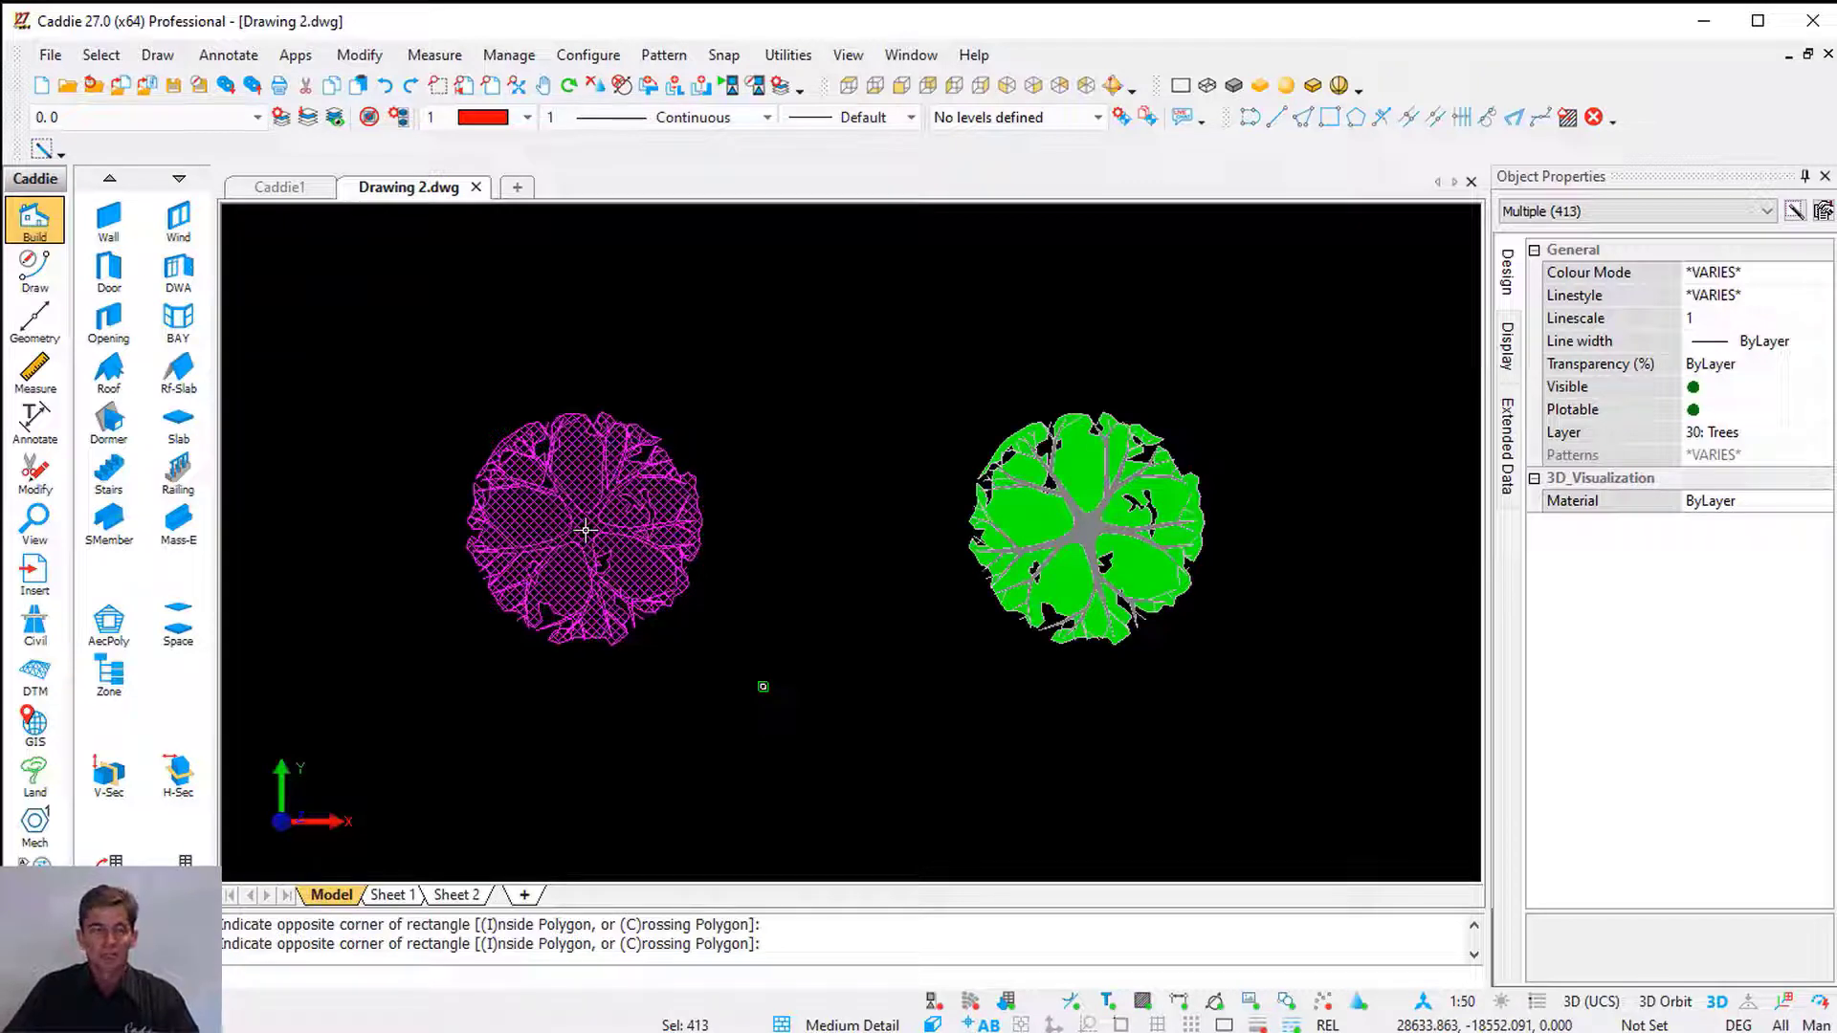
Make a block named "tree 1" from the selected tree objects, with origin 0, 0, 0 and the original objects replaced
right_click(738, 382)
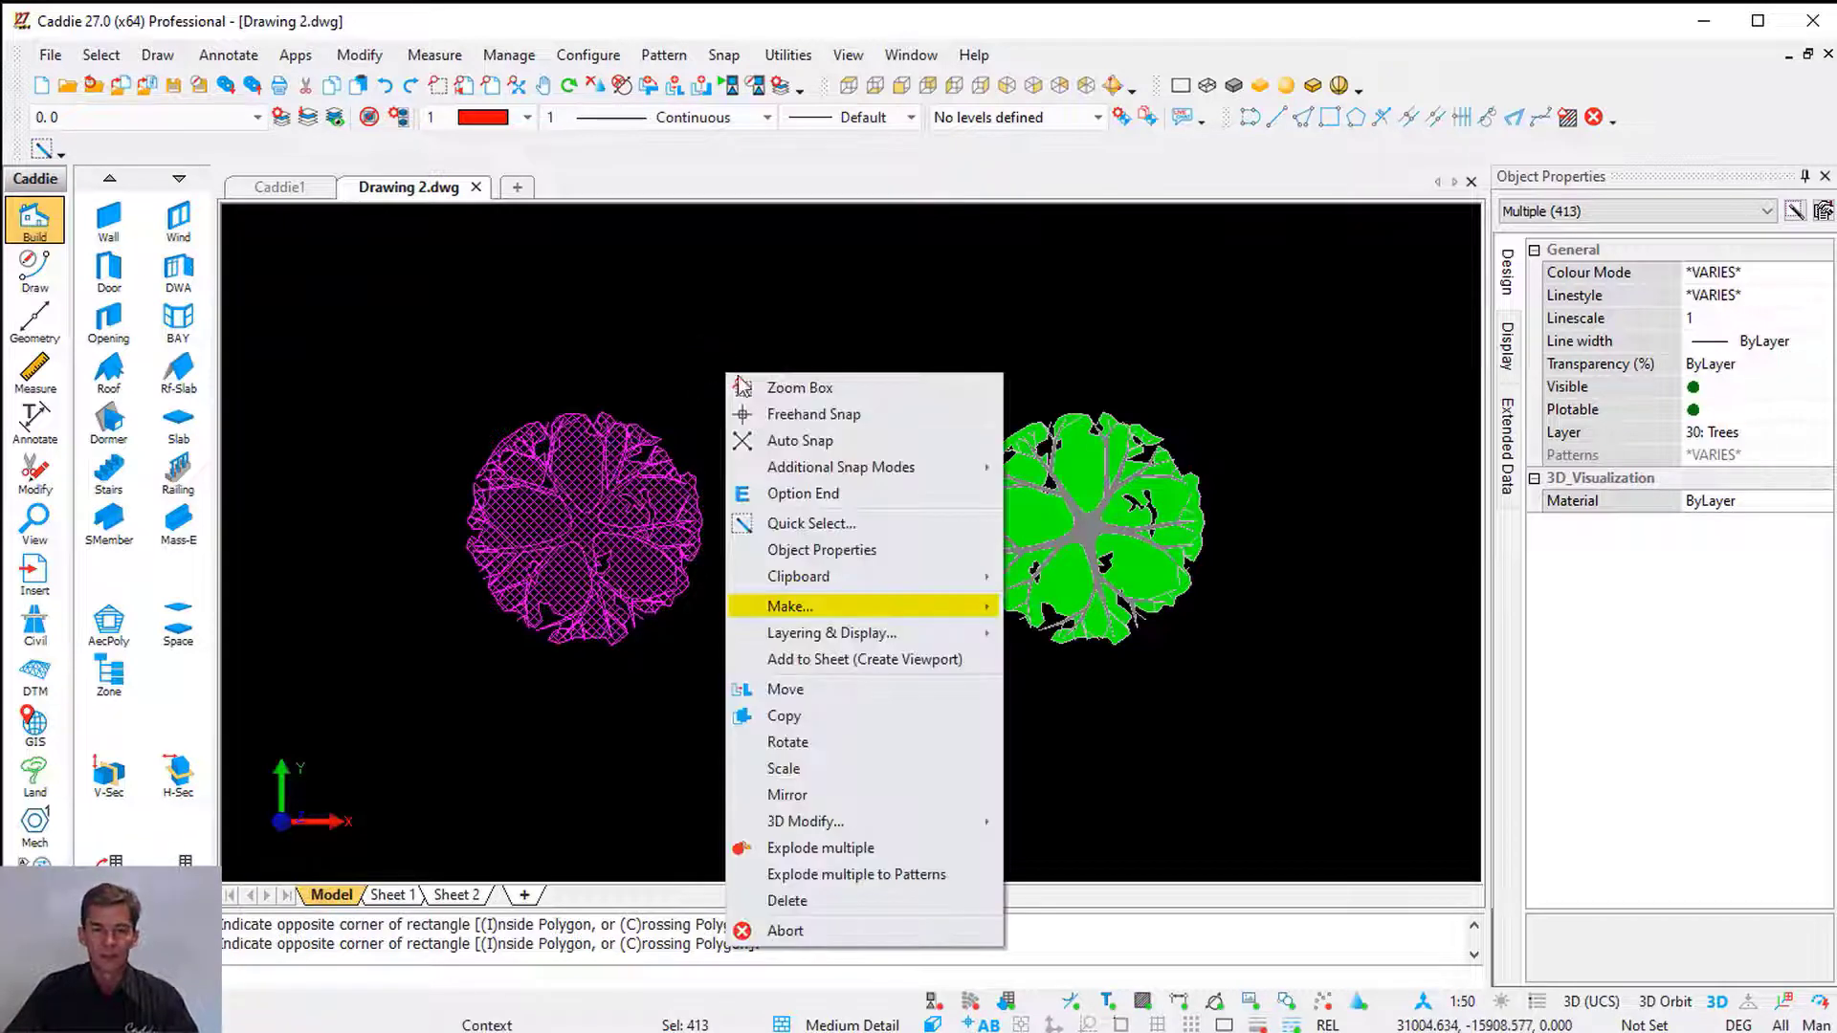
mouse_move(886, 611)
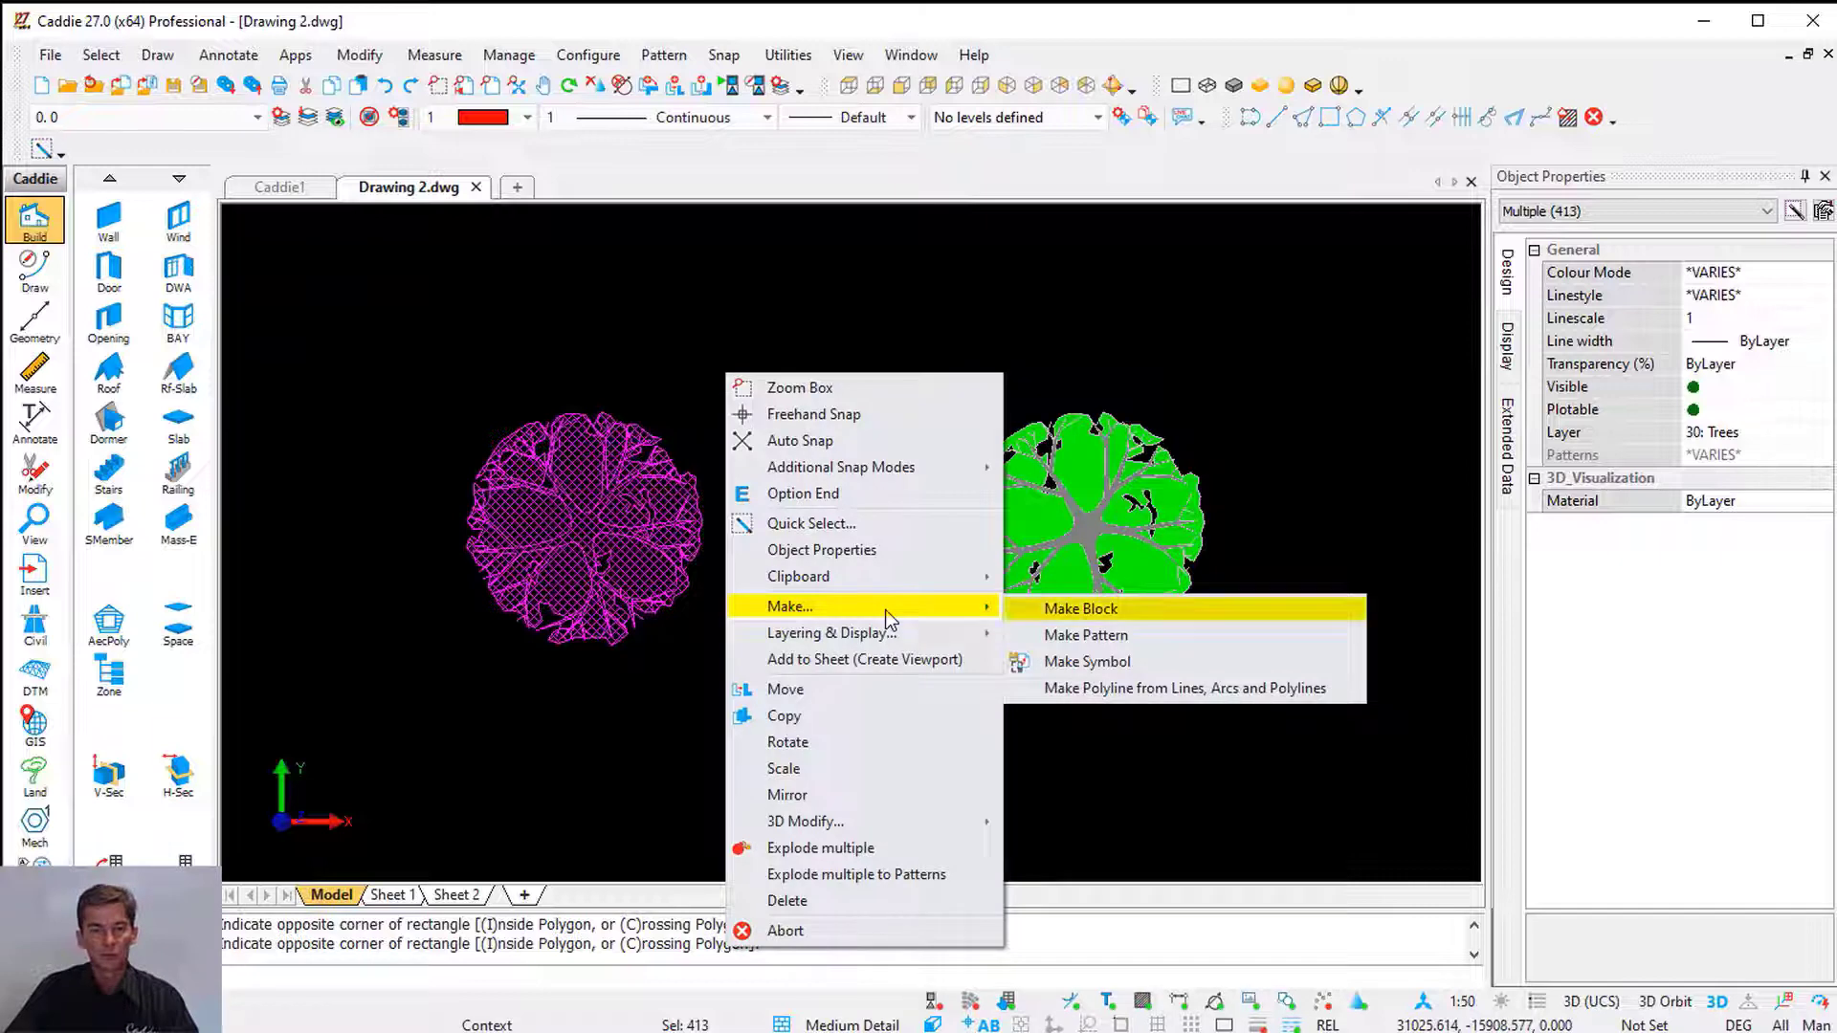
click(1138, 606)
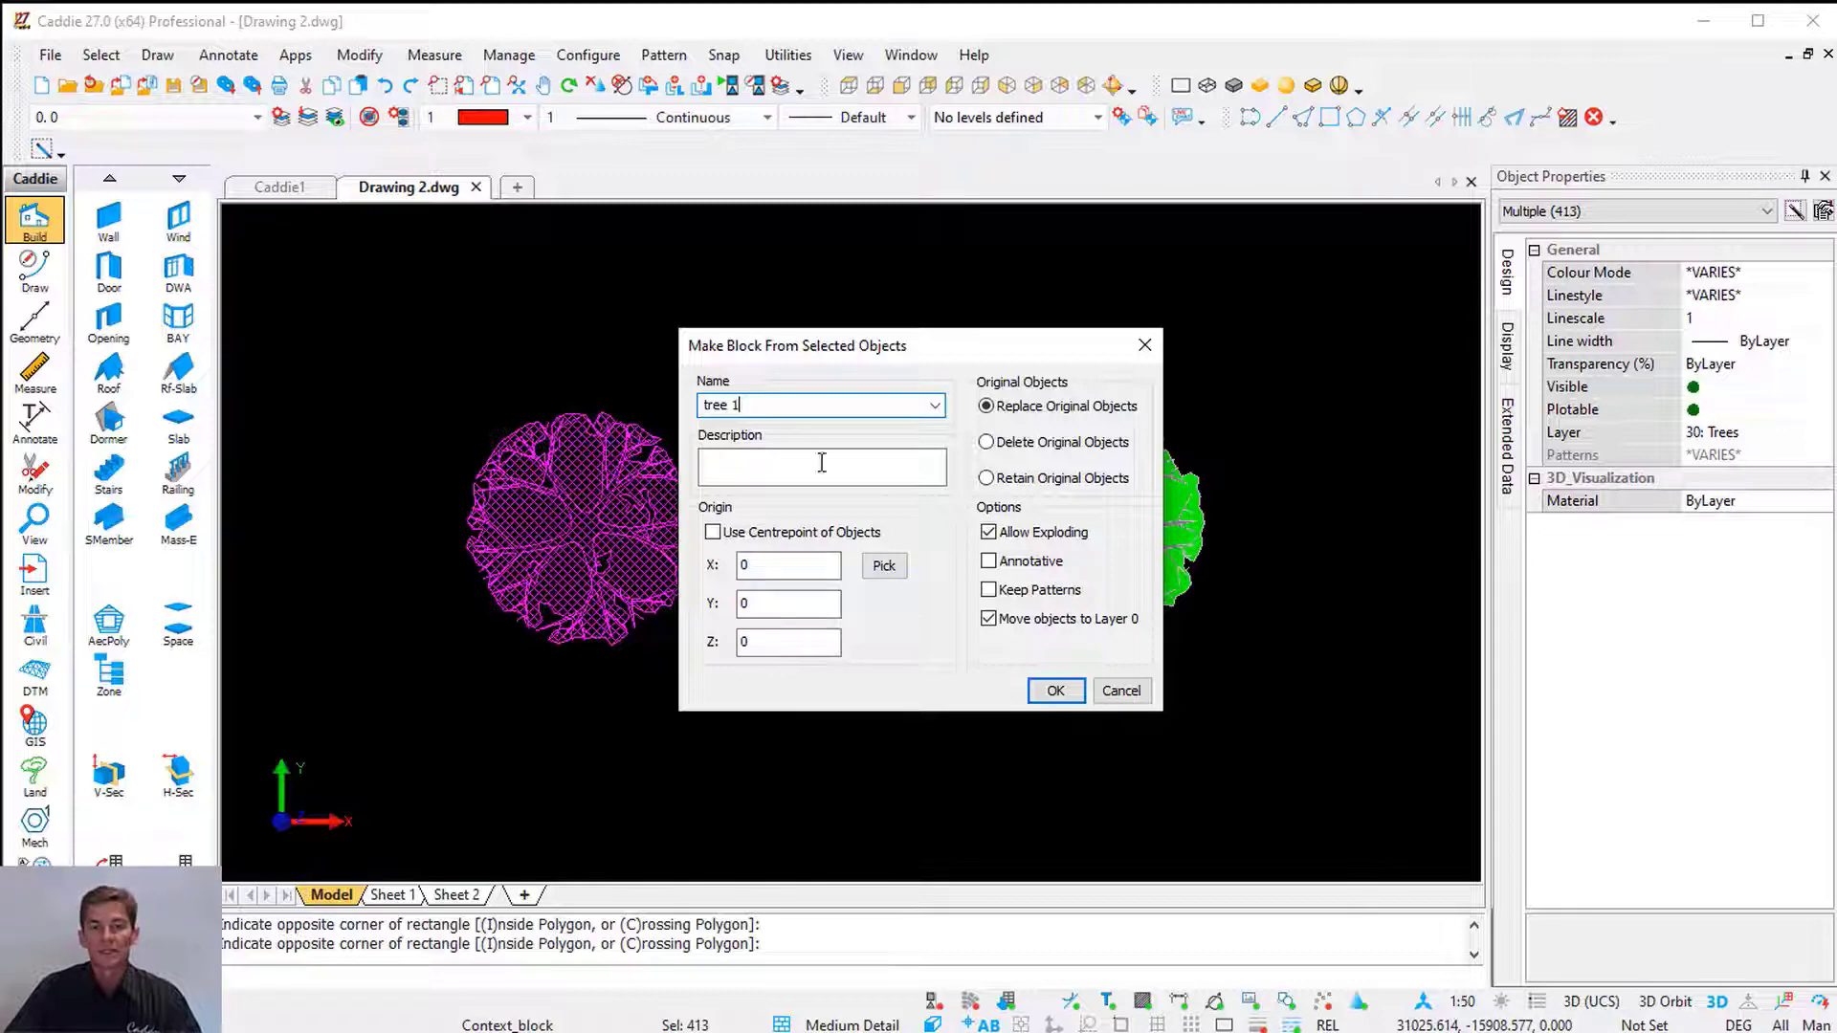
click(1055, 691)
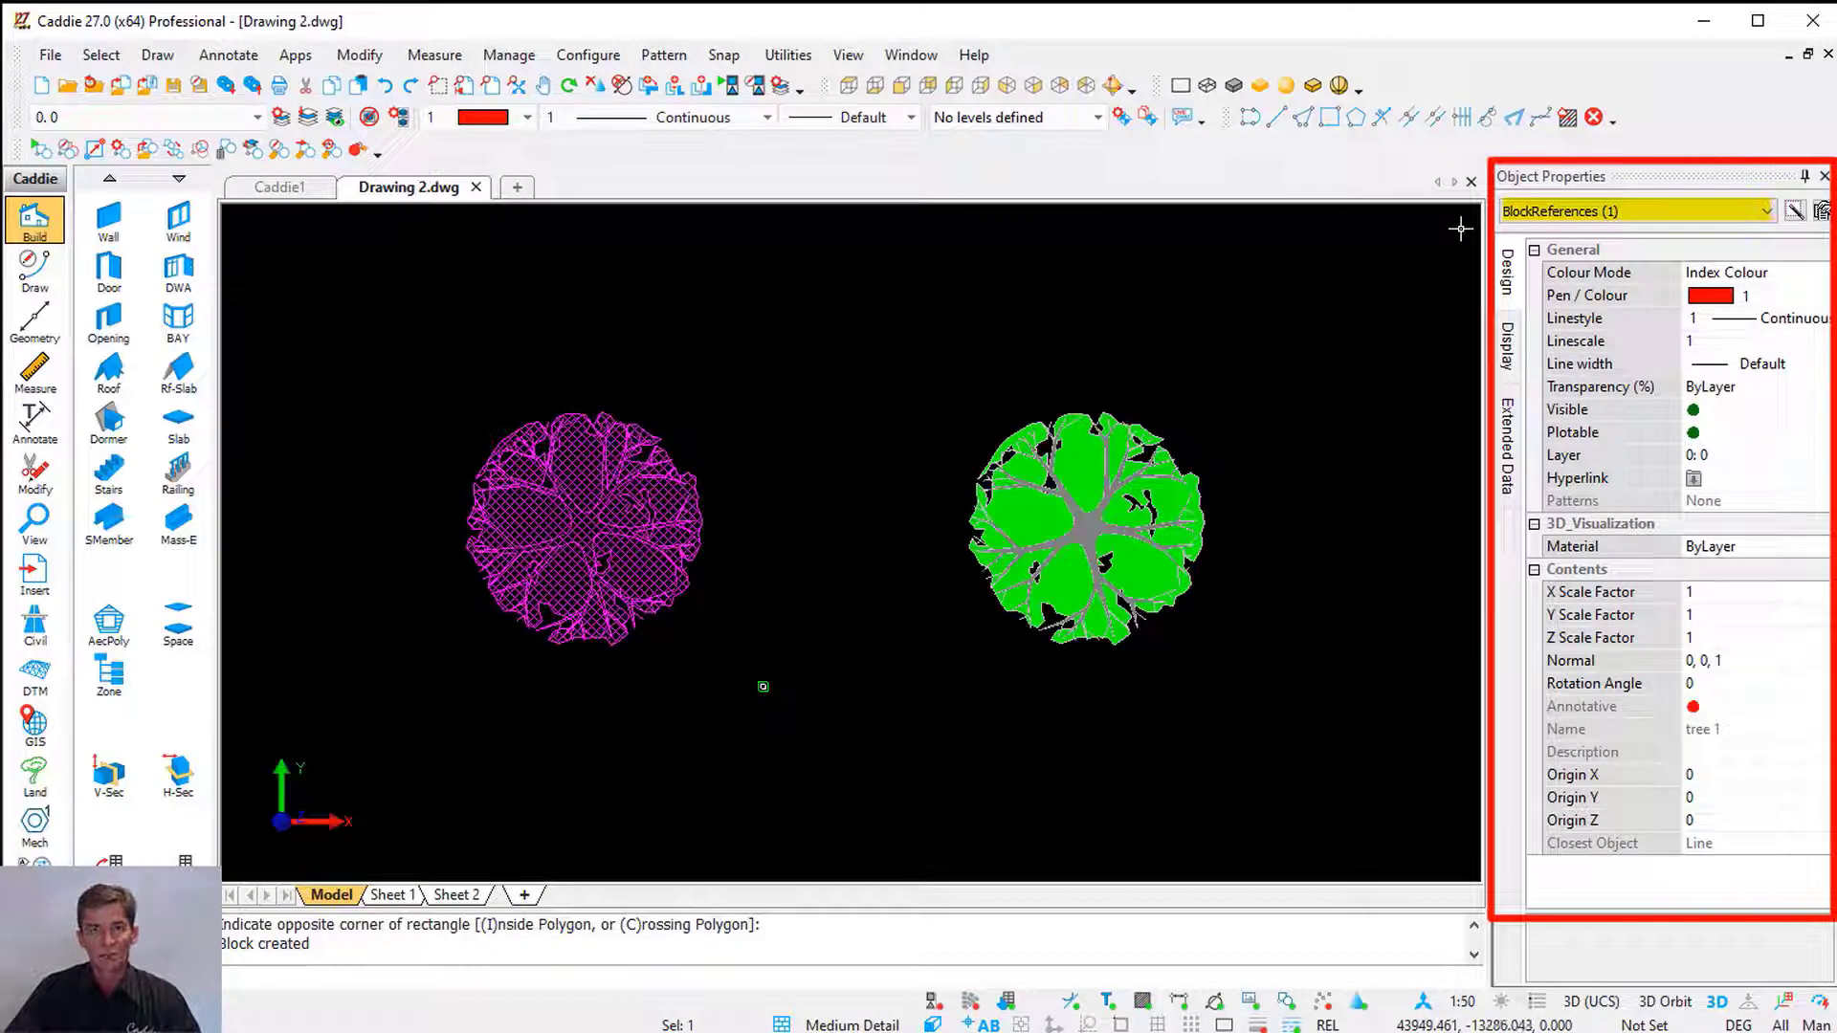
Try to insert the "tree 1" block into the drawing at scale 1 and angle 0
scroll(1000, 377, down, 8)
middle_drag(1037, 488, 811, 375)
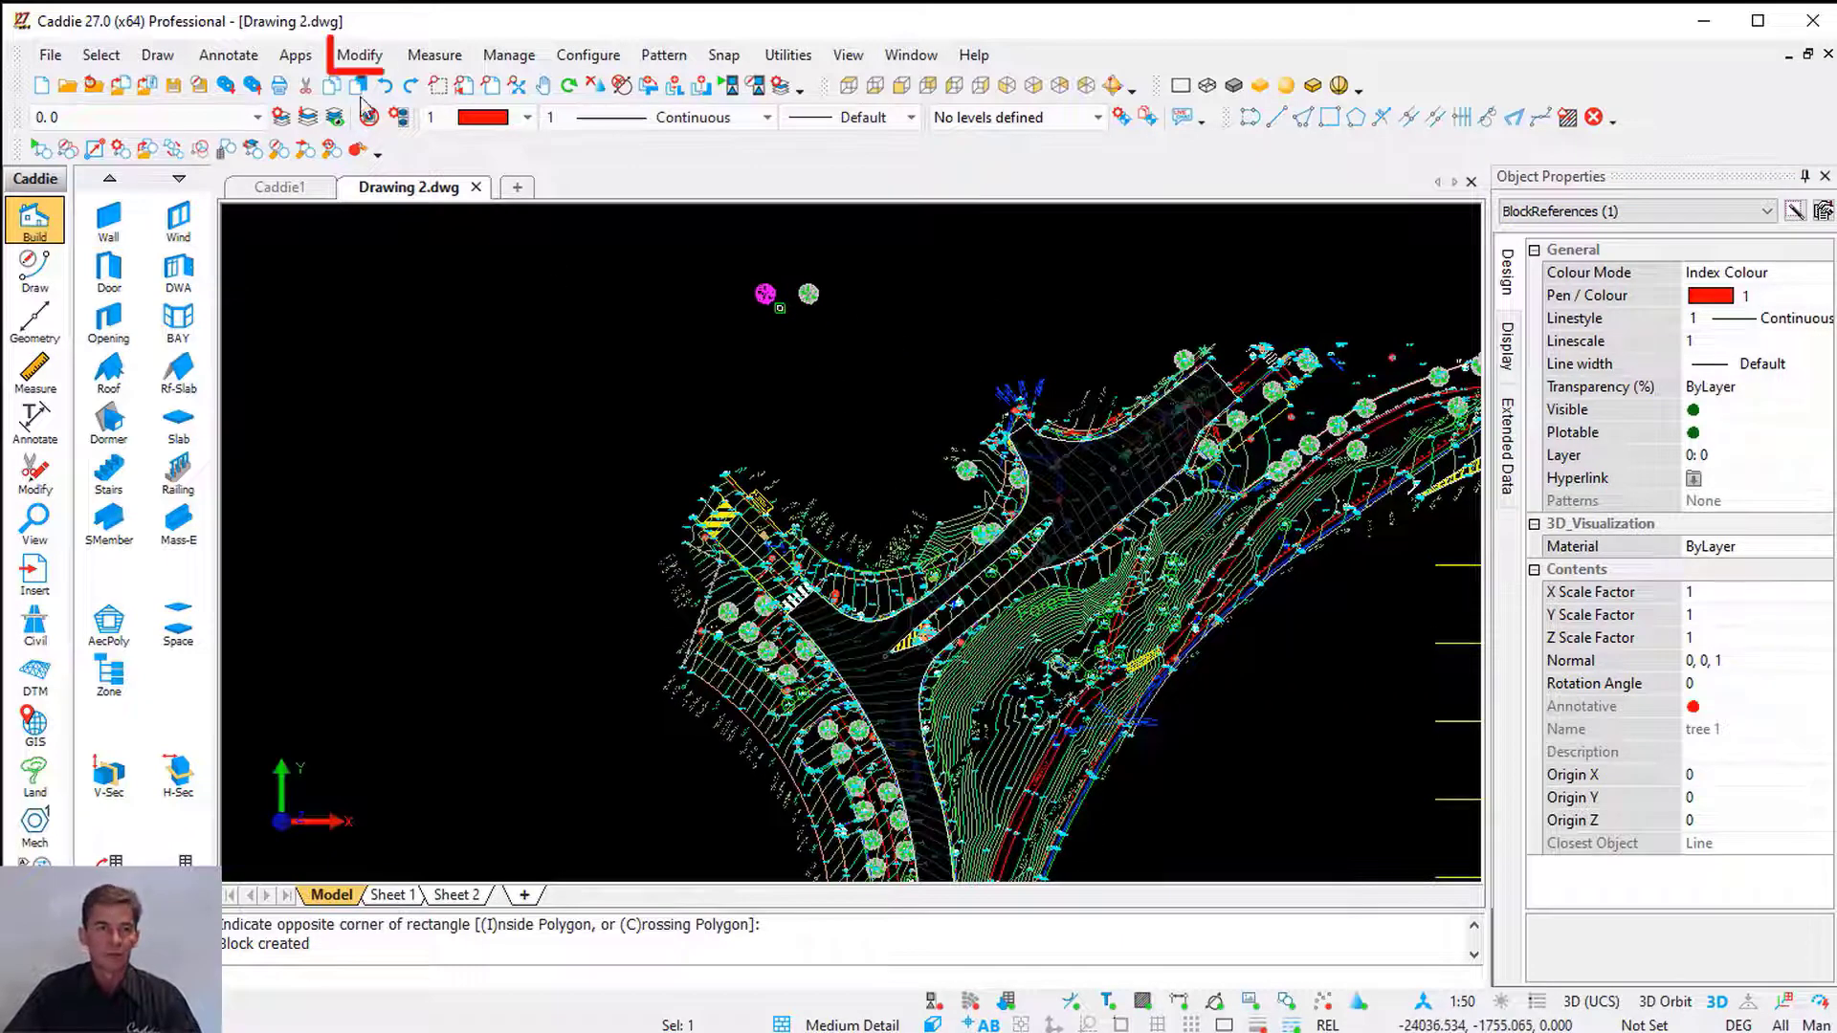
click(359, 54)
mouse_move(413, 143)
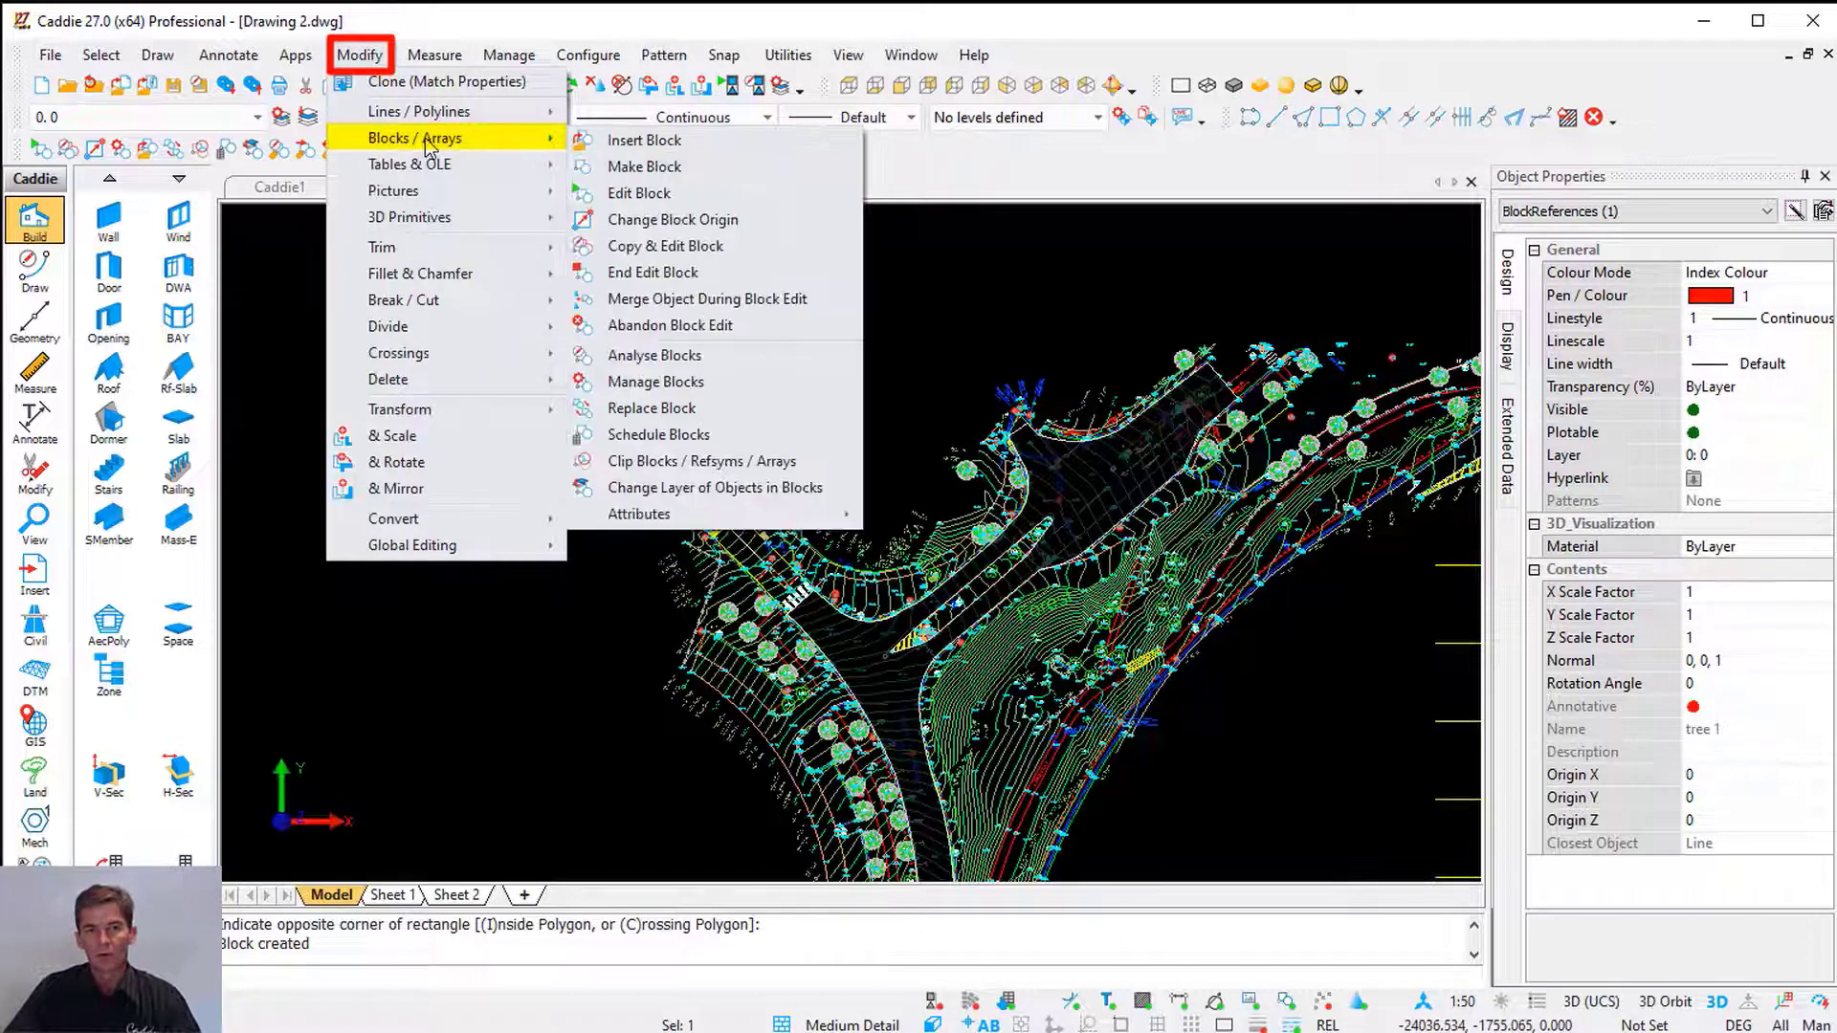
click(690, 141)
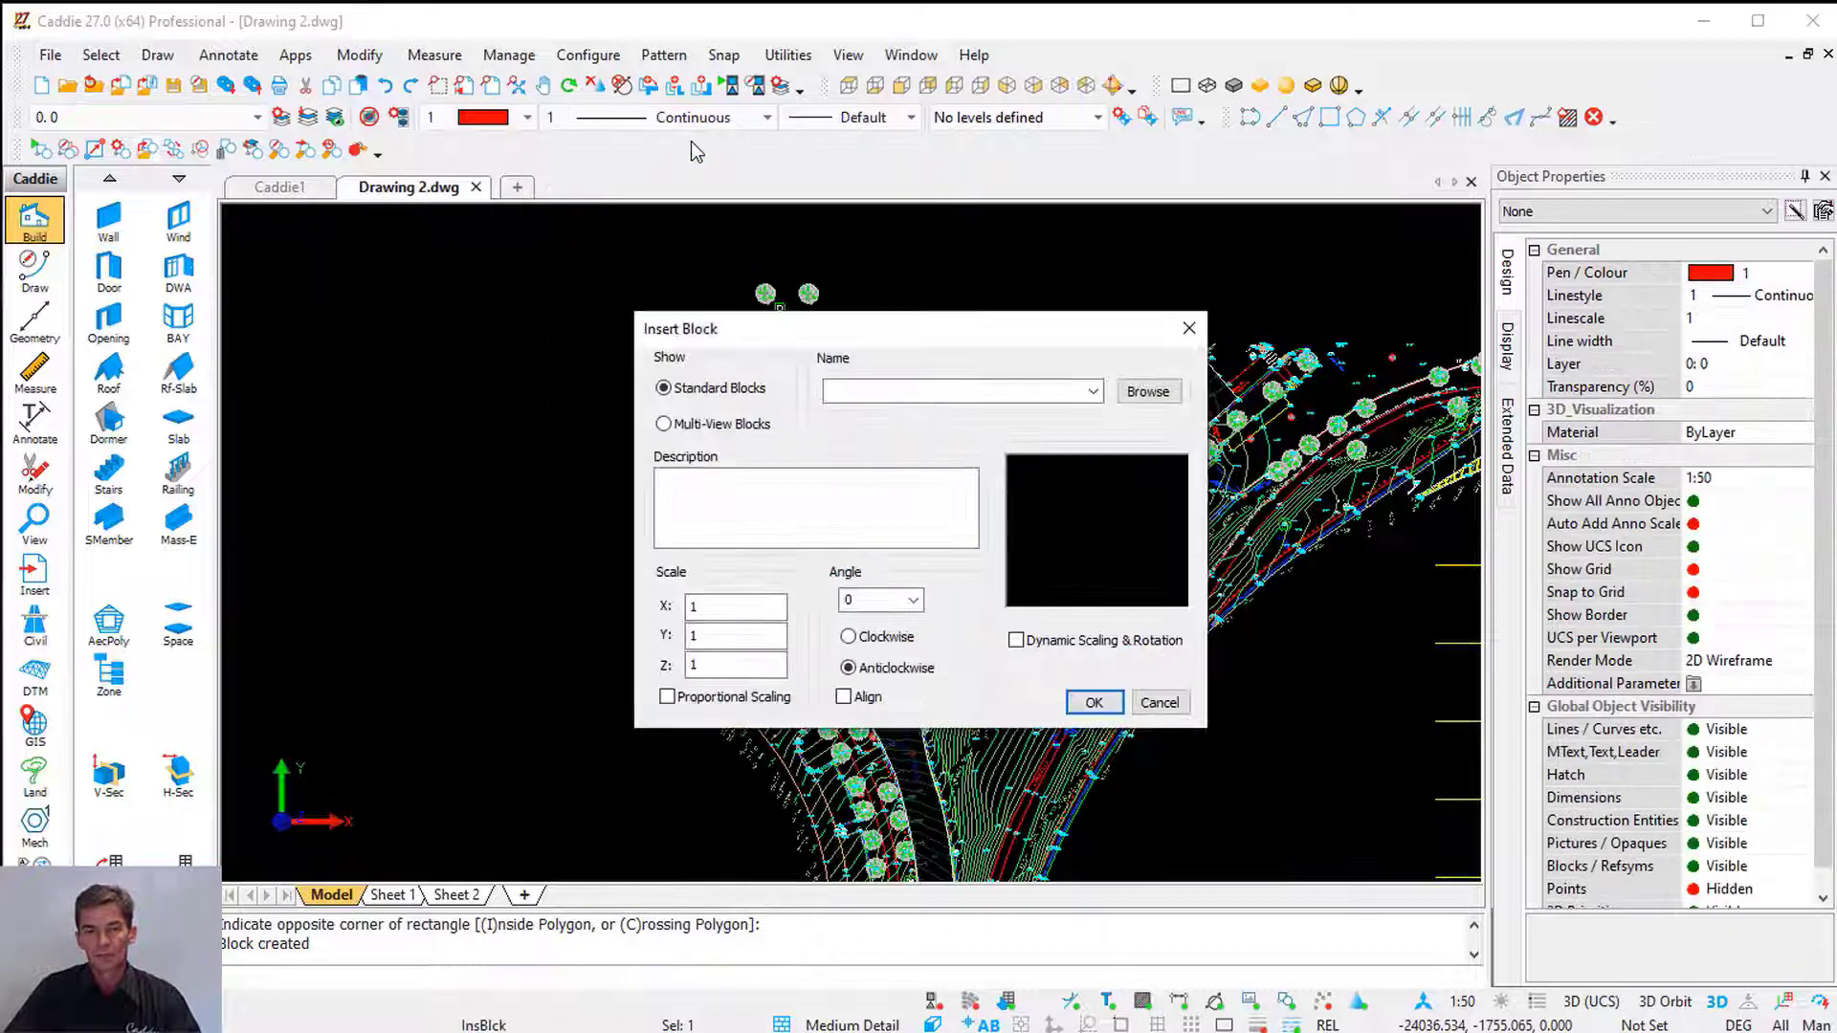
click(1091, 391)
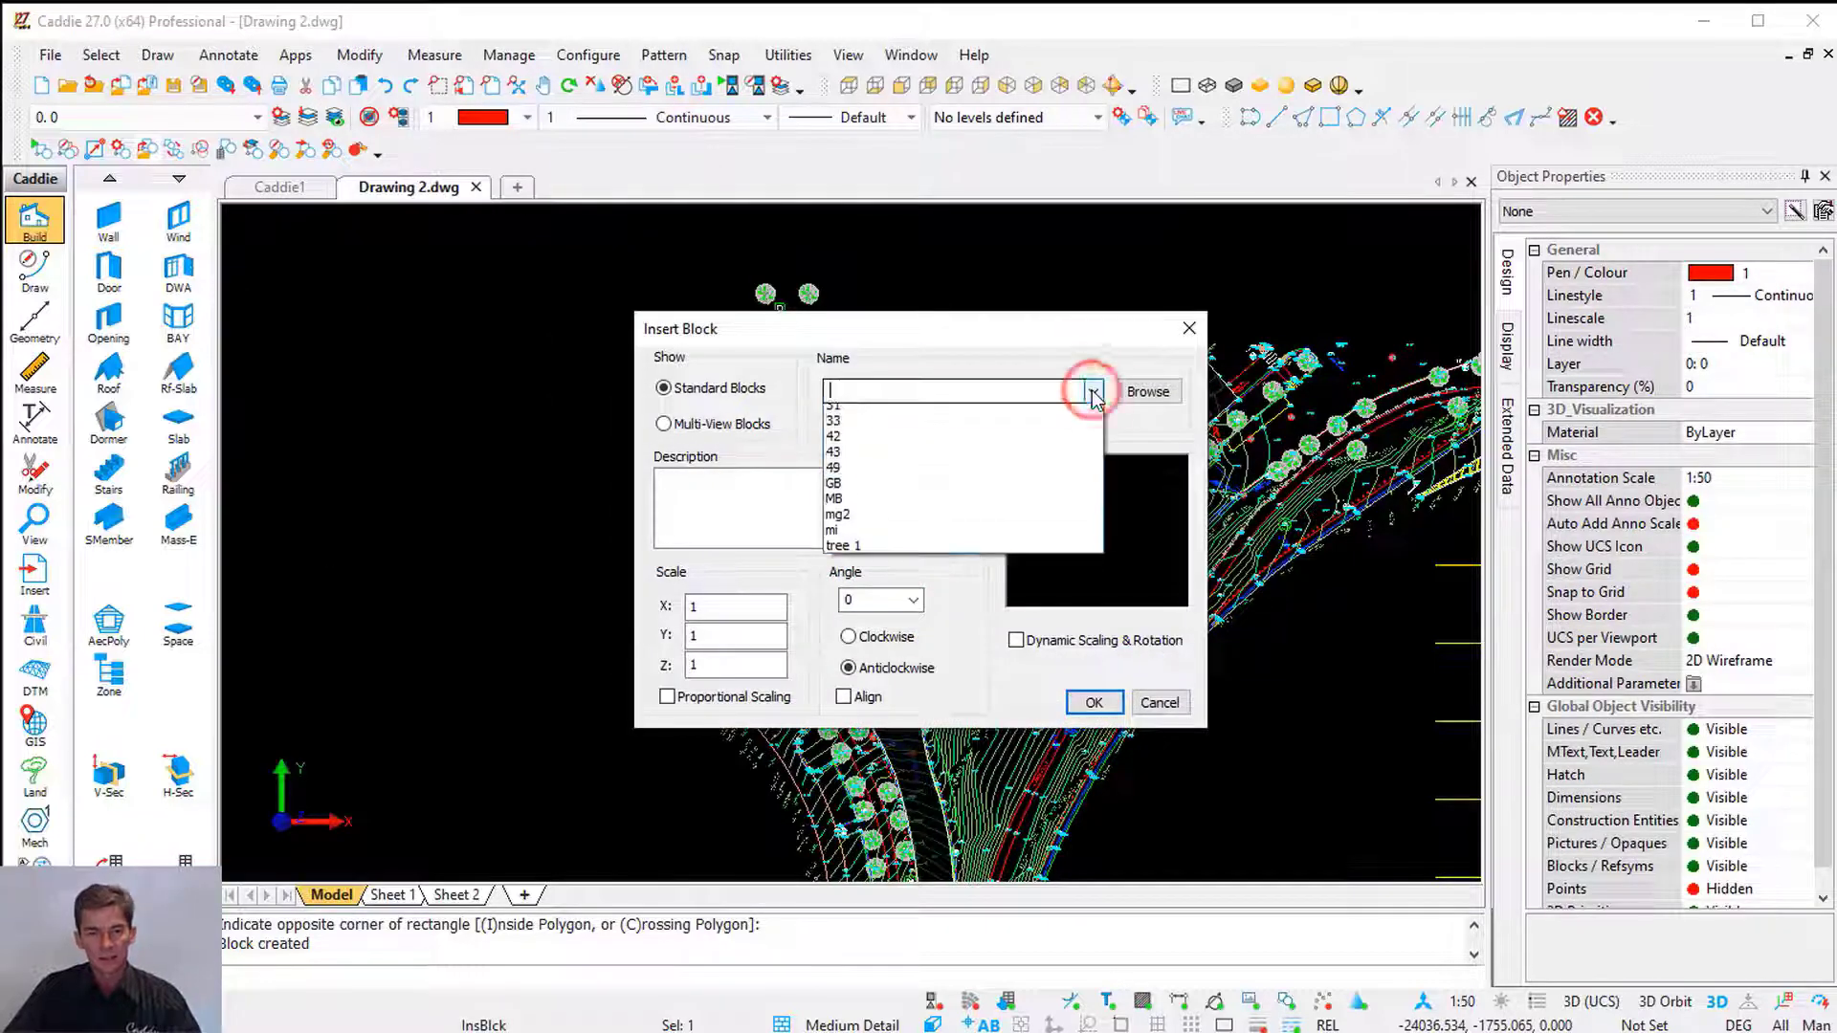
click(913, 554)
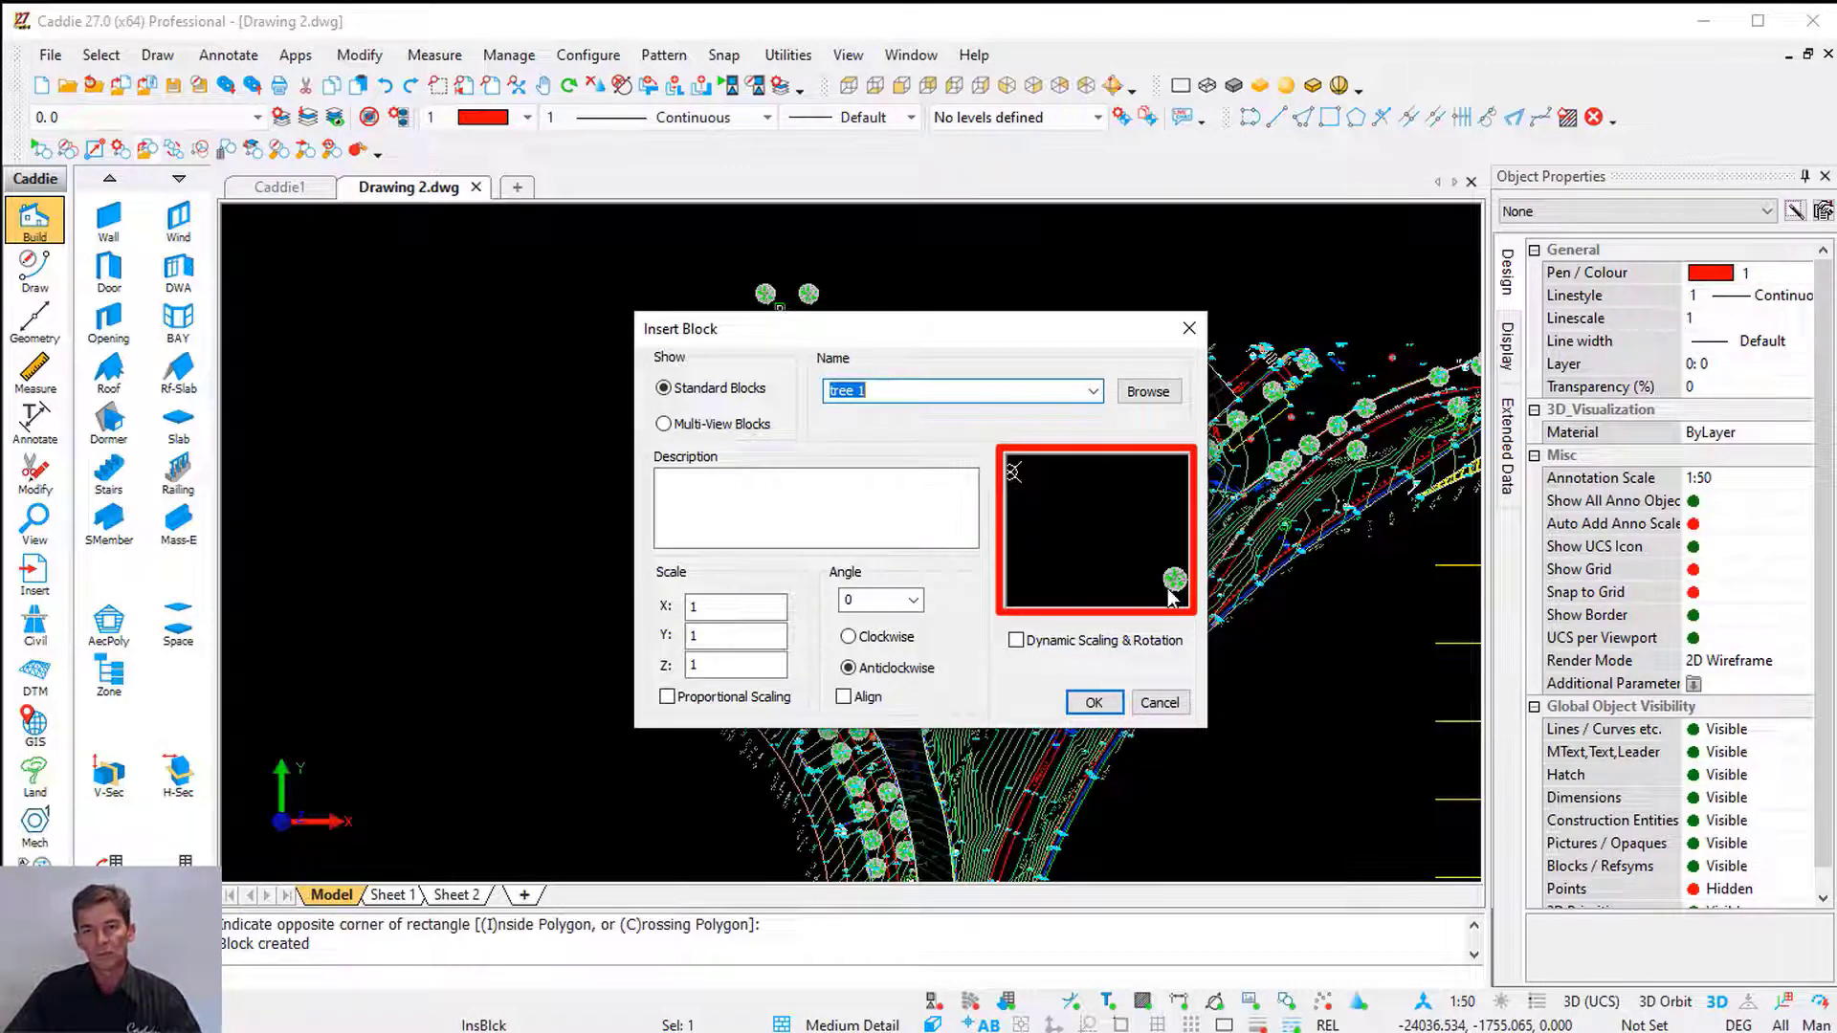
click(1093, 702)
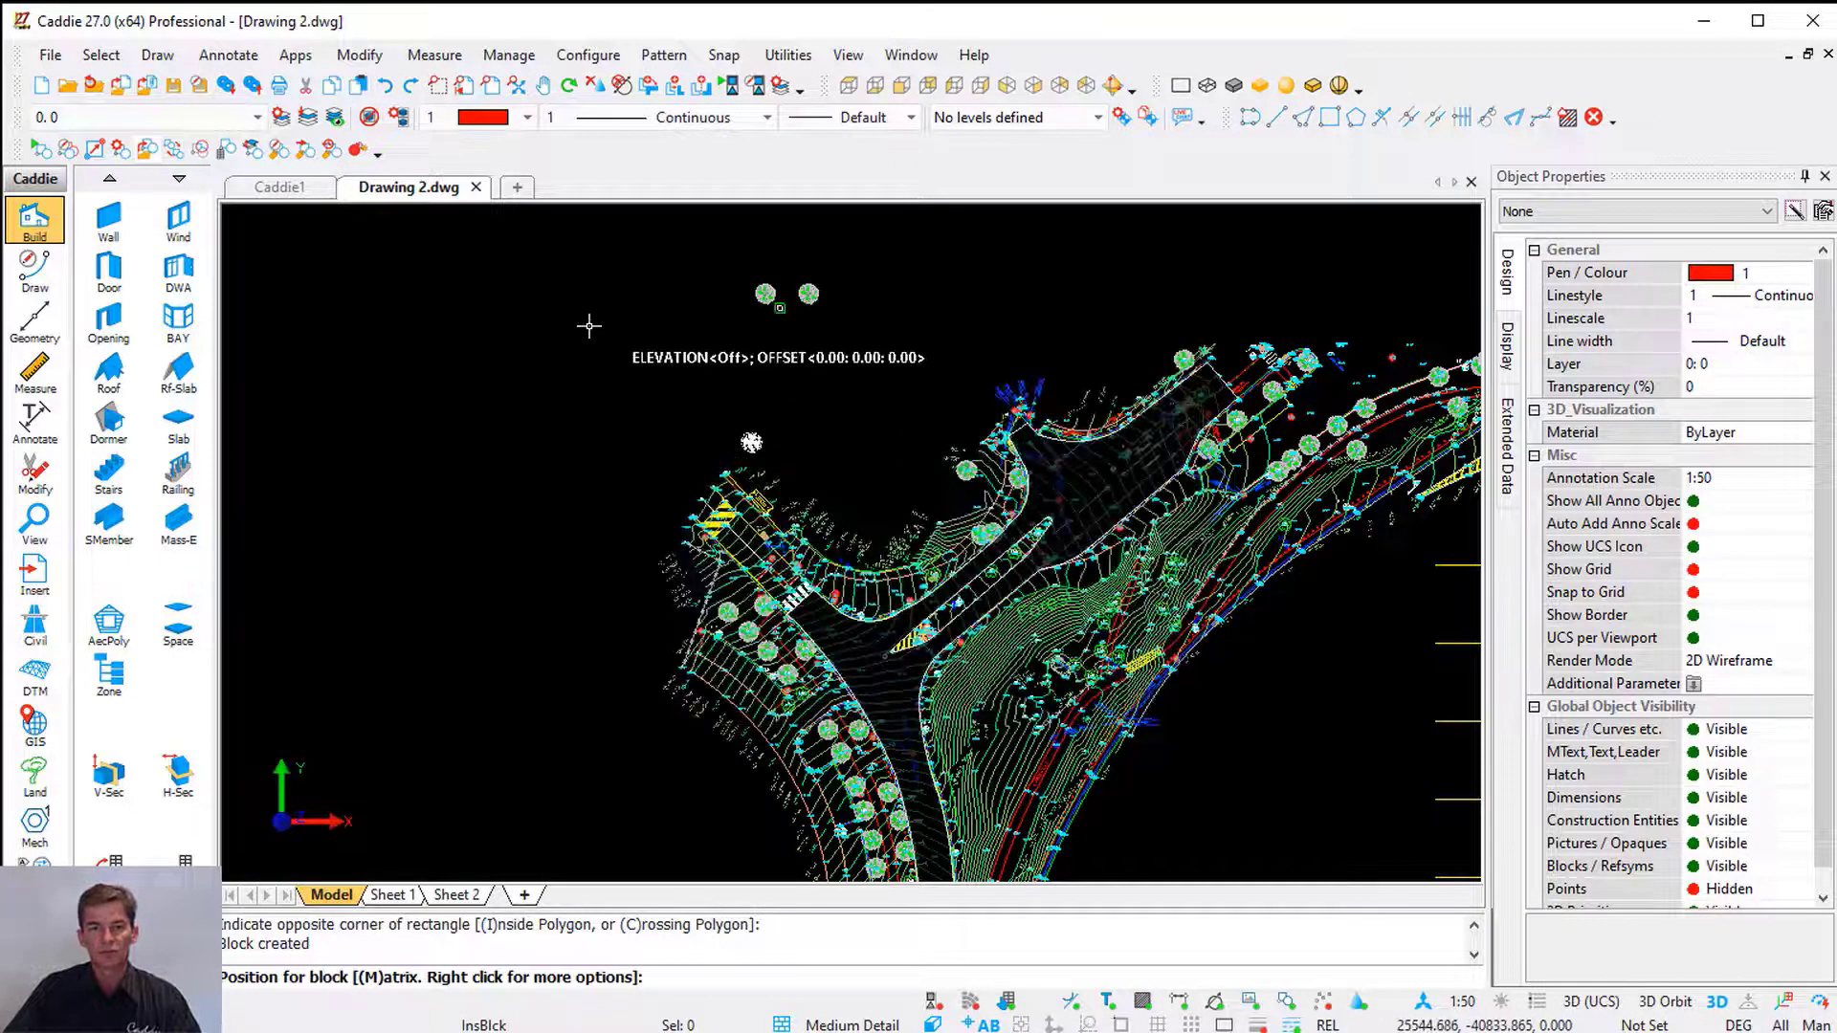
middle_drag(661, 320, 804, 552)
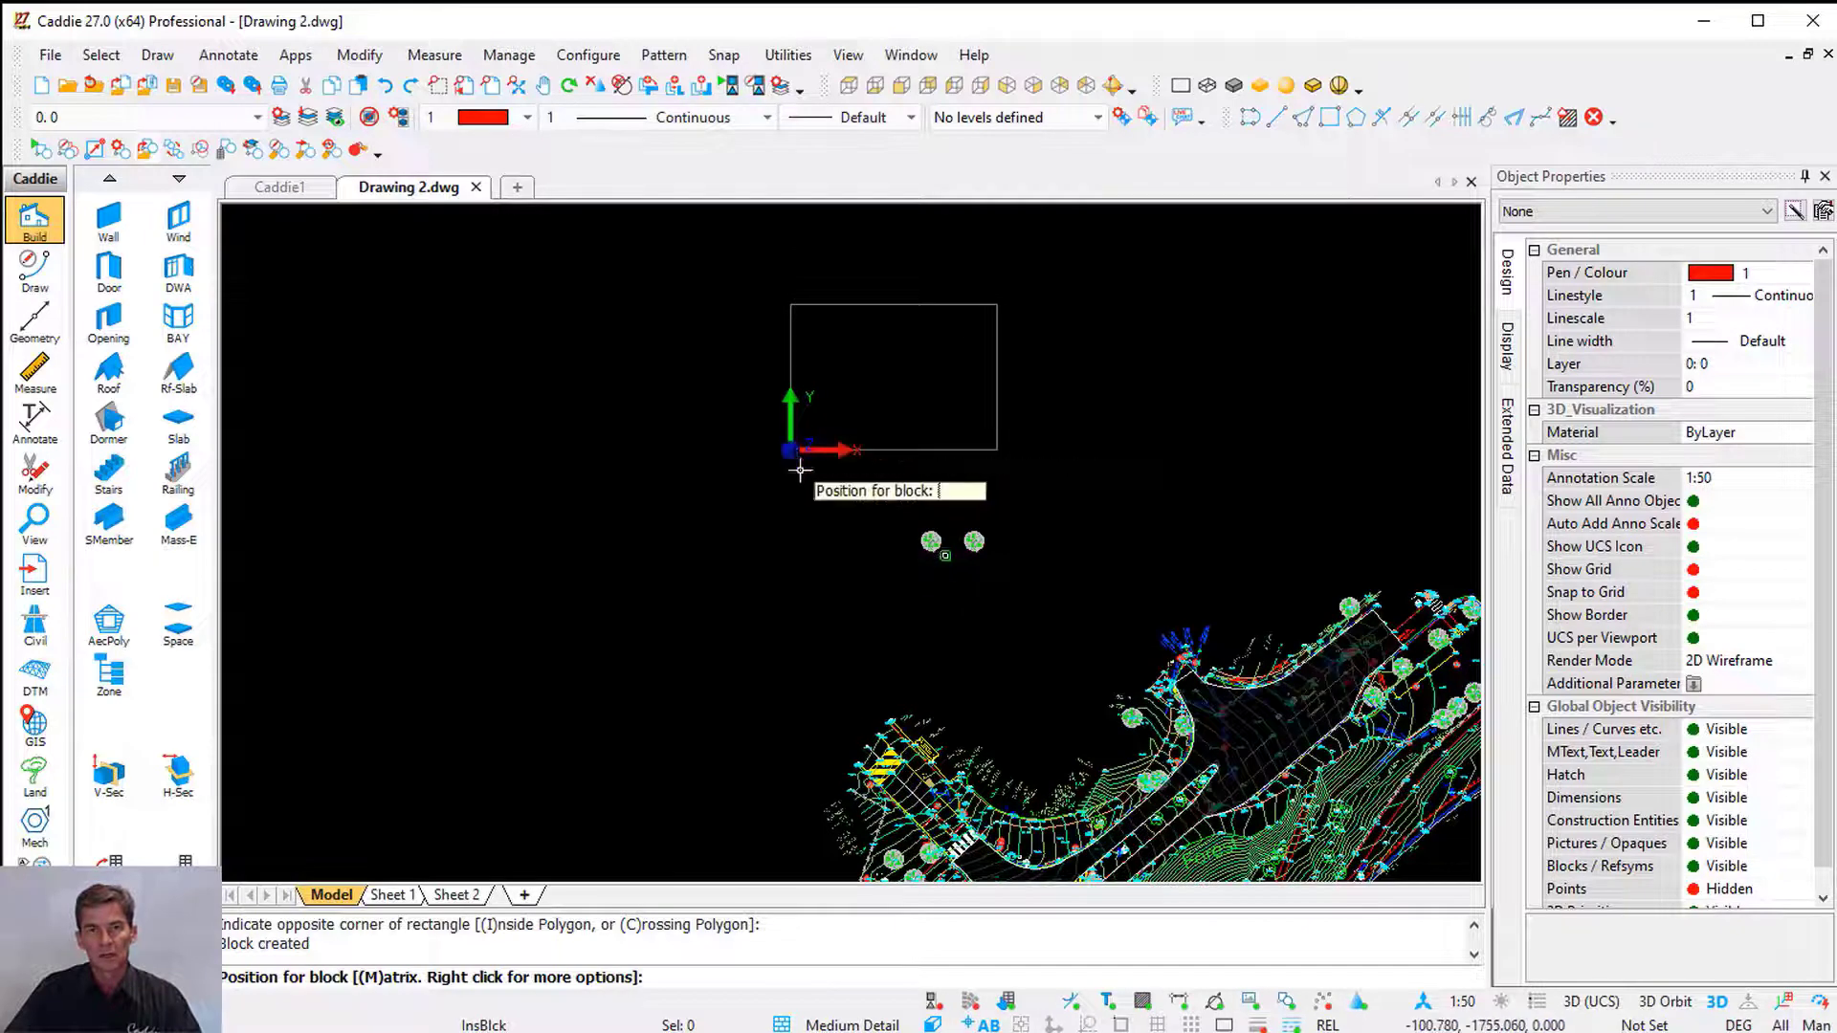
scroll(787, 445, up, 2)
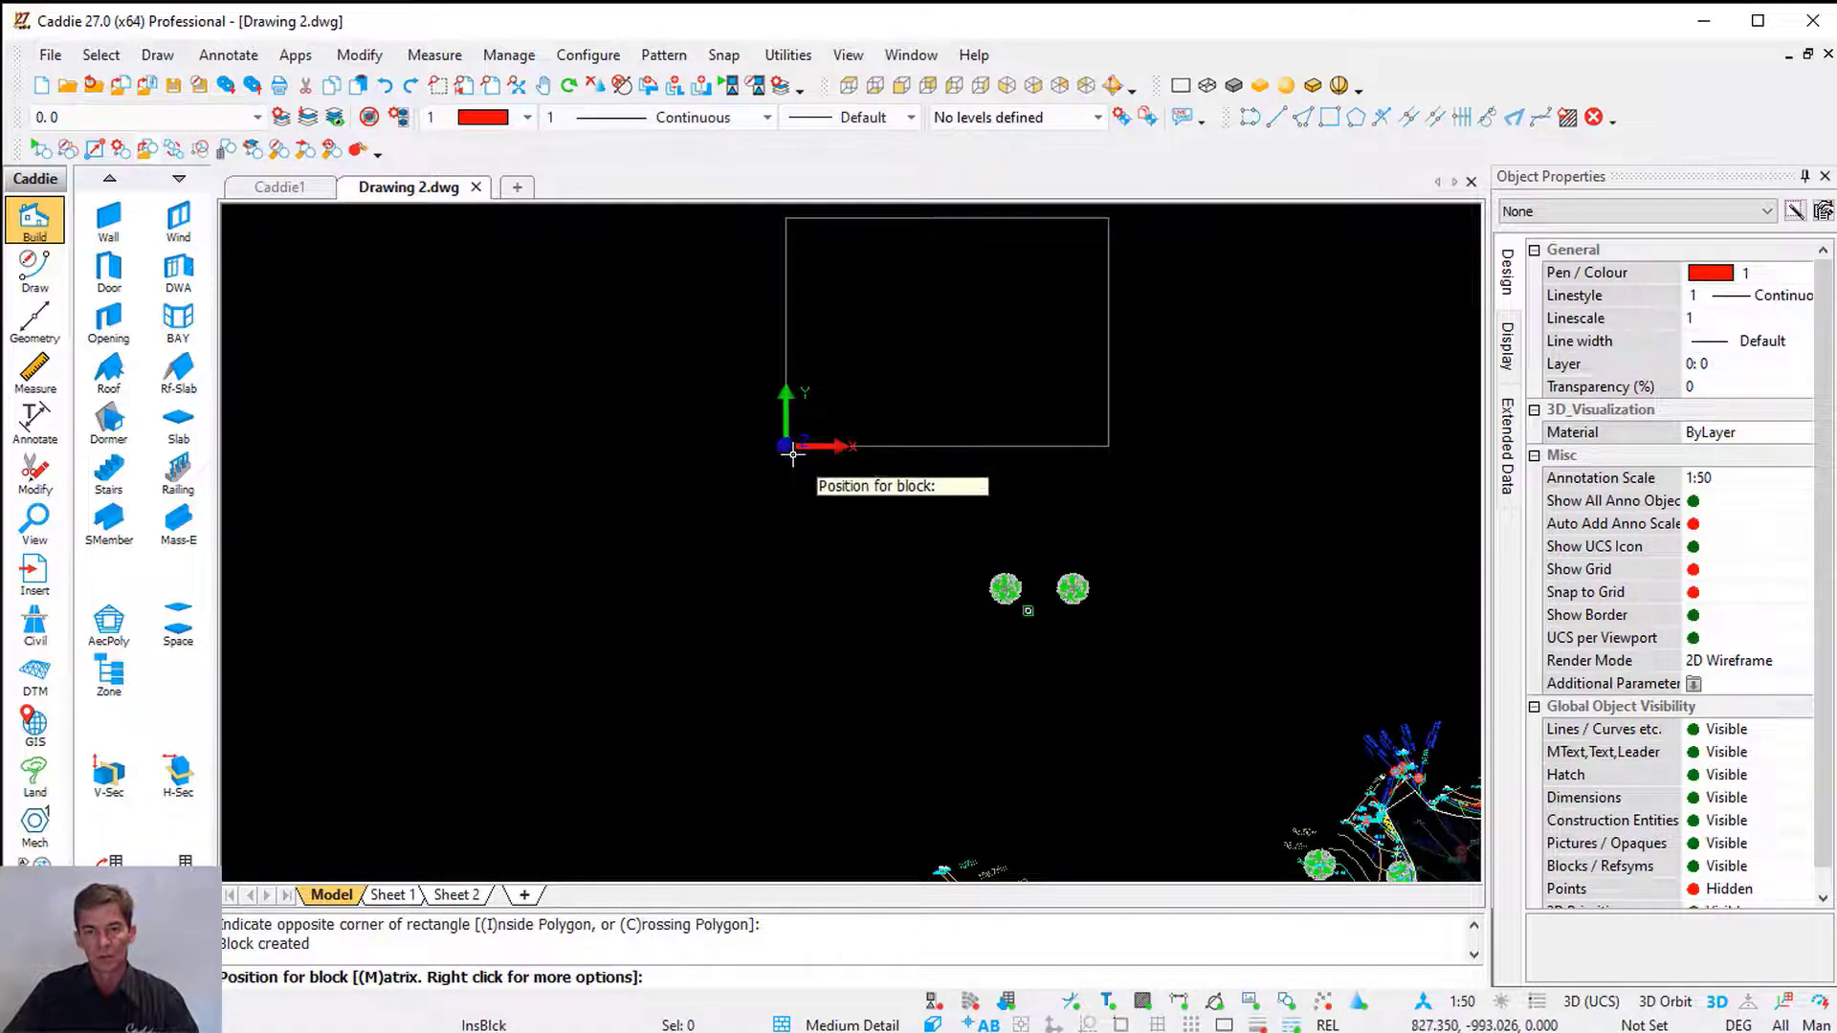
key(Escape)
Window-select all objects of the ungrouped second tree and name the new block made from them "tree 2"
scroll(1148, 612, up, 5)
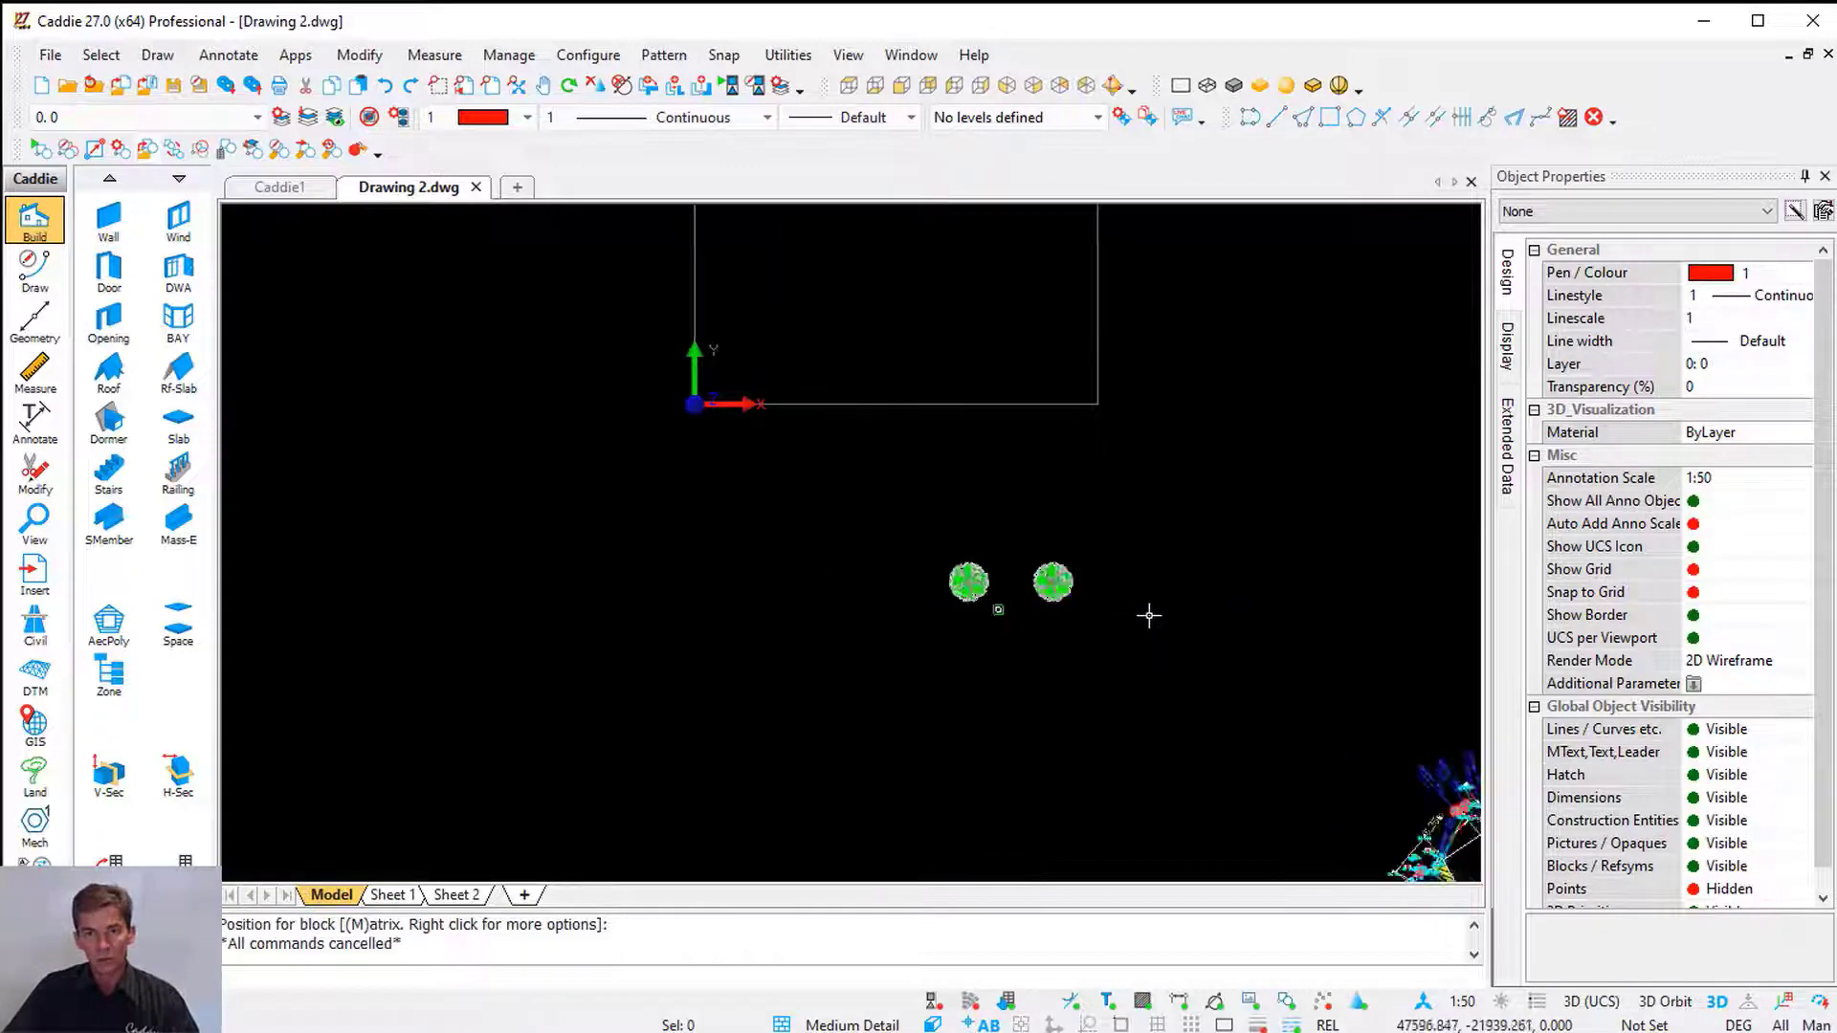
scroll(1031, 575, up, 2)
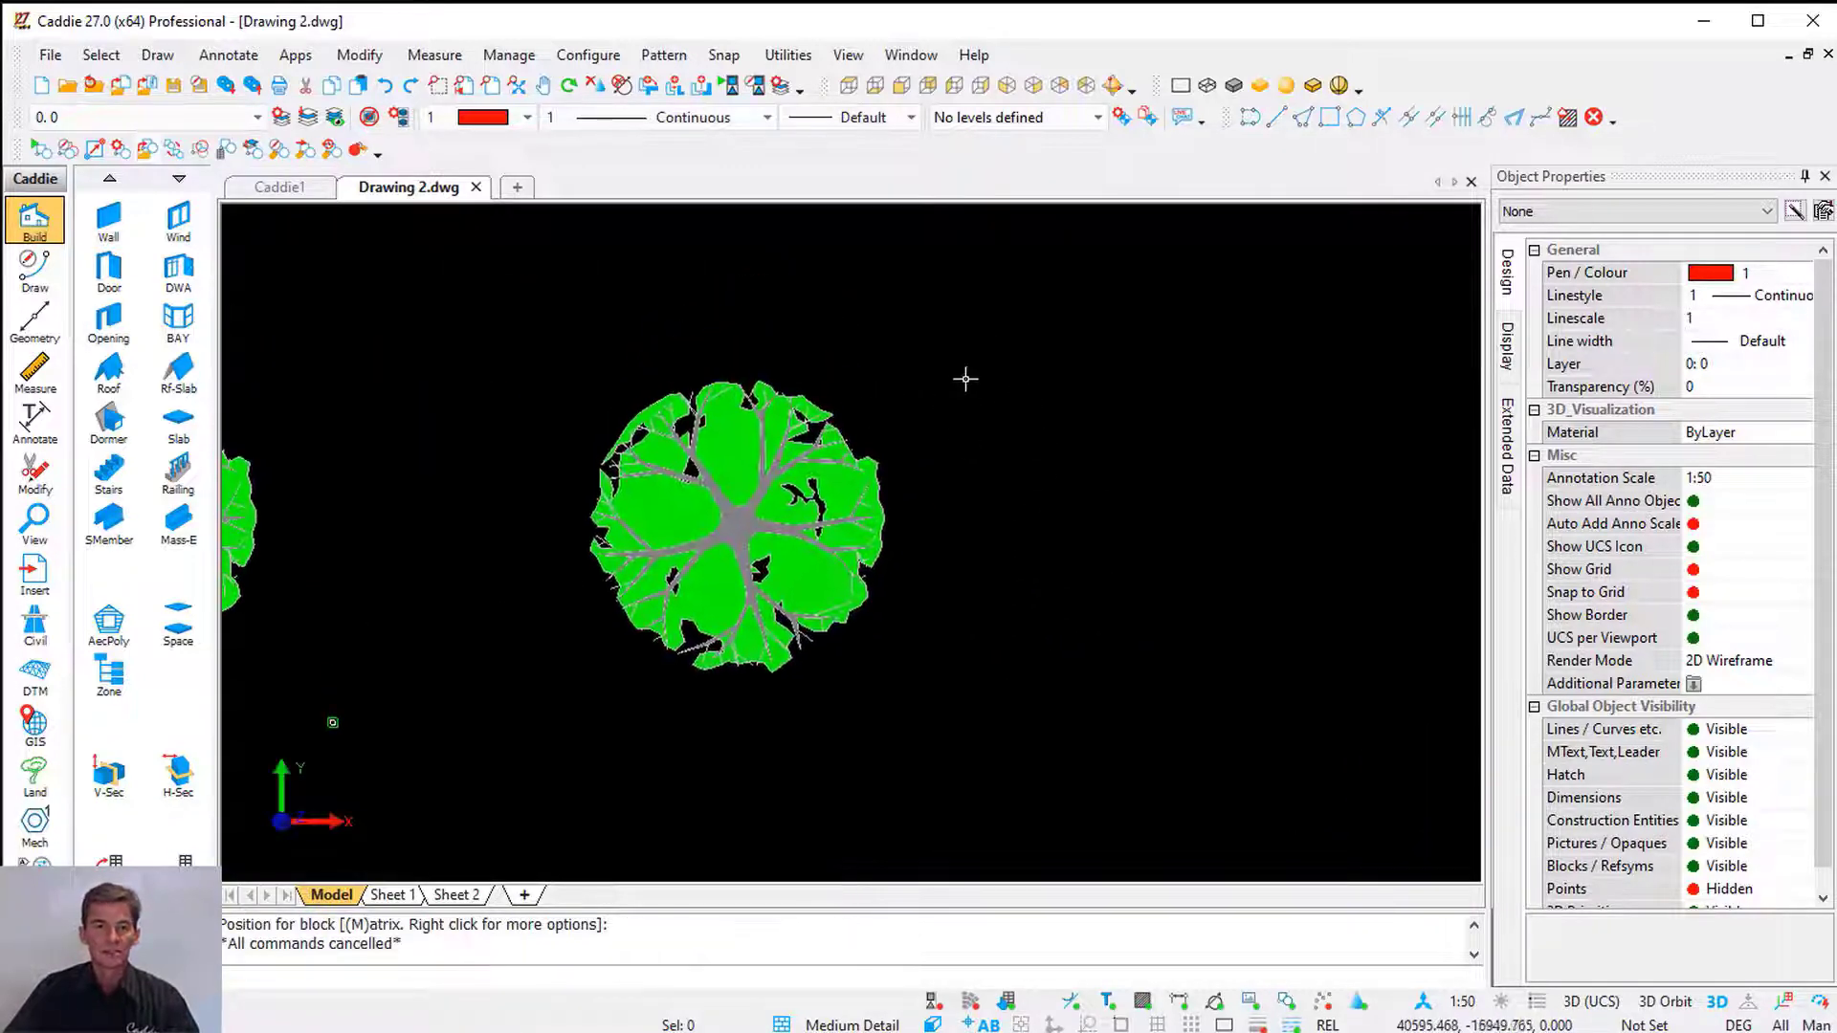
click(960, 311)
click(528, 708)
right_click(825, 336)
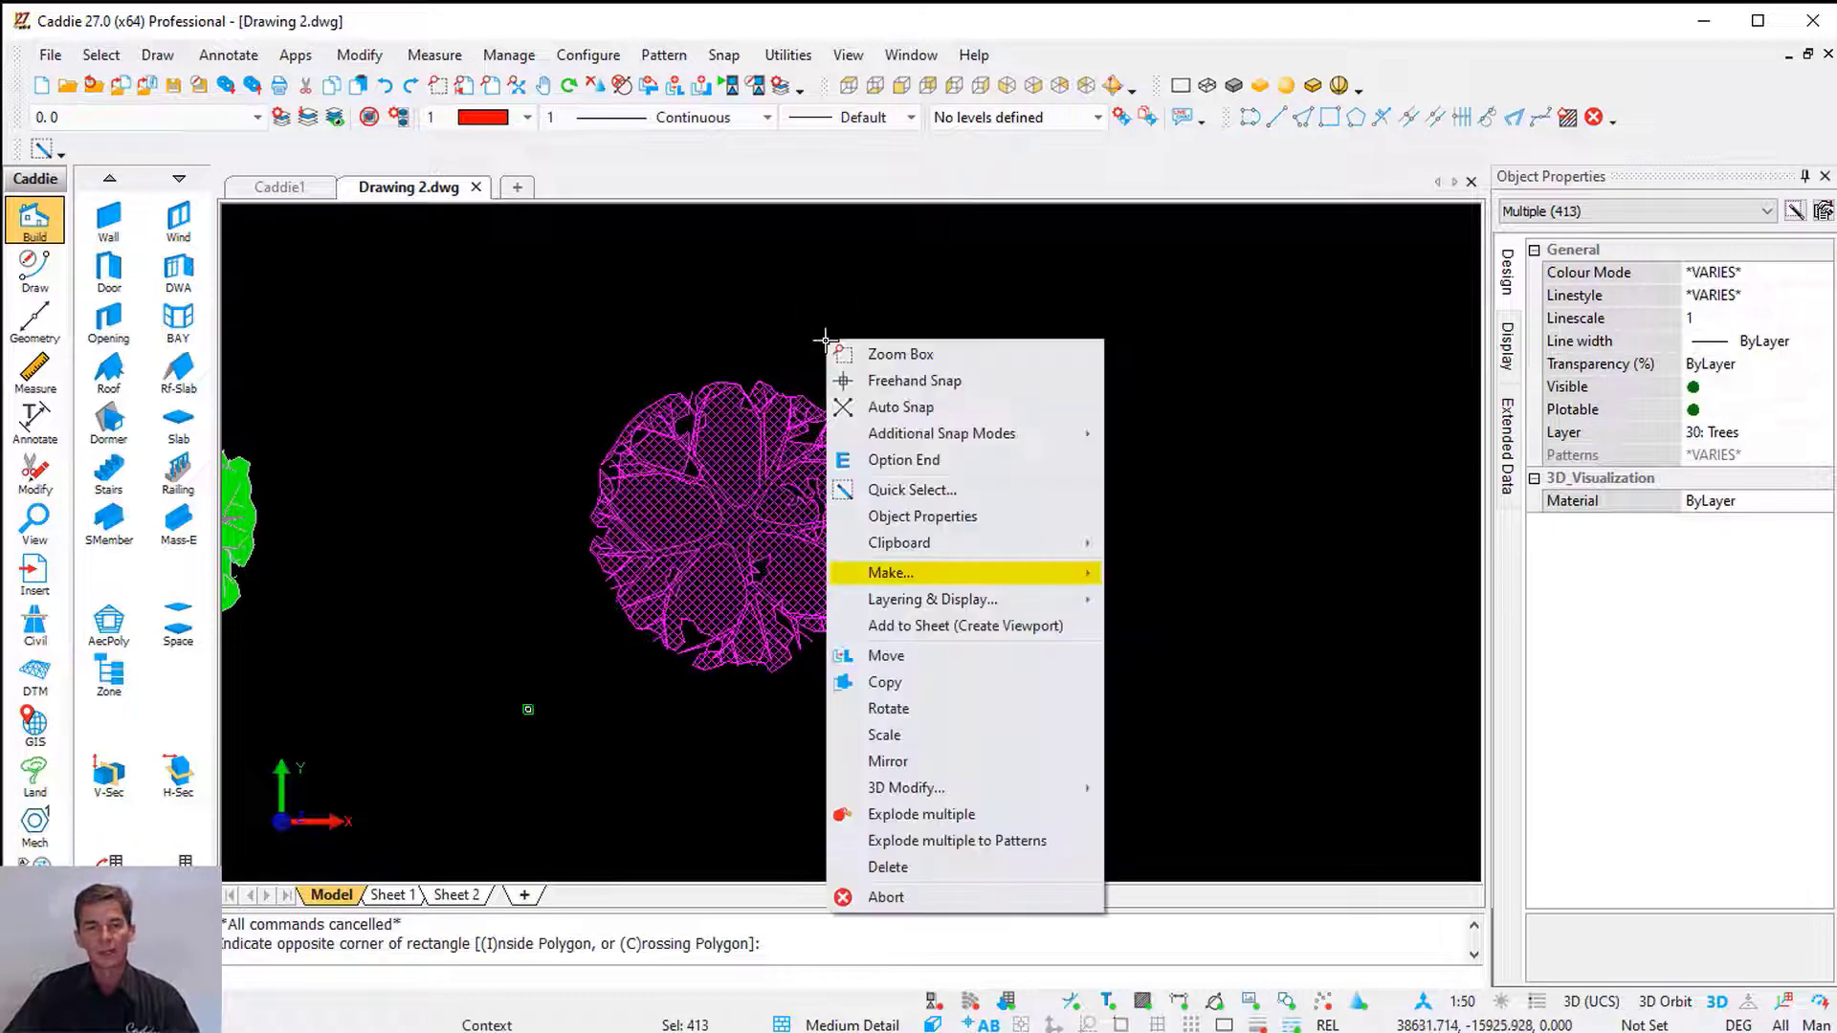
mouse_move(980, 580)
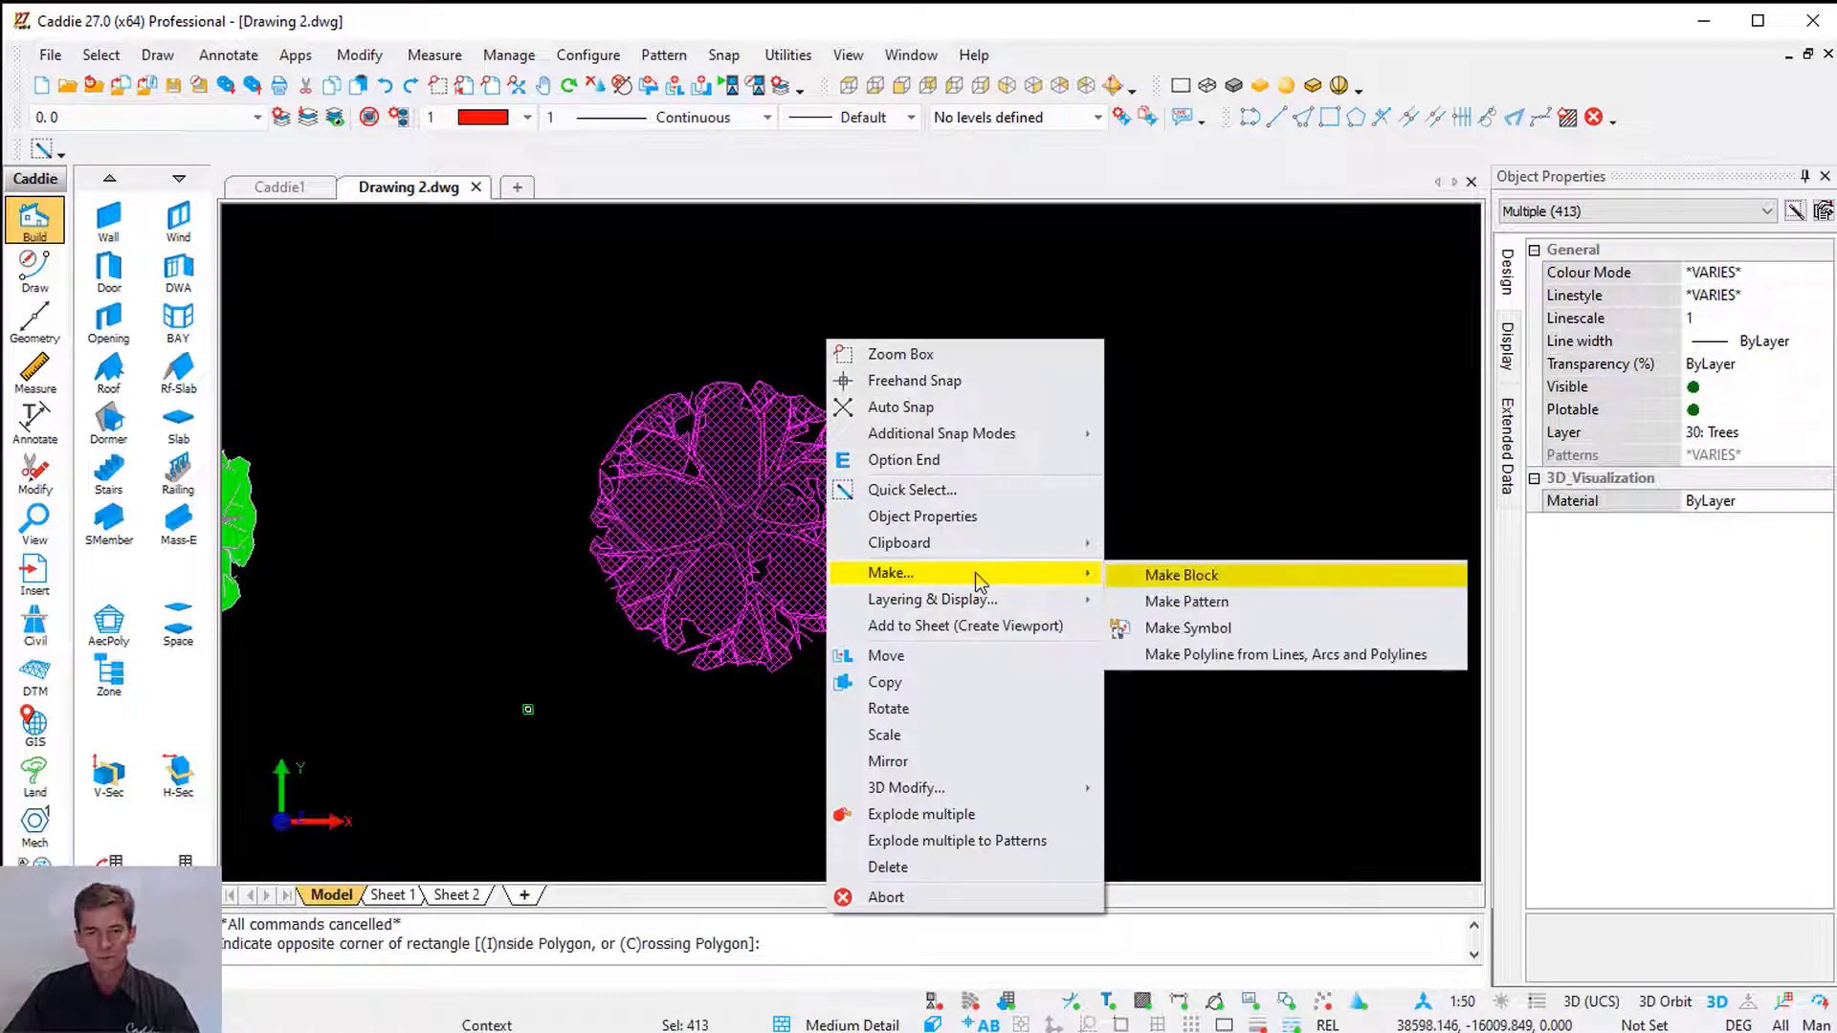
click(1228, 575)
click(844, 406)
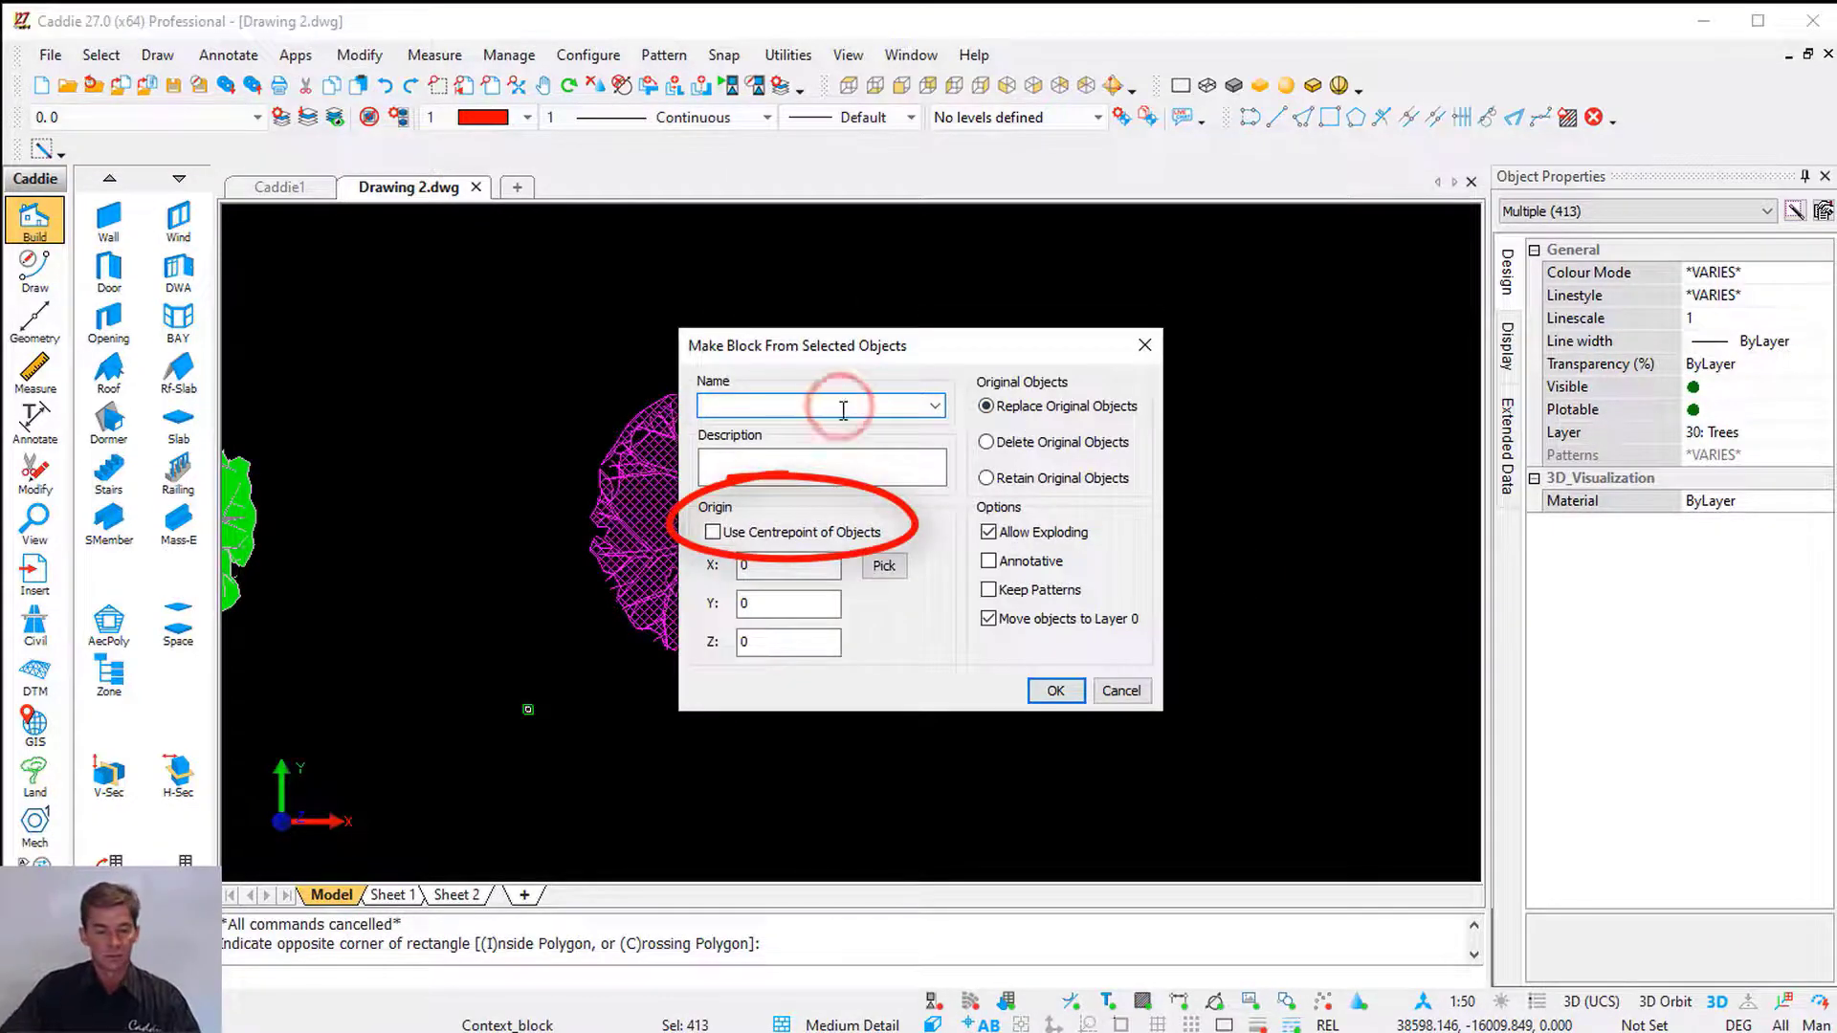
text(tree 2)
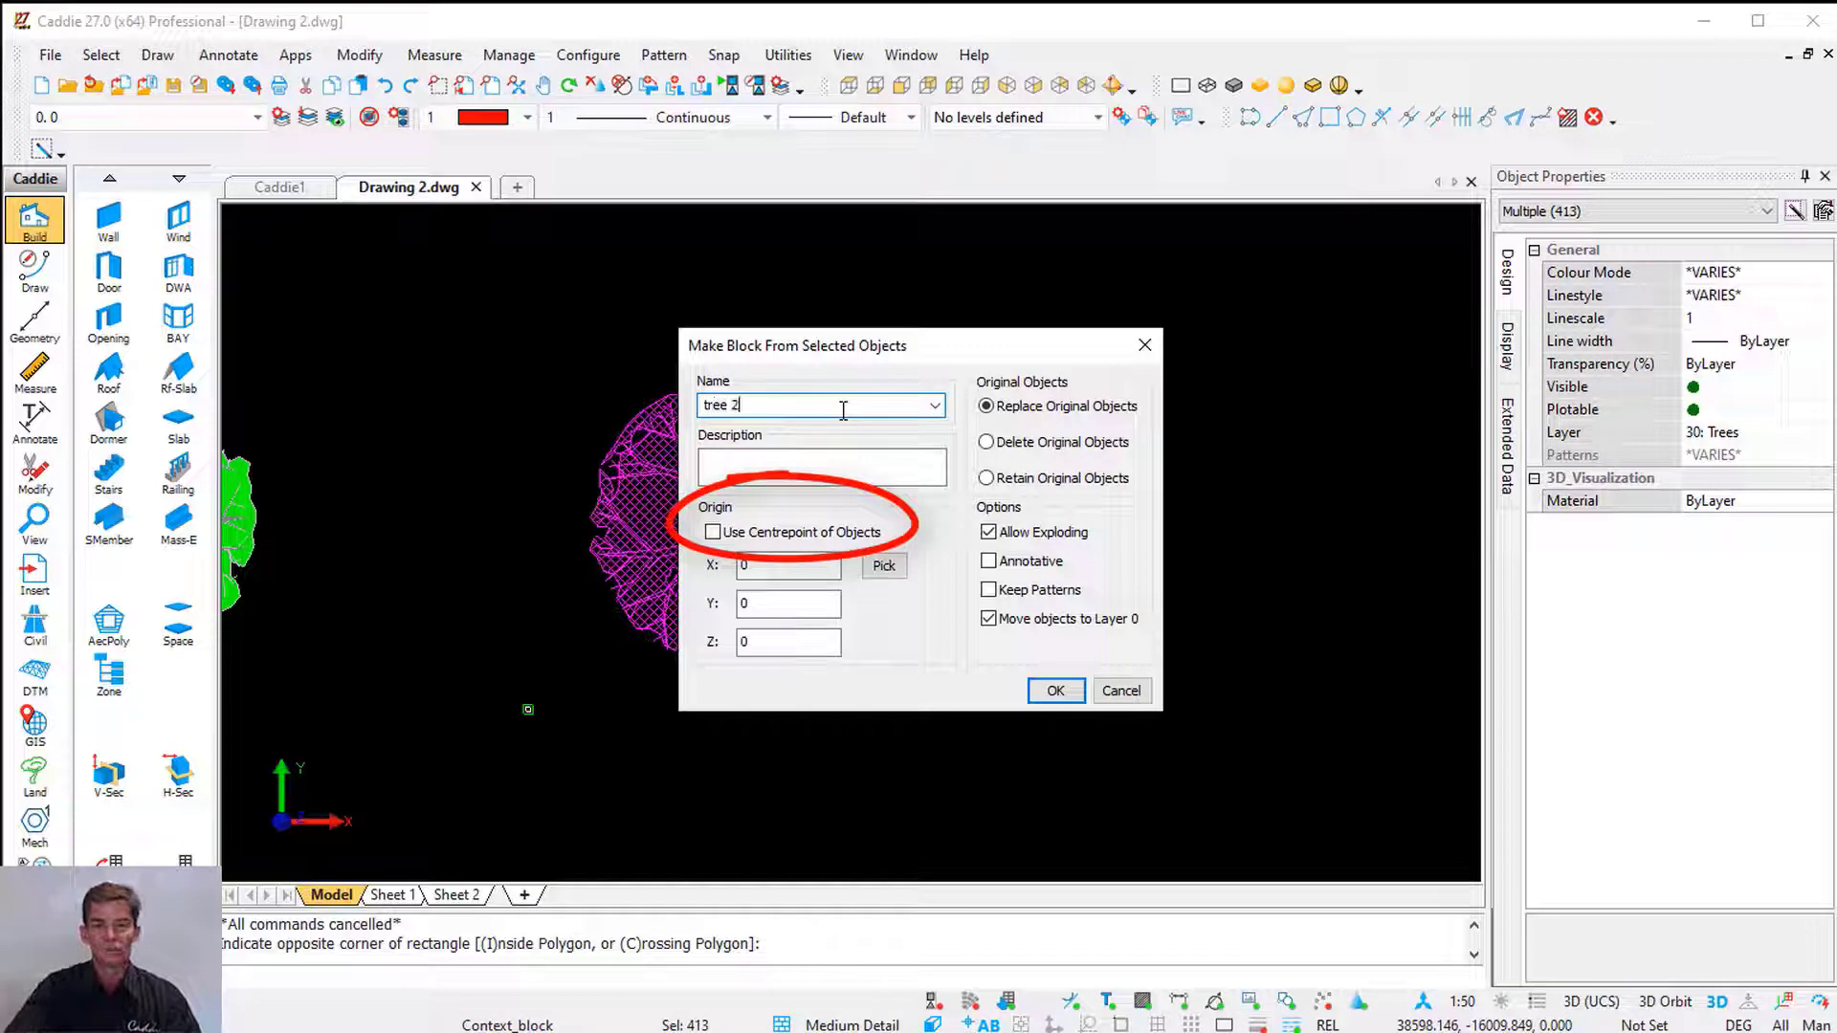
Set the block's origin to the centrepoint of the objects, create it replacing the originals, and select the resulting tree block
click(713, 532)
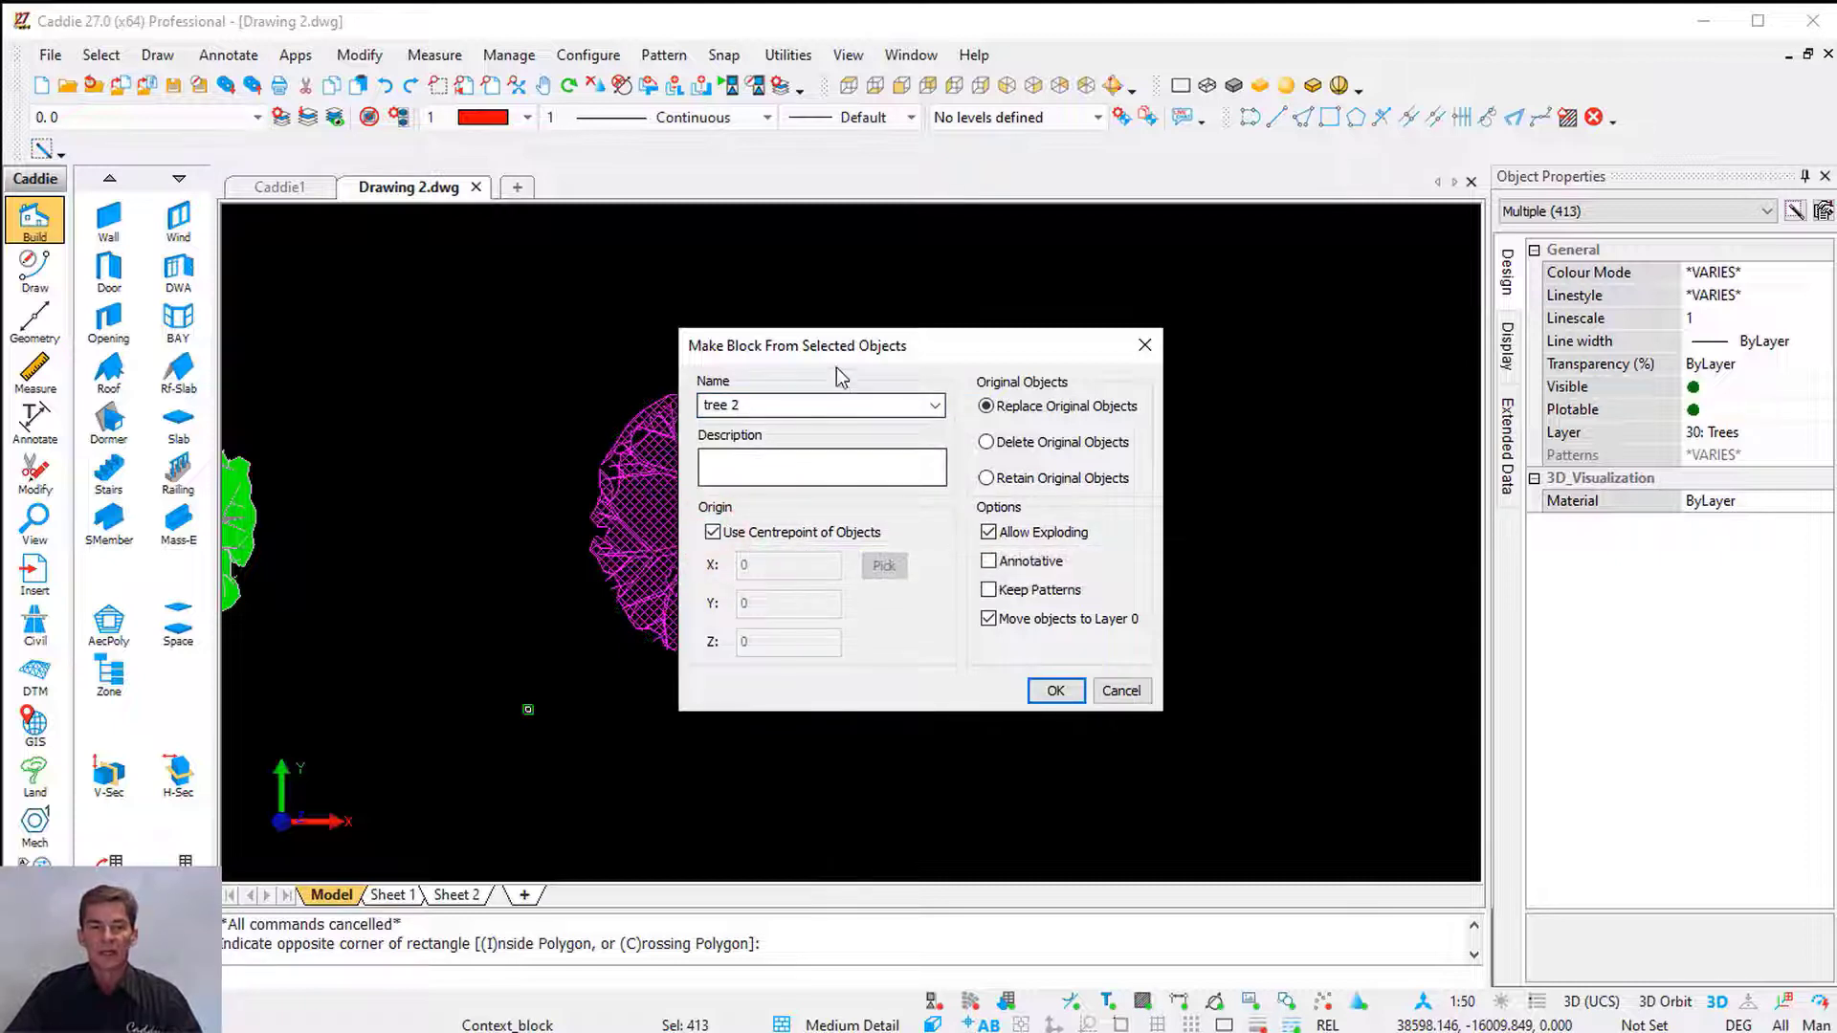
drag(836, 351, 1125, 370)
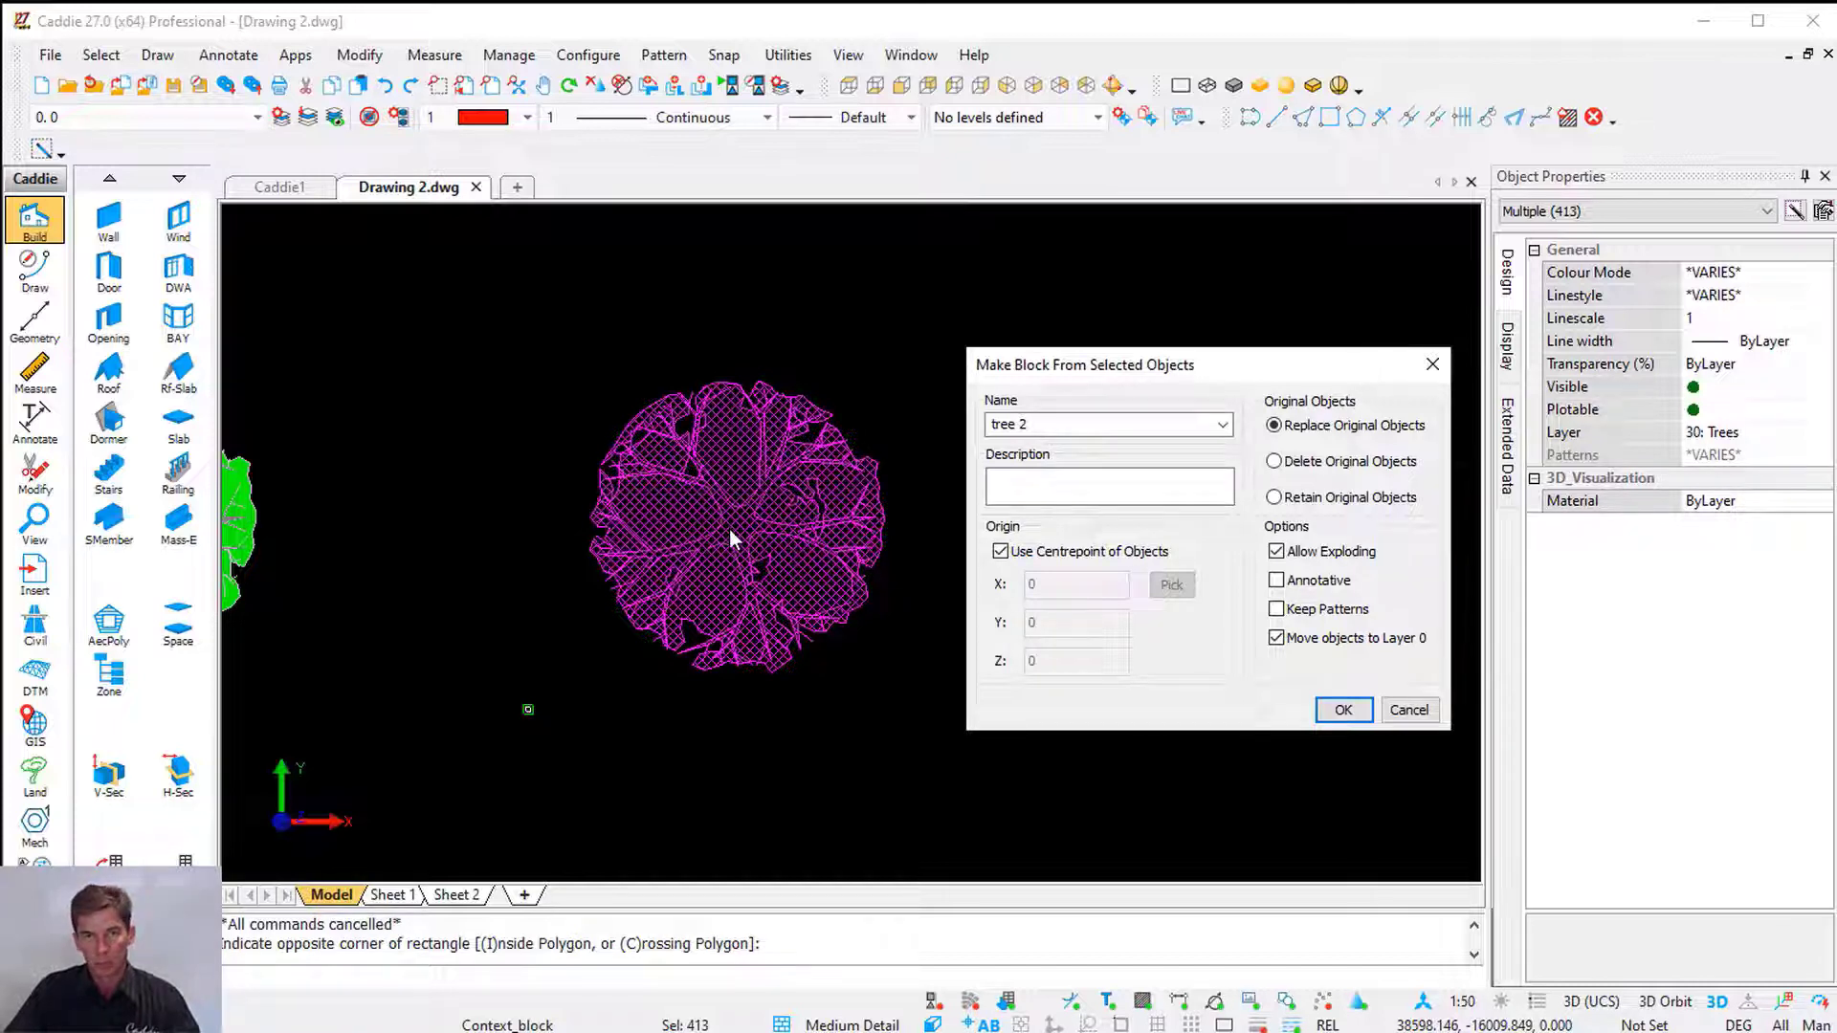
click(1086, 563)
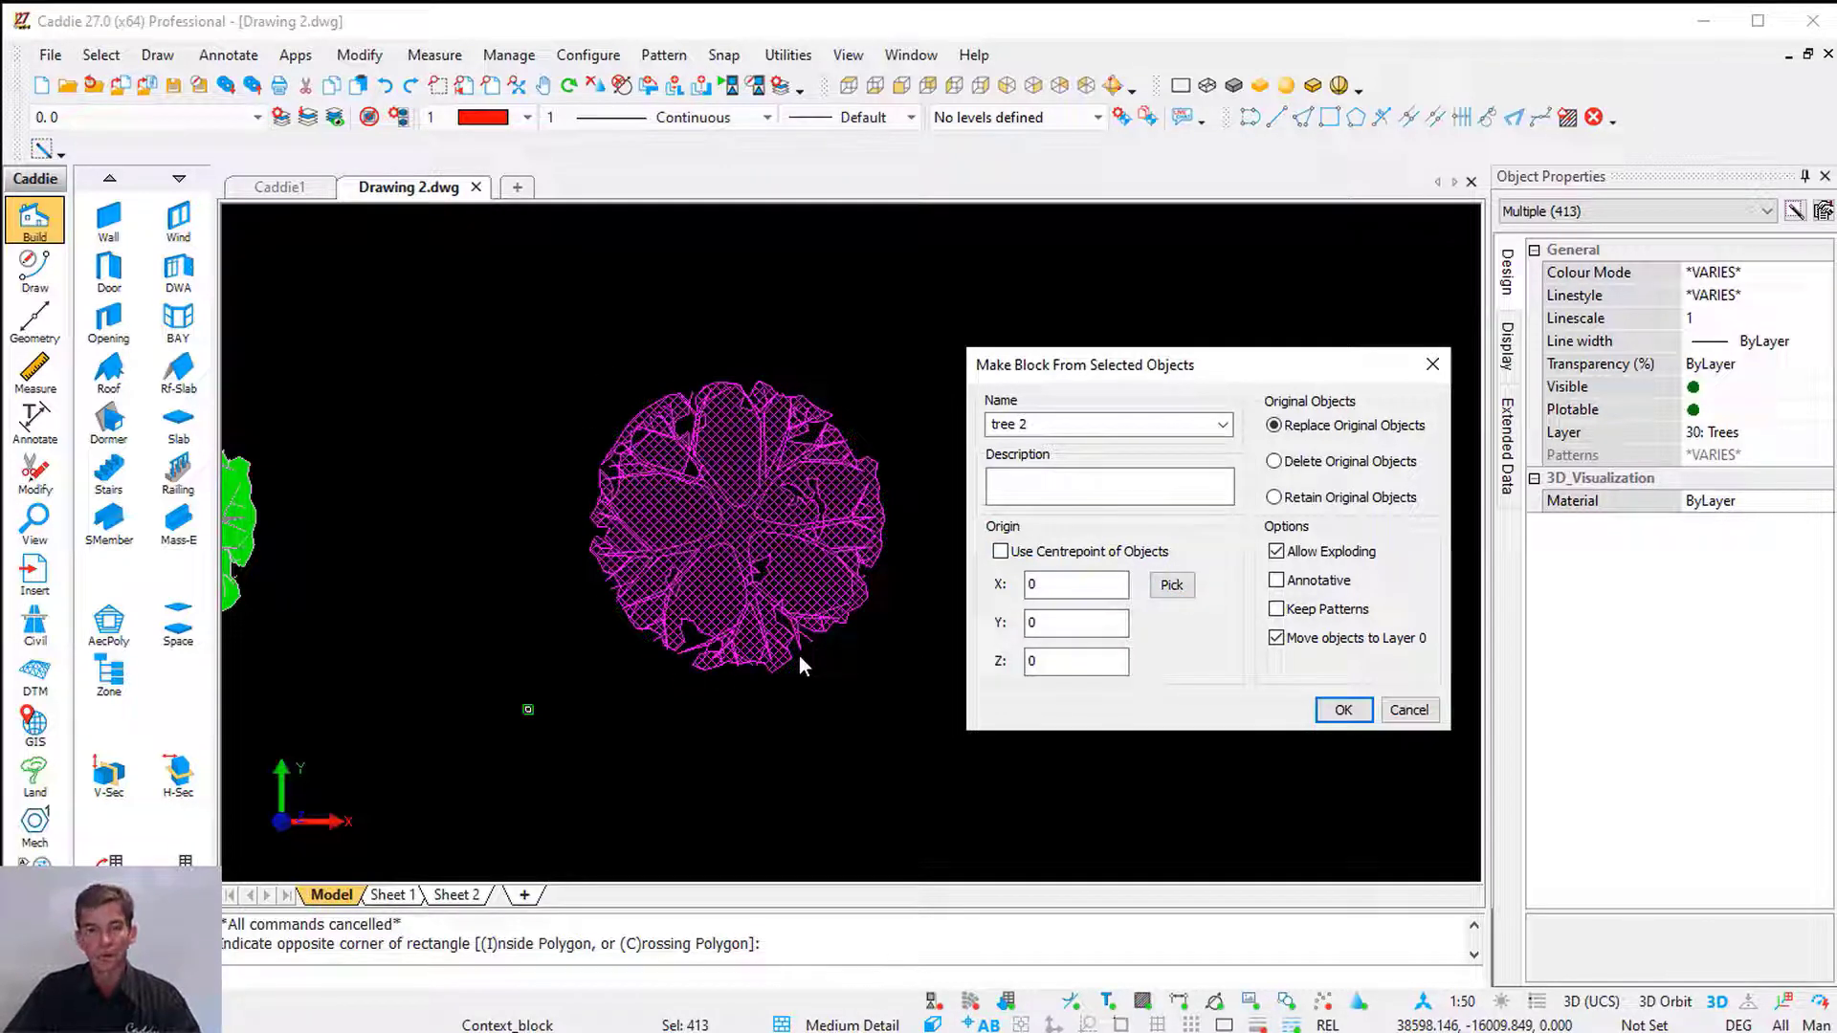
click(1080, 555)
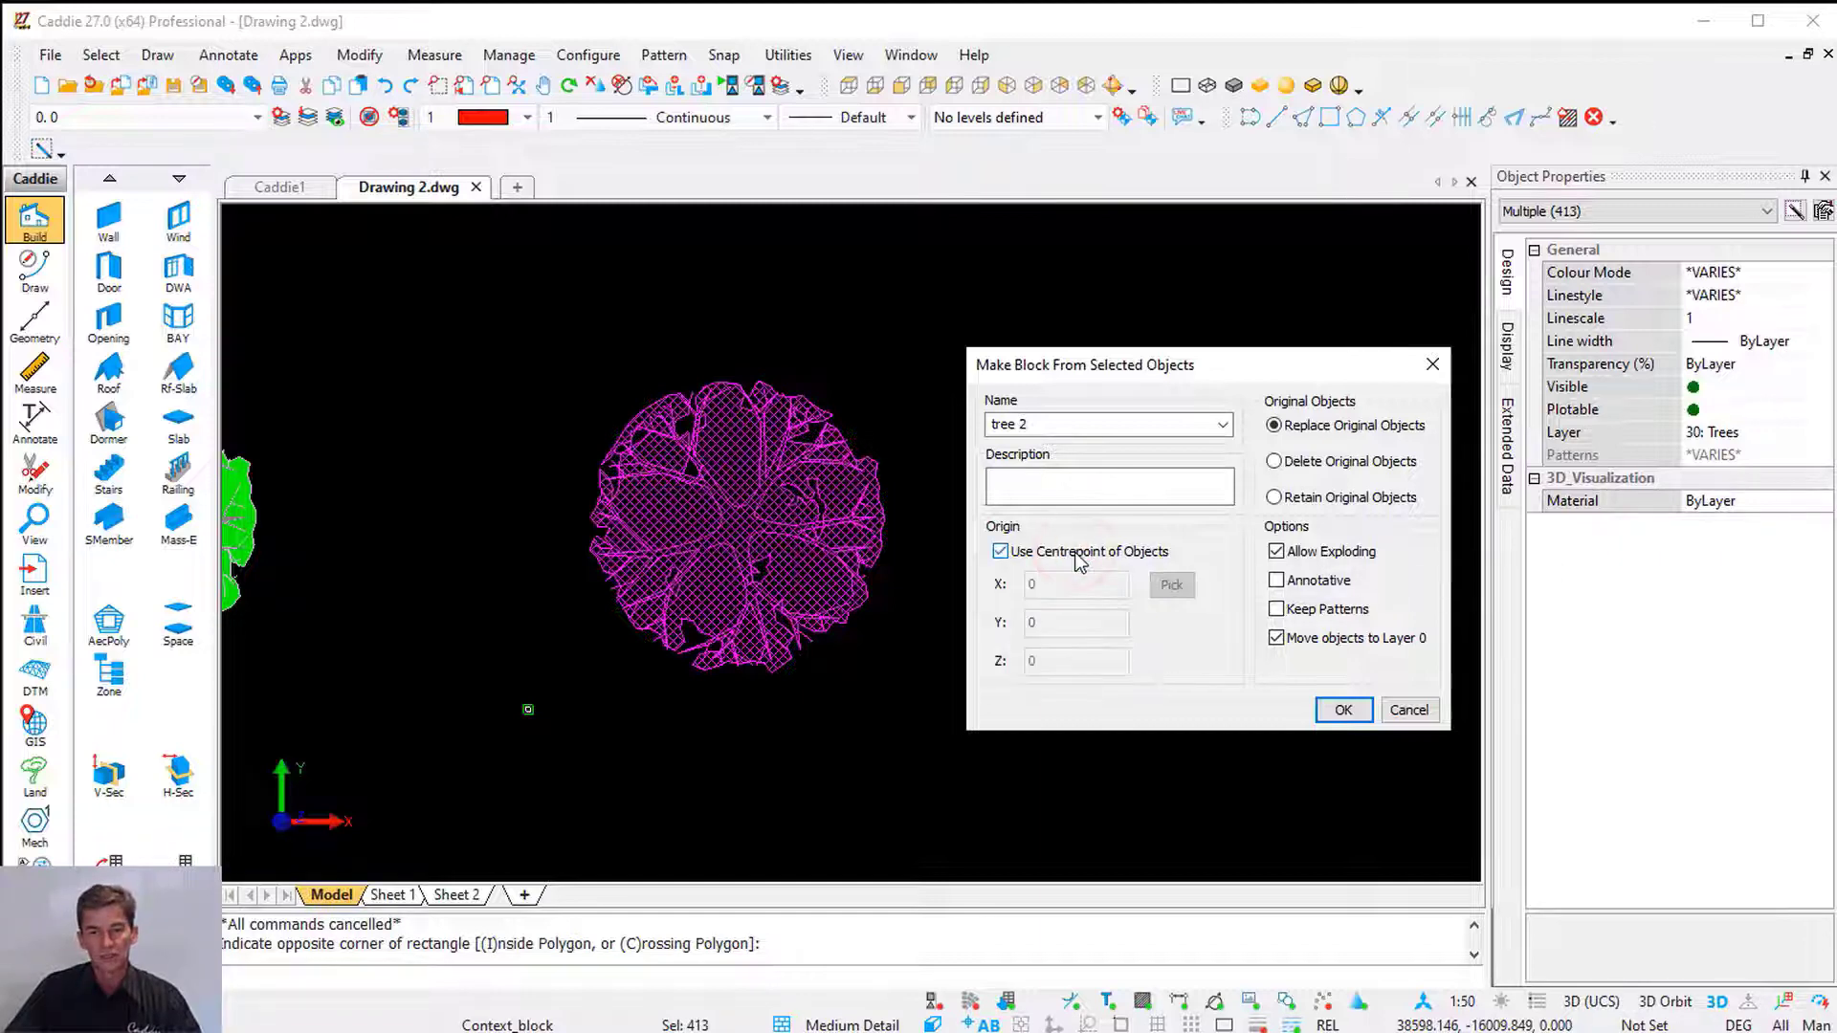
click(1344, 710)
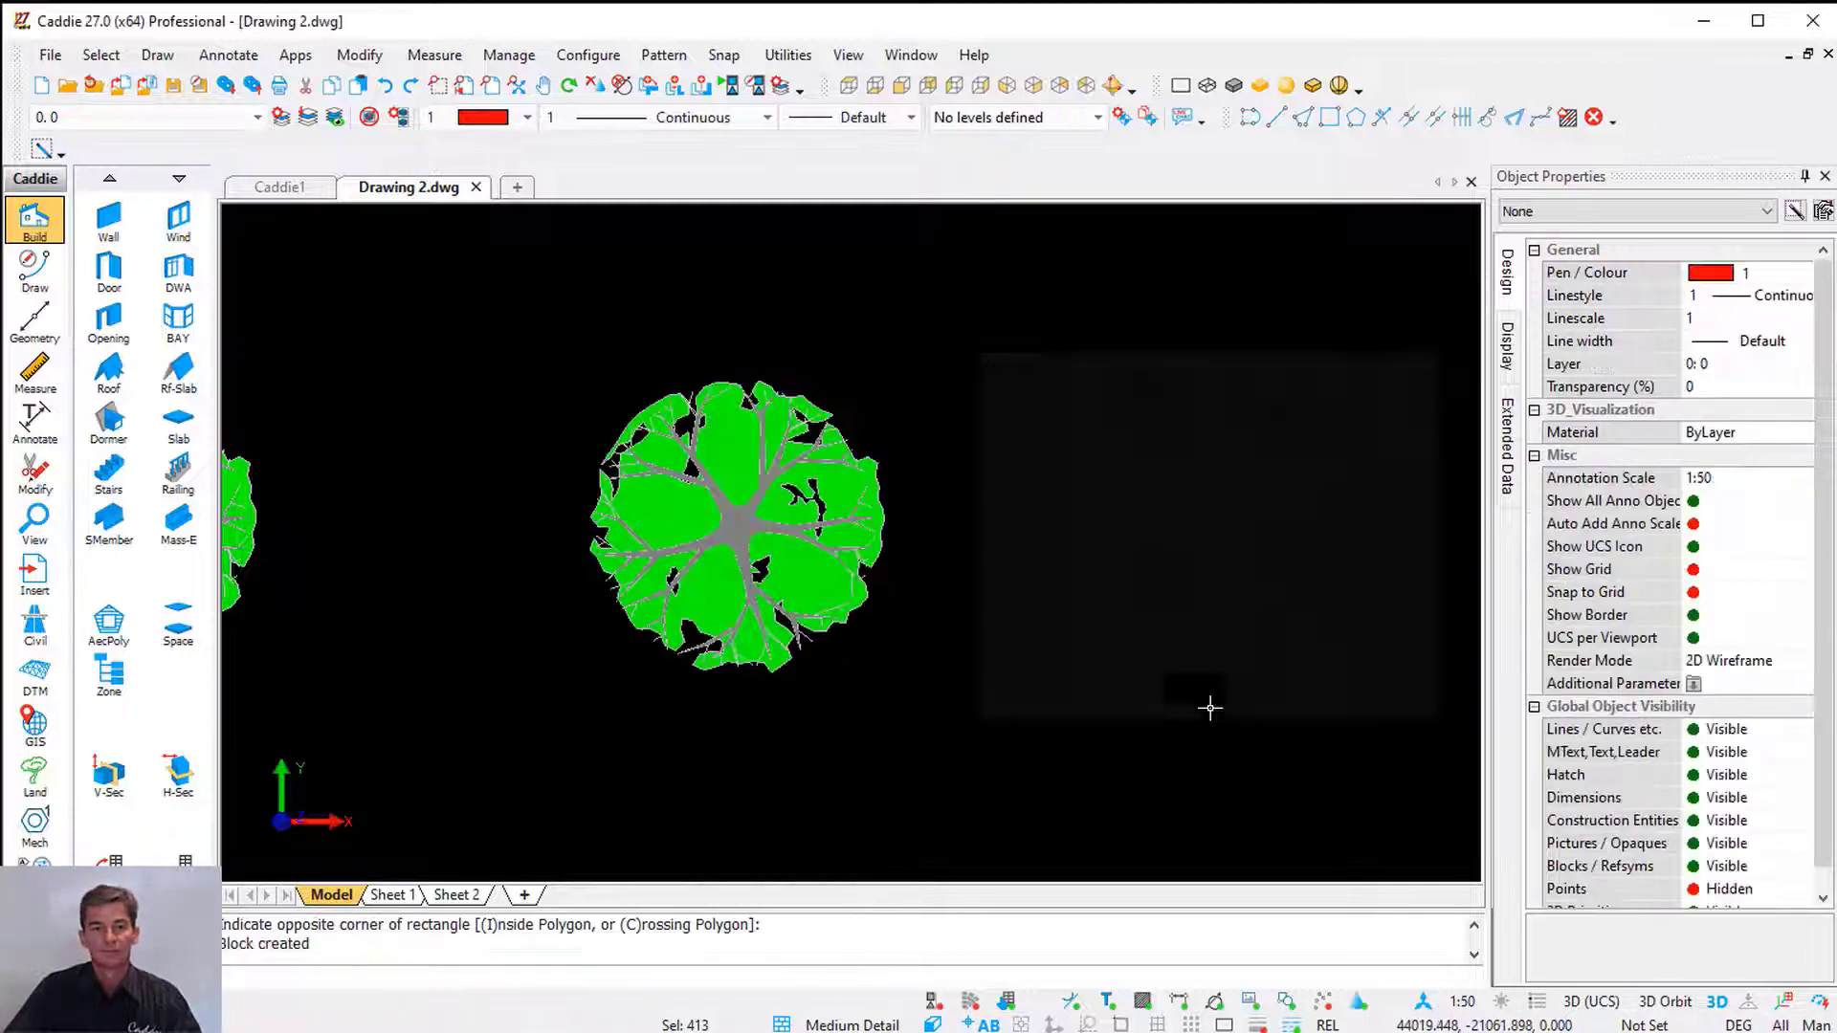
click(825, 543)
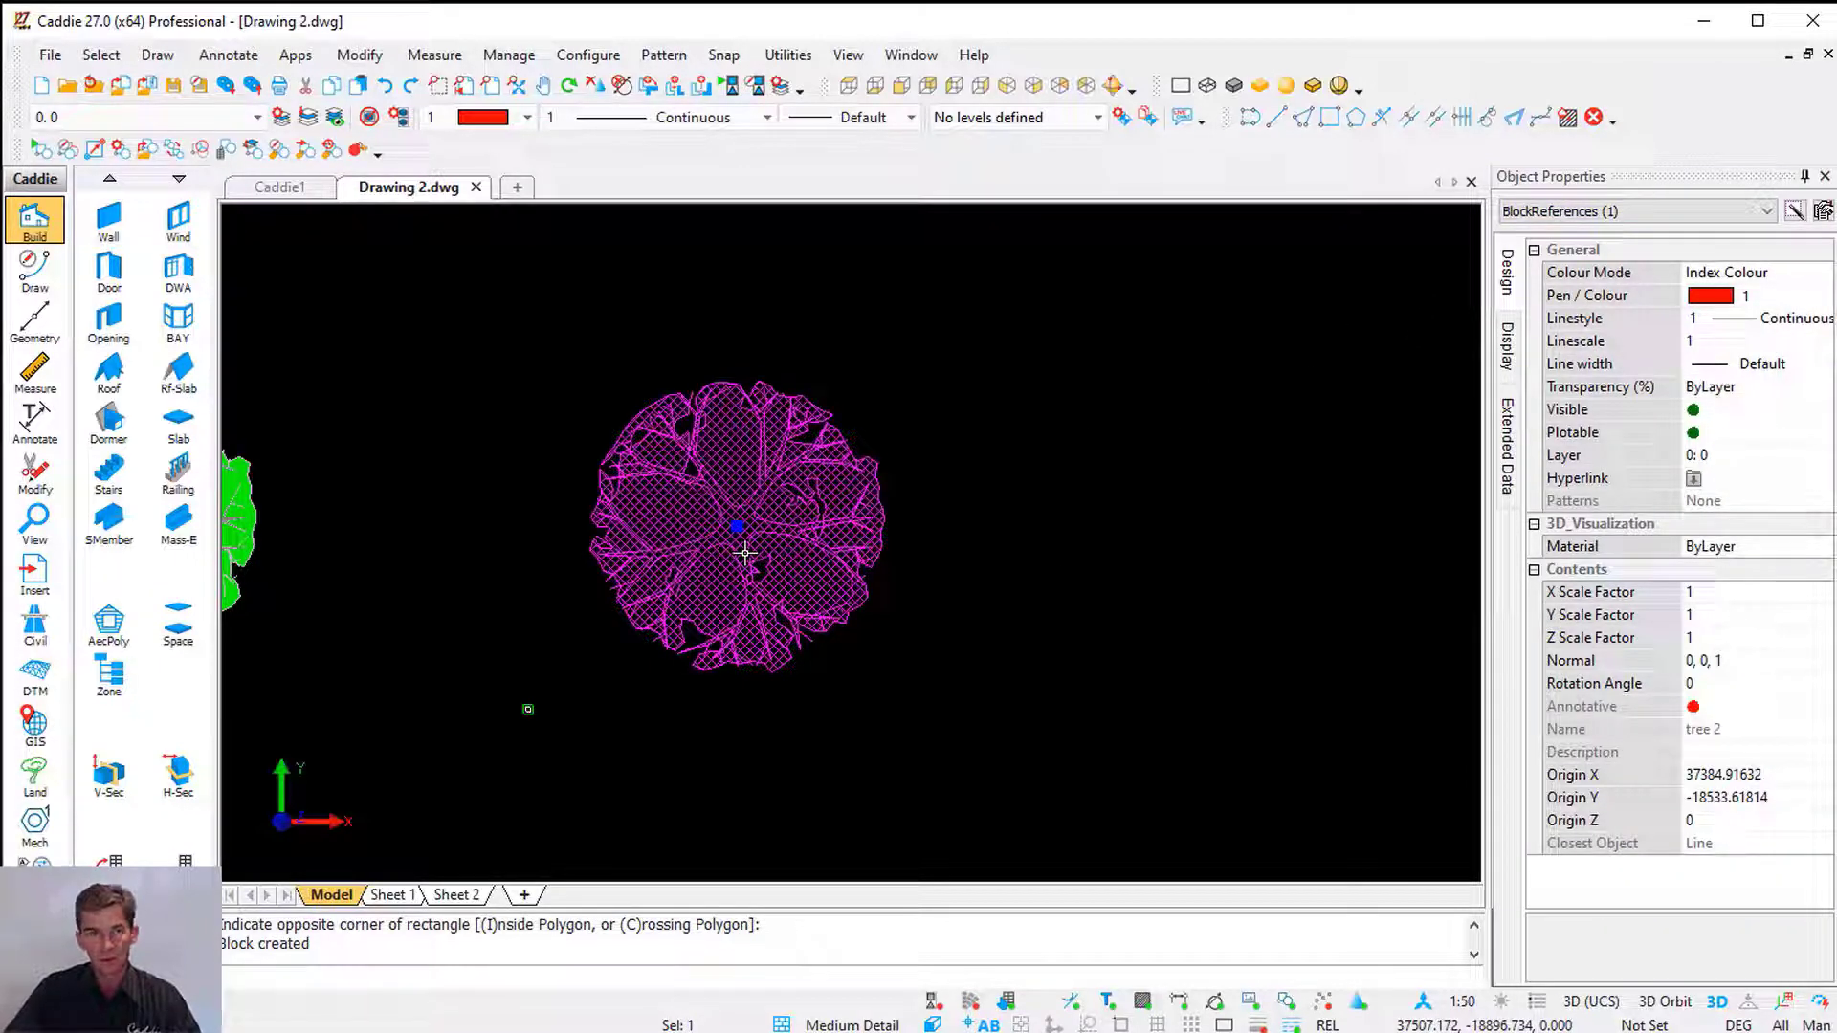
Insert three copies of the "tree 2" block at scale 1 and angle 0 in a diagonal row between the road and the Forest area
scroll(740, 527, down, 9)
scroll(832, 569, down, 2)
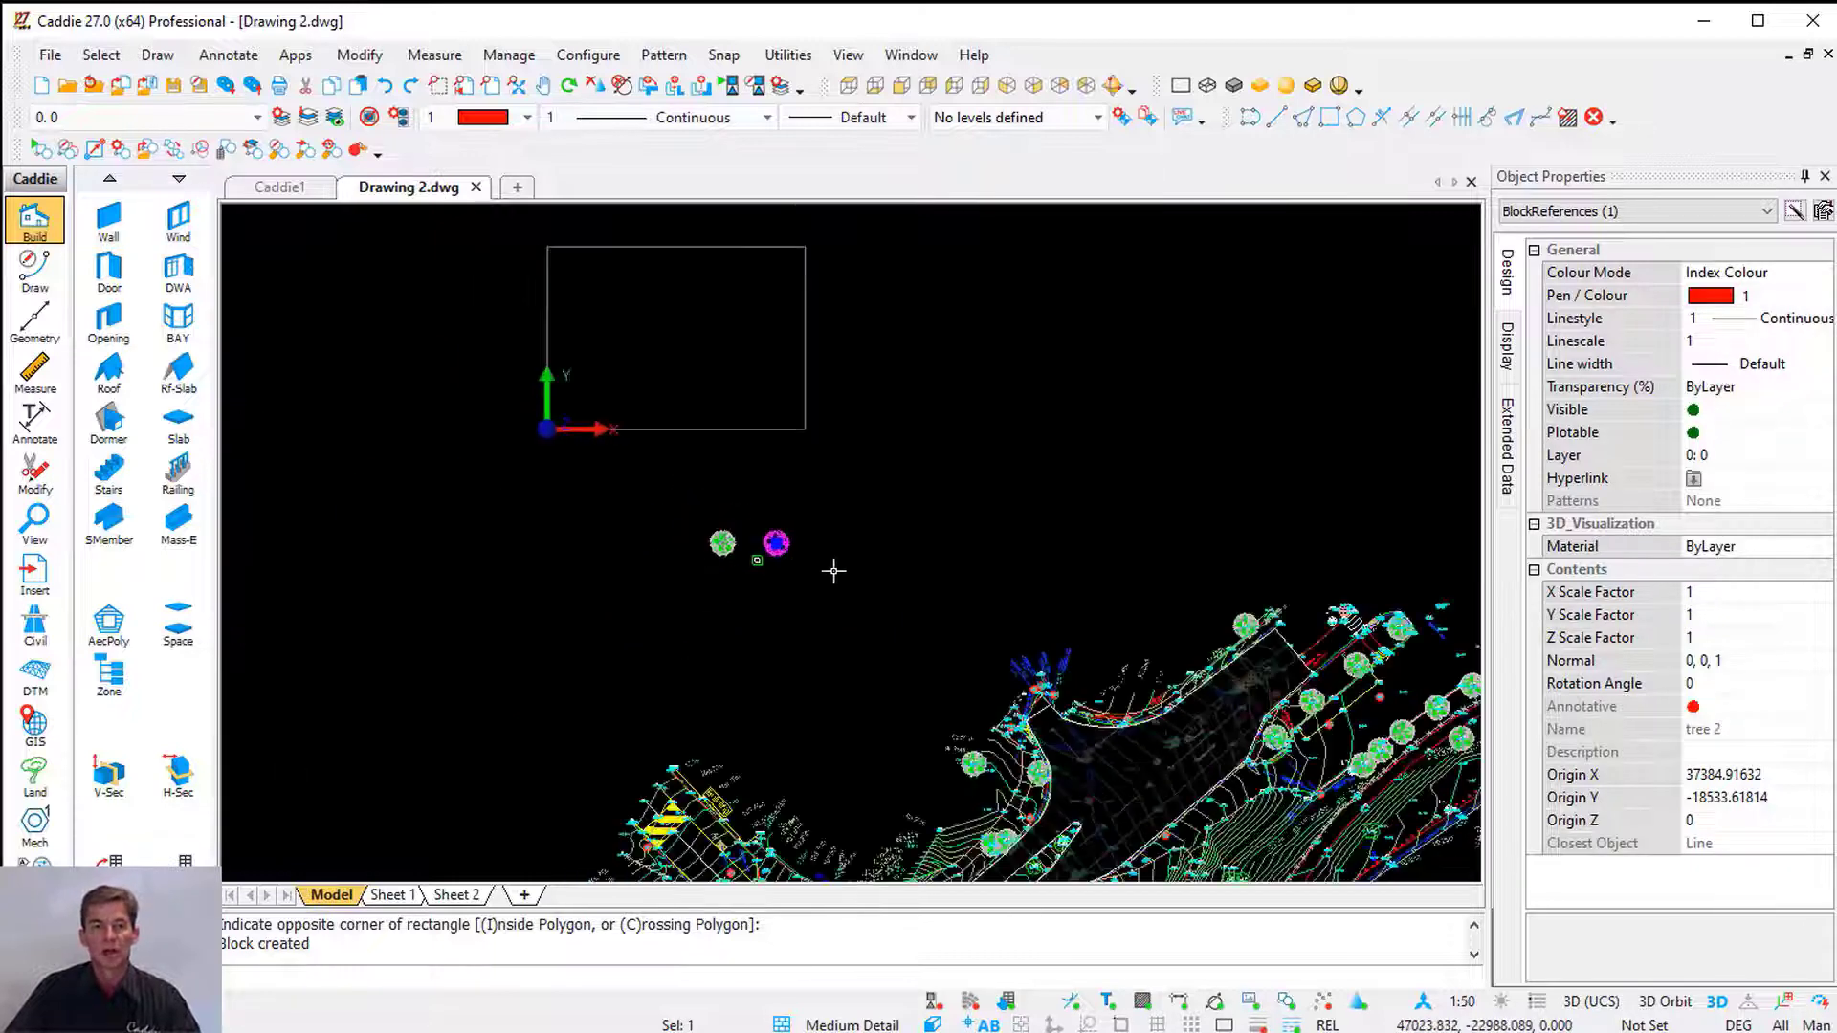
mouse_move(830, 567)
middle_down()
mouse_move(654, 399)
mouse_move(656, 298)
middle_up()
click(360, 54)
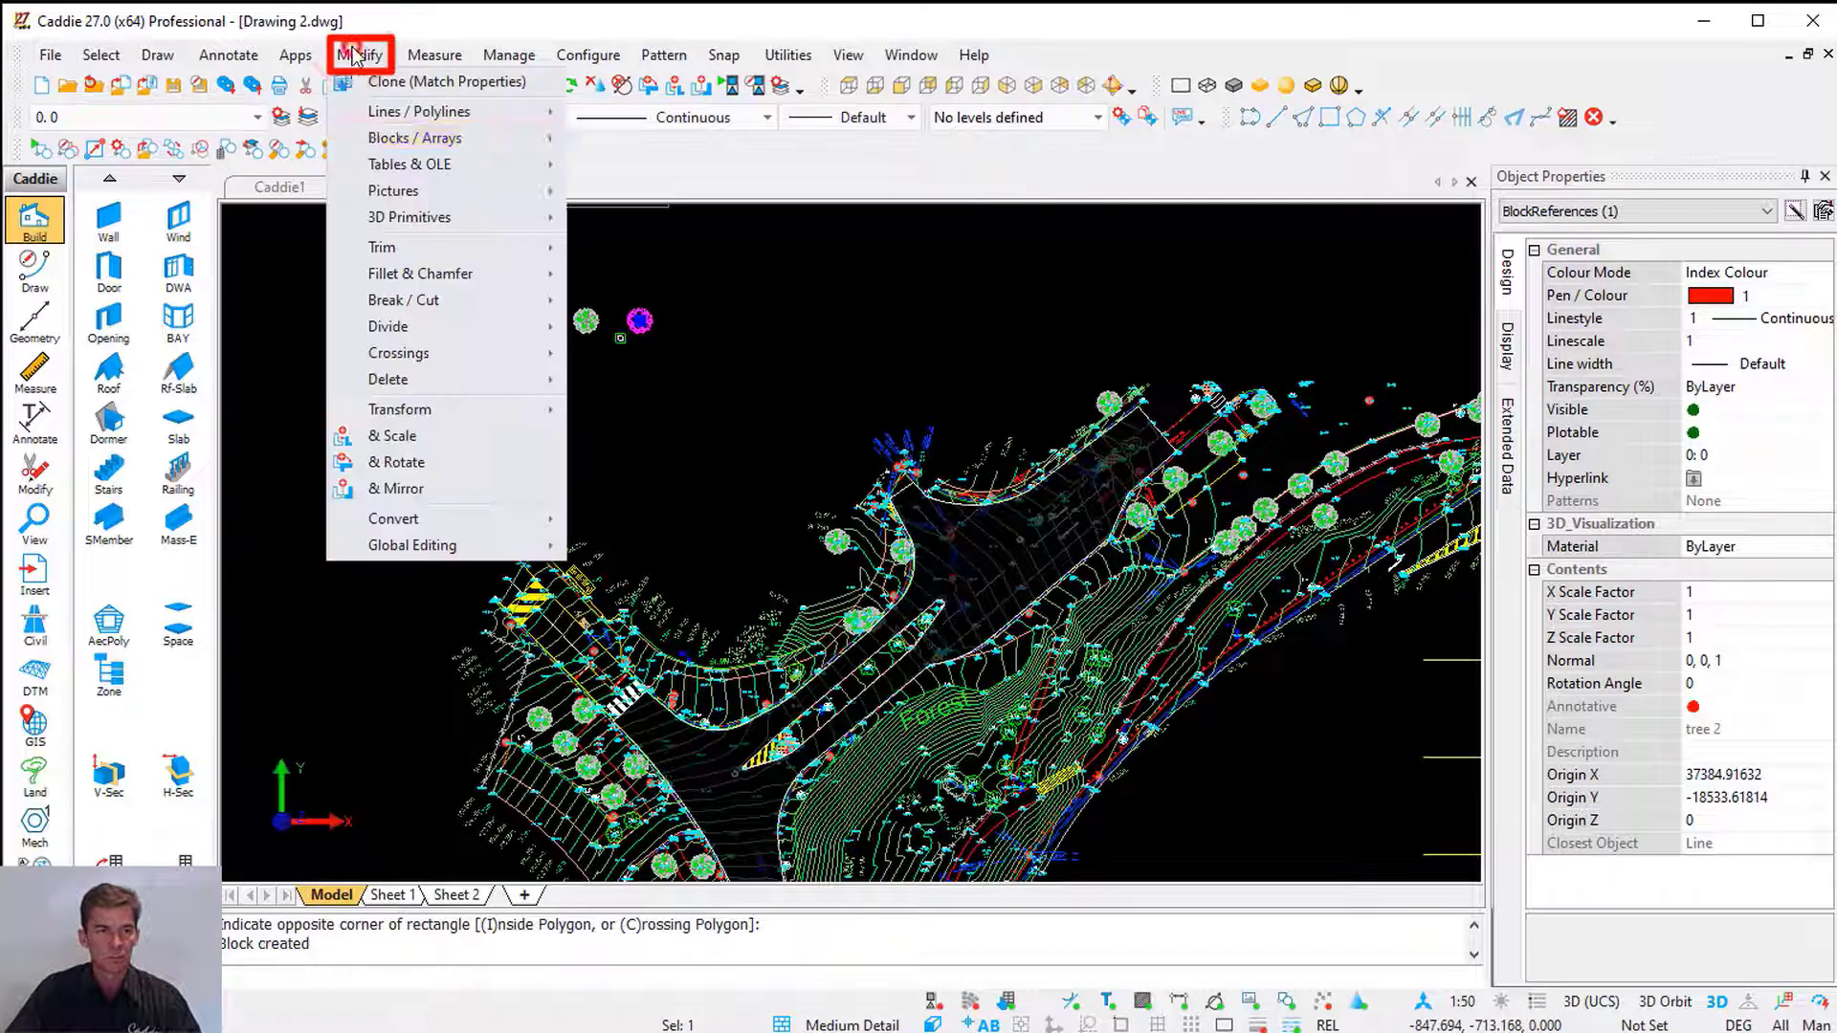
mouse_move(535, 138)
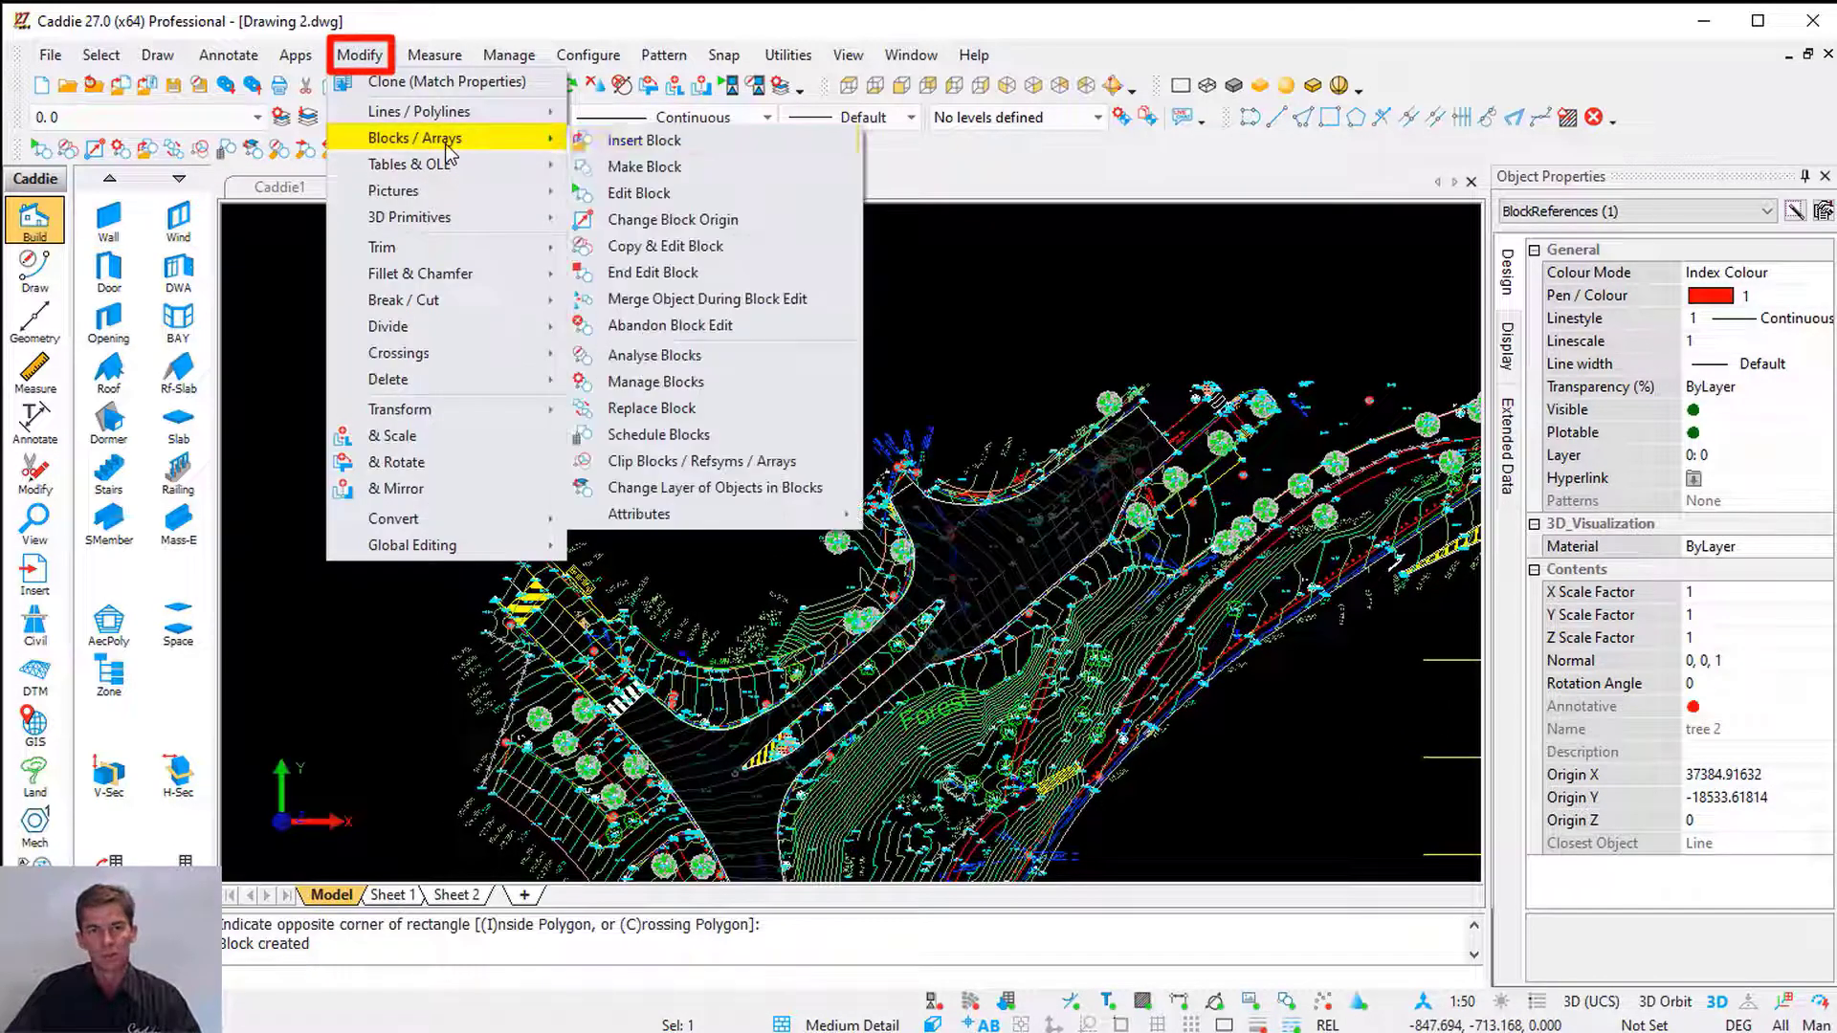
click(660, 146)
click(1096, 393)
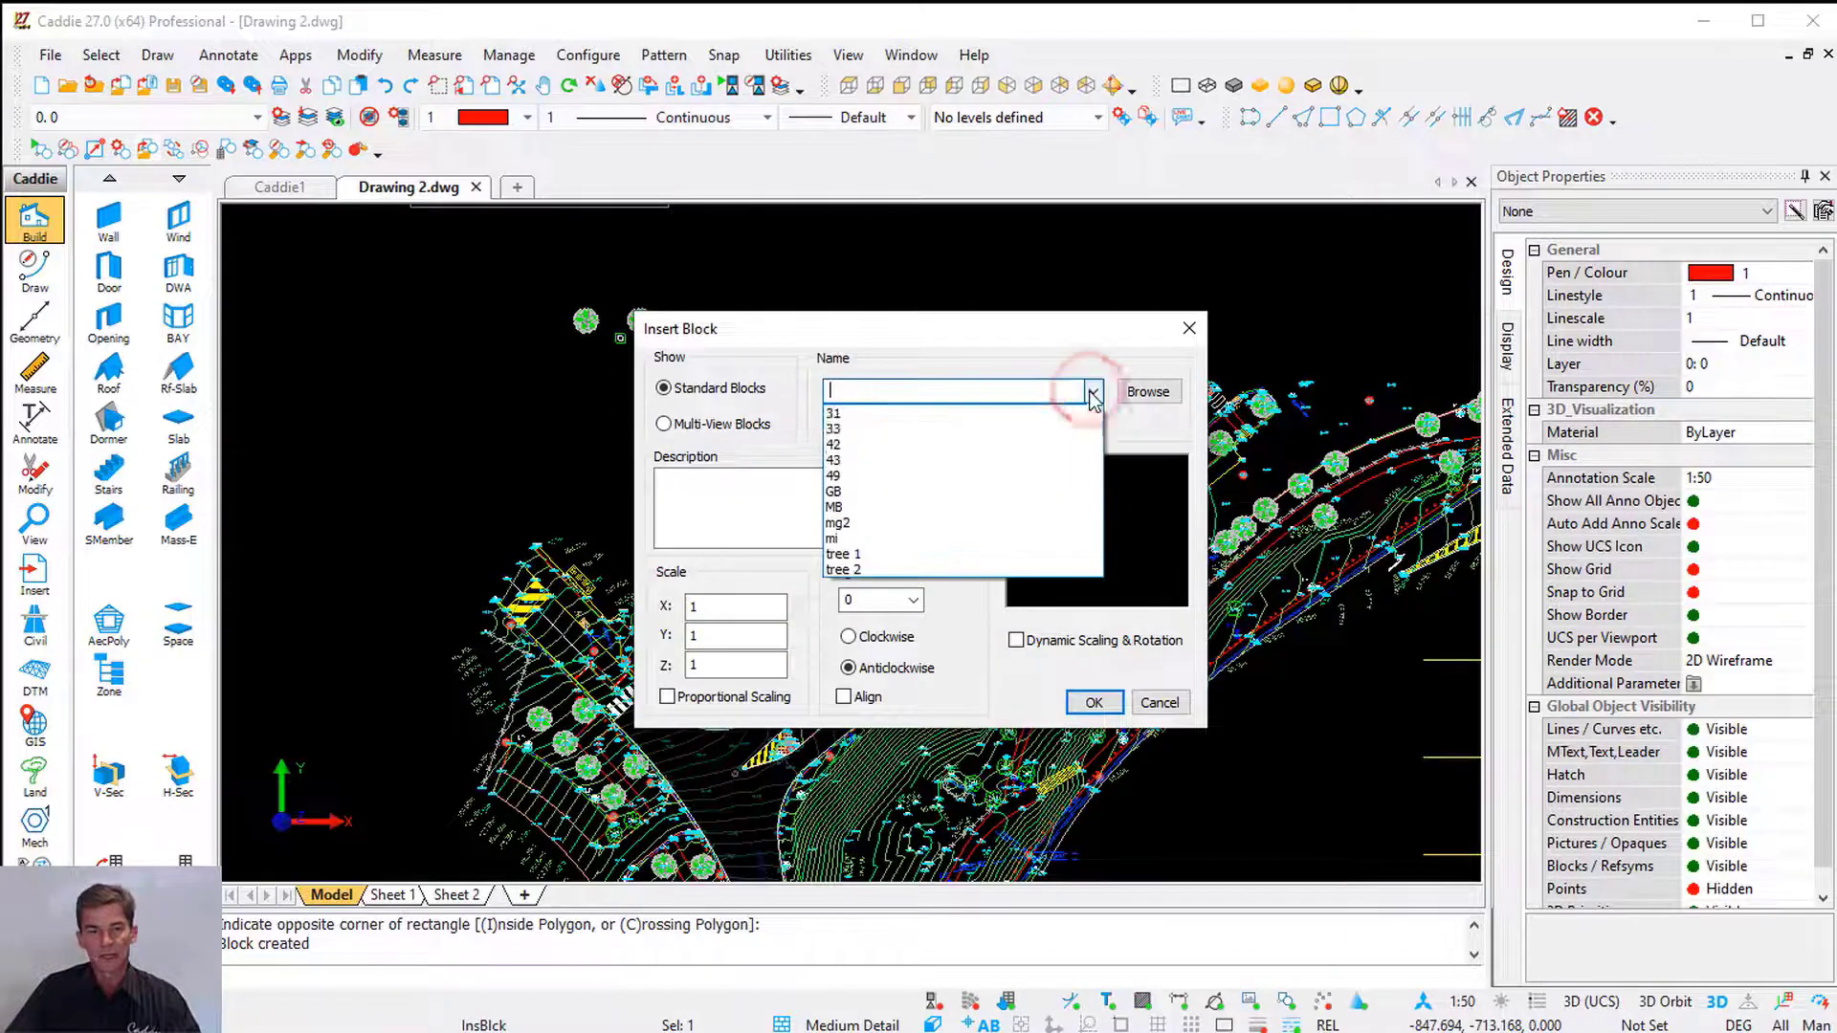
click(939, 570)
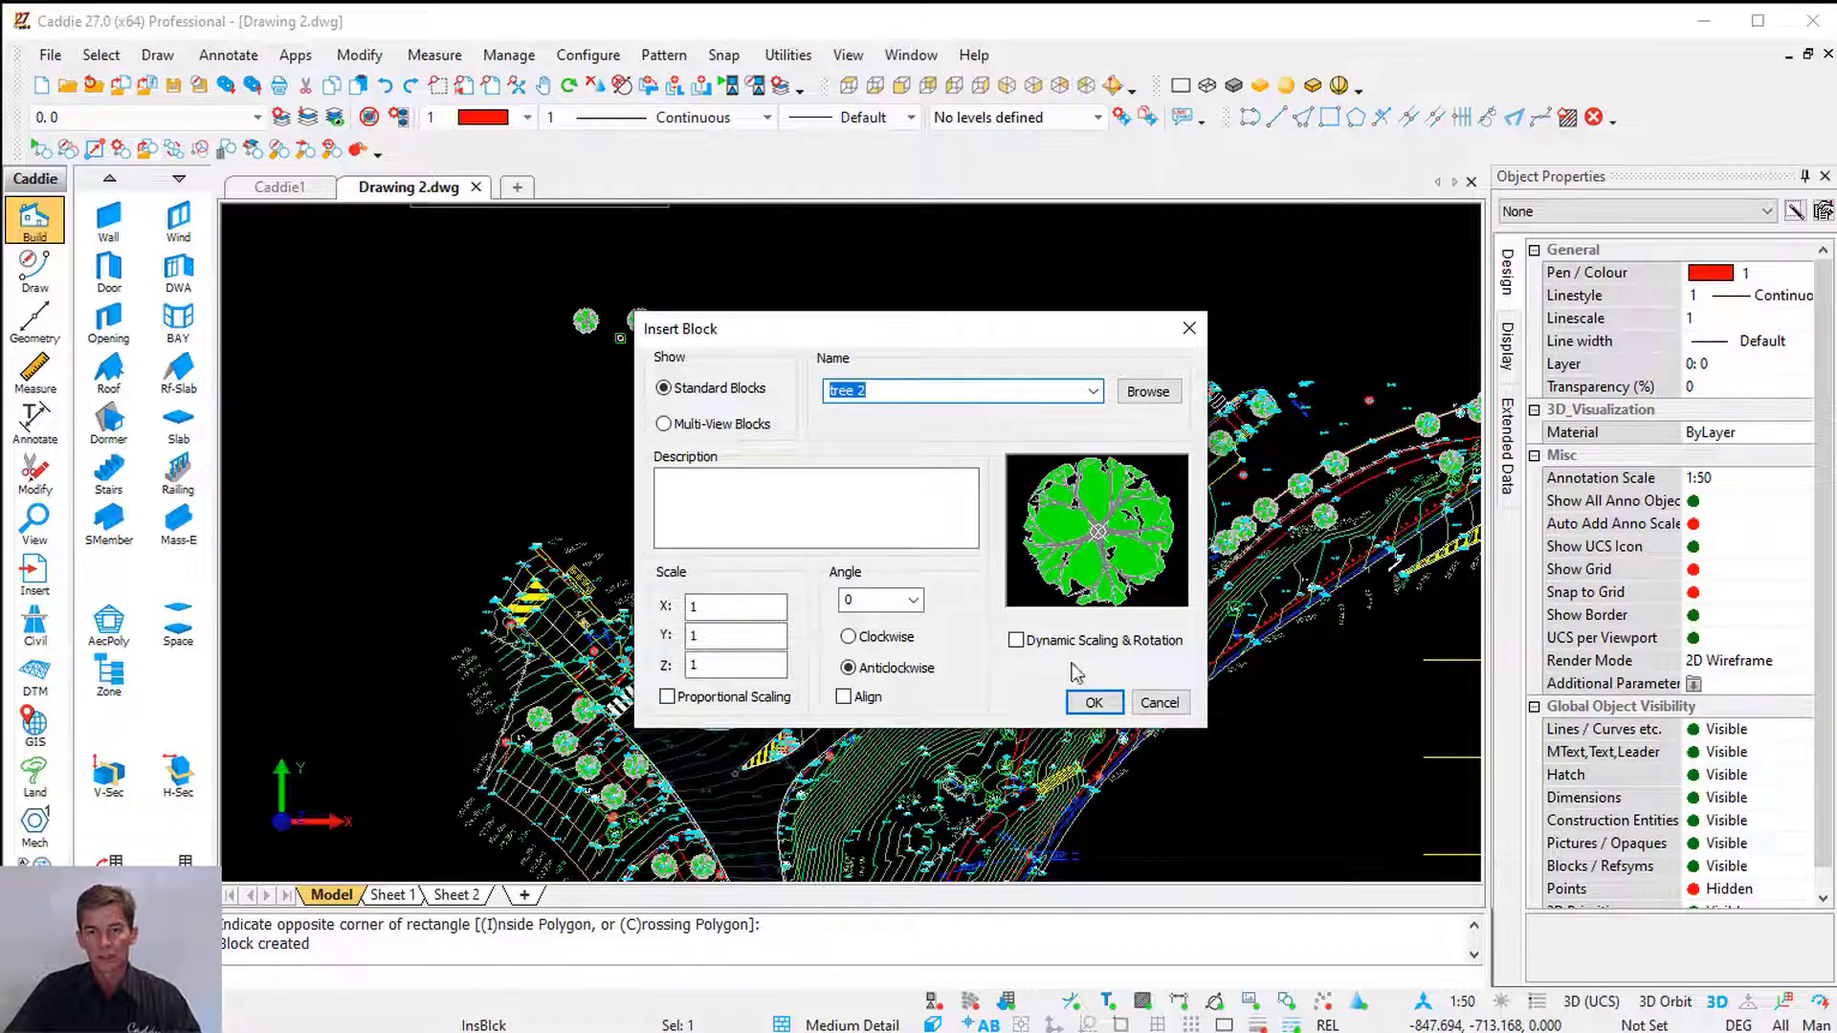
click(1094, 702)
scroll(887, 729, up, 5)
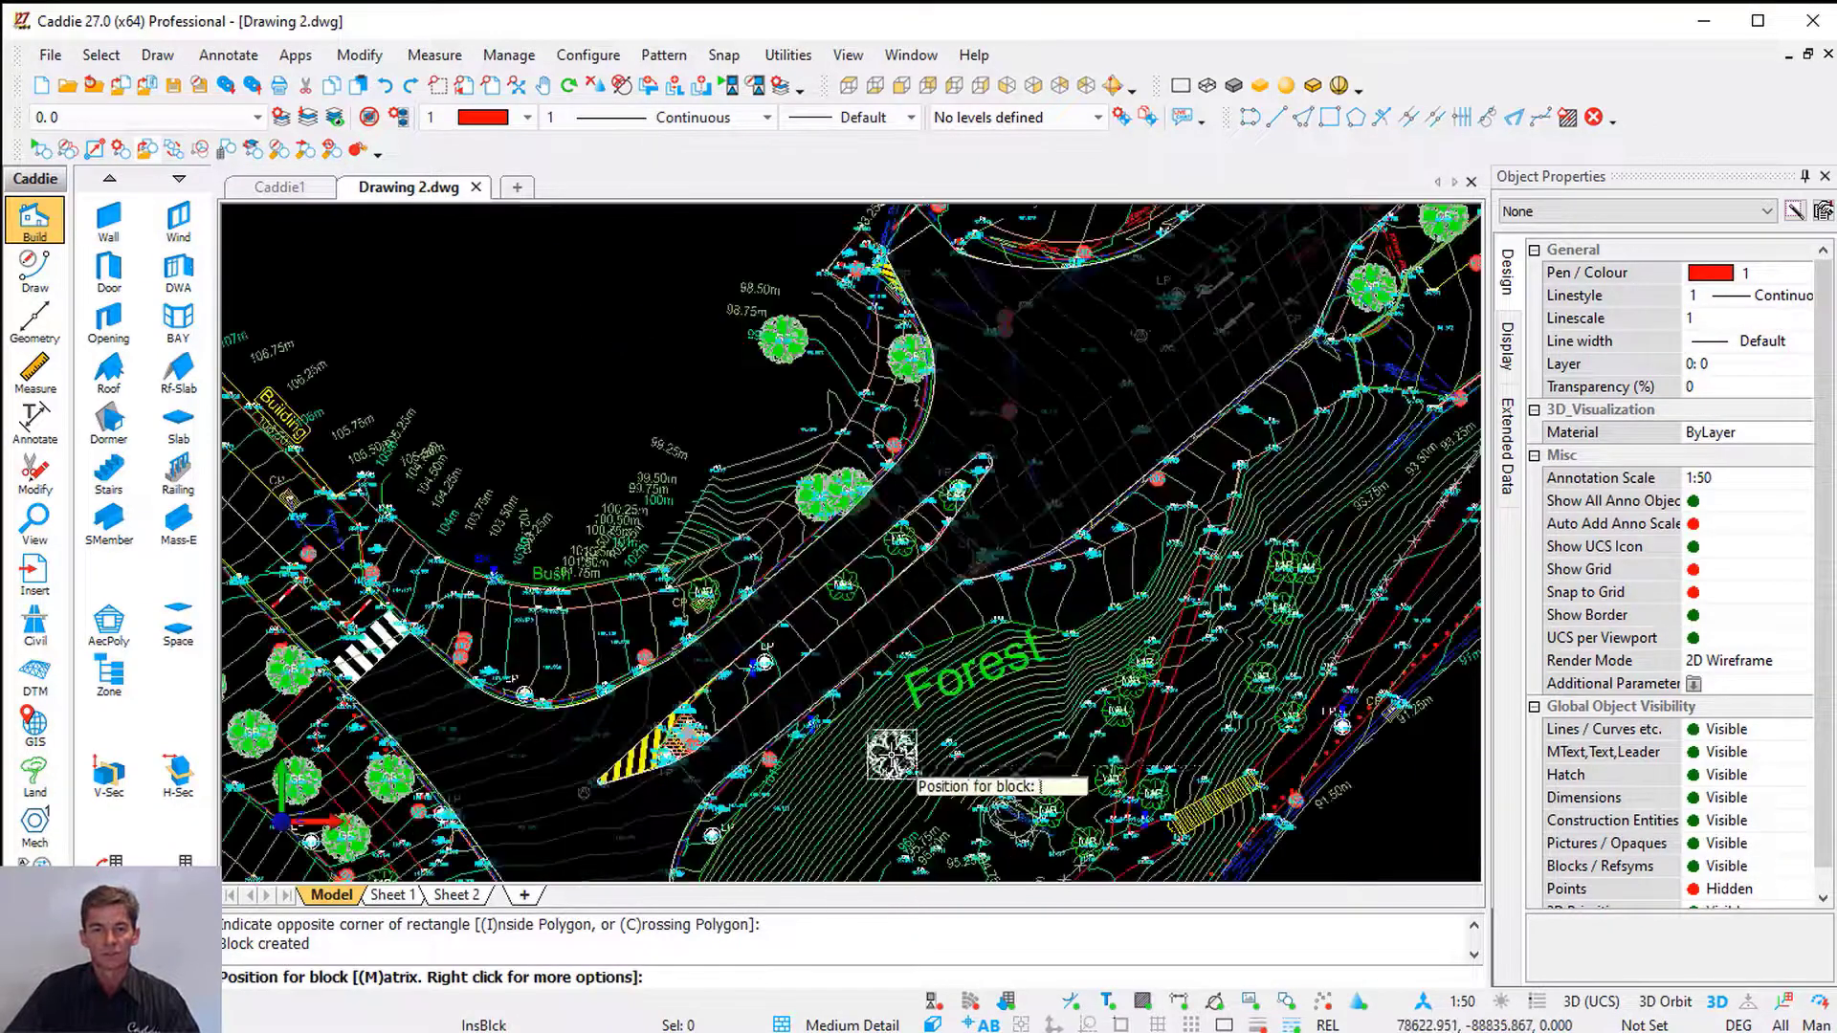
click(984, 403)
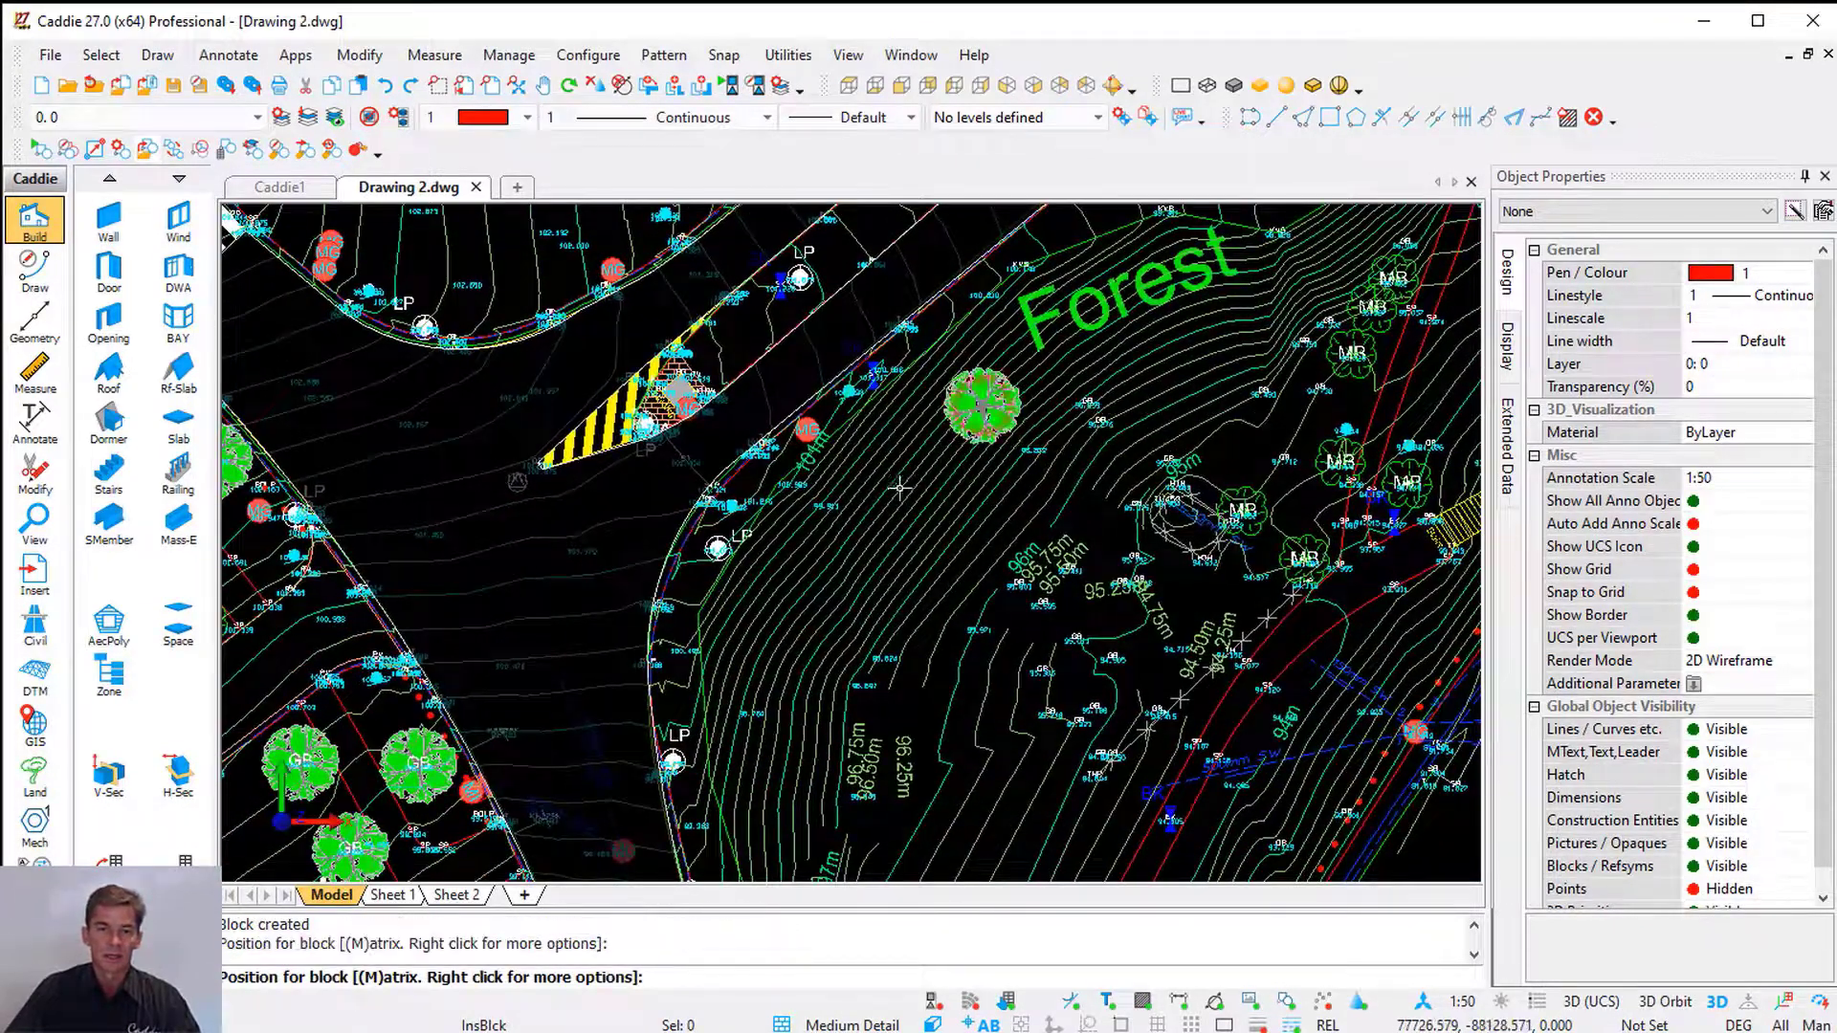
click(892, 501)
click(813, 621)
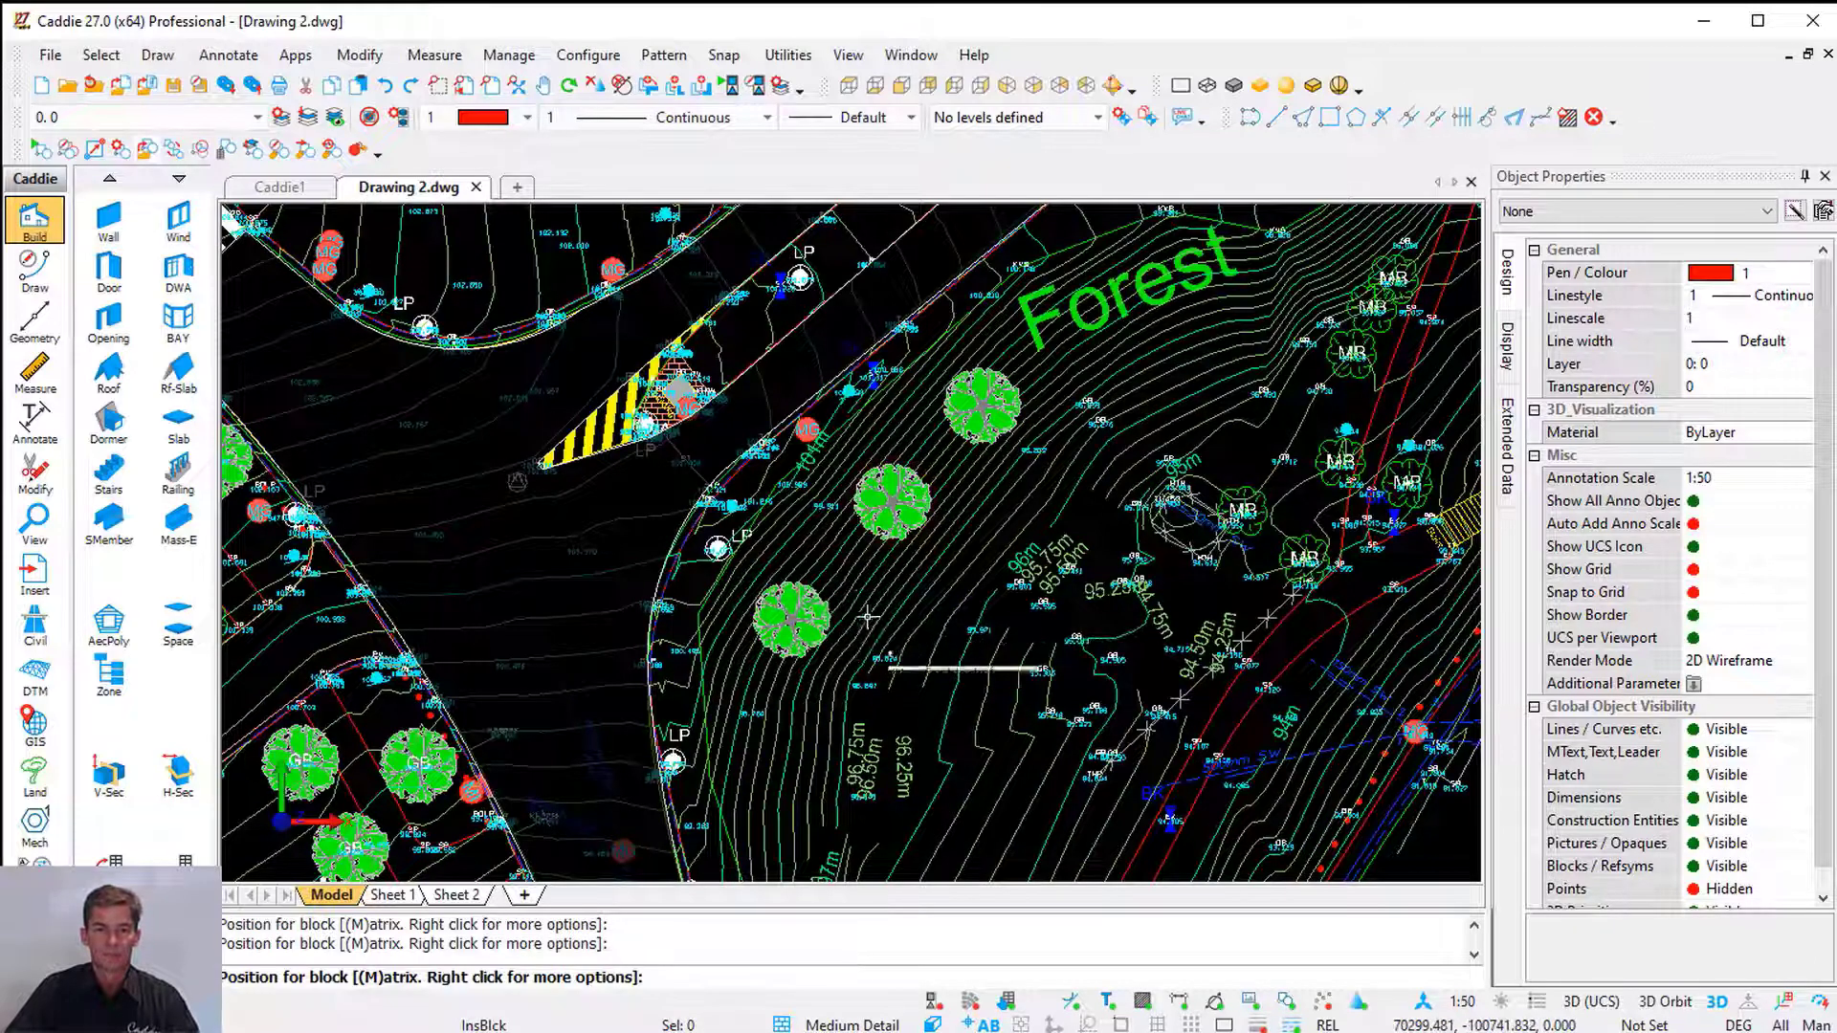
key(Escape)
Select the southernmost of the newly placed tree blocks and examine its origin point and properties
scroll(866, 588, up, 3)
click(780, 650)
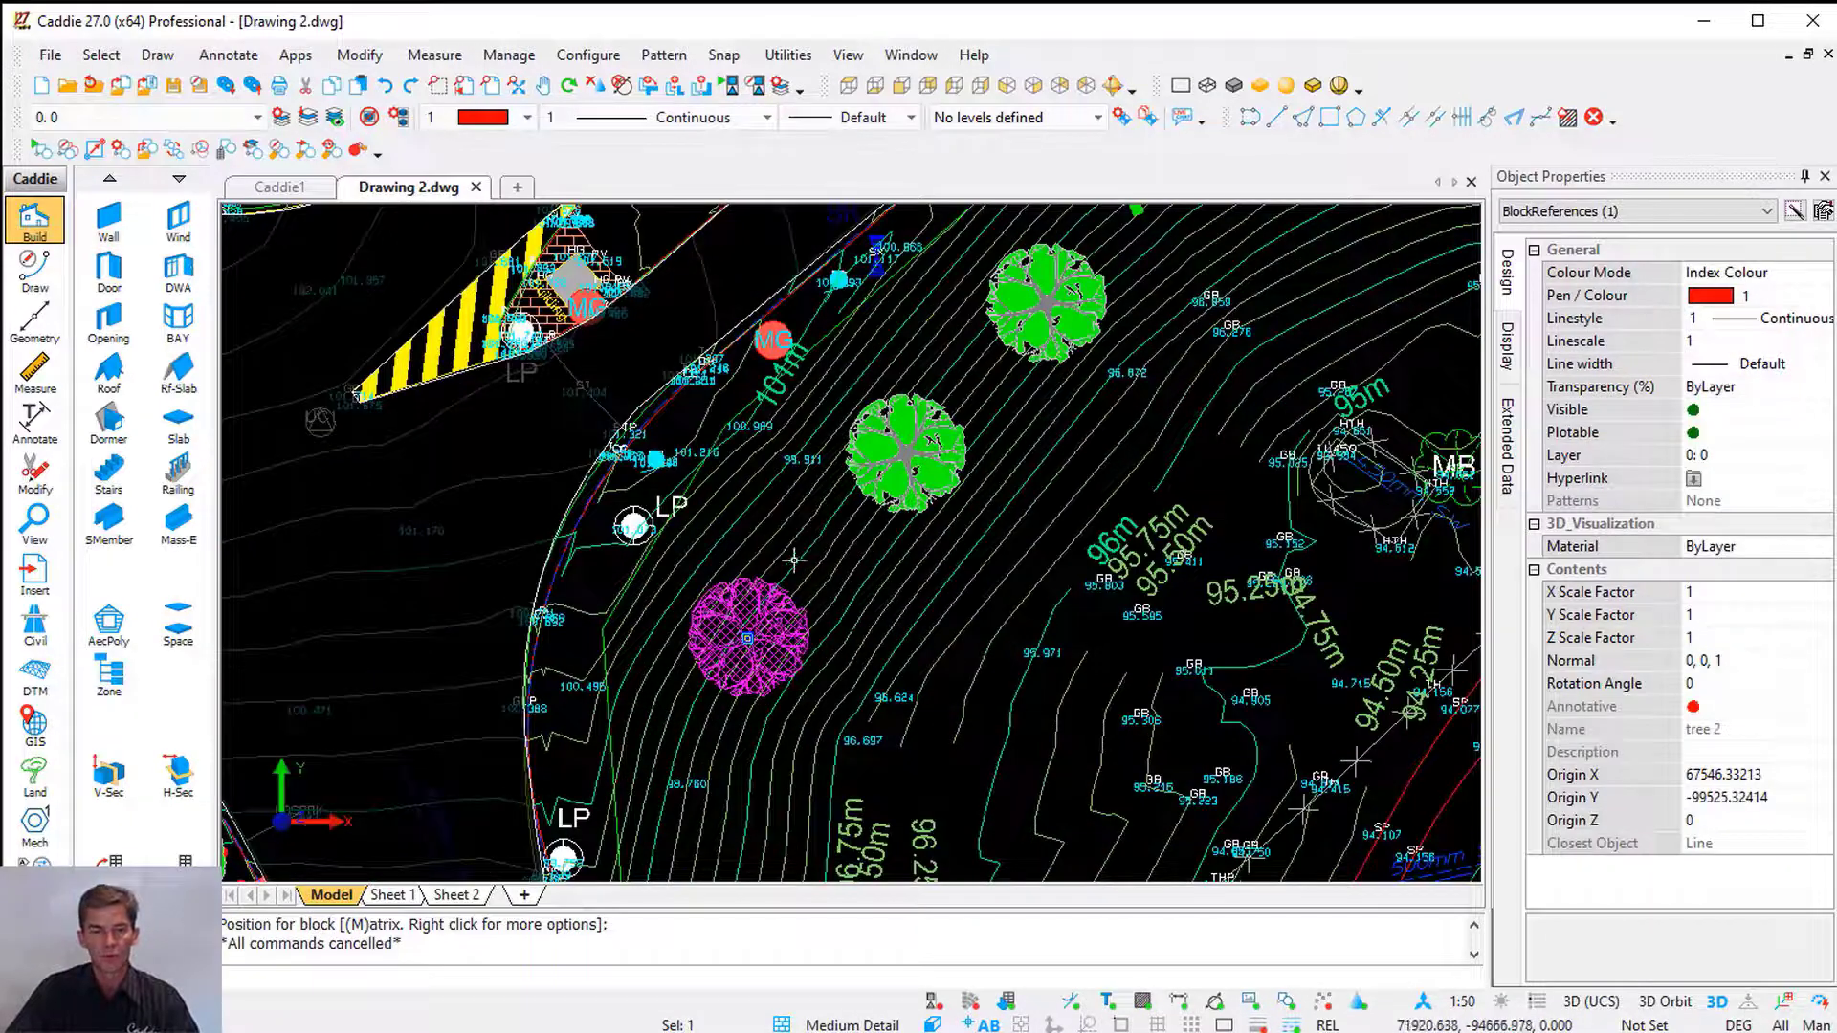
scroll(794, 560, up, 6)
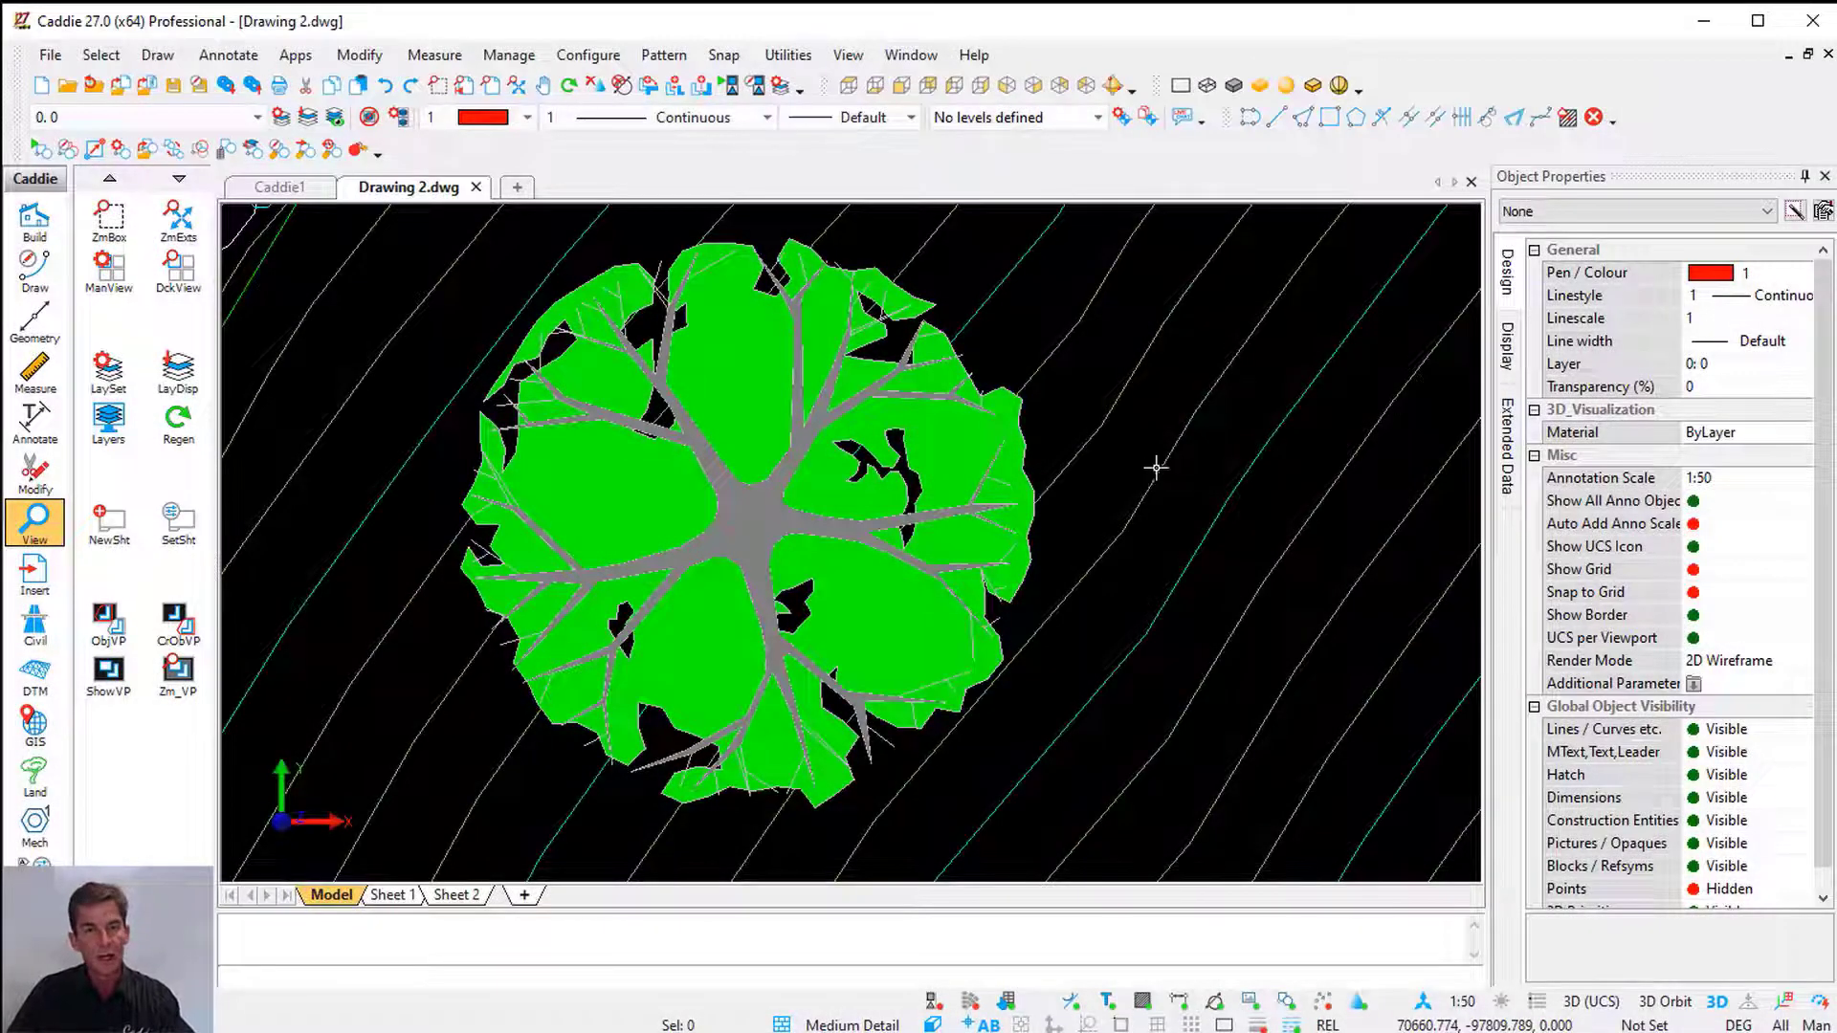
click(732, 386)
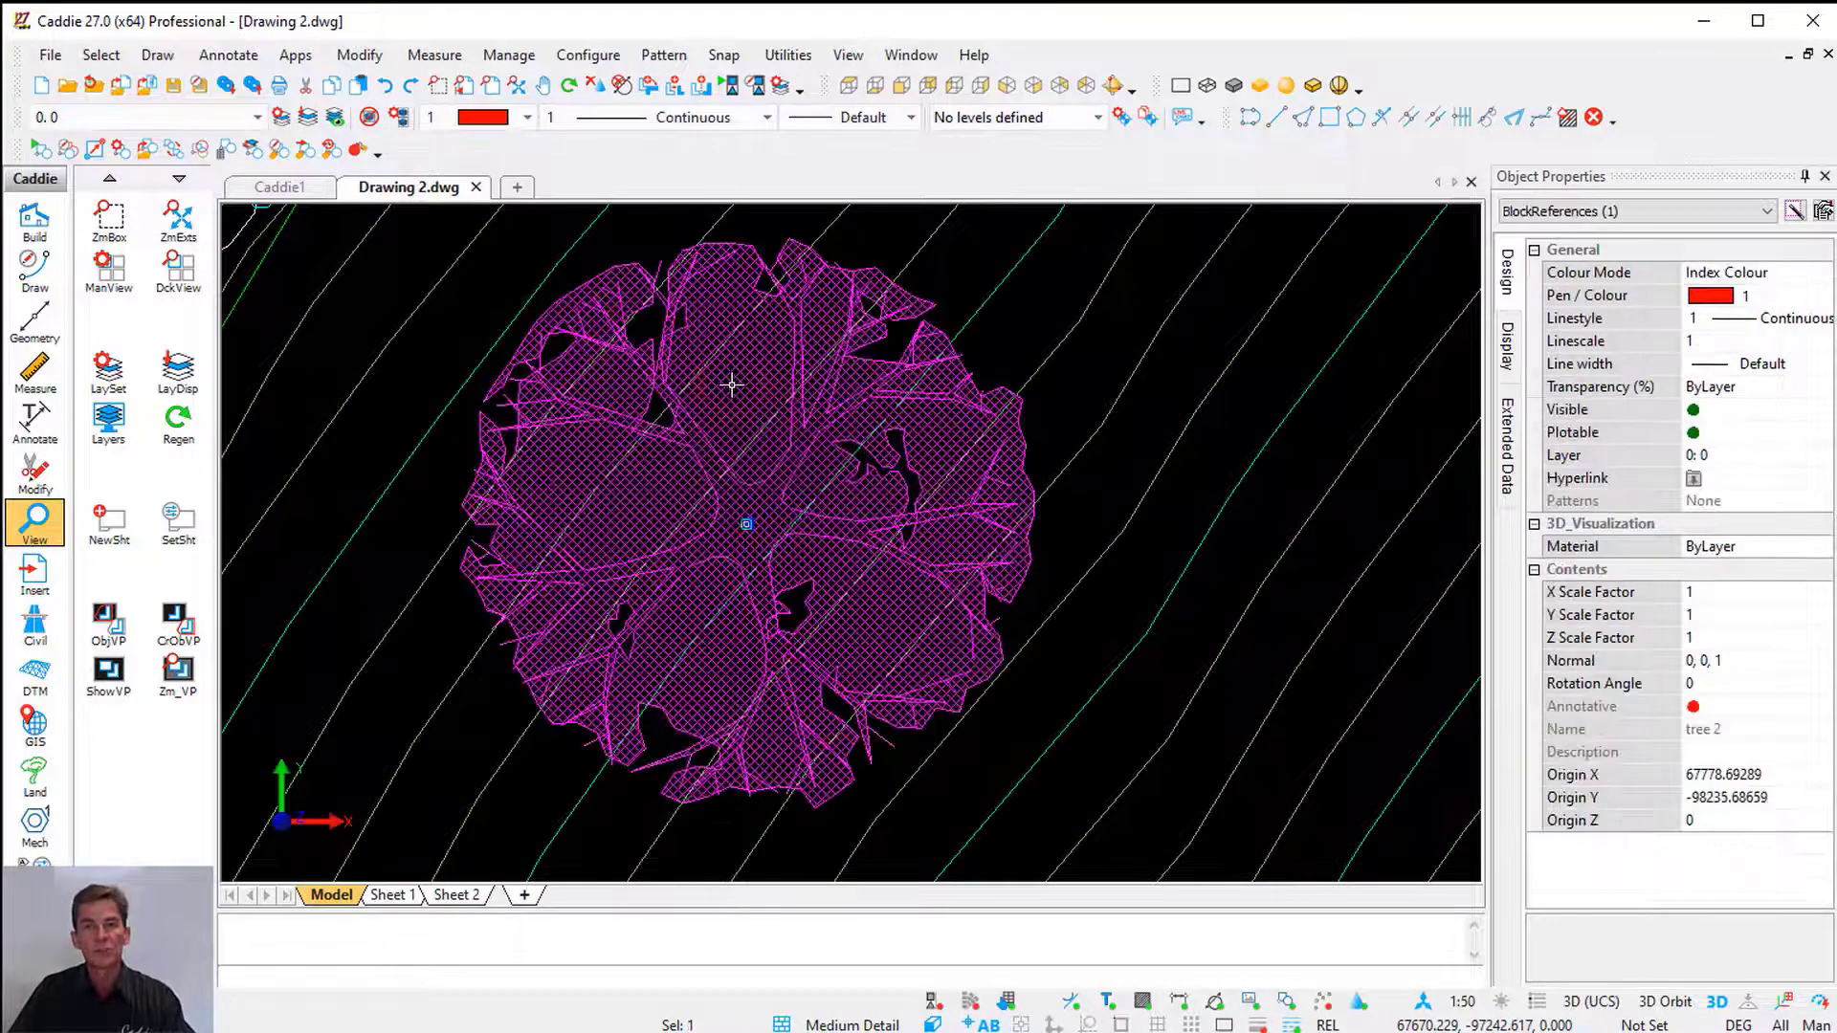
Select the "tree 2" block in the middle of the diagonal row, examine its origin point, and clear the selection
scroll(832, 461, down, 5)
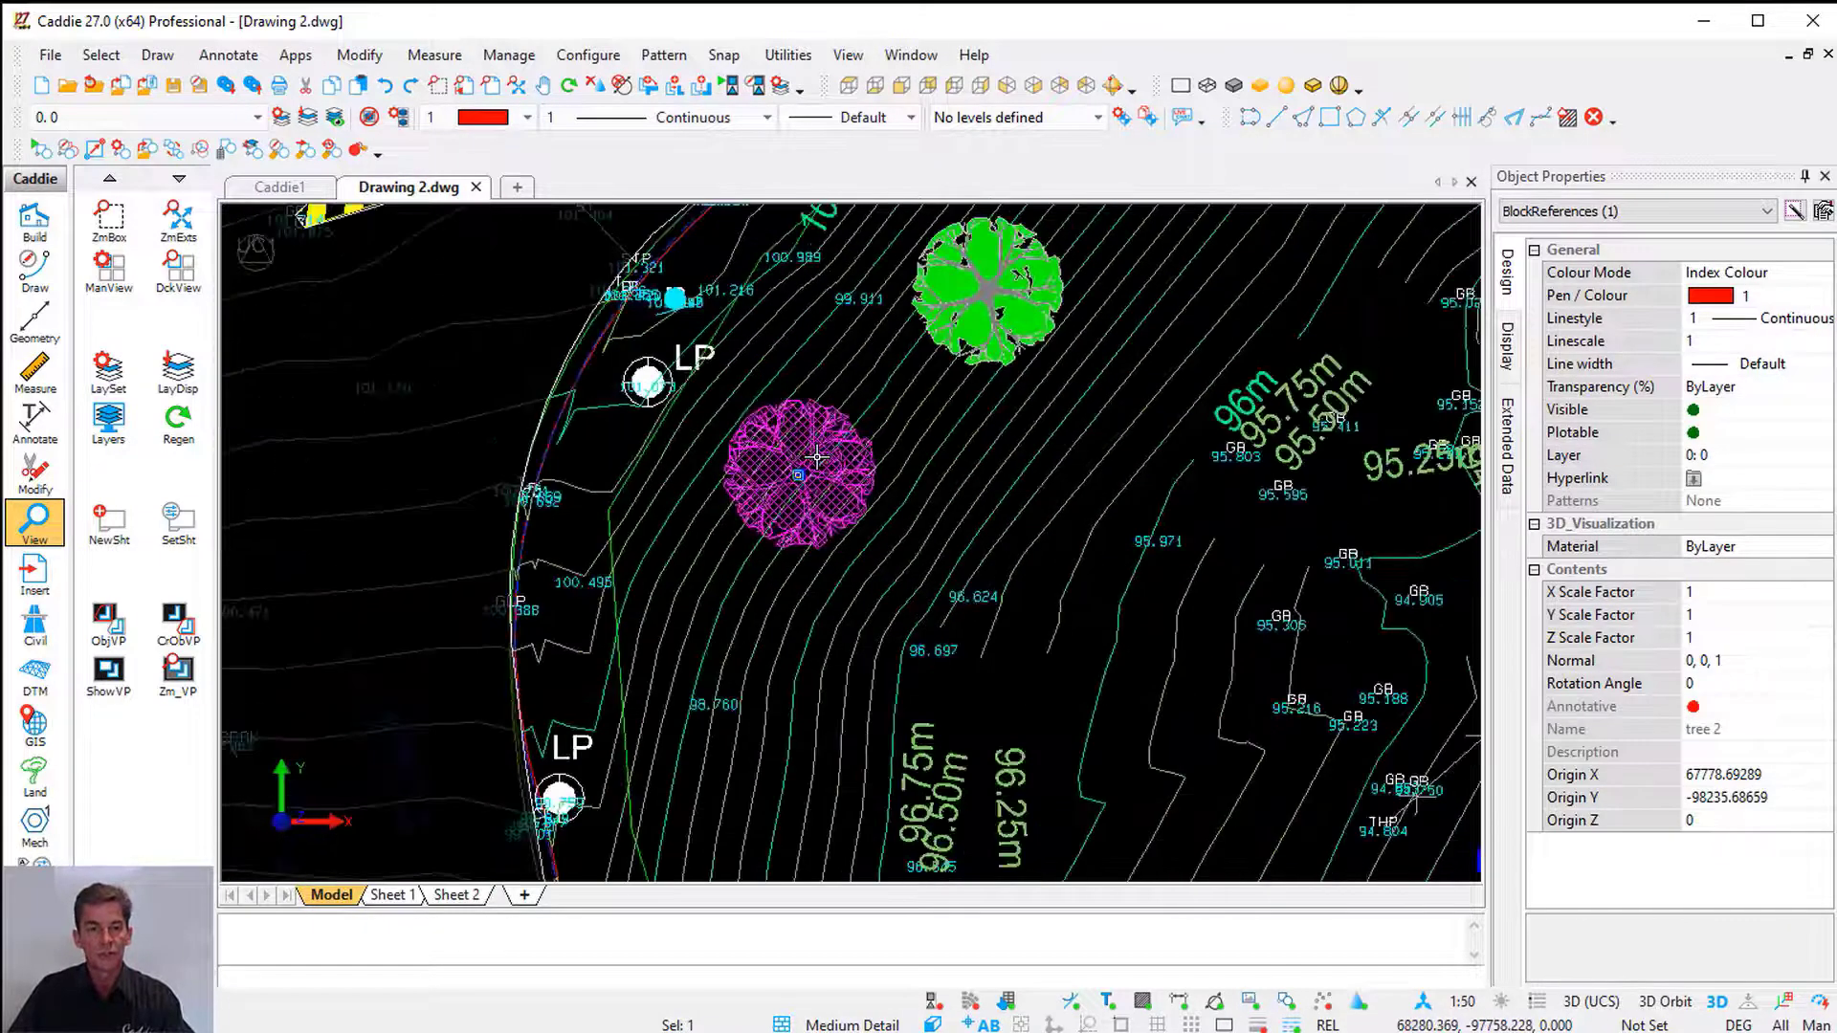
click(909, 430)
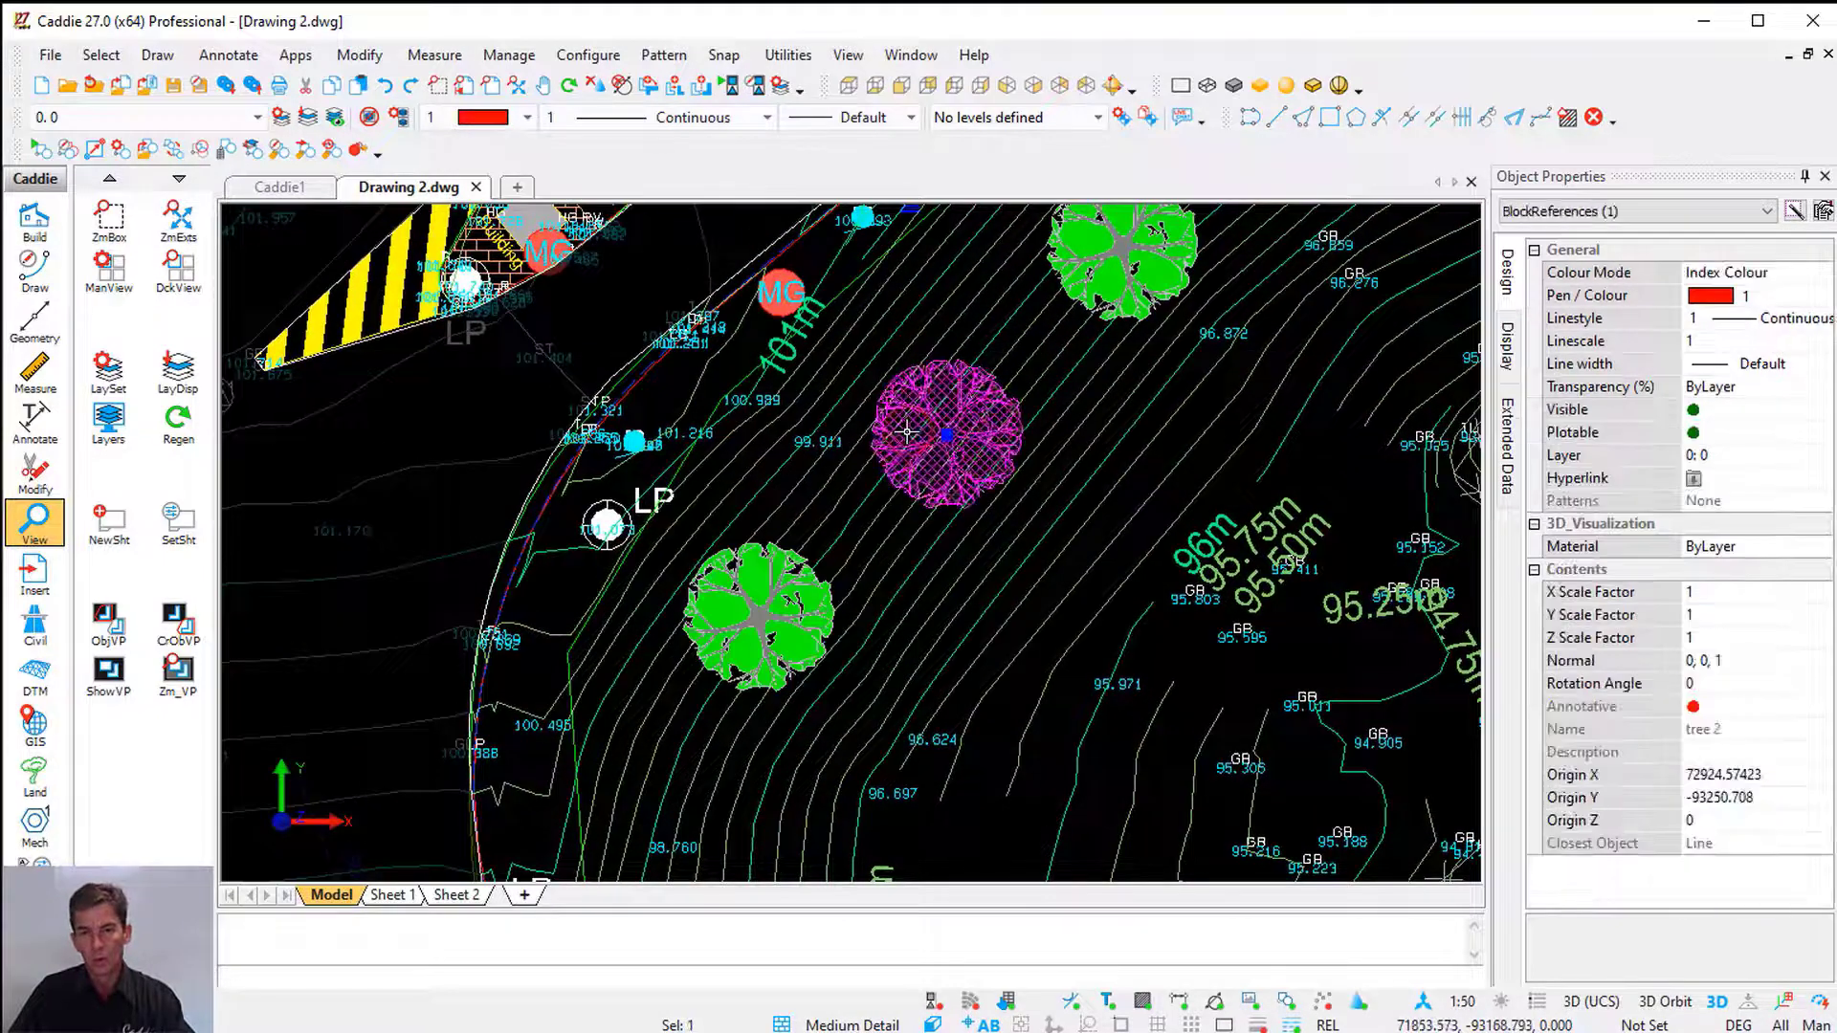
scroll(1090, 357, down, 4)
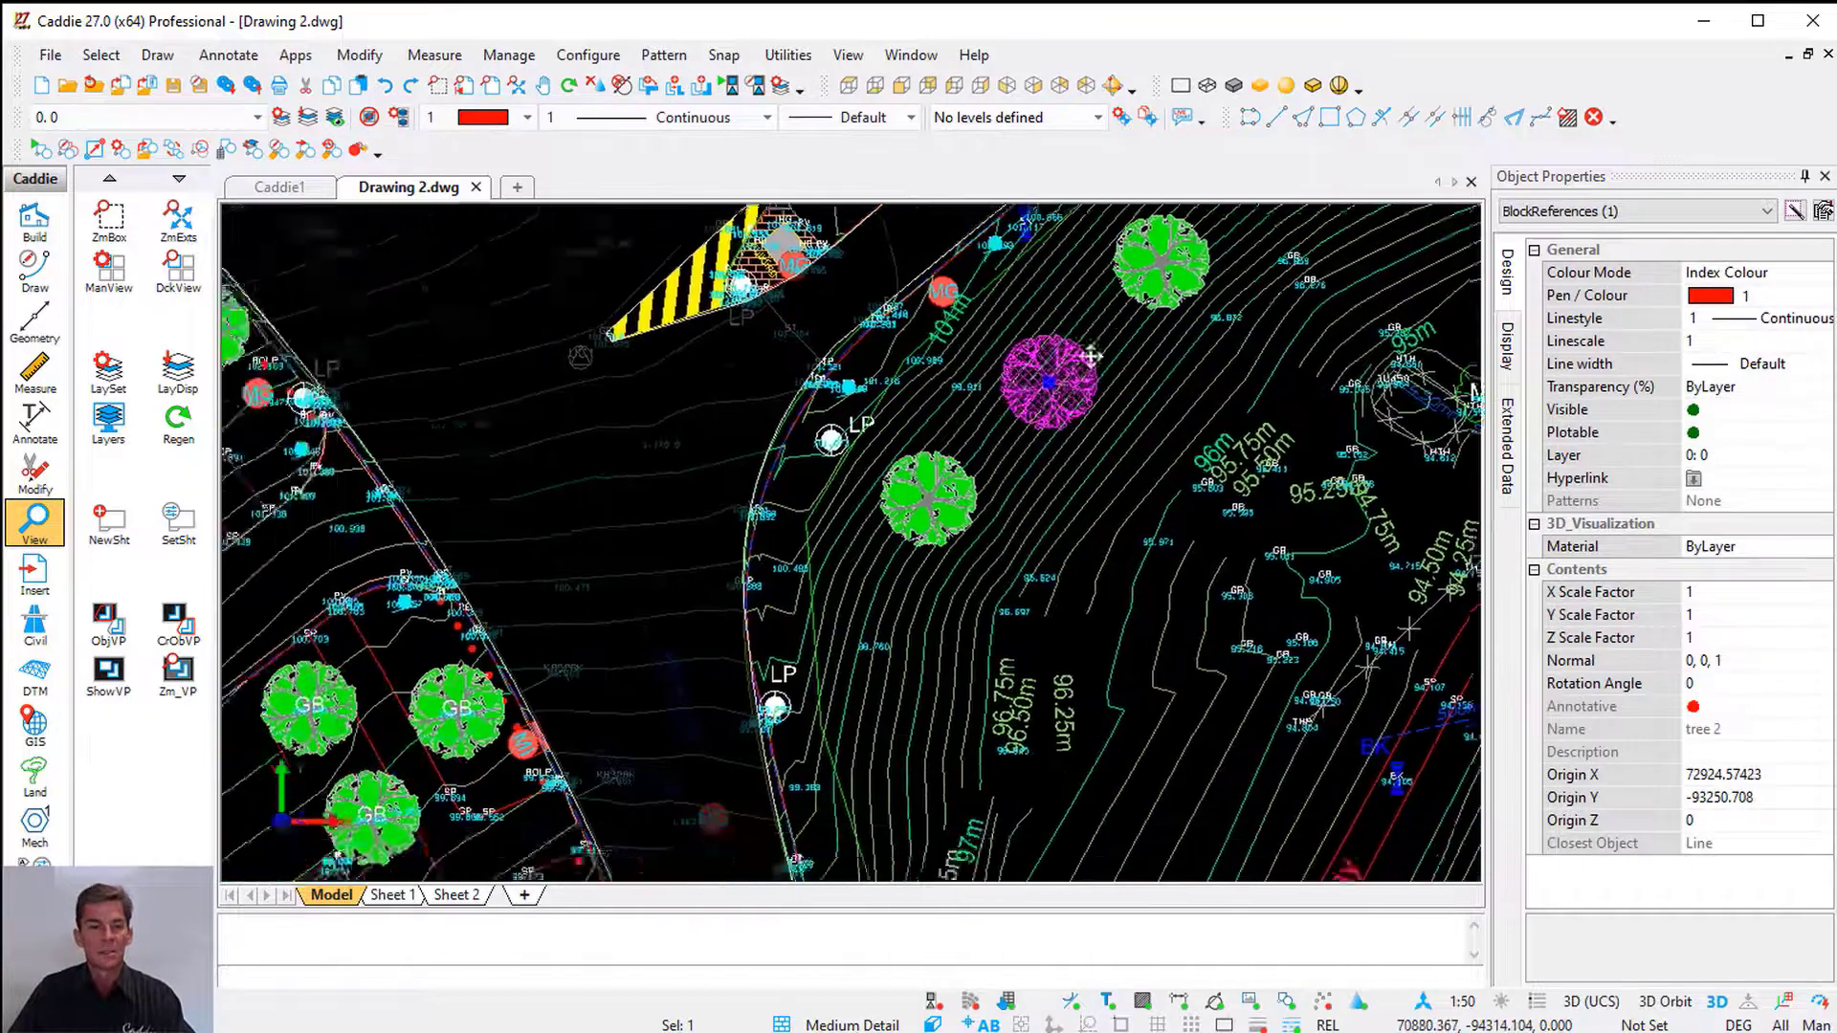
key(Escape)
Select the southern tree of the three-tree GB cluster west of the road and examine its block origin and properties
scroll(622, 613, up, 9)
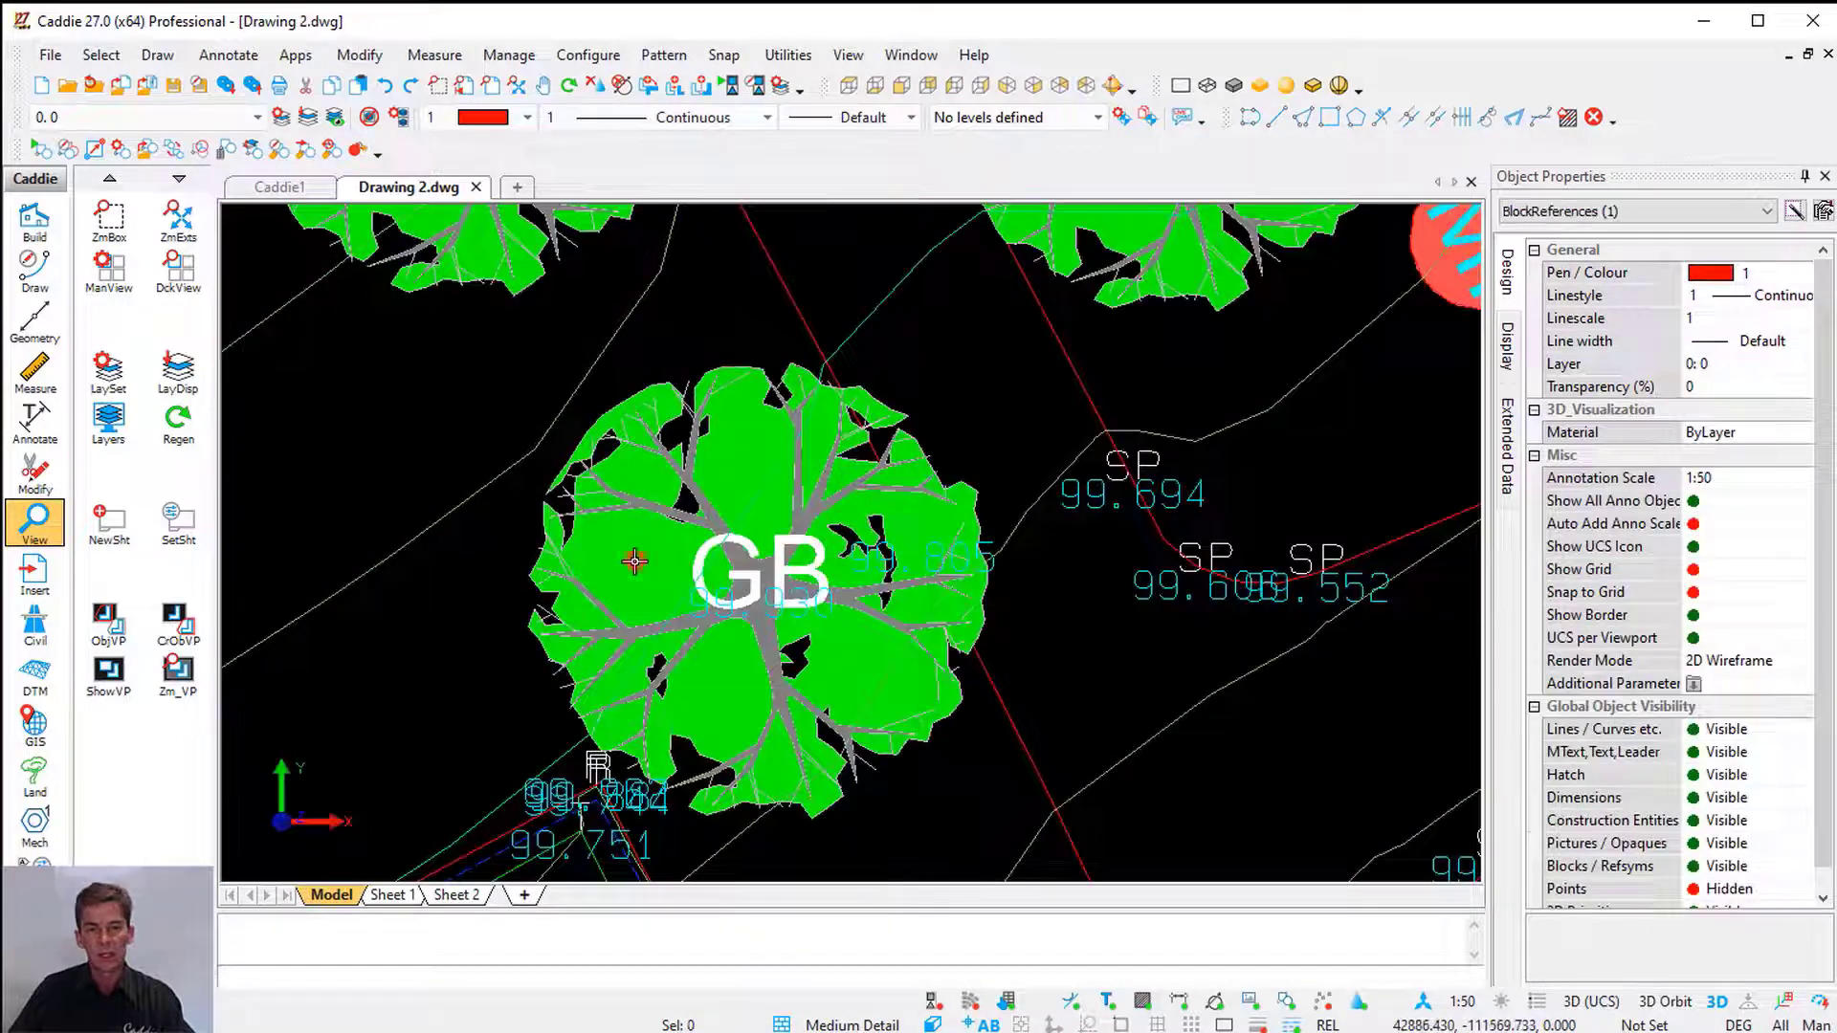
click(635, 562)
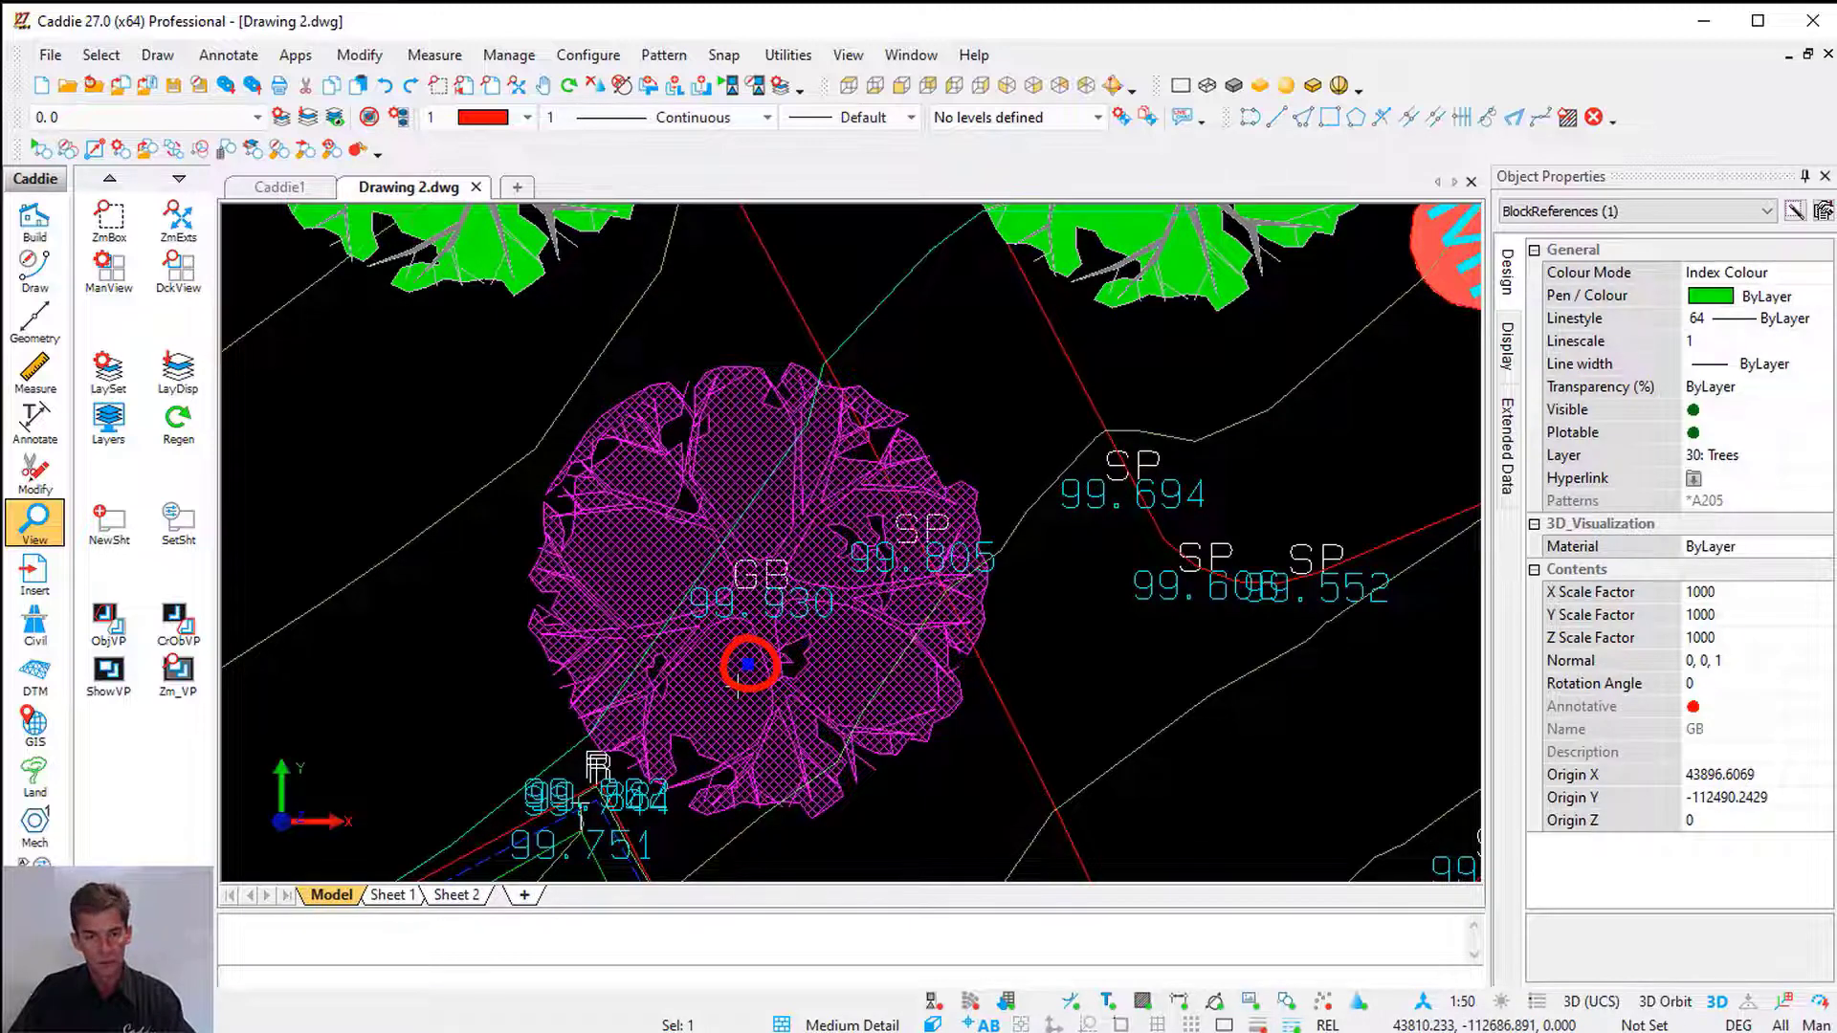
scroll(740, 686, down, 2)
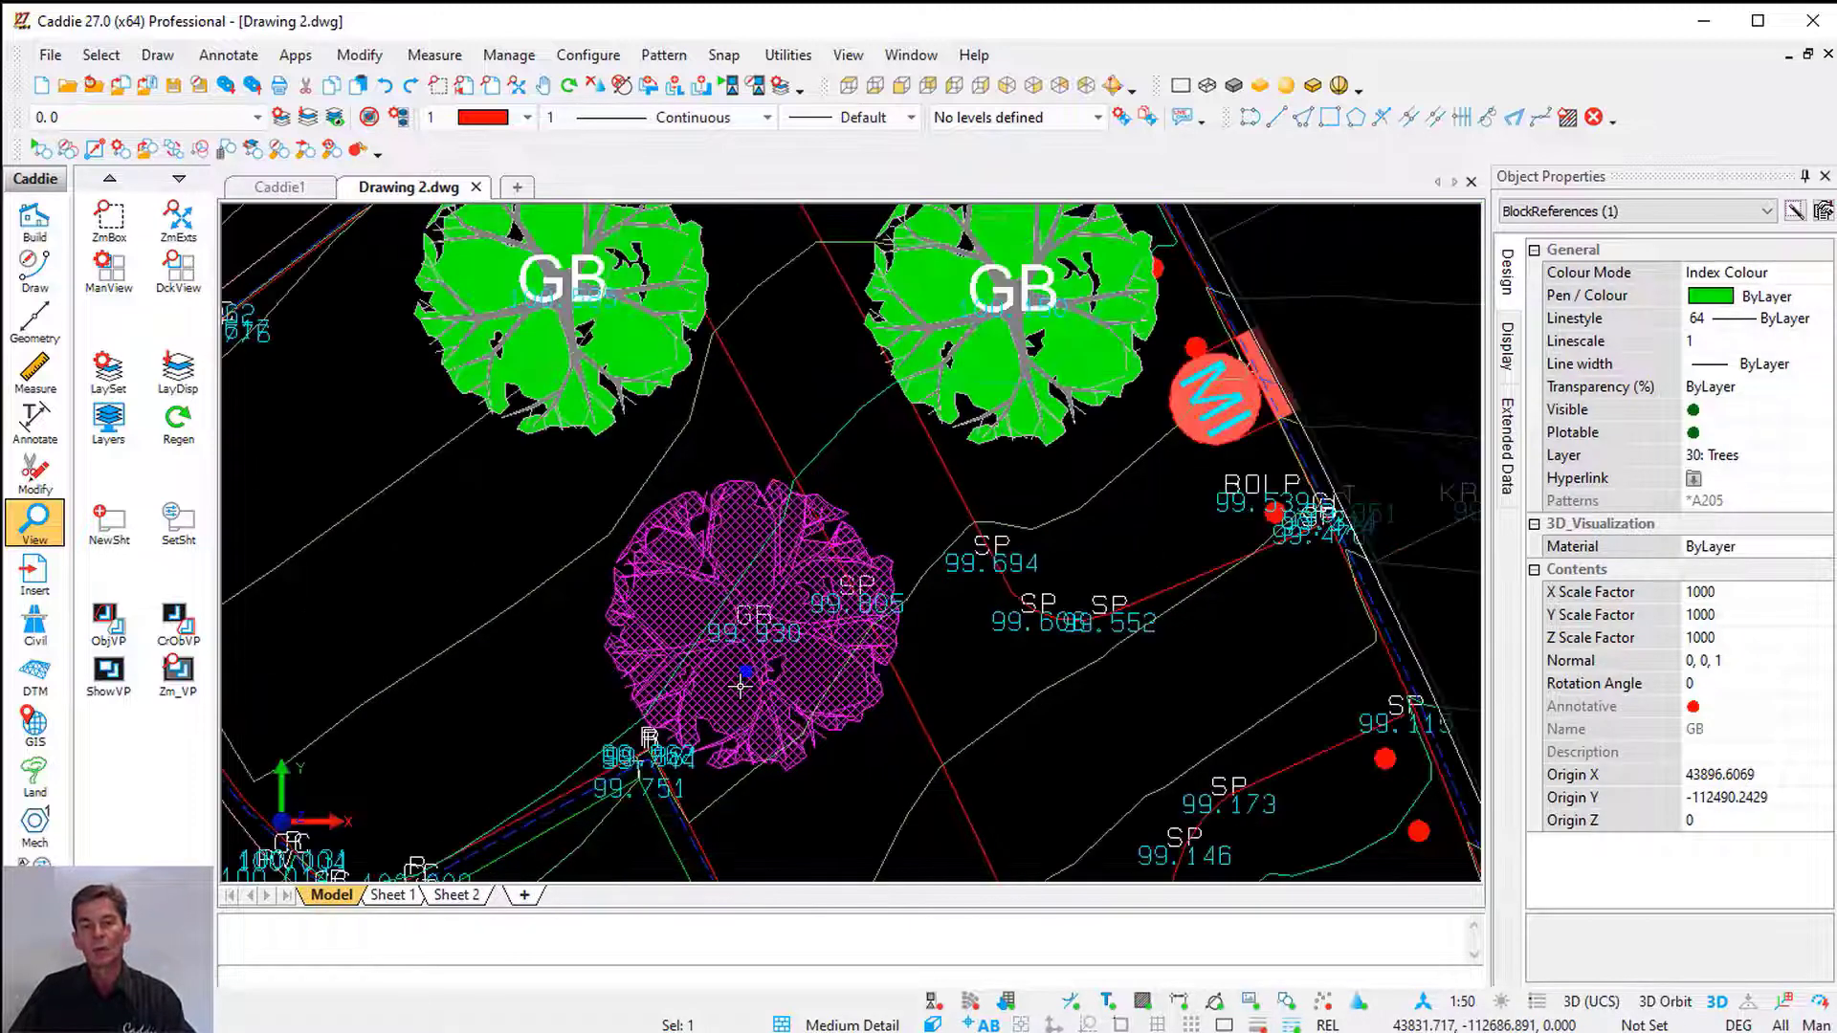
key(Escape)
Select all three GB tree blocks of the cluster together, compare their origin points, and deselect them
click(987, 364)
click(644, 340)
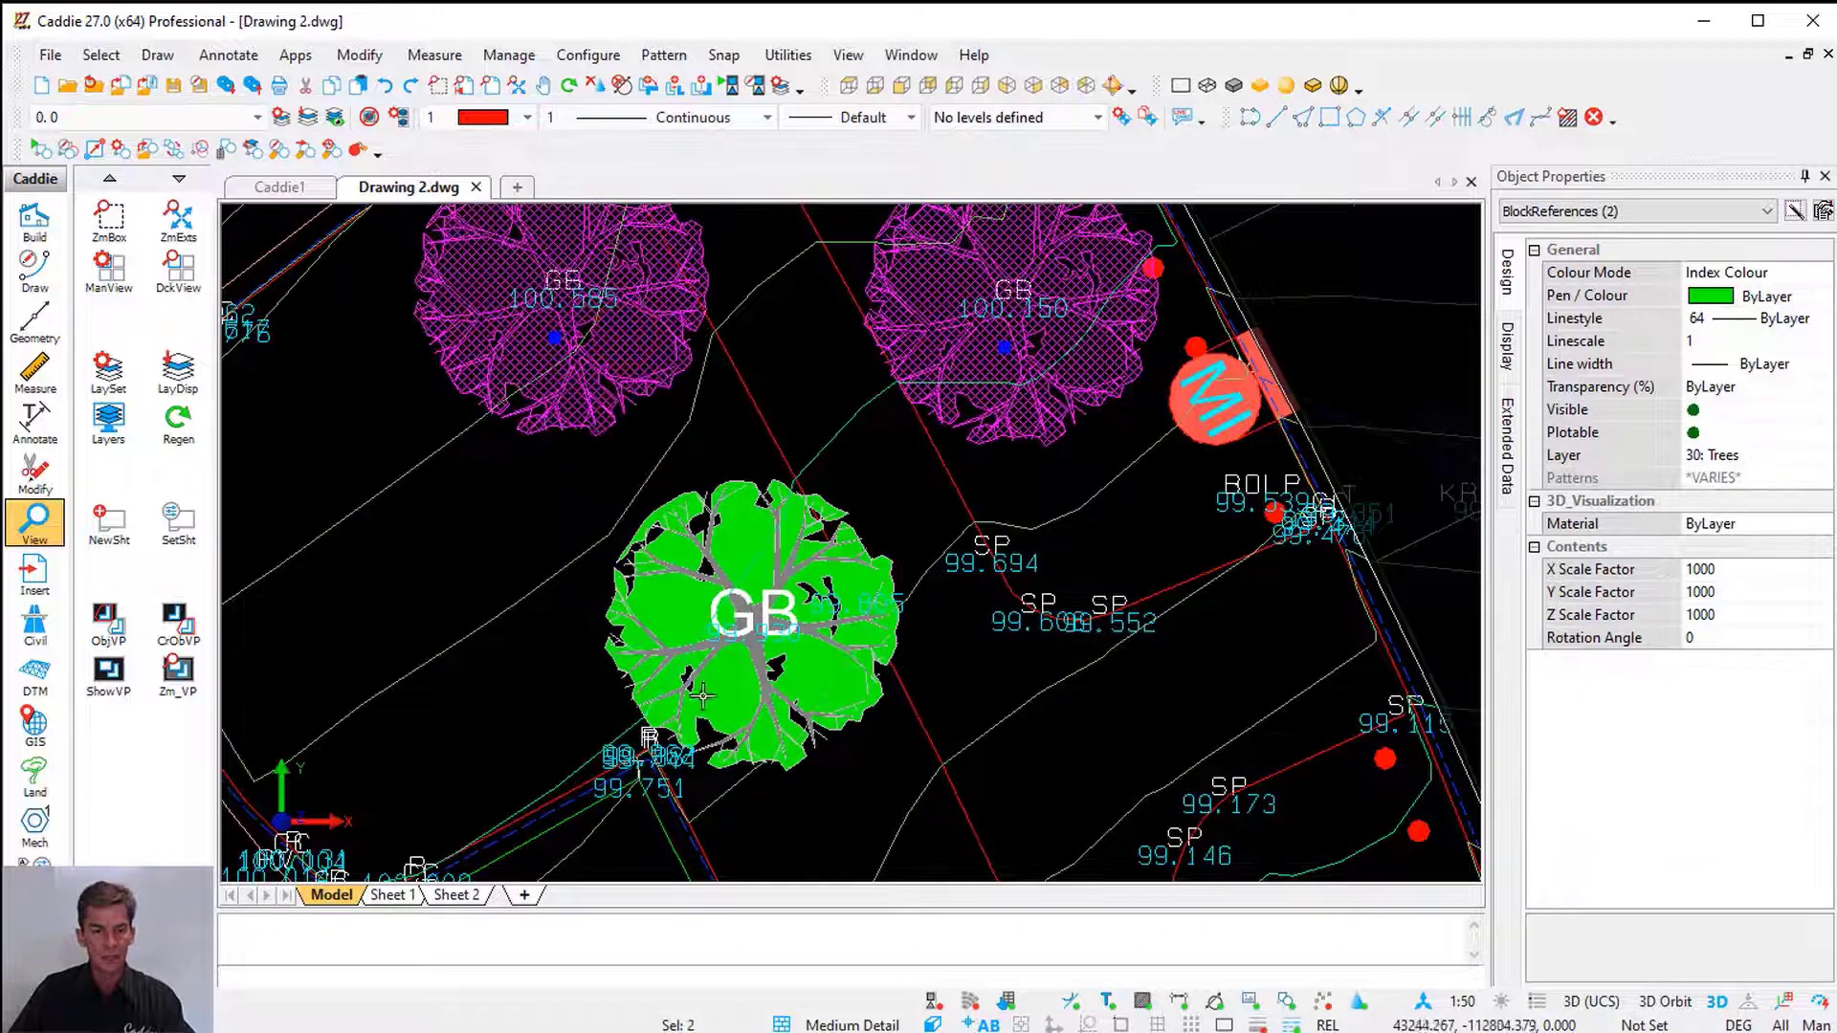
click(792, 735)
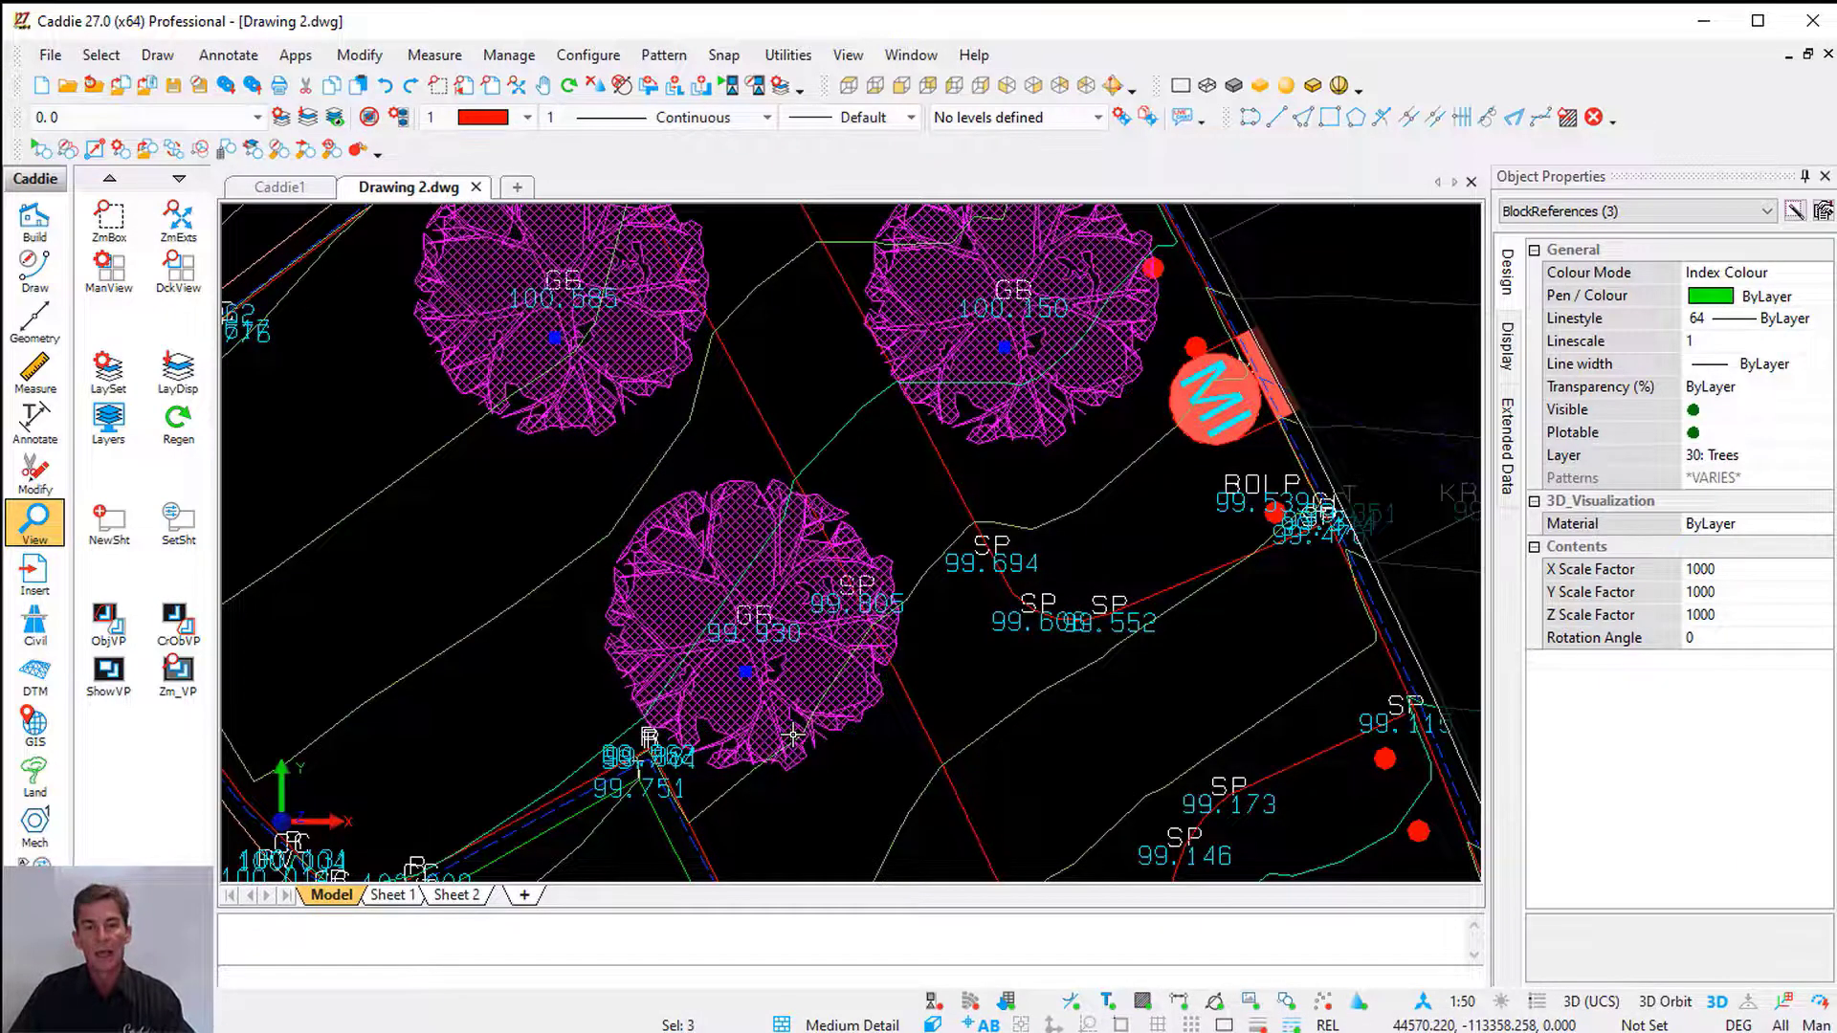
key(Escape)
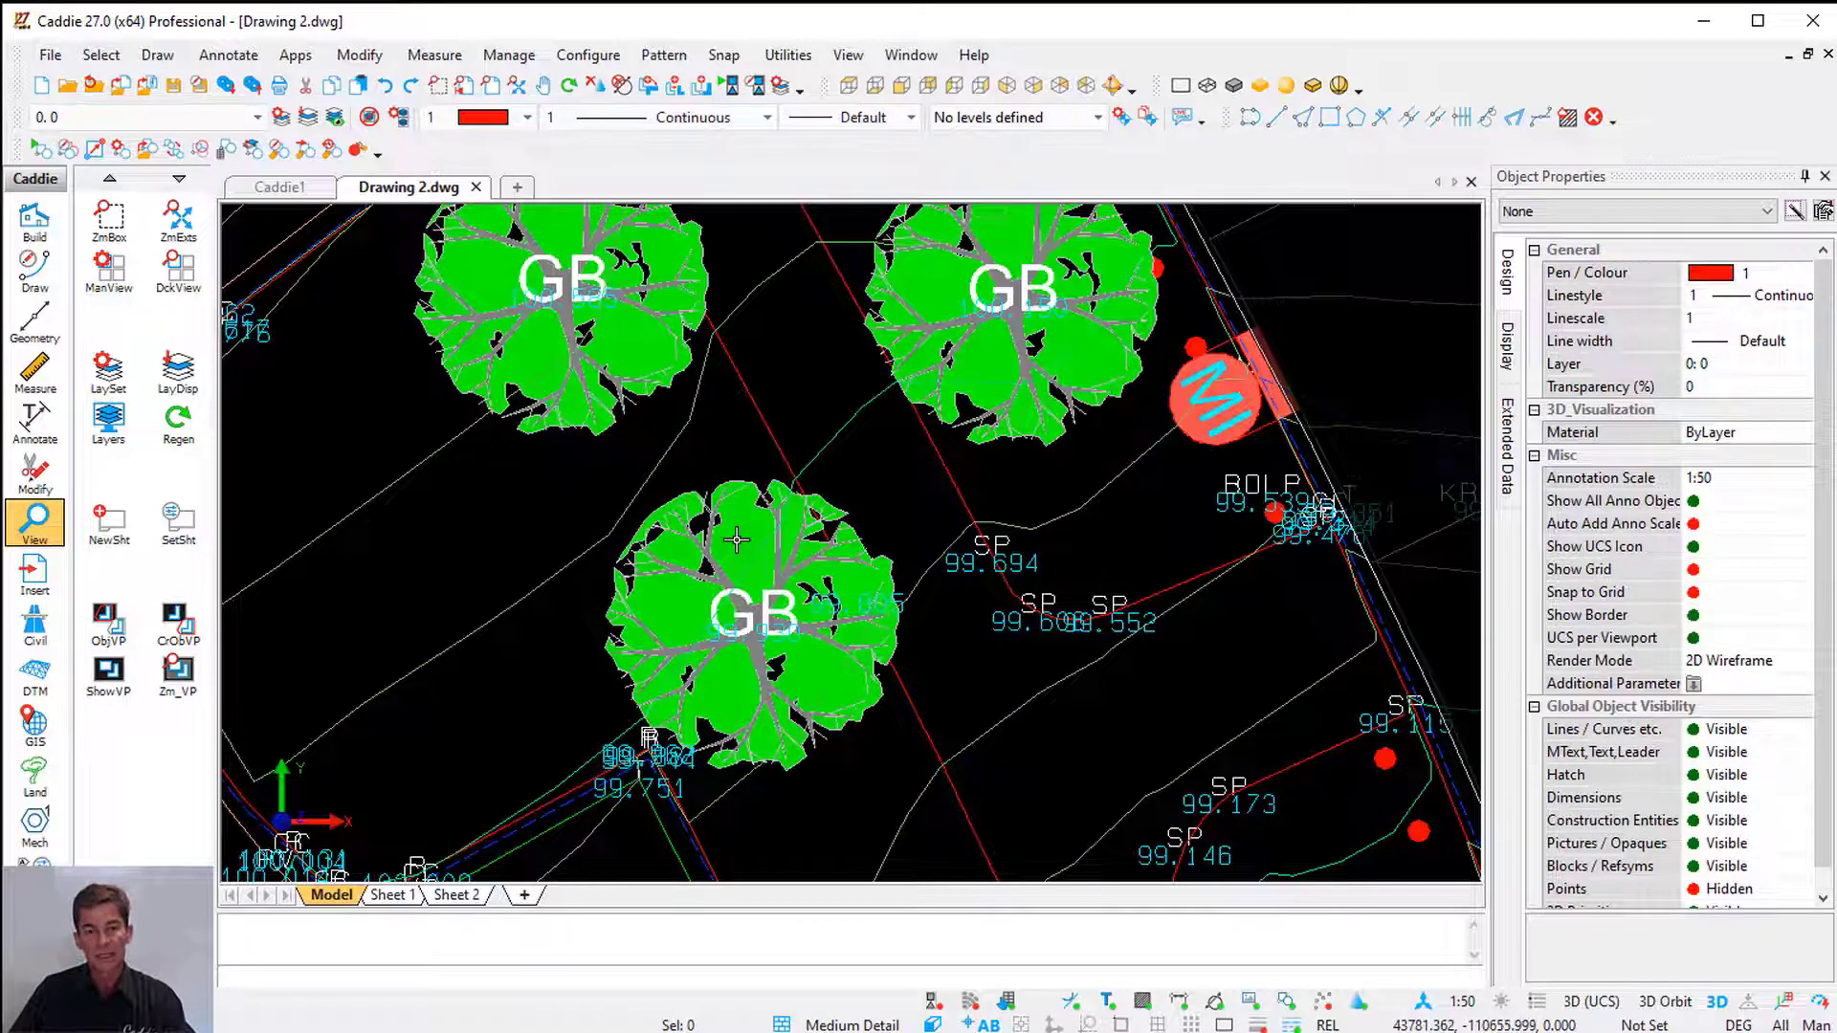
click(736, 535)
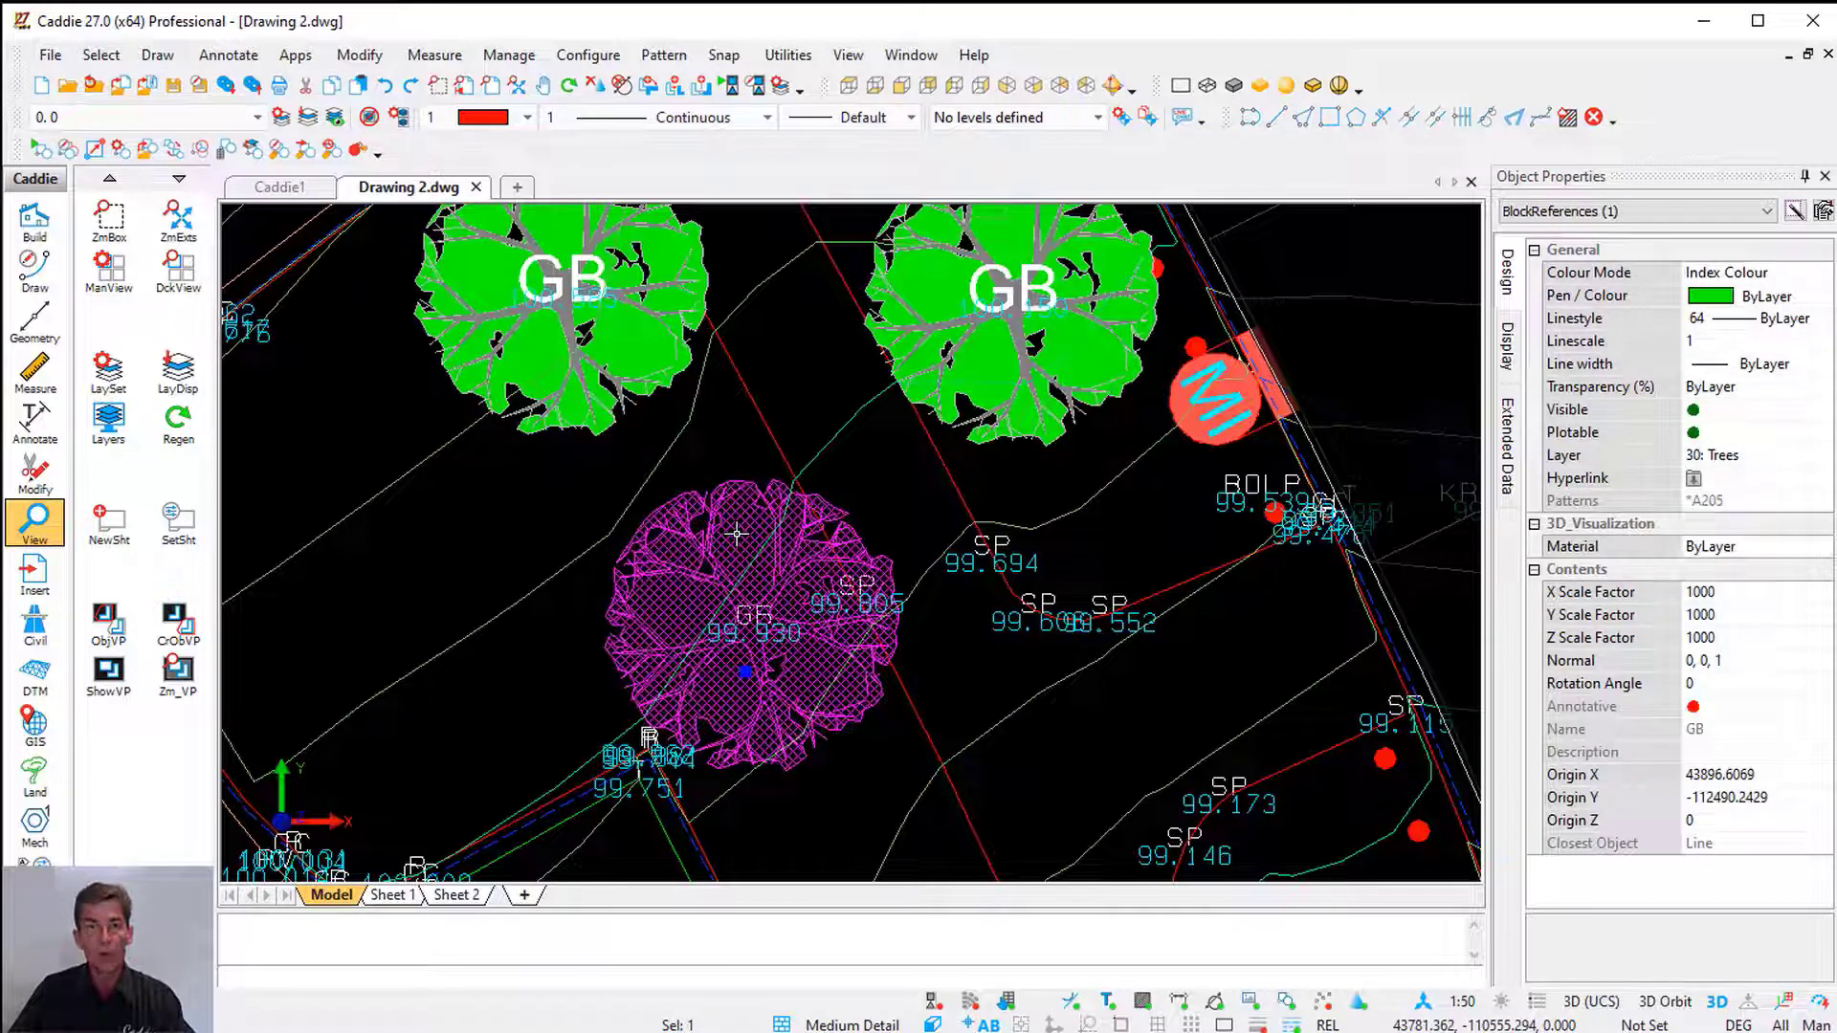
right_click(737, 535)
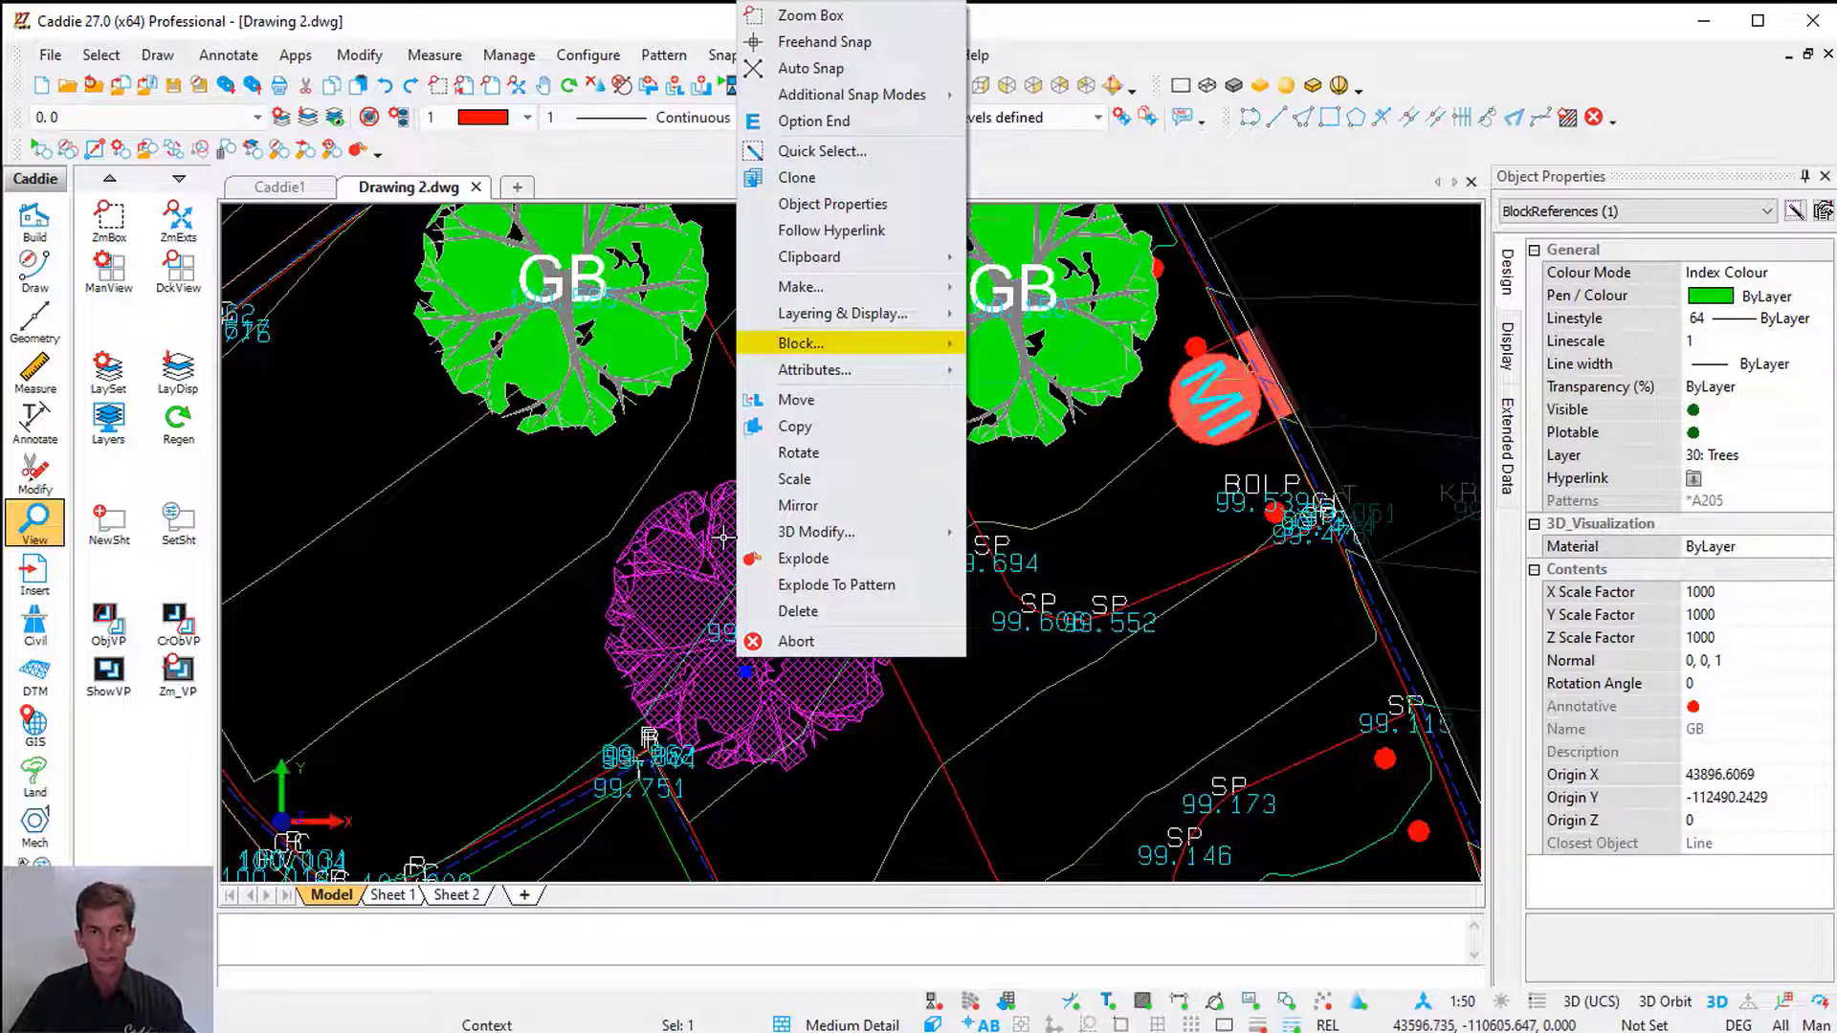
mouse_move(841, 342)
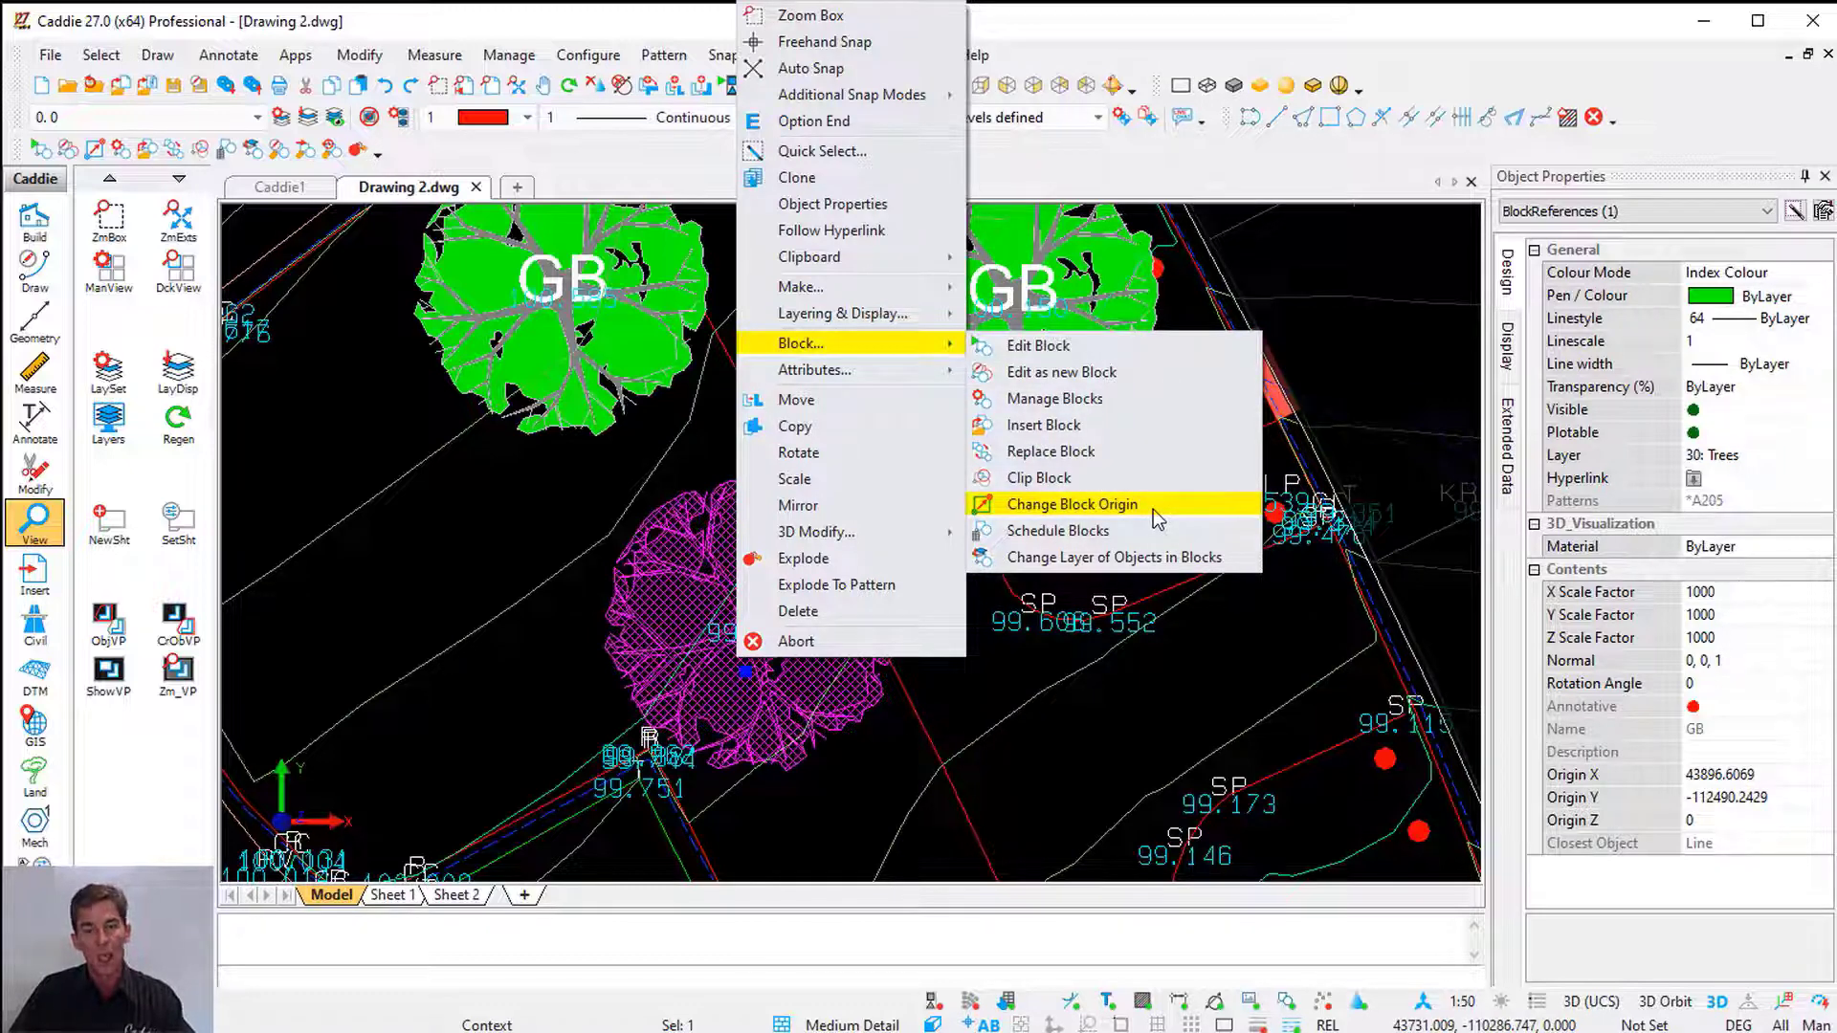
key(Escape)
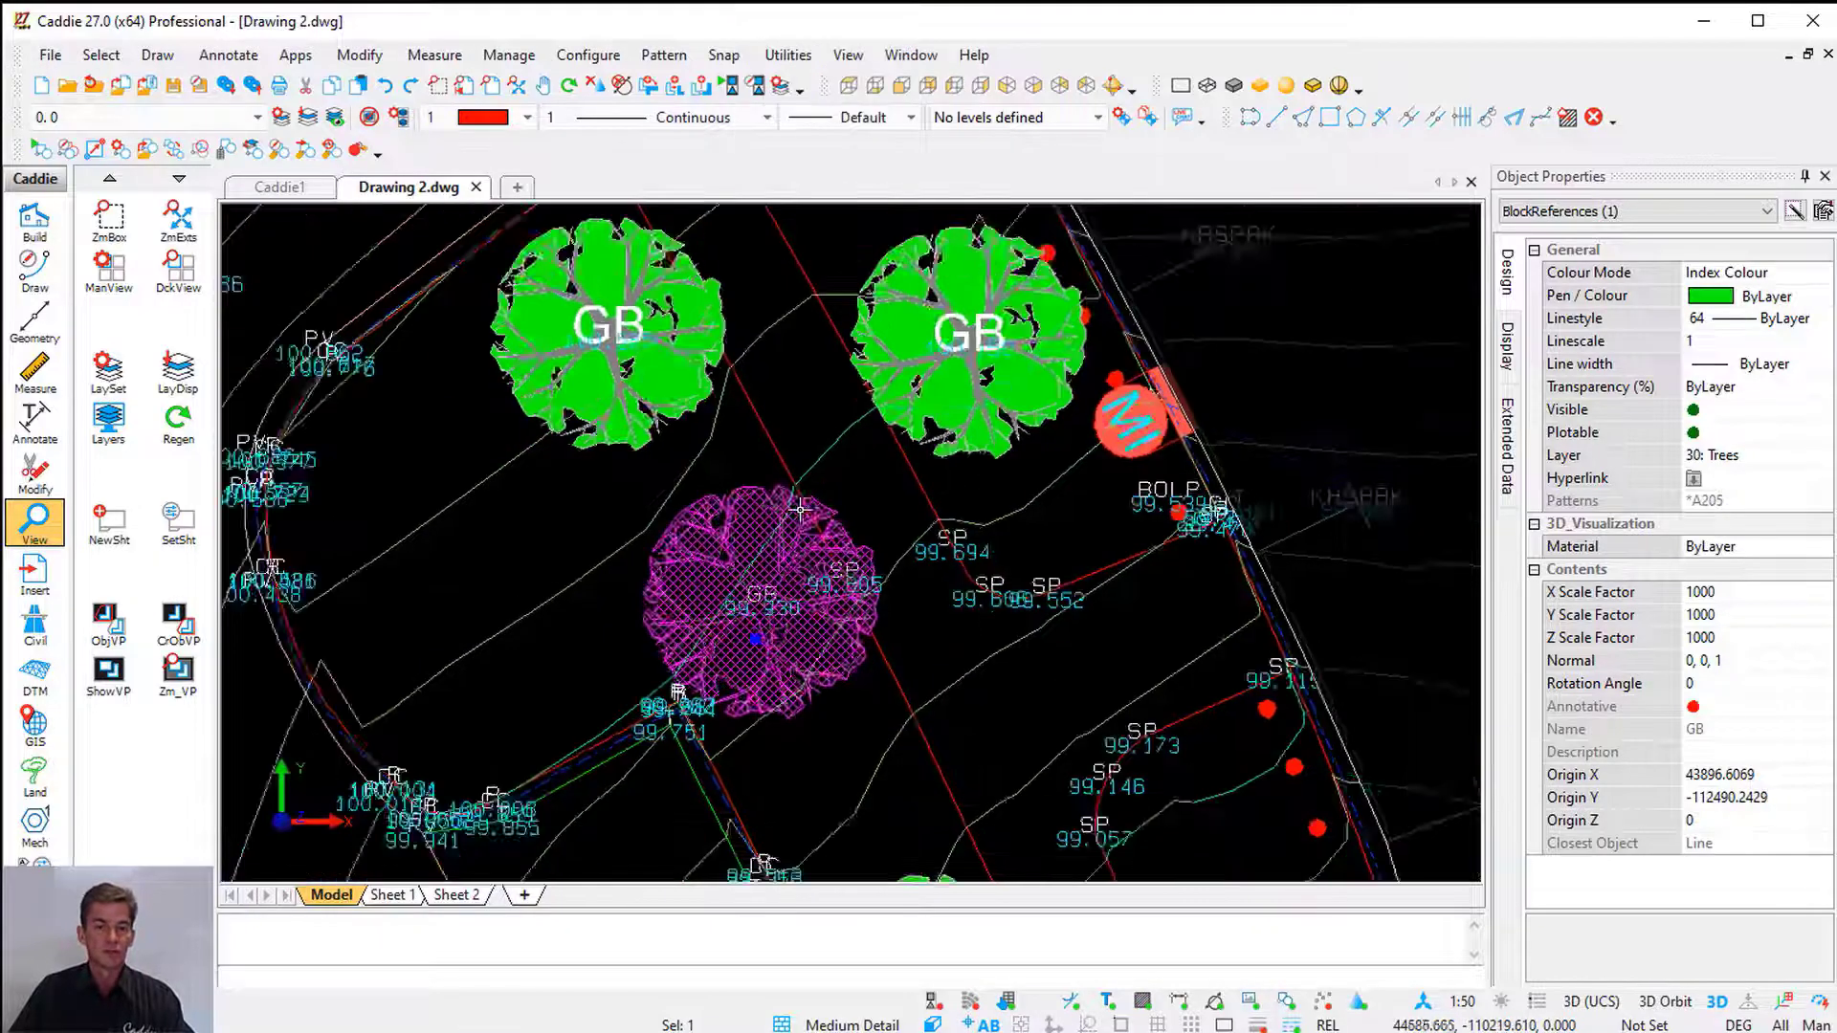
scroll(792, 436, down, 5)
key(Escape)
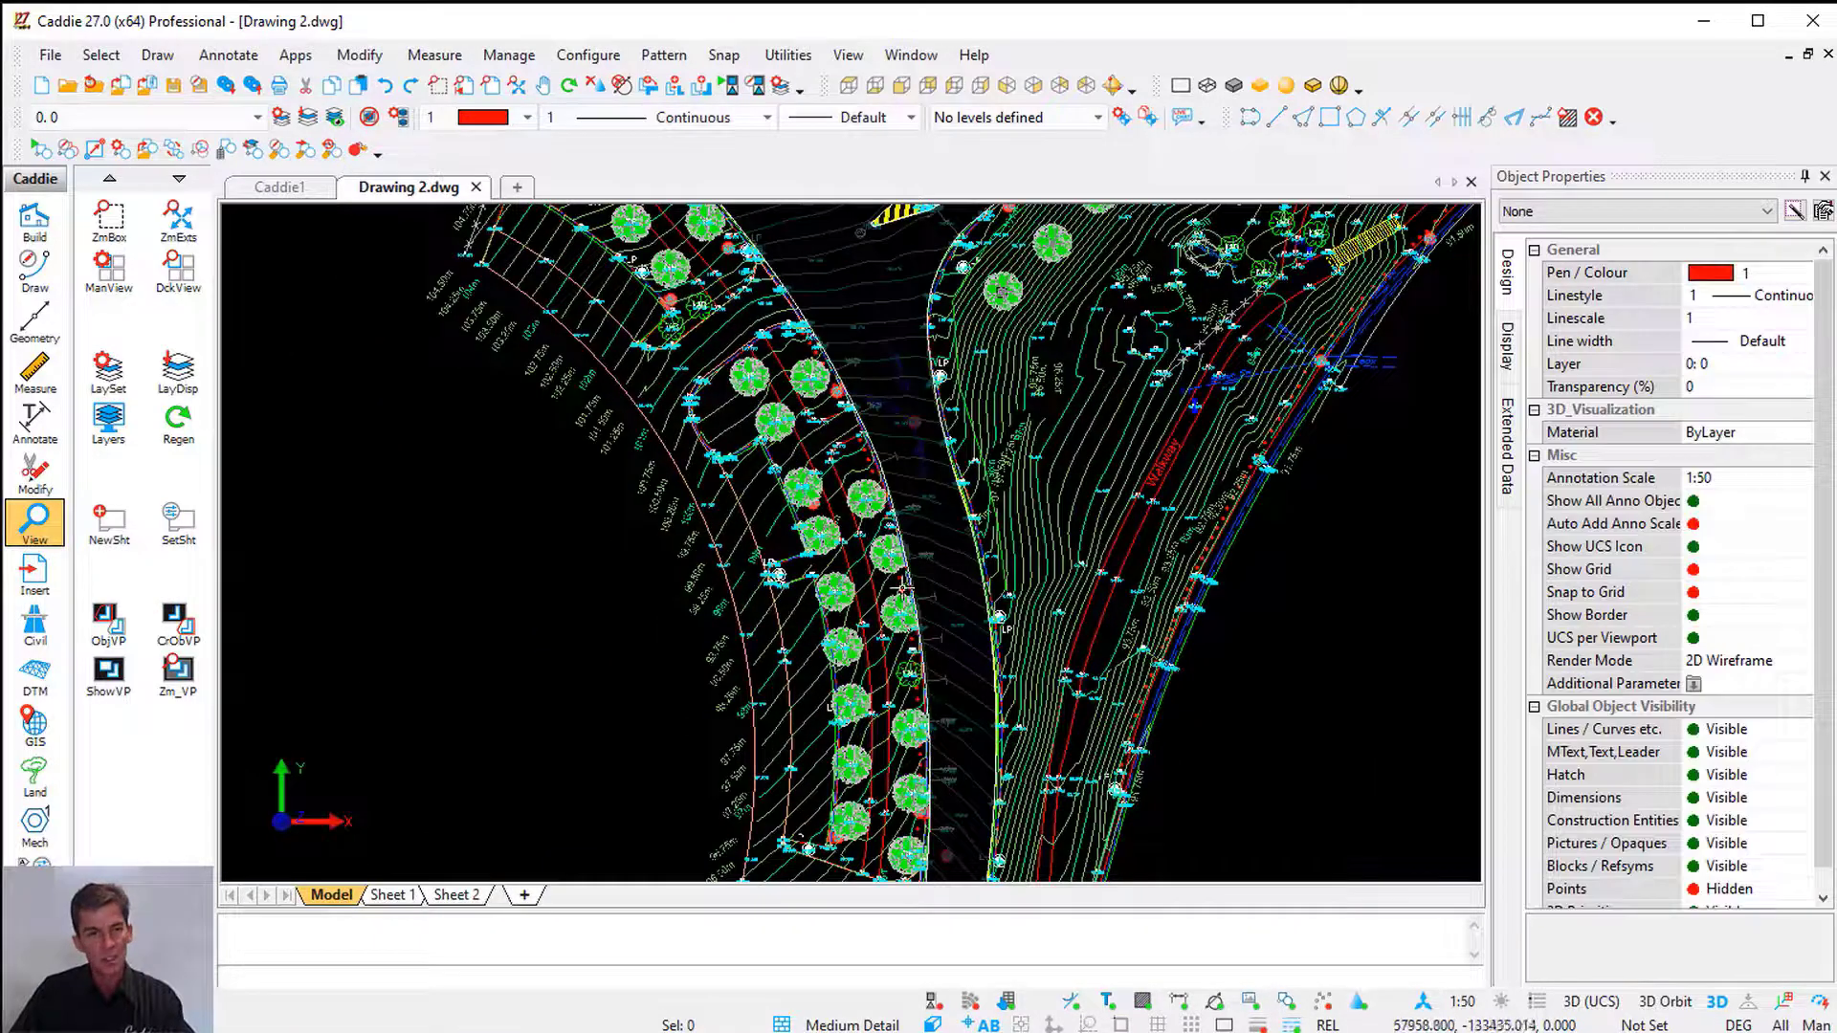
click(852, 705)
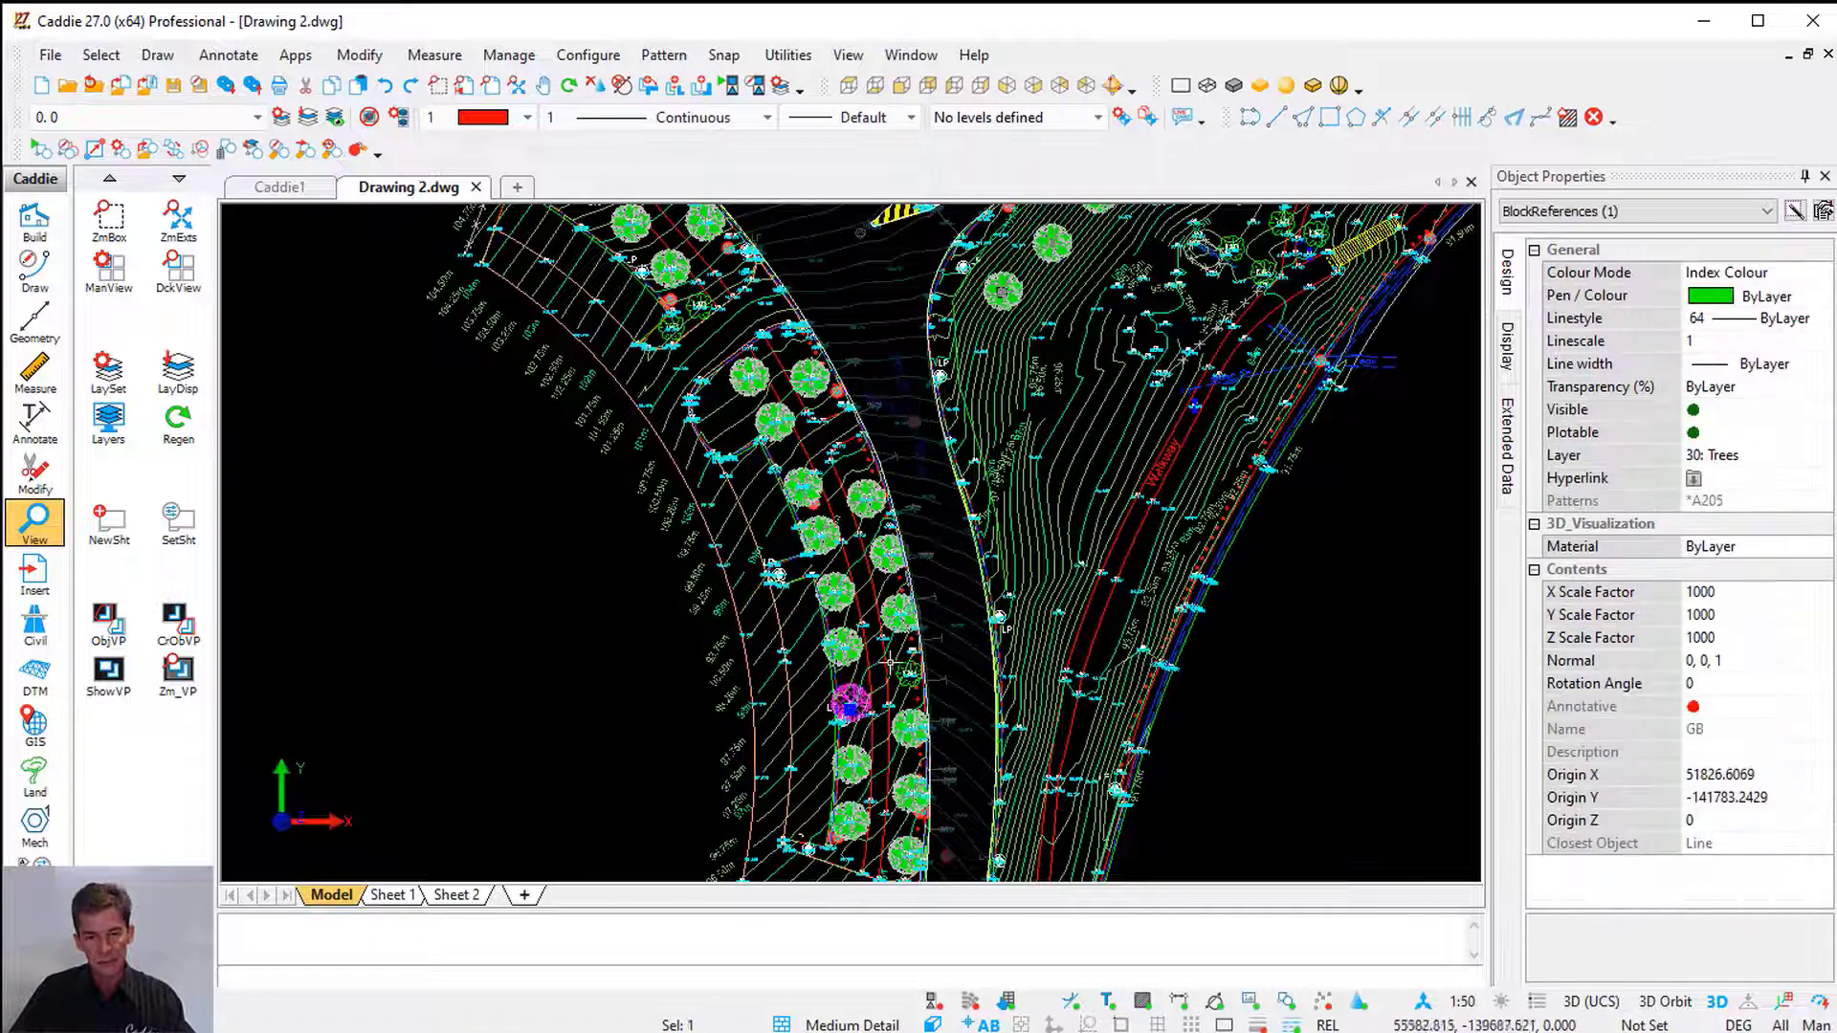
key(Escape)
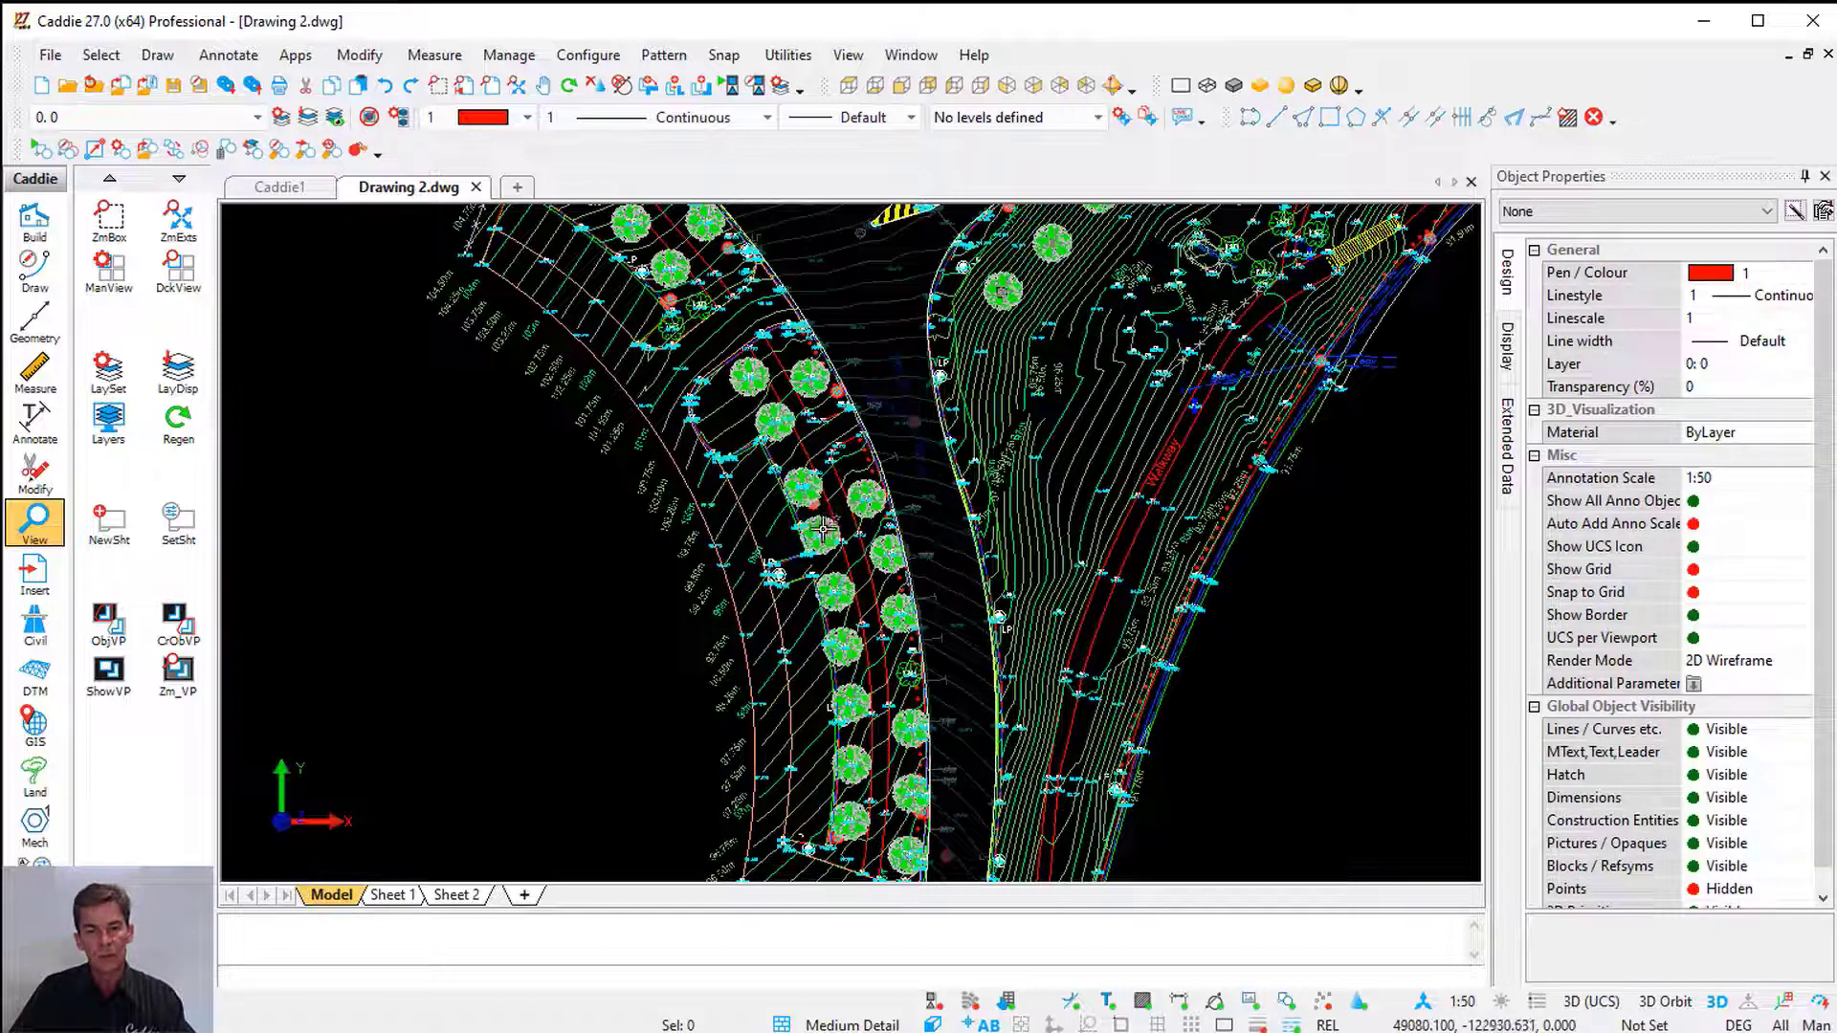
Change the GB tree block's origin to the northern edge of its canopy, using the tree beside the lamp post, and end the command
click(818, 535)
scroll(819, 543, up, 3)
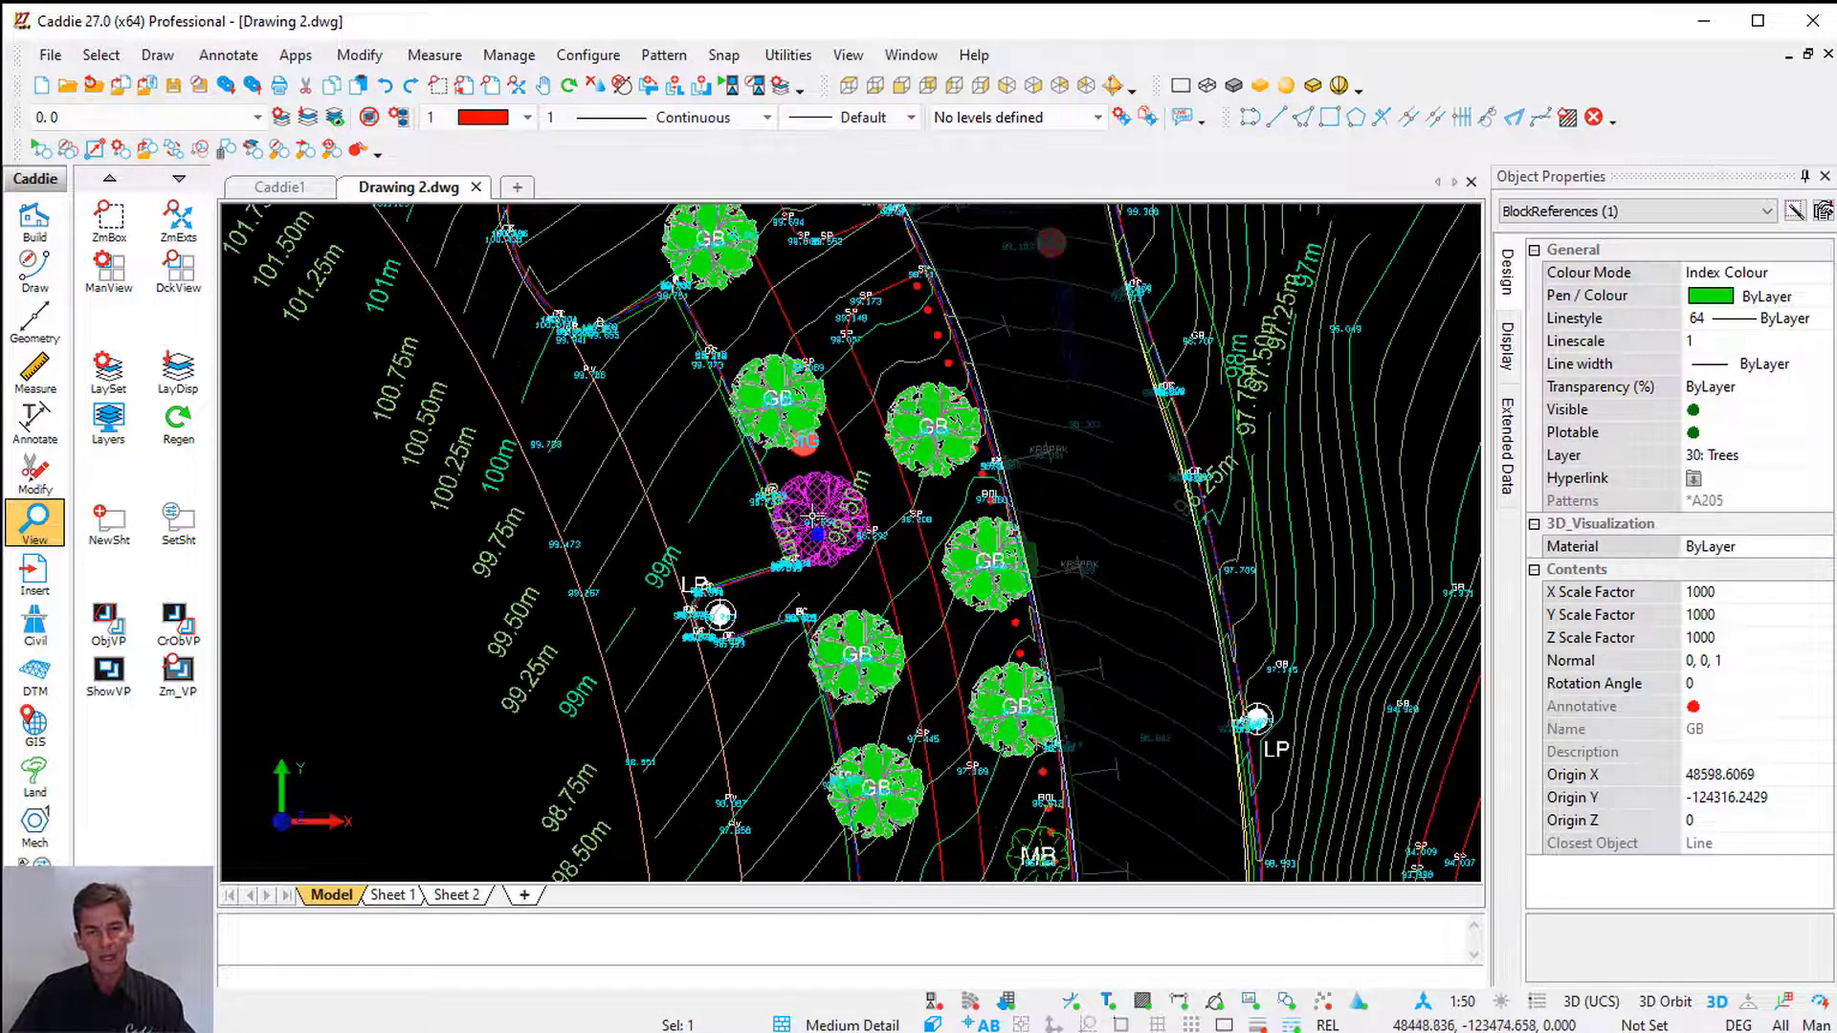
right_click(813, 516)
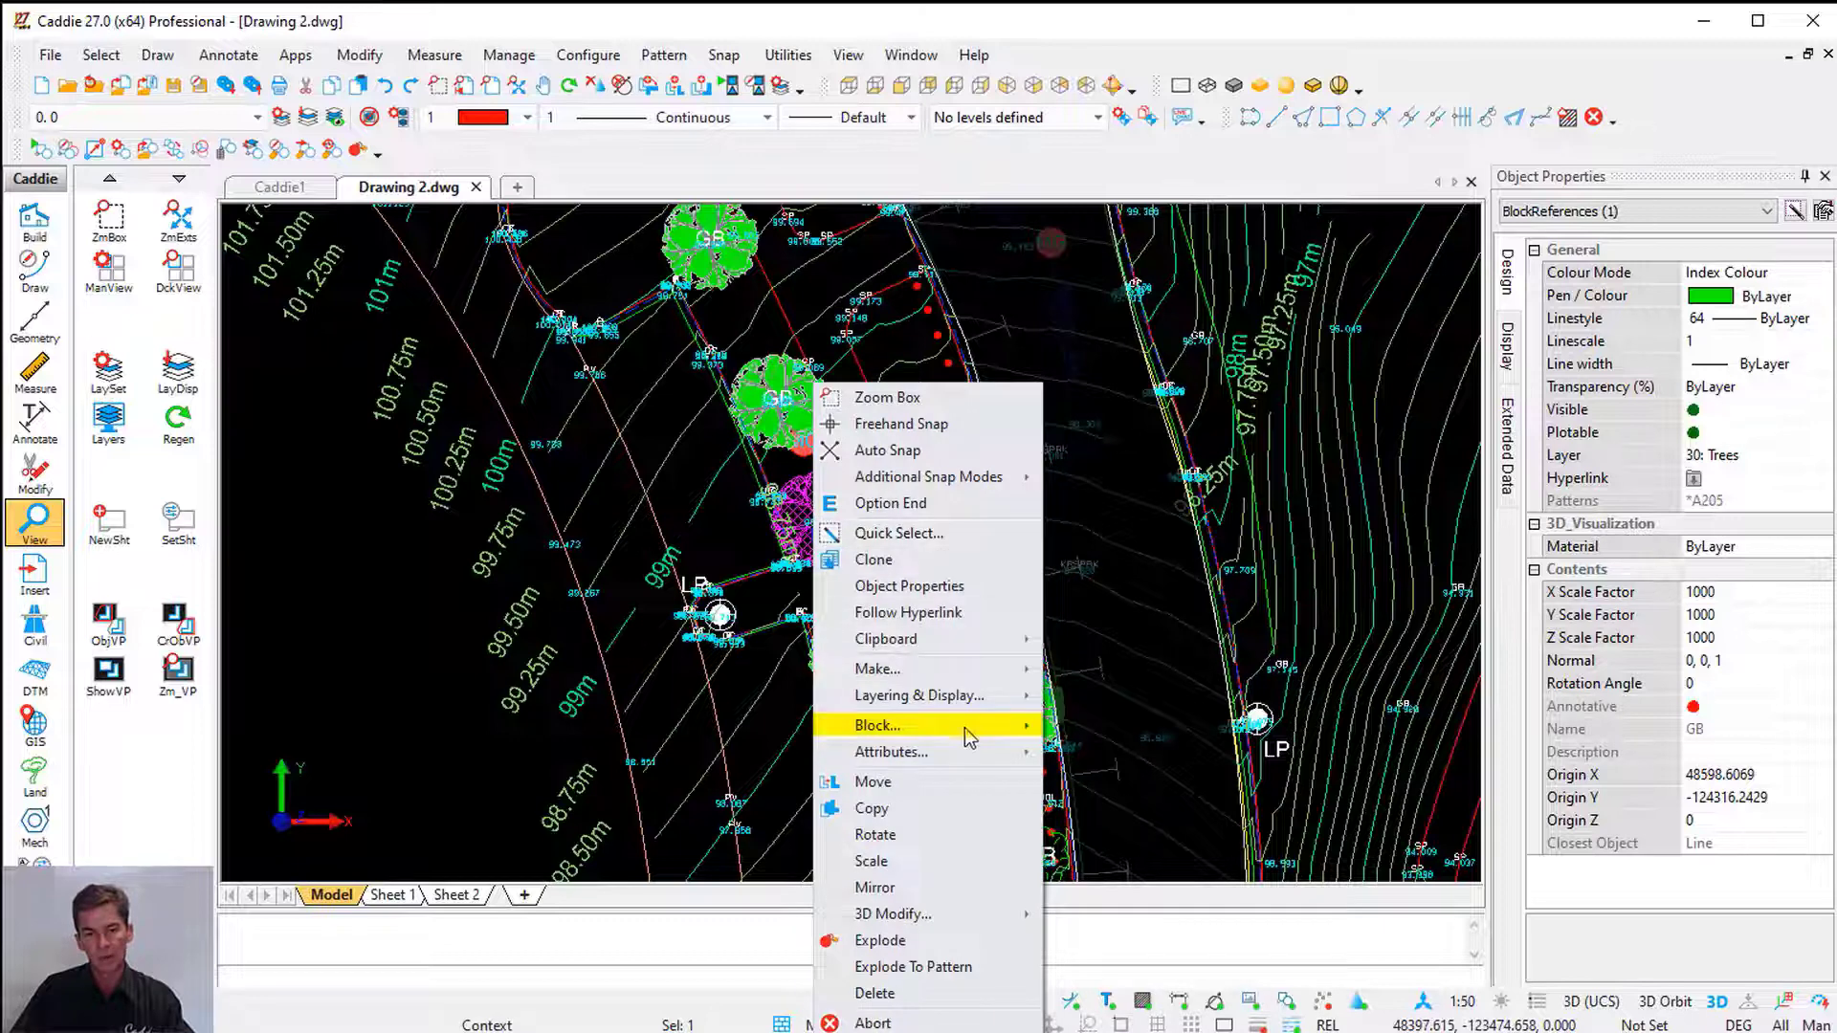
mouse_move(968, 729)
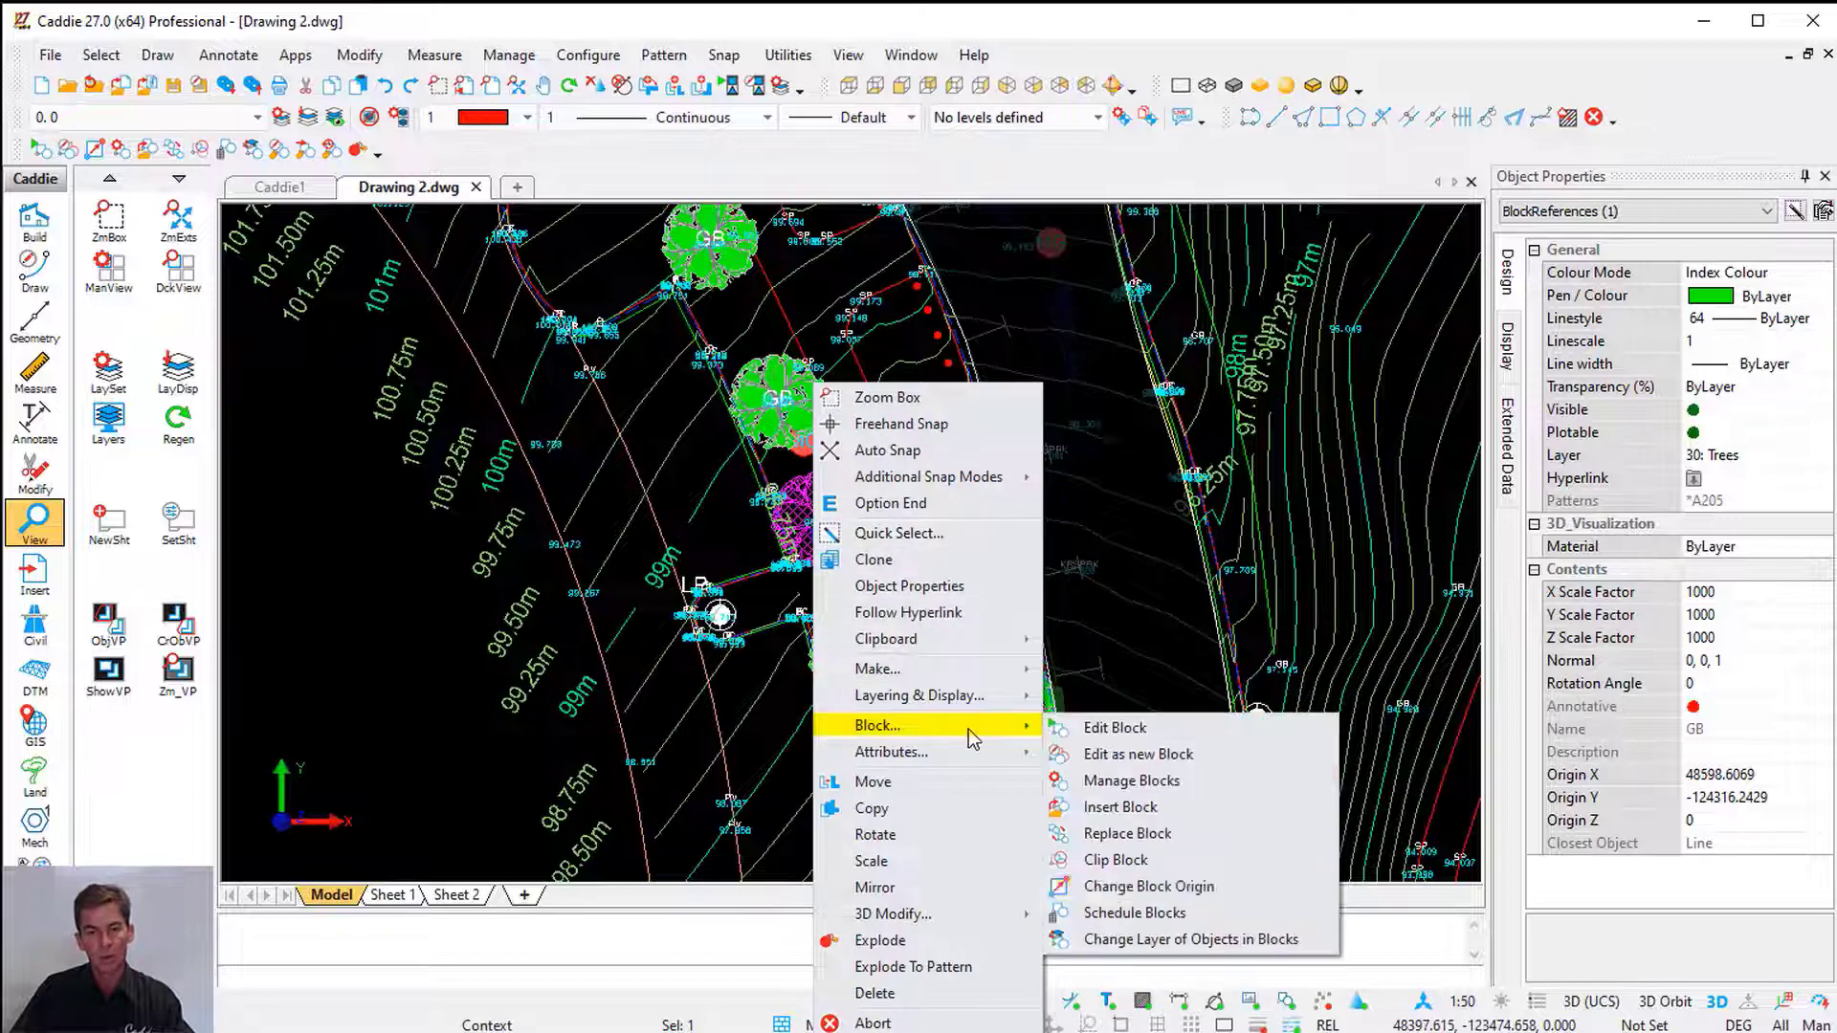
click(1194, 887)
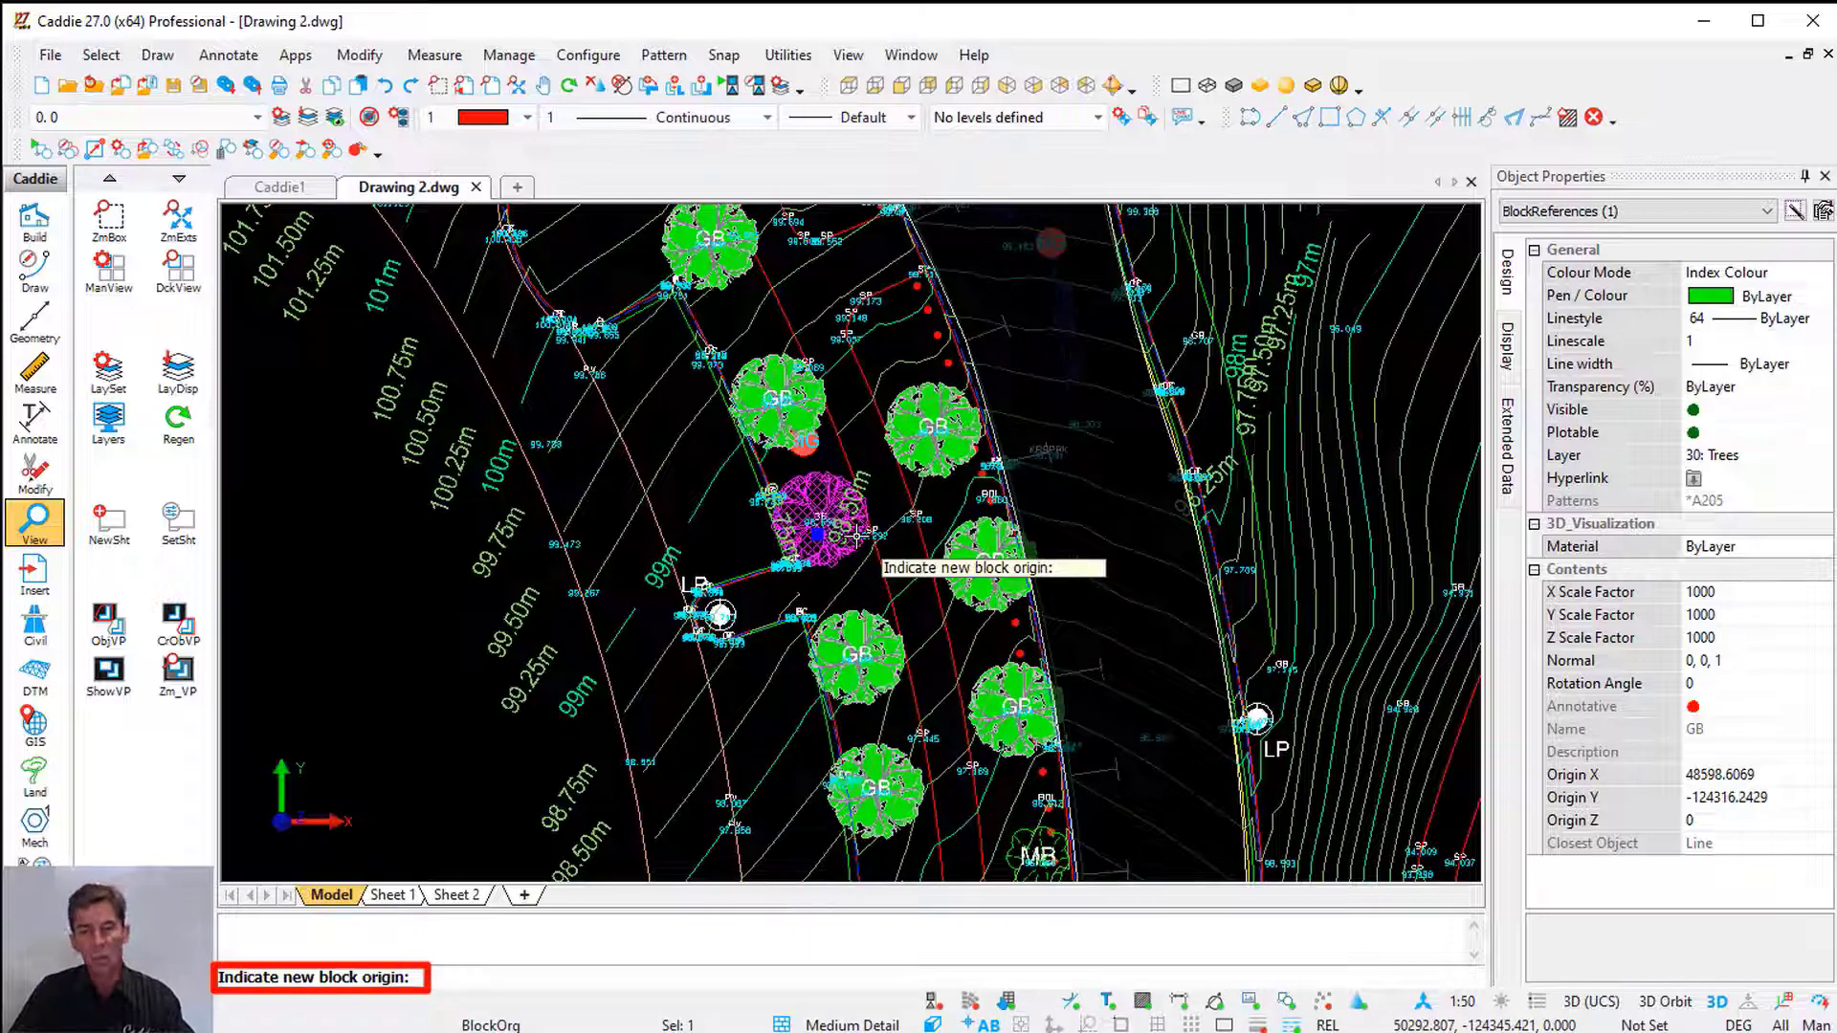
scroll(823, 526, up, 5)
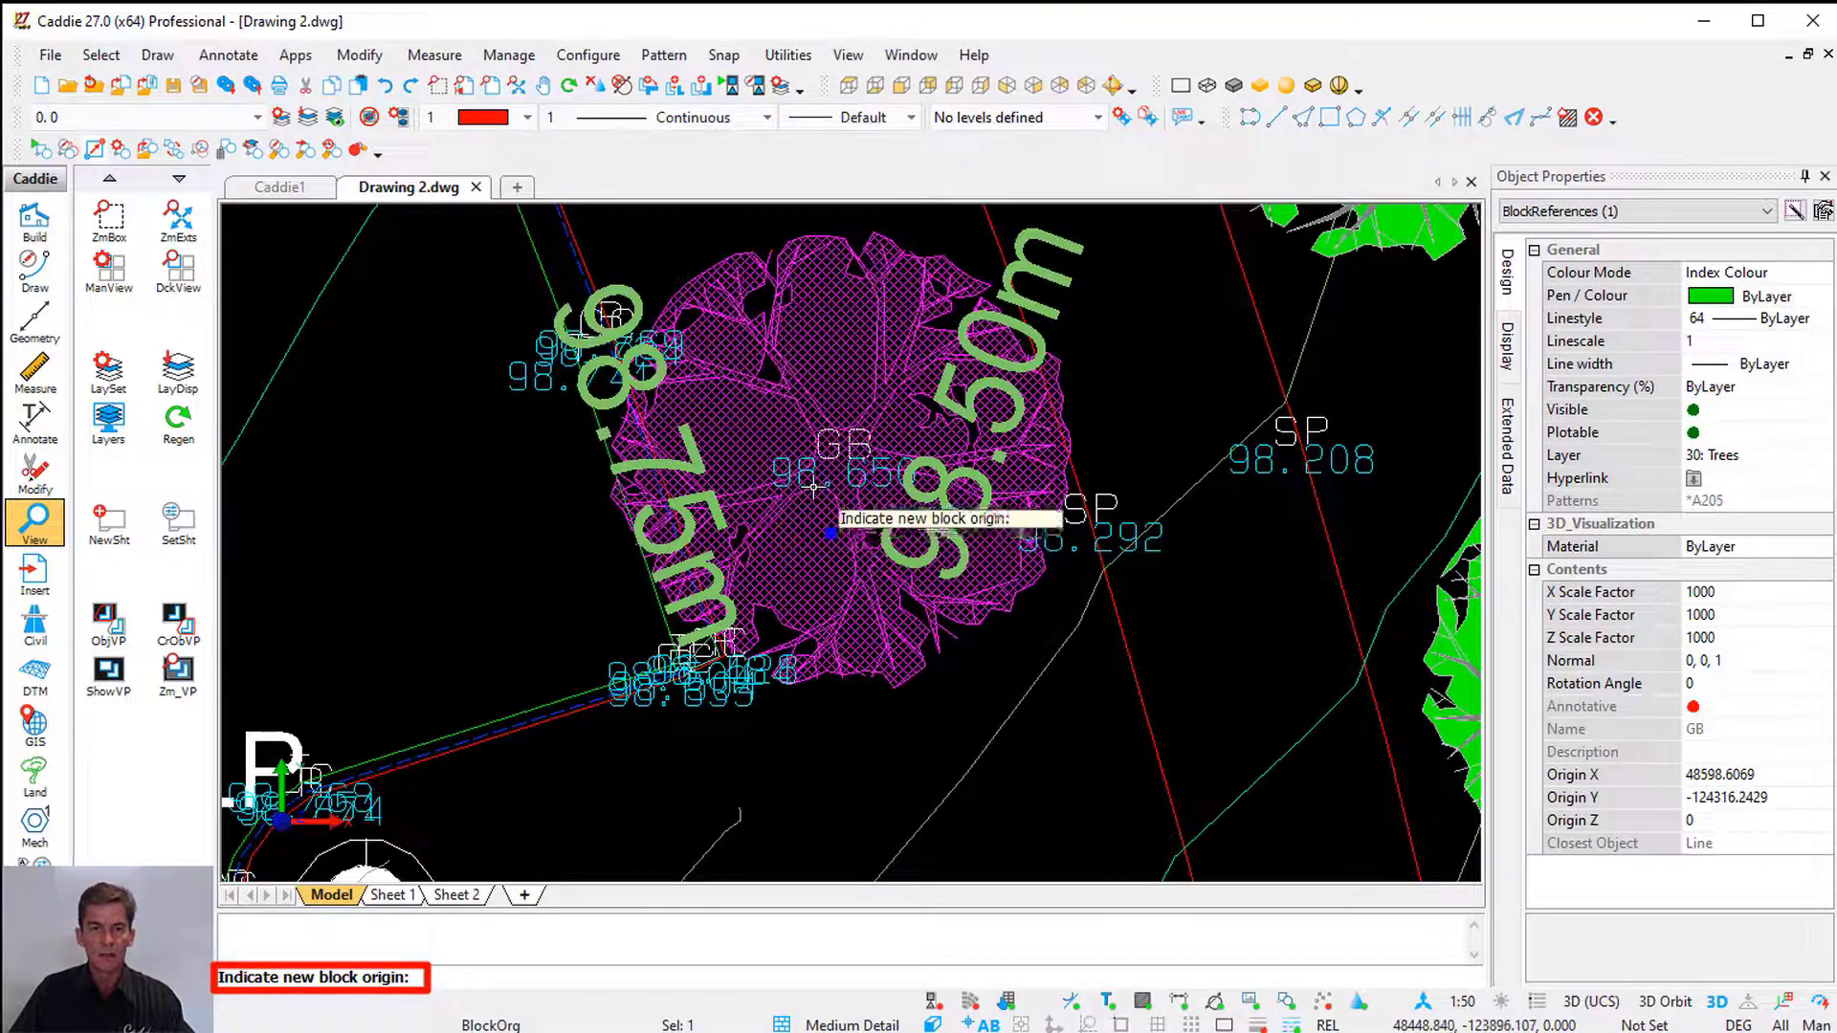
scroll(813, 486, down, 3)
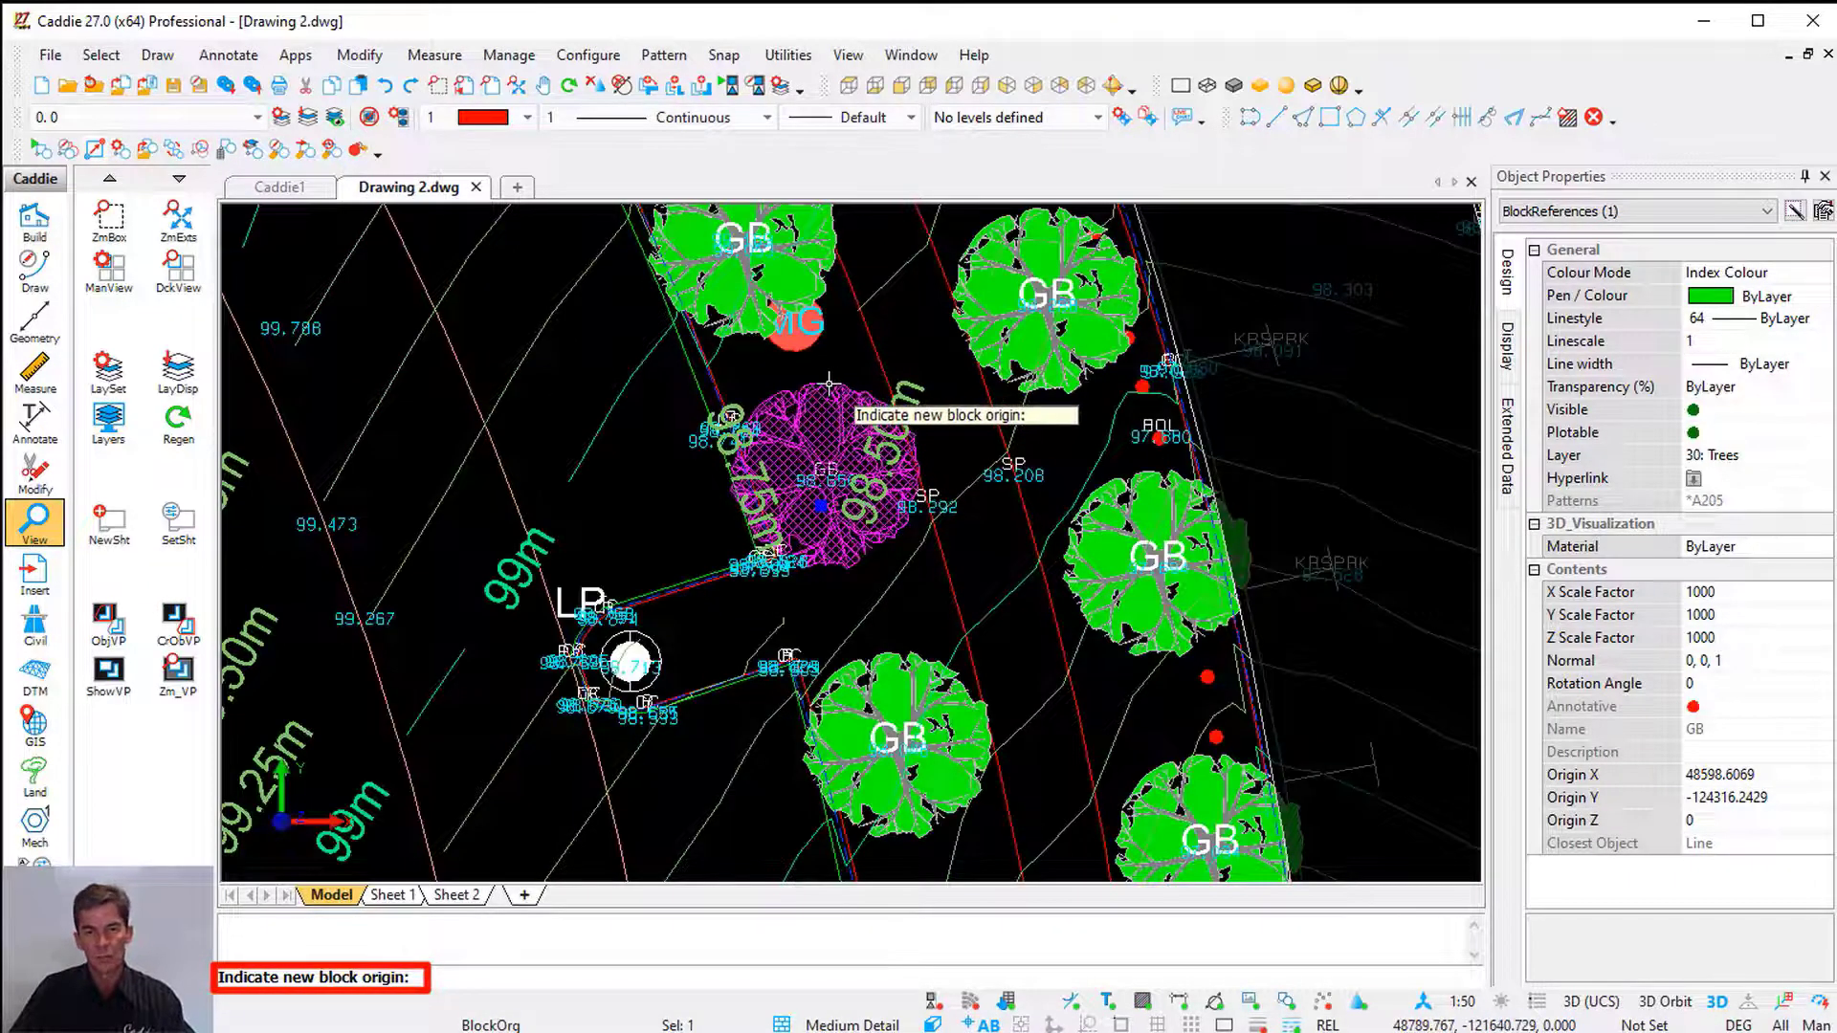
click(829, 385)
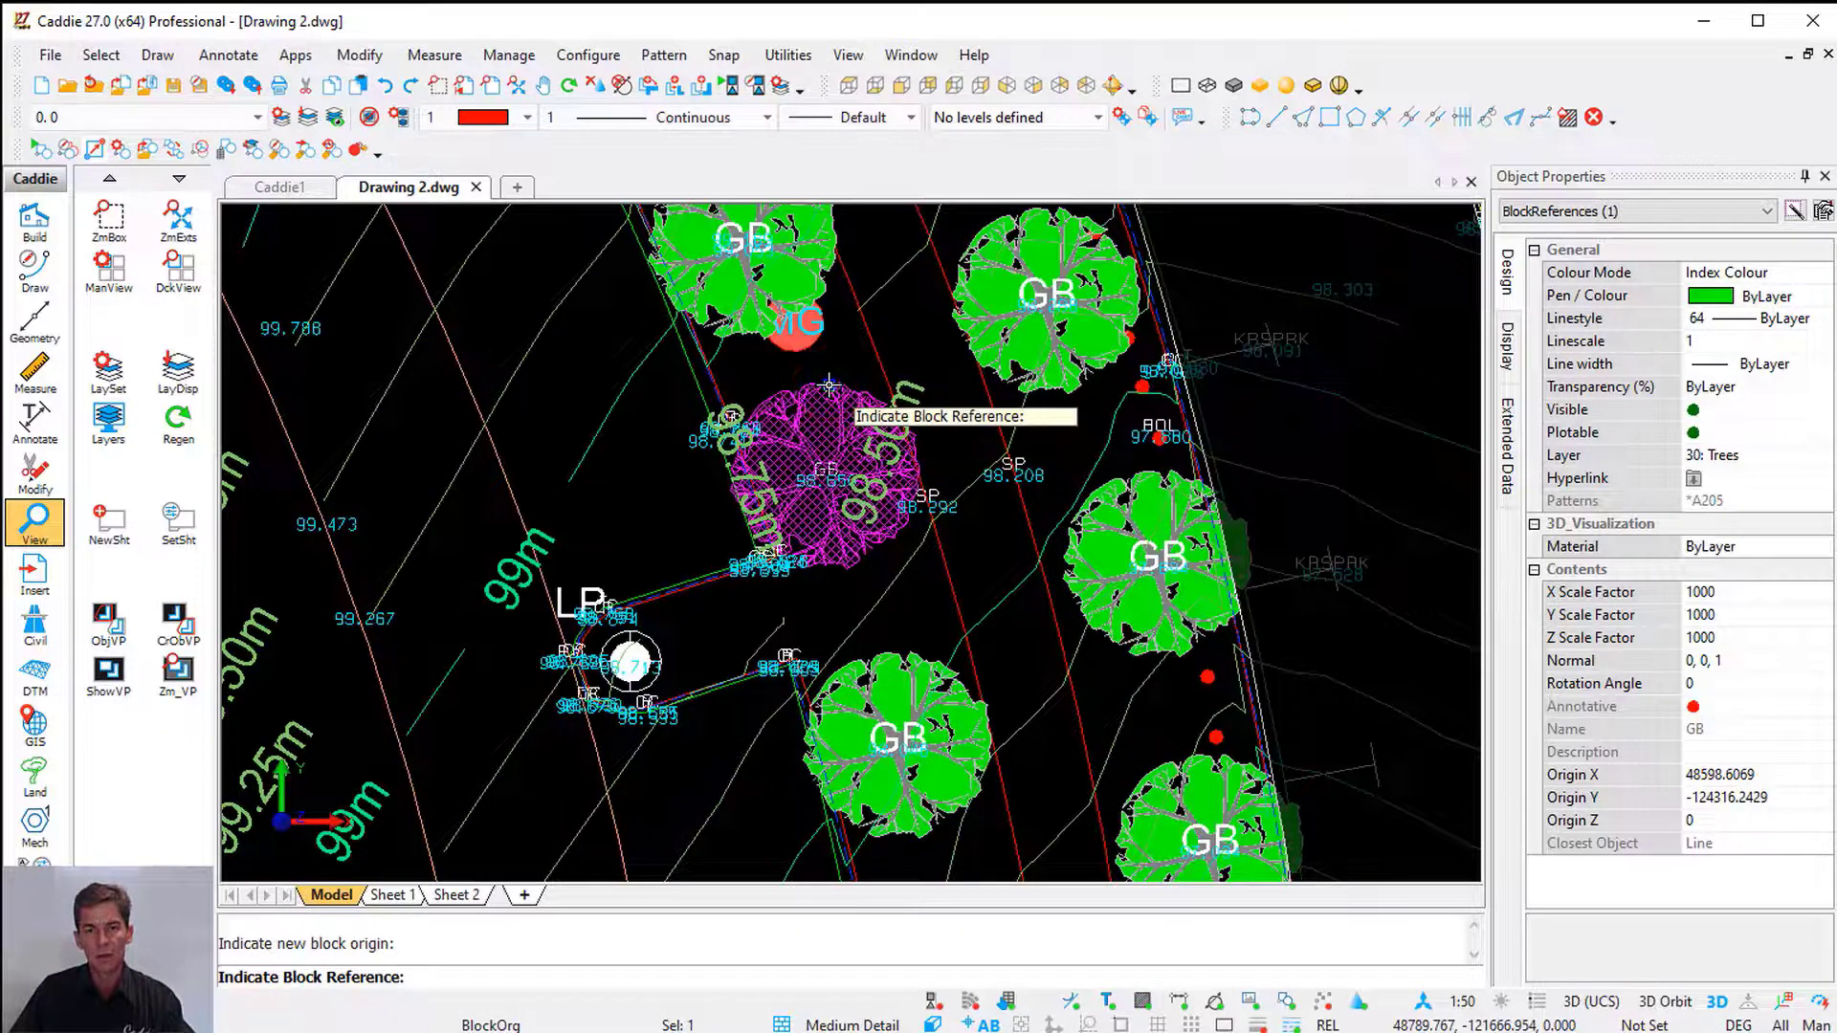
right_click(831, 390)
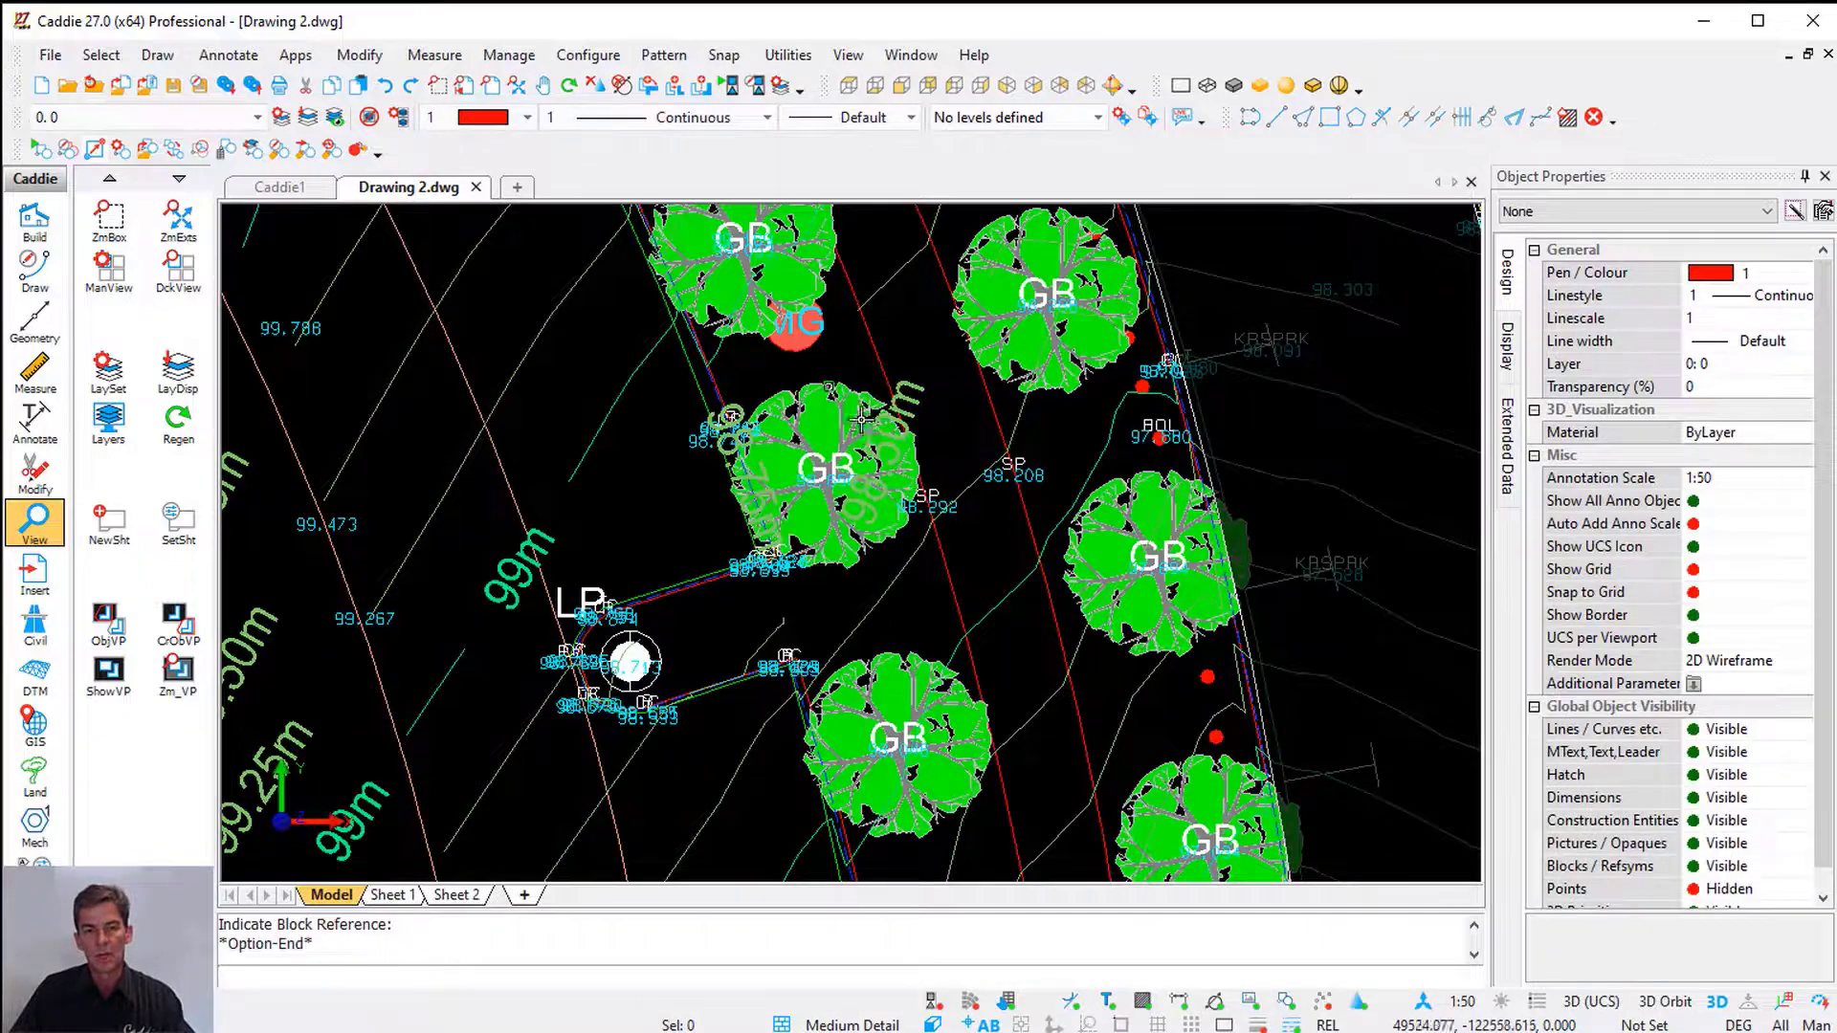
Select several other GB trees further south along the road in turn and check the origin point of each
scroll(861, 417, down, 5)
scroll(861, 421, down, 5)
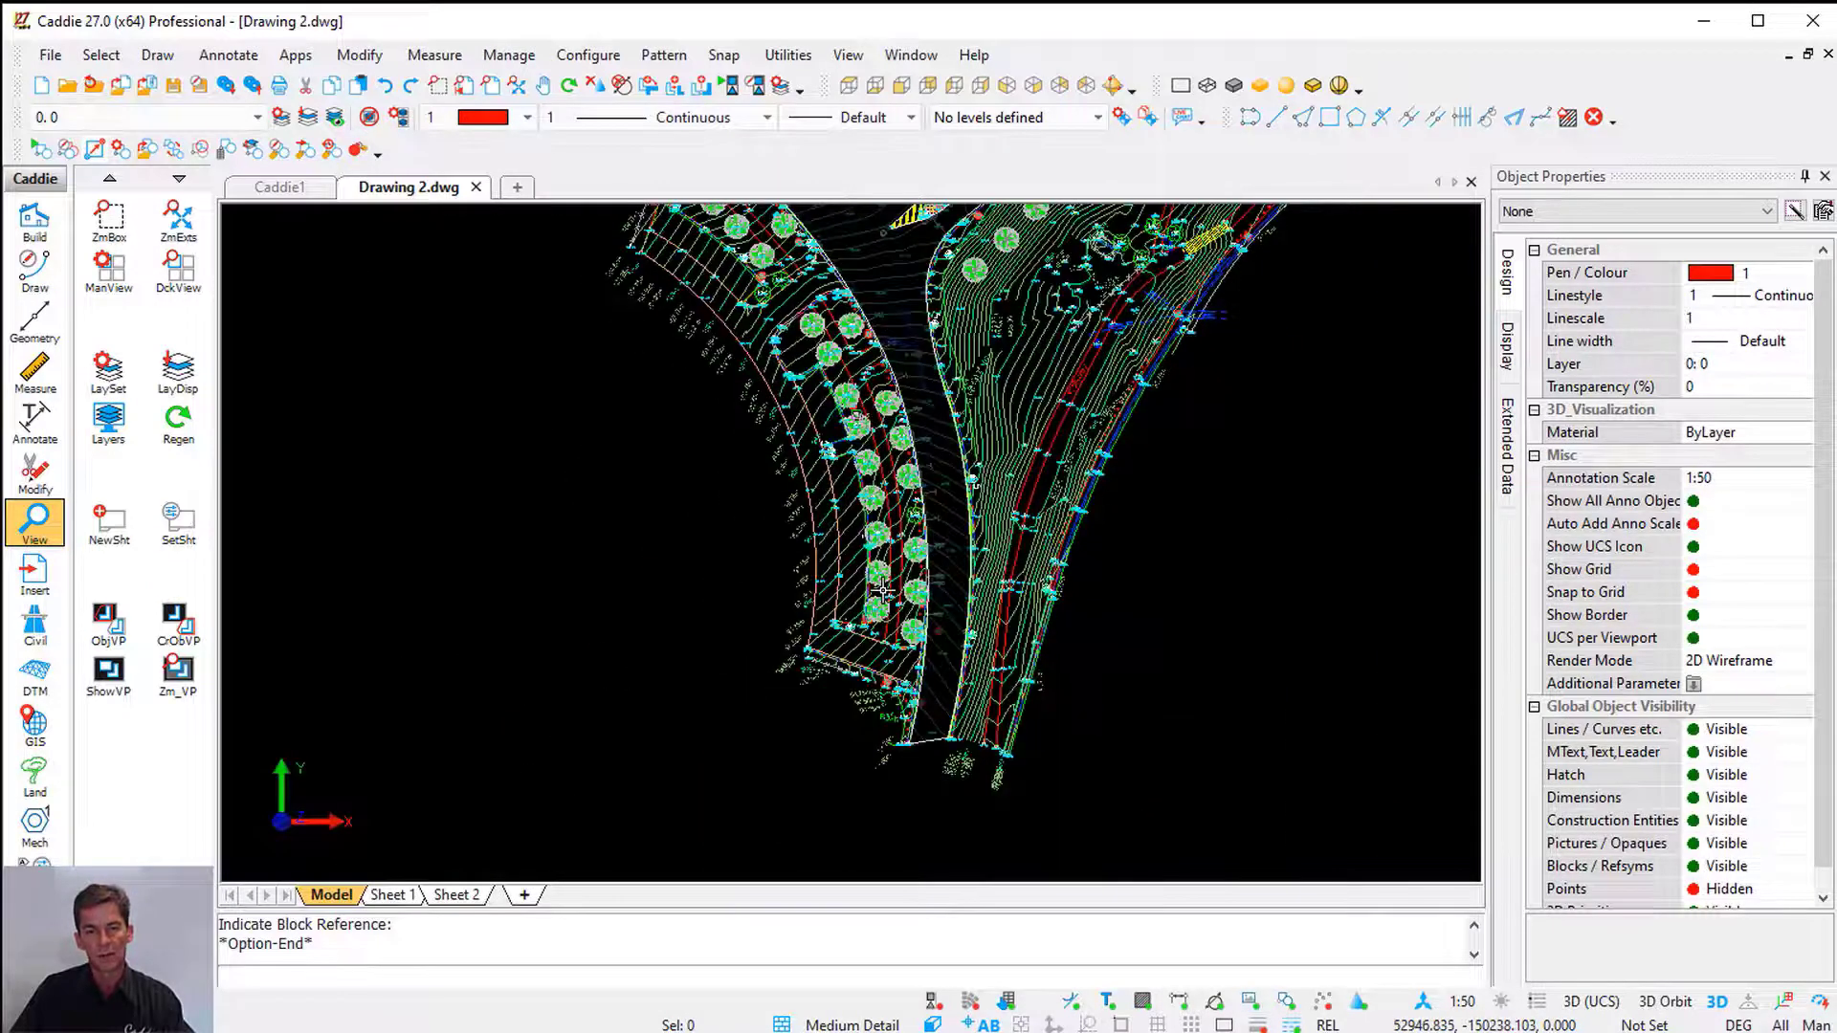
scroll(871, 498, up, 8)
click(876, 538)
scroll(1002, 453, up, 3)
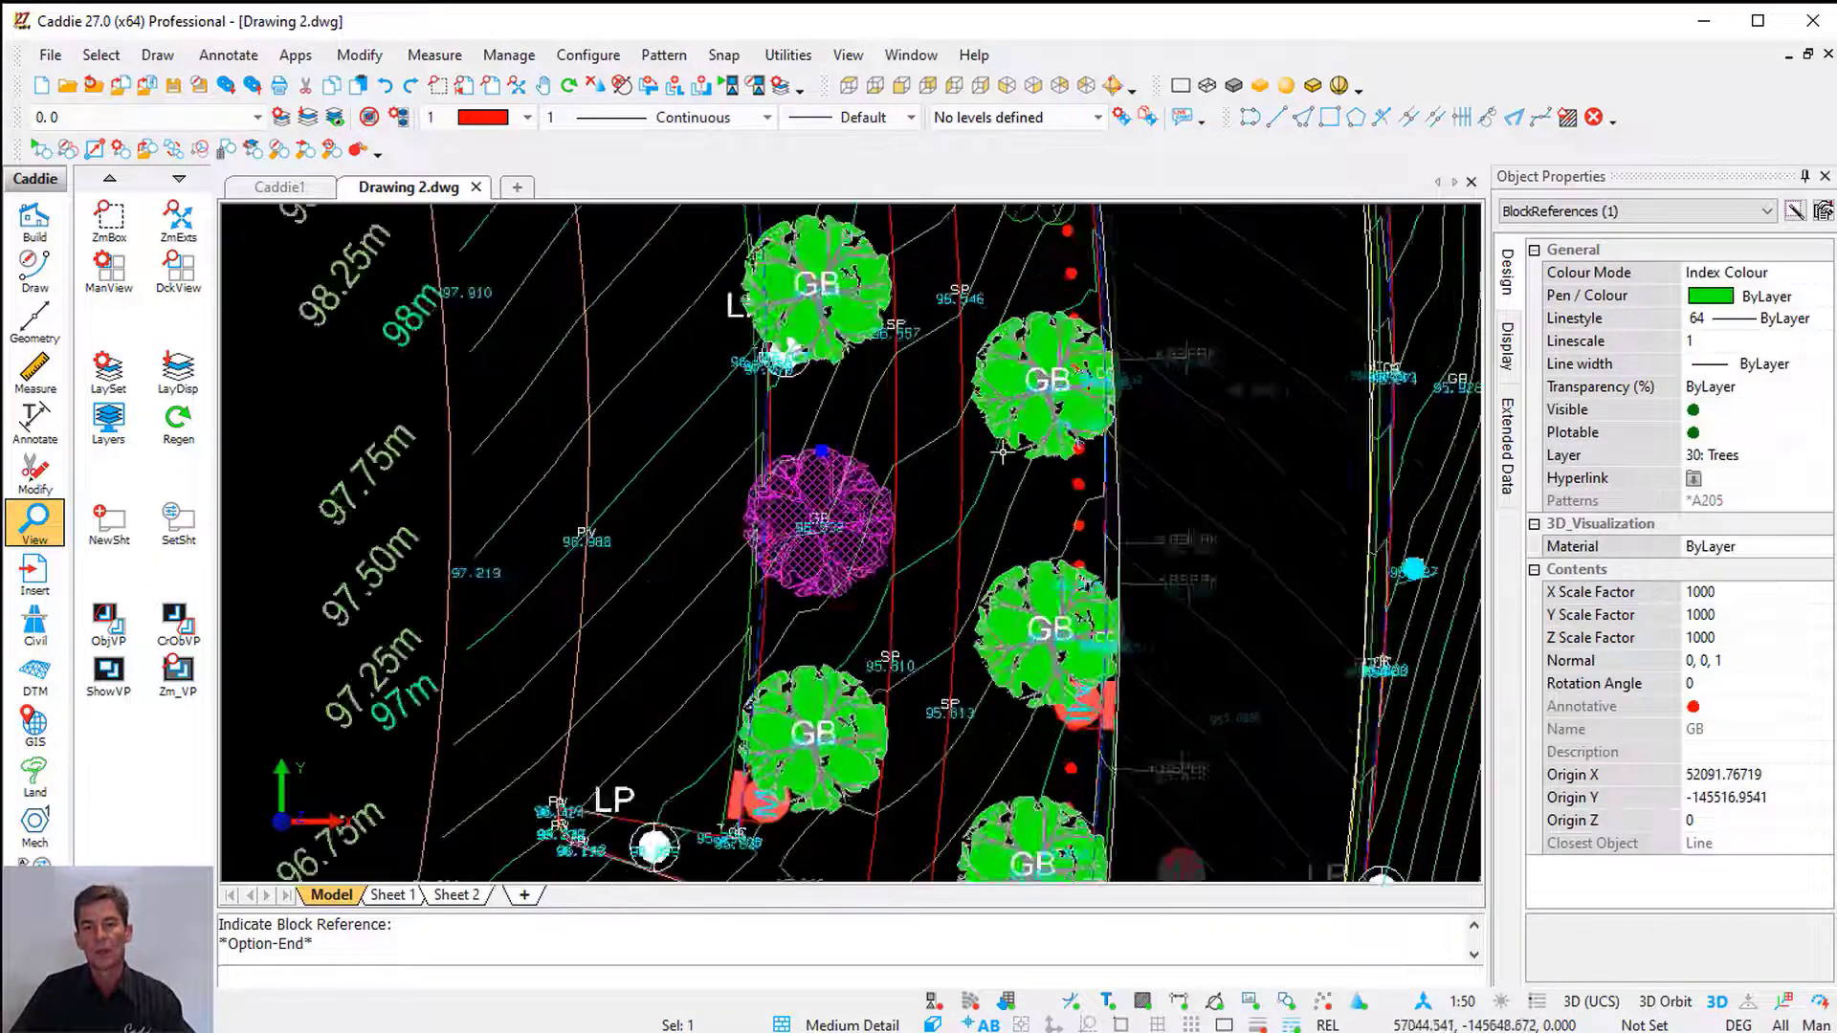
click(1057, 403)
middle_drag(1058, 364, 964, 508)
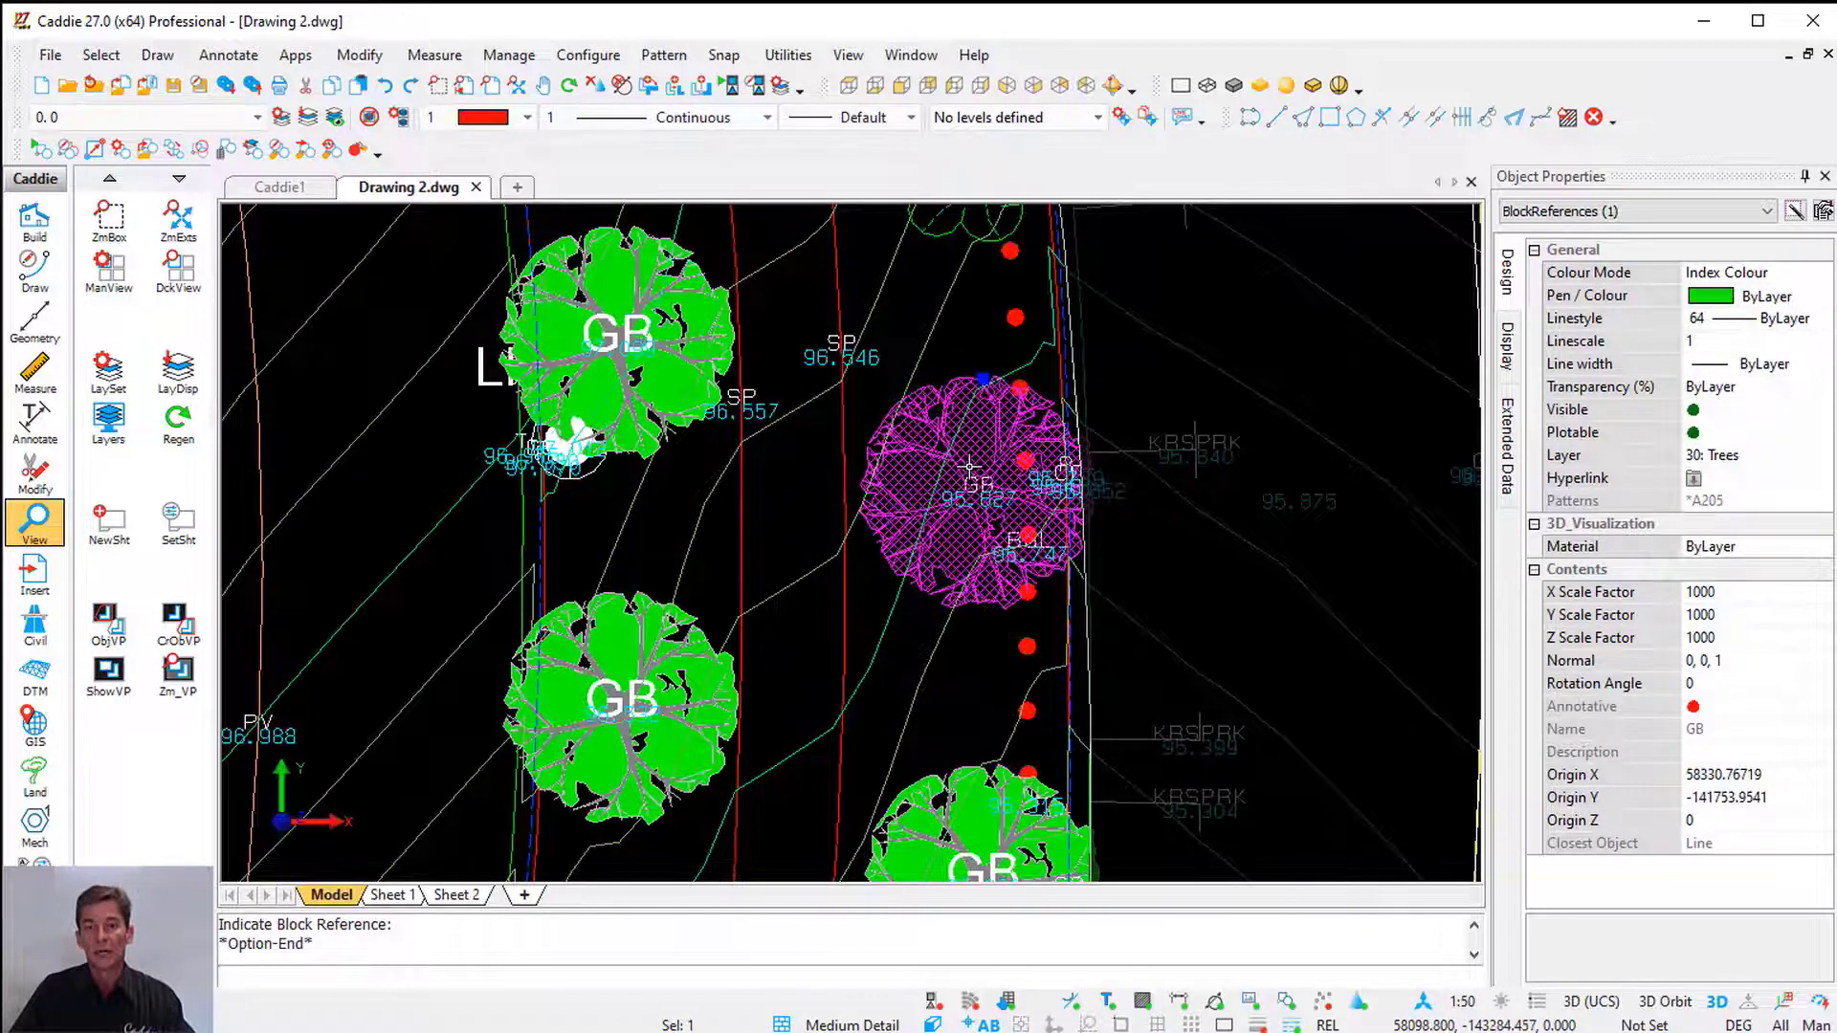
scroll(983, 380, down, 2)
key(Escape)
click(777, 414)
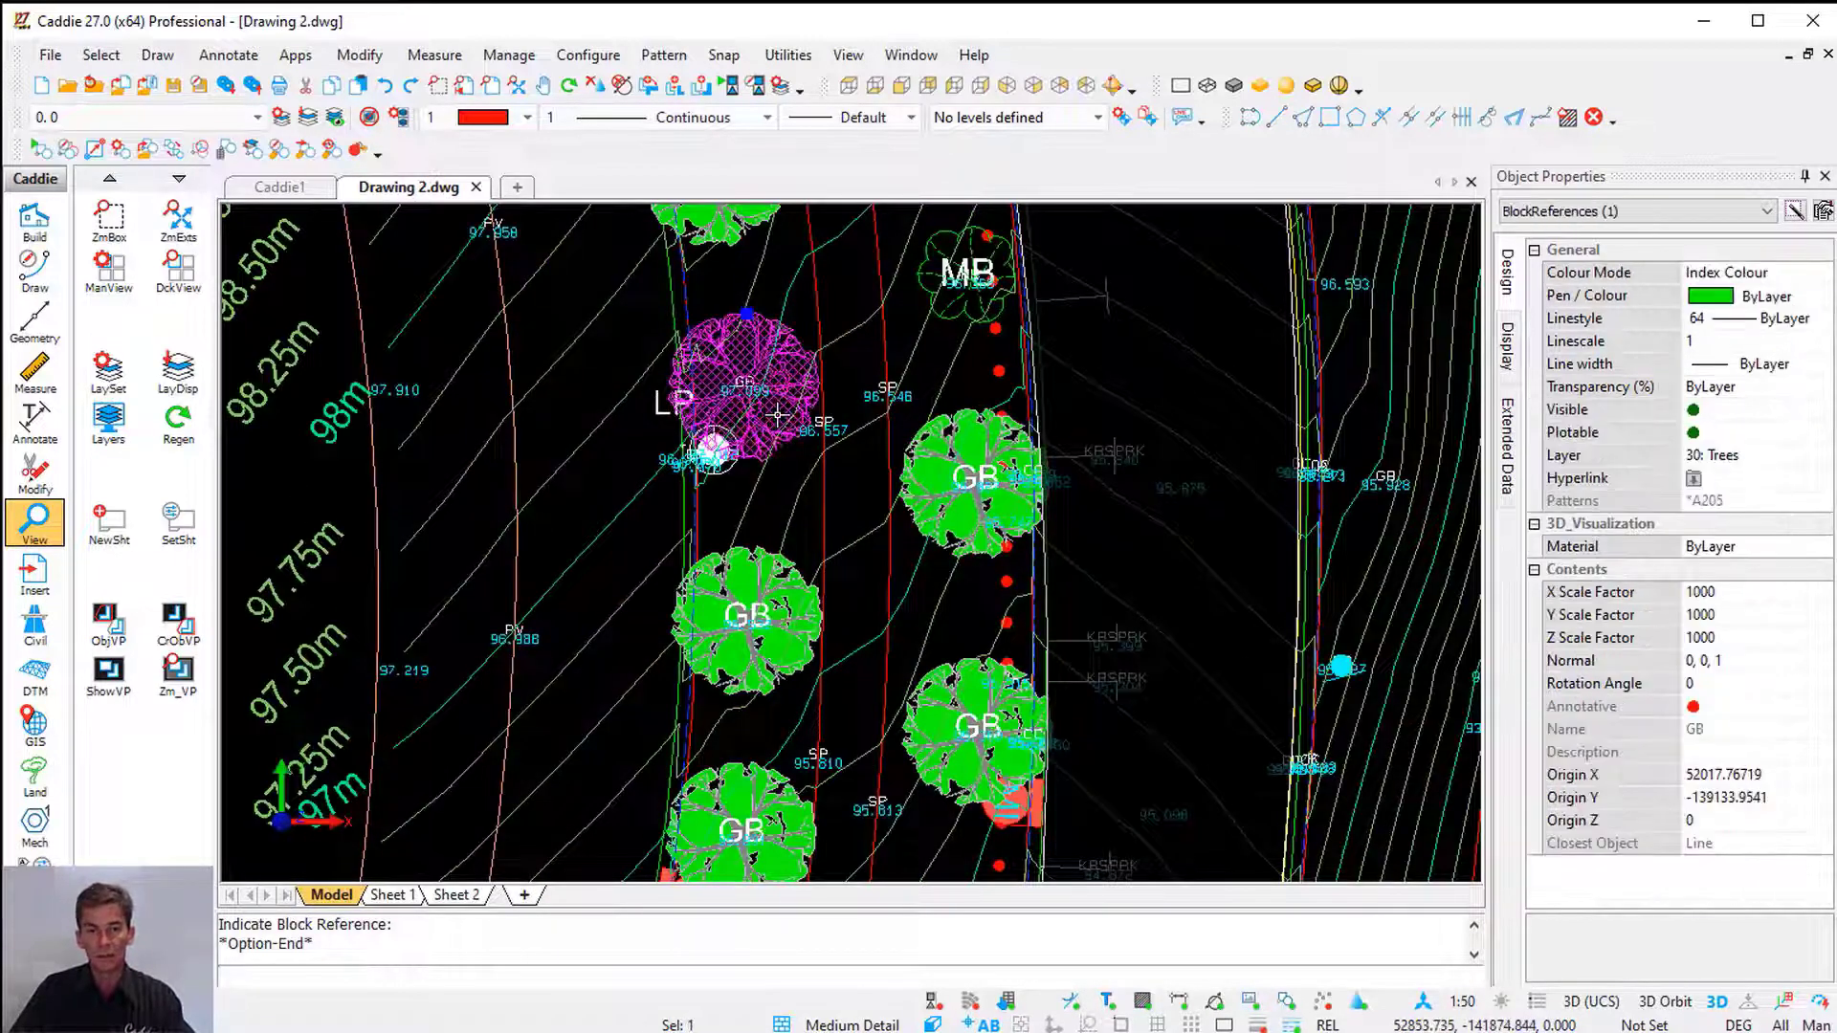
right_click(780, 383)
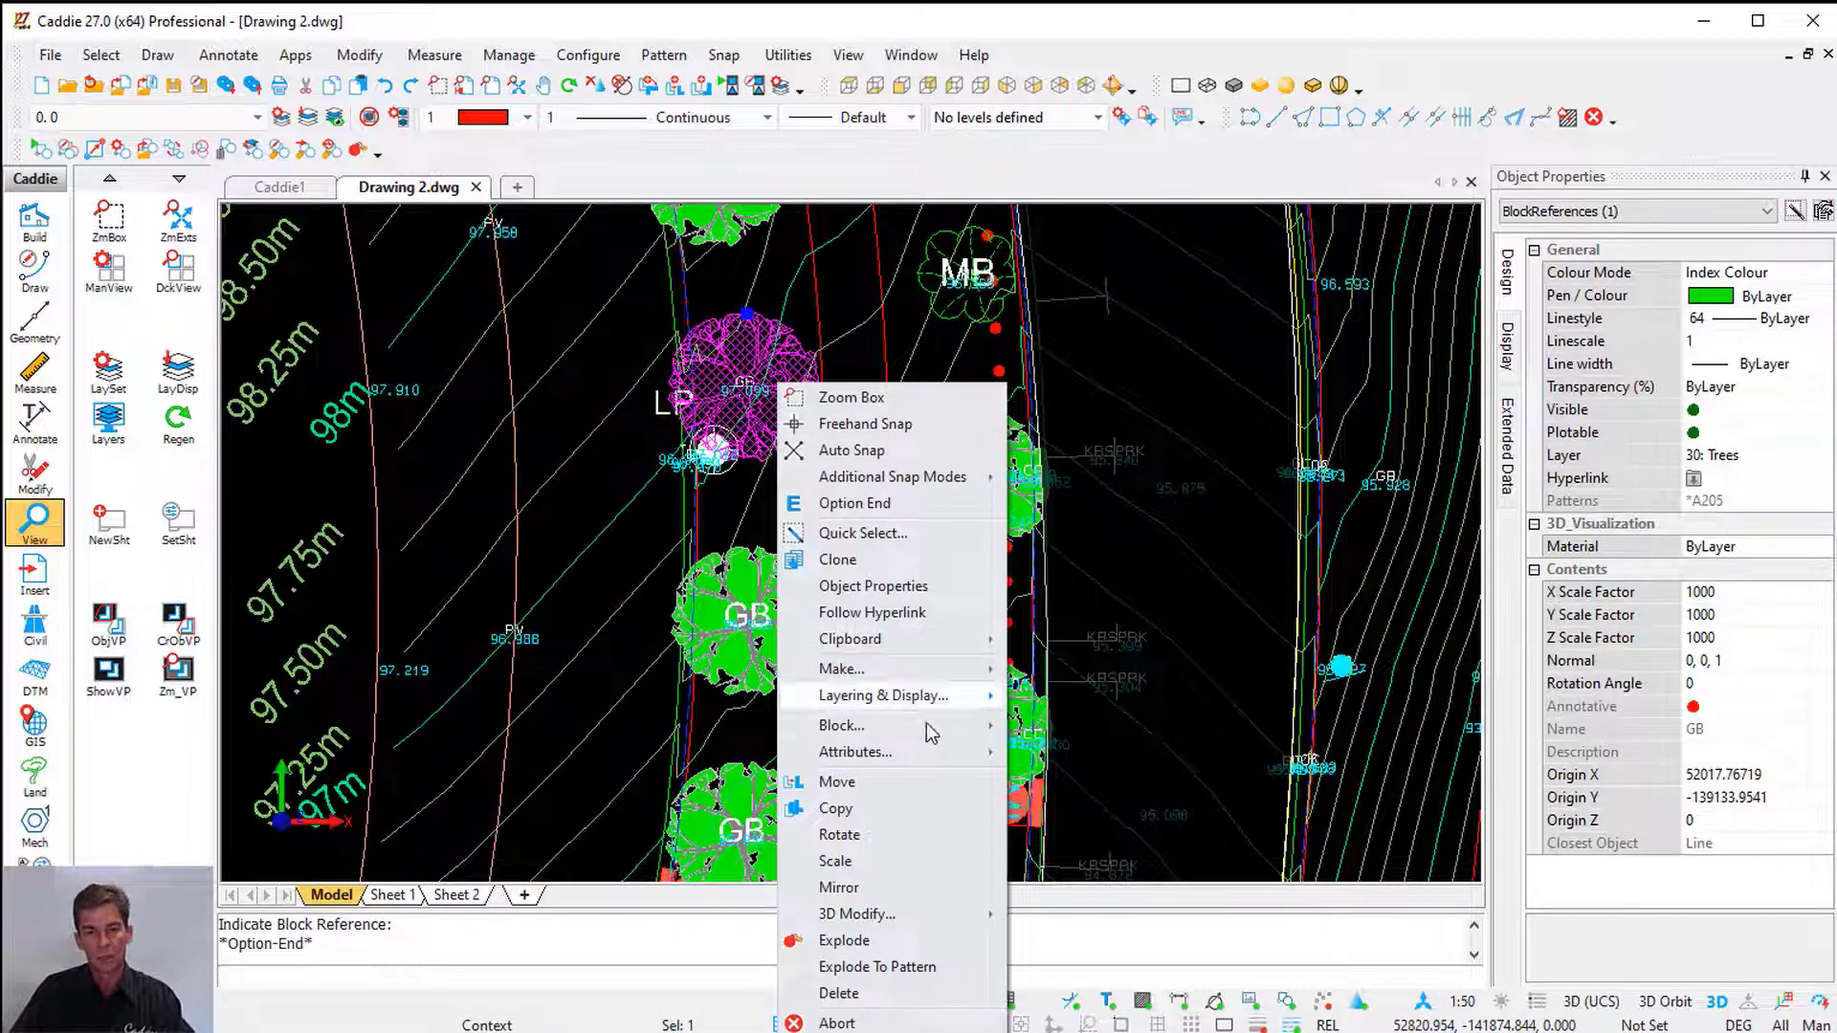
mouse_move(932, 726)
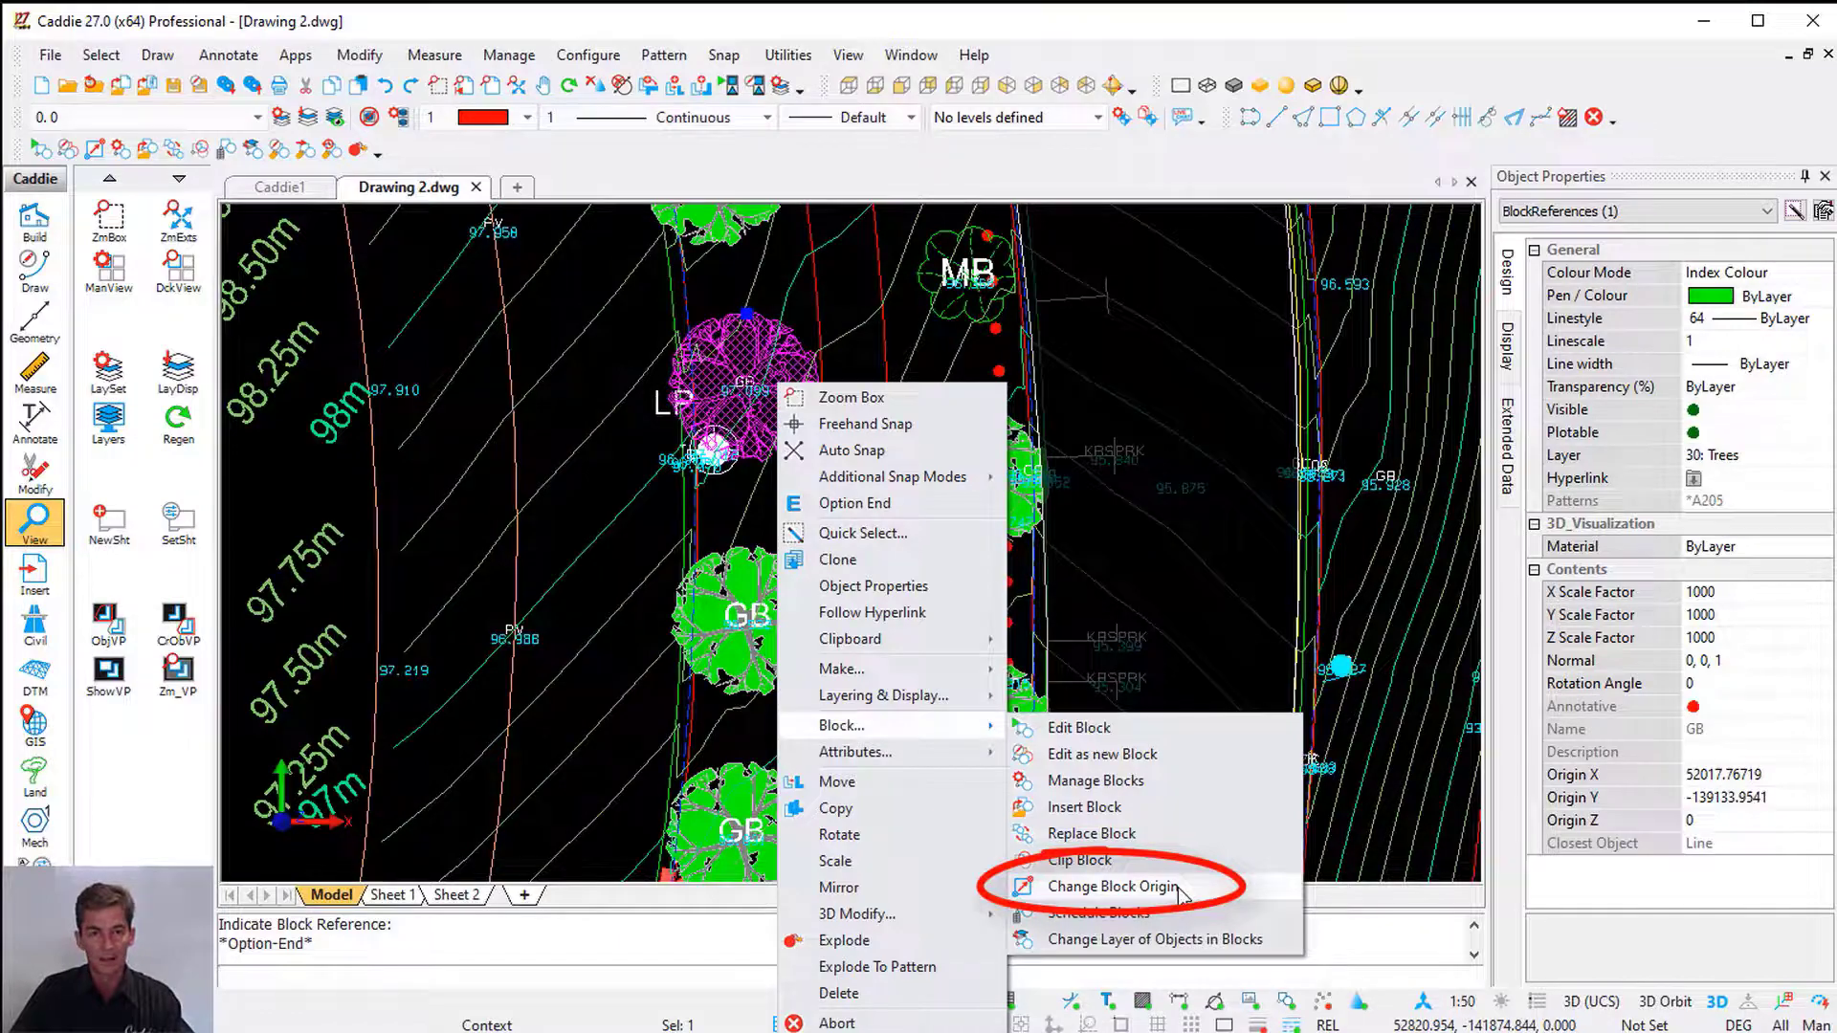
key(Escape)
scroll(714, 321, up, 5)
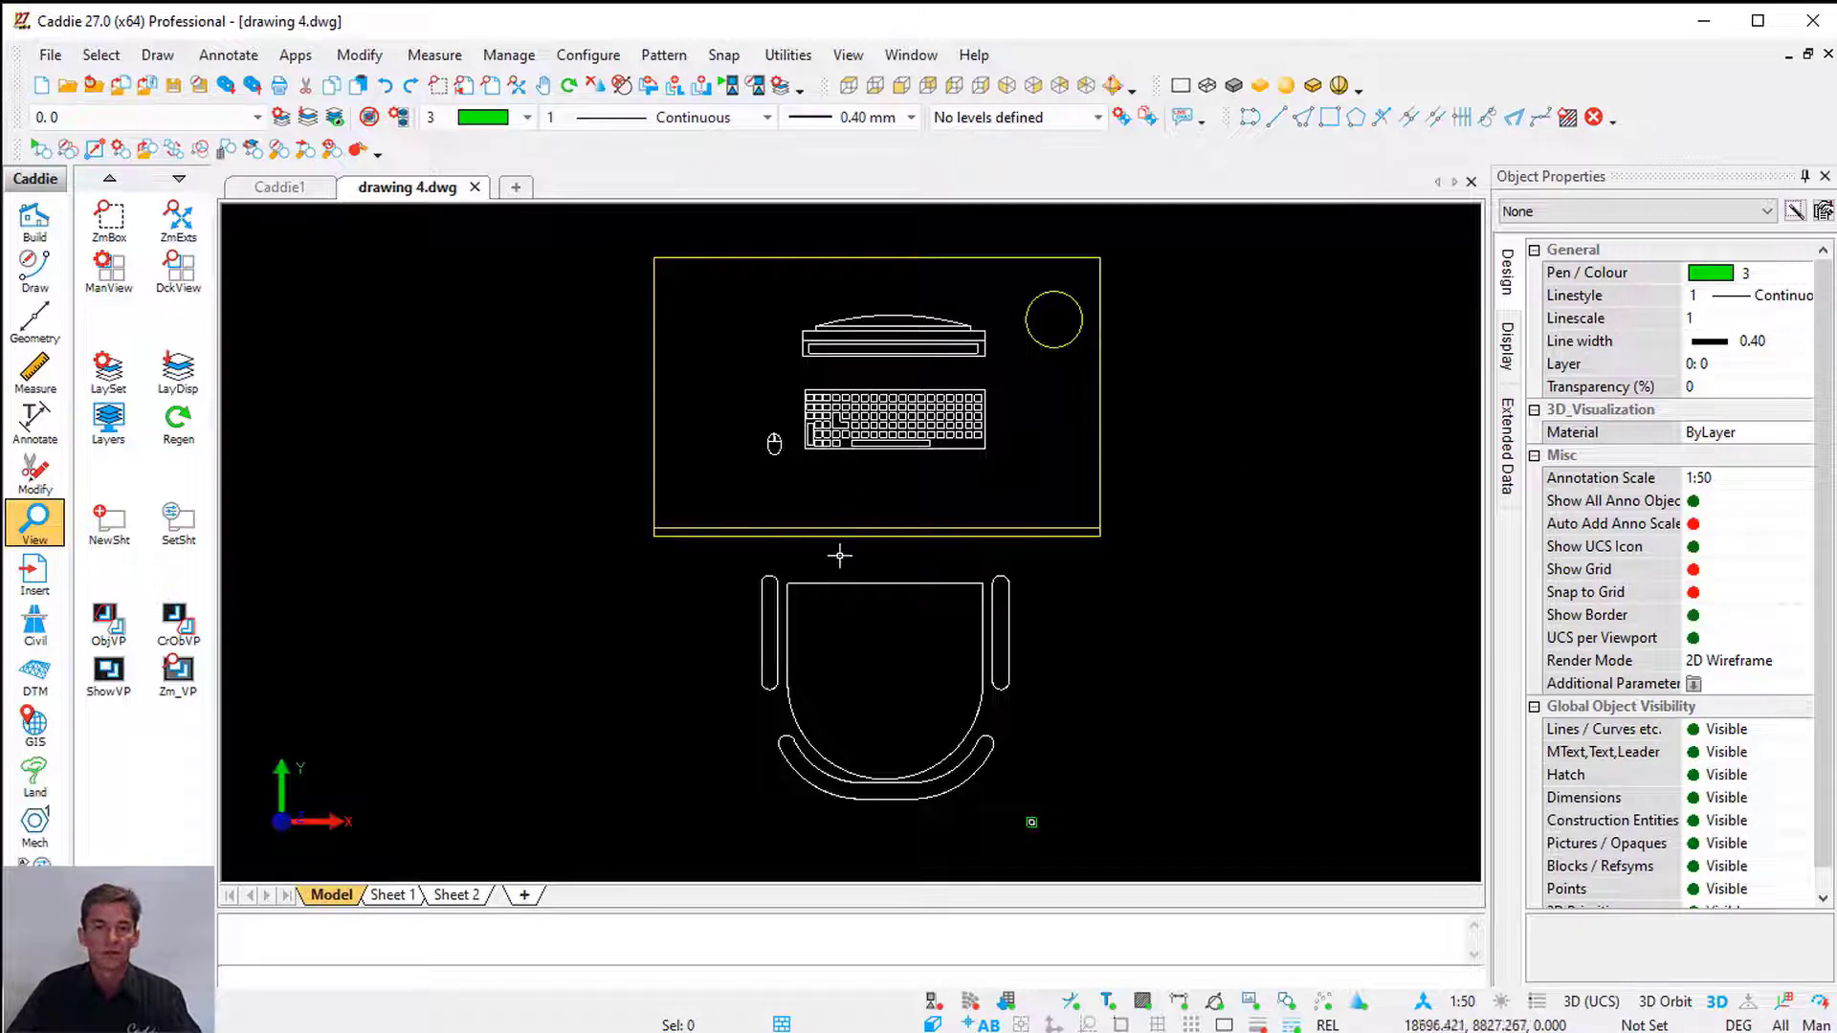
Select the desk and the chair seat in turn, examine each one's object type in its properties, and deselect them
click(854, 531)
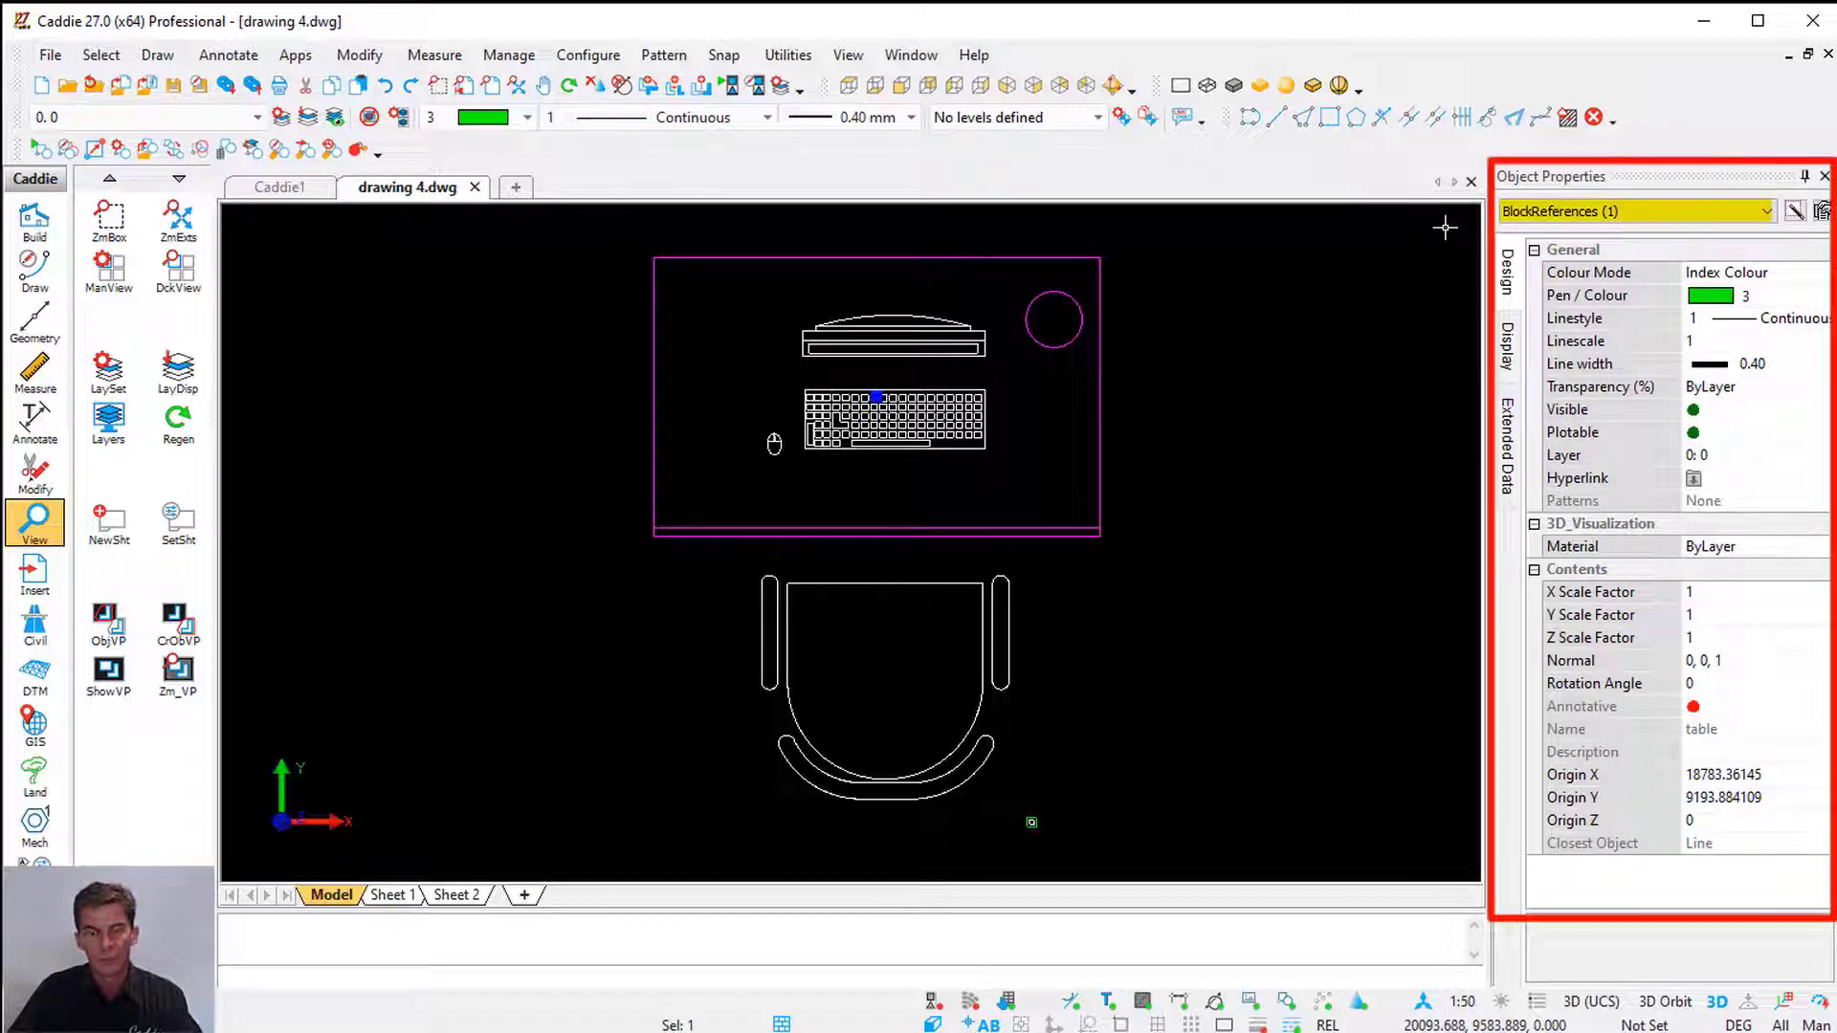
key(Escape)
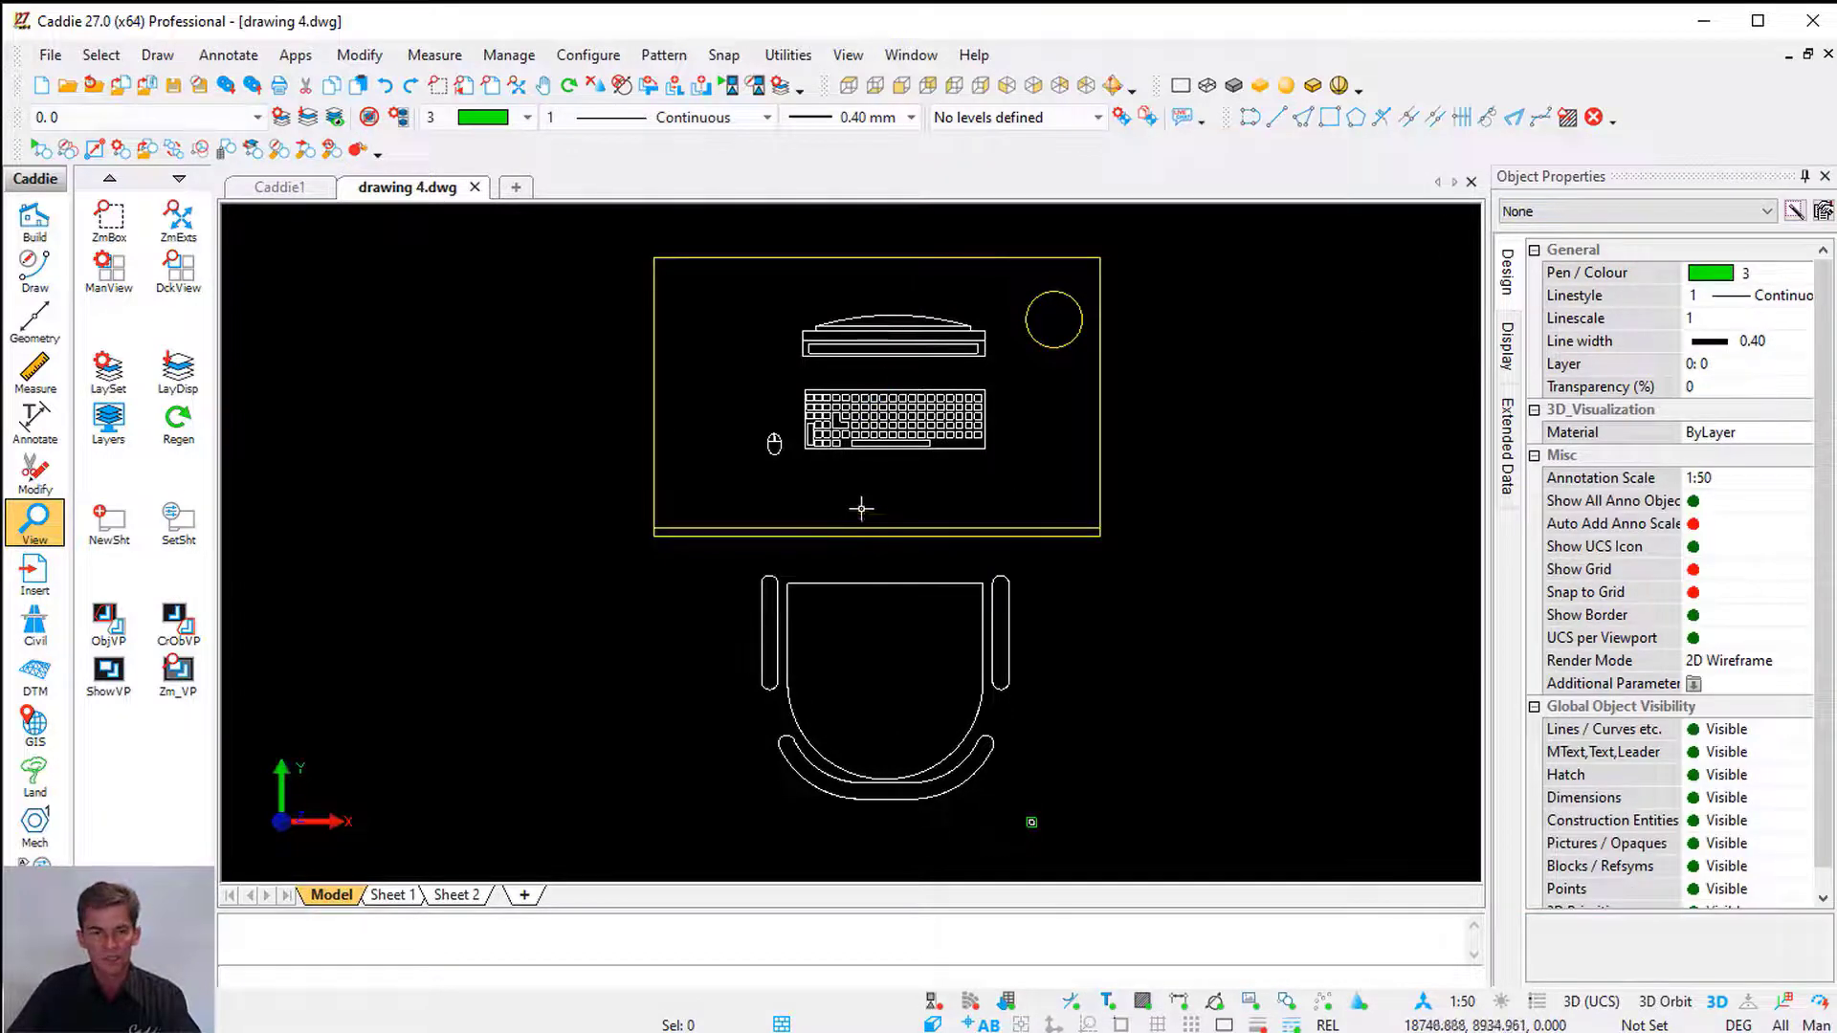
click(873, 600)
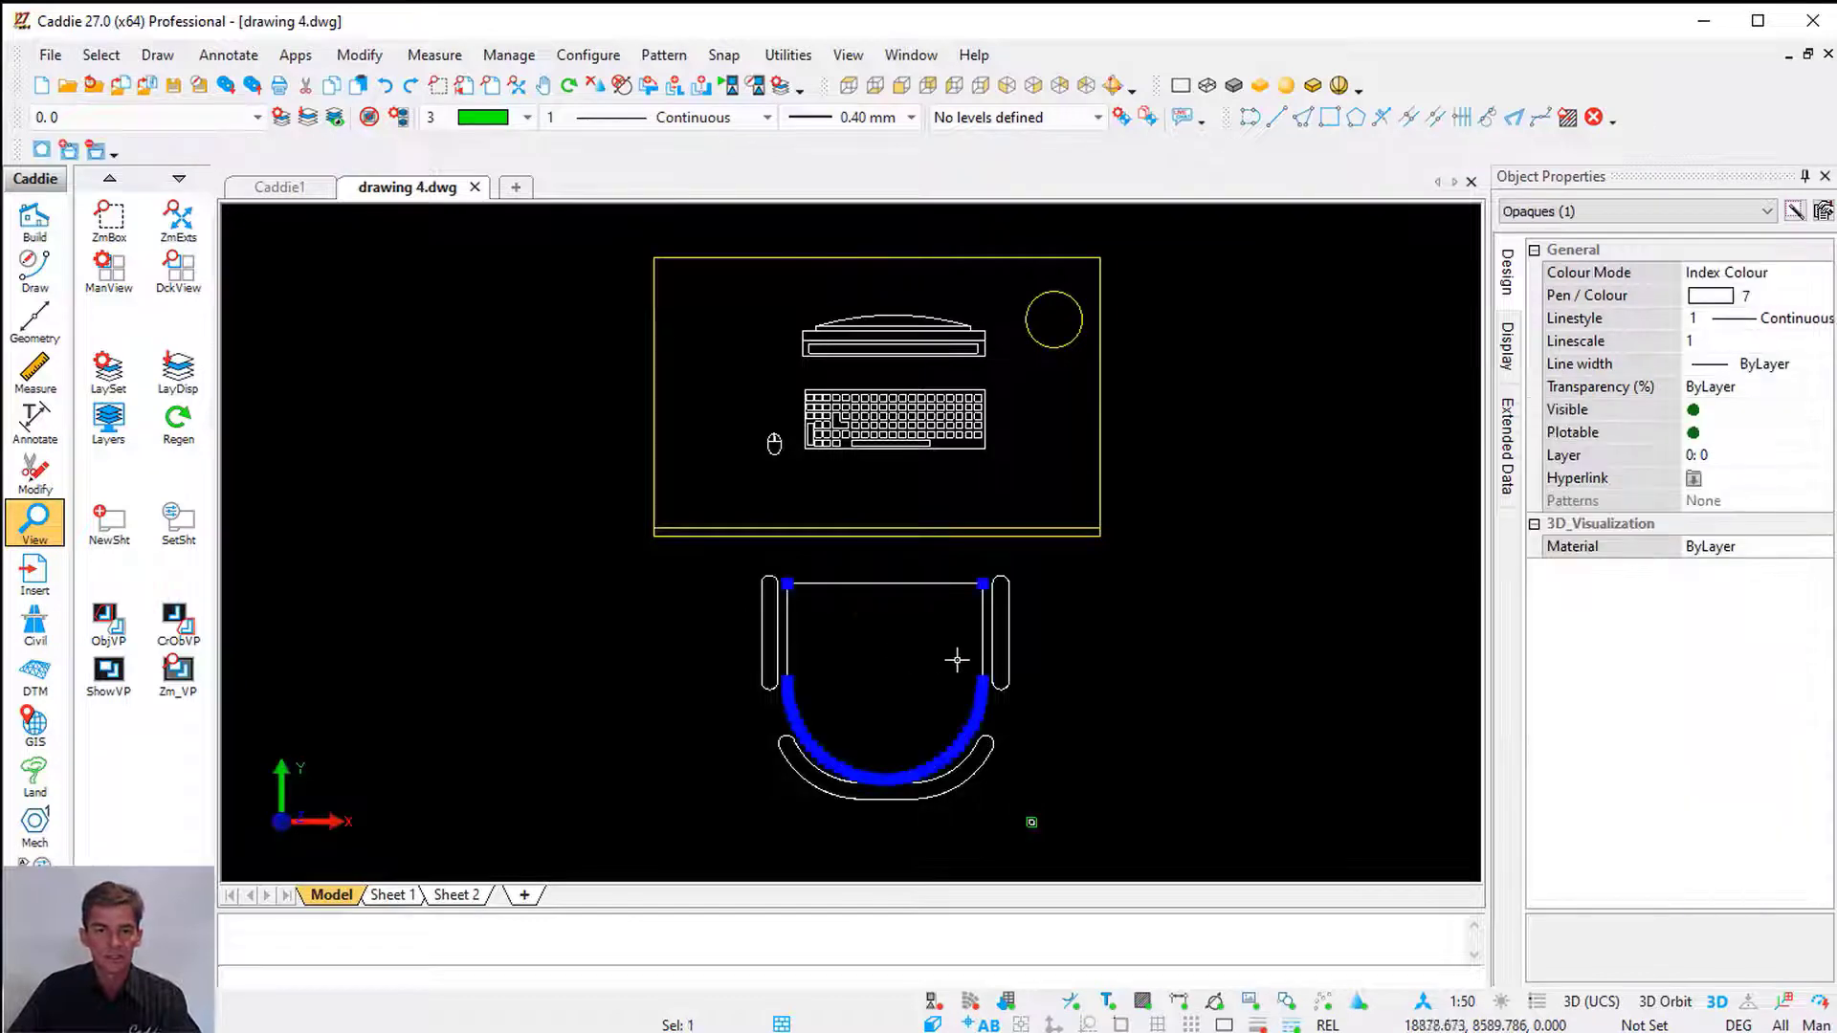
key(Escape)
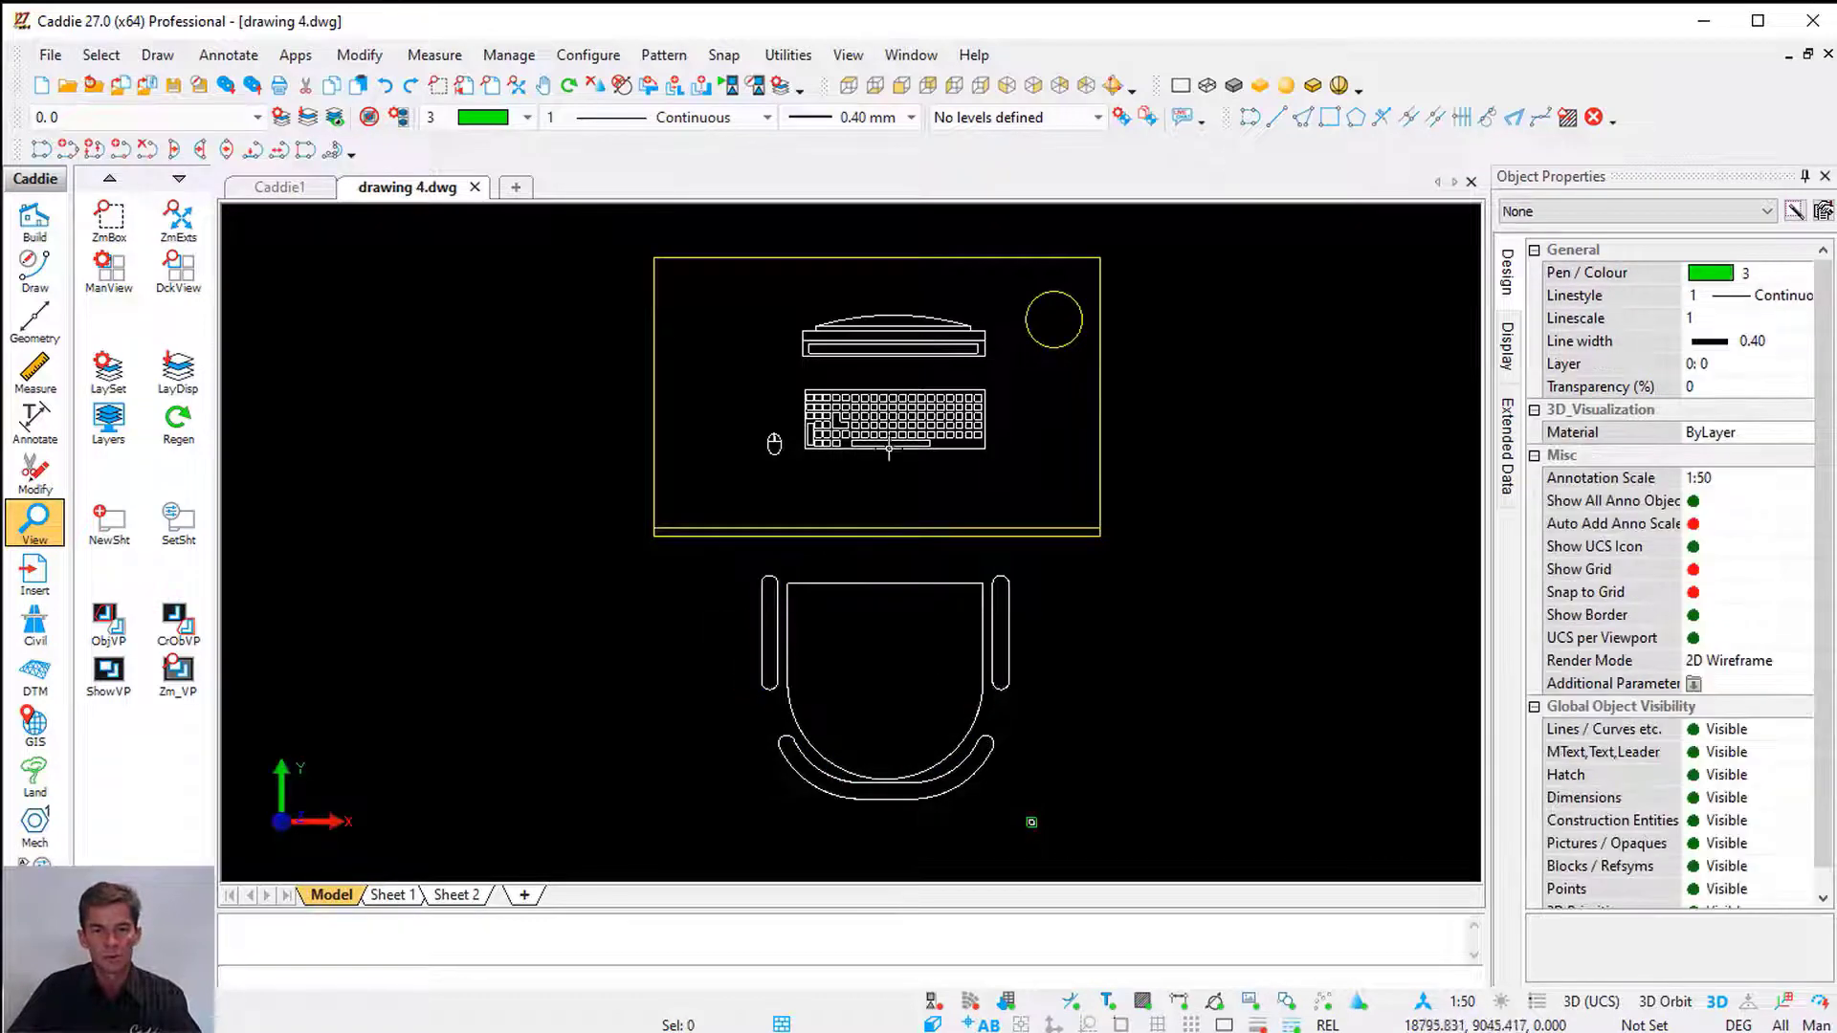
Select individual keys of the computer keyboard on the desk, examine their object type in the properties, and deselect them
scroll(889, 448, up, 5)
click(882, 526)
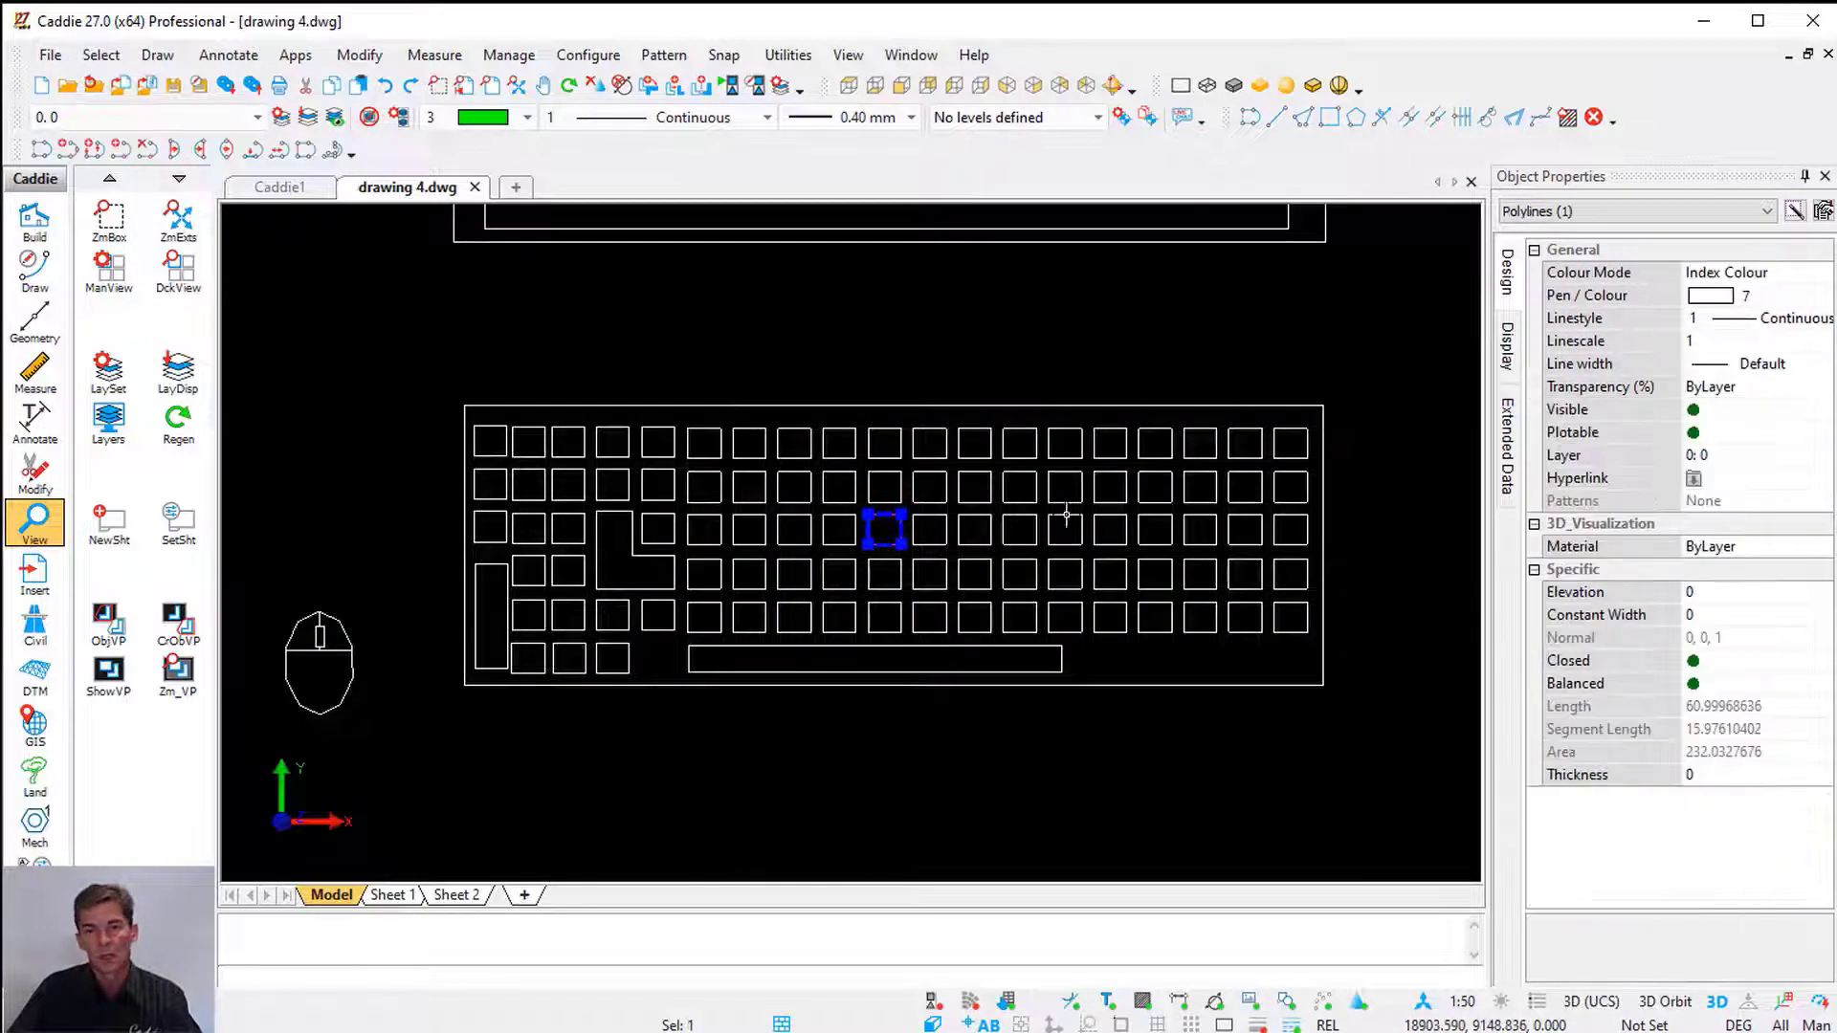
click(1064, 486)
key(Escape)
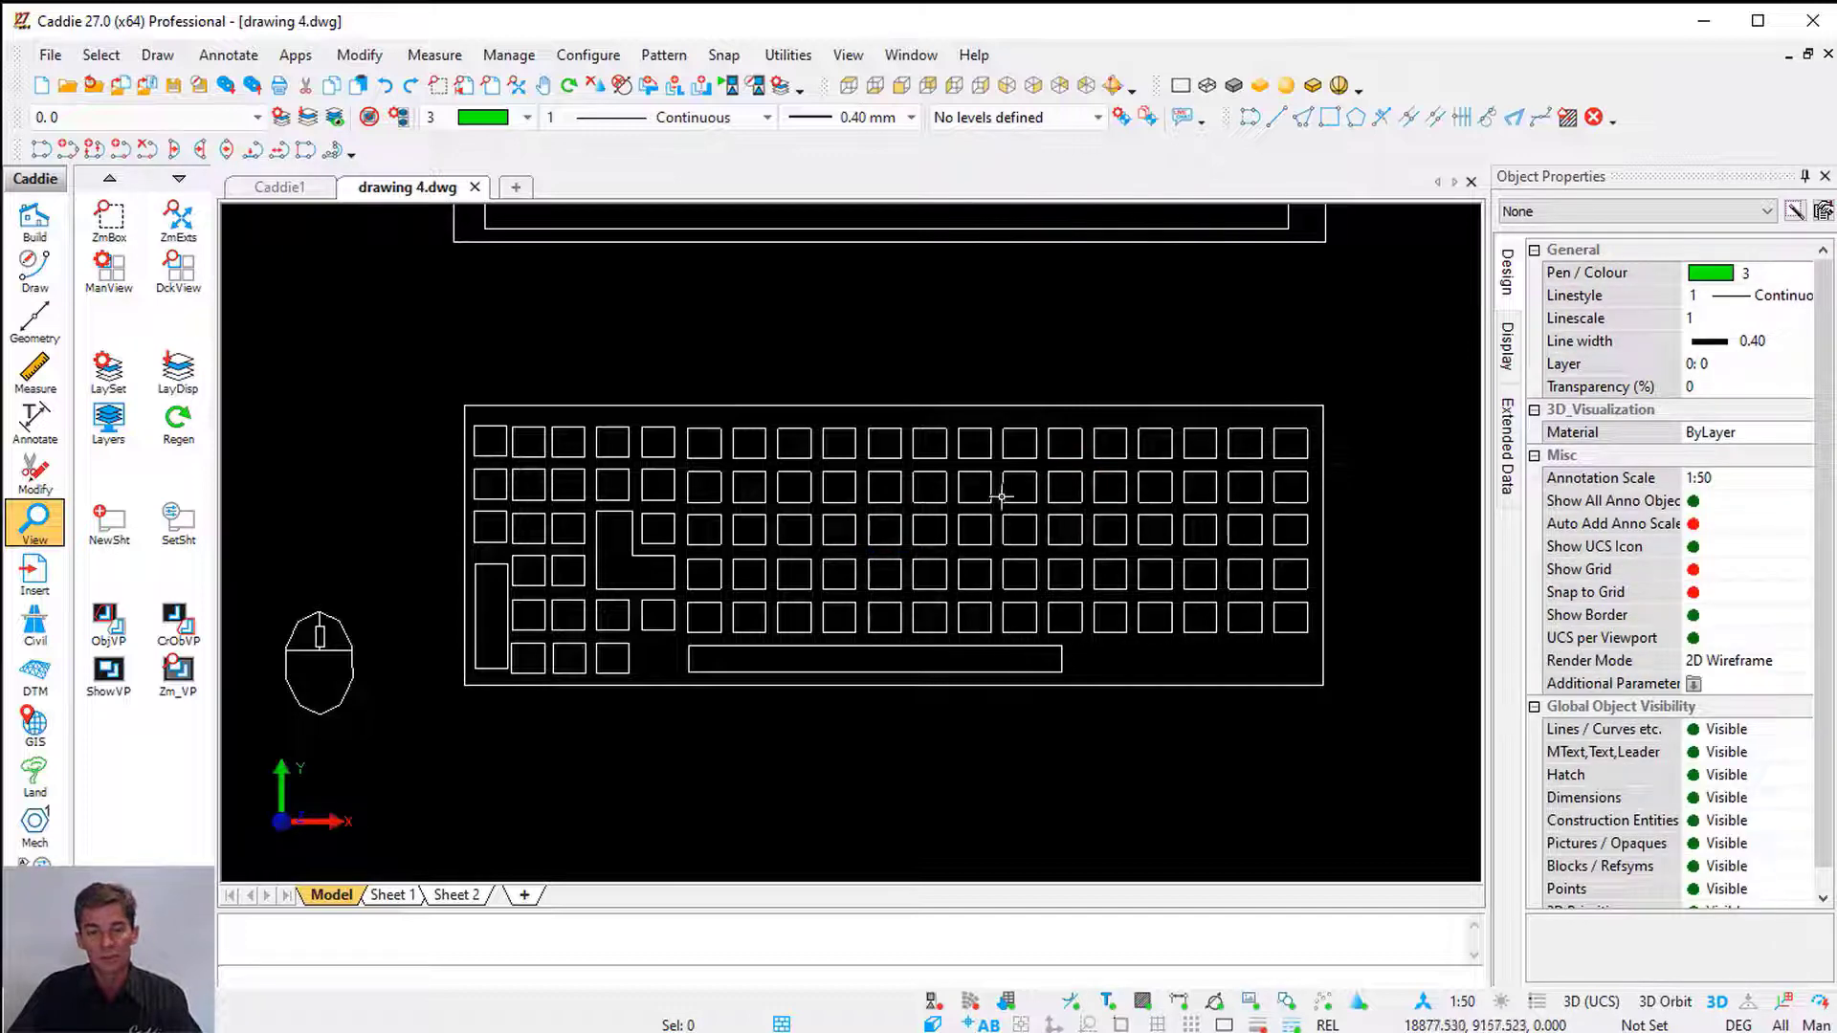
scroll(1001, 496, down, 5)
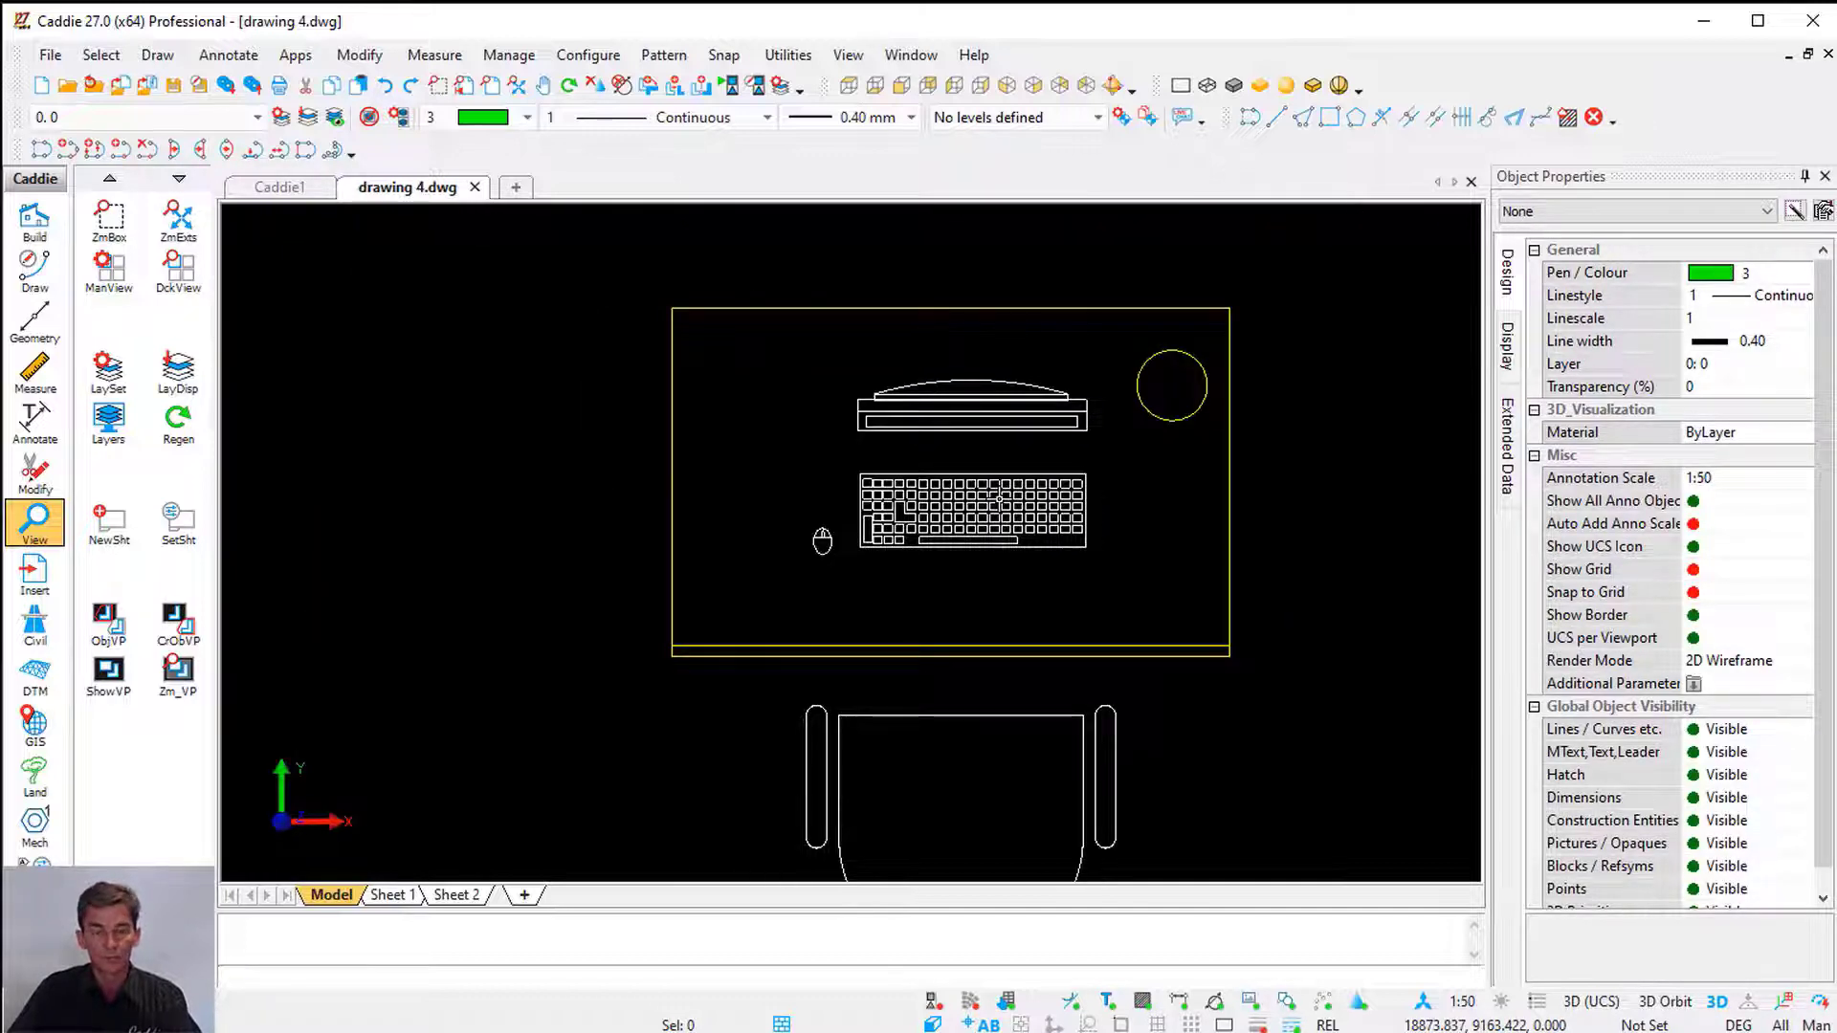
Select the table block forming the desk and start editing that block
scroll(988, 482, down, 2)
middle_drag(930, 387, 875, 290)
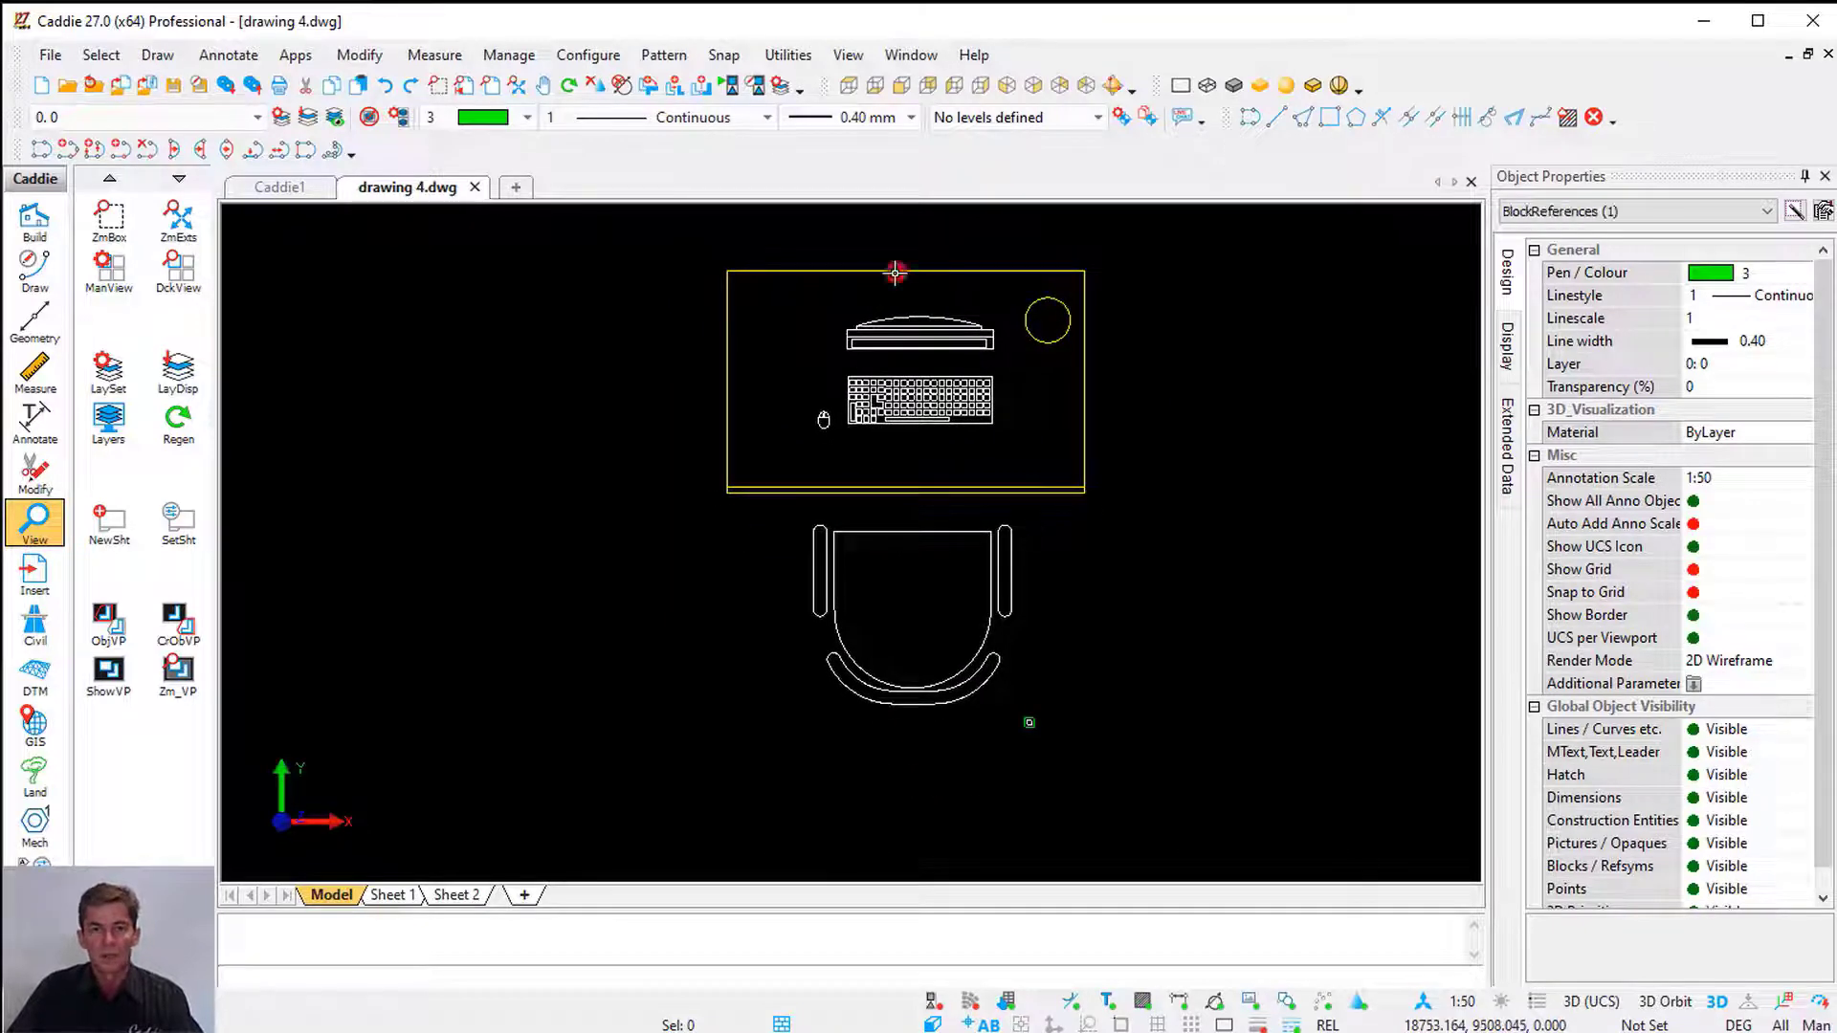
click(894, 273)
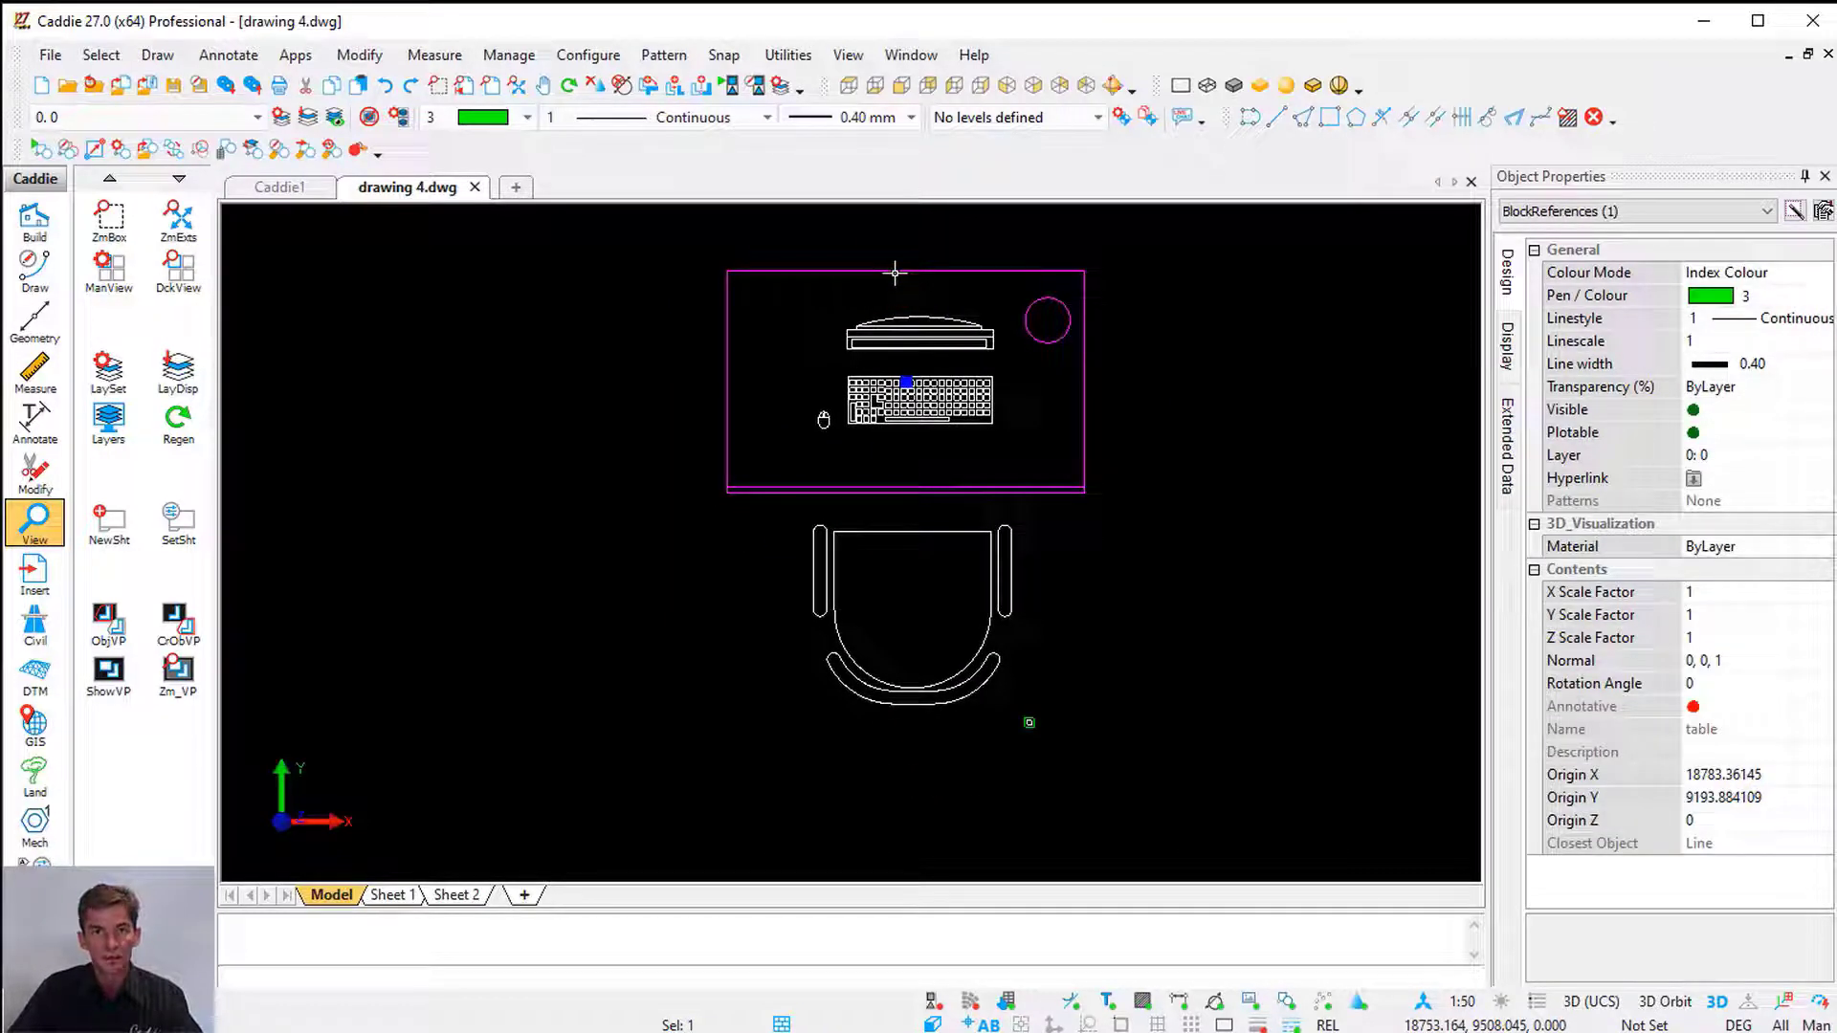
right_click(894, 273)
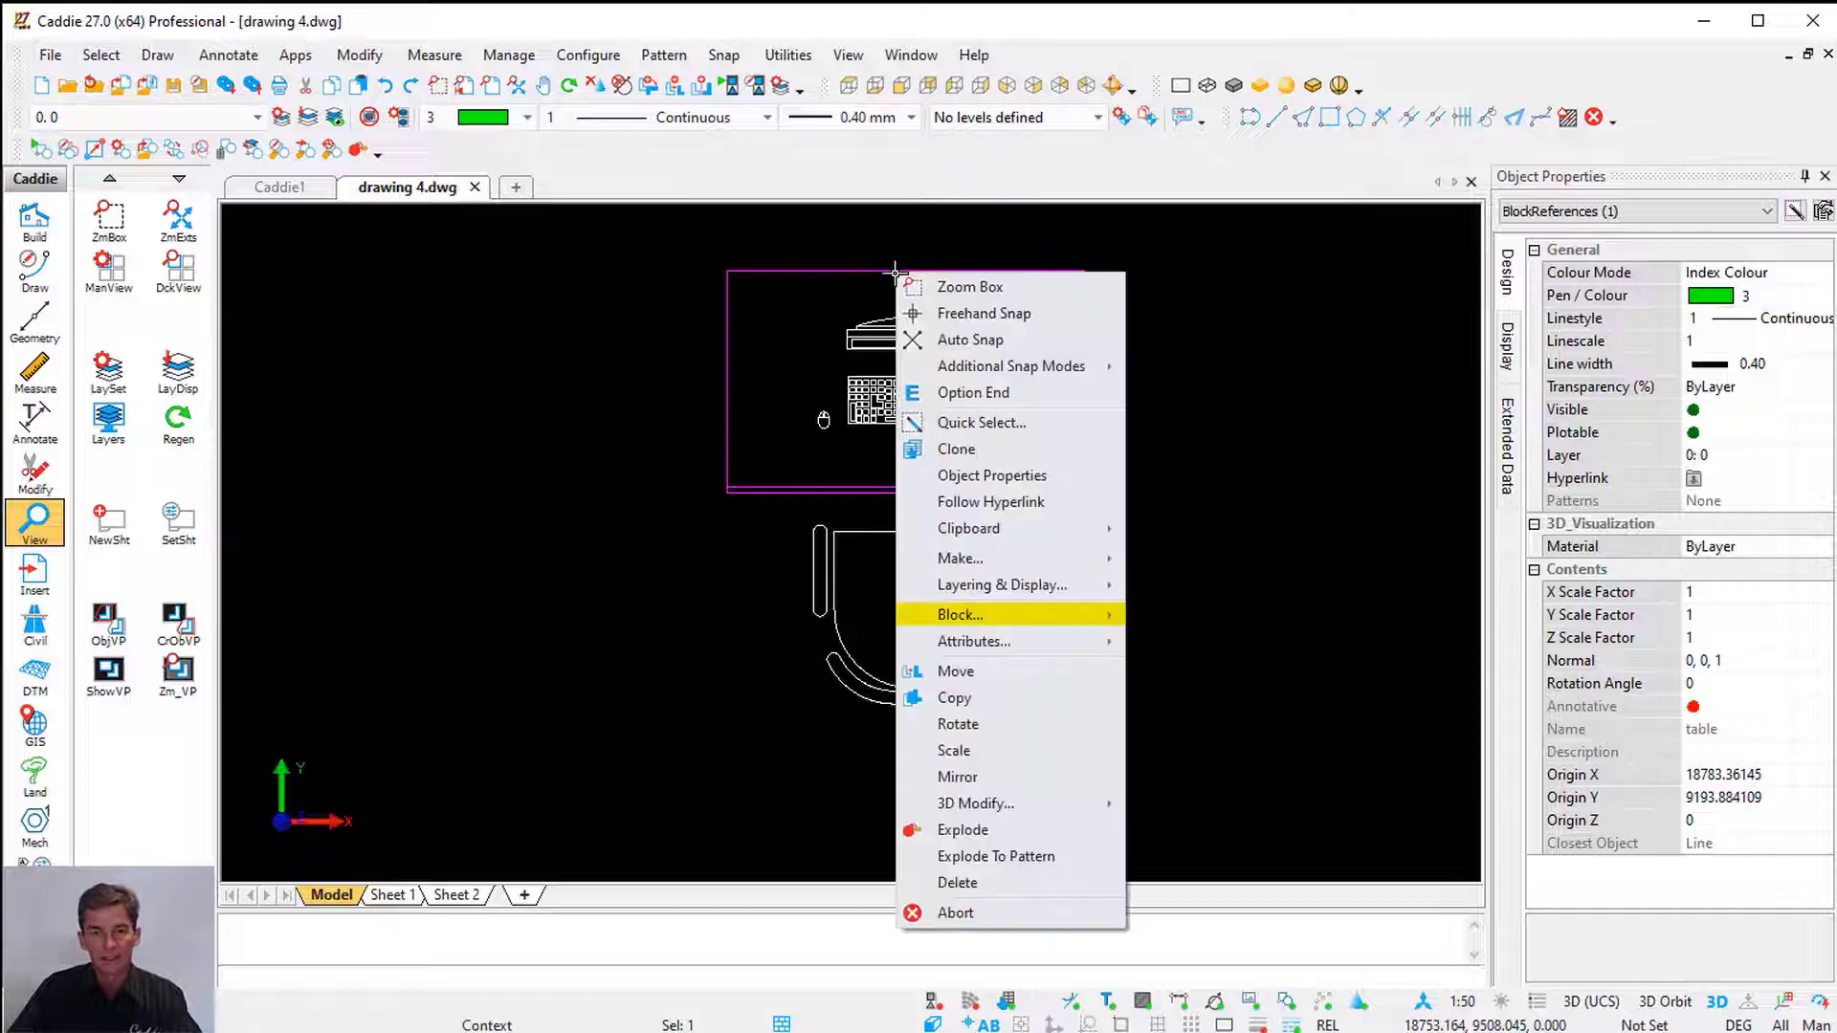
mouse_move(1059, 618)
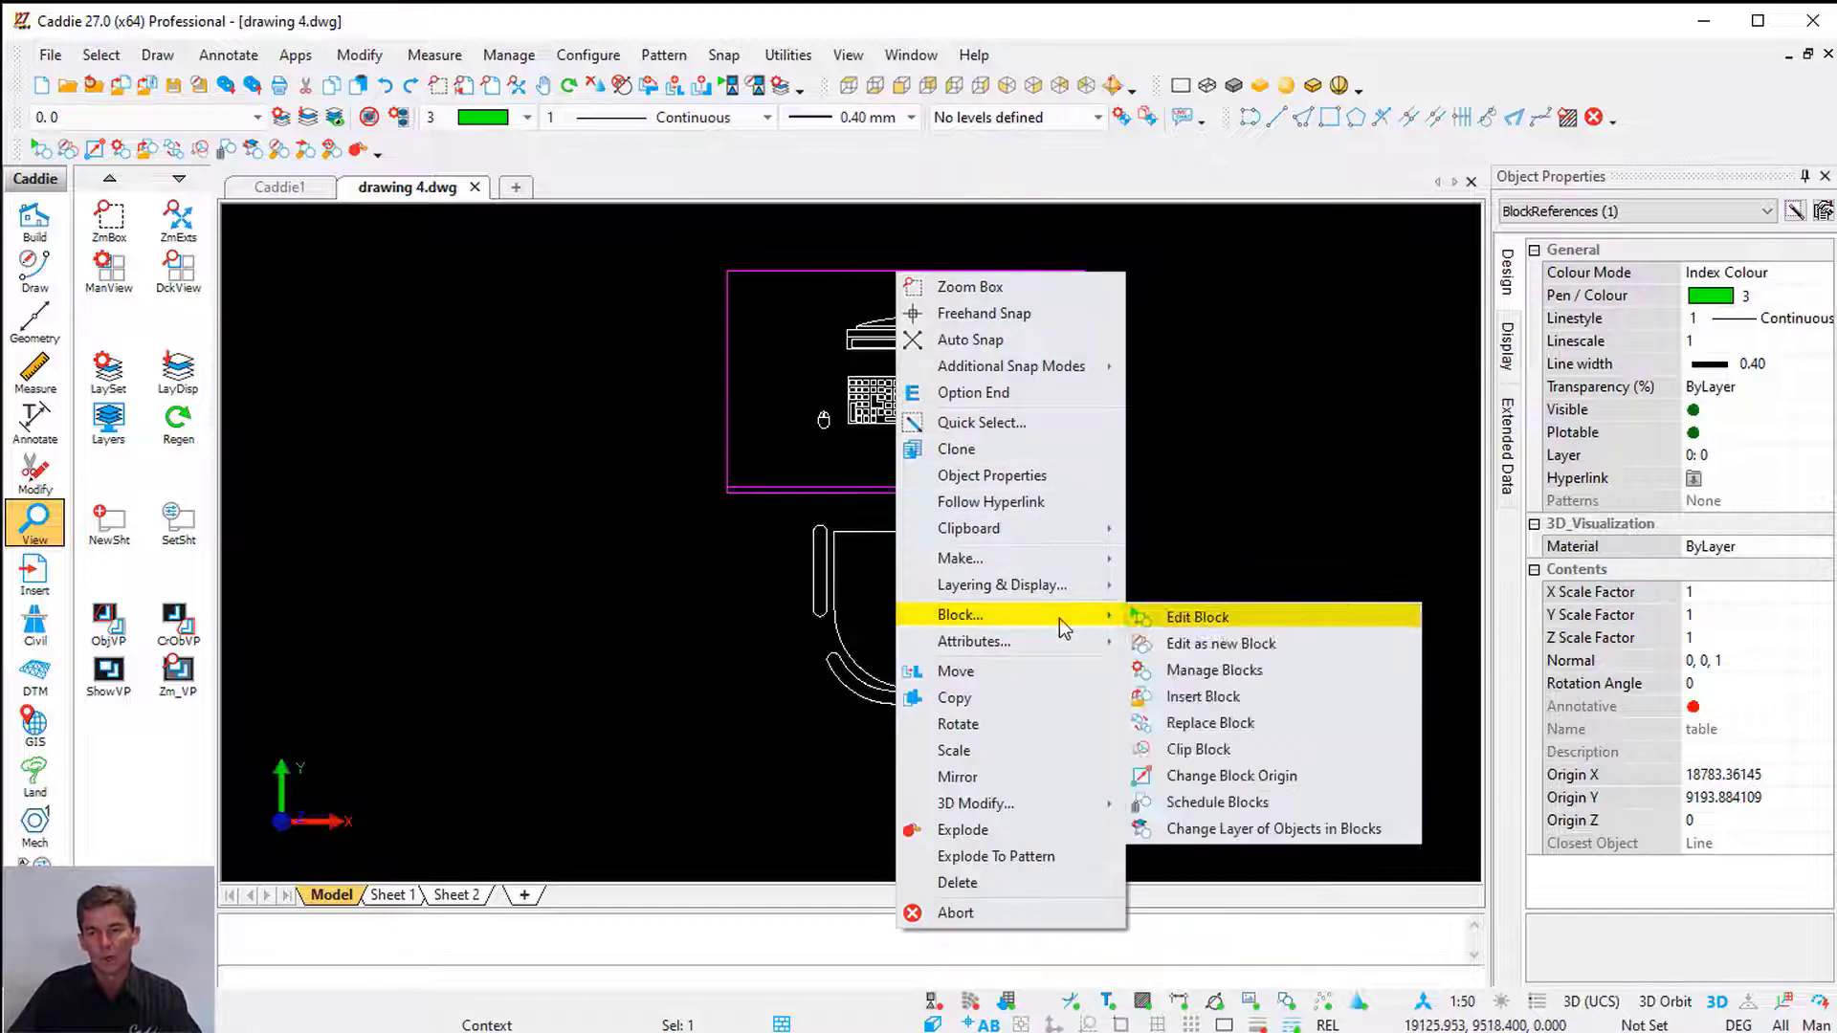
click(1247, 620)
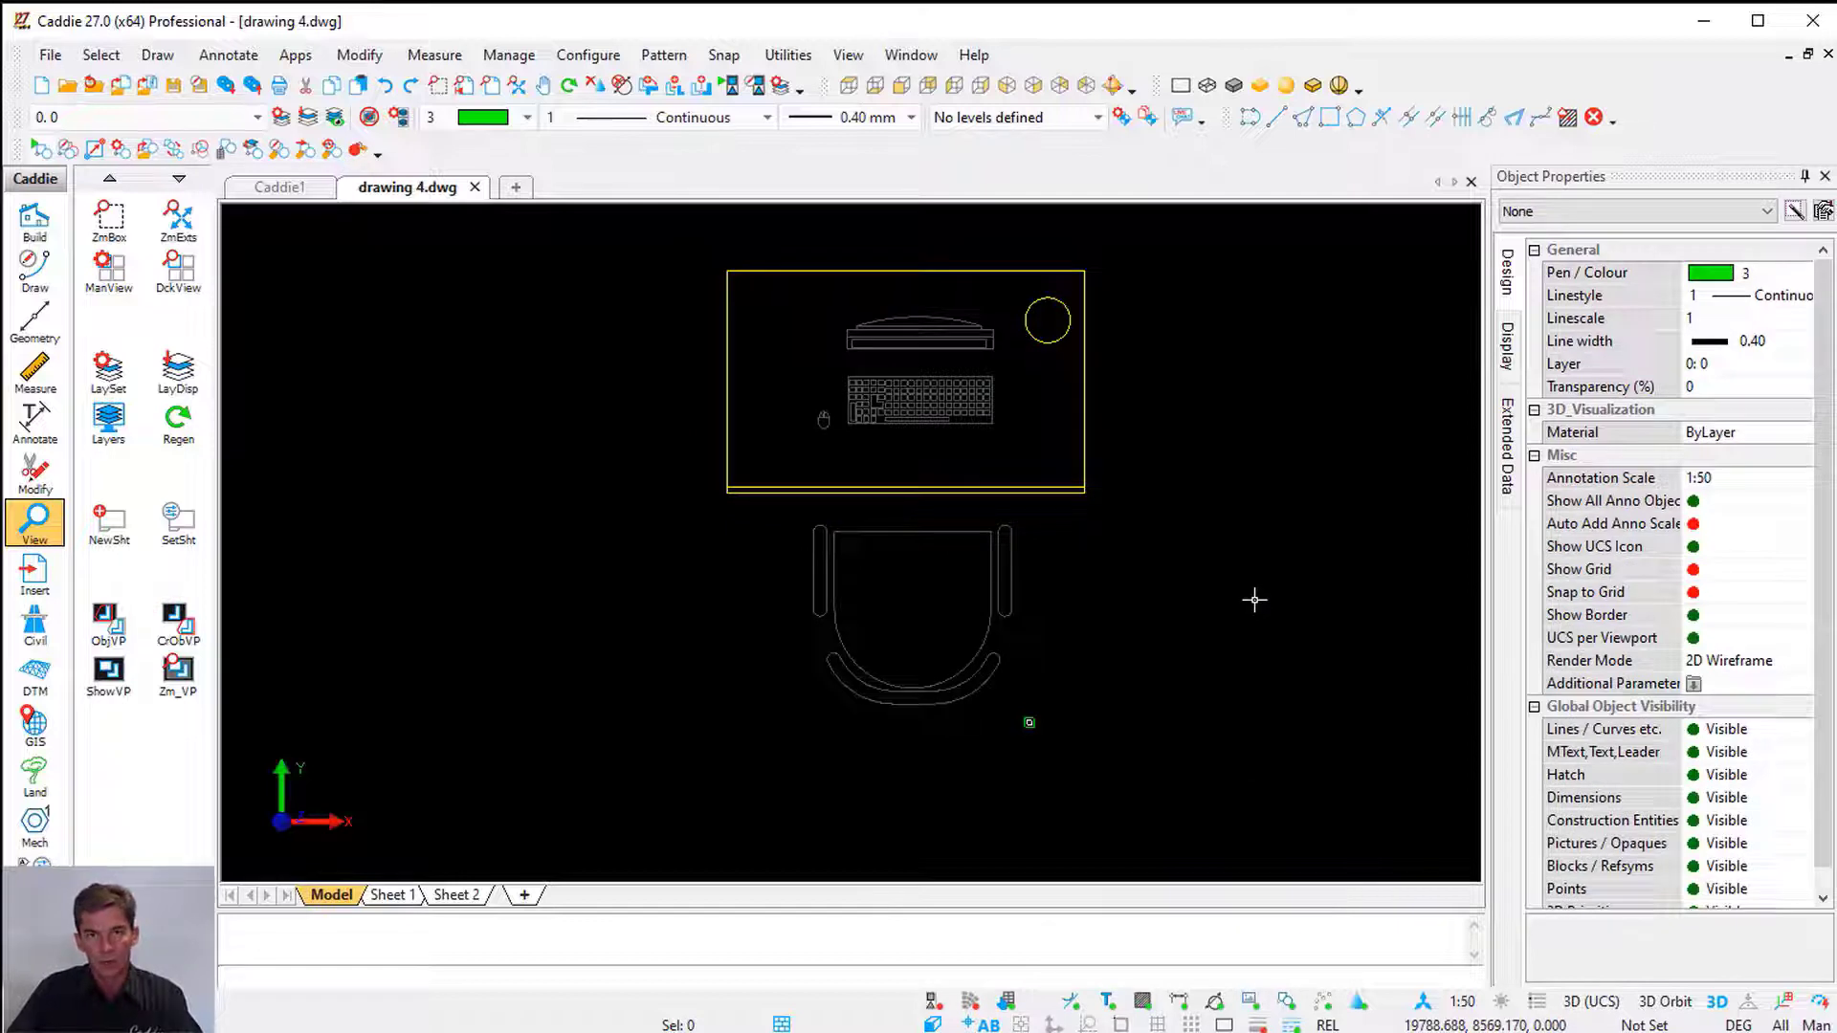
Merge the monitor, keyboard, mouse and chair into the table block using a selection rectangle around them, and end the block edit
right_click(638, 292)
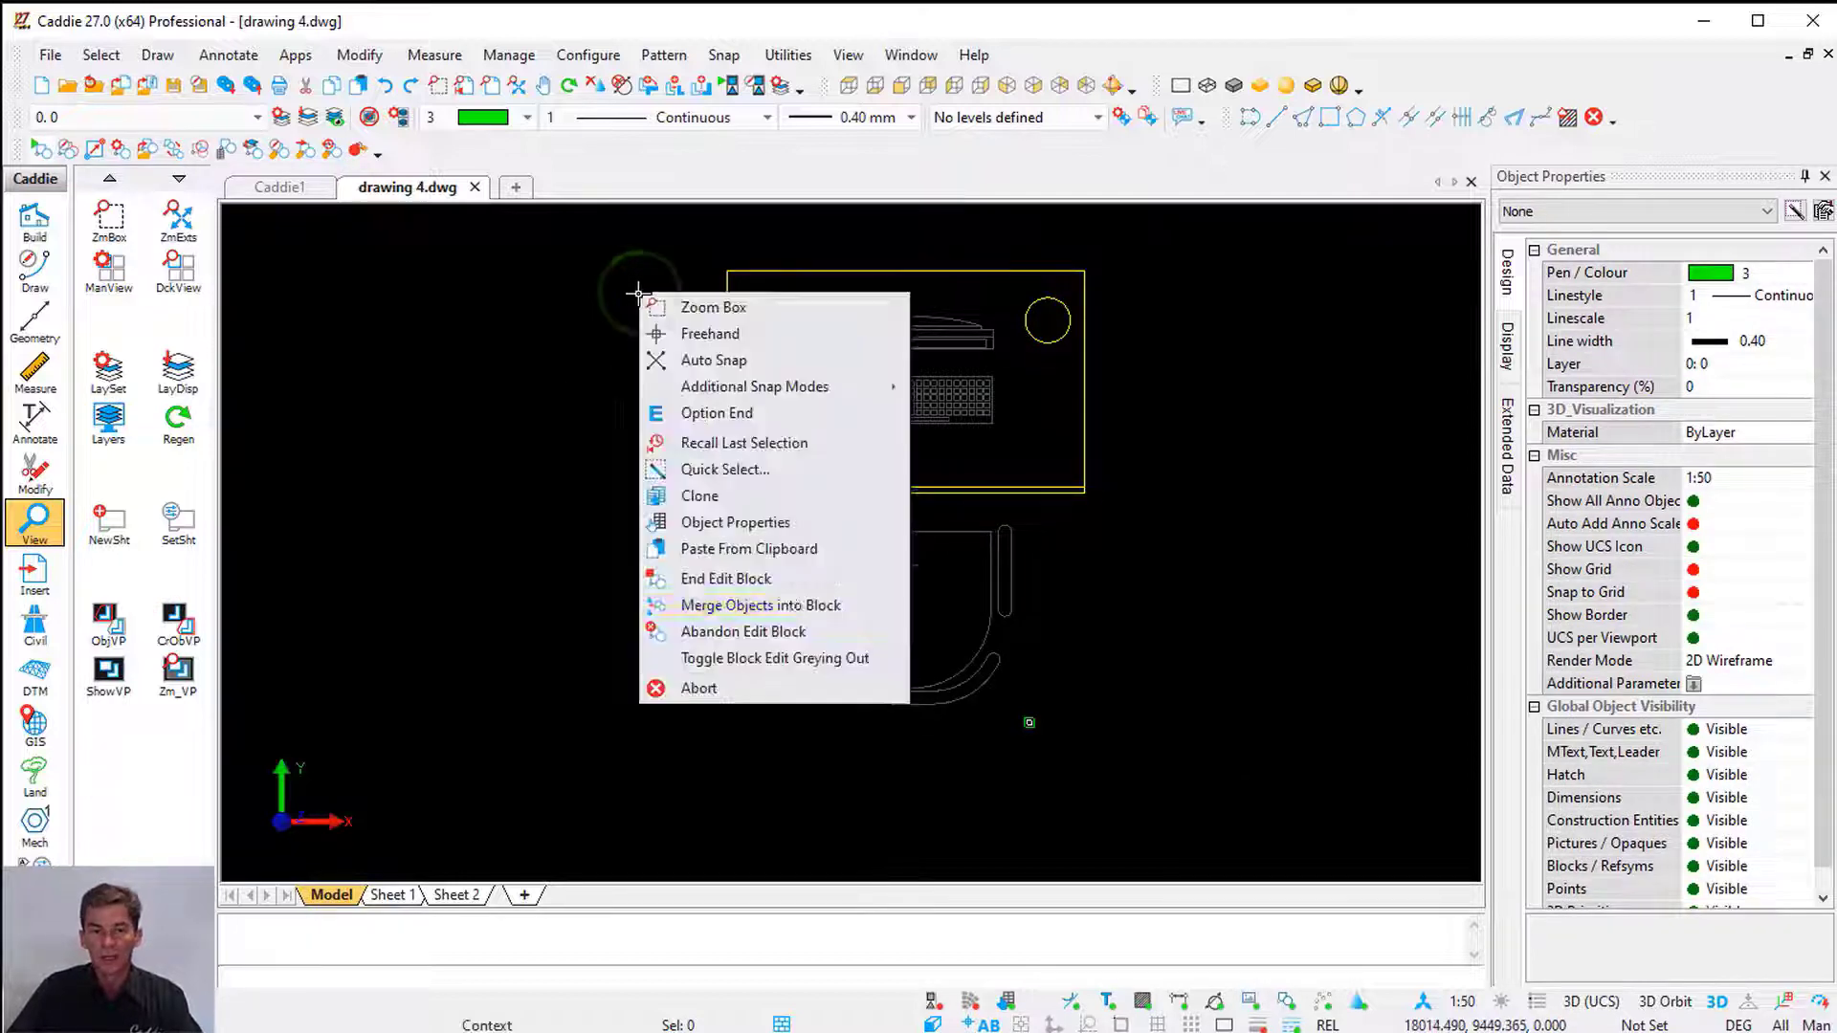
click(854, 616)
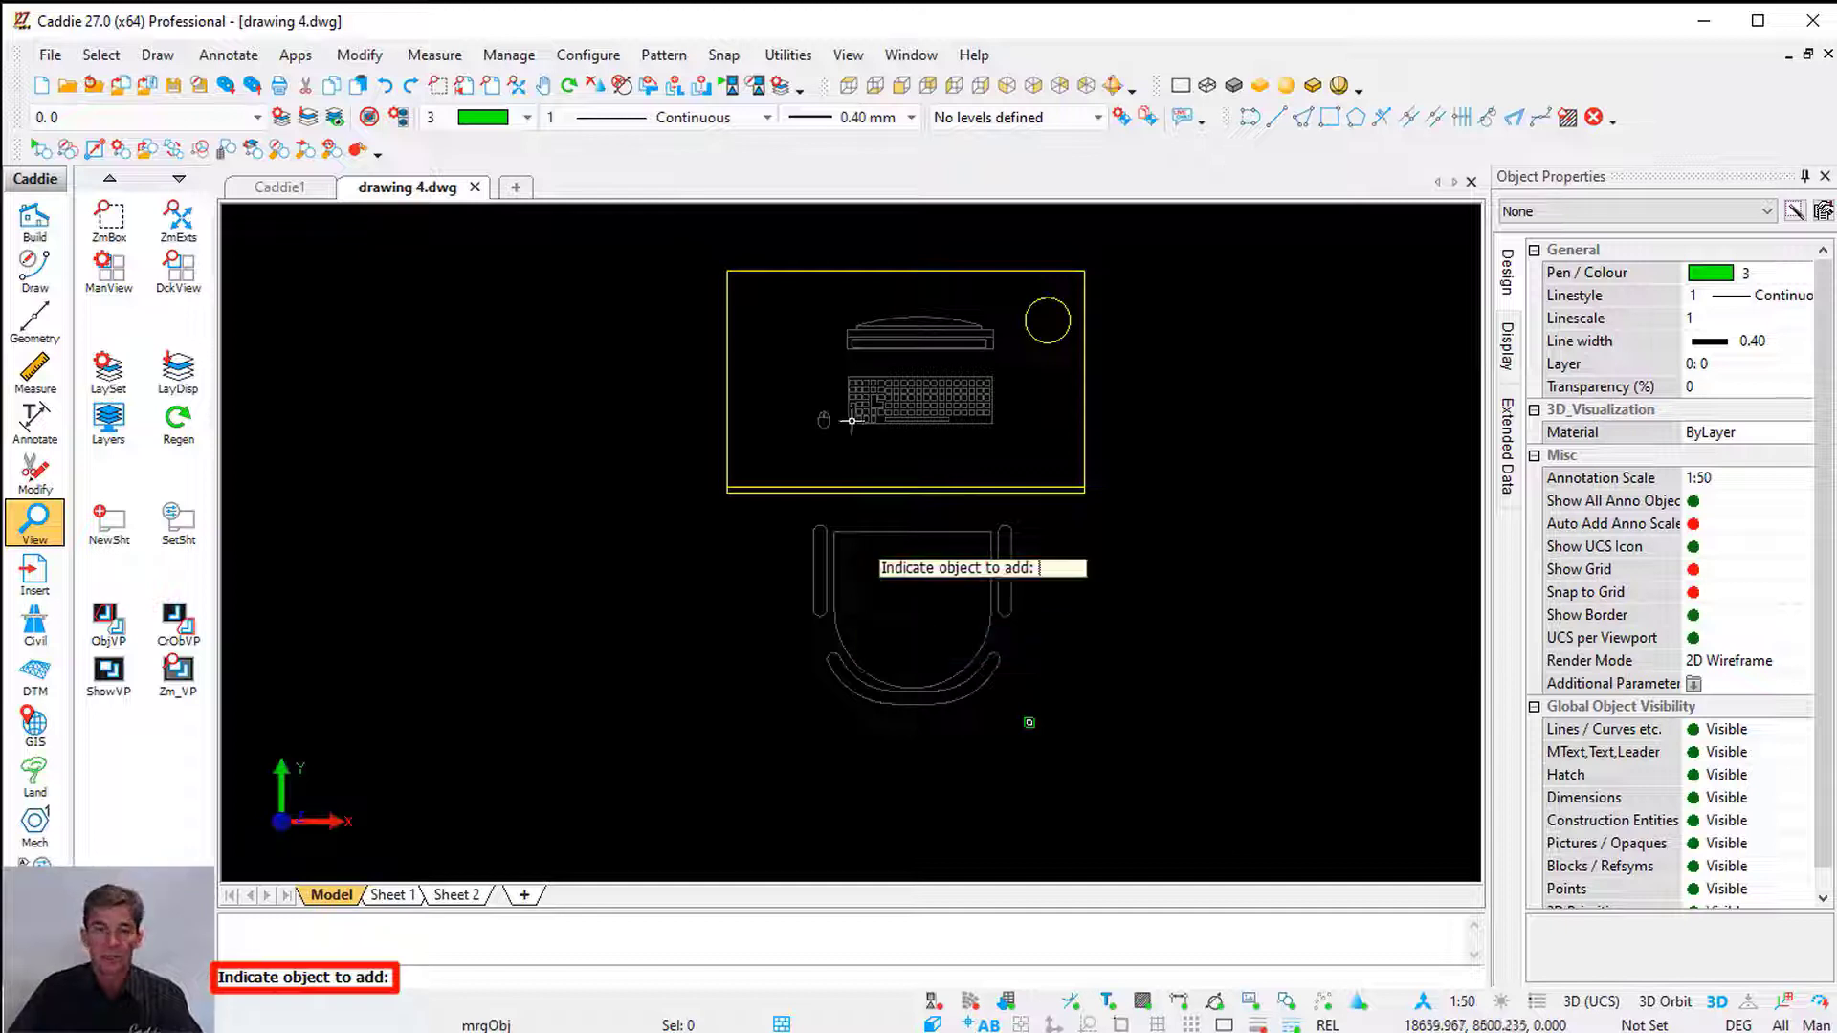
click(762, 233)
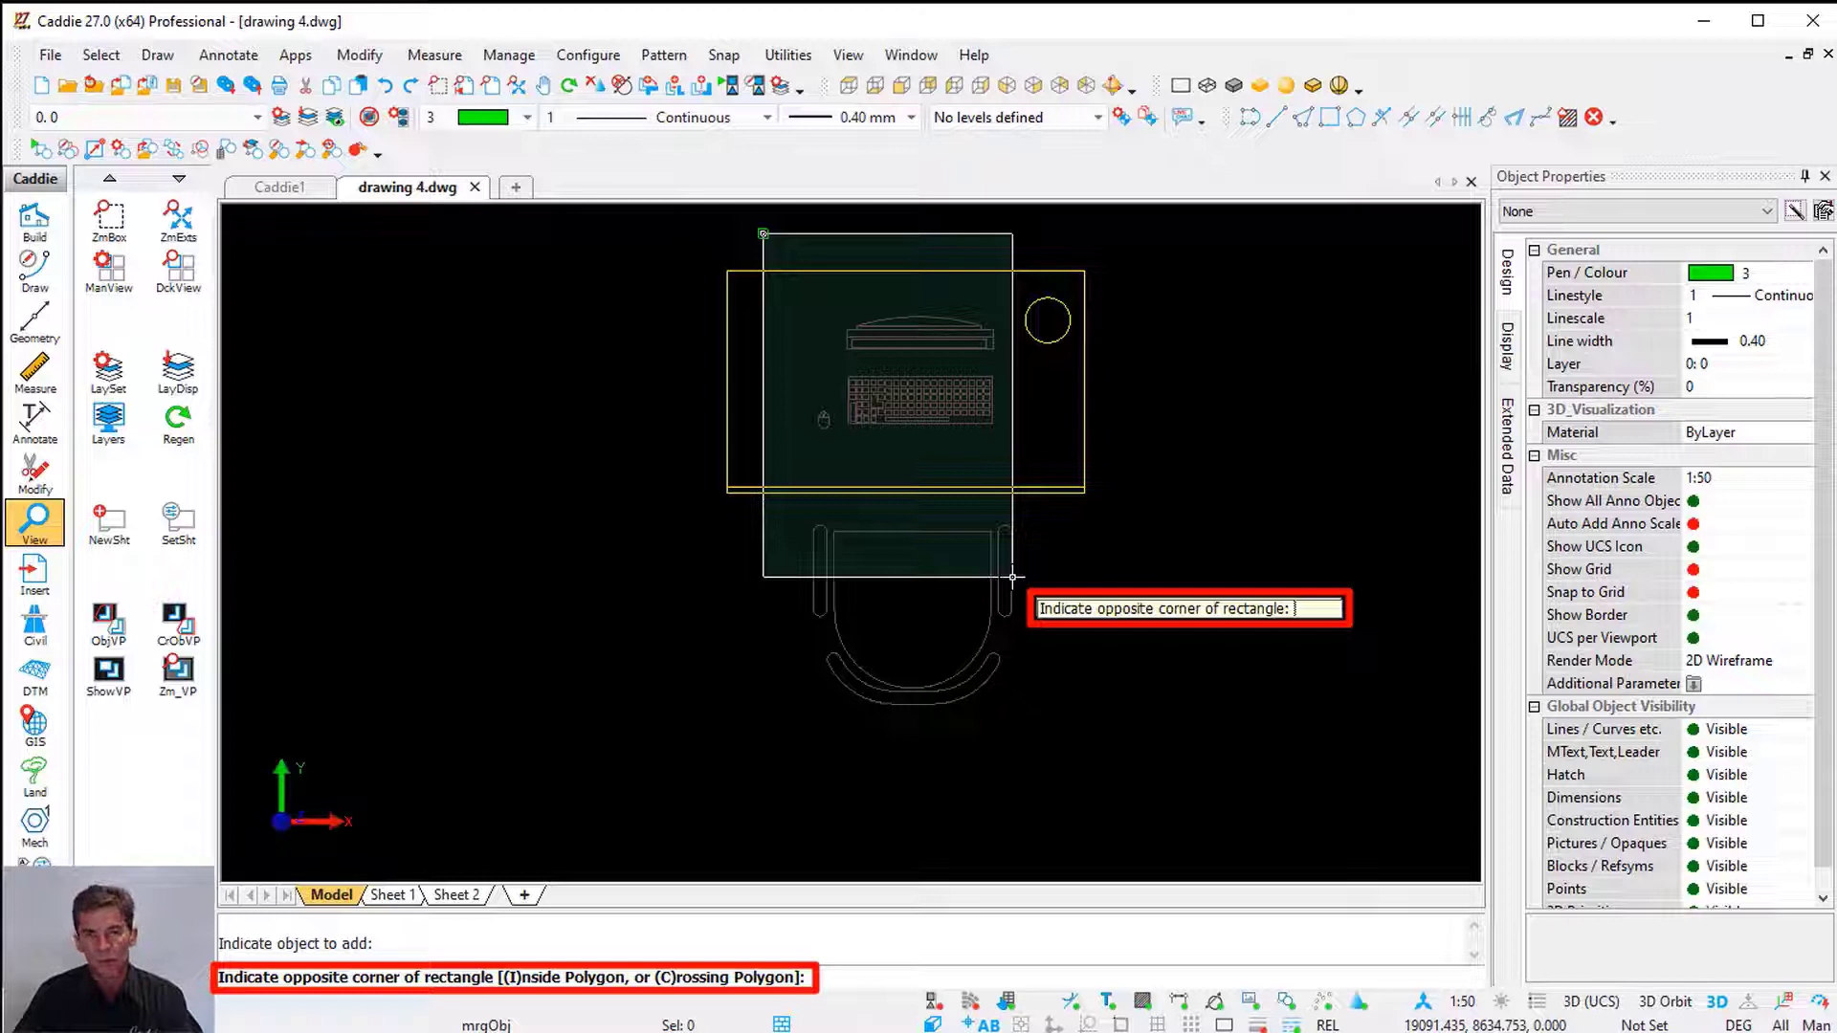
click(1027, 735)
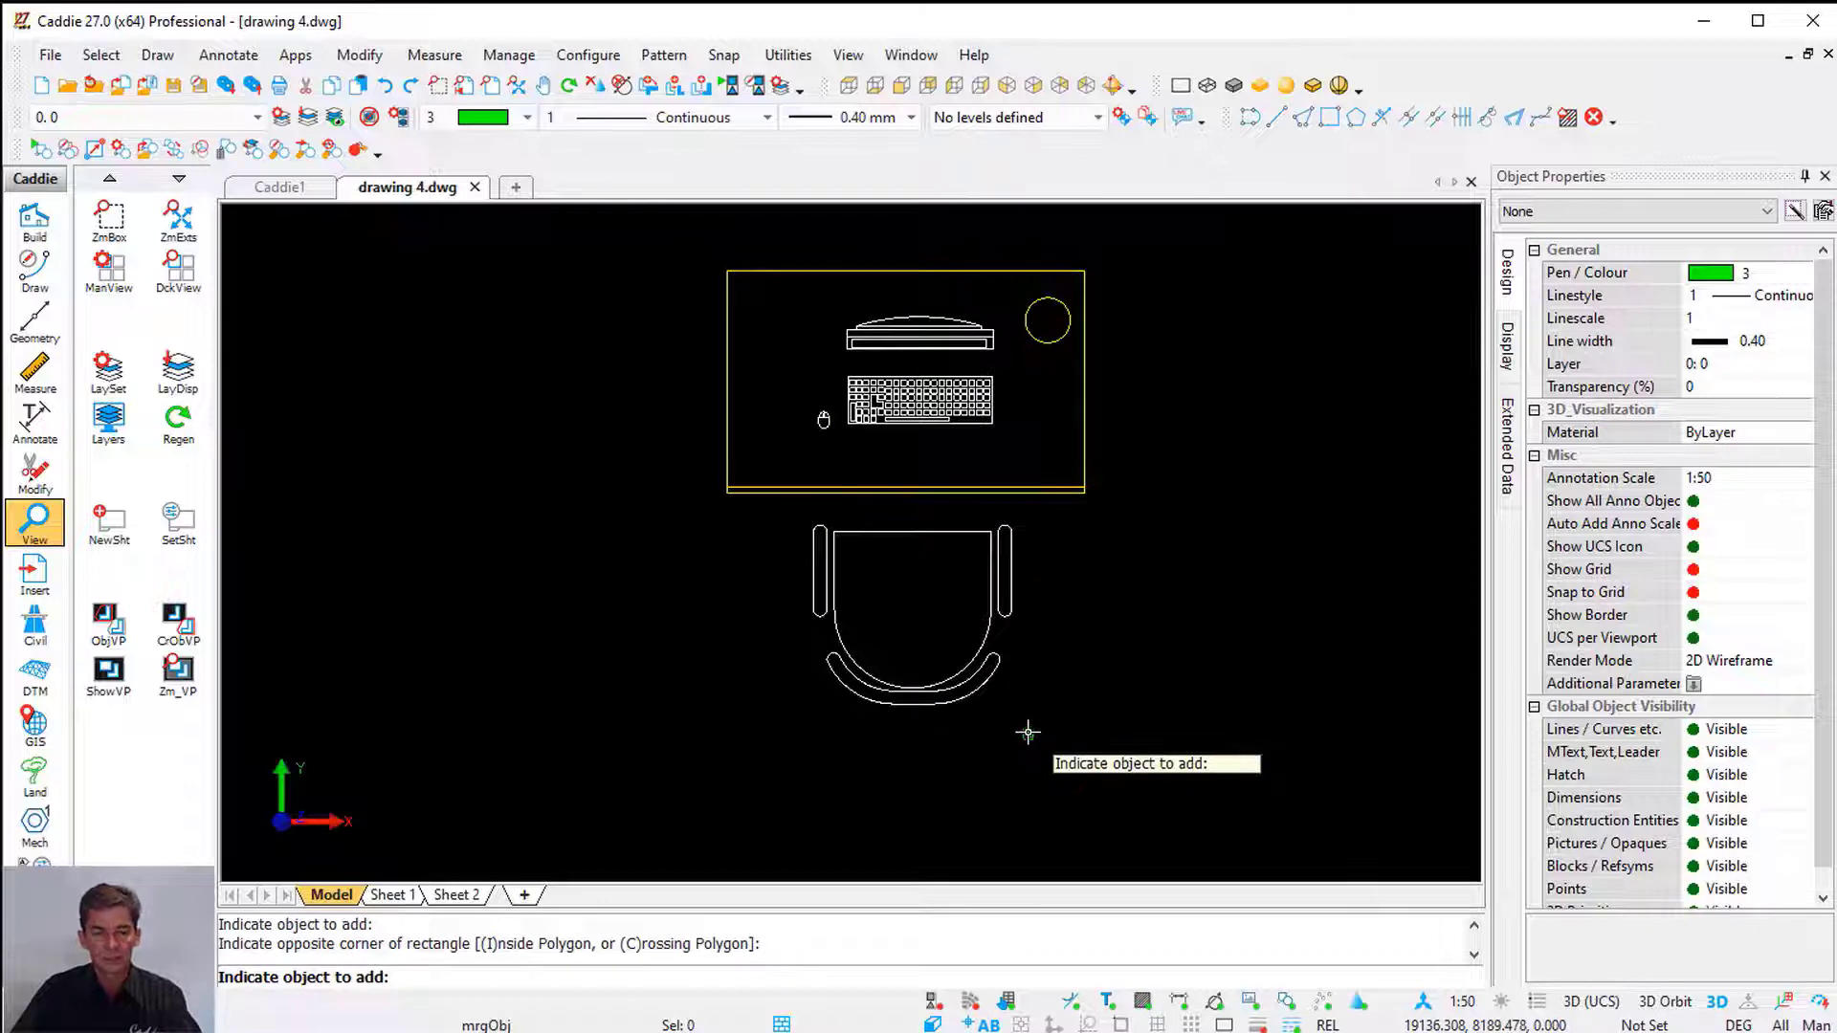
right_click(1029, 733)
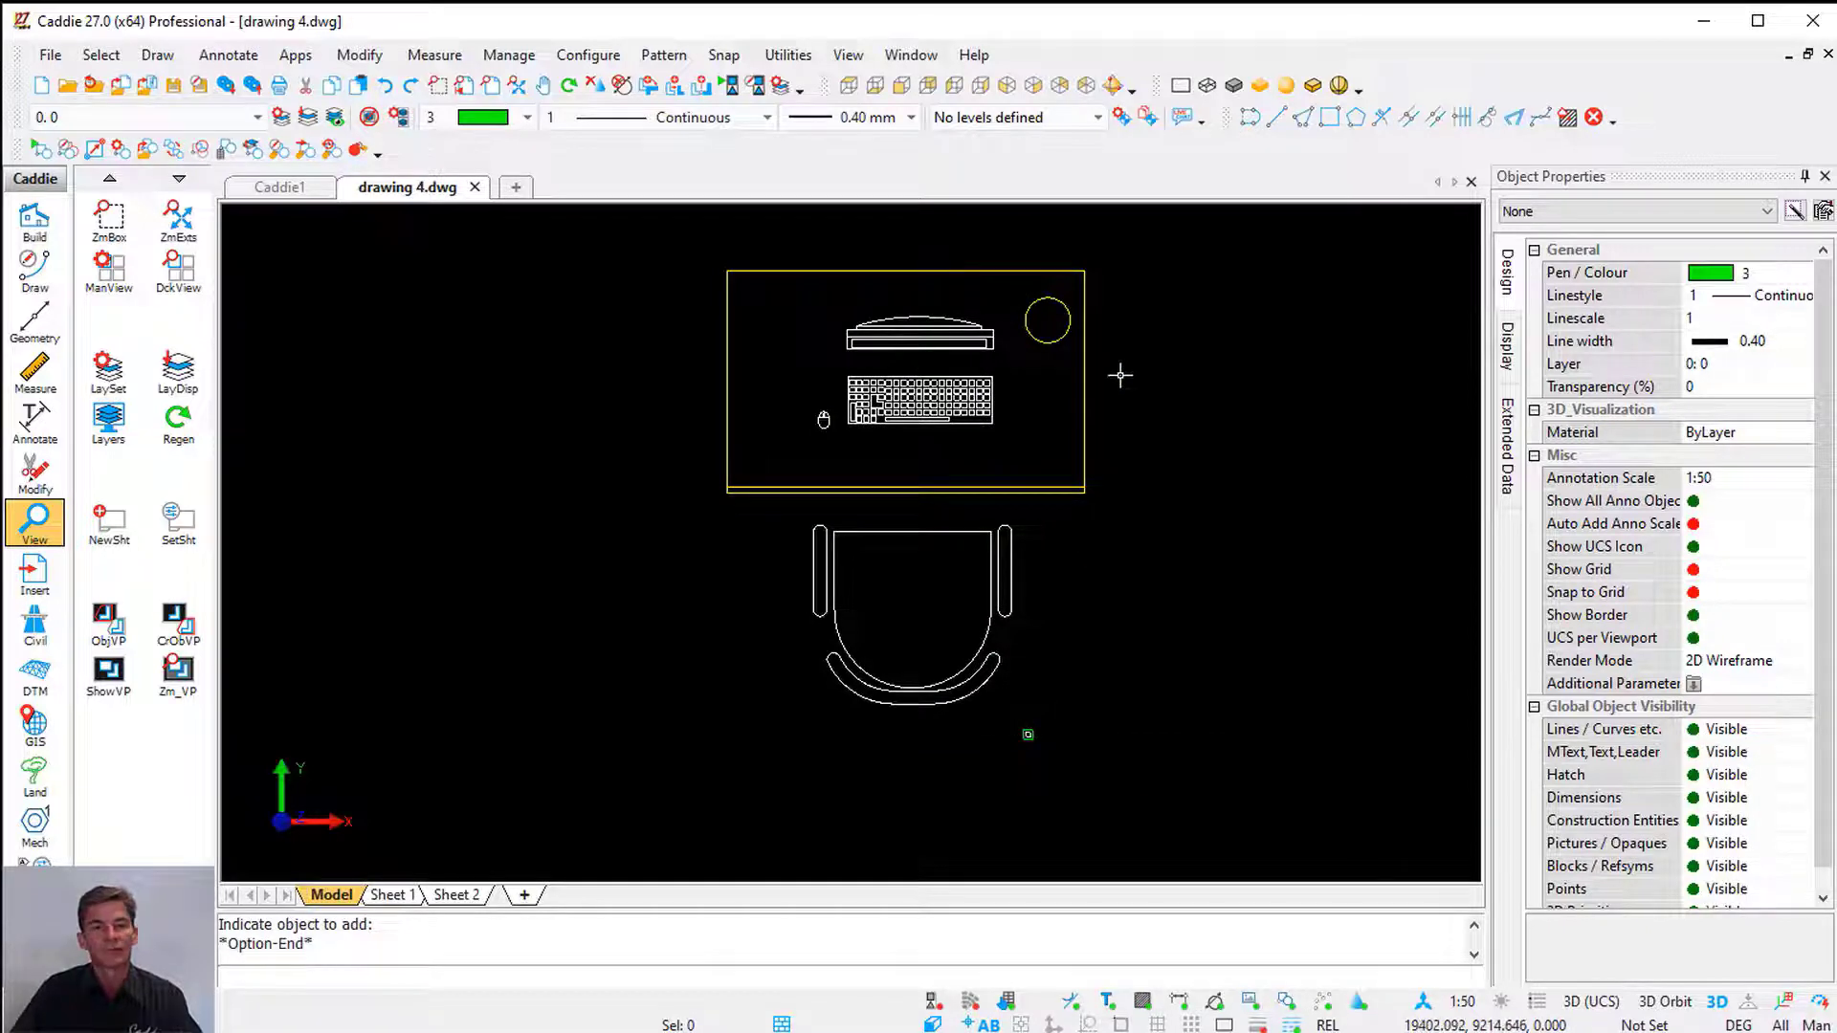
right_click(1117, 311)
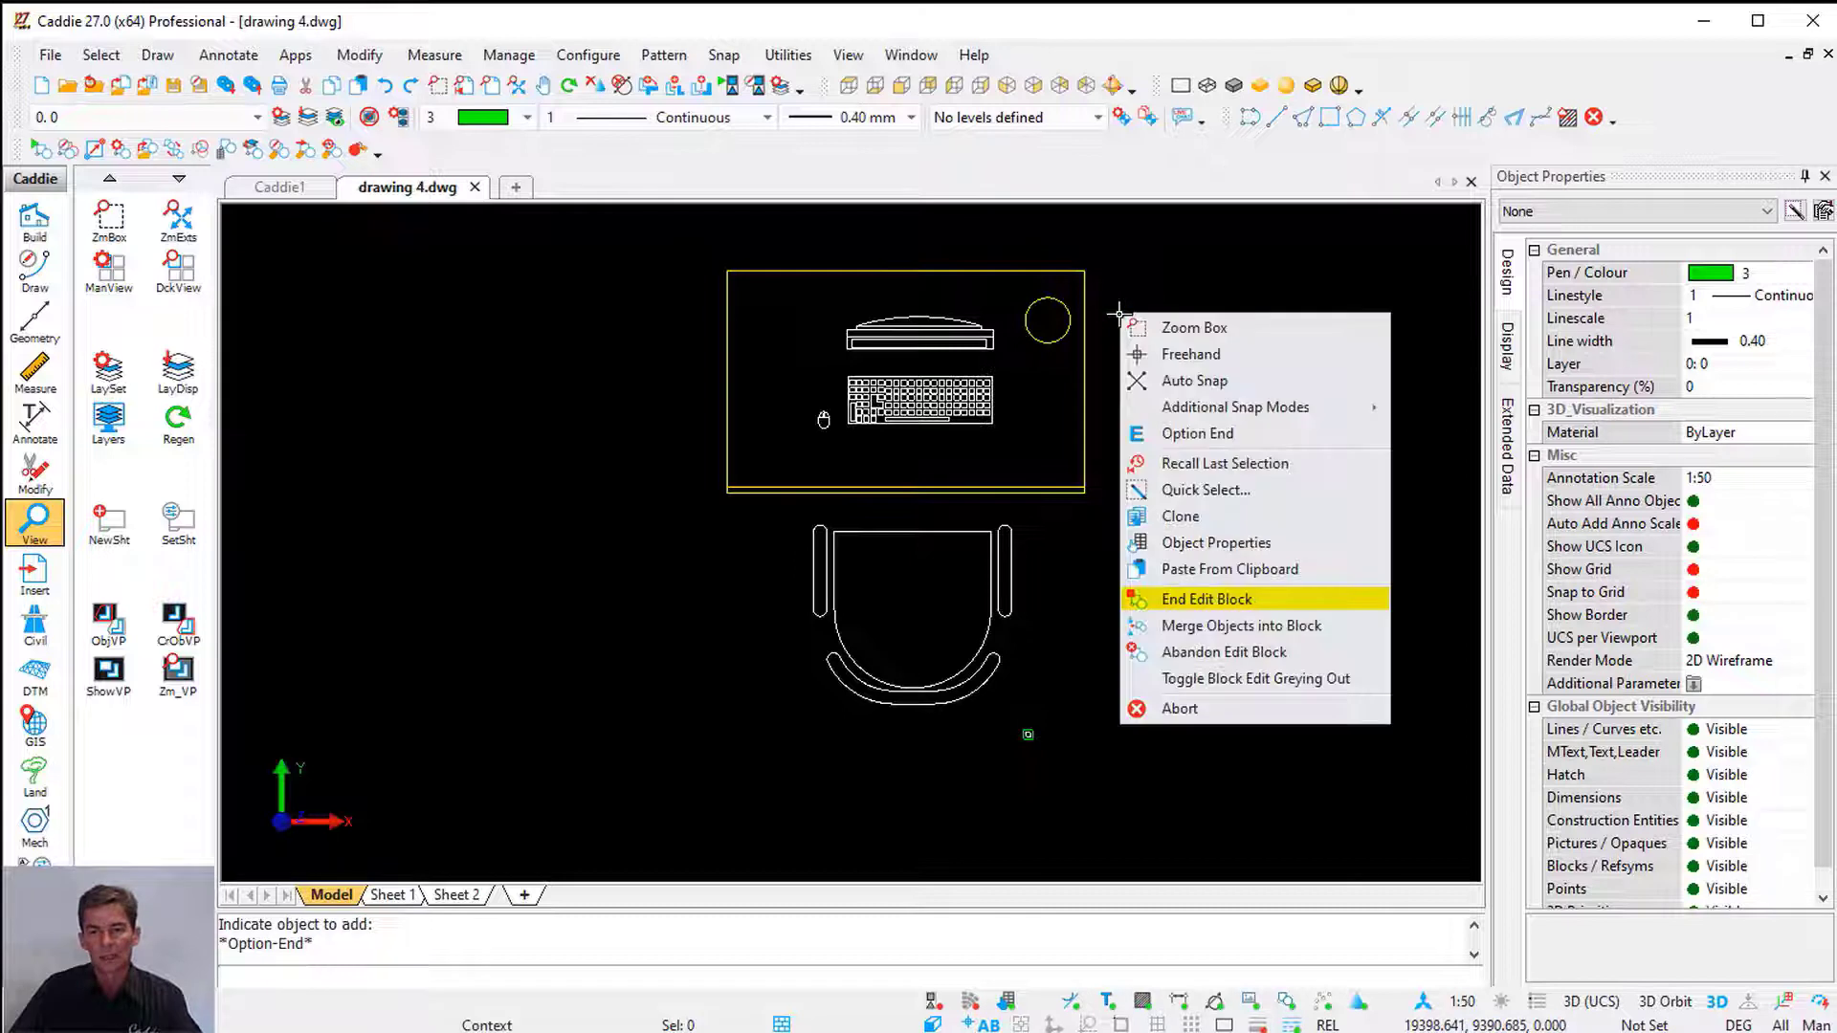
click(1247, 601)
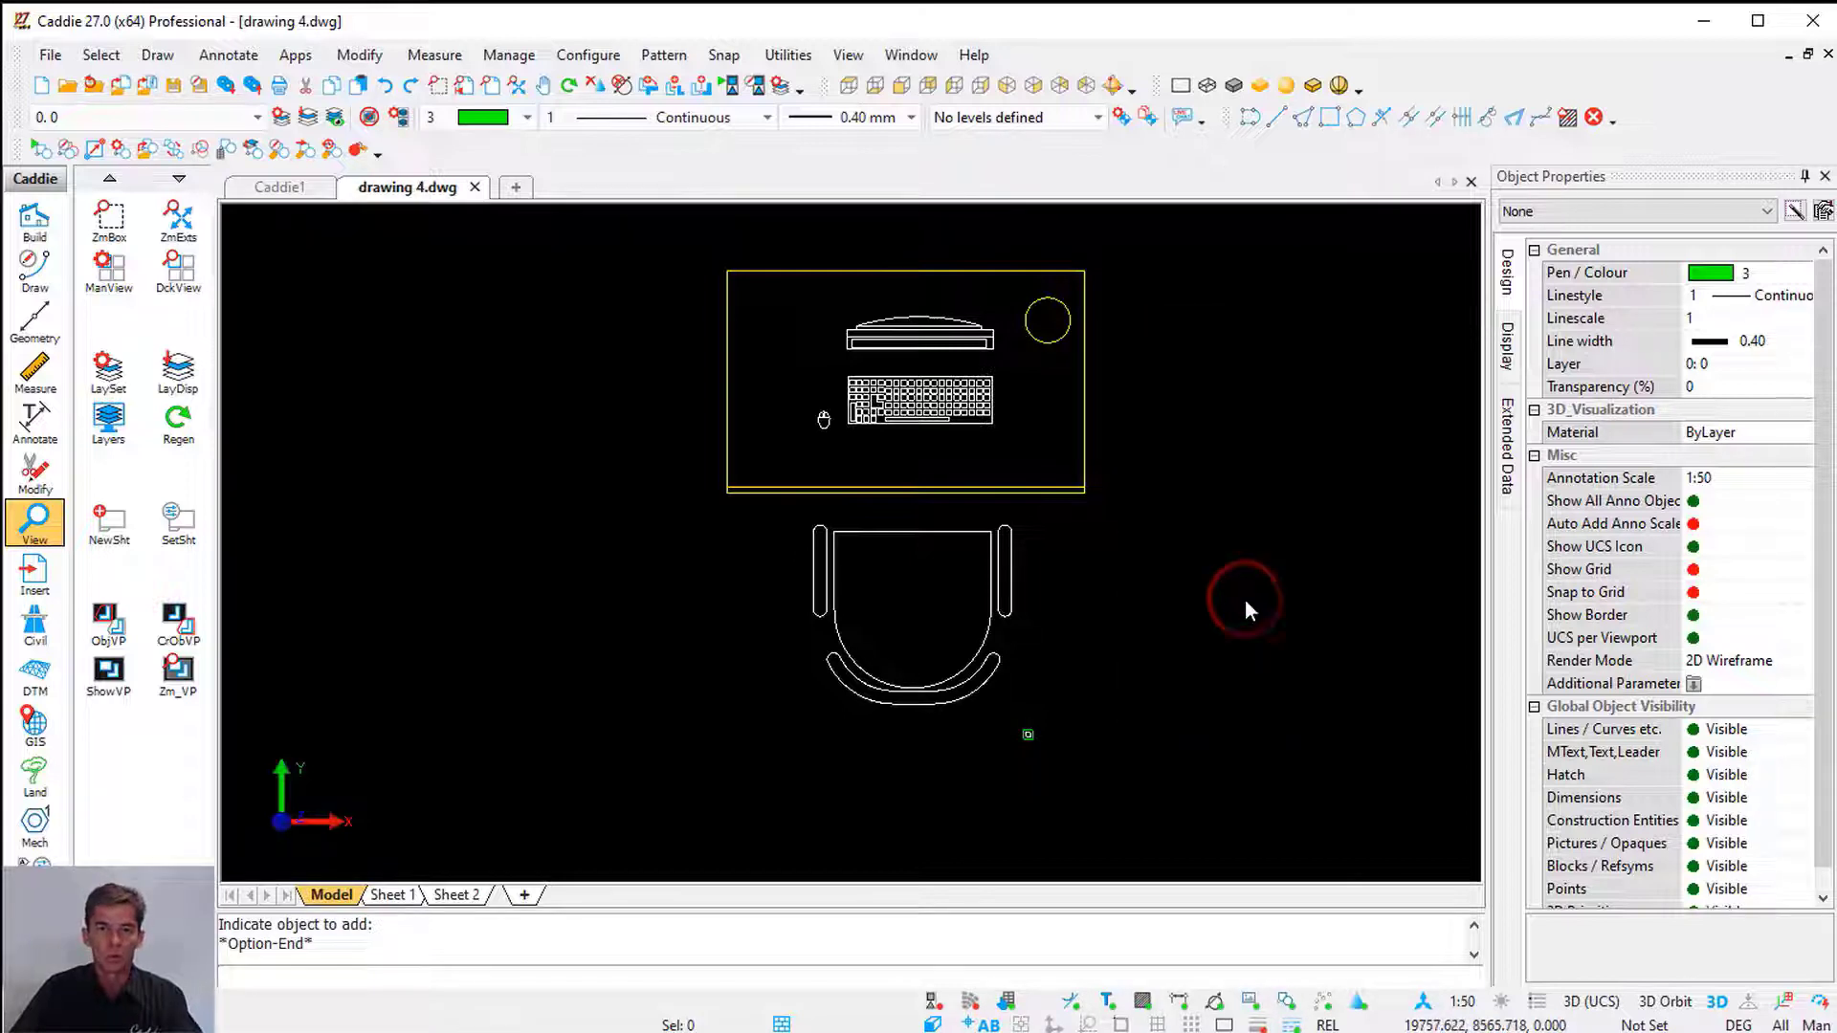
Select the merged table block and move it by its origin grip to check that desk, equipment and chair move together
click(1089, 426)
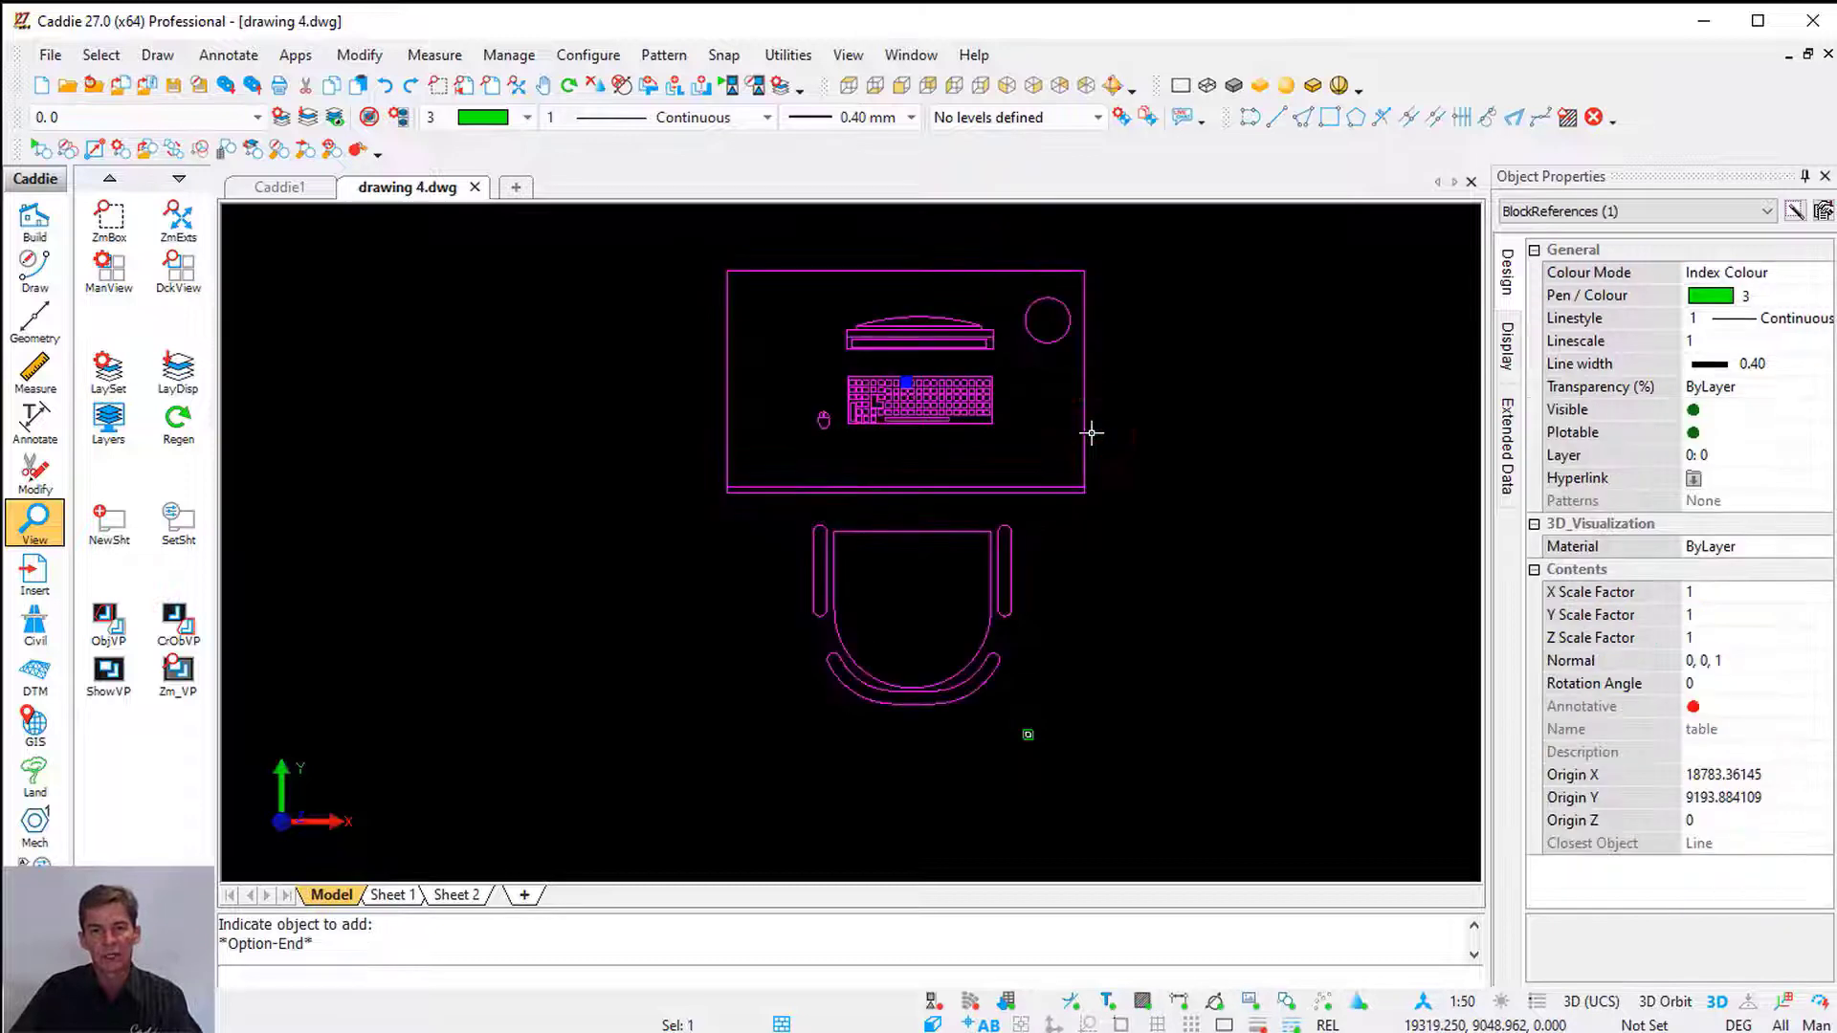
click(906, 382)
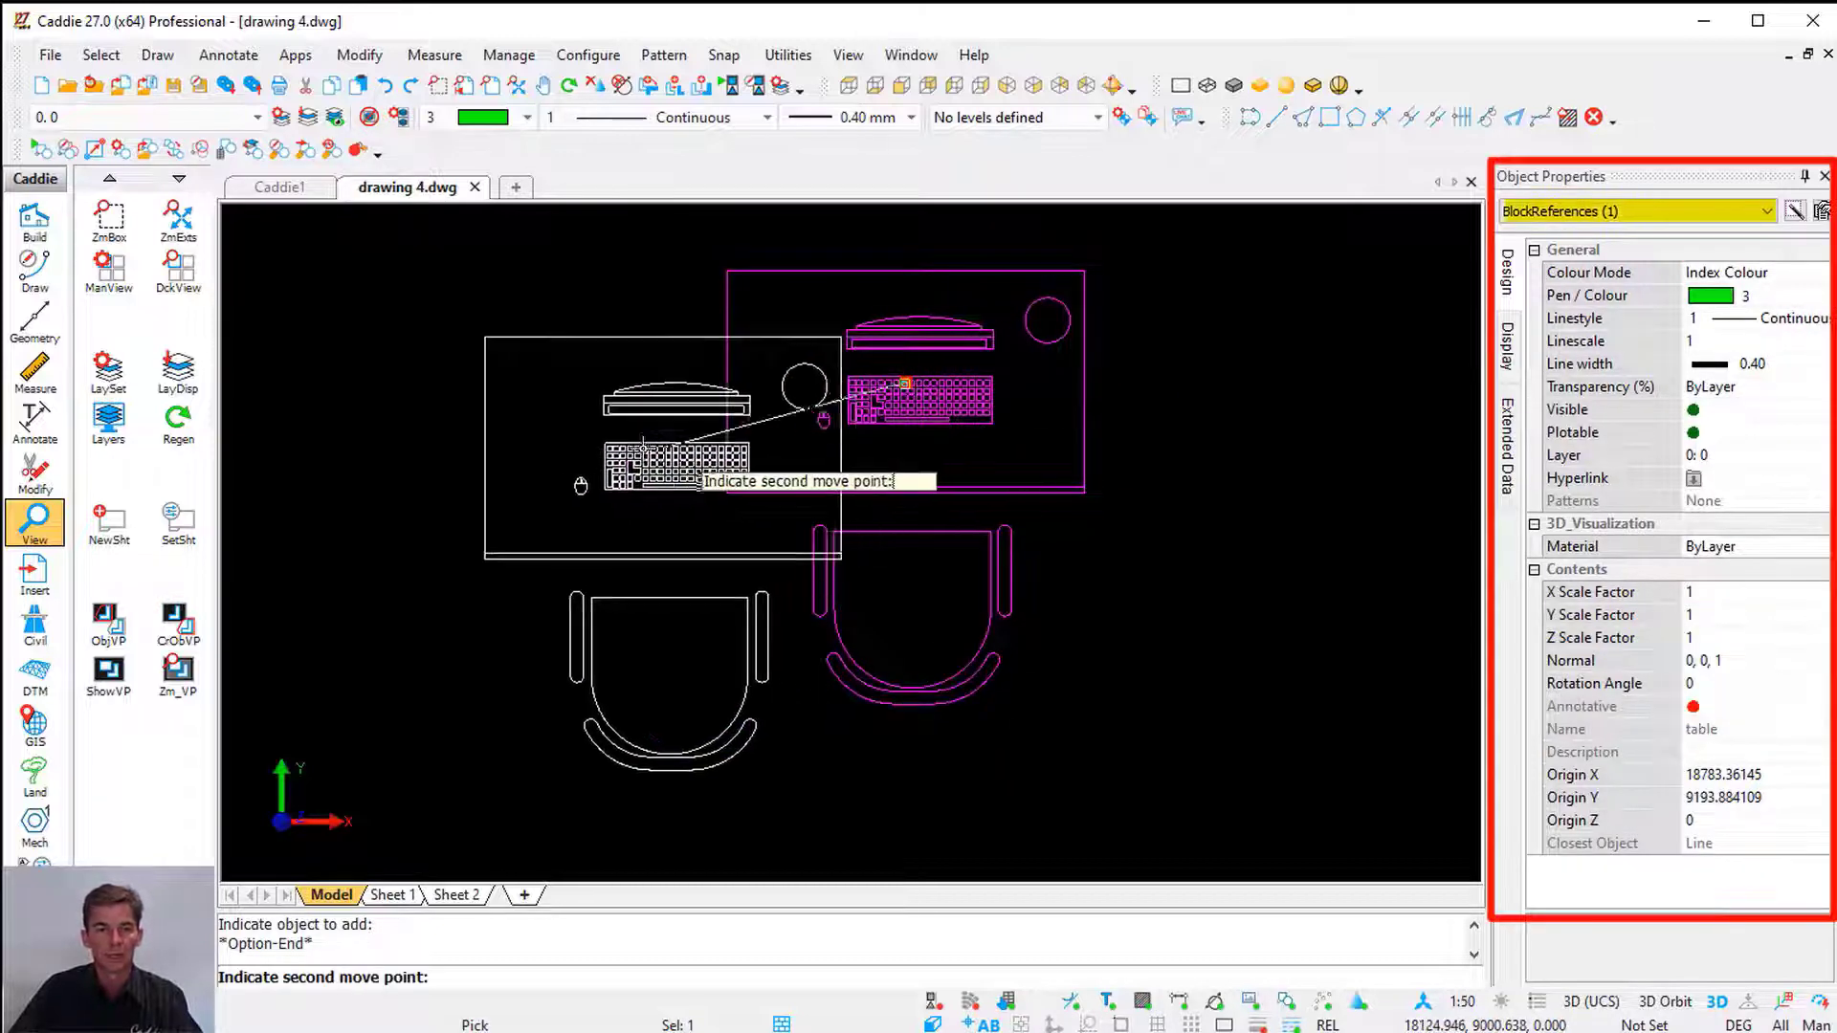
click(640, 447)
click(950, 428)
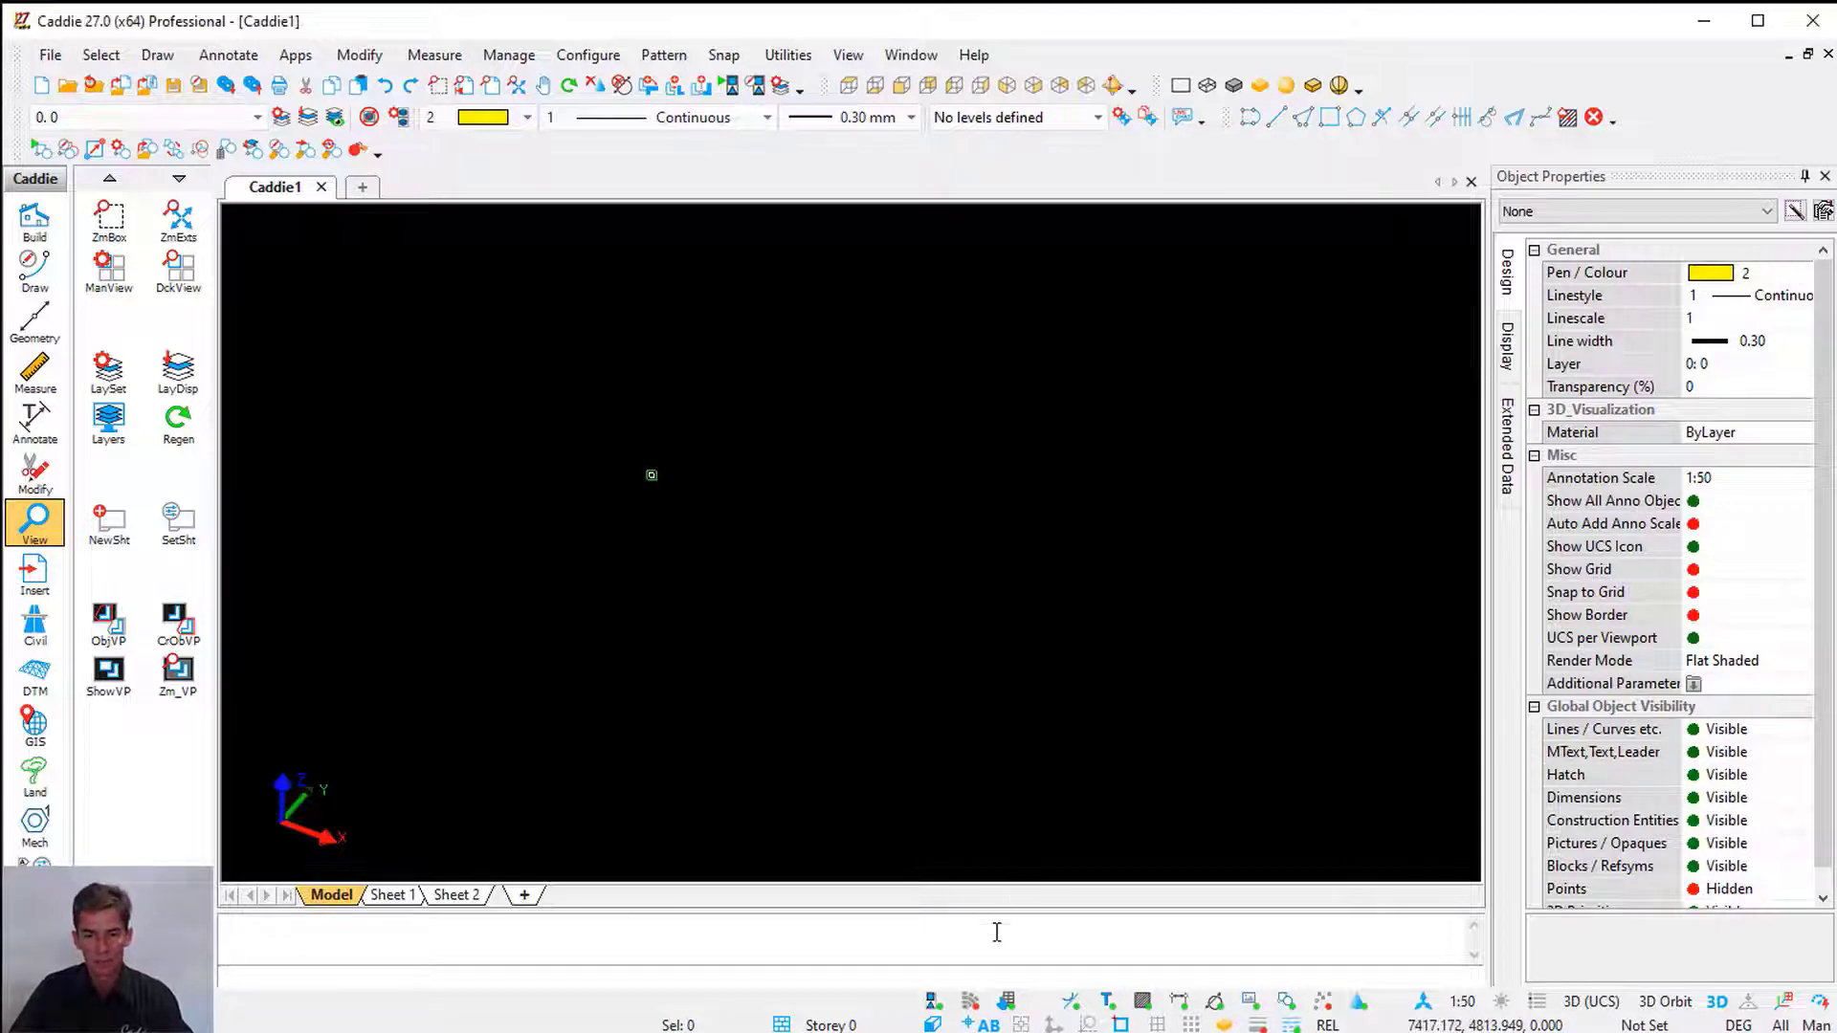
Insert three Assembly_F900 cabinets side by side in a row from the Raven catalogue, end the insertion, and close the catalogue
click(969, 1001)
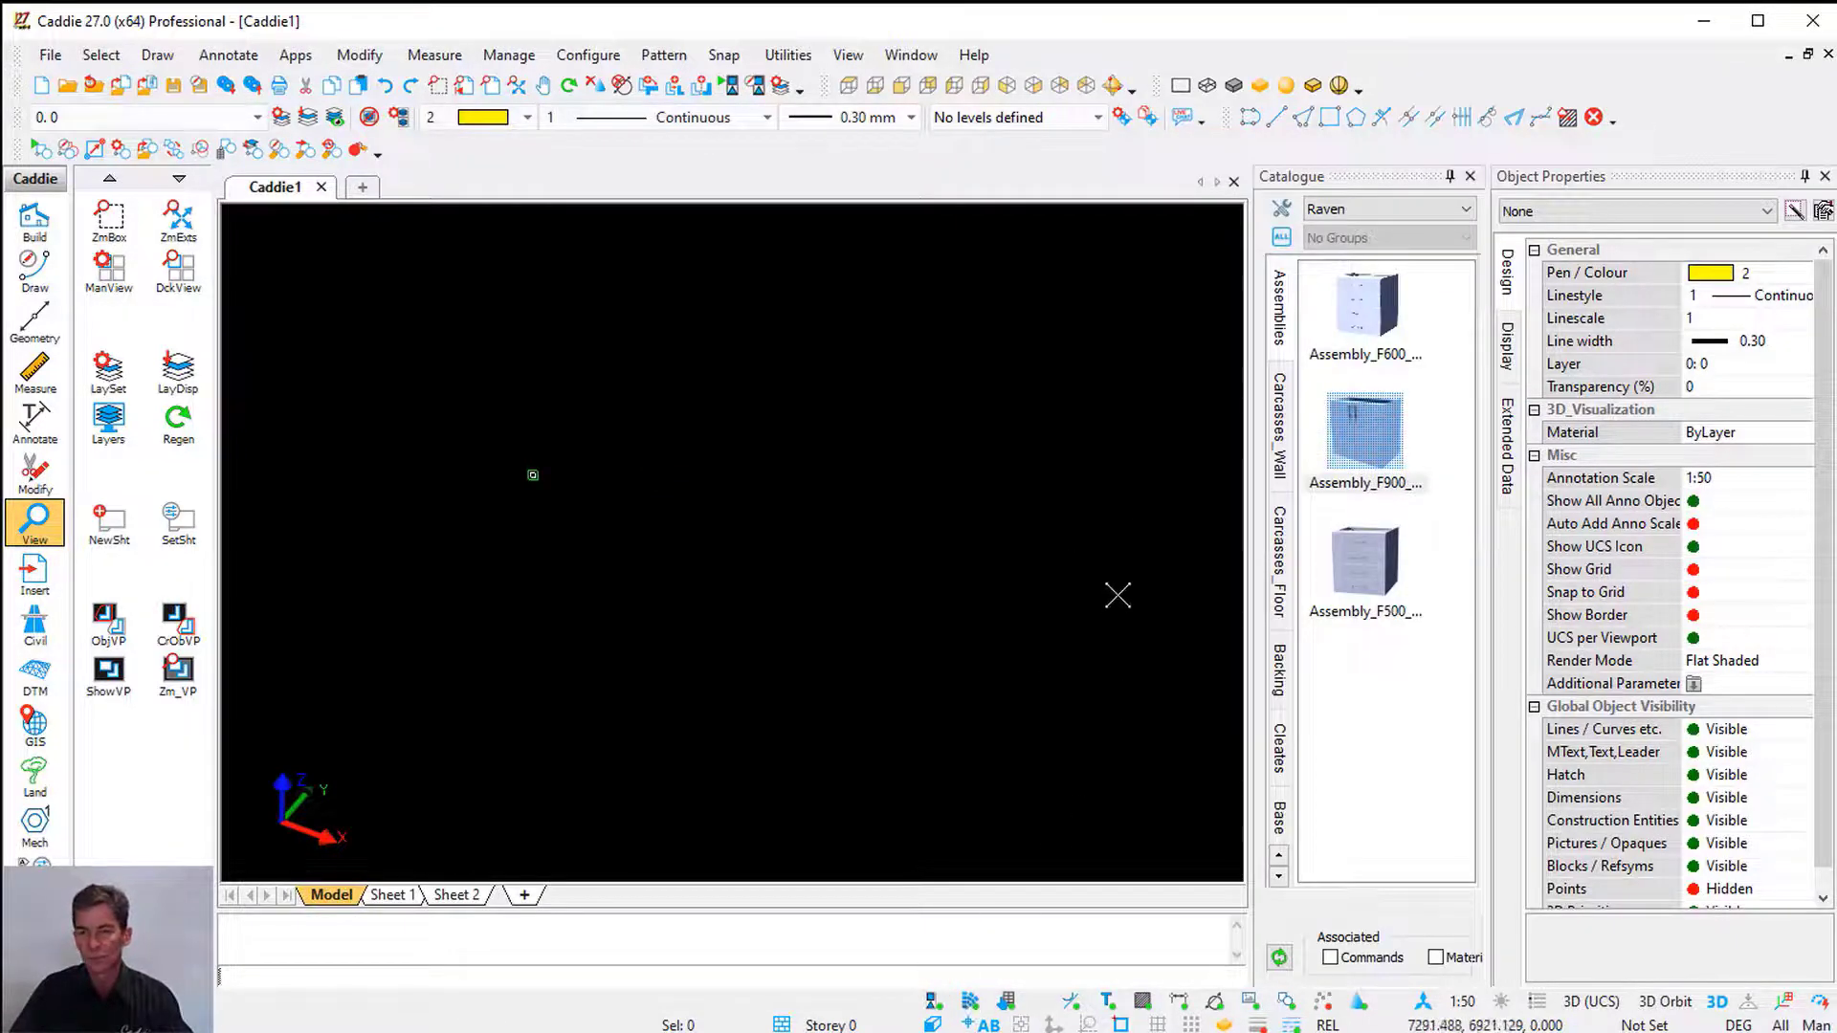
drag(1364, 457, 689, 516)
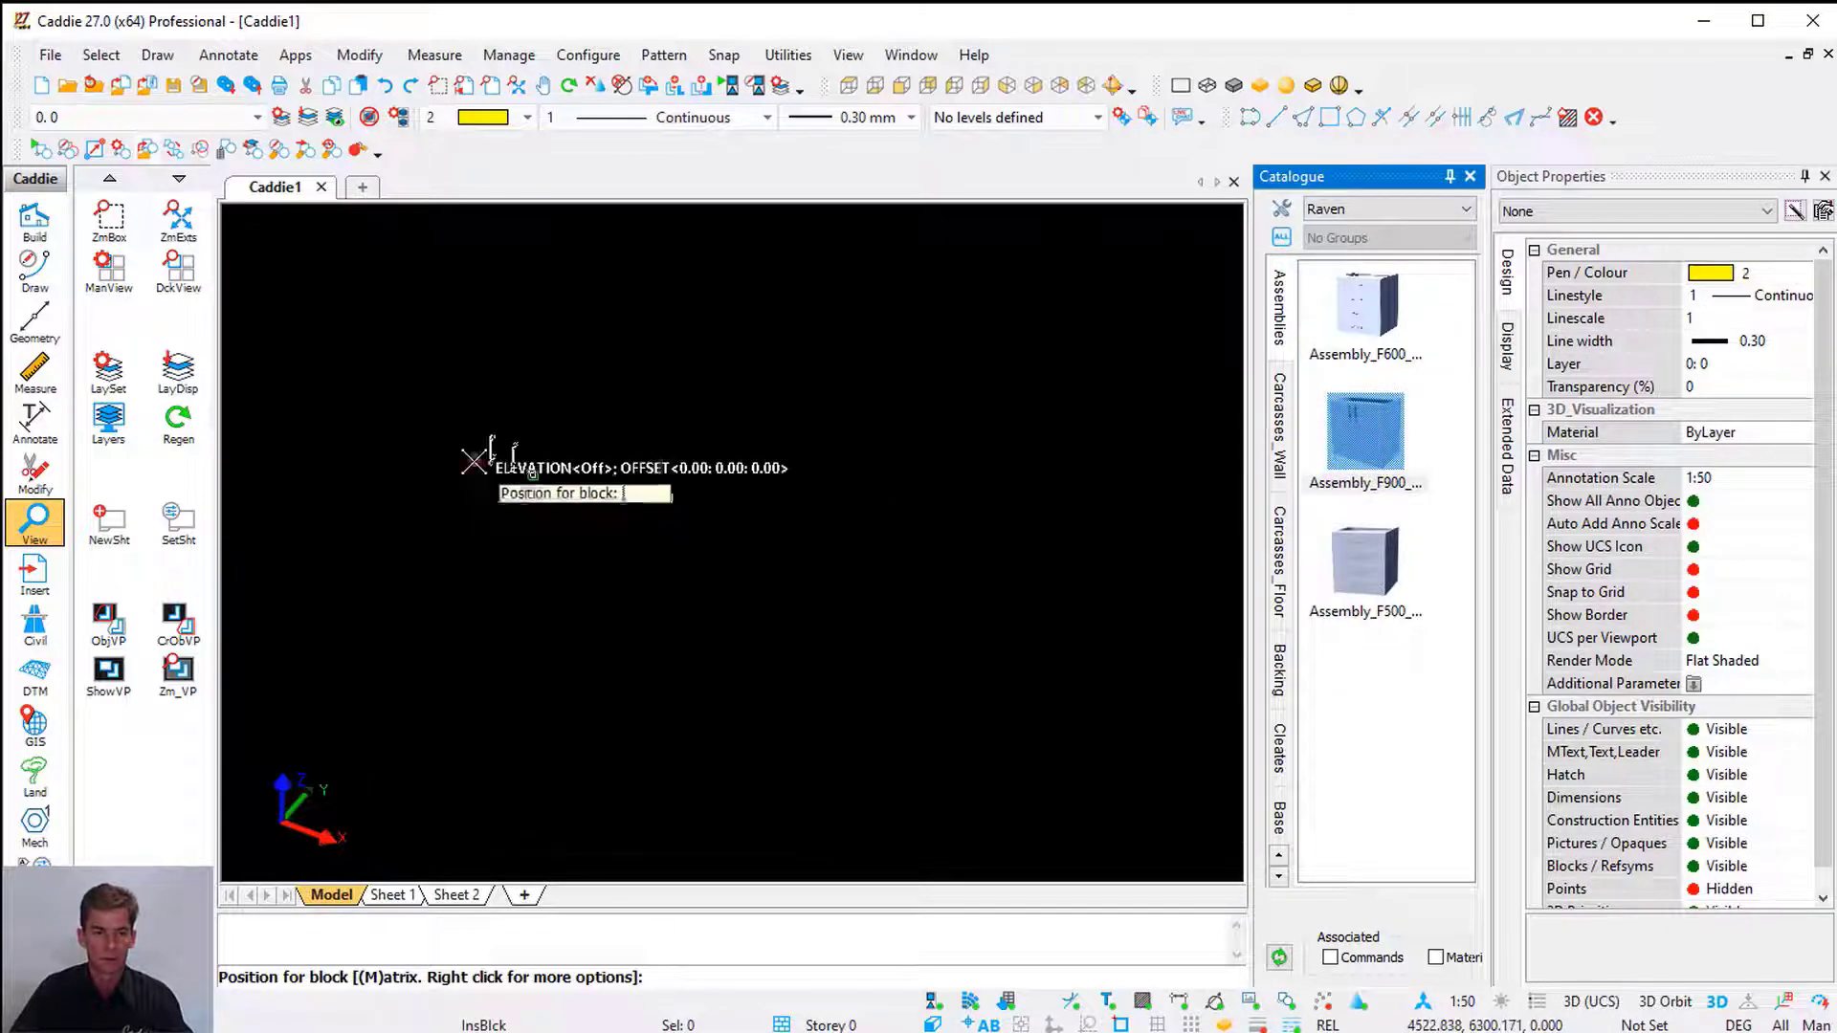
click(682, 538)
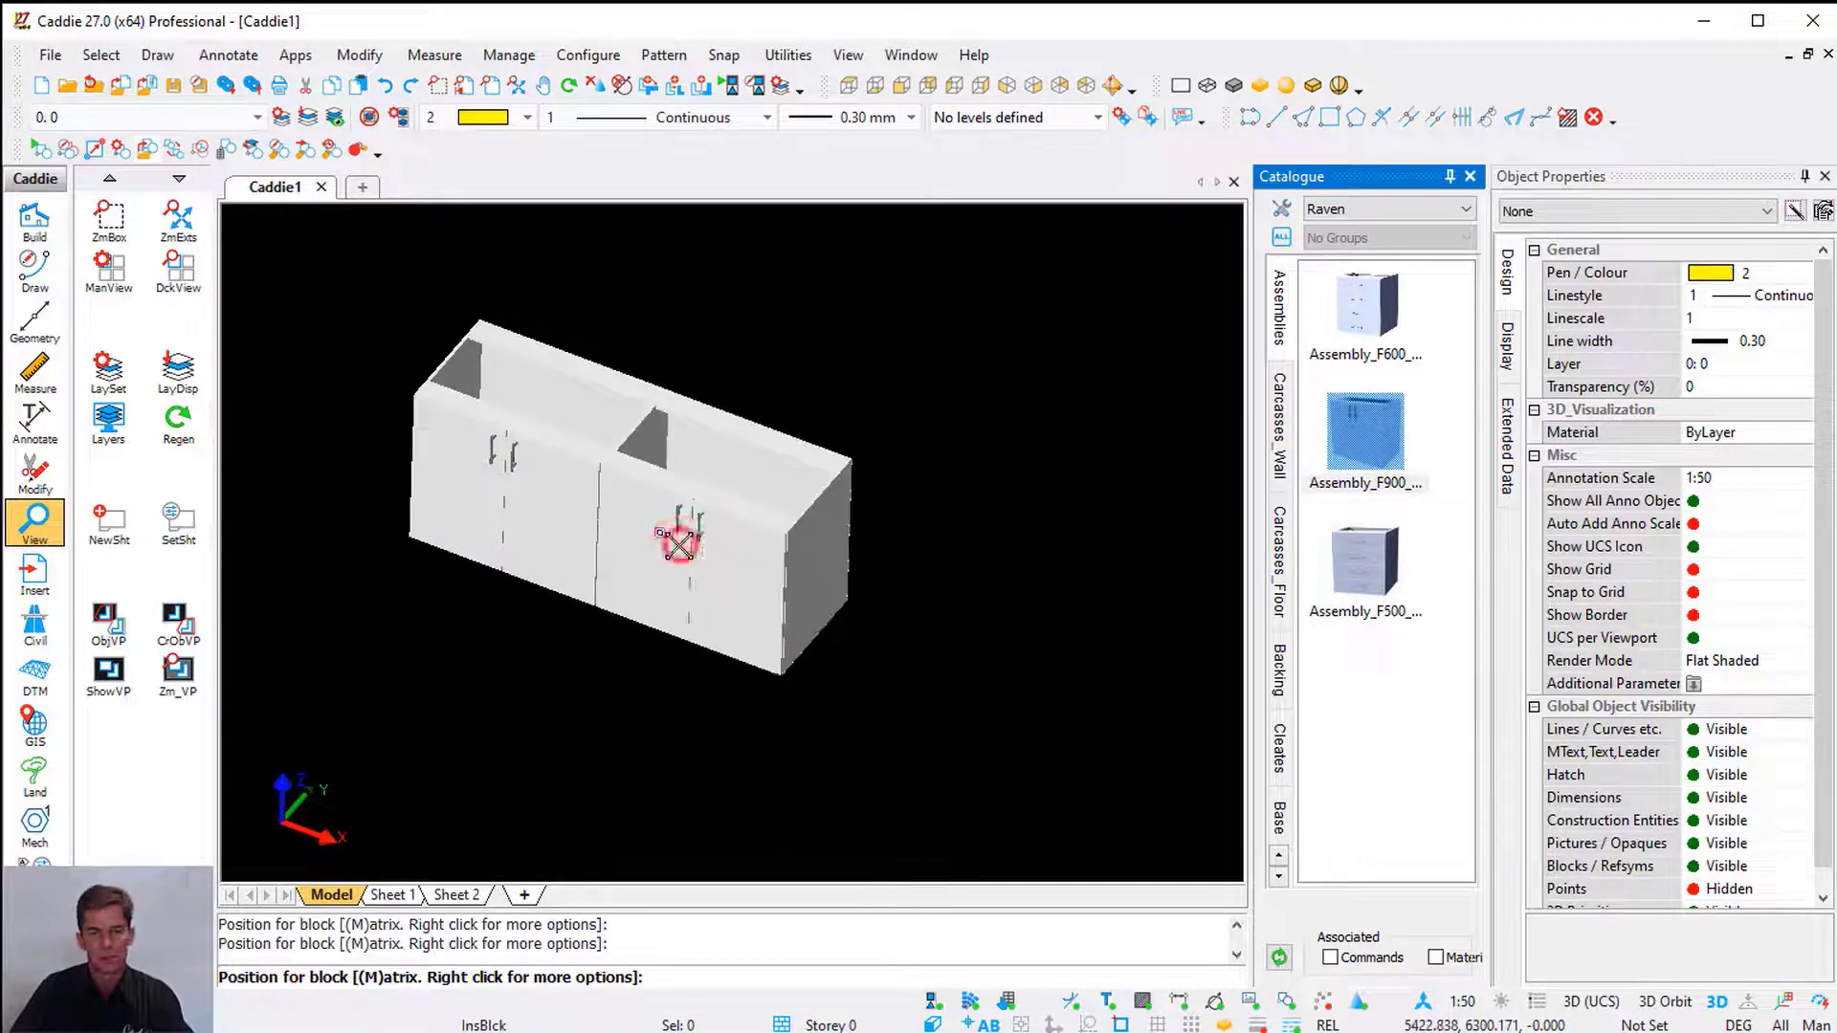
click(854, 612)
key(Escape)
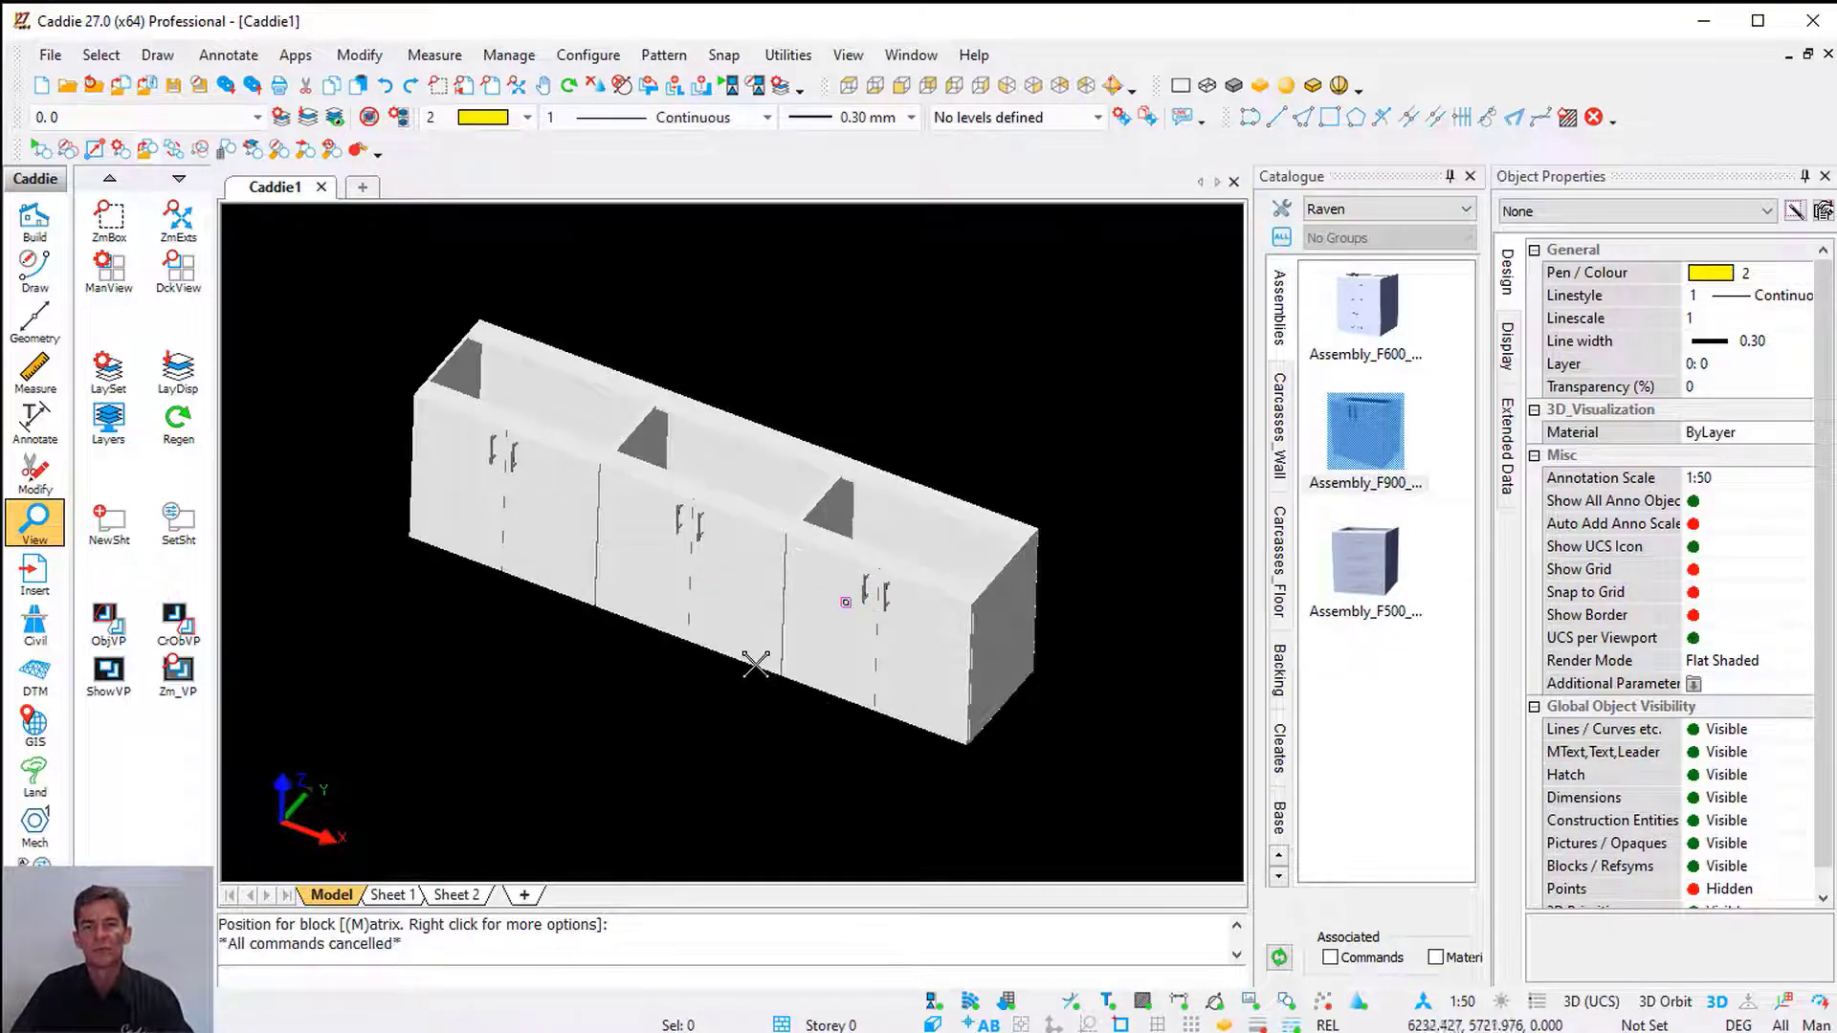
click(1471, 176)
Select the cabinets of the row in turn, examine their object type in the properties, and deselect them
click(632, 495)
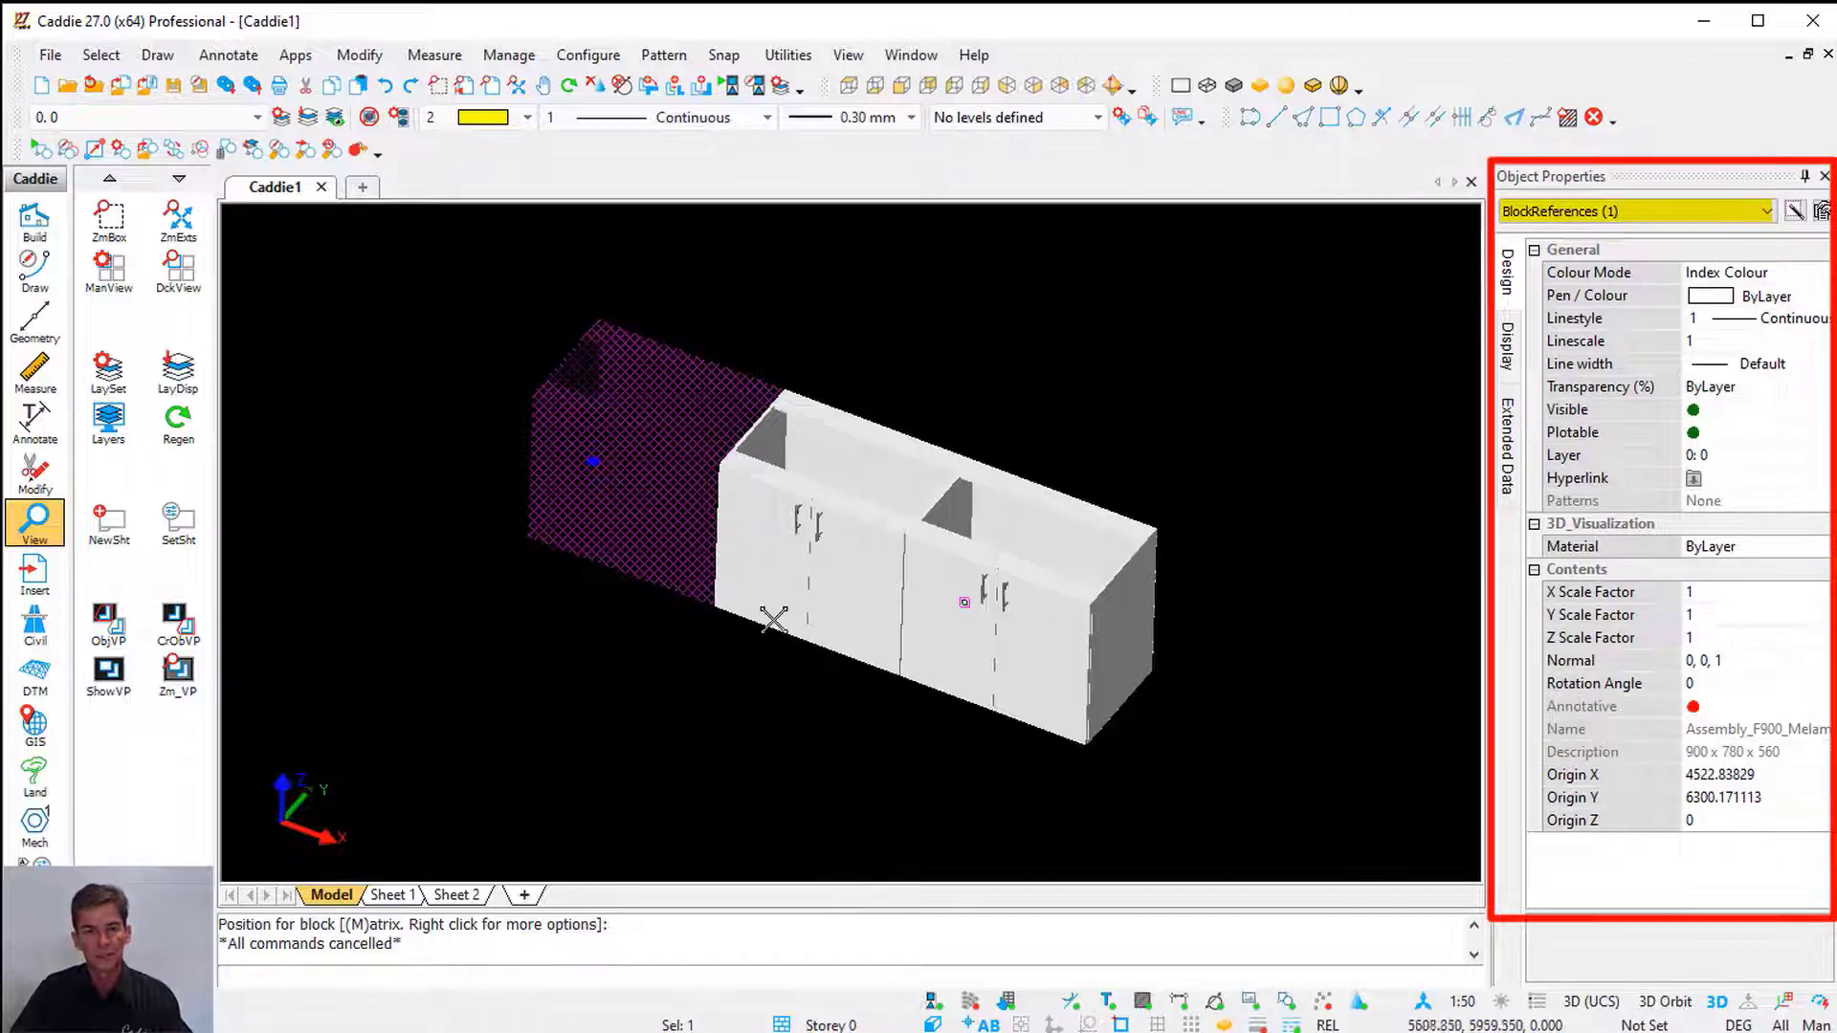
click(801, 559)
key(Escape)
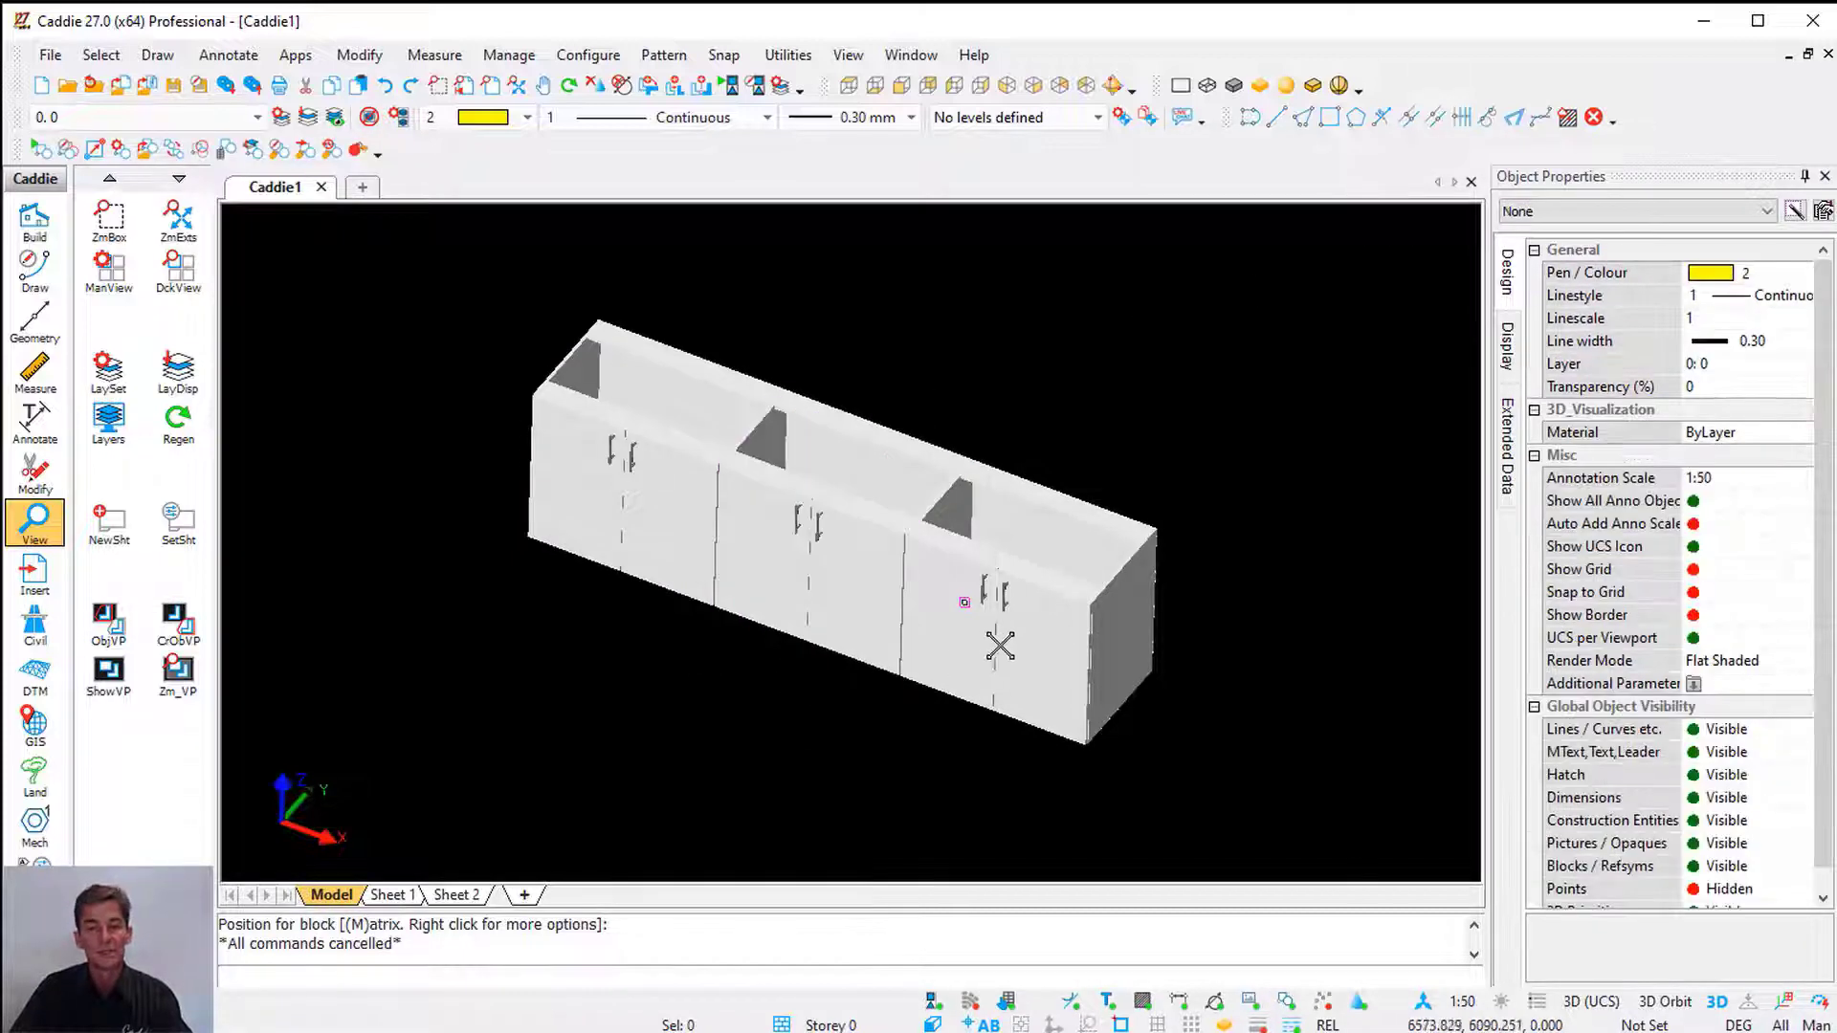
click(1001, 648)
key(Escape)
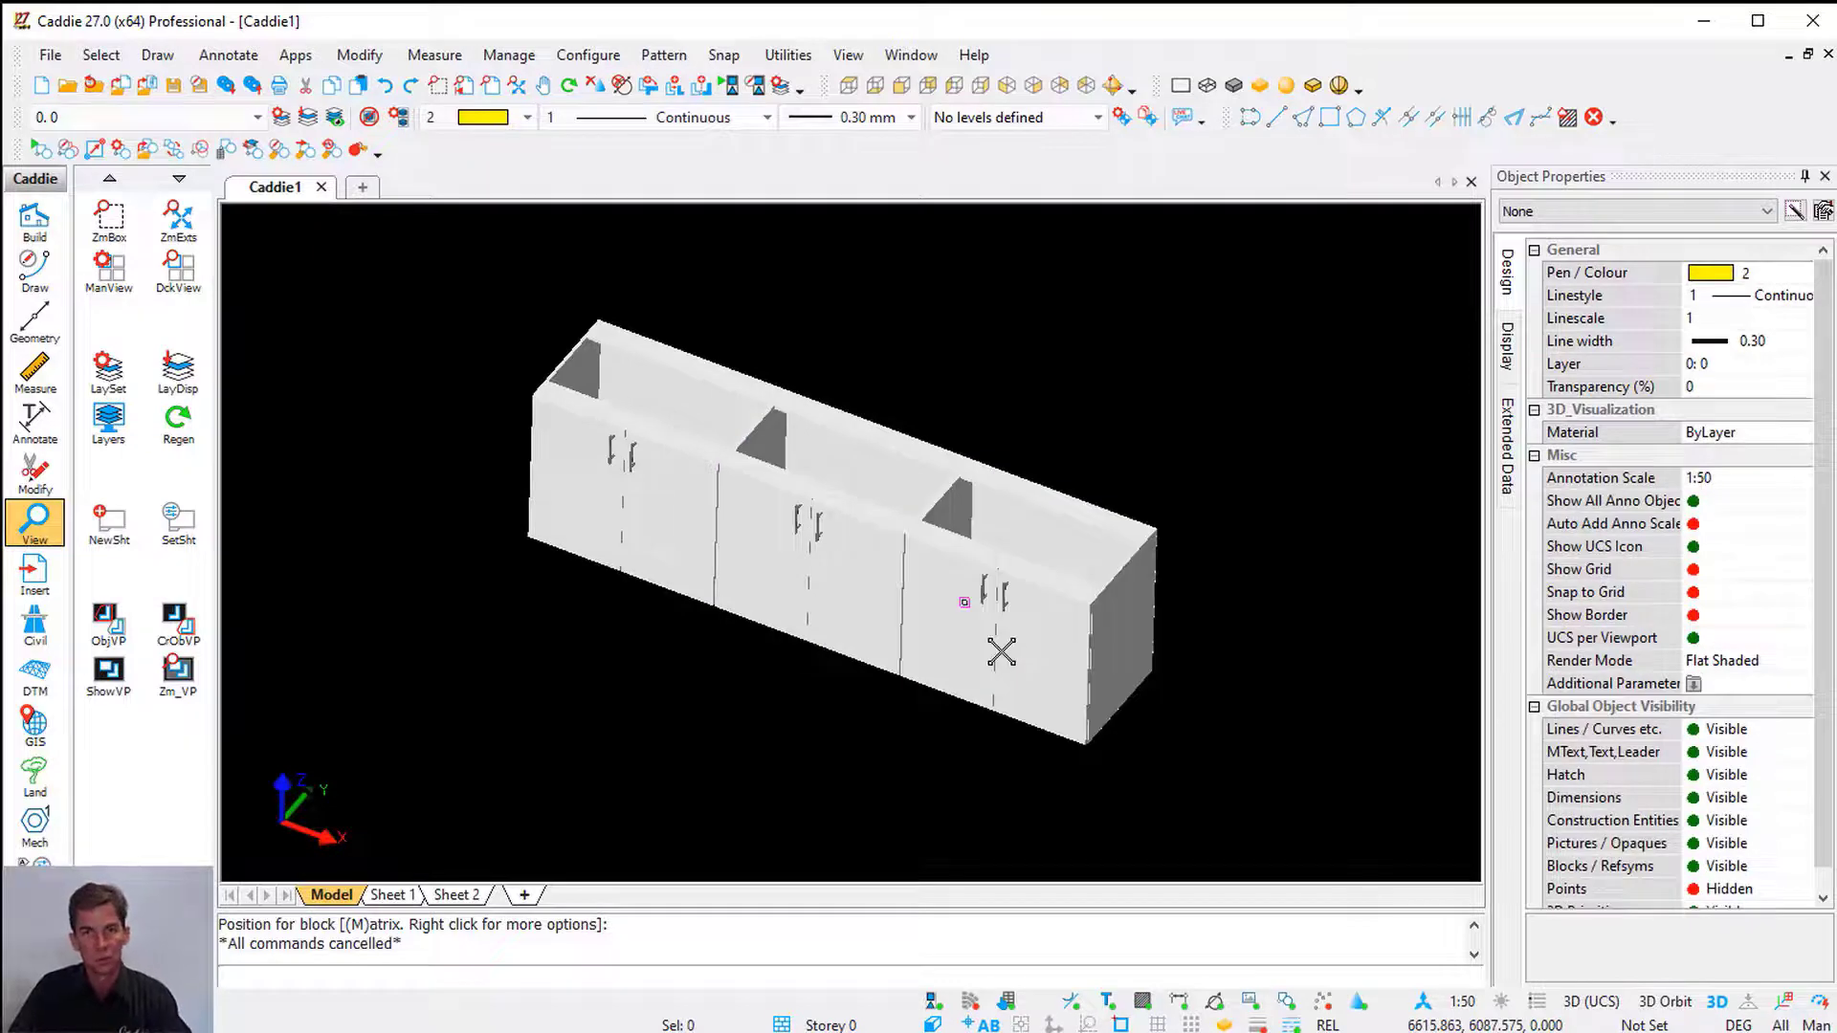
Analyse the drawing's blocks in the Block Analyser and expand Assembly_F900_Melamine to list its nested blocks
click(359, 55)
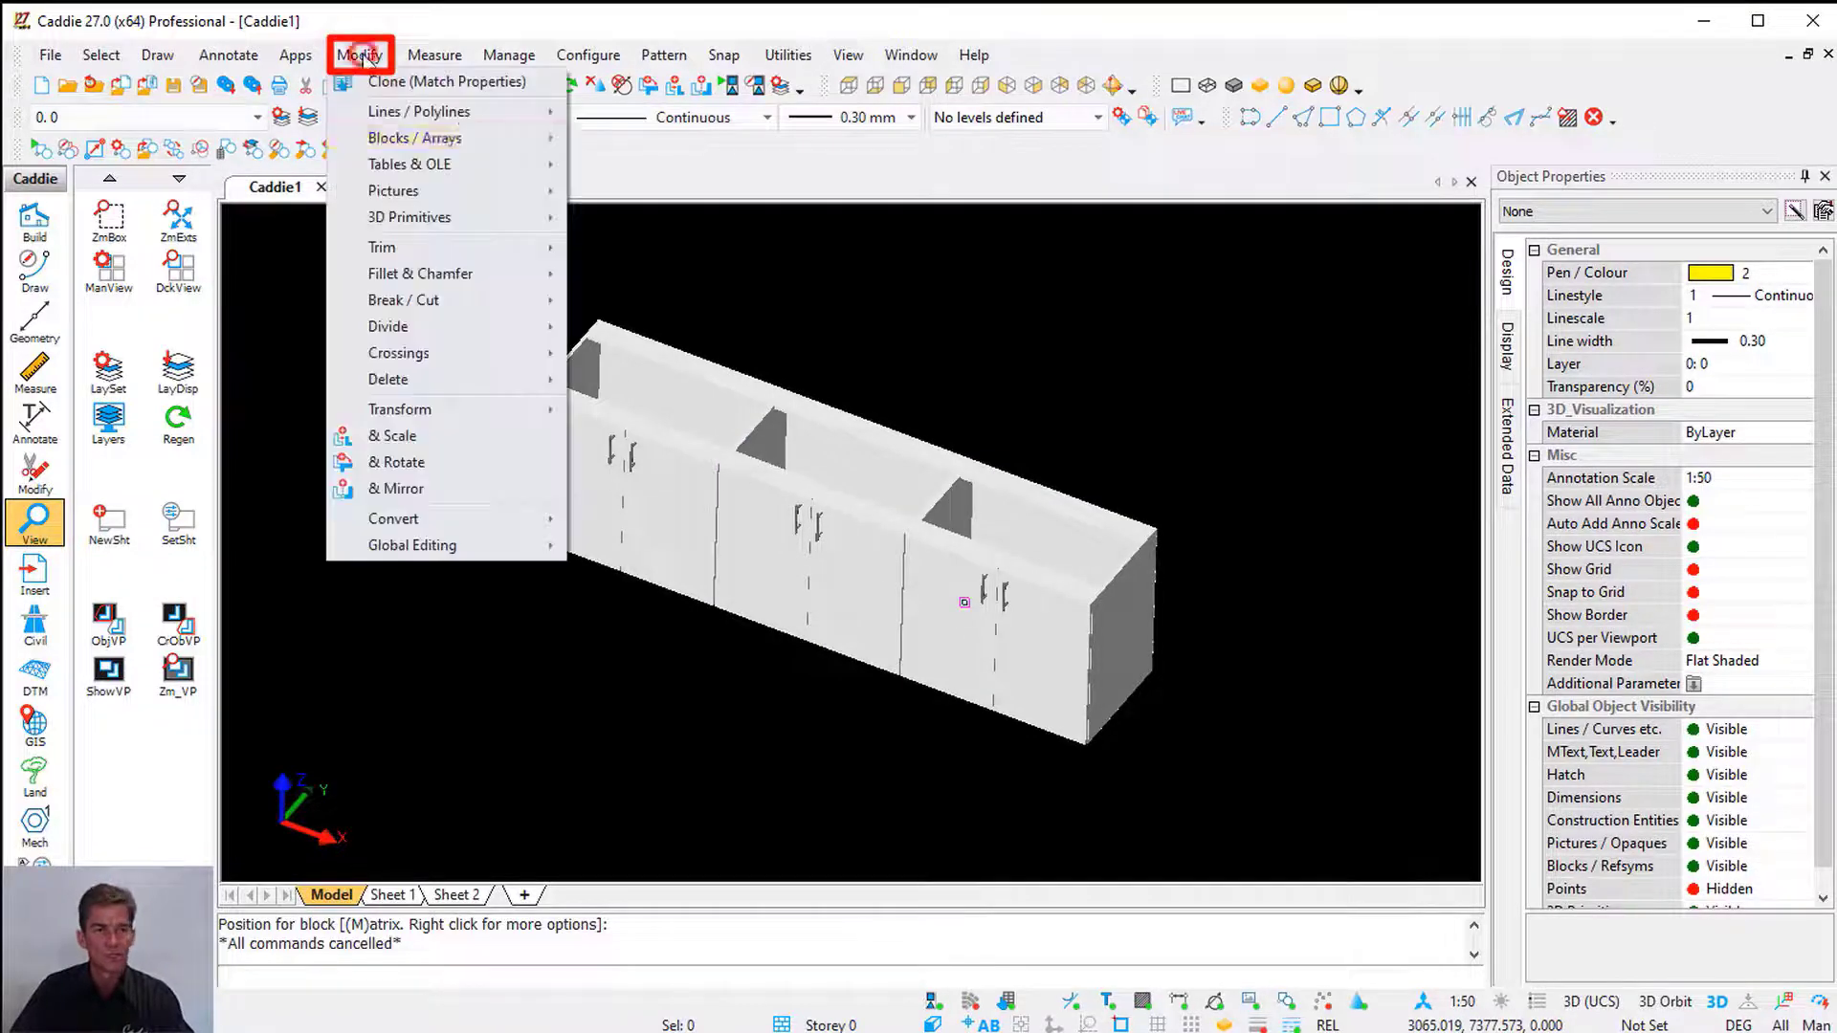
mouse_move(449, 138)
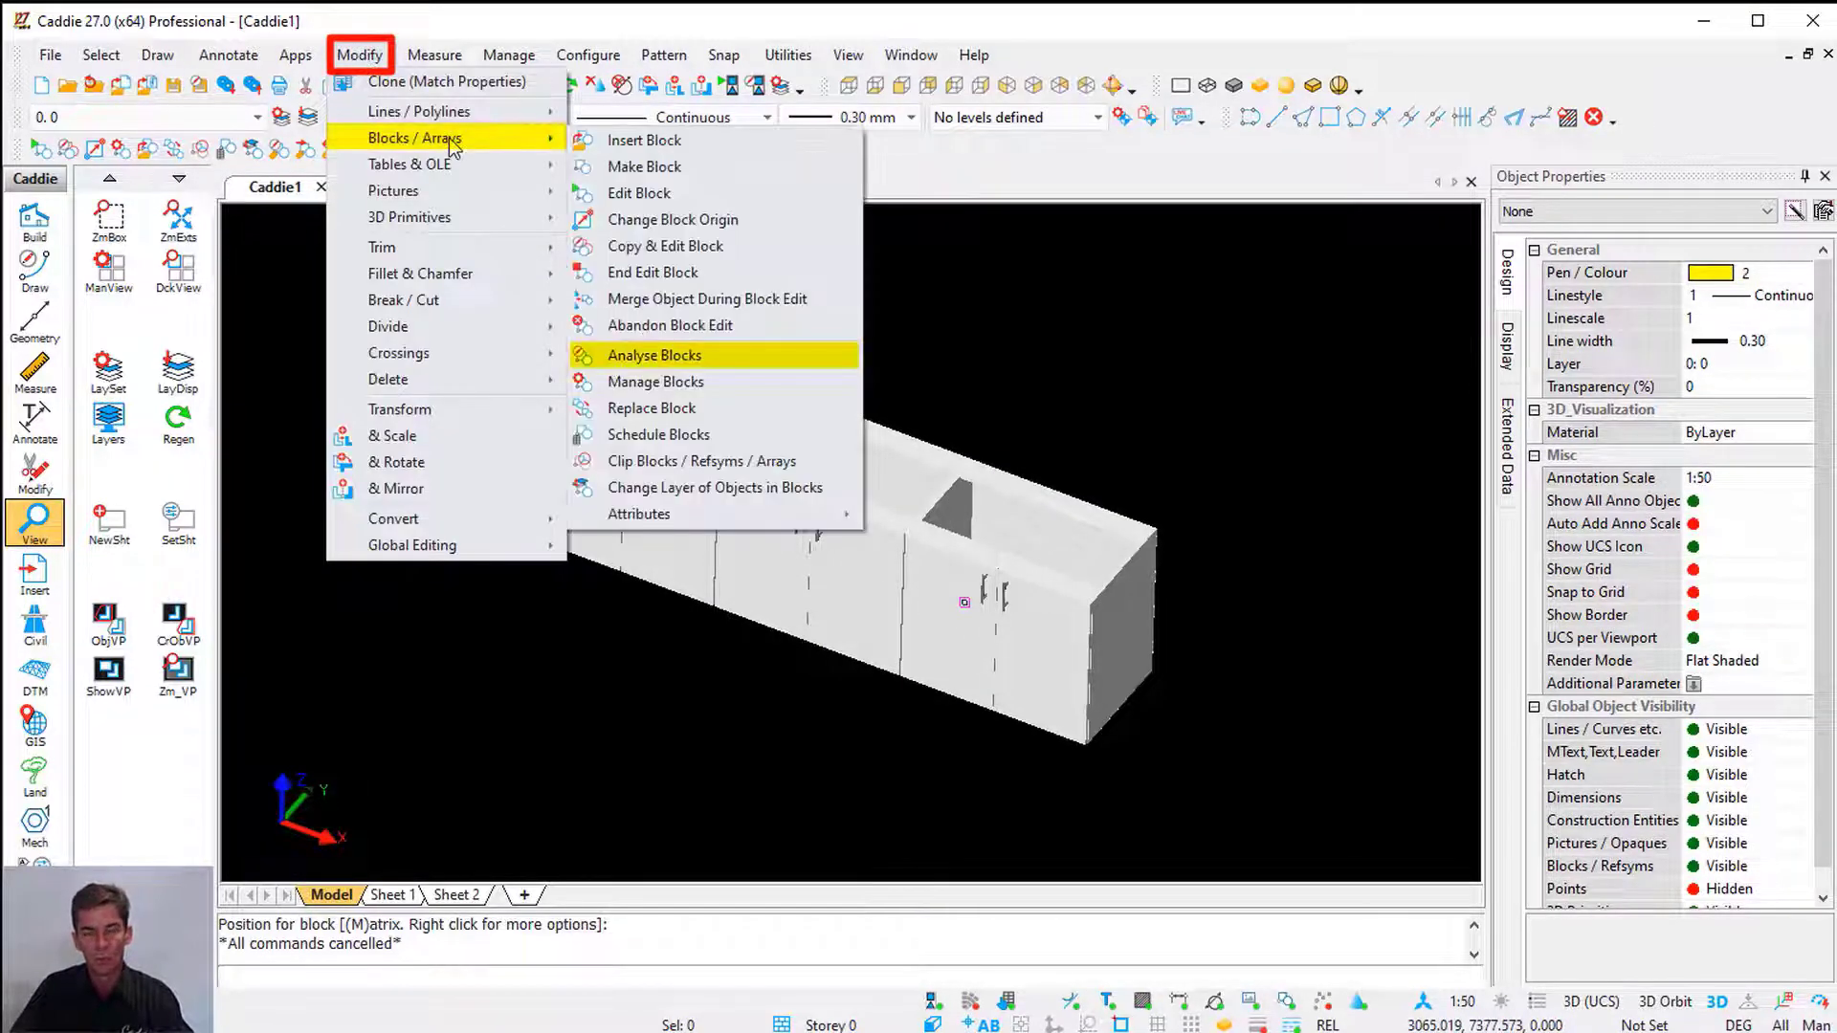
click(729, 360)
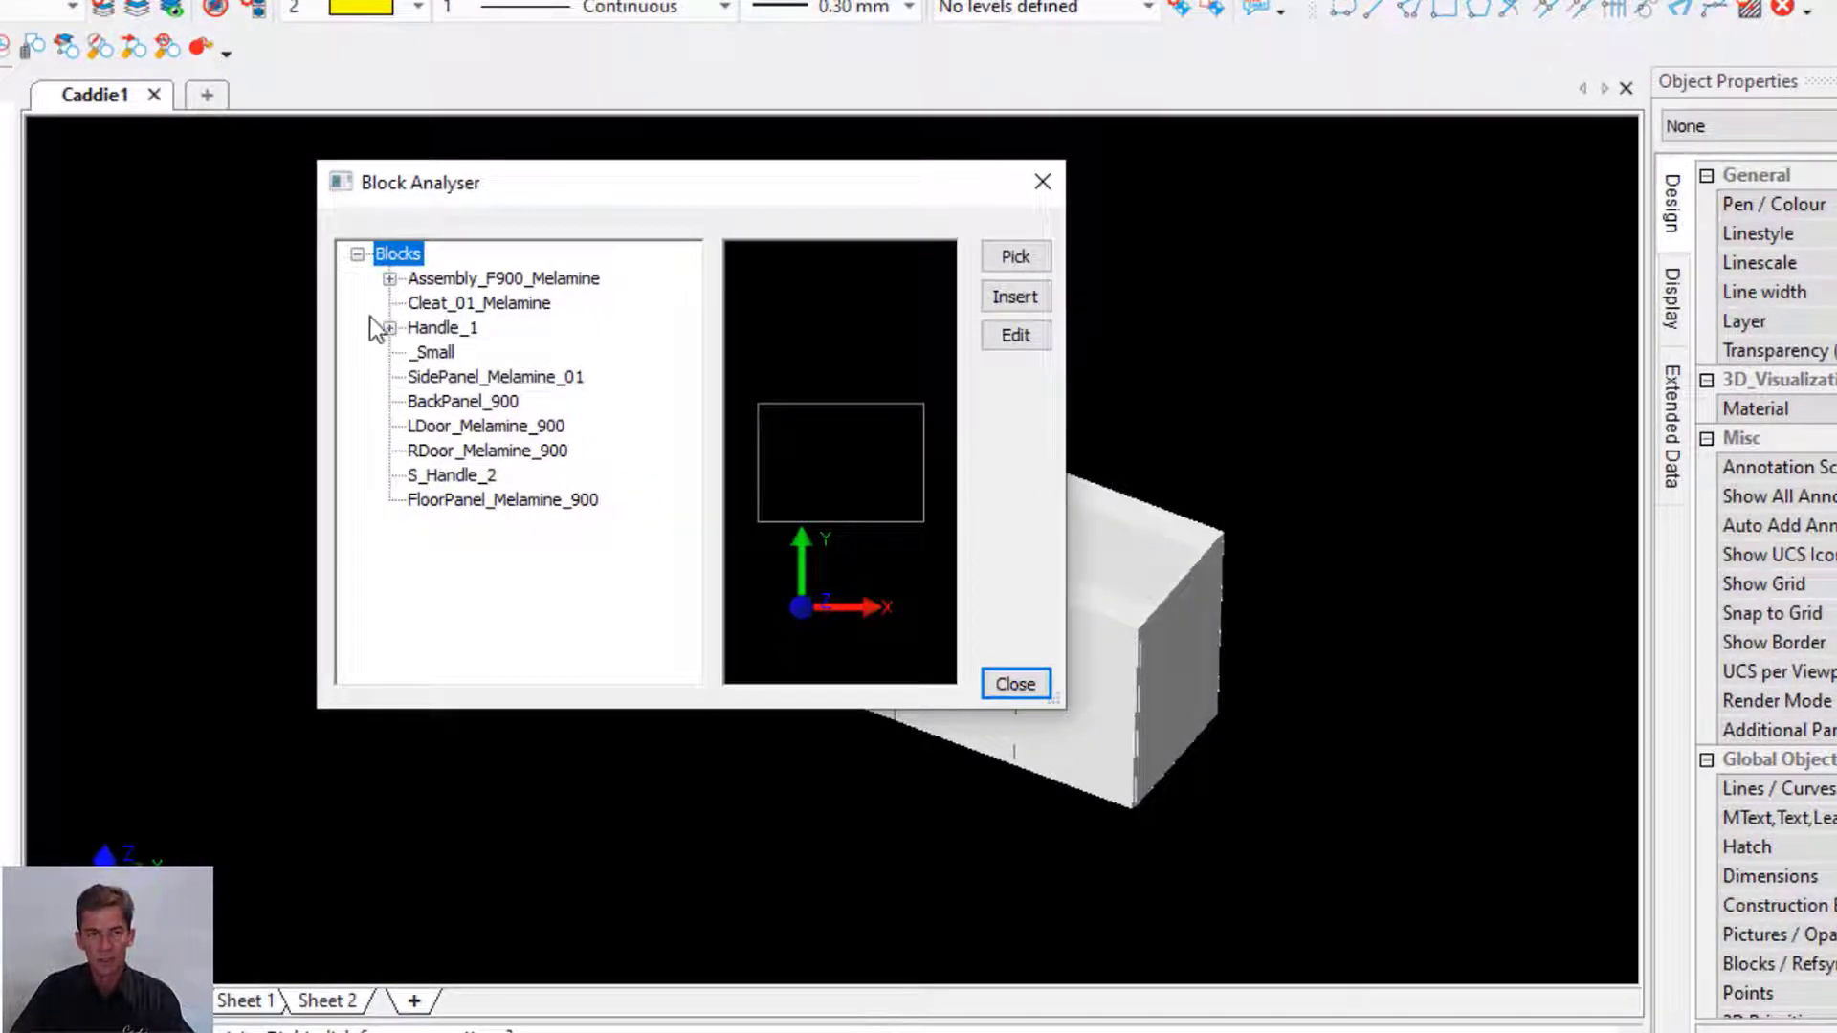
click(445, 282)
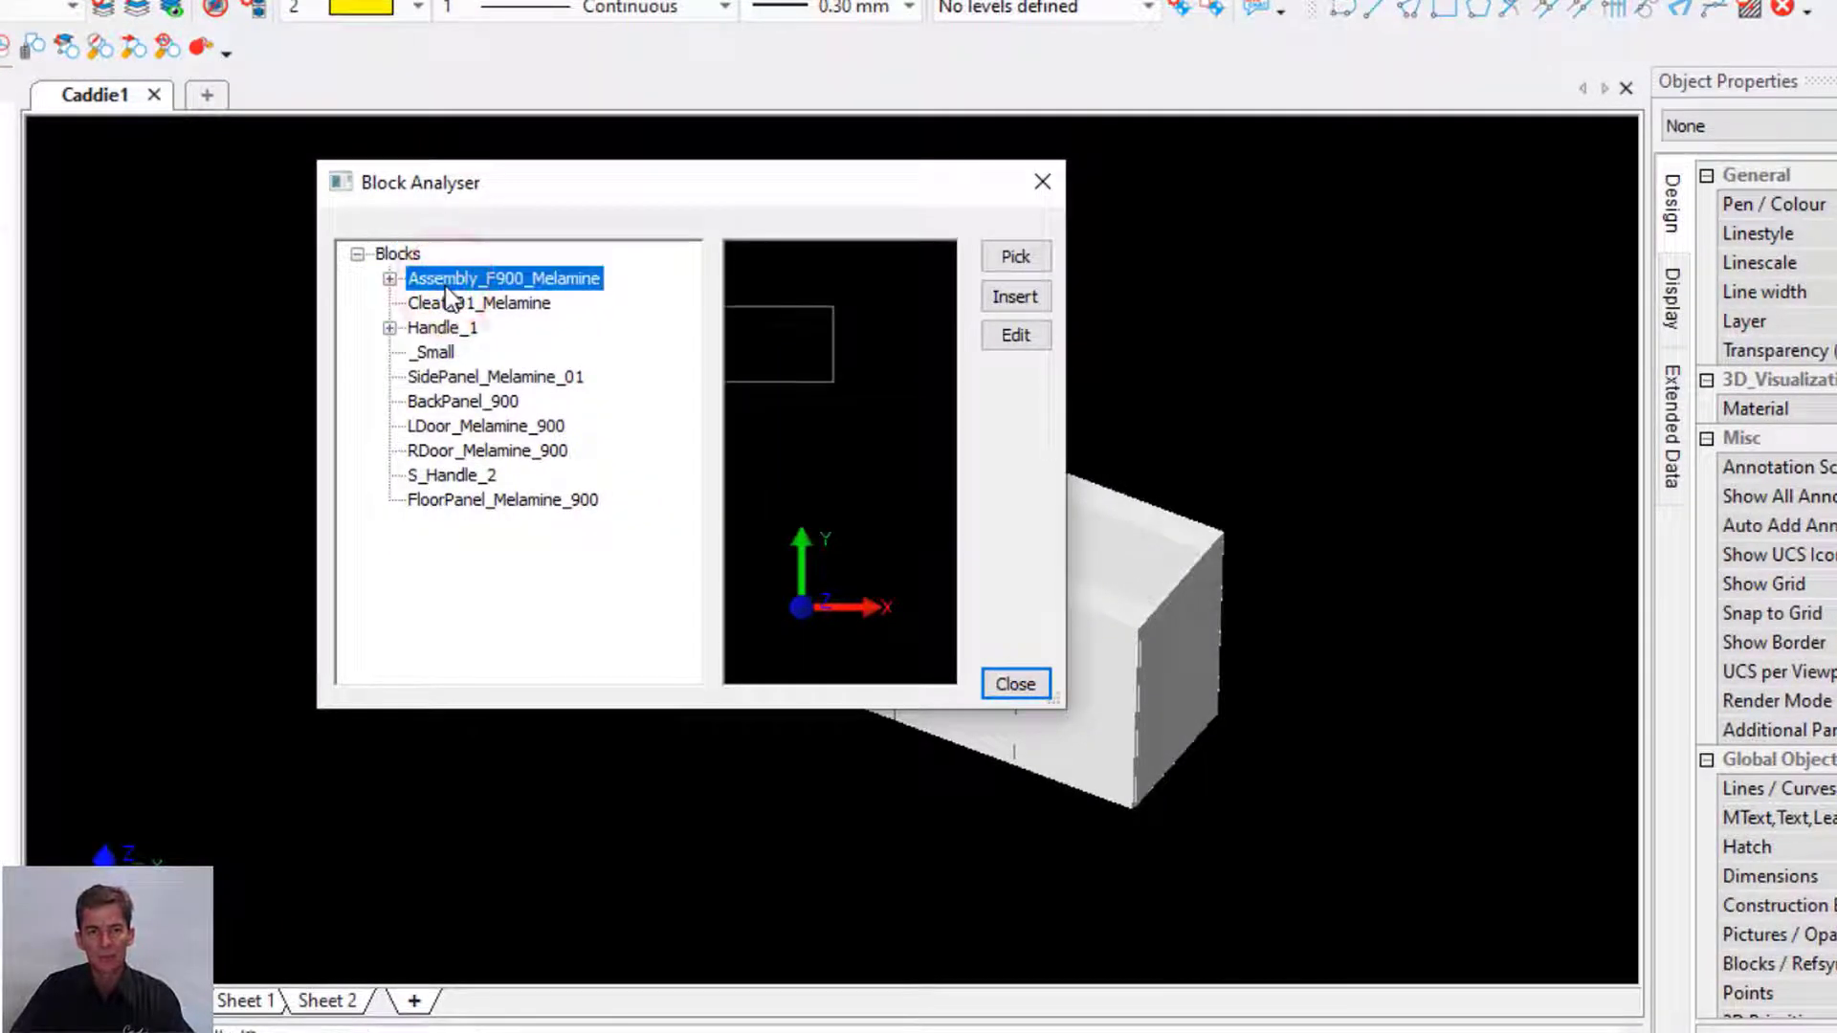
click(388, 279)
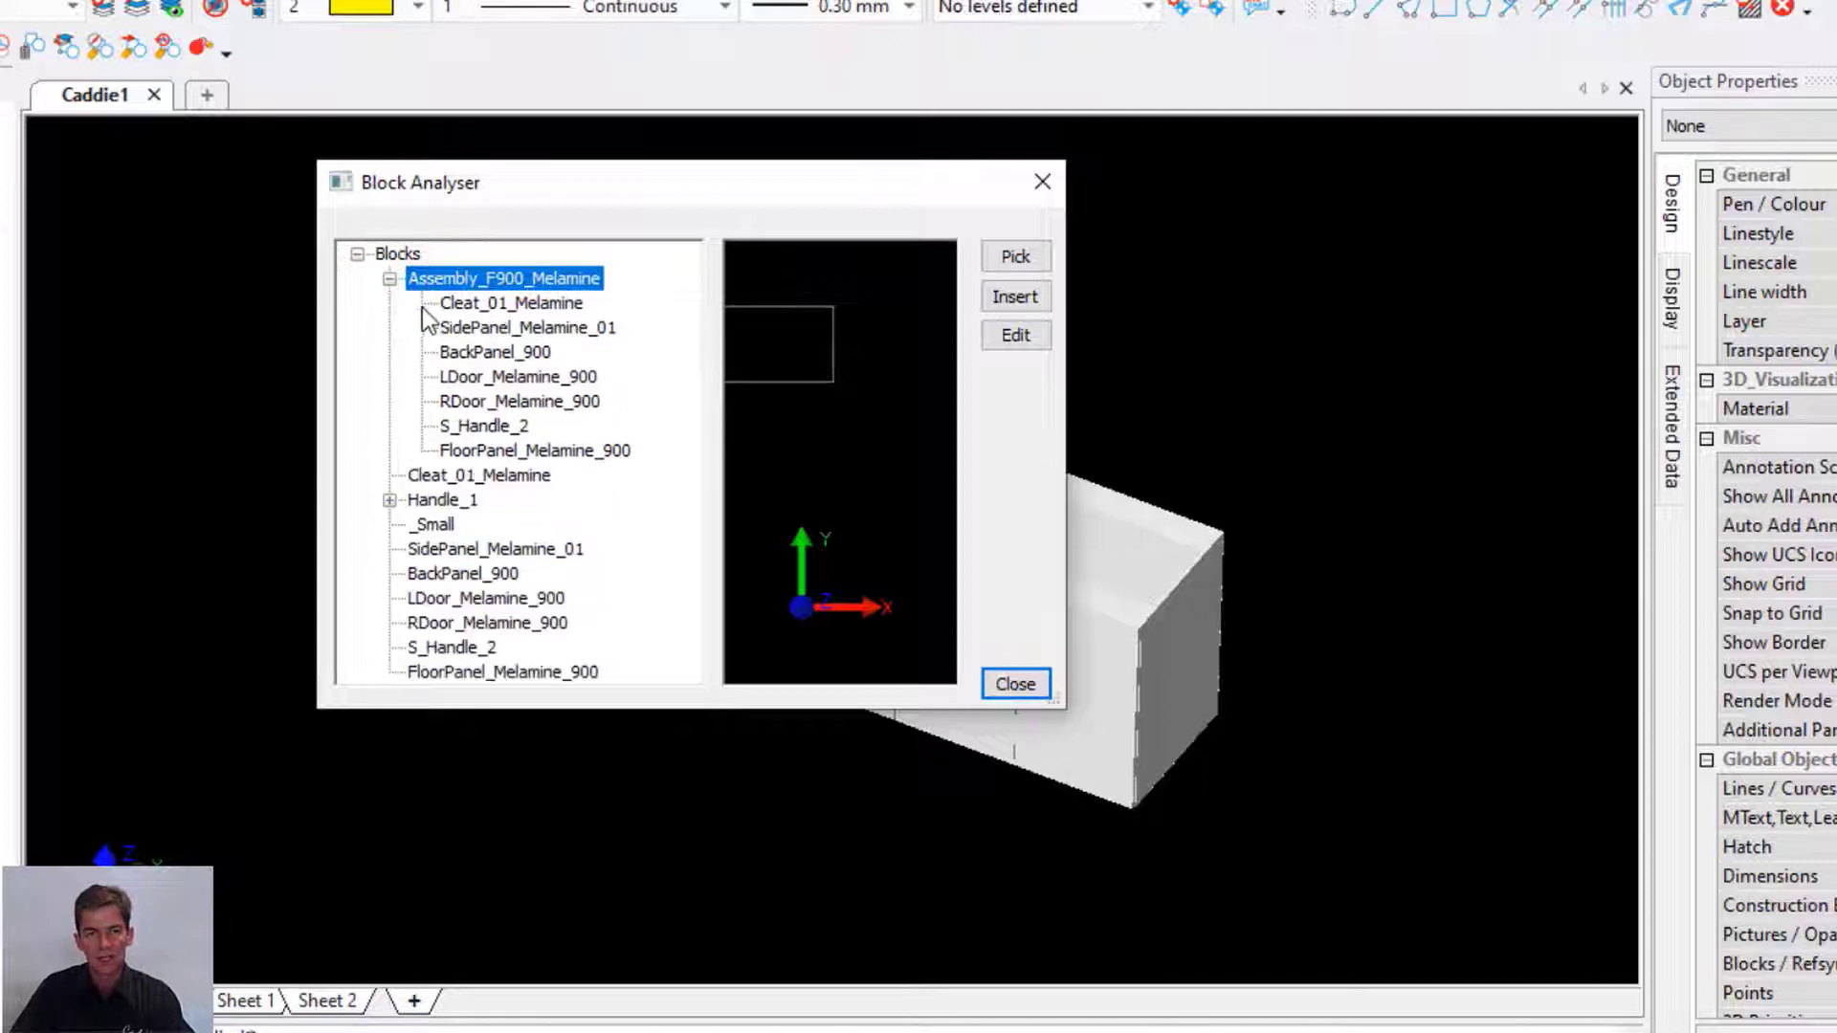
Preview the nested cleat, back panel, left and right doors, handle and floor panel blocks of Assembly_F900_Melamine in turn
click(518, 304)
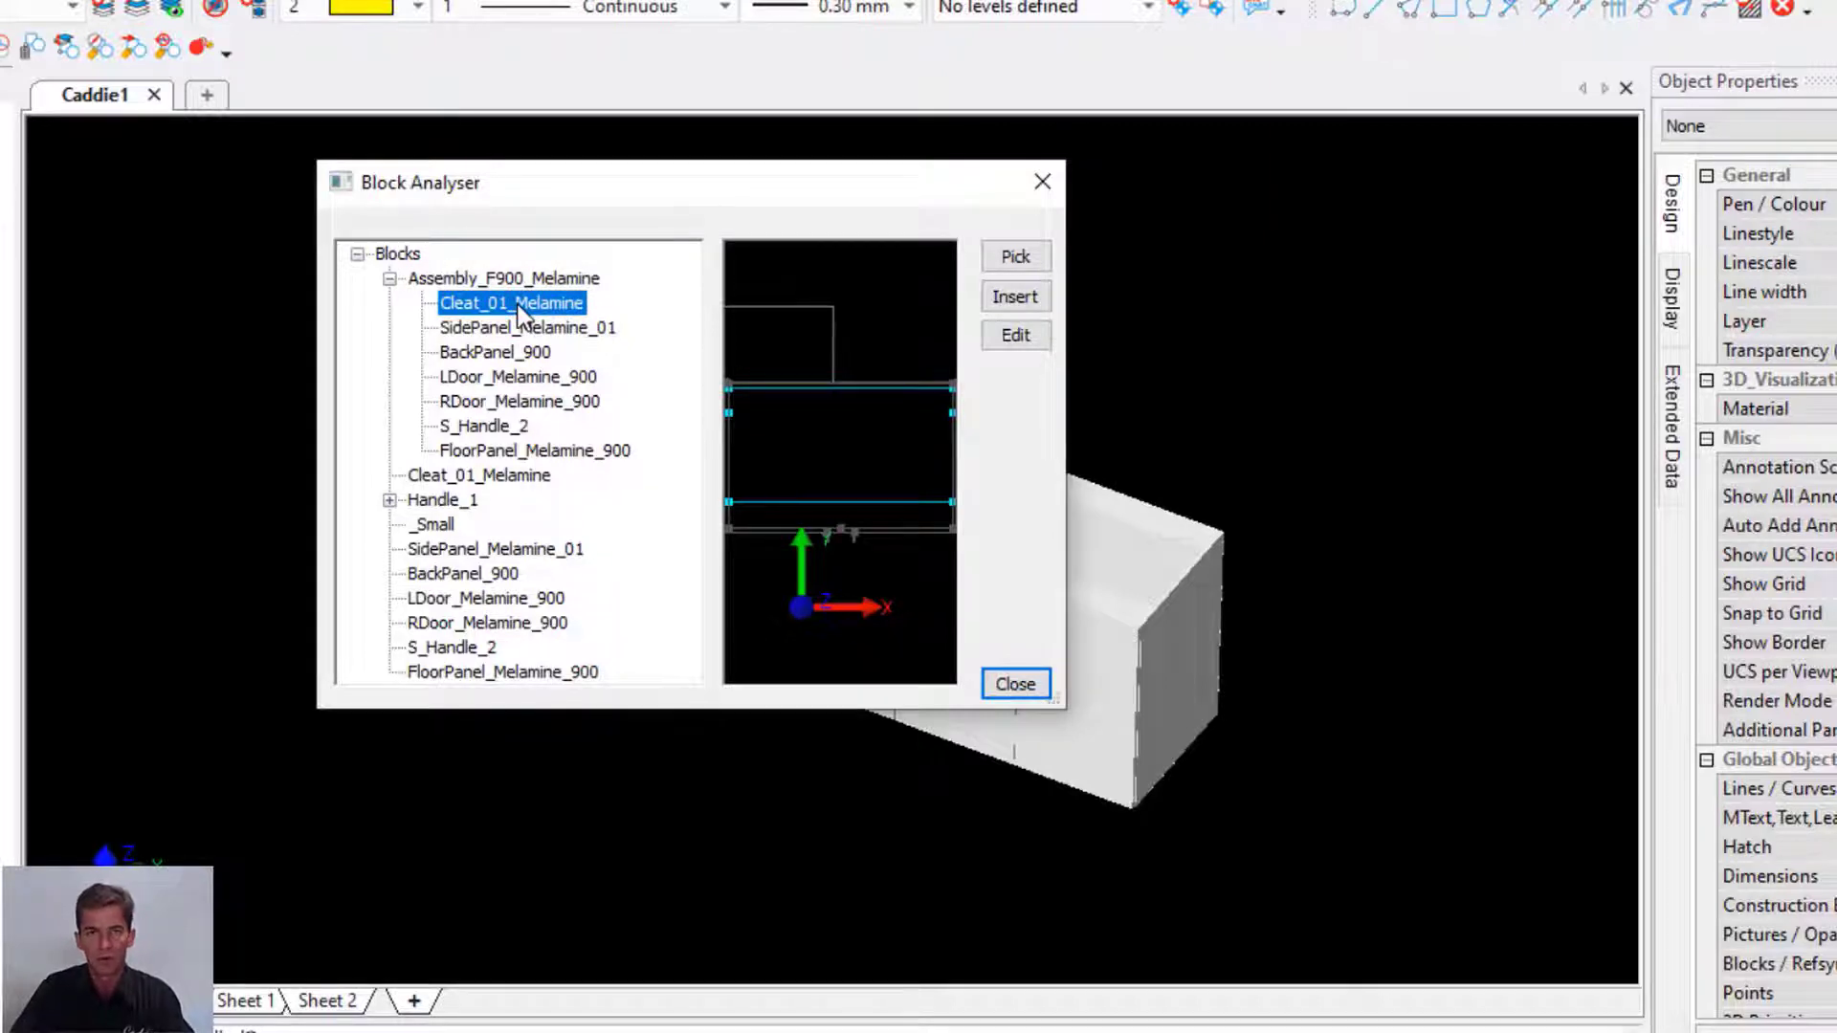
click(488, 354)
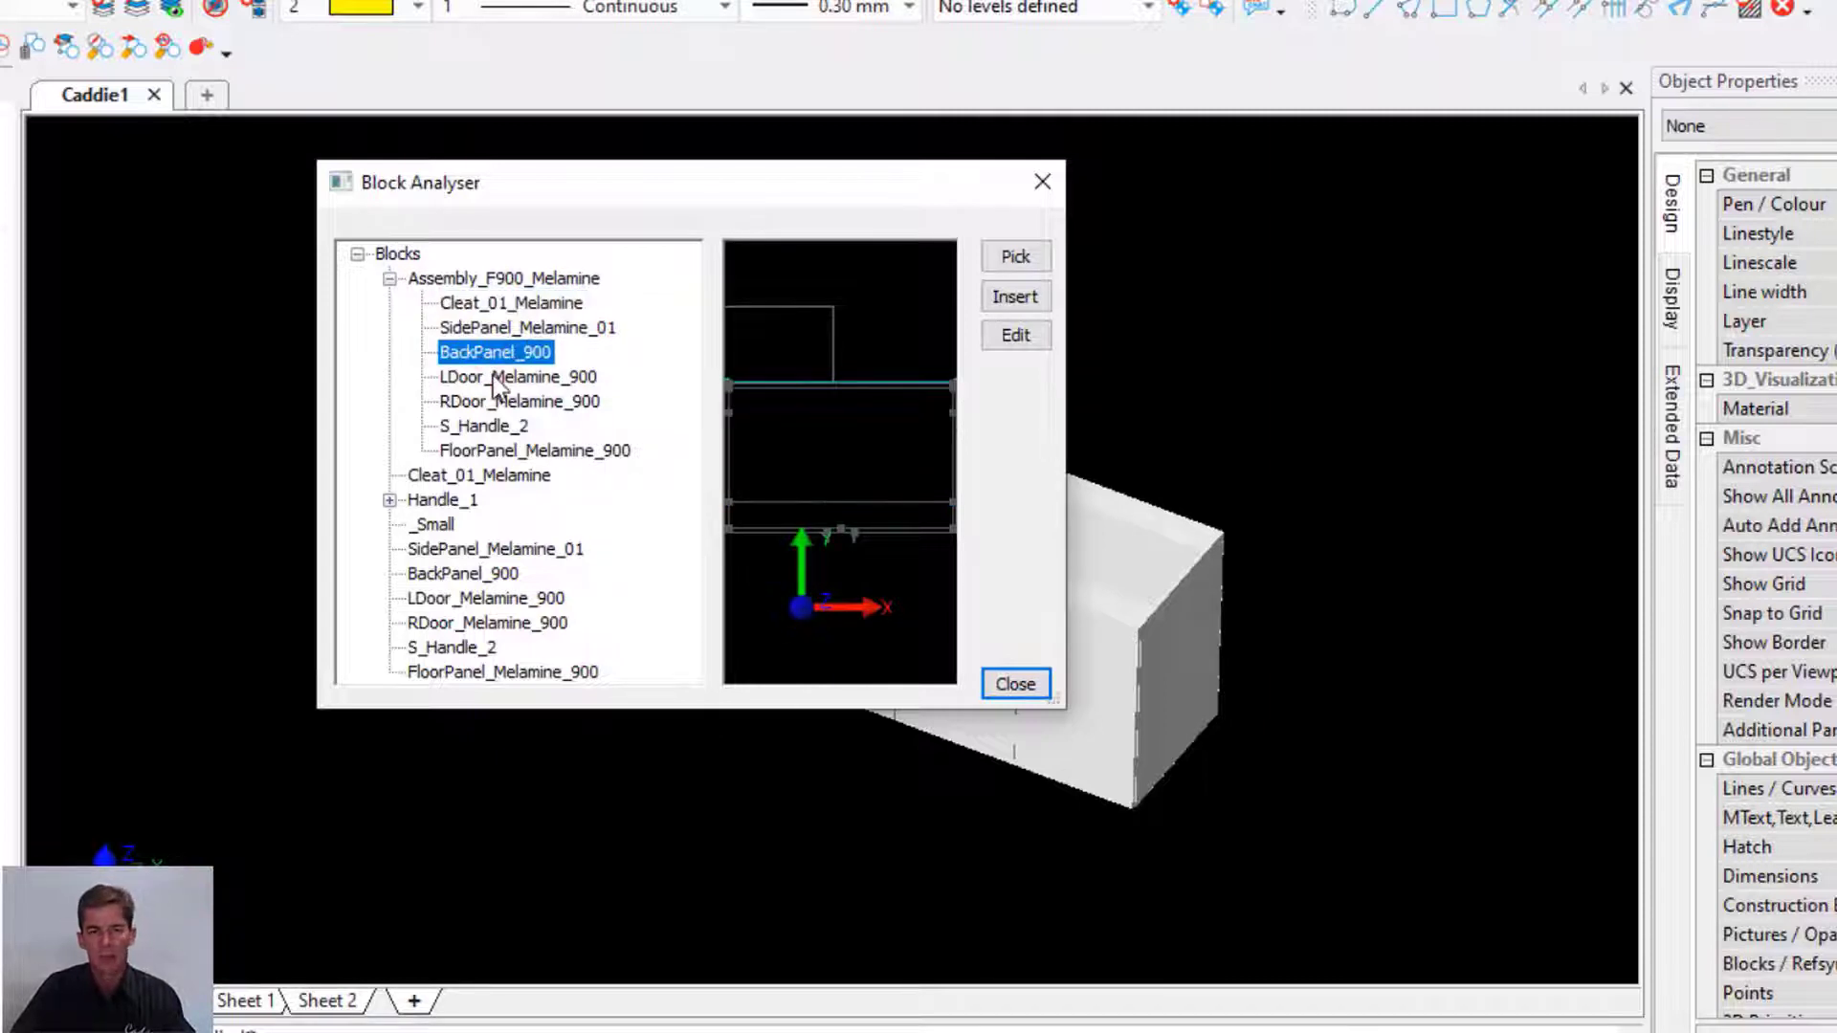
click(492, 378)
click(499, 402)
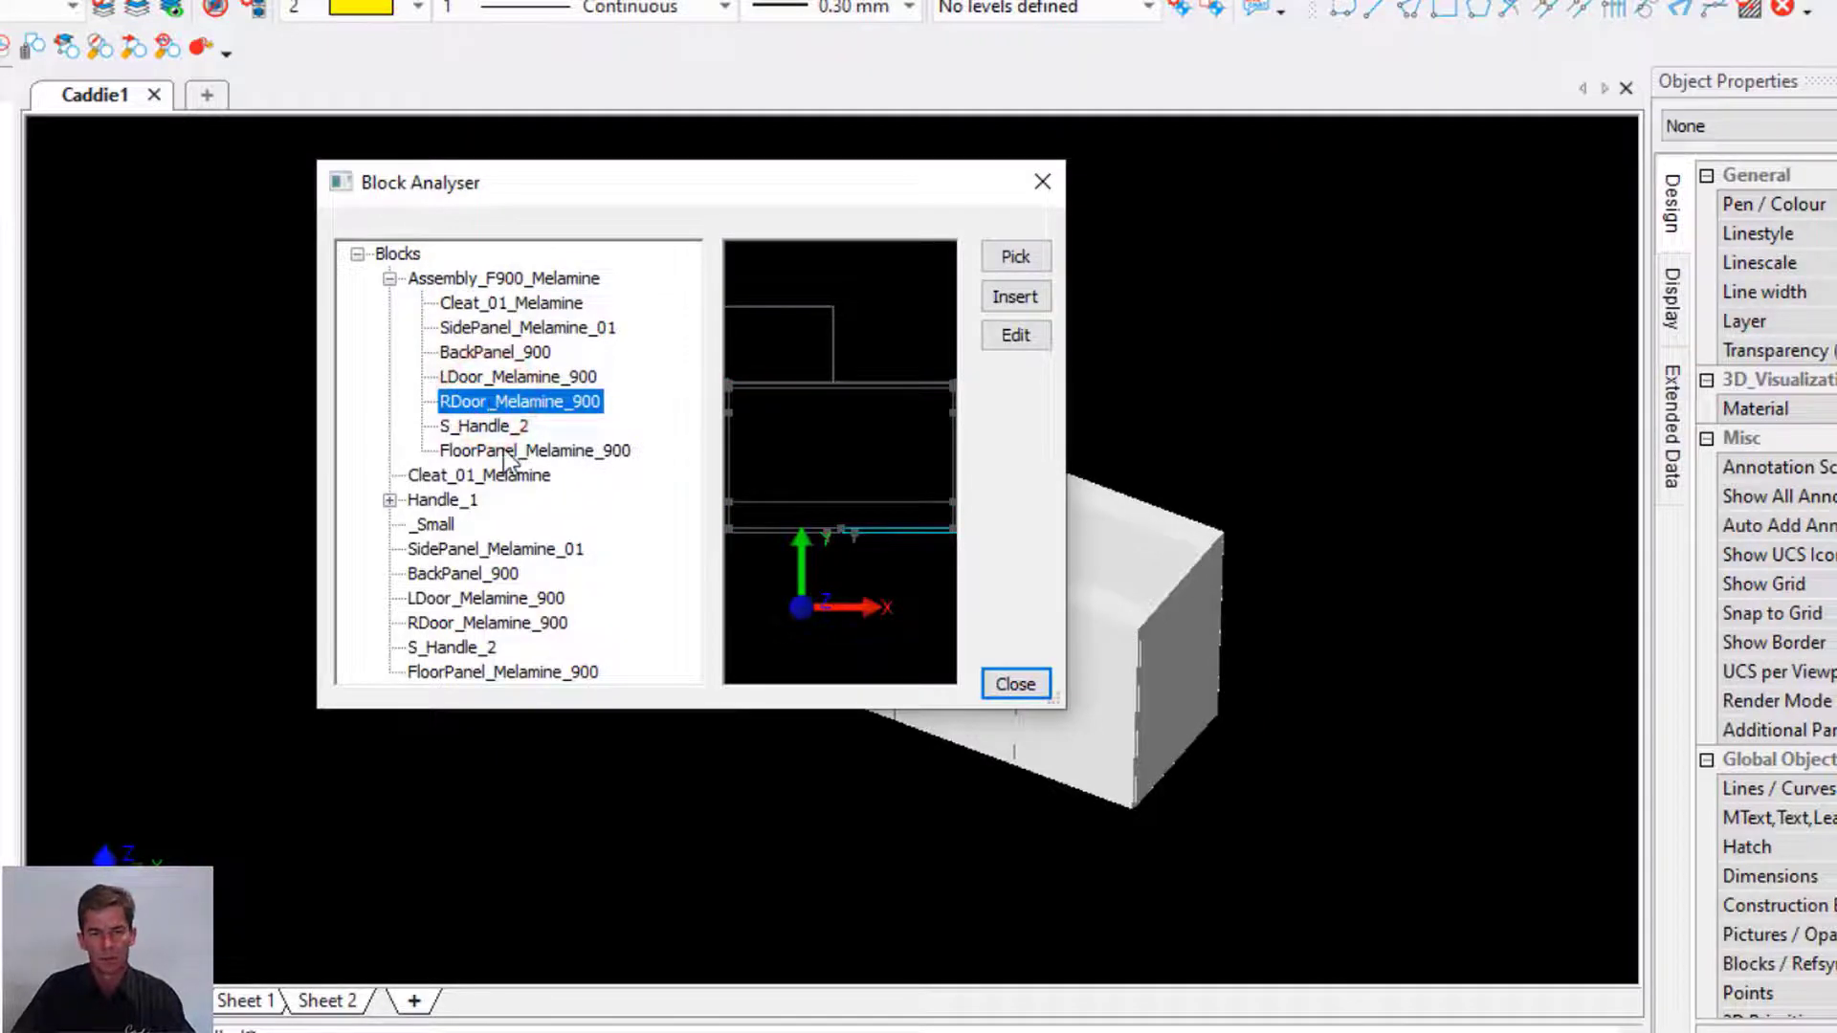
click(498, 427)
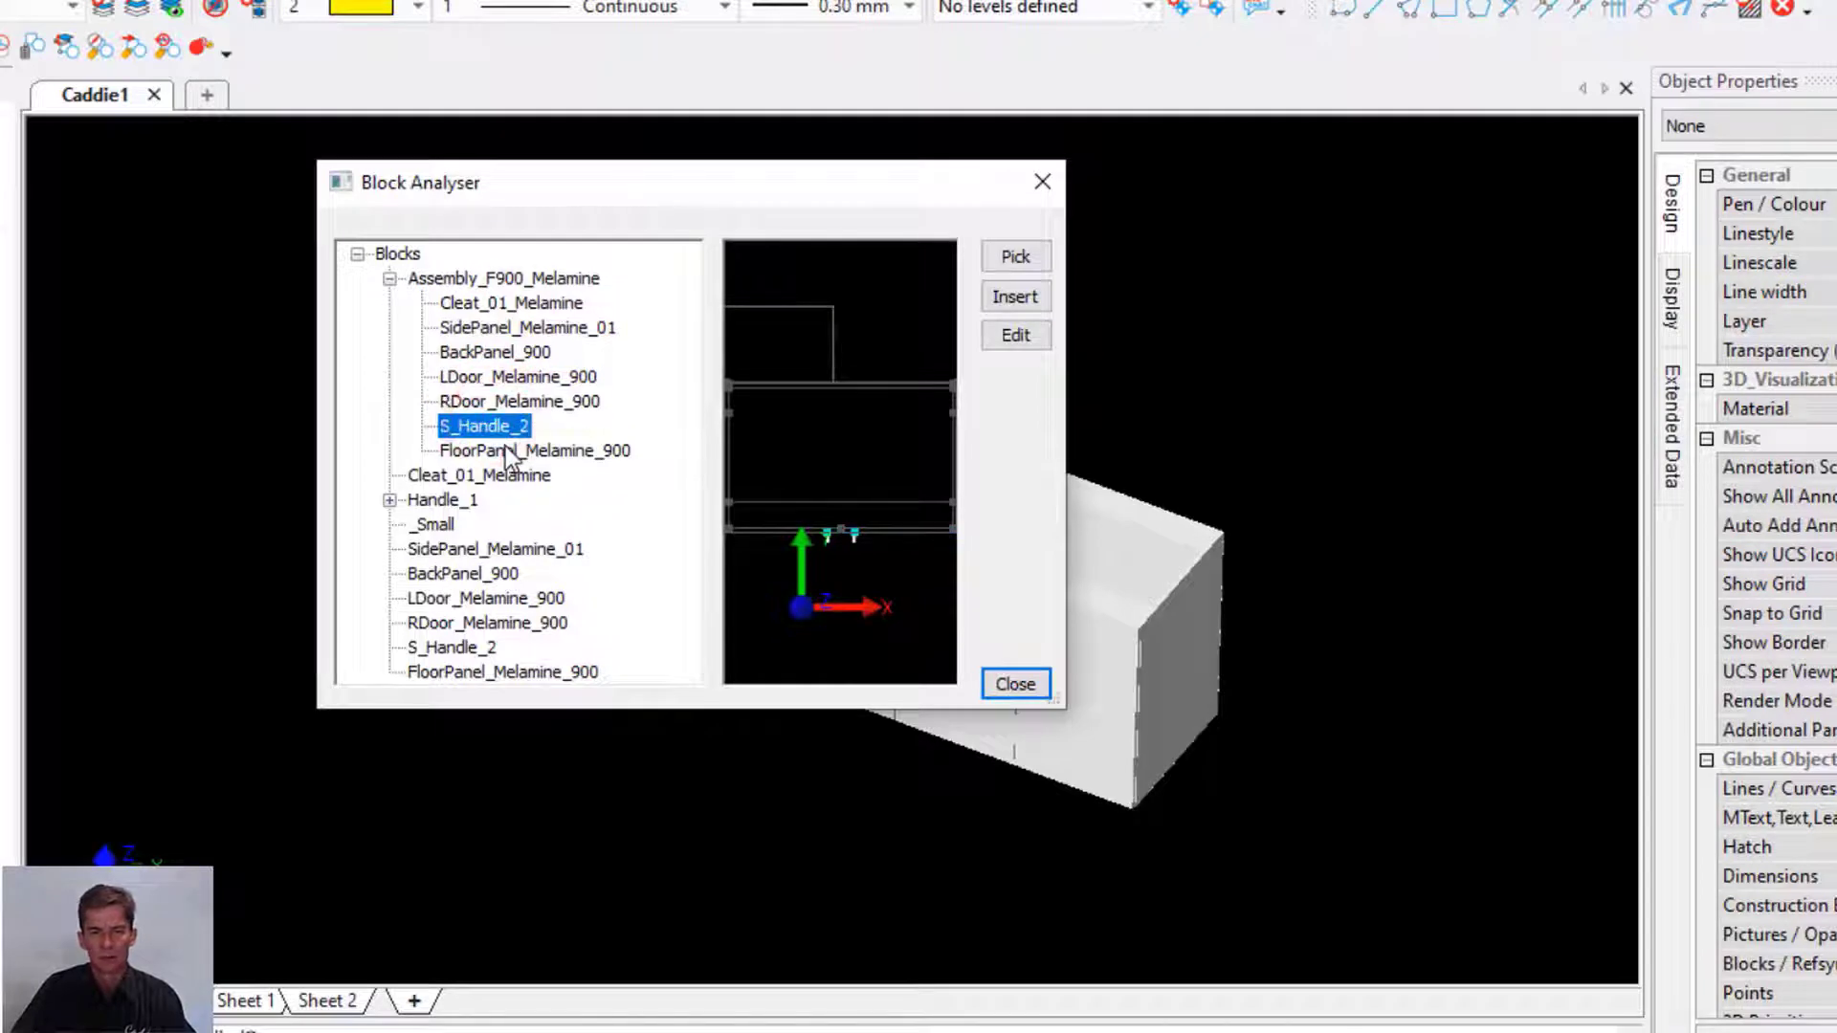
click(504, 447)
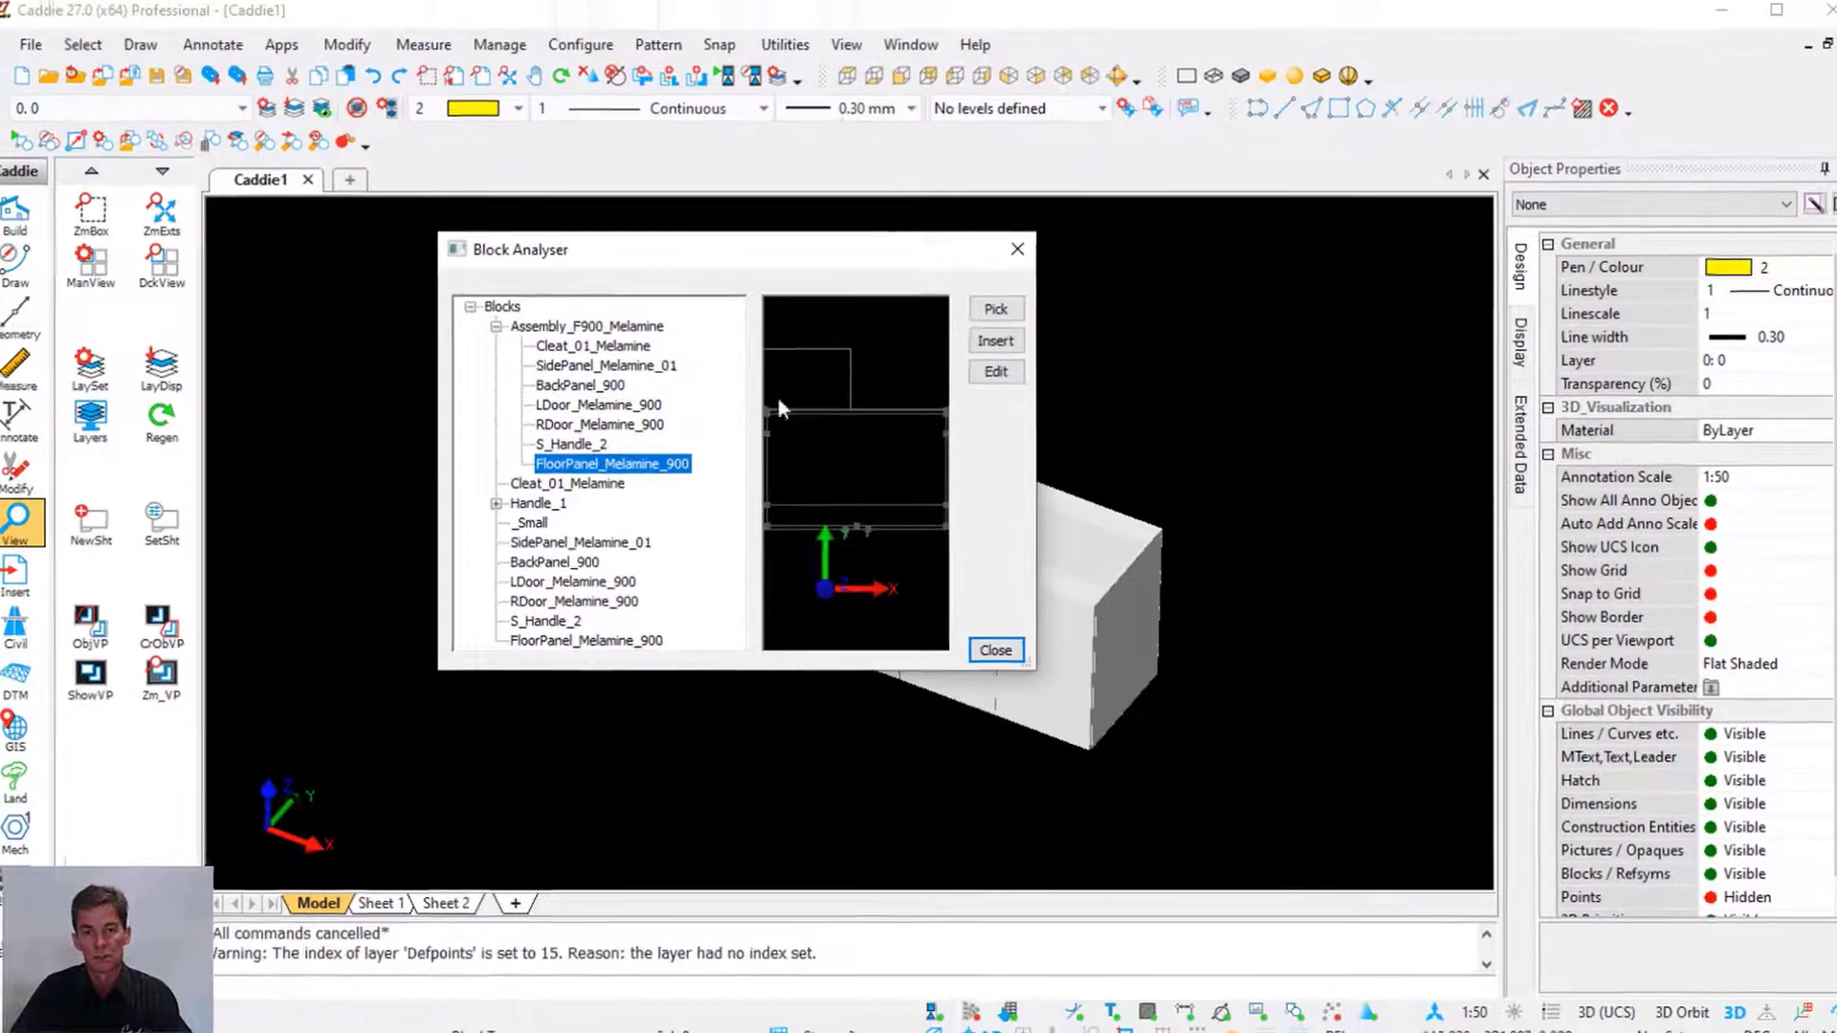
Close the Block Analyser and schedule every block in the drawing, nested blocks included, except Assembly_F900_Melamine
key(Escape)
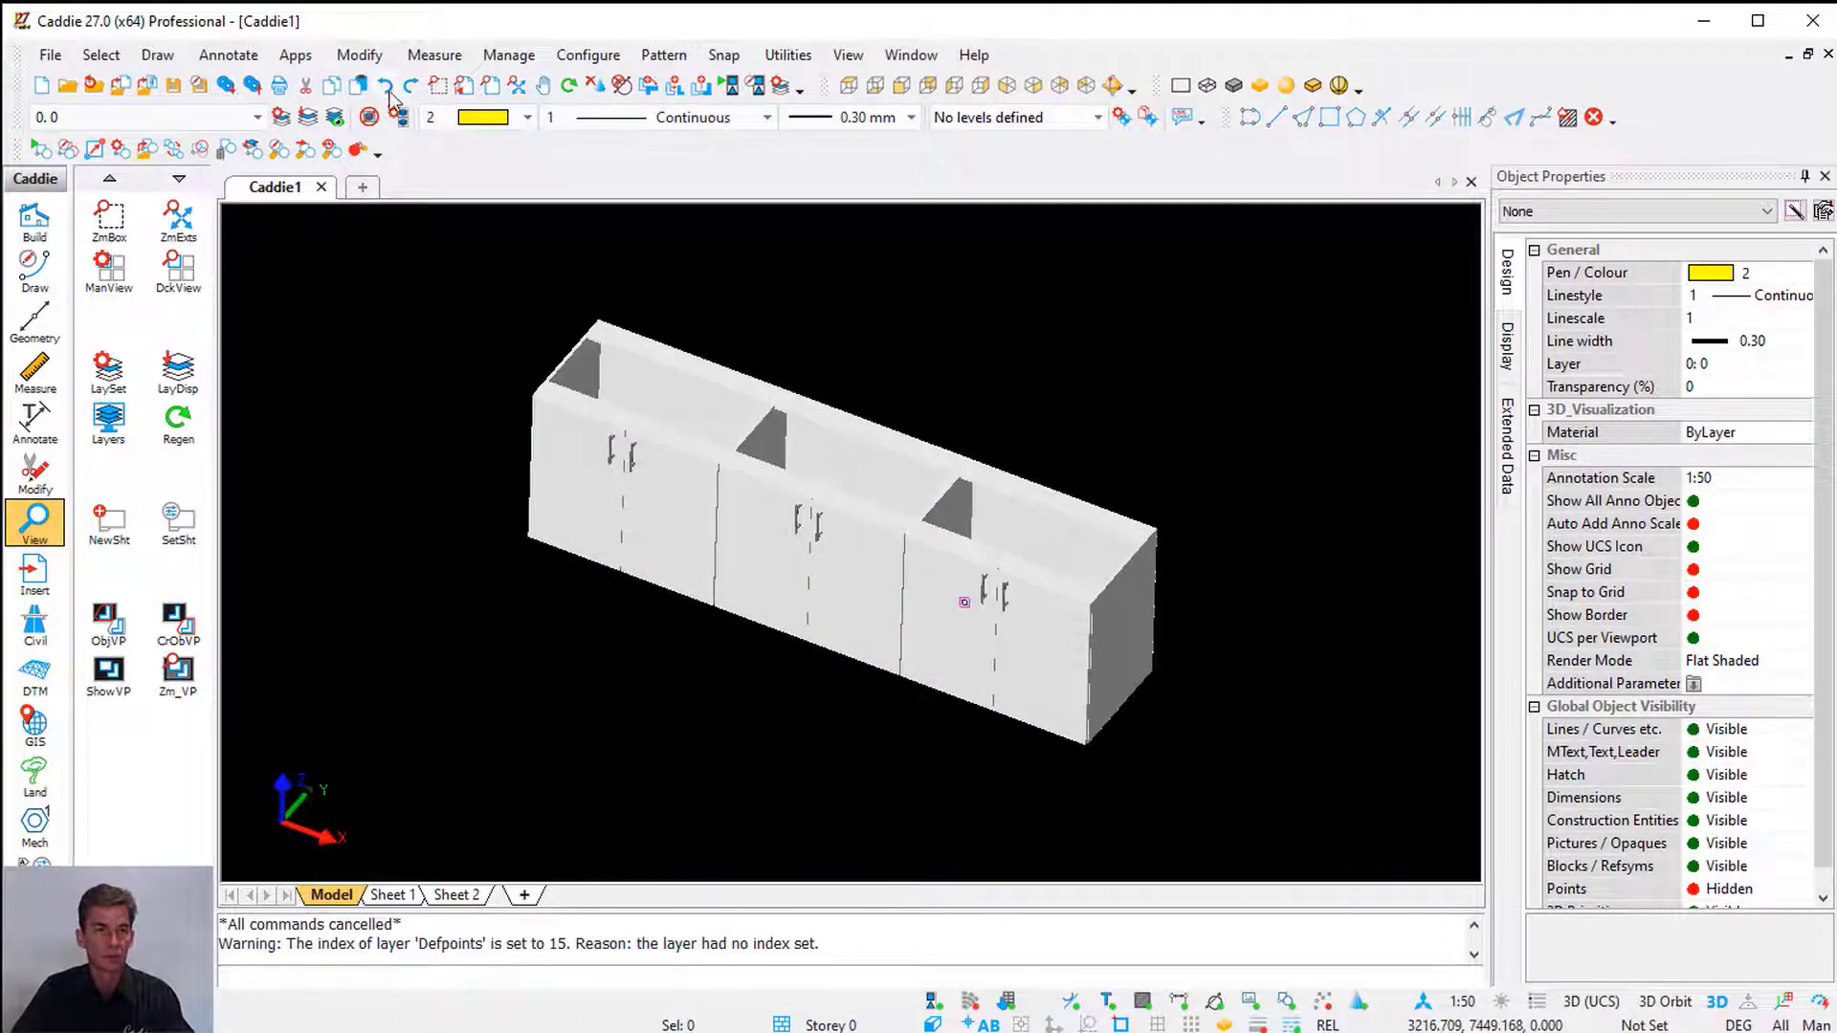
click(359, 58)
mouse_move(446, 144)
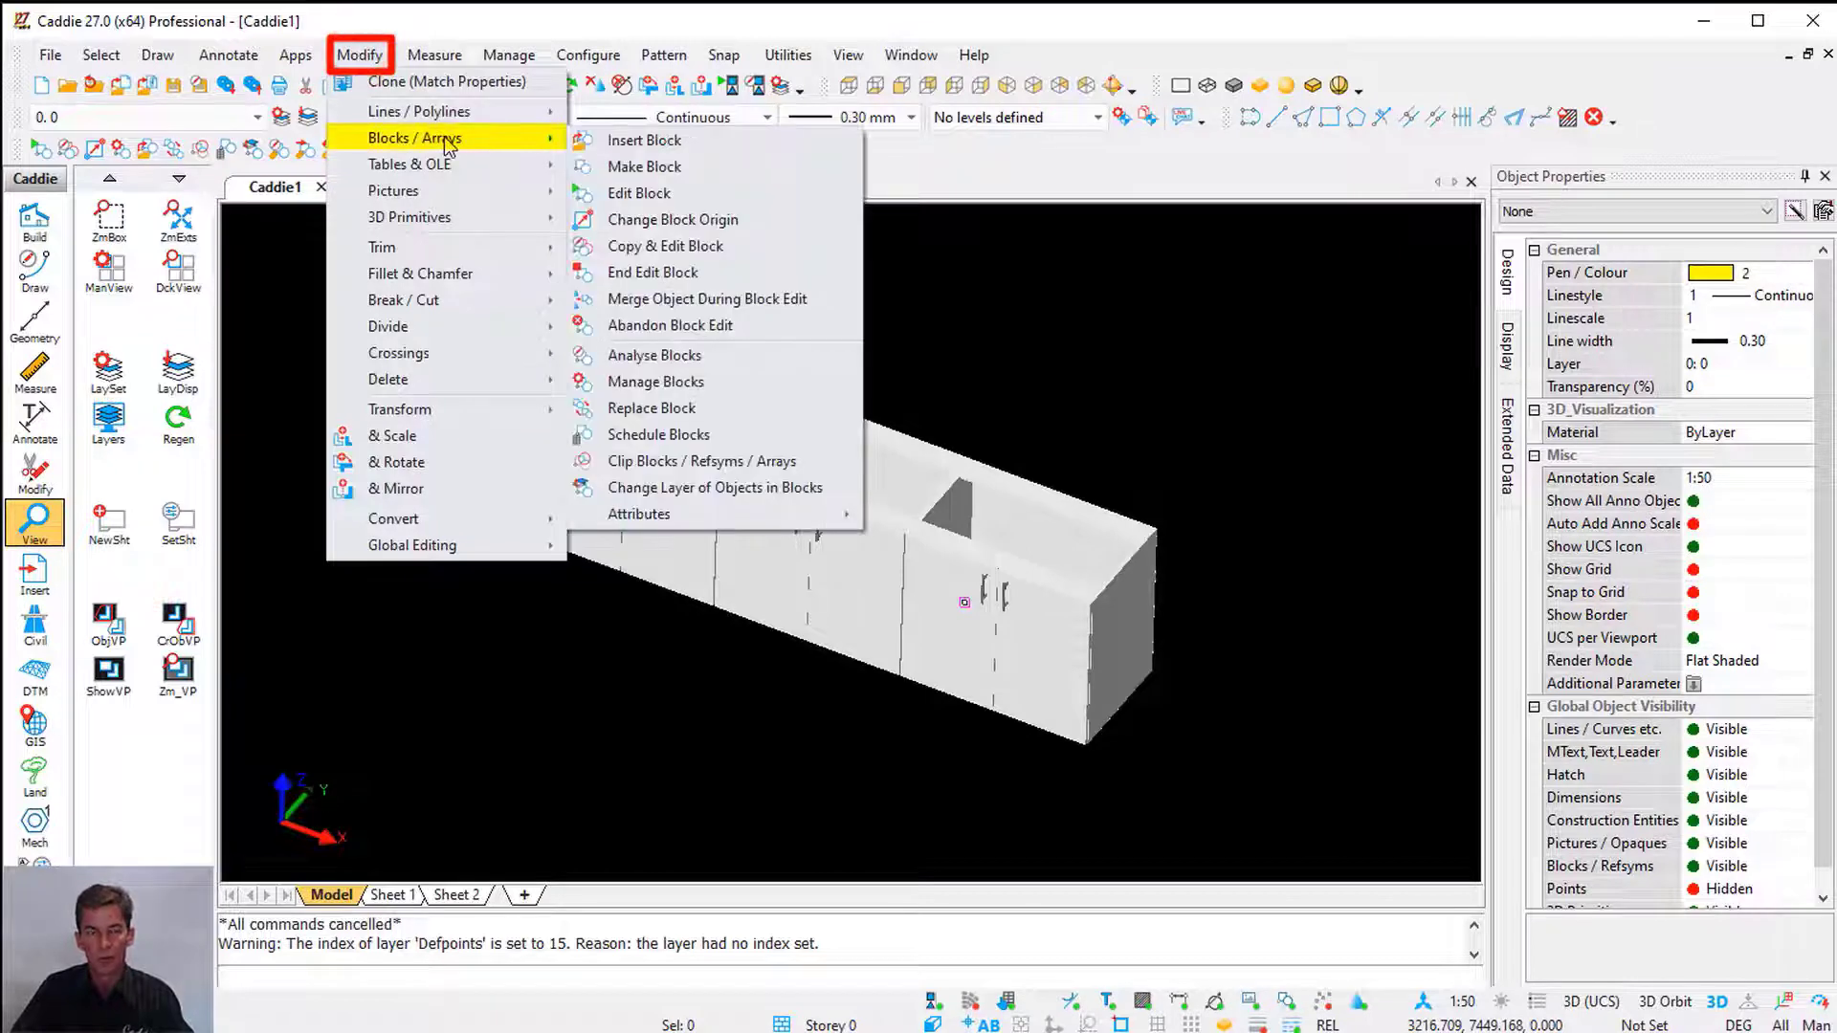
click(736, 434)
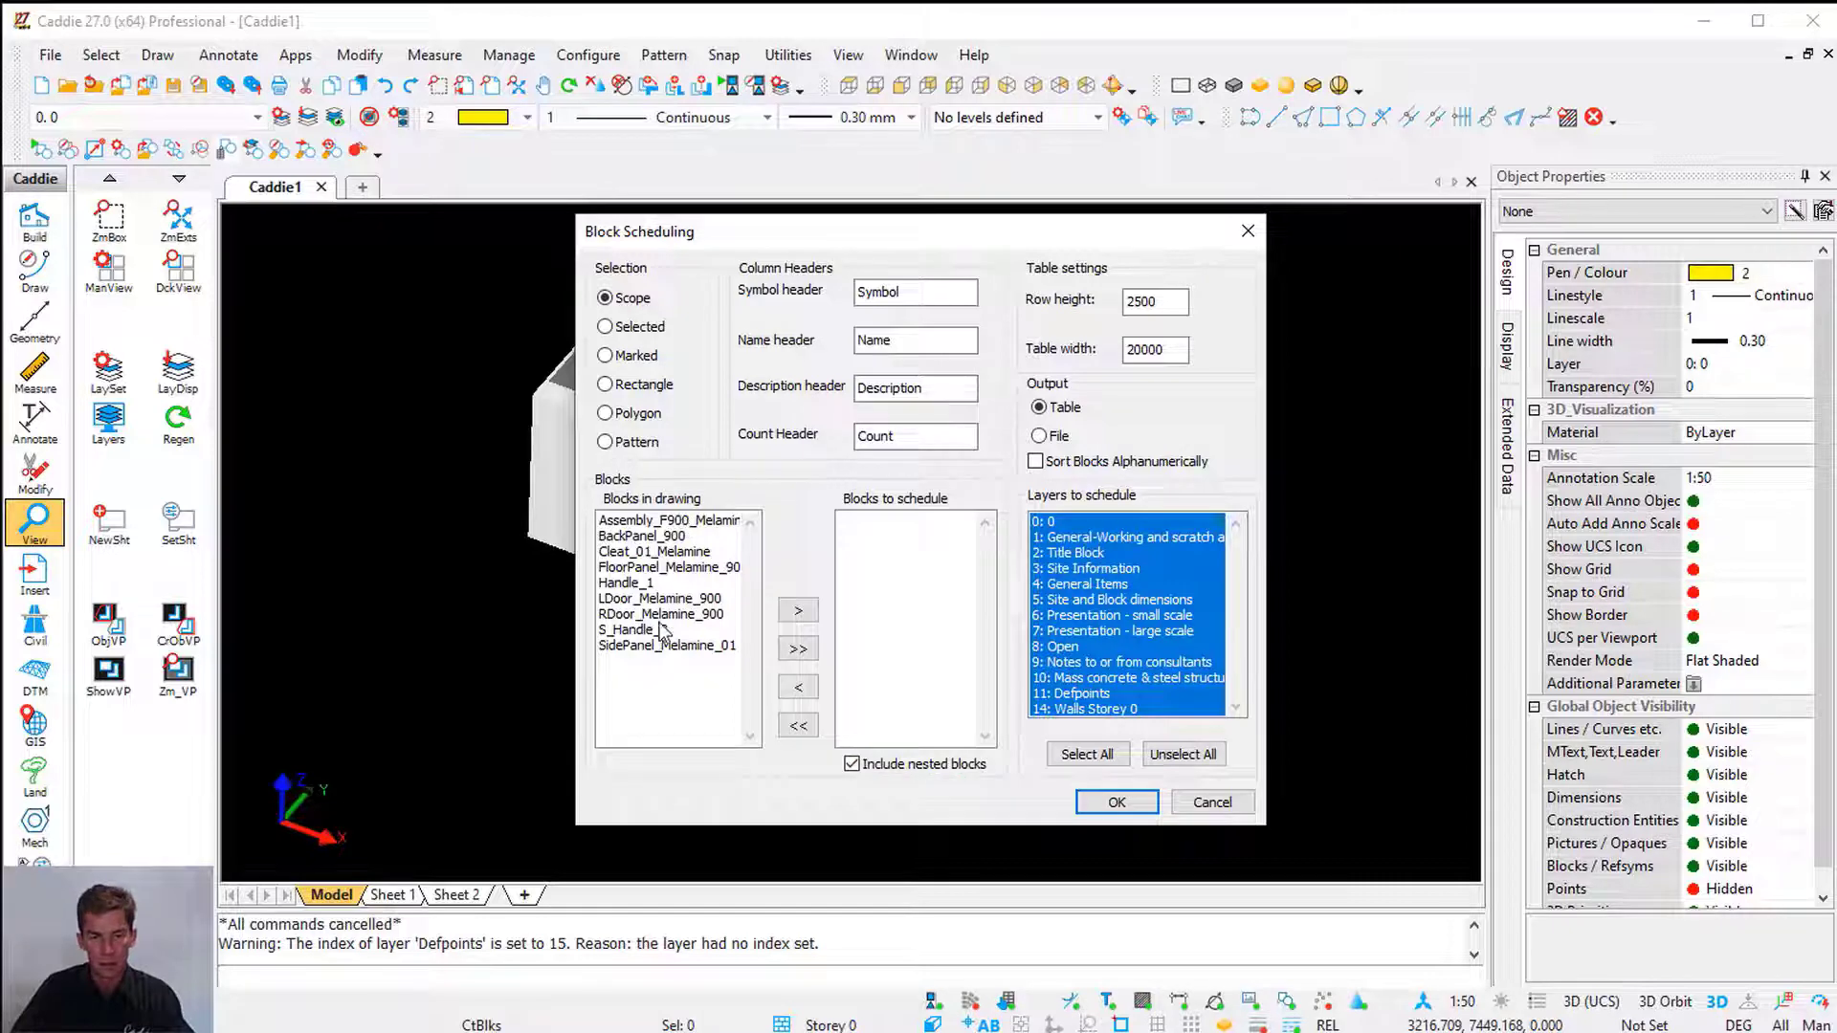
click(806, 651)
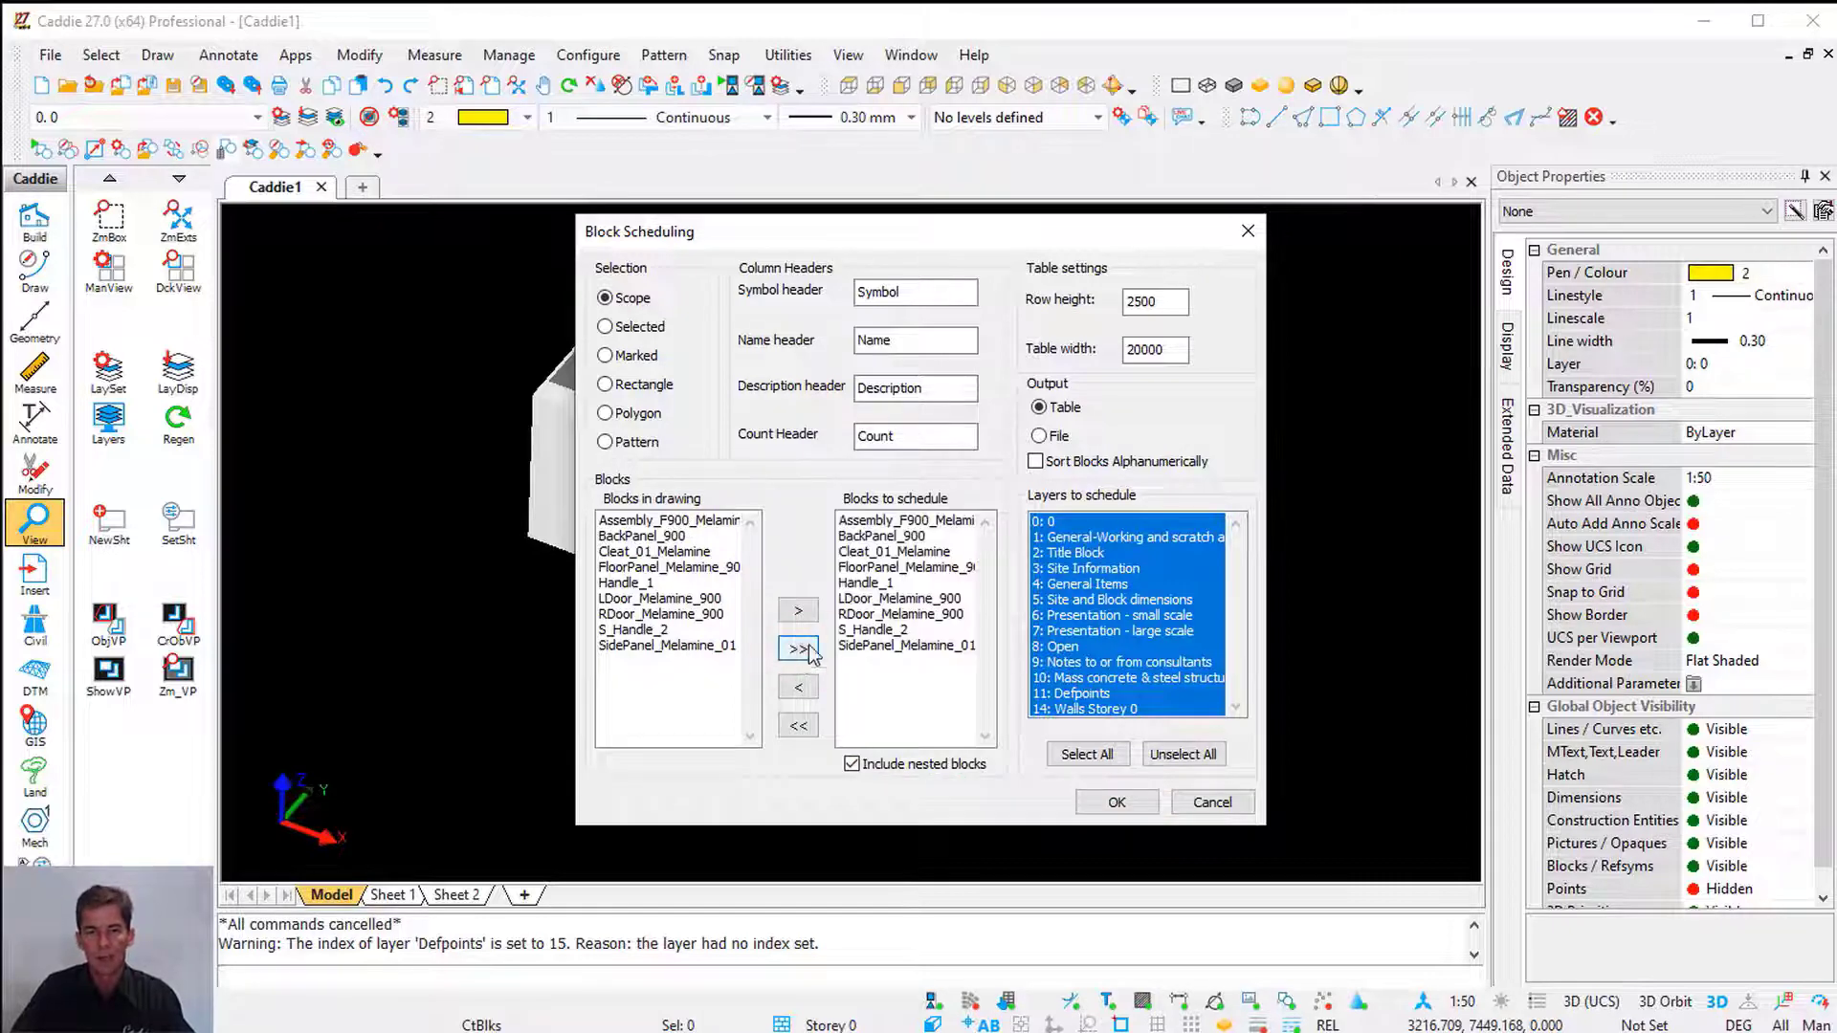
click(905, 522)
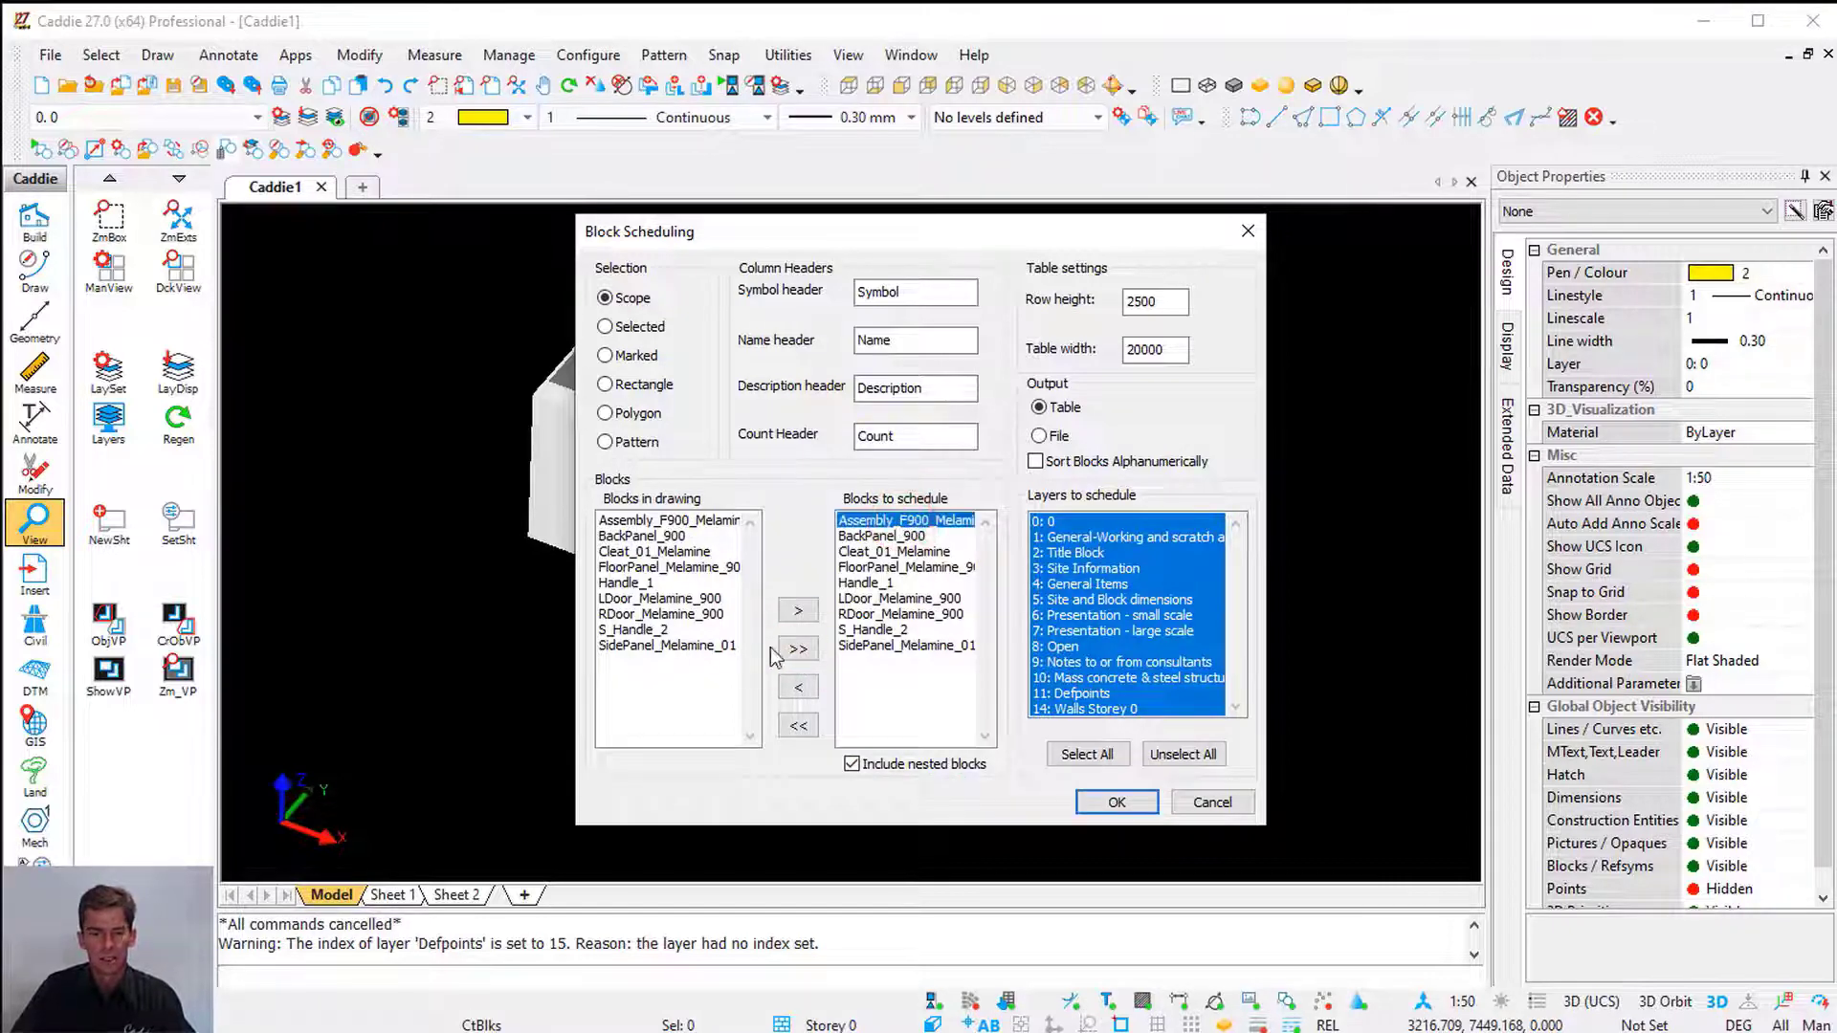
click(800, 689)
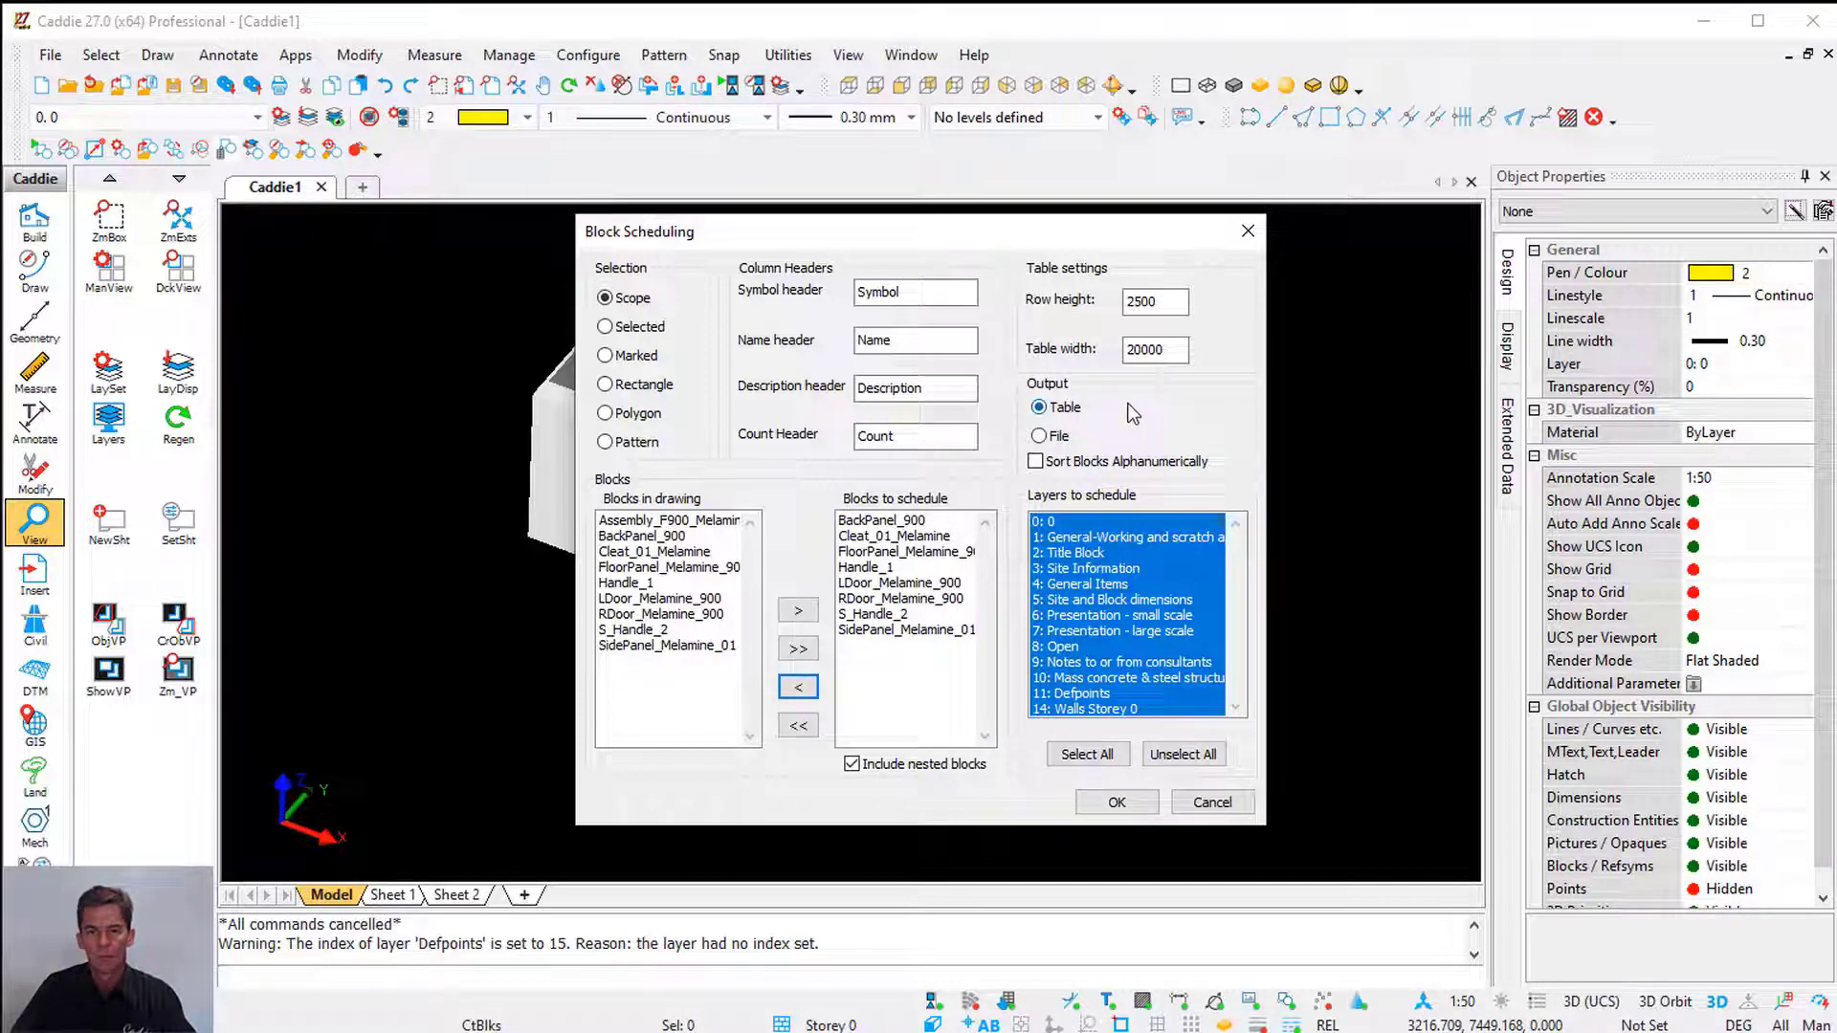
Generate the block schedule as a table in front of the cabinet row and examine it in the top view
click(1117, 802)
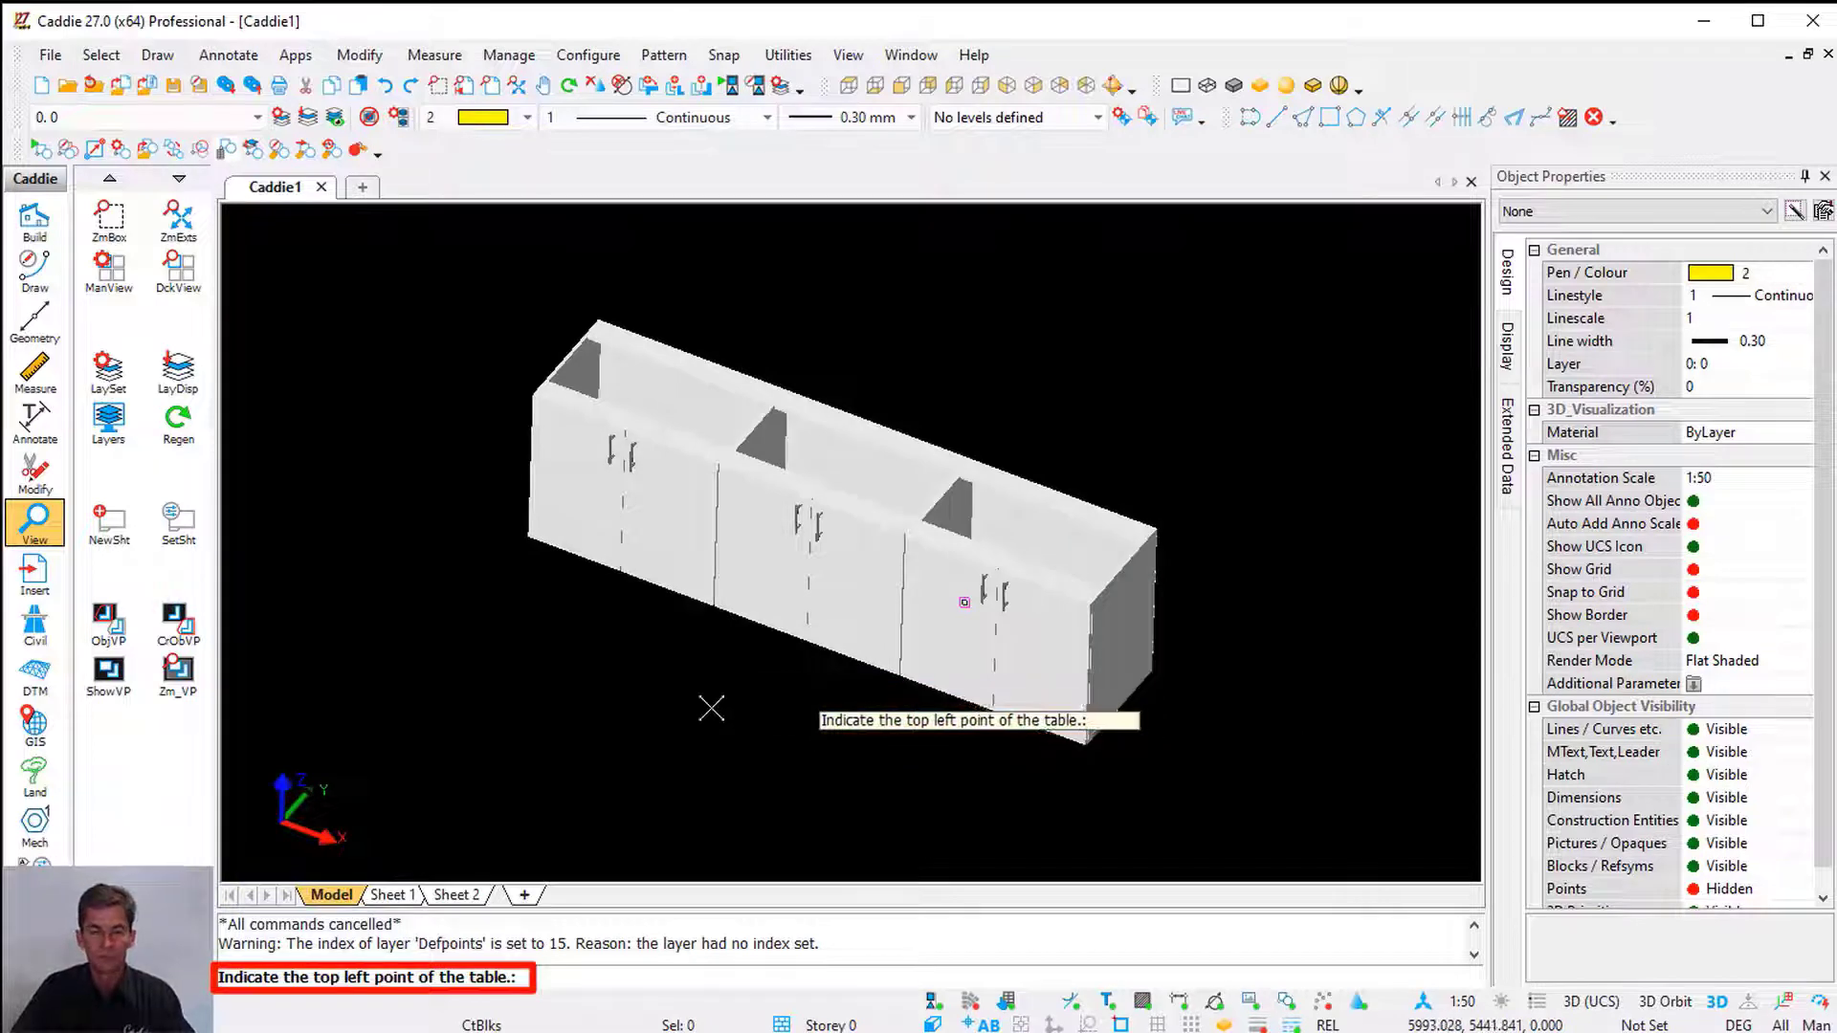
key(f)
click(478, 686)
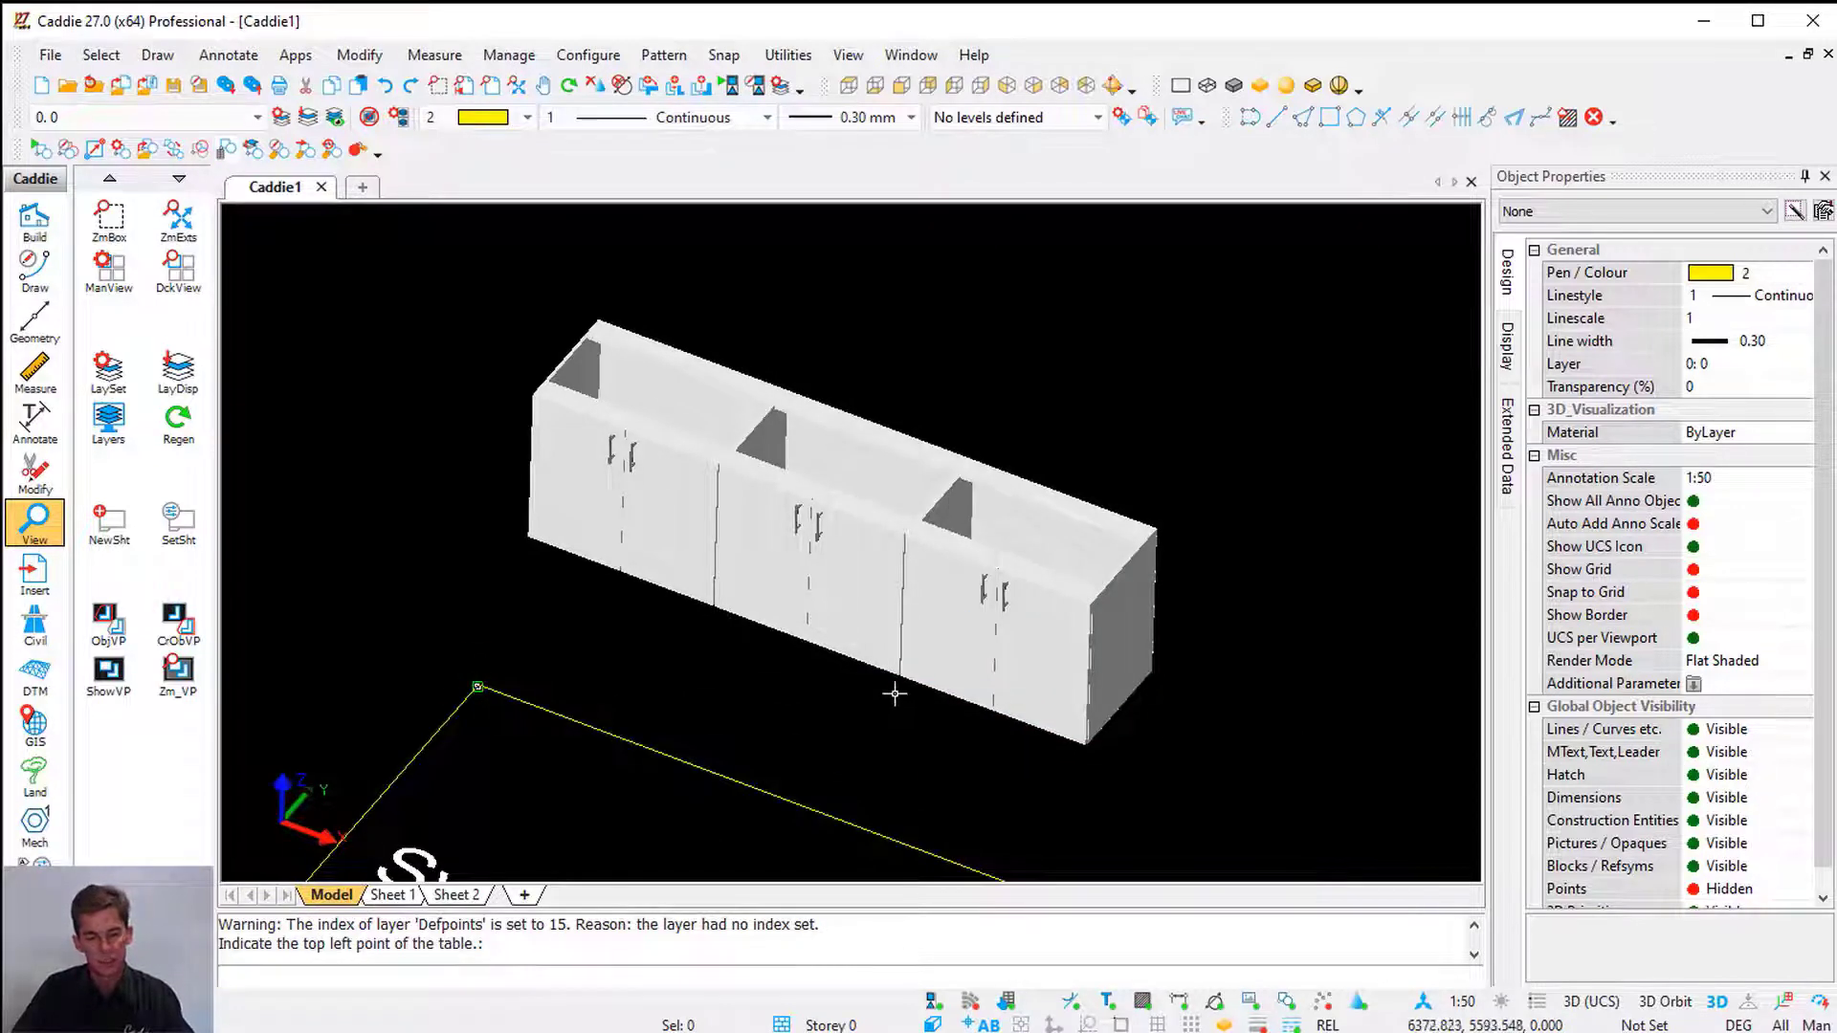
key(t)
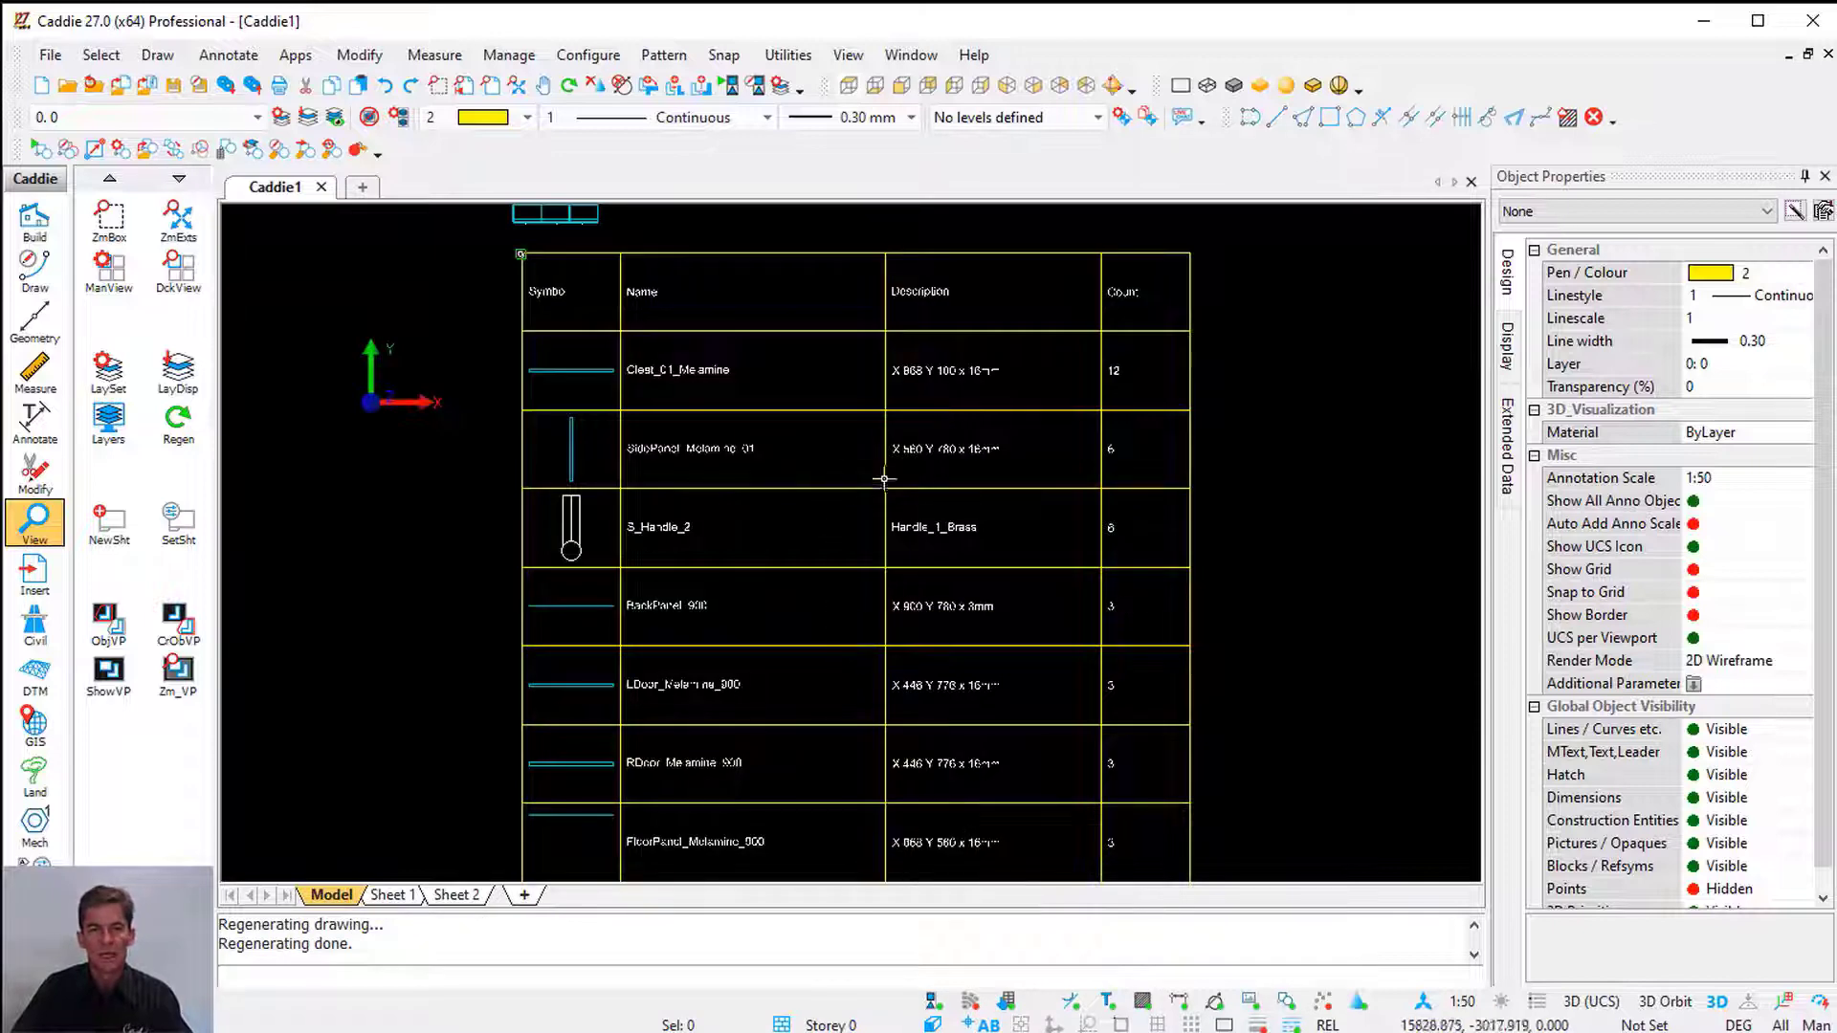
scroll(900, 498, up, 3)
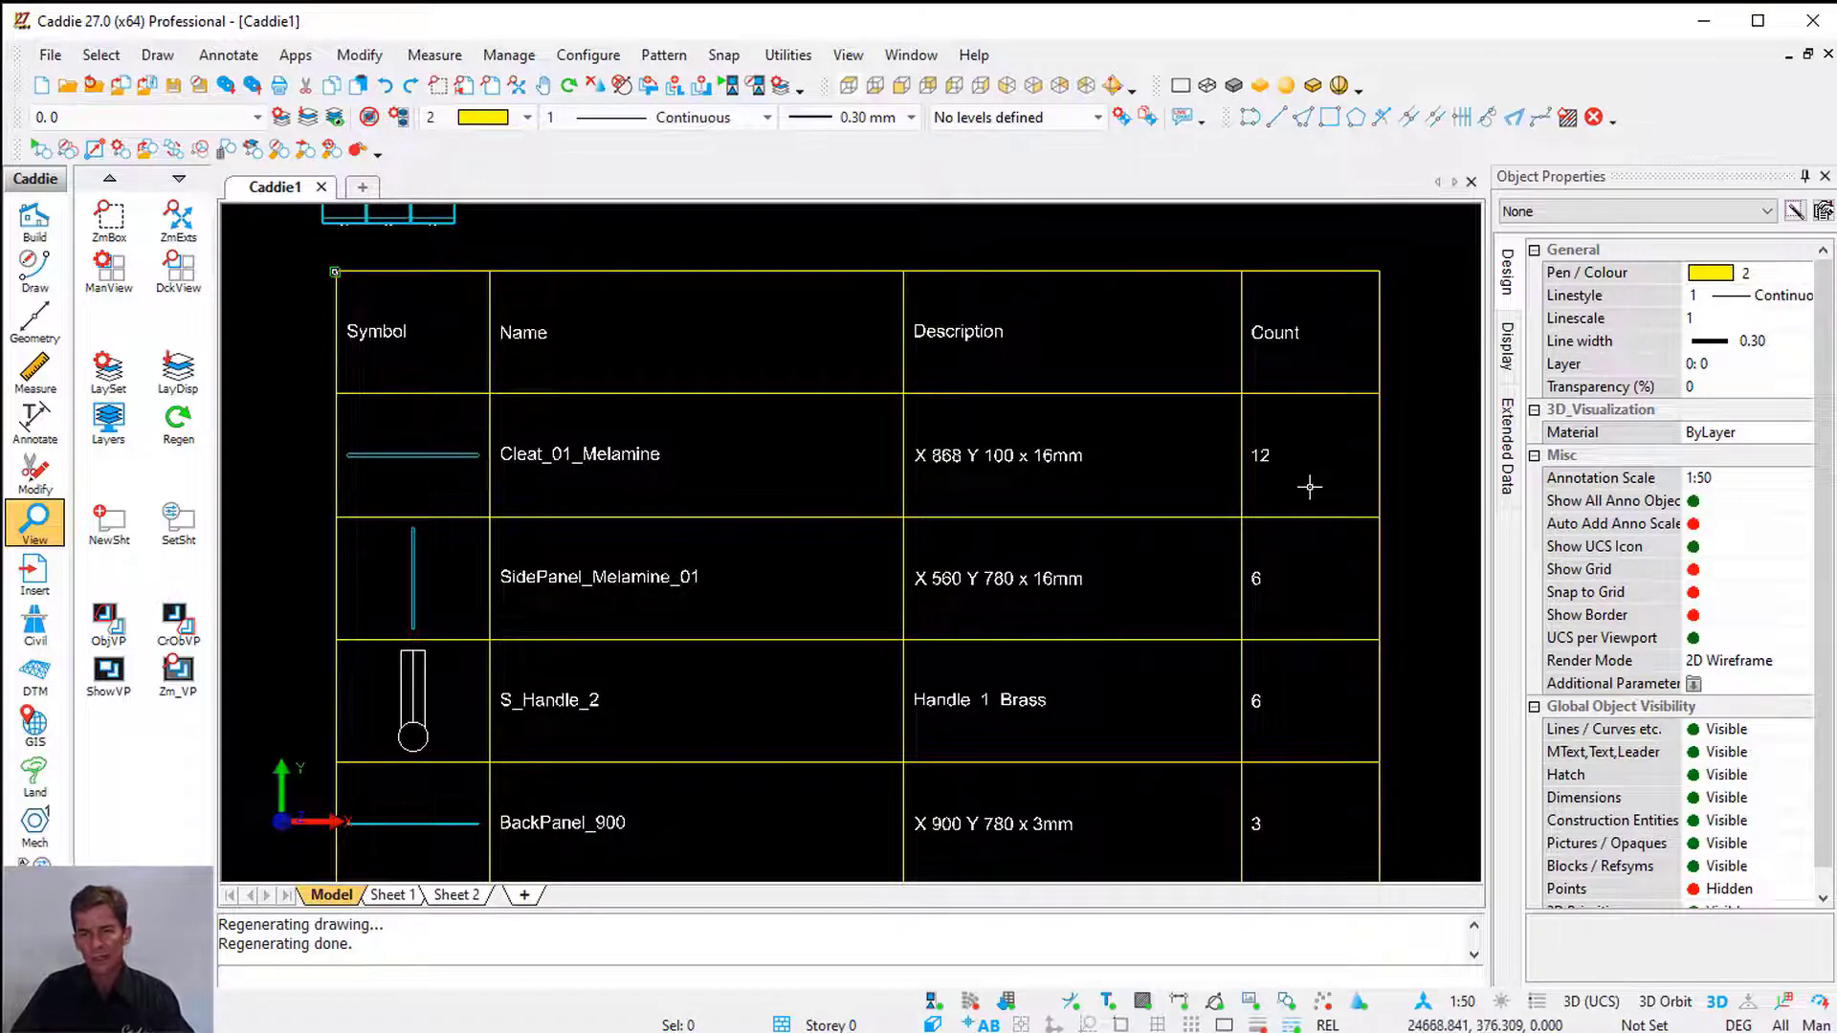
scroll(1071, 533, down, 2)
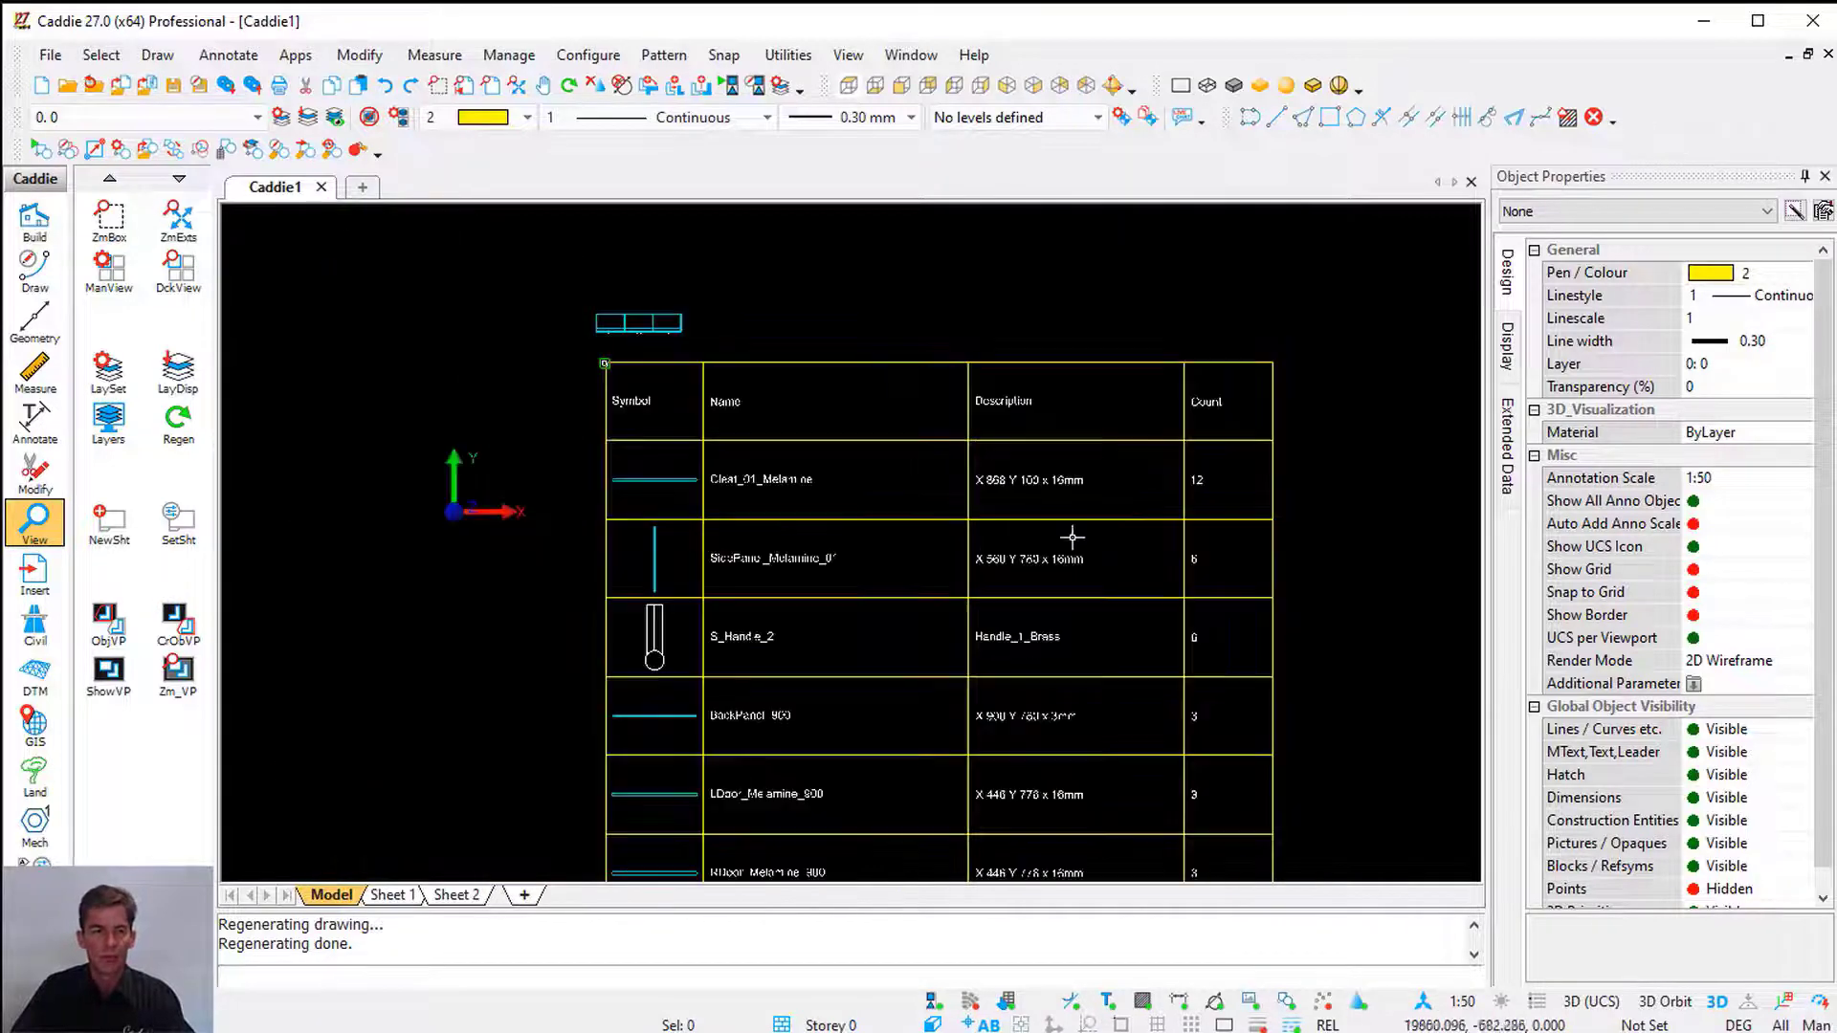
middle_drag(1070, 533, 1029, 373)
scroll(1103, 521, up, 1)
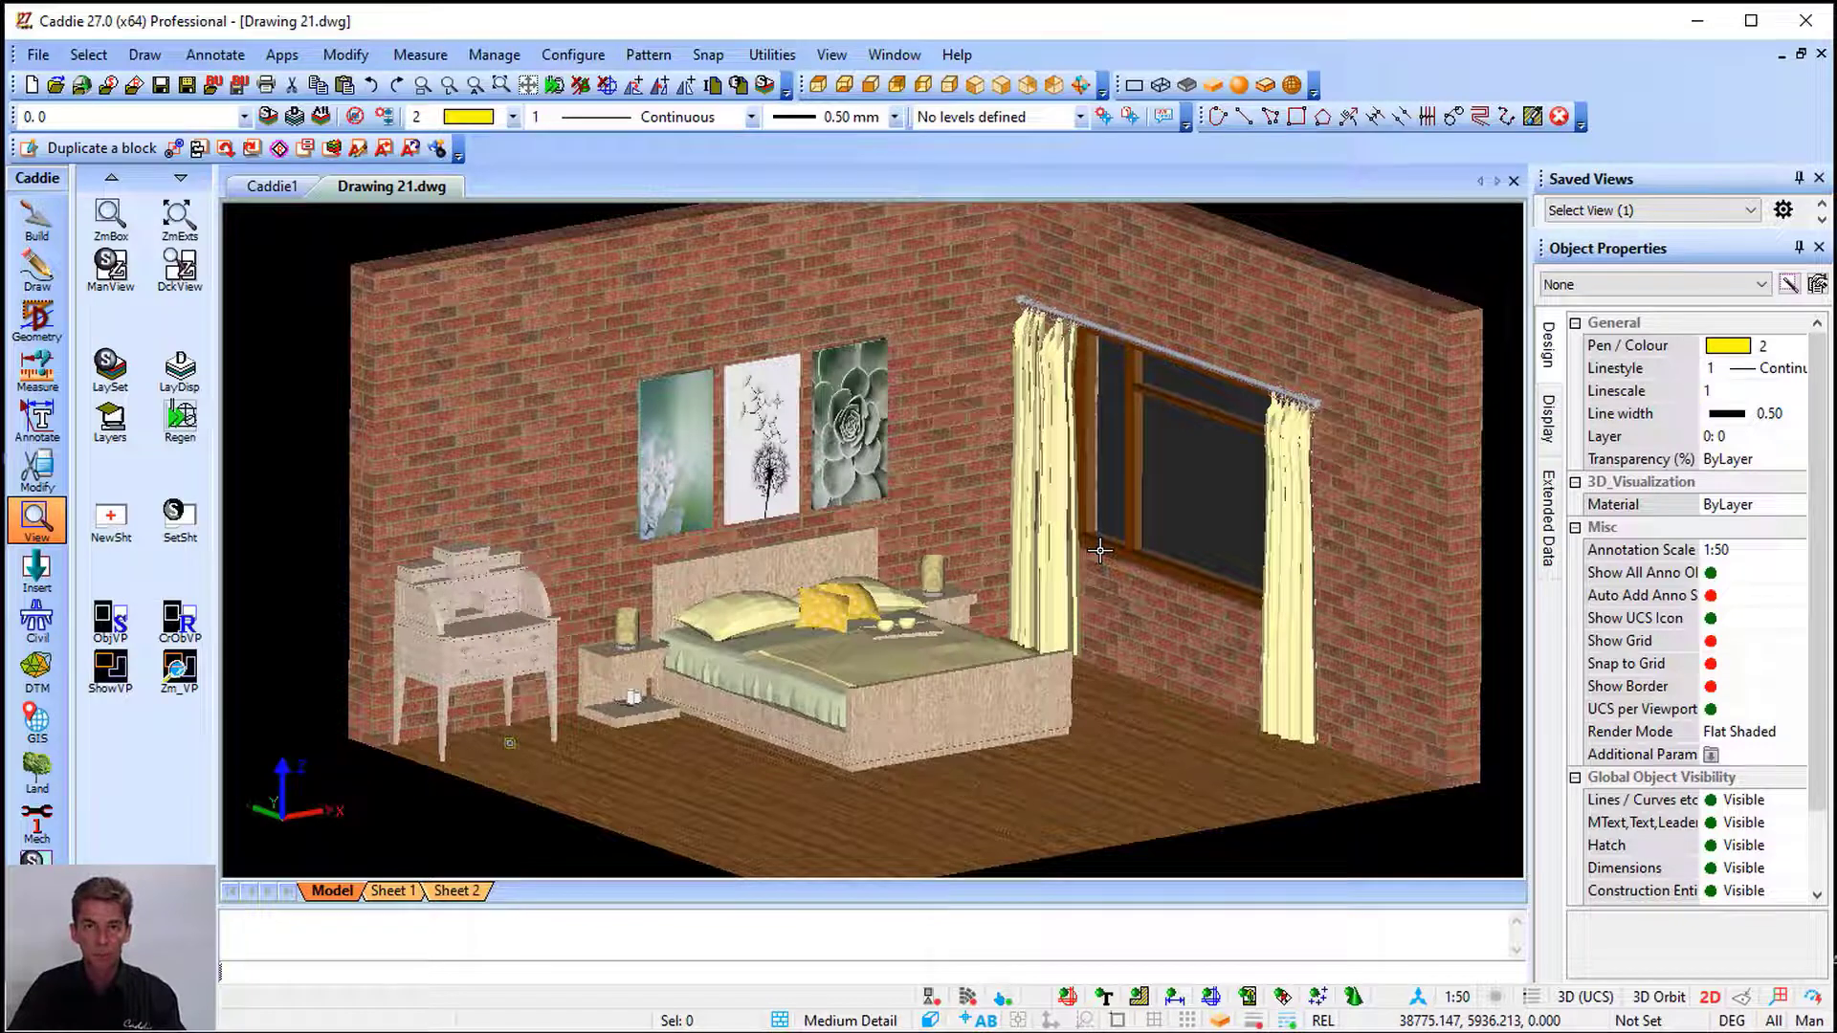
Insert WineBottle_02.drw from the 3D furniture Decor library as a block, place it over the desk in plan, and end the insertion
click(37, 55)
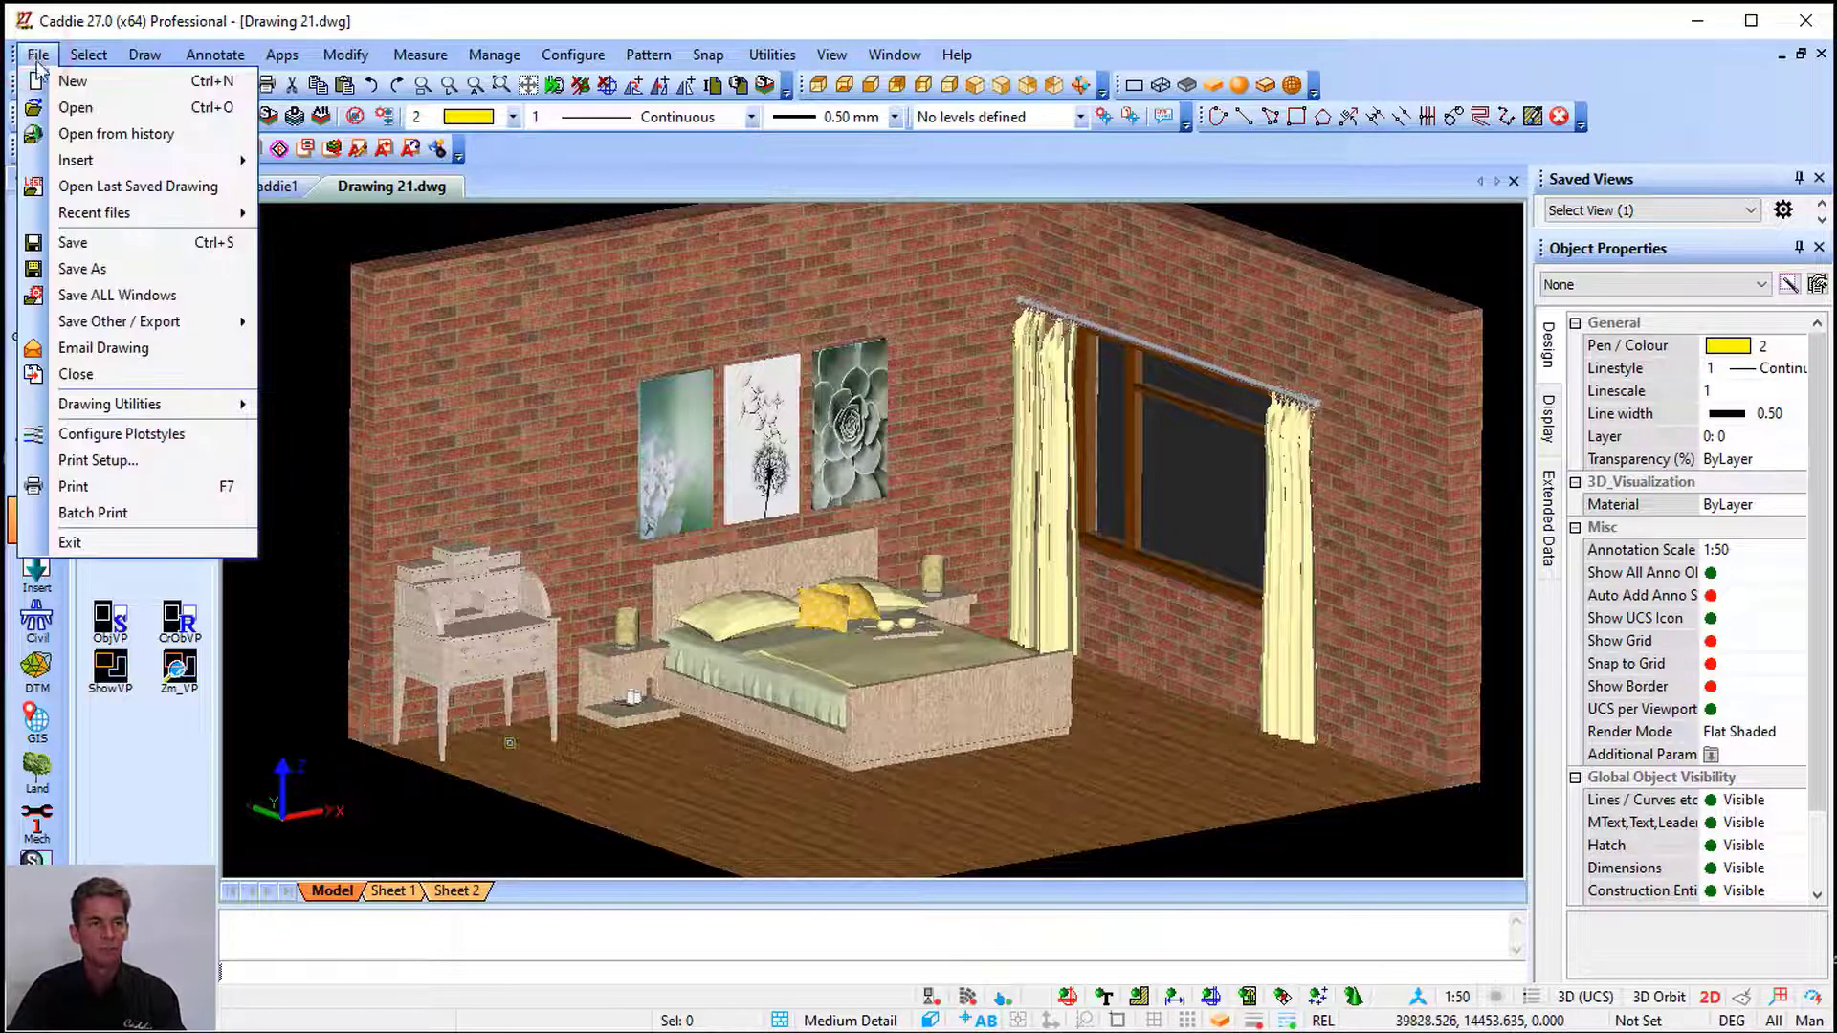
mouse_move(218, 164)
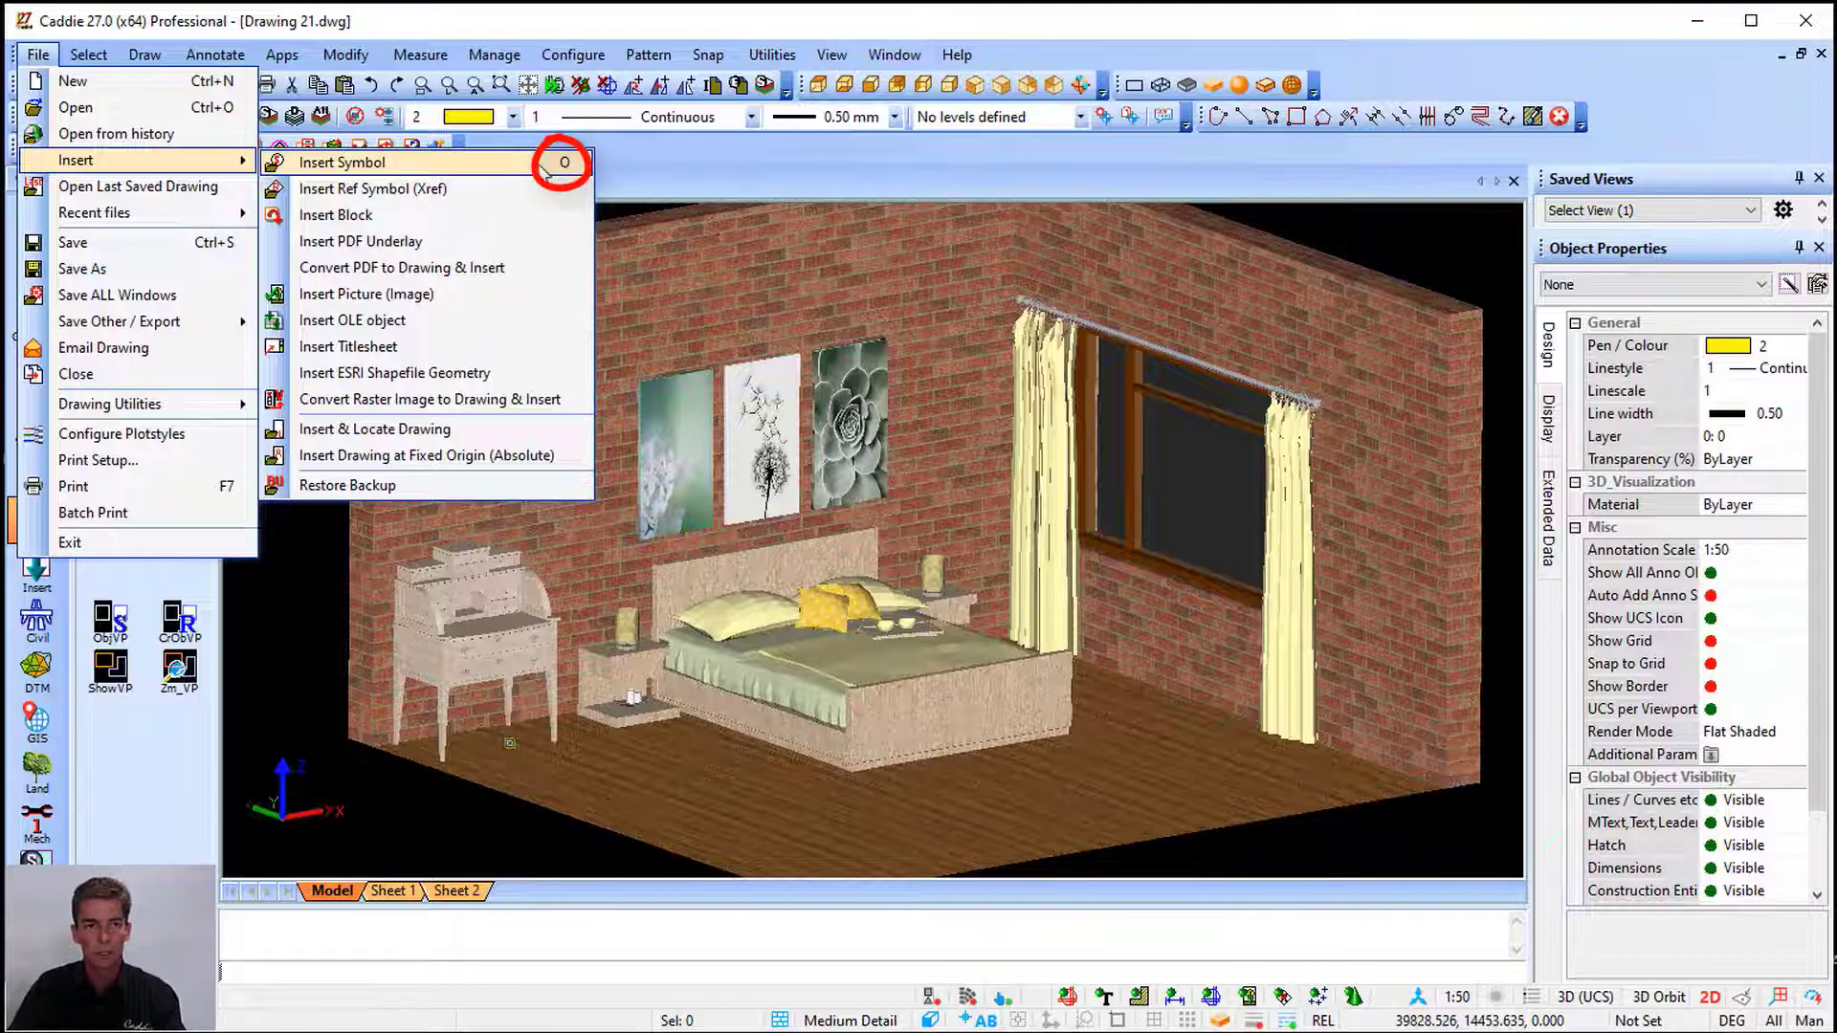
click(524, 162)
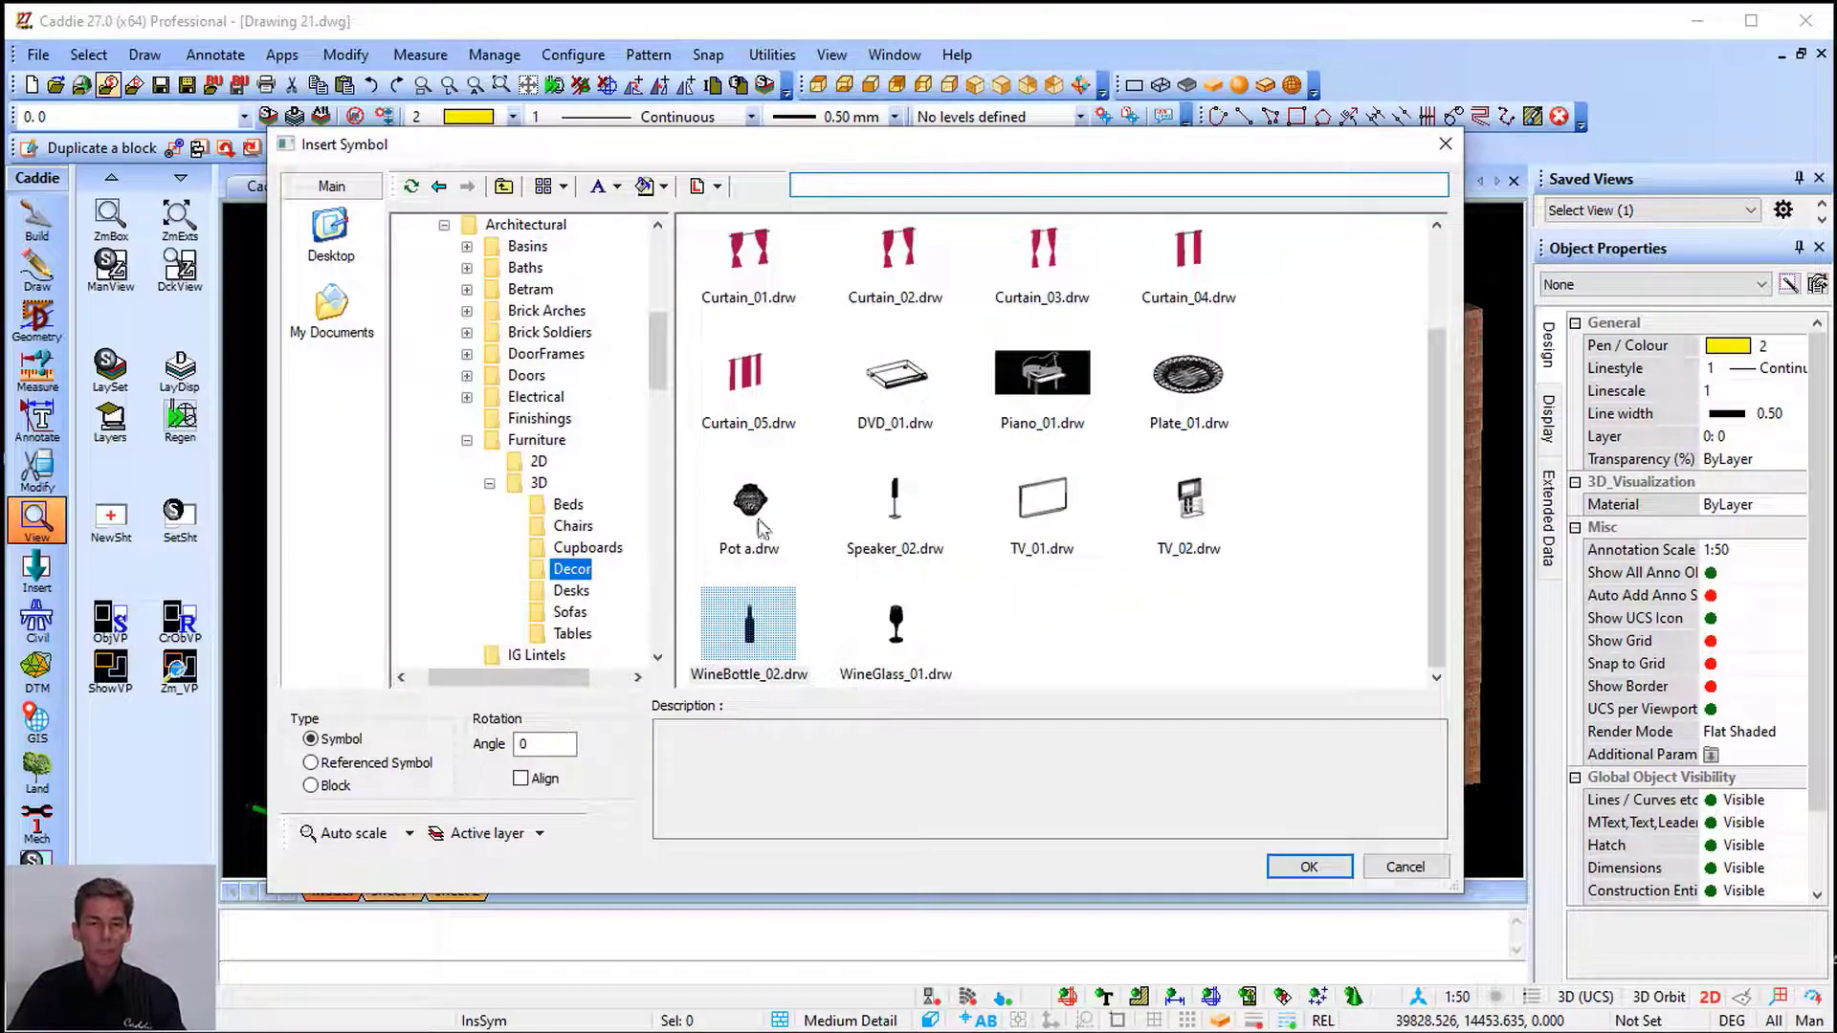
click(752, 639)
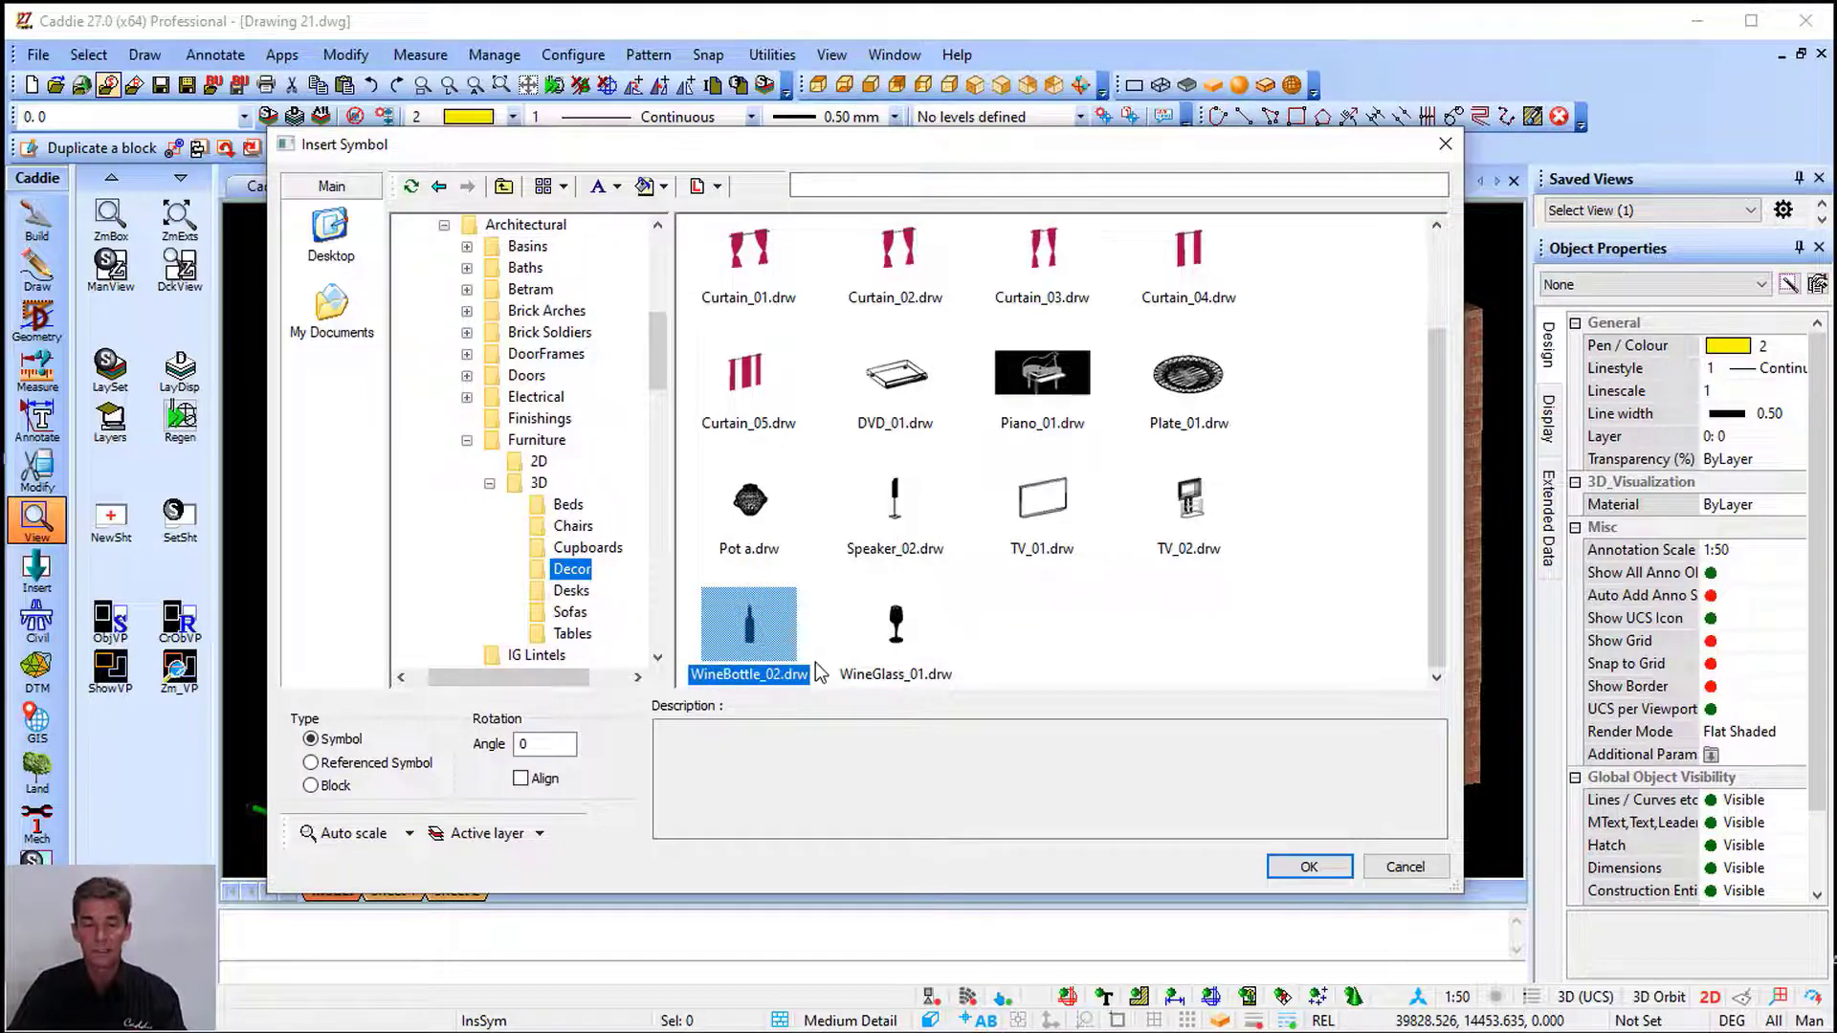
click(313, 787)
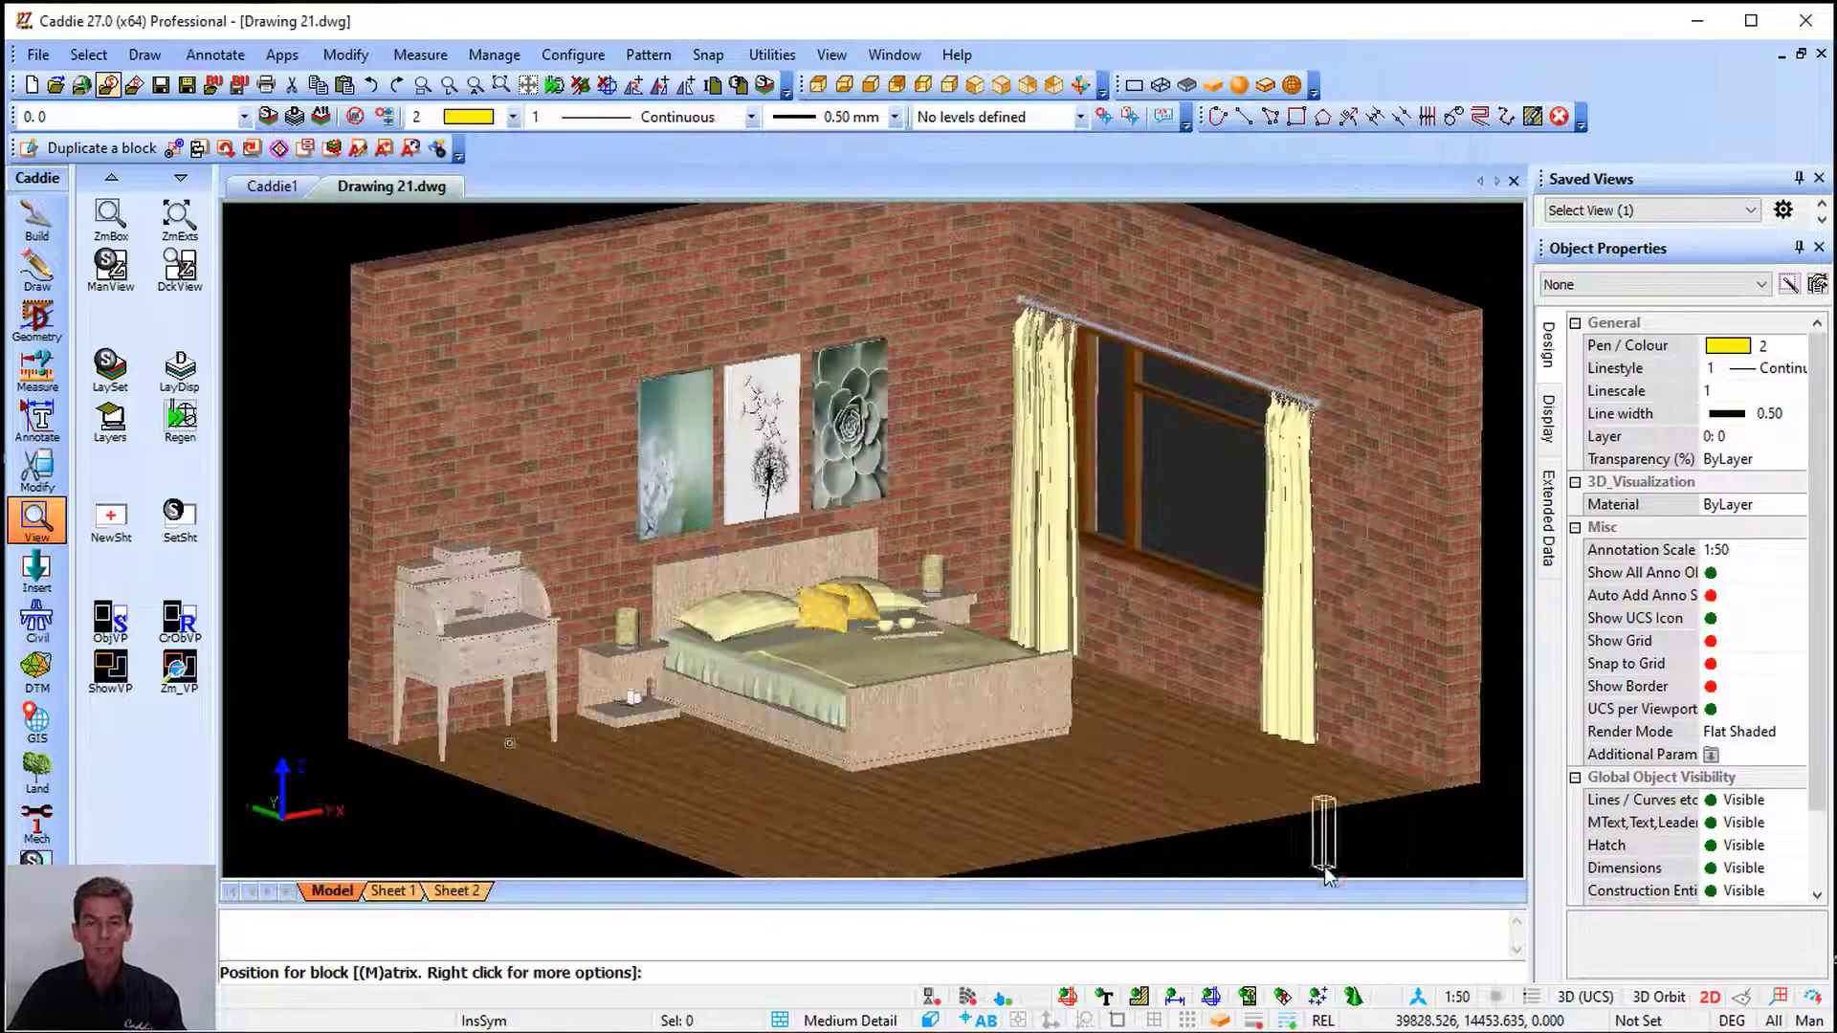
click(1320, 867)
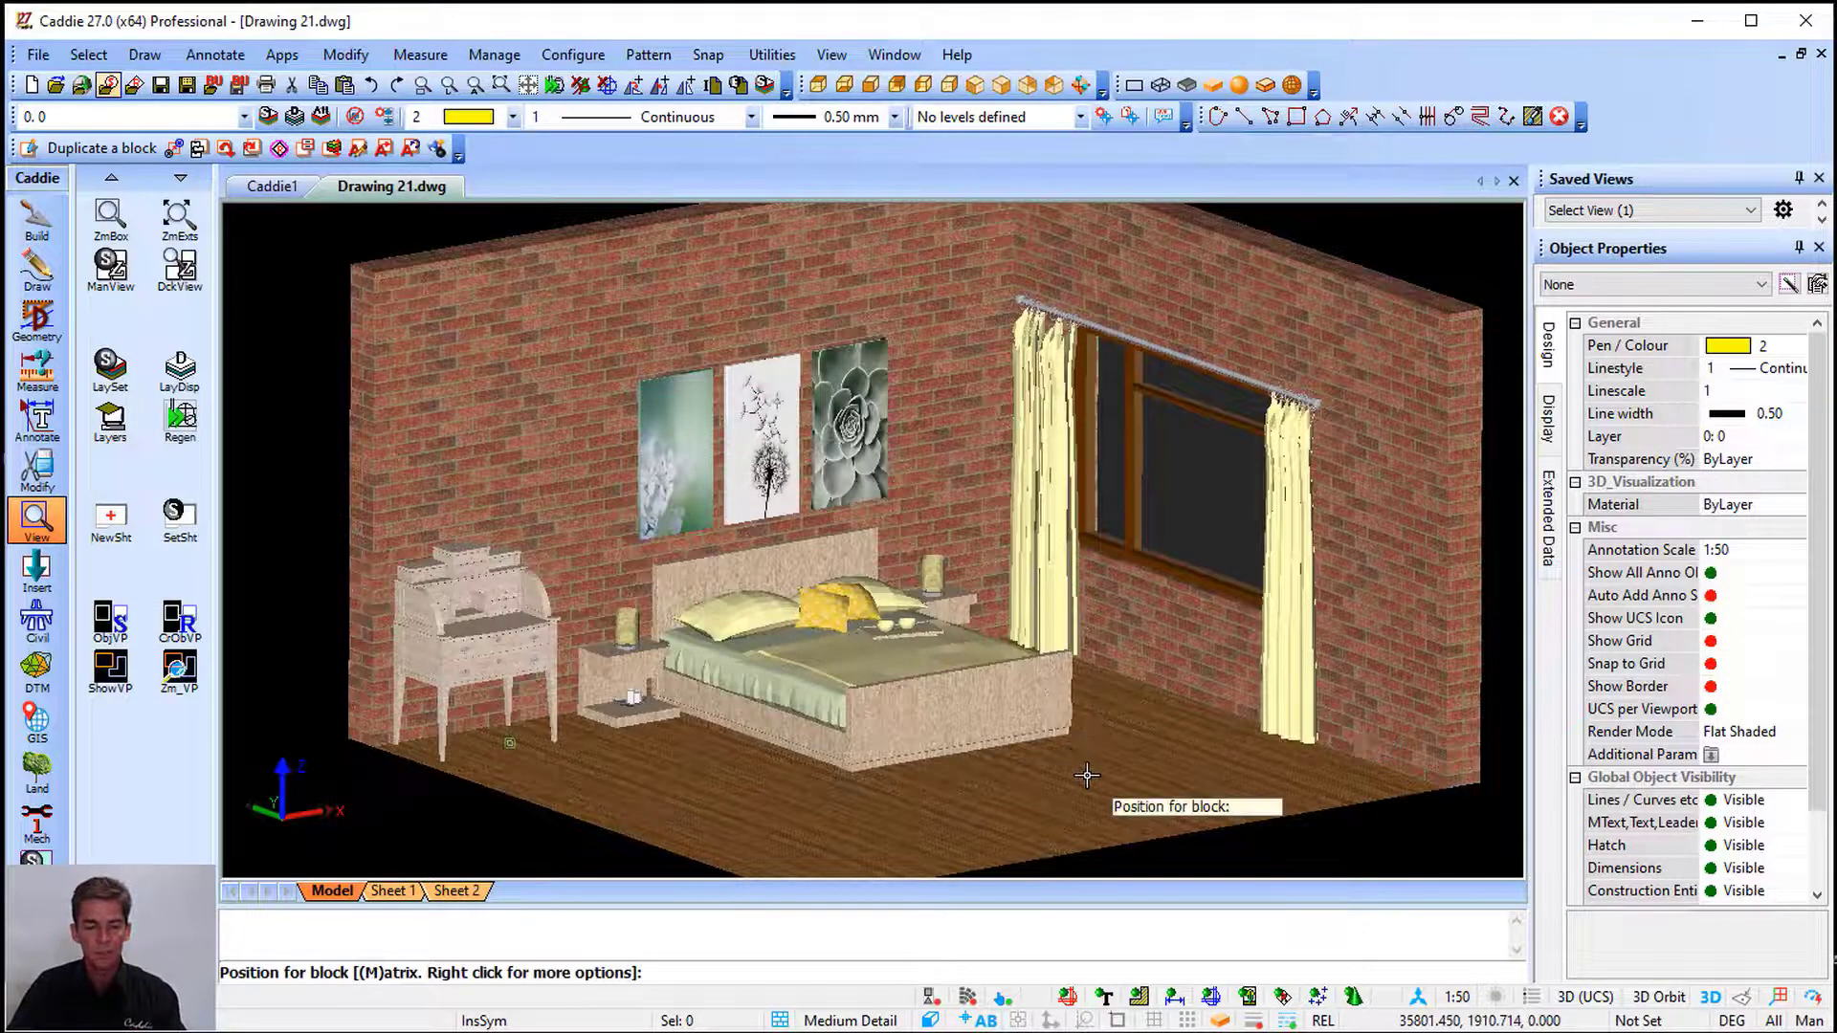
key(t)
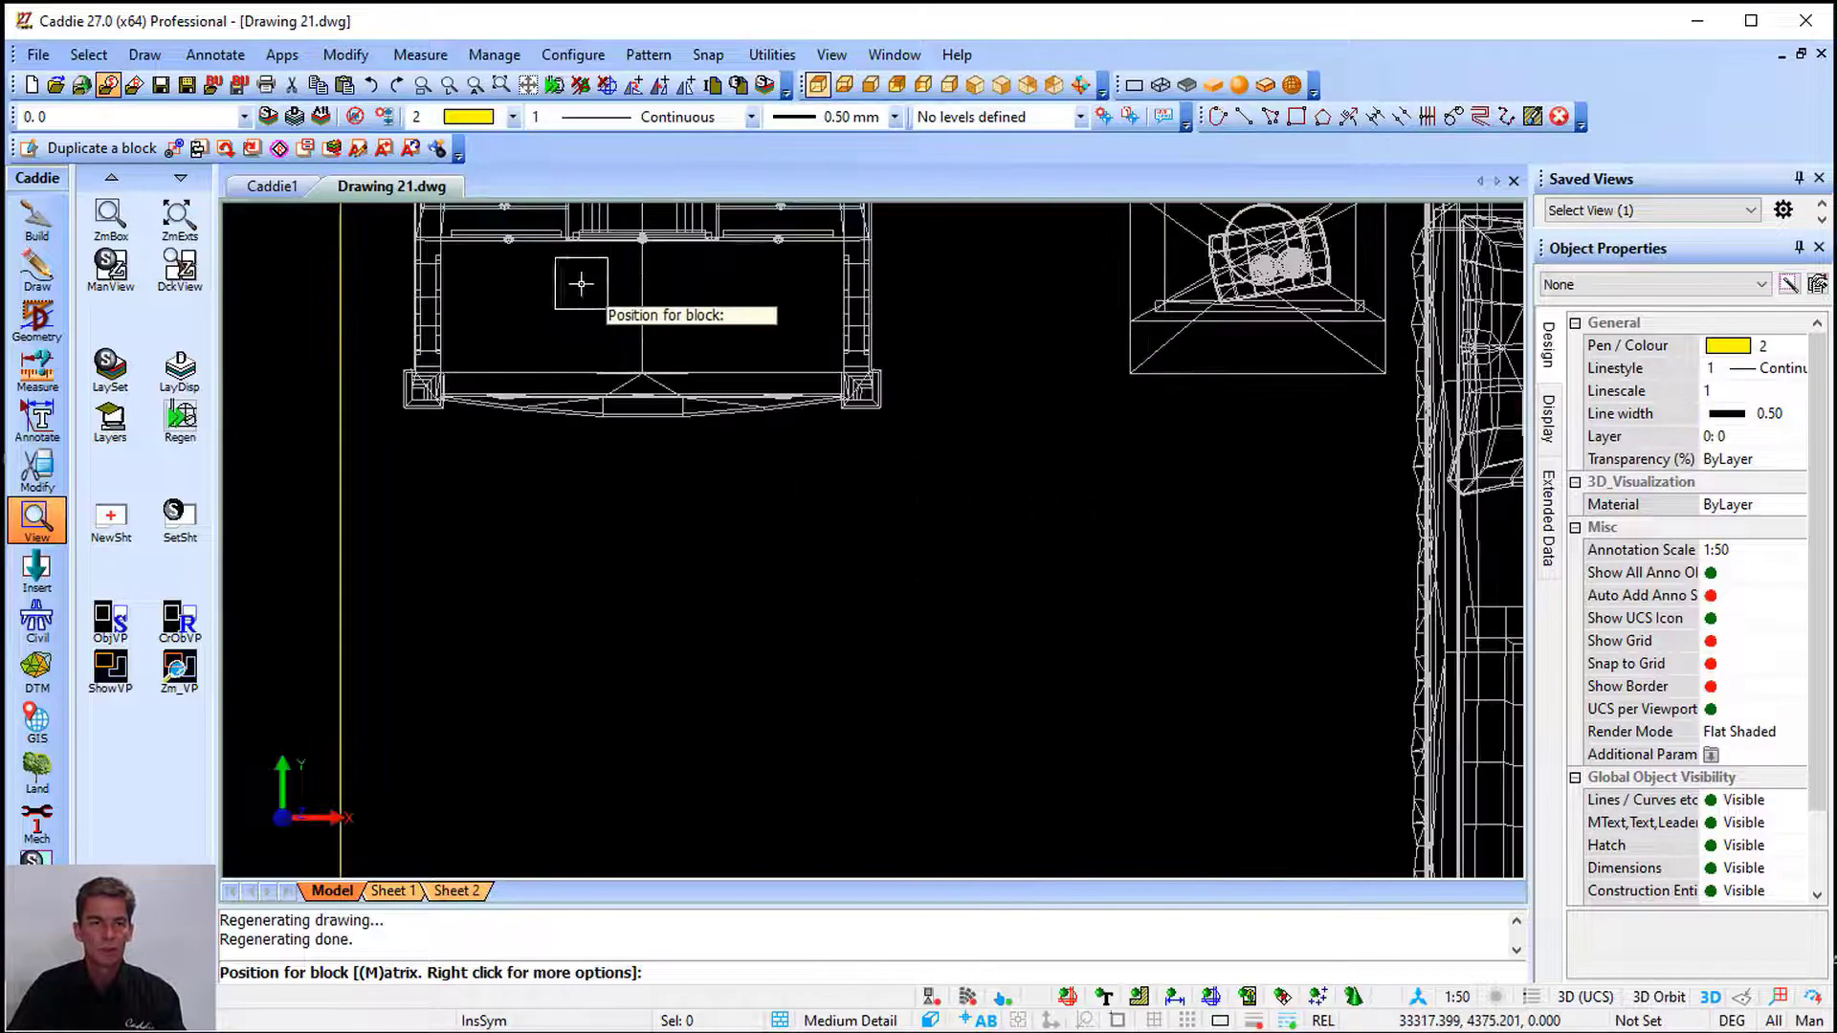
scroll(584, 287, up, 4)
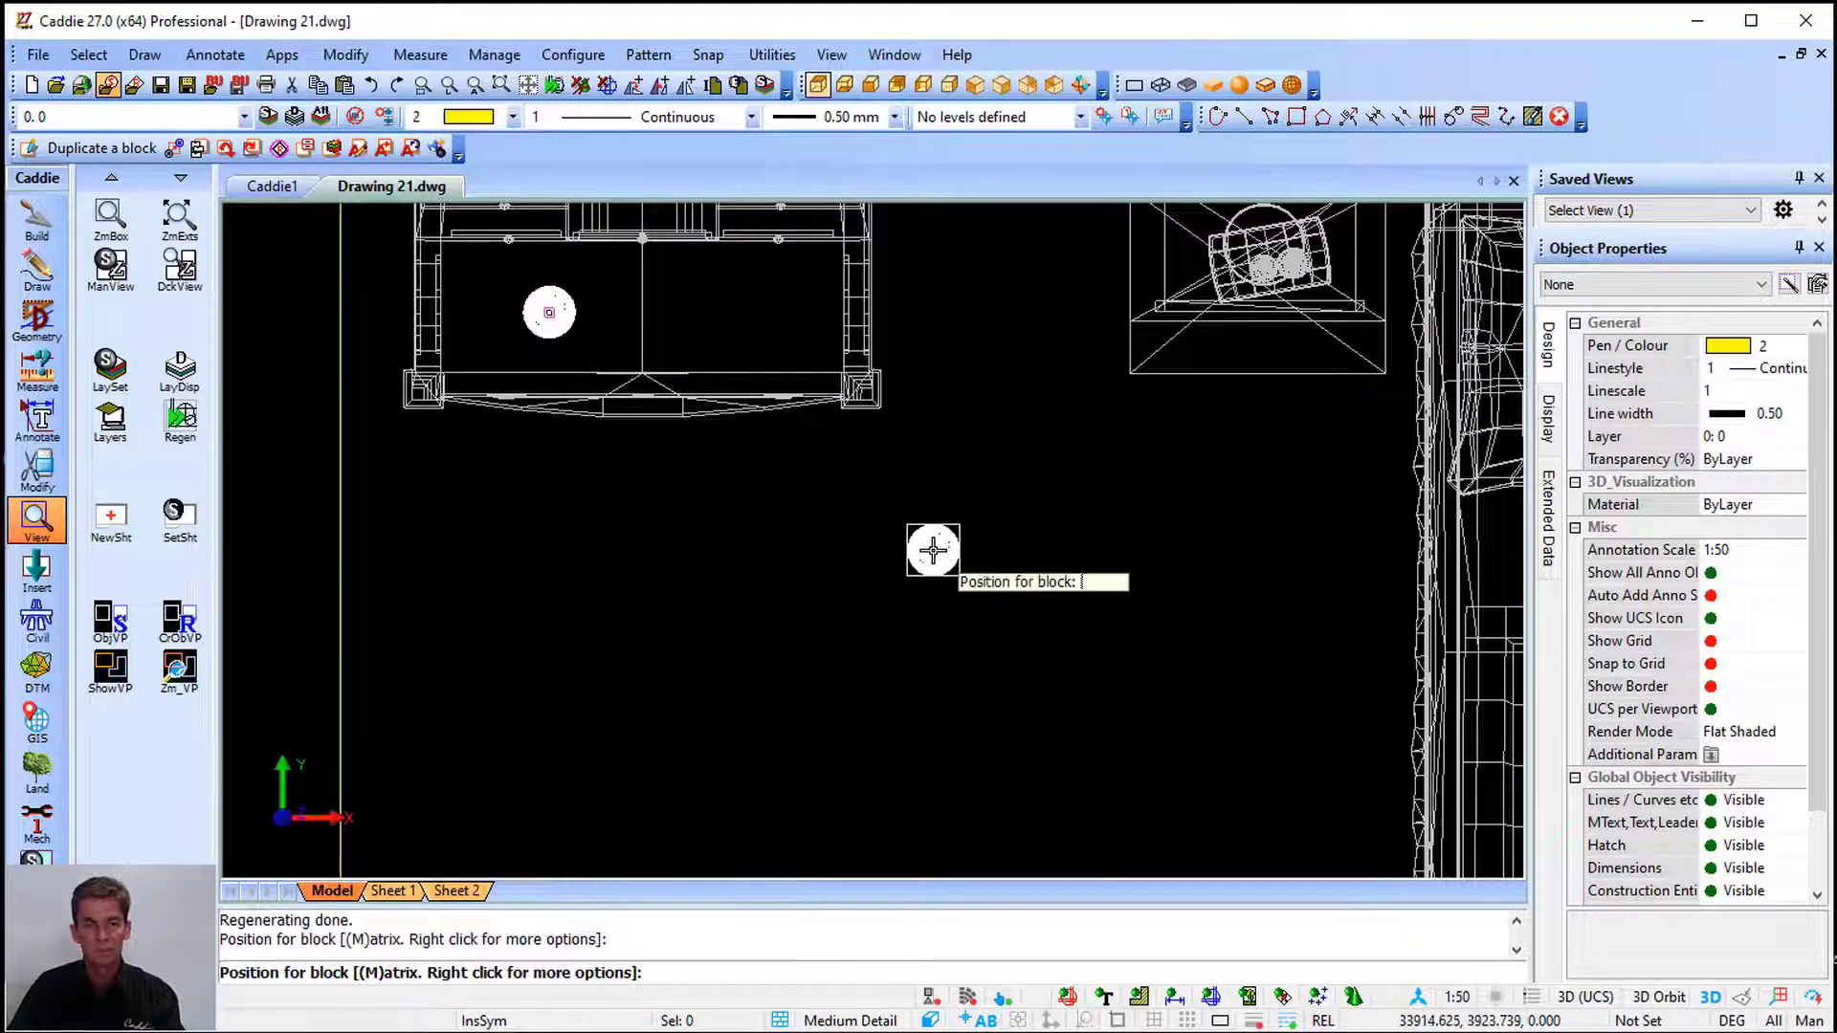
key(Escape)
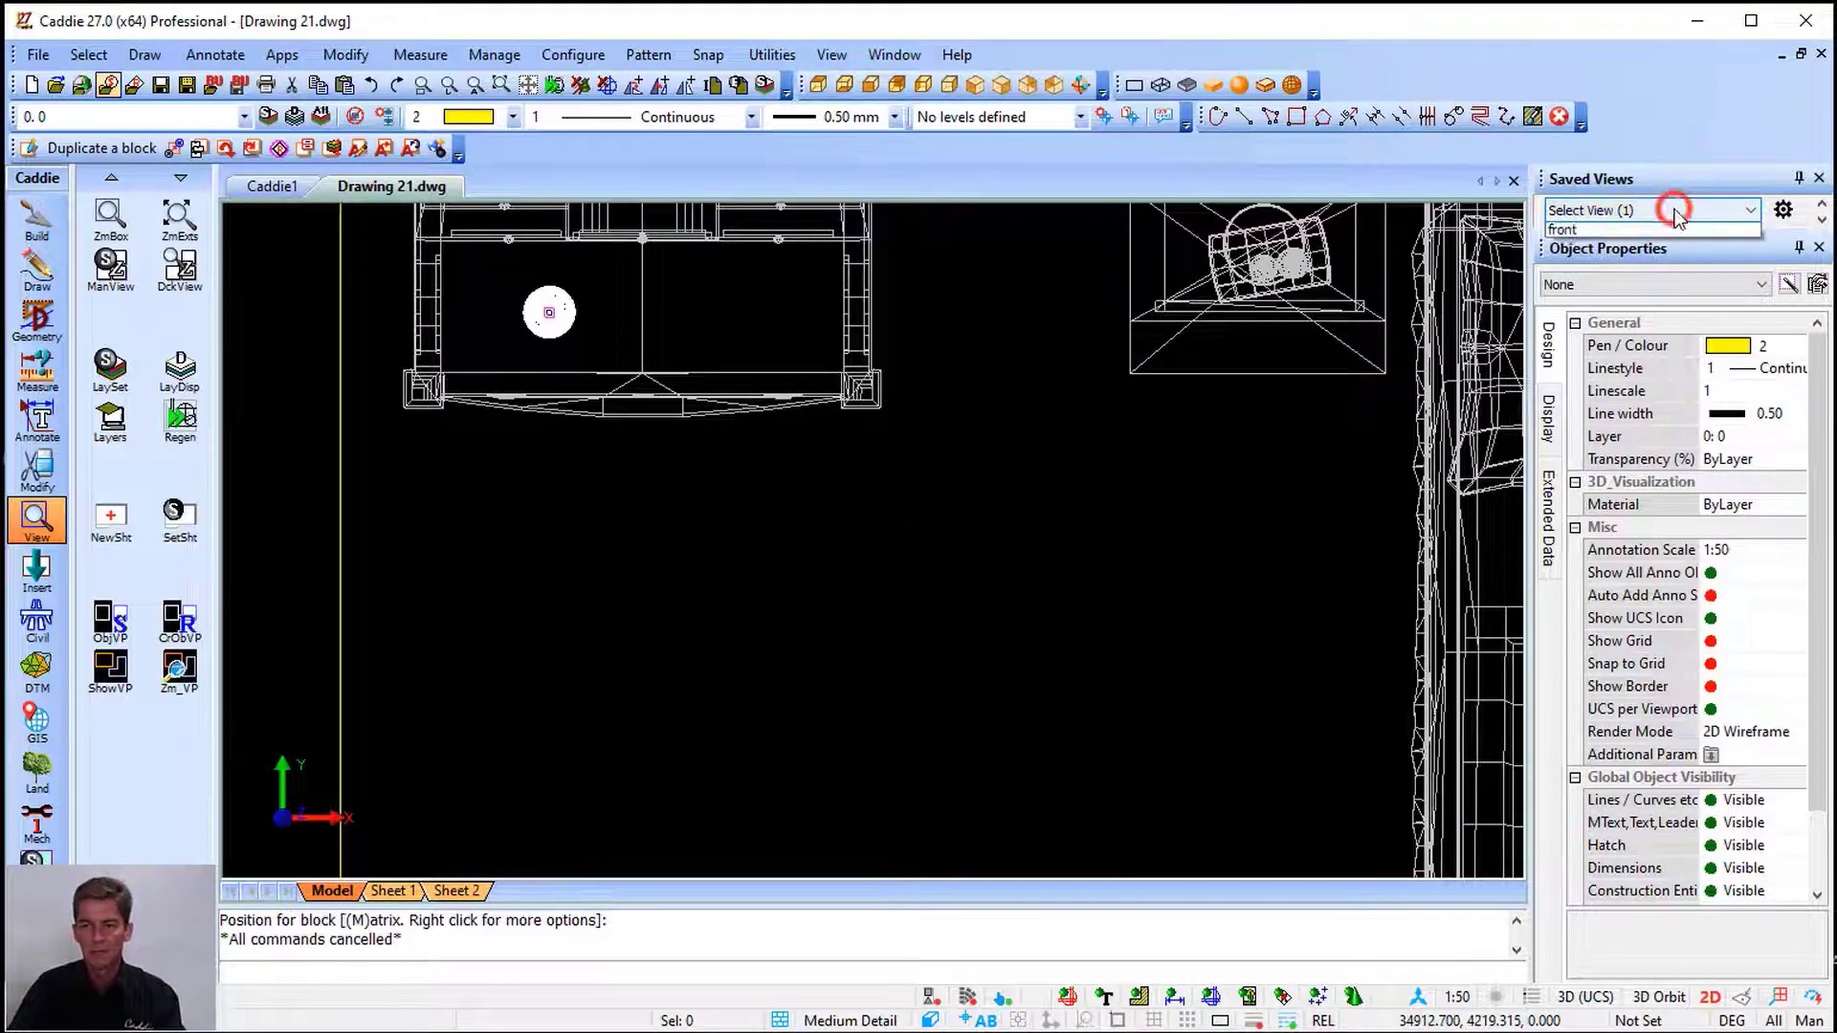
Restore the saved view front, orbit the bedroom slightly from above, and examine the wine bottle's height relative to the desk
click(1727, 210)
click(1646, 247)
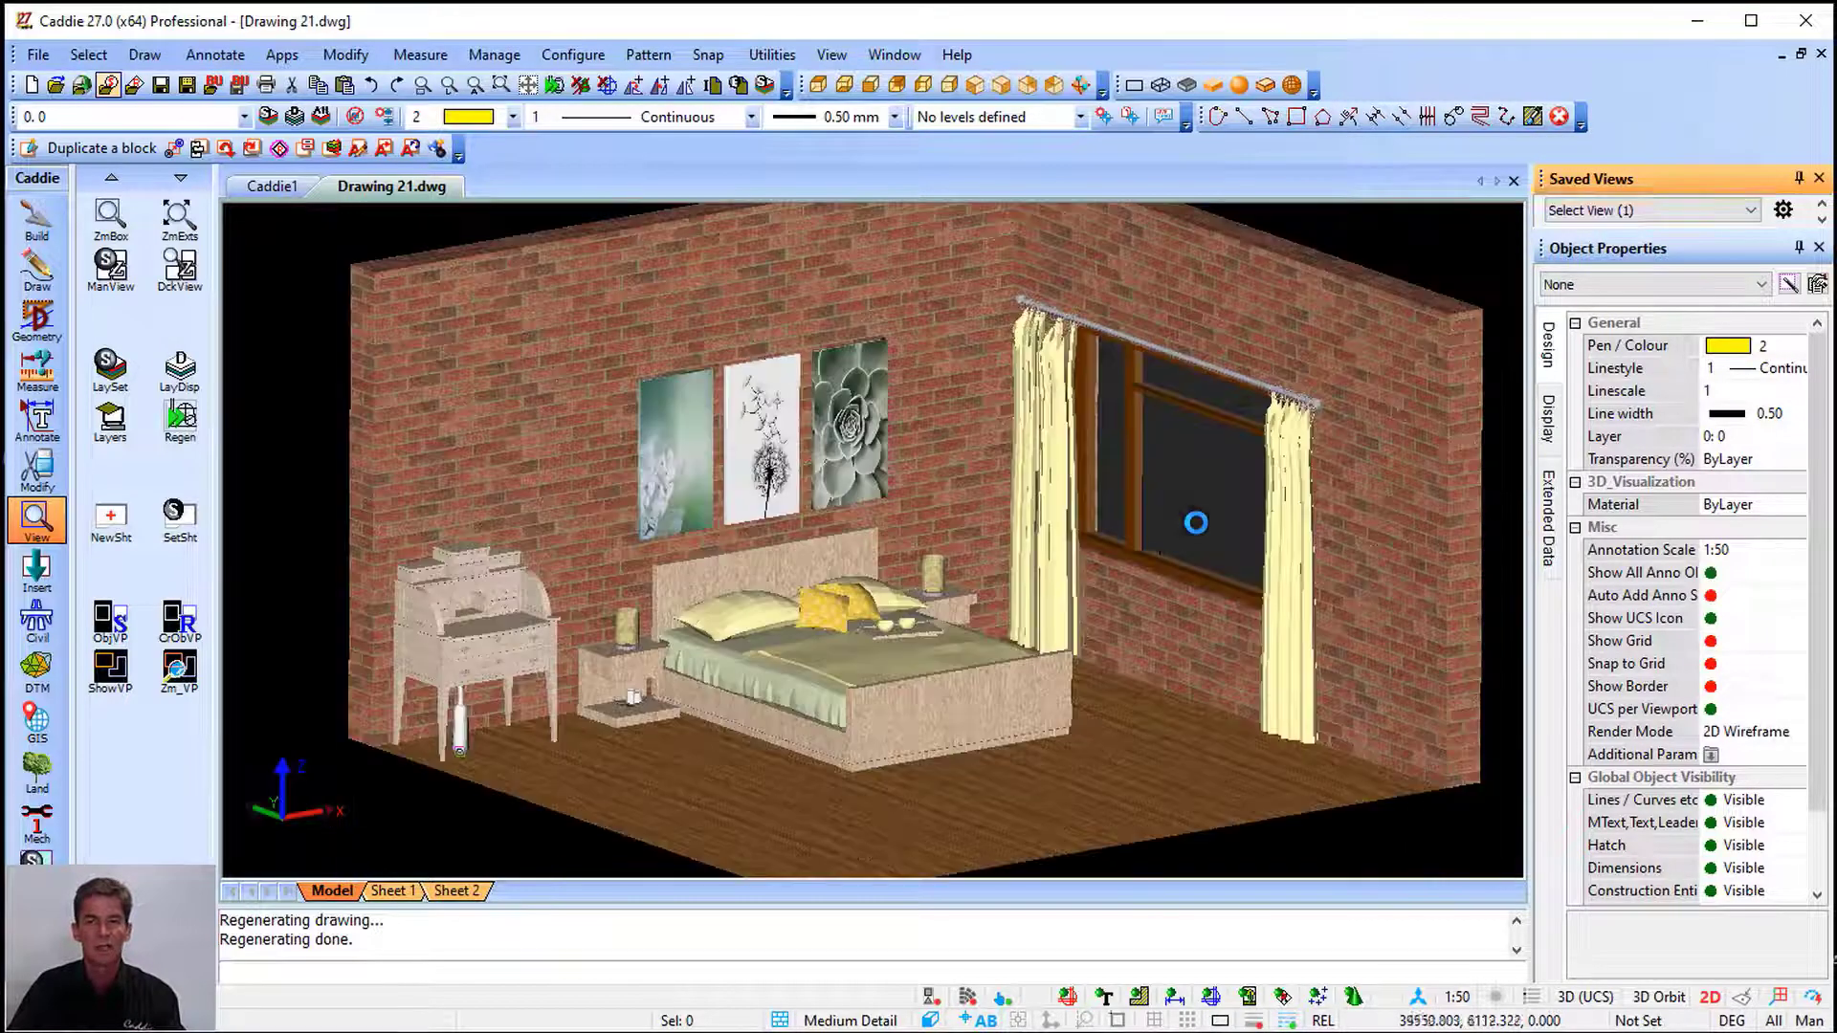
click(1081, 86)
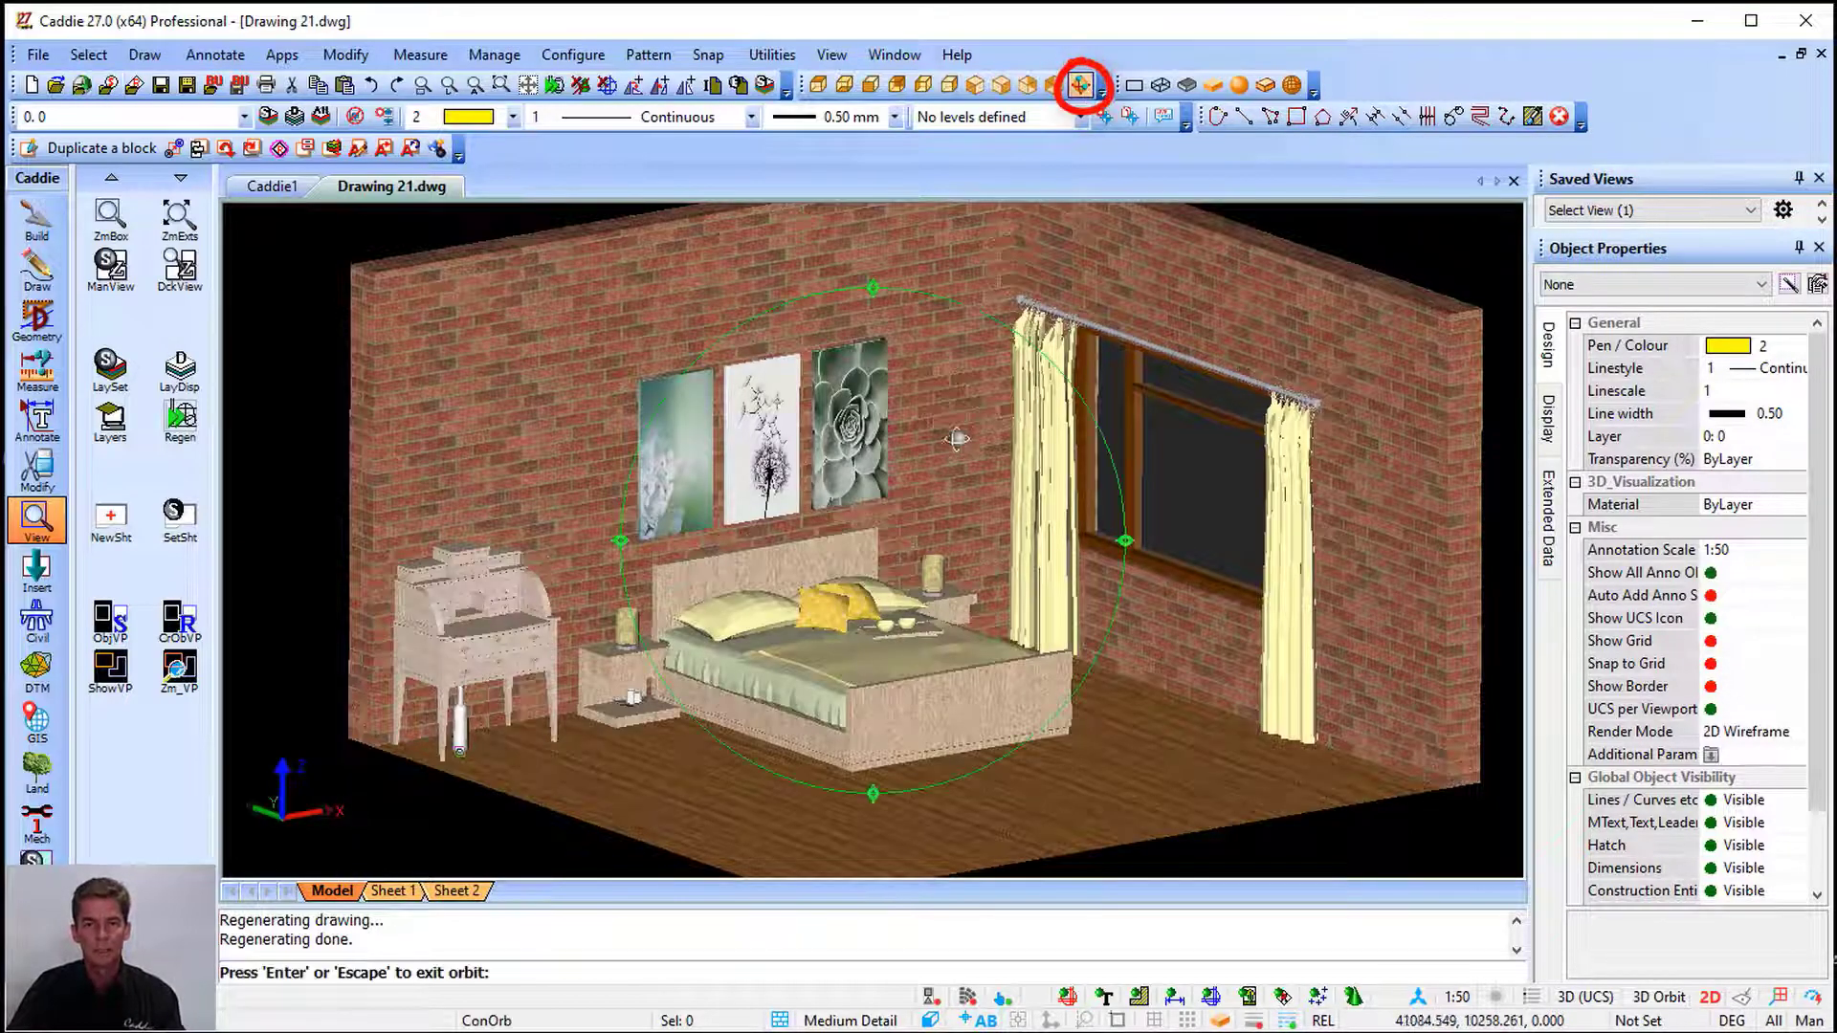
drag(960, 440, 923, 552)
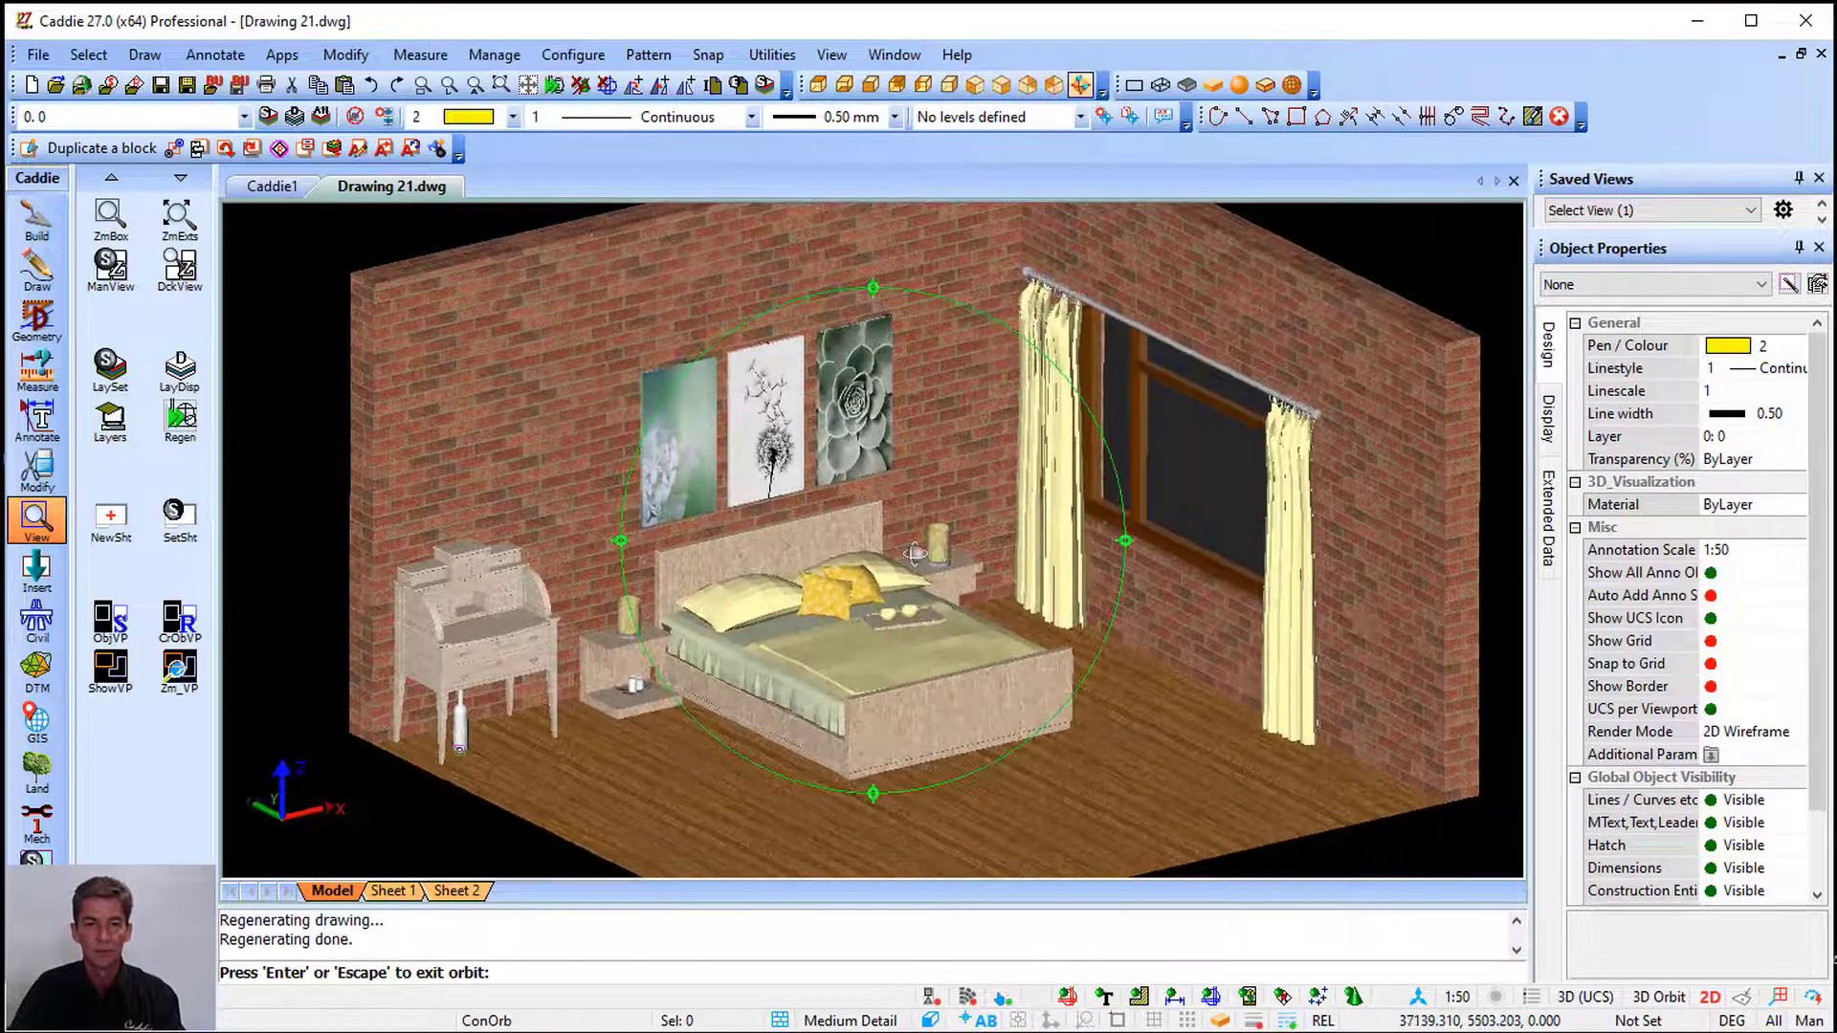
key(Escape)
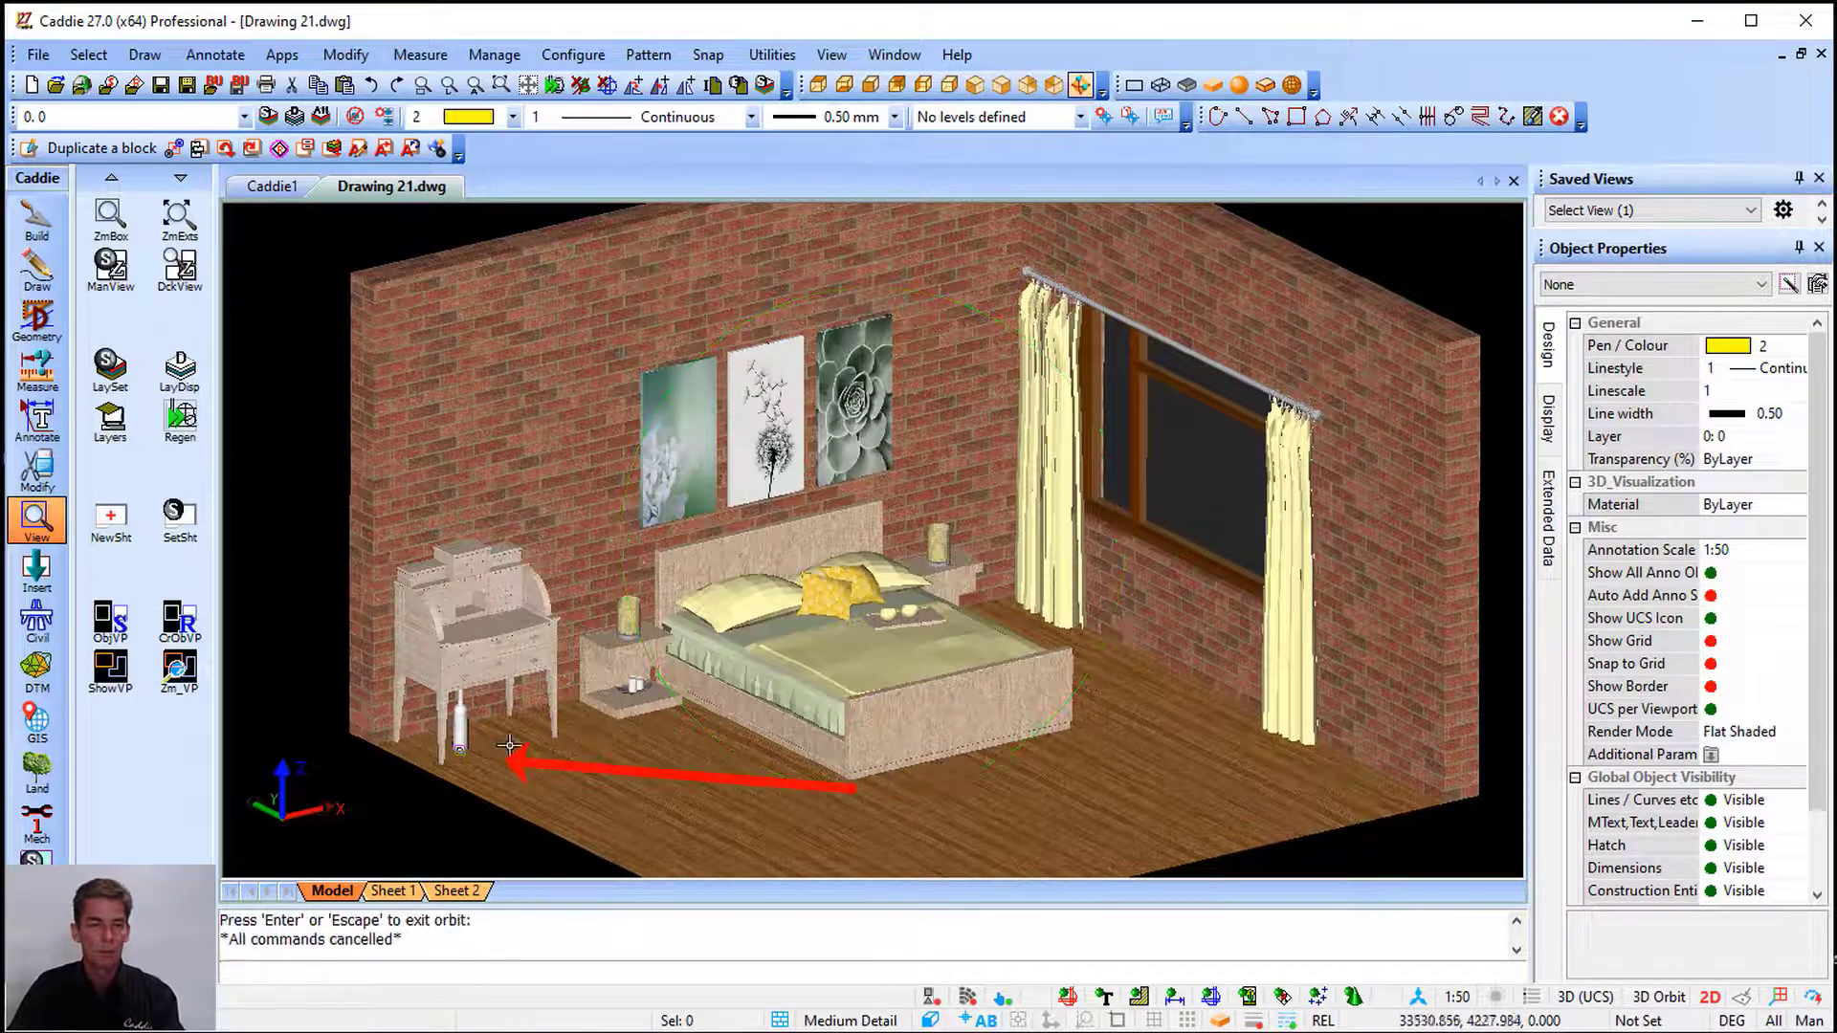
scroll(539, 645, up, 5)
scroll(539, 645, up, 1)
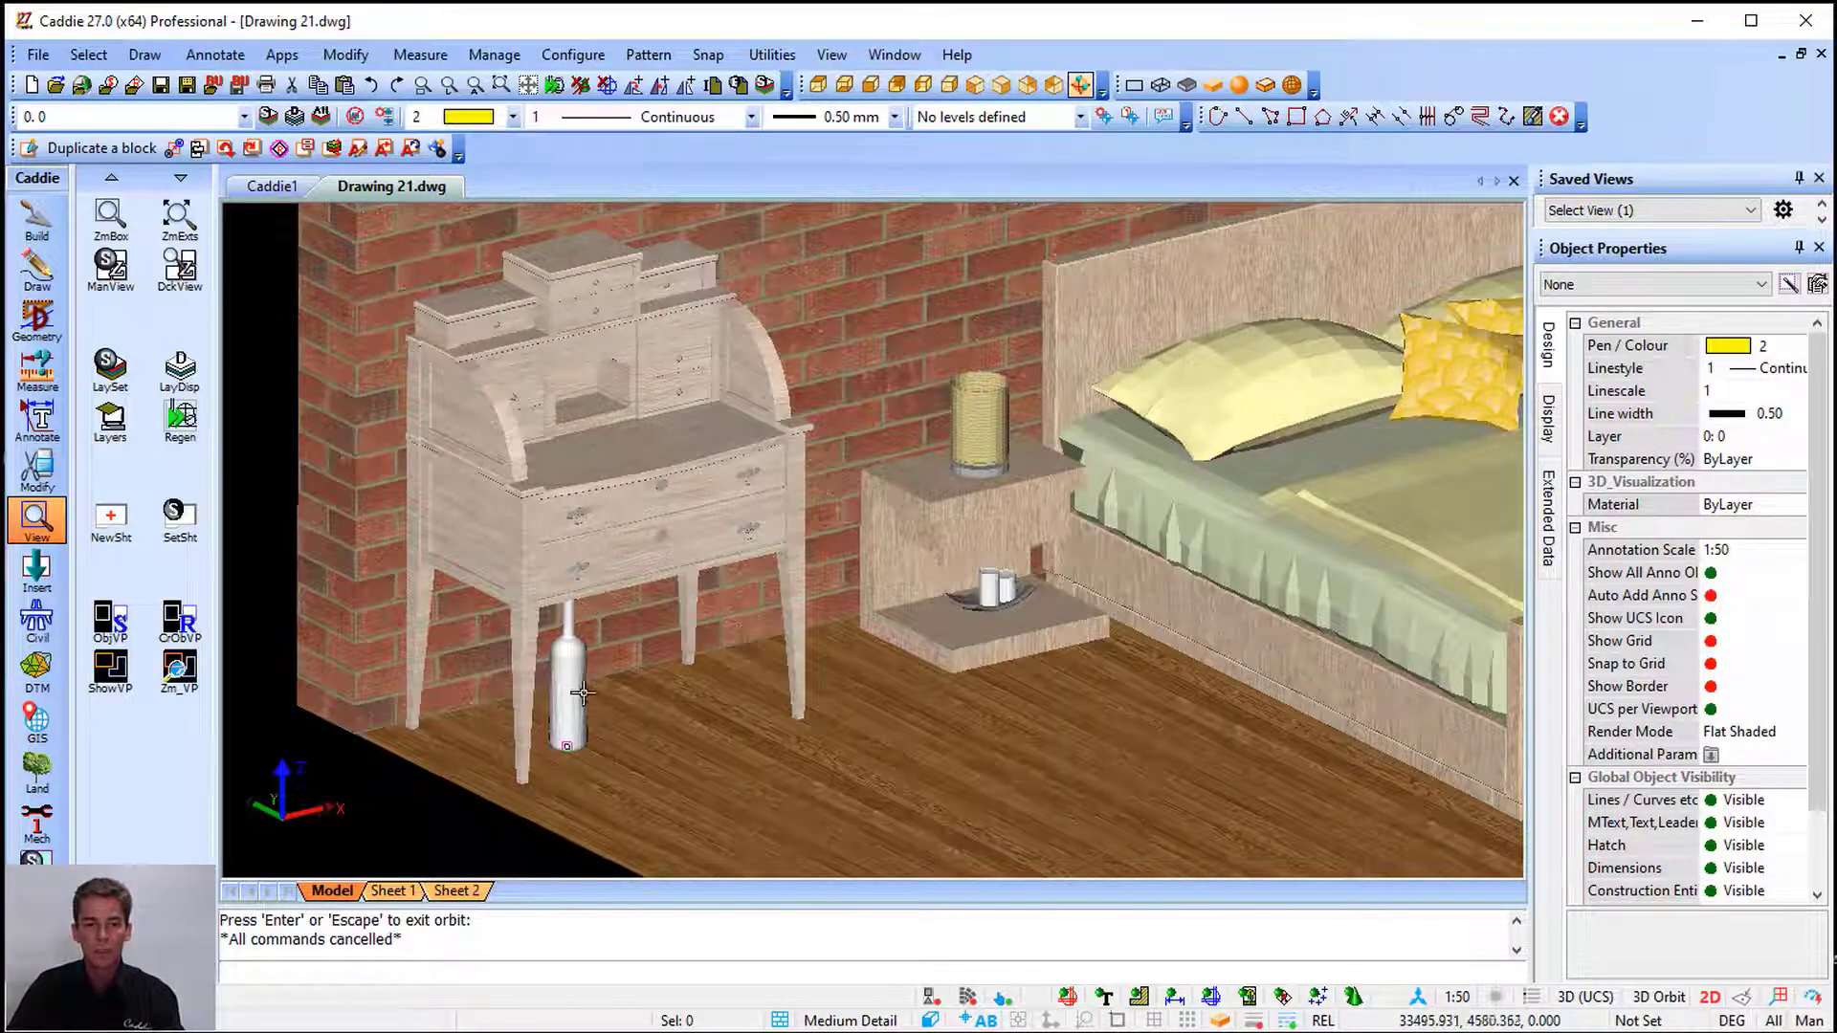
click(568, 687)
right_click(568, 687)
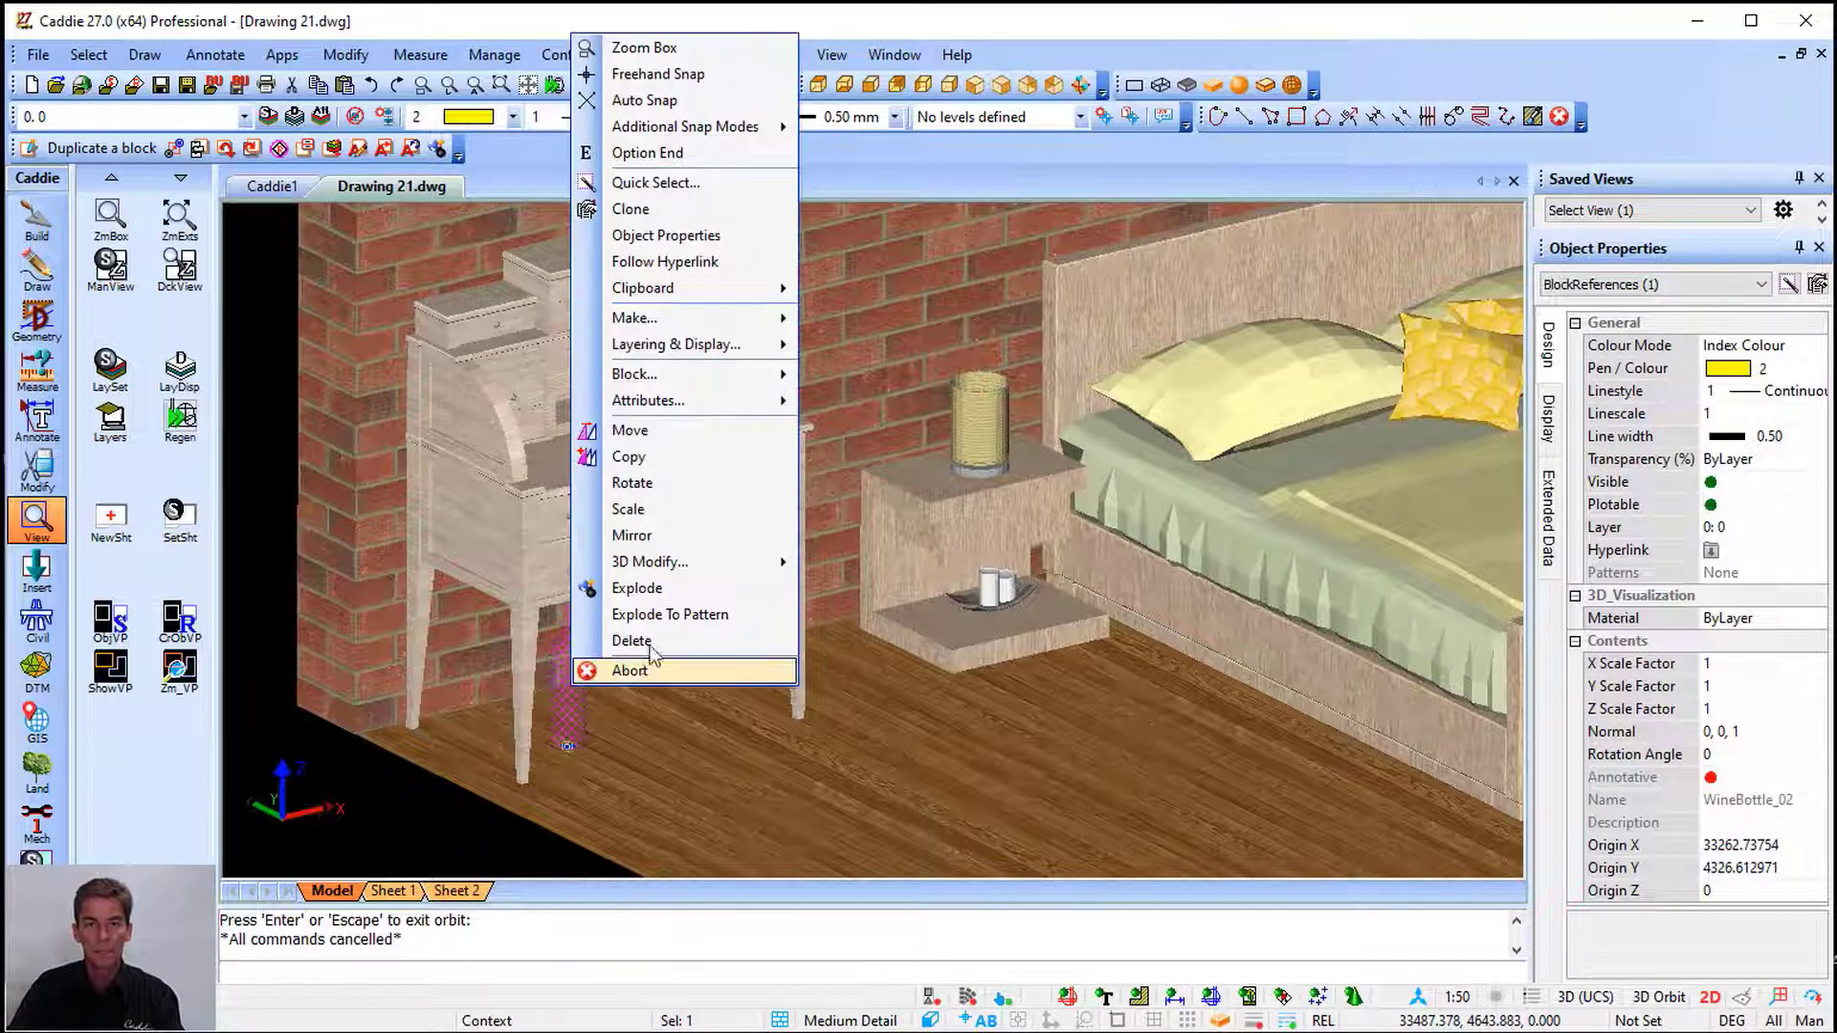
mouse_move(733, 568)
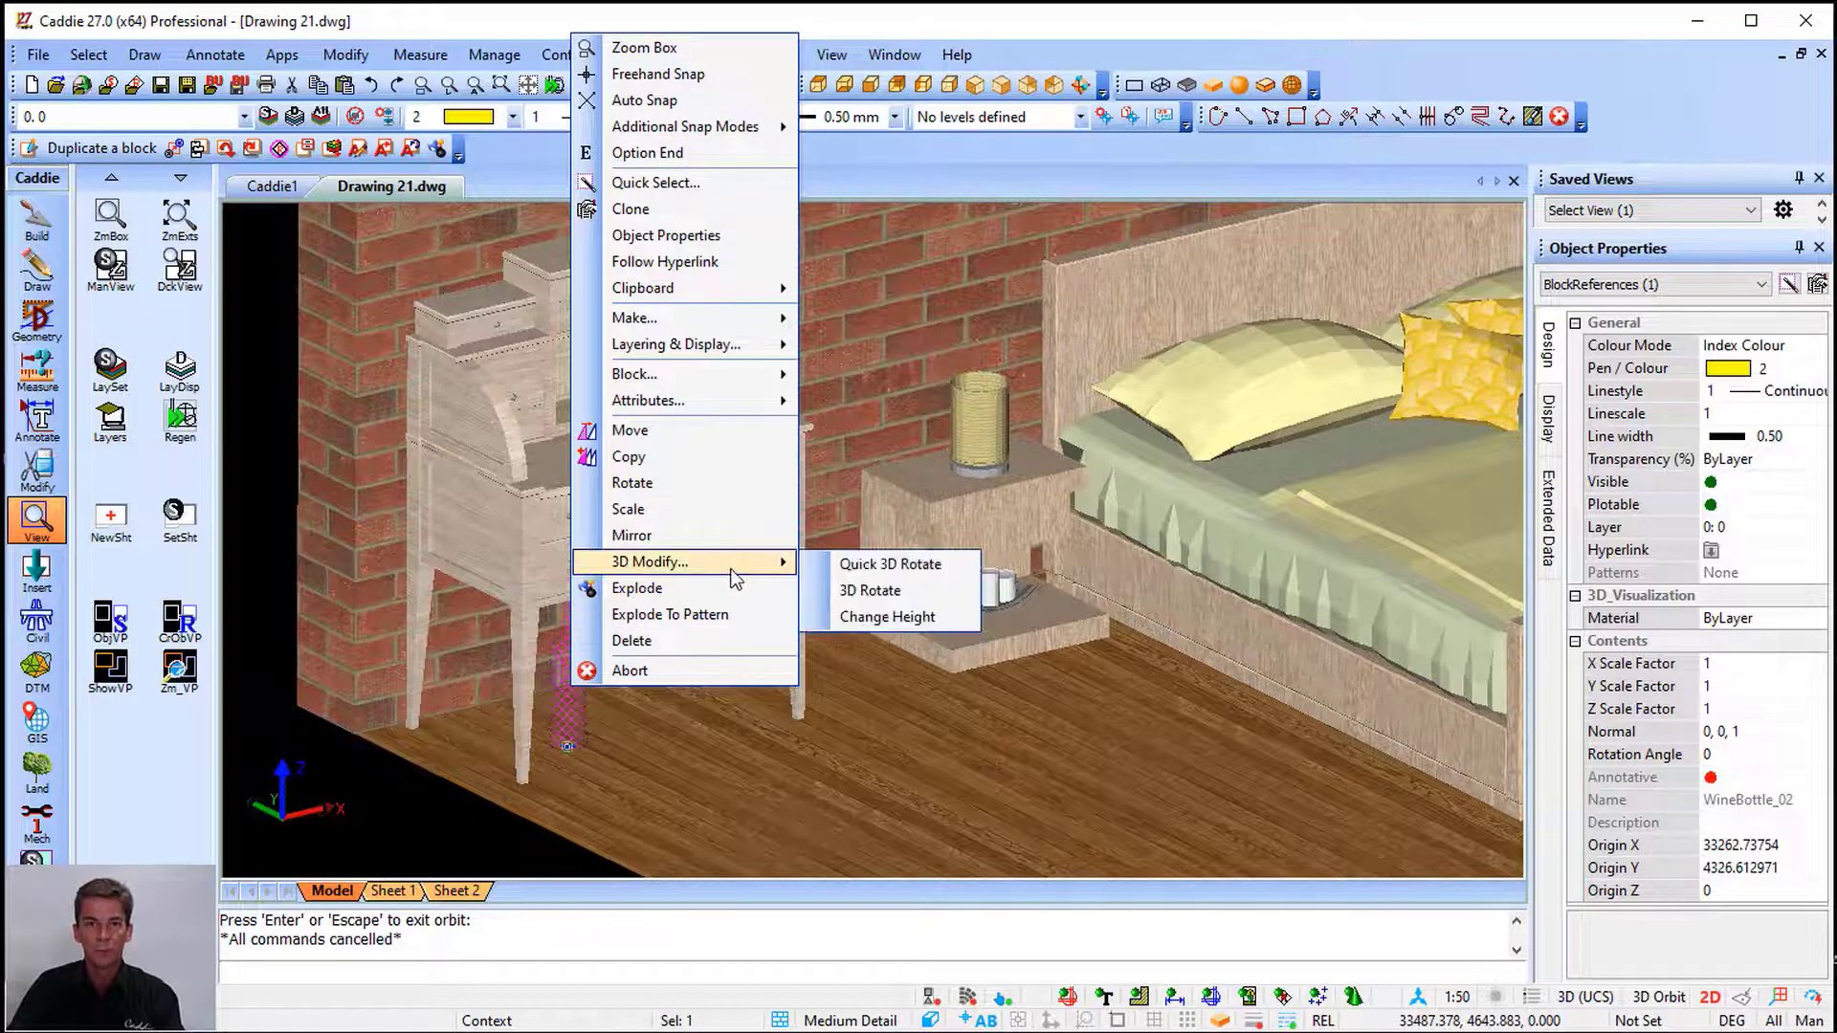
click(955, 618)
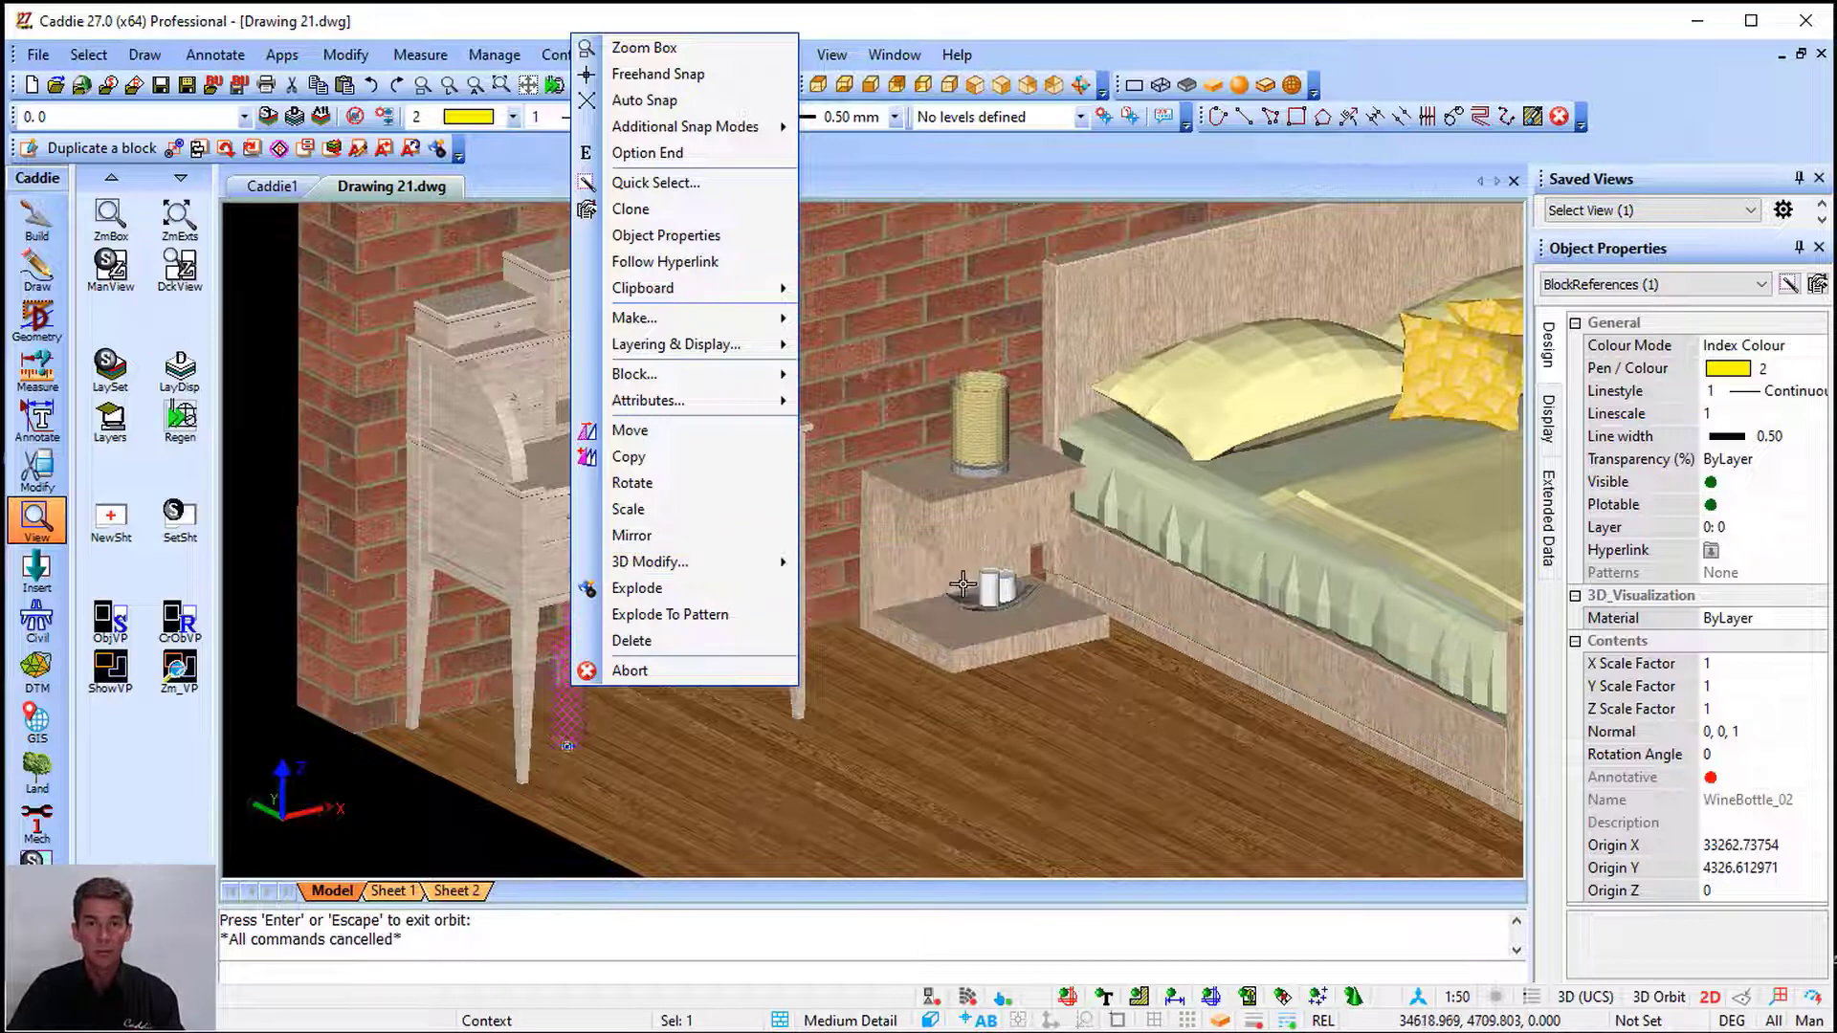
click(570, 685)
Raise the wine bottle onto the desktop by setting the block's Origin Z to 700, and deselect it
click(570, 685)
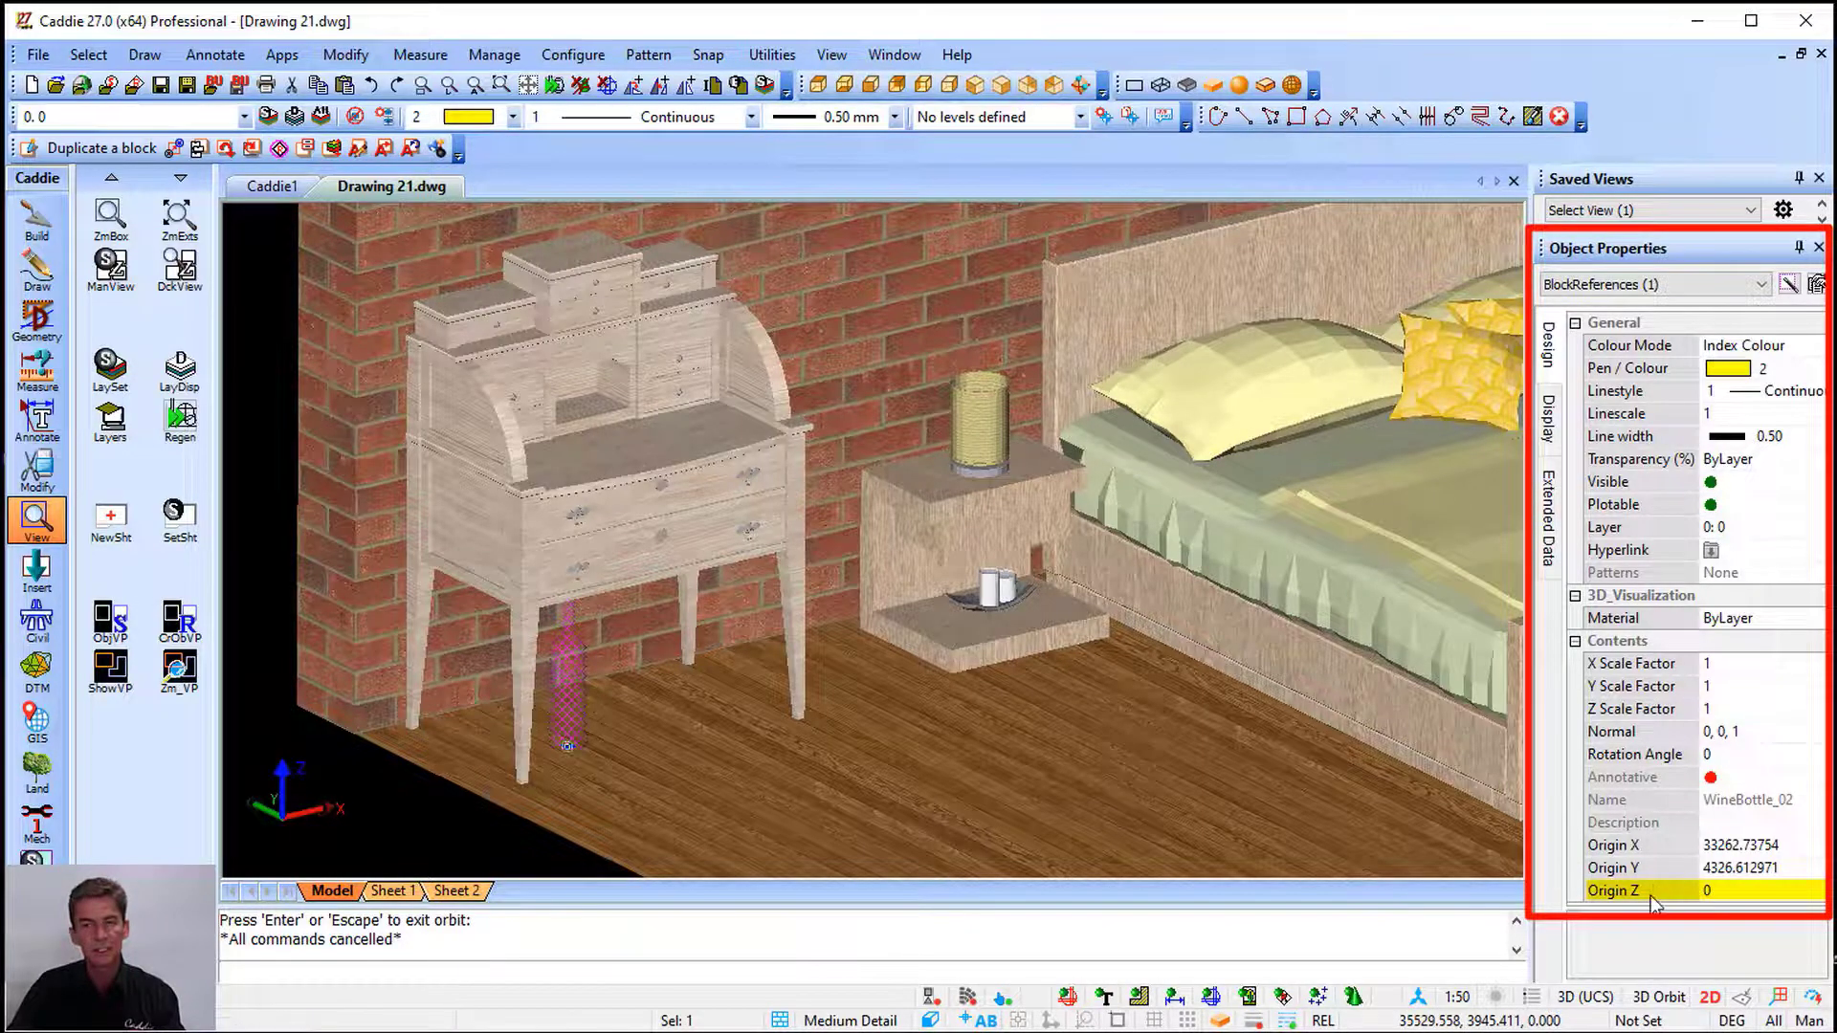
click(1735, 892)
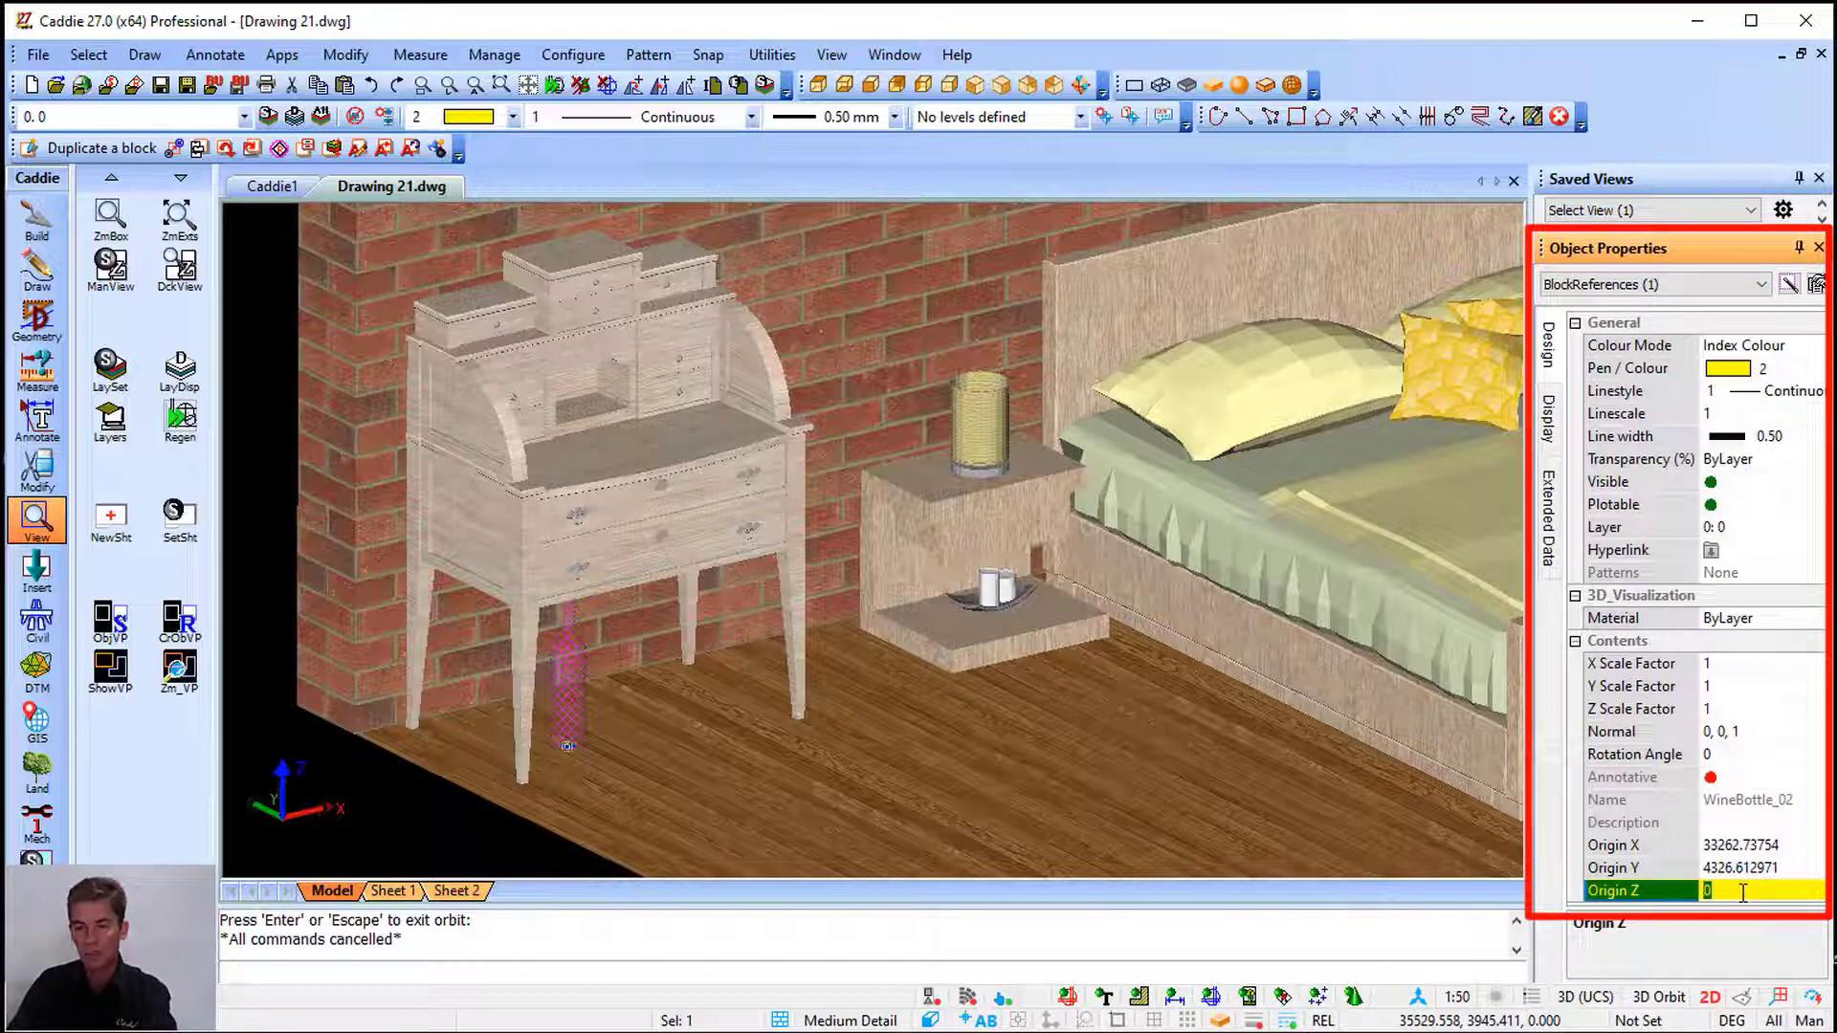
text(700)
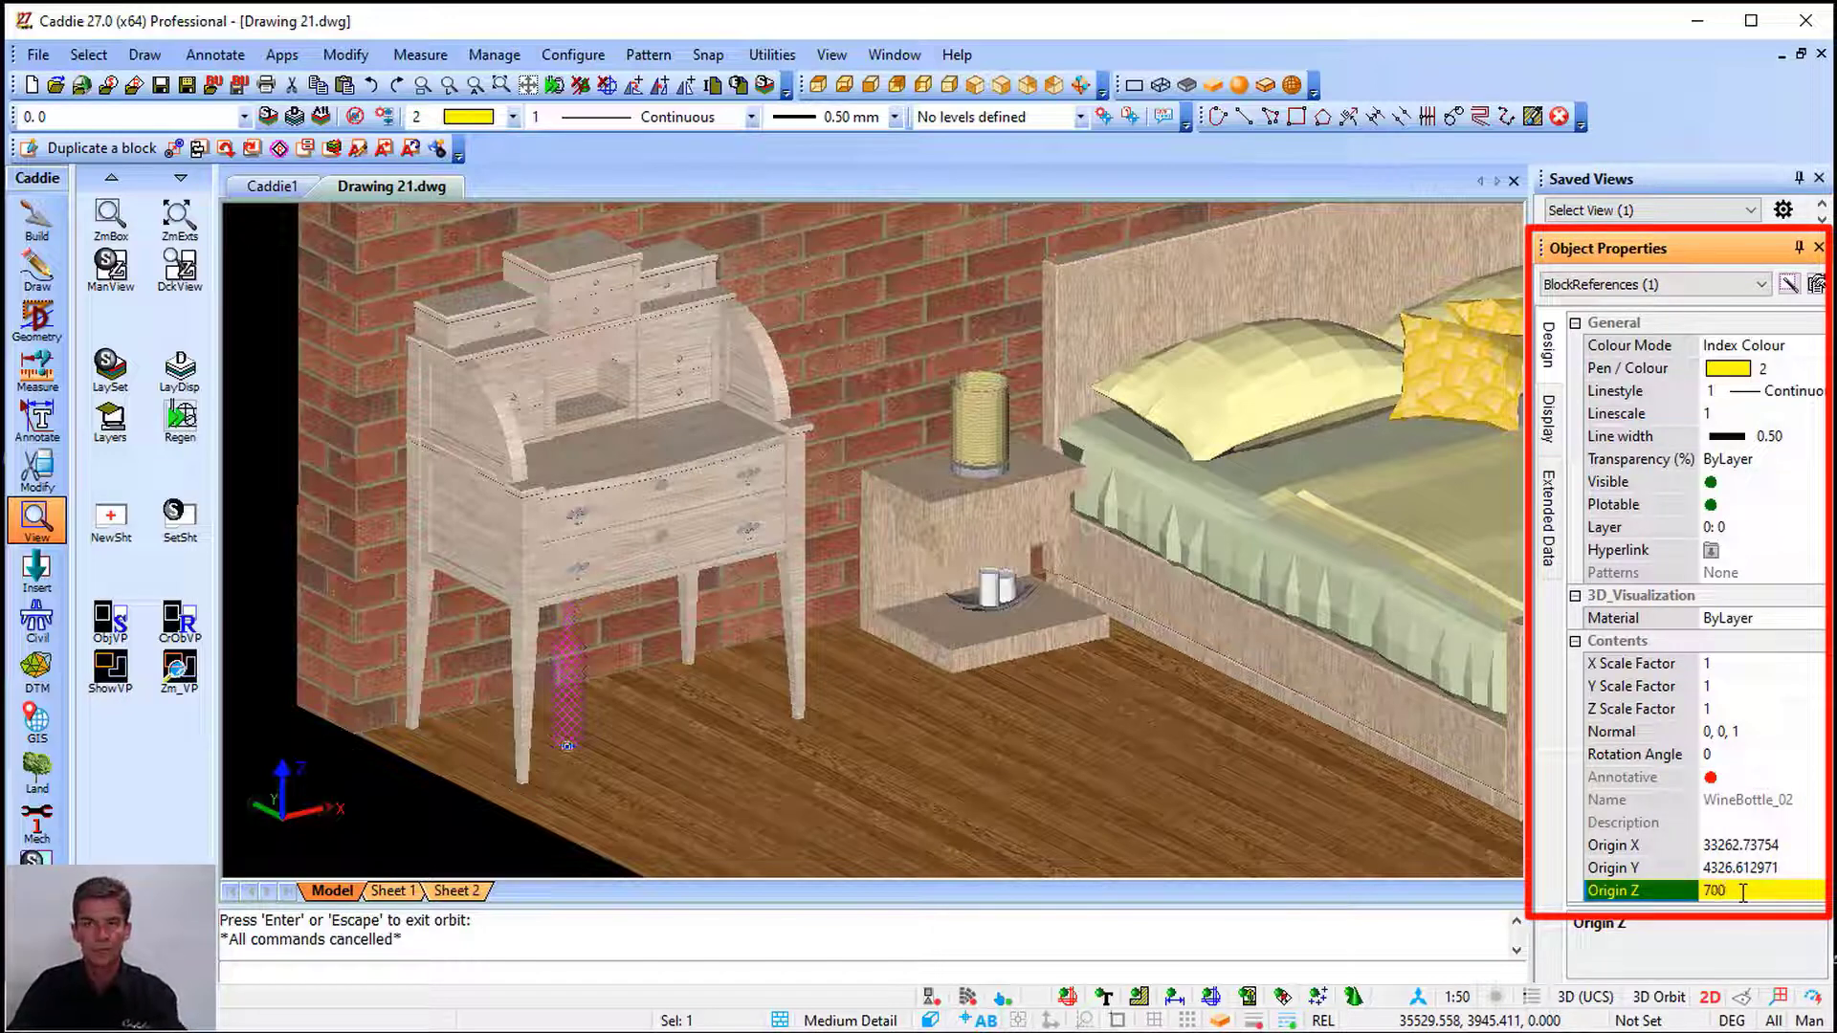
key(Return)
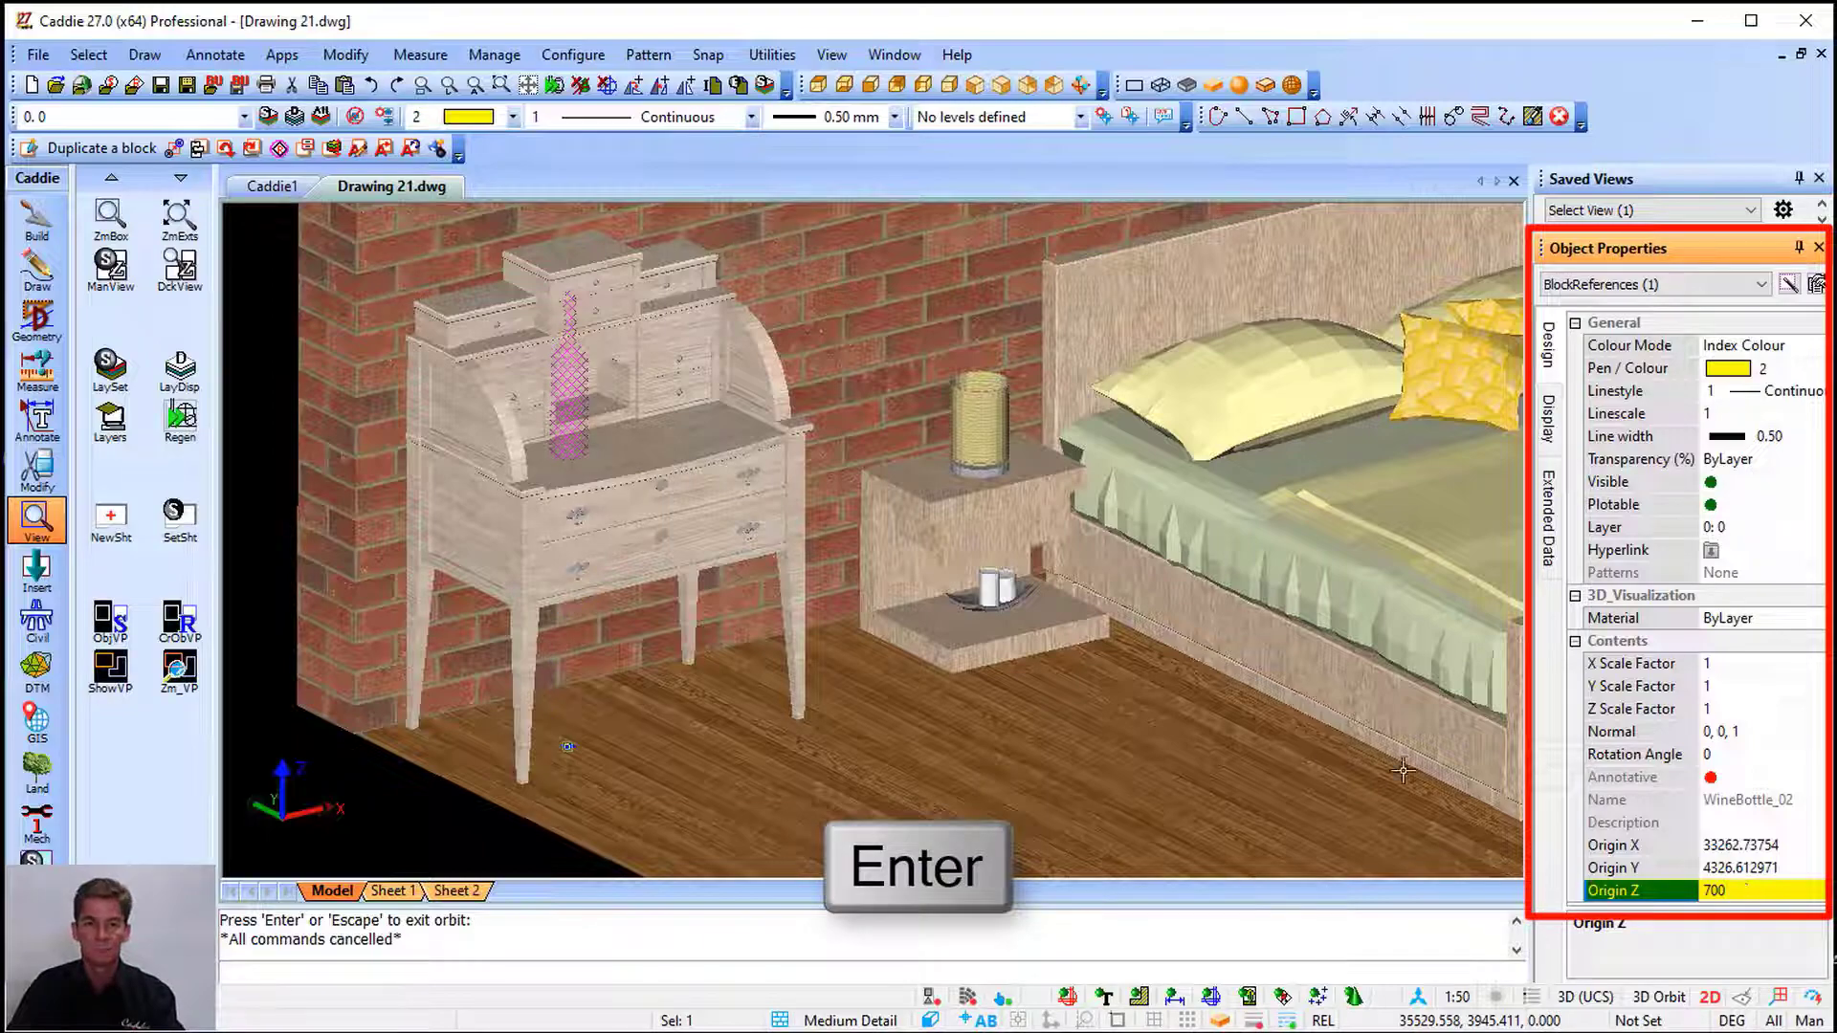
key(Escape)
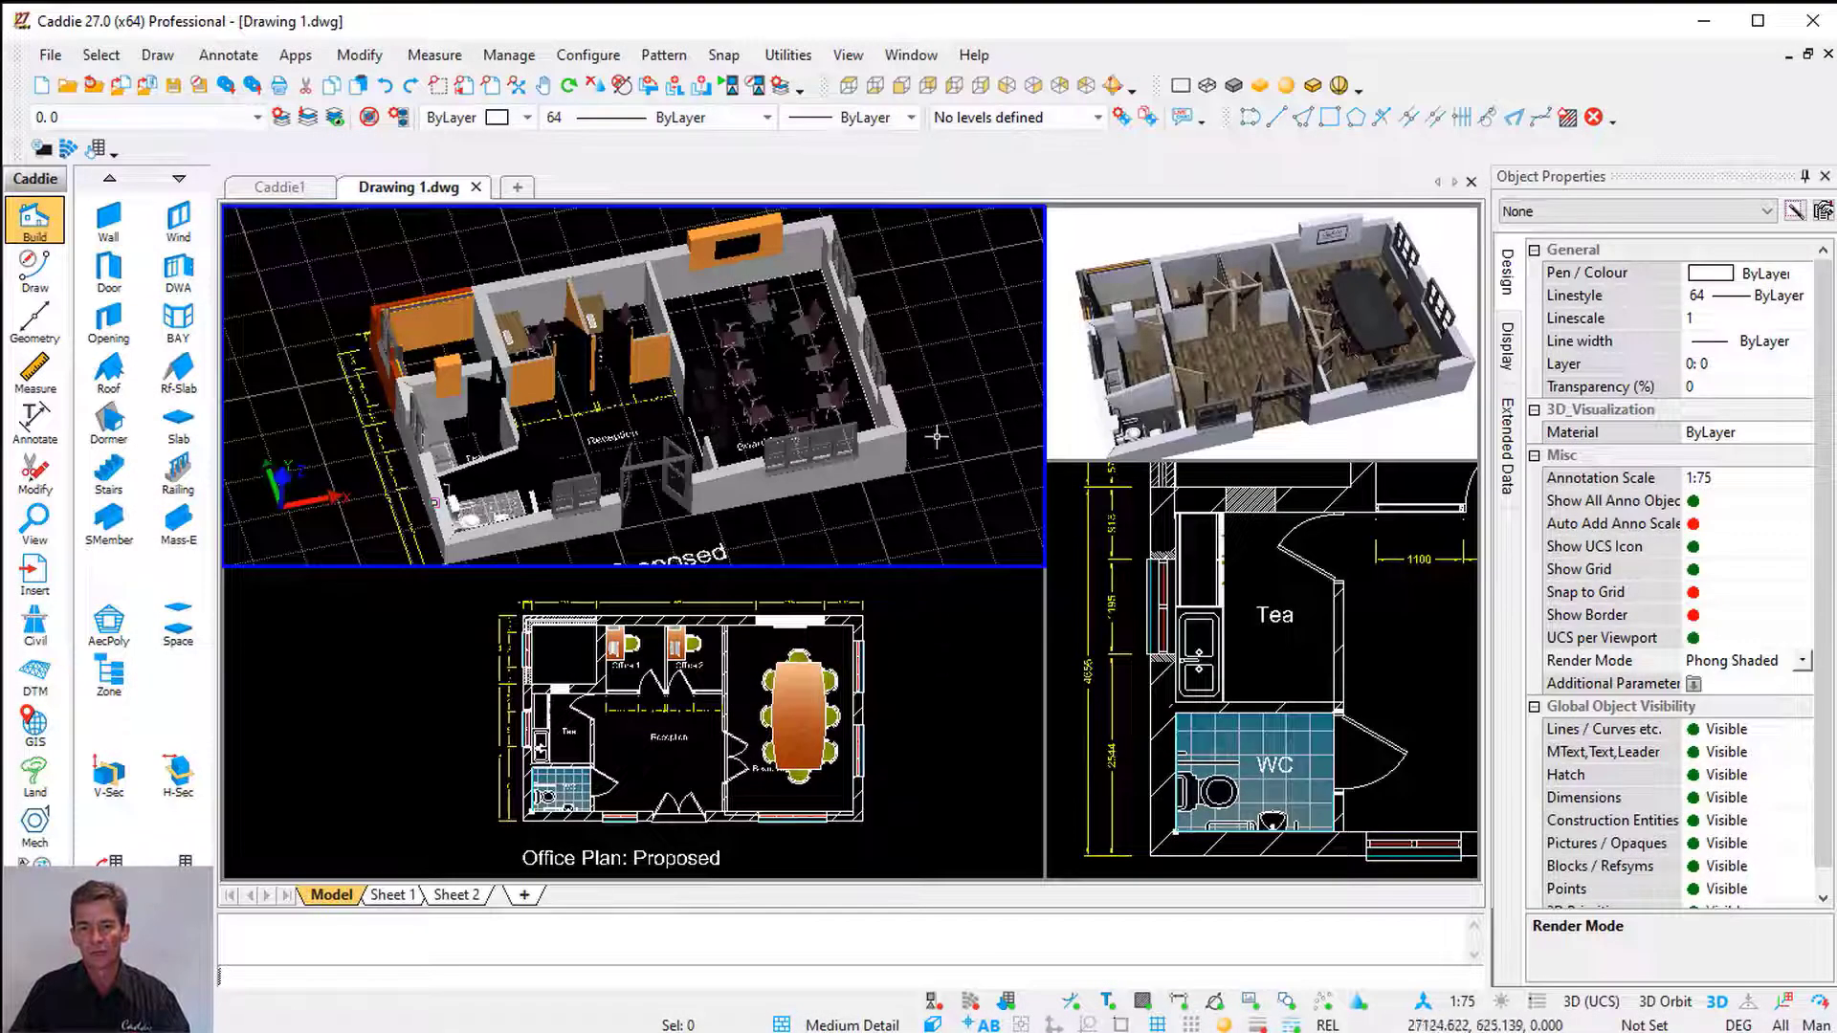
Maximize the 3D viewport and return to the multi-viewport layout with the custom configuration Caddie 27 Launch 2
right_click(947, 658)
mouse_move(1068, 584)
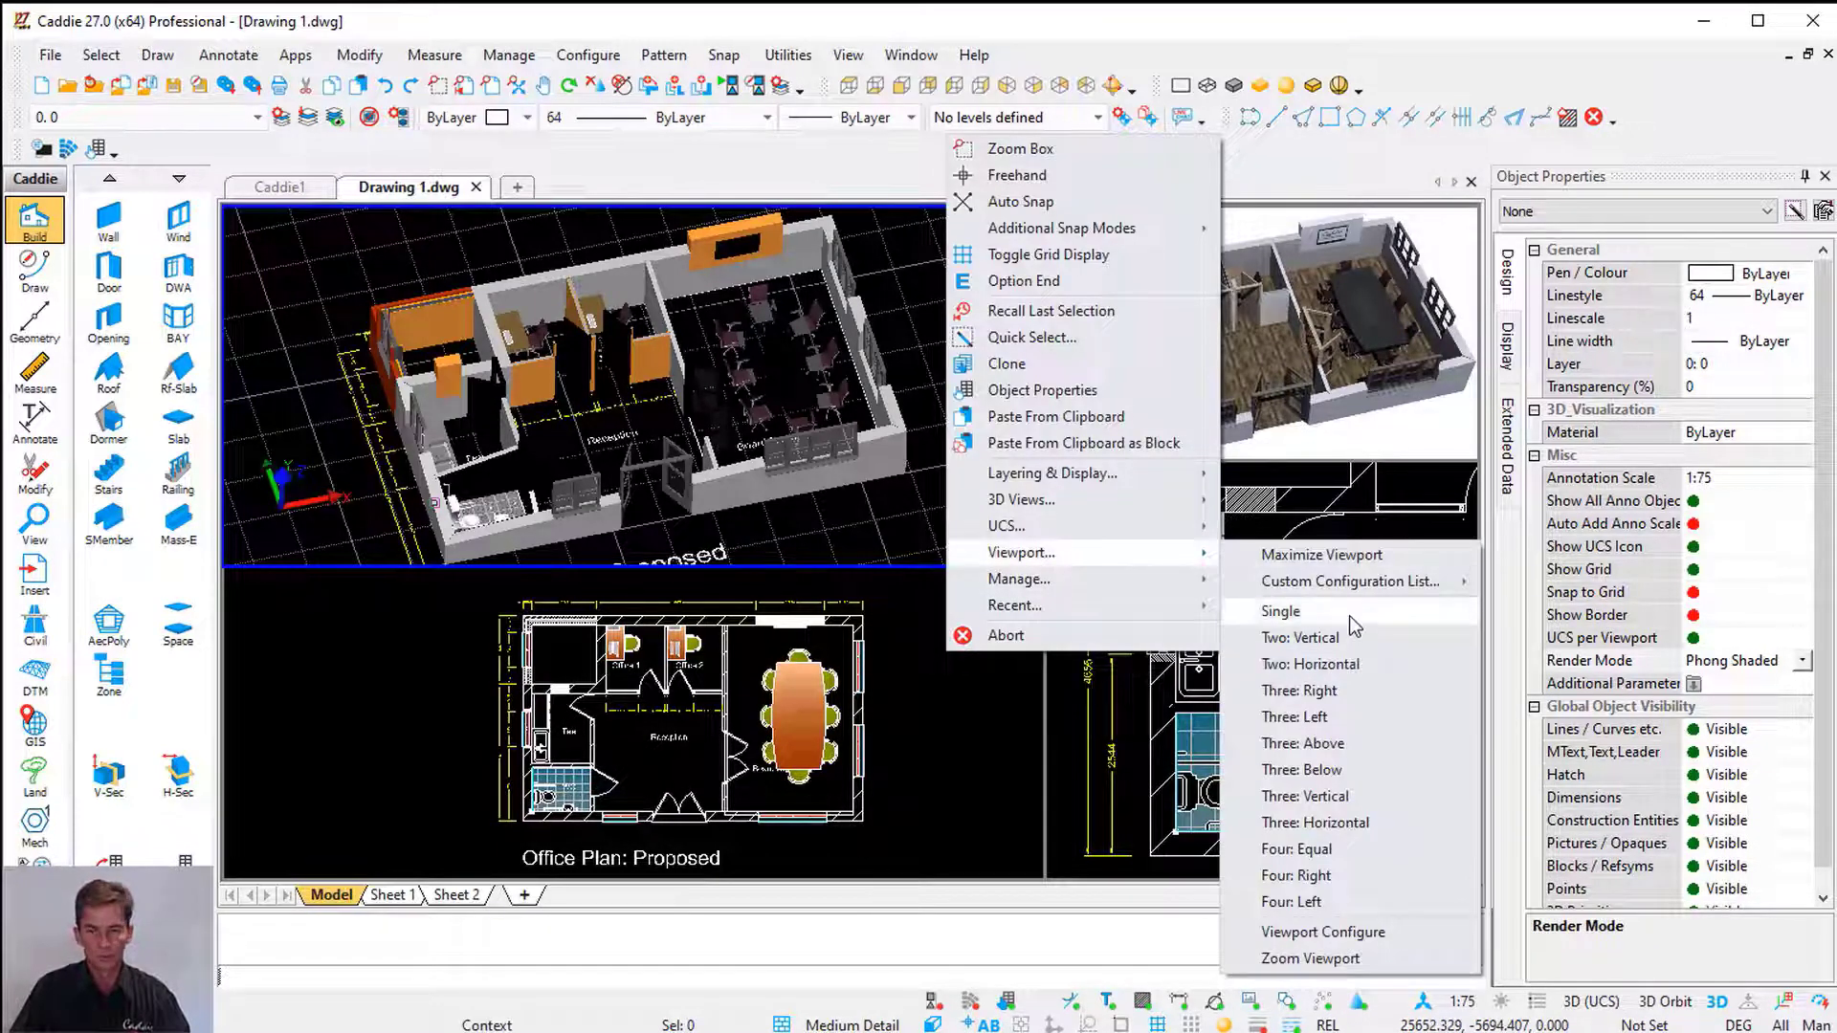
click(1335, 557)
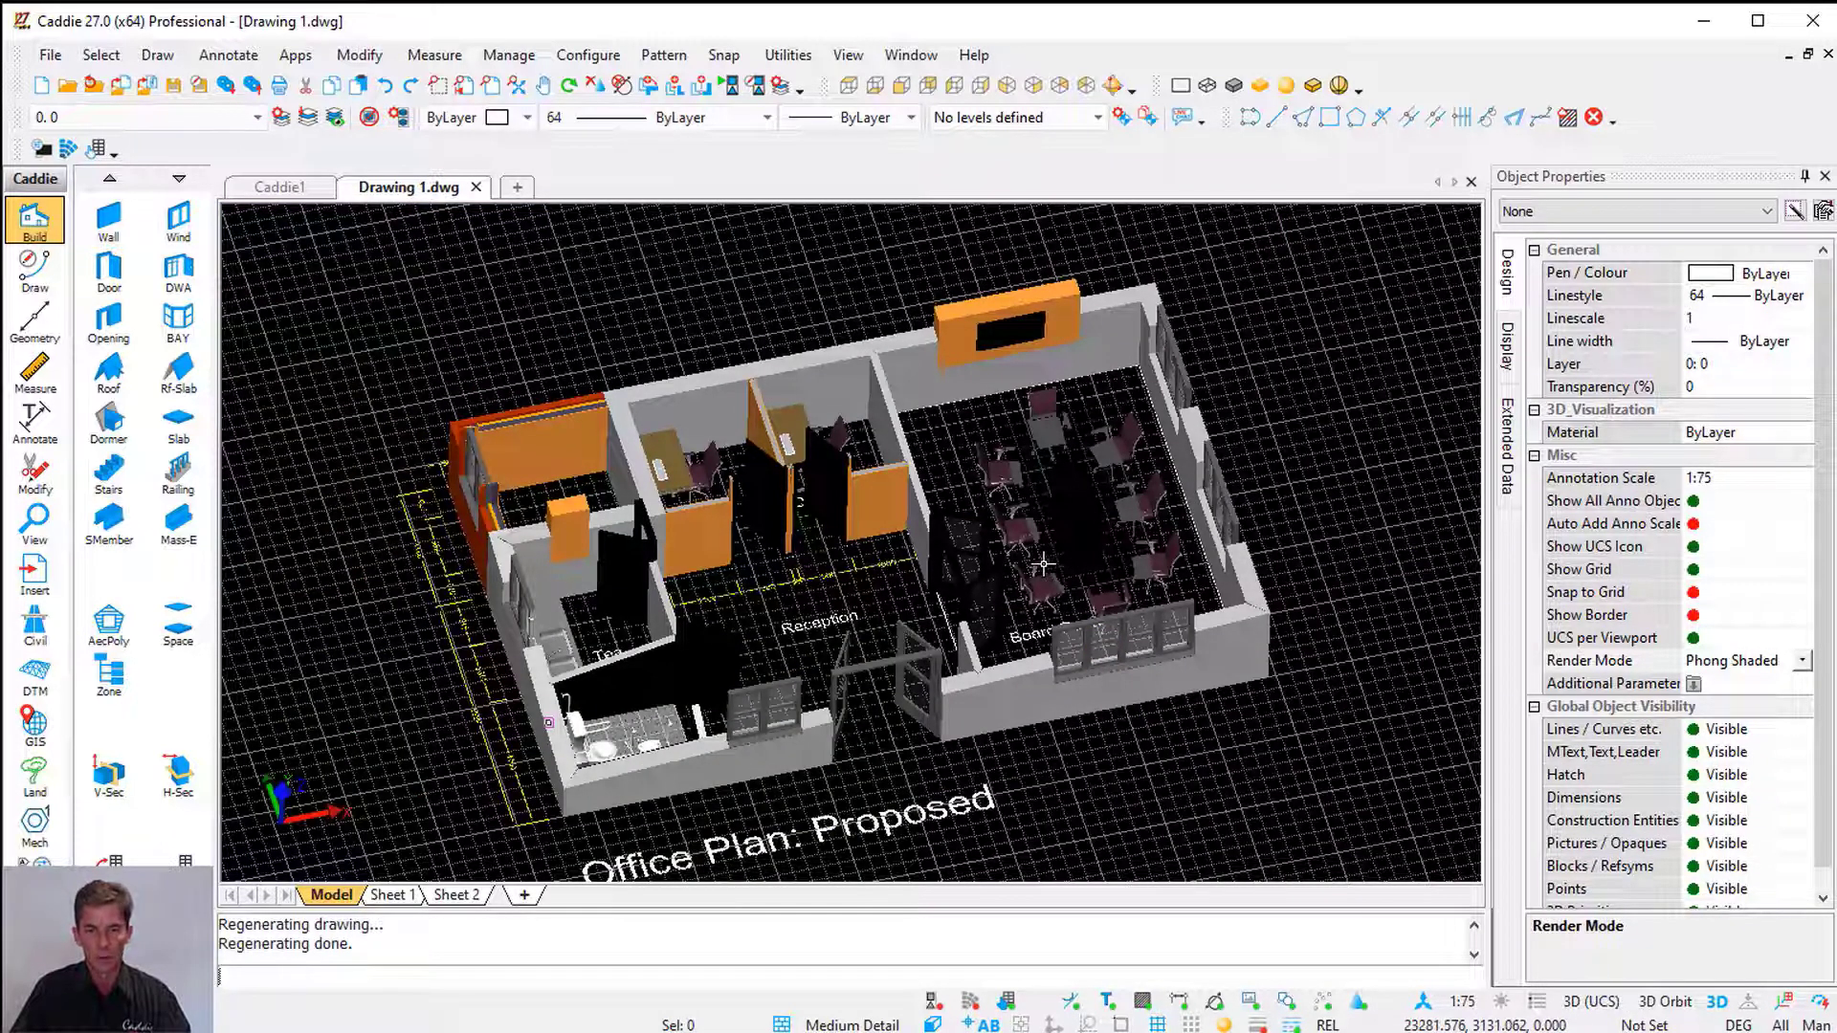
right_click(743, 302)
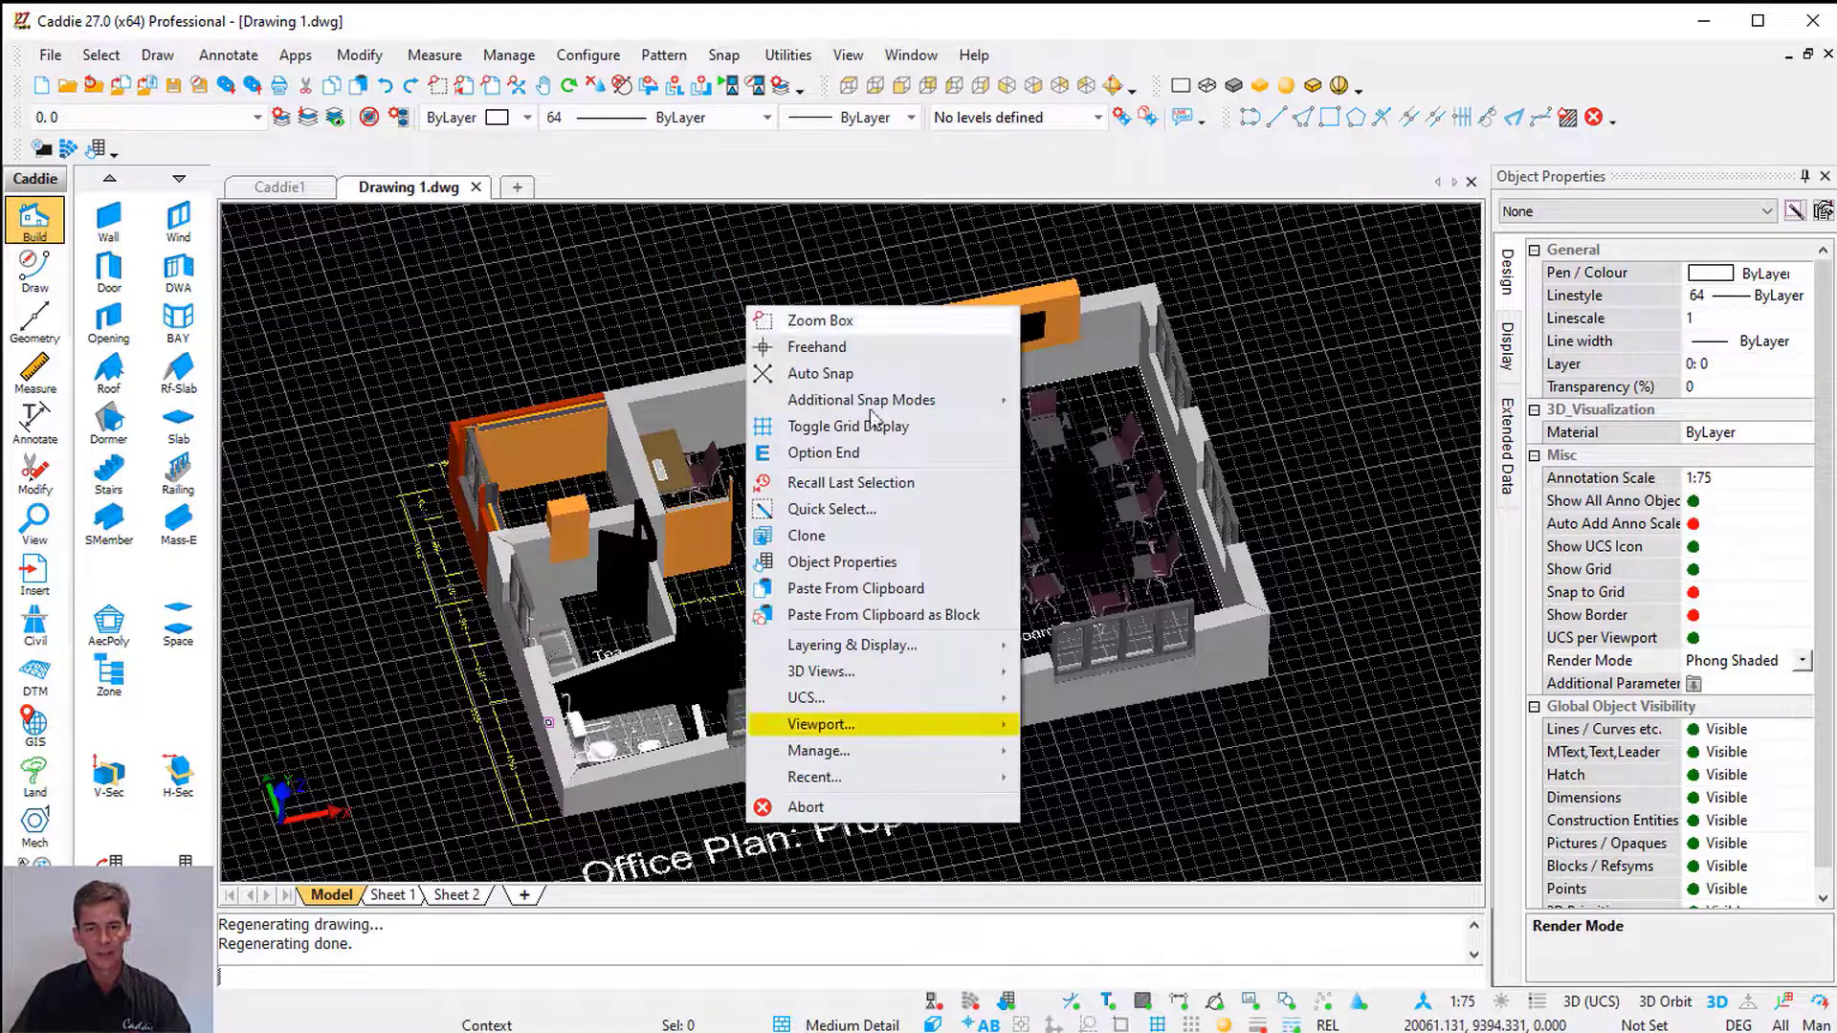
mouse_move(926, 721)
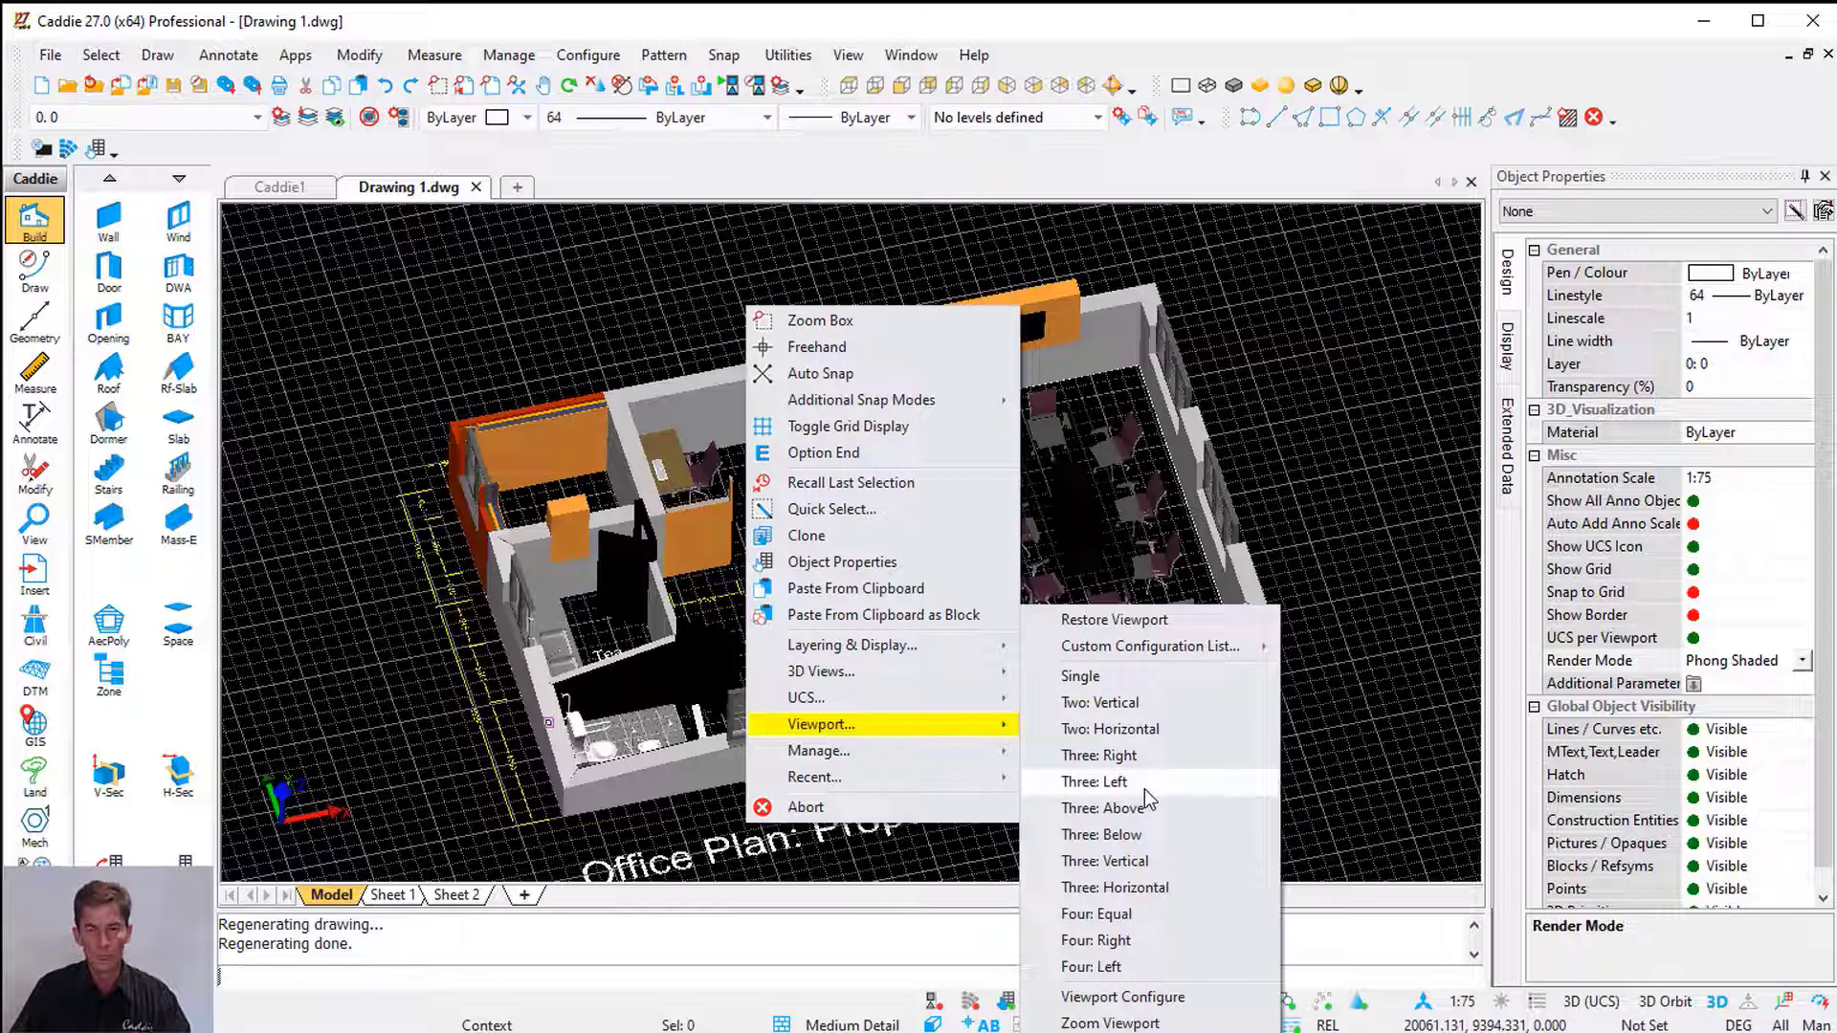
mouse_move(1210, 649)
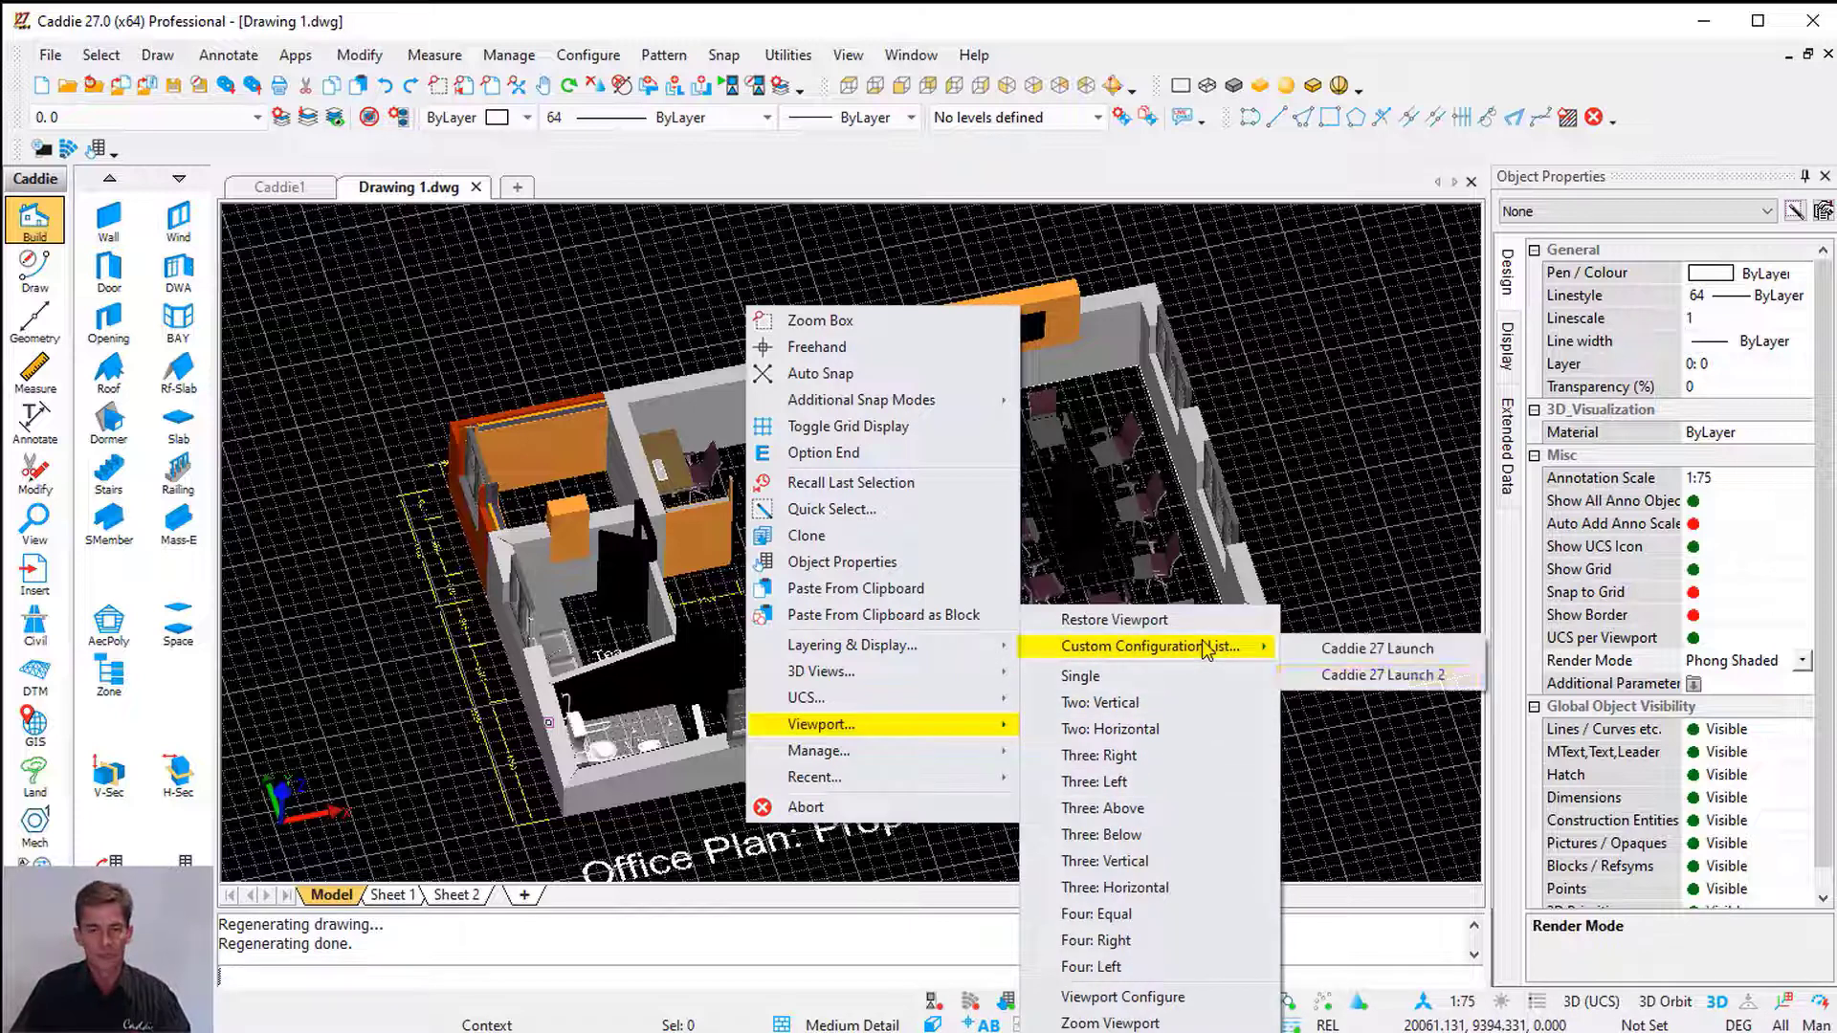
click(1381, 676)
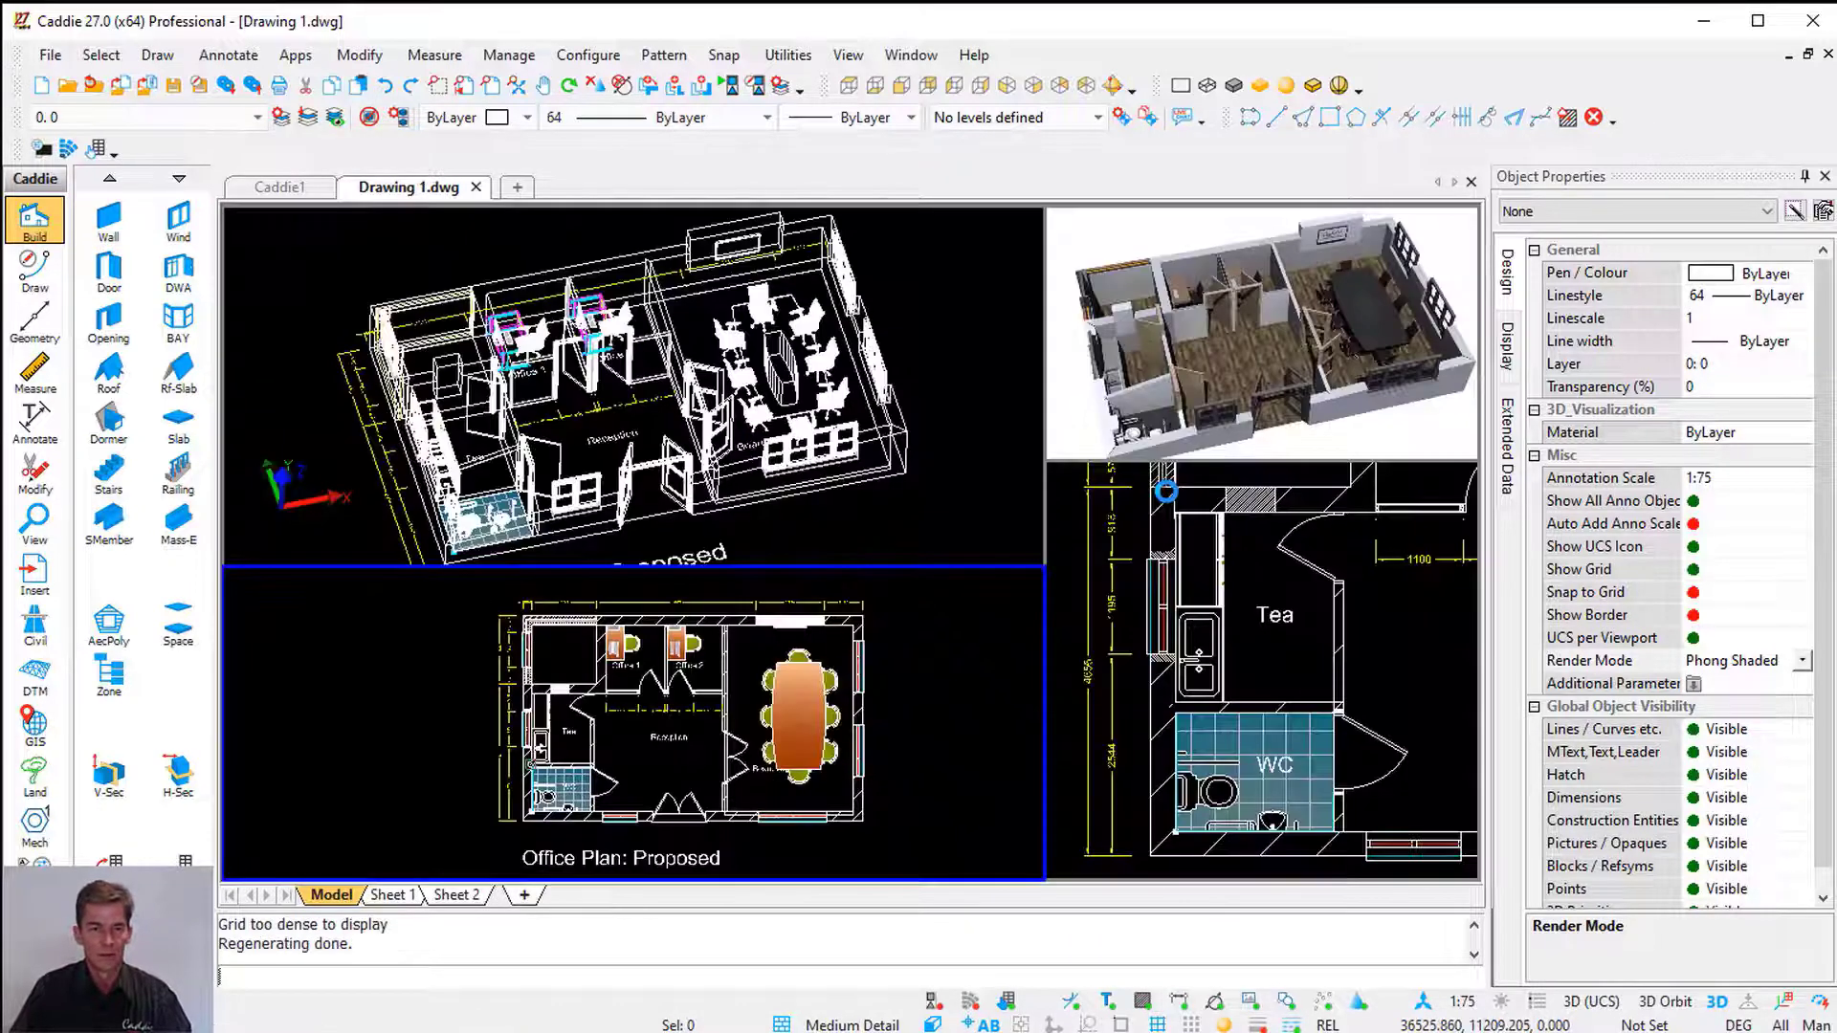
Set the 3D viewport's render mode to Flat Shaded and switch its materials and textures on
click(903, 515)
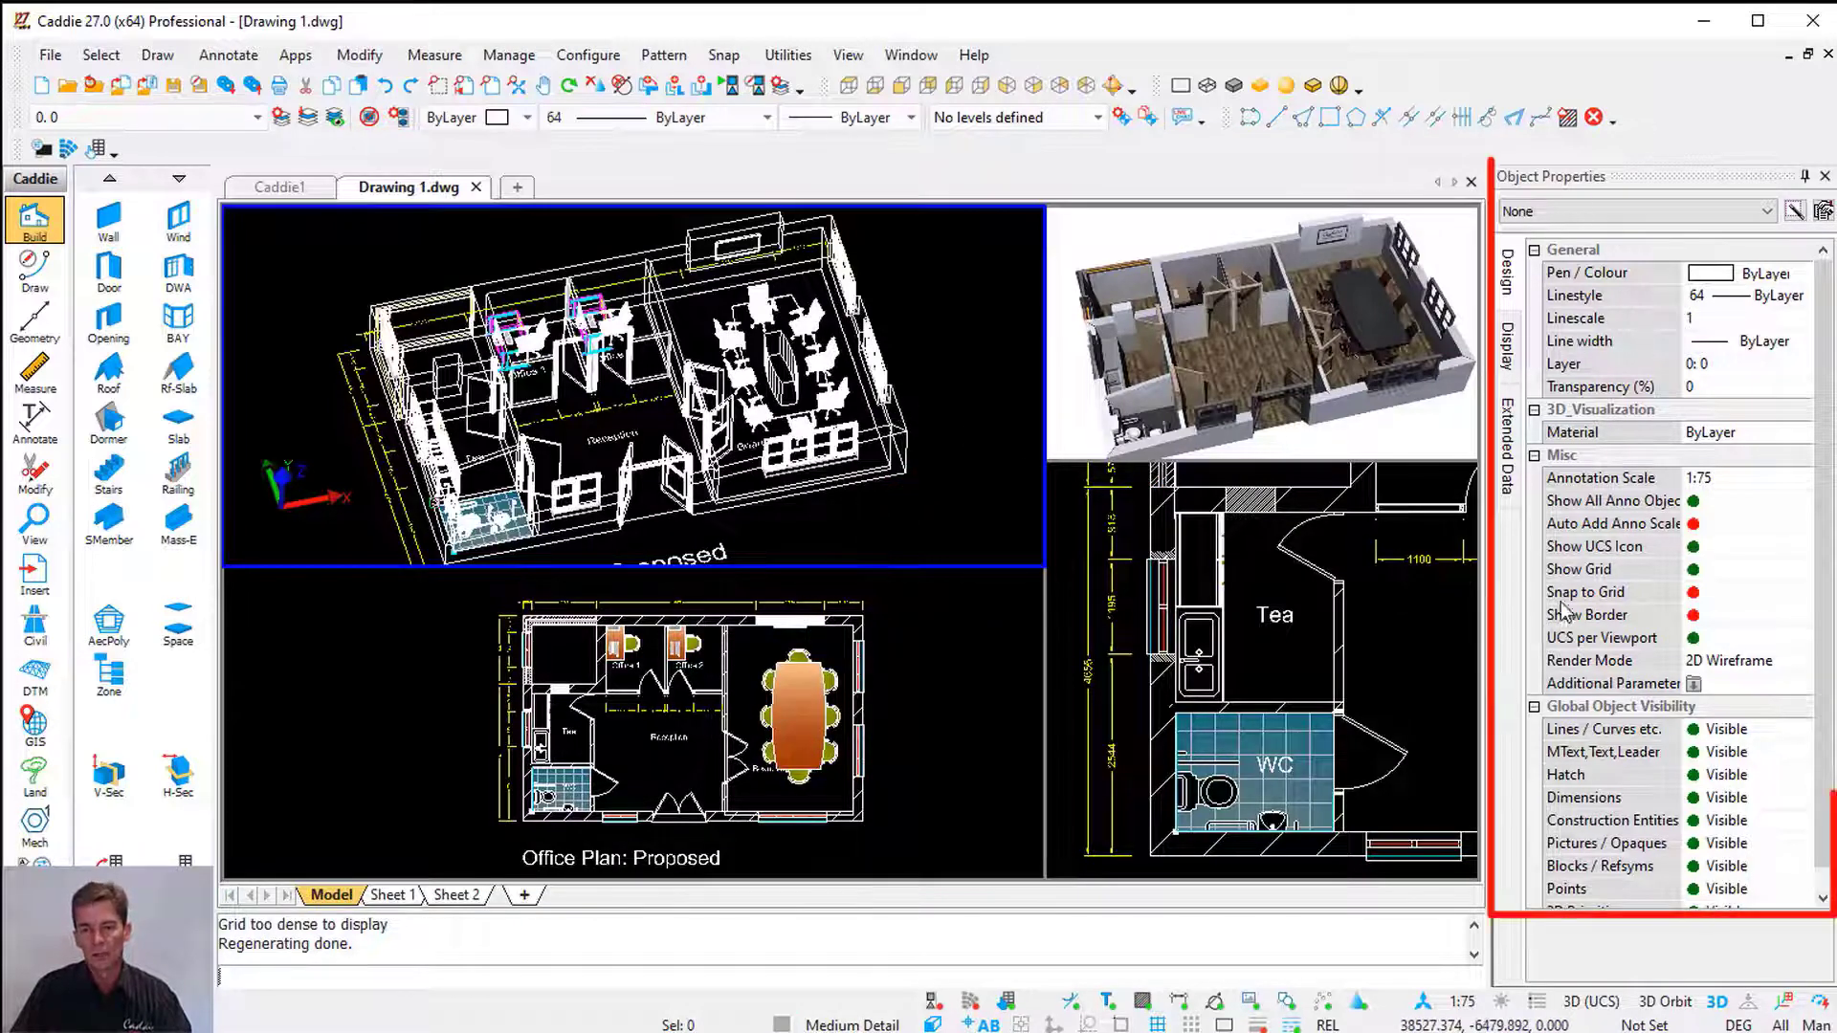
click(1734, 662)
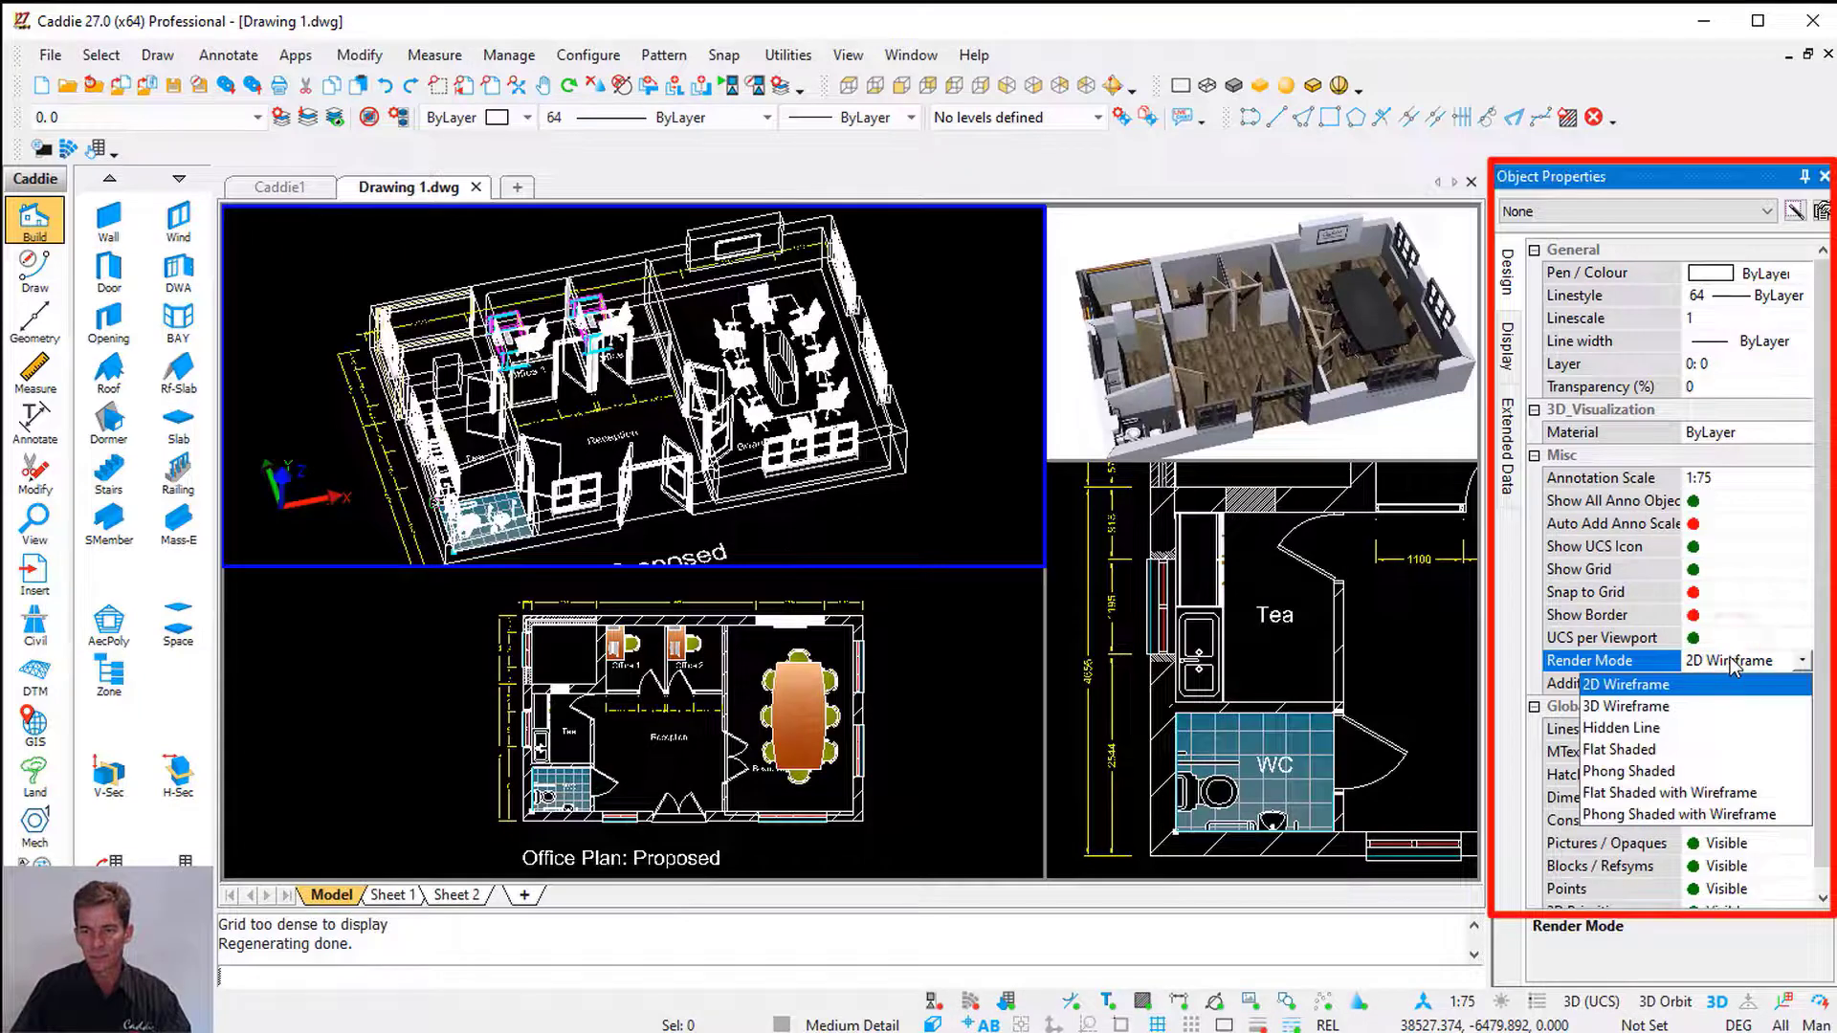
click(1636, 751)
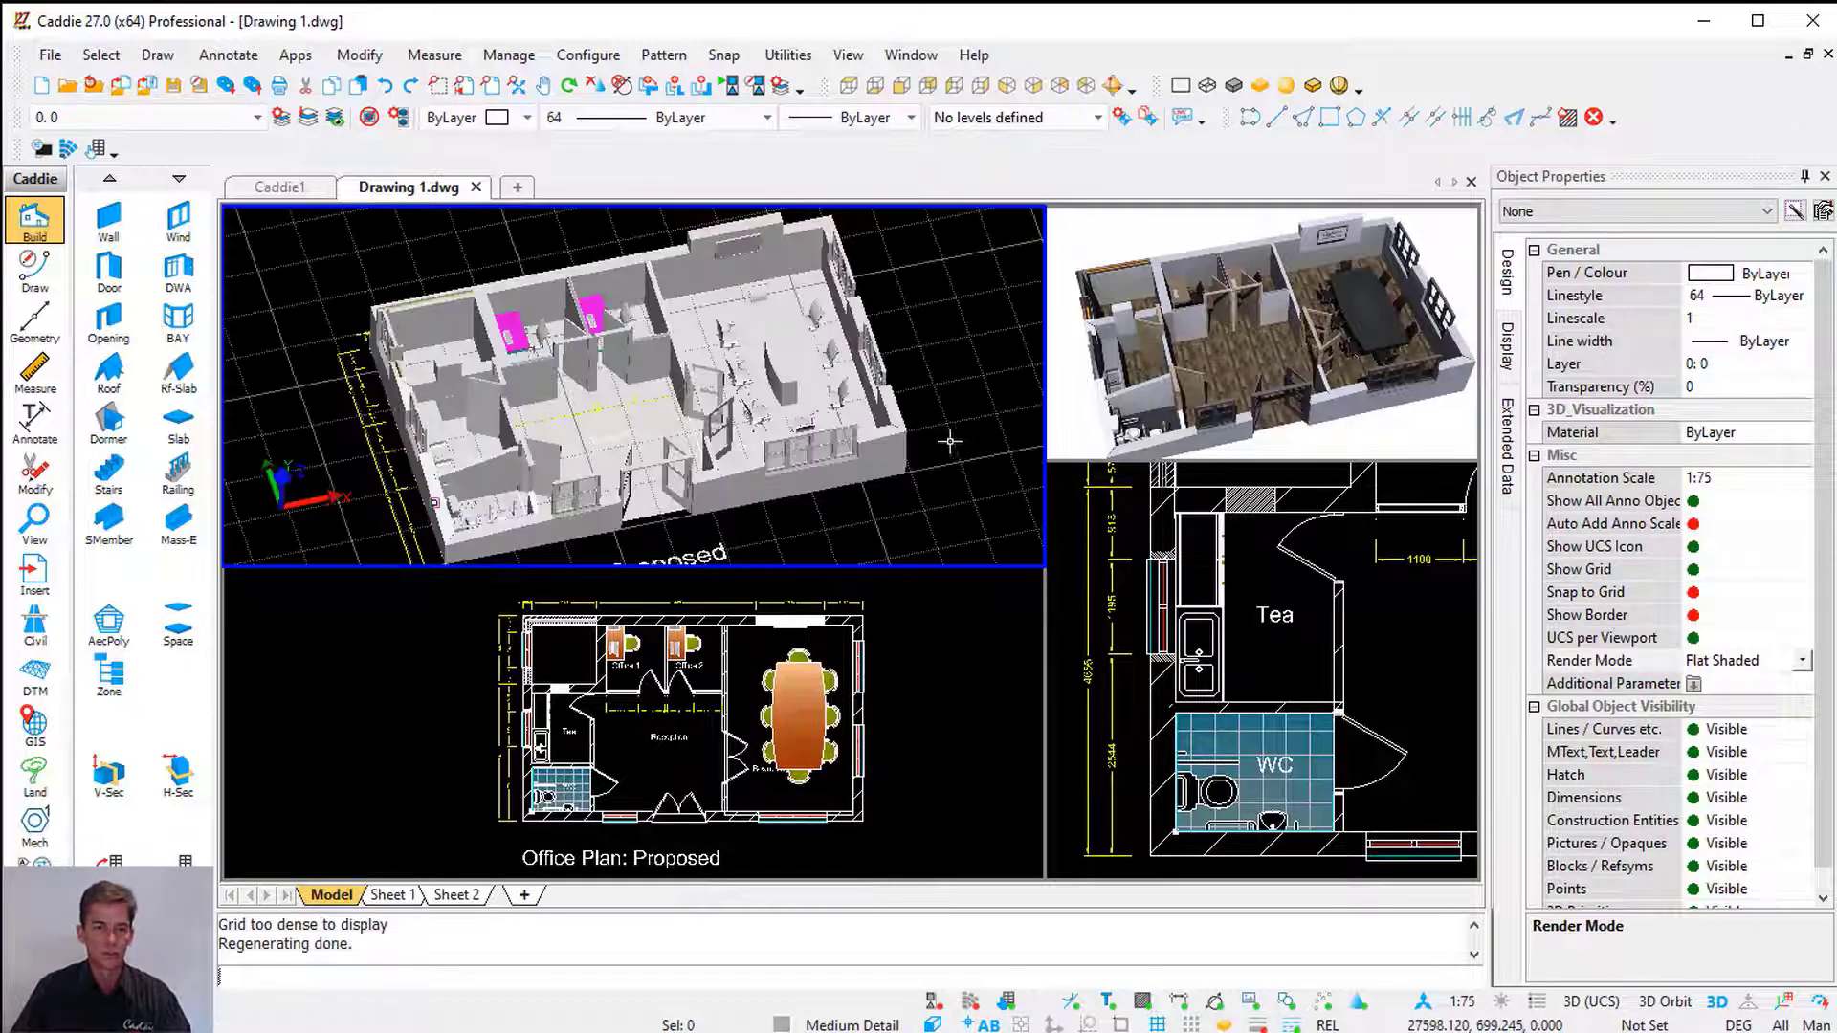
click(935, 1024)
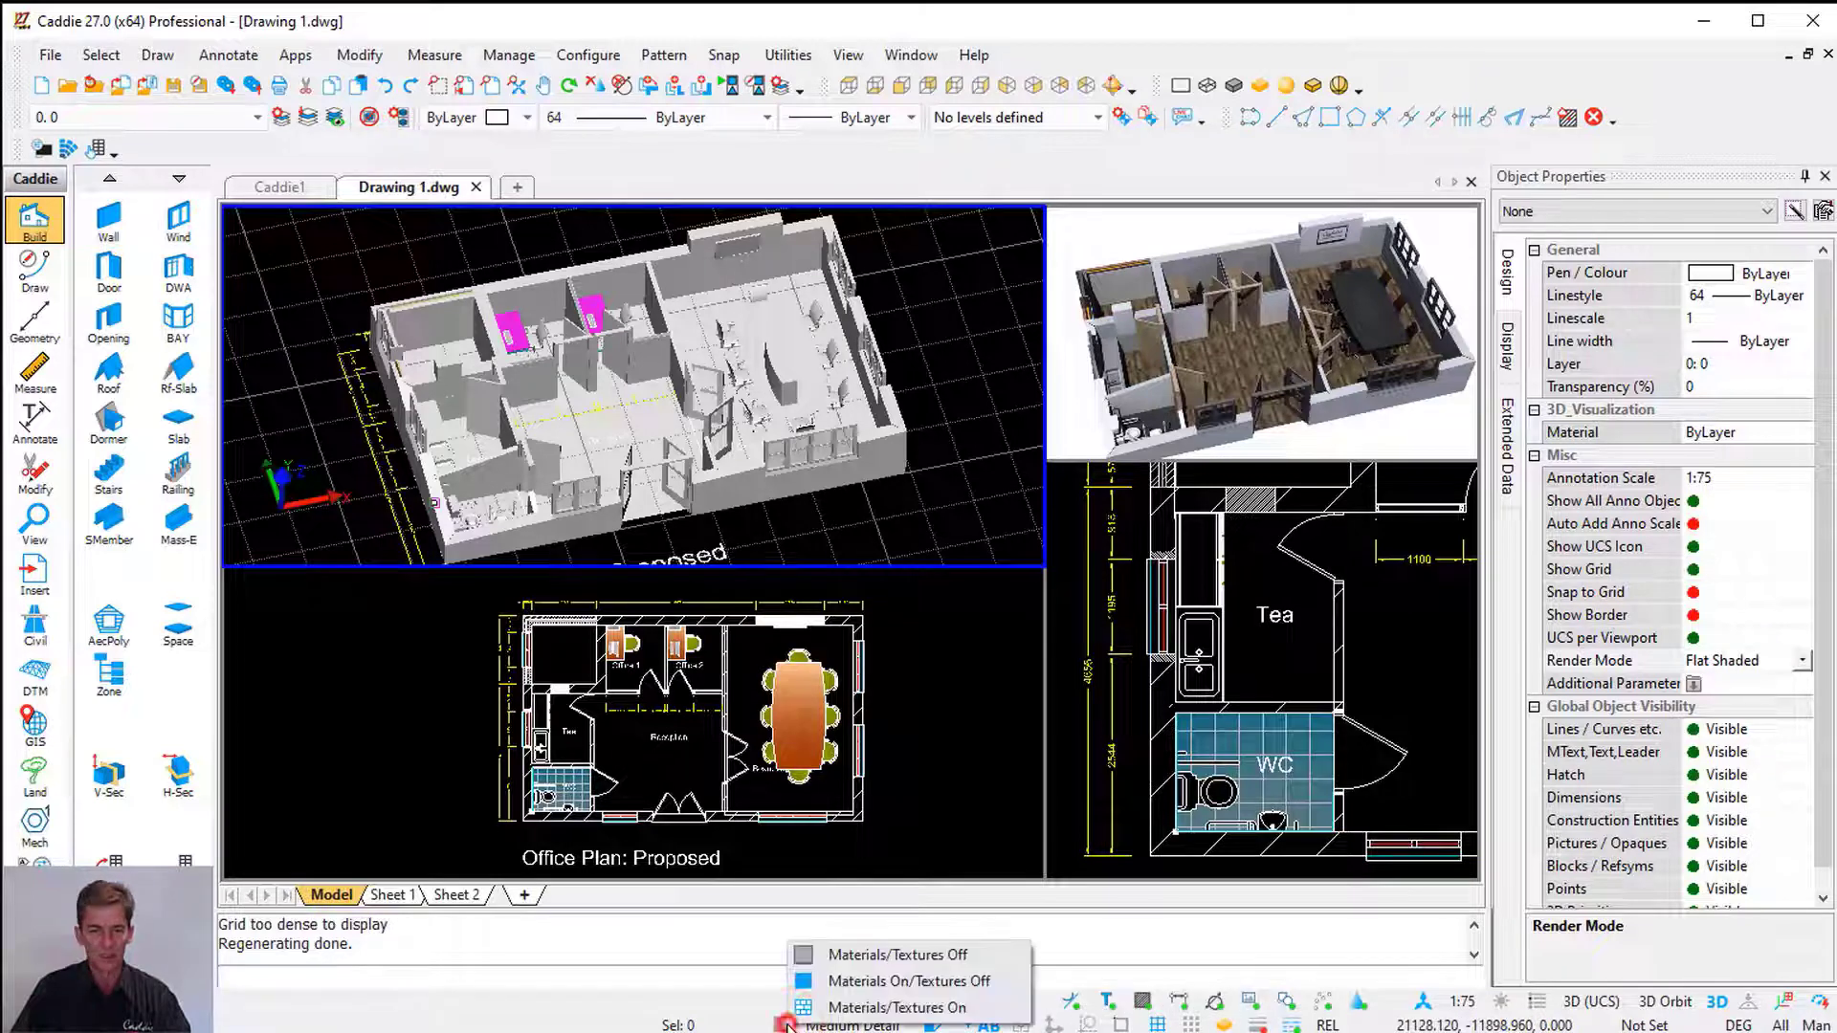
click(833, 1007)
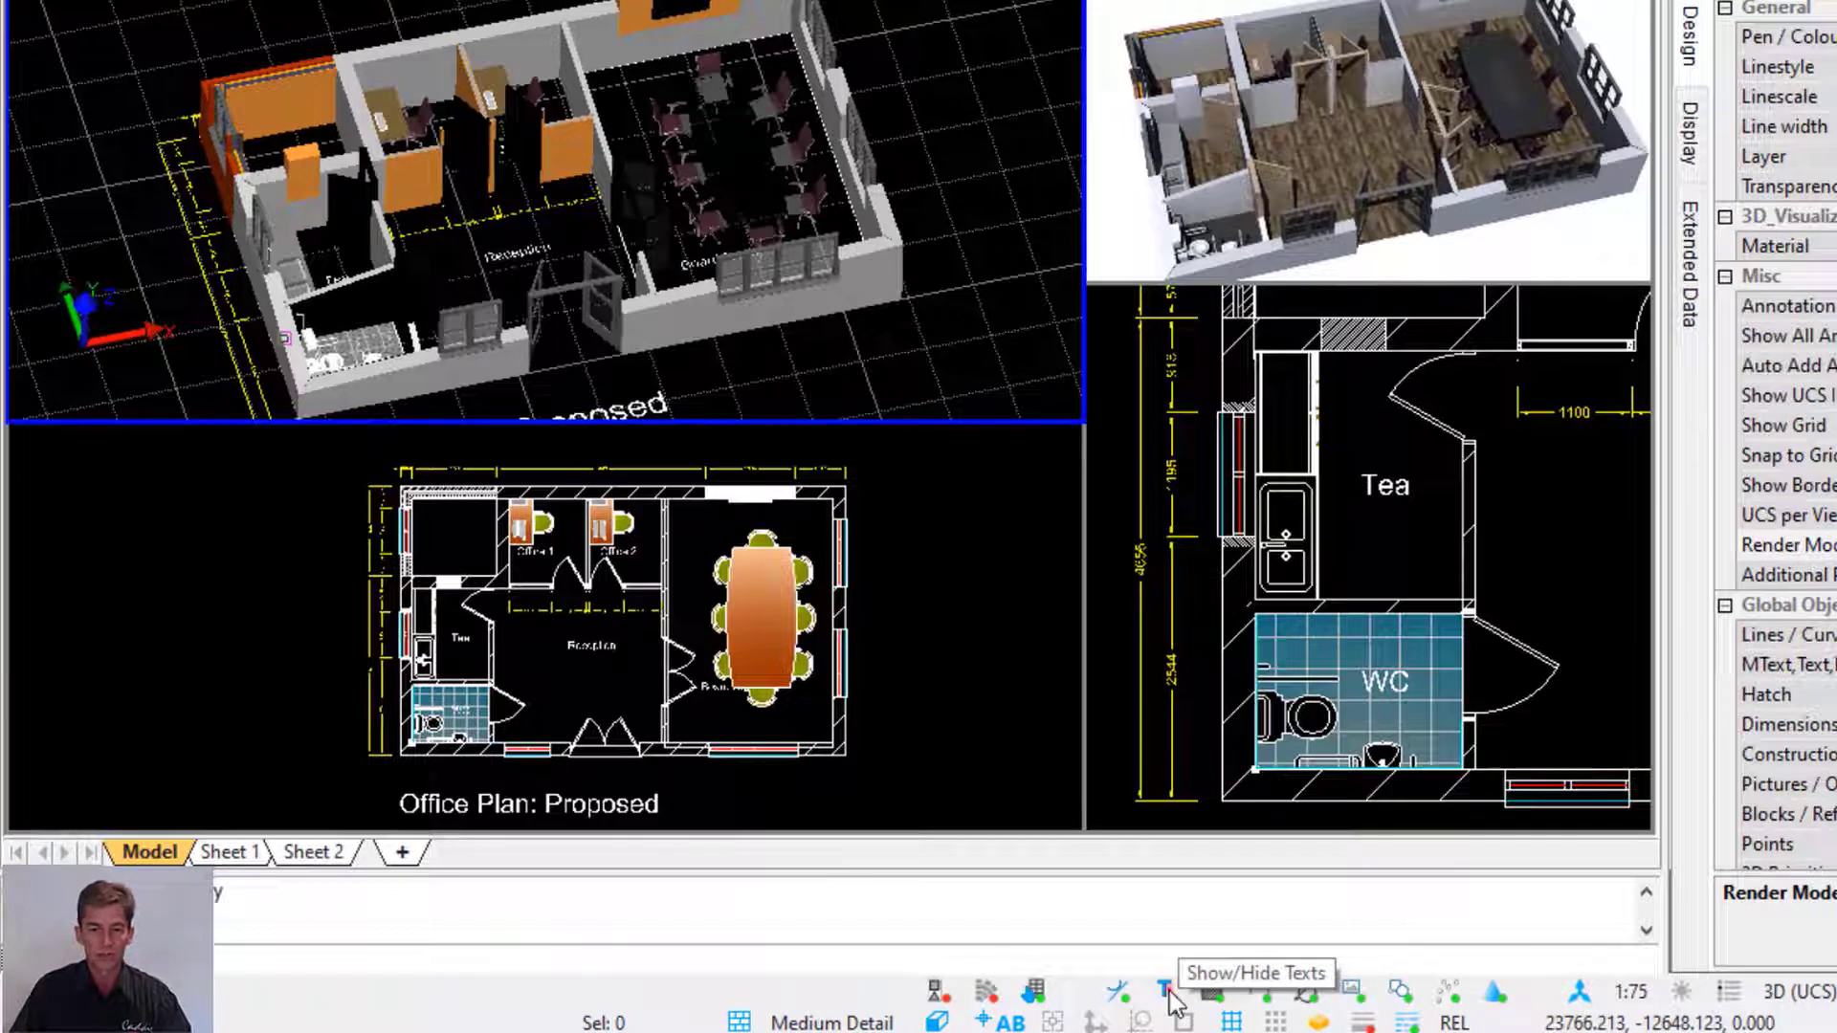
Hide the drawing's texts, hatches and pictures, and toggle the dimensions off and back on
click(1167, 993)
click(1167, 995)
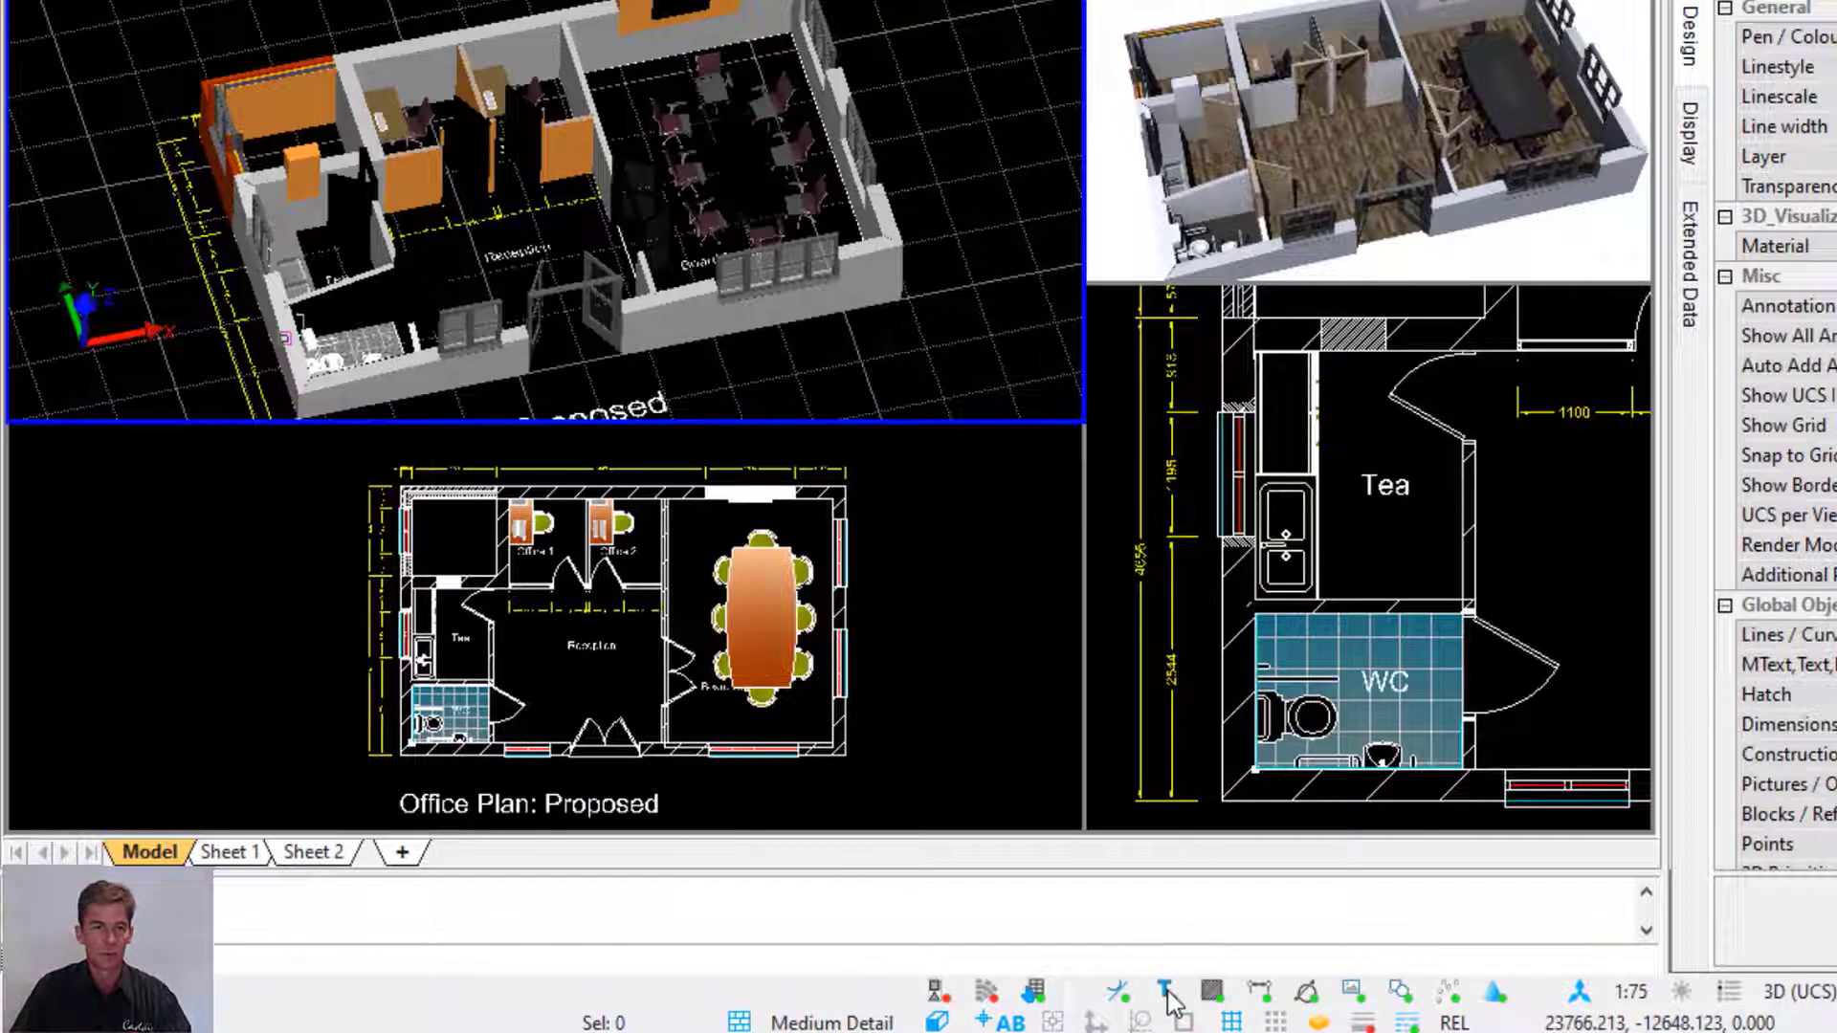
click(1169, 1000)
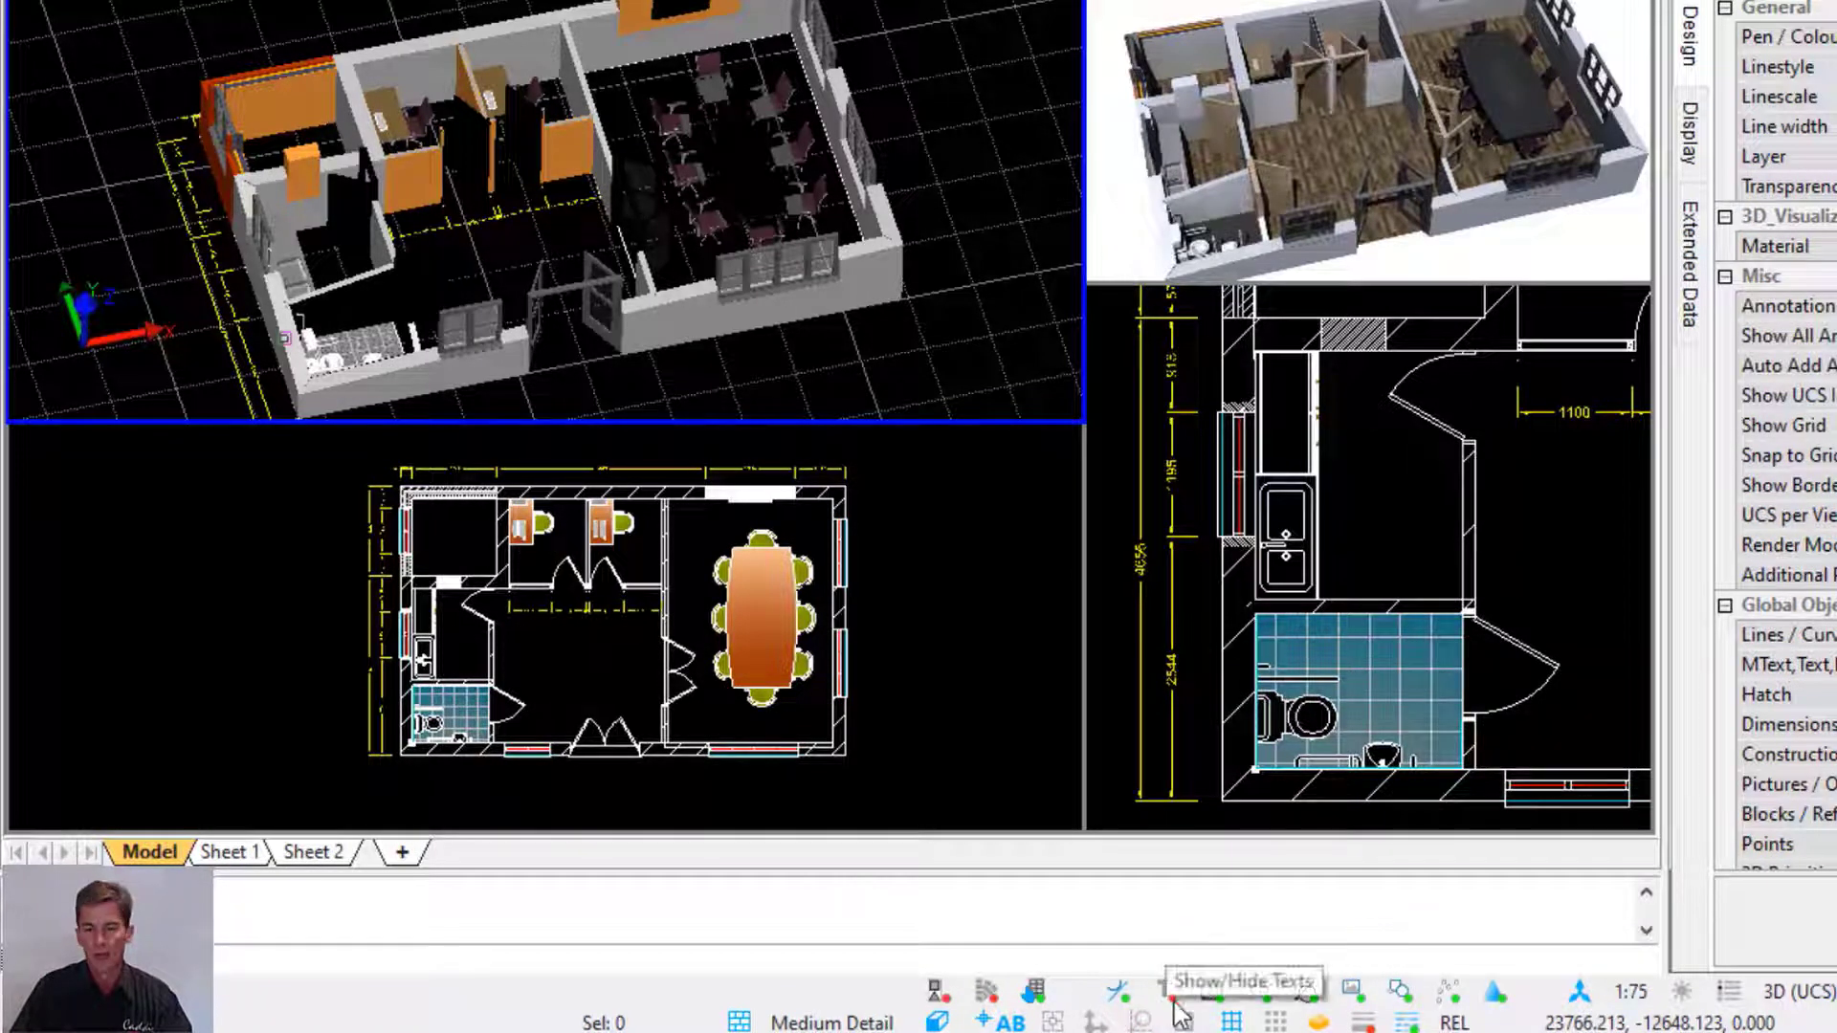
click(1215, 1003)
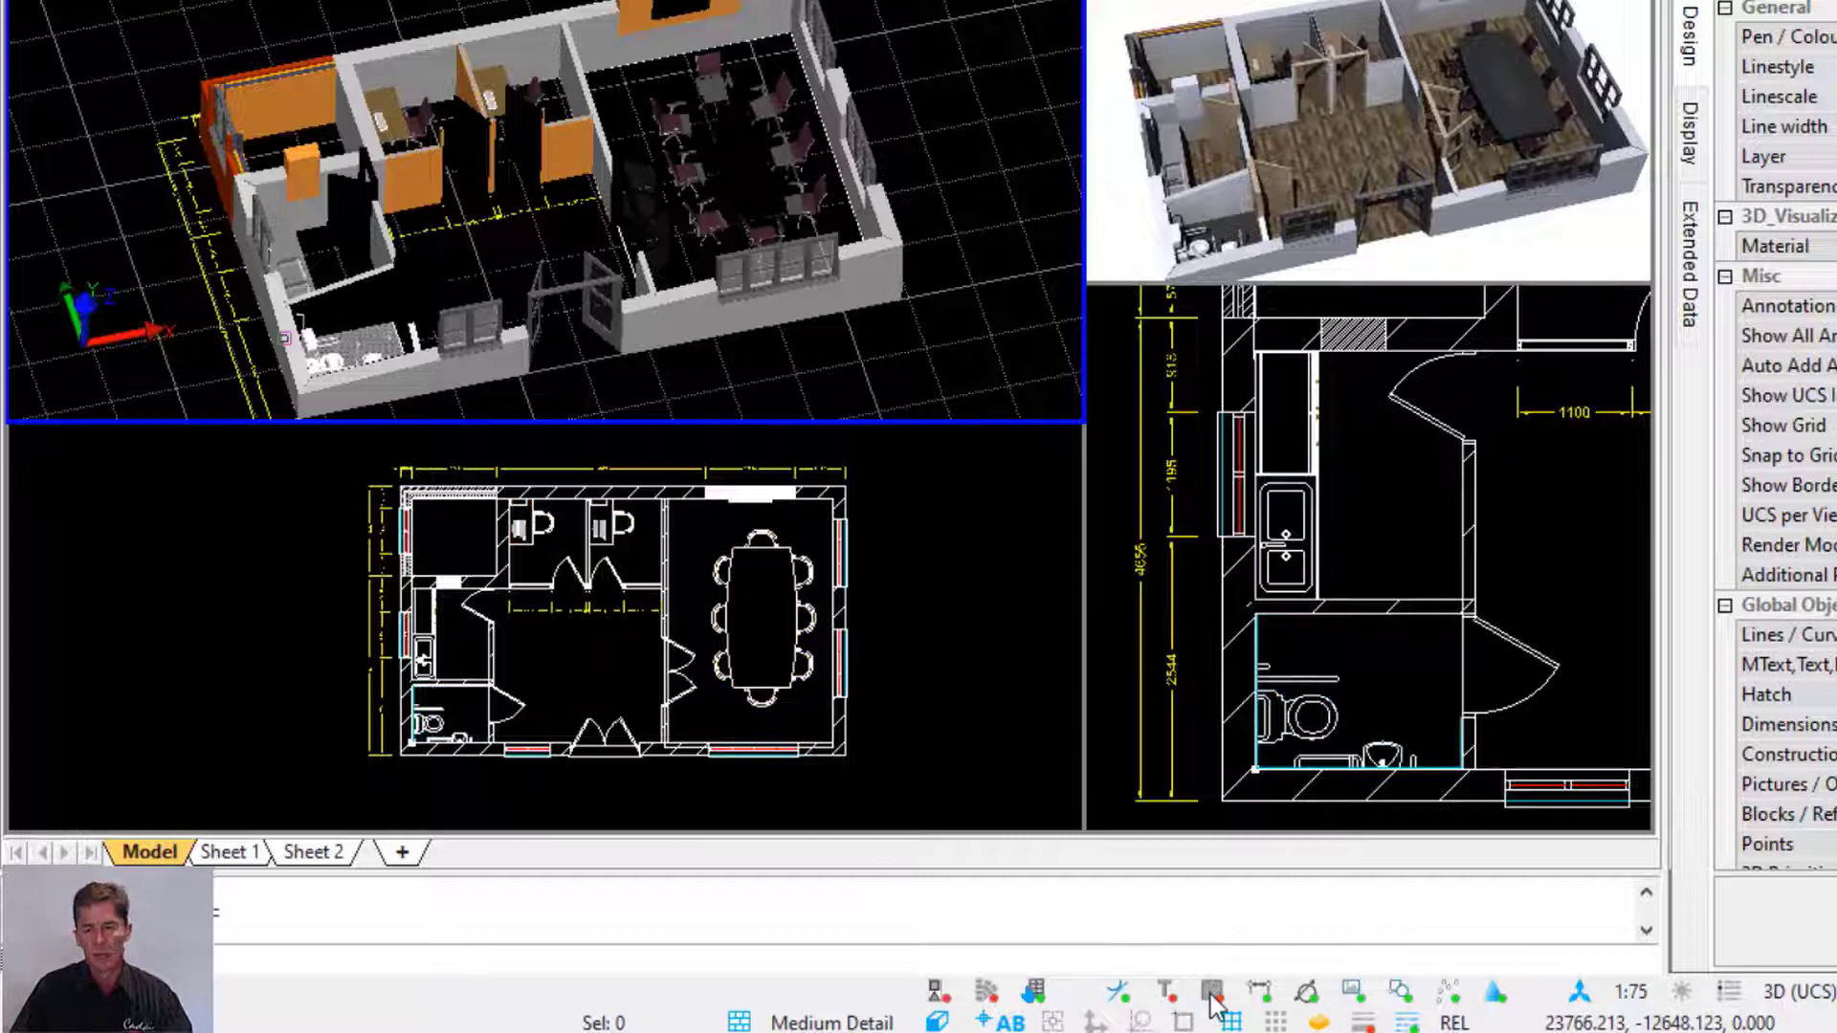
click(1257, 994)
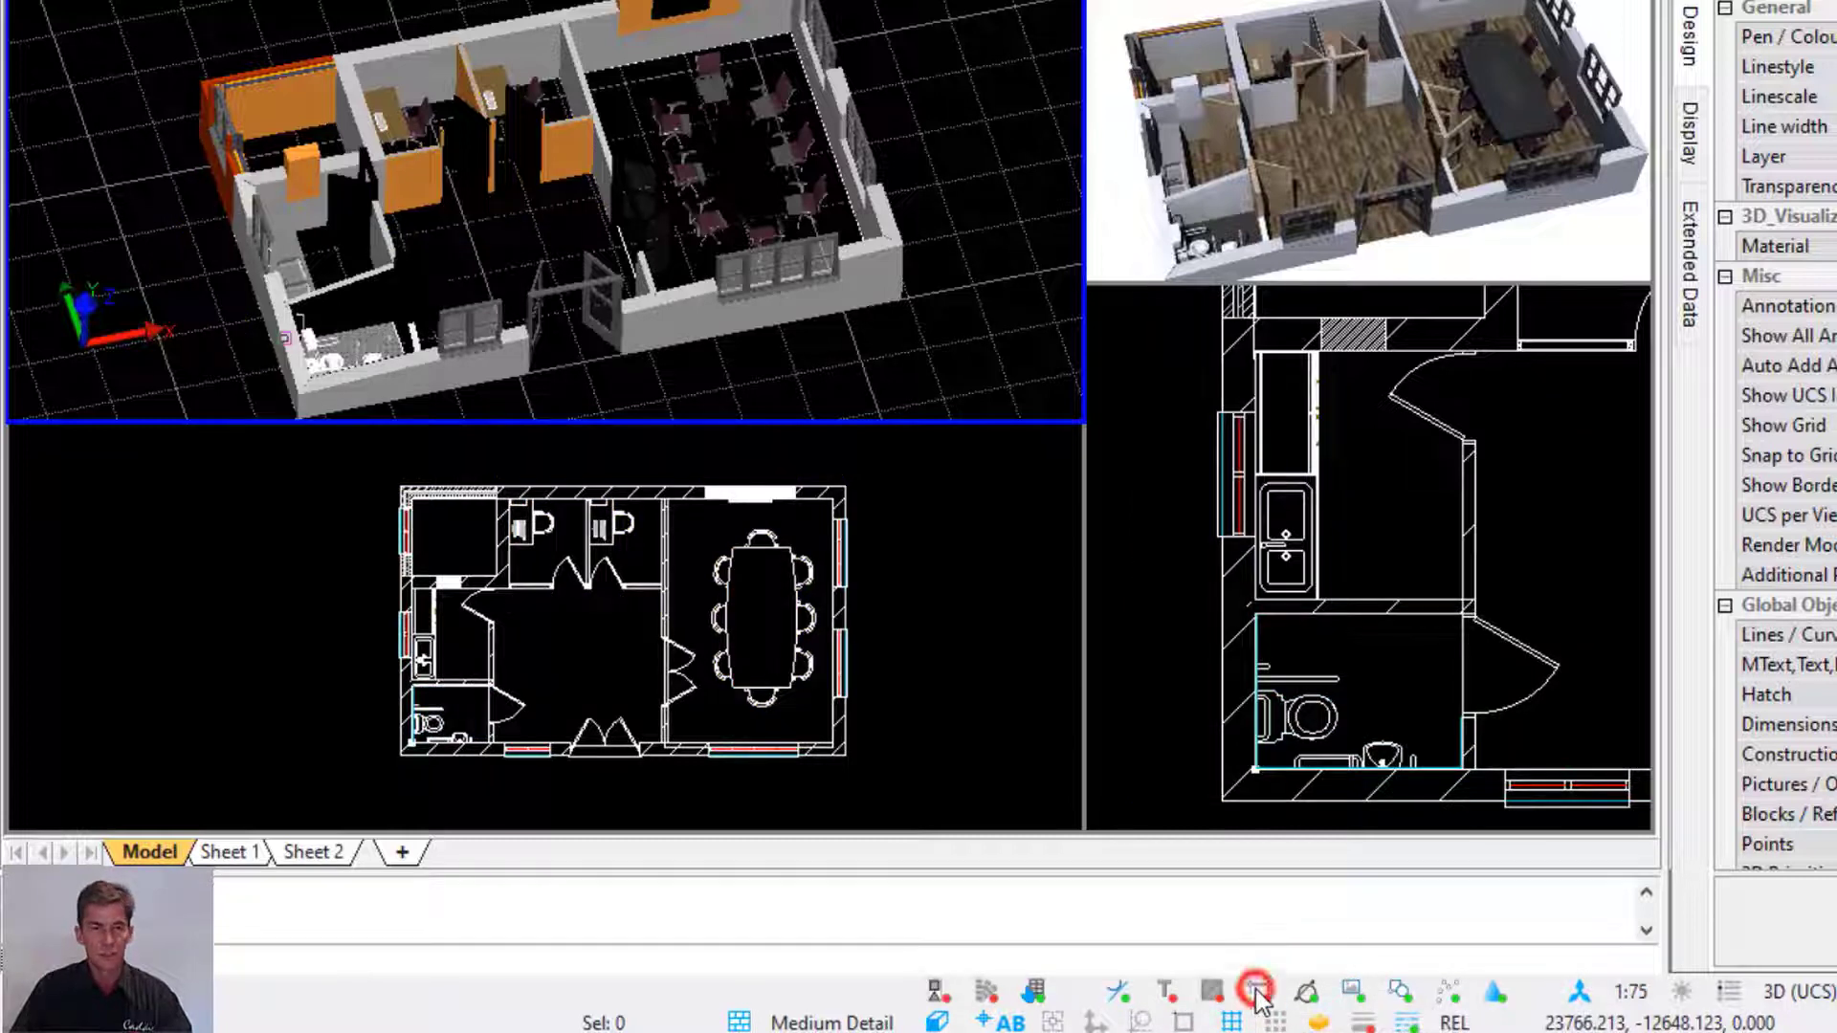
click(1257, 995)
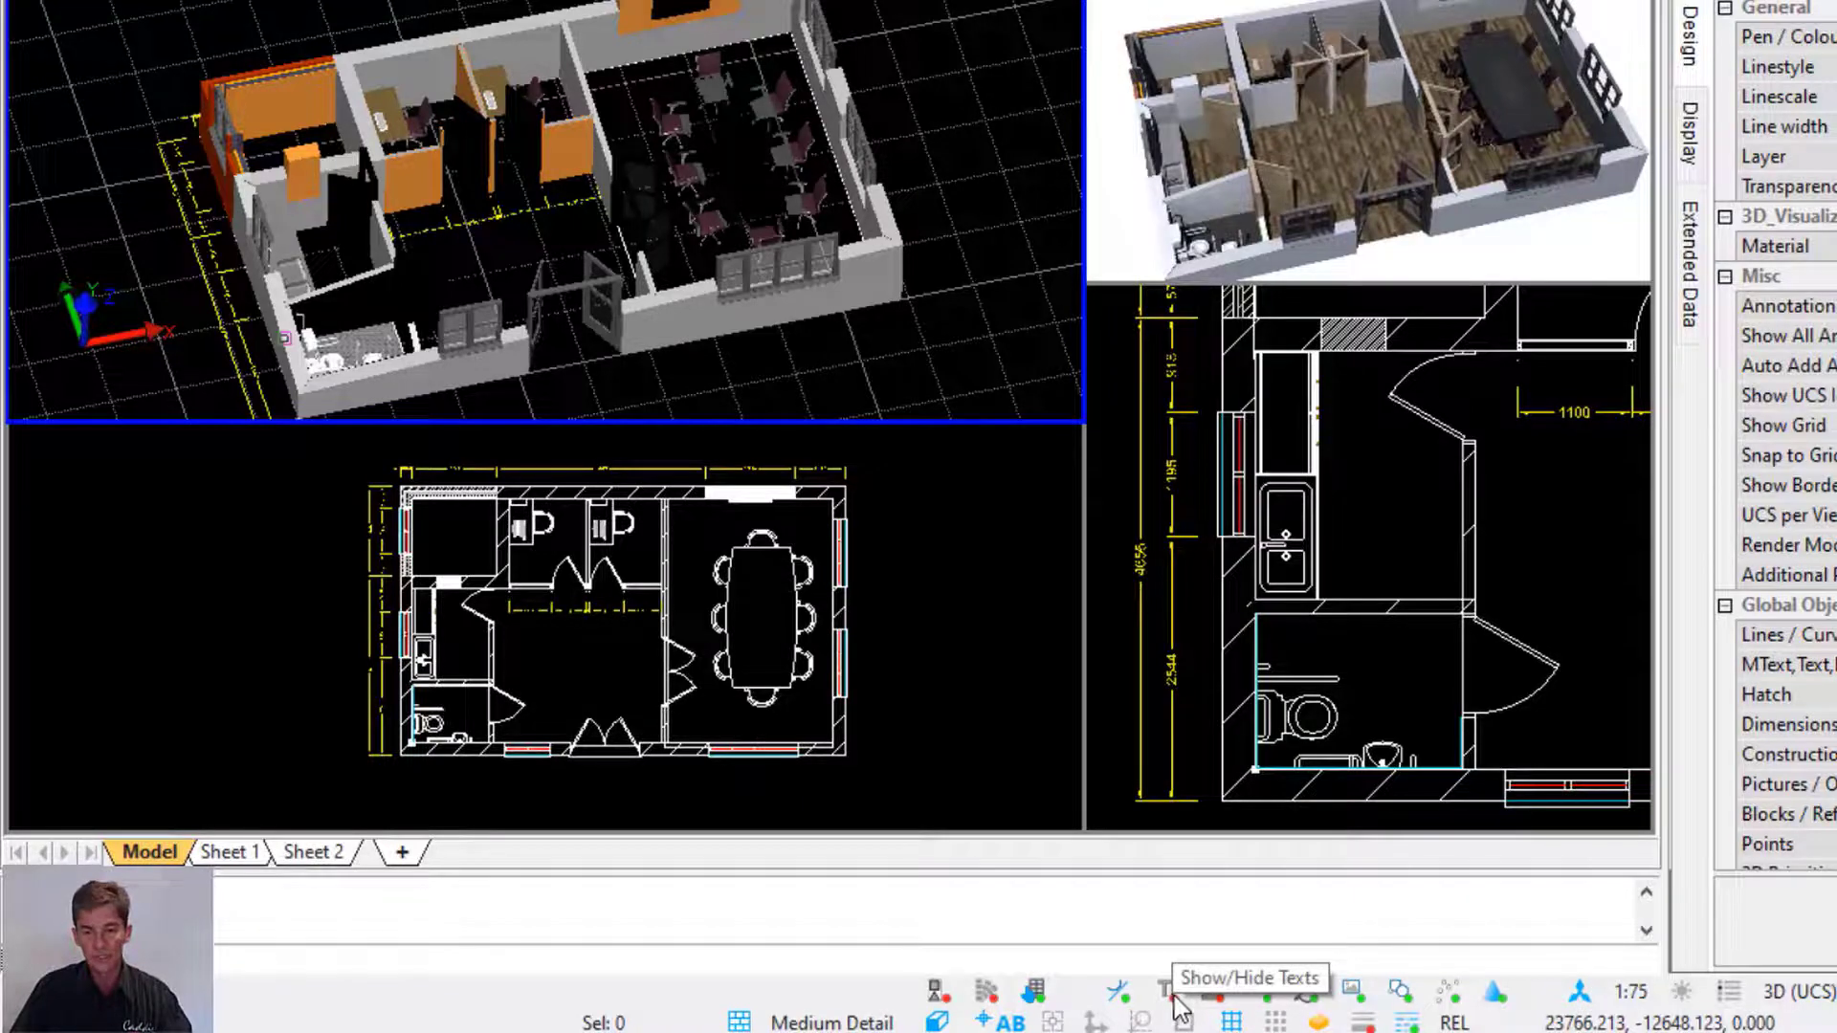
click(1351, 995)
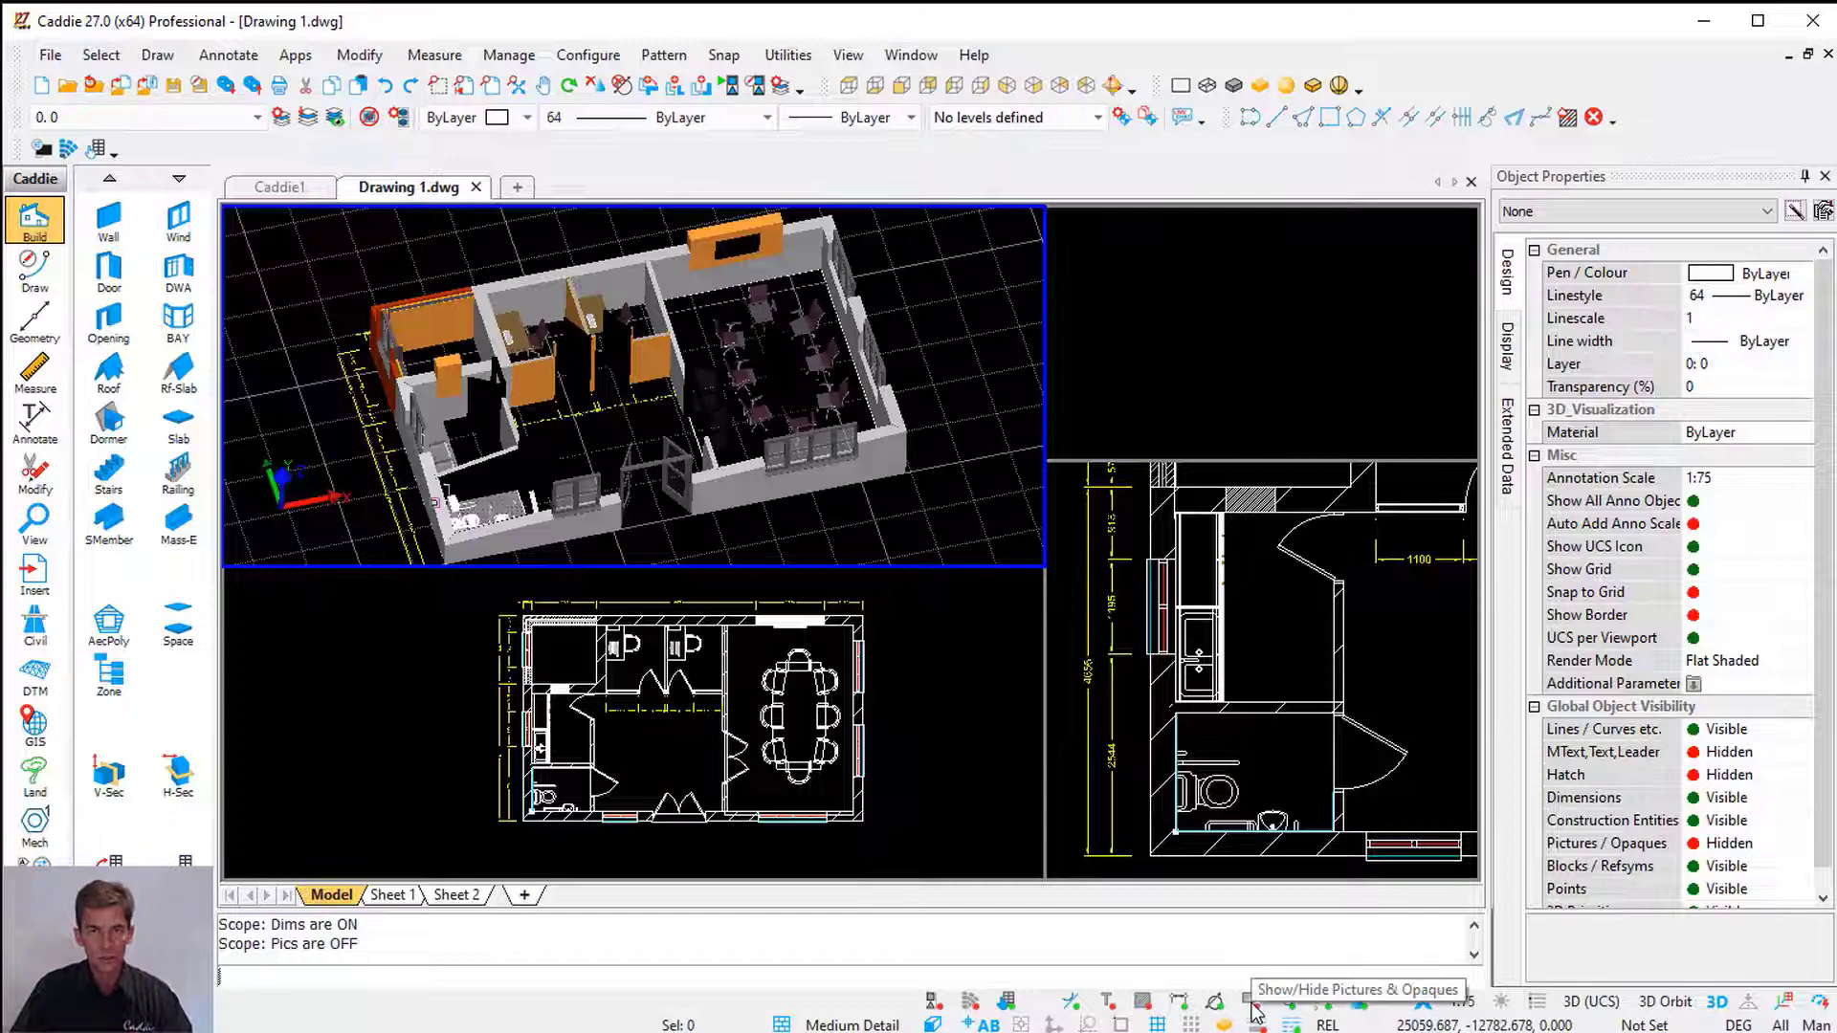
Save Drawing 1.dwg and close it
click(50, 55)
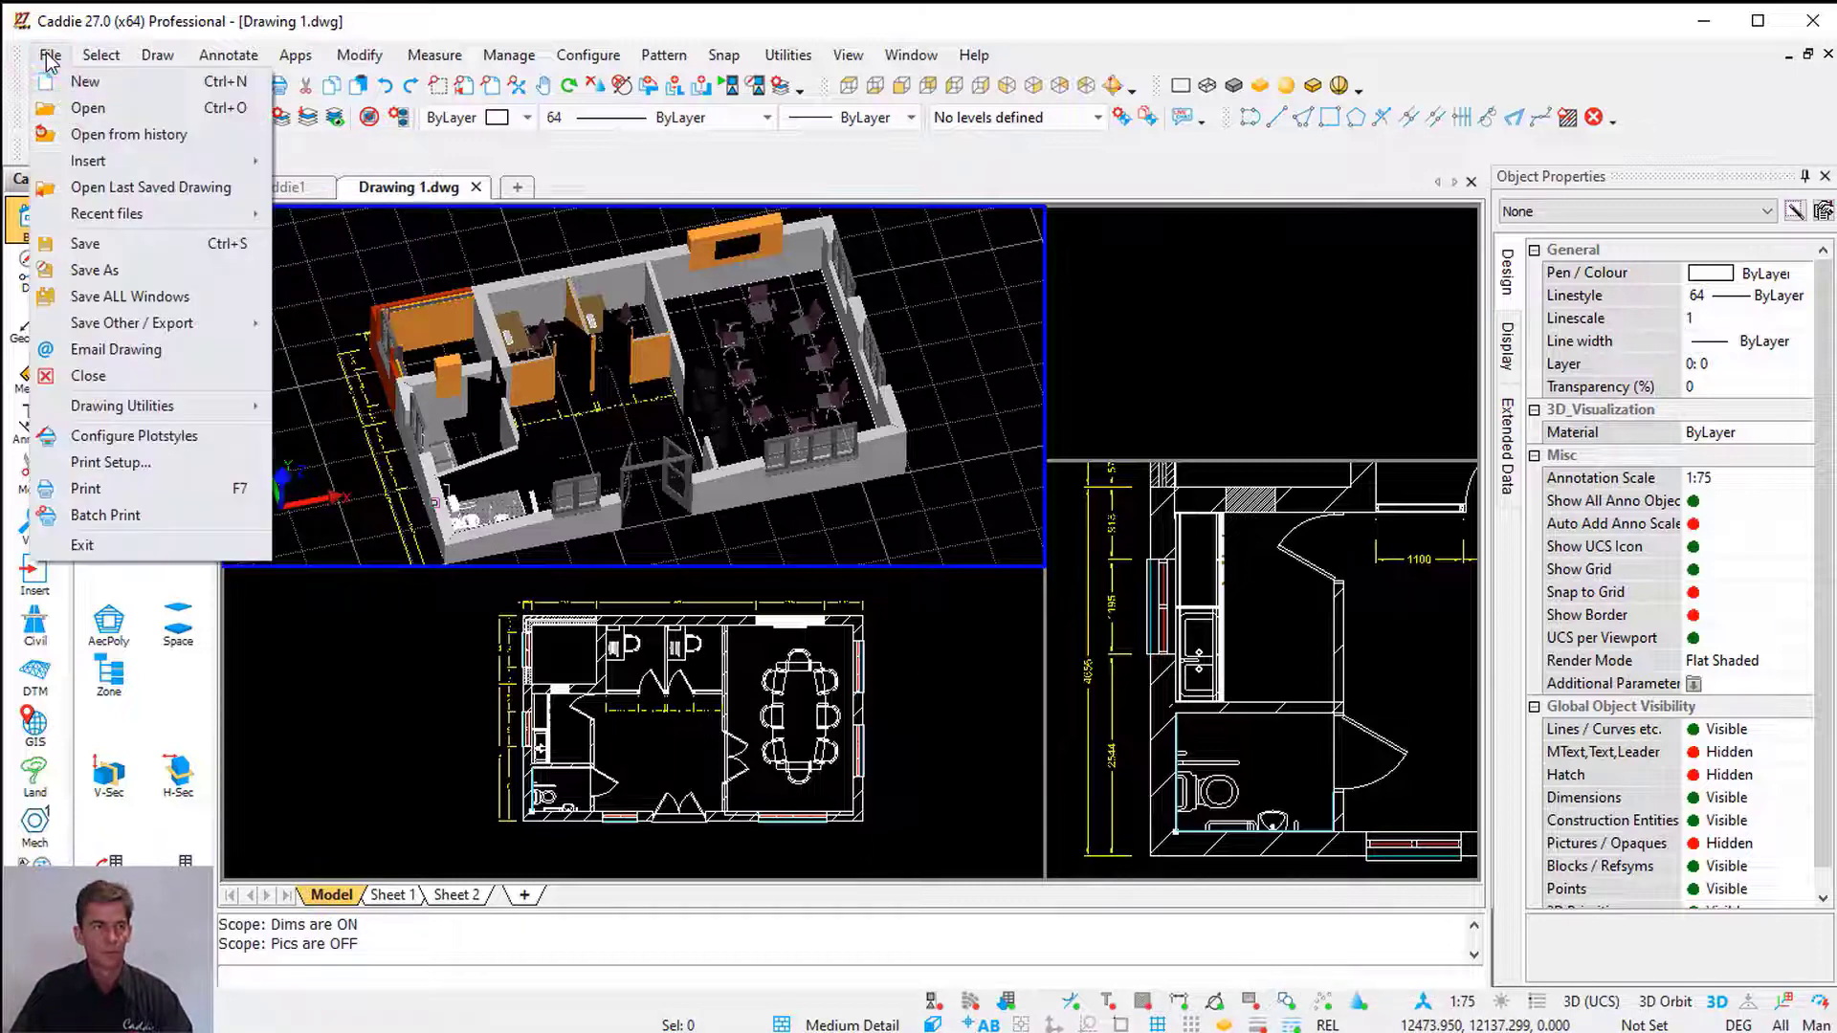
click(138, 250)
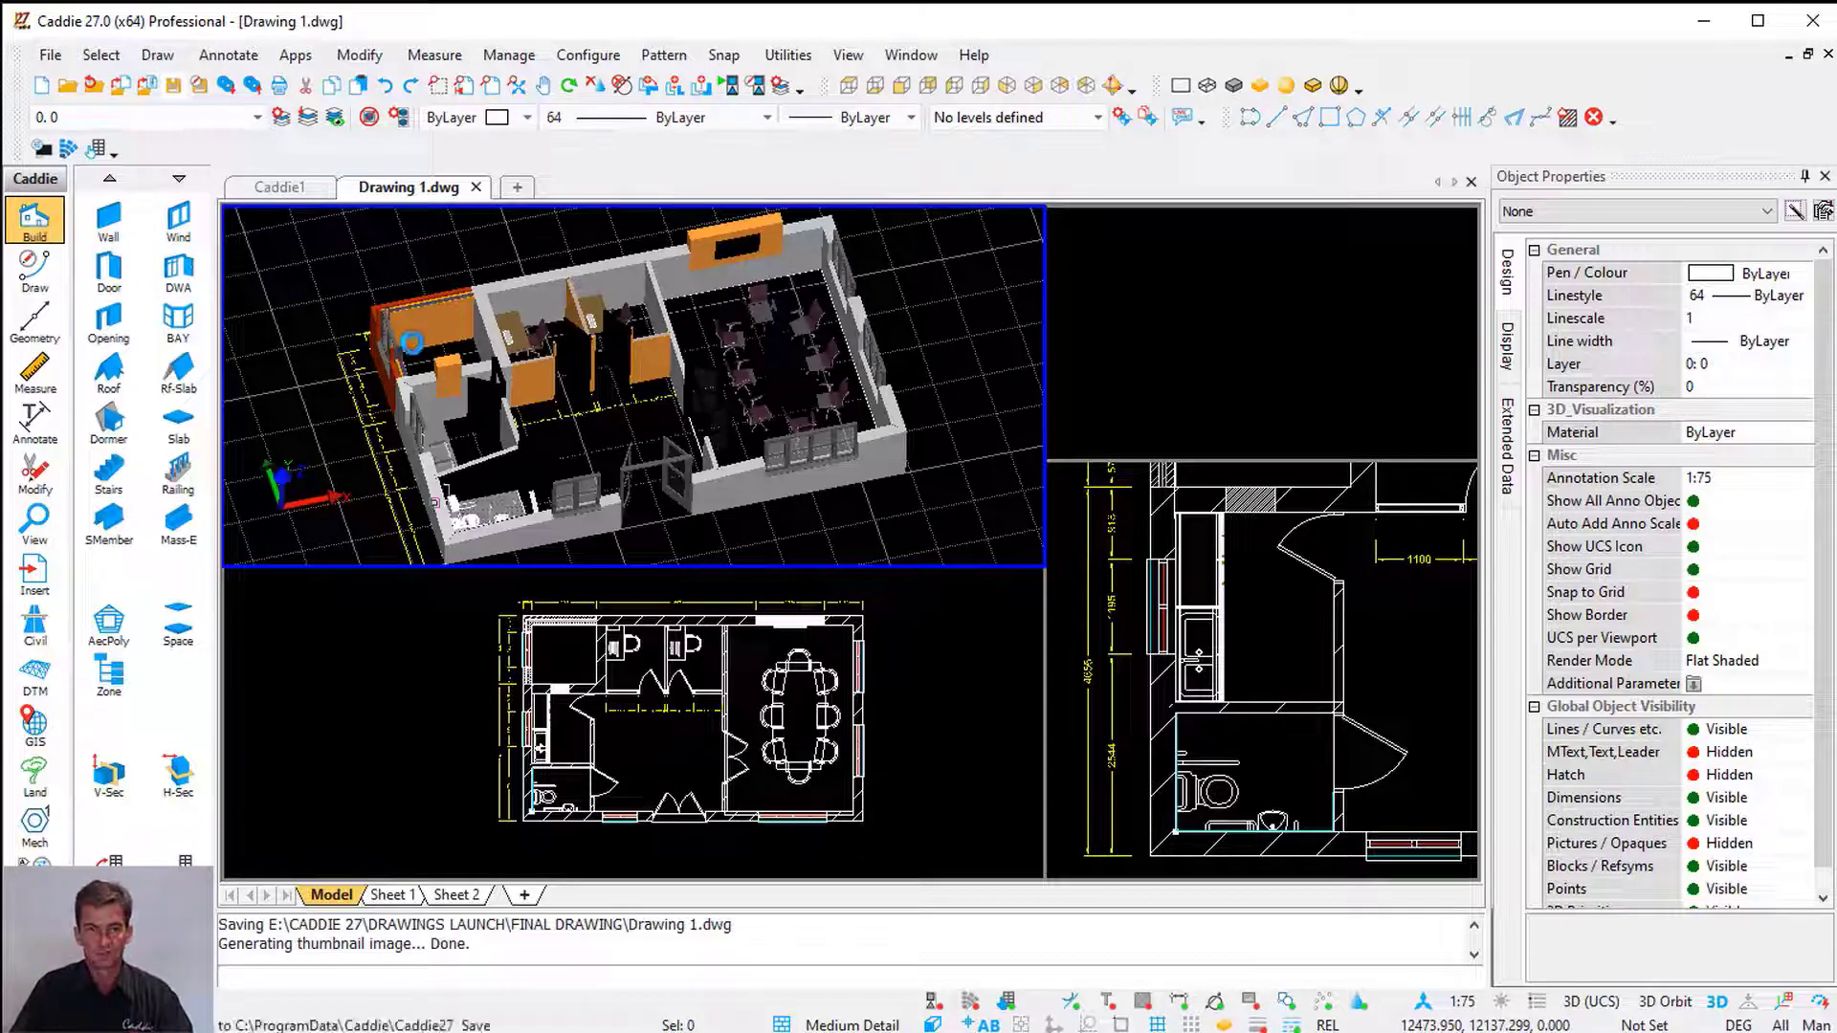
click(475, 188)
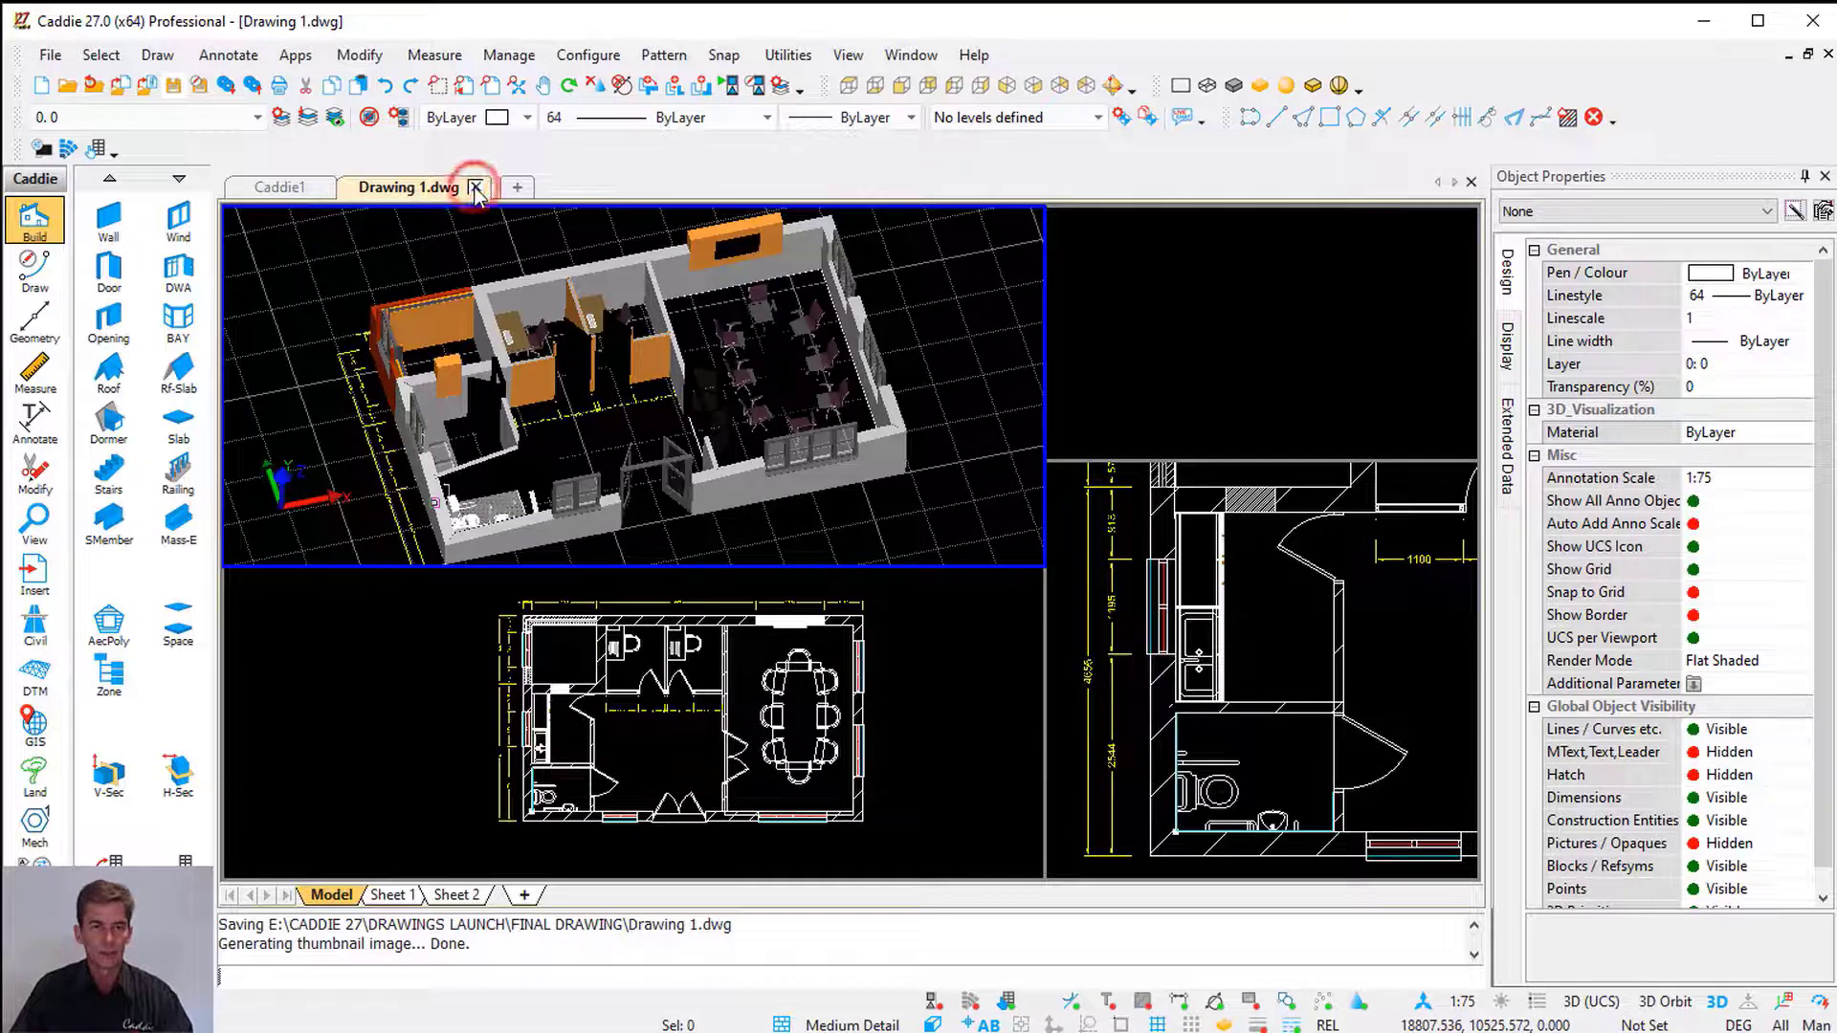
Reopen the most recent drawing and let its hidden text, hatch and pictures be switched back on
click(45, 58)
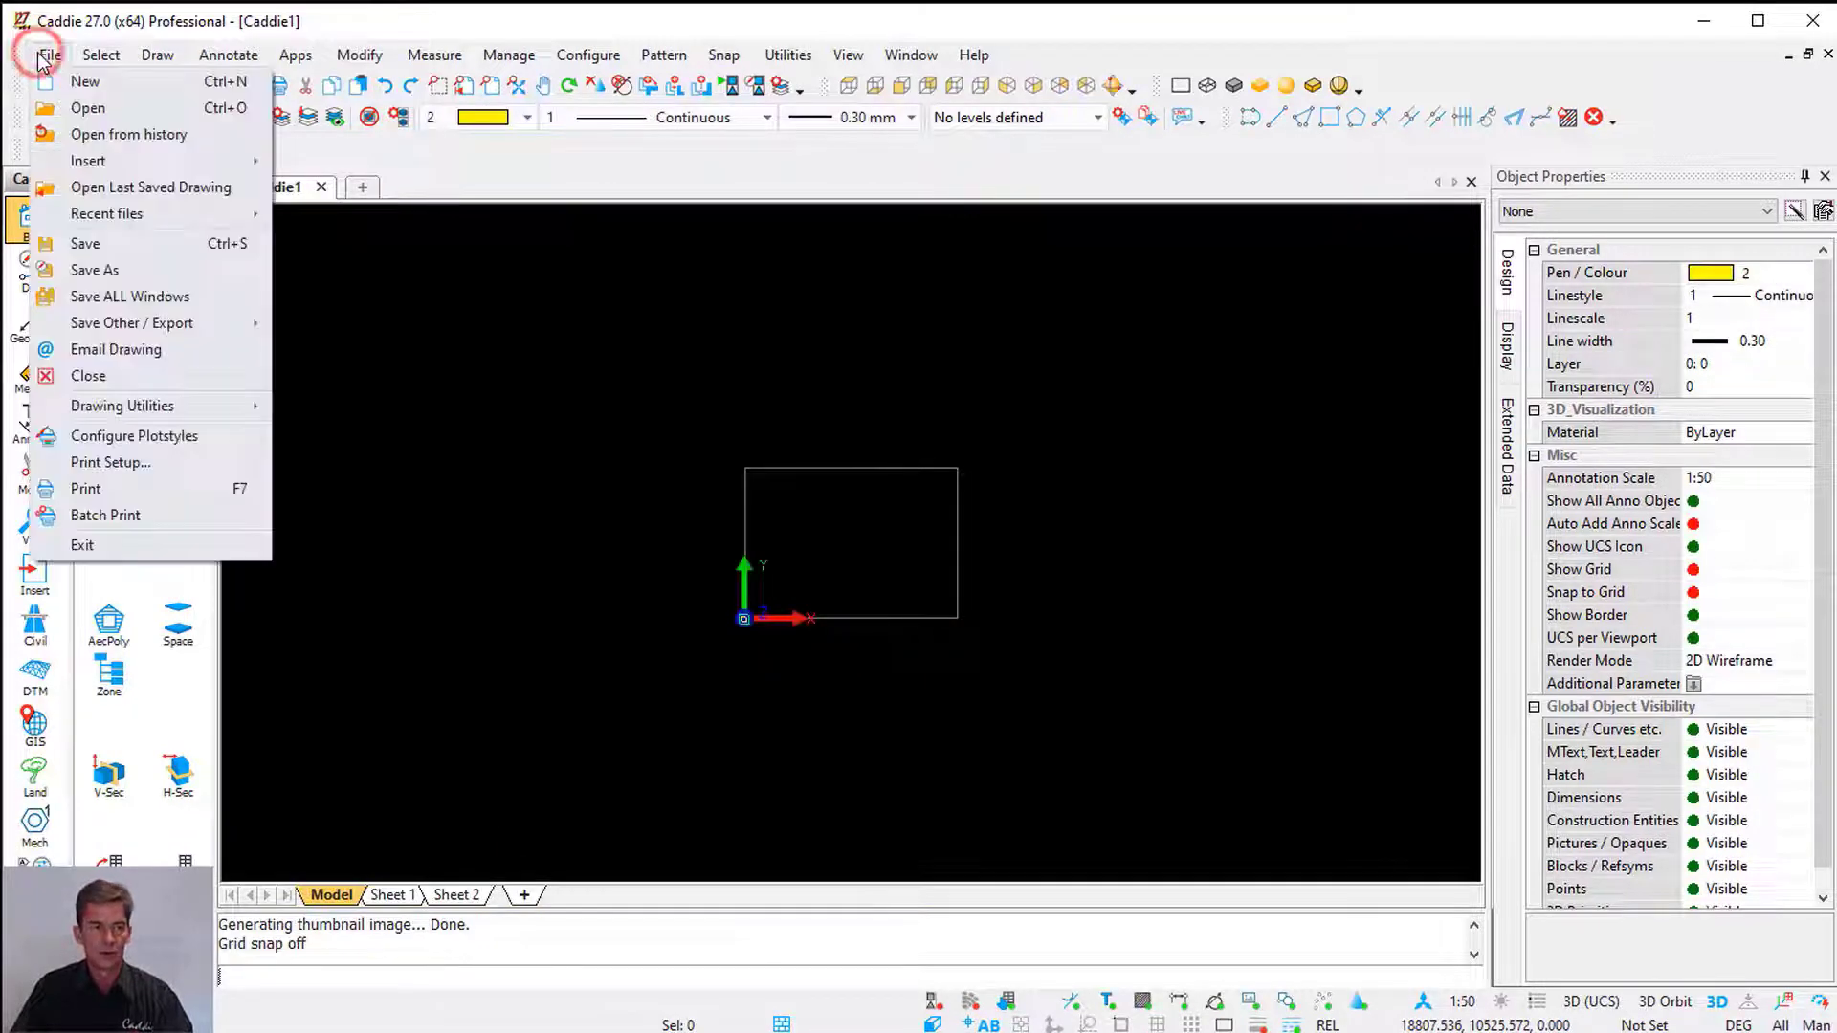
click(192, 214)
click(441, 219)
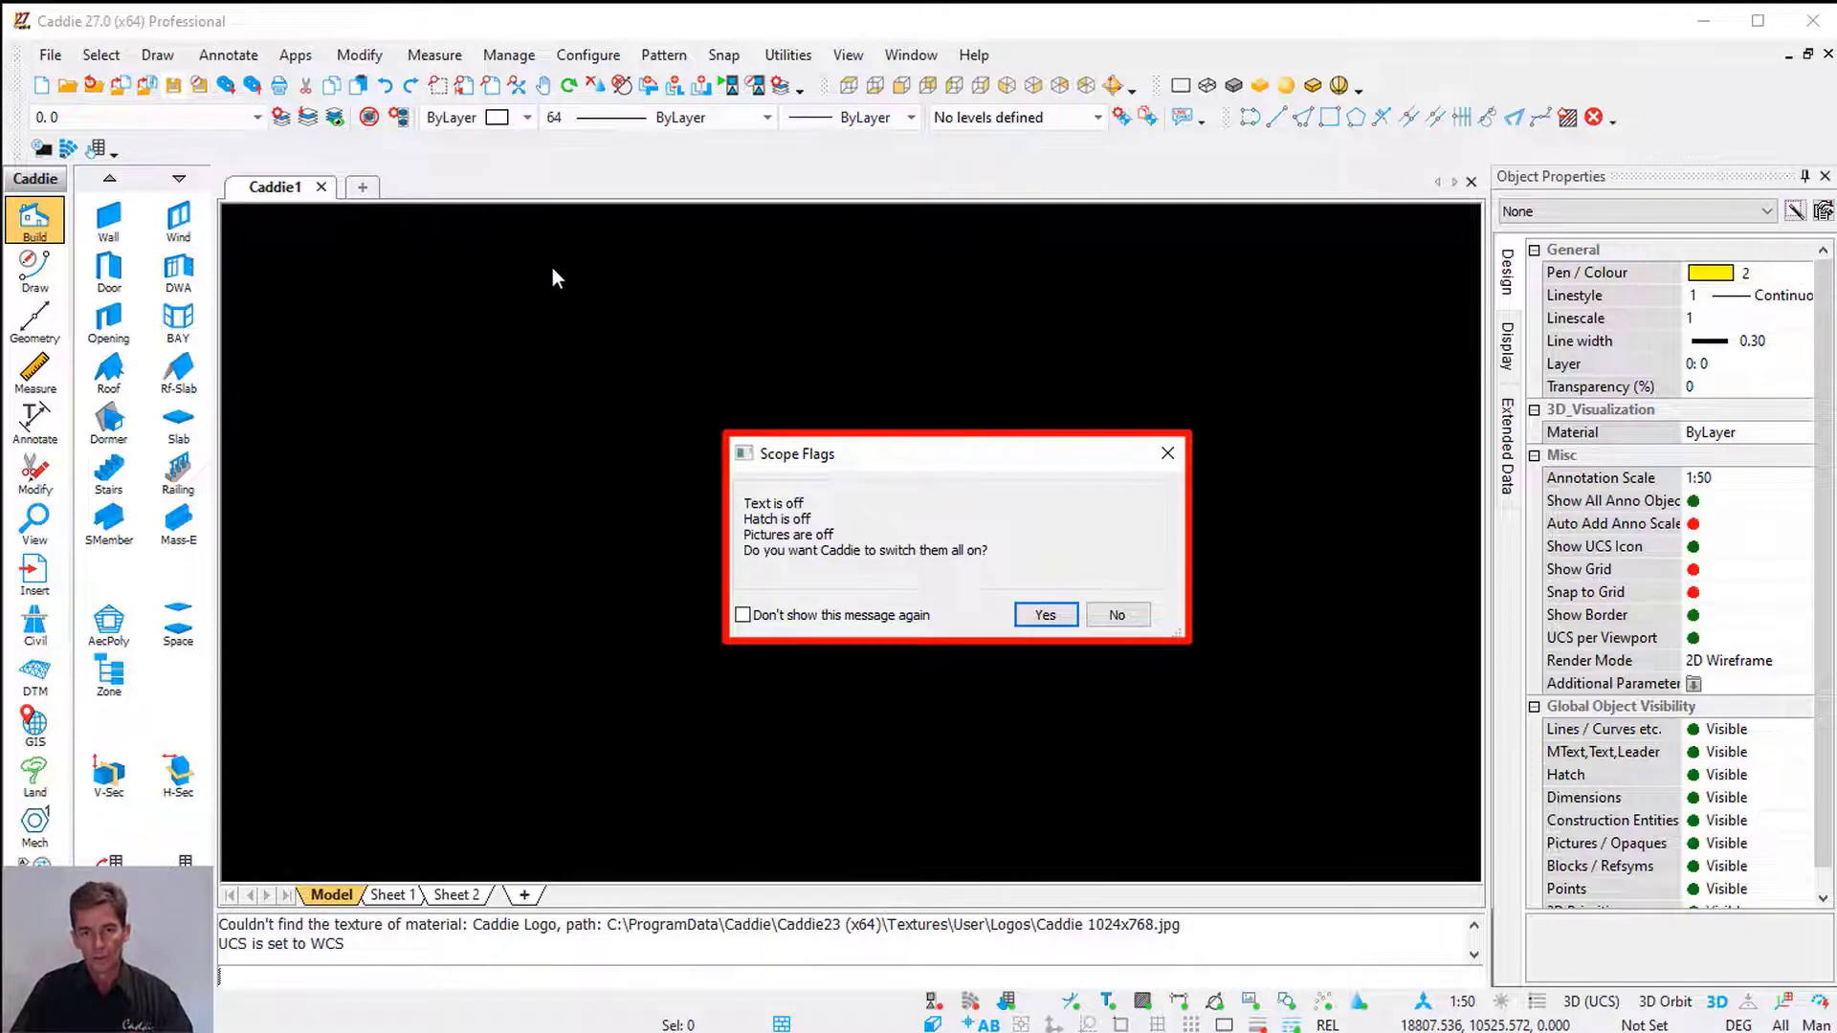
click(1045, 614)
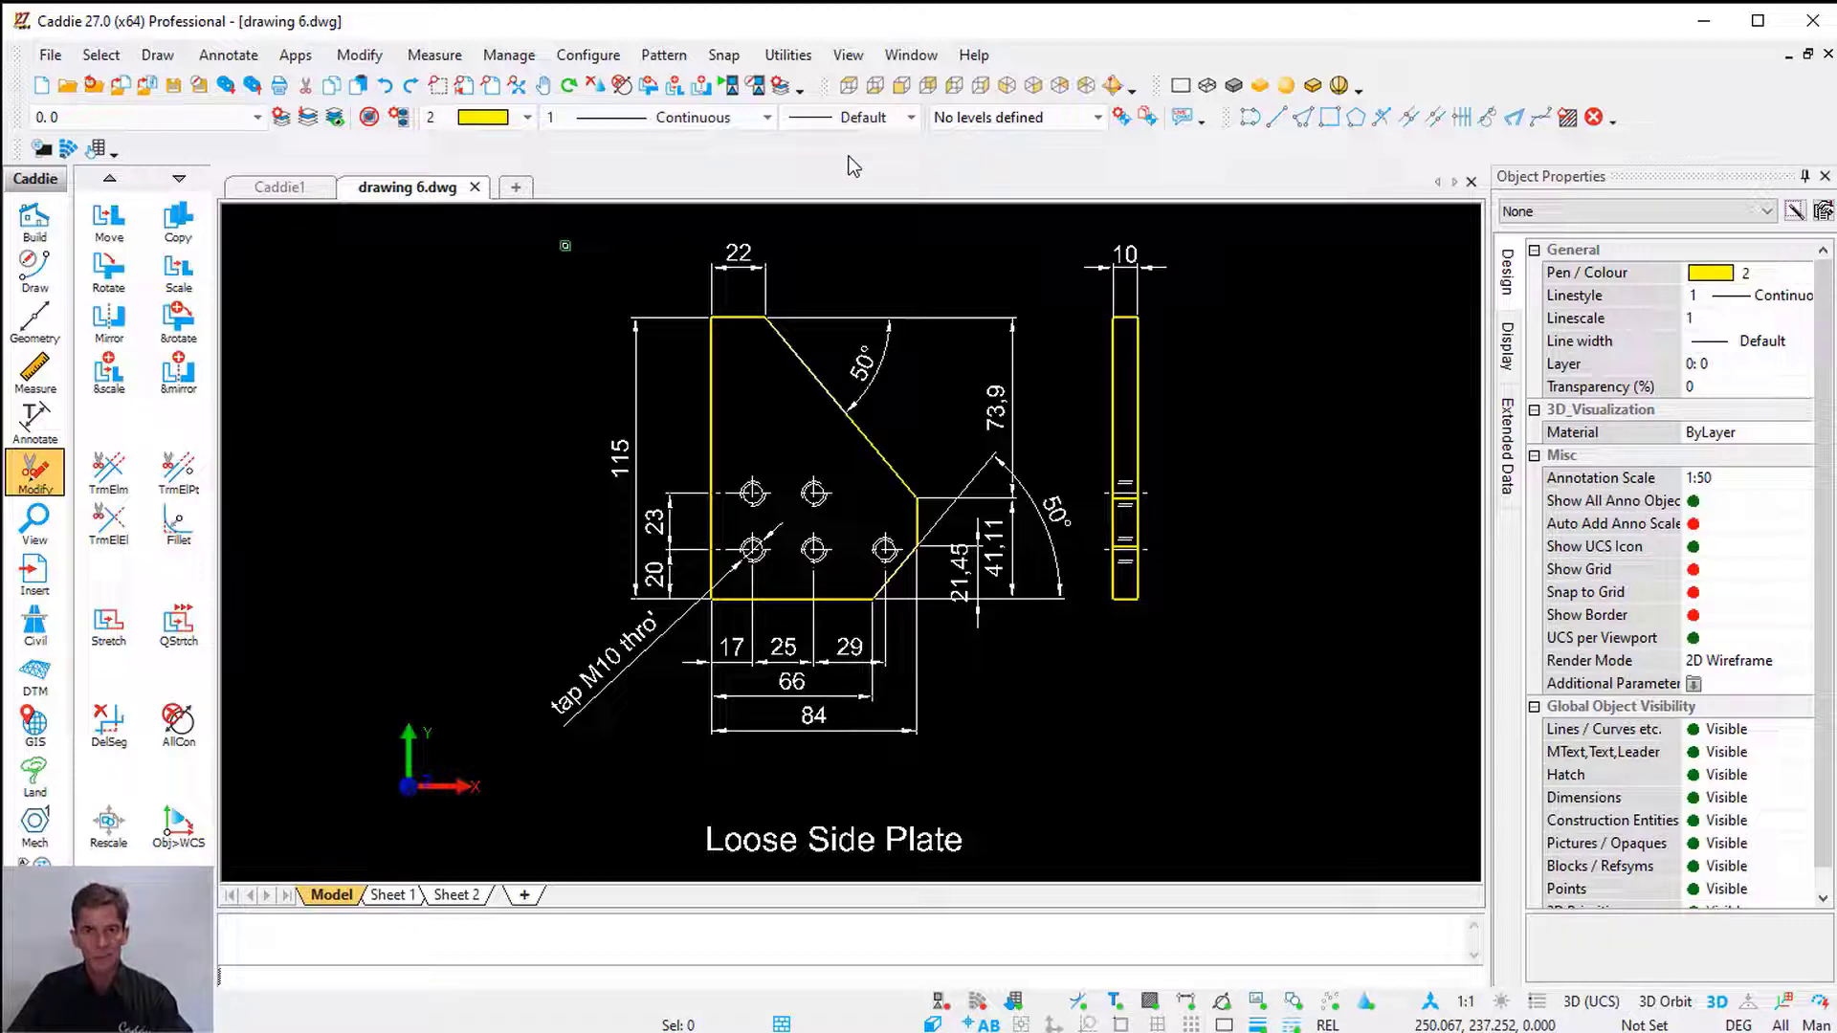
Change the interface theme to Modern Dark
click(847, 55)
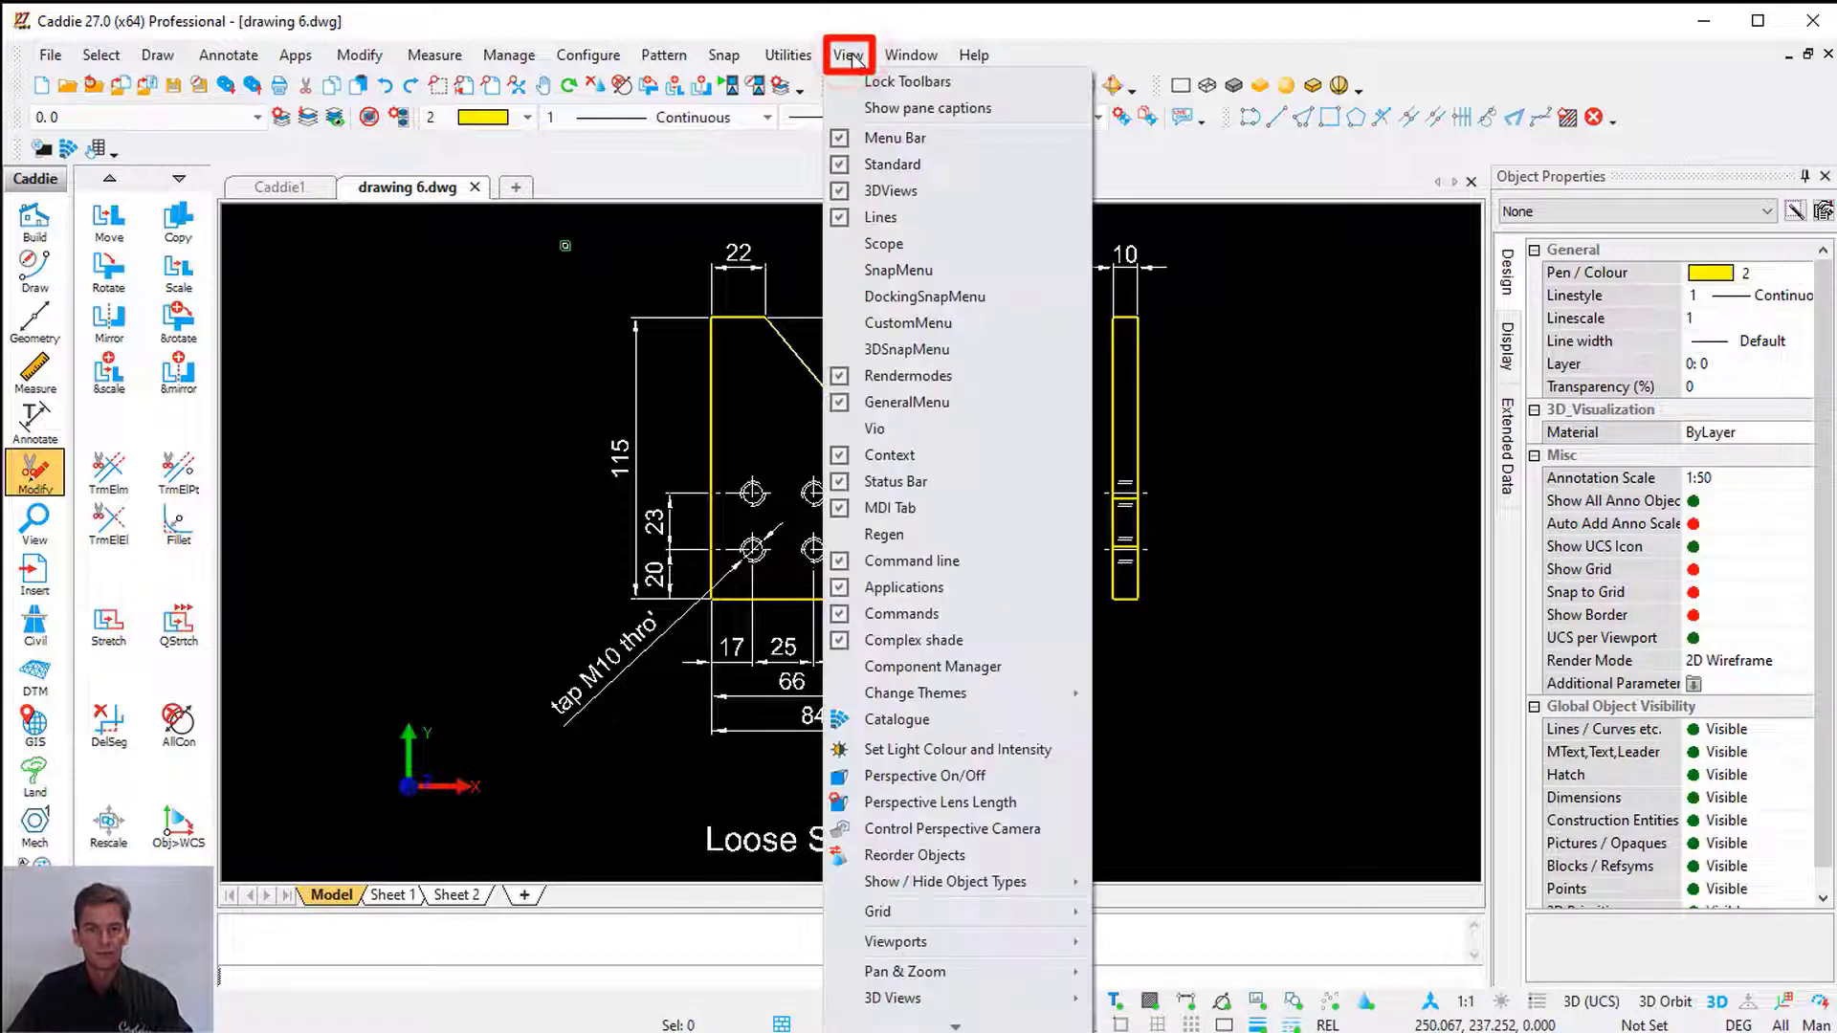
mouse_move(984, 698)
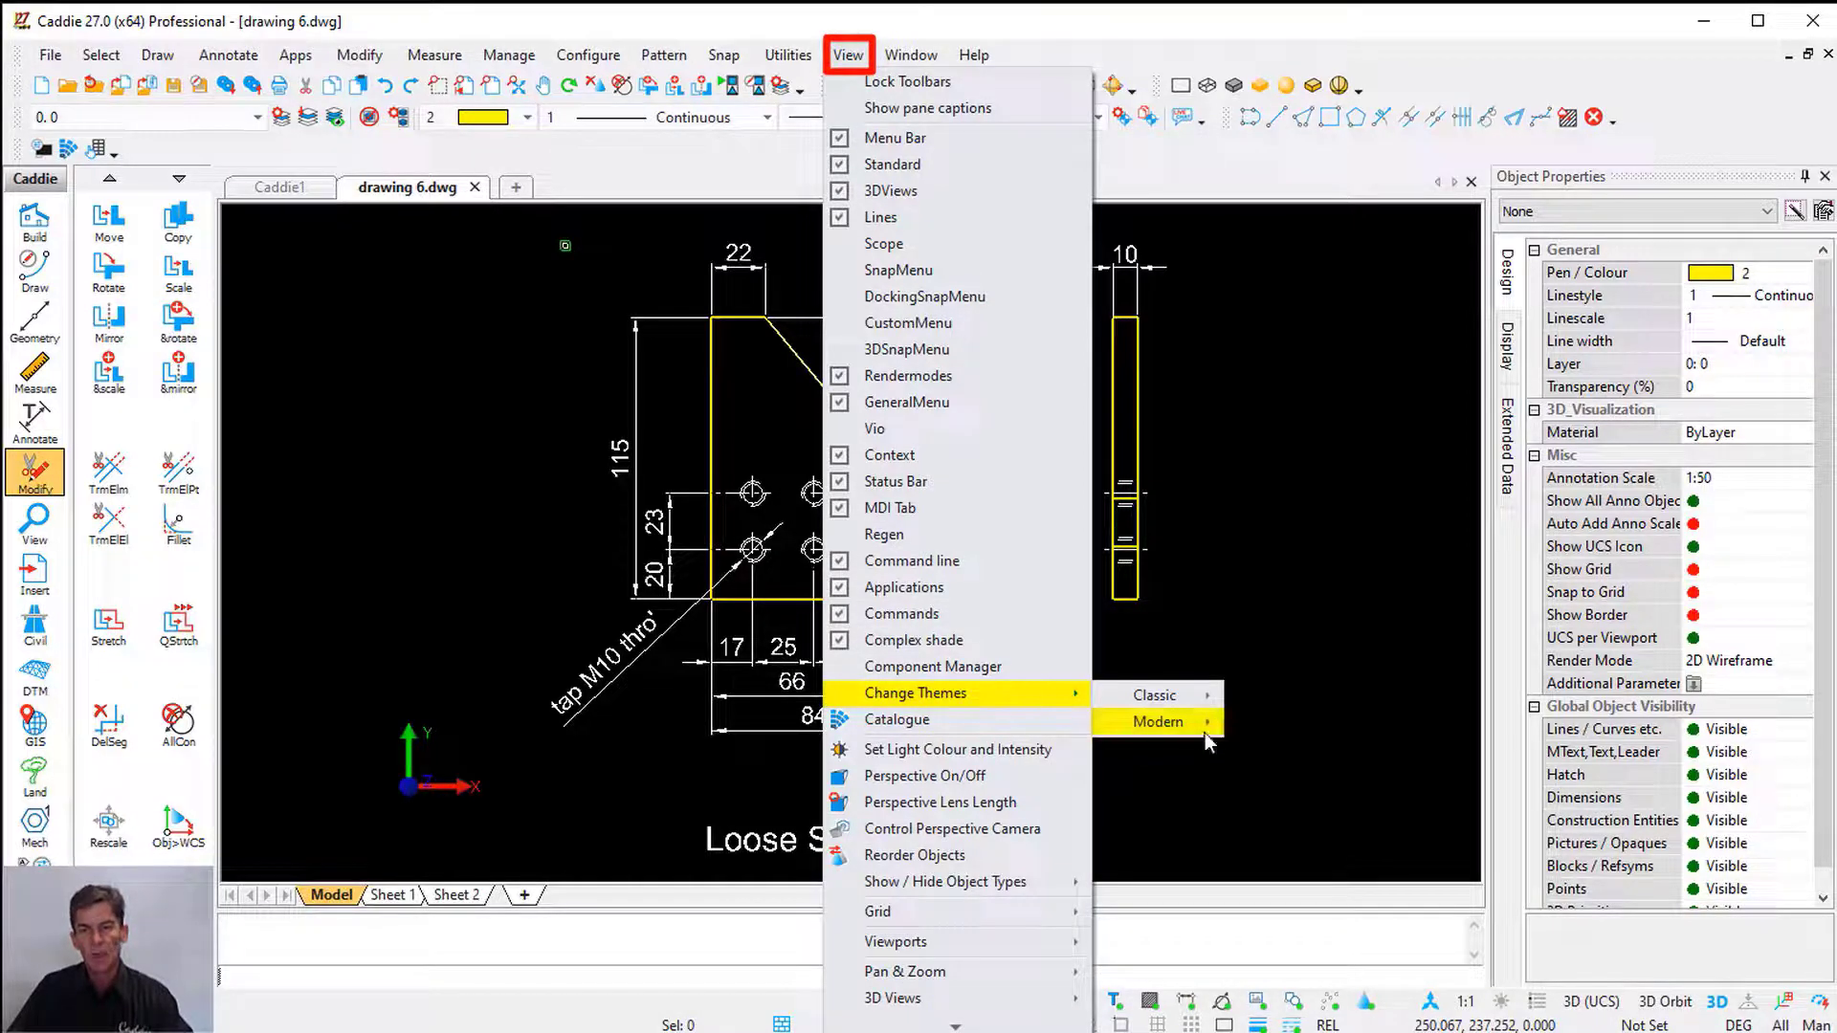
mouse_move(1177, 726)
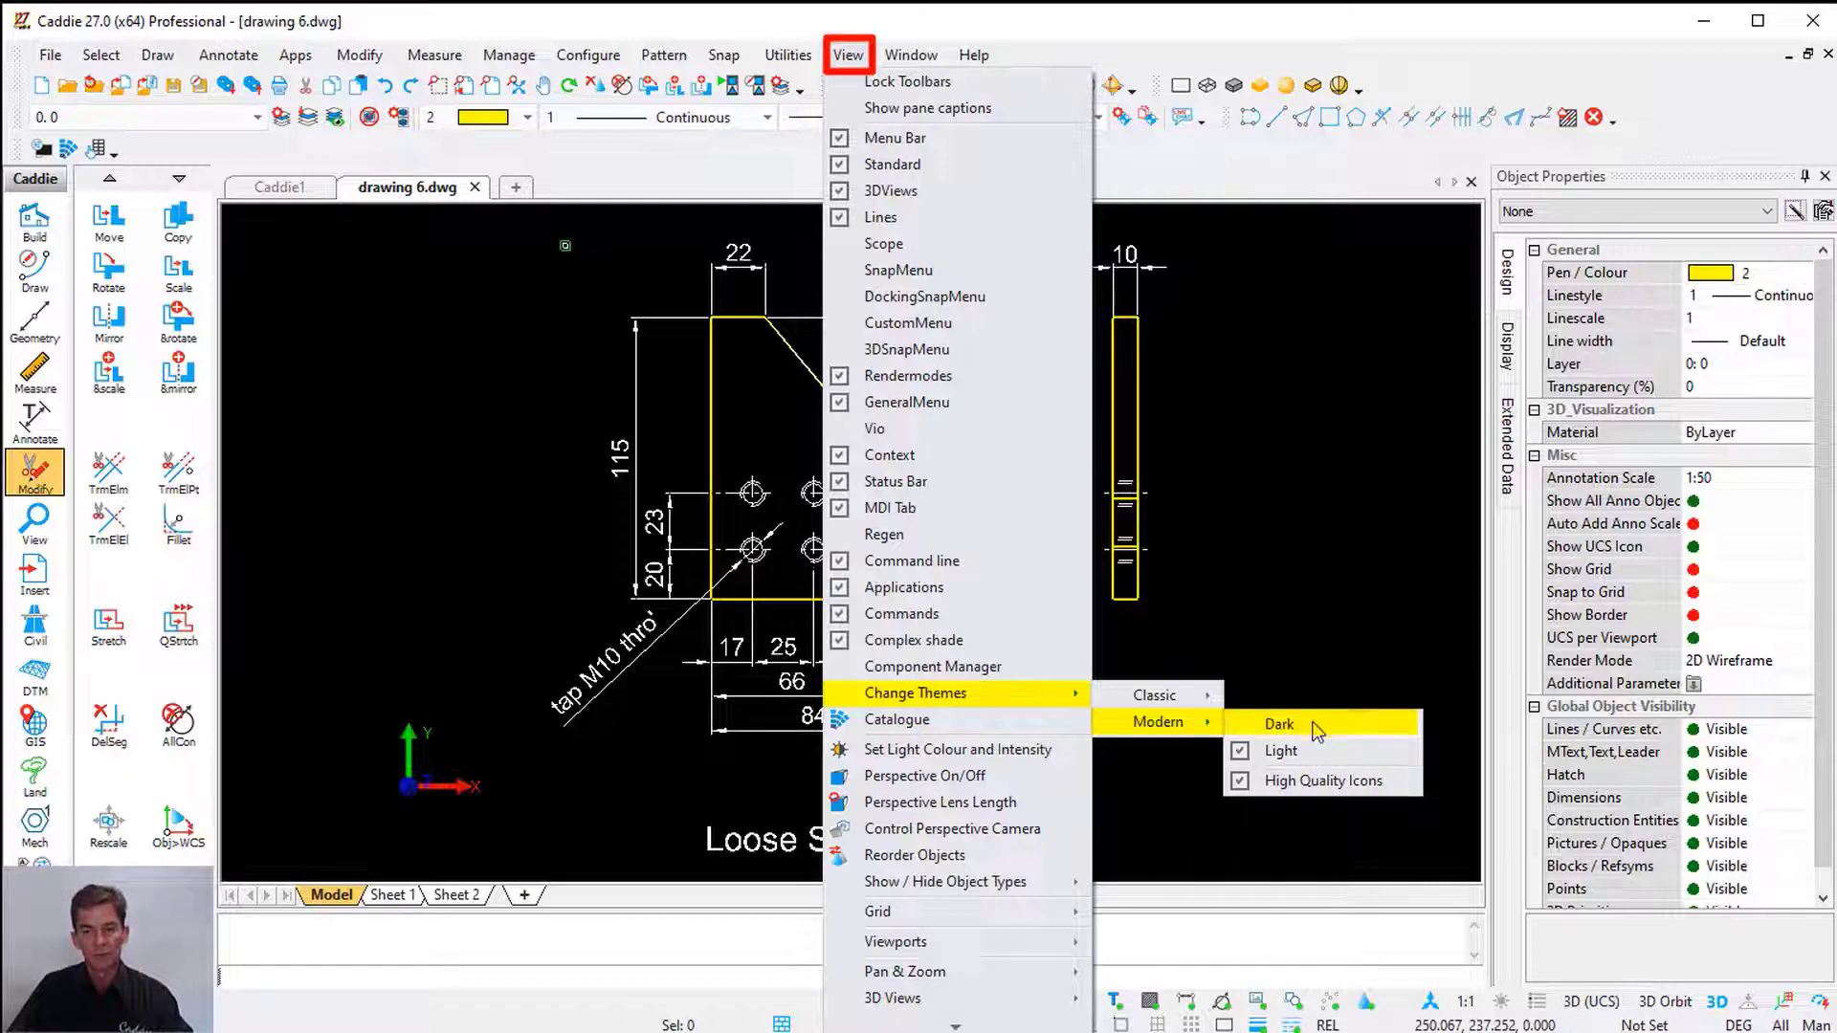
click(1279, 725)
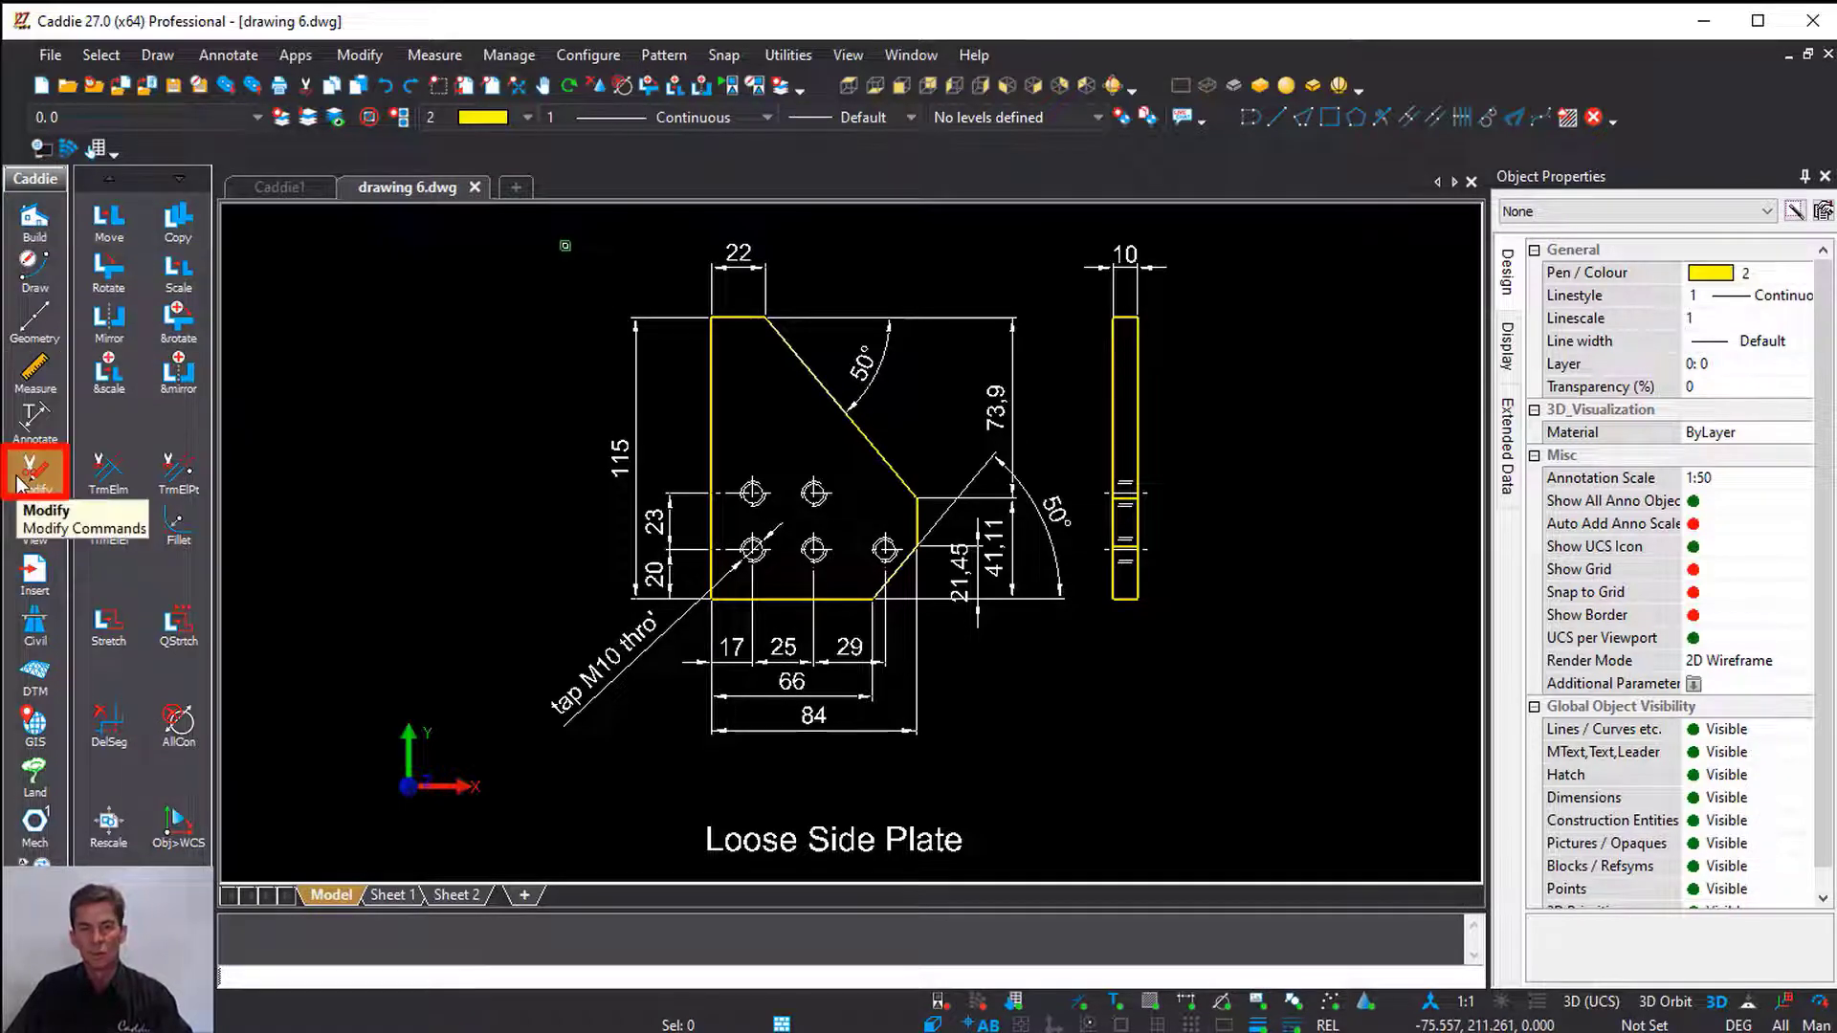
Start a Stretch, switch from rectangle to polygon selection, and enclose the plate's left edge with its left column of holes
click(110, 627)
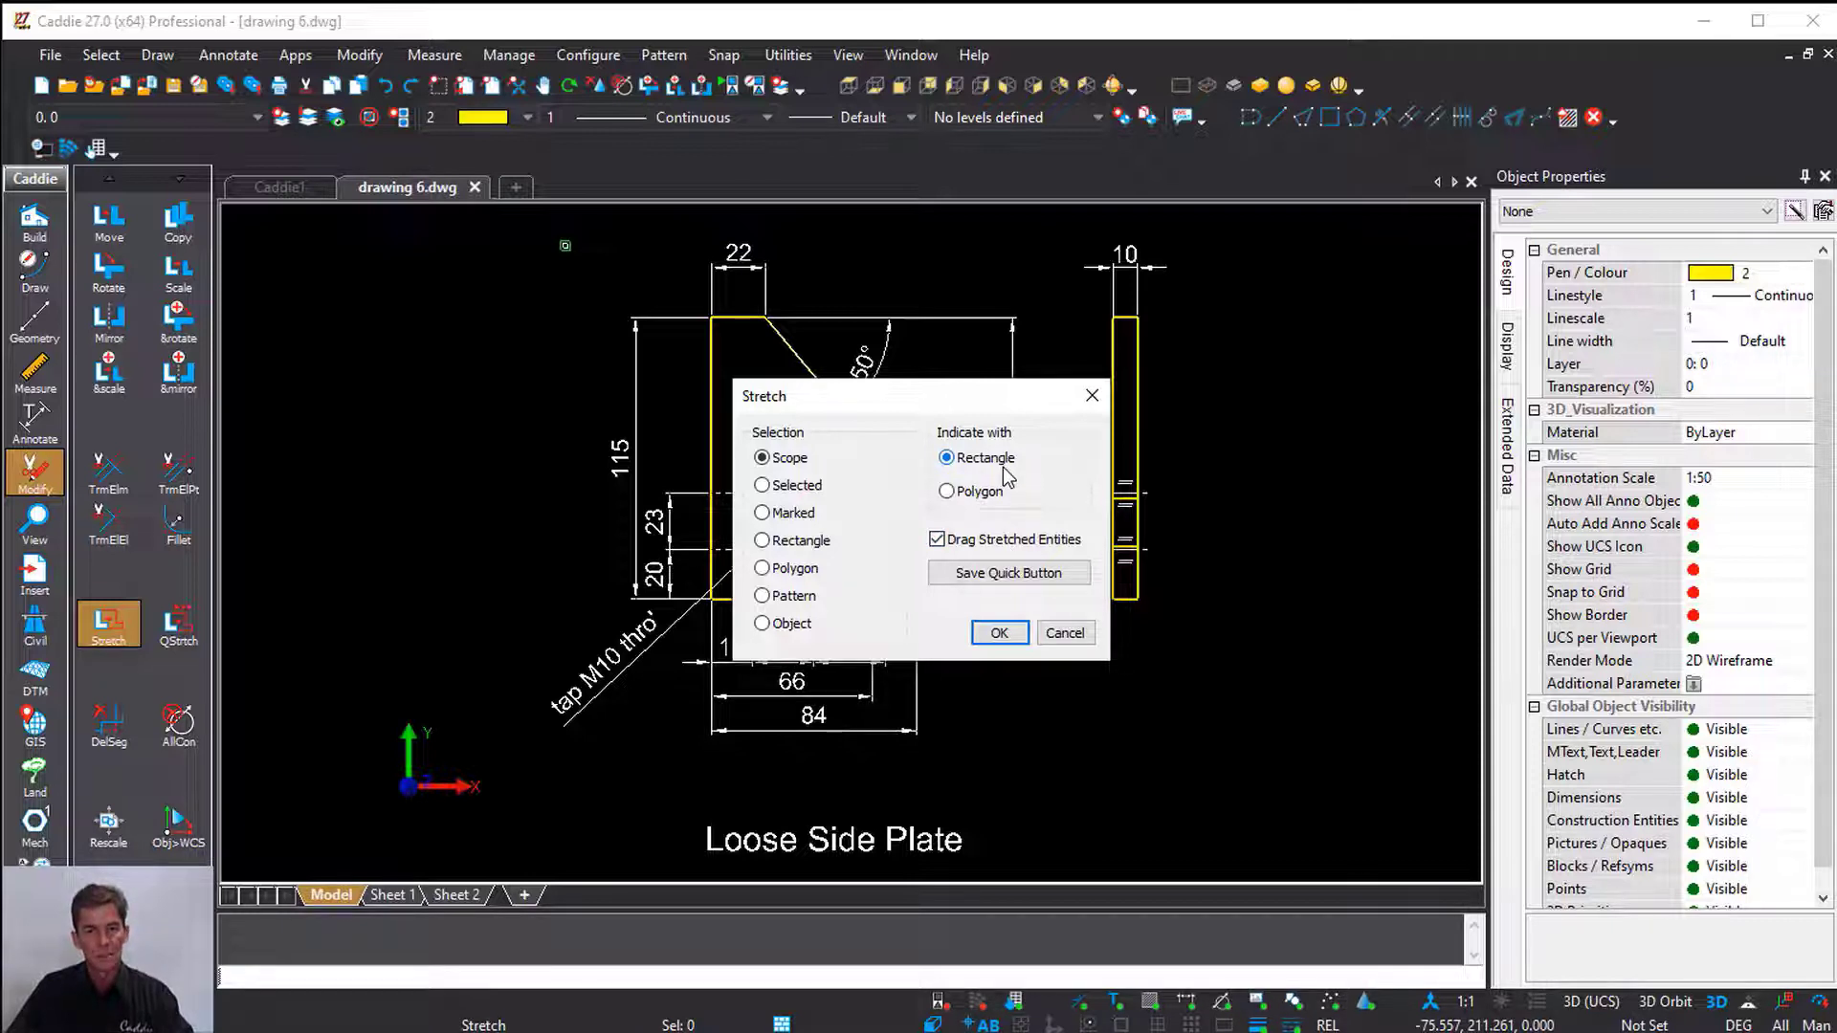
click(999, 632)
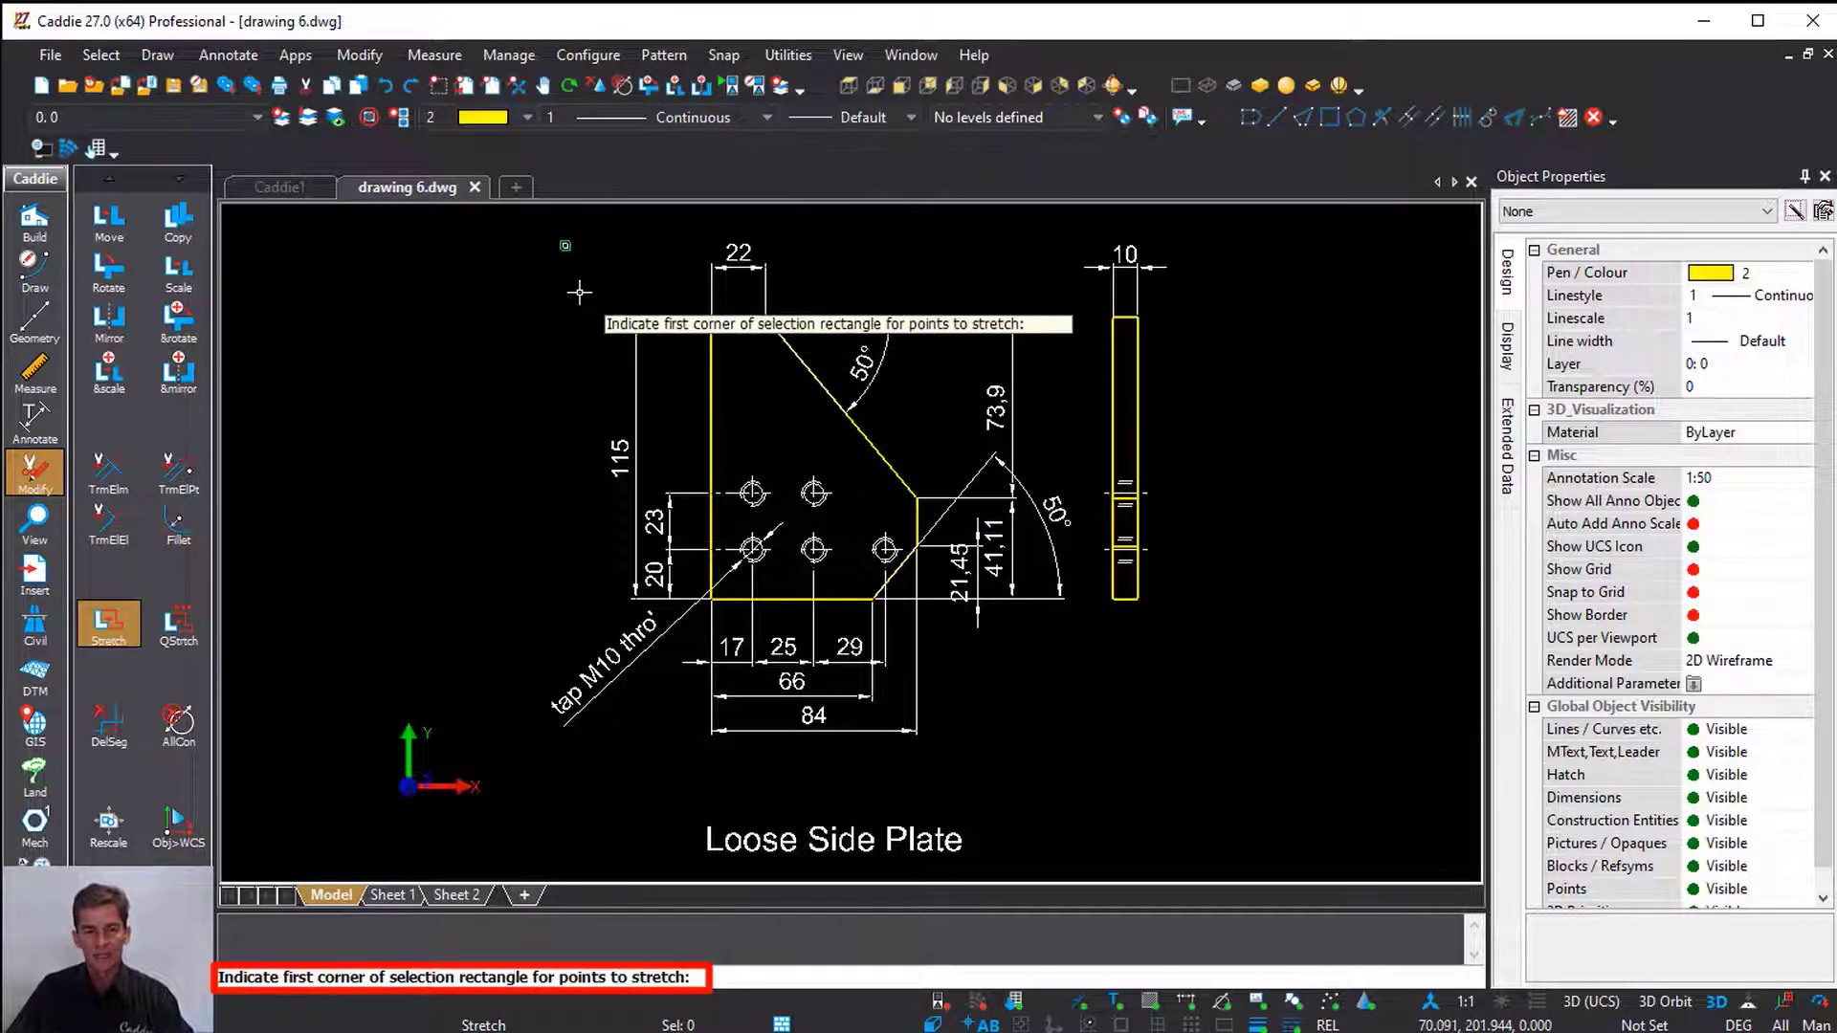
click(609, 280)
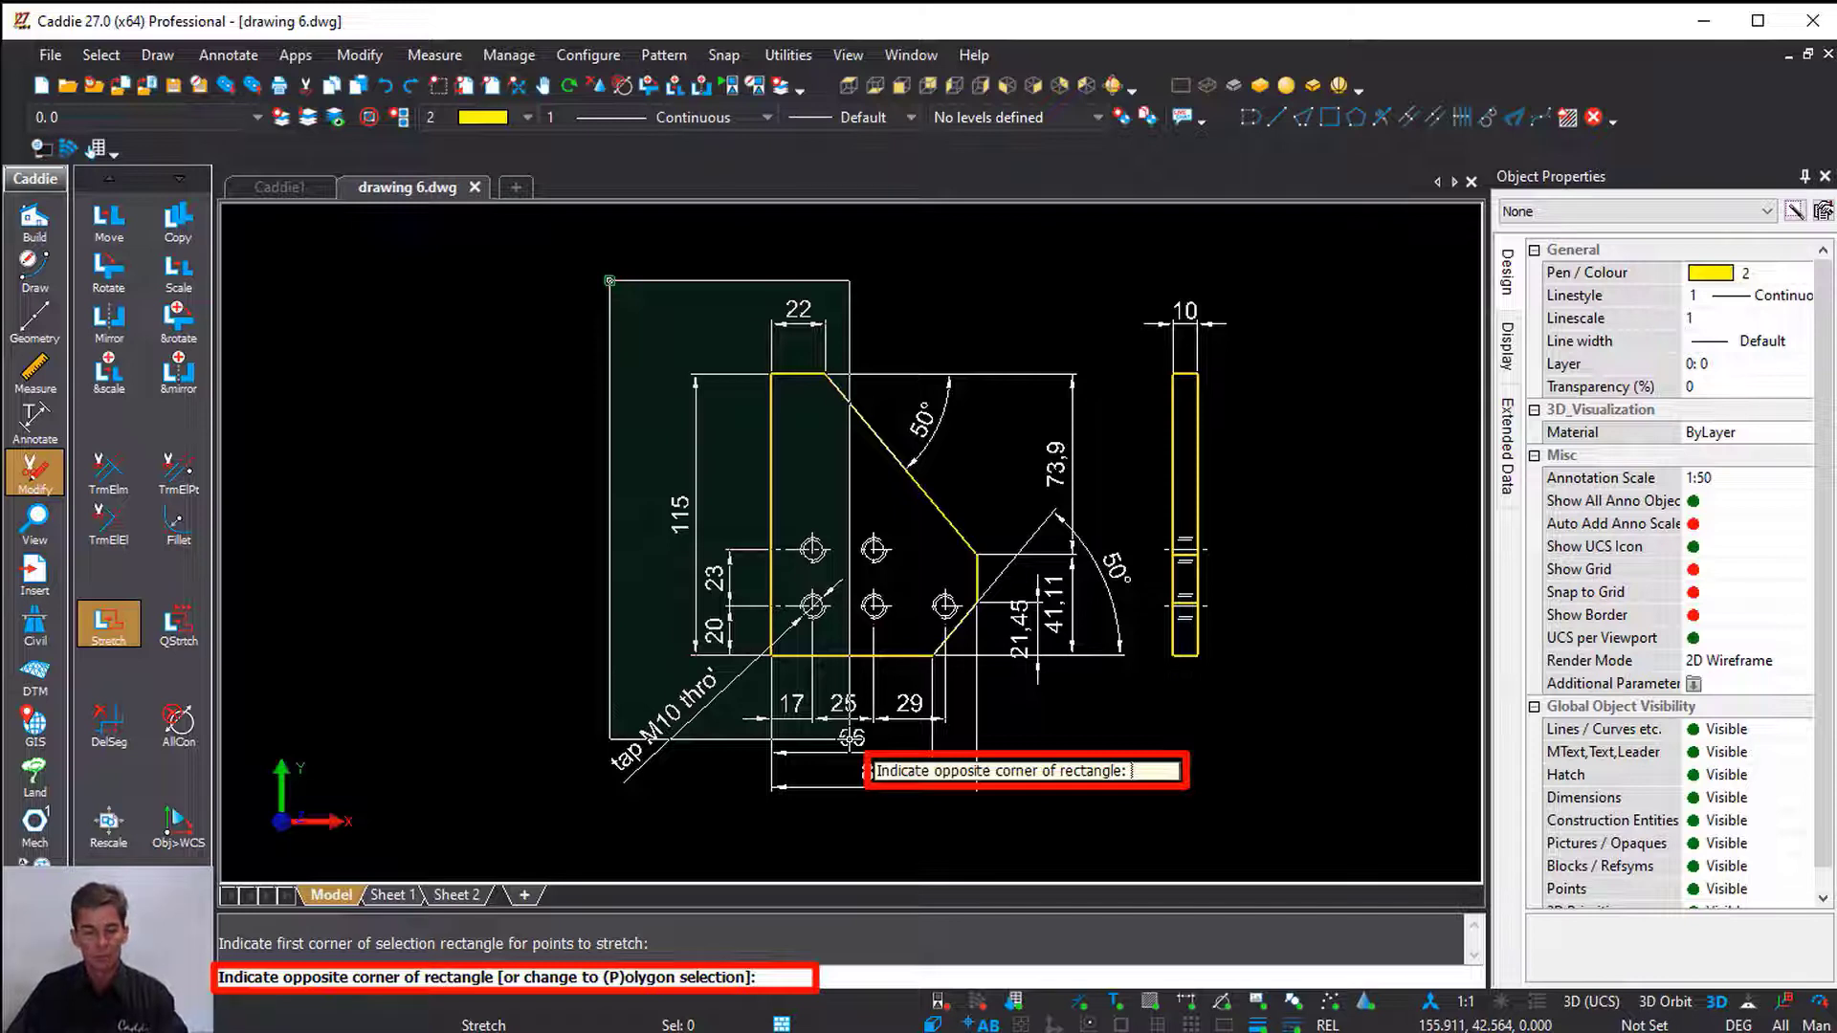
key(p)
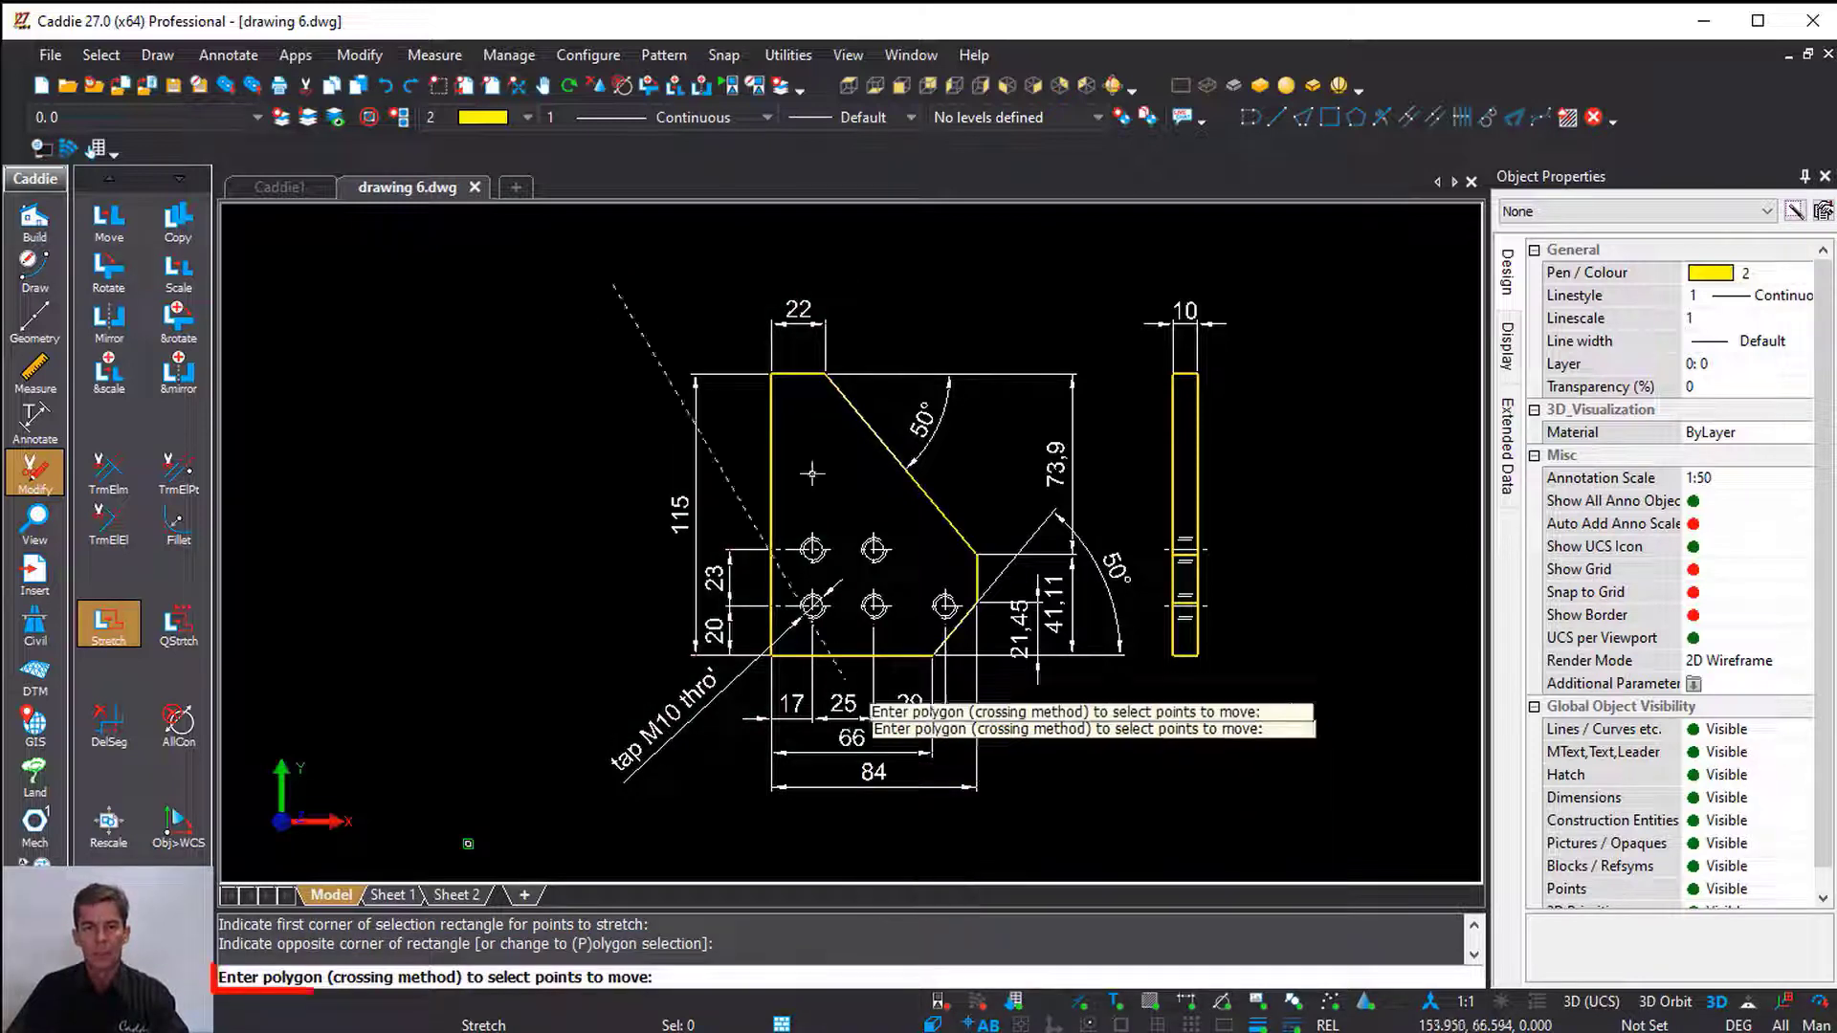
click(806, 341)
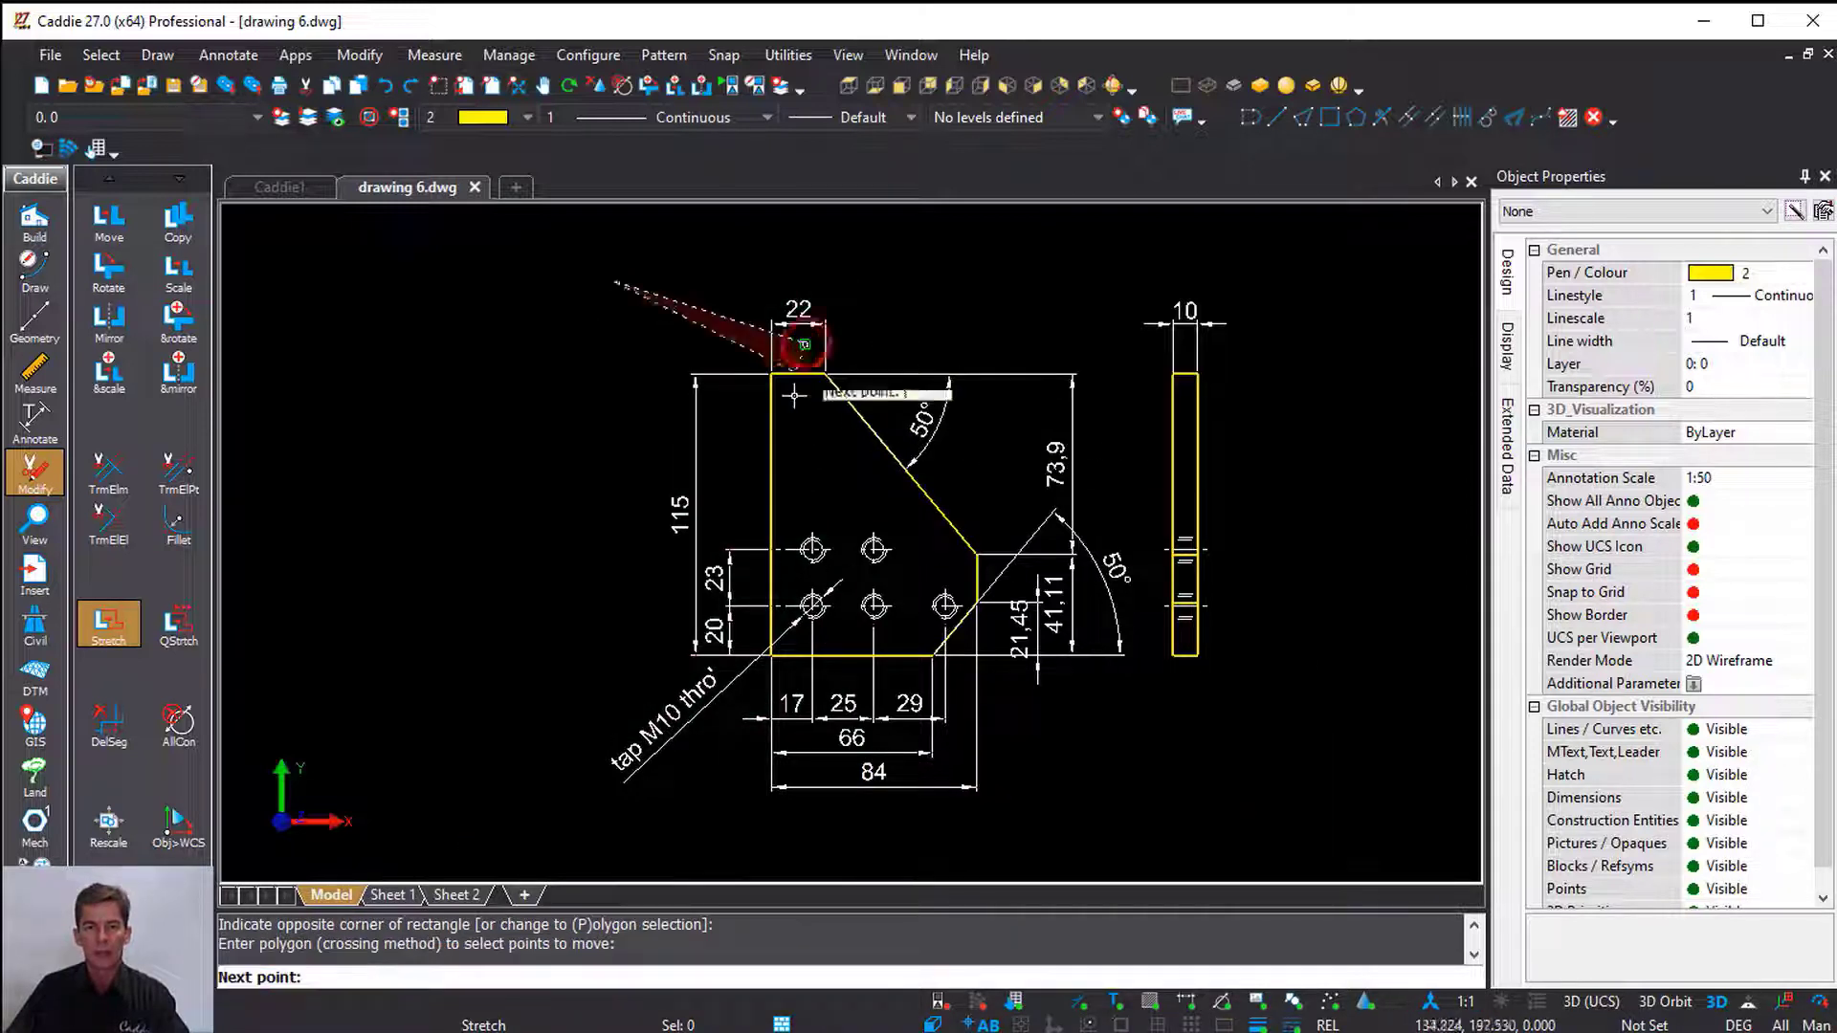
click(847, 681)
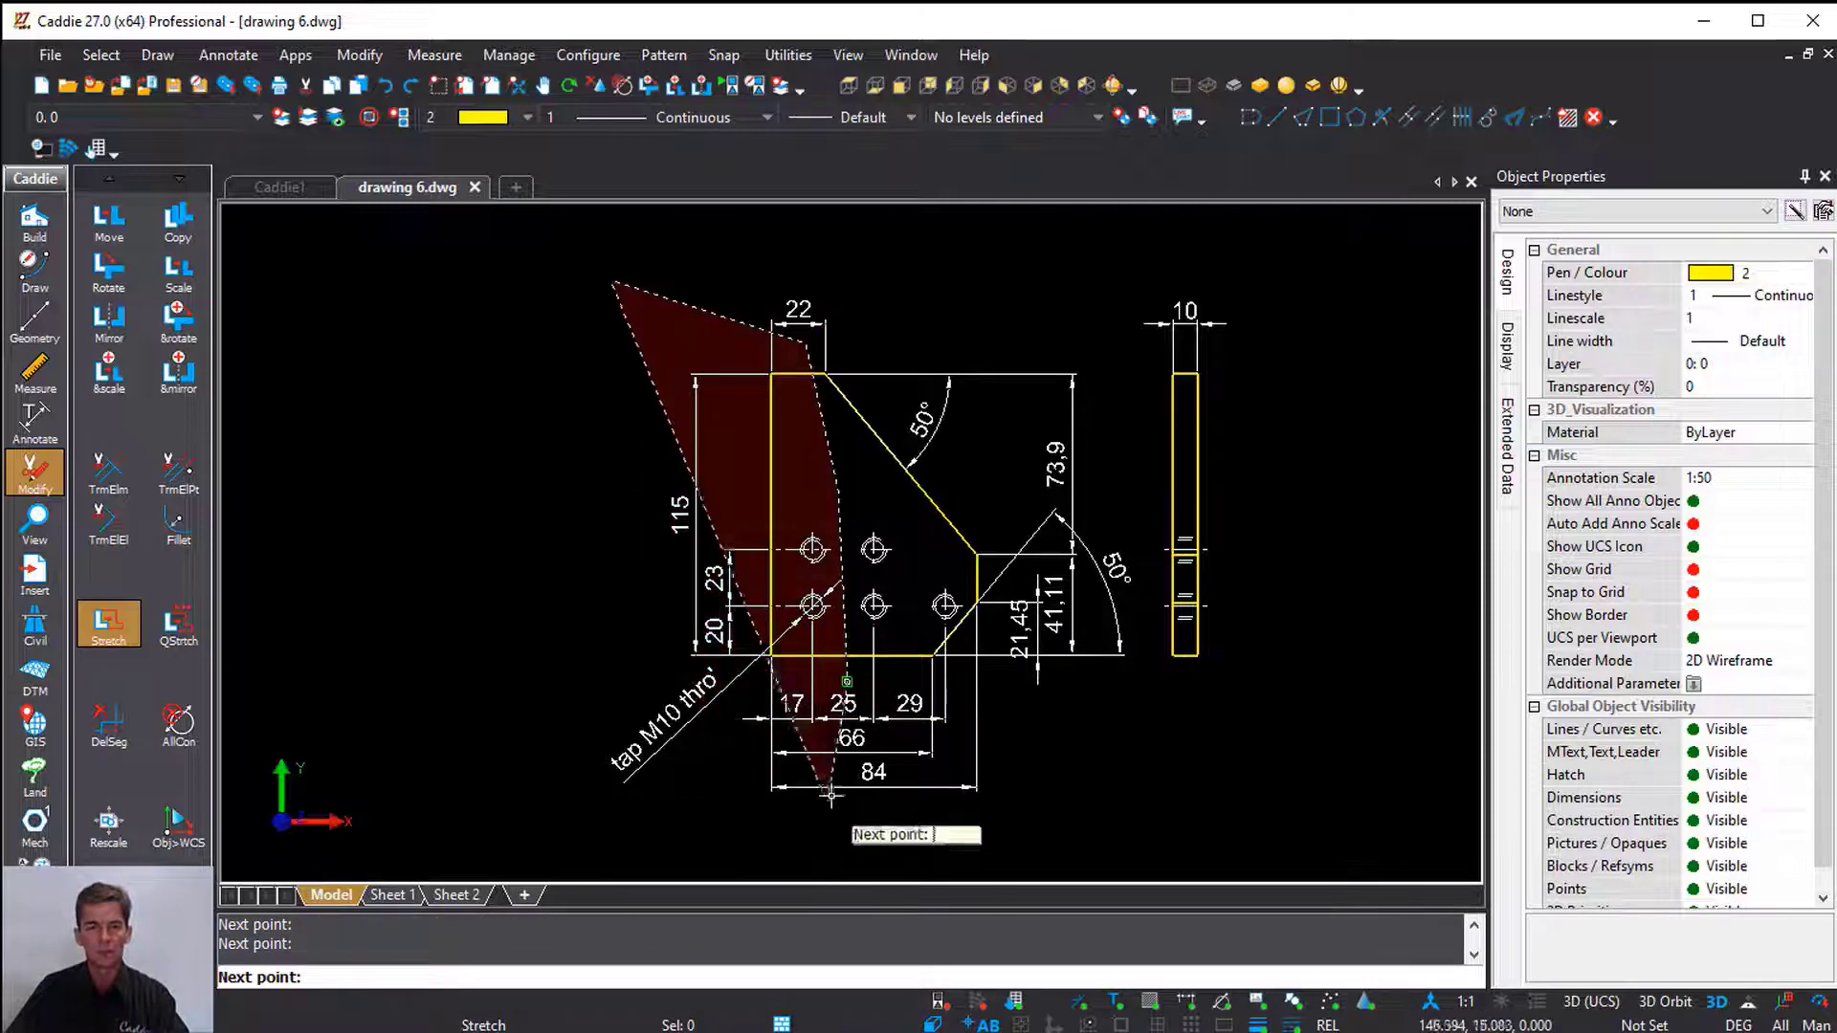
click(835, 794)
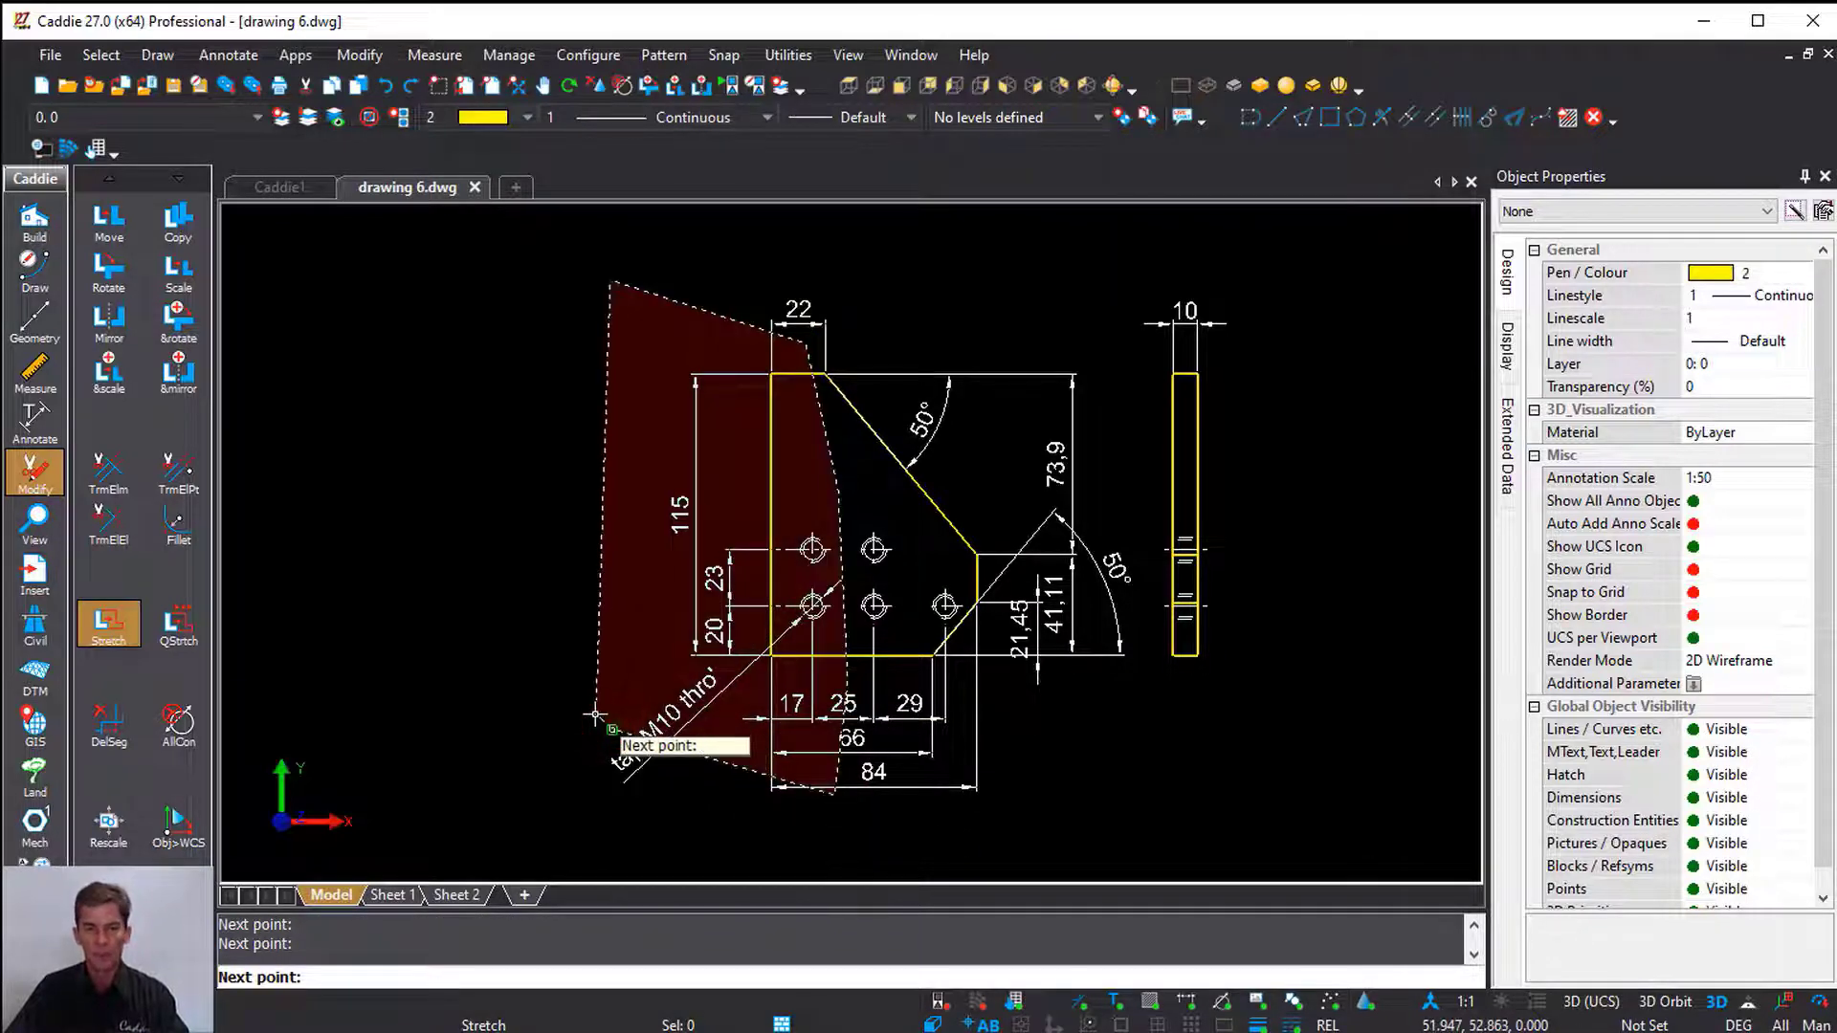
click(594, 714)
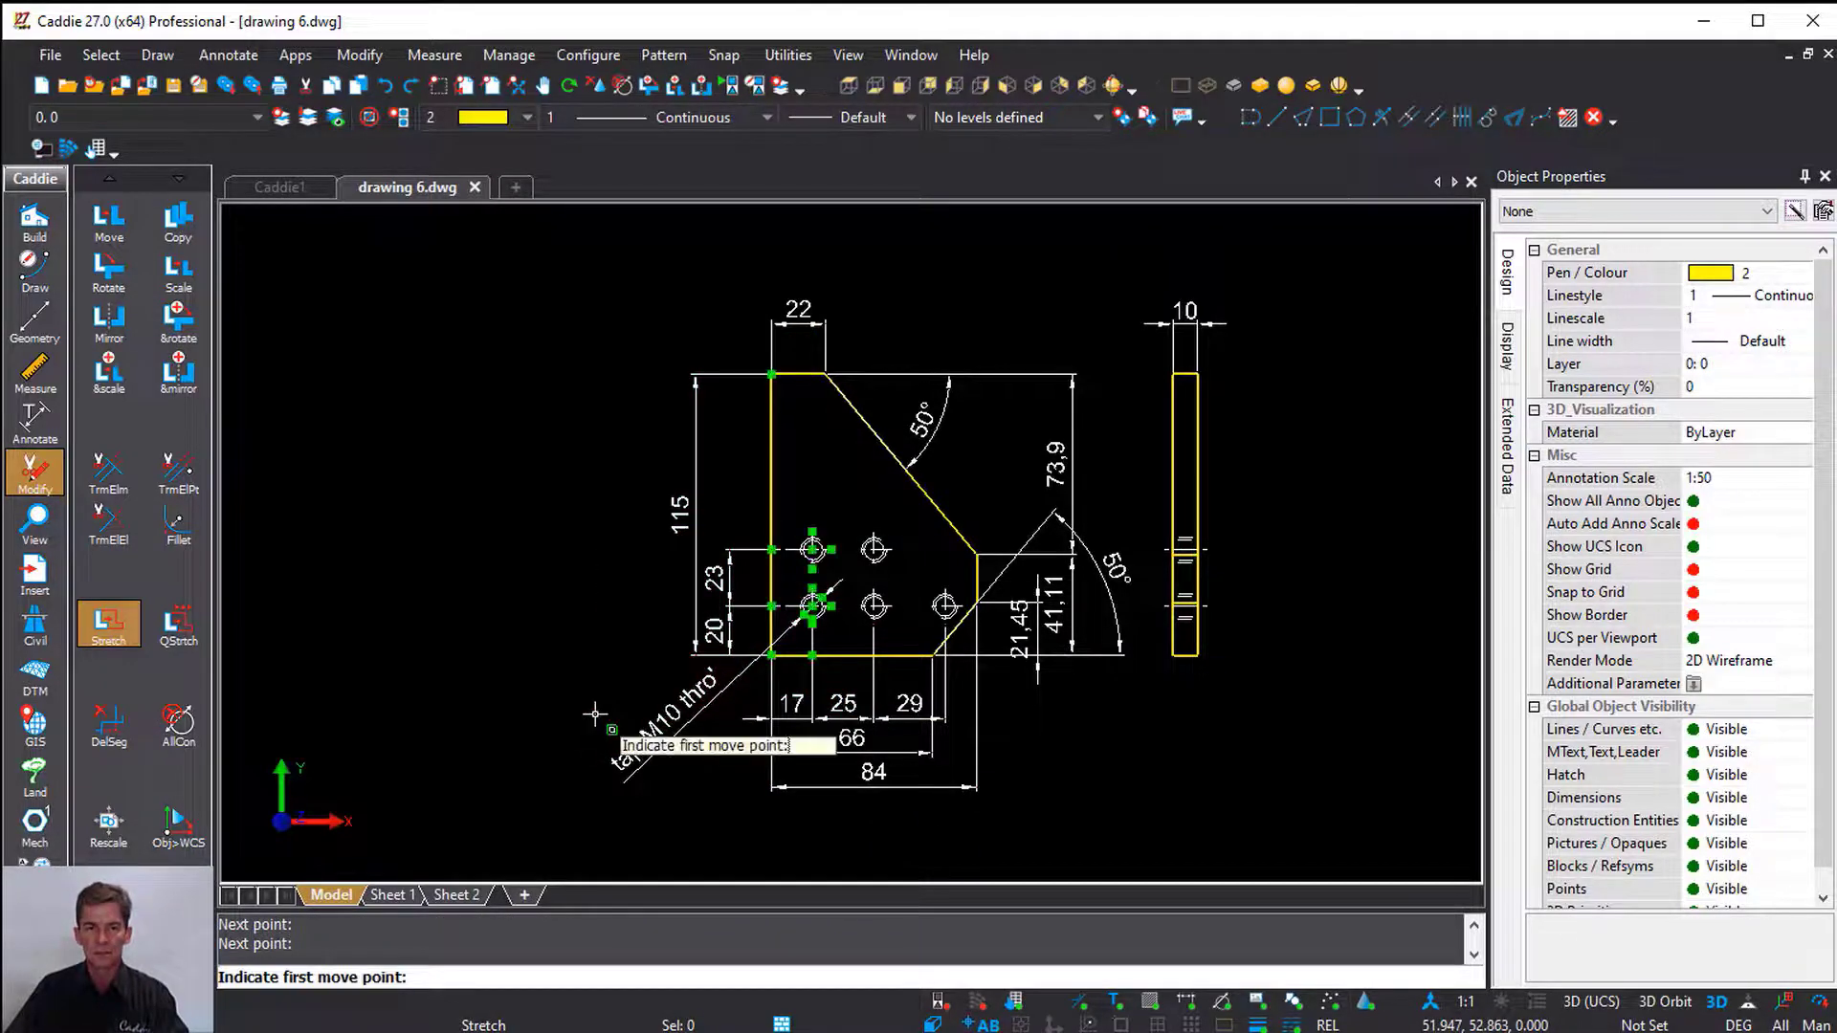
Stretch the enclosed points outward to the left by 20 from the plate's left edge and refresh the drawing
click(774, 478)
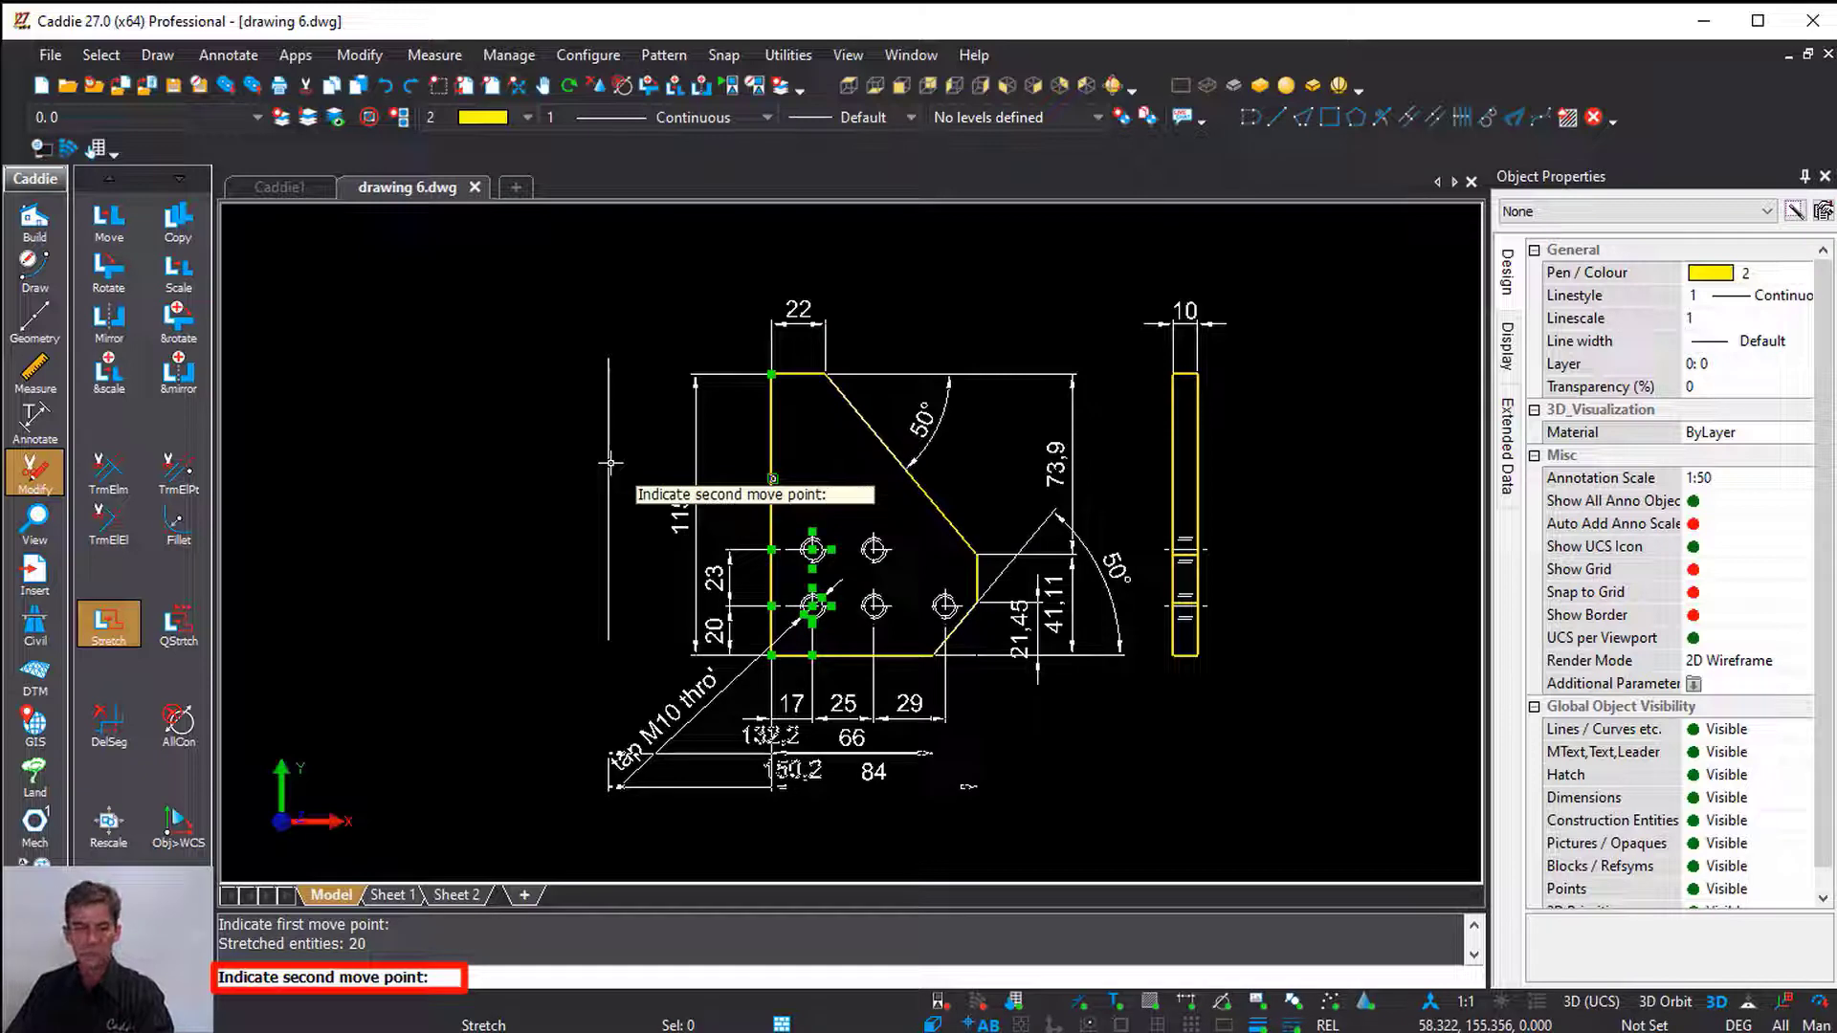
text(20)
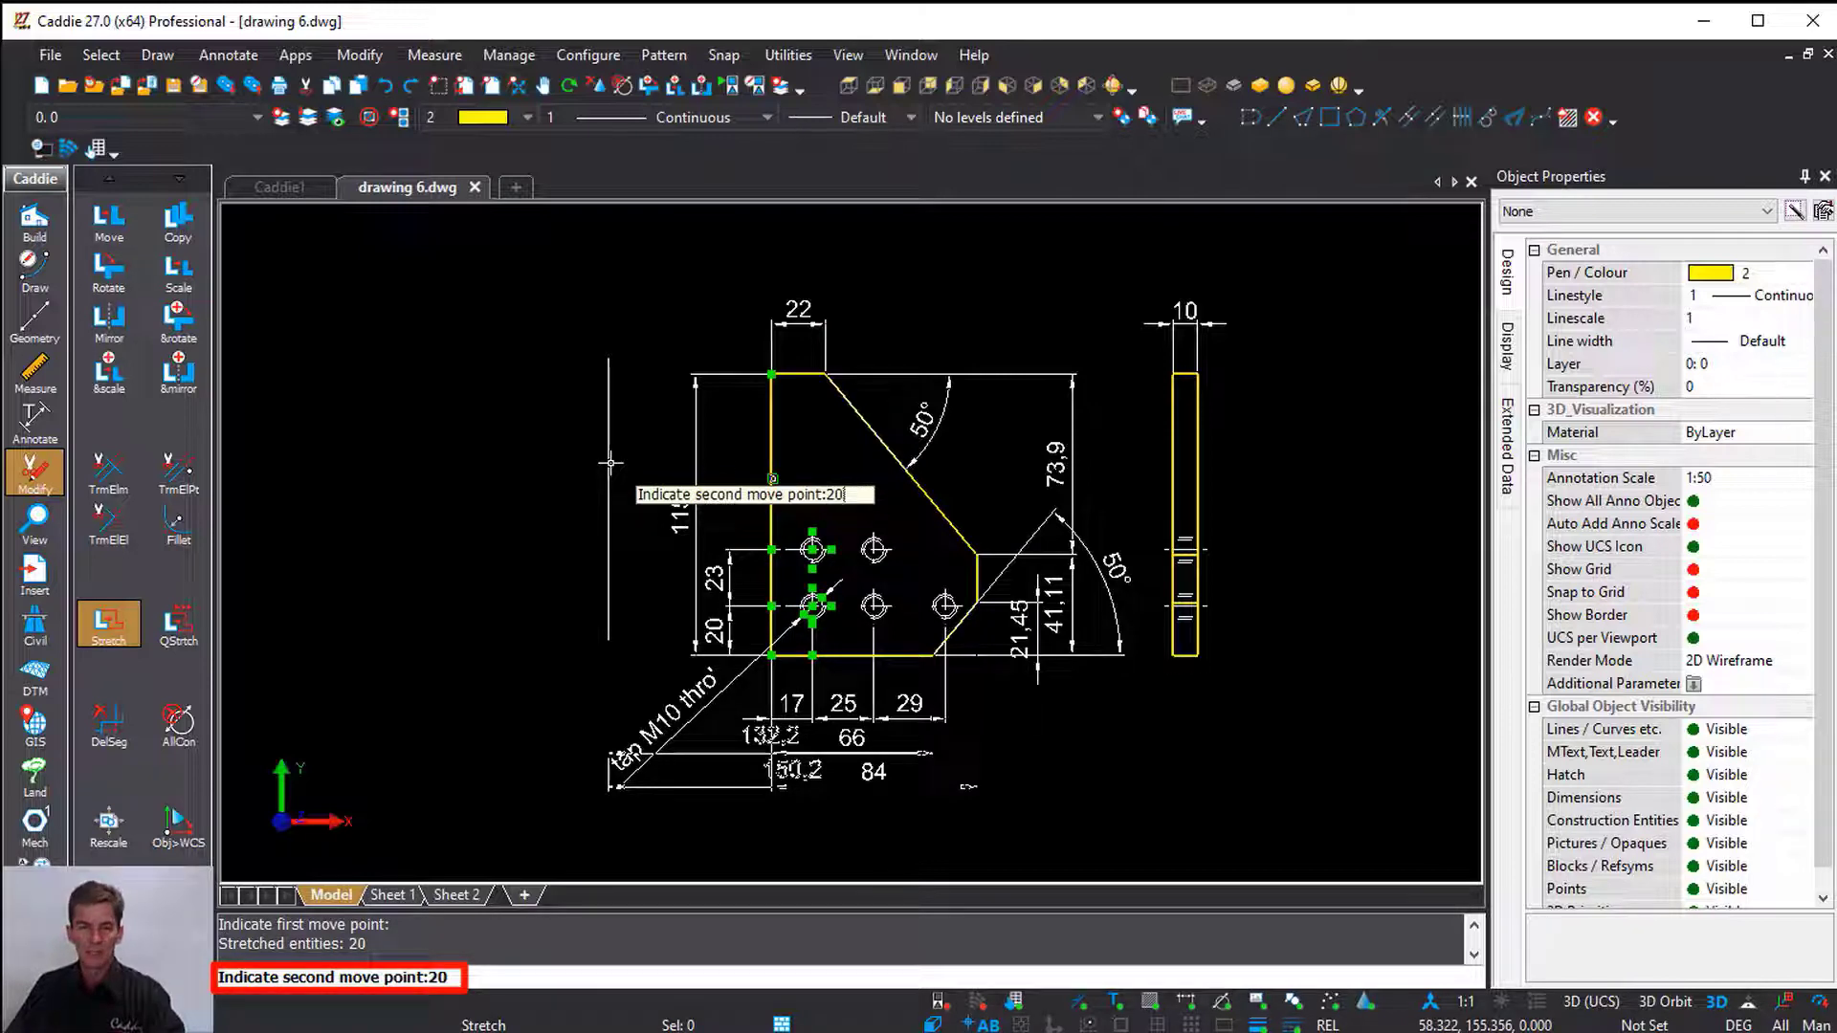
key(Return)
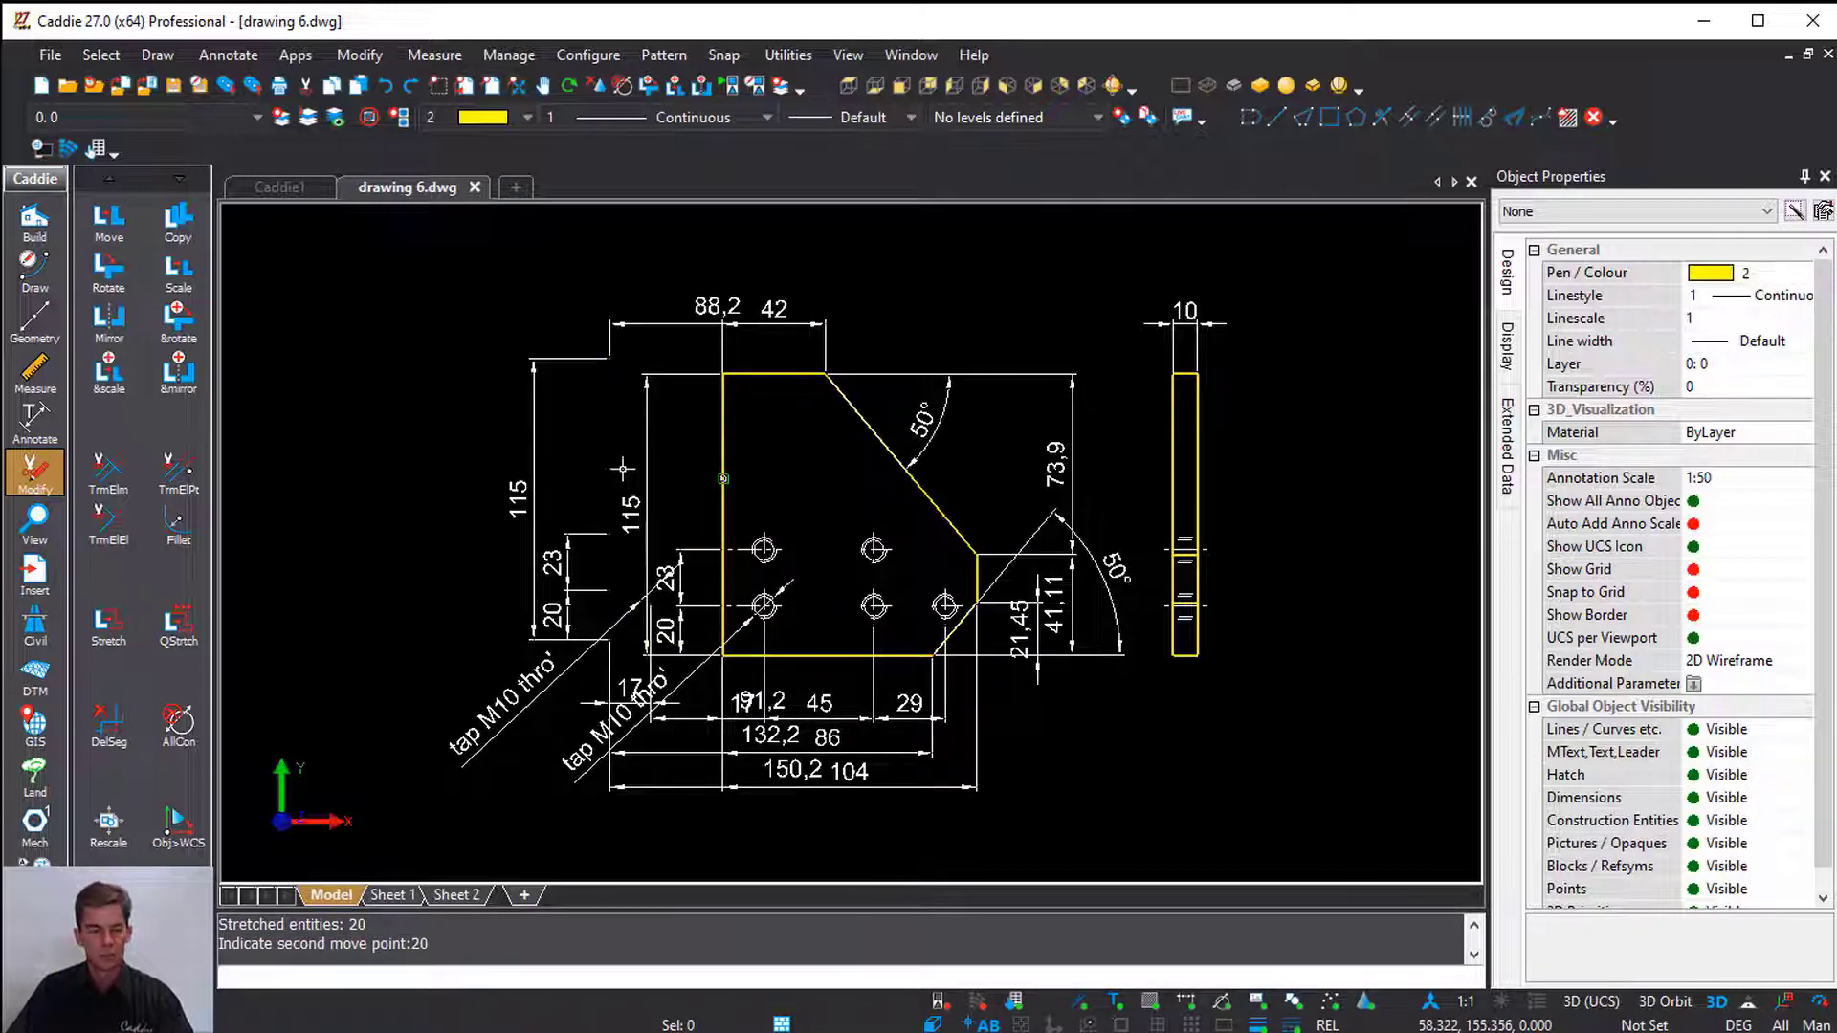
key(F5)
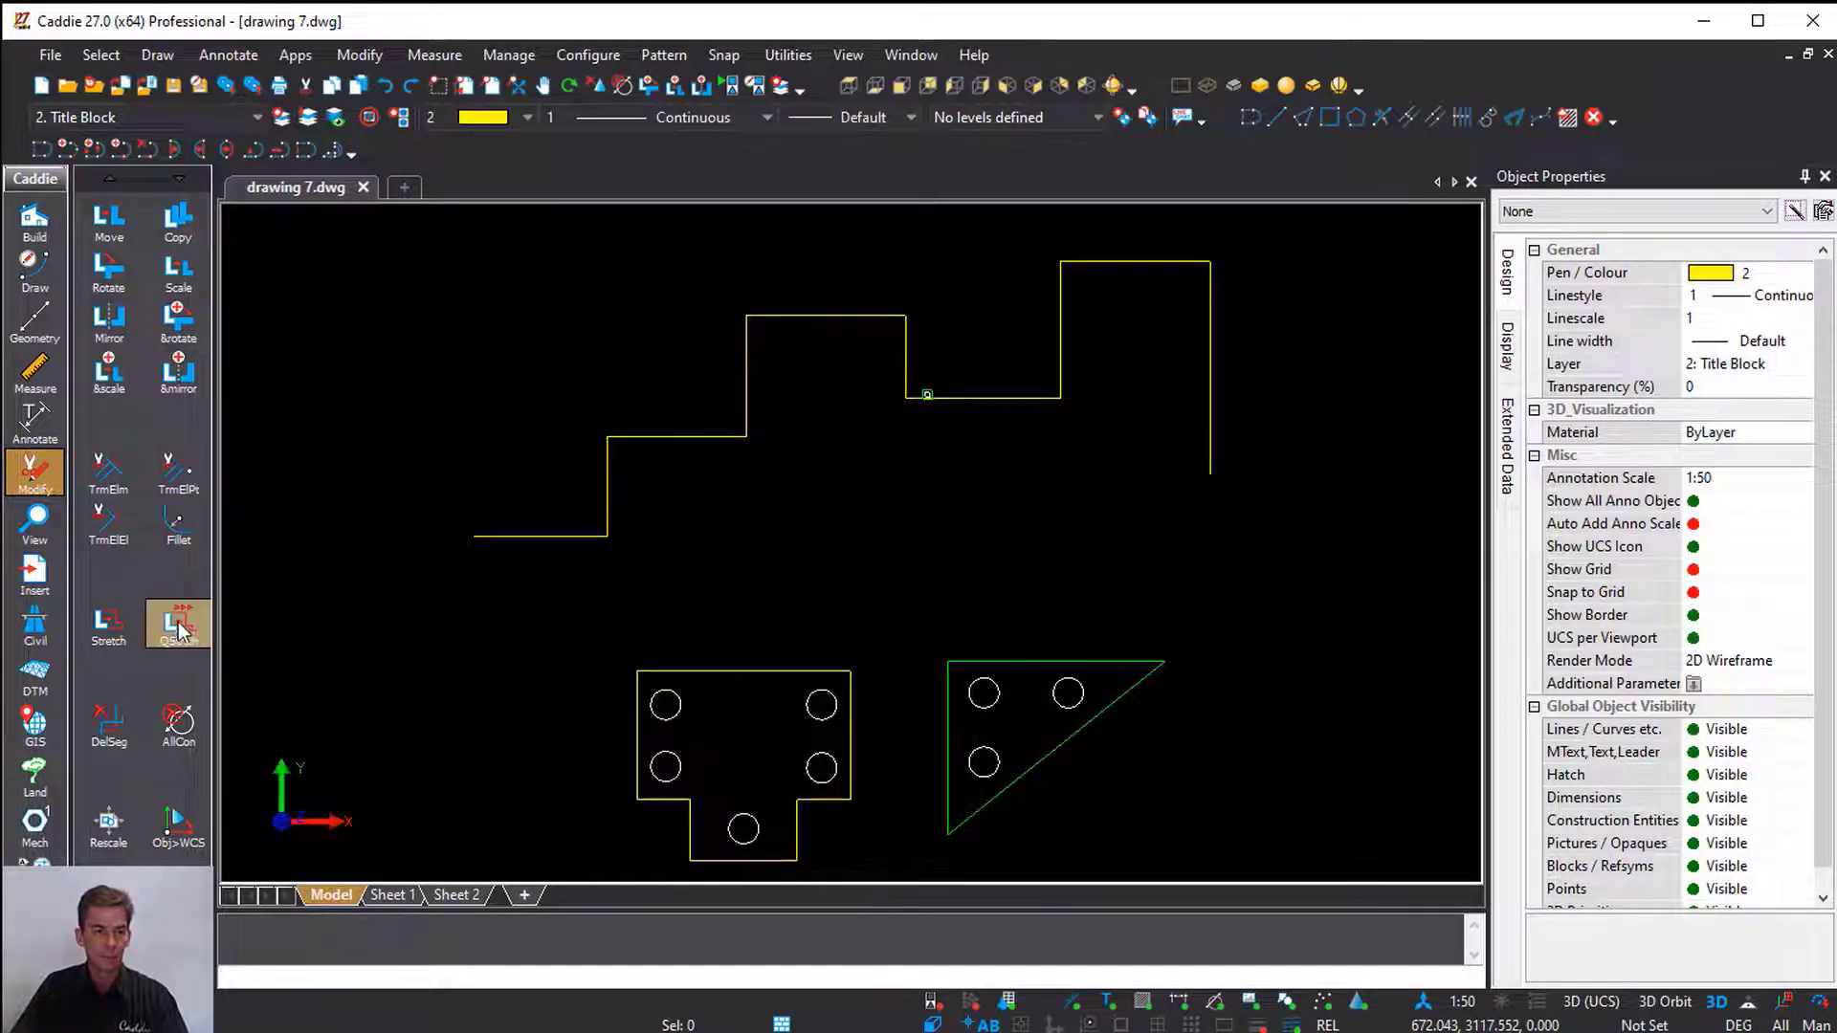
View the standard Fillet options without applying them, and check the object types of the stepped line, T-shaped outline and triangle
click(180, 529)
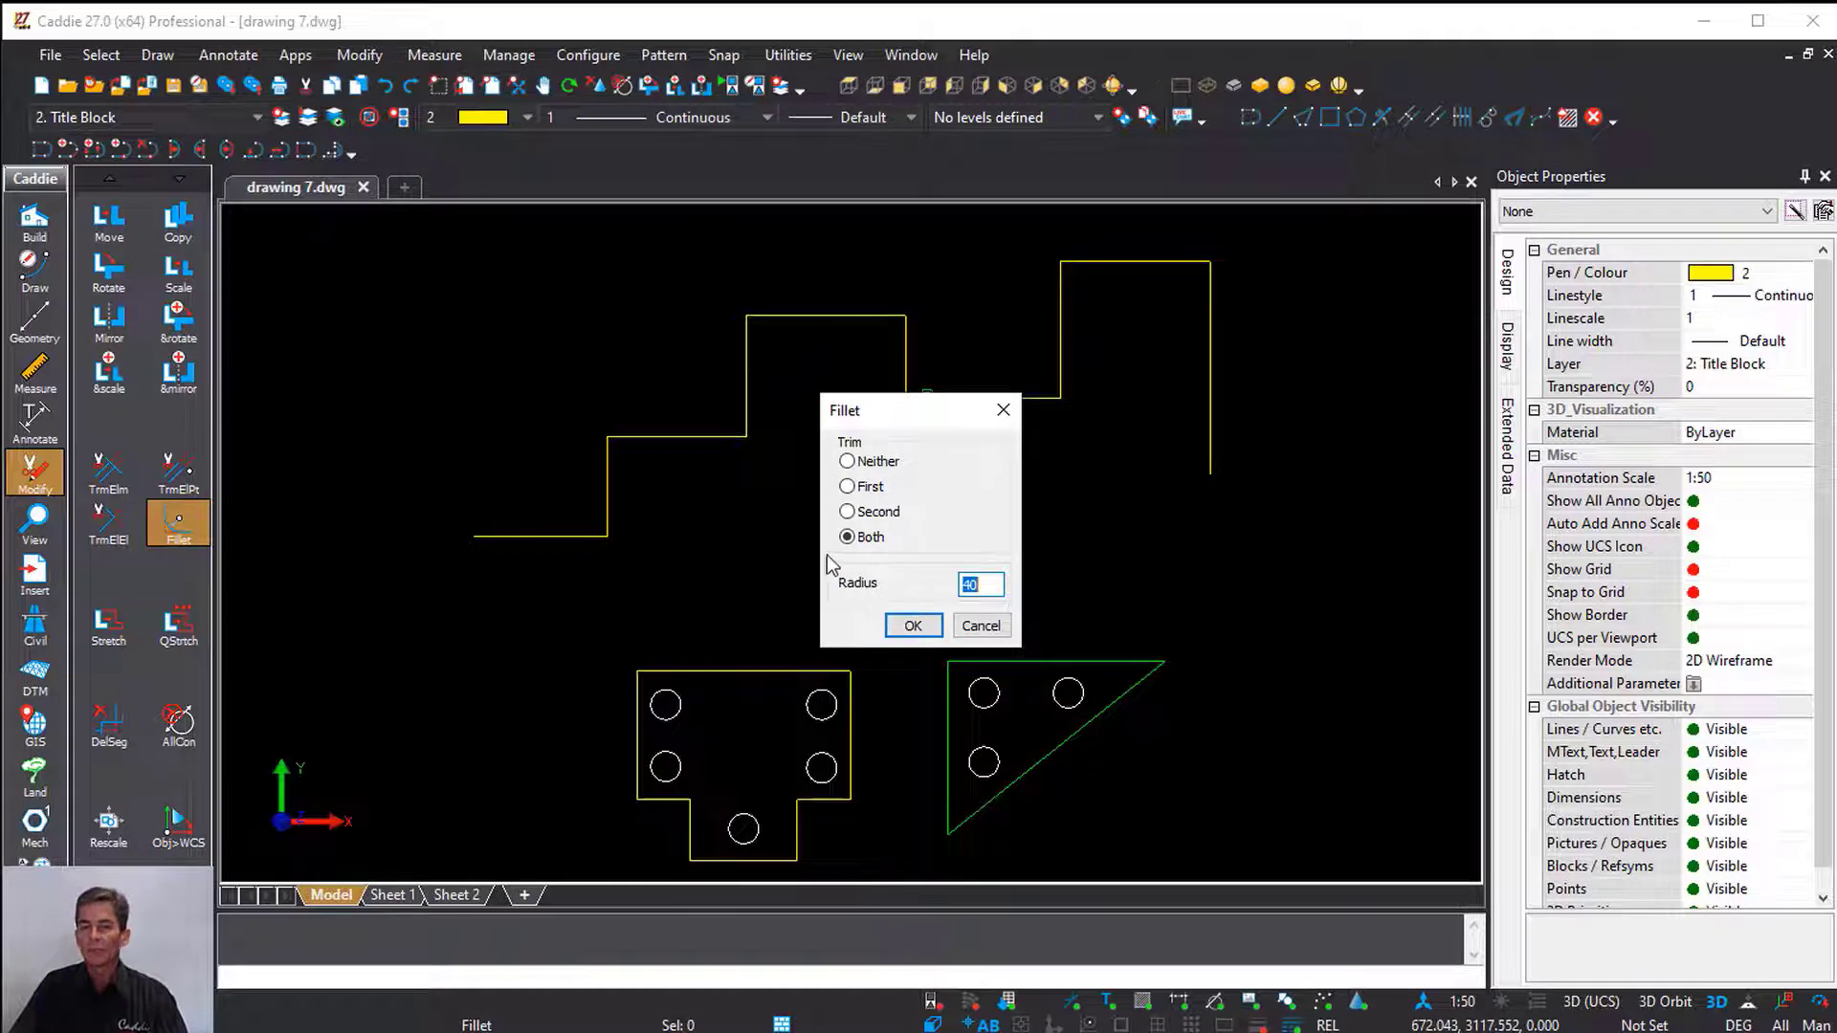
key(Escape)
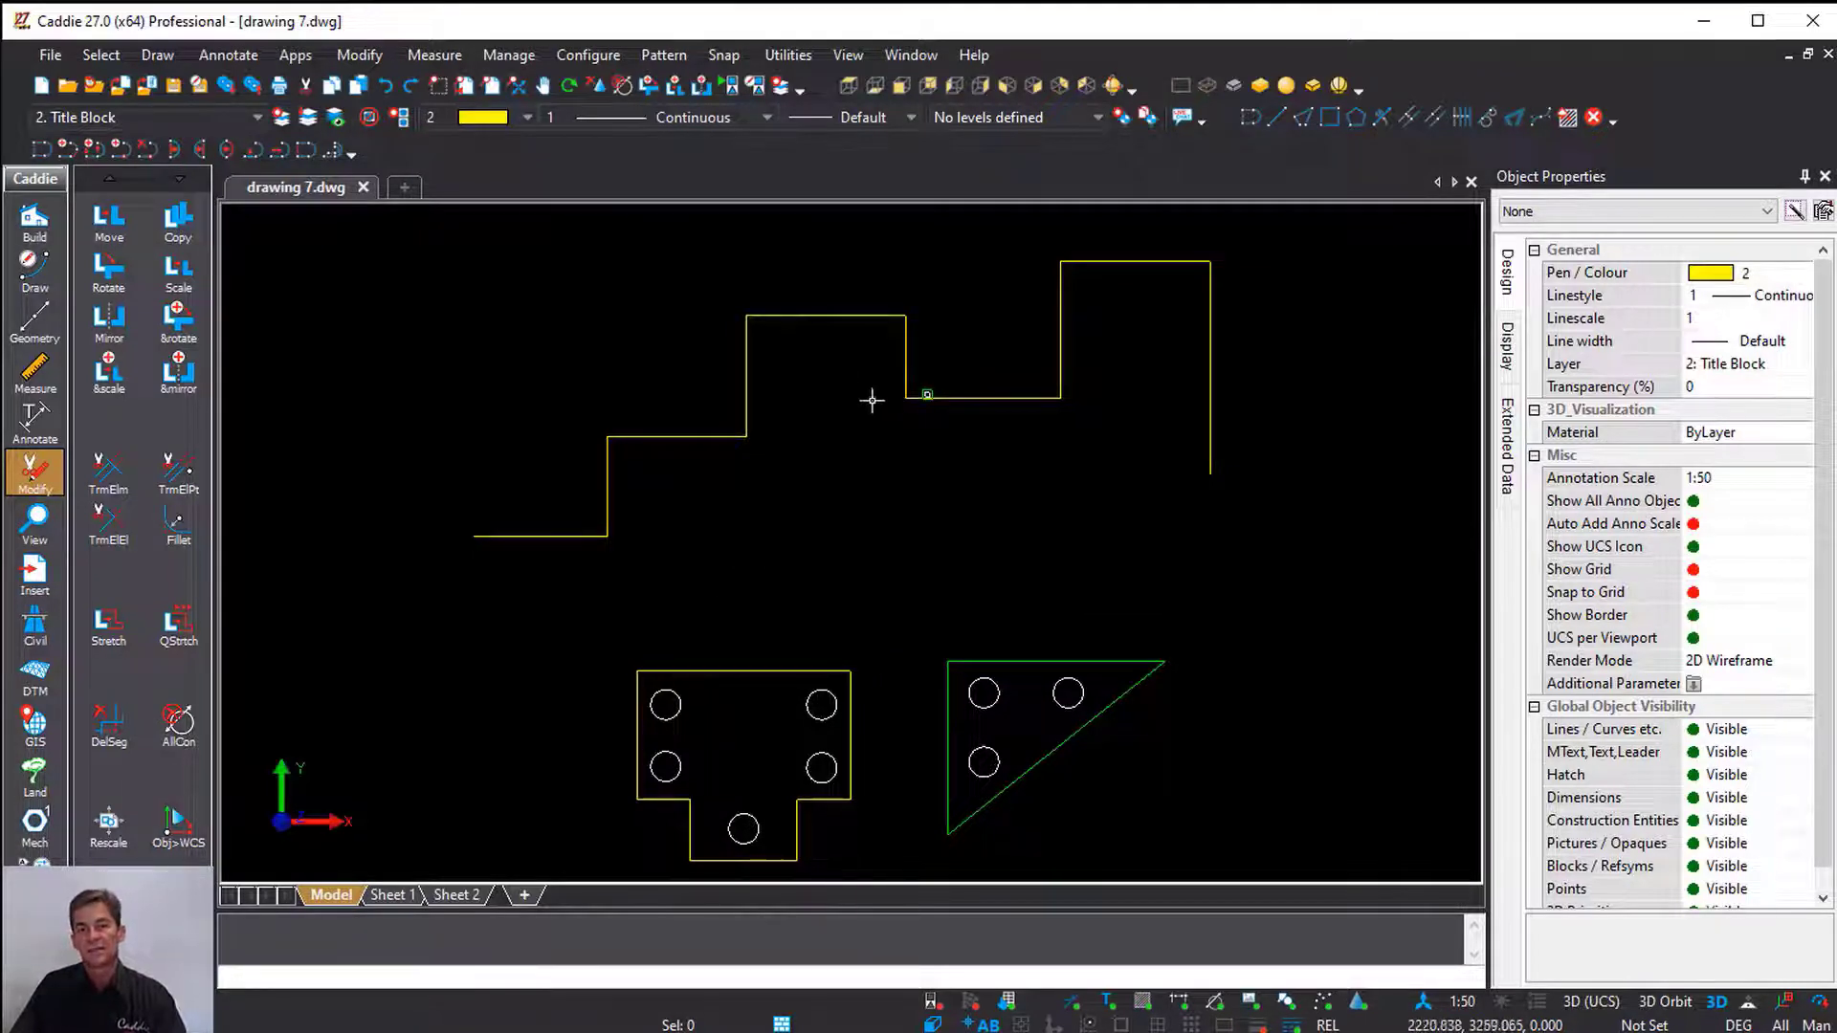
click(897, 374)
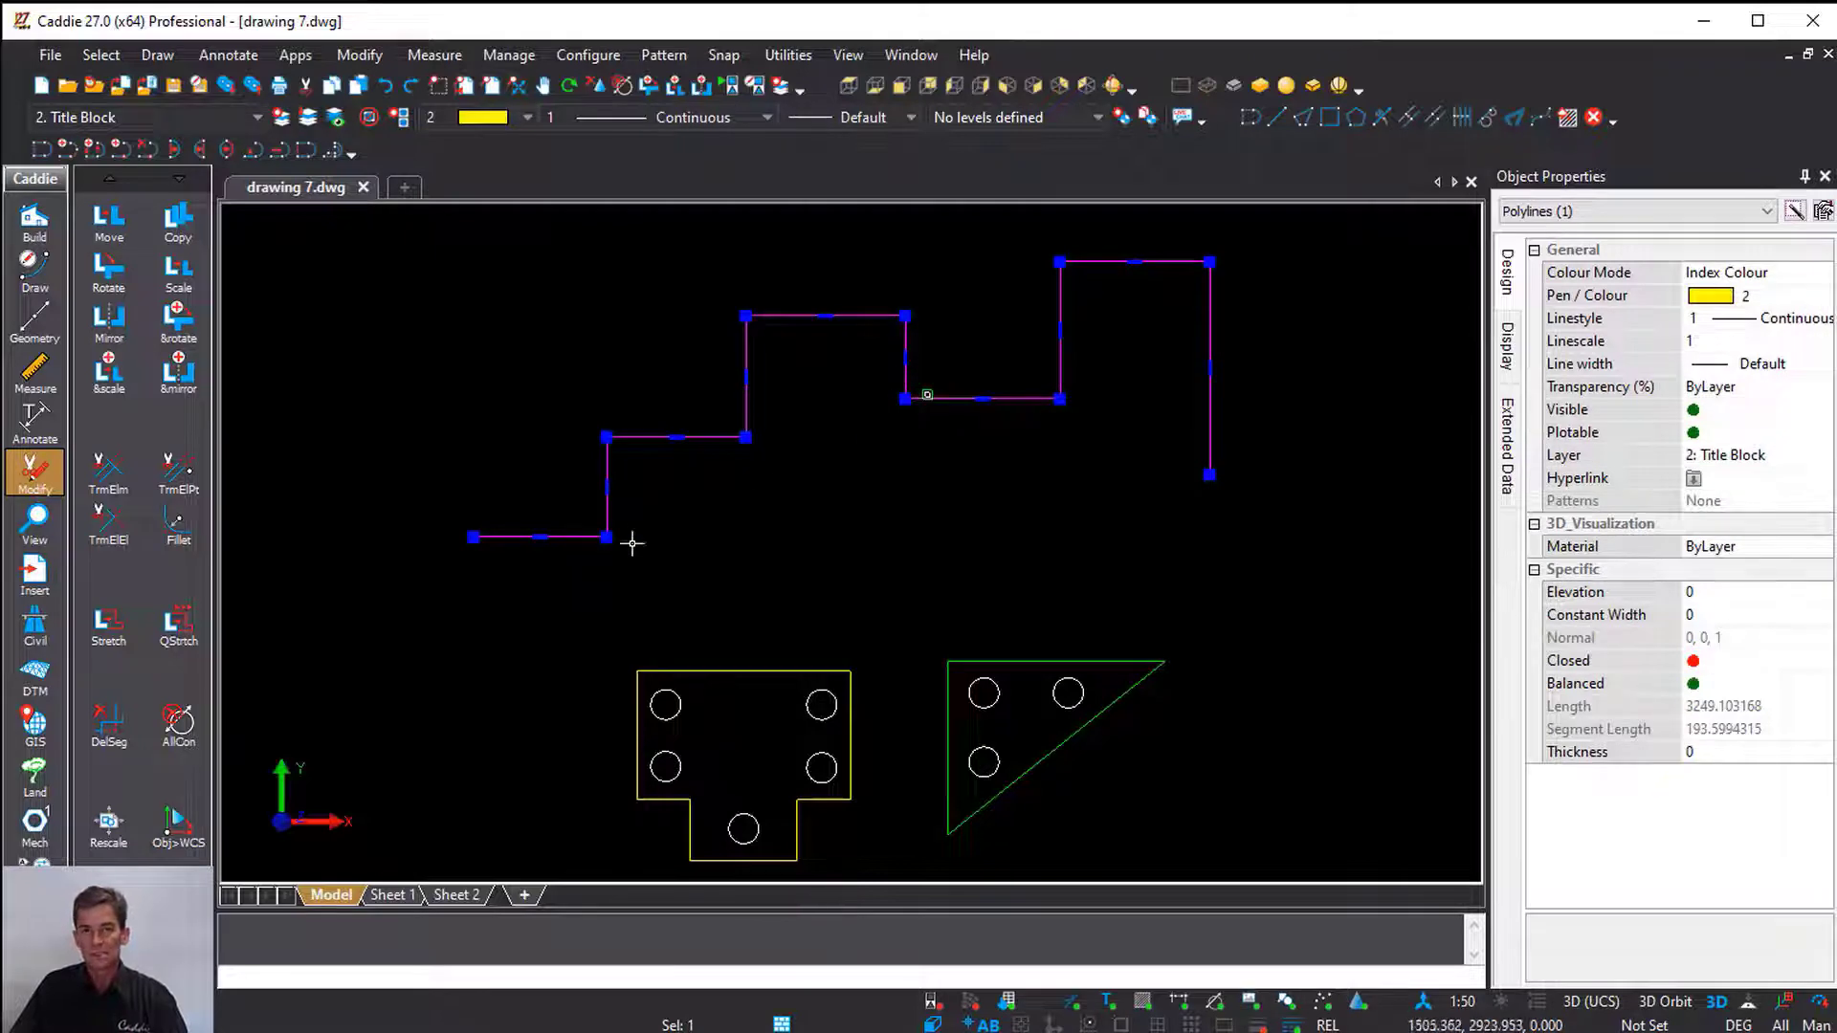
click(730, 676)
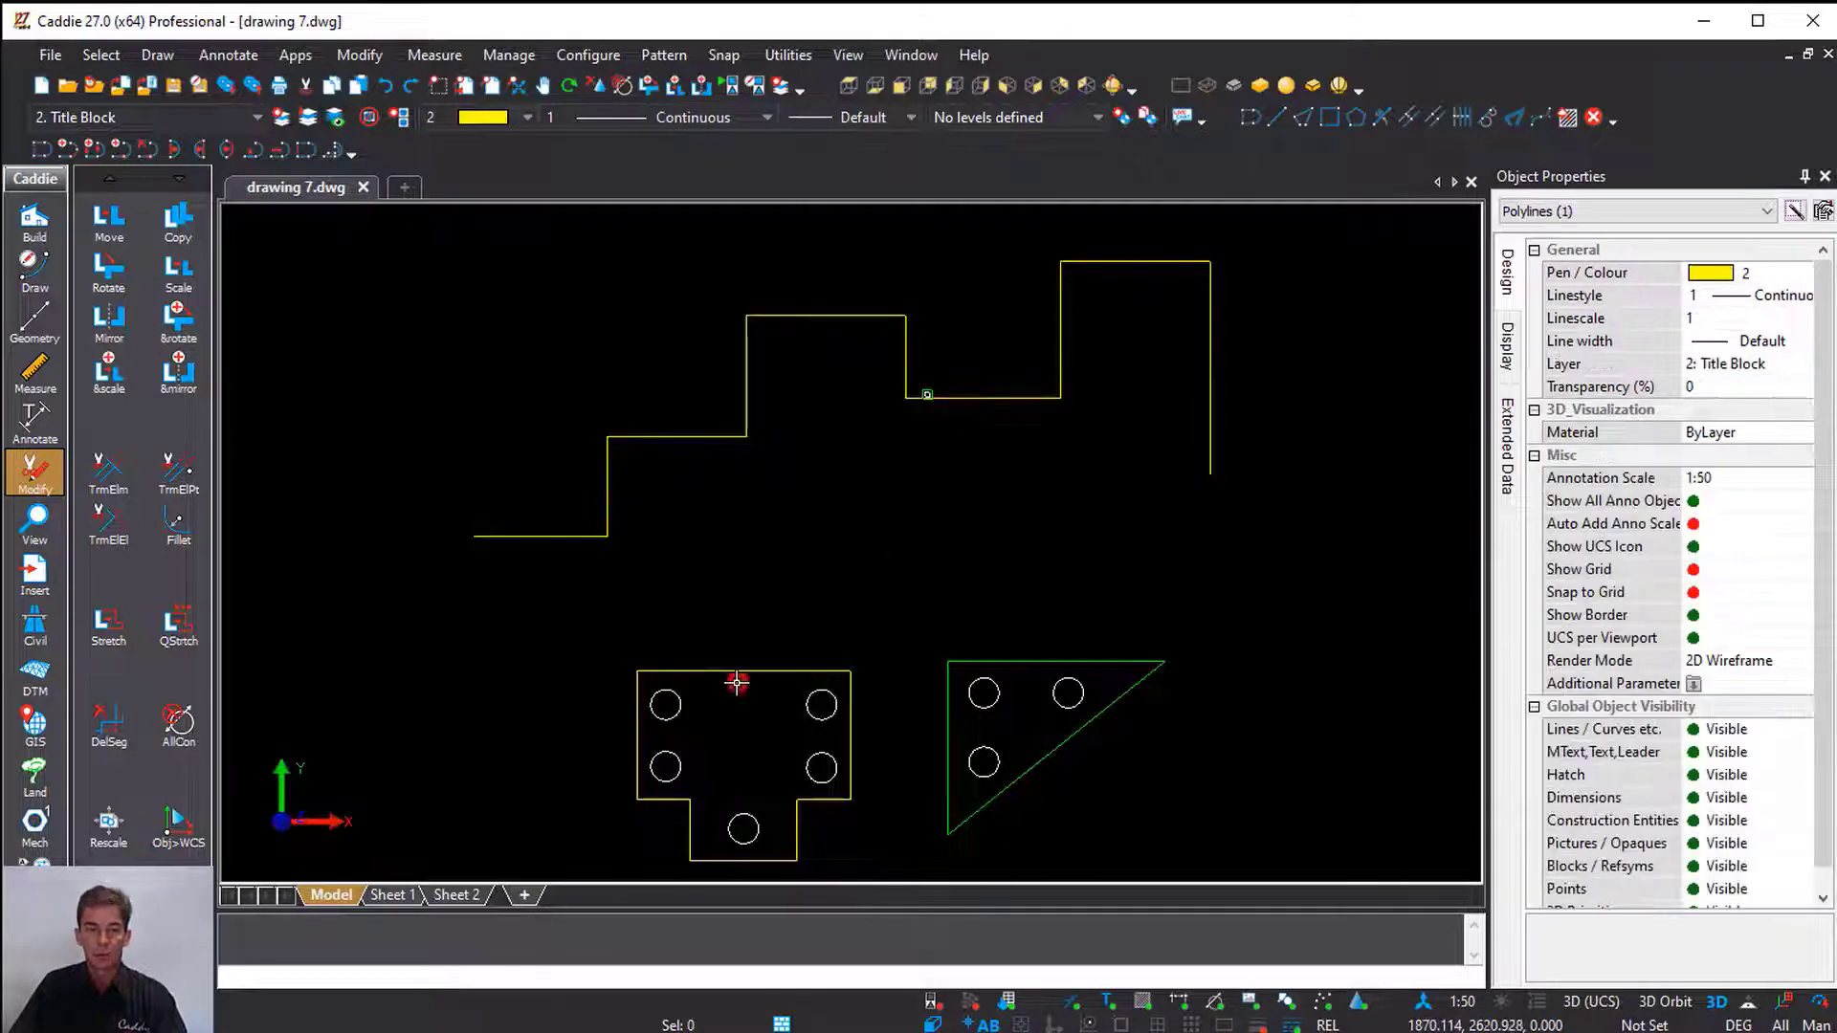
click(1031, 662)
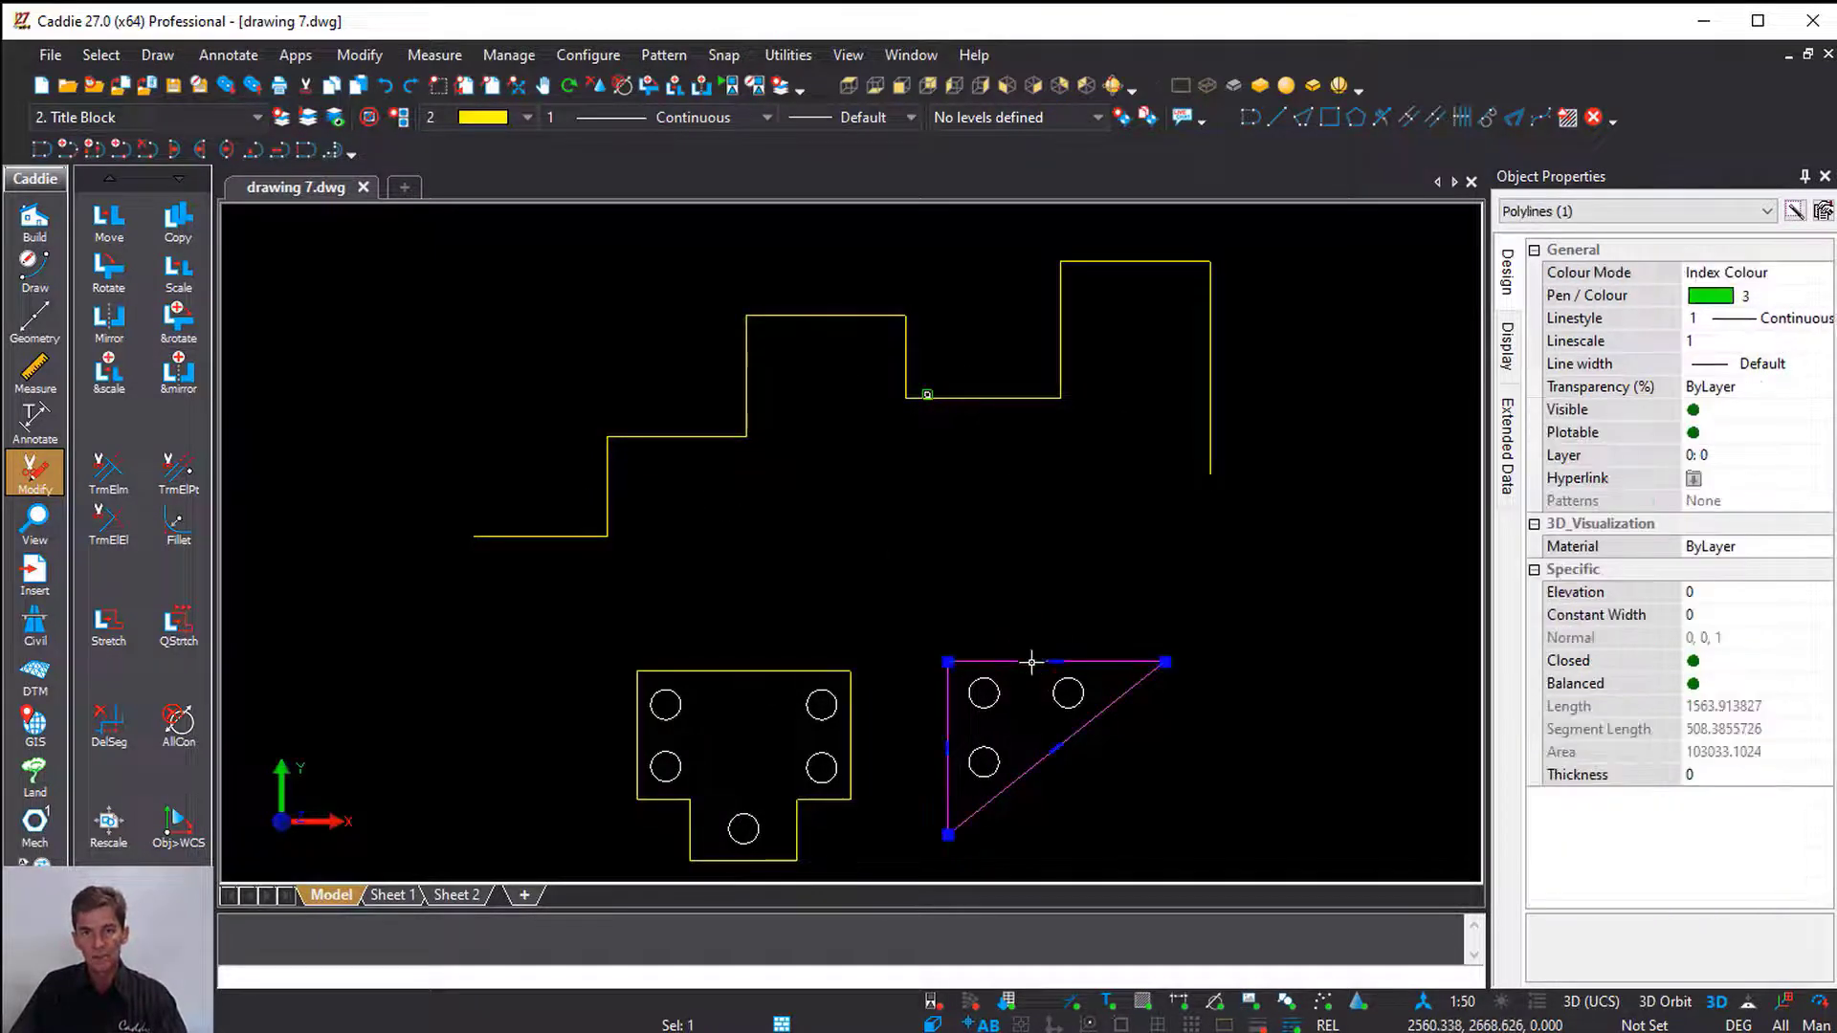
key(Escape)
Round all corners of the open stepped polyline with Auto Fillet at radius 40
click(904, 354)
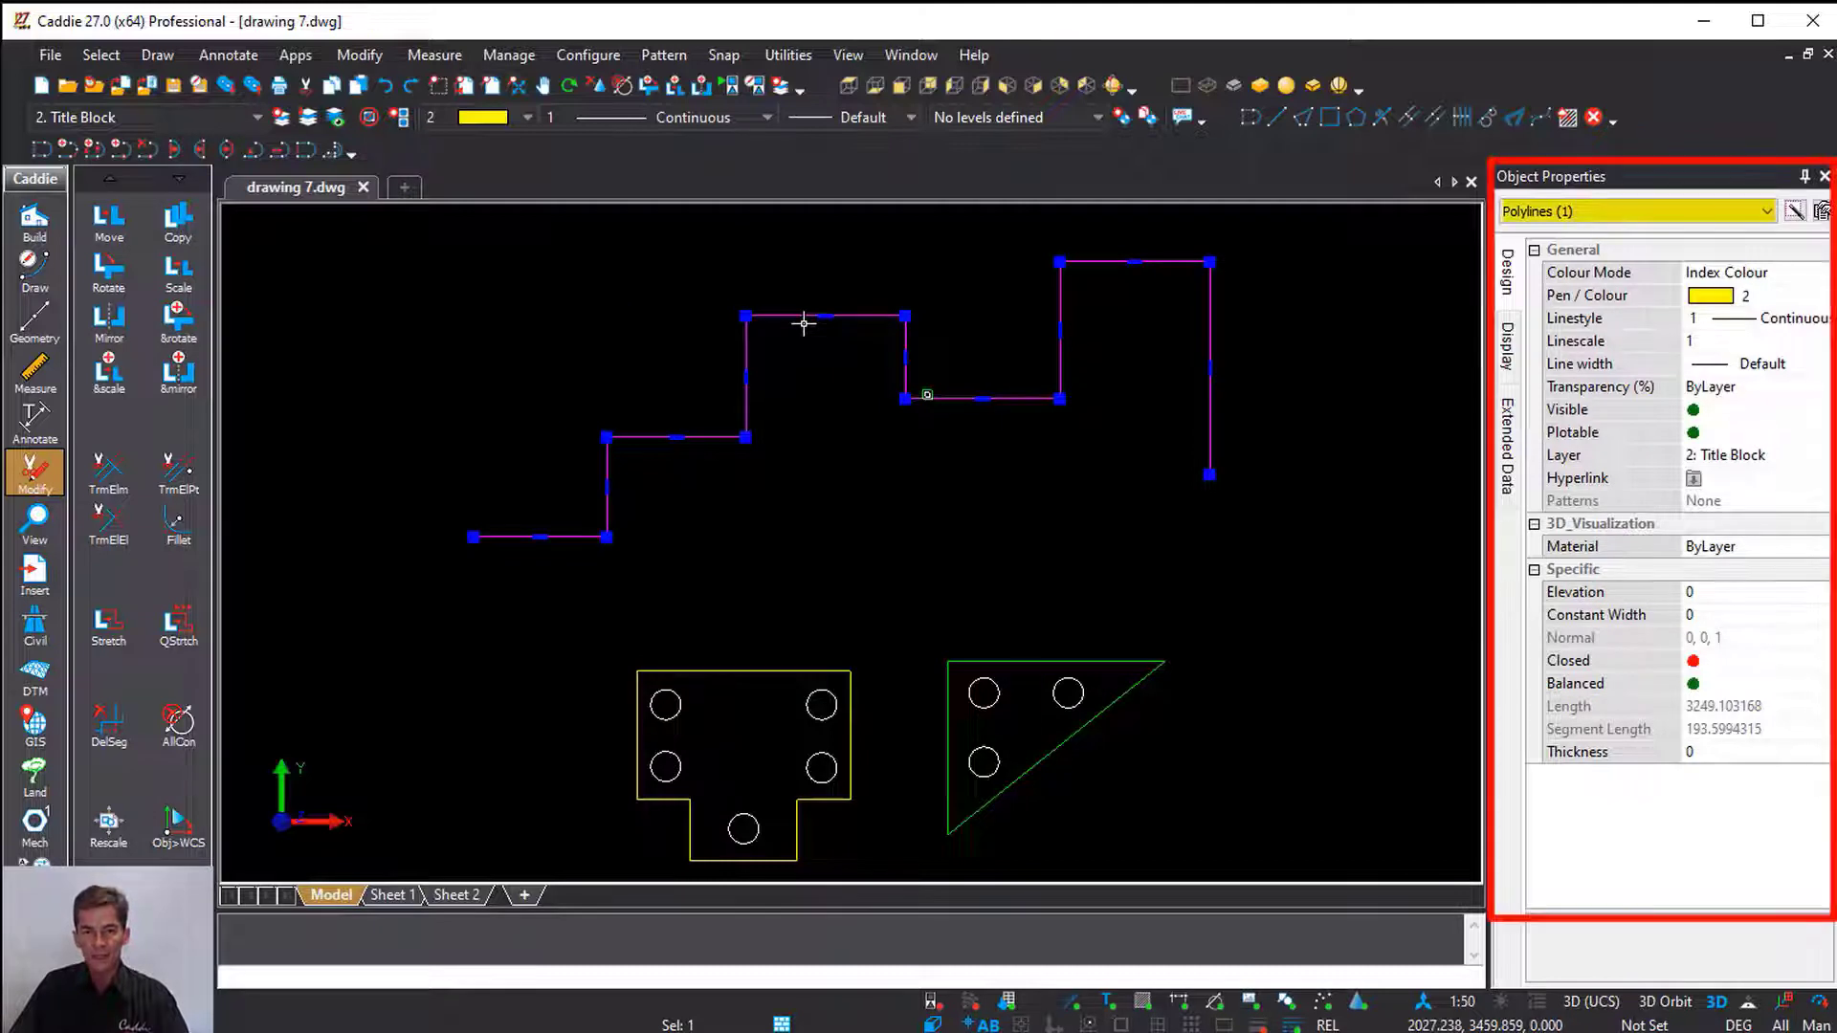
right_click(814, 230)
mouse_move(974, 603)
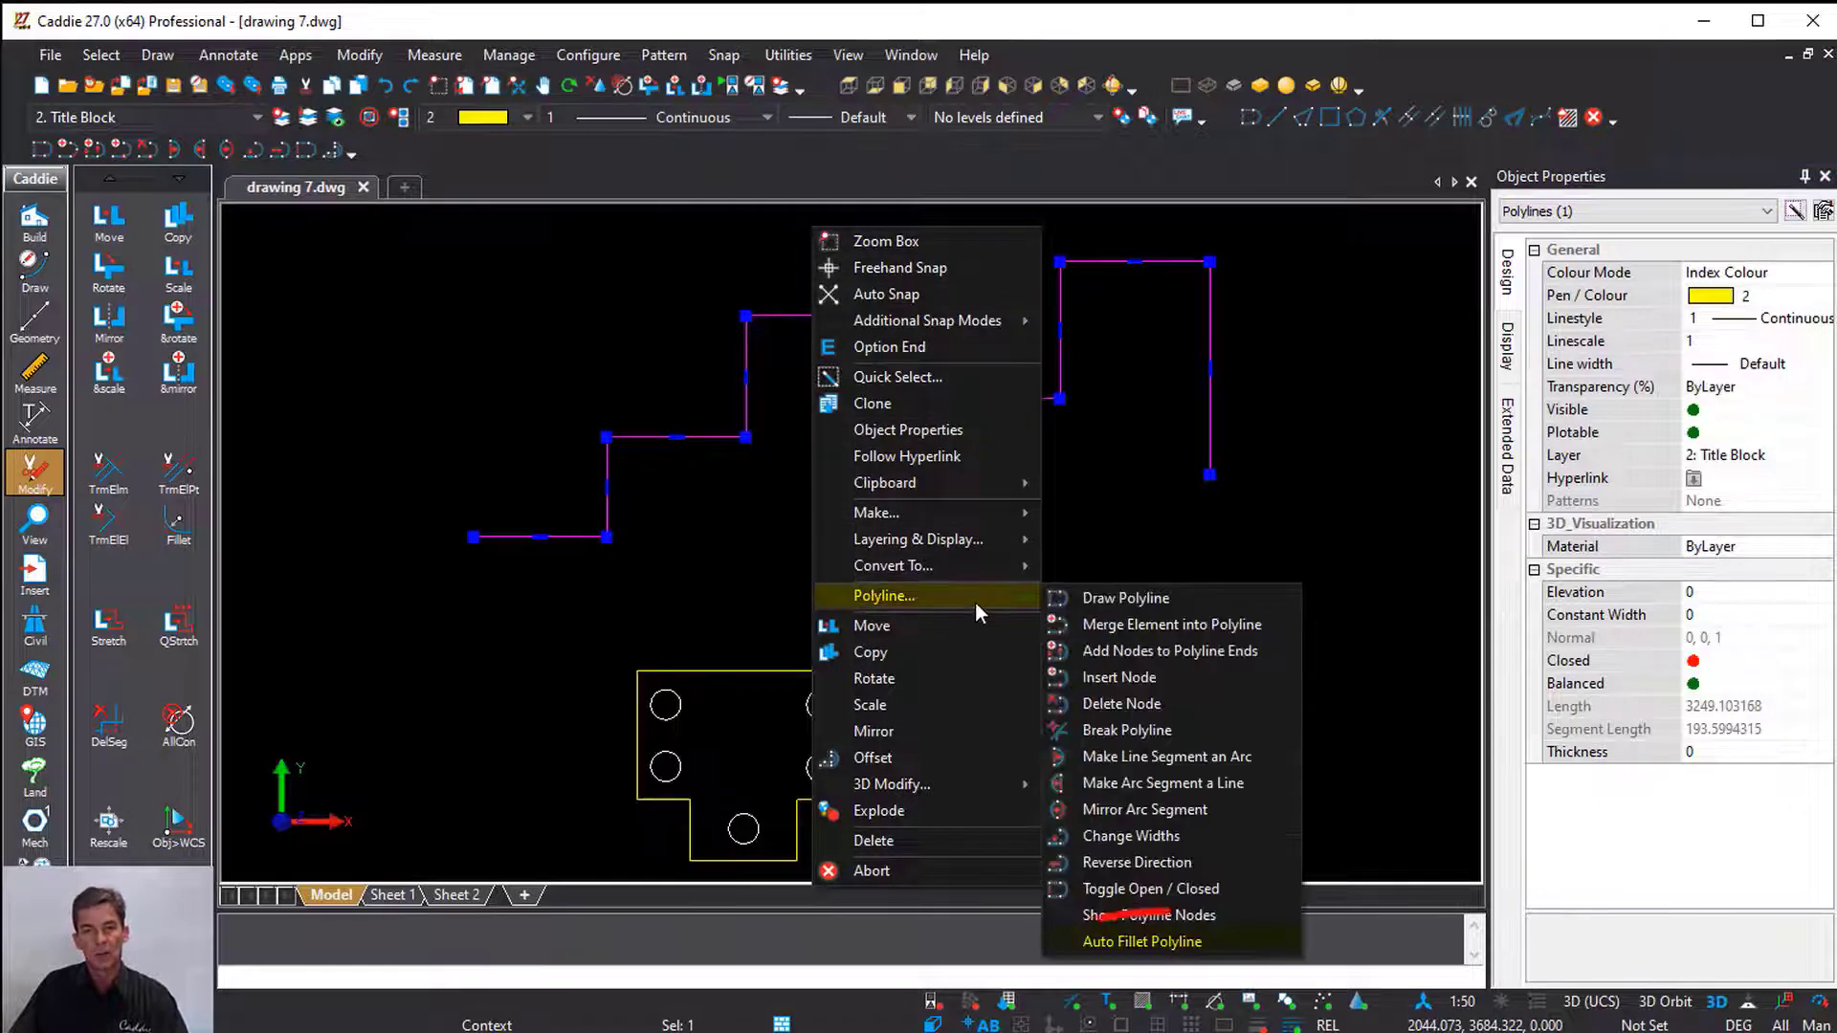
click(1233, 940)
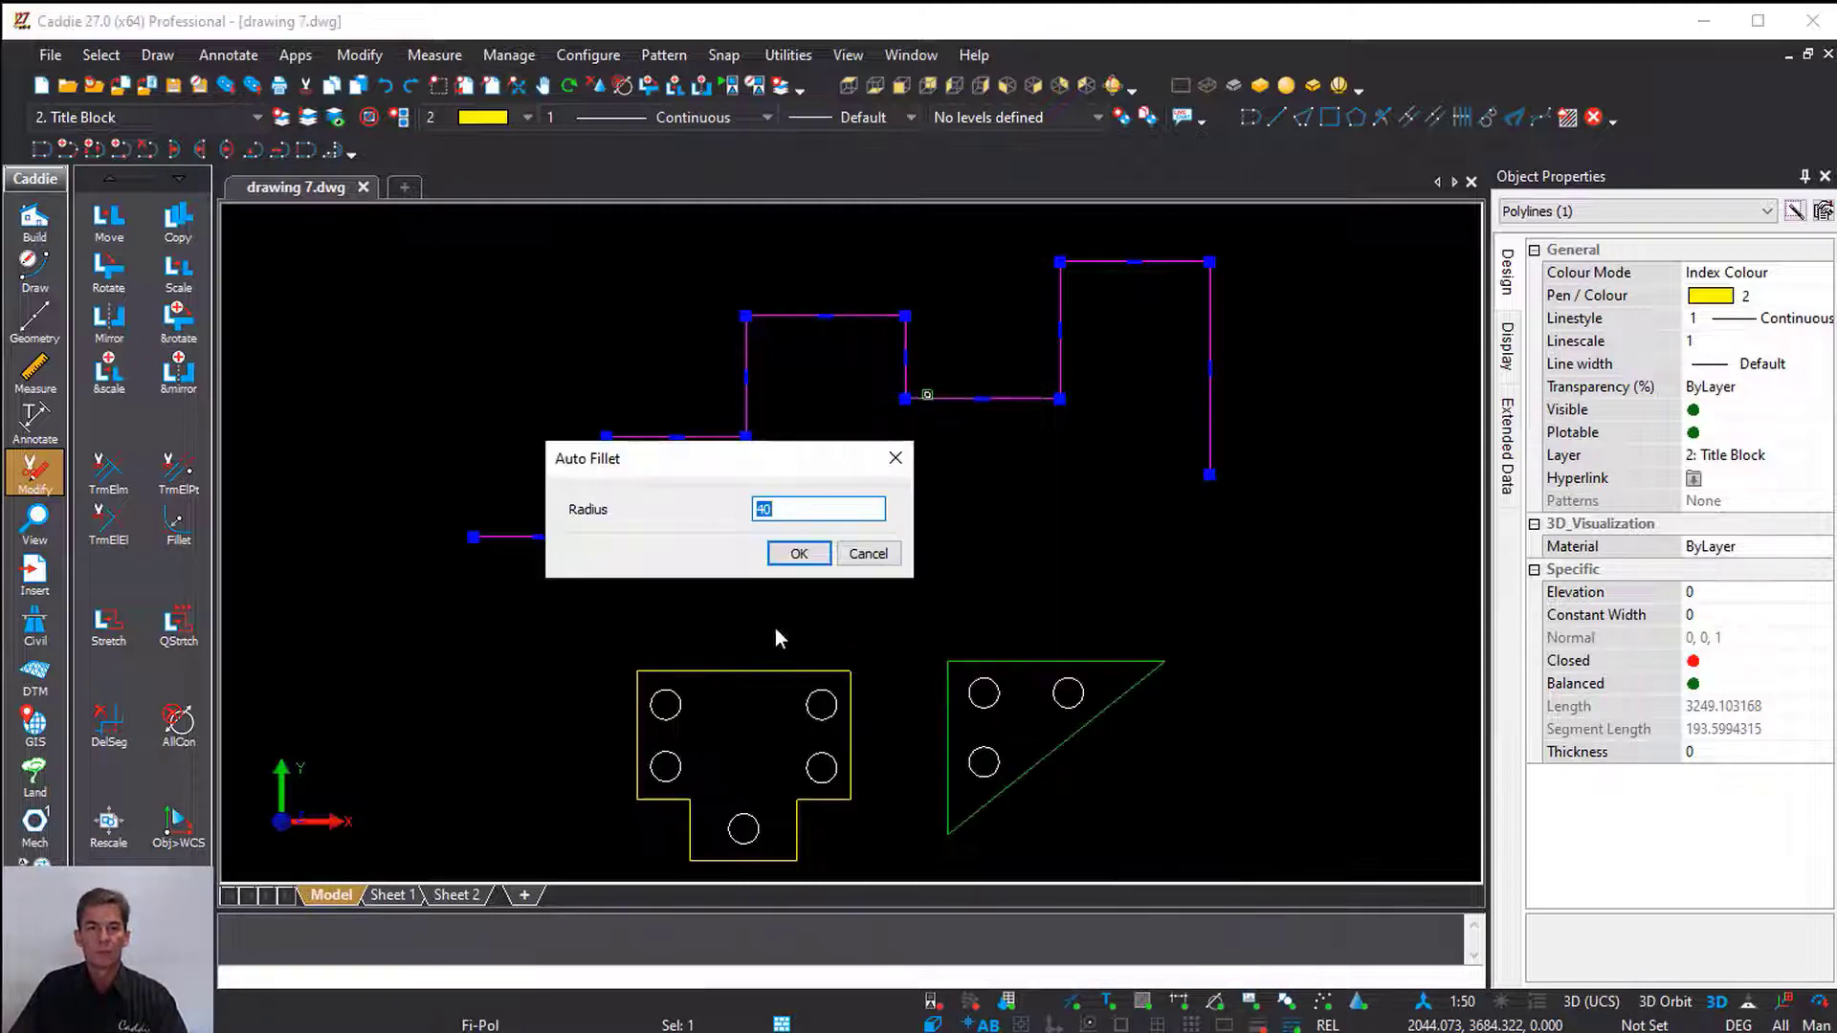
click(791, 504)
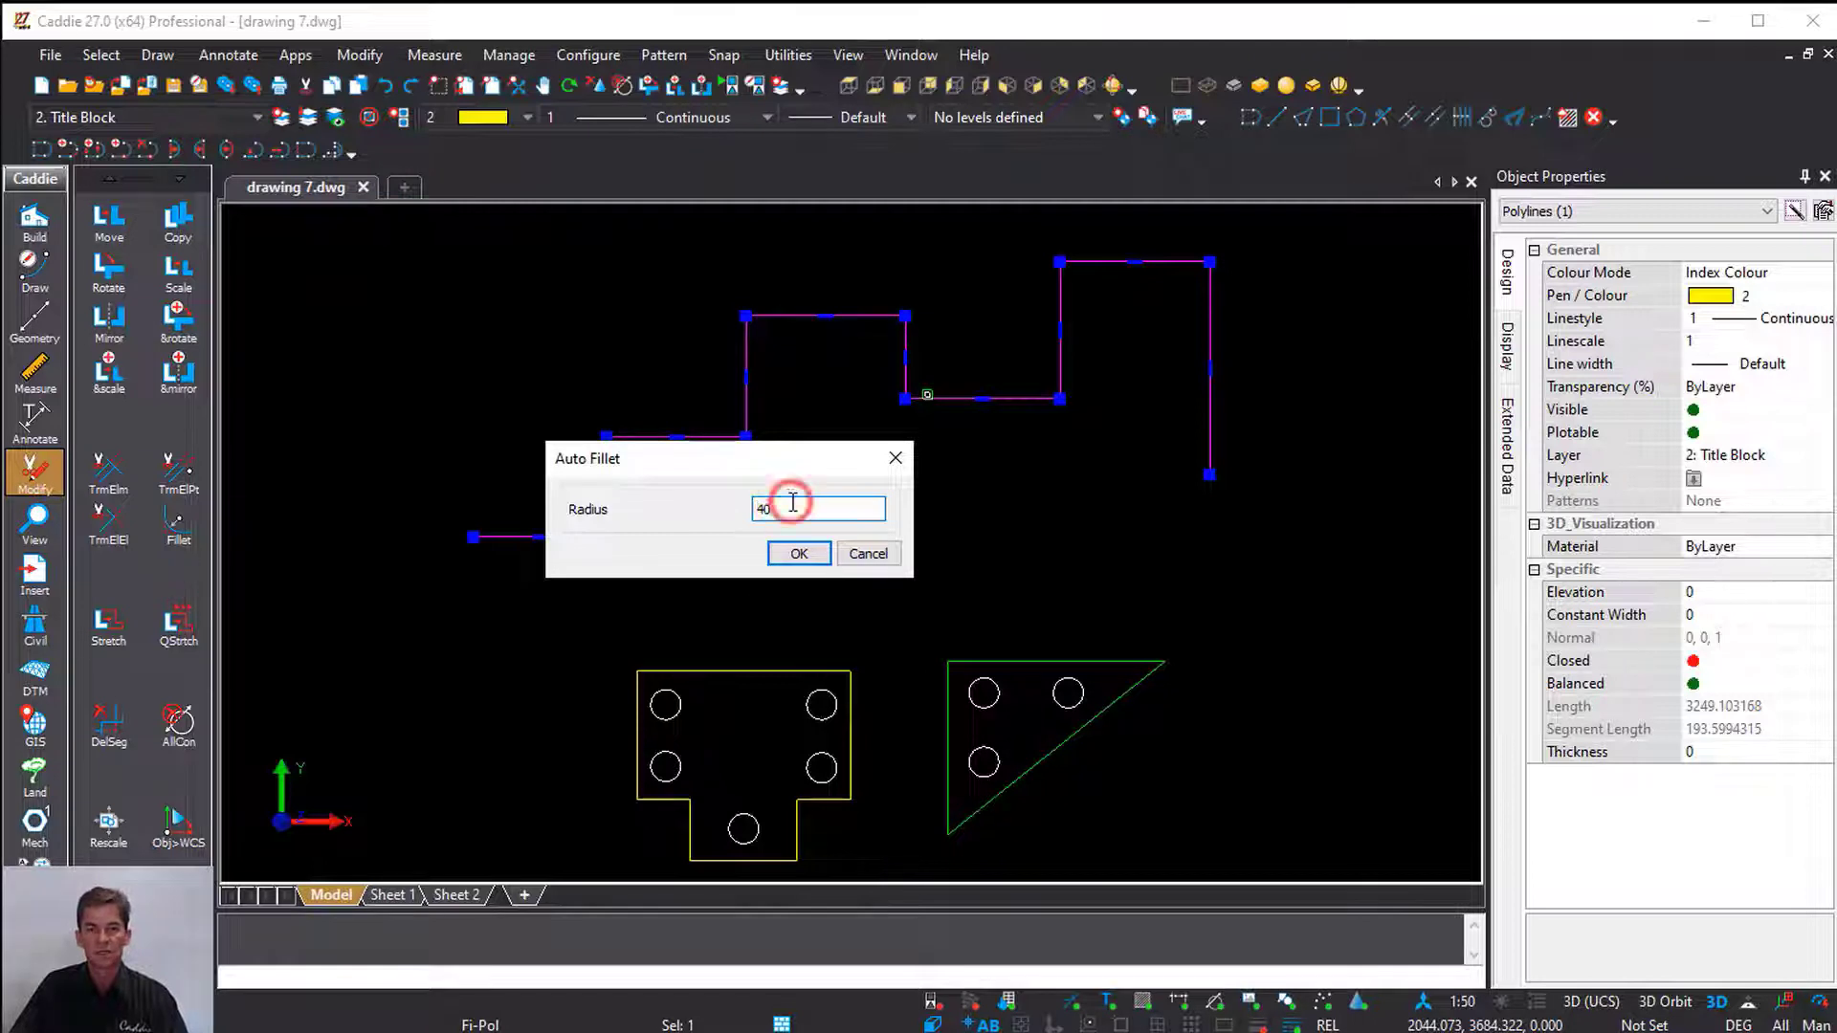
click(798, 555)
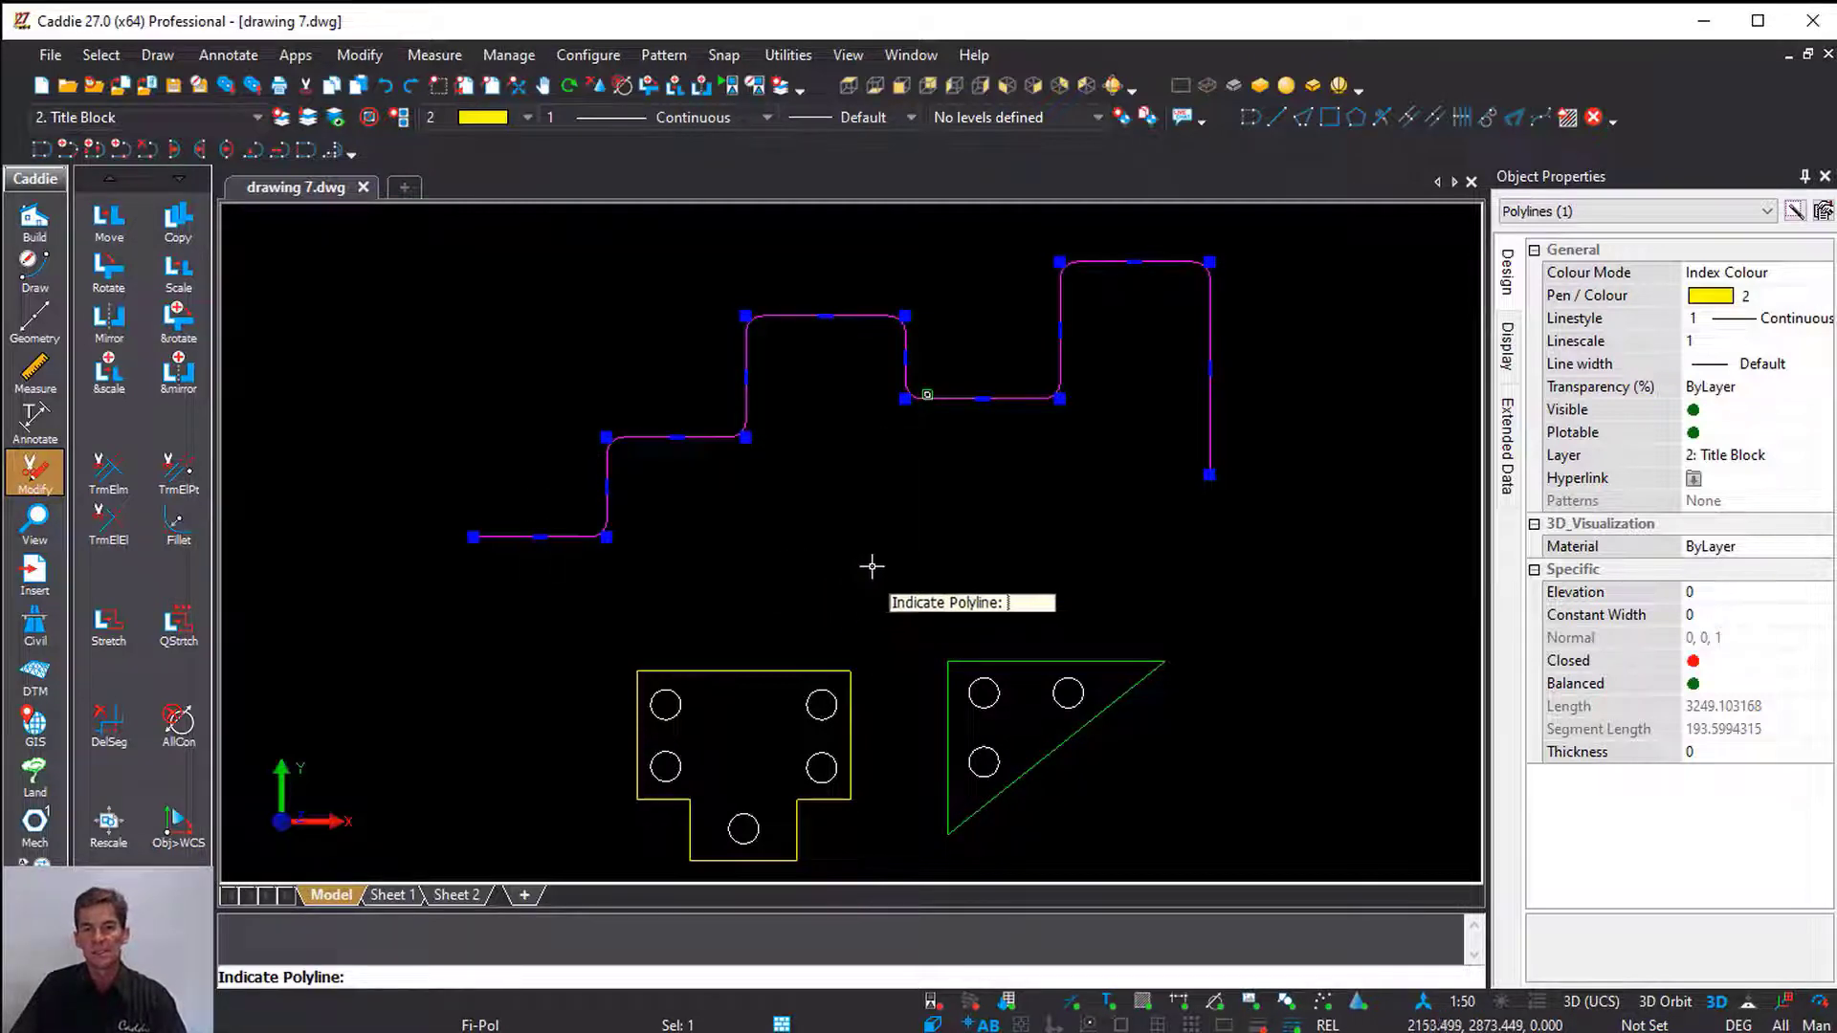
key(Escape)
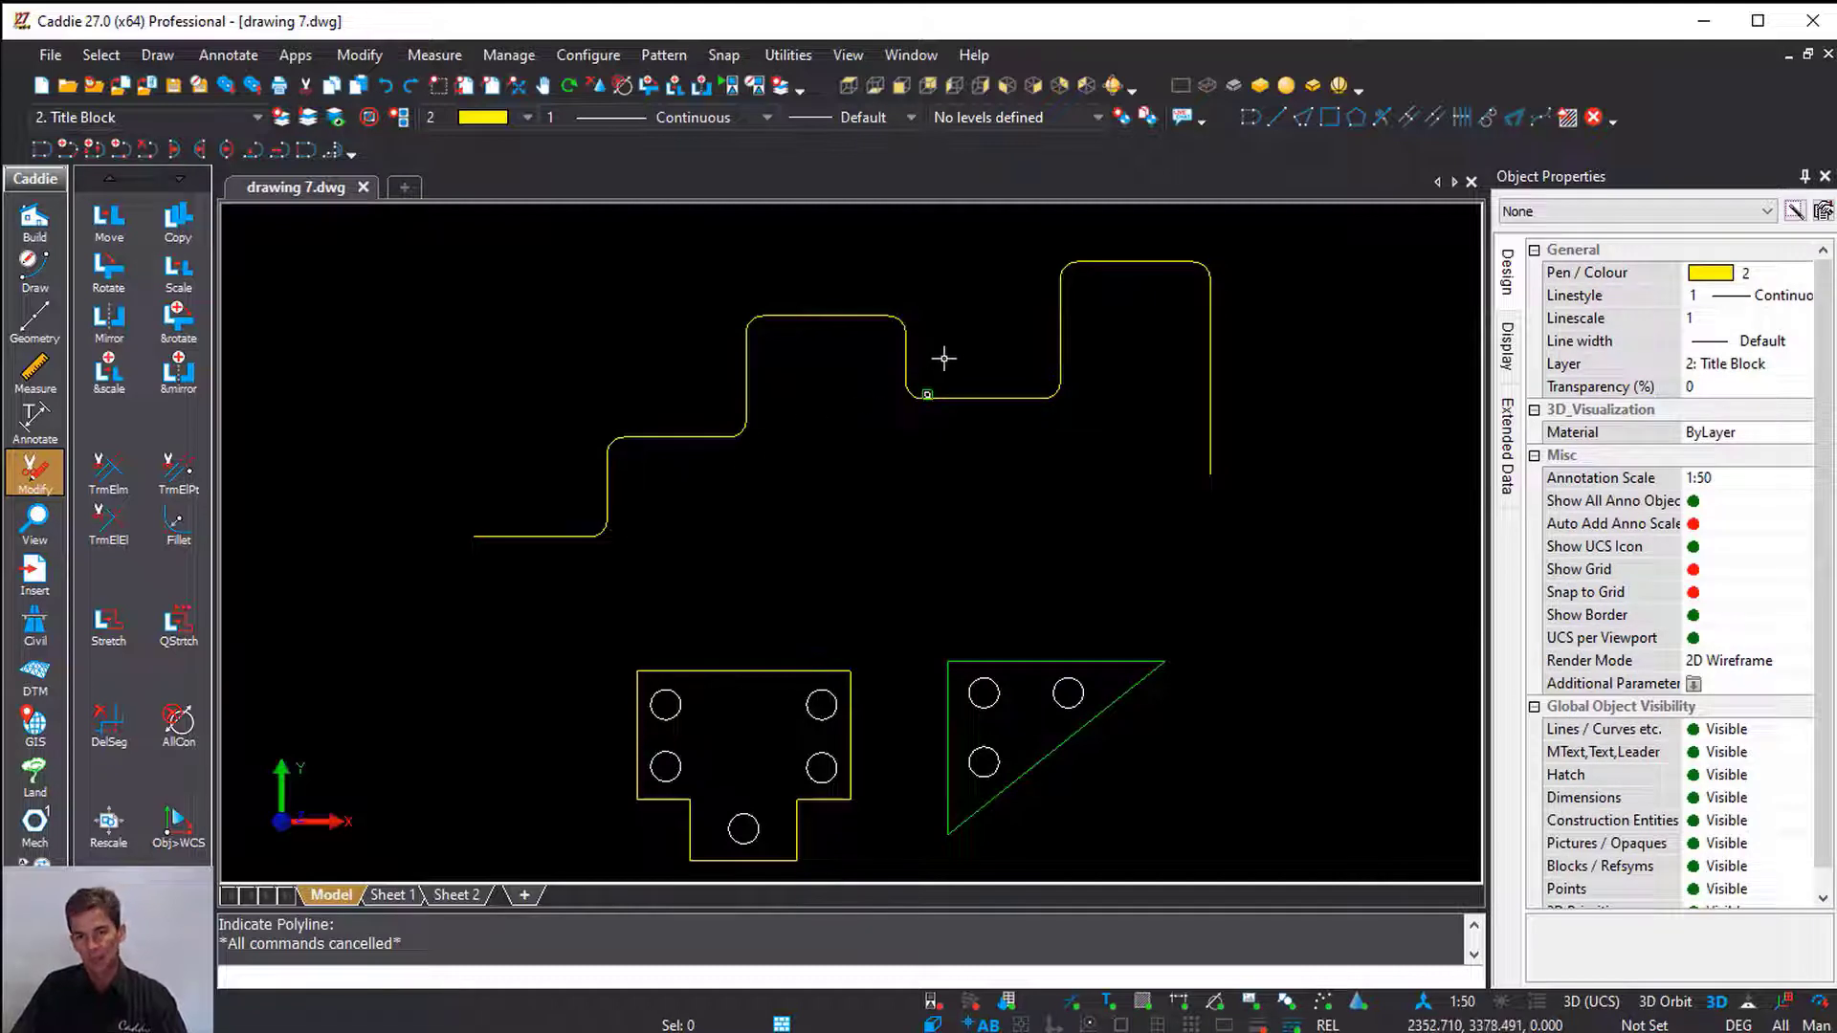
Inspect the stepped polyline's rounded corners and the properties of the closed T-shaped and triangular polylines
scroll(944, 361, up, 4)
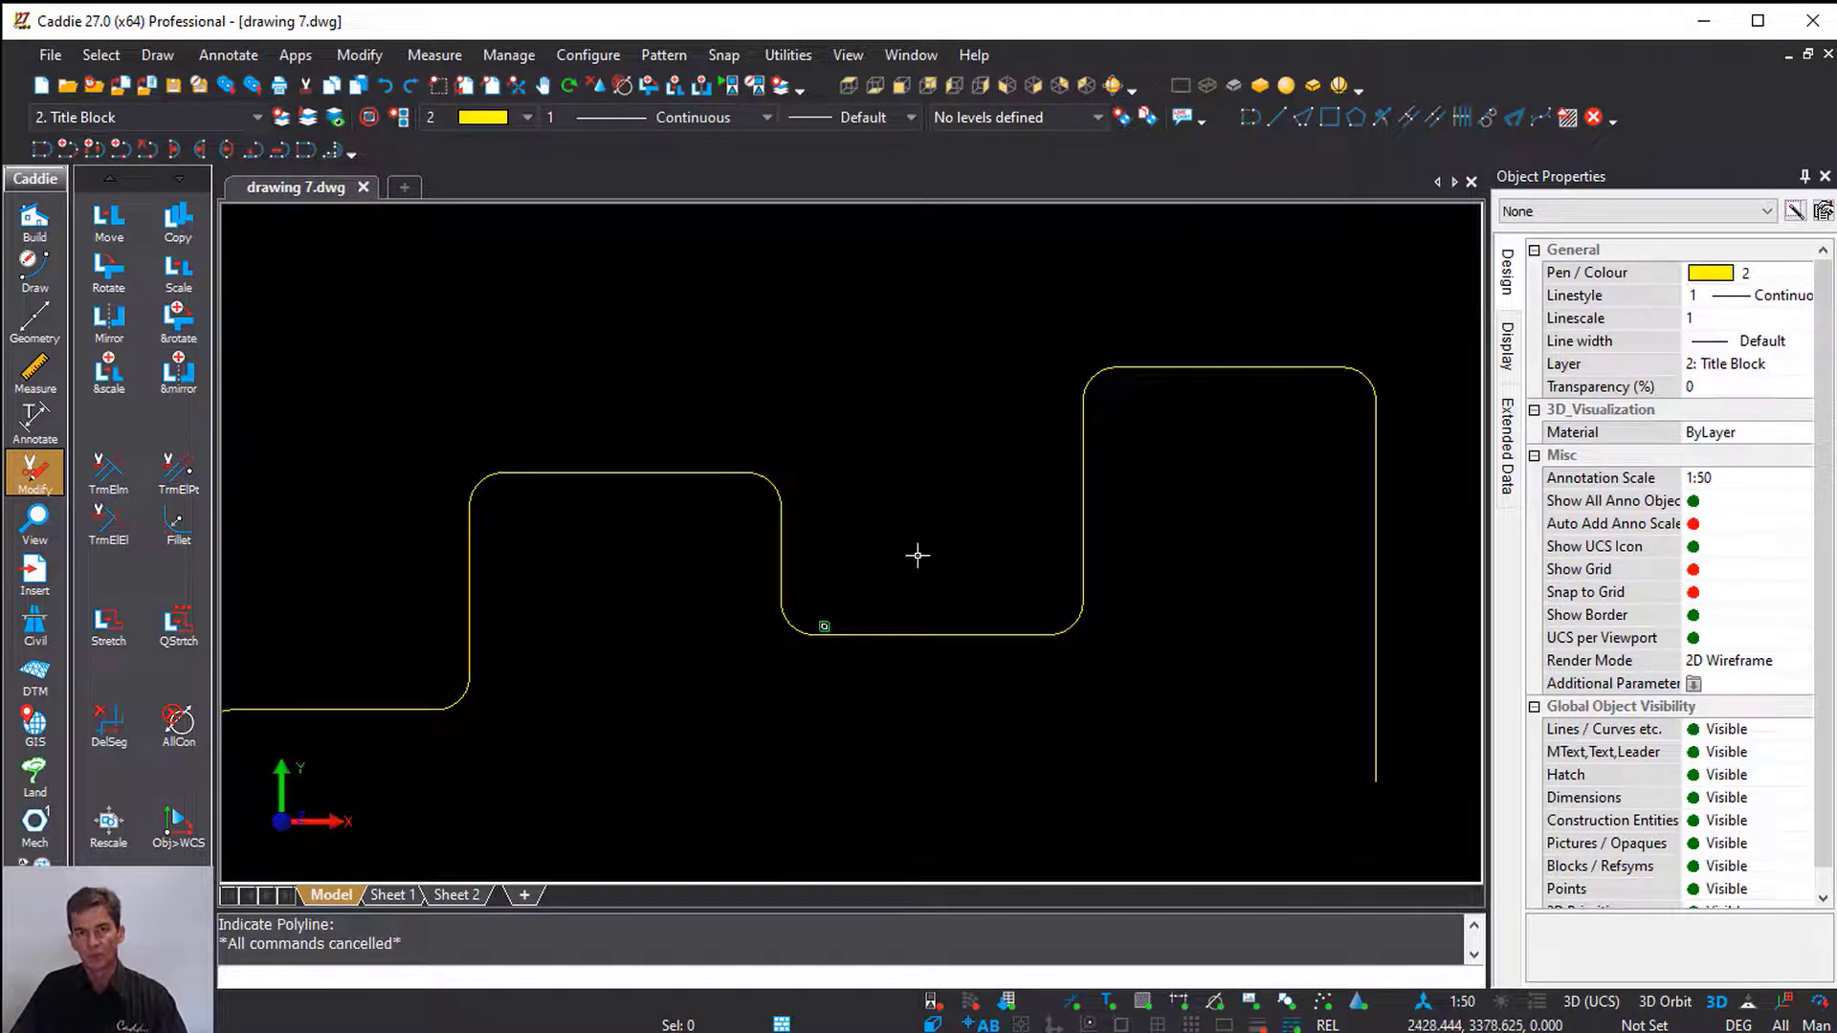
scroll(914, 557, down, 4)
middle_drag(889, 488, 852, 341)
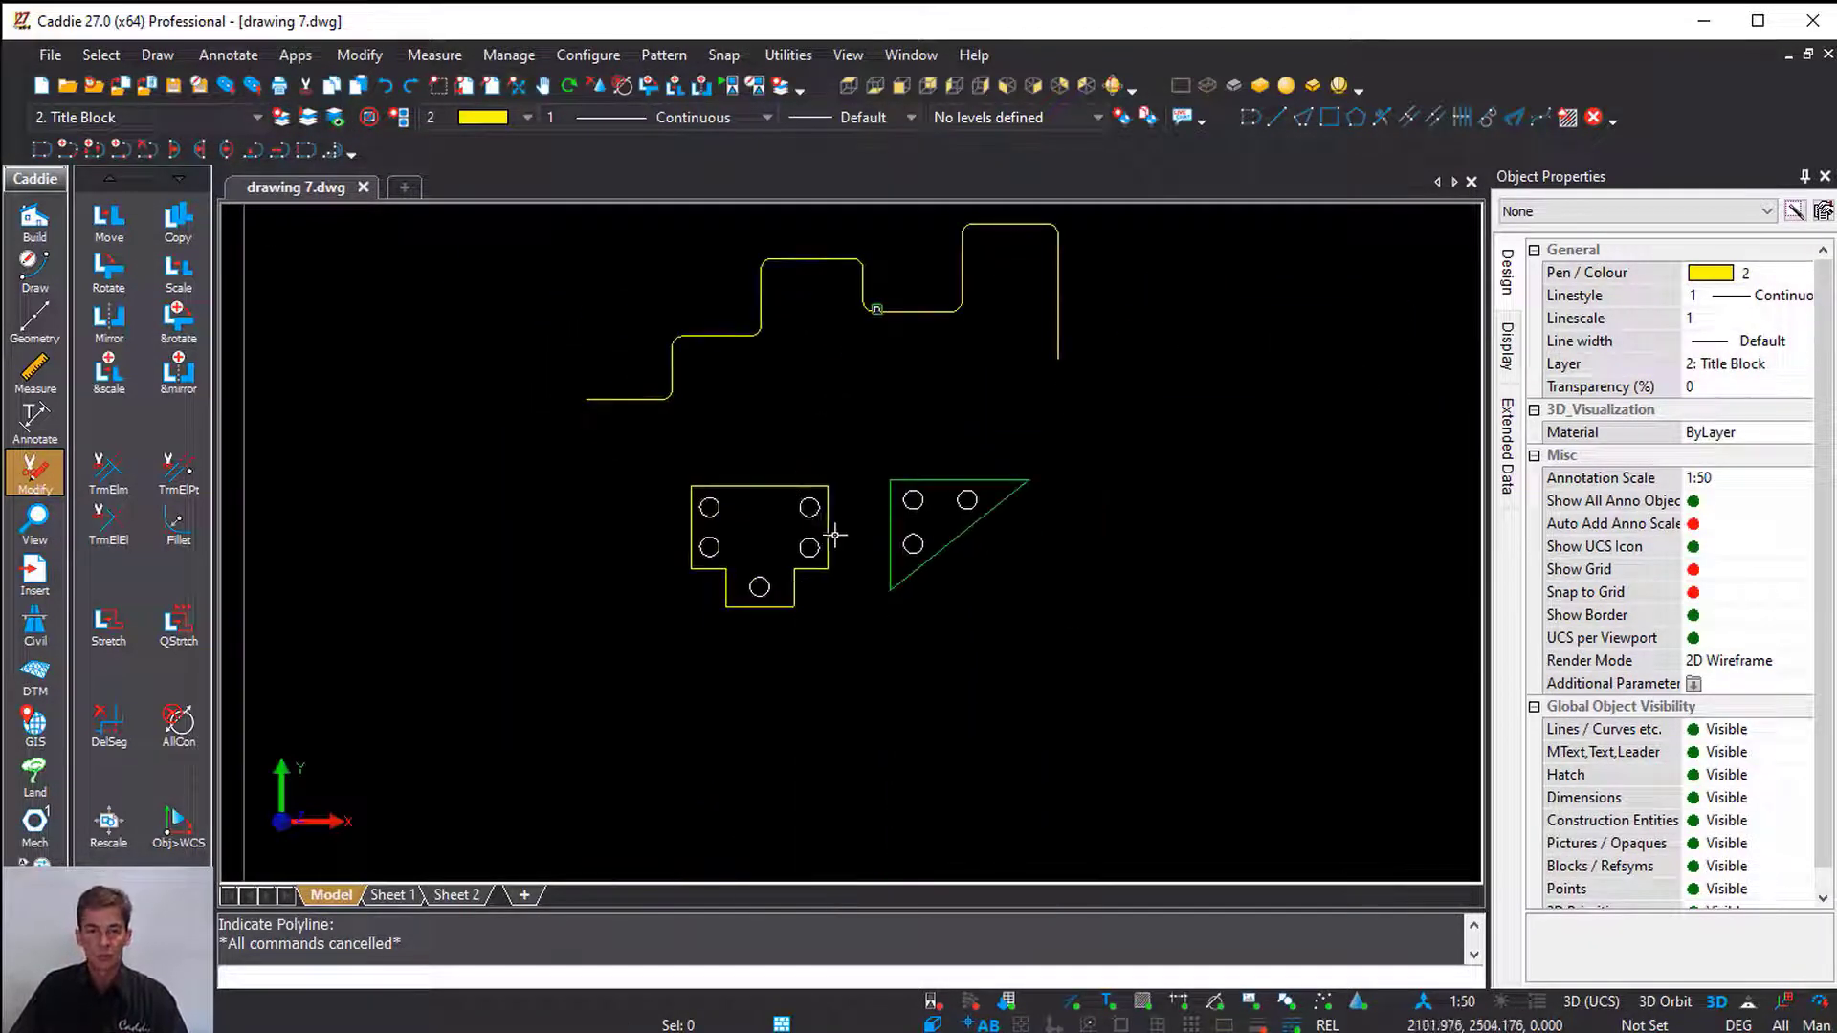
scroll(832, 533, up, 4)
click(609, 390)
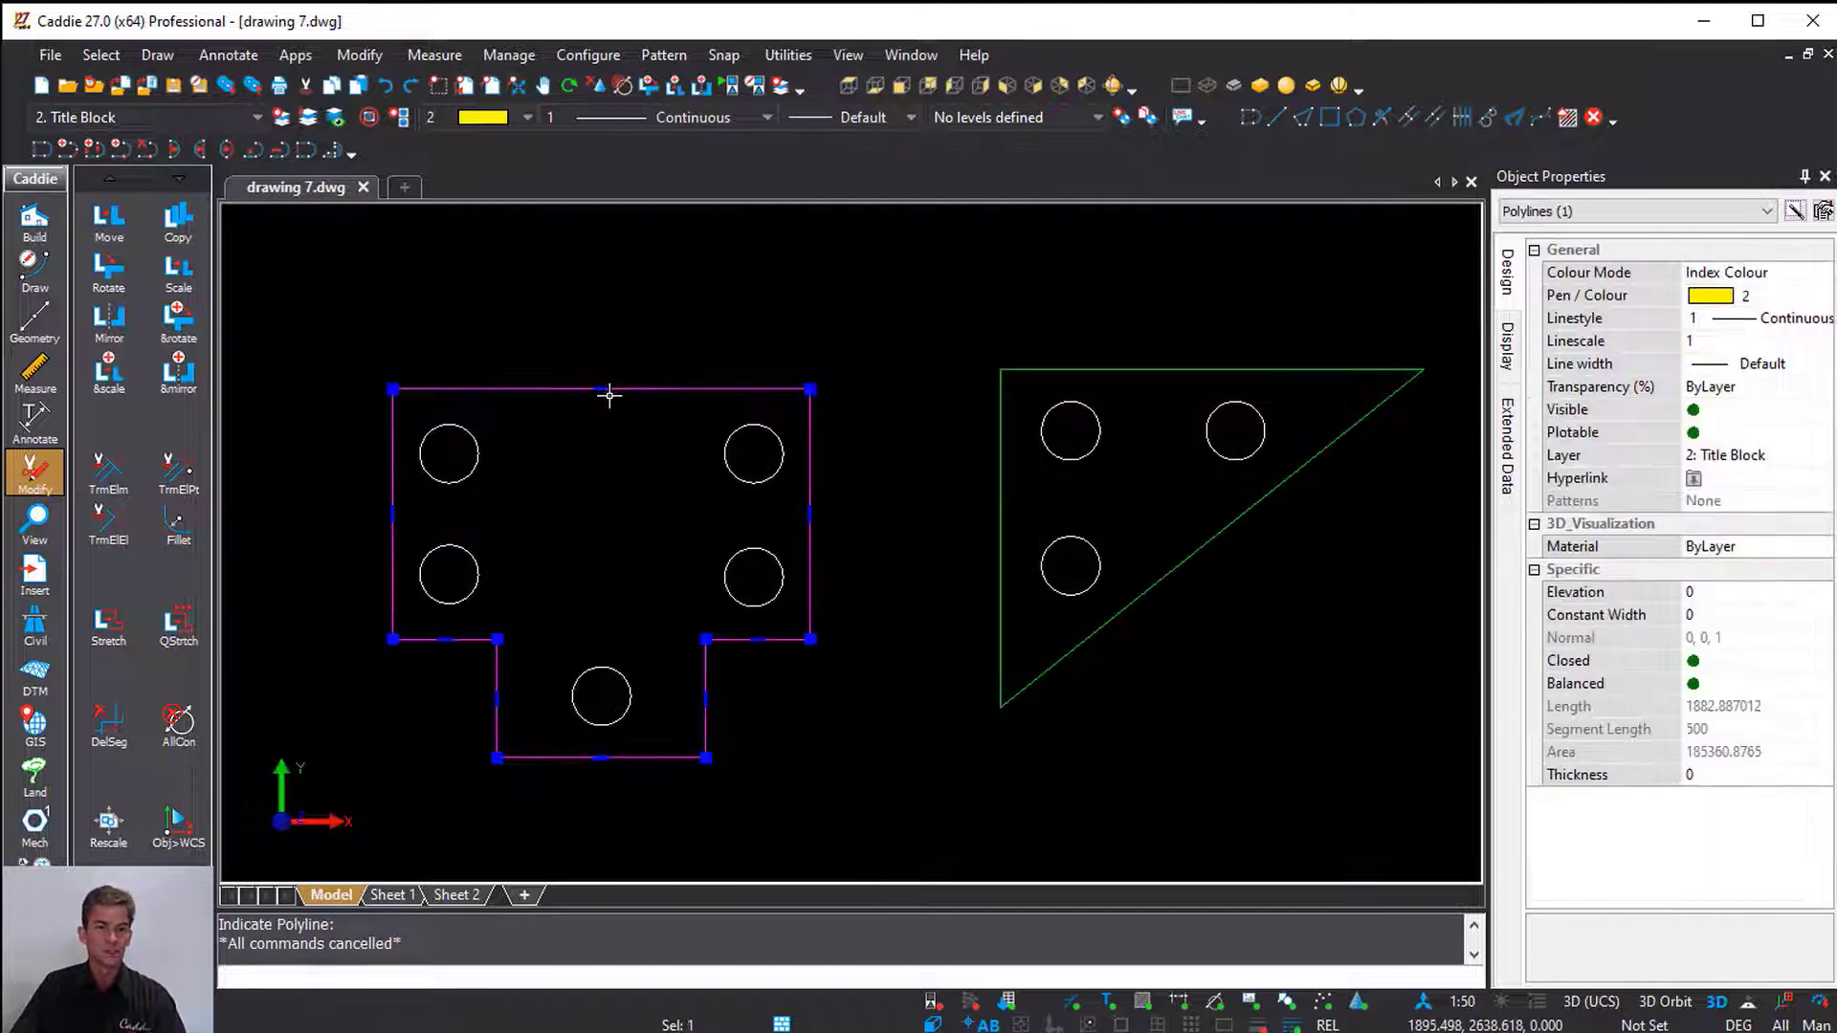
click(1110, 371)
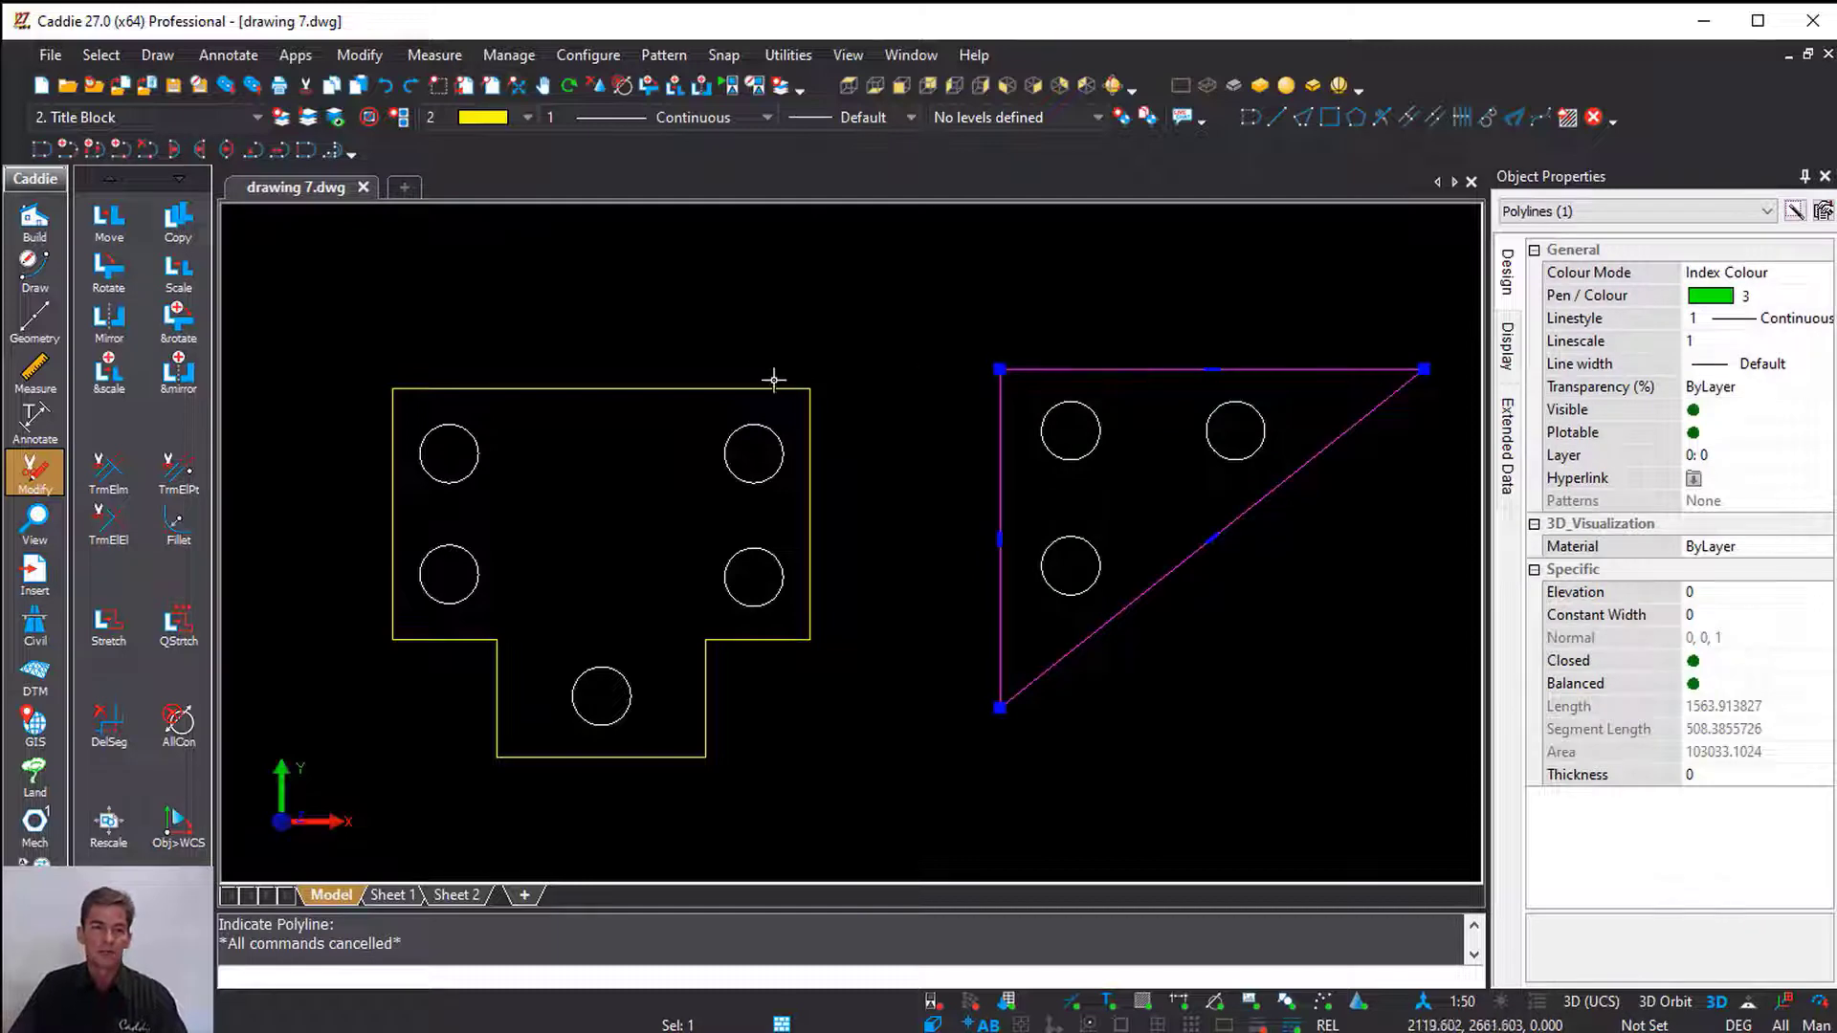
key(Escape)
Apply Auto Fillet with radius 40 to the closed T-shaped polyline and the green triangle
click(539, 391)
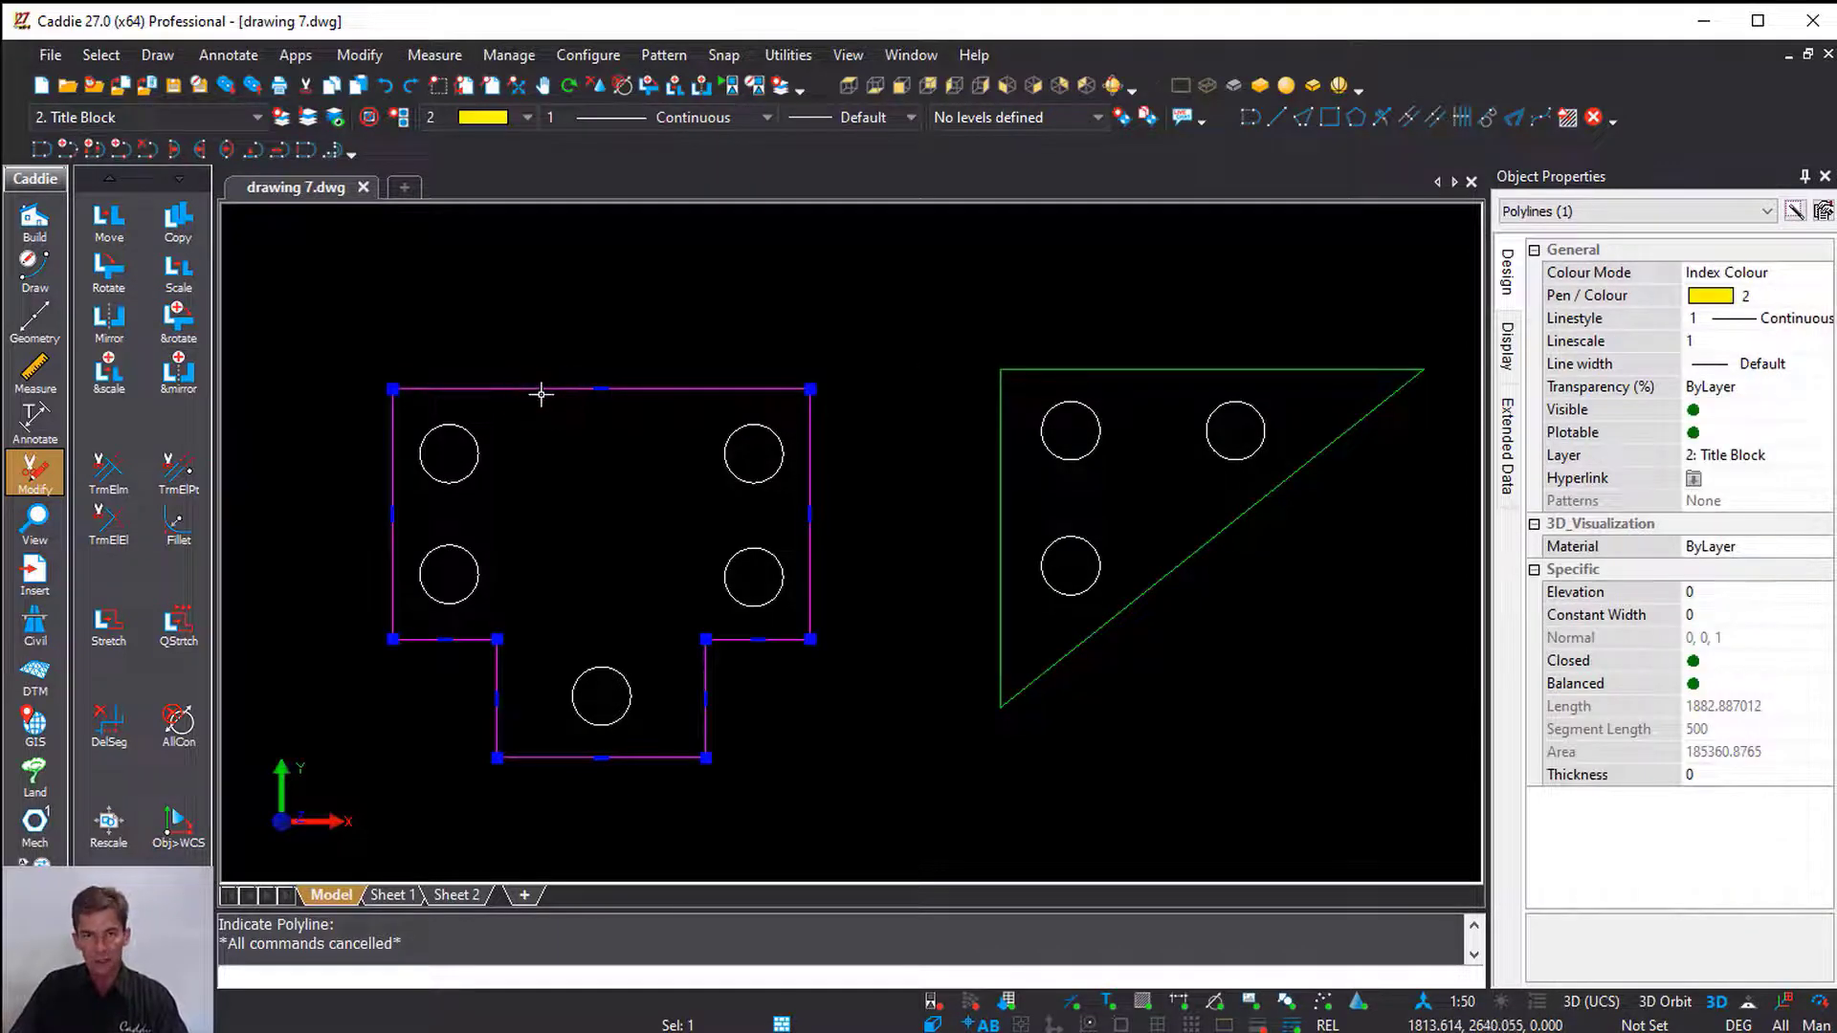
right_click(542, 394)
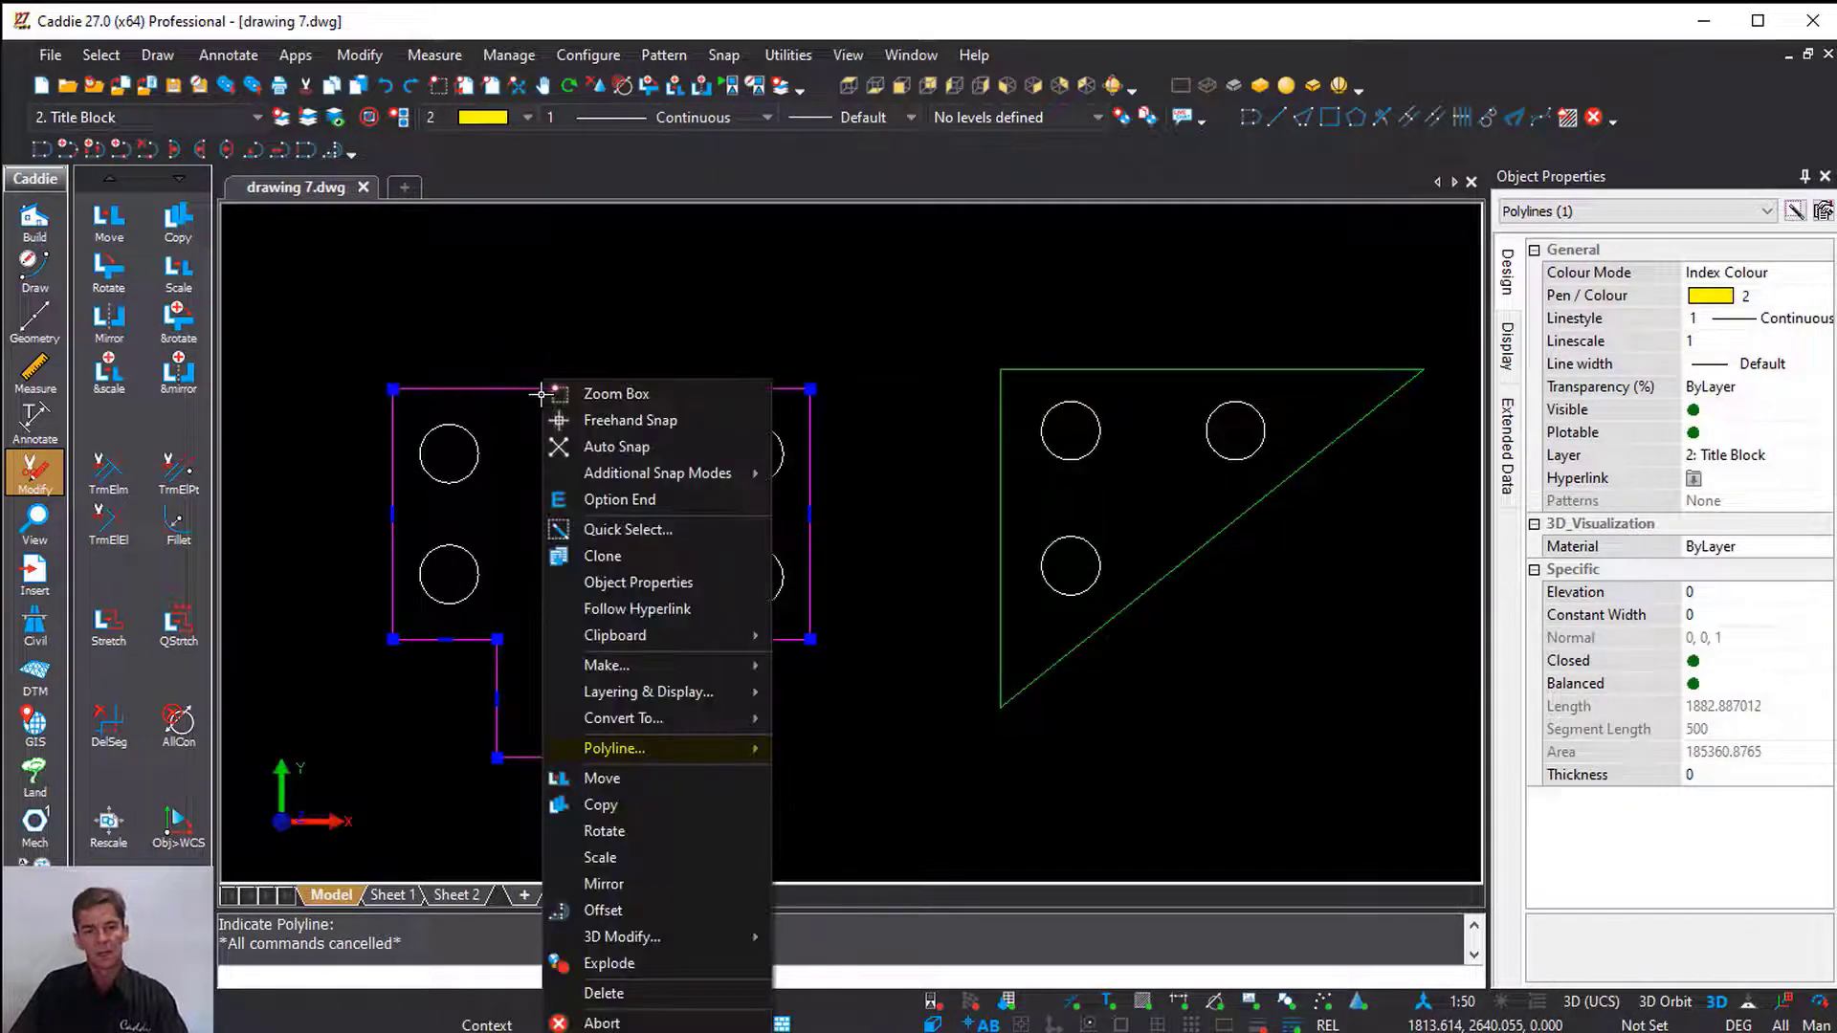
mouse_move(702, 752)
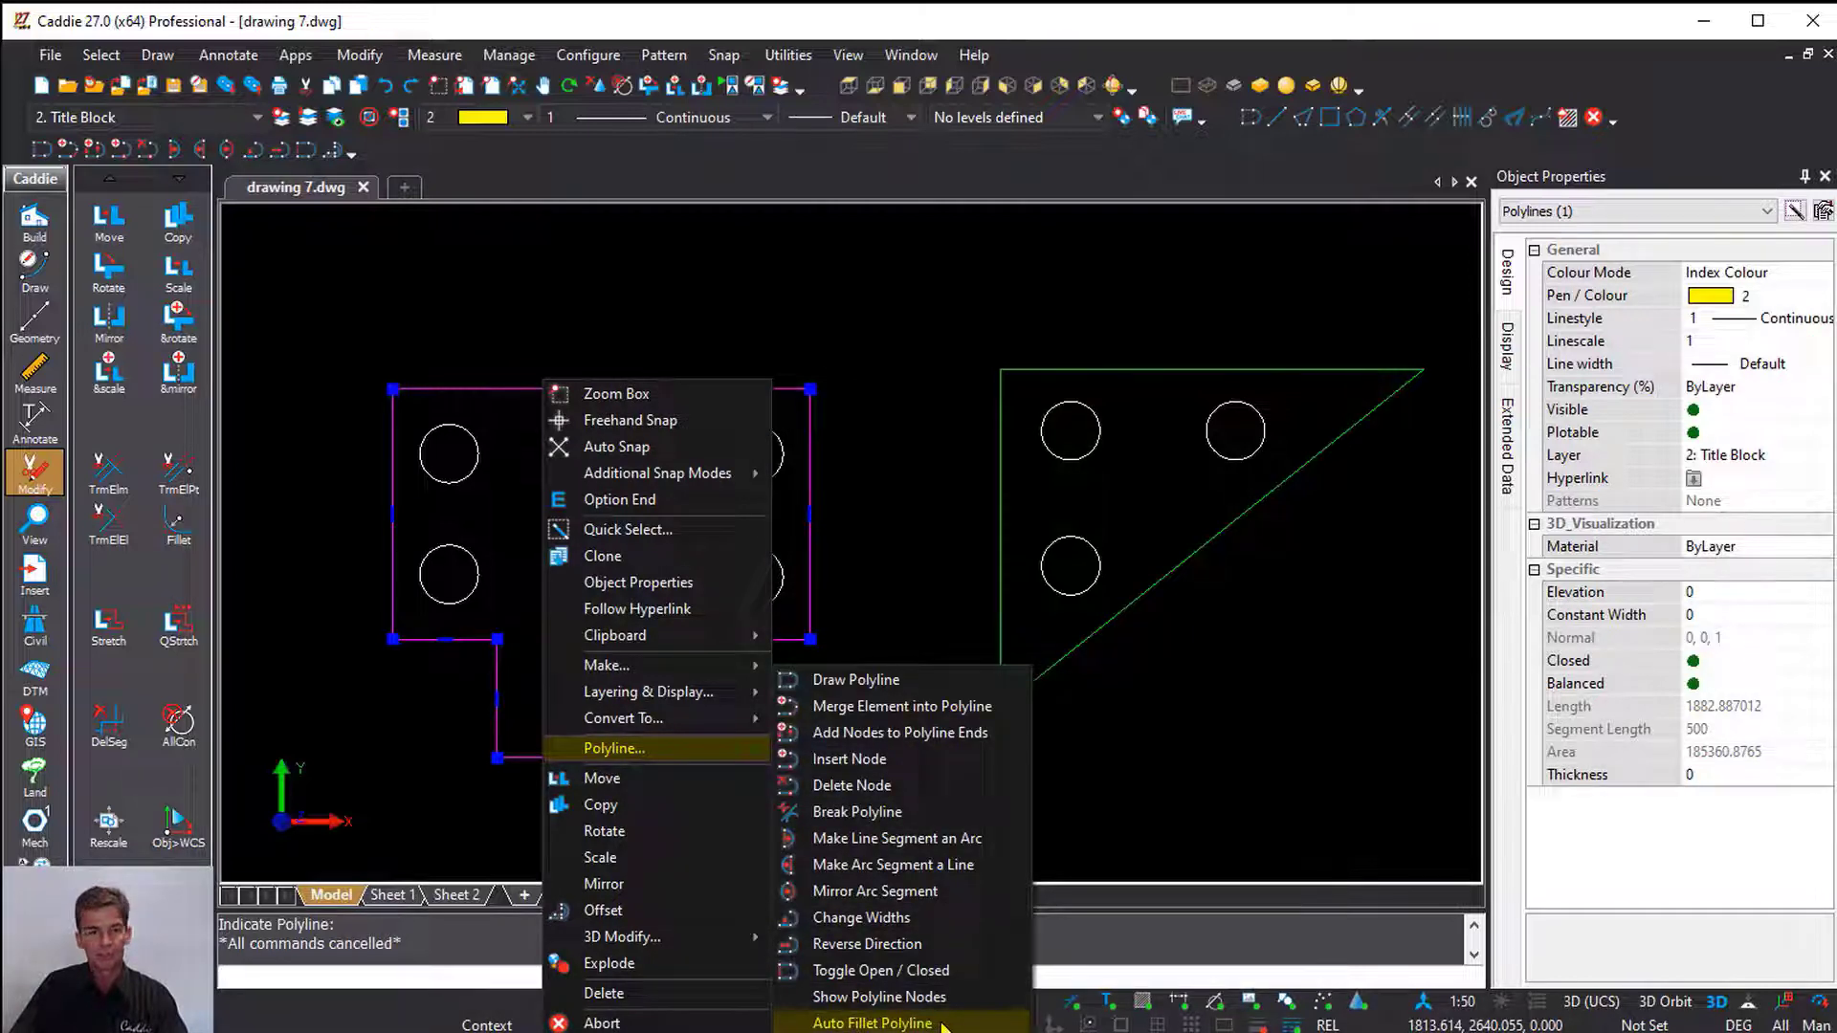
click(872, 1023)
click(786, 508)
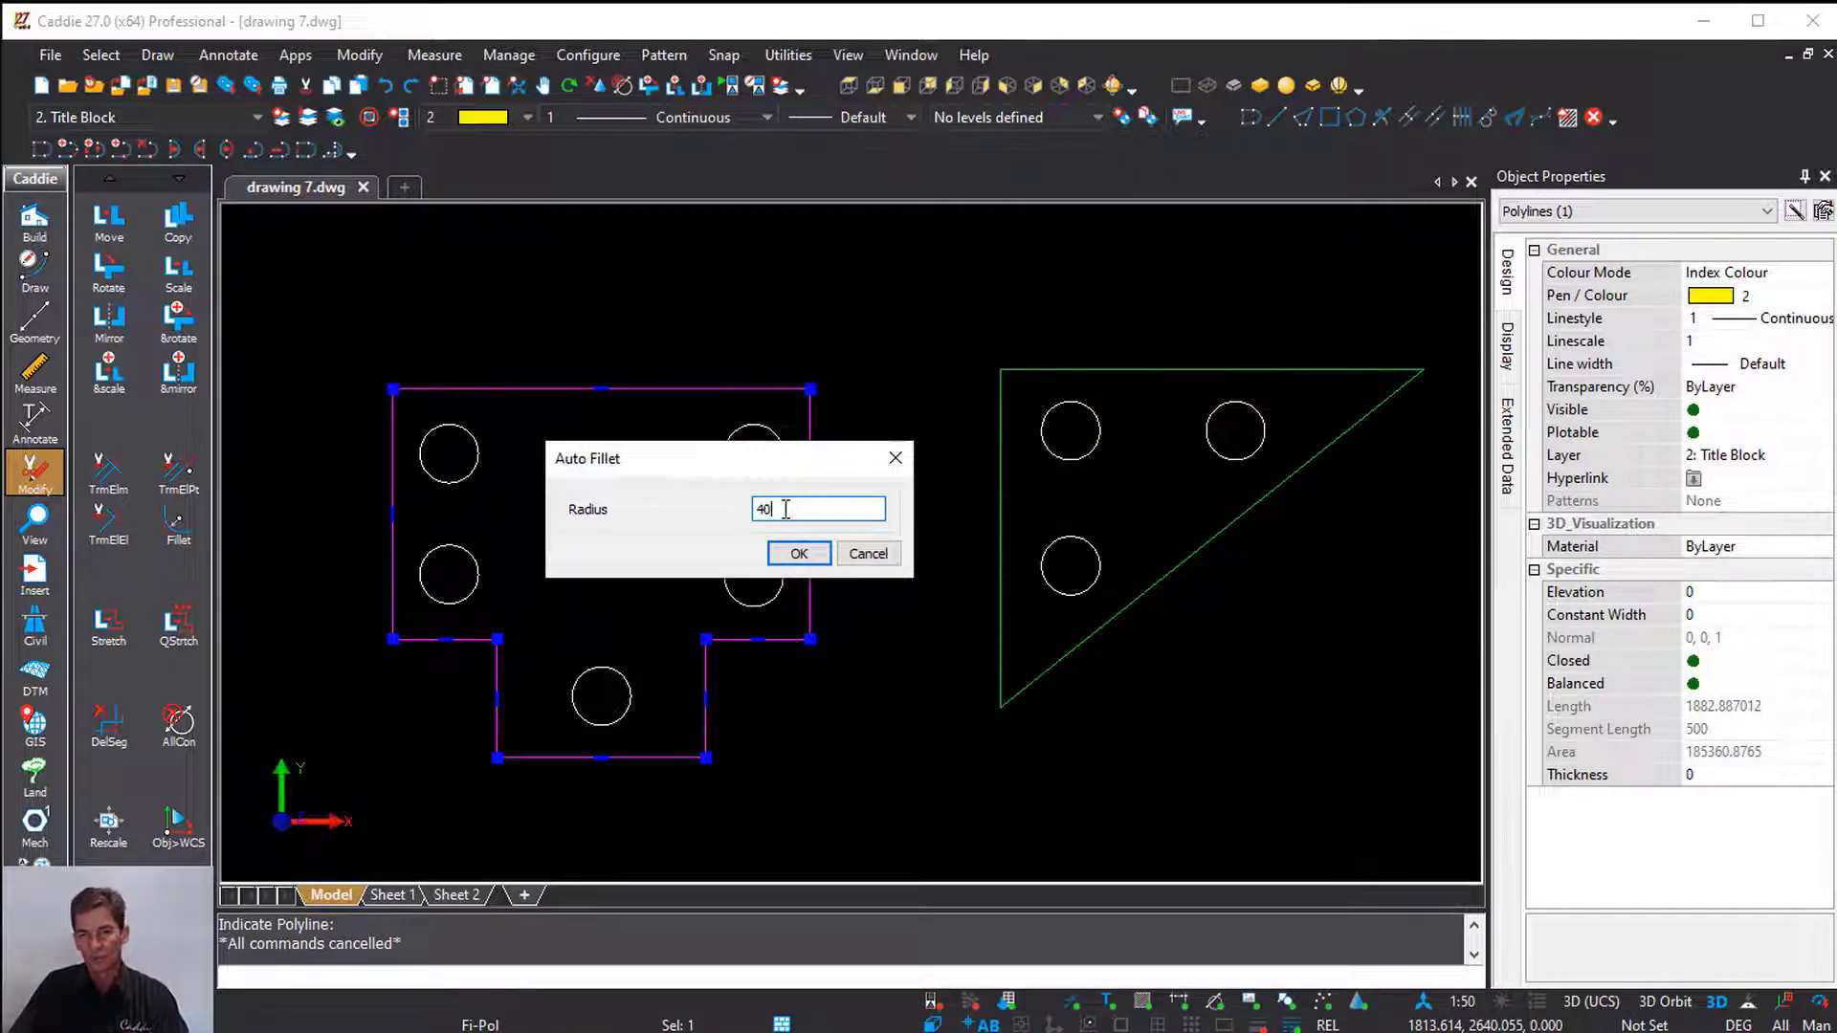
click(804, 561)
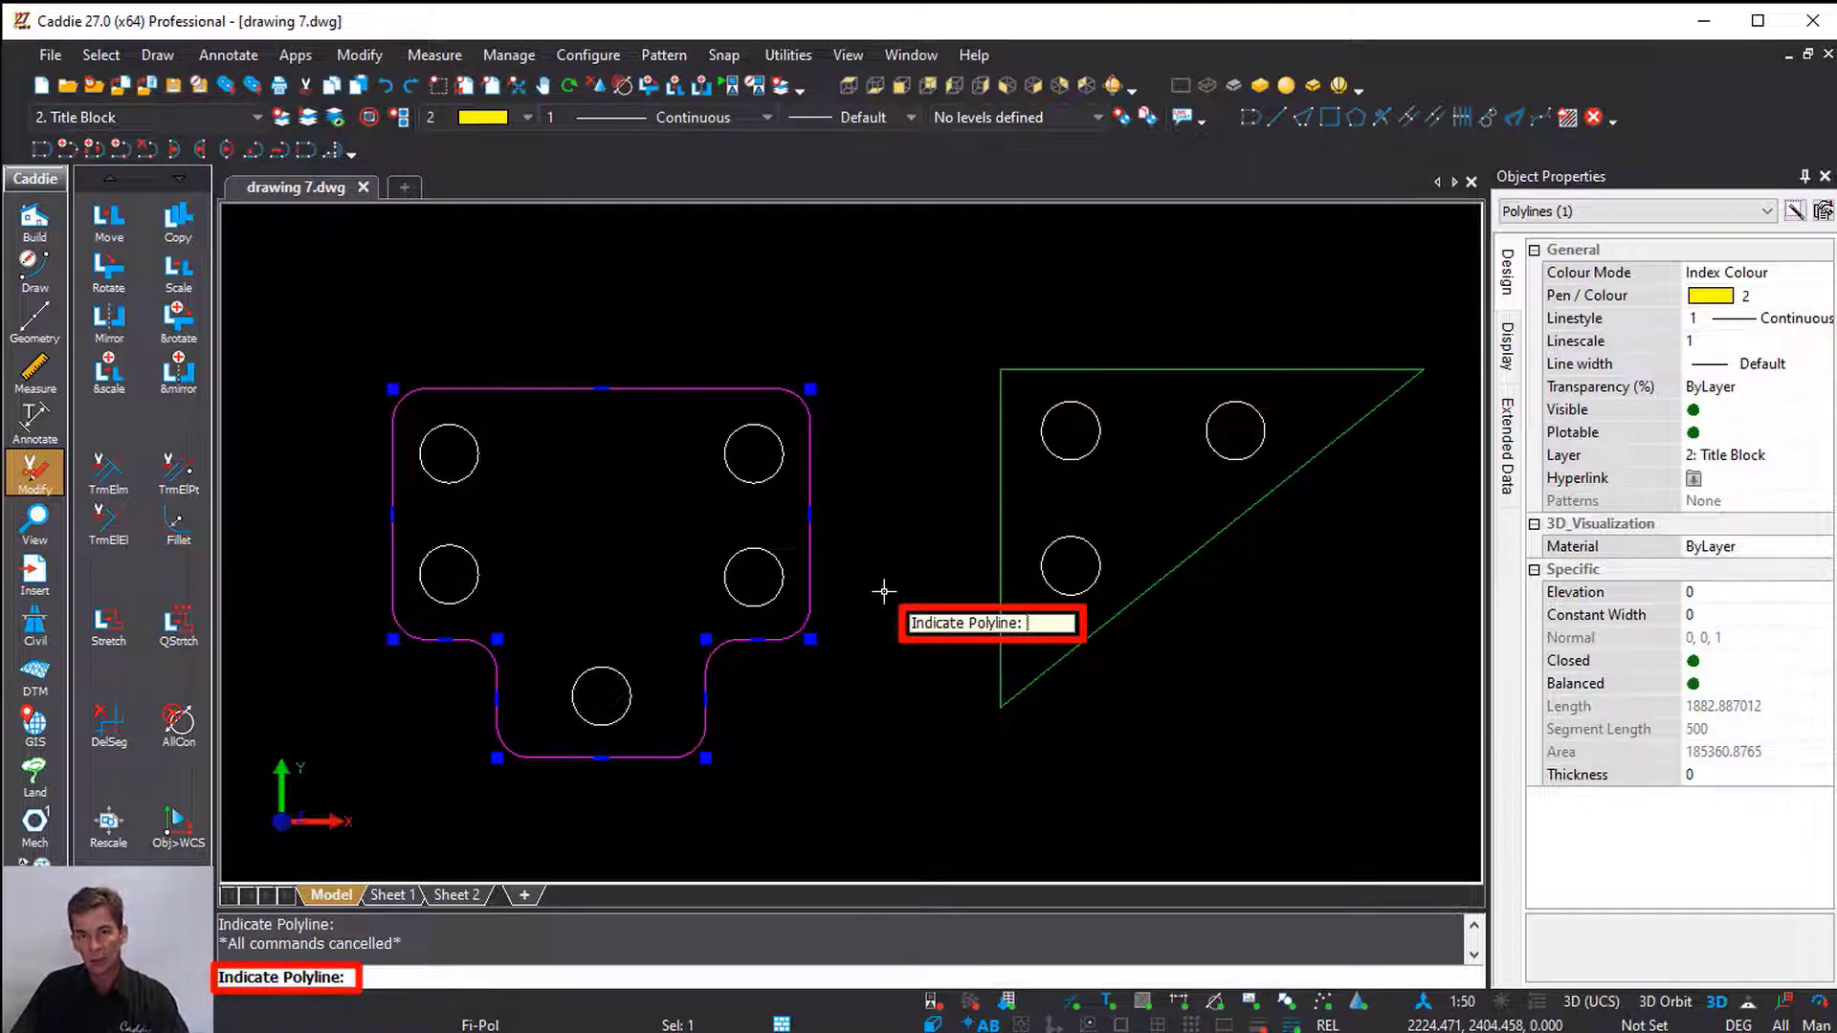
click(1003, 497)
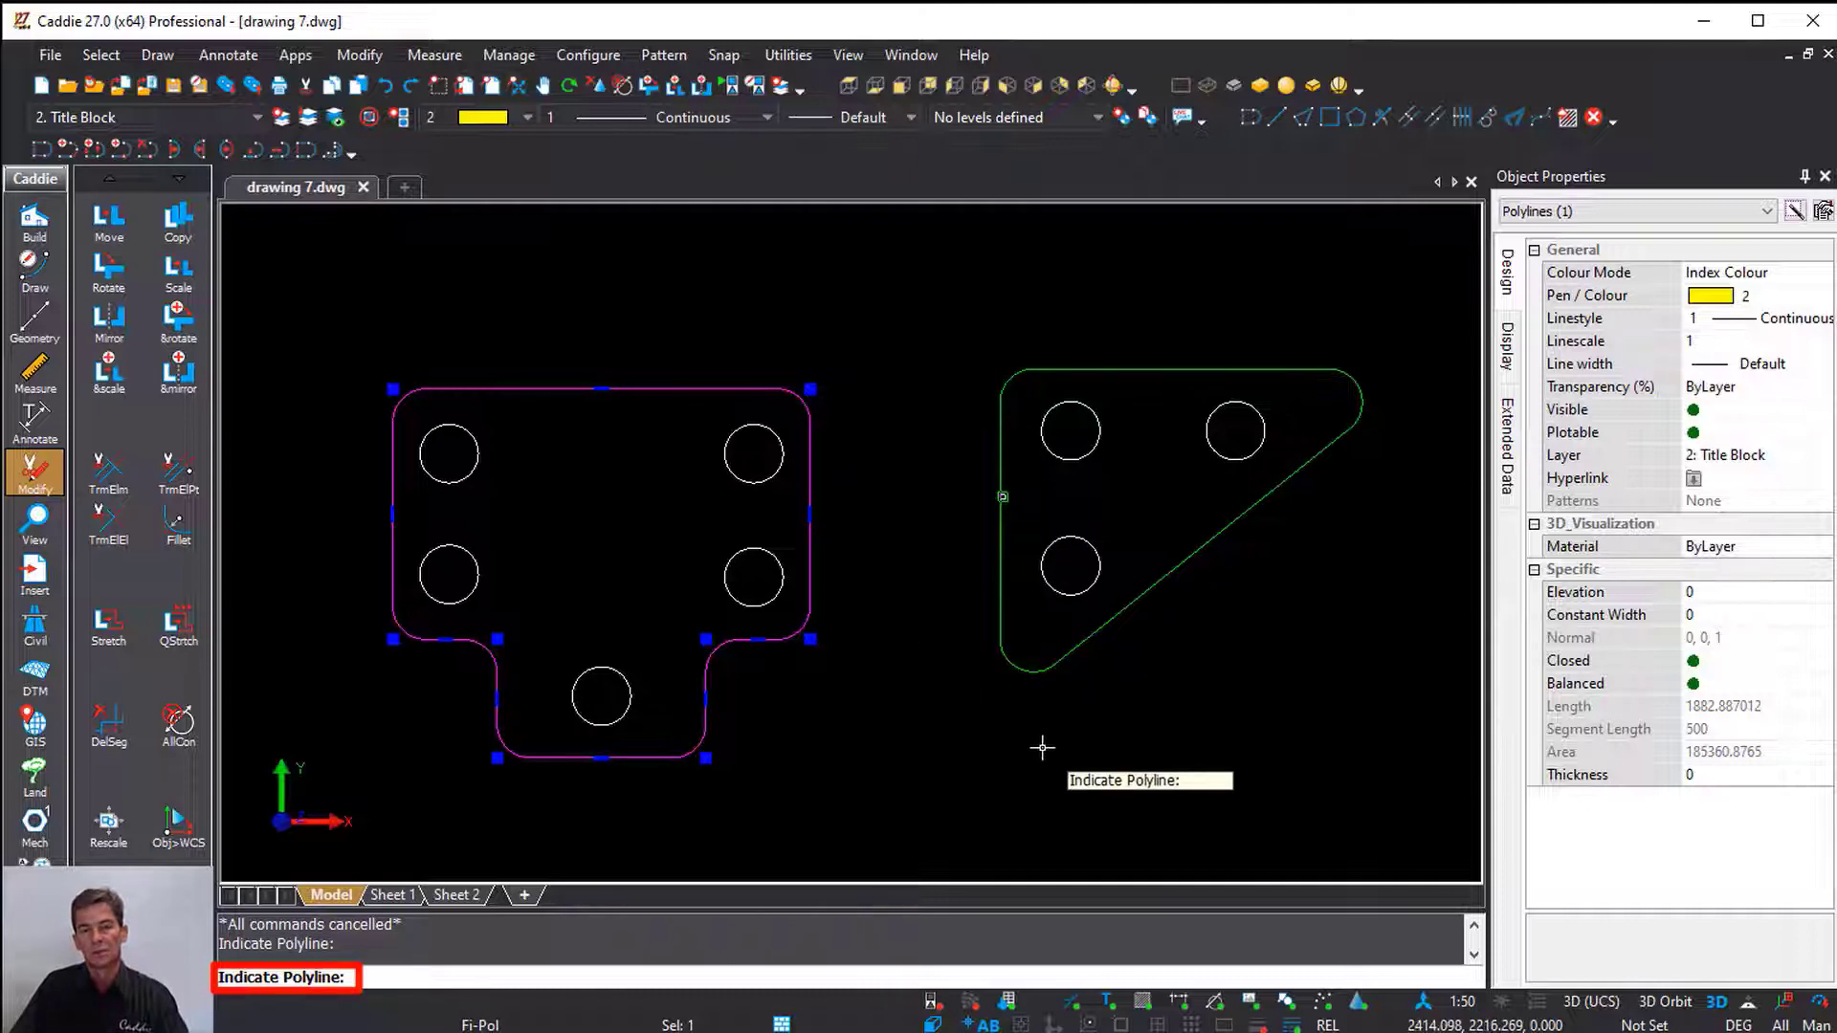
key(e)
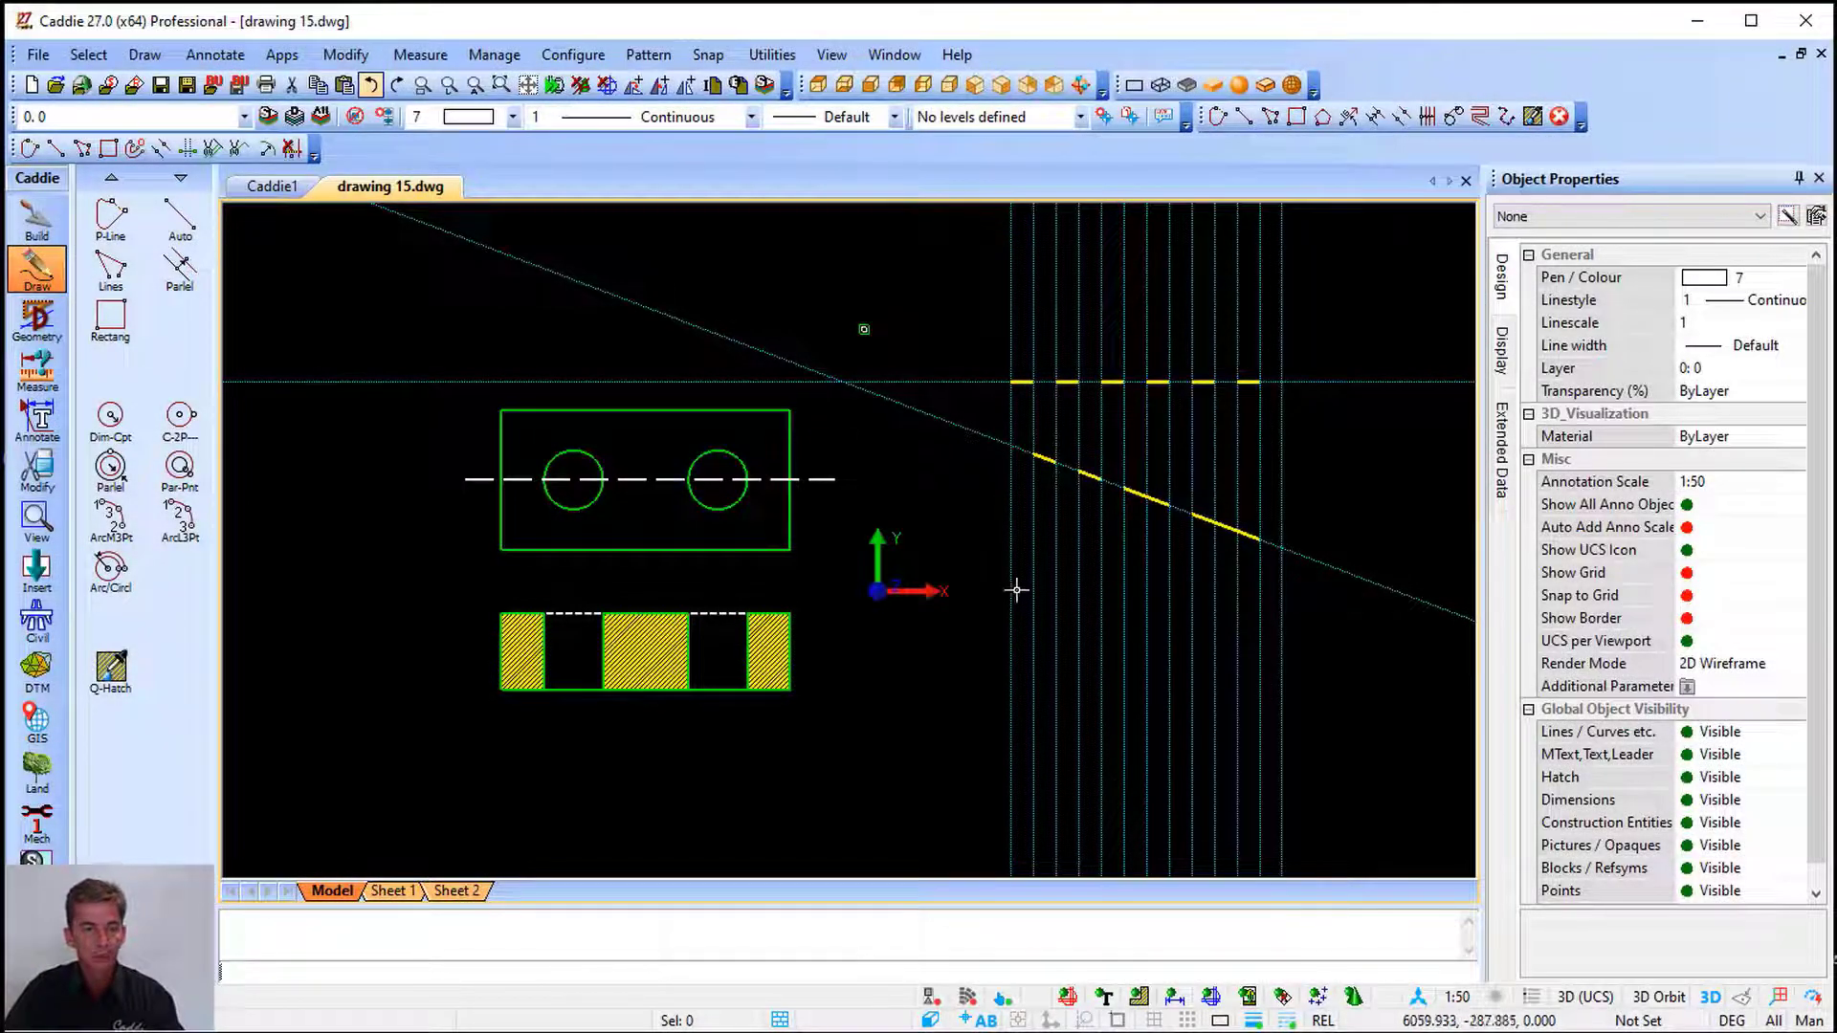
Hide the construction elements and use Remove Gap in Line between the first and last dashes of the horizontal yellow line
click(344, 55)
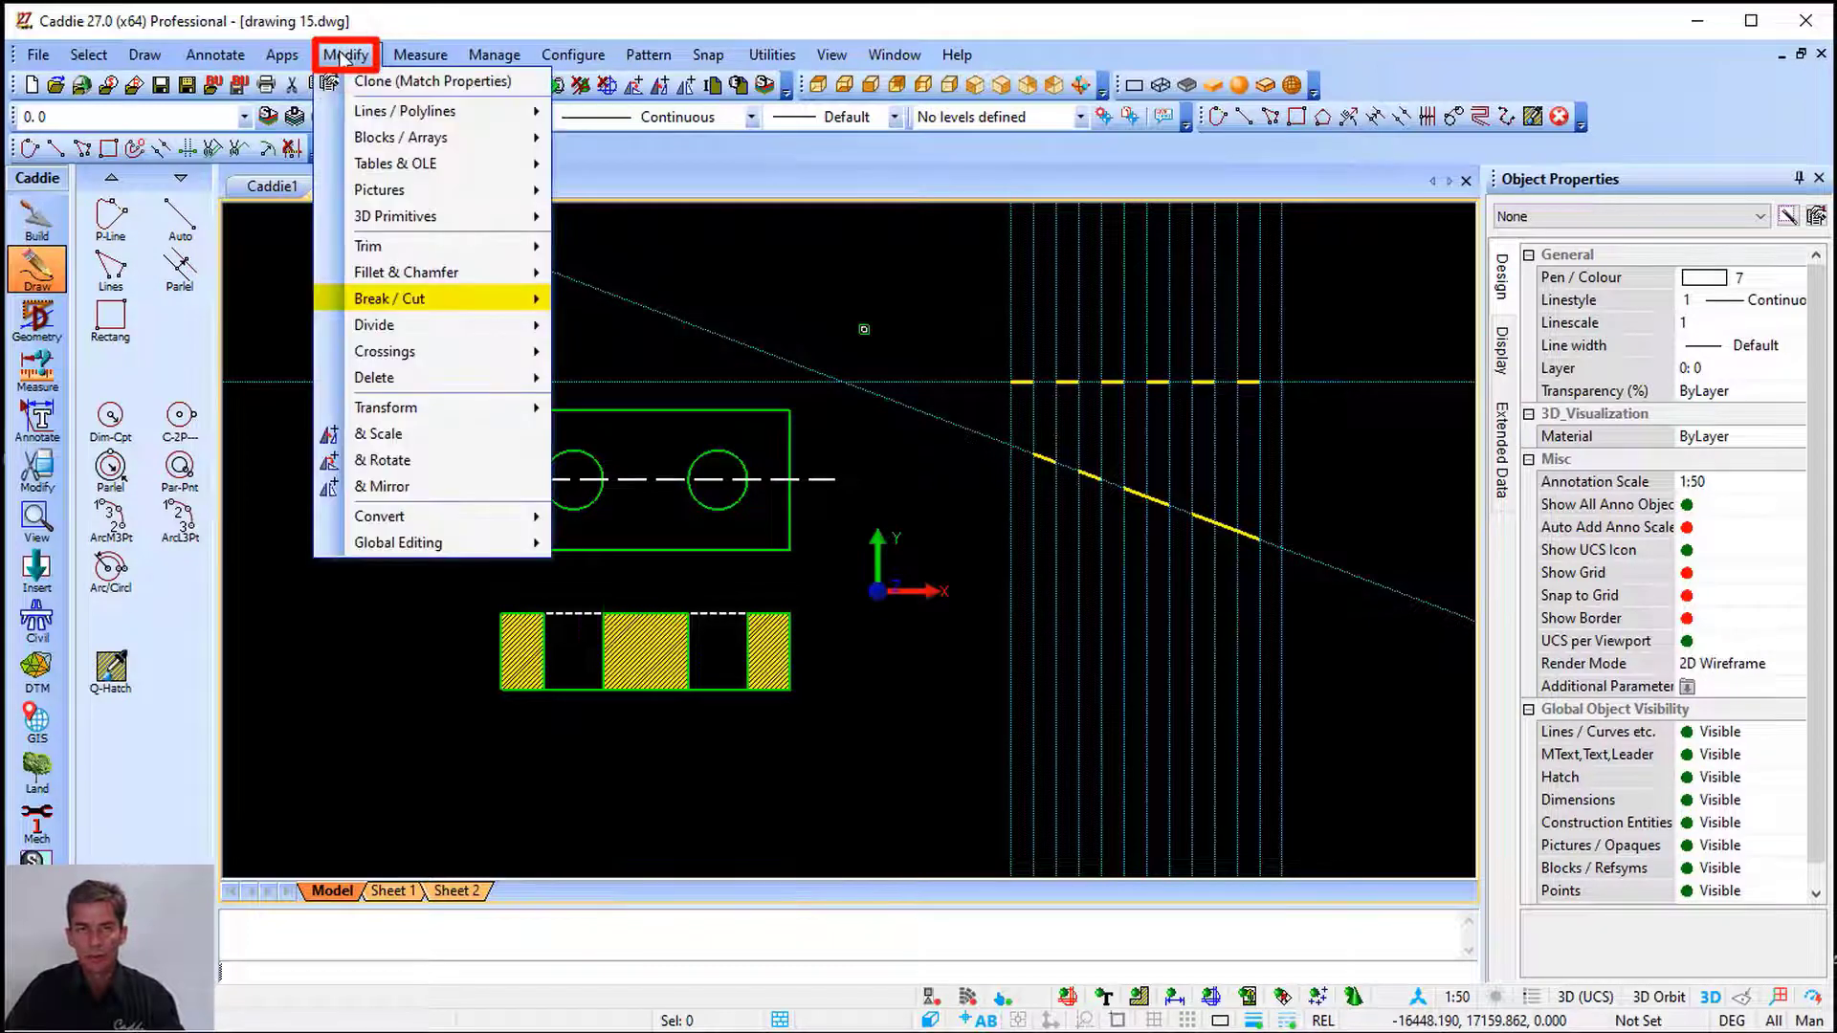
mouse_move(475, 304)
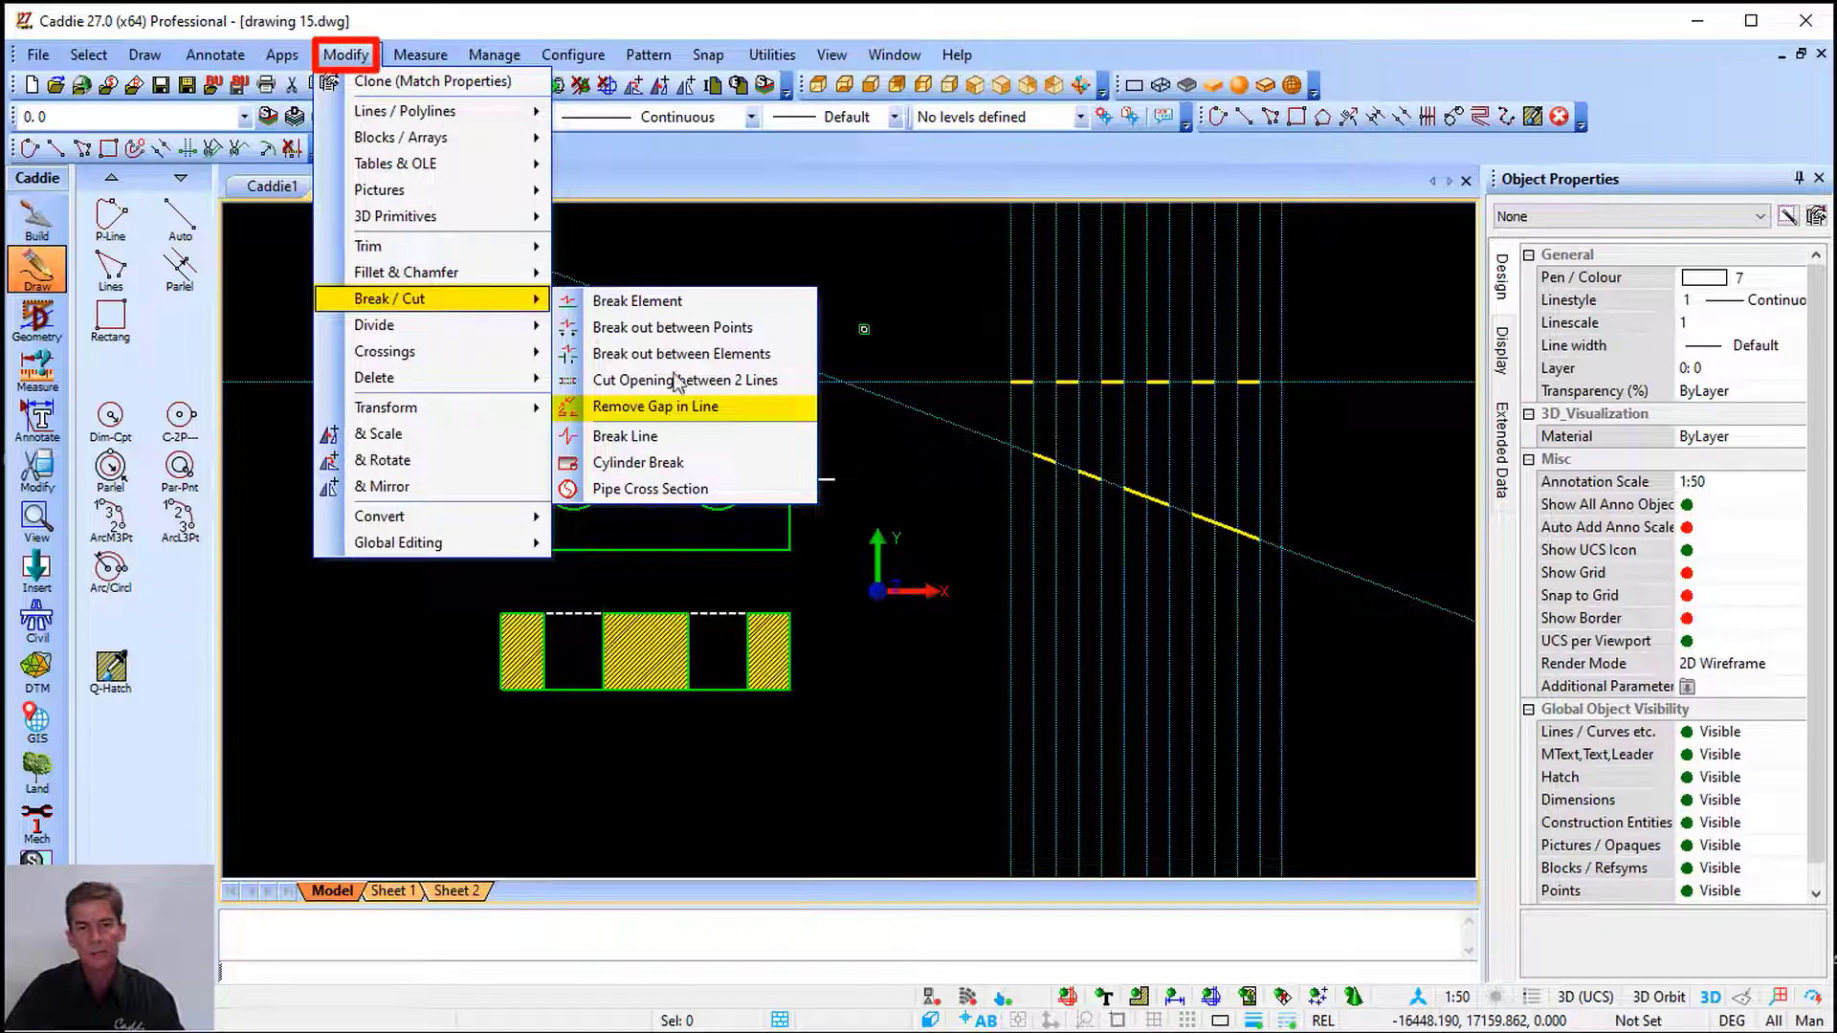
click(733, 406)
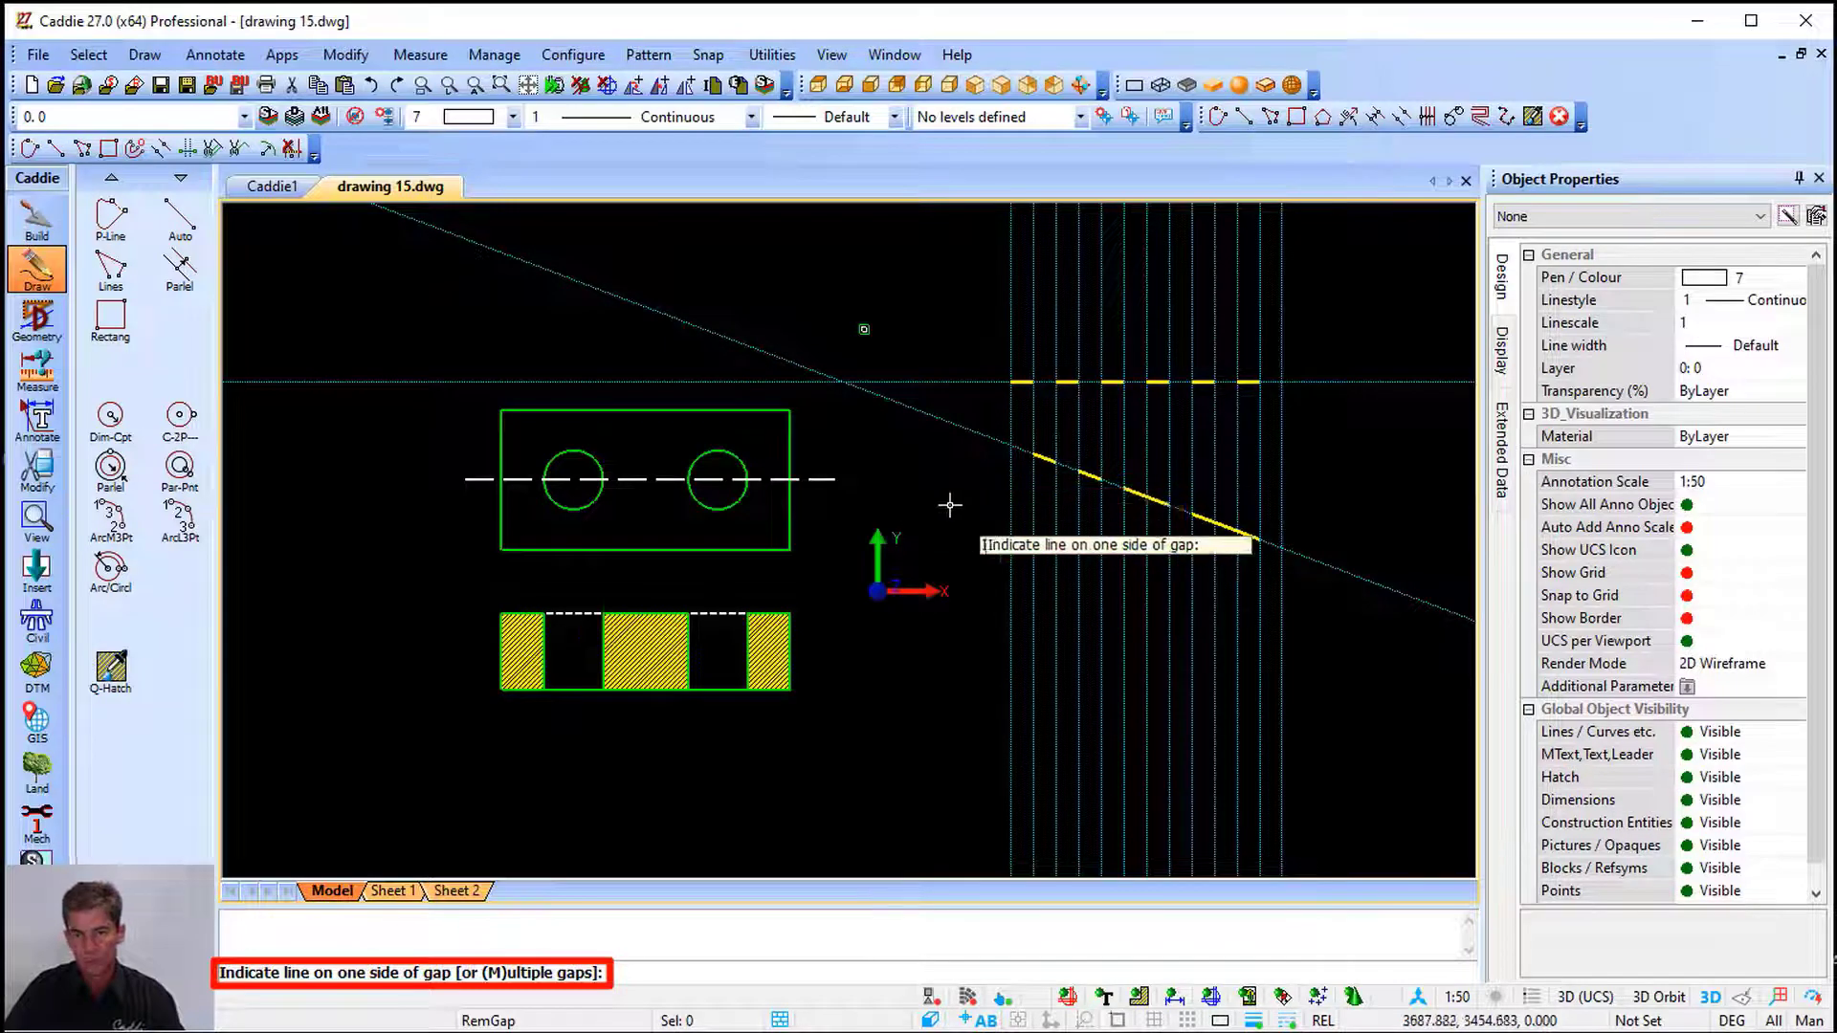
click(1213, 998)
scroll(960, 438, up, 5)
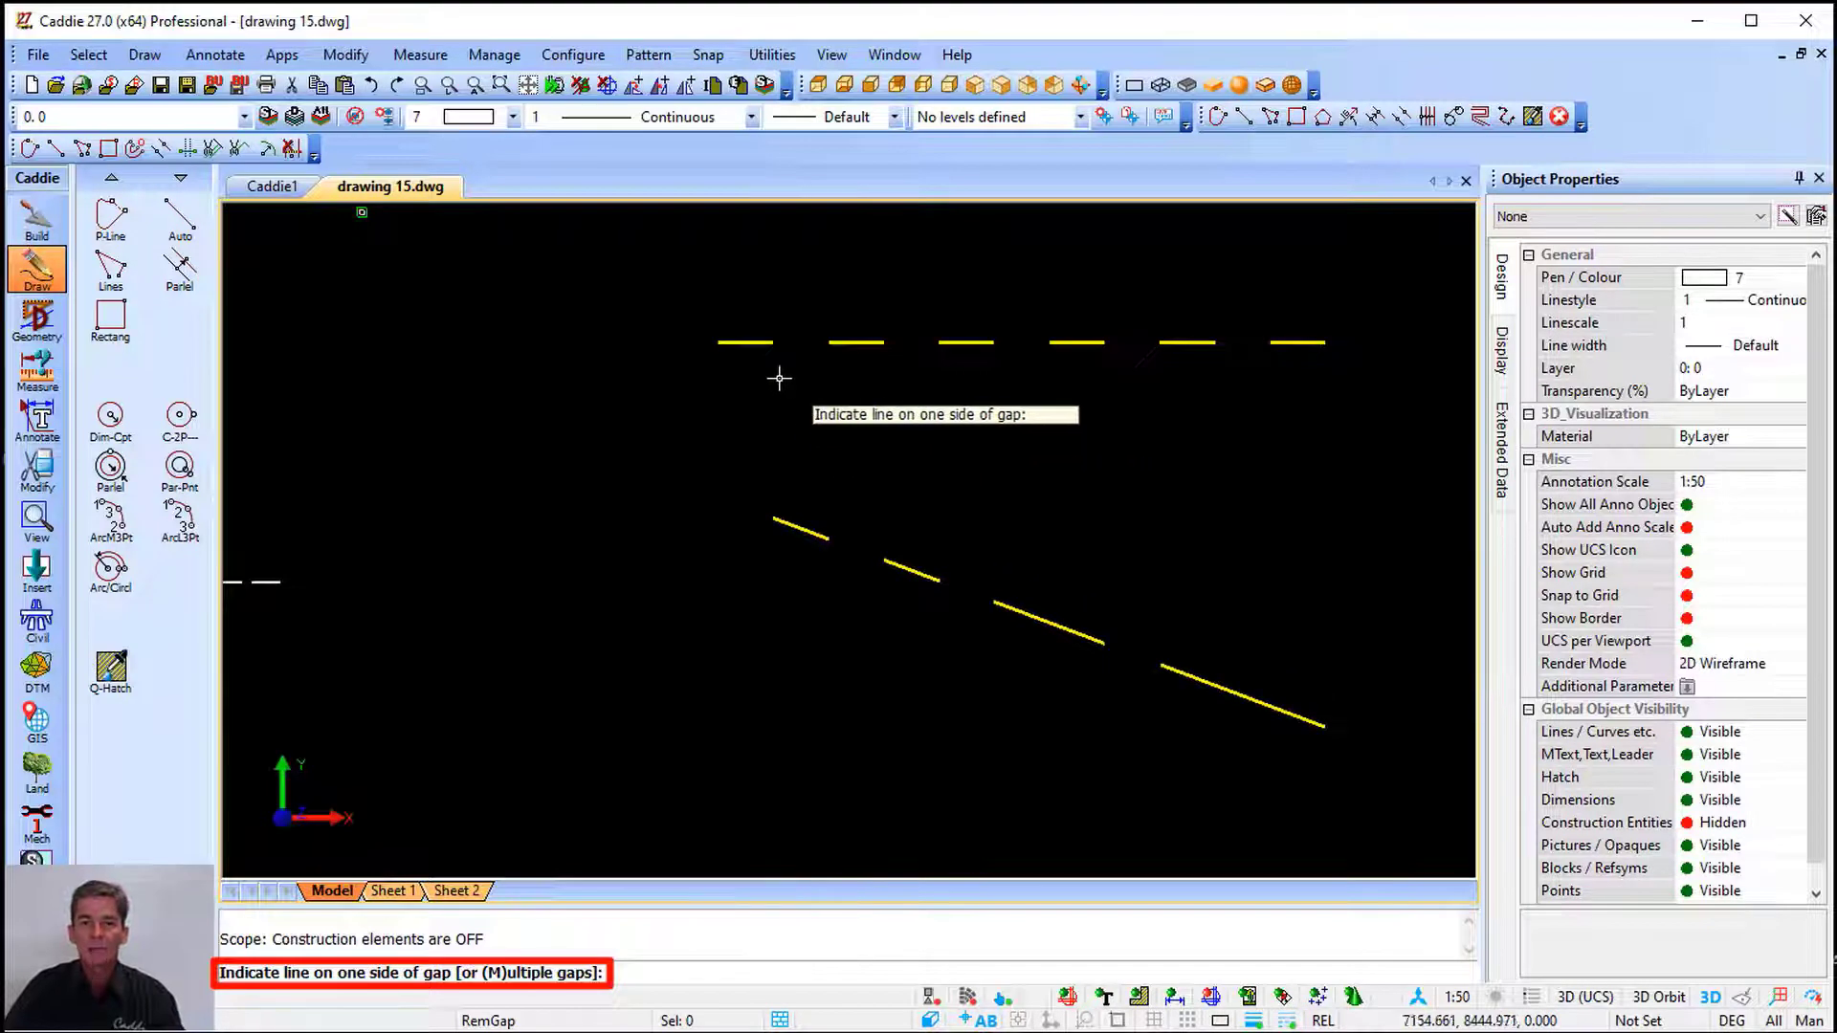
click(739, 343)
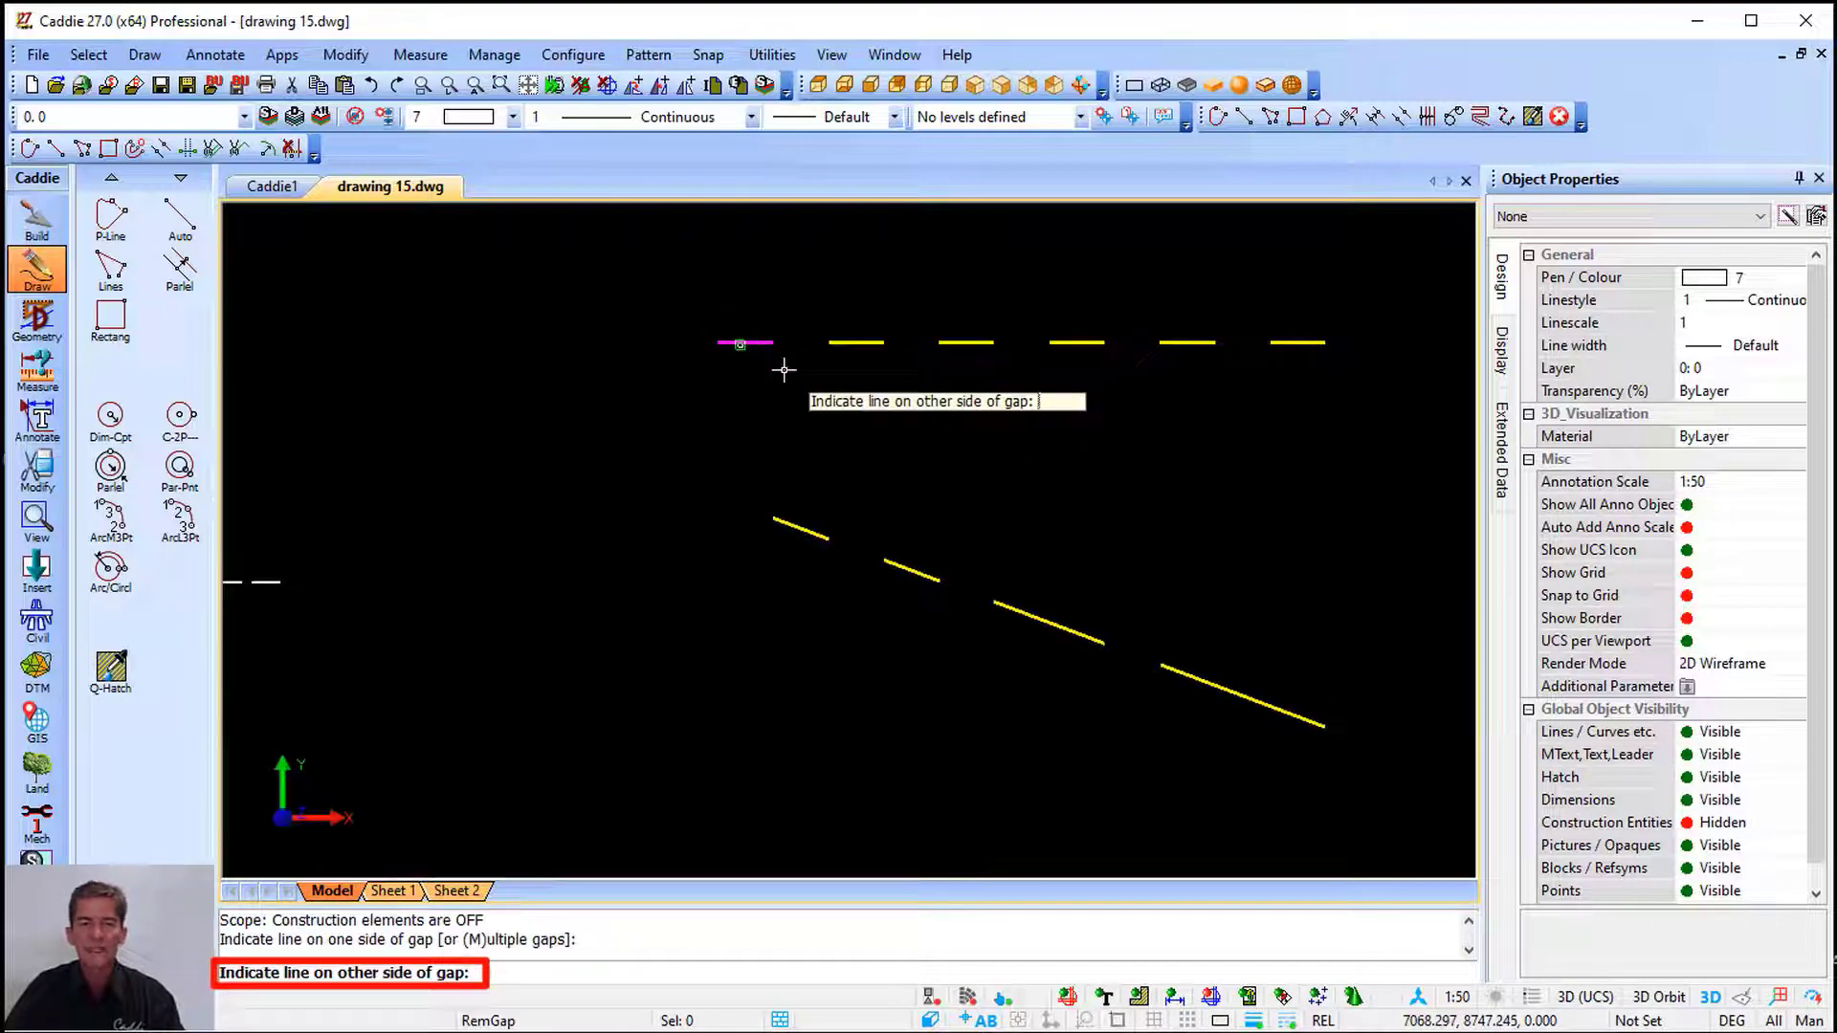
click(1313, 343)
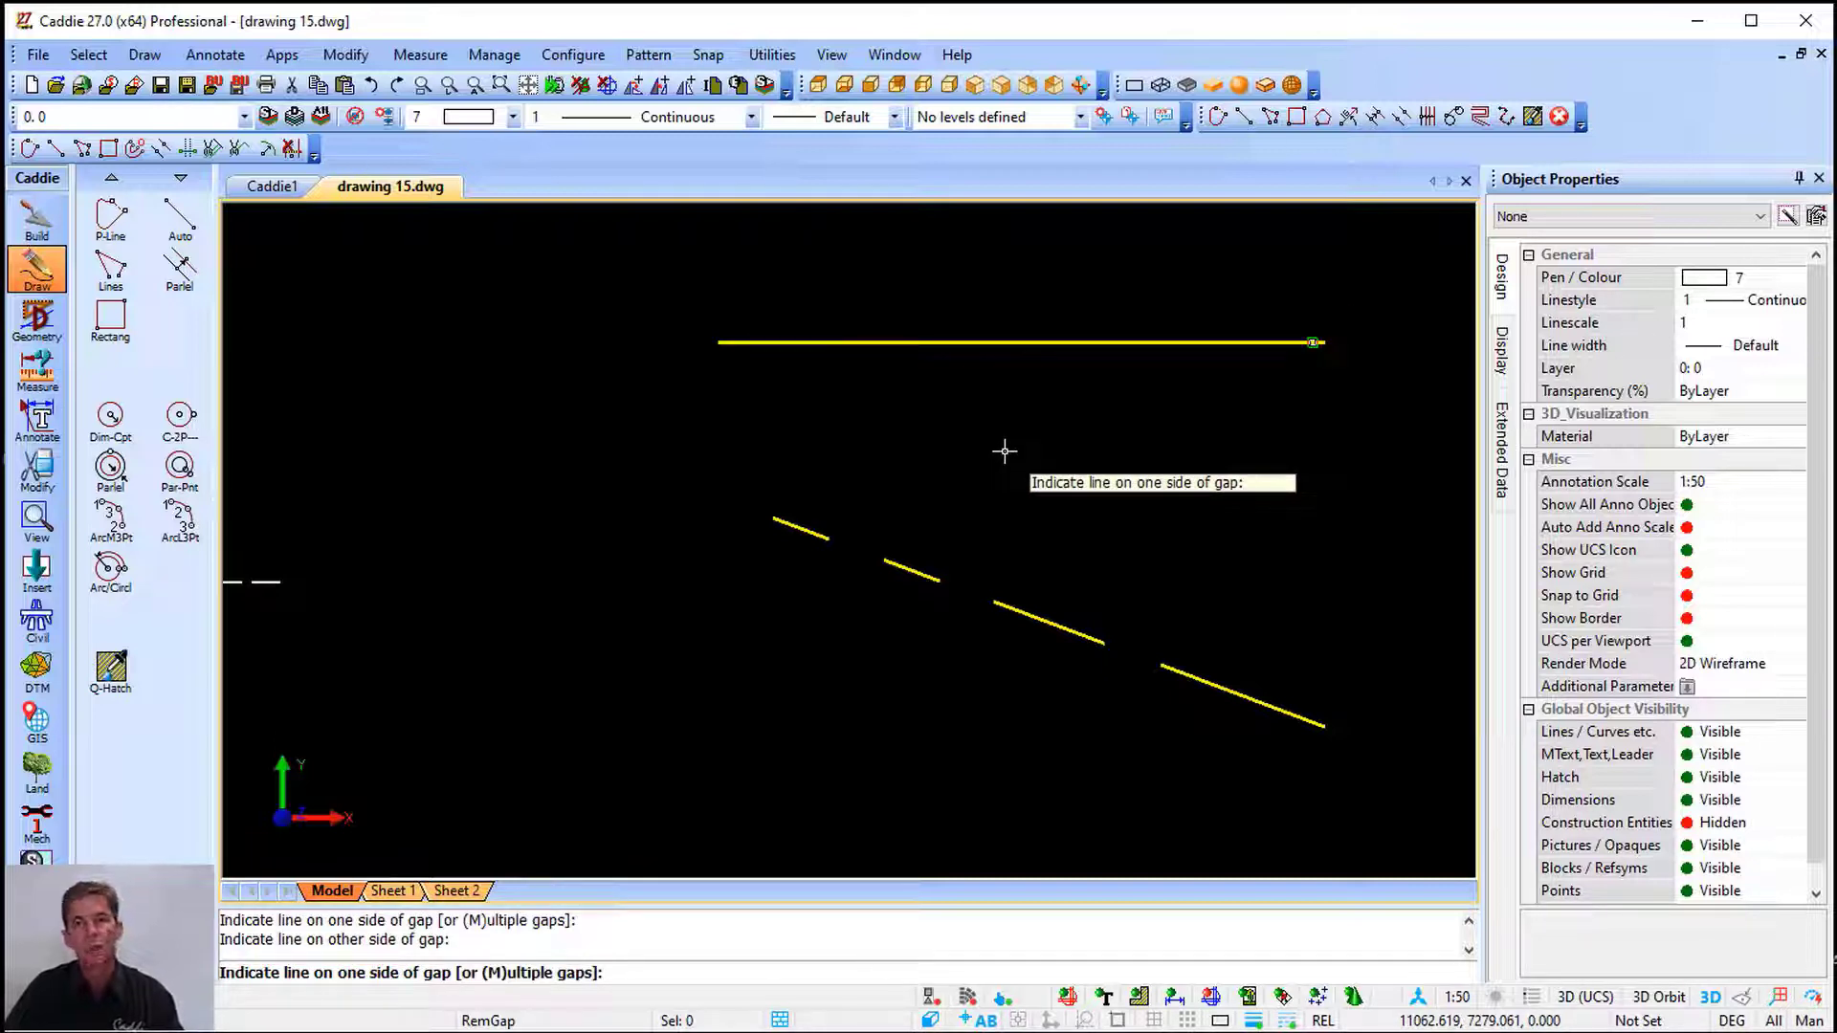
key(Escape)
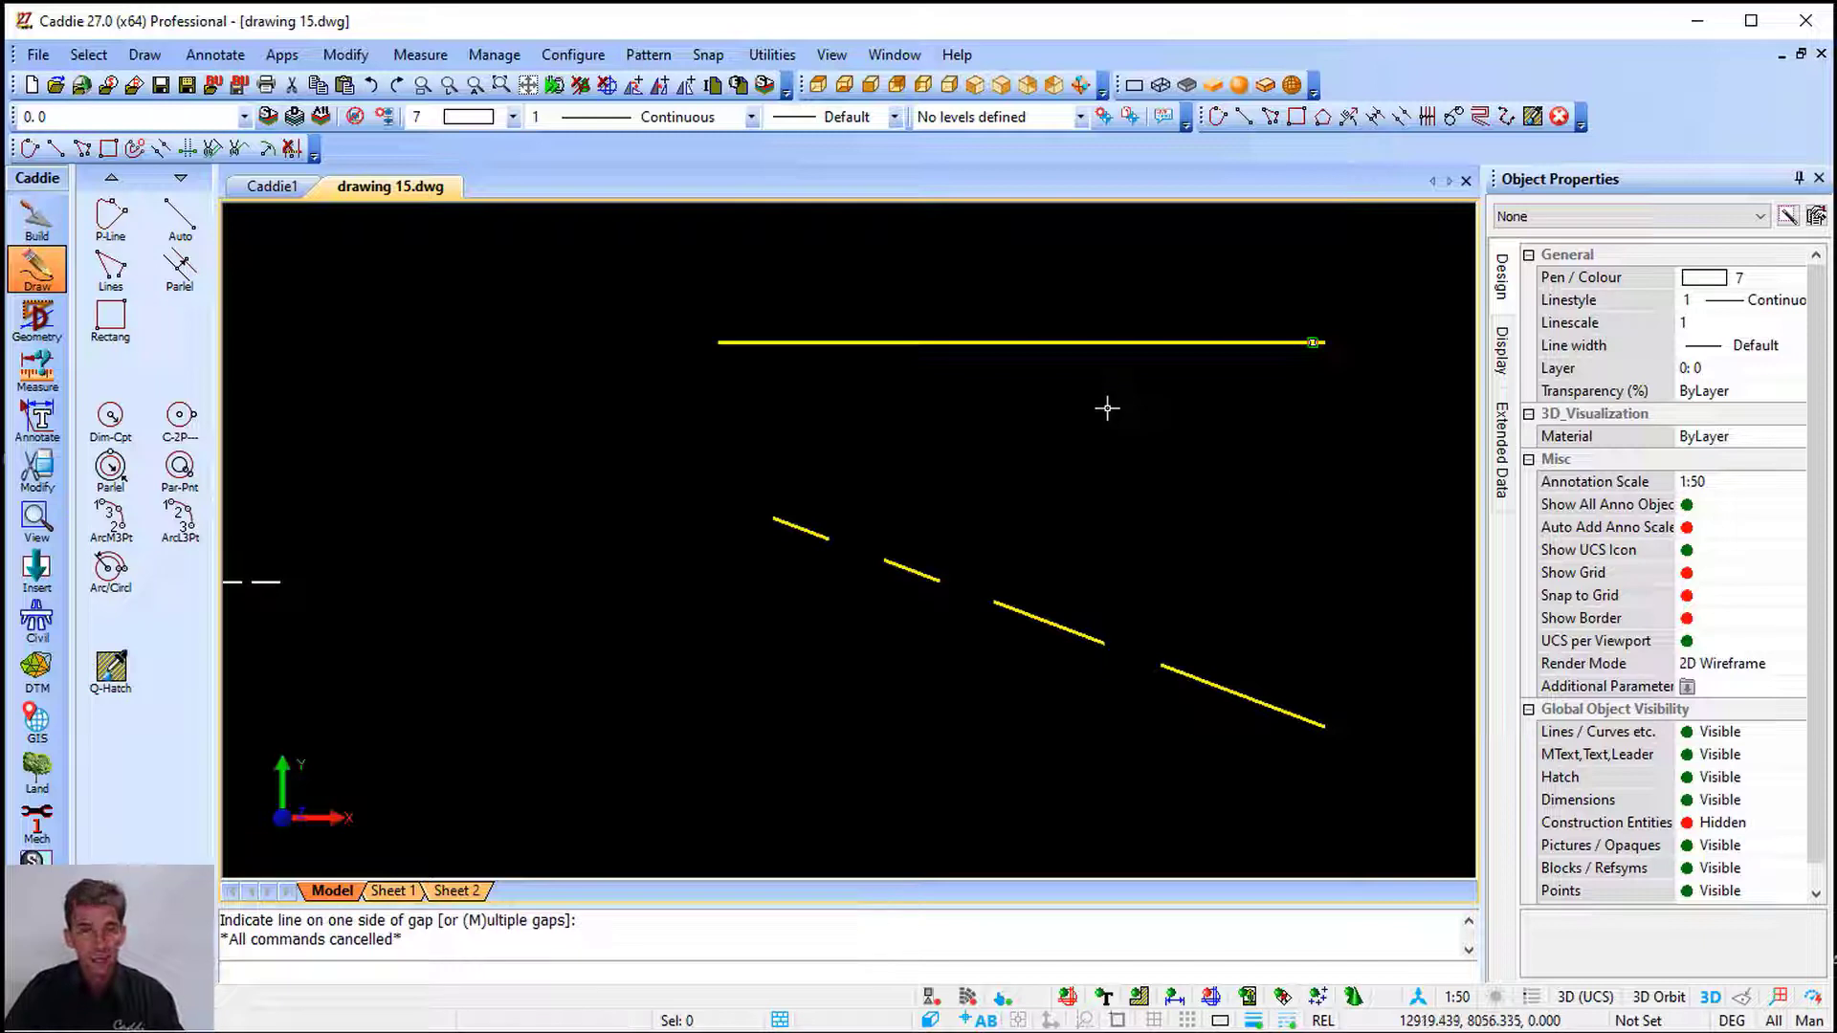
Check which objects make up the horizontal yellow line, and delete the full-length line overlying the original dashes
click(680, 276)
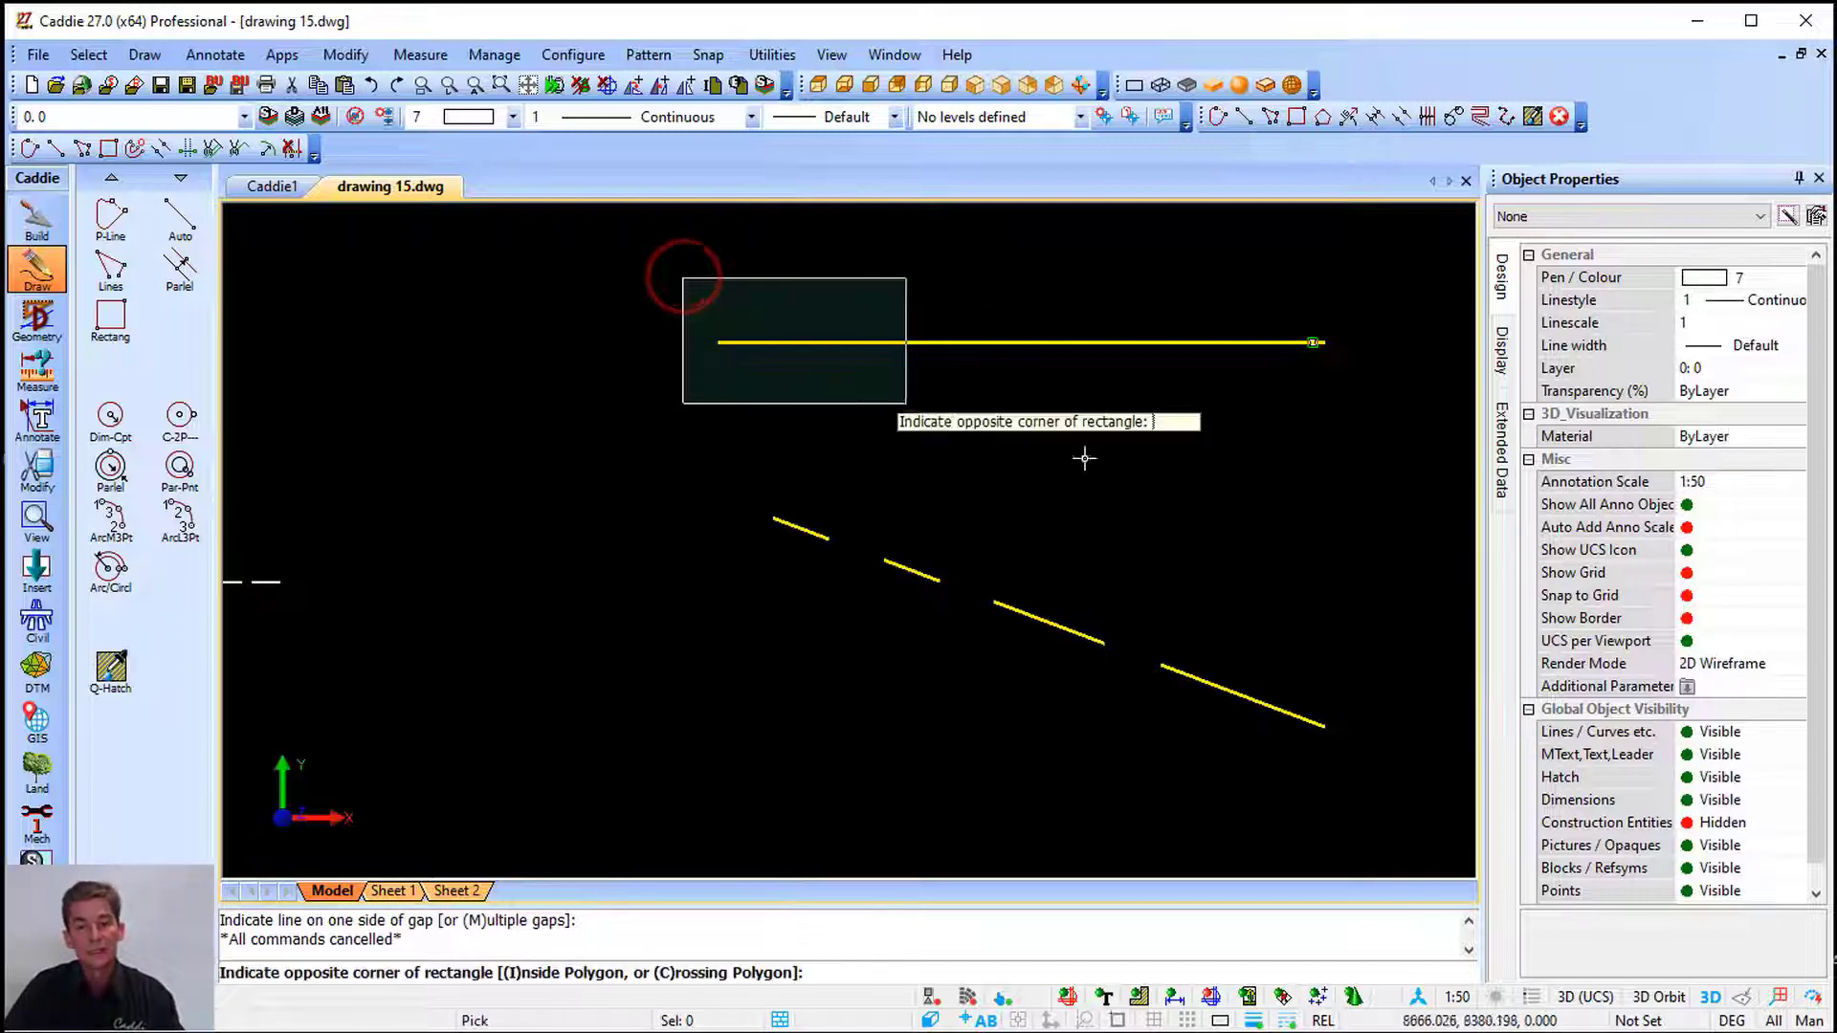
click(1363, 437)
scroll(1058, 344, up, 2)
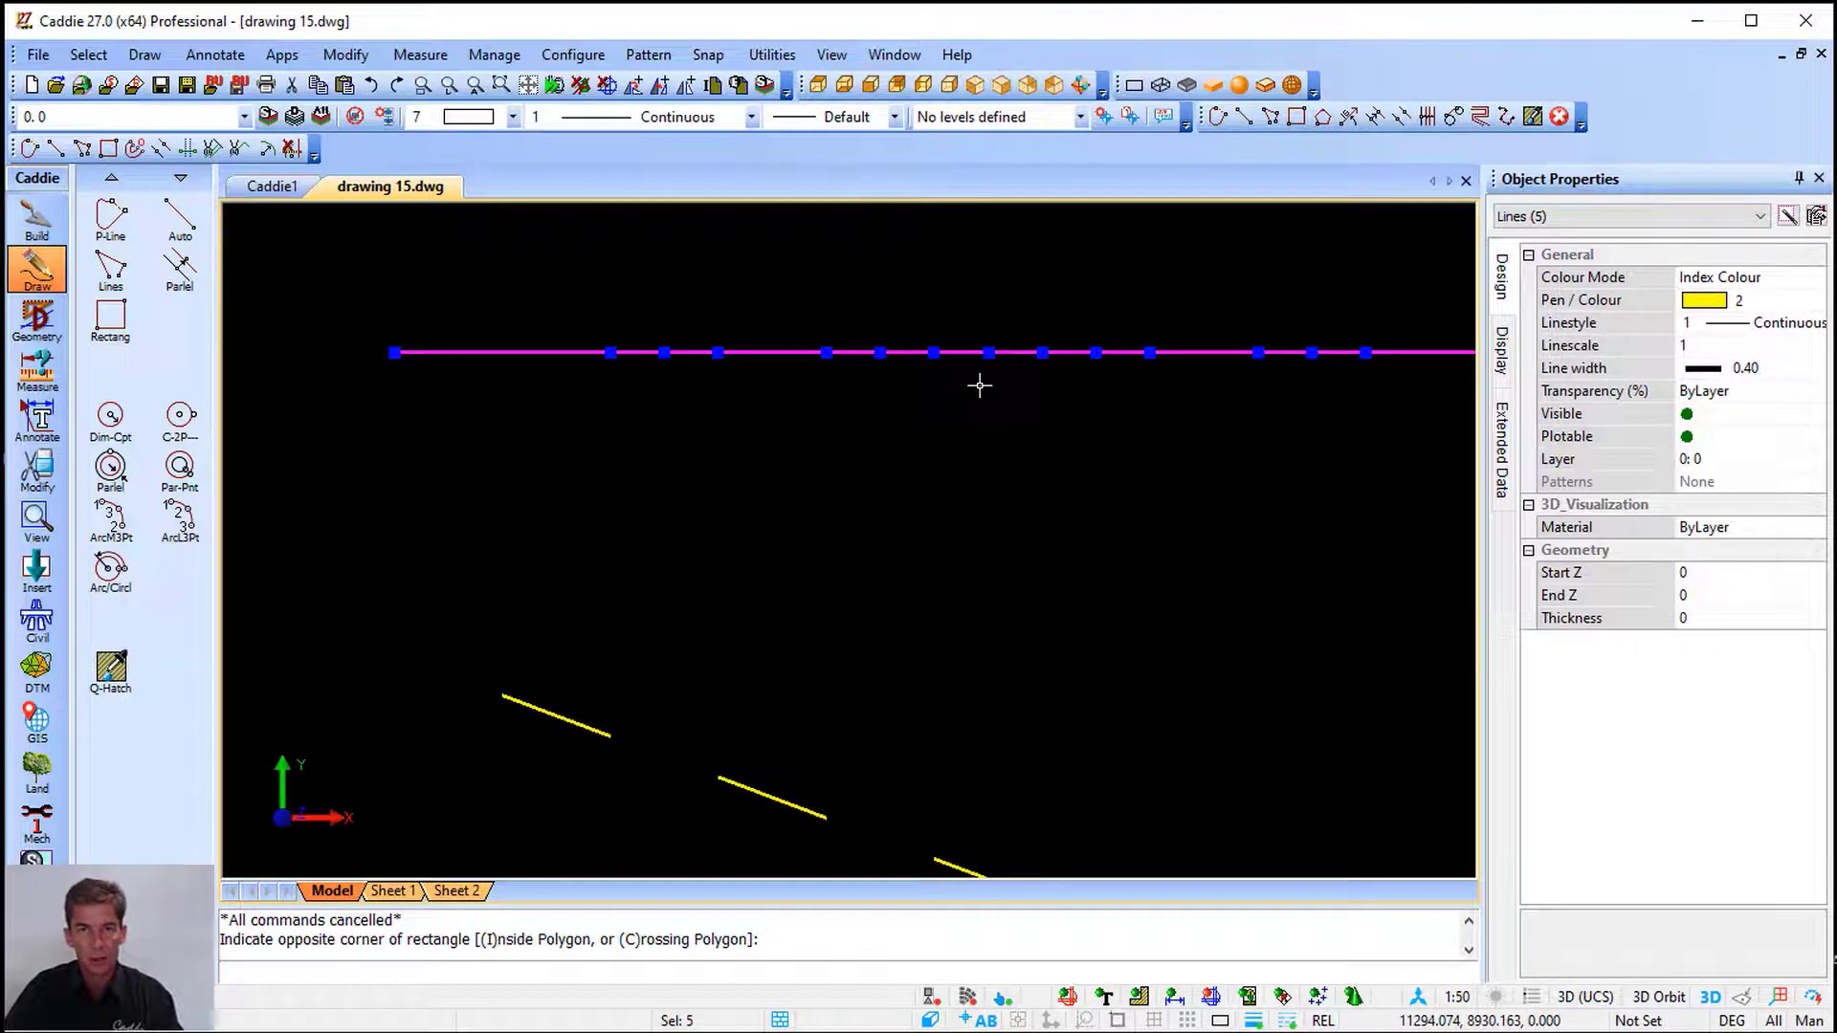
key(Escape)
click(1191, 353)
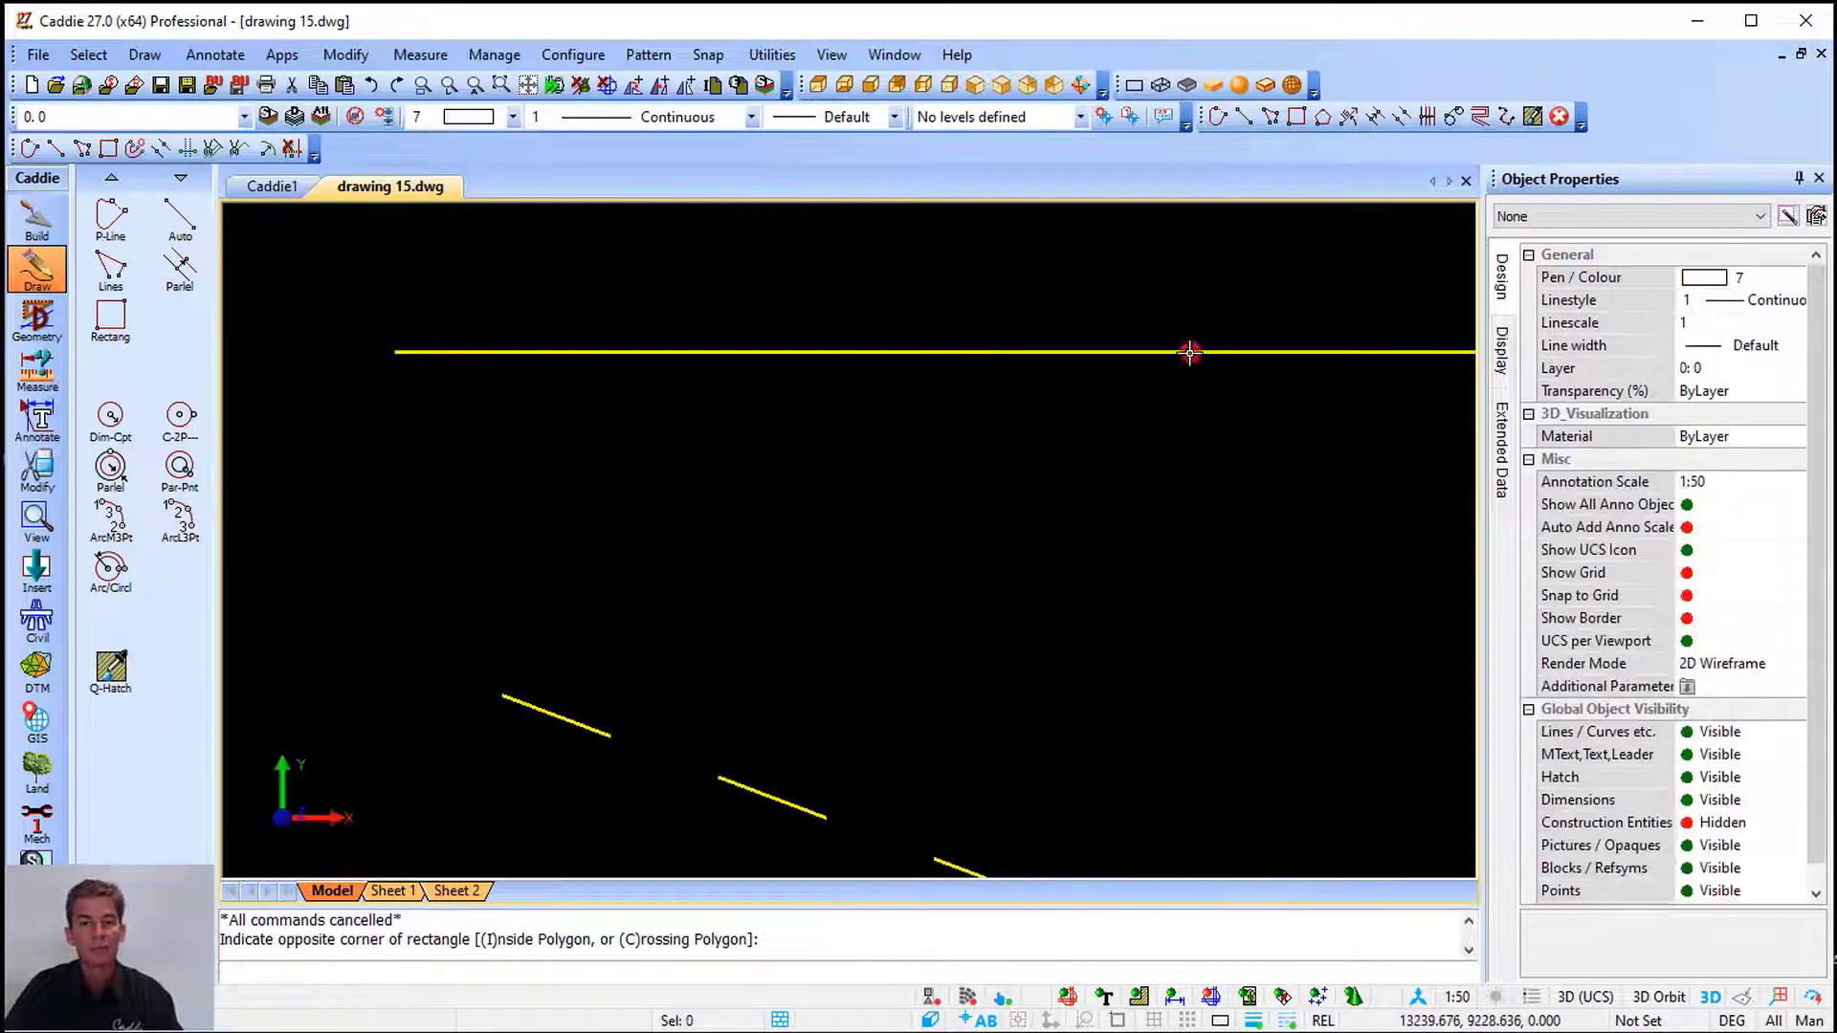
key(Delete)
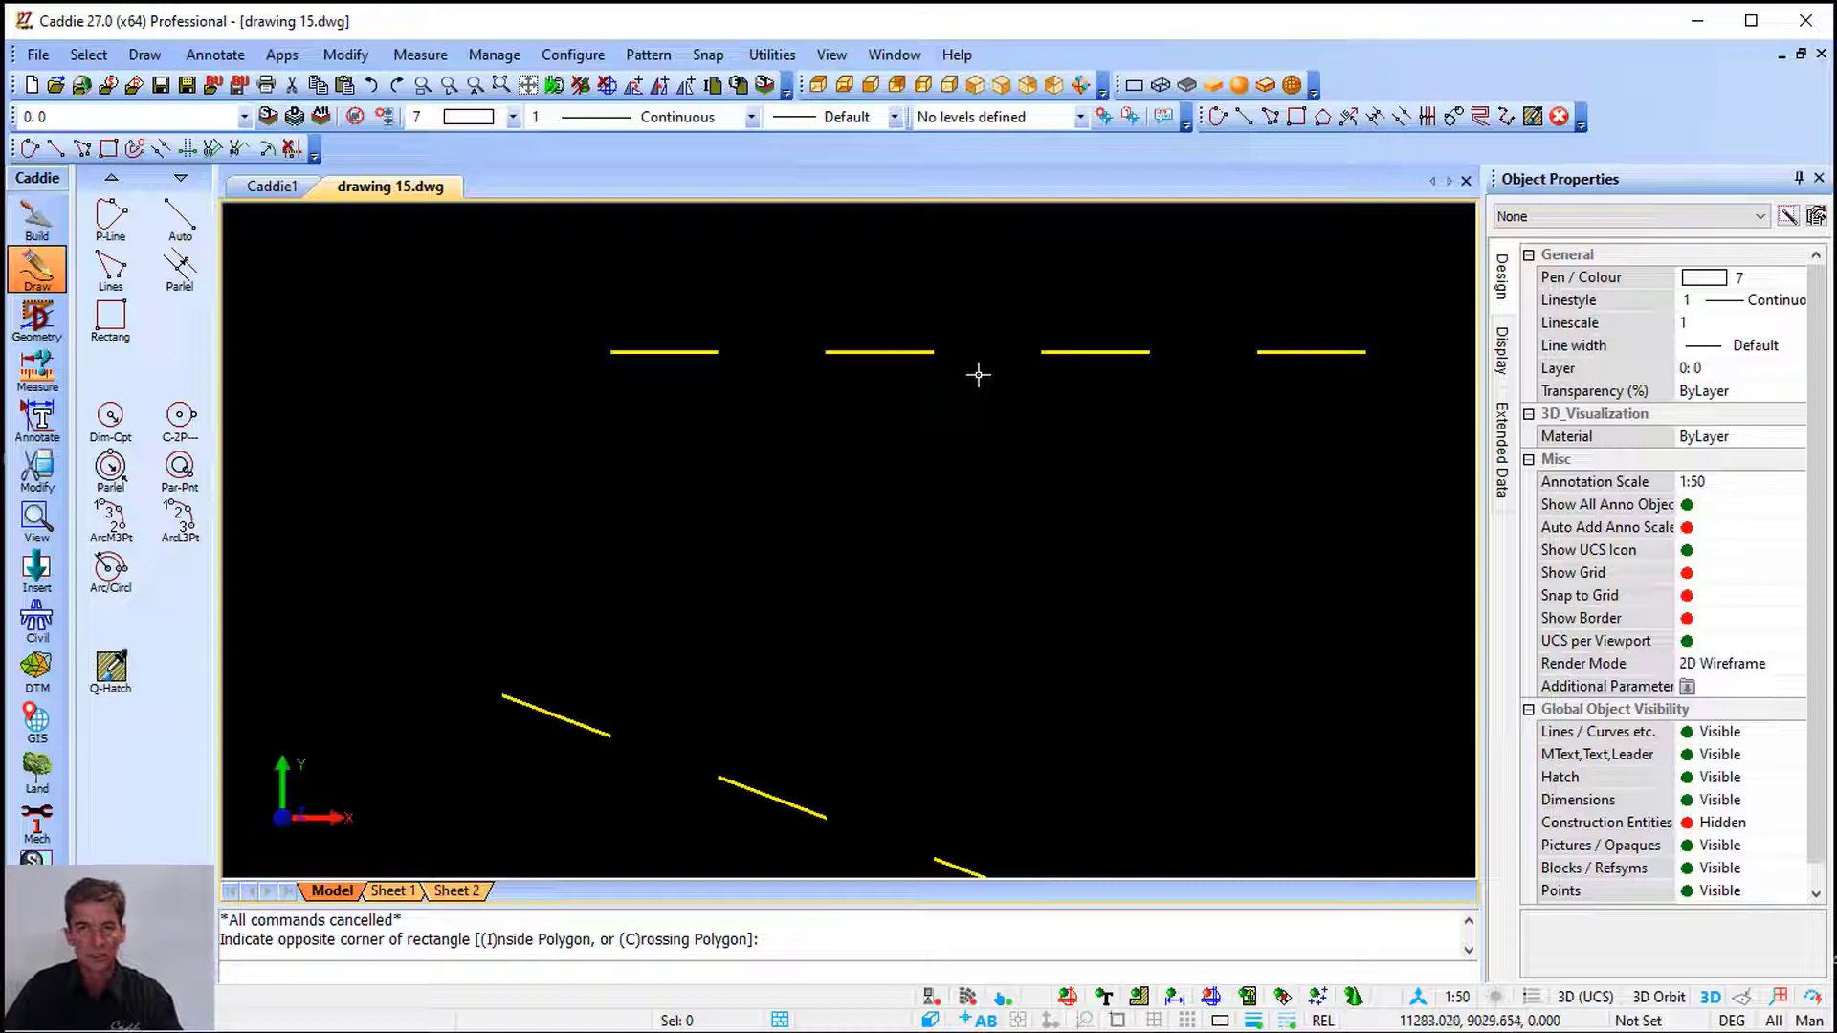
Join the sloping yellow dashes into one line using Remove Gap in Line with the Multiple gaps option
scroll(978, 375, down, 3)
mouse_move(983, 438)
middle_down()
mouse_move(915, 348)
mouse_move(939, 390)
mouse_move(910, 393)
middle_up()
scroll(958, 425, up, 1)
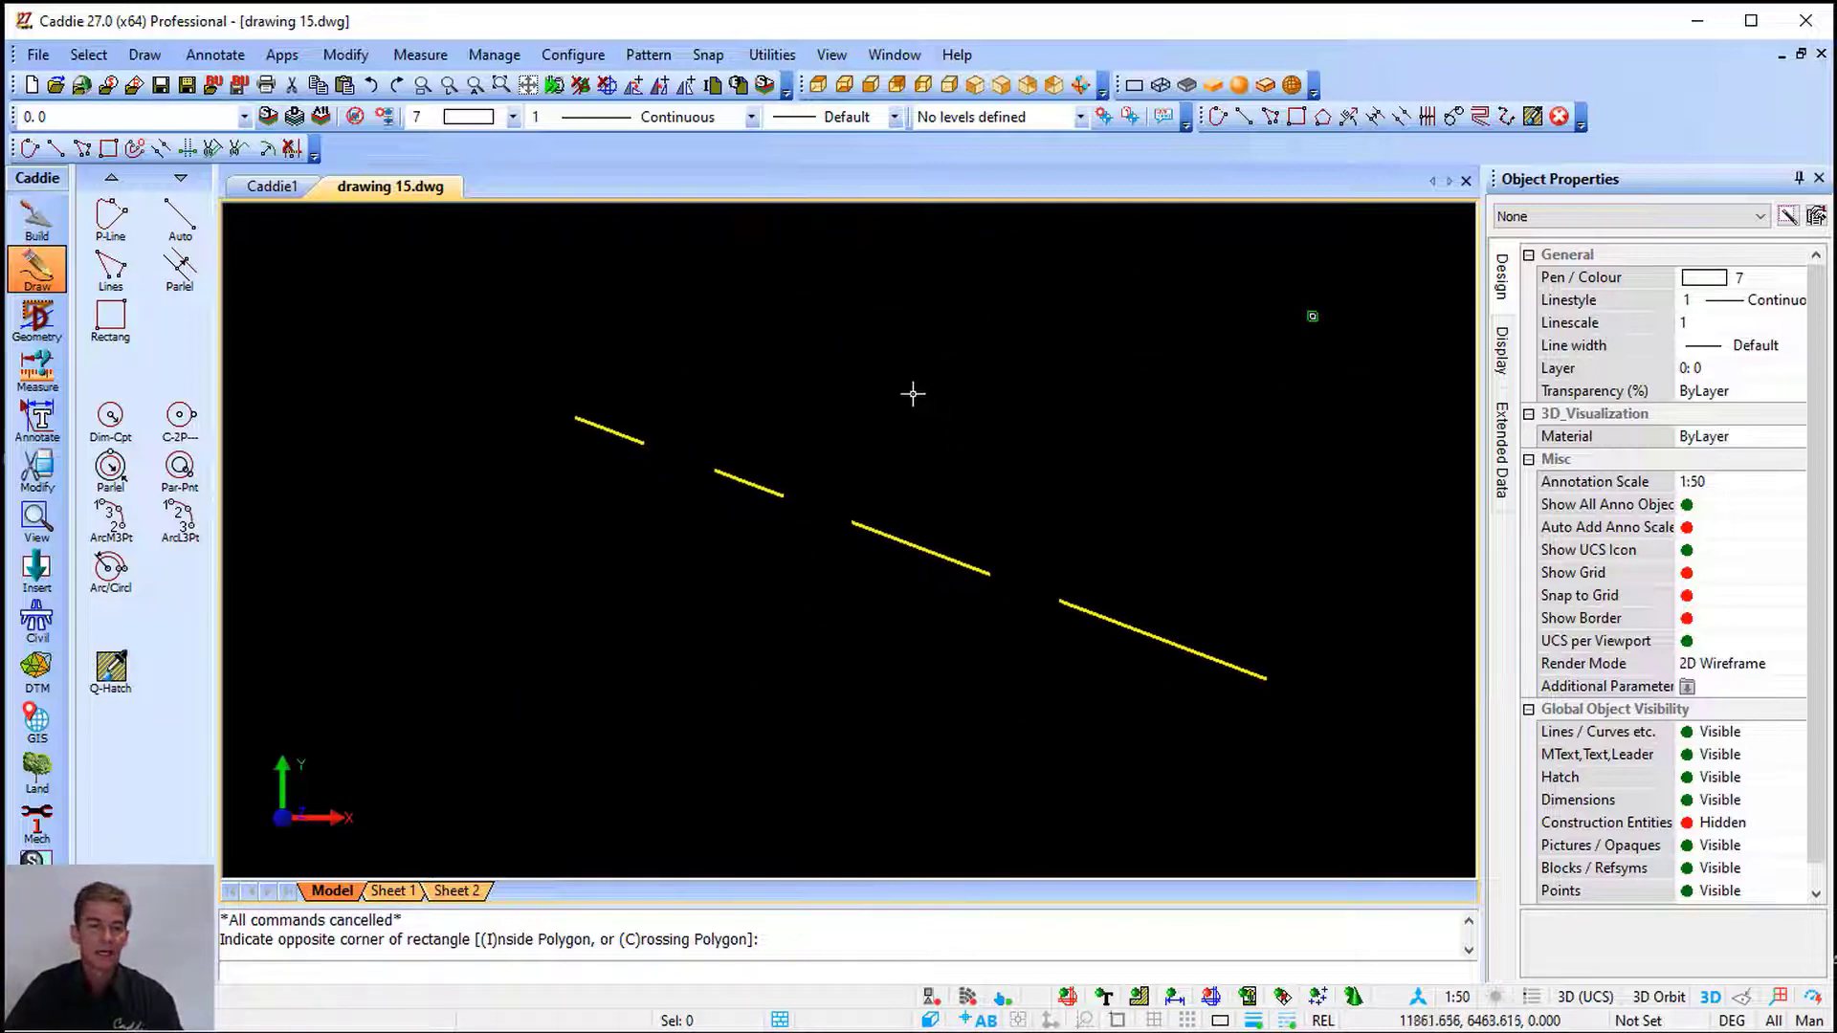
right_click(719, 321)
mouse_move(933, 792)
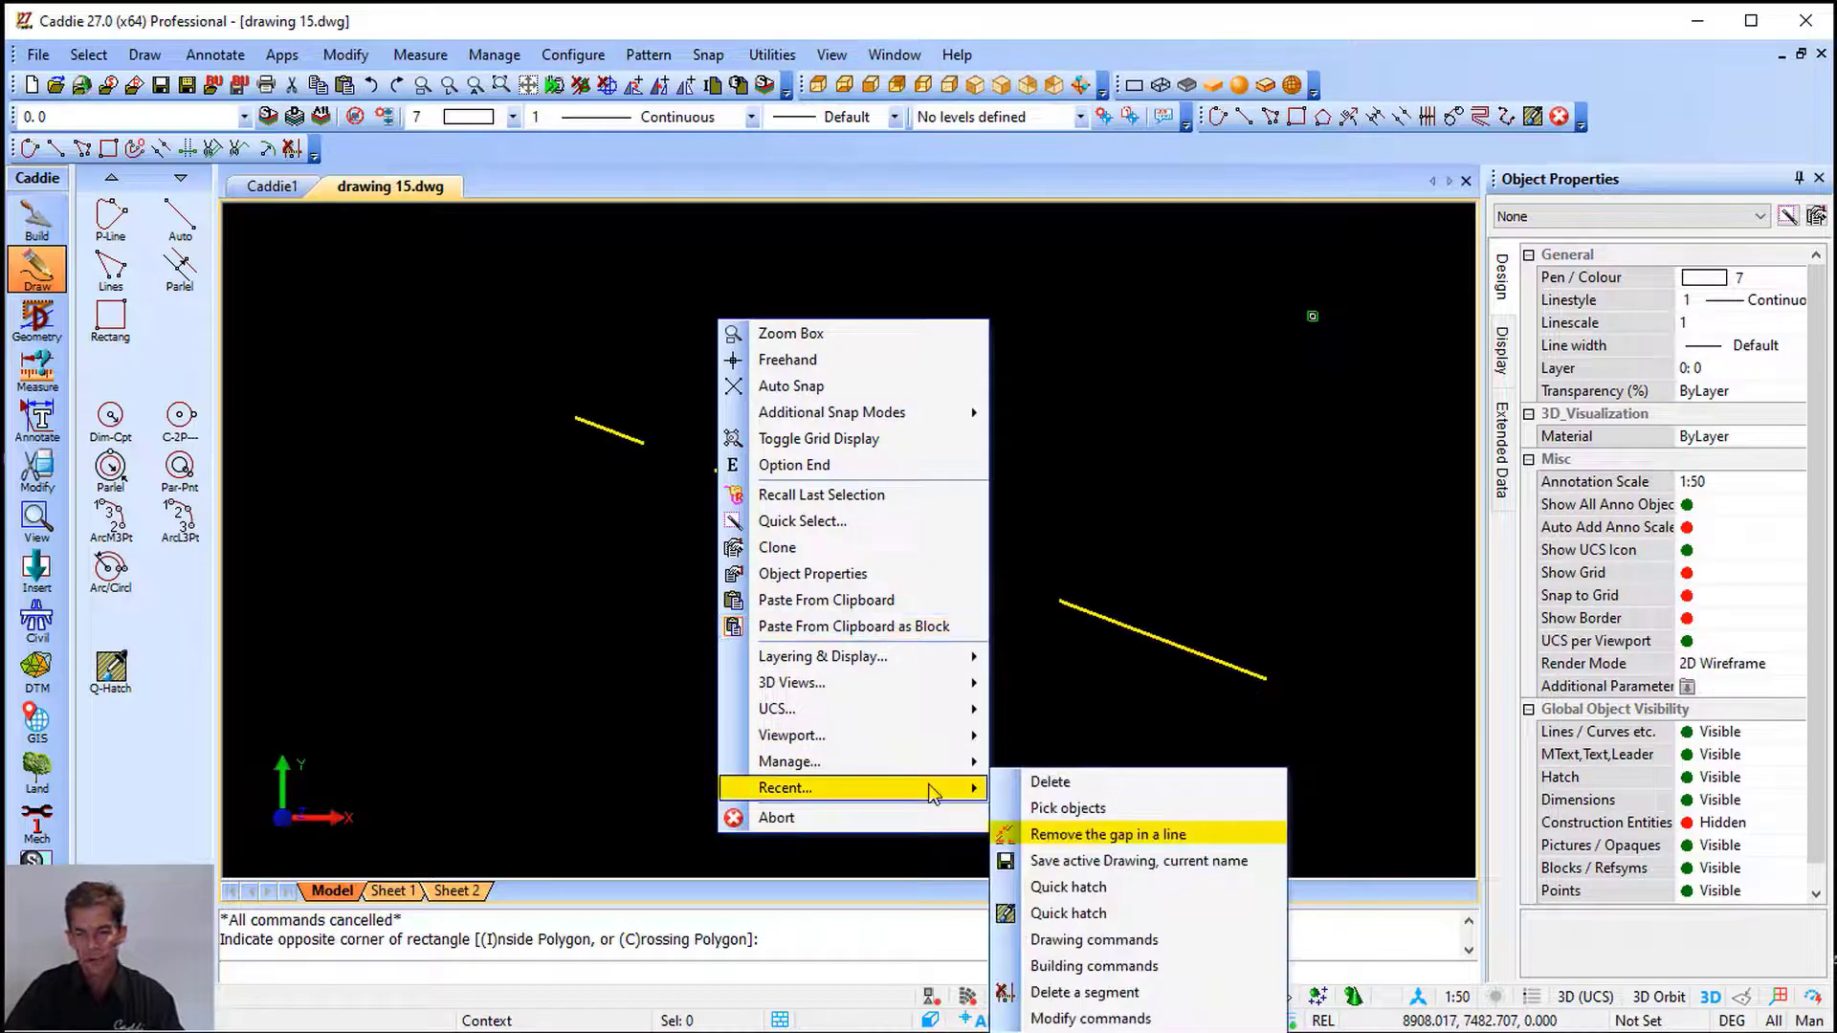
click(1196, 841)
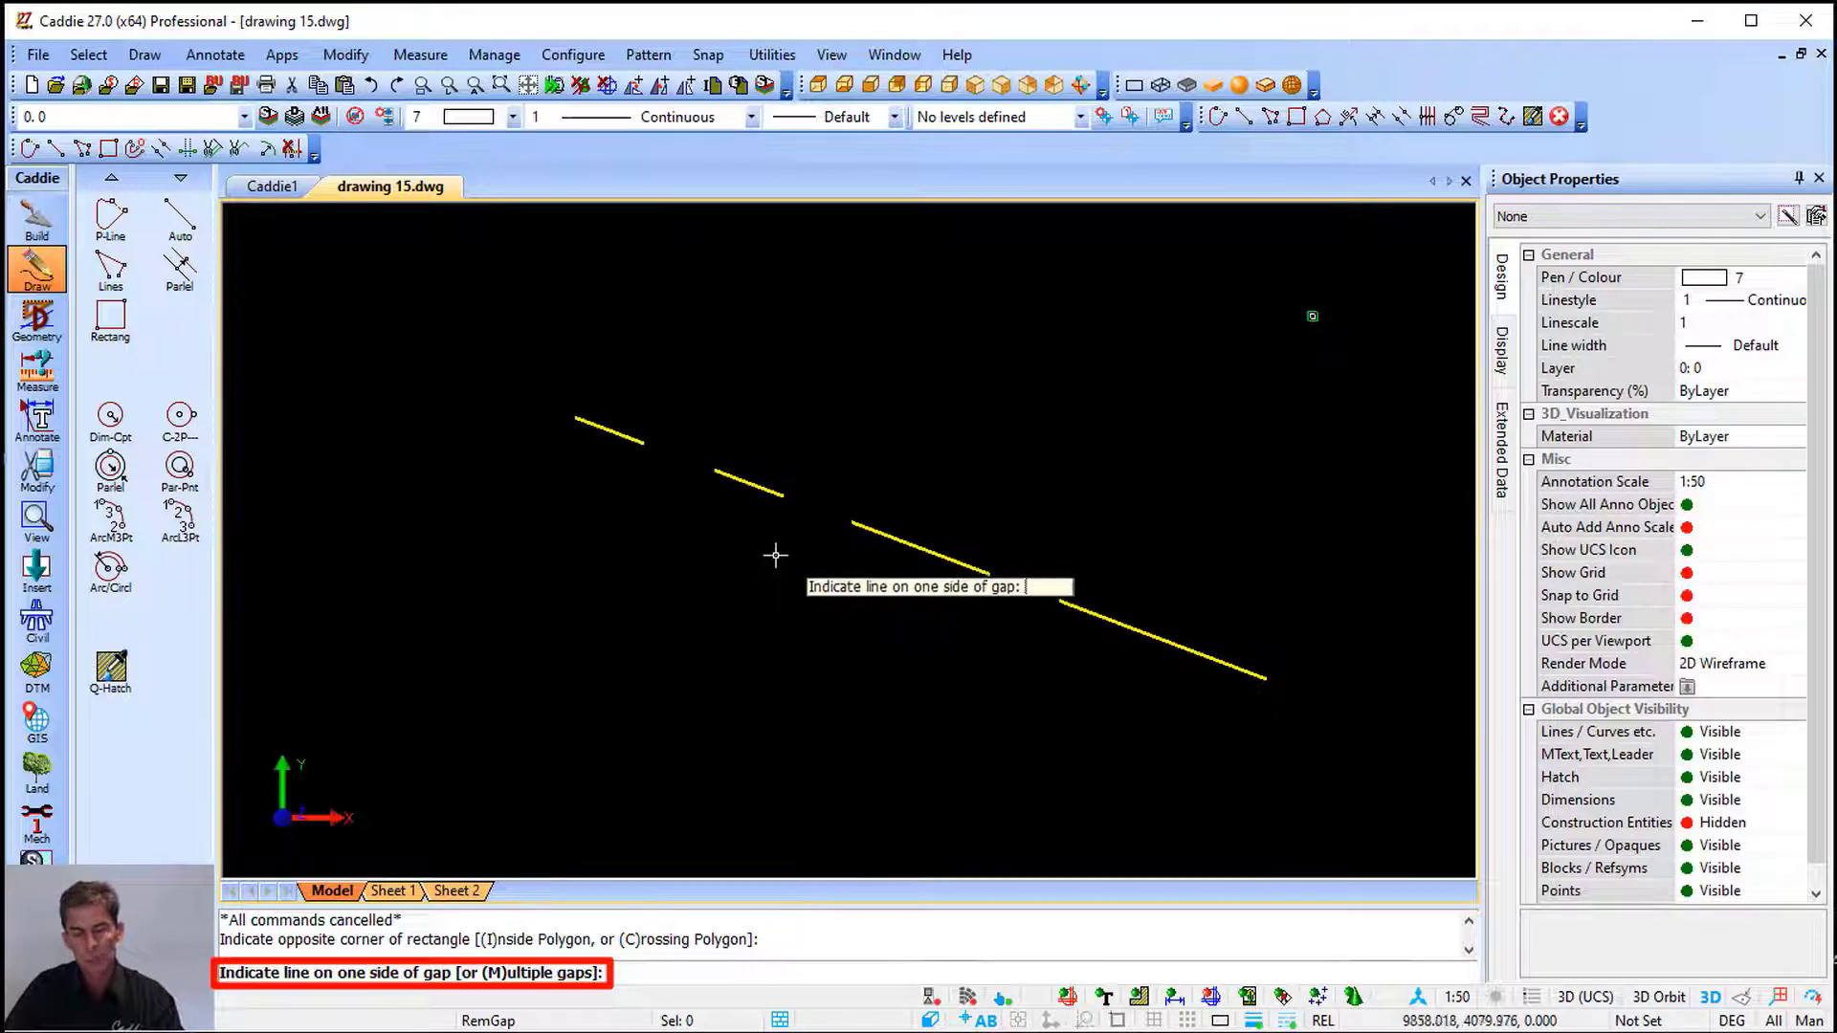
key(m)
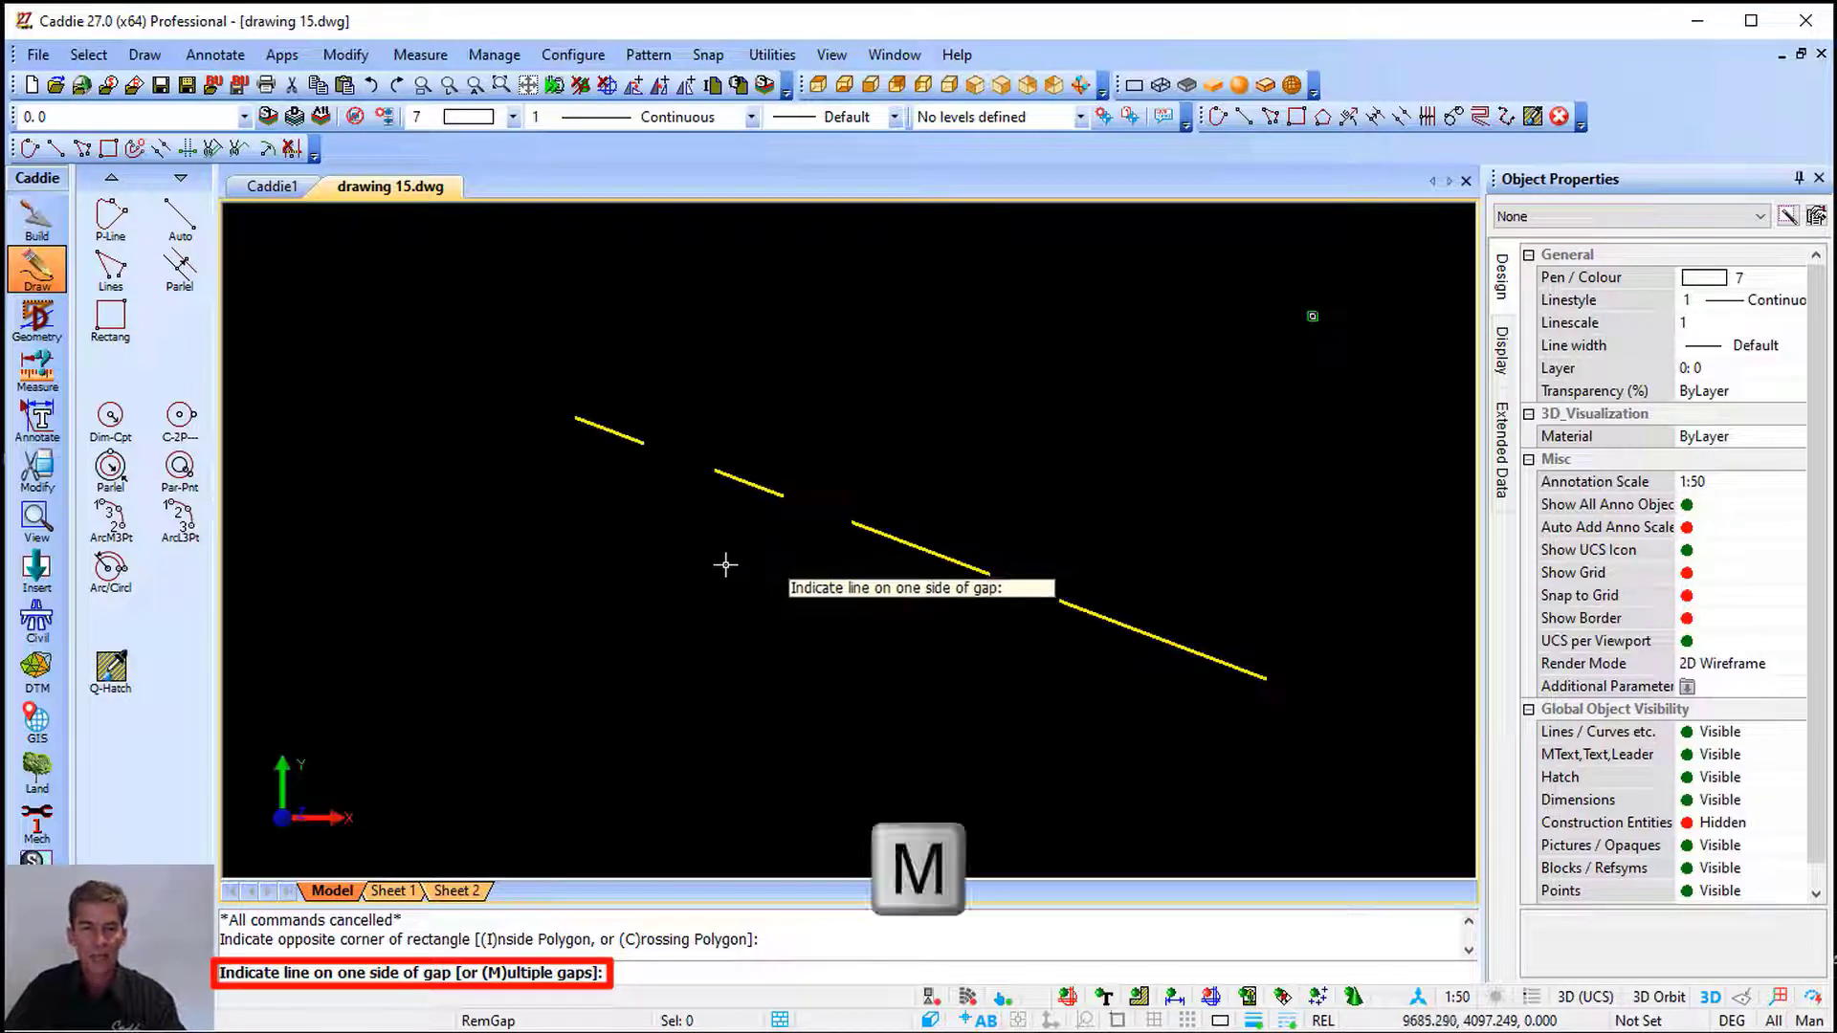
click(611, 437)
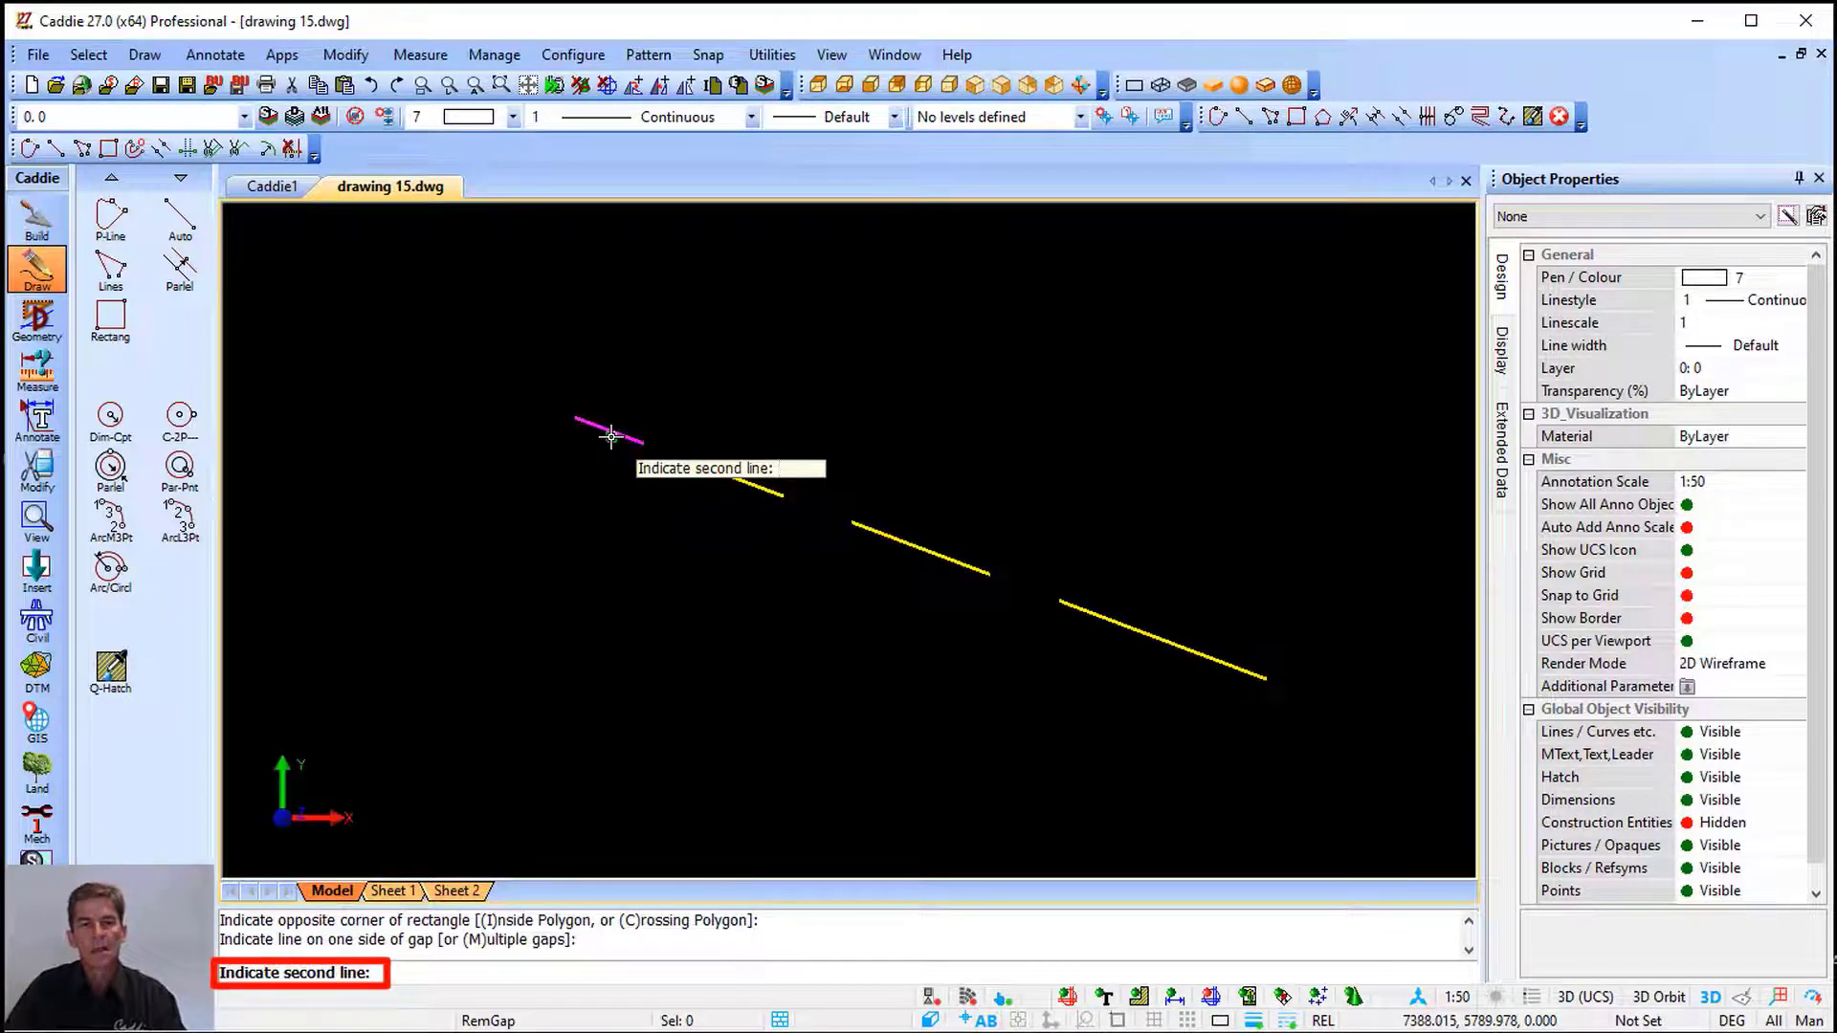
click(1228, 667)
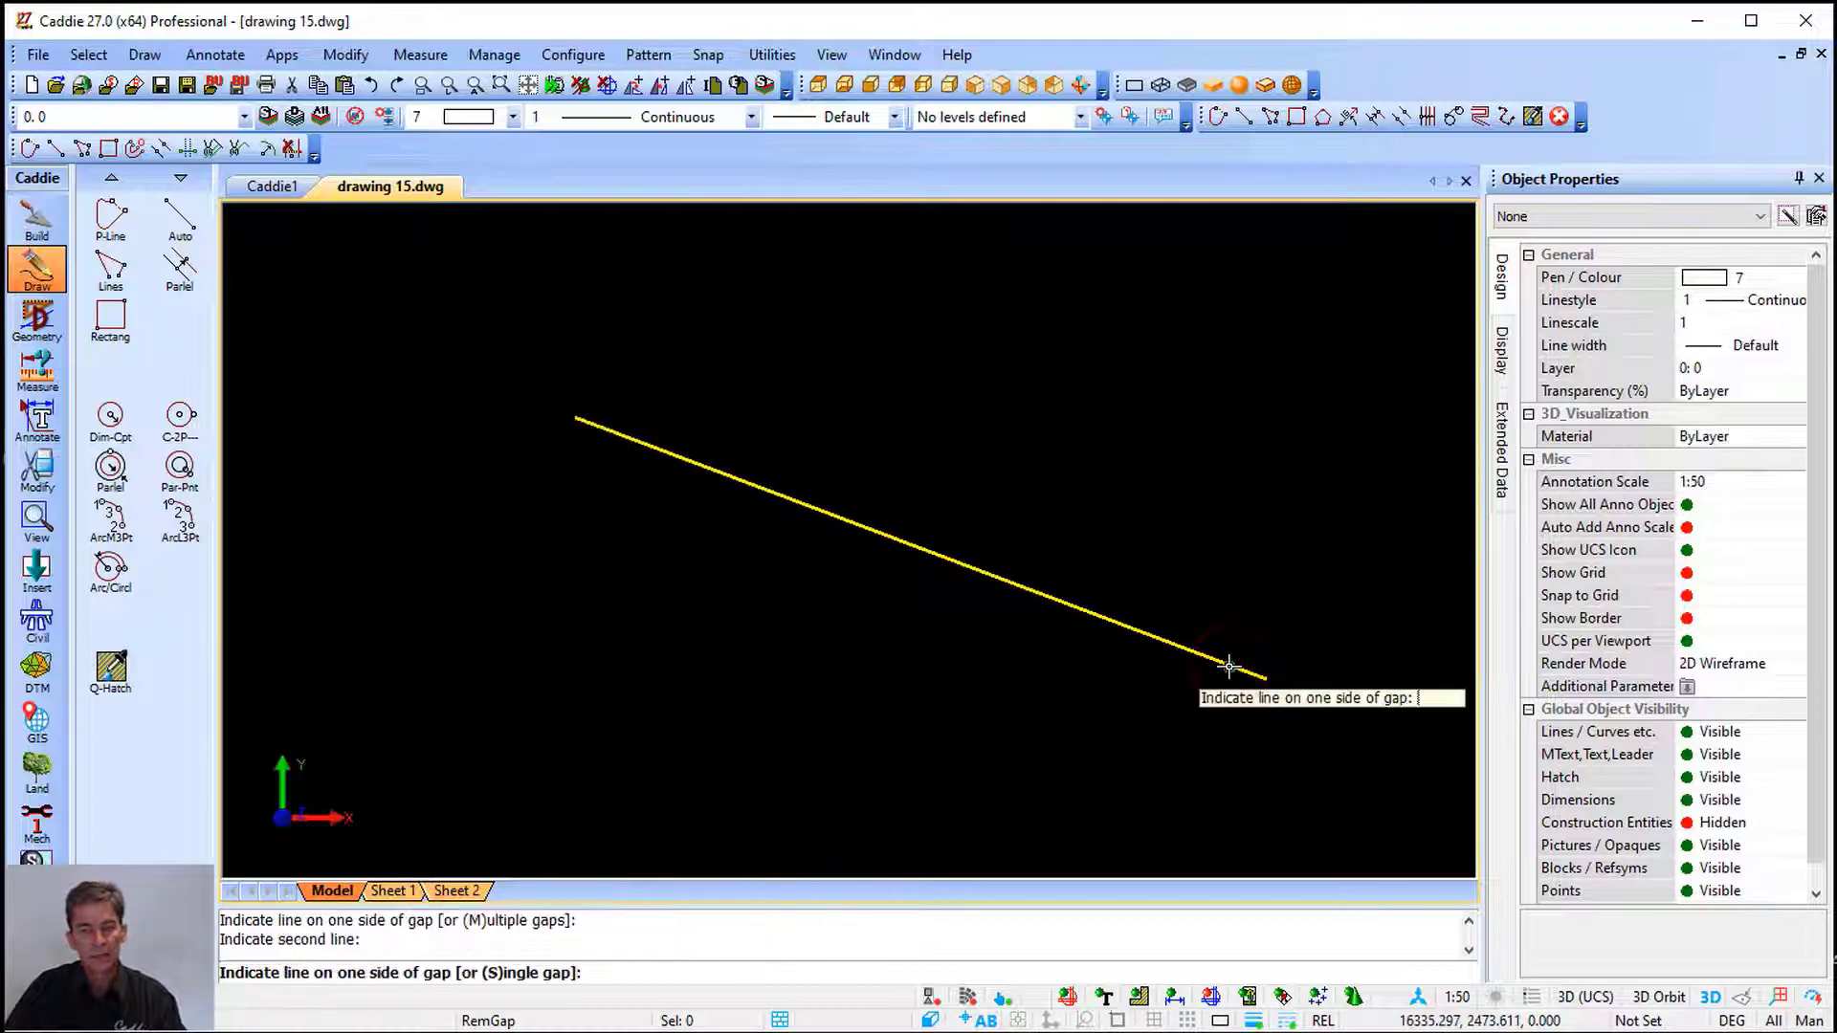
key(Escape)
Select the sloping yellow line with a rectangle to check how many objects it contains, and clear the selection
click(516, 358)
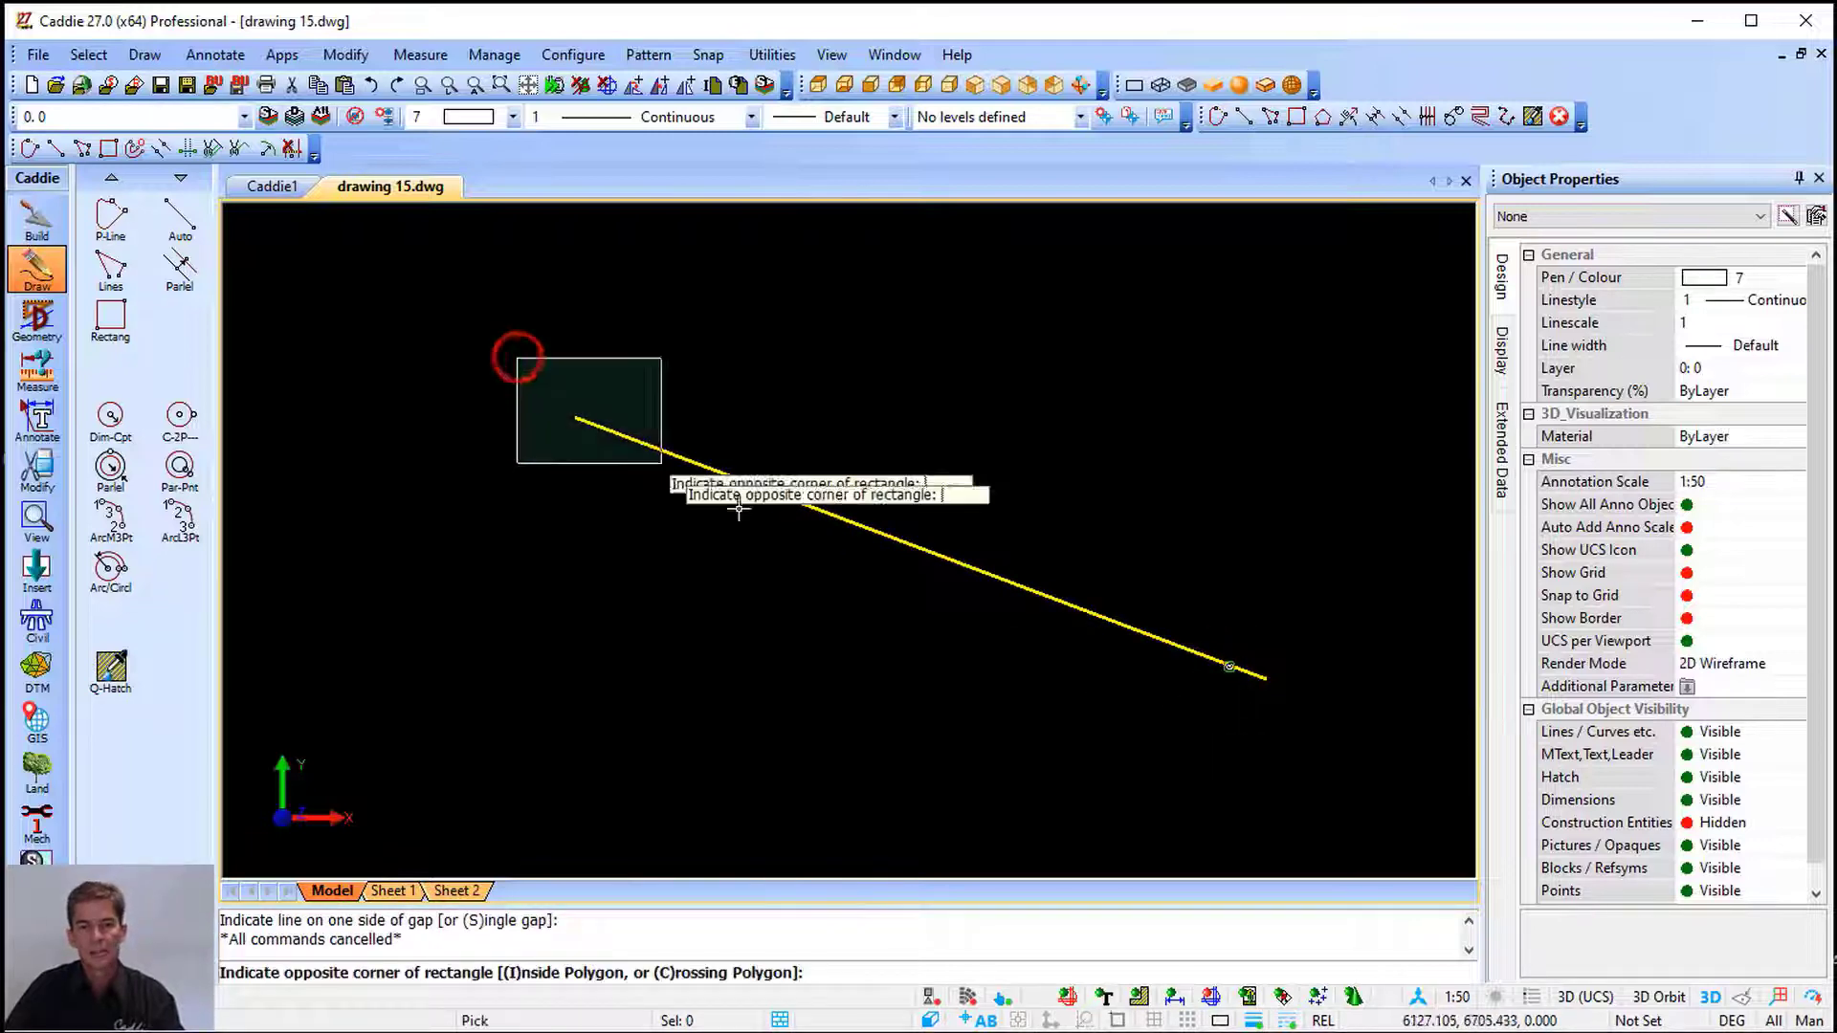
click(1293, 723)
key(Escape)
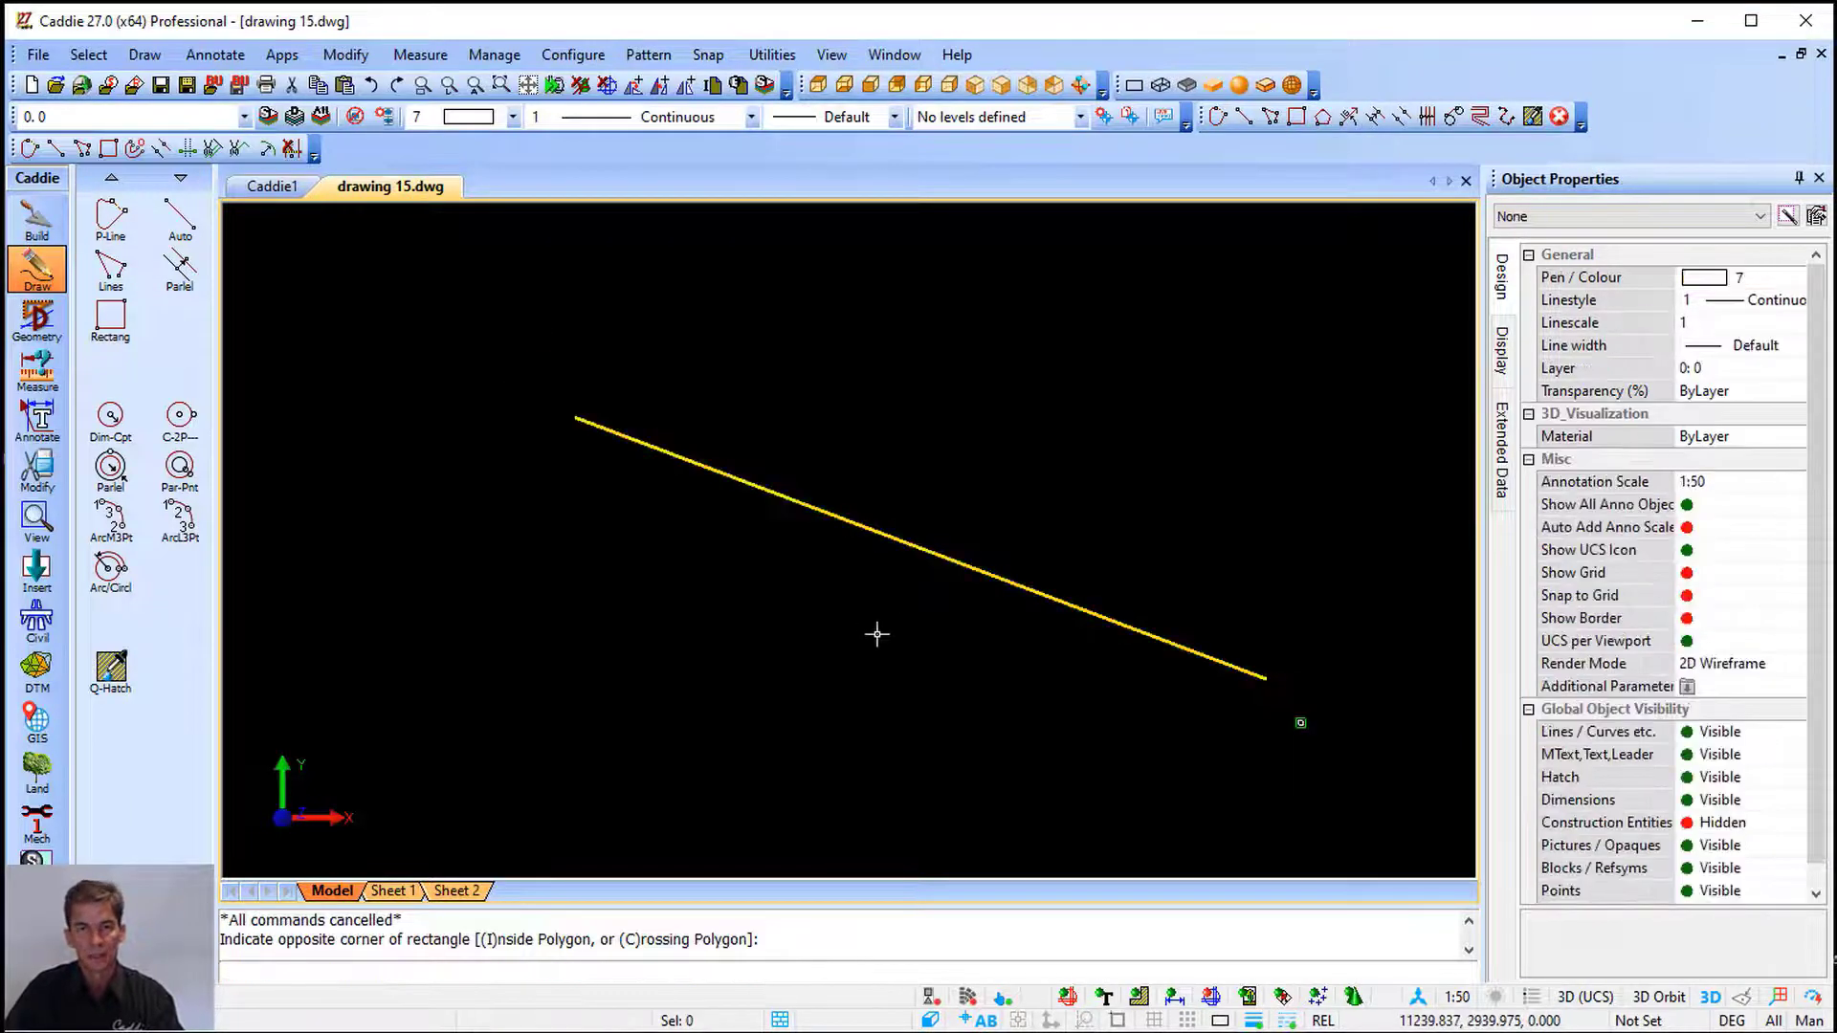
Inspect the properties of each solid and dashed segment along the upper edge of the hatched section view
scroll(748, 584, down, 2)
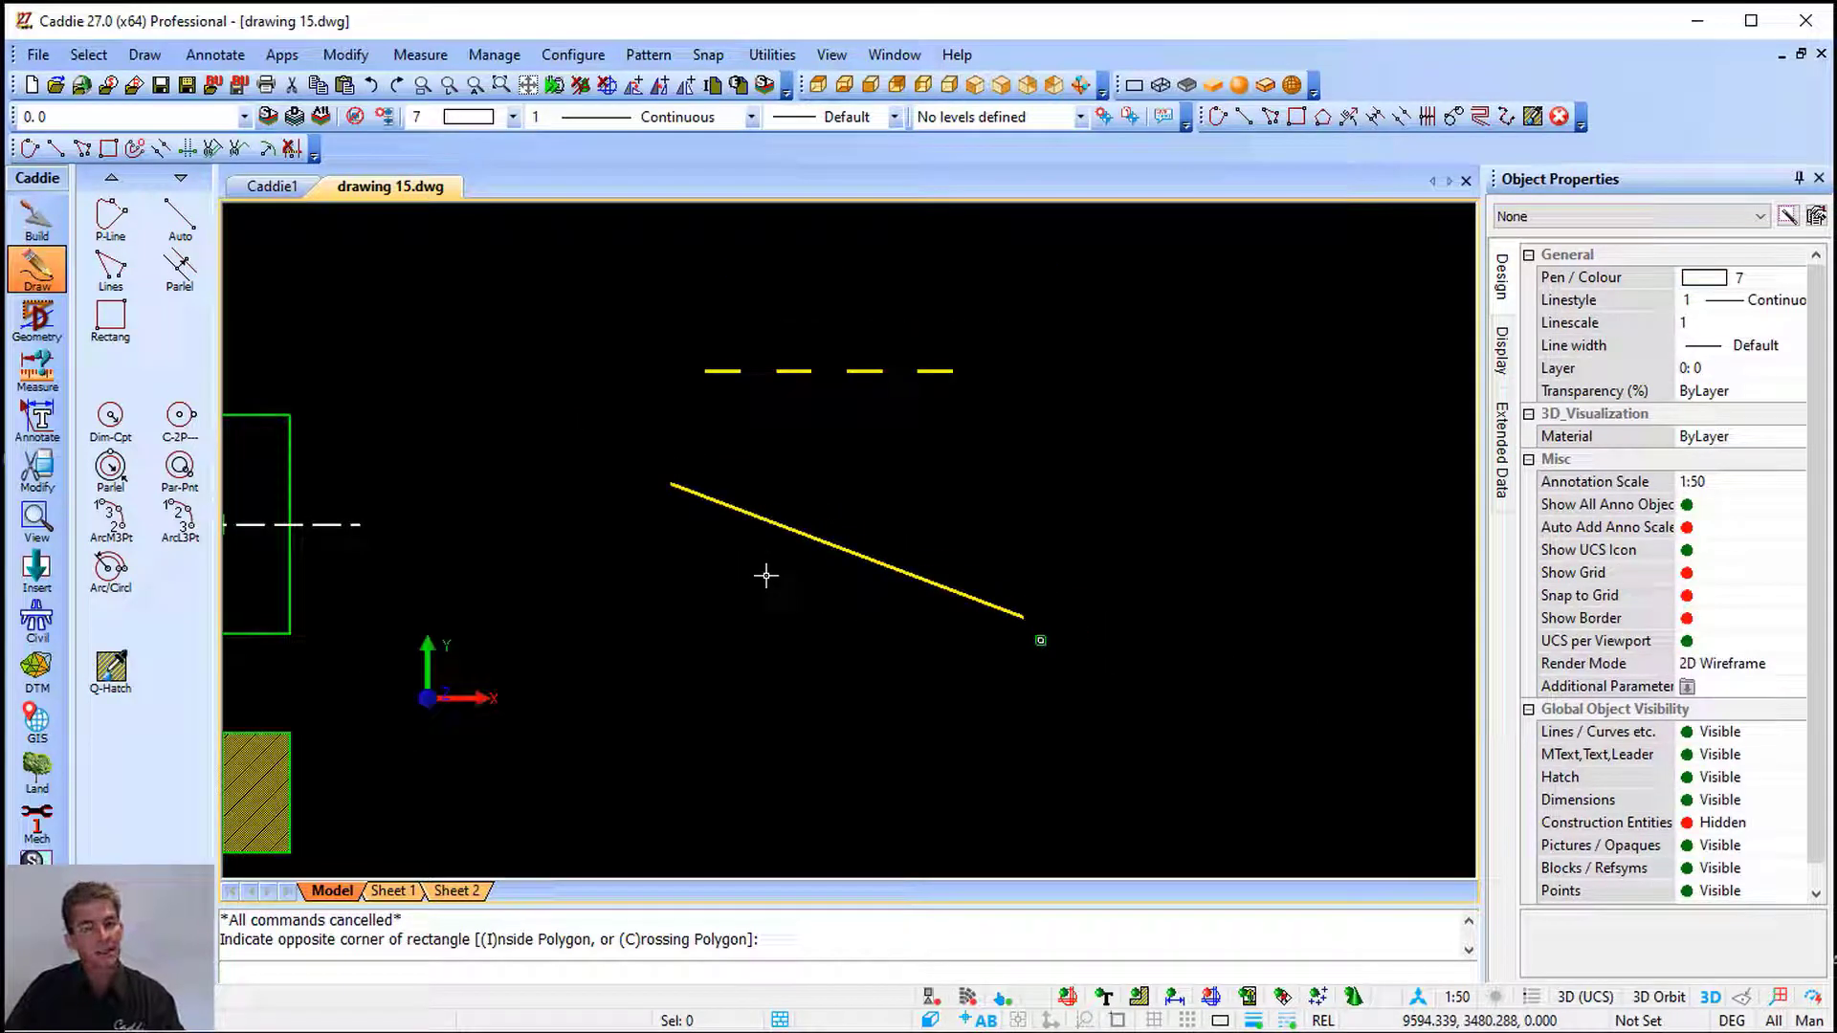
middle_drag(781, 577, 931, 553)
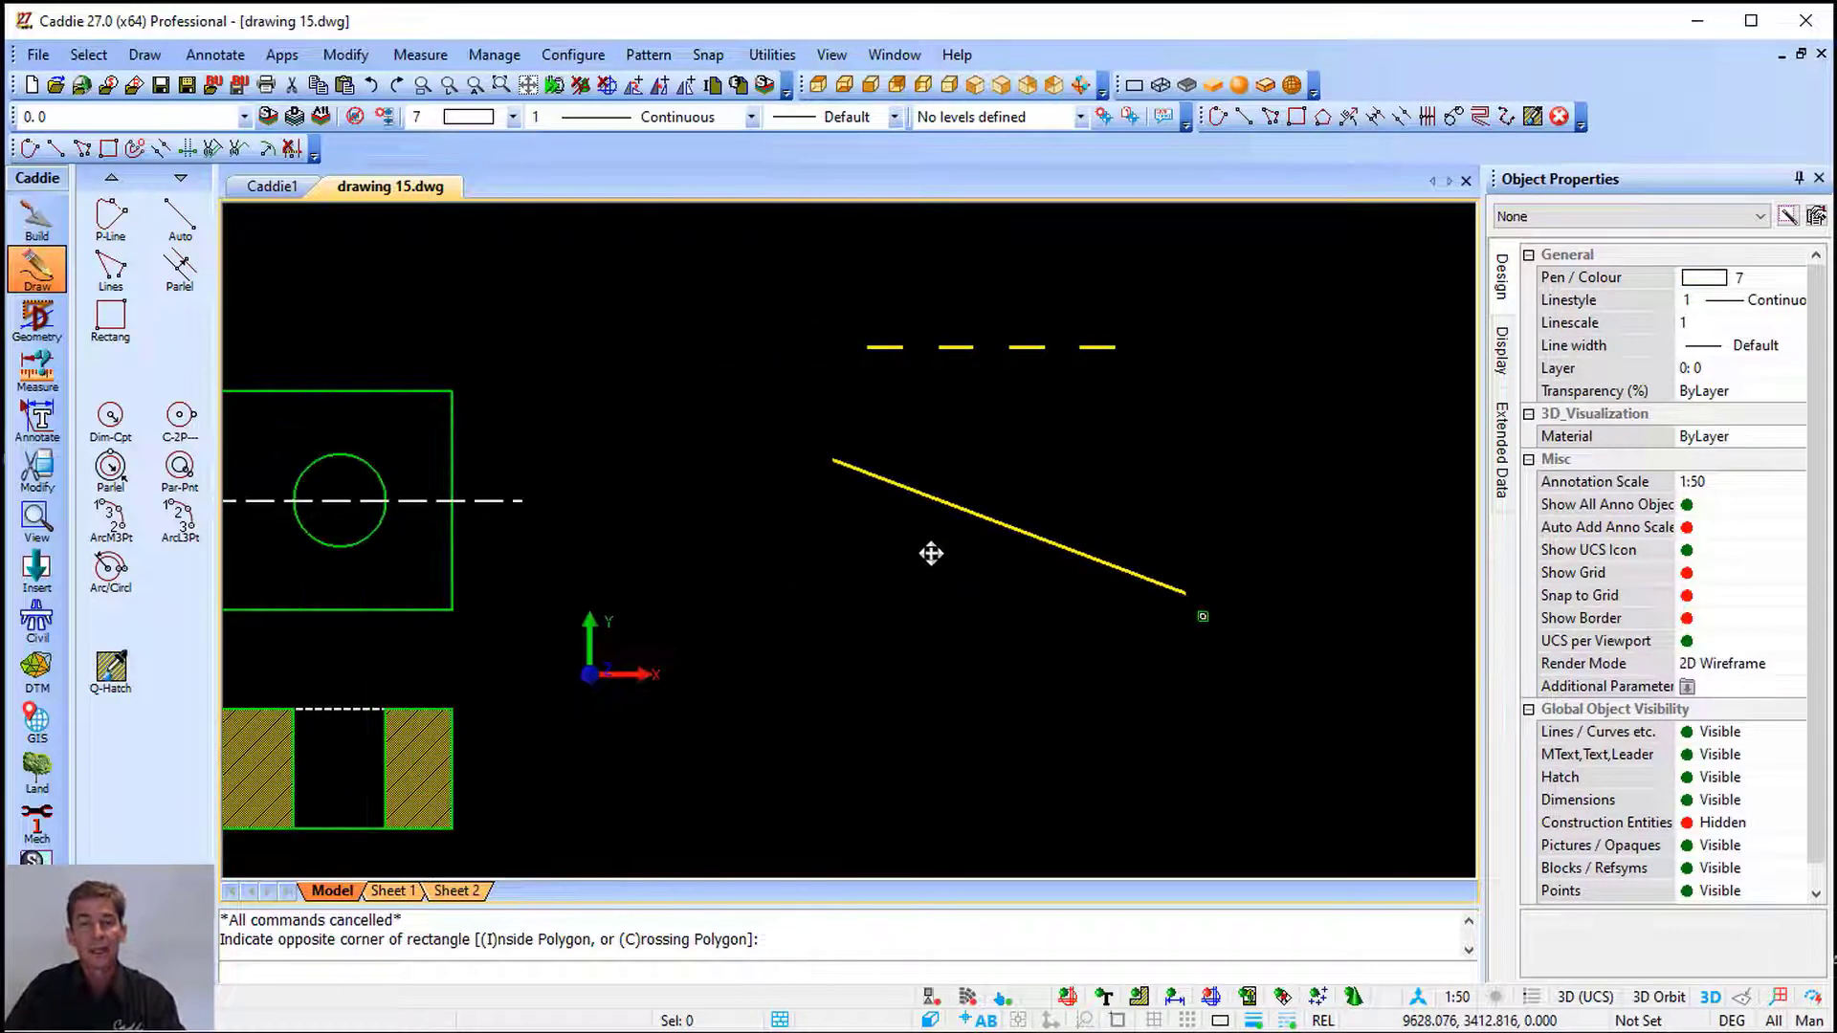
middle_drag(714, 627, 1224, 503)
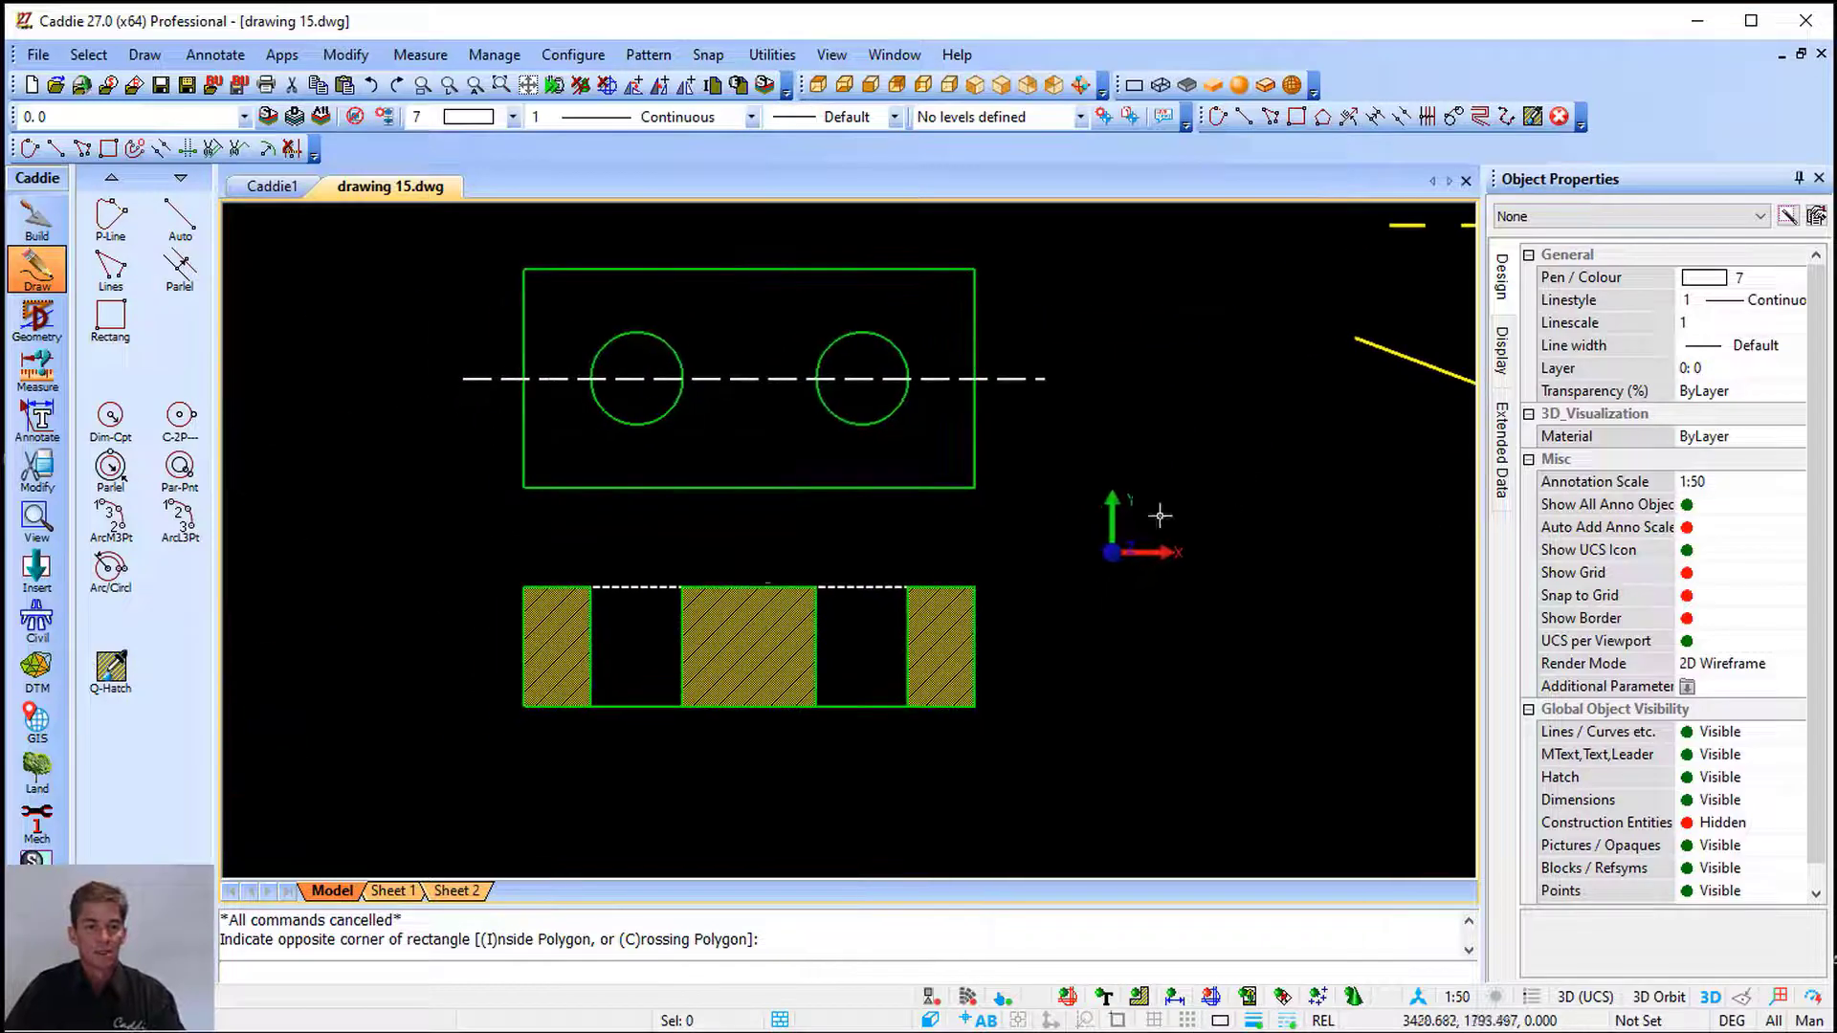
scroll(749, 574, up, 3)
middle_drag(747, 571, 861, 668)
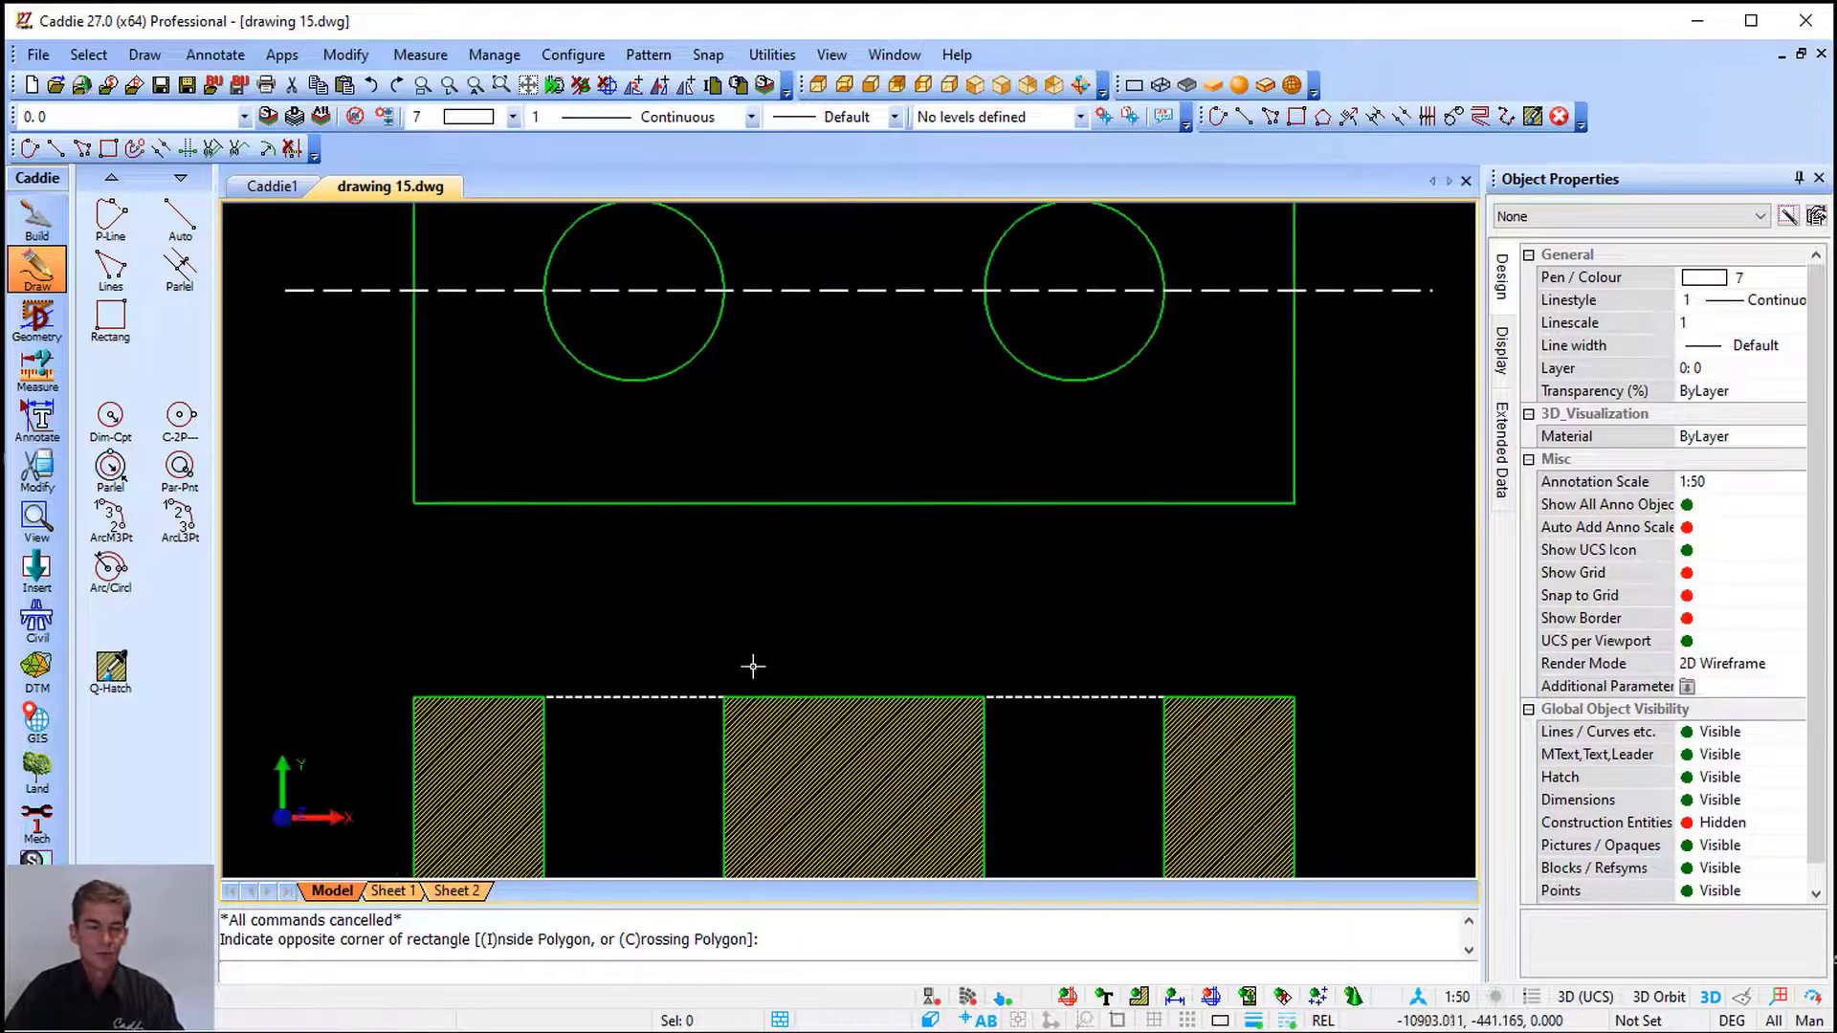
click(508, 695)
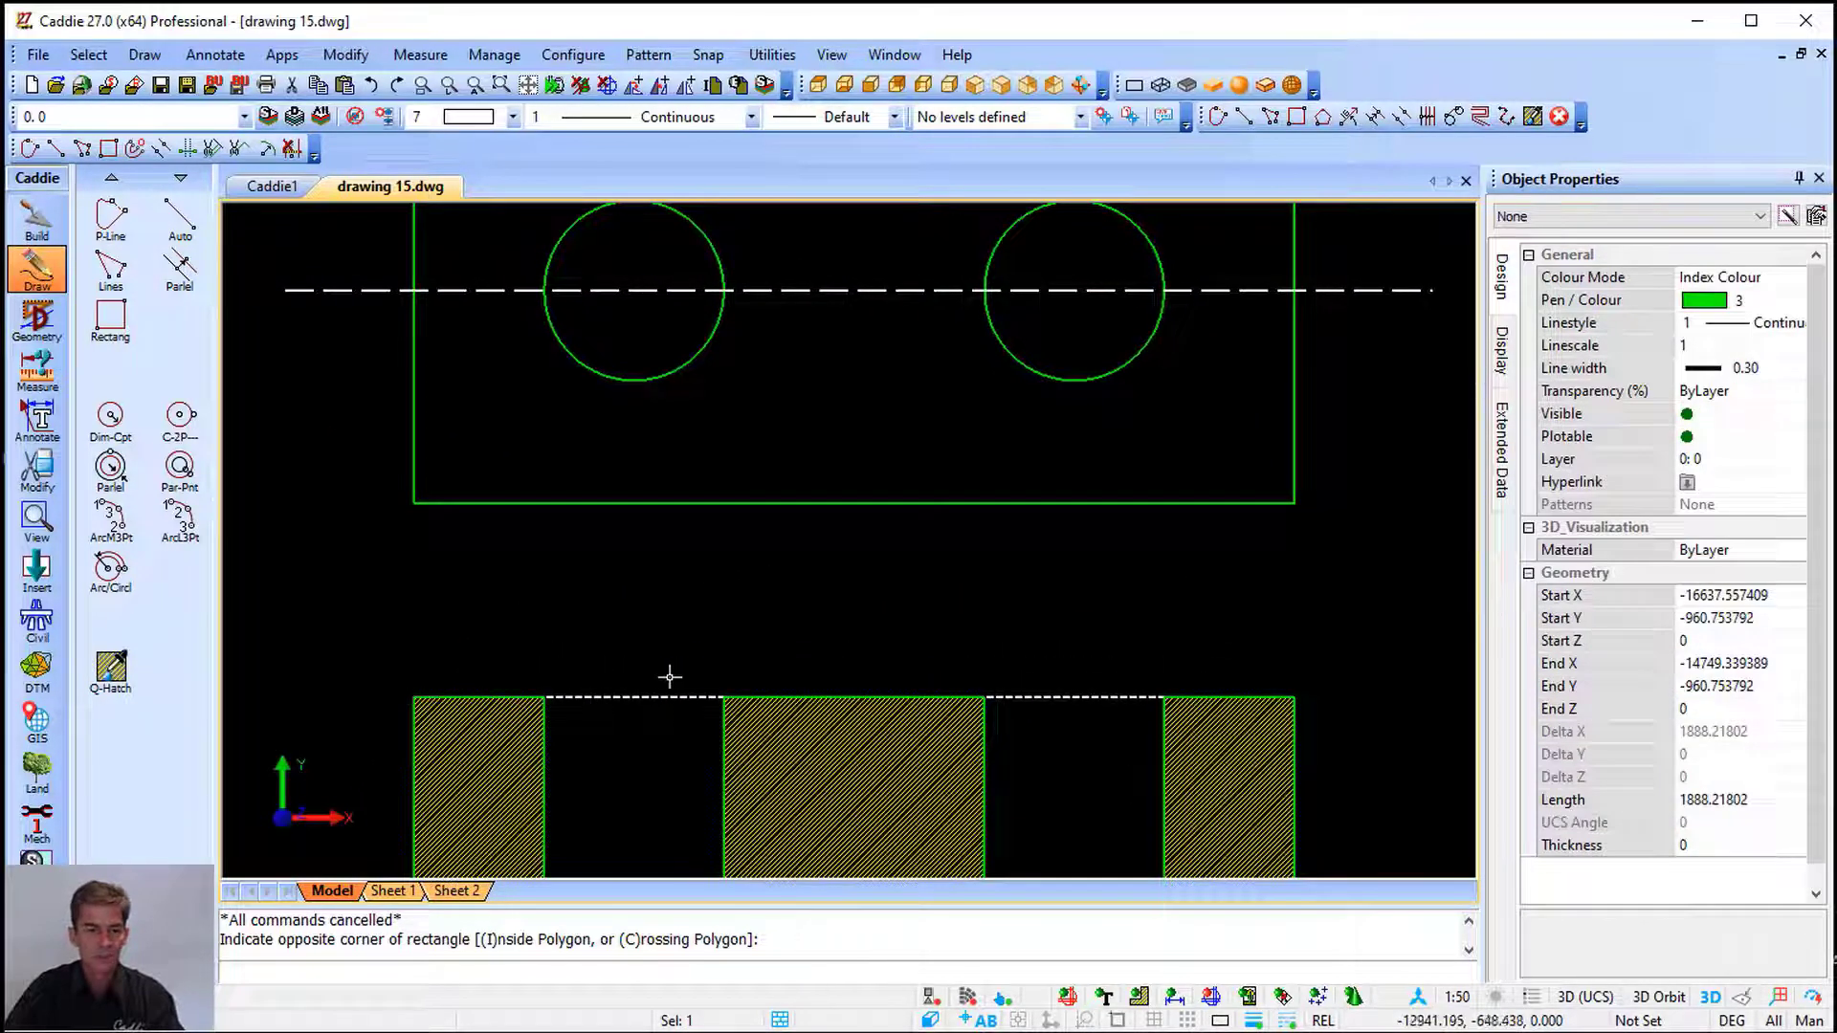
key(Escape)
click(637, 696)
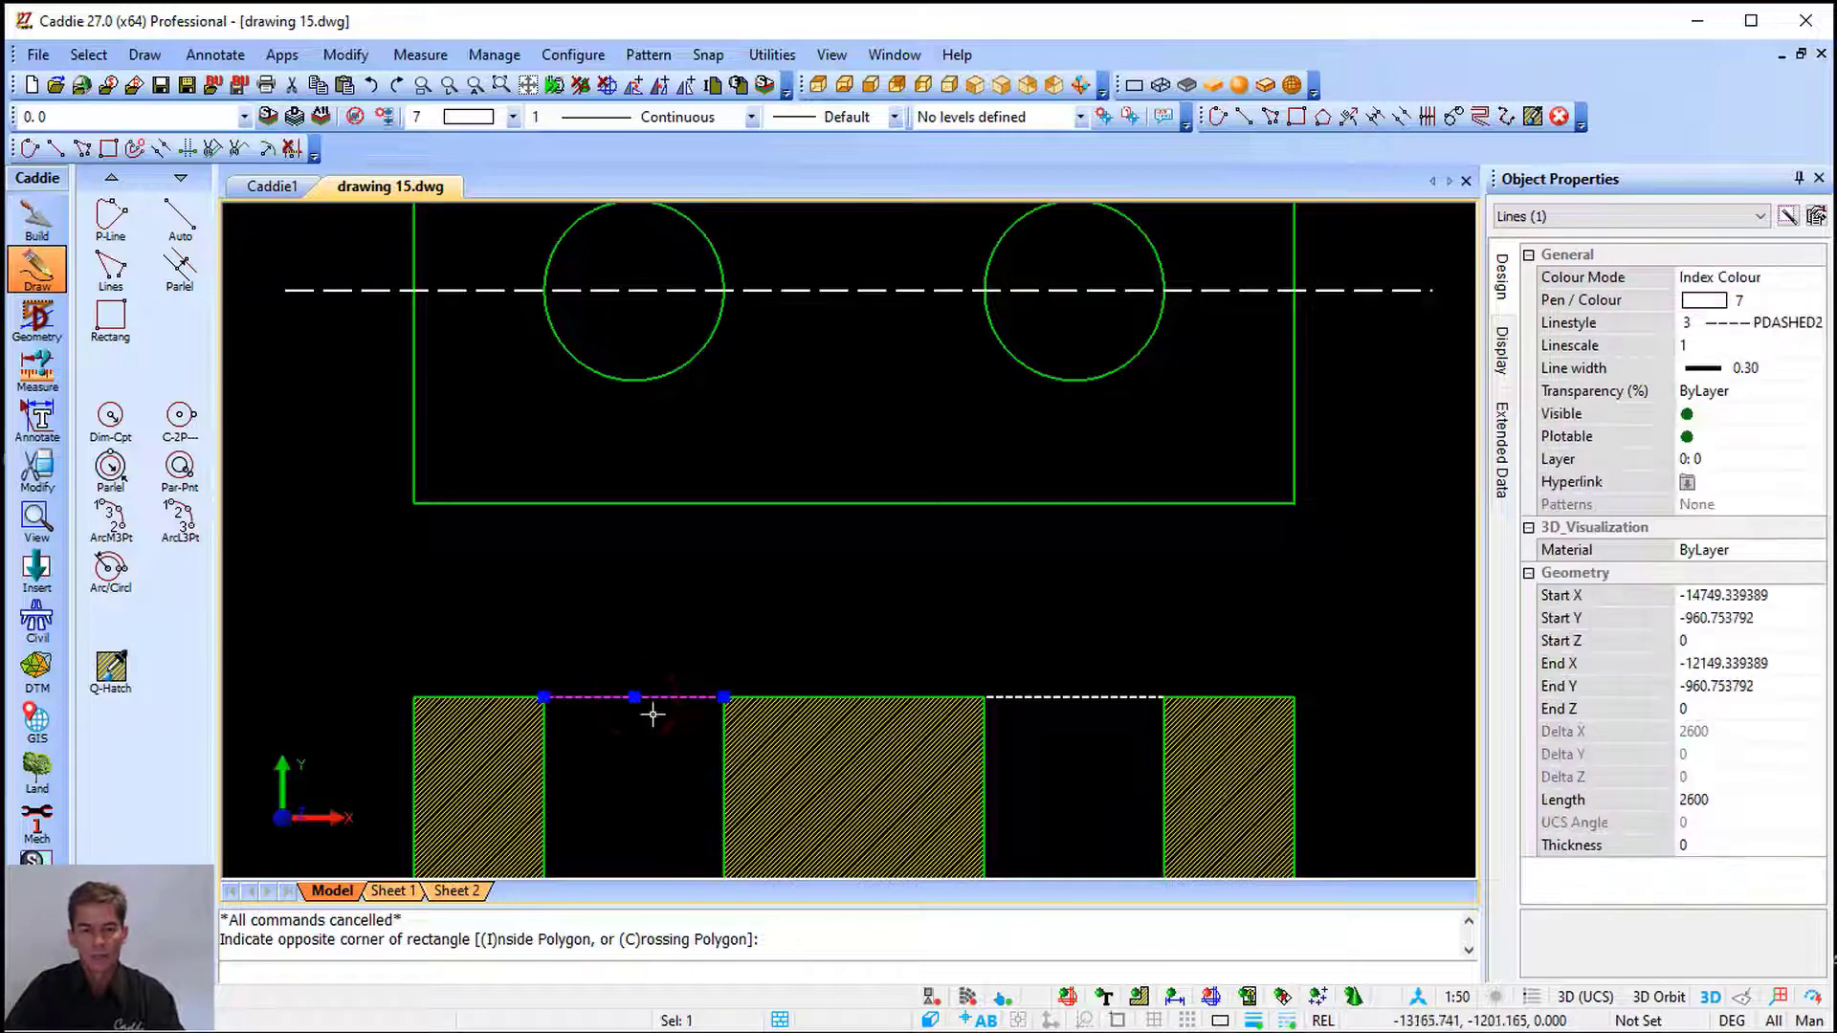
key(Escape)
click(872, 696)
key(Escape)
click(1074, 696)
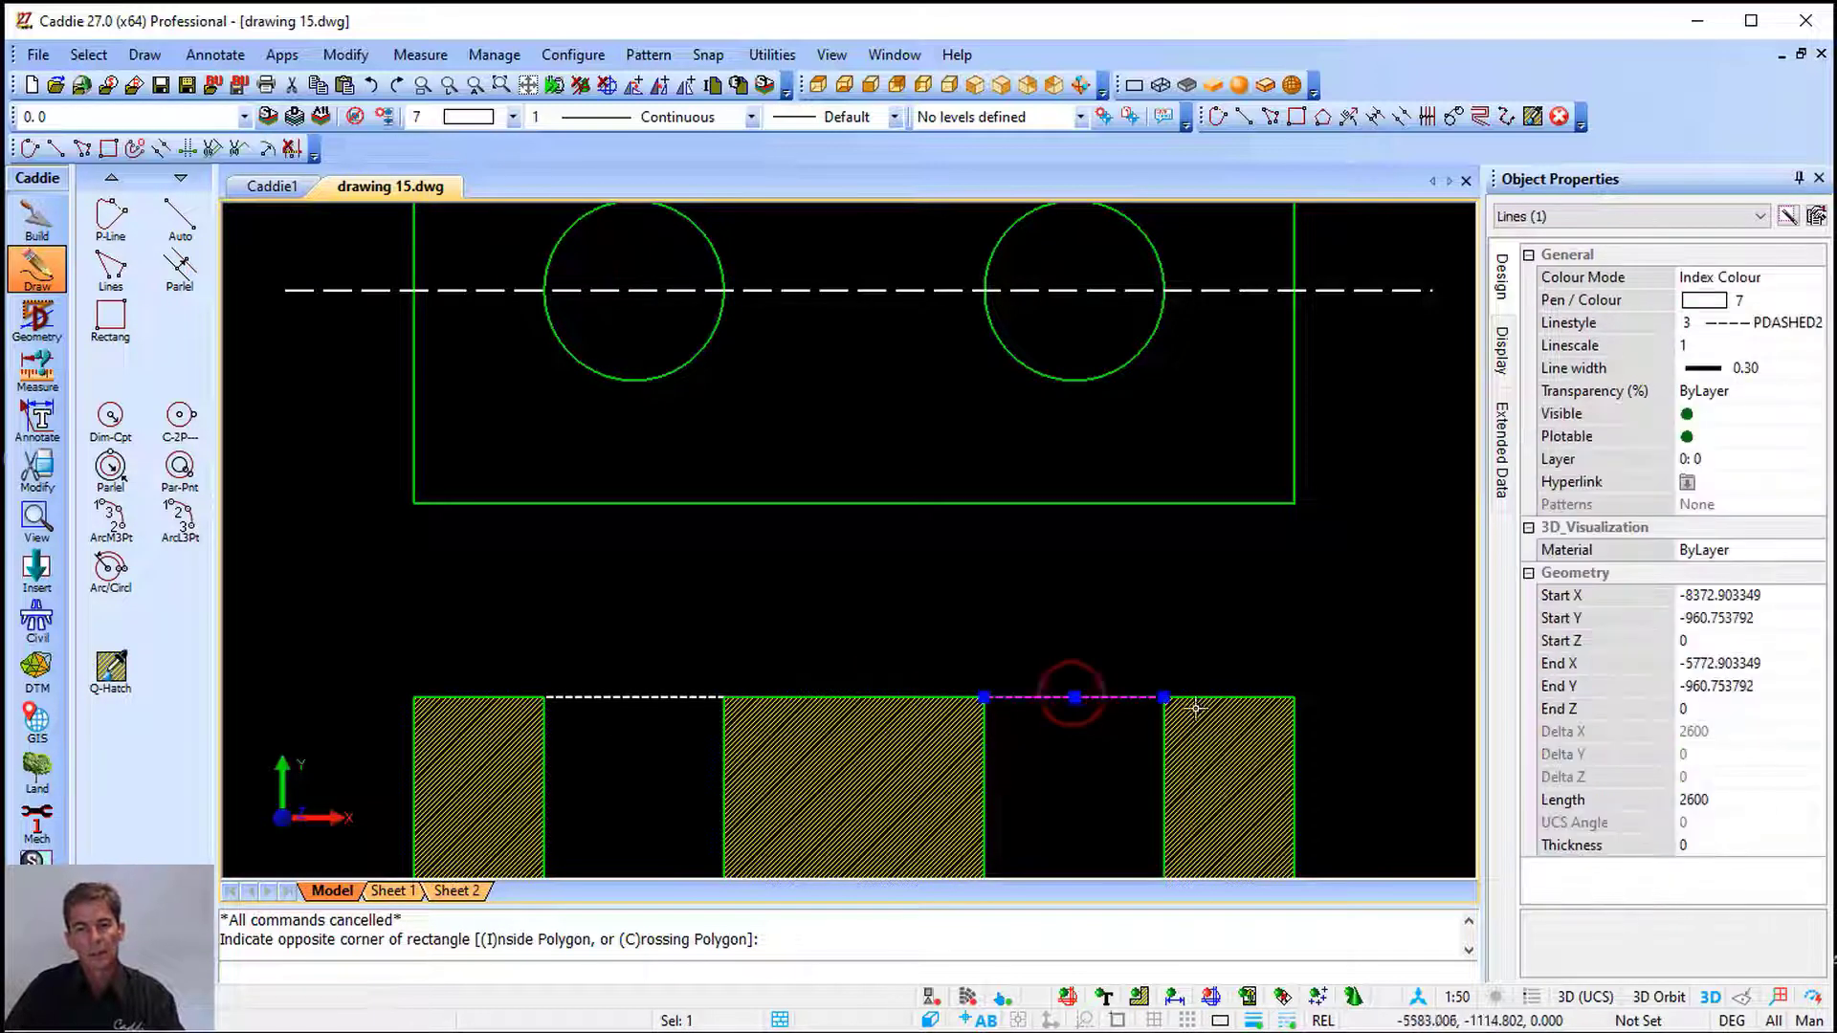
key(Escape)
click(1201, 698)
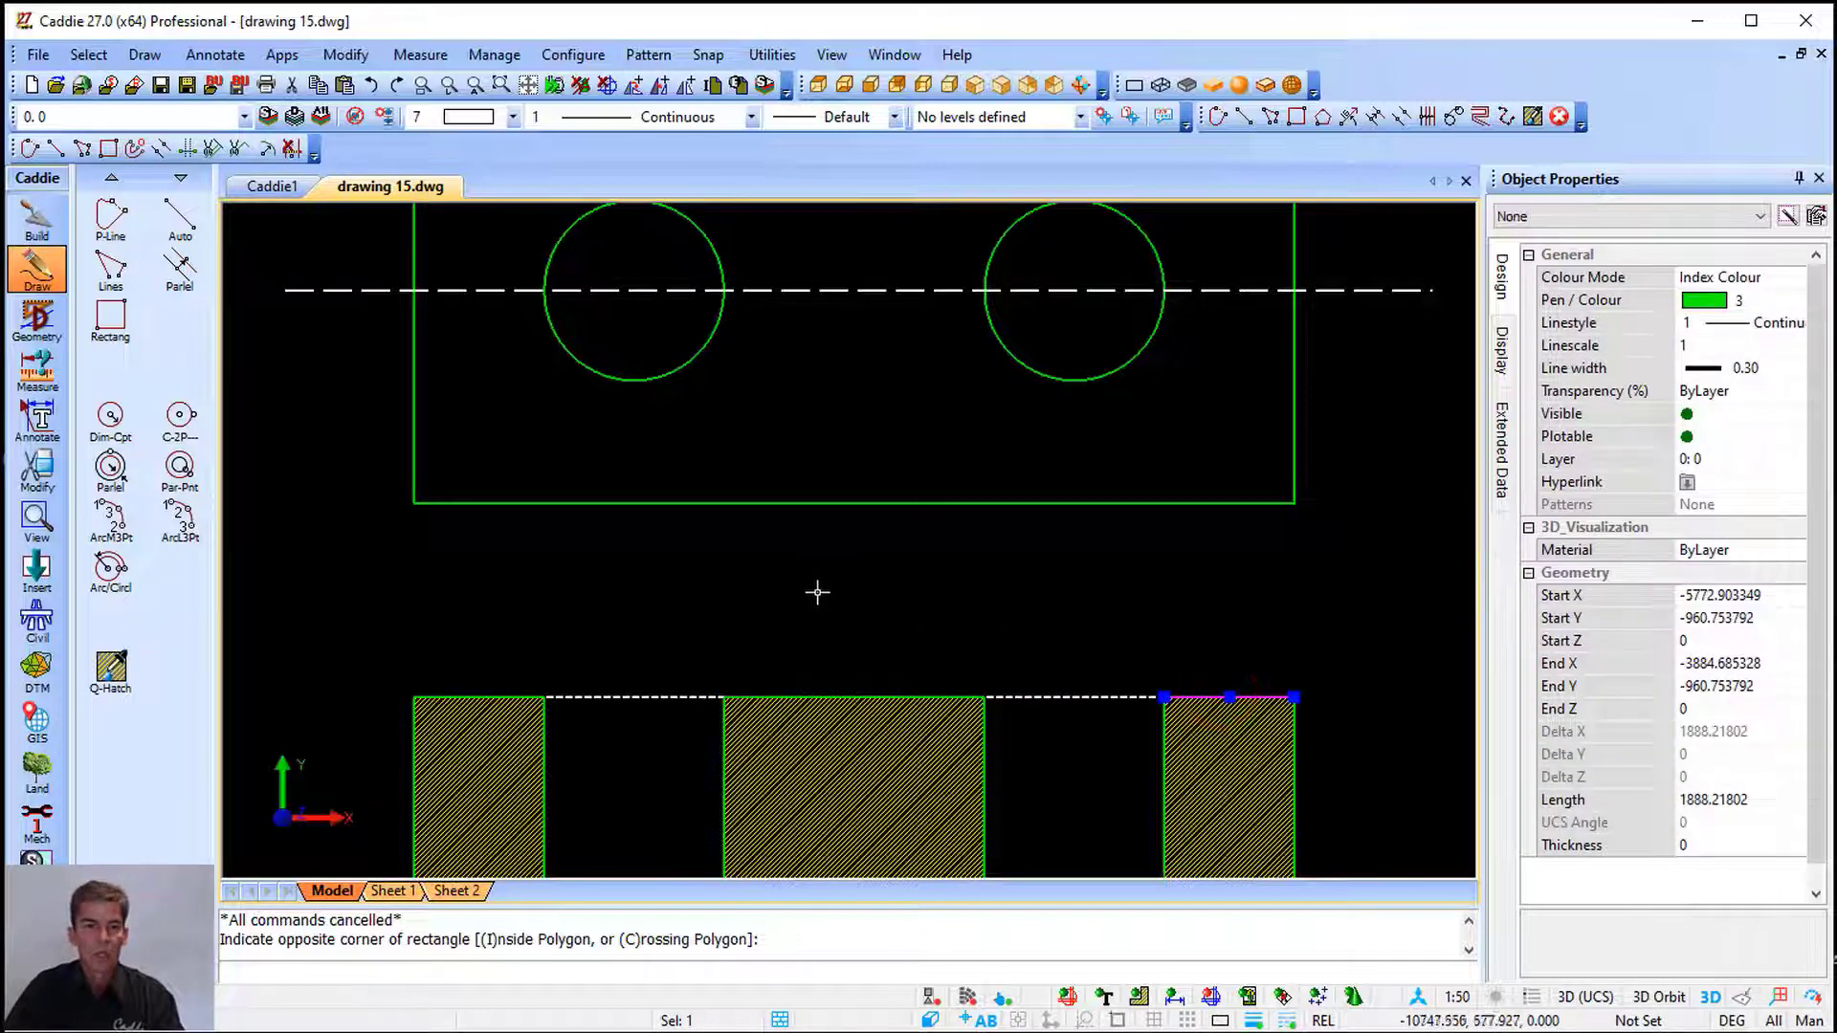
key(Escape)
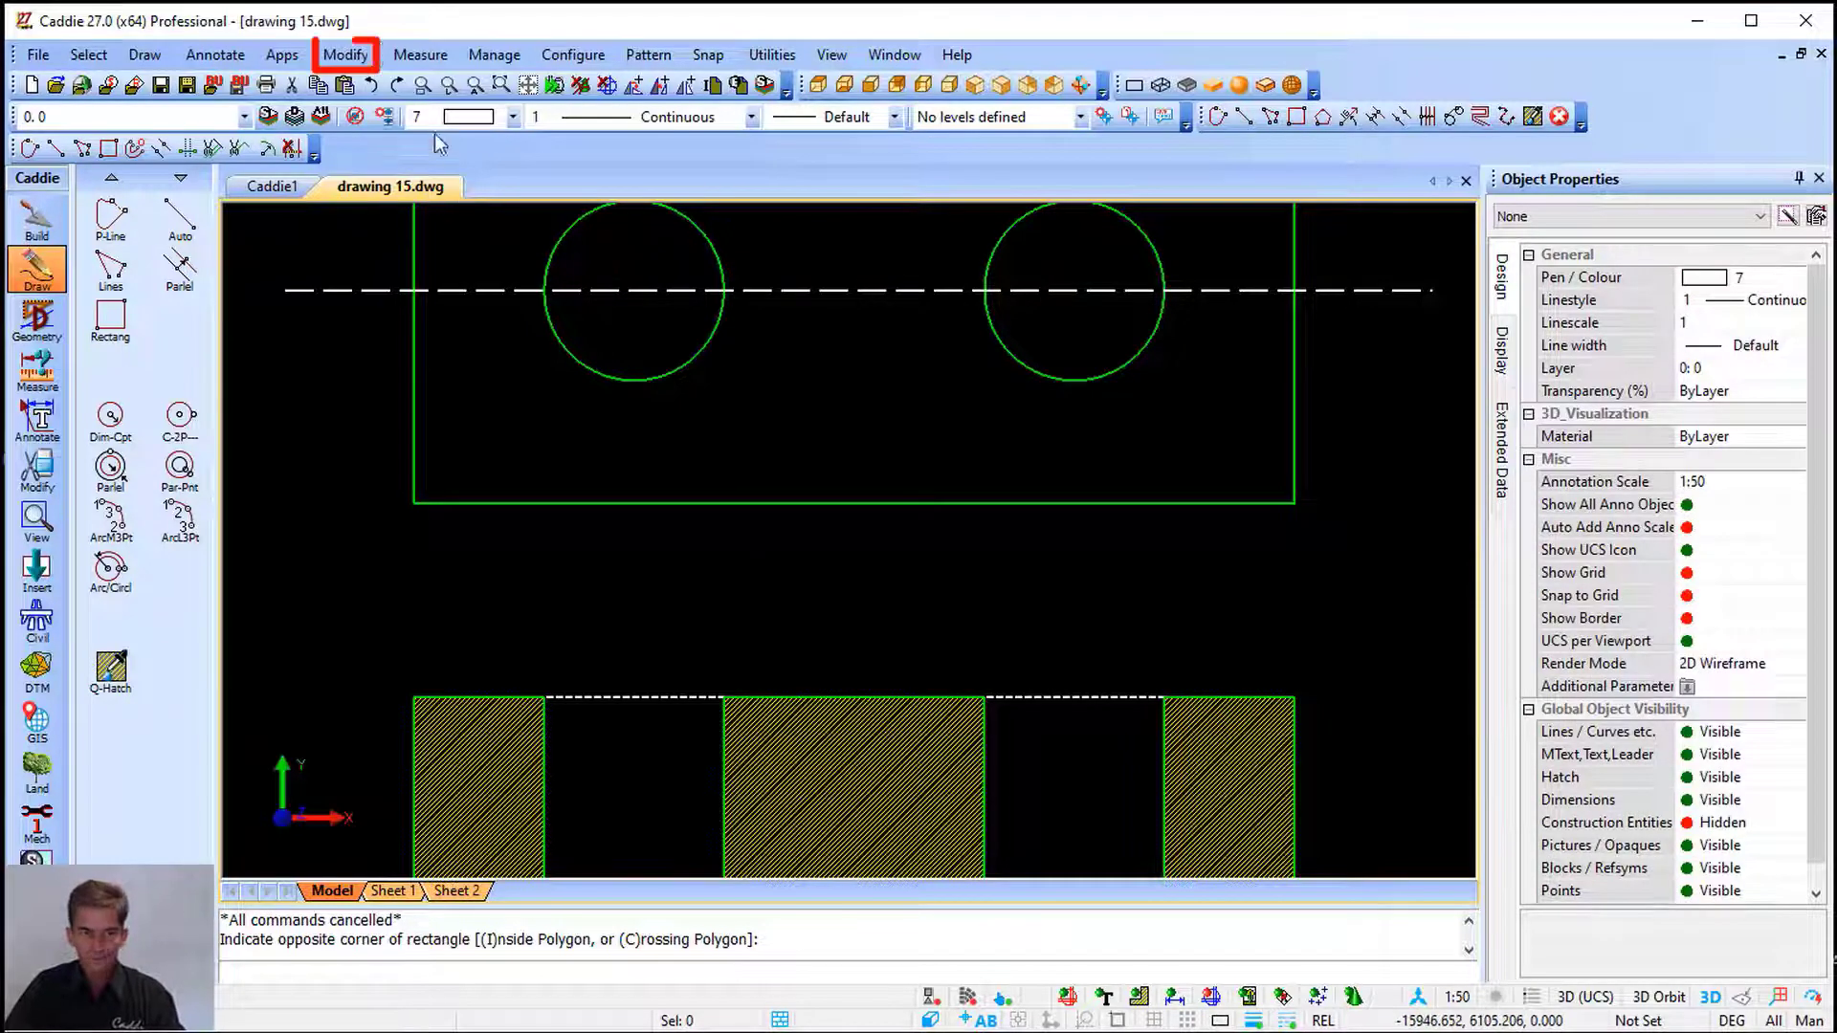
Merge the hatched section's upper edge from its first to last green segment using Remove Gap in Line with Multiple gaps
click(345, 55)
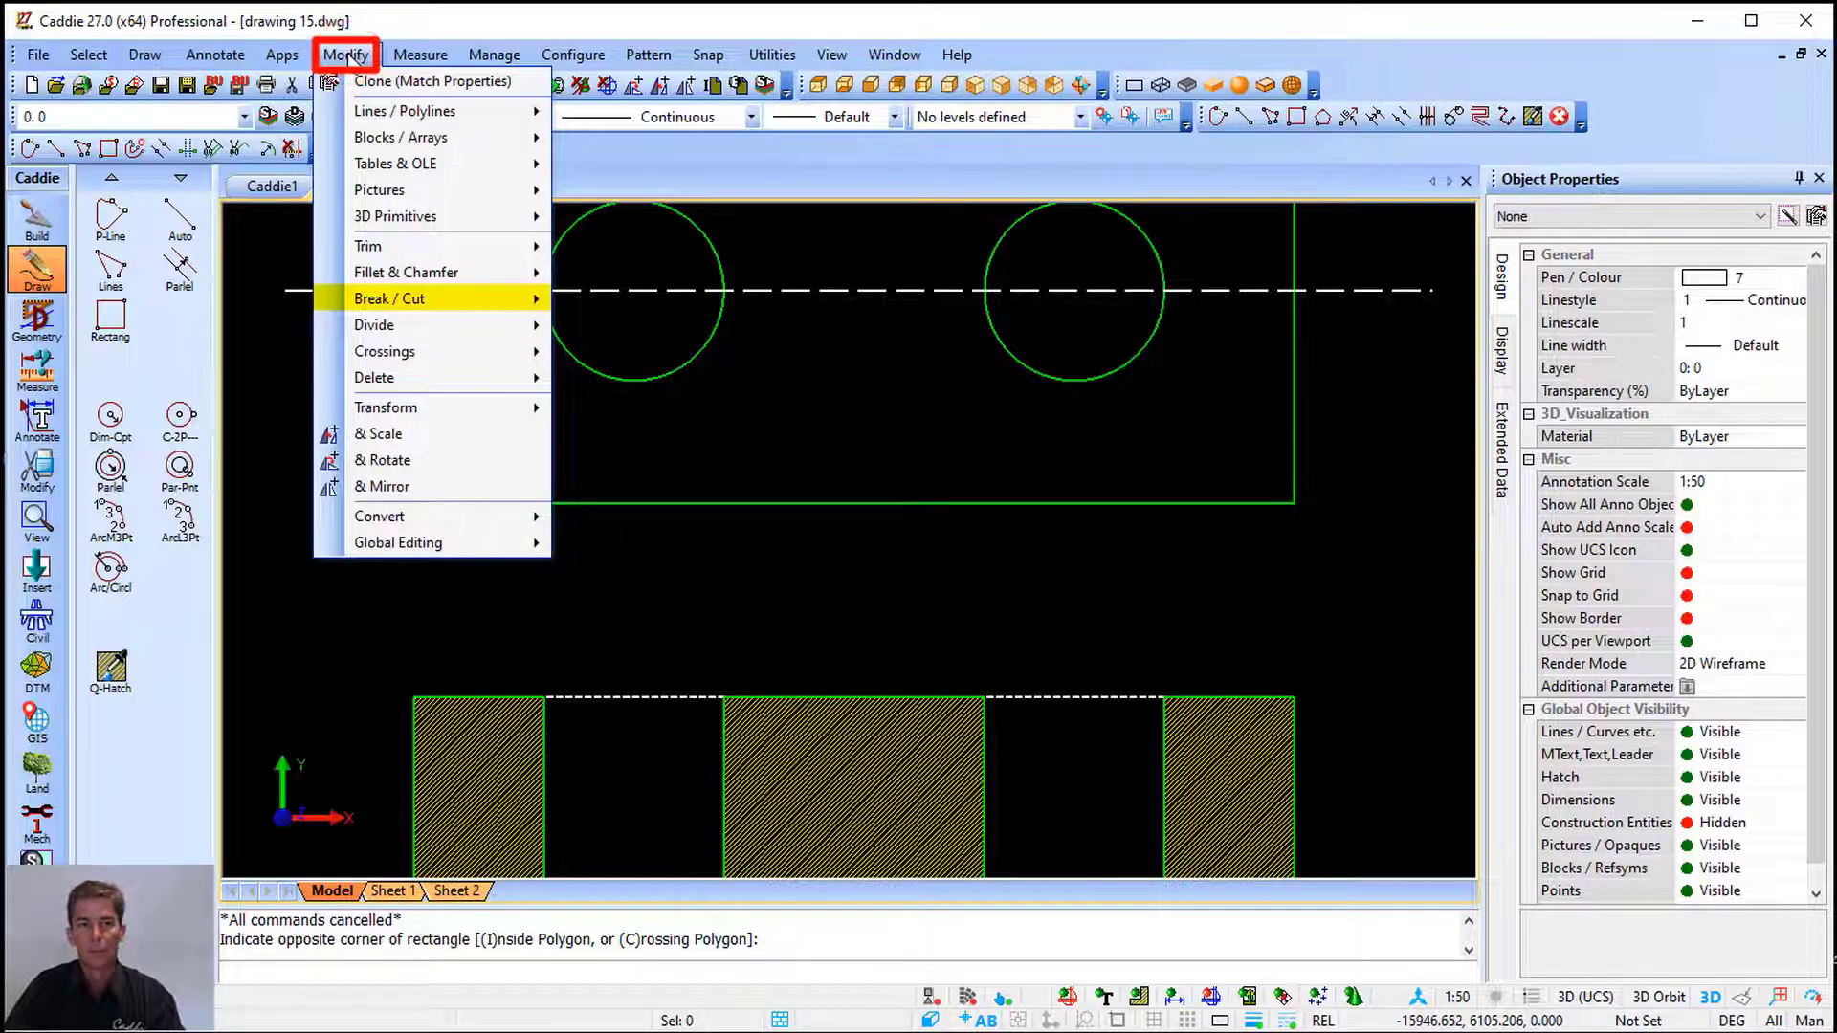
mouse_move(473, 300)
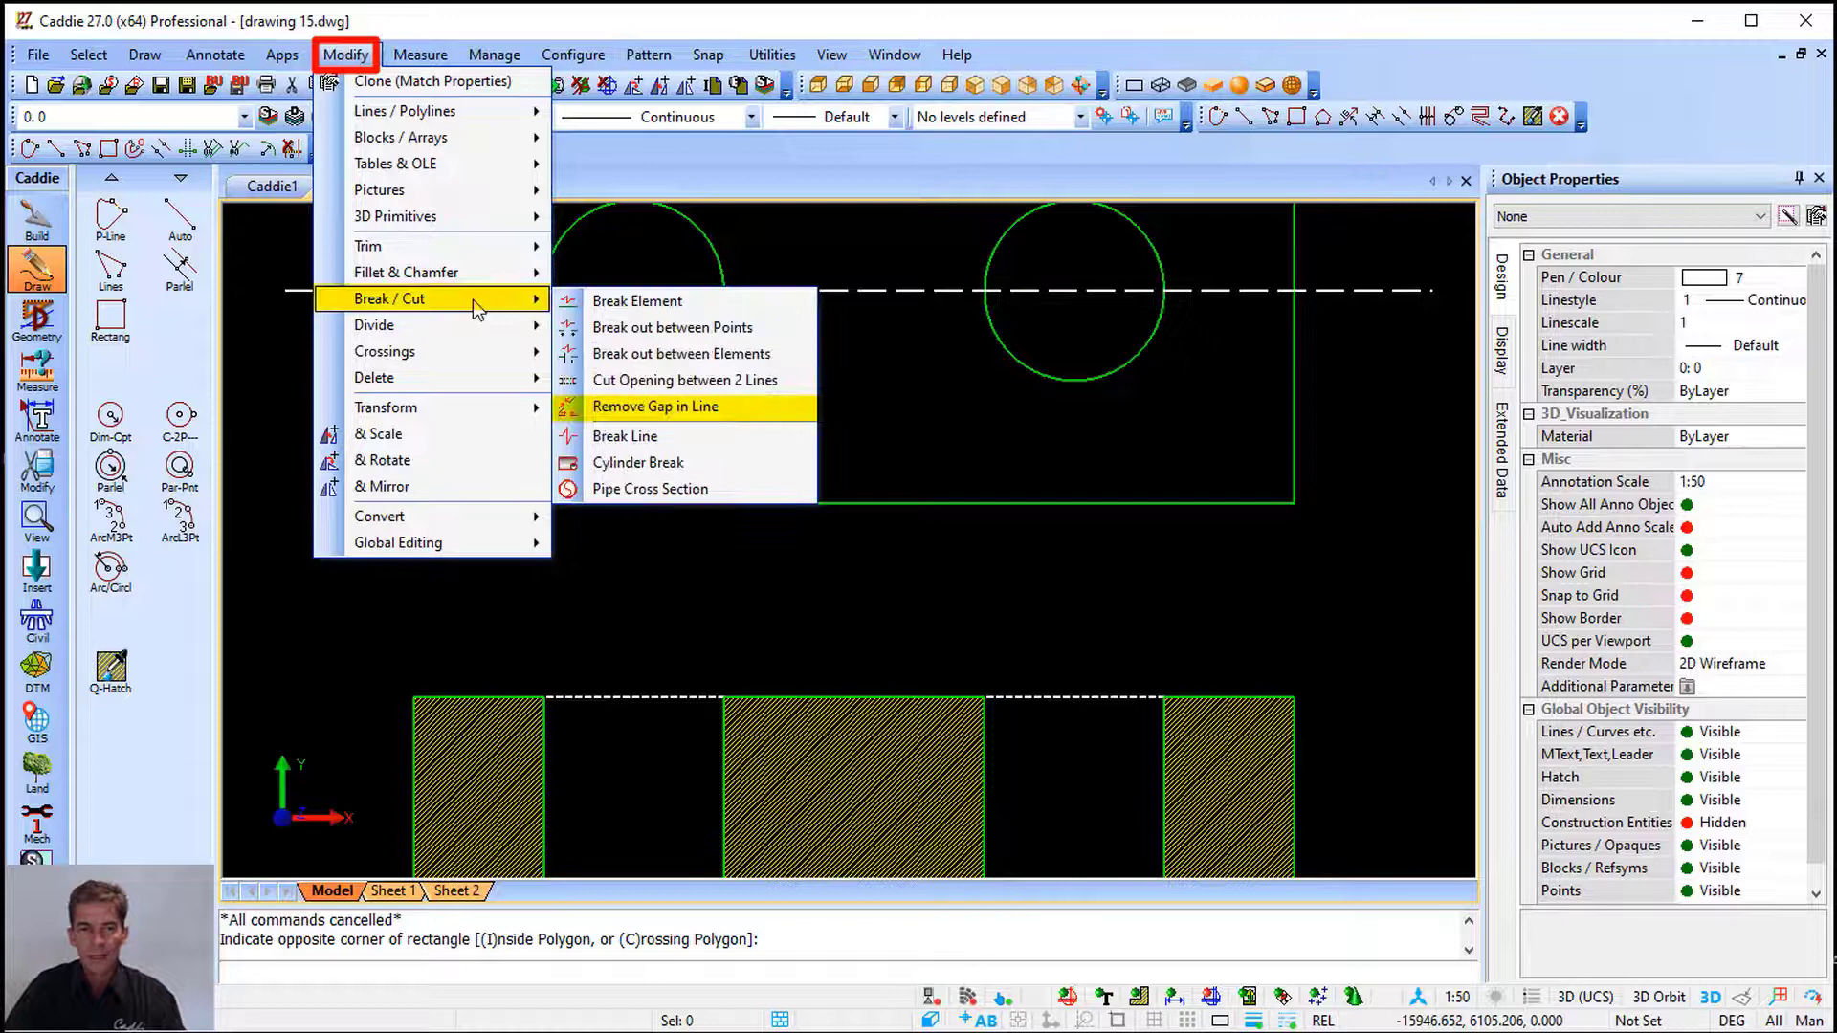
click(767, 405)
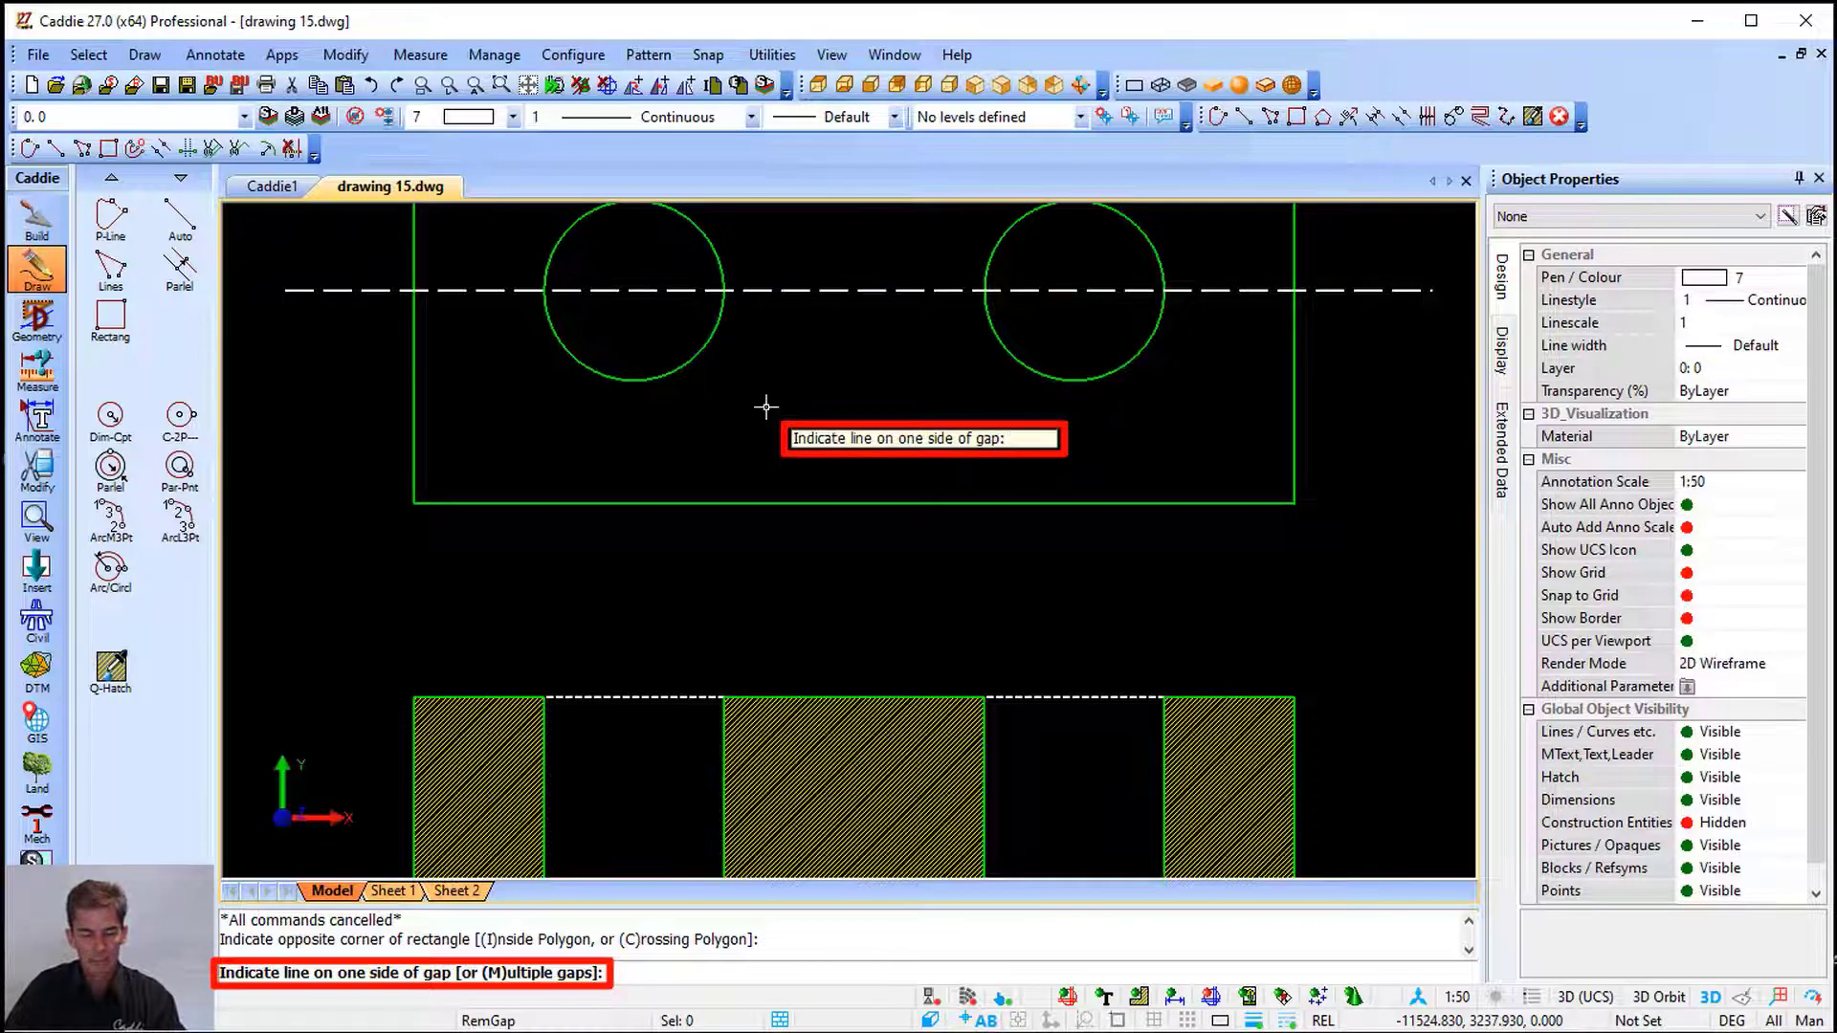
key(m)
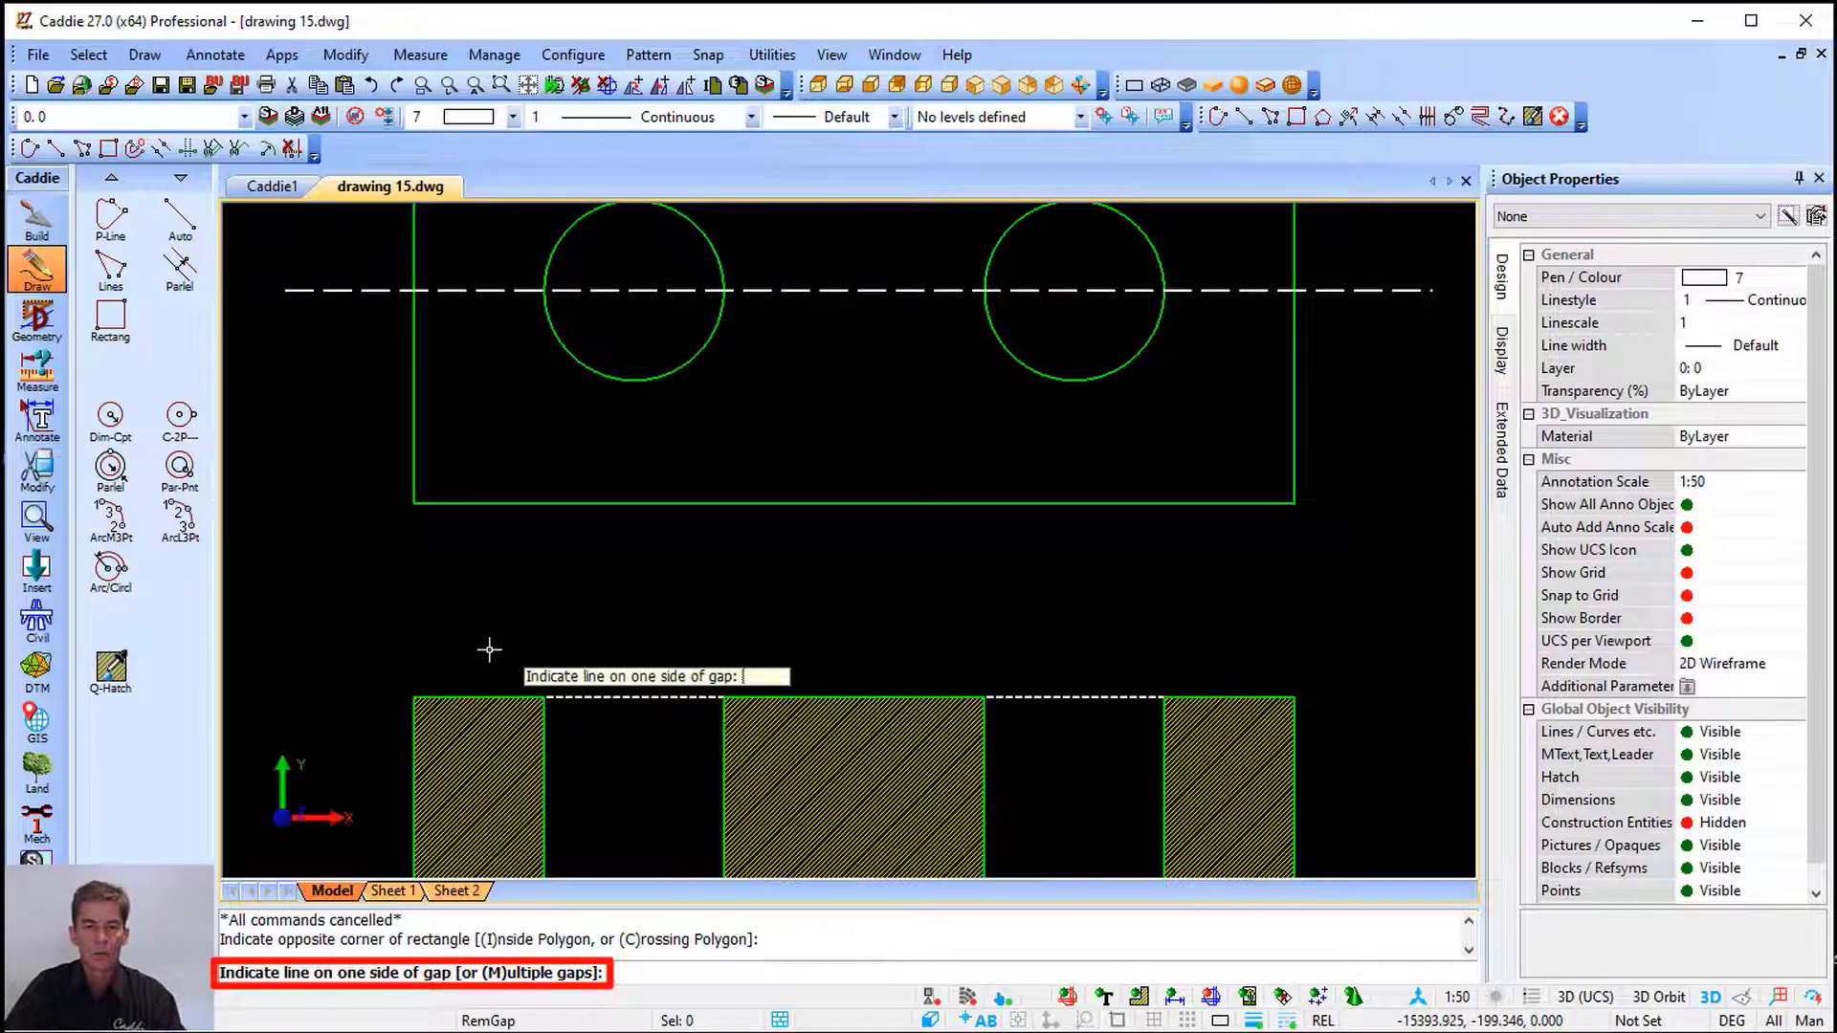
click(460, 695)
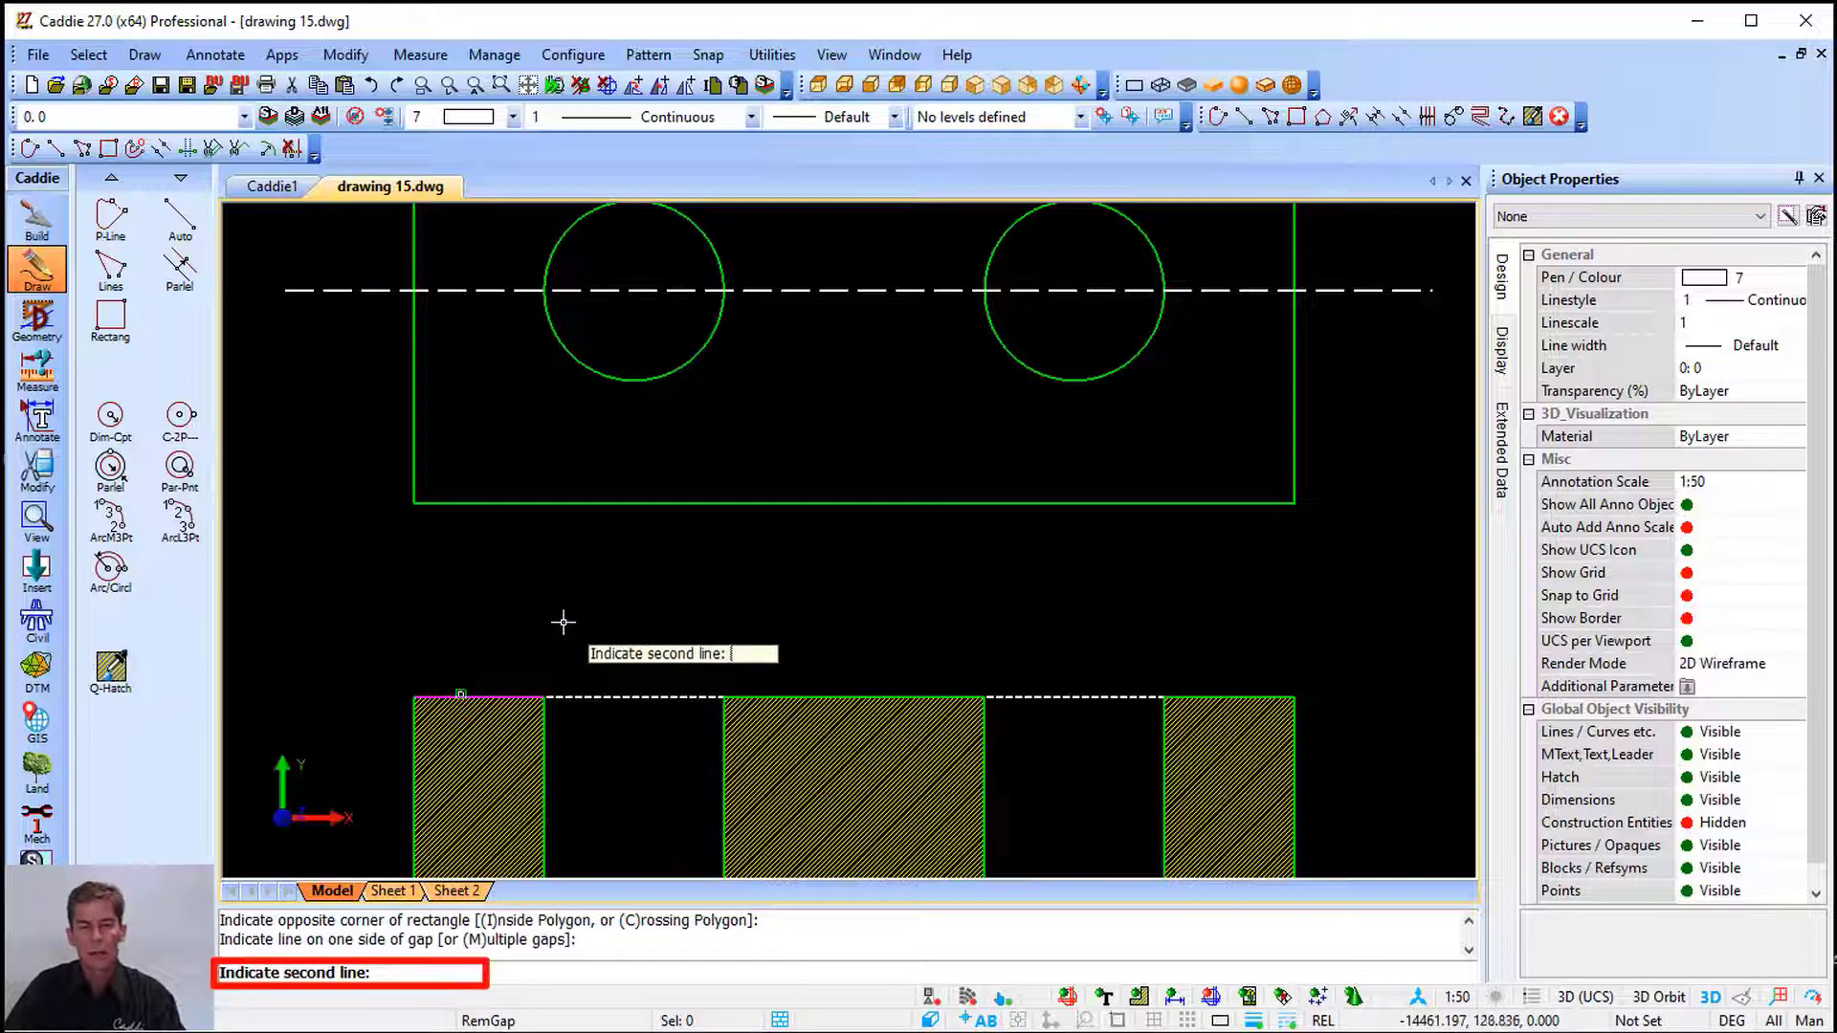
click(1232, 690)
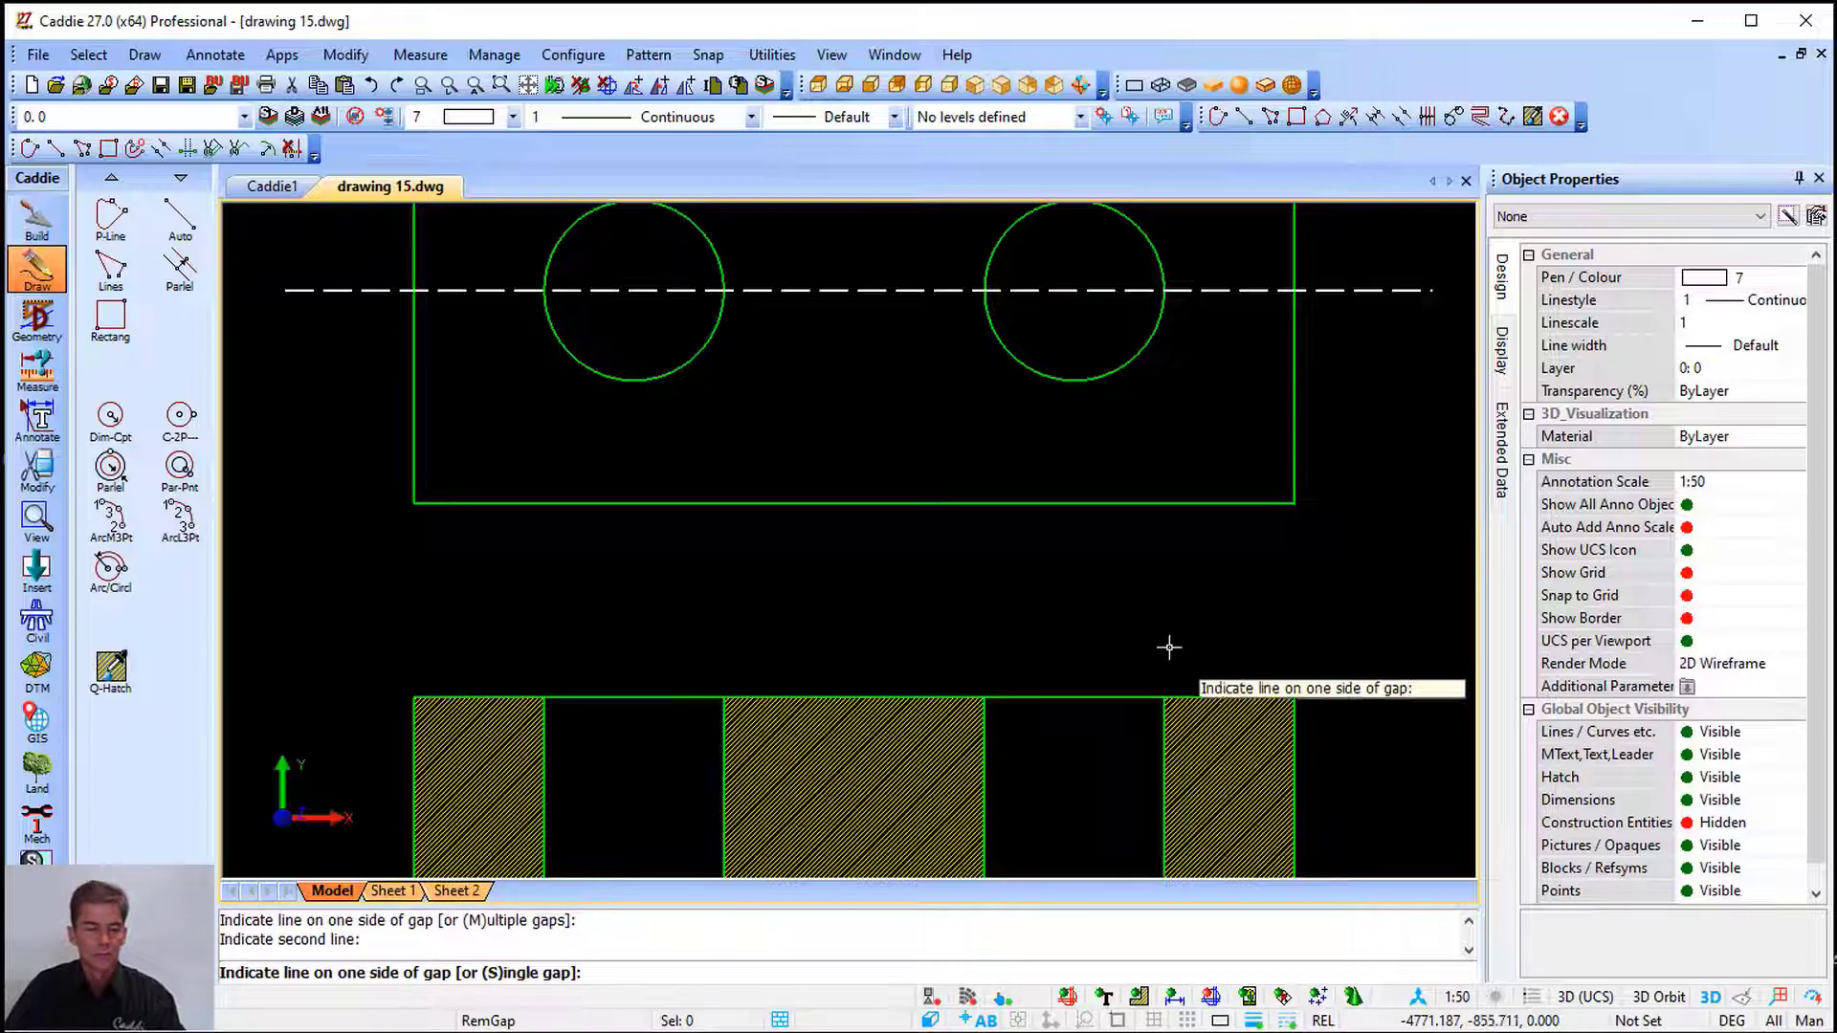
key(Escape)
Select the merged upper edge of the hatched section view with a rectangle to check how many objects it contains
click(347, 617)
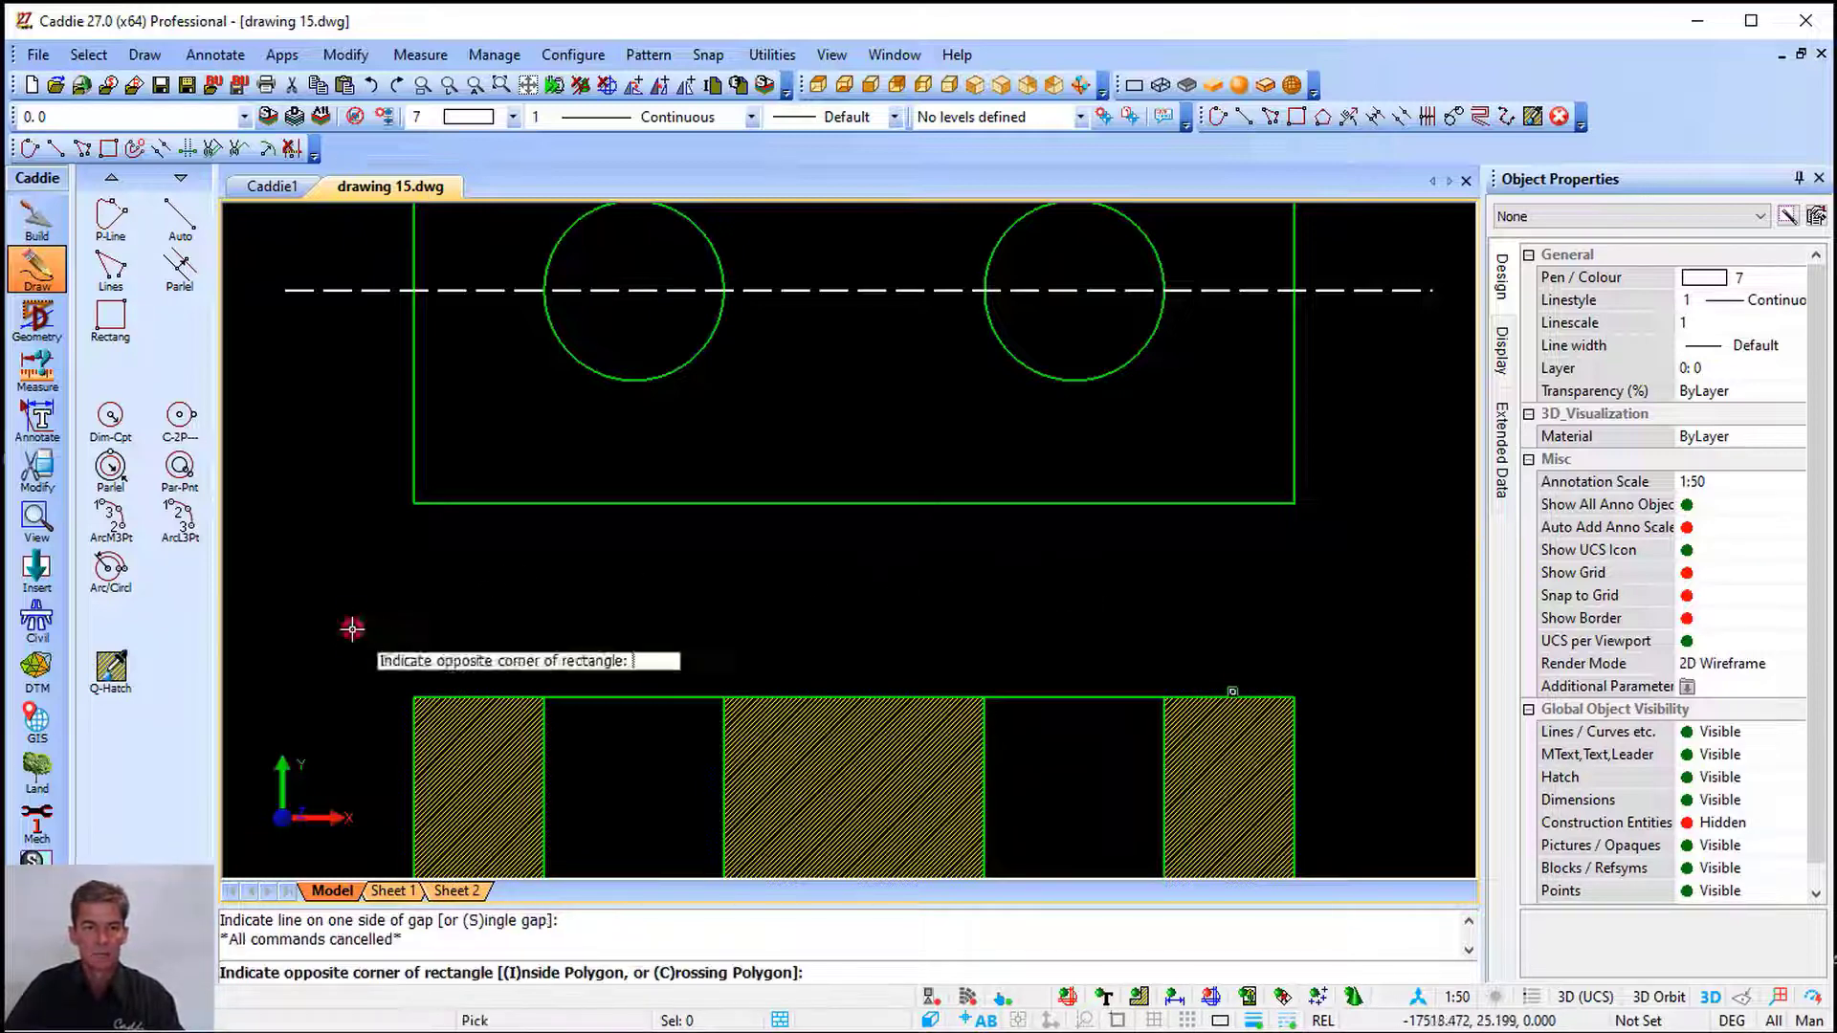
click(1353, 750)
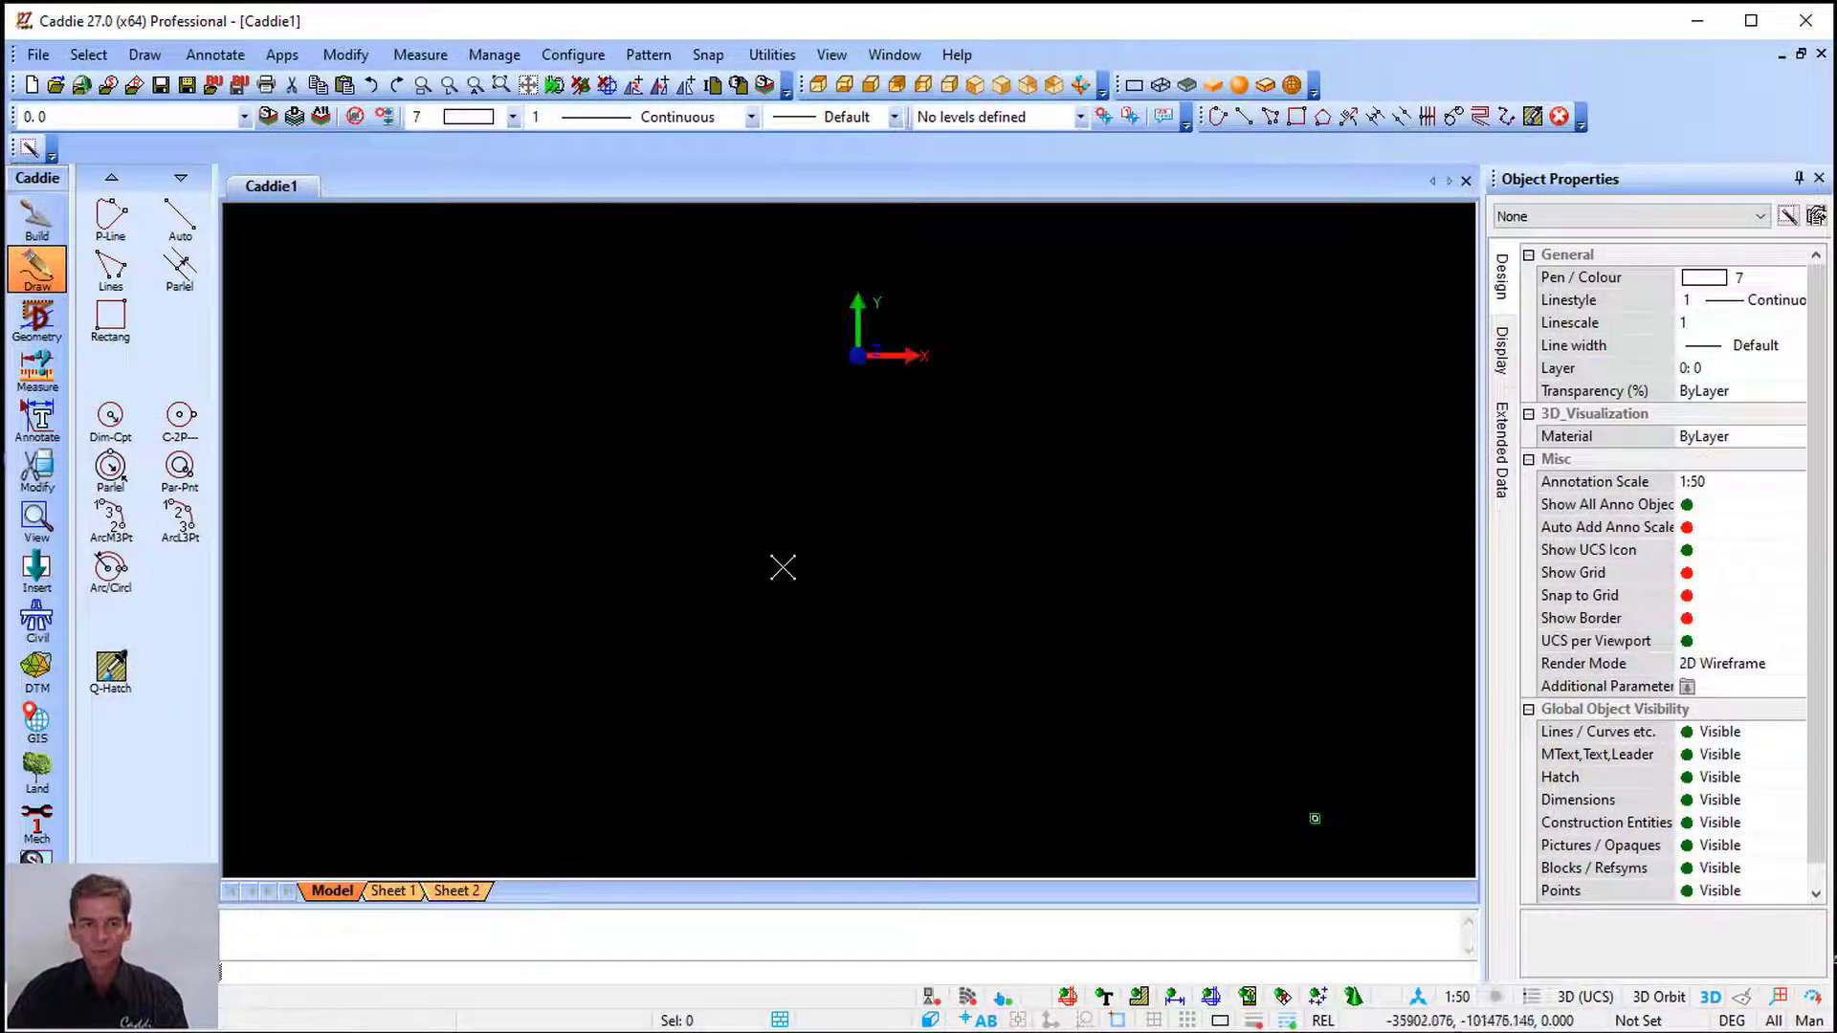
Draw a stepped chain of seven horizontal and vertical white lines, starting with a horizontal line about 178869 long
click(110, 269)
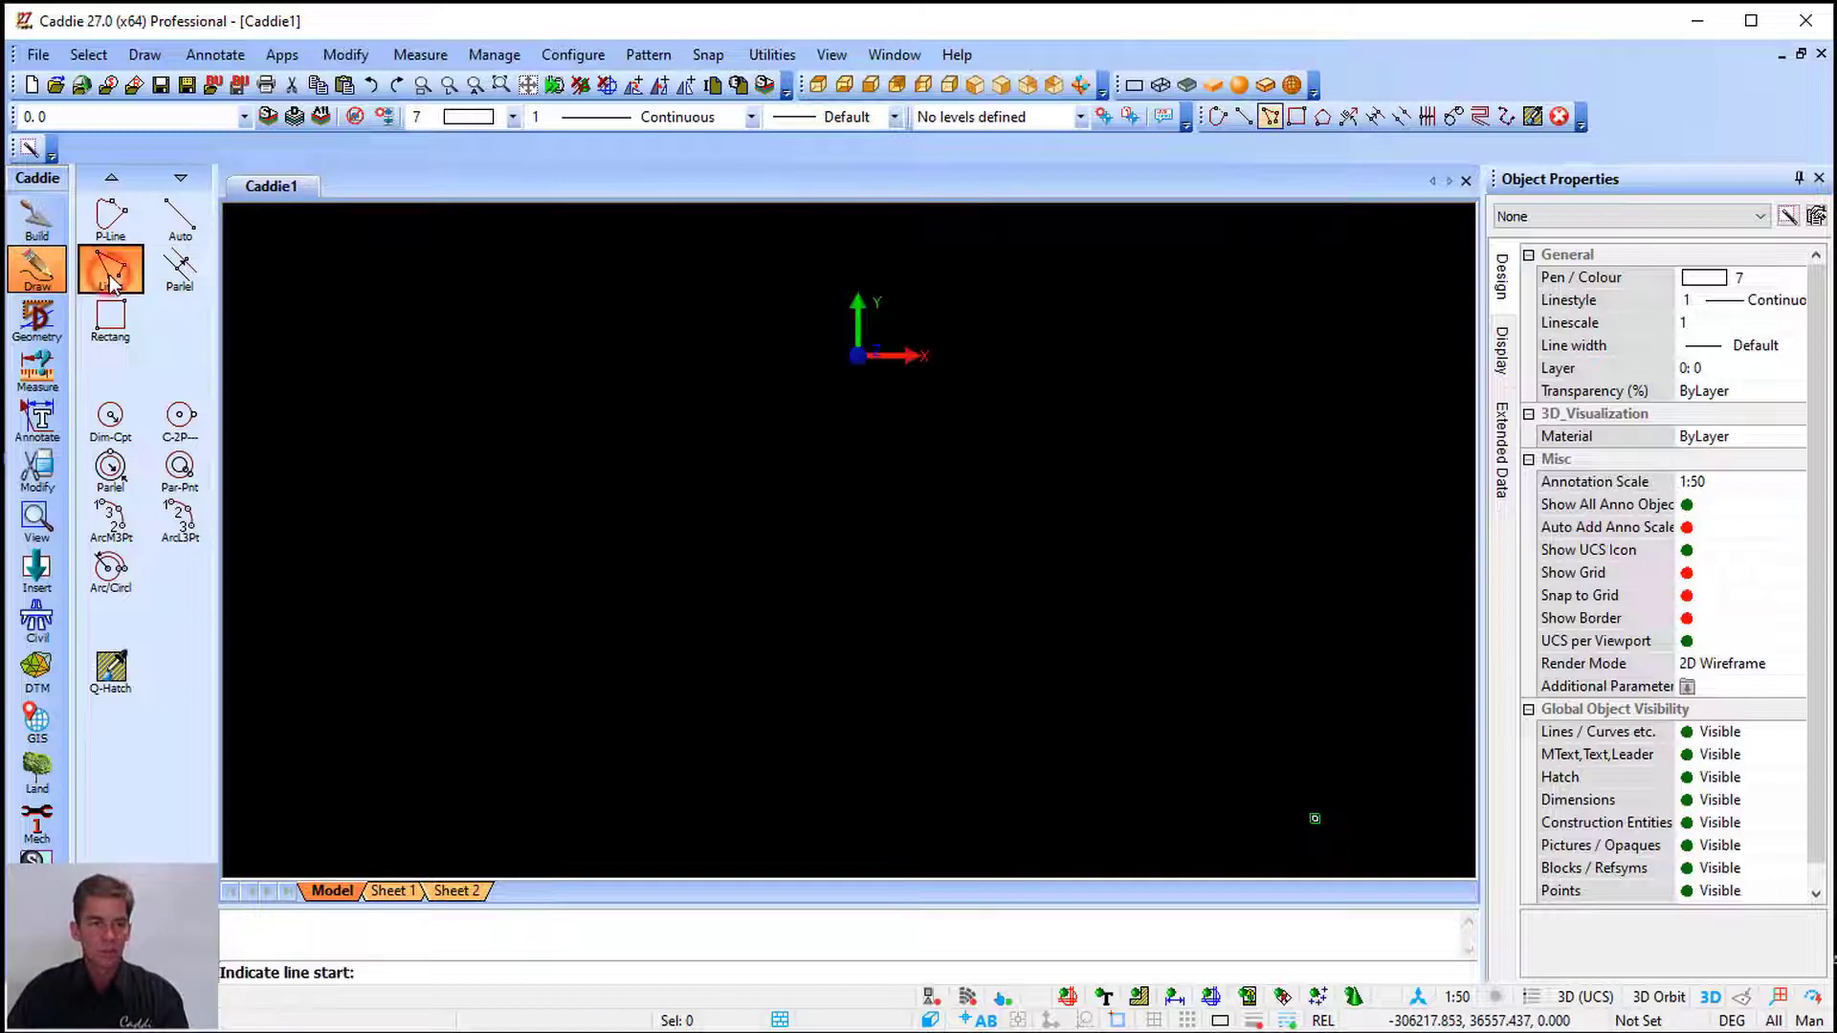
click(693, 414)
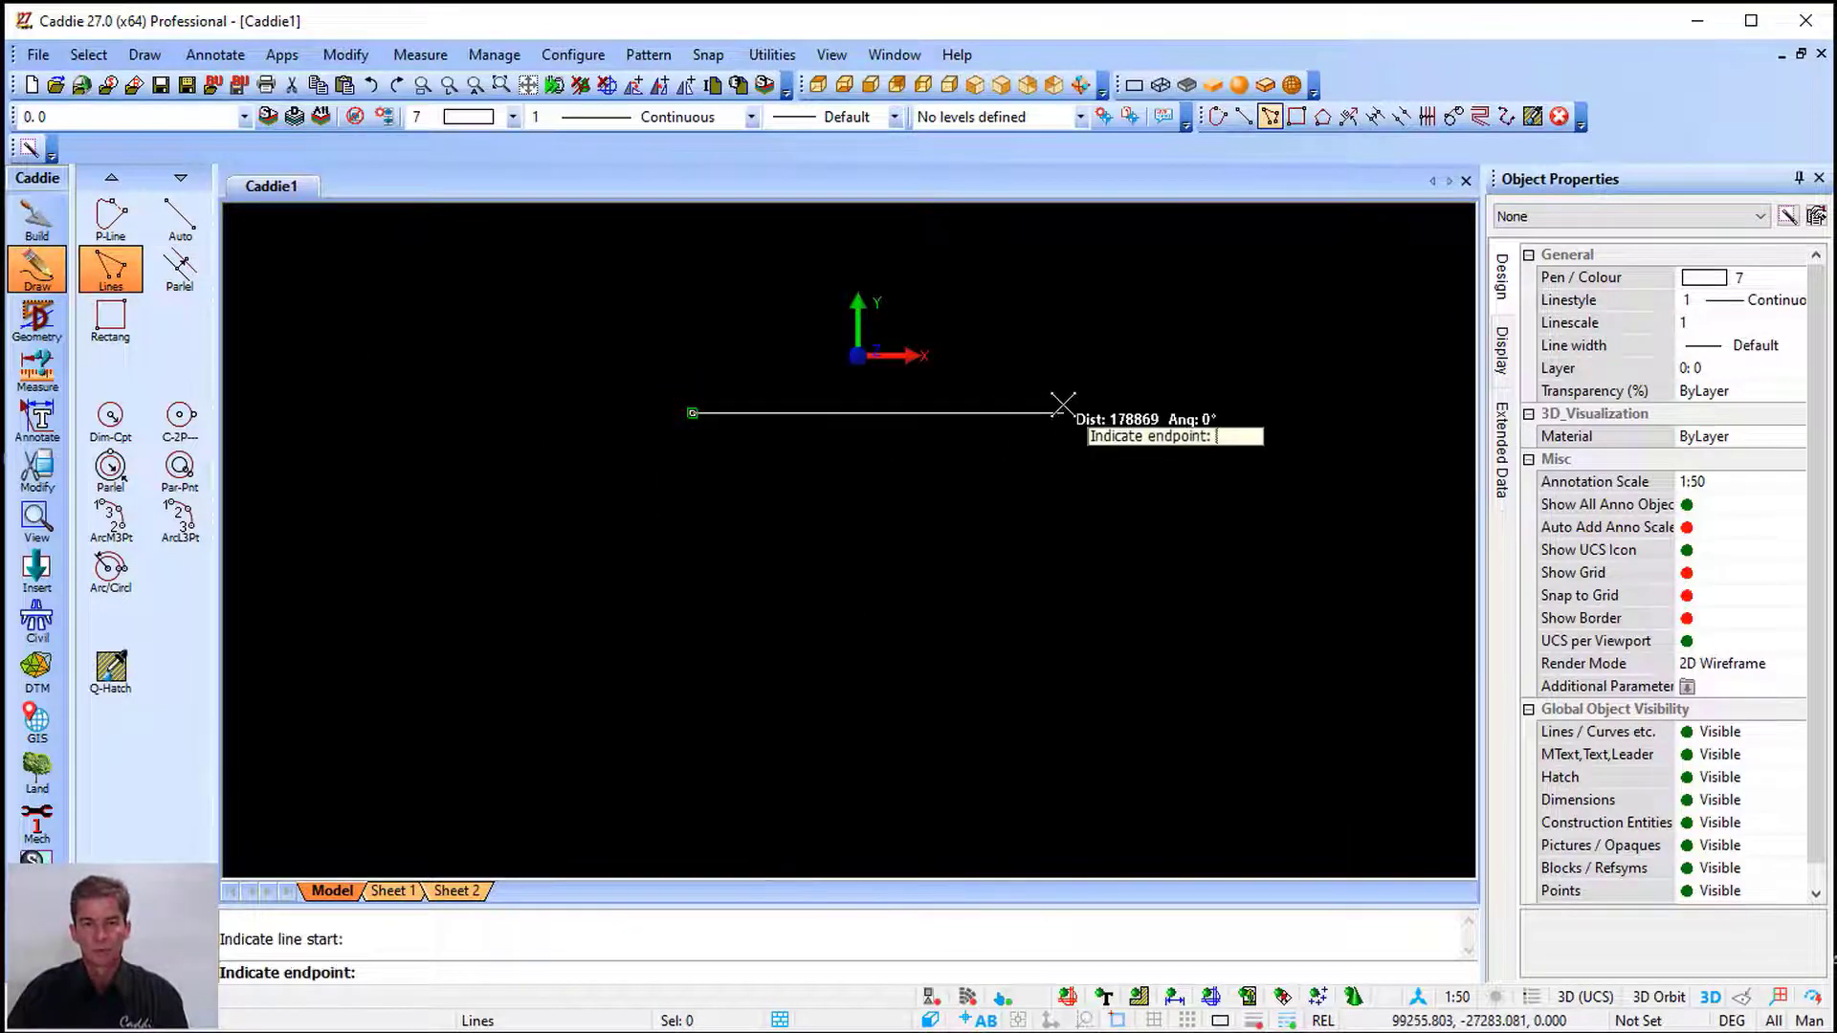
click(1063, 413)
click(1063, 654)
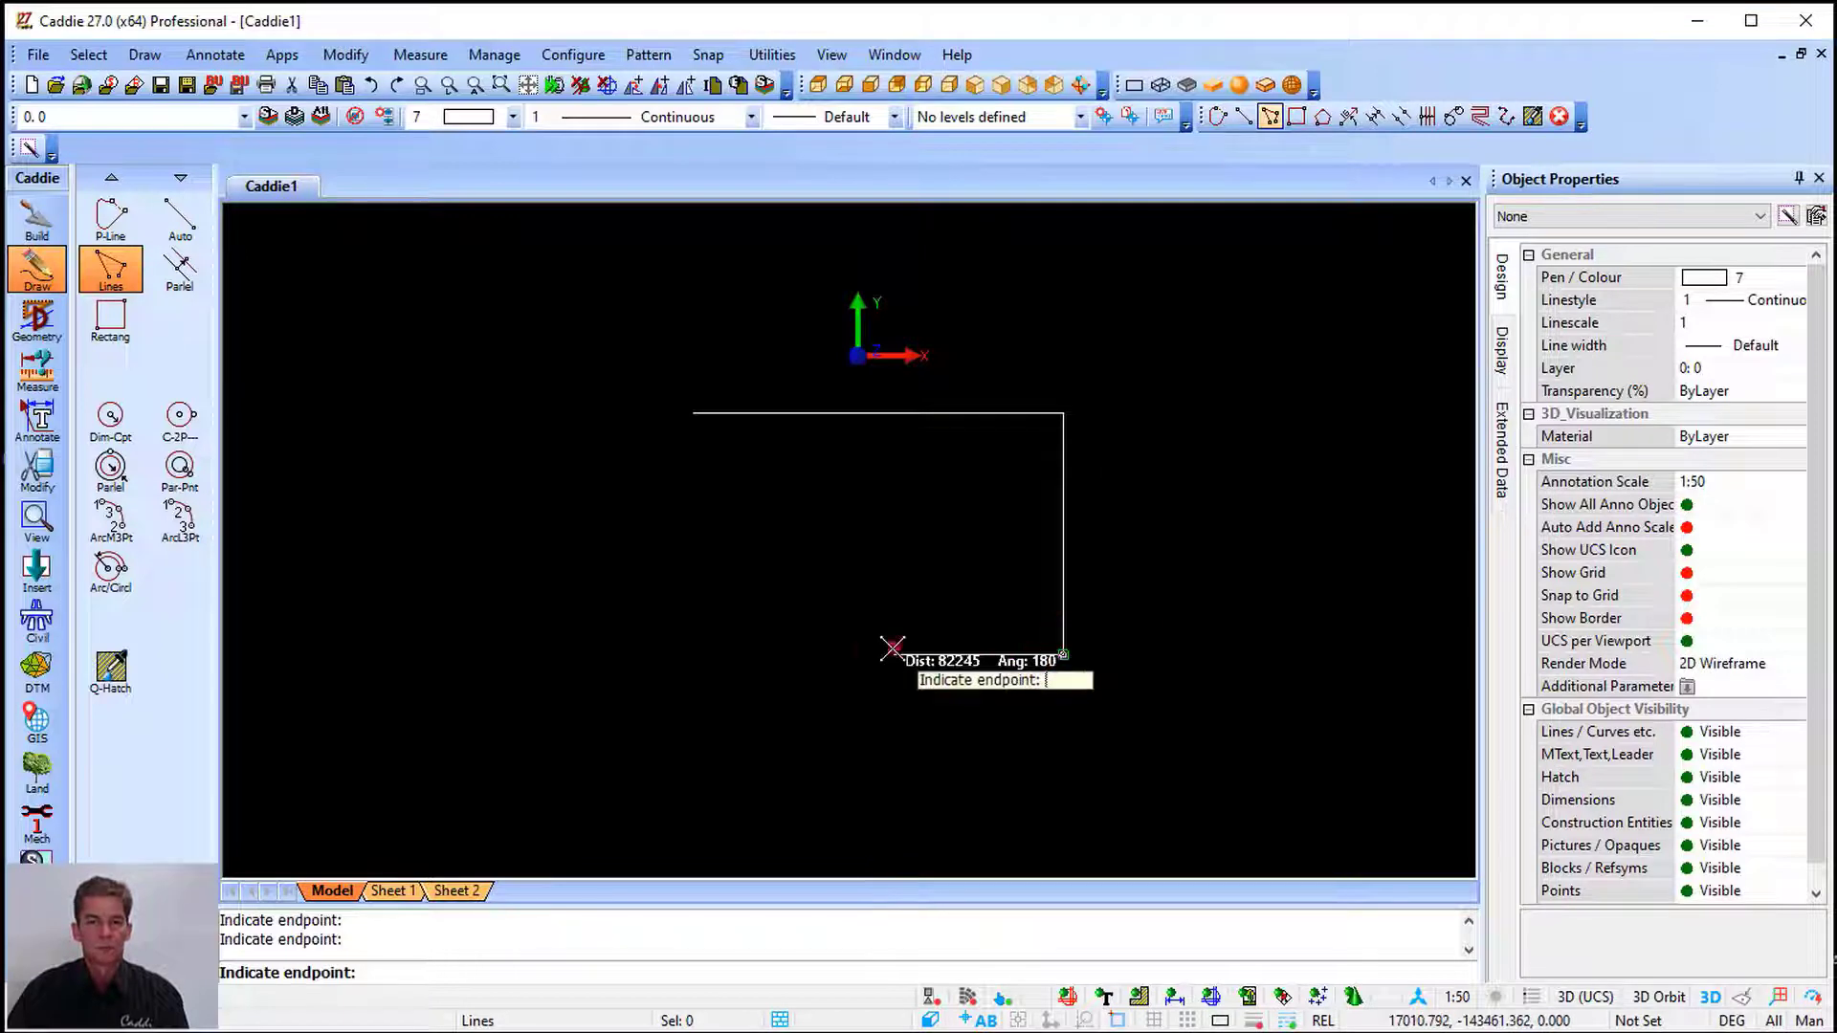
click(892, 654)
click(893, 574)
click(789, 573)
click(789, 763)
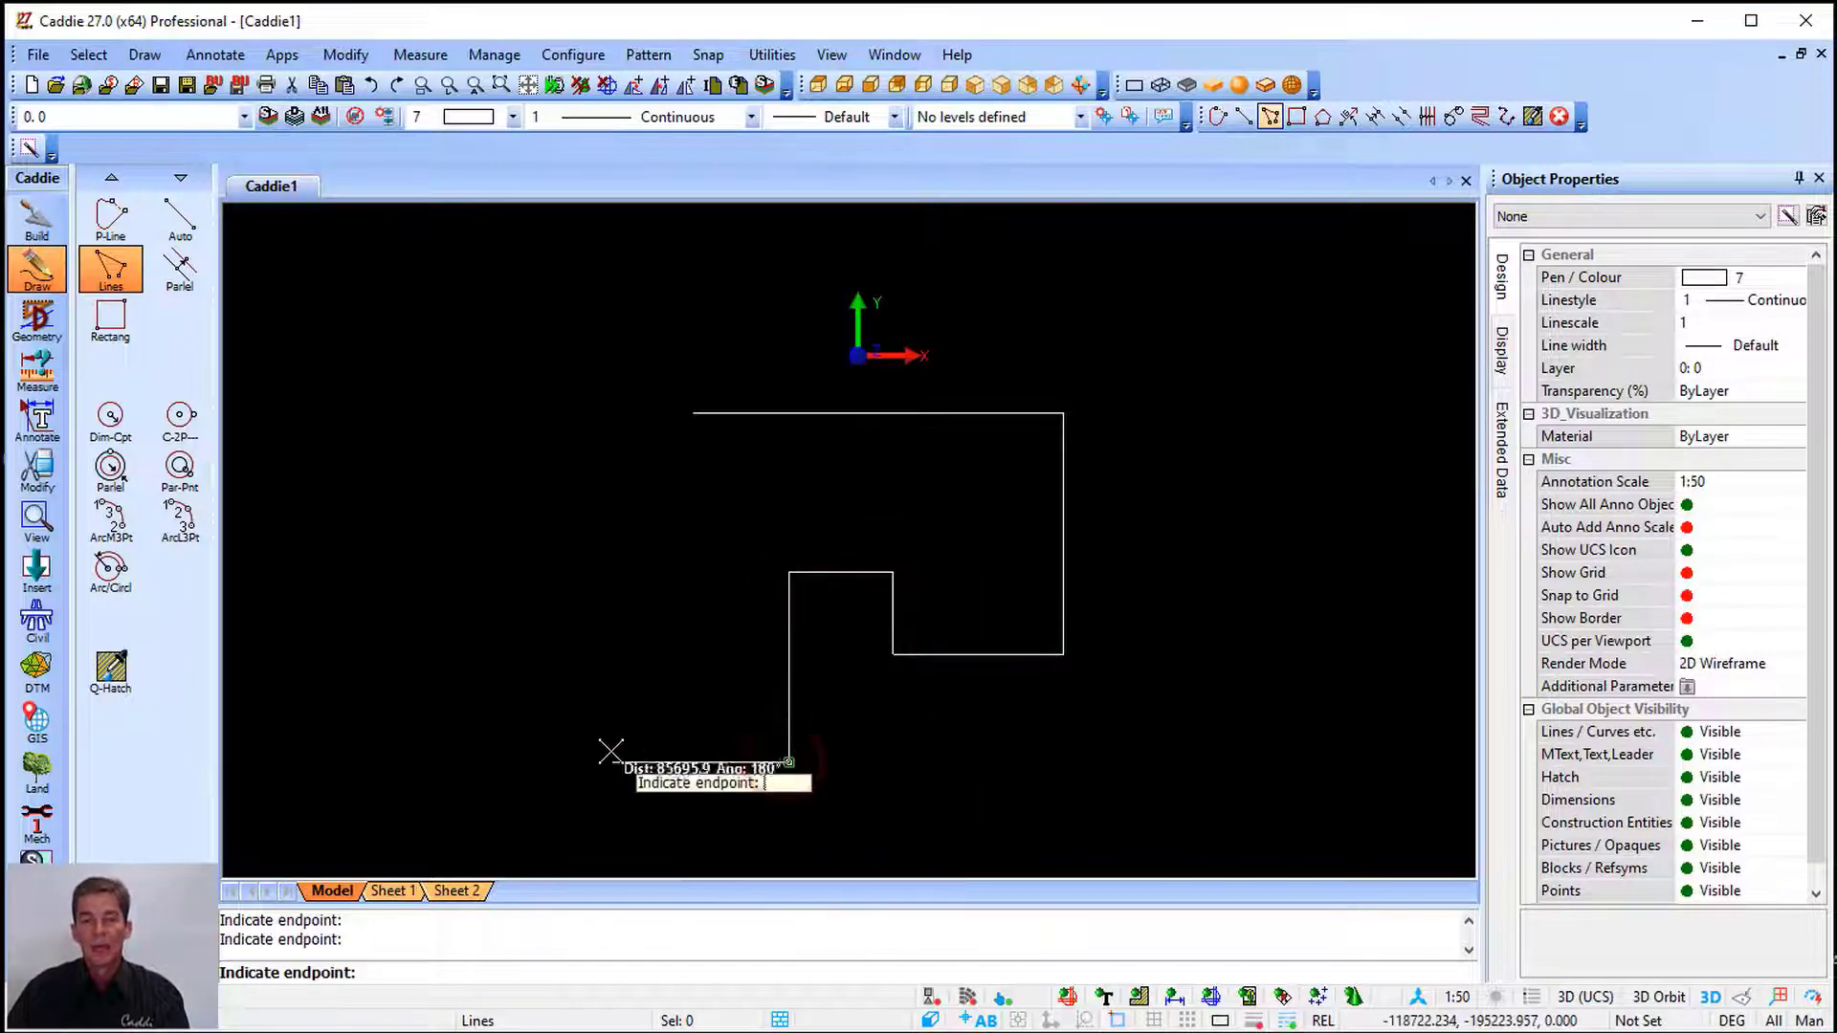
click(610, 763)
key(Escape)
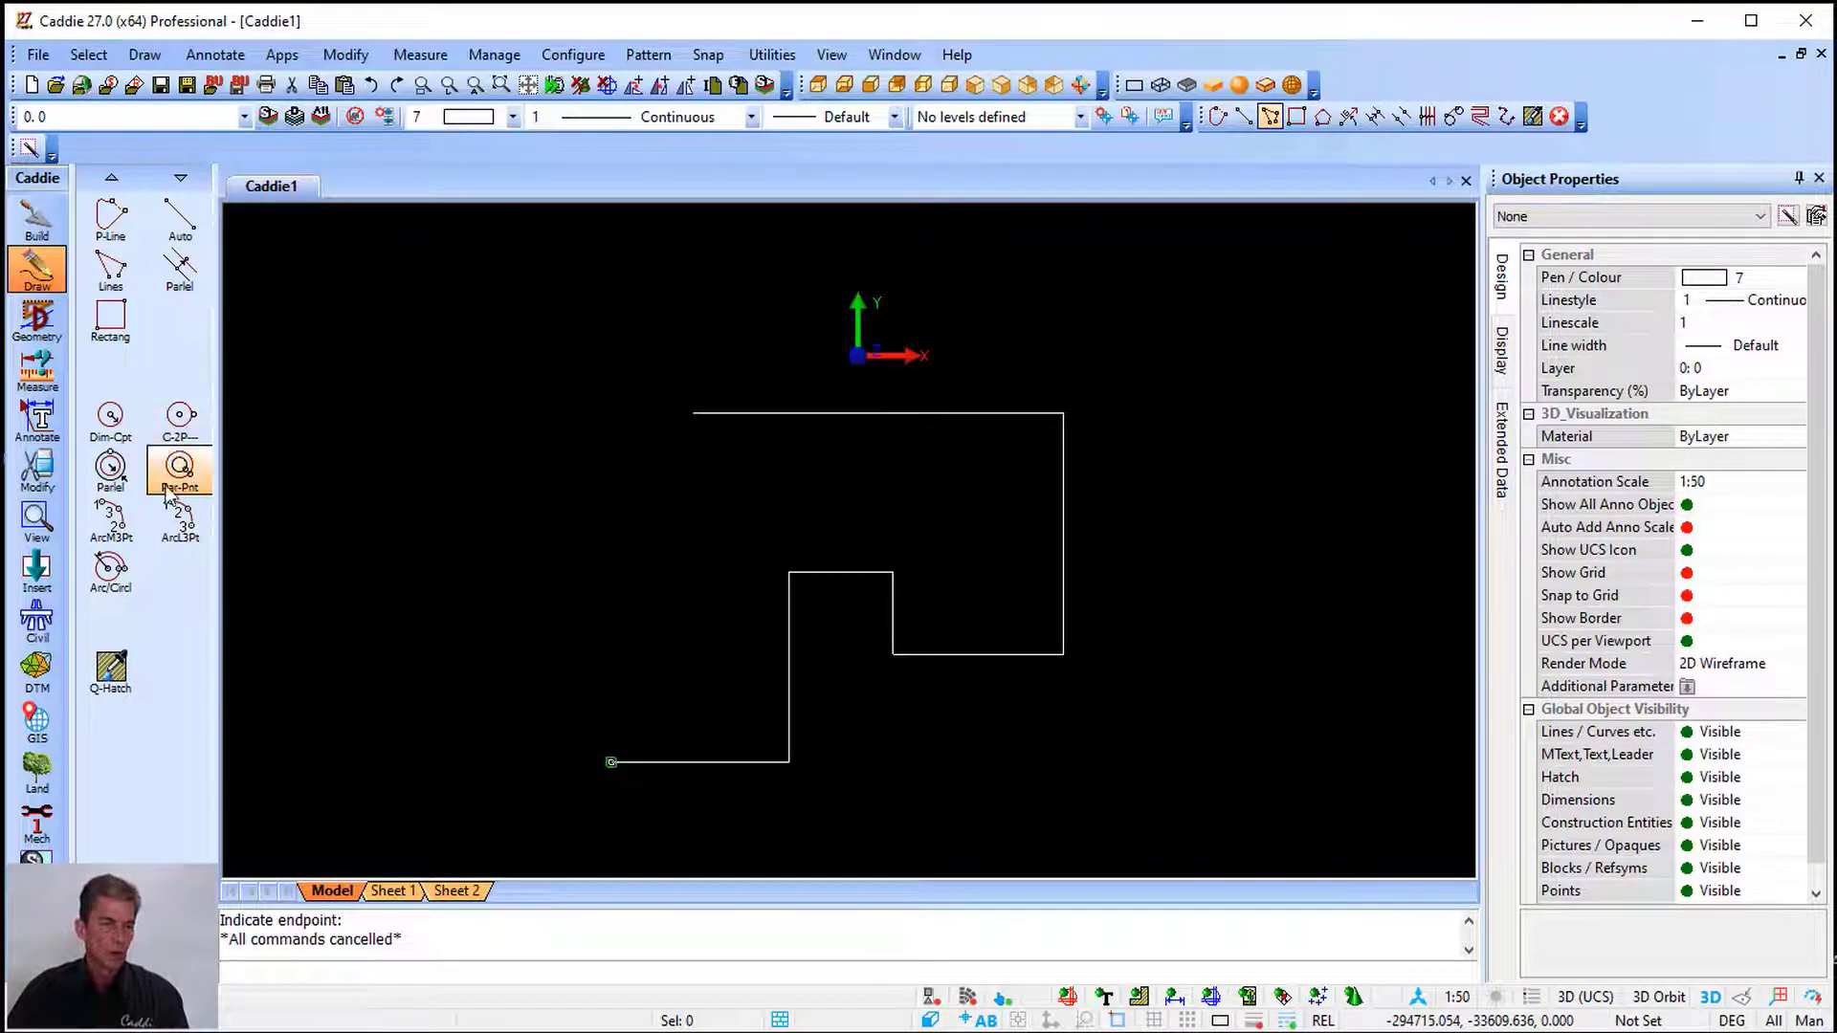
Draw a three-point arc in green pen 3, bulging outward from the free end of the lowest white line
click(113, 529)
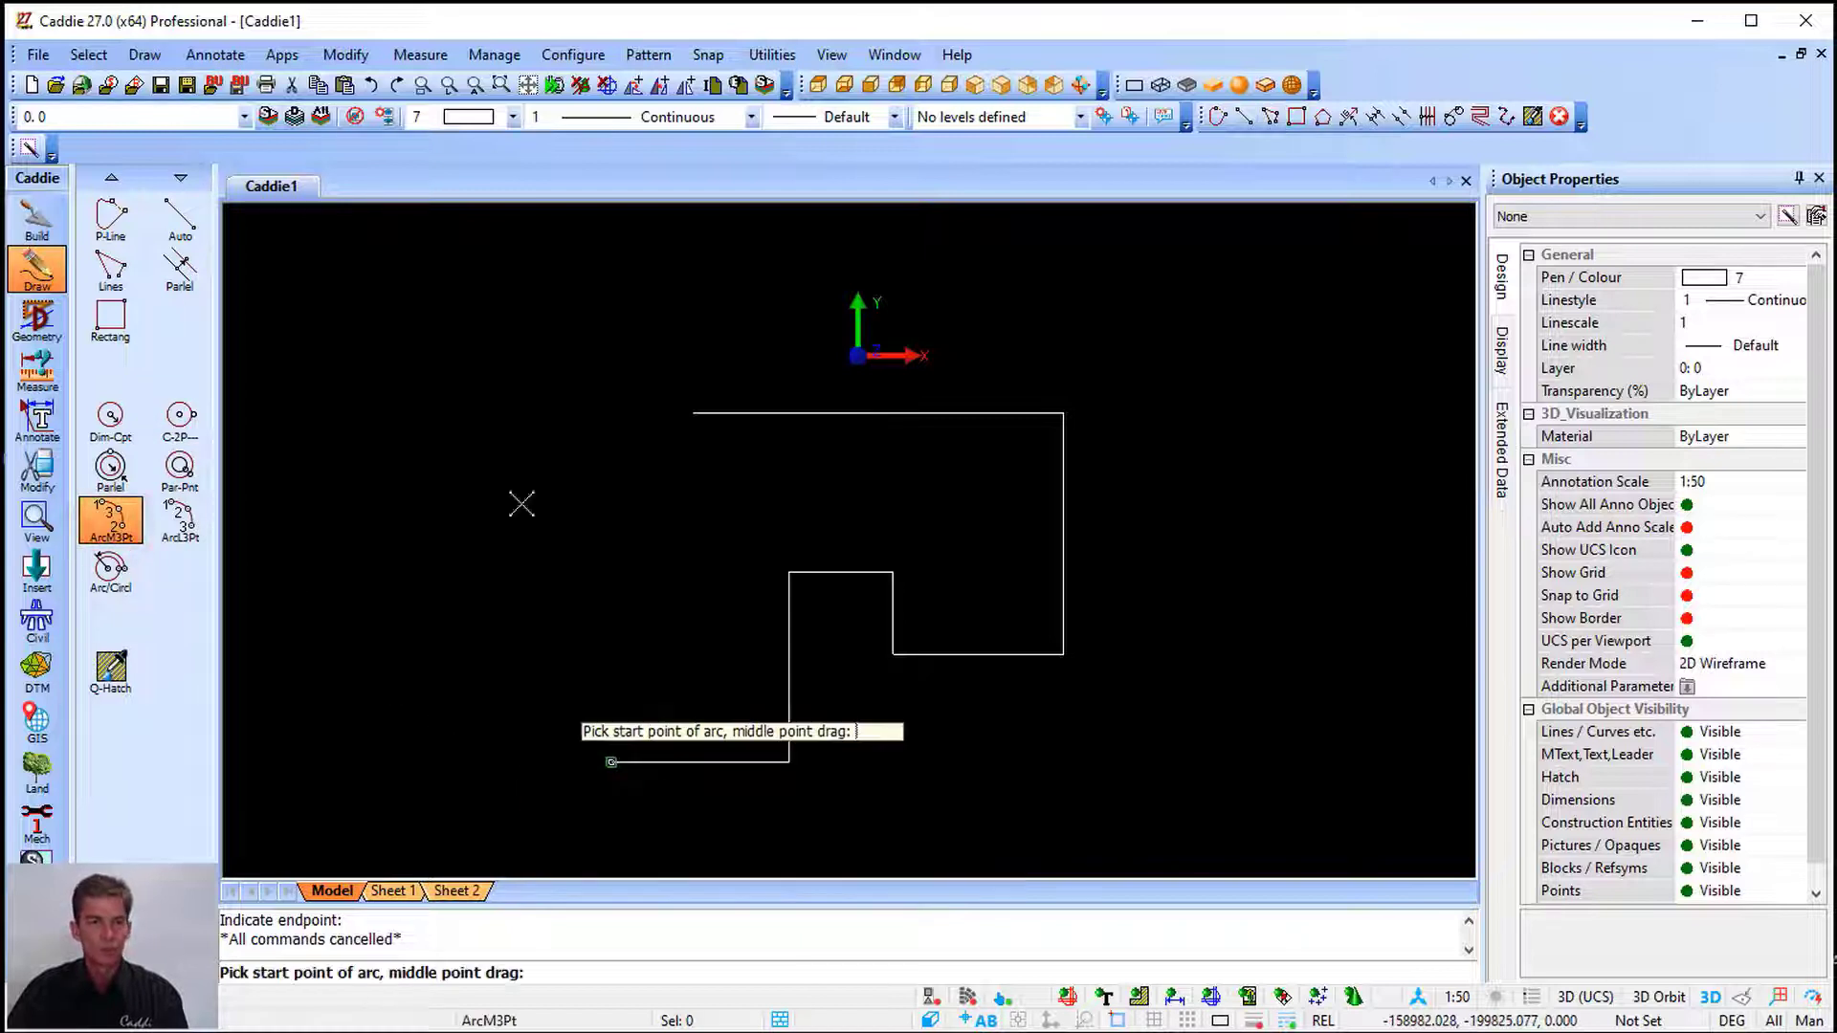
click(462, 122)
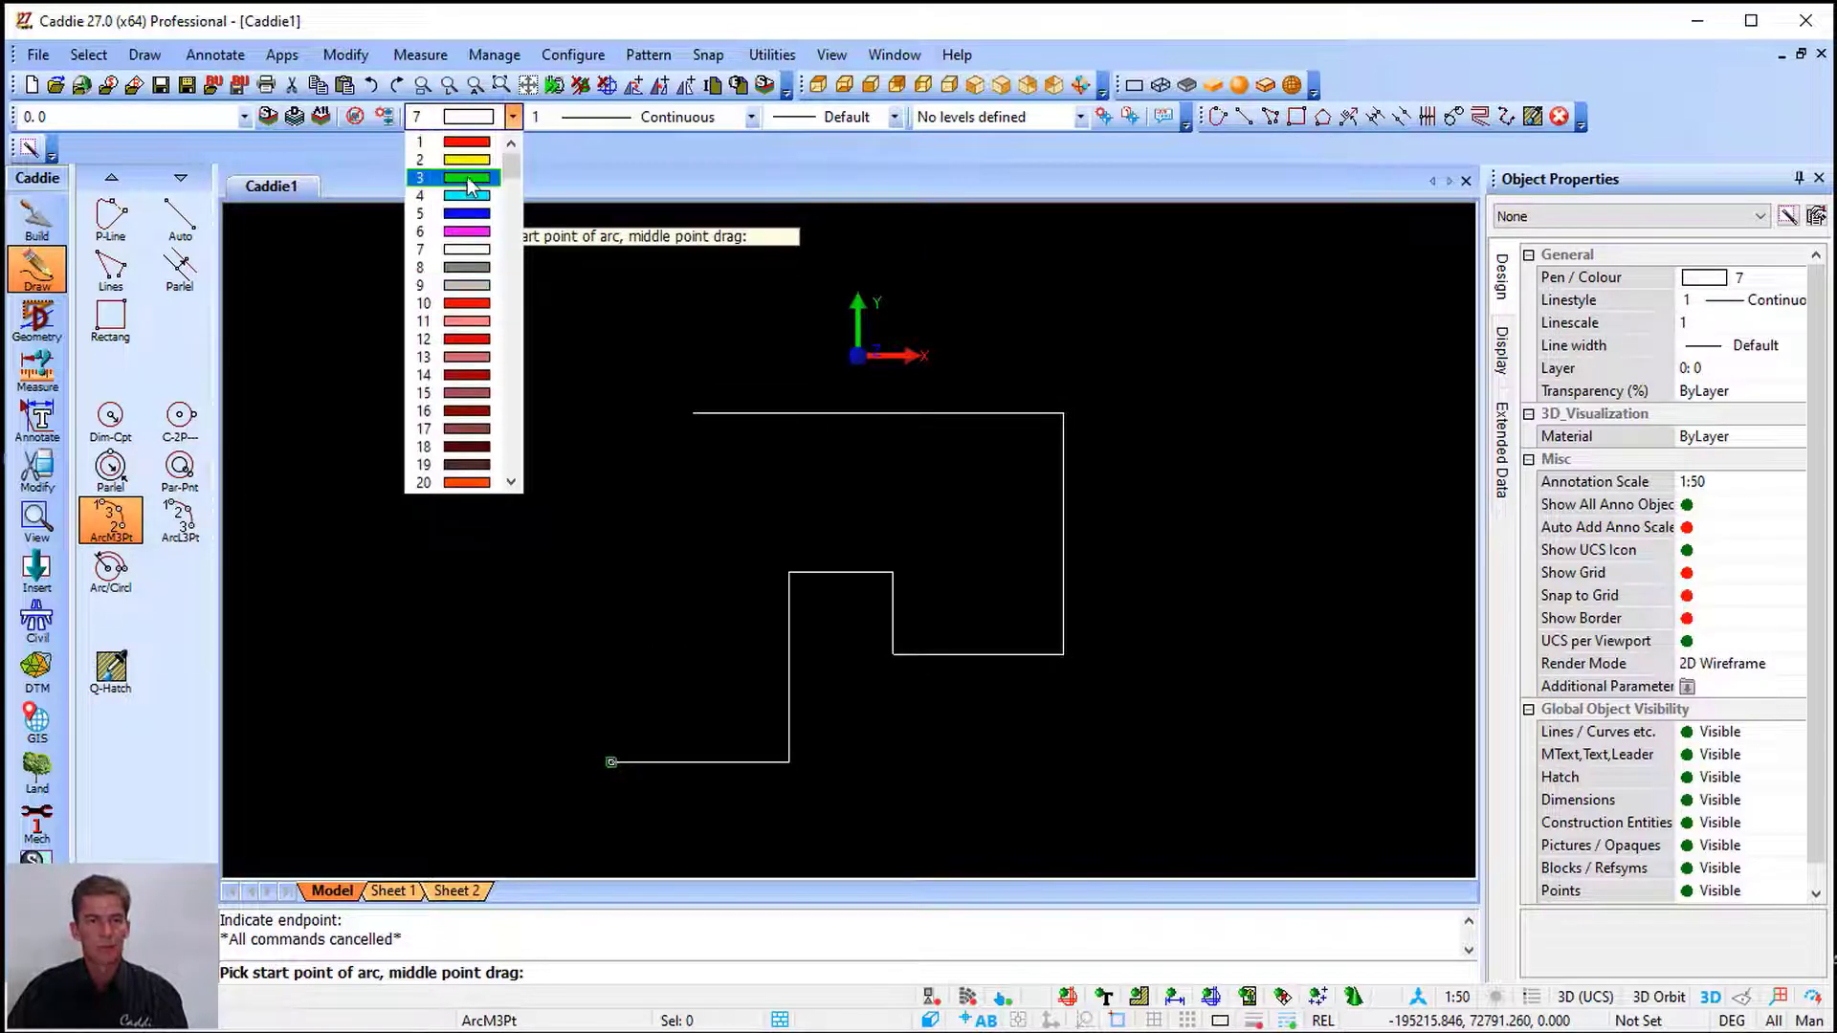
click(454, 172)
click(574, 704)
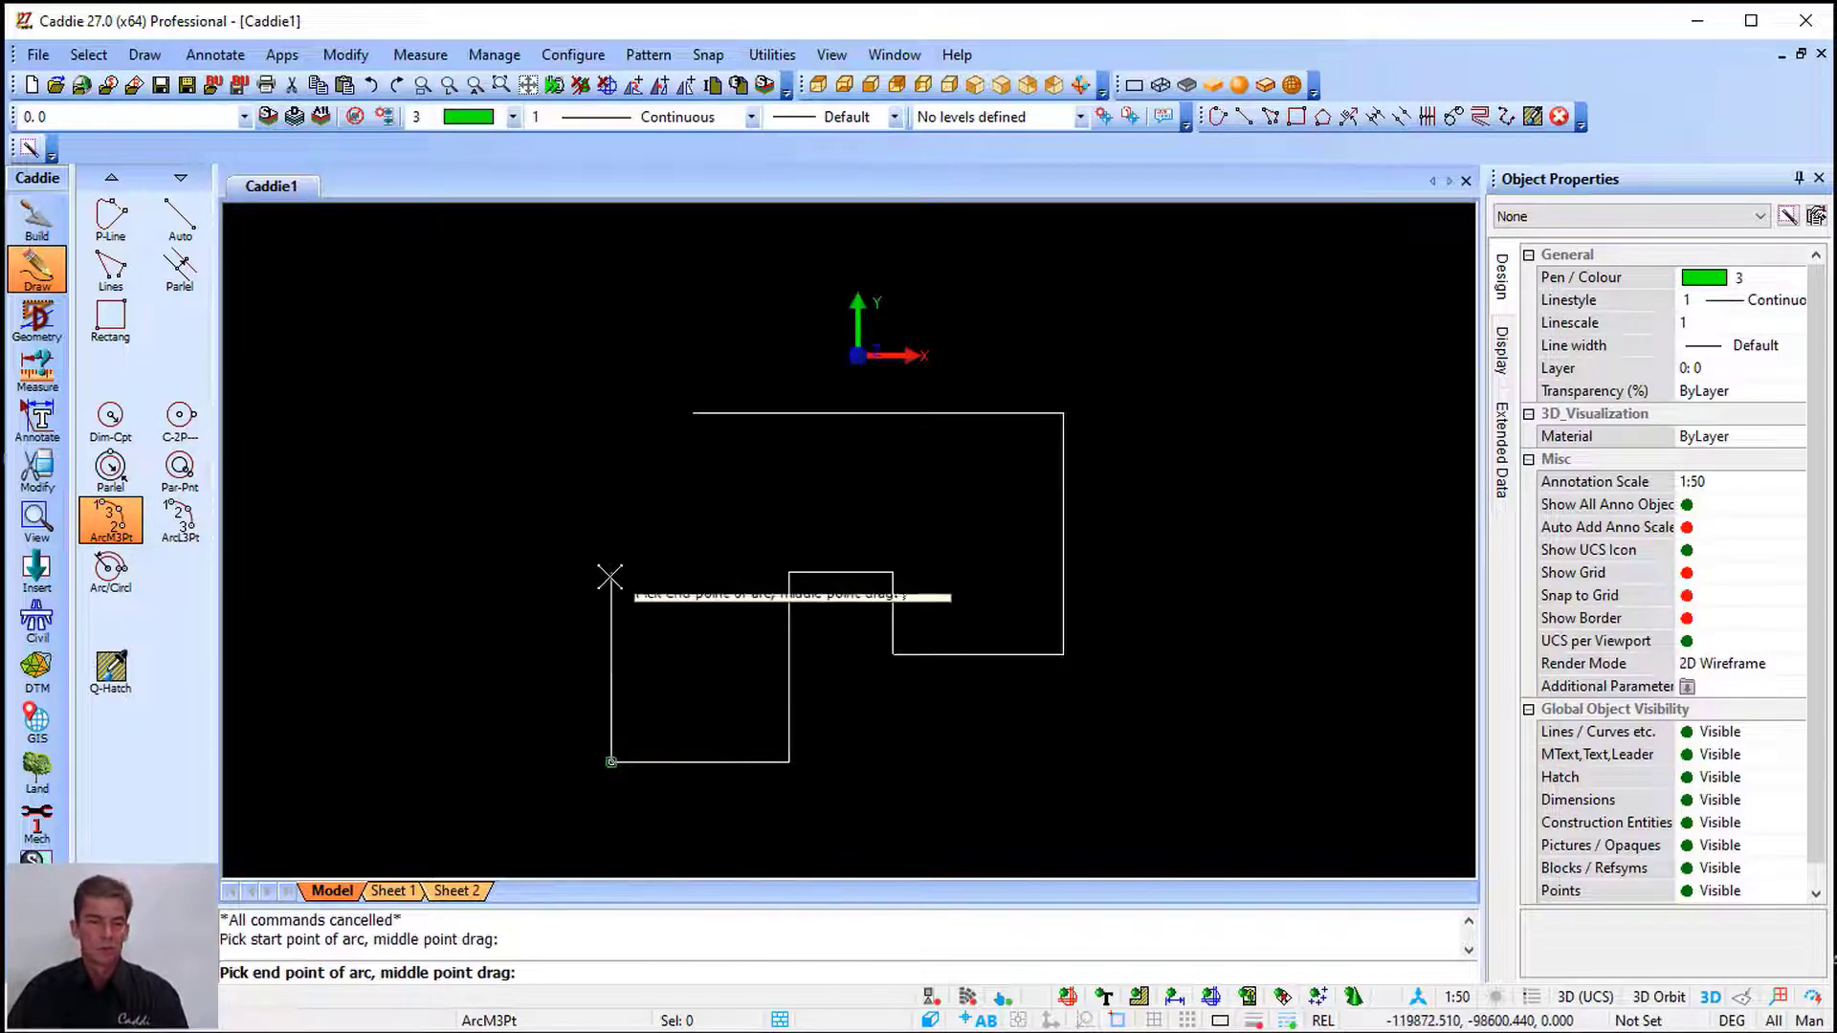
click(457, 604)
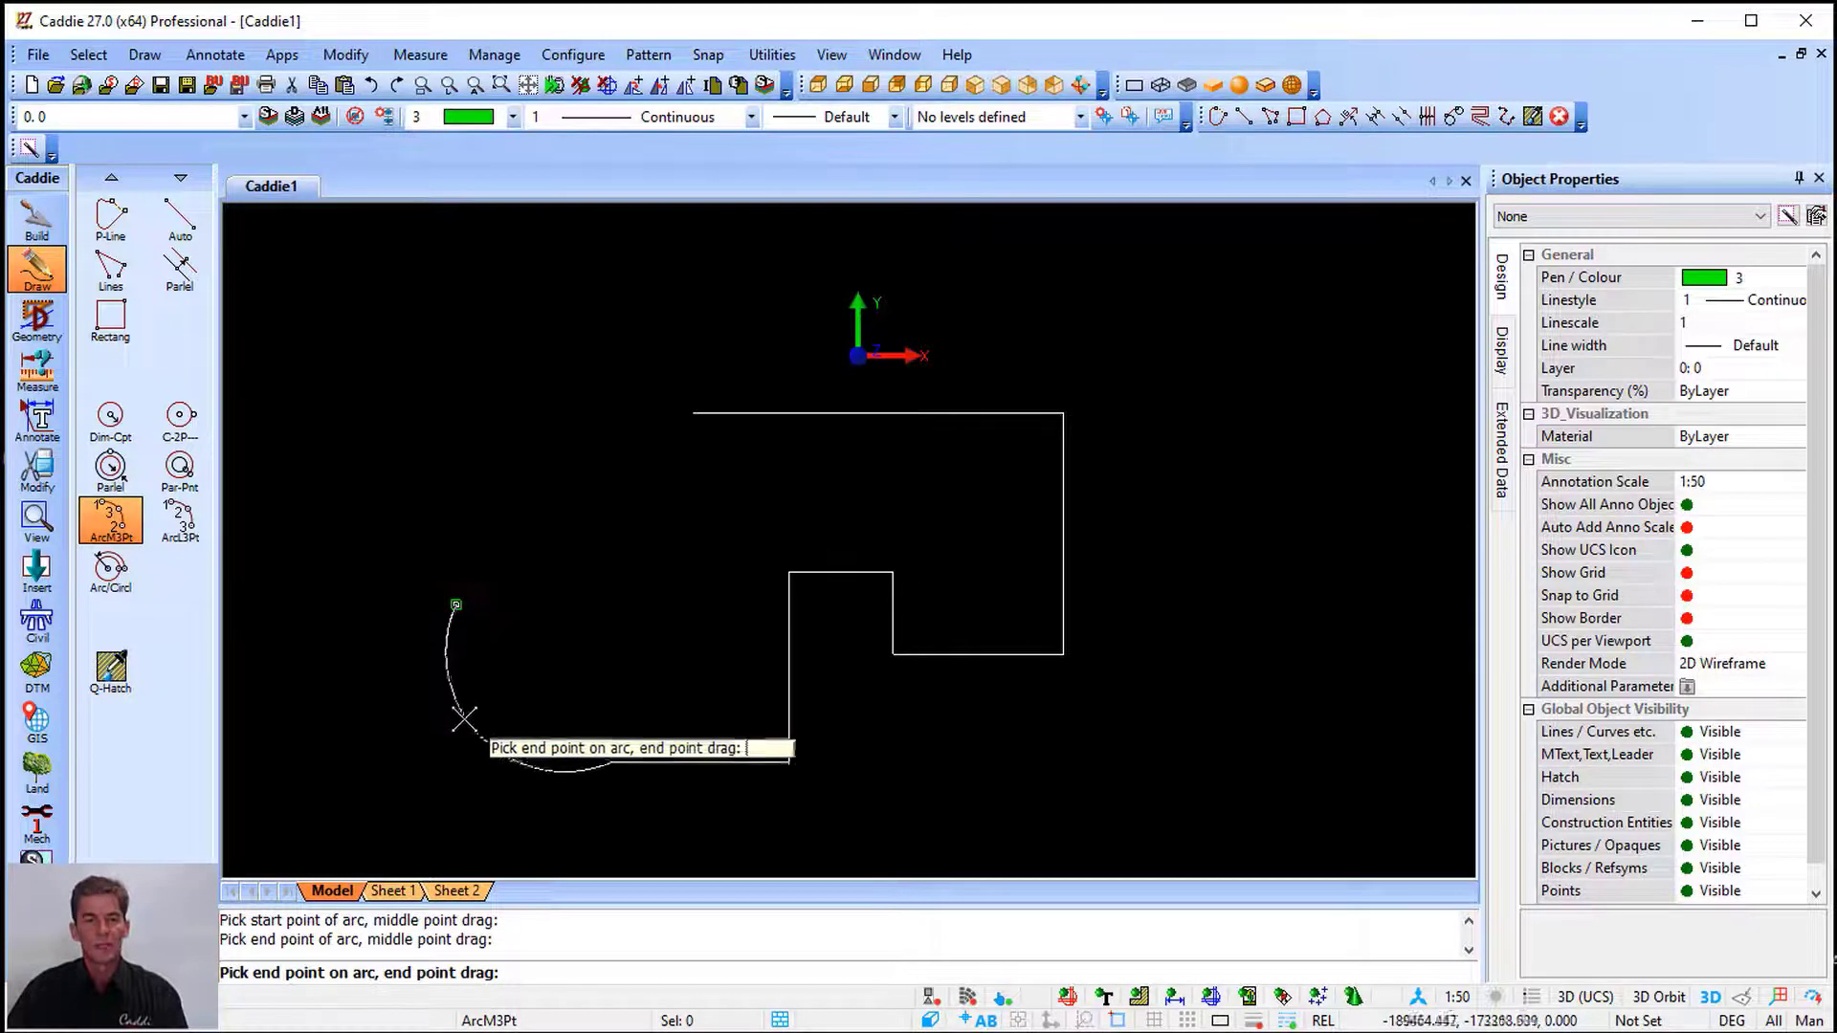
click(461, 719)
key(Escape)
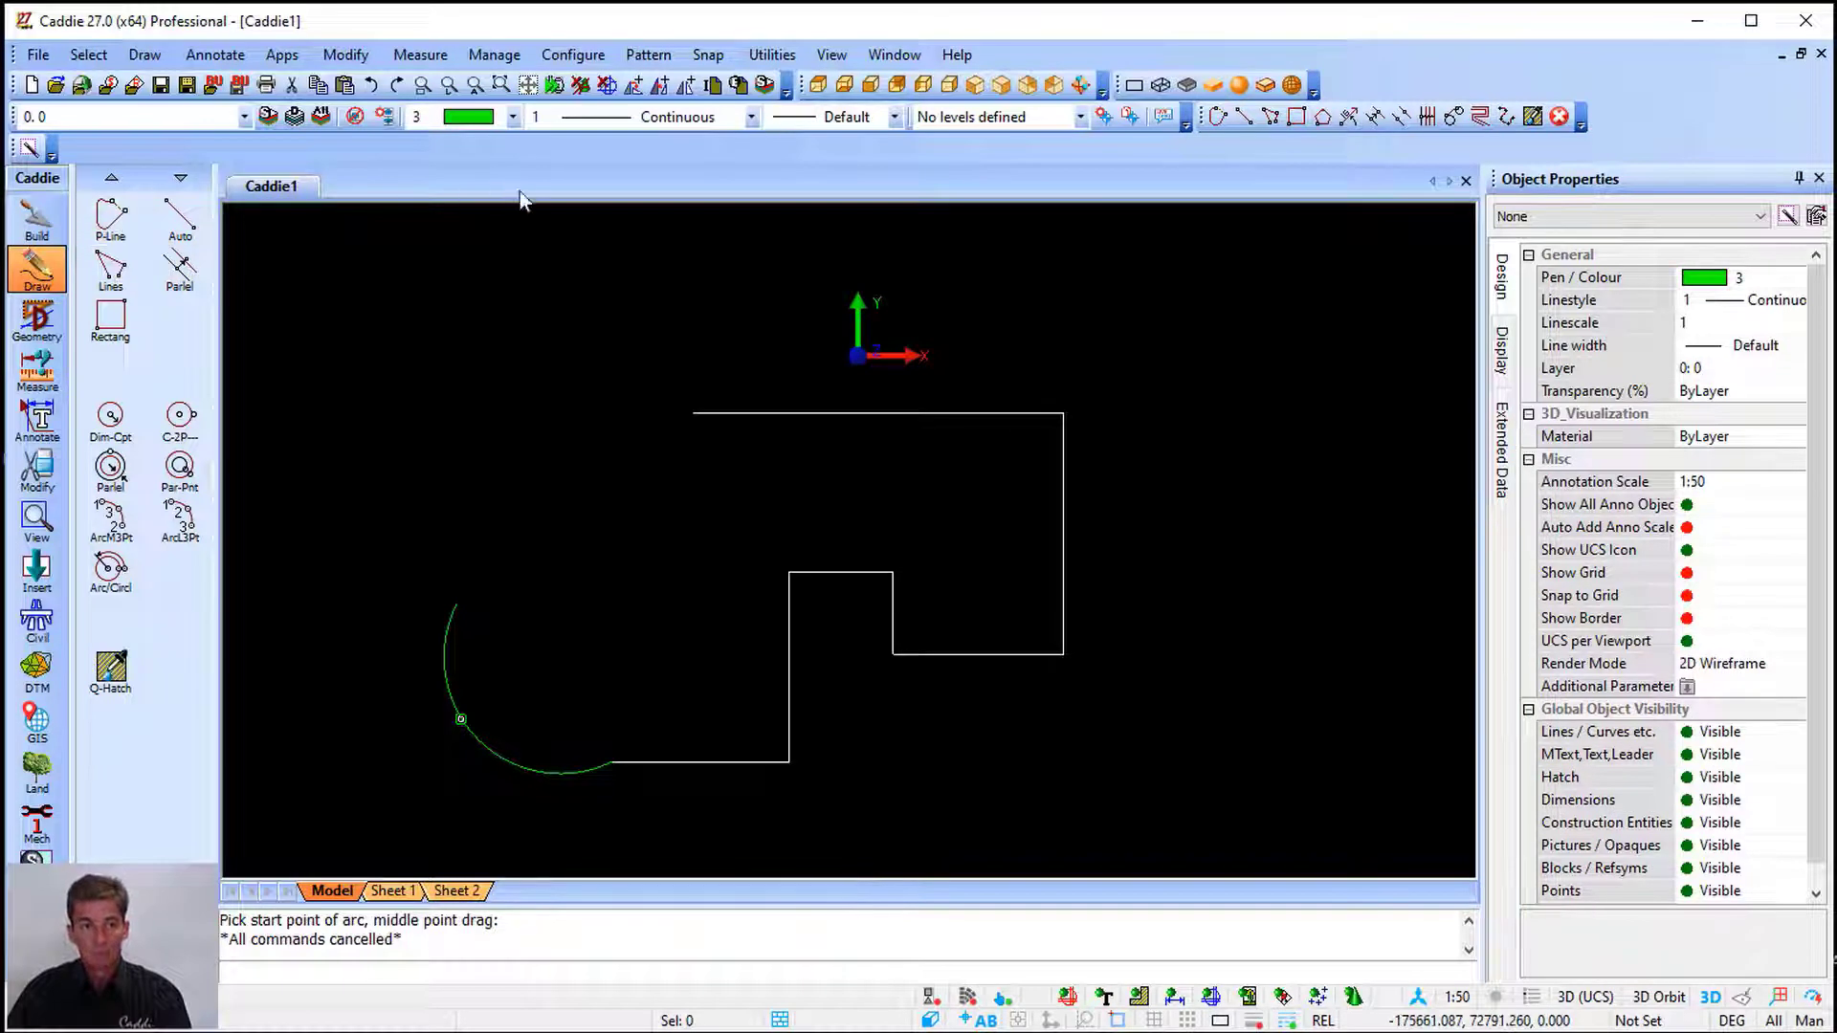
Draw a polyline in yellow pen 2 from the green arc's free end, with stepped straight segments and a final upward-bulging arc segment
click(514, 116)
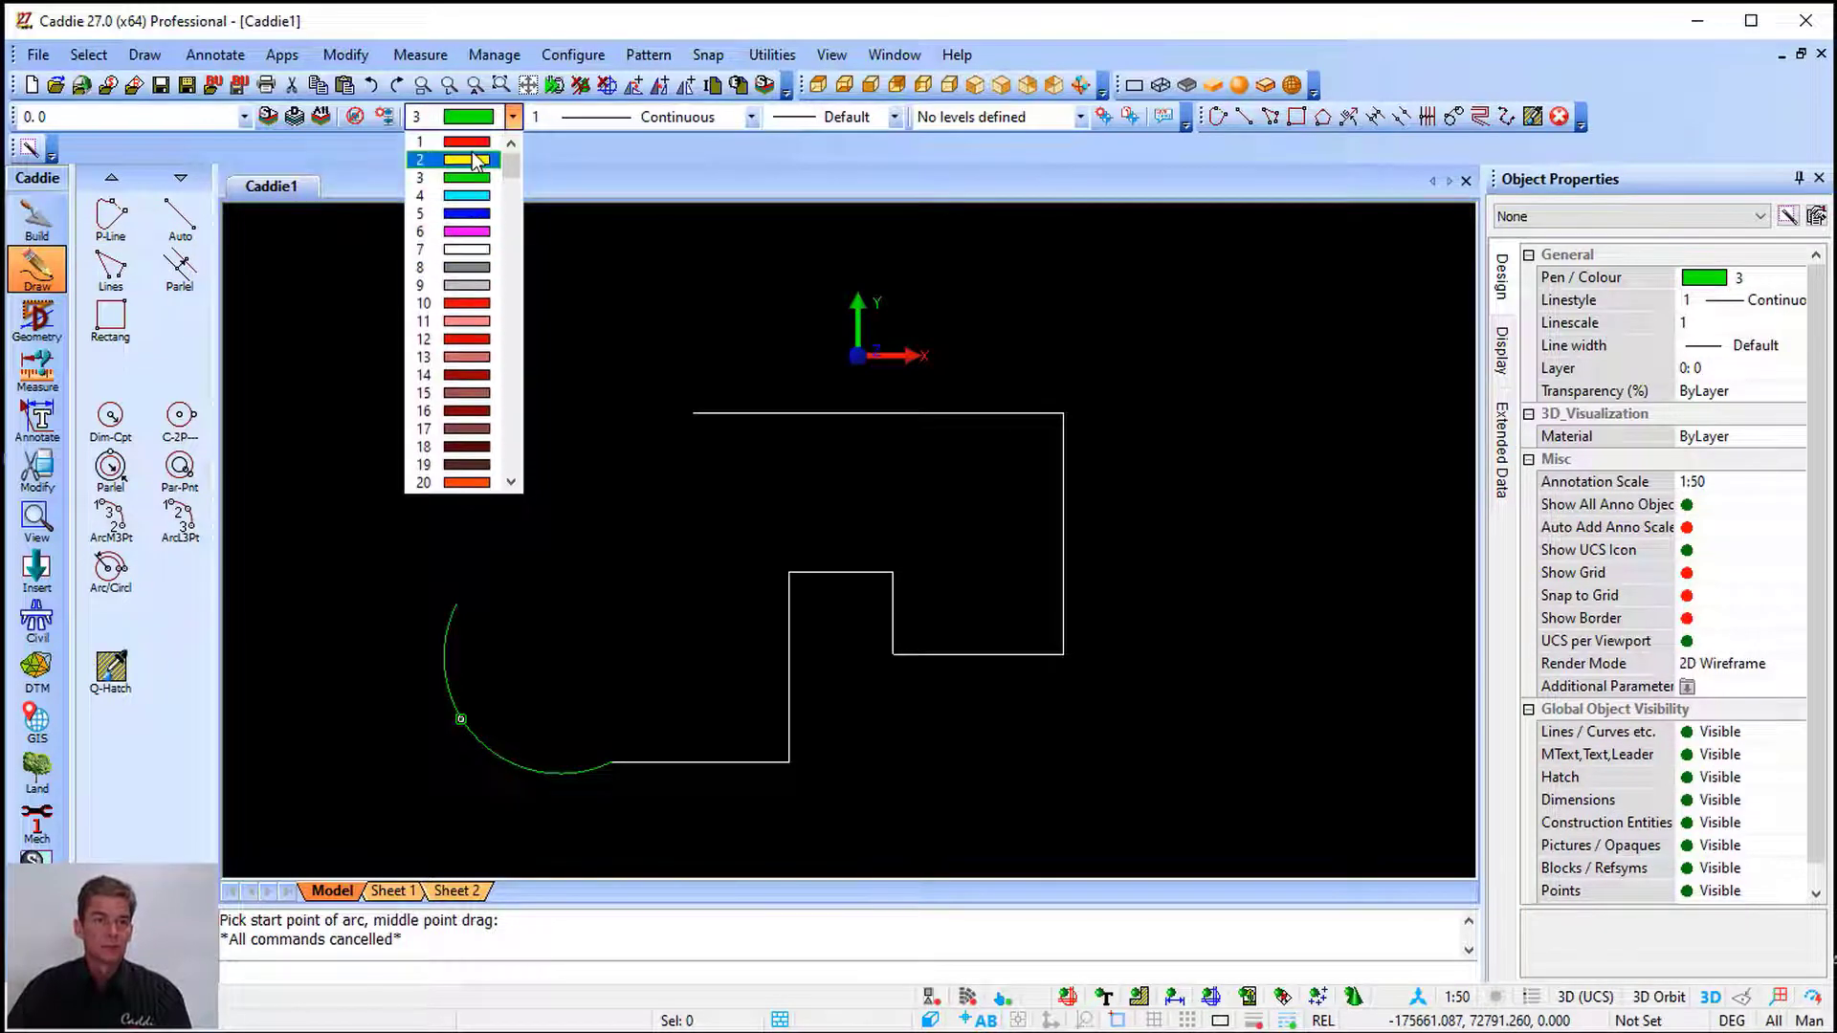
click(463, 161)
click(111, 216)
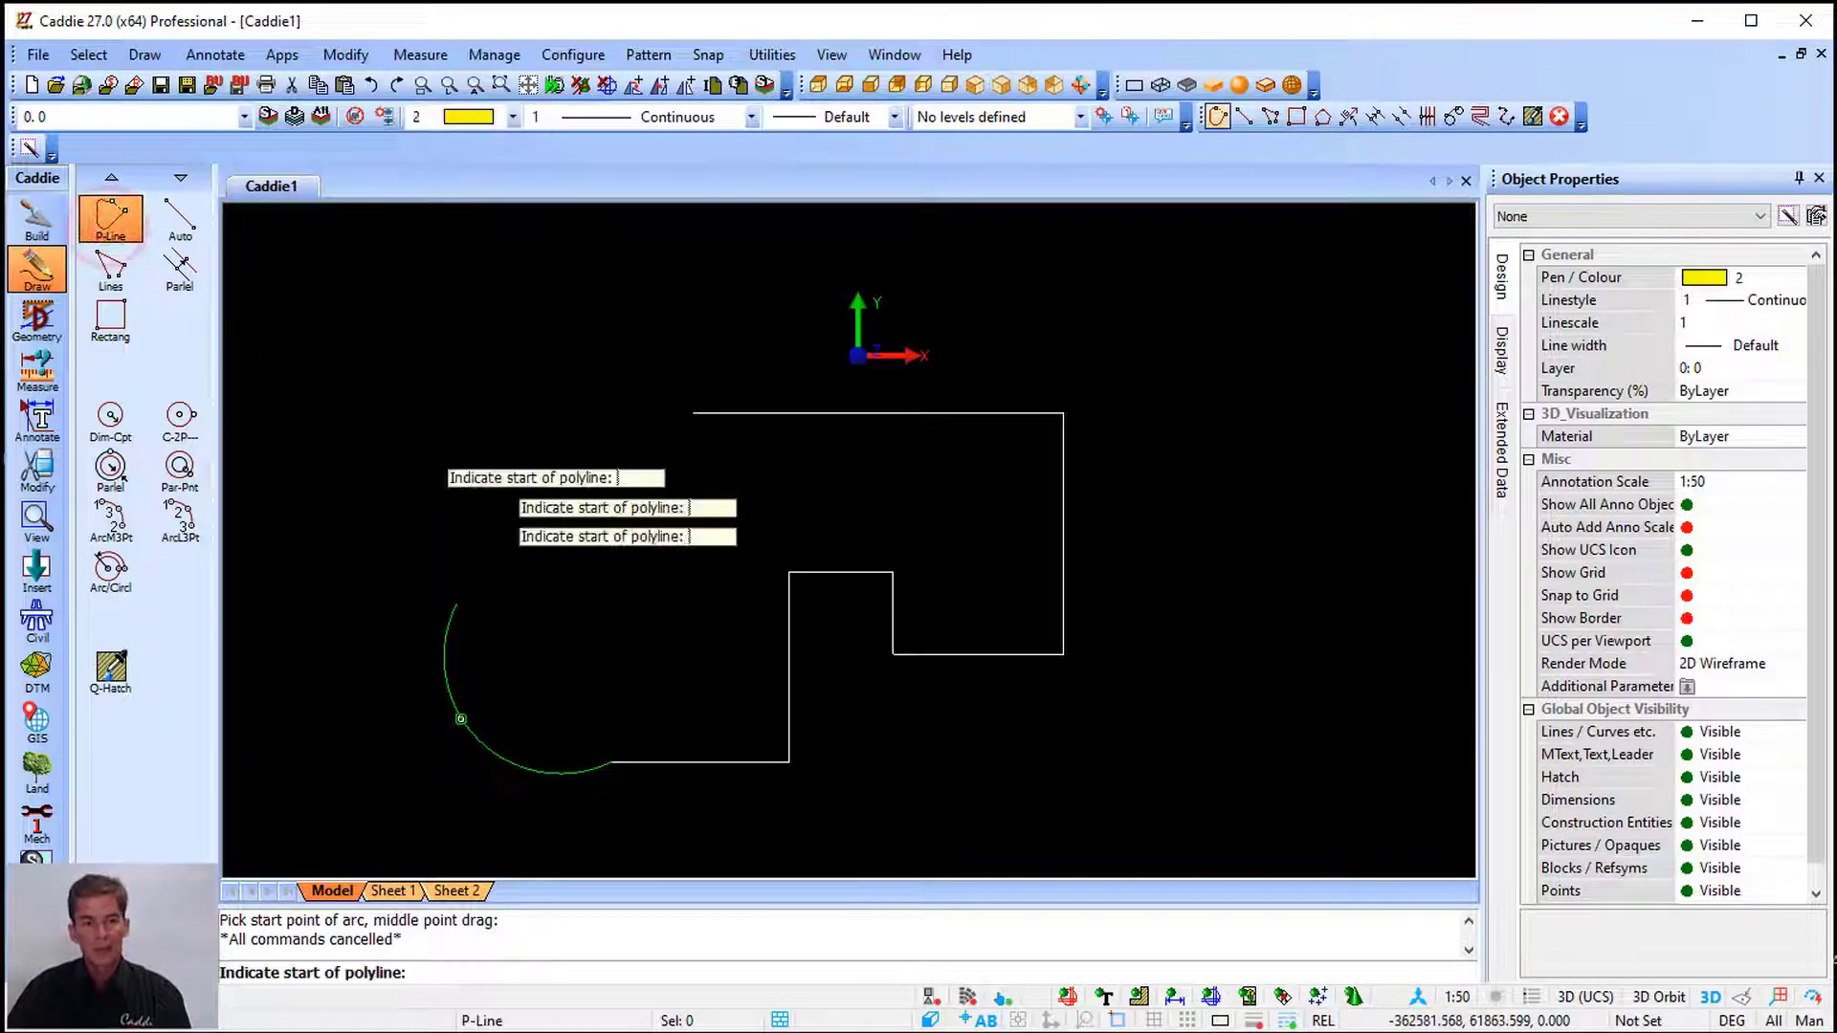
click(457, 604)
middle_drag(472, 459, 689, 477)
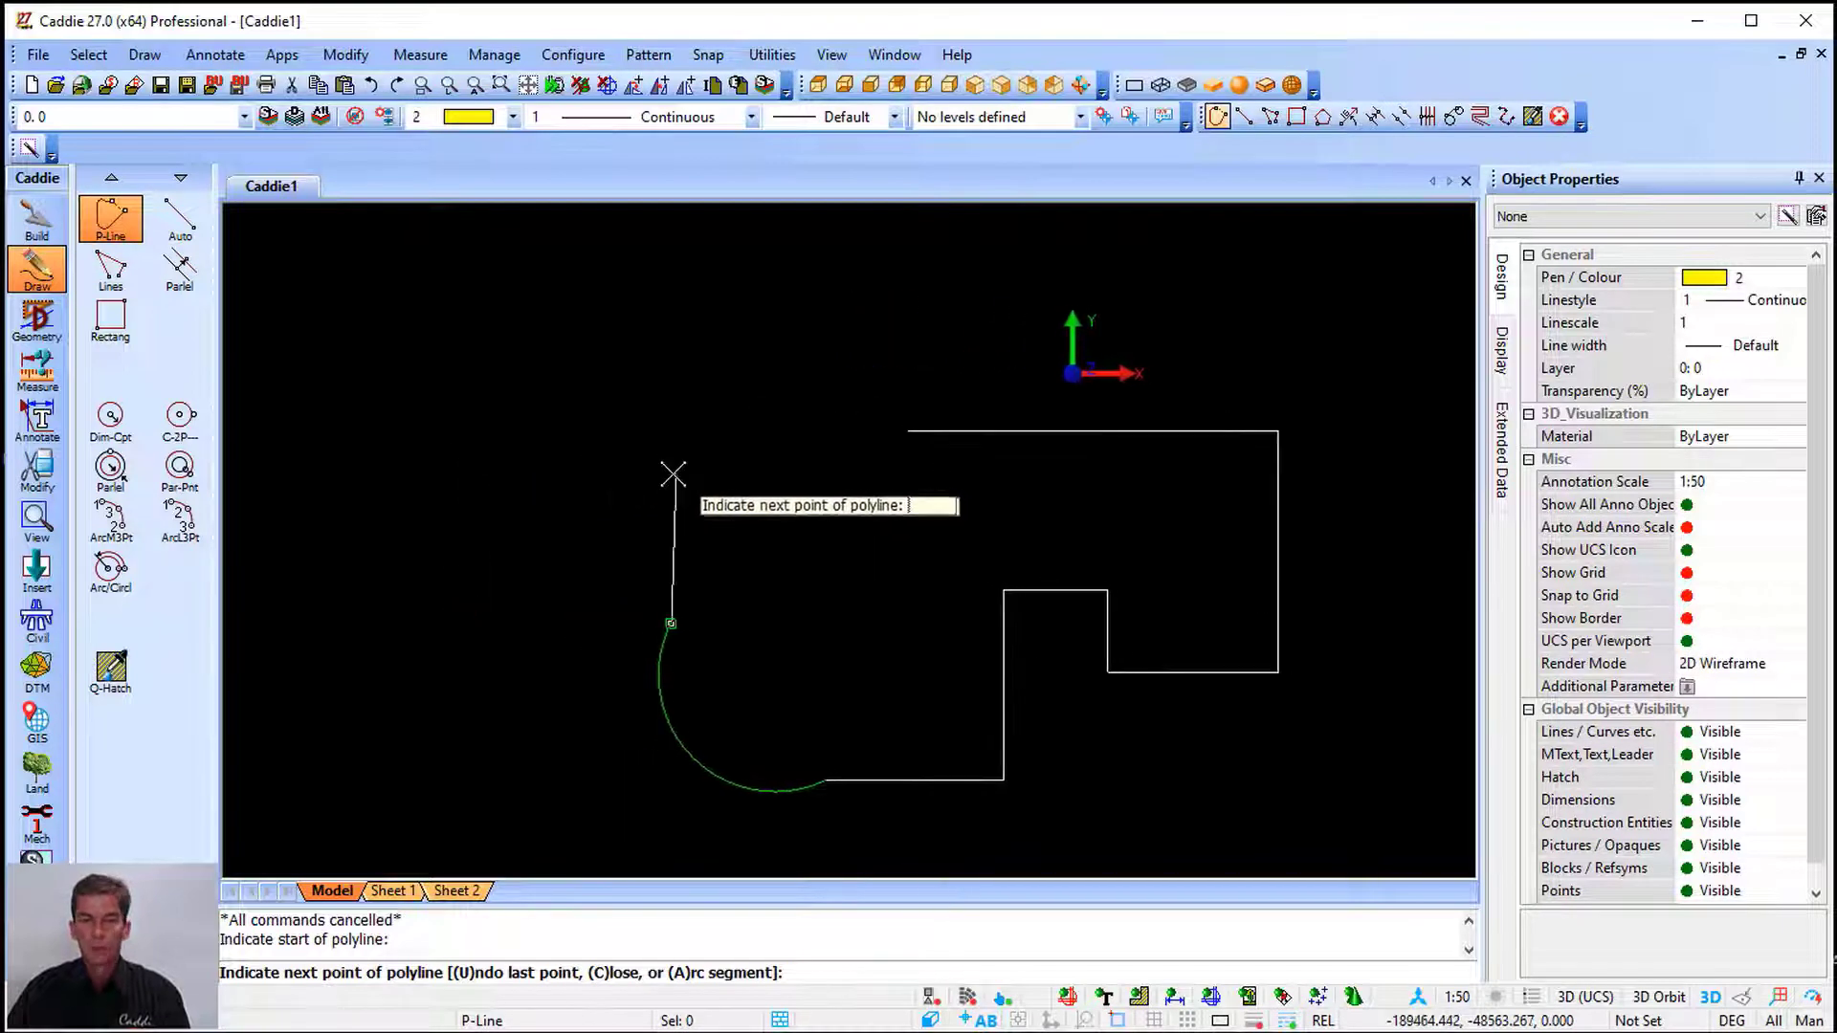
click(677, 503)
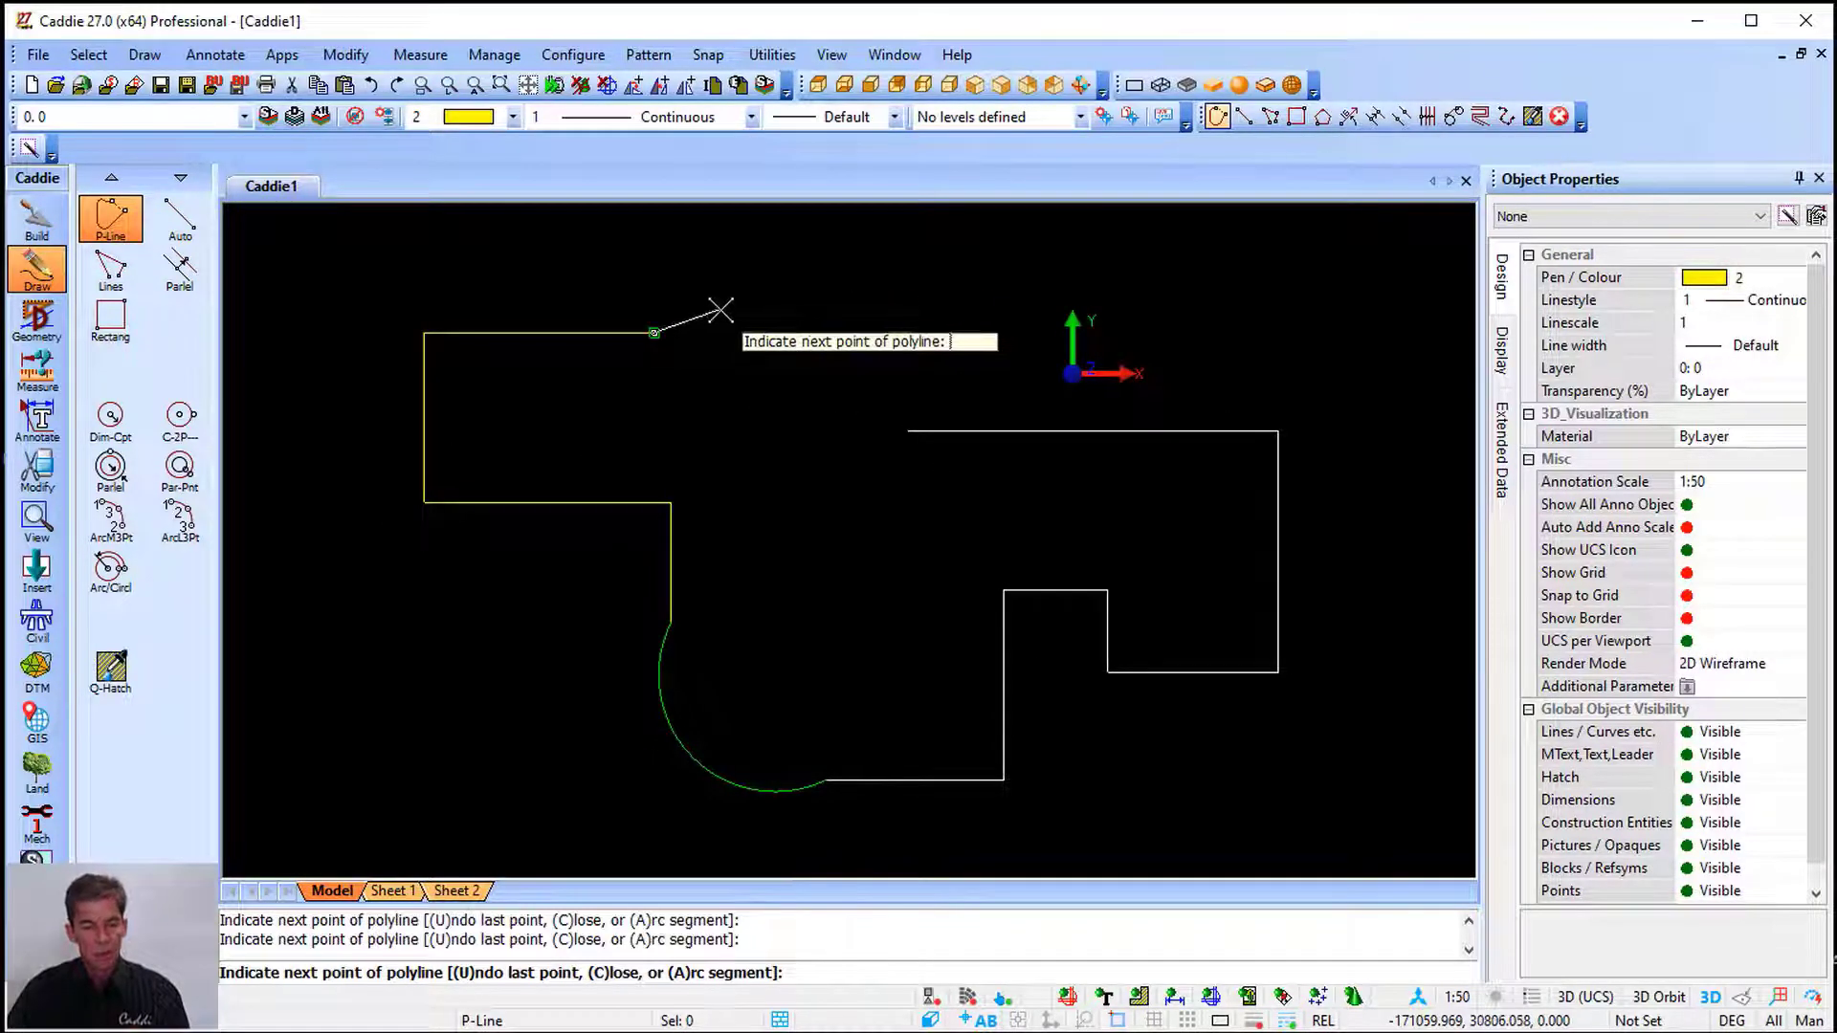
key(a)
click(775, 333)
click(761, 245)
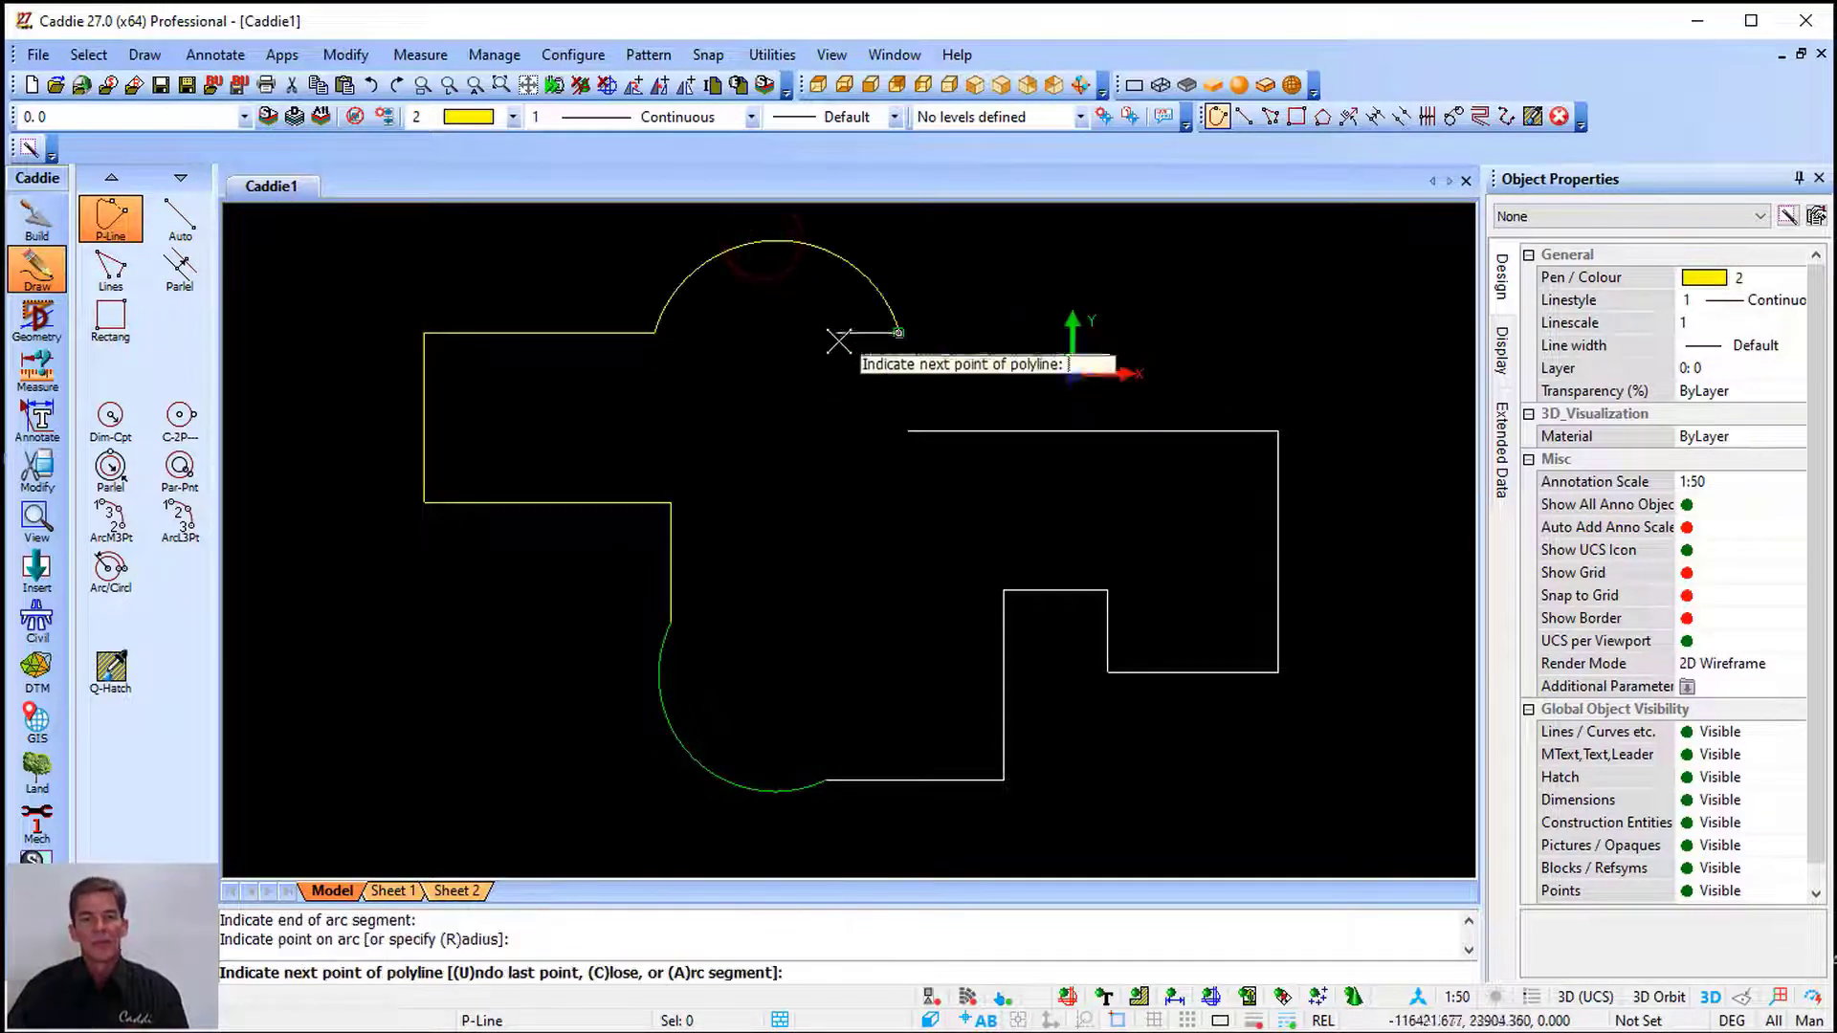
key(Escape)
Inspect the object types of the yellow polyline, the green arc and the lowest white line, and clear the selection
click(613, 503)
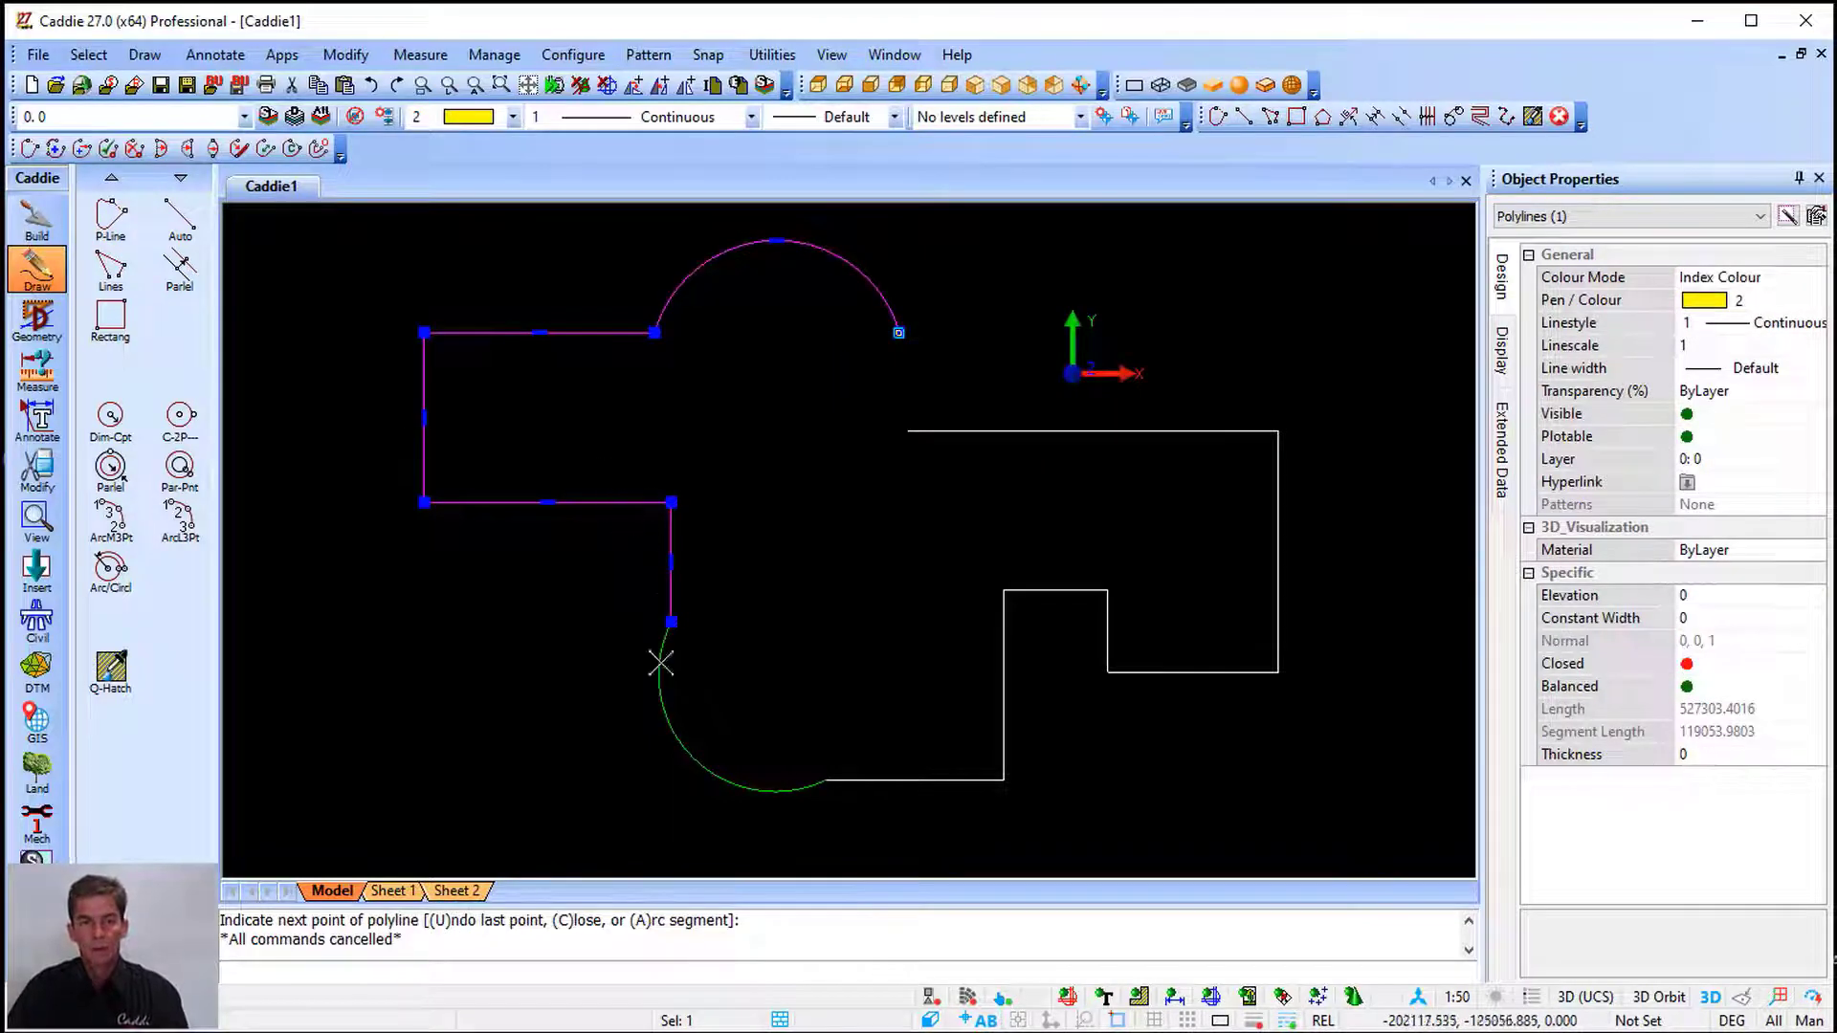
click(685, 721)
click(911, 778)
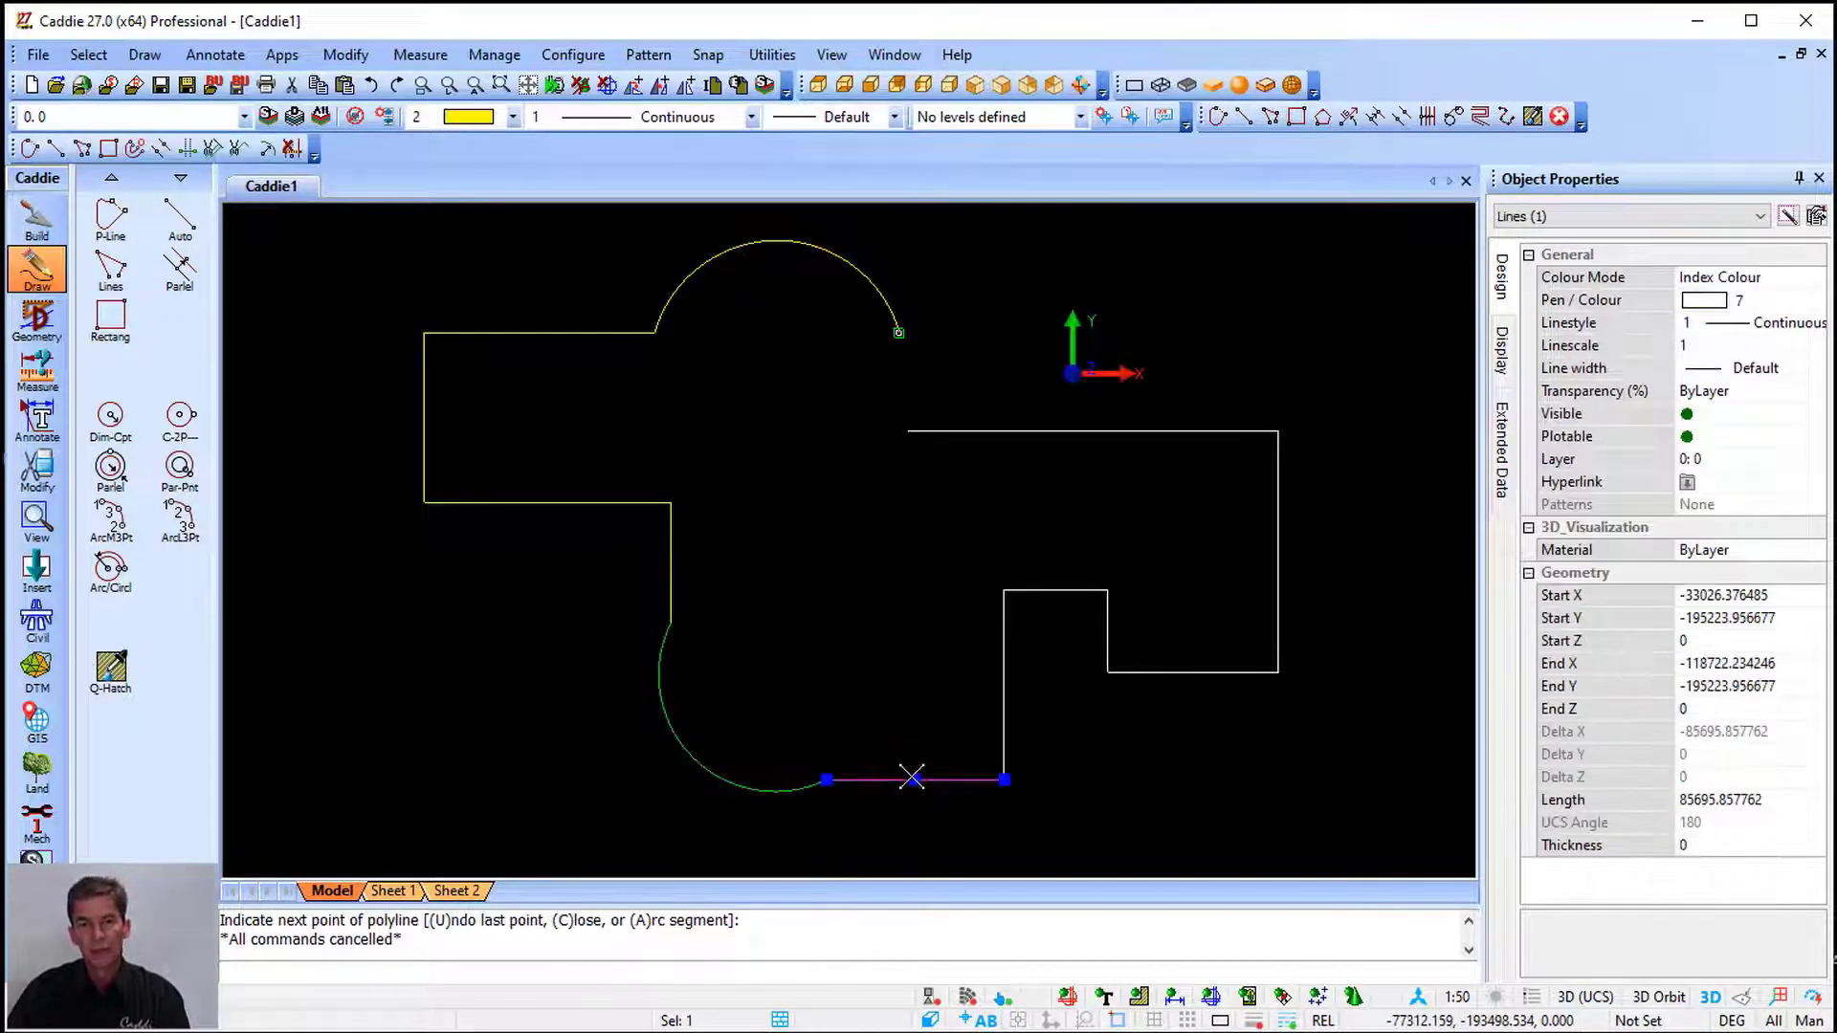
key(Escape)
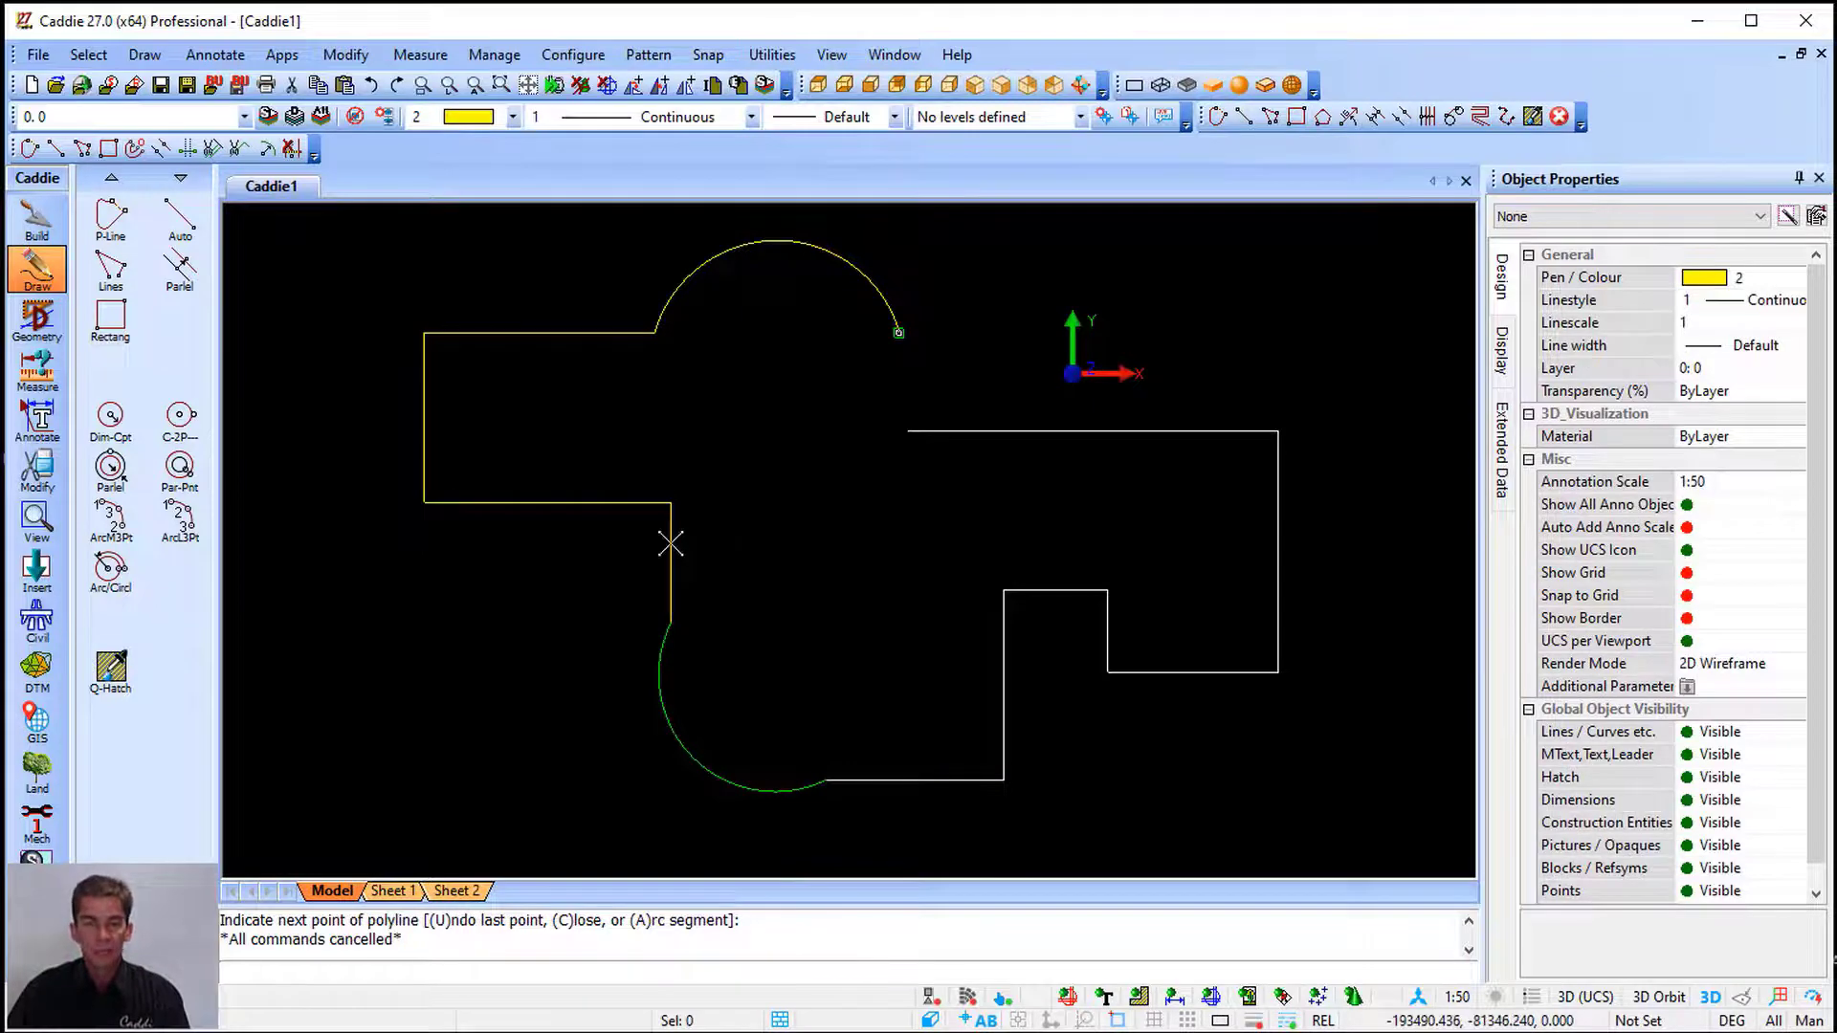
click(617, 502)
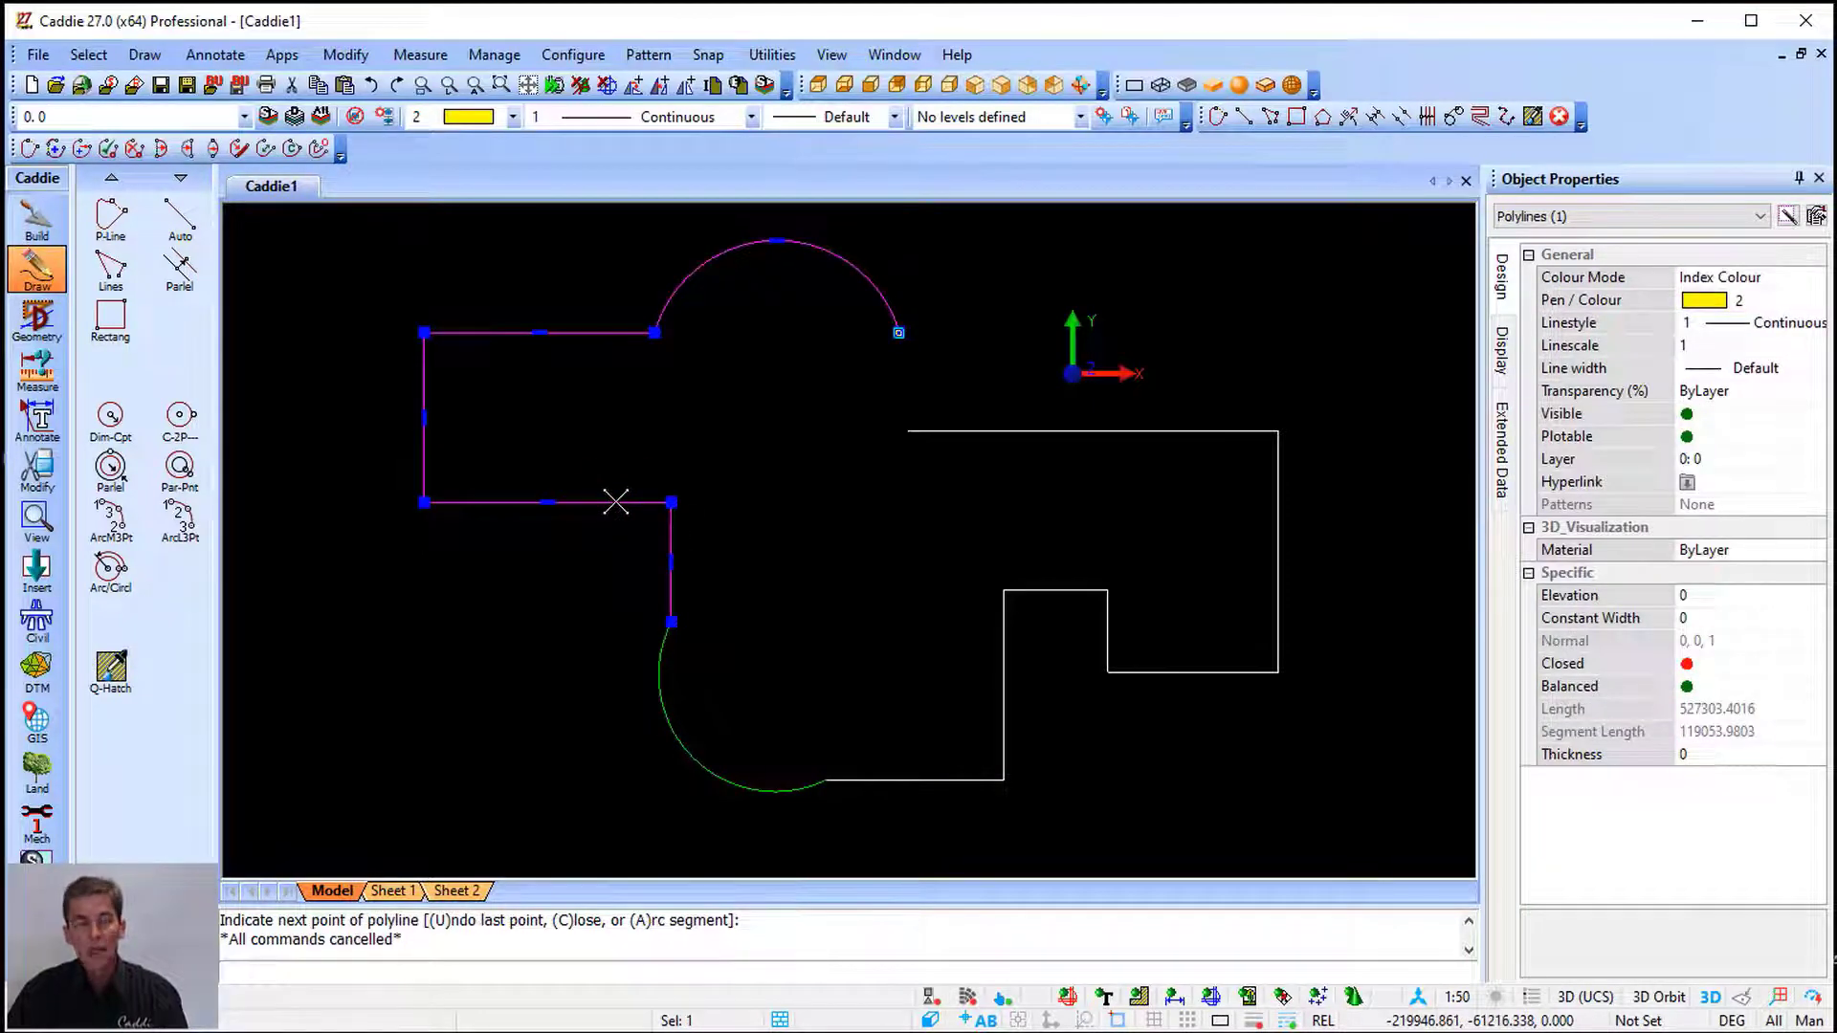
scroll(615, 502, down, 1)
click(361, 254)
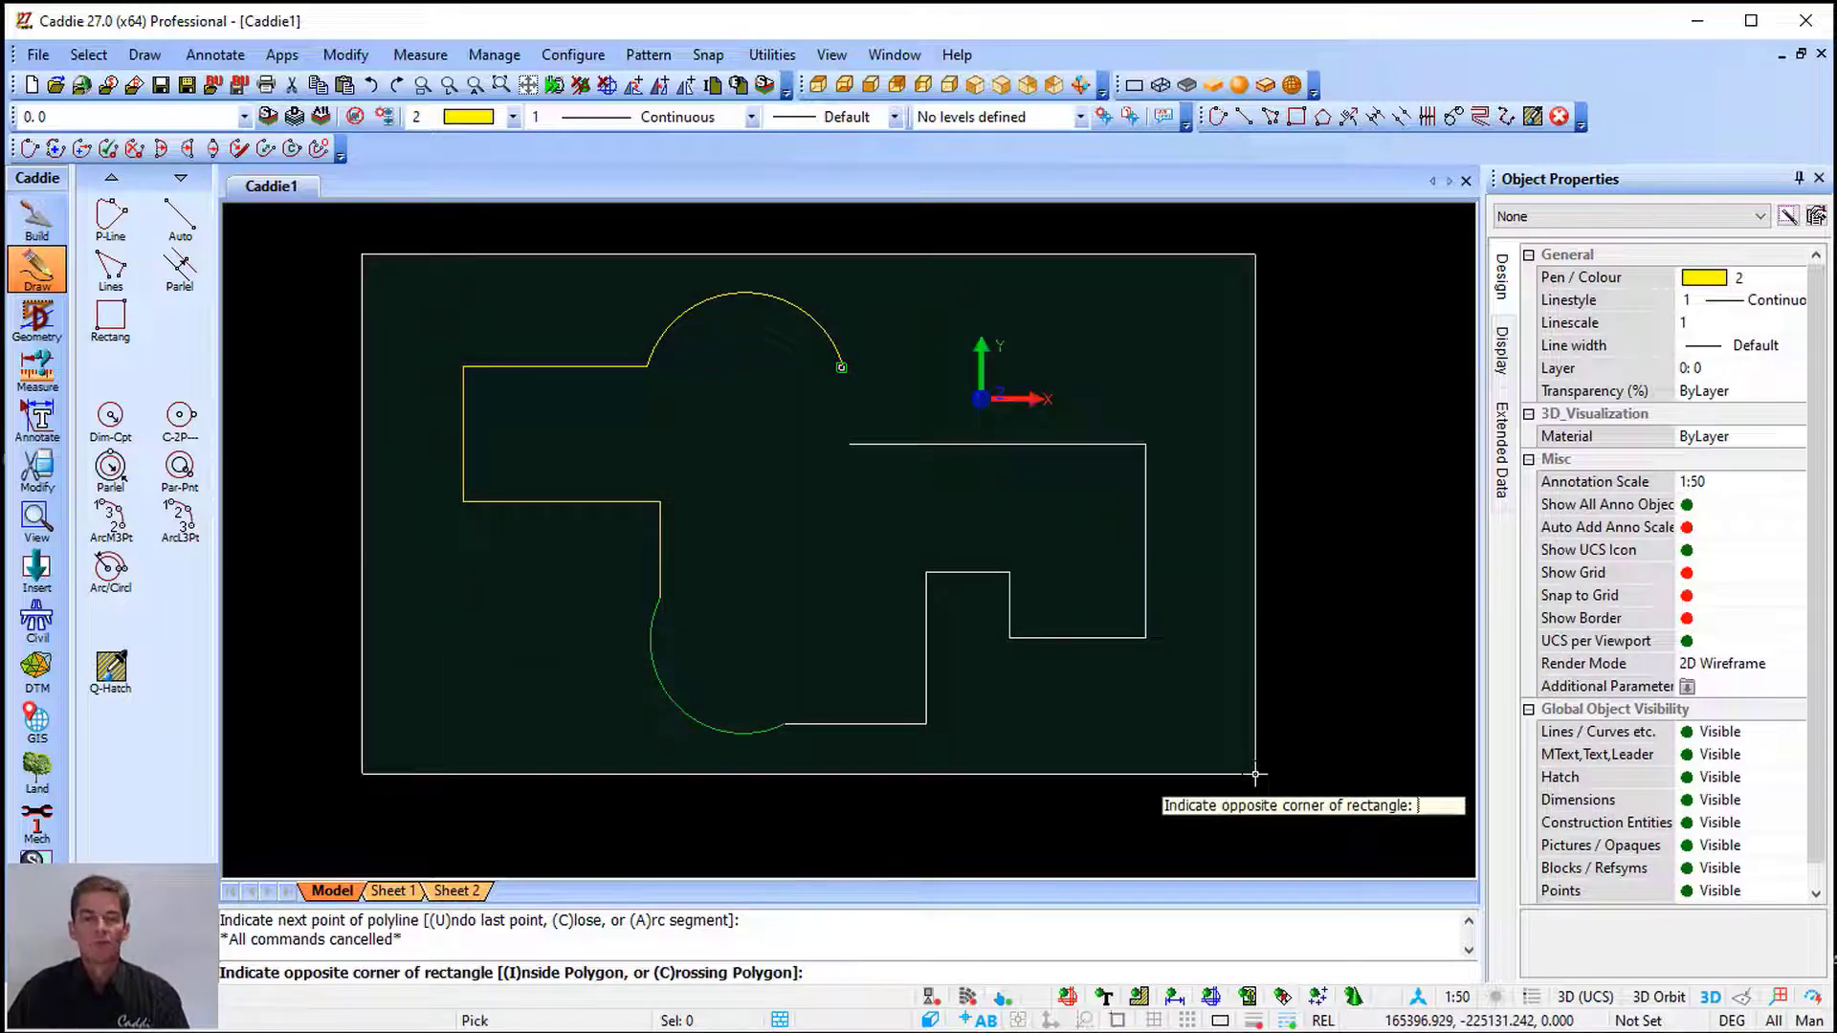
key(Escape)
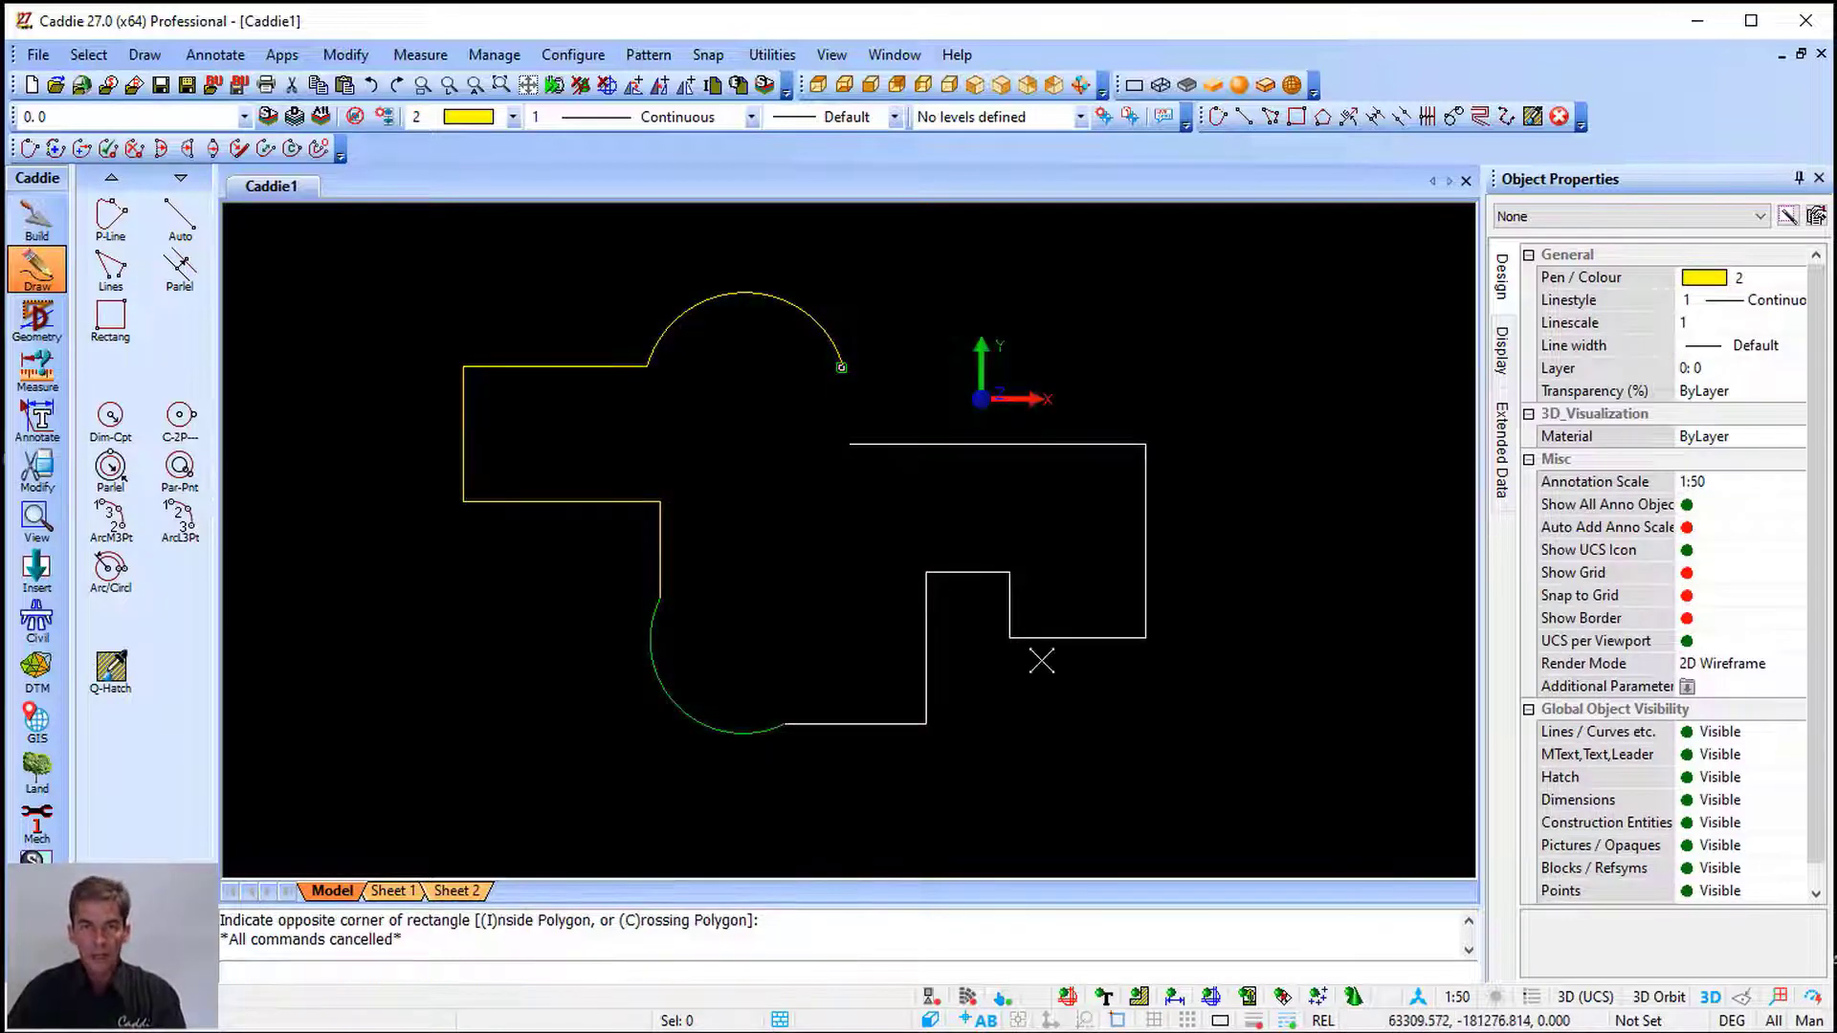
click(655, 521)
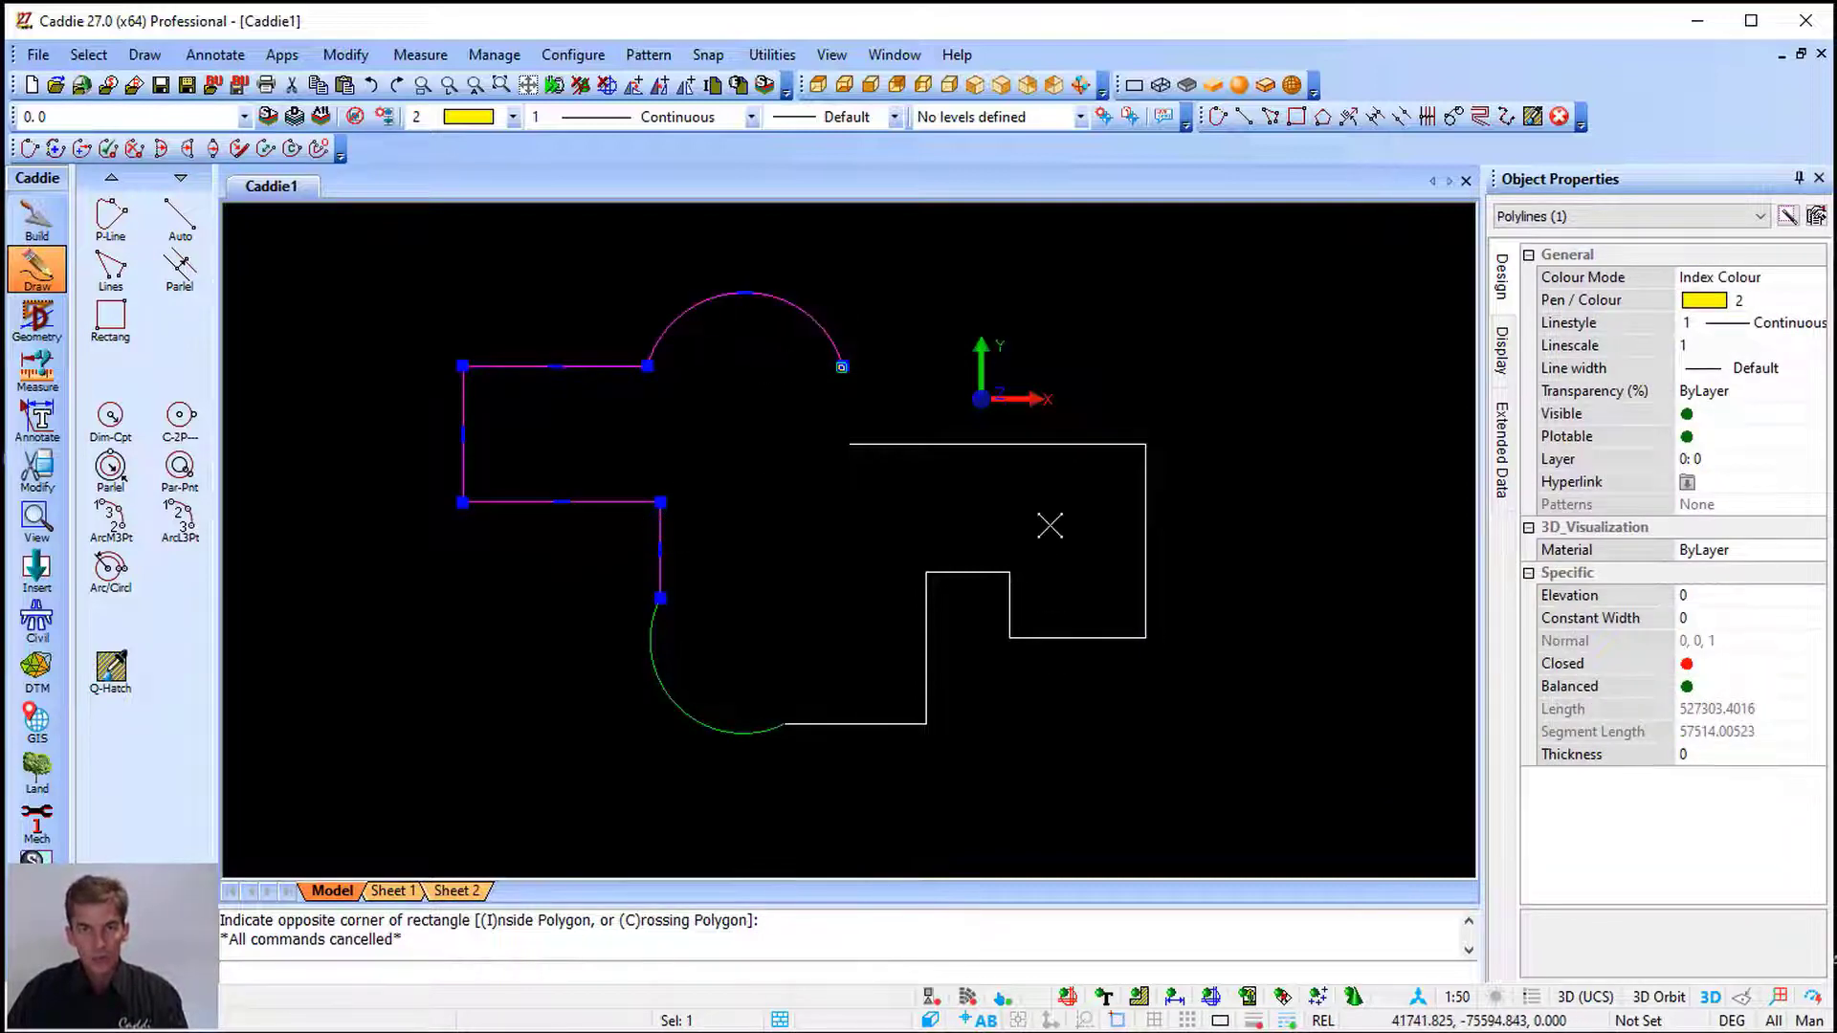
key(Escape)
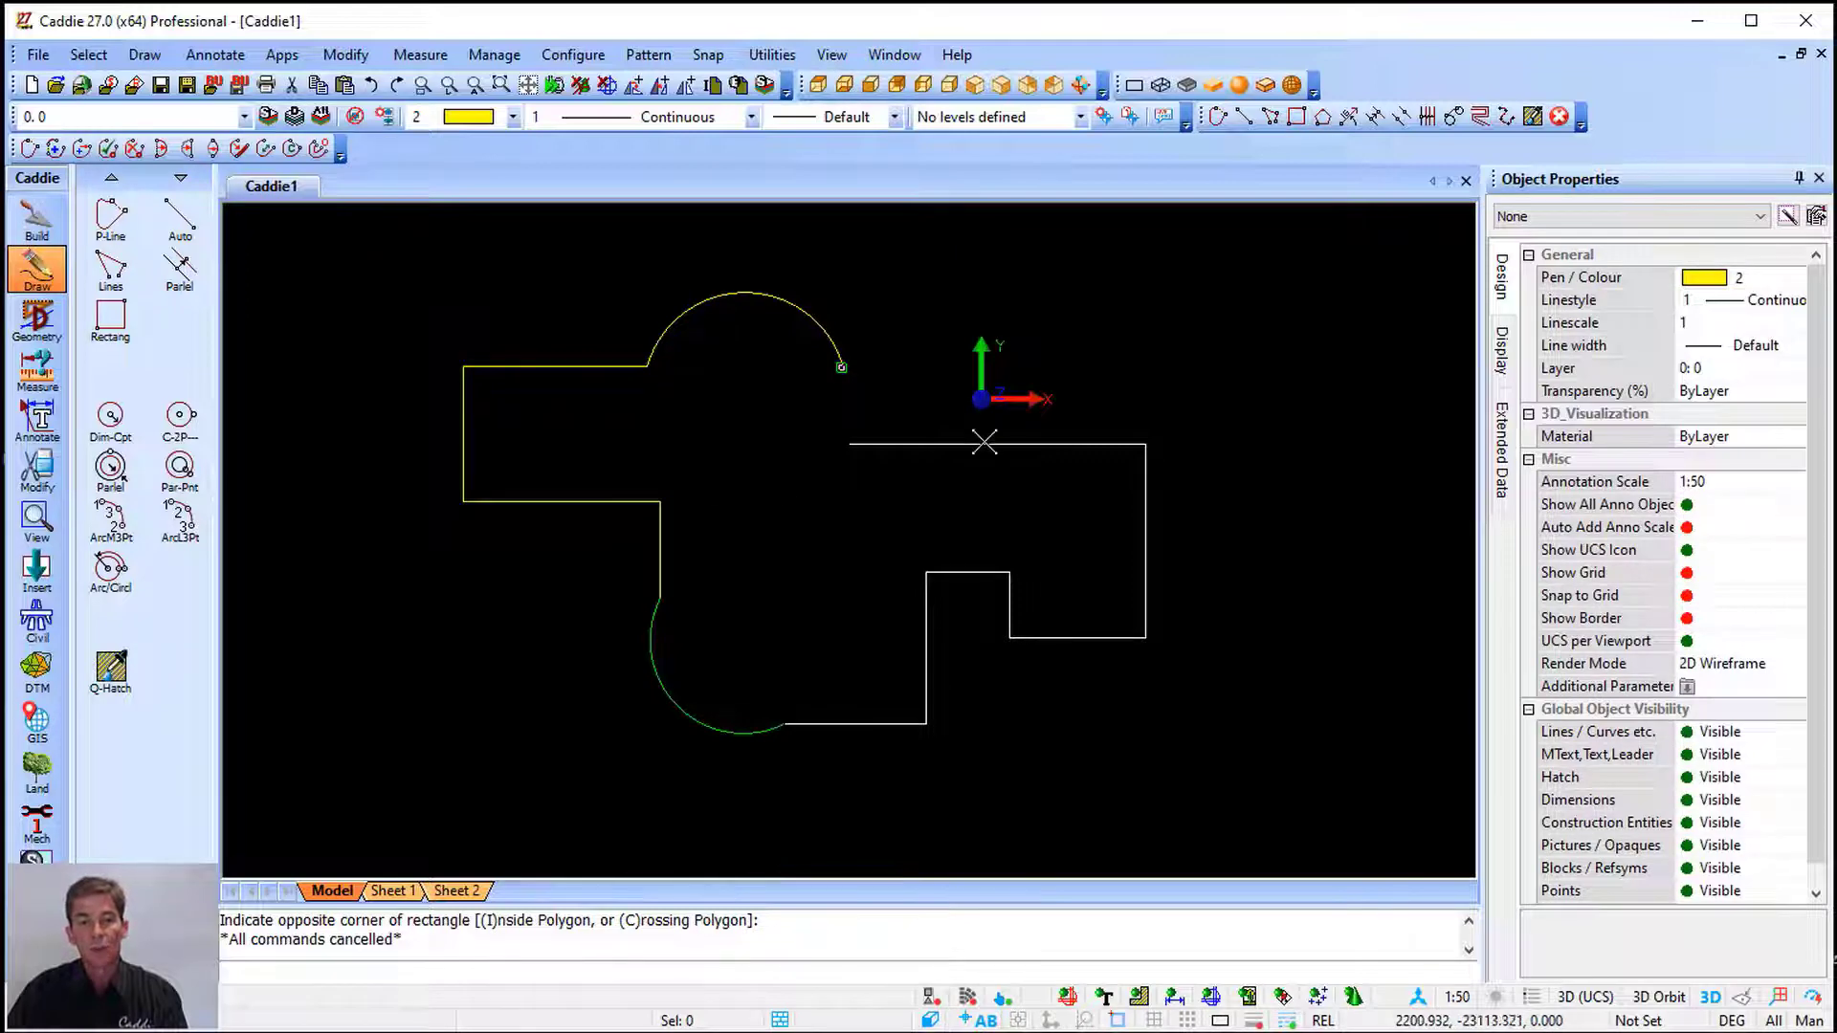
Combine the white lines, green arc and yellow polyline into one object with Make Polyline from Lines, Arcs and Polylines, and select the result
click(398, 247)
click(1227, 783)
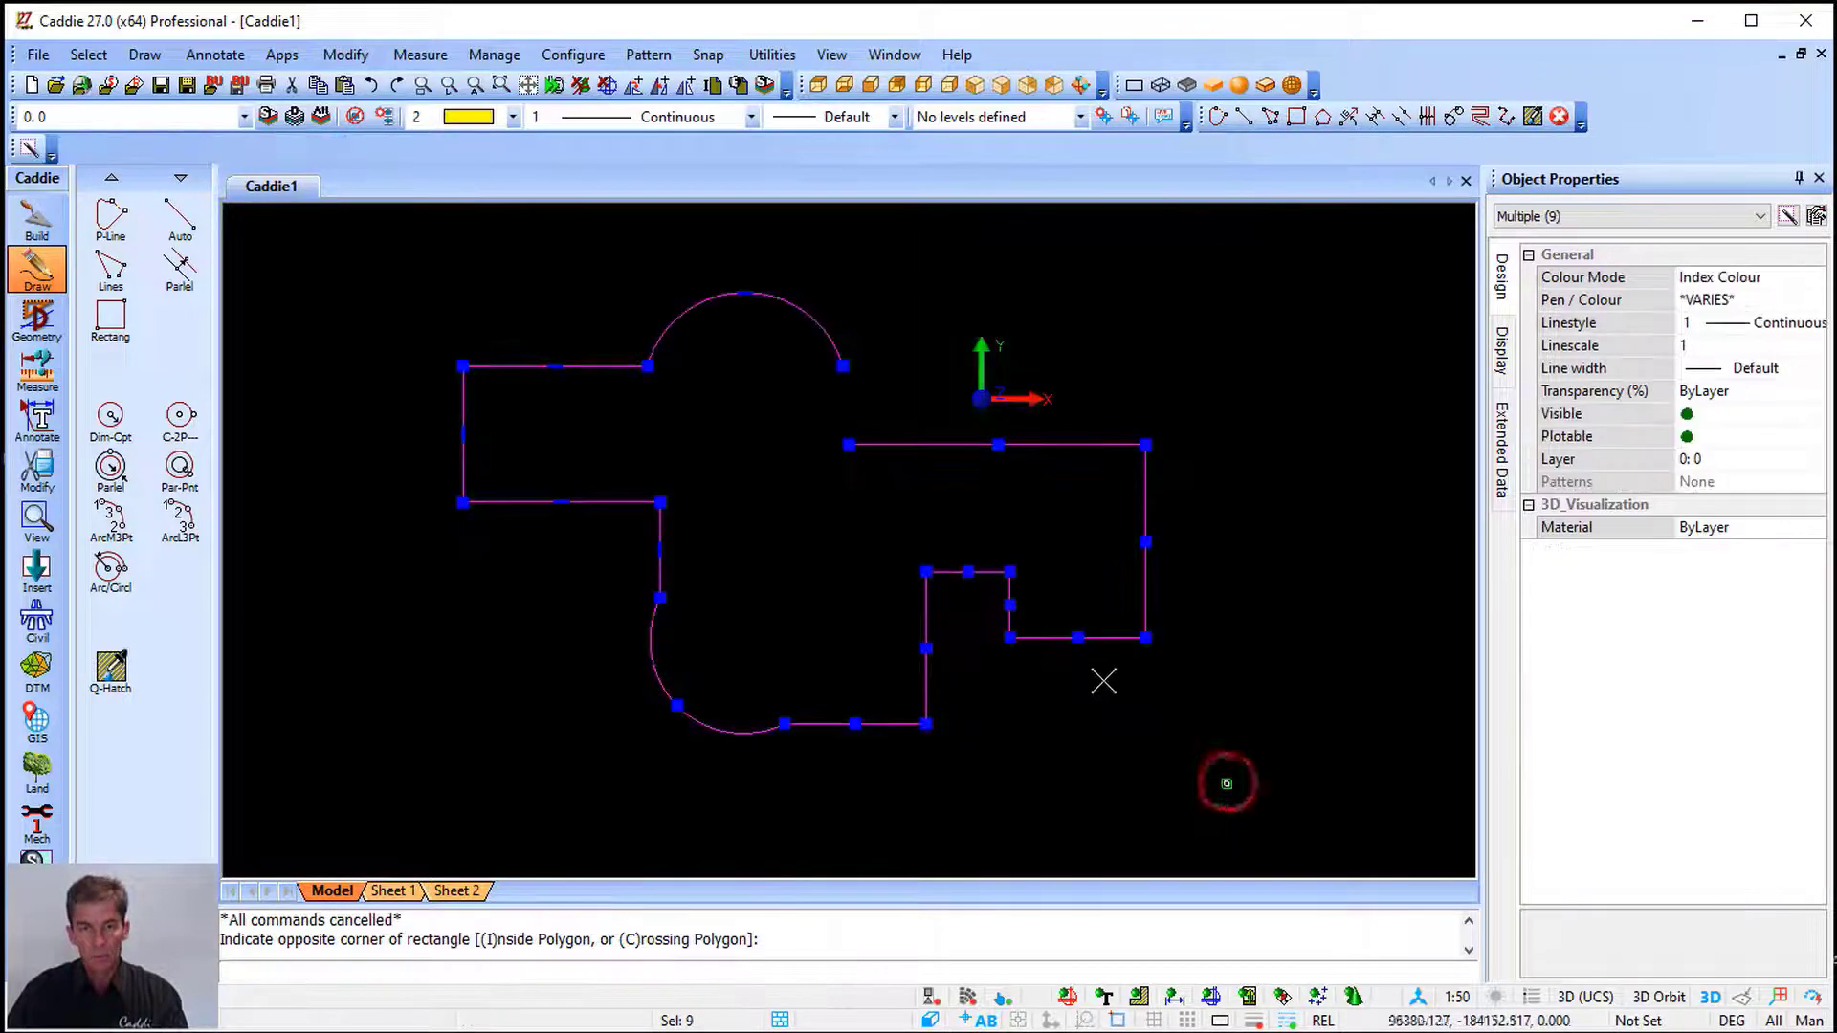
right_click(759, 342)
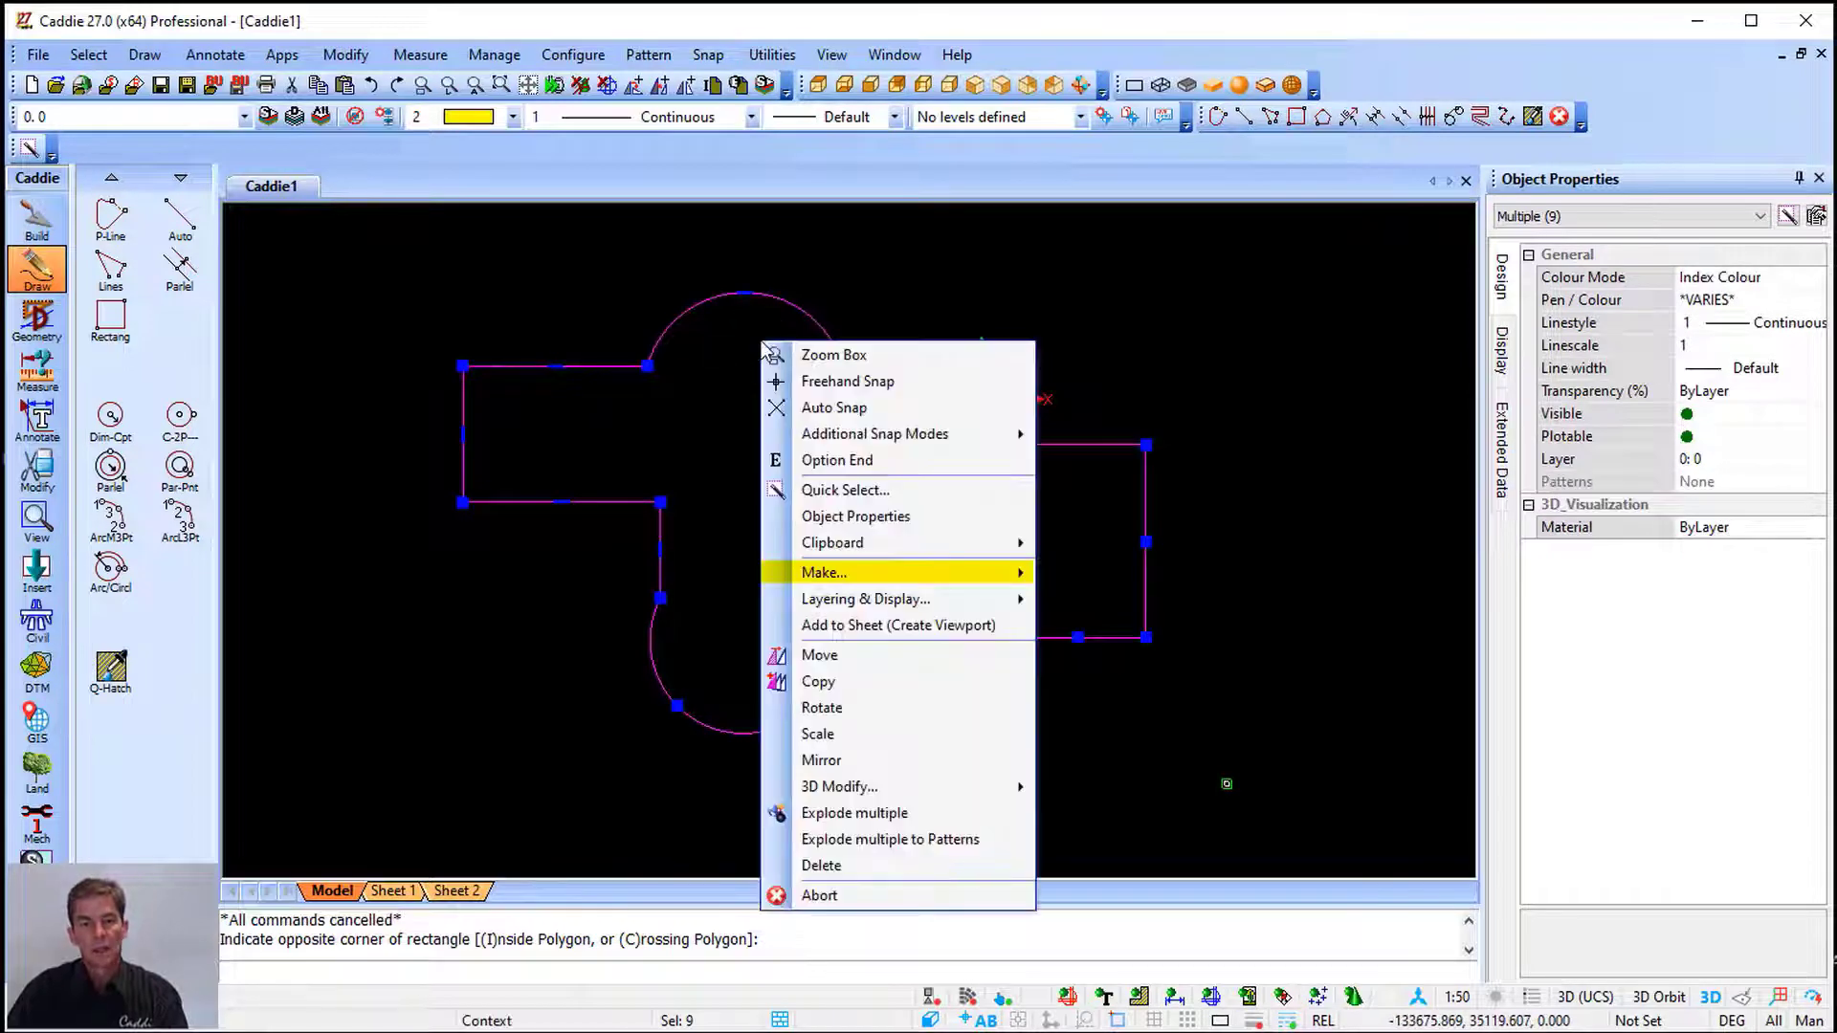
mouse_move(950, 586)
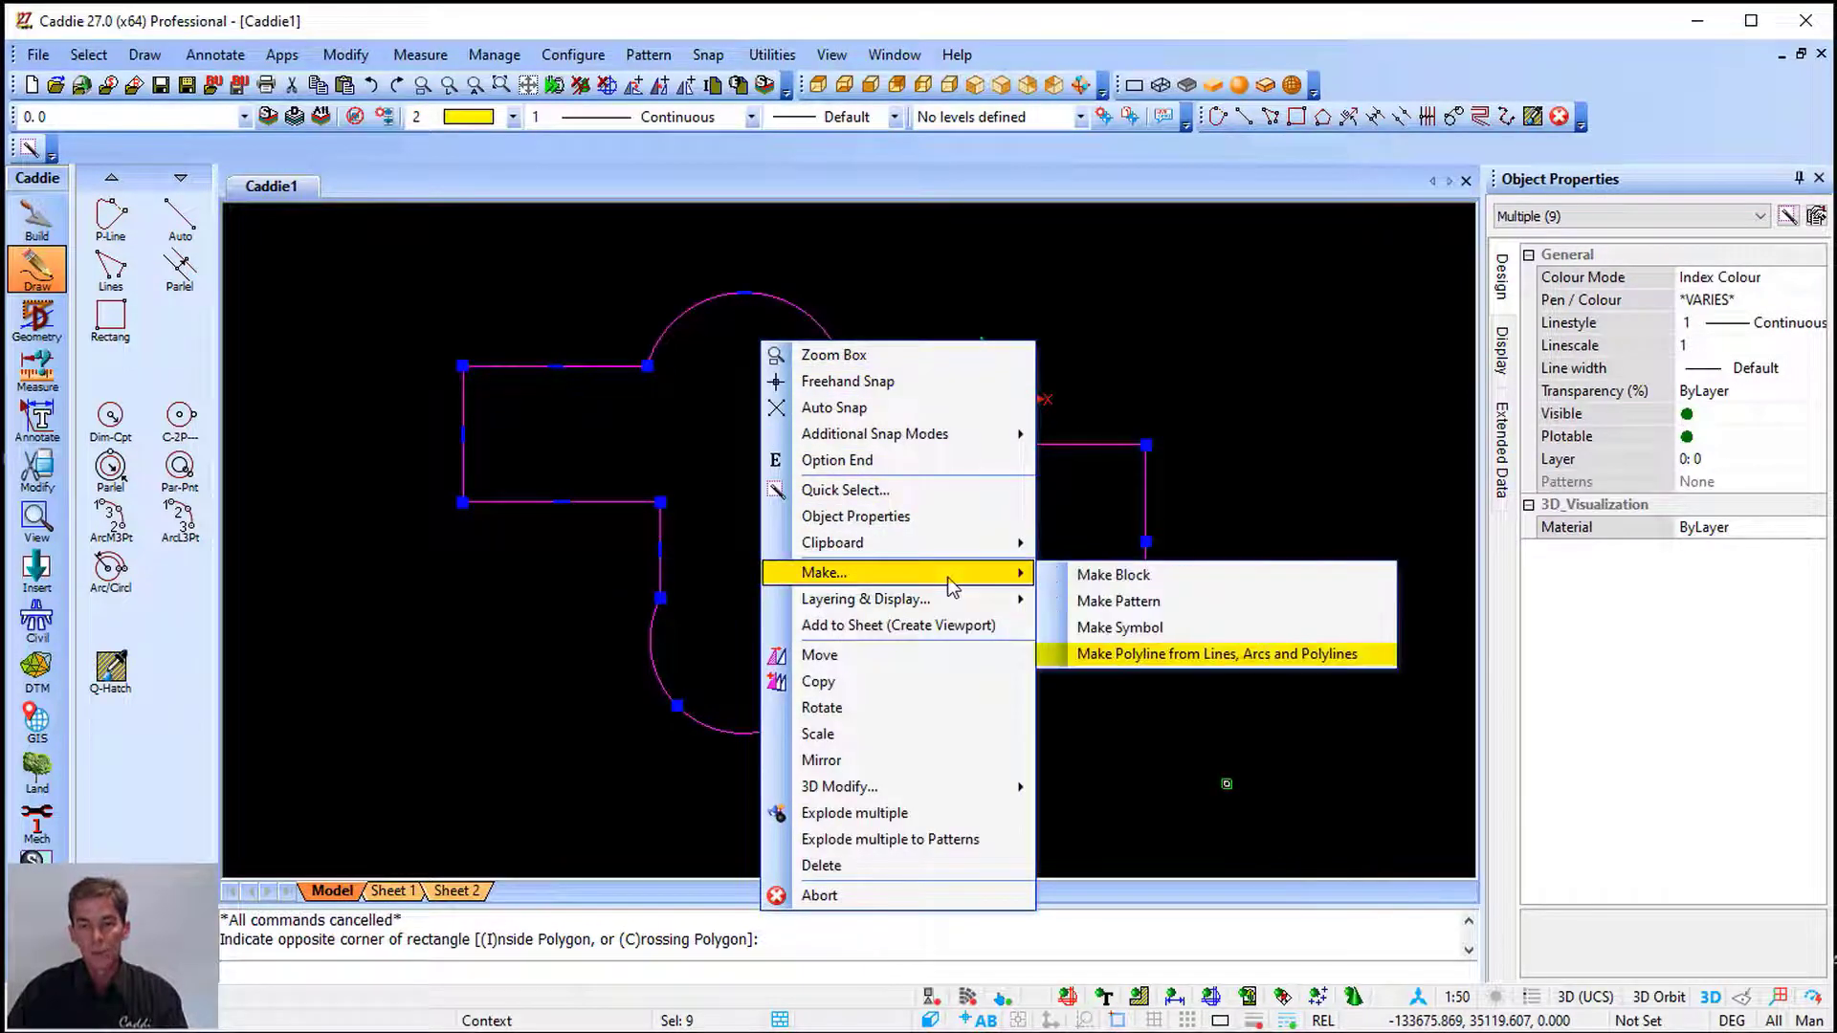
click(1225, 655)
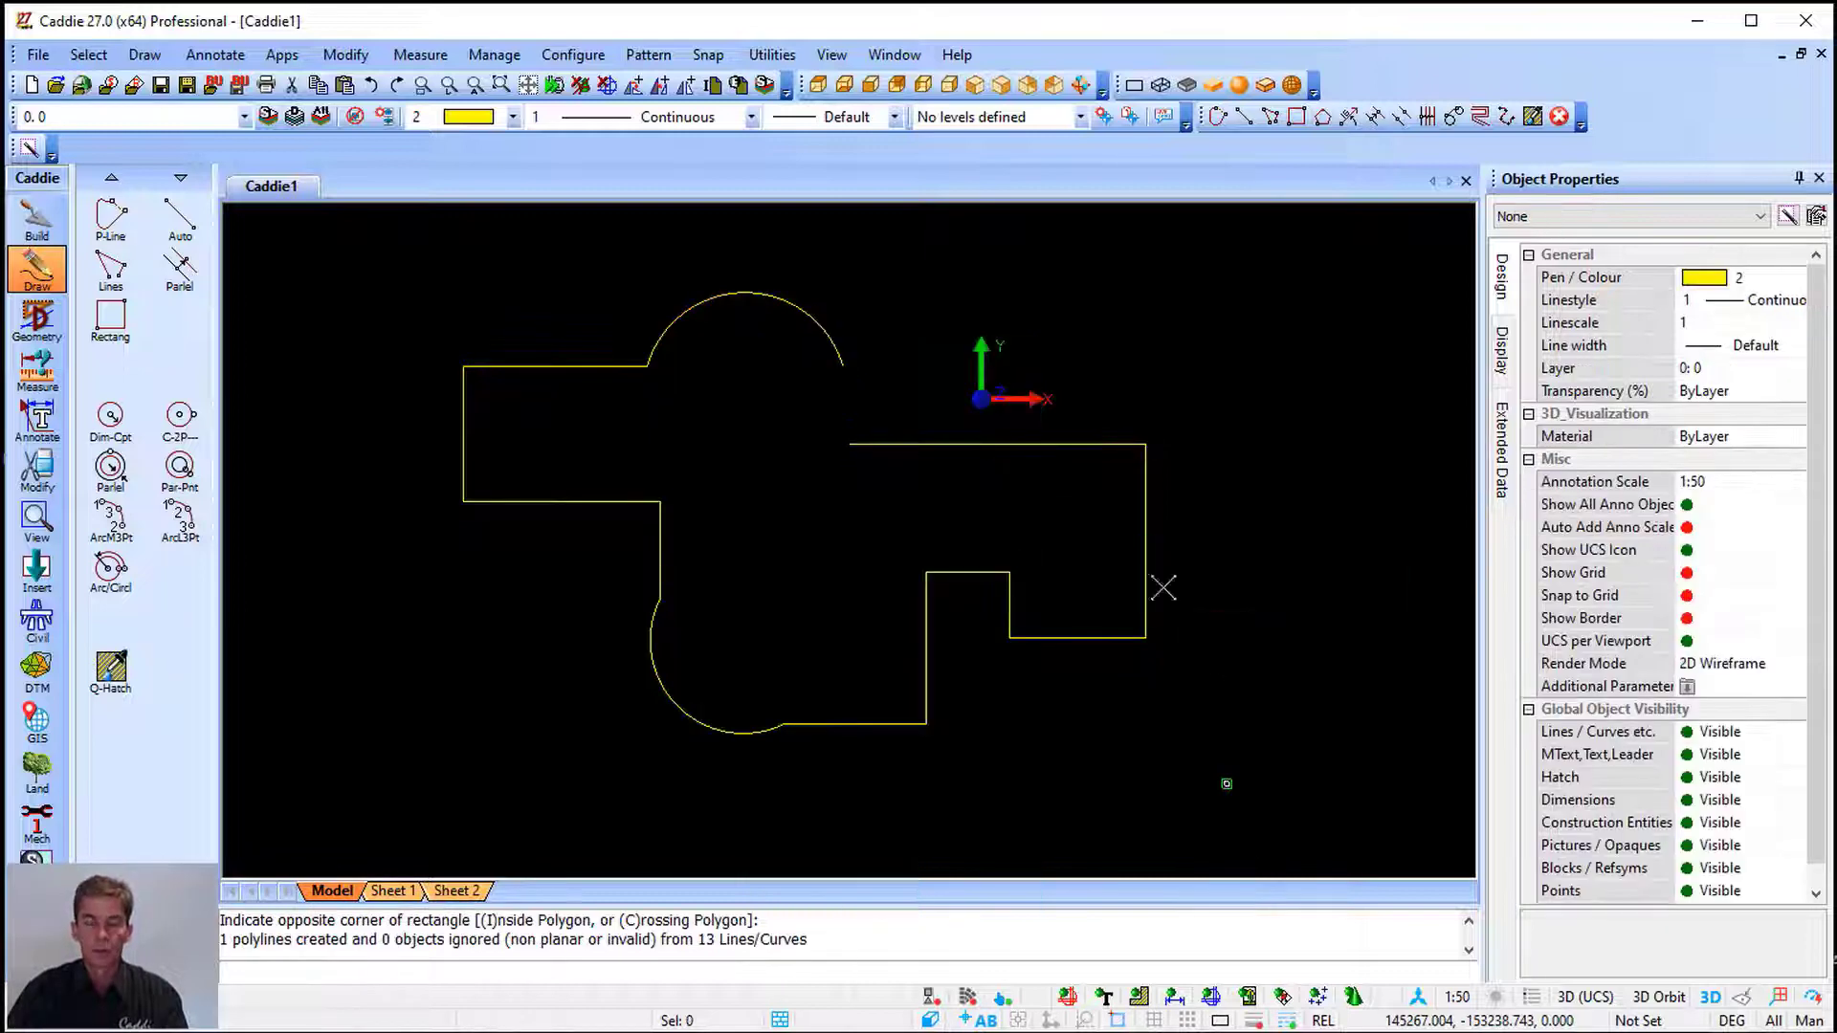
click(962, 444)
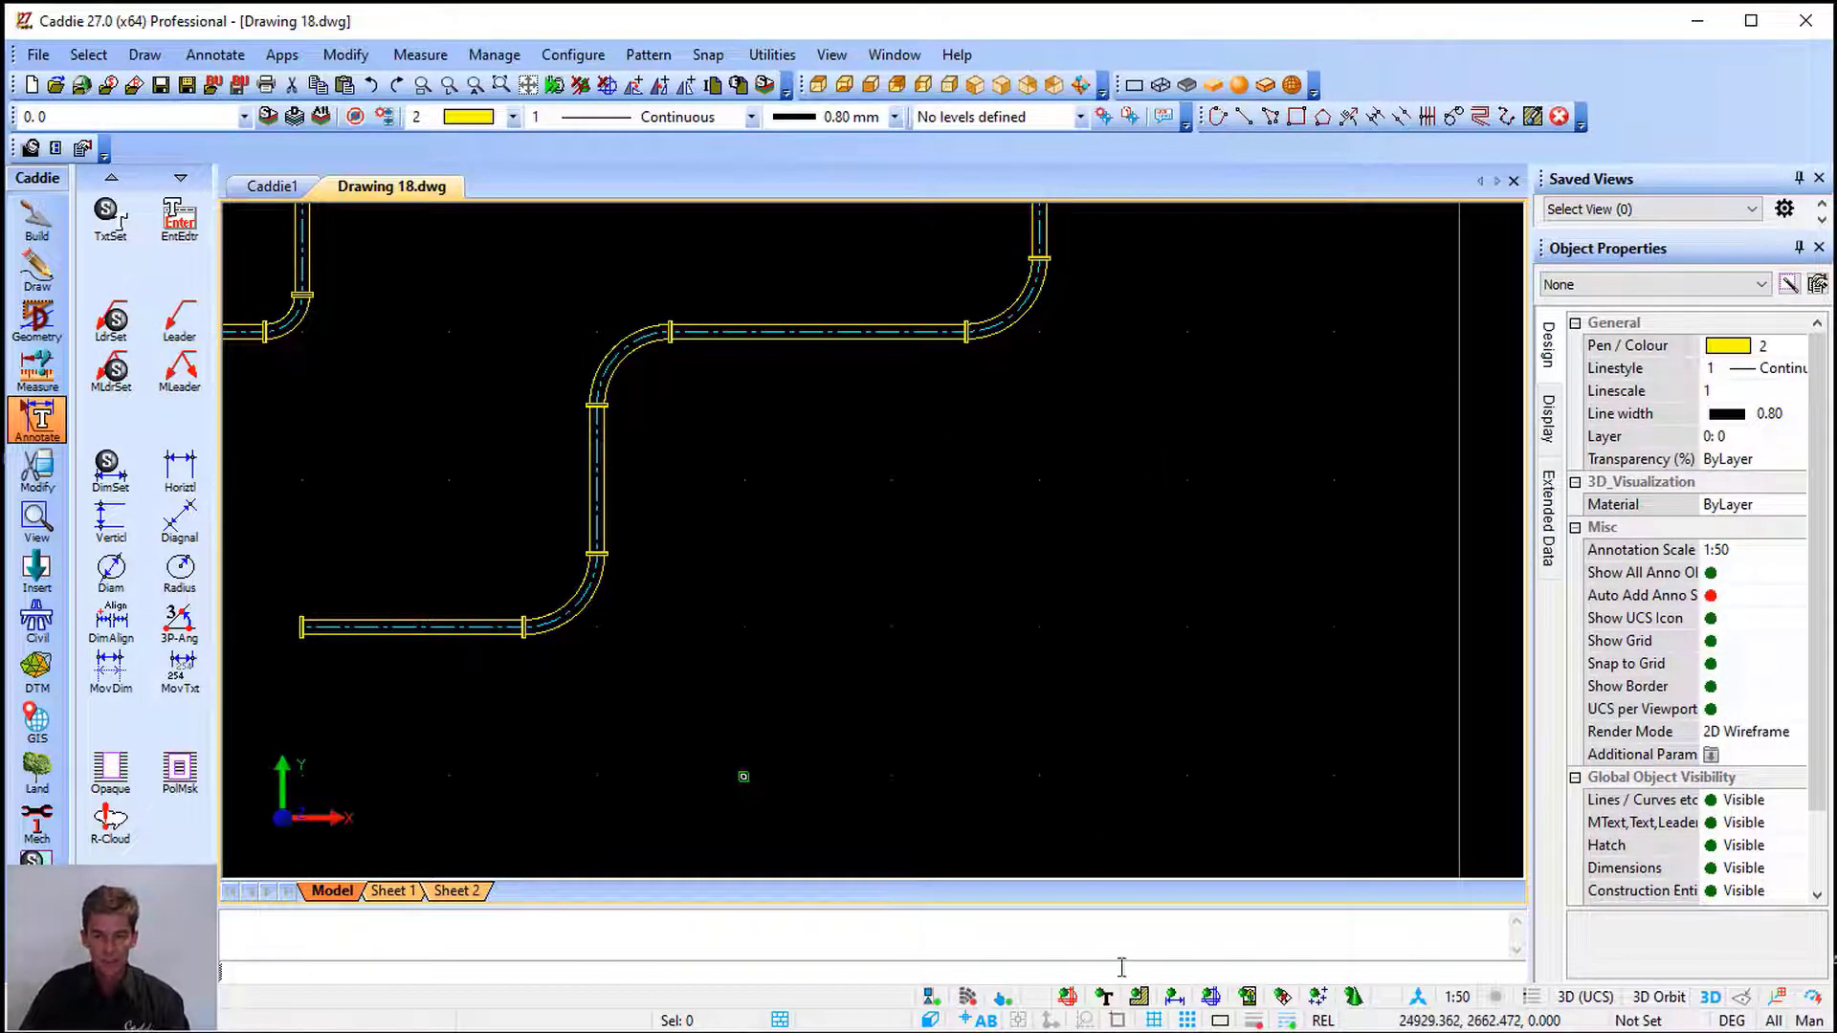
Turn off grid snap in the pipe drawing and set the leader creation direction to Start at Header
click(1187, 1019)
click(111, 321)
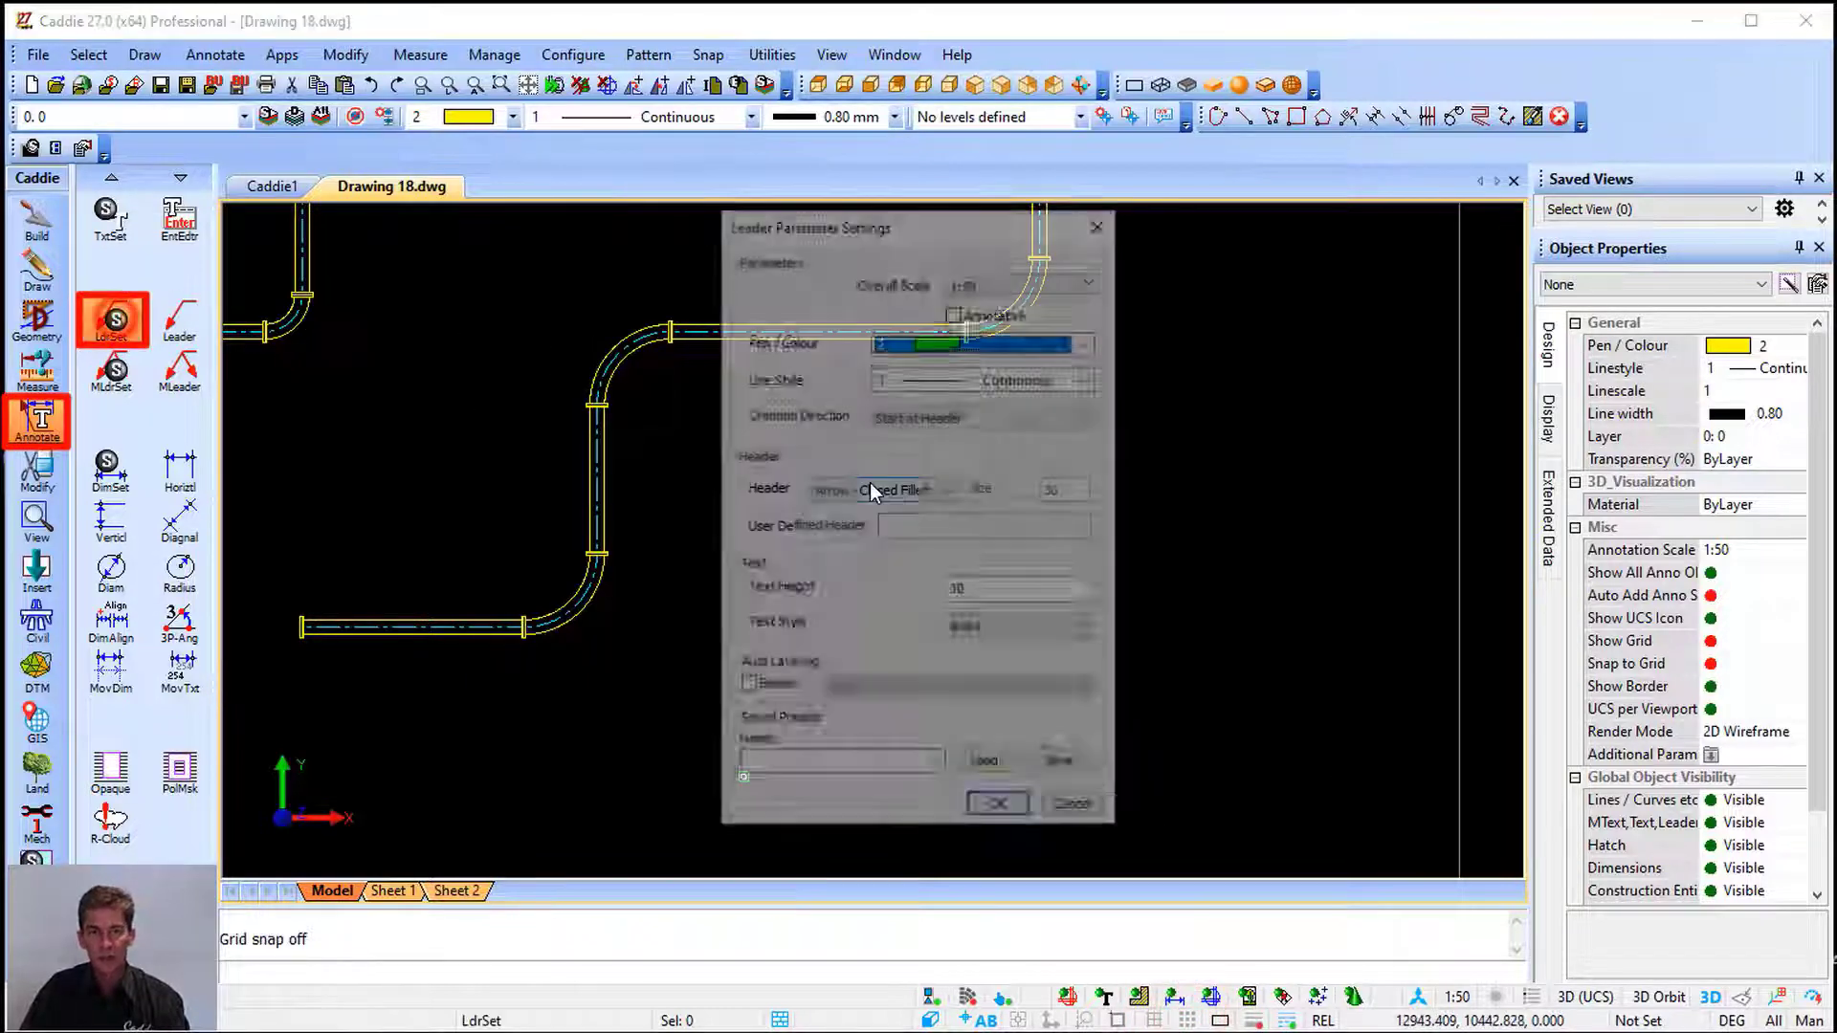
click(1005, 417)
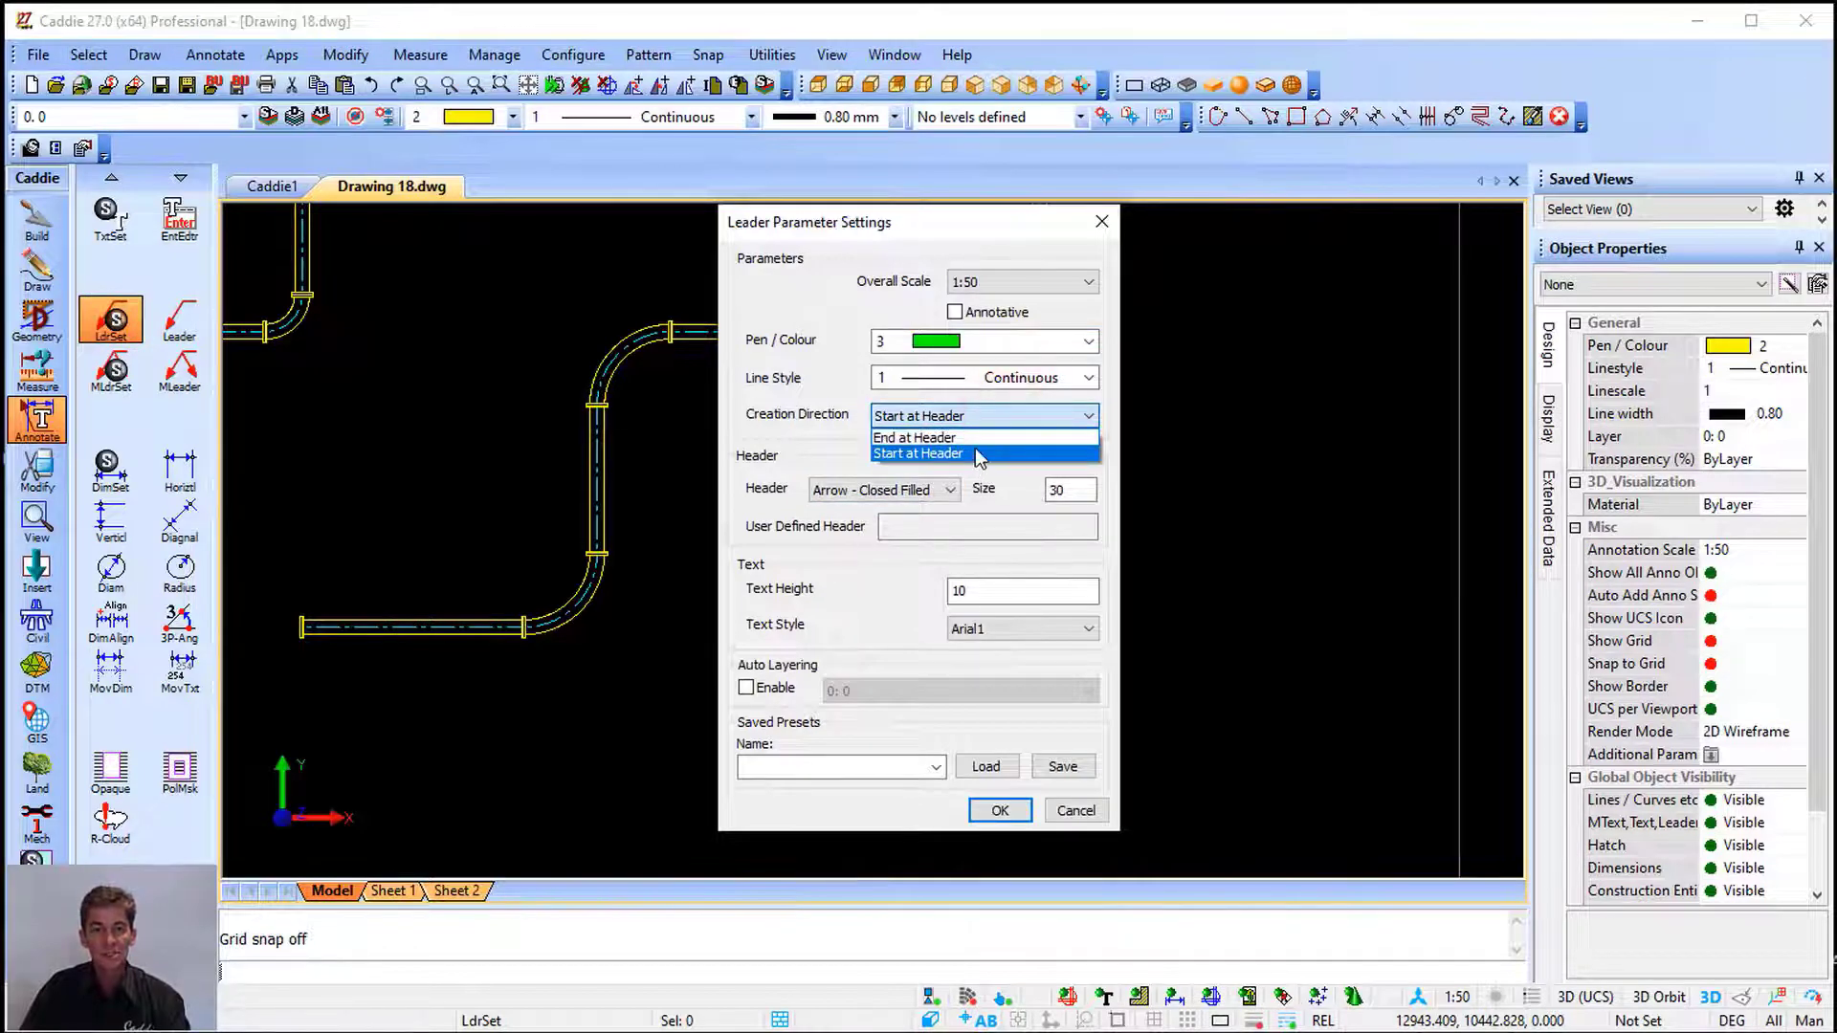
click(1000, 811)
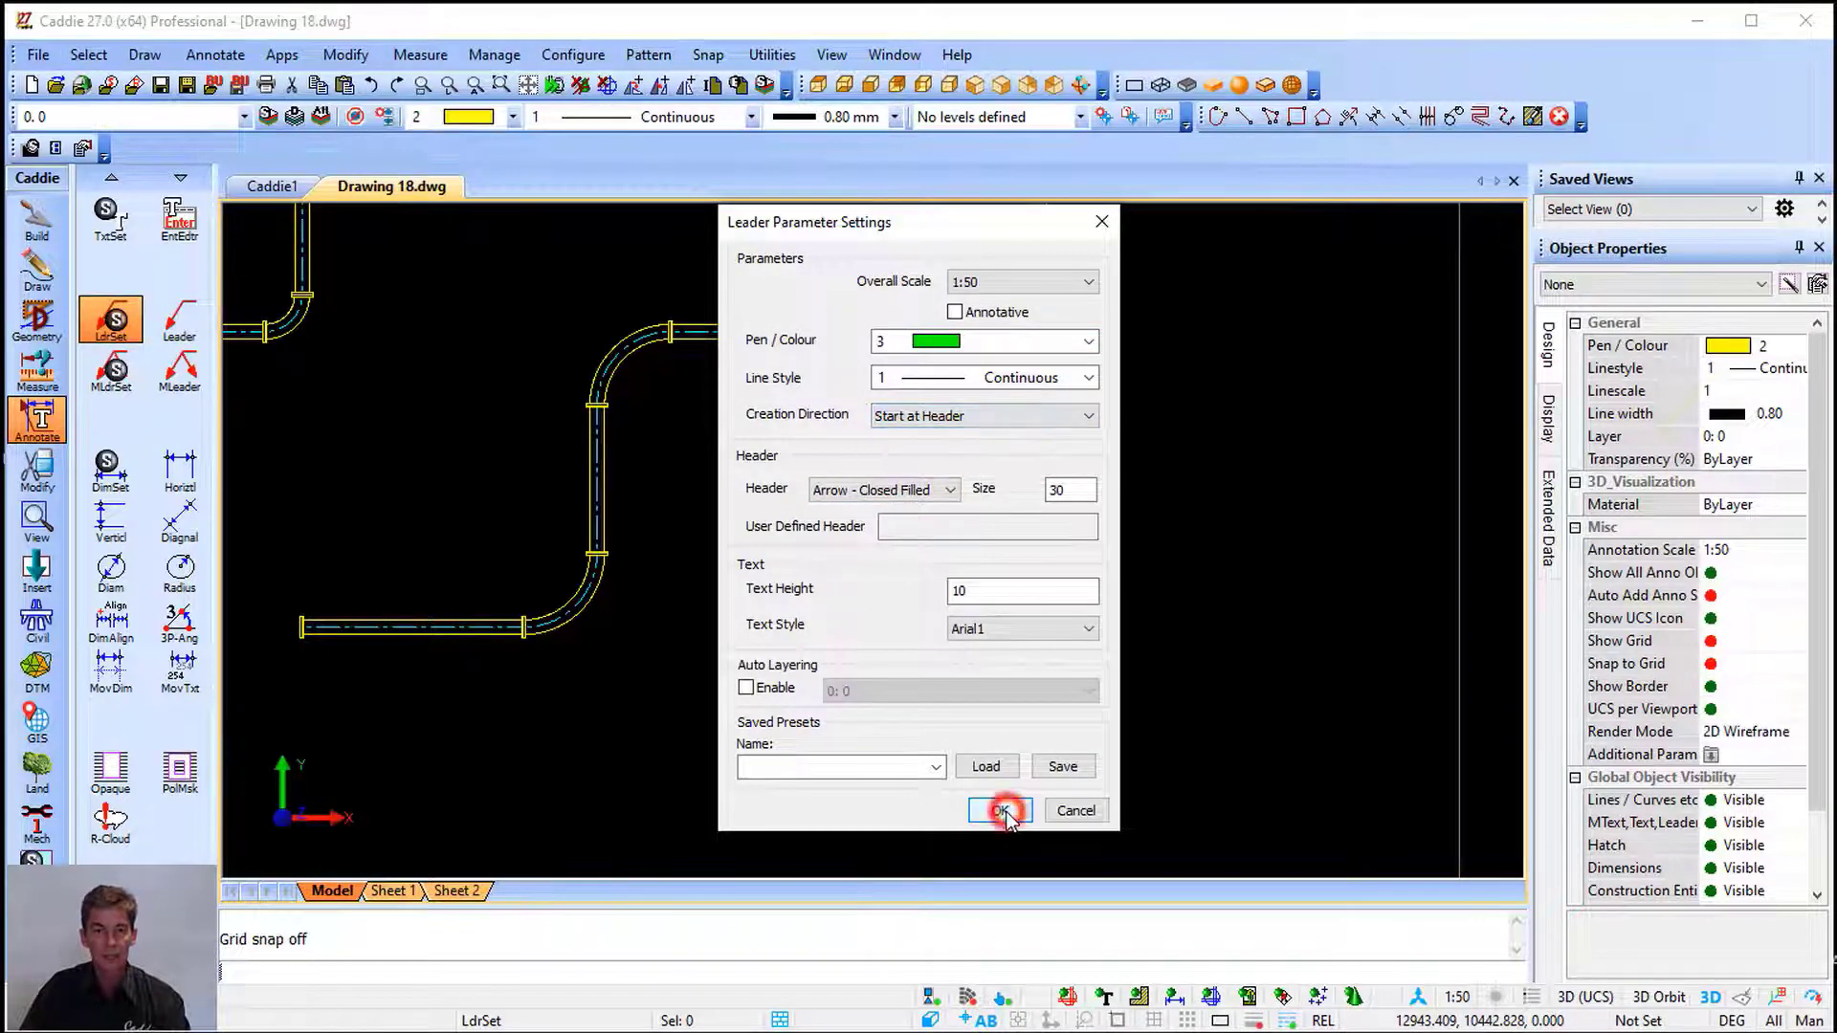
click(999, 810)
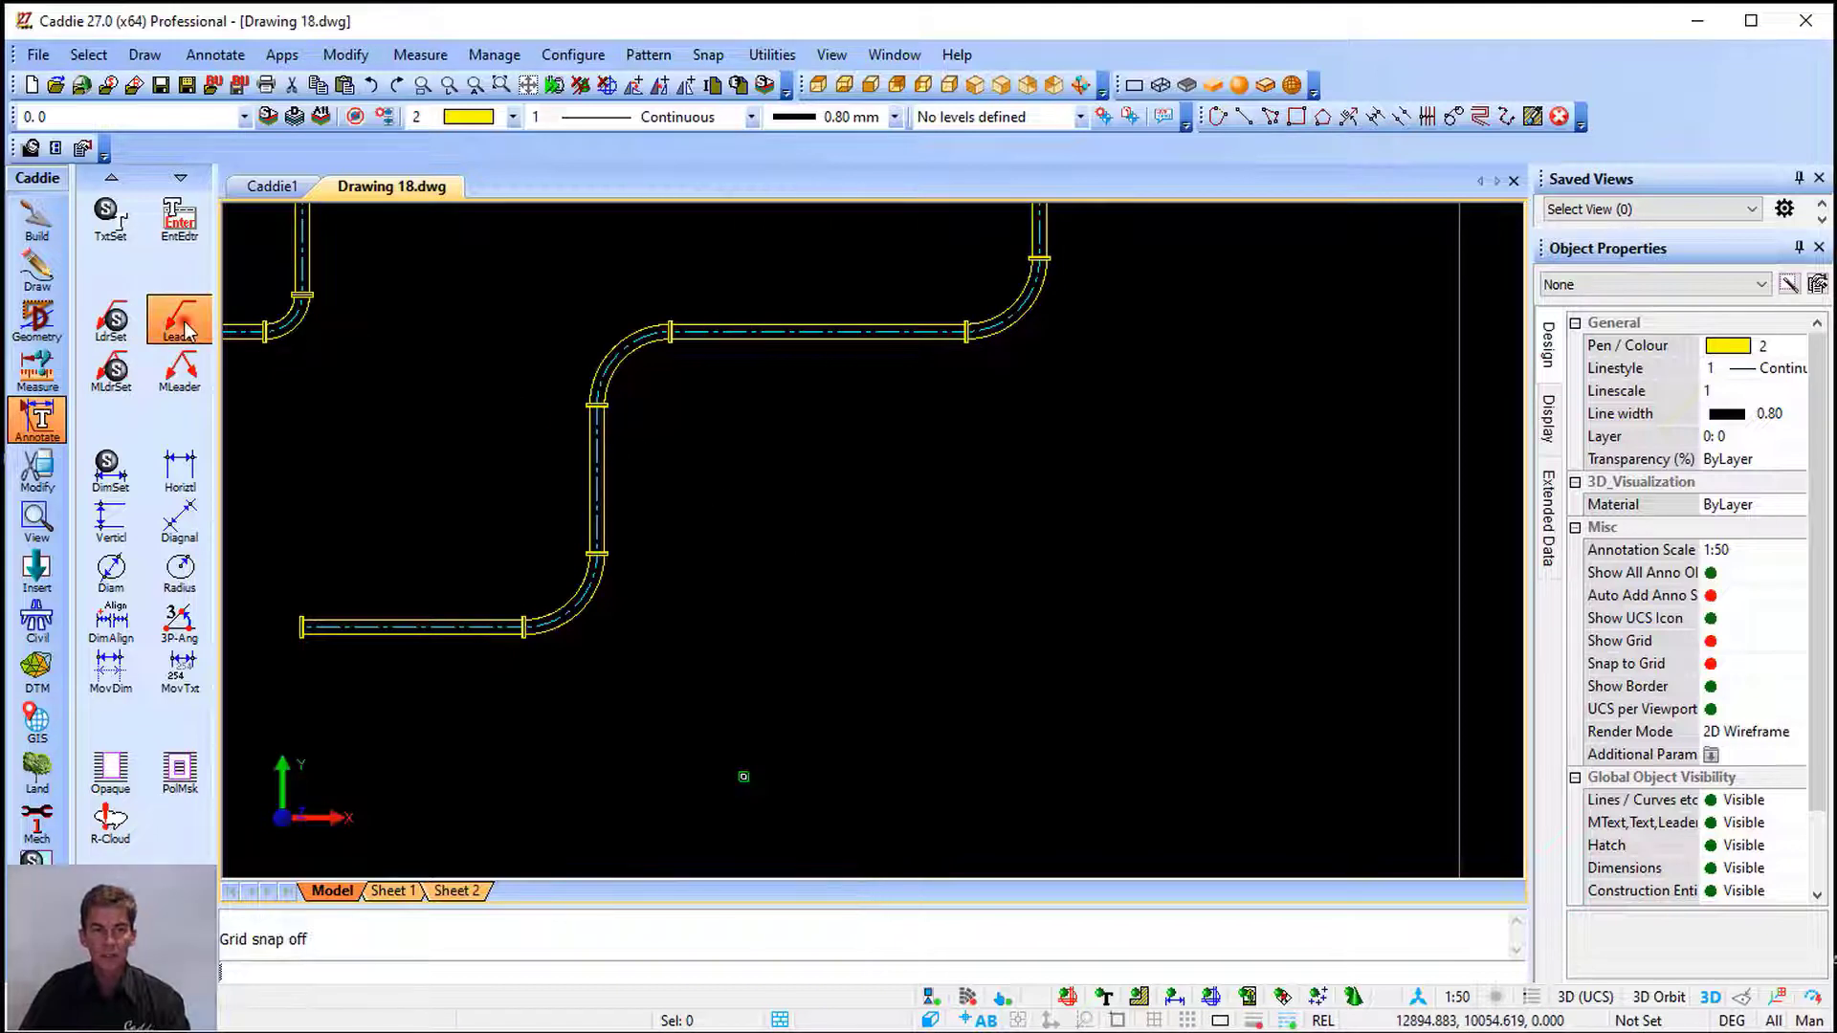
Start a leader in the pipe drawing, switch its type to polyline and set it back to spline
click(179, 320)
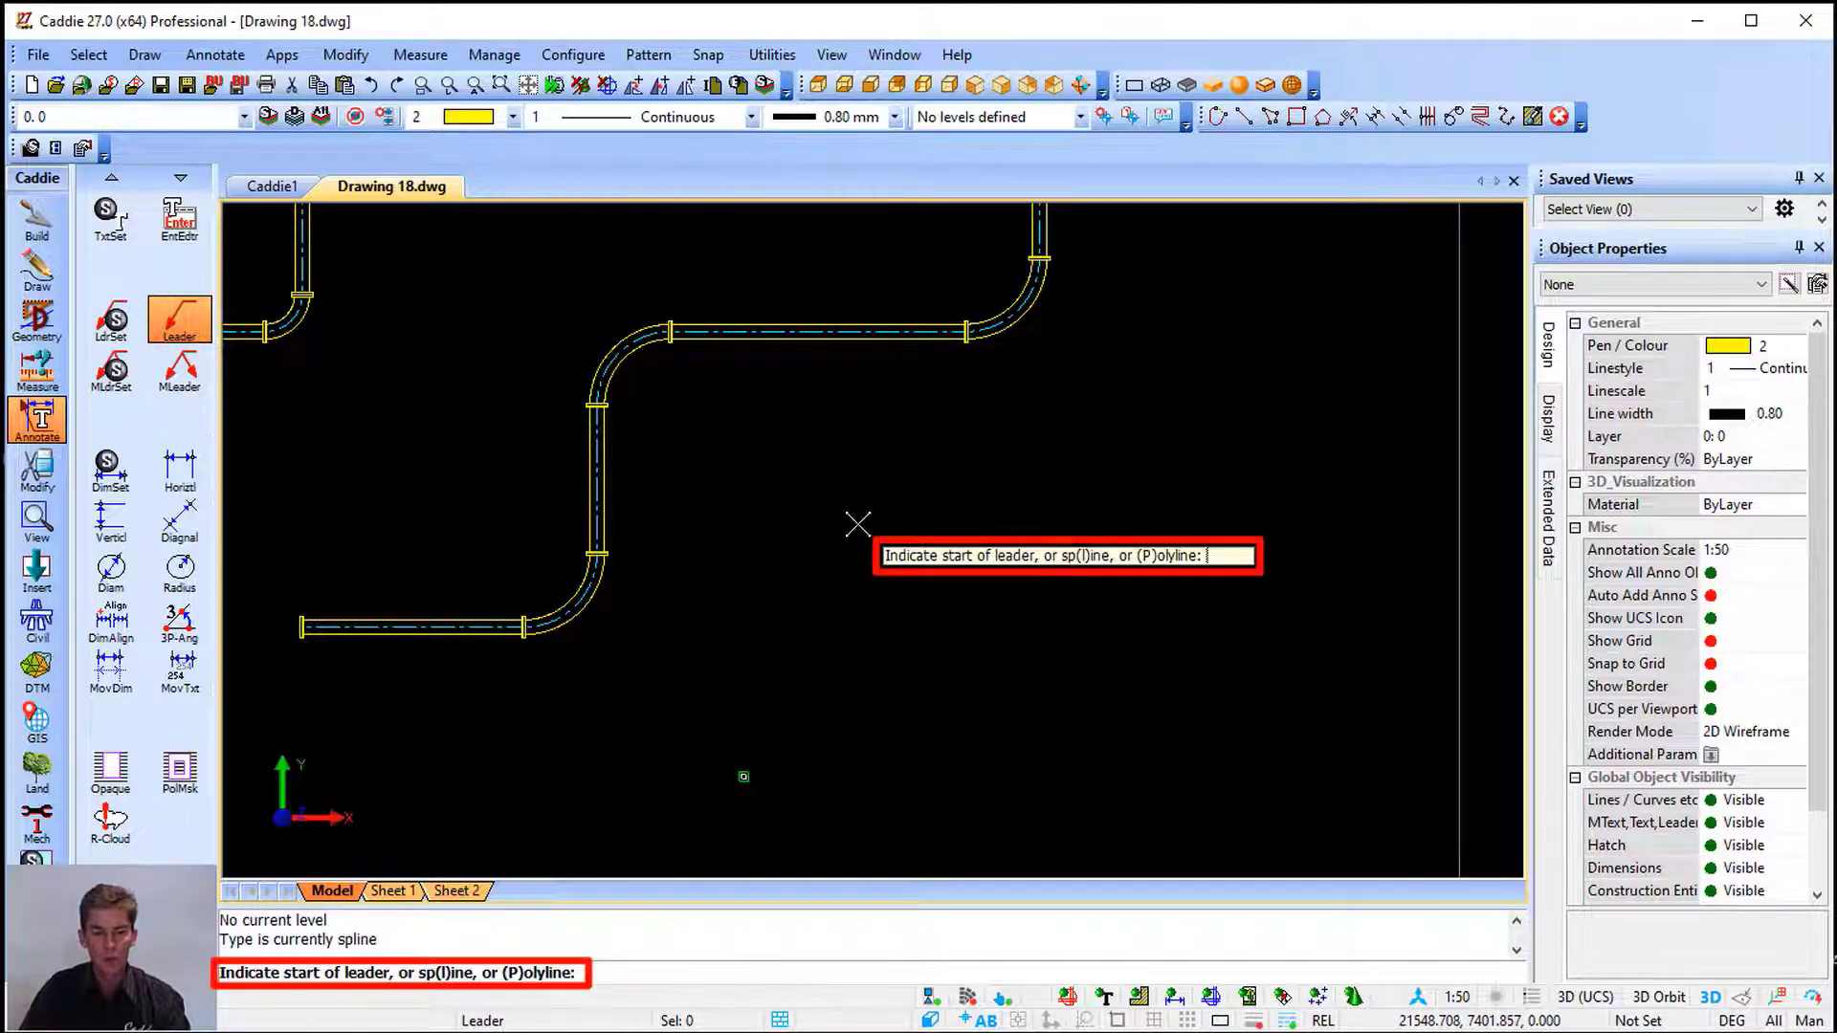
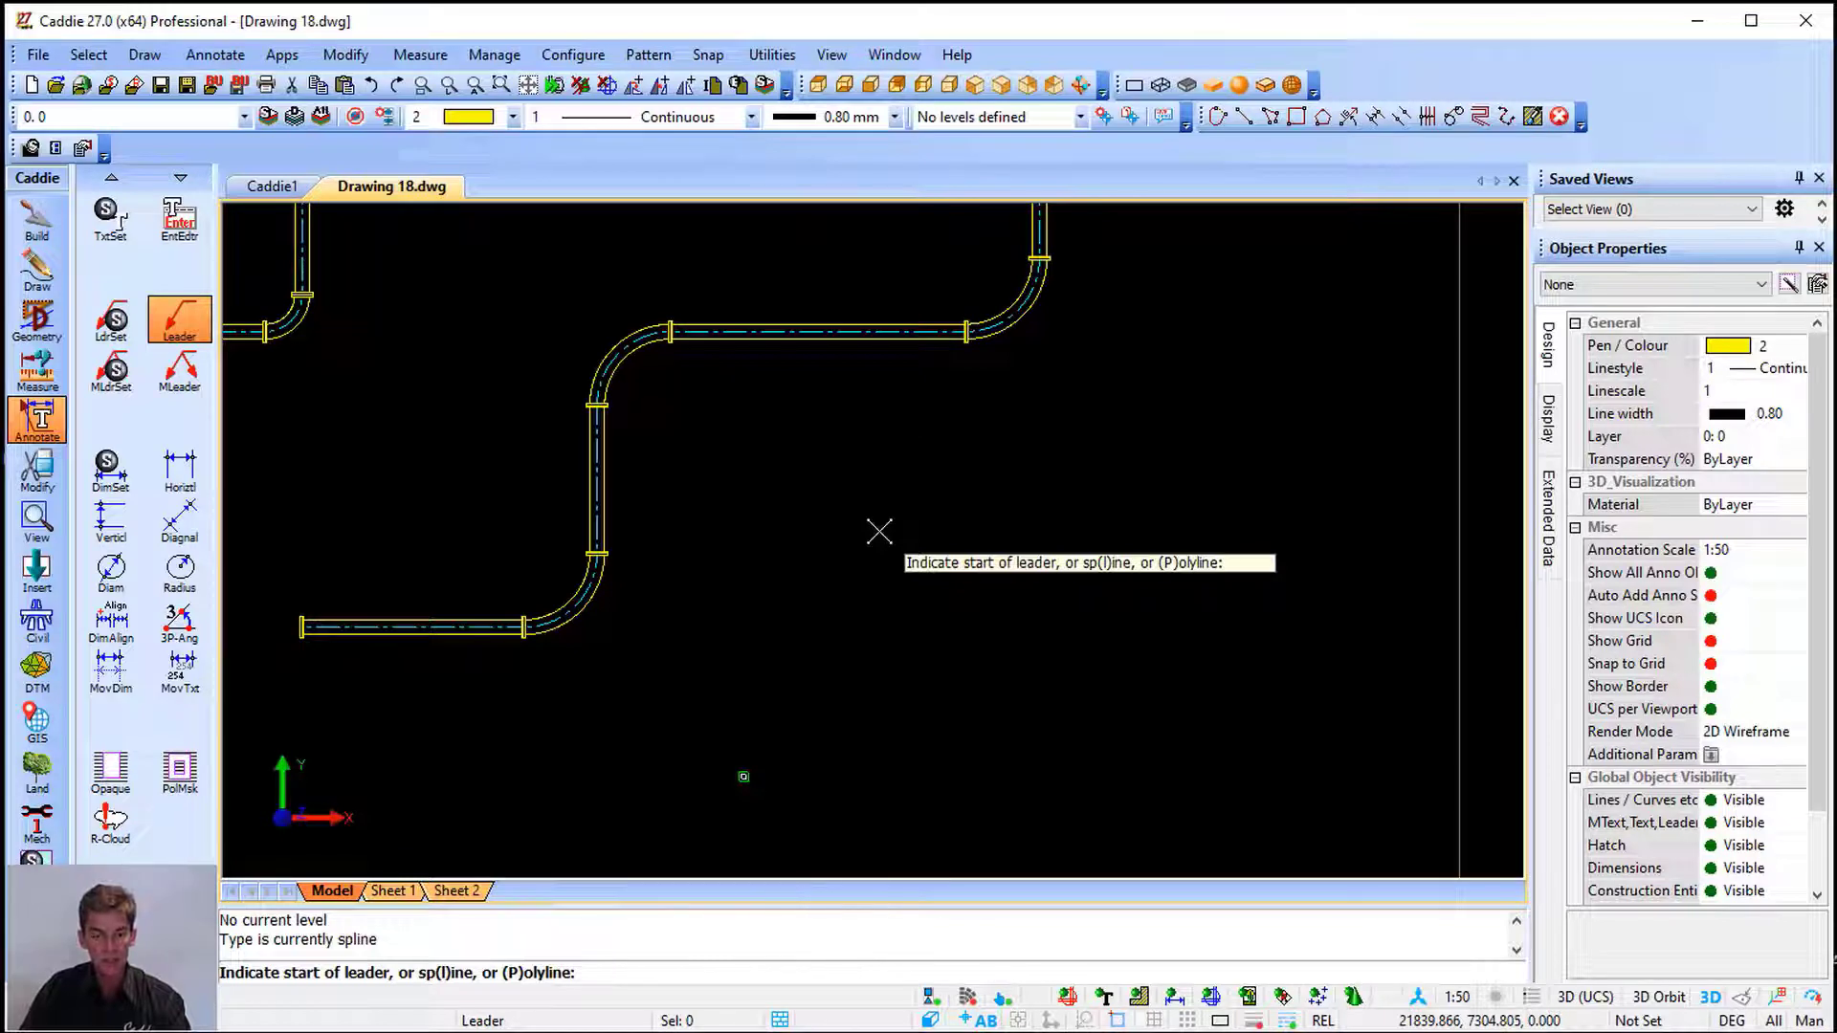
key(f)
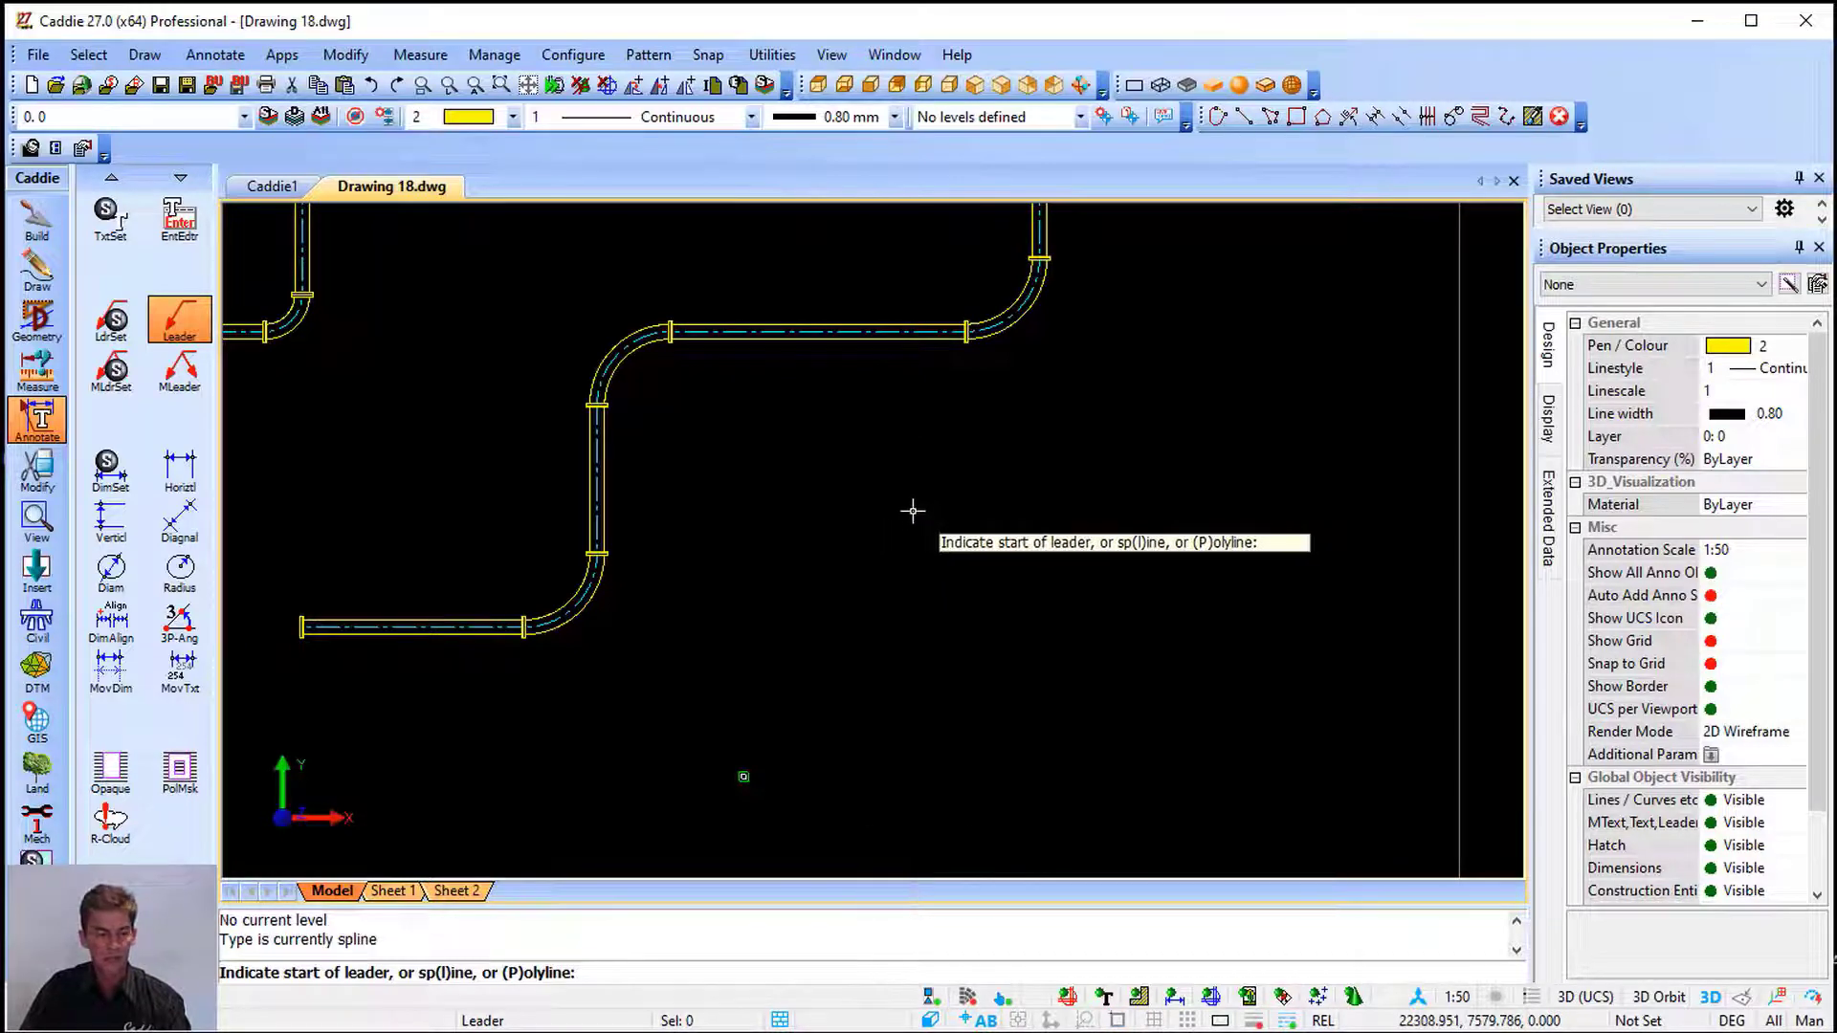
key(s)
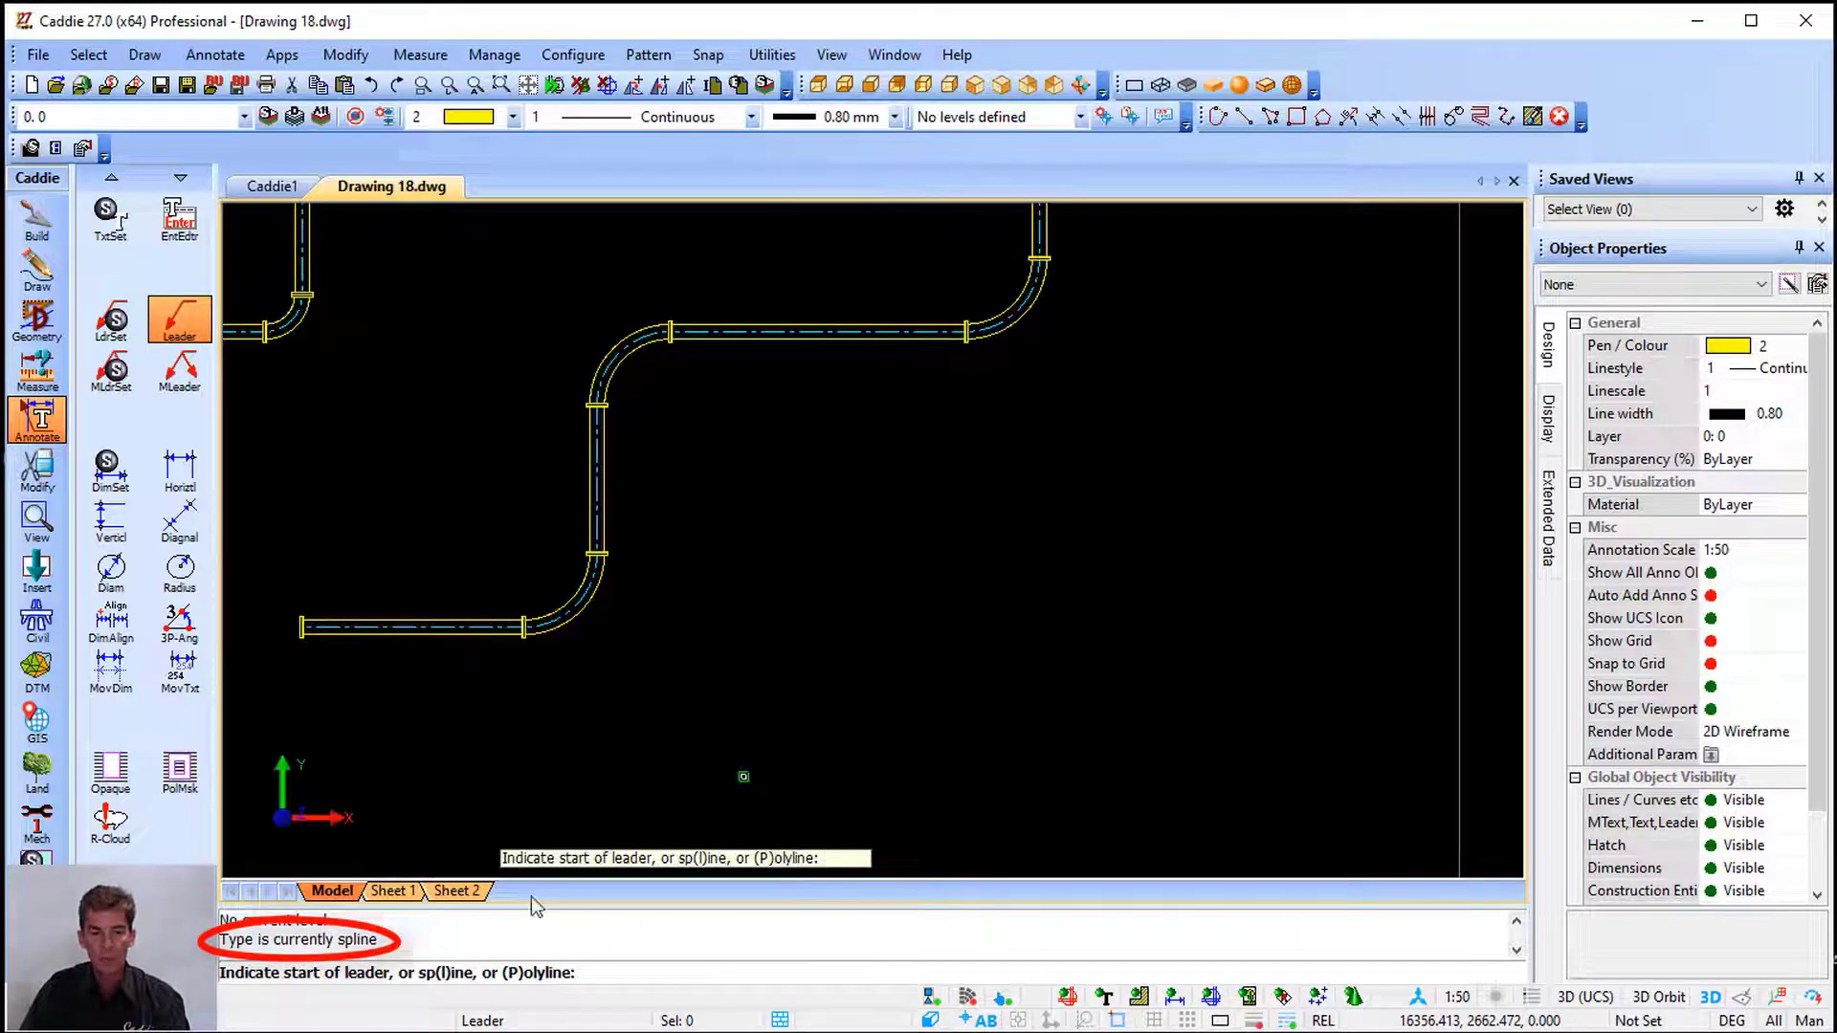
key(p)
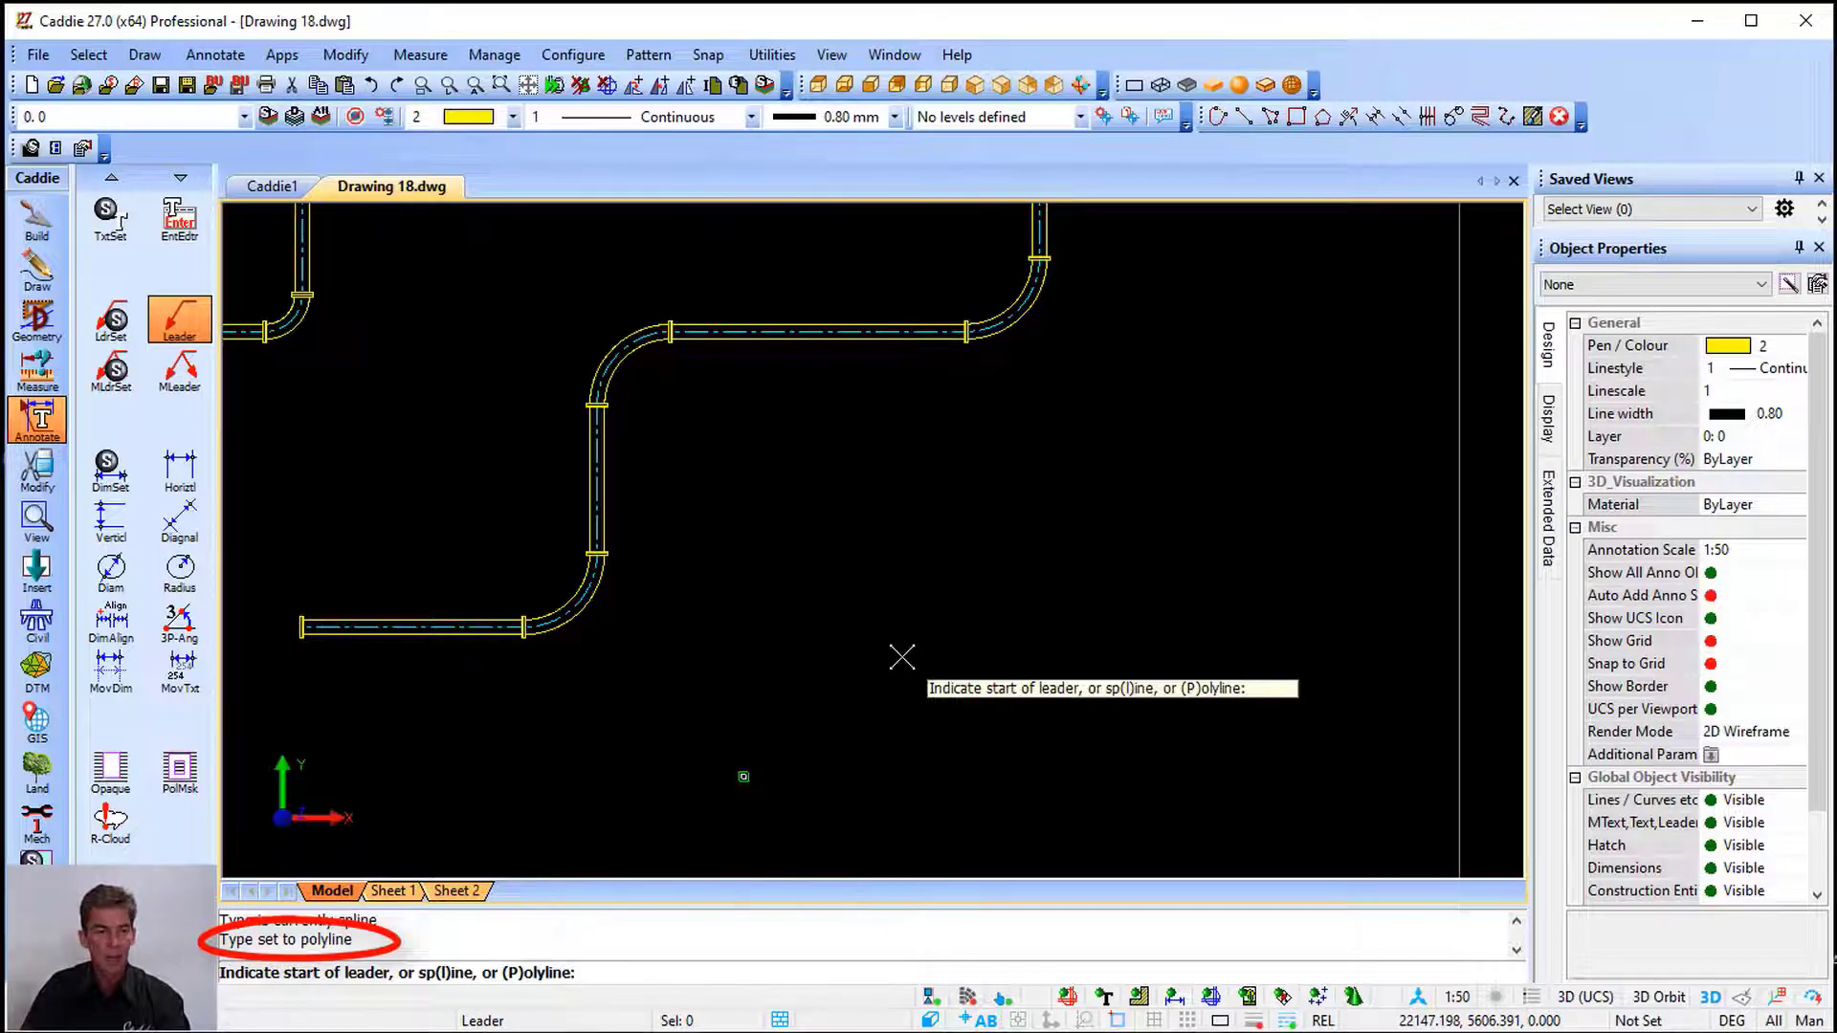
key(l)
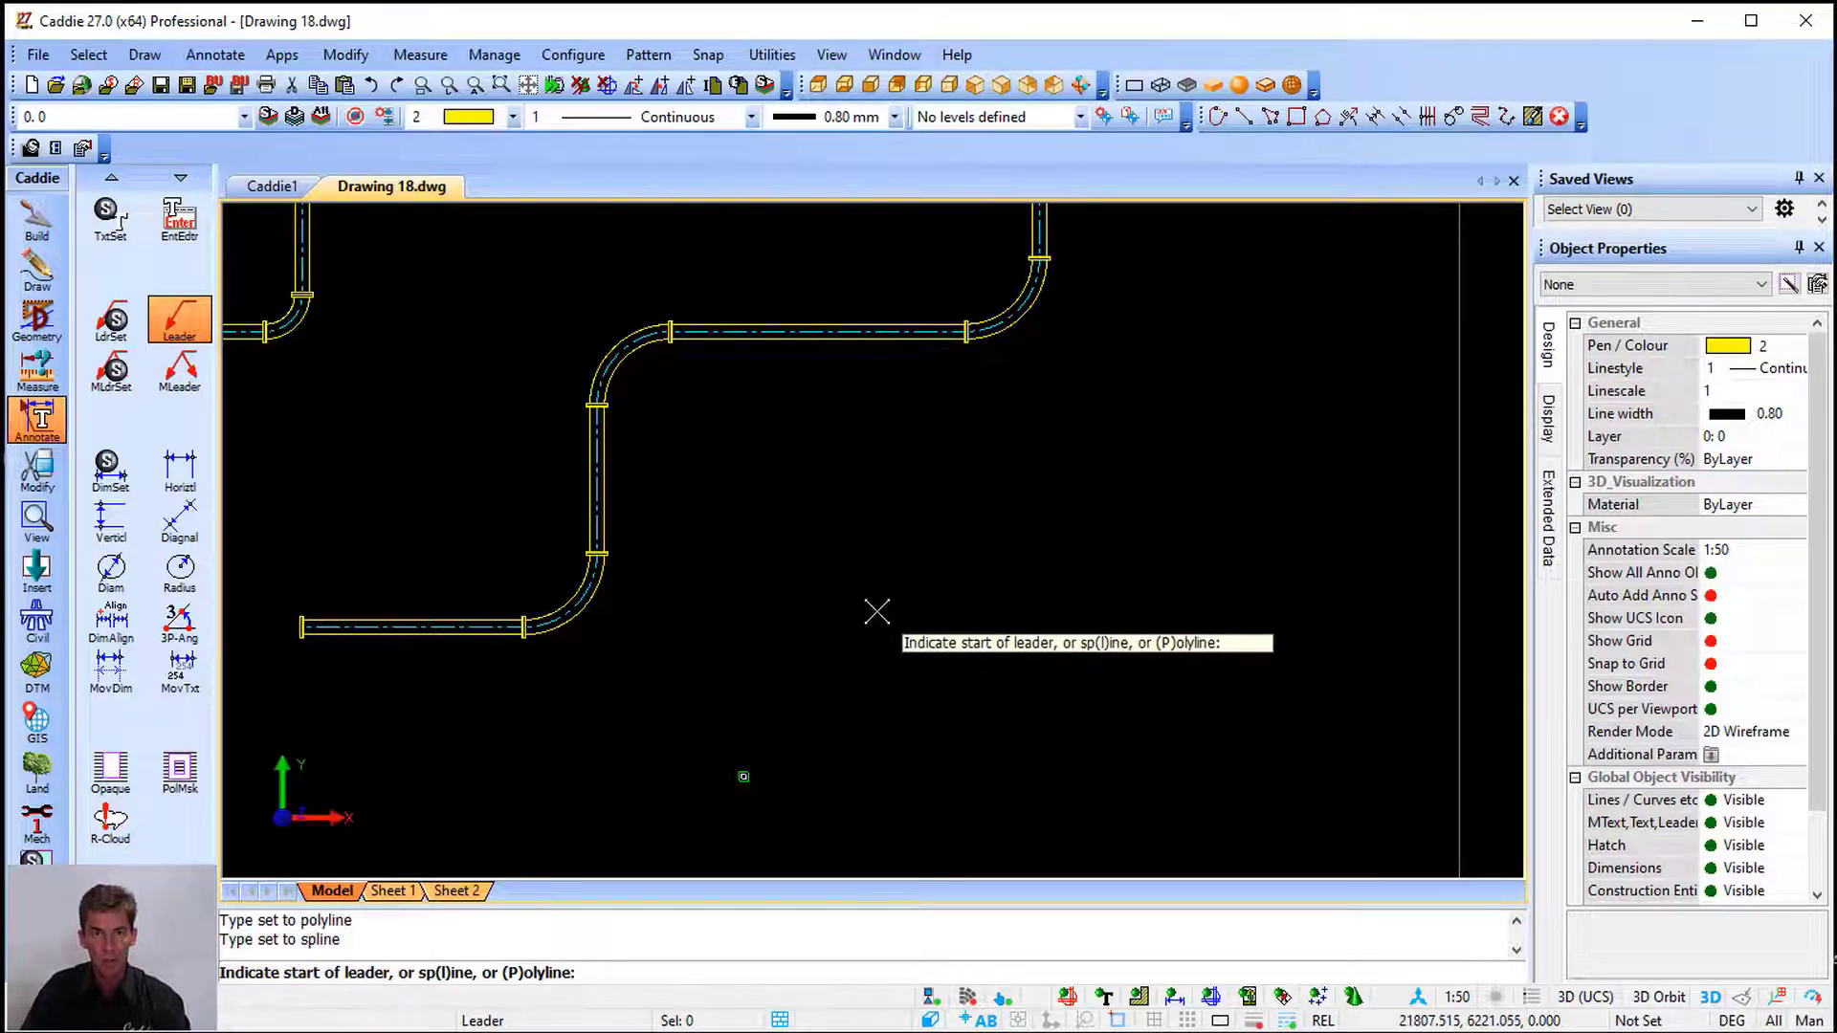
Place the leader's points from the middle pipe's upper bend to a point below it and across to an end point beyond the pipe
scroll(641, 383, up, 3)
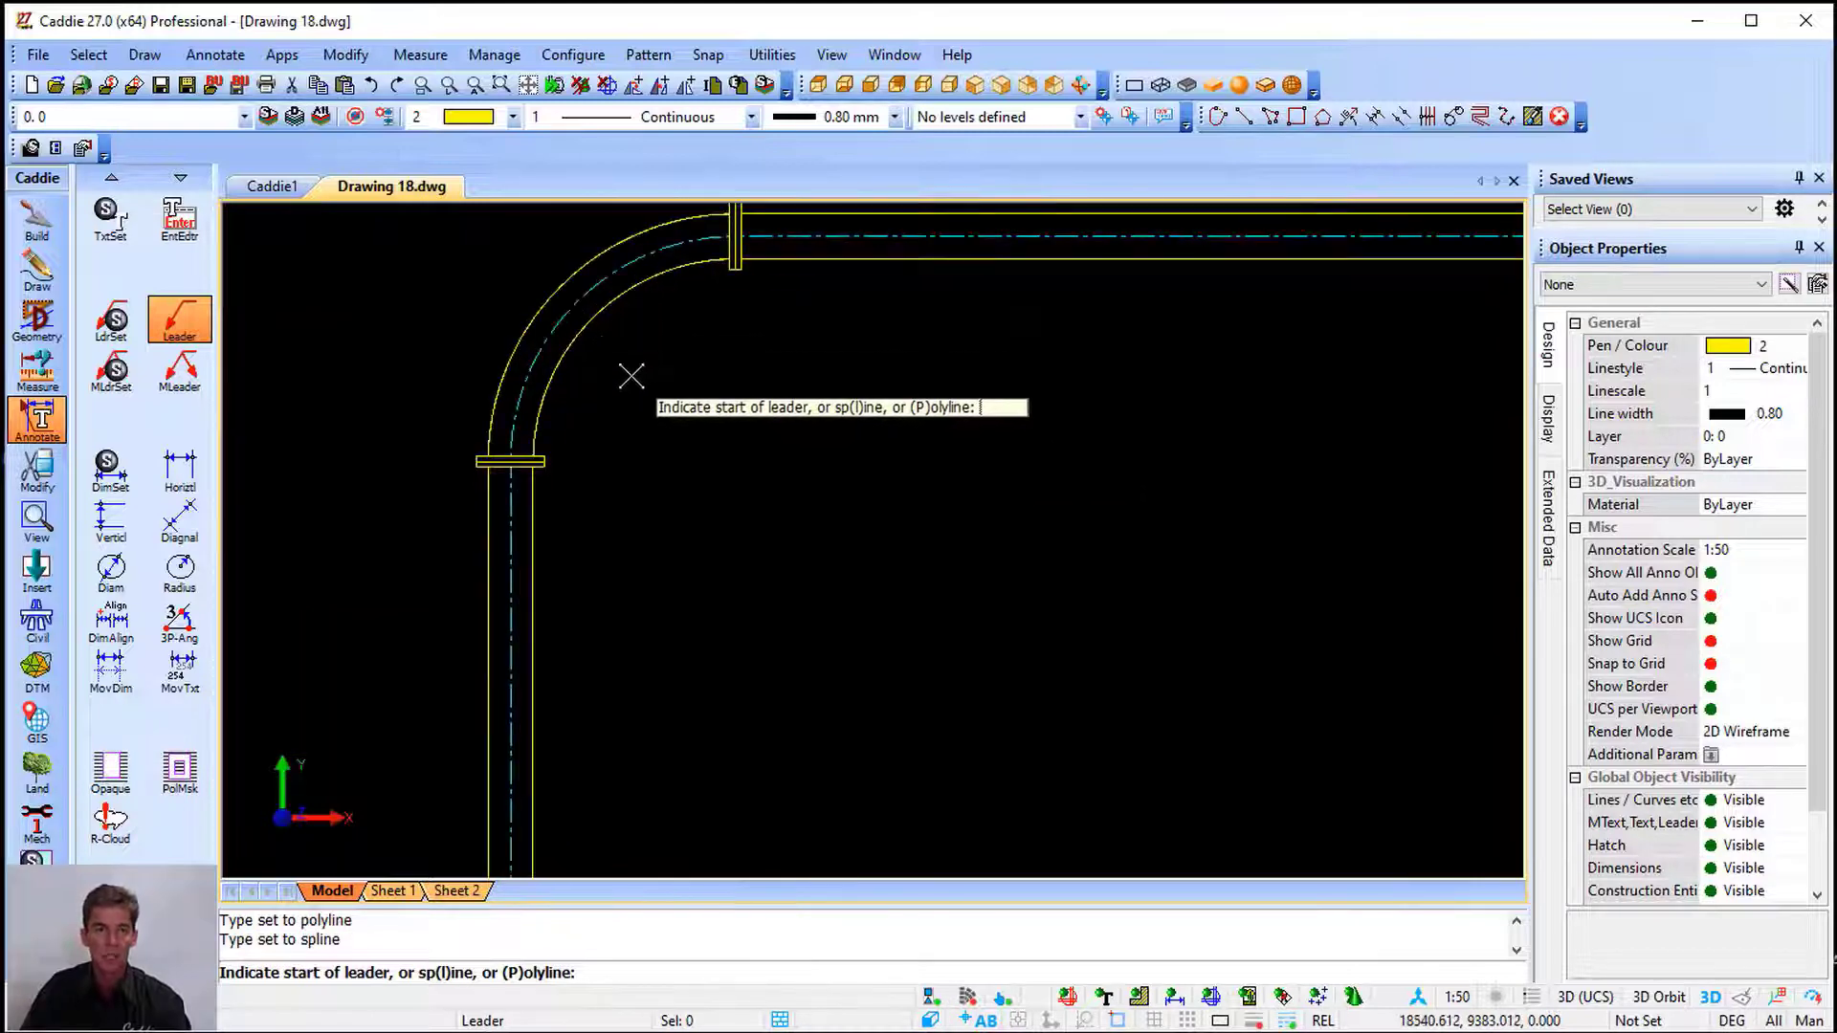
click(572, 306)
scroll(833, 582, down, 4)
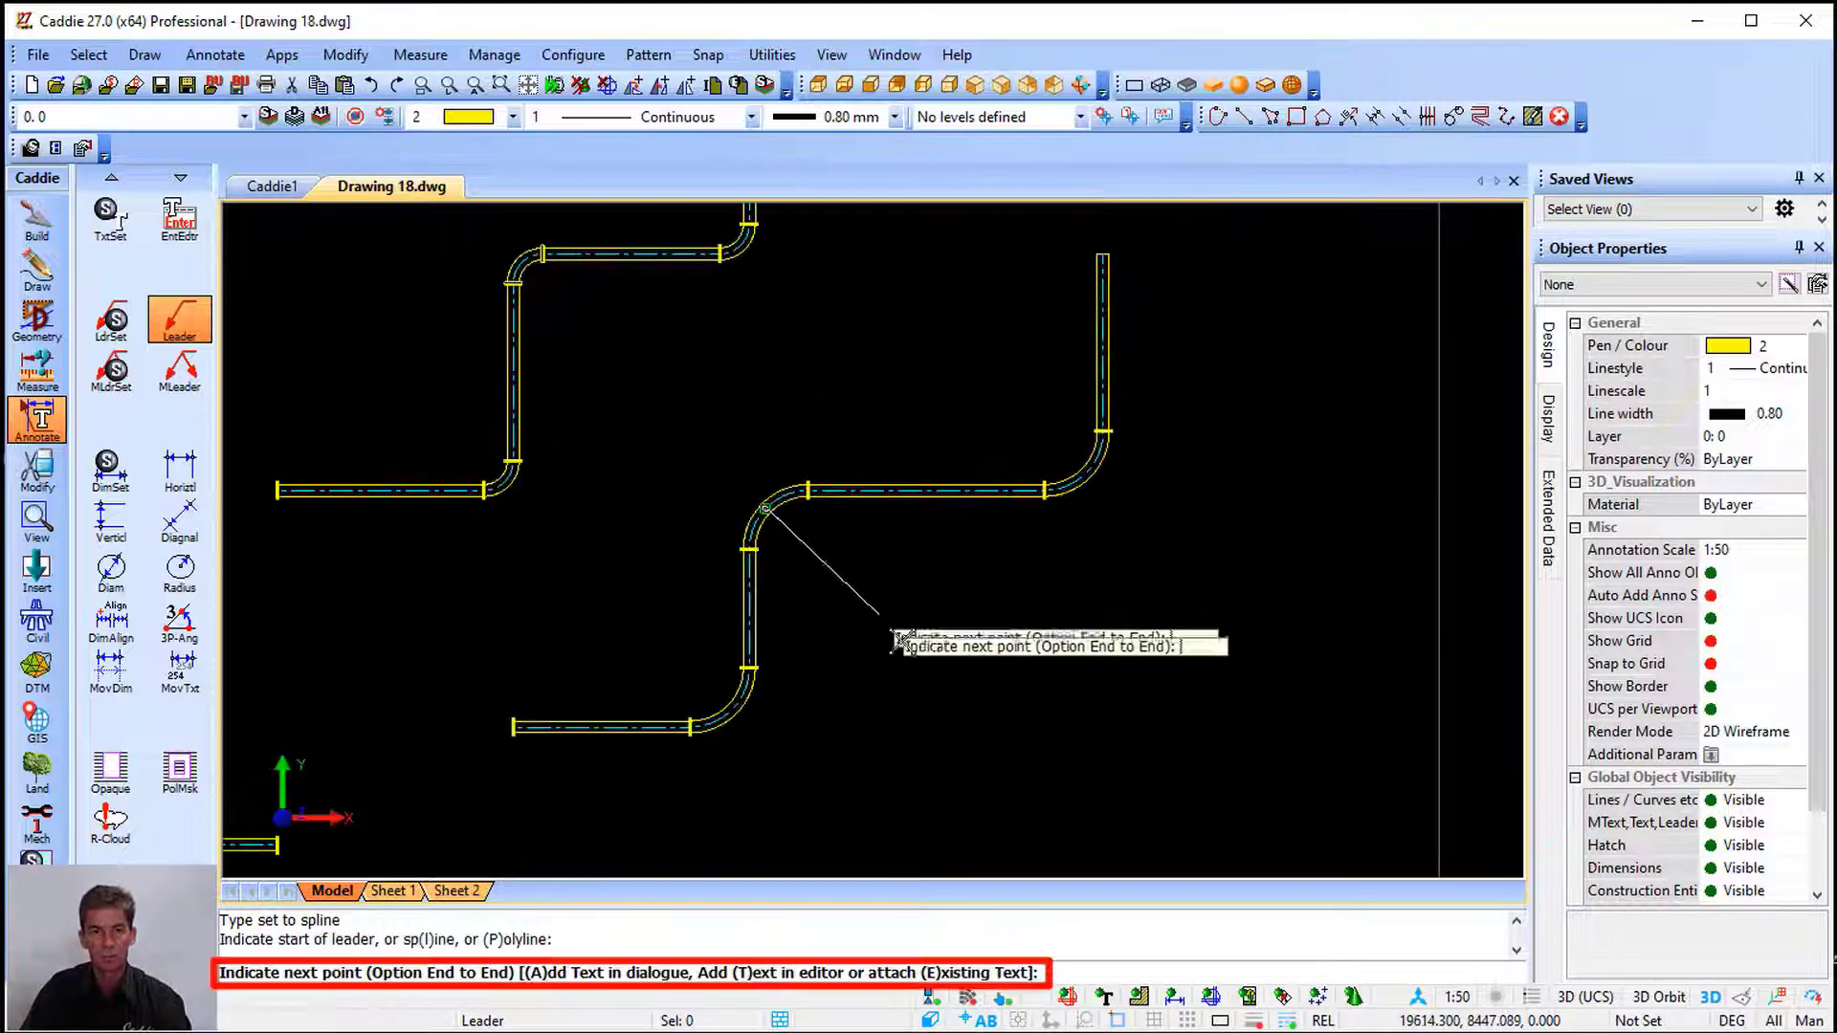
middle_drag(887, 628, 762, 505)
click(773, 637)
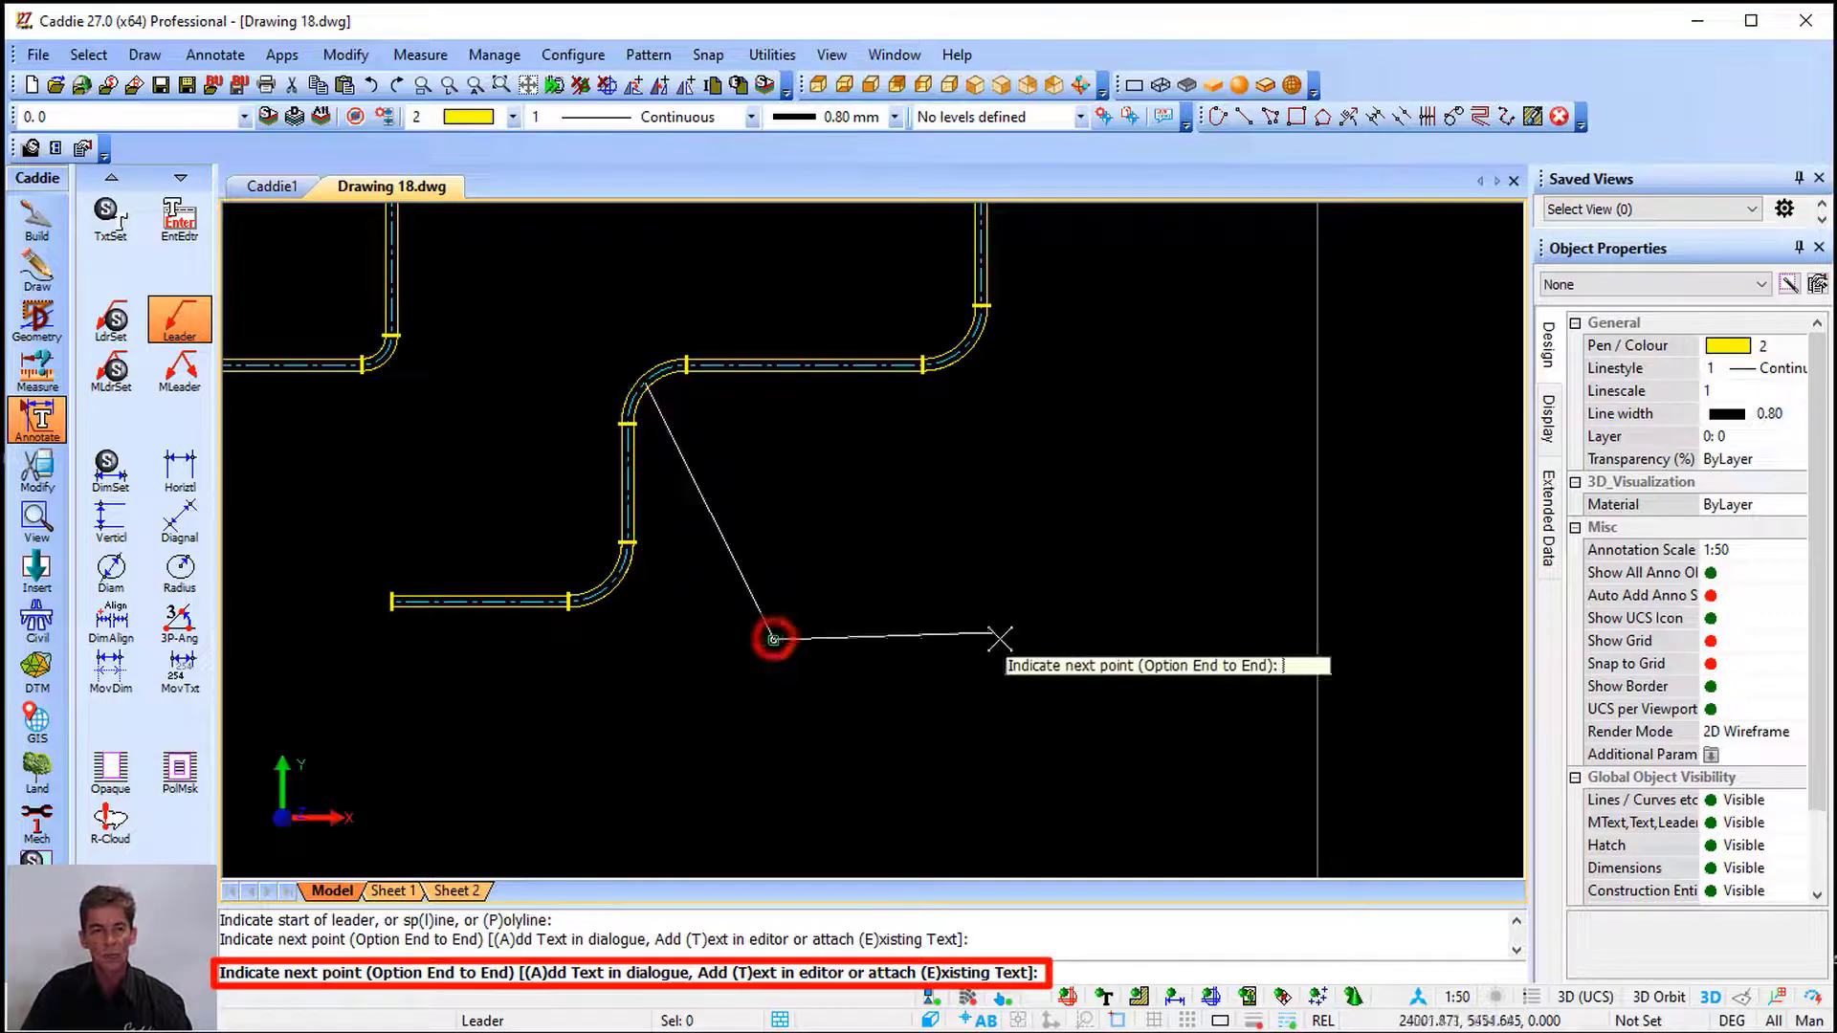
click(1019, 641)
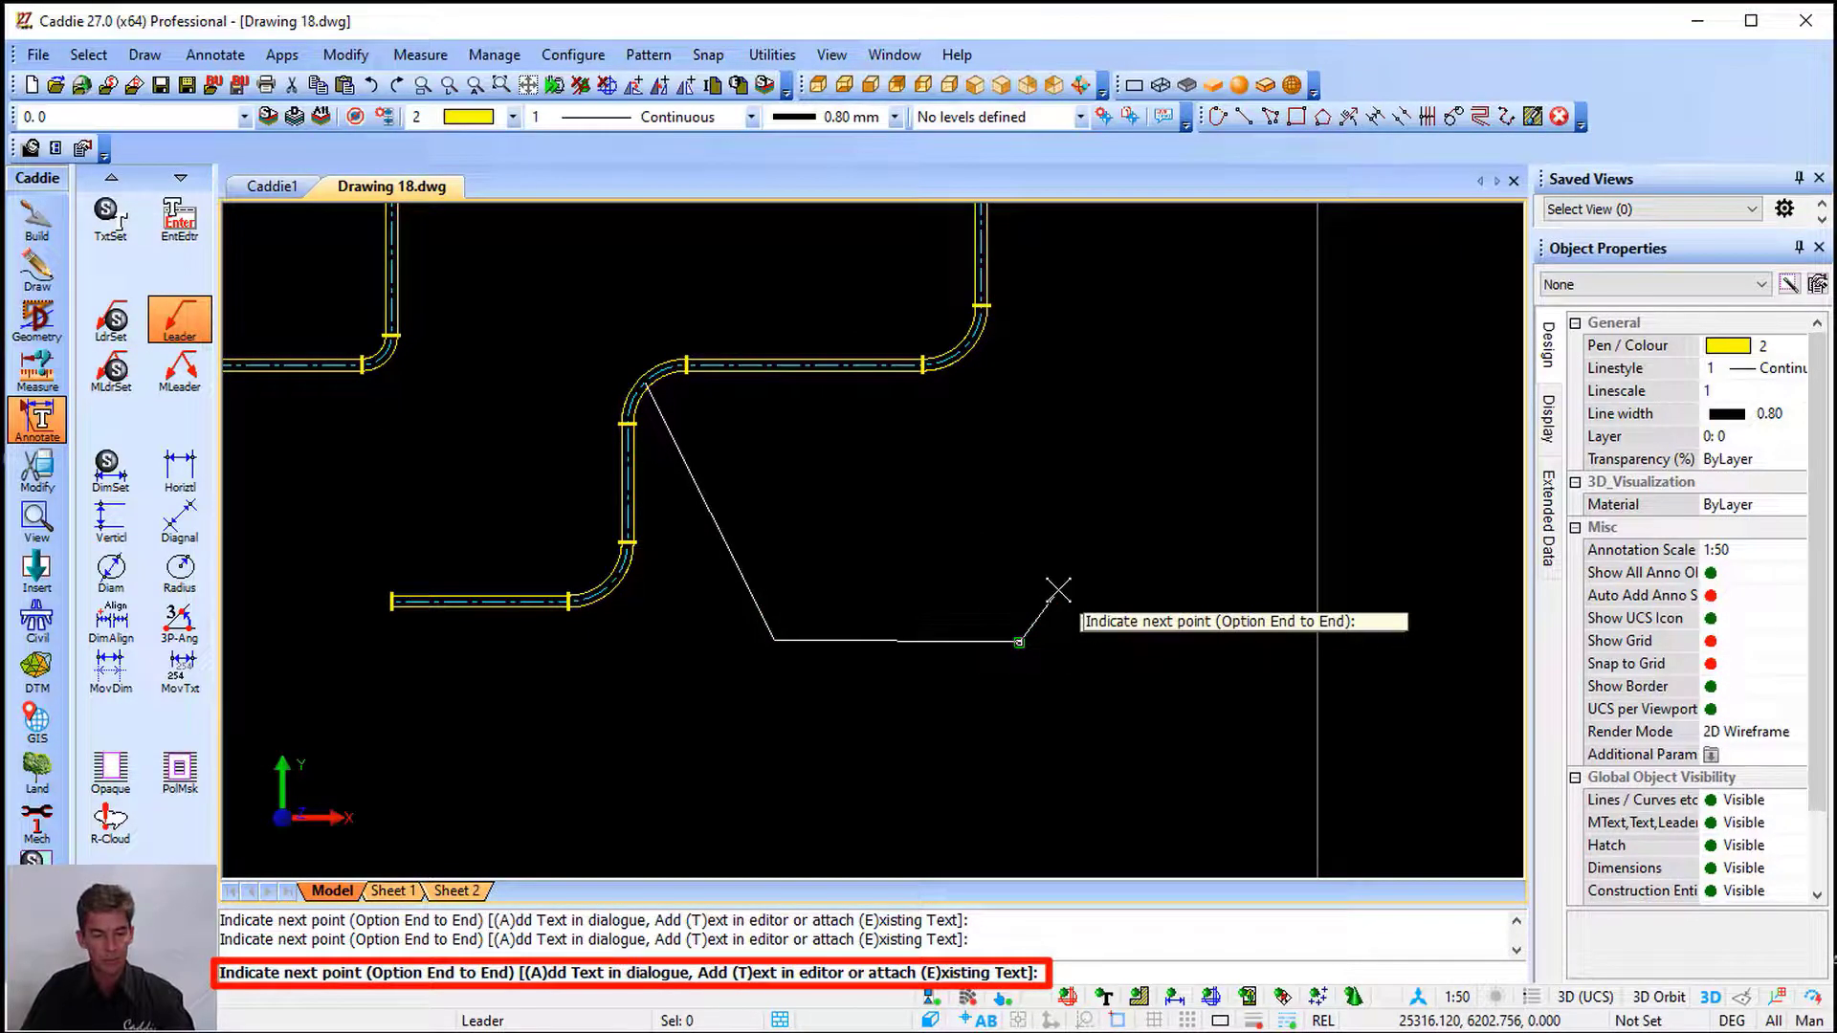
Finish the spline leader with the text "R 1000" and end the Leader command
right_click(1058, 591)
key(t)
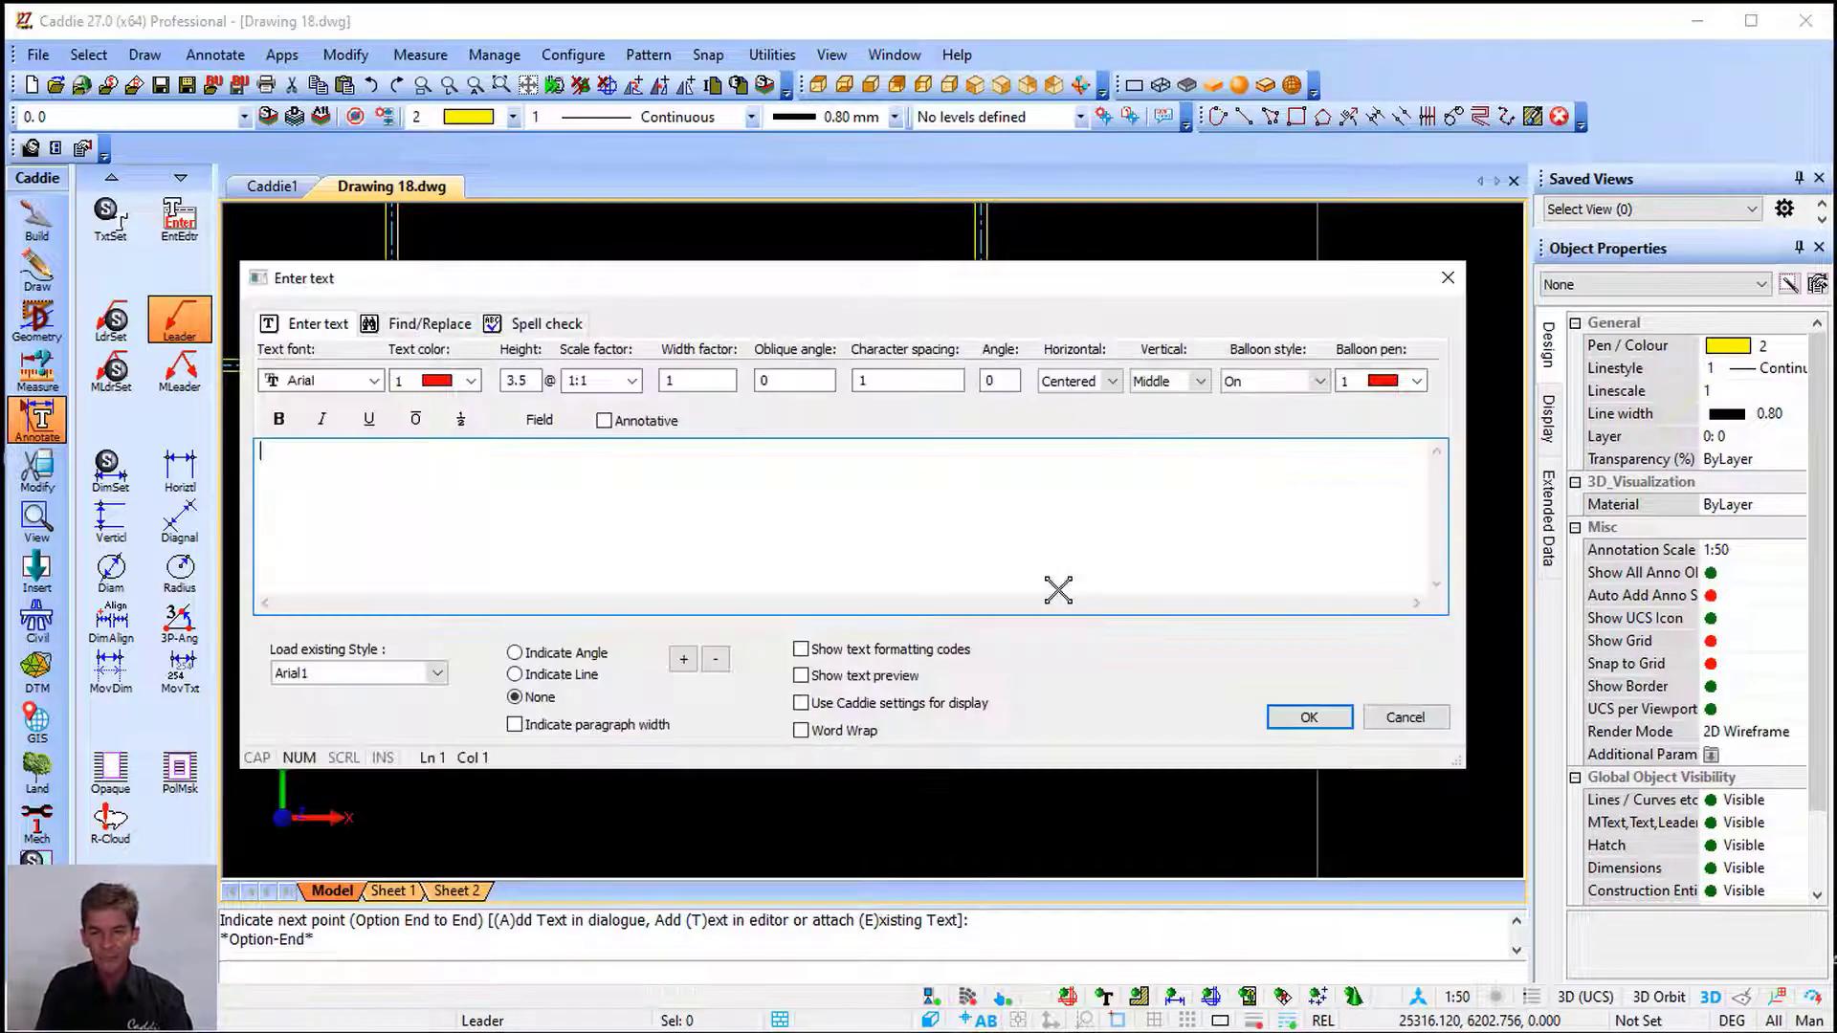
text(R)
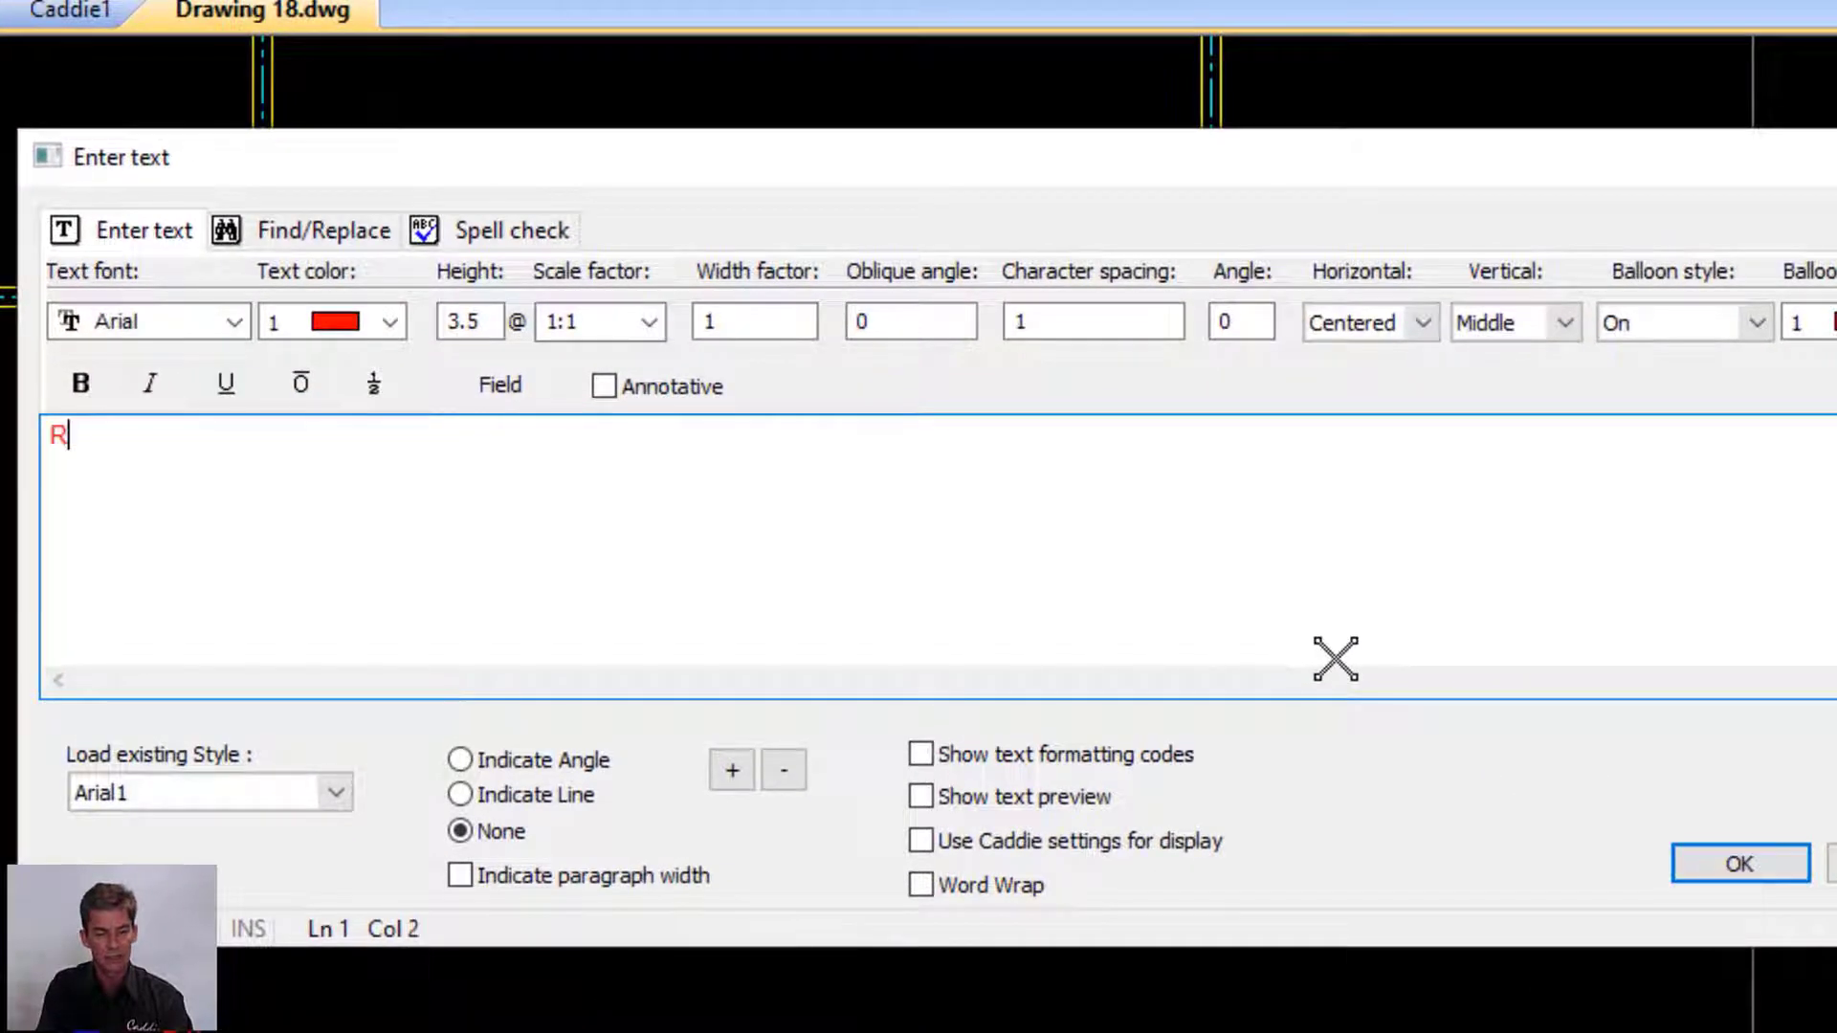
text( 1000)
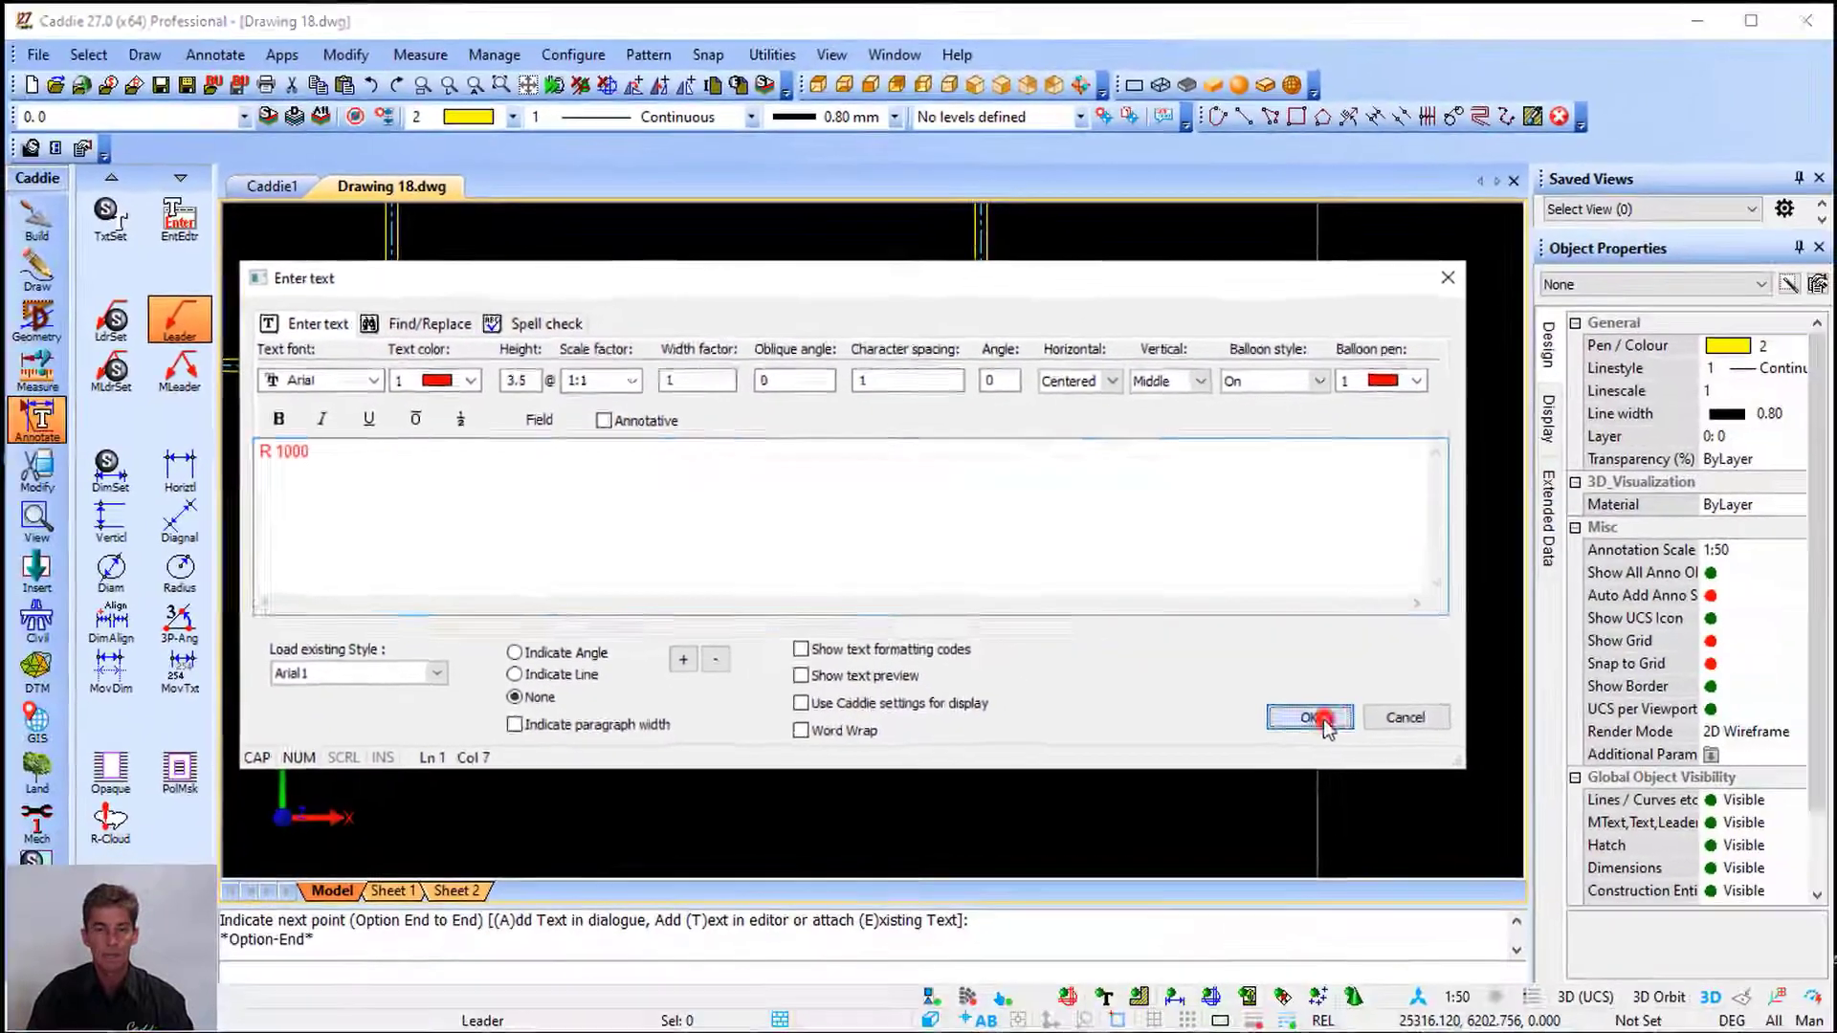
click(1739, 864)
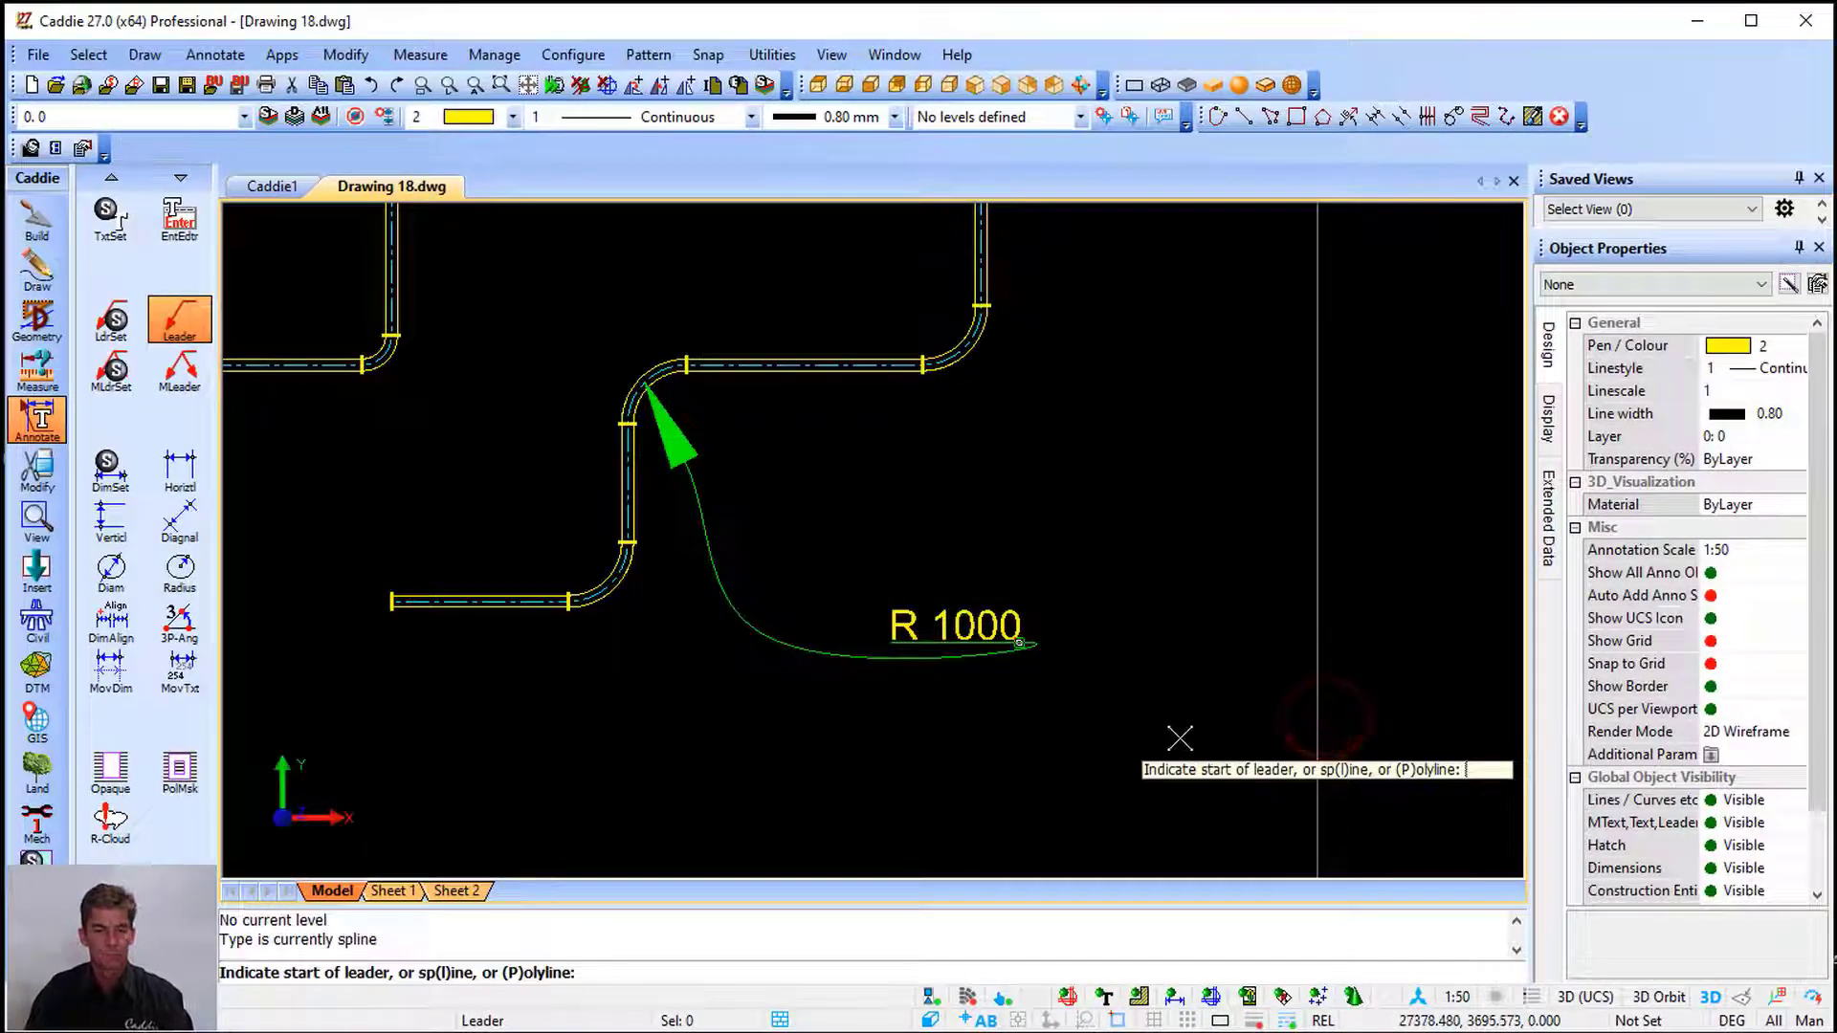
key(Escape)
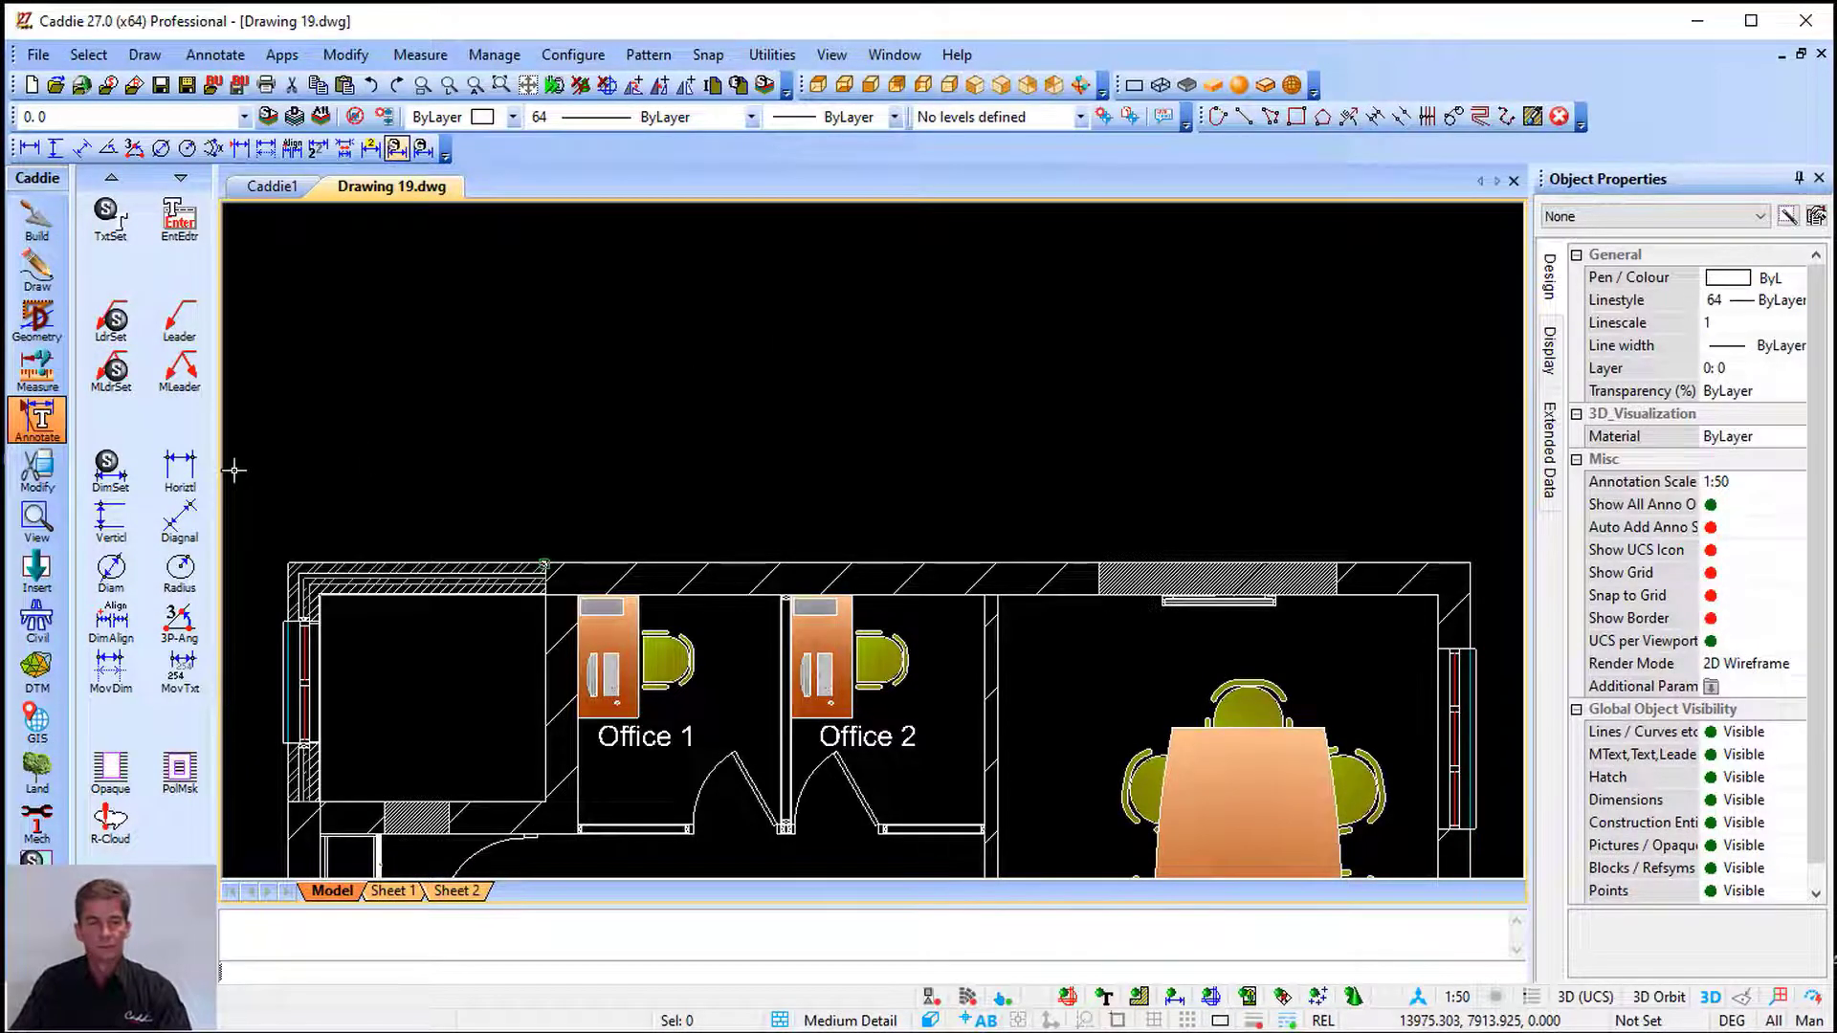
click(176, 475)
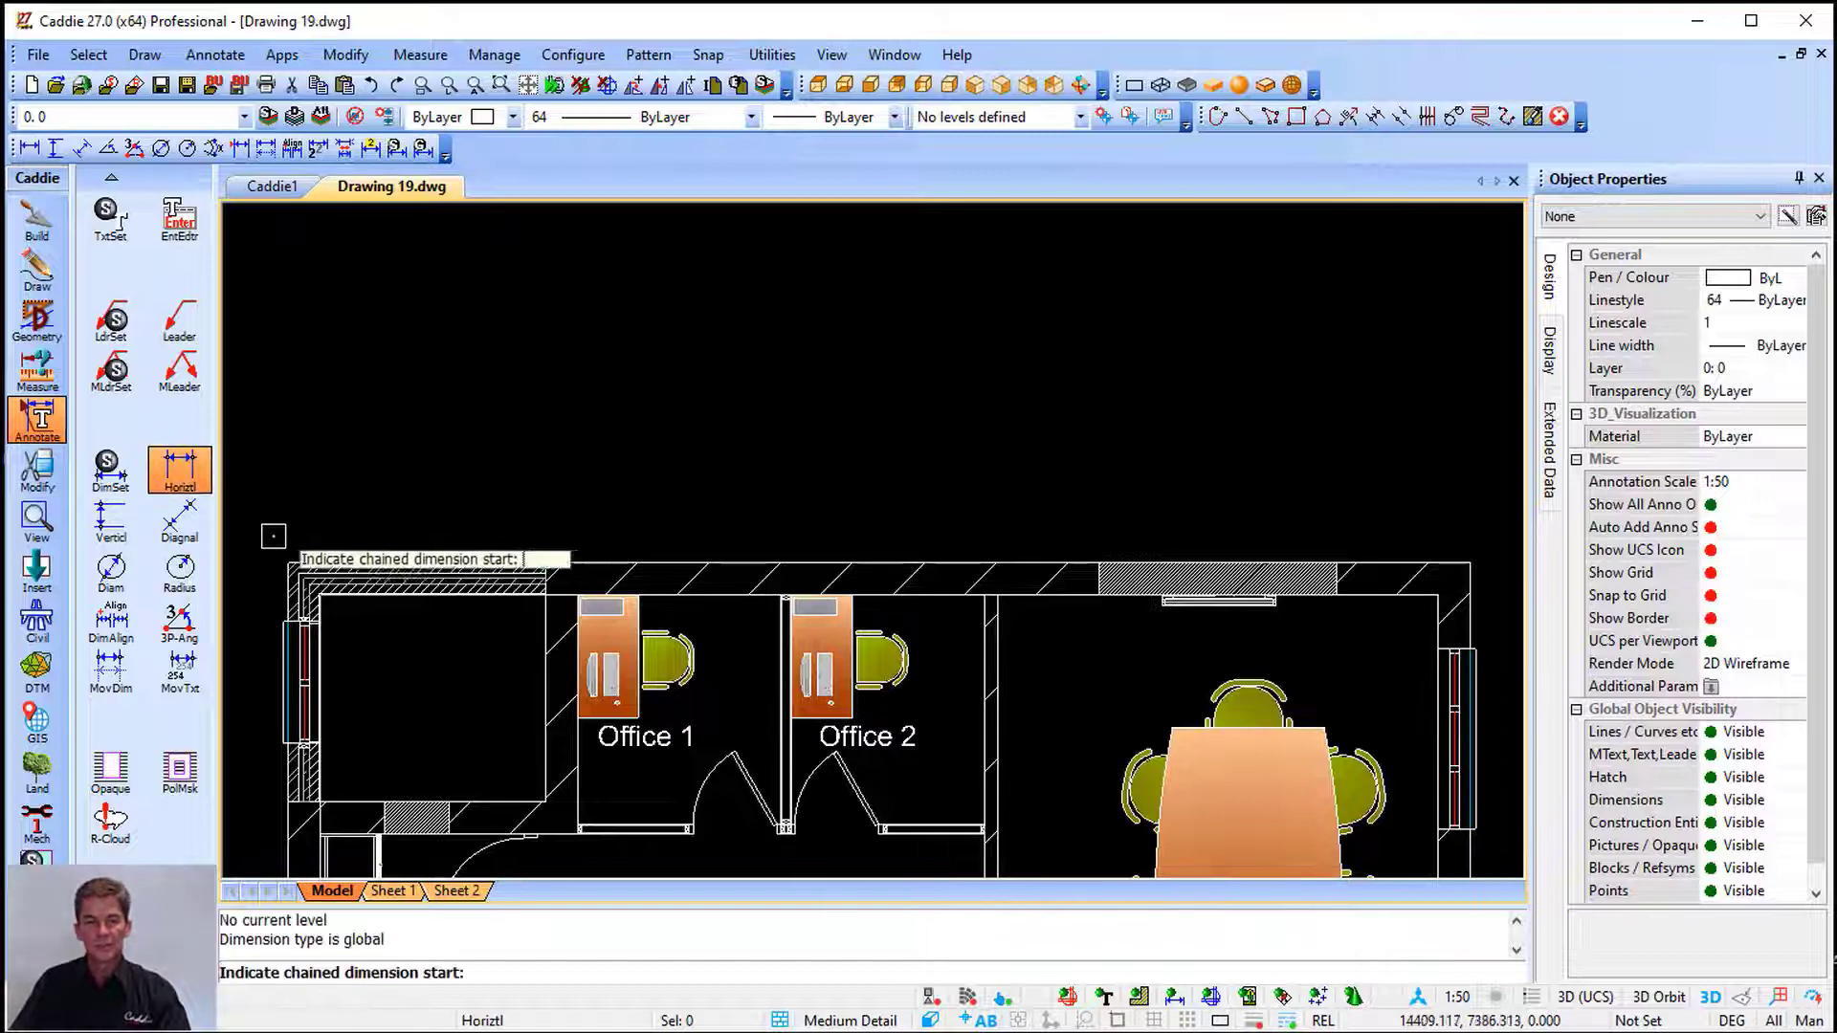
click(545, 562)
click(546, 560)
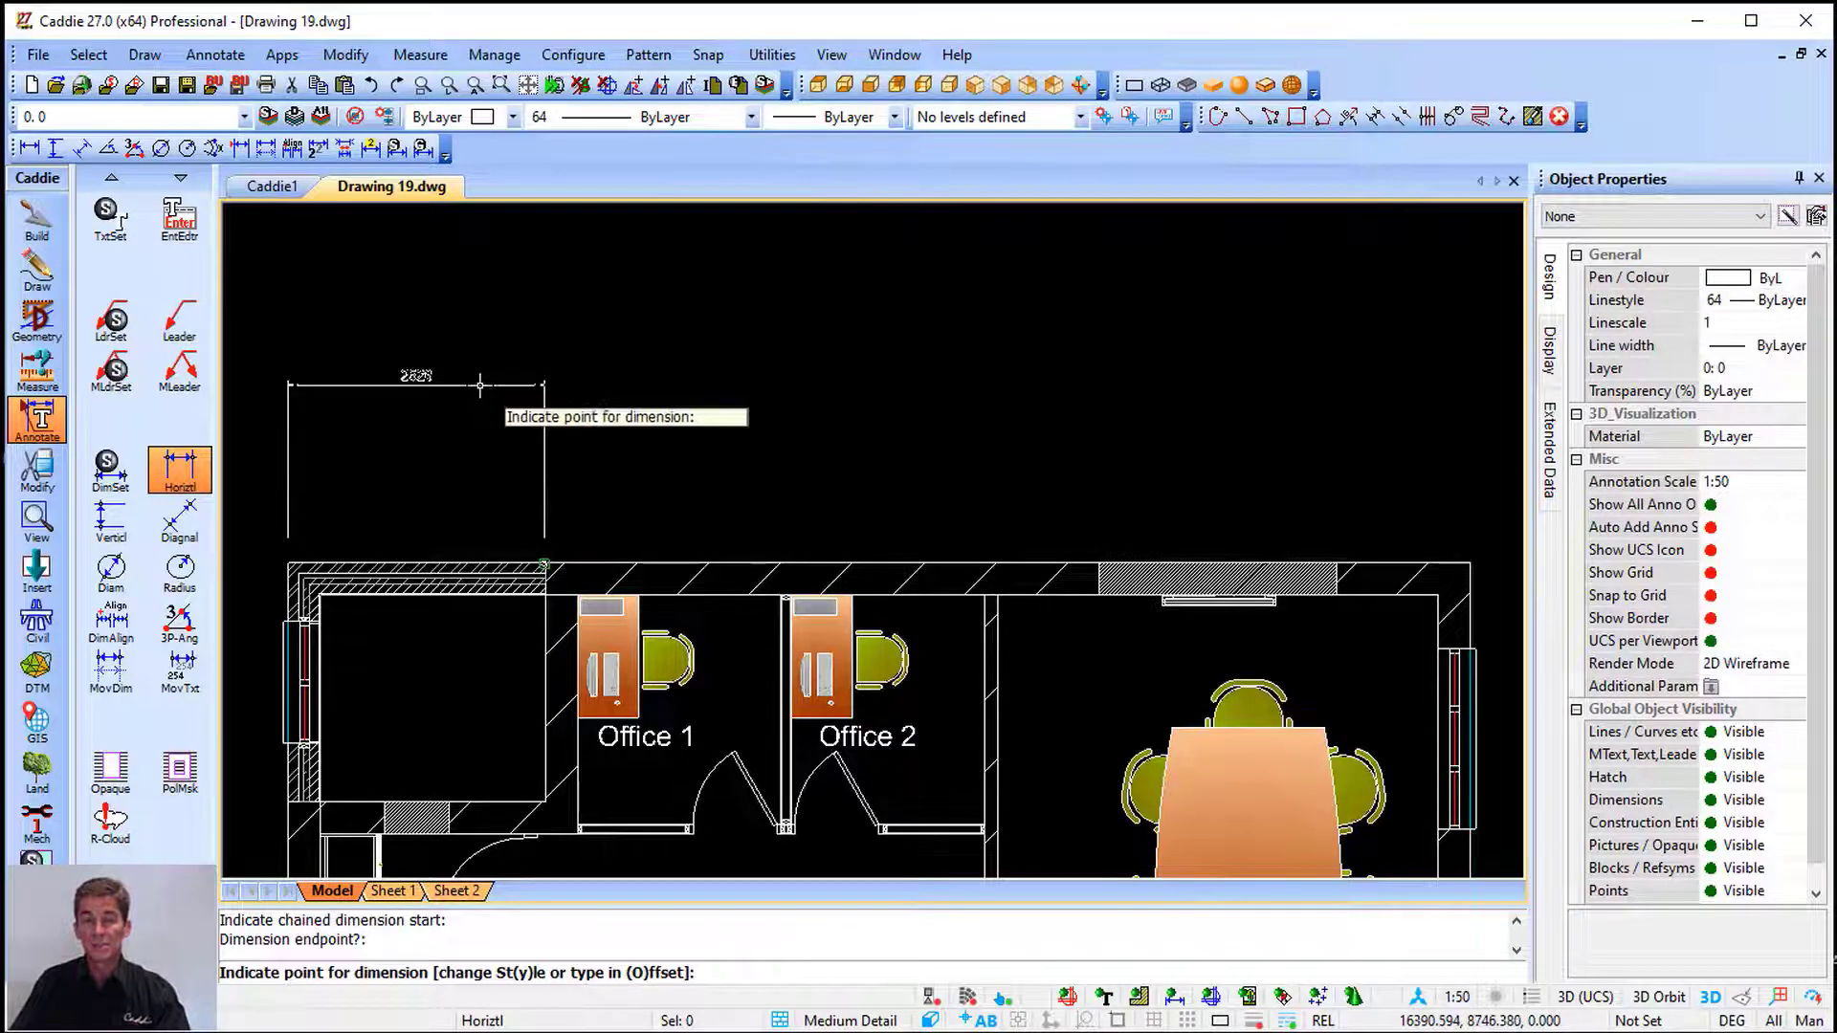
key(Escape)
Examine the fixed-length extension line settings of the dimension styles DIM 2 (Full extension) and DIM 1 (5 mm extension line)
click(109, 486)
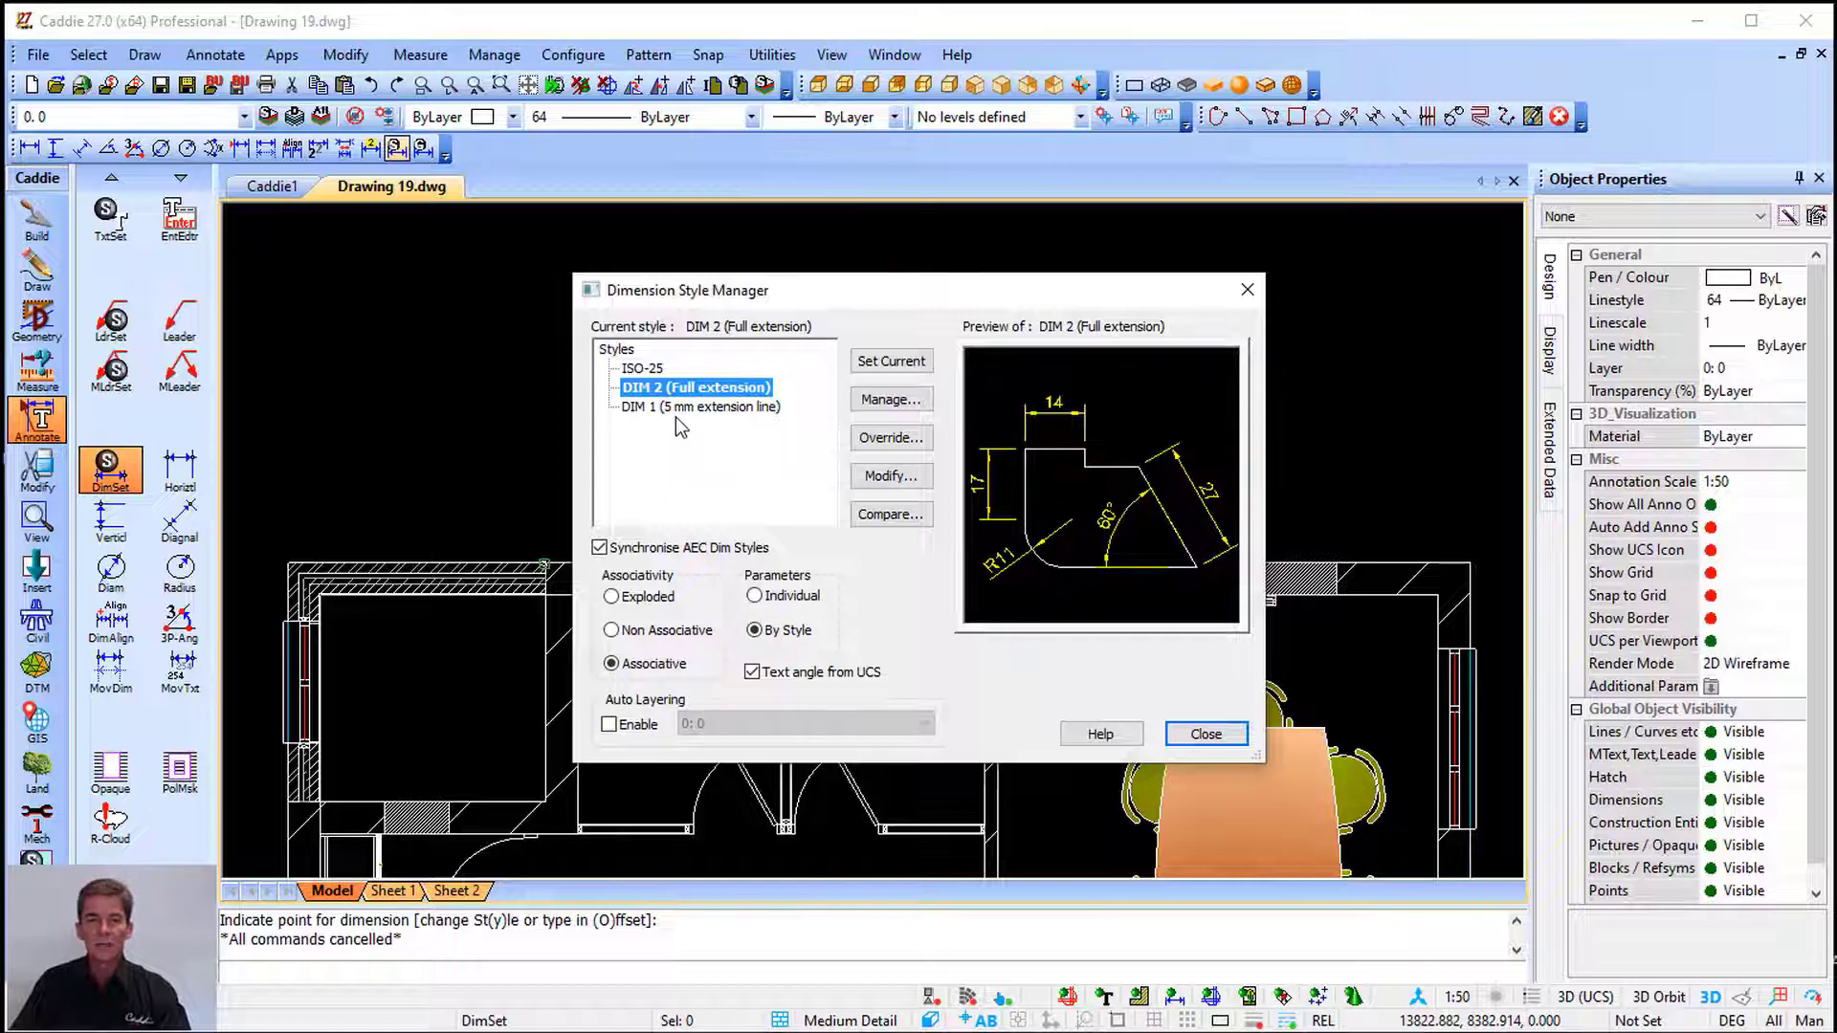
click(674, 408)
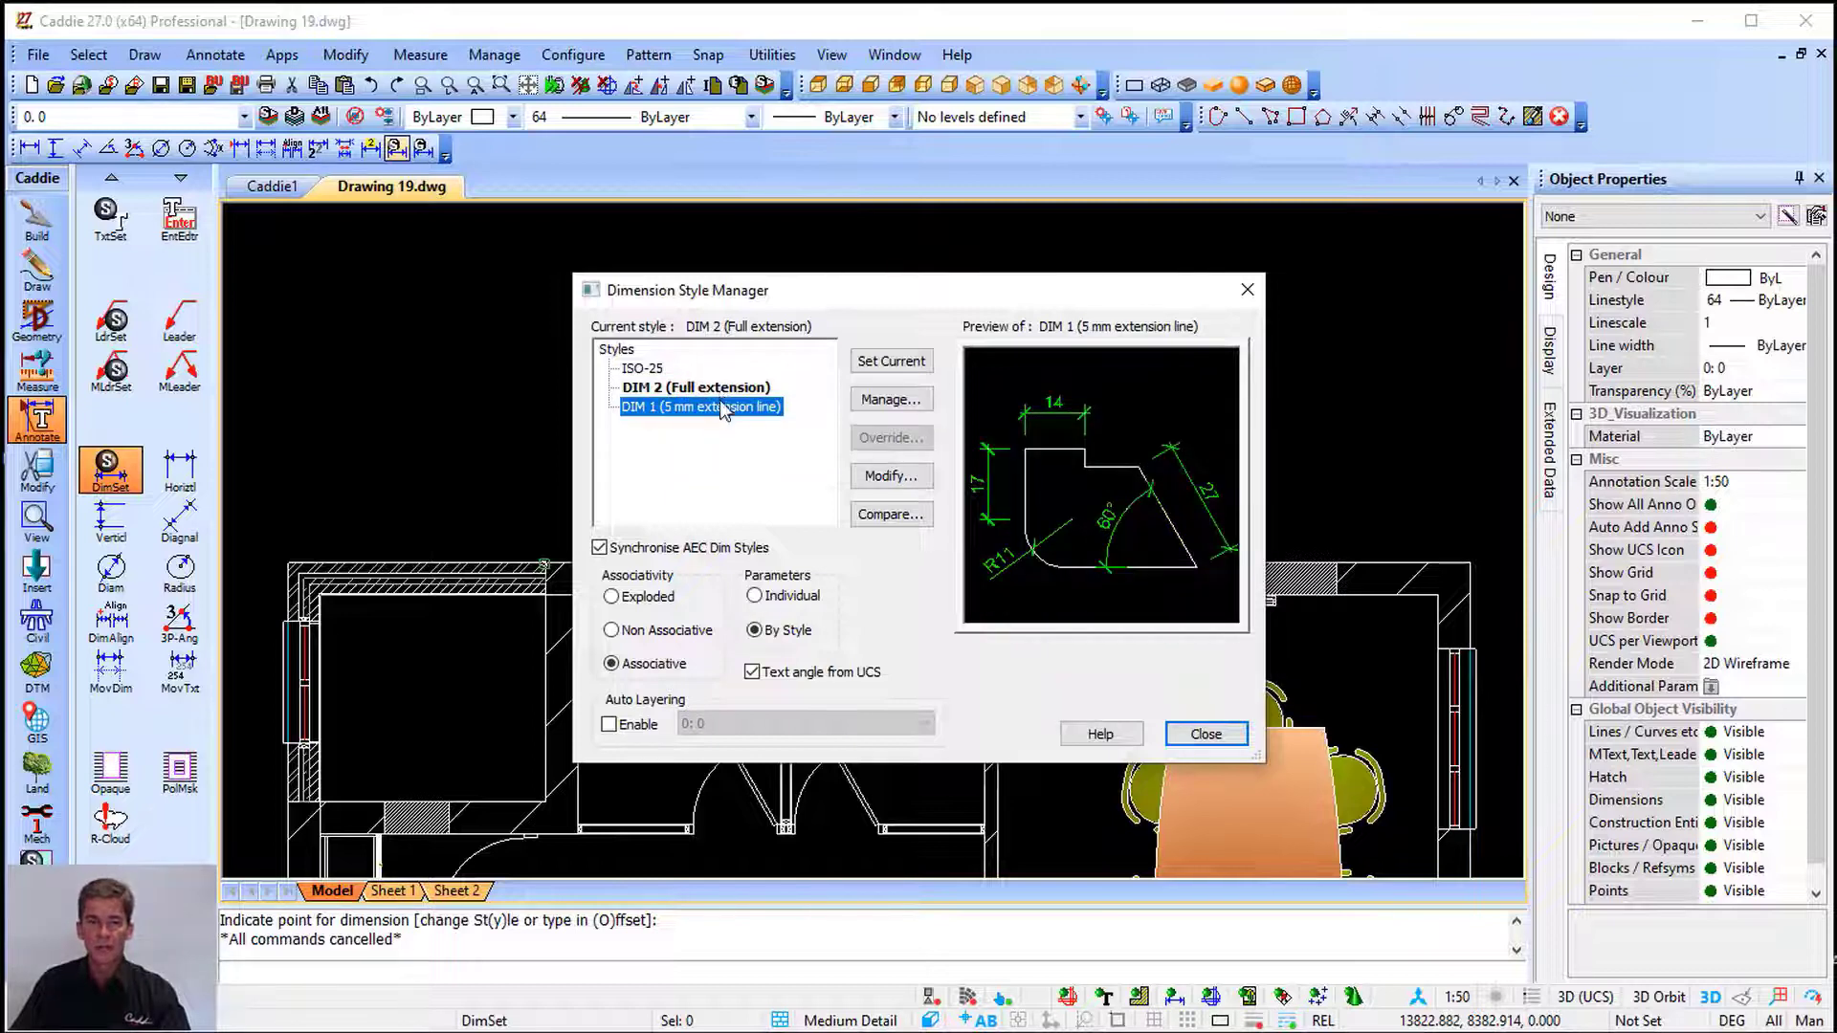
click(697, 388)
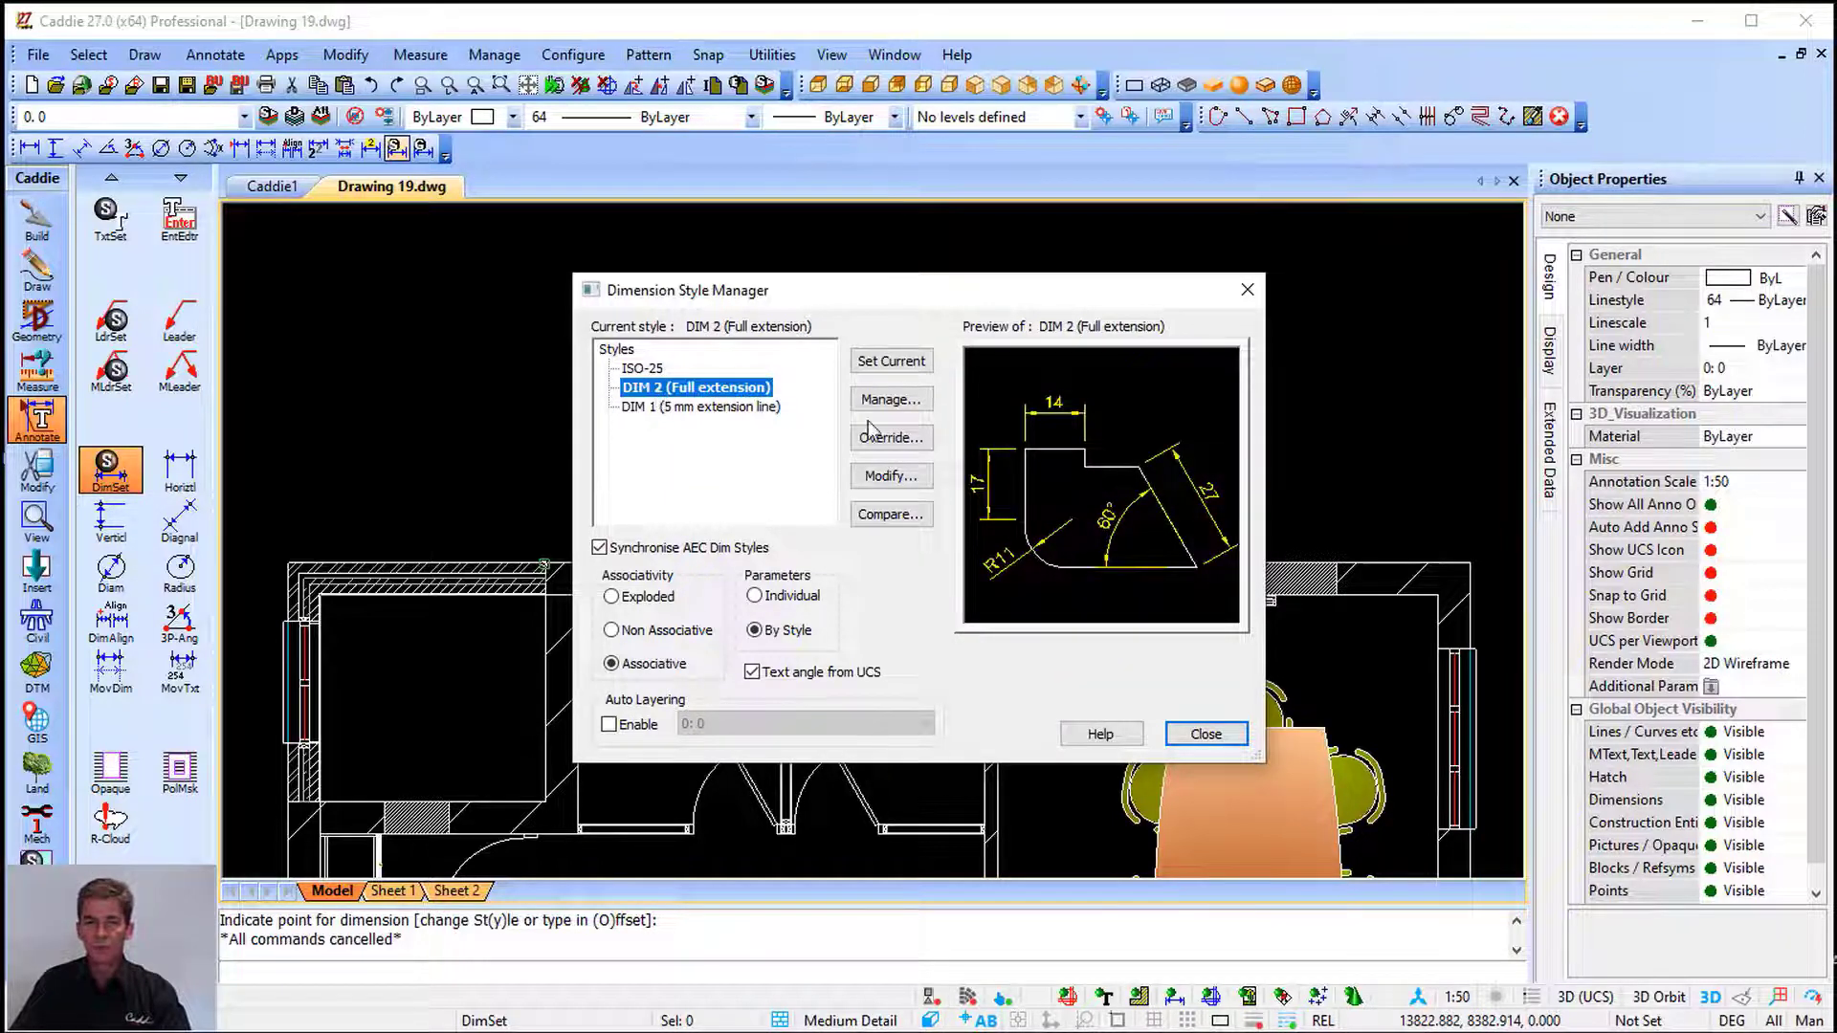
click(896, 474)
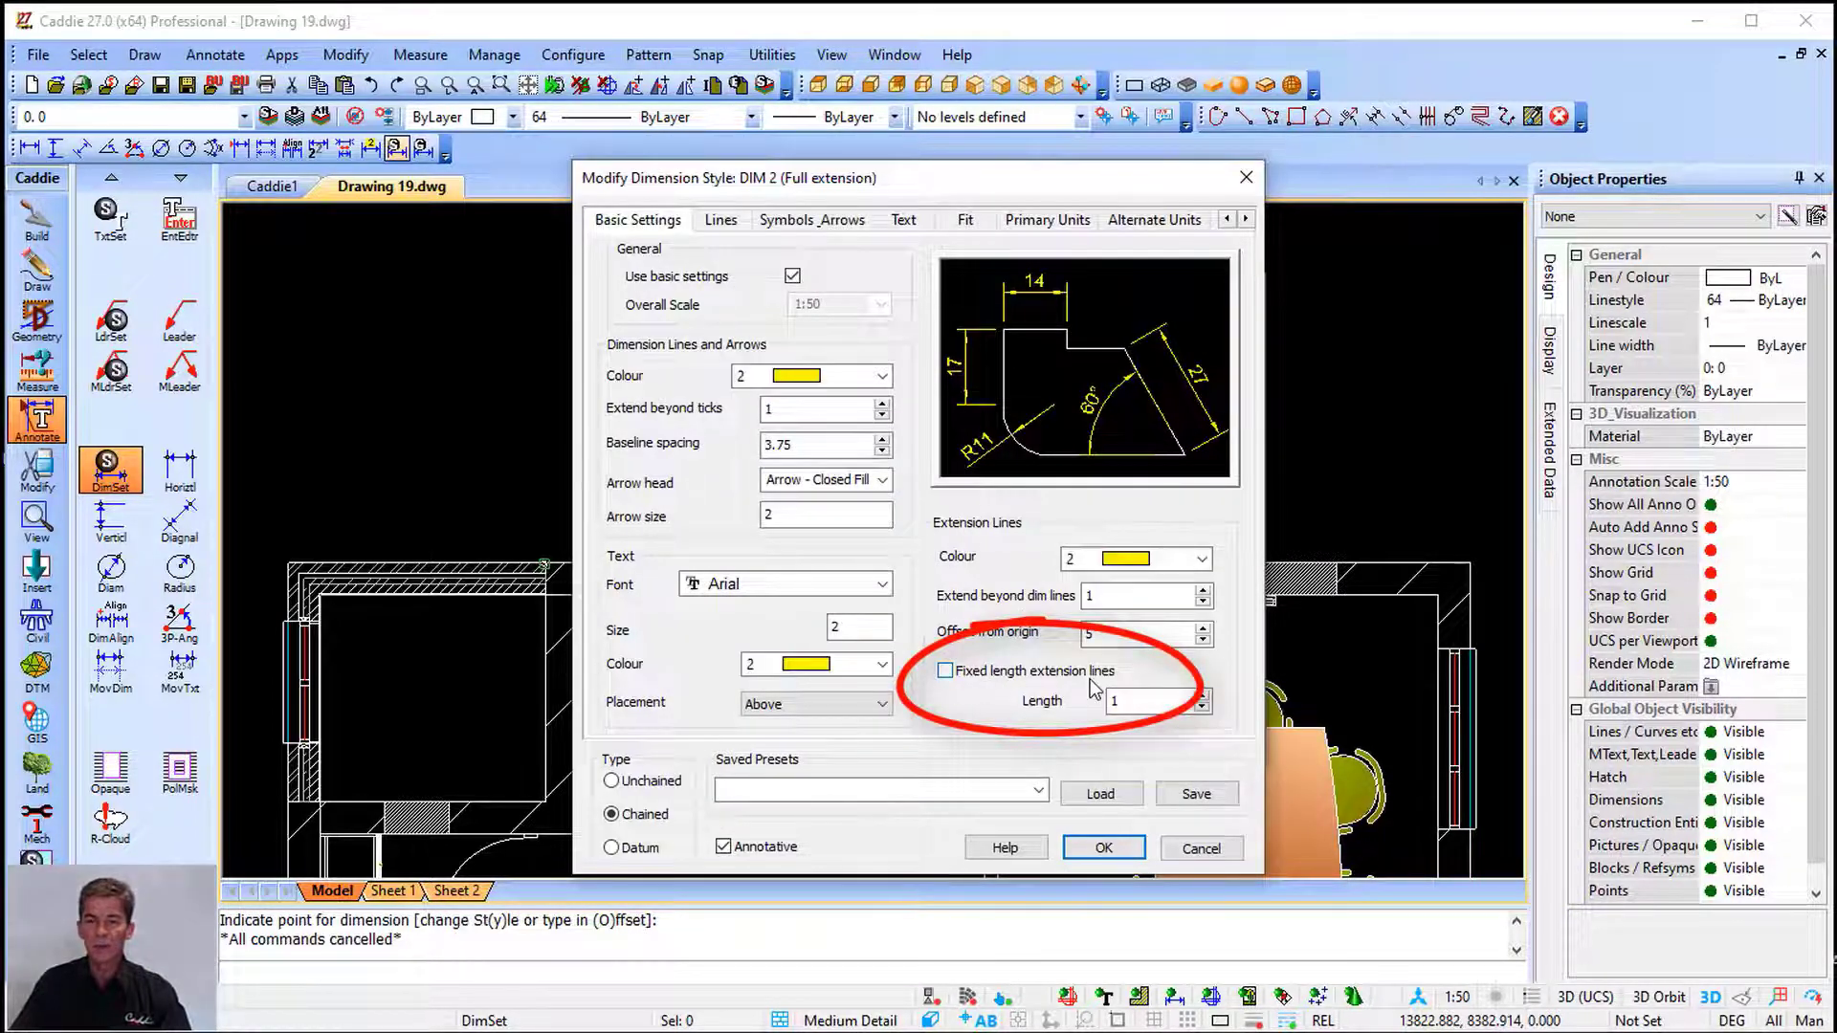
key(Escape)
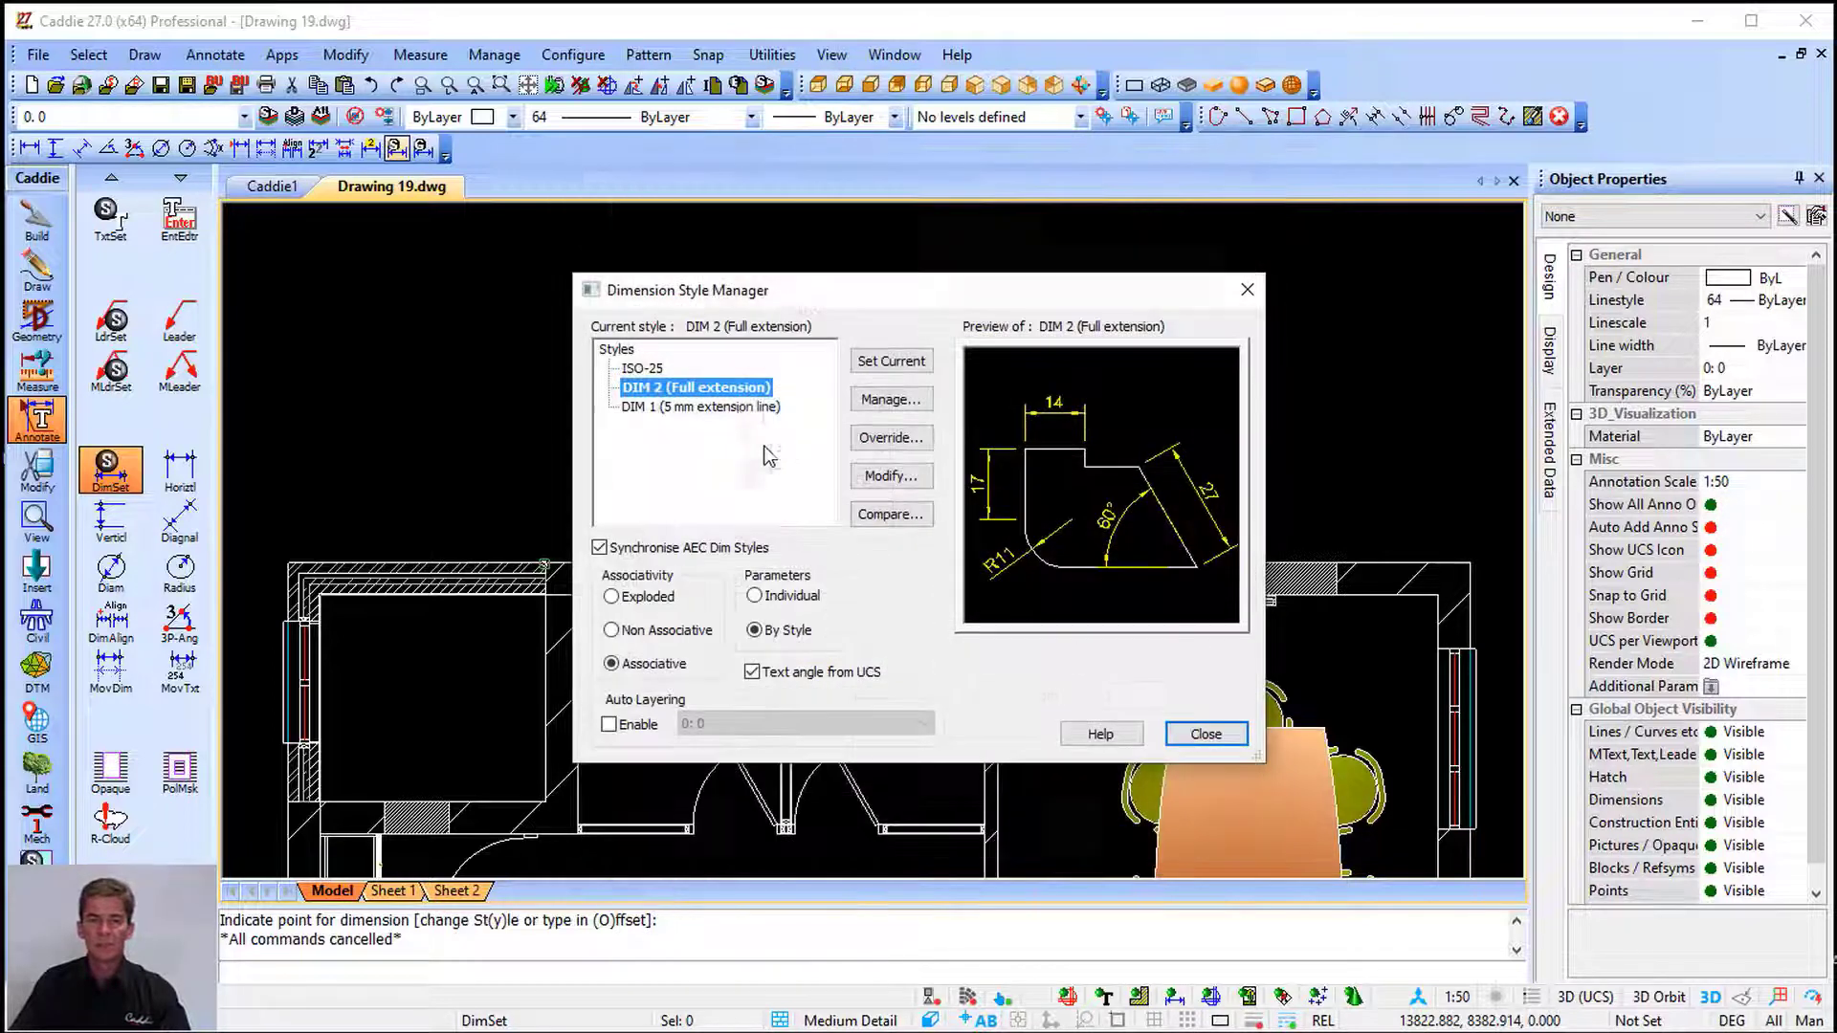
click(736, 406)
click(887, 477)
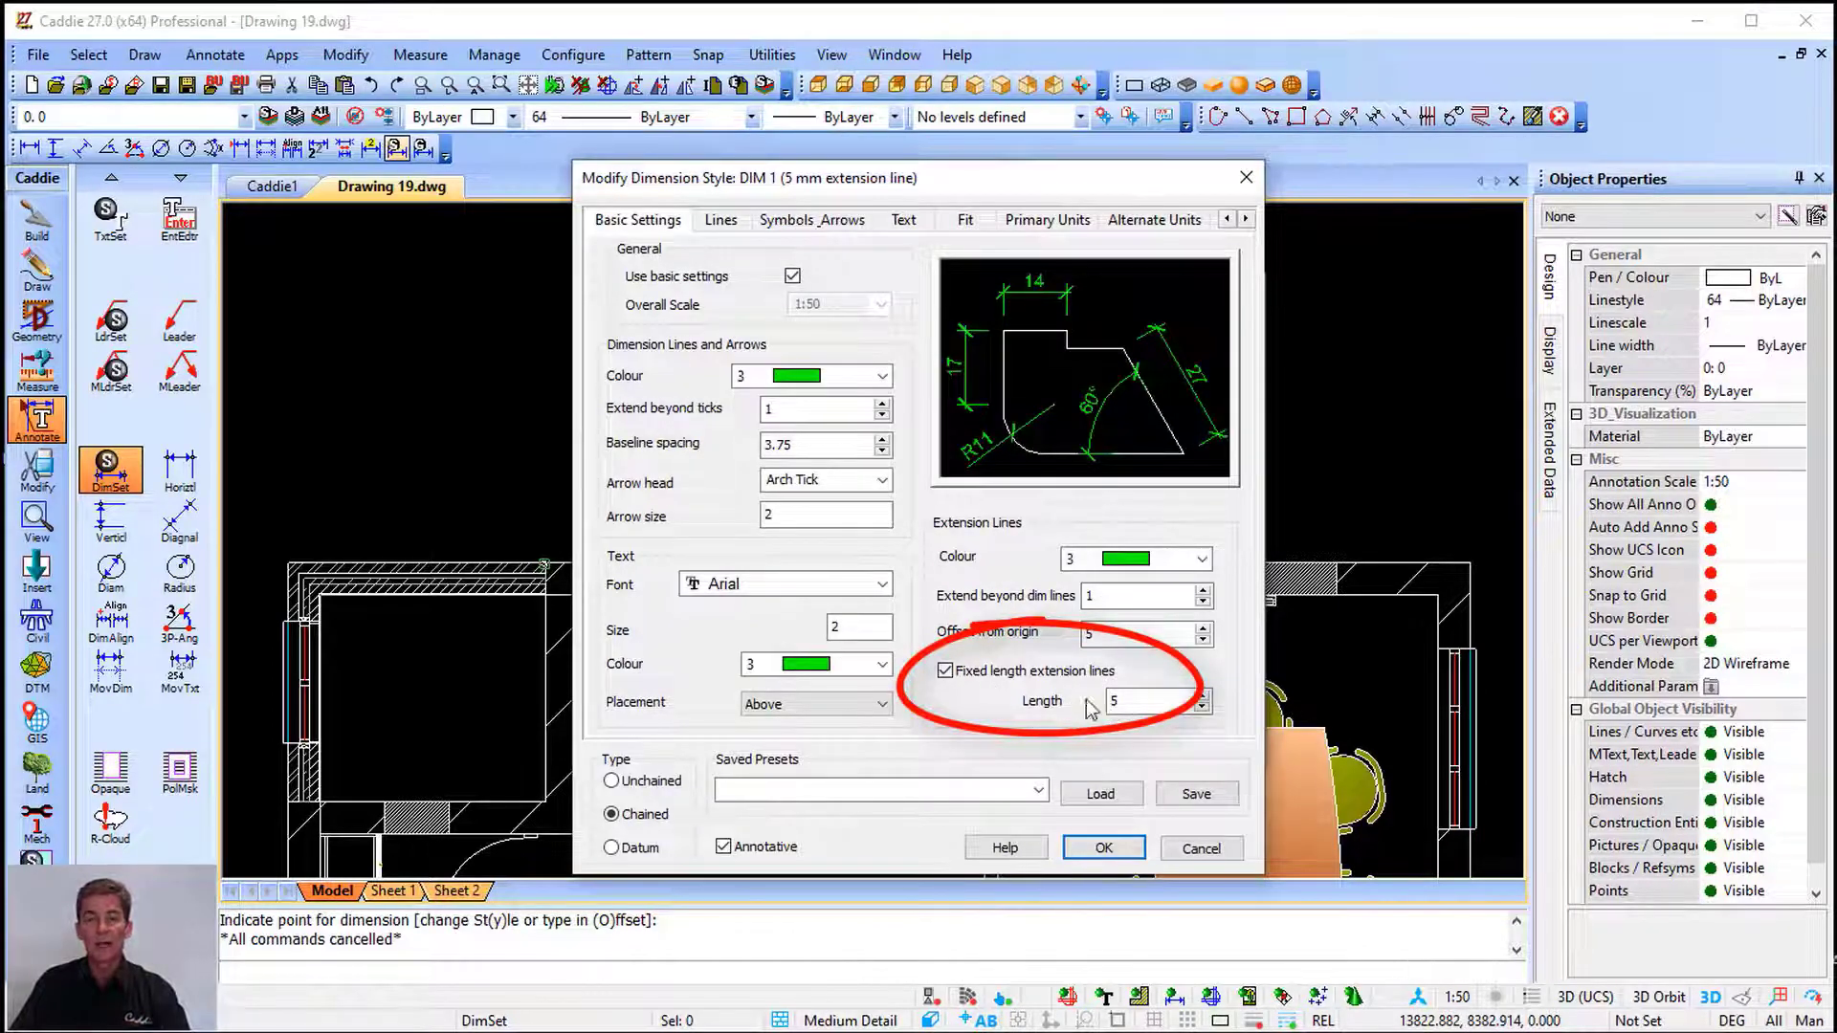
key(Escape)
Set DIM 2 (Full extension) as the current dimension style and close the style manager
click(770, 388)
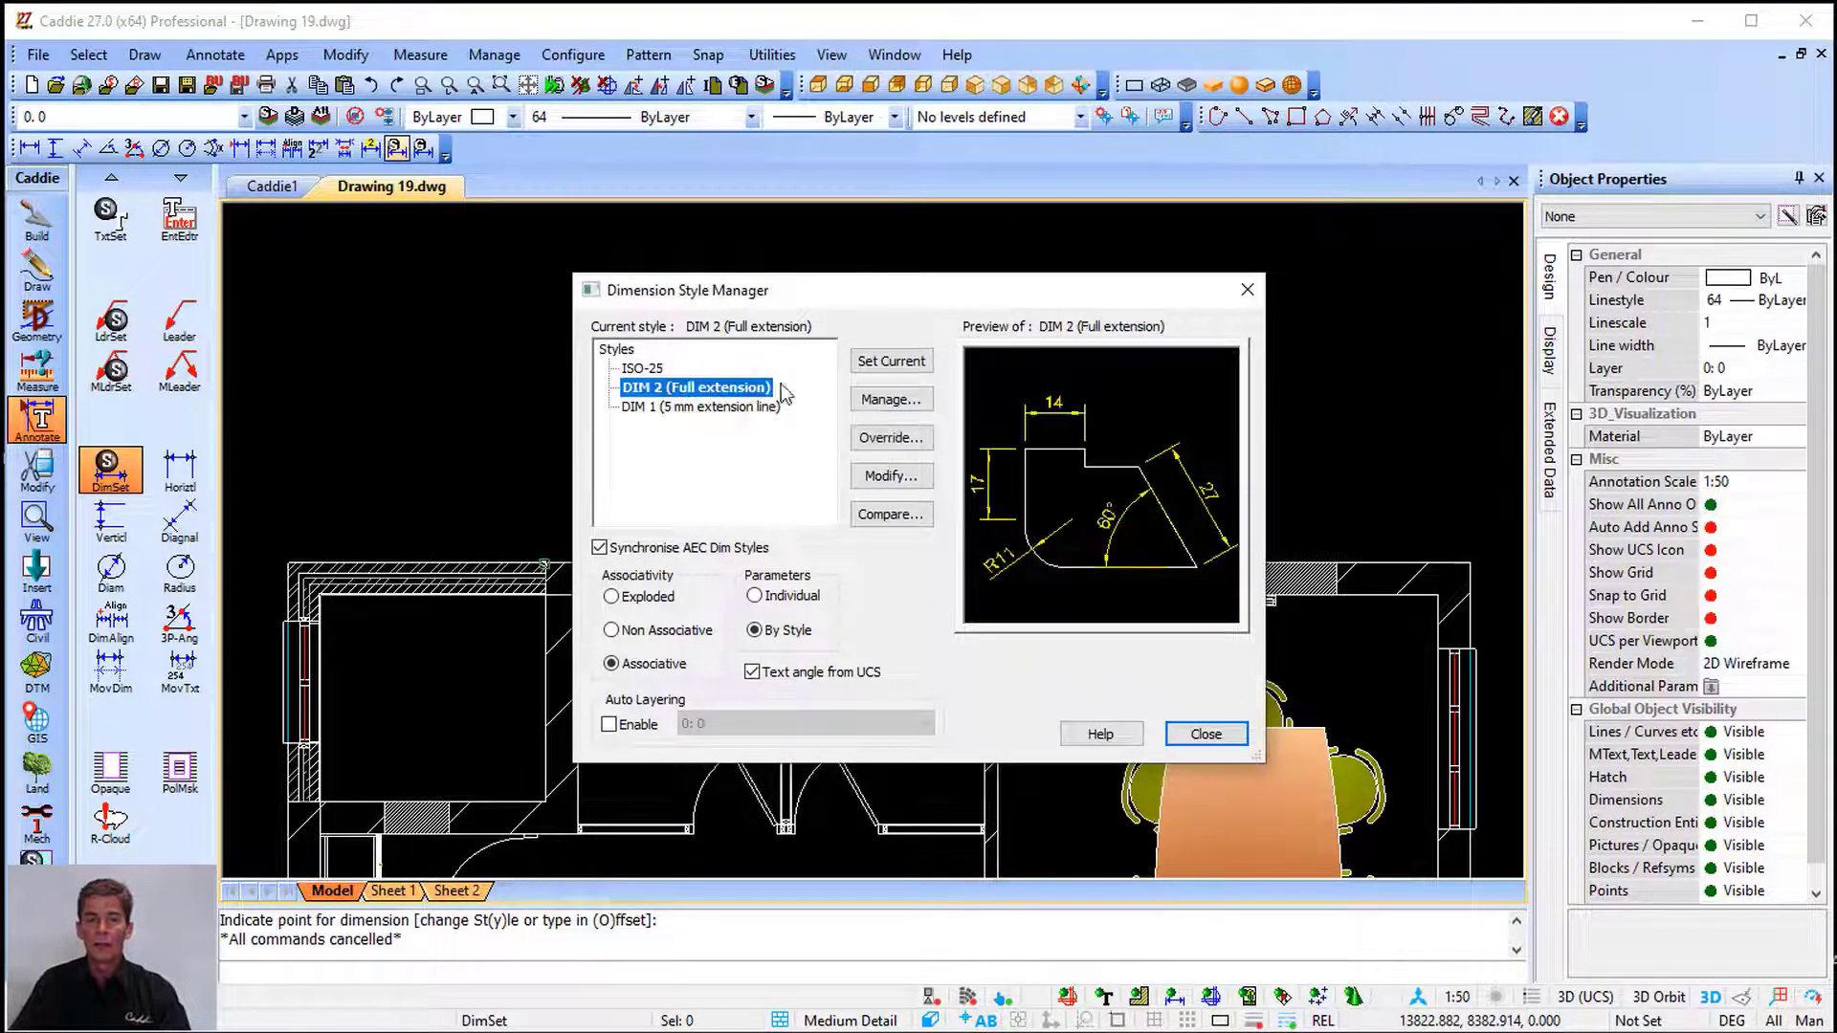
click(908, 364)
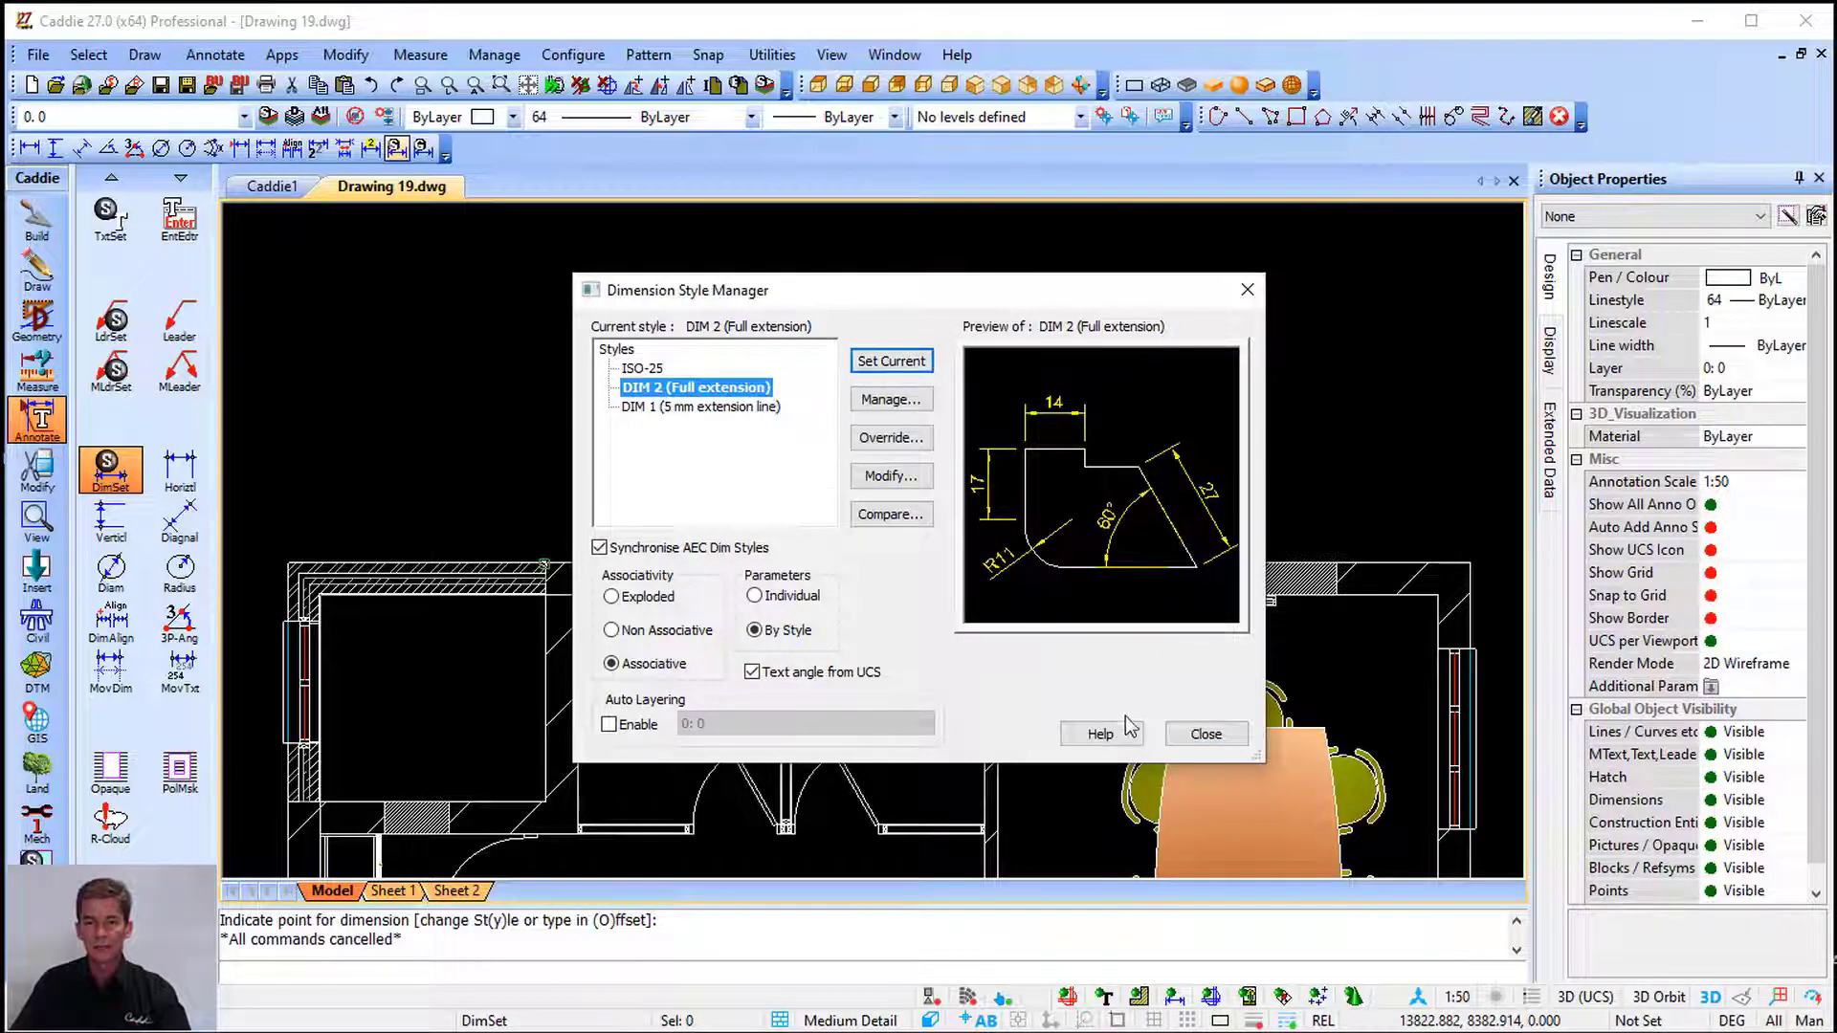
click(1206, 734)
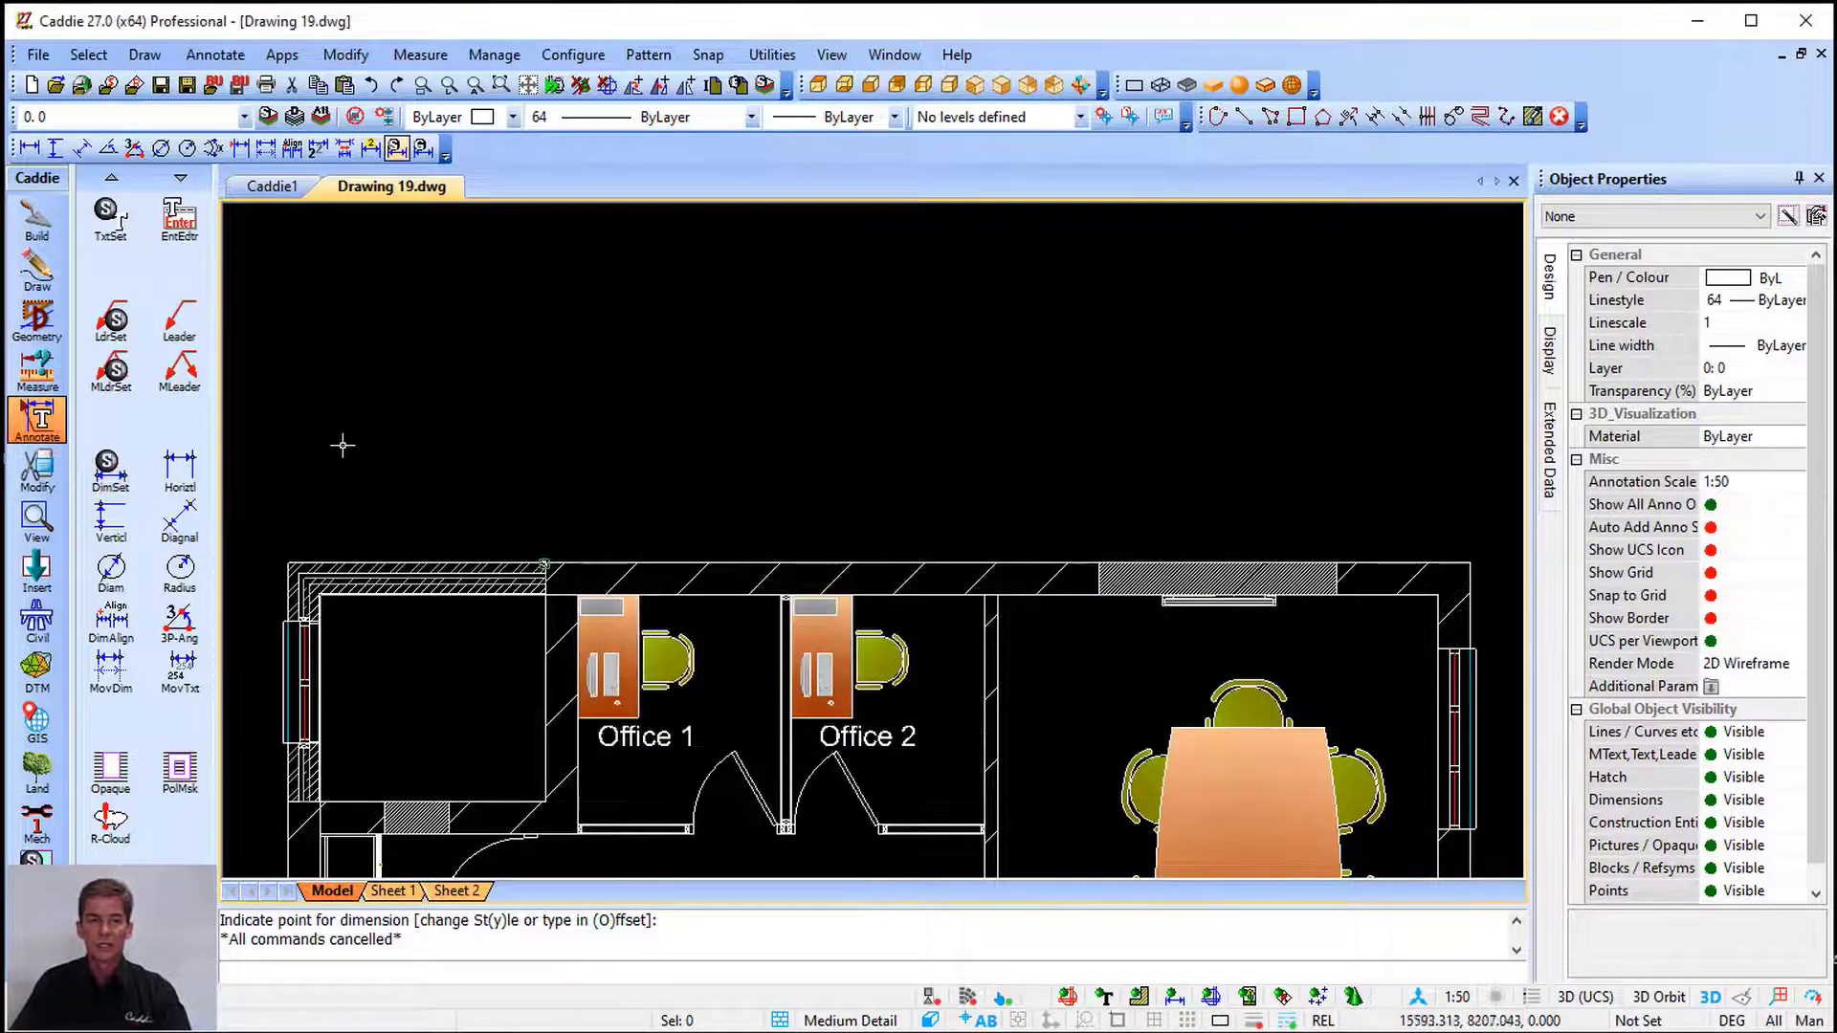
Start a horizontal chained dimension across the outer wall of the room beside Office 1 and change its style to DIM 1 (5 mm extension line)
click(179, 469)
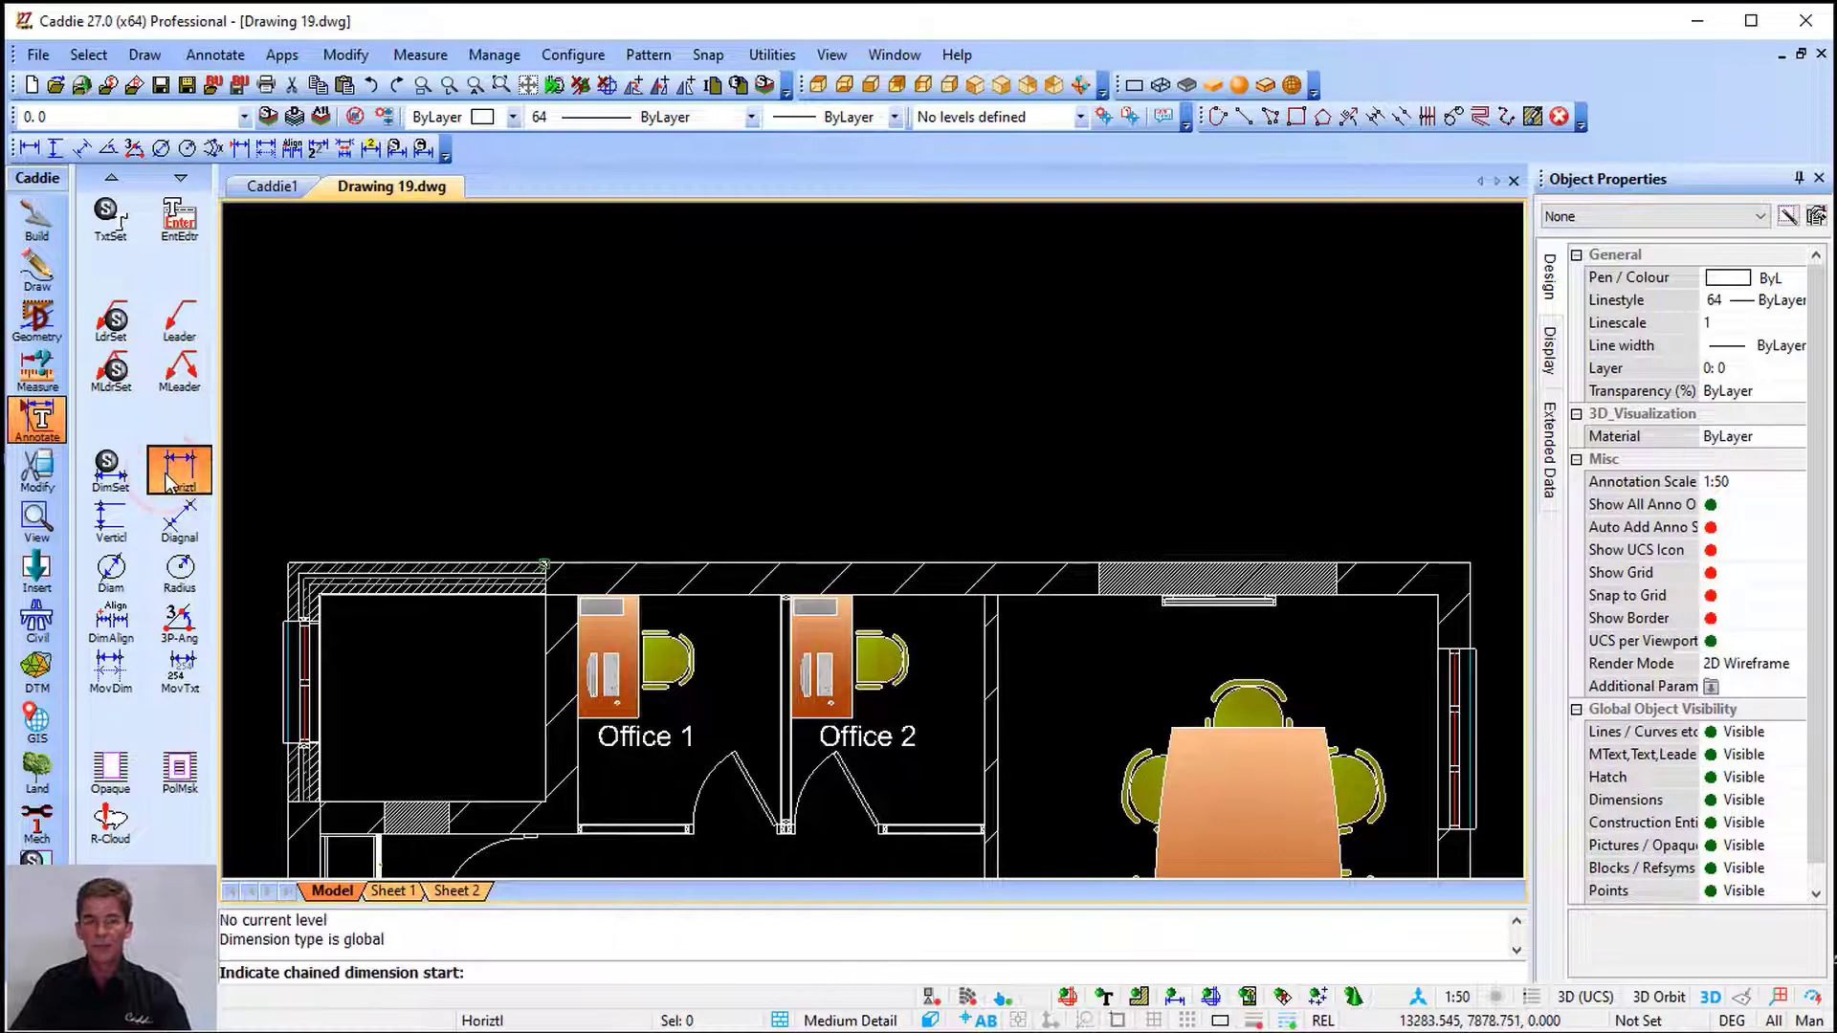
click(288, 564)
click(545, 565)
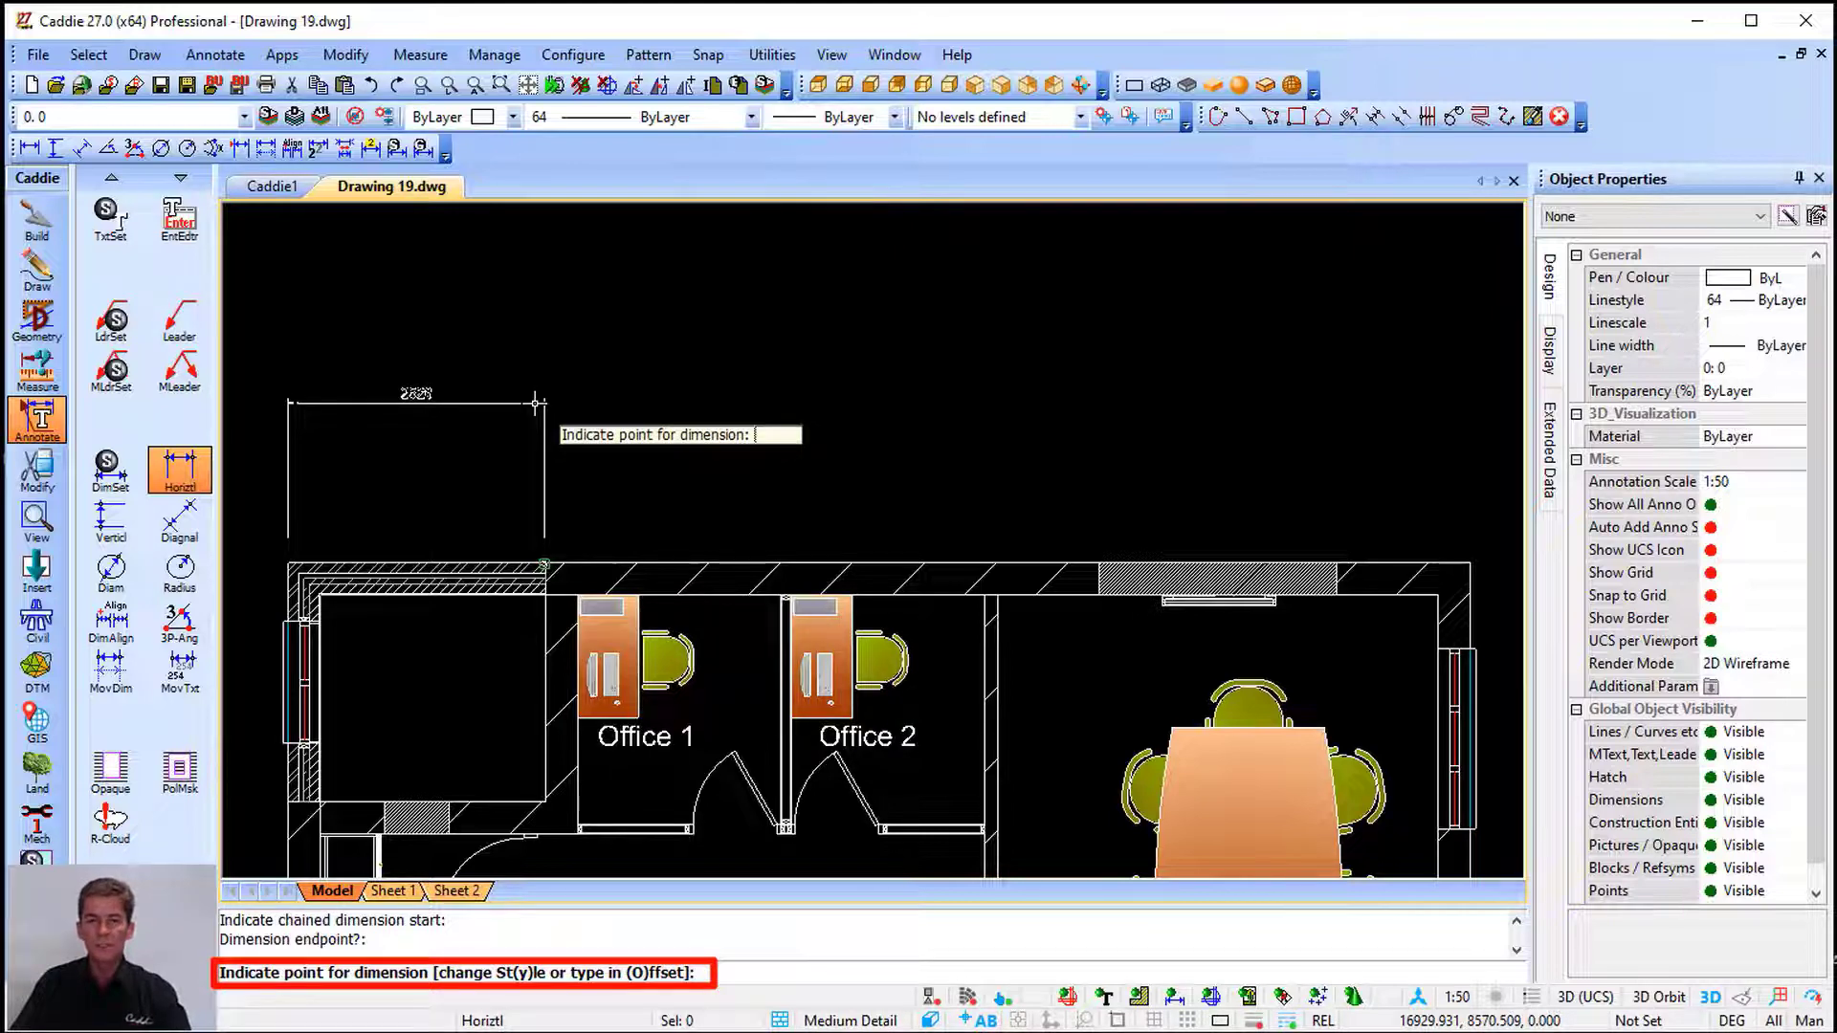
key(y)
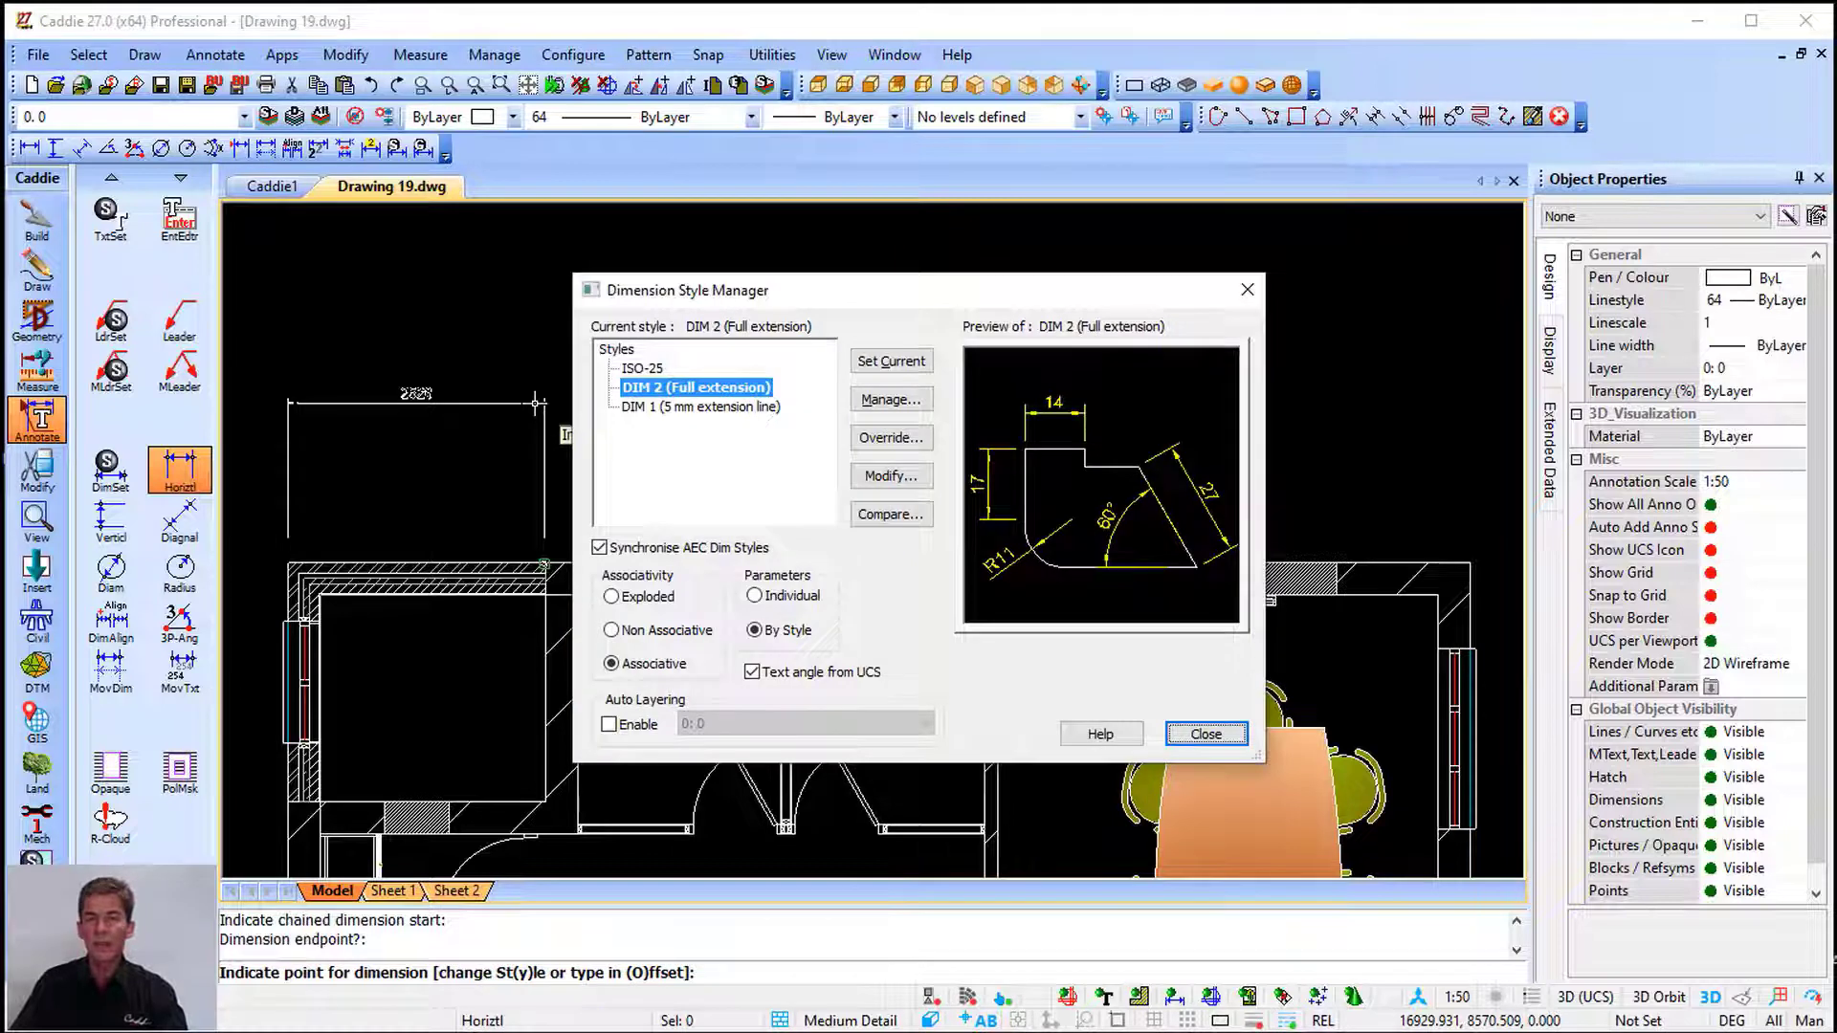
click(716, 409)
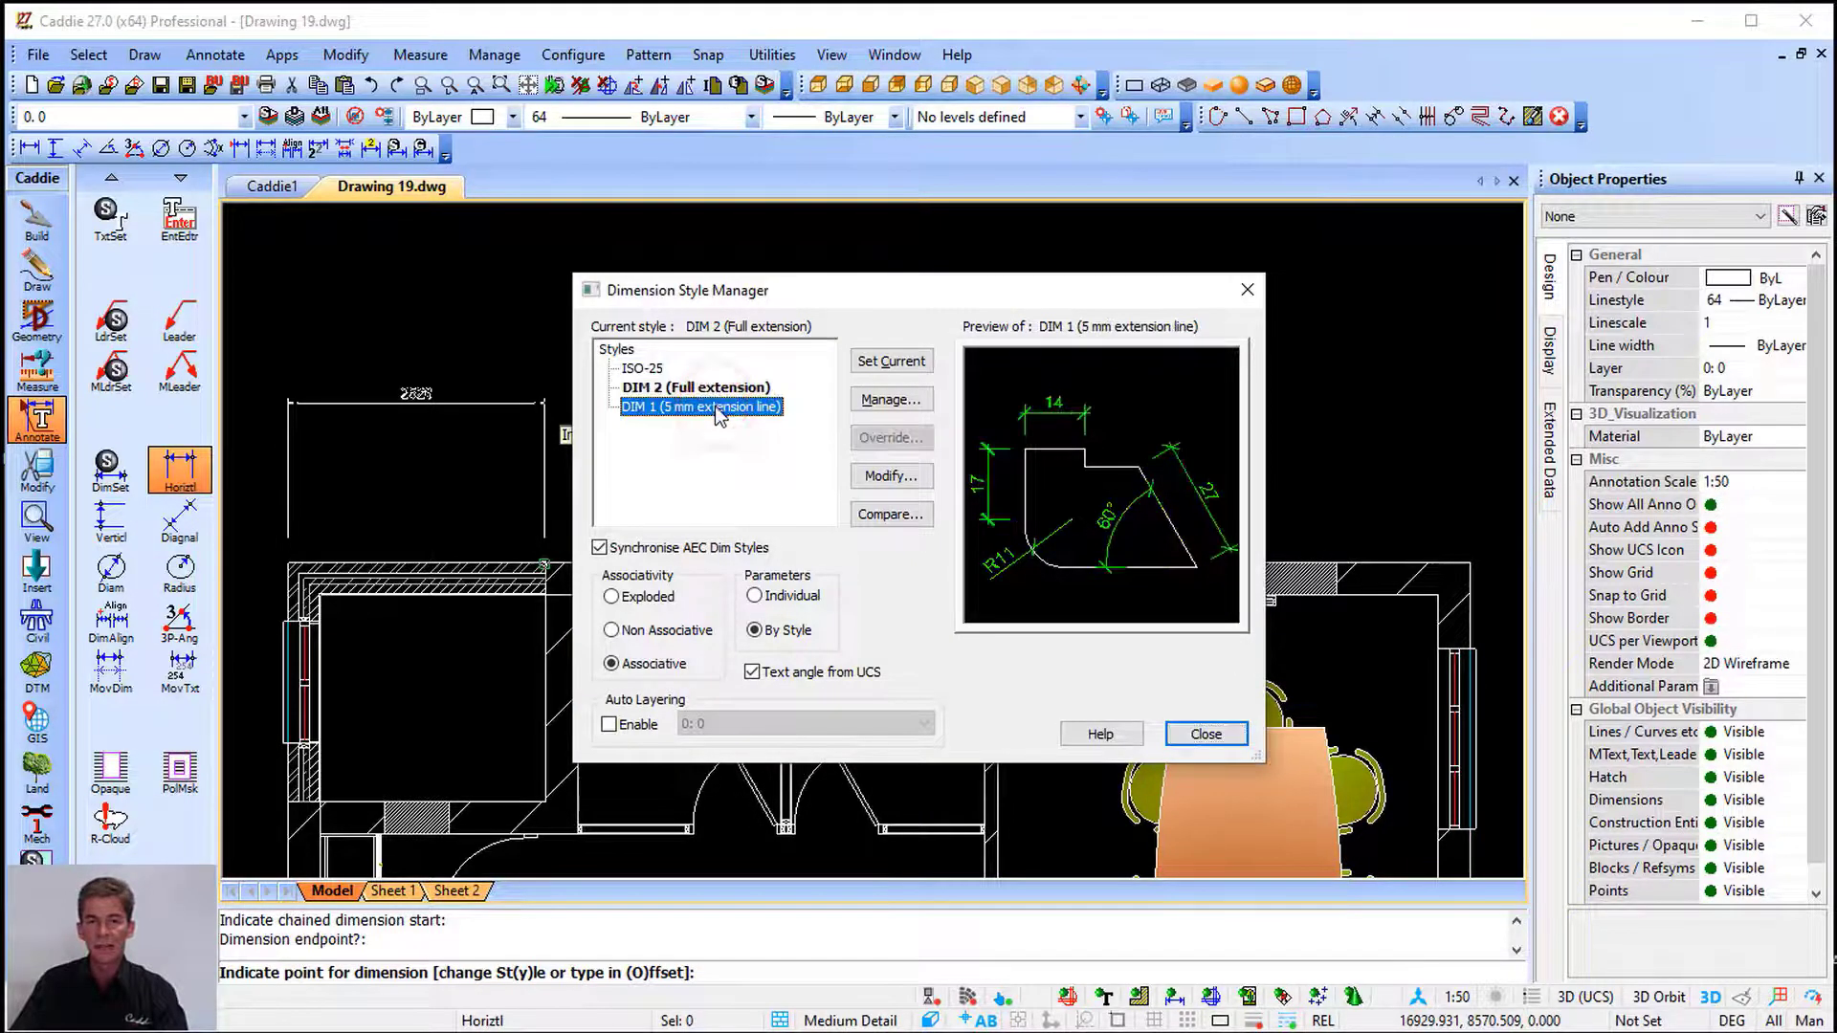
click(891, 361)
click(1205, 733)
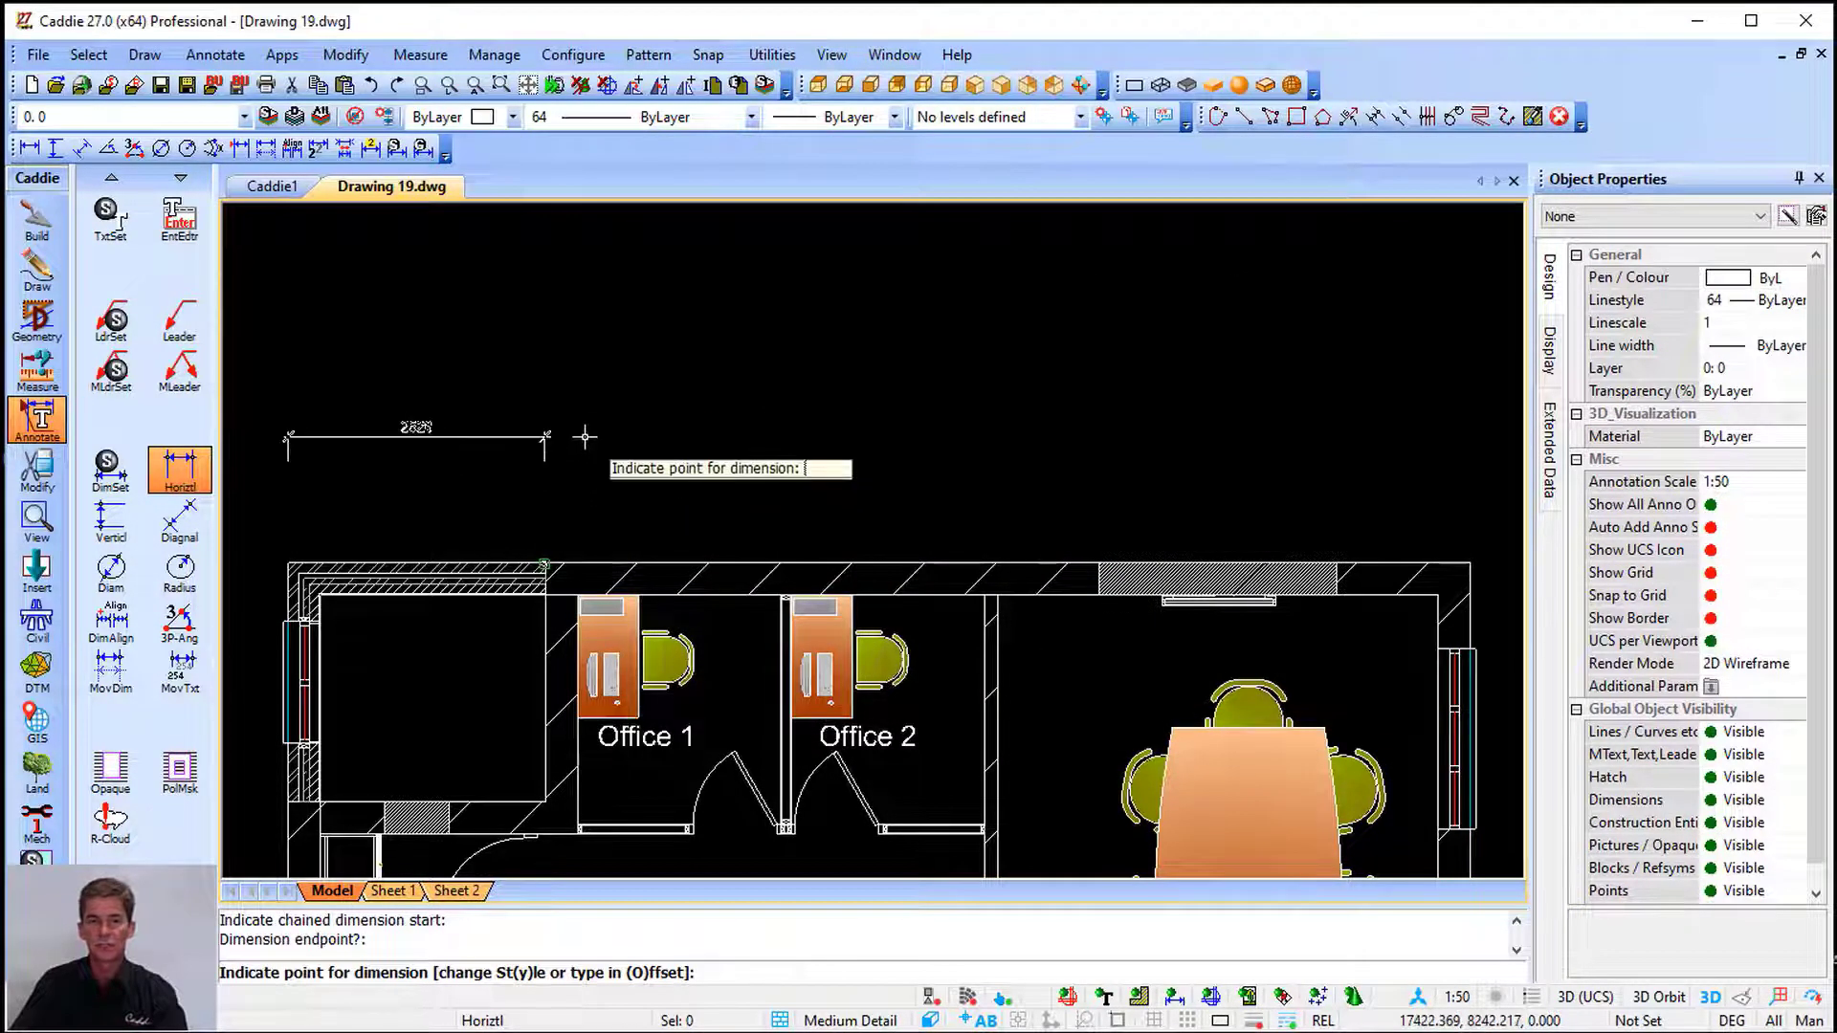
Place the dimension above the wall and continue the chain to the wall beside Office 2 and the building's far outer corner
click(585, 437)
click(993, 598)
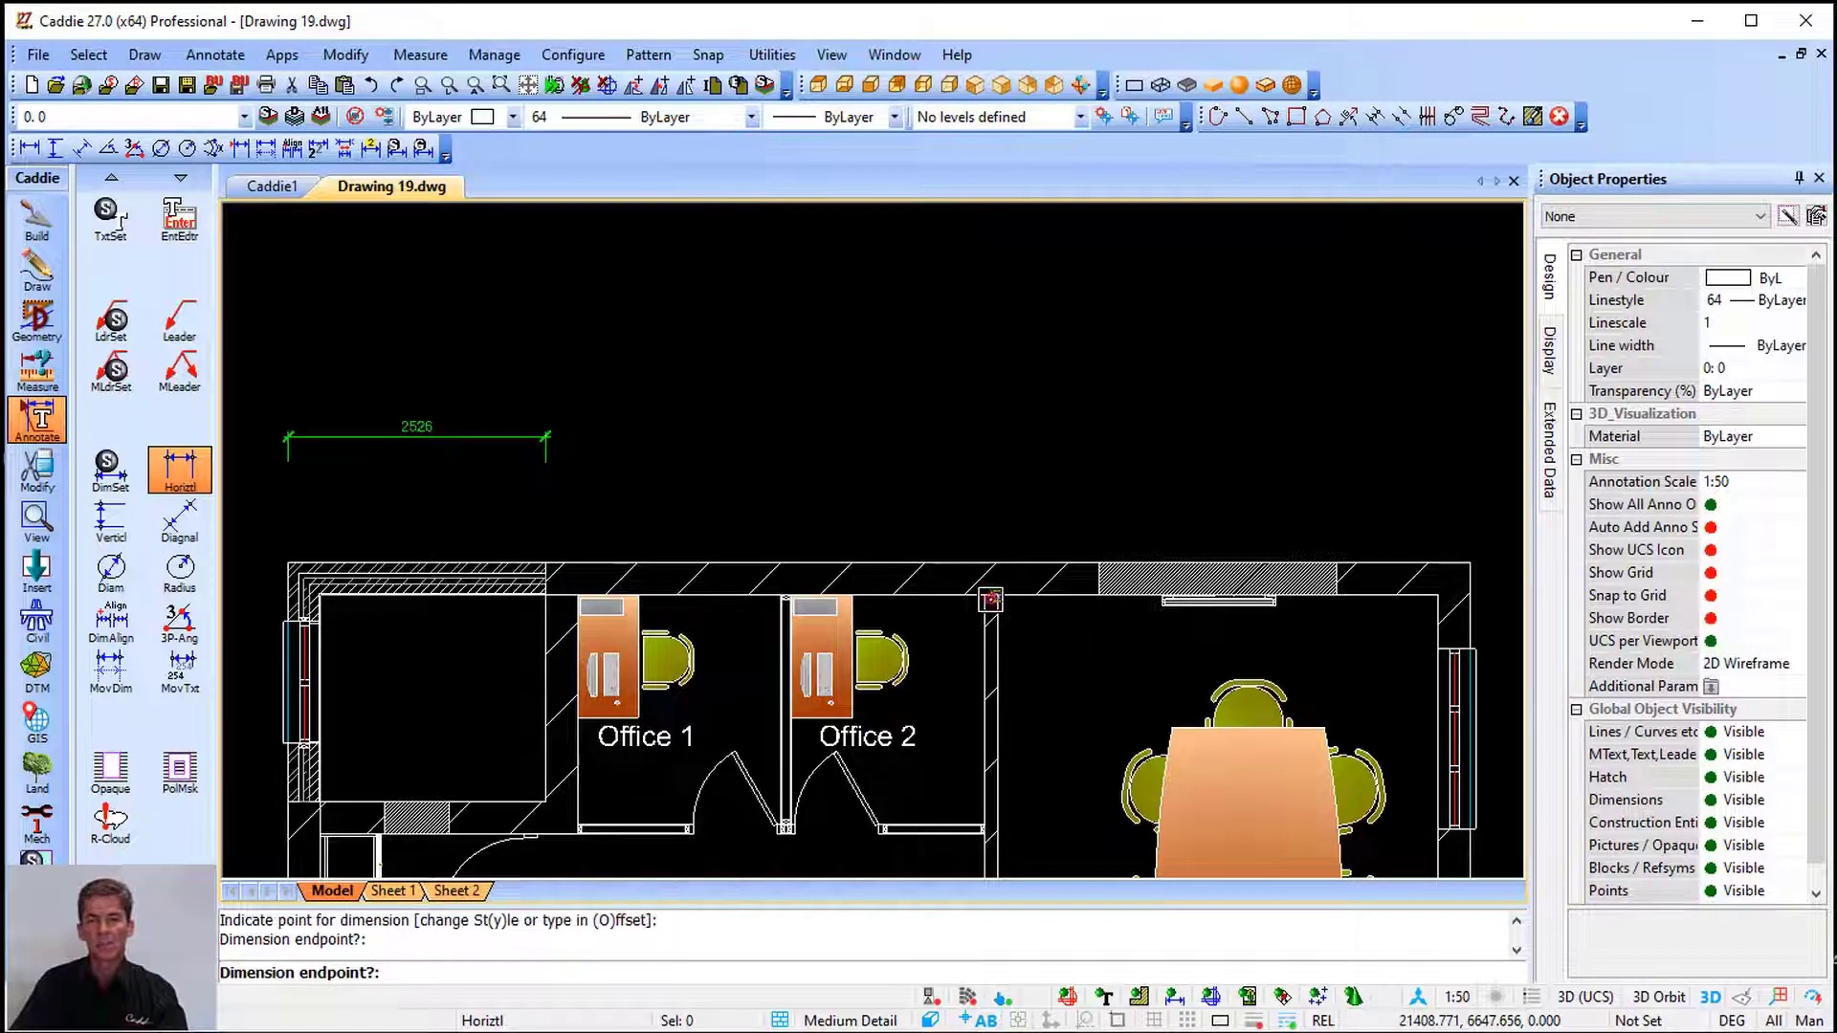
click(1449, 578)
click(1470, 565)
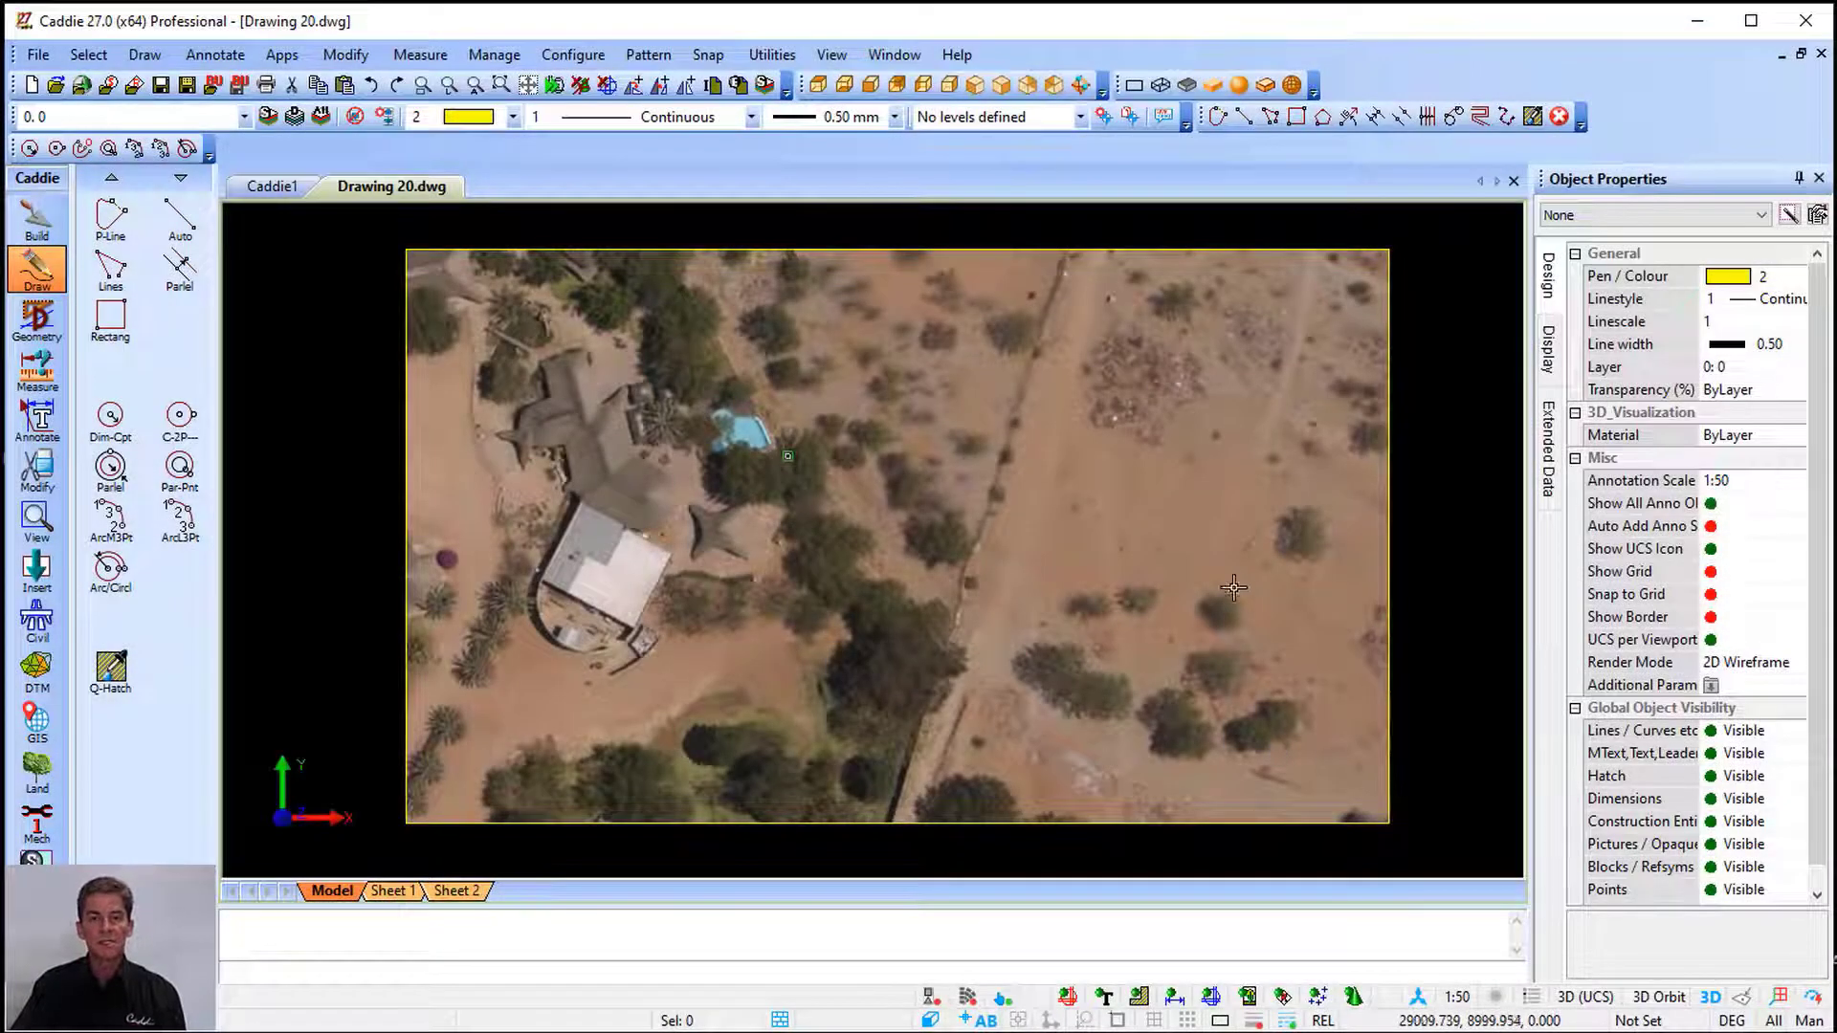
Select the aerial raster image and examine the picture commands available for it, including the clipping options
click(925, 383)
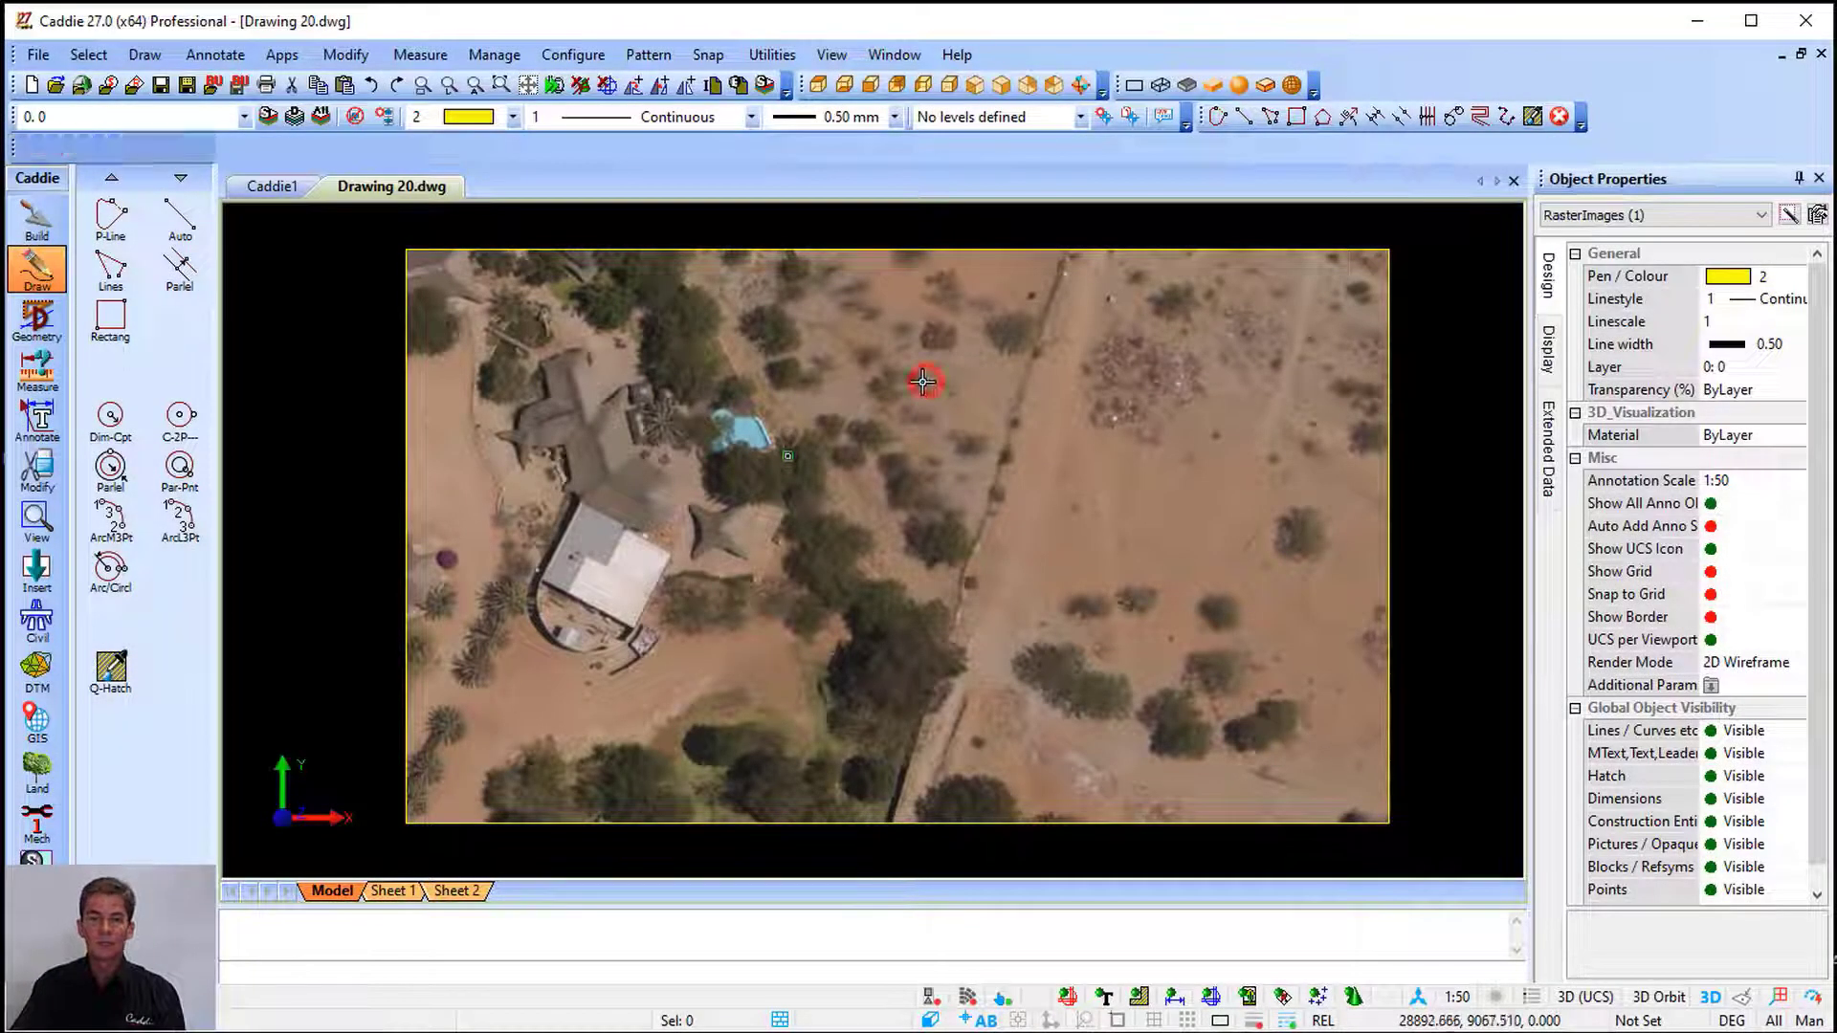
right_click(937, 371)
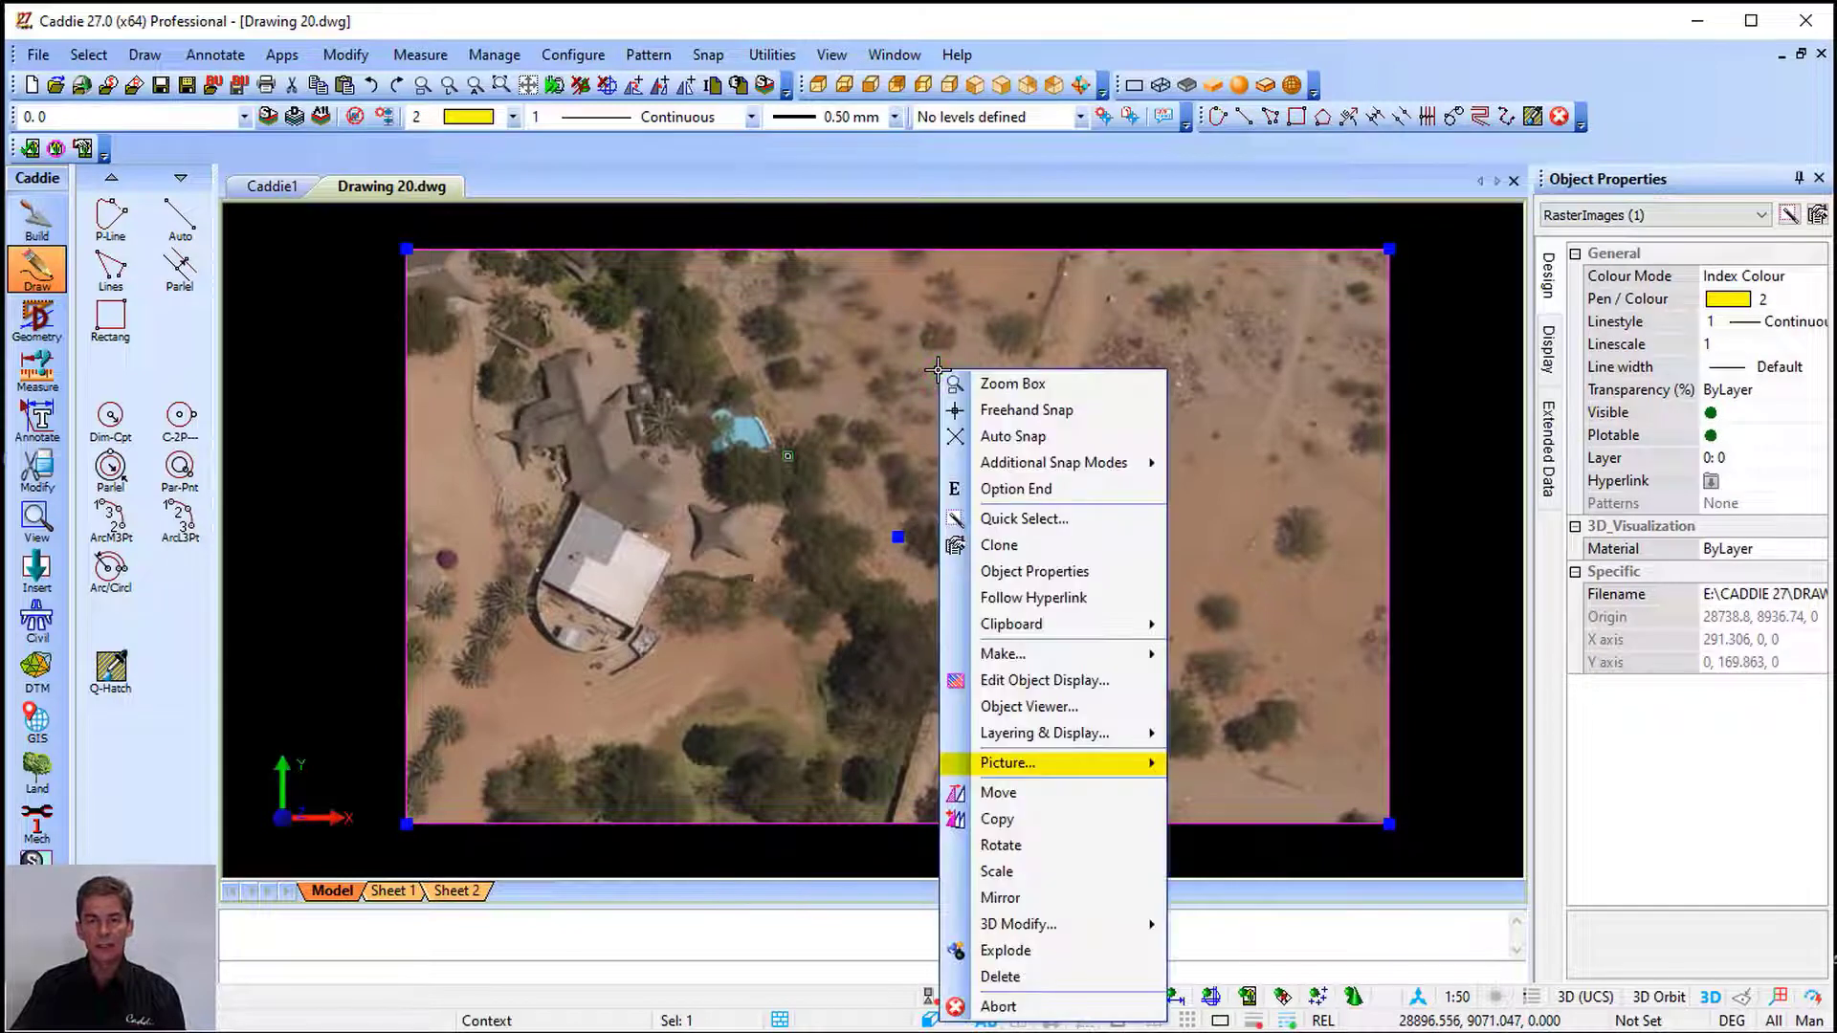
mouse_move(1076, 764)
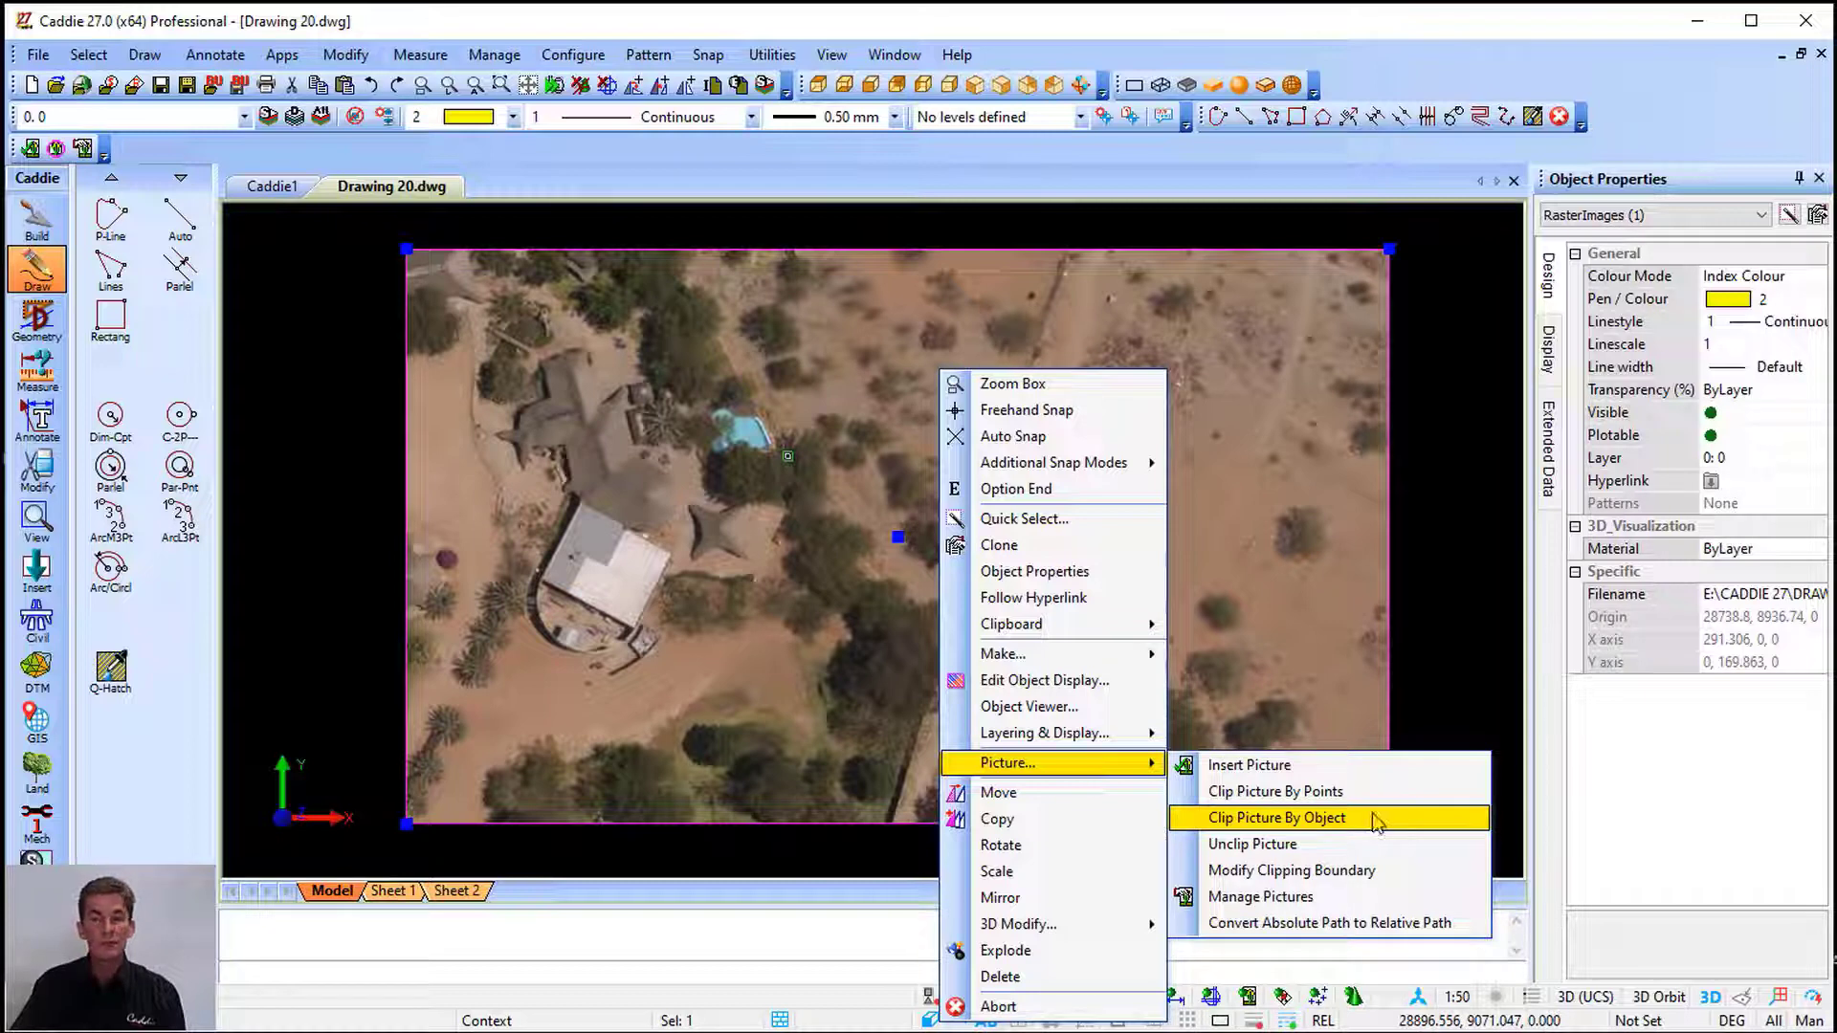
click(742, 507)
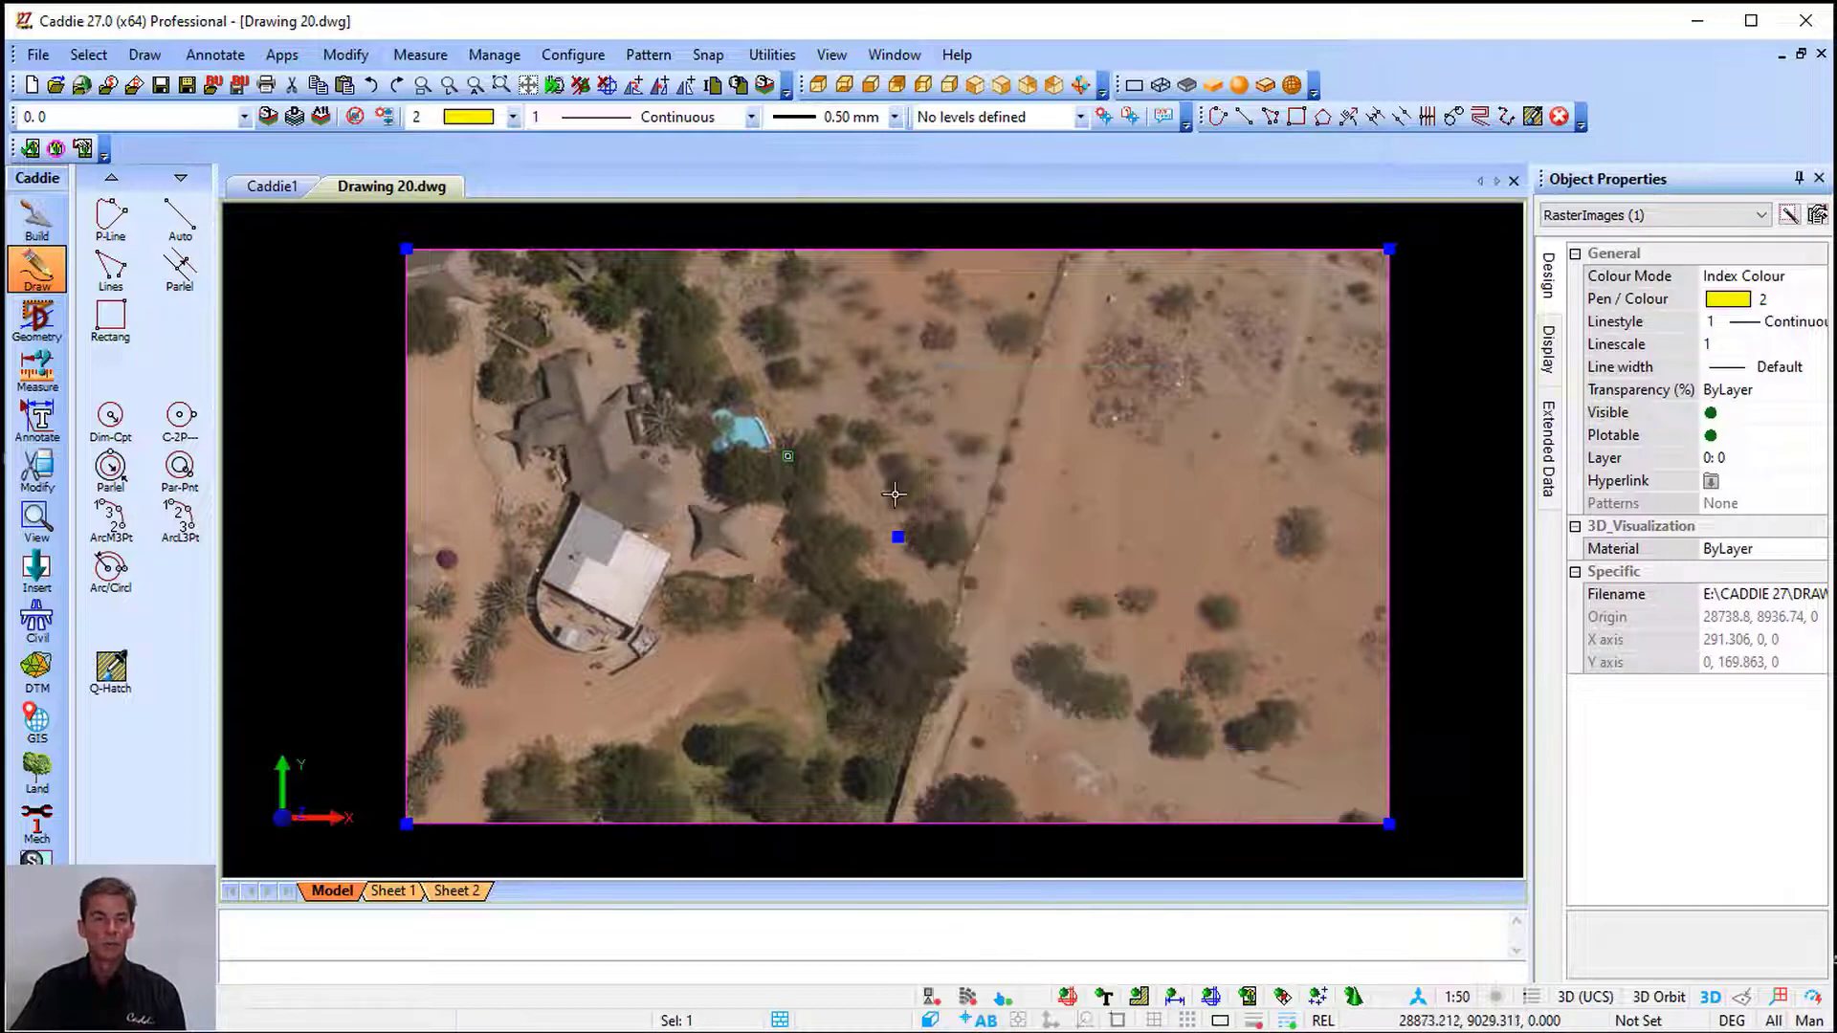
key(Escape)
Draw a circle by centre and edge point around the buildings and swimming pool on the aerial image
click(177, 418)
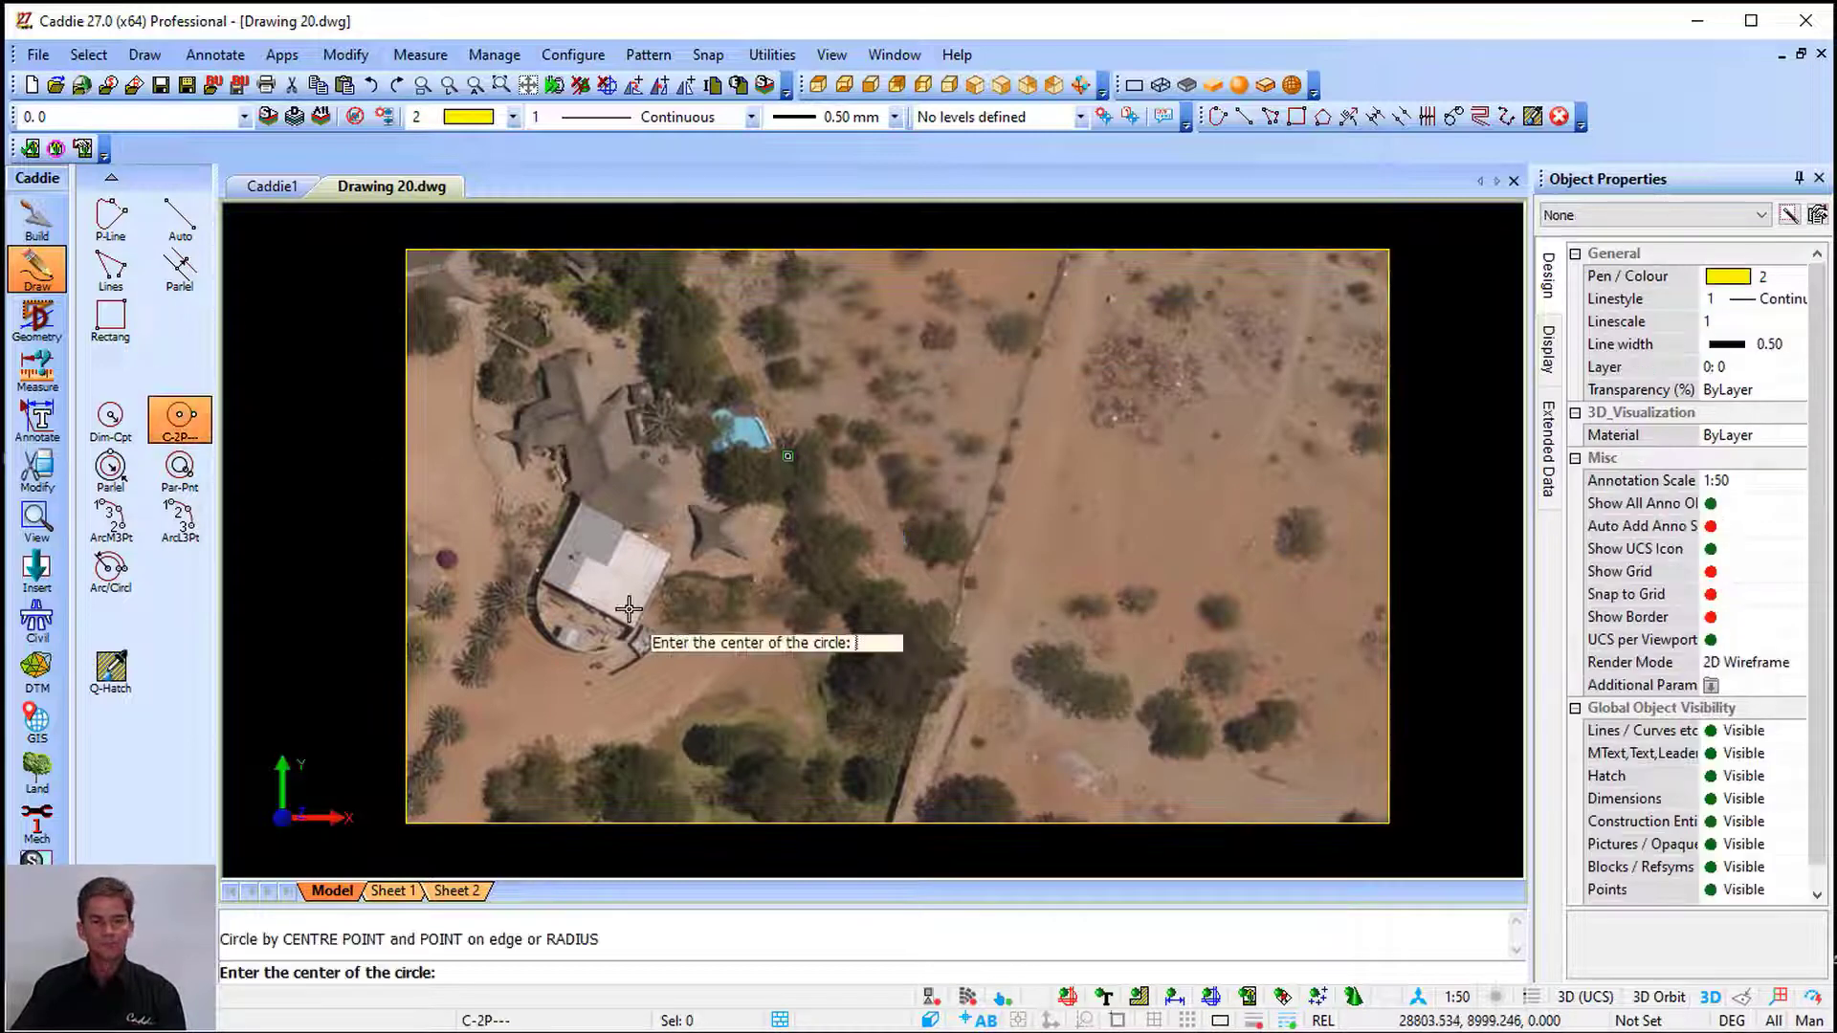
click(641, 503)
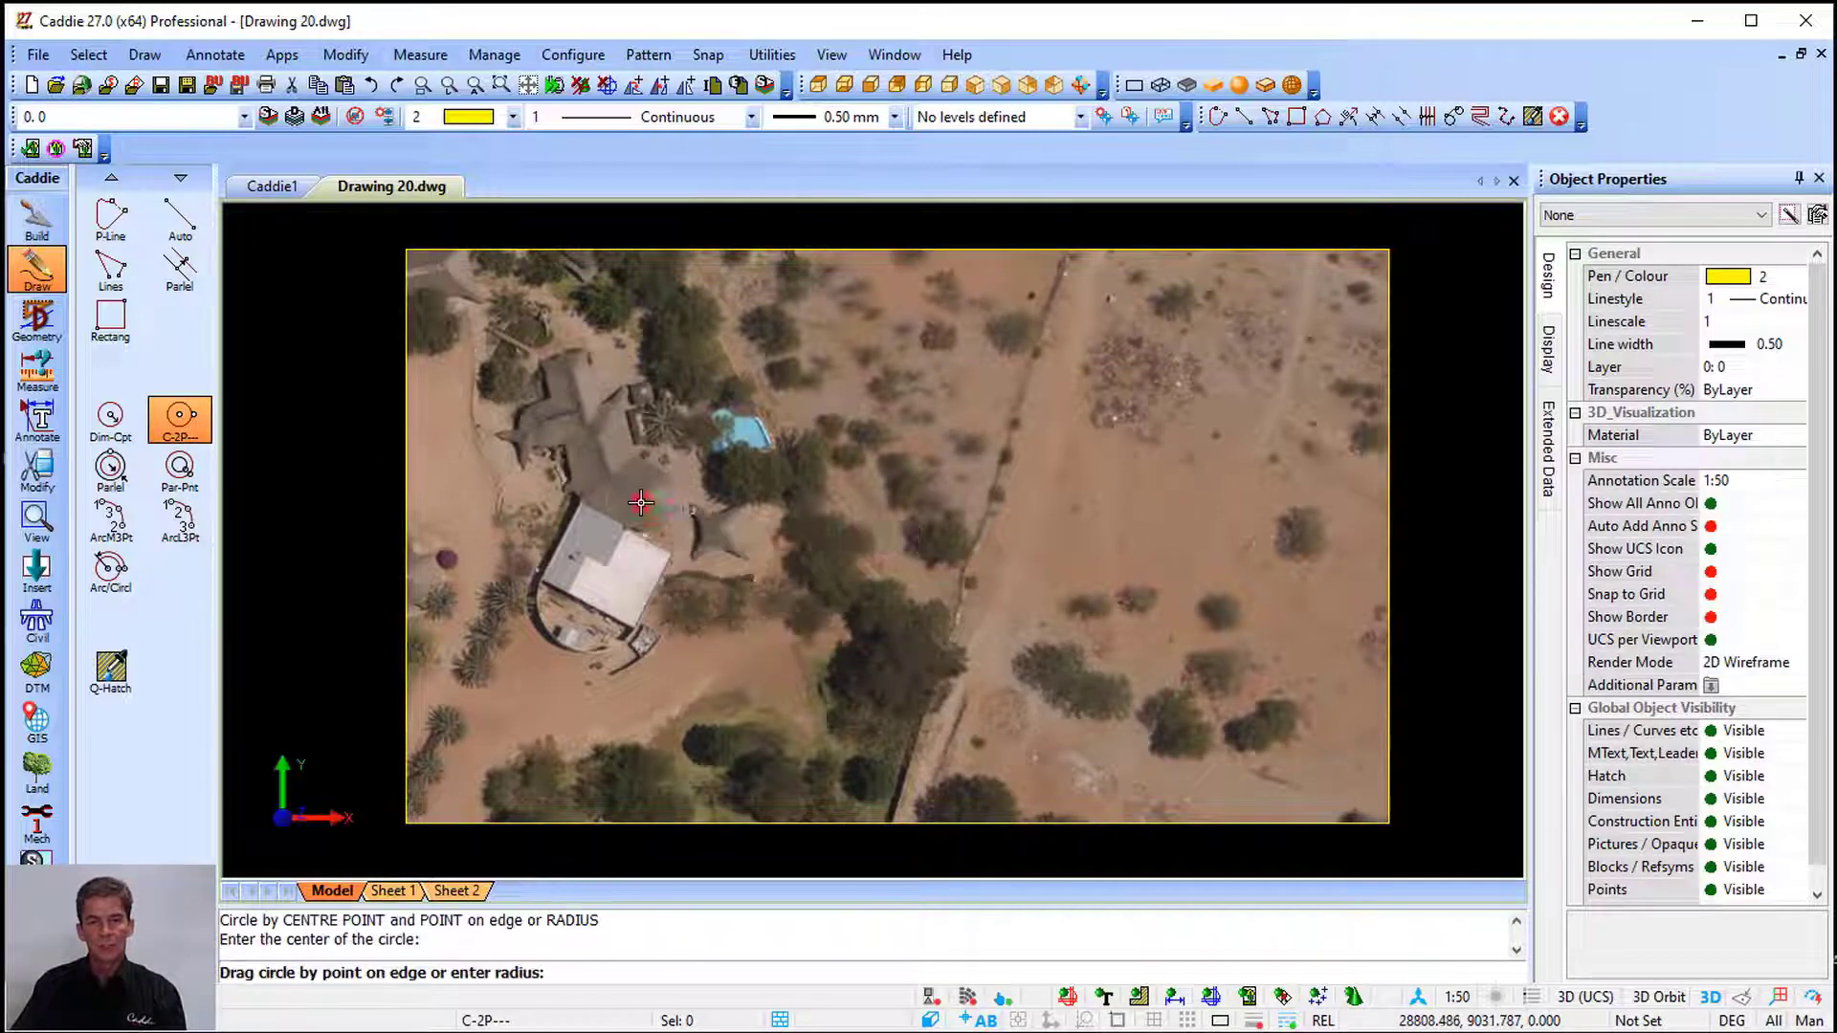
click(831, 590)
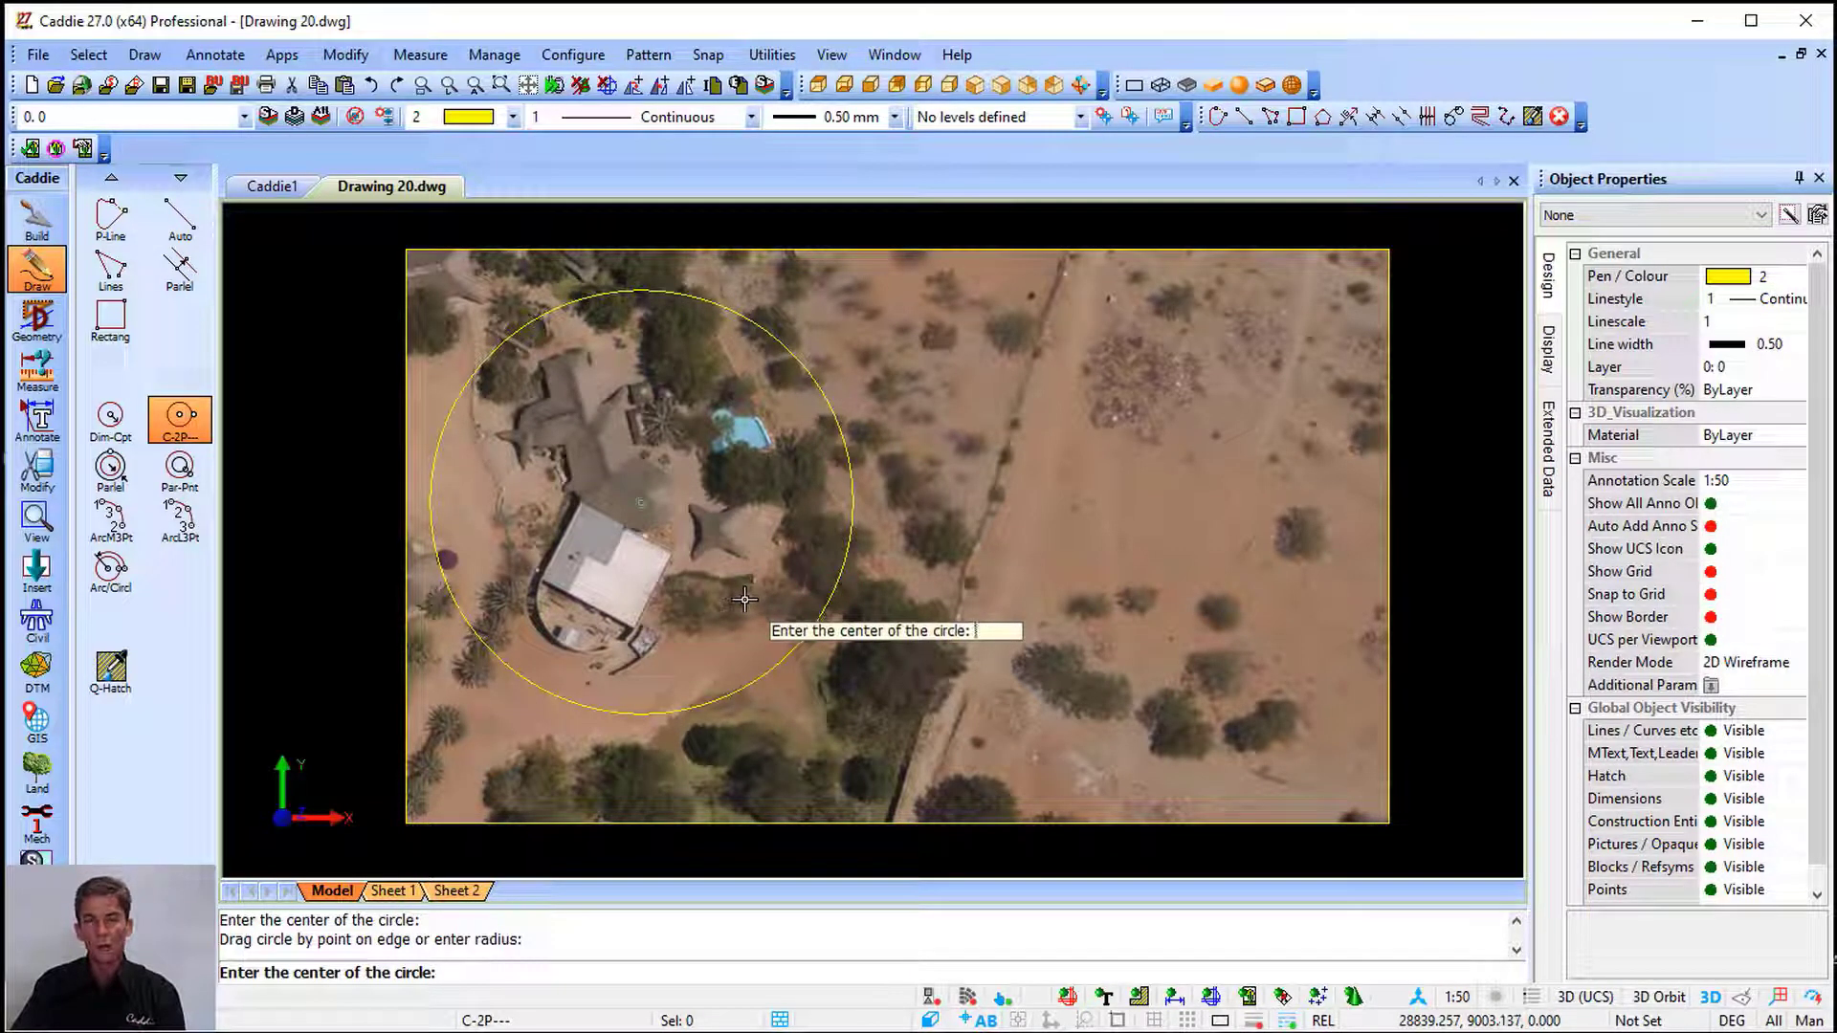
key(Escape)
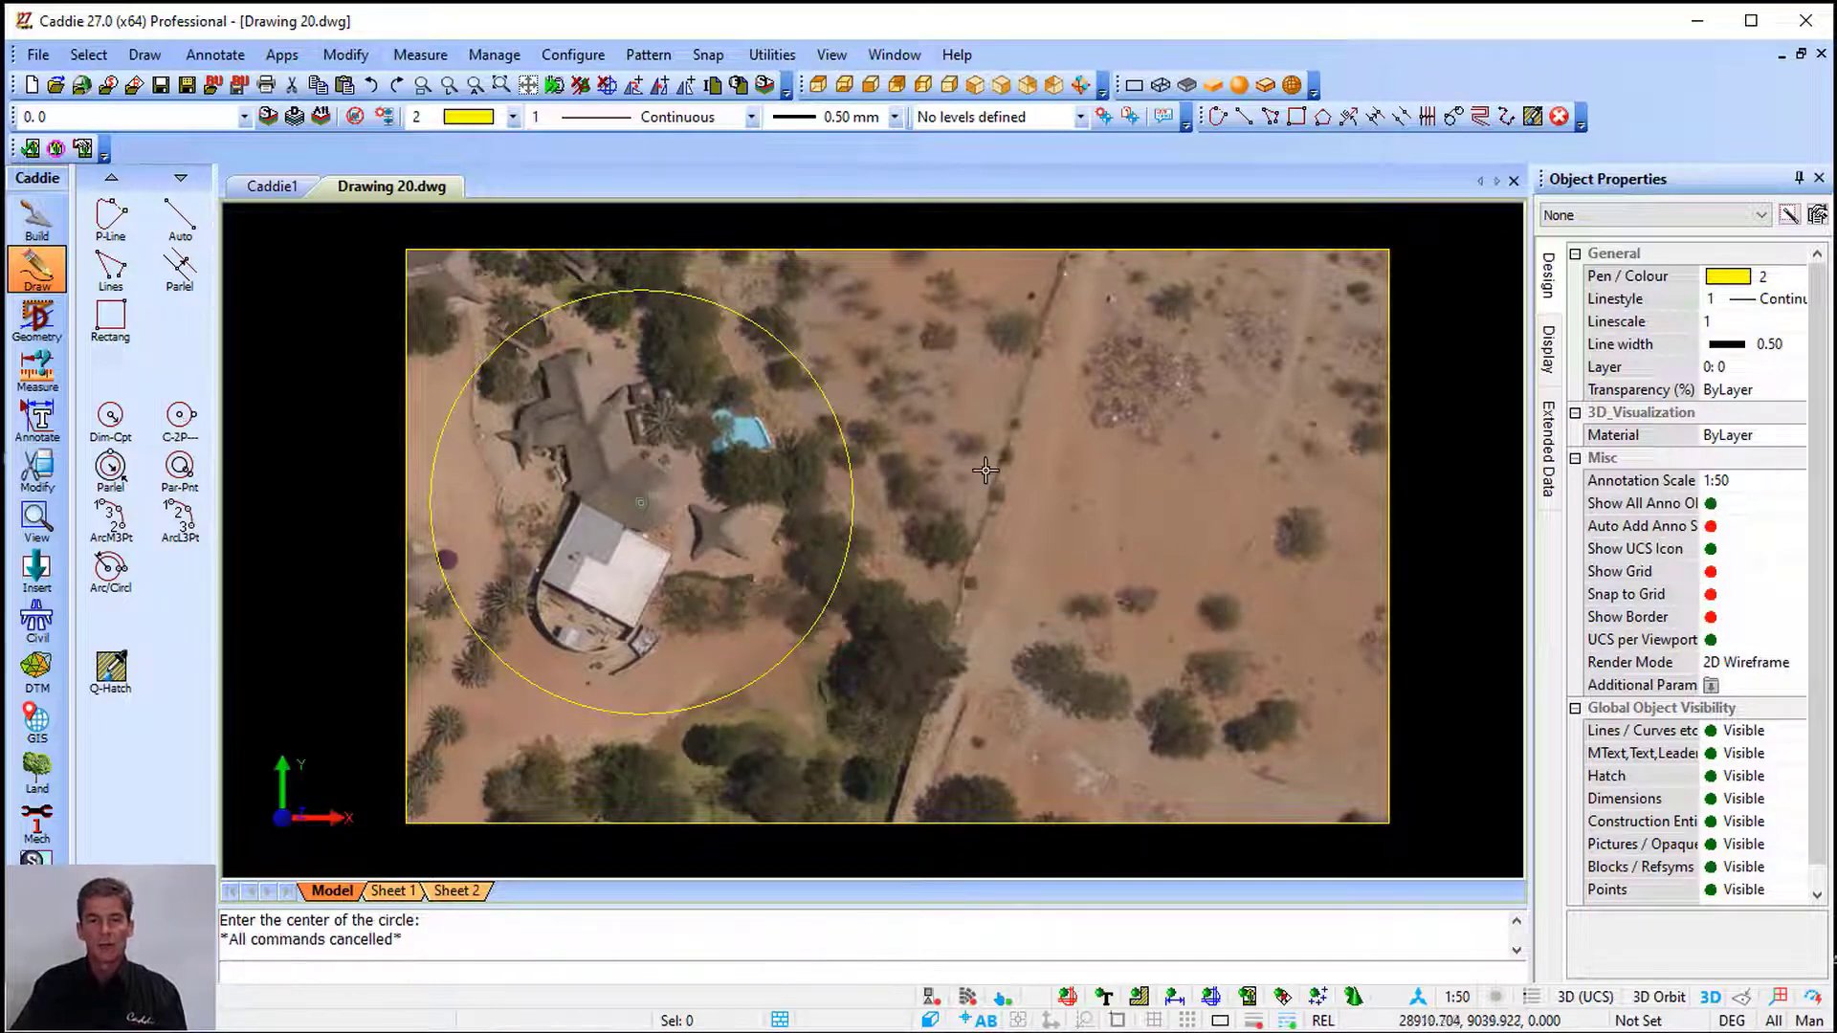
Clip the aerial image by object, using the circle around the buildings as the clipping boundary
click(997, 400)
right_click(997, 393)
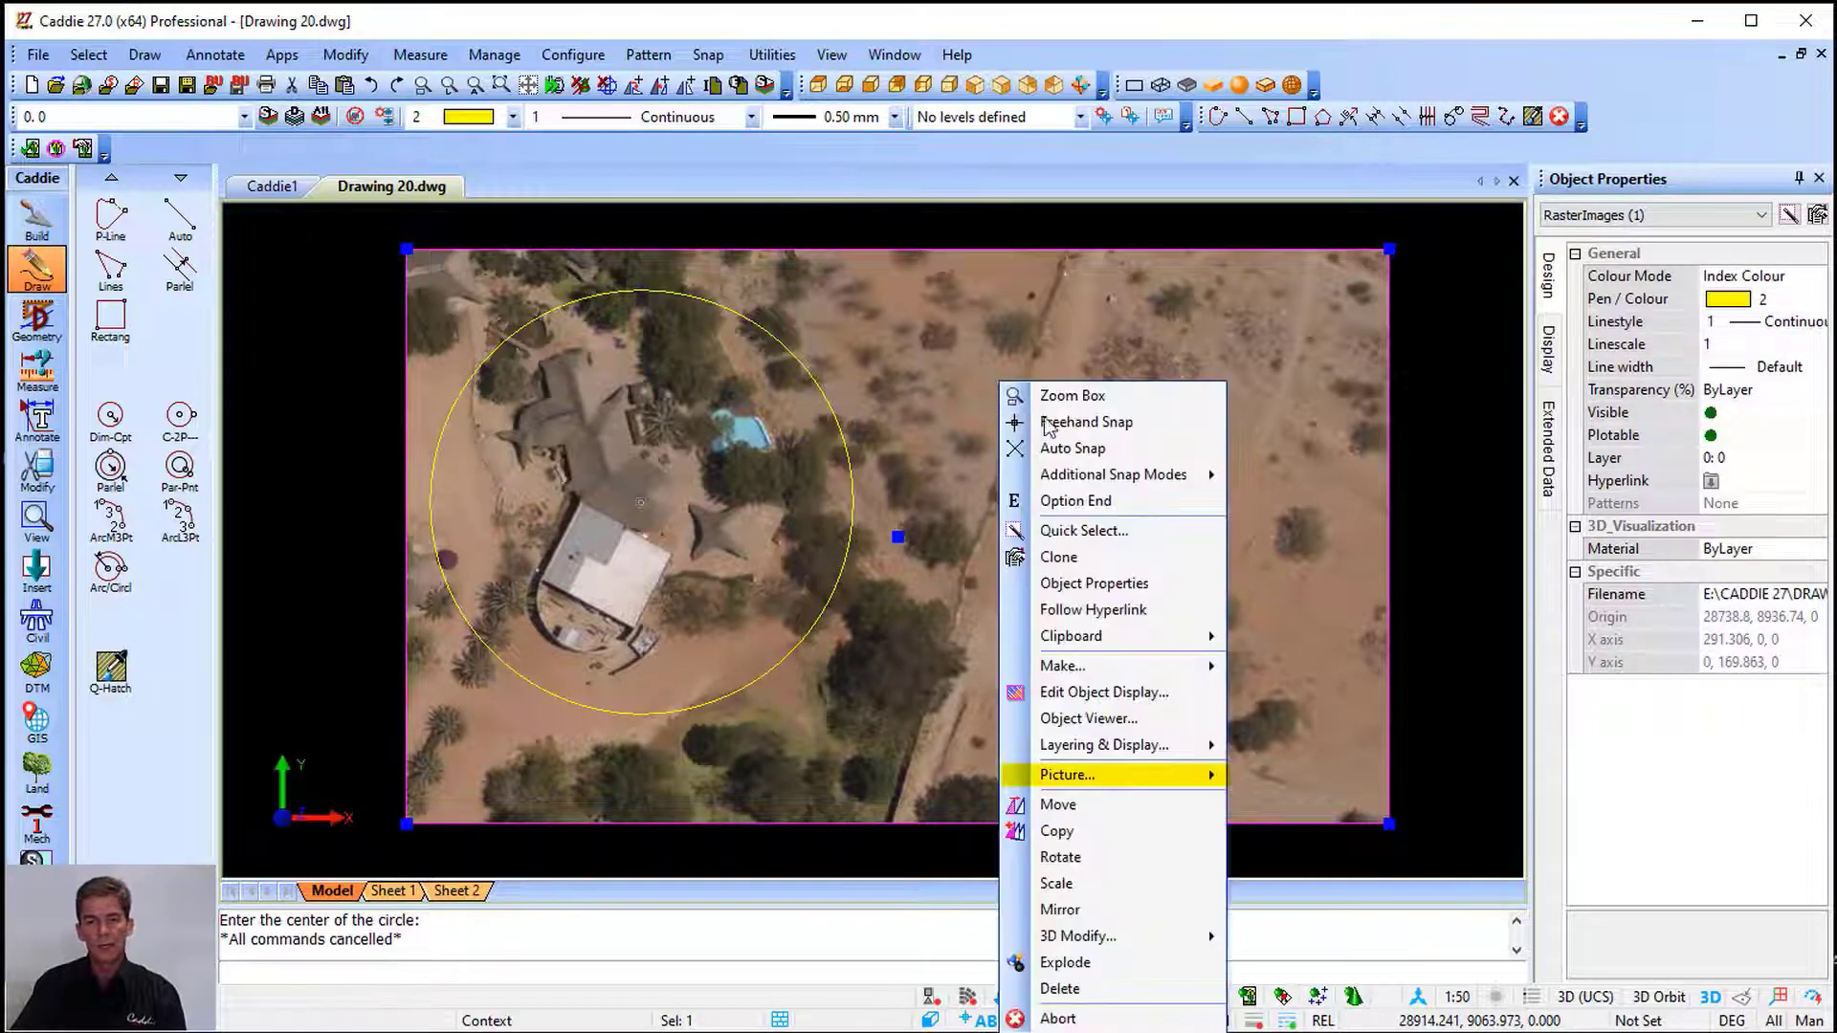
mouse_move(1127, 777)
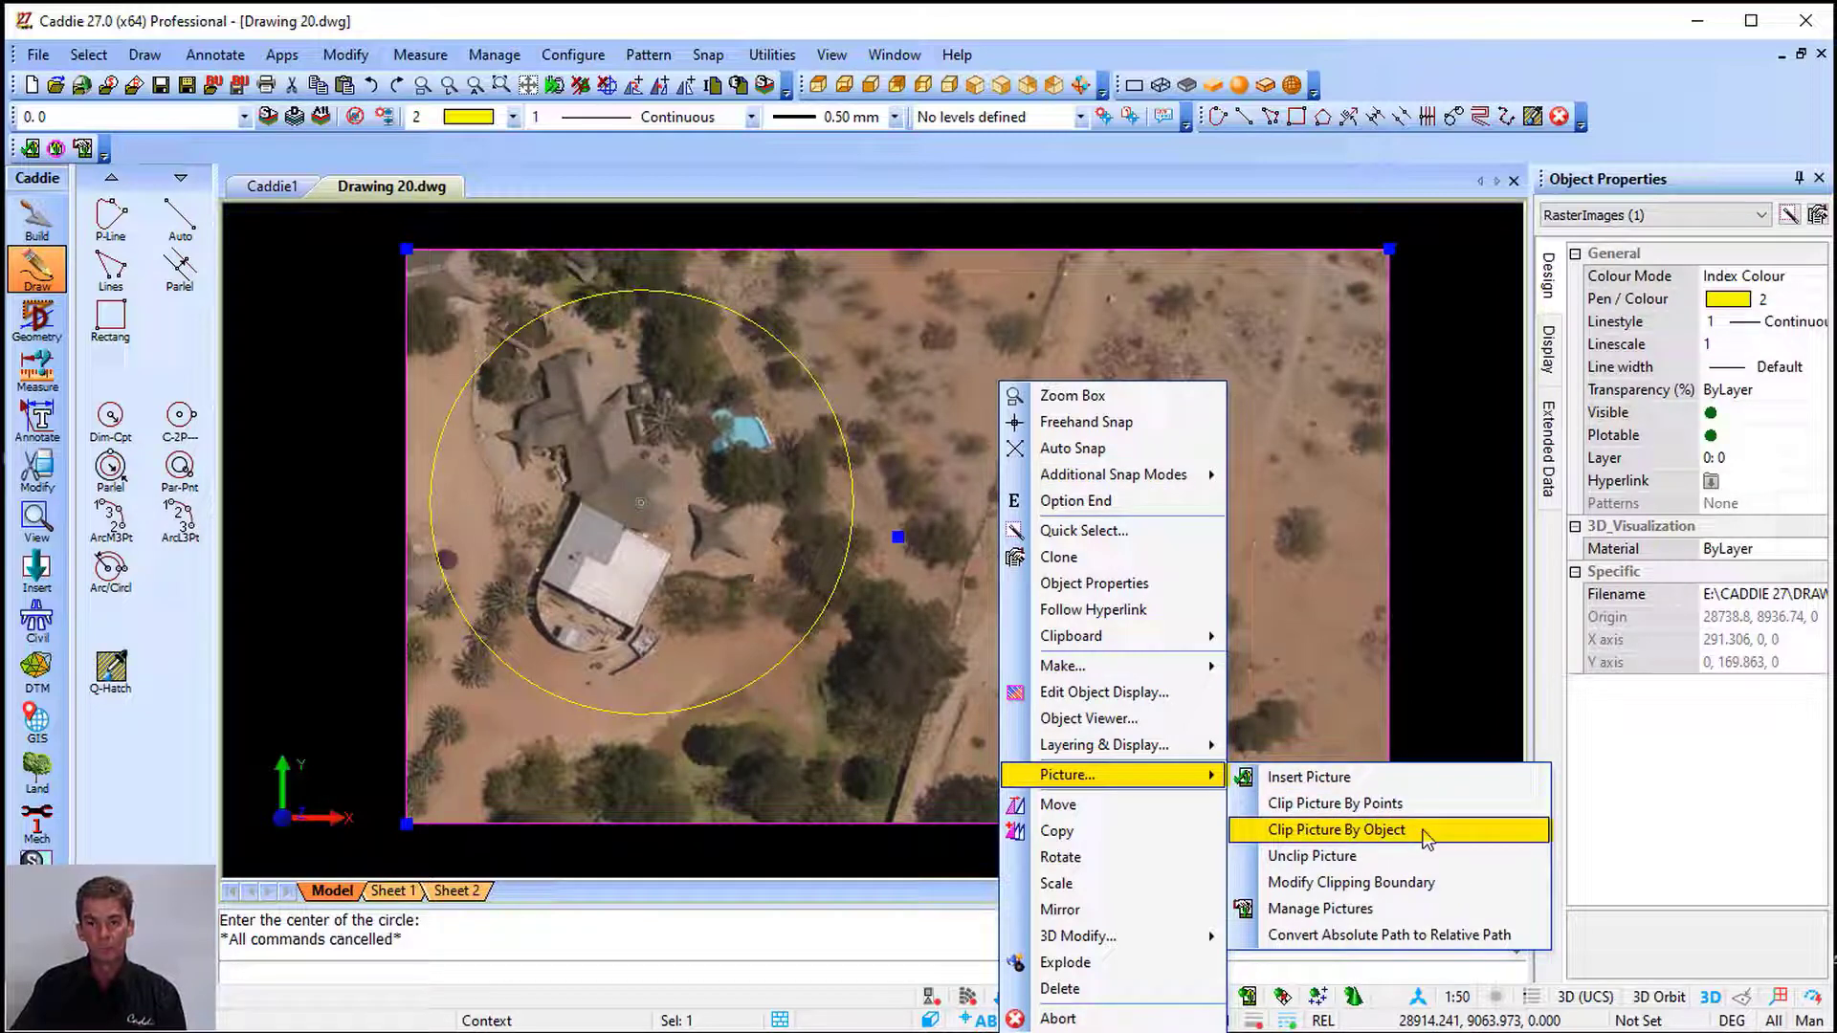
click(1336, 829)
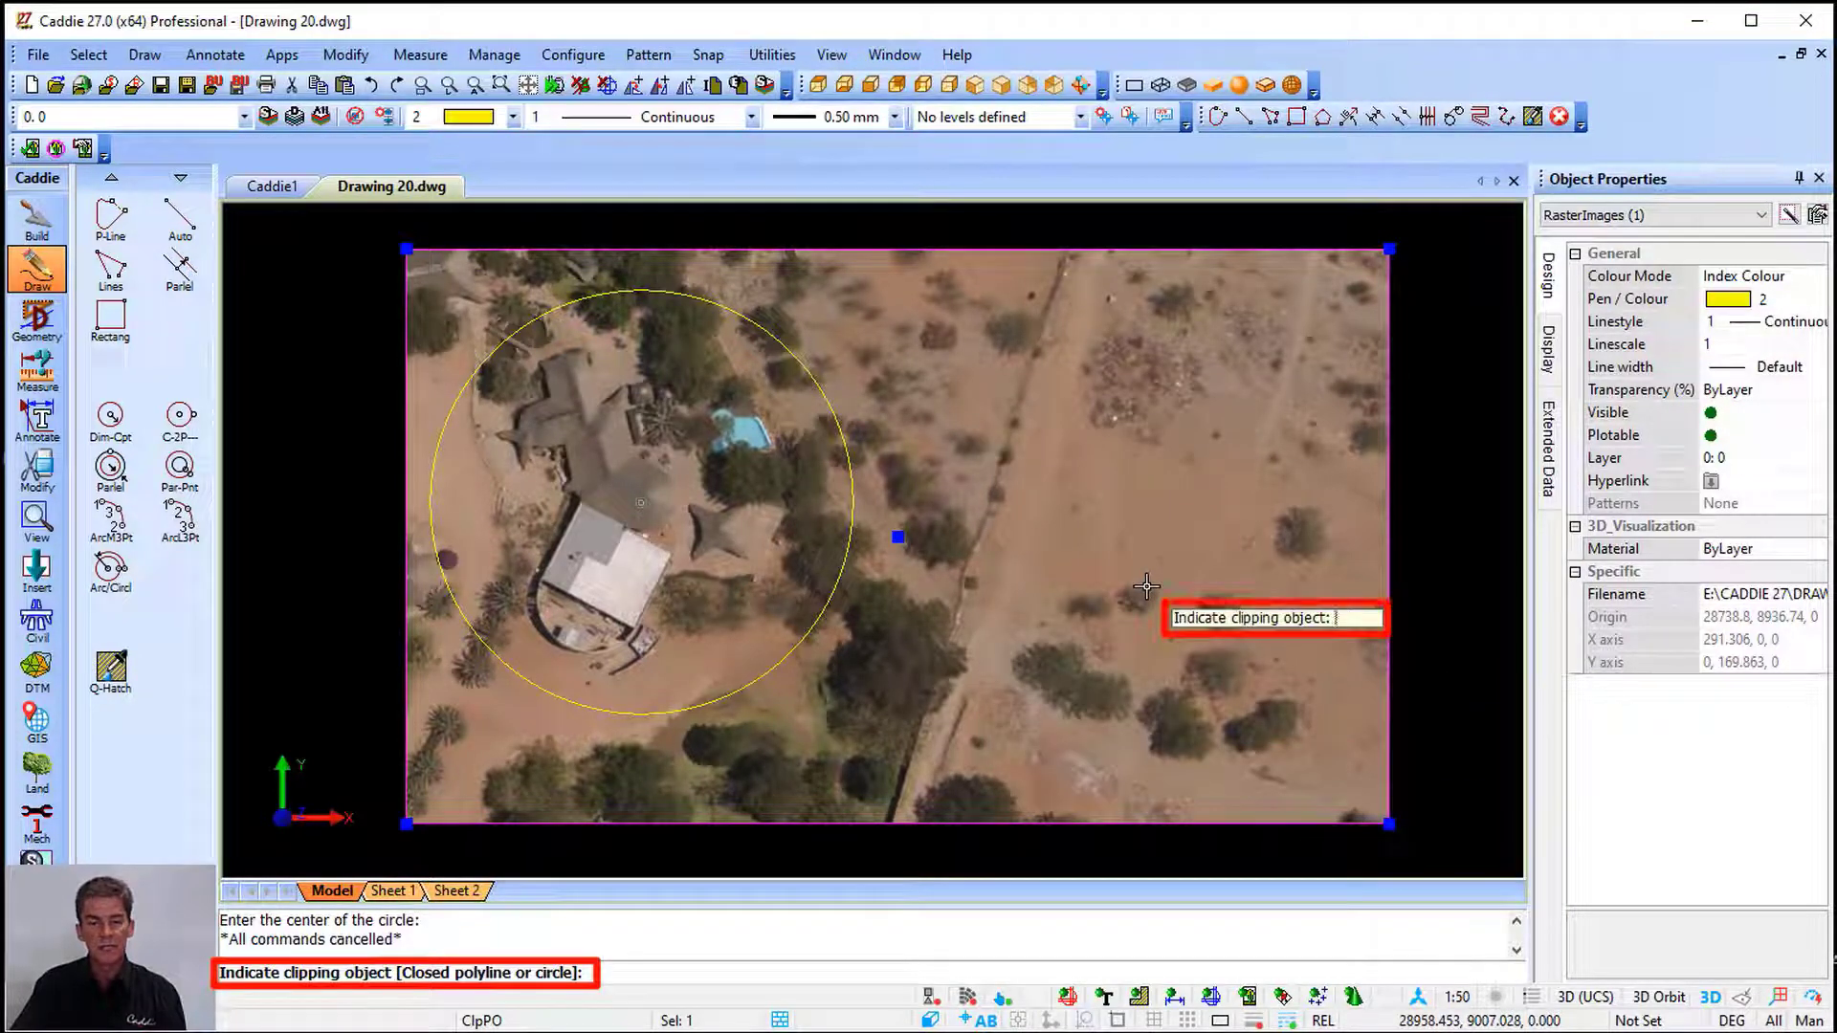
click(854, 477)
key(Escape)
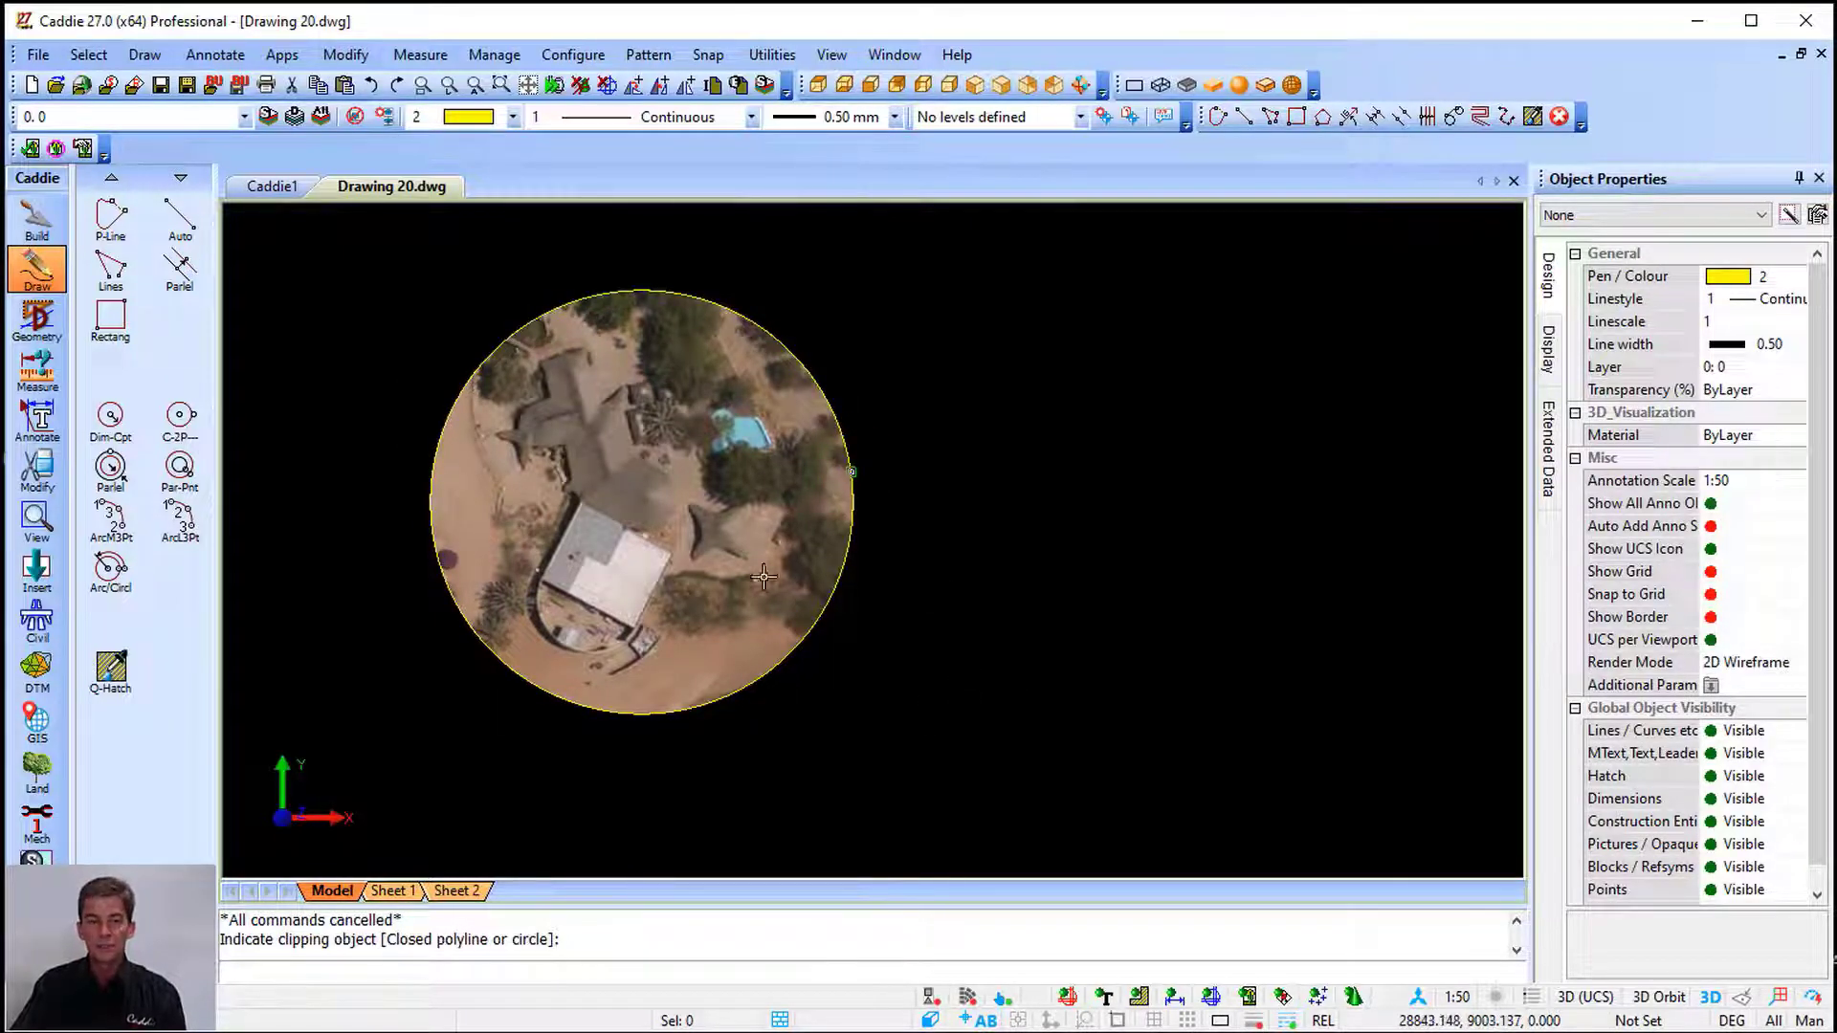
Select the circularly clipped picture and open the Clip picture options for it
click(763, 518)
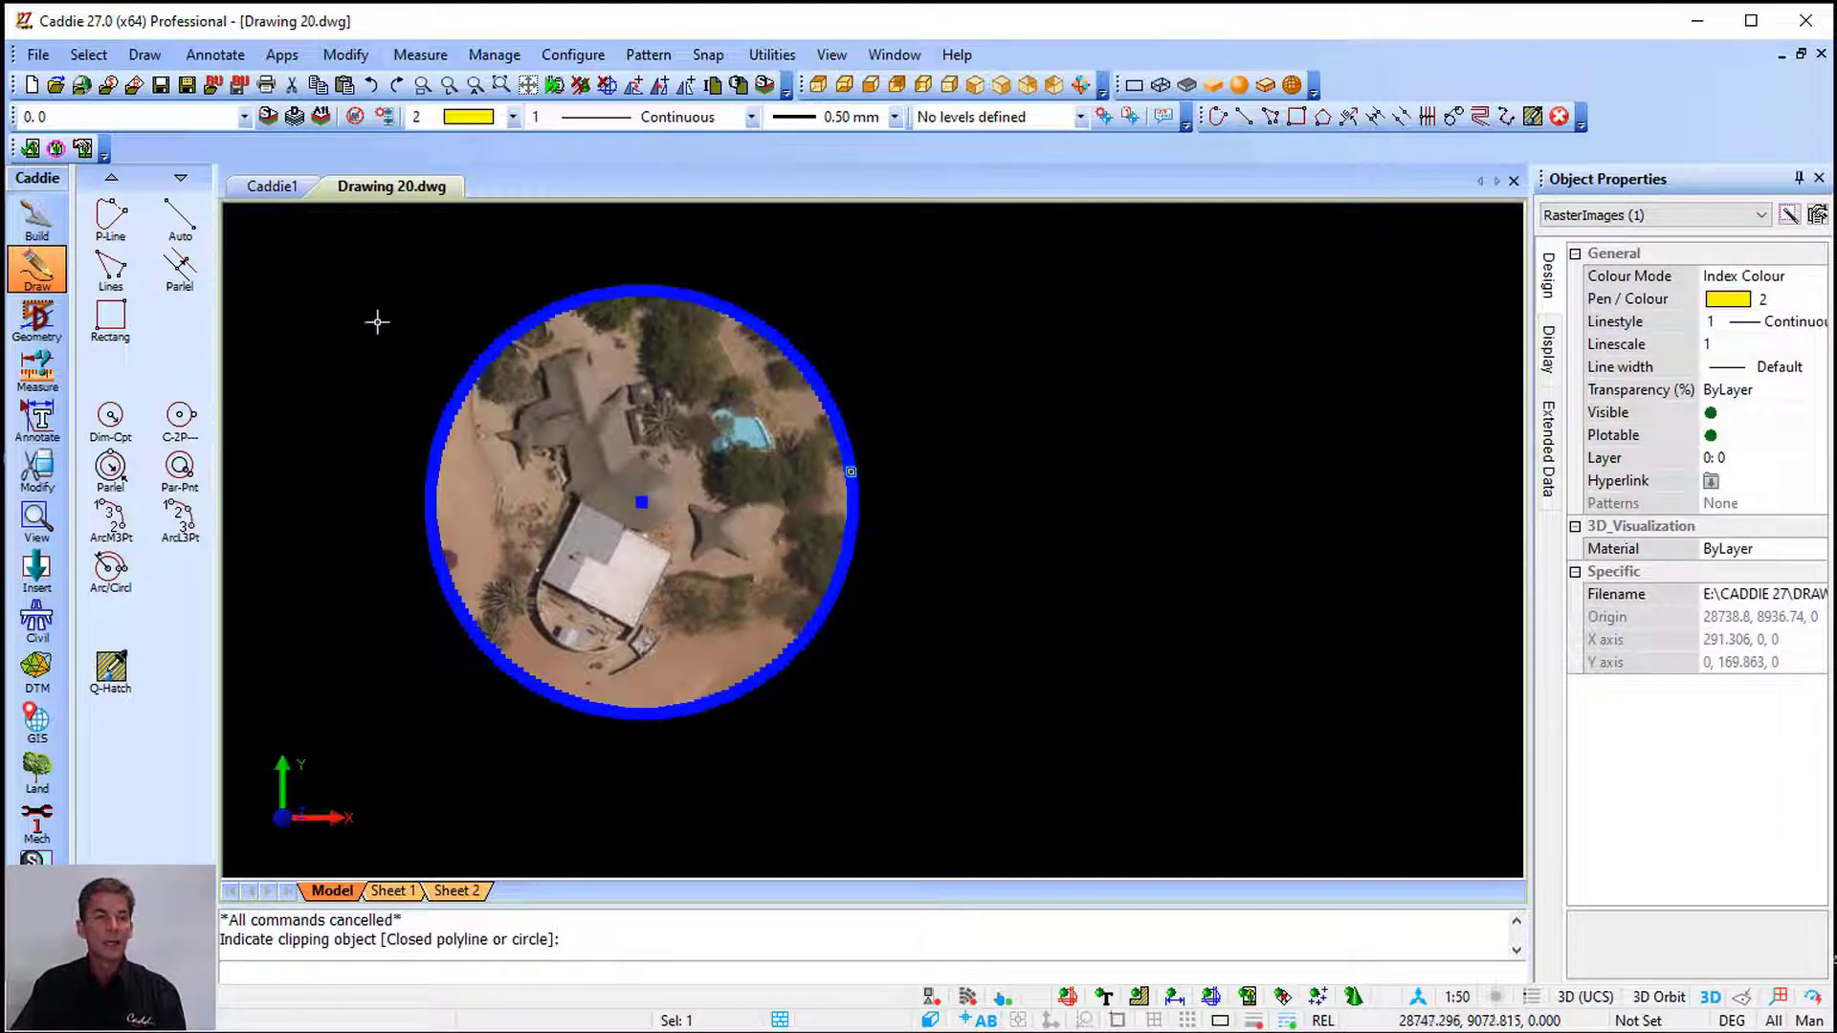
click(54, 150)
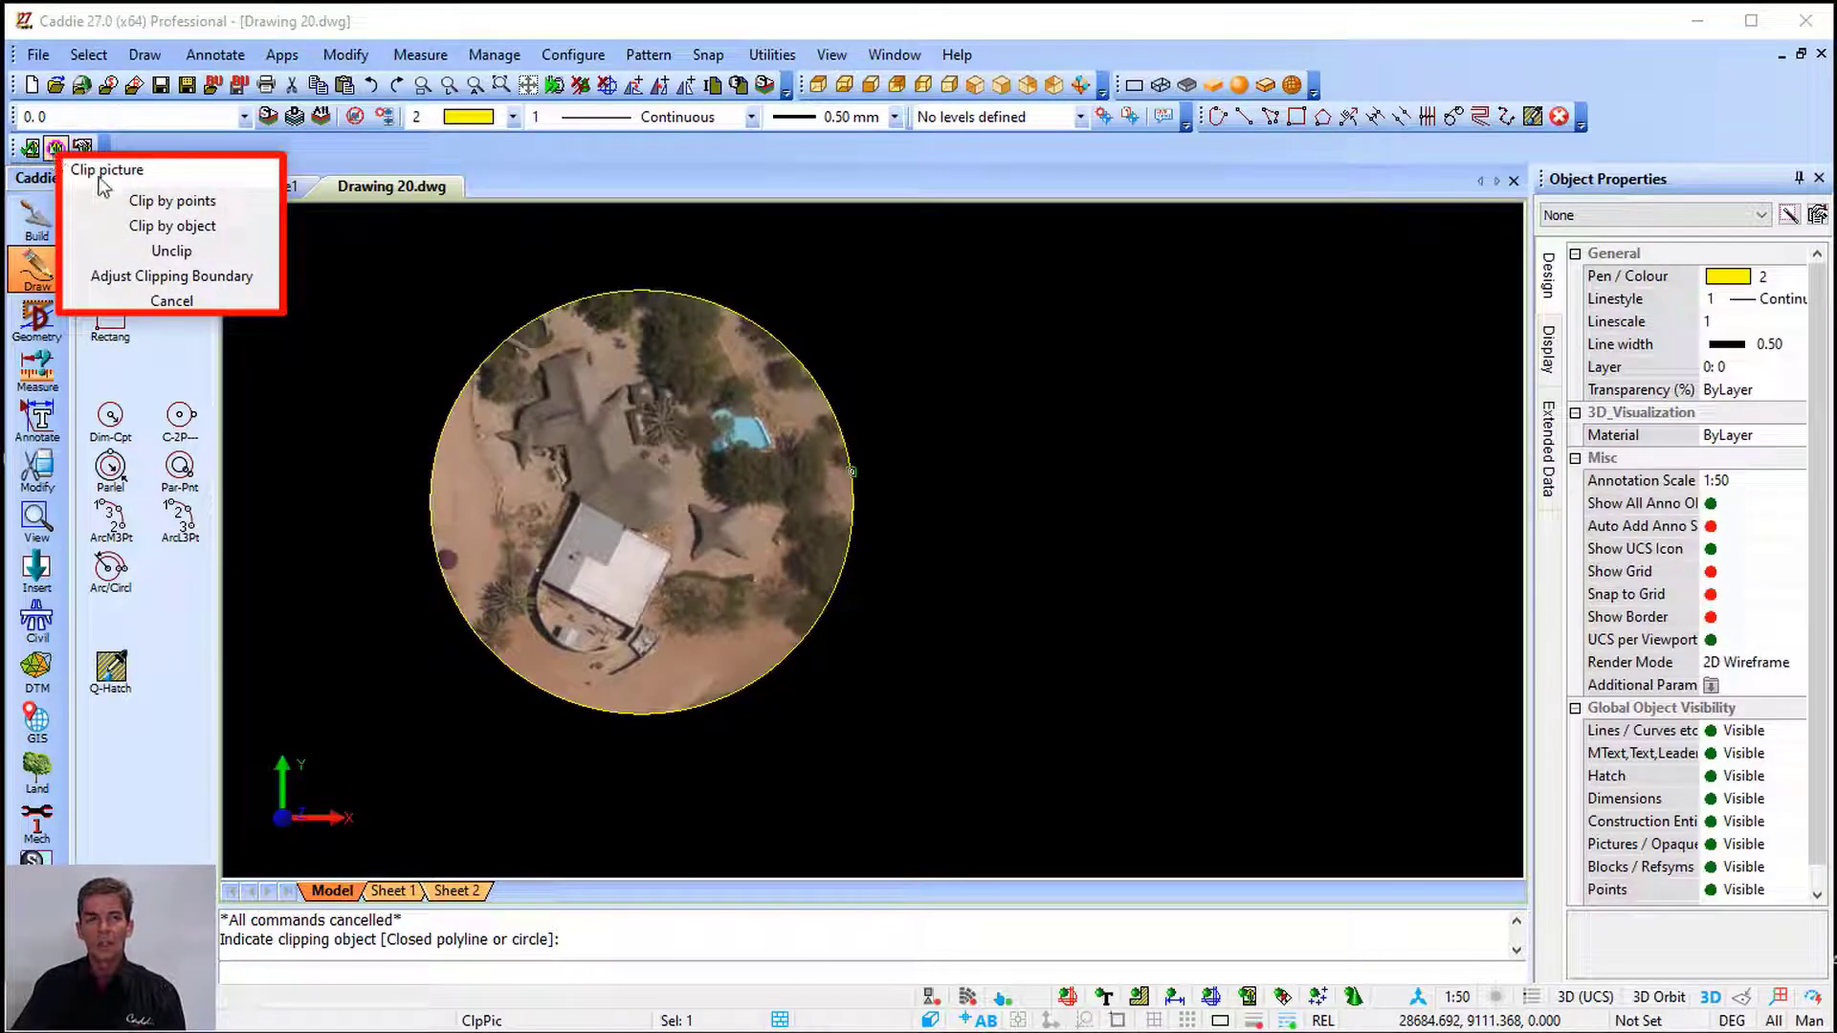
Unclip the circular aerial picture so its full extent is restored
click(179, 255)
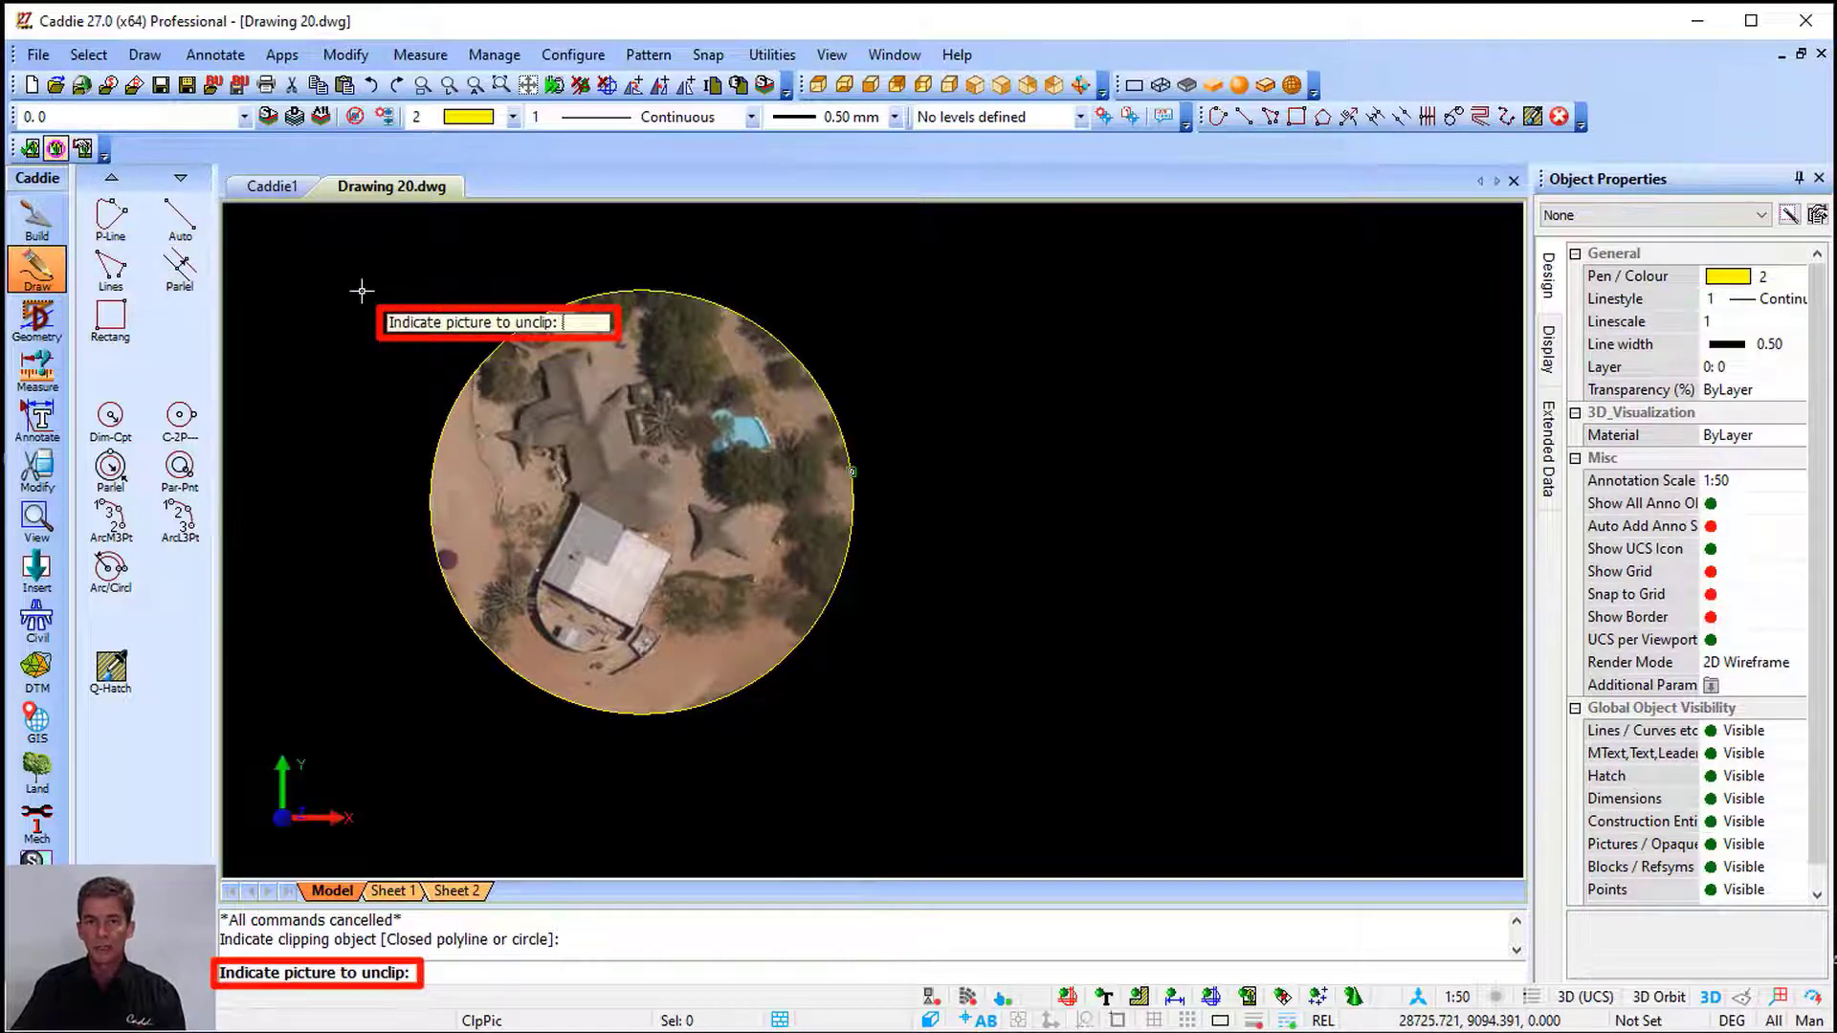
click(763, 517)
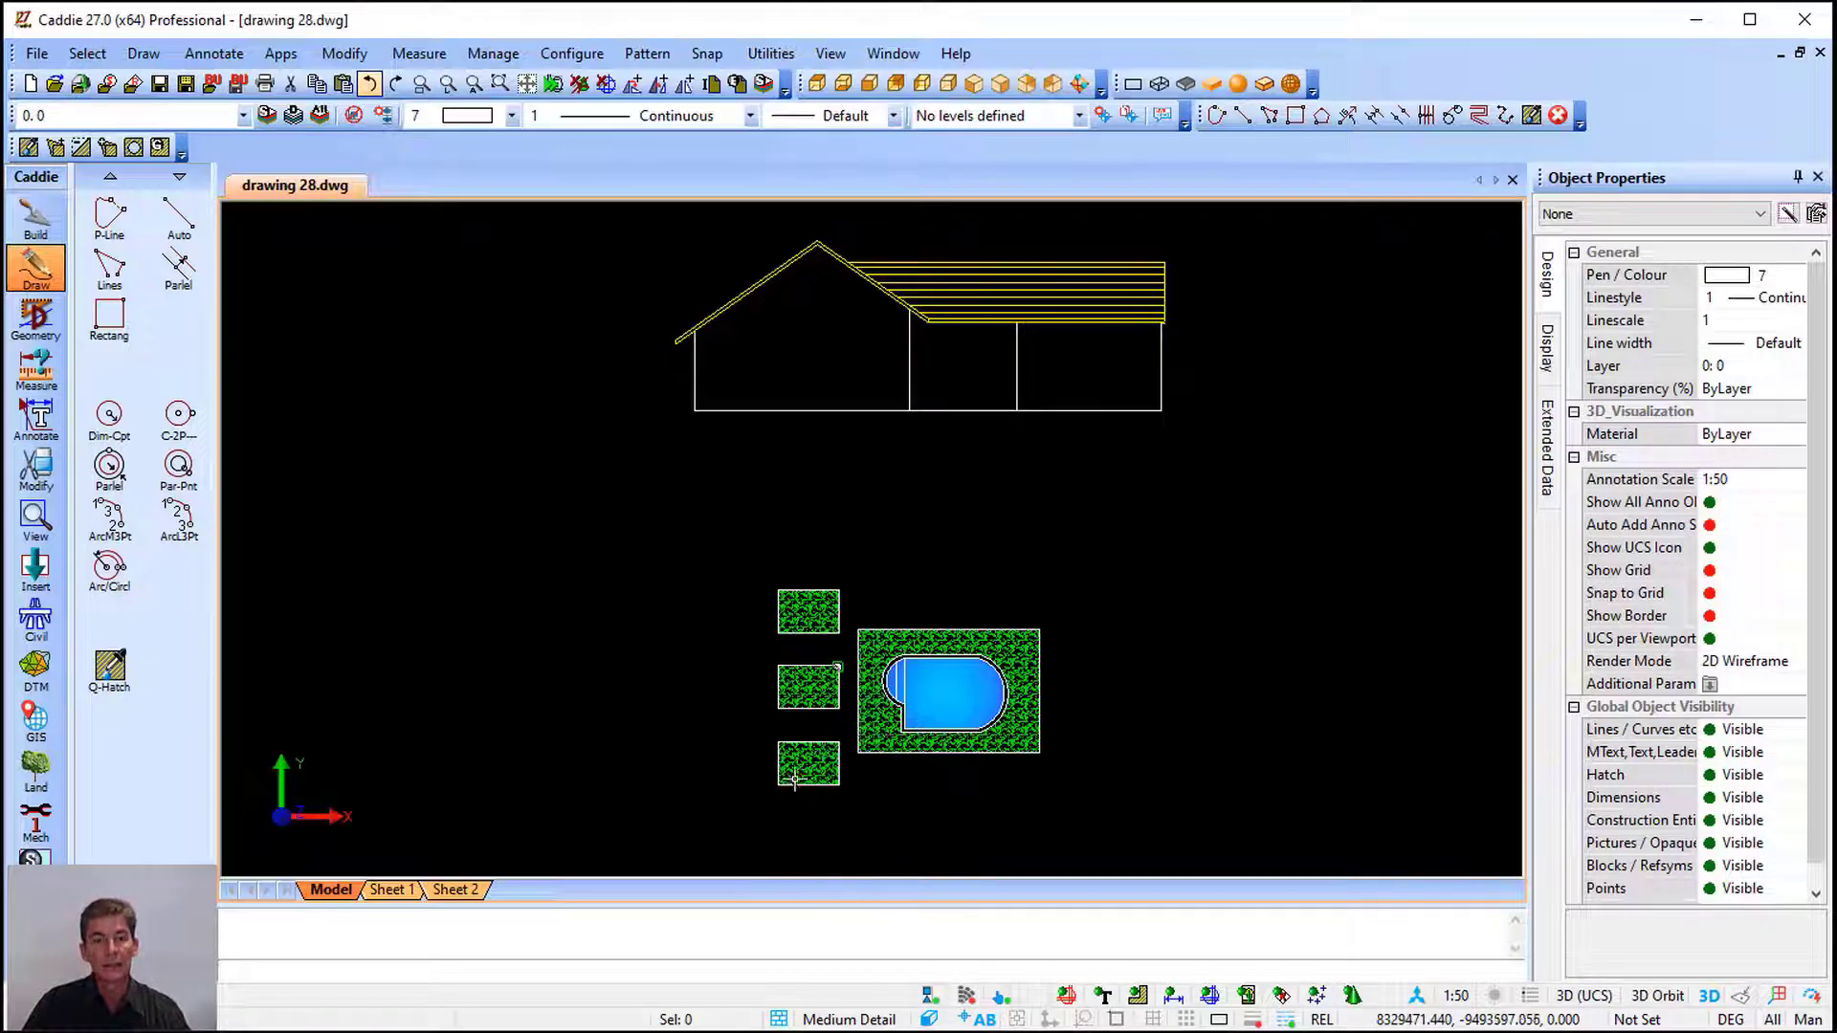
Examine how the gravel hatches around the pool and in the three small rectangles display at different zoom levels
scroll(832, 727, up, 3)
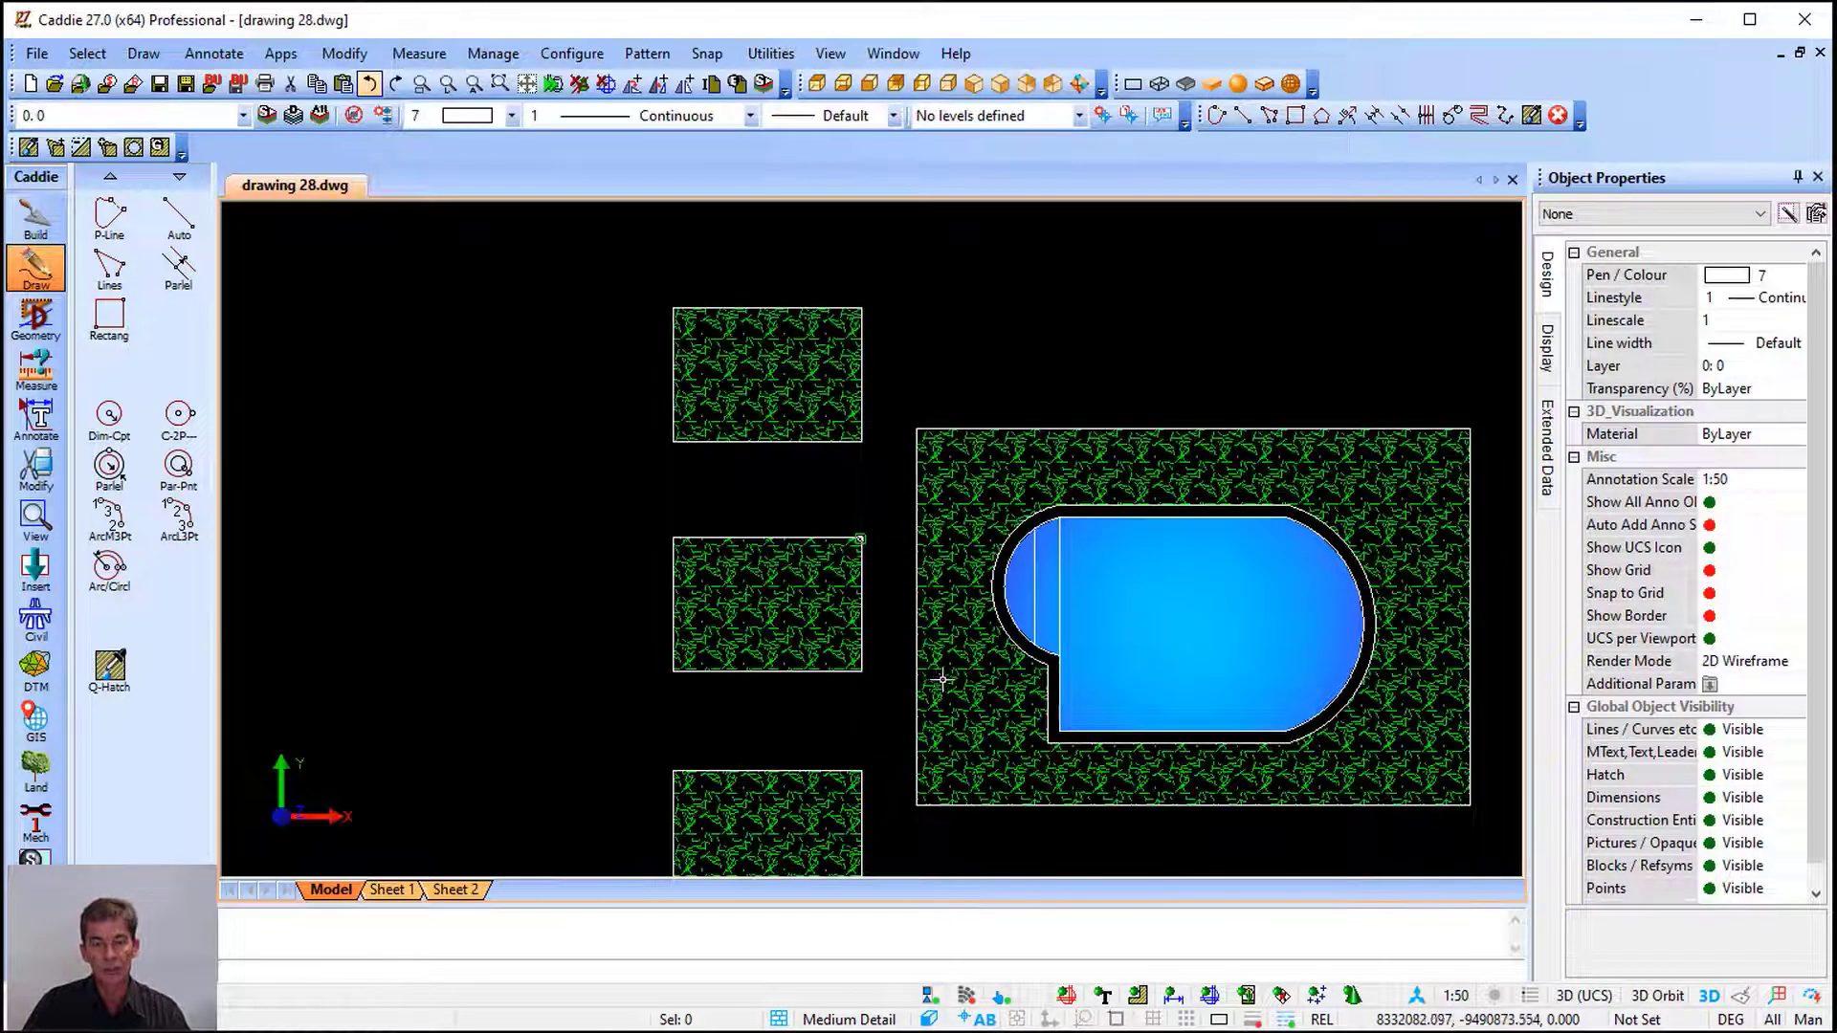
scroll(934, 679, down, 5)
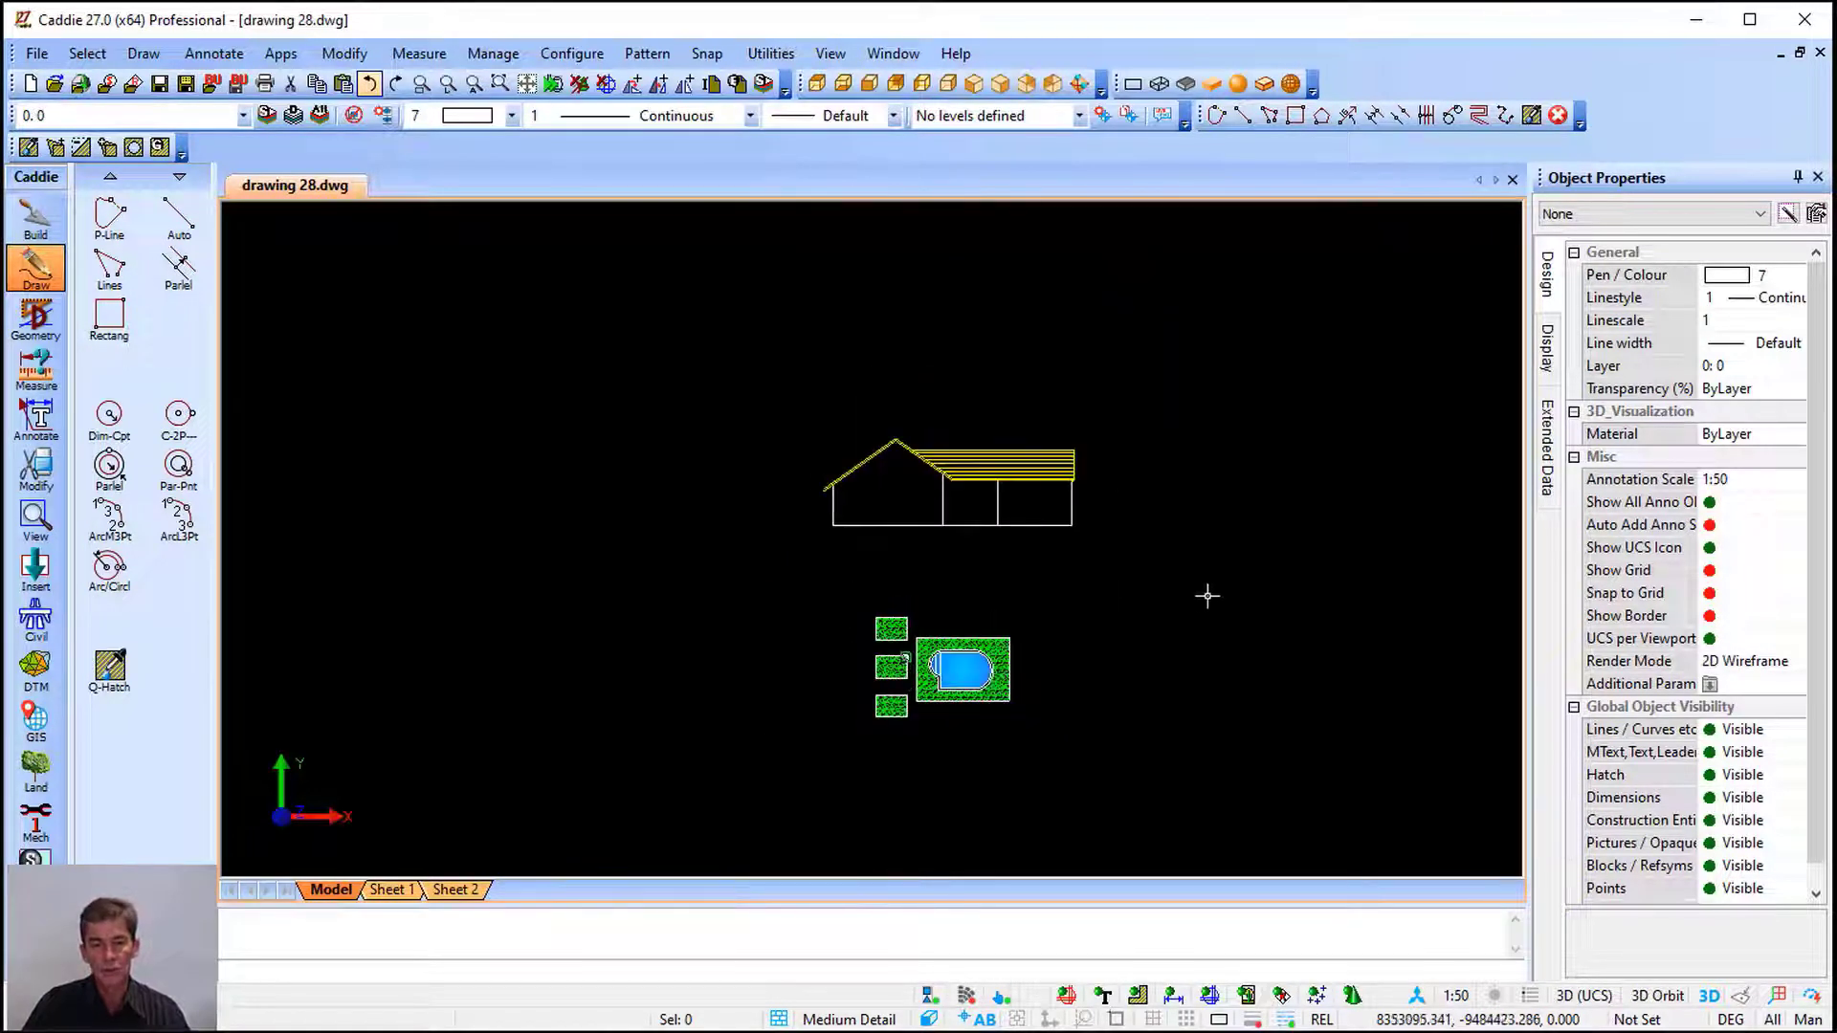
scroll(1140, 607, down, 3)
key(F4)
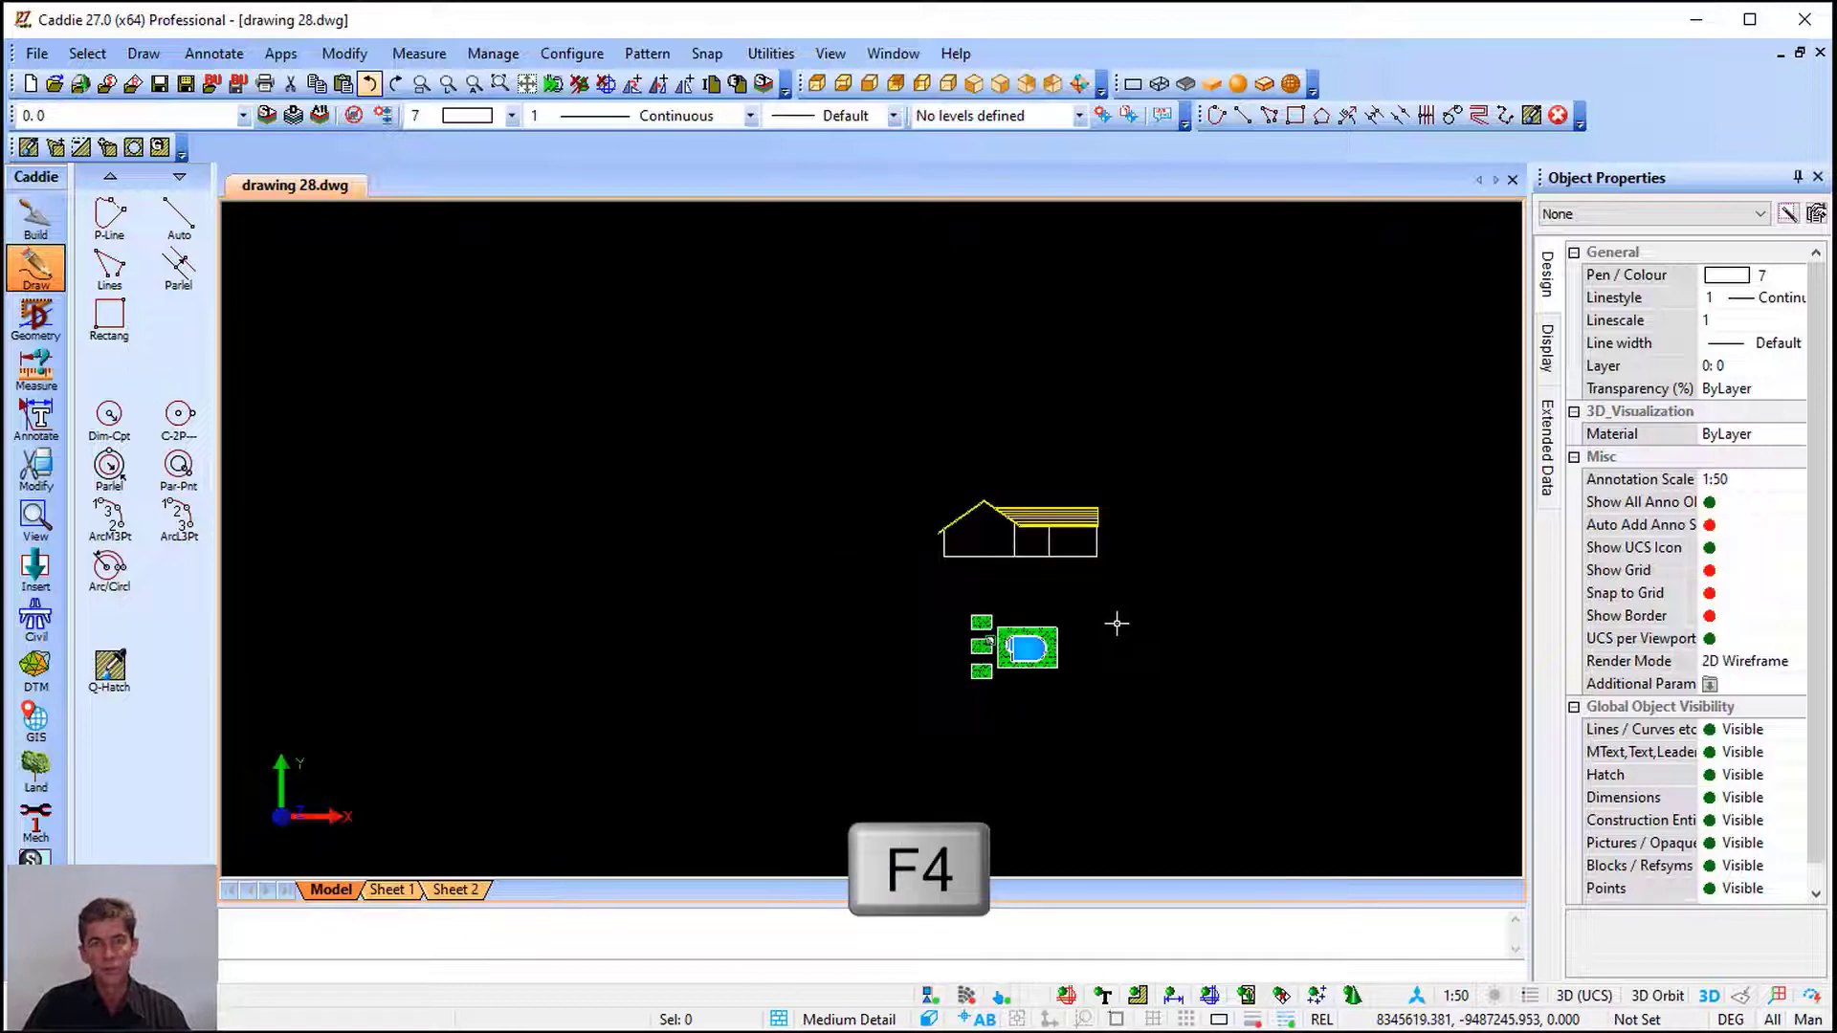
click(1116, 624)
scroll(1116, 624, up, 5)
key(Escape)
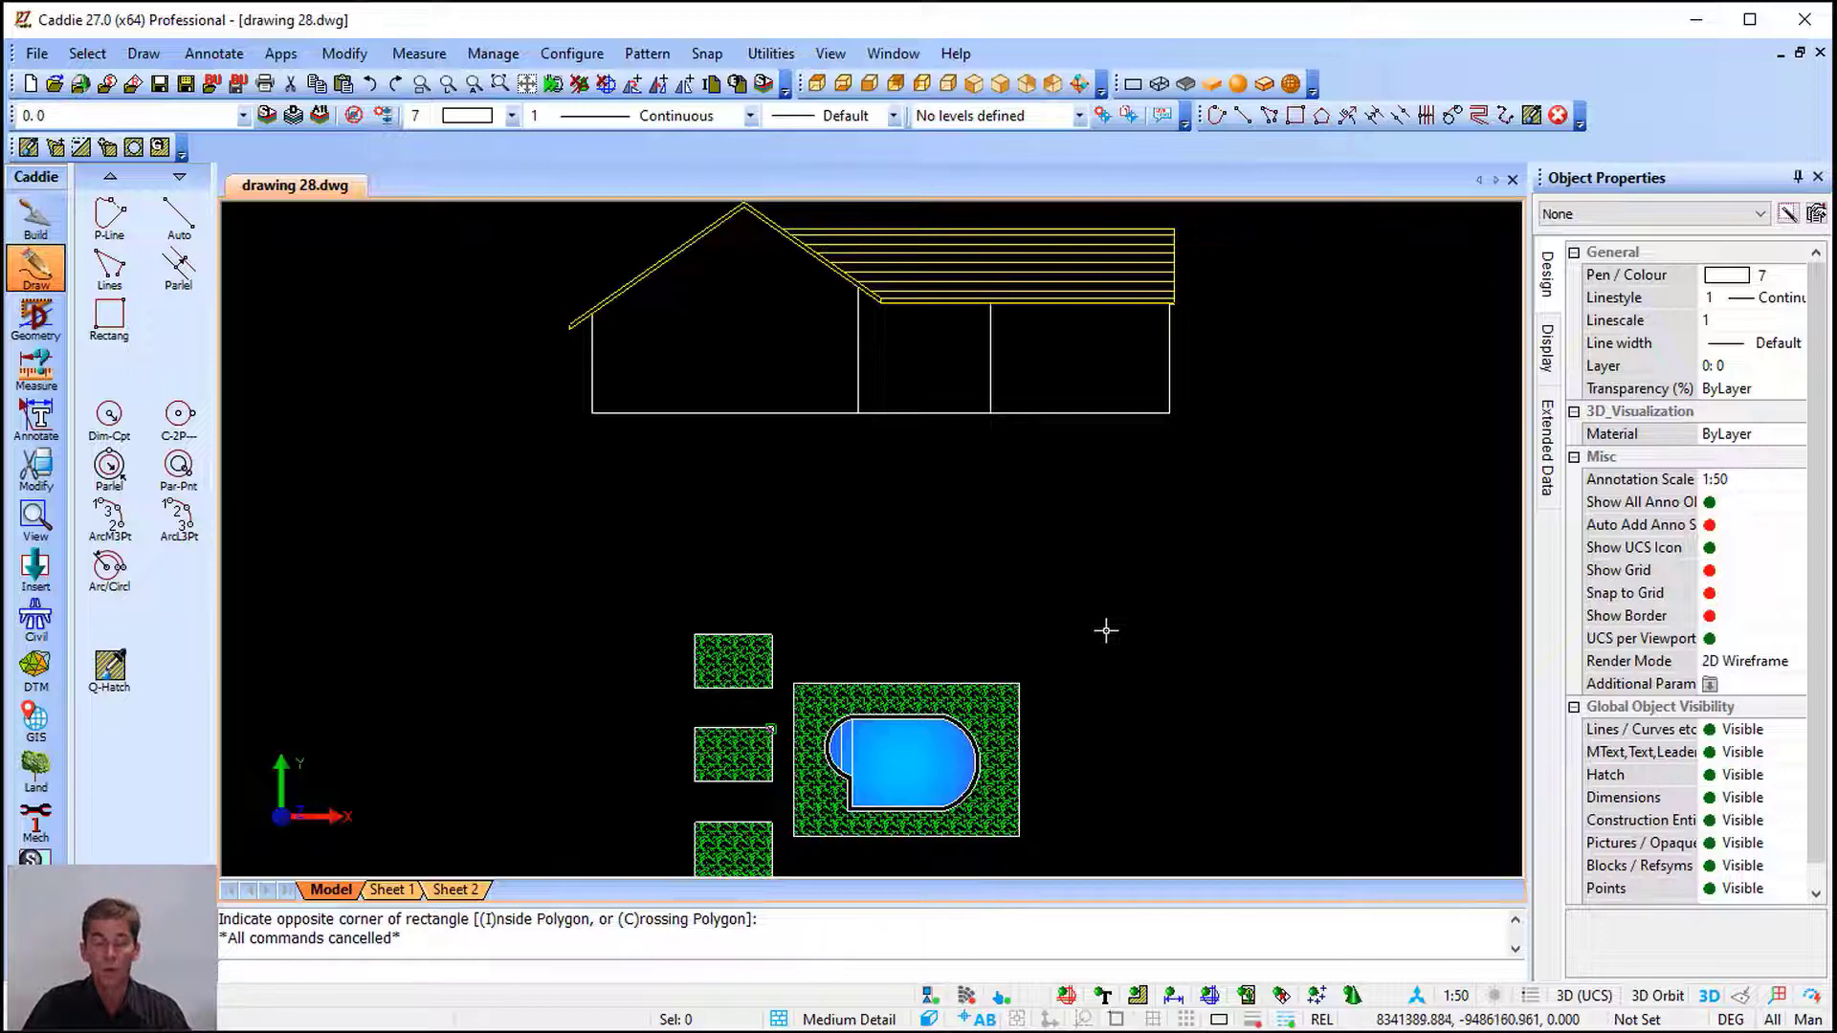
scroll(1072, 631, down, 8)
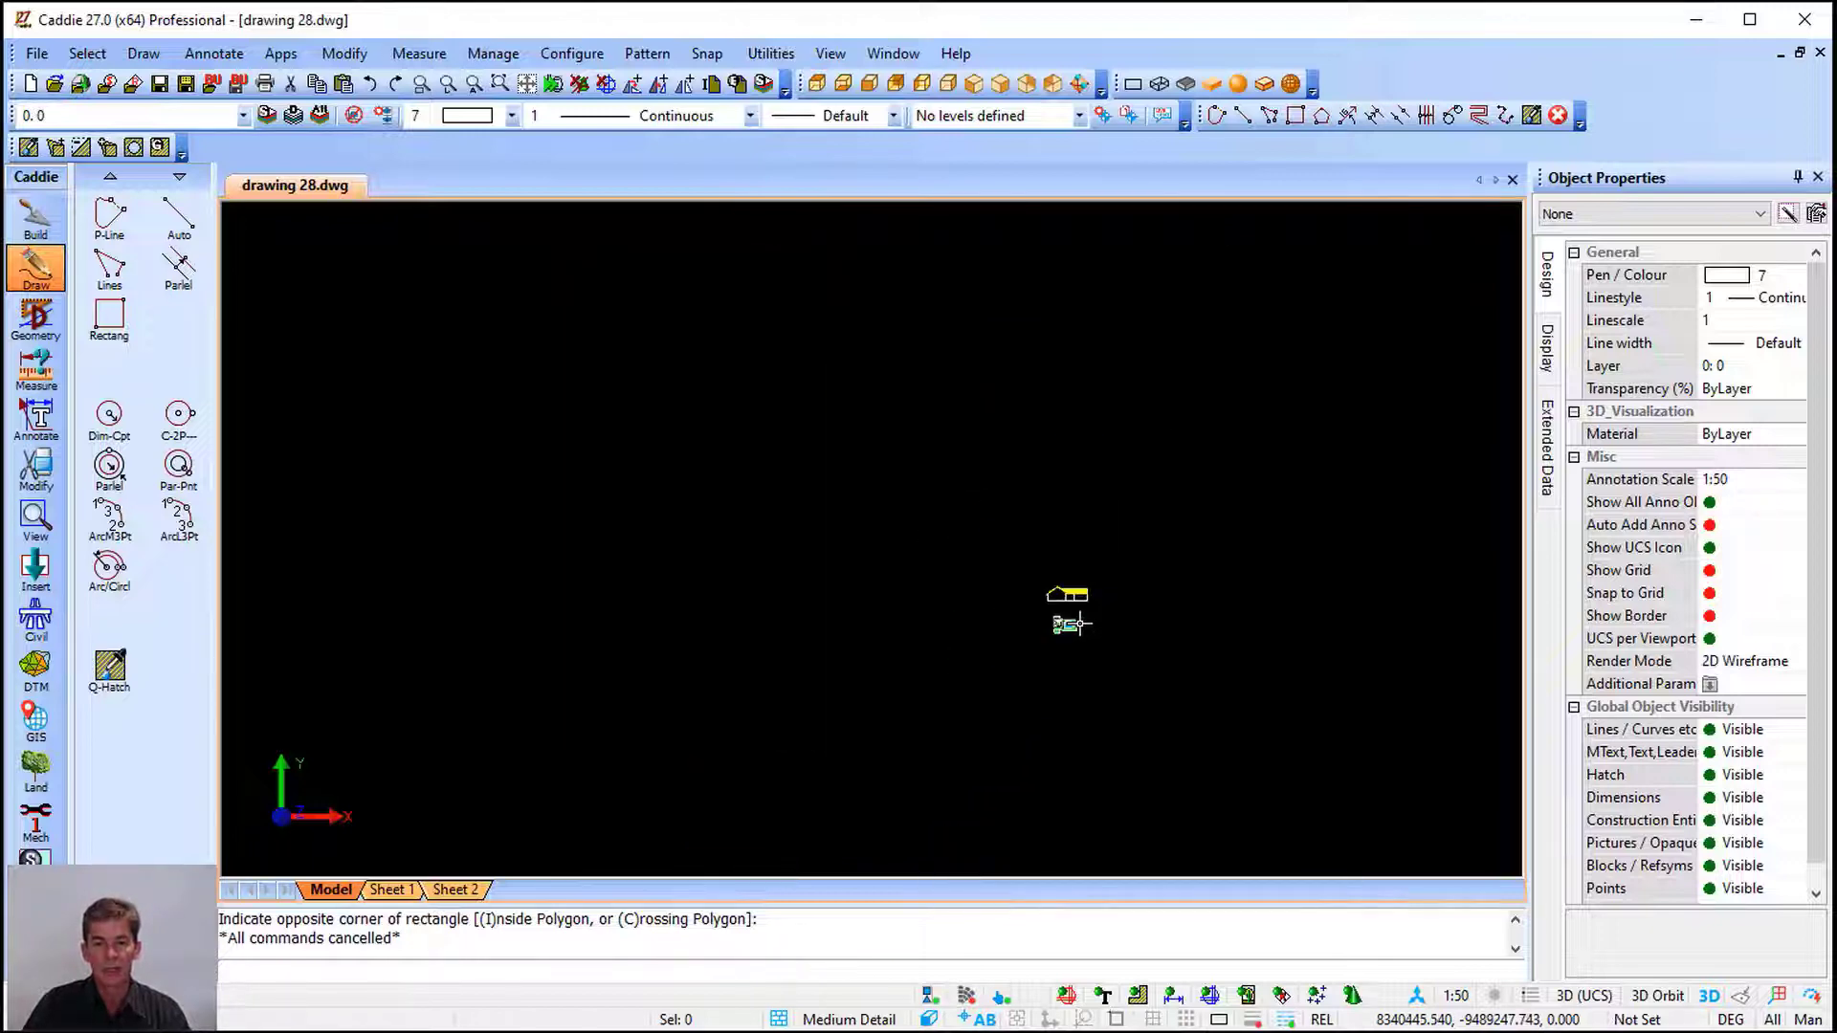
scroll(1079, 650, down, 5)
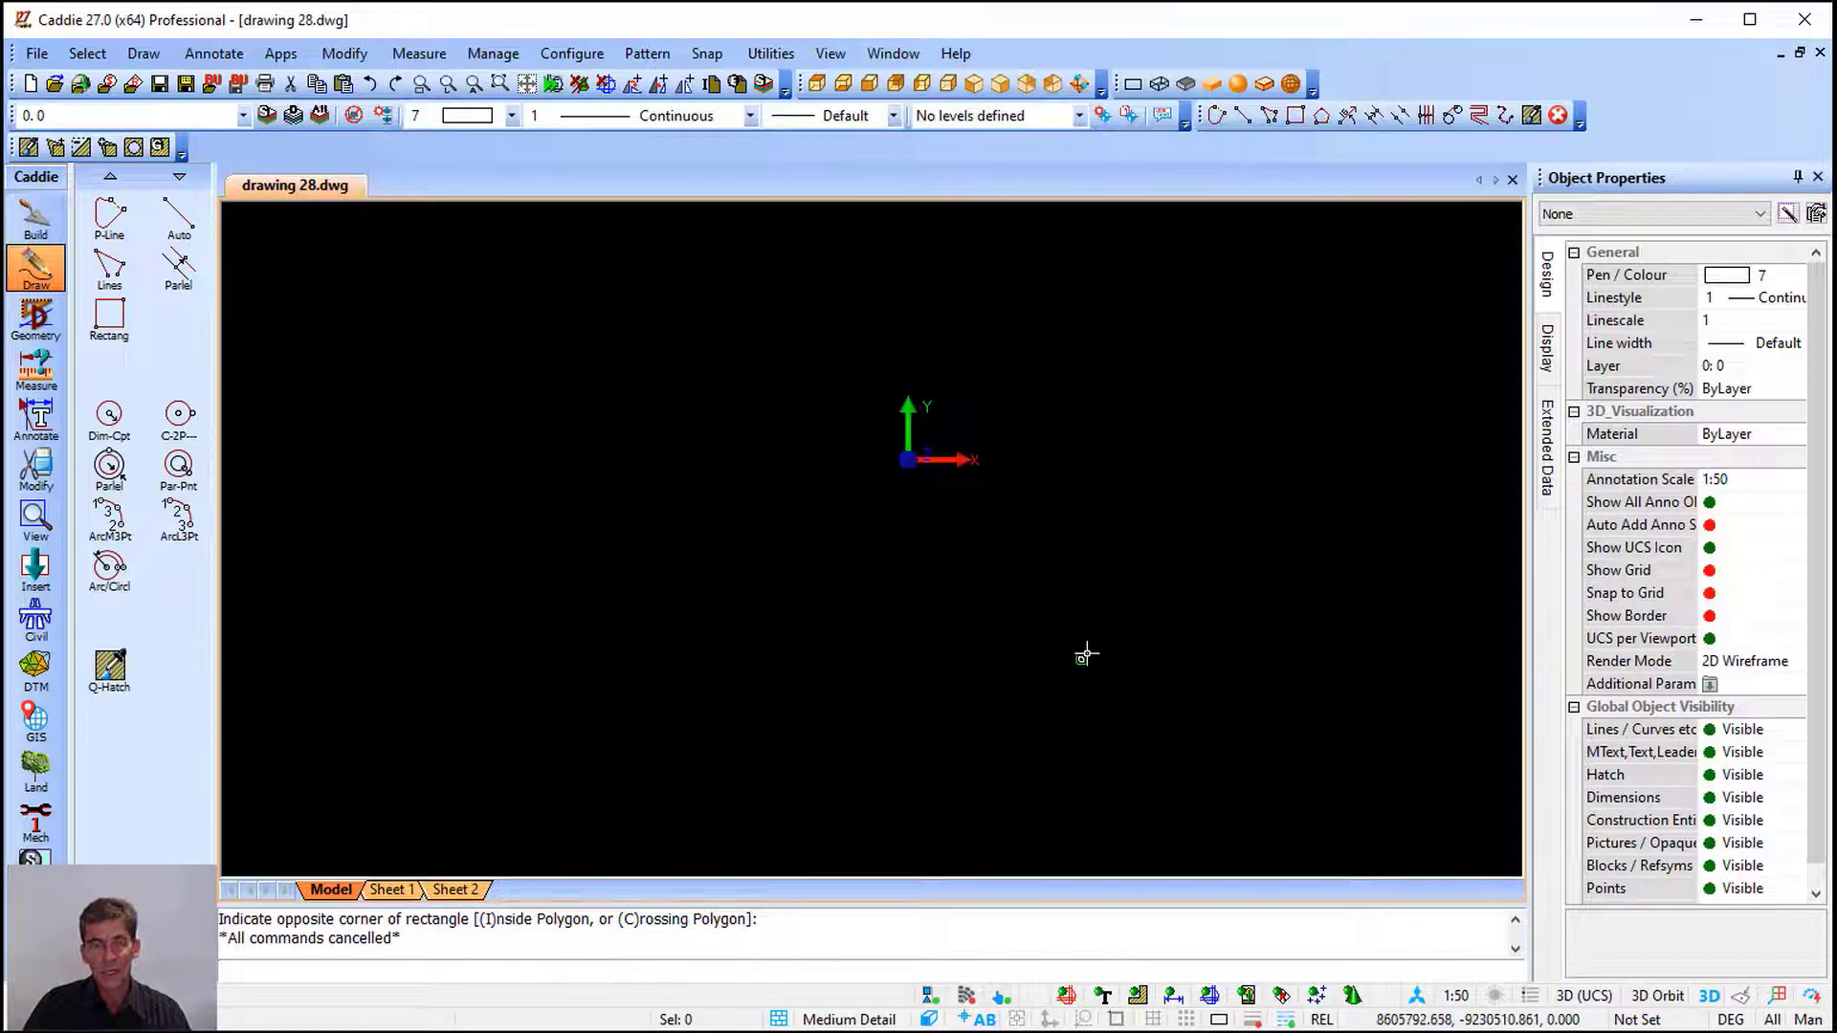
scroll(1086, 655, up, 12)
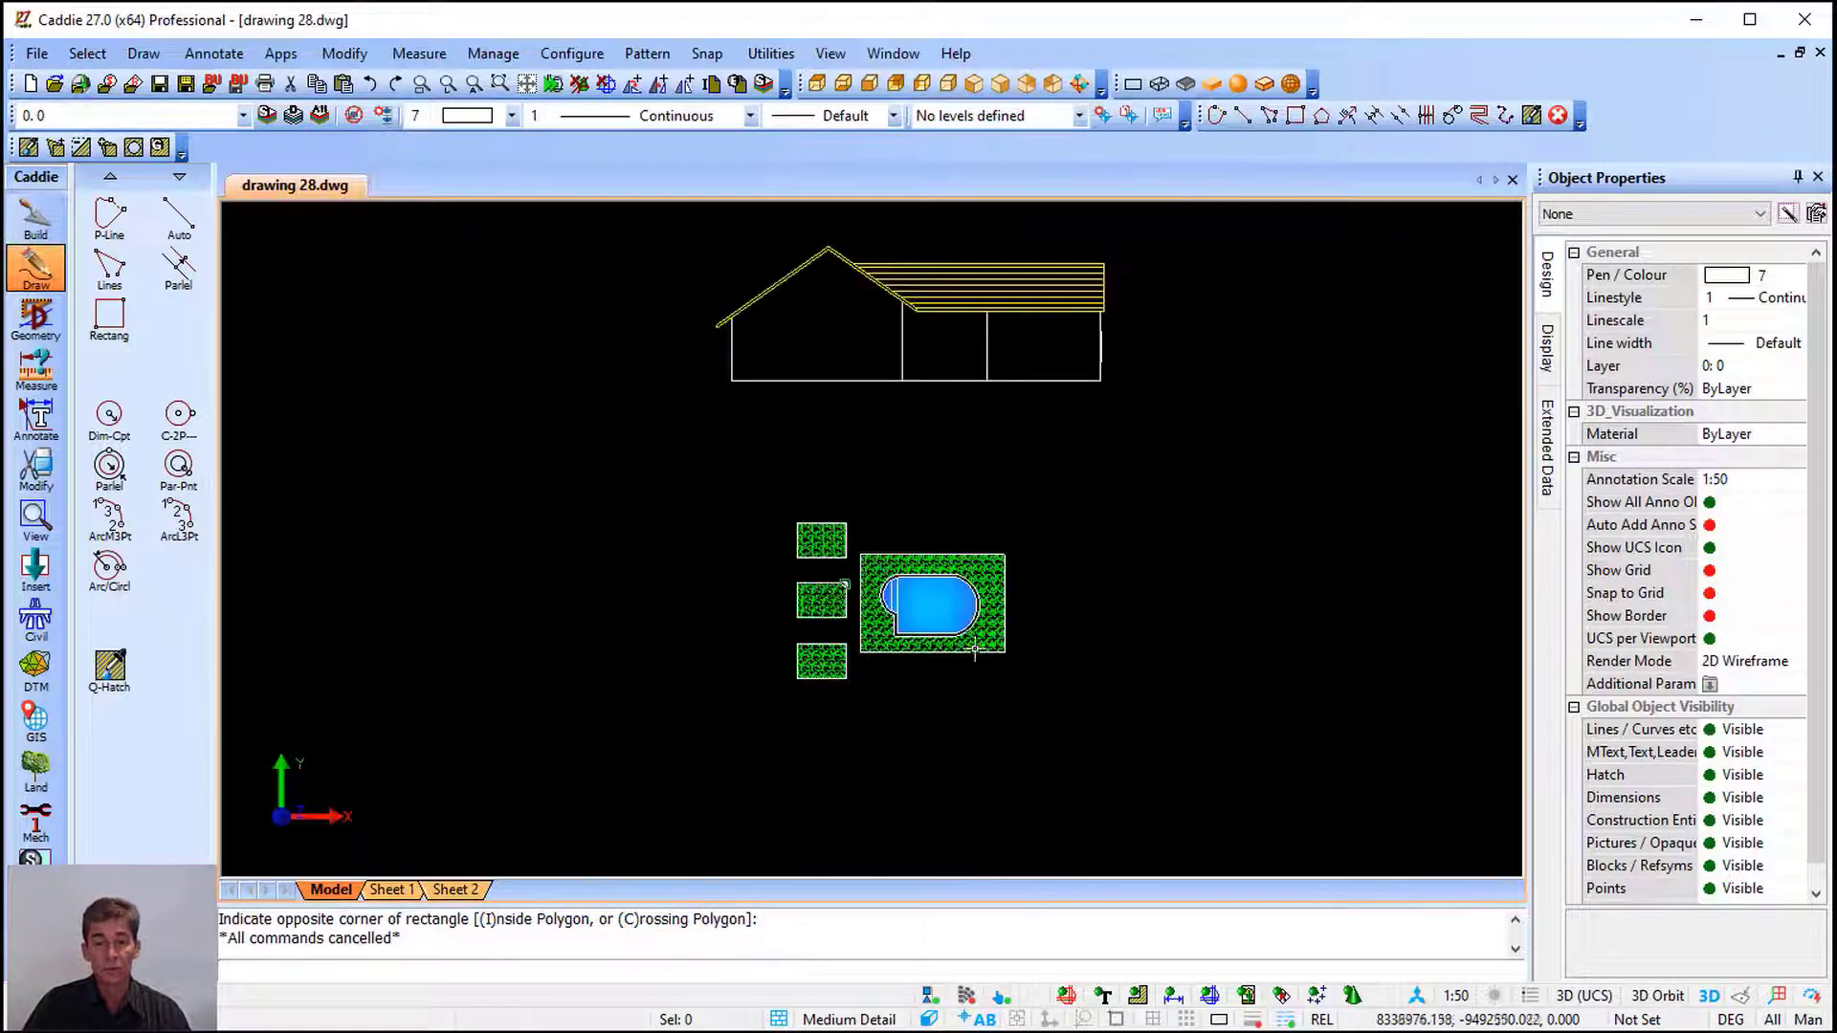
scroll(943, 617, up, 3)
scroll(861, 593, up, 2)
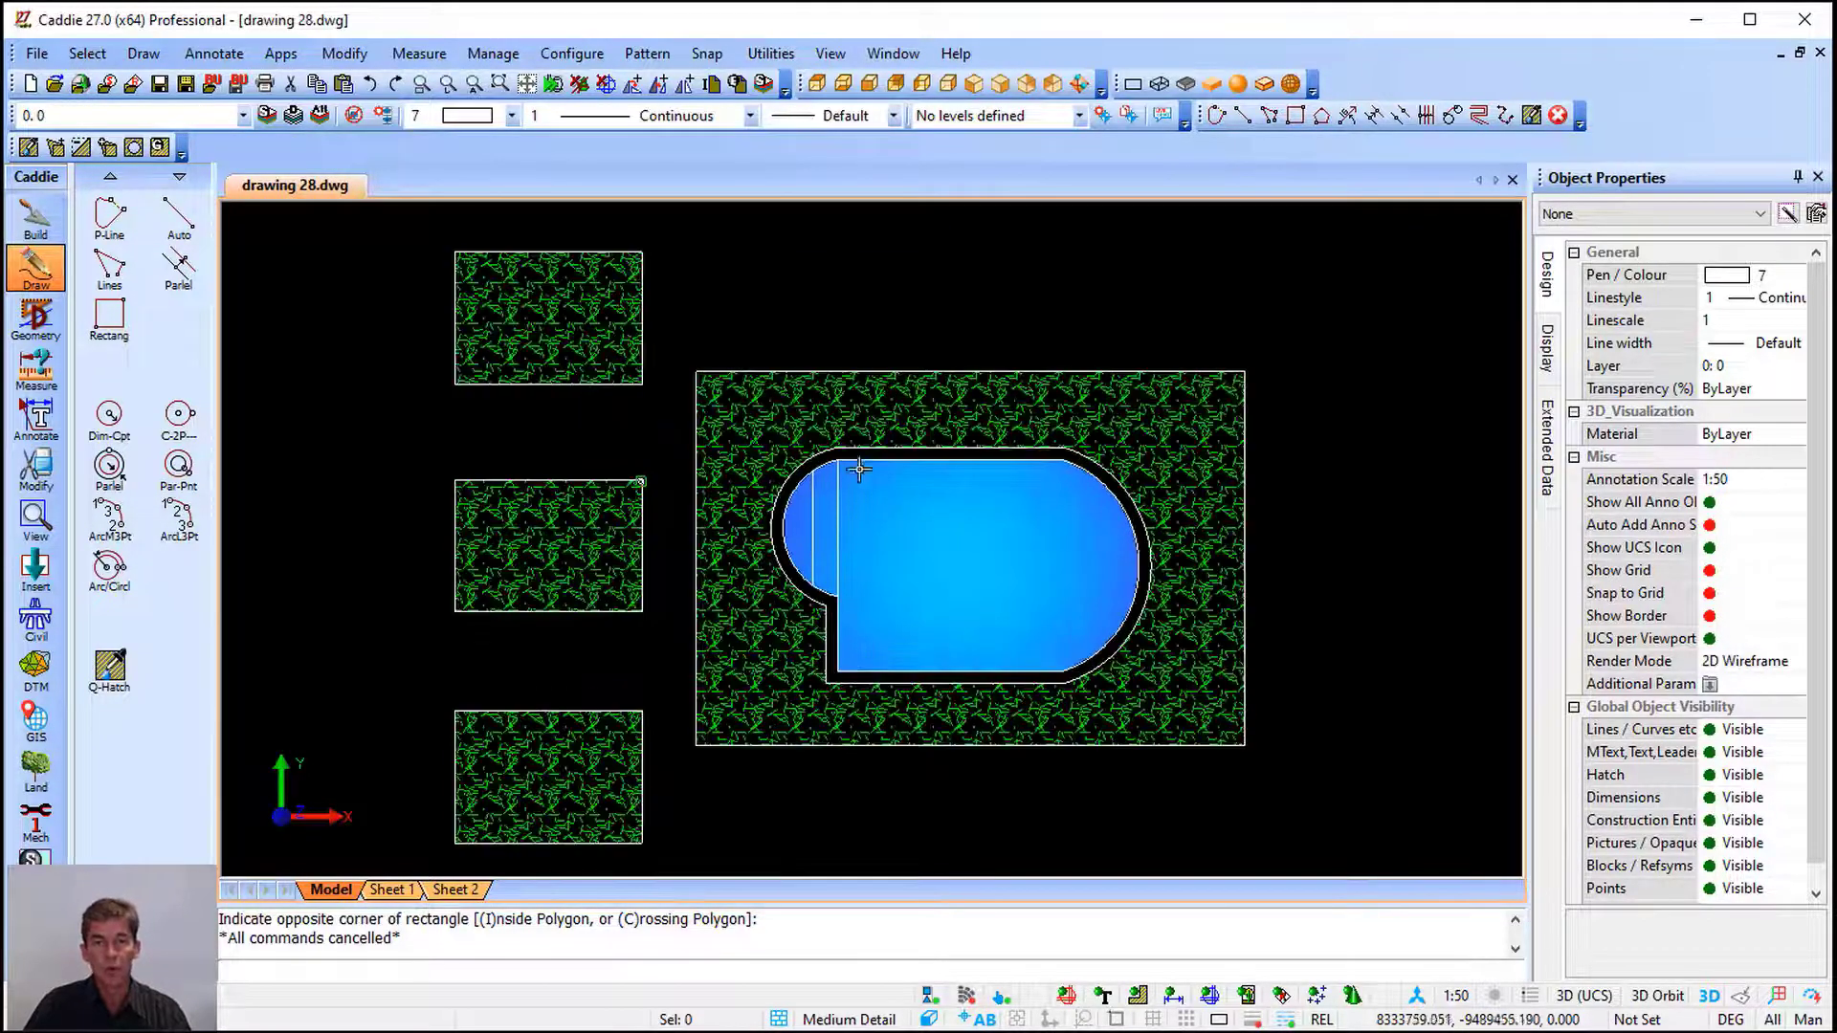
Check the pattern properties of the hatch surrounding the pool
click(785, 431)
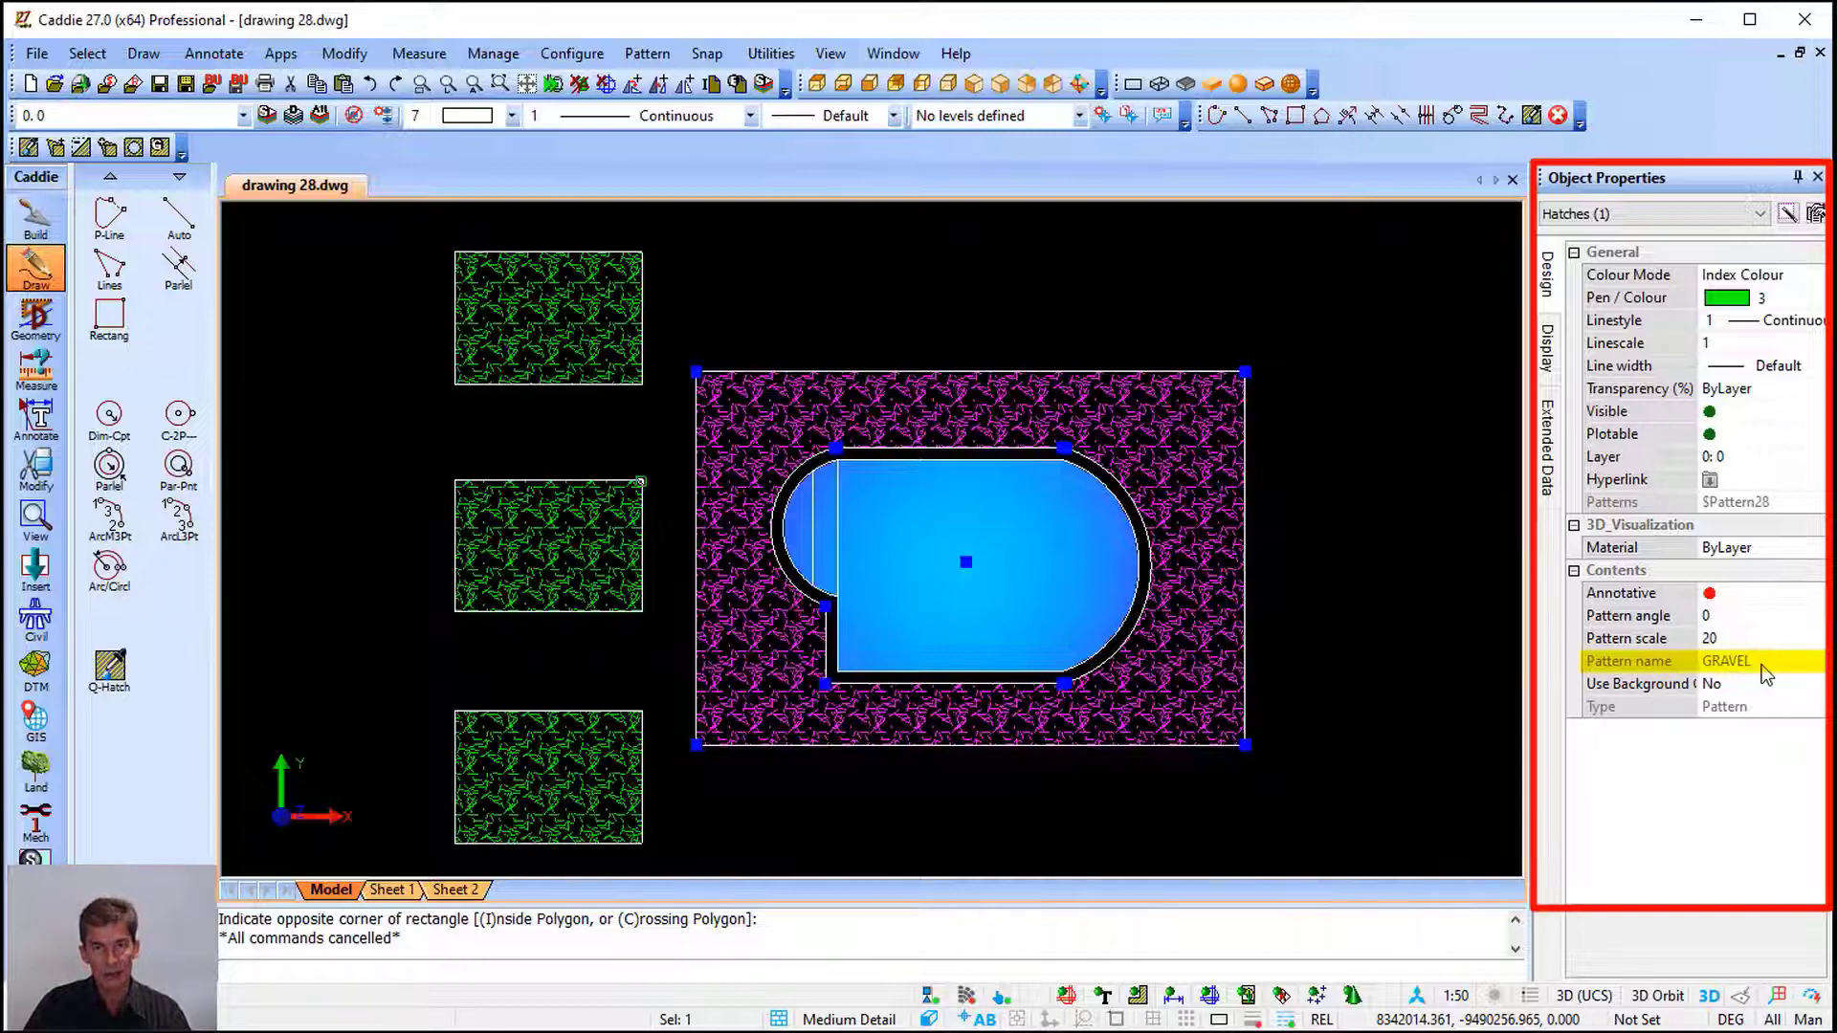
key(Escape)
scroll(977, 268, down, 2)
middle_drag(1001, 290, 1013, 298)
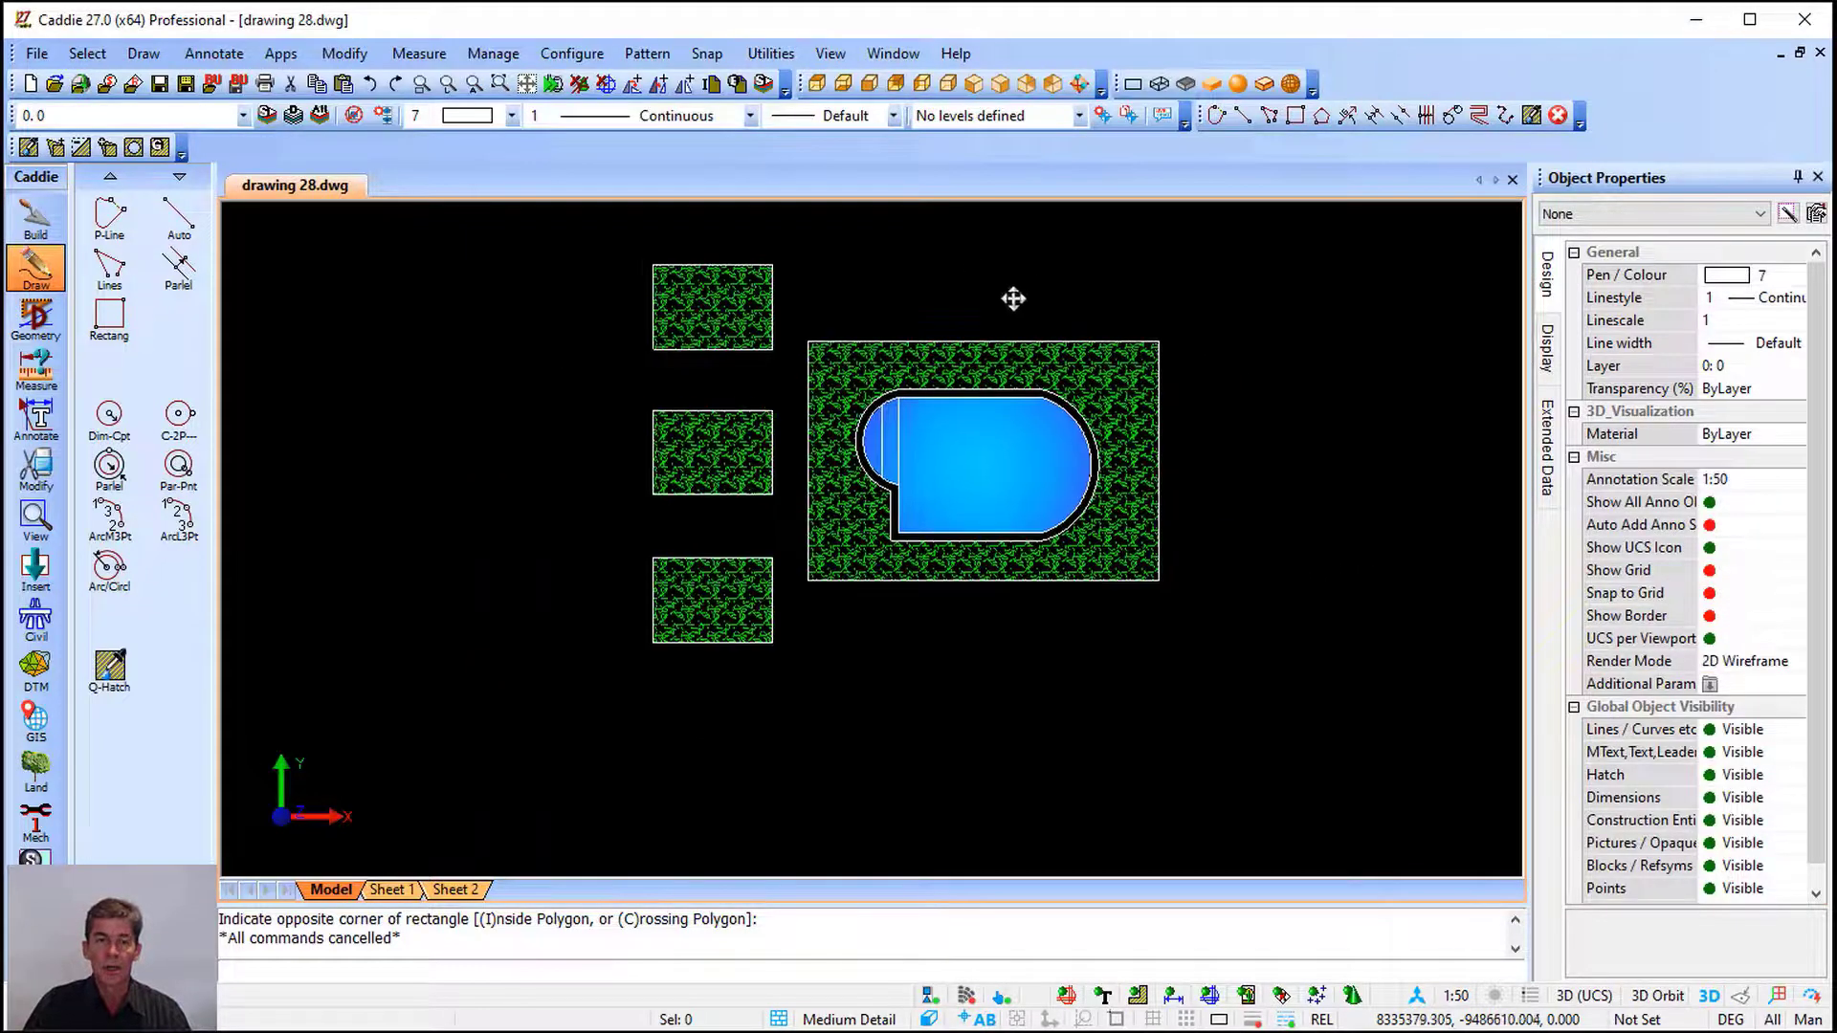
Try to stretch the upper-right corner of the middle rectangle's gravel hatch over the pool surround
scroll(925, 412, up, 3)
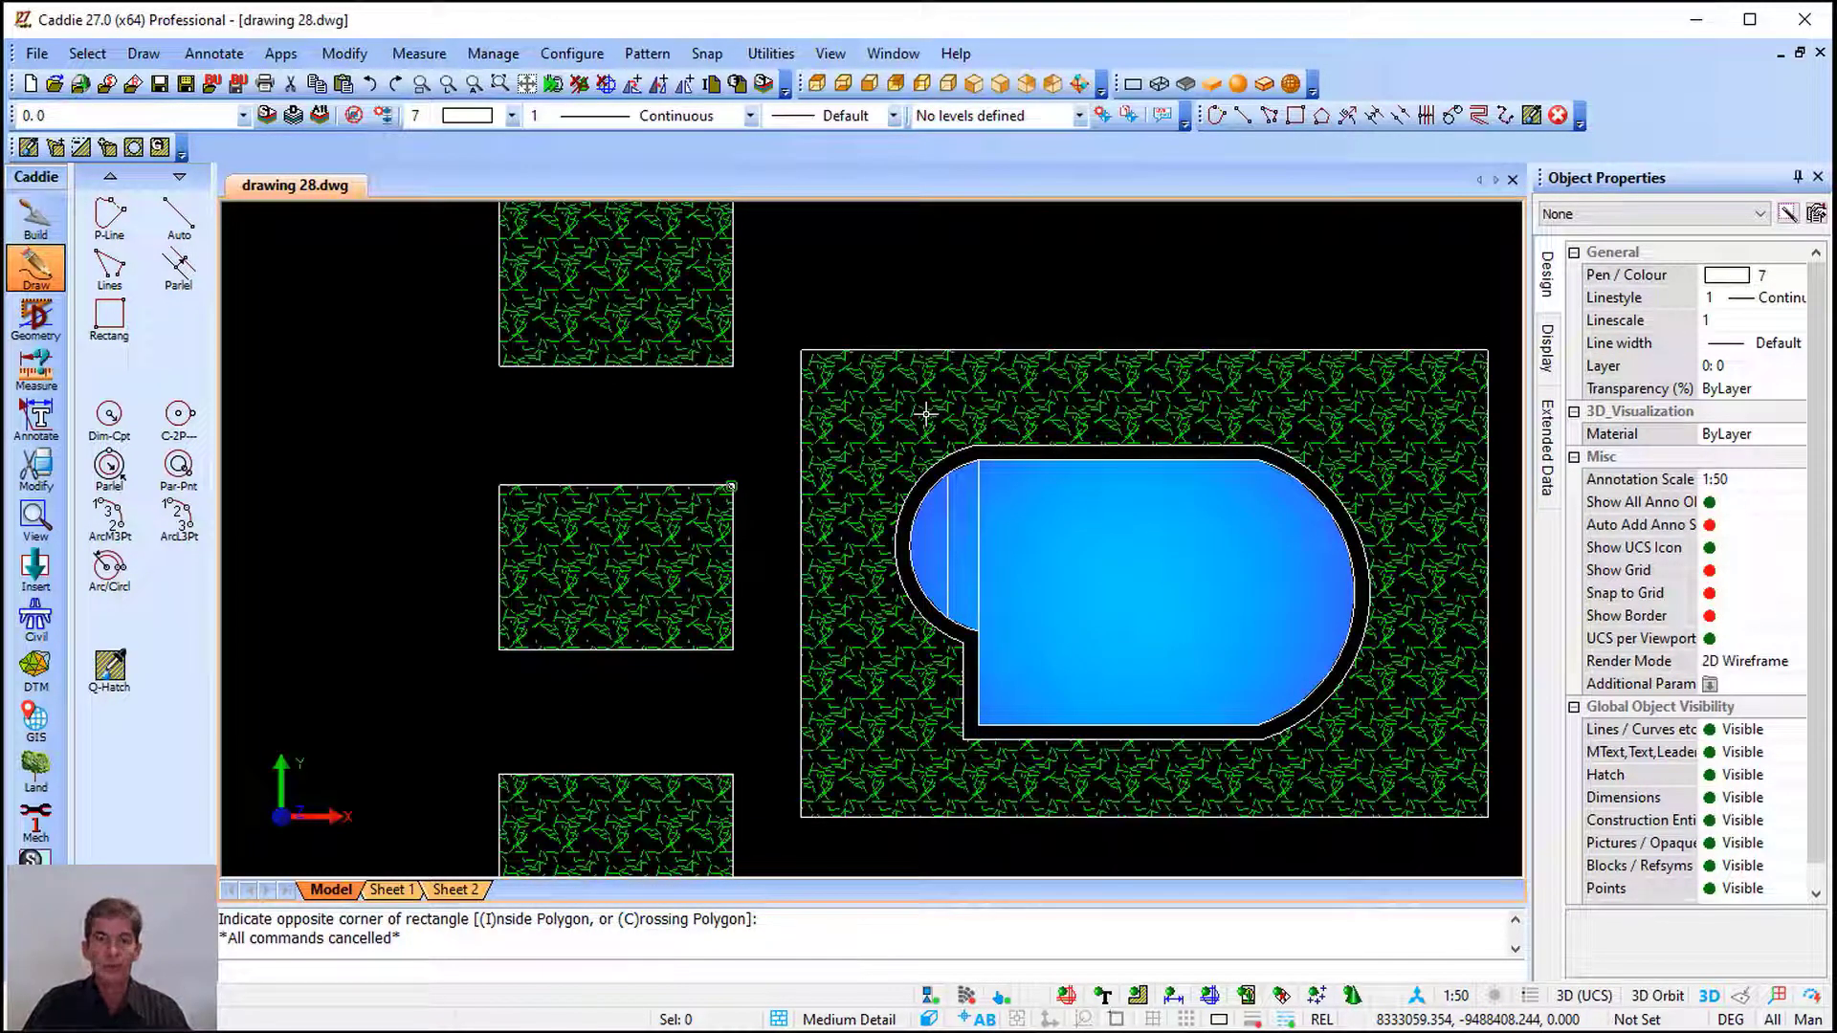
click(650, 545)
click(733, 487)
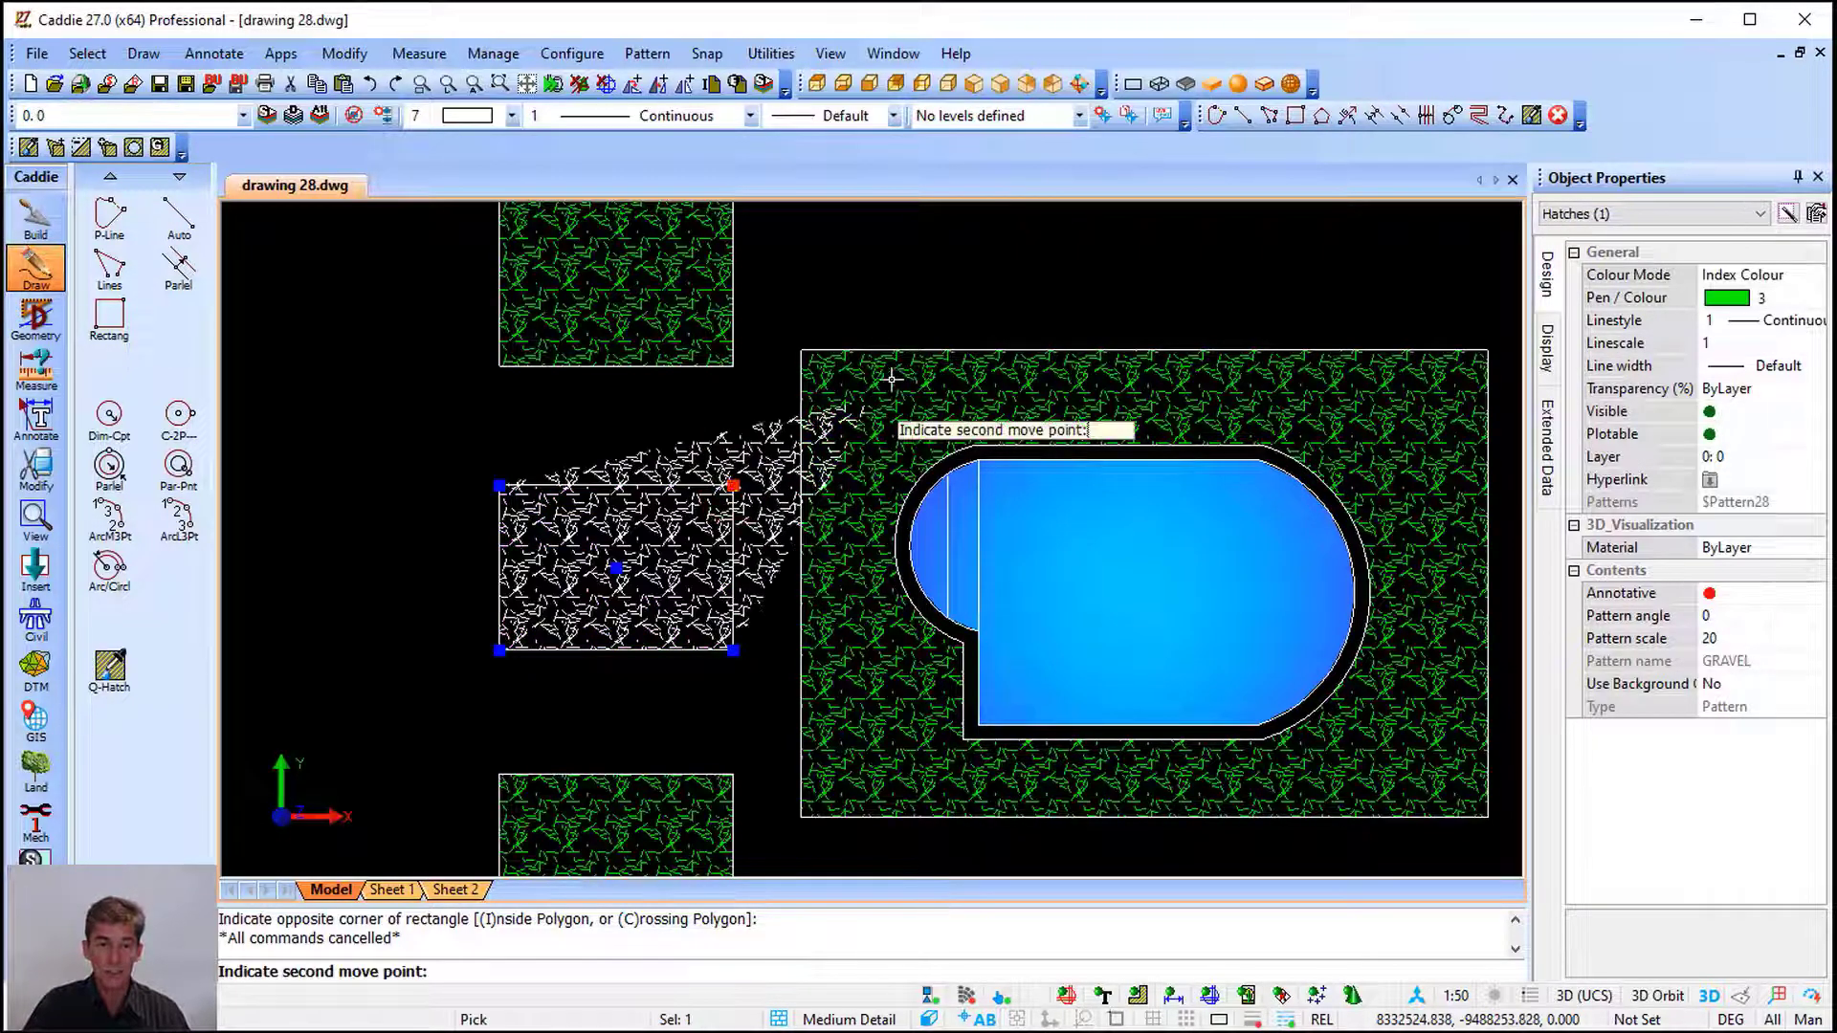
scroll(928, 333, up, 4)
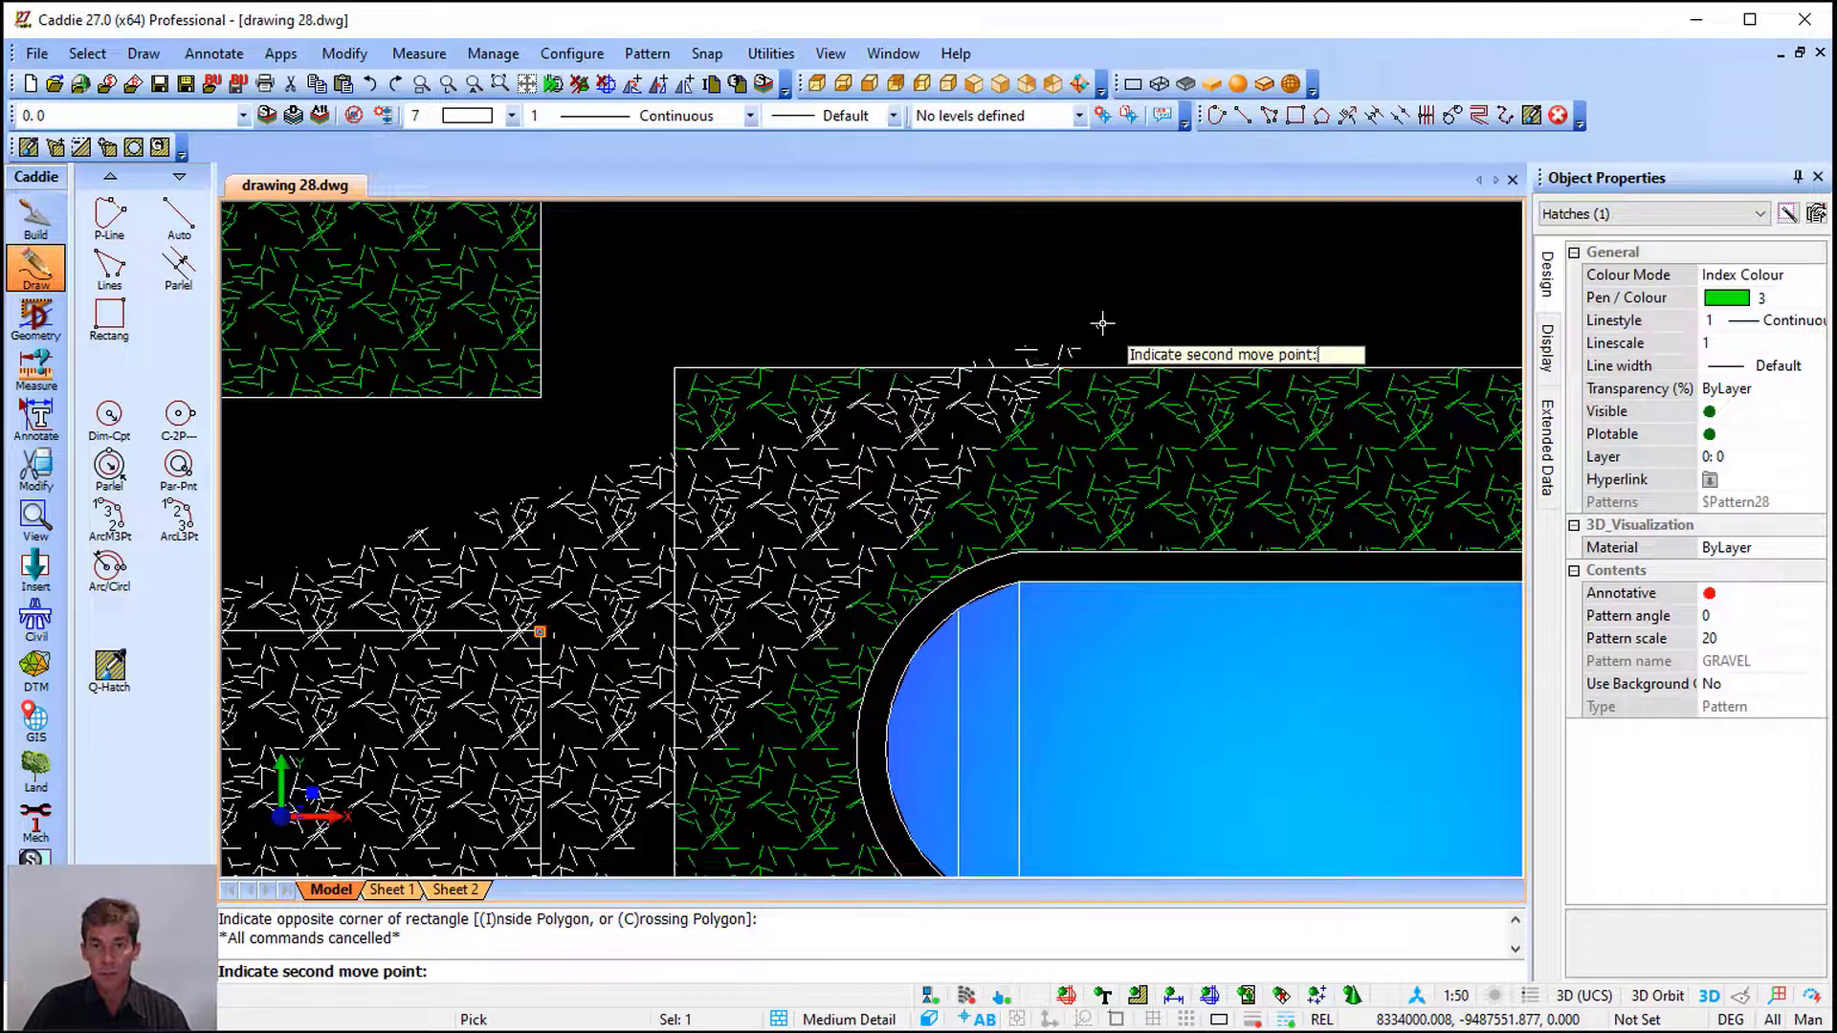
scroll(599, 576, down, 4)
click(583, 591)
click(517, 473)
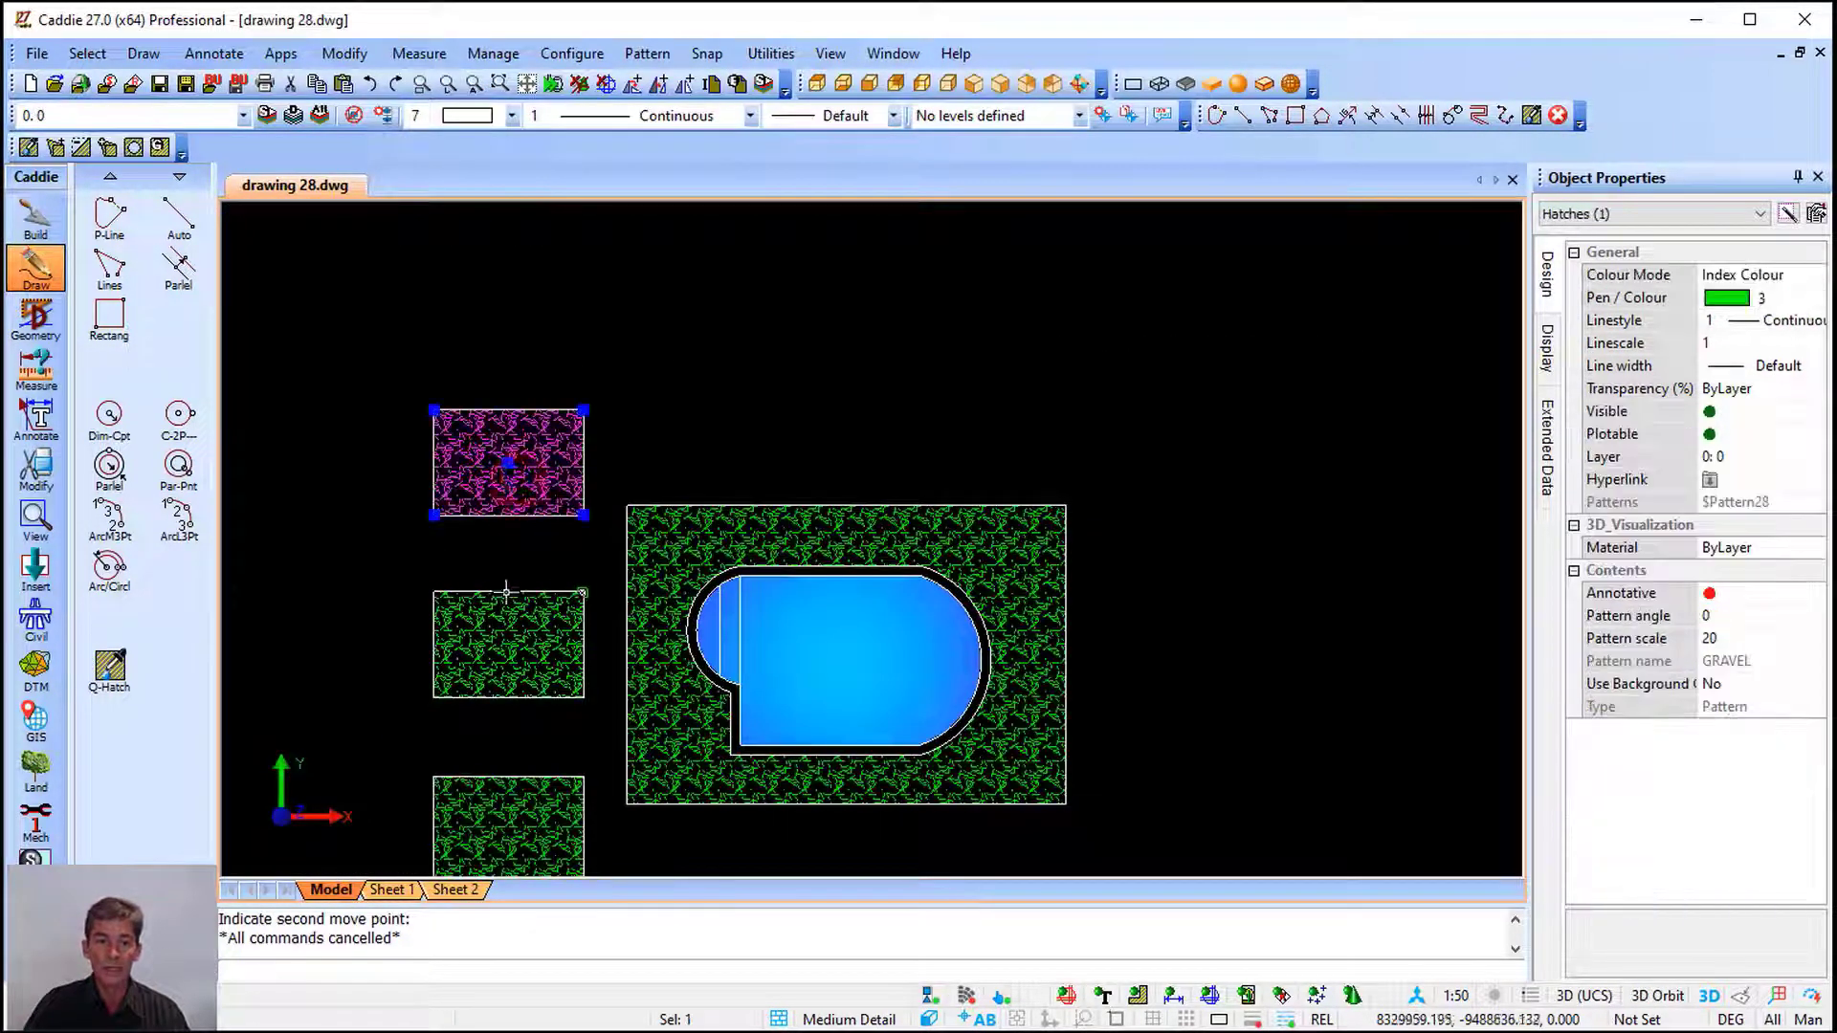
click(507, 631)
click(634, 563)
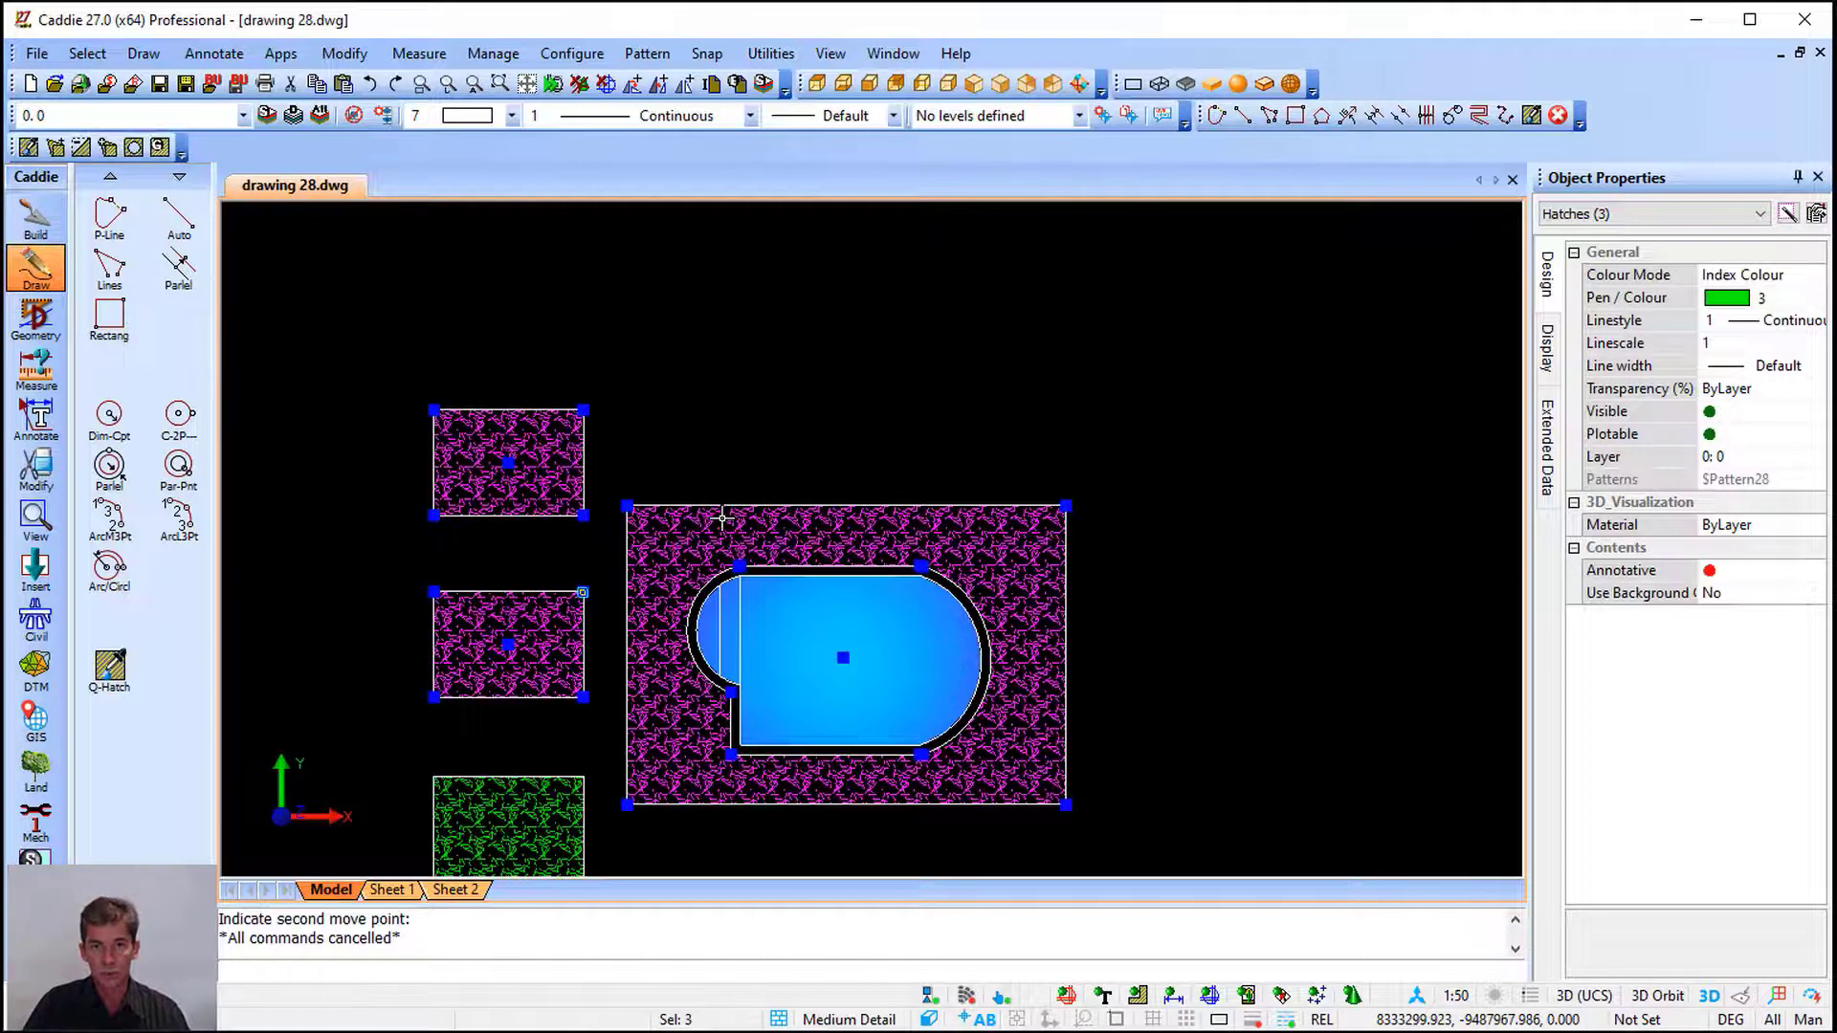
scroll(977, 542, down, 2)
key(Escape)
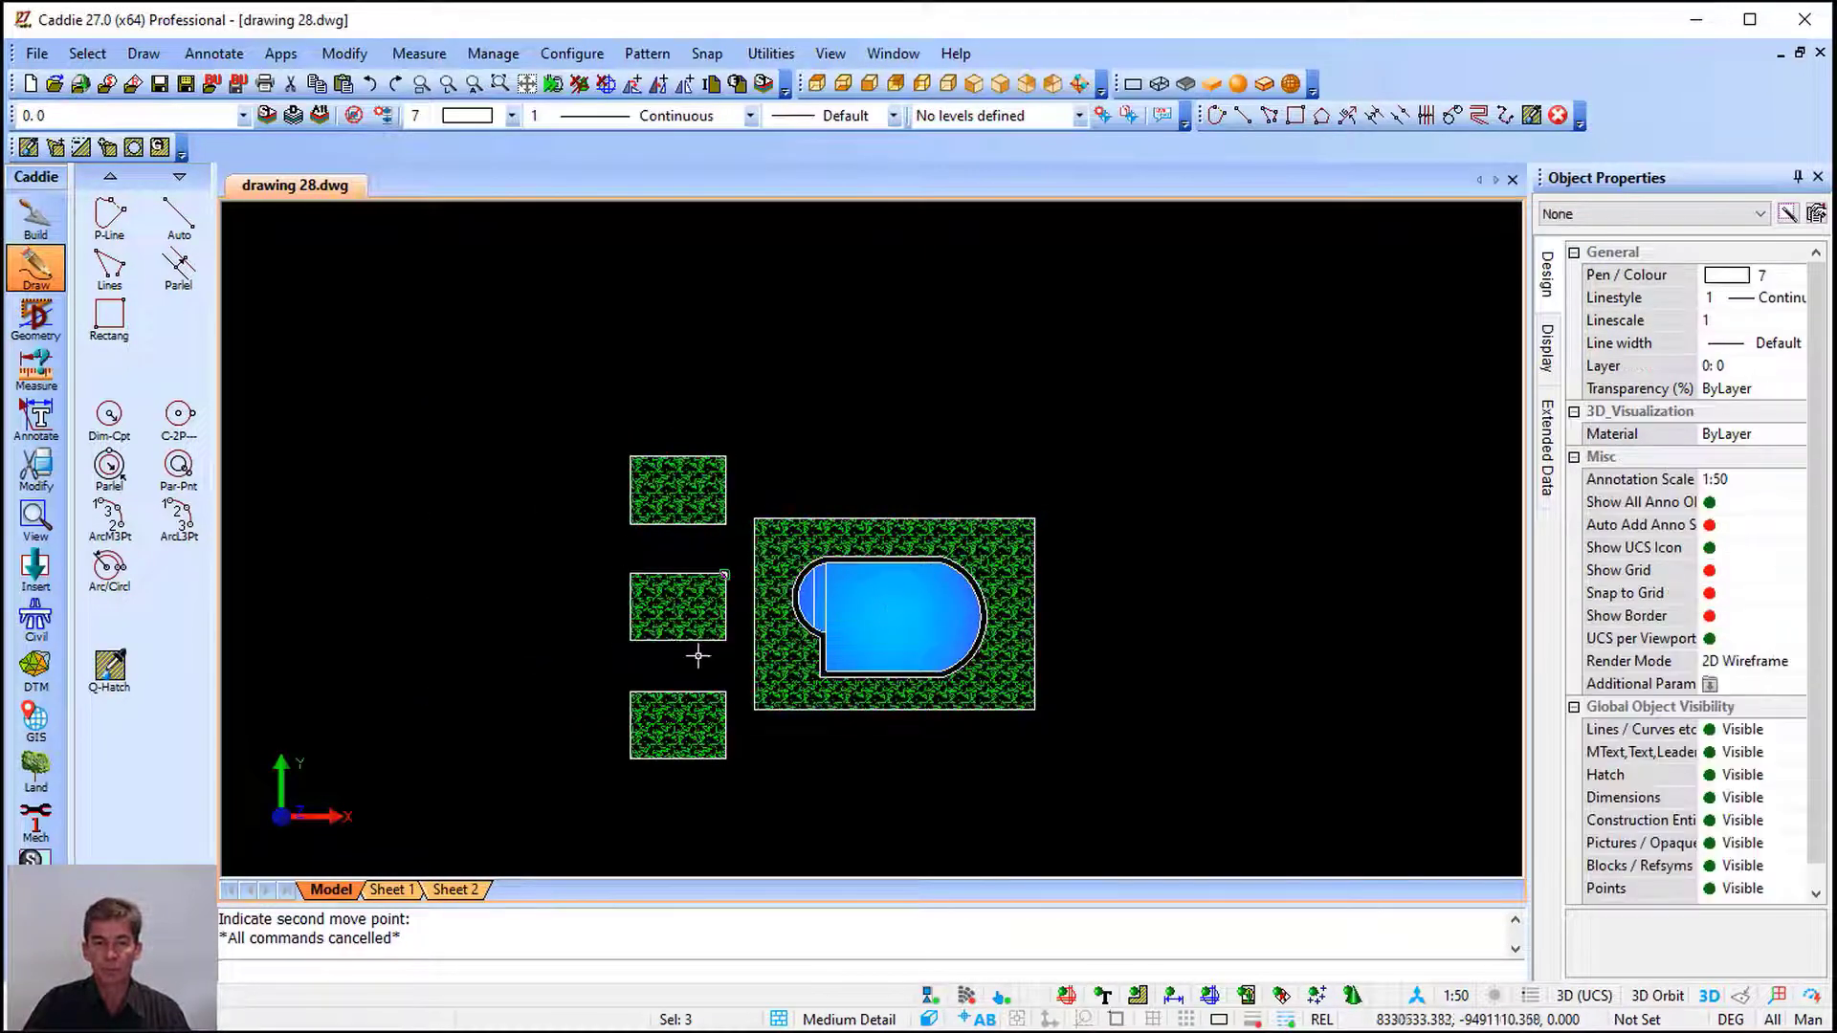
Review the hatch editing options available for the uppermost small gravel hatch
scroll(673, 648, up, 2)
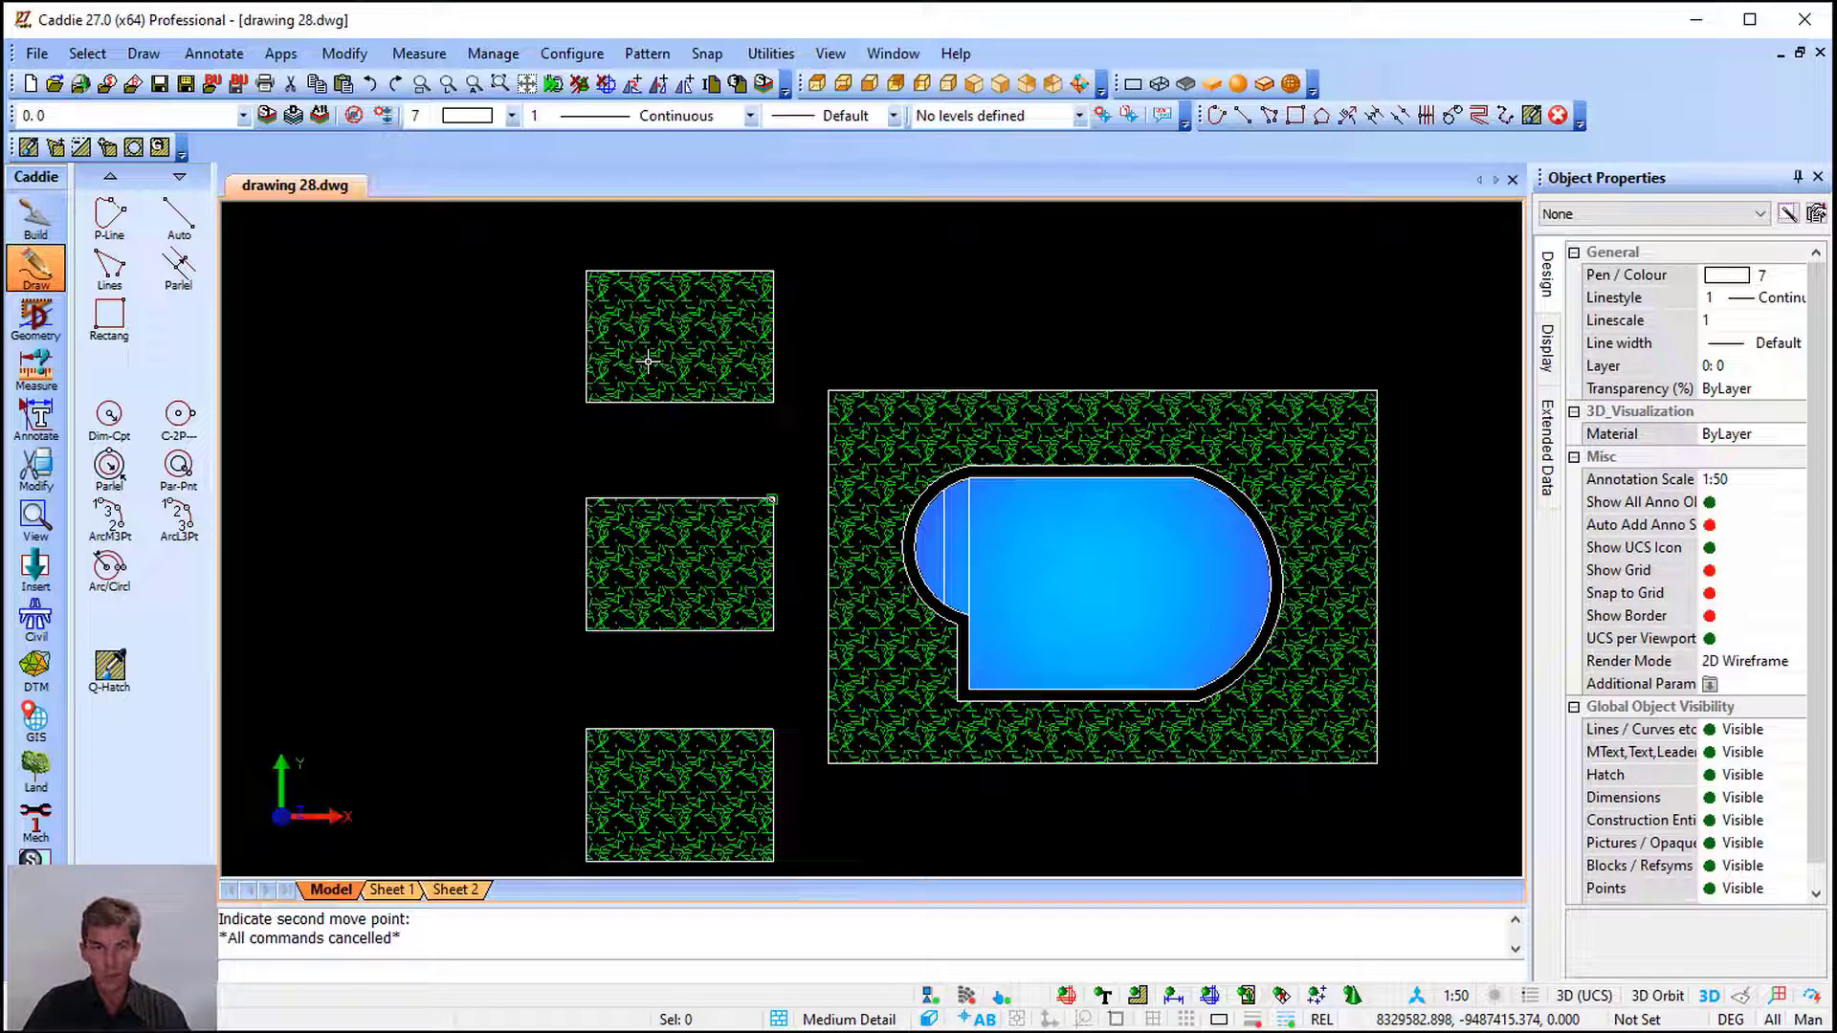
click(683, 356)
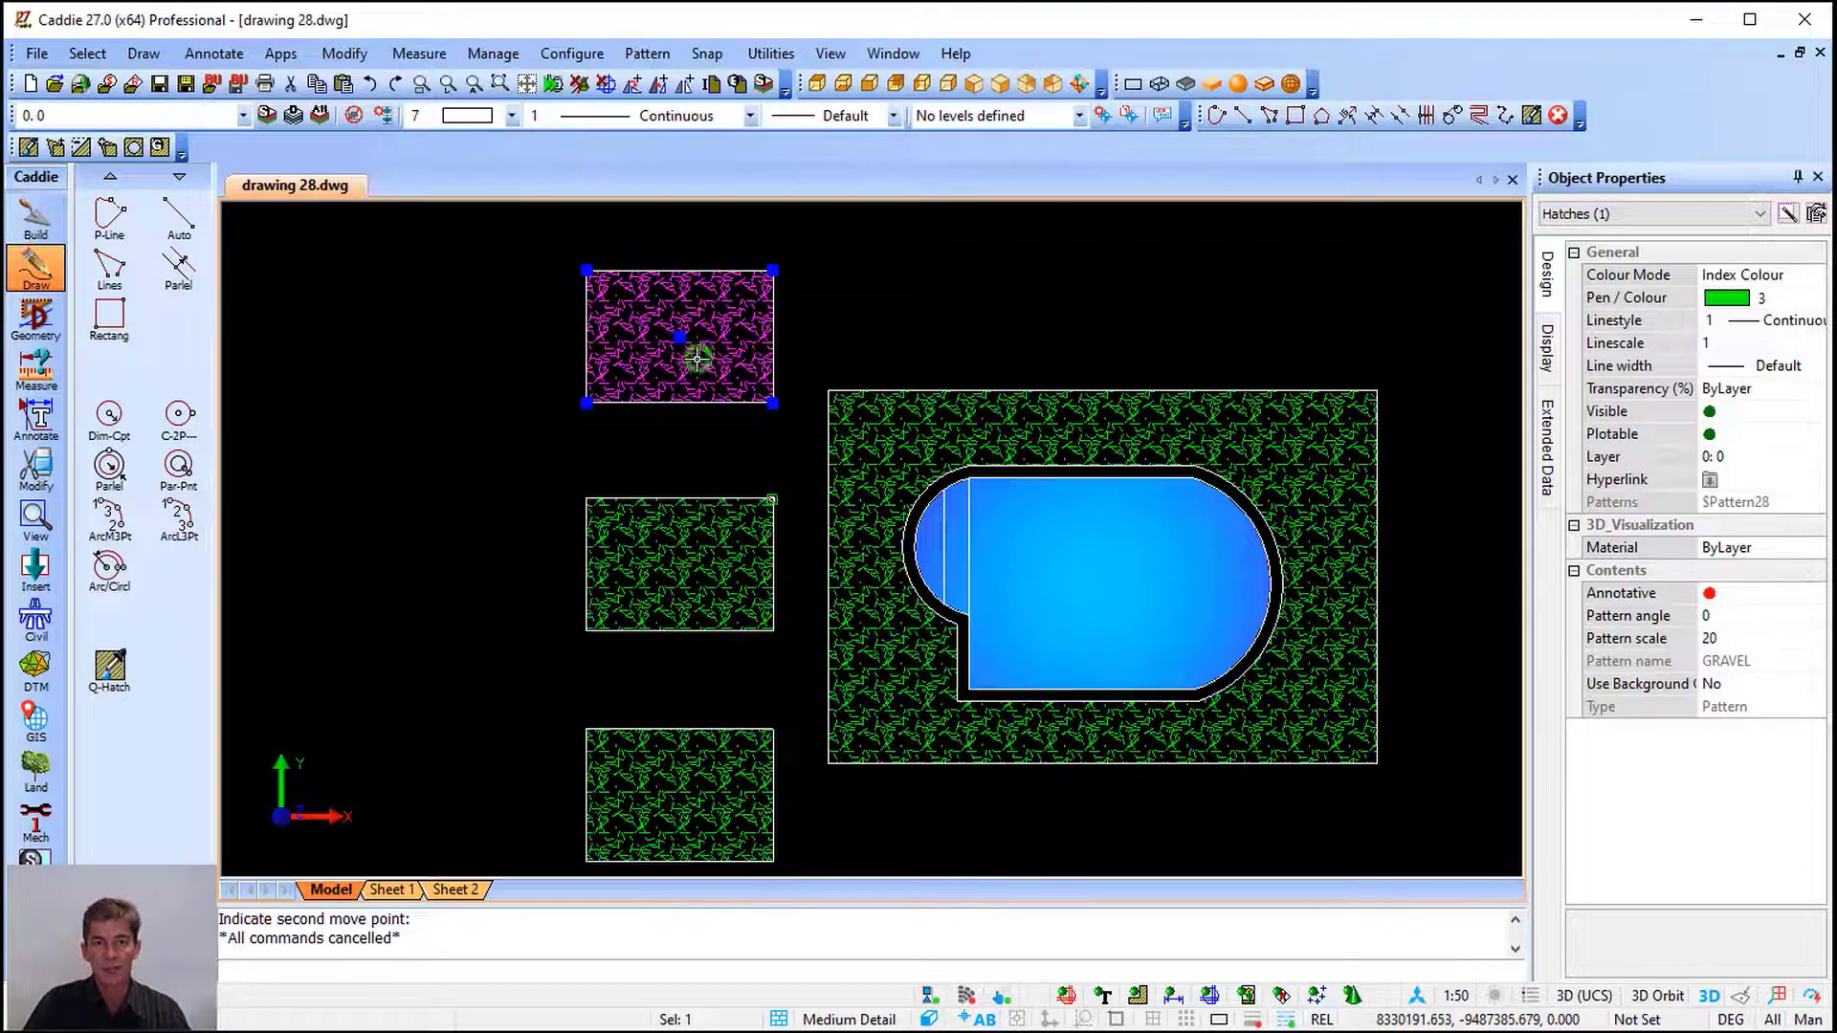
right_click(697, 358)
mouse_move(857, 726)
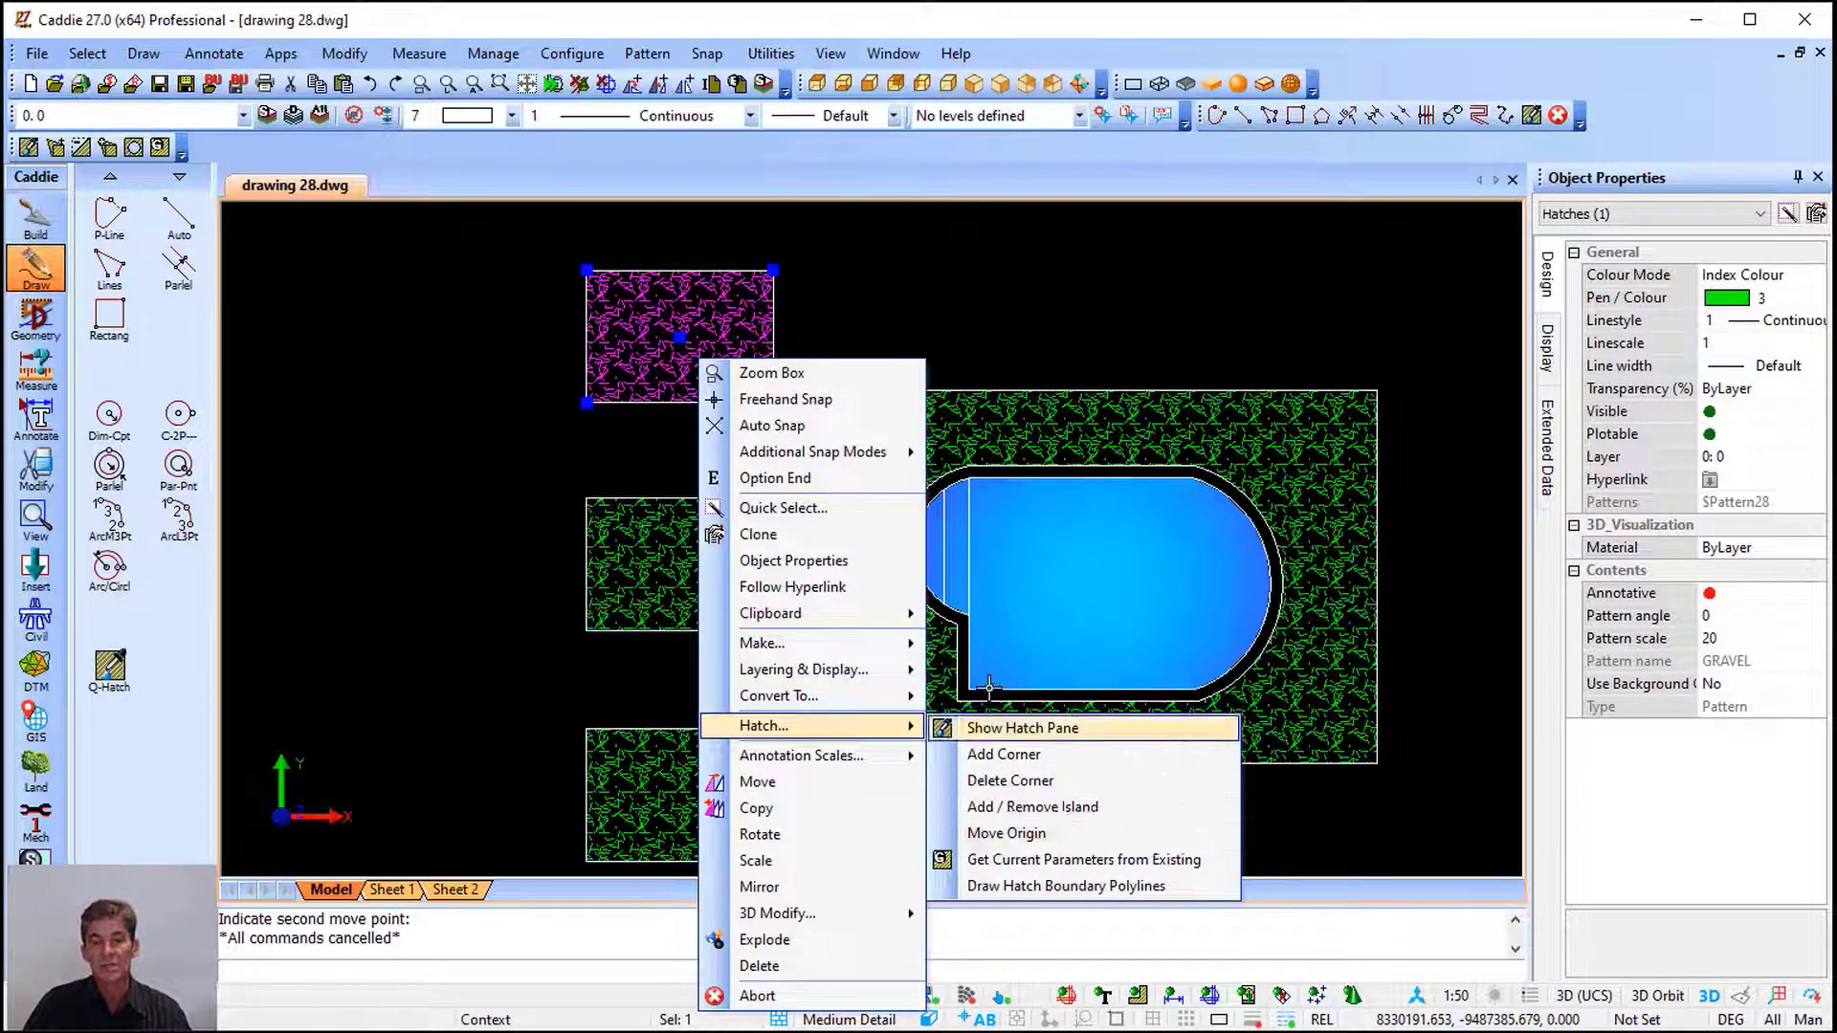
key(Escape)
key(Escape)
key(Escape)
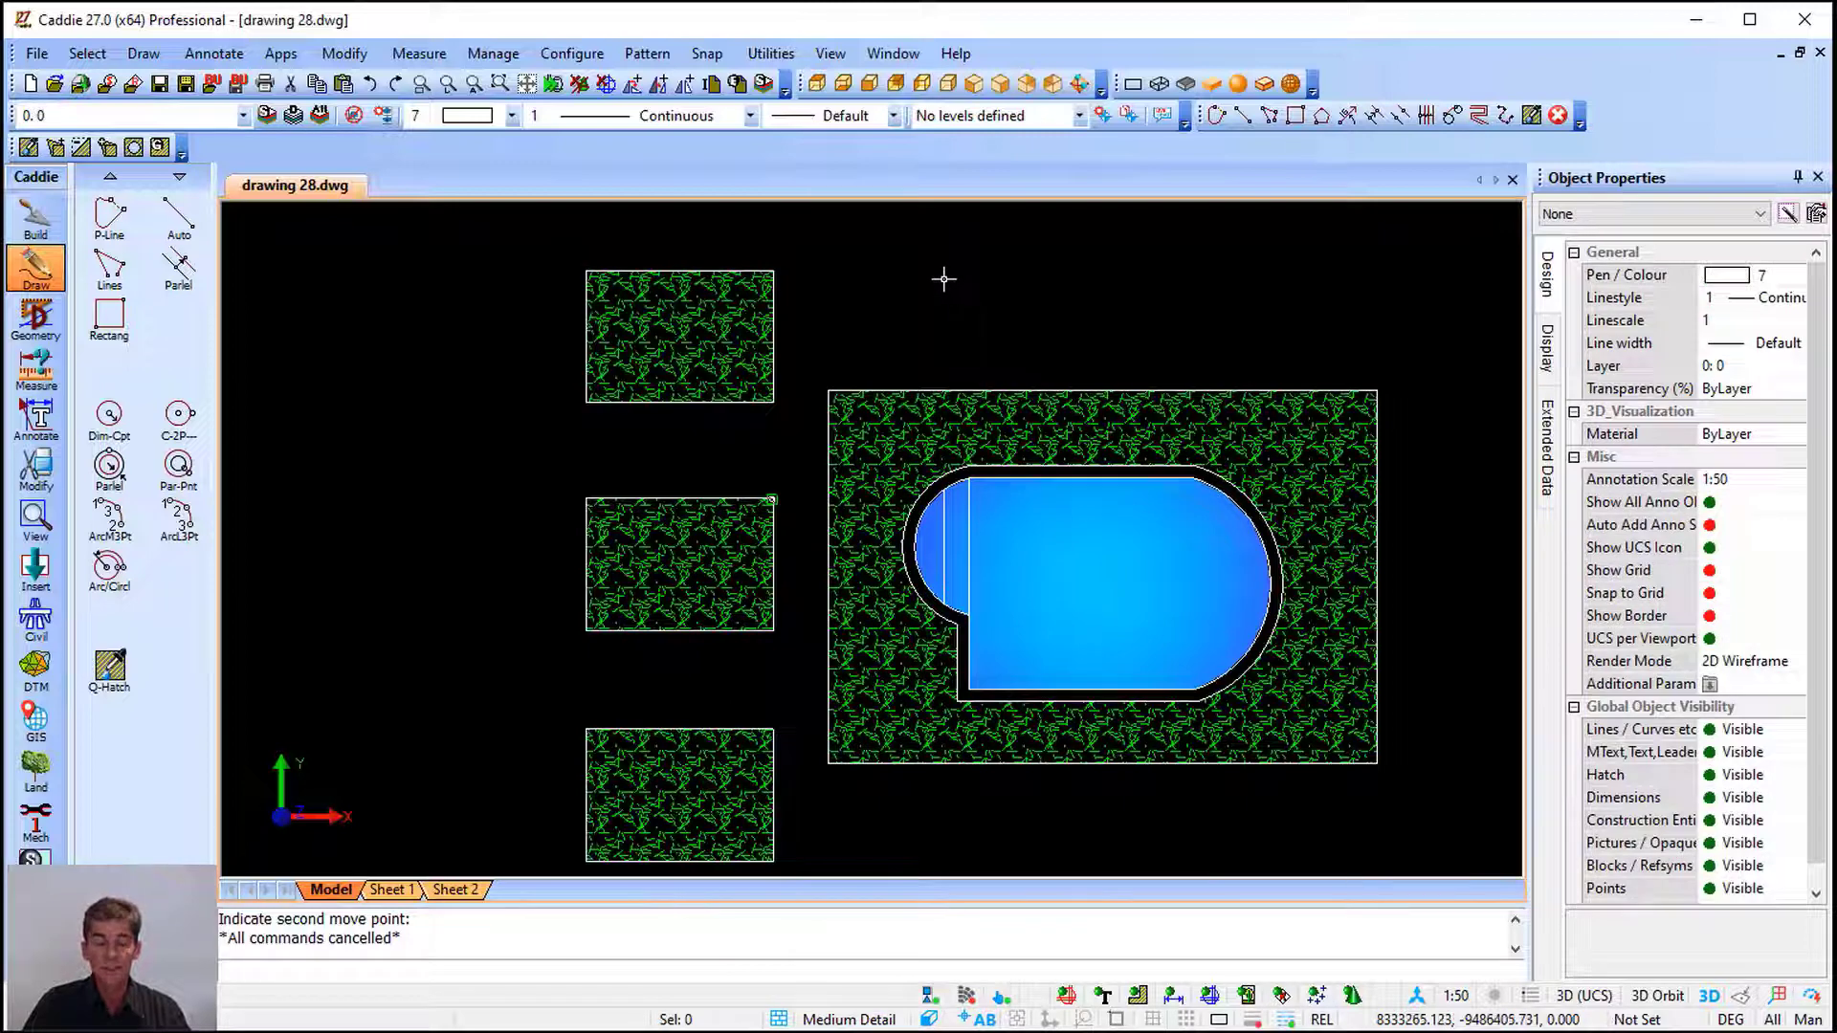
Move the pattern origin of all four gravel hatches to a point just above the pool surround
scroll(926, 256, down, 1)
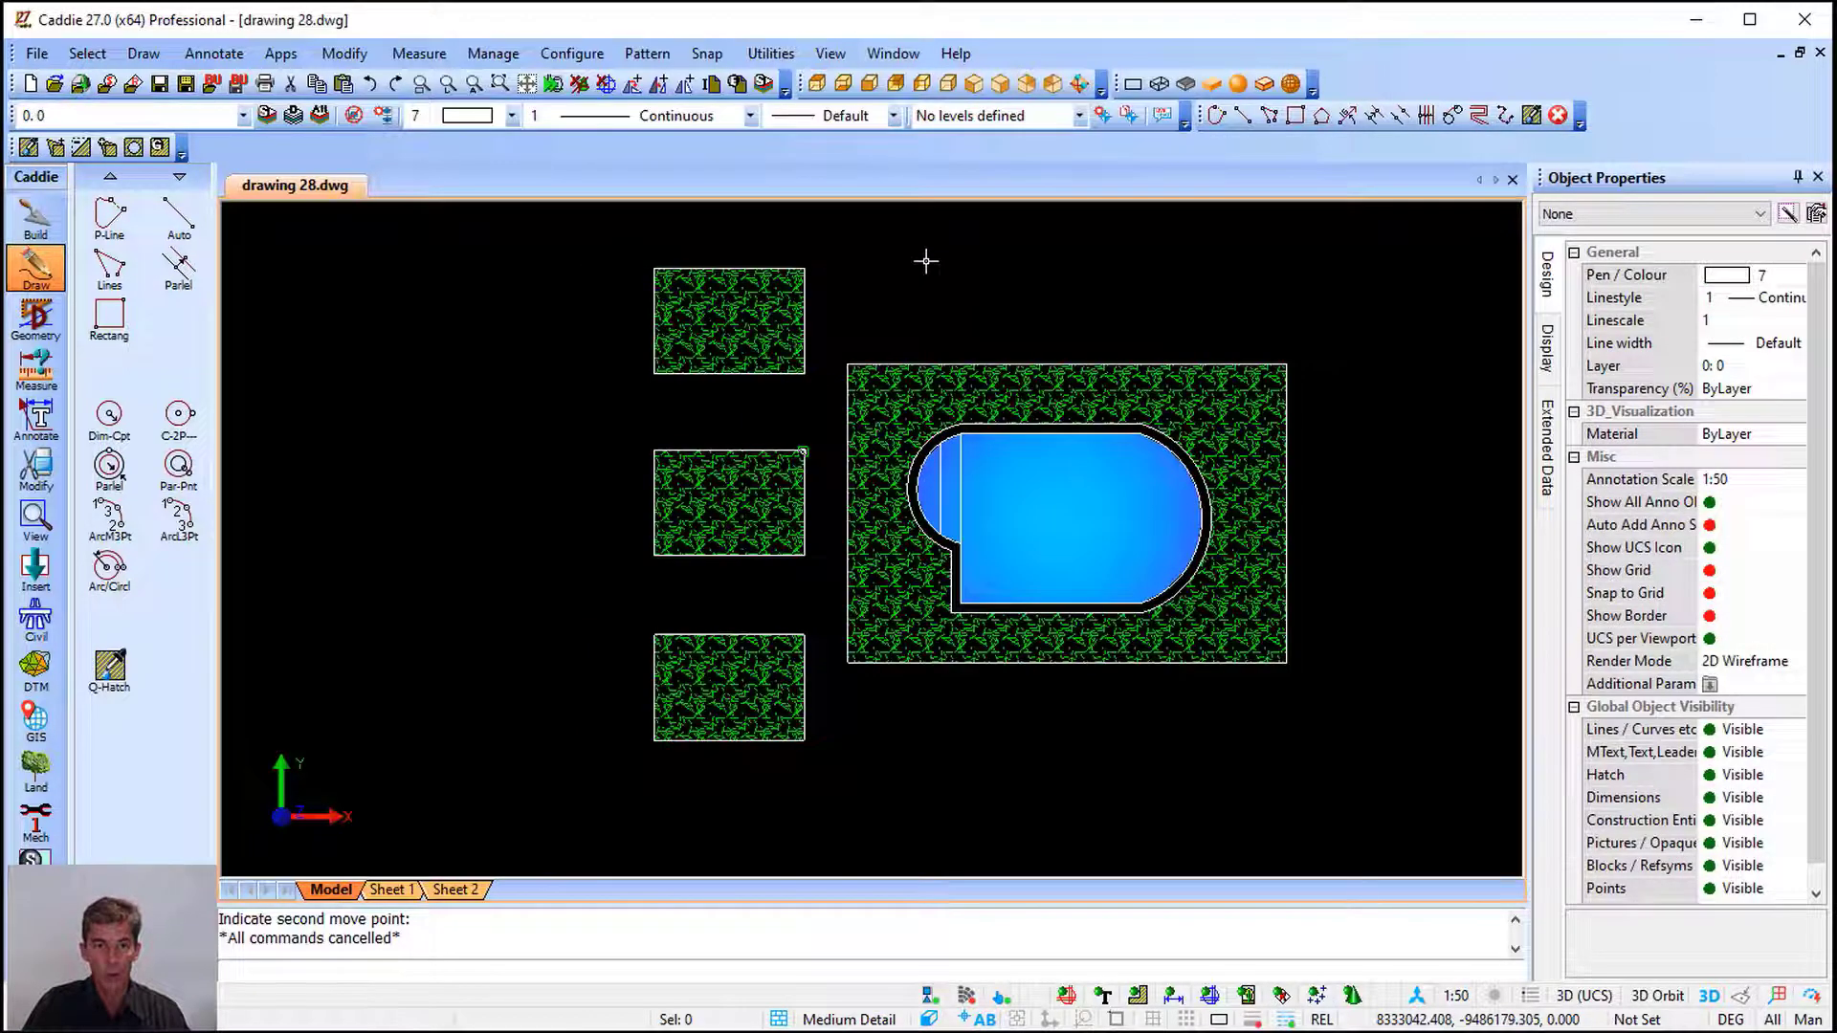
scroll(931, 326, up, 1)
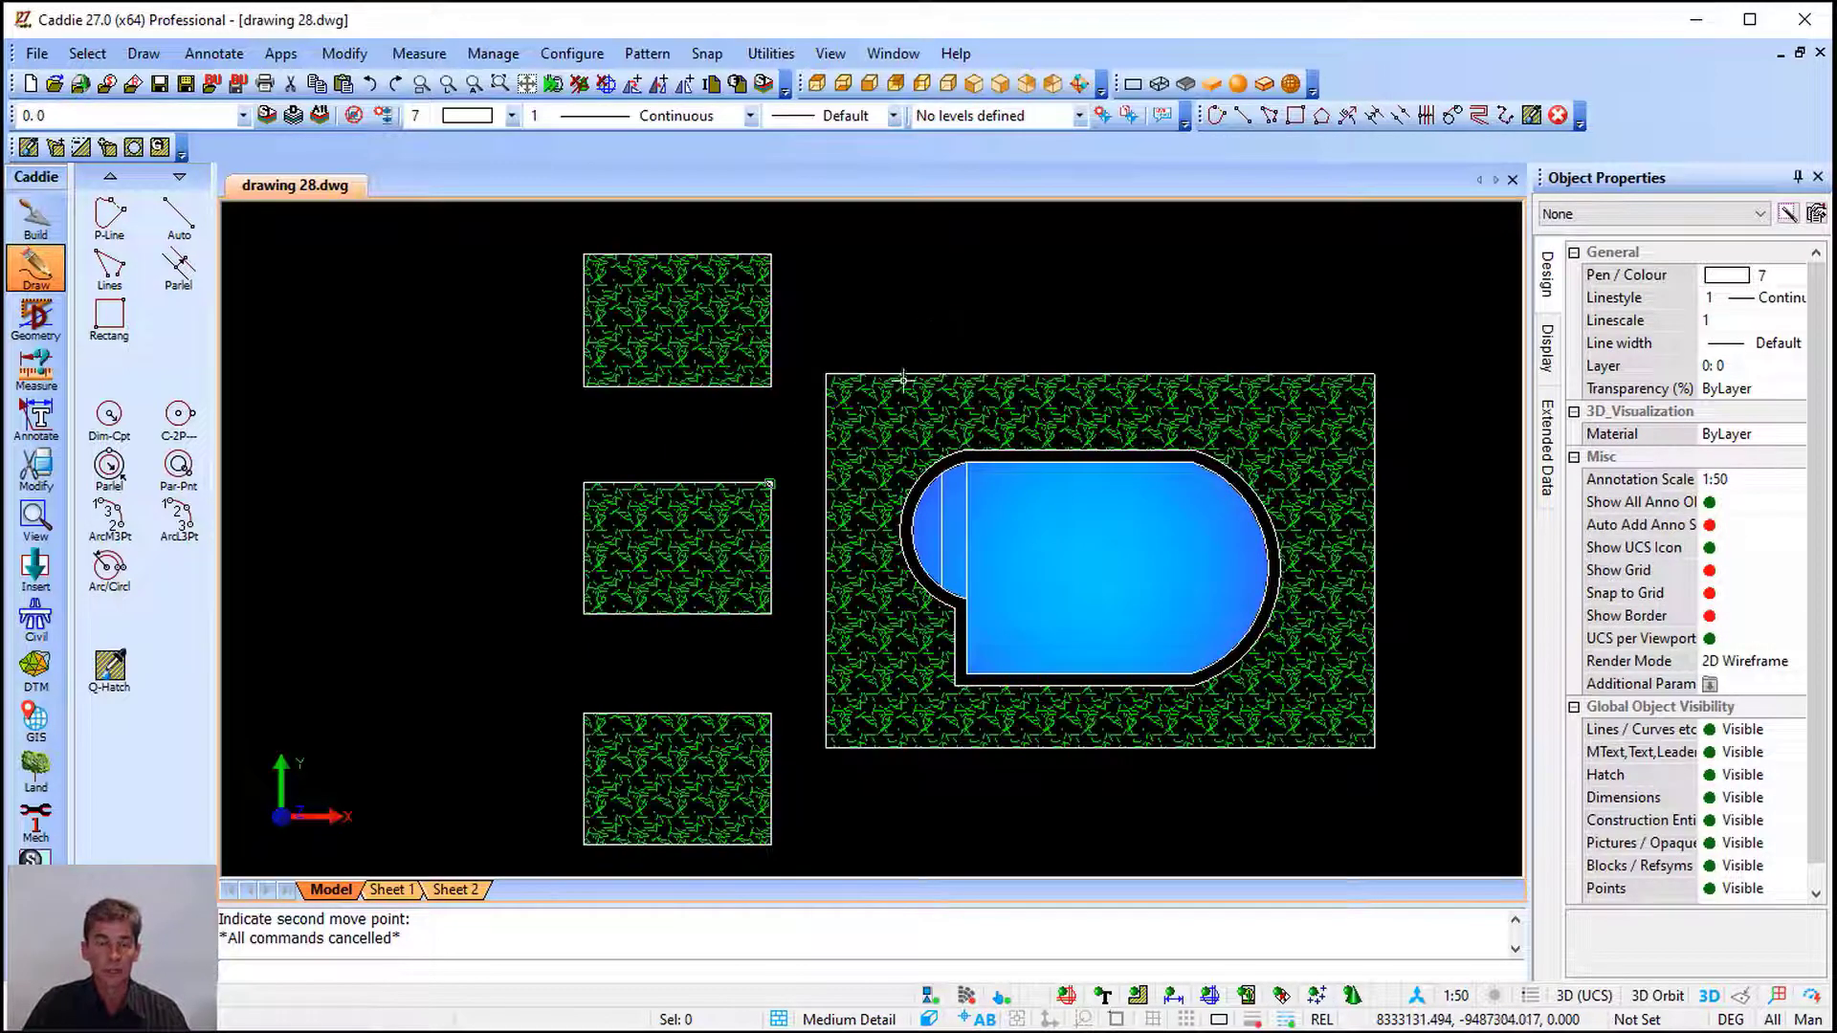
click(697, 346)
click(698, 531)
click(876, 422)
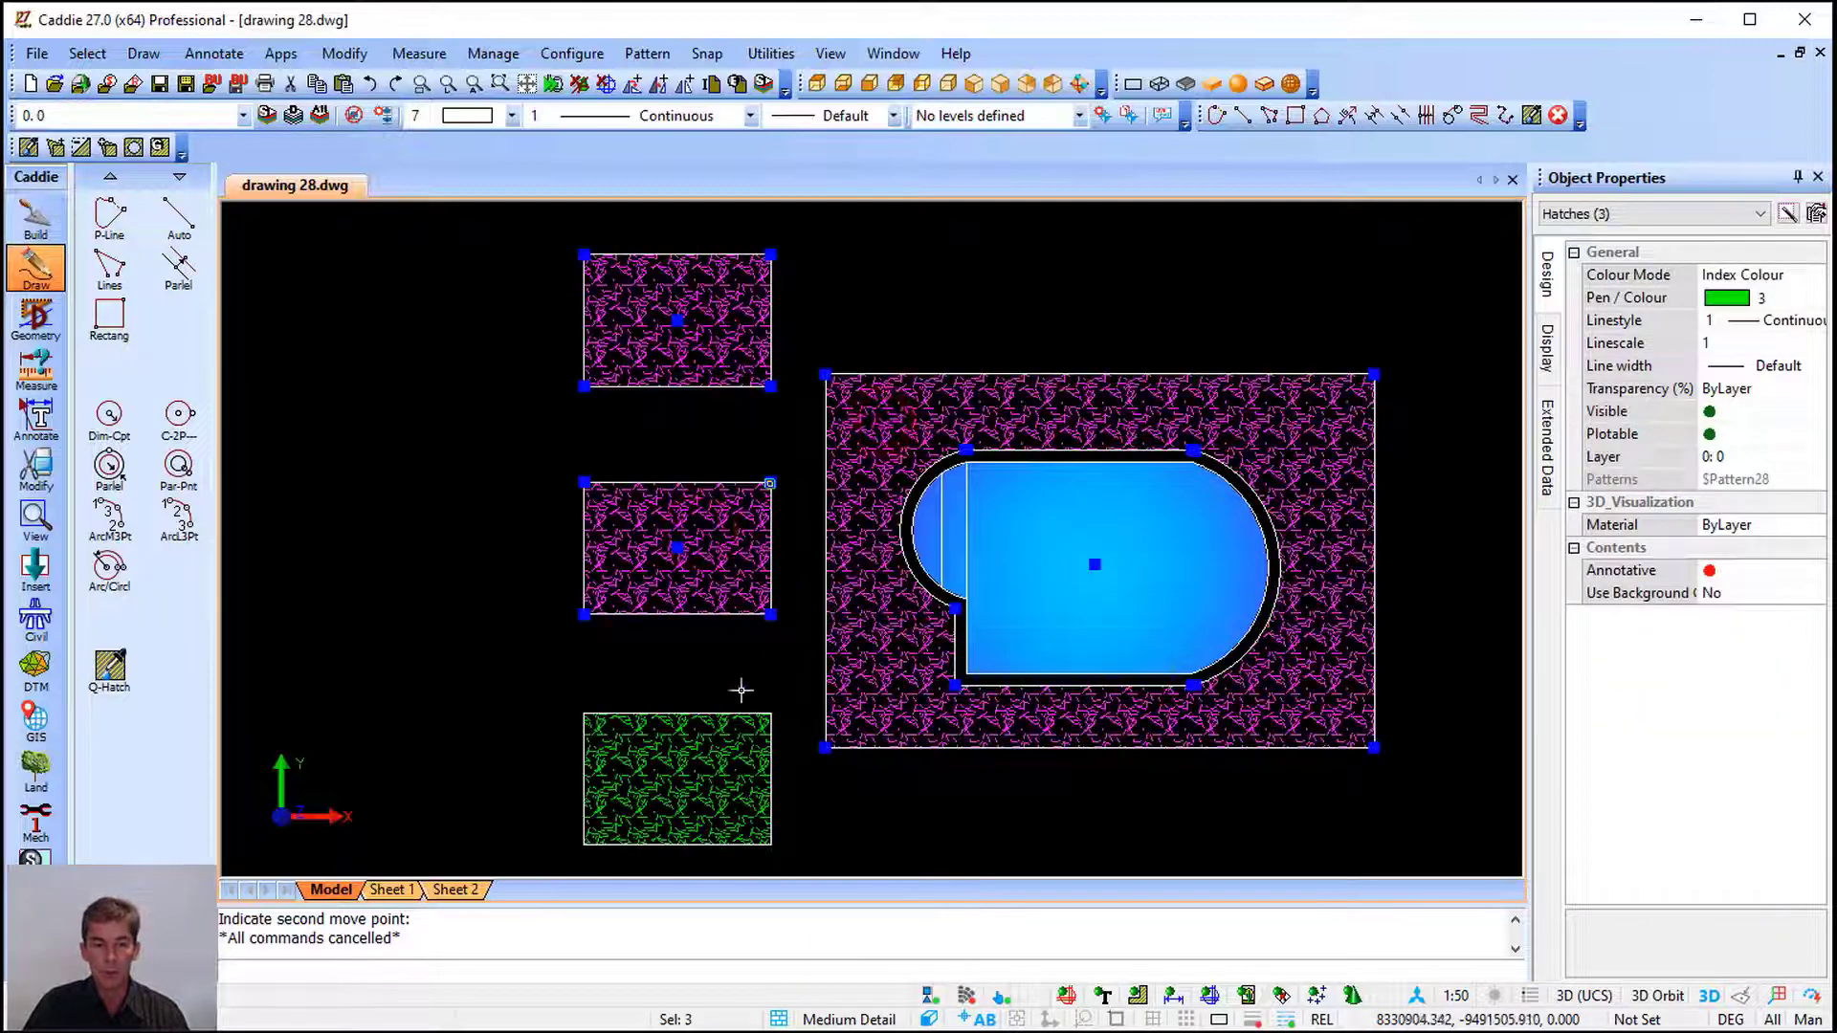
click(698, 781)
right_click(880, 258)
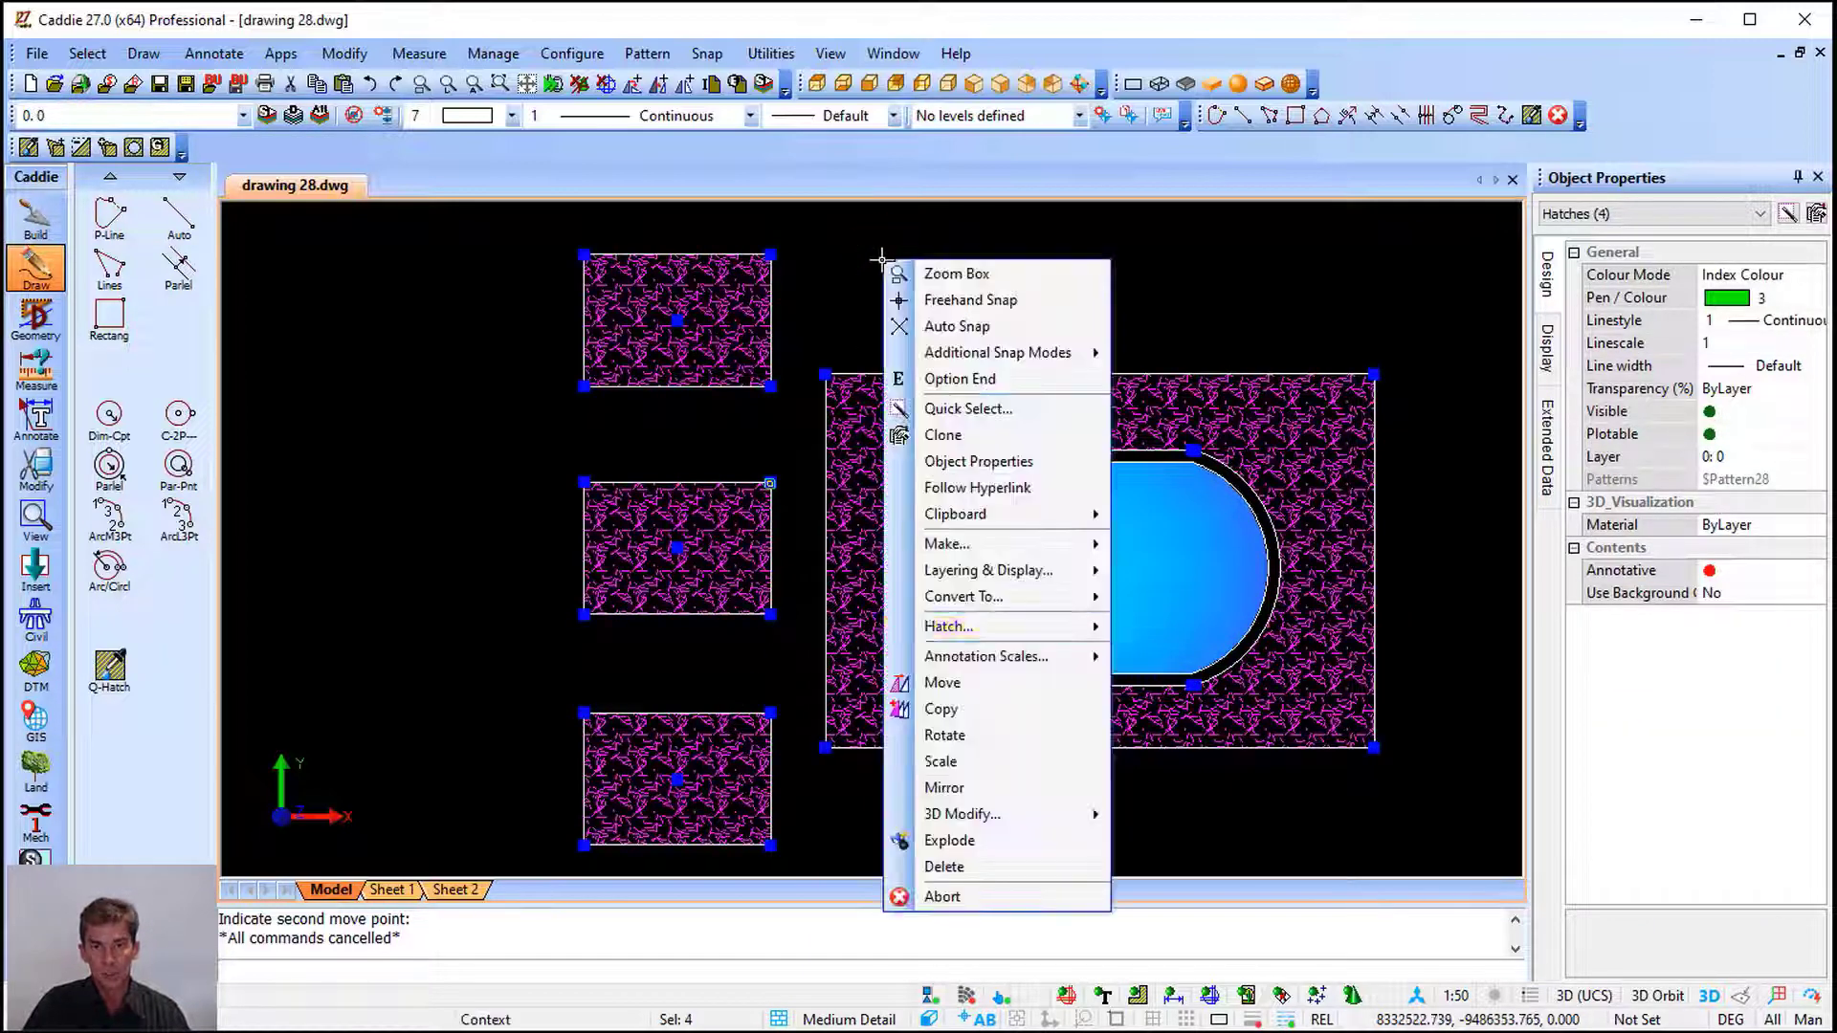
mouse_move(1086, 626)
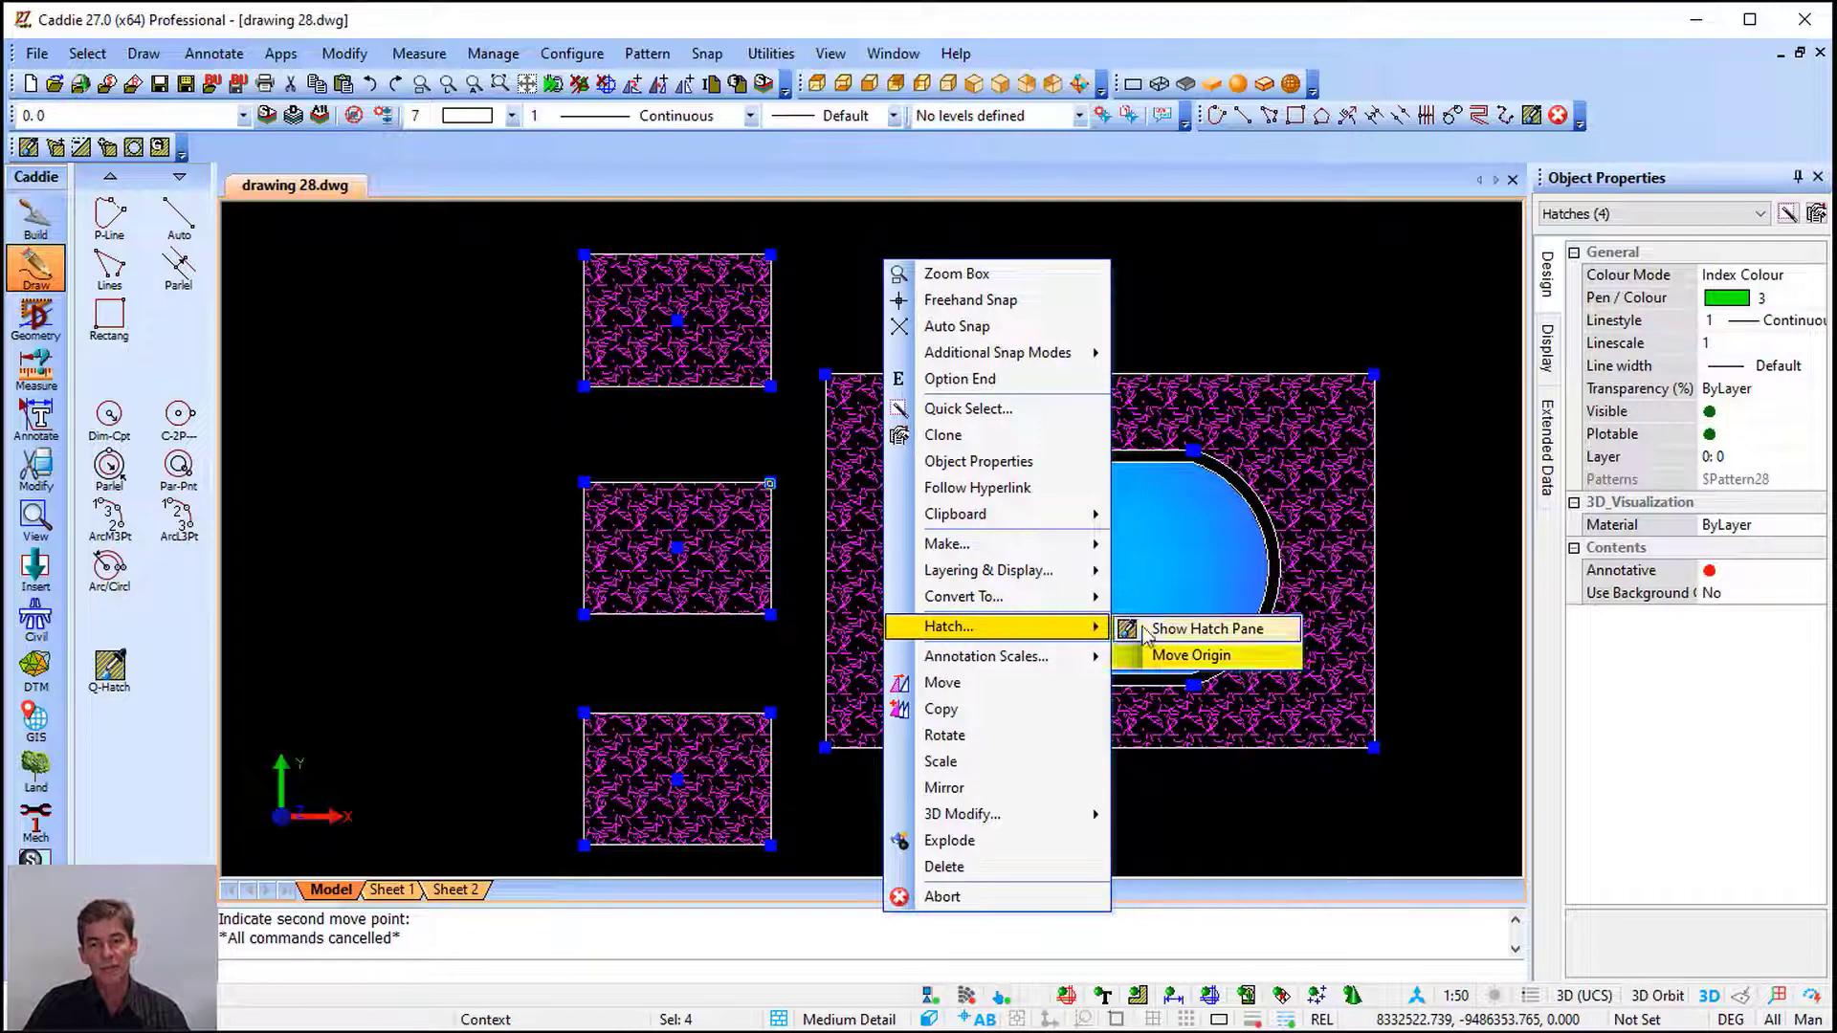
click(1243, 659)
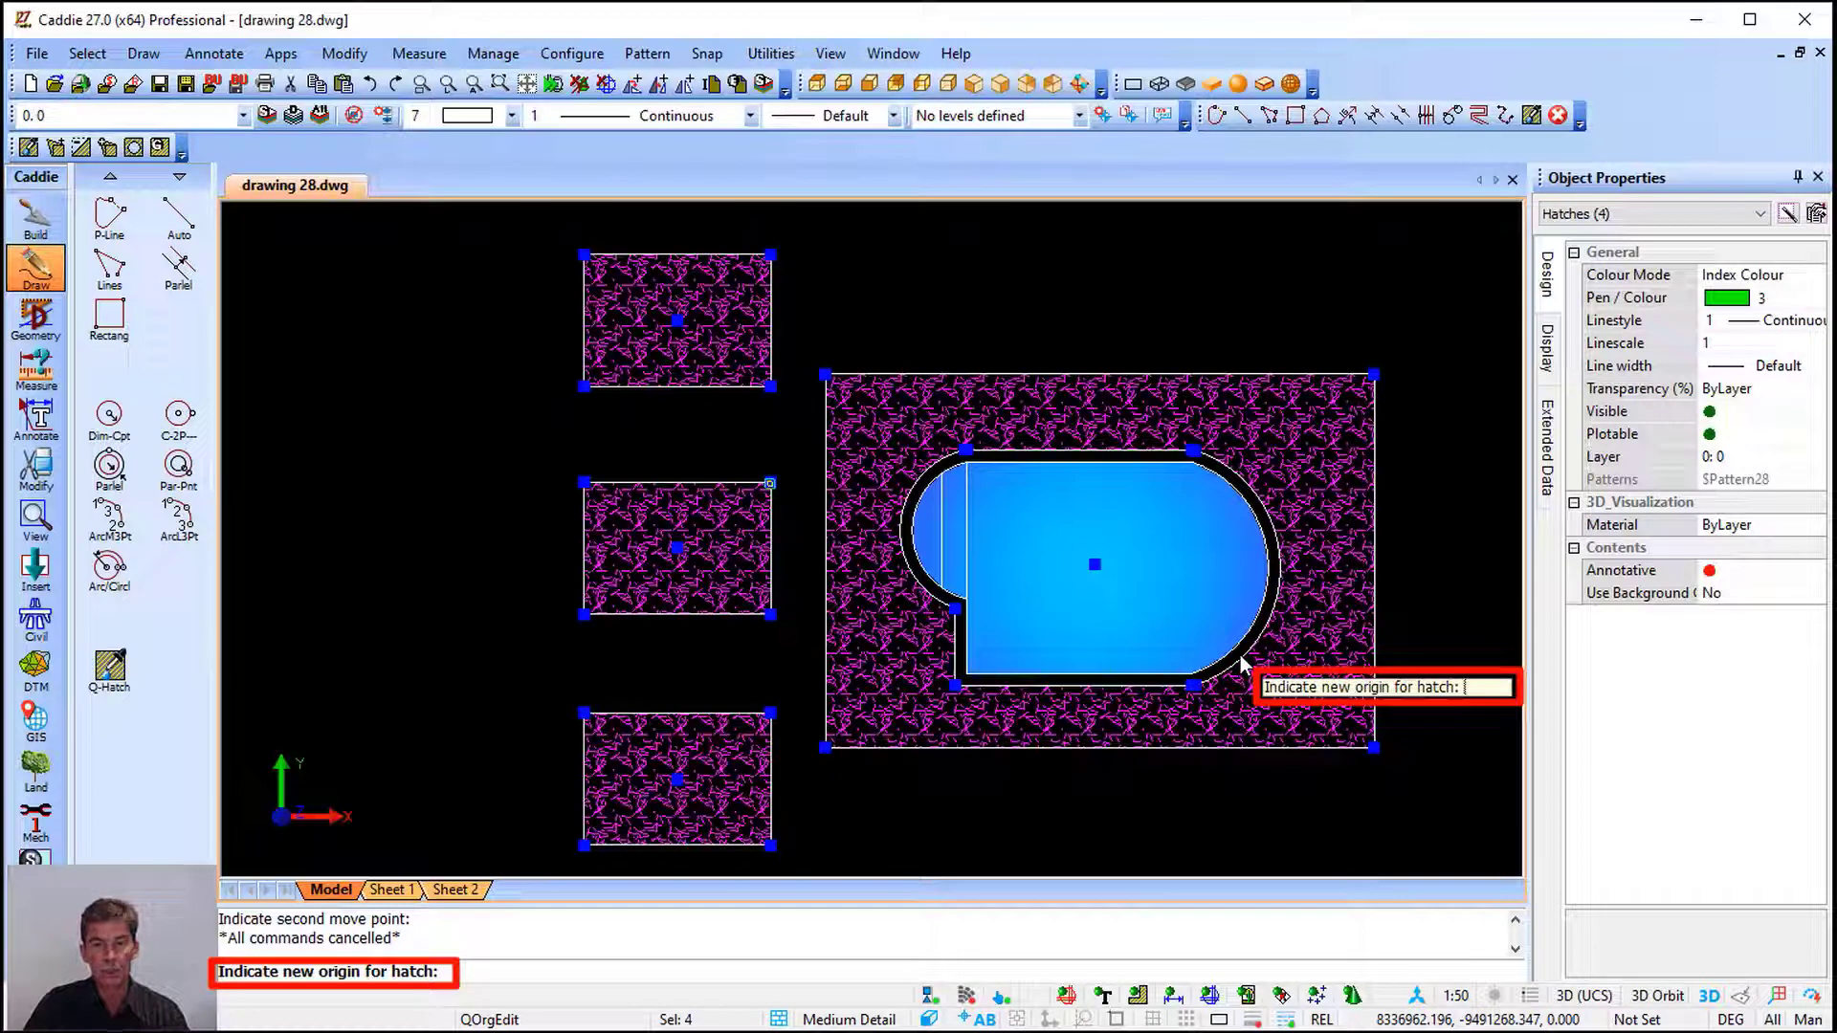
click(899, 295)
key(Escape)
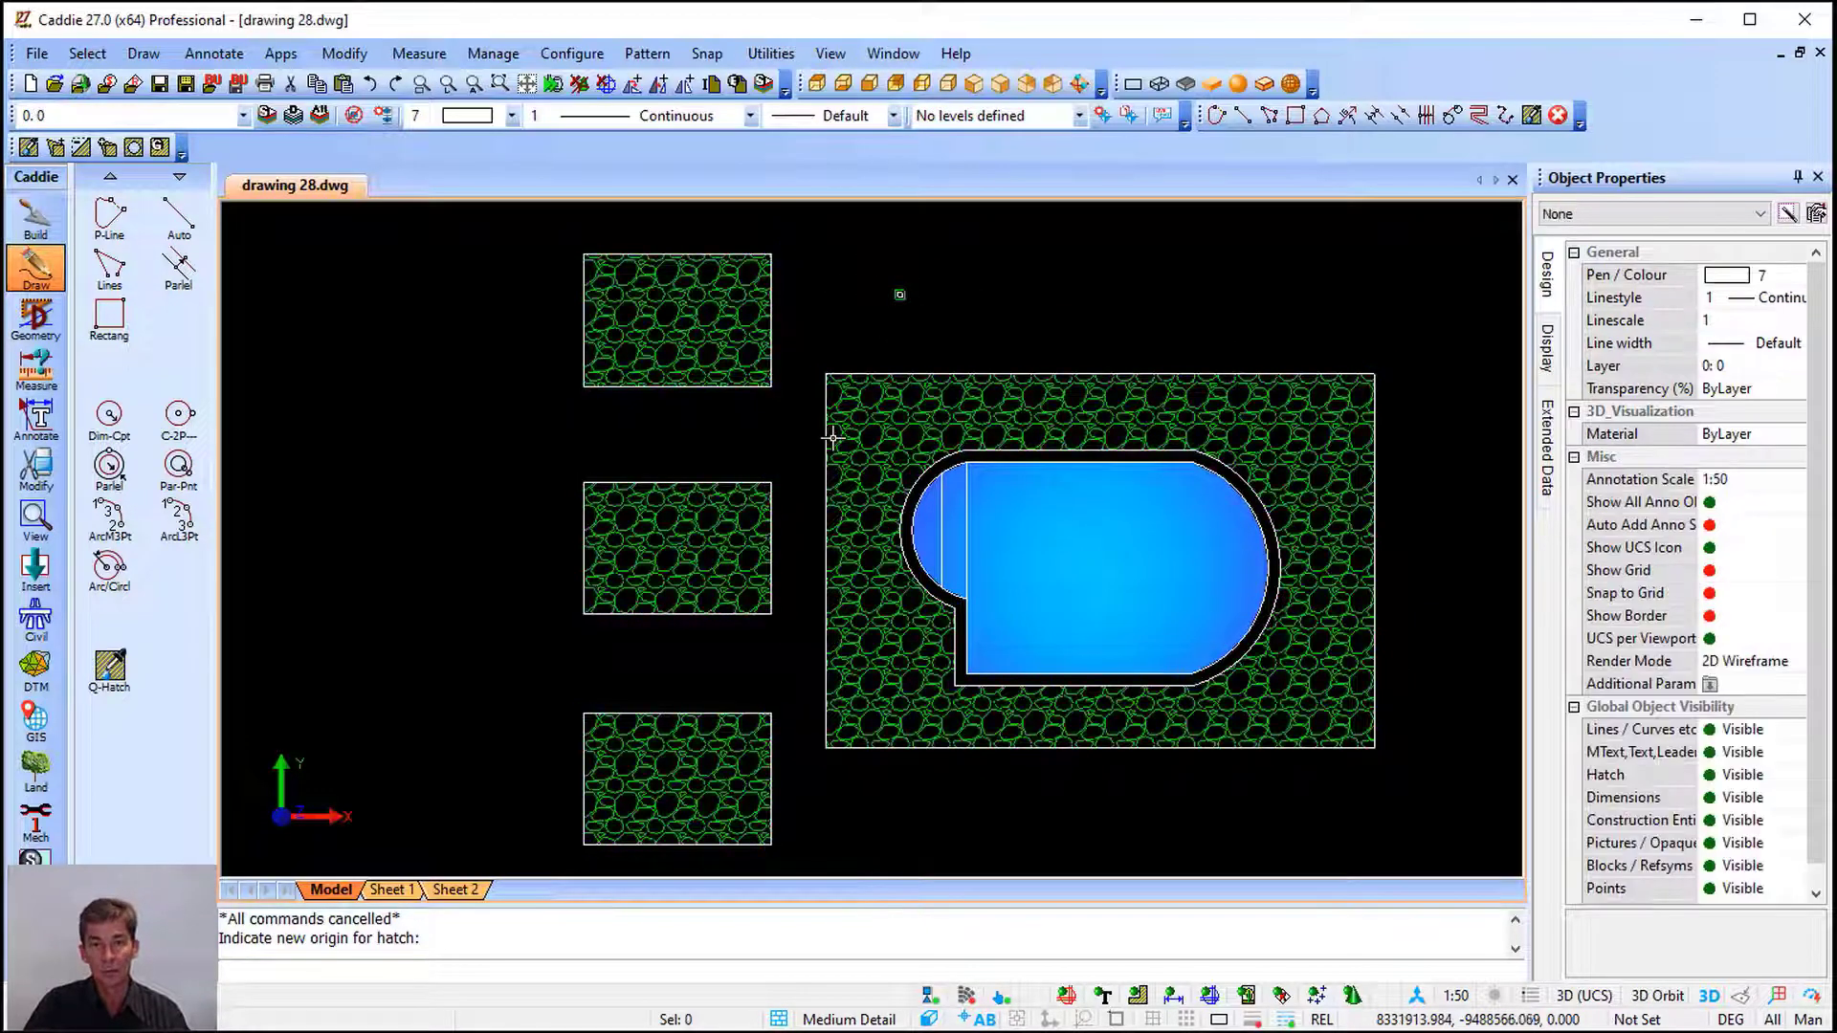
Preview moving the upper-right corner of the middle small hatch with its corrected gravel pattern, without placing it
scroll(726, 534, up, 2)
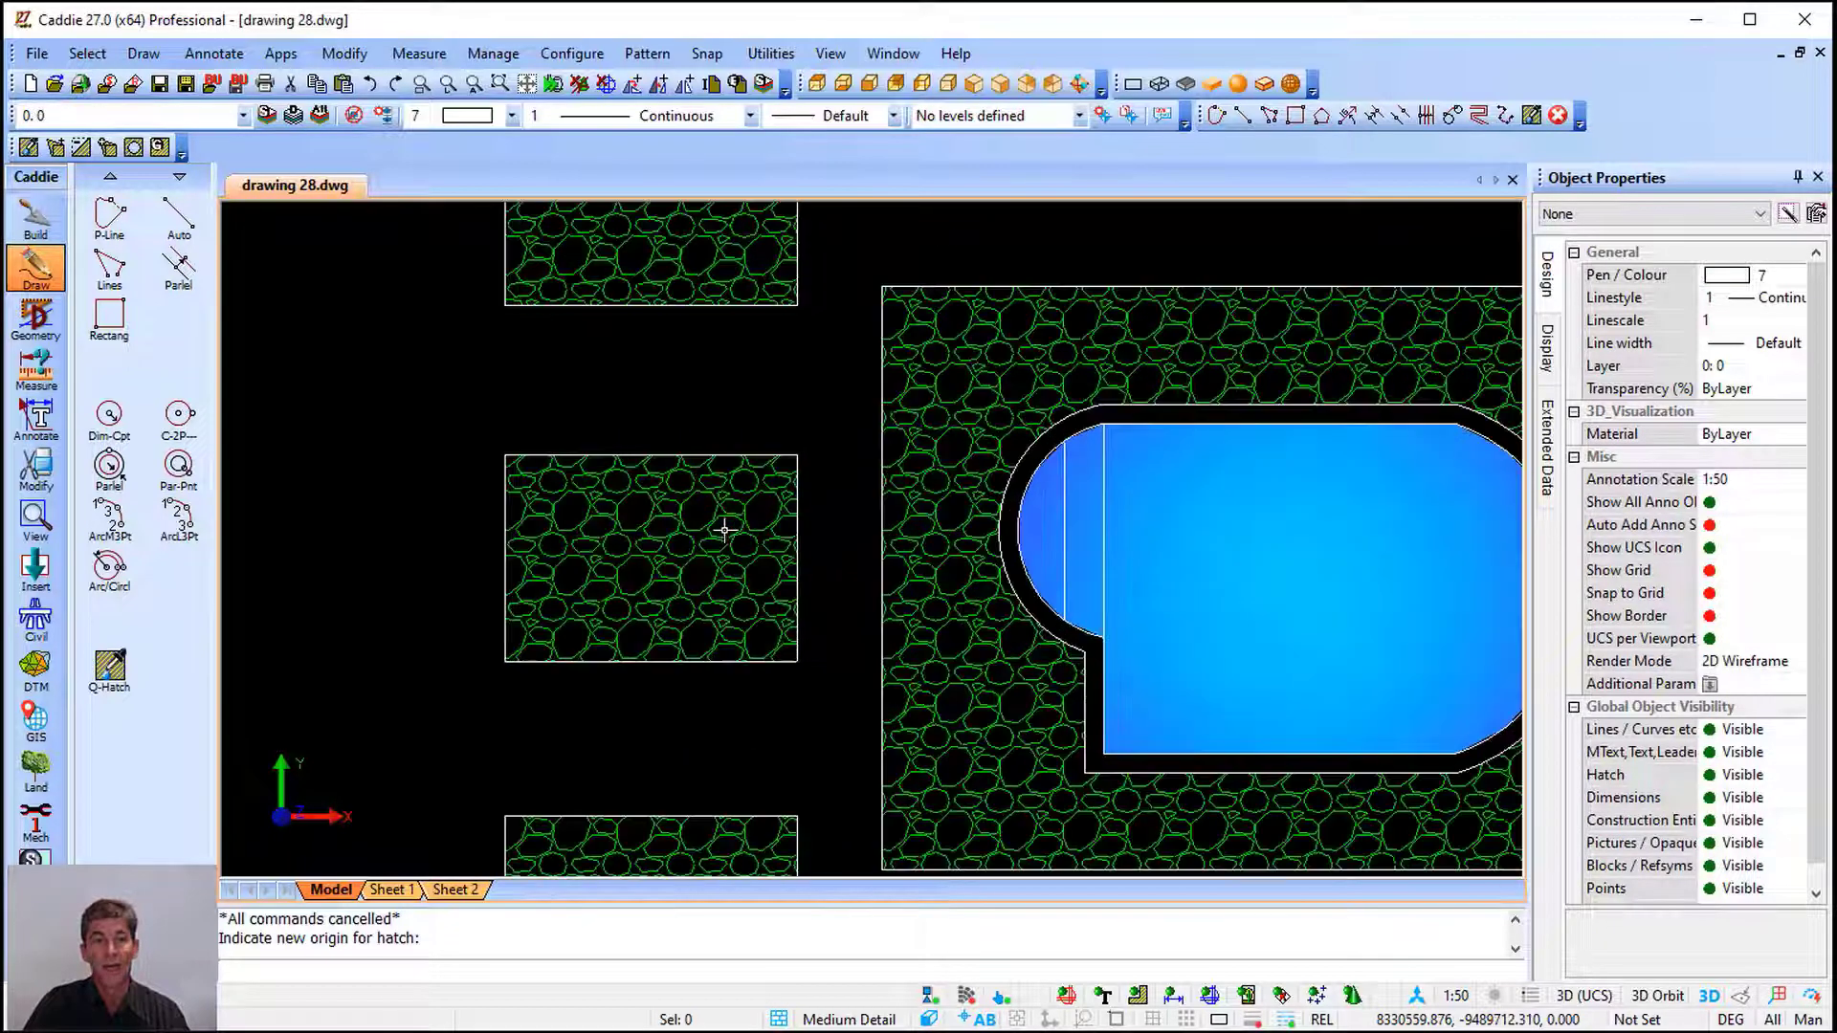
click(727, 528)
click(797, 455)
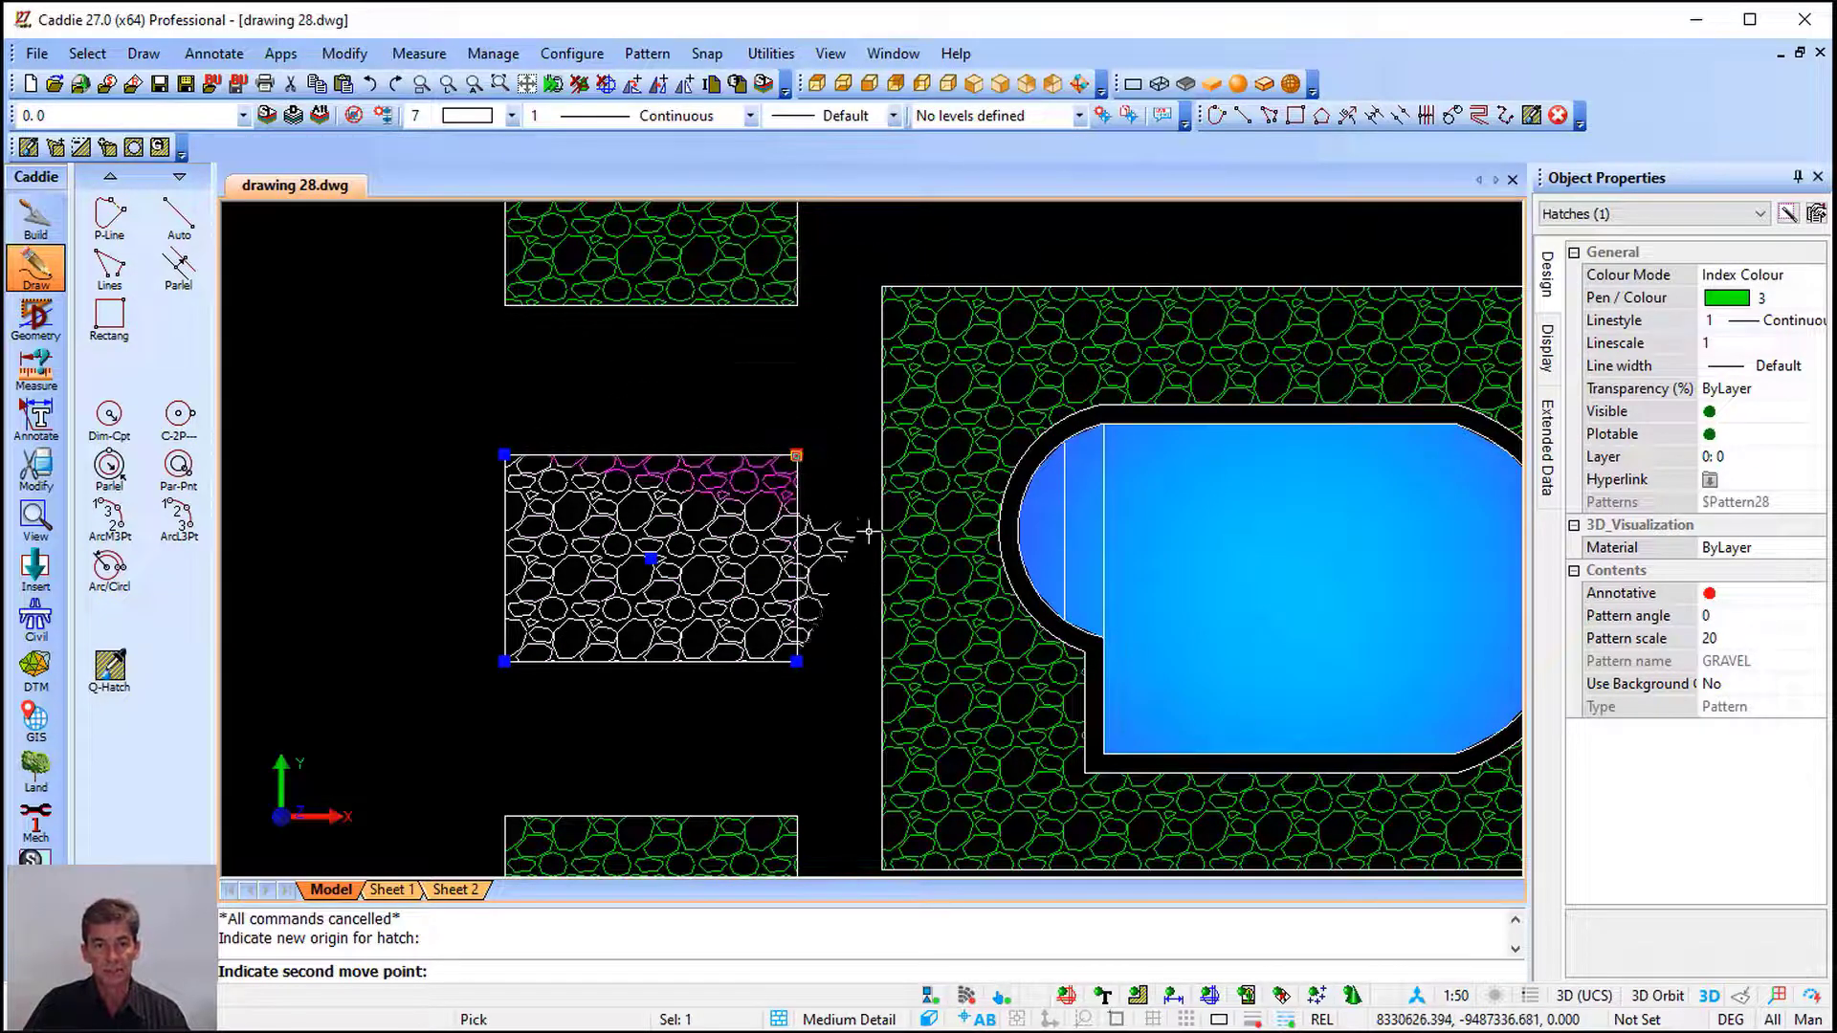
key(Escape)
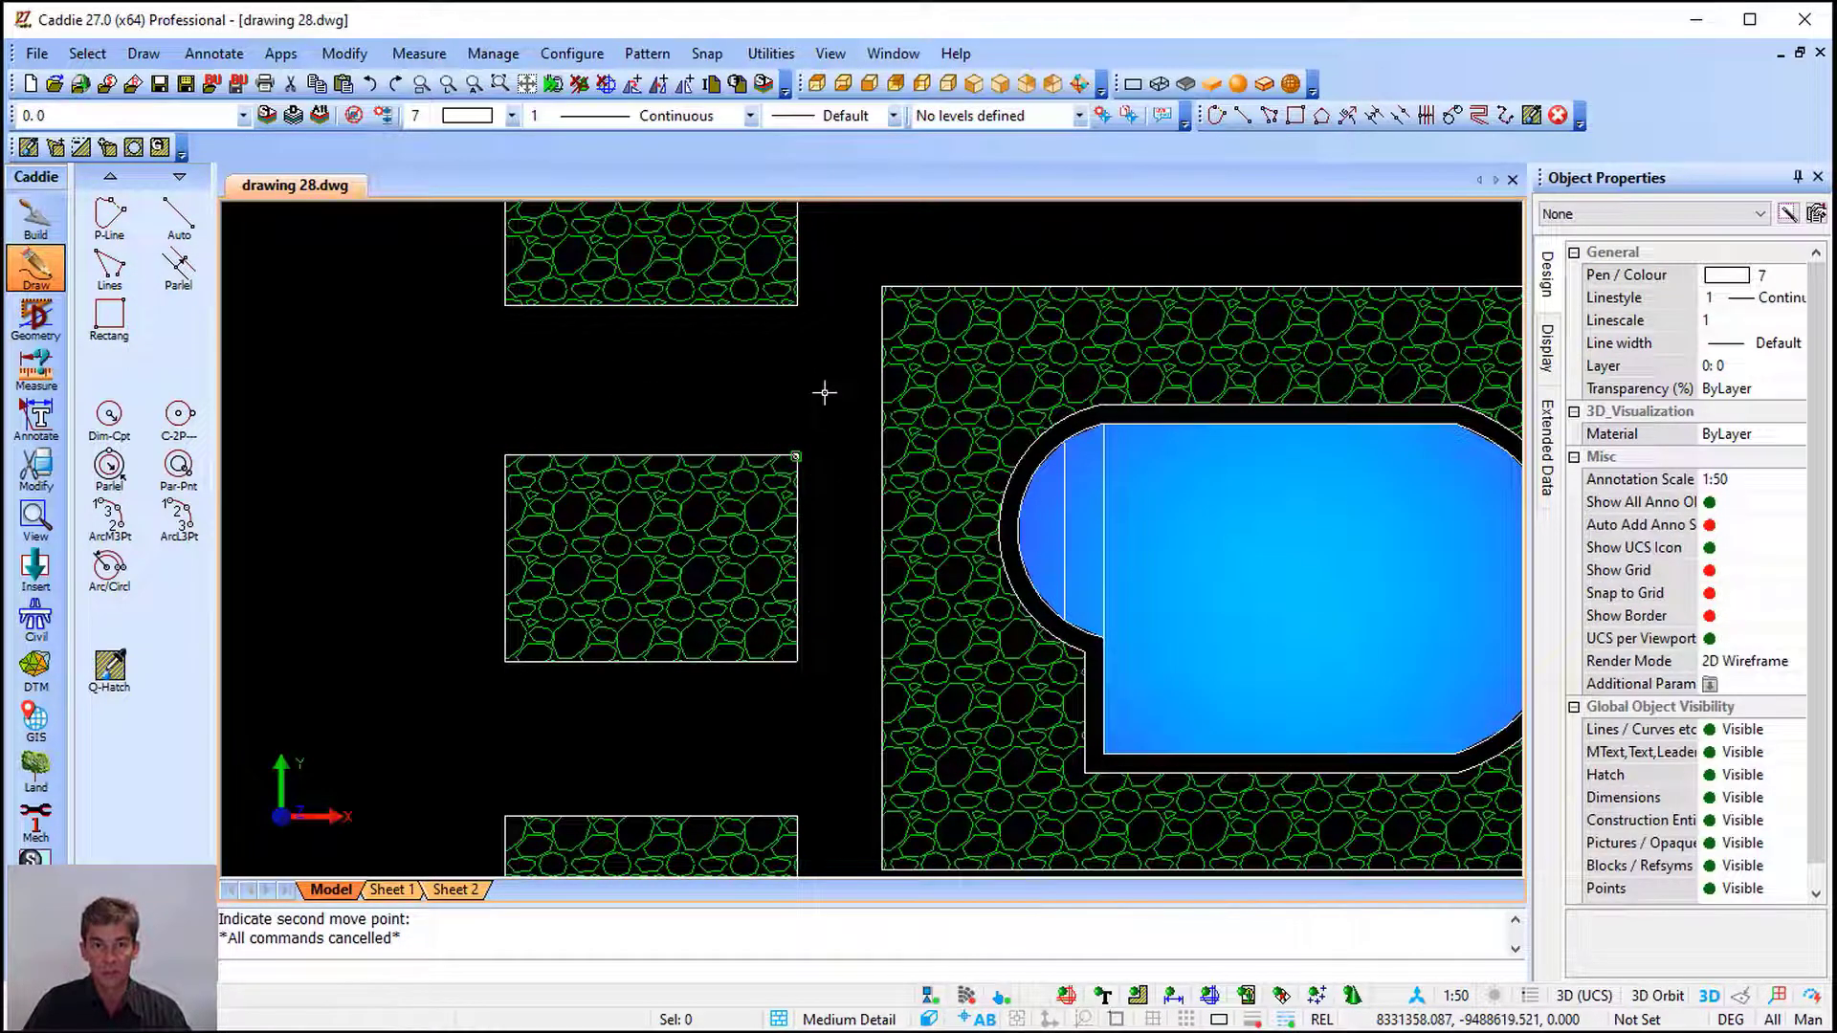
Bring up the Quick Hatch pattern presets for hatching the house elevation above the pool
scroll(816, 400, down, 4)
mouse_move(899, 377)
middle_down()
mouse_move(880, 430)
mouse_move(885, 724)
middle_up()
scroll(951, 534, down, 2)
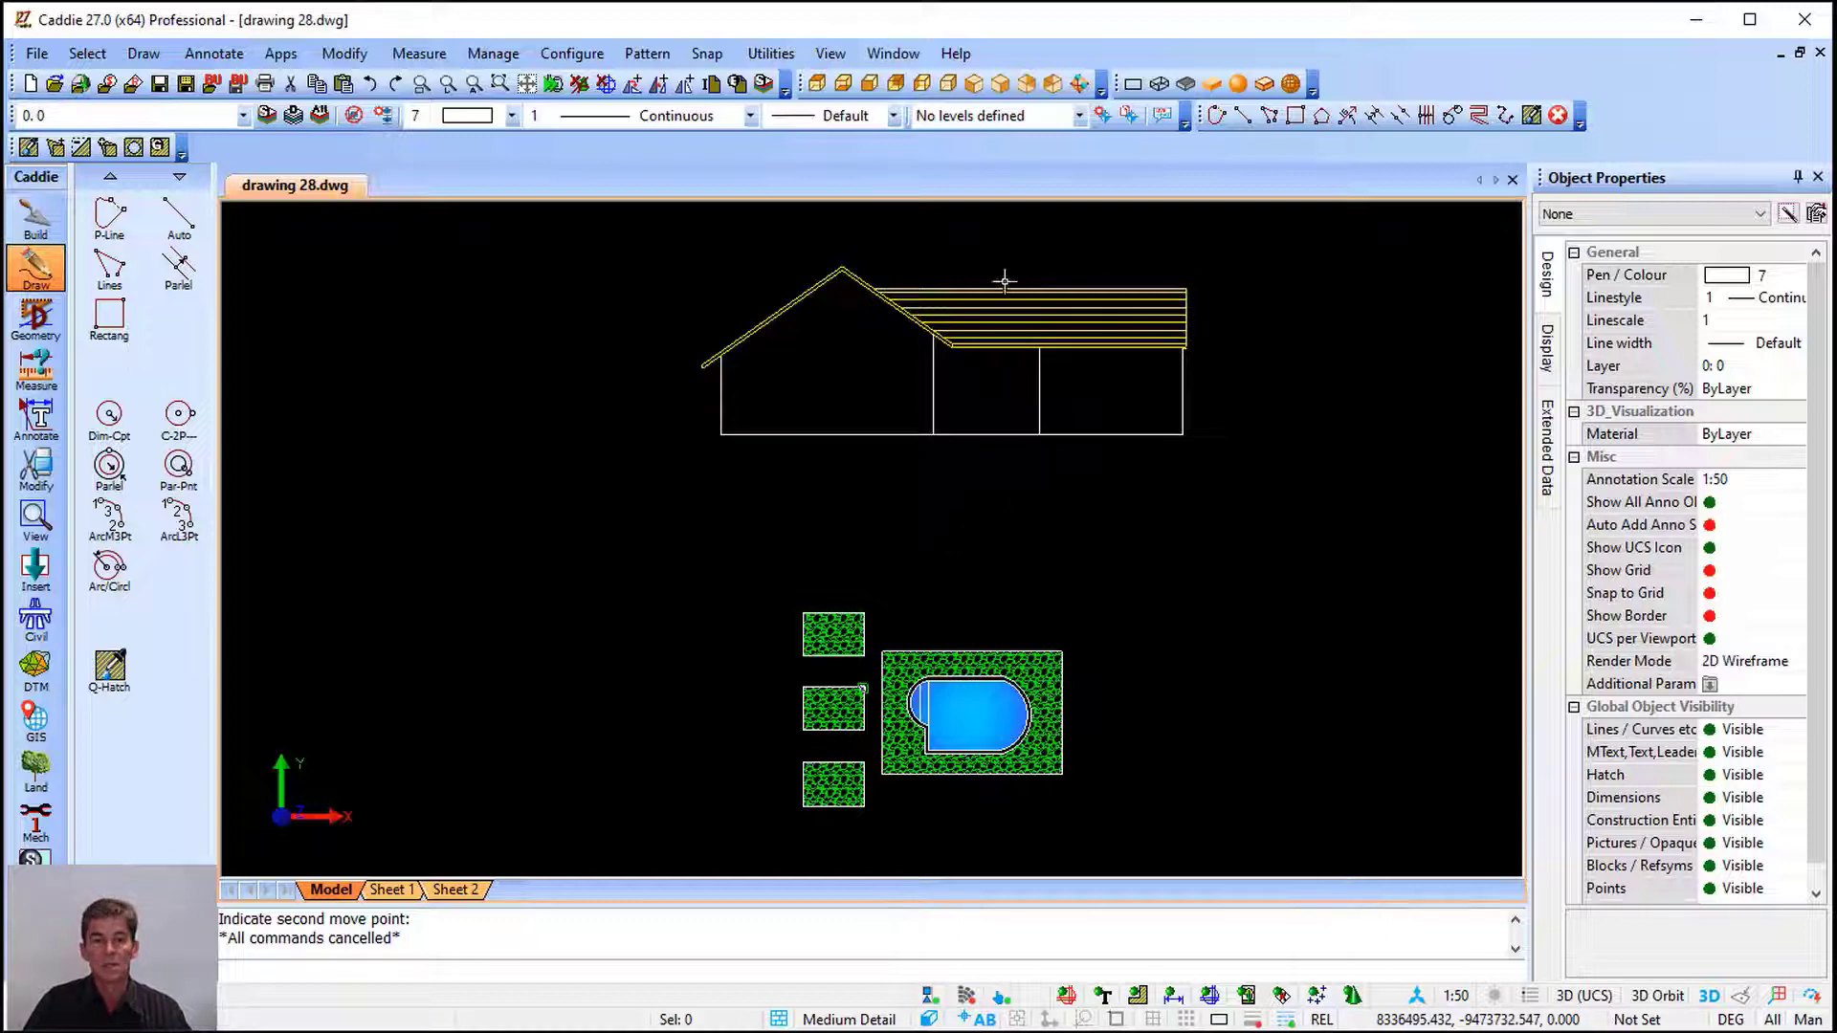
scroll(1005, 282, up, 2)
click(109, 668)
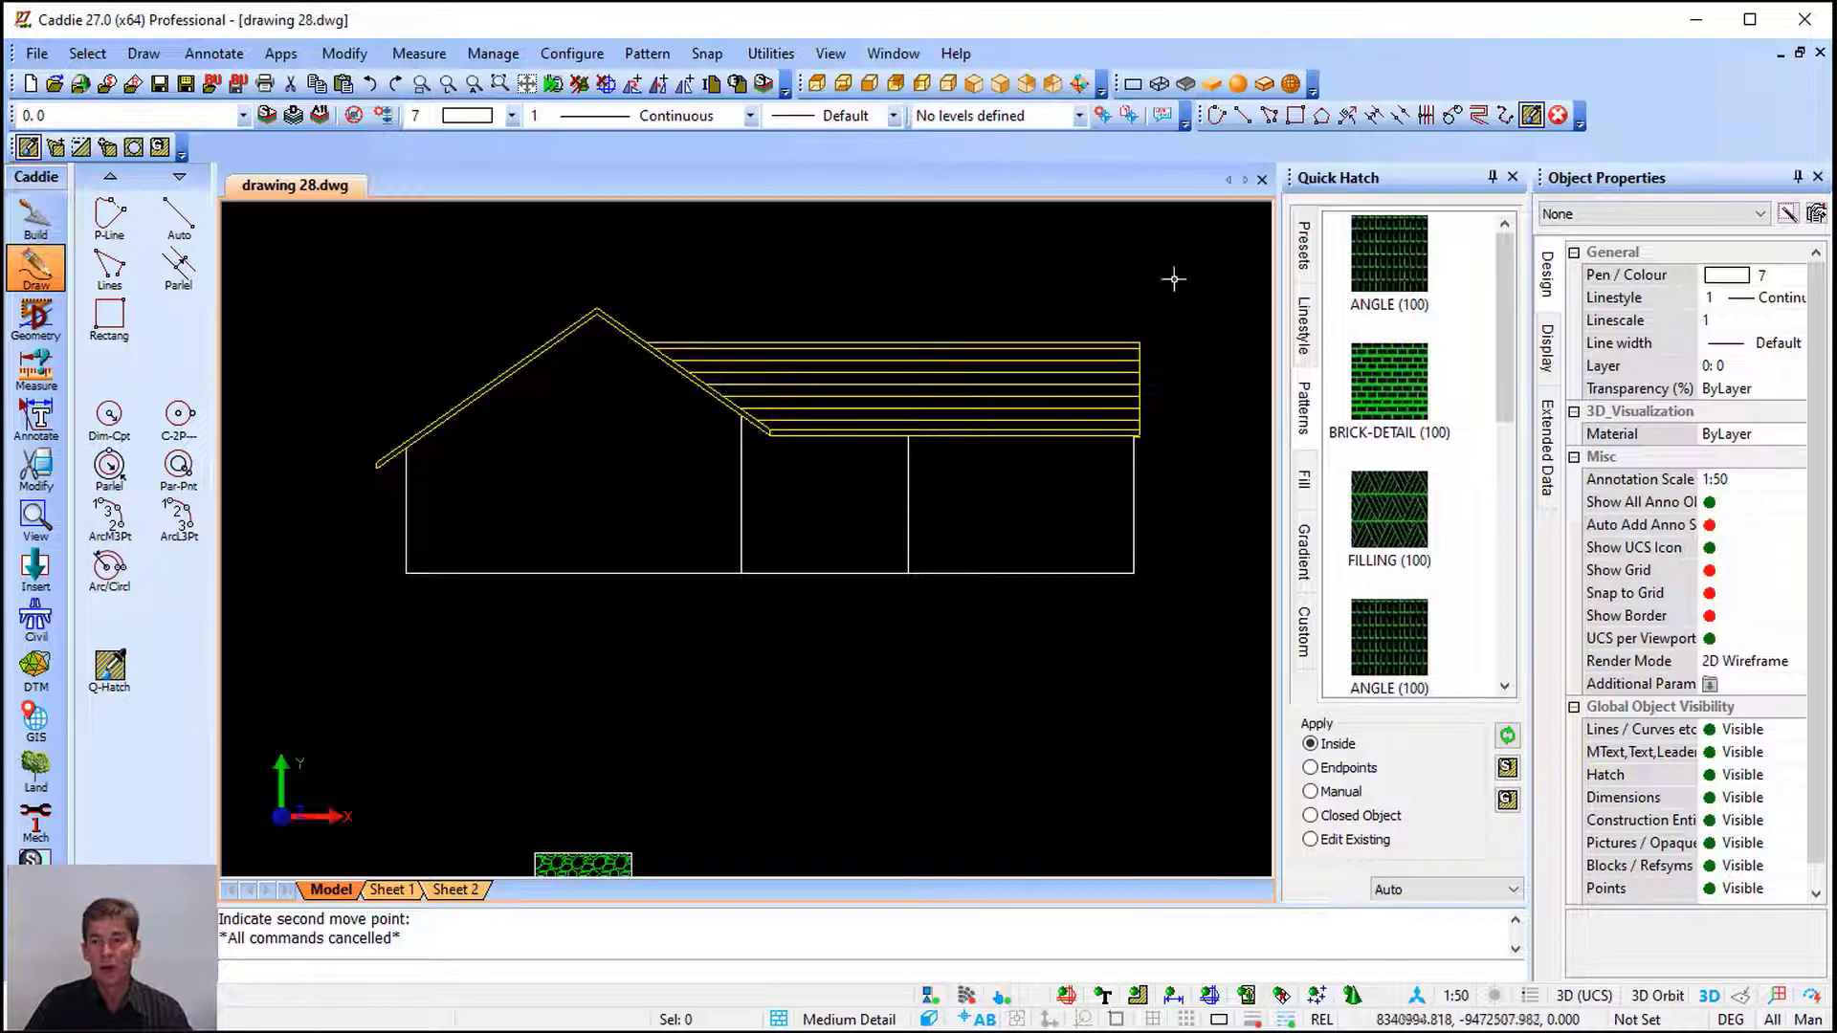
click(1402, 304)
click(1432, 322)
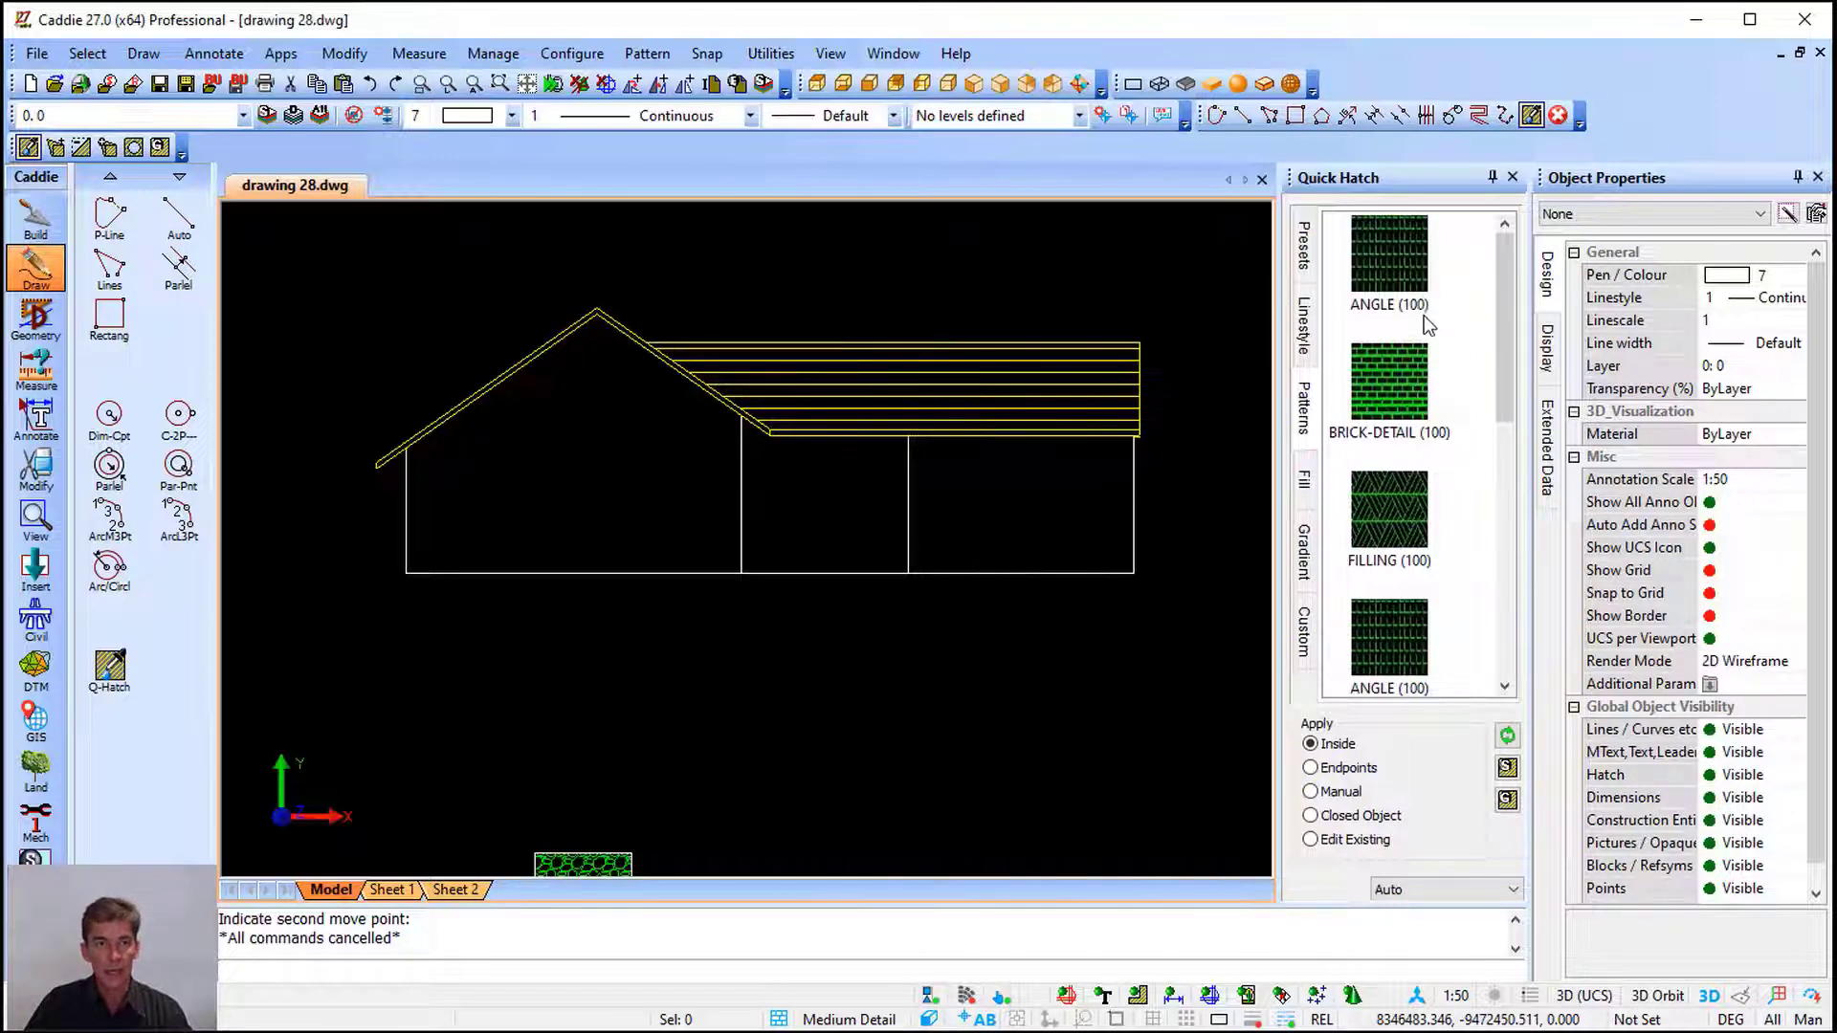
Turn off Reposition Origins in the hatch parameter settings
click(493, 53)
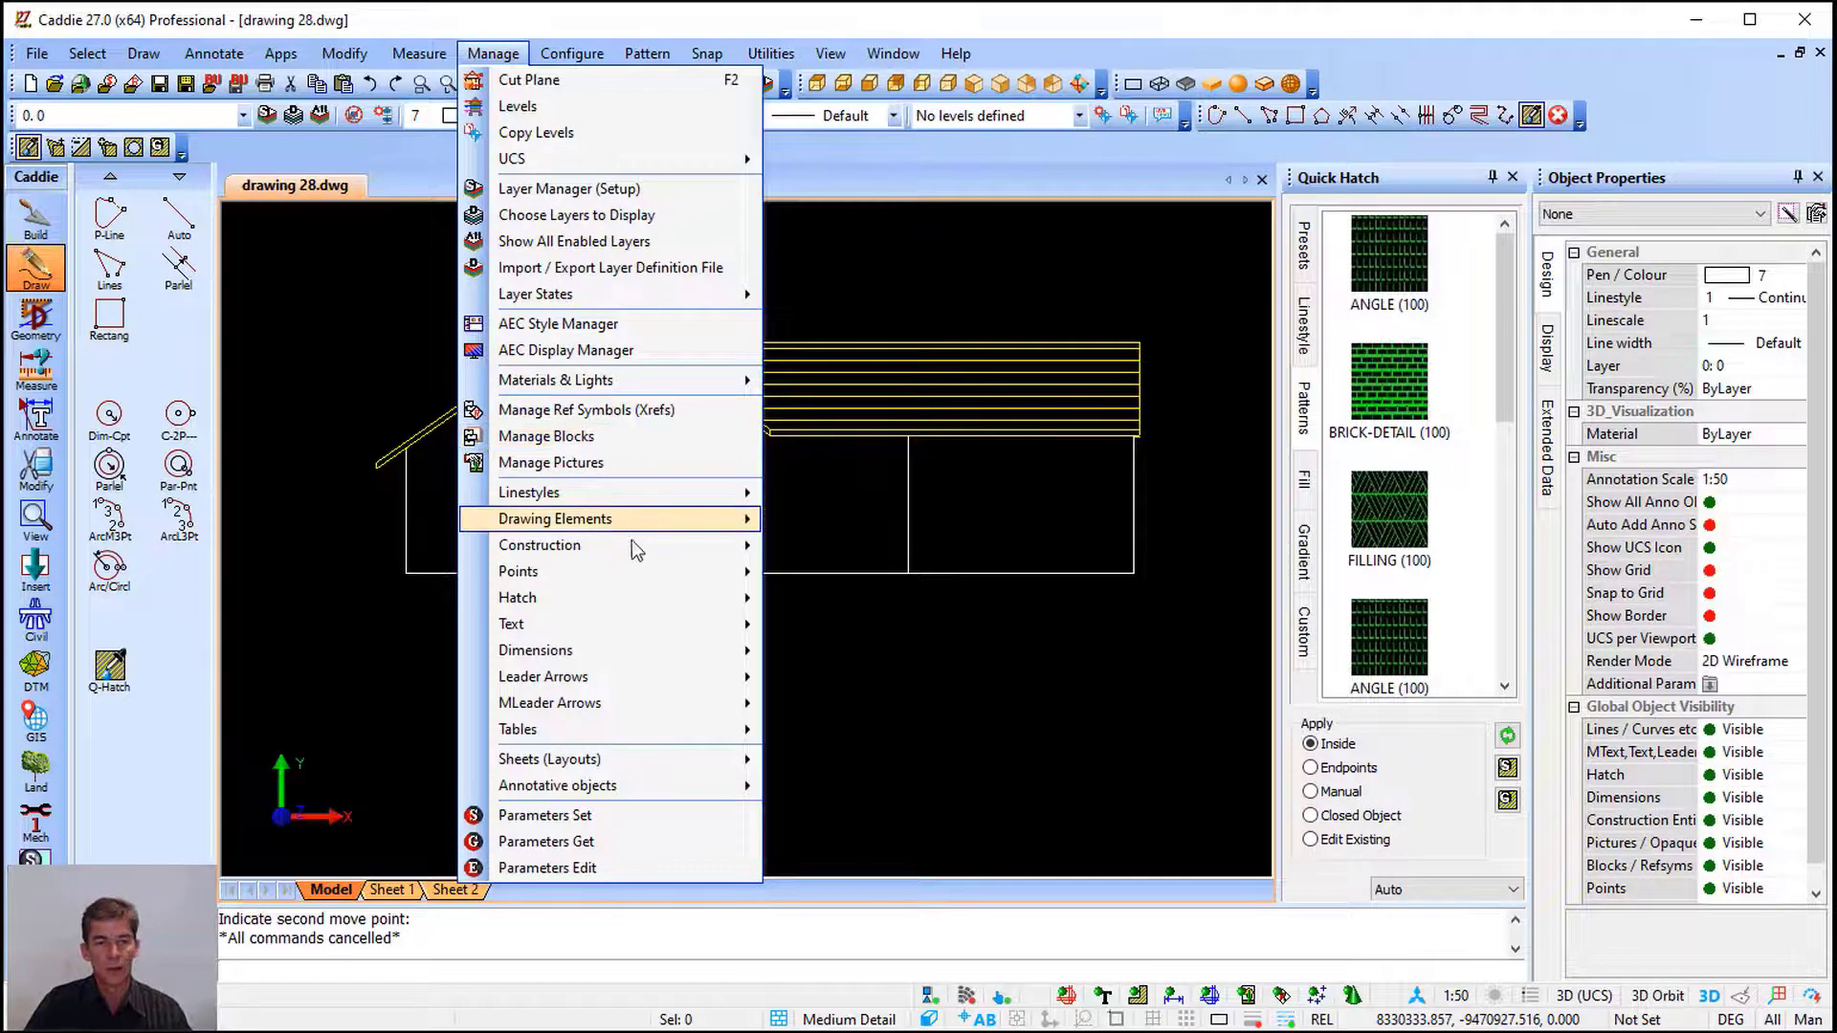
mouse_move(656, 595)
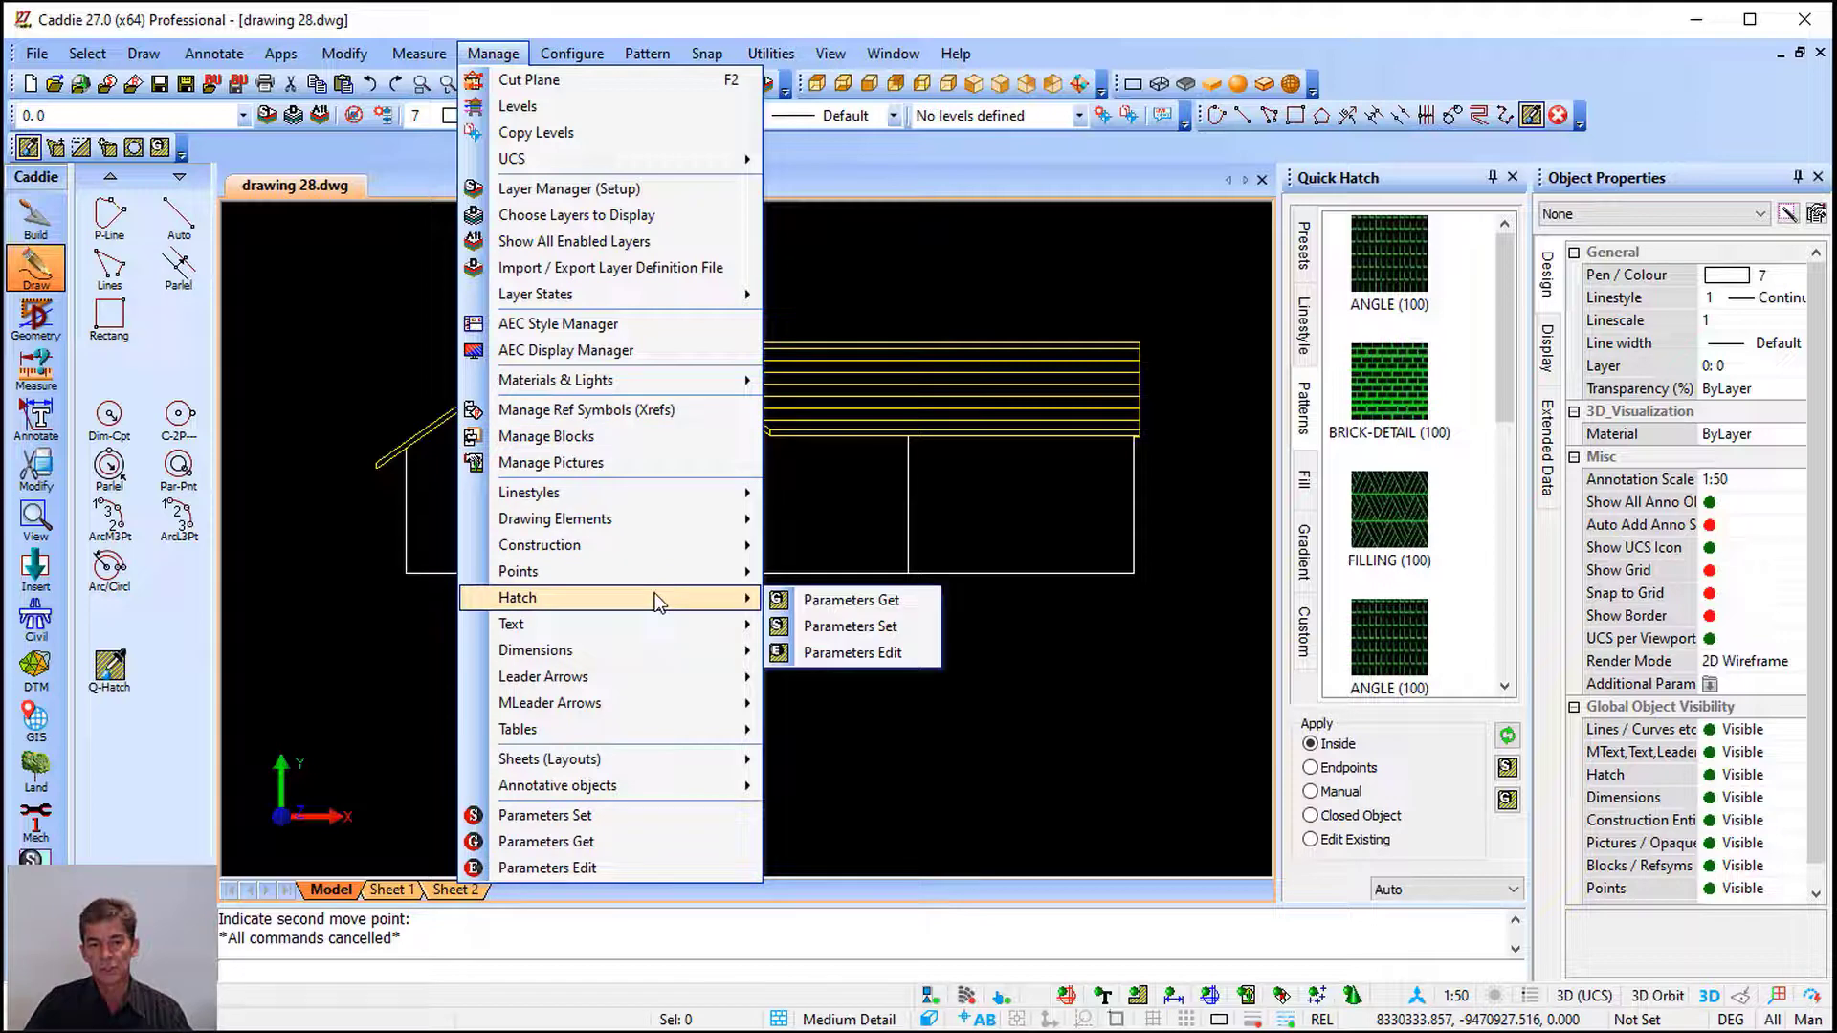
click(899, 631)
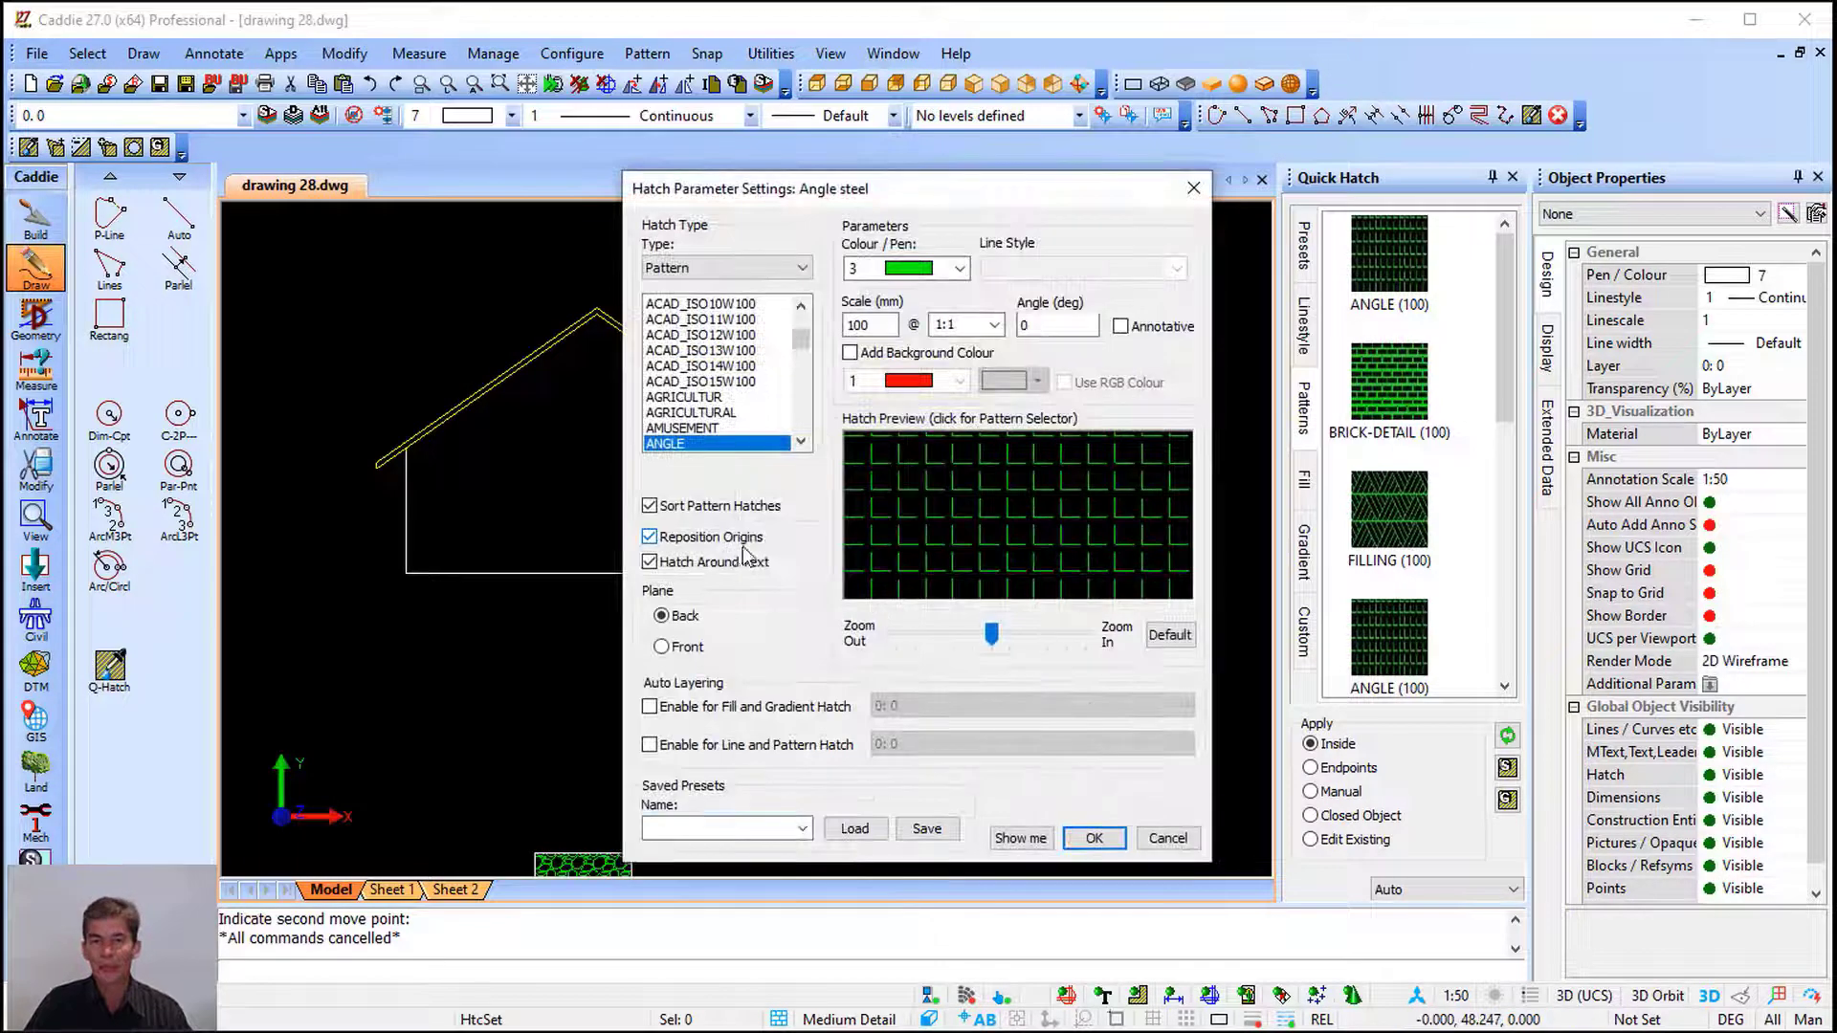
mouse_move(777, 541)
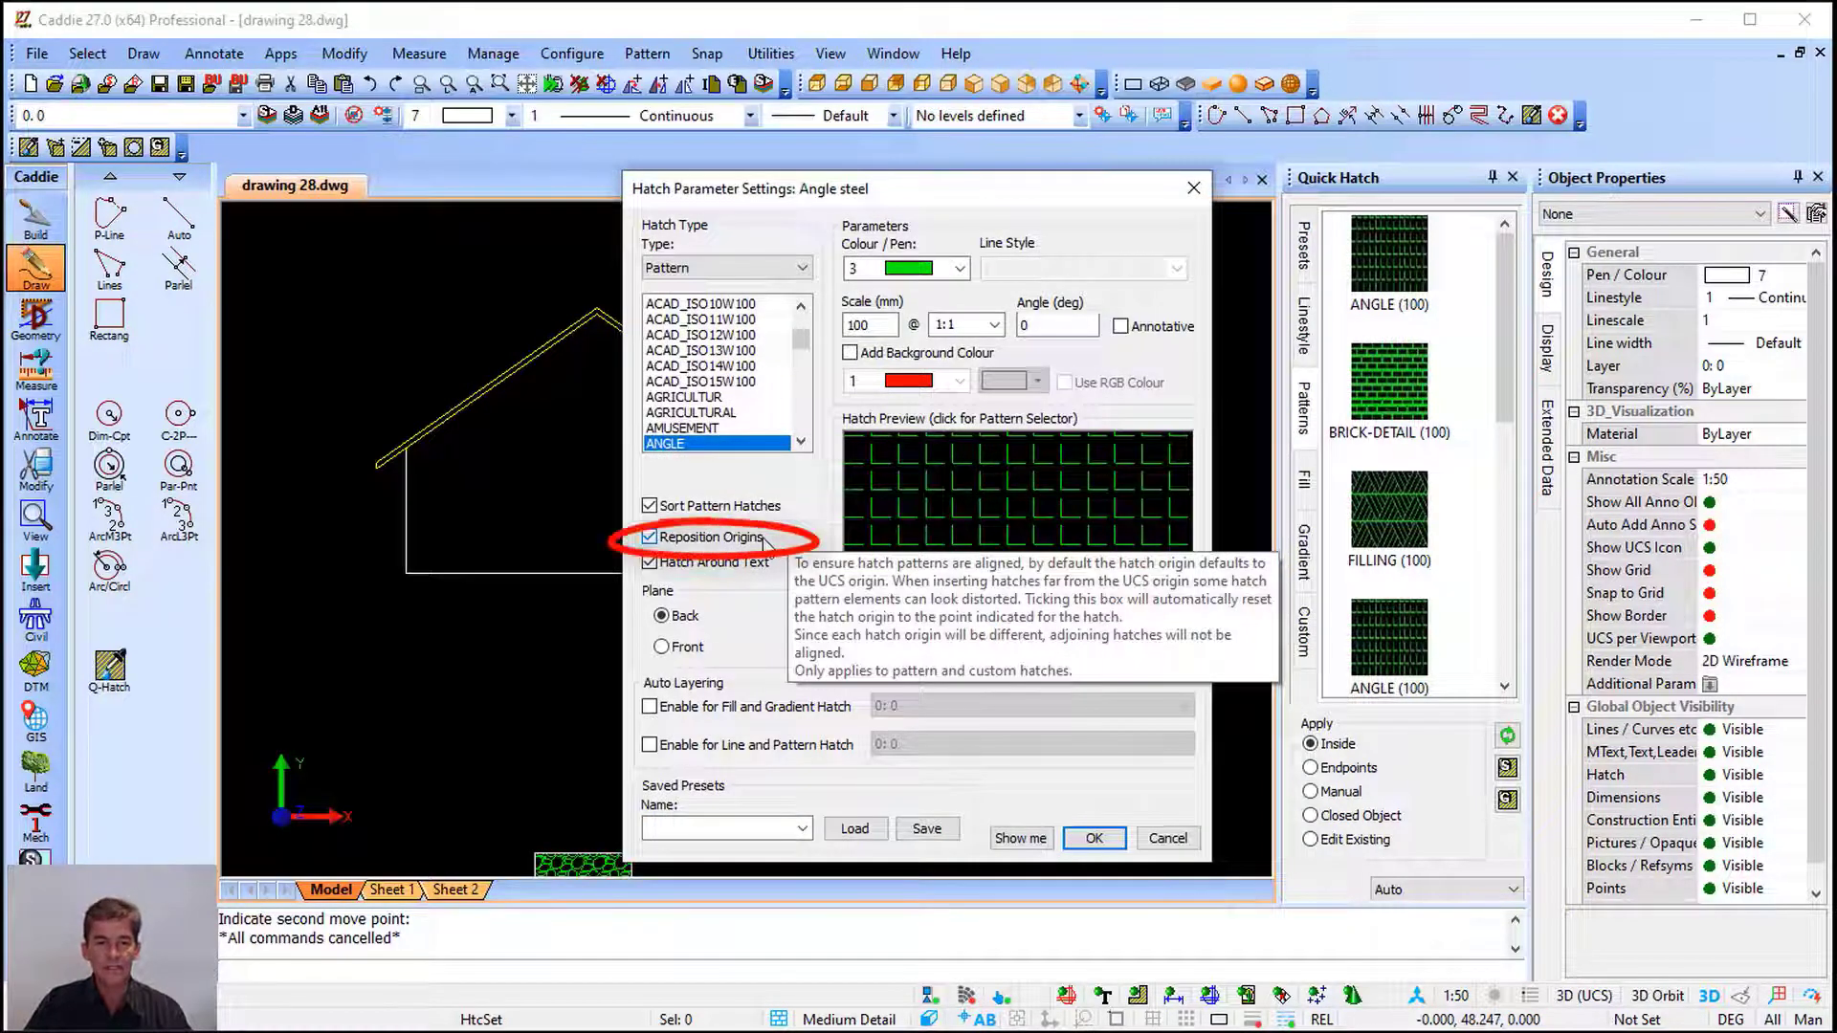
click(672, 540)
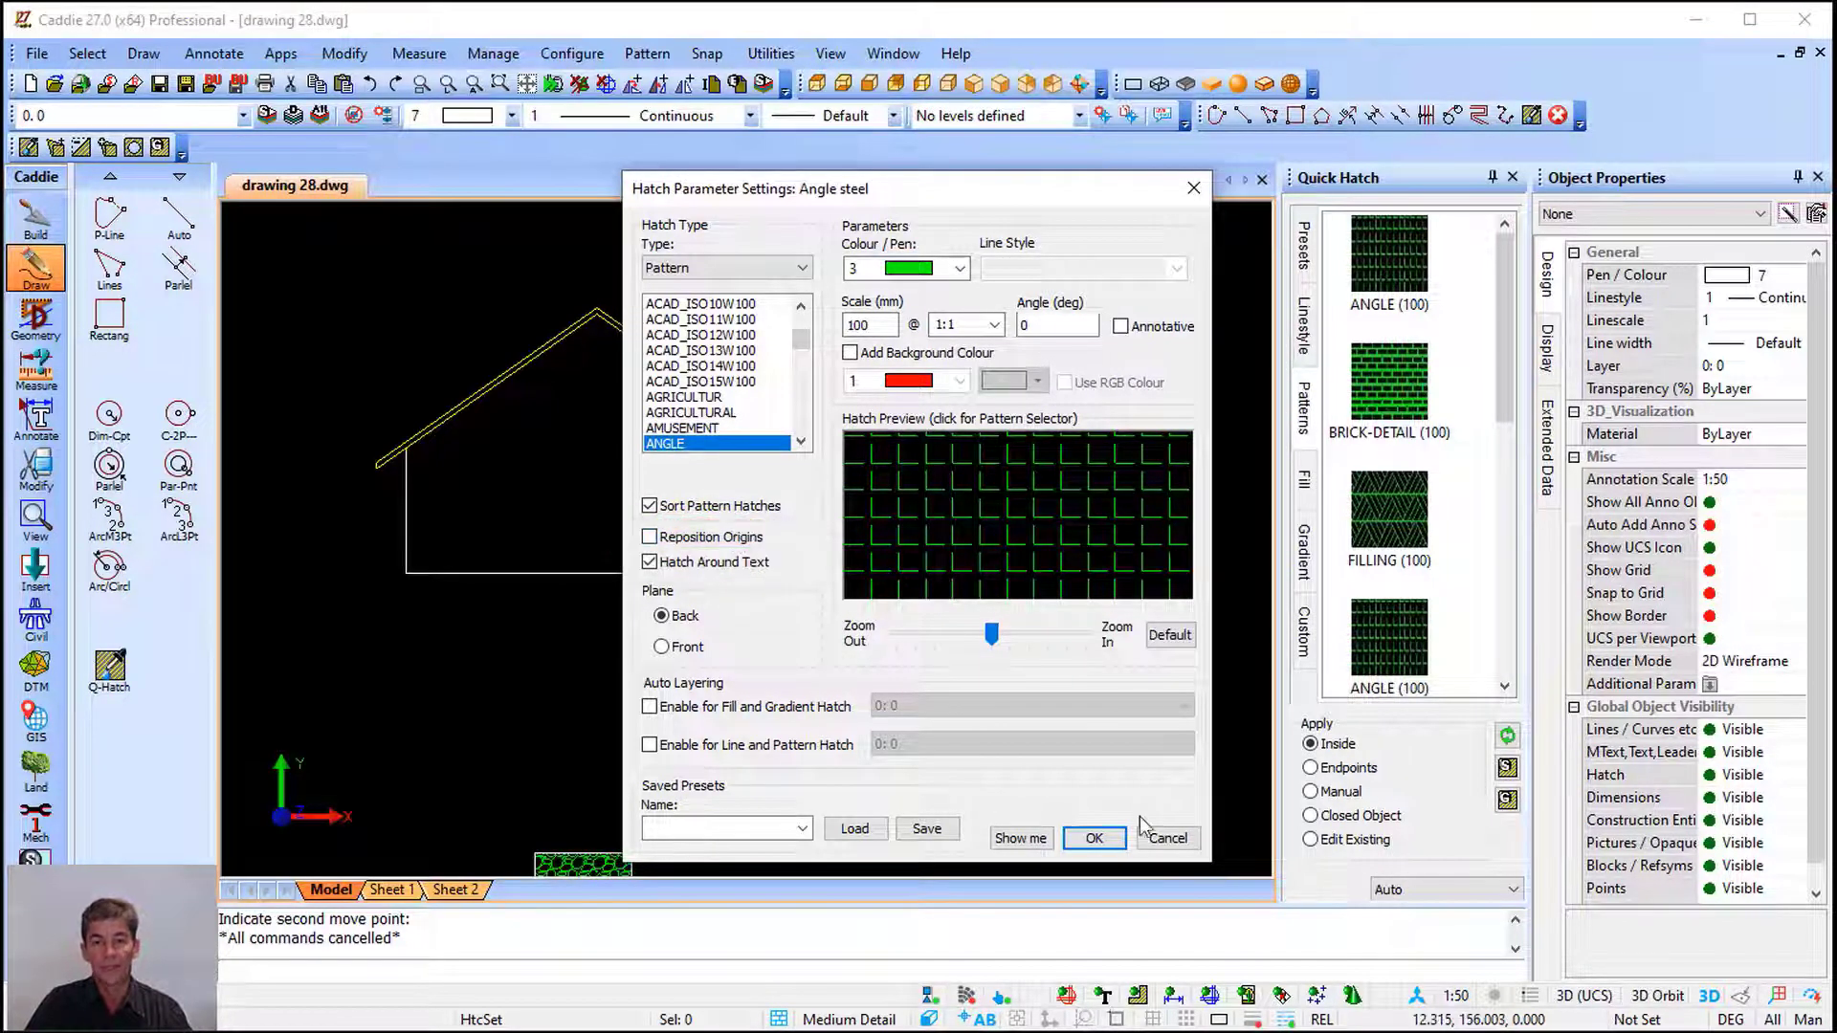
click(1093, 839)
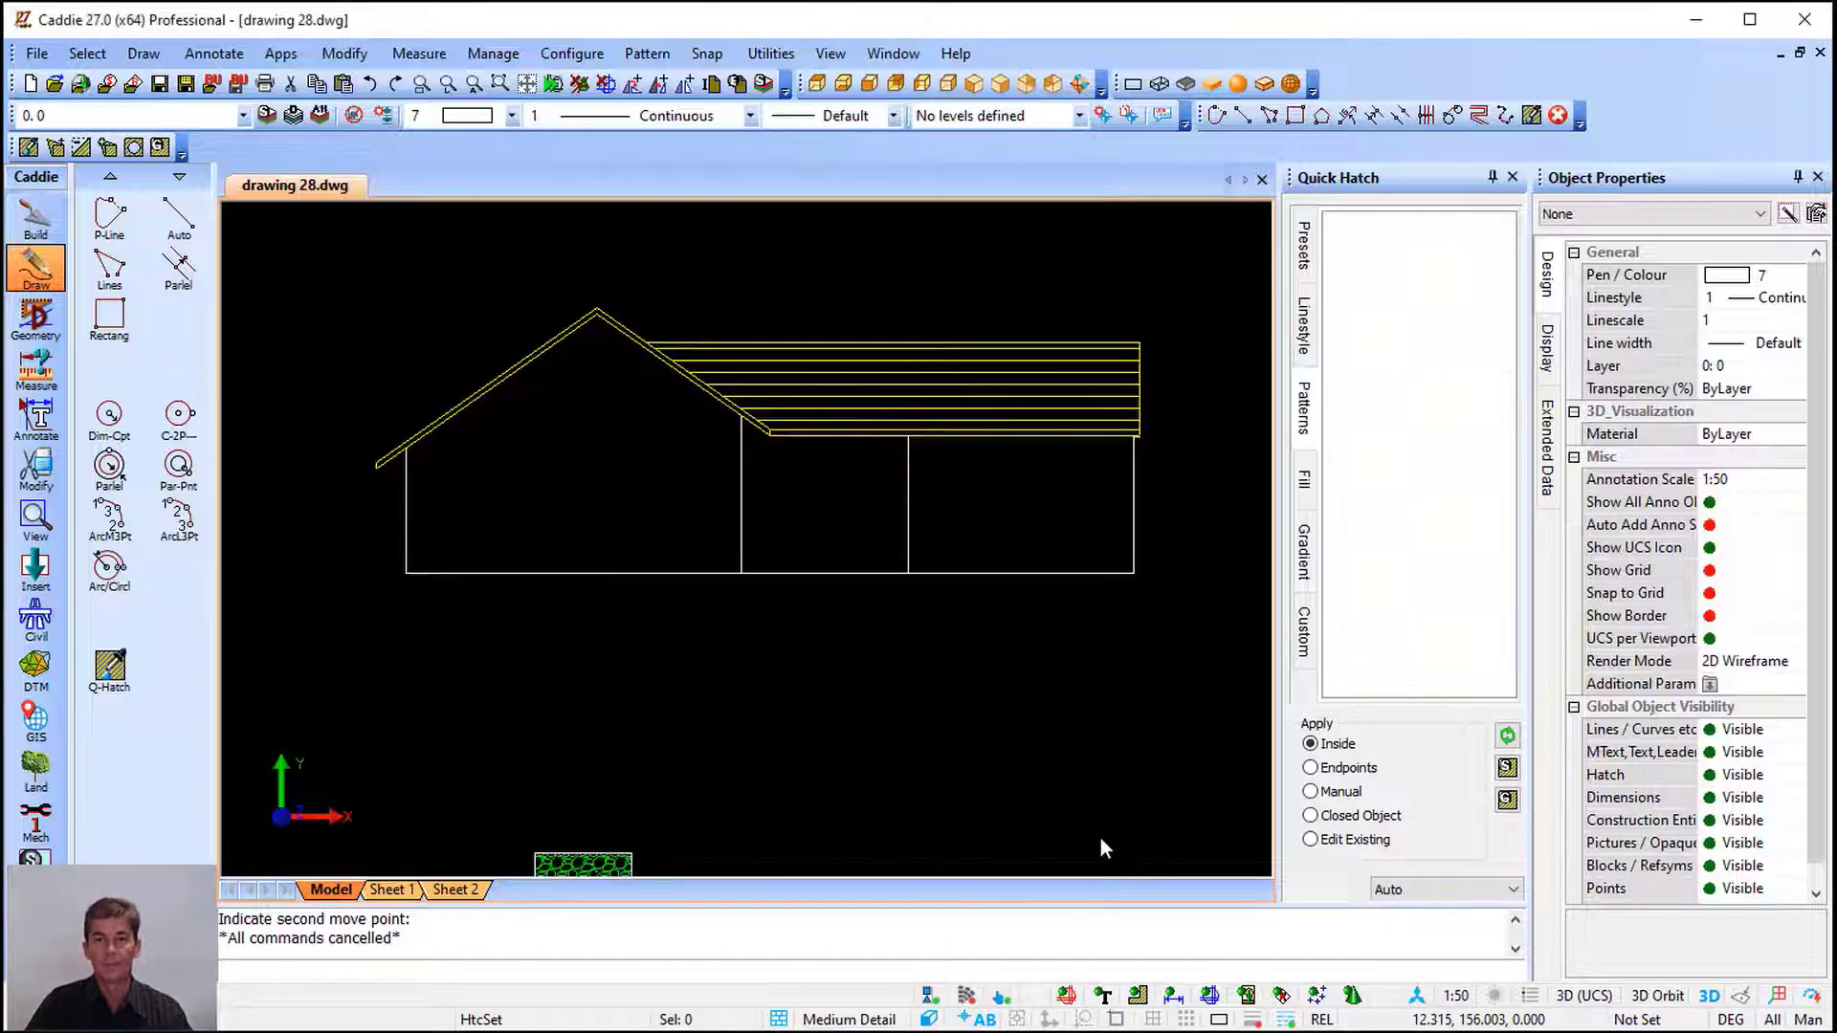
Hatch the inside of the elevation's far-right wall panel with BRICK-DETAIL (100) and inspect the brick pattern up close
click(1387, 507)
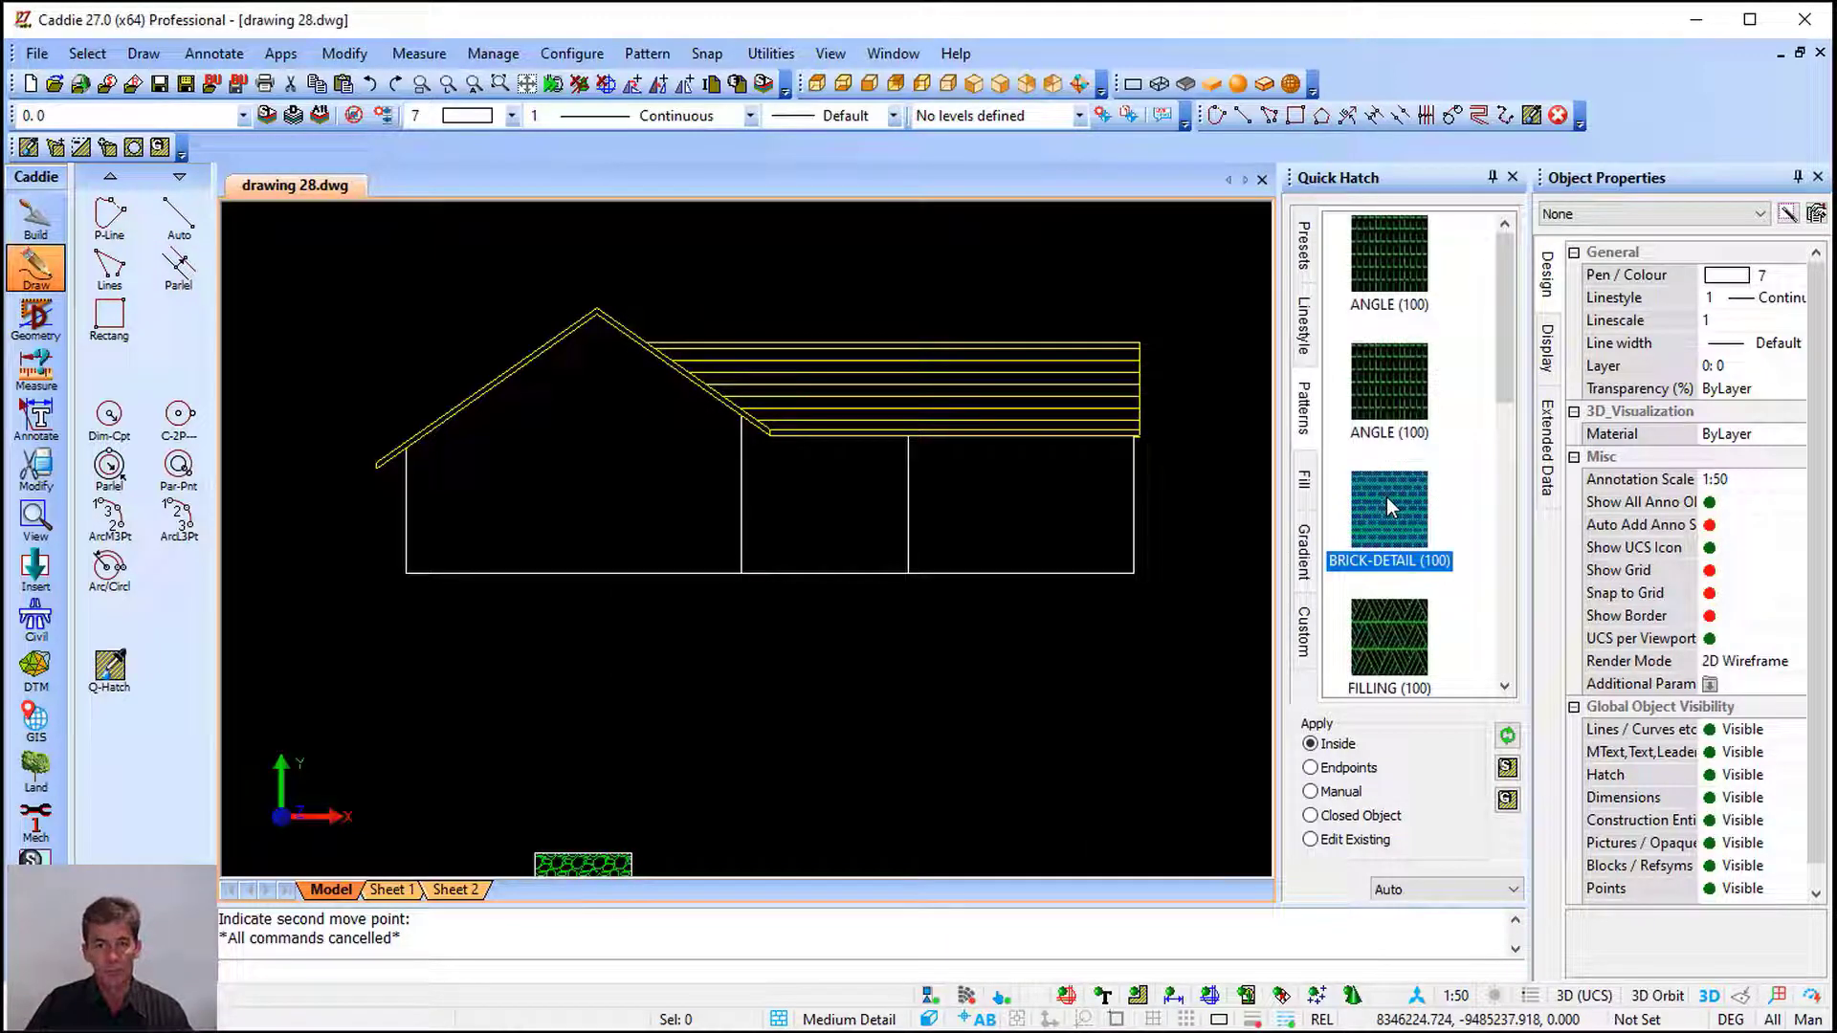
drag(1388, 499, 957, 541)
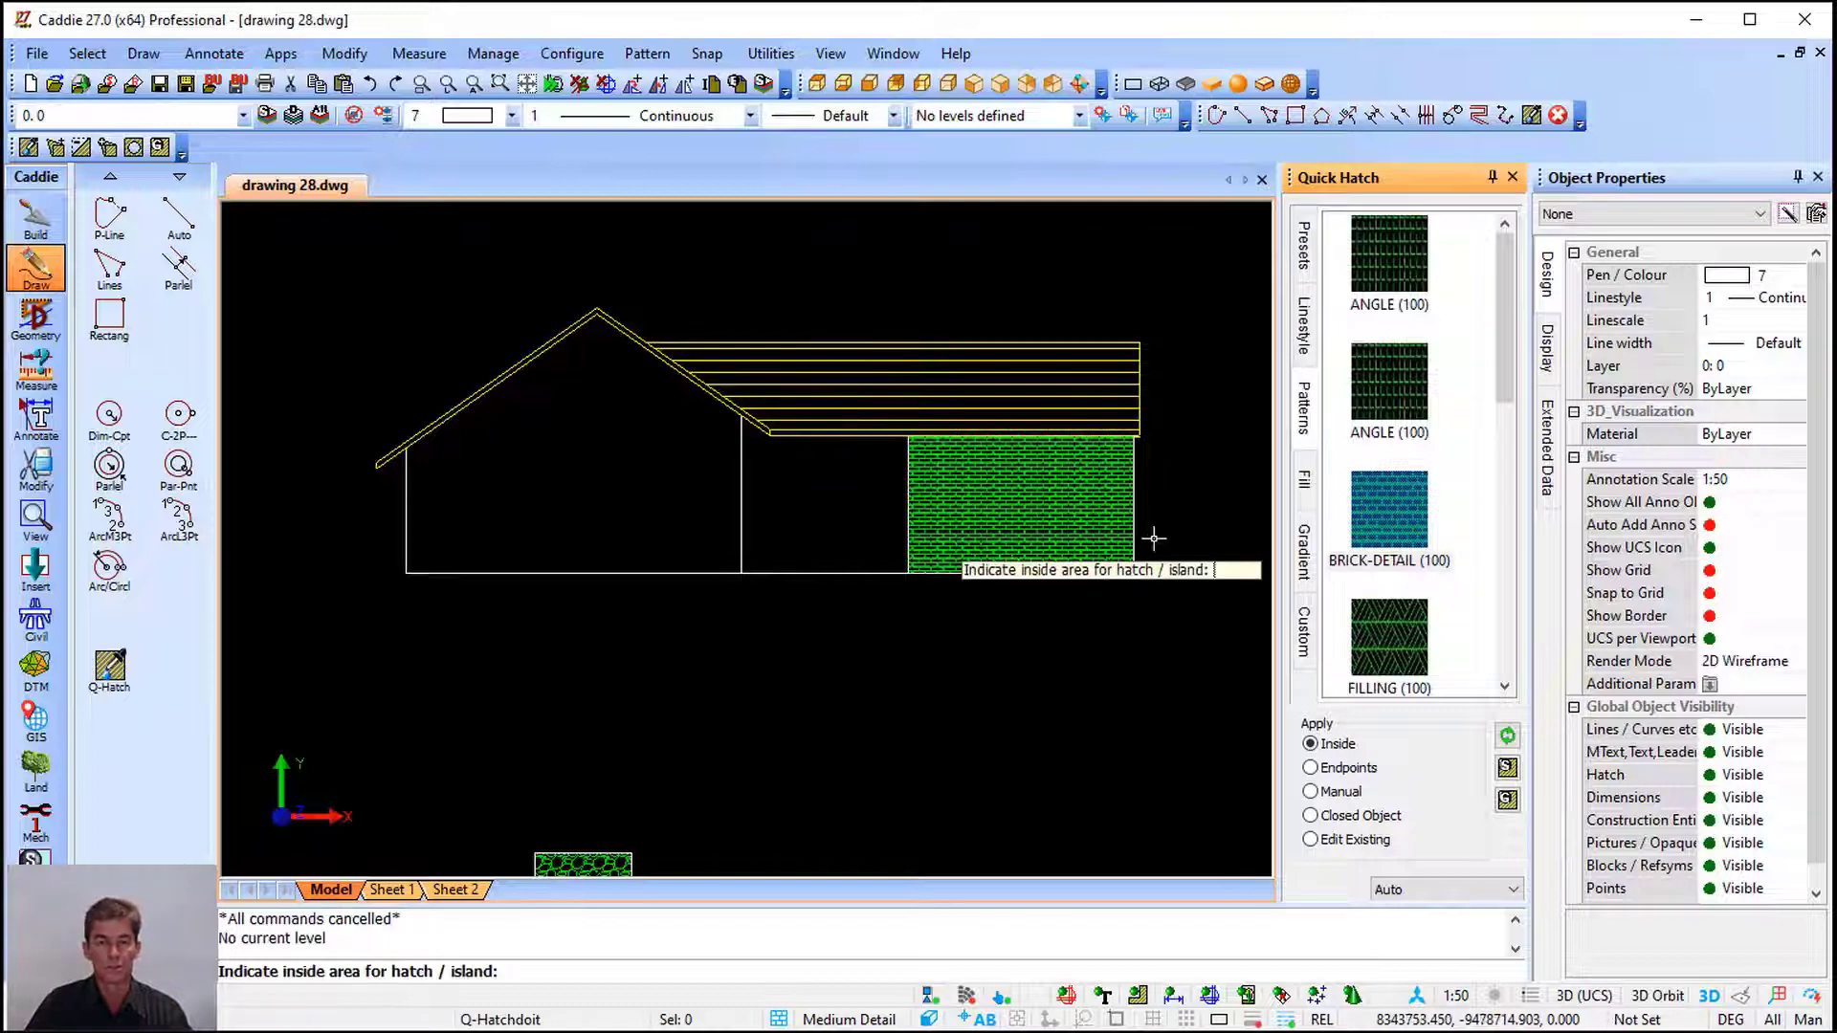
scroll(972, 560, up, 2)
scroll(853, 571, up, 6)
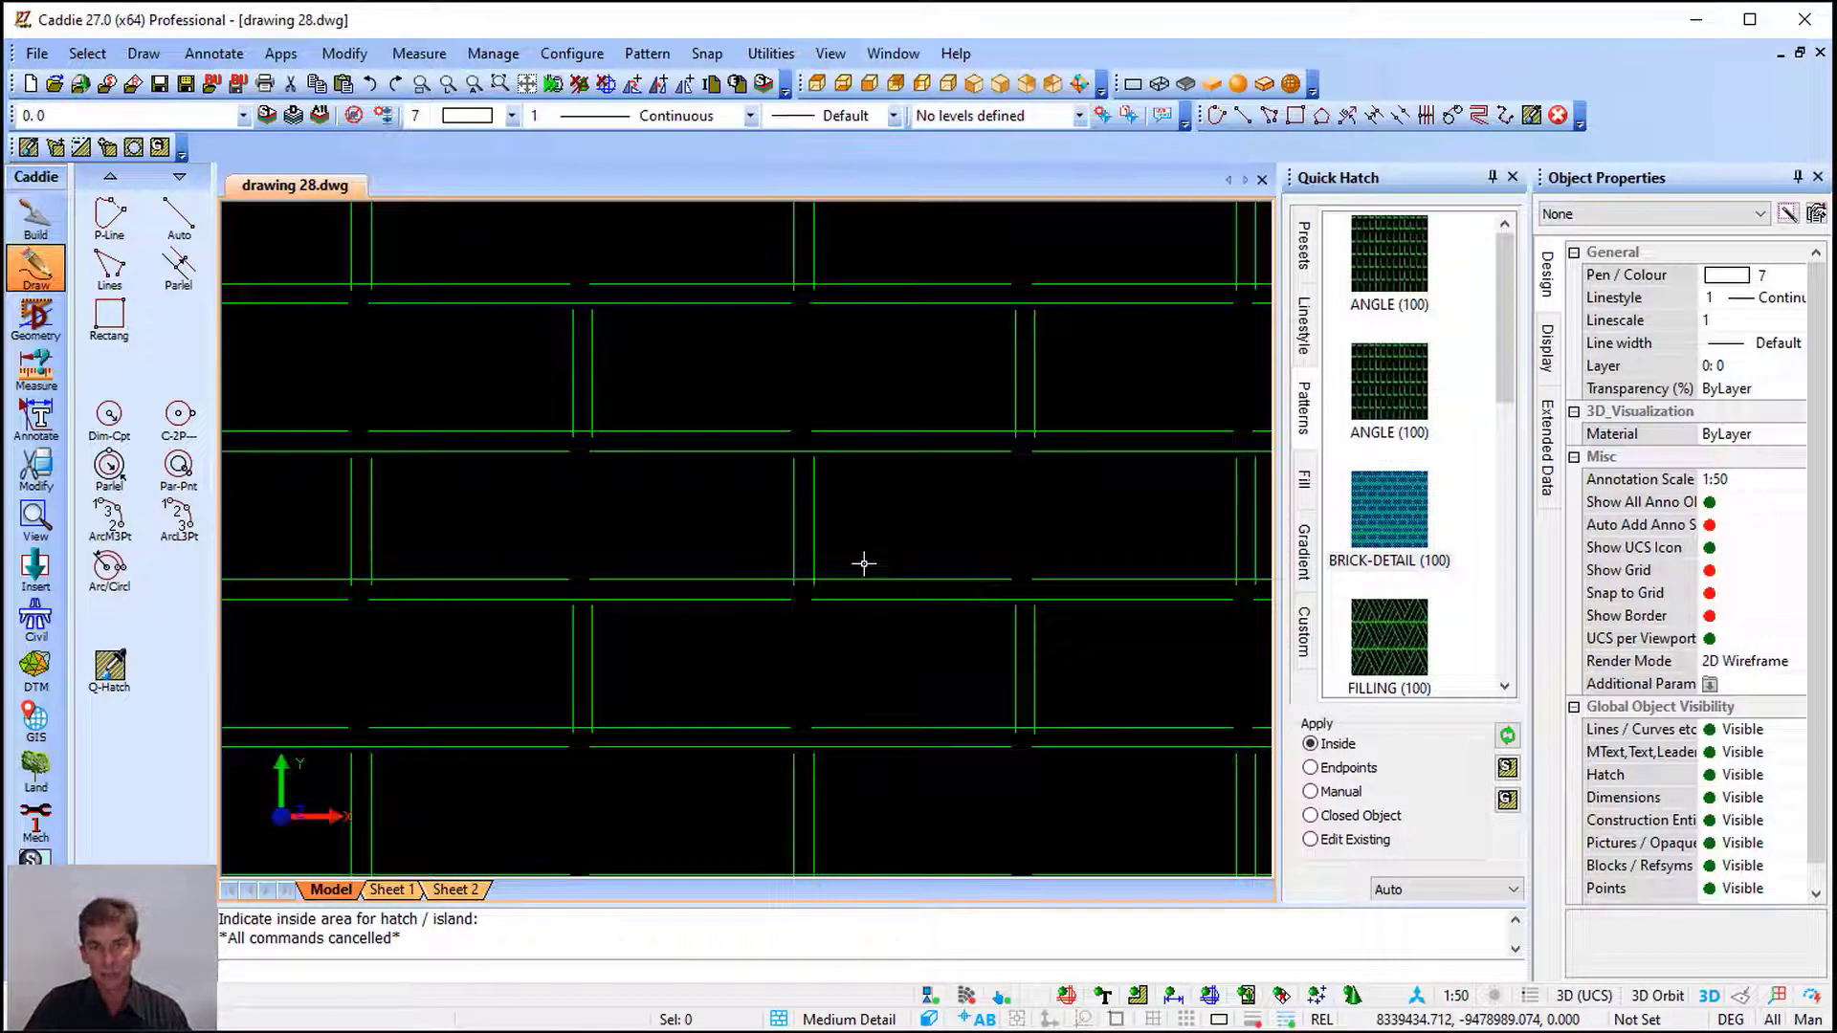
scroll(863, 564, down, 3)
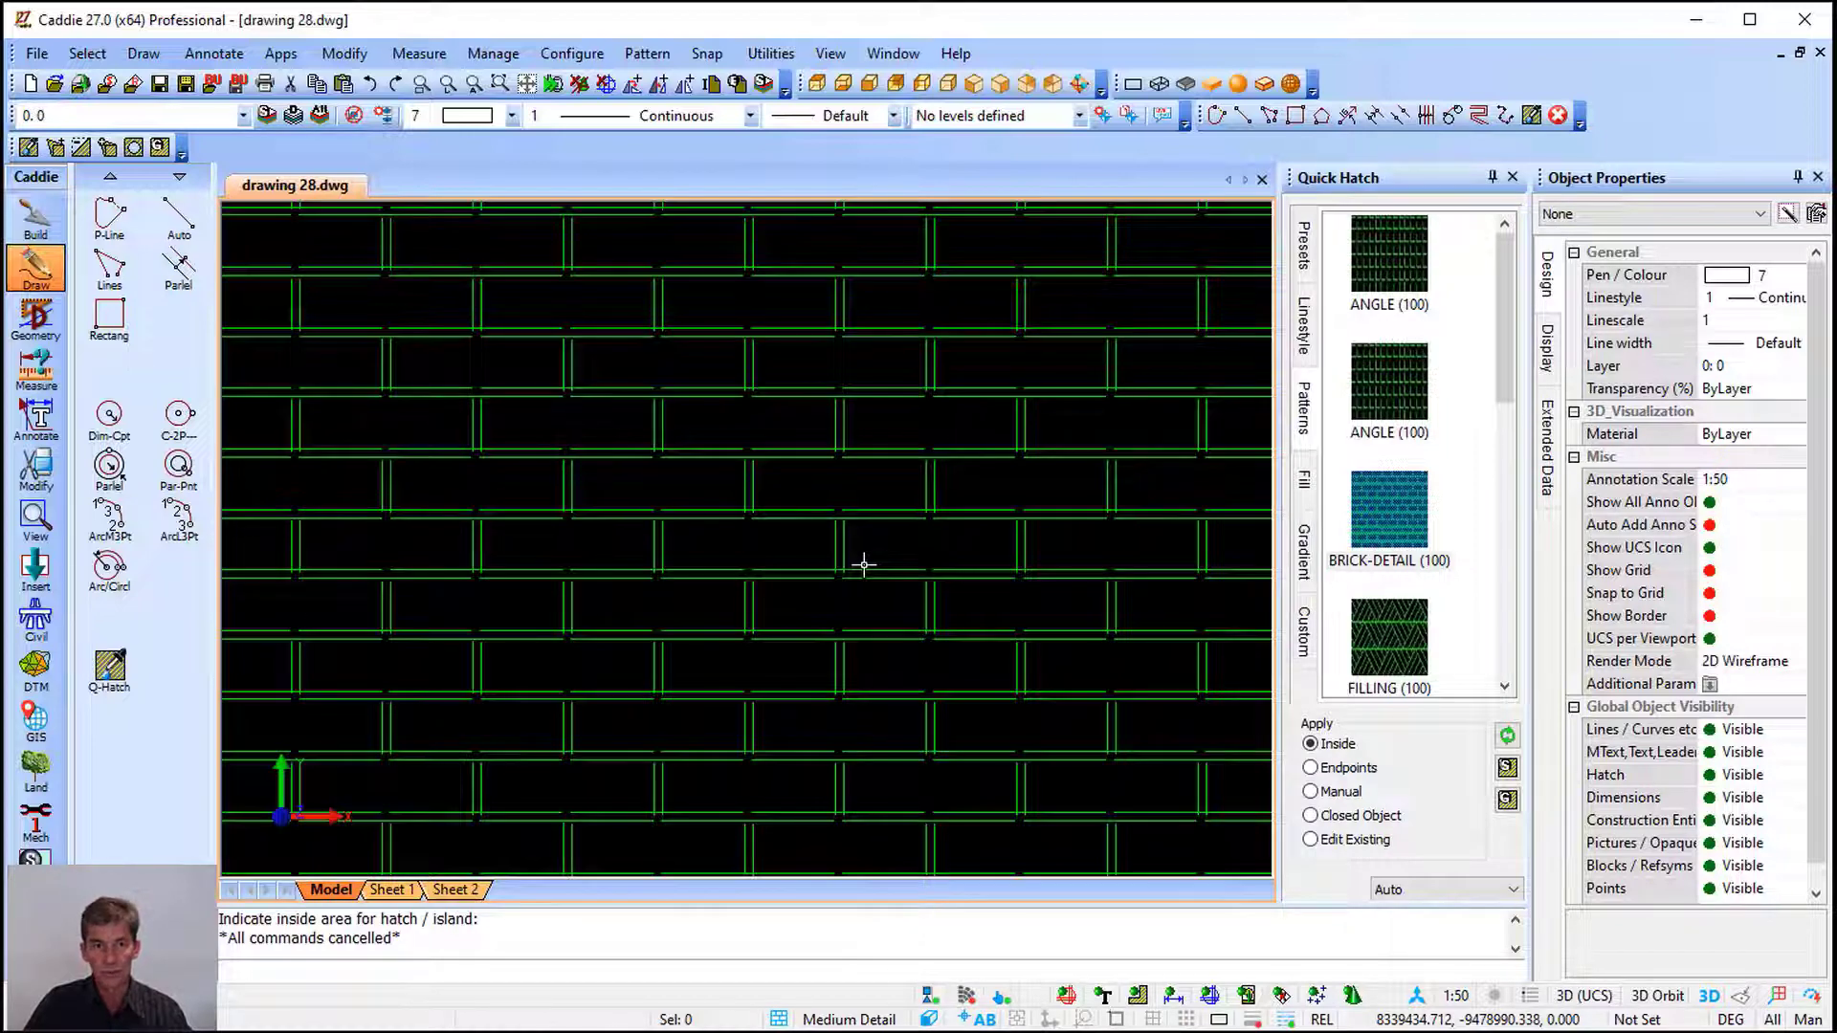
scroll(862, 564, down, 5)
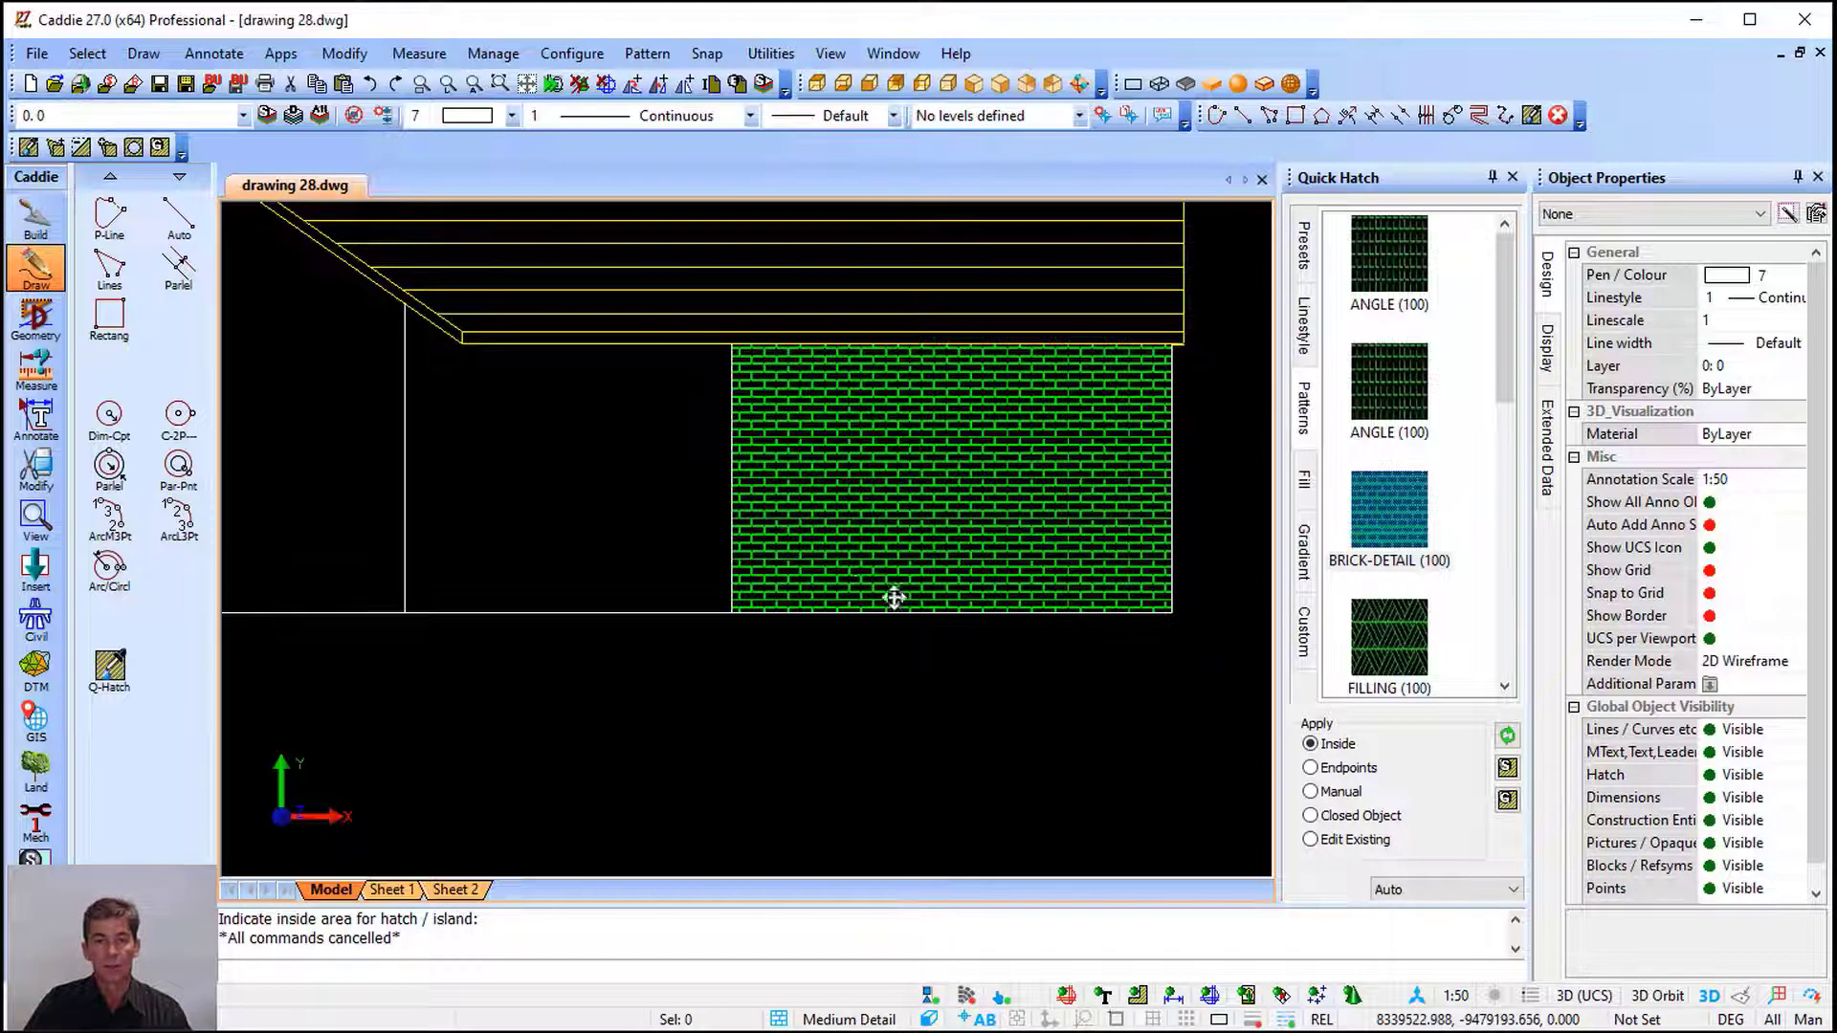
middle_drag(894, 598, 932, 684)
Turn on Reposition Origins in the hatch parameter settings
click(492, 54)
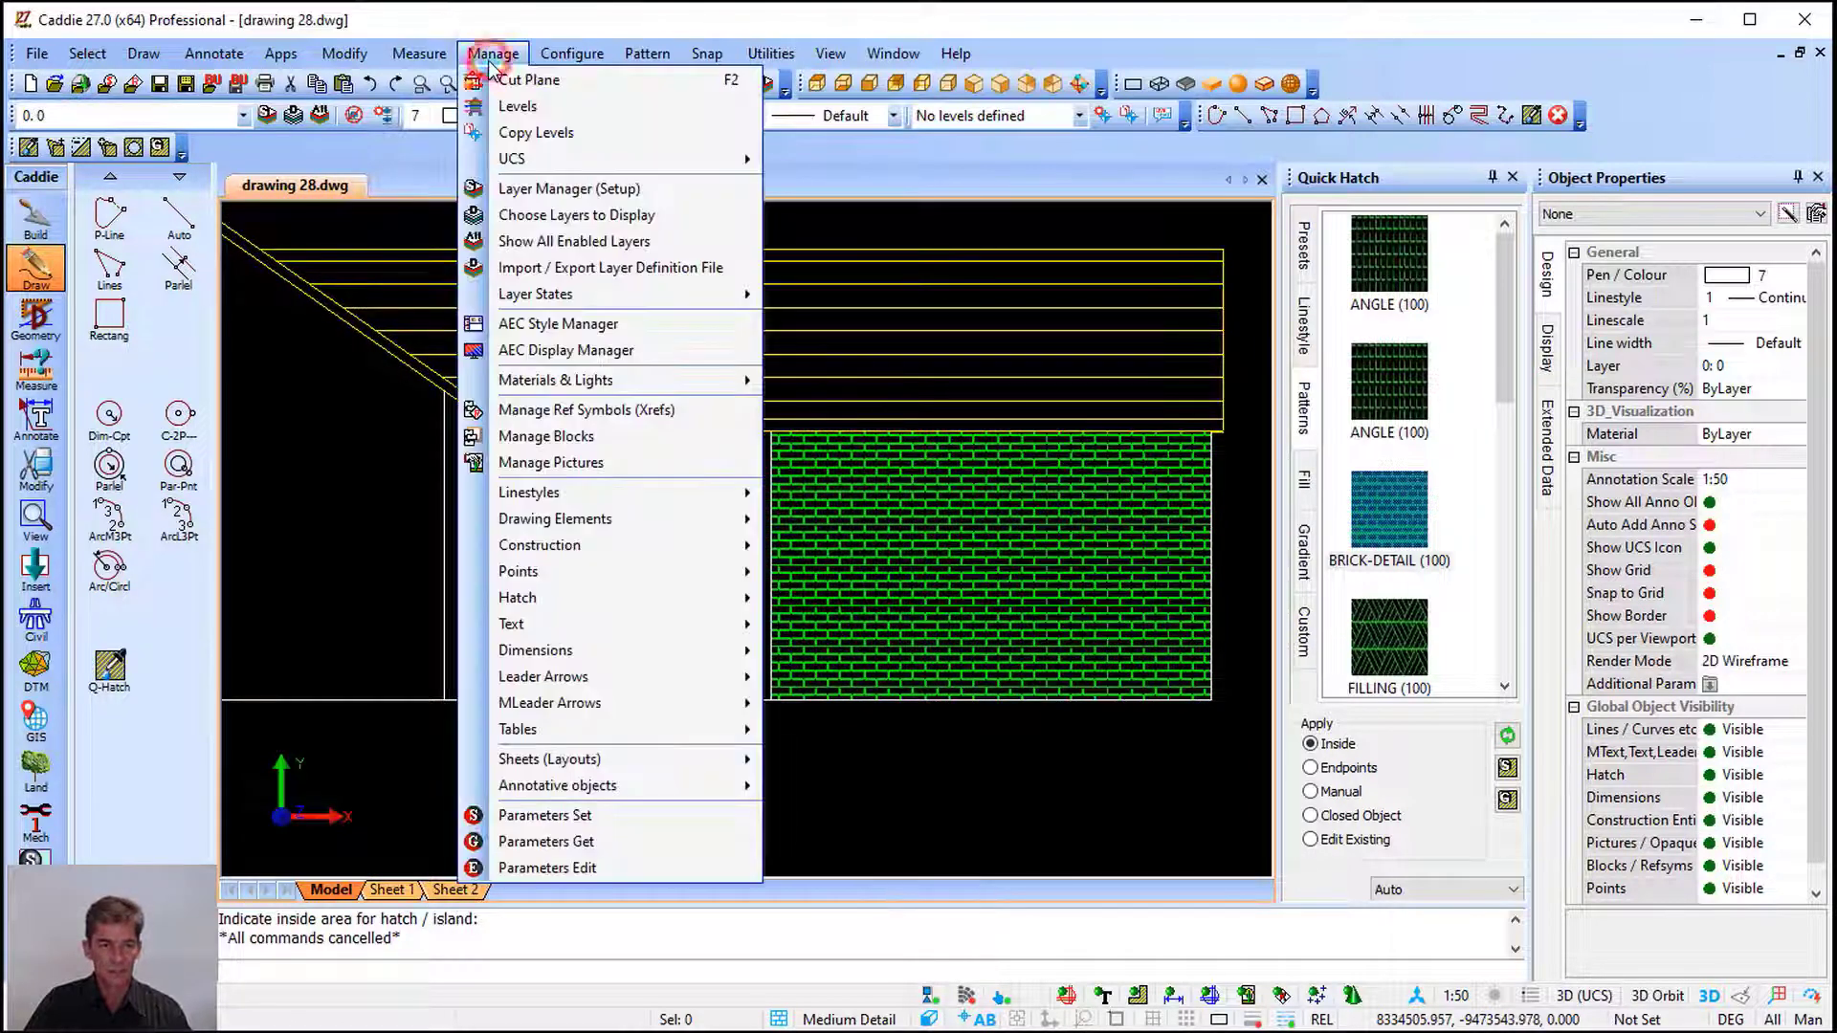
mouse_move(604, 599)
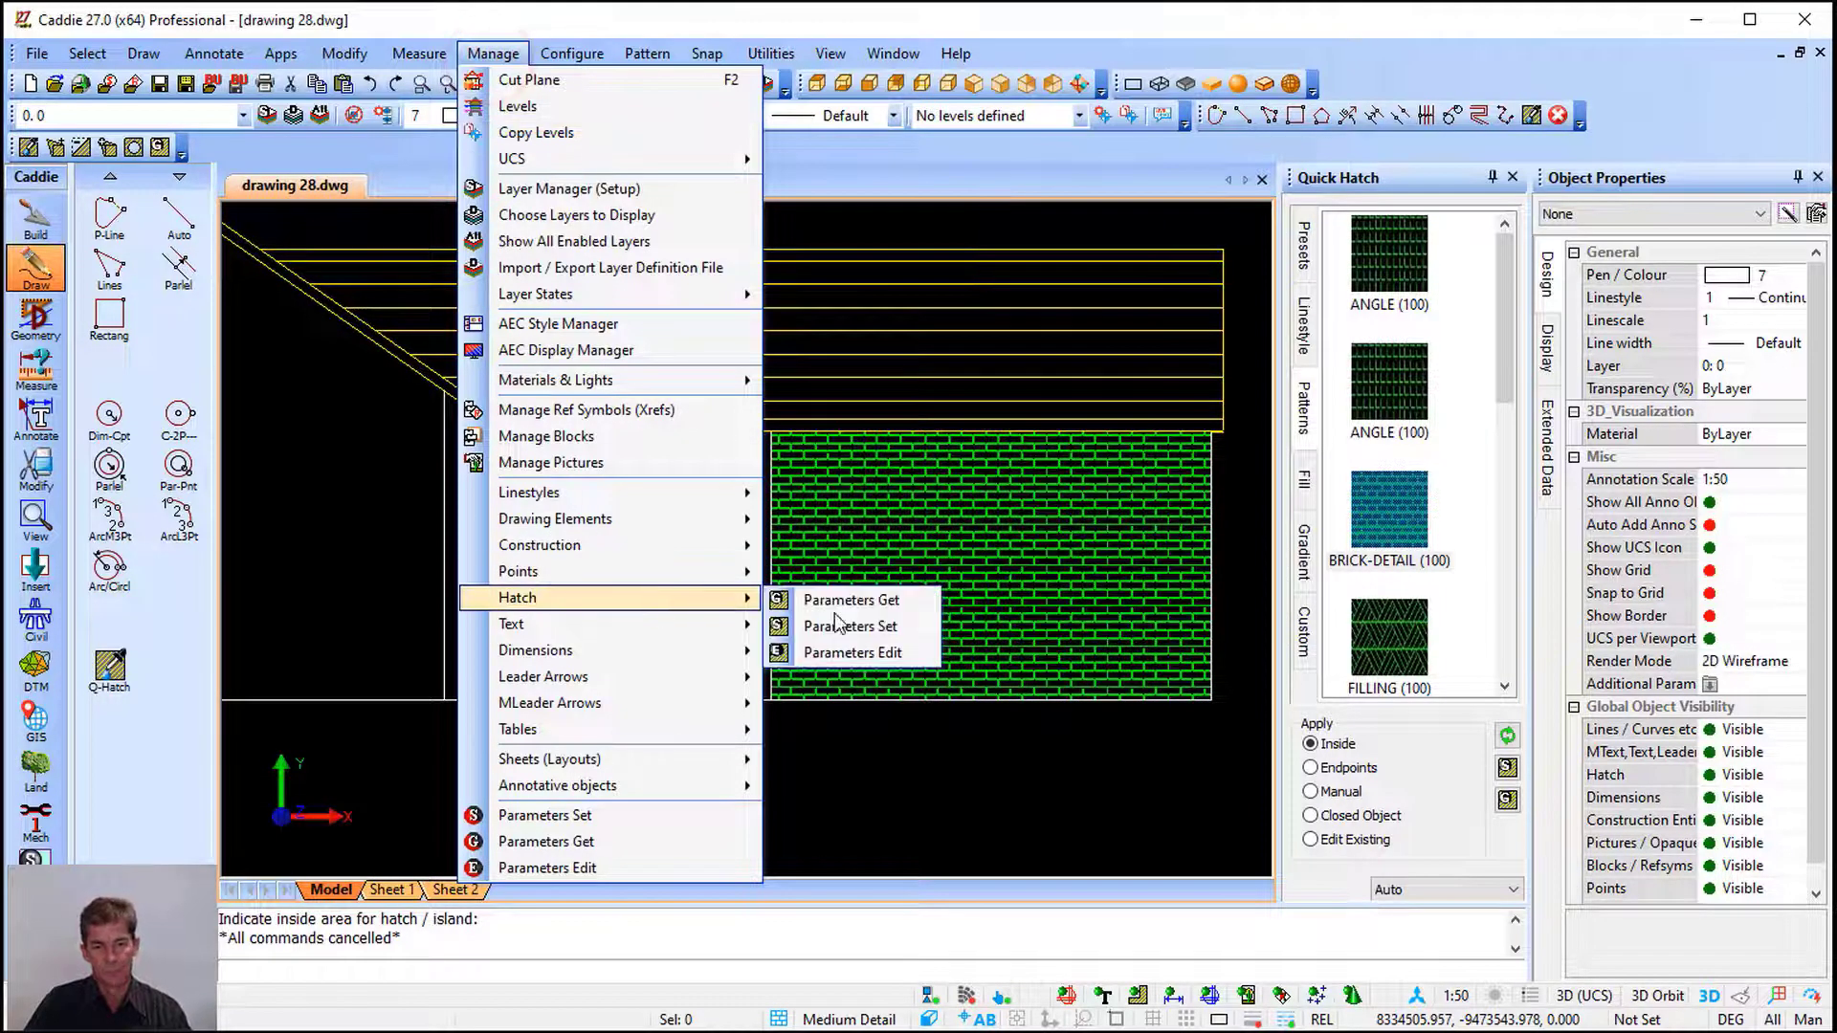
click(884, 635)
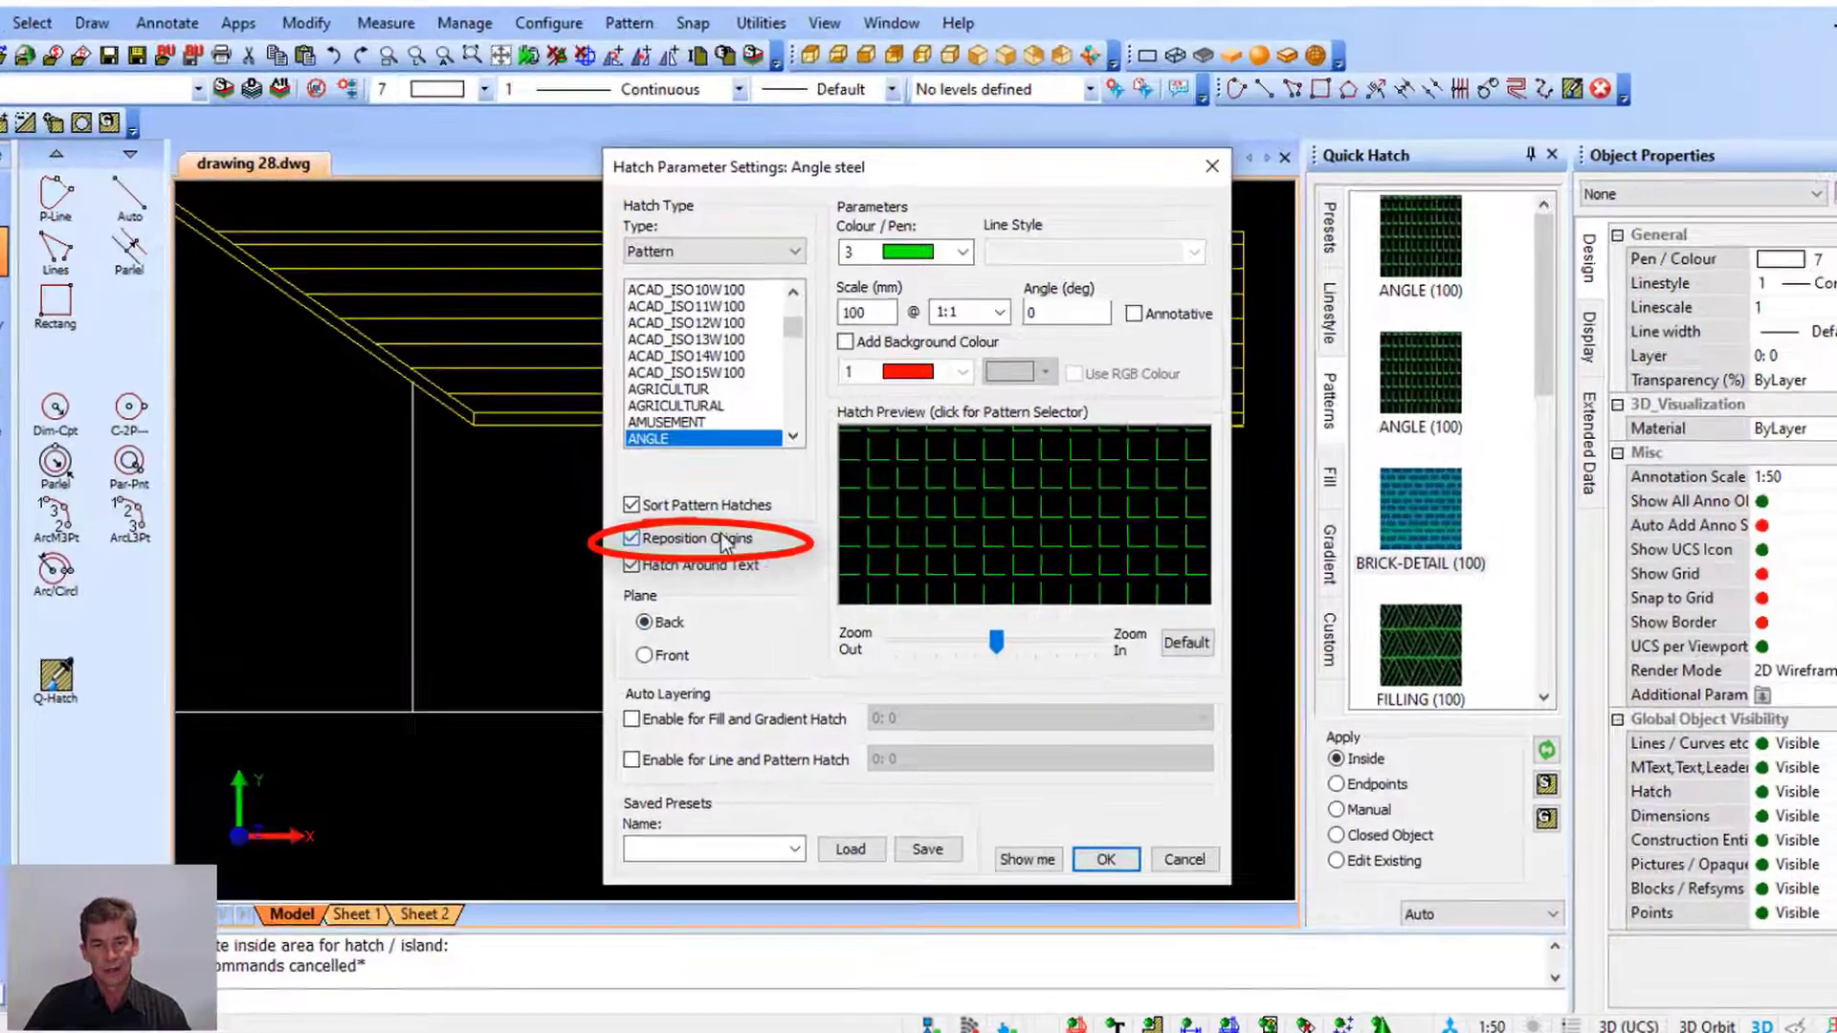
mouse_move(736, 540)
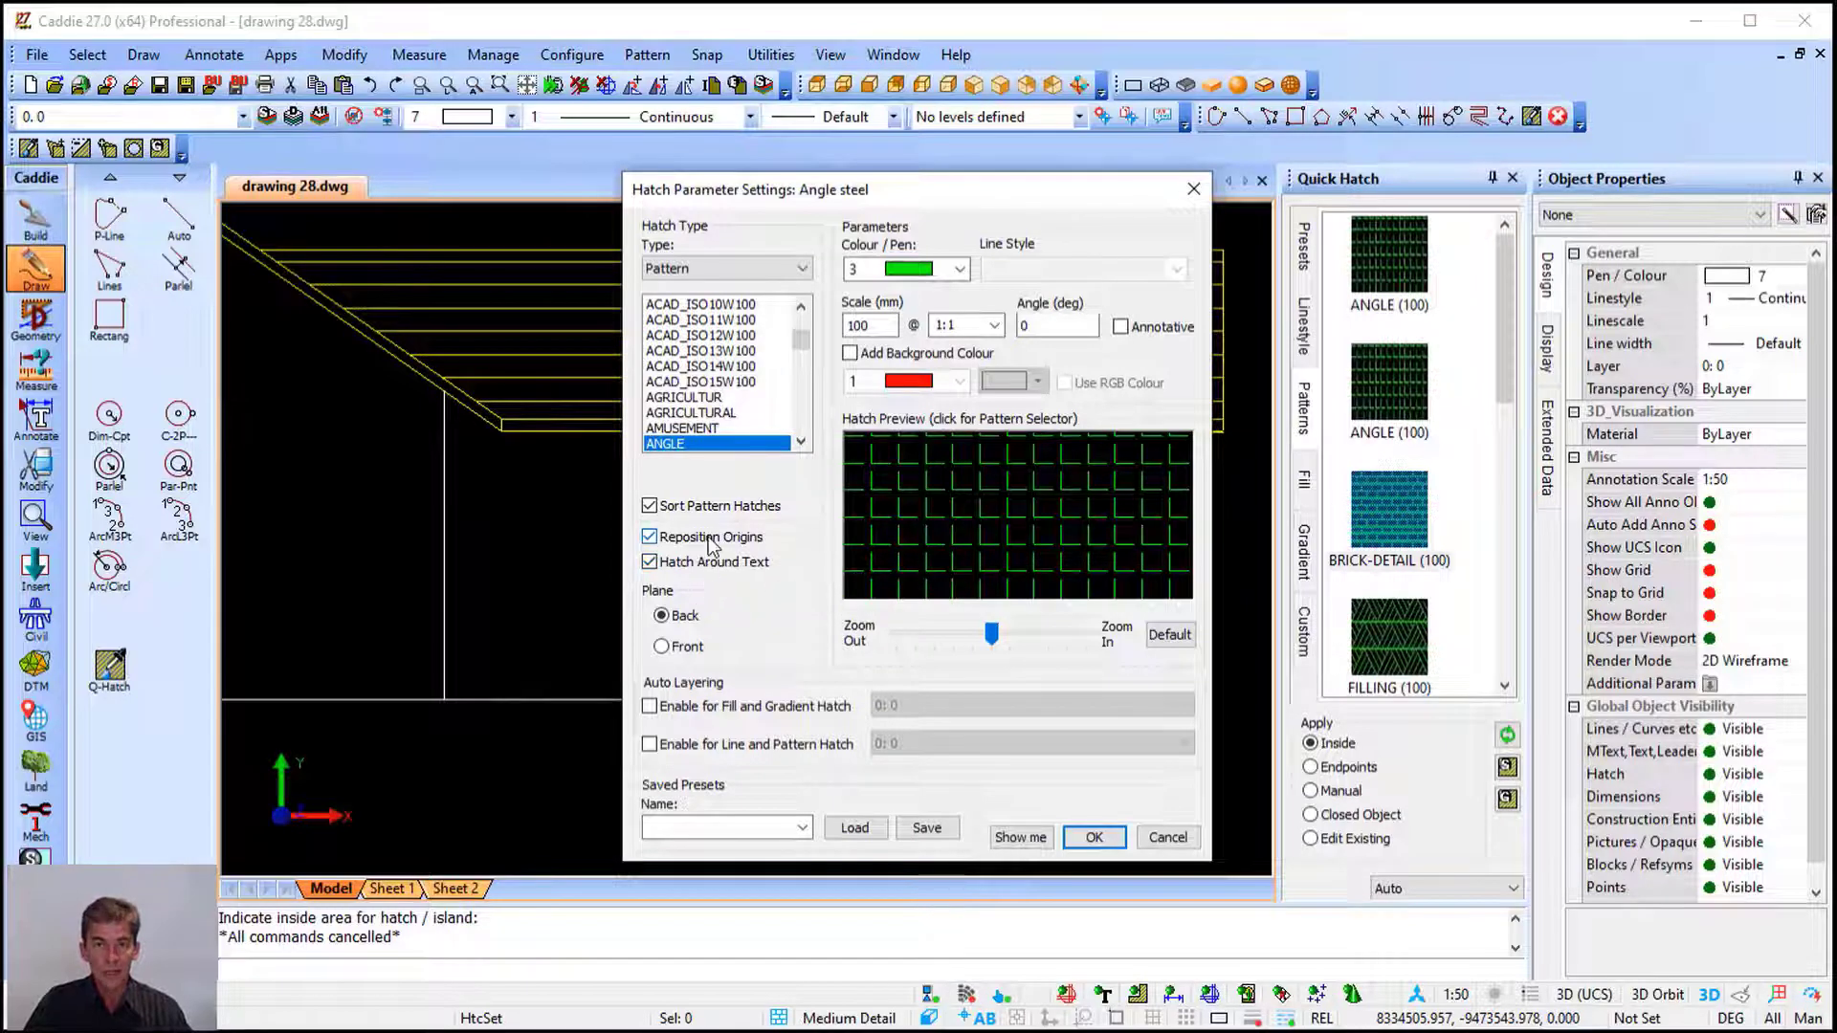
mouse_move(709, 545)
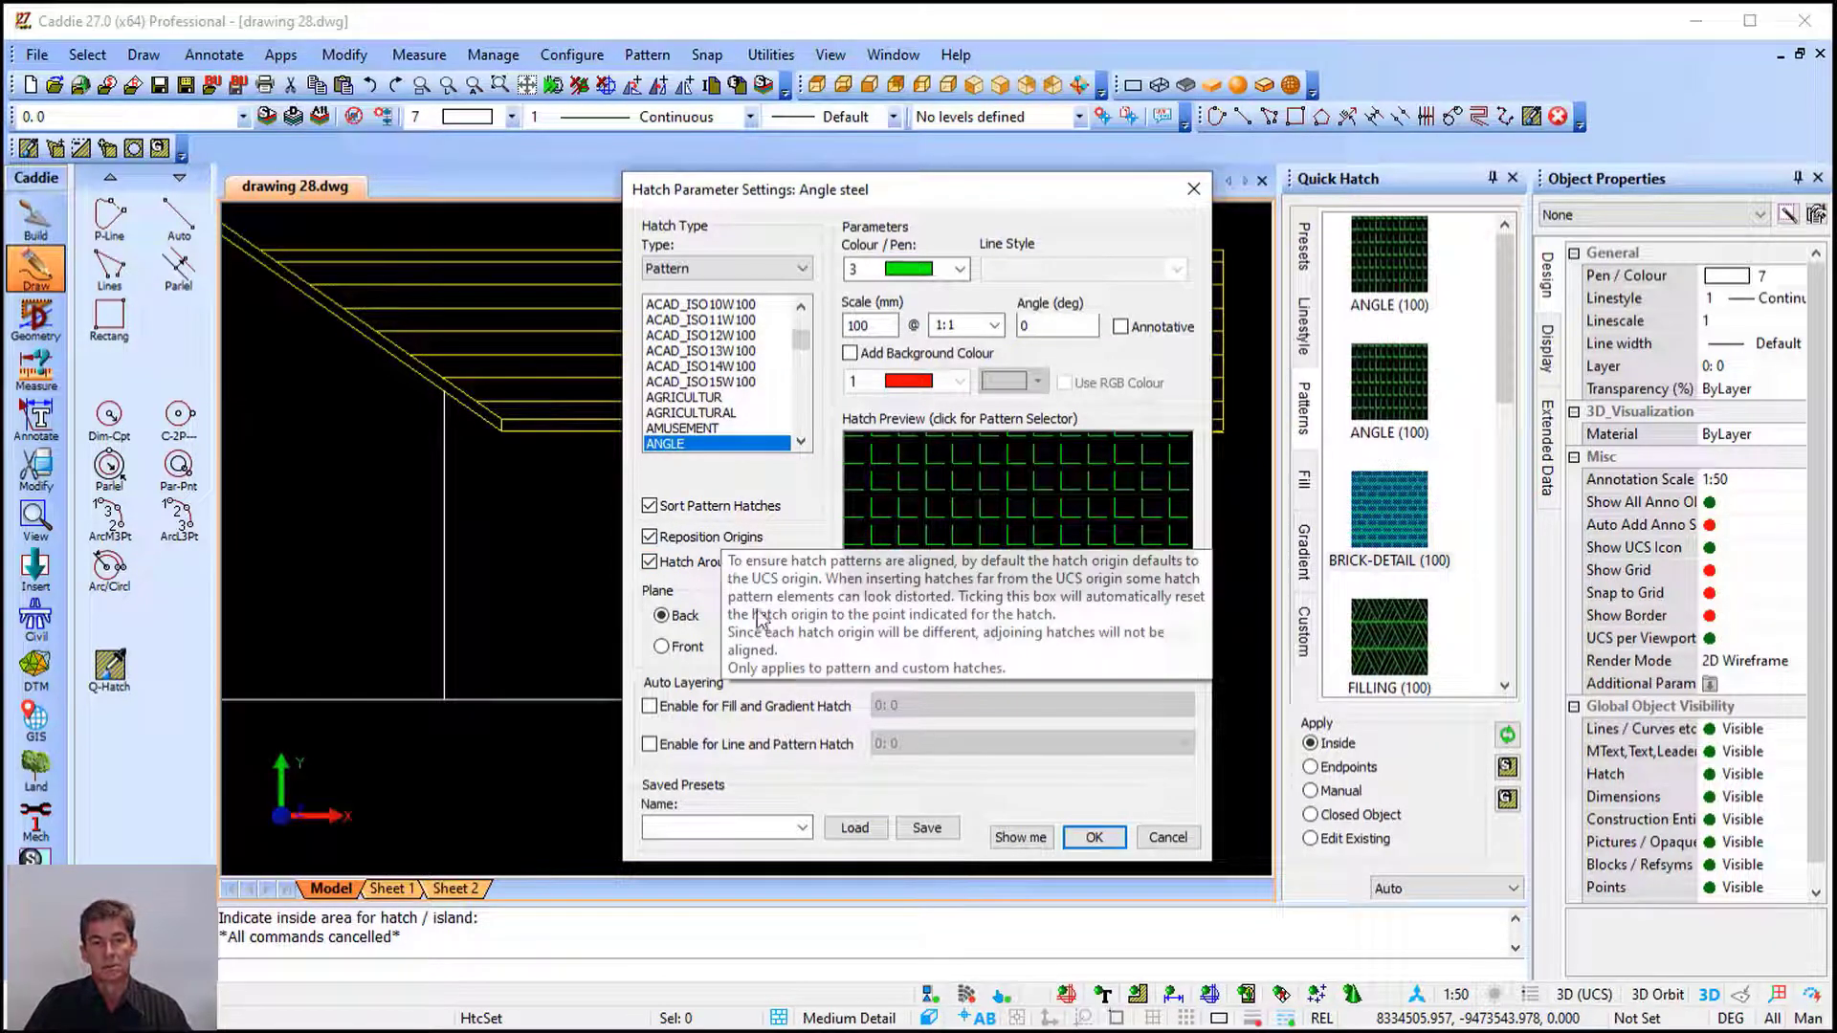
click(1094, 837)
Hatch the inside of the adjoining middle wall panel with BRICK-DETAIL (100) and compare the two brick patterns at their shared edge
click(1375, 678)
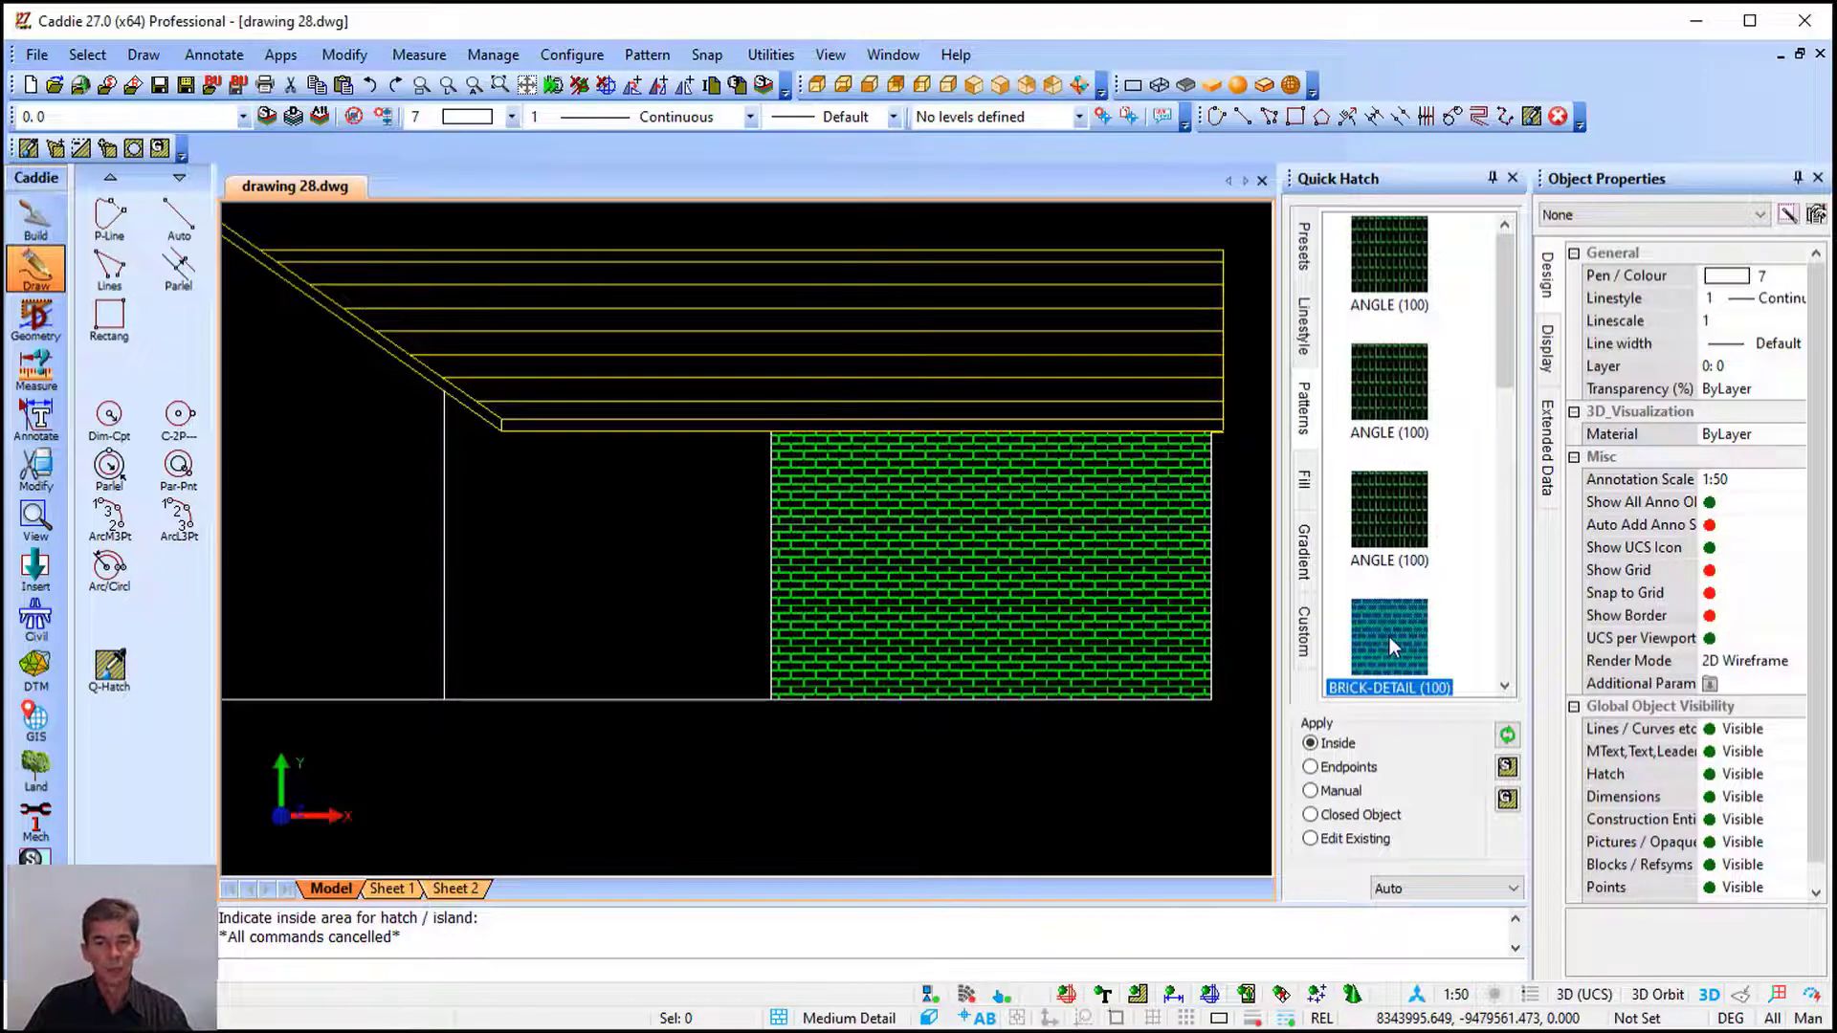
mouse_move(1389, 637)
mouse_down()
mouse_move(710, 595)
mouse_move(650, 611)
mouse_up()
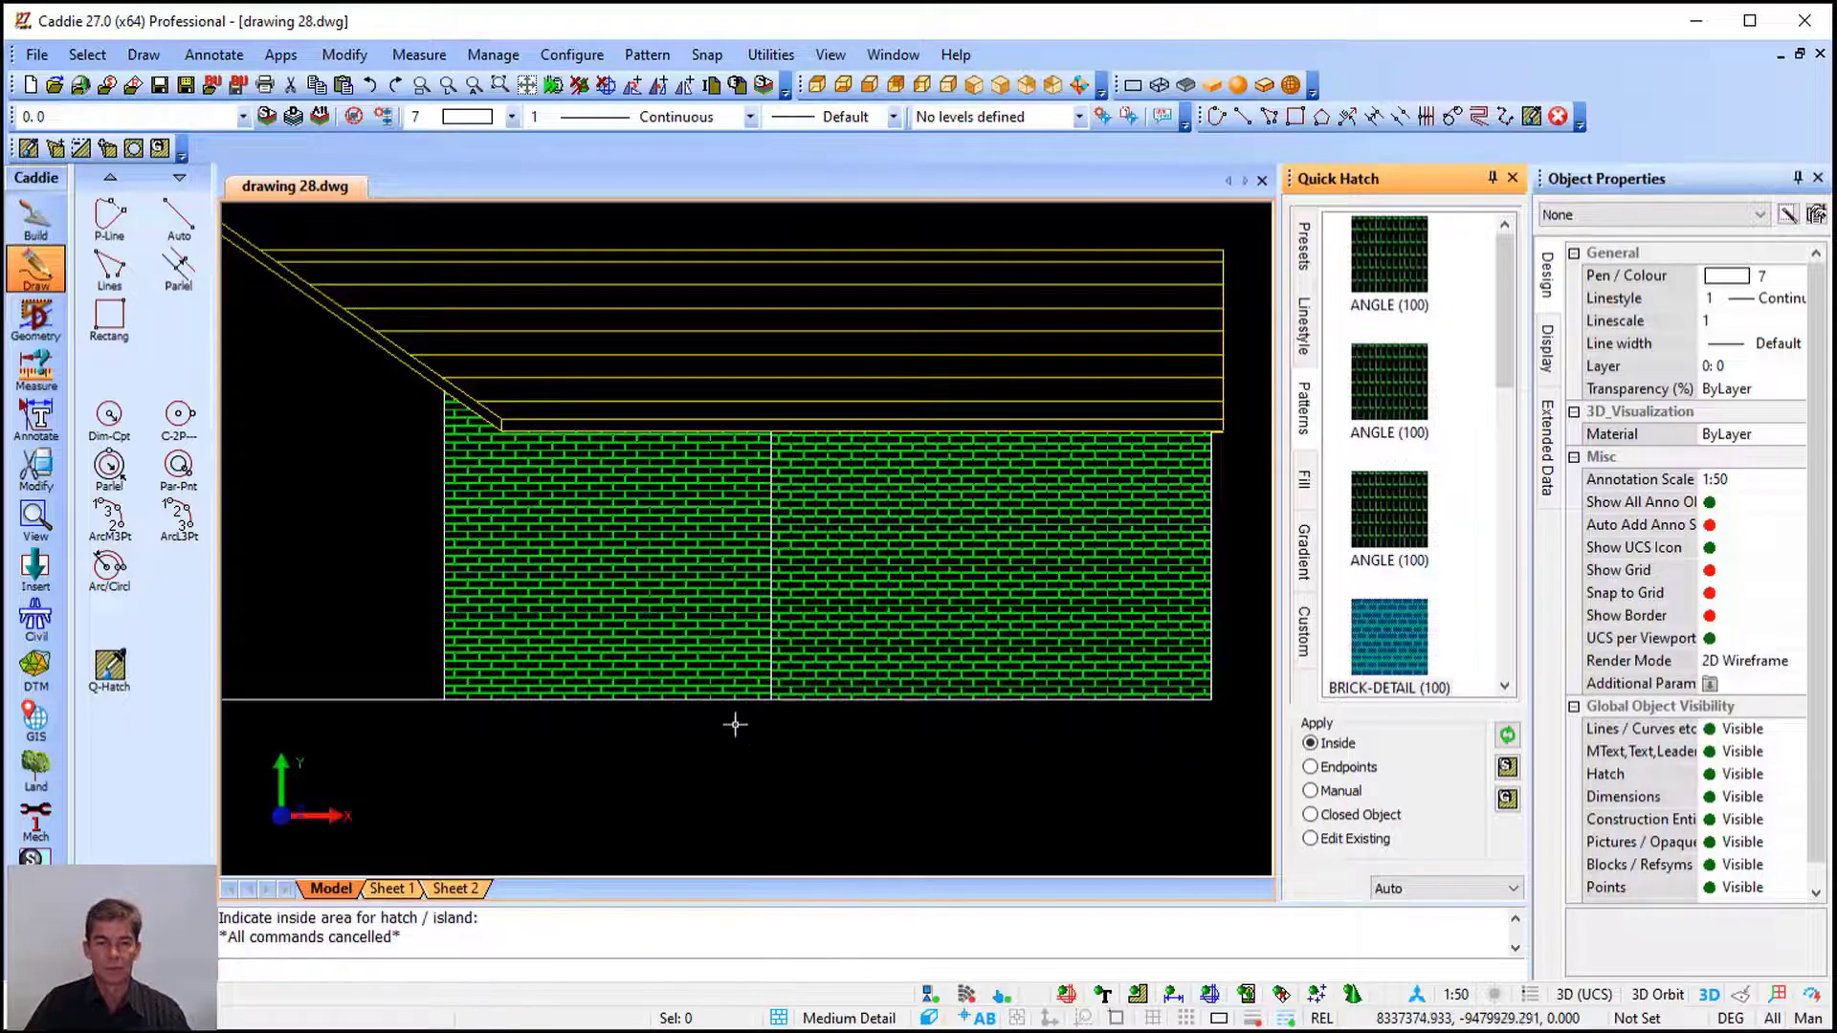
scroll(774, 660, up, 6)
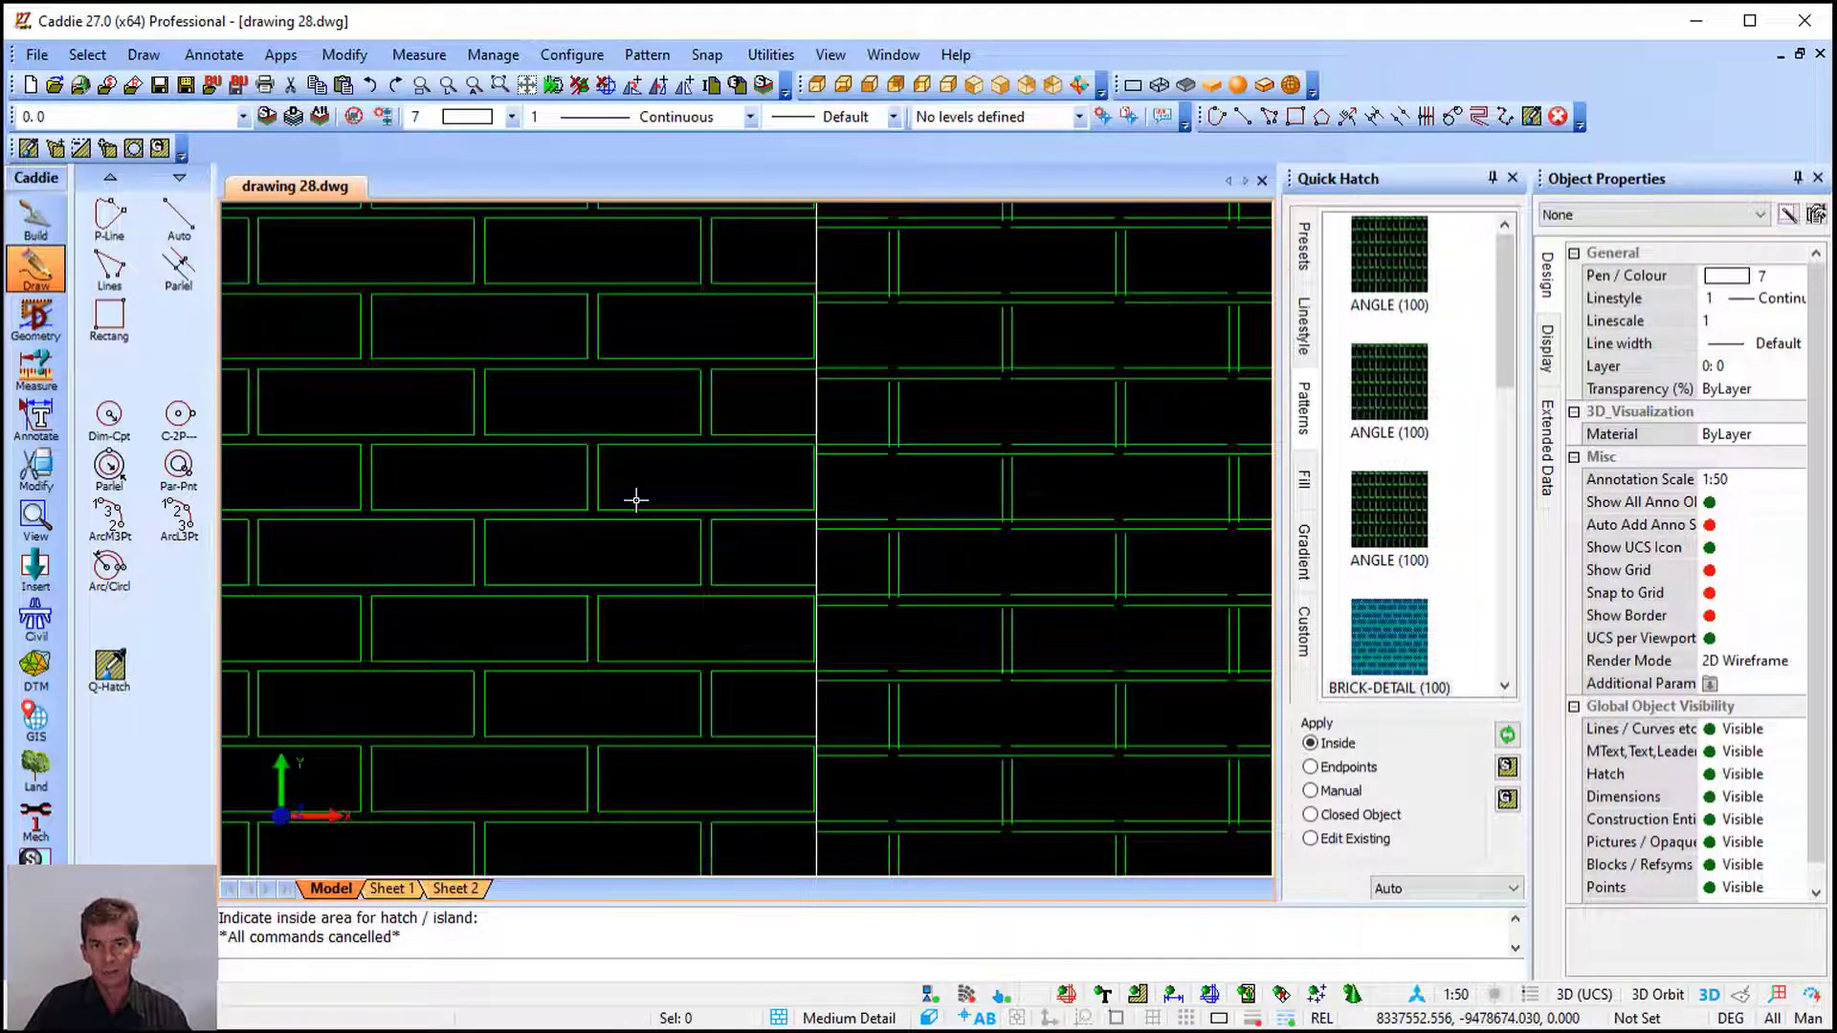
scroll(636, 499, down, 3)
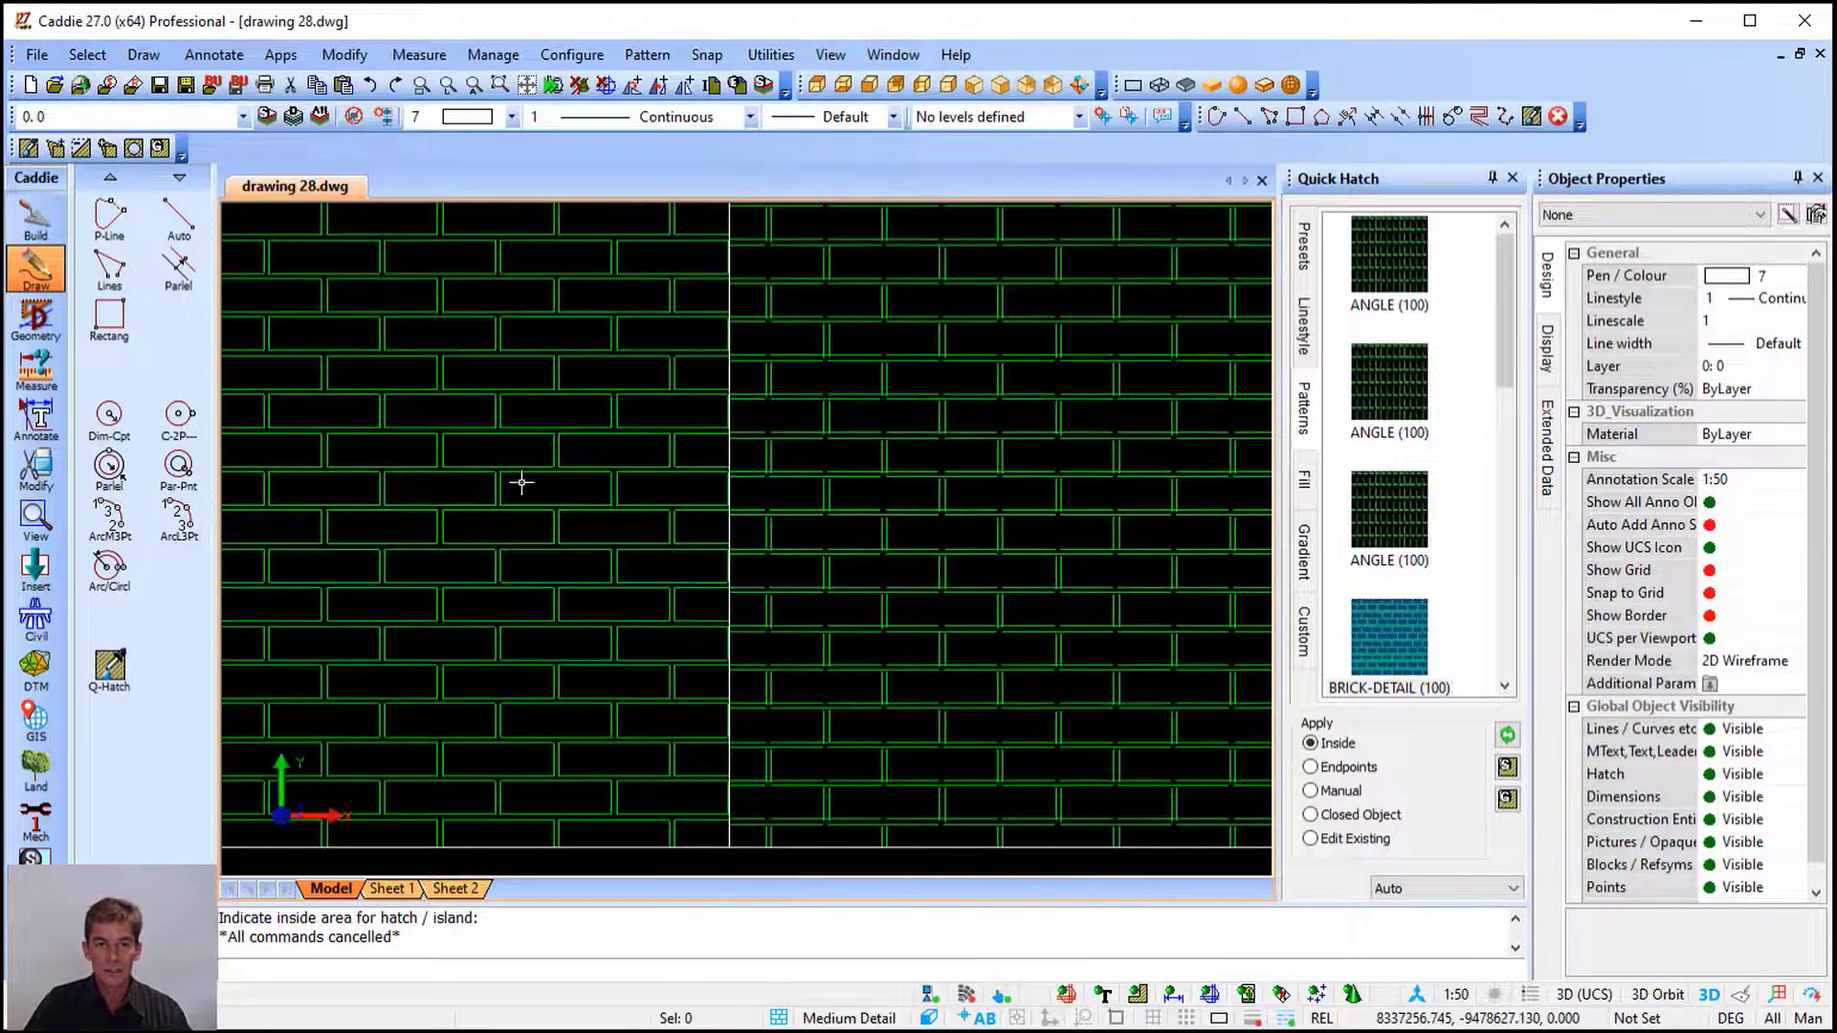
scroll(514, 558, up, 4)
scroll(514, 559, down, 4)
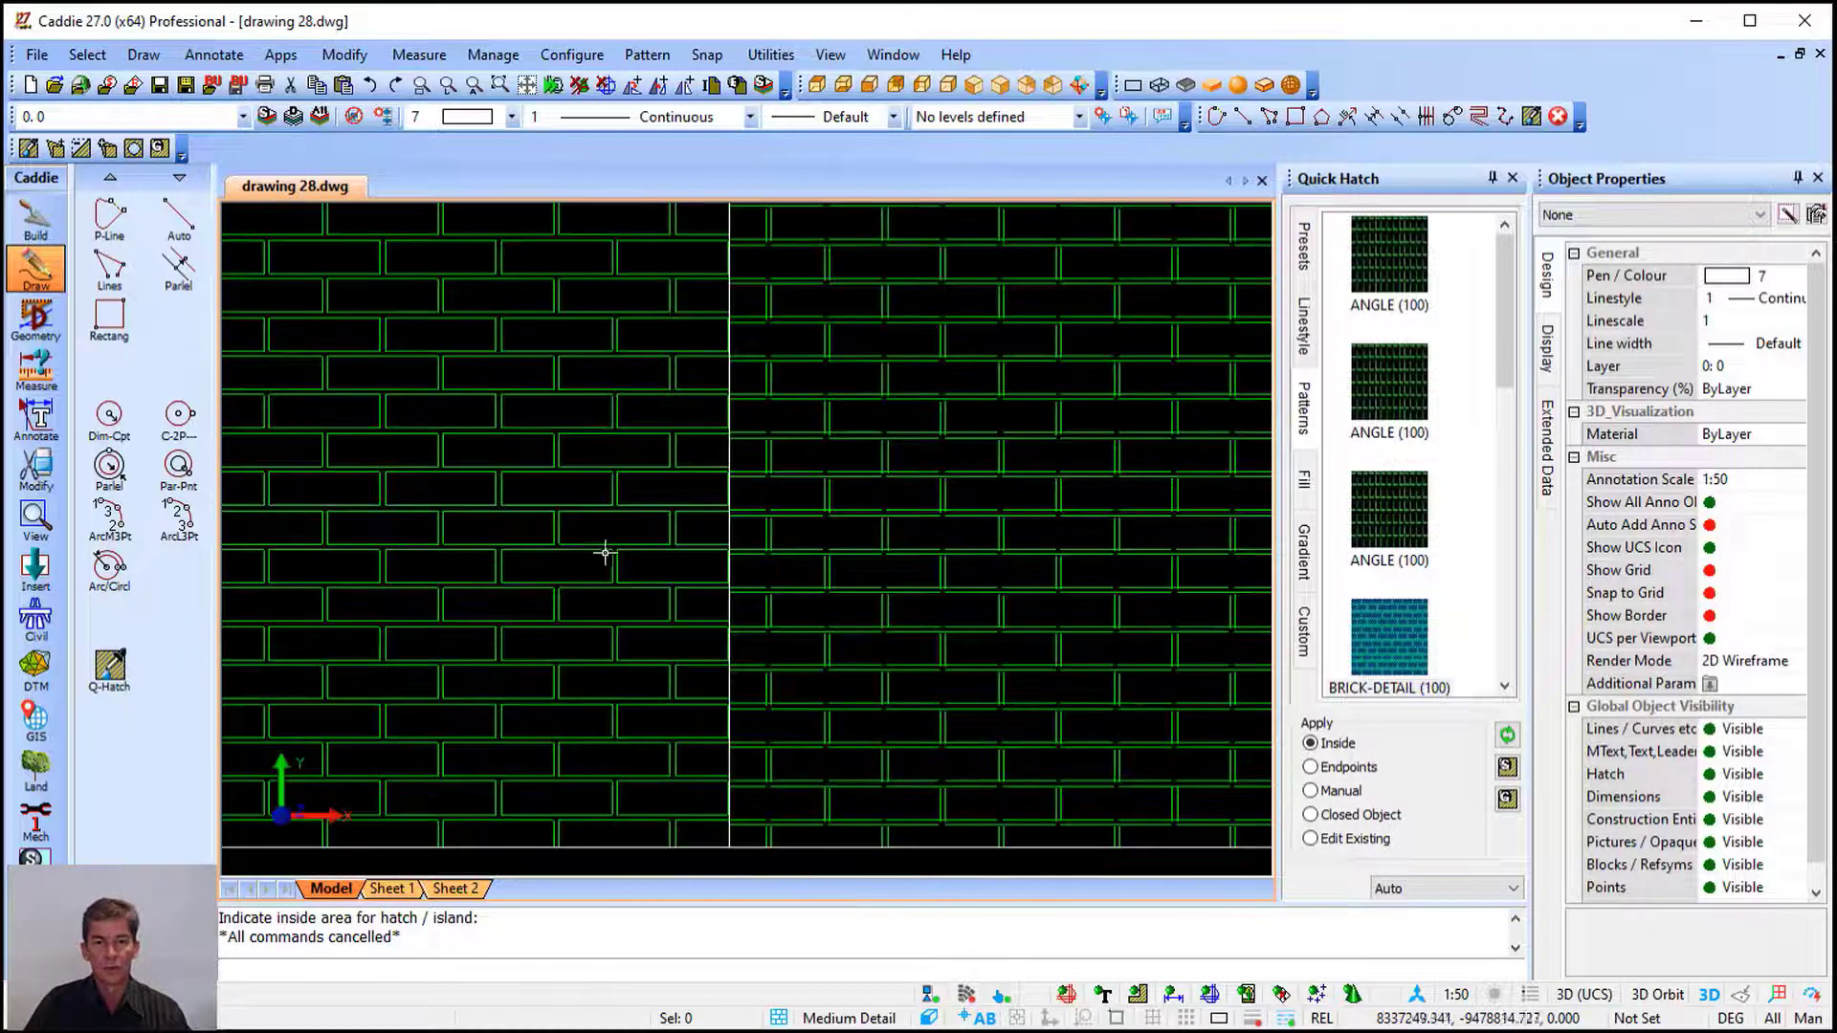
scroll(995, 526, down, 4)
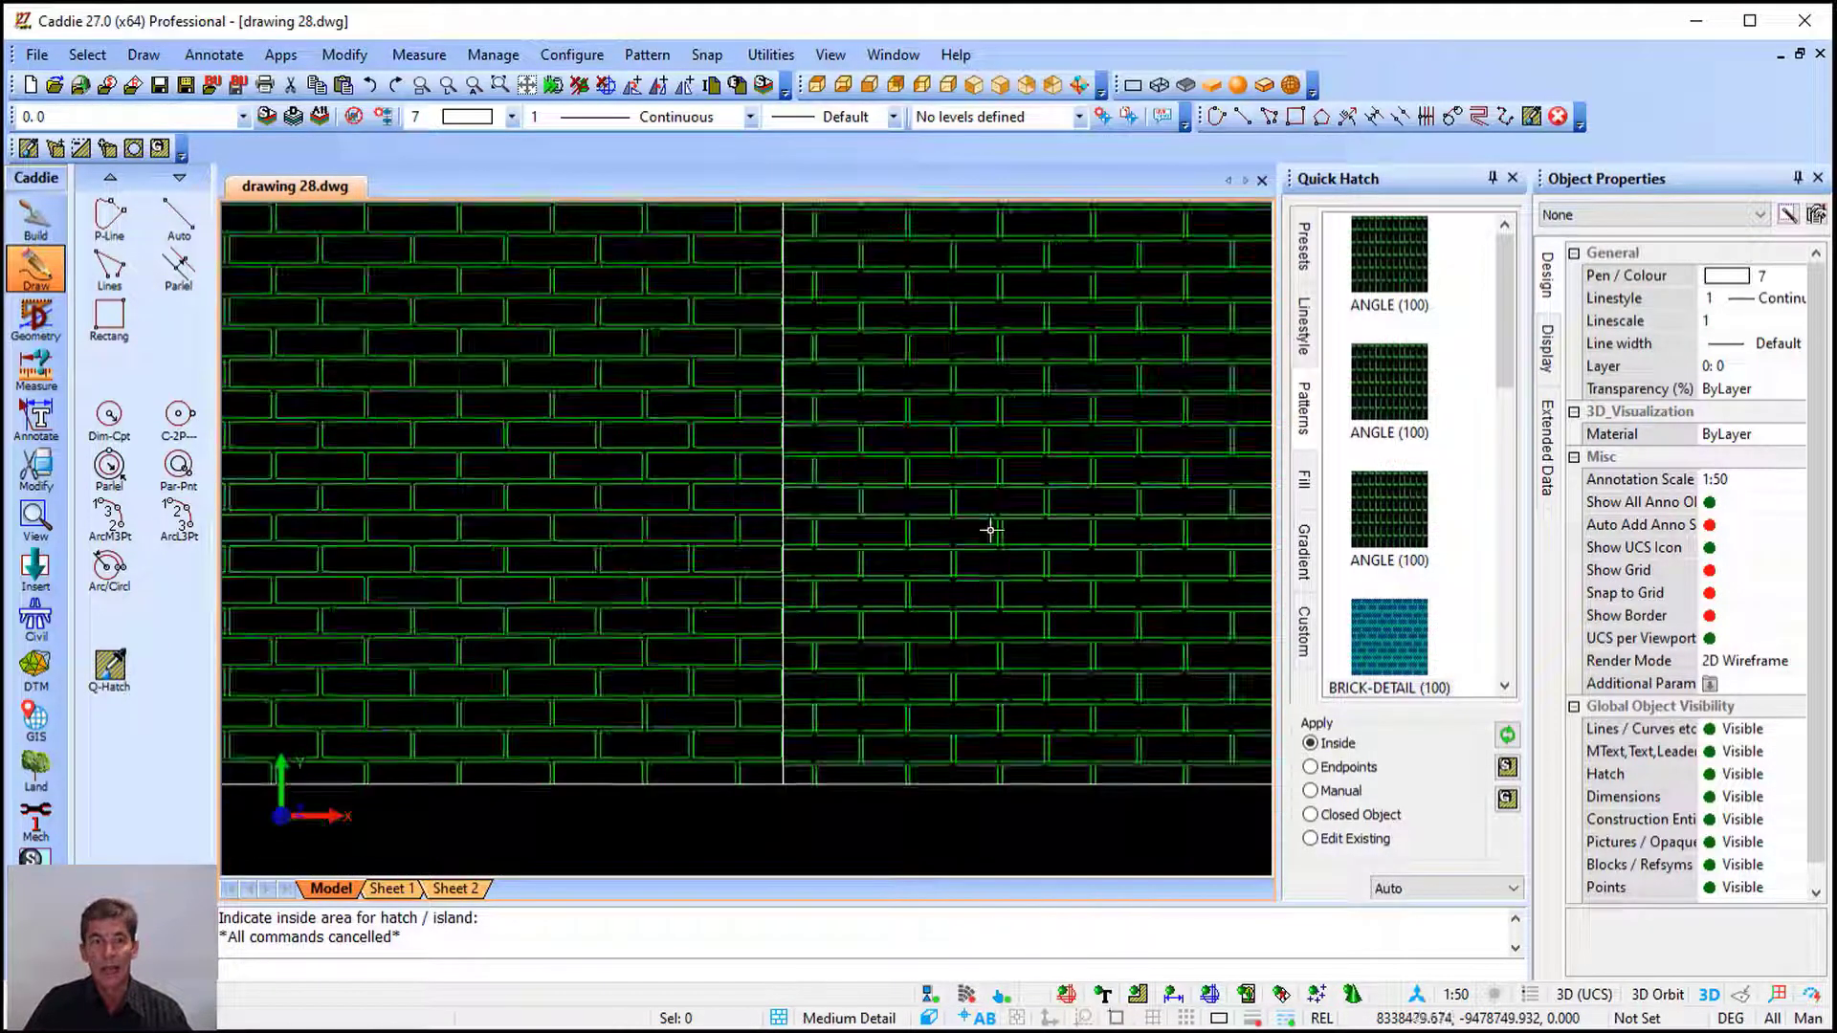
Move the pattern origin of both brick hatches to one common point just below the wall panels
click(514, 546)
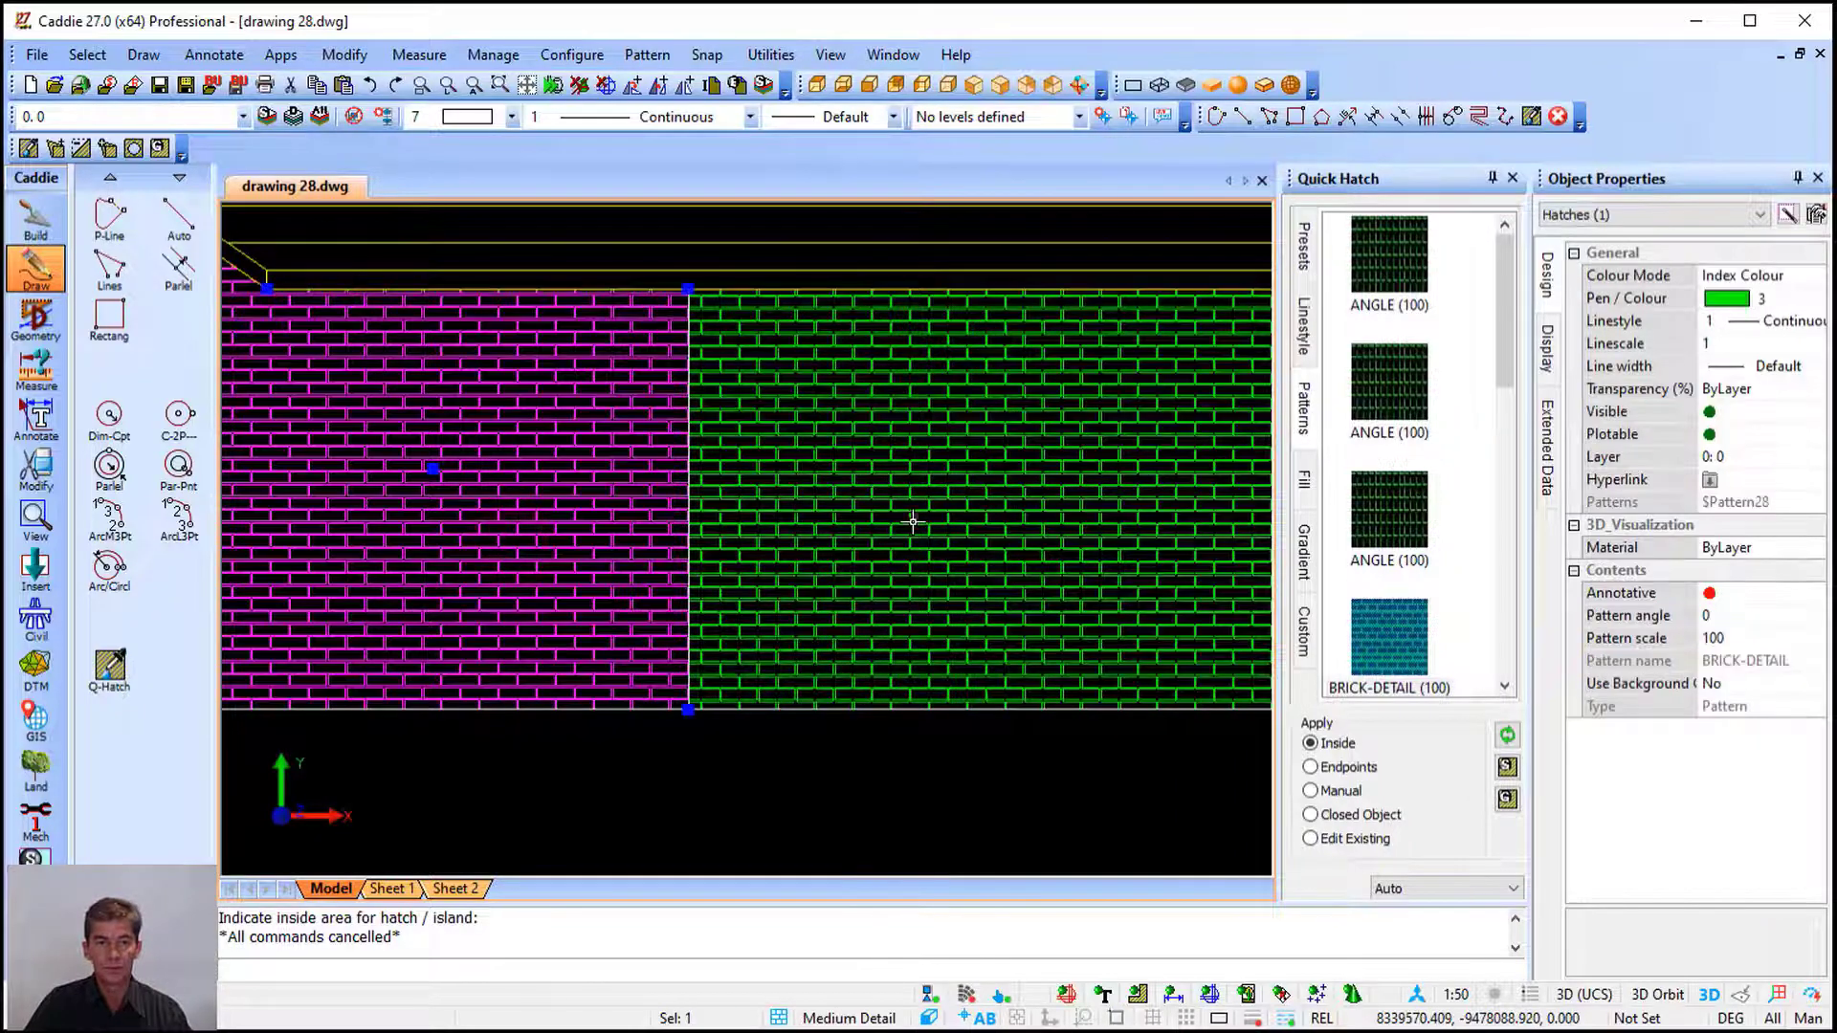
click(911, 523)
right_click(859, 386)
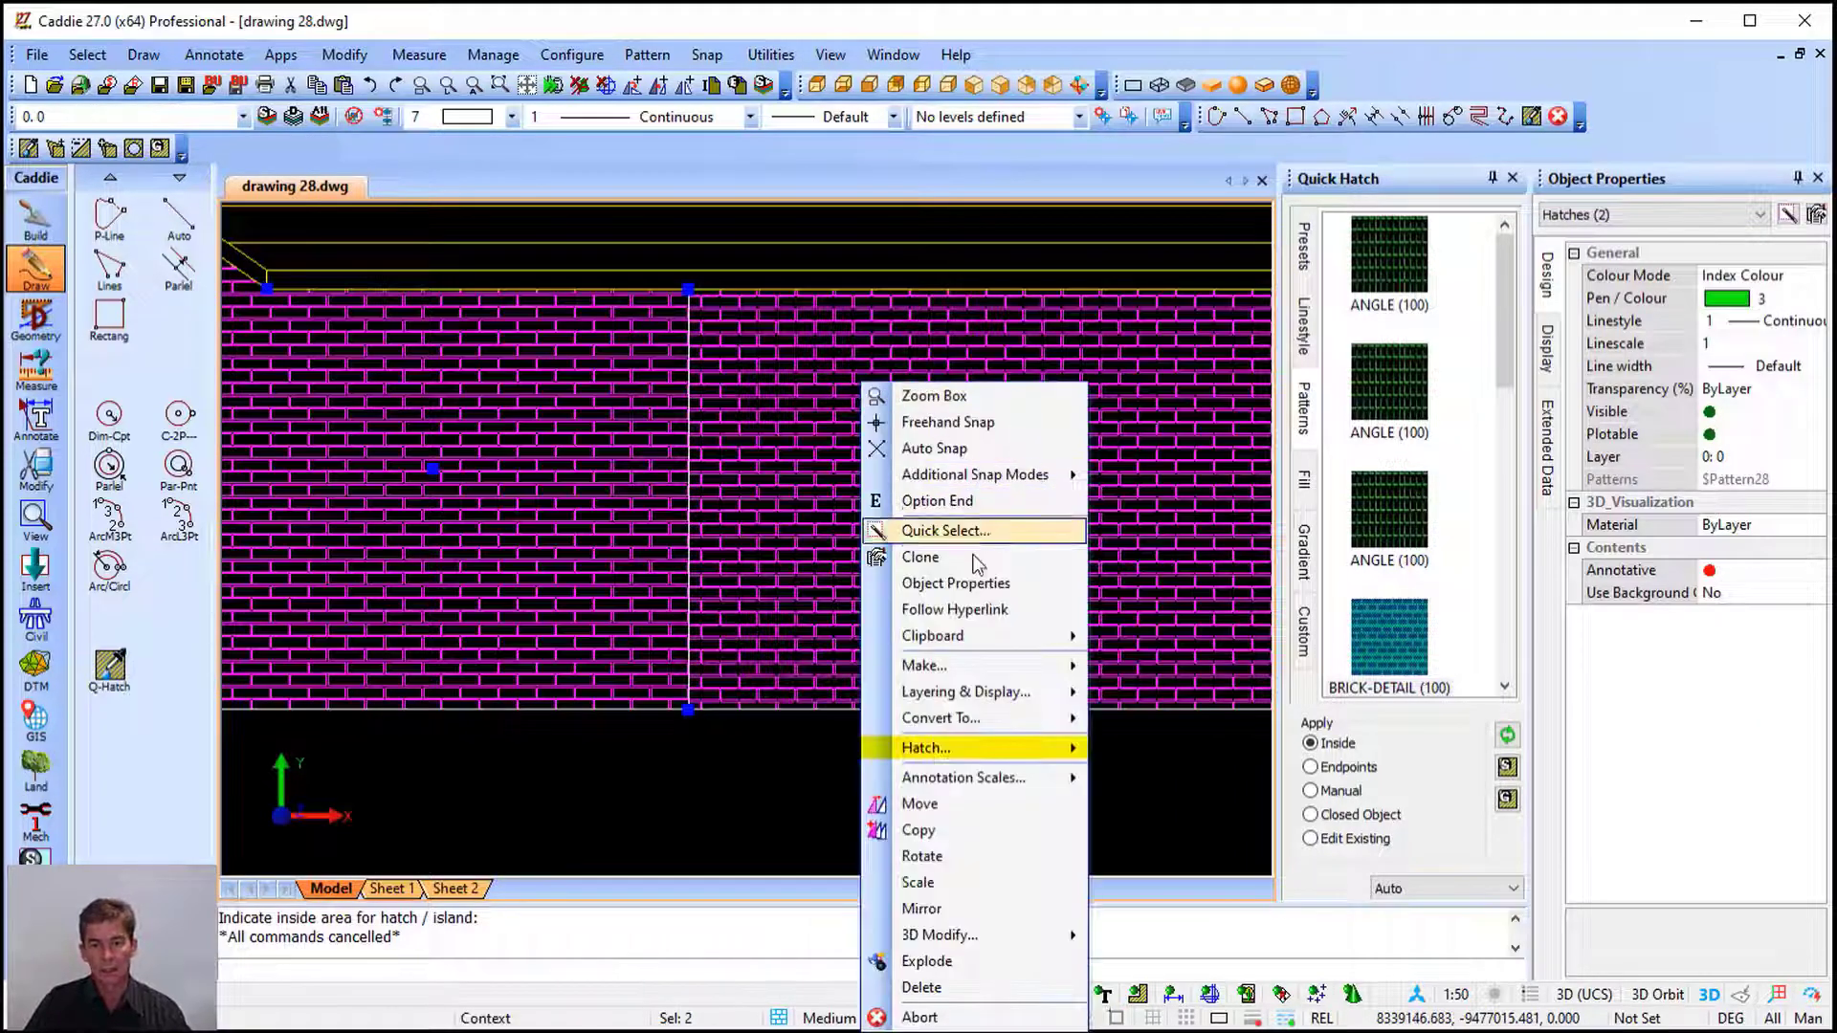
mouse_move(1023, 749)
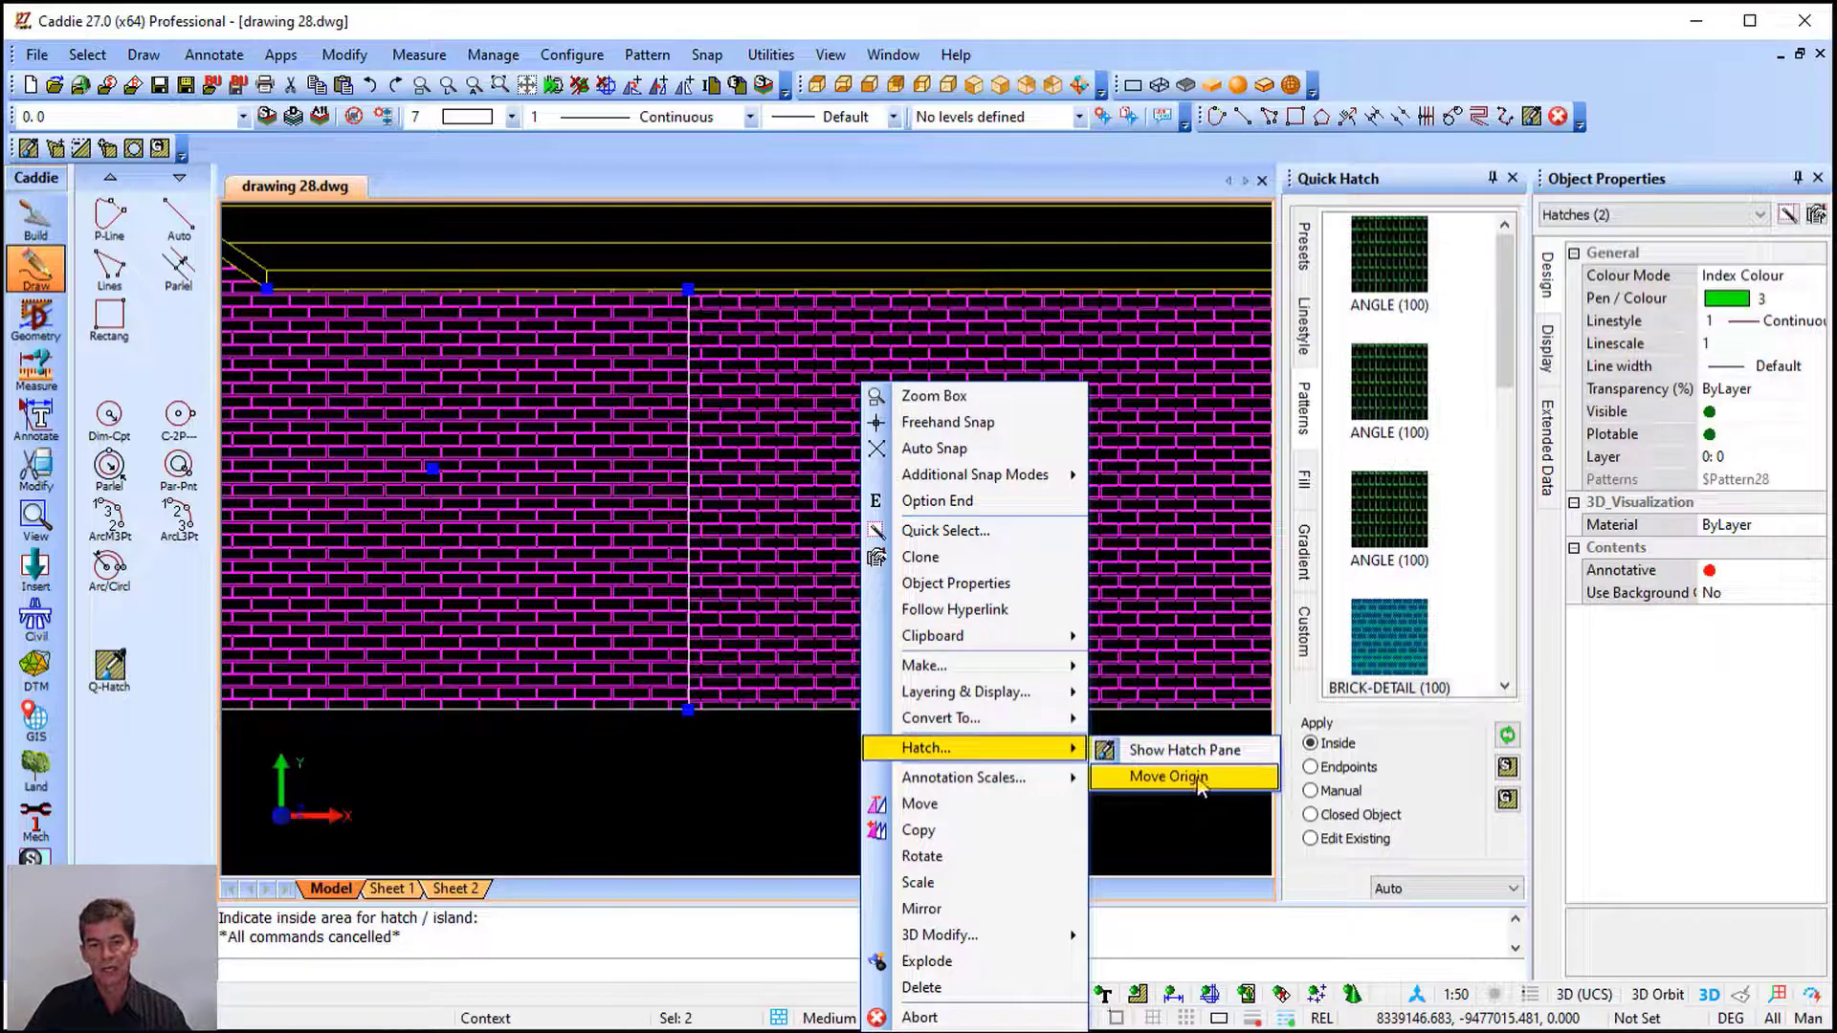
click(1162, 776)
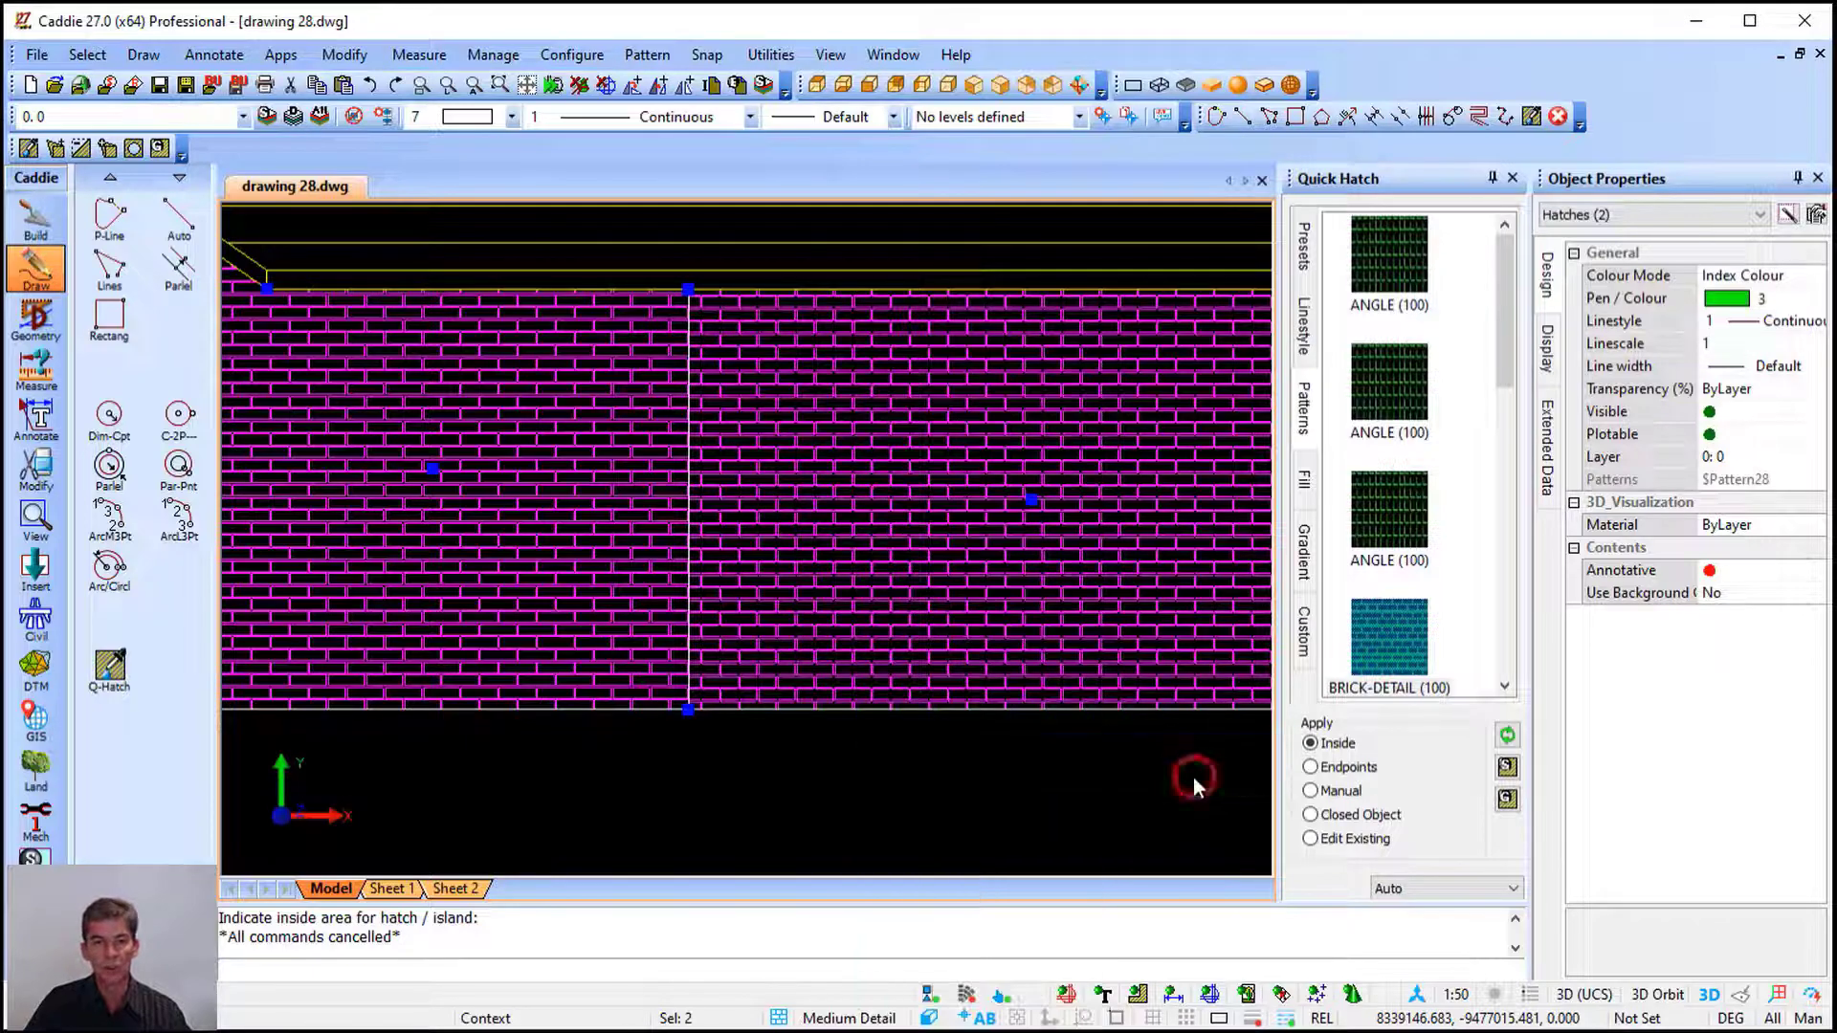
click(777, 775)
key(Escape)
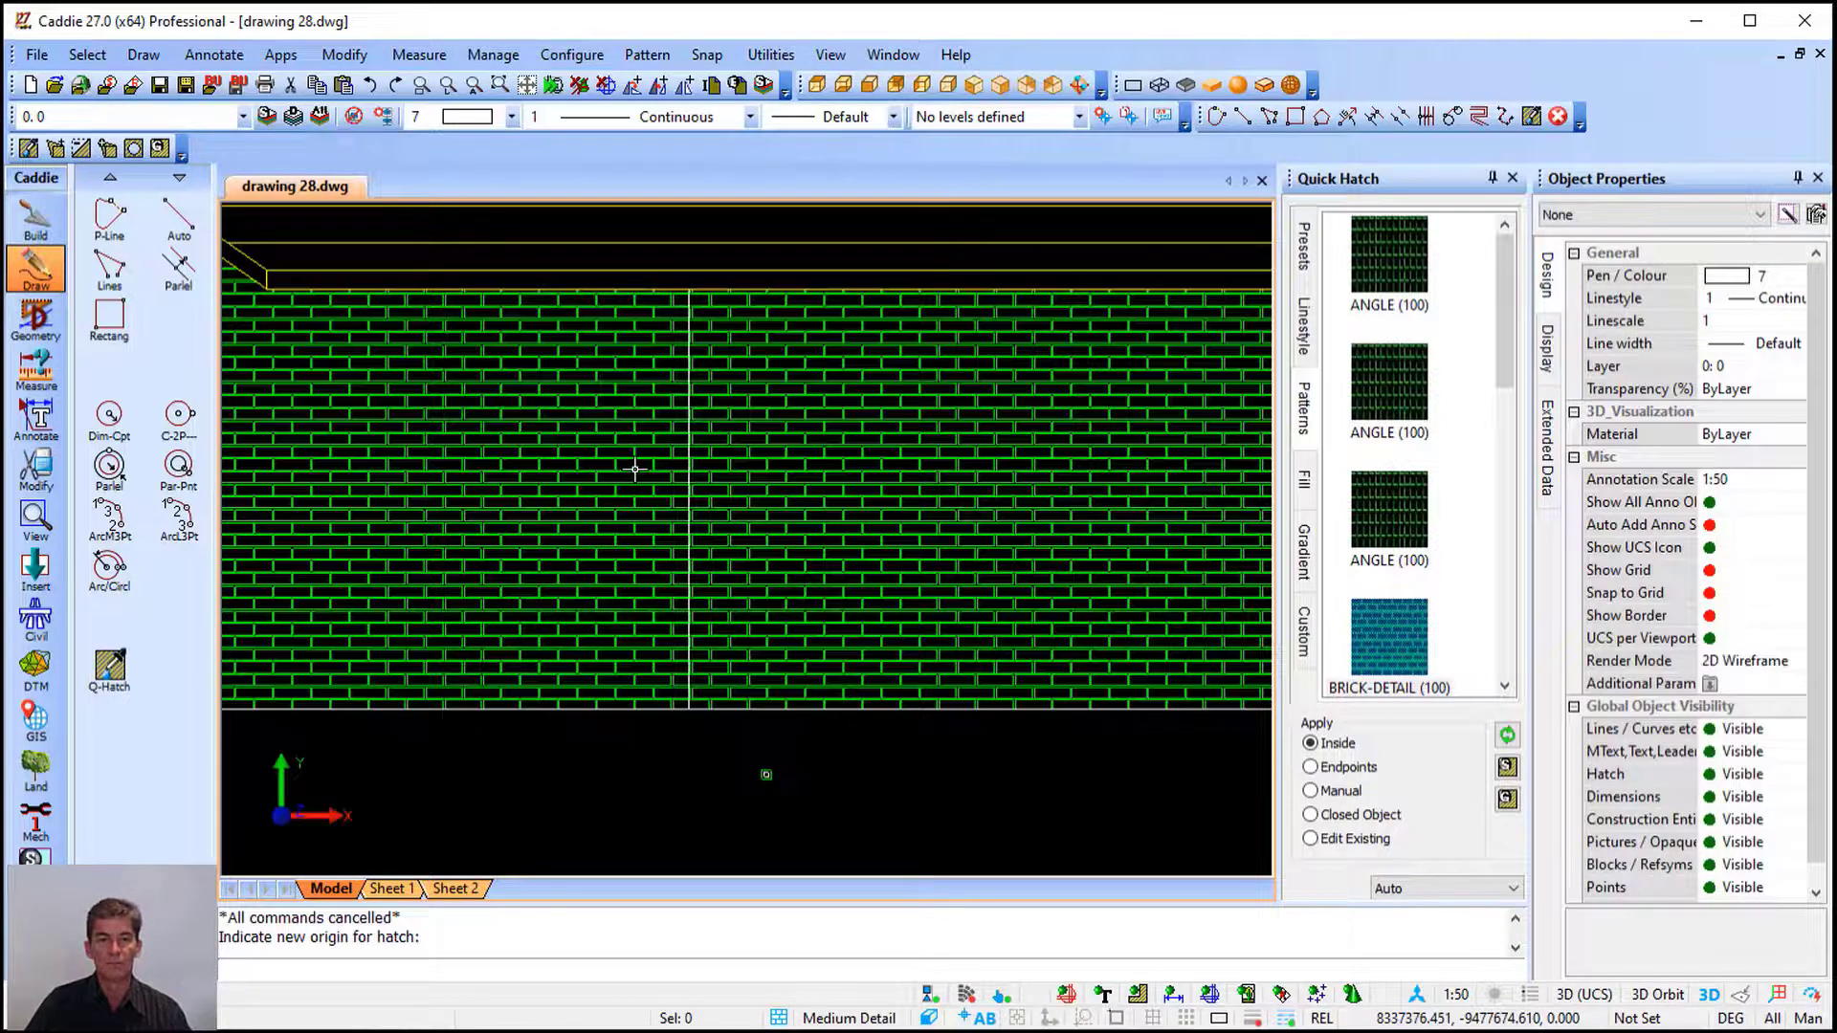
scroll(634, 468, up, 1)
middle_drag(717, 488, 767, 481)
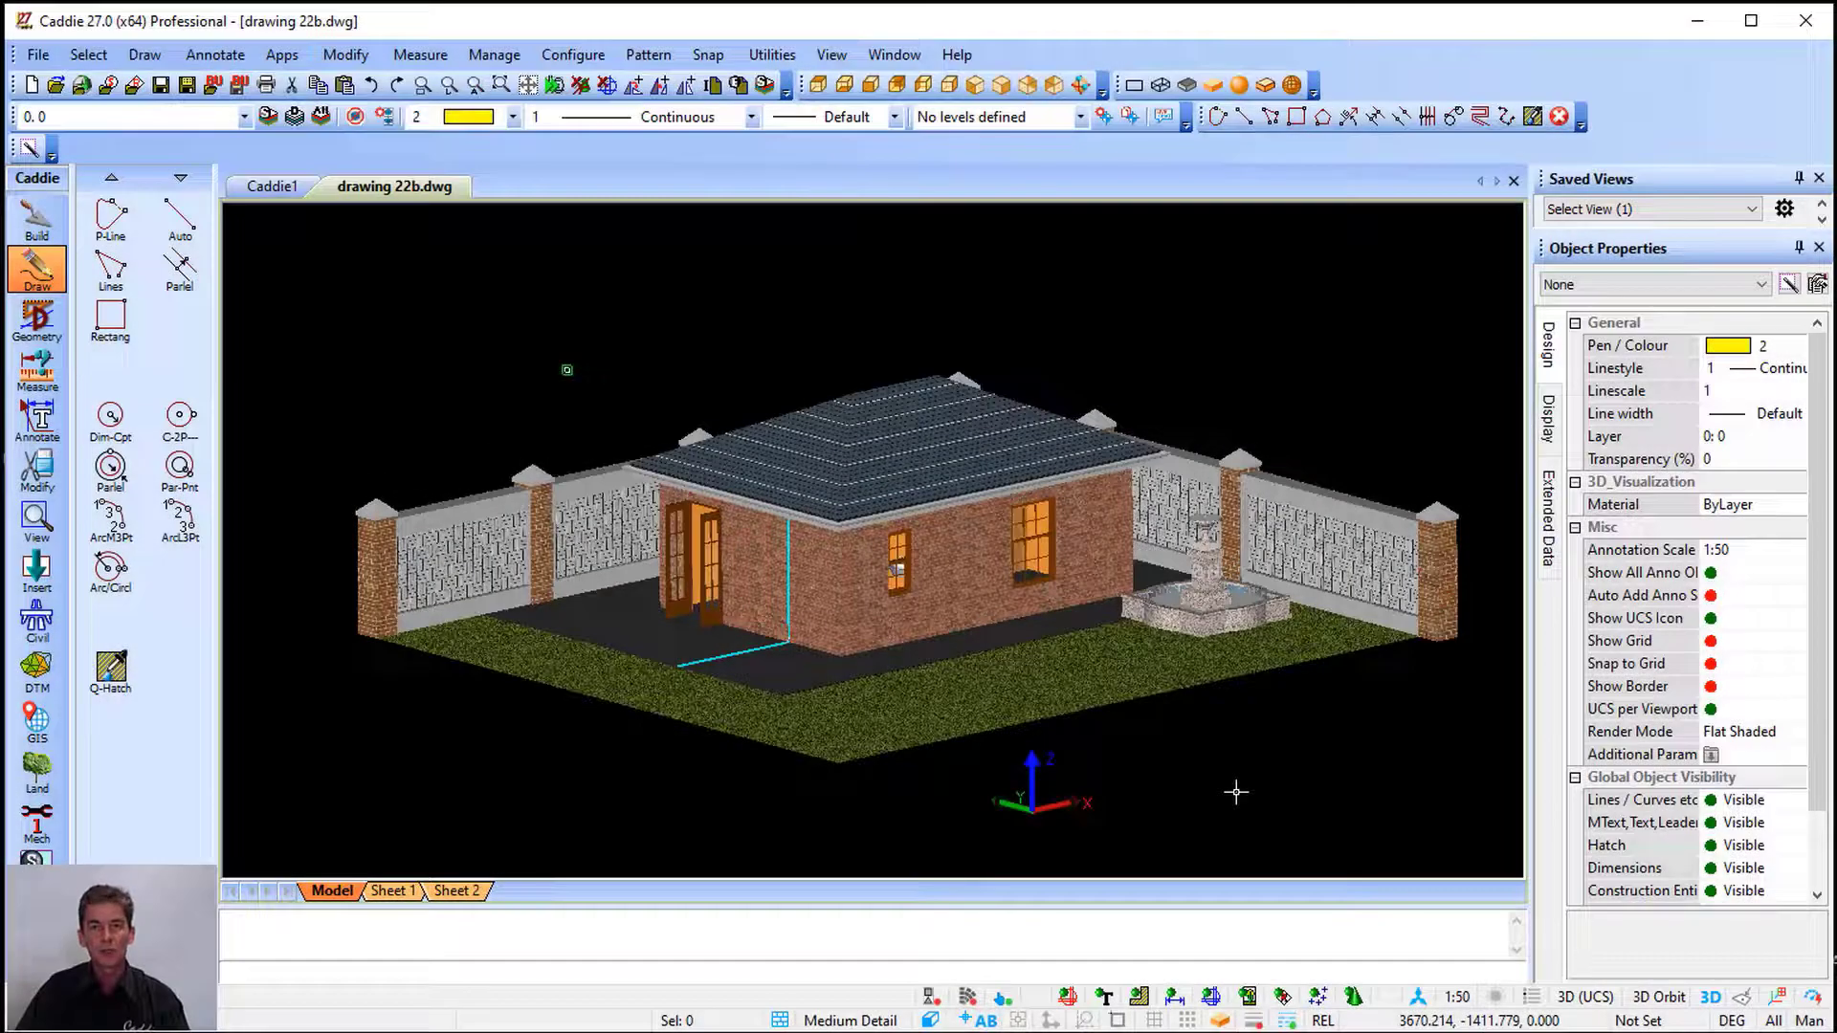
Review the transparency percentages available for the house's brick wall with two windows, leaving its setting as it is
scroll(1060, 624, up, 2)
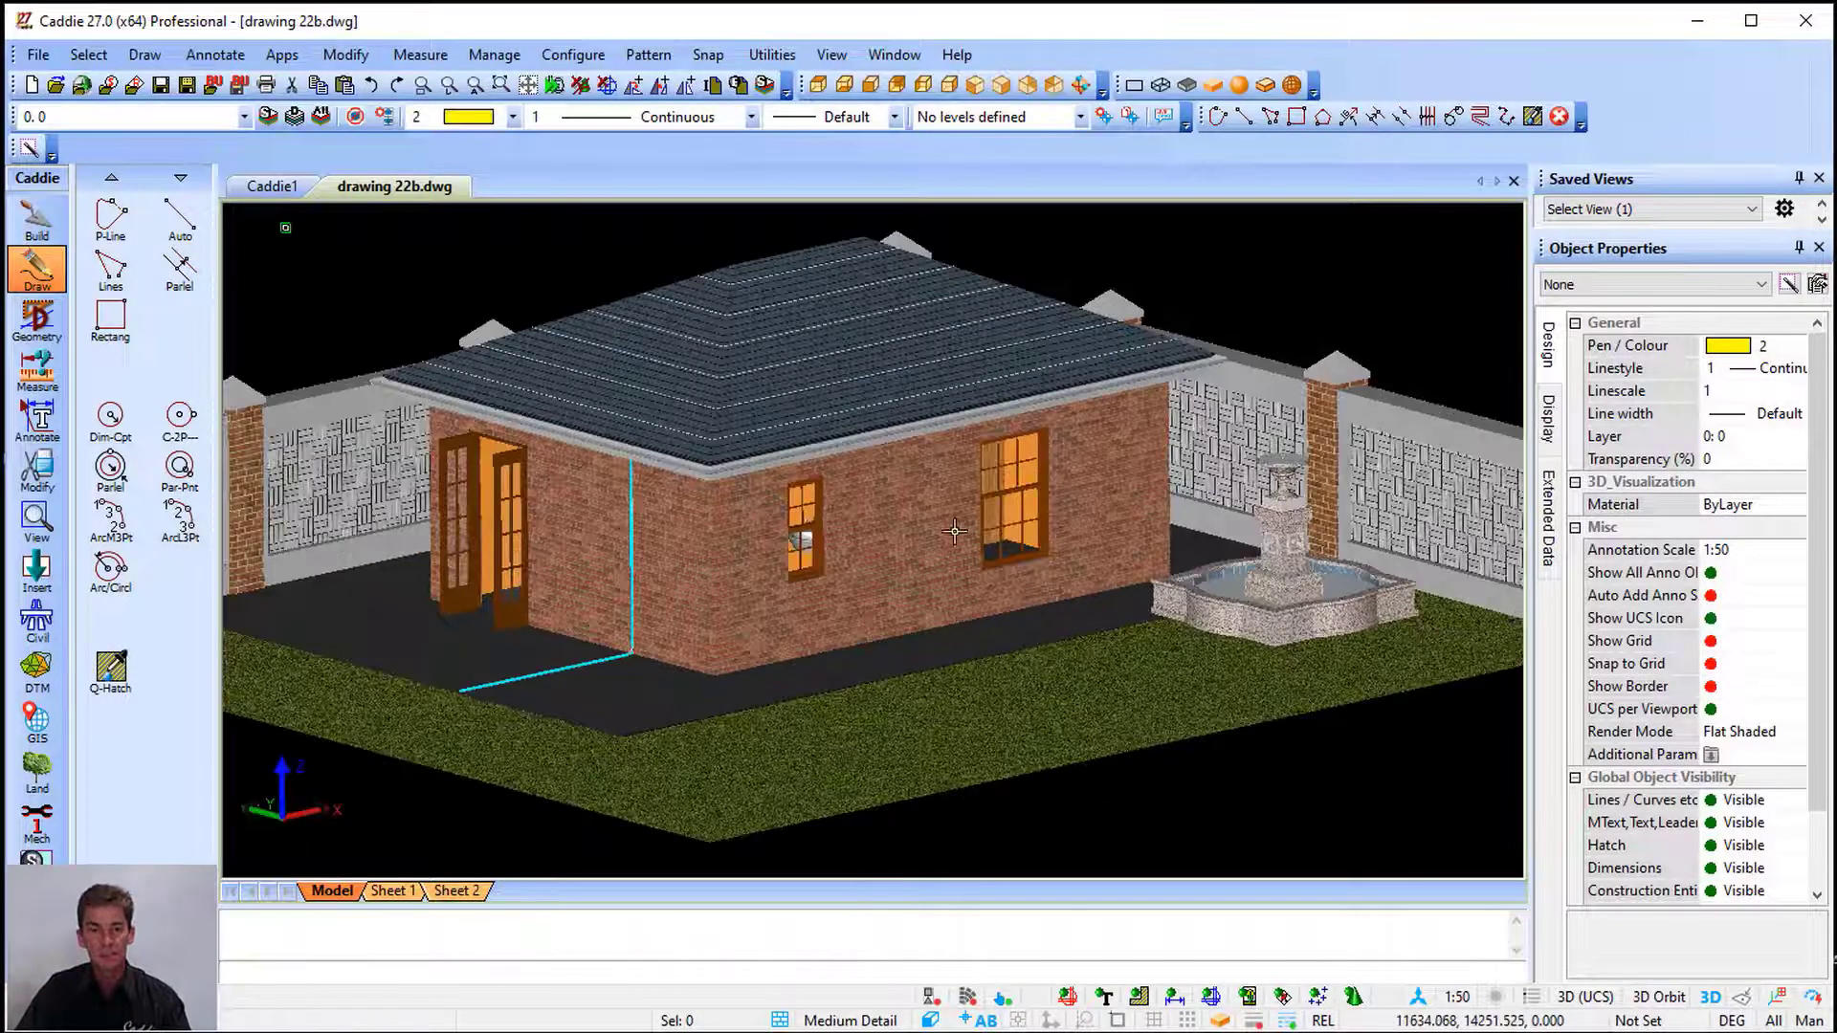
scroll(947, 531, up, 1)
click(886, 519)
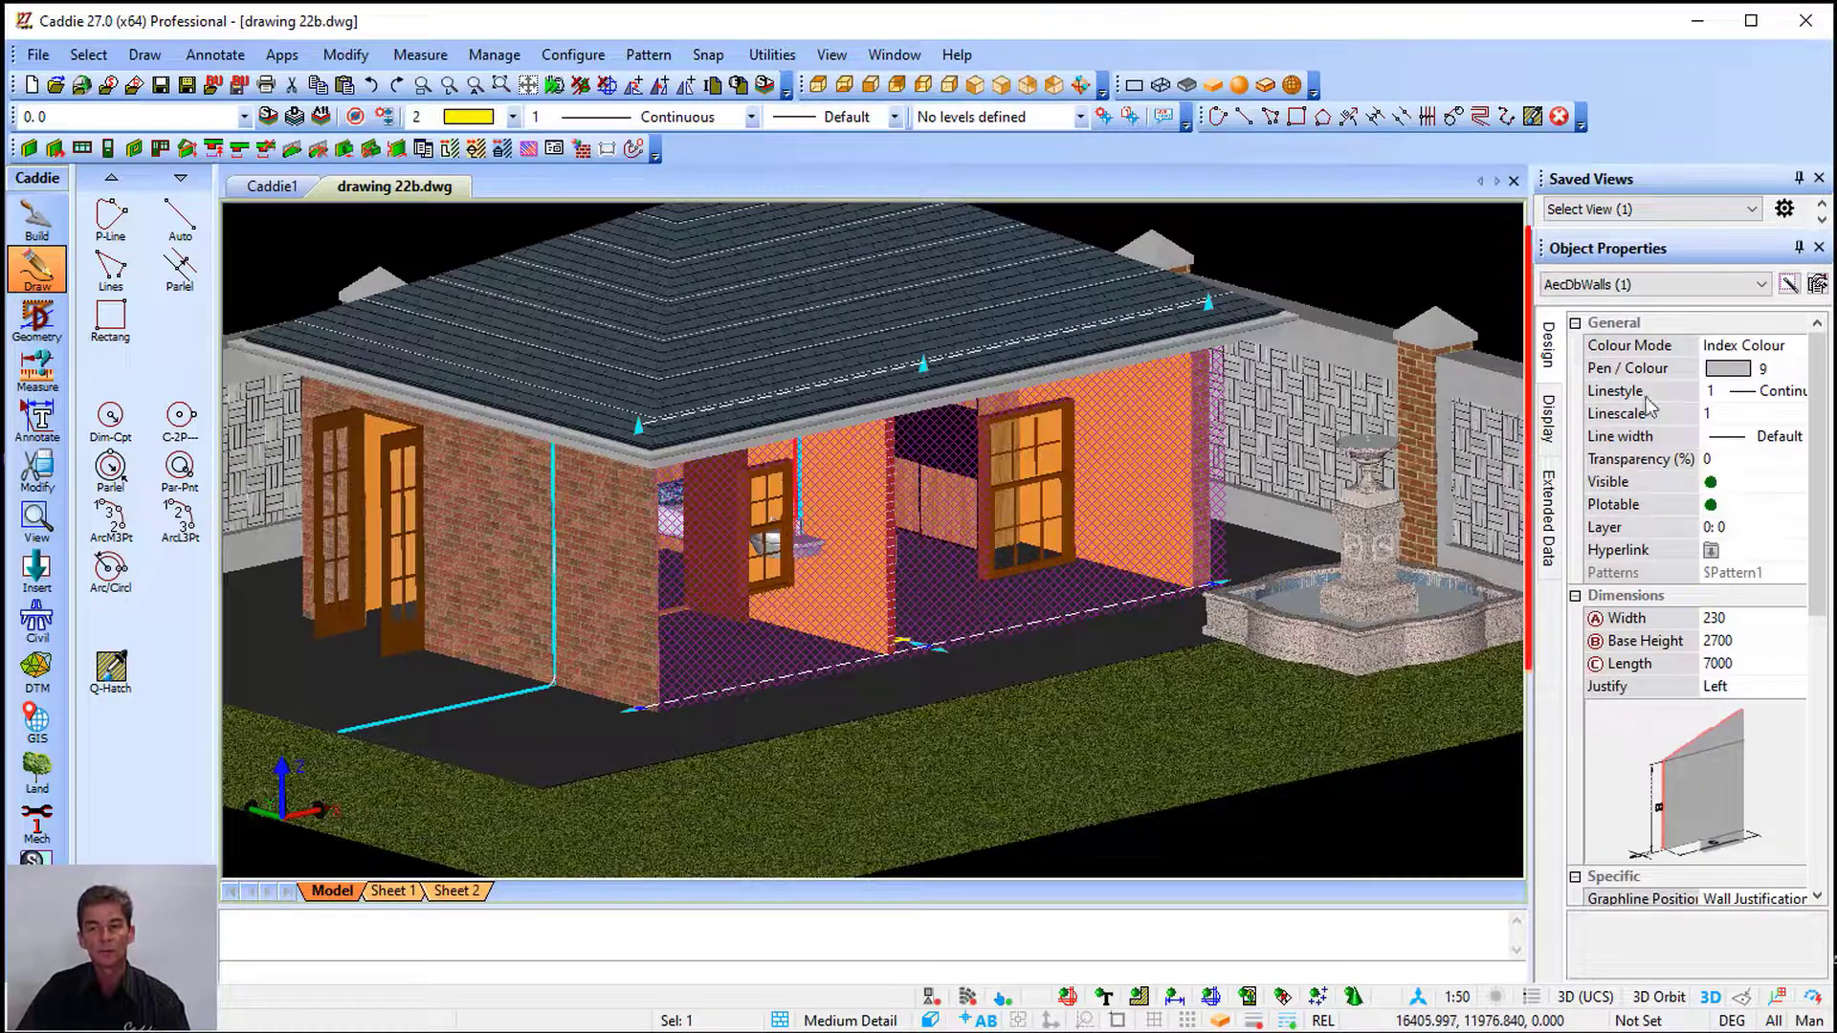
click(1737, 457)
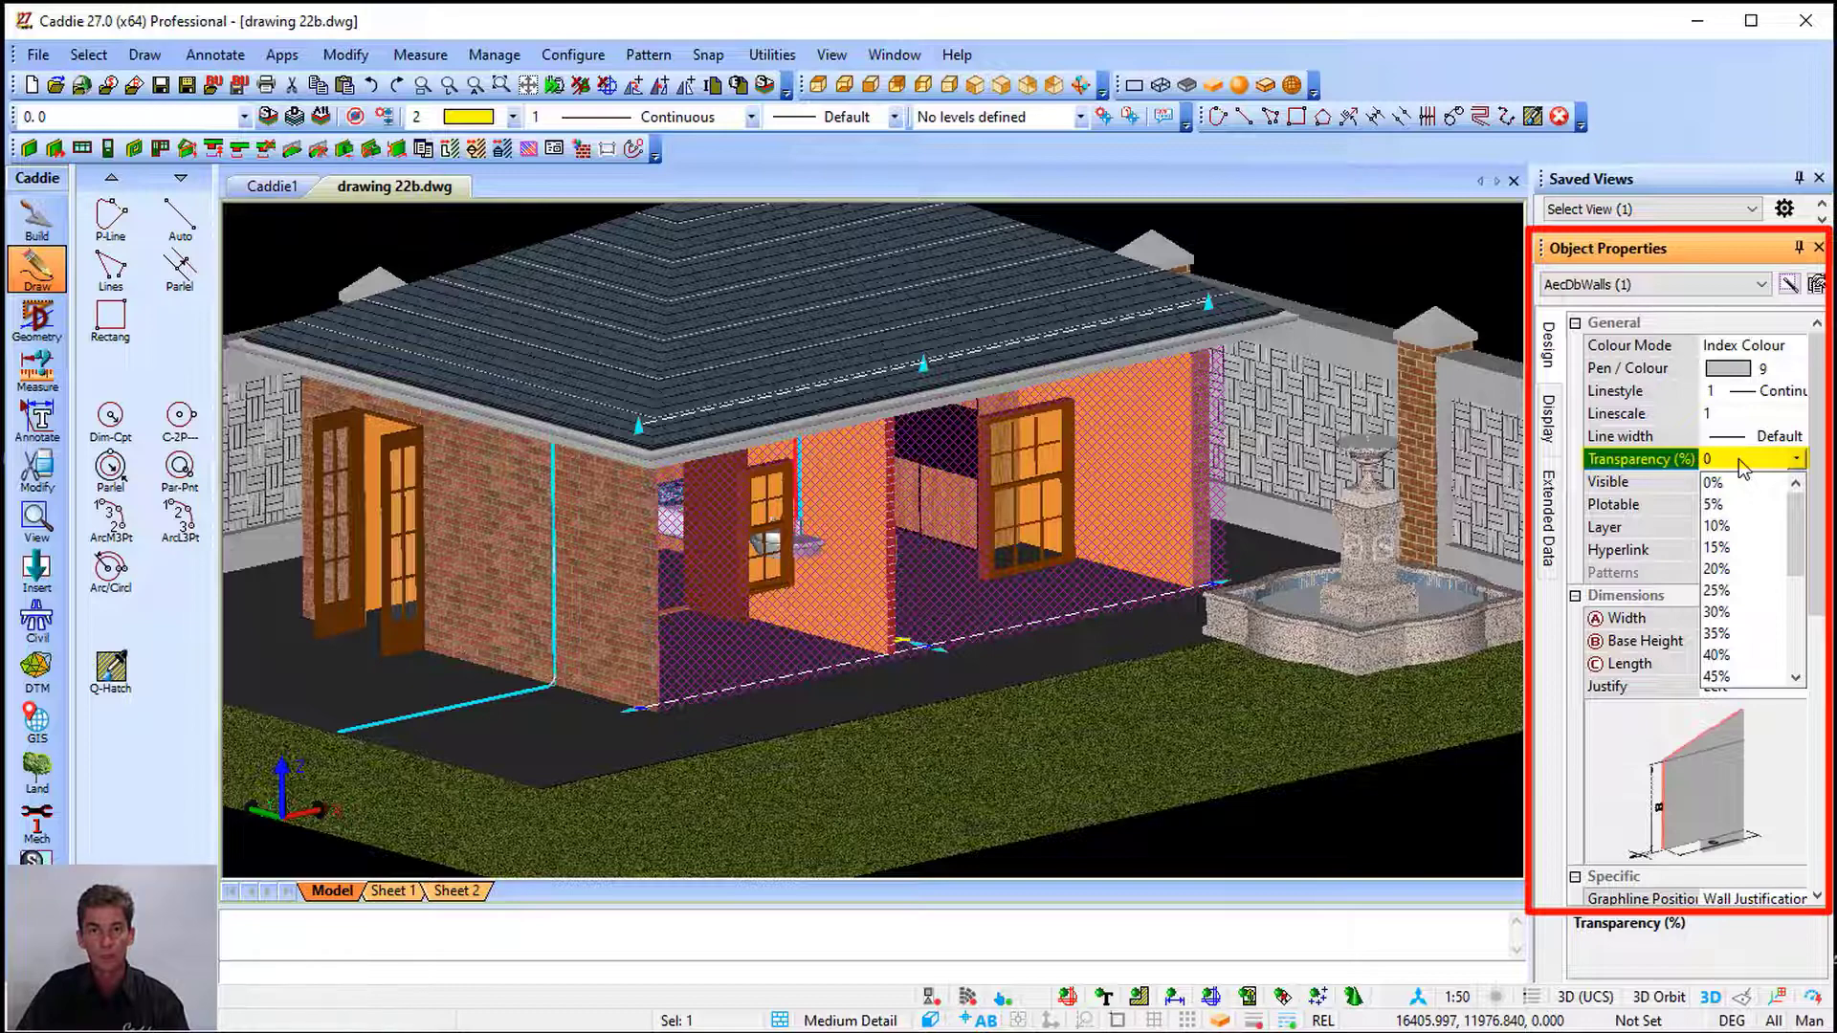
click(1665, 460)
scroll(1230, 475, down, 3)
key(Escape)
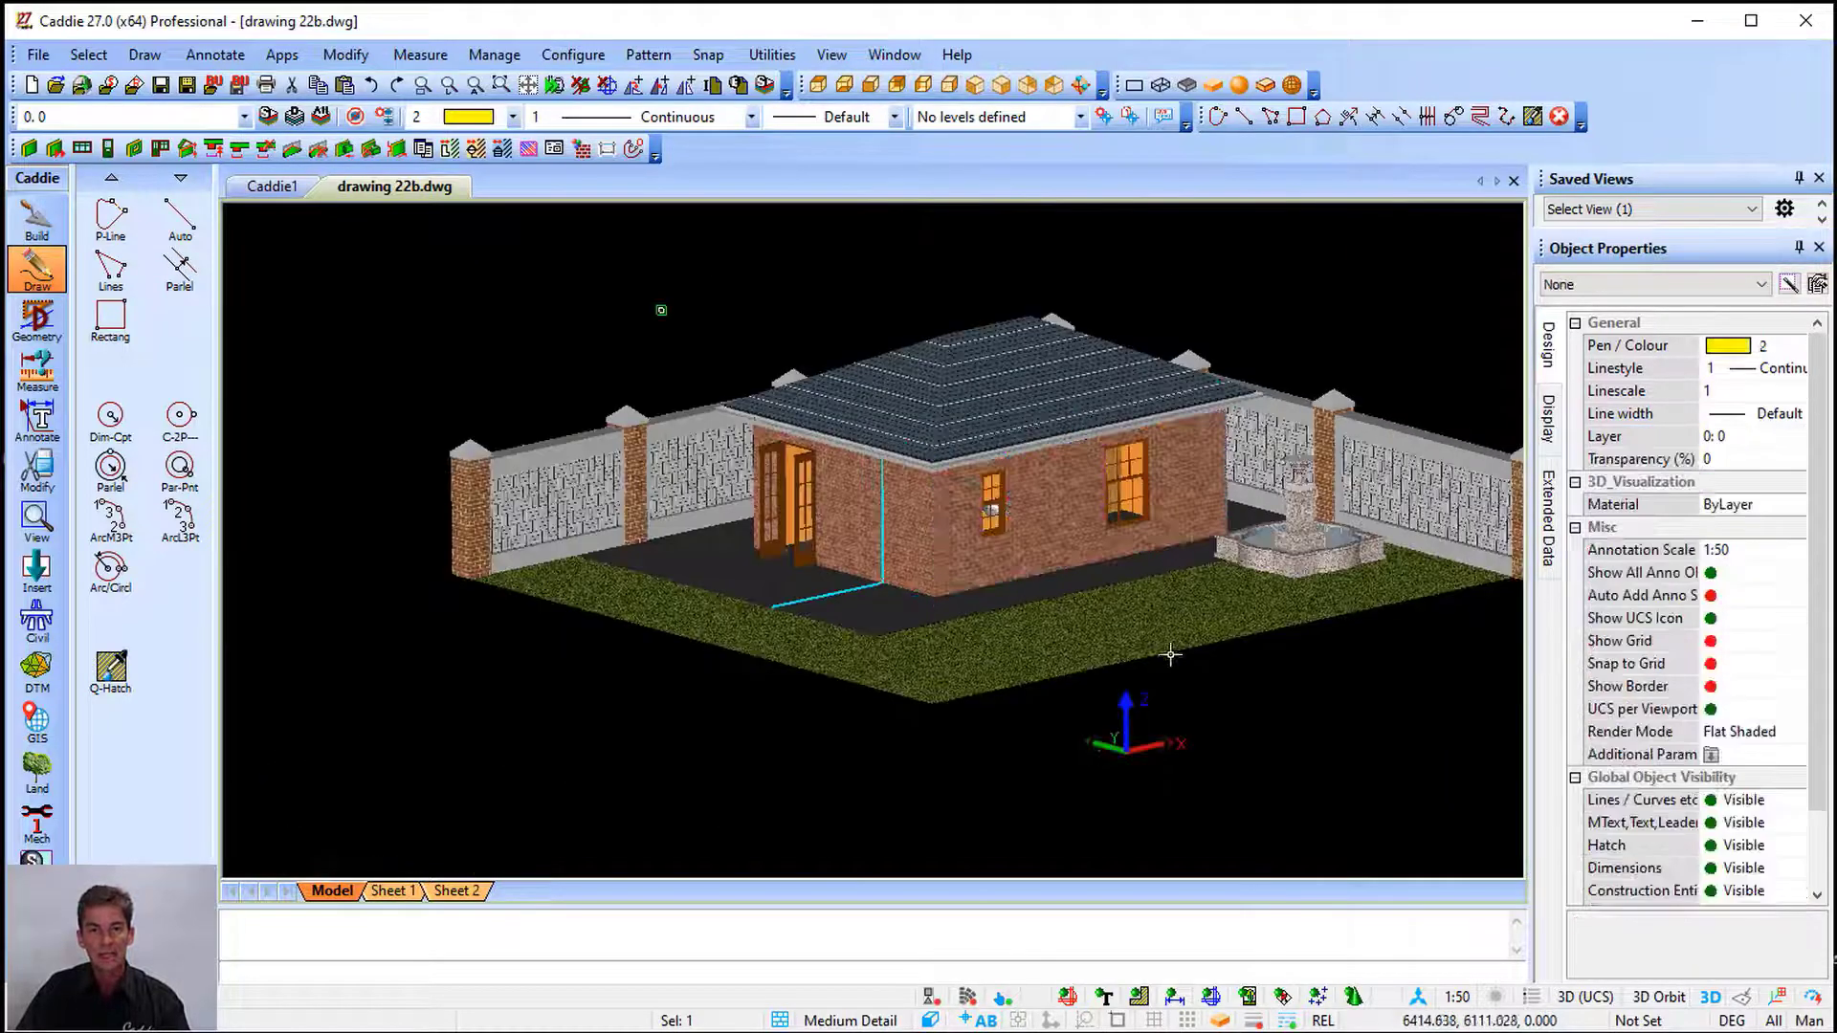
Set the default transparency for new objects to 60% with nothing selected
middle_drag(1161, 644, 1068, 641)
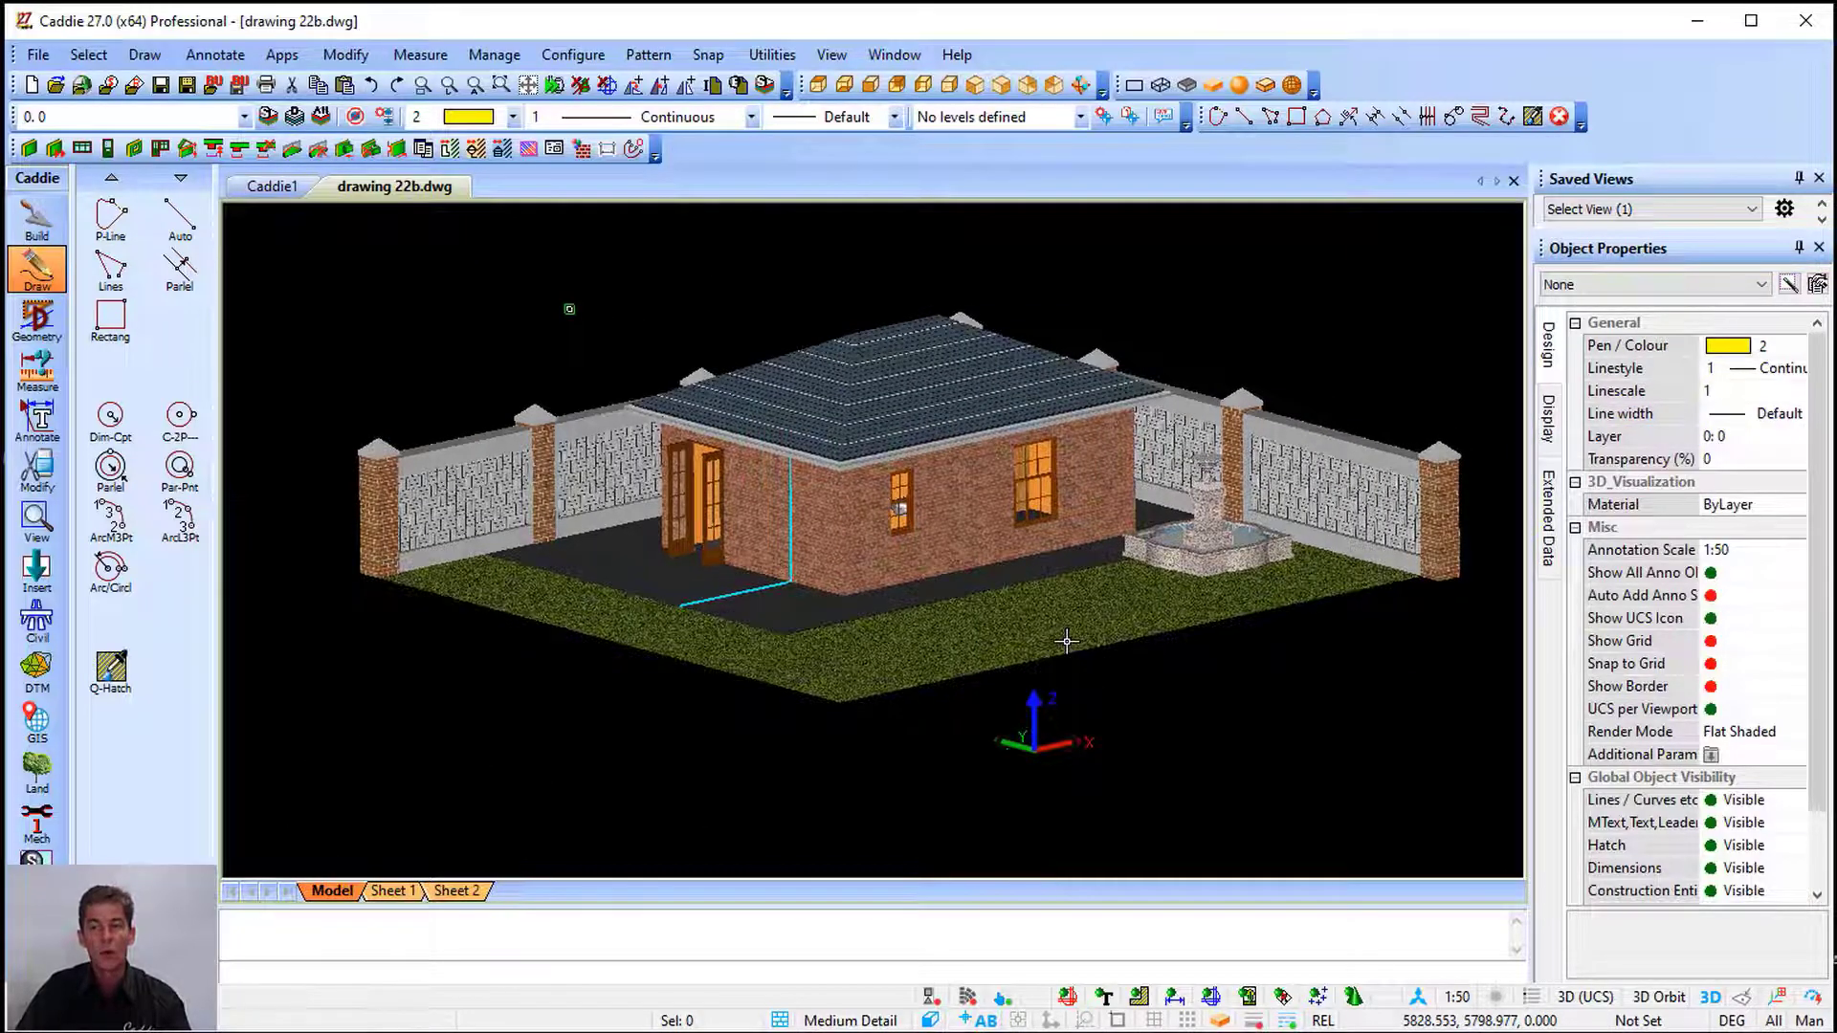
click(1737, 460)
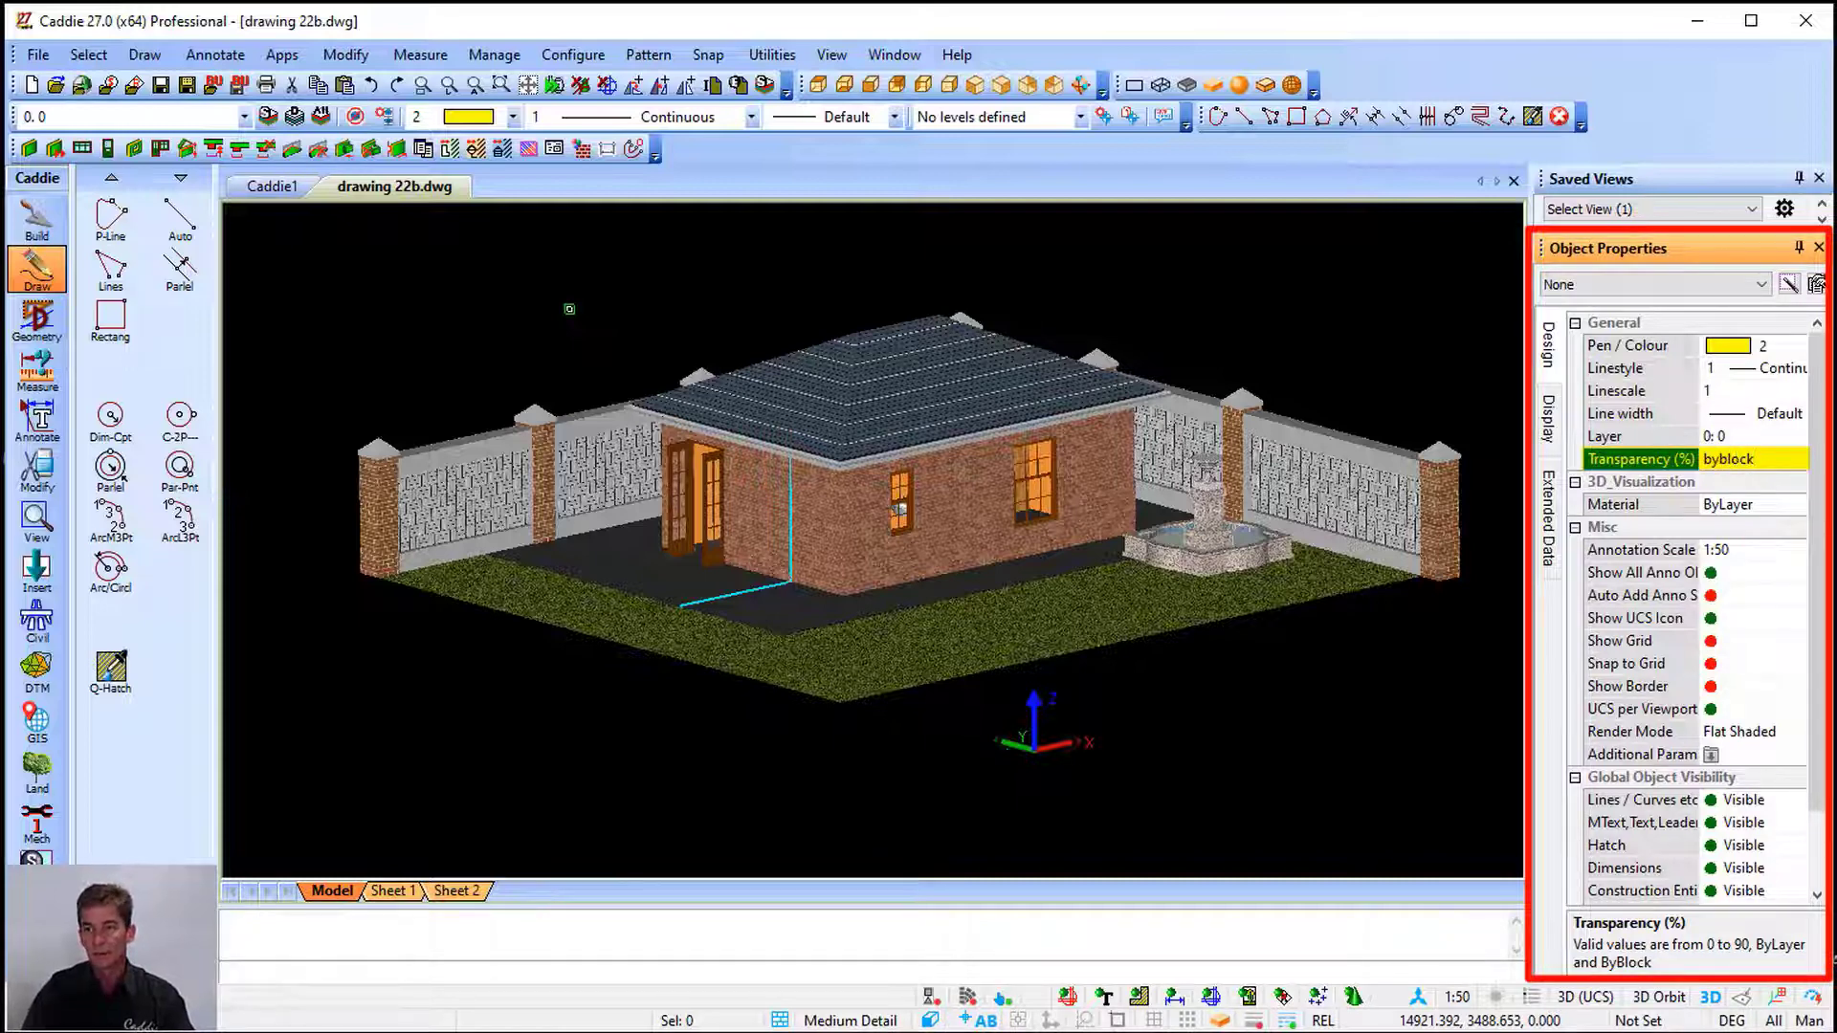
drag(1764, 461, 1648, 471)
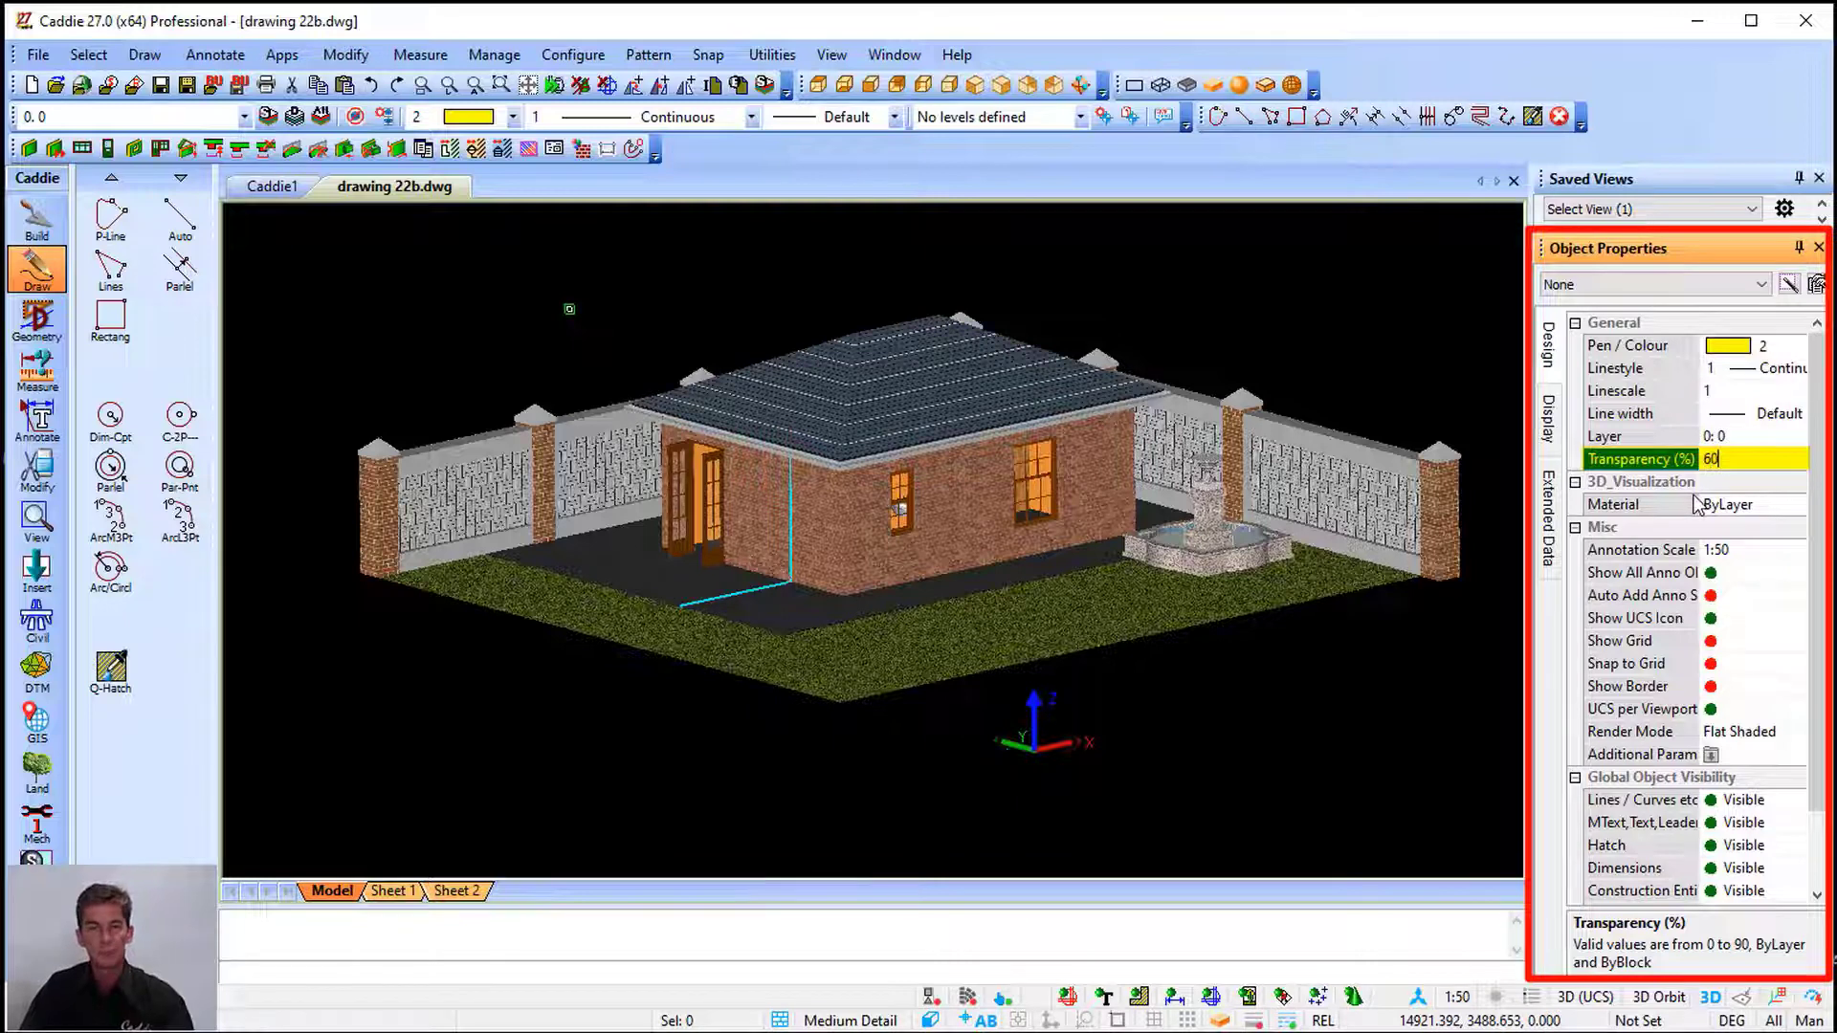
click(1155, 708)
key(Escape)
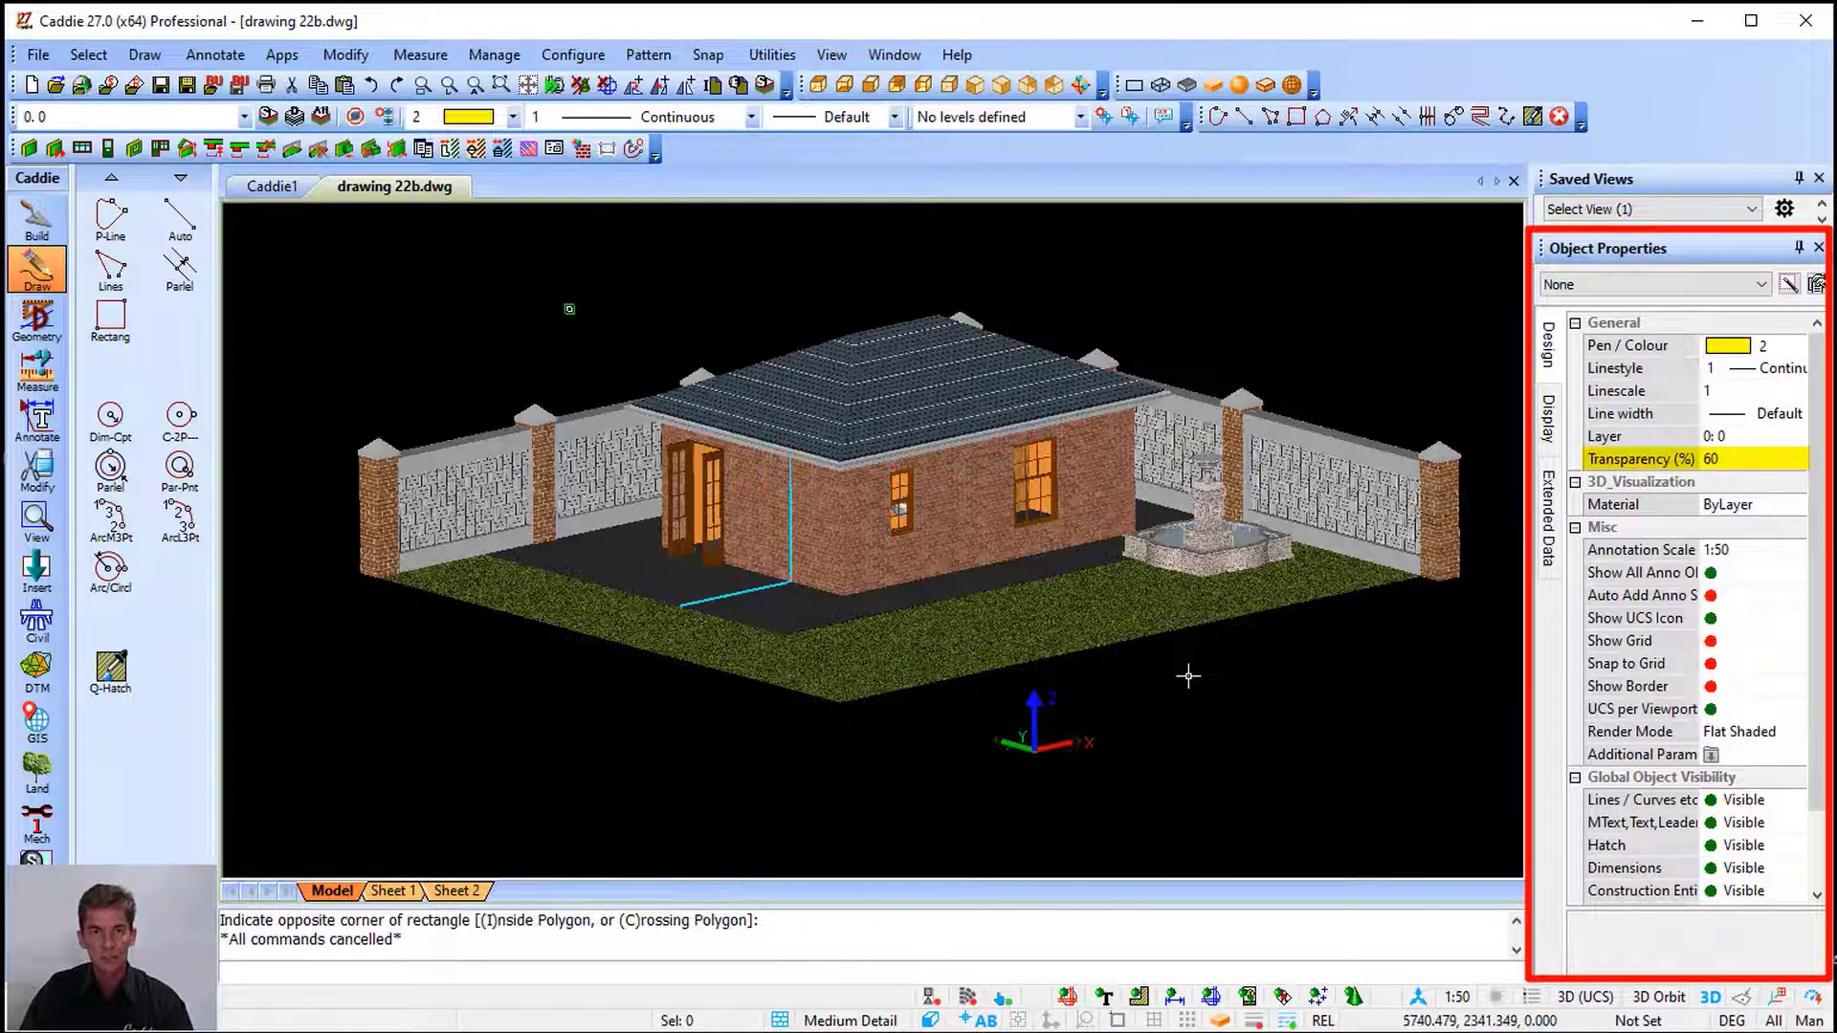
Draw two joined Standard walls, 2700 high and about 7100 and 6490 long, around the front corner of the lawn
click(37, 220)
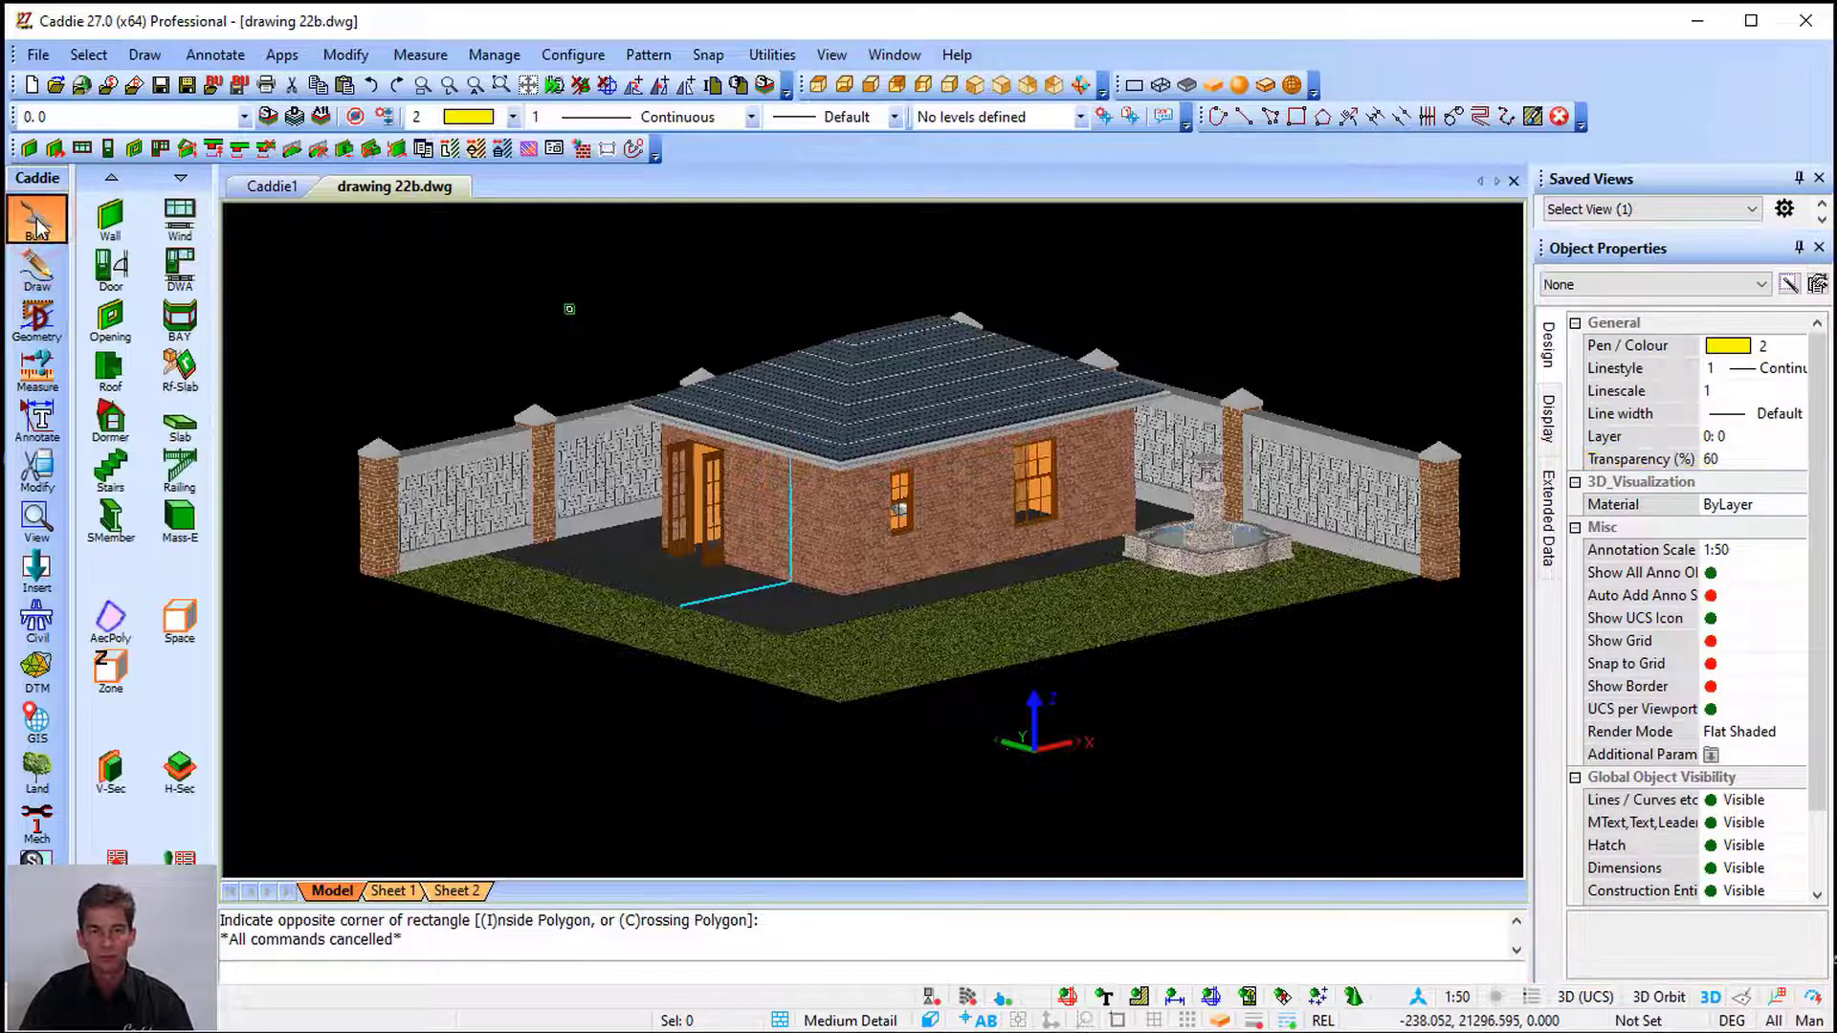
click(110, 218)
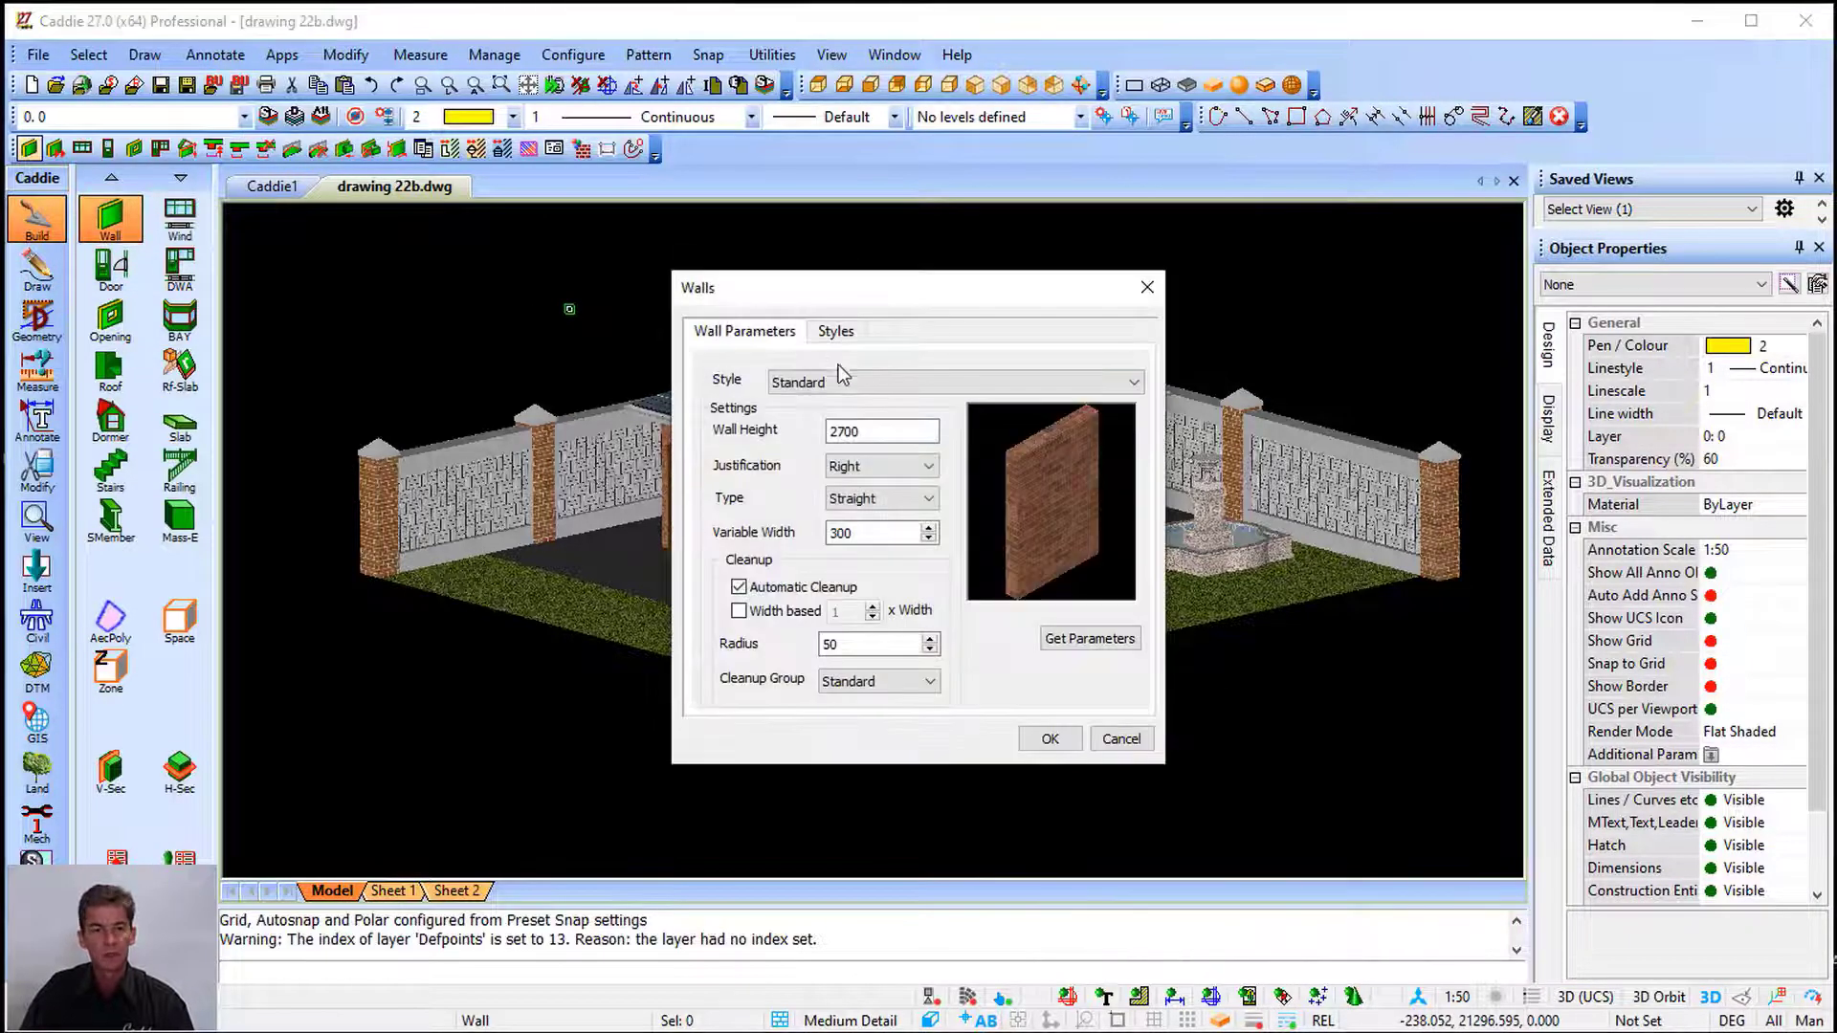
click(1049, 740)
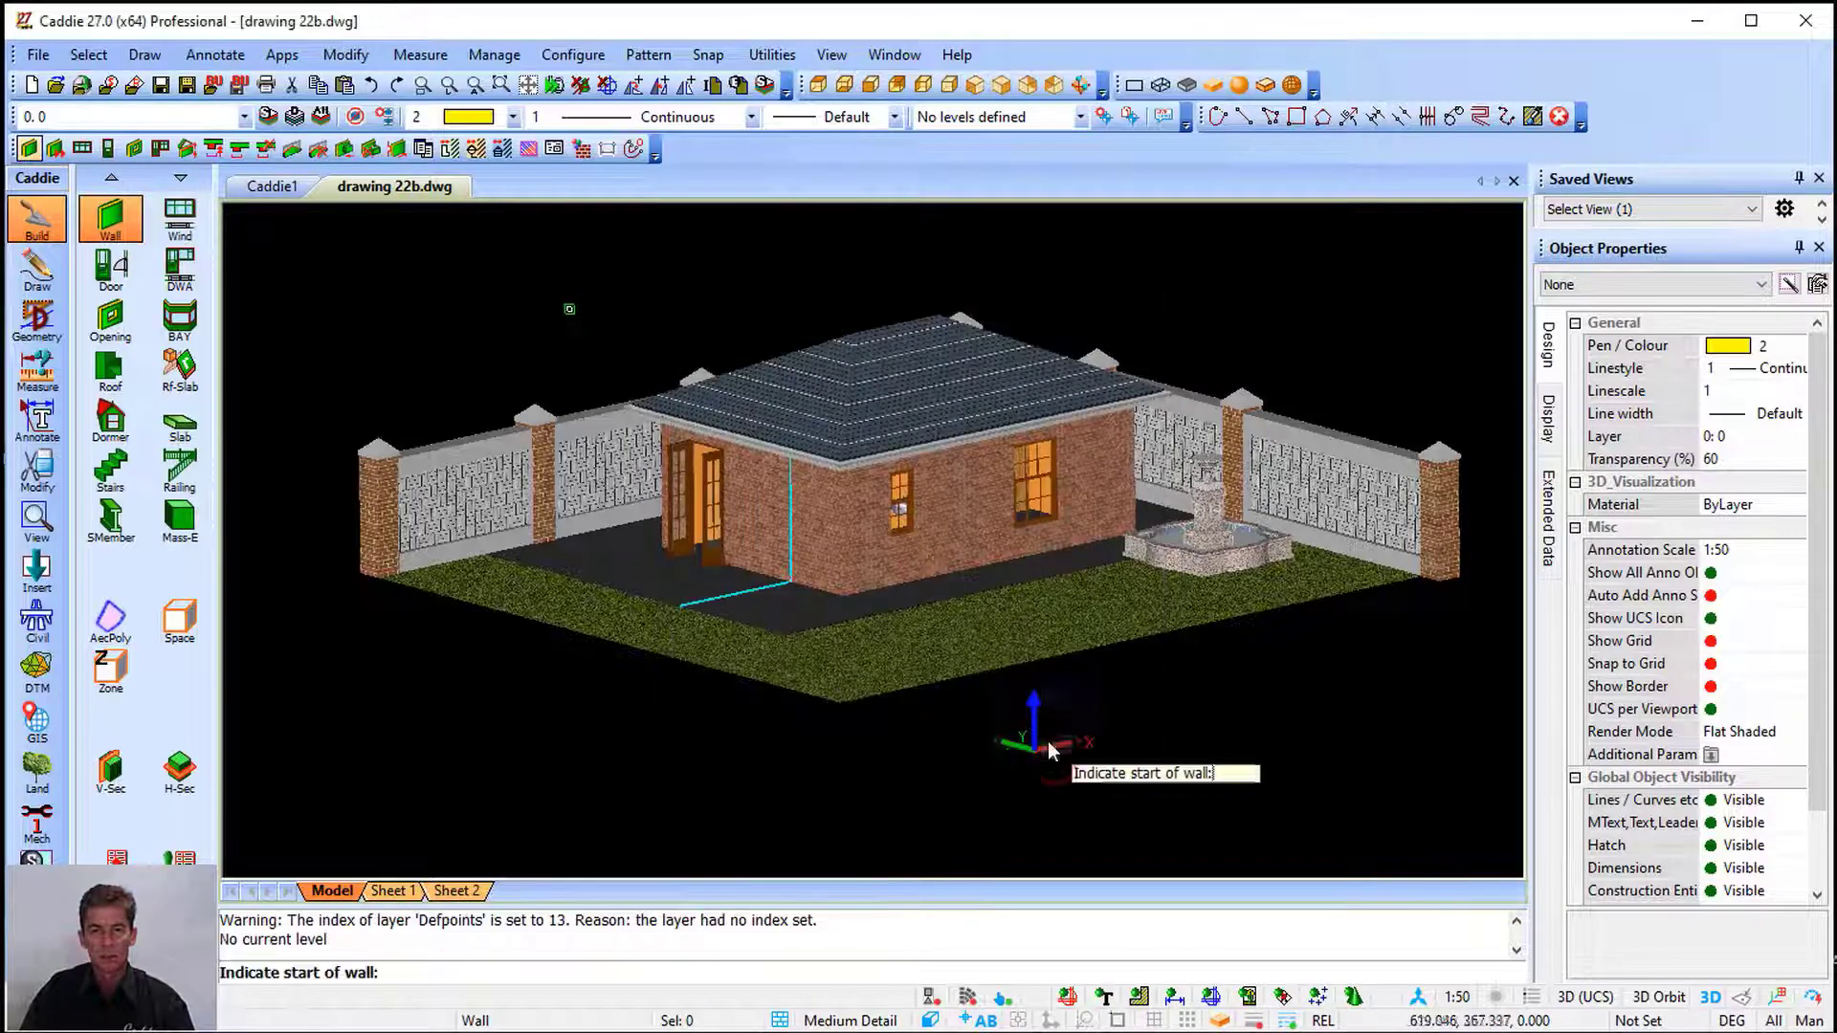
click(1110, 641)
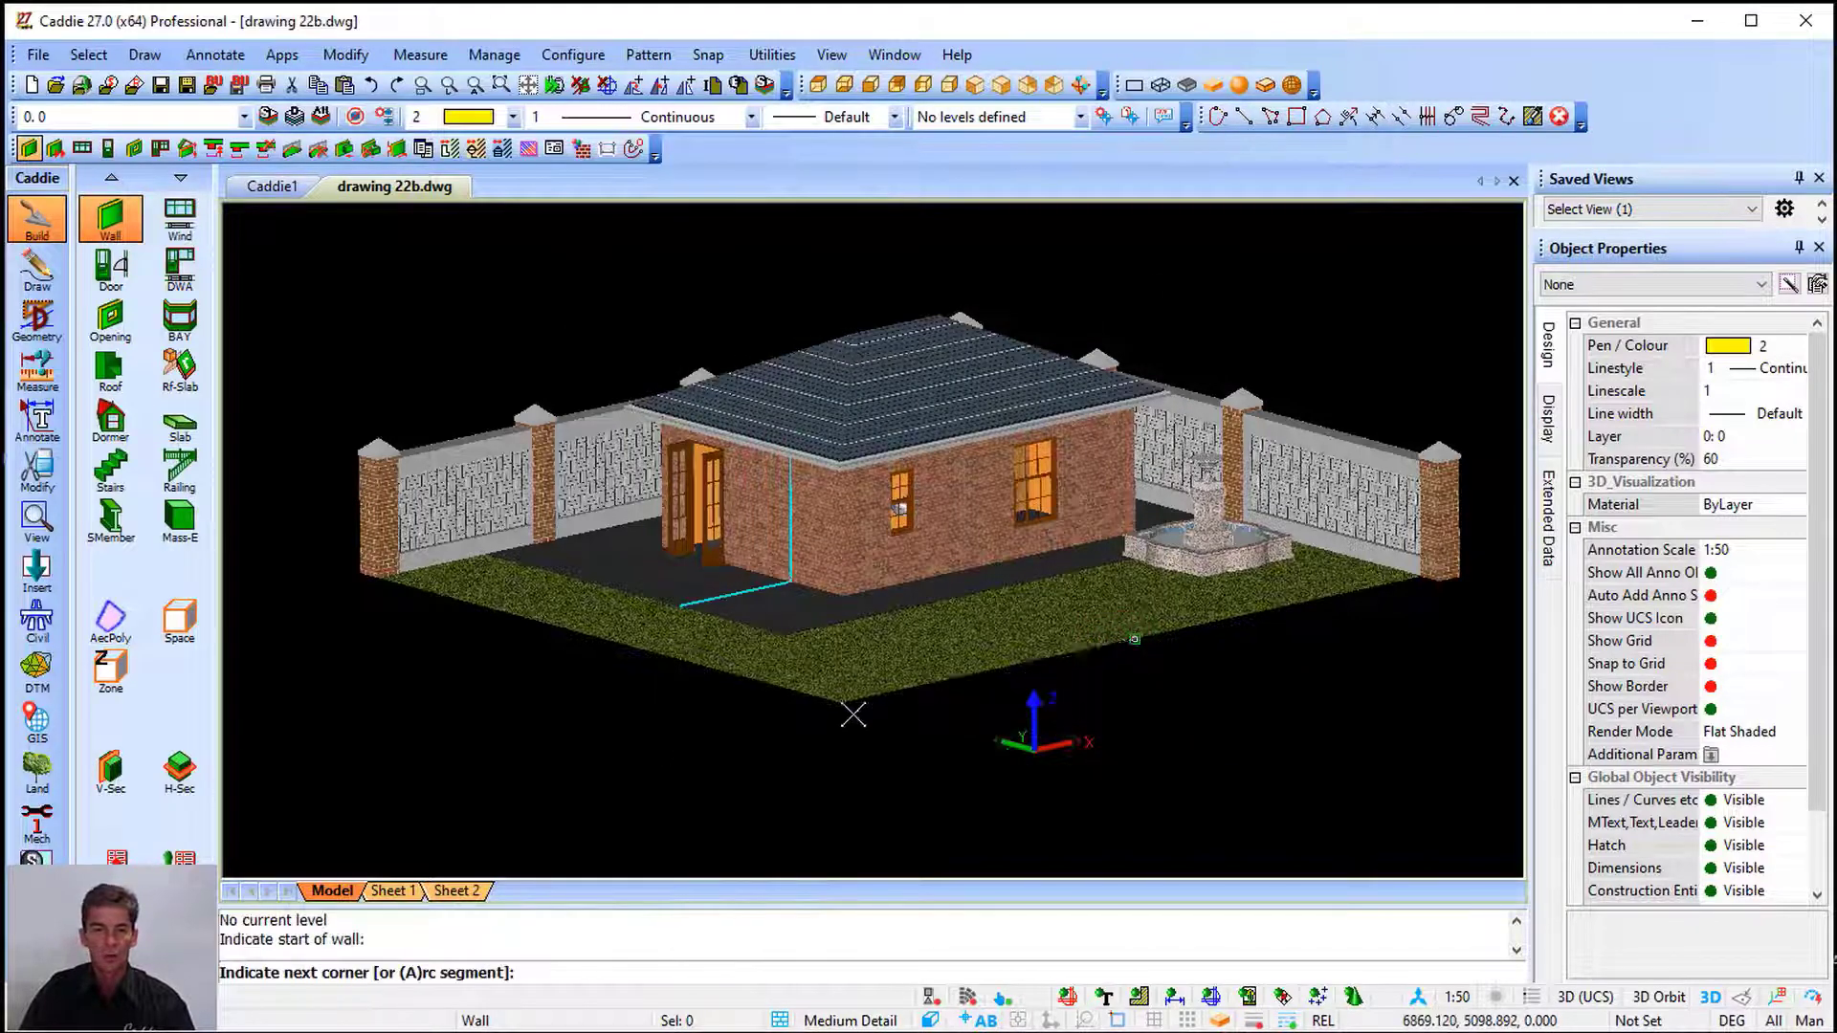
click(607, 660)
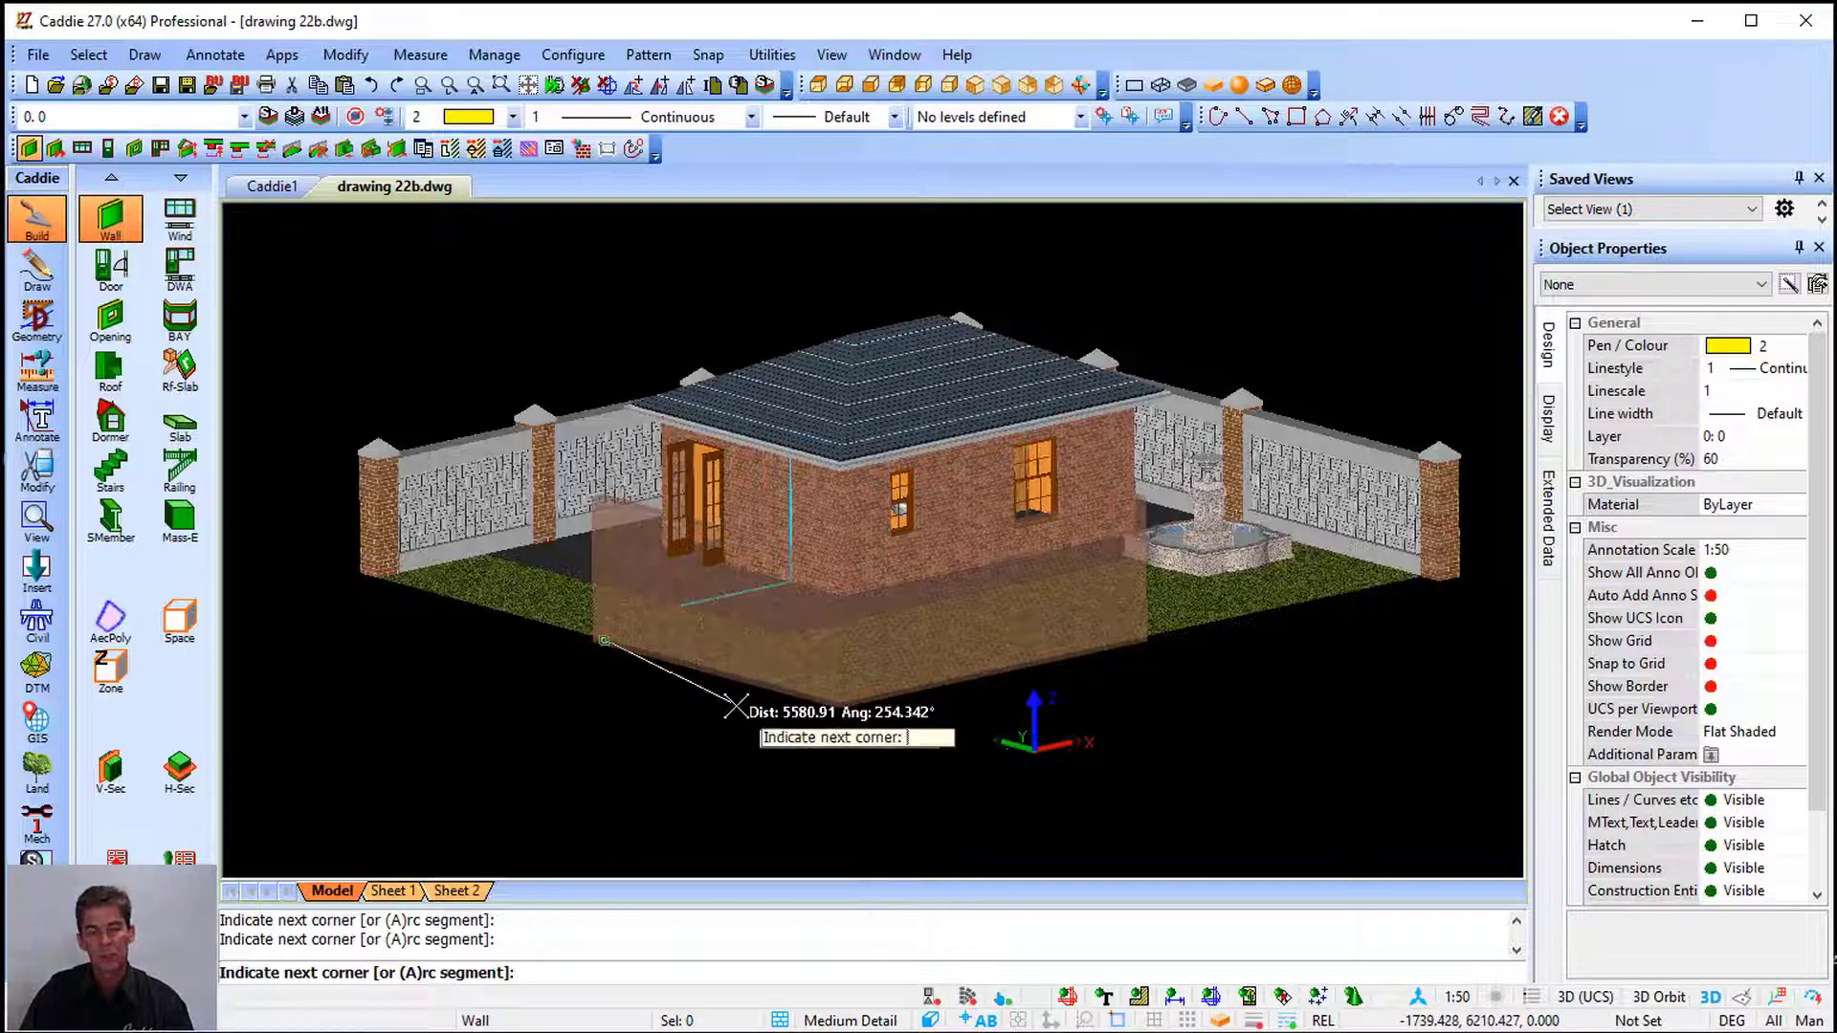
key(Escape)
Check the transparency property of the new wall section in front of the double doors
middle_drag(750, 698, 651, 664)
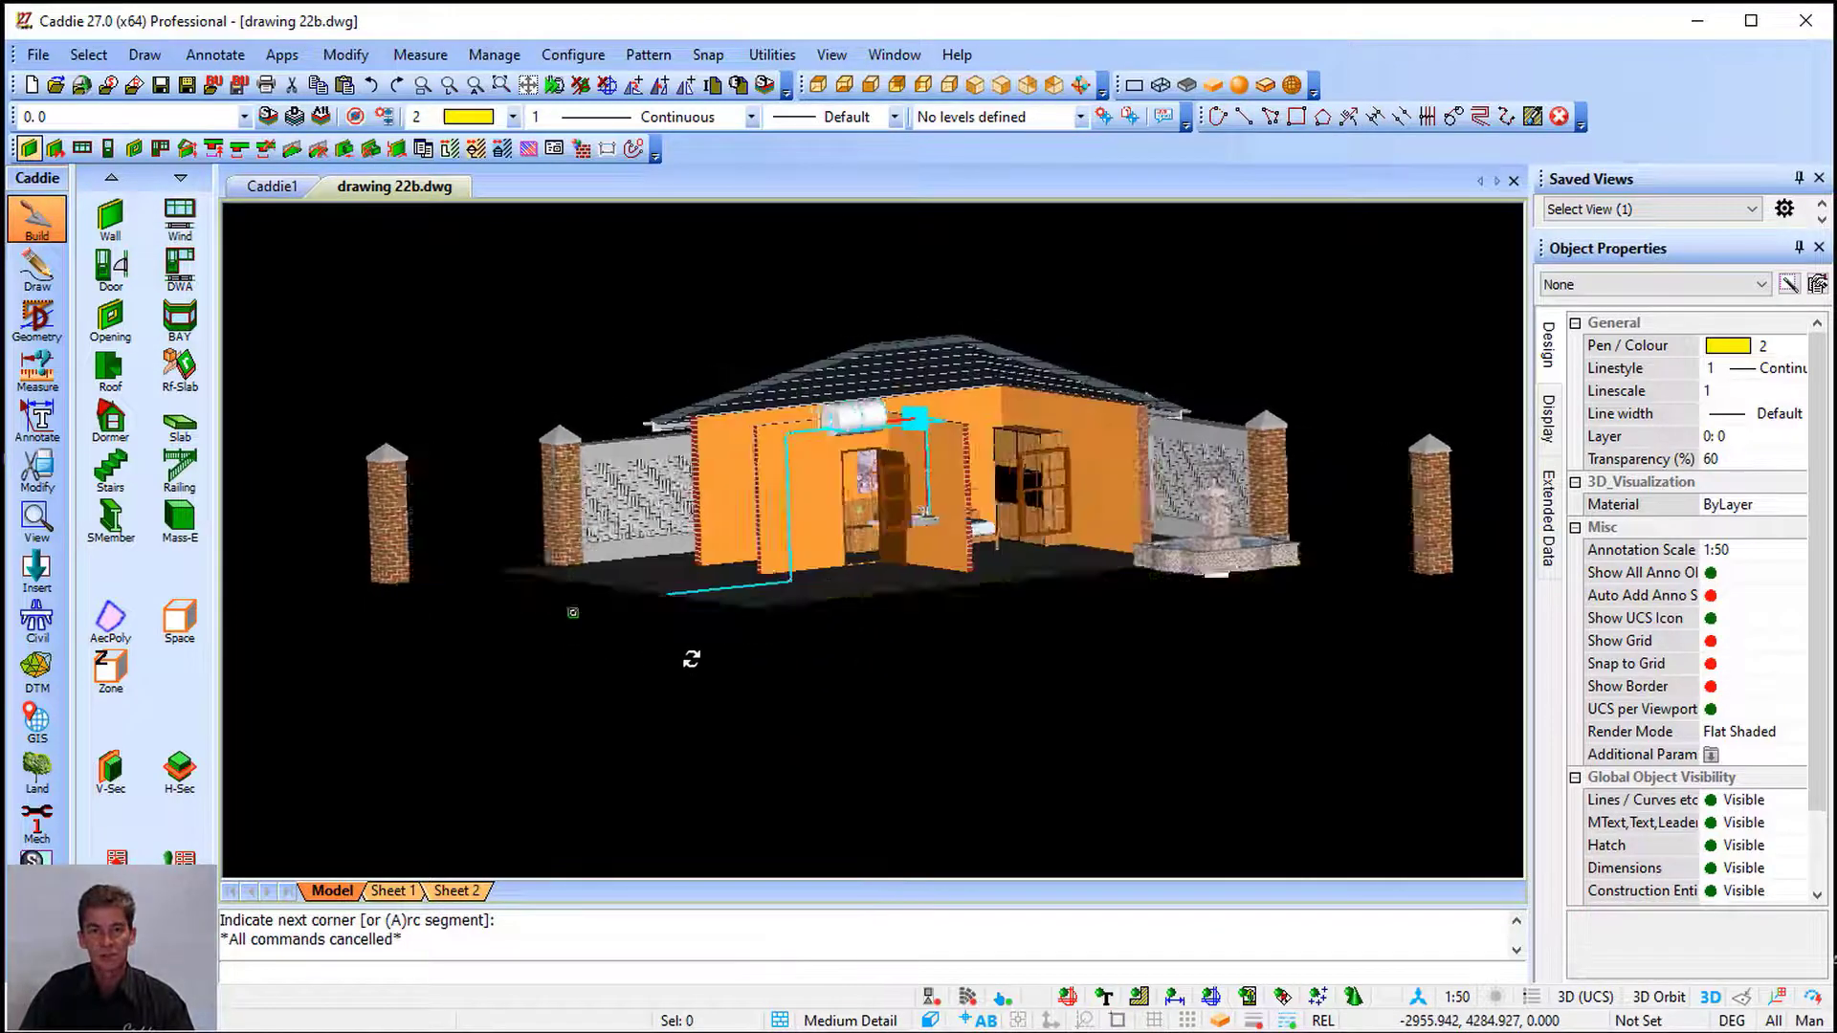
scroll(741, 576, up, 4)
scroll(741, 576, down, 3)
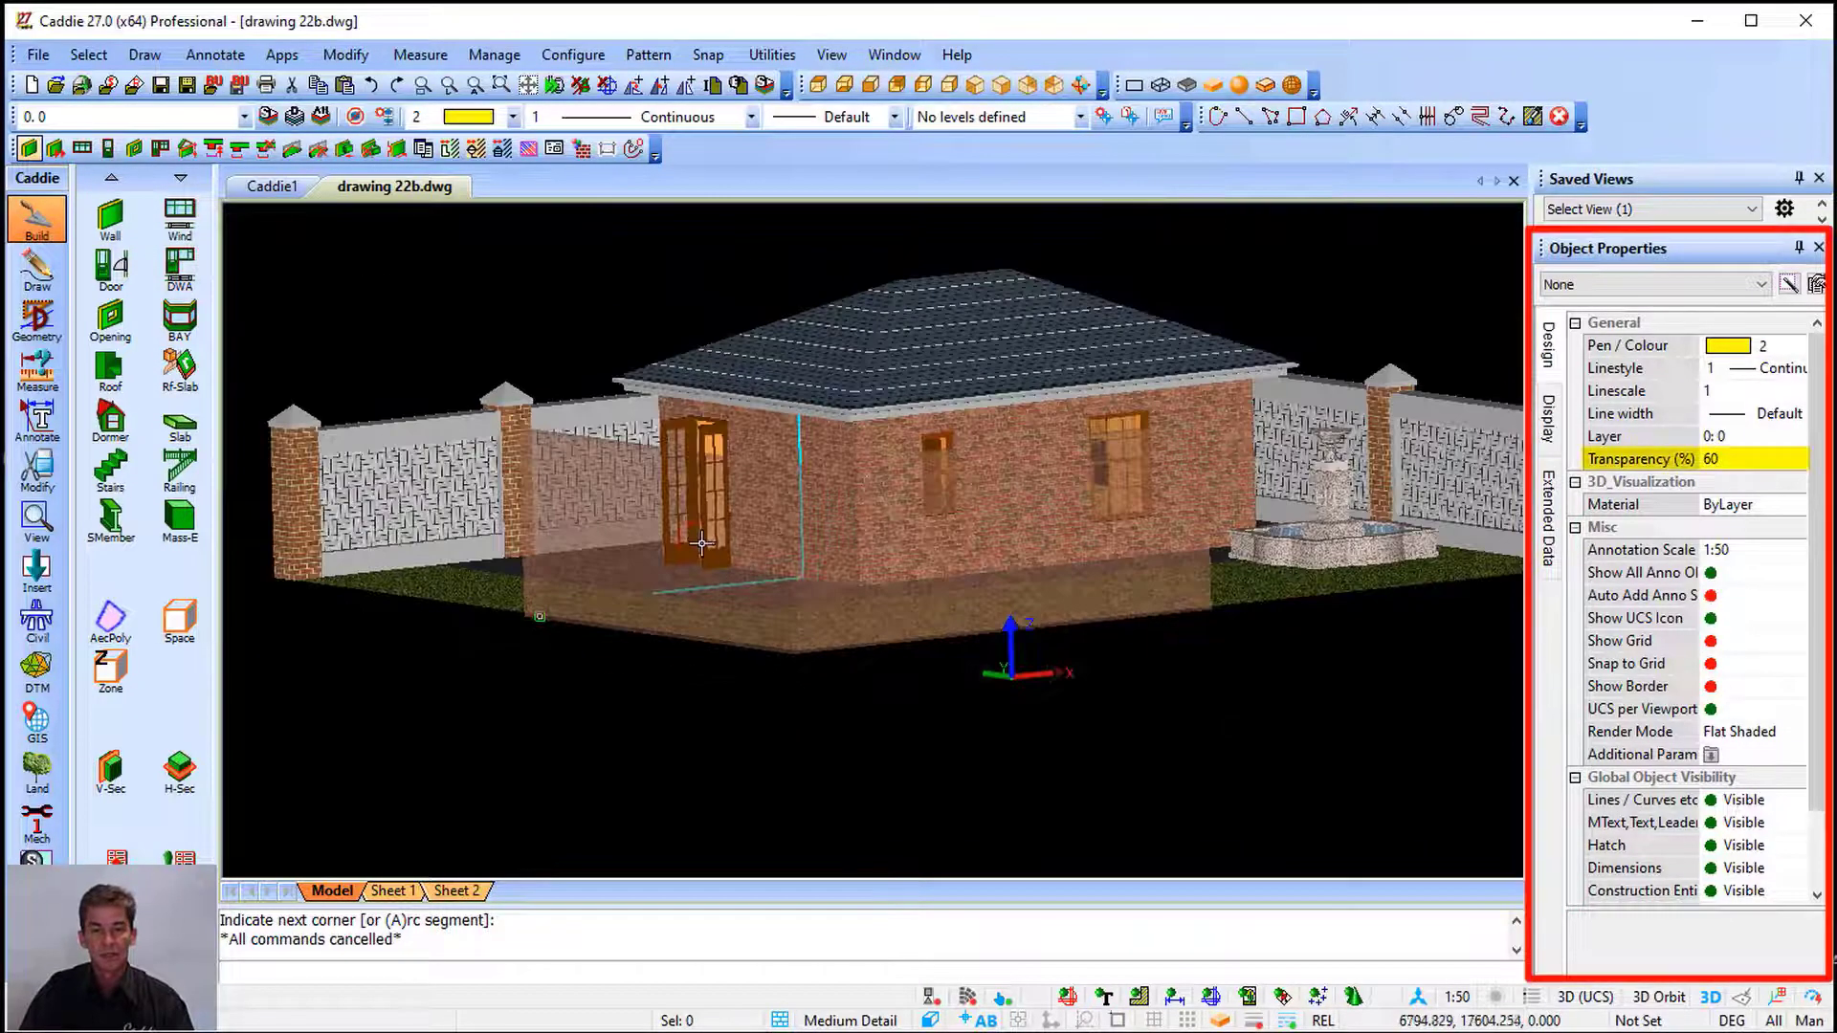
click(741, 576)
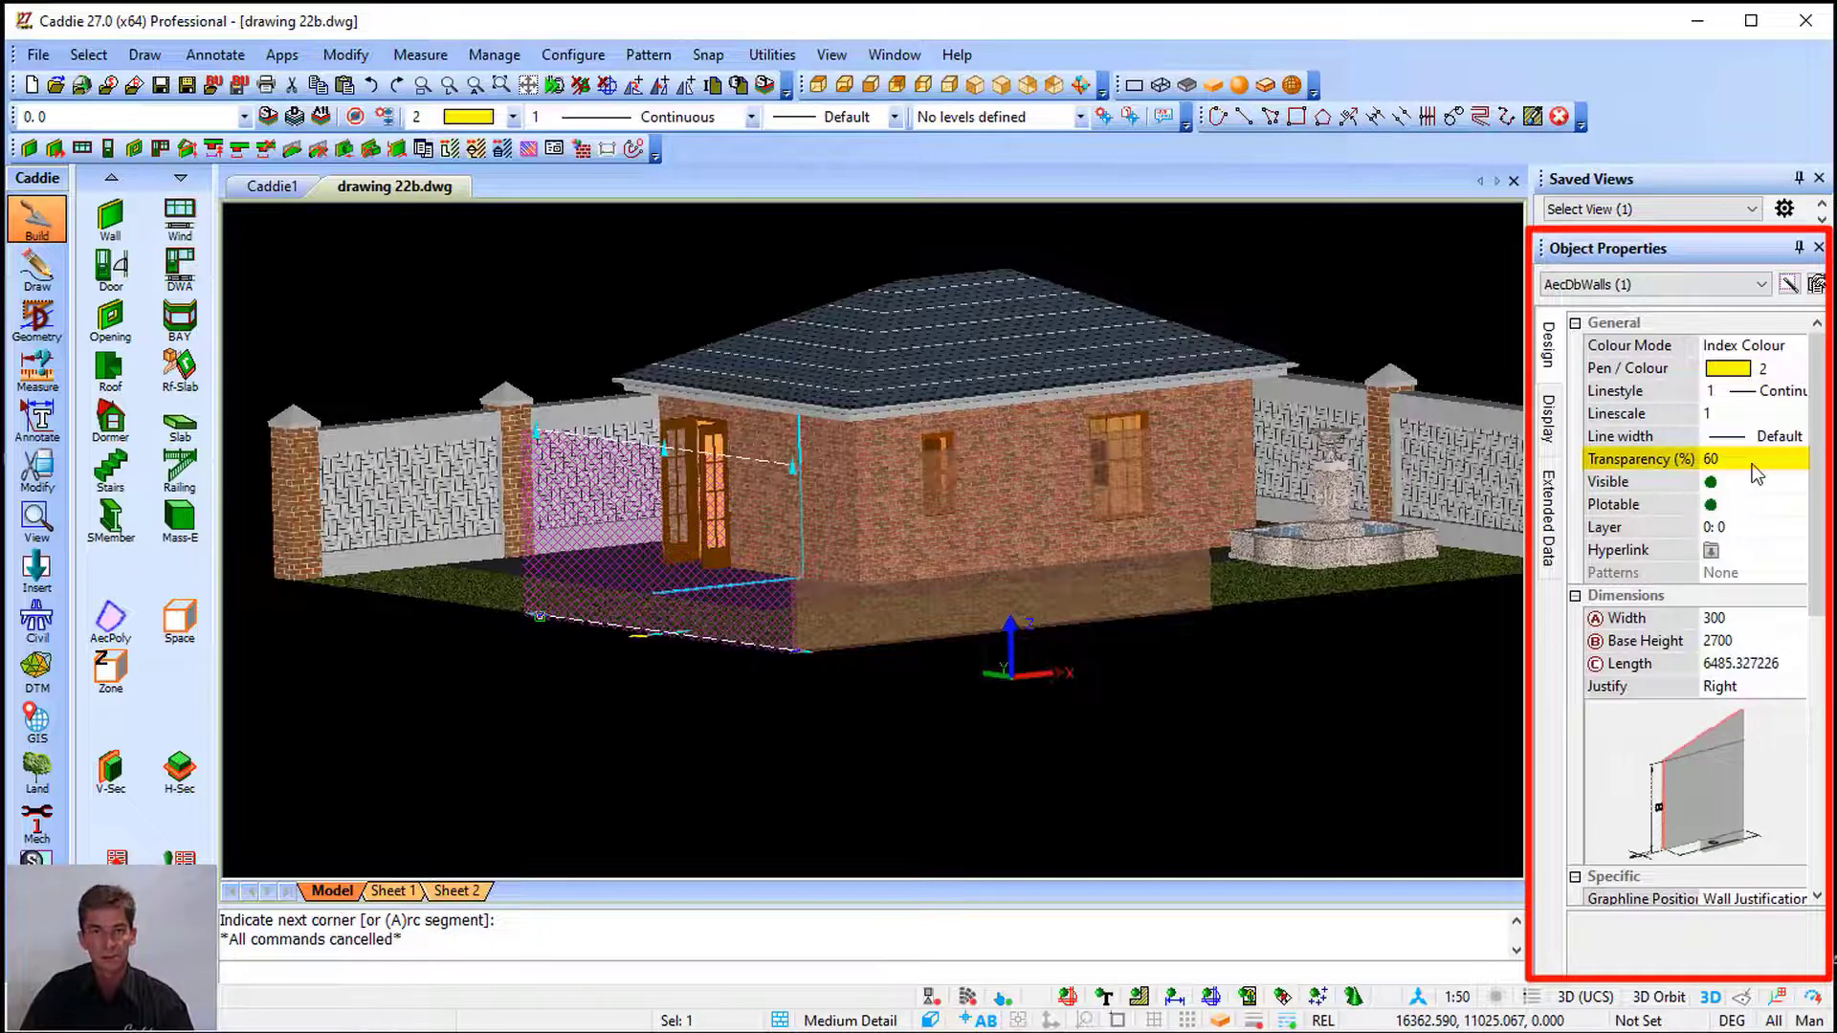
key(Escape)
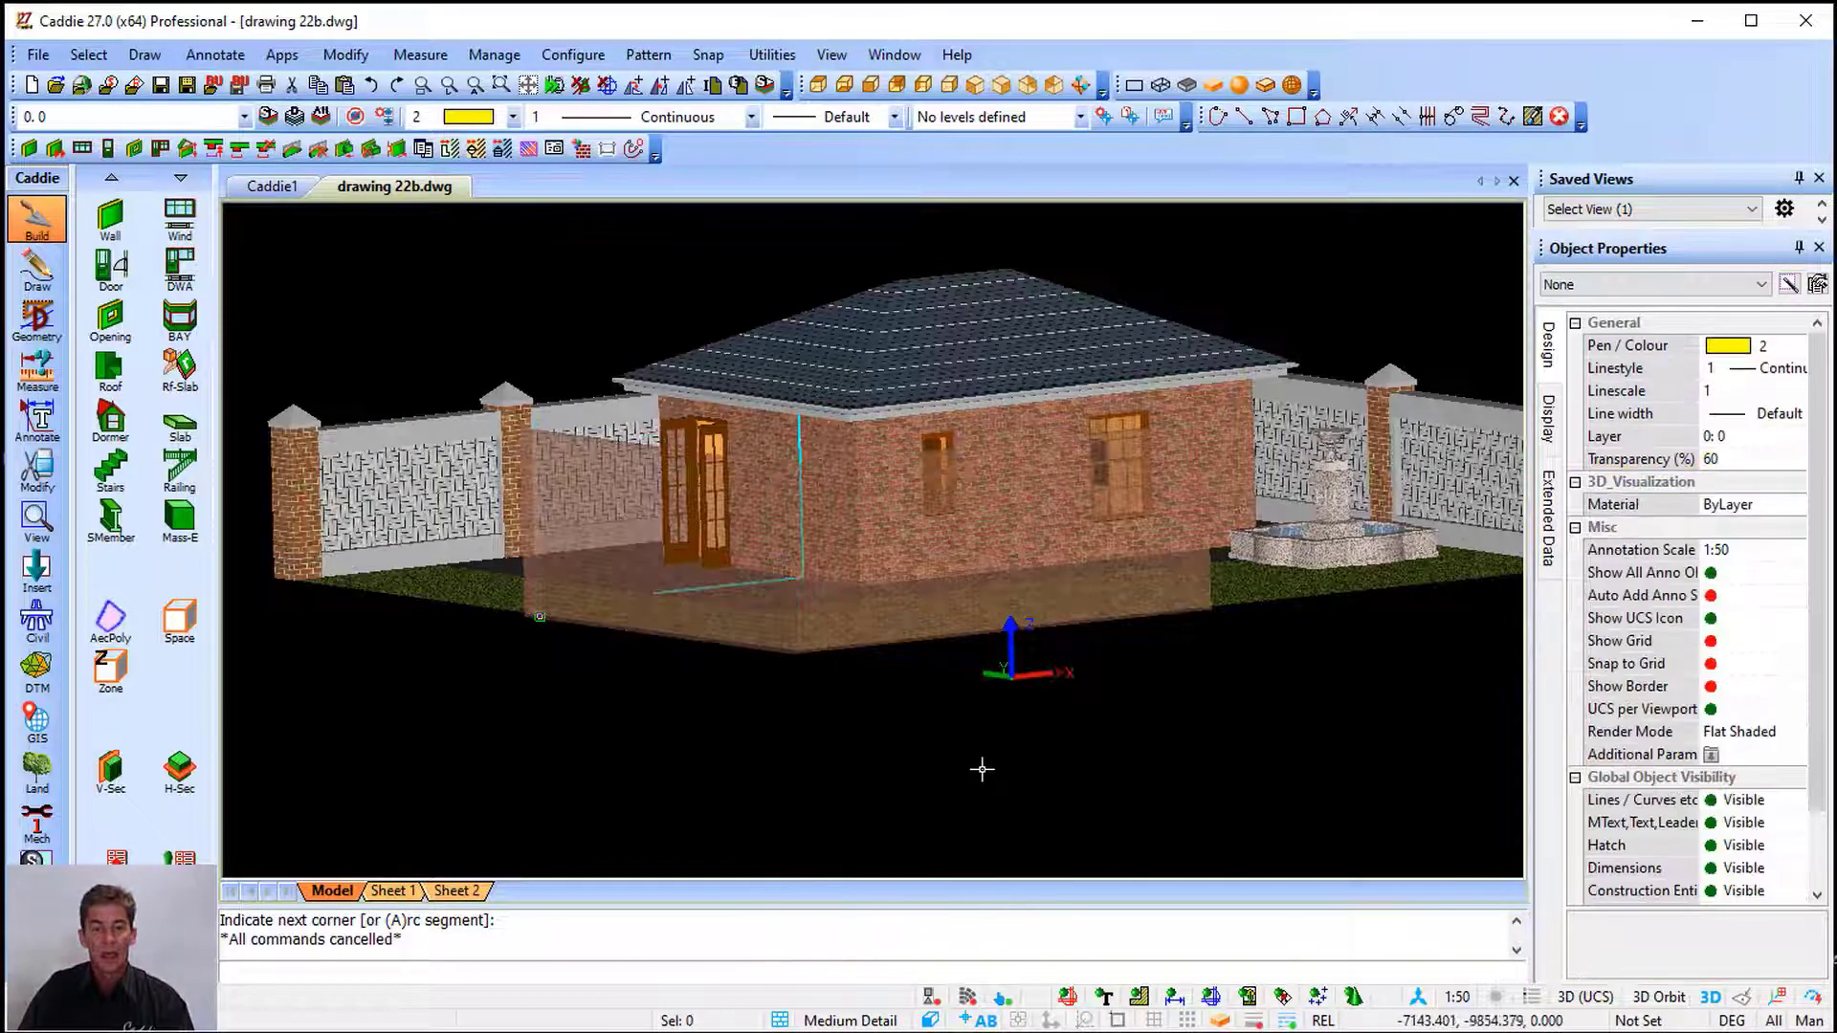
Clone the 60% transparency of the new wall onto the house's two visible roof slopes and two visible brick walls
middle_drag(984, 766, 1015, 739)
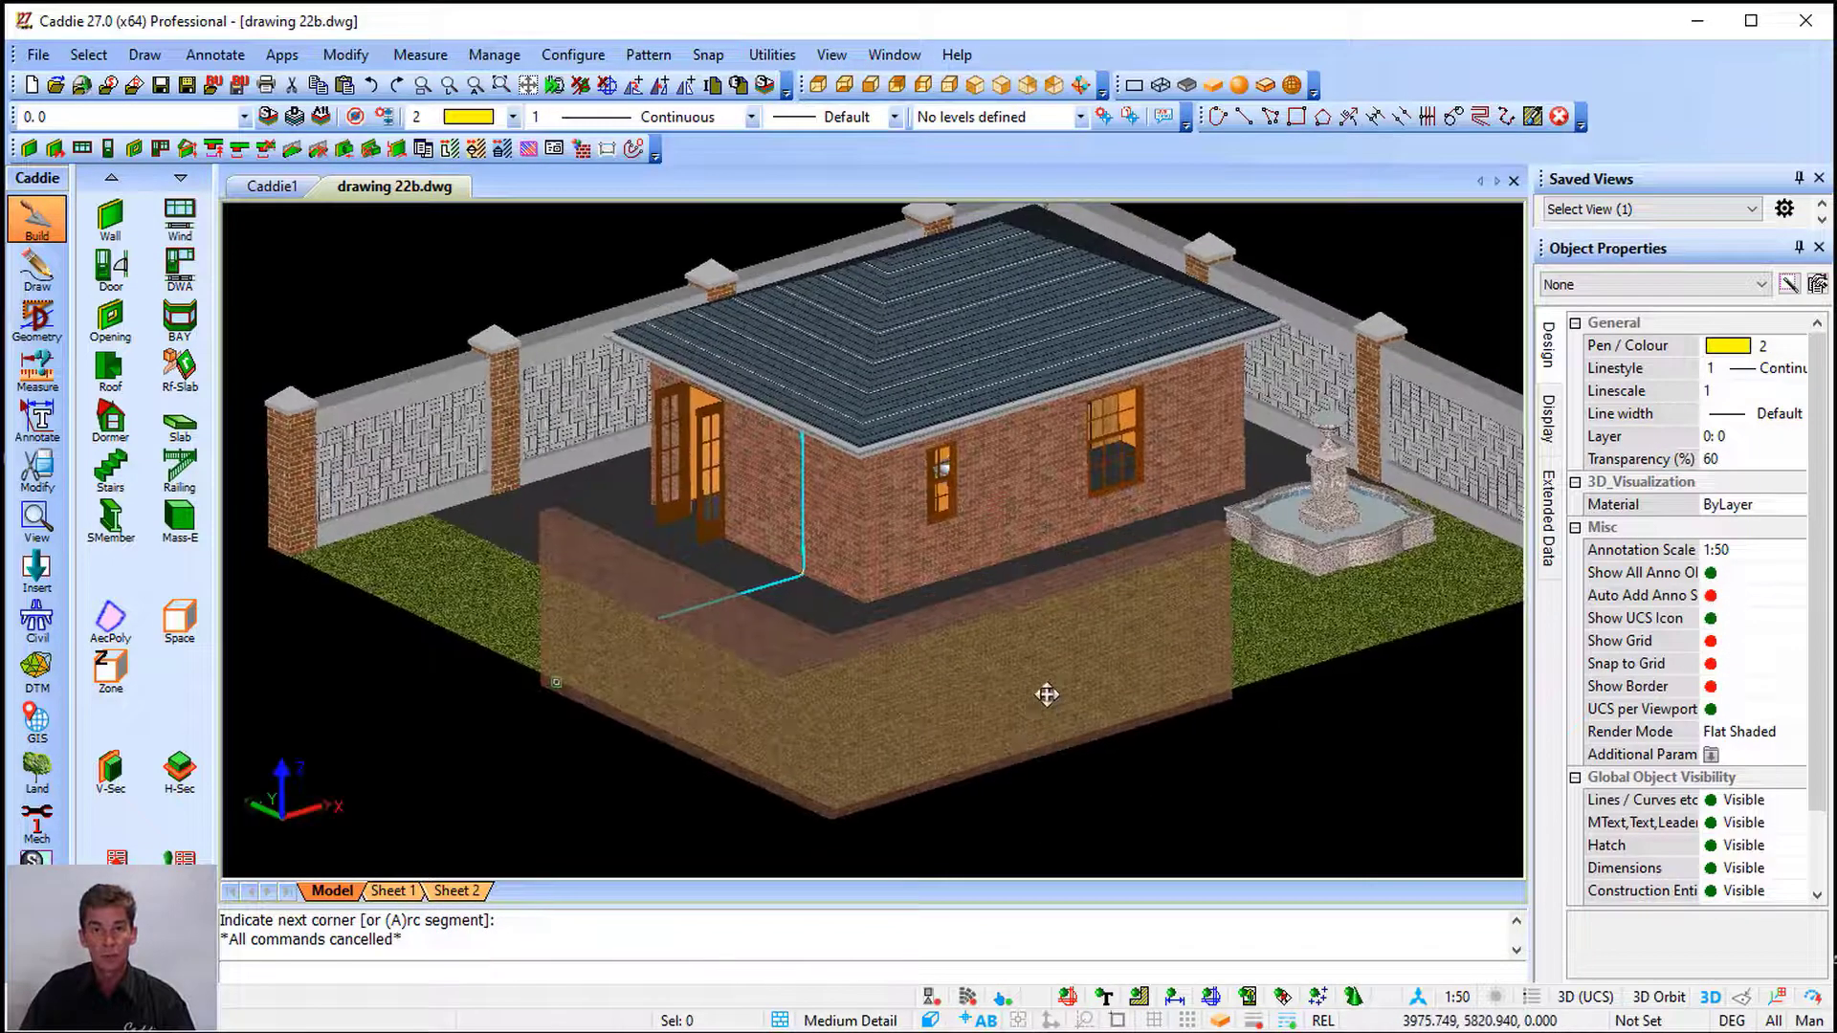
scroll(1046, 692, up, 3)
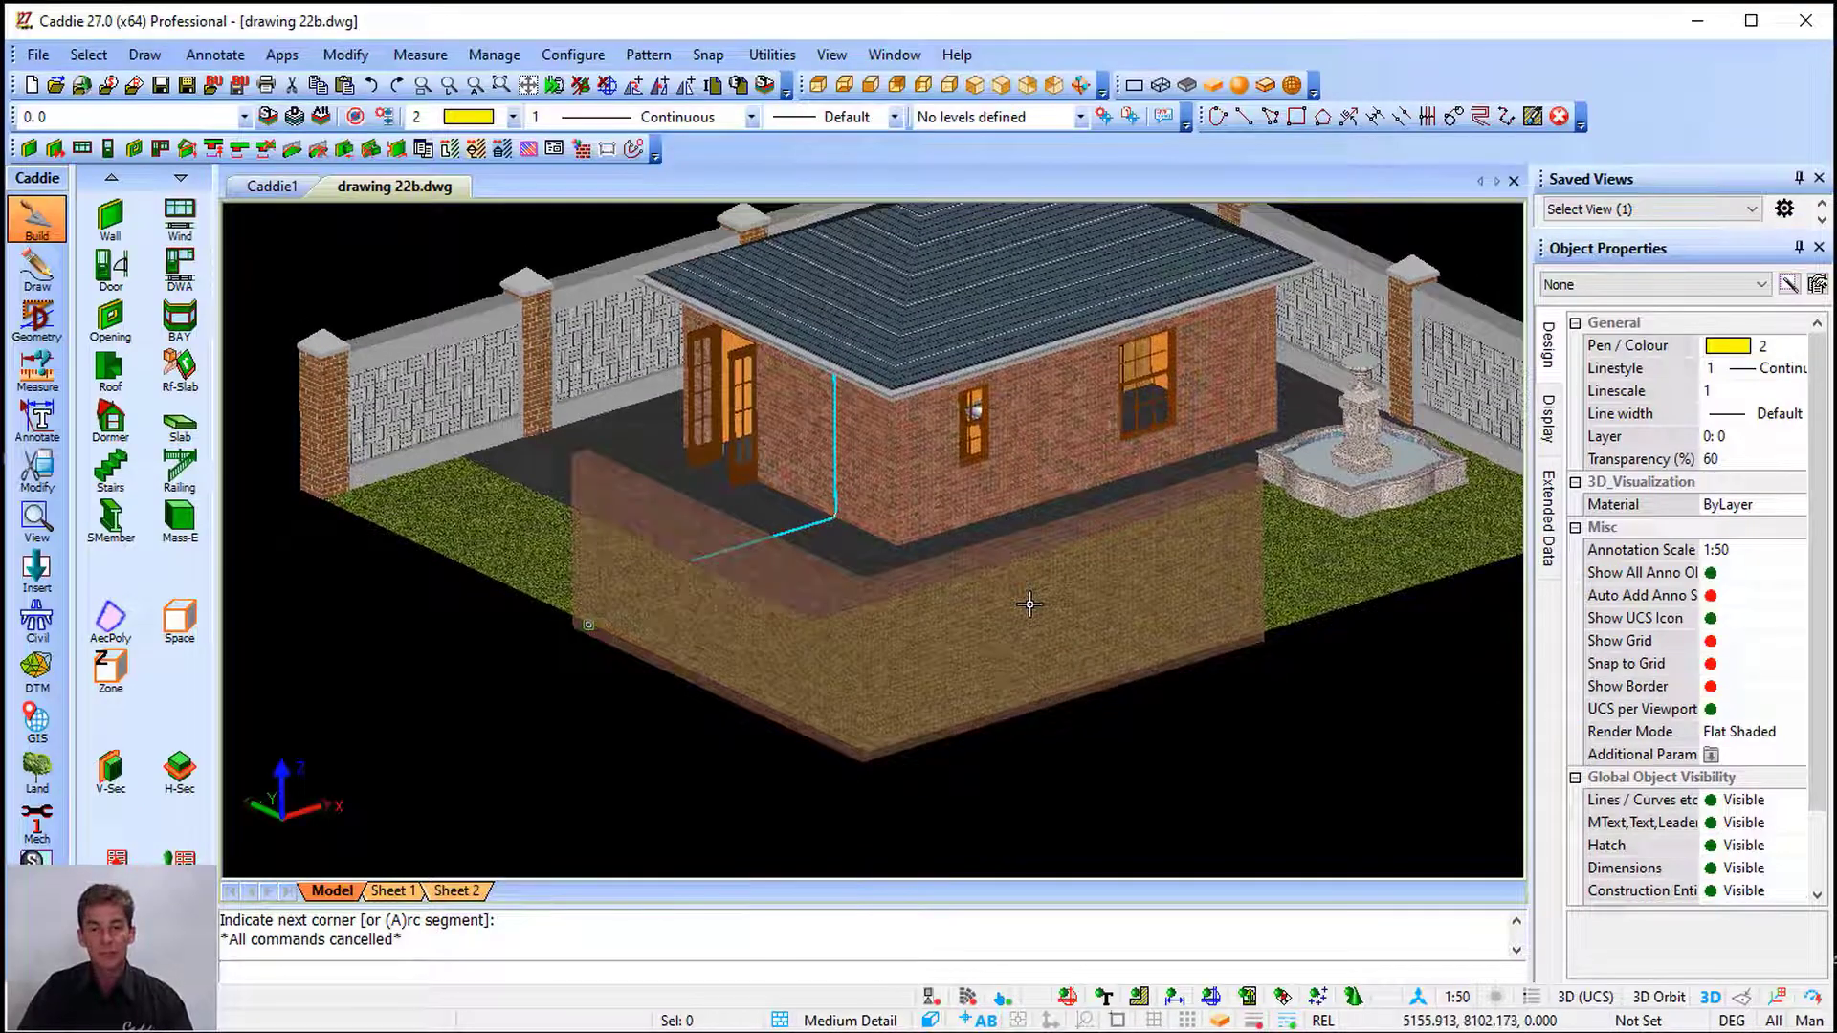
click(1032, 627)
right_click(1031, 604)
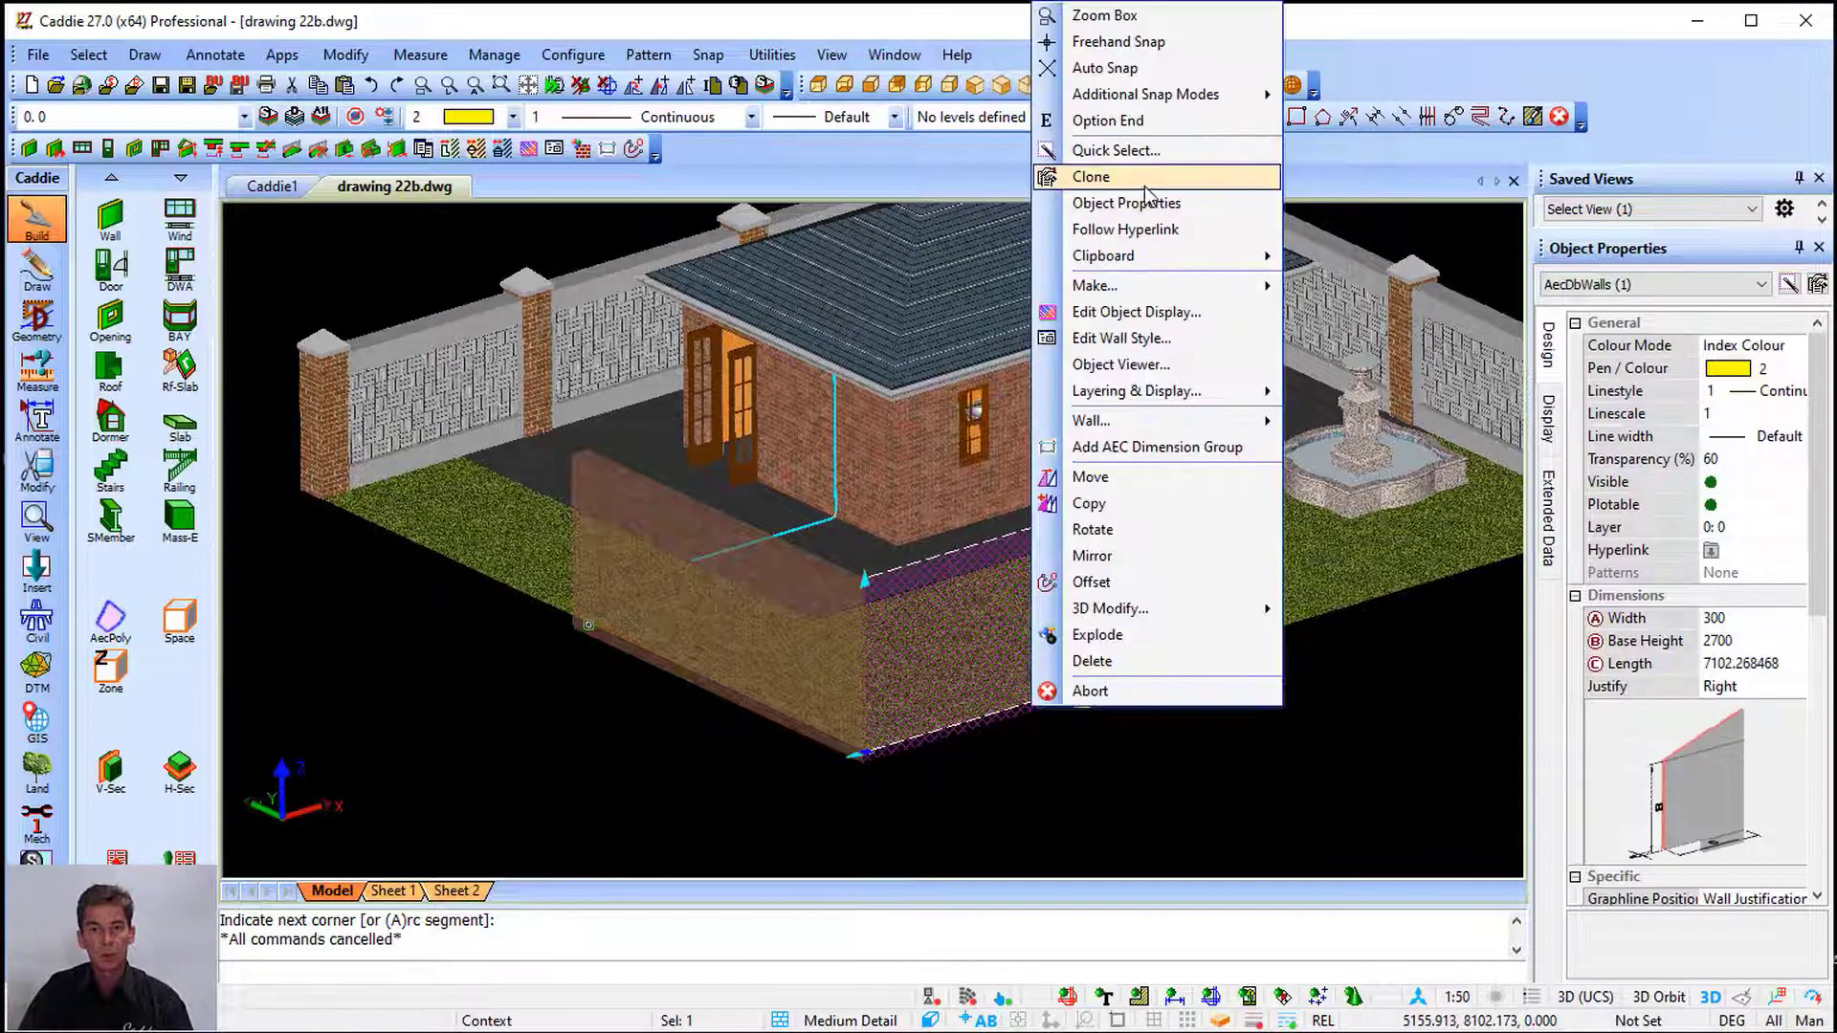
click(1090, 177)
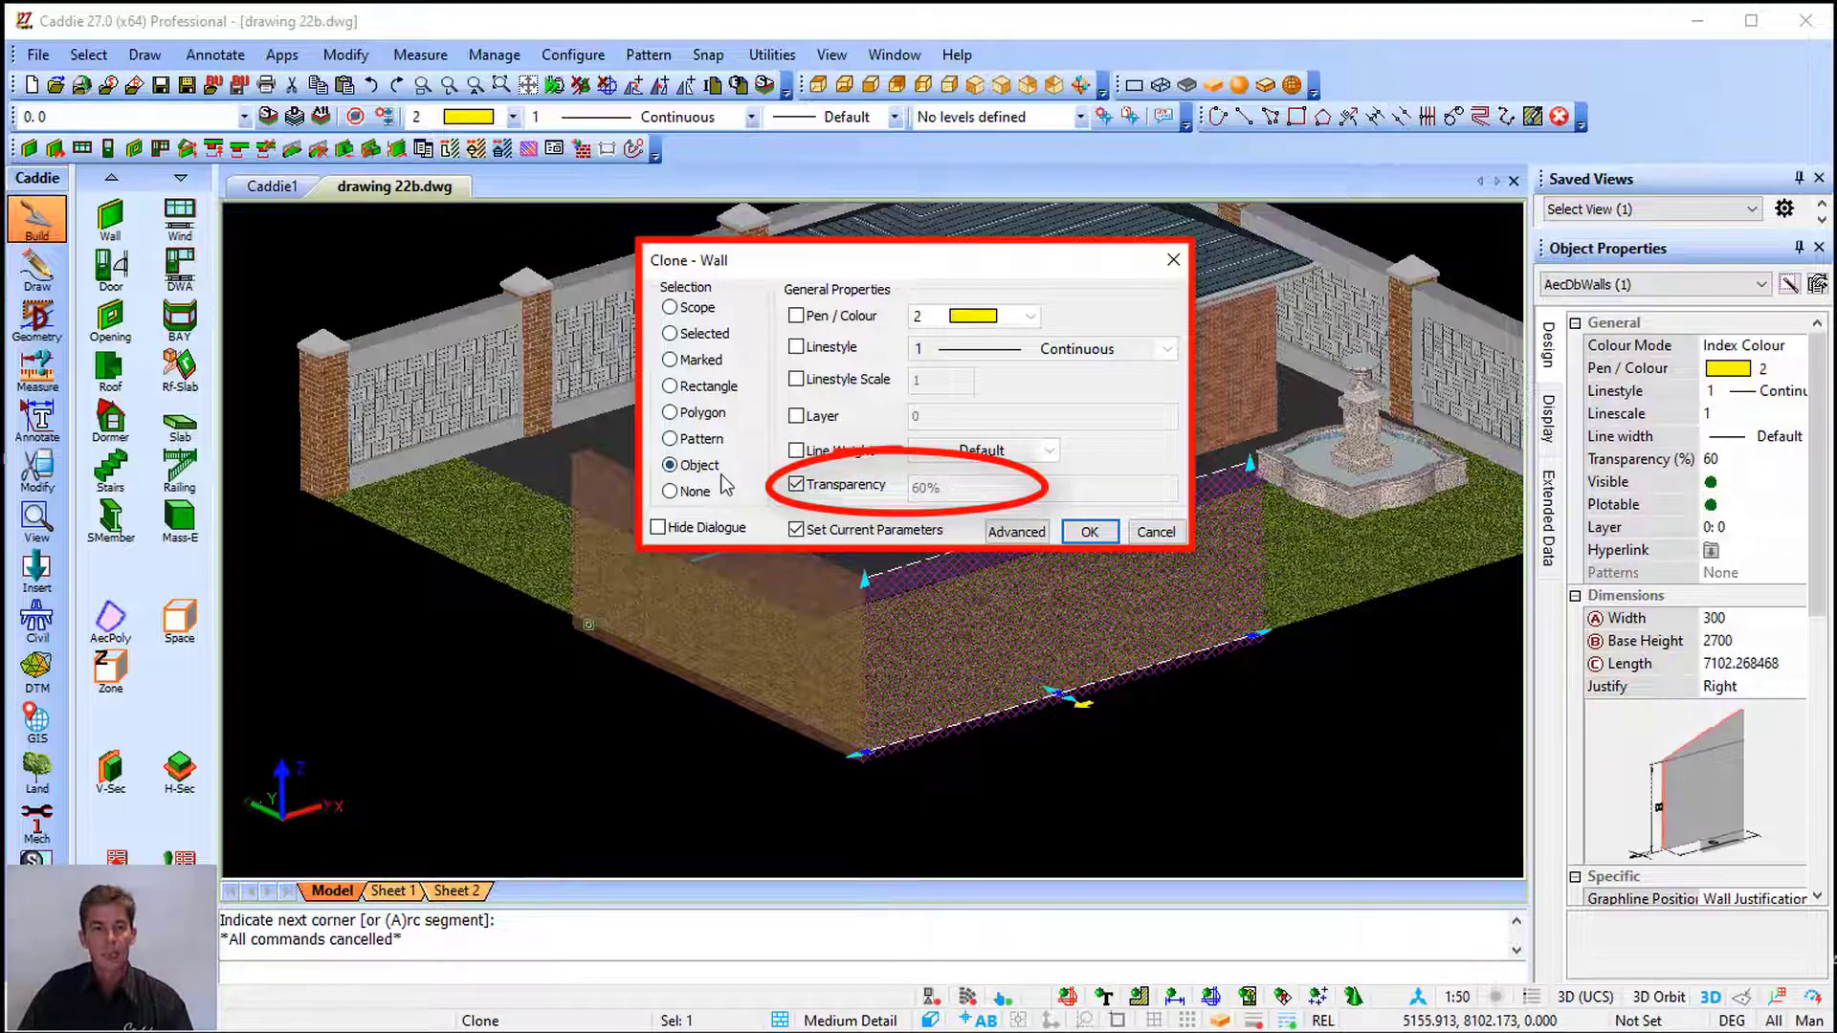
click(1087, 532)
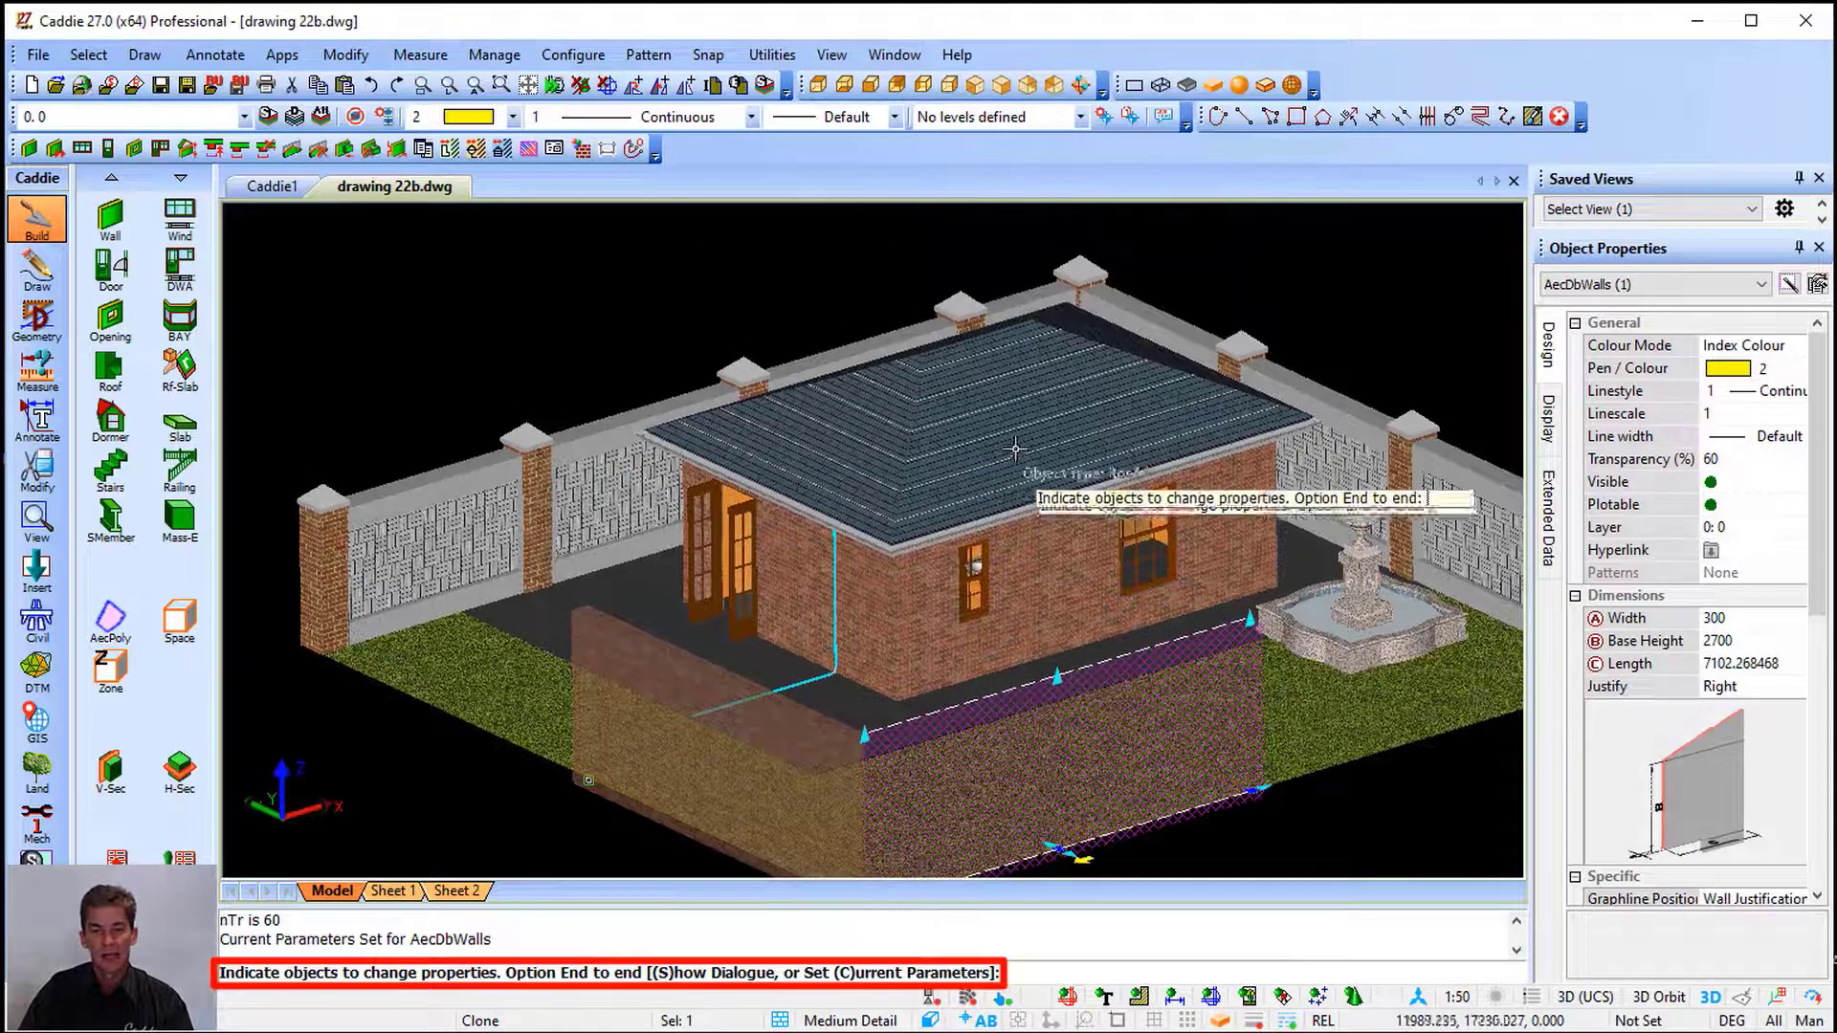
click(1016, 448)
click(1027, 608)
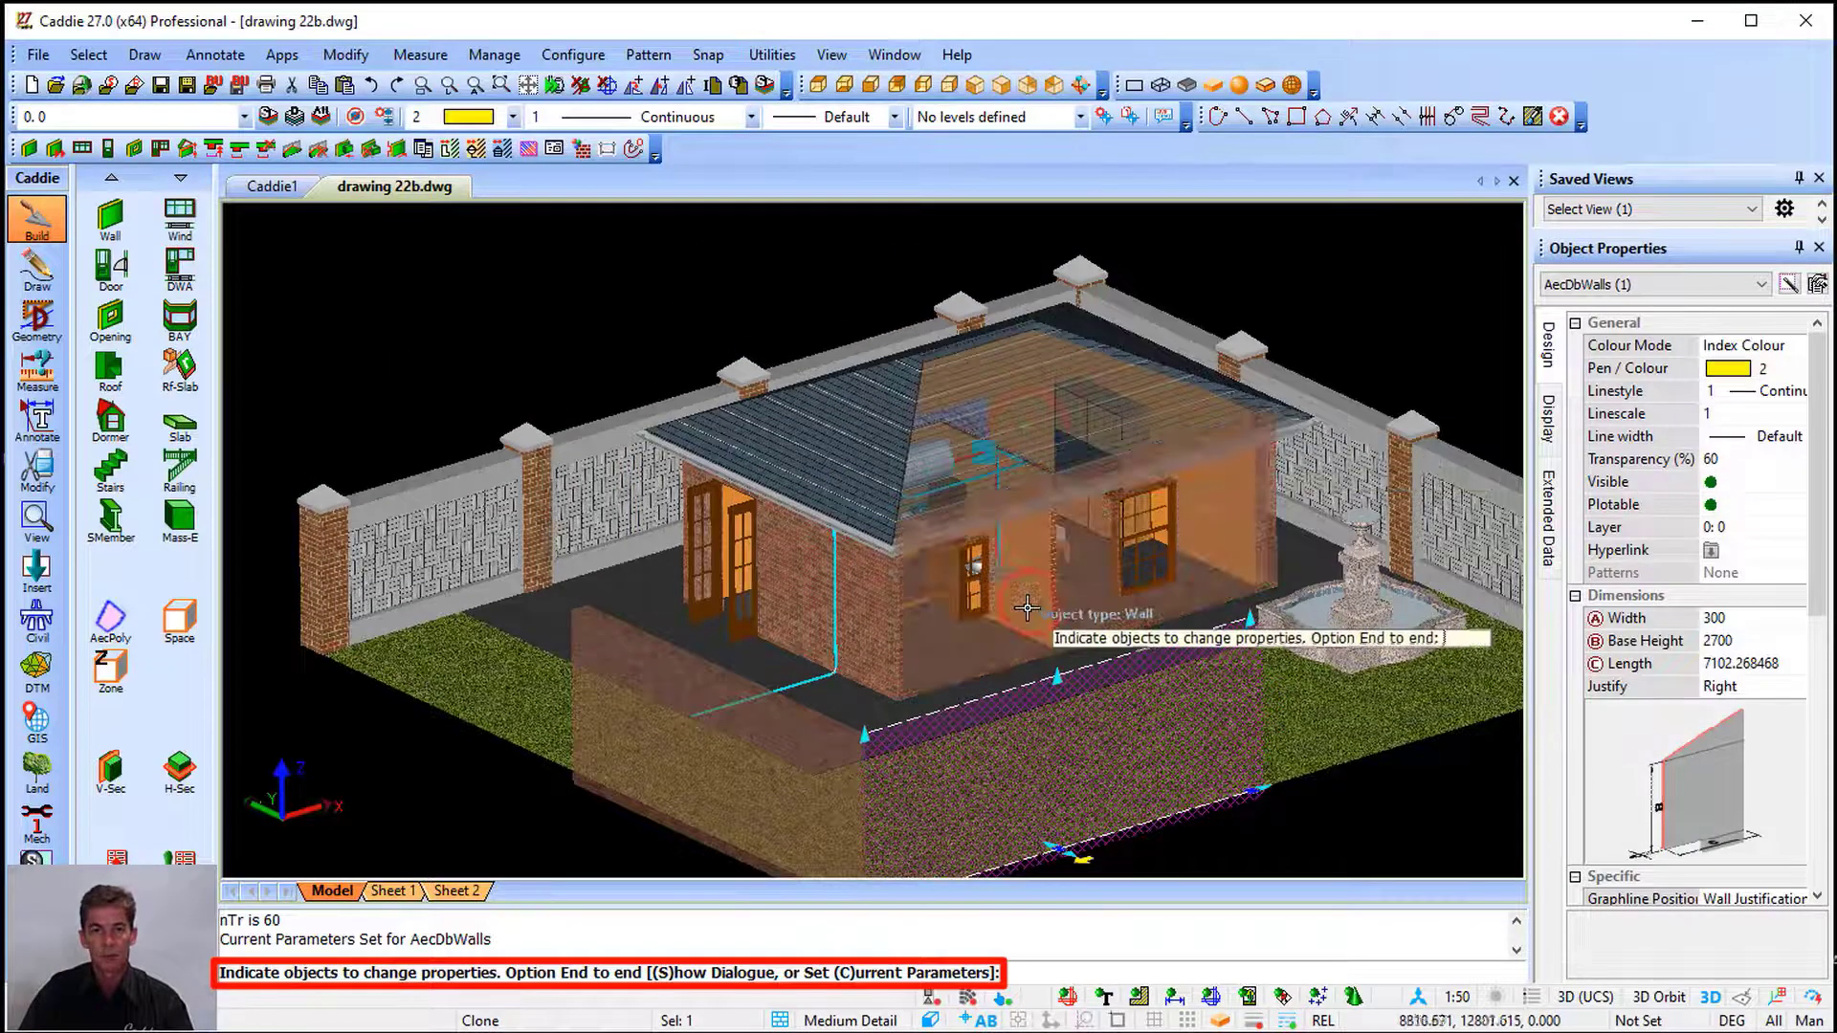
click(857, 456)
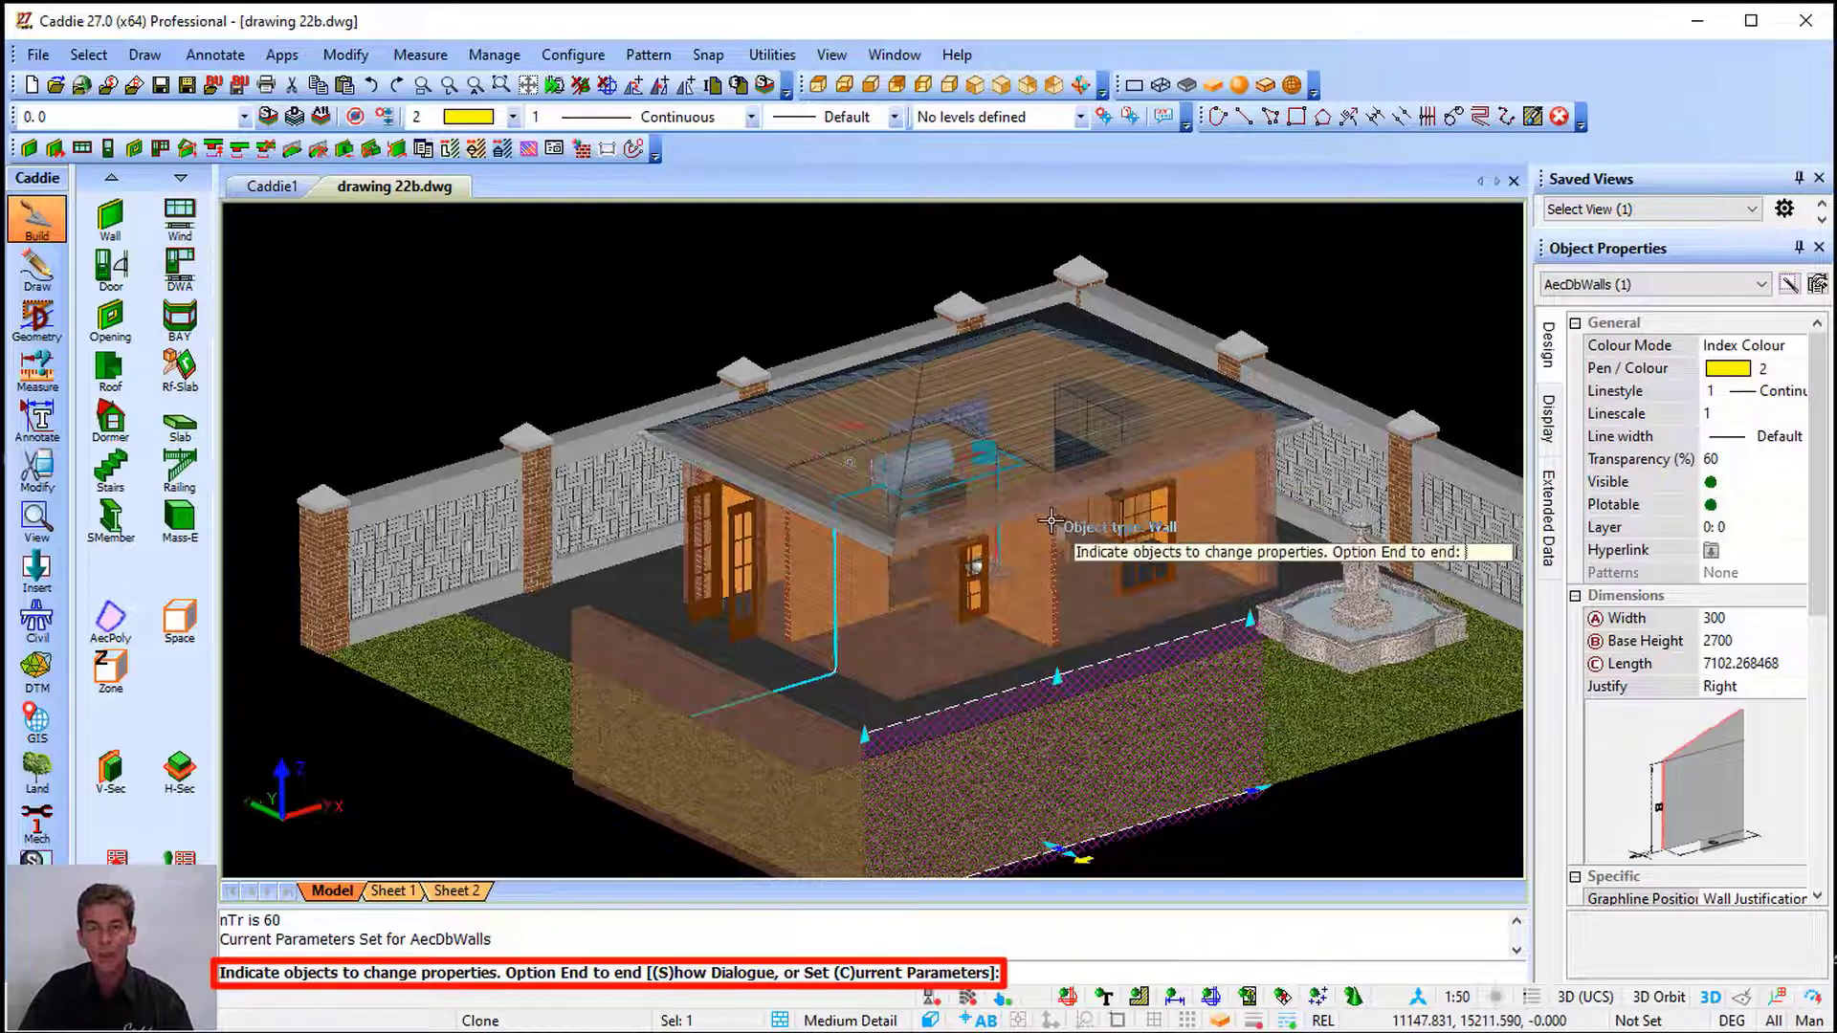
key(Escape)
Switch the model from the 3D view to the plan view, showing empty space beside the house plan
scroll(1095, 521, down, 3)
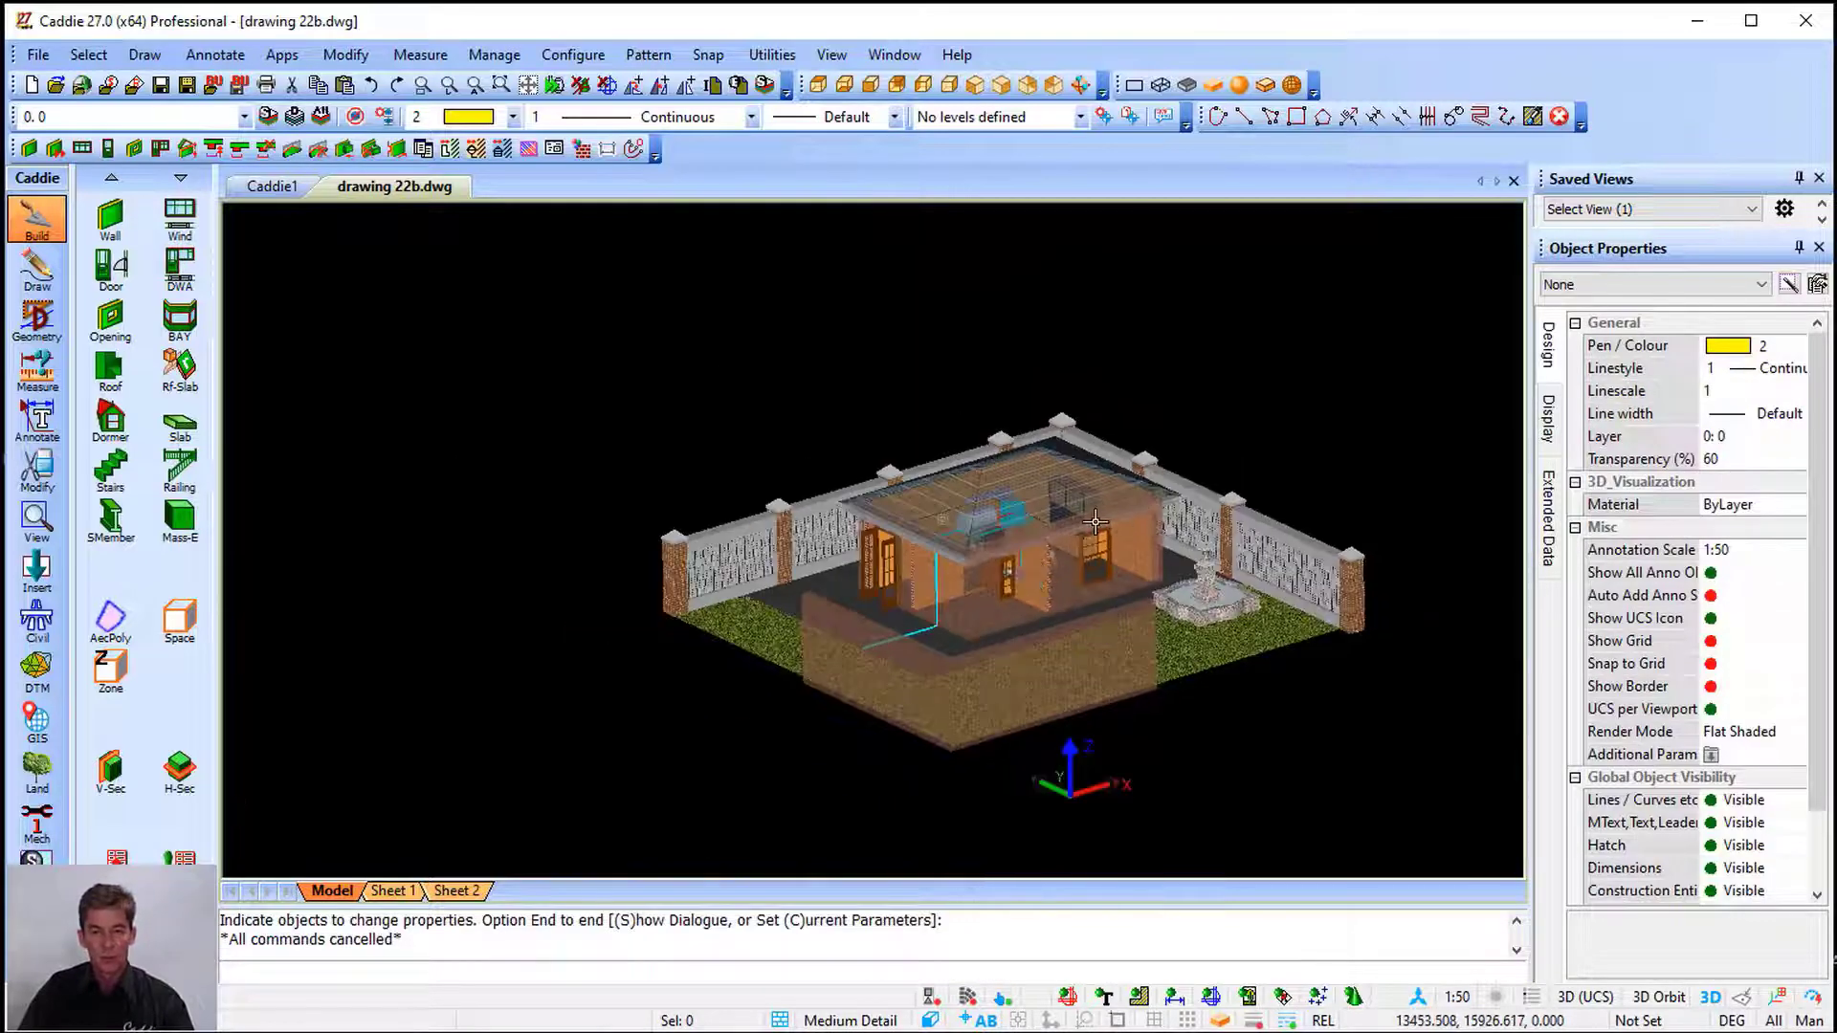
click(818, 85)
middle_drag(1125, 523, 1097, 606)
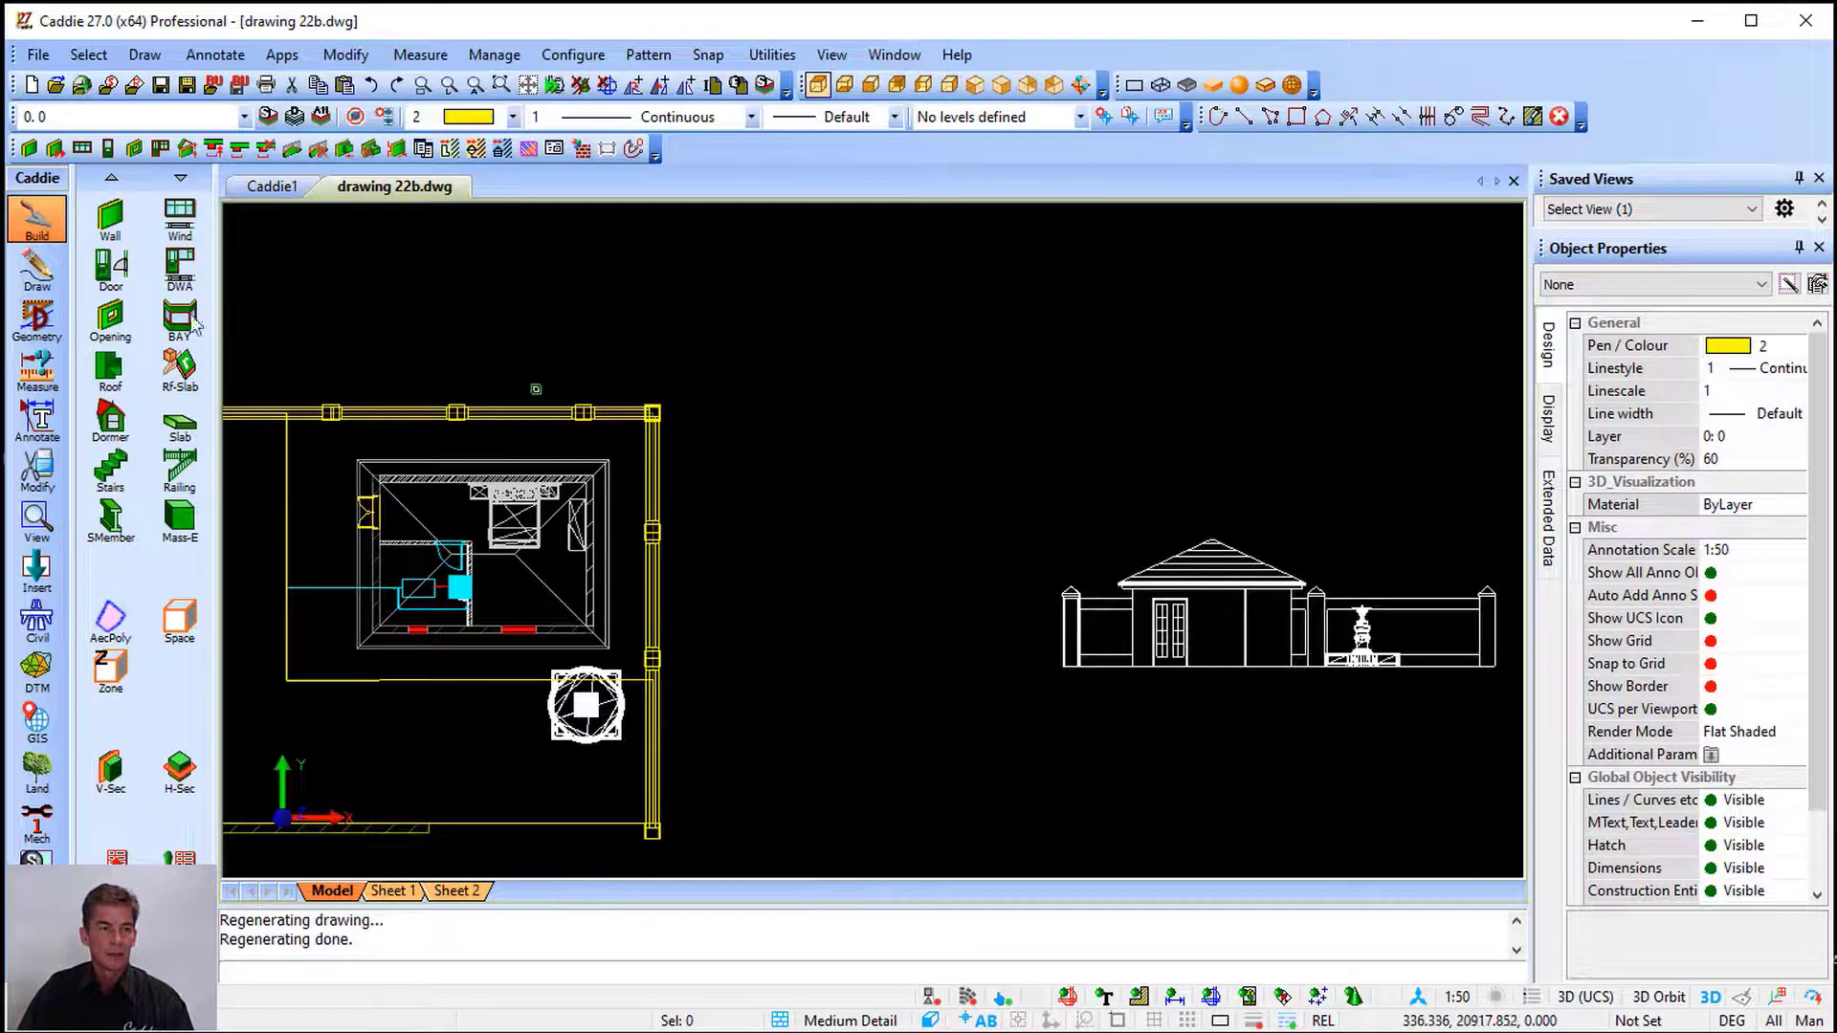
Use Quick Hatch to fill a rectangle with solid red in the empty area above the house elevation
click(36, 268)
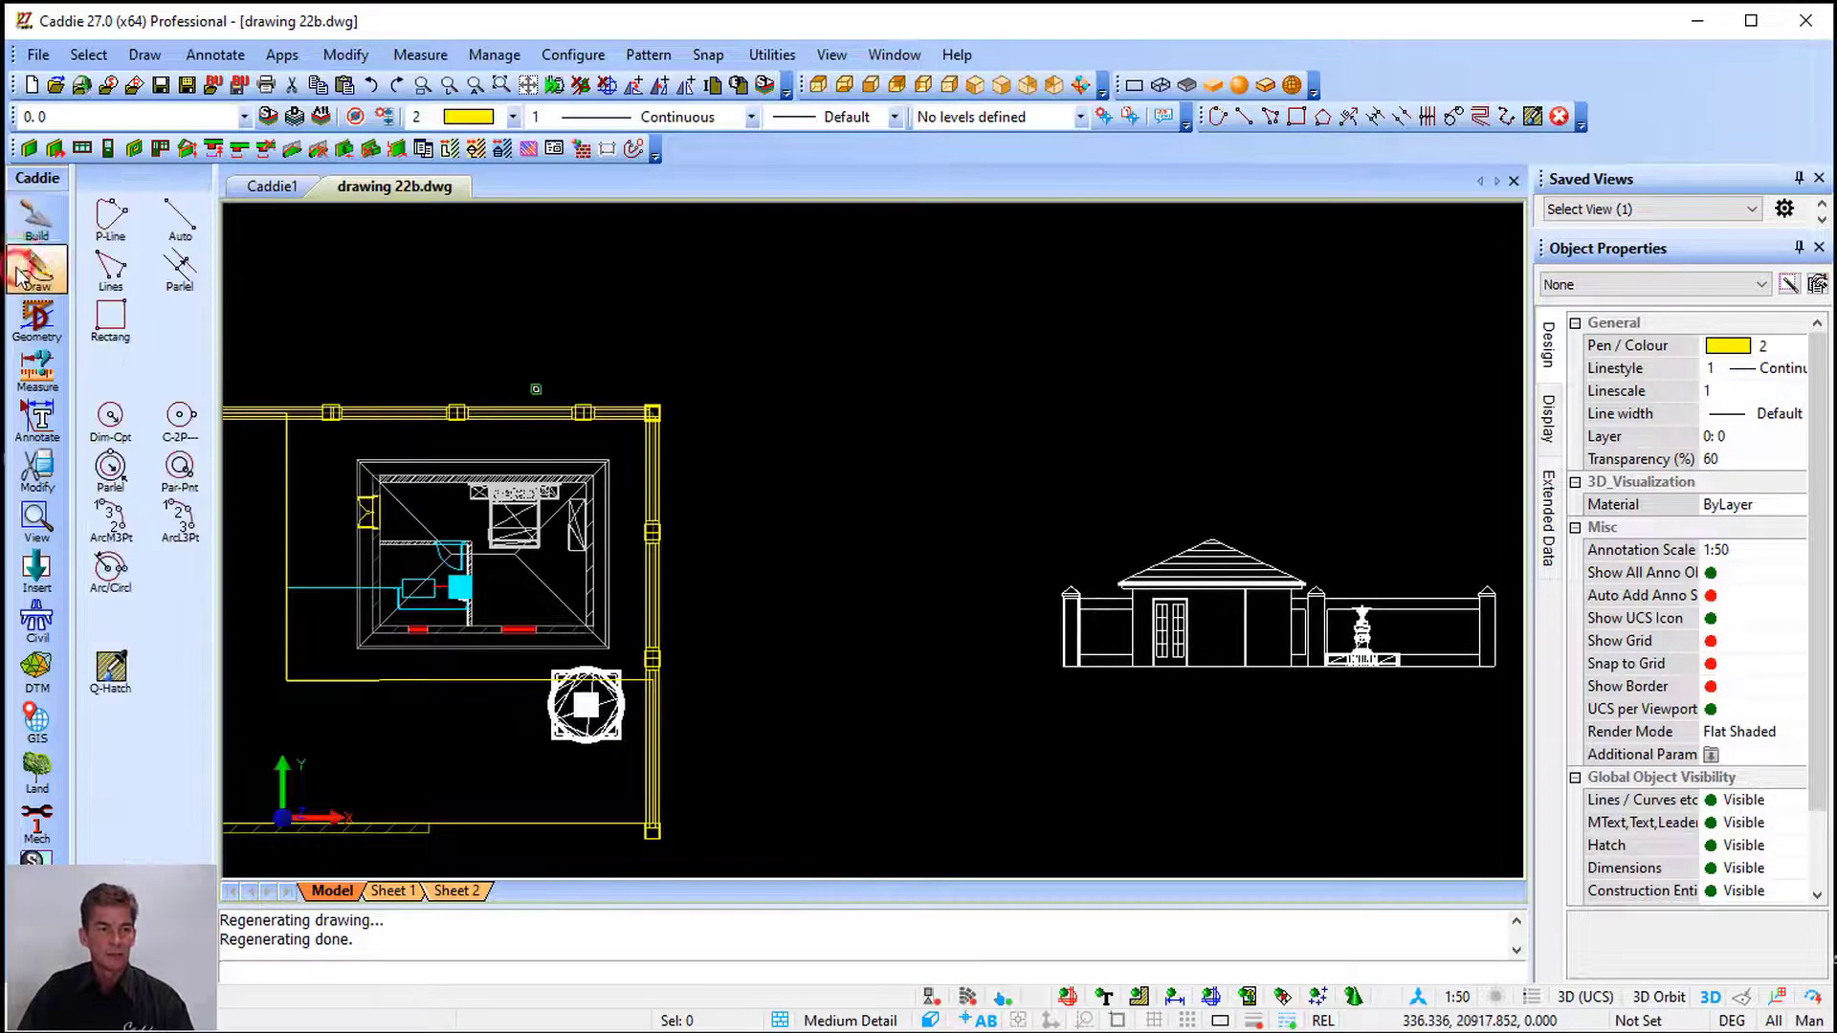
click(113, 675)
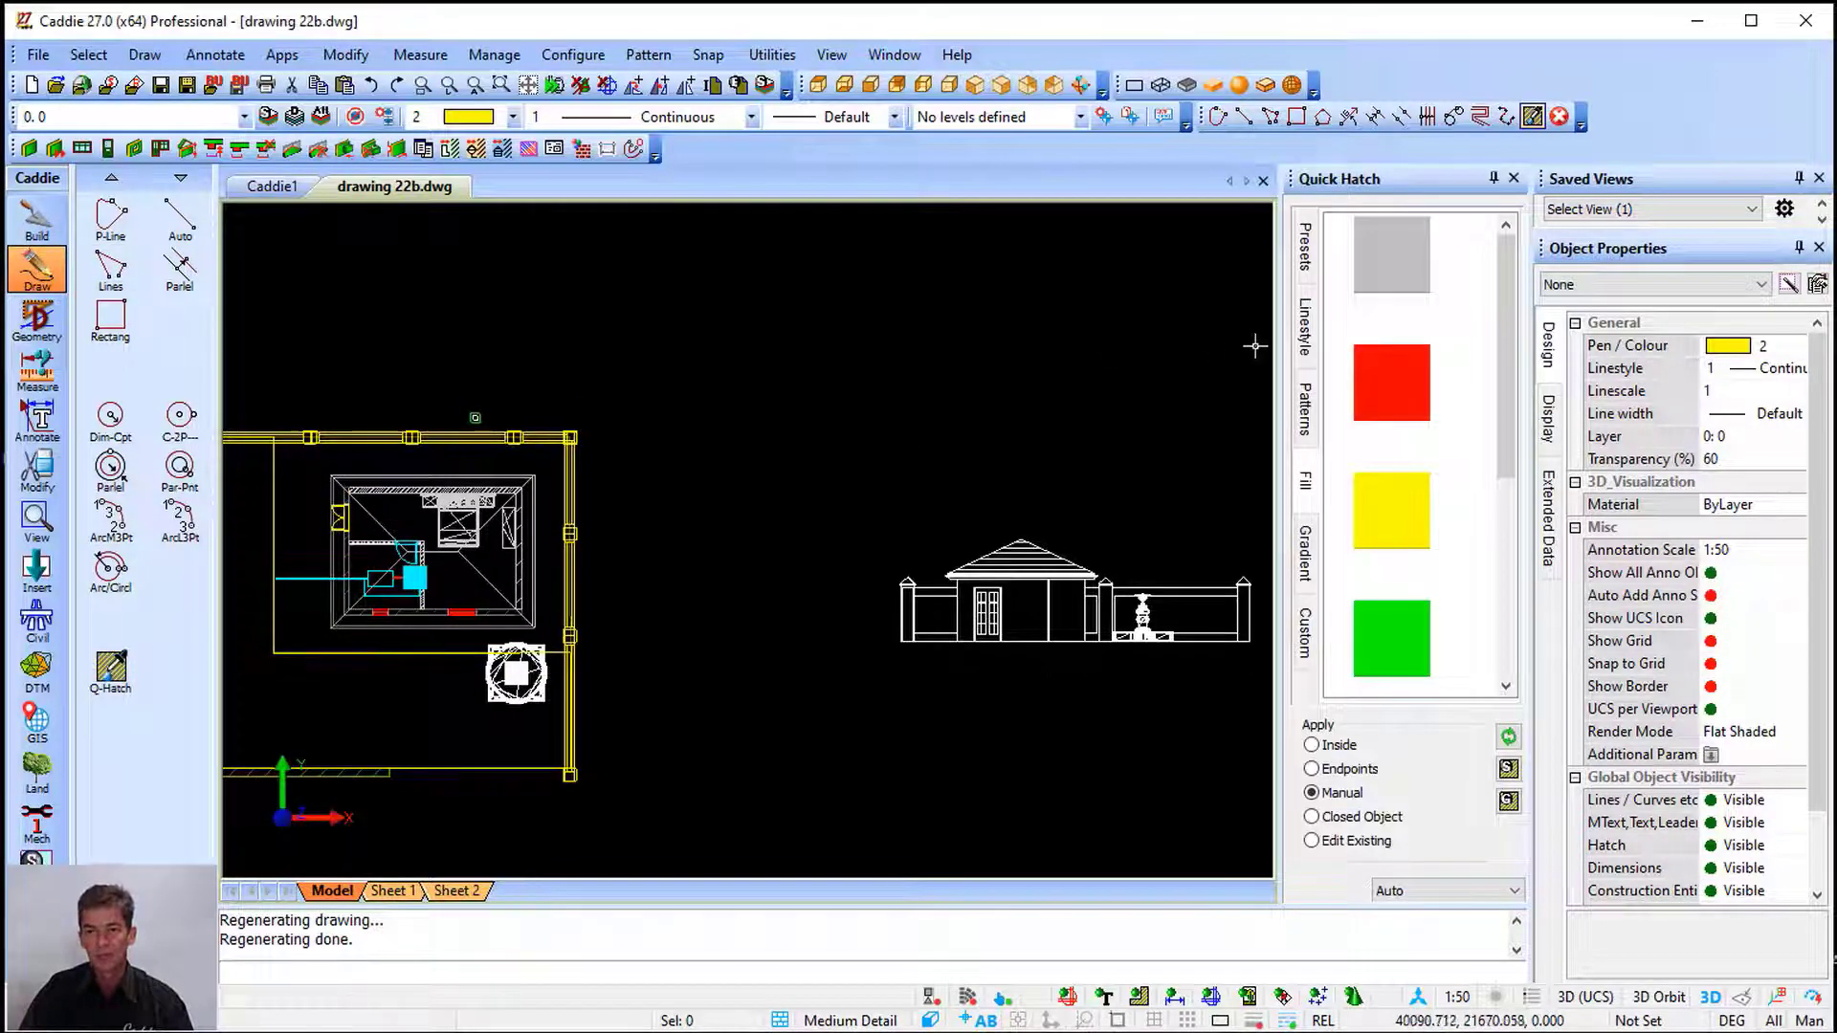
drag(1379, 390, 920, 400)
middle_drag(864, 410, 785, 600)
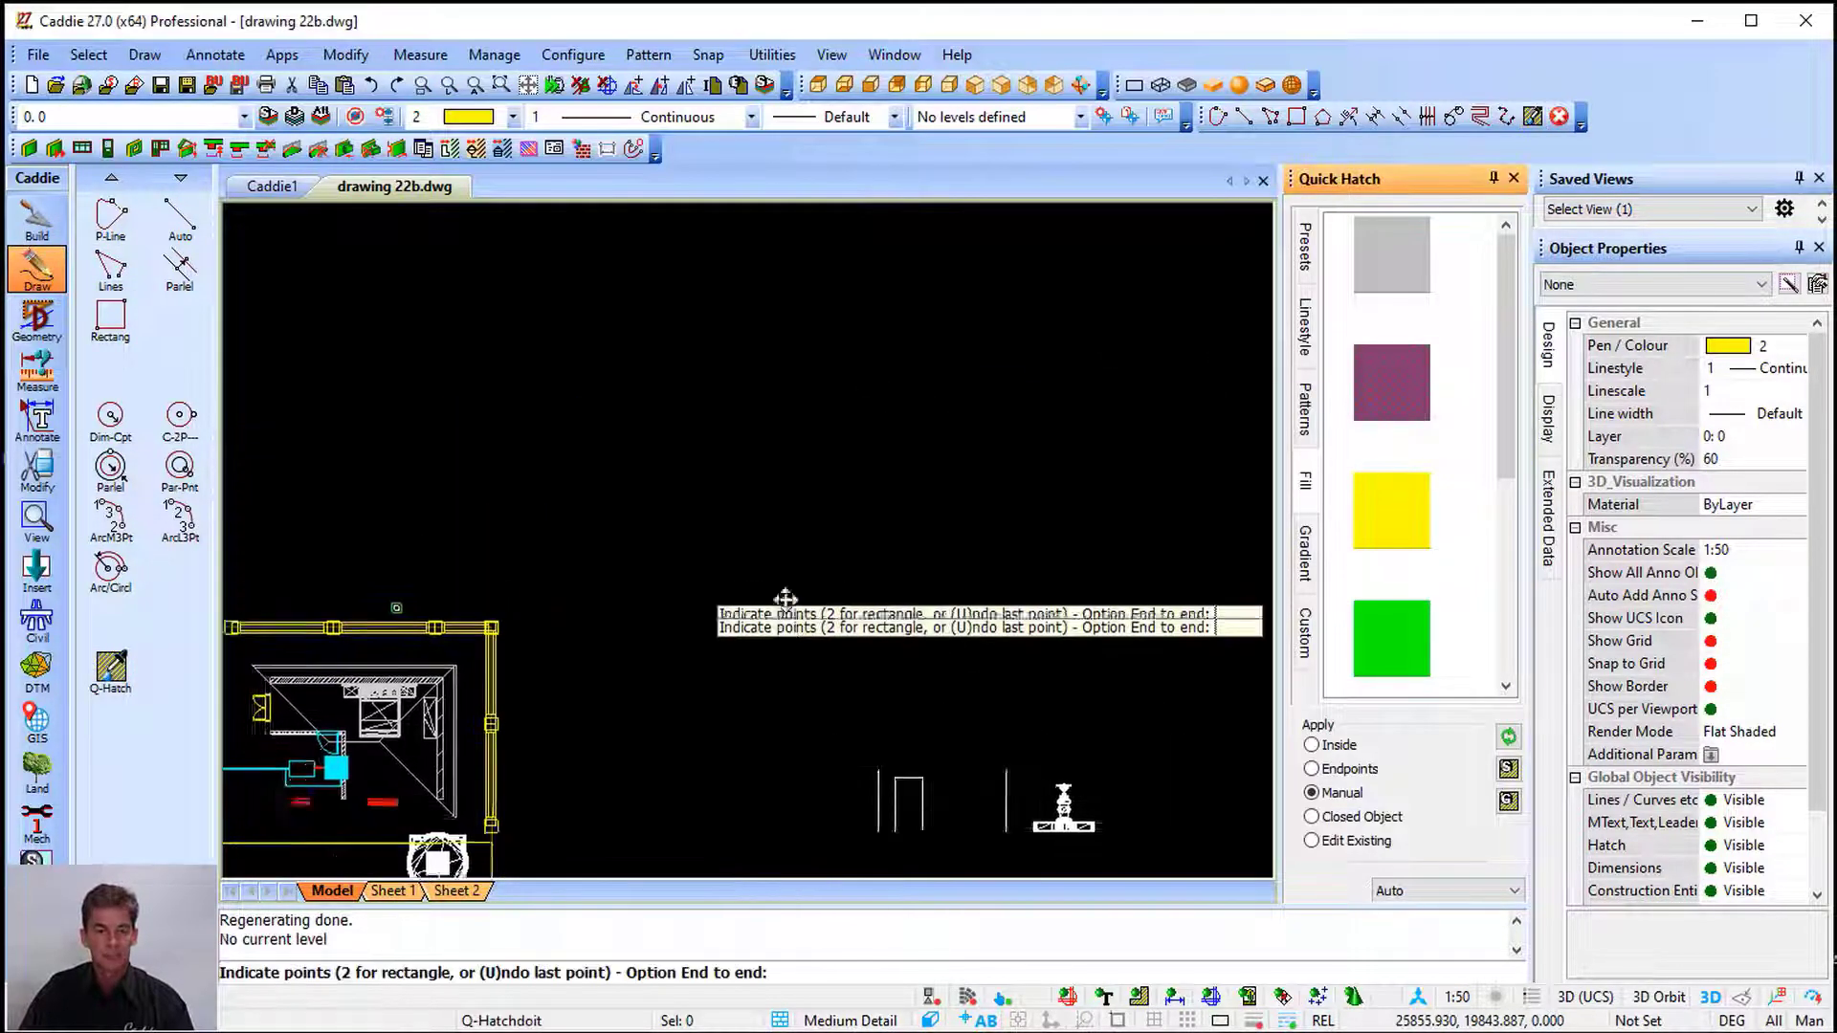
click(643, 546)
click(910, 296)
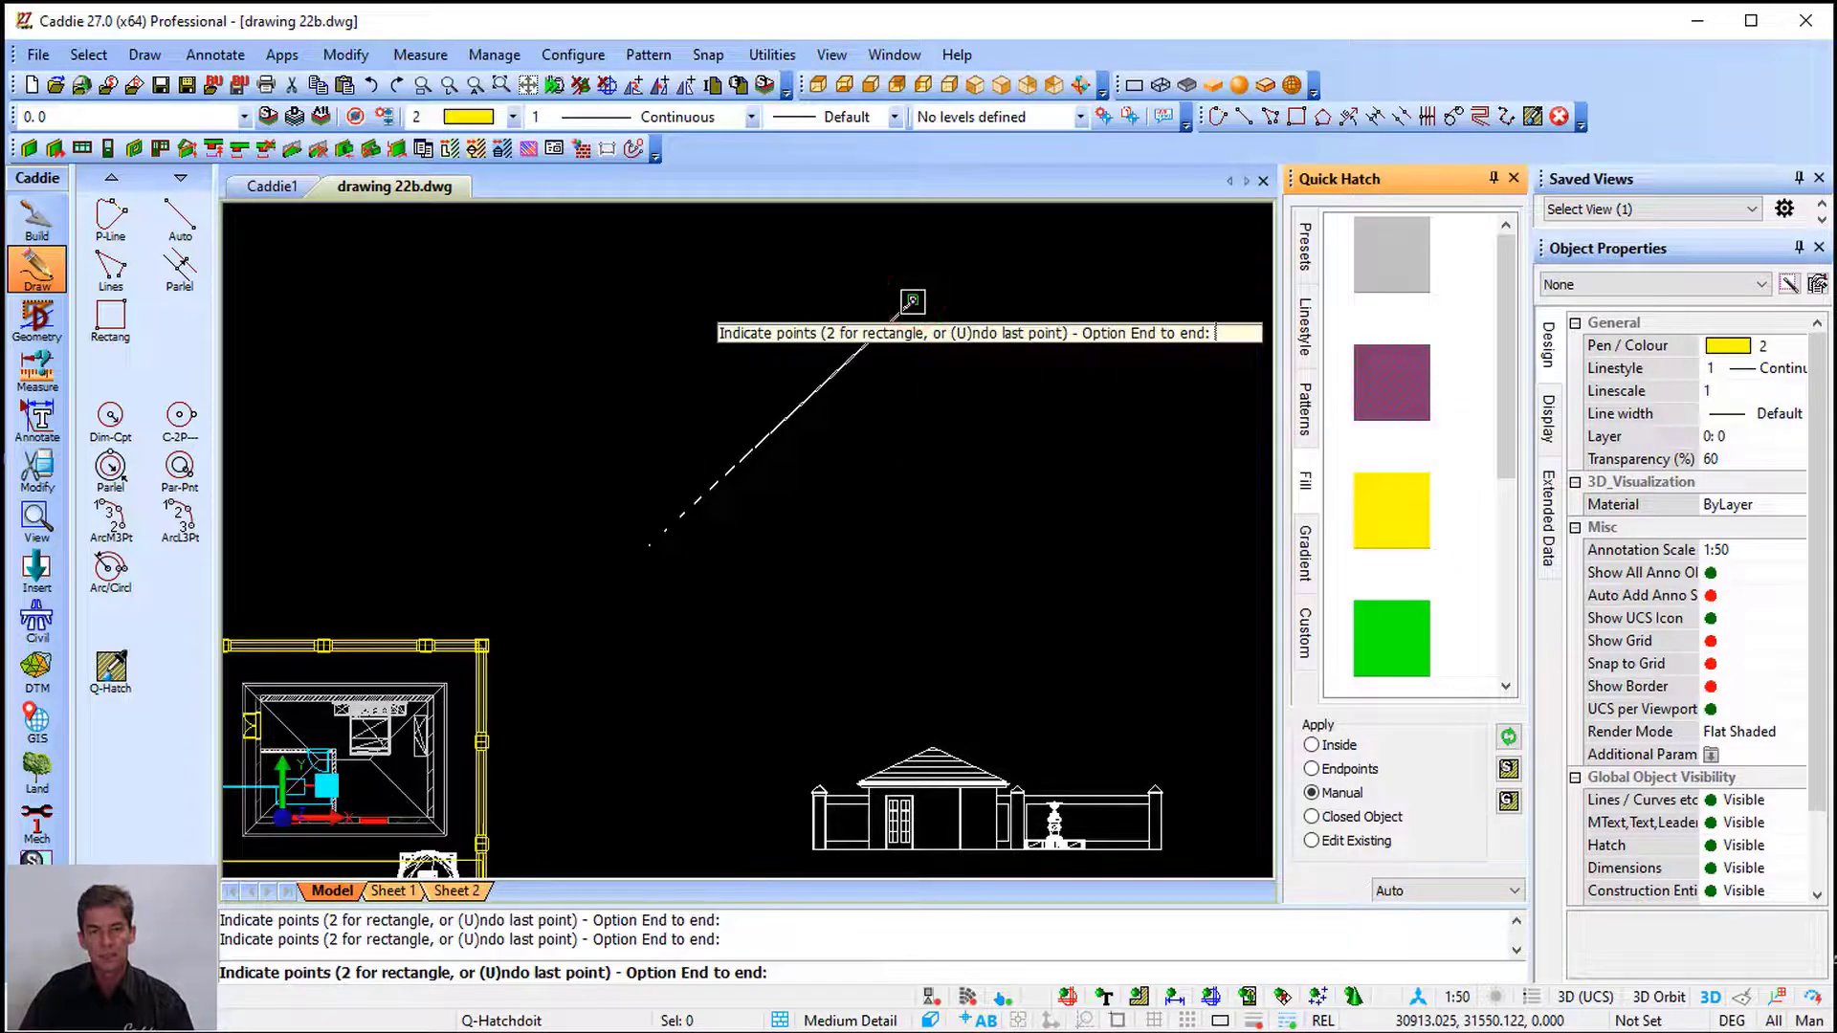
right_click(912, 302)
Fill a second rectangle with solid green, overlapping the lower-right corner of the red one
drag(1398, 635, 966, 550)
click(838, 631)
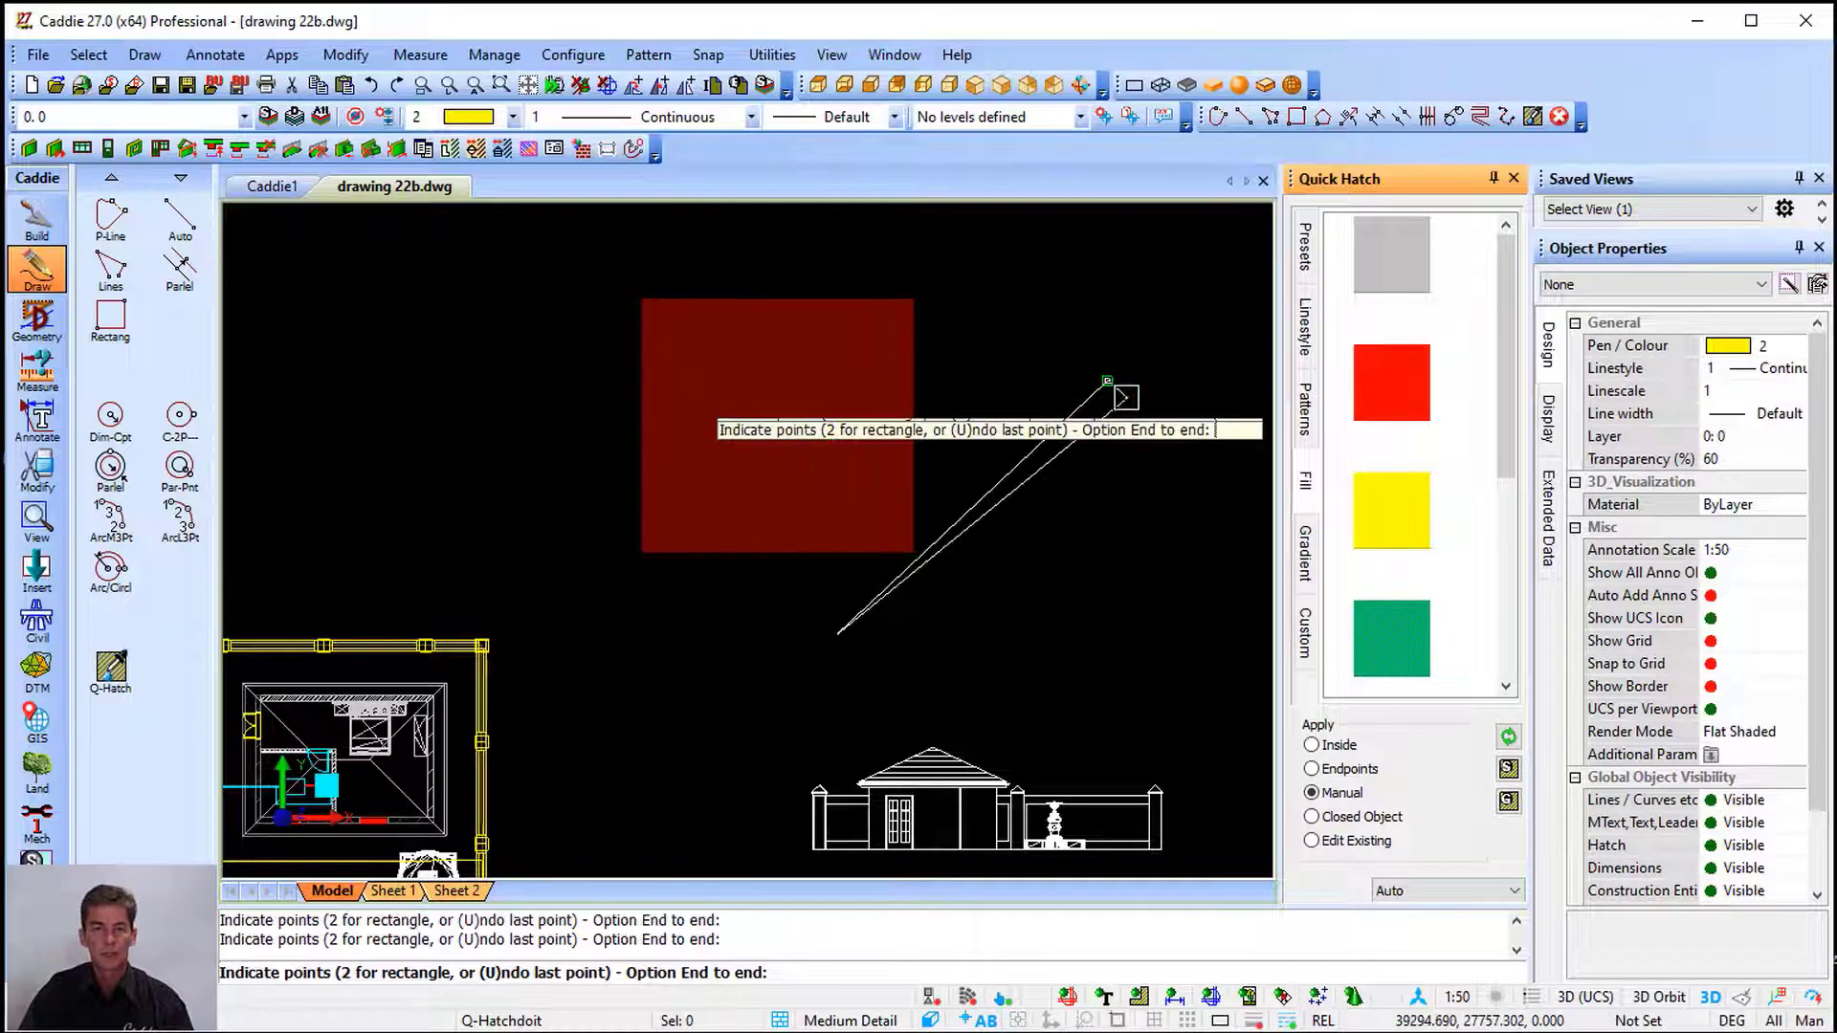
click(1108, 381)
key(Escape)
Examine the overlap of the two fills and check the red hatch's transparency property
scroll(997, 470, up, 2)
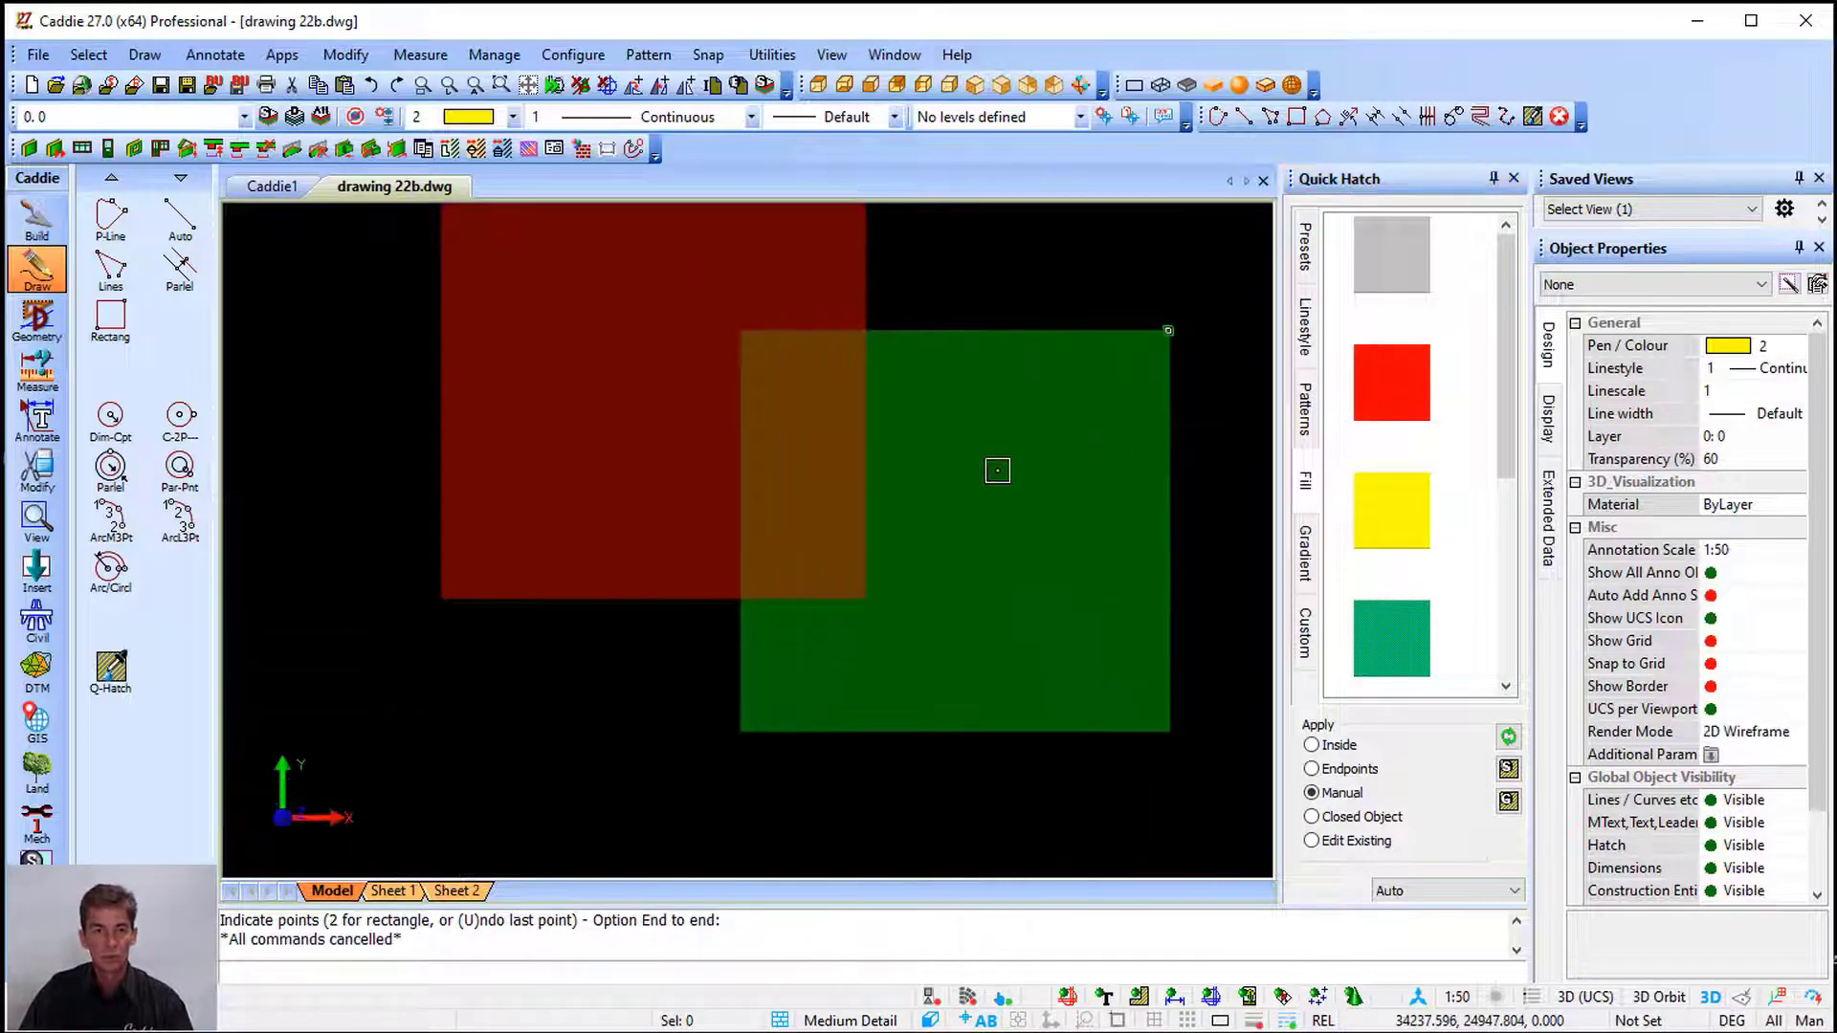
middle_drag(997, 470, 967, 524)
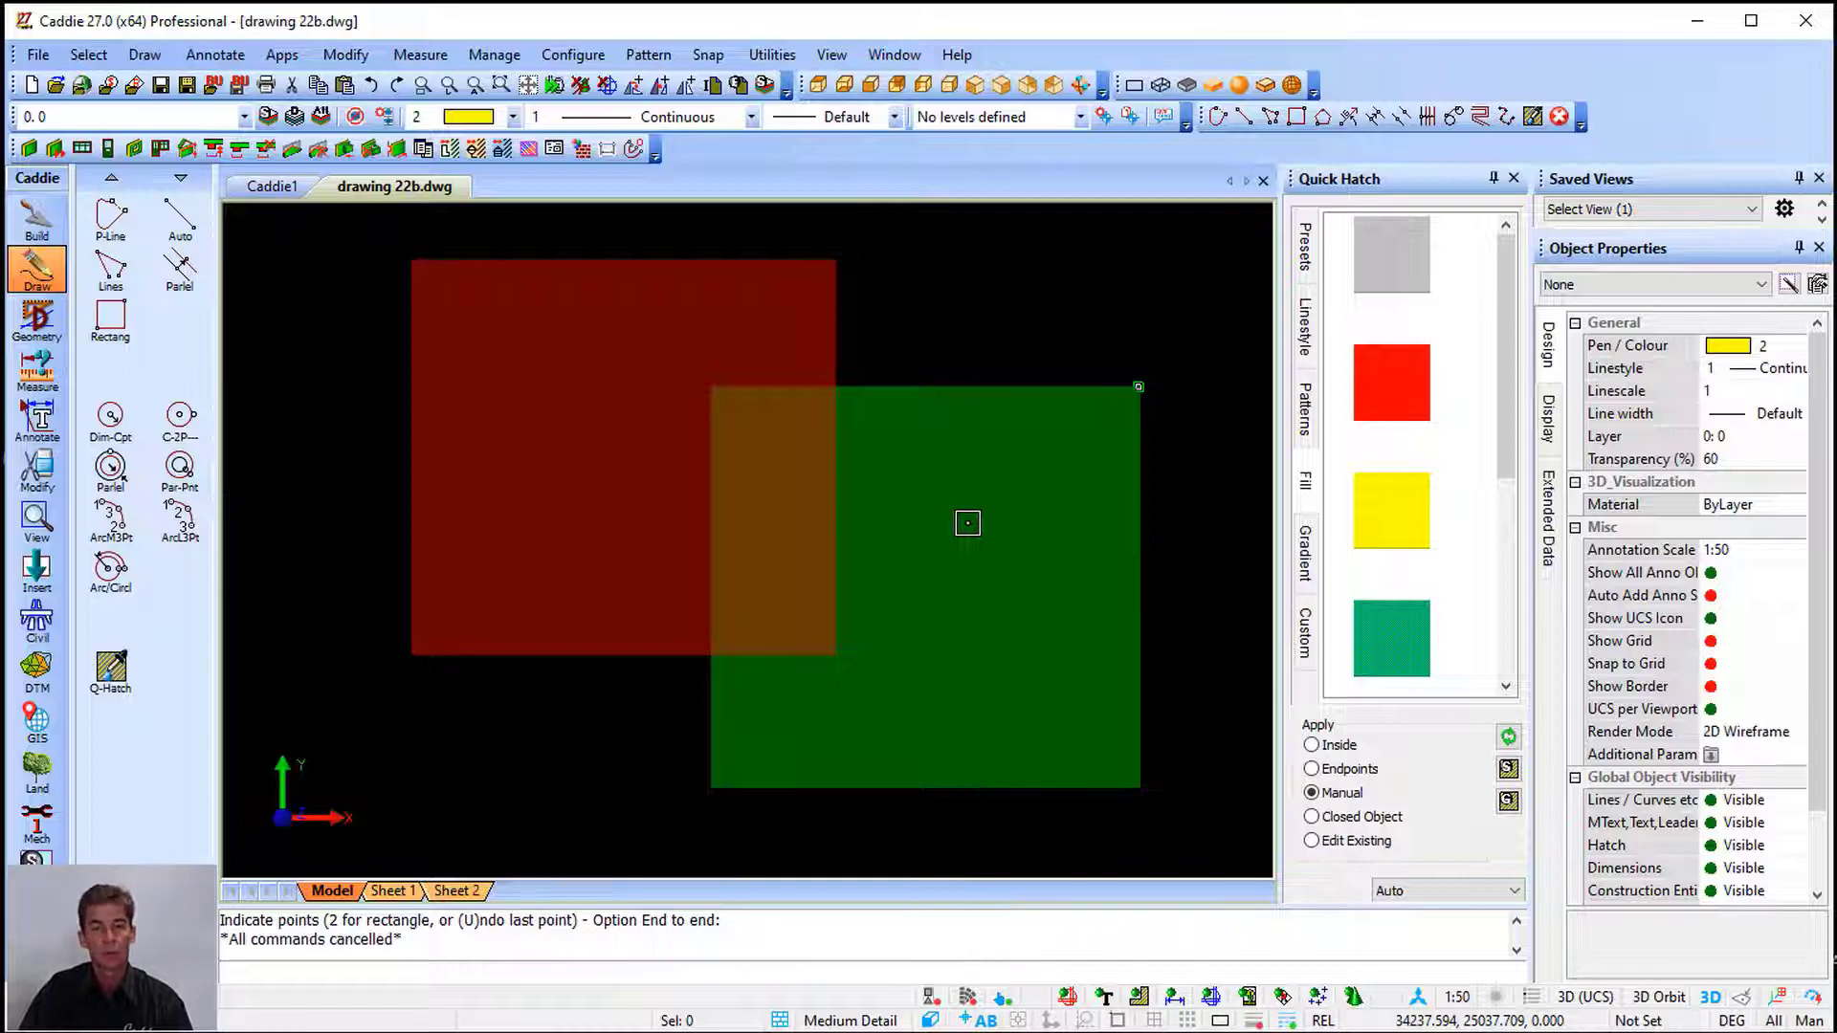
click(574, 398)
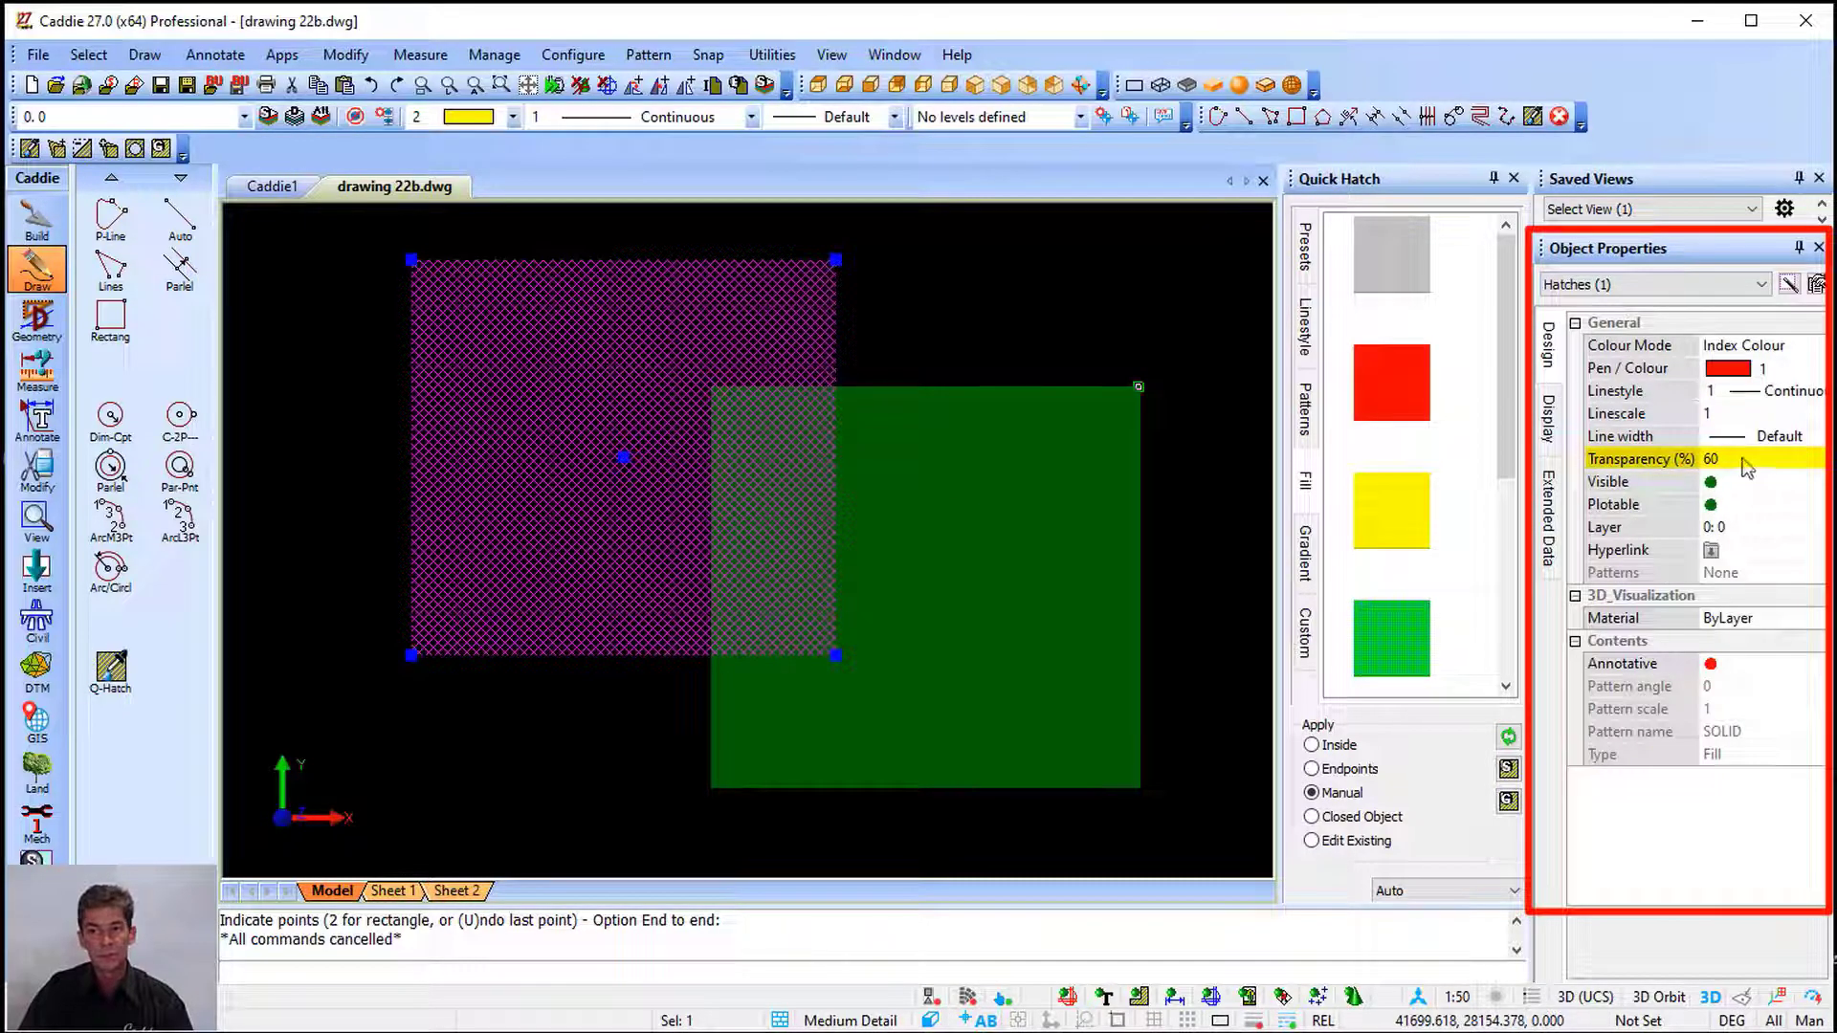
key(Escape)
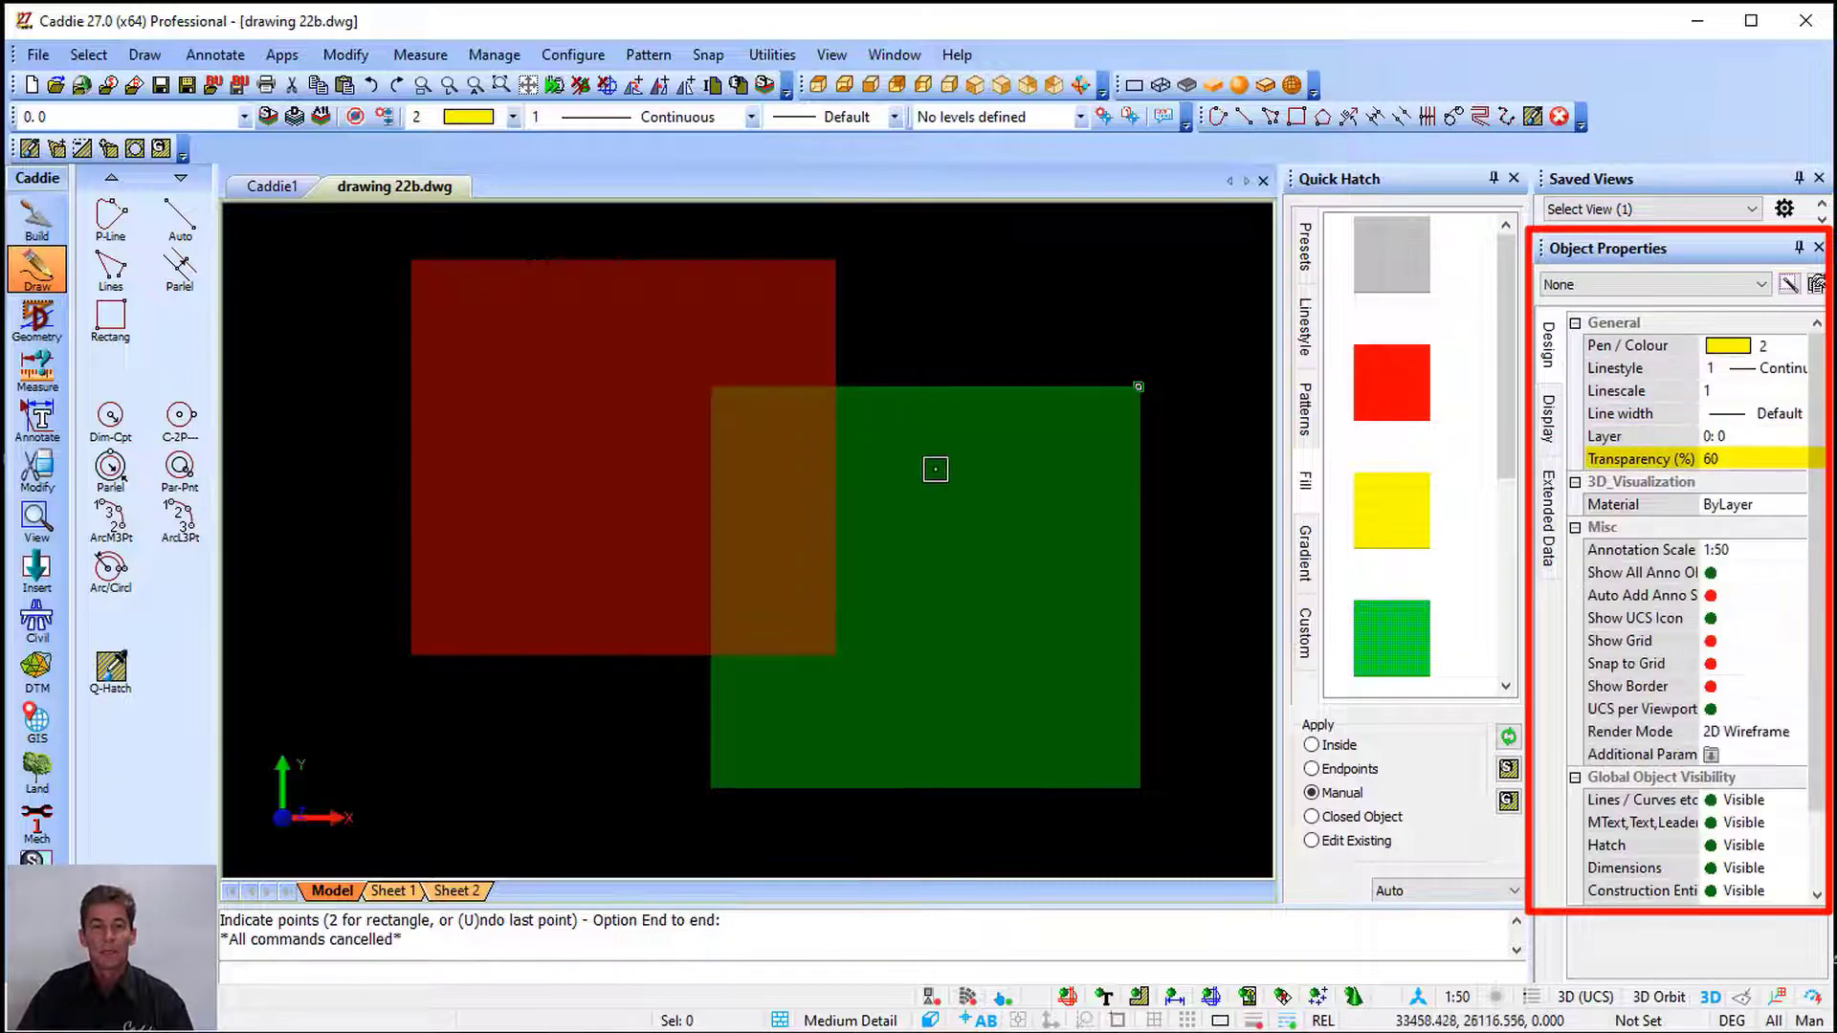
Close the Quick Hatch panel and set the drawing's default transparency to 0%
scroll(921, 450, down, 4)
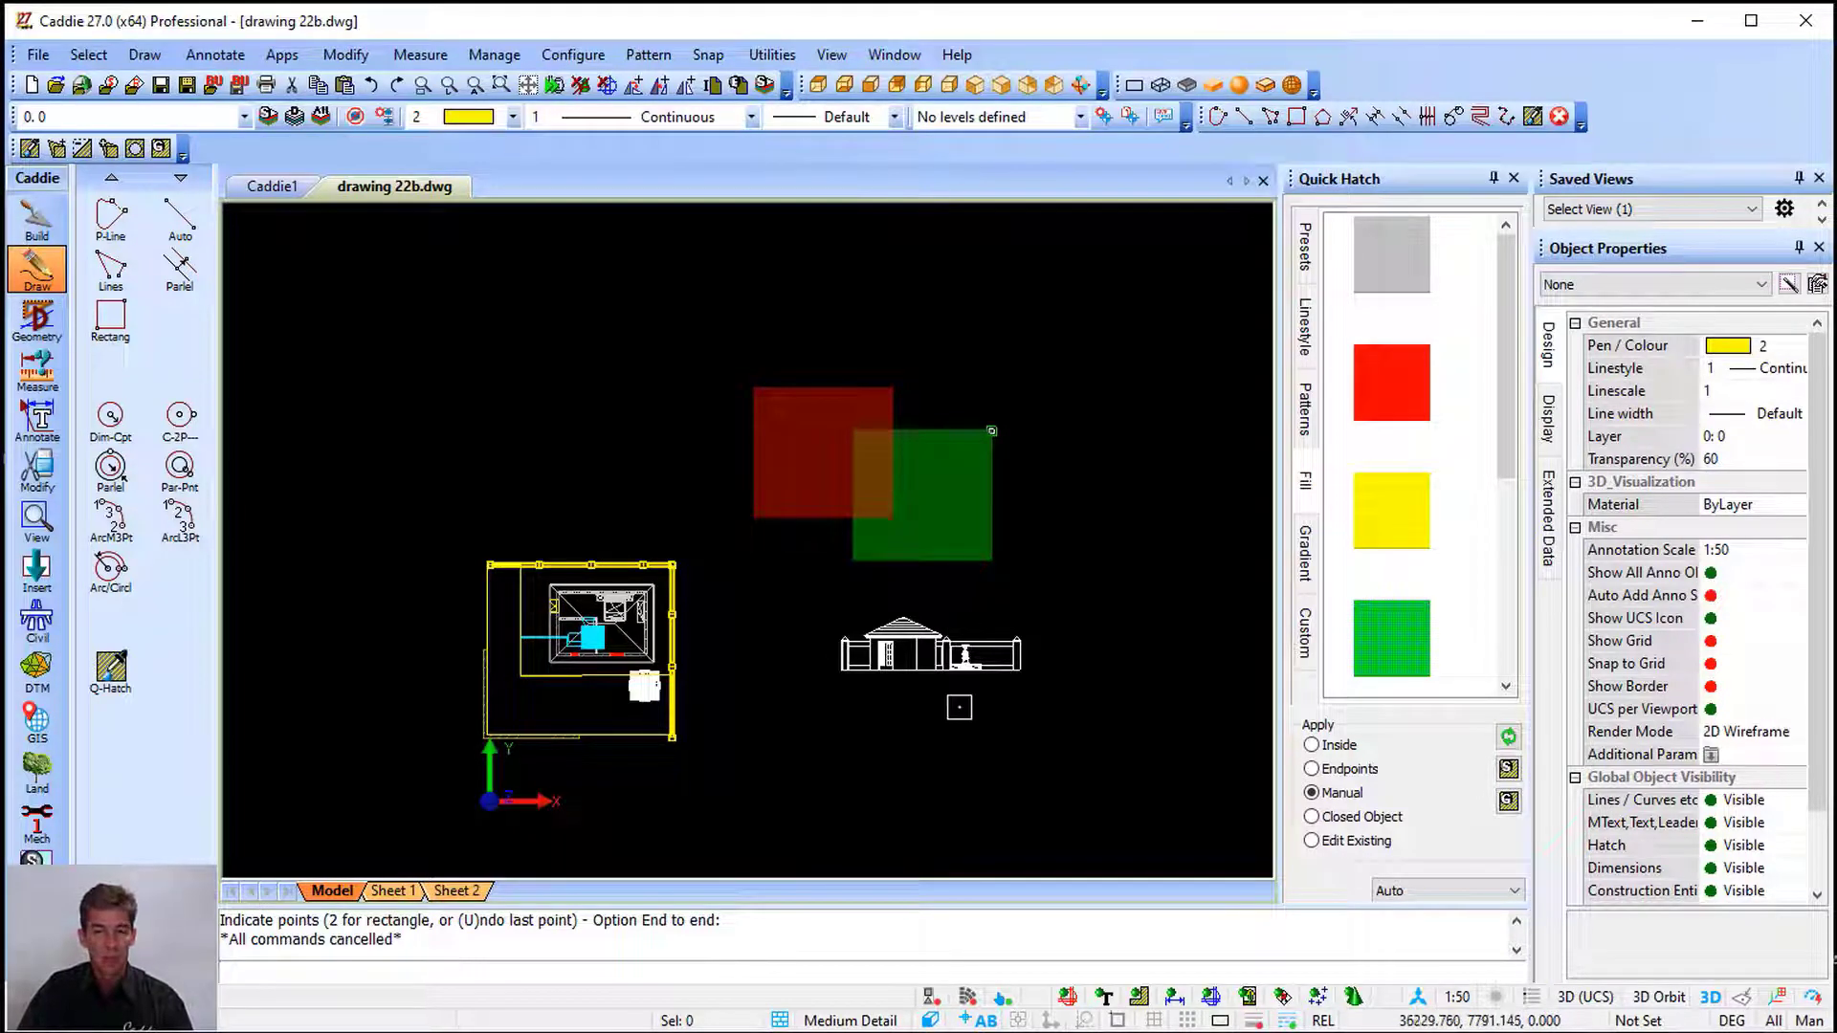
scroll(942, 684, up, 5)
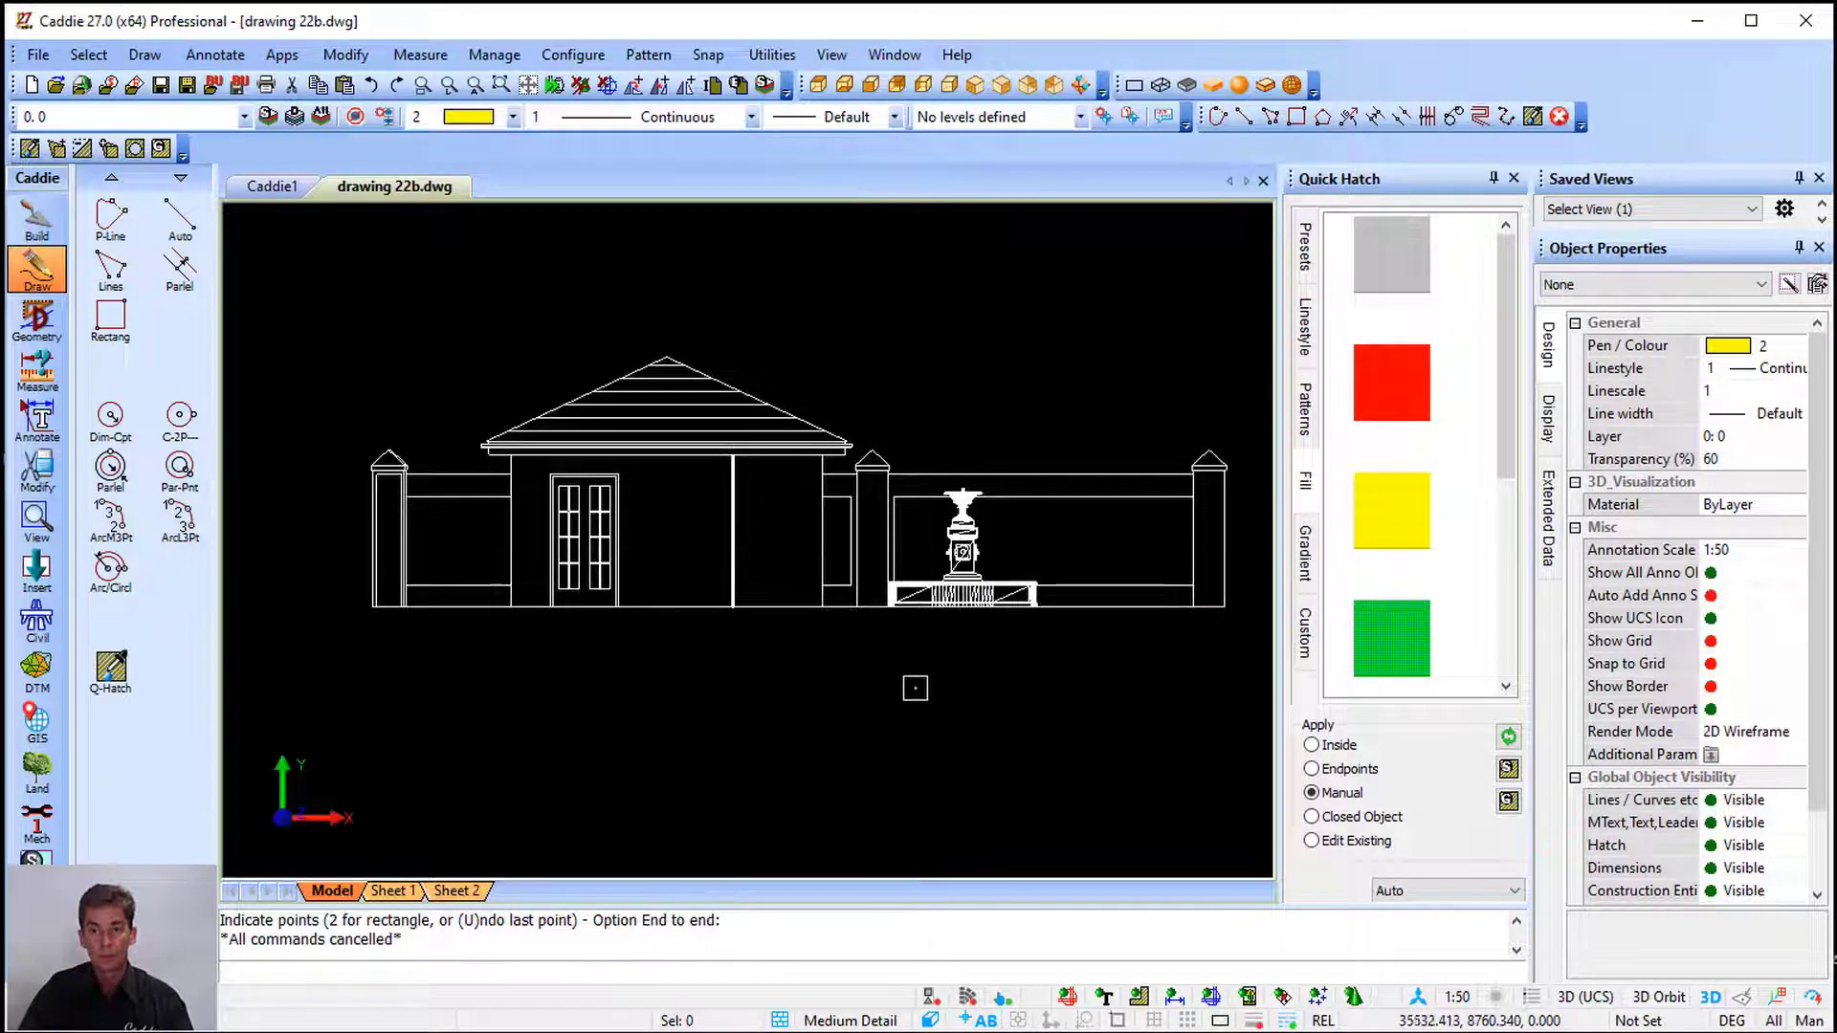
click(1513, 179)
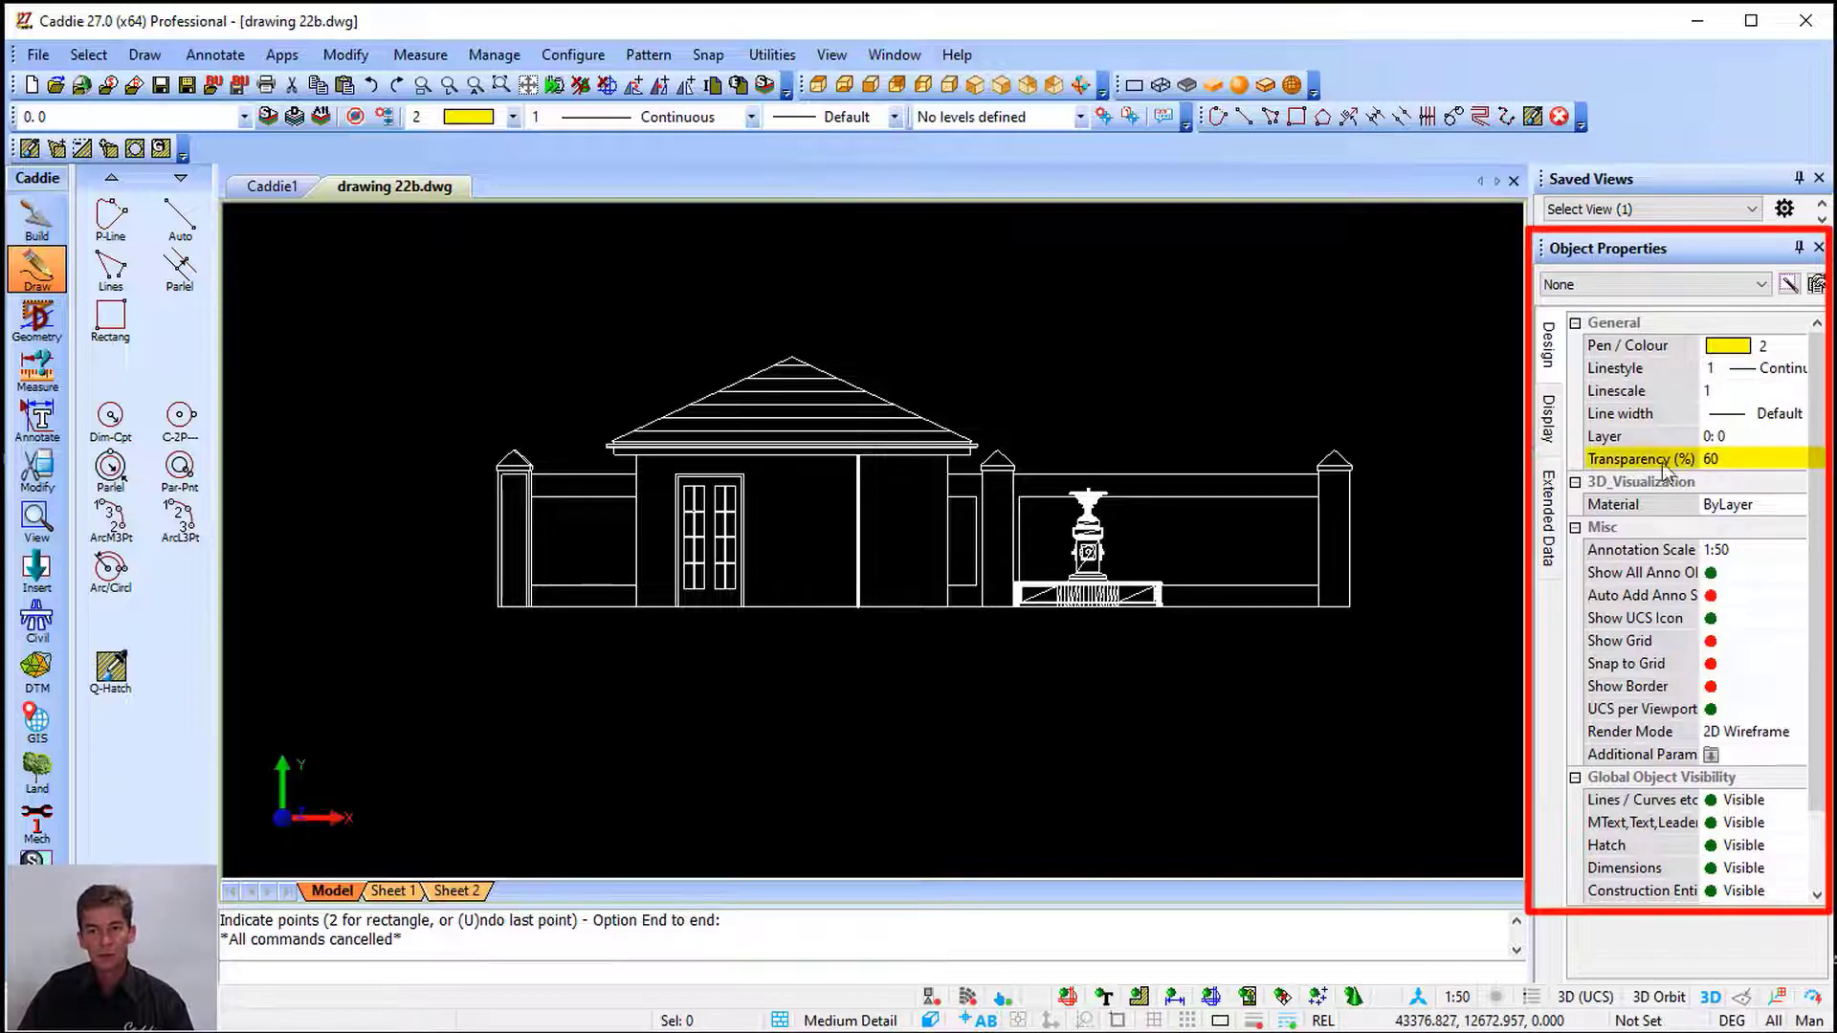
click(1736, 463)
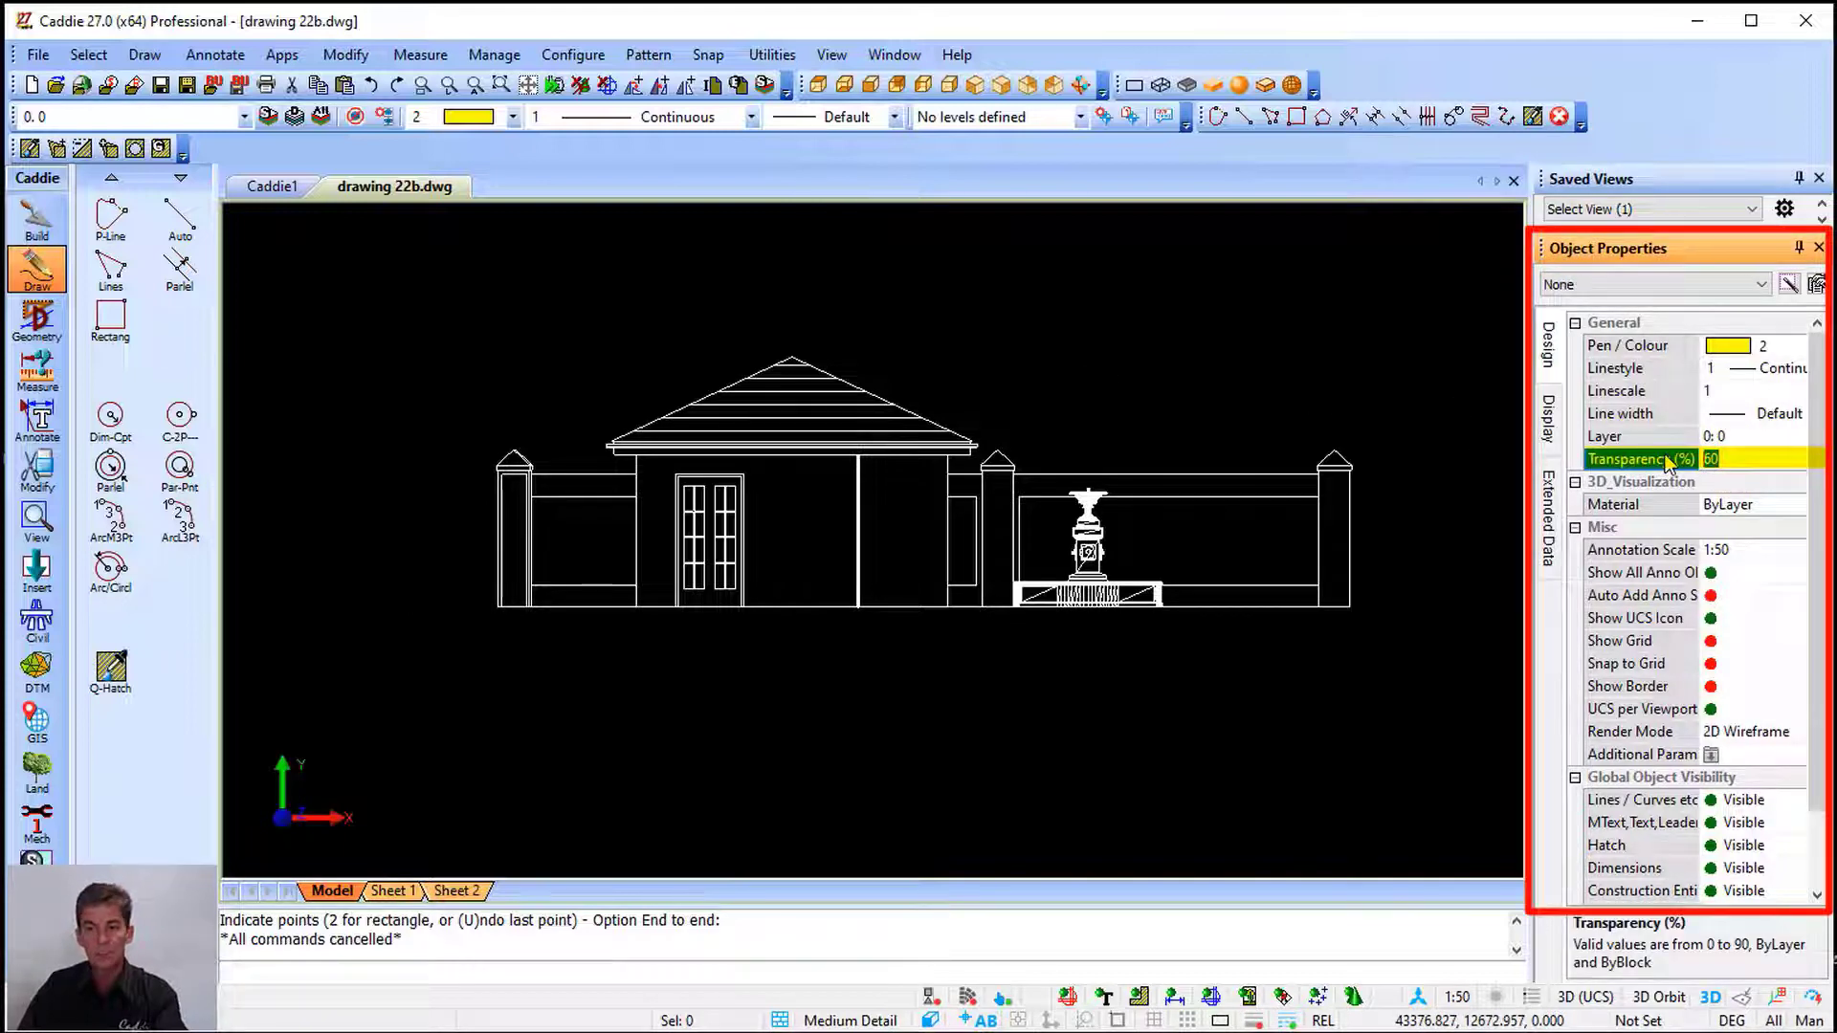
click(1240, 347)
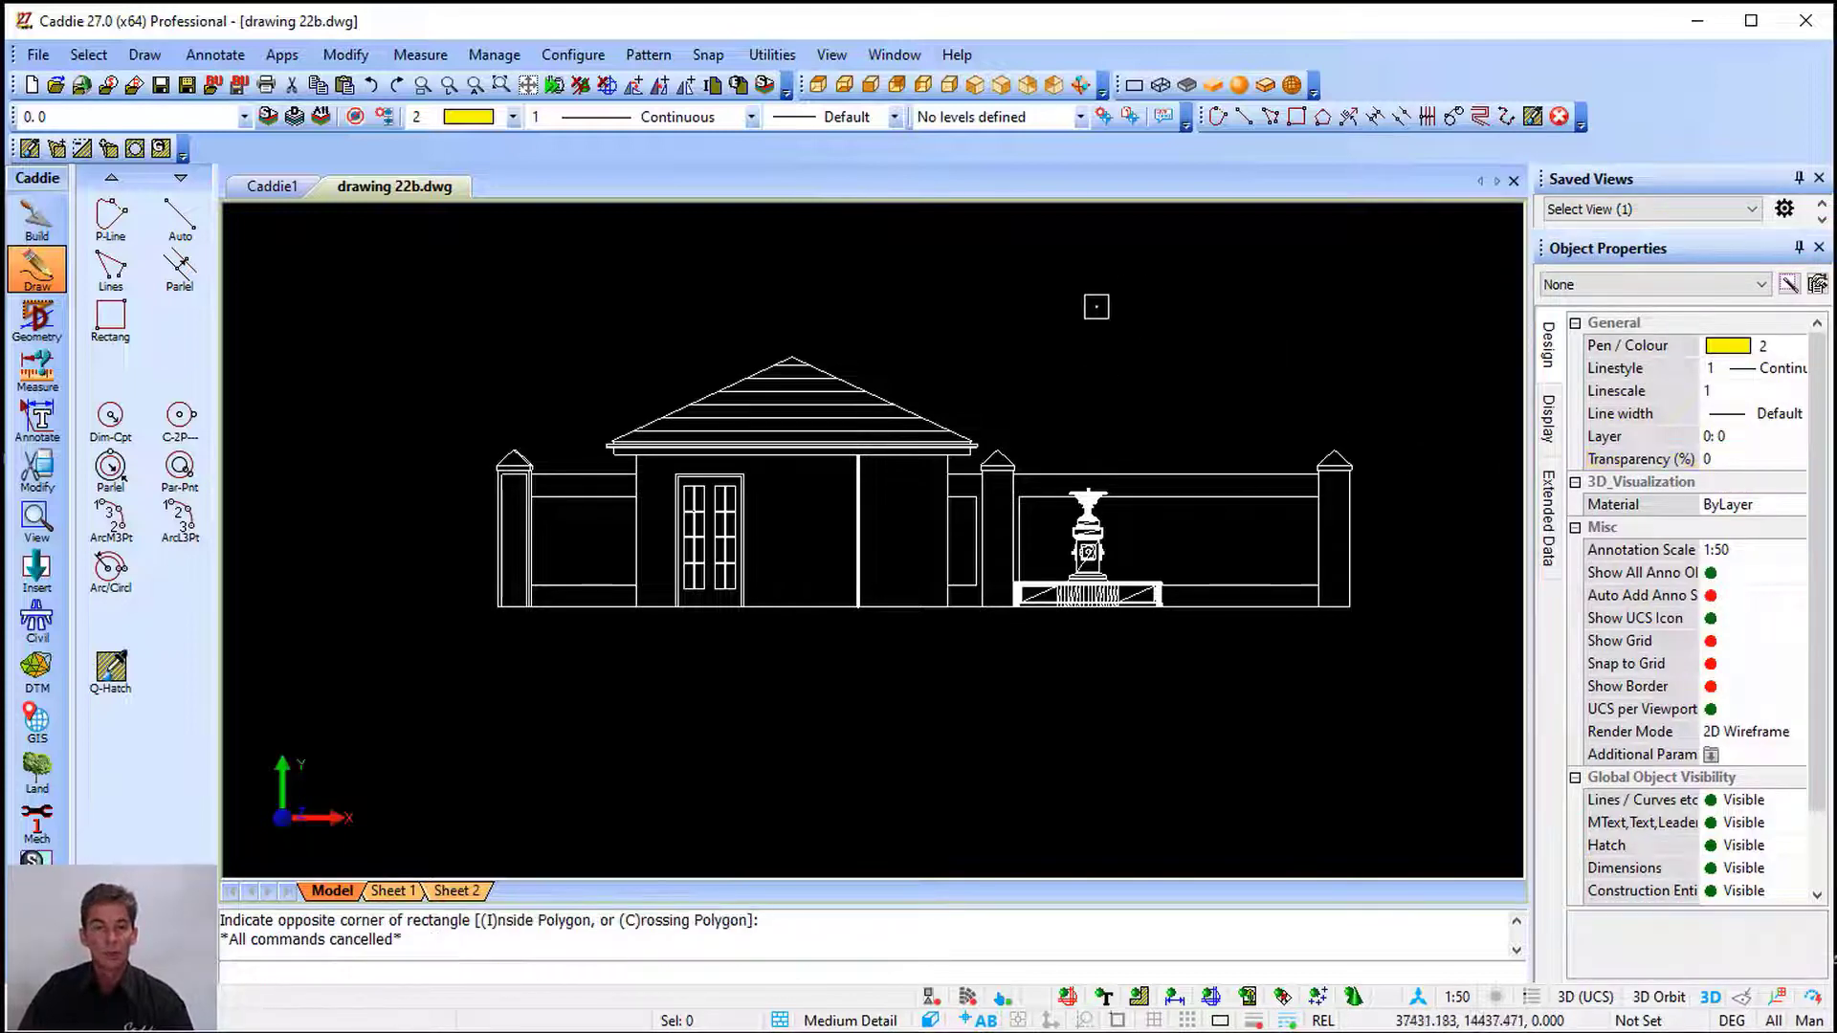
Insert the standard block porche2-side on the ground line in front of the house's double door
click(347, 54)
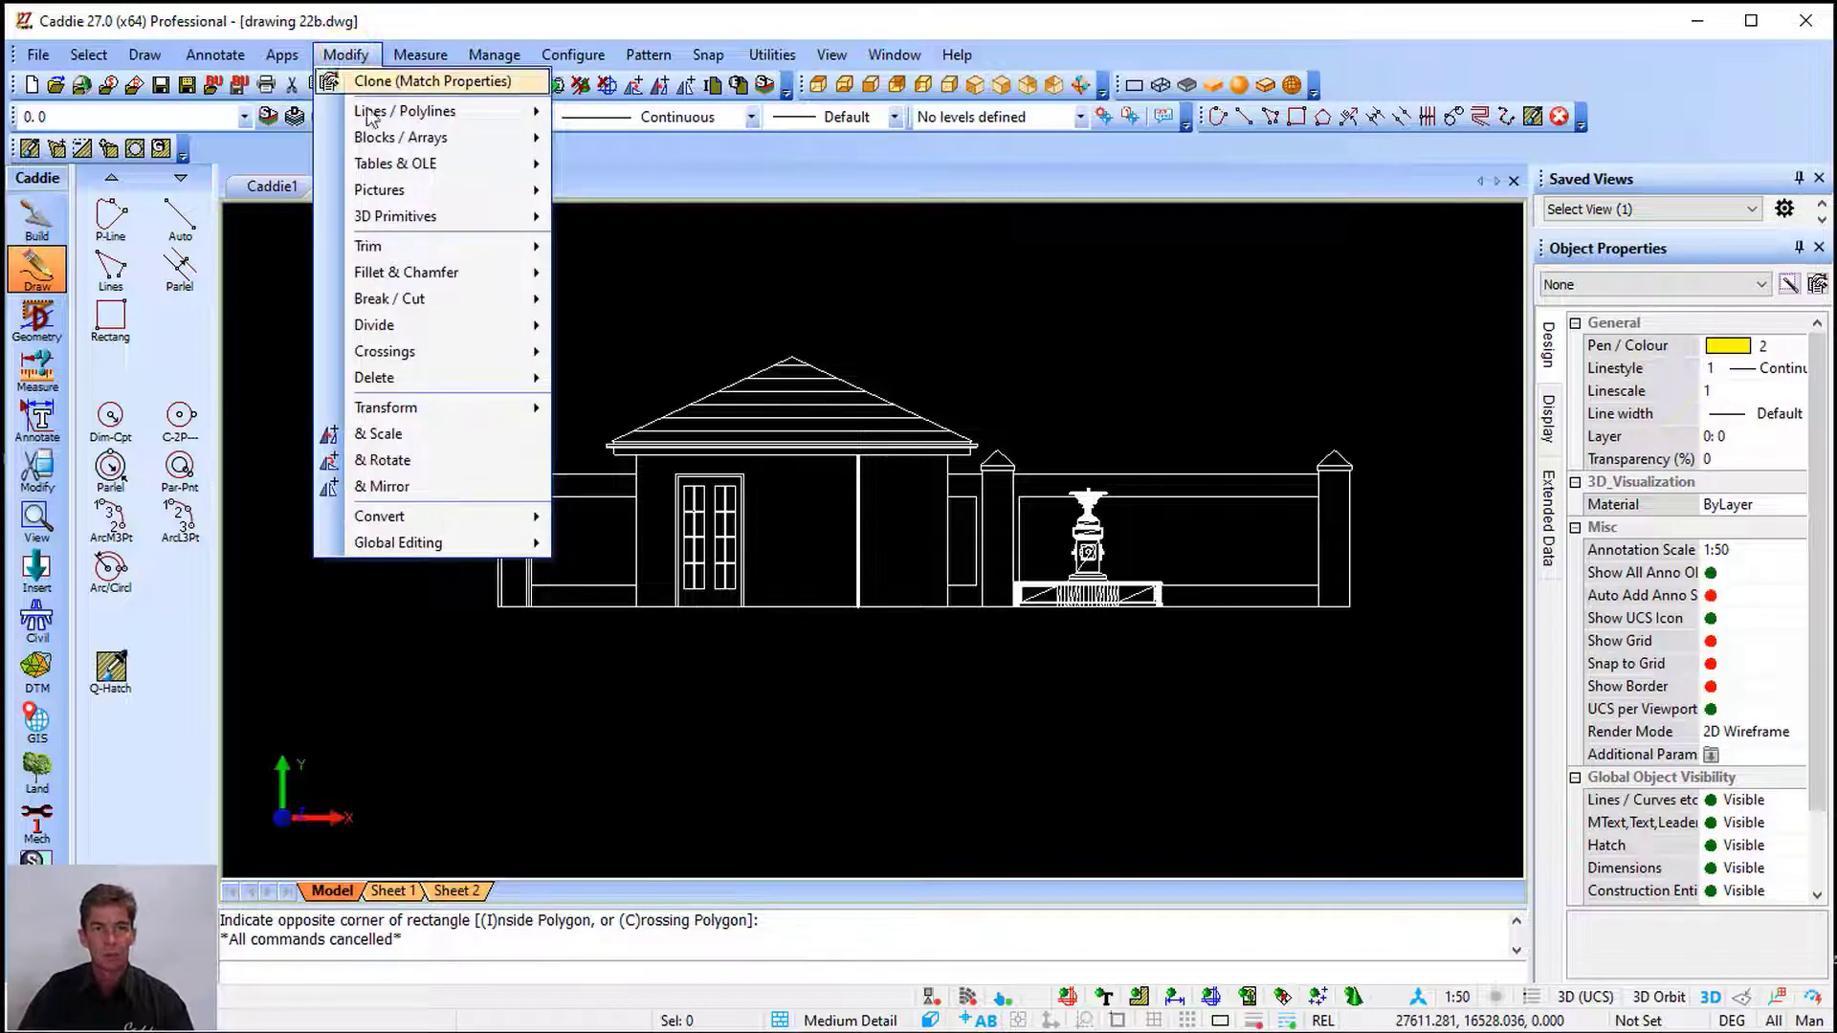
mouse_move(402, 137)
click(636, 140)
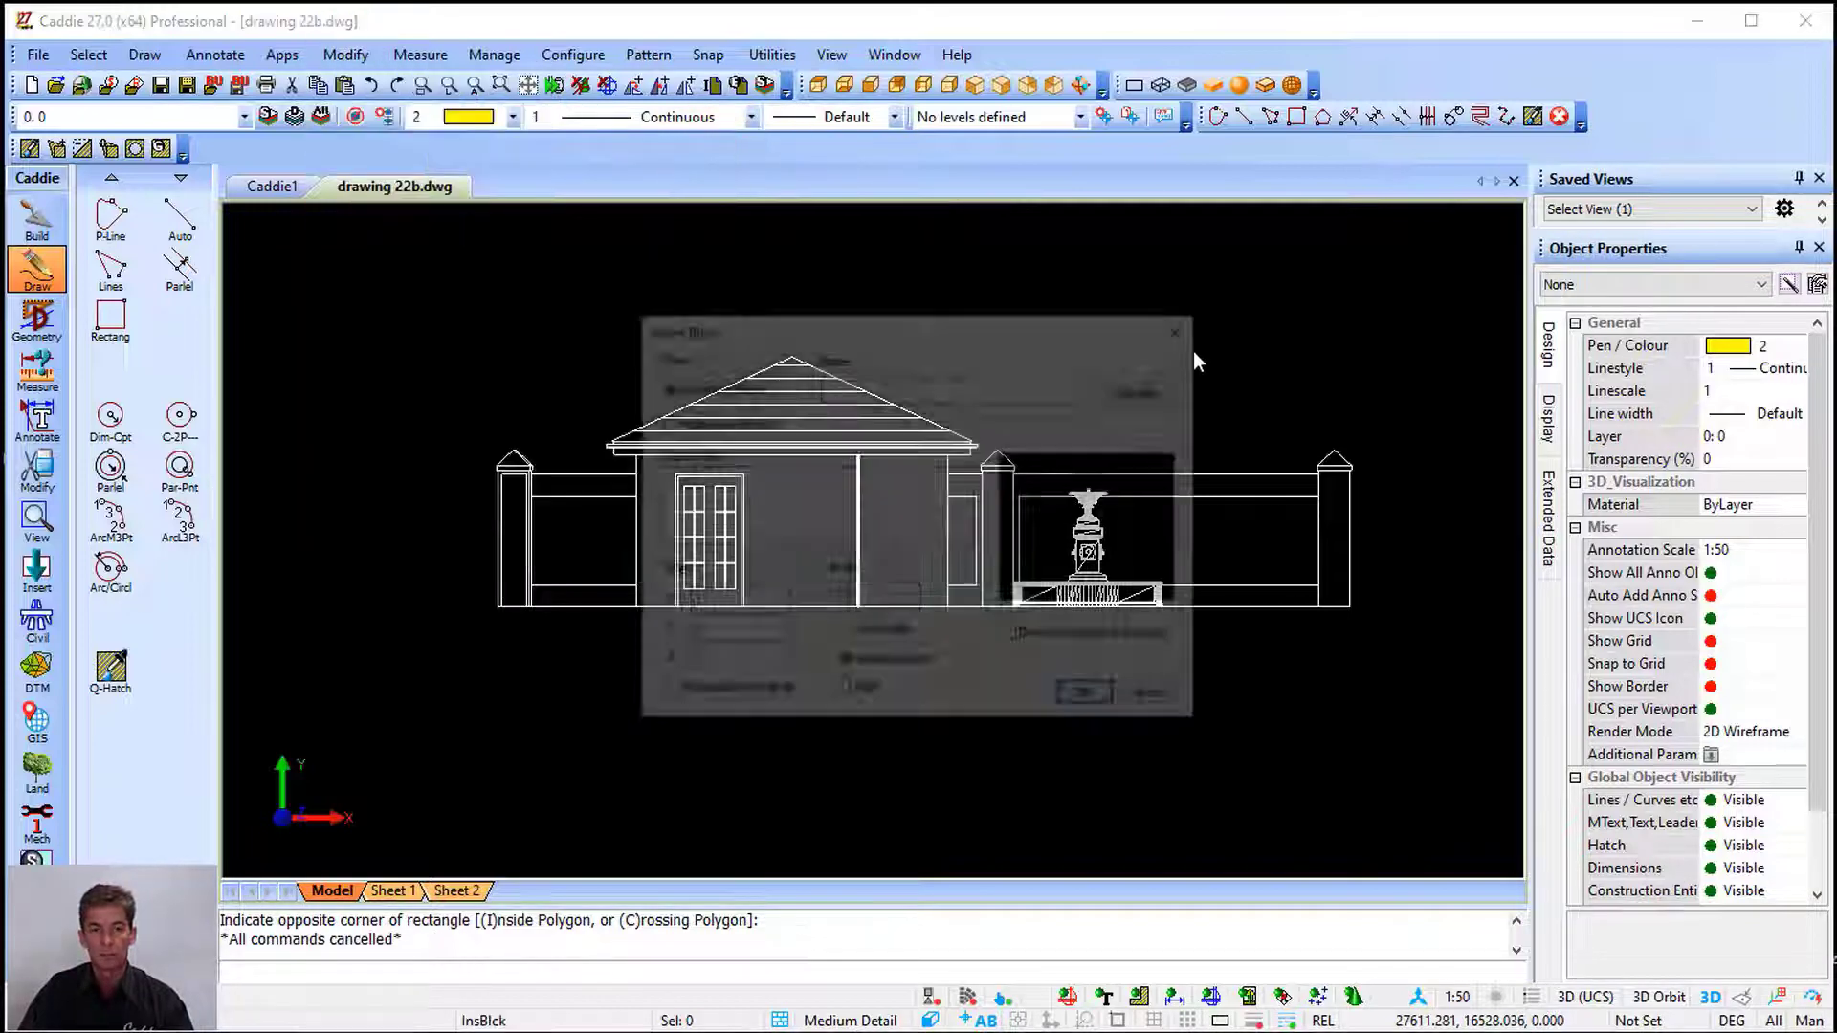
click(1090, 389)
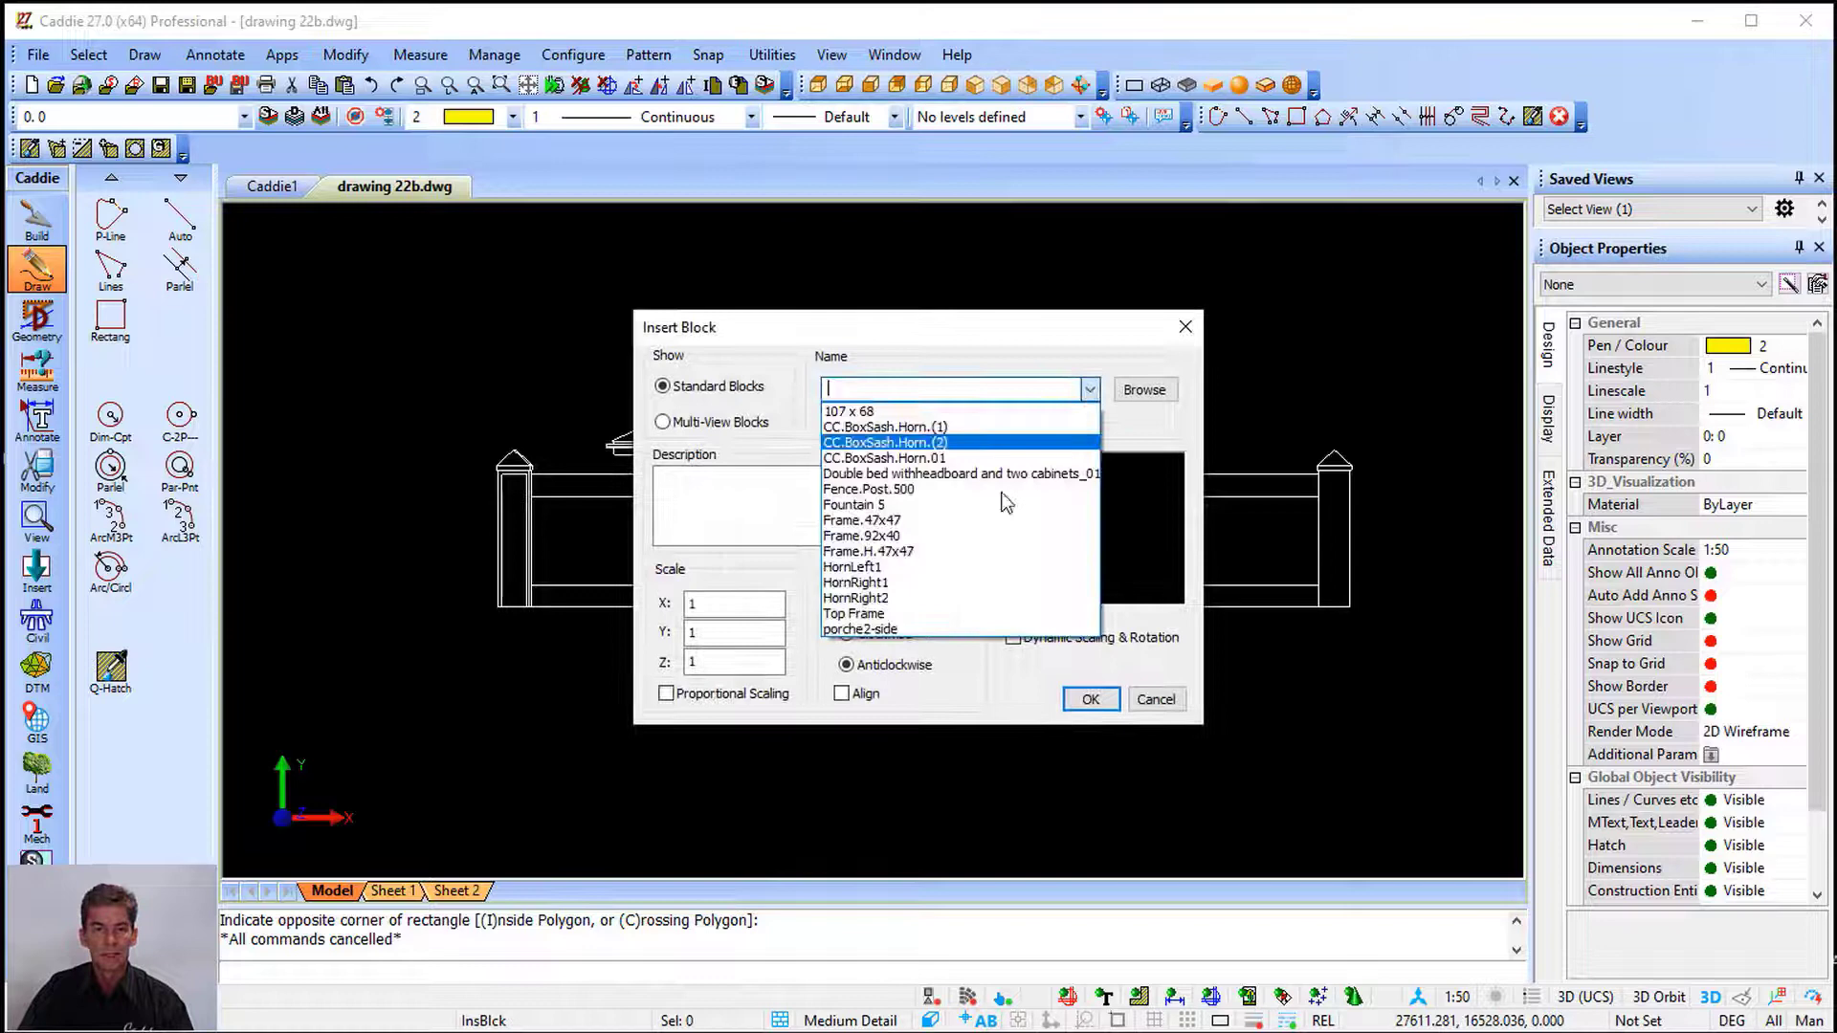
click(945, 629)
click(1091, 700)
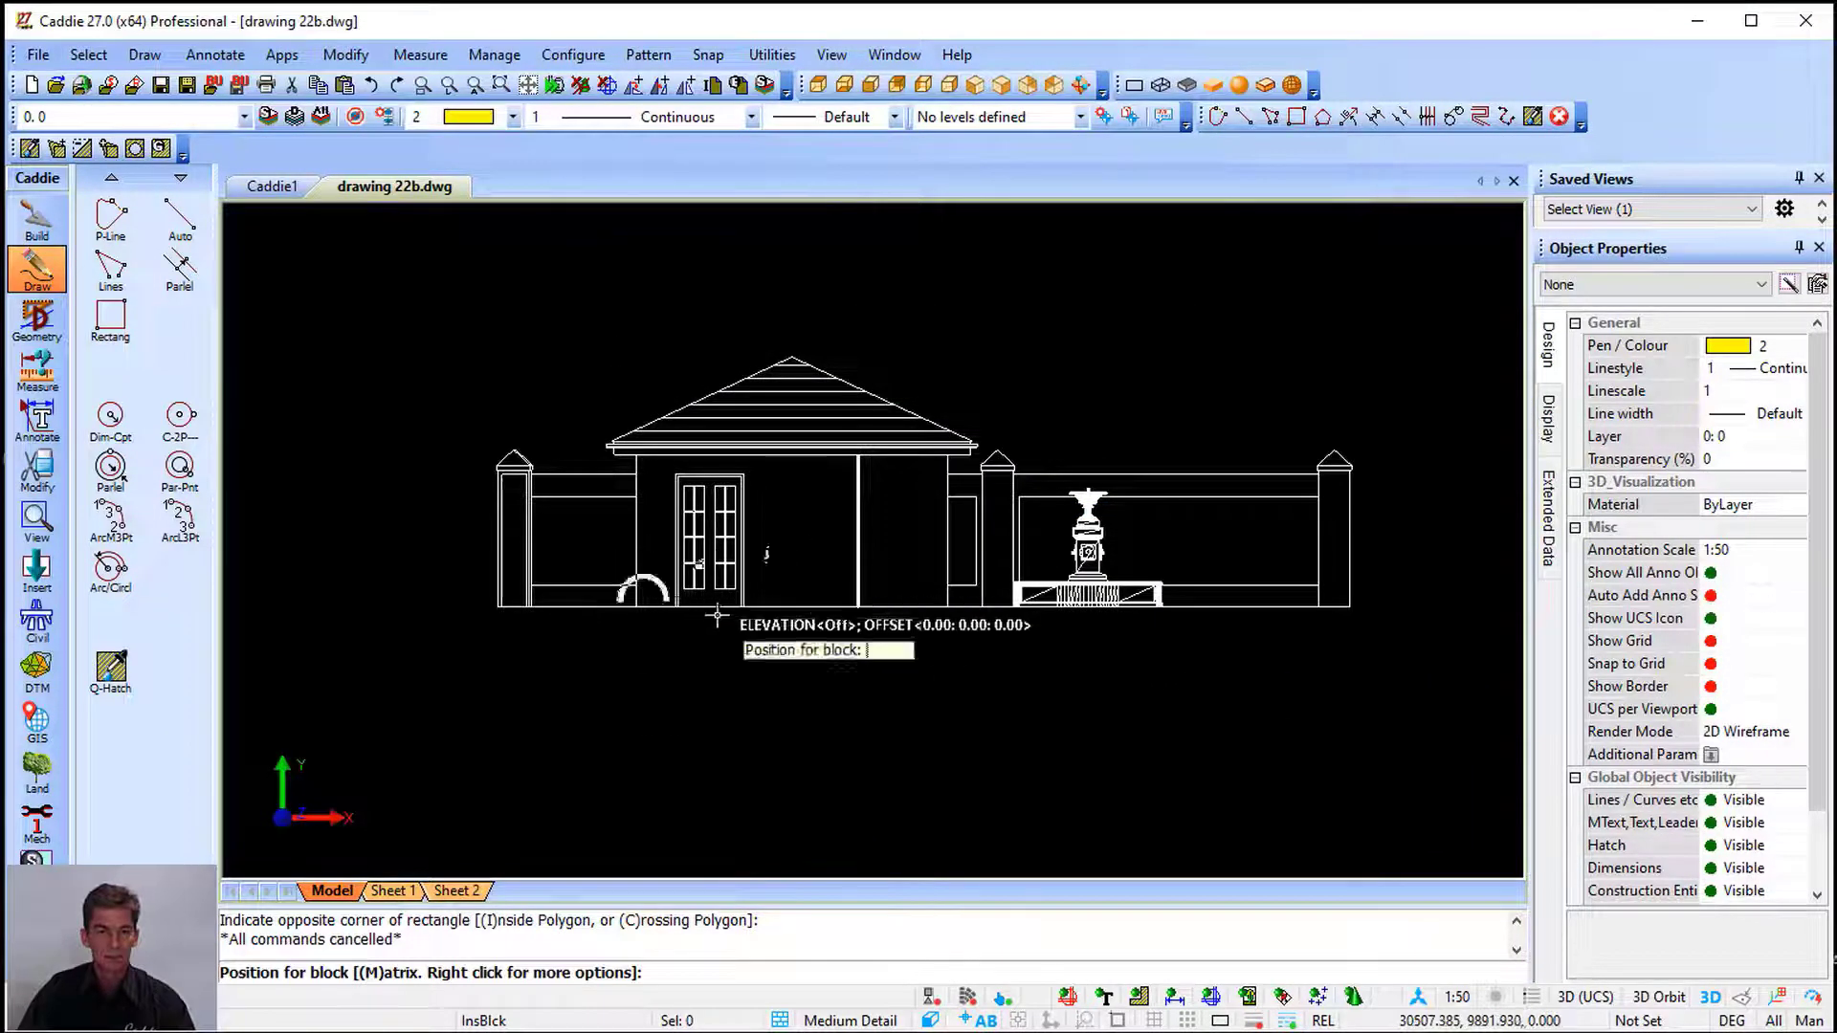
scroll(716, 615, up, 3)
click(693, 601)
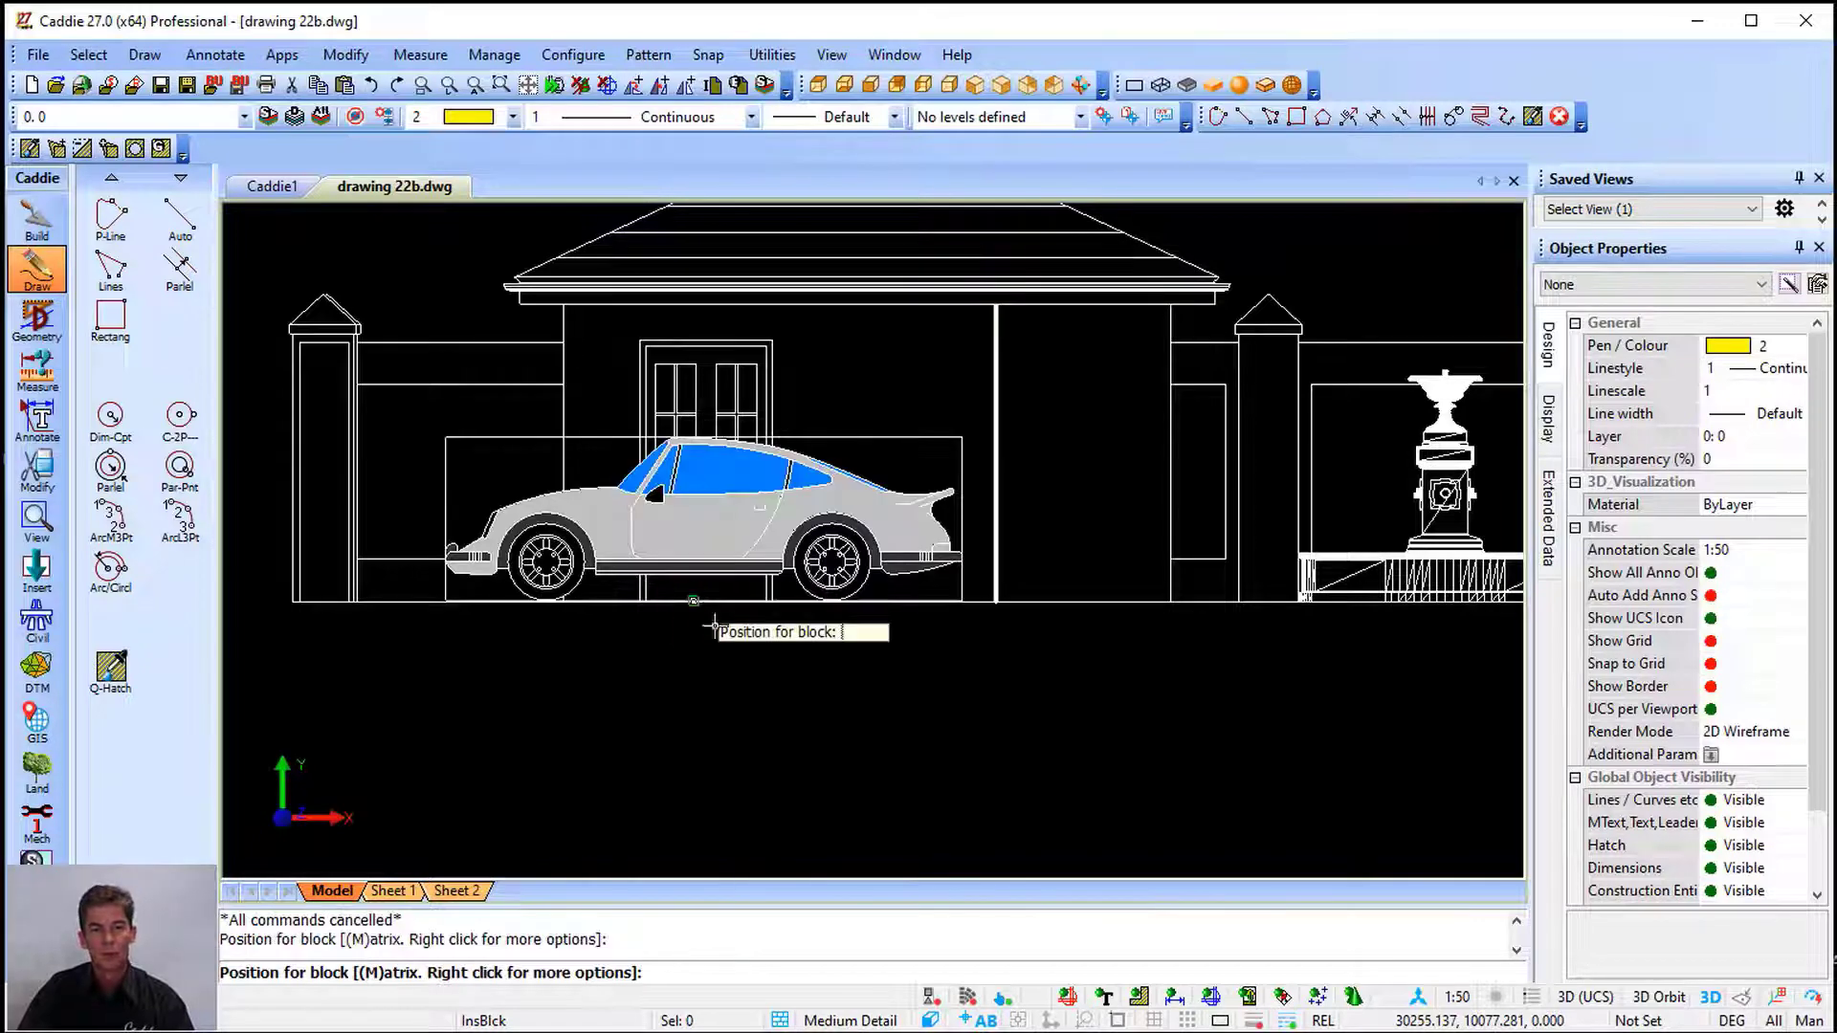
key(Escape)
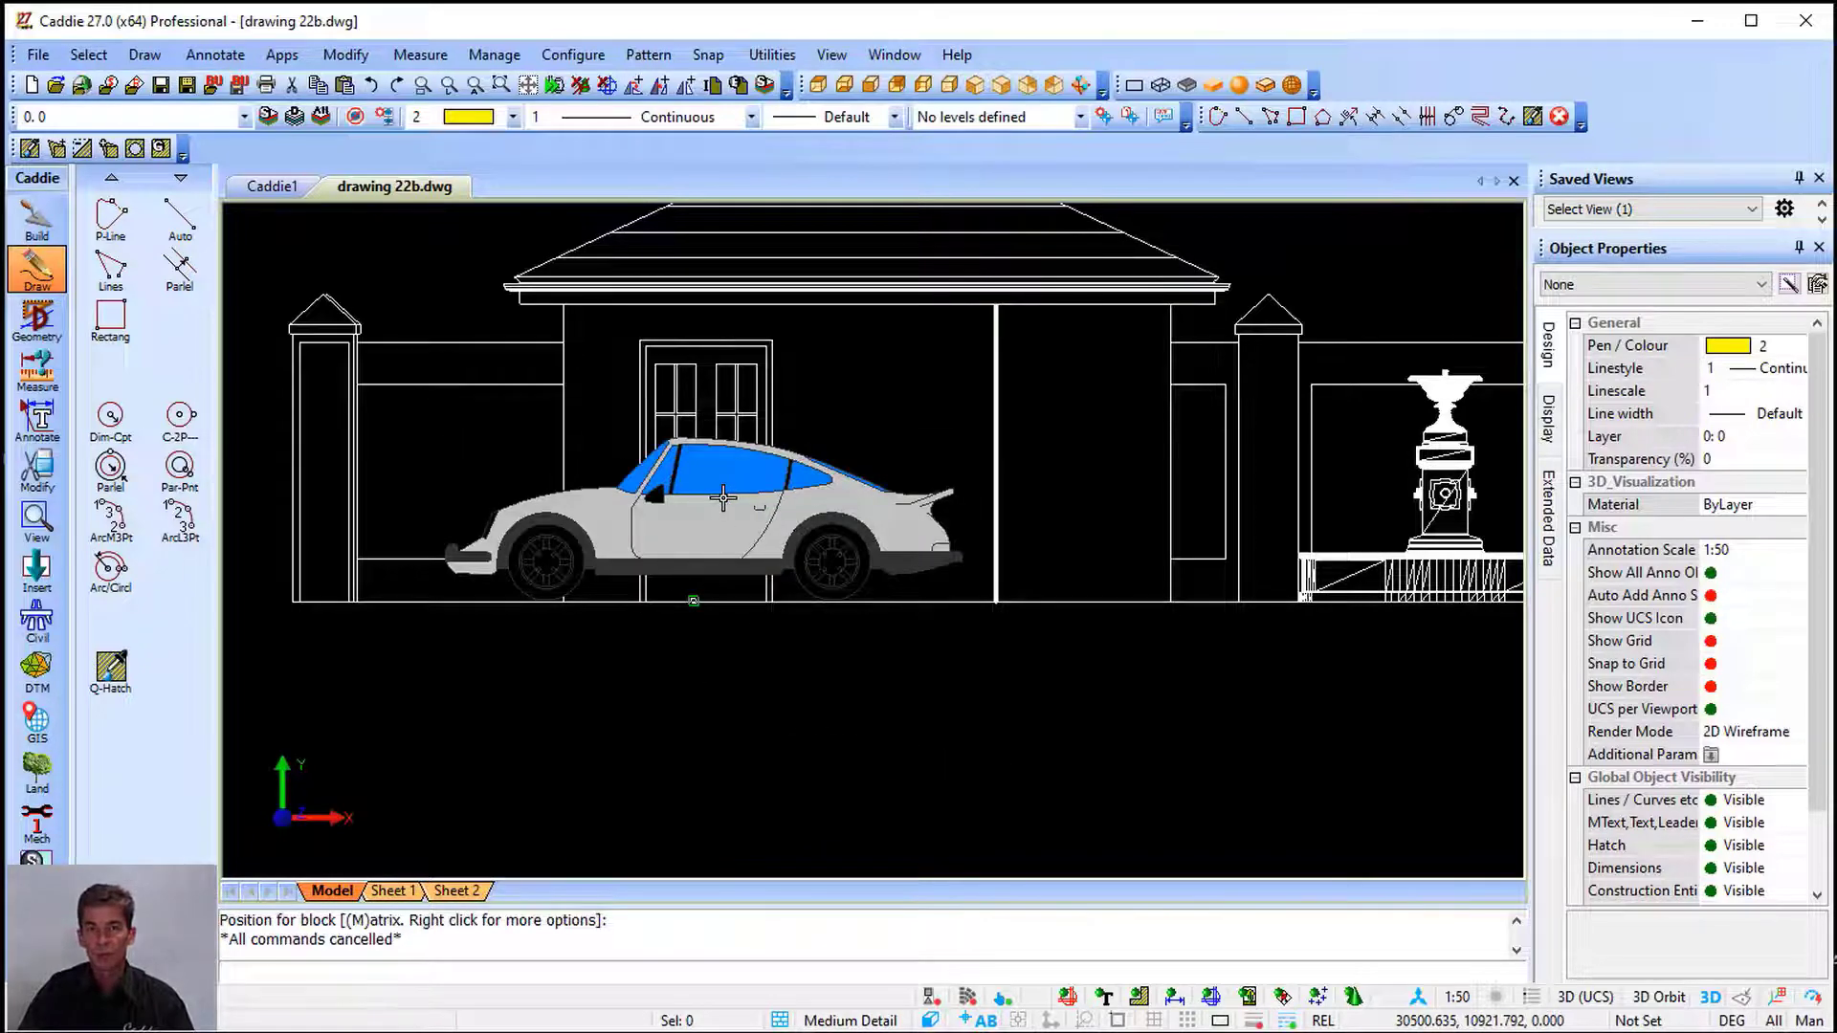
Set the drawing's default transparency to 60%
scroll(725, 474, up, 2)
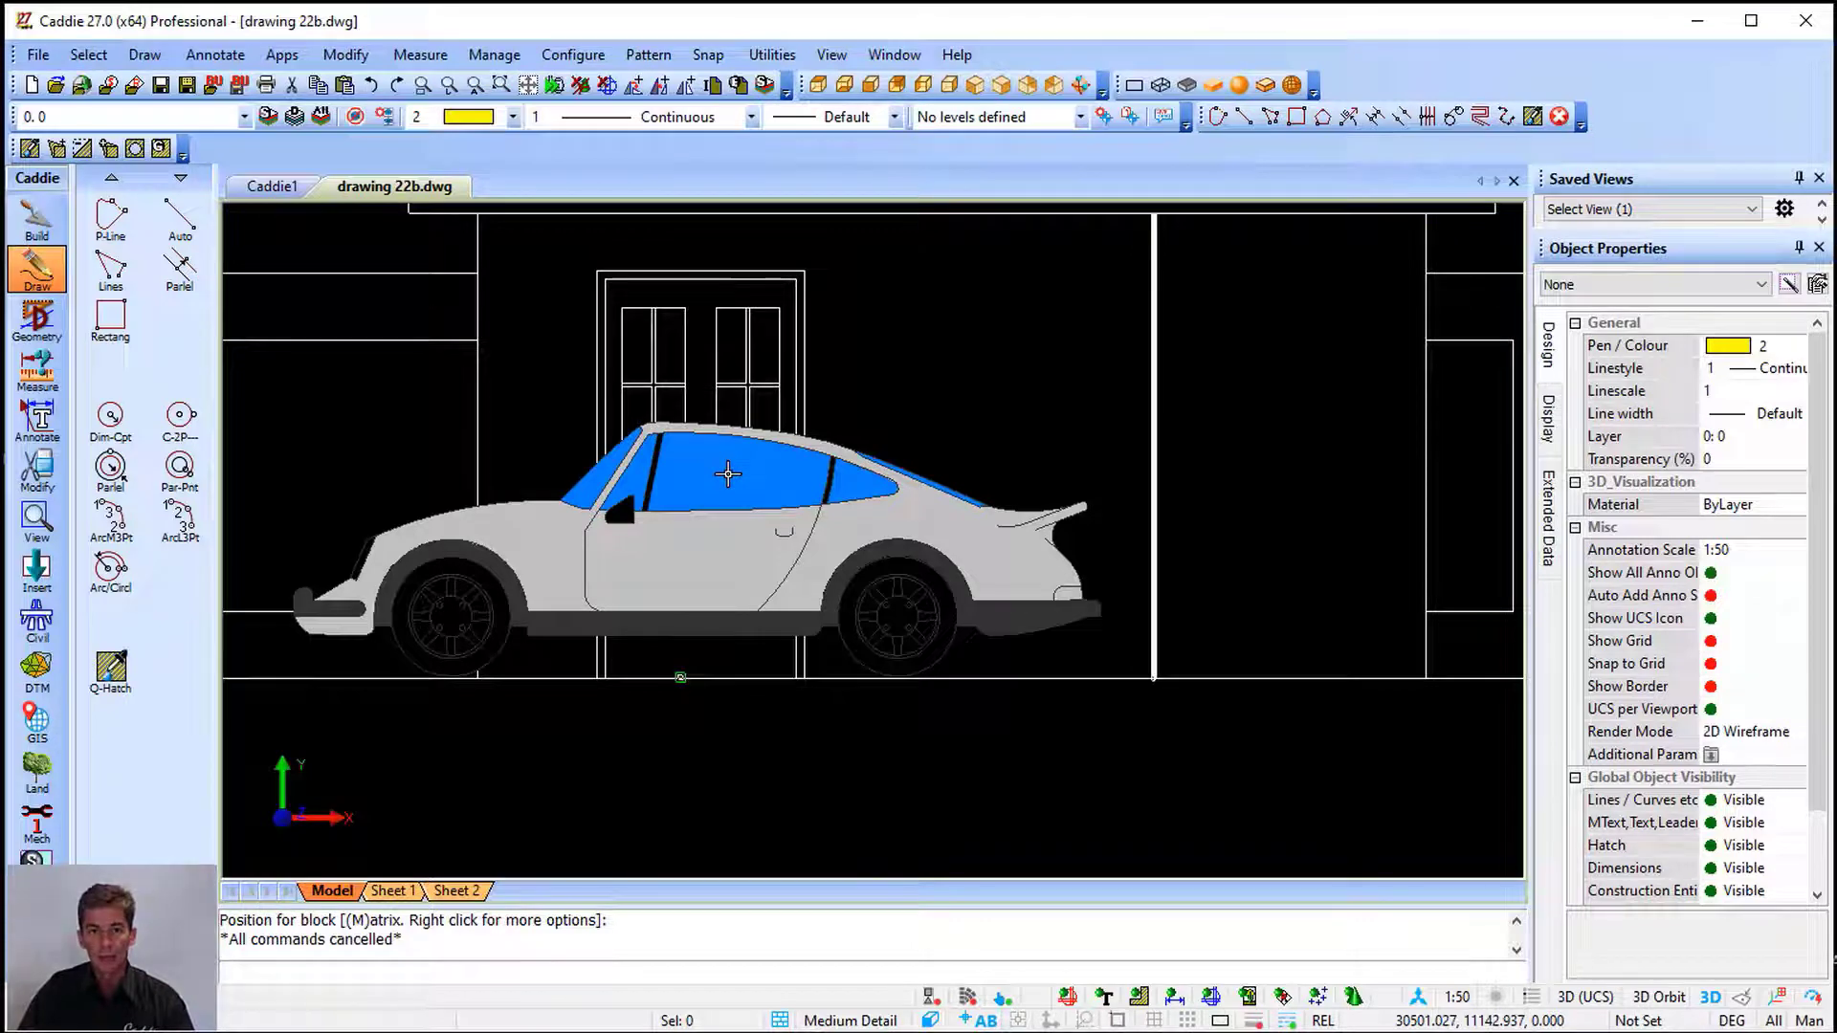
scroll(727, 474, down, 2)
scroll(727, 474, down, 2)
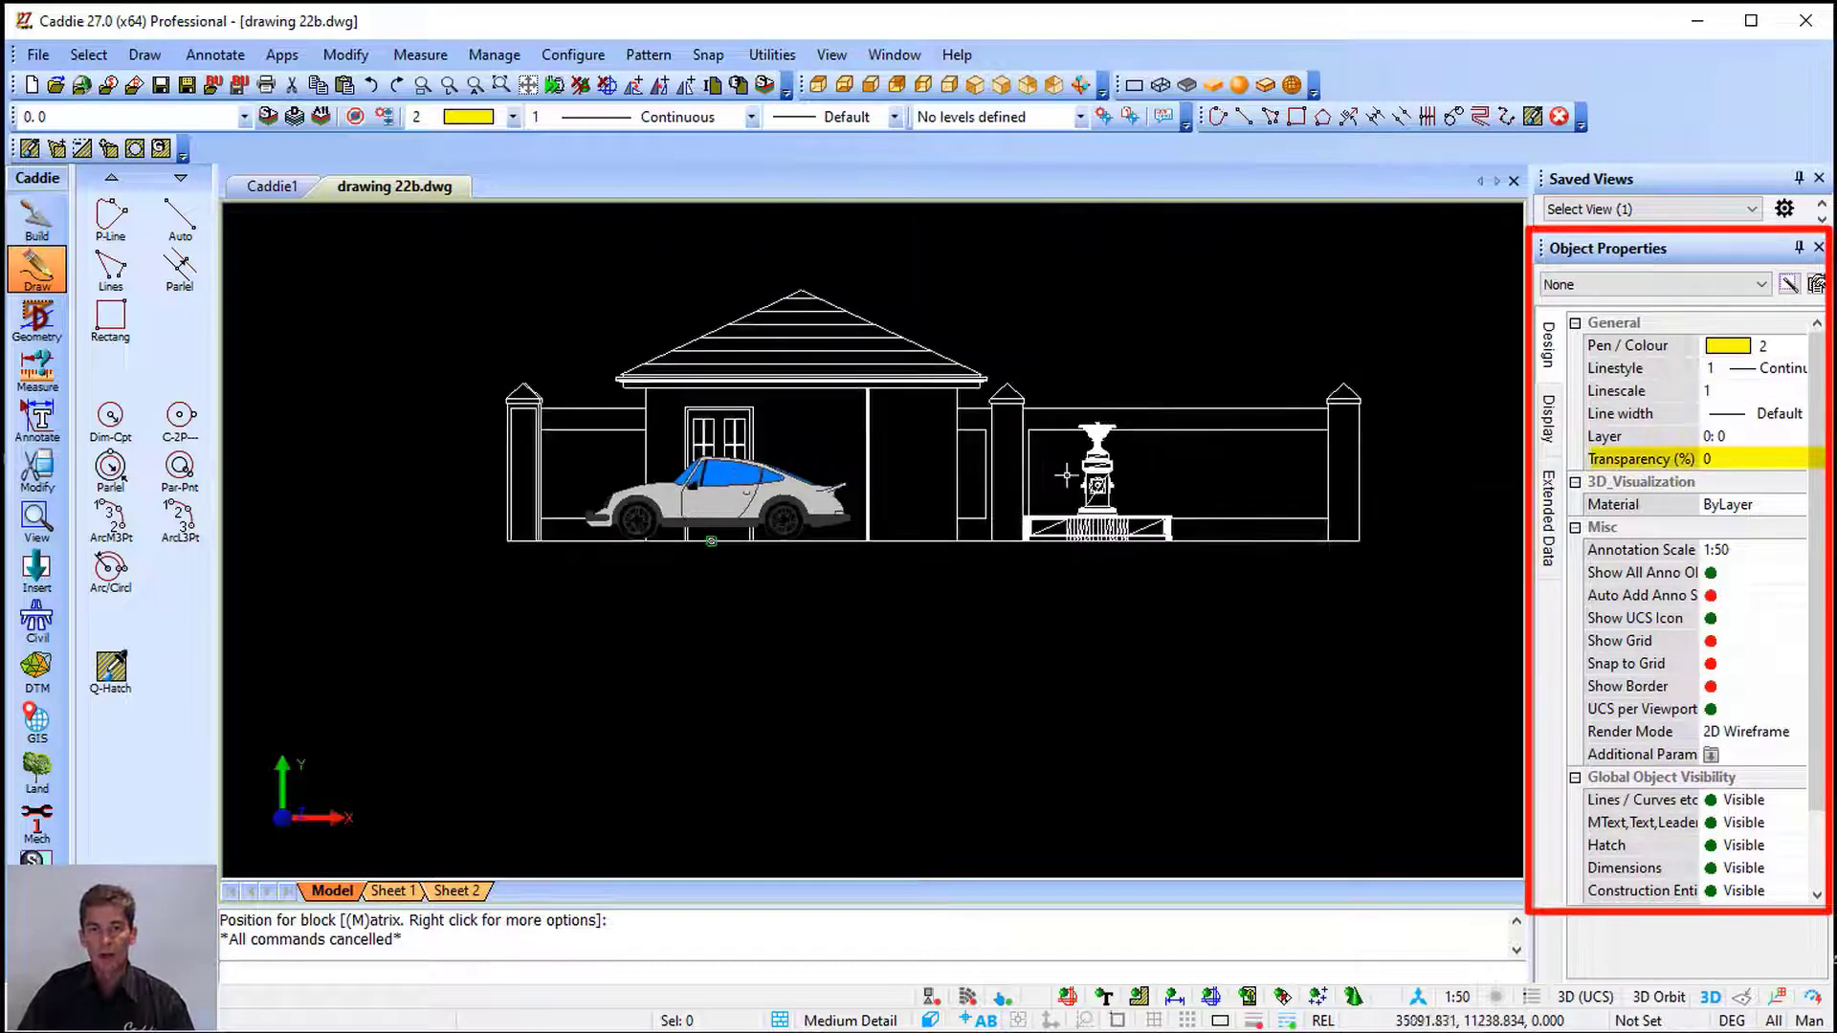
text(60)
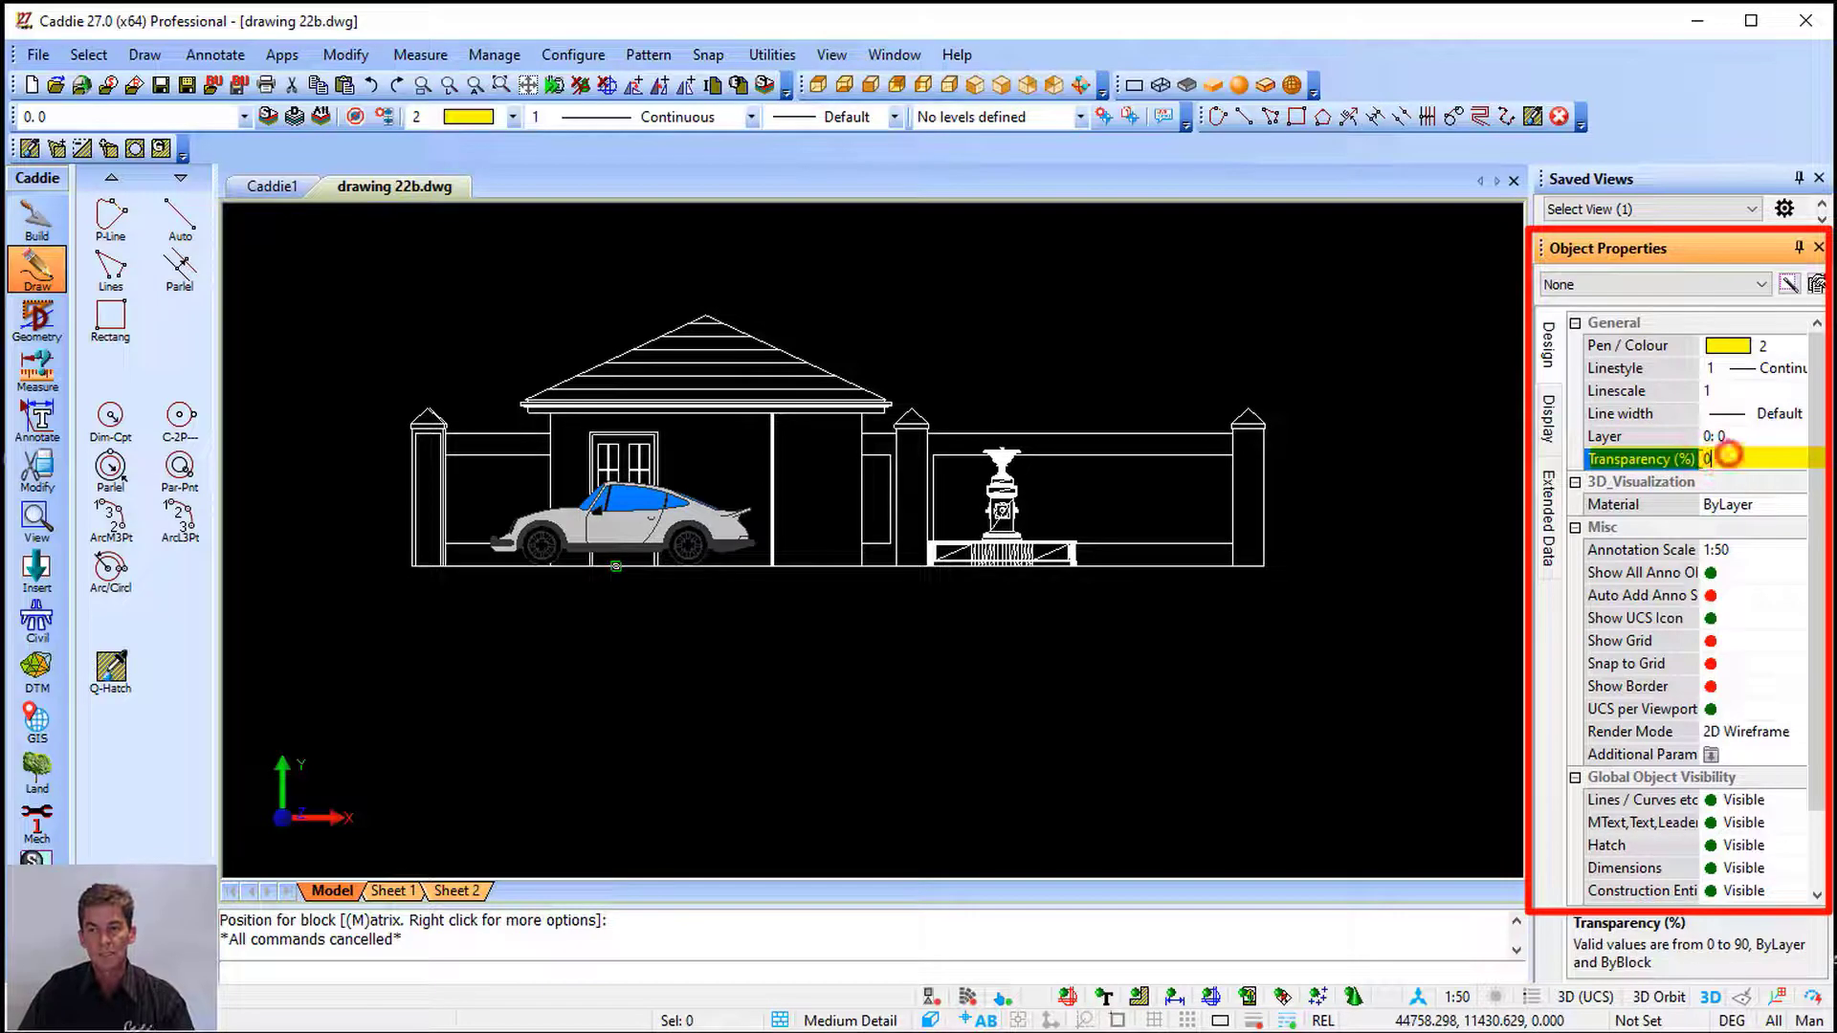
key(Return)
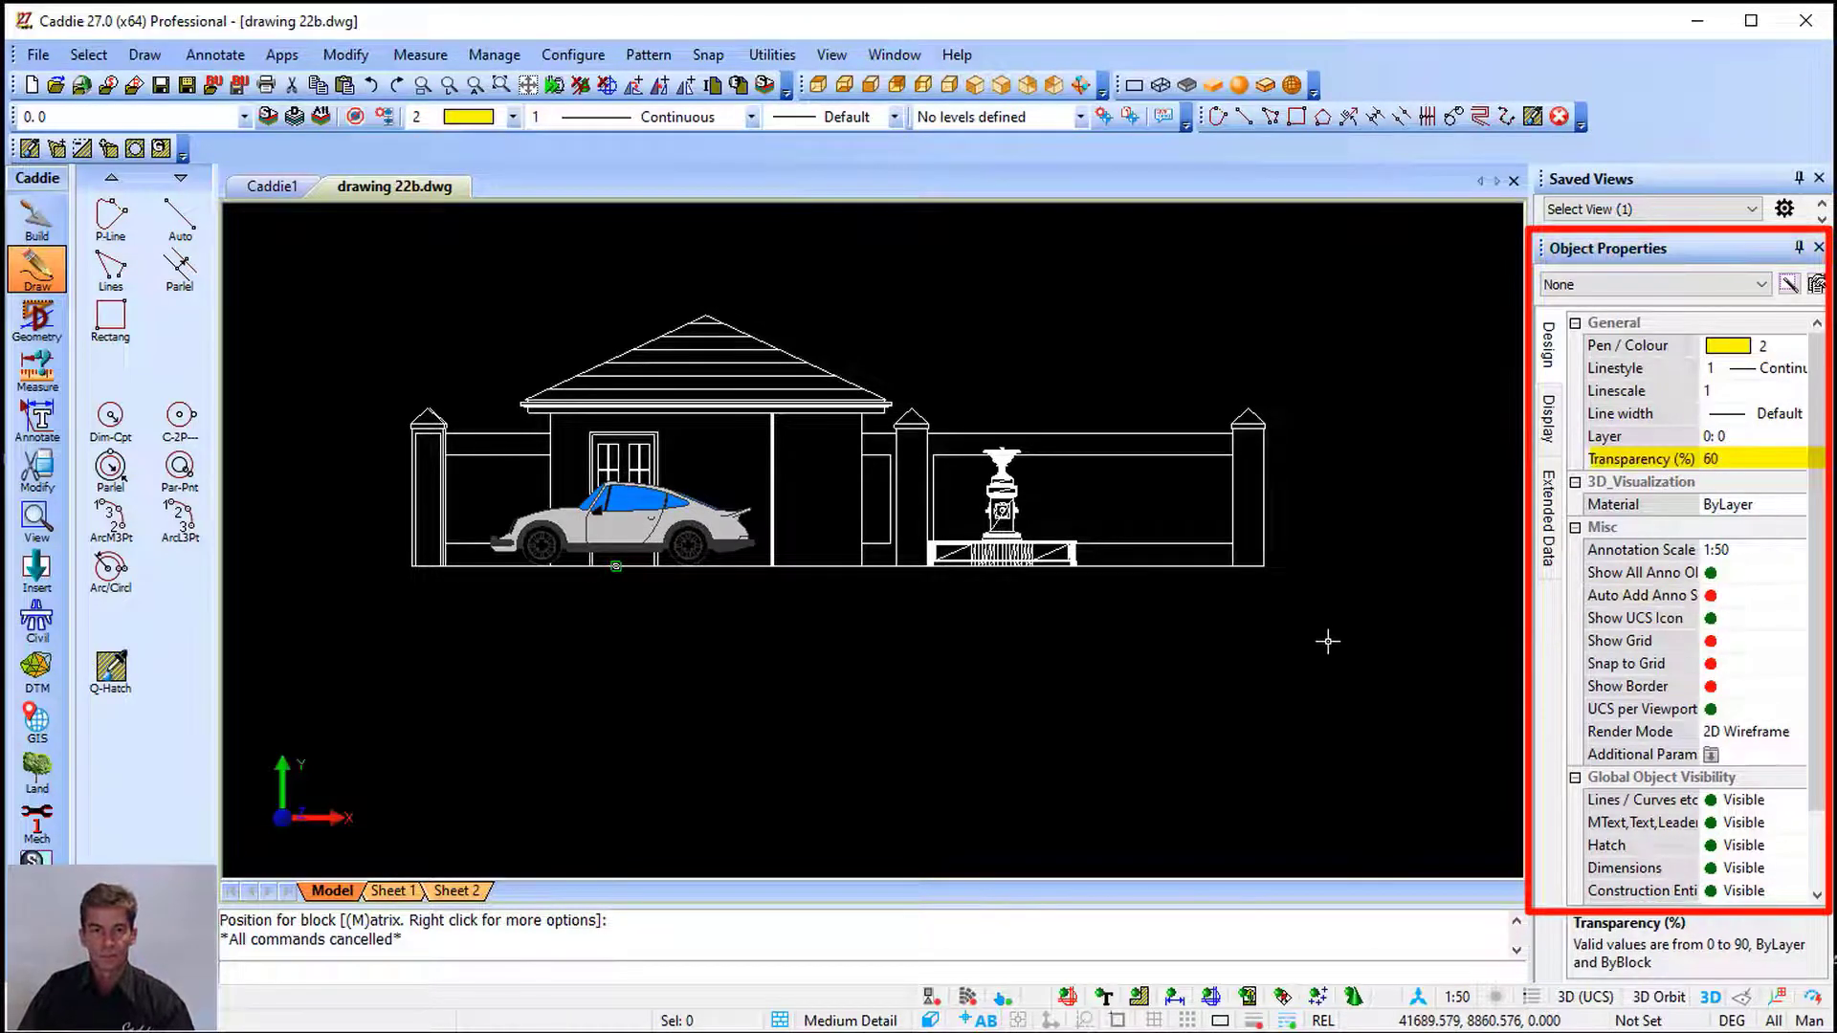
Insert another porche2-side block on the ground line in front of the fountain
click(346, 56)
mouse_move(421, 134)
click(698, 140)
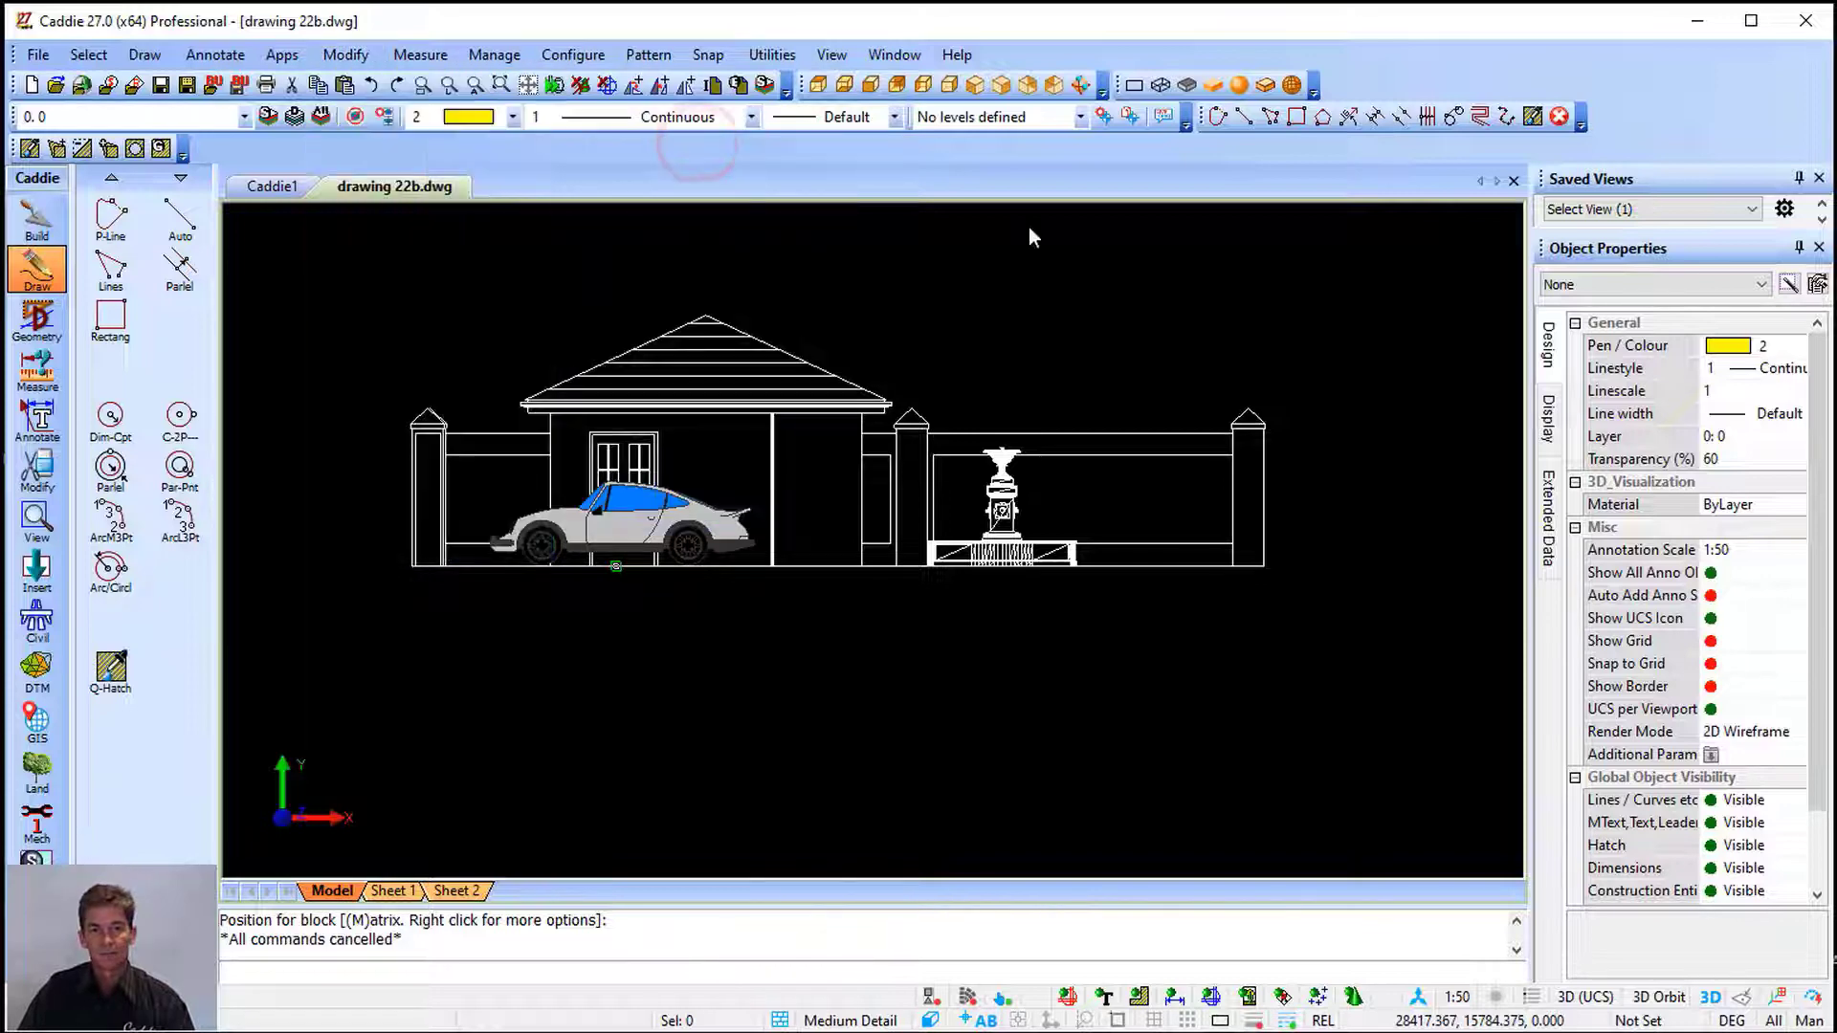
click(1090, 389)
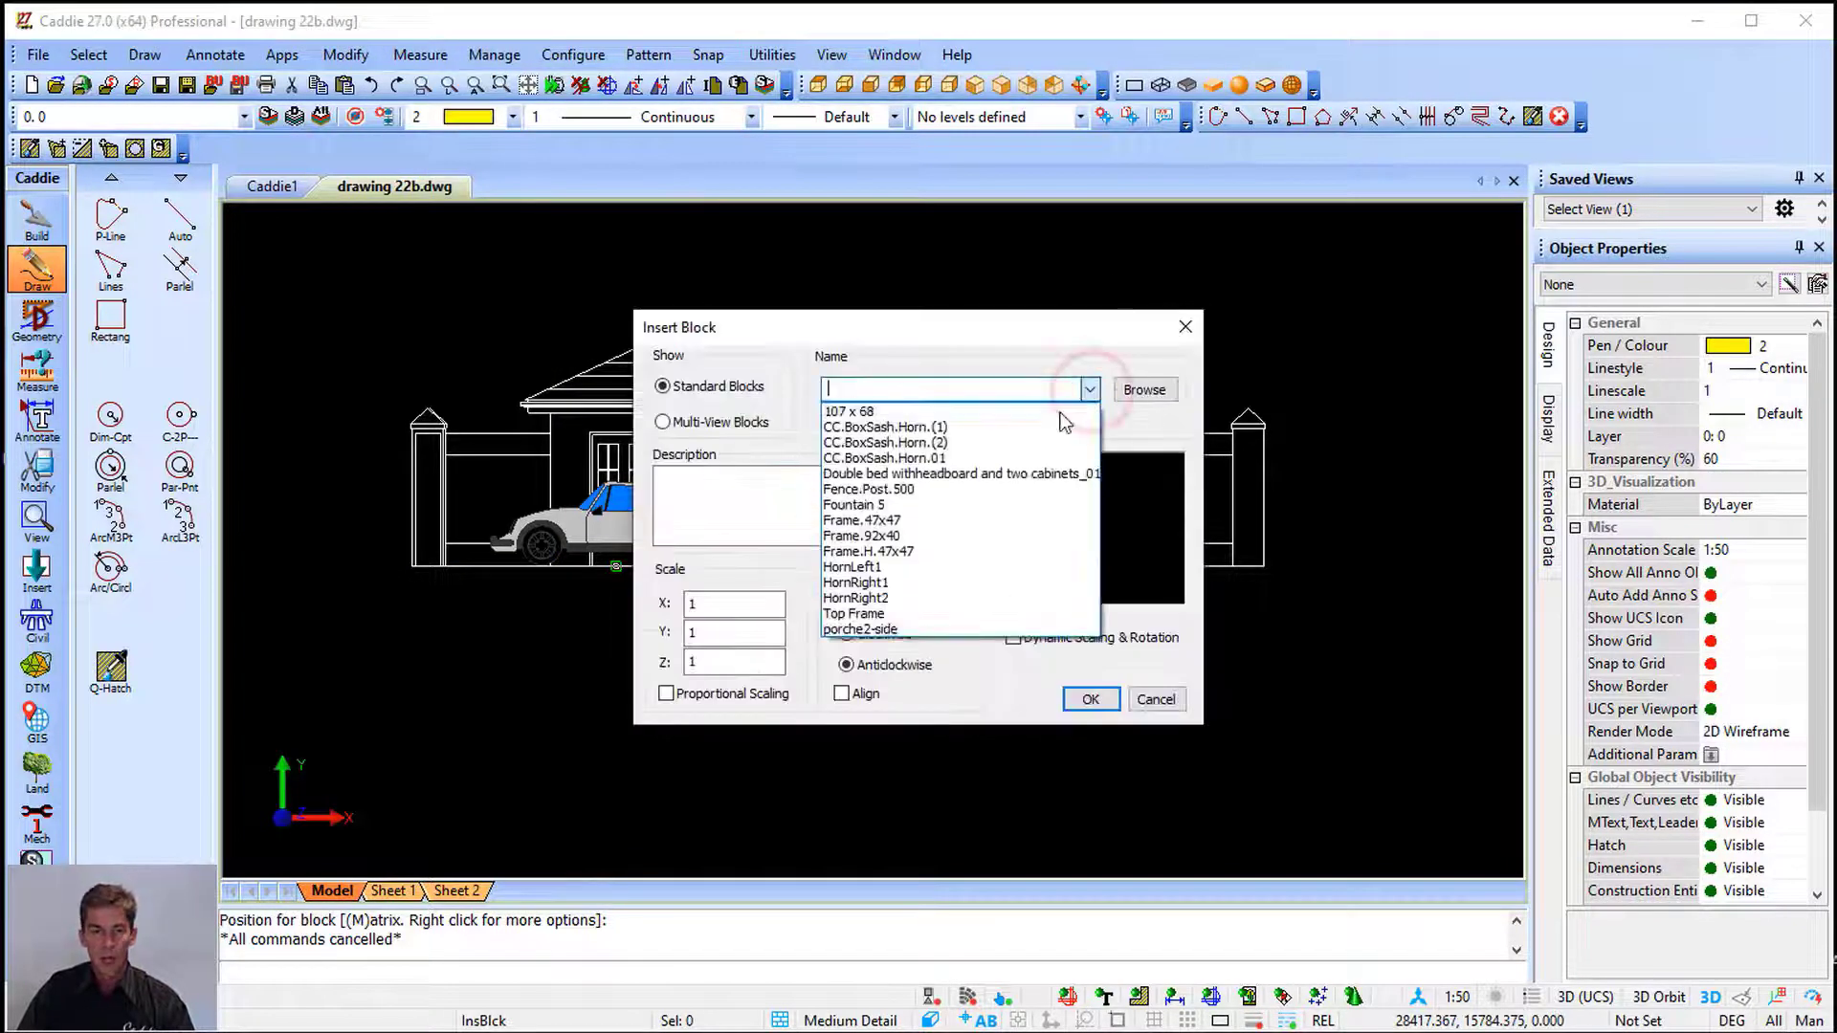
click(928, 629)
click(1091, 699)
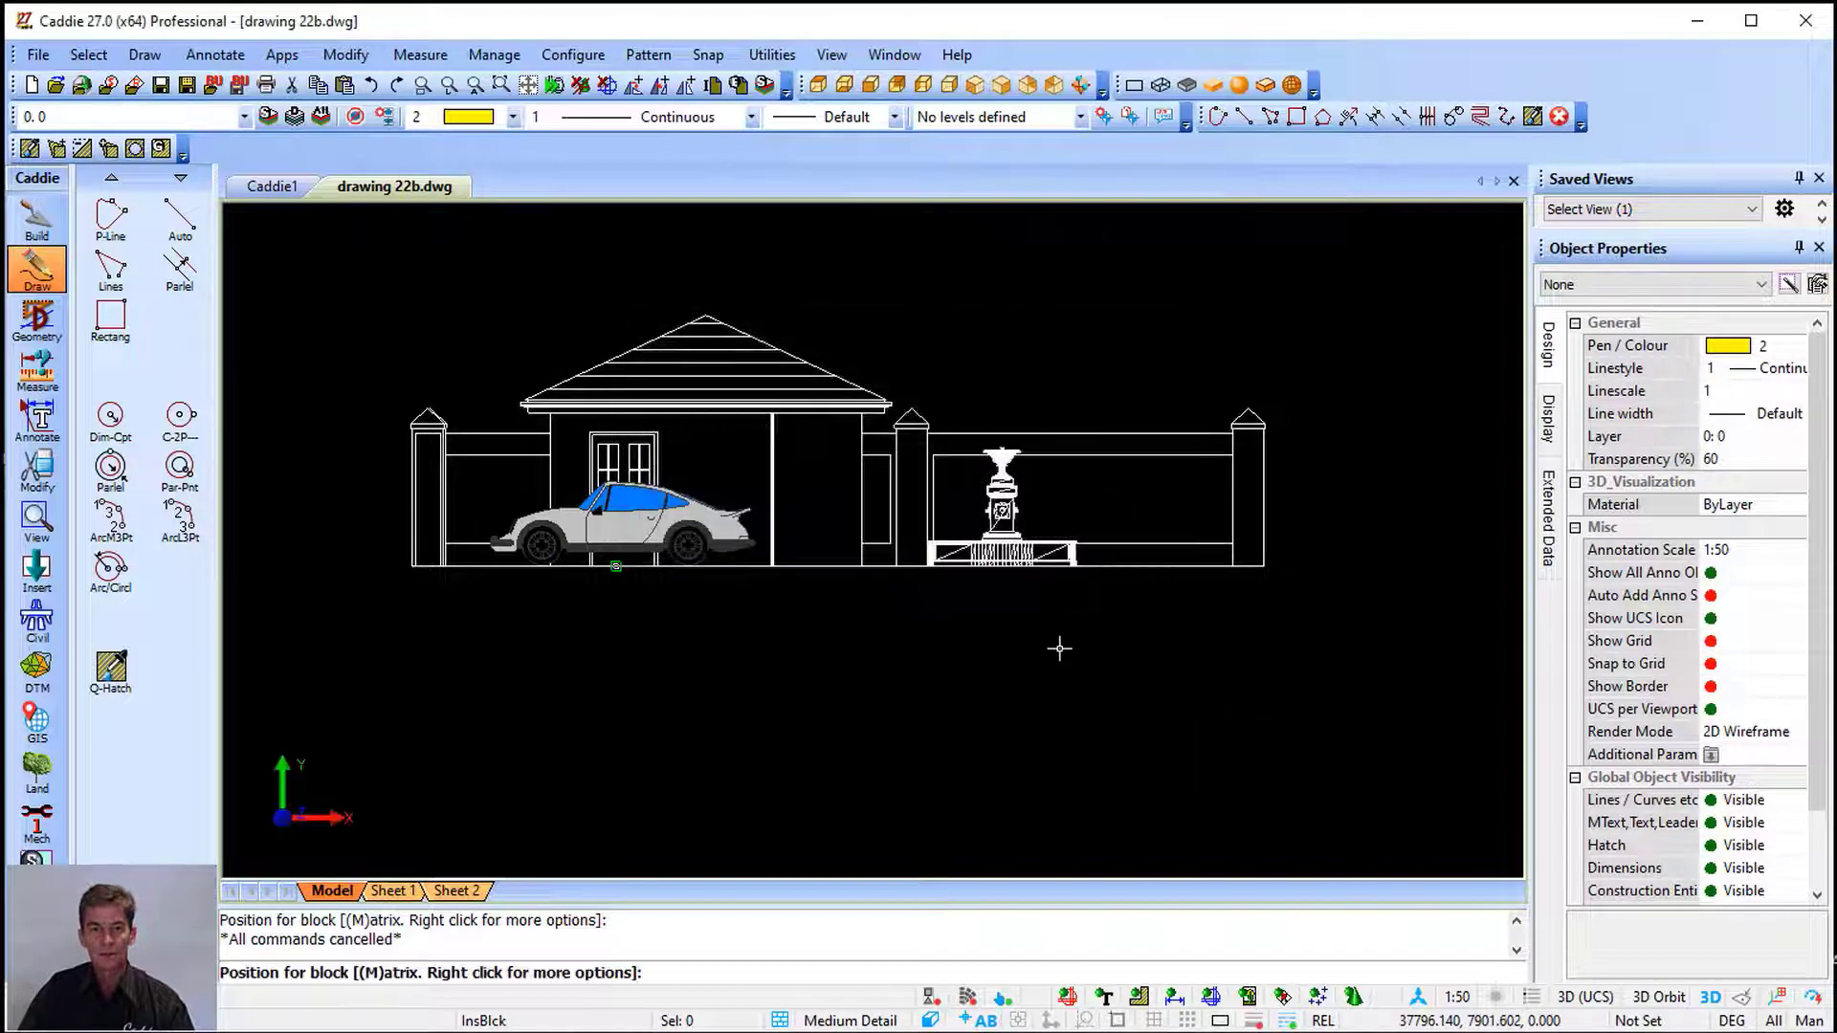
scroll(1025, 576, up, 3)
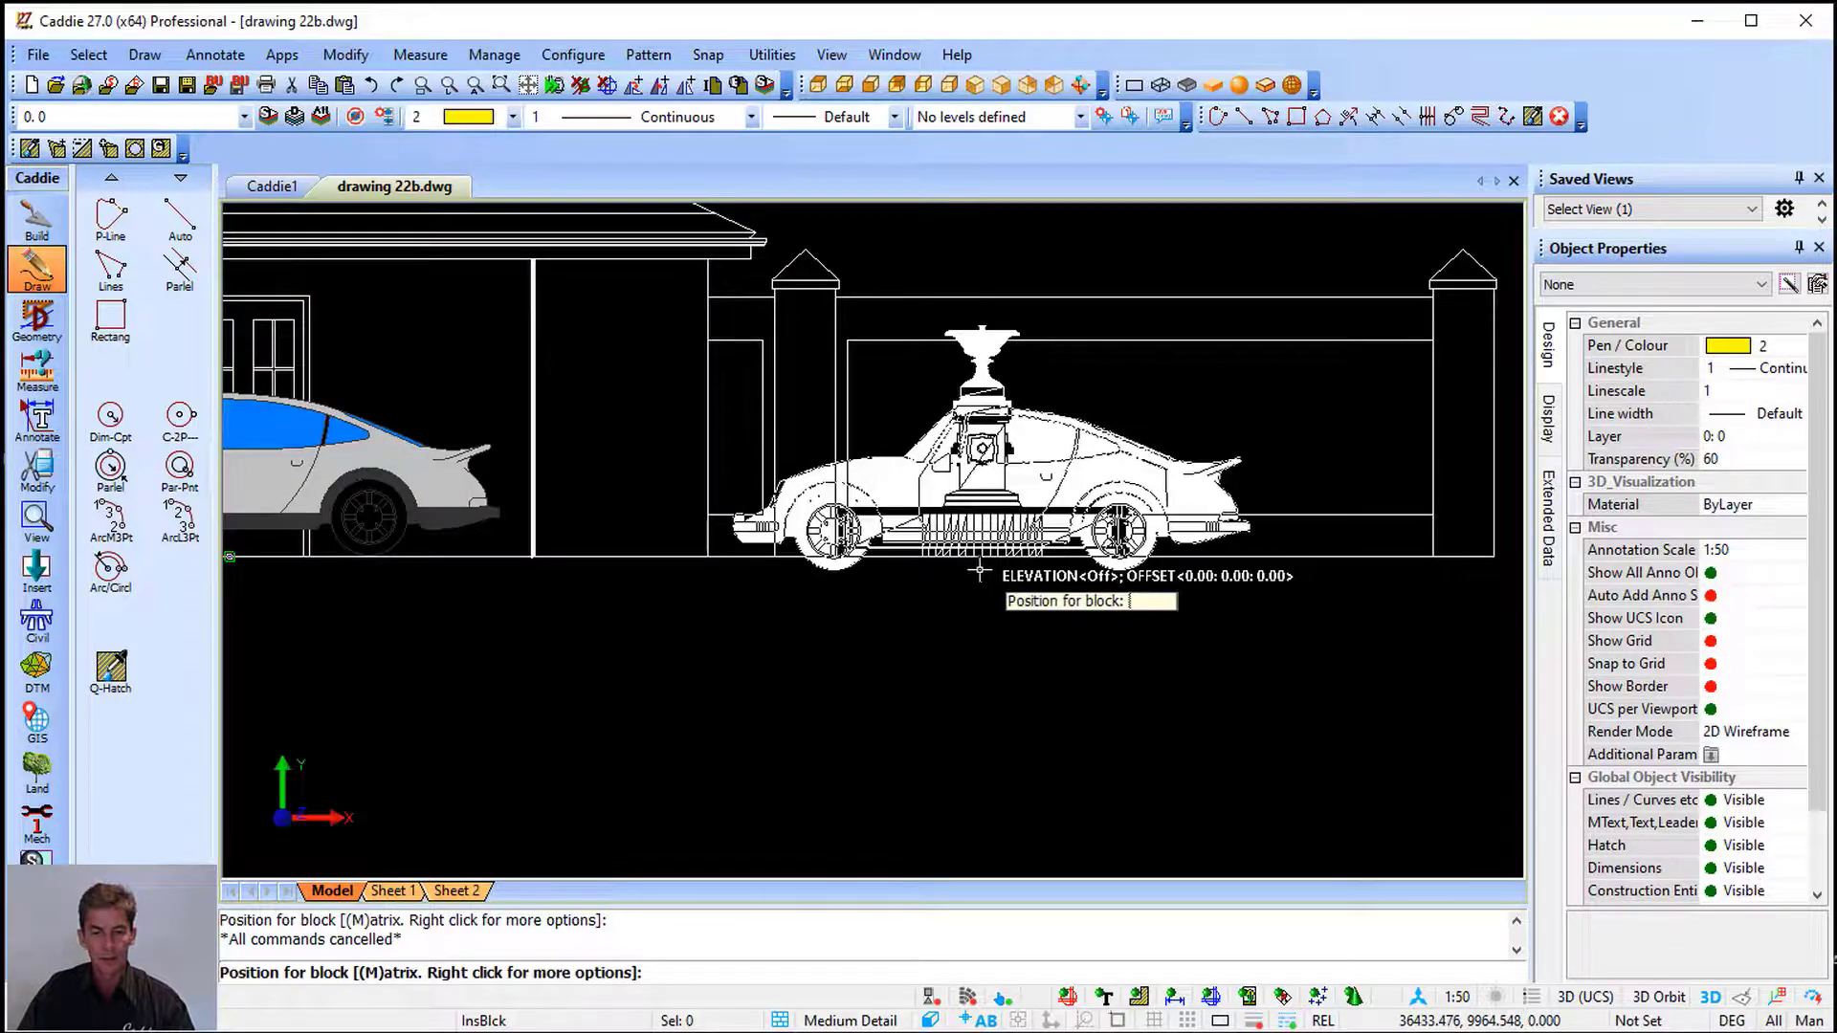
click(958, 562)
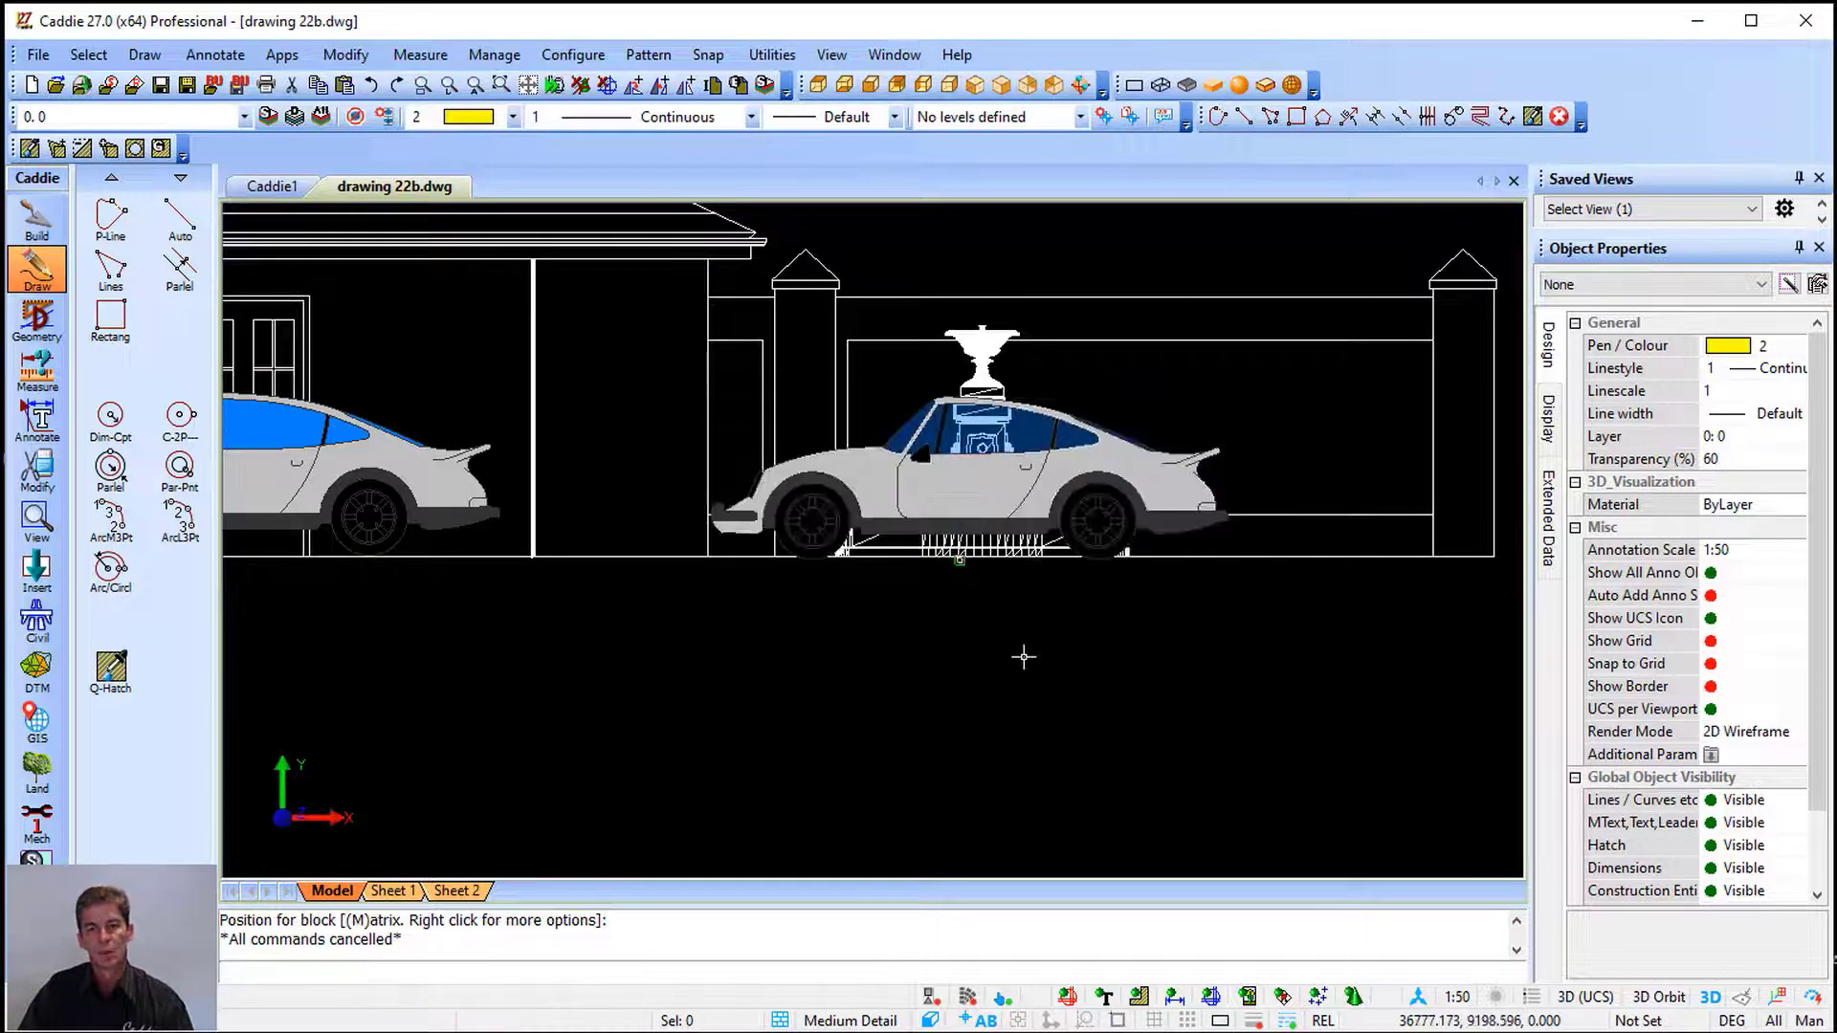
Compare the windows of the two cars and open the block in front of the house door for in-place editing
scroll(990, 417, up, 5)
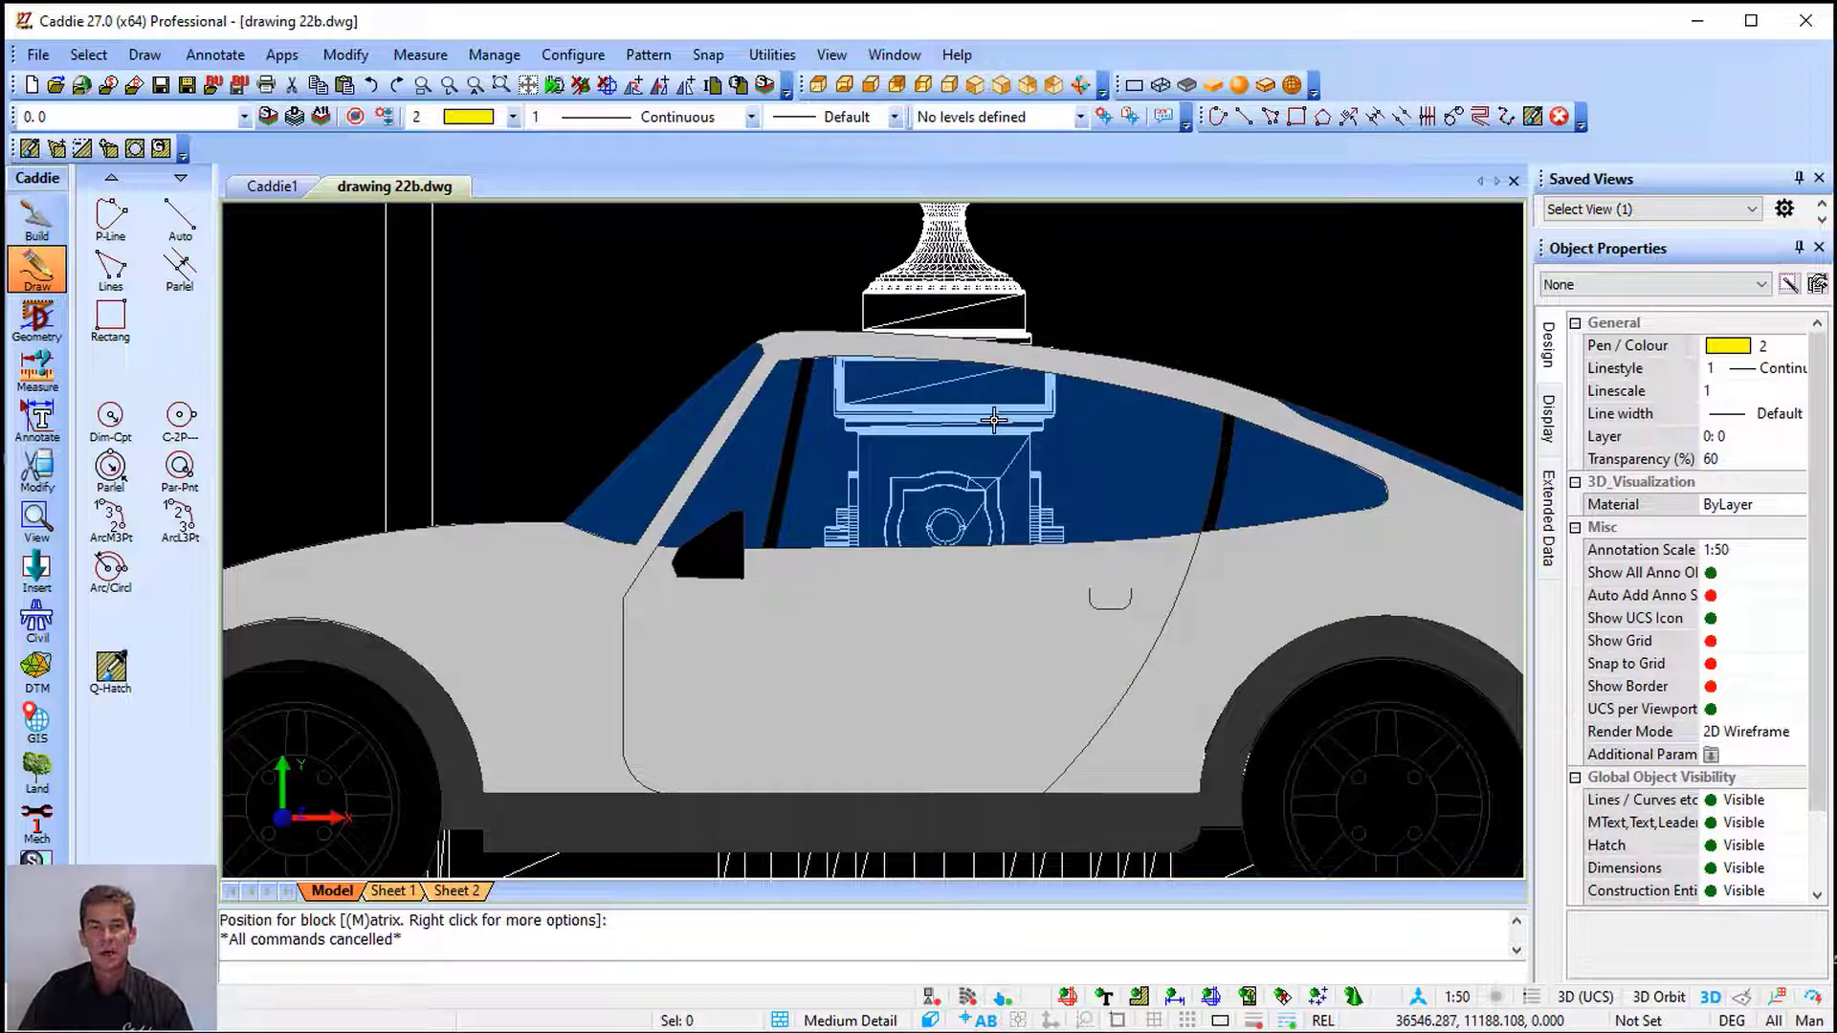
scroll(993, 426, down, 1)
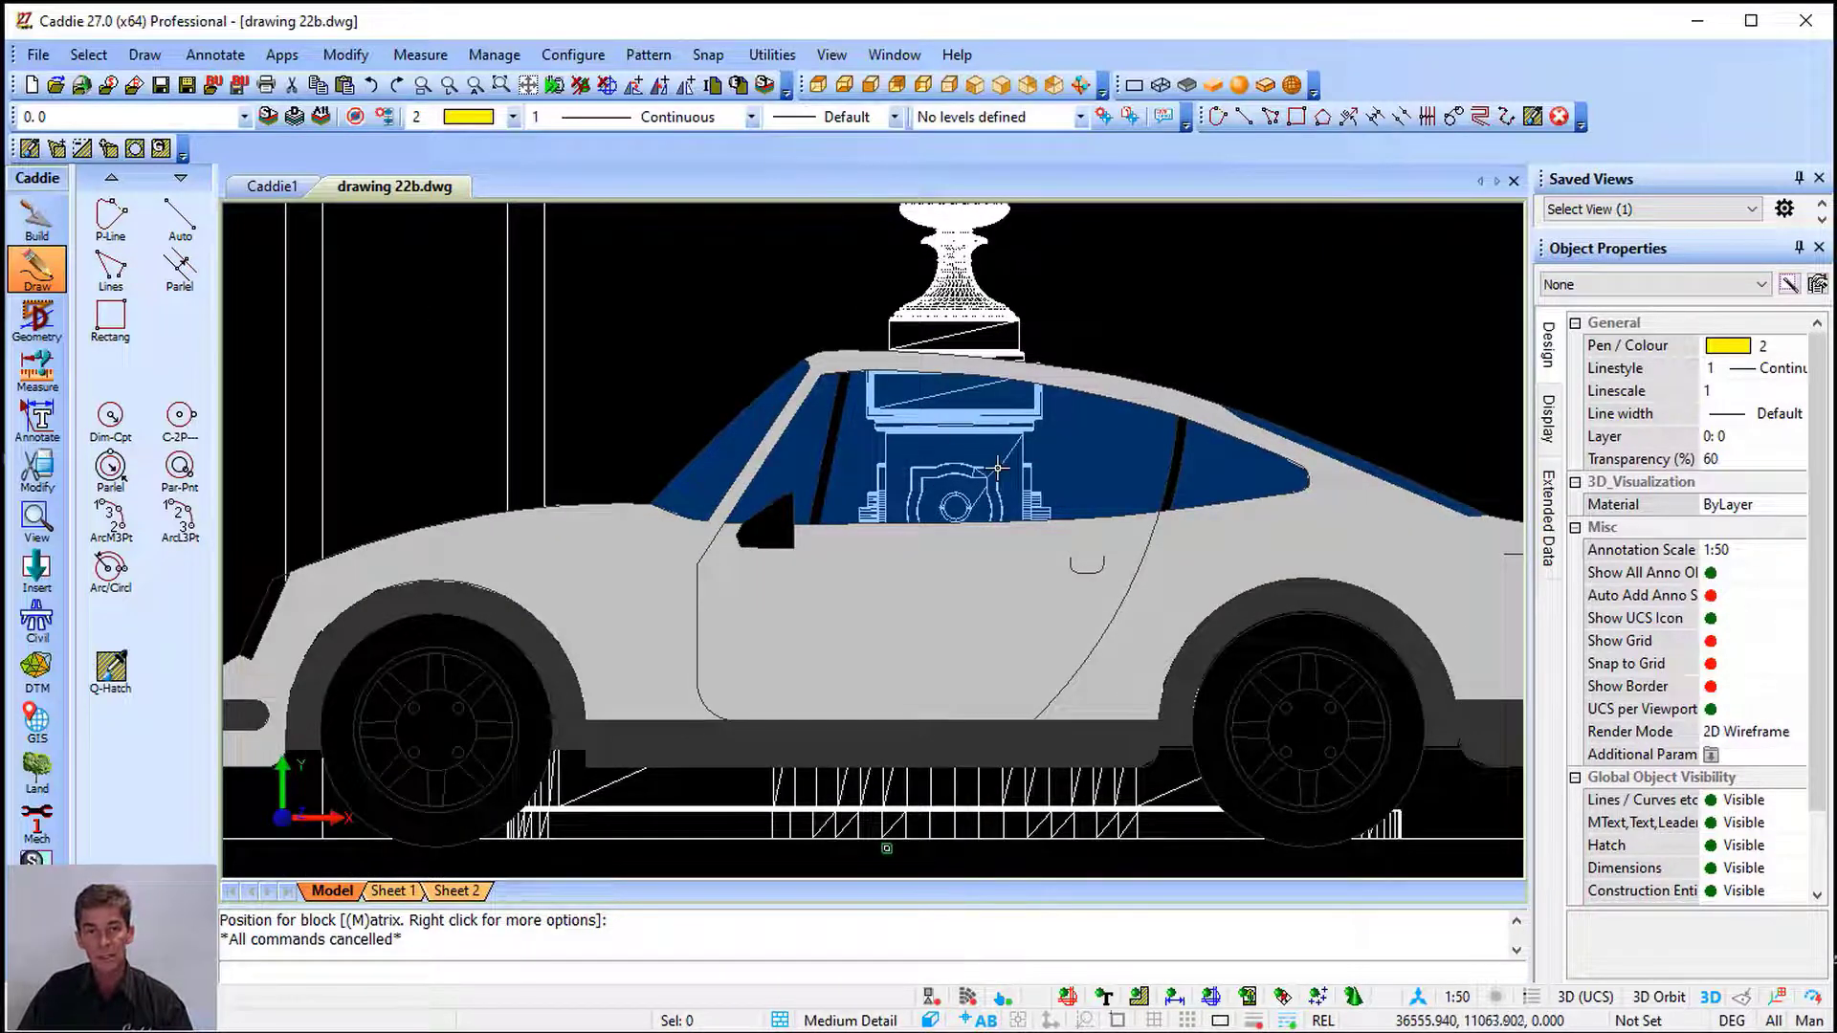
scroll(997, 466, down, 5)
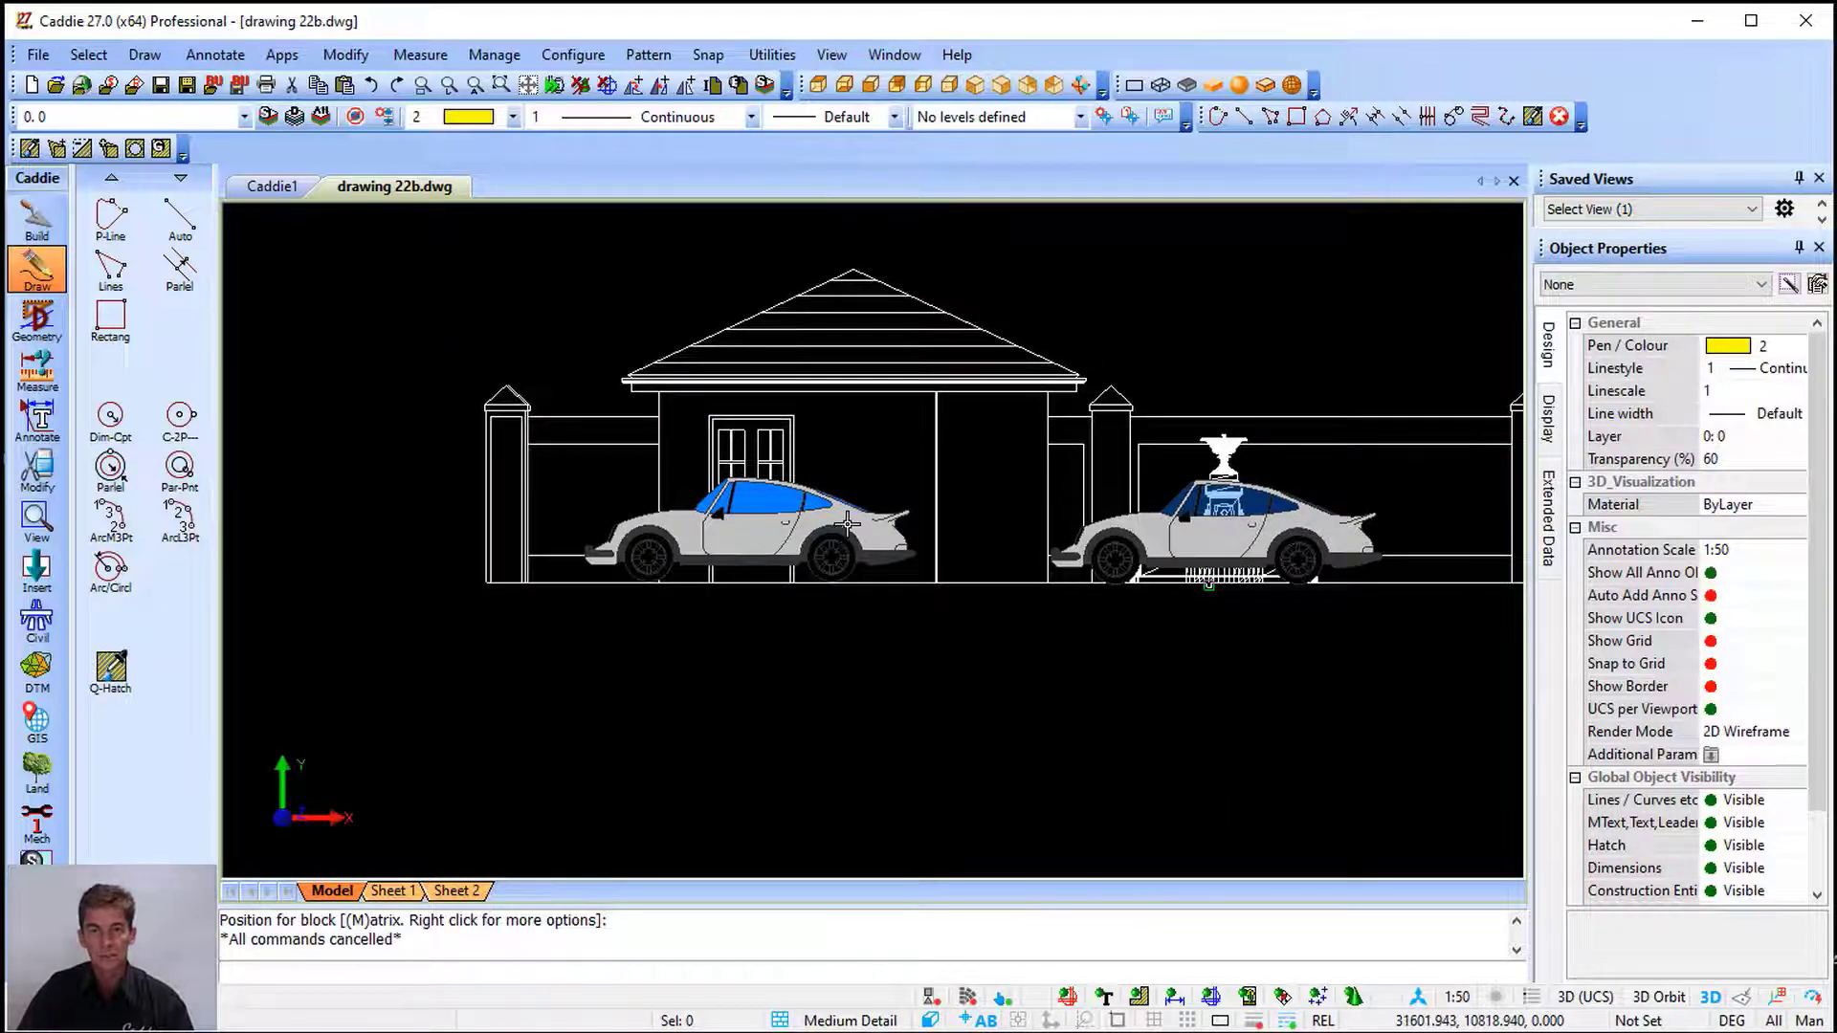
scroll(854, 539, up, 4)
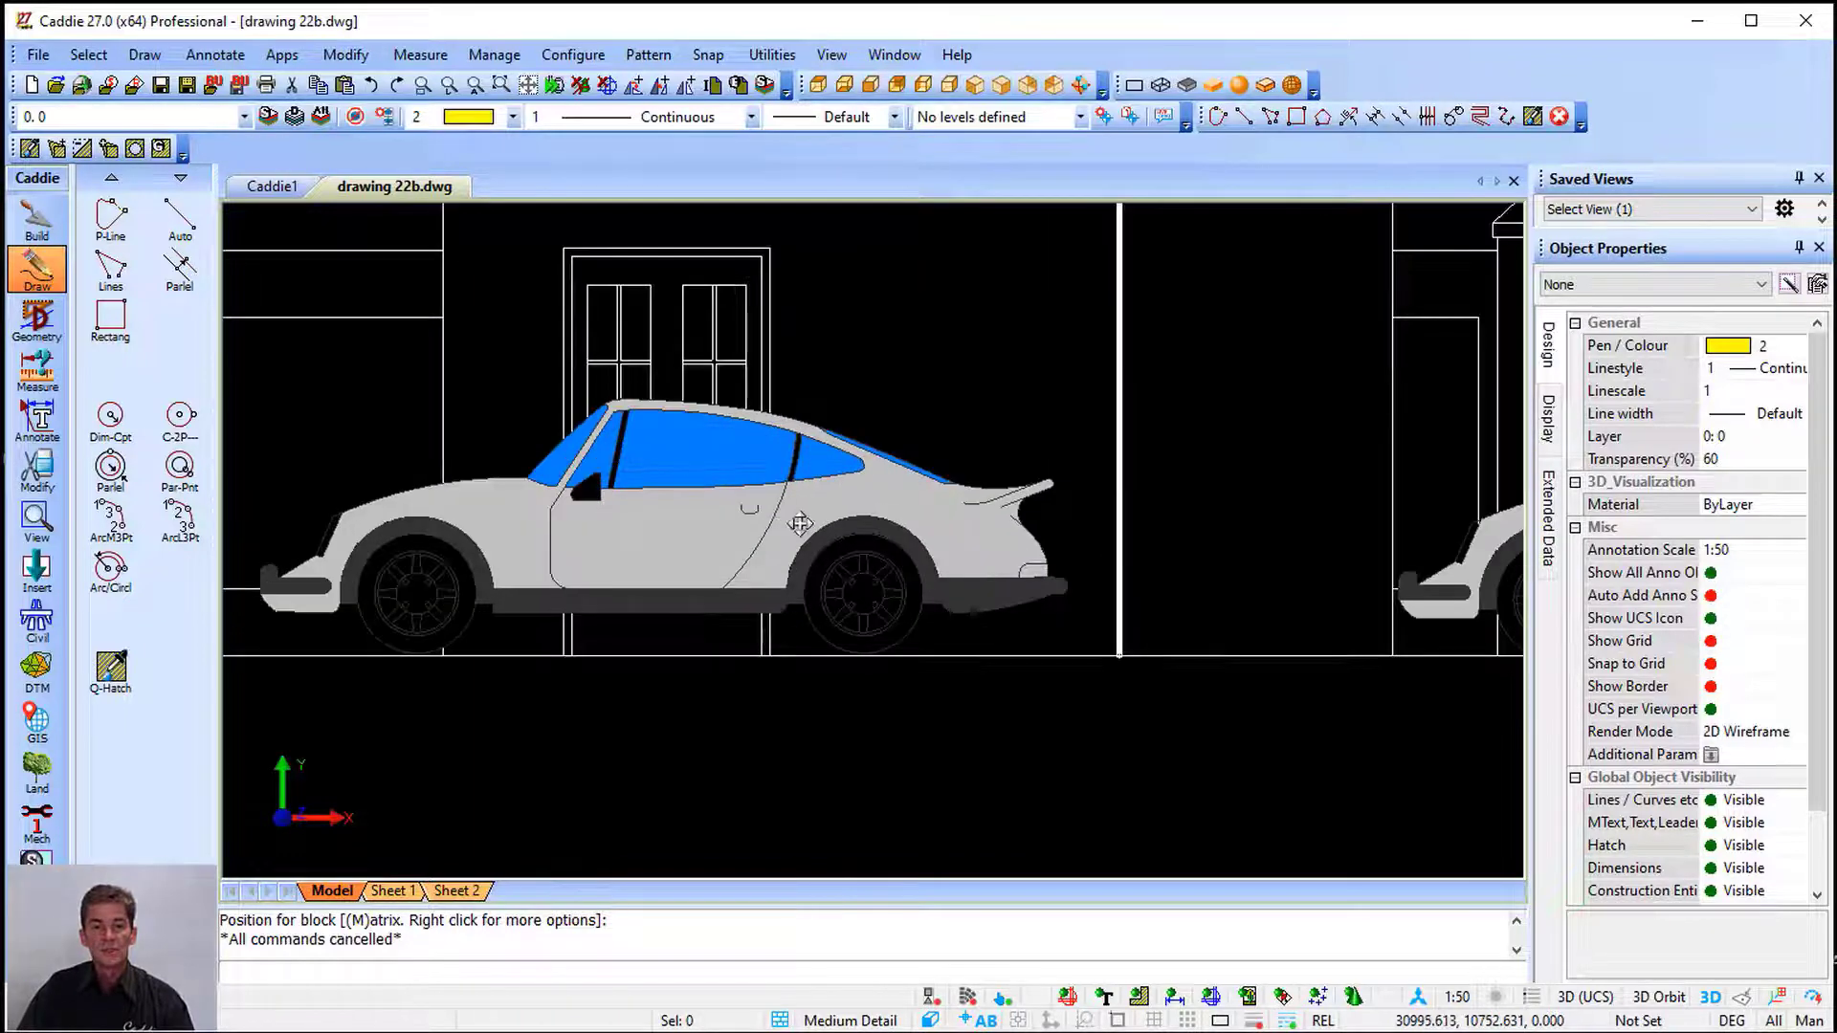
click(914, 515)
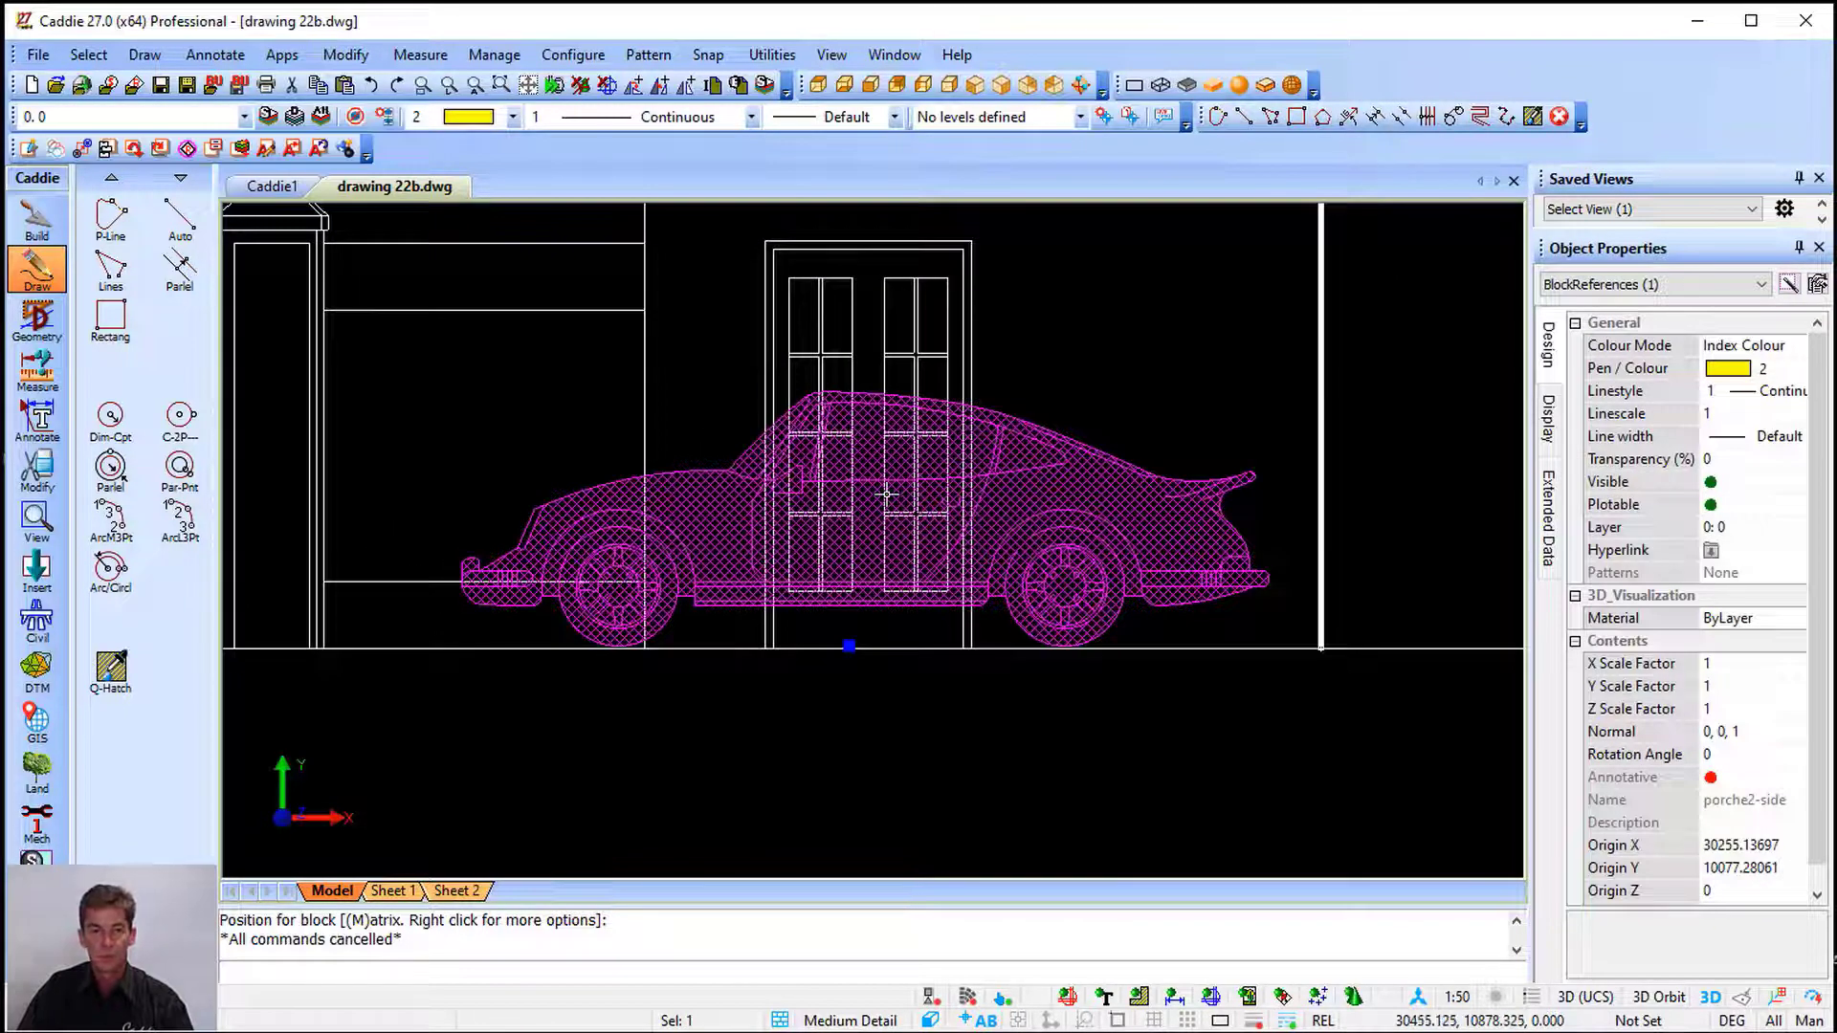
right_click(889, 483)
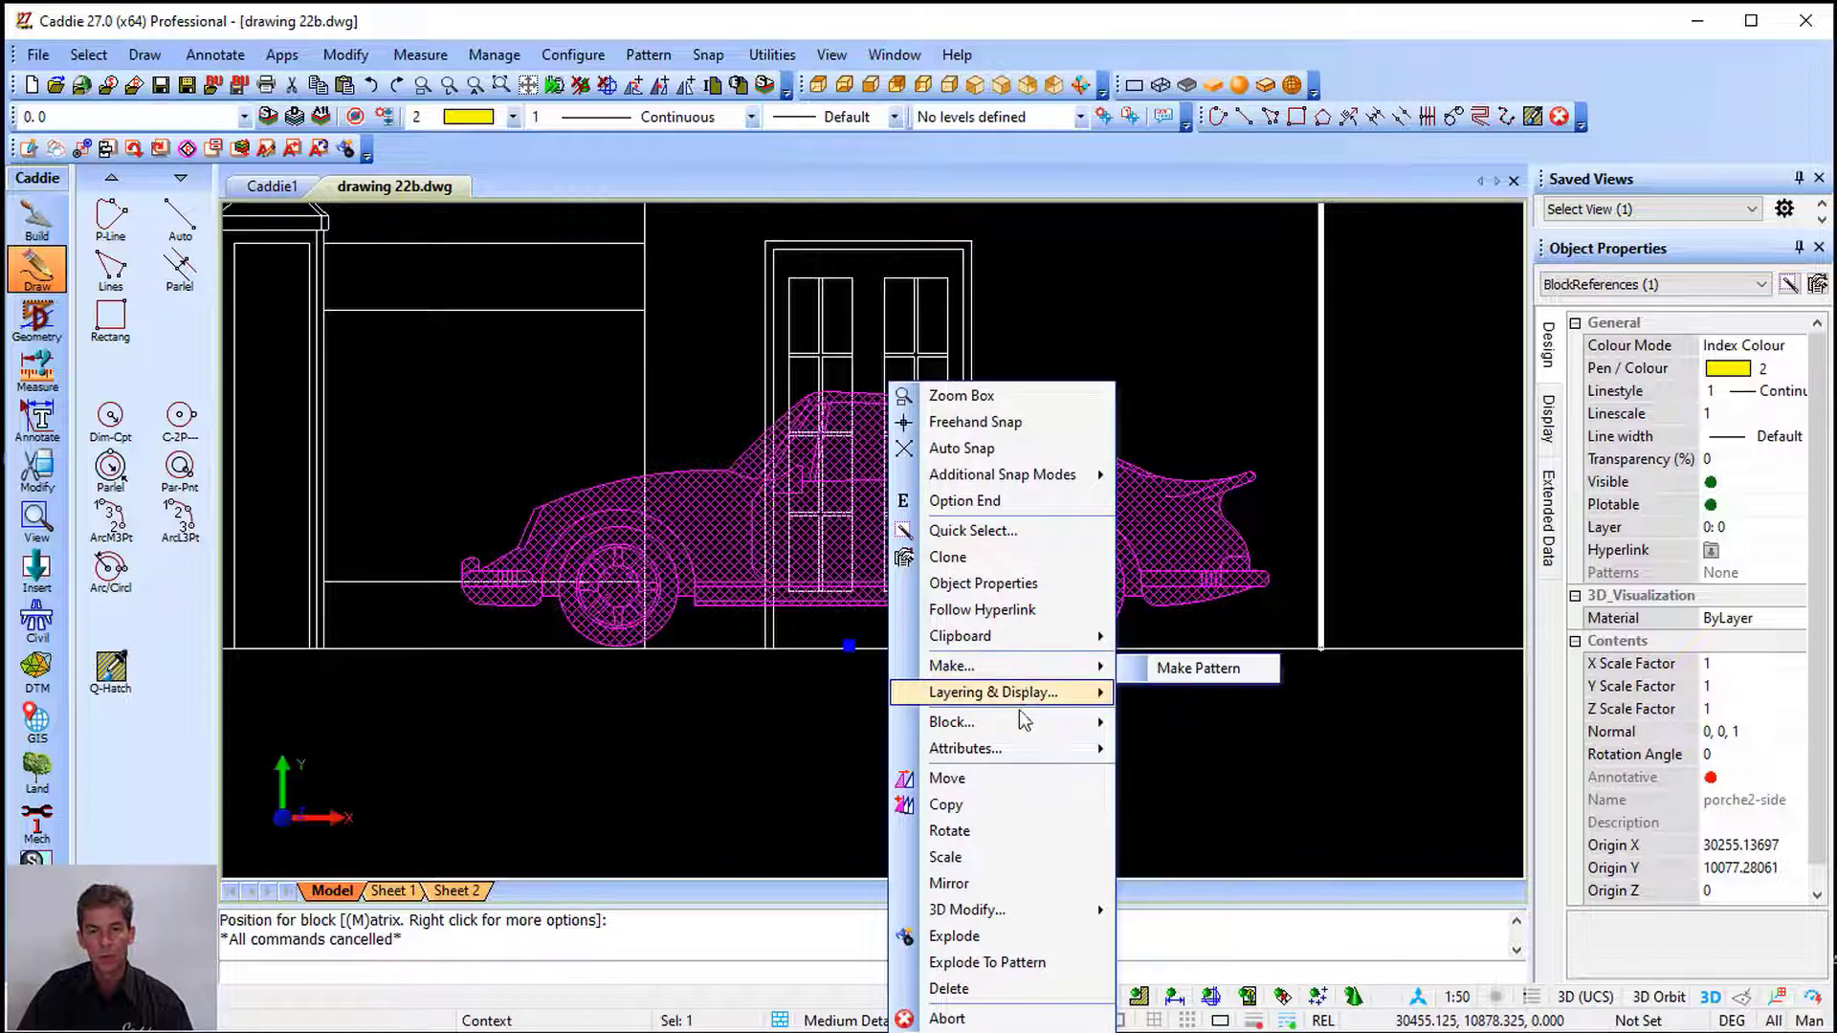
mouse_move(1025, 721)
click(1155, 720)
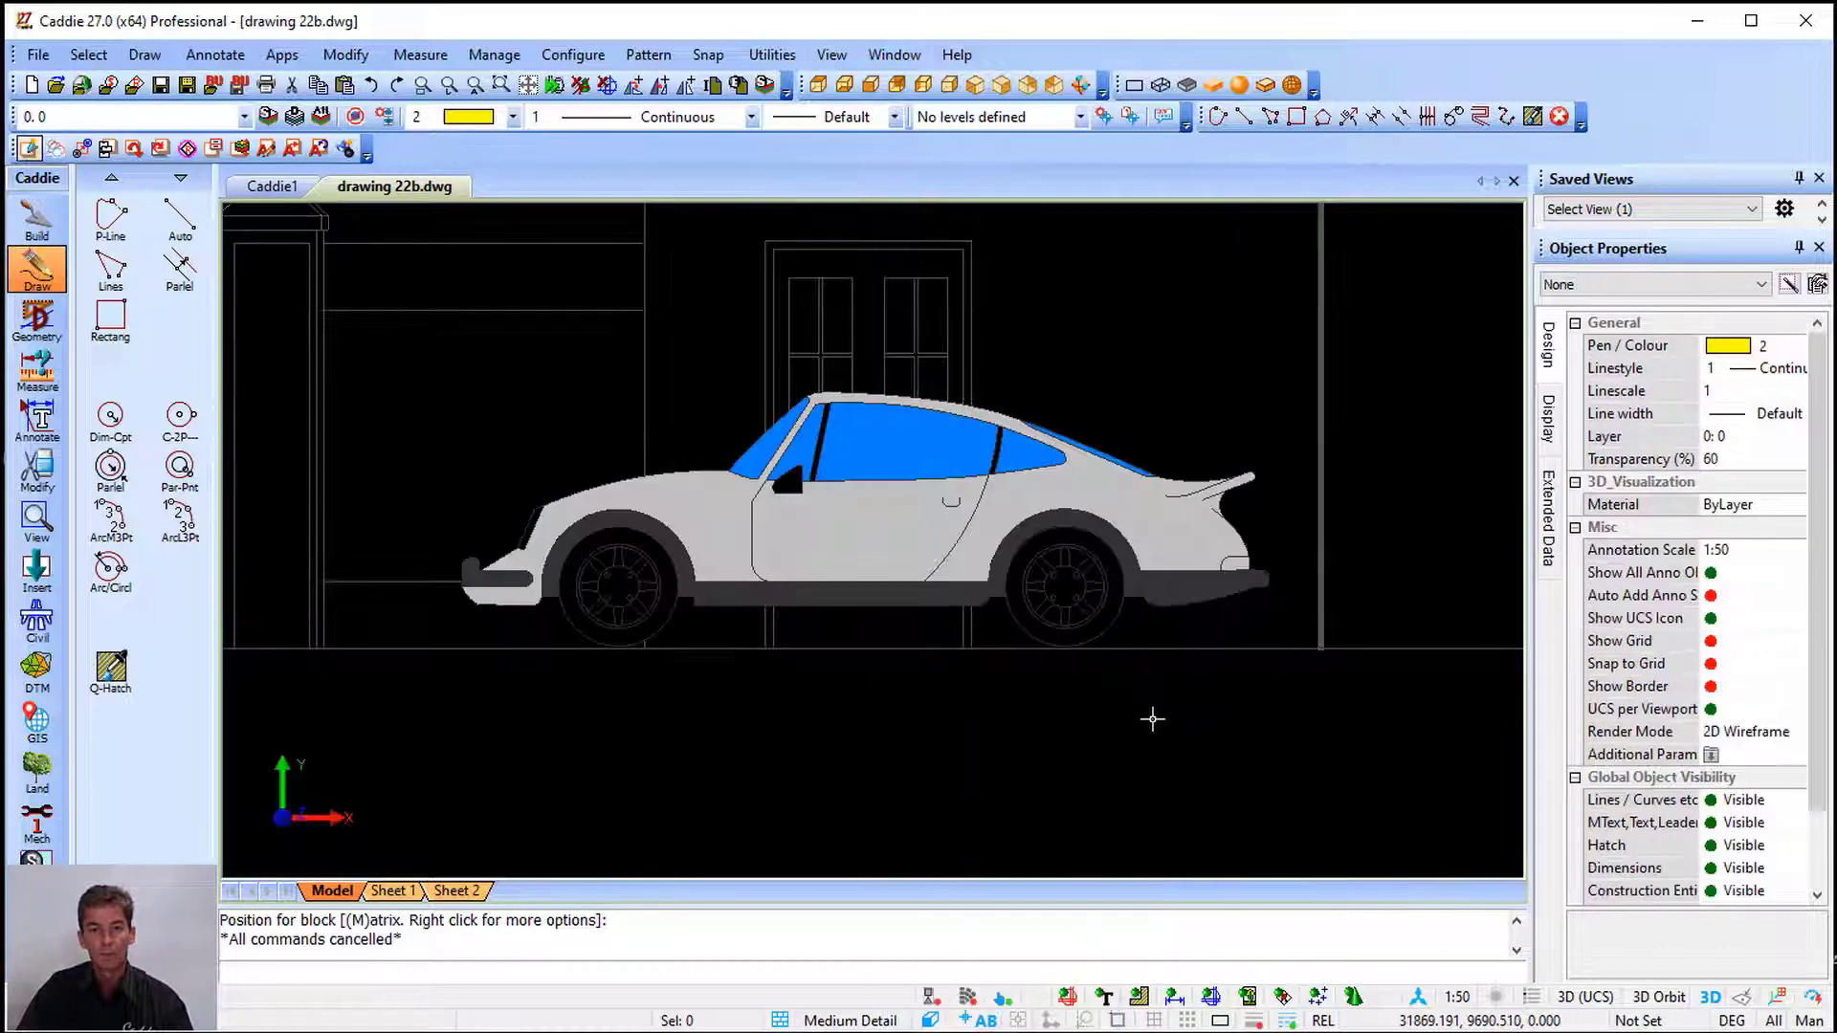
Select the car's windscreen and side window hatches and check their transparency property
scroll(857, 431, up, 3)
click(937, 457)
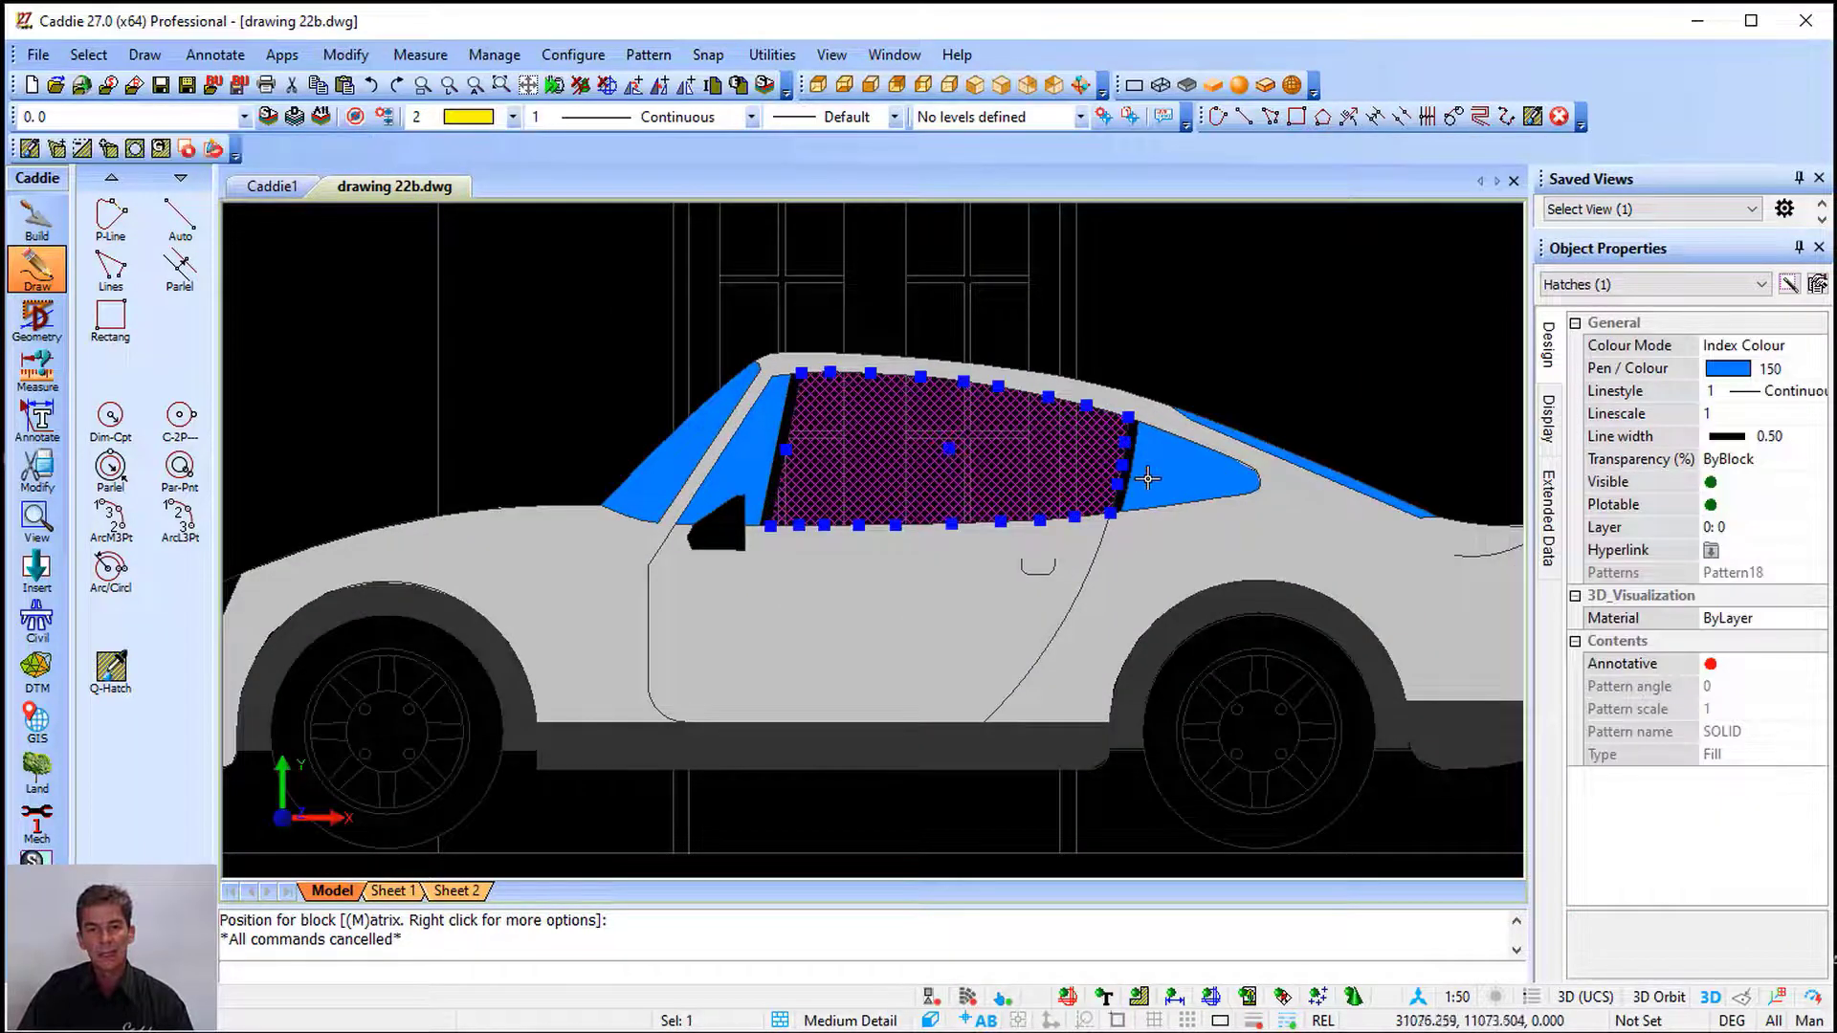
click(1187, 469)
click(699, 455)
click(696, 457)
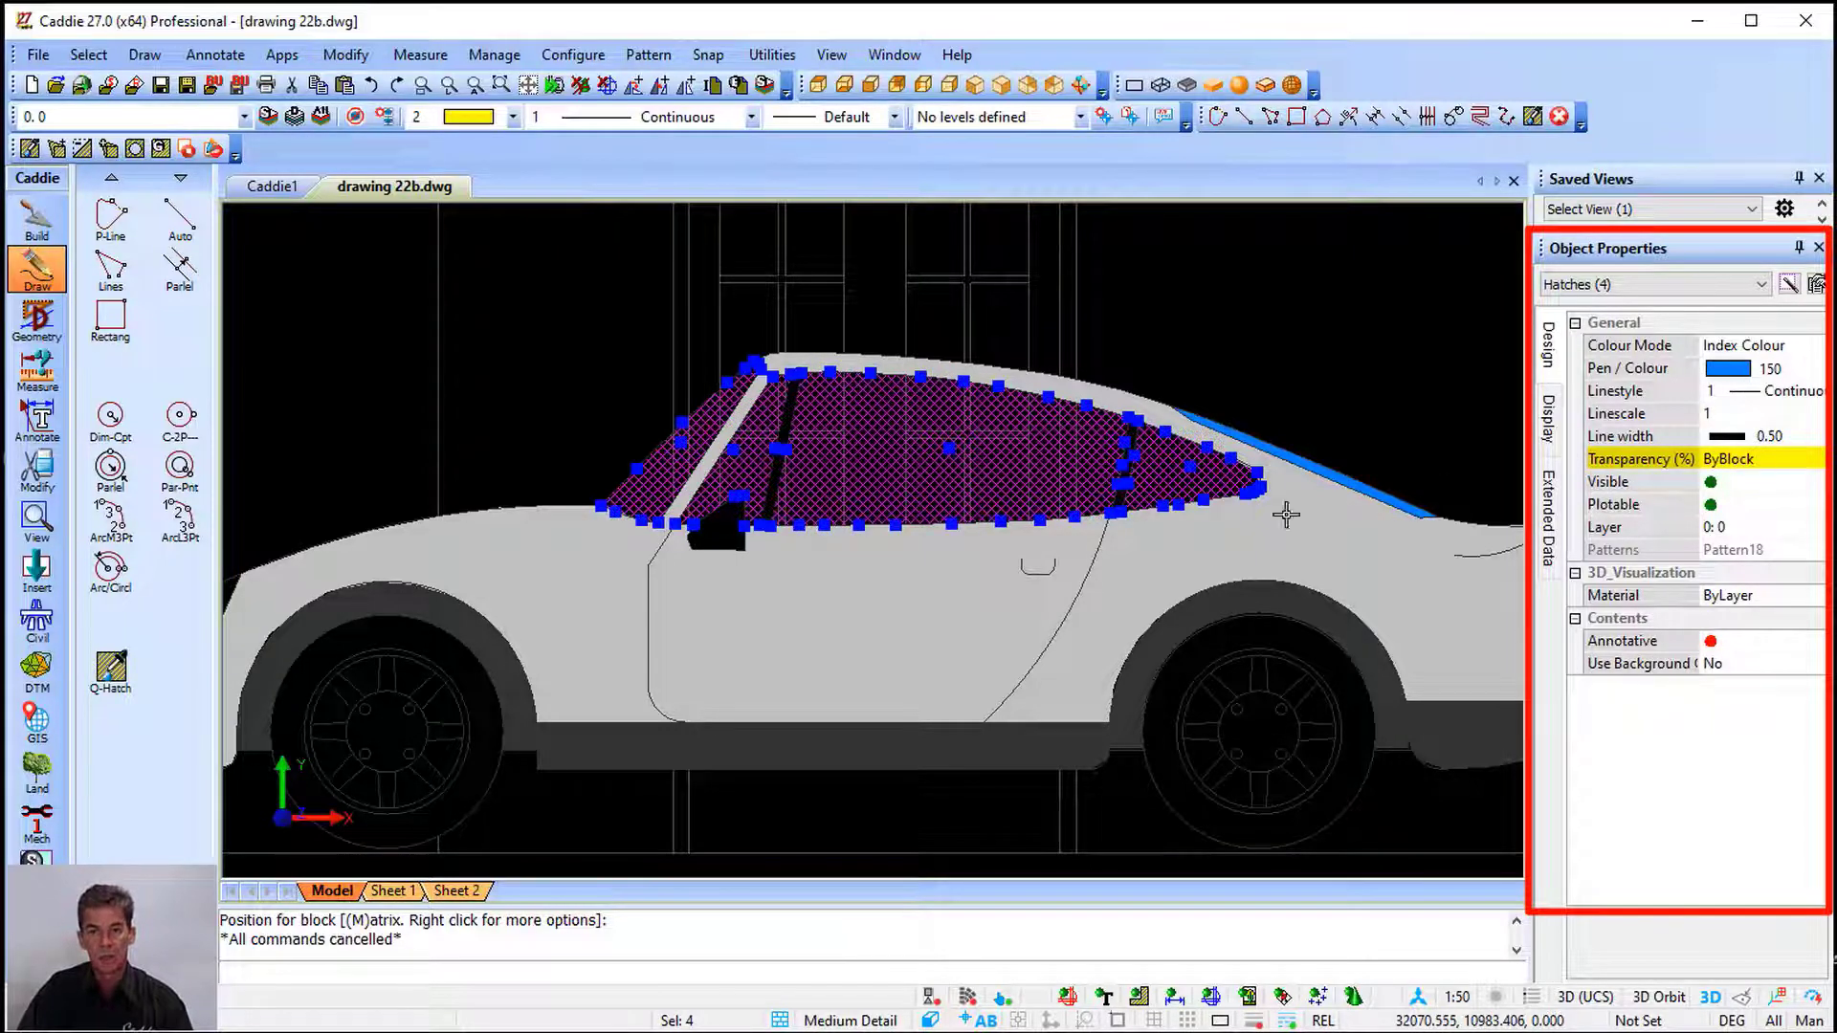
Deselect the window hatches and close the in-place block edit
scroll(985, 600, down, 5)
click(942, 601)
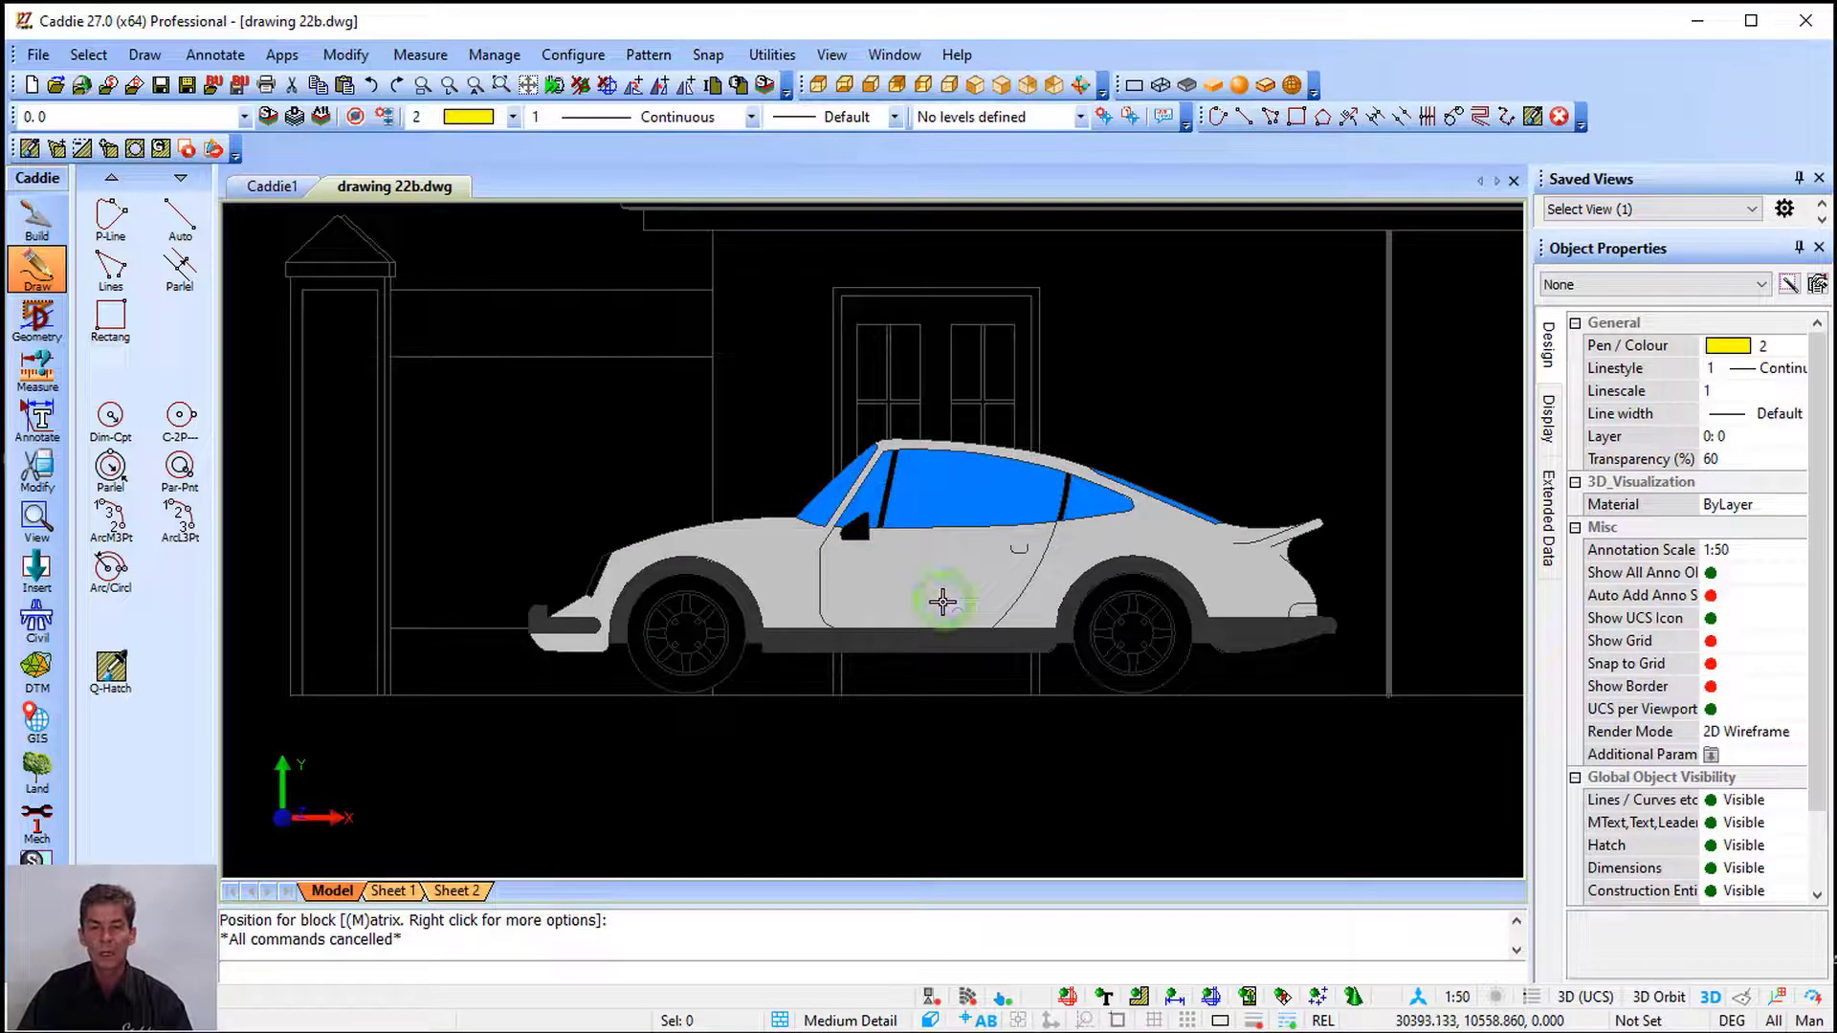
right_click(943, 601)
click(1079, 882)
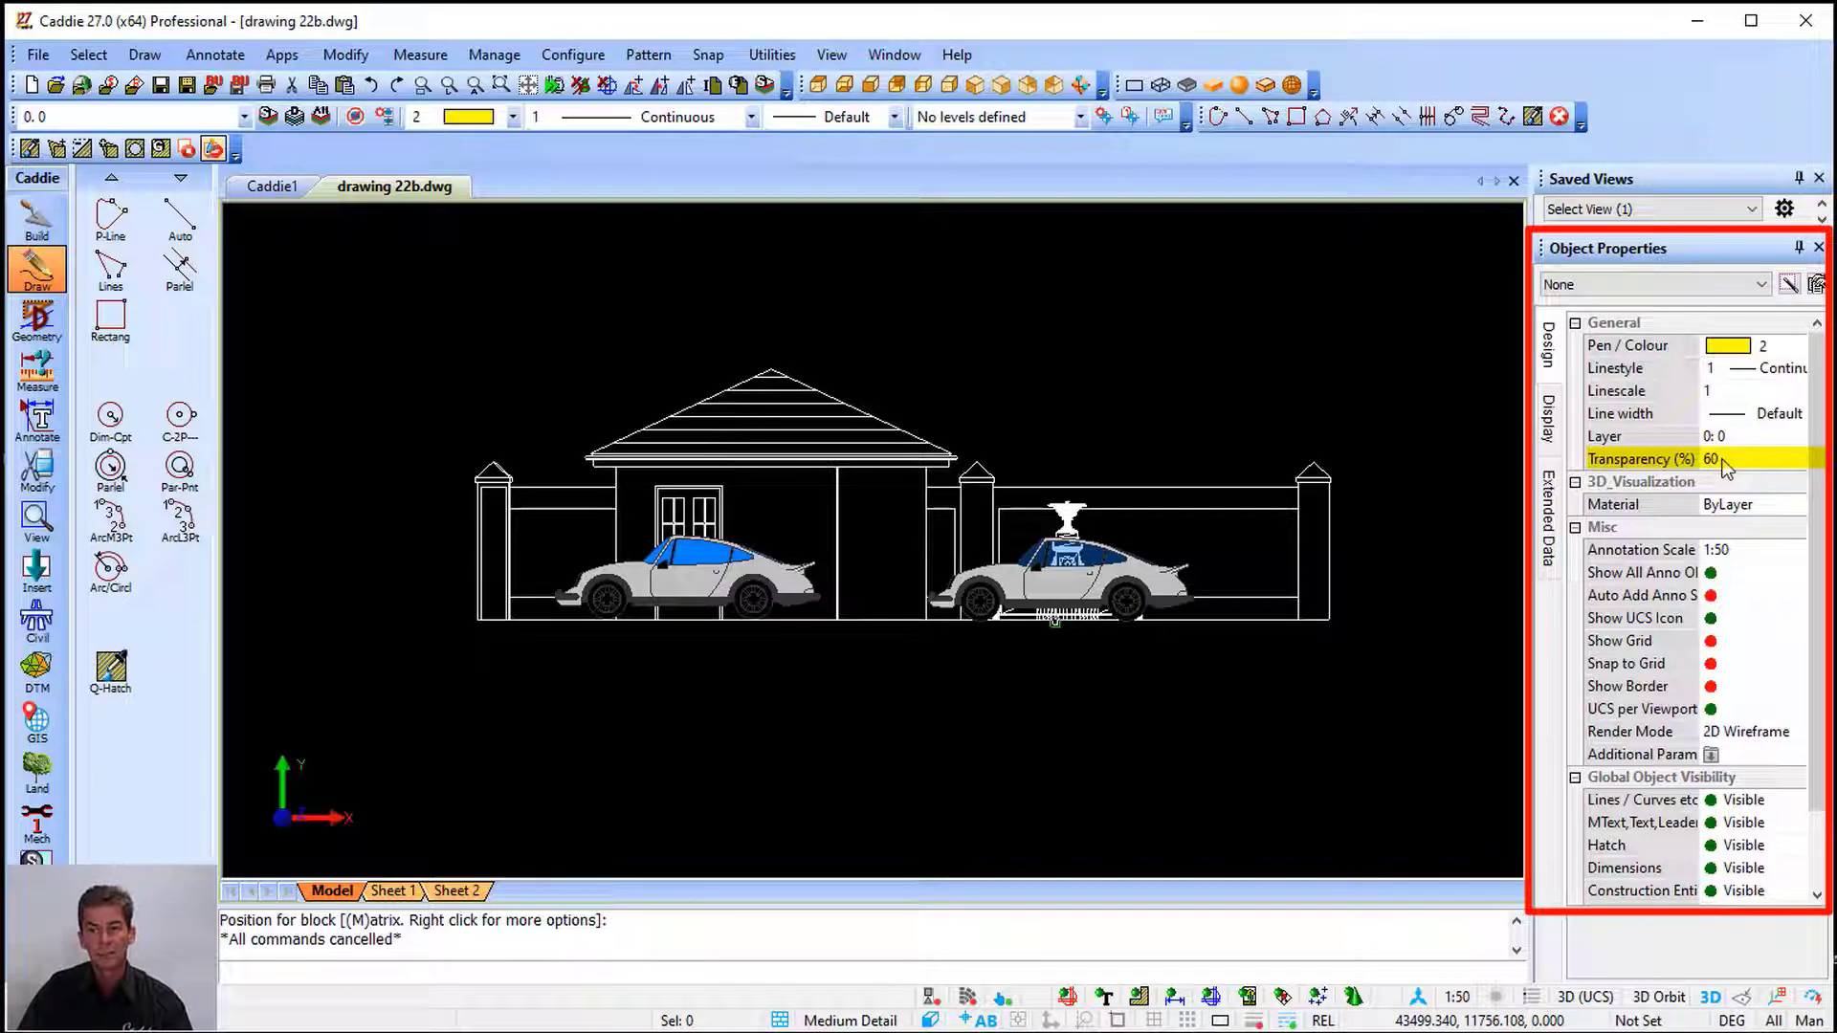
Check the default transparency setting and compare the window fills of the fountain car and the door car
scroll(1069, 561, up, 4)
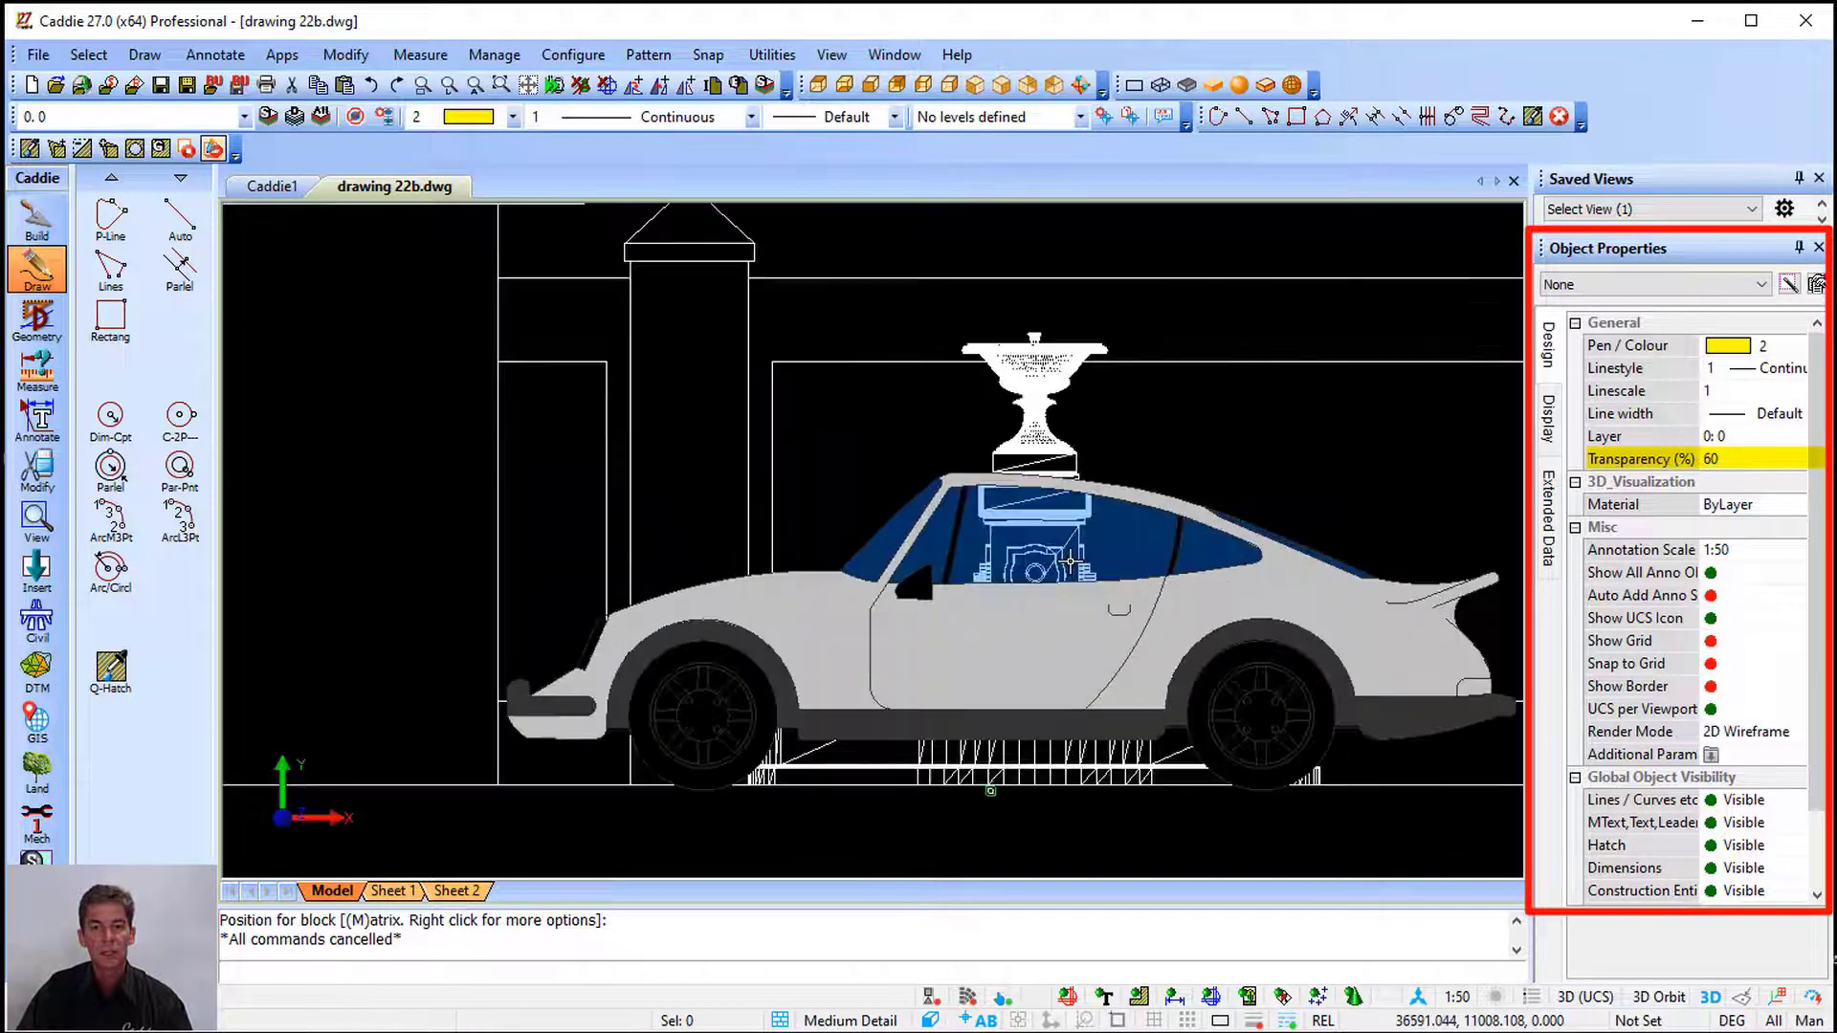
scroll(1070, 560, down, 5)
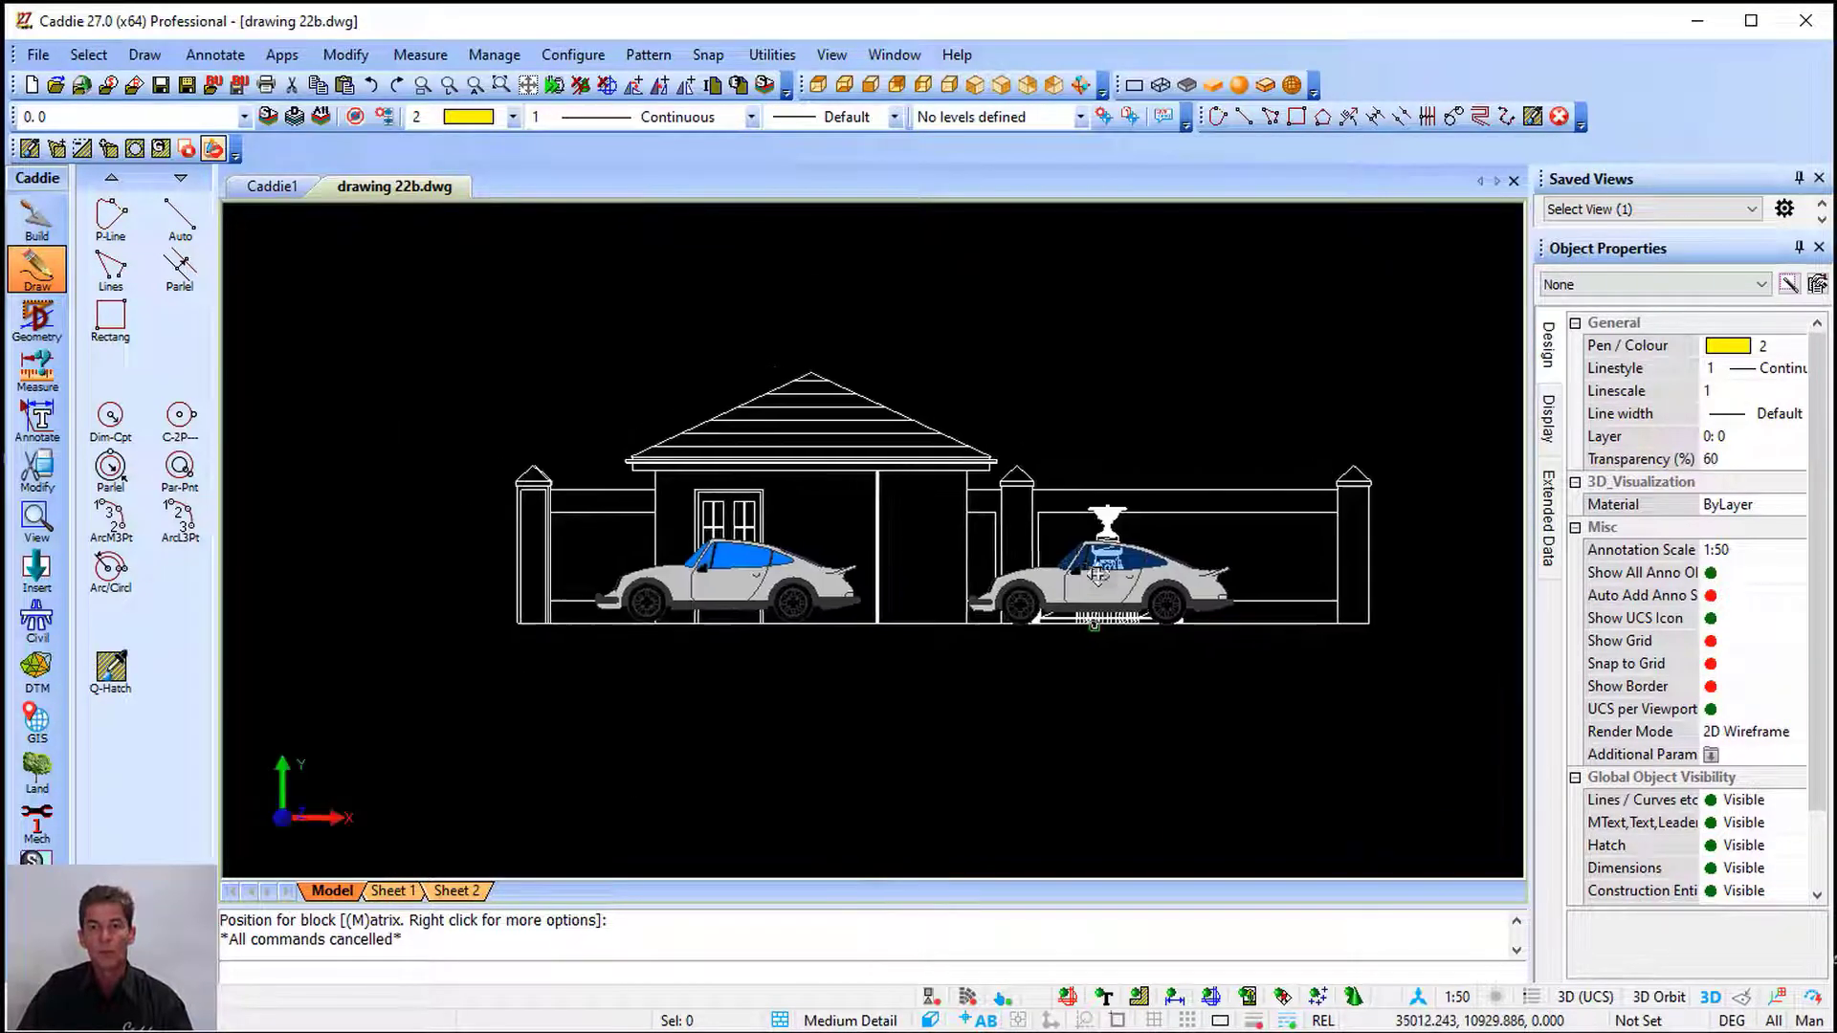
click(1747, 459)
click(1747, 459)
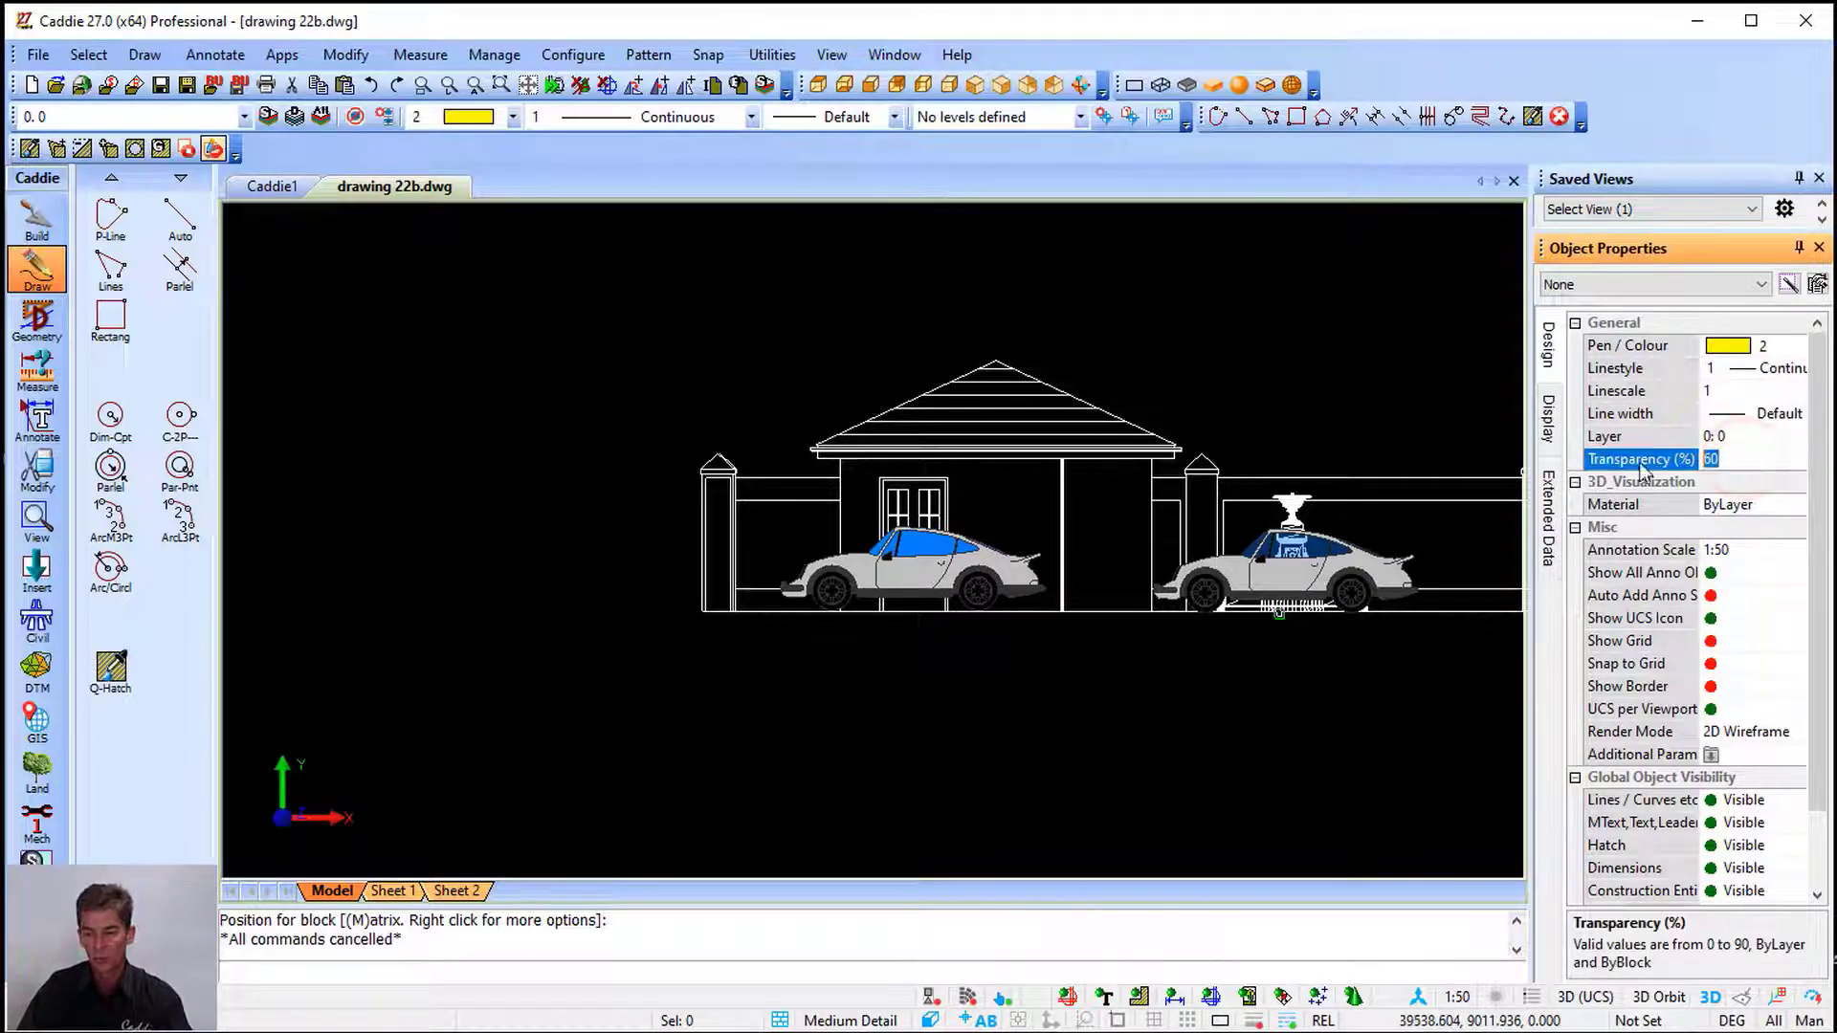
key(Return)
scroll(873, 541, up, 3)
scroll(873, 542, up, 2)
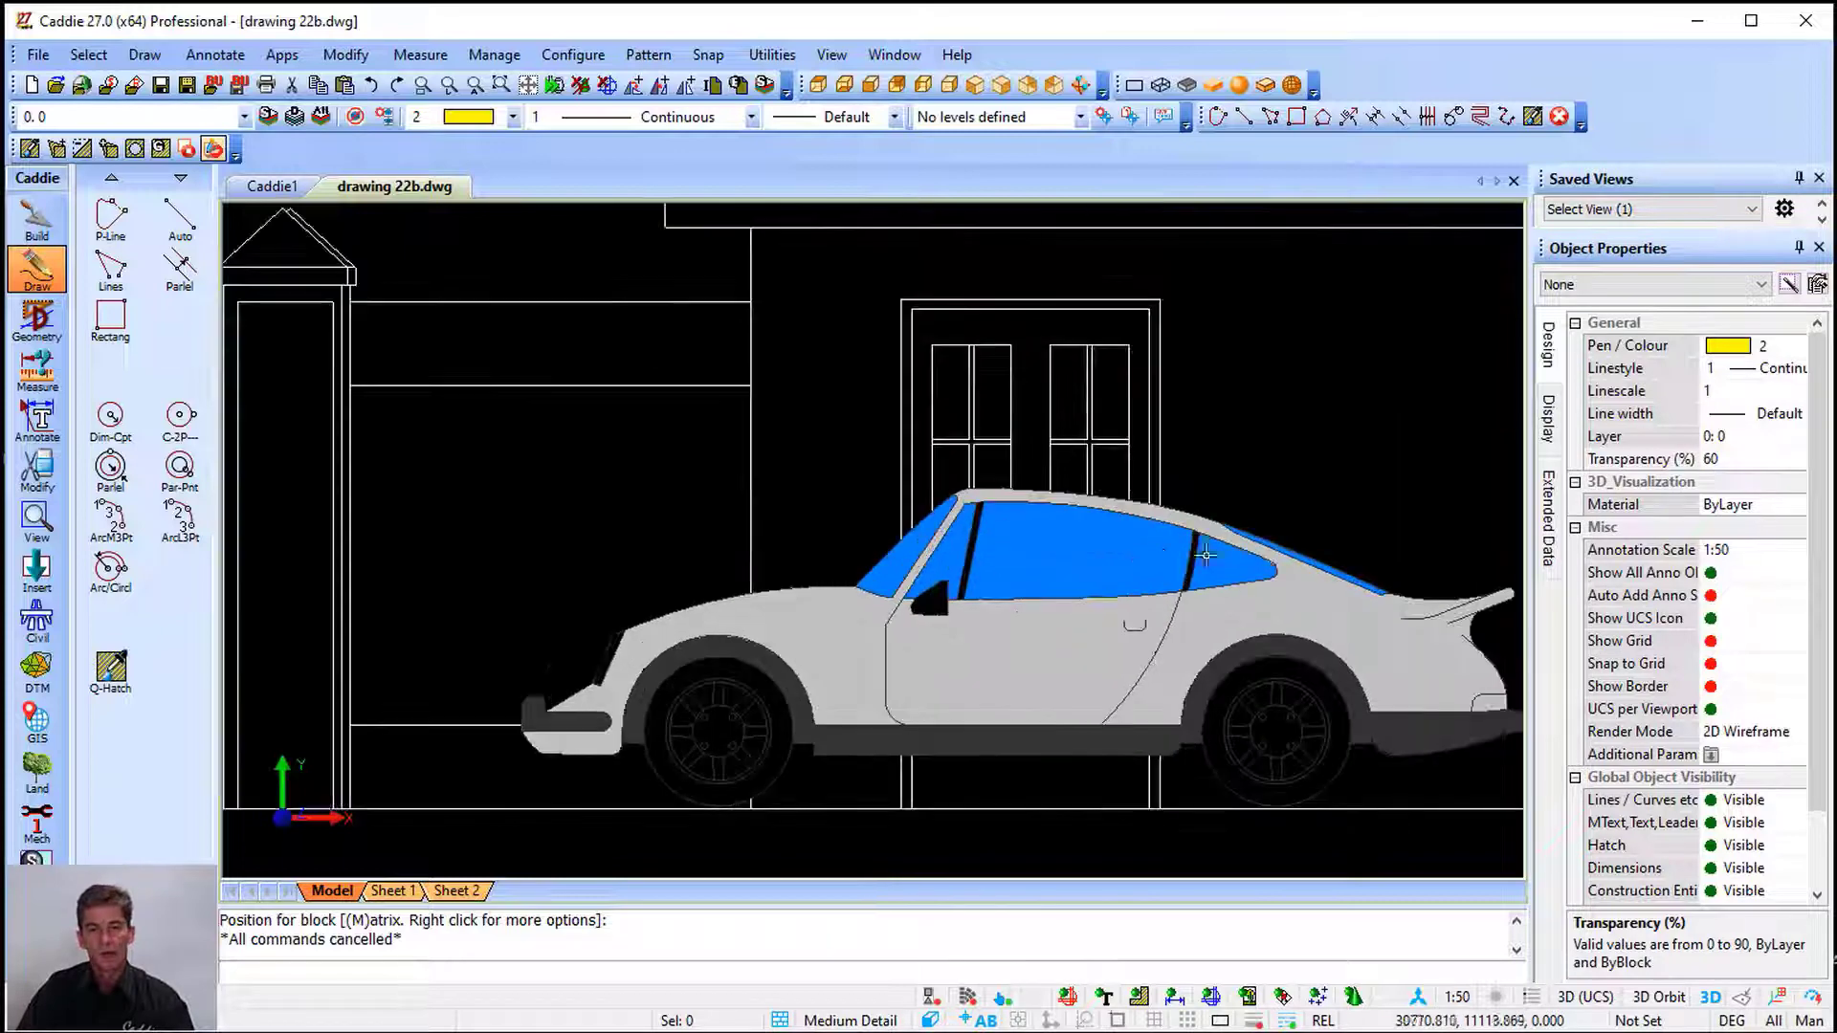
Set the transparency of the car block in front of the house door to 60%
scroll(1047, 553, up, 1)
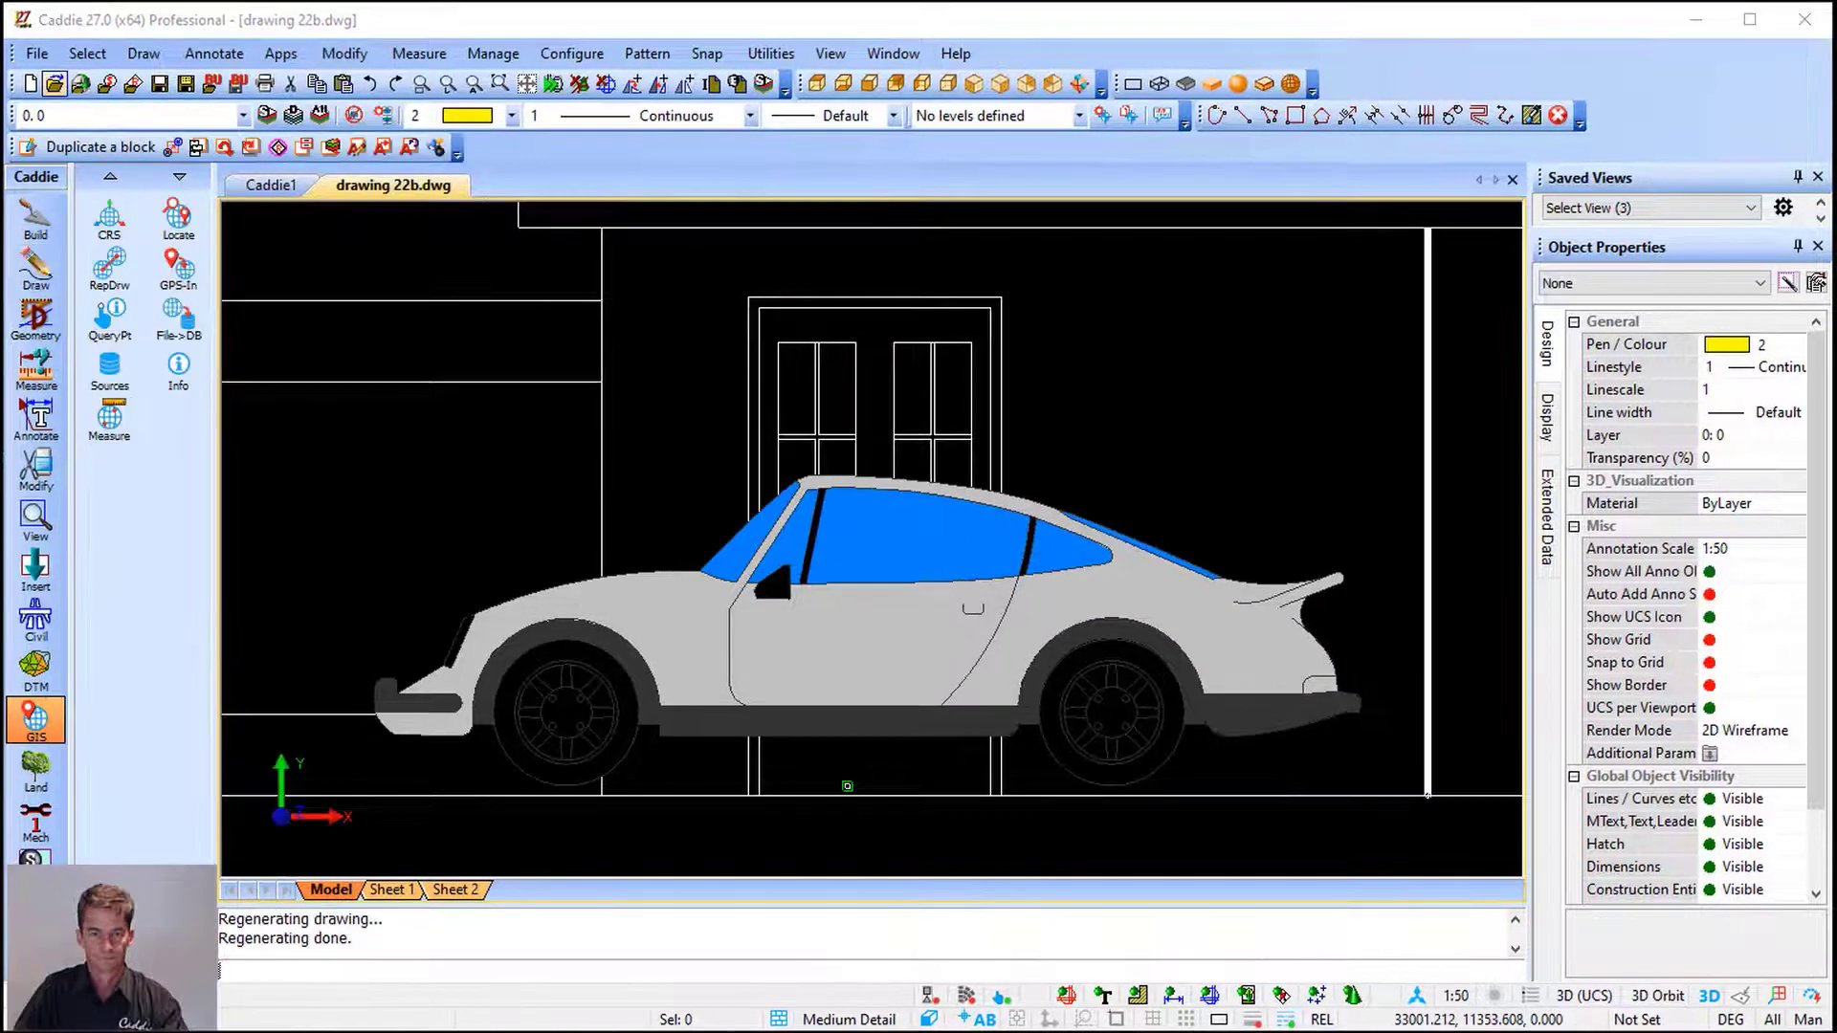
scroll(1201, 448, down, 1)
scroll(1201, 447, down, 2)
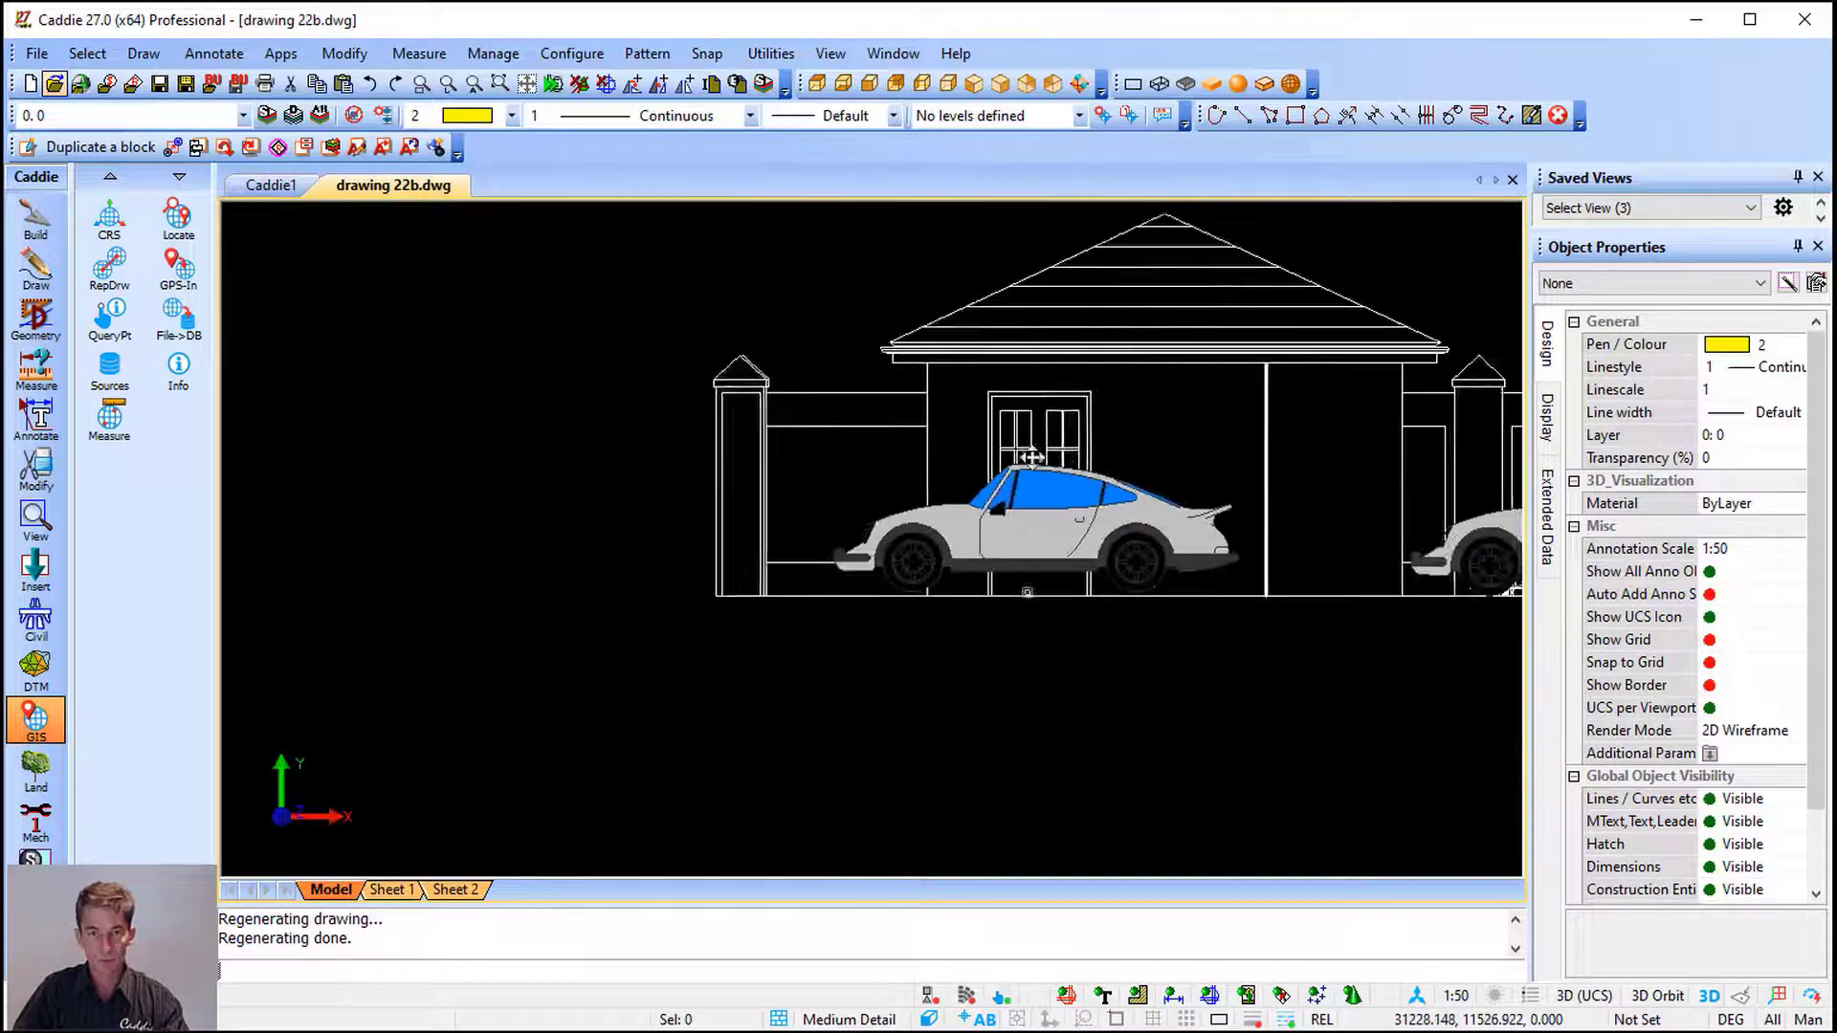
middle_drag(1047, 469, 721, 484)
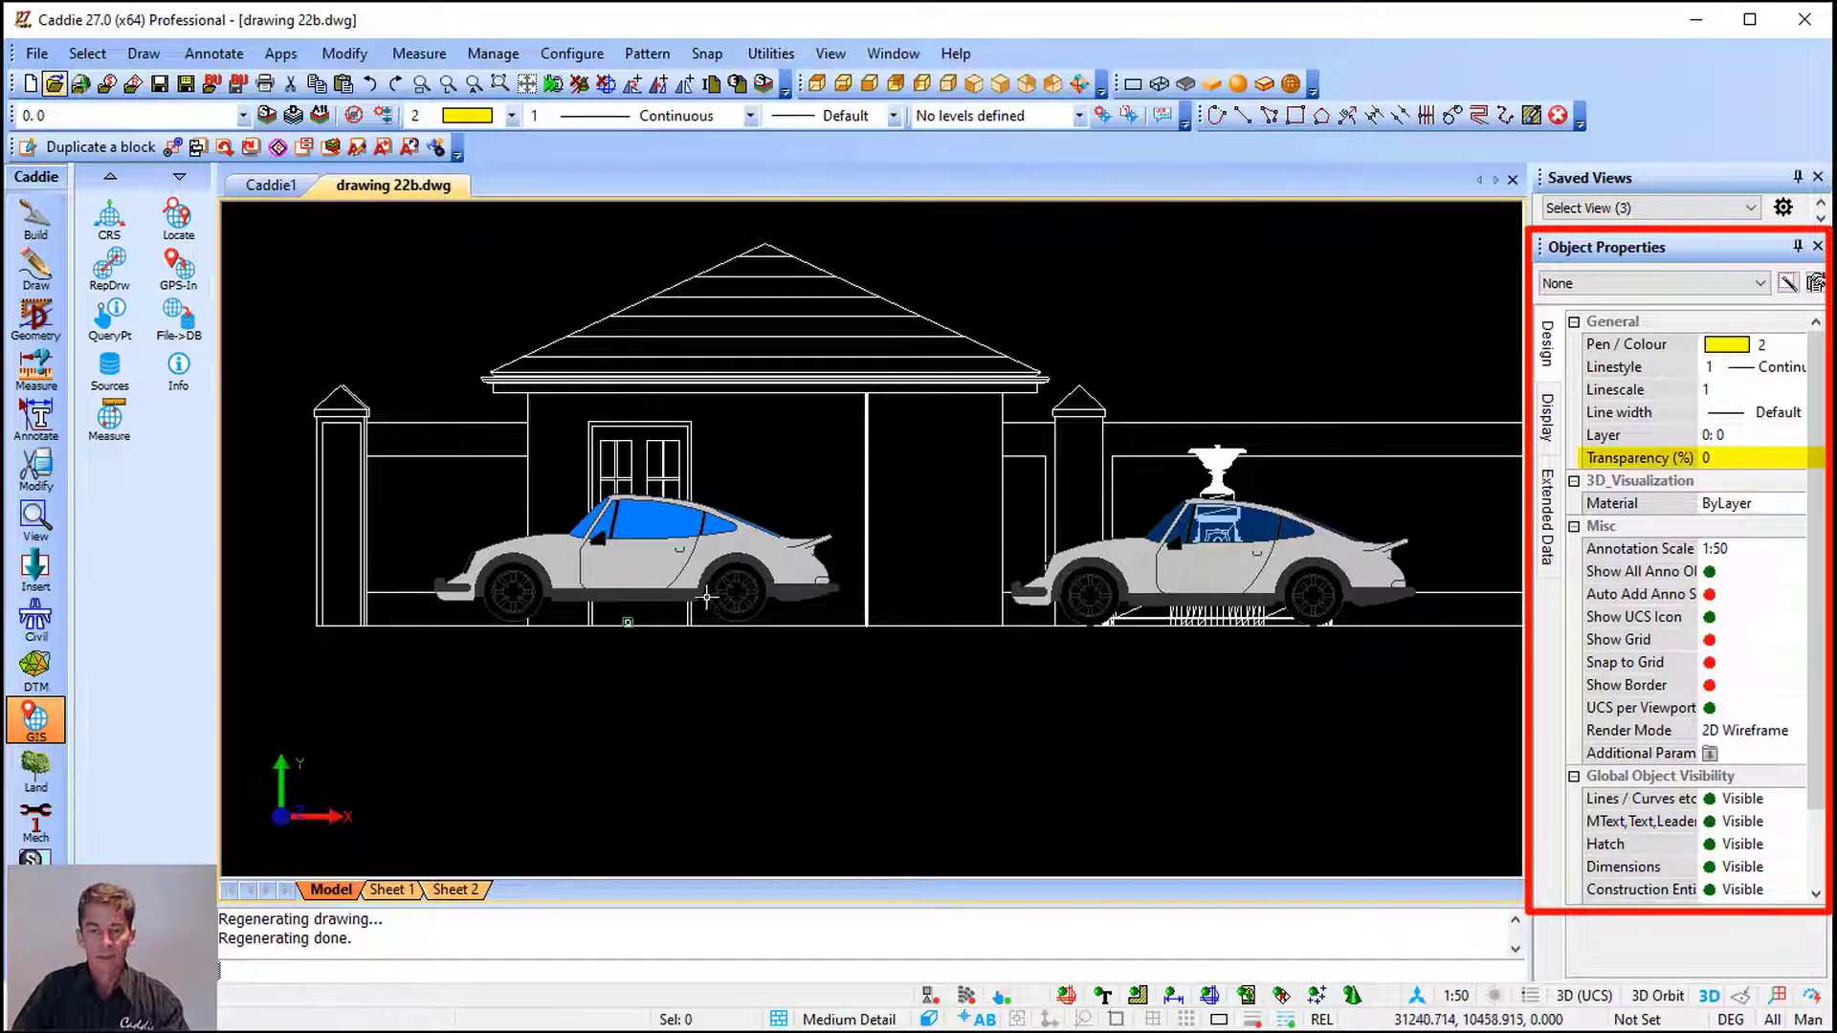
click(728, 556)
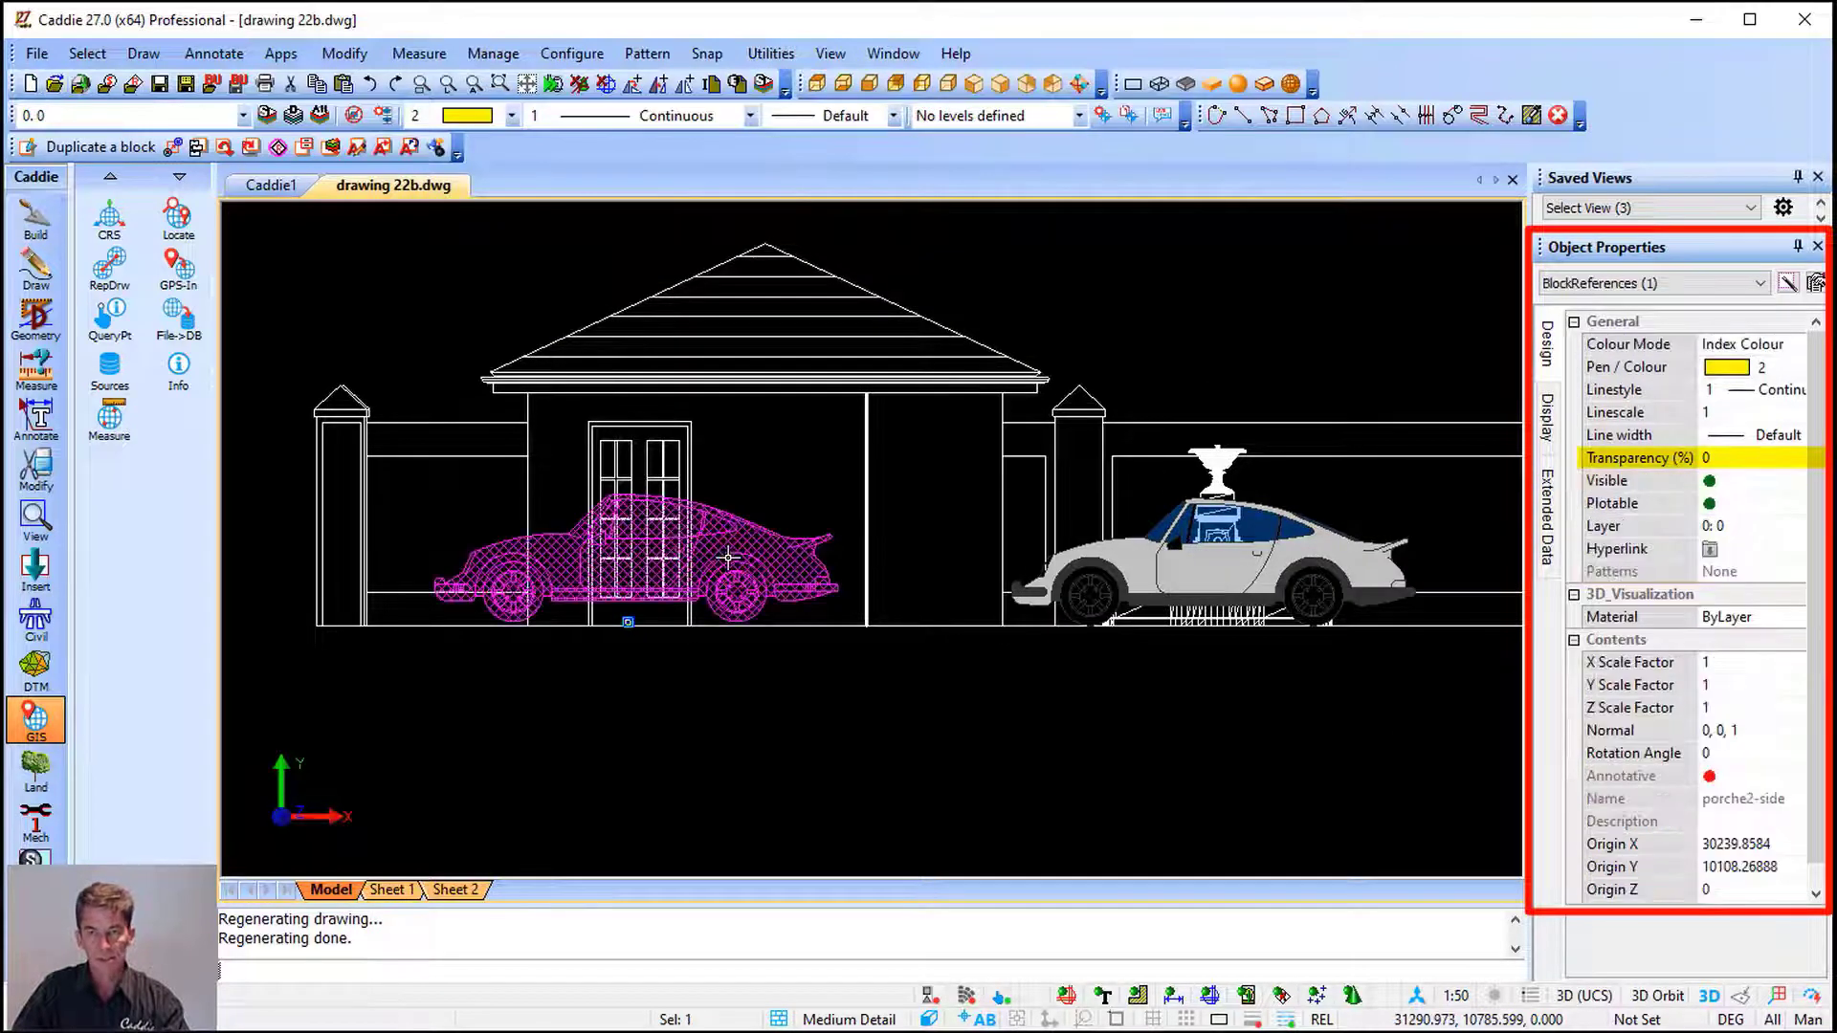
click(1732, 462)
scroll(1764, 633, down, 2)
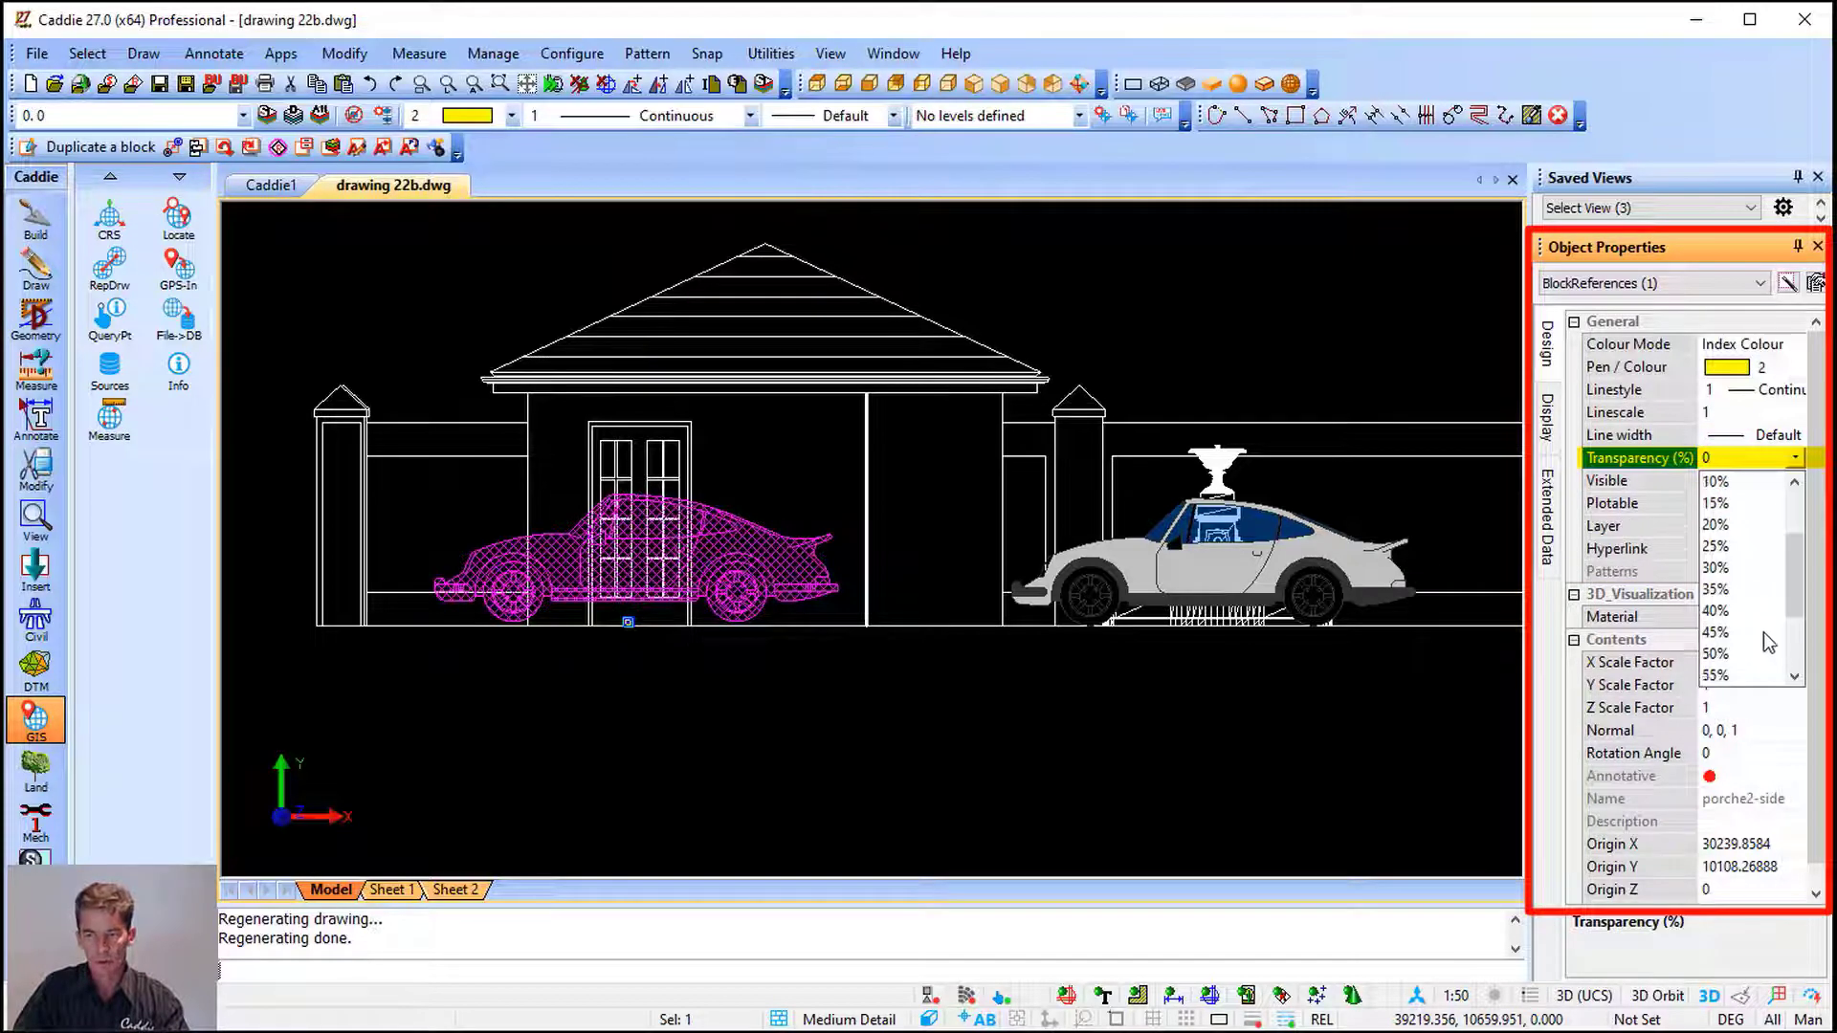
click(1722, 633)
click(1017, 765)
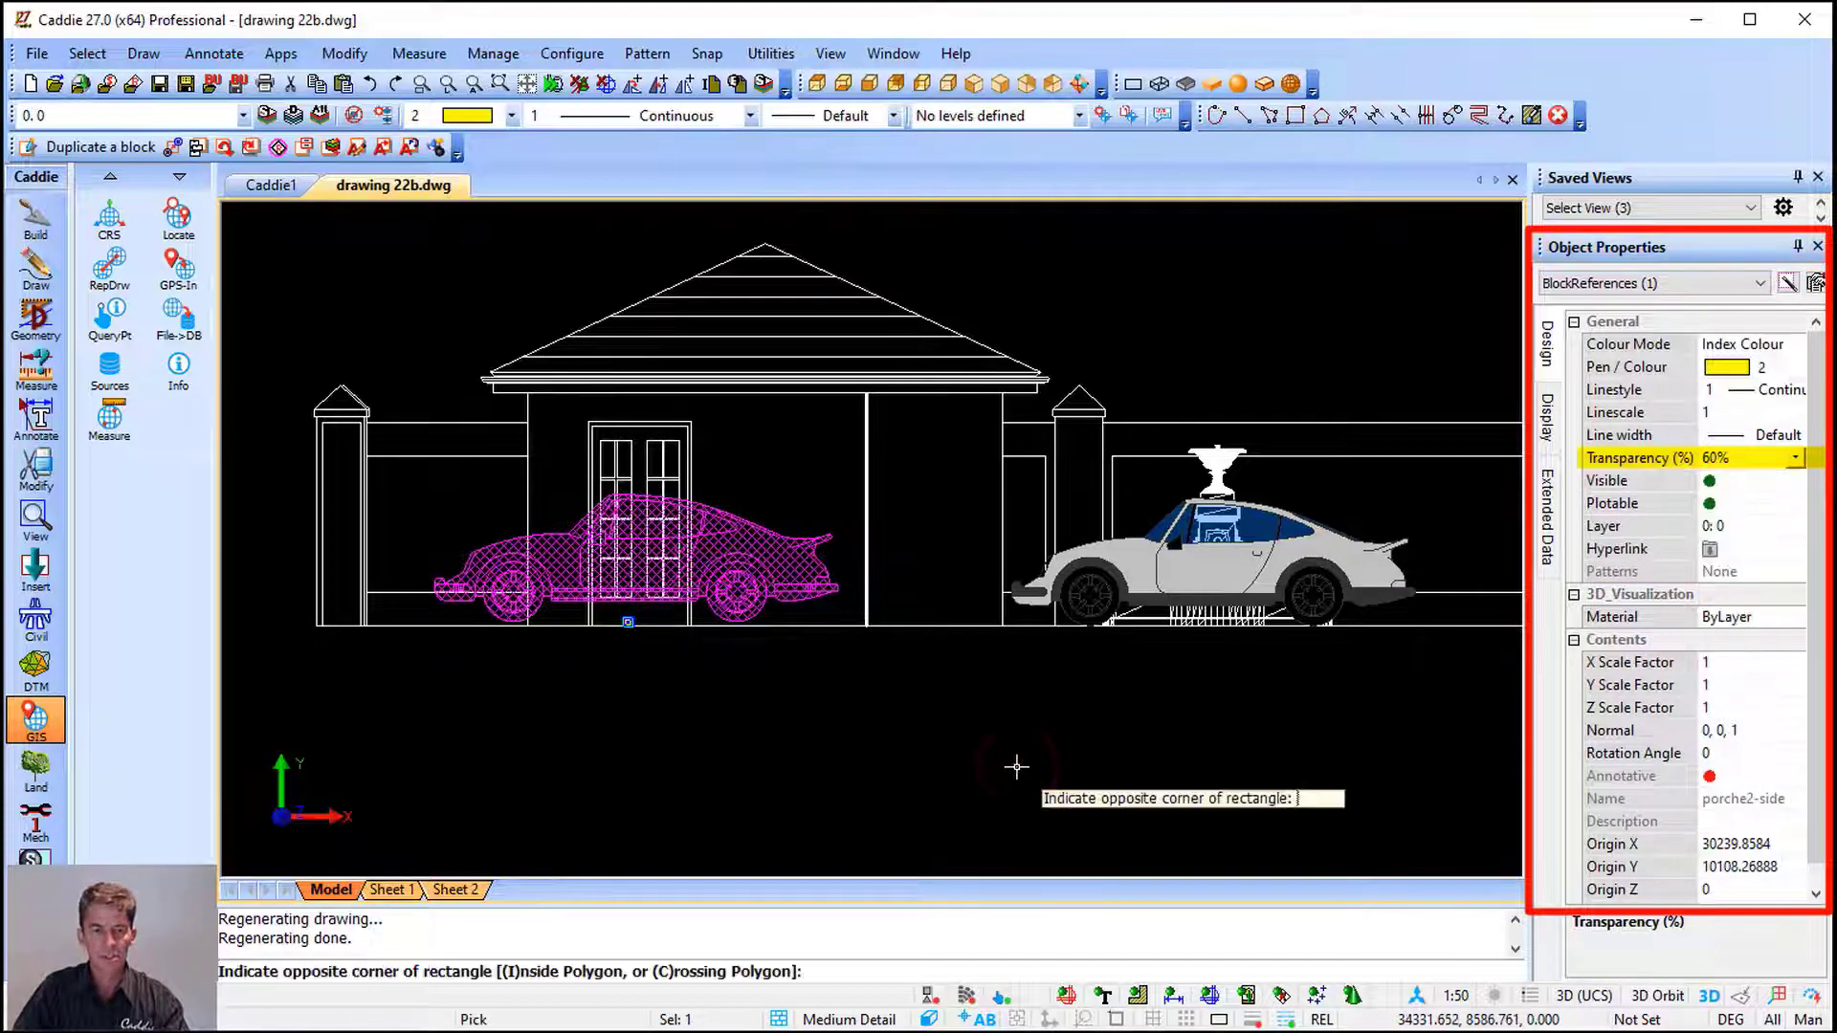
key(Escape)
scroll(644, 587, up, 3)
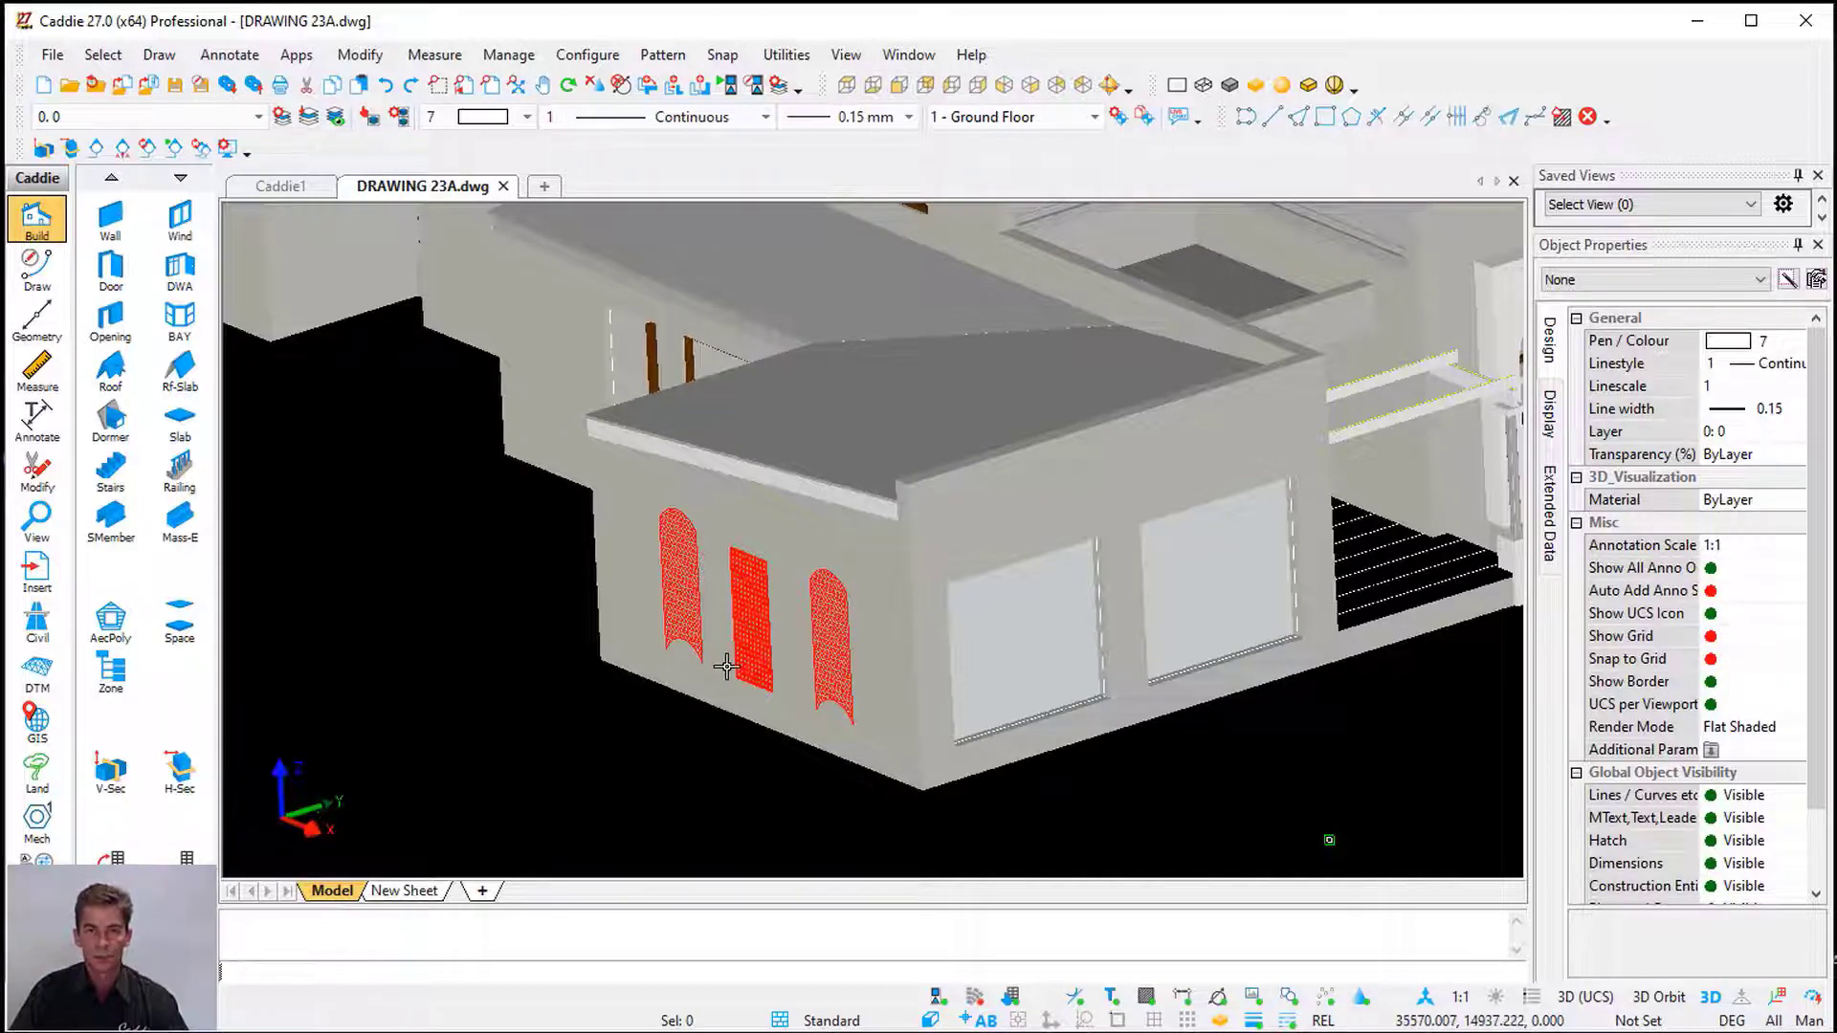
Select the red patterned panels on the garage's side wall, check which object types they contain, and deselect them
scroll(718, 668, up, 3)
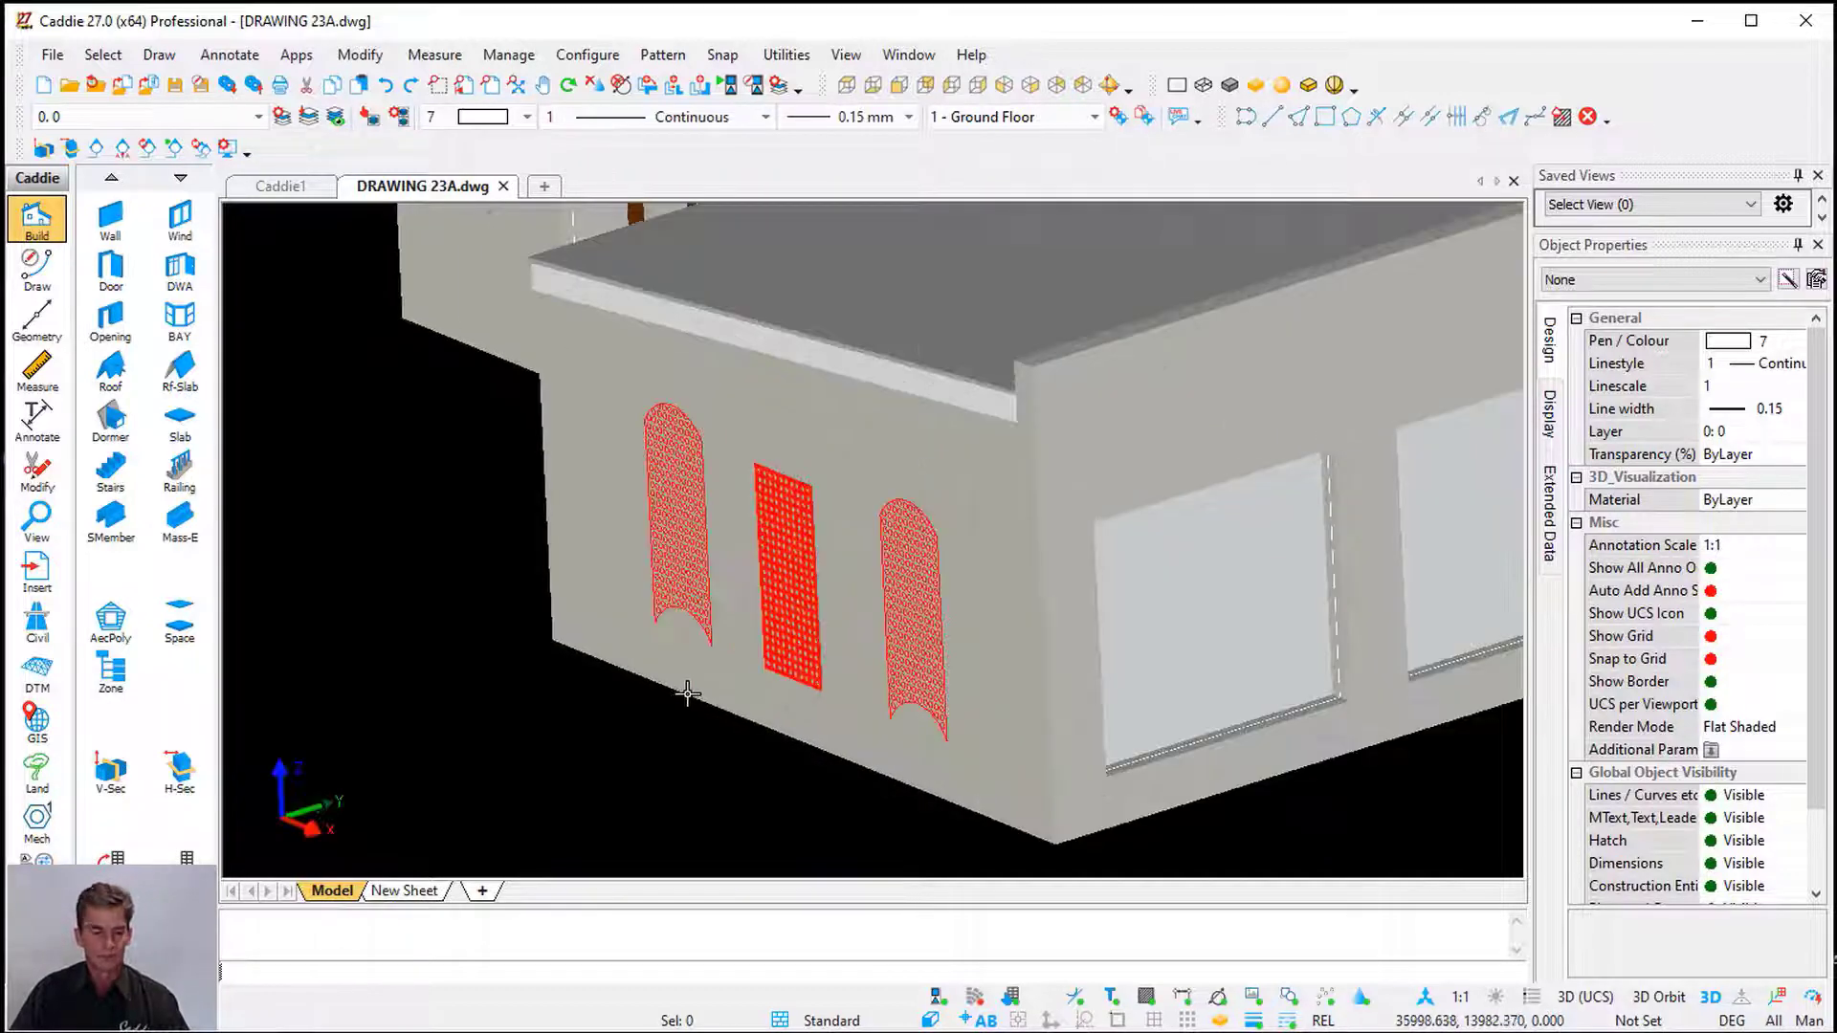
click(585, 359)
click(1004, 779)
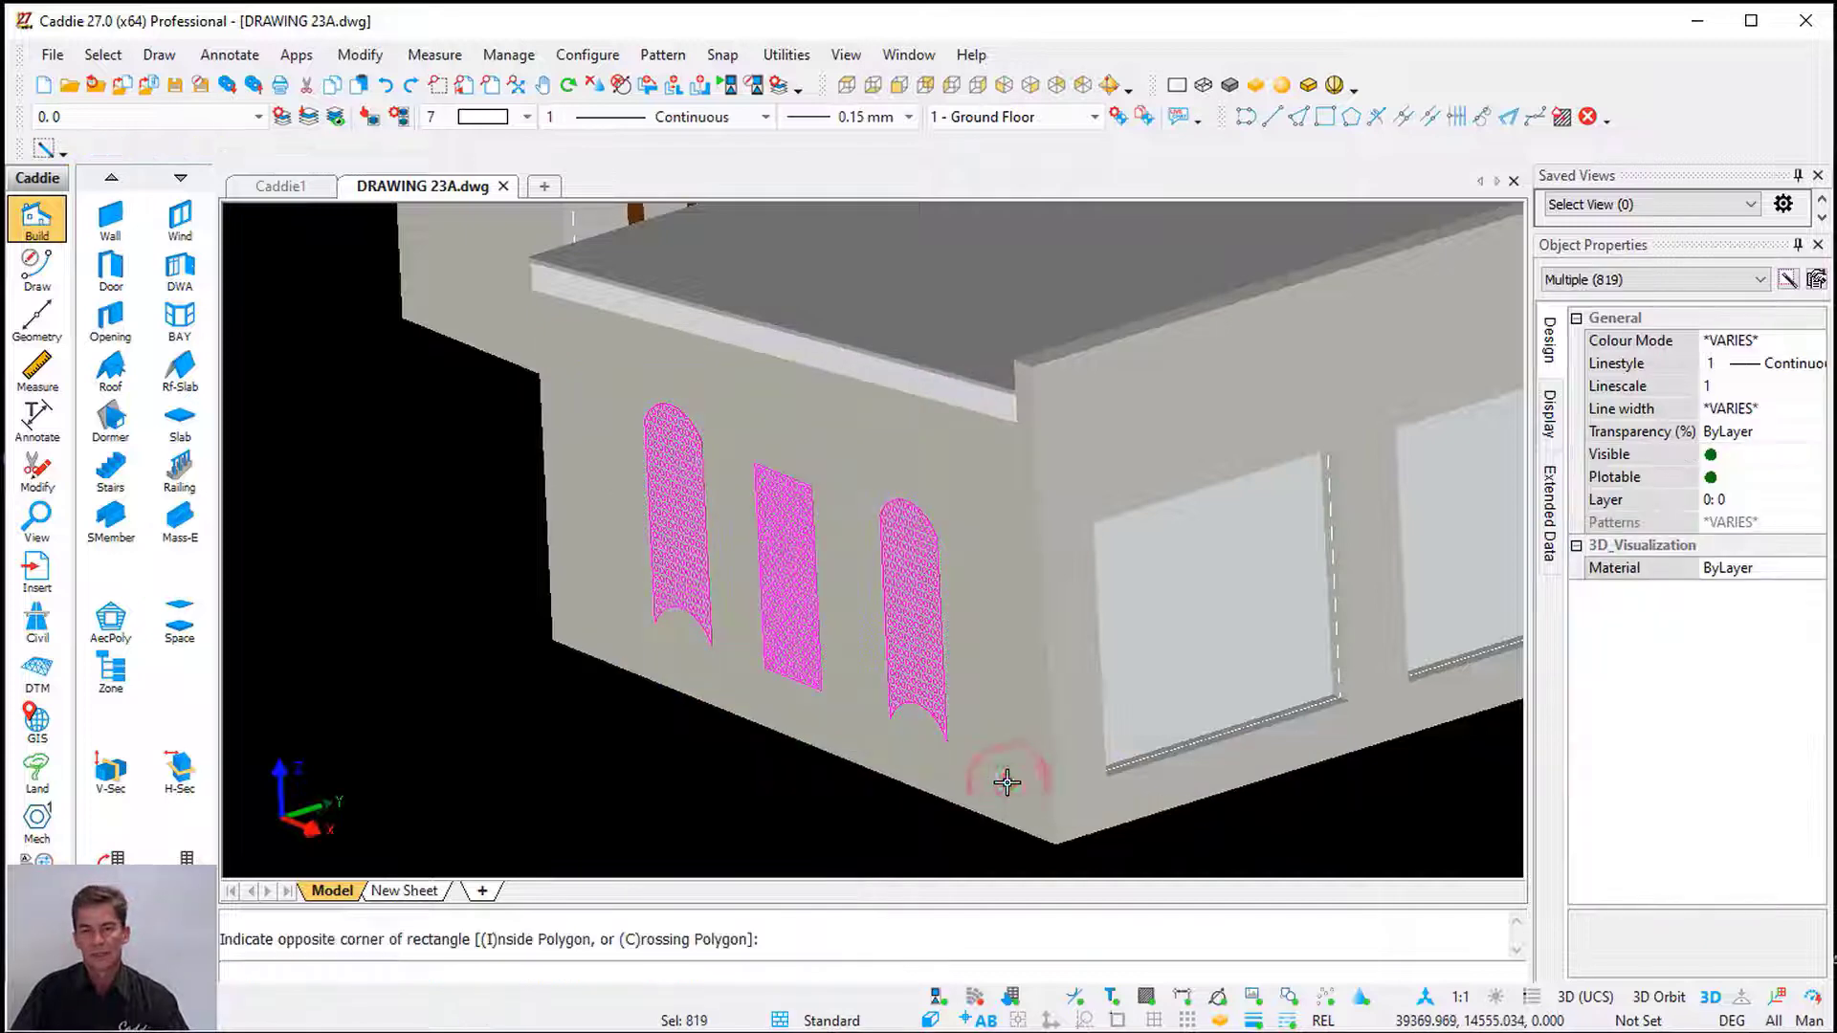
click(1639, 281)
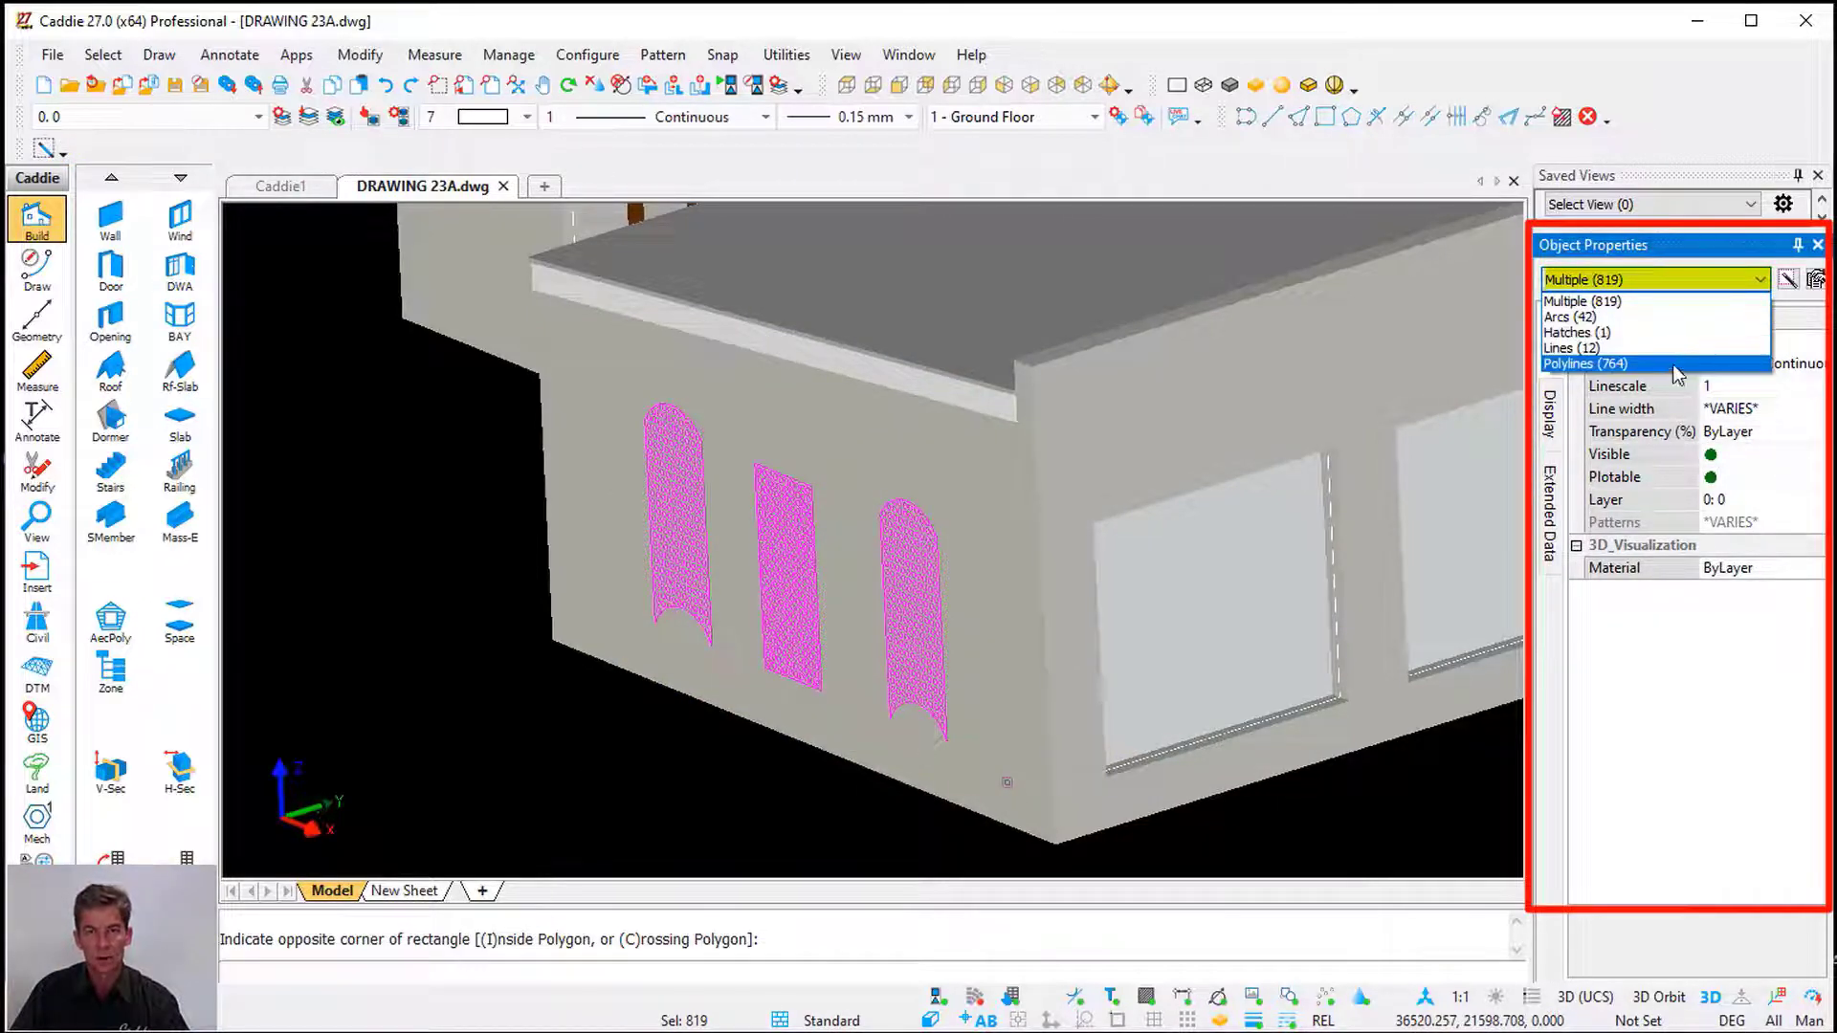
scroll(899, 547, down, 2)
key(Escape)
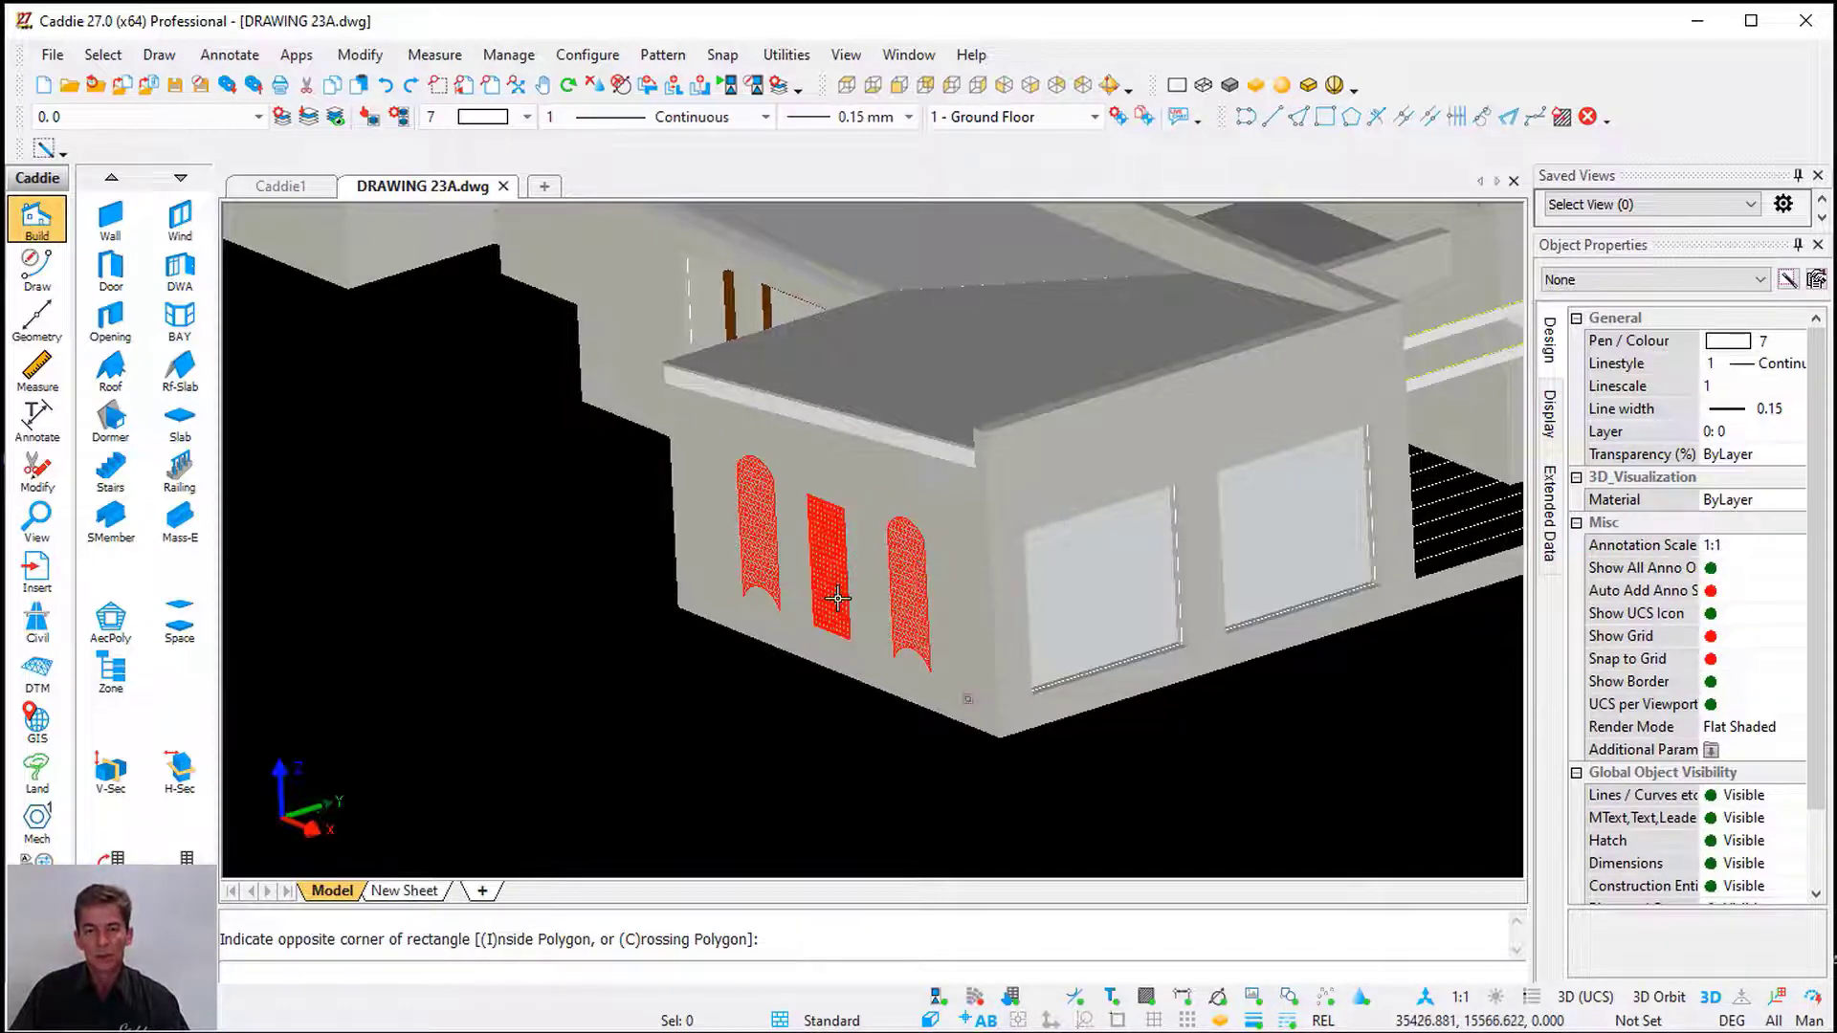
In plan view, create a vertical section facing the garage wall with the red patterns and place it beside the plan
key(F5)
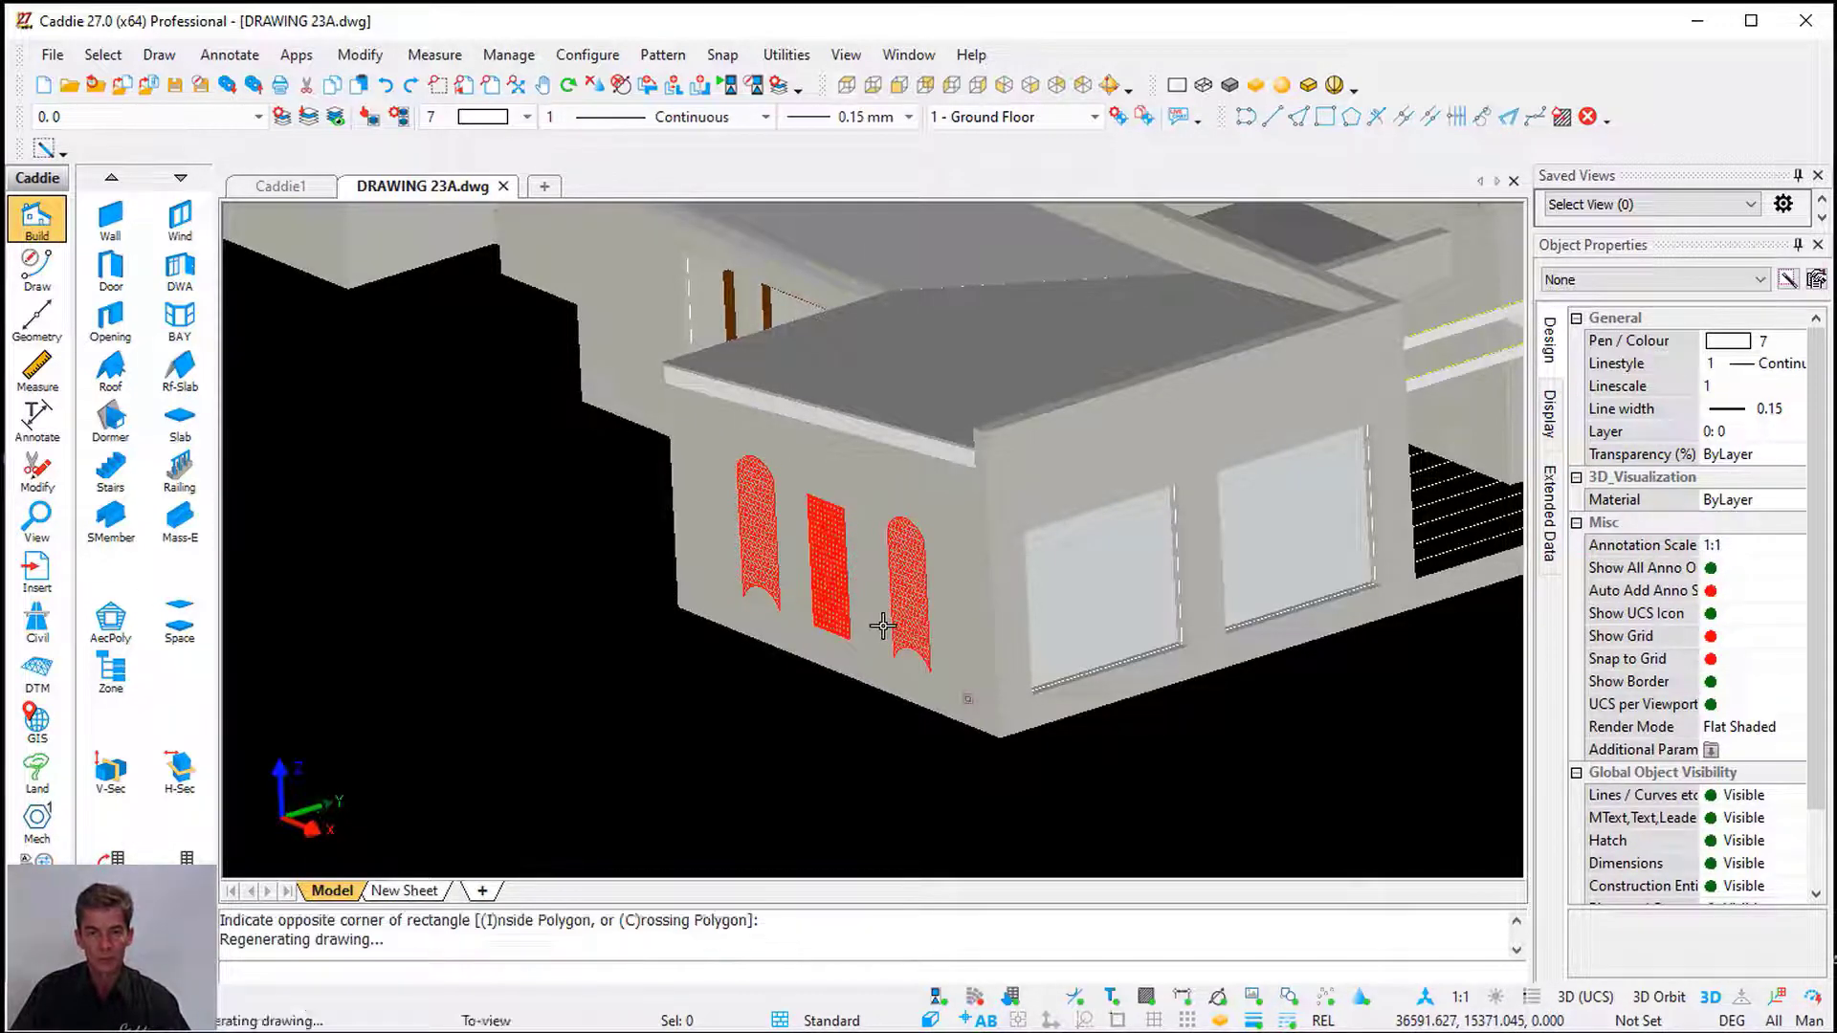
scroll(1075, 735, up, 4)
middle_drag(976, 706, 771, 604)
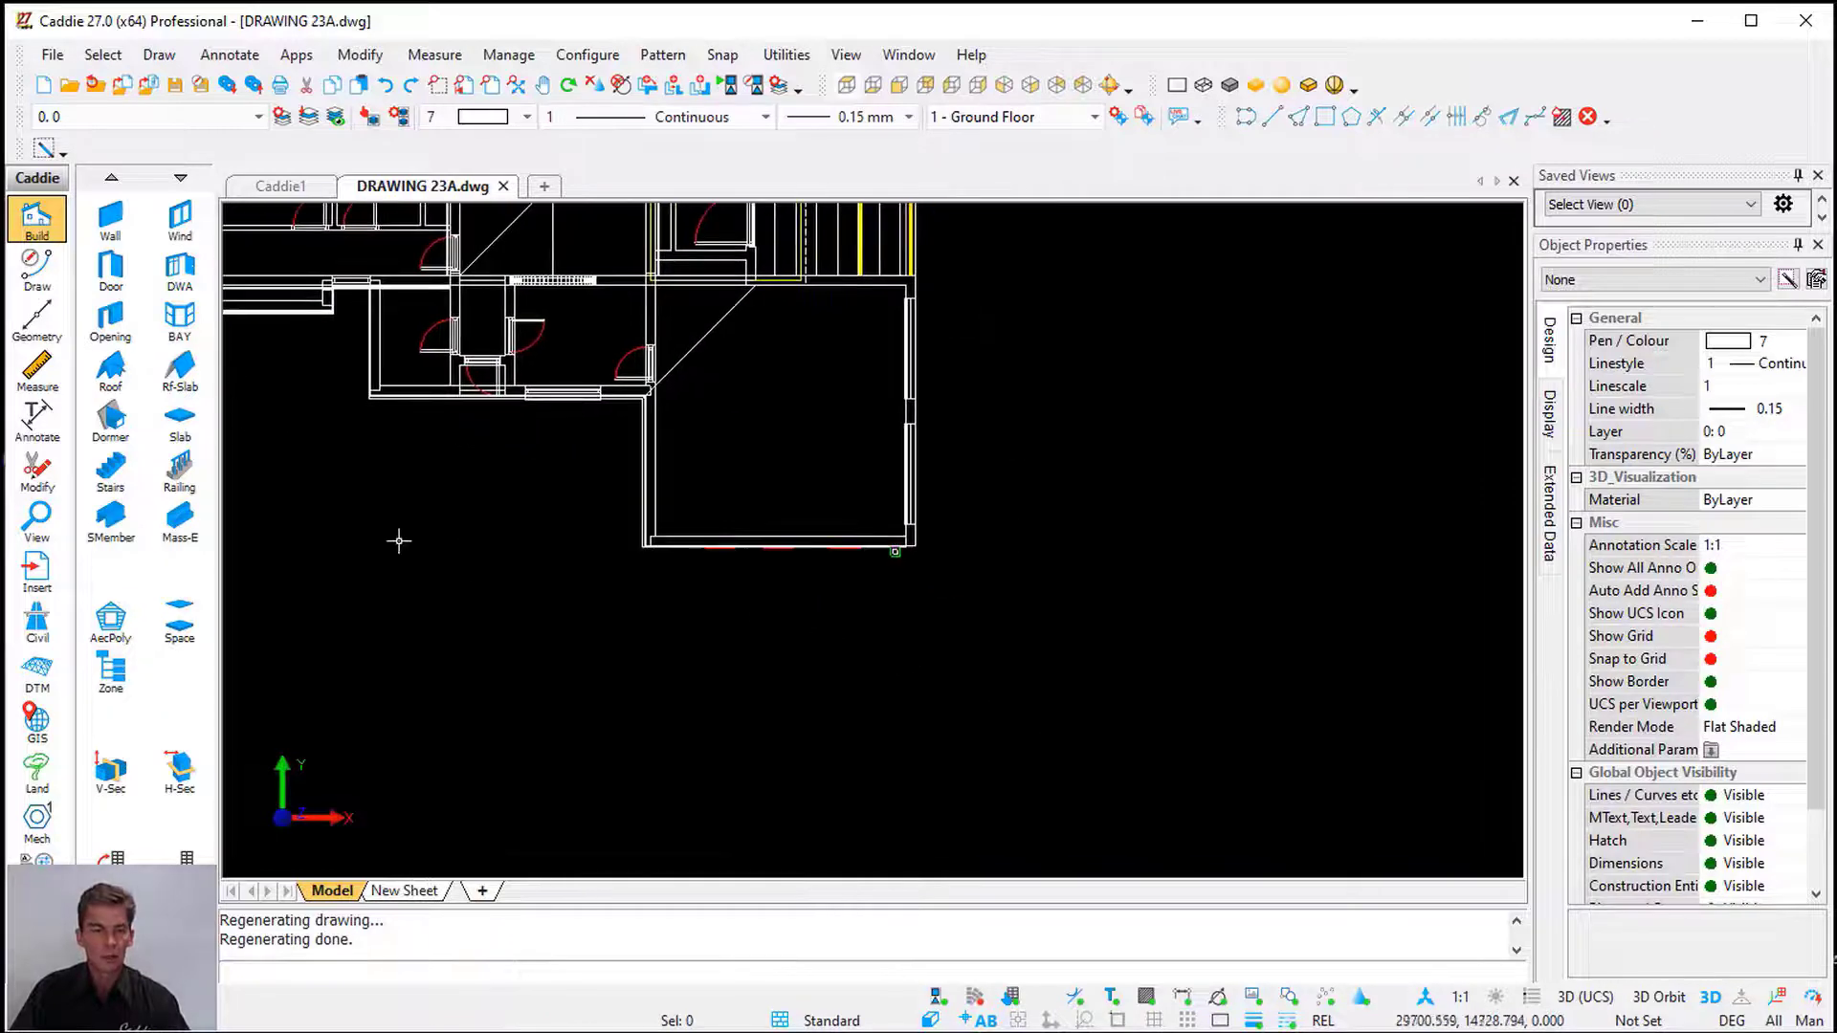
click(112, 777)
click(209, 833)
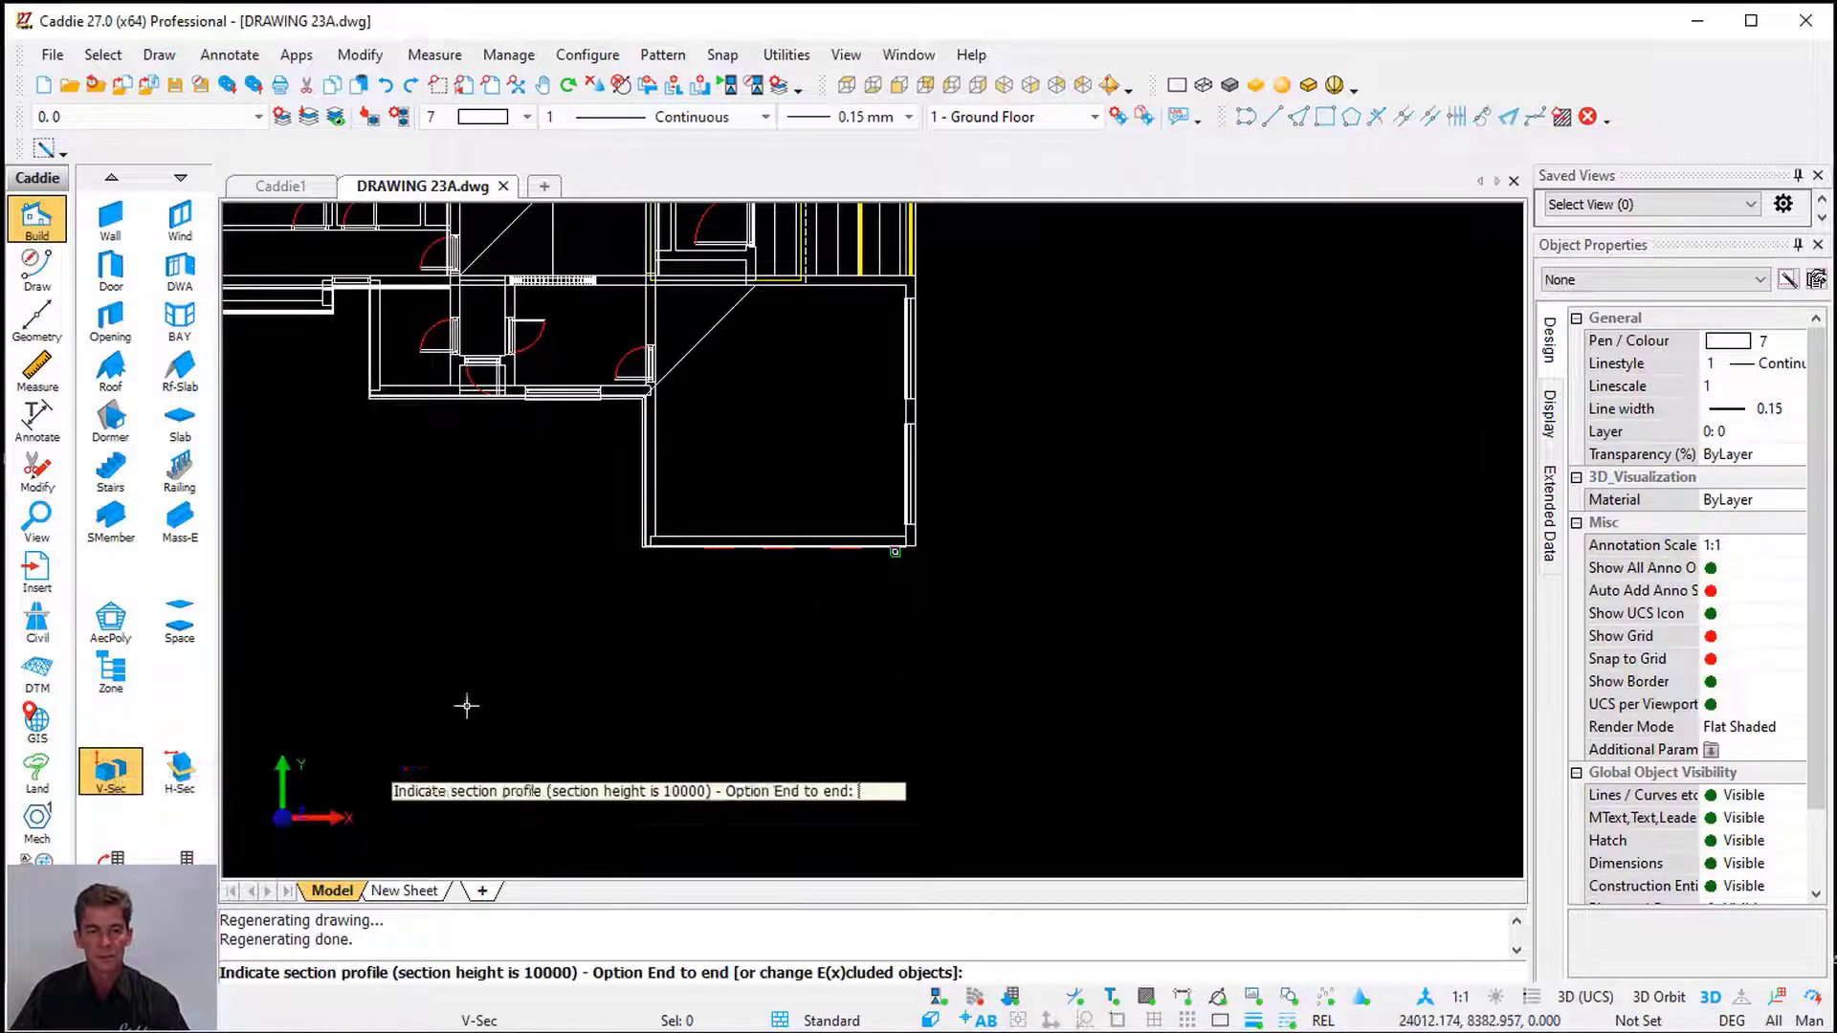
click(592, 590)
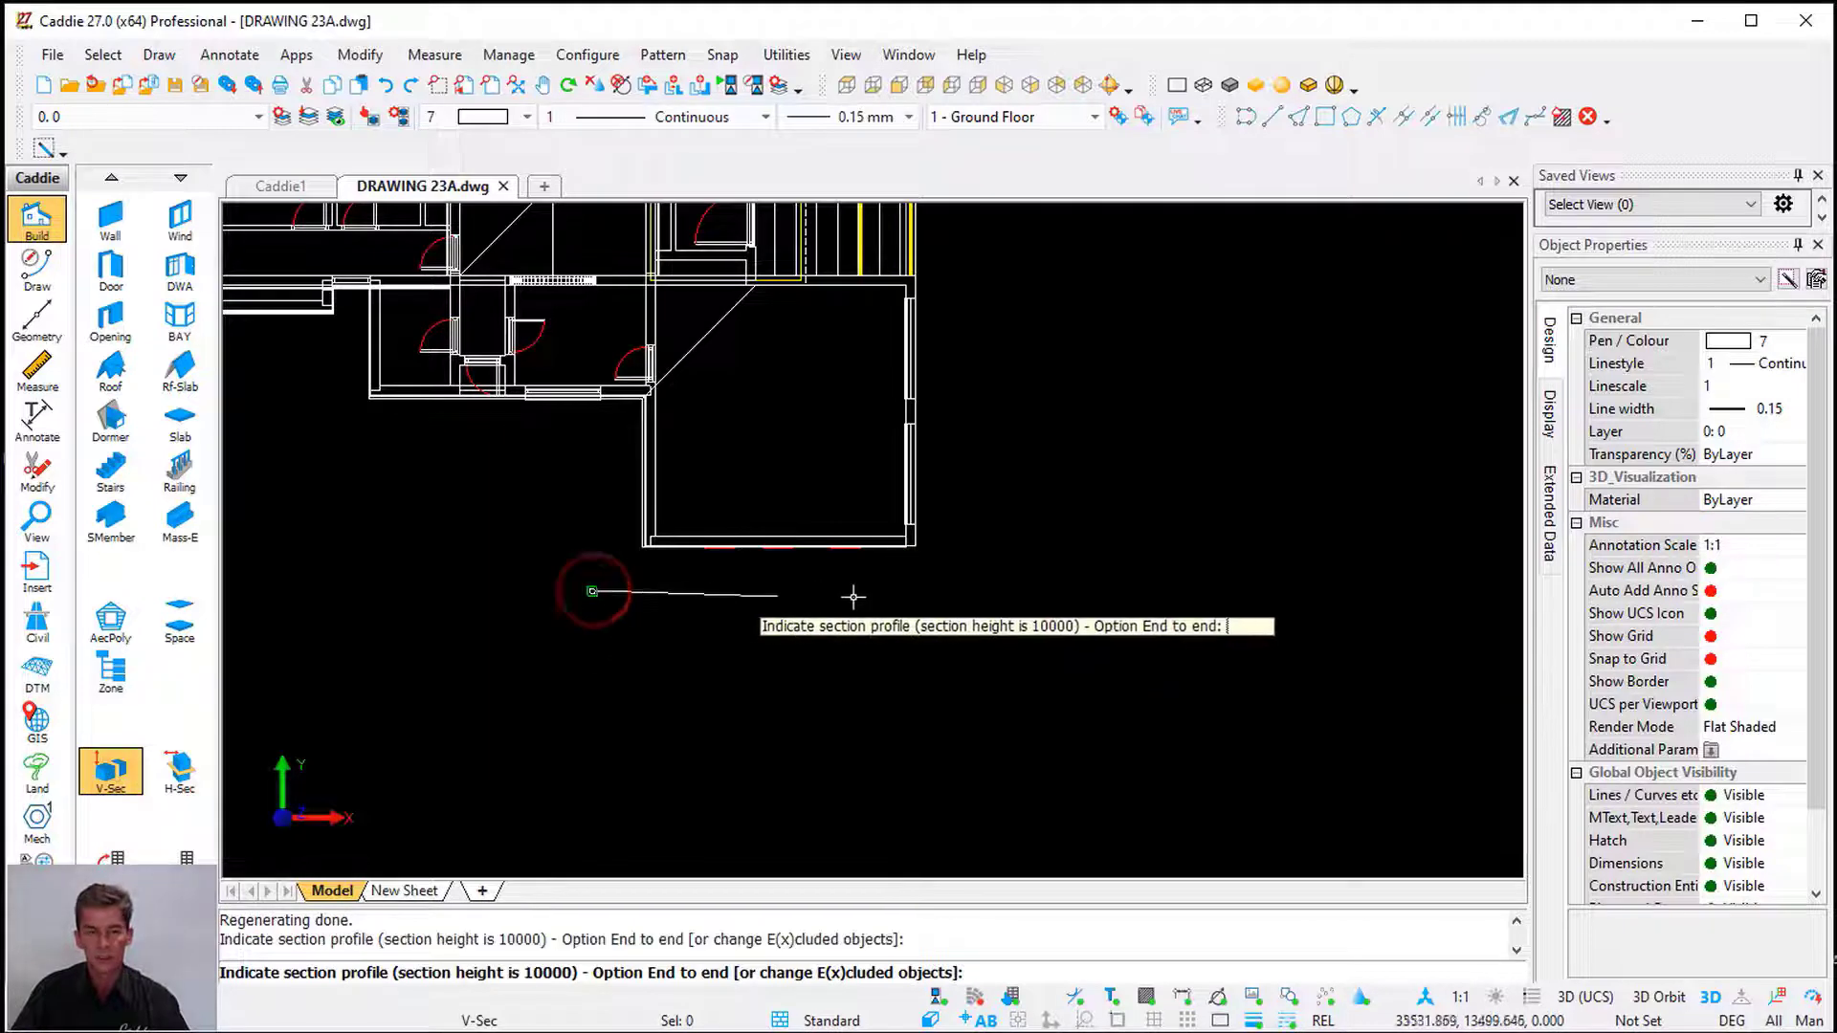
click(969, 590)
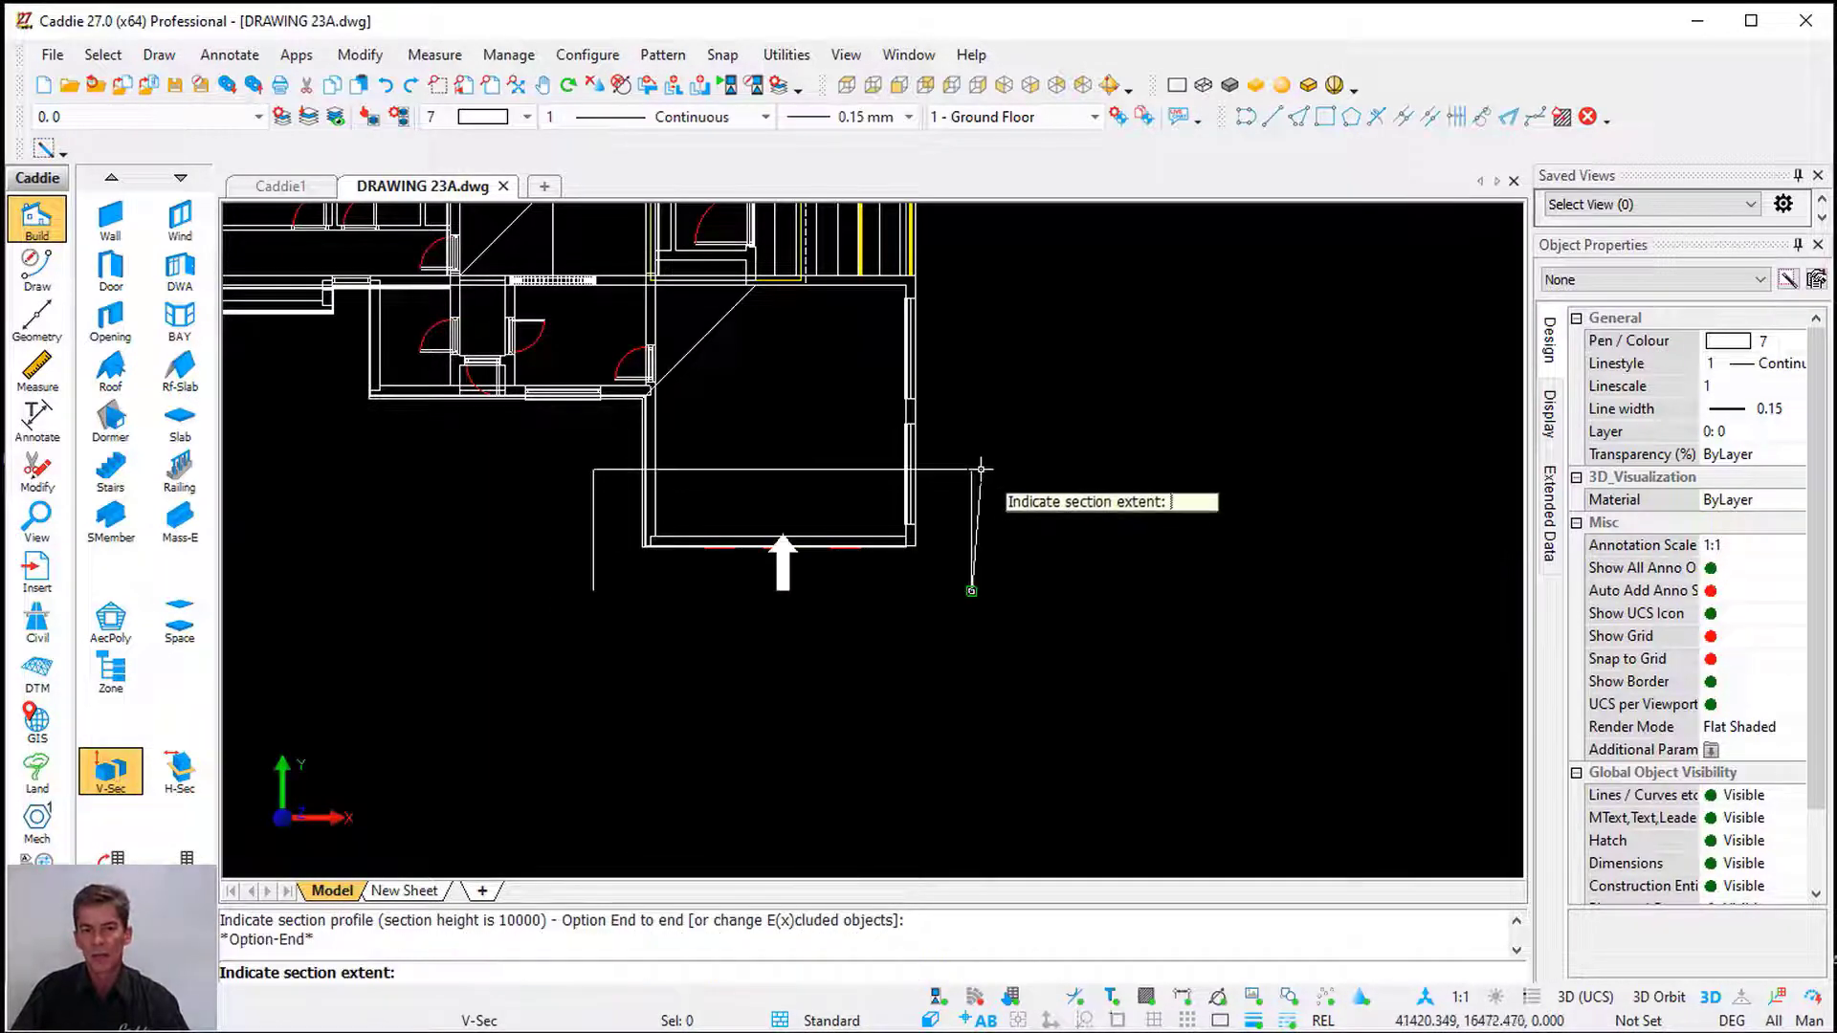
click(987, 474)
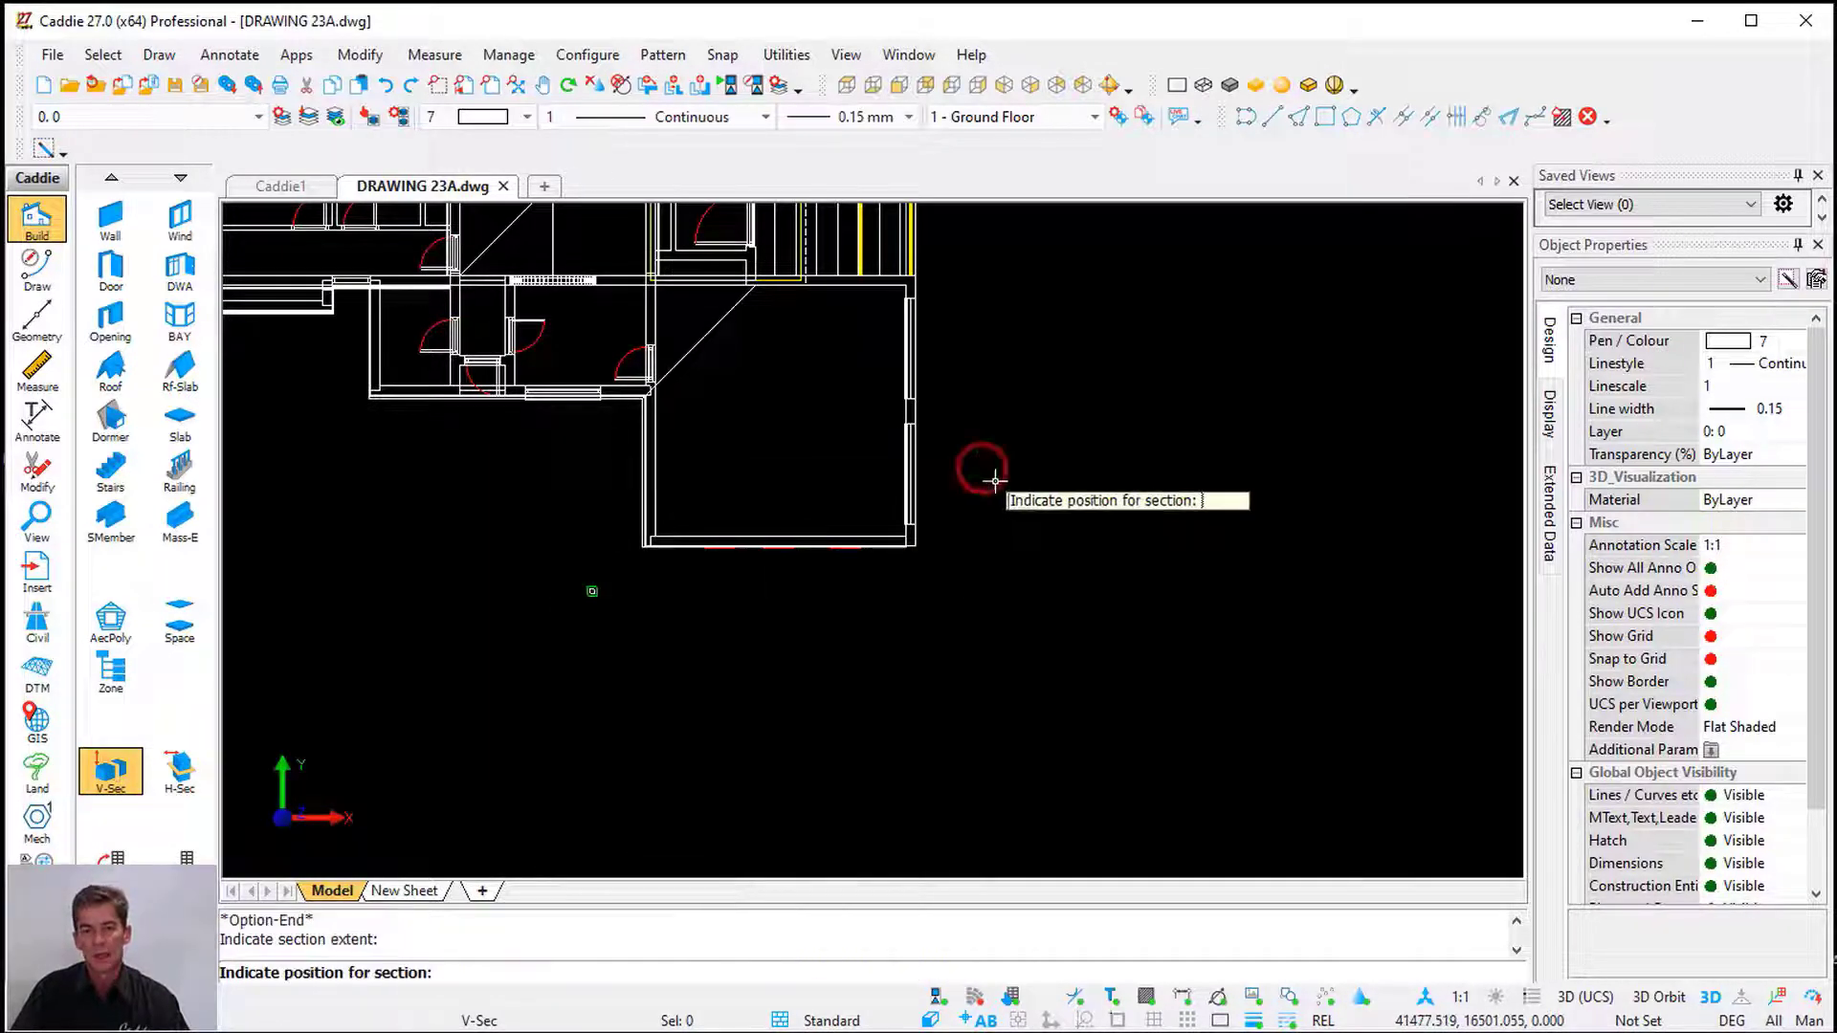
click(1109, 391)
middle_drag(1279, 488, 1140, 498)
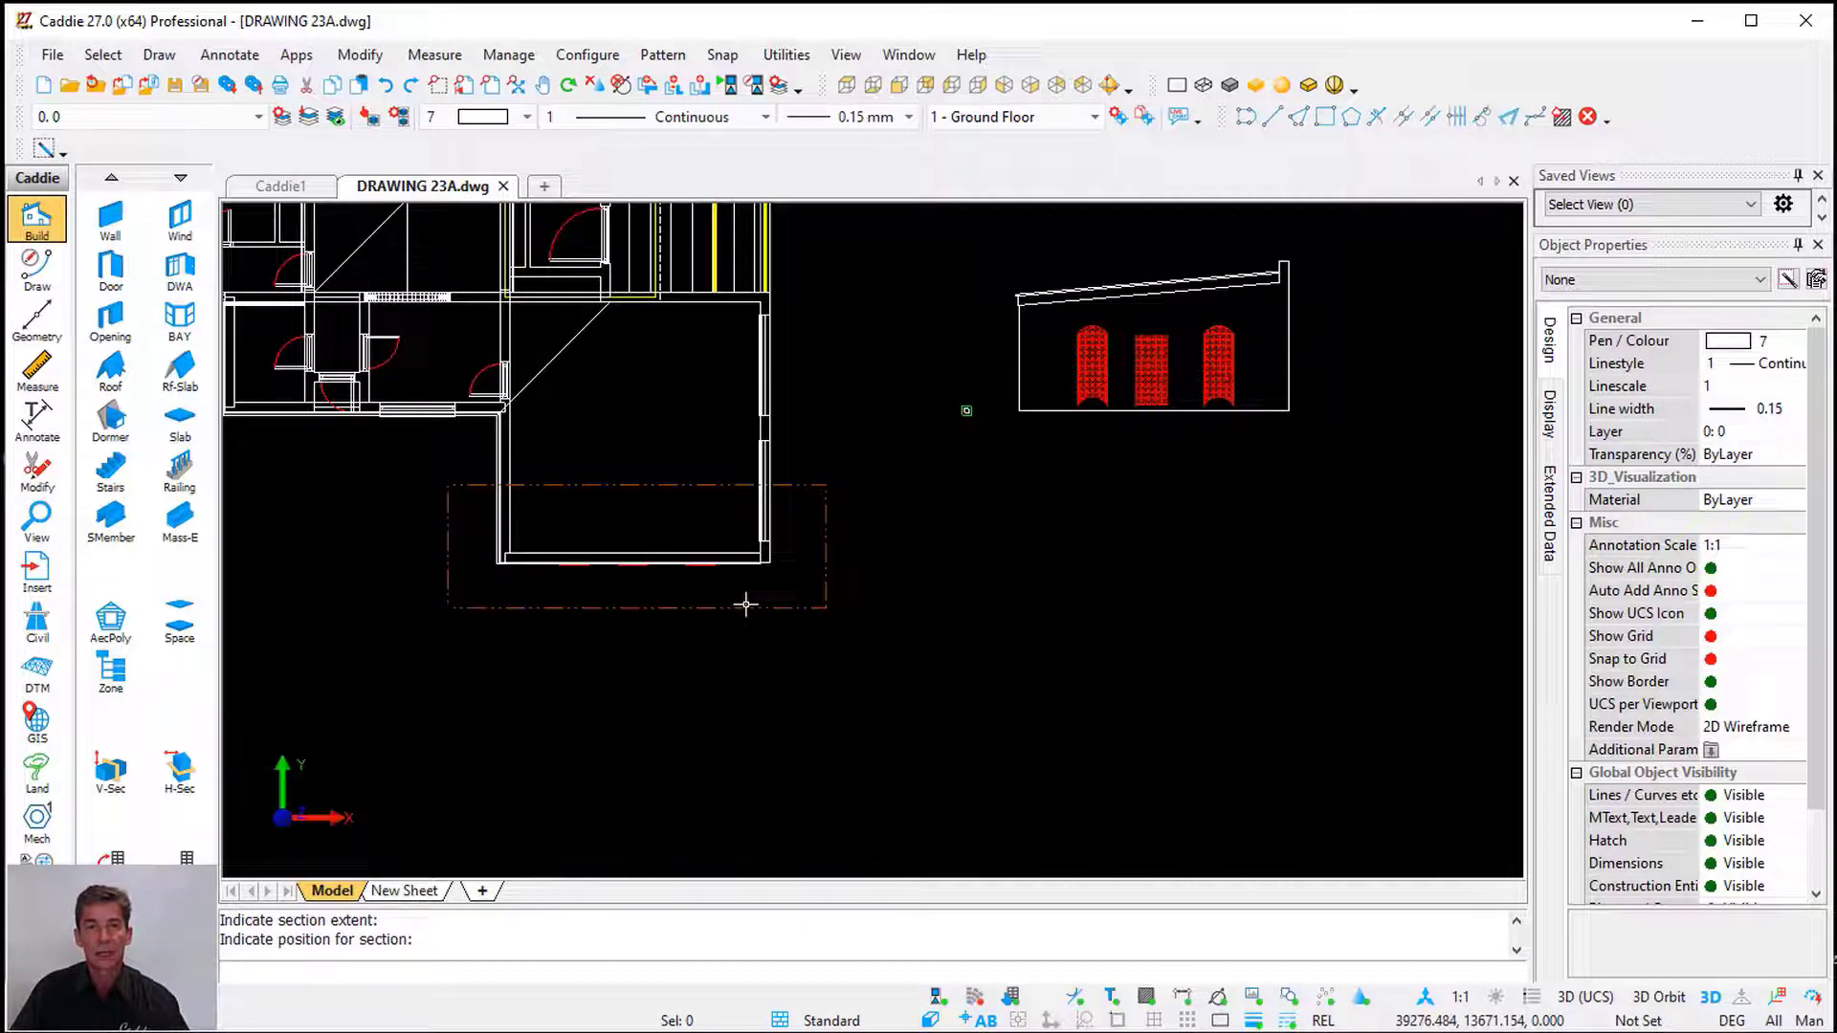
Start a second vertical section and draw its profile along the front edge of the existing section boundary
click(110, 768)
click(188, 831)
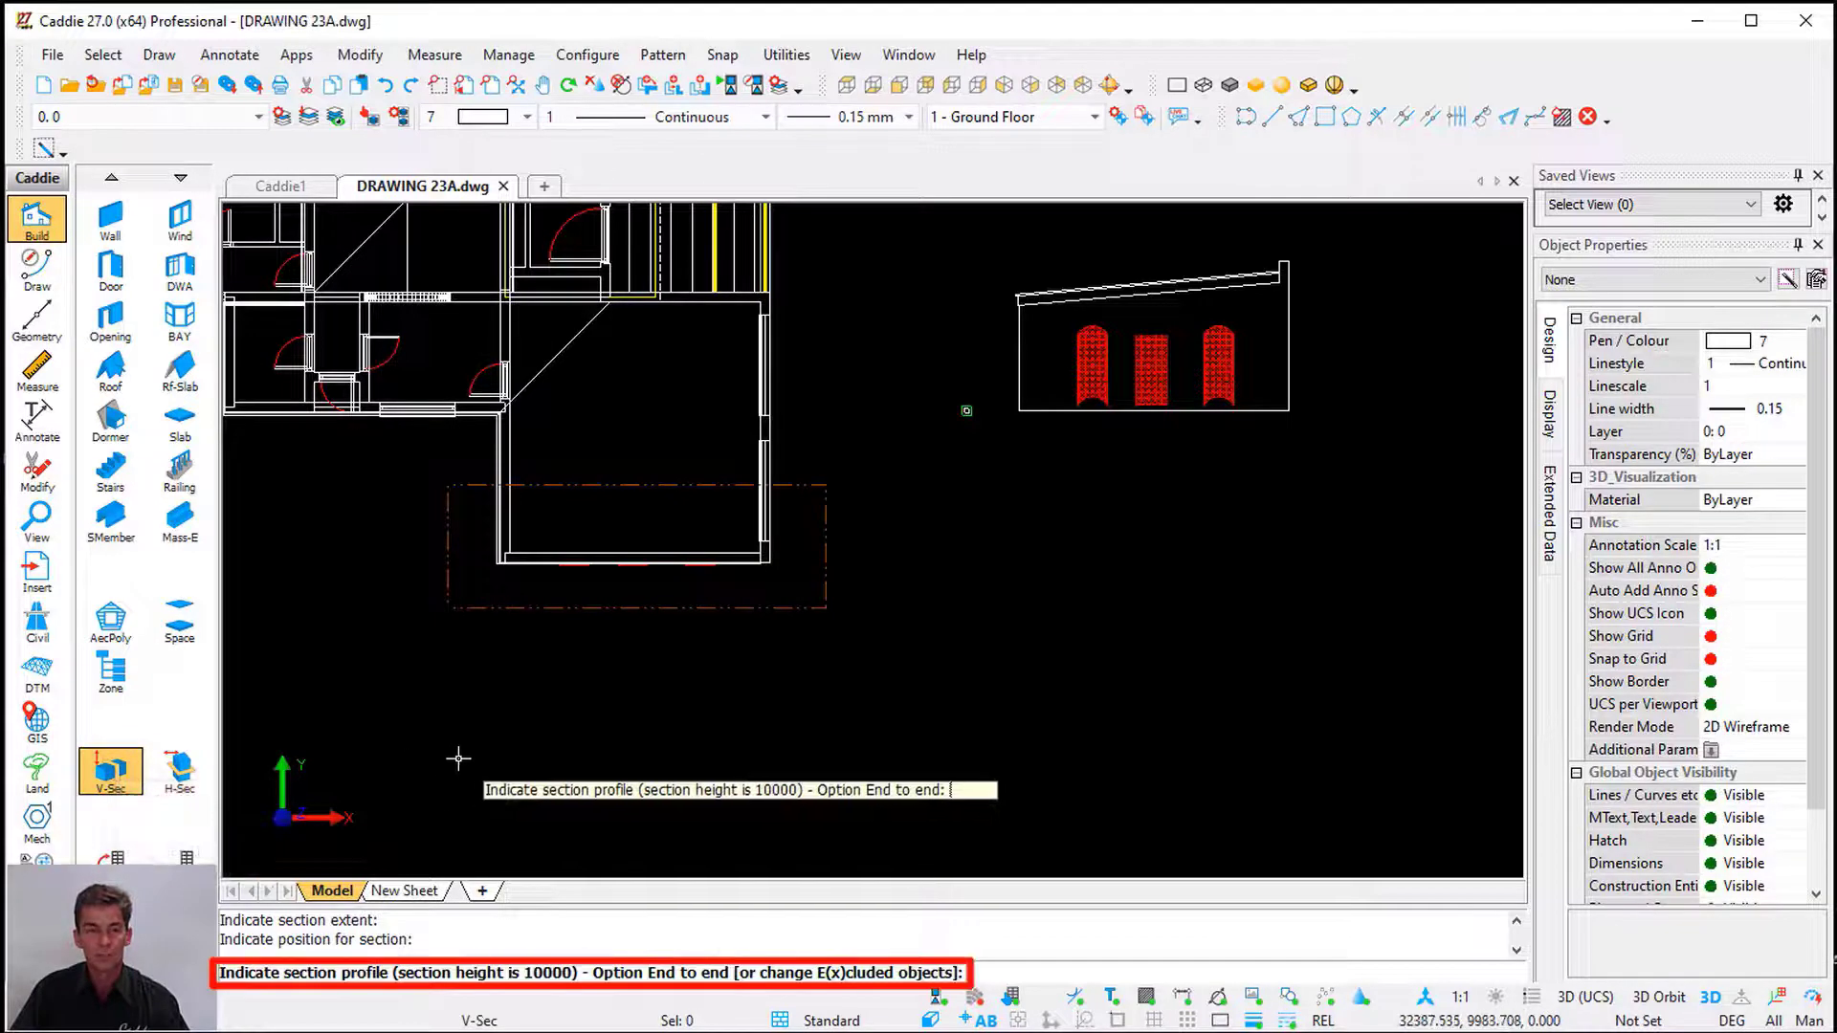
click(453, 607)
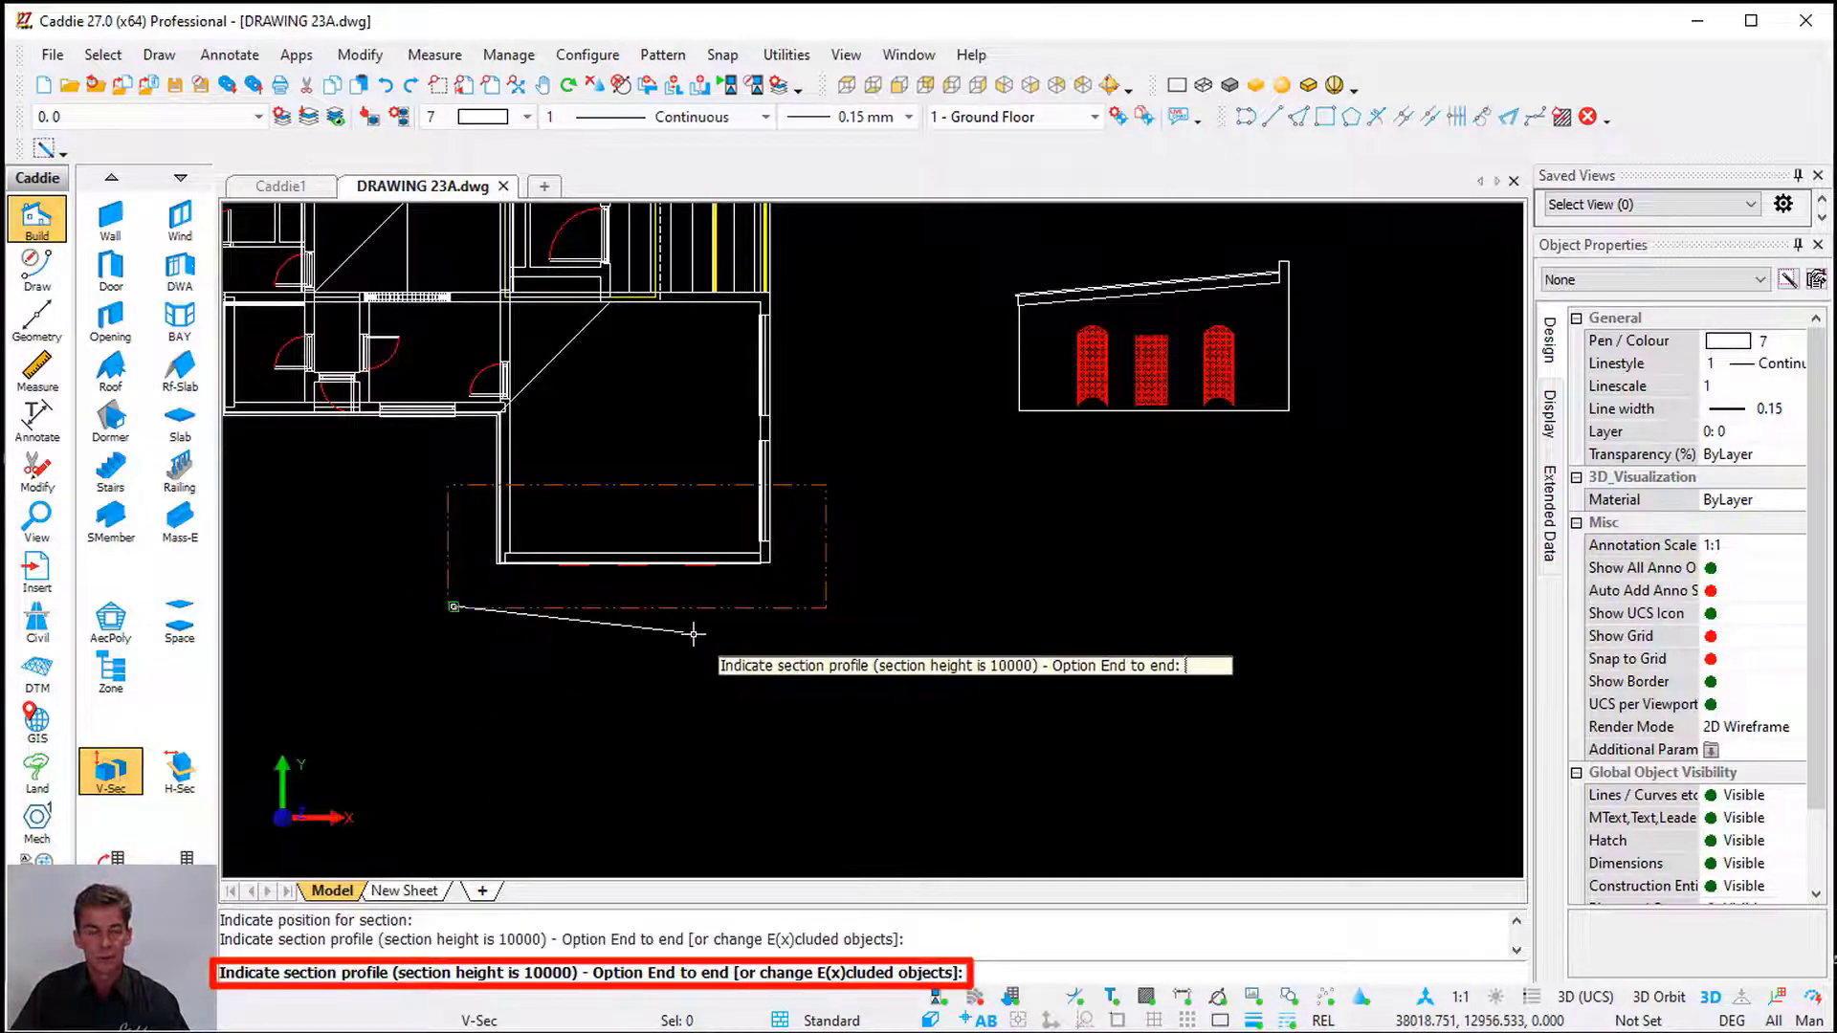
click(828, 606)
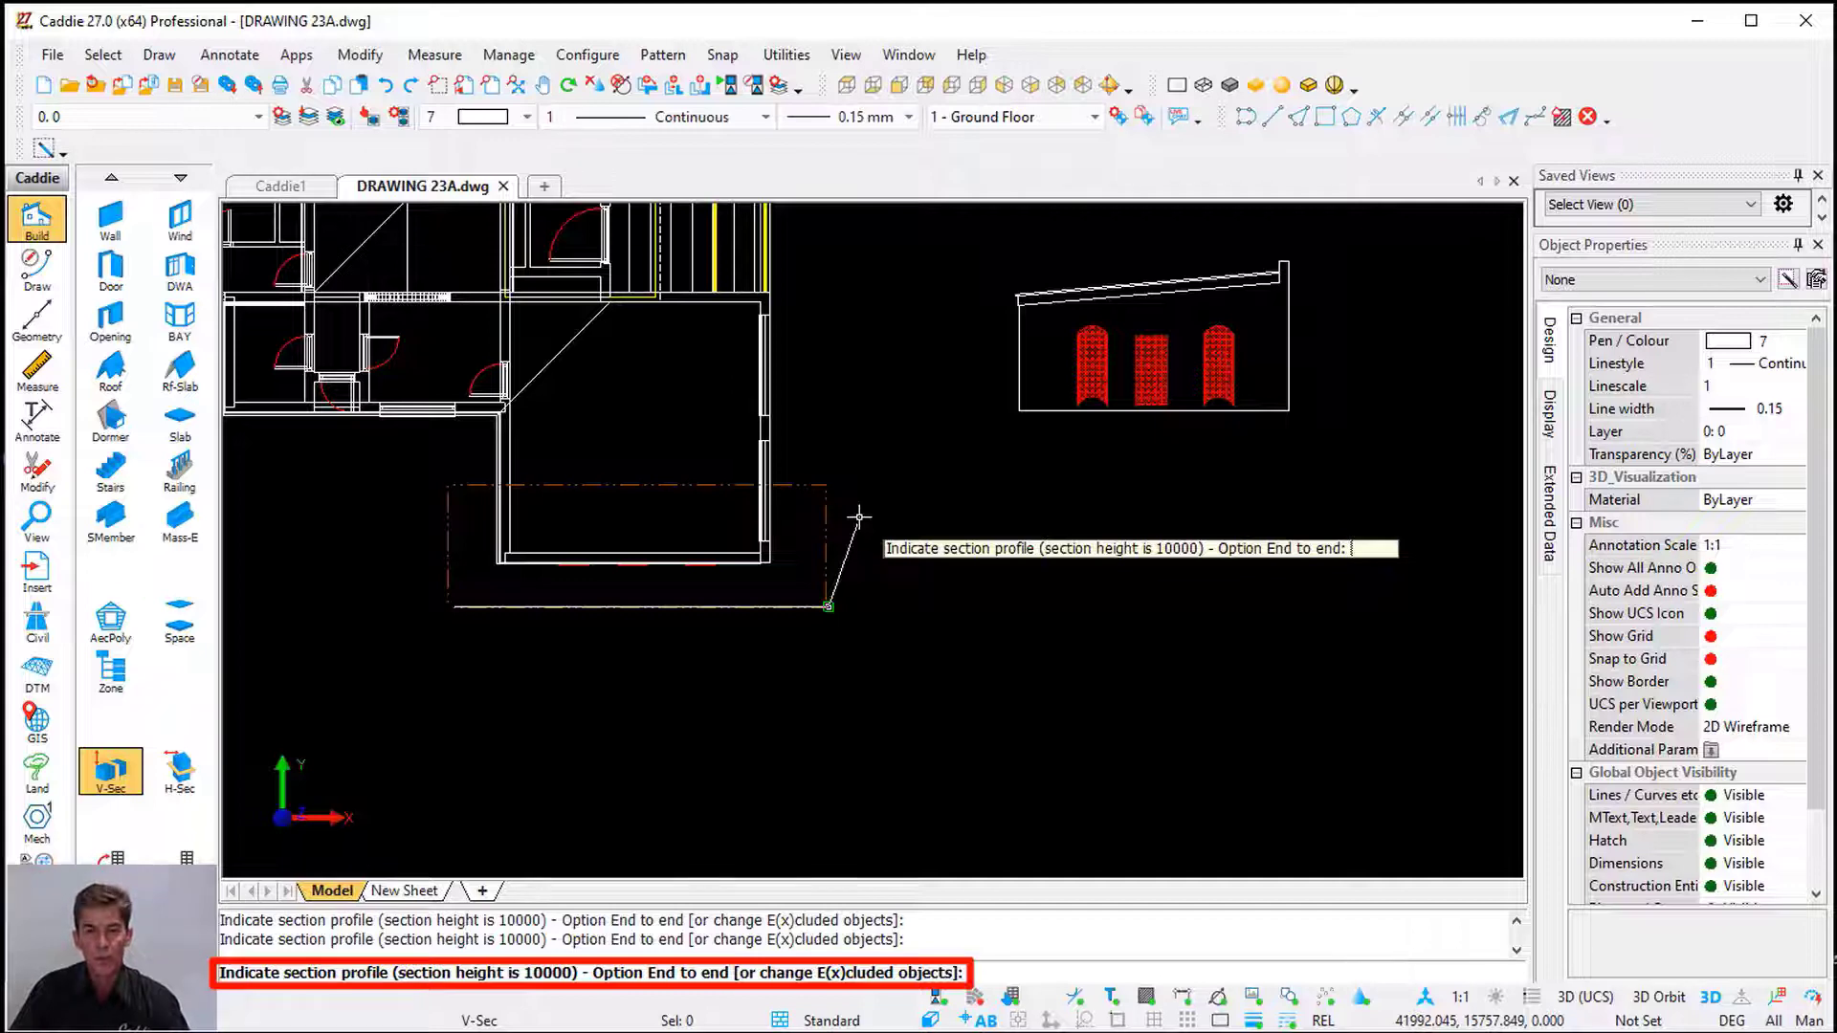
Exclude Arcs and Circles, Hatches, and Lines and Polylines from the section
text(x)
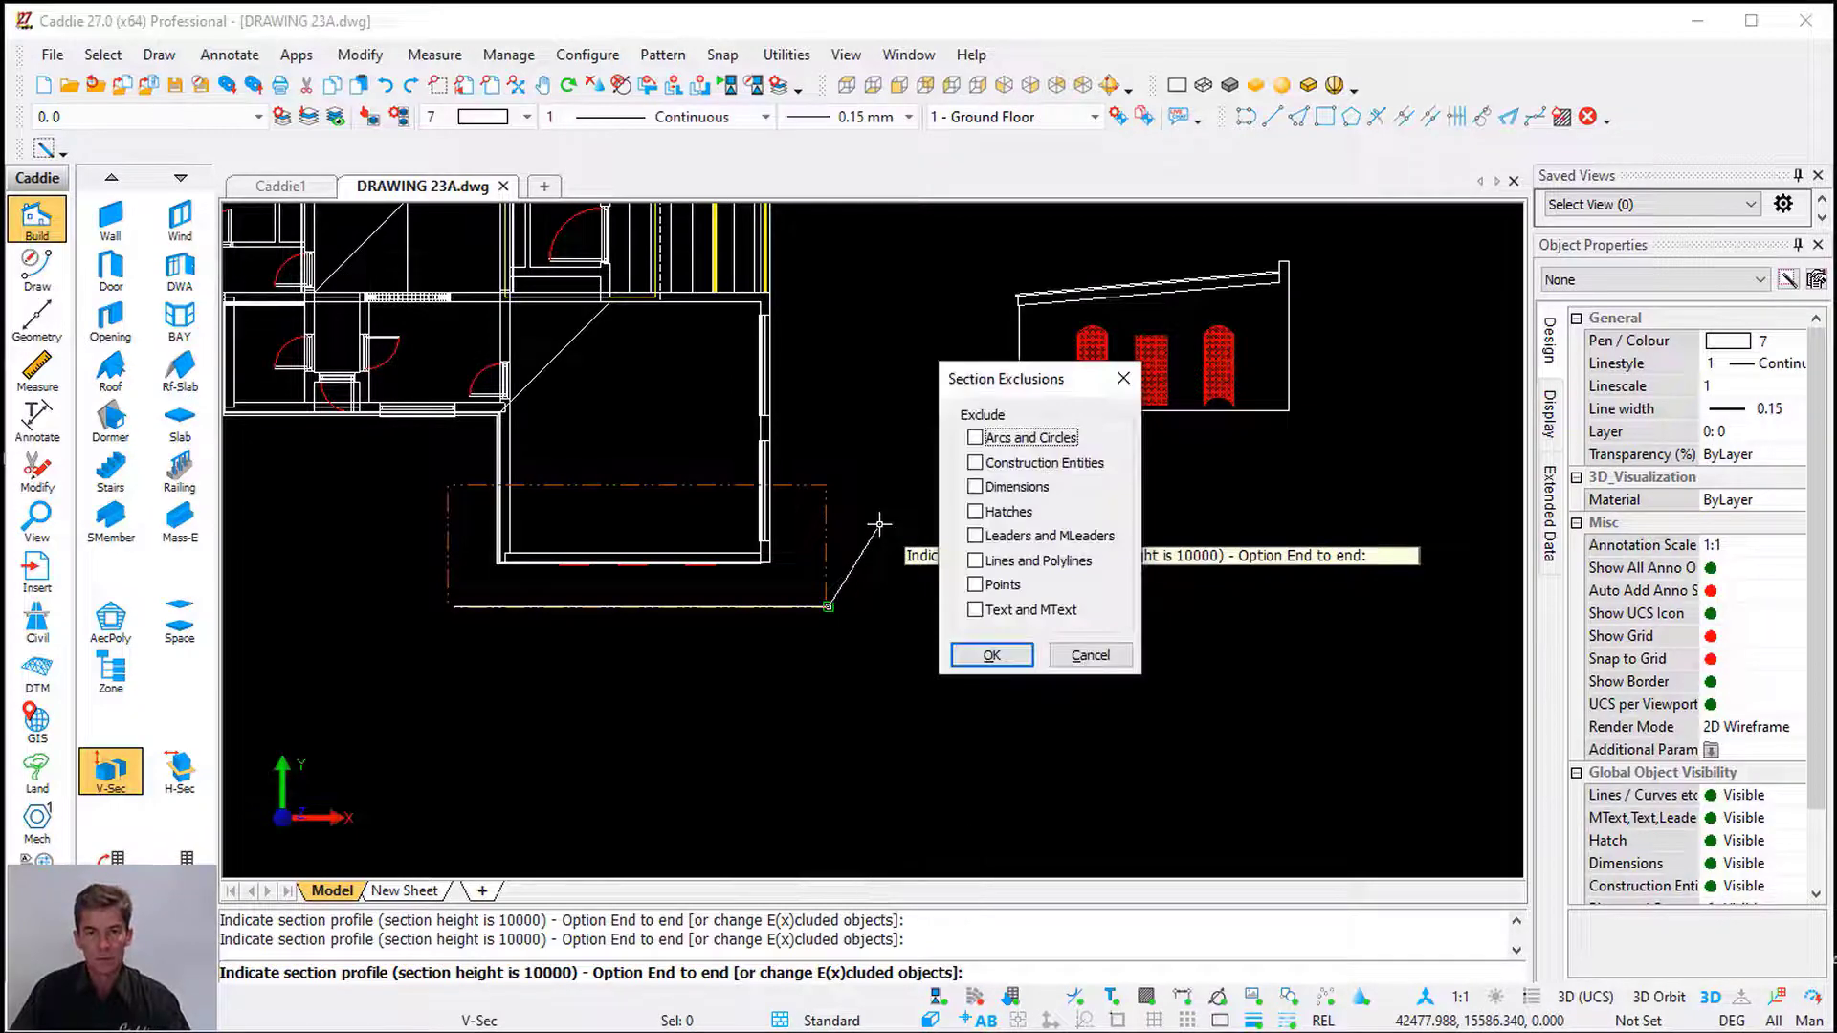
click(976, 439)
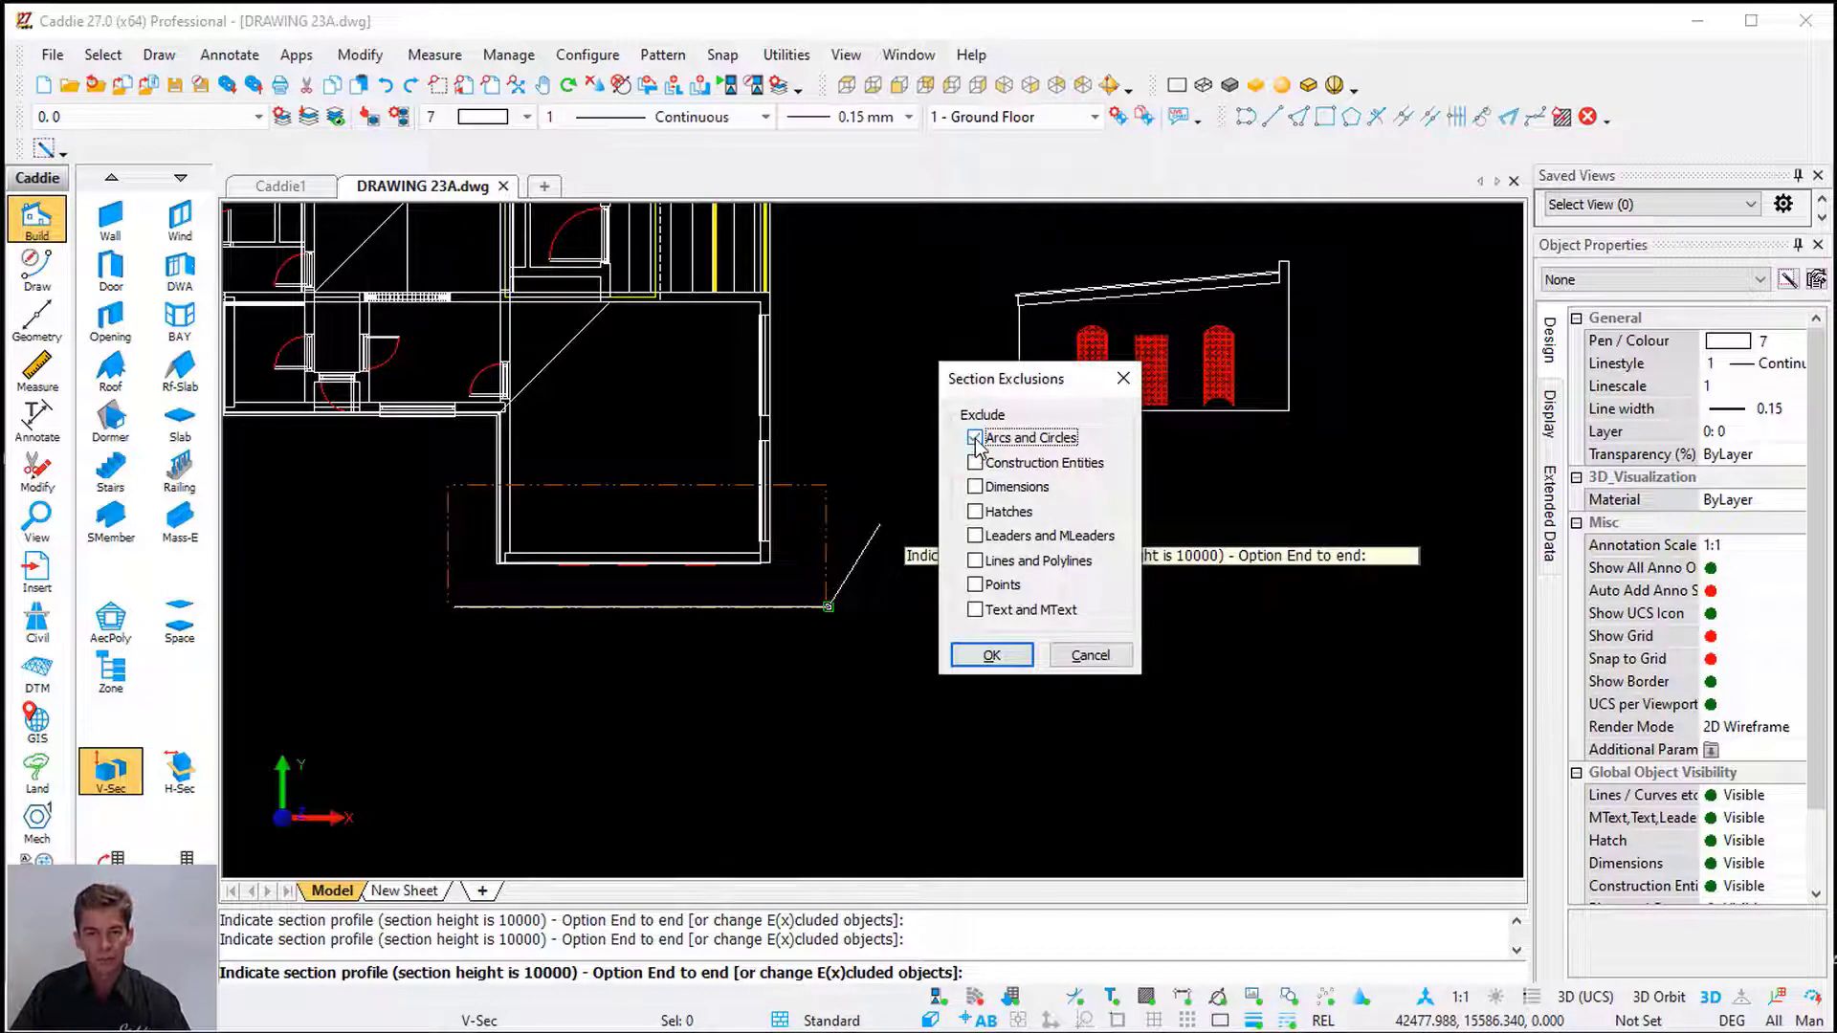
click(976, 513)
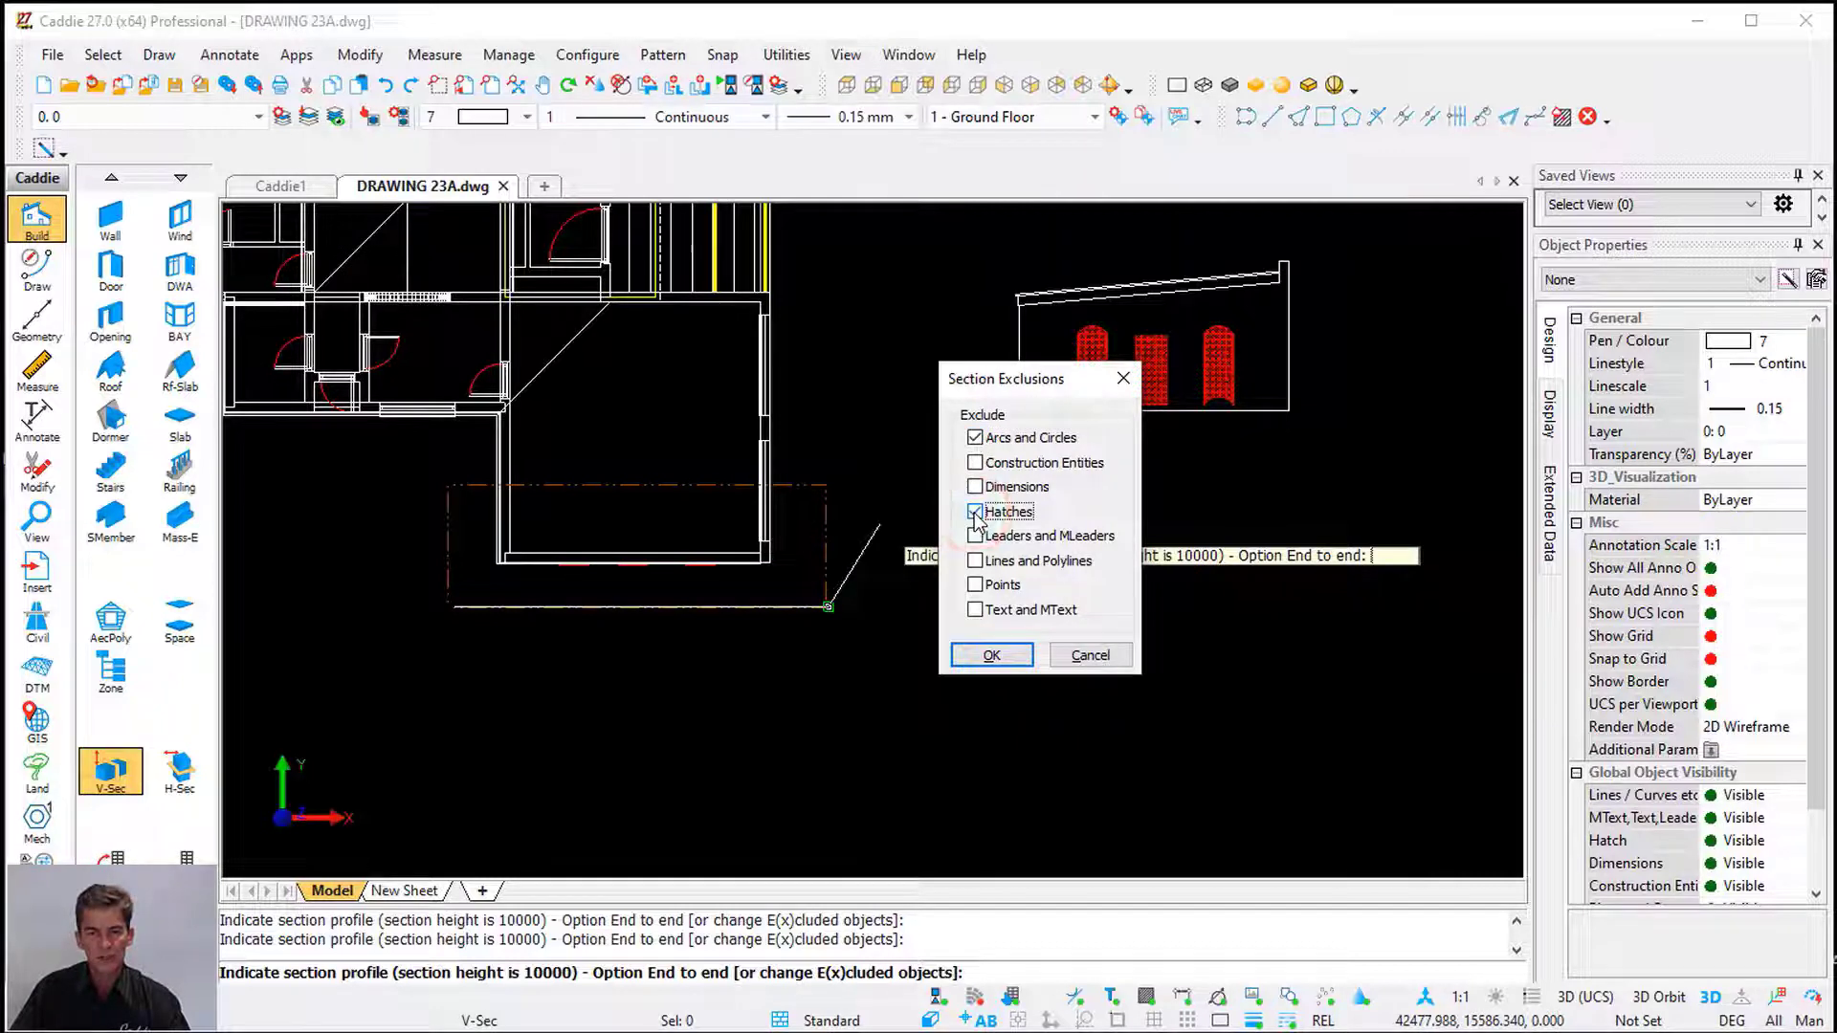
click(976, 562)
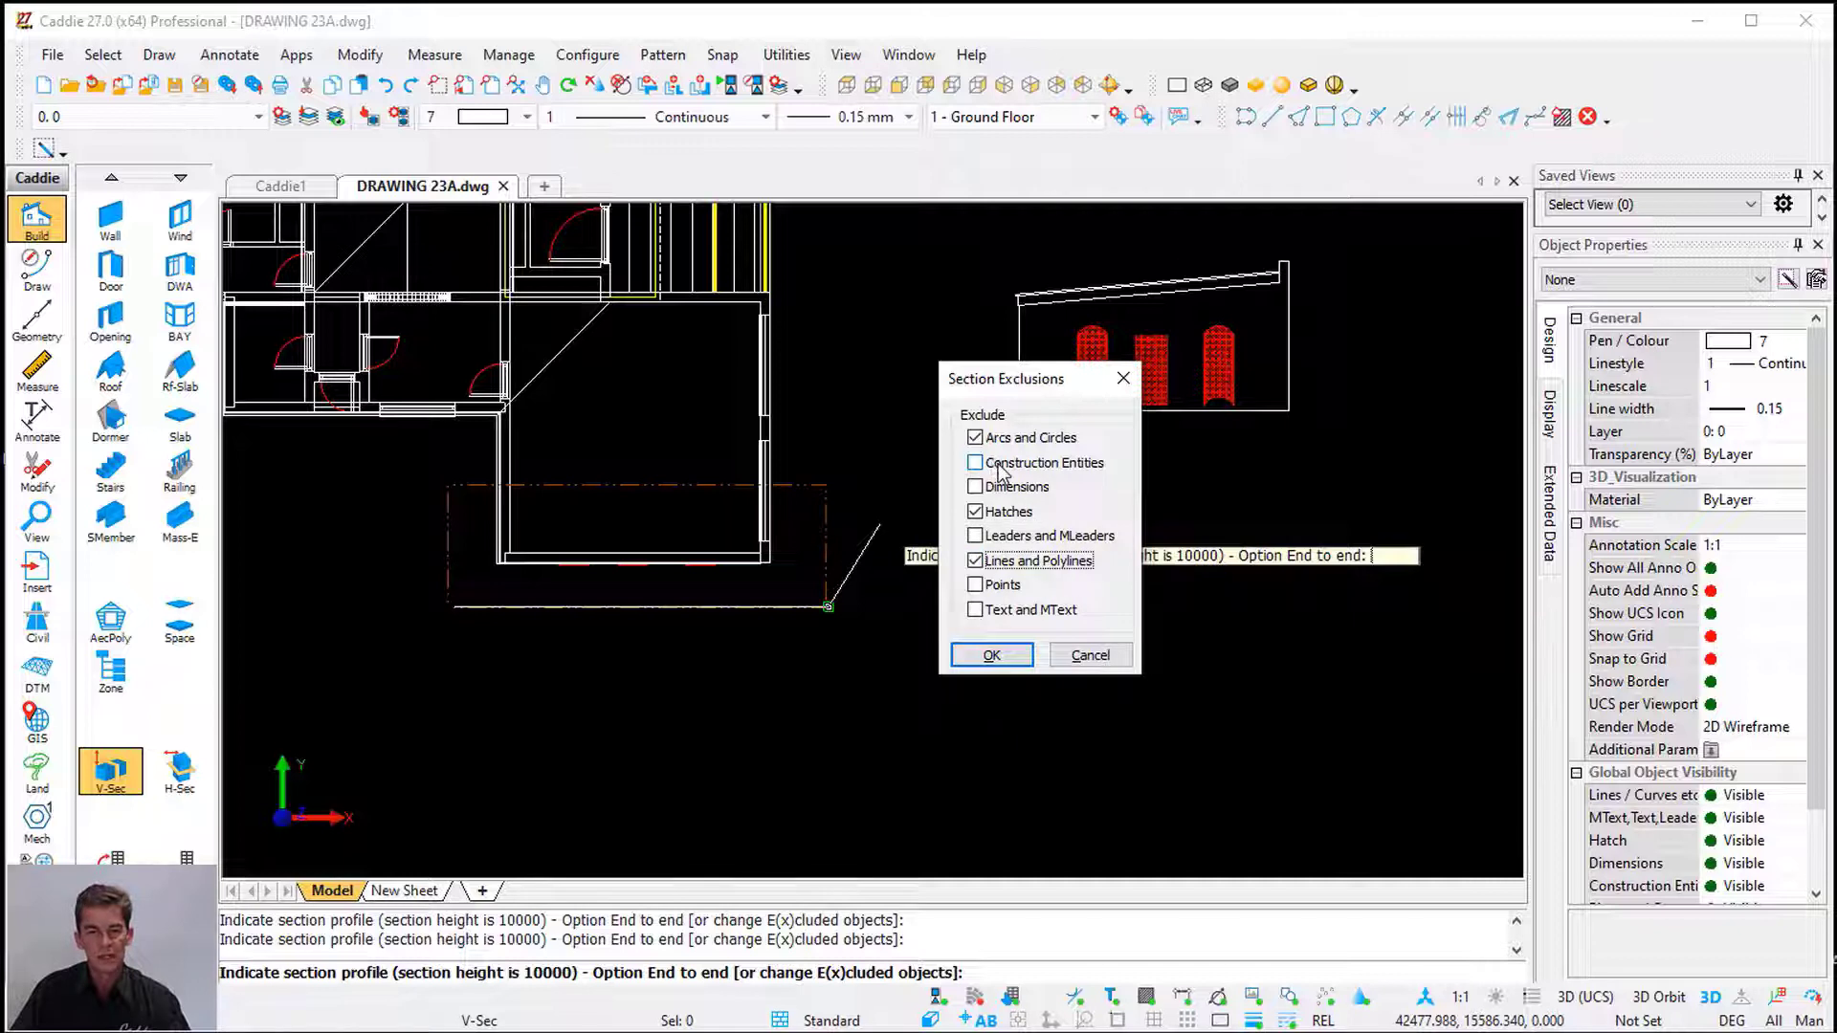
click(985, 652)
Finish the section profile, set its extent to the existing section boundary's depth, and place the section below the first one
right_click(869, 509)
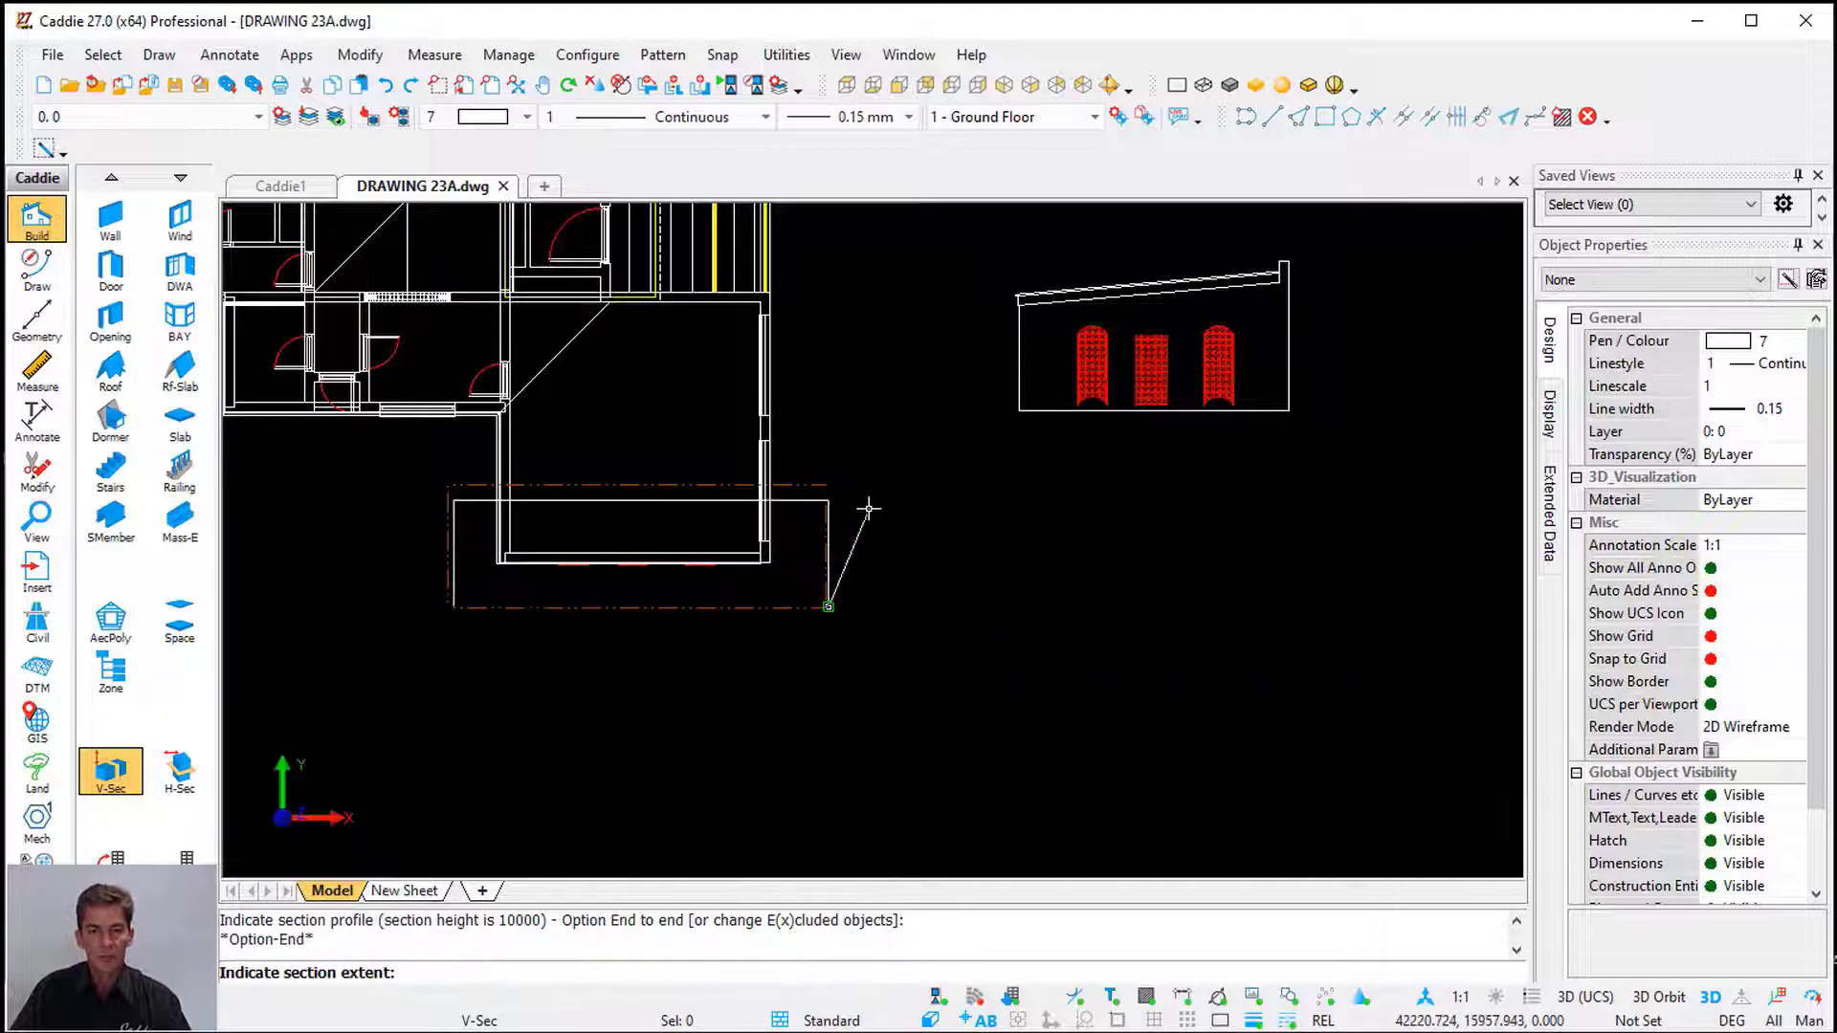
click(850, 488)
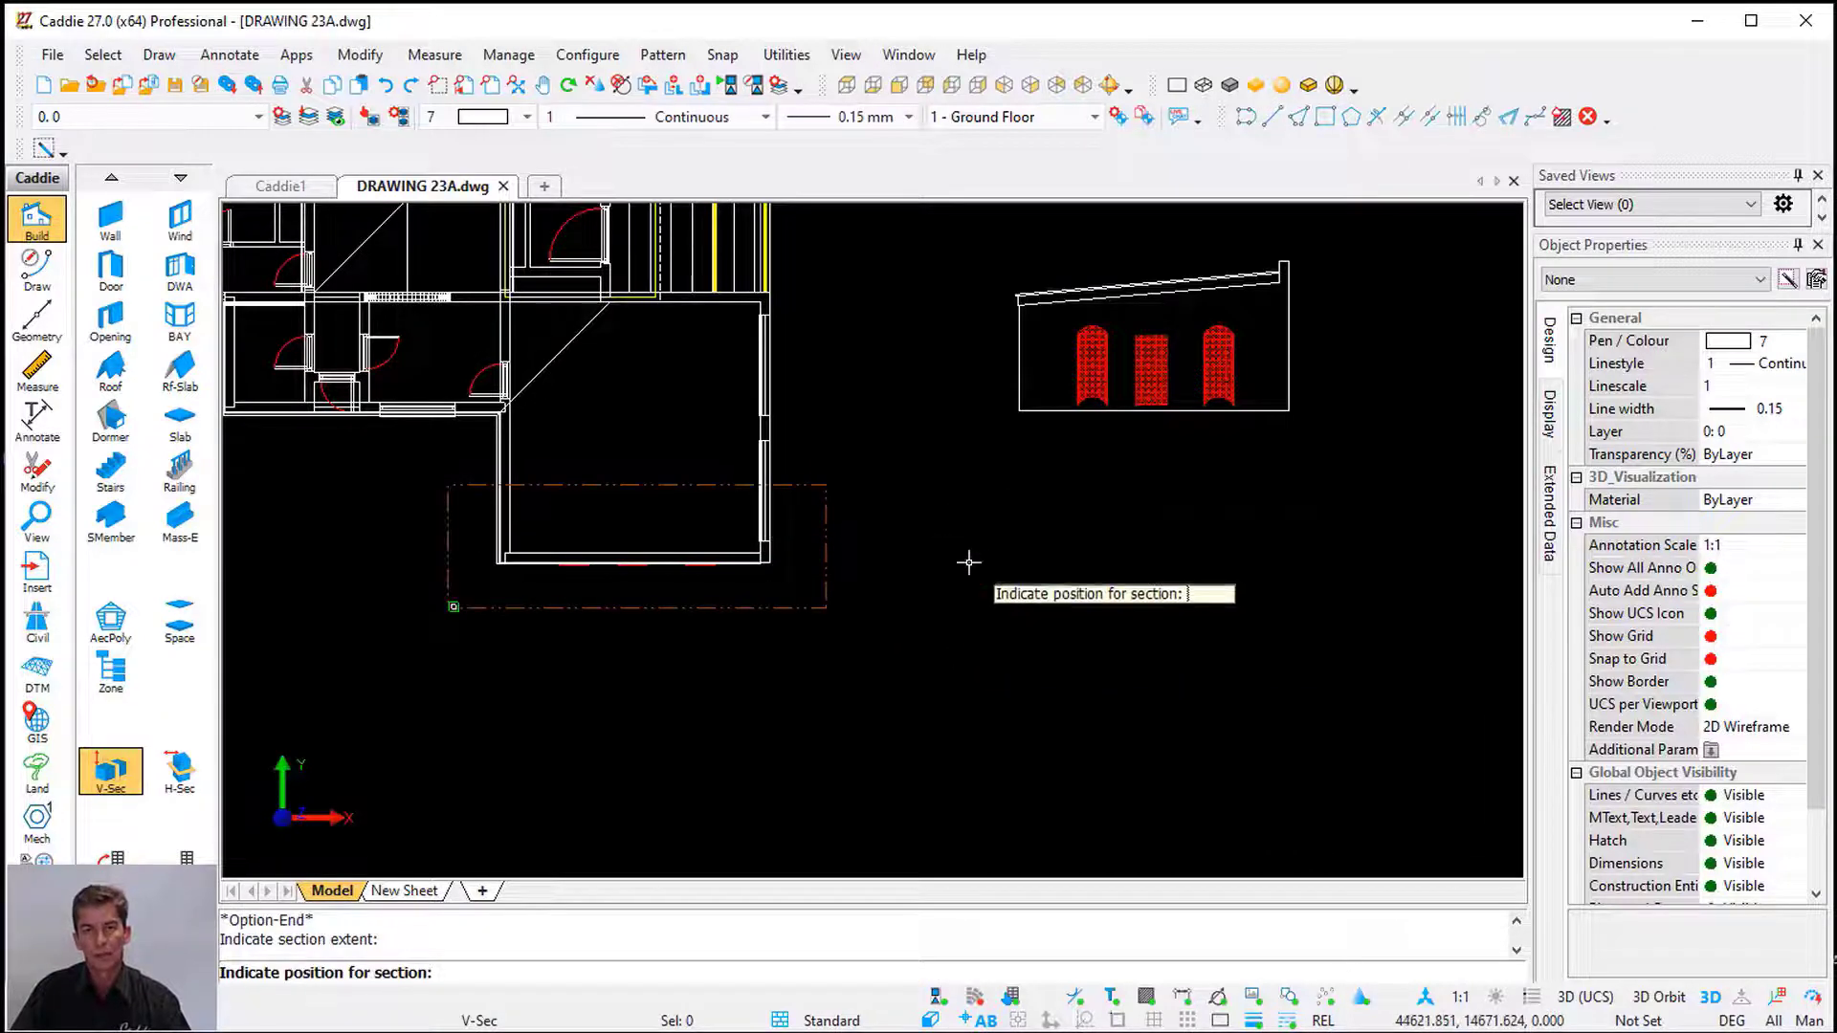
click(995, 602)
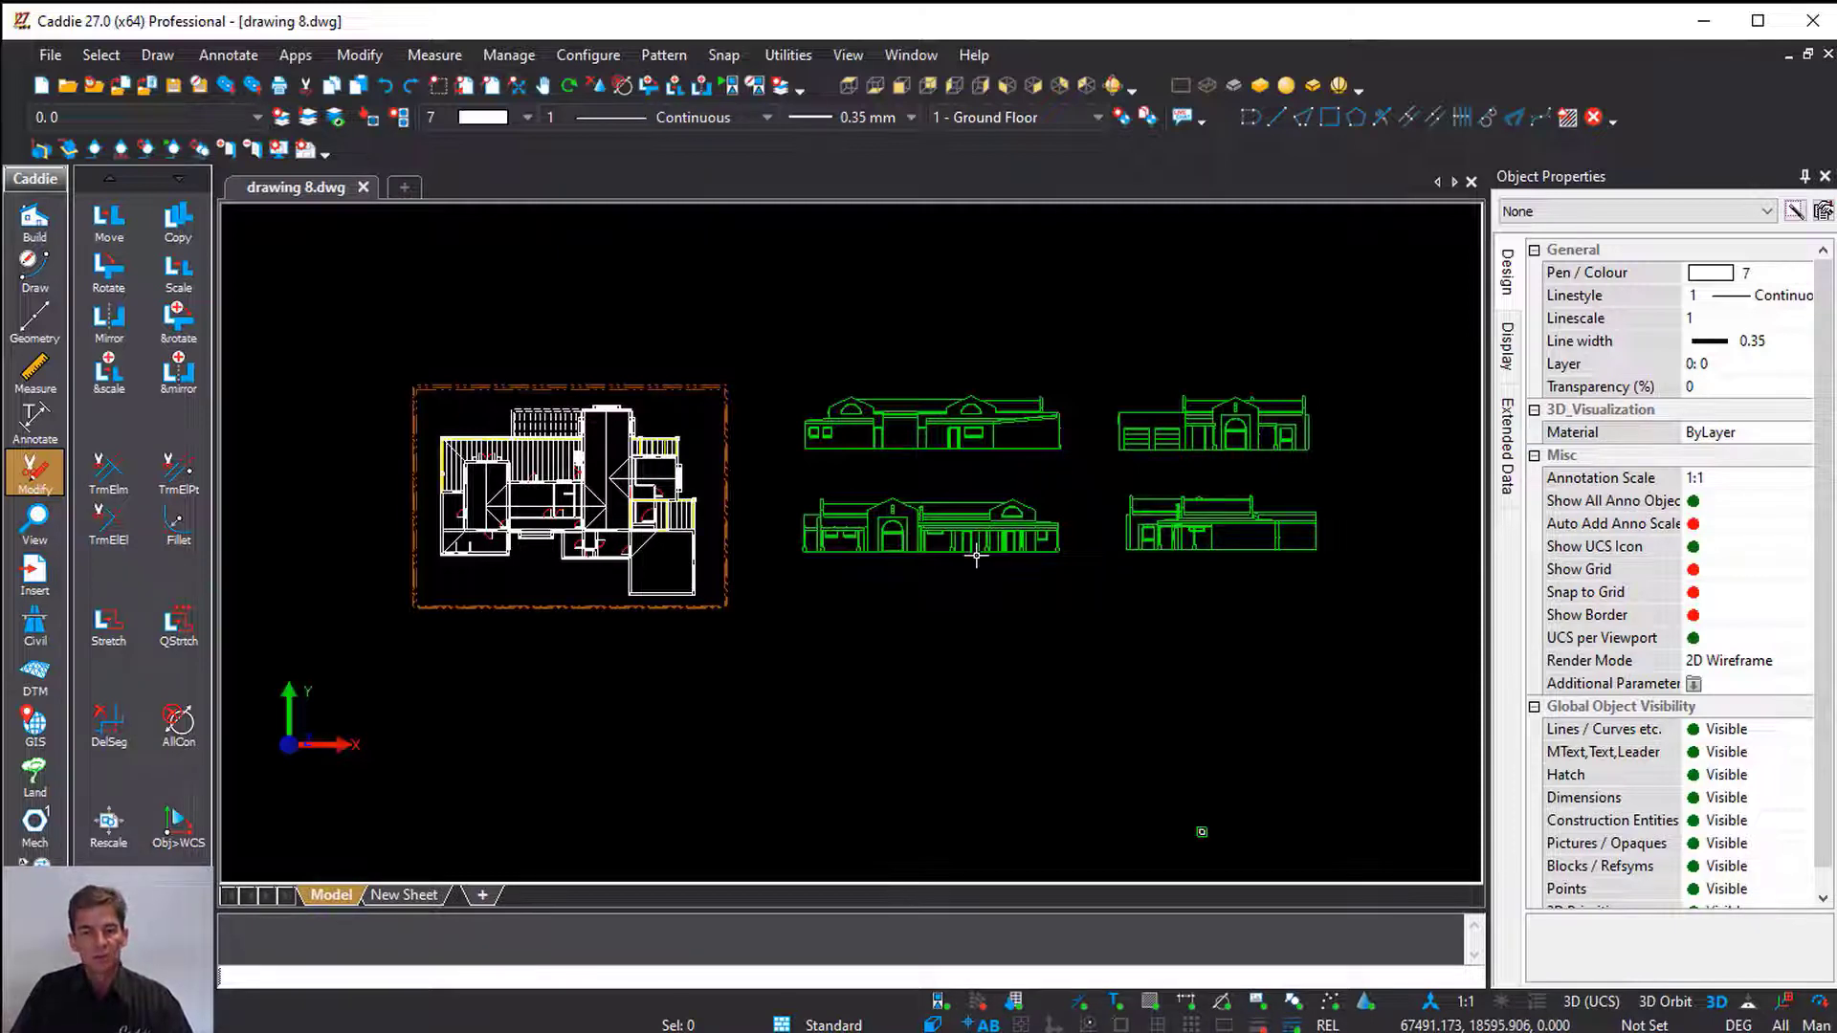
Examine the house model and its flat section elevations in a shaded 3D orbit, and return to plan view
click(971, 446)
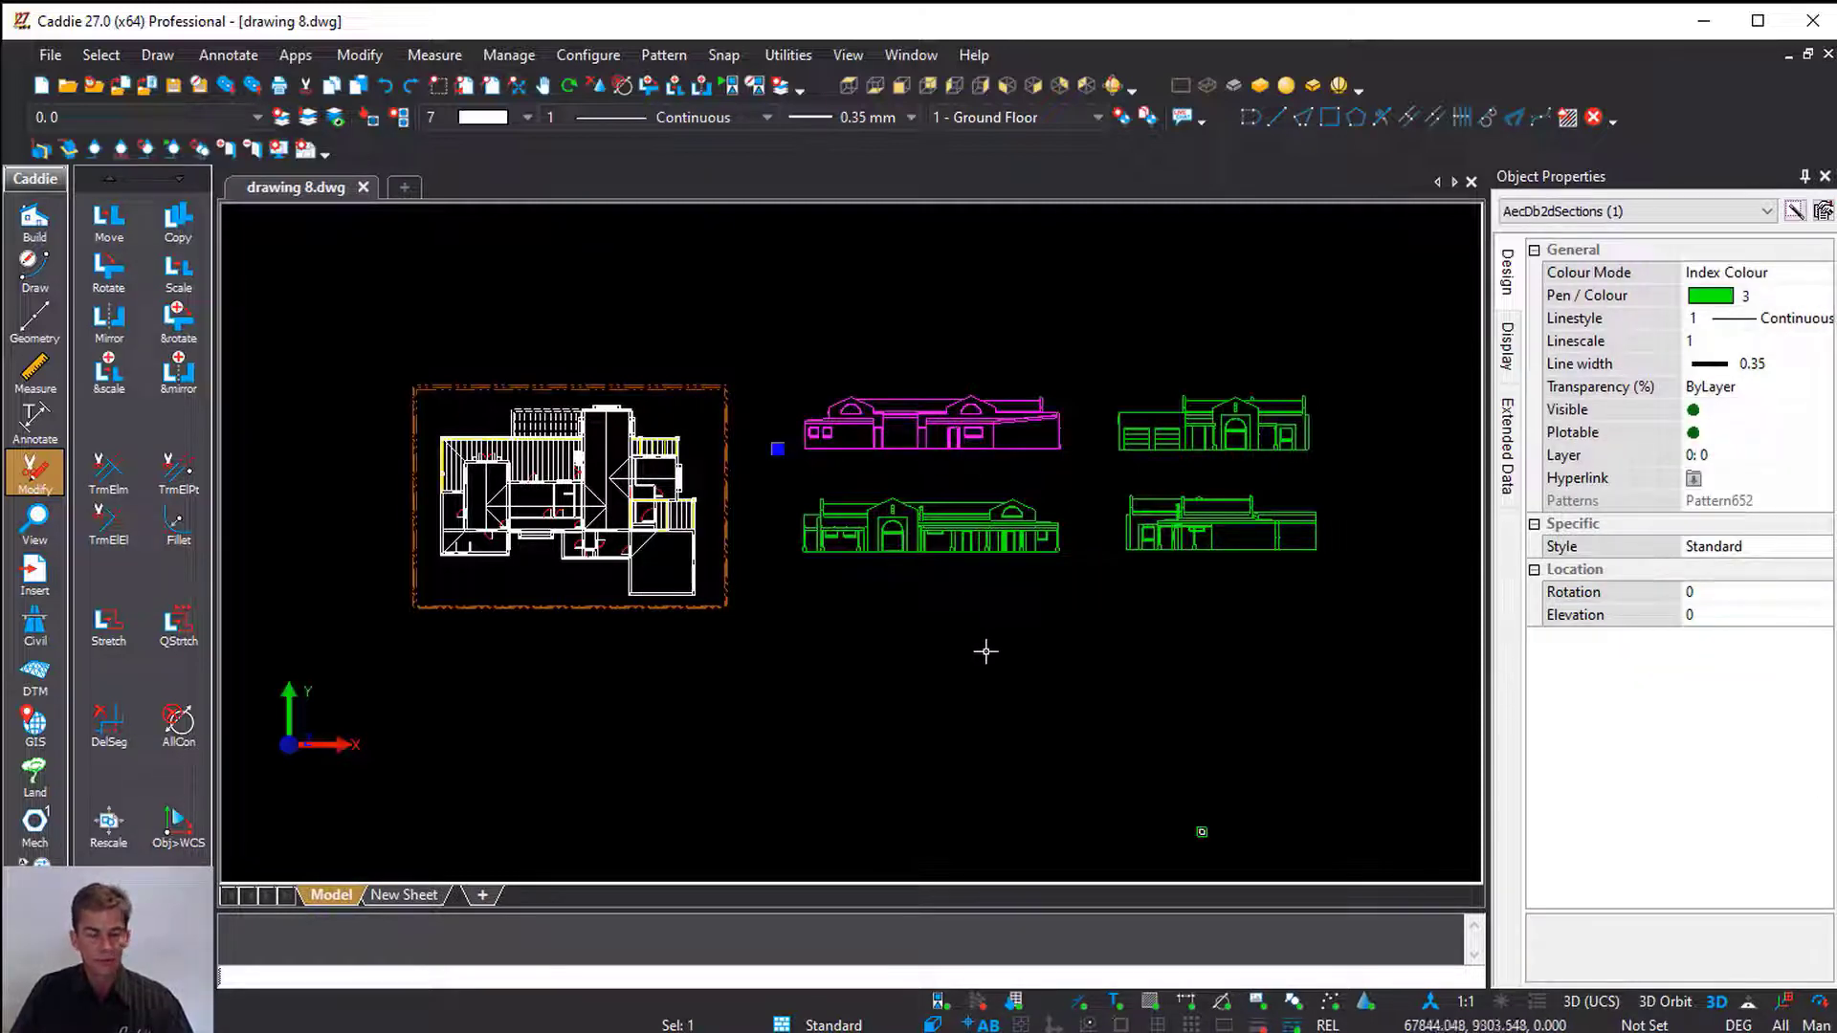
click(1111, 85)
mouse_move(890, 577)
mouse_down()
mouse_move(813, 597)
mouse_move(947, 669)
mouse_up()
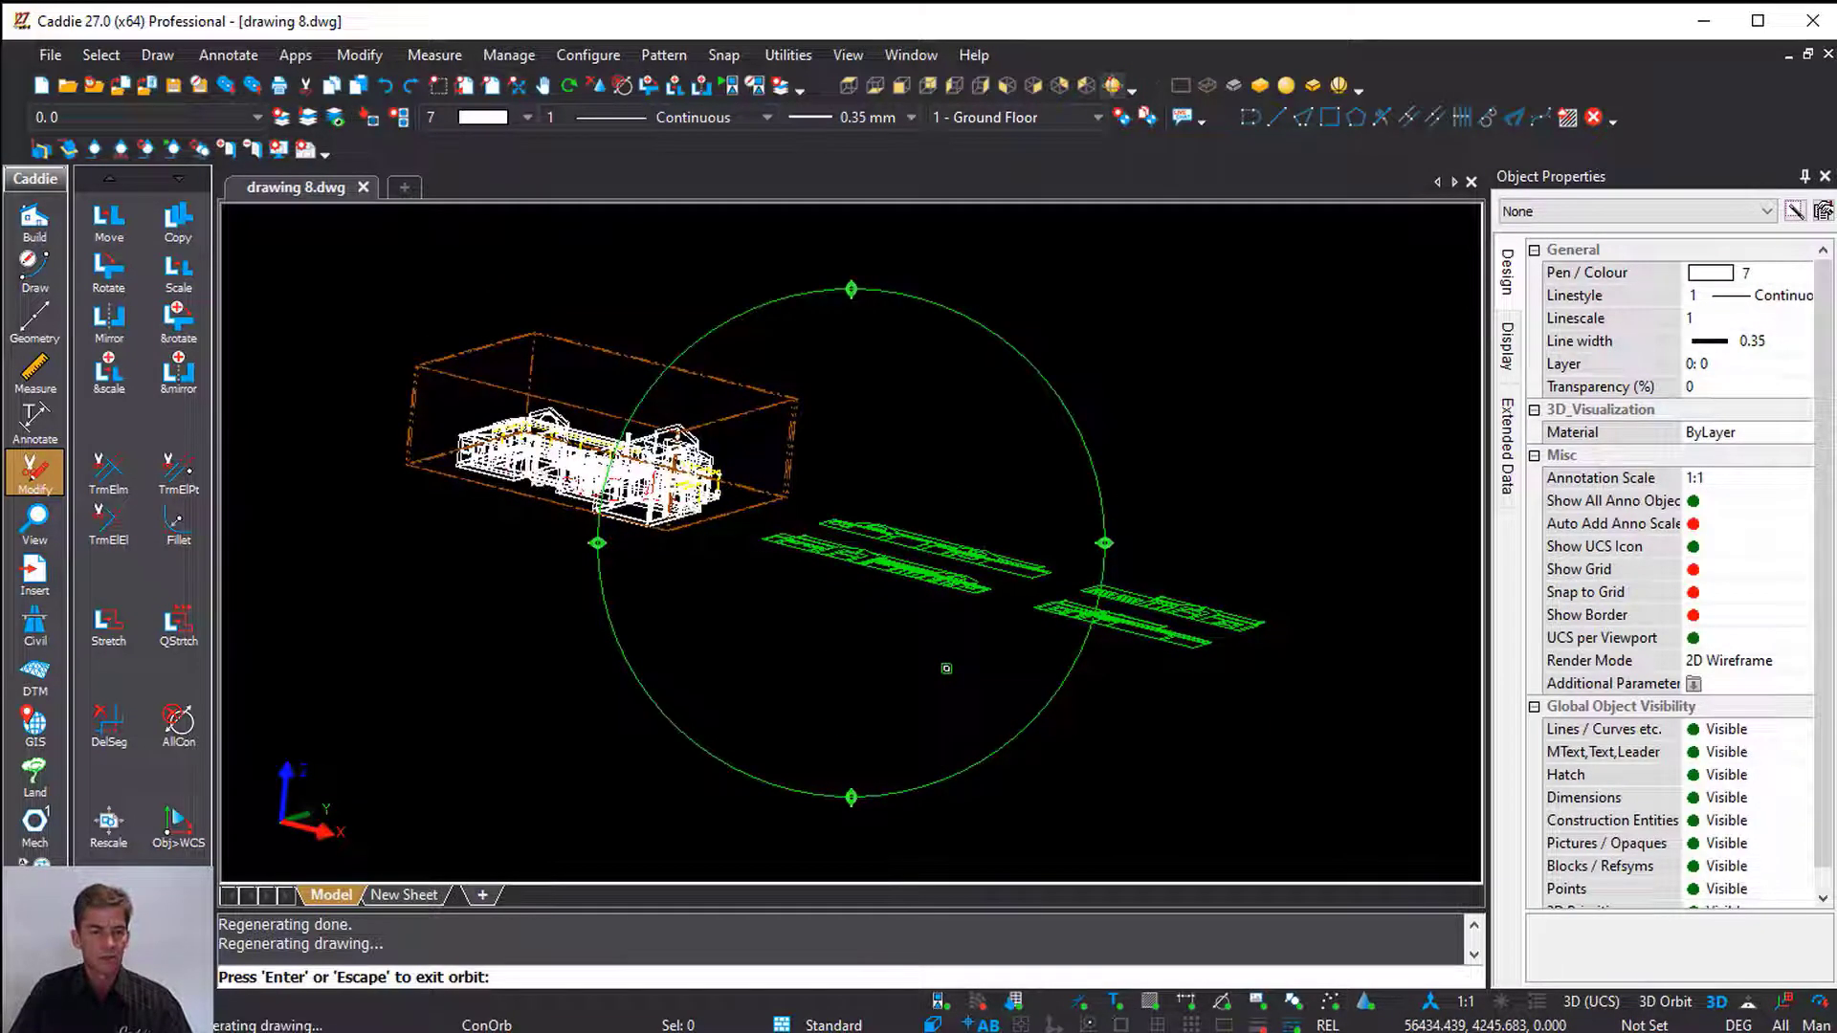
scroll(540, 466, up, 5)
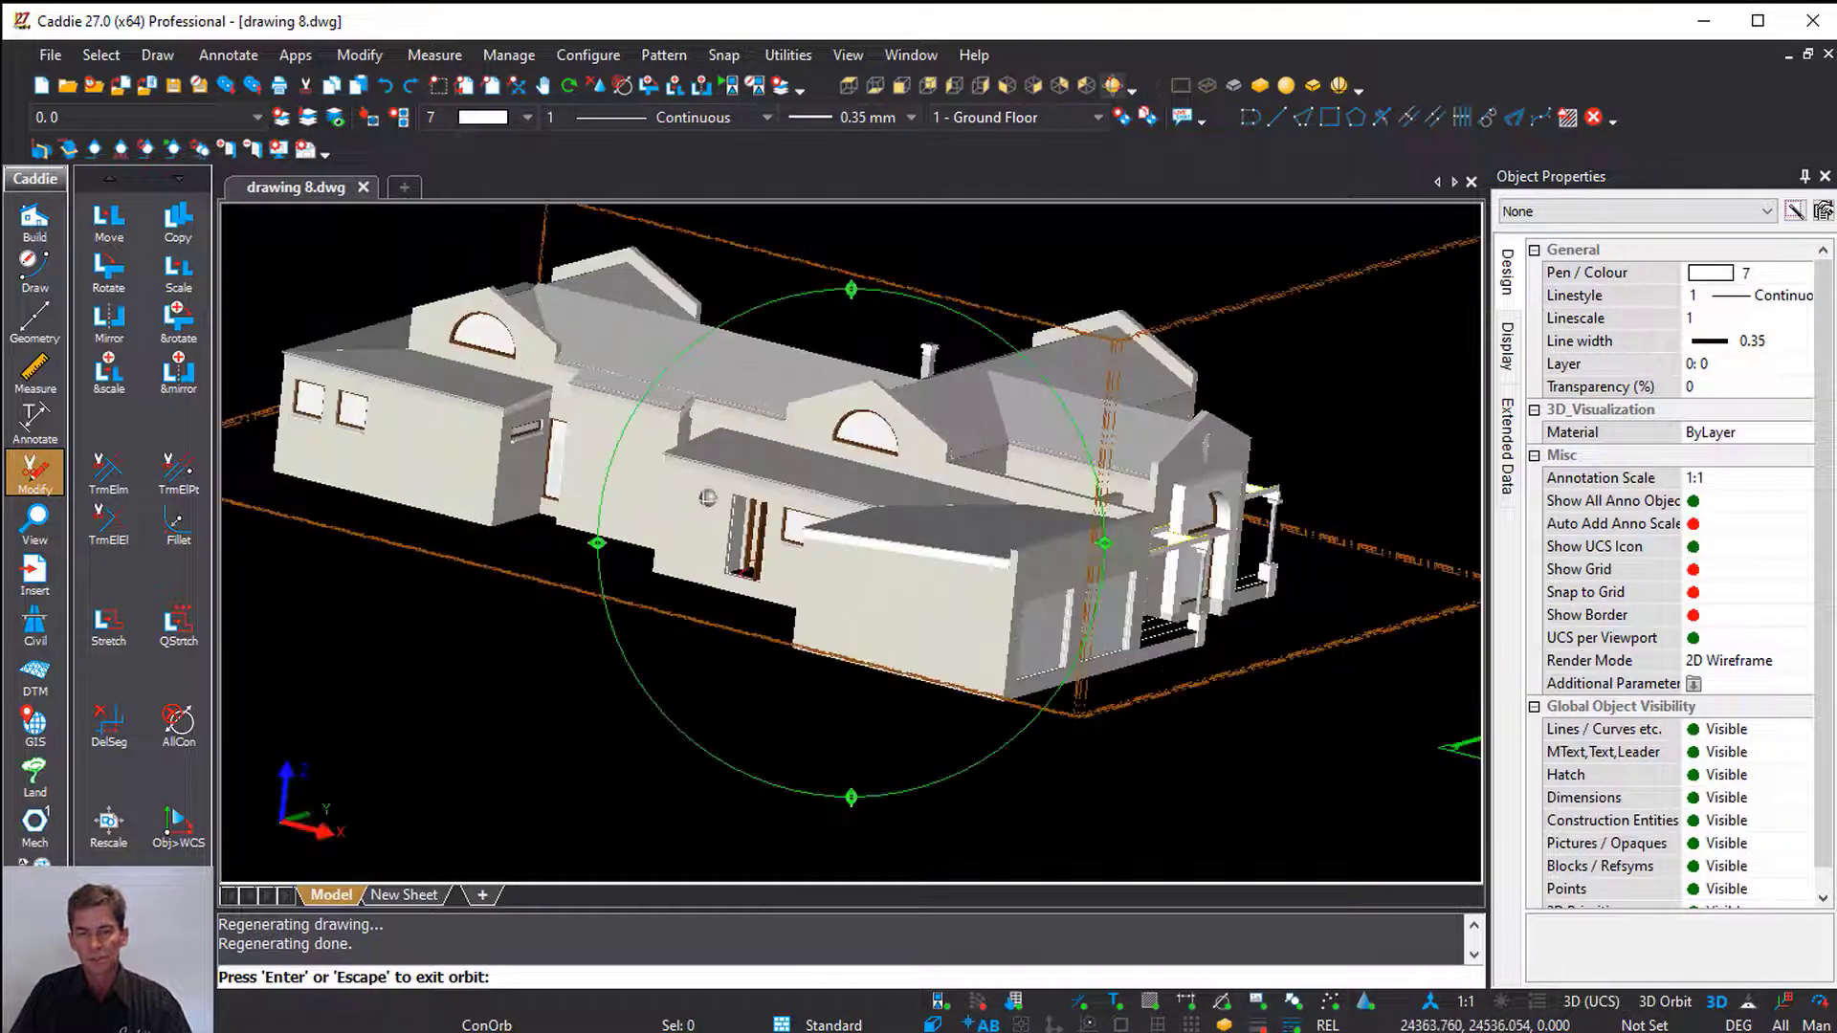
scroll(707, 498, down, 5)
text(t)
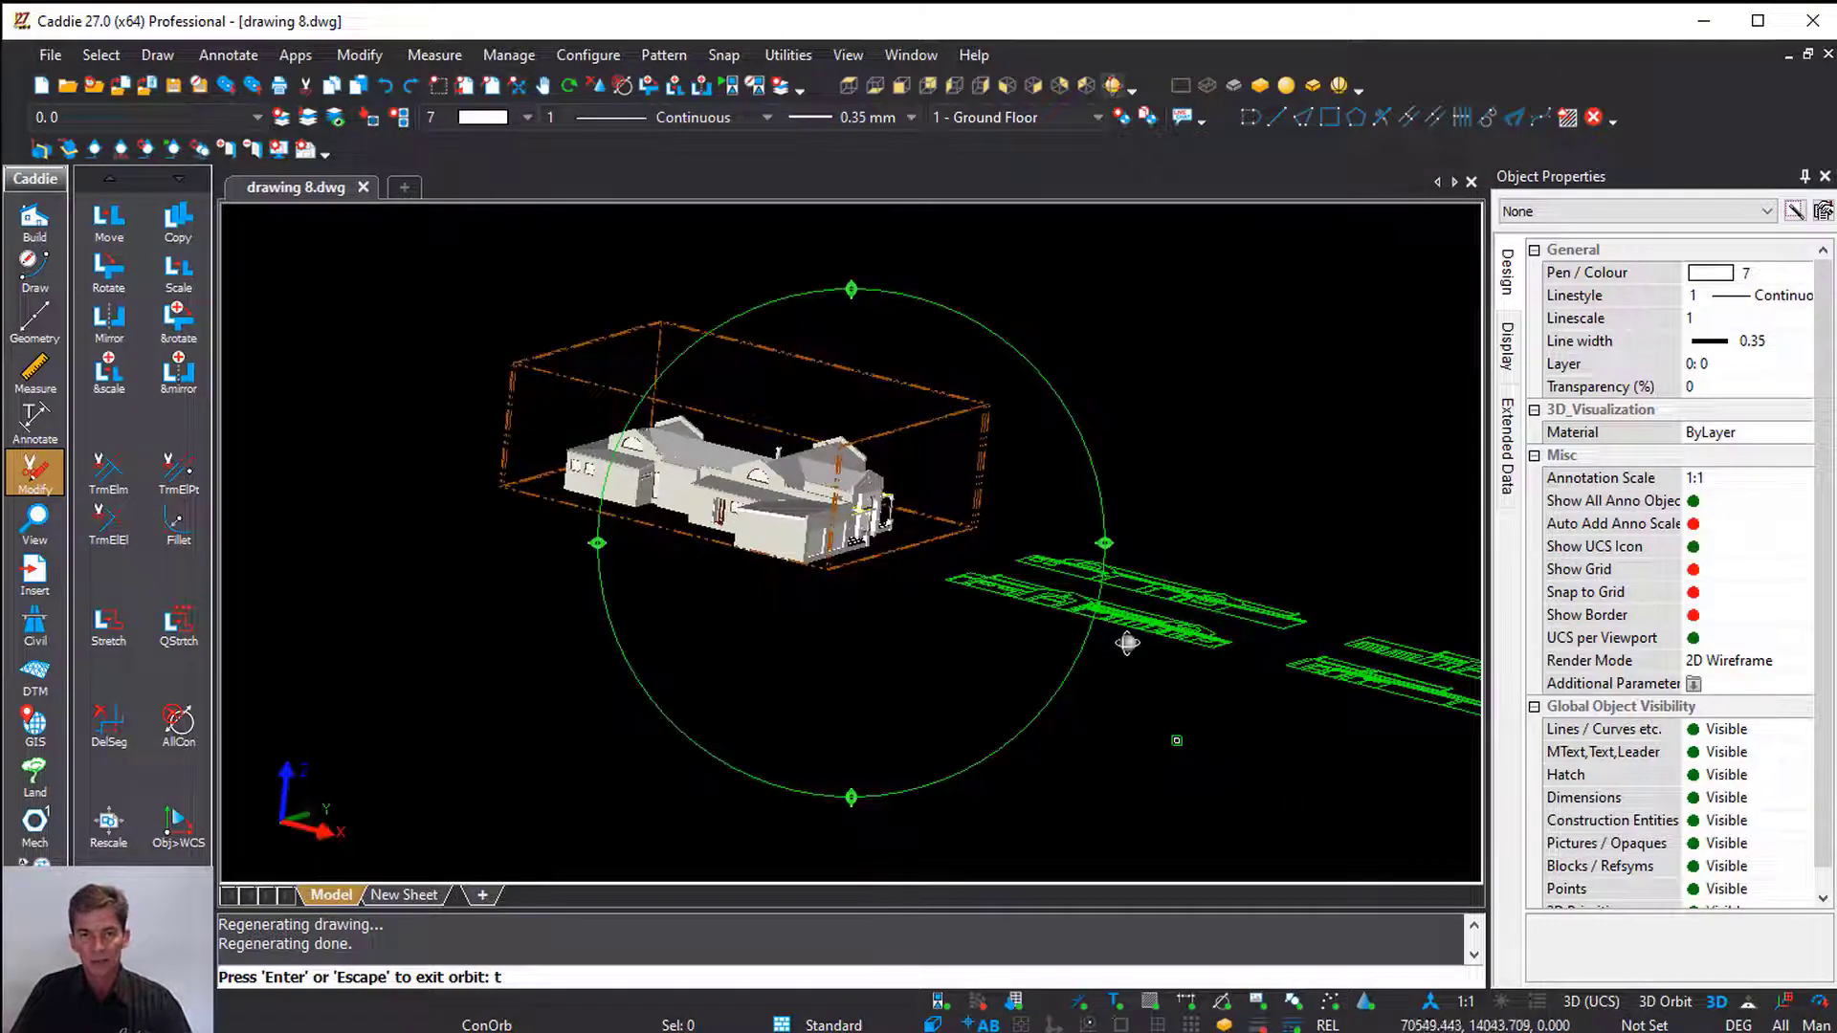
key(Escape)
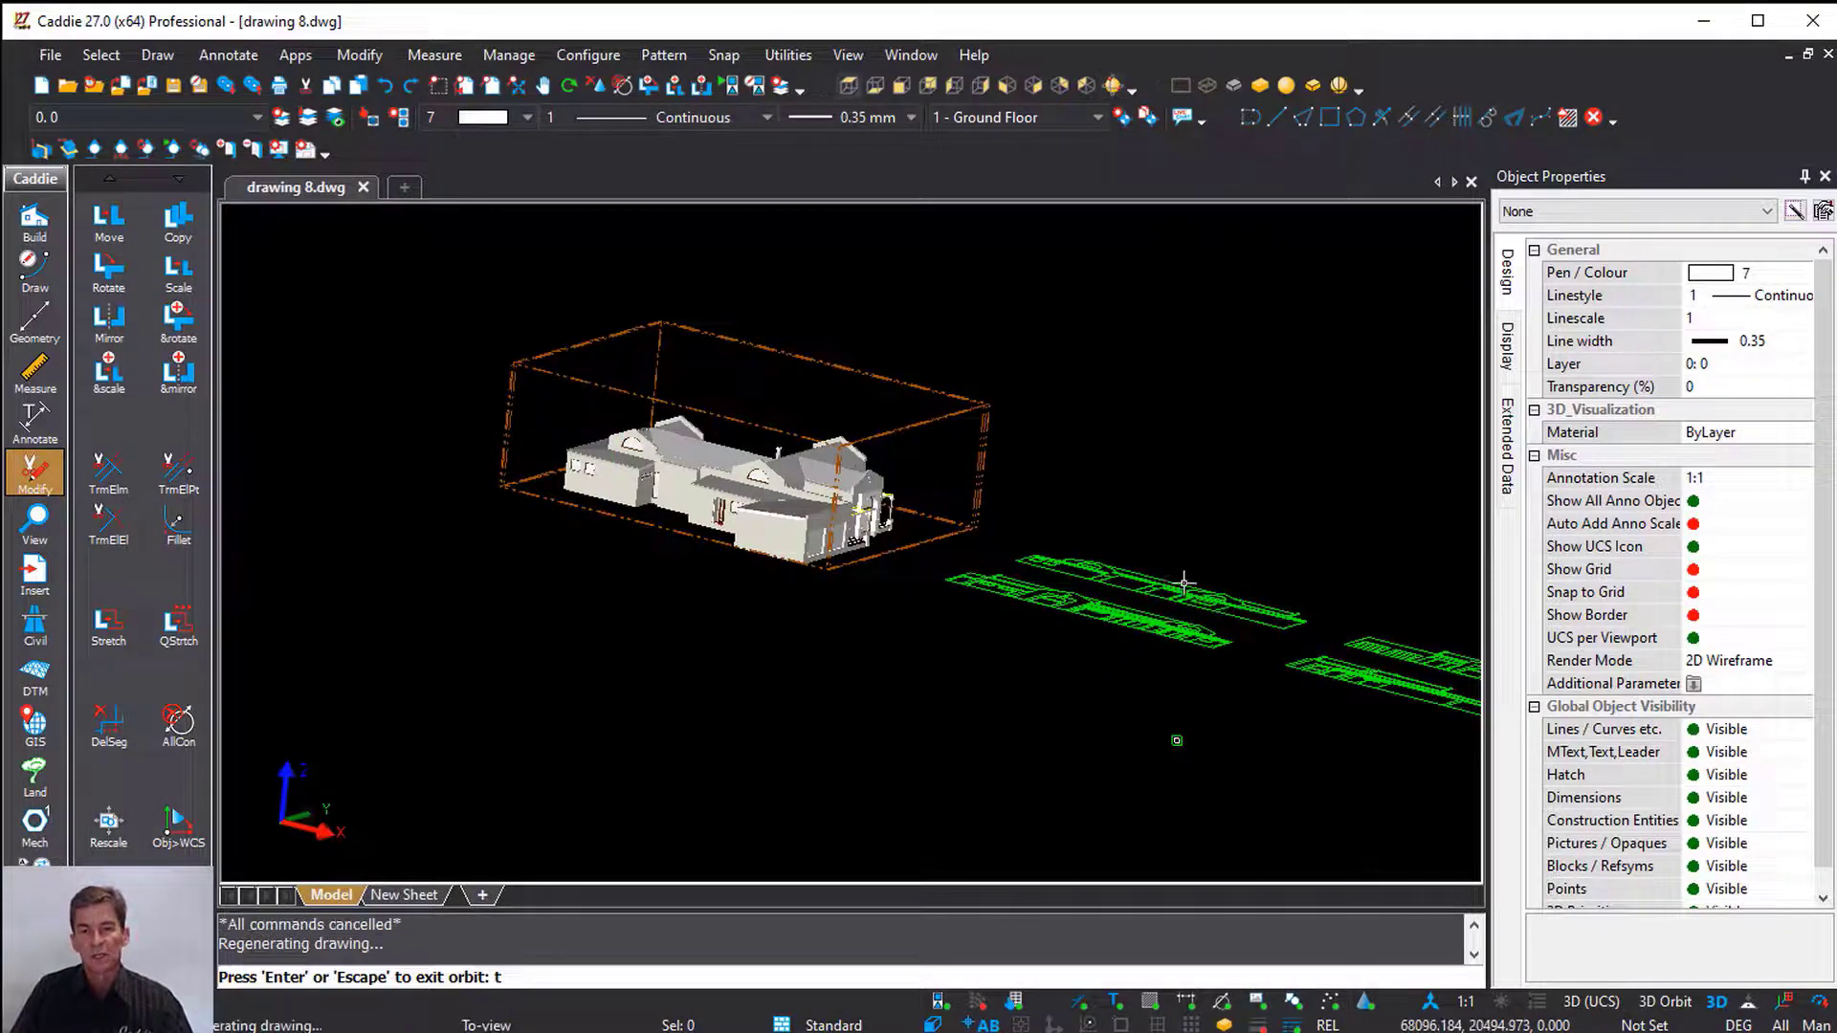
Copy the upper elevation nearest the plan to the empty area below the other elevations
click(1021, 463)
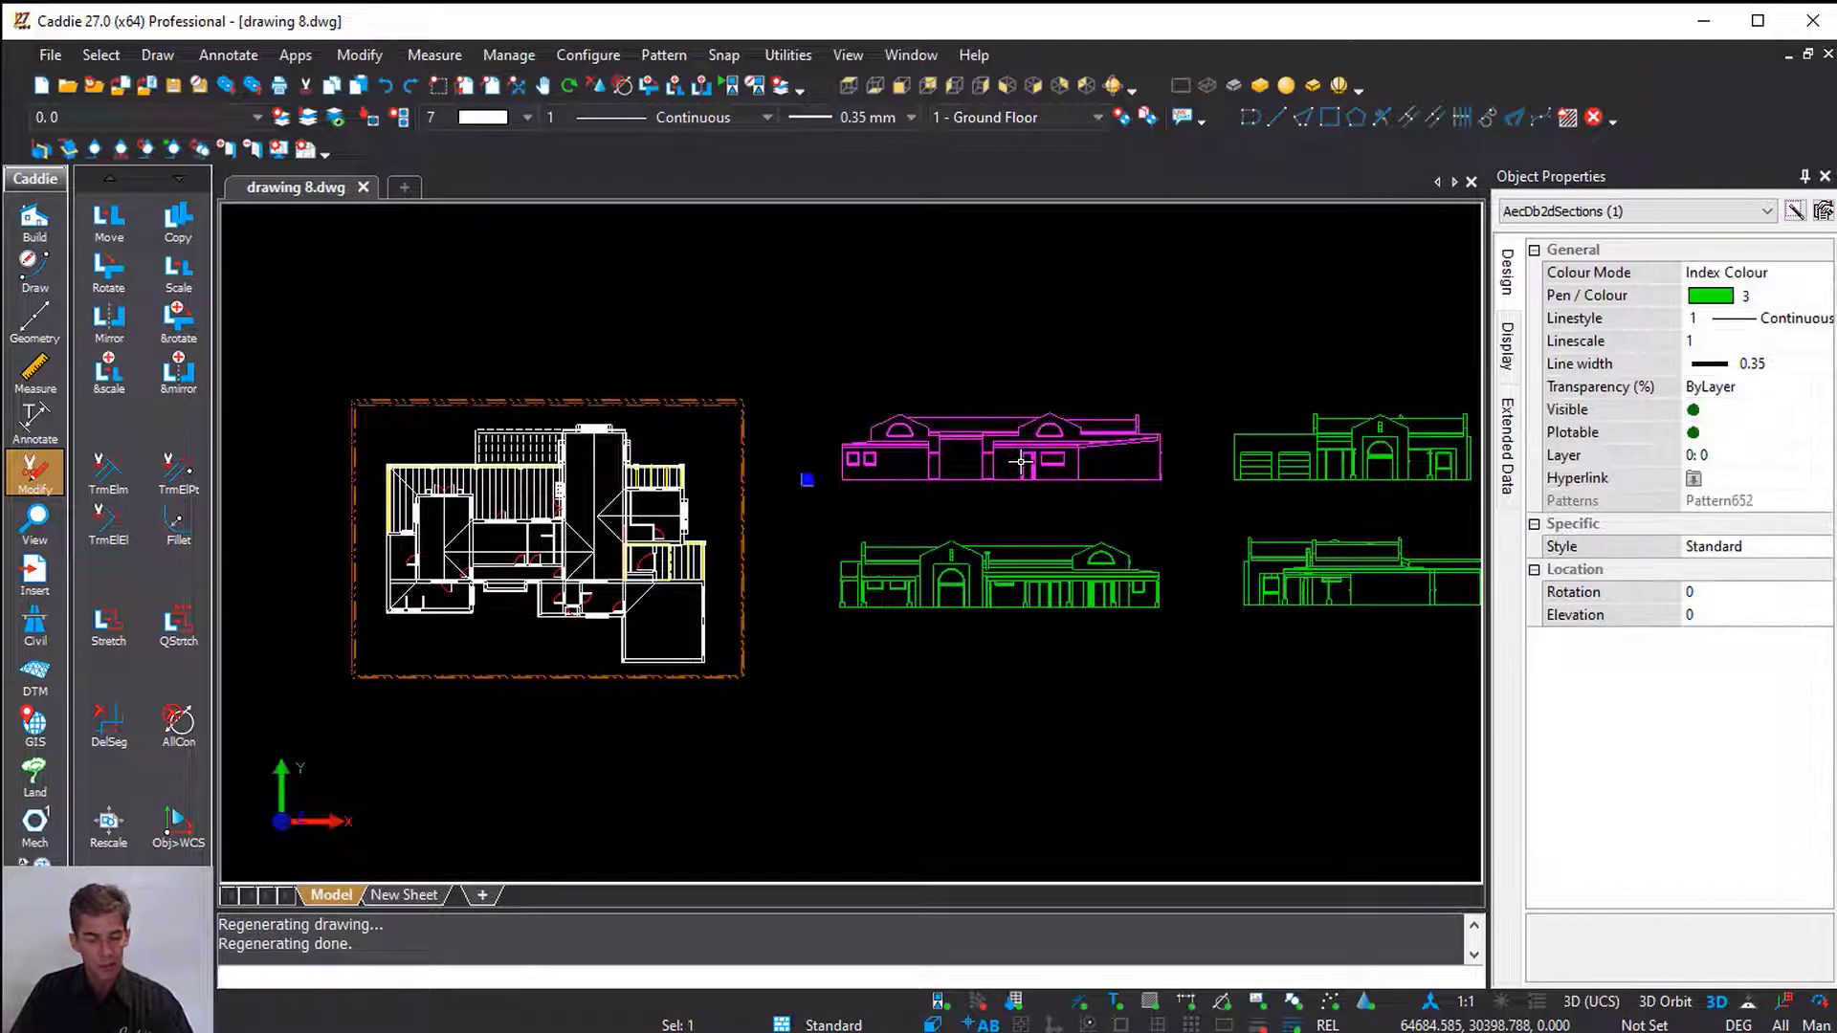
key(c)
click(1021, 467)
middle_drag(1050, 758, 852, 446)
click(765, 694)
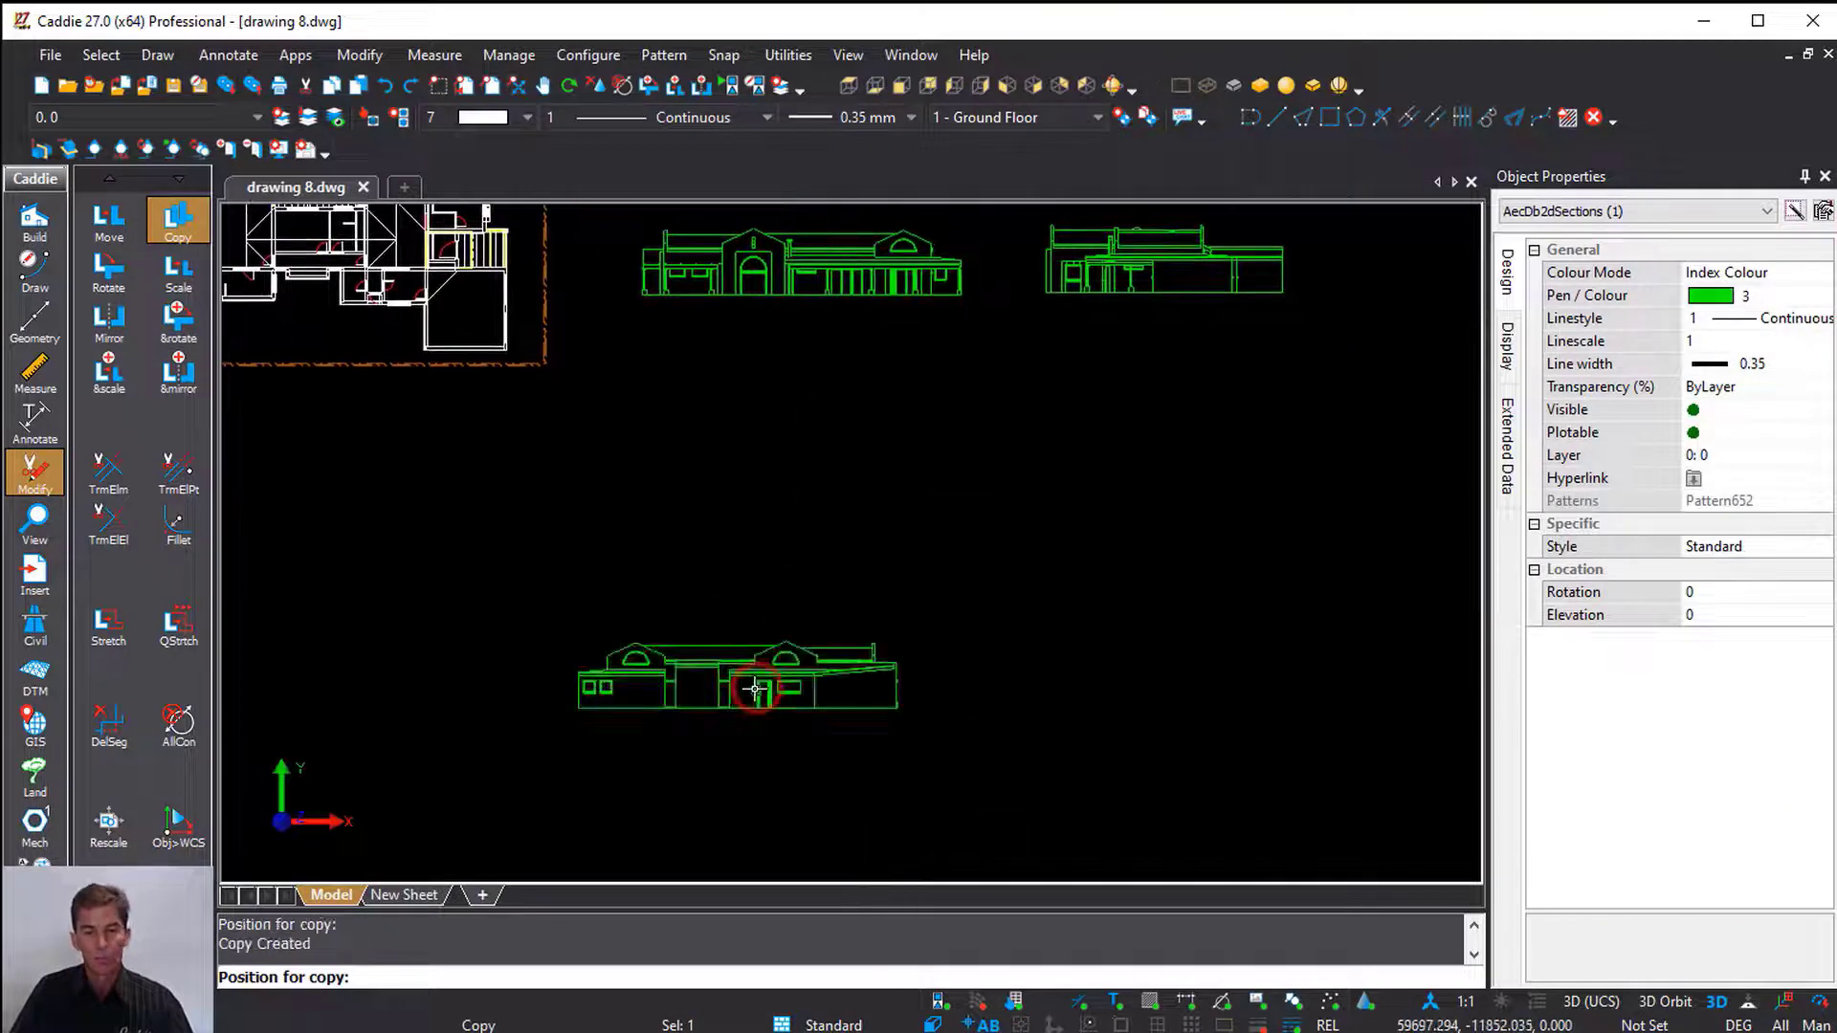
Place a second copy of the elevation beside the first one and finish copying
click(1148, 687)
key(Escape)
scroll(1016, 765, up, 2)
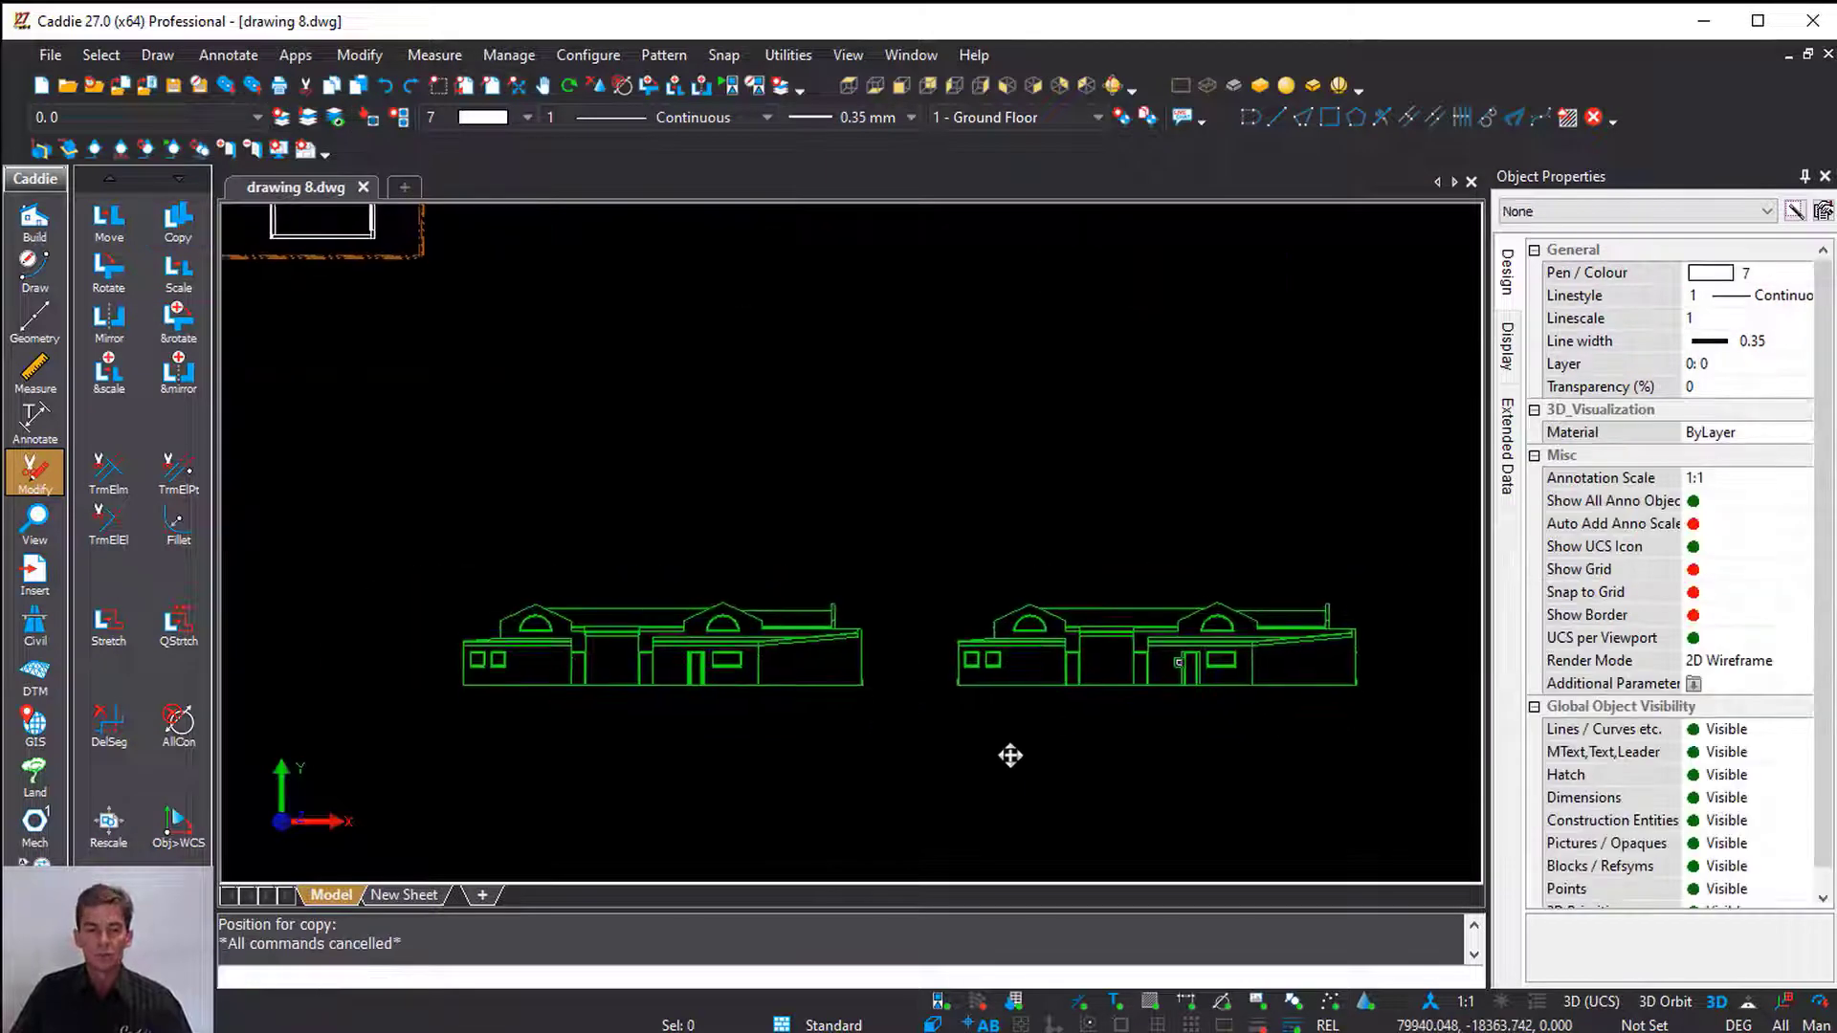
middle_drag(1008, 750, 945, 637)
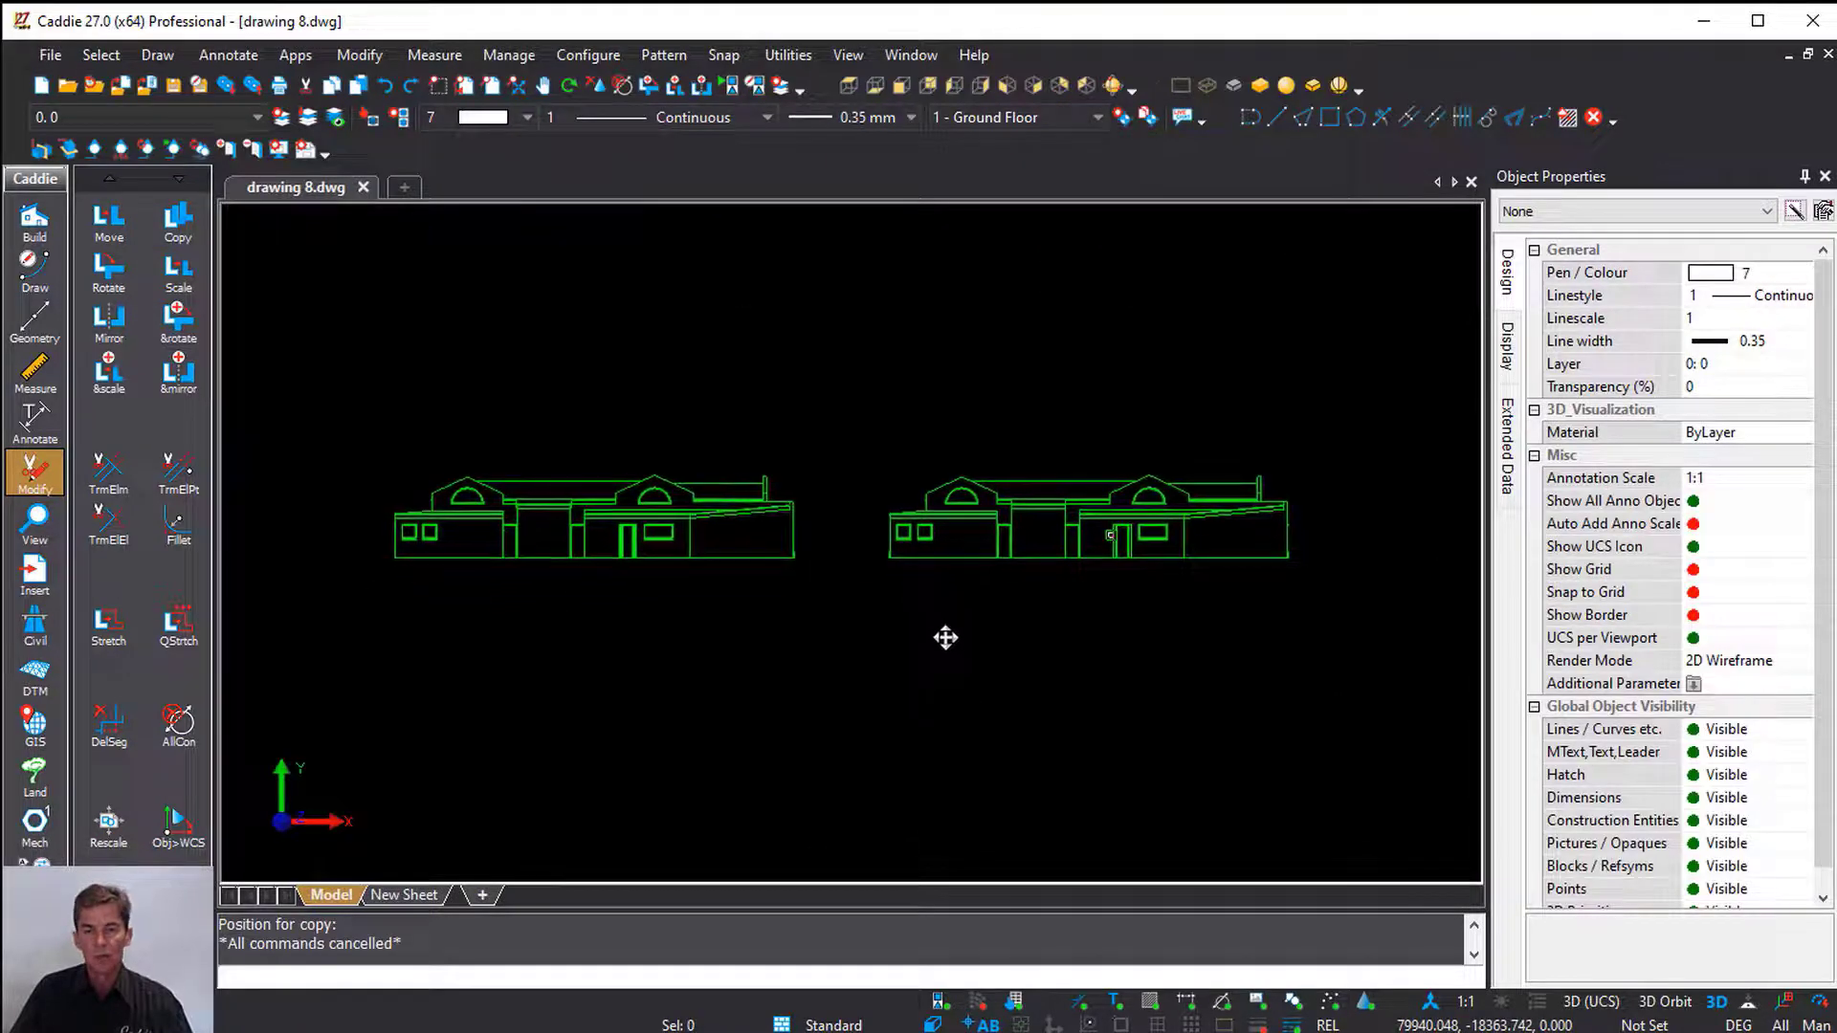
Explode the first copied section elevation into a block, and explode that block into individual lines
click(658, 519)
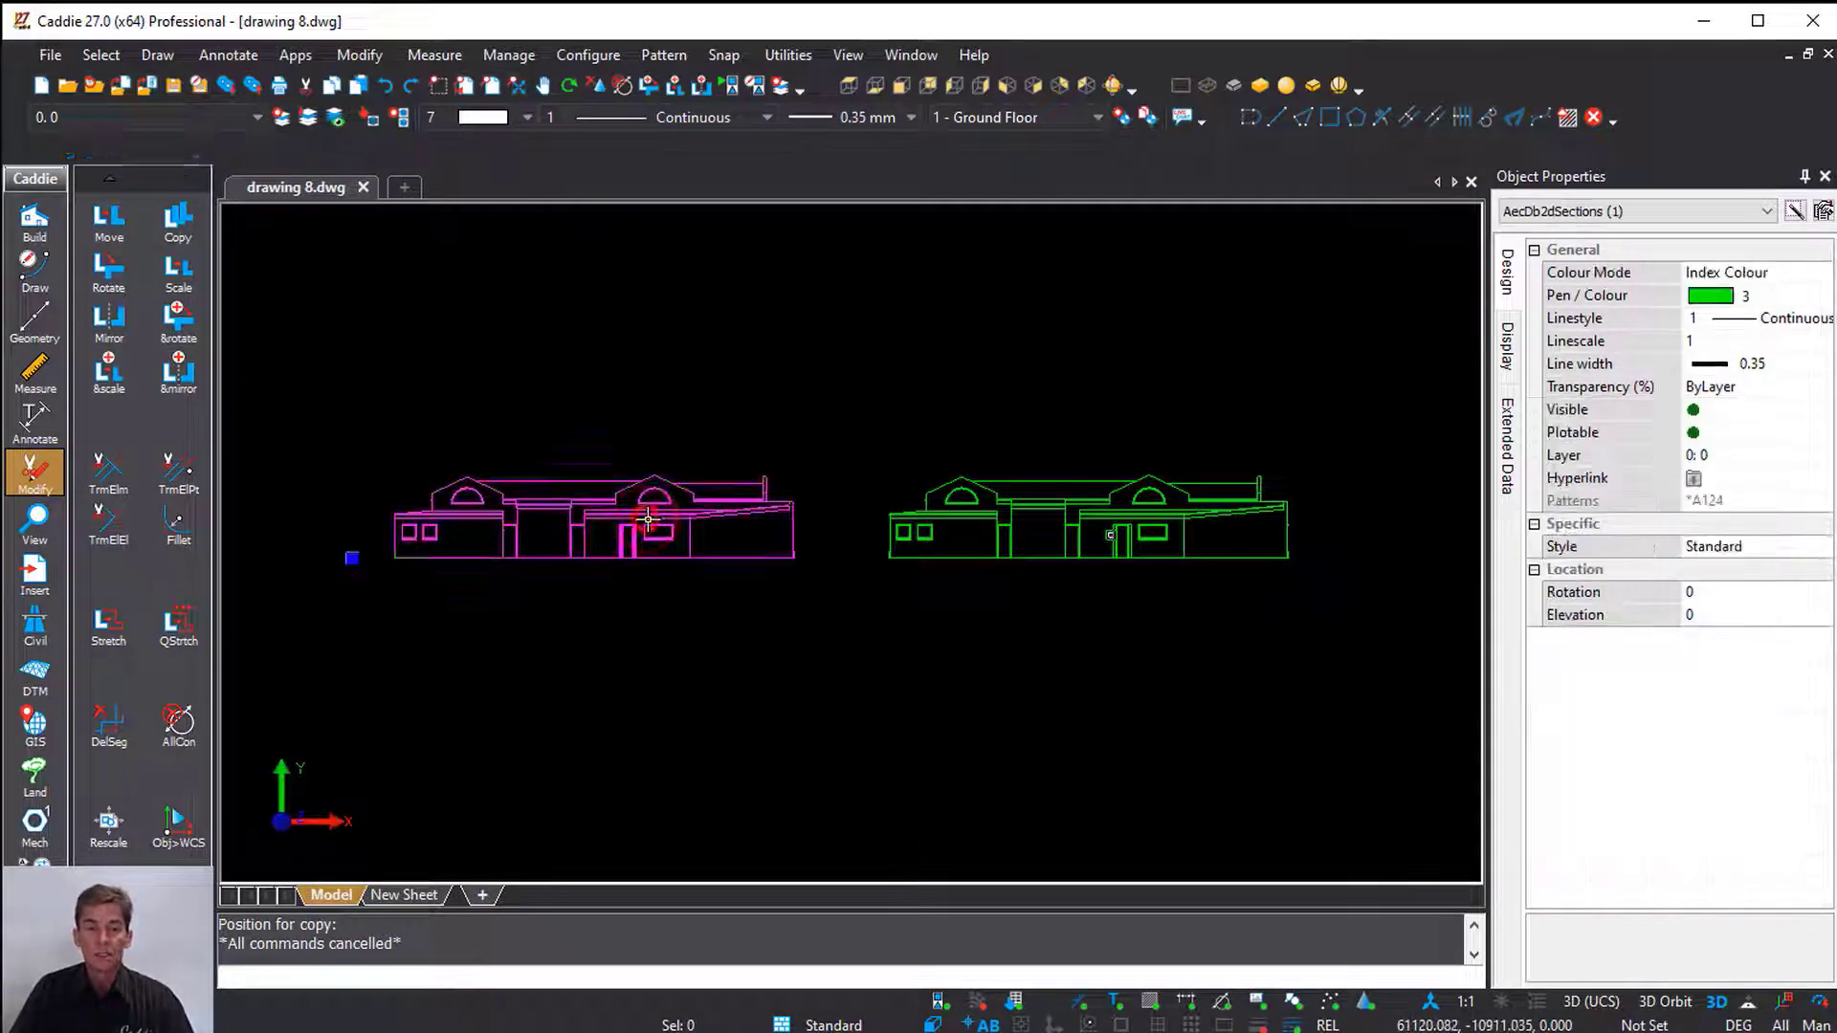
right_click(648, 518)
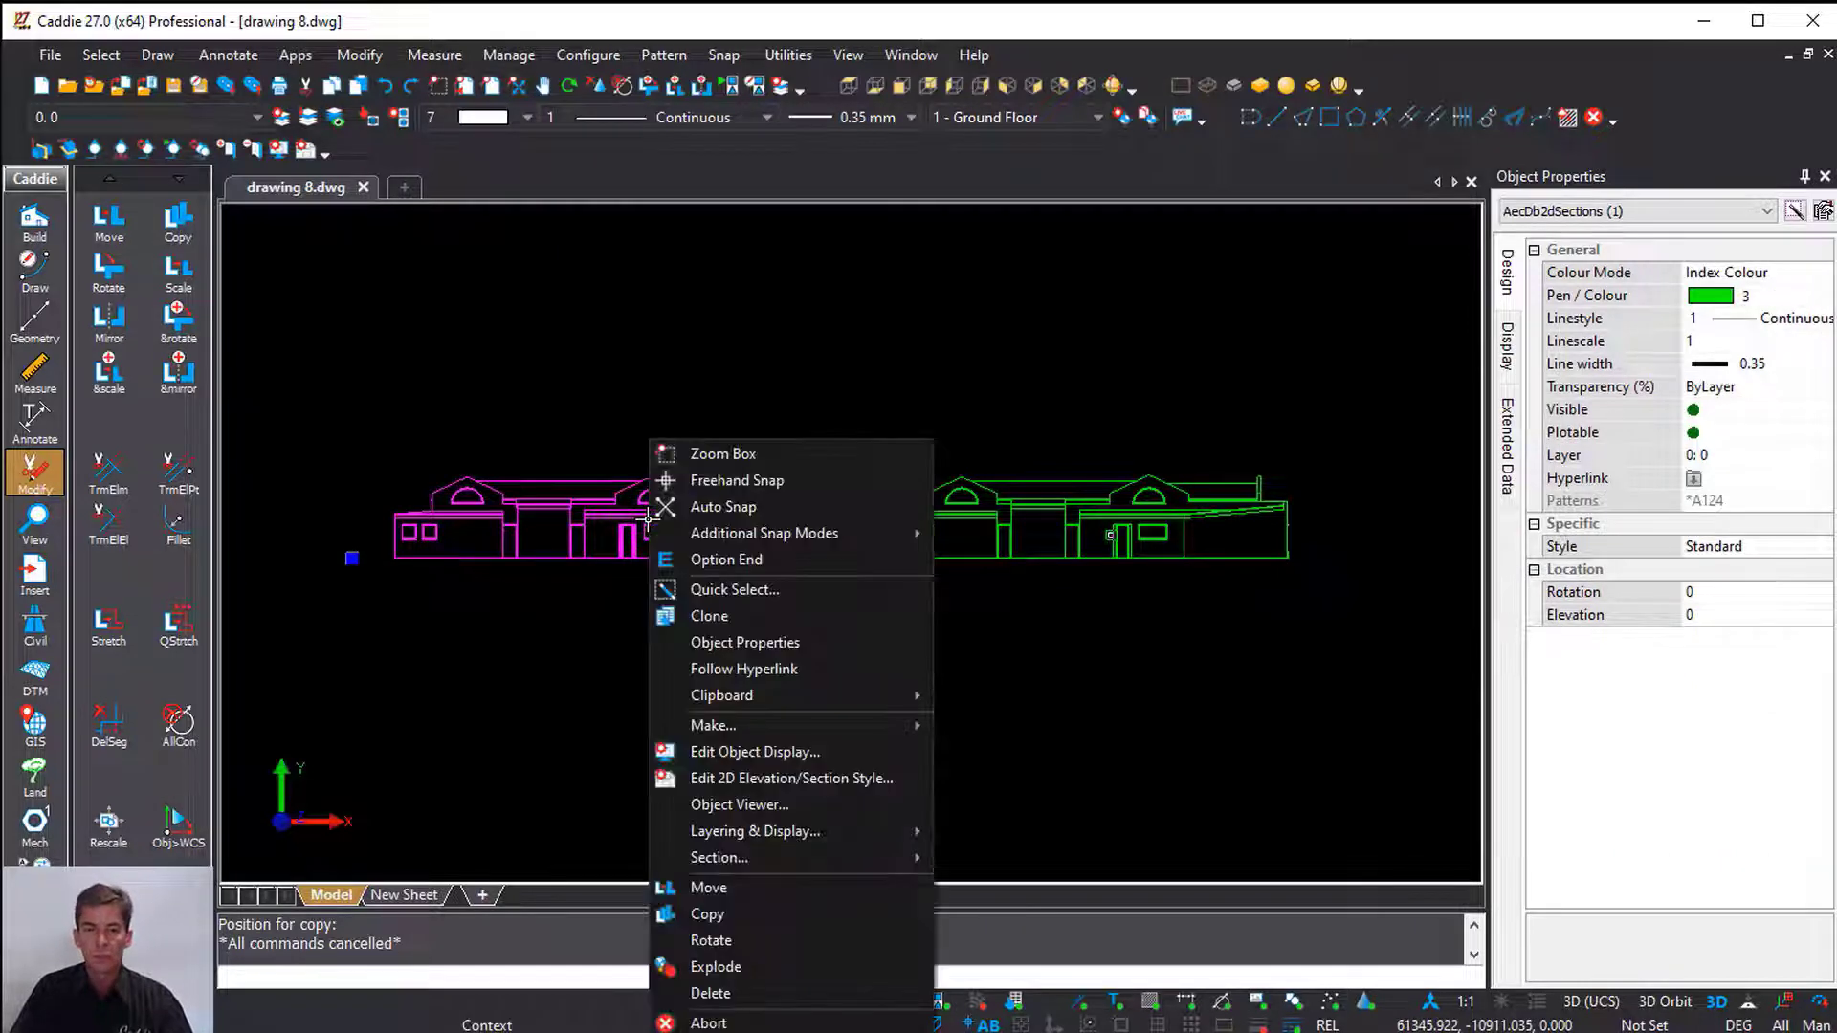
click(808, 968)
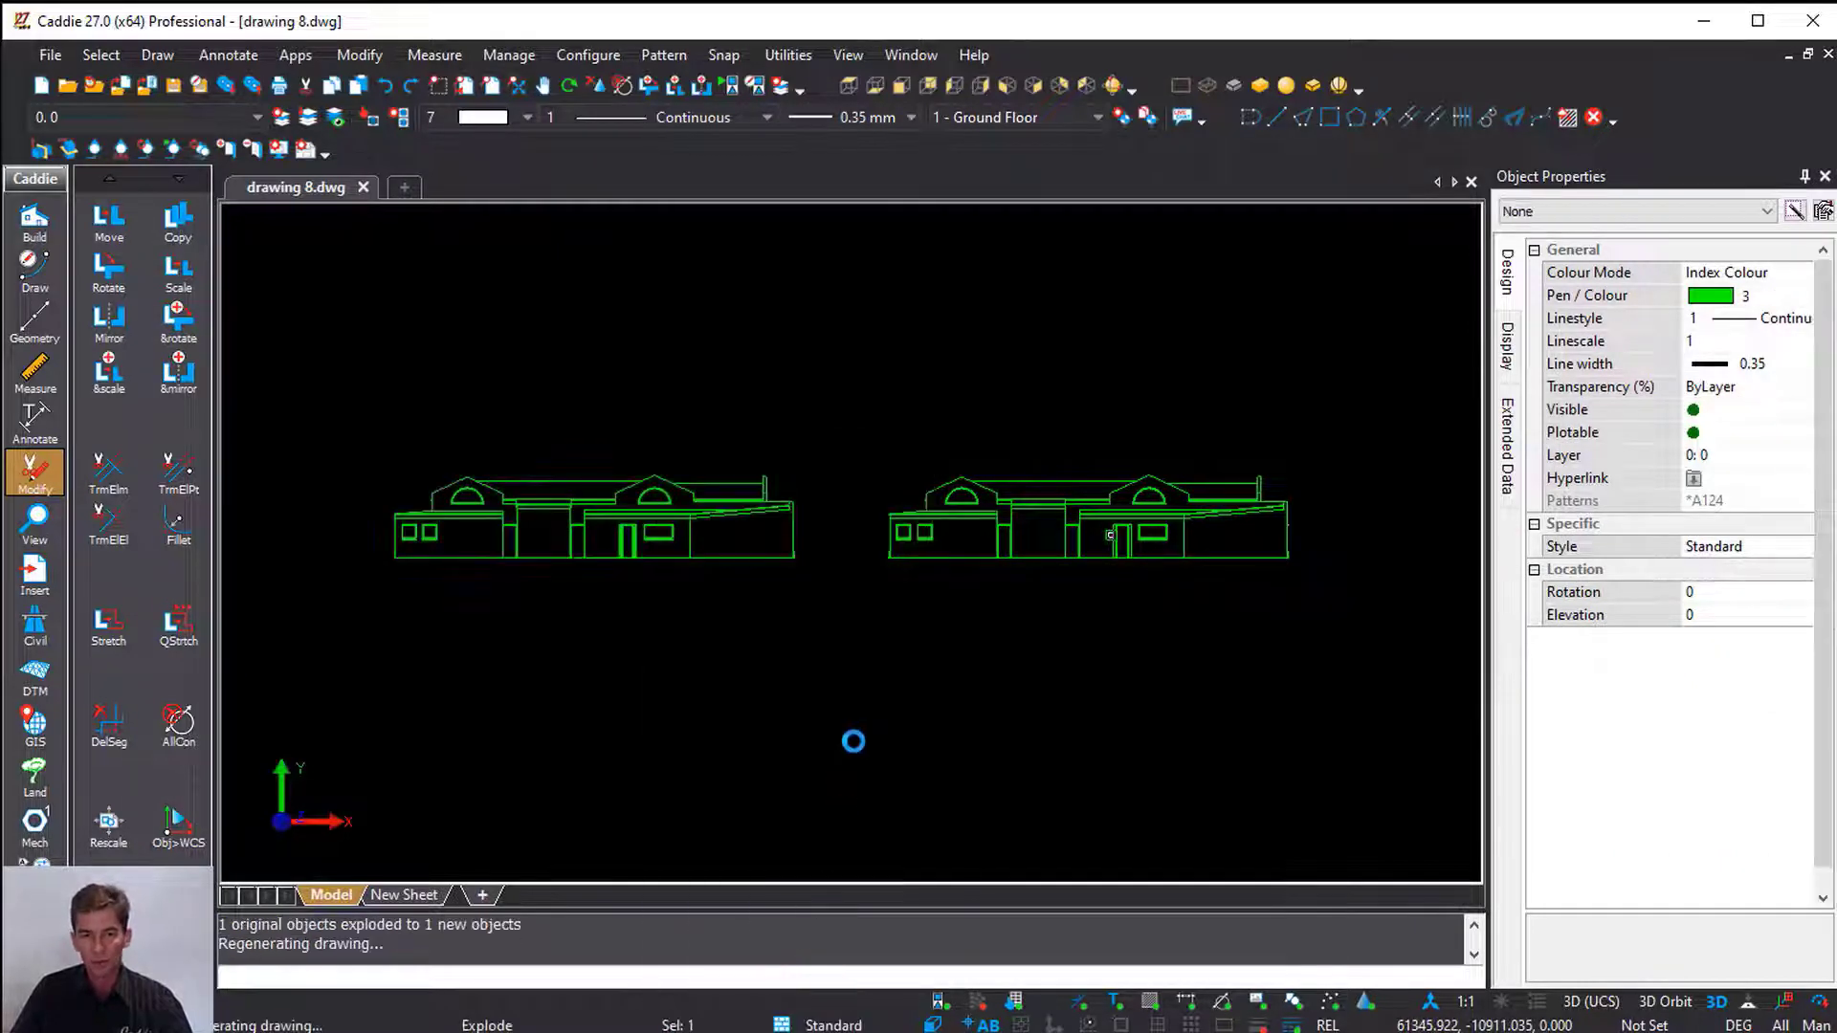
click(669, 525)
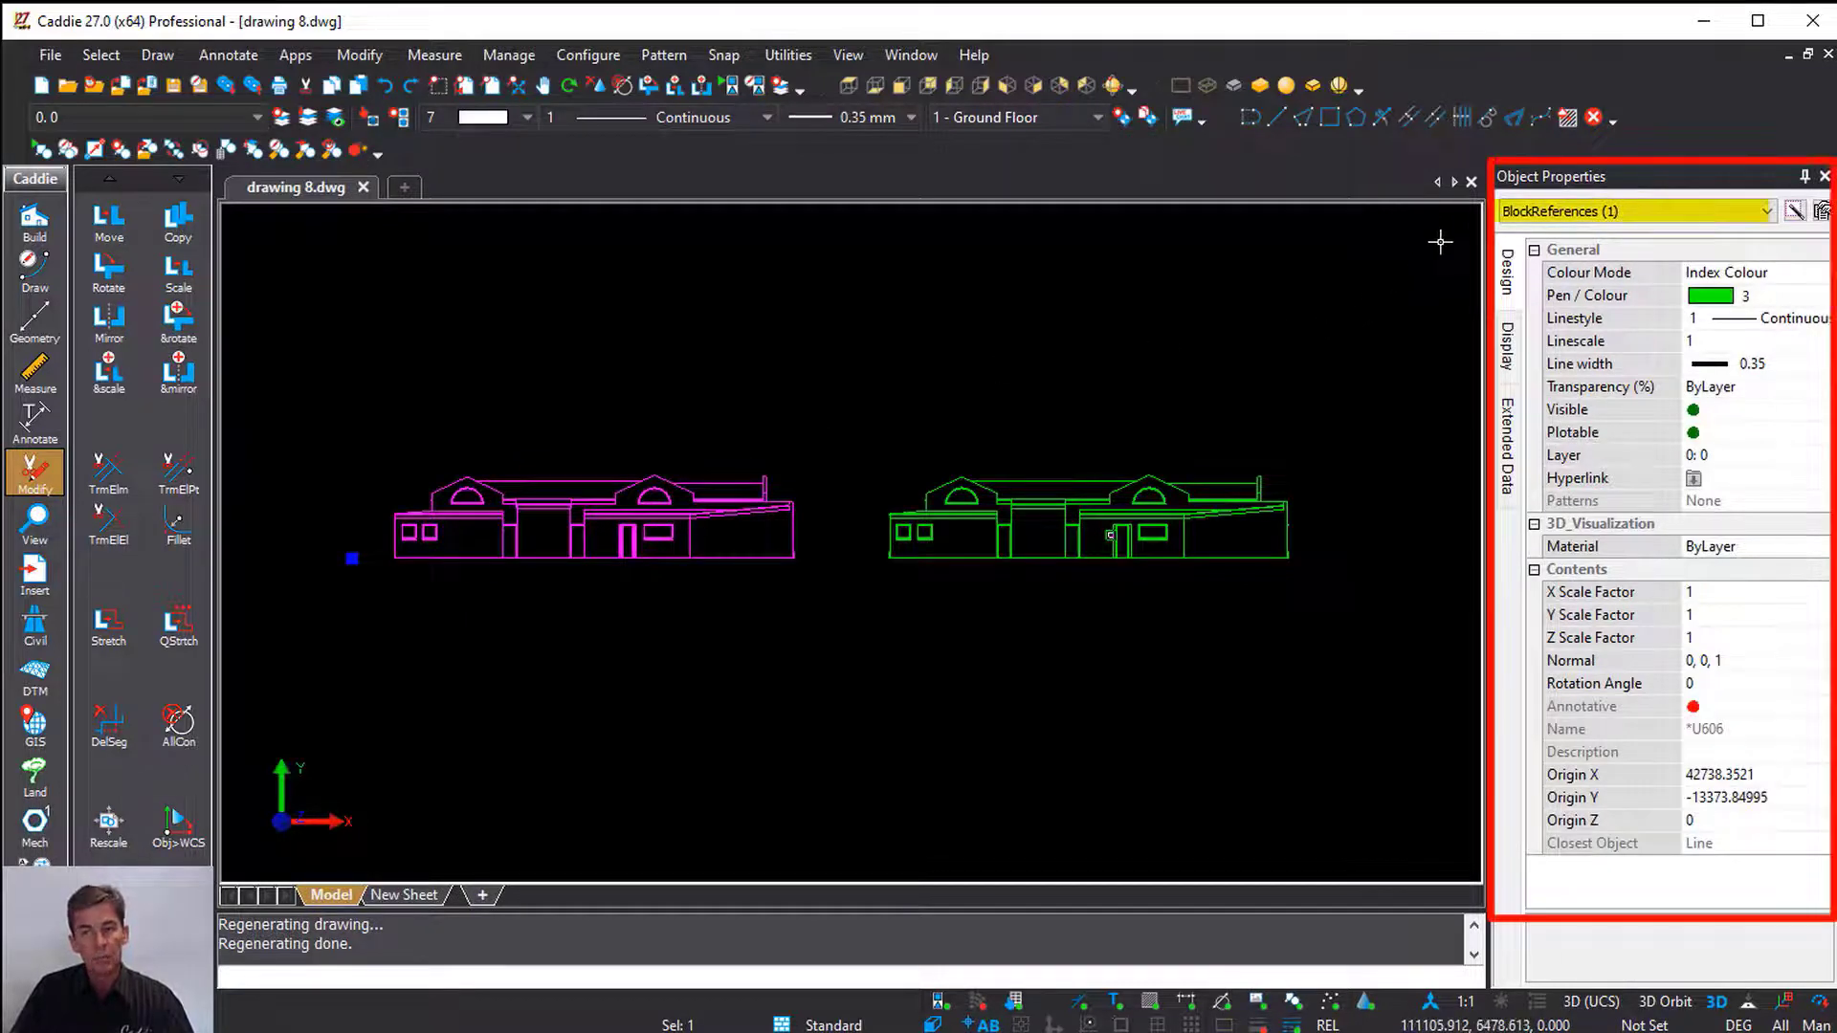
right_click(662, 555)
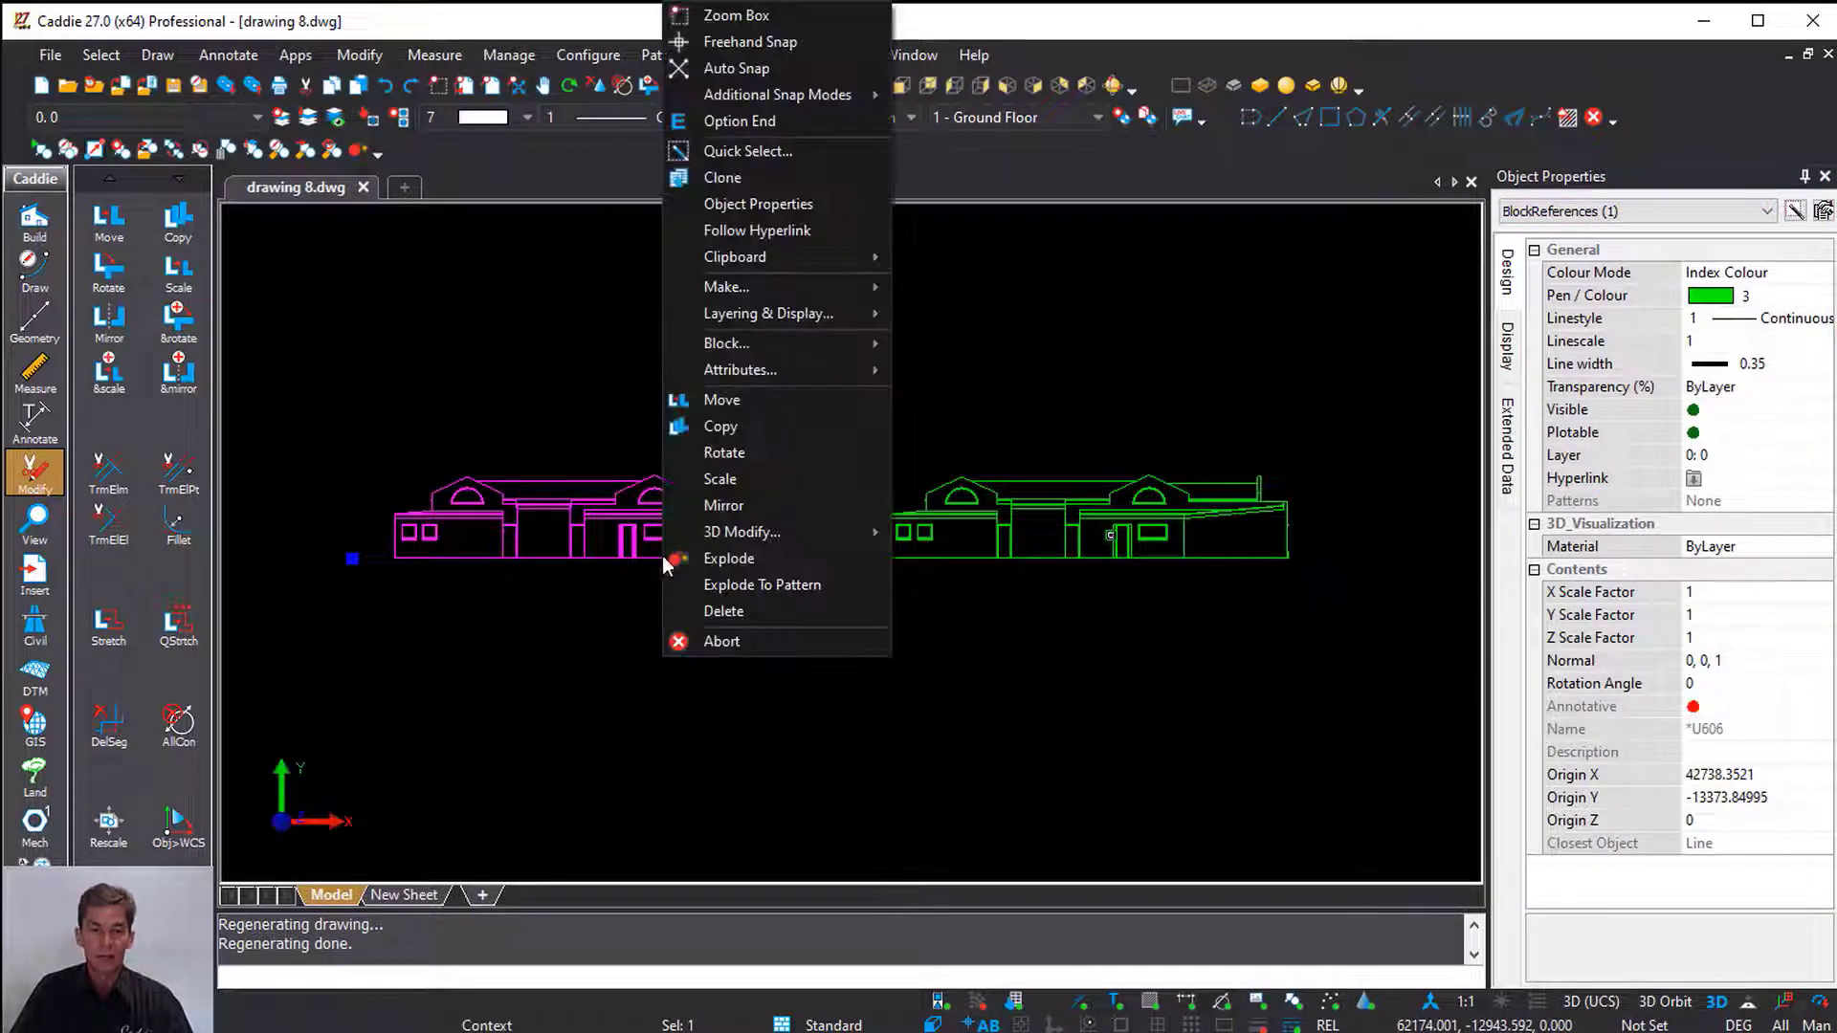
click(766, 562)
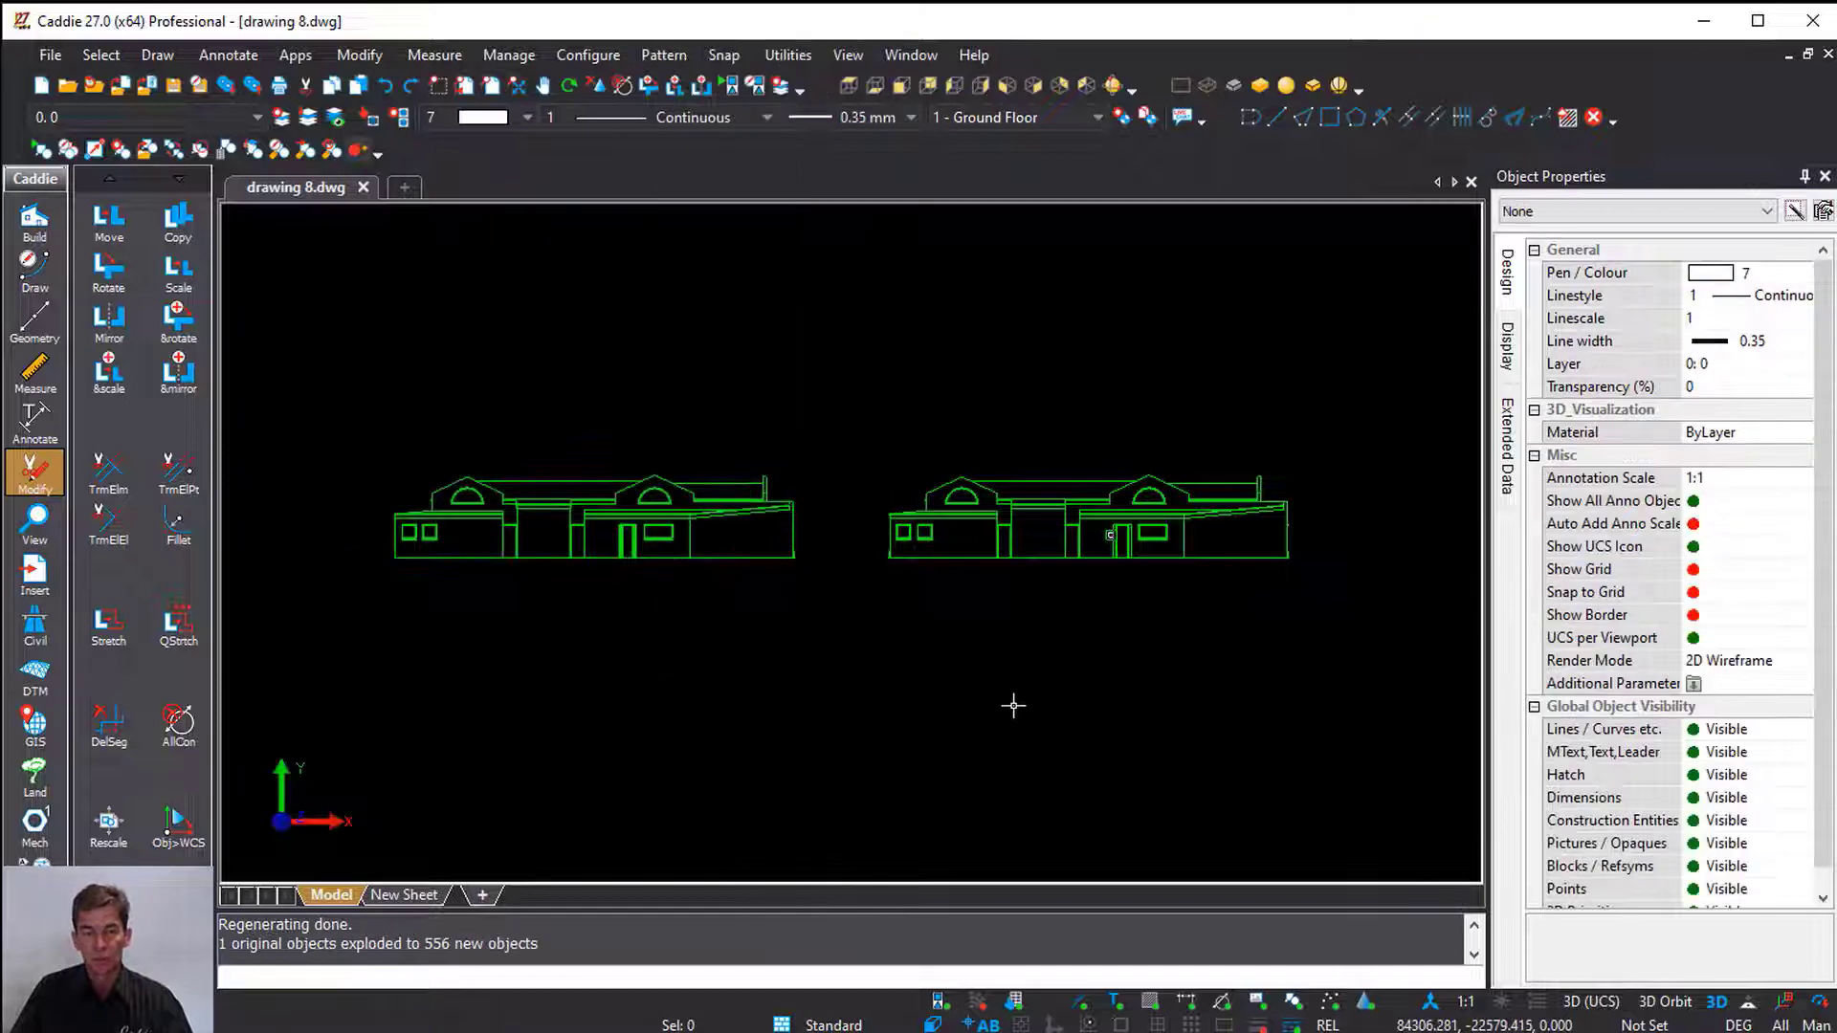
Inspect individual wall lines of the exploded elevation in the object properties
scroll(568, 541, up, 5)
click(626, 536)
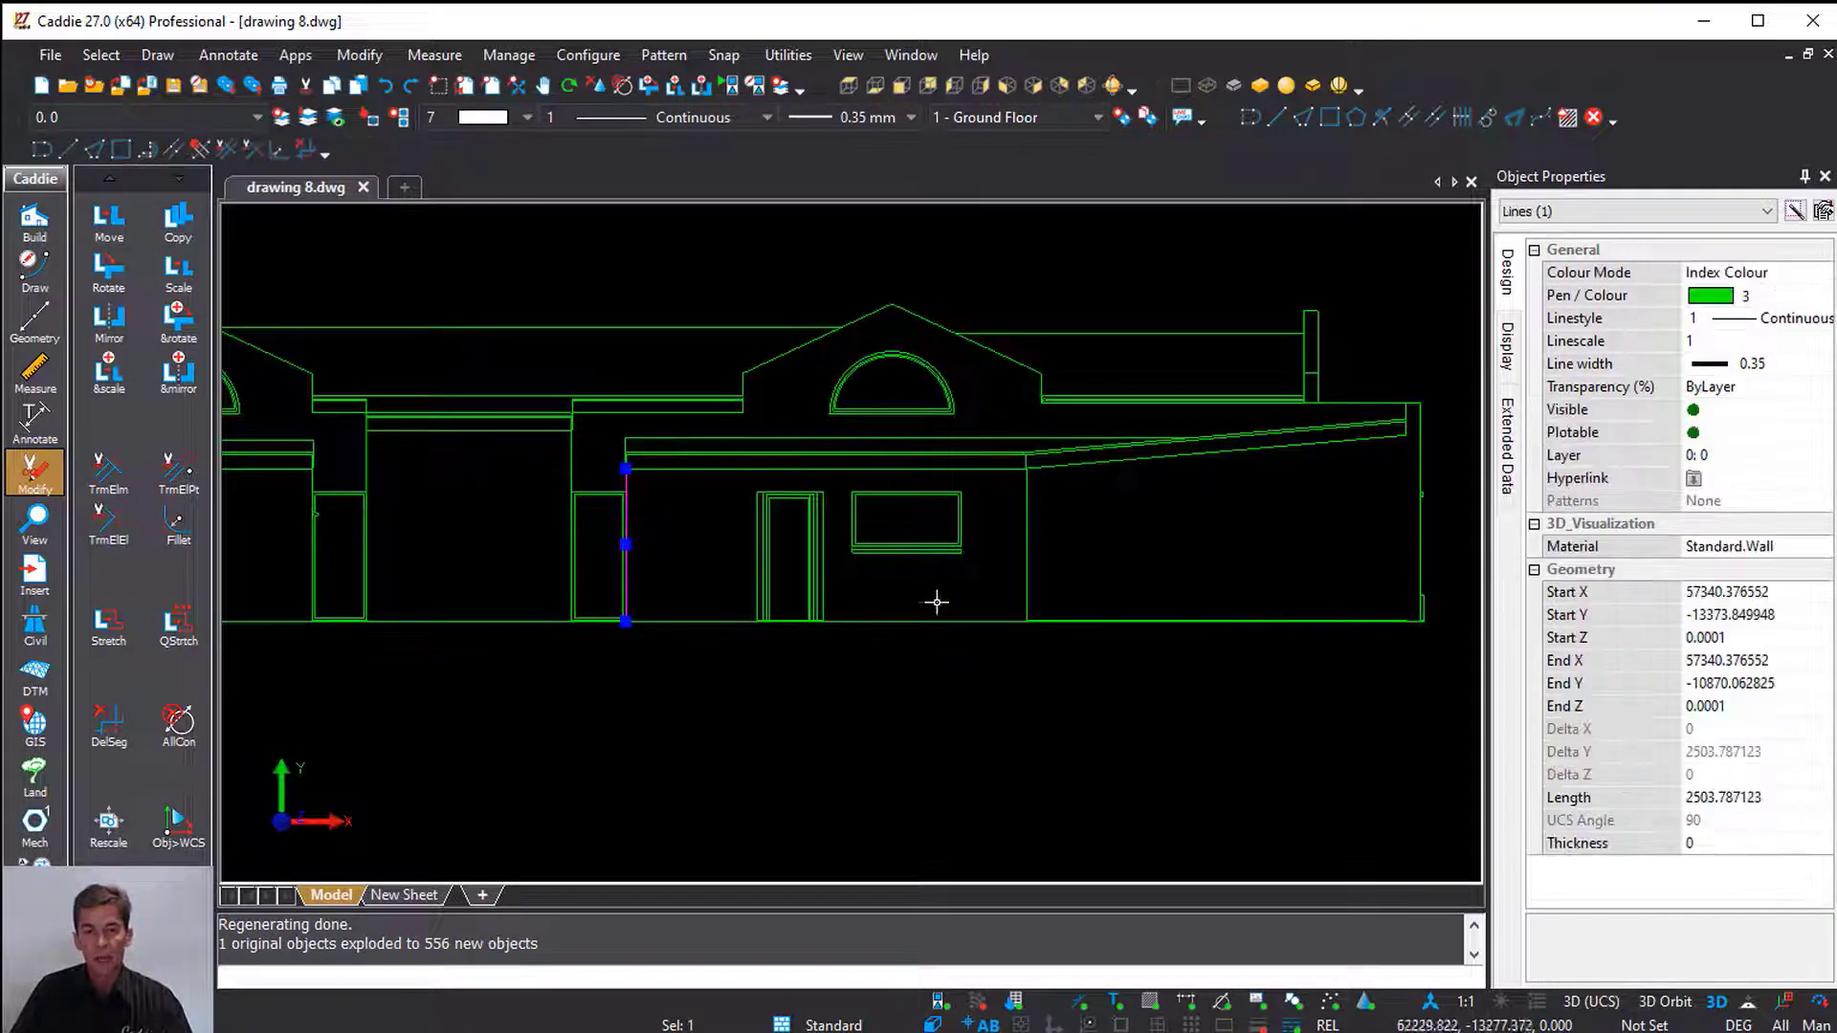
key(Escape)
click(1027, 552)
key(Escape)
scroll(873, 539, down, 5)
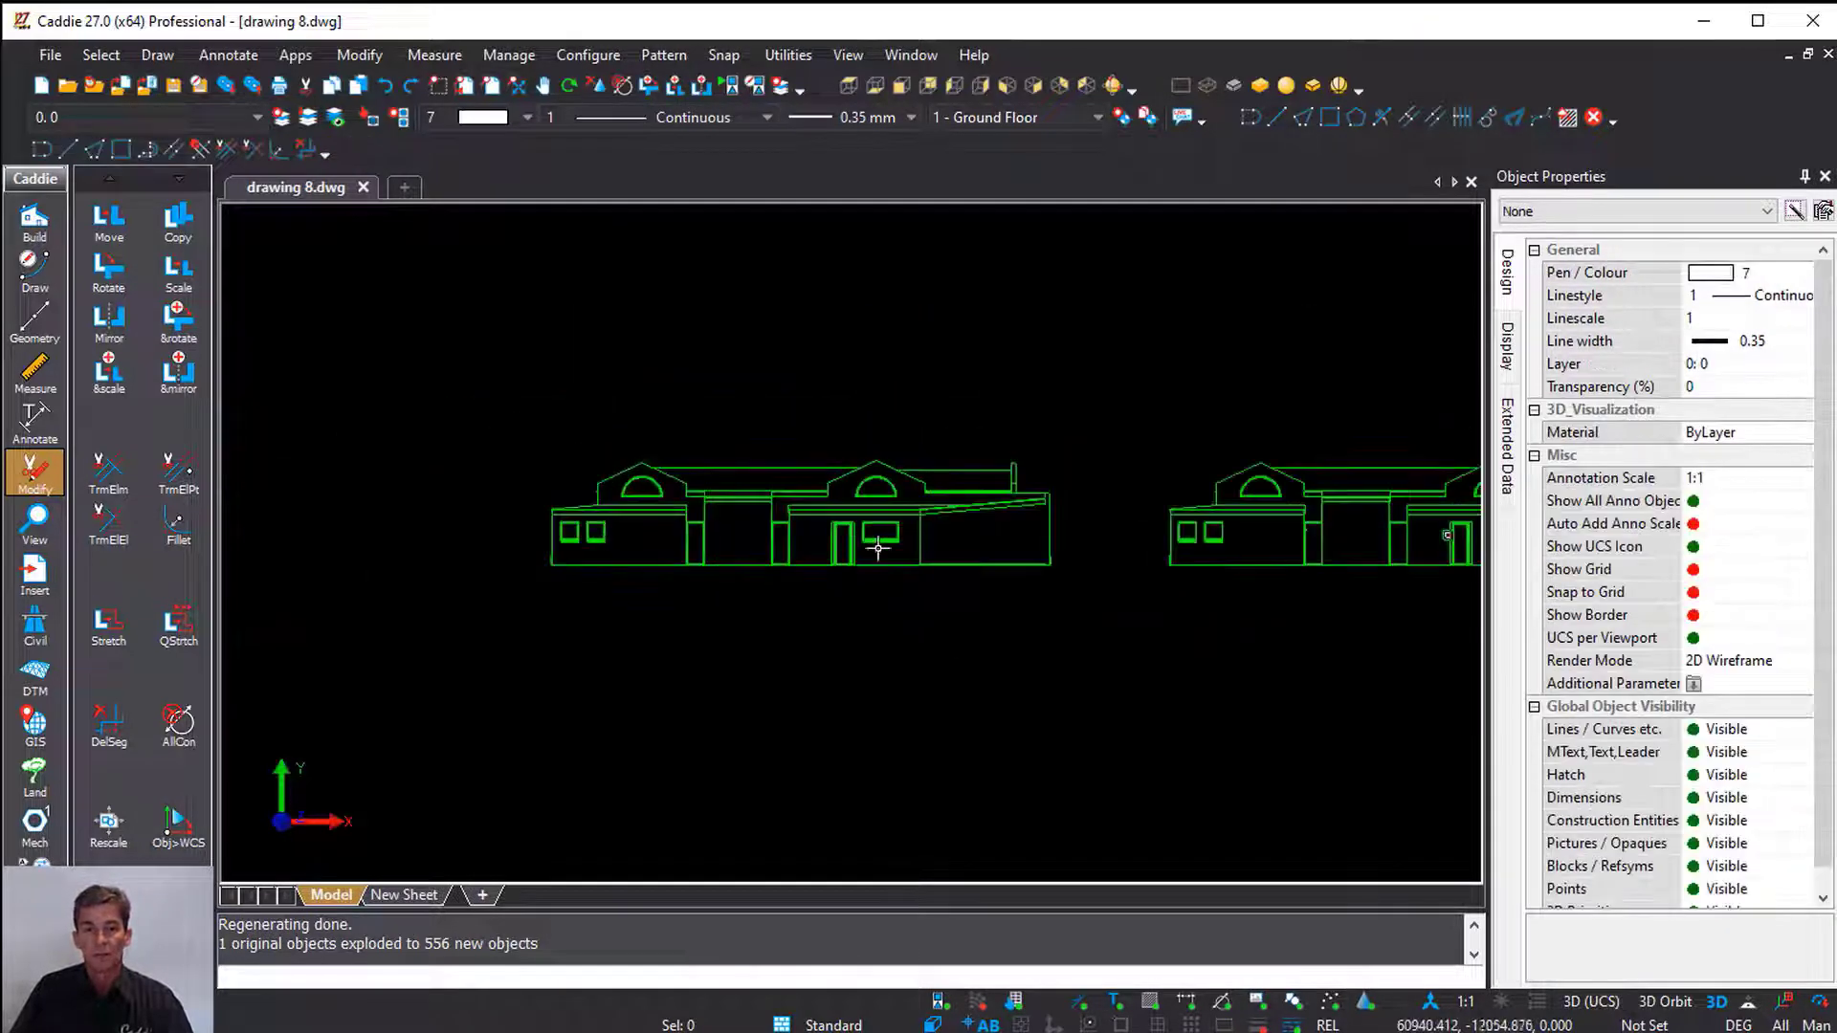
Convert the second copied section elevation to 2D linework and check one of its vertical wall lines
middle_drag(878, 549, 533, 538)
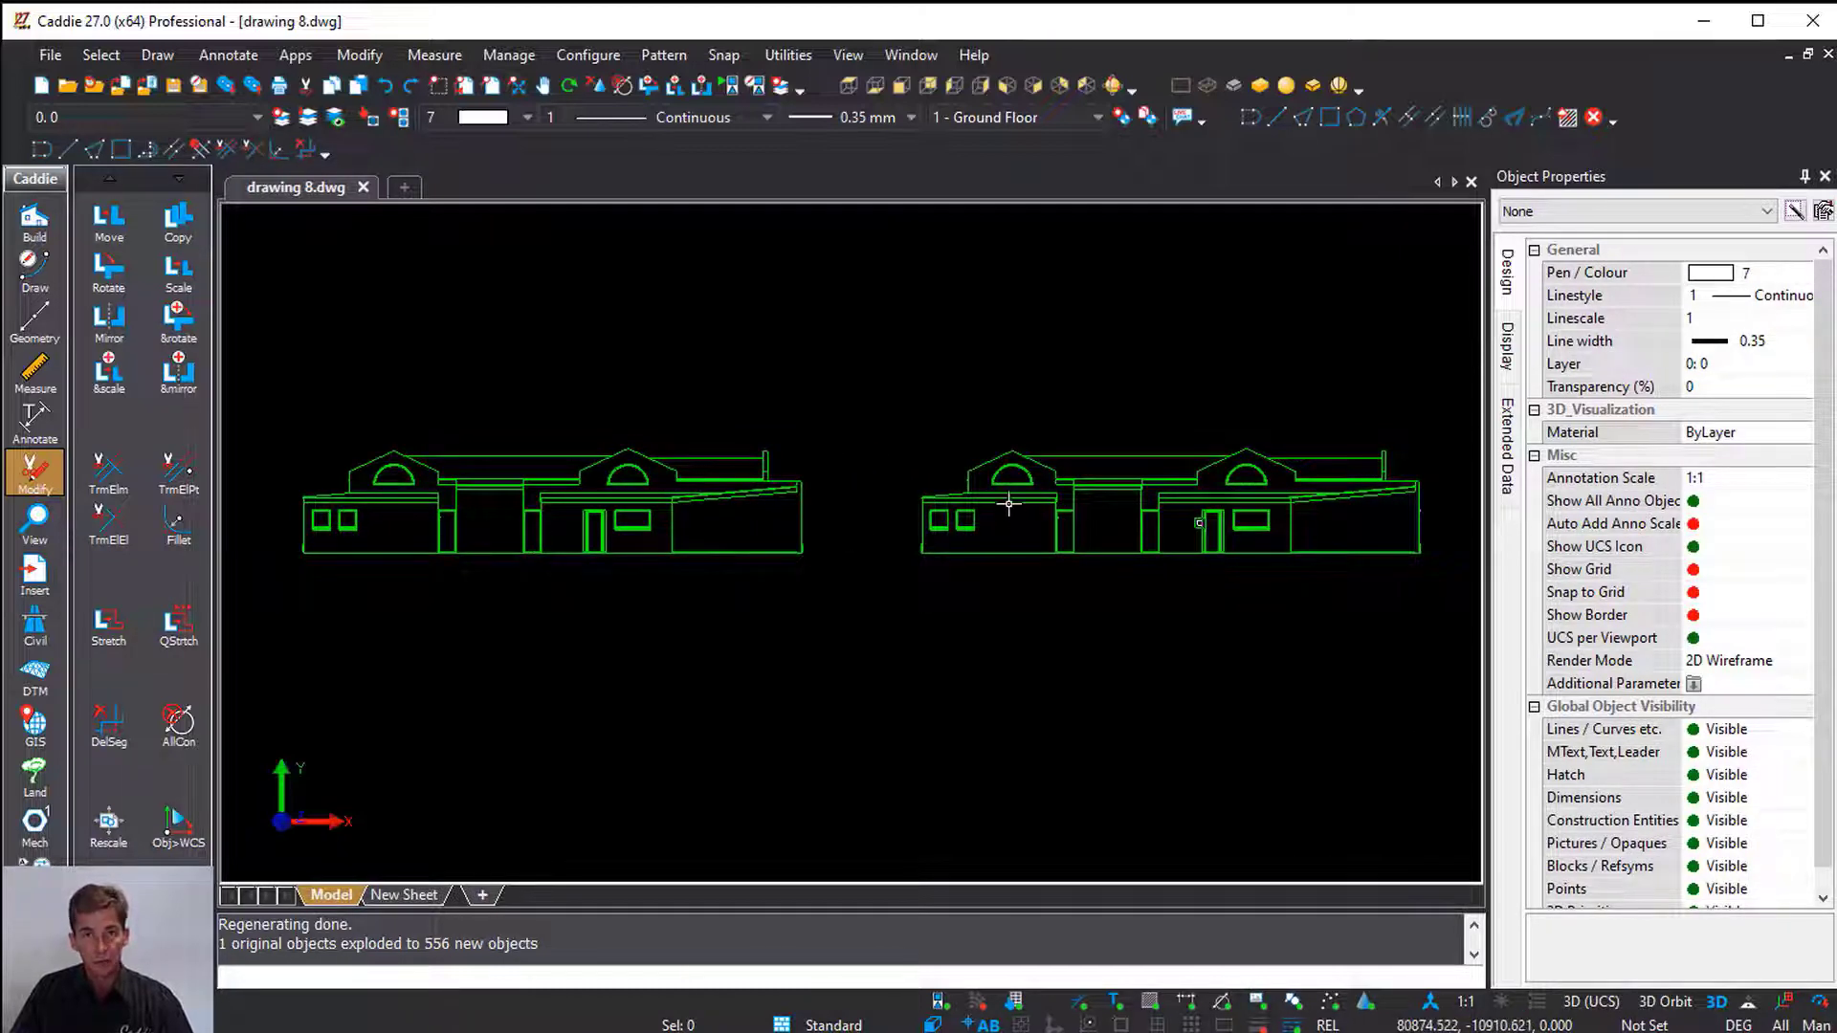
click(1035, 488)
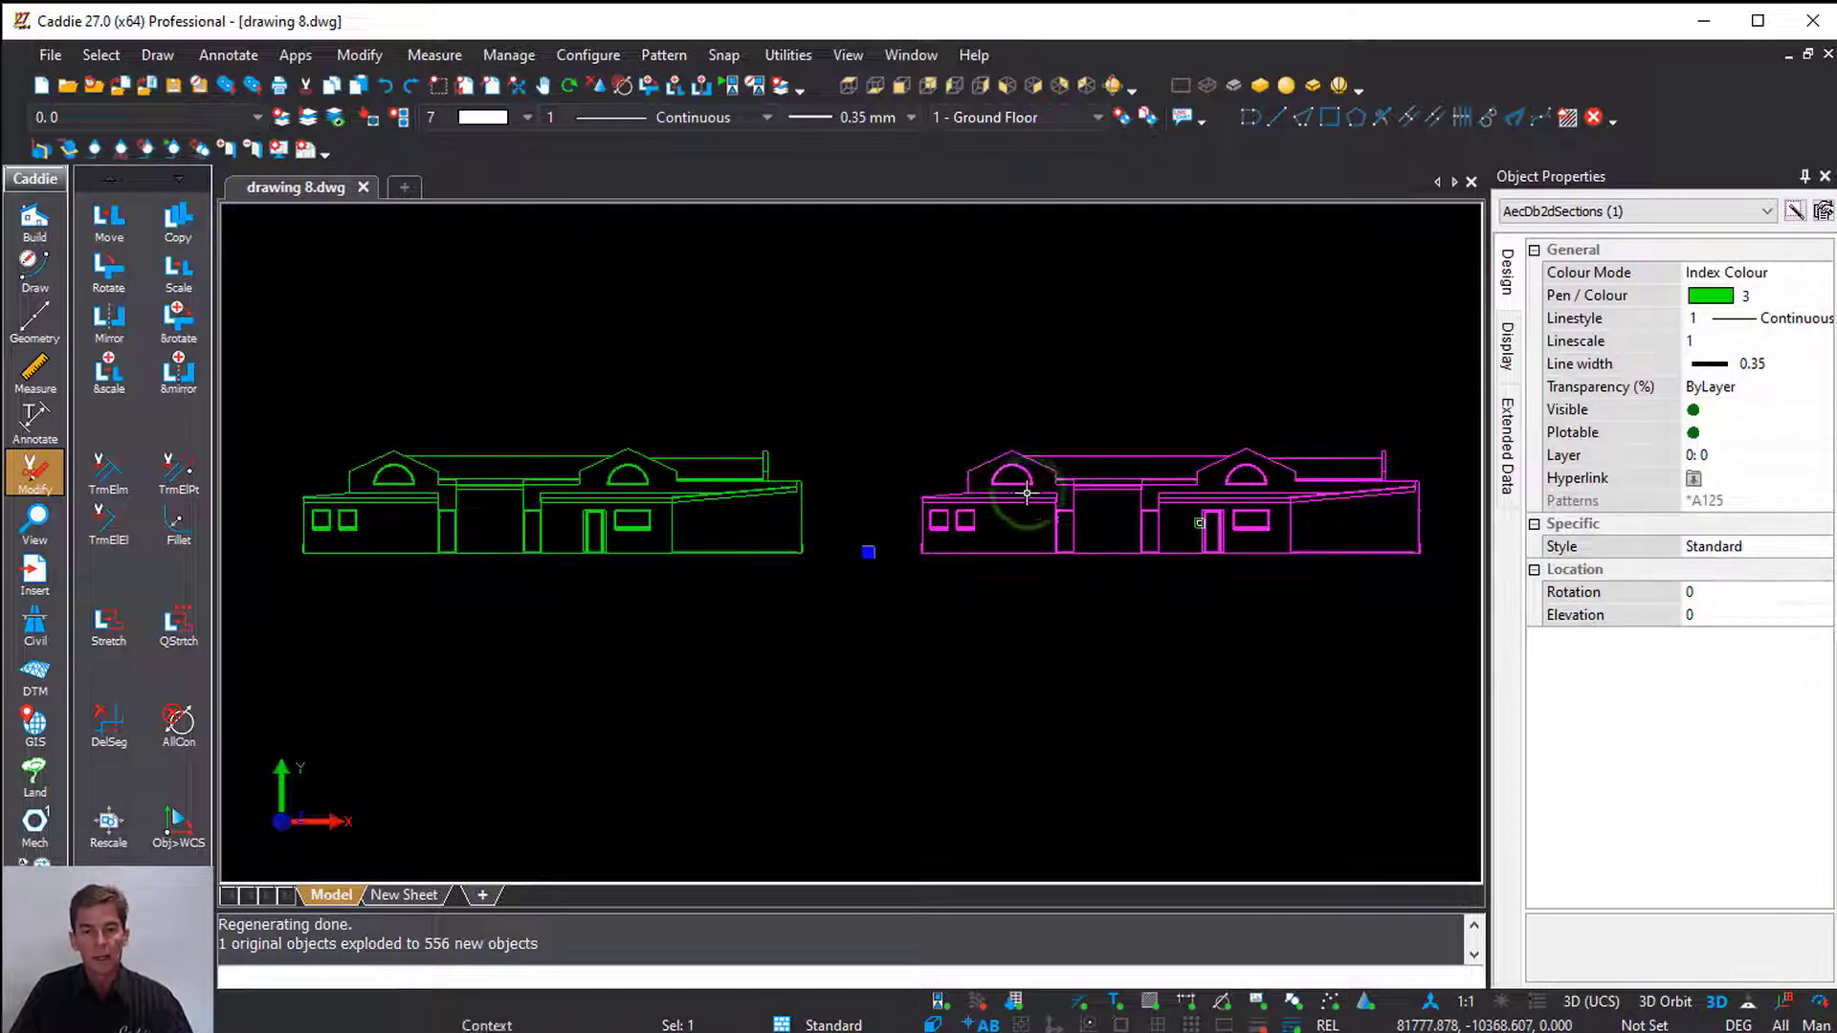
right_click(1028, 492)
mouse_move(1151, 861)
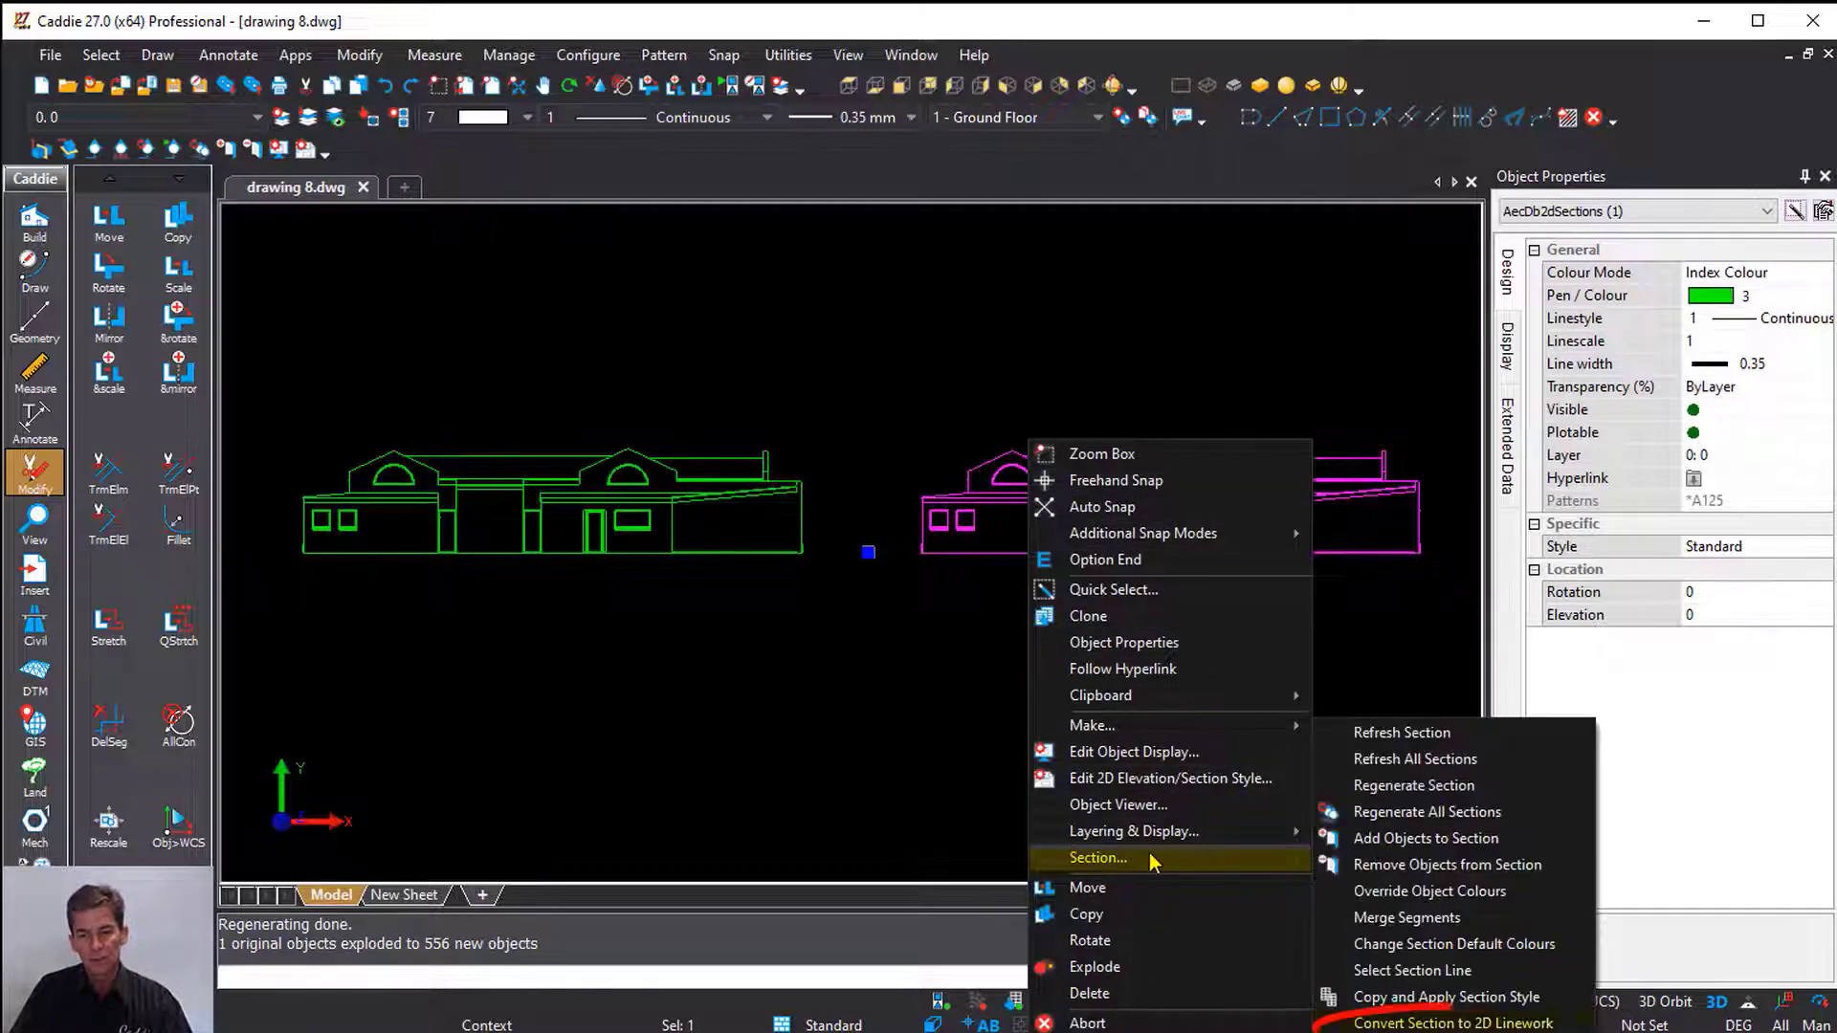
click(1555, 1023)
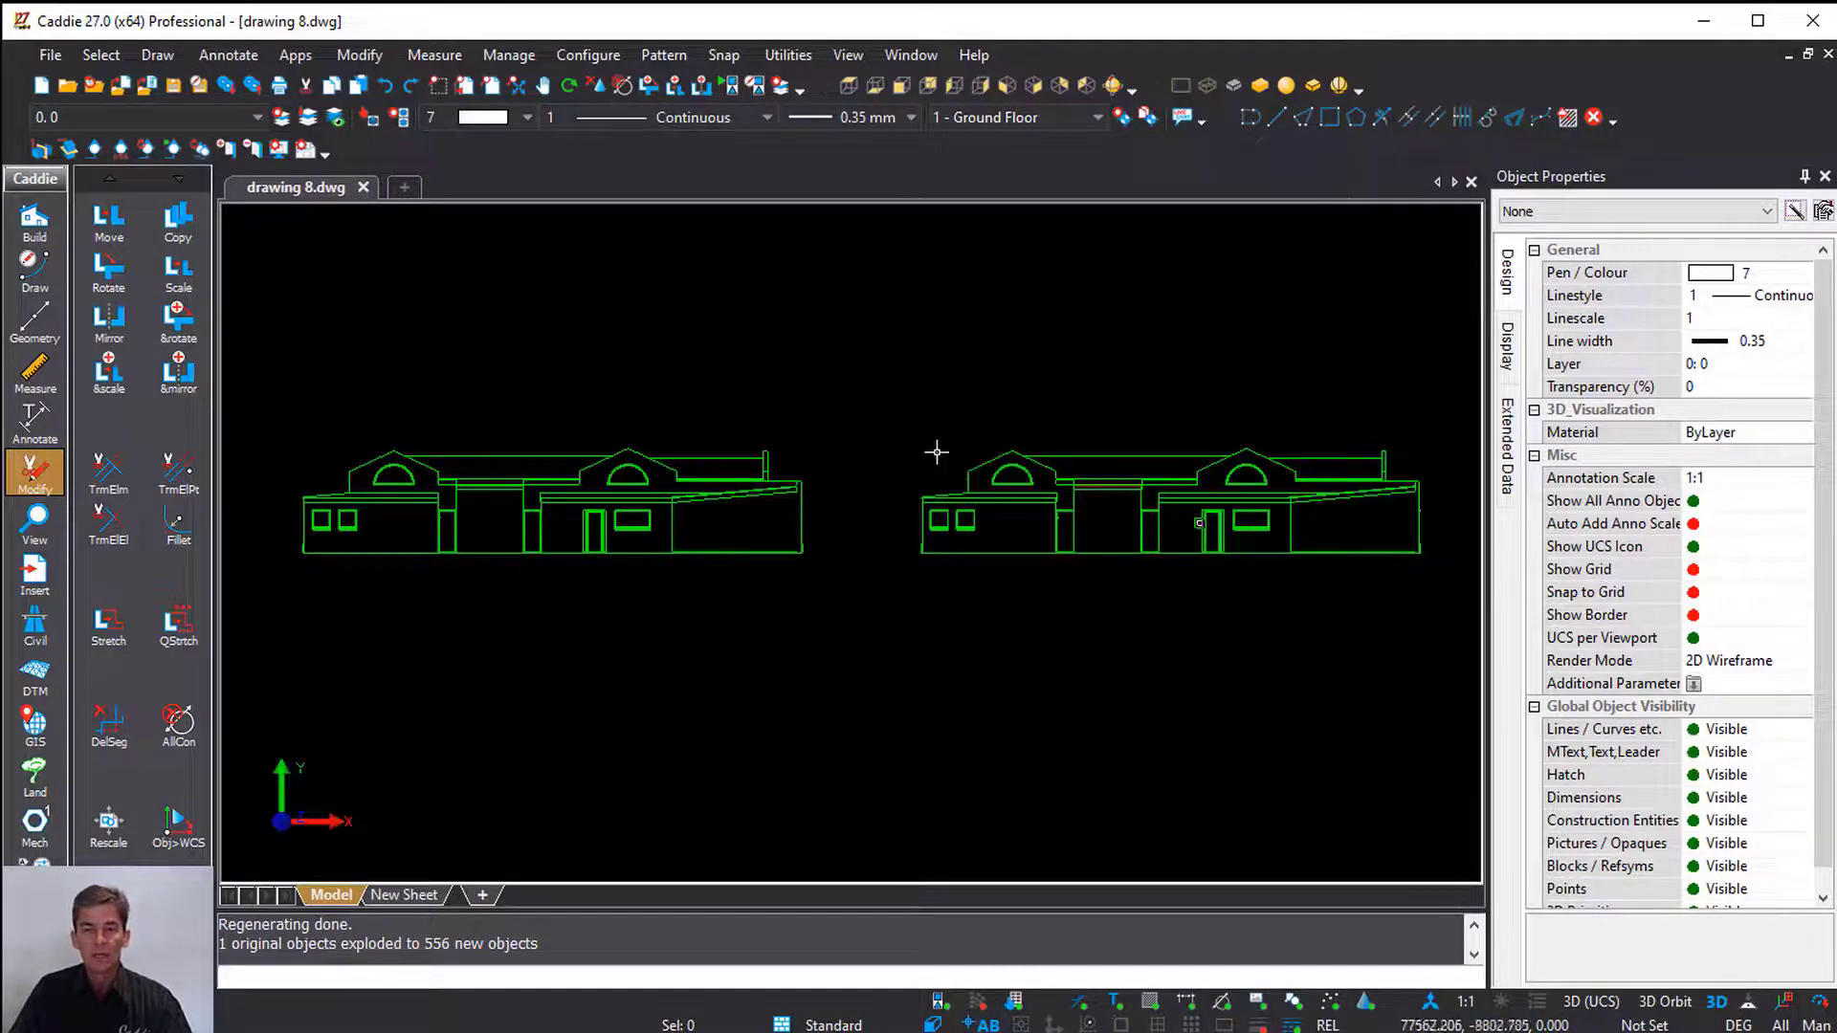
scroll(1097, 547, up, 5)
click(1033, 486)
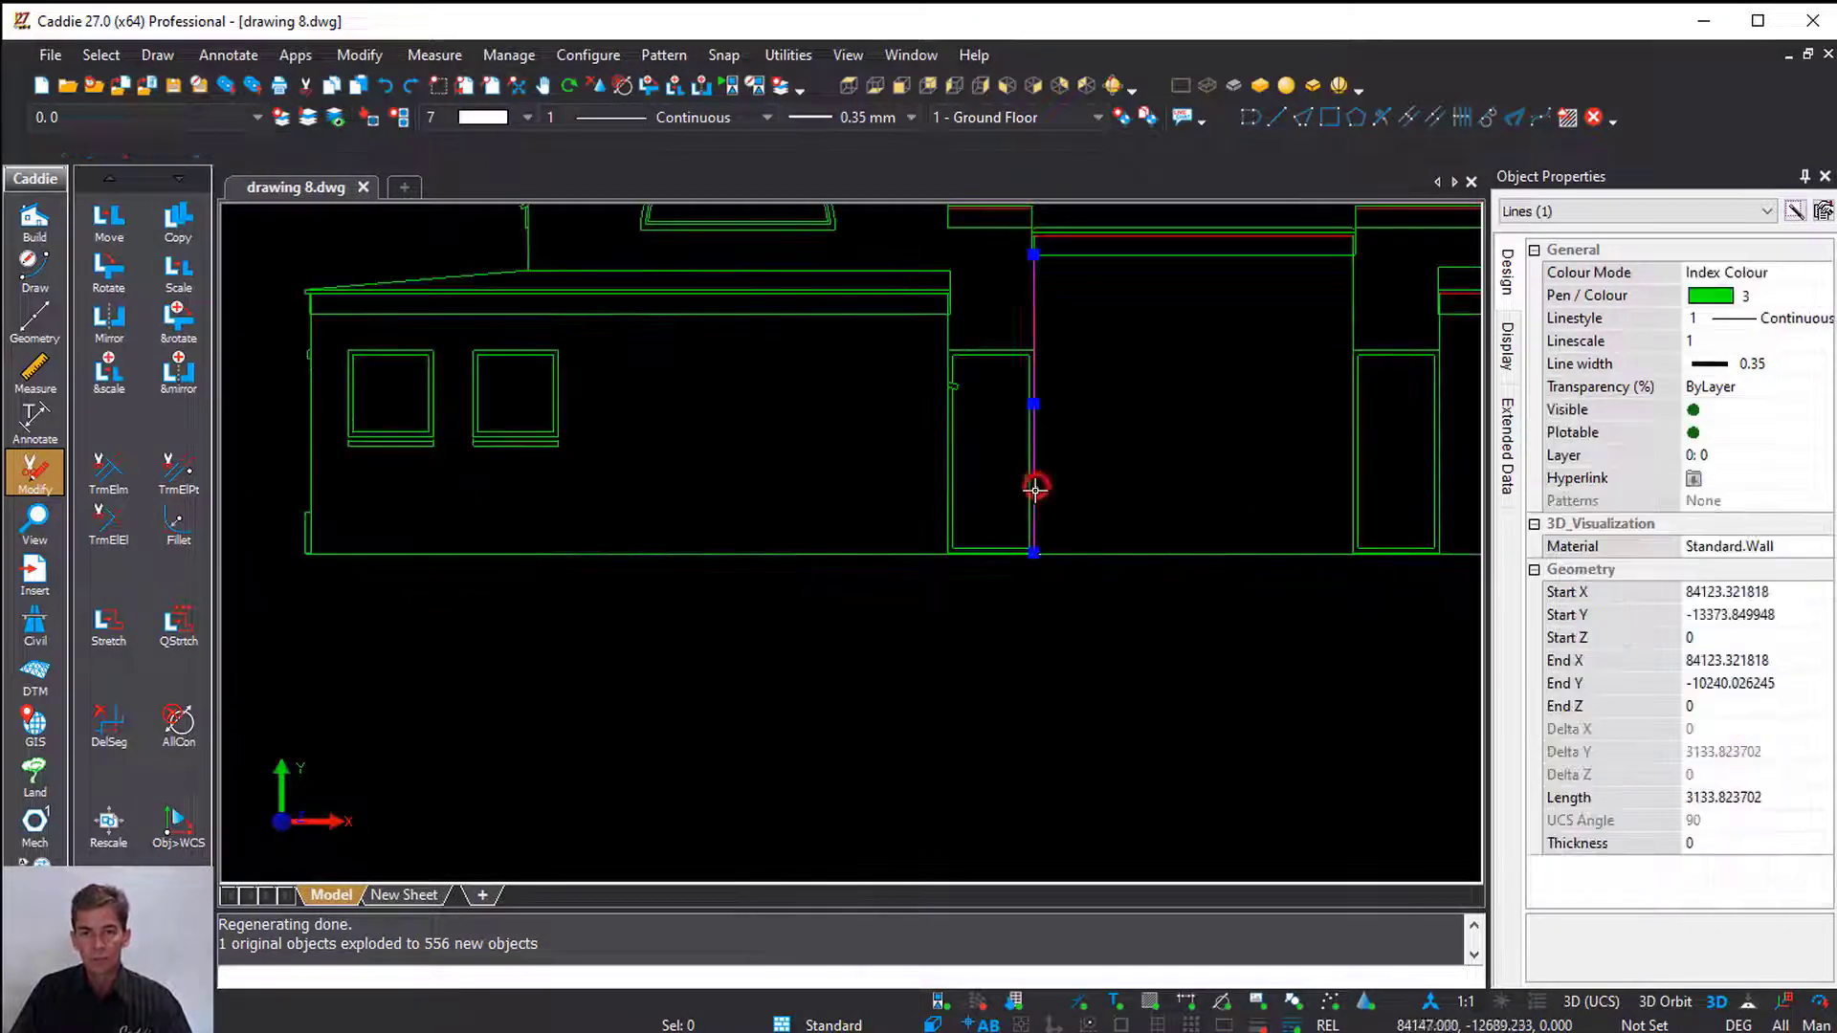
key(Escape)
scroll(1116, 543, down, 5)
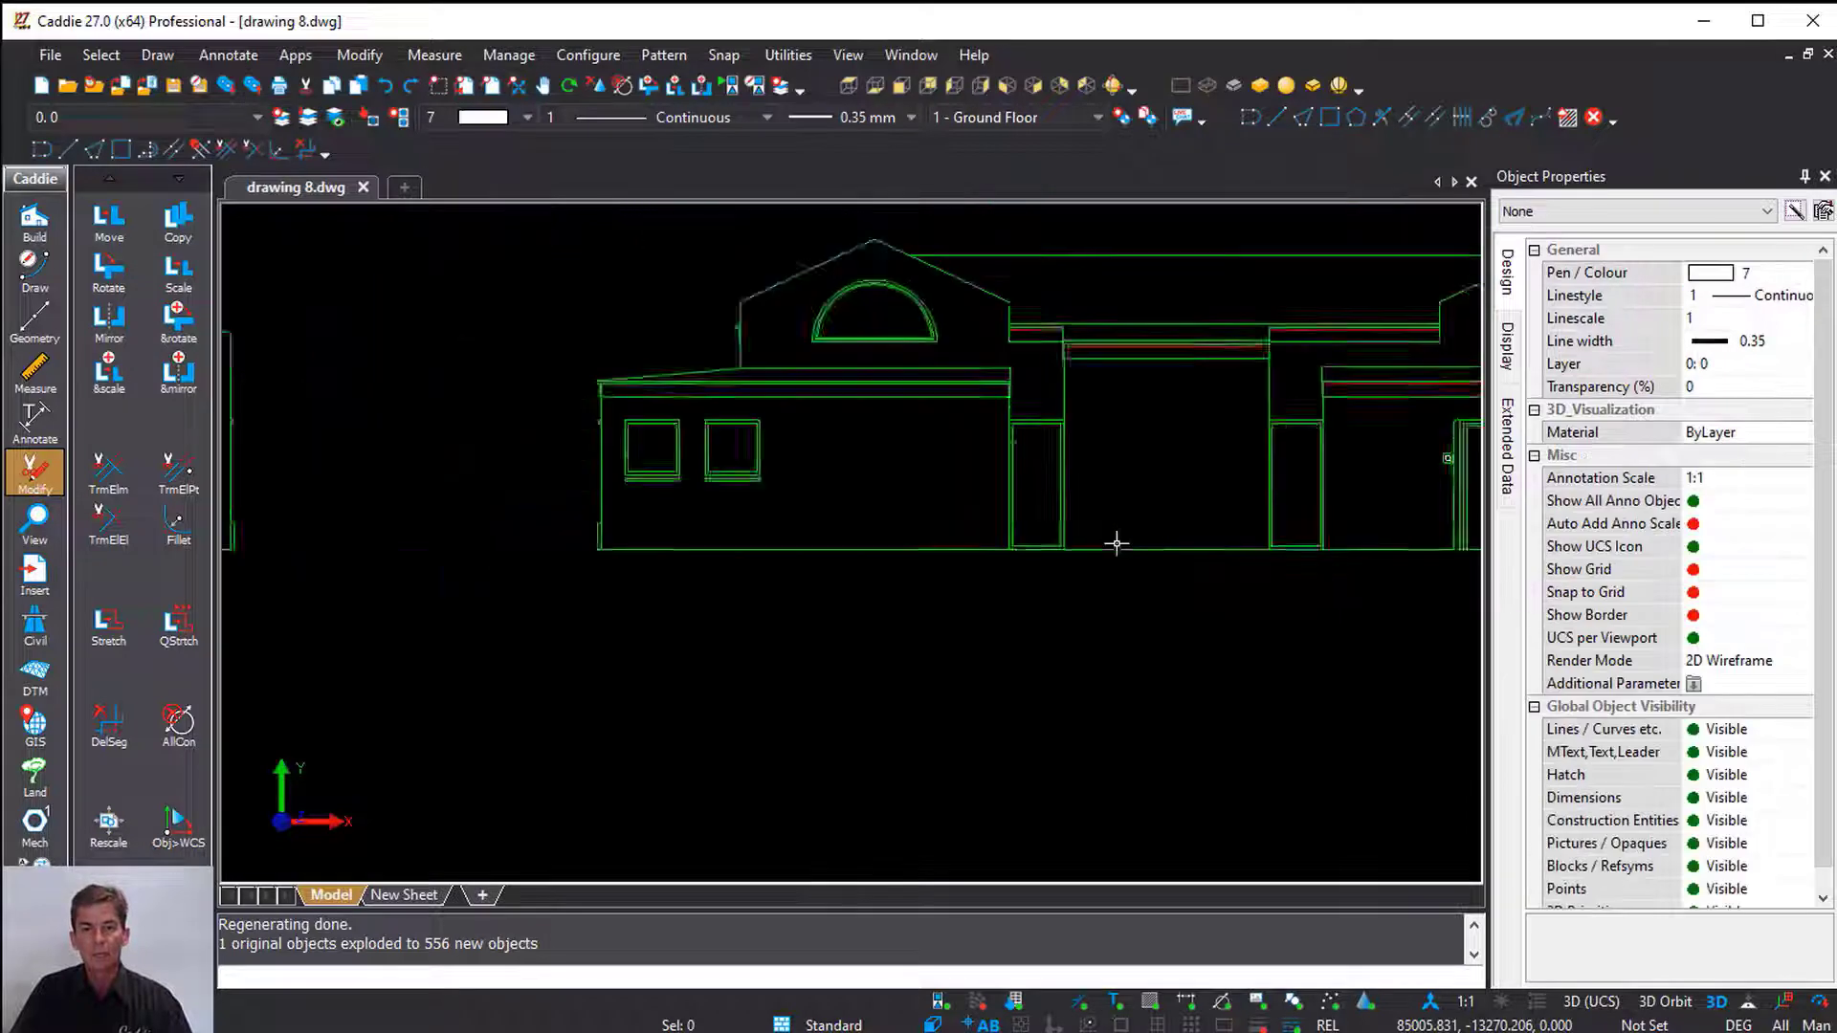
Select the whole exploded elevation and the whole converted elevation in turn to compare their line counts and Z values
click(319, 387)
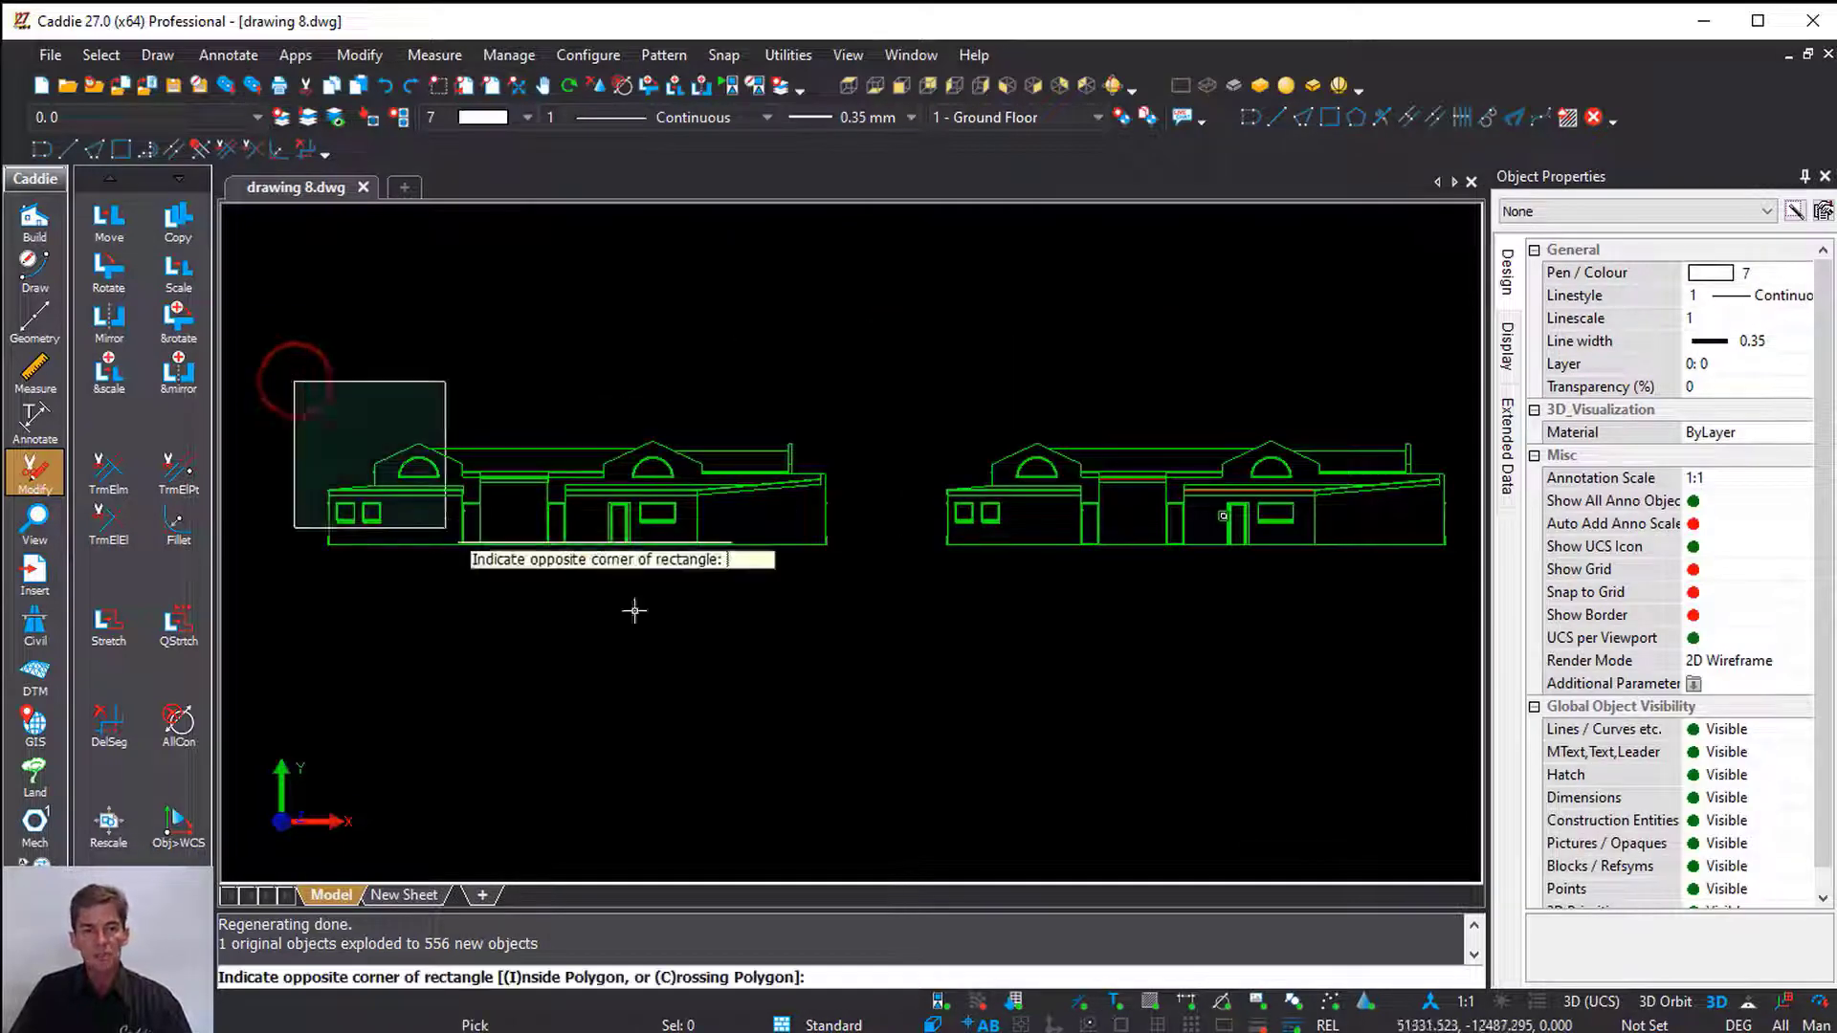
click(864, 626)
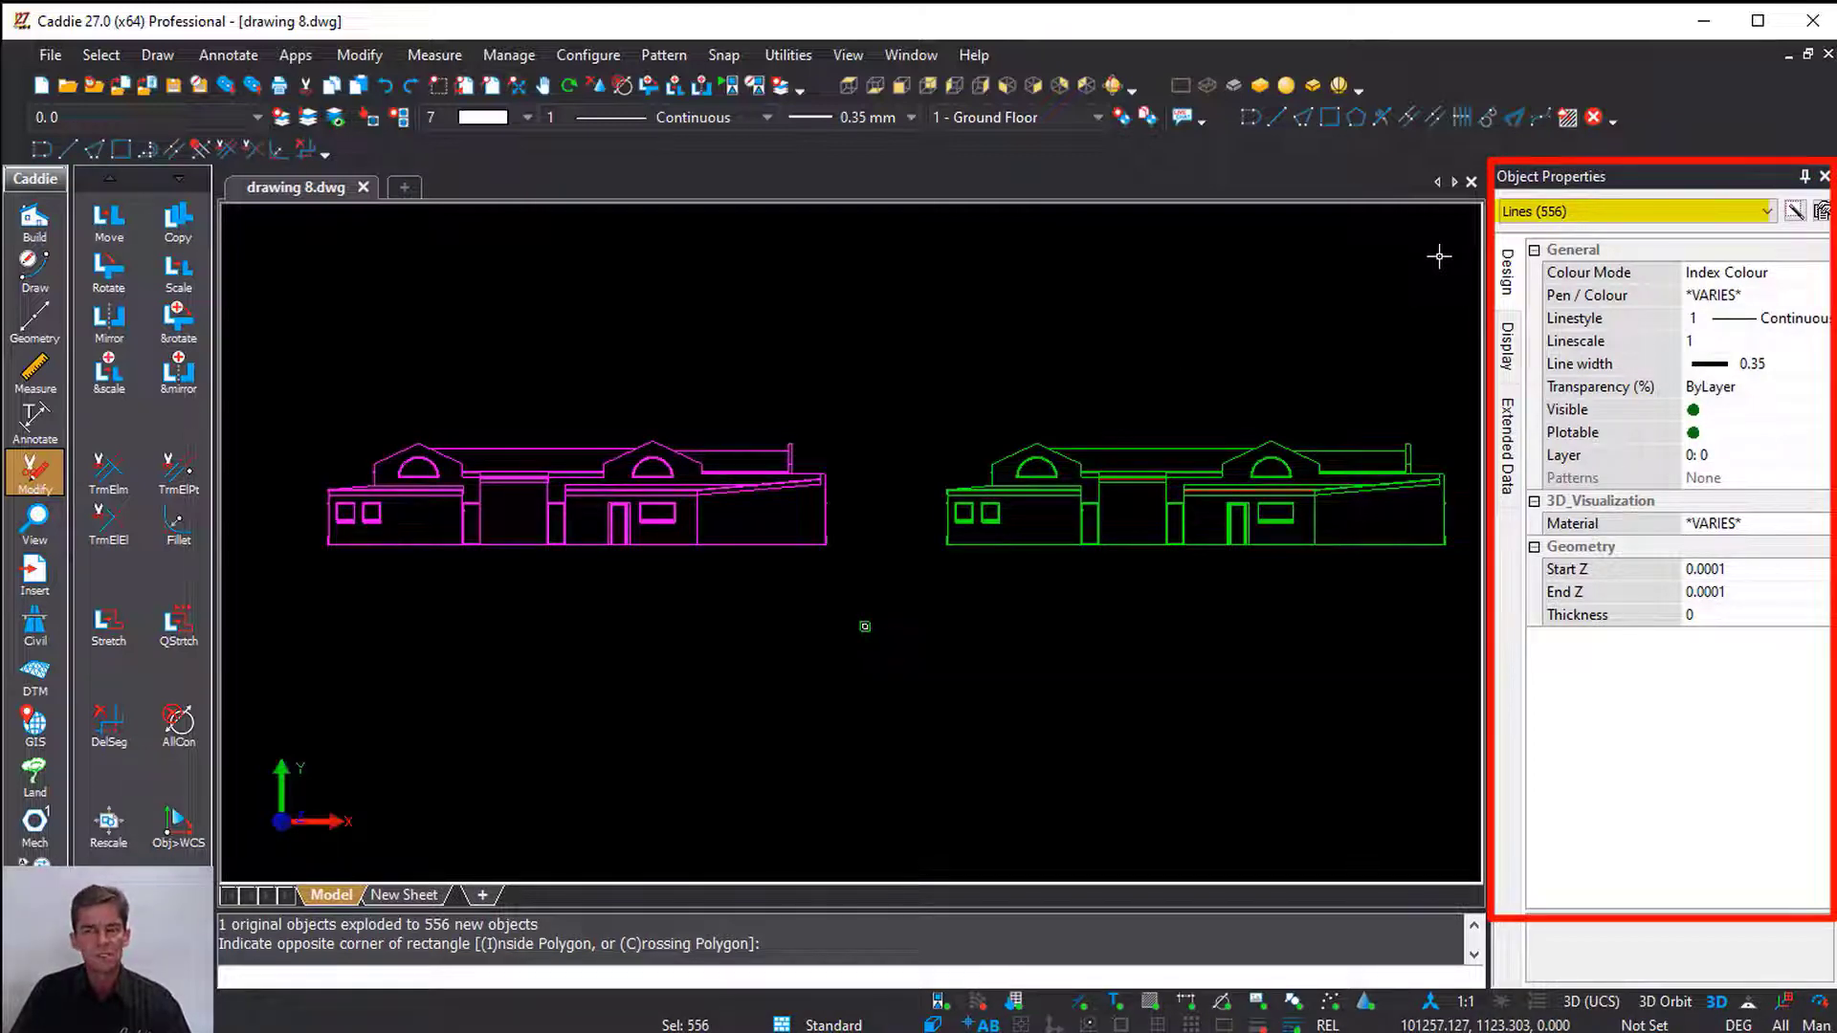
key(Escape)
middle_drag(1272, 296, 1046, 296)
click(726, 358)
click(1347, 605)
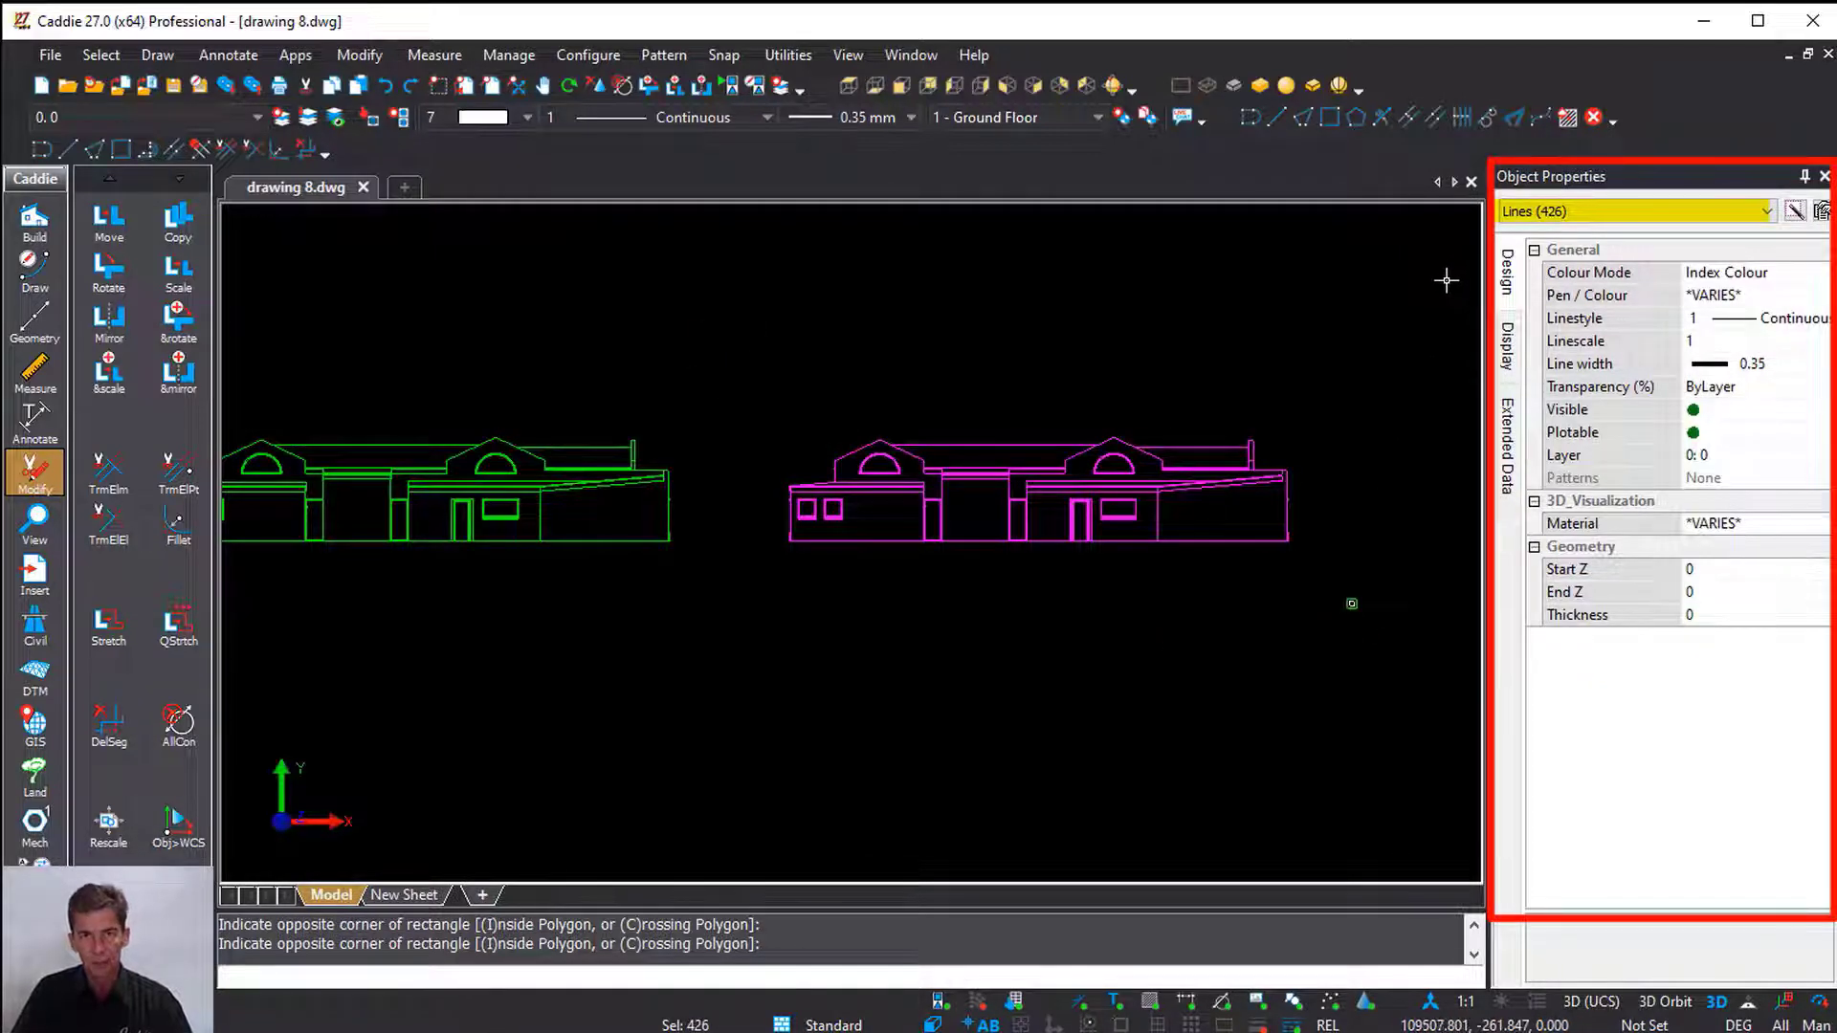
middle_drag(1087, 410, 1177, 418)
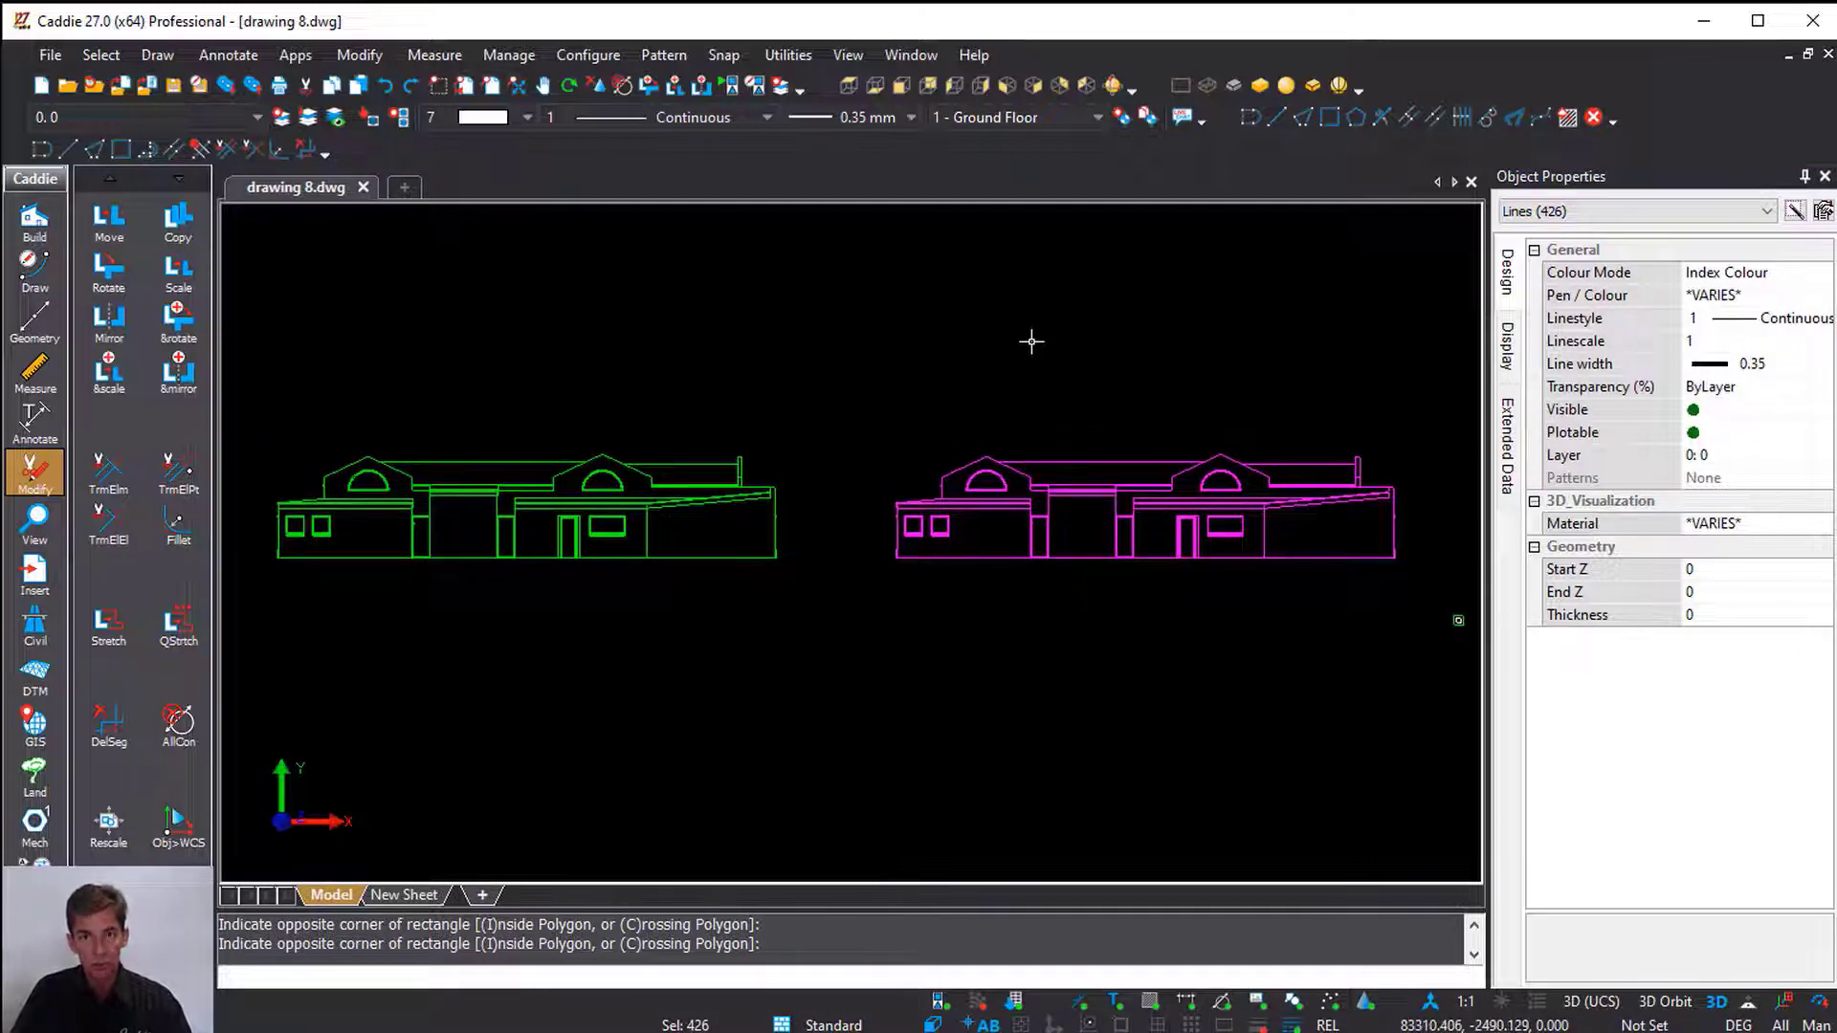
key(Escape)
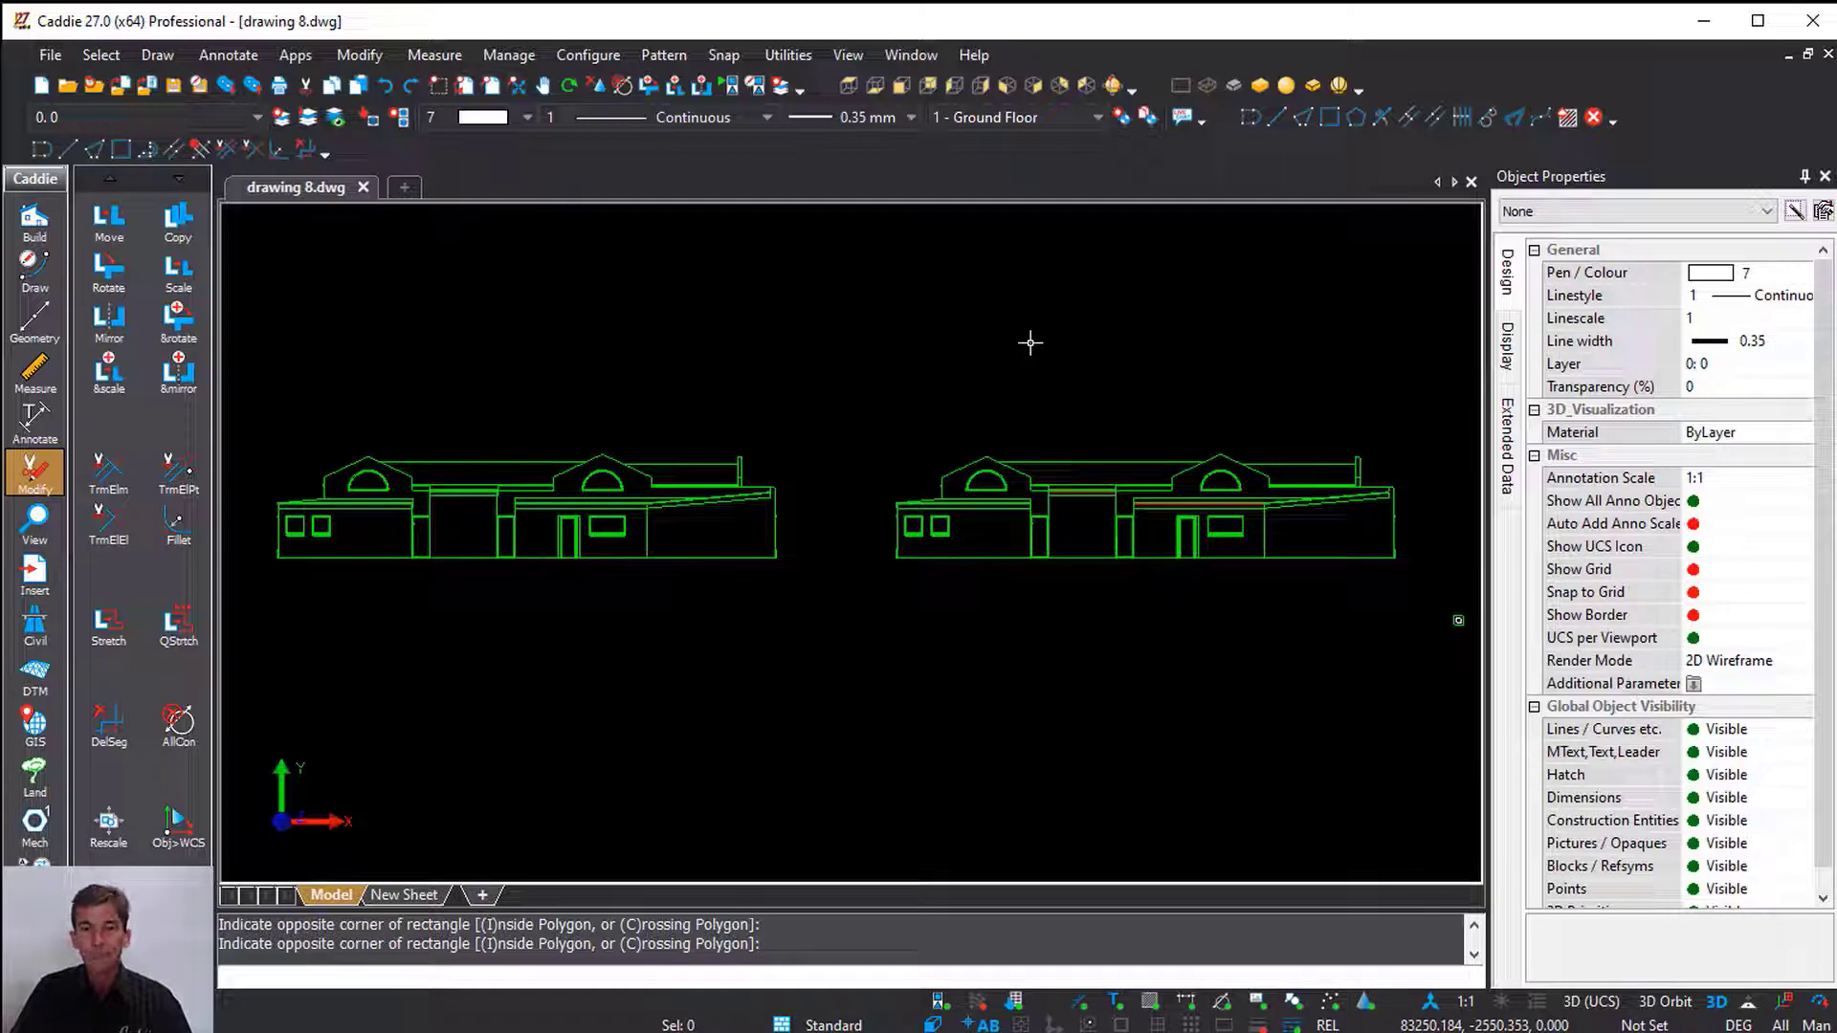
Convert the original elevation below the upper one nearest the plan to 2D linework
scroll(1037, 406, down, 4)
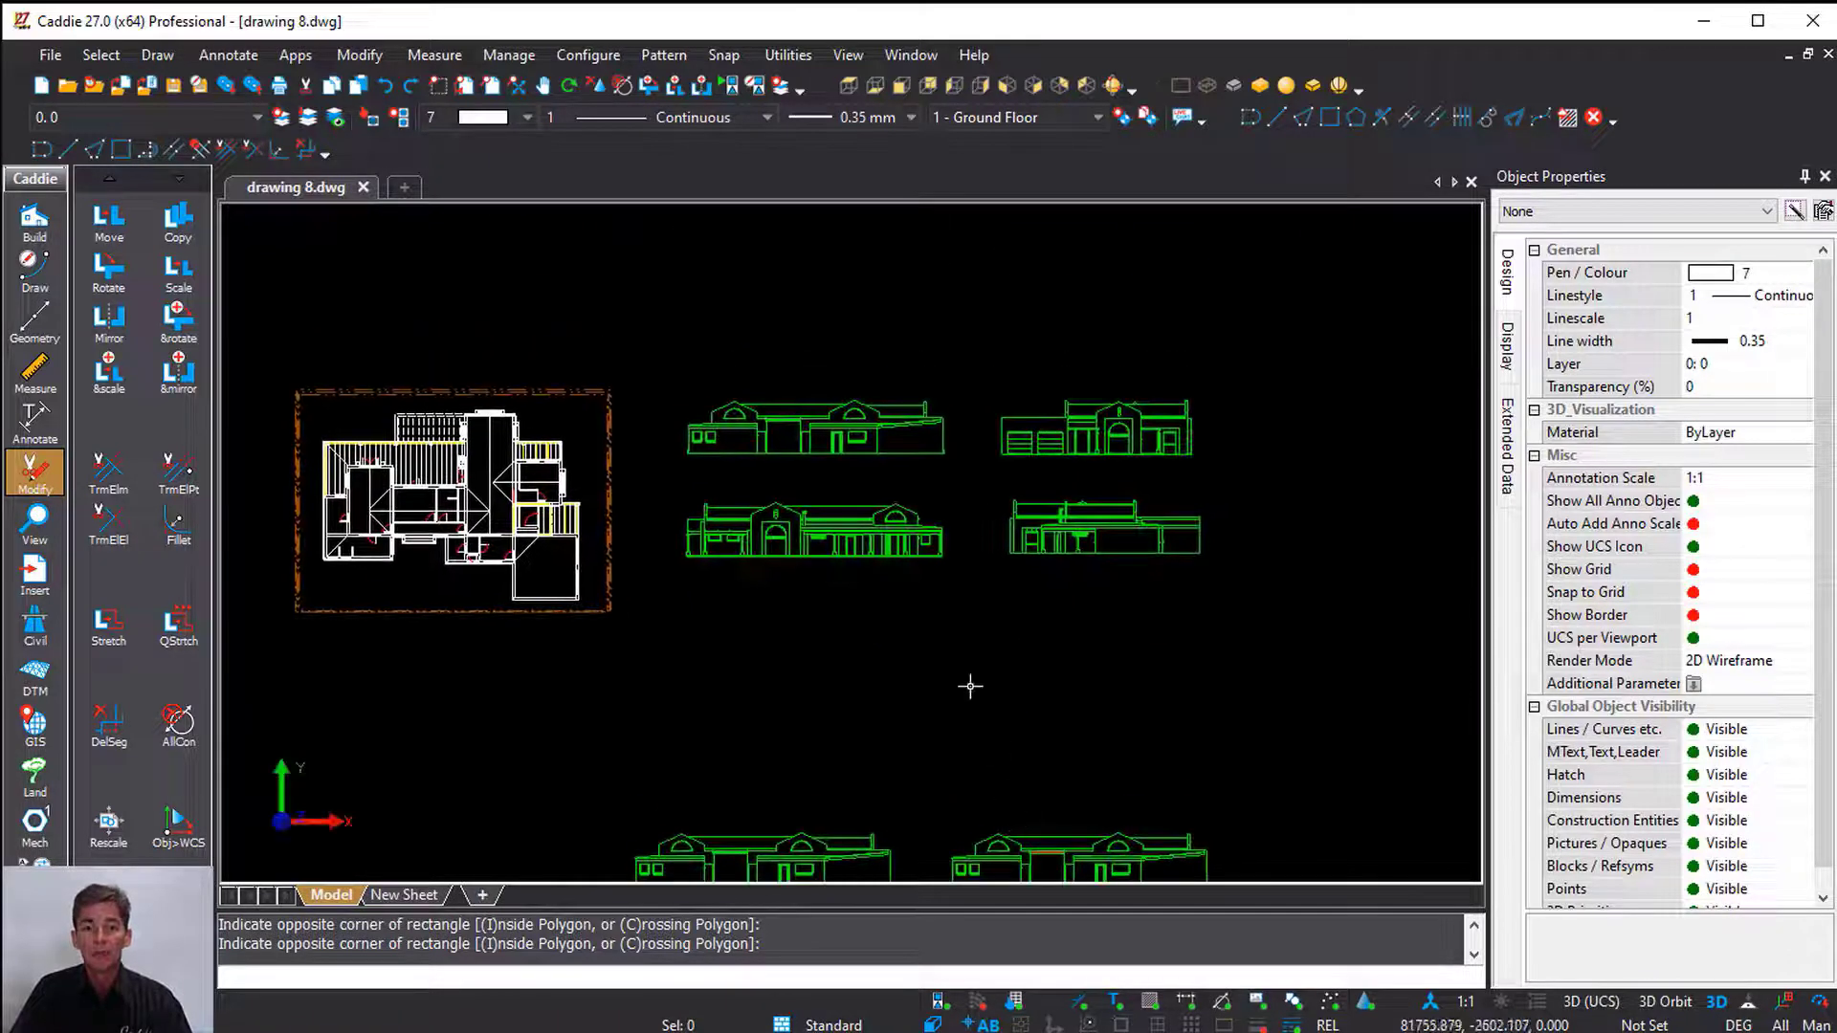
scroll(813, 481, up, 1)
scroll(813, 481, up, 1)
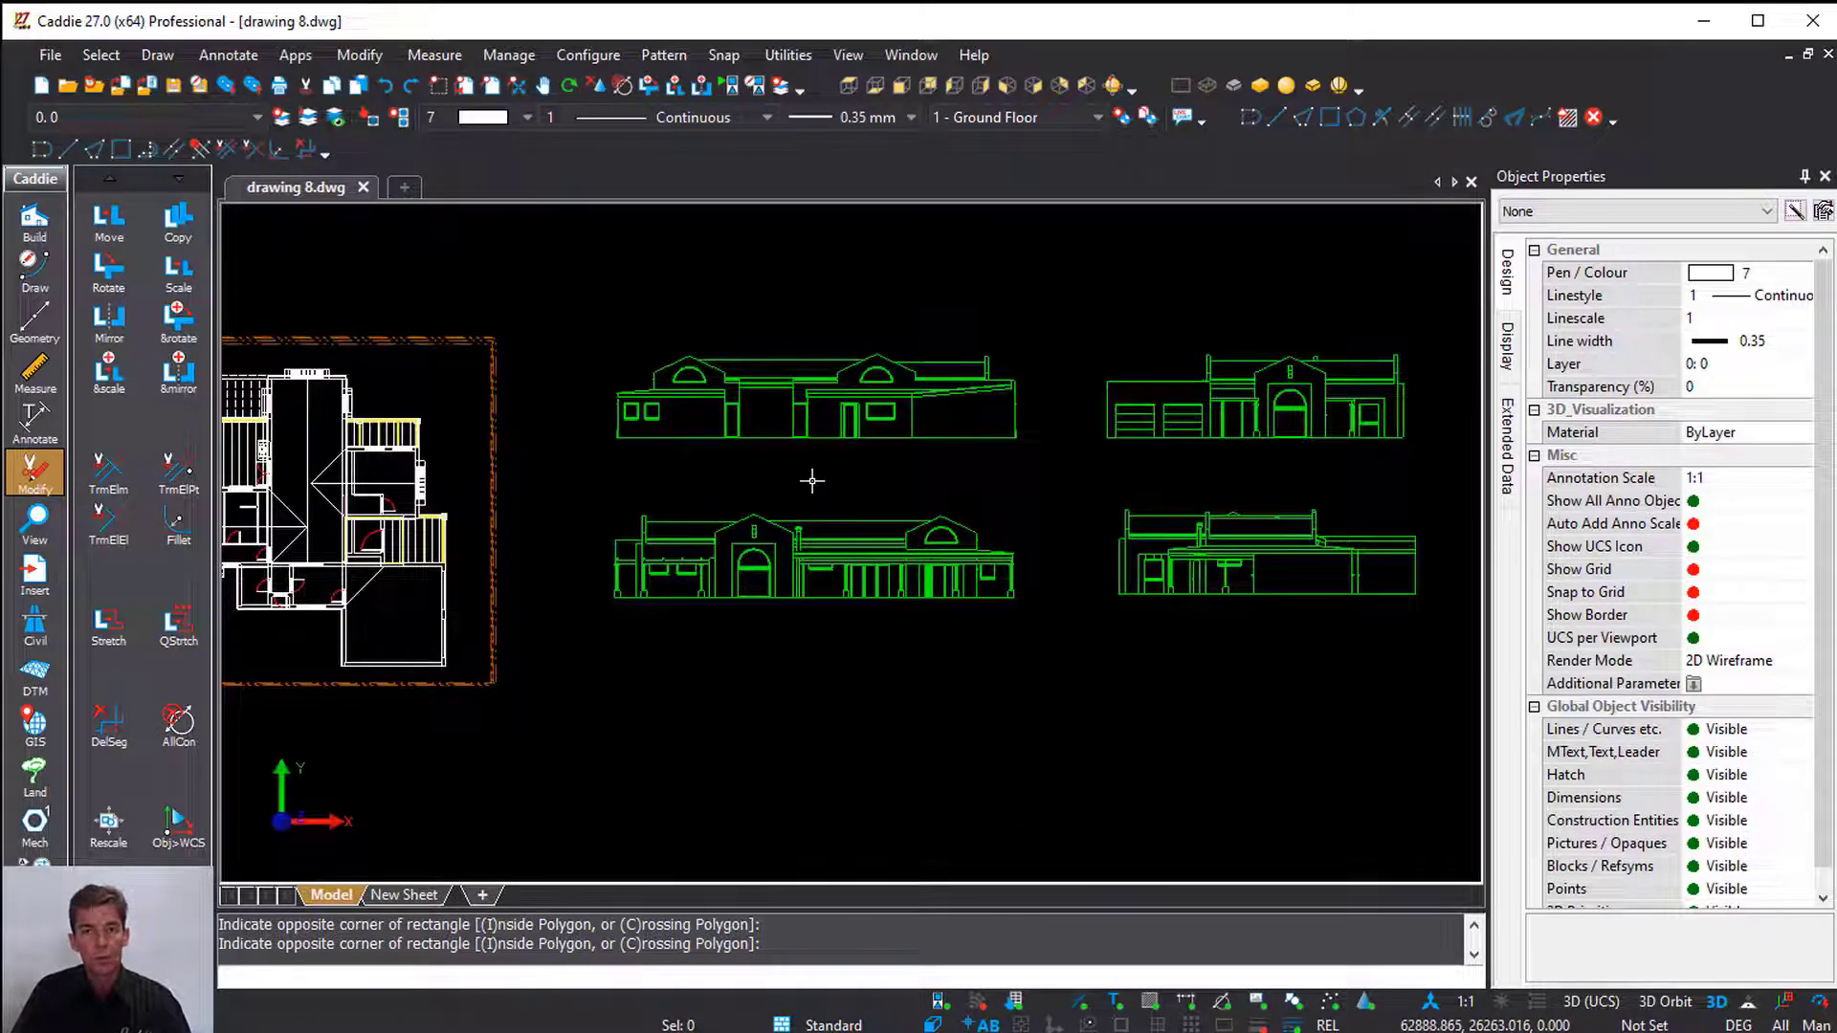
click(873, 574)
right_click(875, 574)
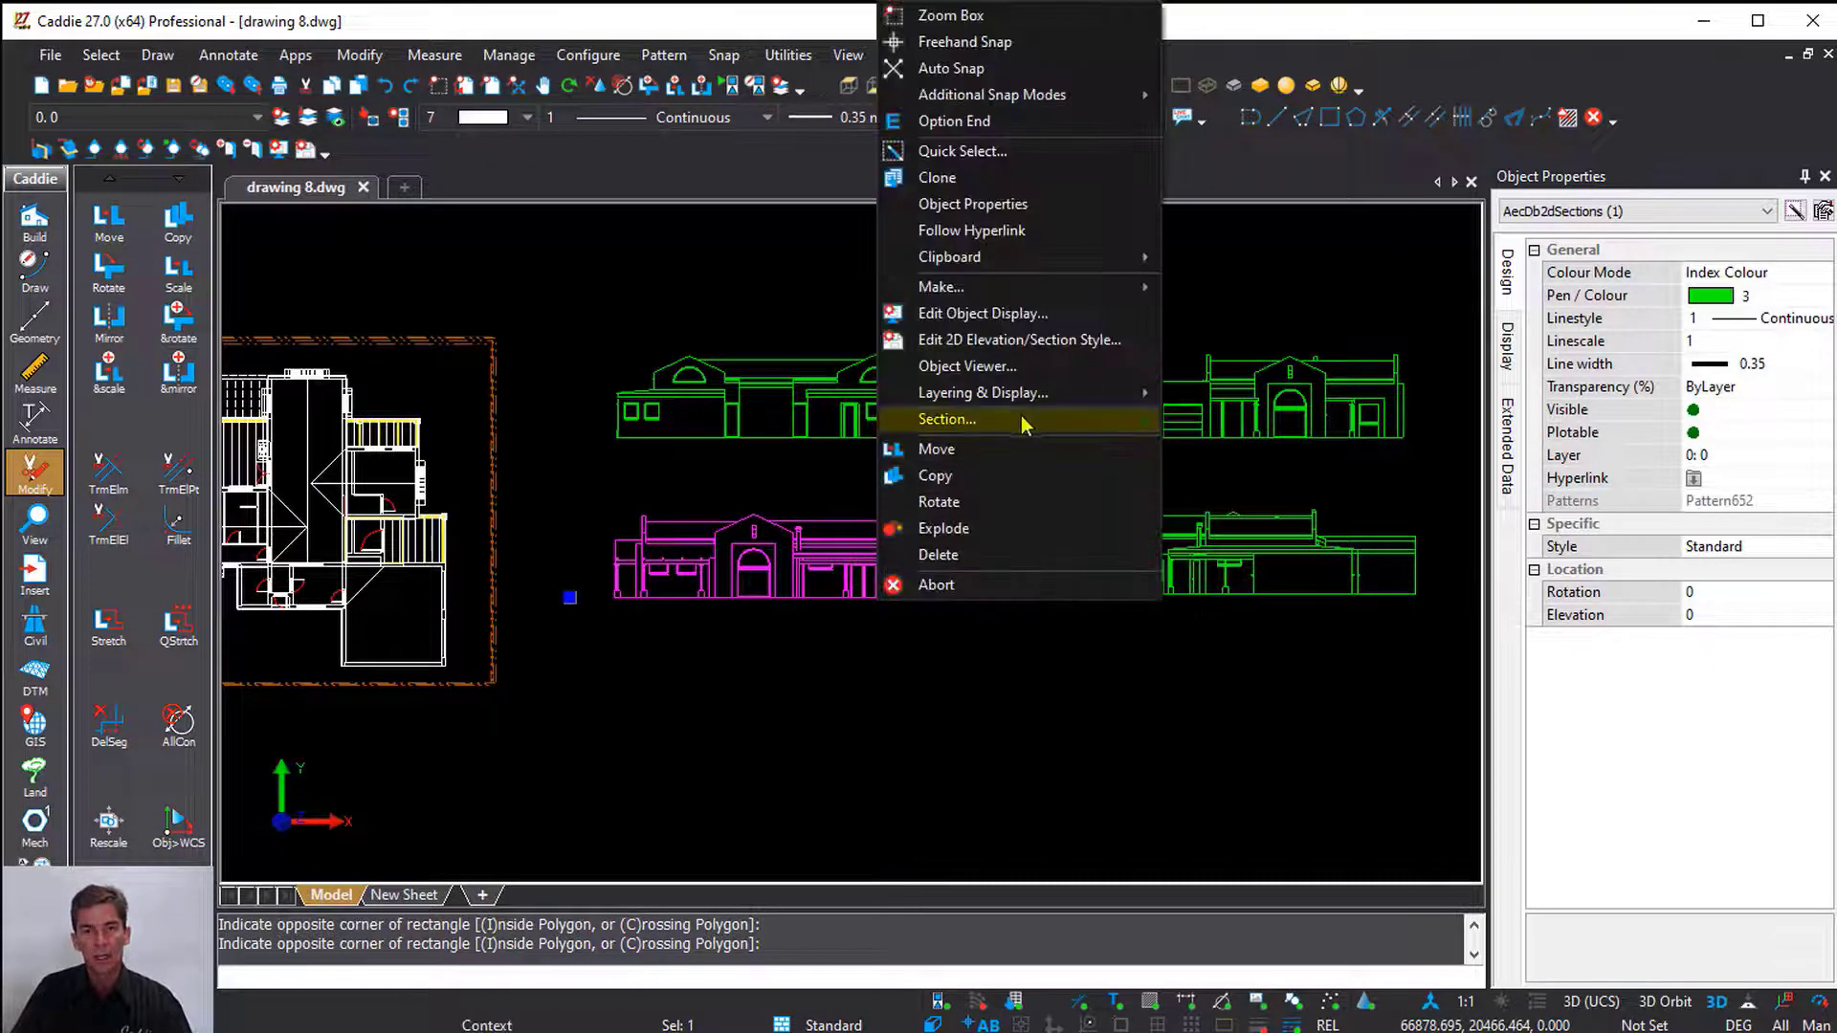
mouse_move(1020, 417)
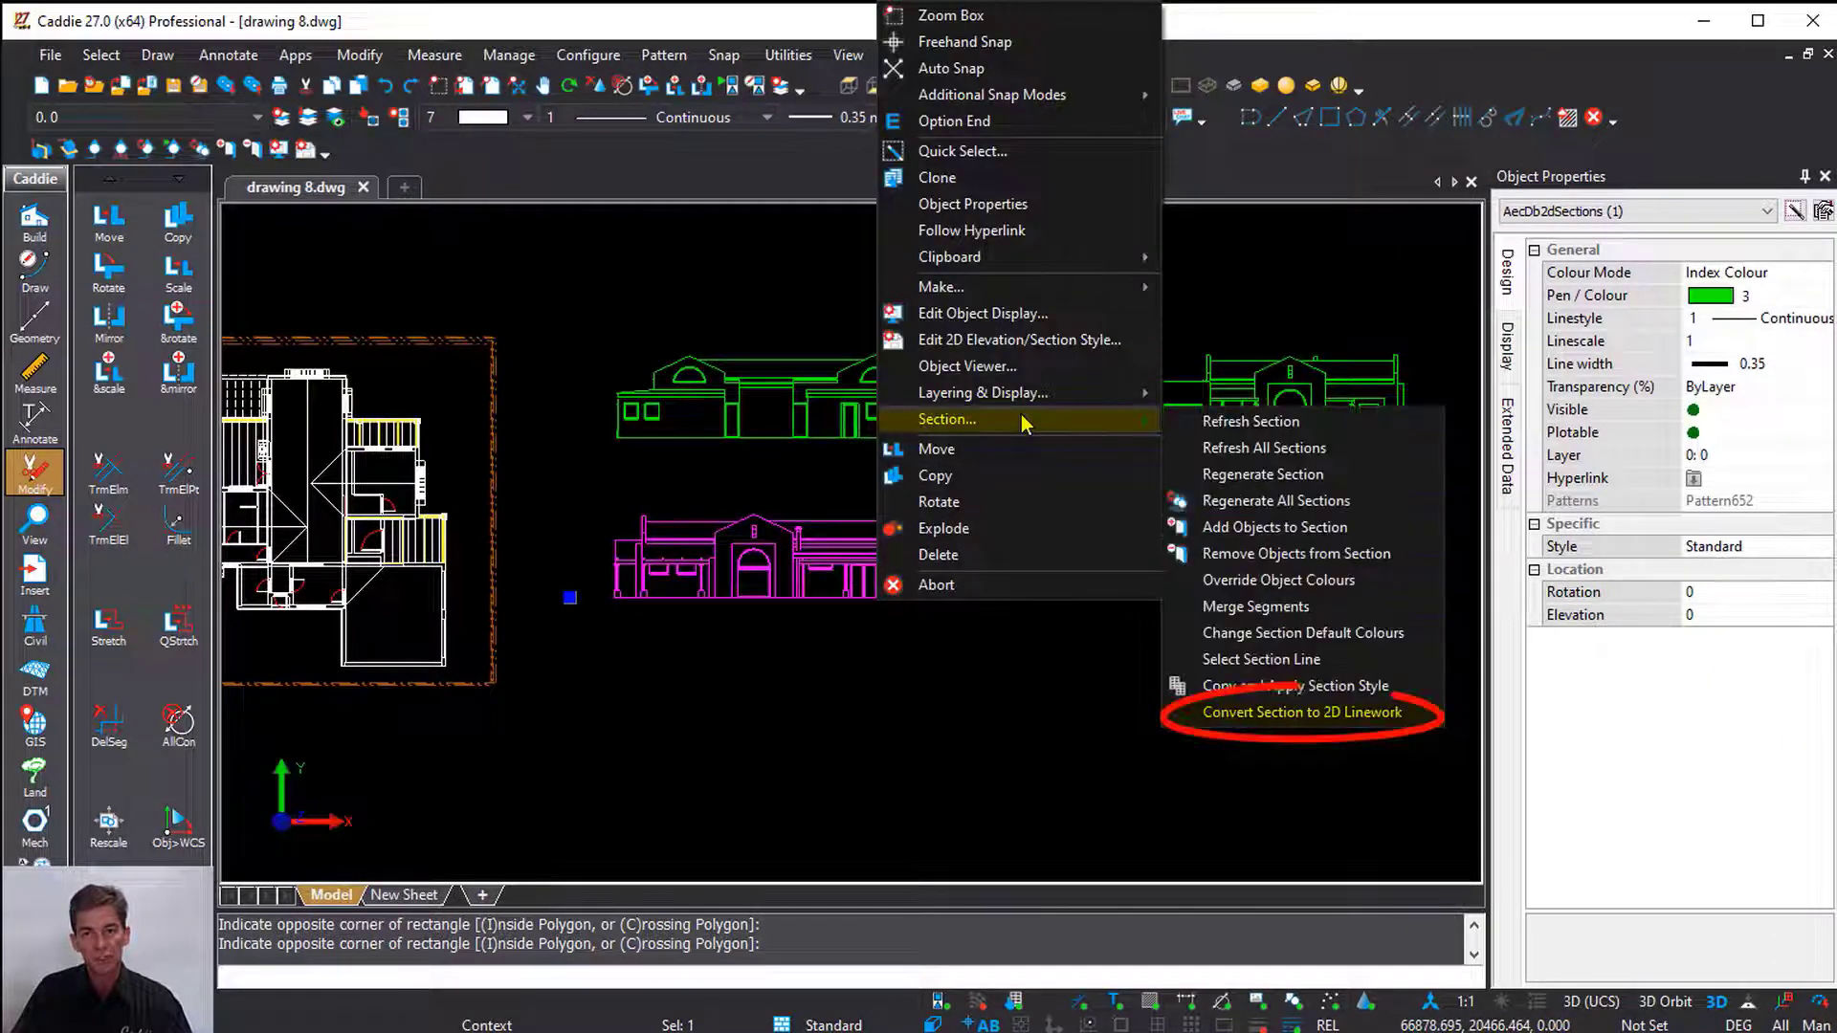
click(1323, 712)
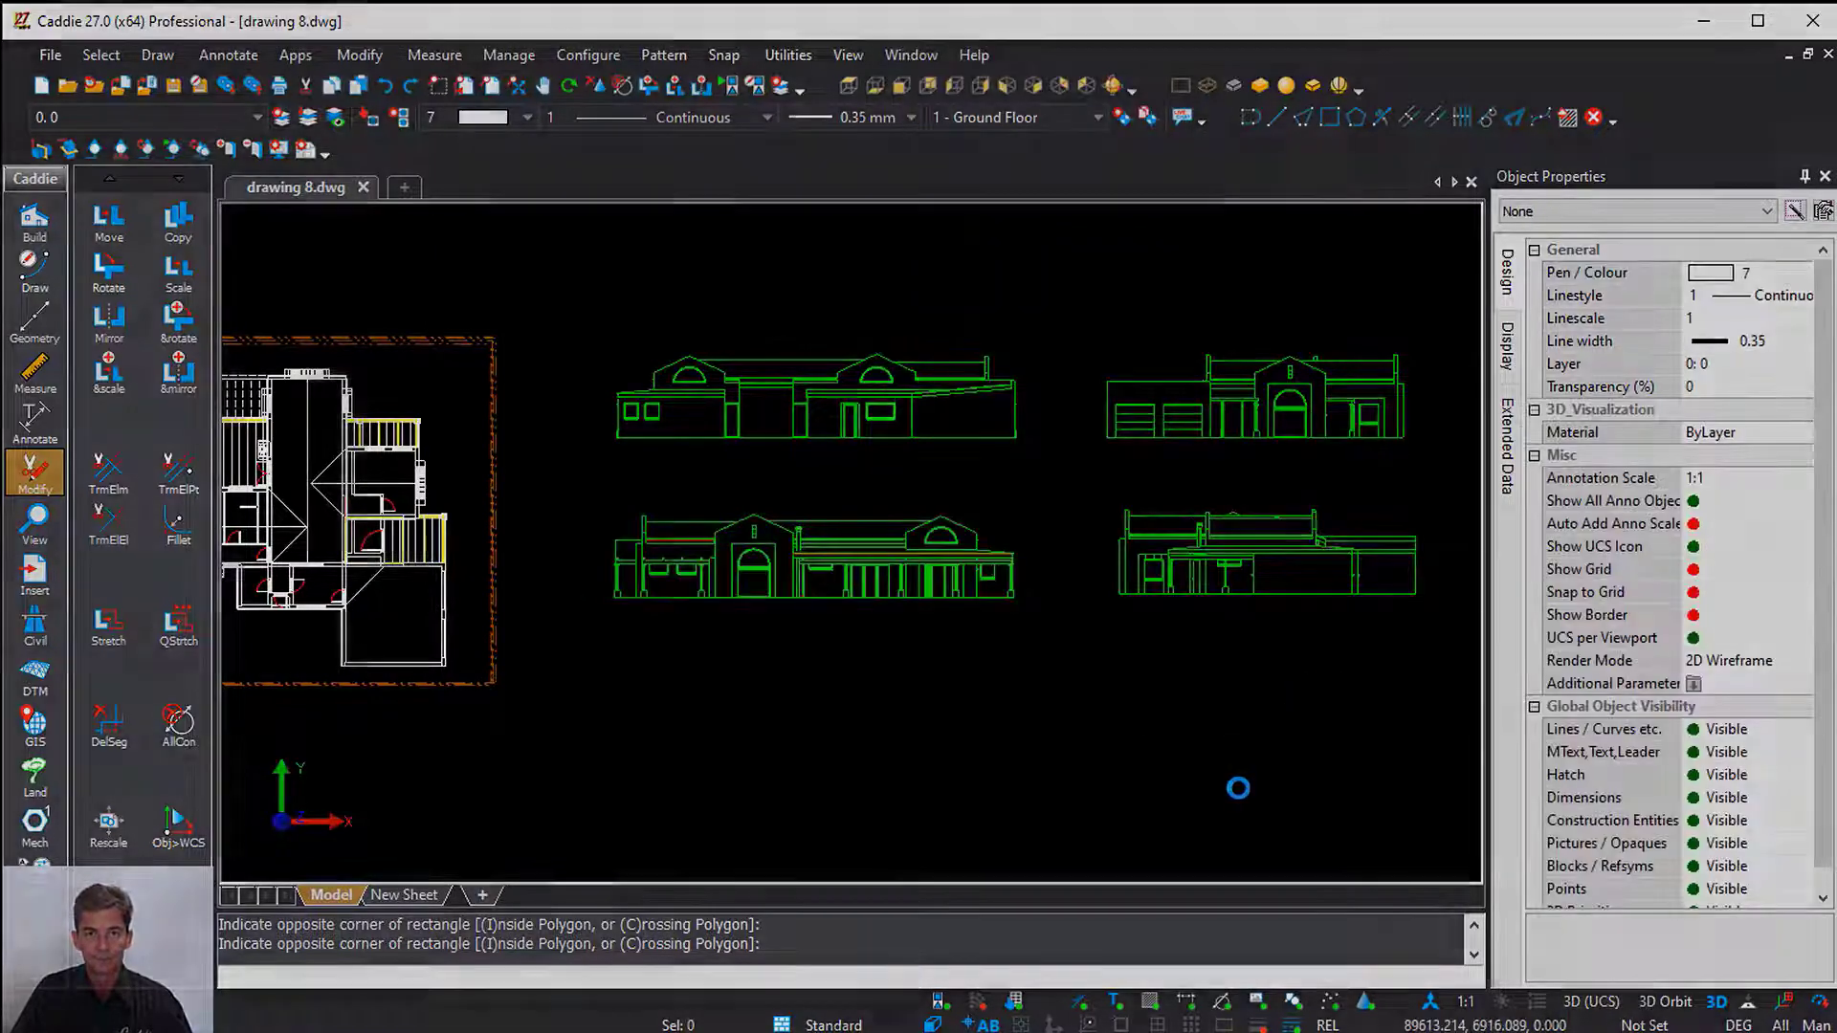
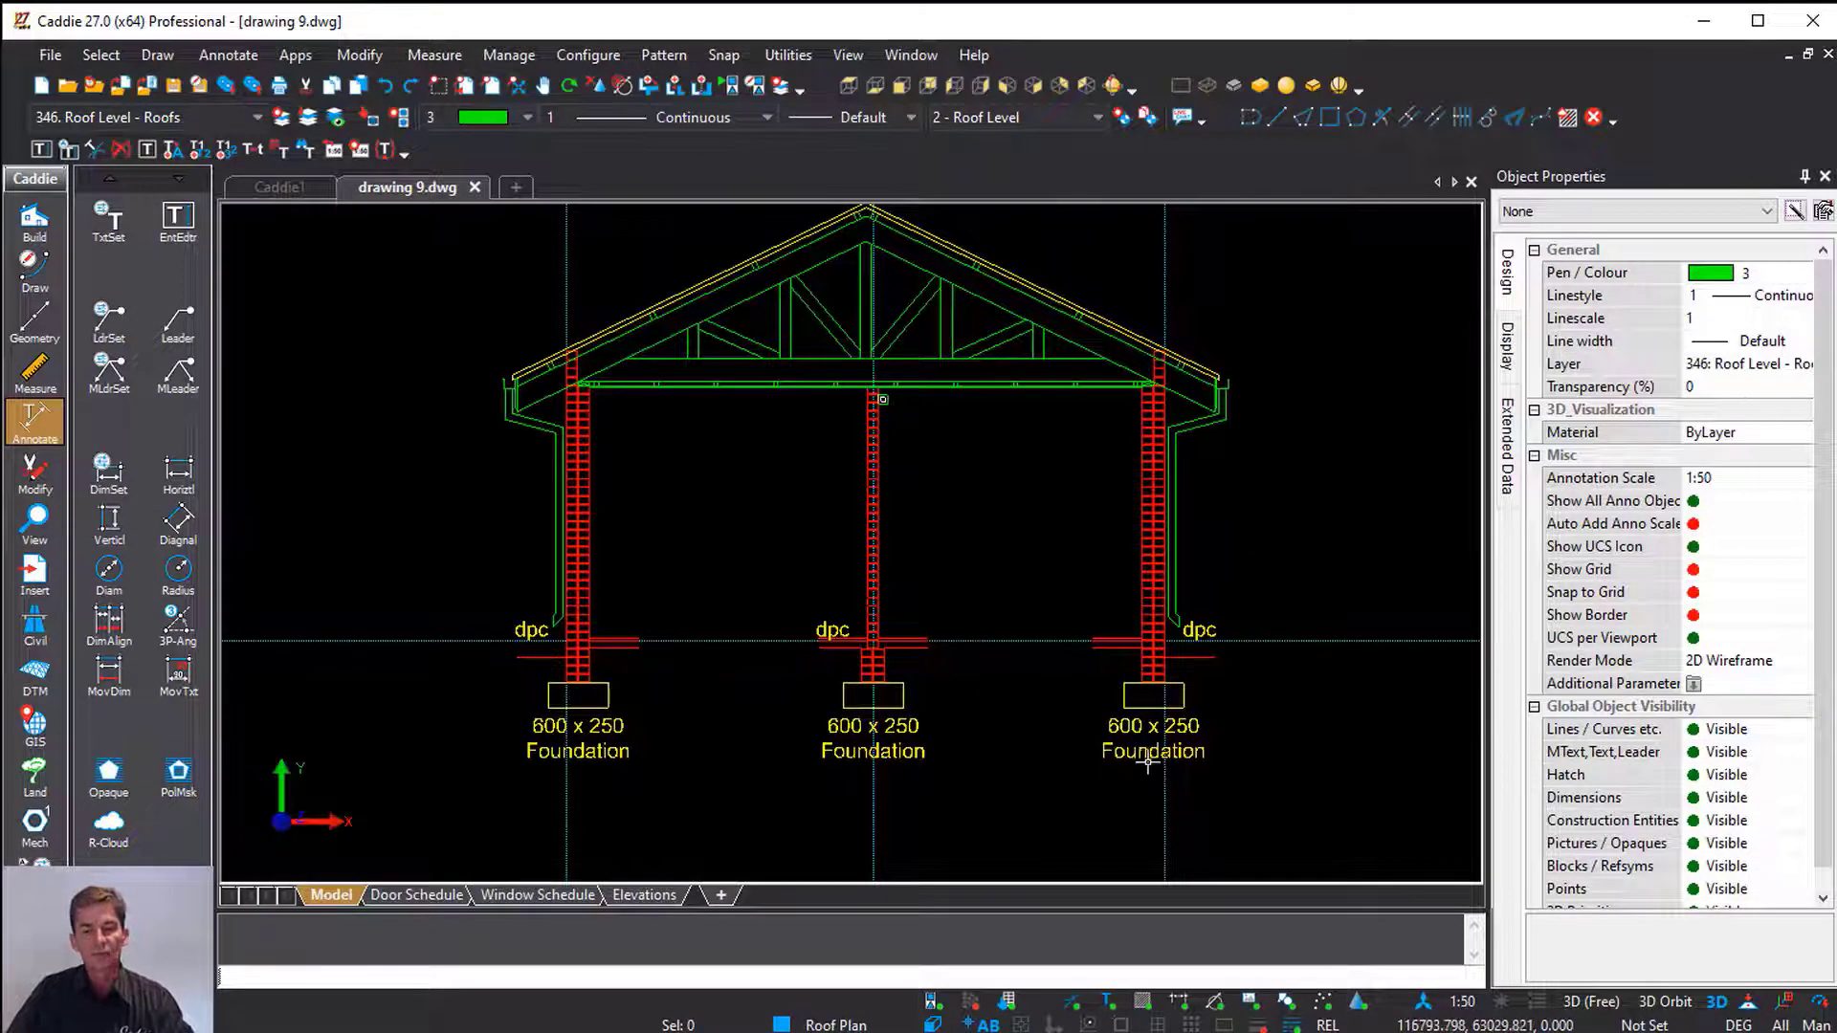
Examine the text properties of the "600 x 250 Foundation" and dpc notes beside the wall with the downpipe in drawing 9
scroll(1136, 754, up, 2)
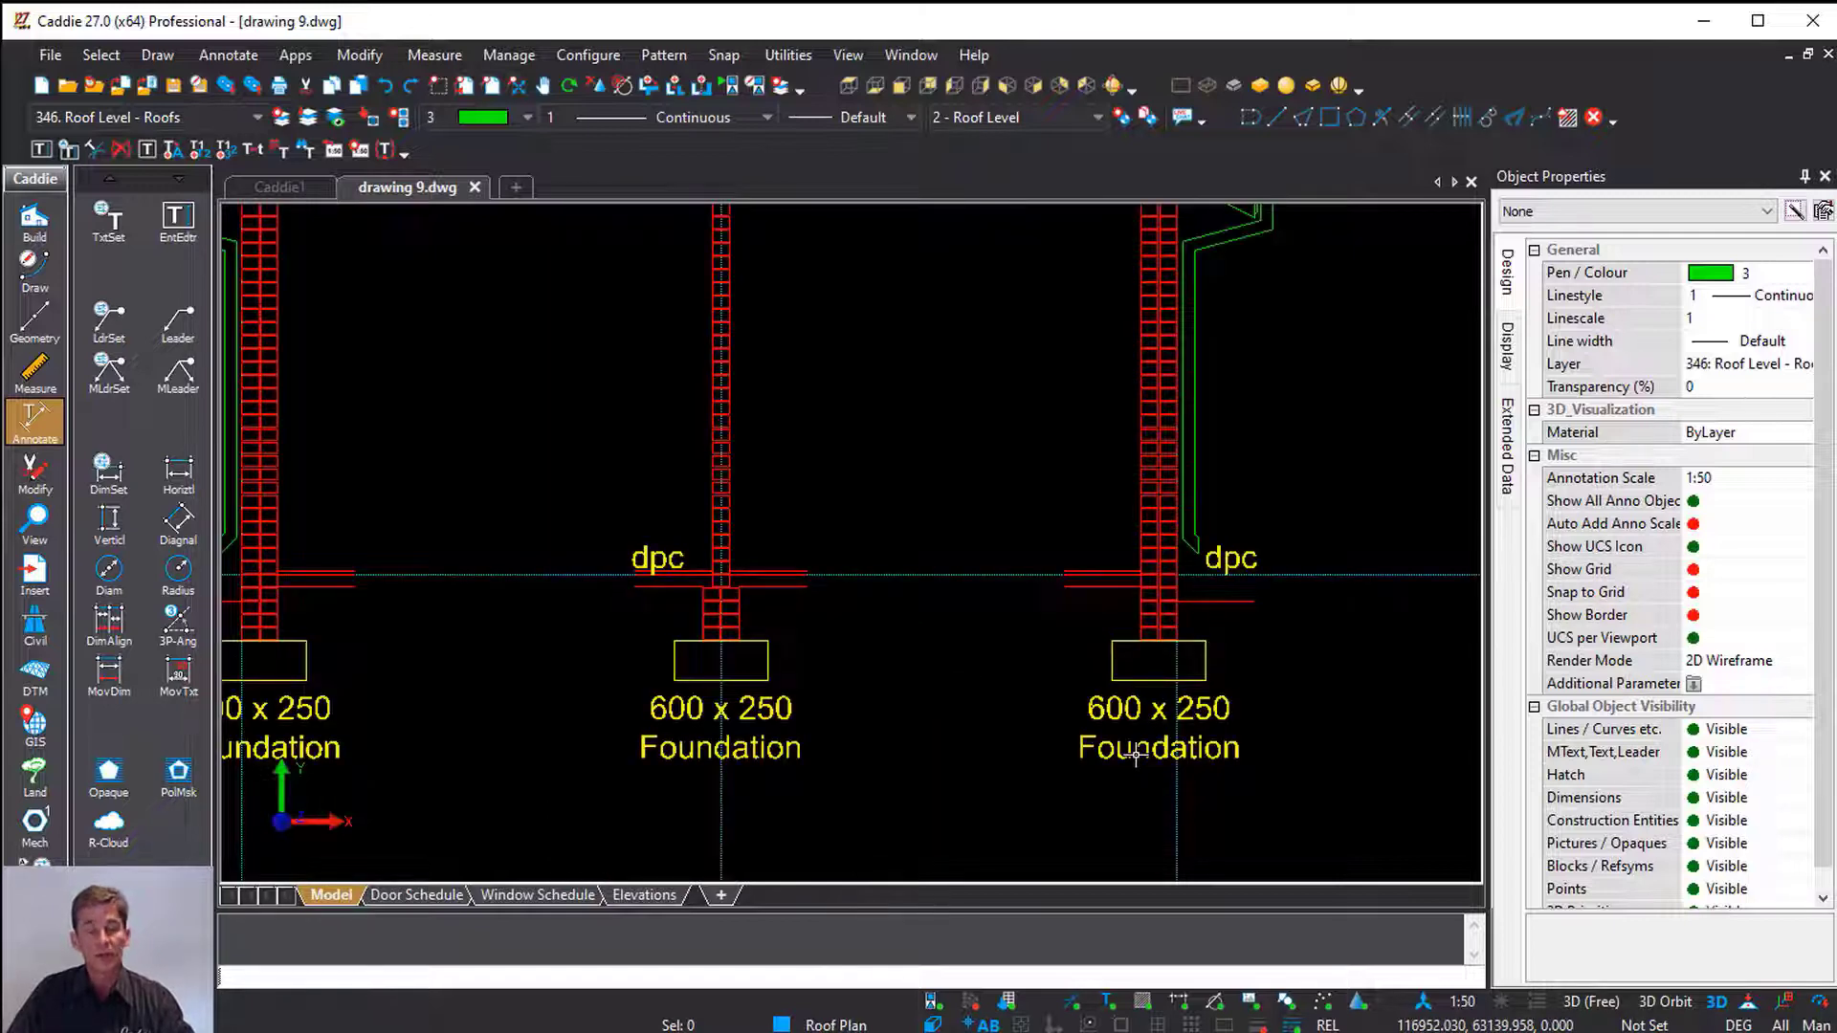
click(1119, 744)
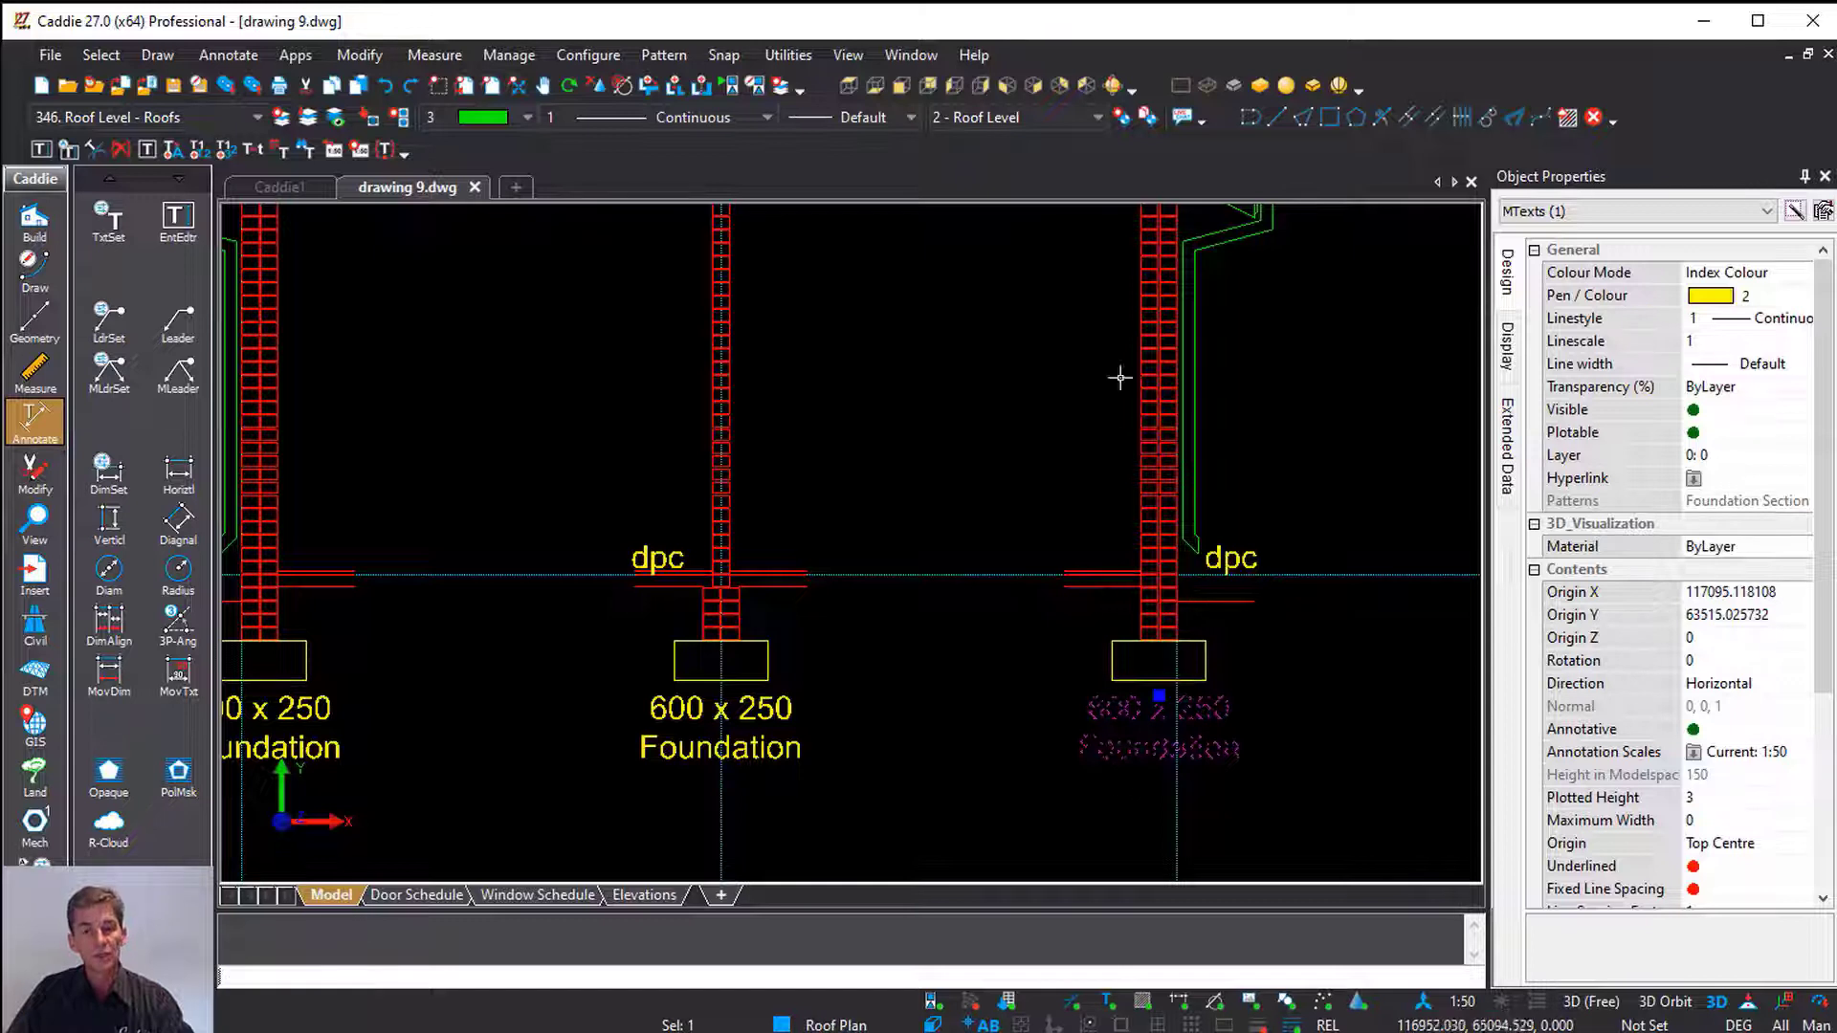
click(1227, 560)
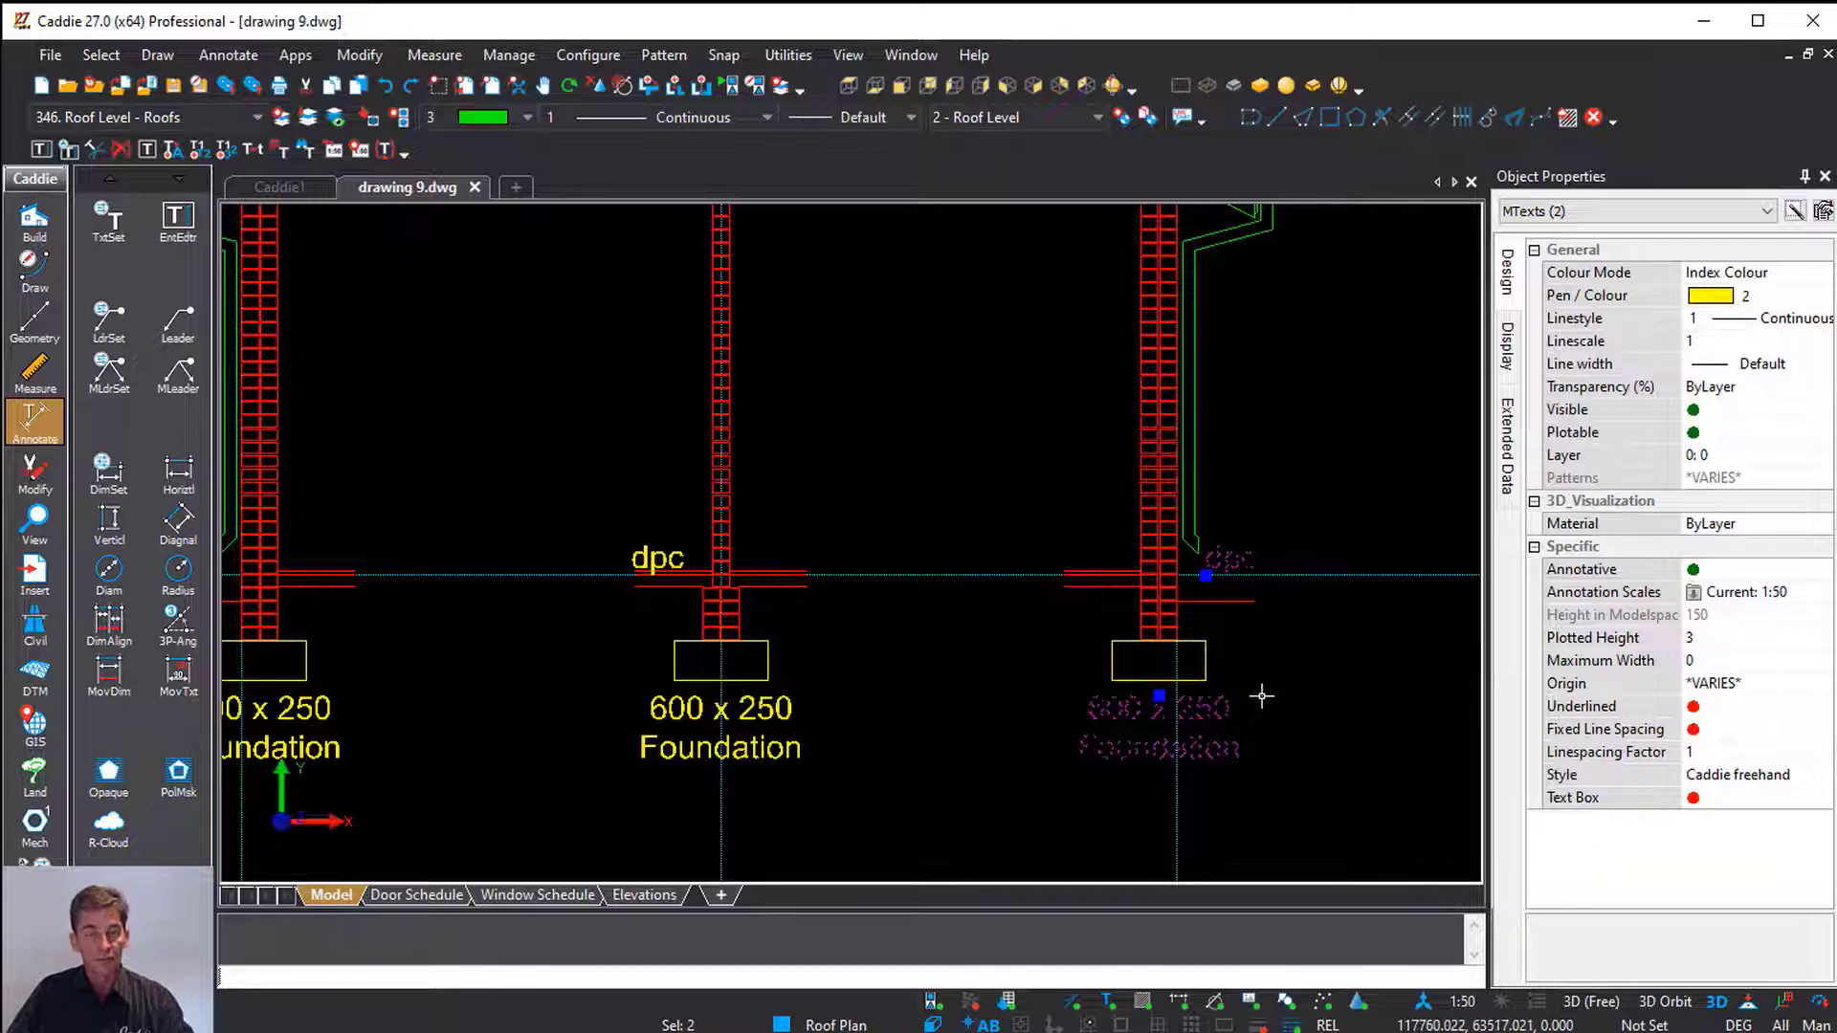
scroll(1260, 696, down, 3)
key(Escape)
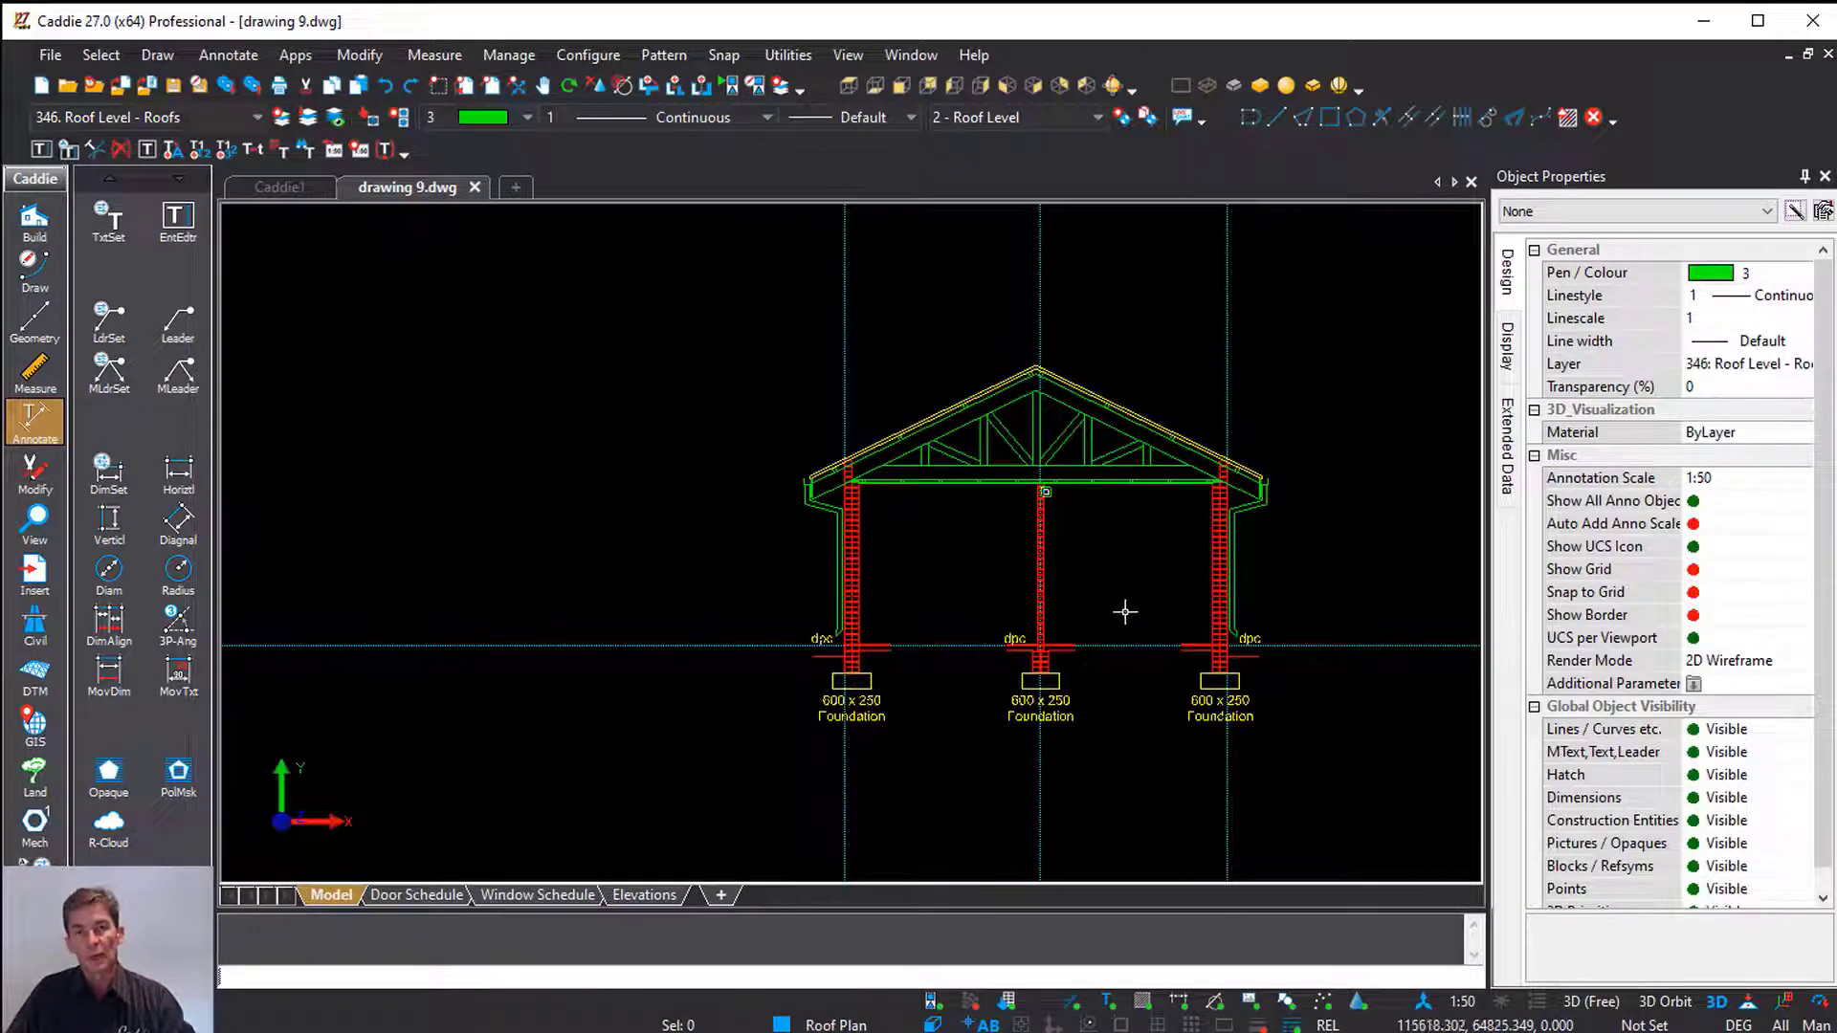
Create a new text style named "caddie 27 section" from the text parameter settings
middle_drag(1126, 613, 983, 586)
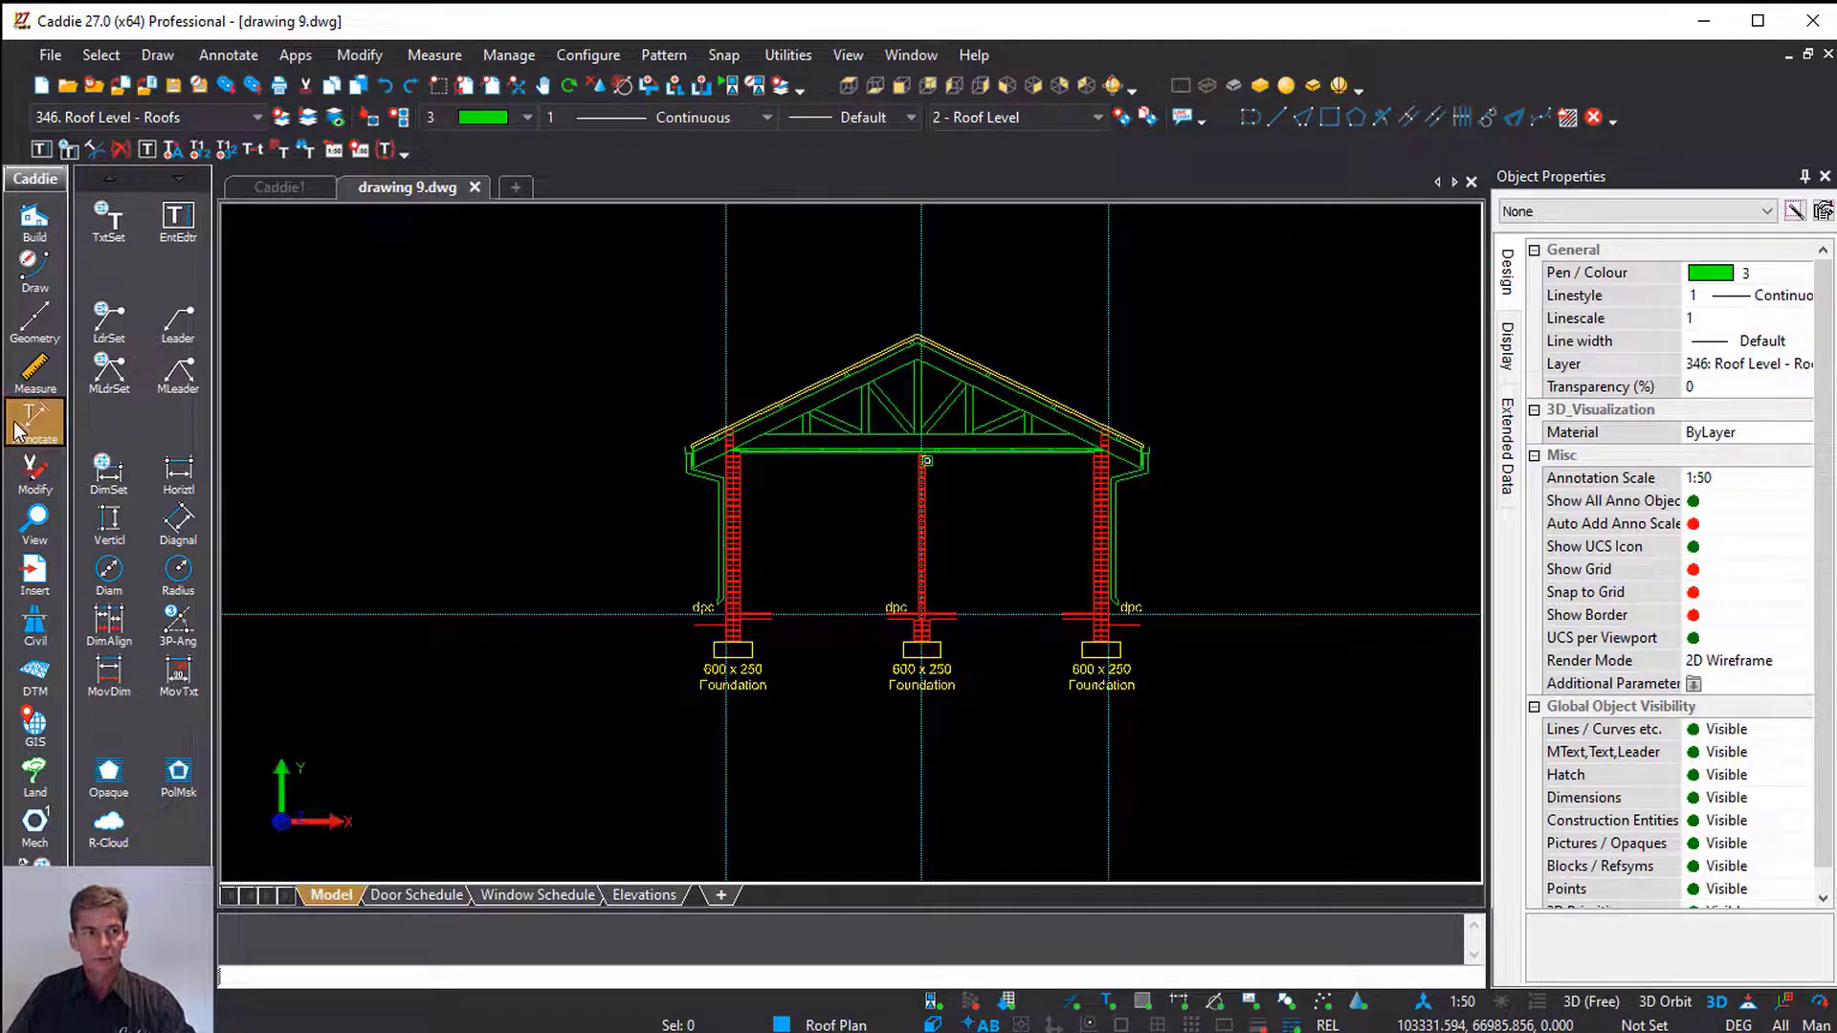
click(109, 219)
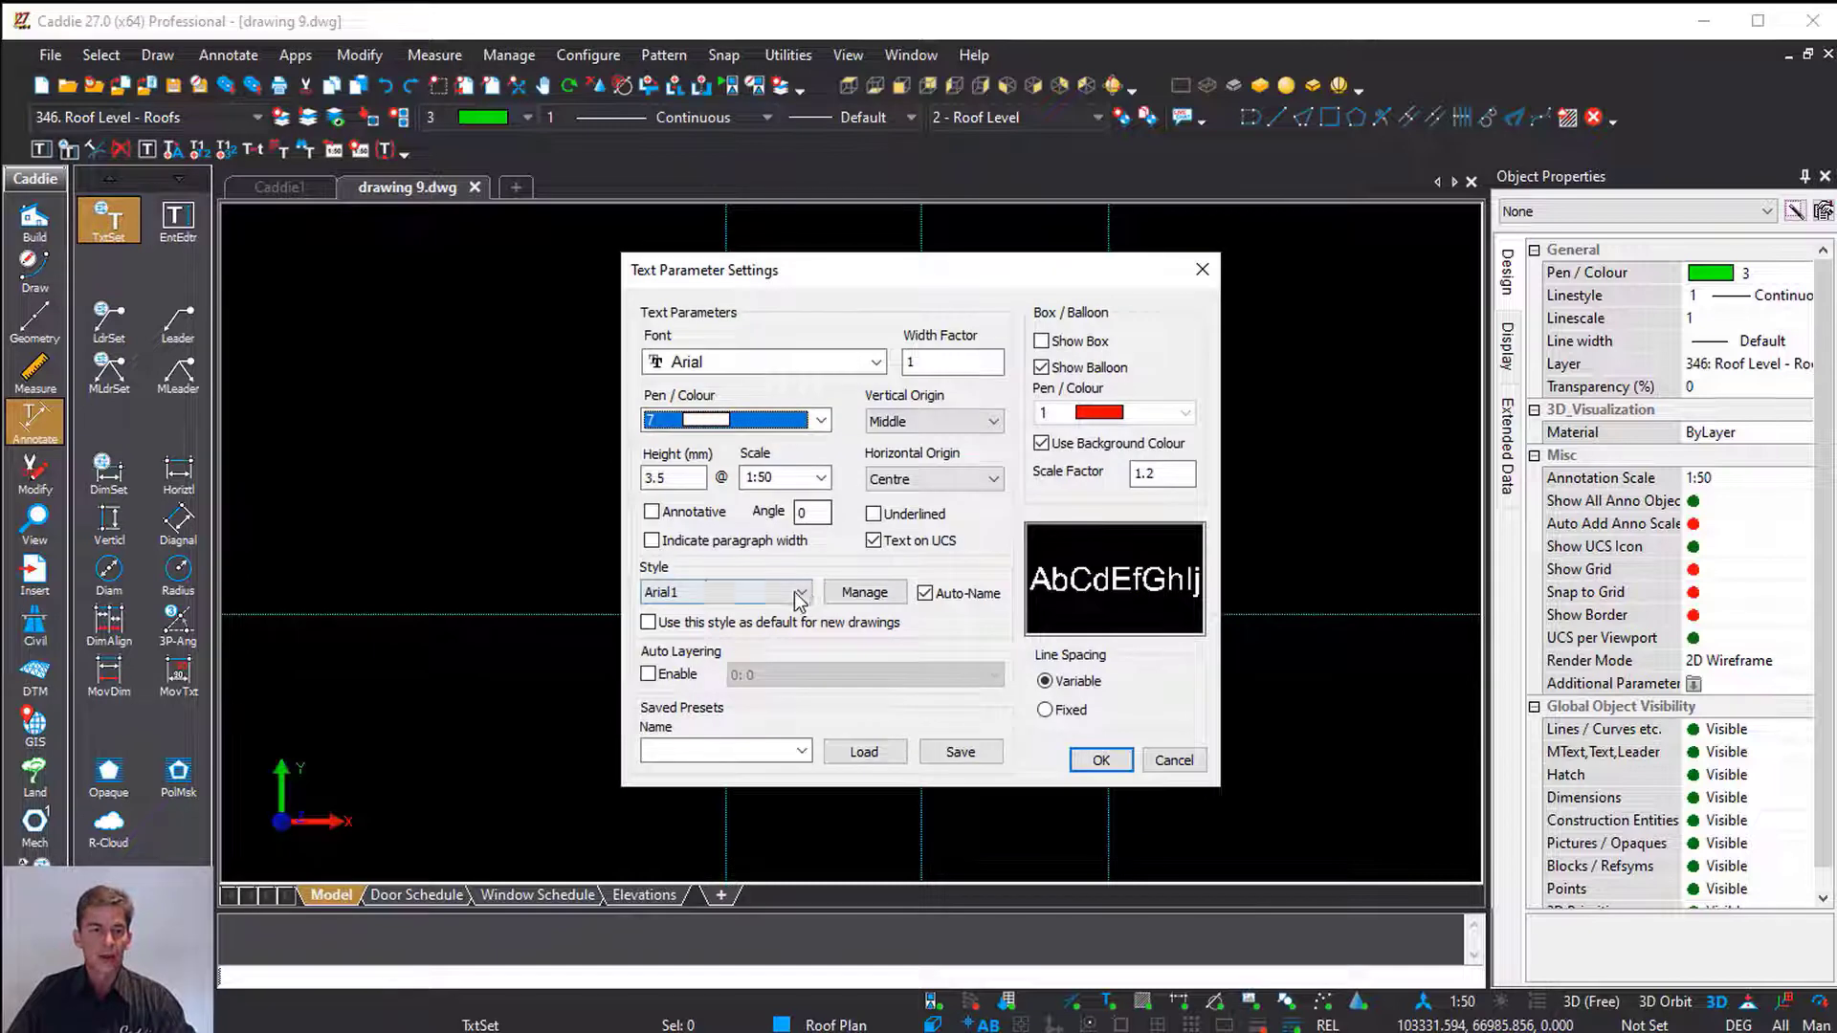
click(871, 599)
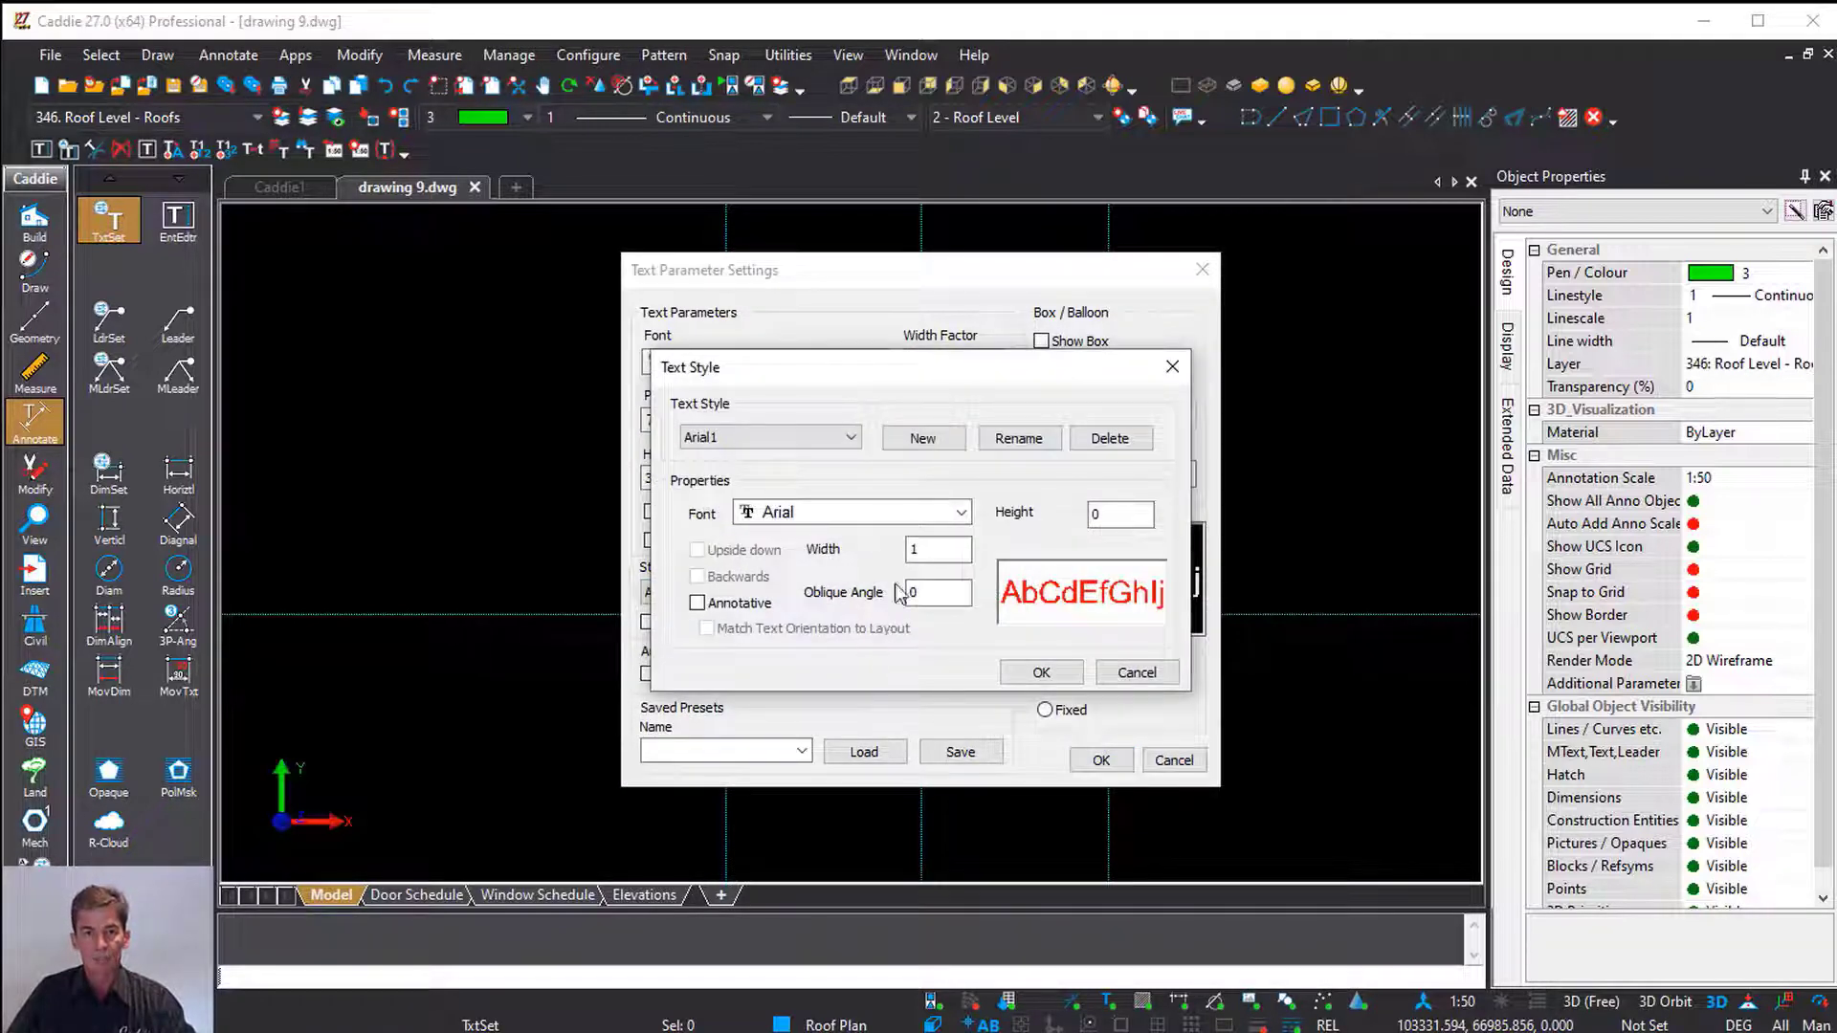
click(920, 437)
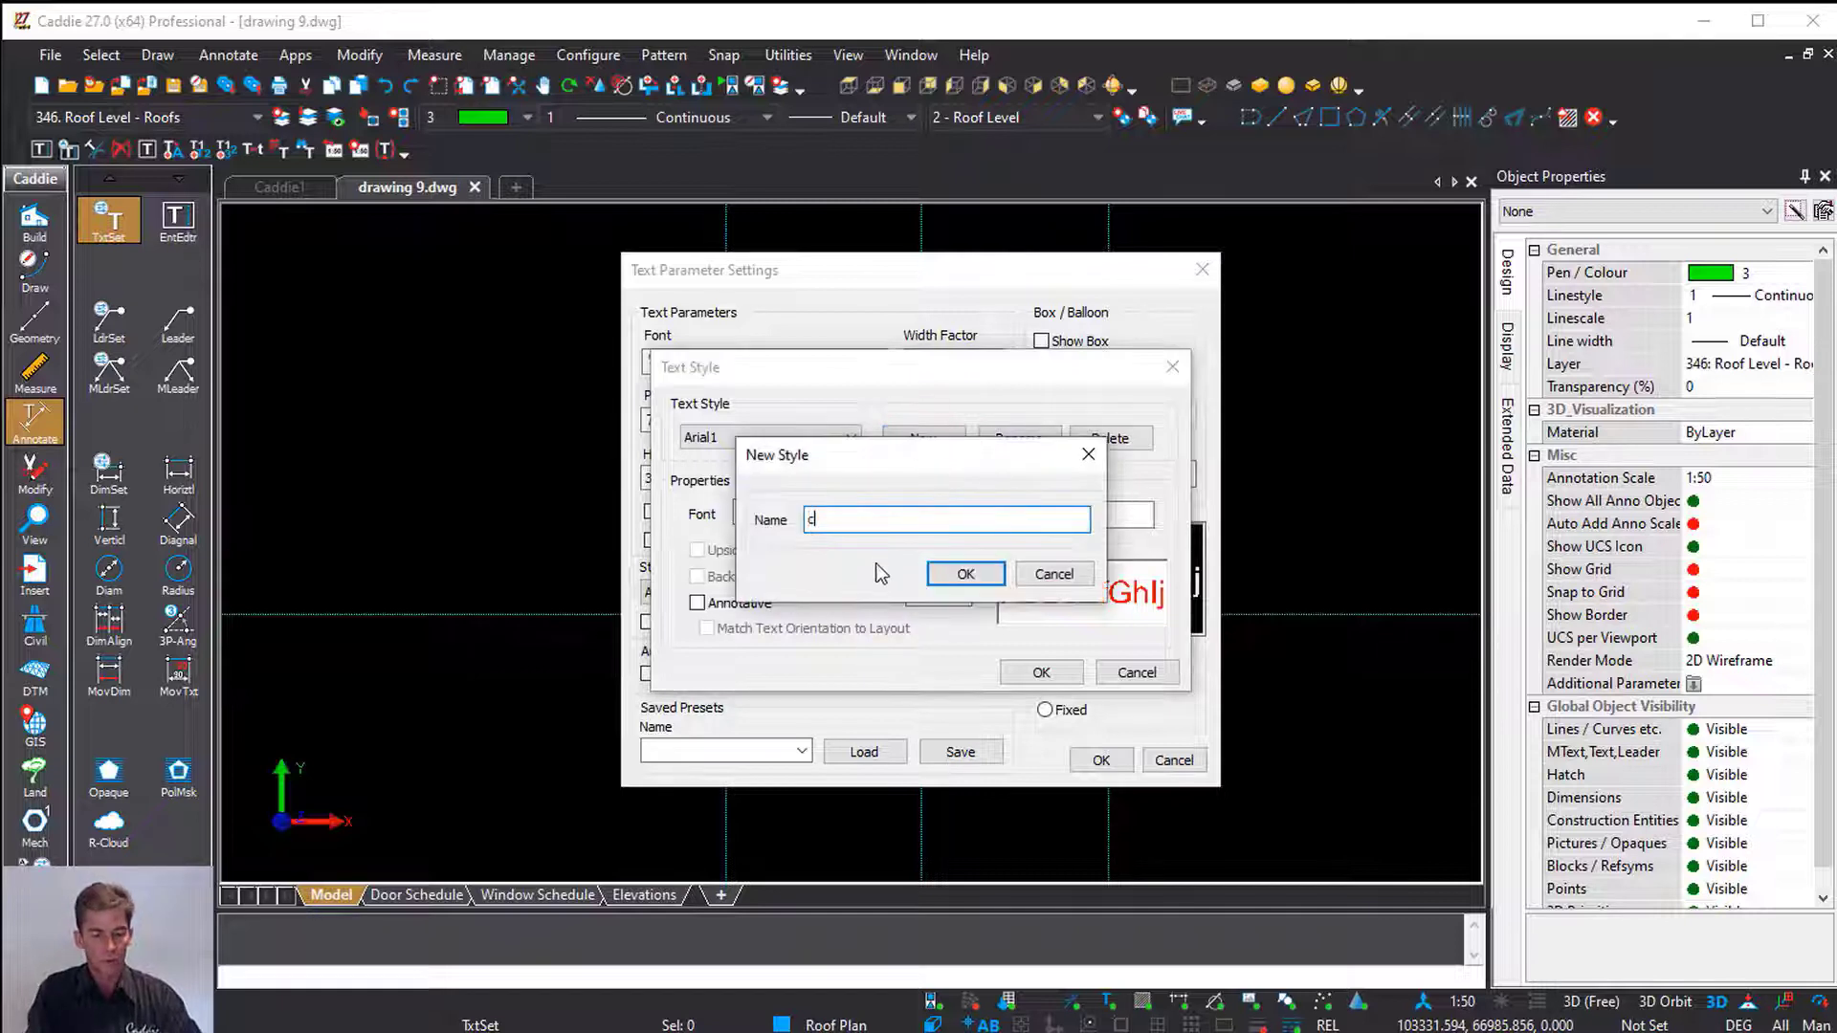
text(caddie 27)
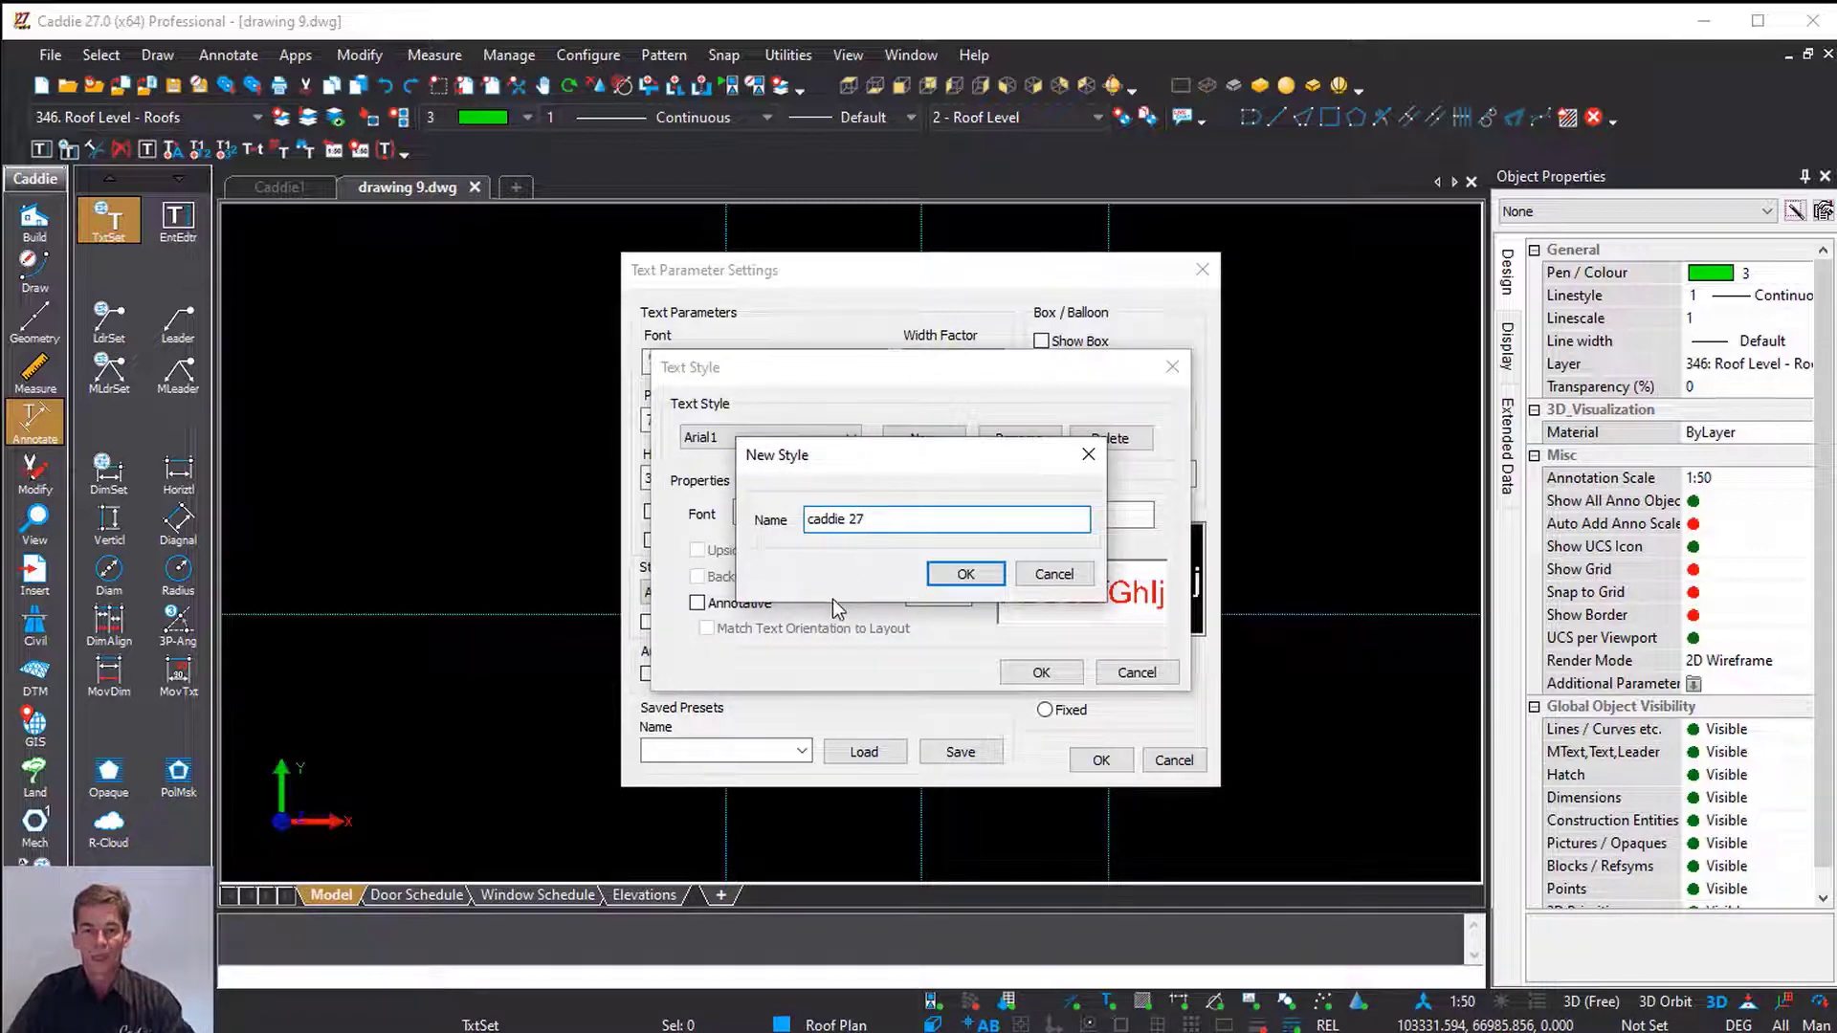
text( section)
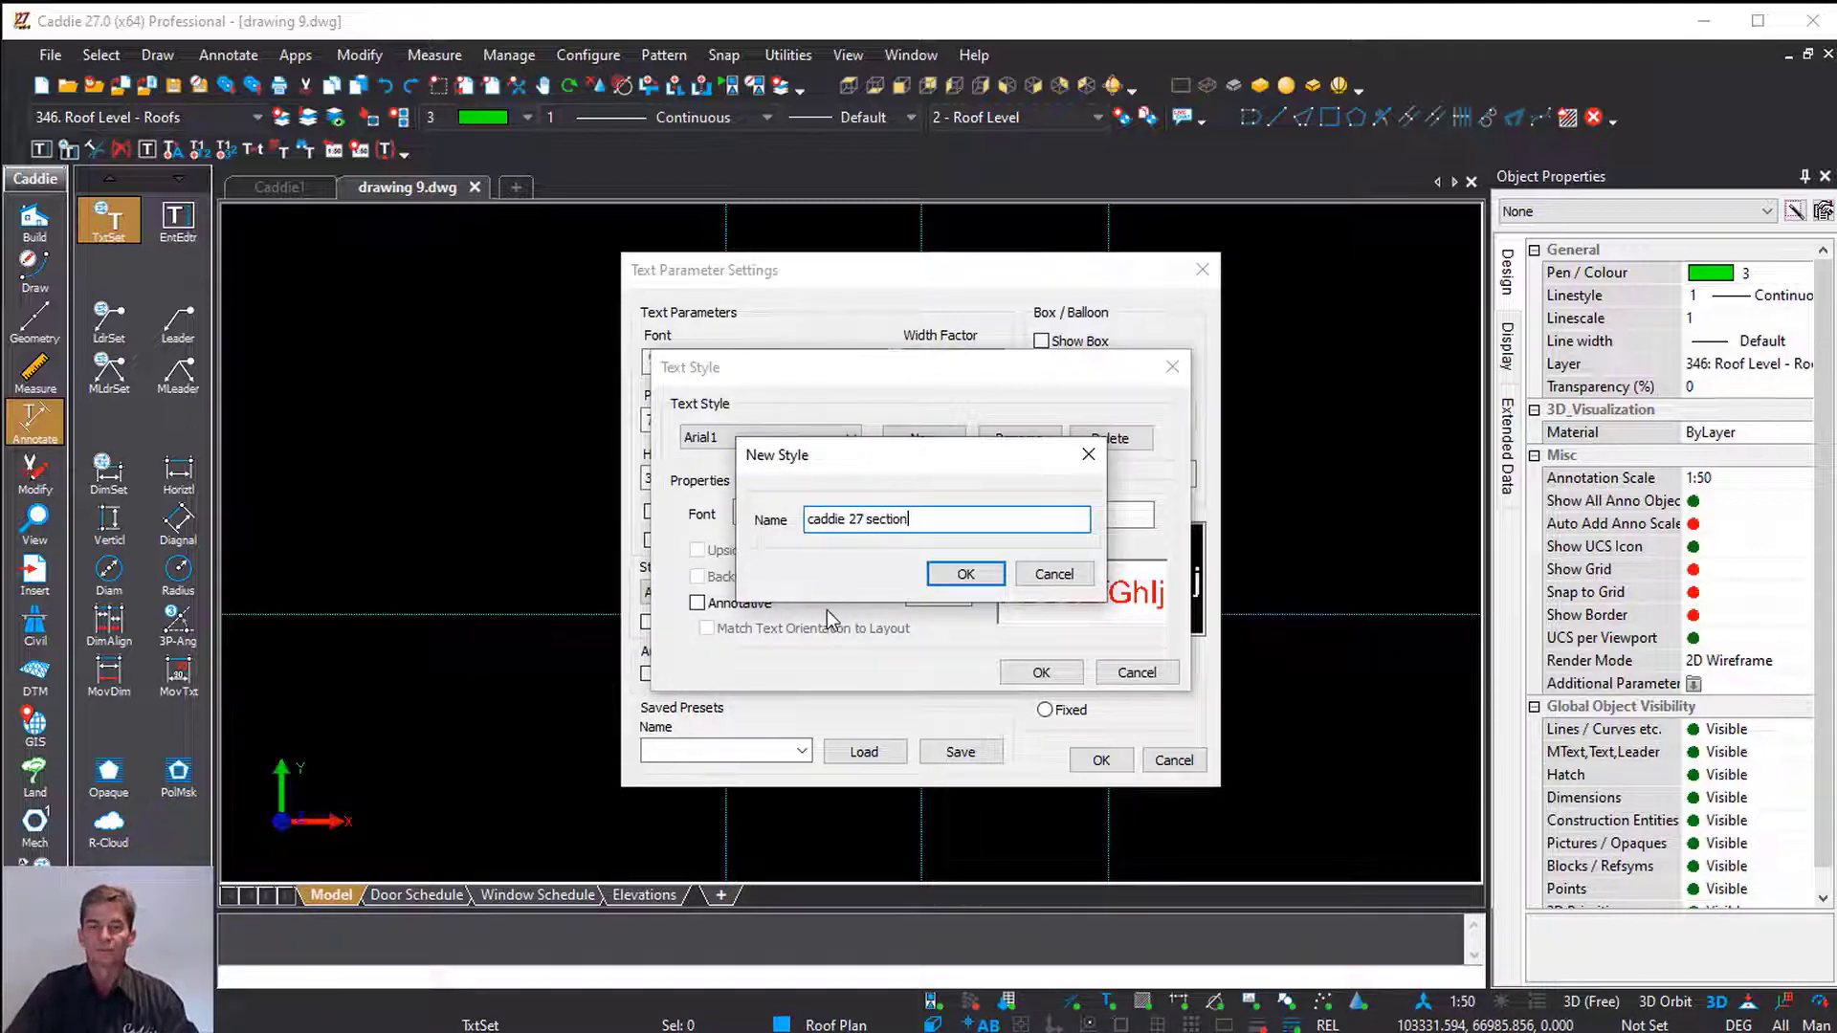
click(966, 574)
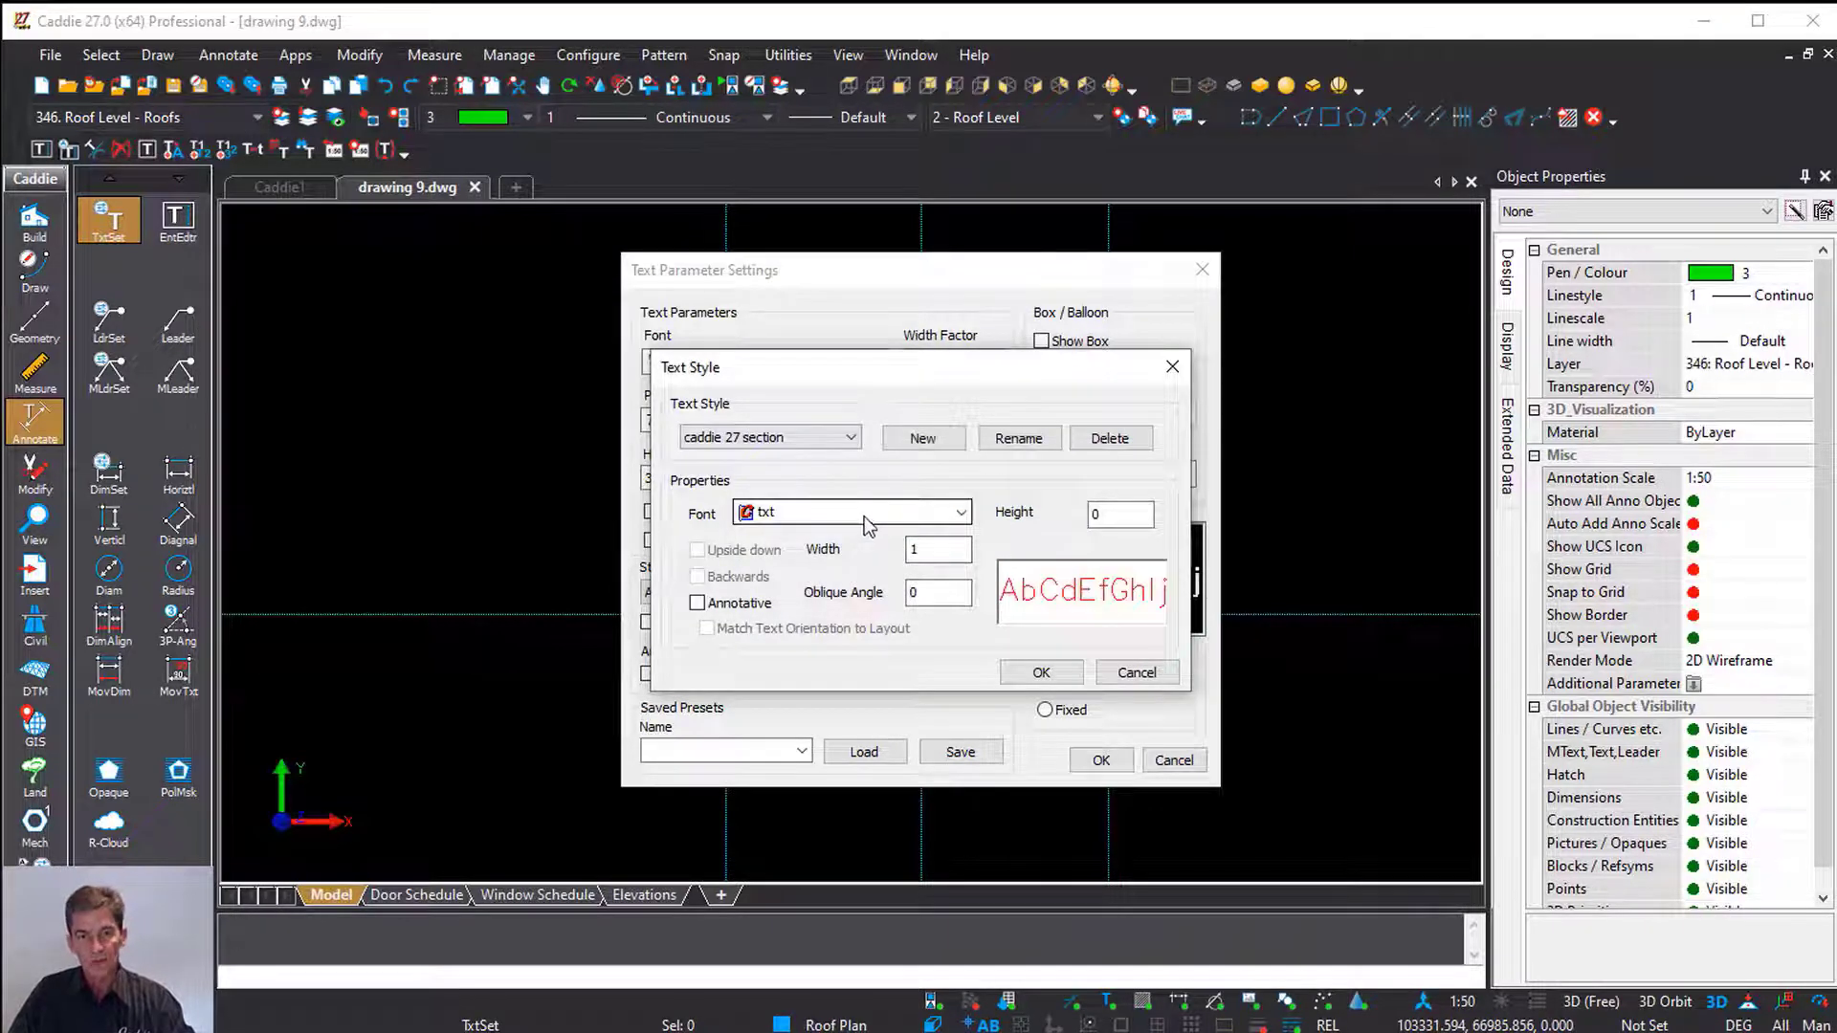
Assign the AR BLANCA font to the caddie 27 section text style
click(961, 513)
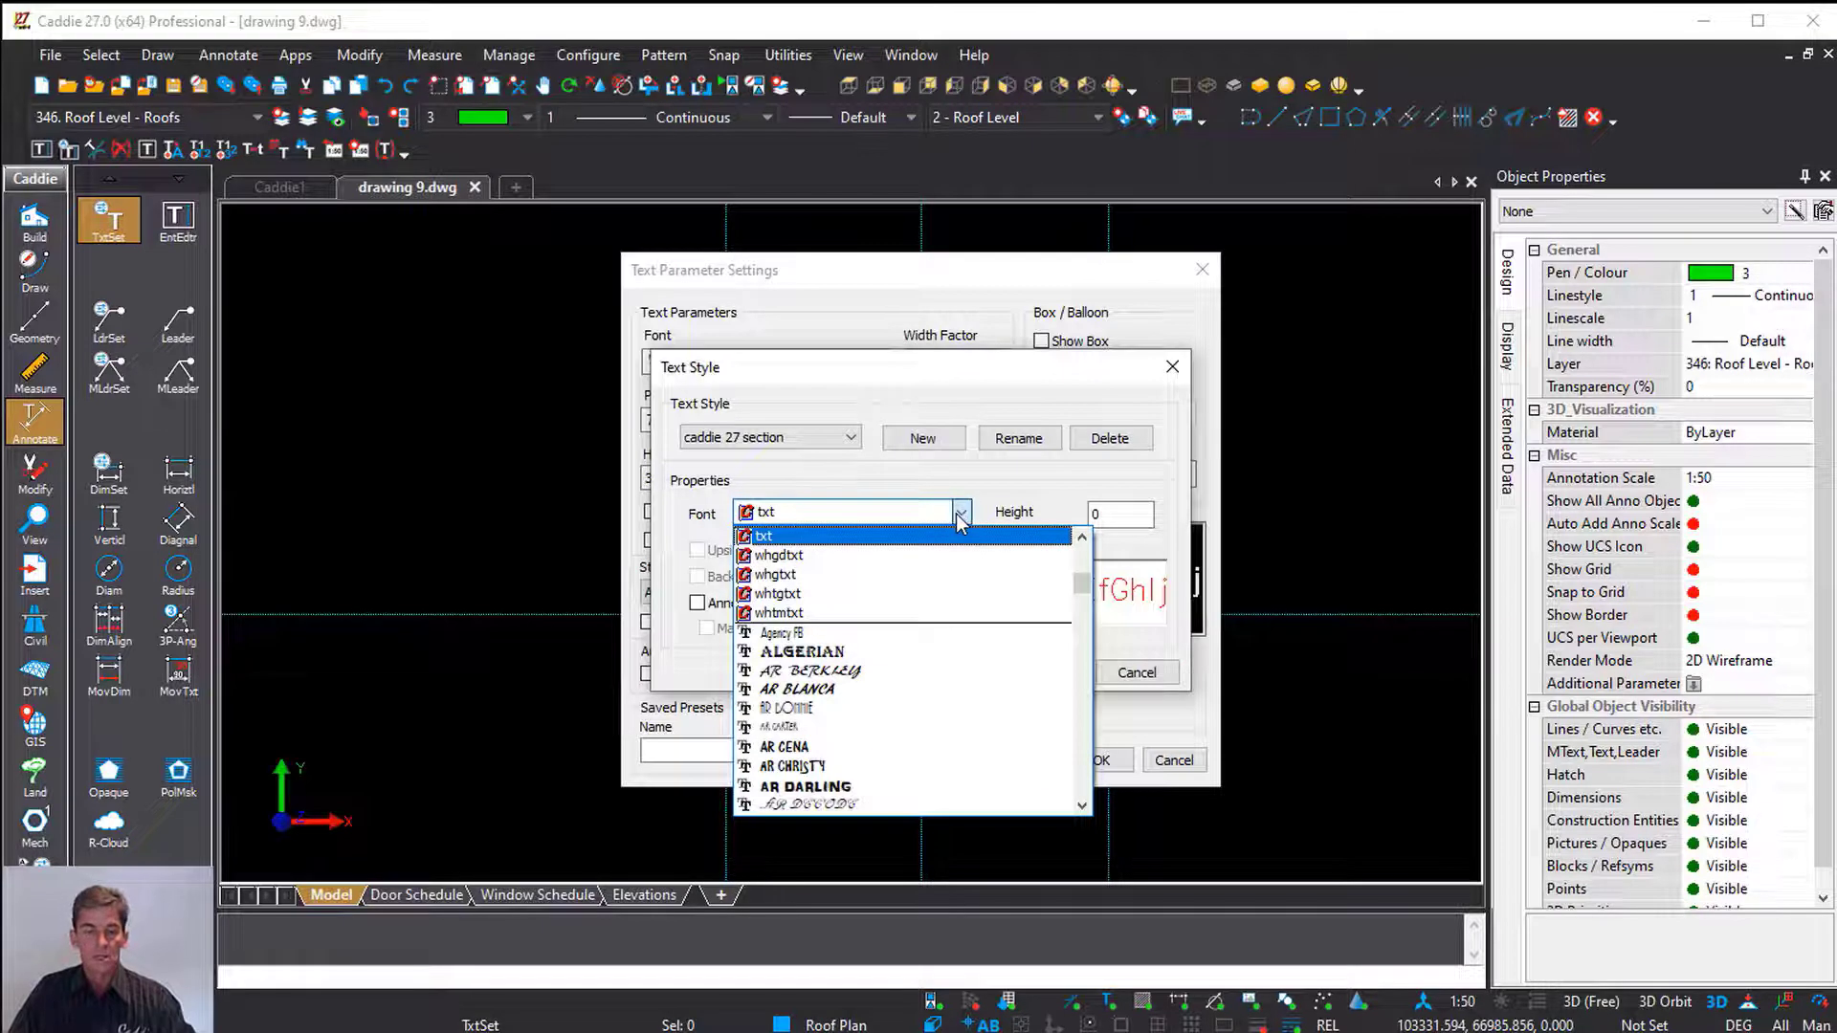
click(866, 690)
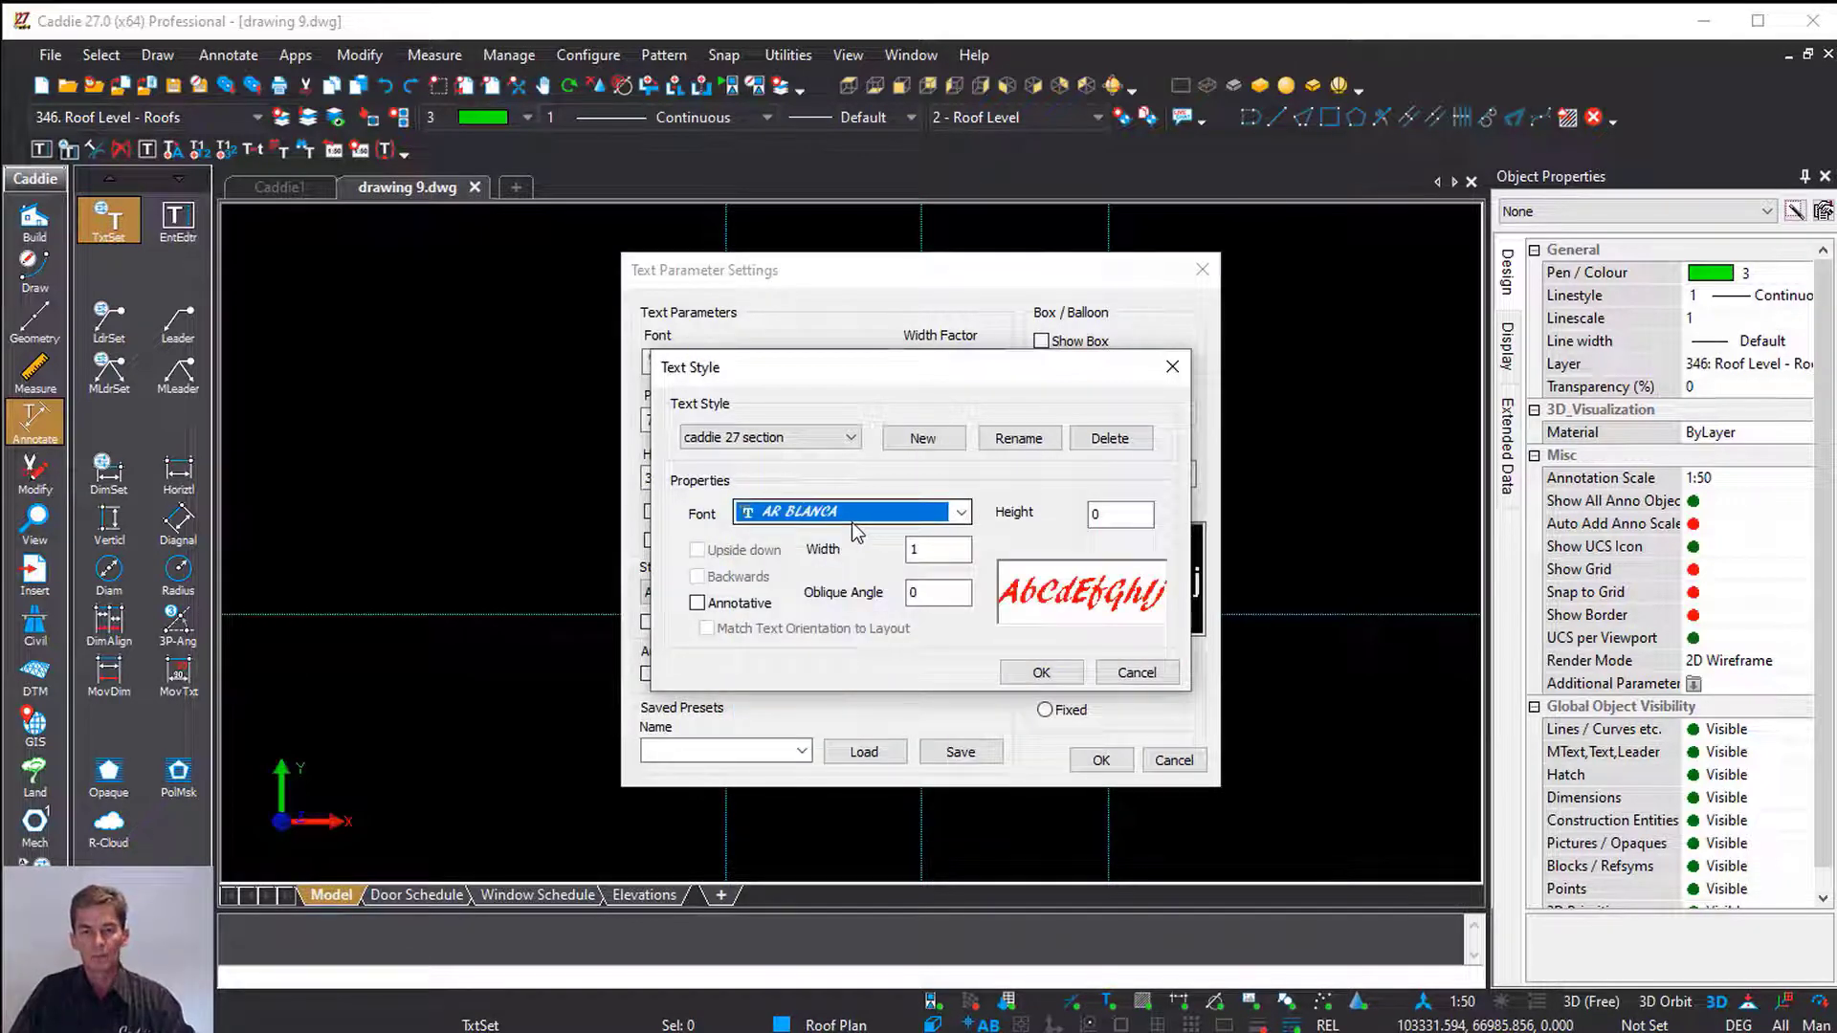
click(1041, 672)
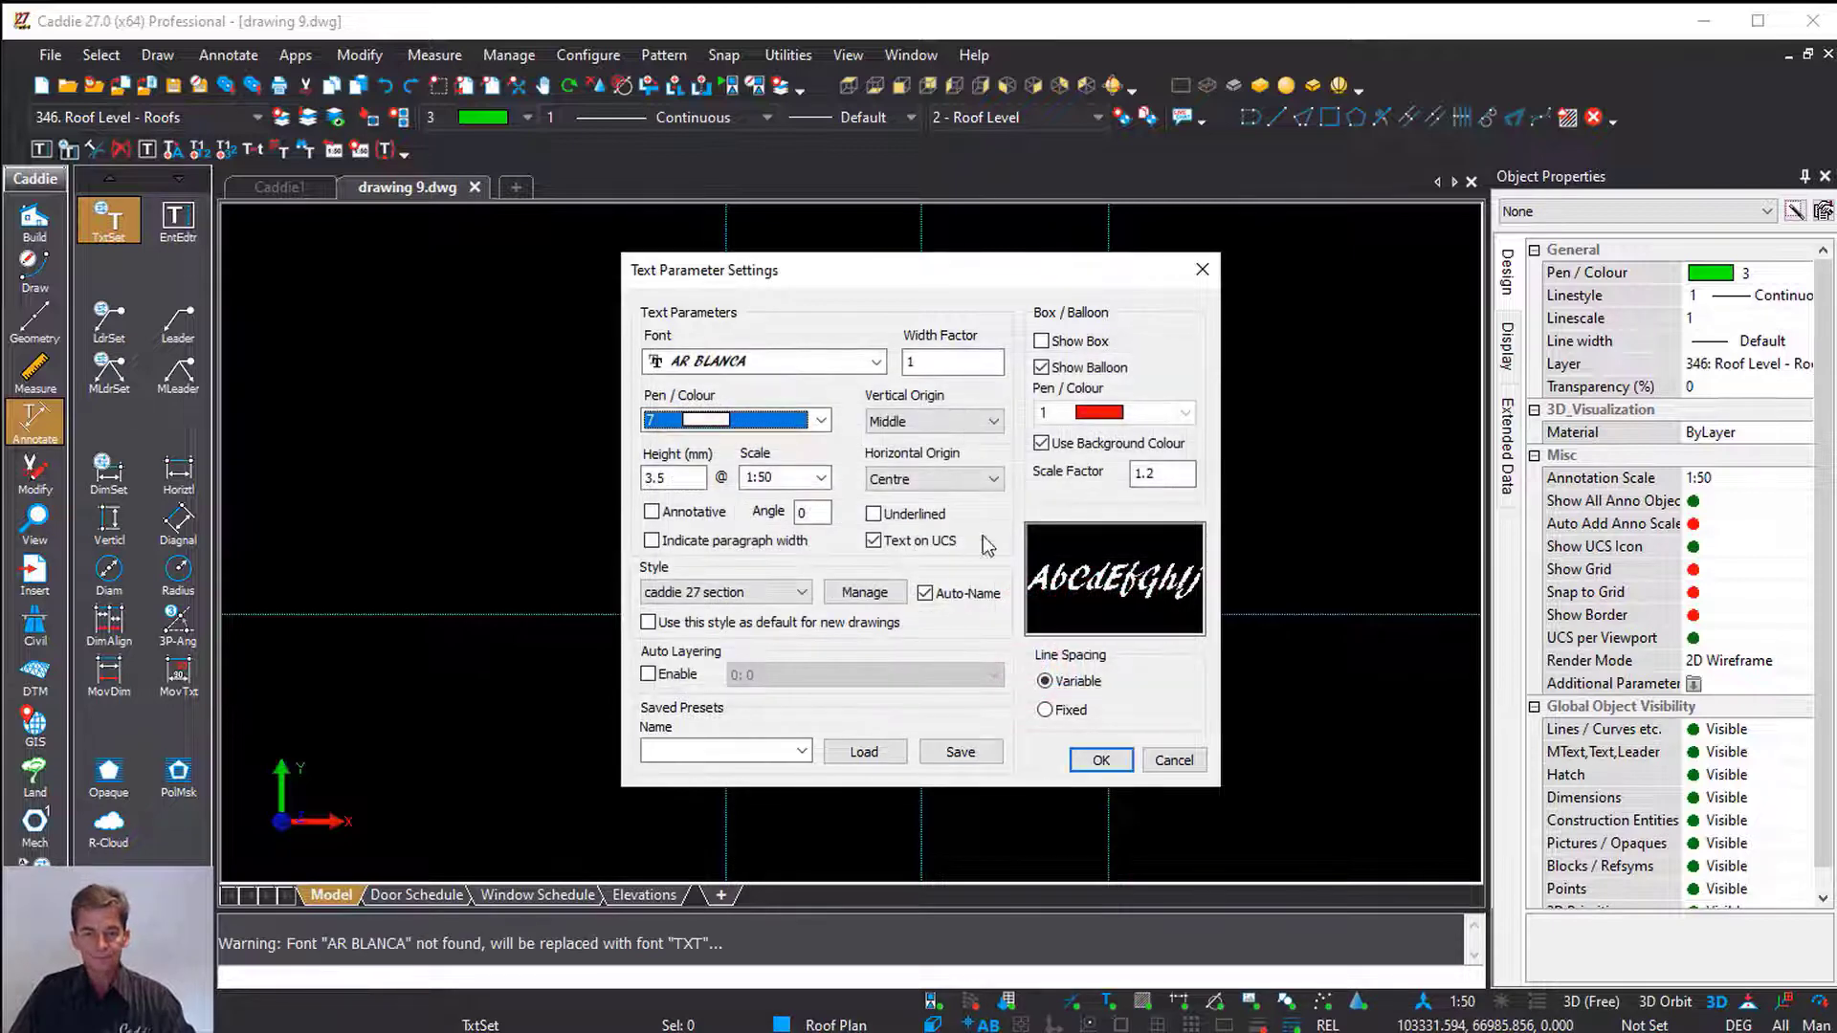
Make Style1 the current text style in the text parameter settings
click(776, 595)
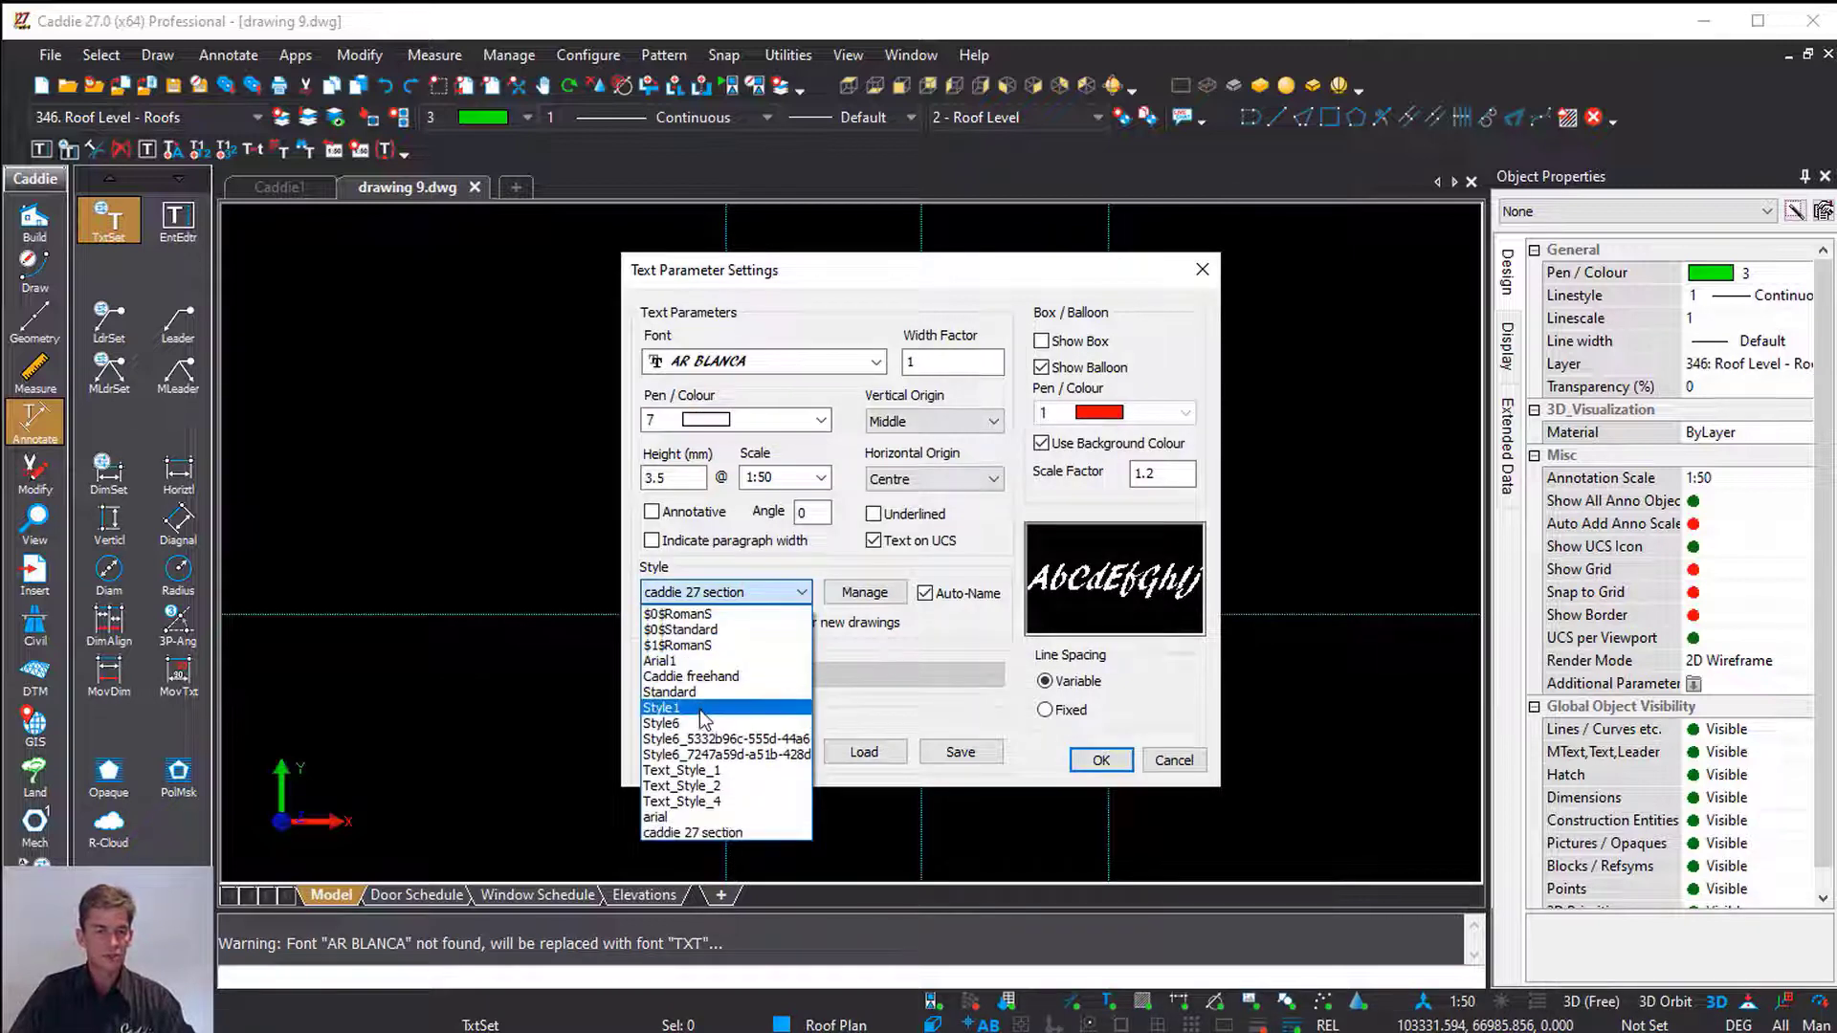
click(701, 708)
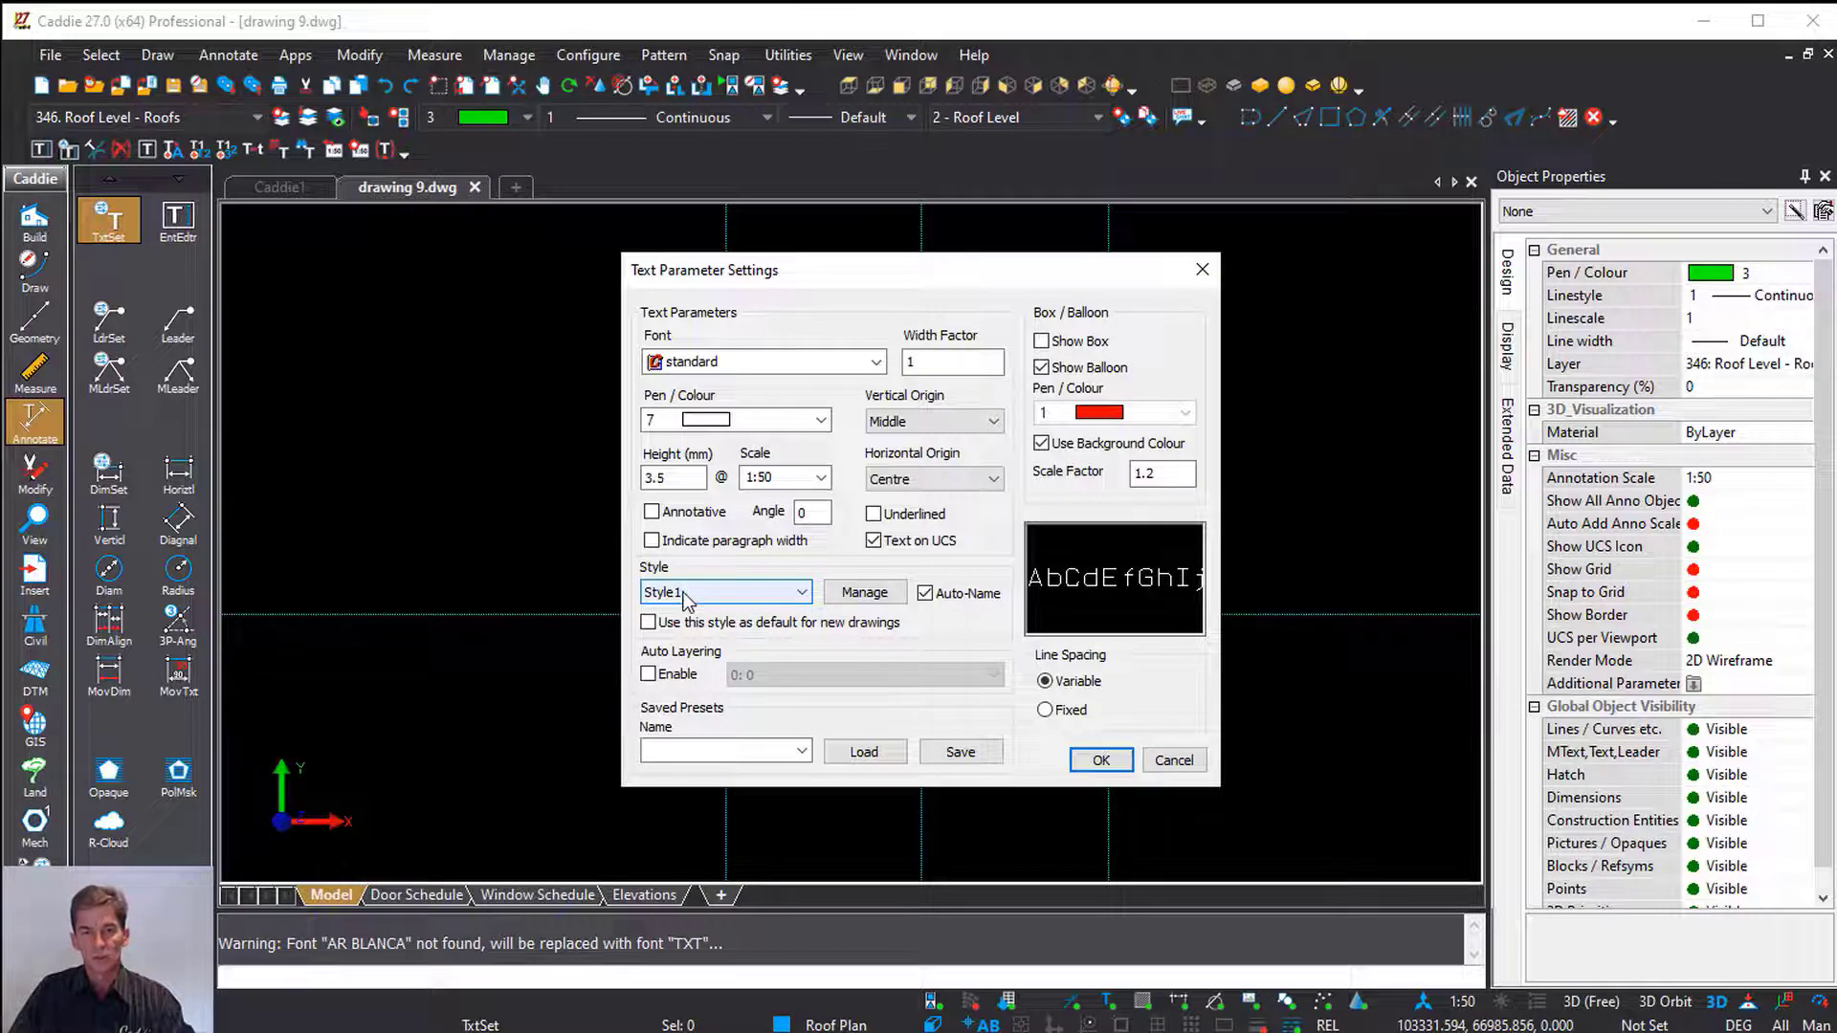
click(1098, 759)
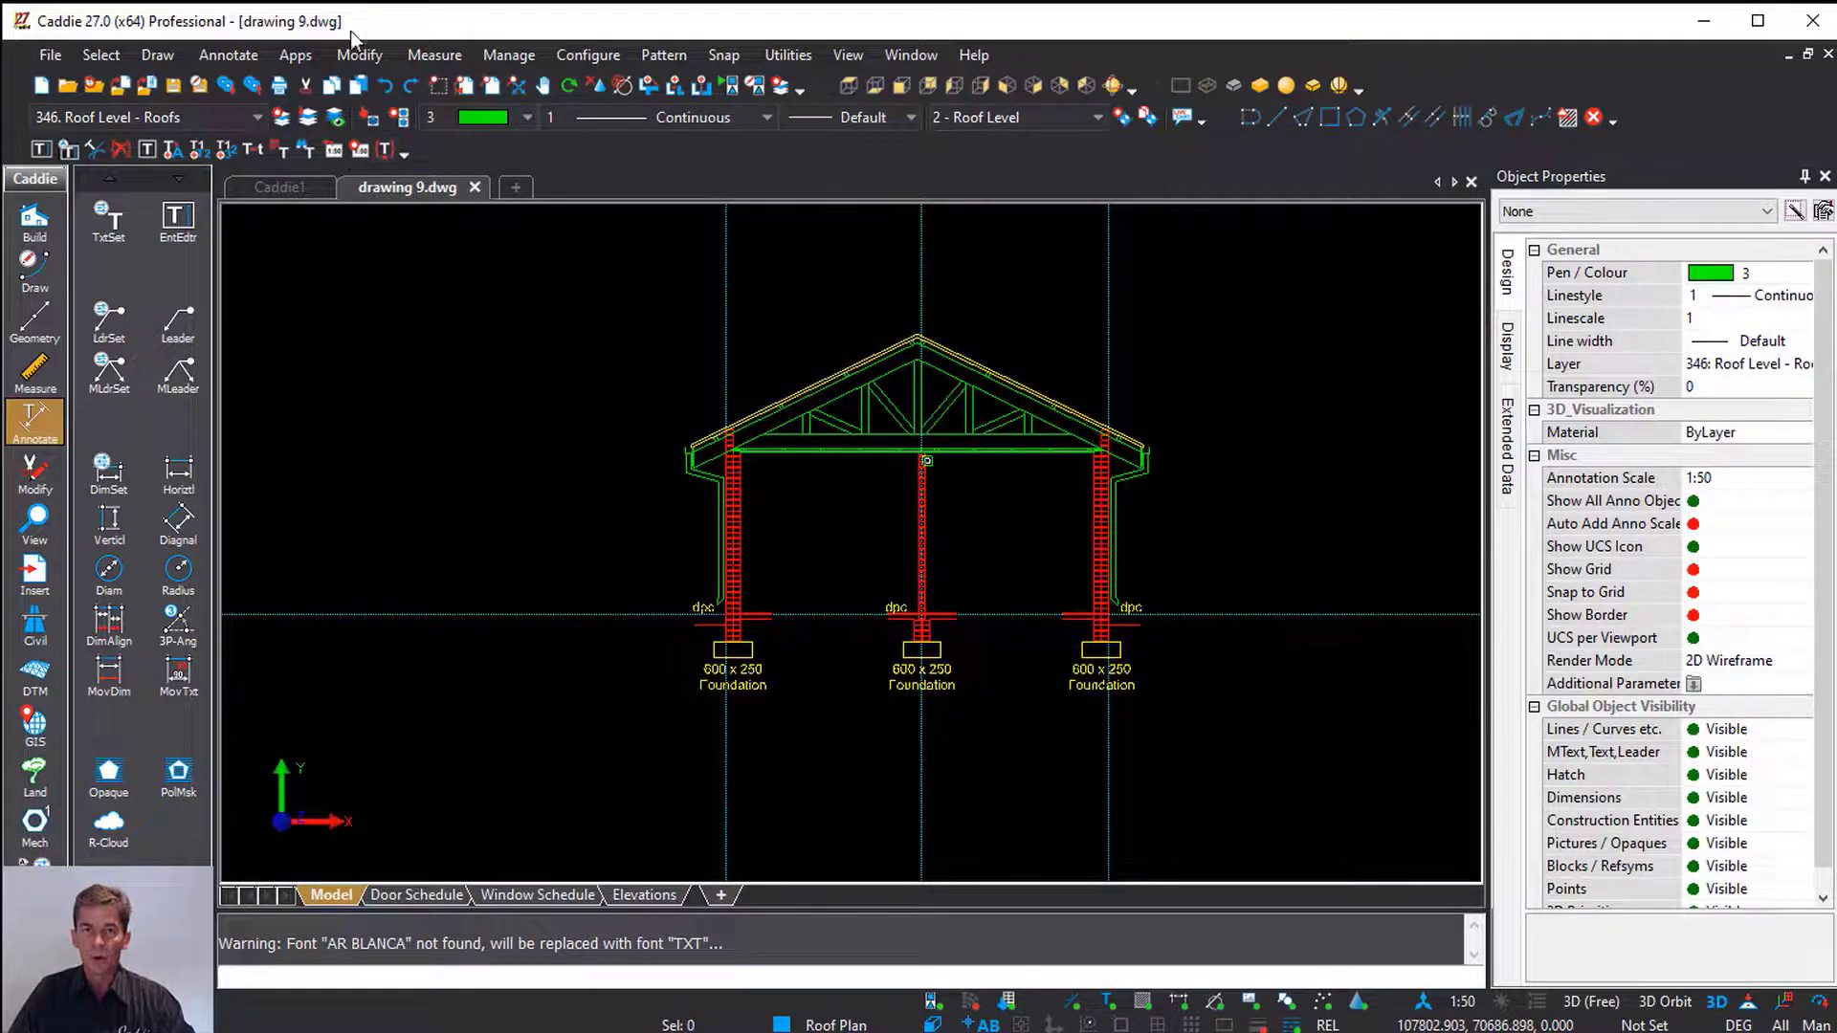
Set the text style in the SA Arch (2D) wall section parameters to caddie 27 section
click(296, 55)
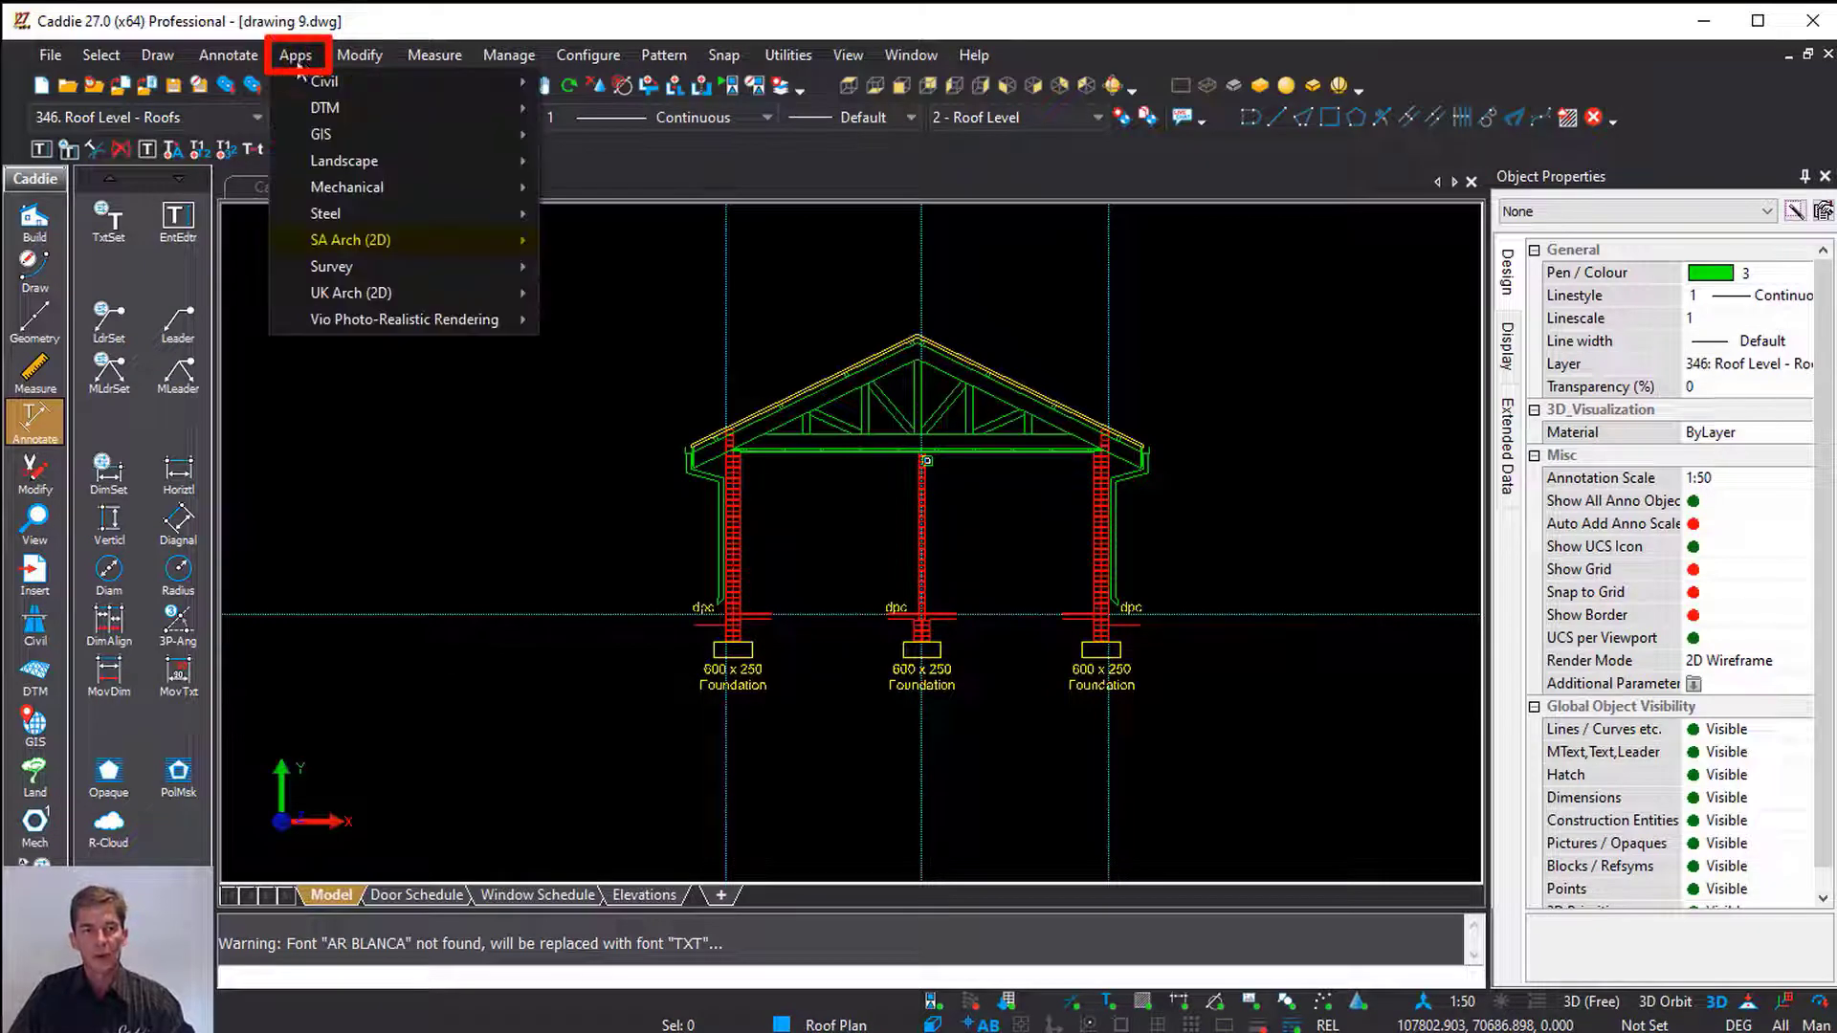
mouse_move(415, 238)
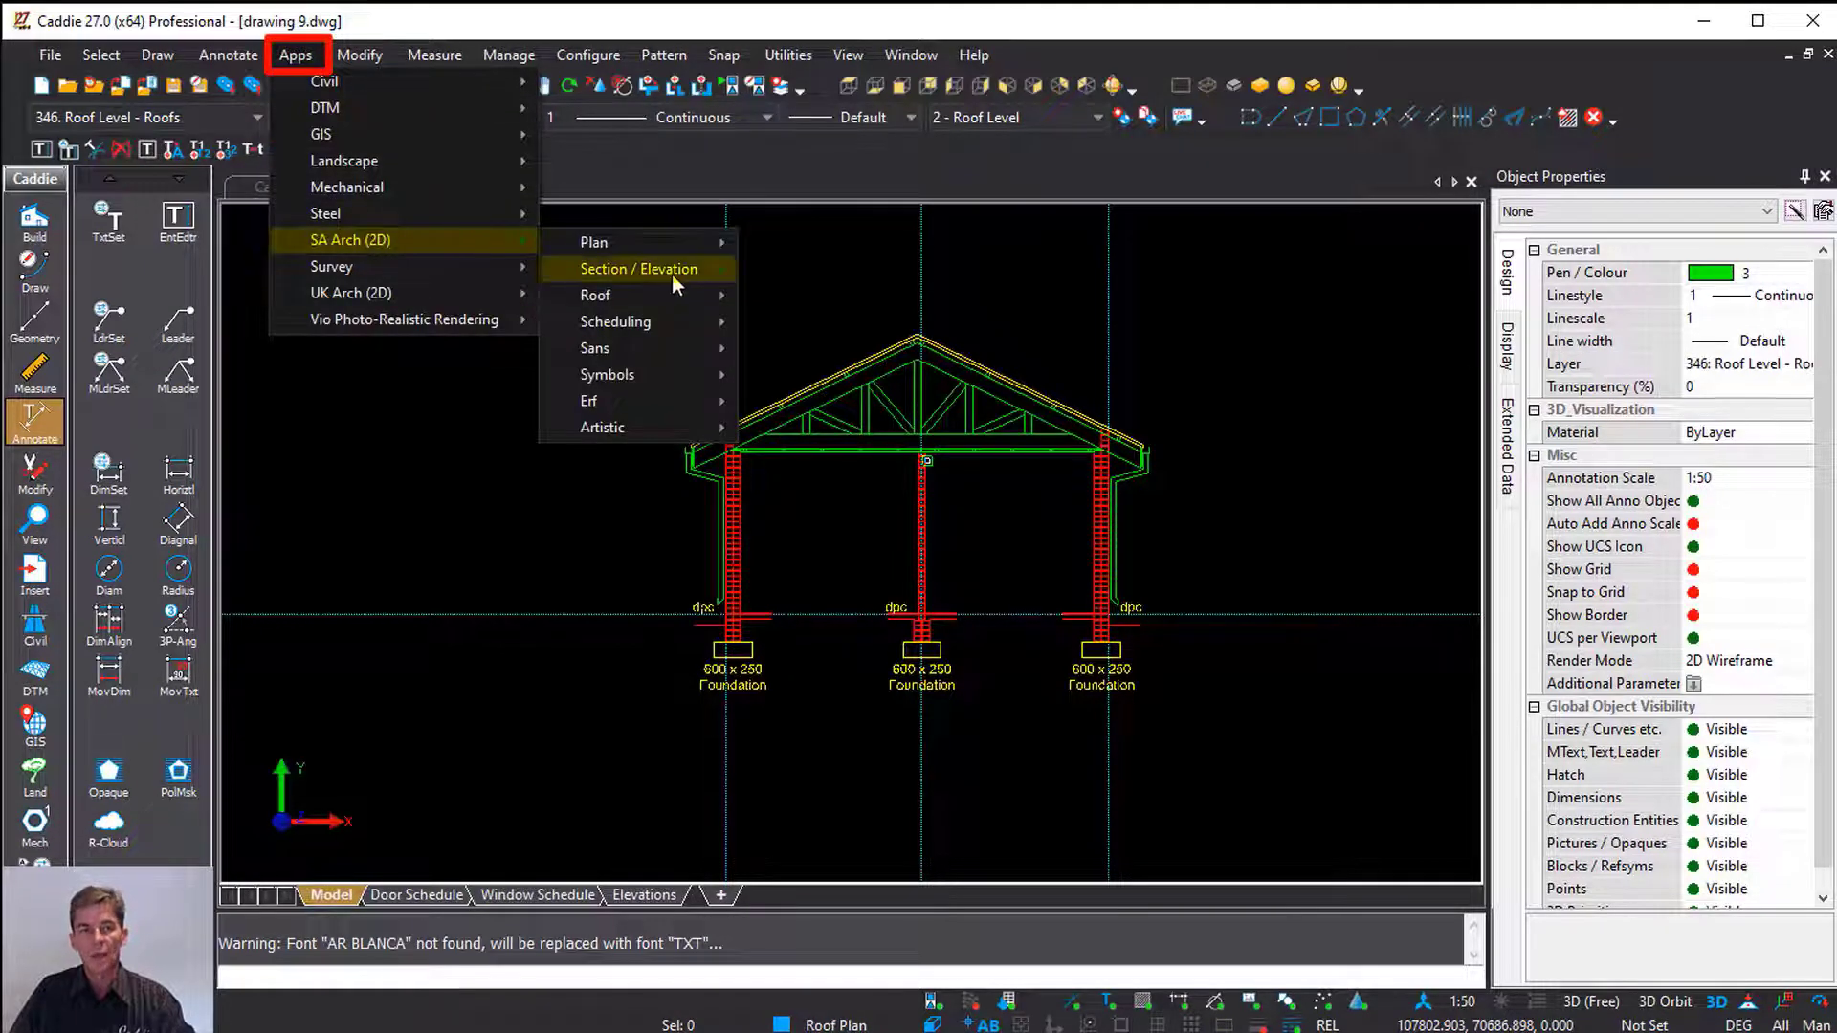
mouse_move(672, 271)
click(876, 270)
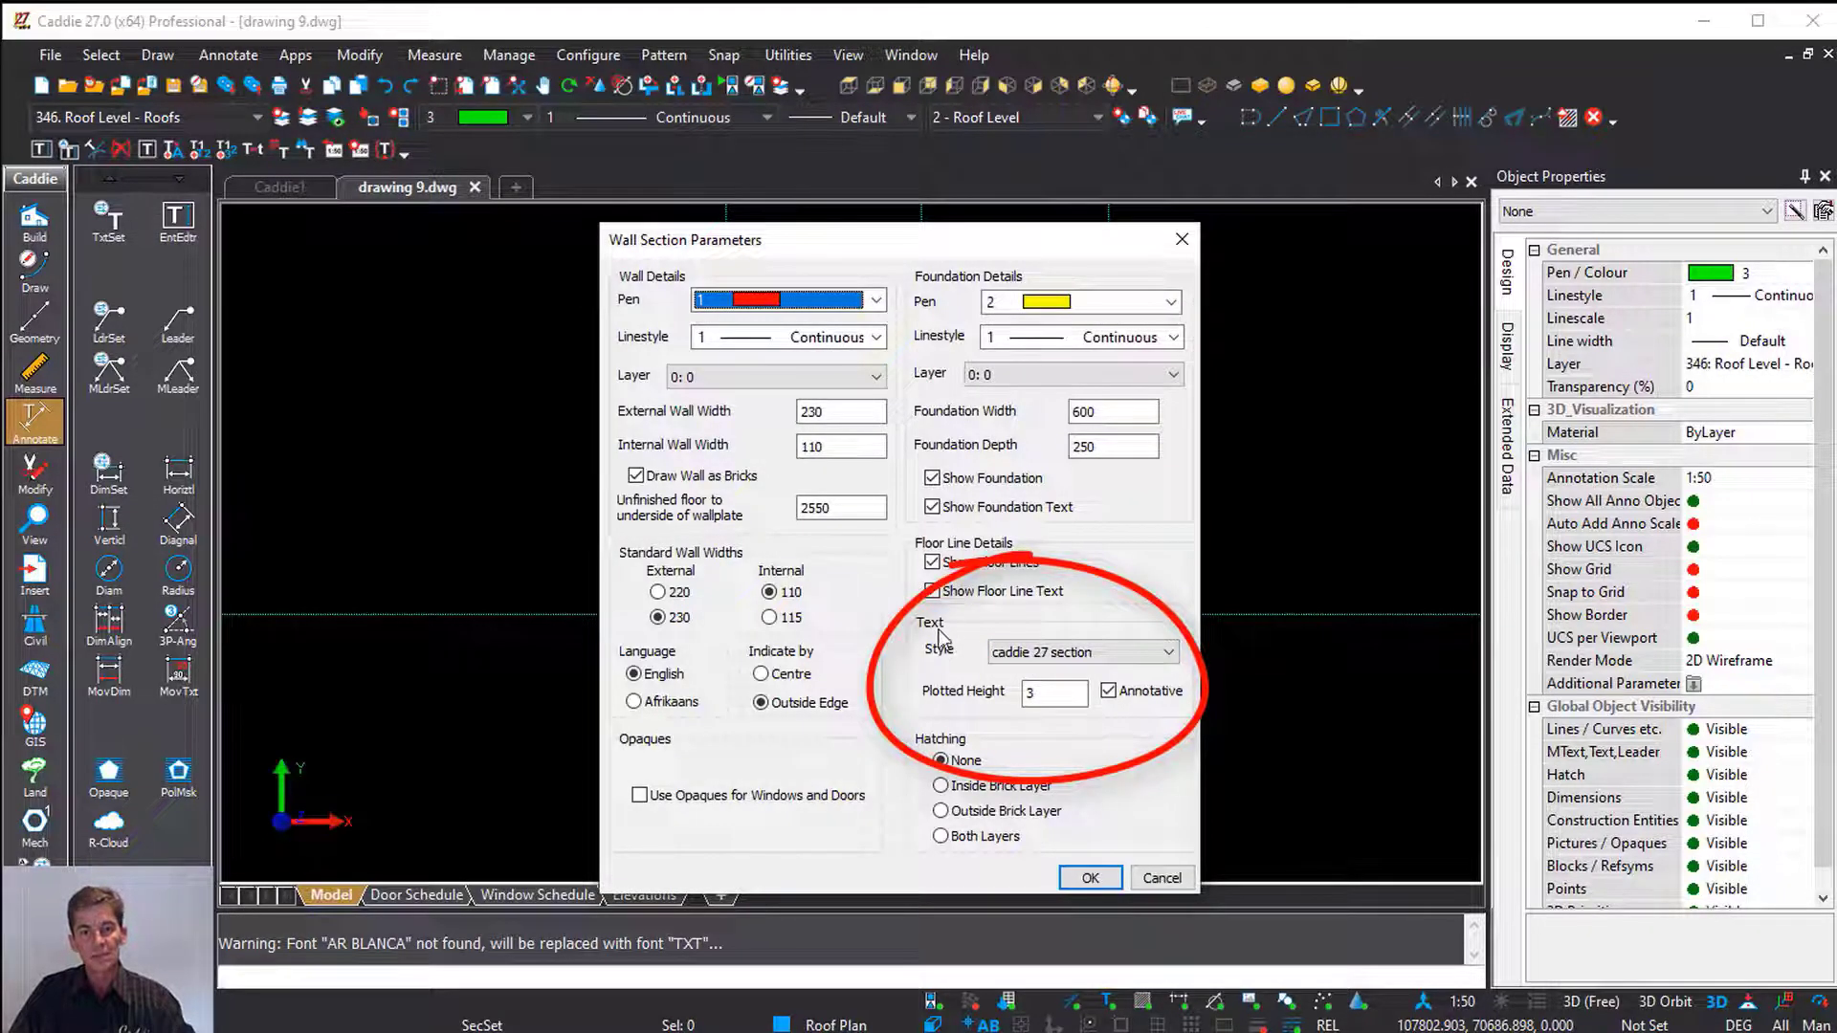
click(1110, 651)
drag(1165, 706, 1168, 744)
click(1039, 735)
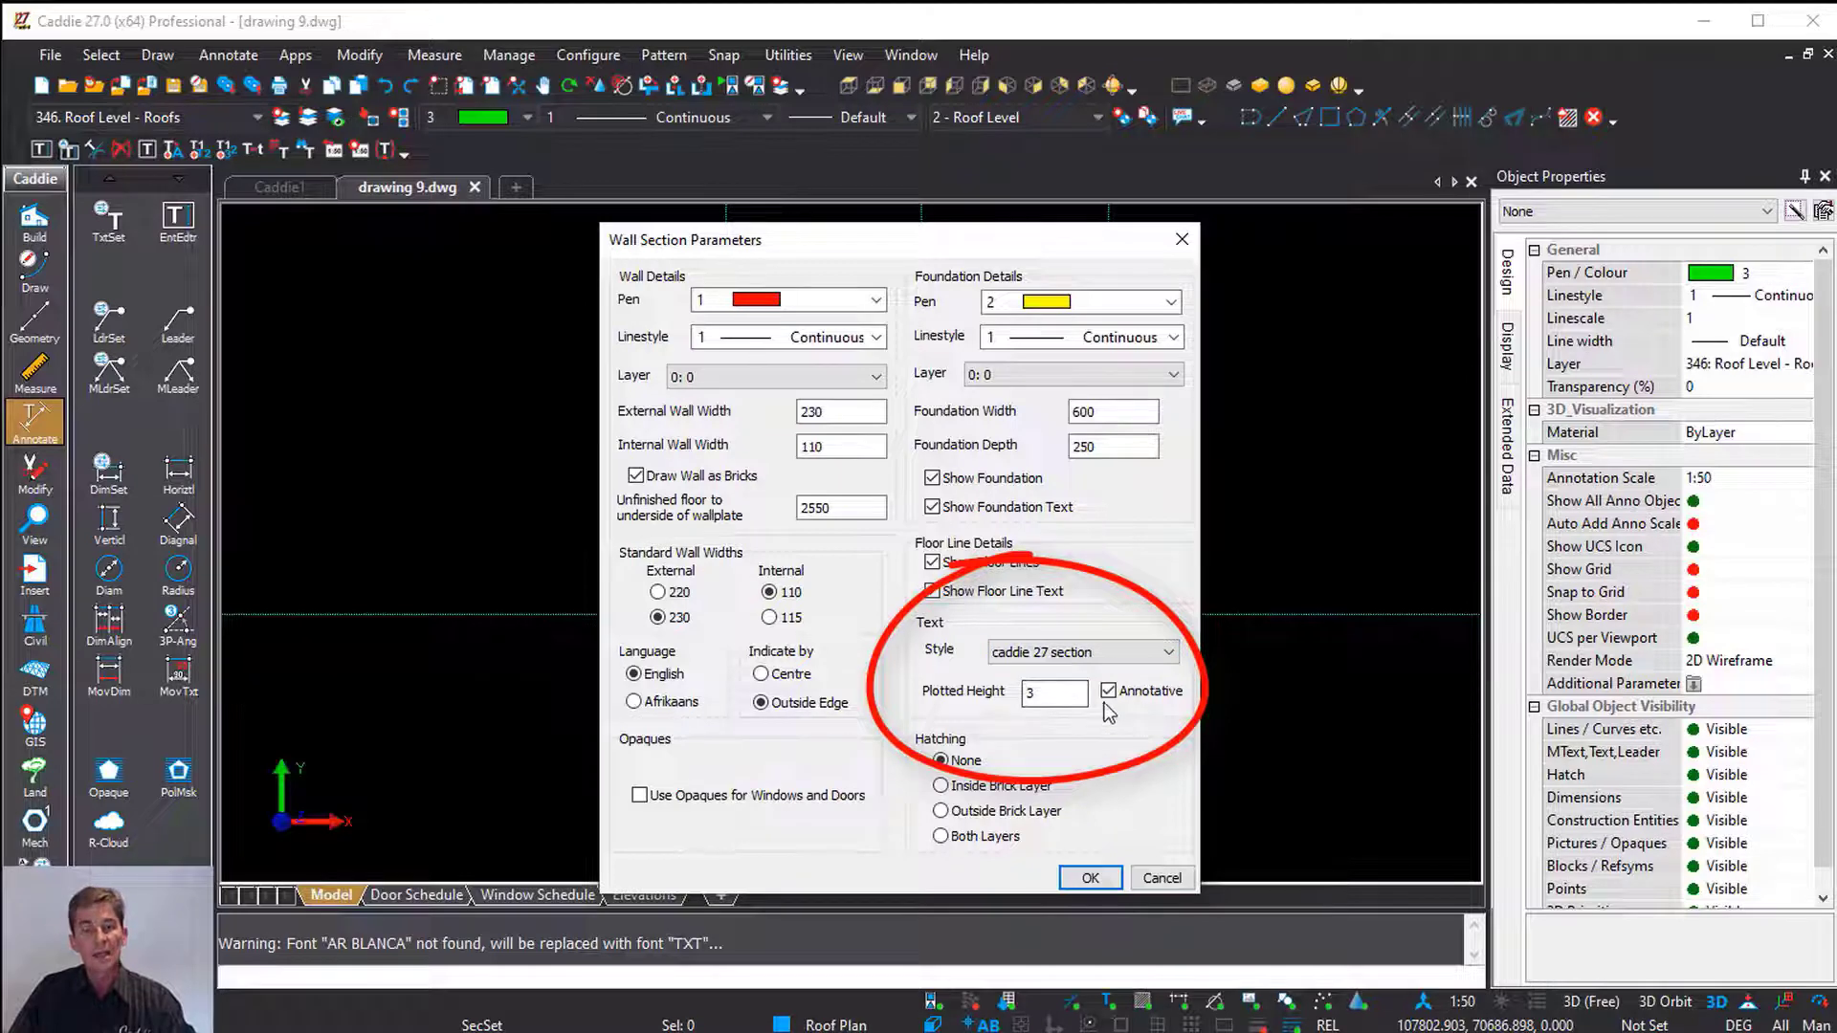
click(1093, 878)
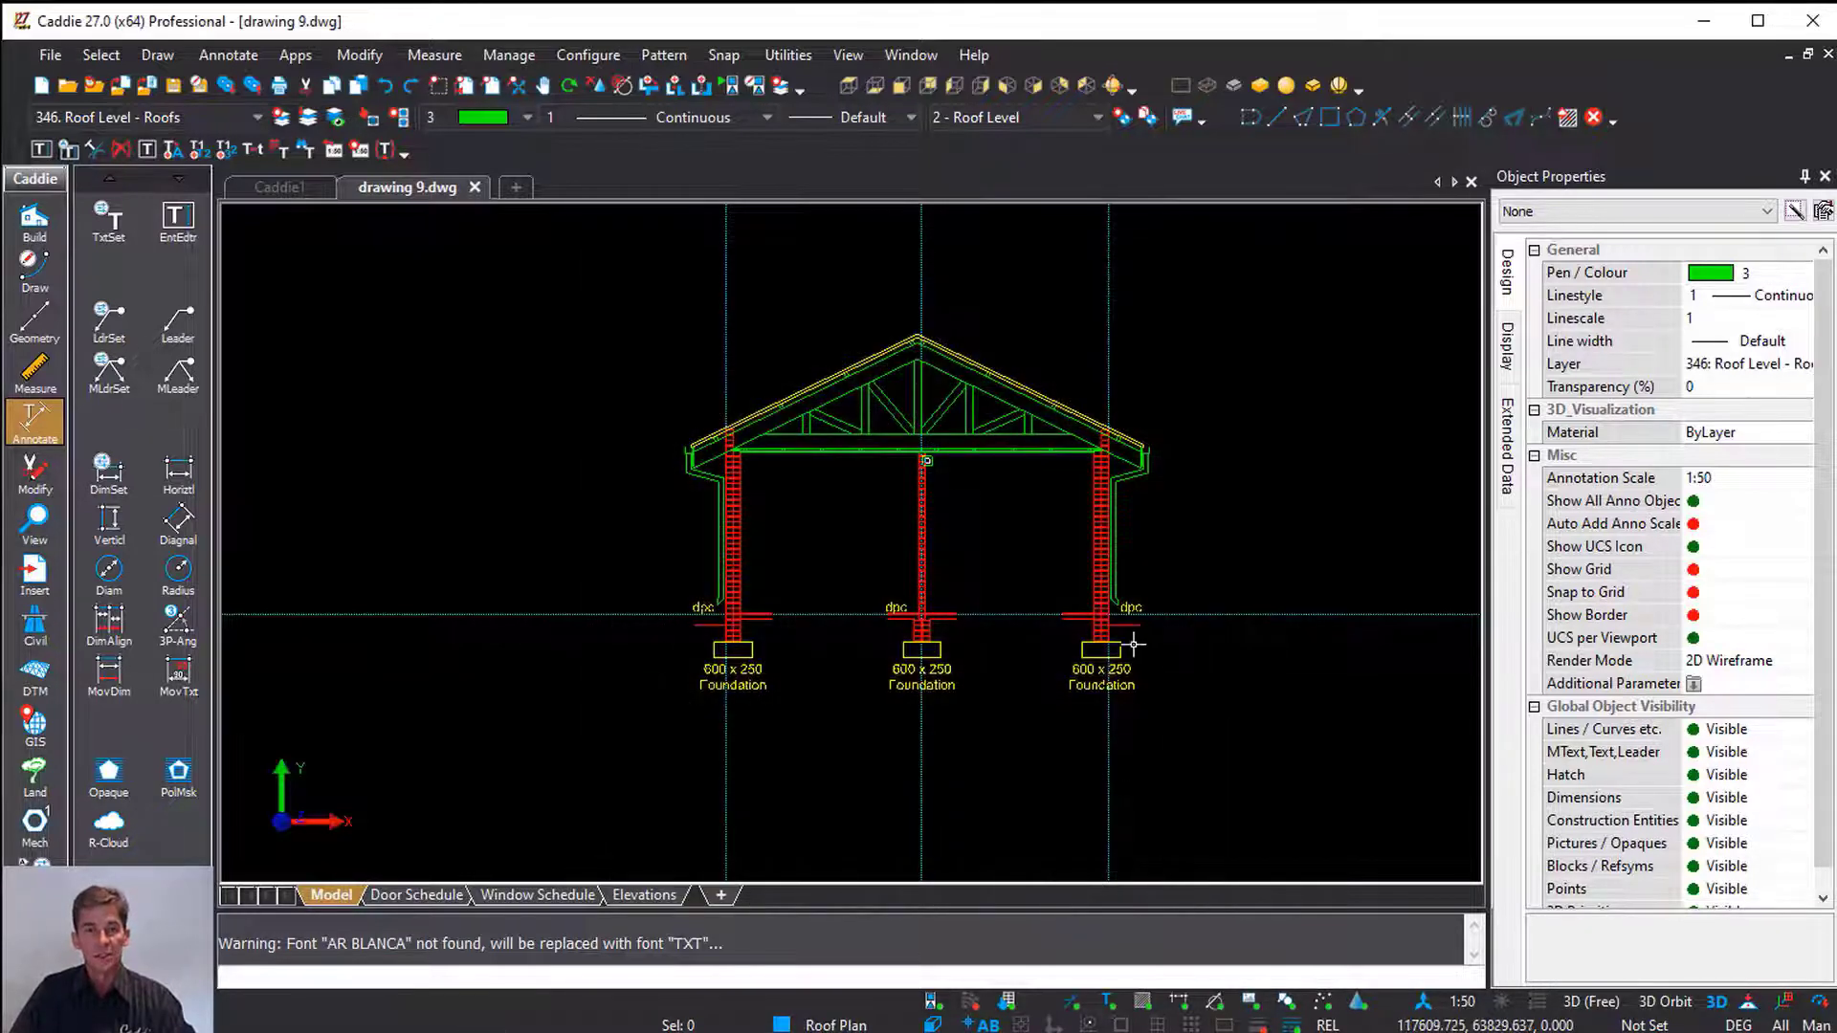
Copy the two outer vertical construction lines and the horizontal floor construction line to an empty area up and to the right of the section
scroll(971, 696, down, 2)
click(904, 401)
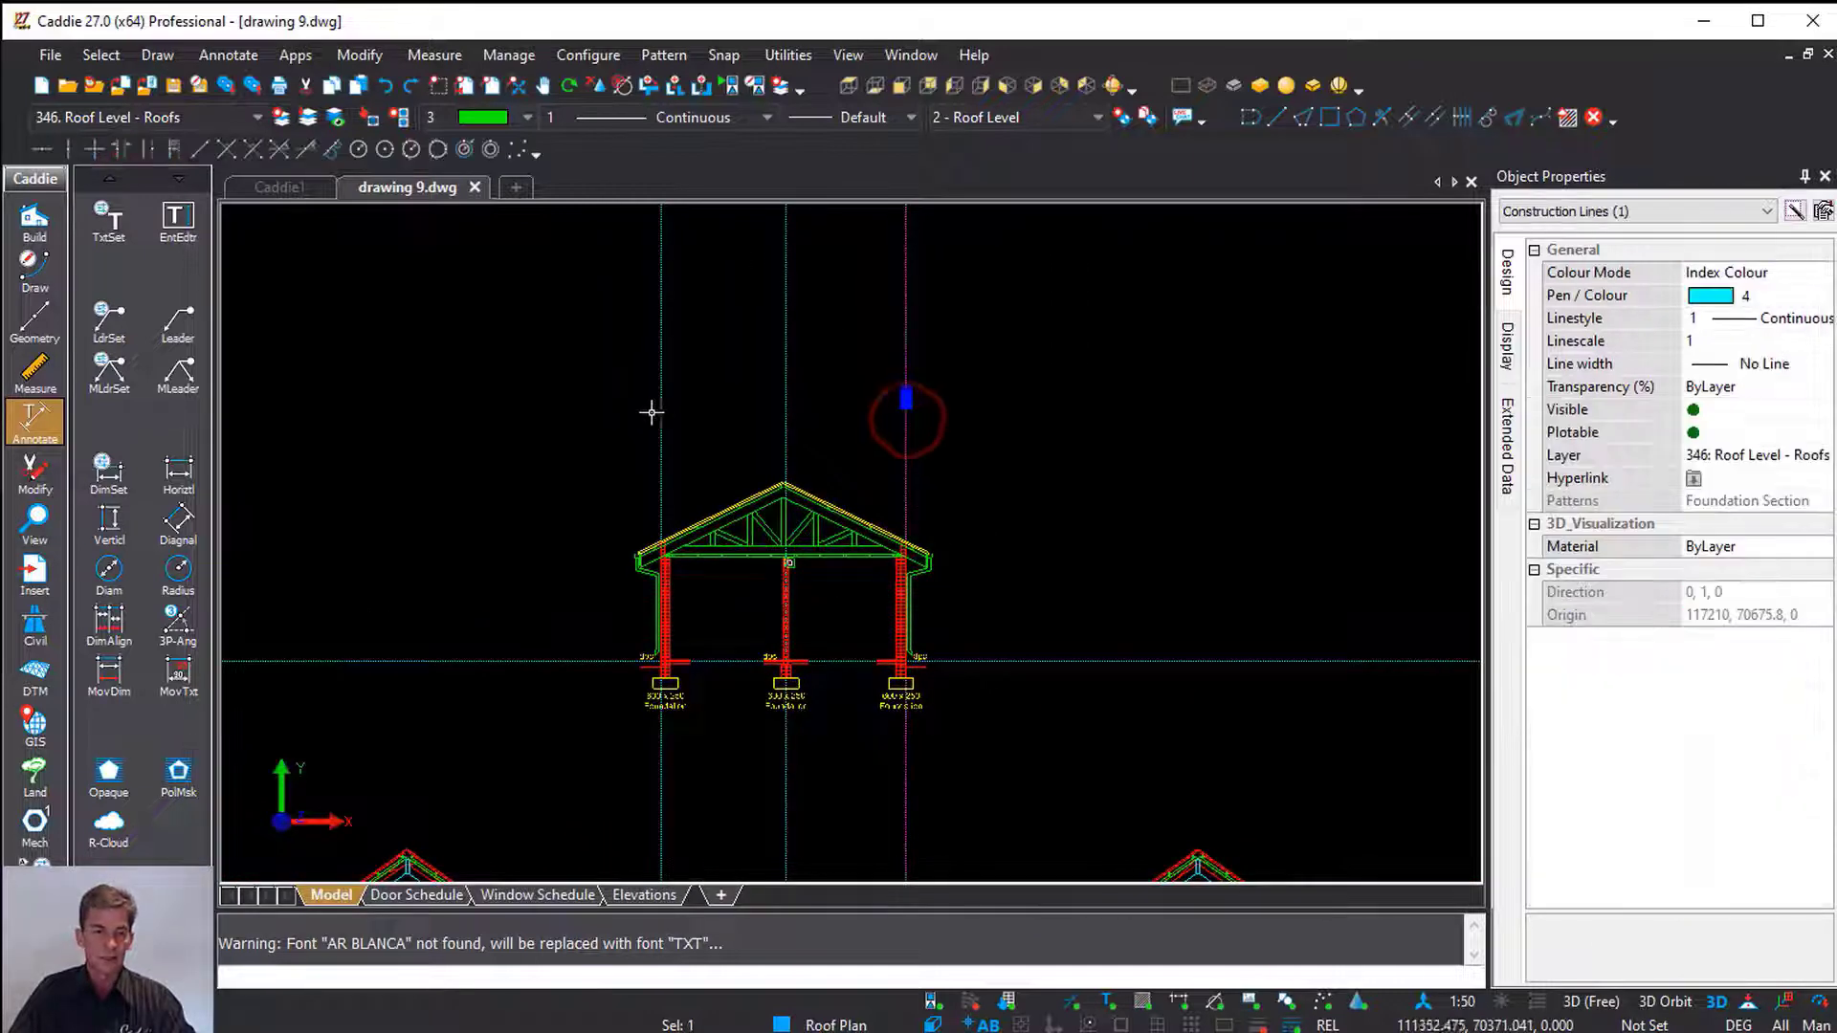
click(659, 287)
click(1077, 659)
key(c)
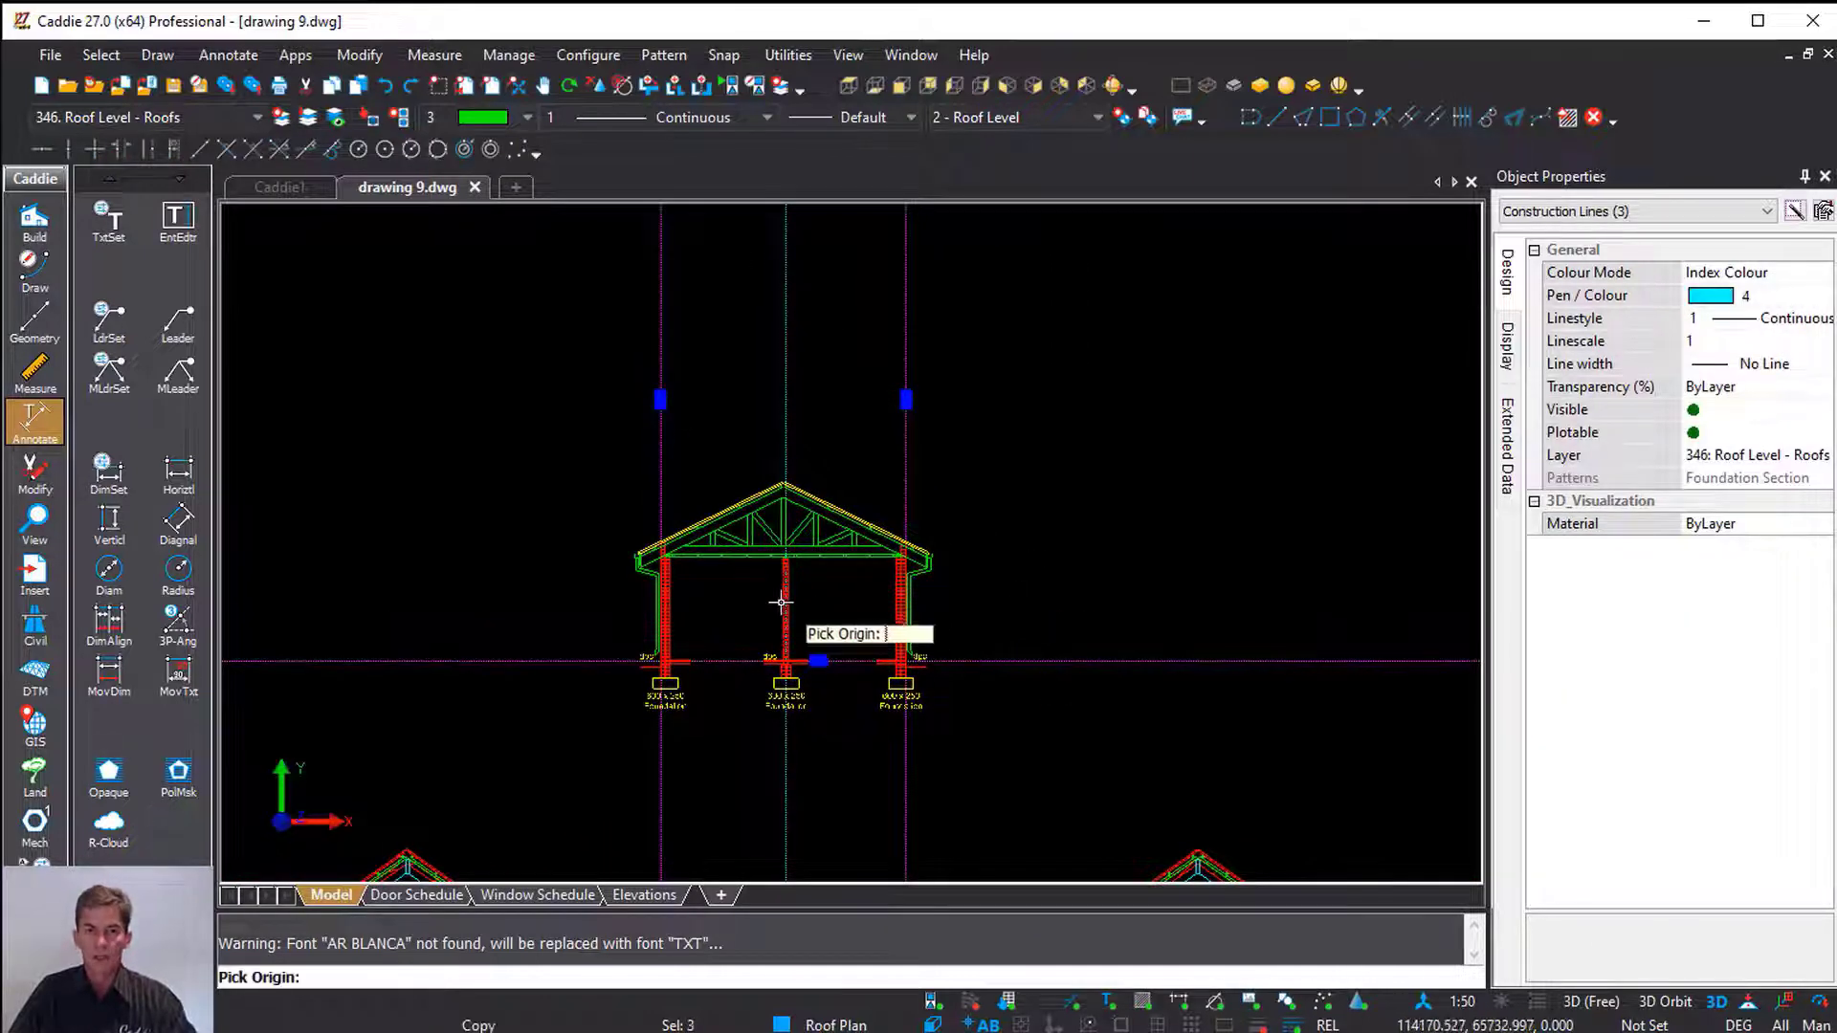
click(780, 603)
middle_drag(1212, 480, 690, 730)
key(Escape)
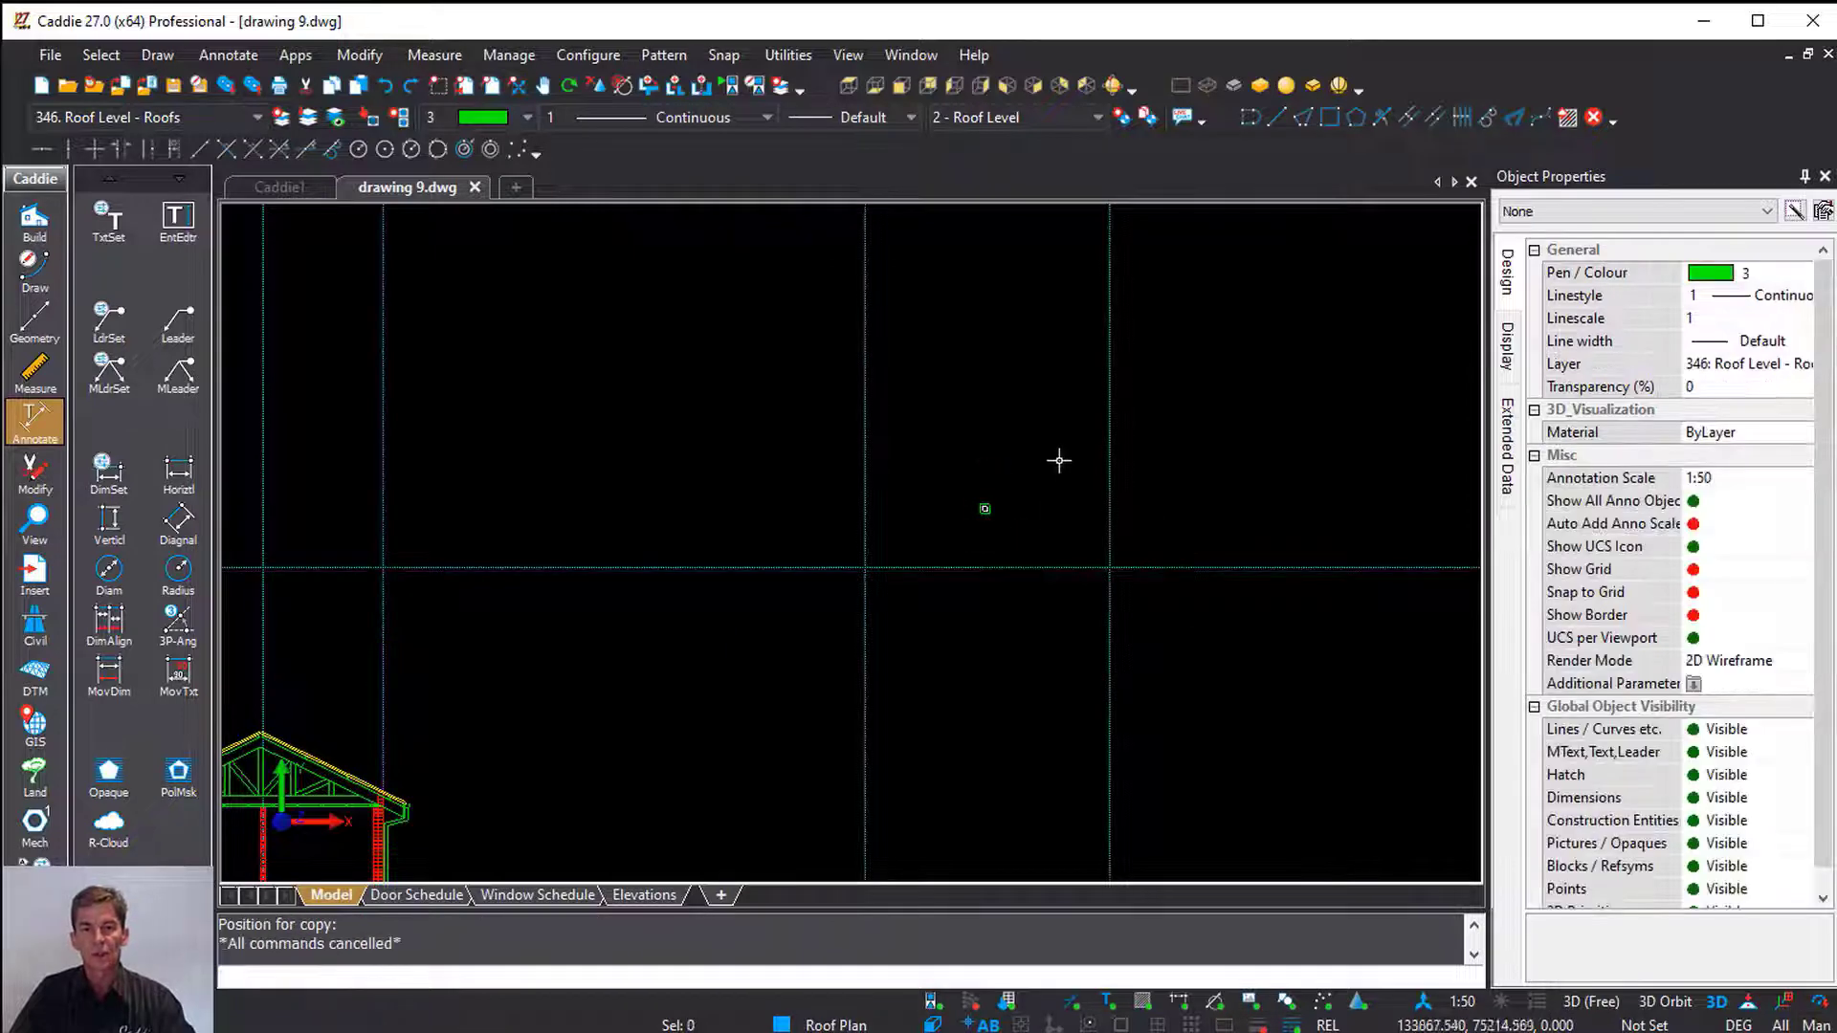
Draw an SA Arch external wall section at the left intersection of the copied construction lines, with its inner surface facing right
scroll(1028, 454, up, 3)
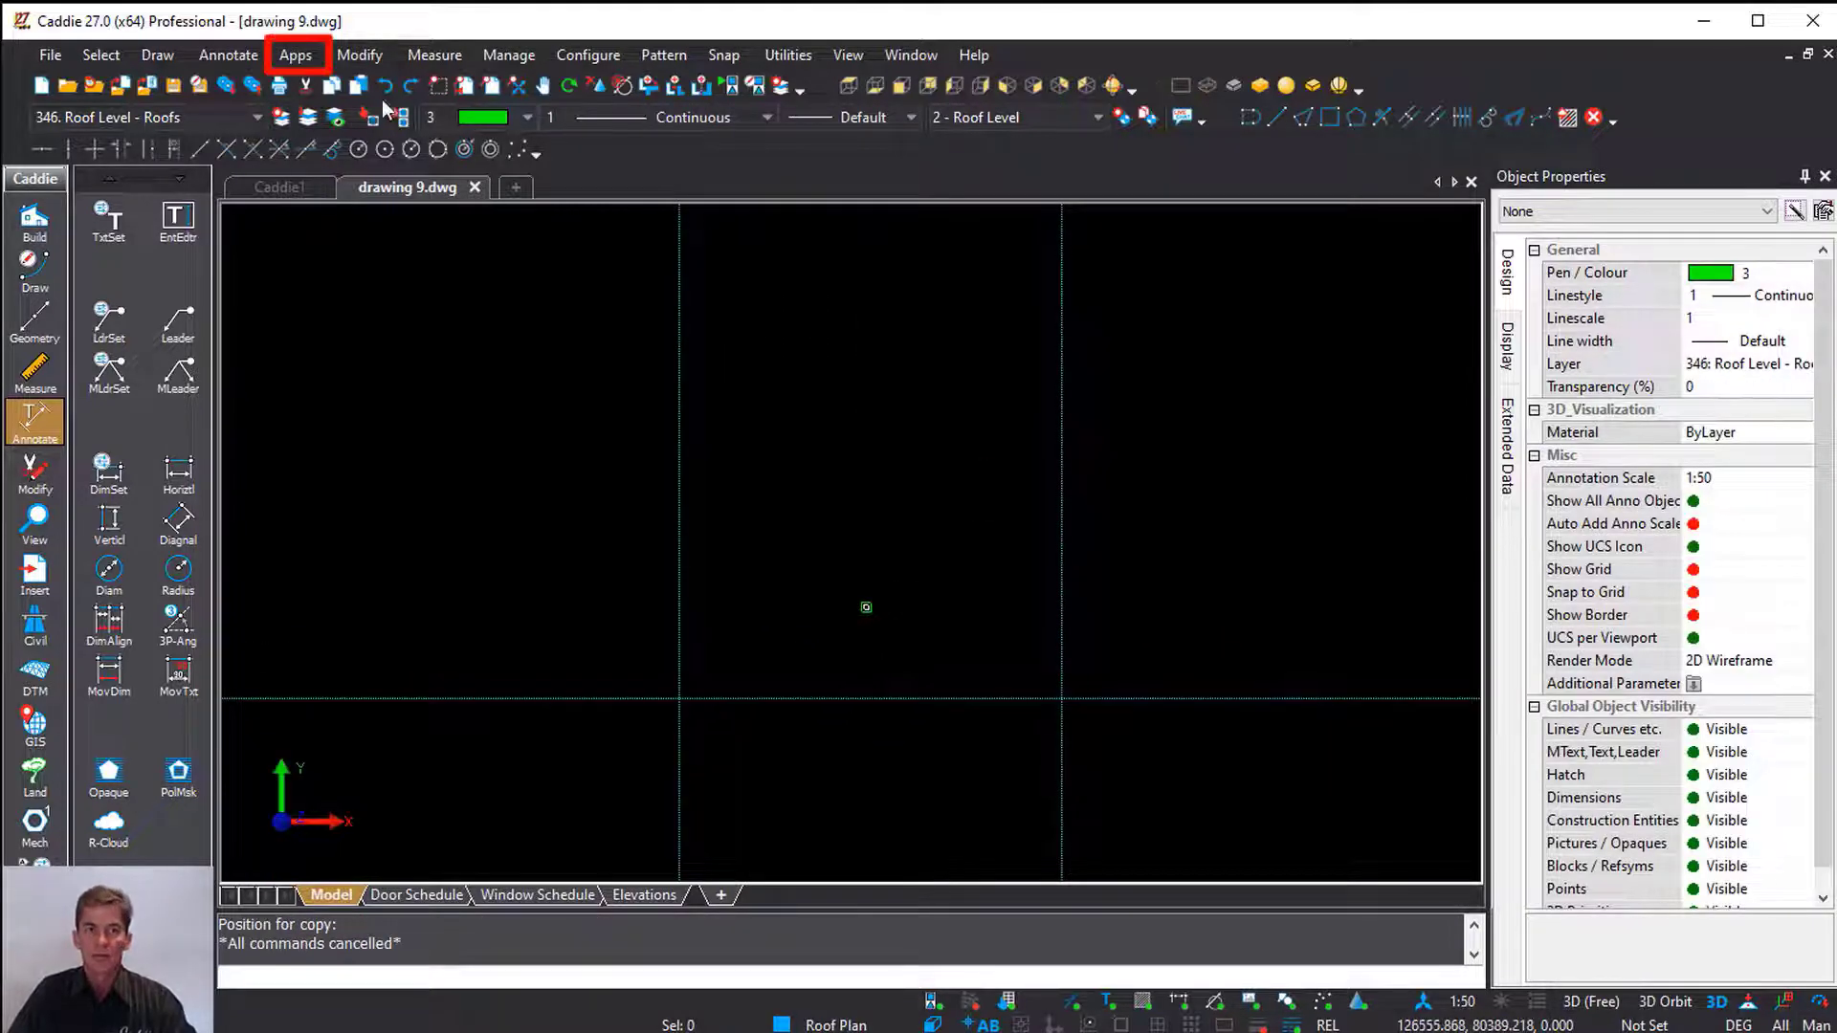
click(293, 53)
mouse_move(428, 237)
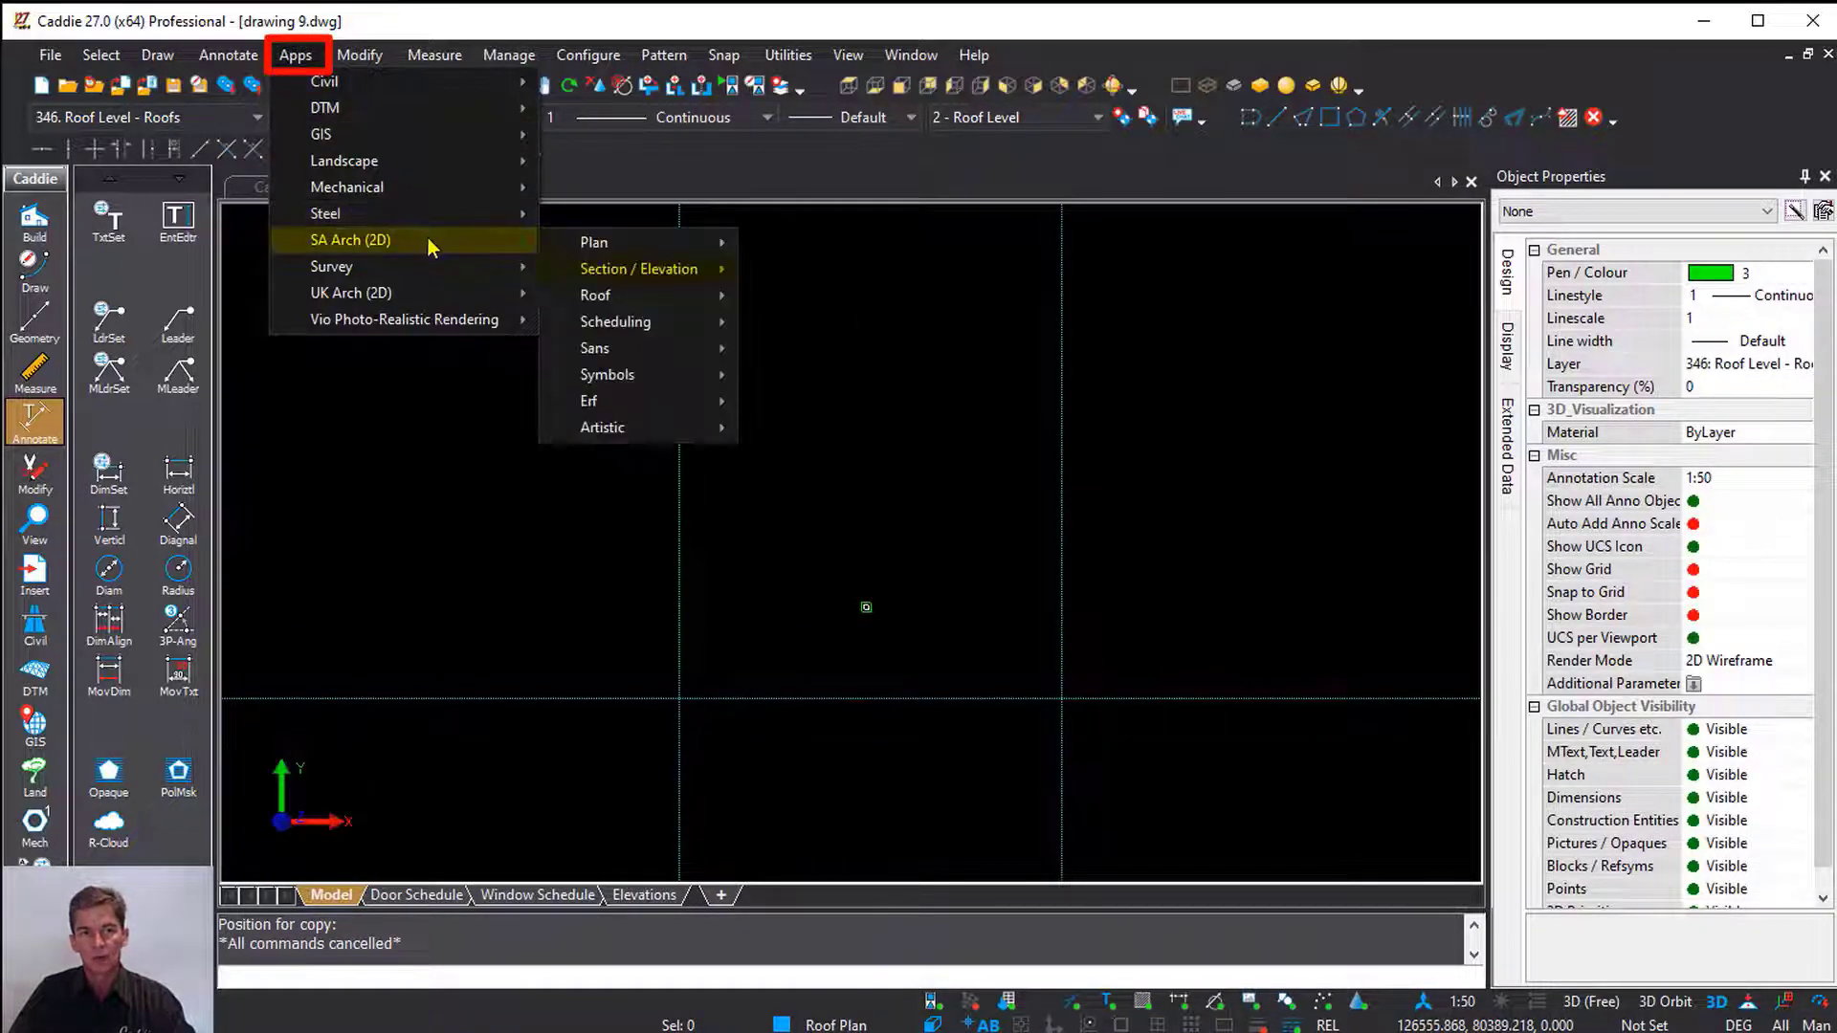
mouse_move(657, 272)
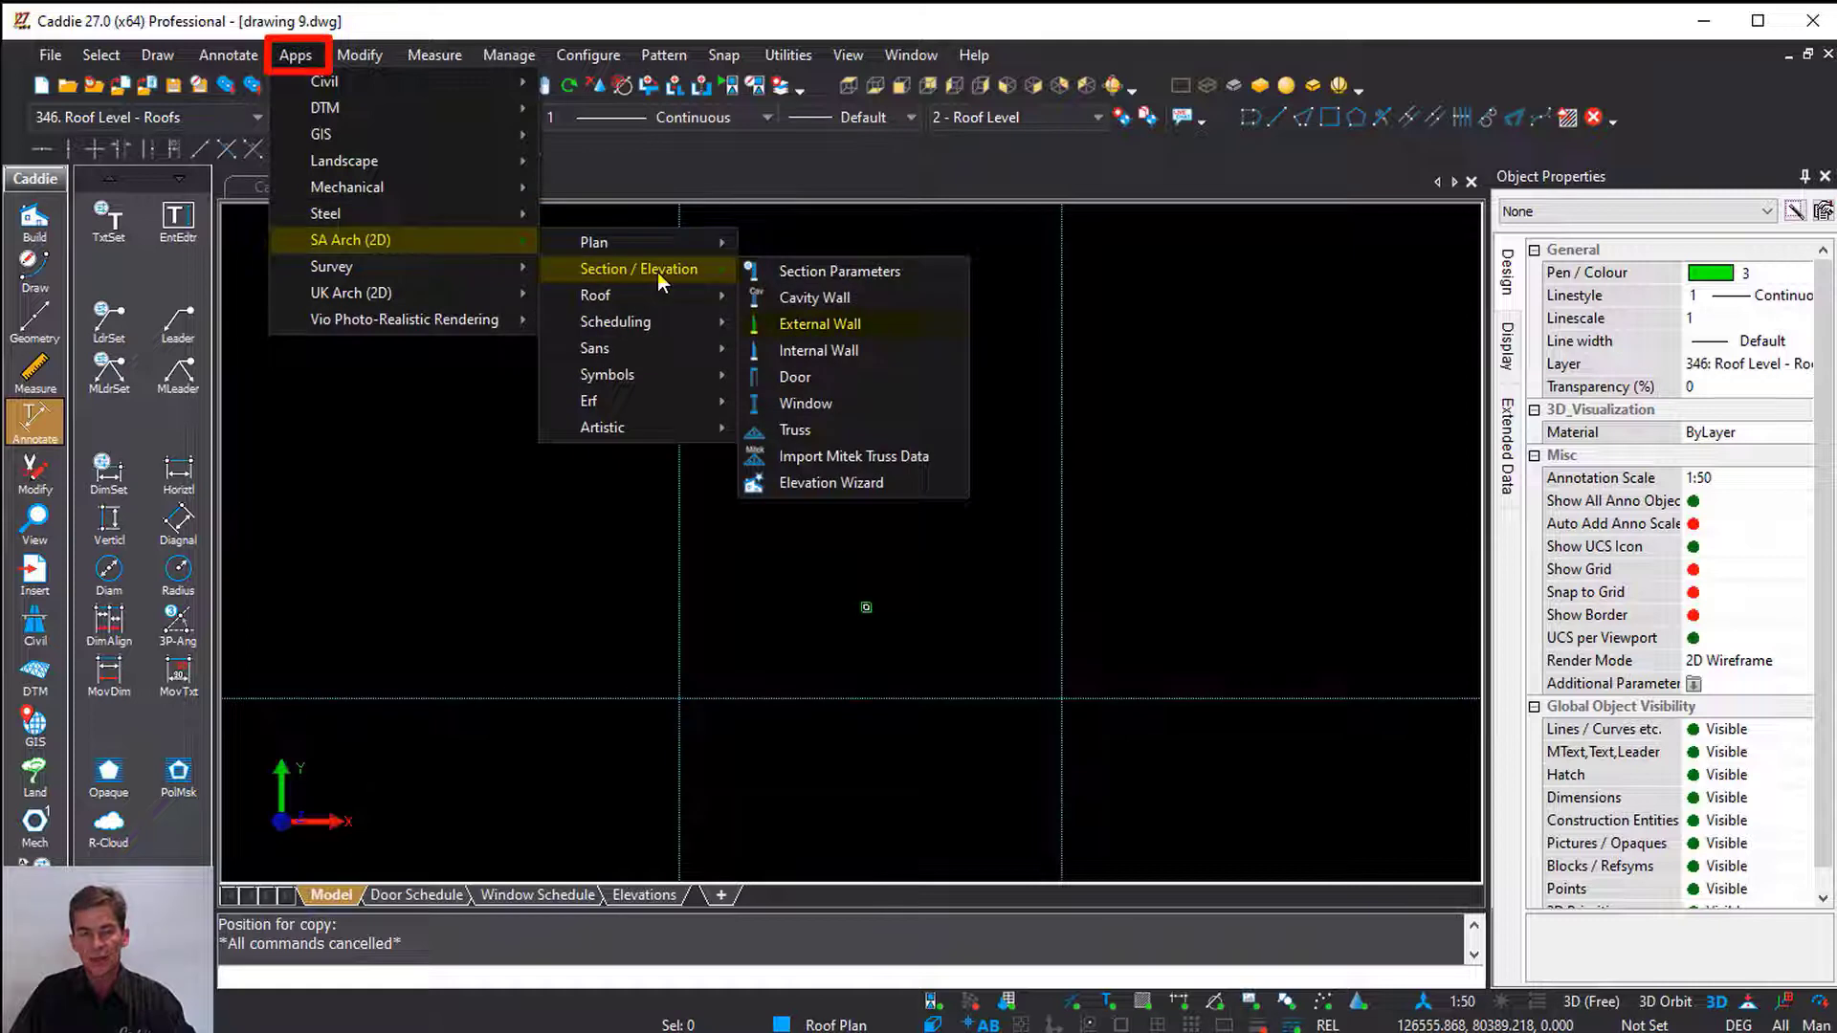
click(869, 324)
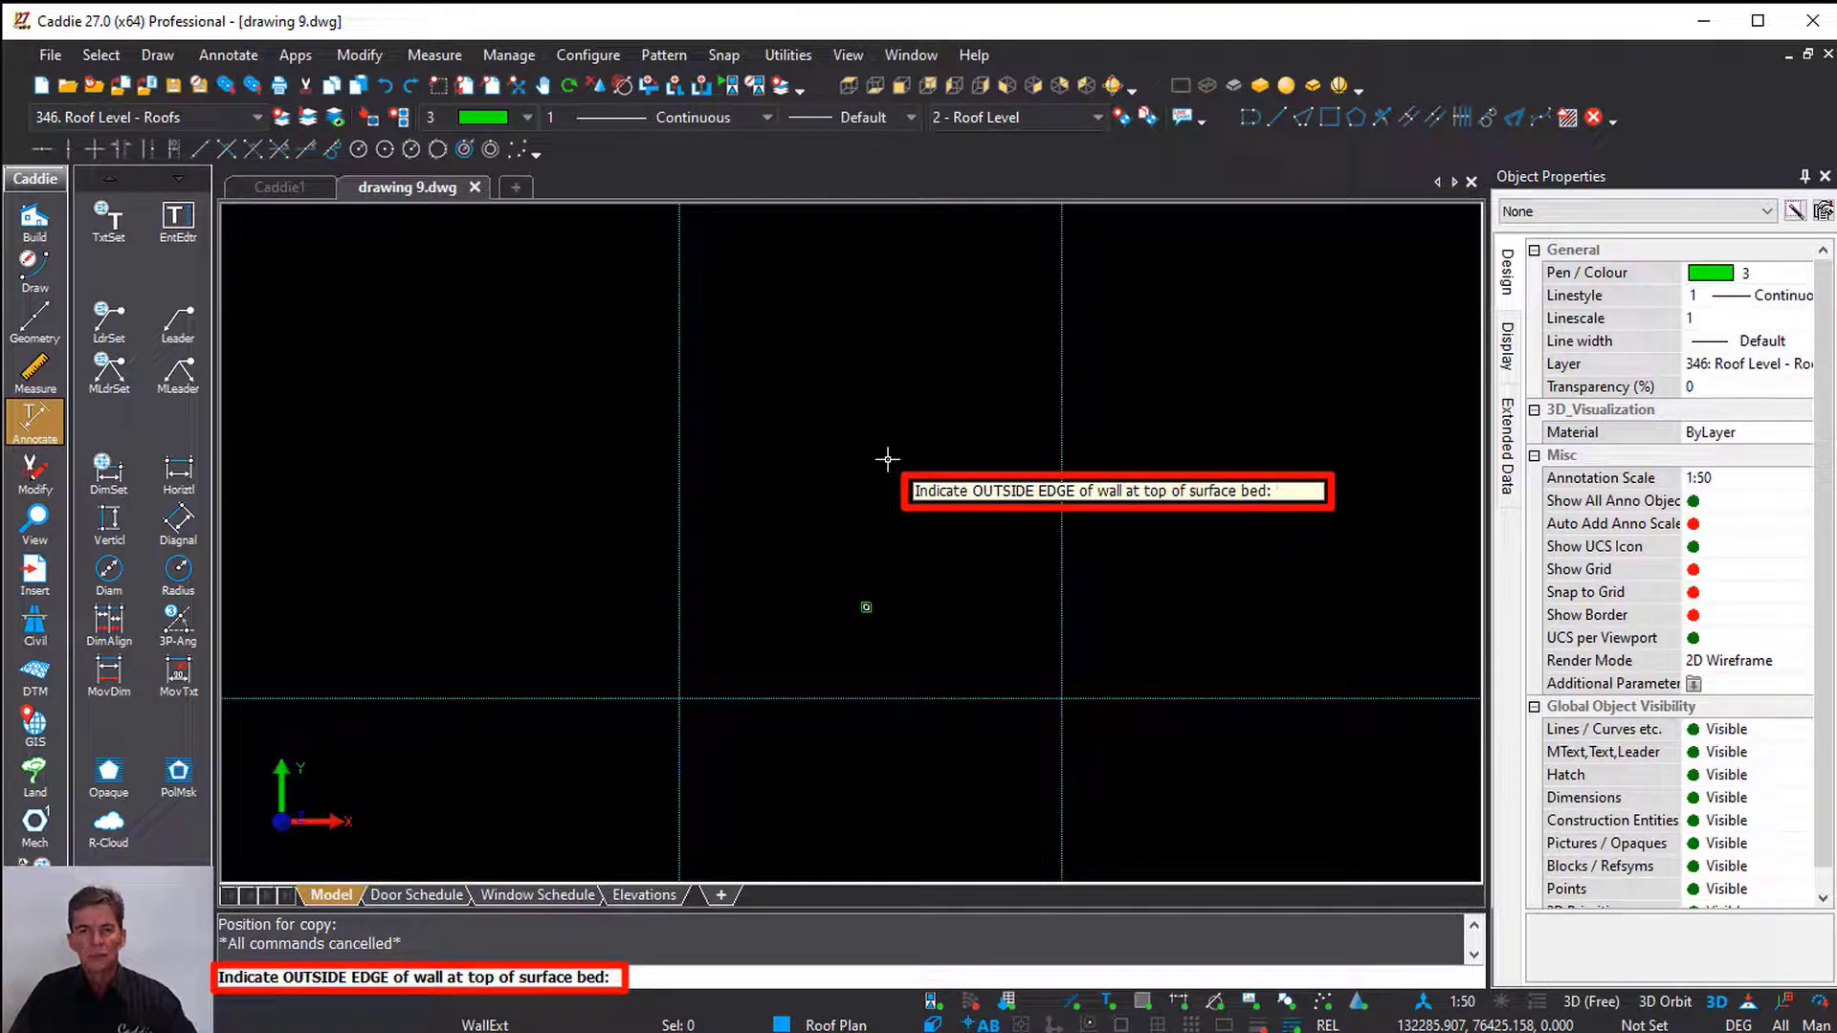
key(s)
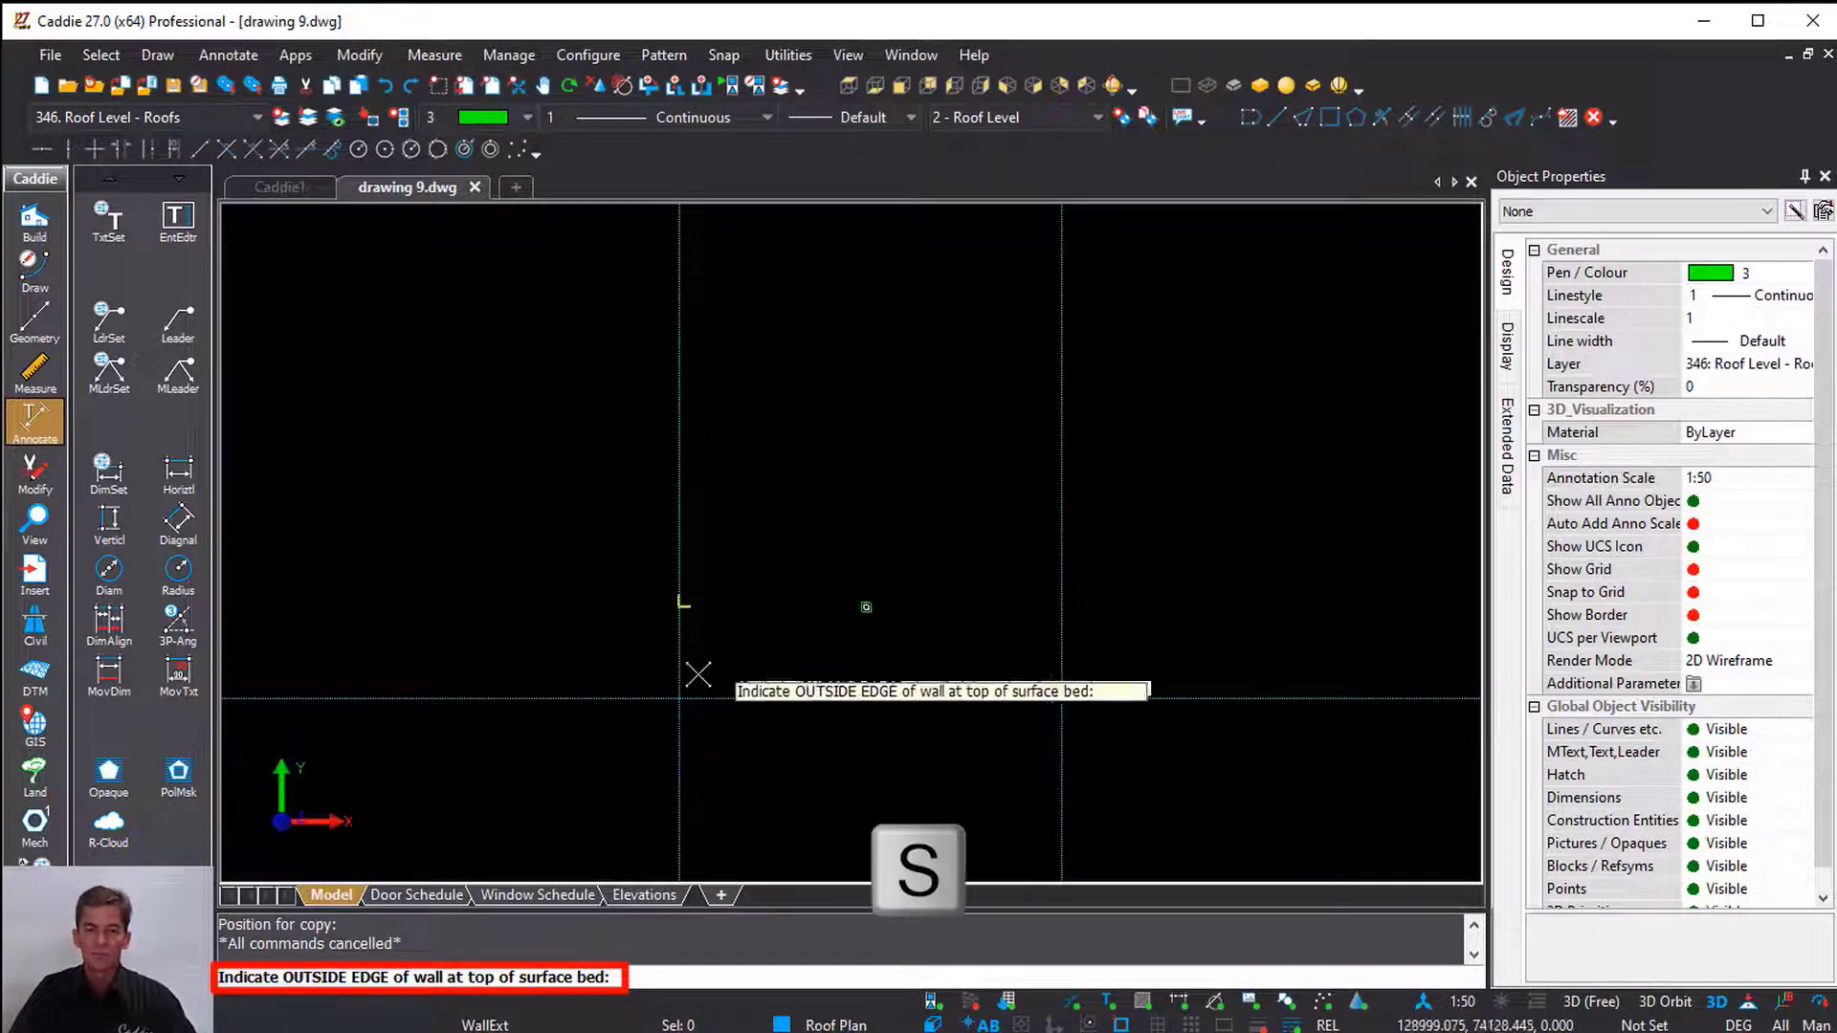
click(681, 699)
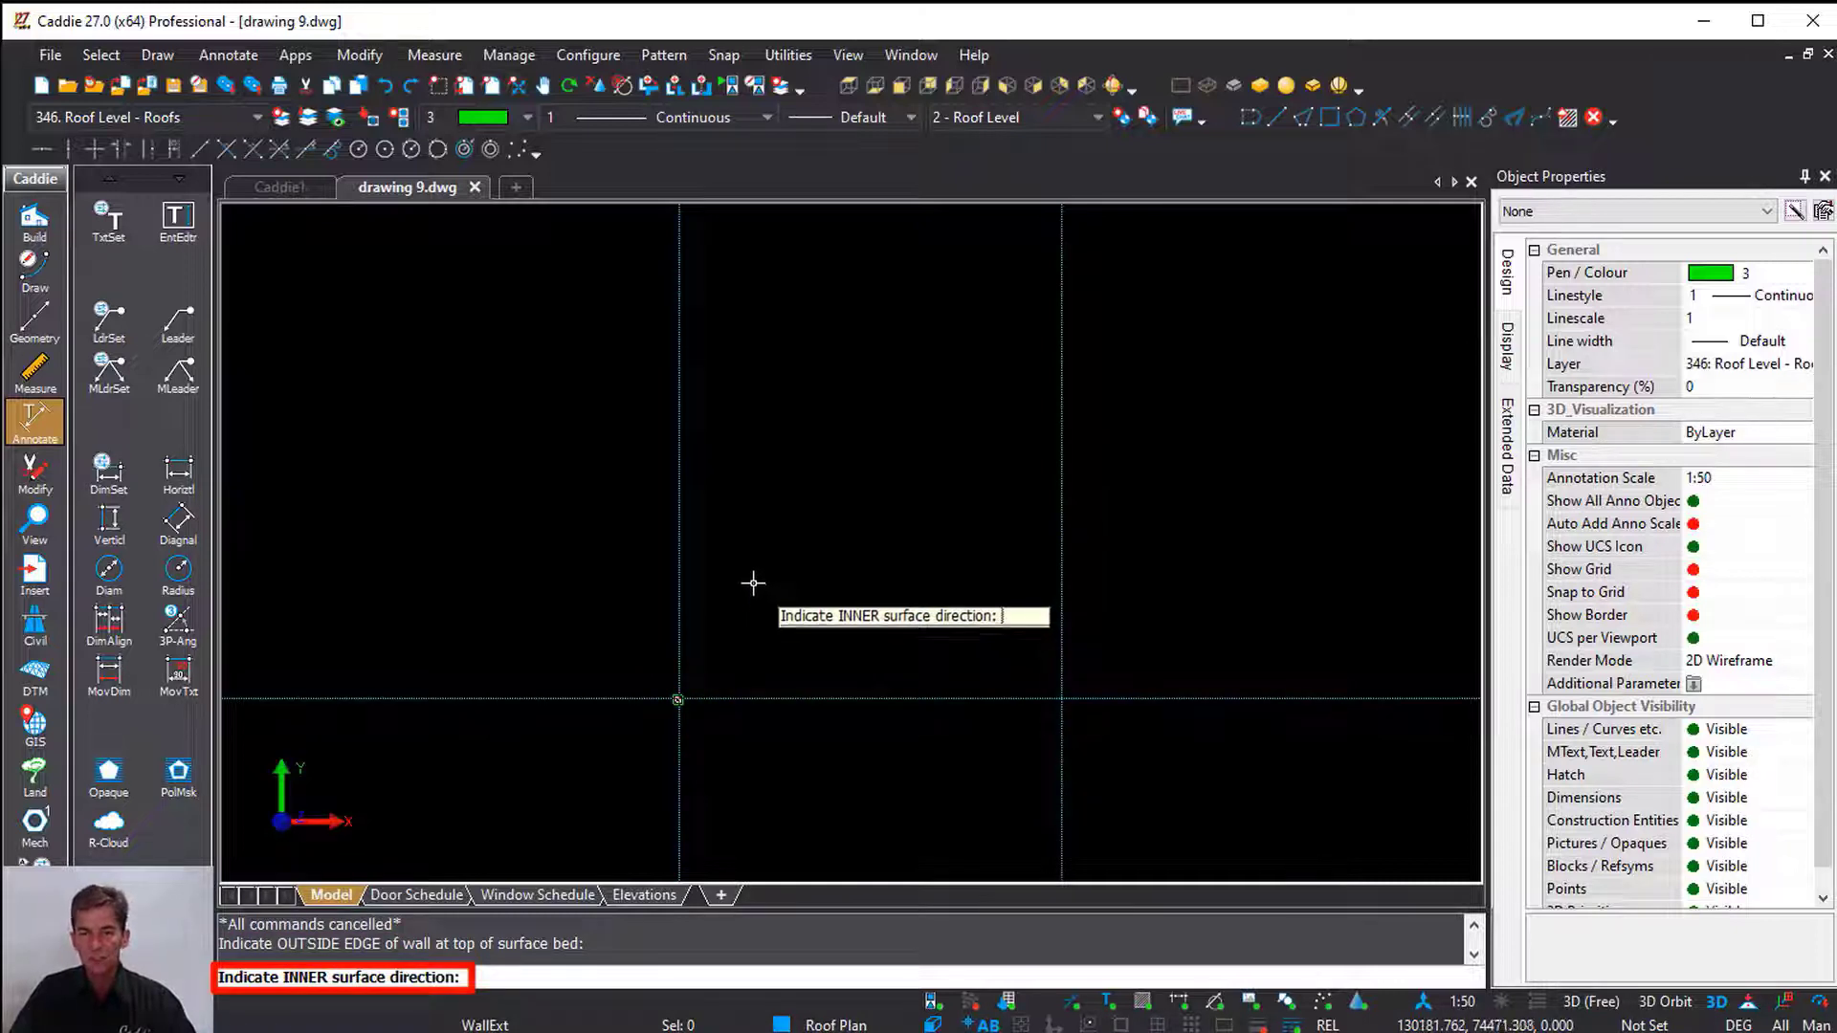
click(756, 552)
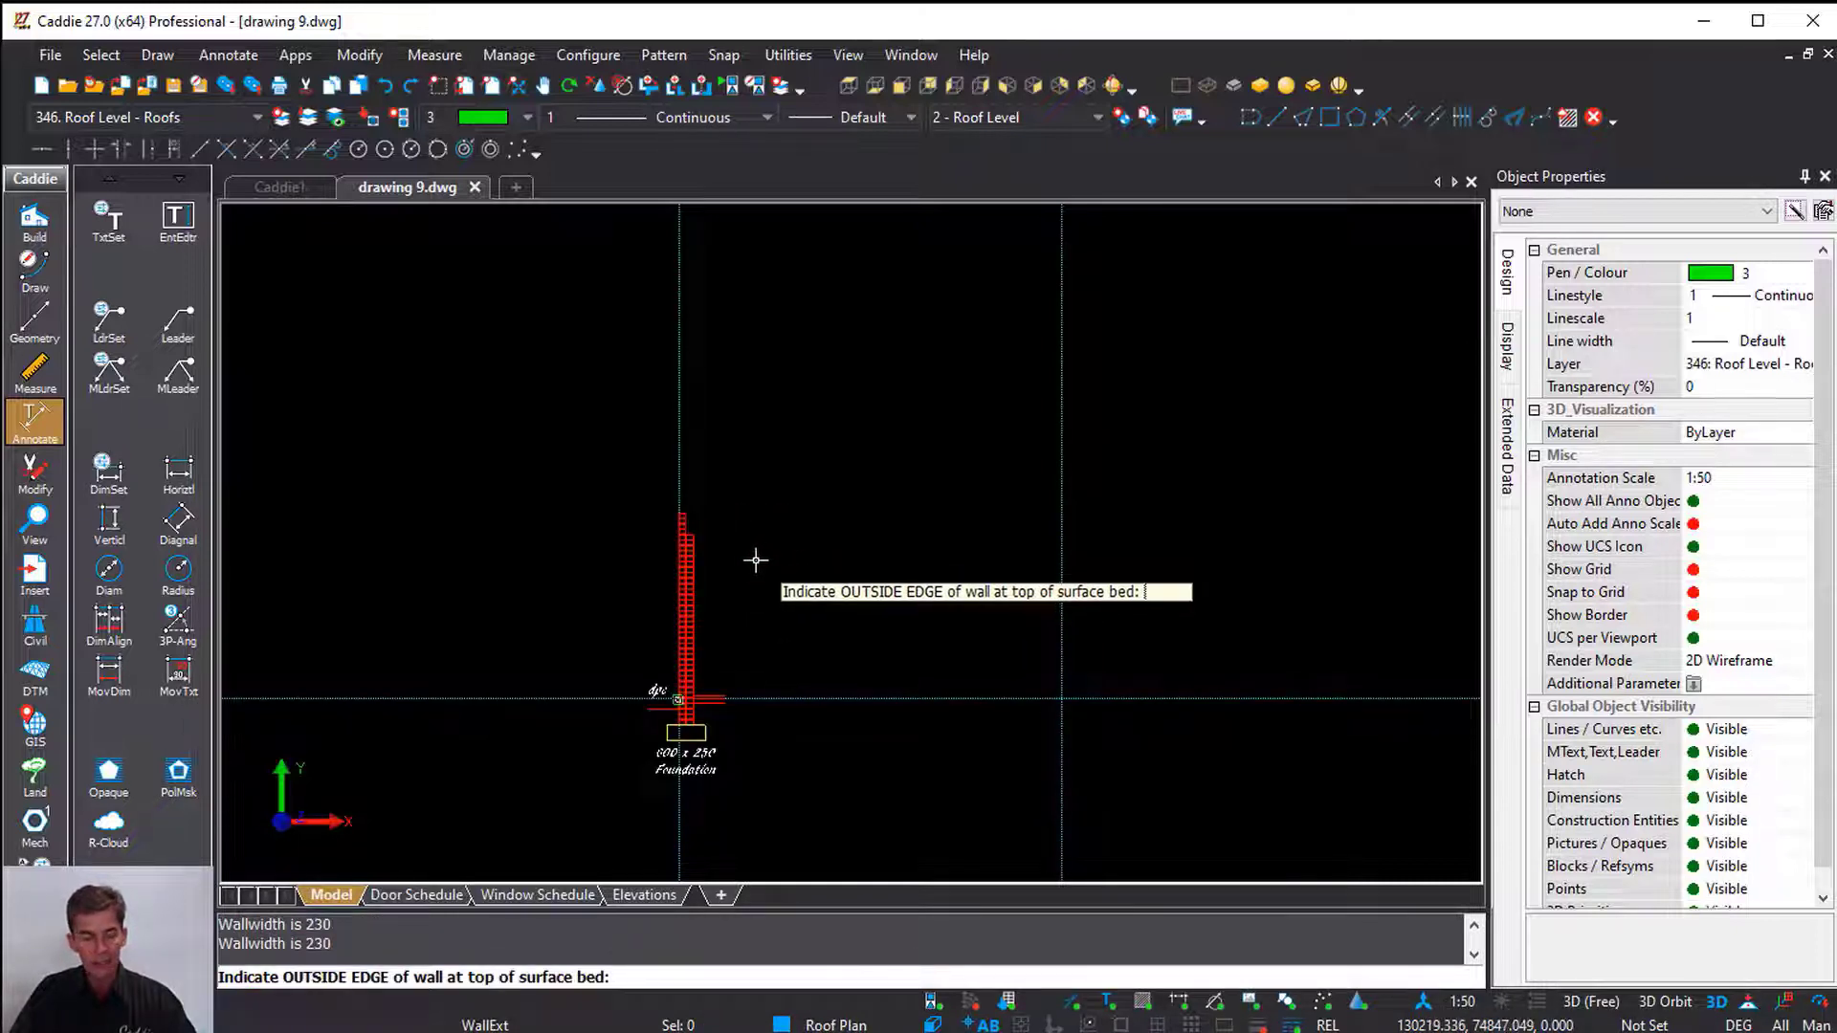
Draw a second external wall section at the right intersection of the copied construction lines, facing inward, and inspect its dpc and foundation text
click(1054, 699)
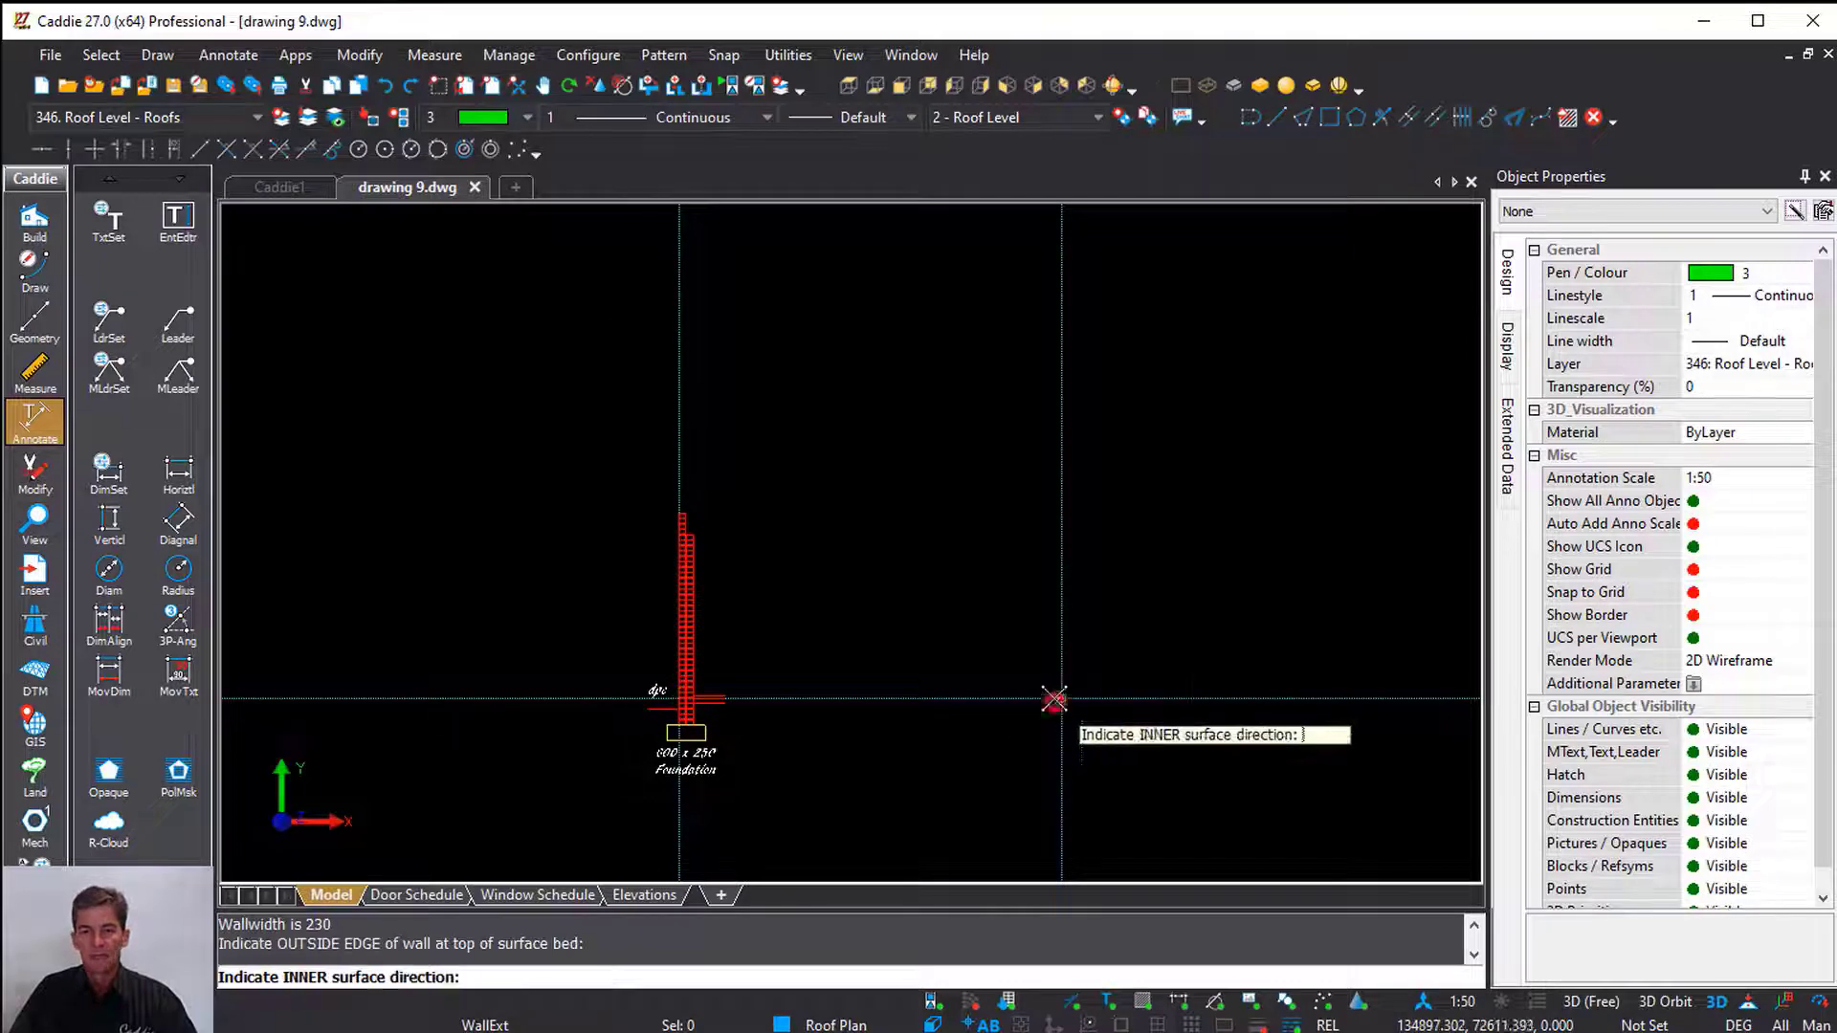
click(974, 608)
key(Escape)
middle_drag(998, 696, 902, 533)
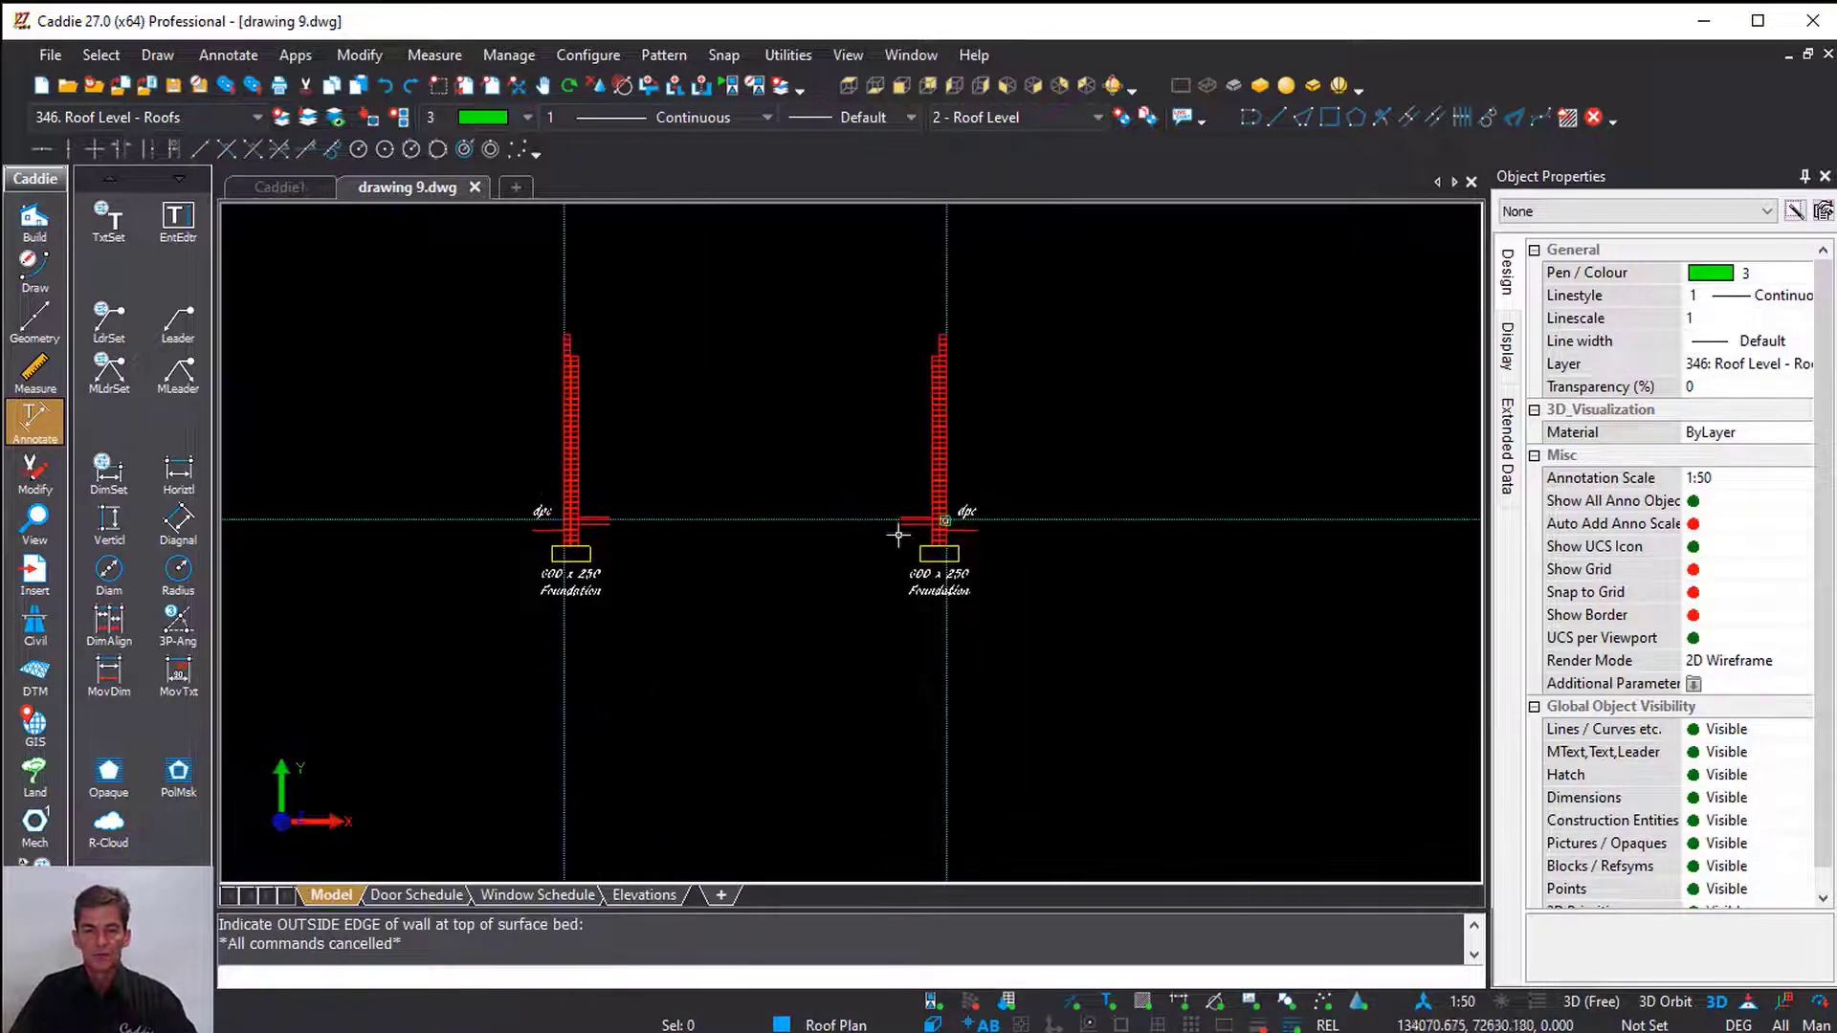
scroll(899, 574, up, 5)
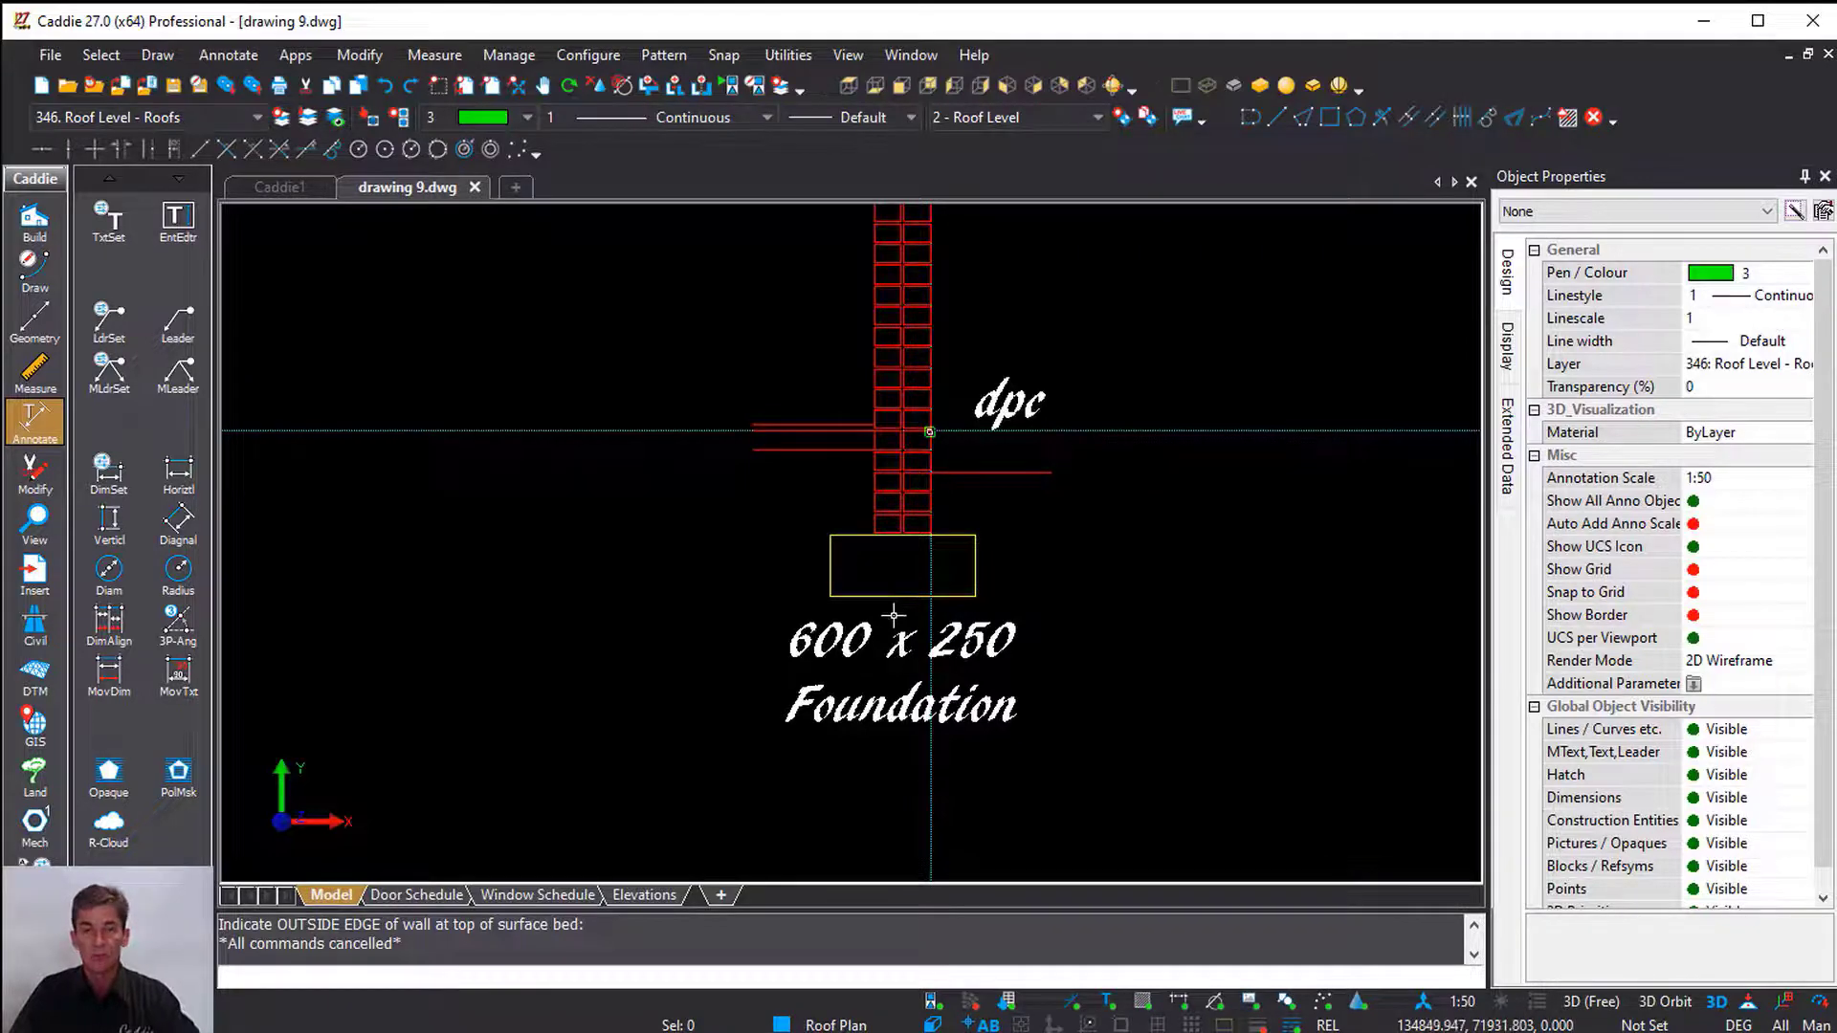
scroll(875, 655, down, 4)
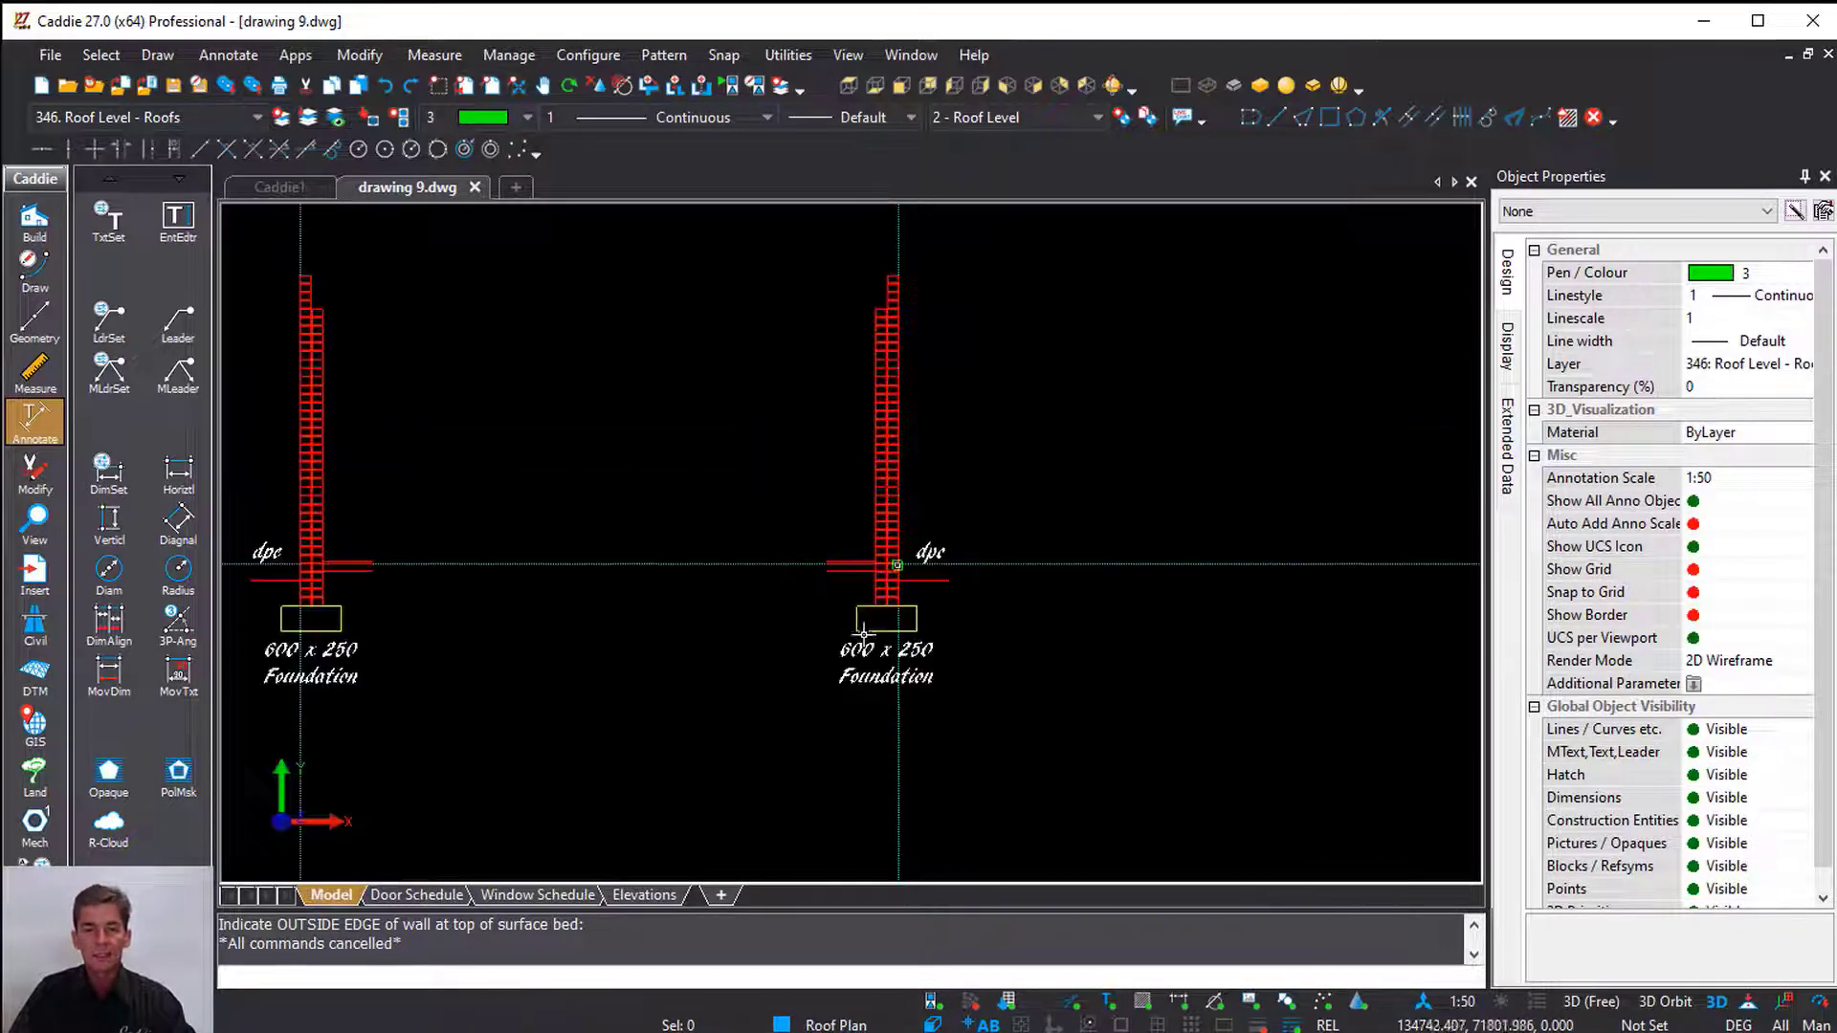
Copy the external wall section at the right construction line intersection, with its dpc and foundation text, to the empty space on its right
click(693, 299)
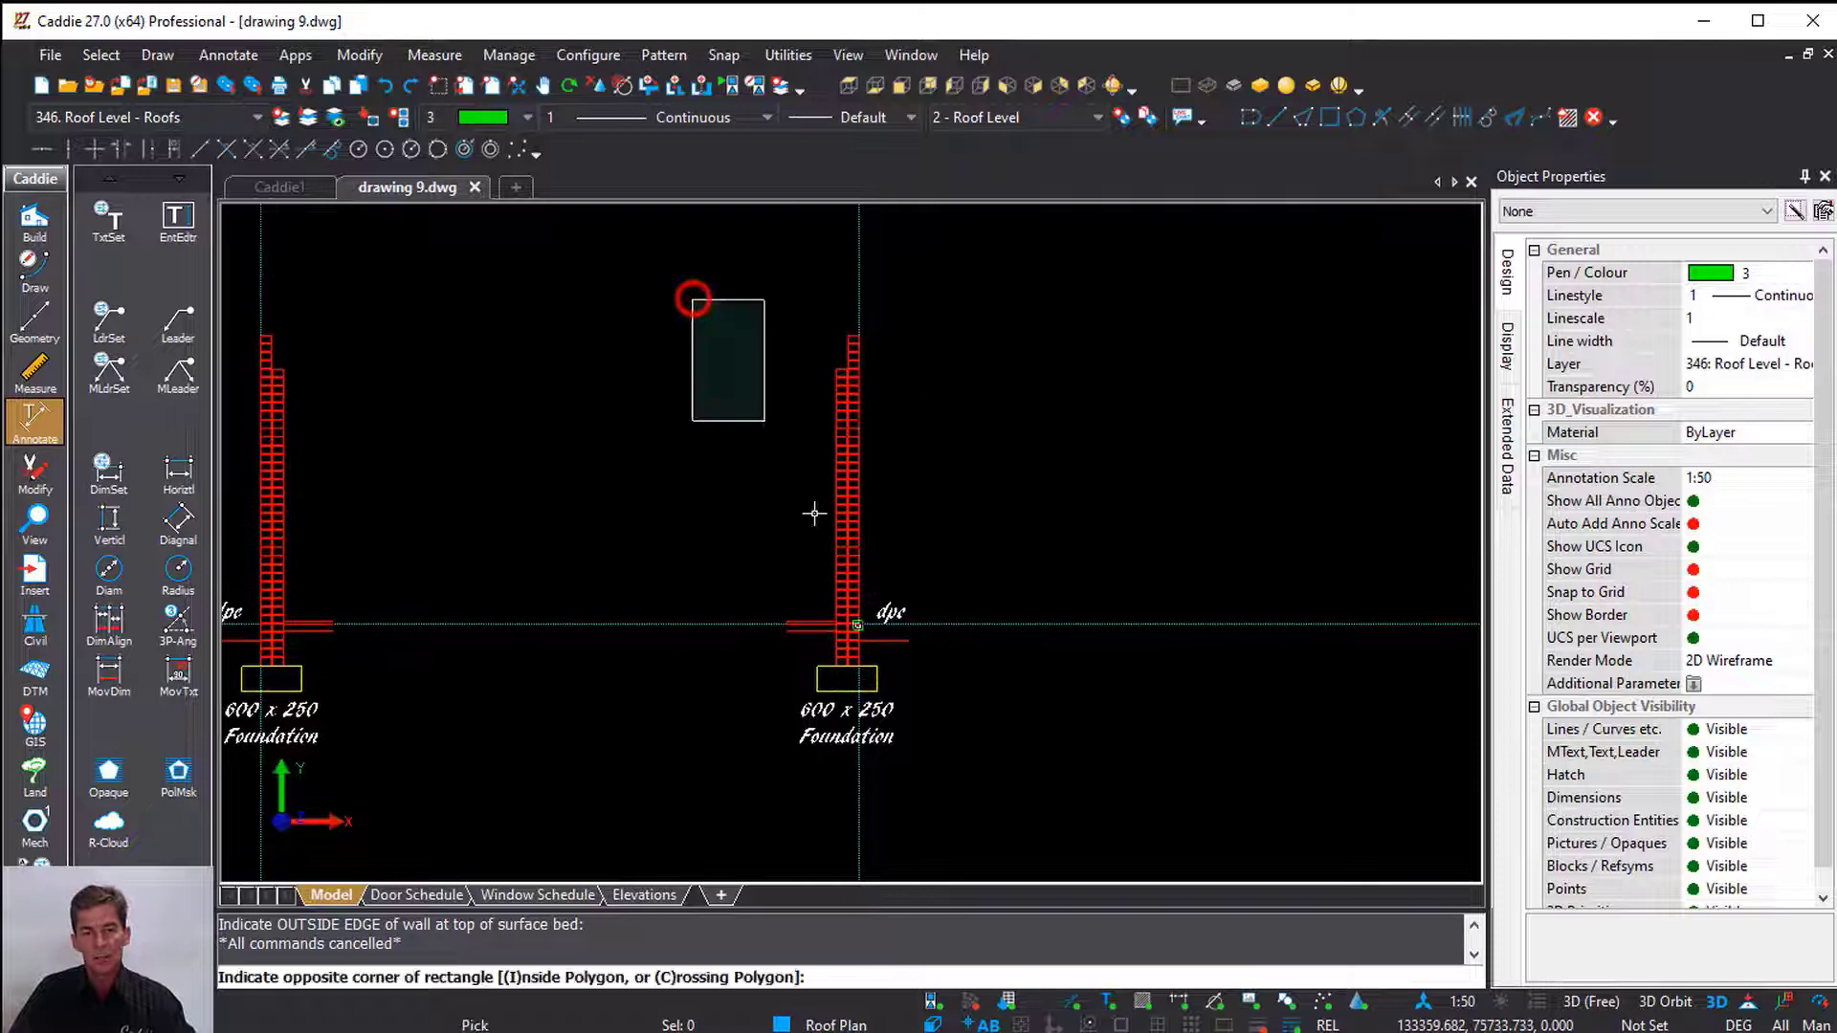
click(958, 808)
key(c)
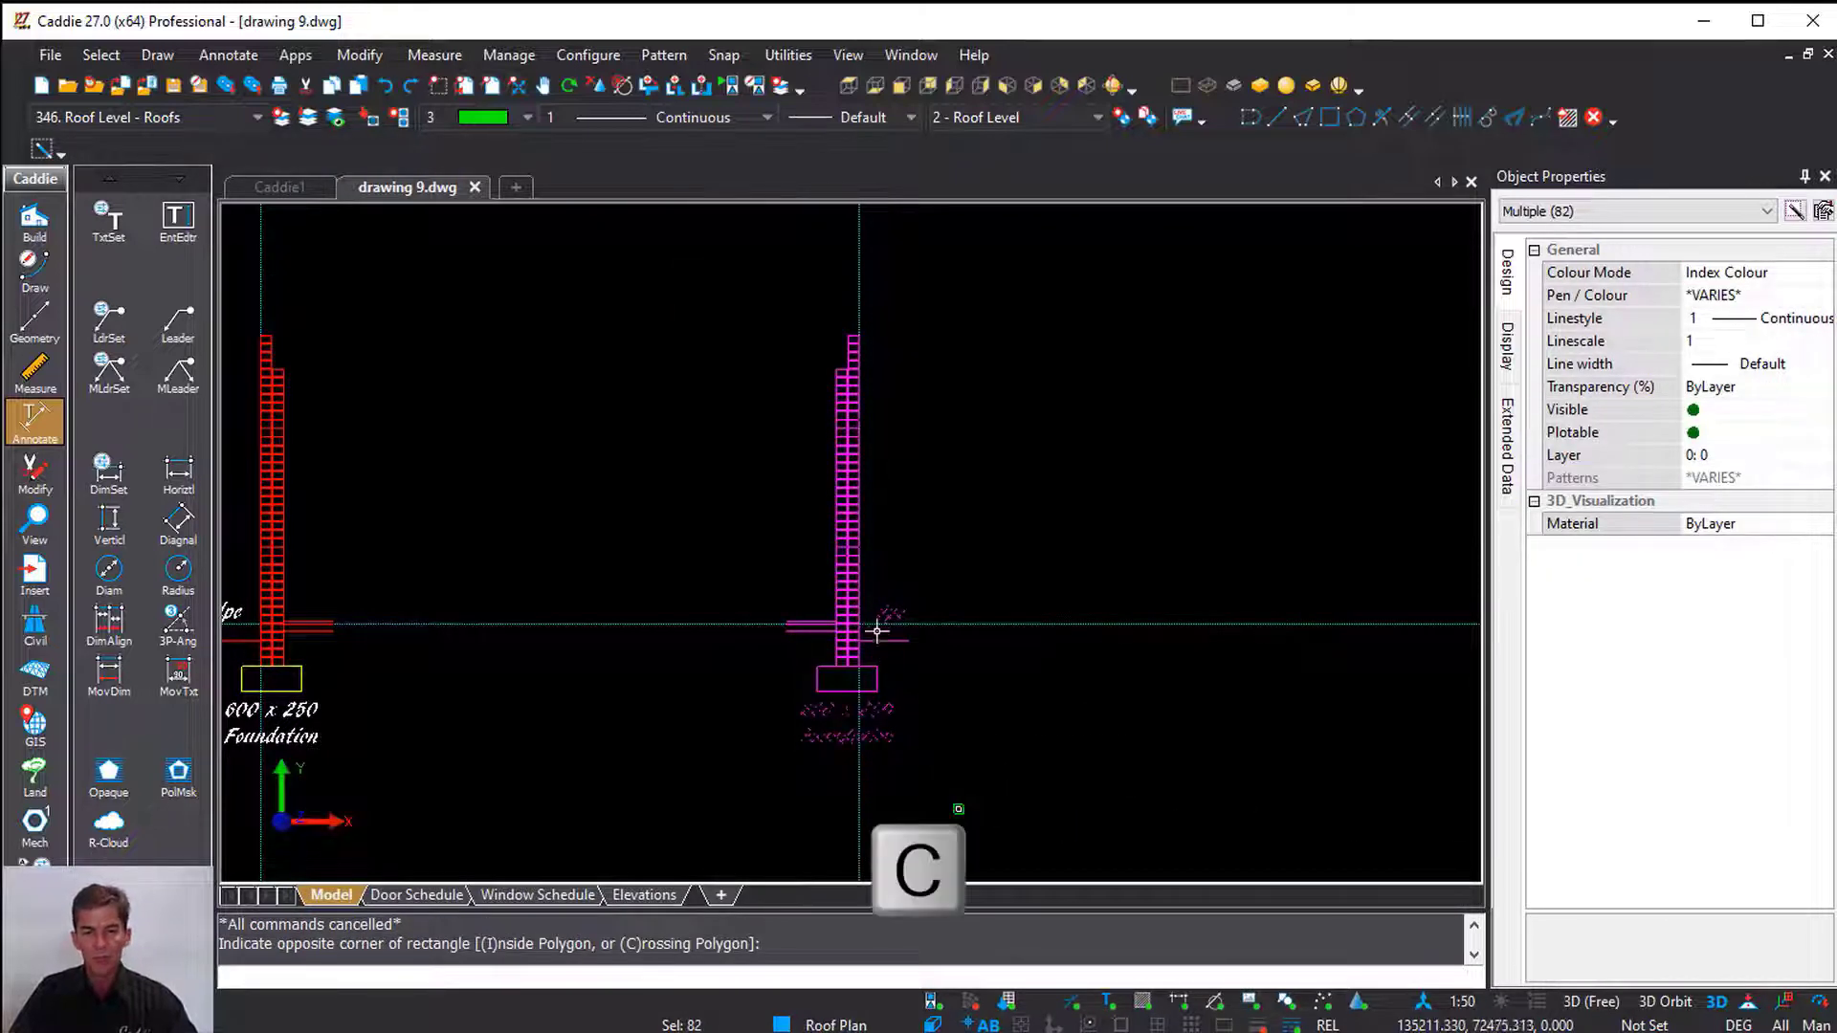
click(839, 574)
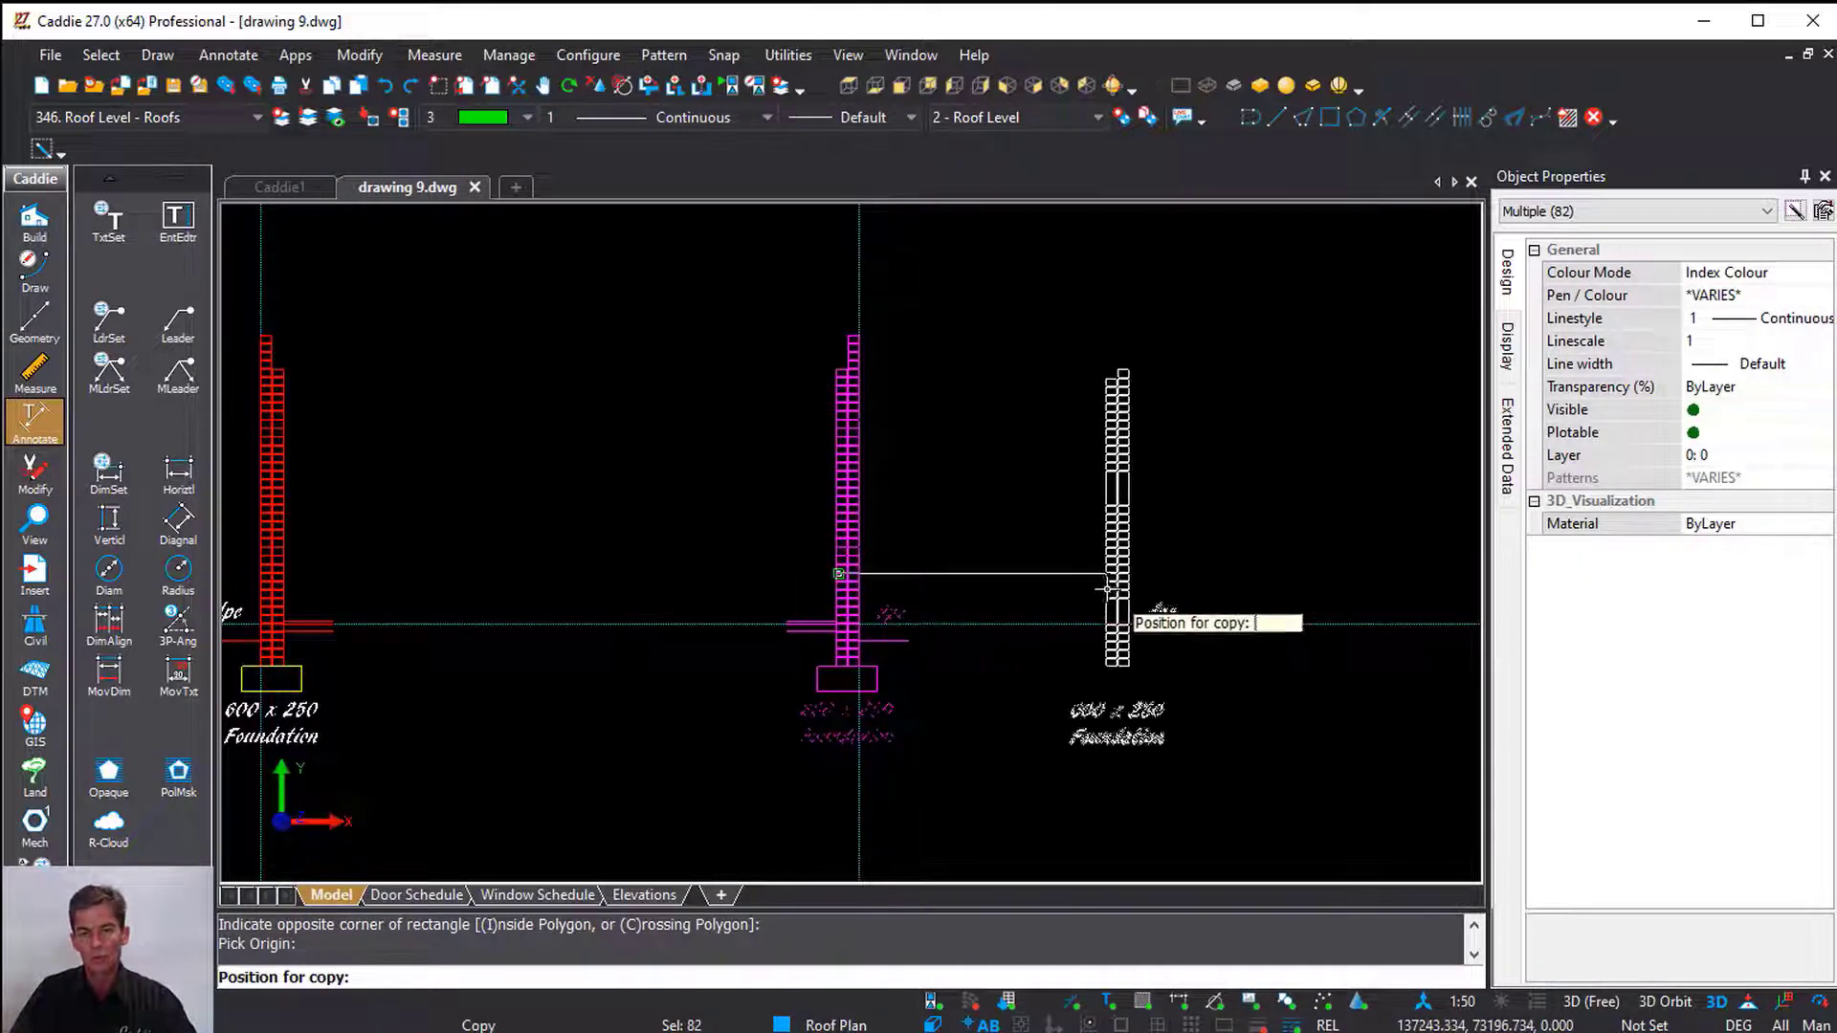
click(1082, 579)
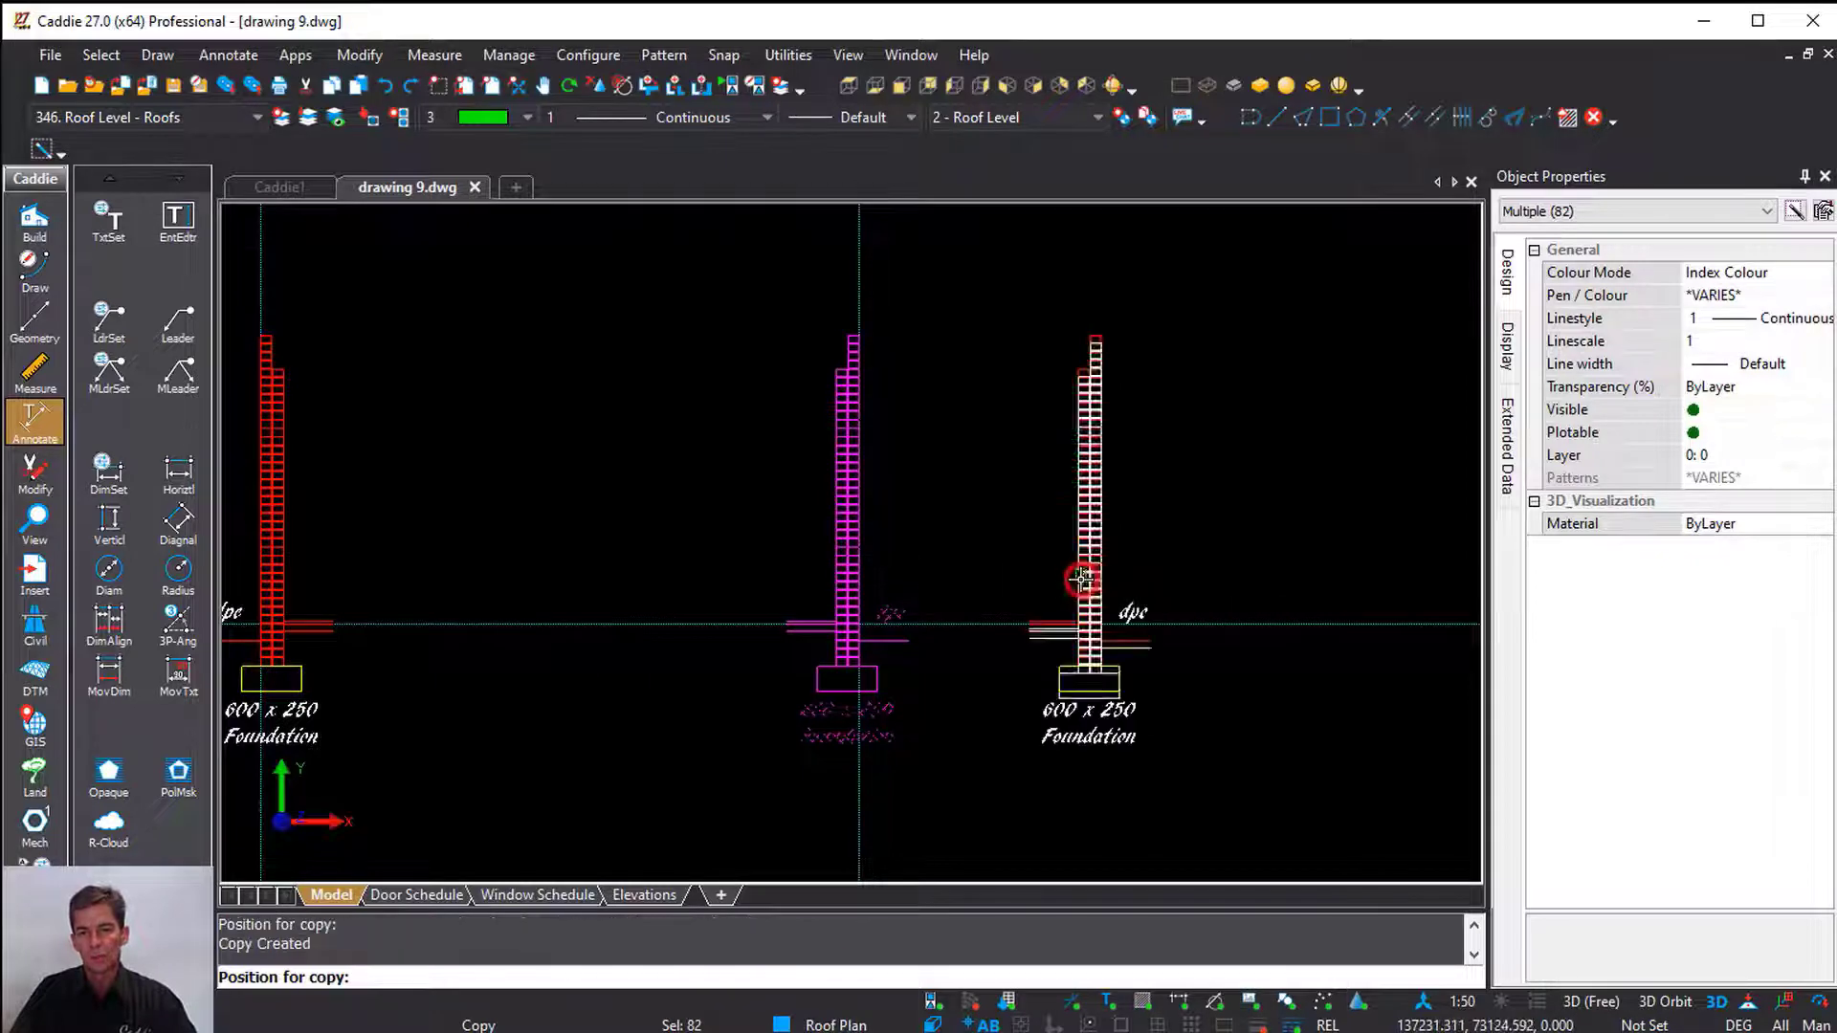
key(Escape)
Explode the original wall section on the vertical construction line, leaving its copy intact
middle_drag(1013, 545, 893, 520)
scroll(881, 517, up, 2)
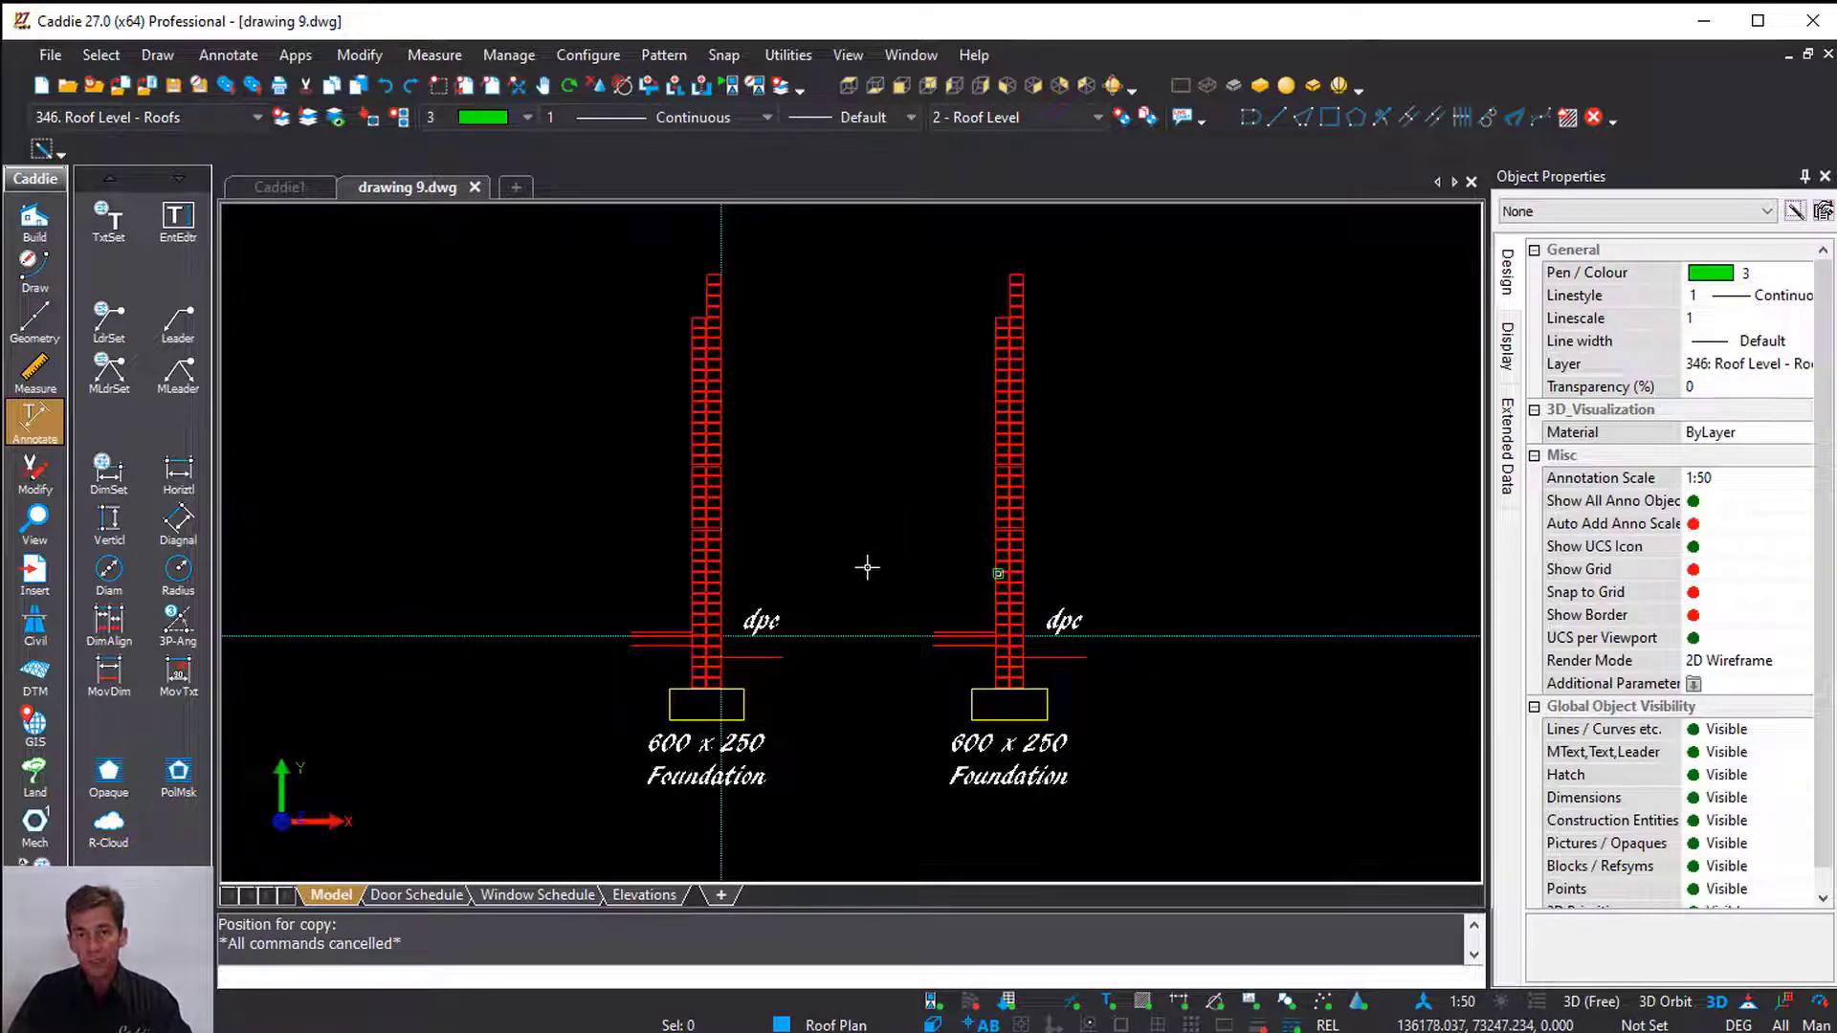
scroll(711, 491, down, 1)
click(590, 291)
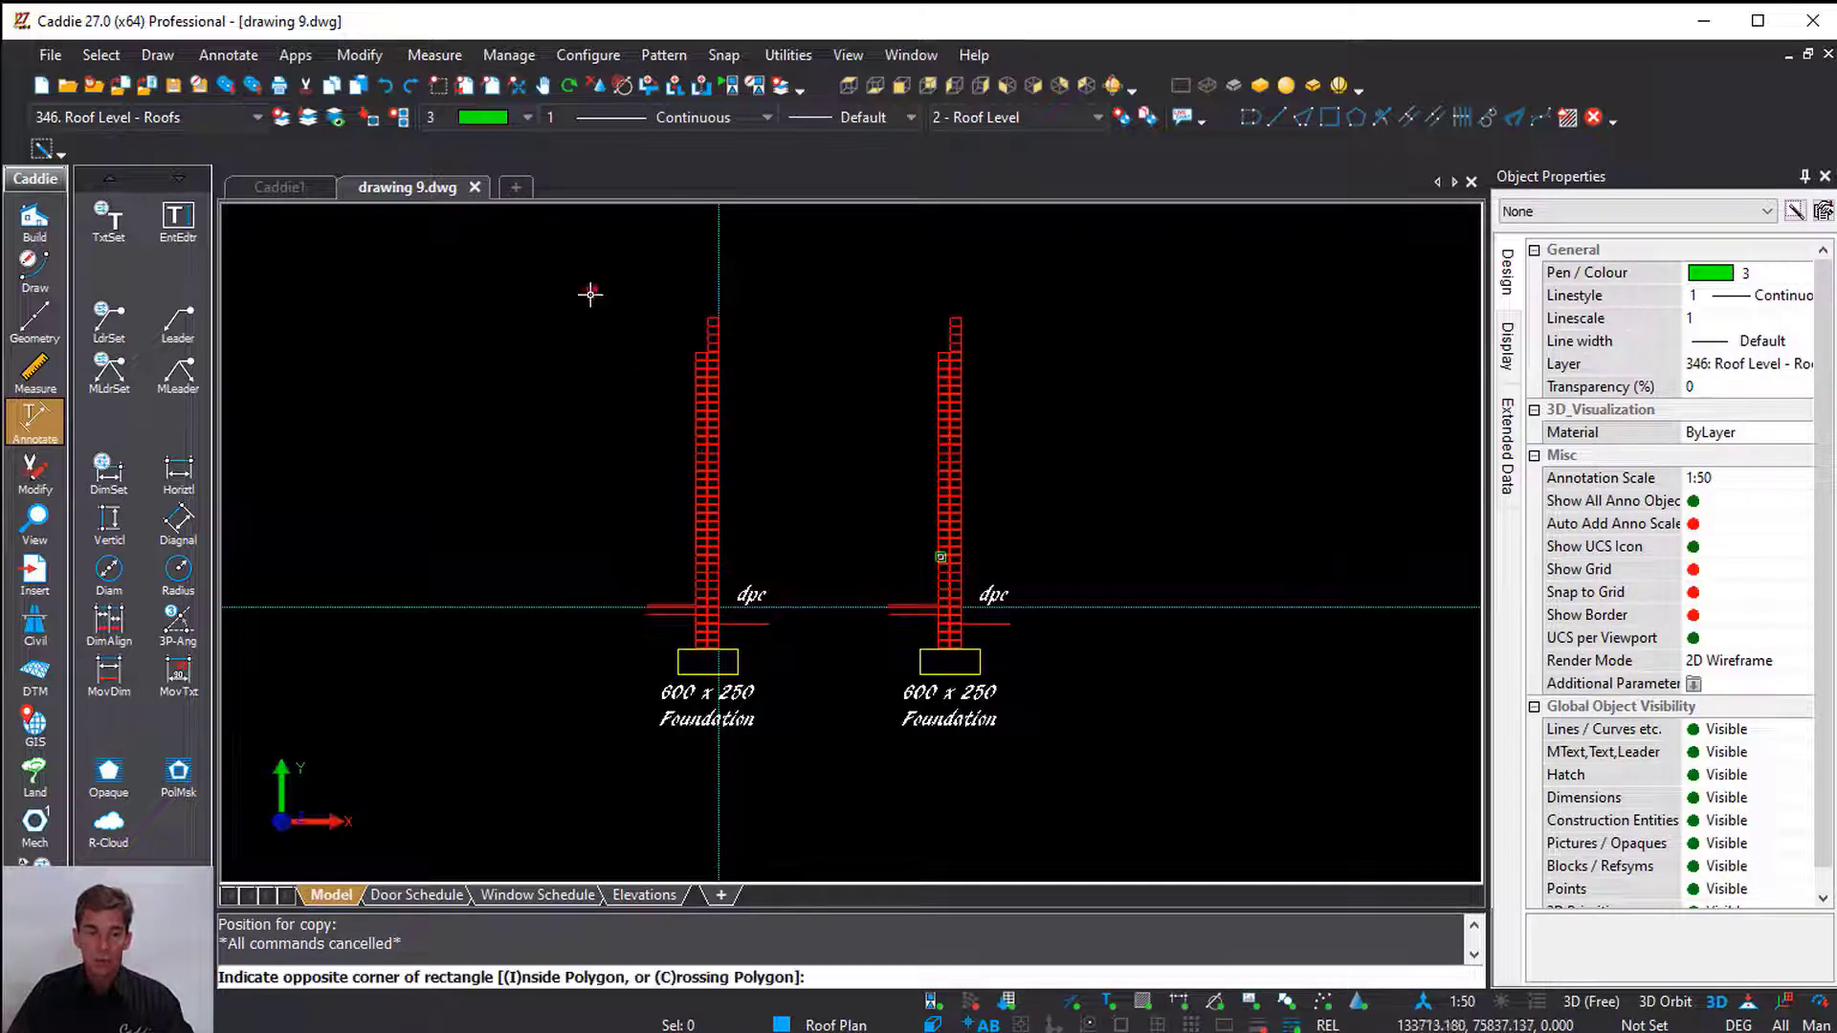
click(809, 765)
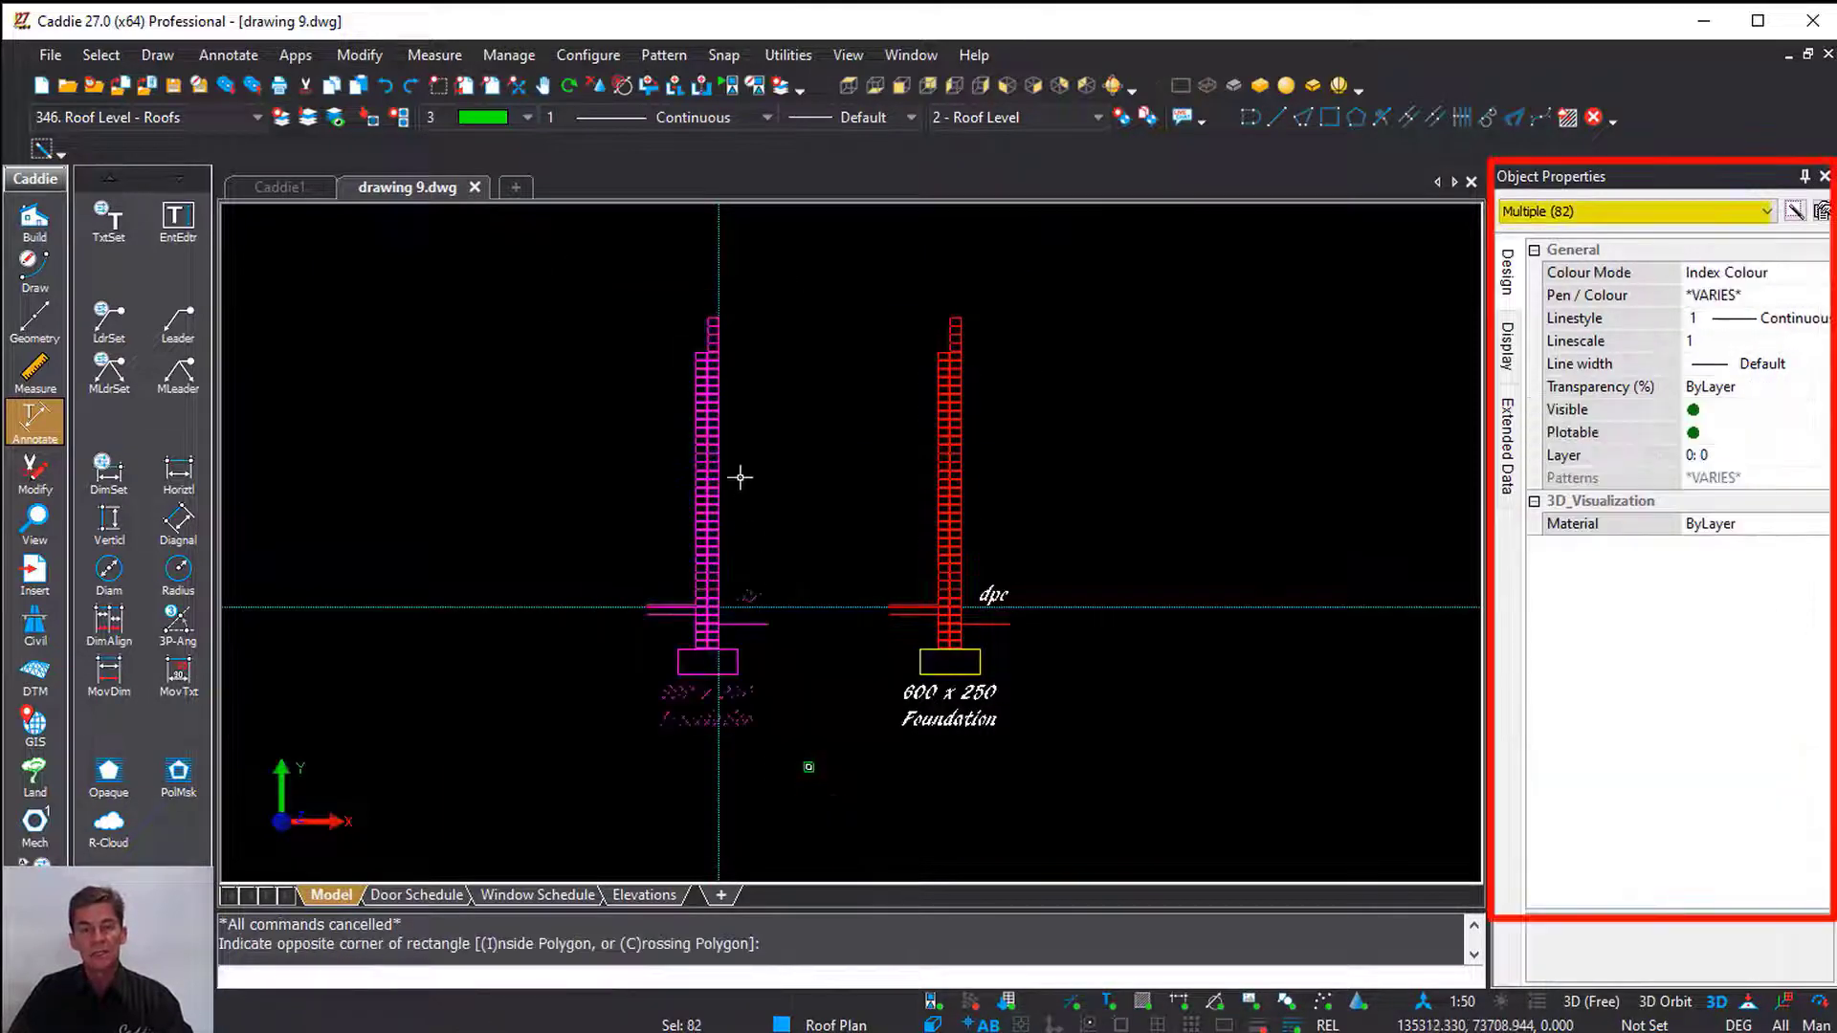
right_click(735, 469)
click(847, 942)
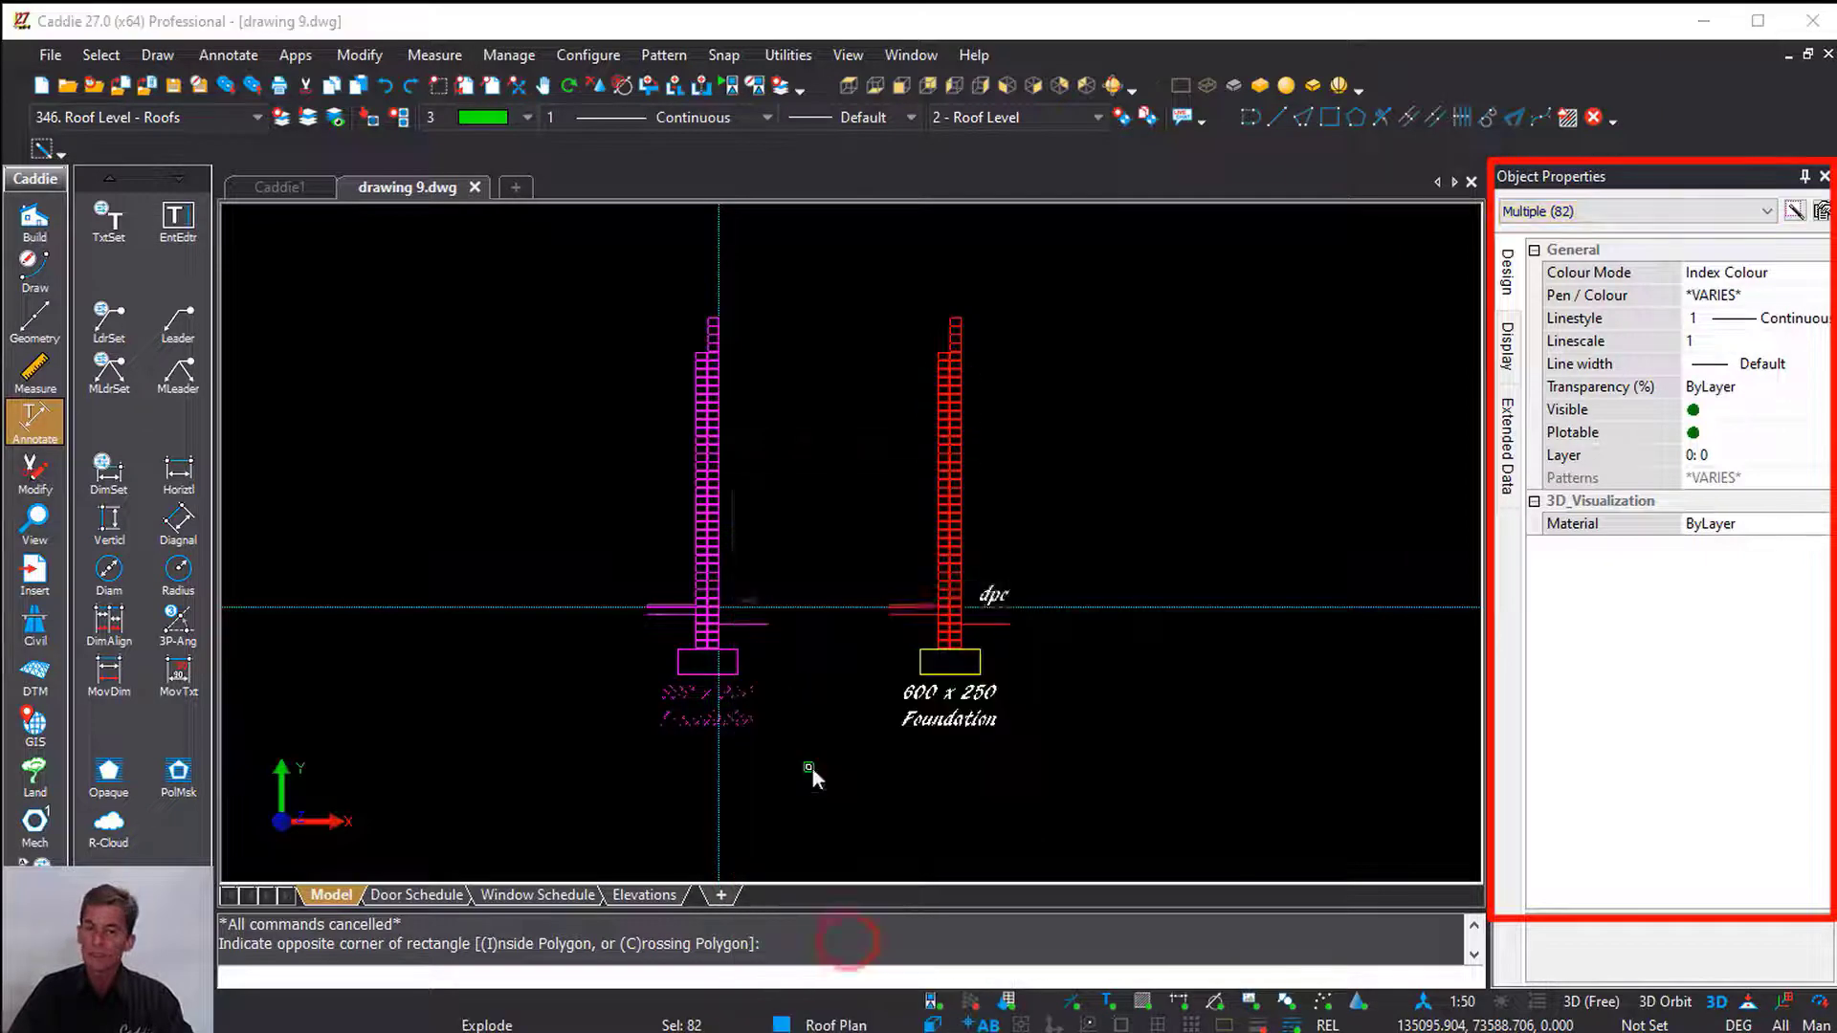
click(986, 588)
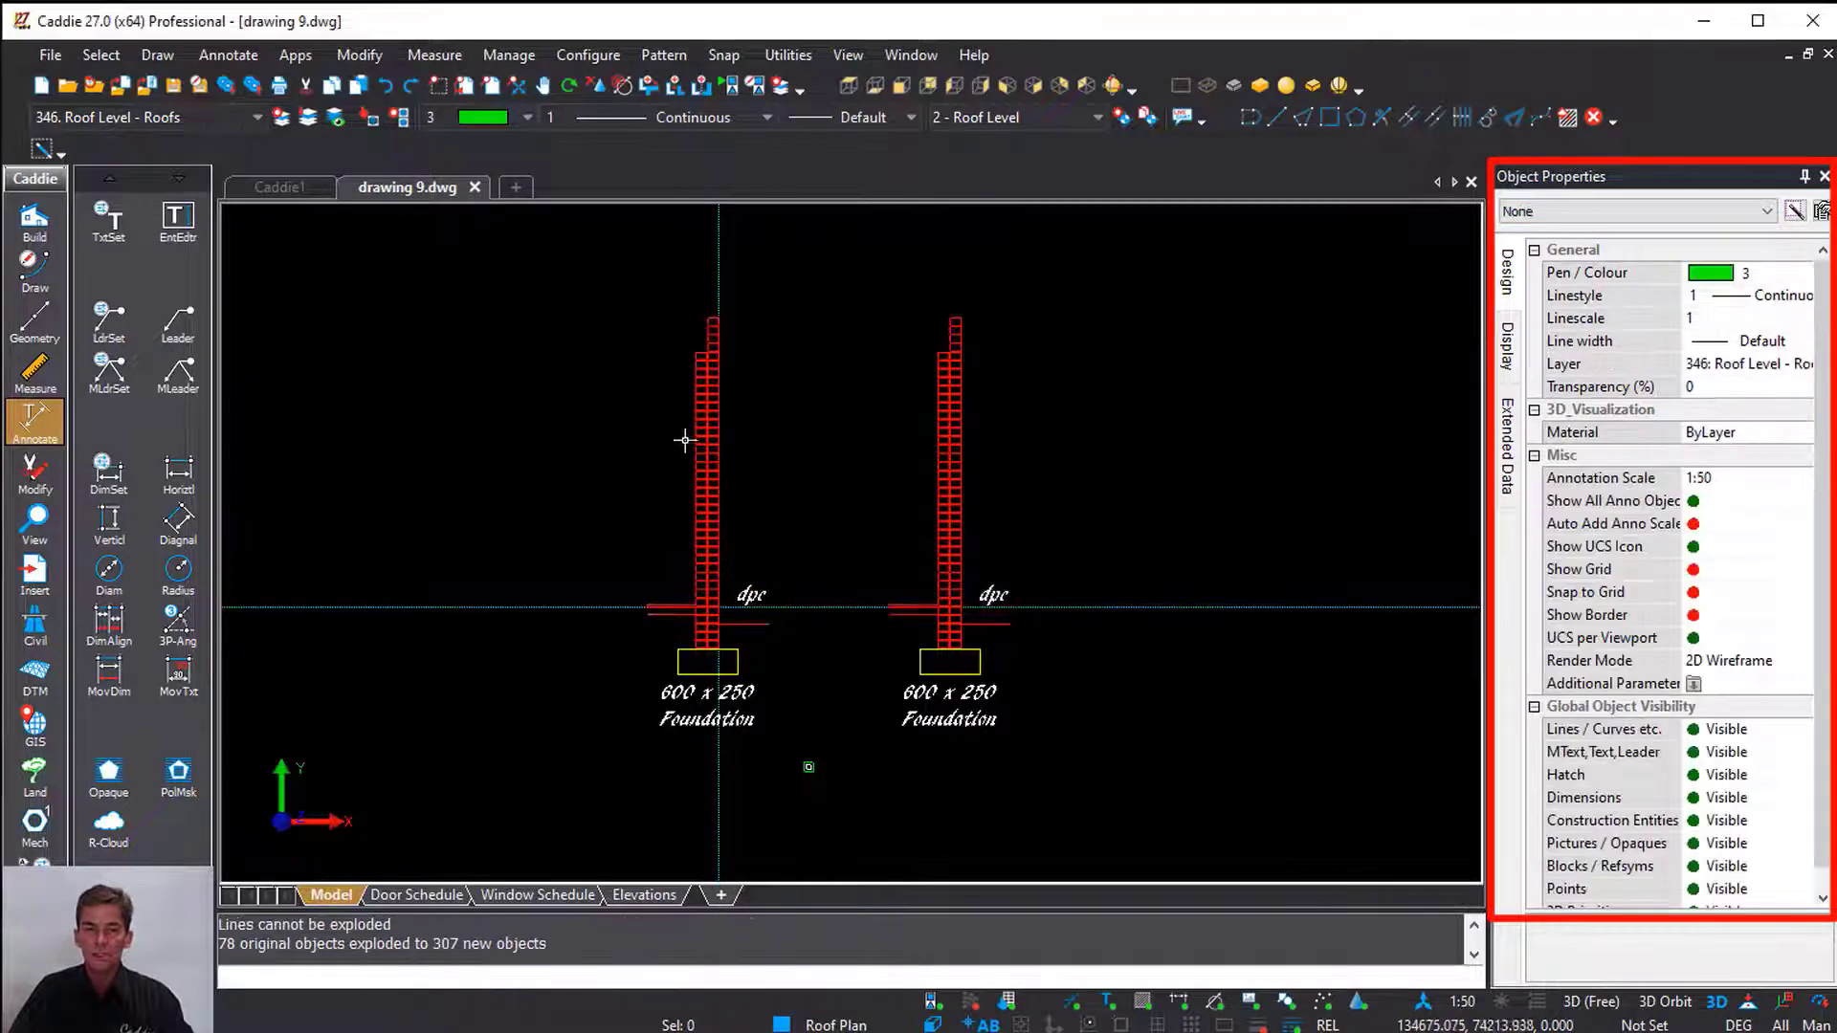
Select individual brick and foundation edges of the exploded wall section to examine their object type and properties
scroll(684, 440, up, 5)
click(838, 391)
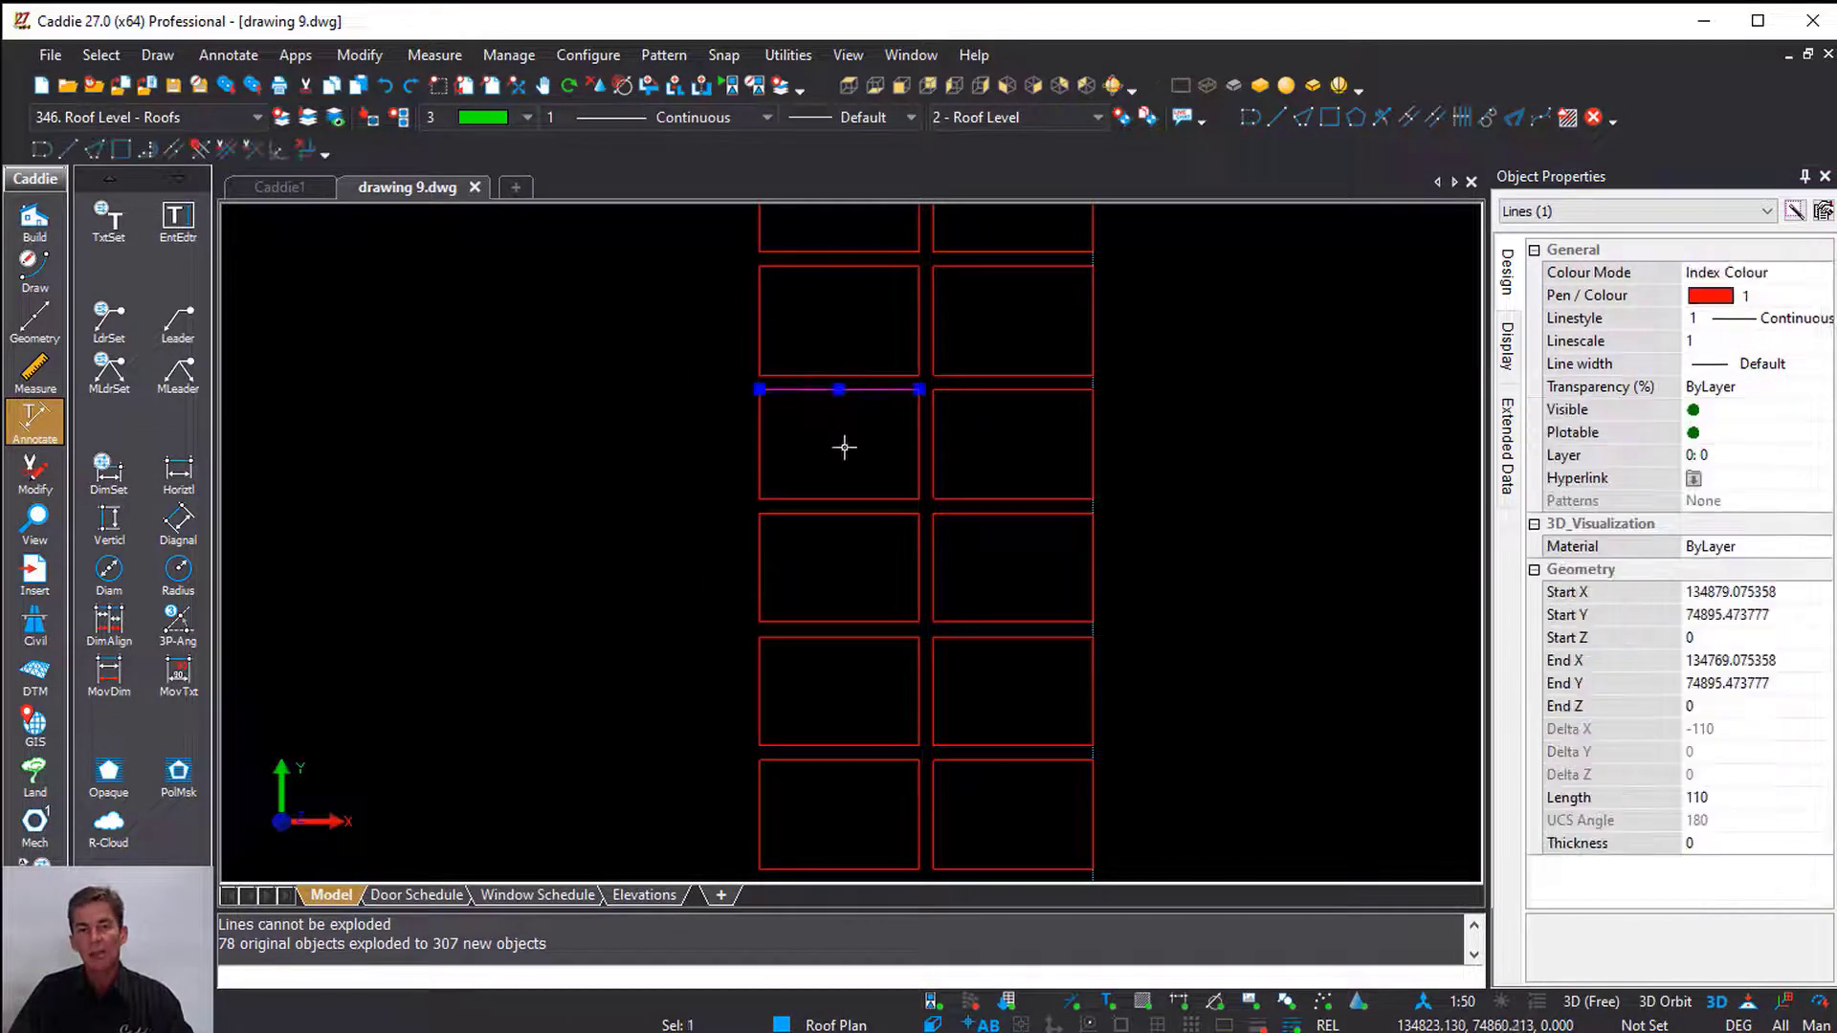
click(761, 447)
click(839, 499)
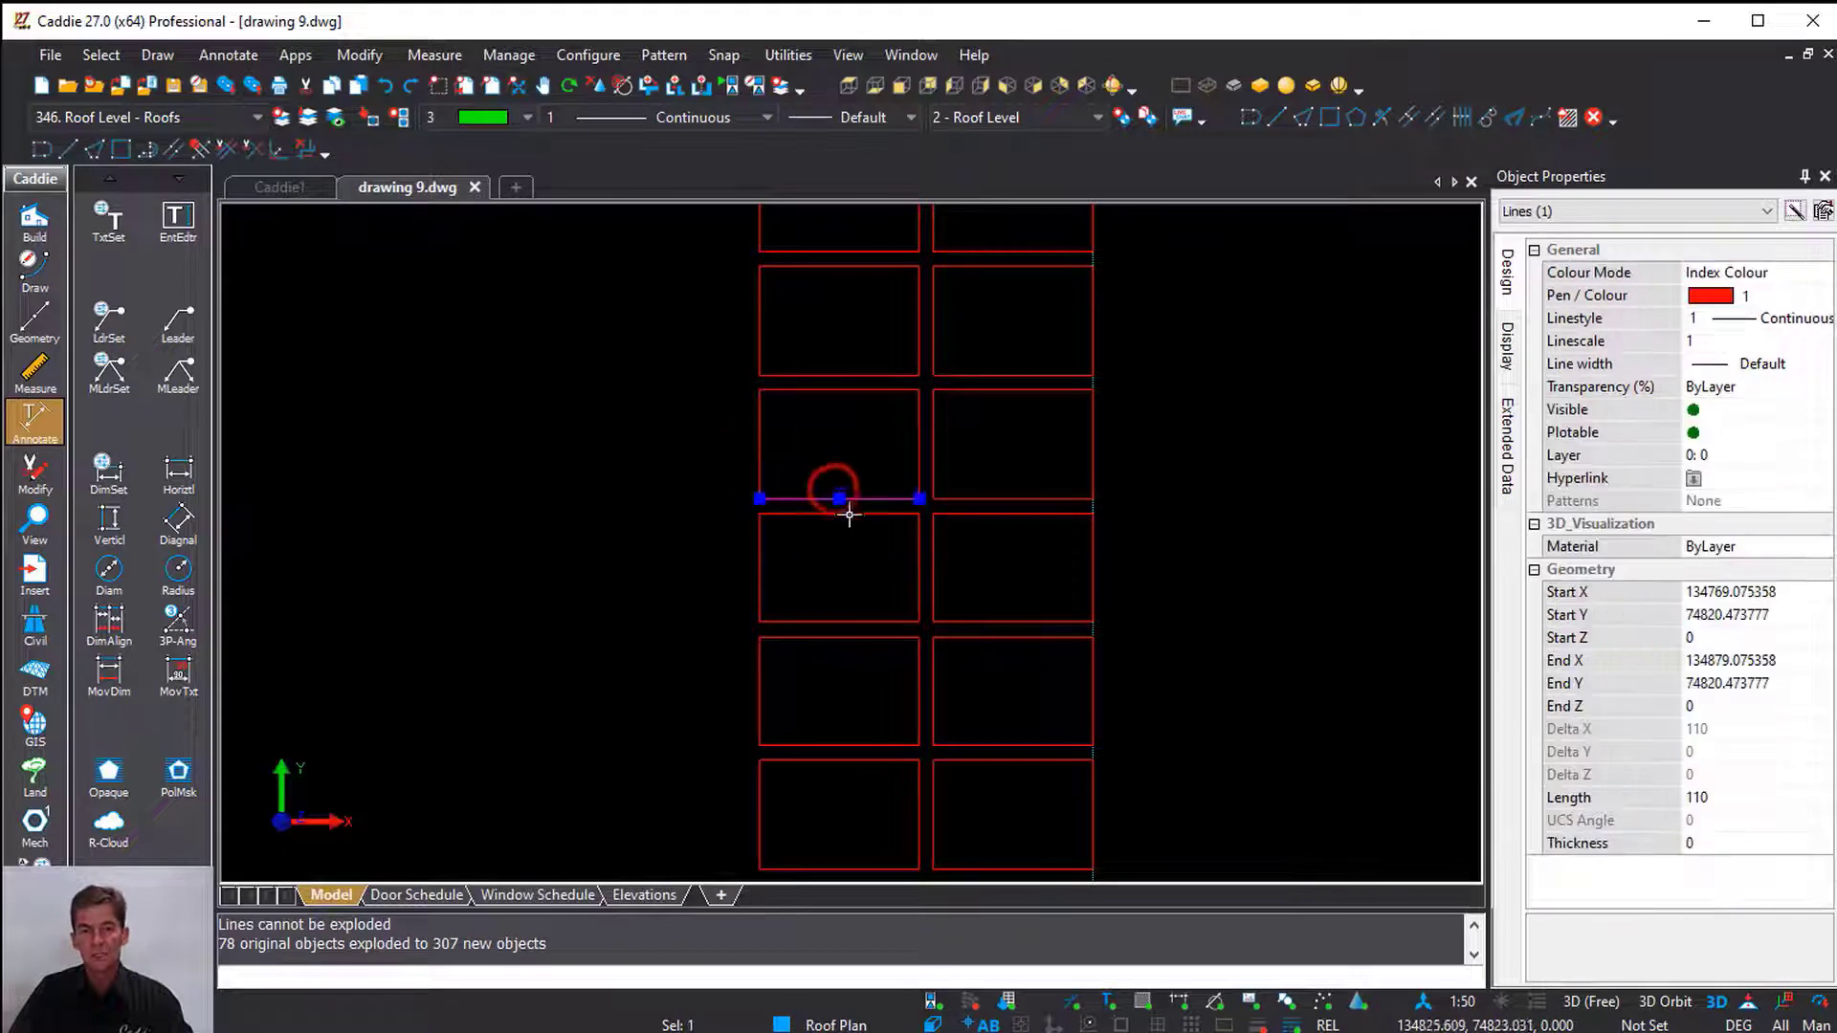
key(Escape)
scroll(807, 455, down, 6)
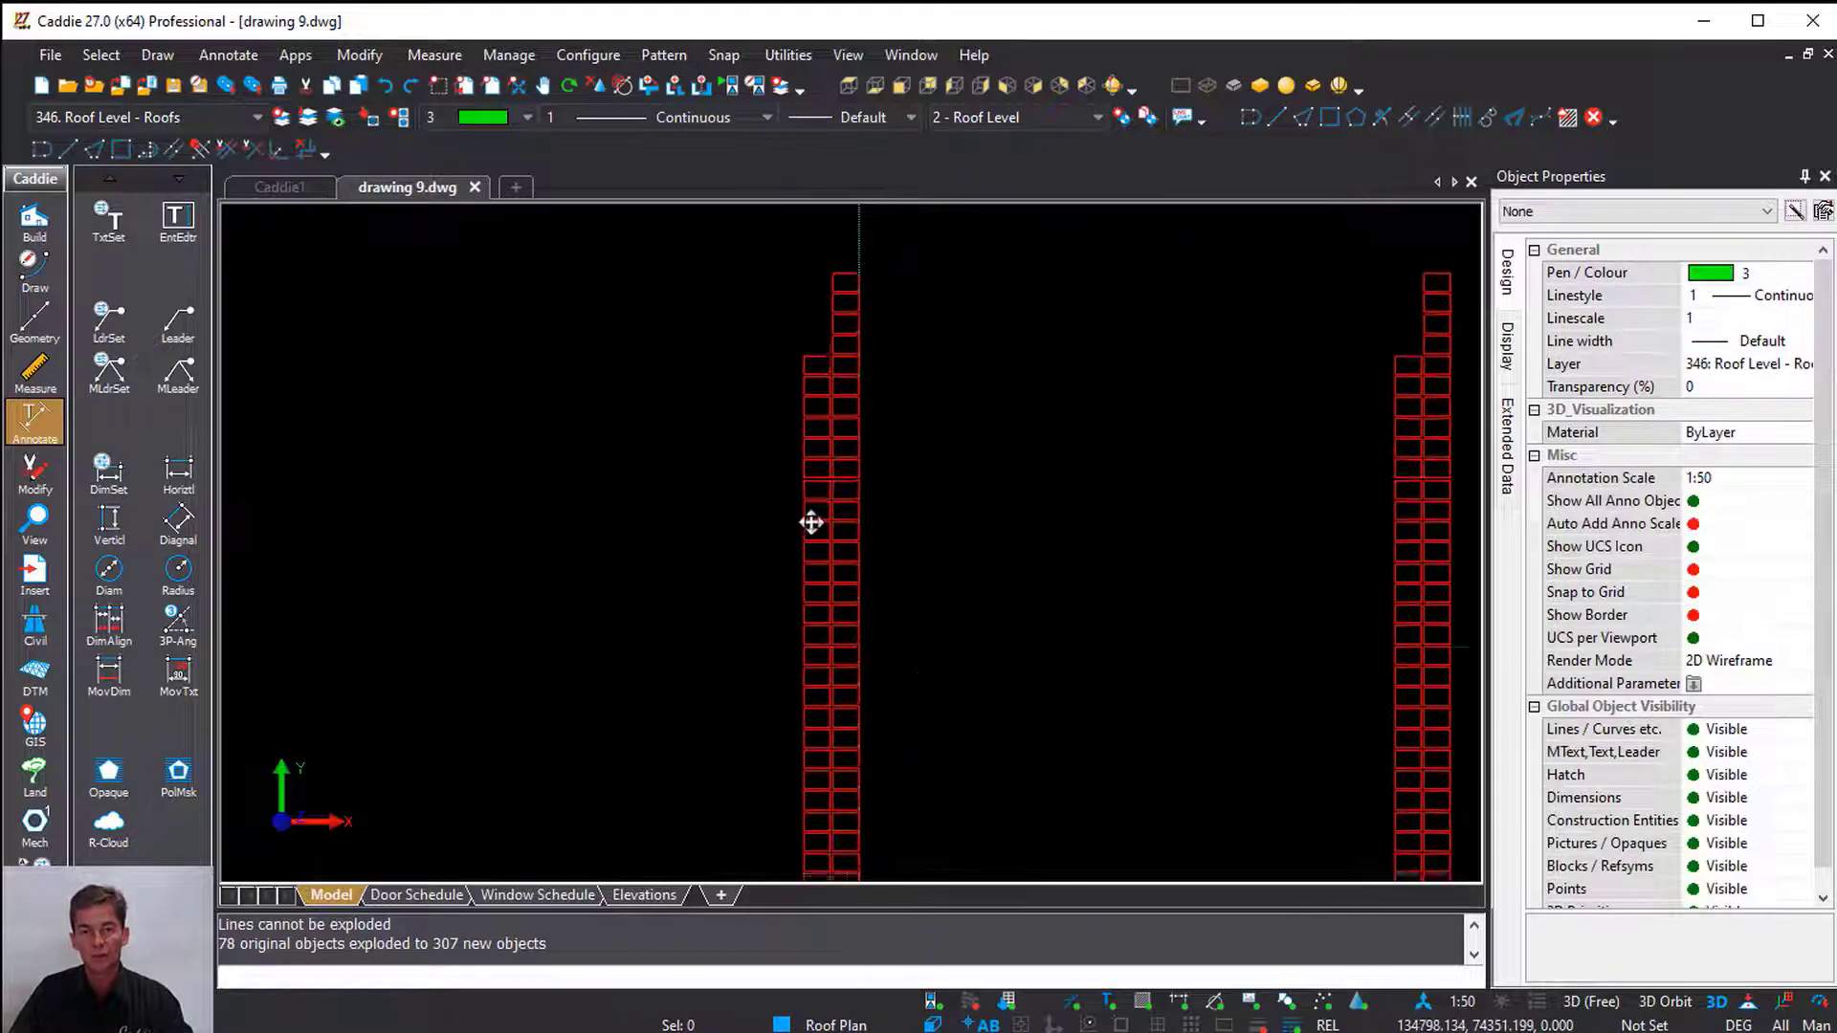
scroll(822, 808, up, 5)
click(804, 737)
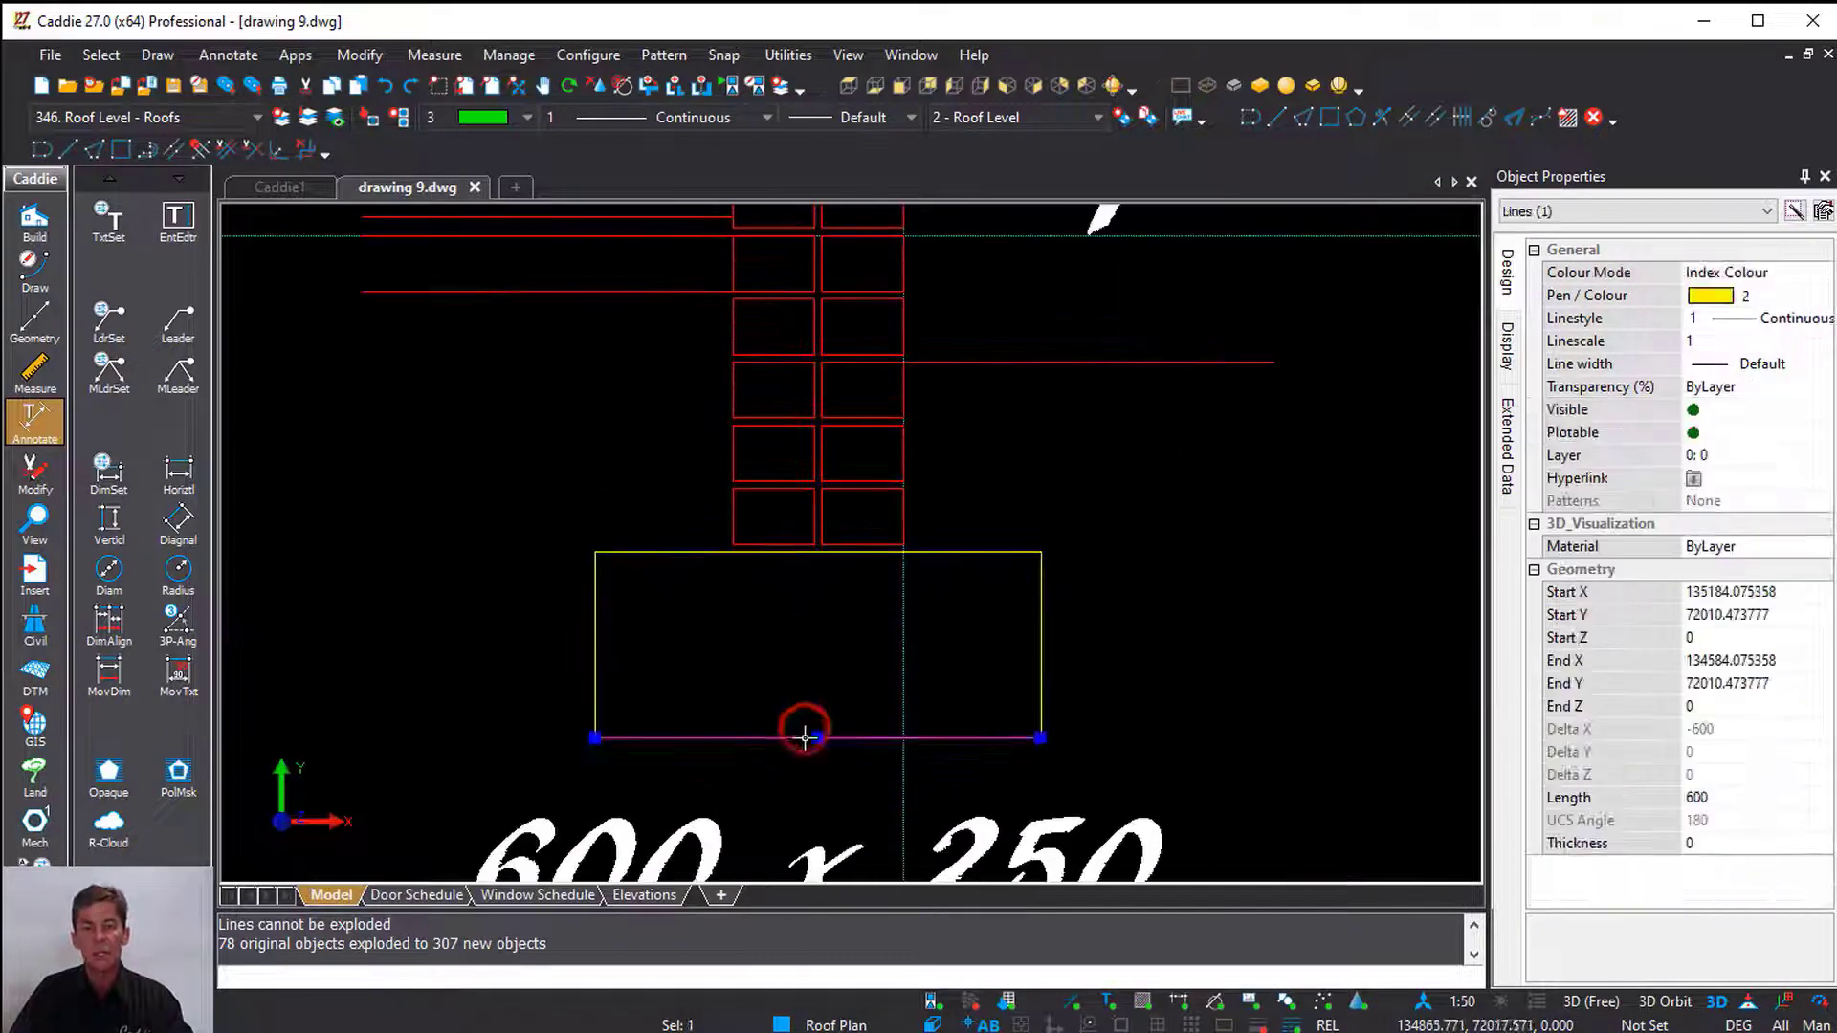
click(596, 645)
click(656, 564)
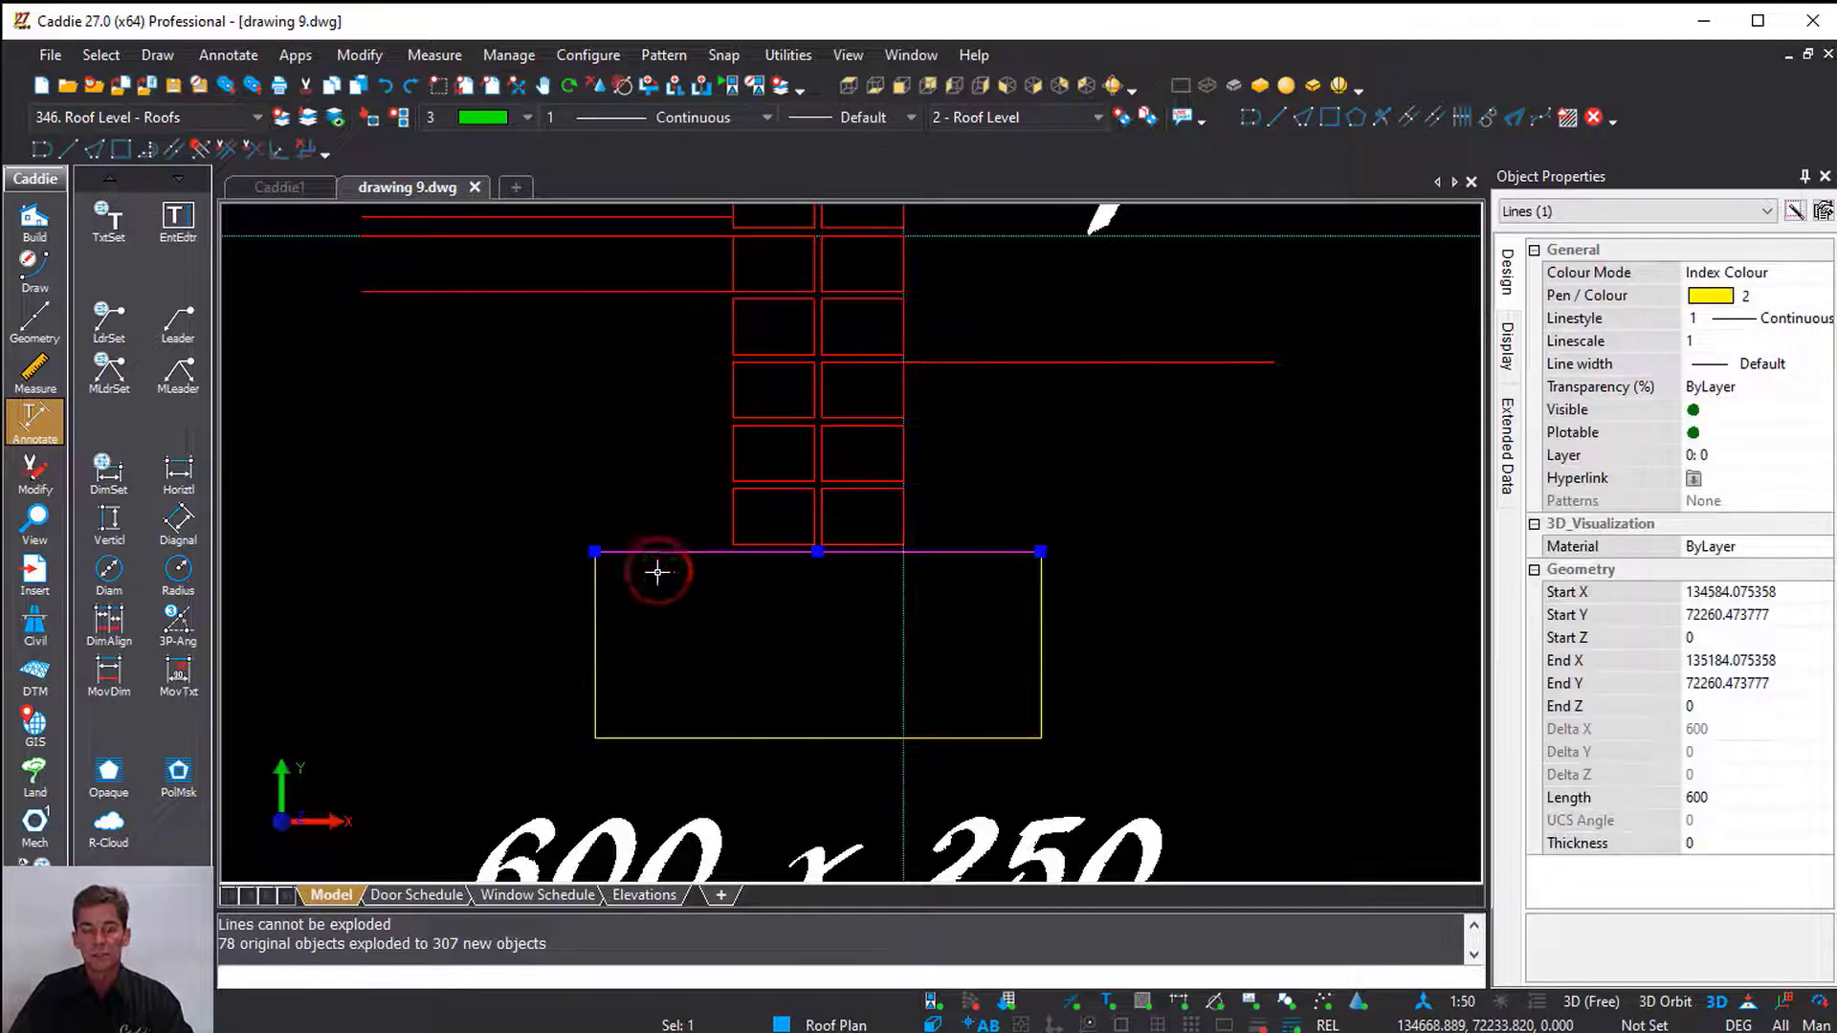
scroll(819, 591, down, 5)
scroll(819, 591, down, 3)
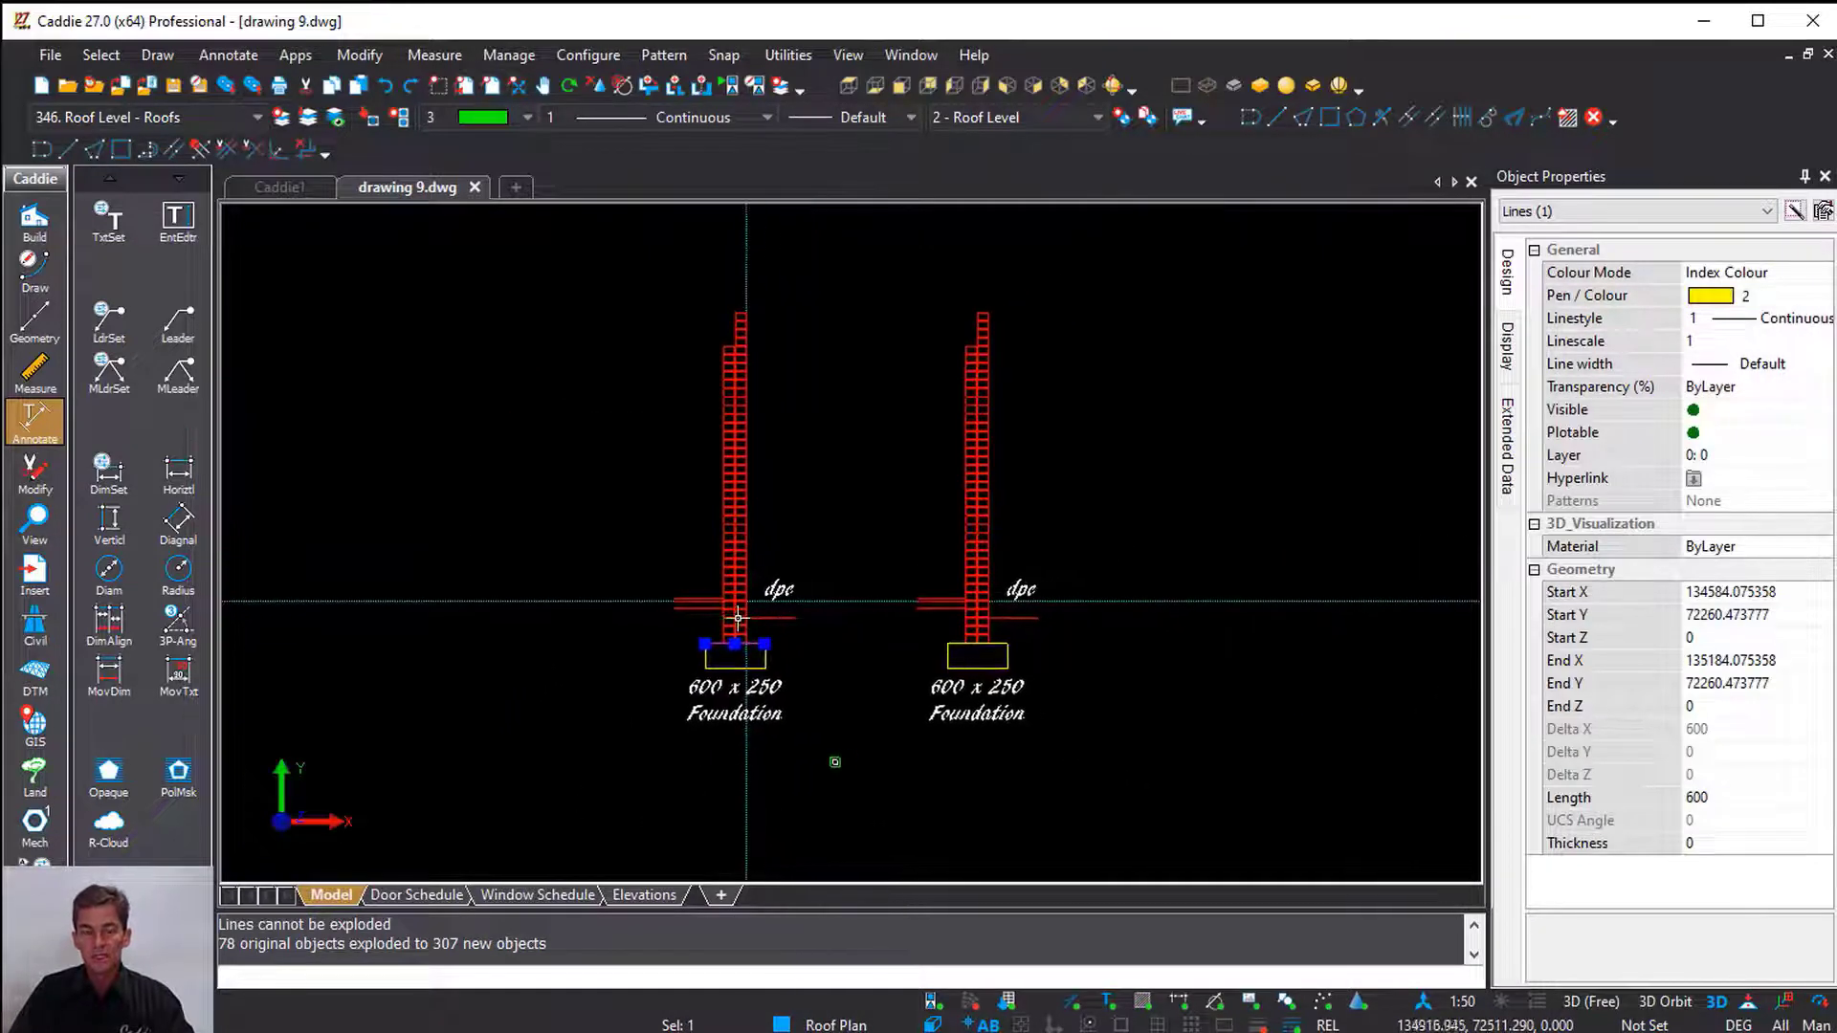
Select a brick and the foundation outline of the unexploded wall section copy to examine their object type and properties
scroll(920, 561, up, 2)
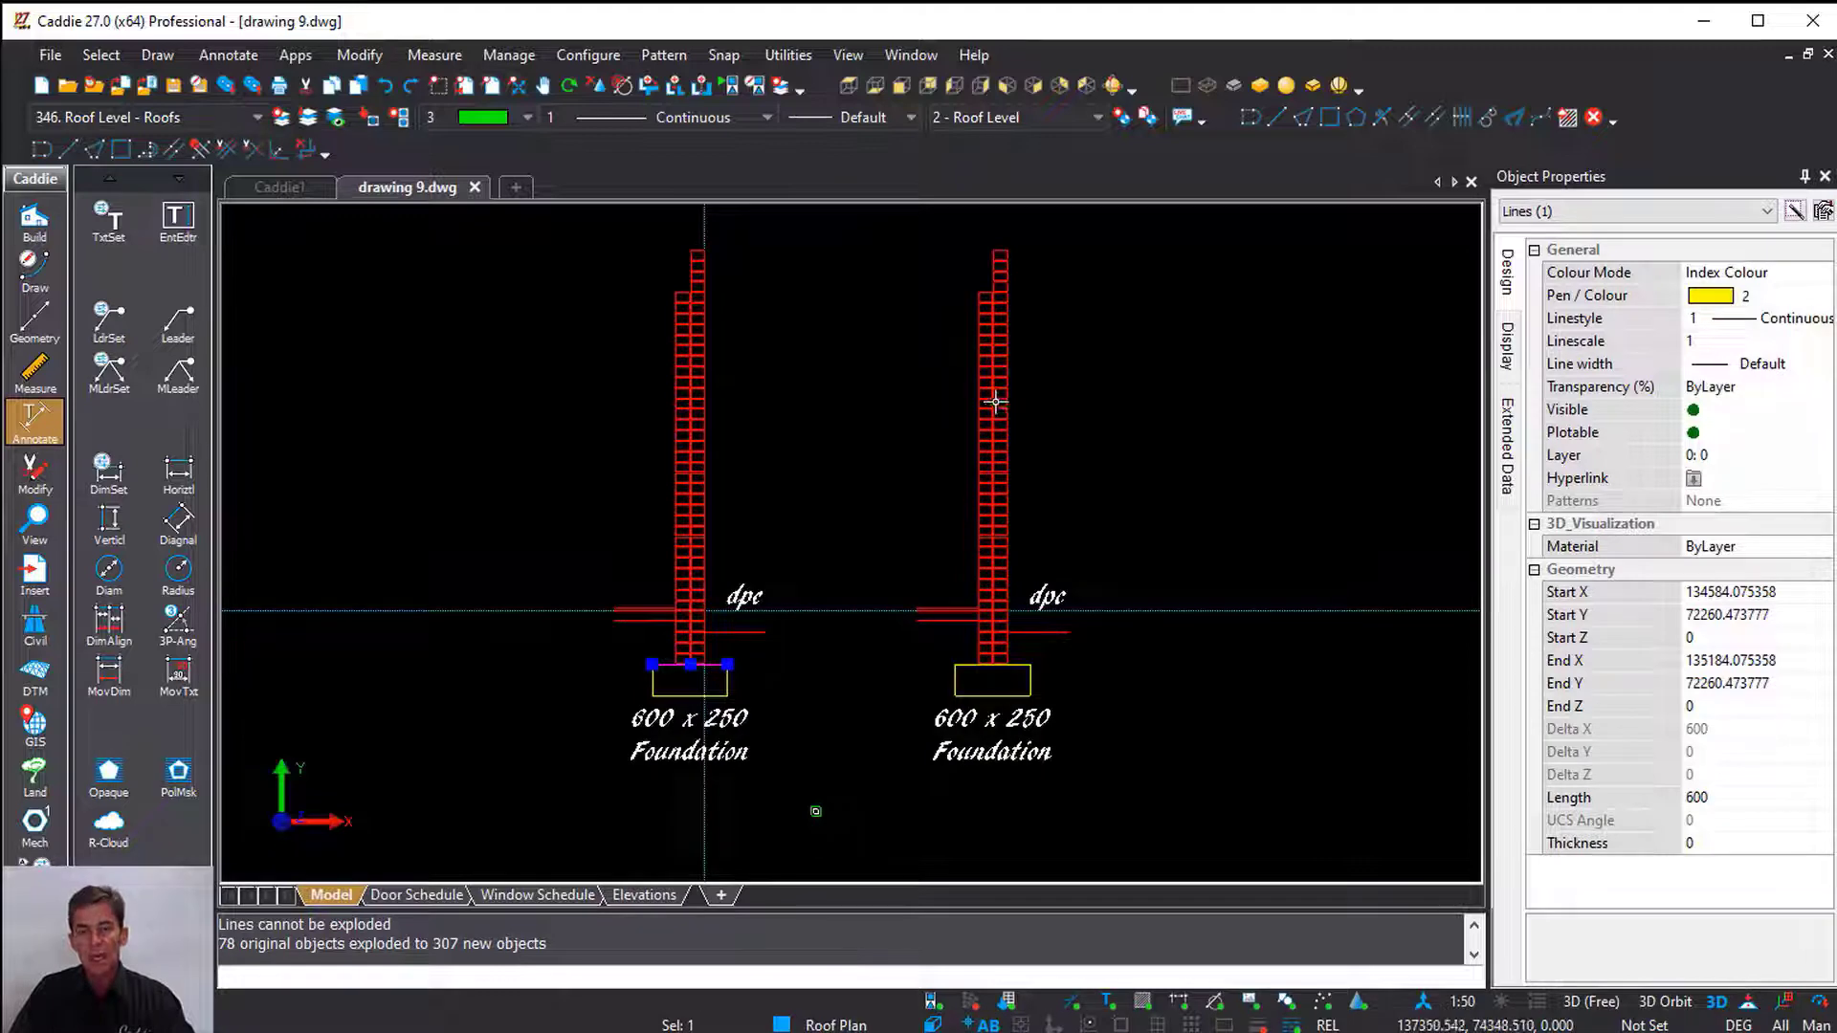
scroll(995, 402, up, 6)
click(952, 356)
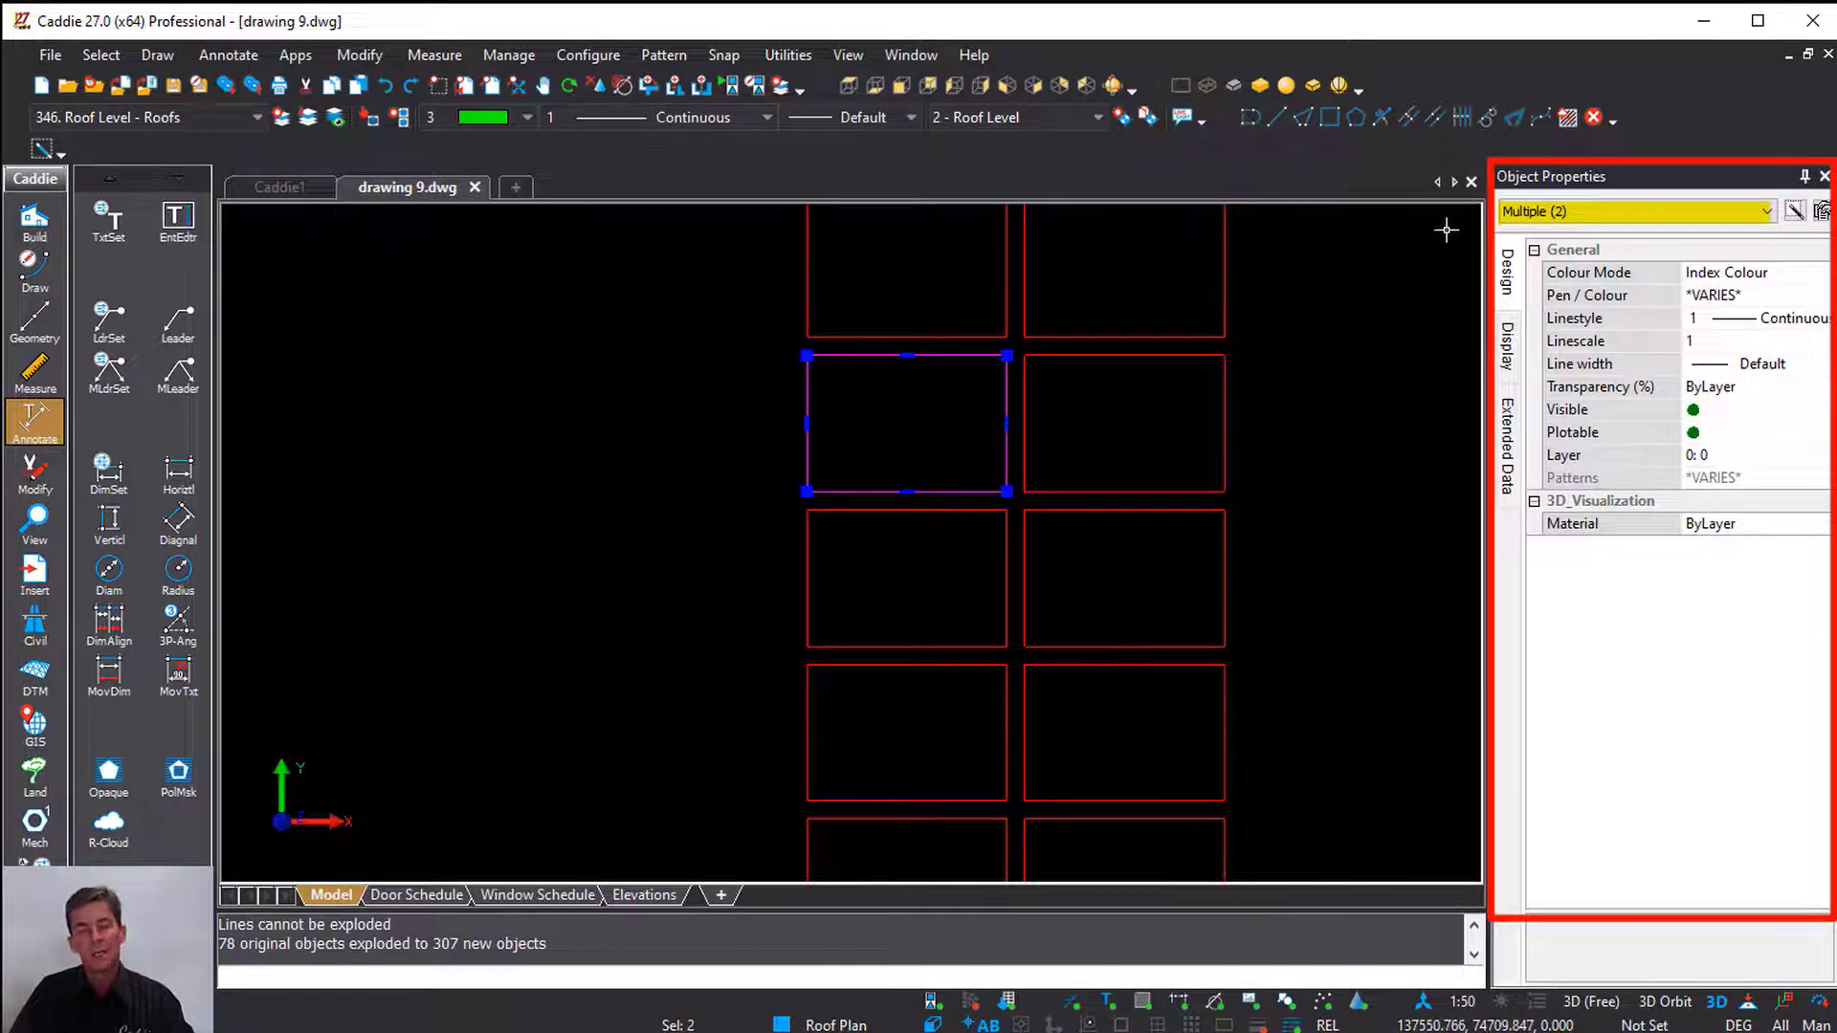
key(Escape)
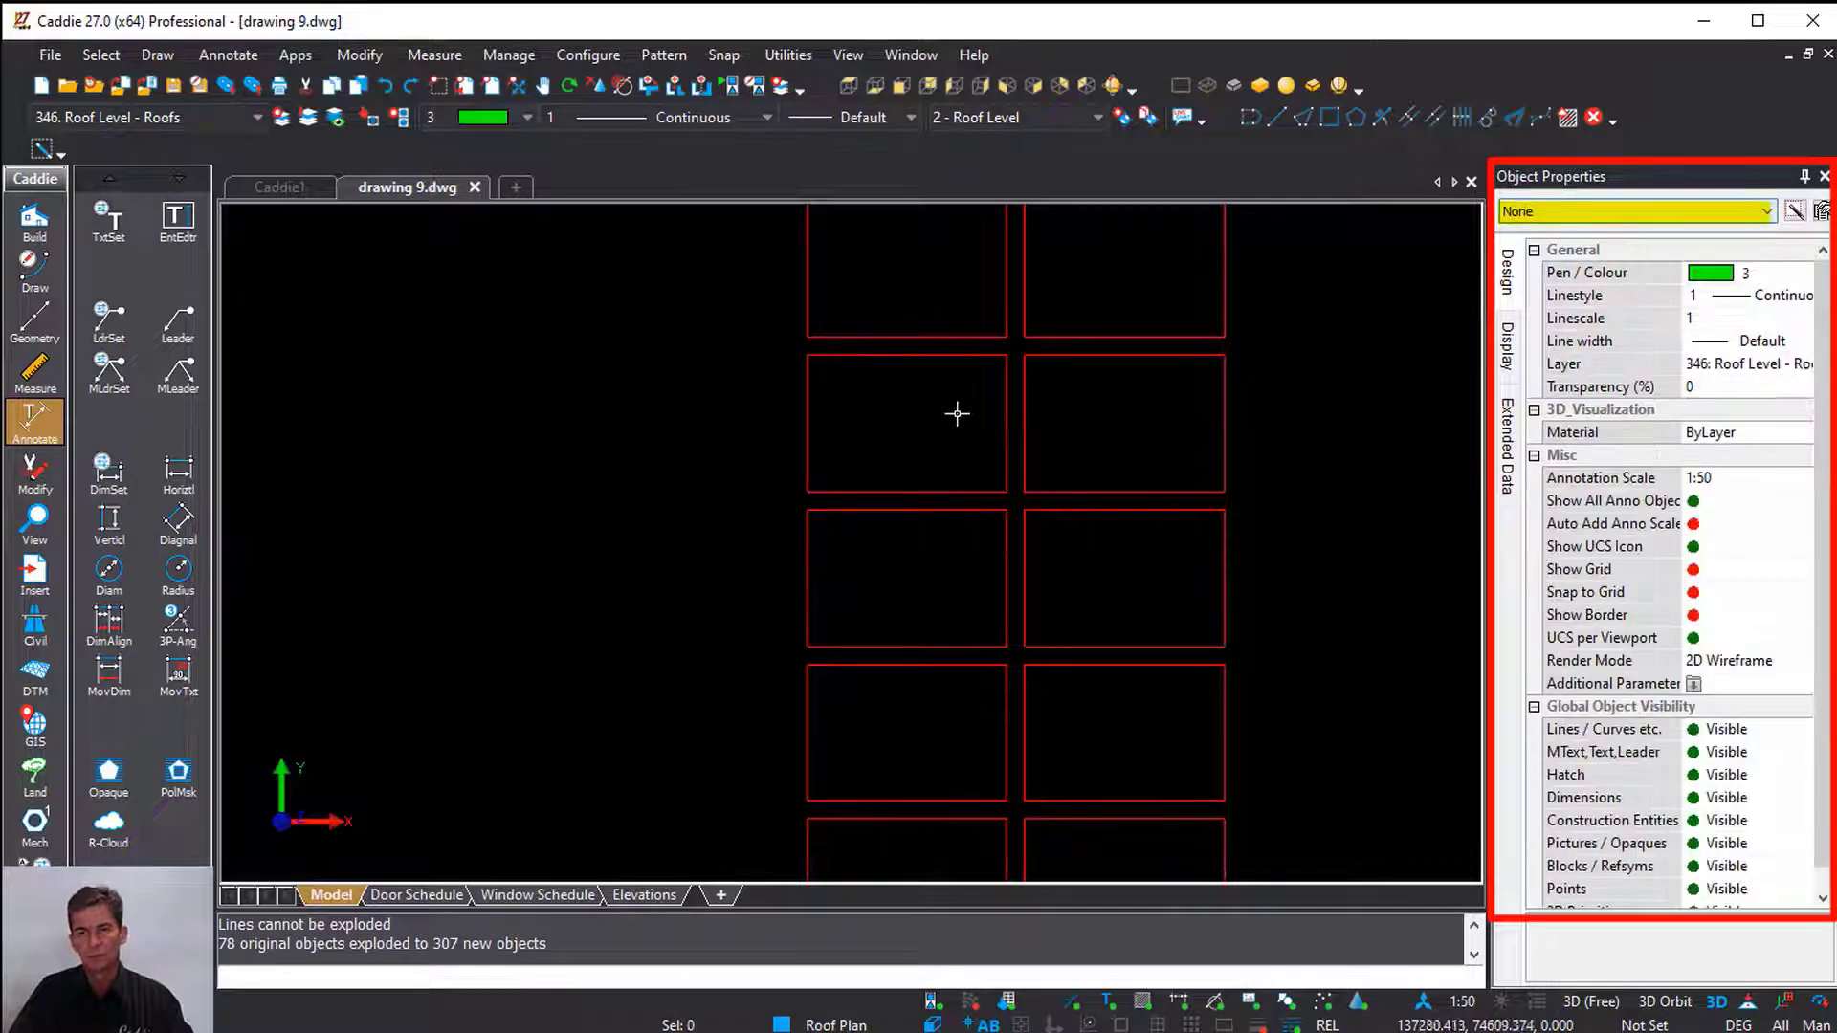
click(998, 418)
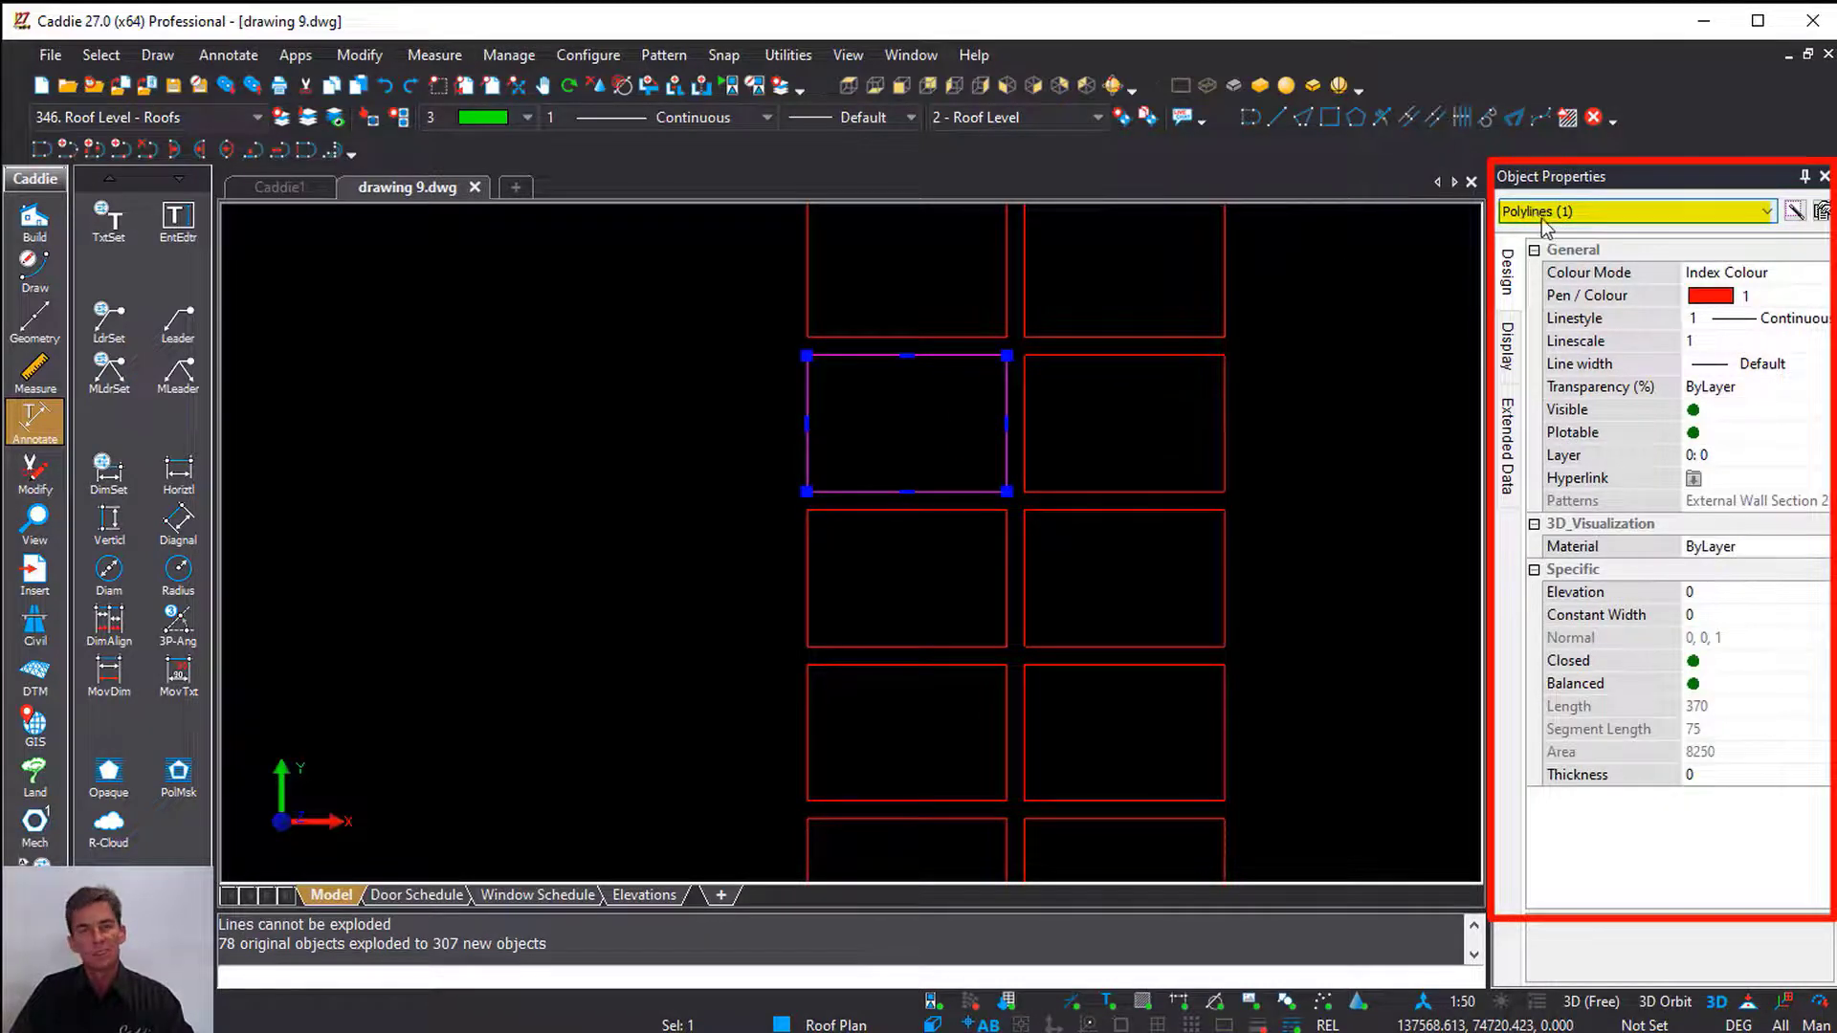
scroll(1014, 603, down, 6)
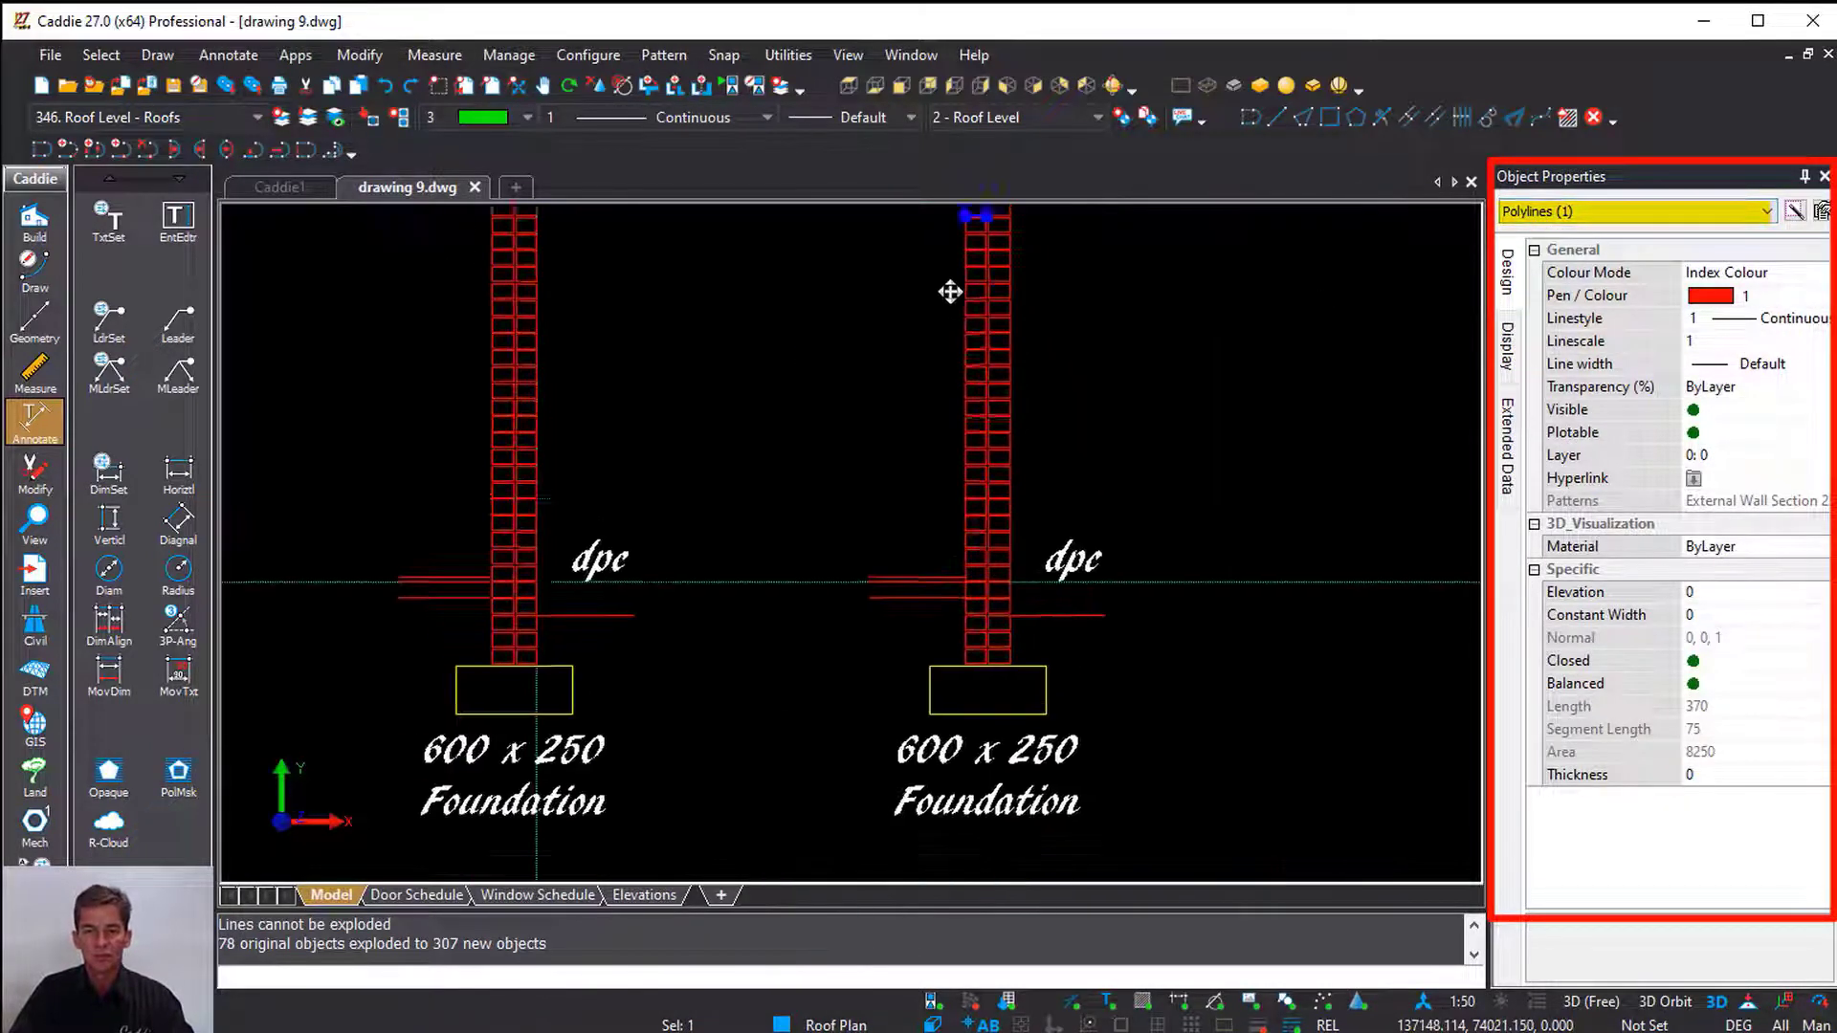
scroll(981, 622, up, 6)
key(Escape)
click(1109, 484)
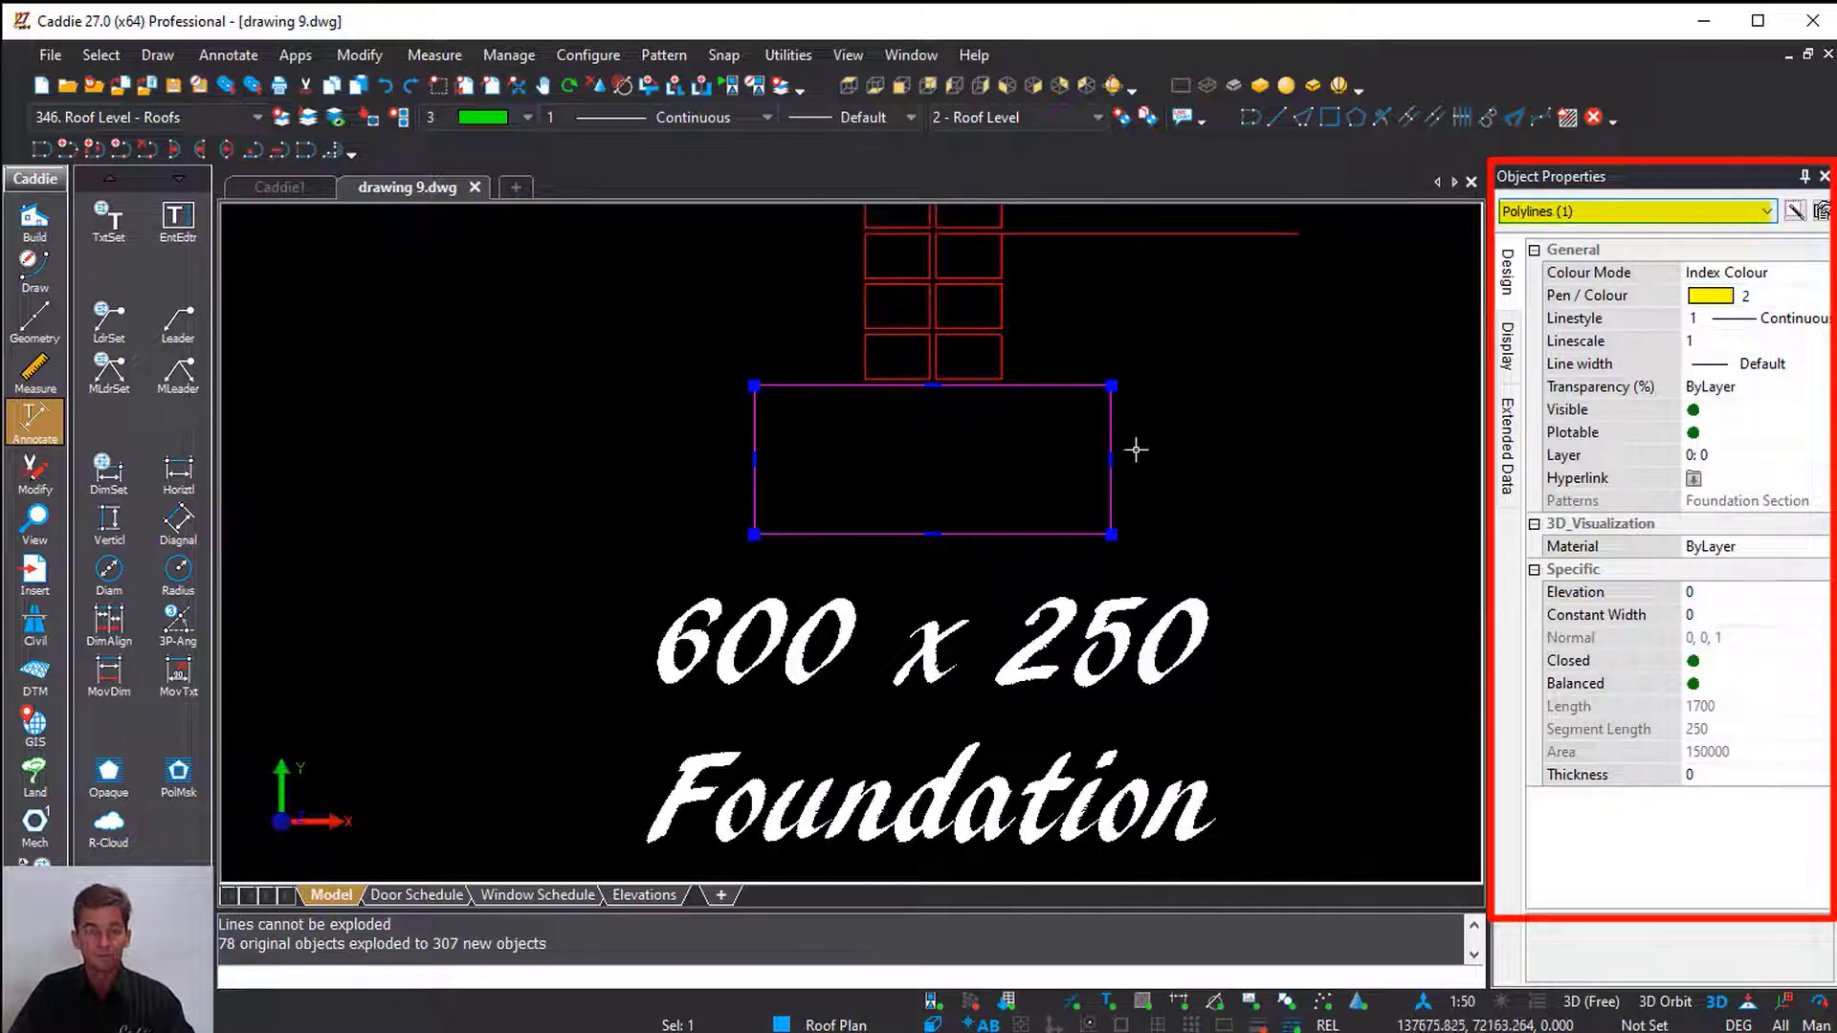
key(Escape)
Select the whole exploded wall section and separately its unexploded copy to compare their object counts
scroll(1136, 450, down, 8)
click(732, 339)
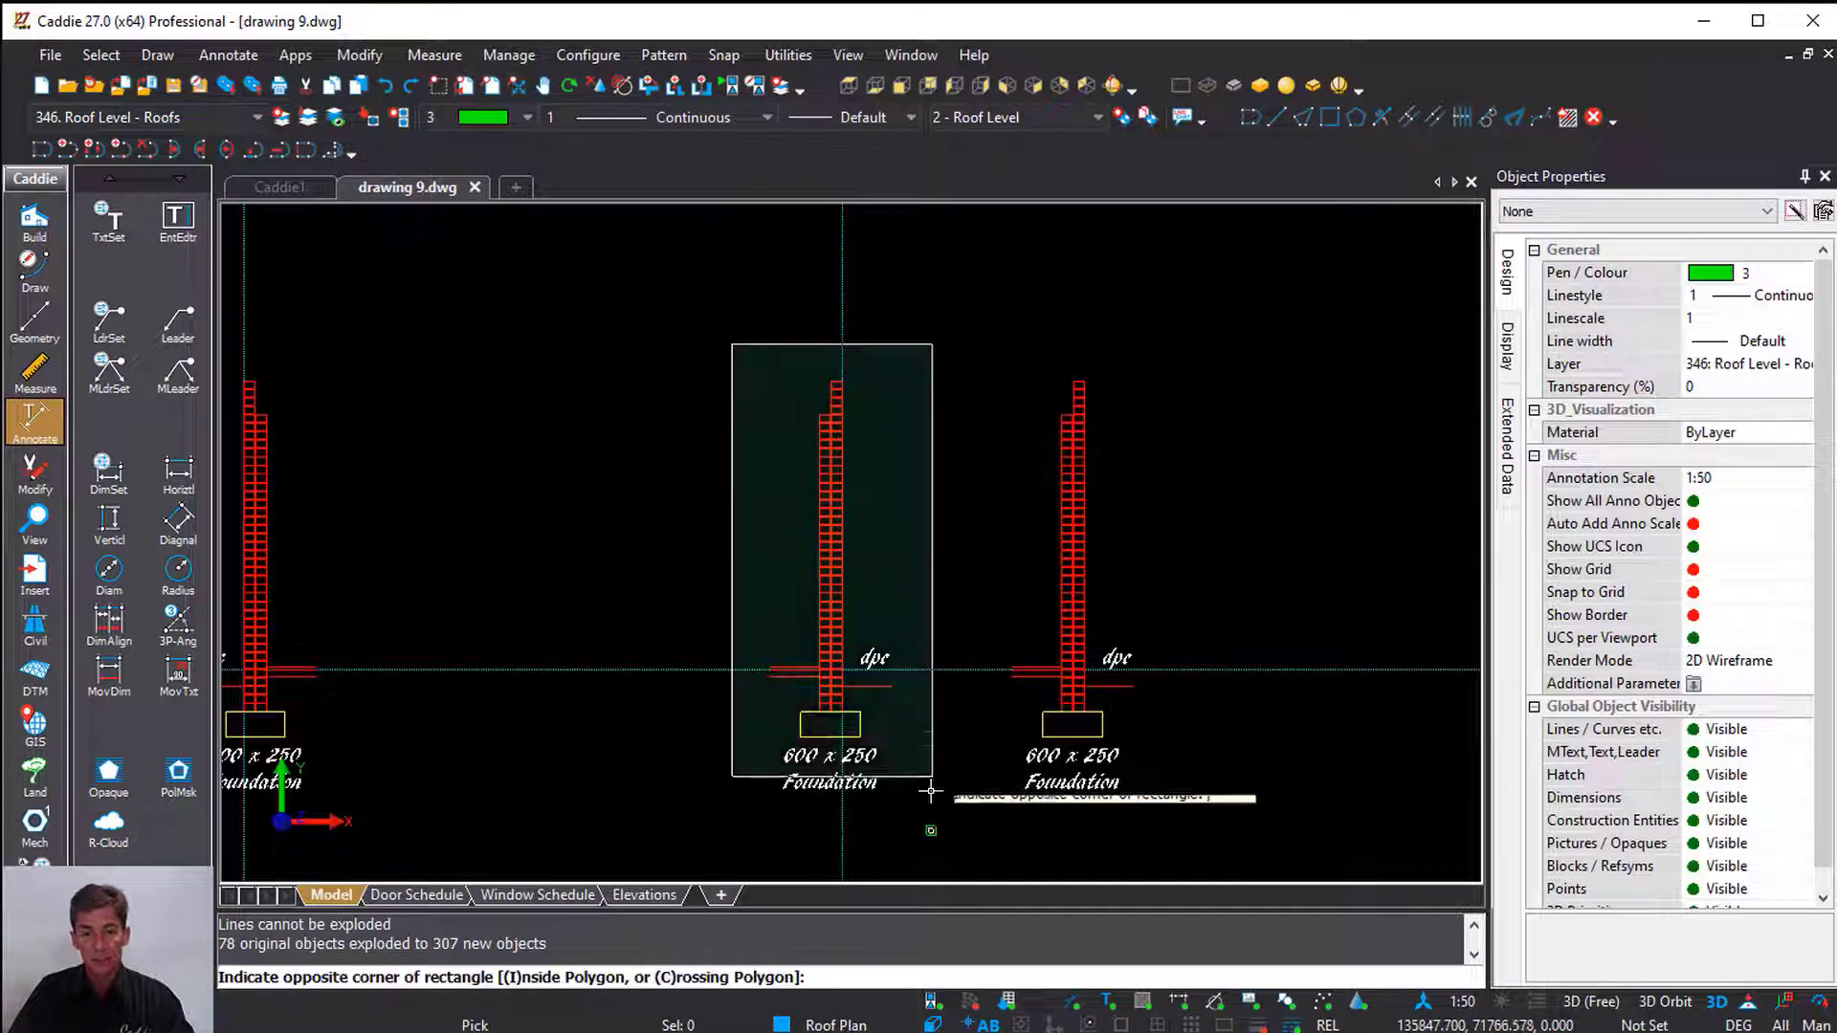
click(930, 821)
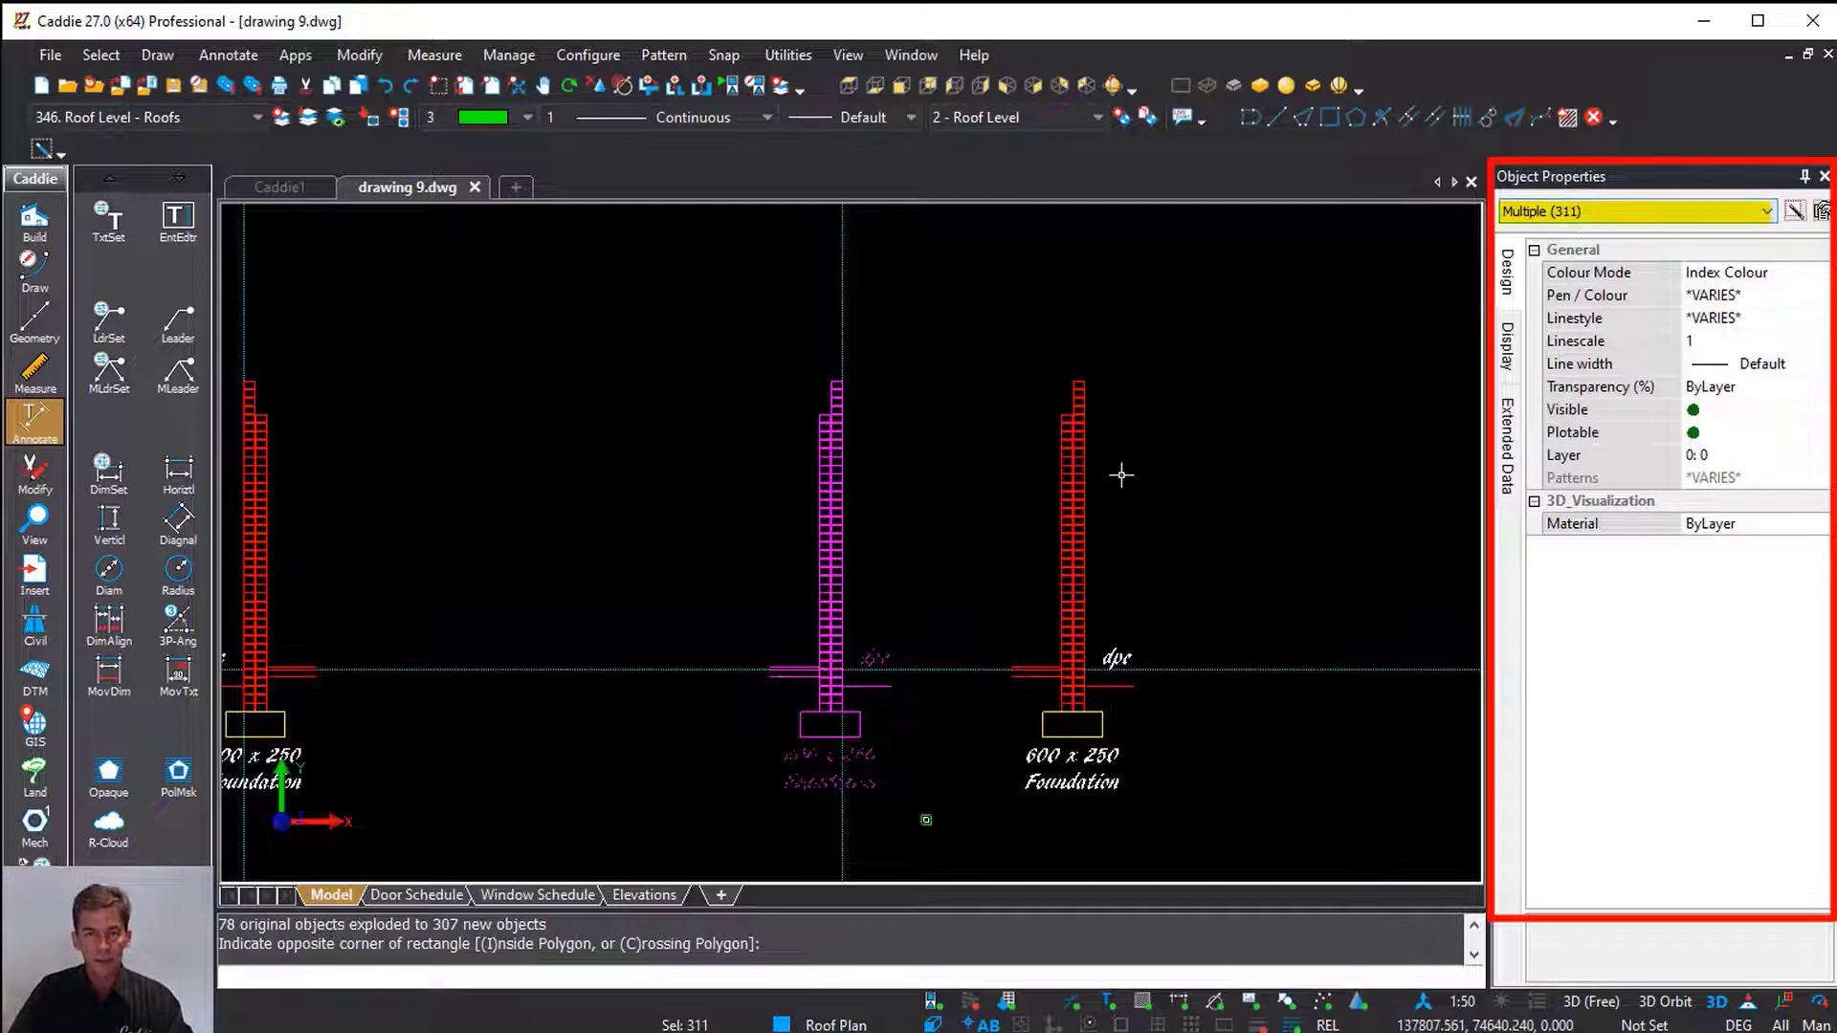
key(Escape)
click(978, 336)
click(1159, 818)
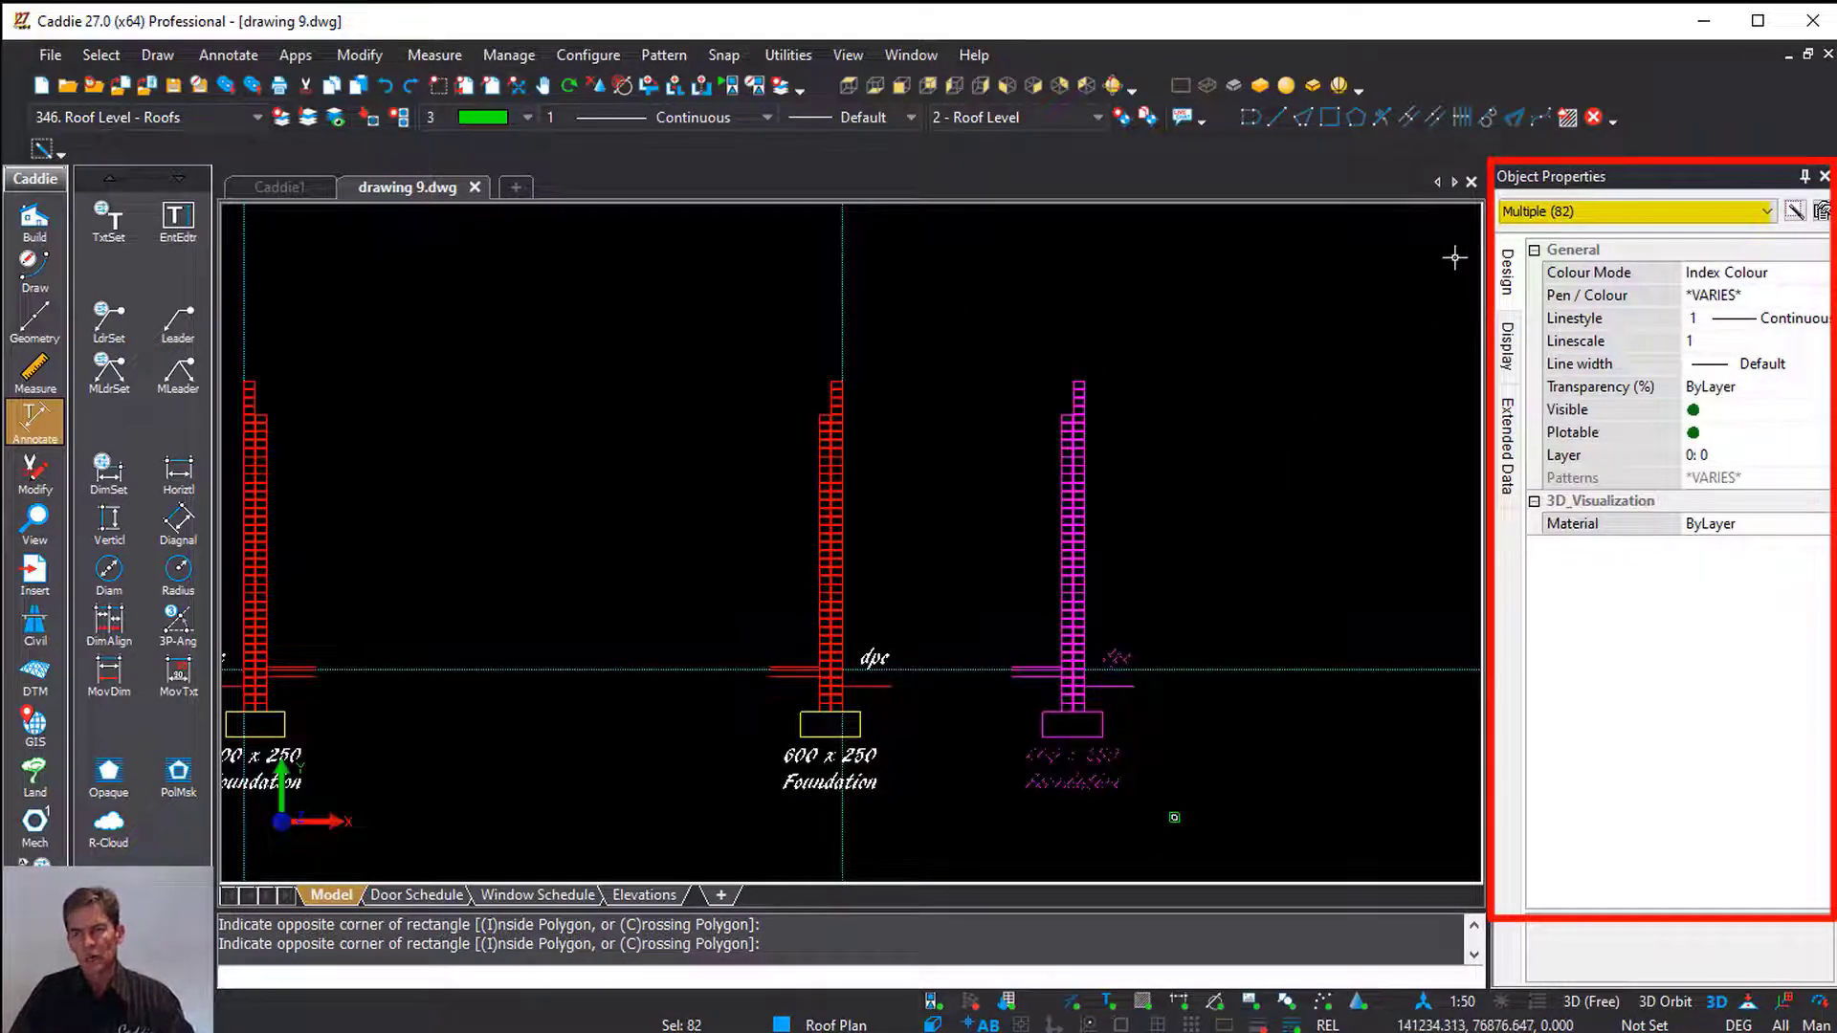
key(Escape)
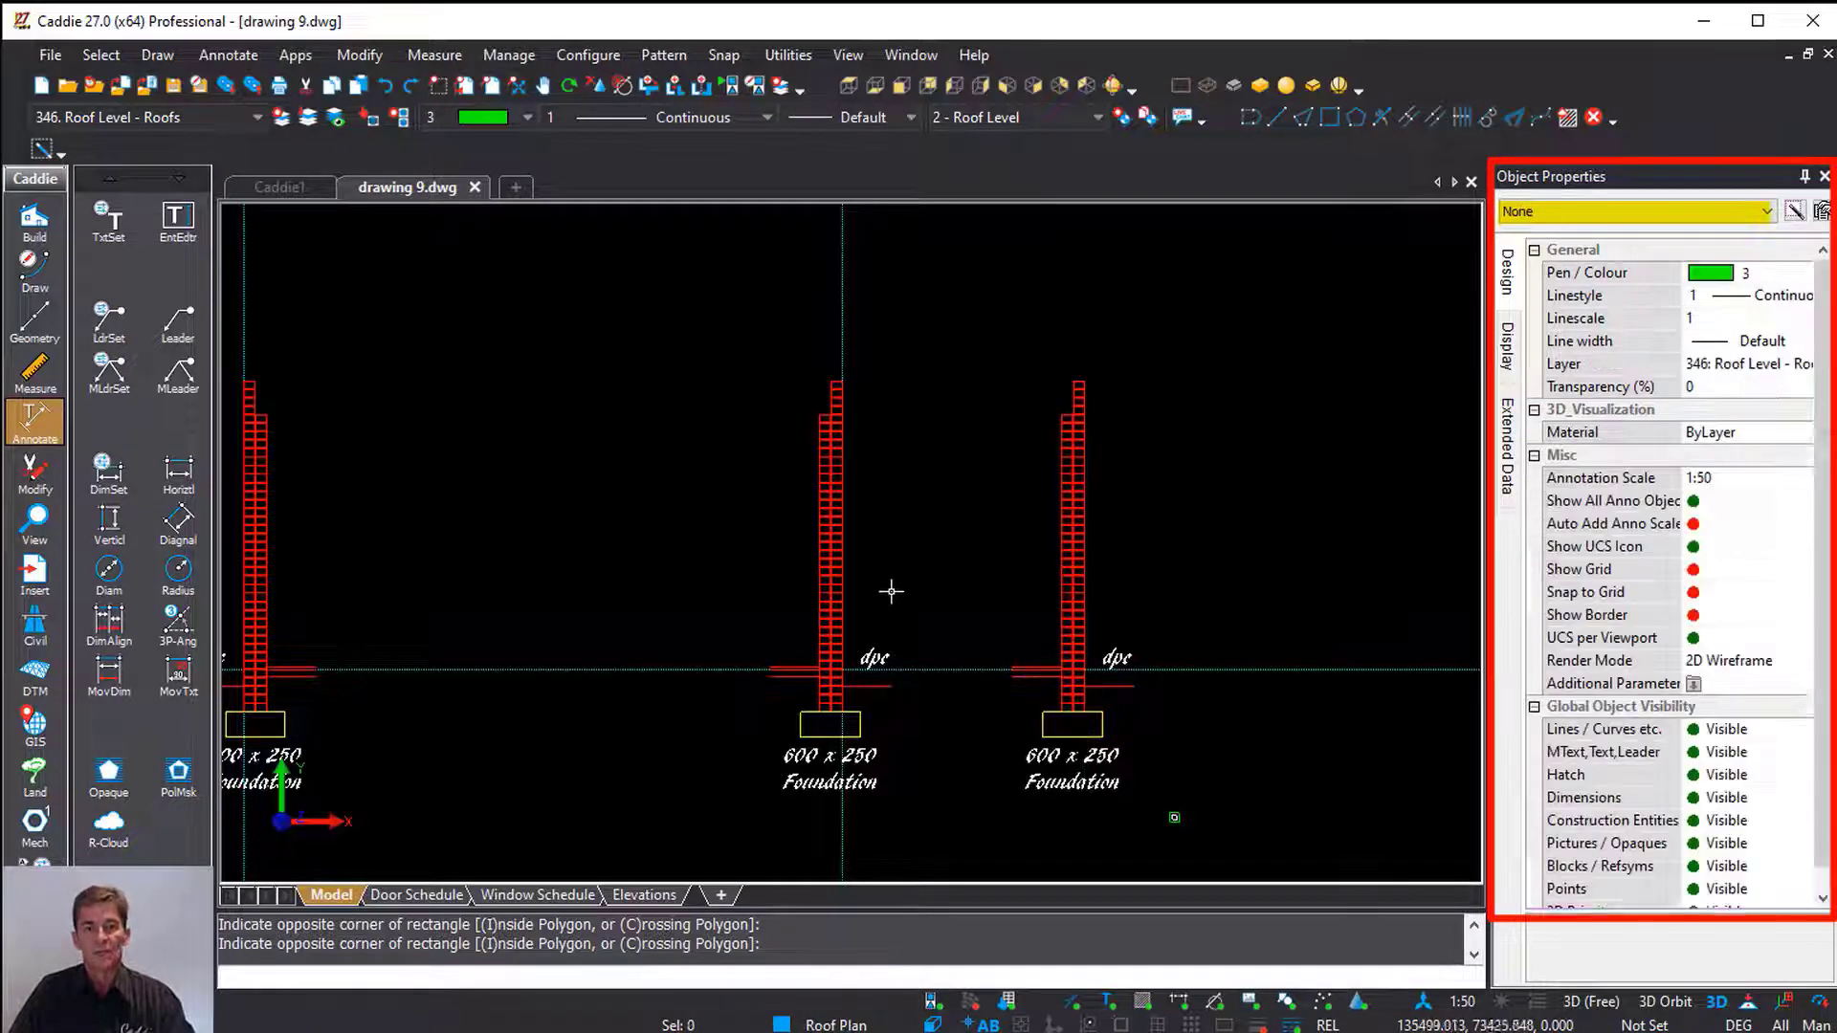
Check the text properties of the 600 x 250 foundation label below the exploded wall section
scroll(947, 483, up, 5)
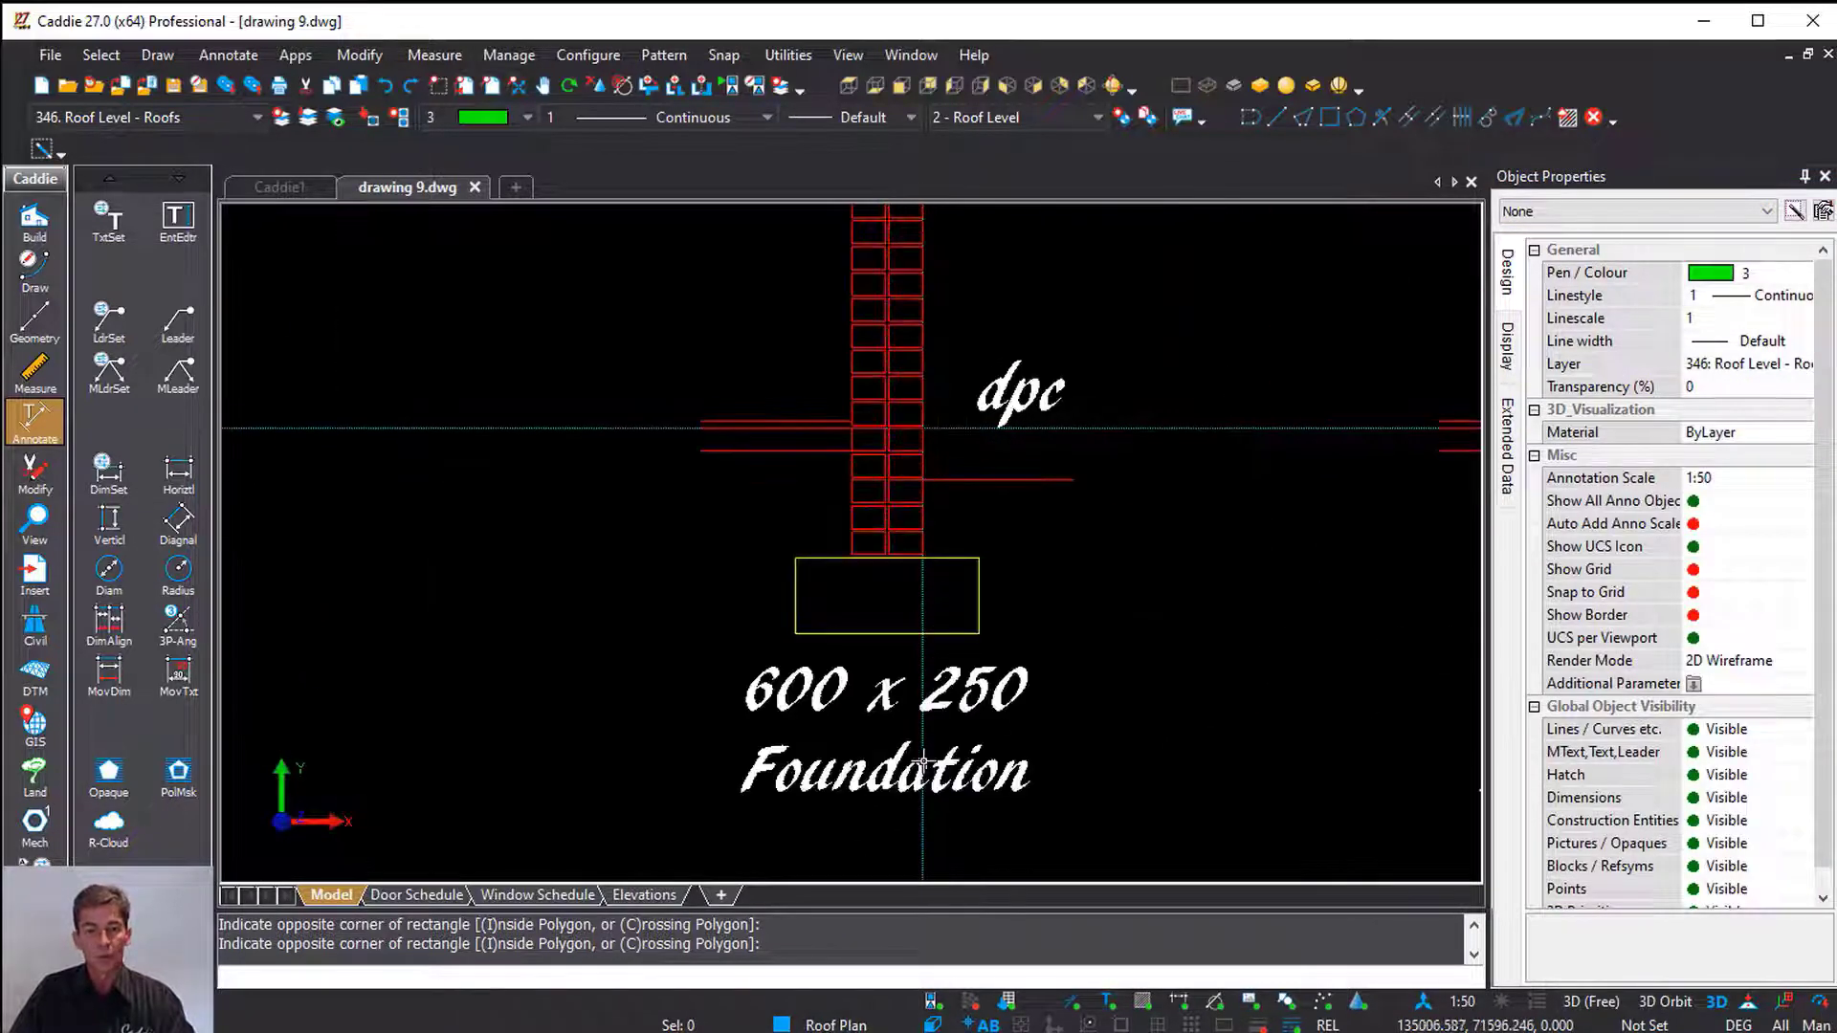
click(844, 705)
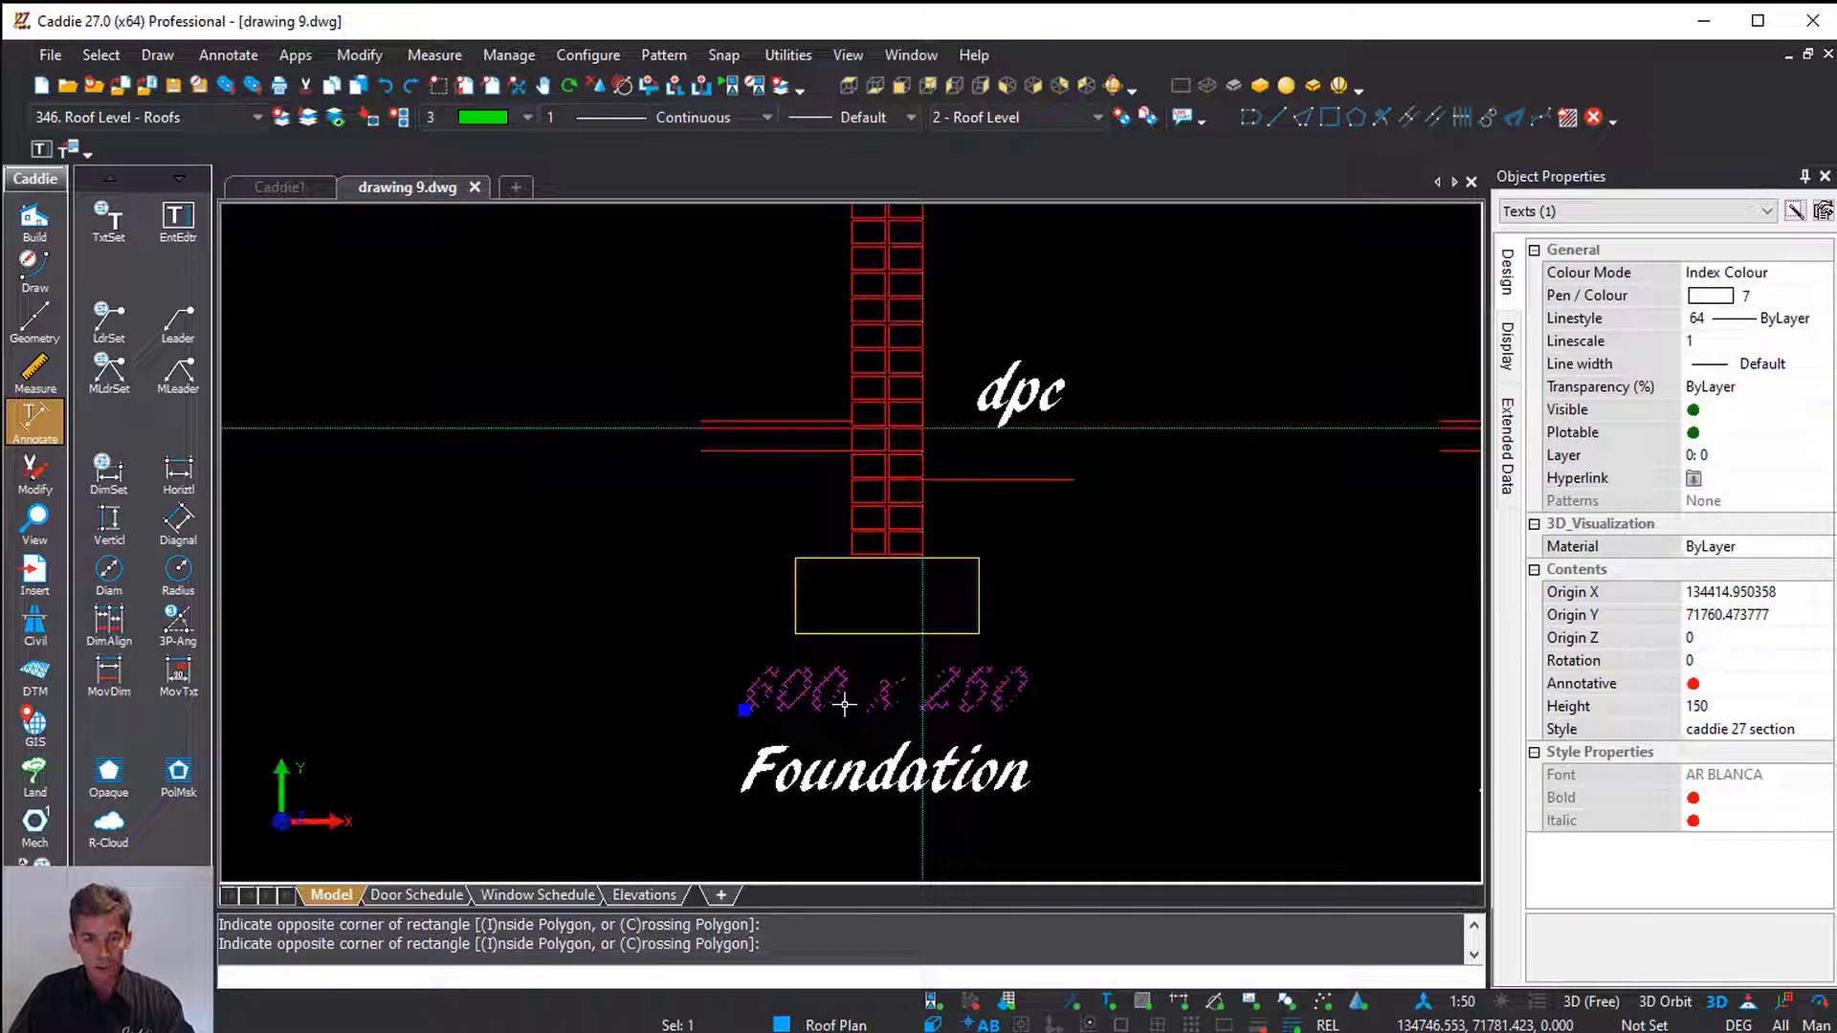
key(Escape)
Recheck the properties of a single brick outline in the unexploded wall section copy
scroll(791, 622, down, 5)
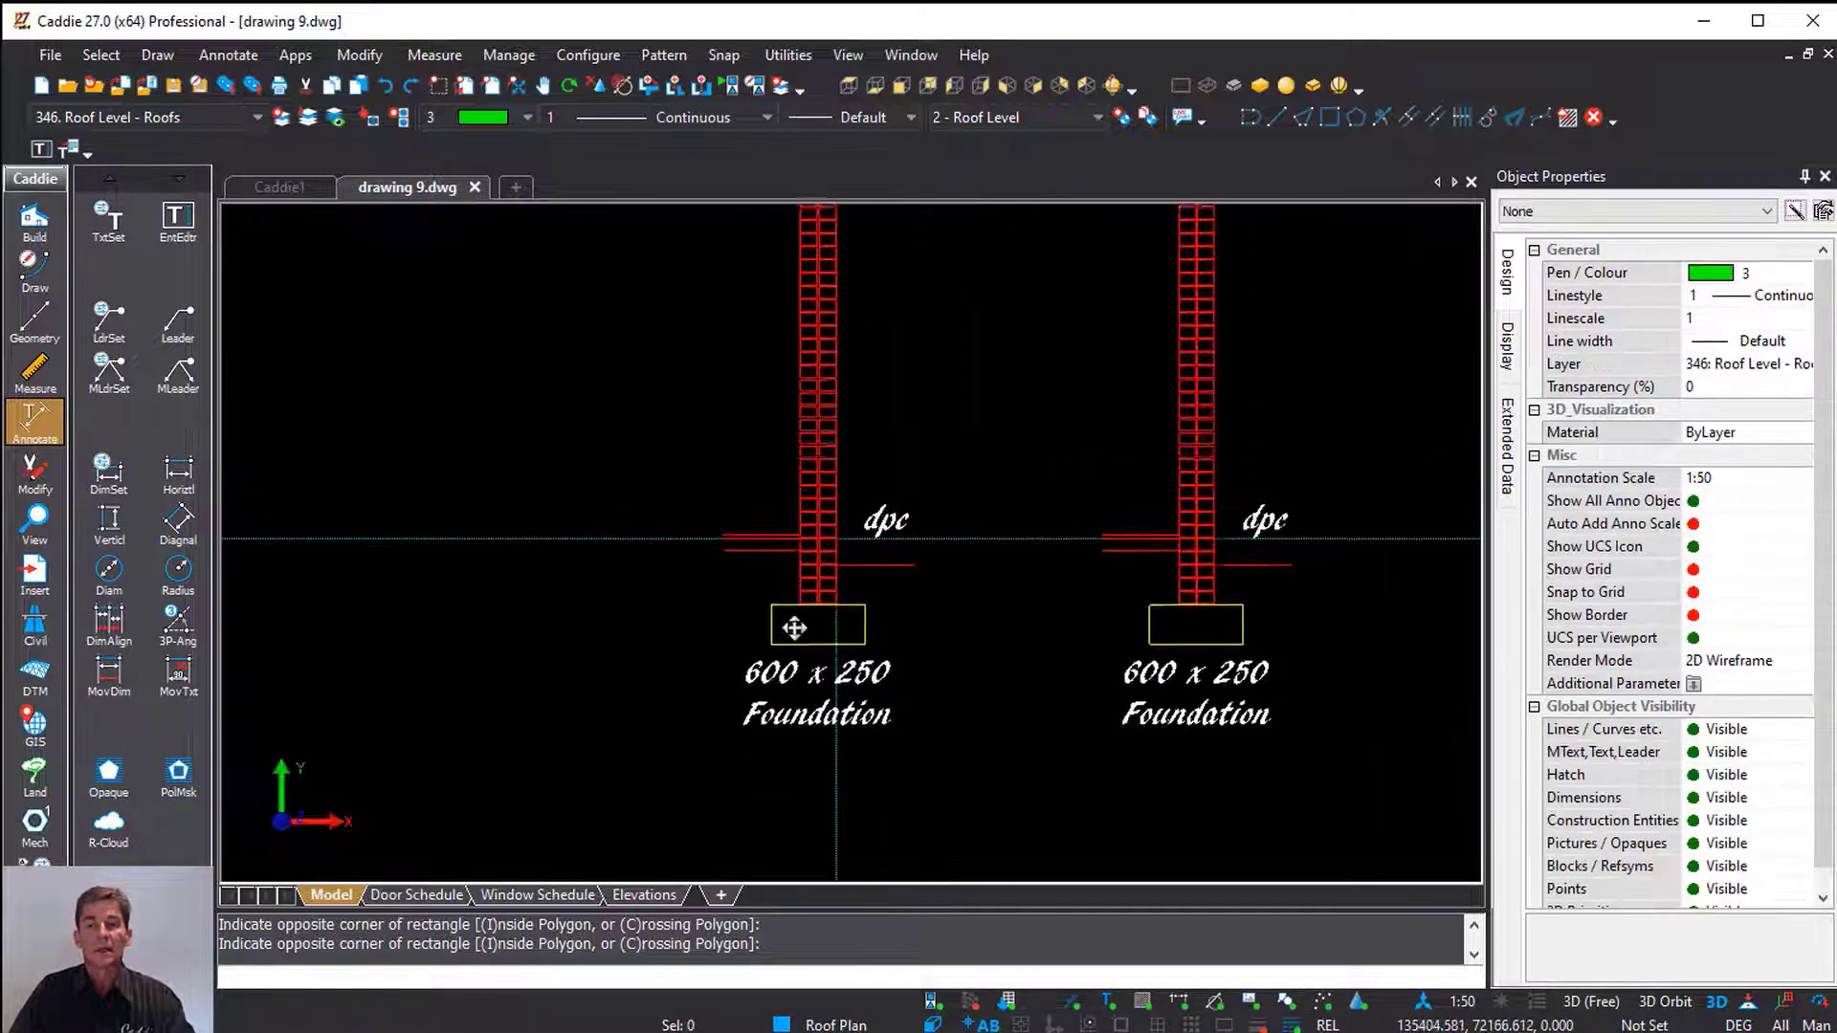
middle_drag(651, 660, 625, 696)
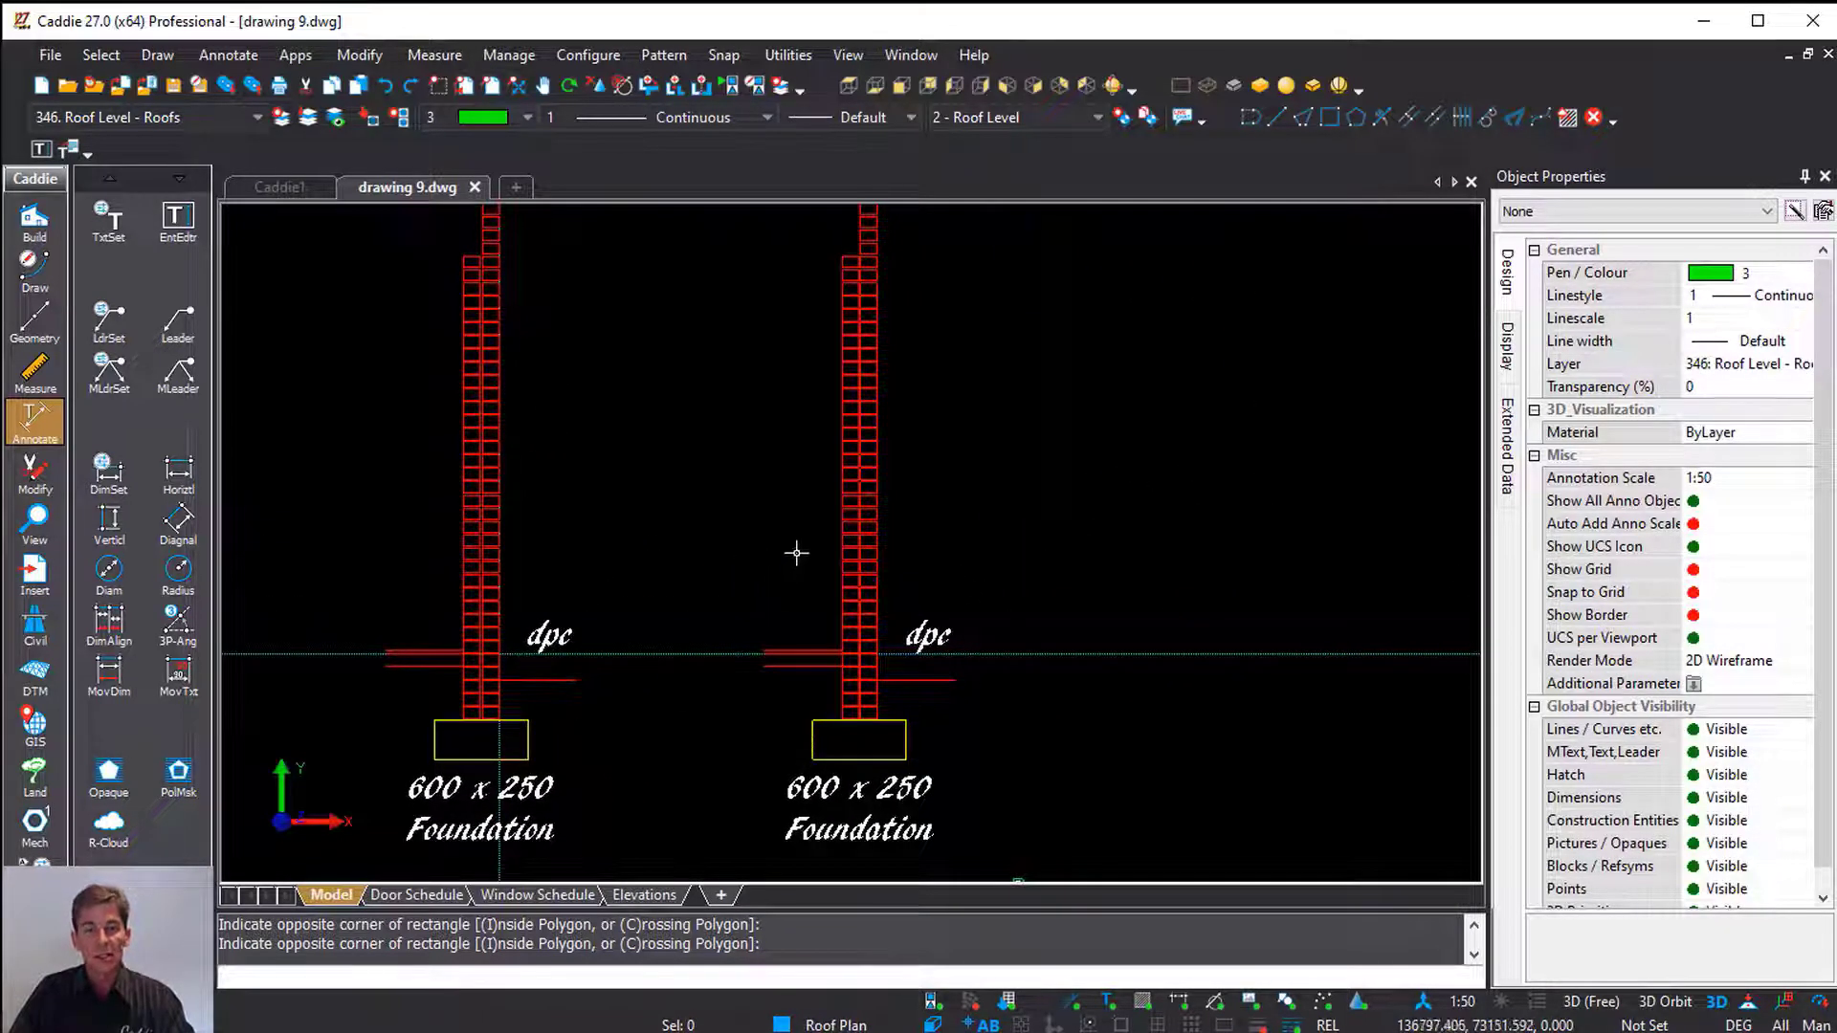
scroll(843, 361, up, 5)
click(849, 356)
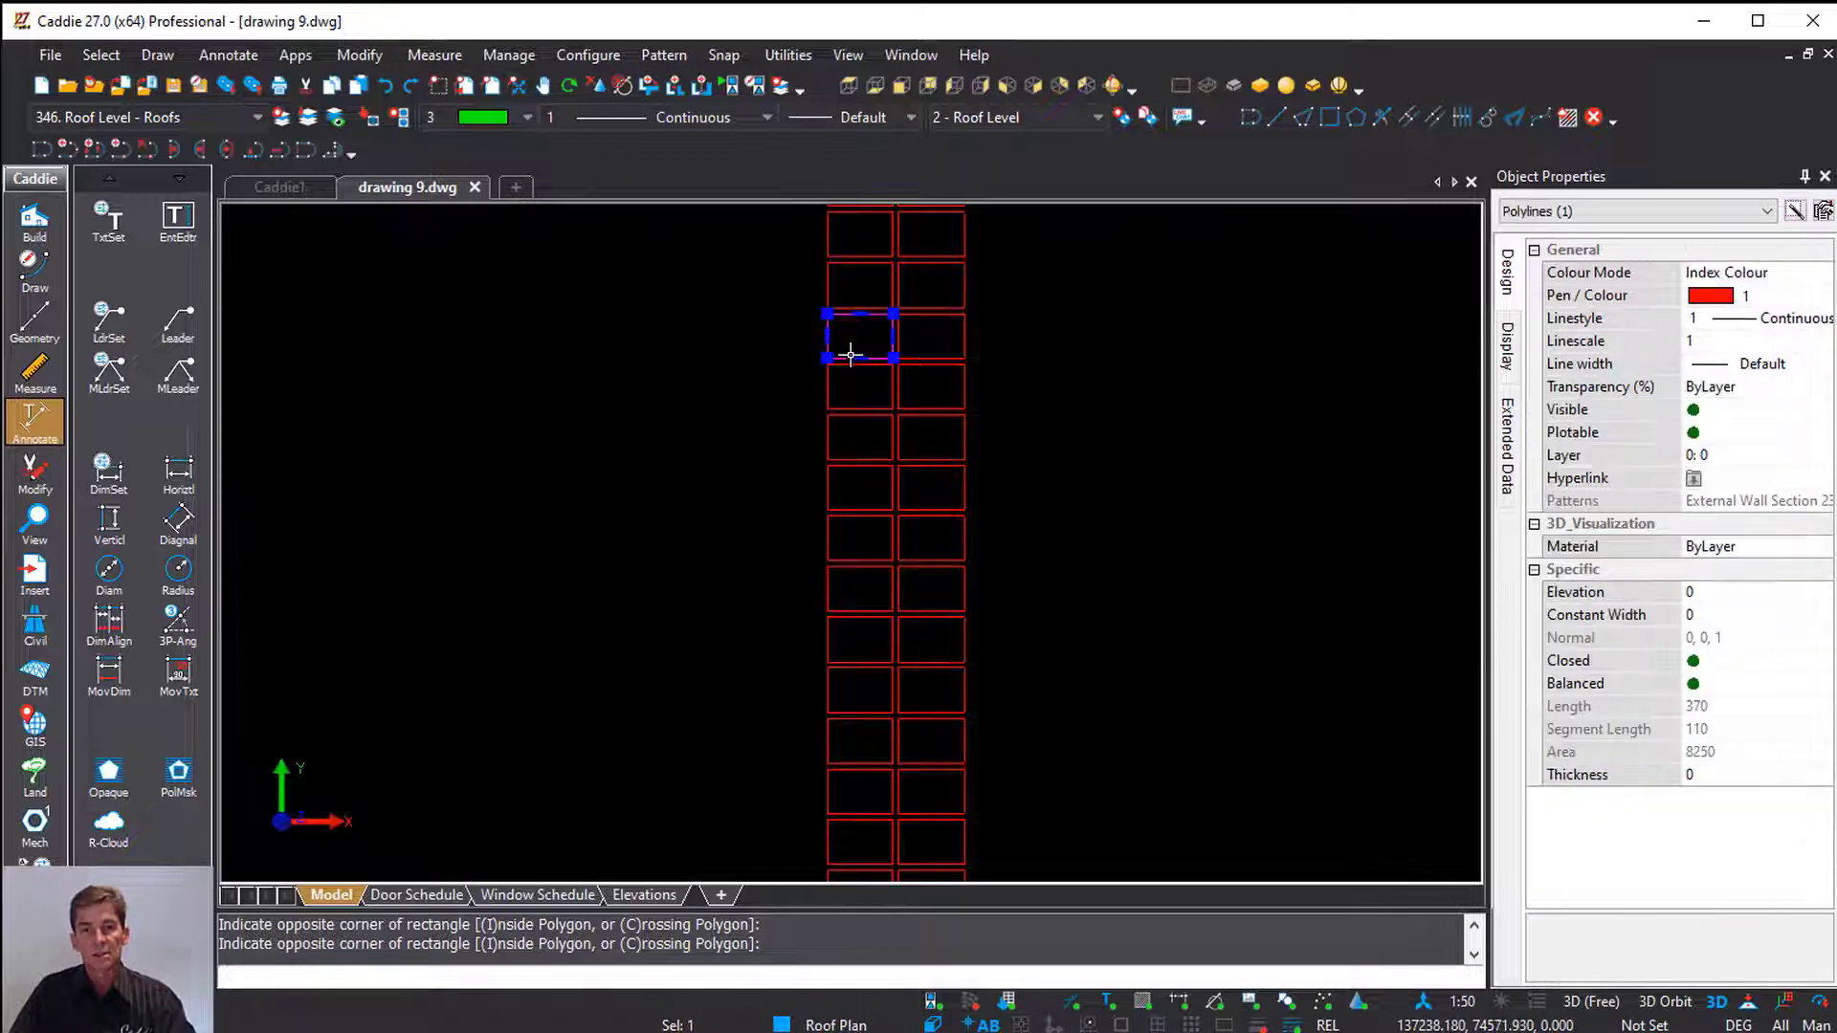
scroll(868, 565, down, 5)
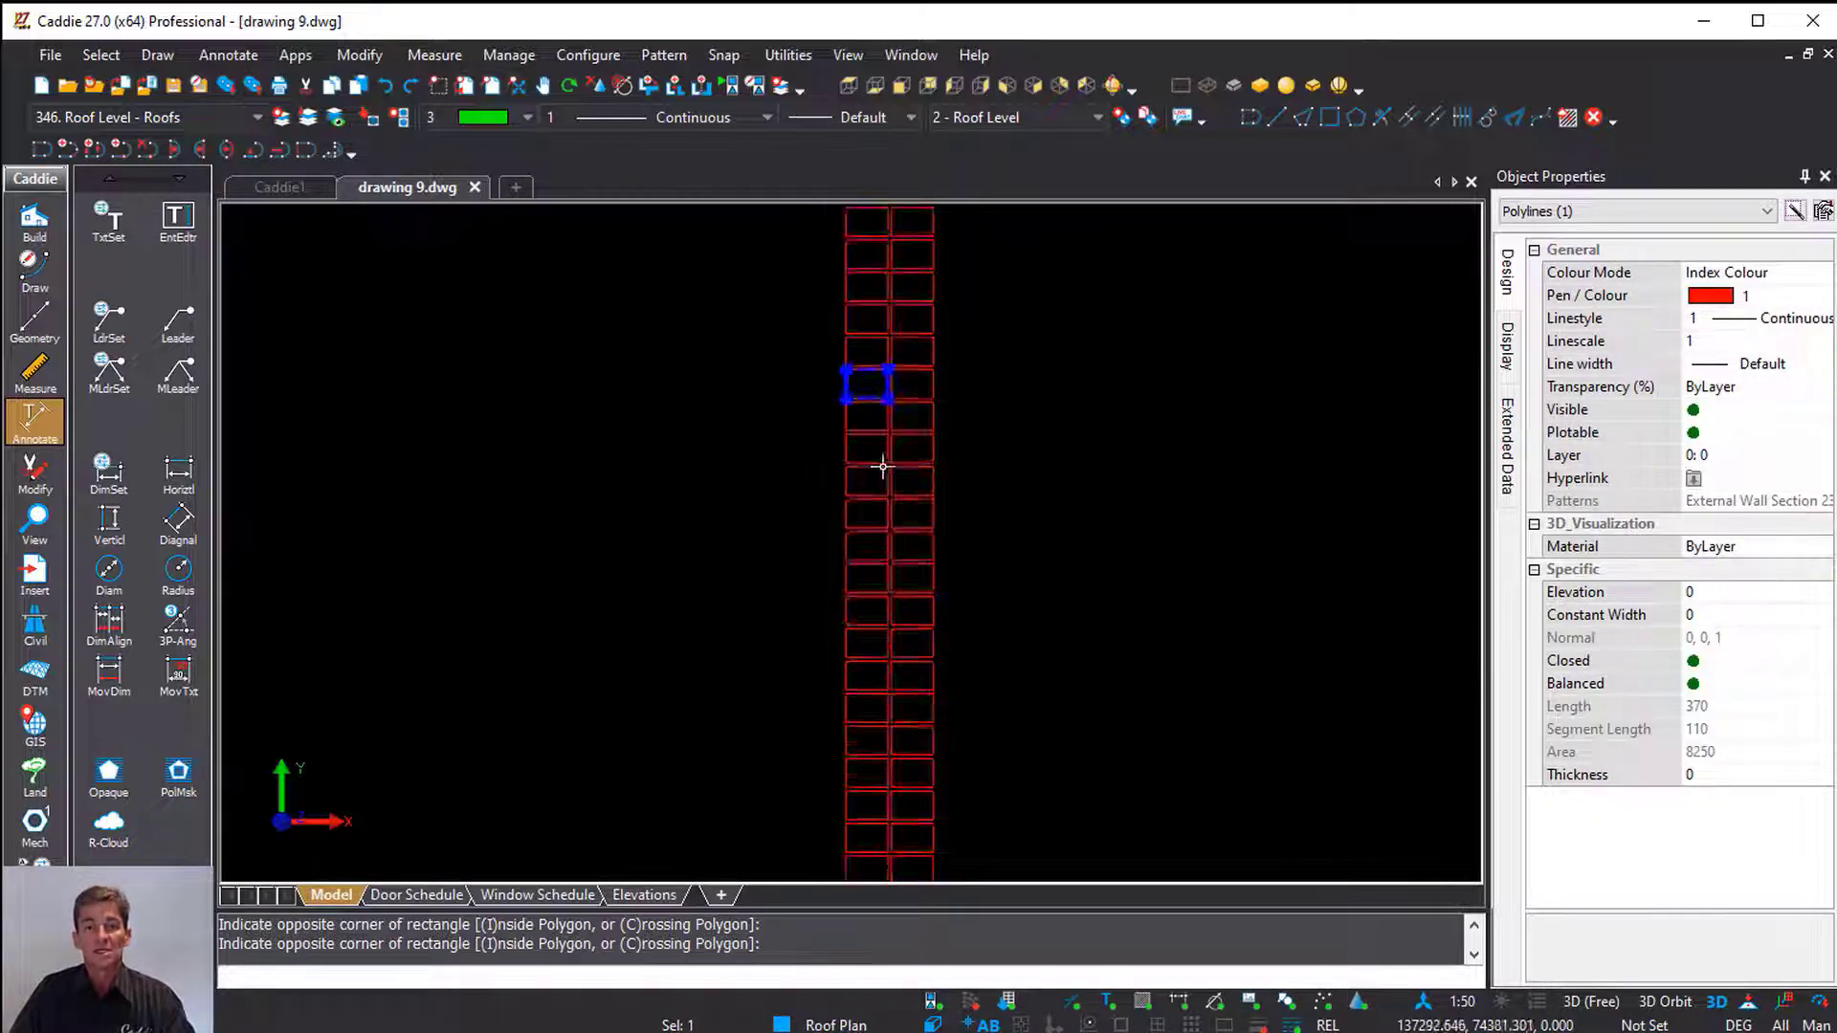
key(Escape)
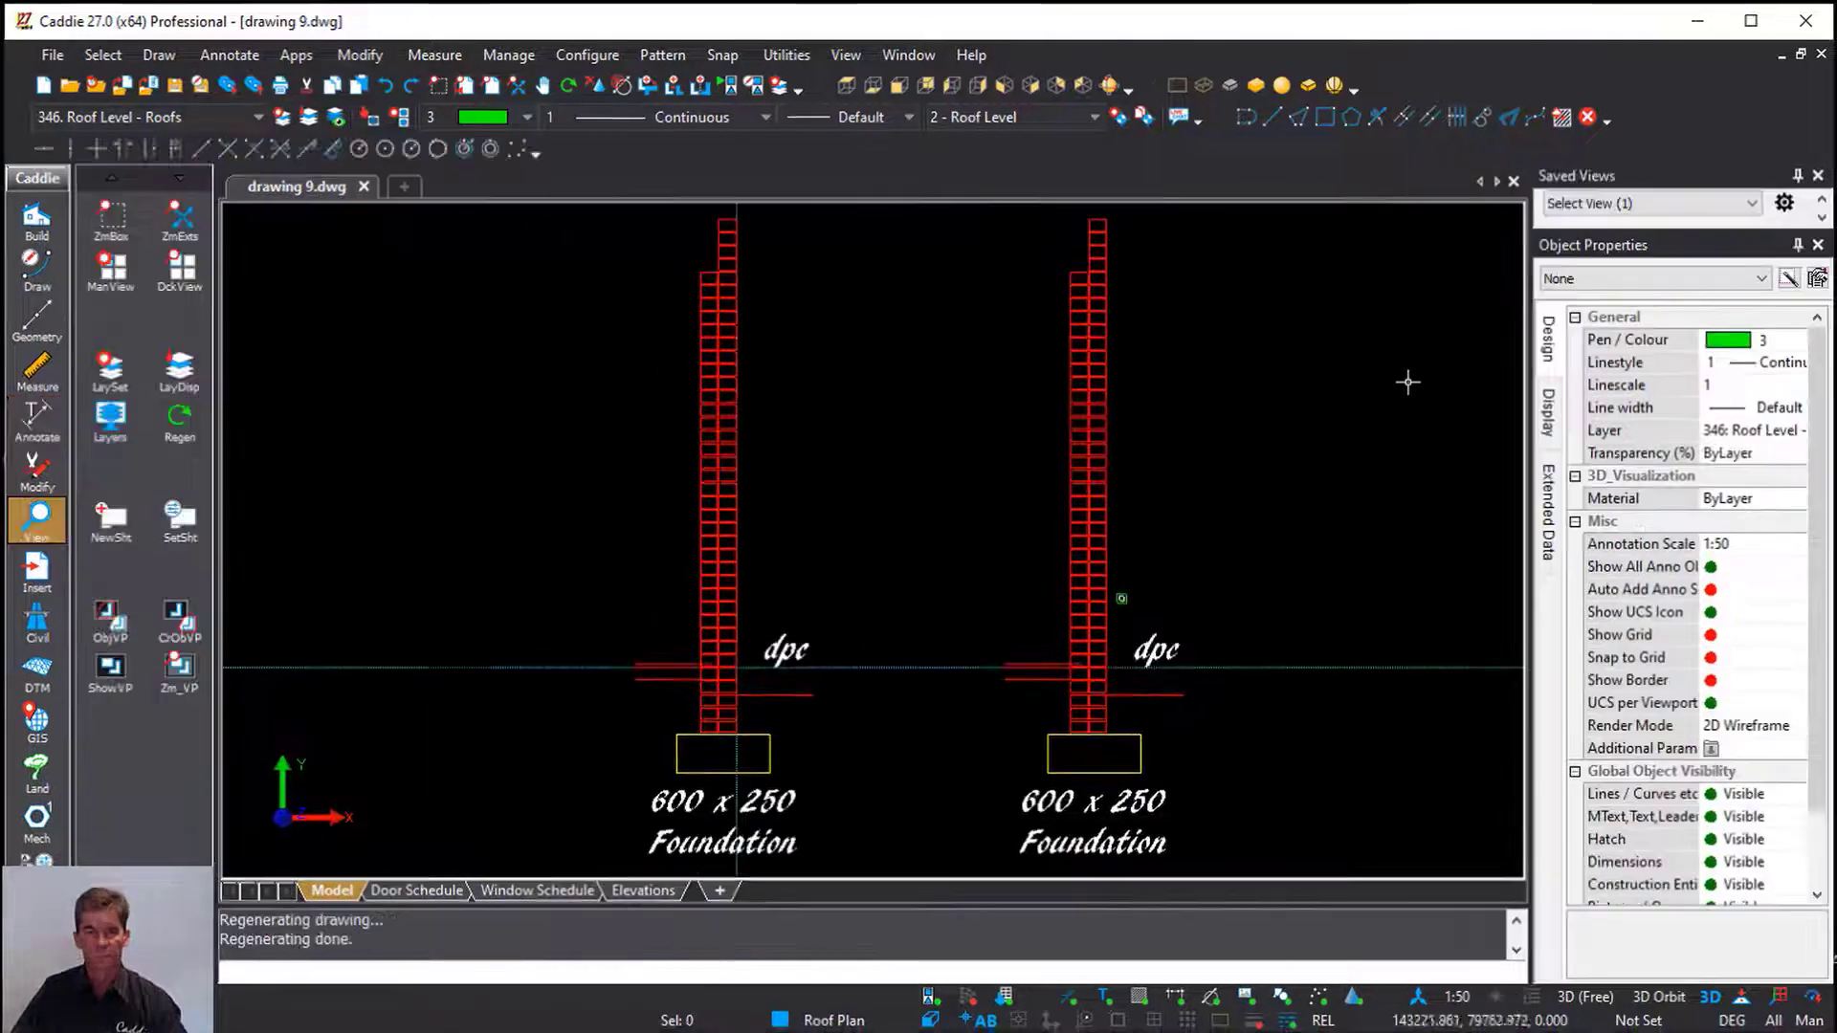
Copy the horizontal floor construction line and the vertical one through the exploded section to an empty area up and to the right
scroll(1271, 573, up, 1)
click(1274, 734)
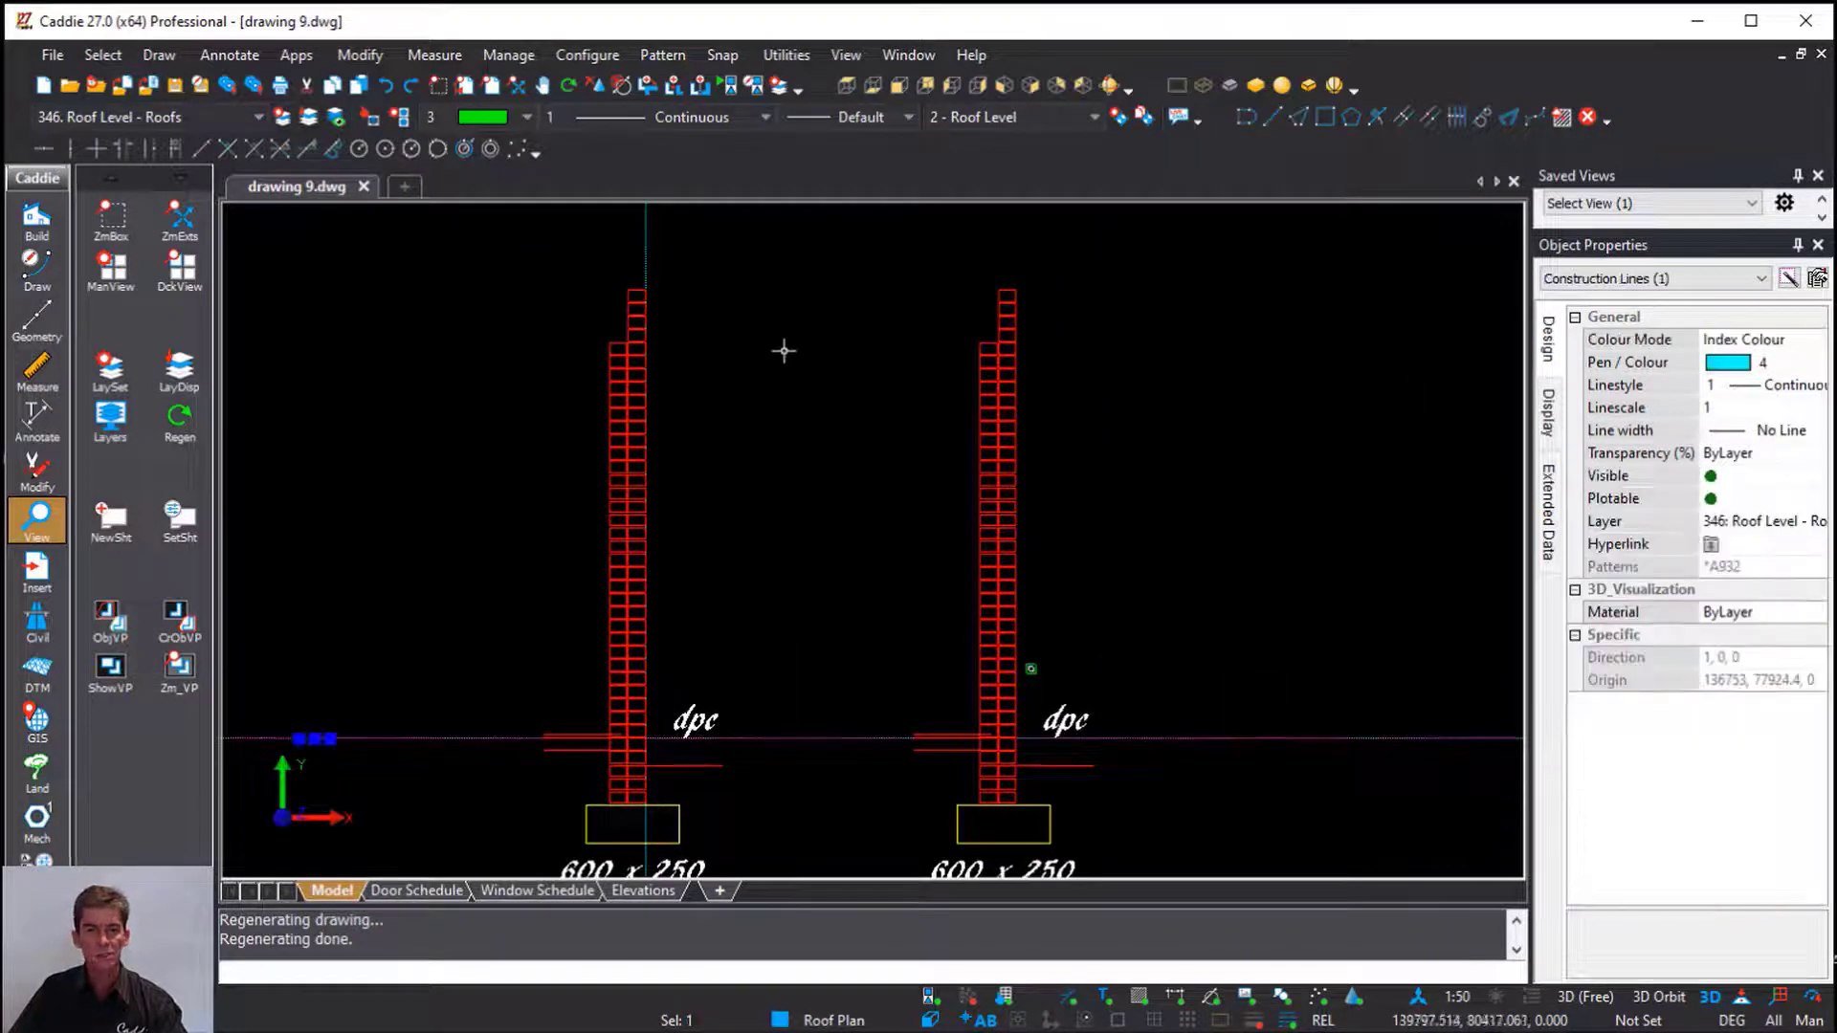
middle_drag(773, 316, 687, 521)
click(570, 404)
scroll(871, 365, down, 2)
scroll(874, 367, down, 1)
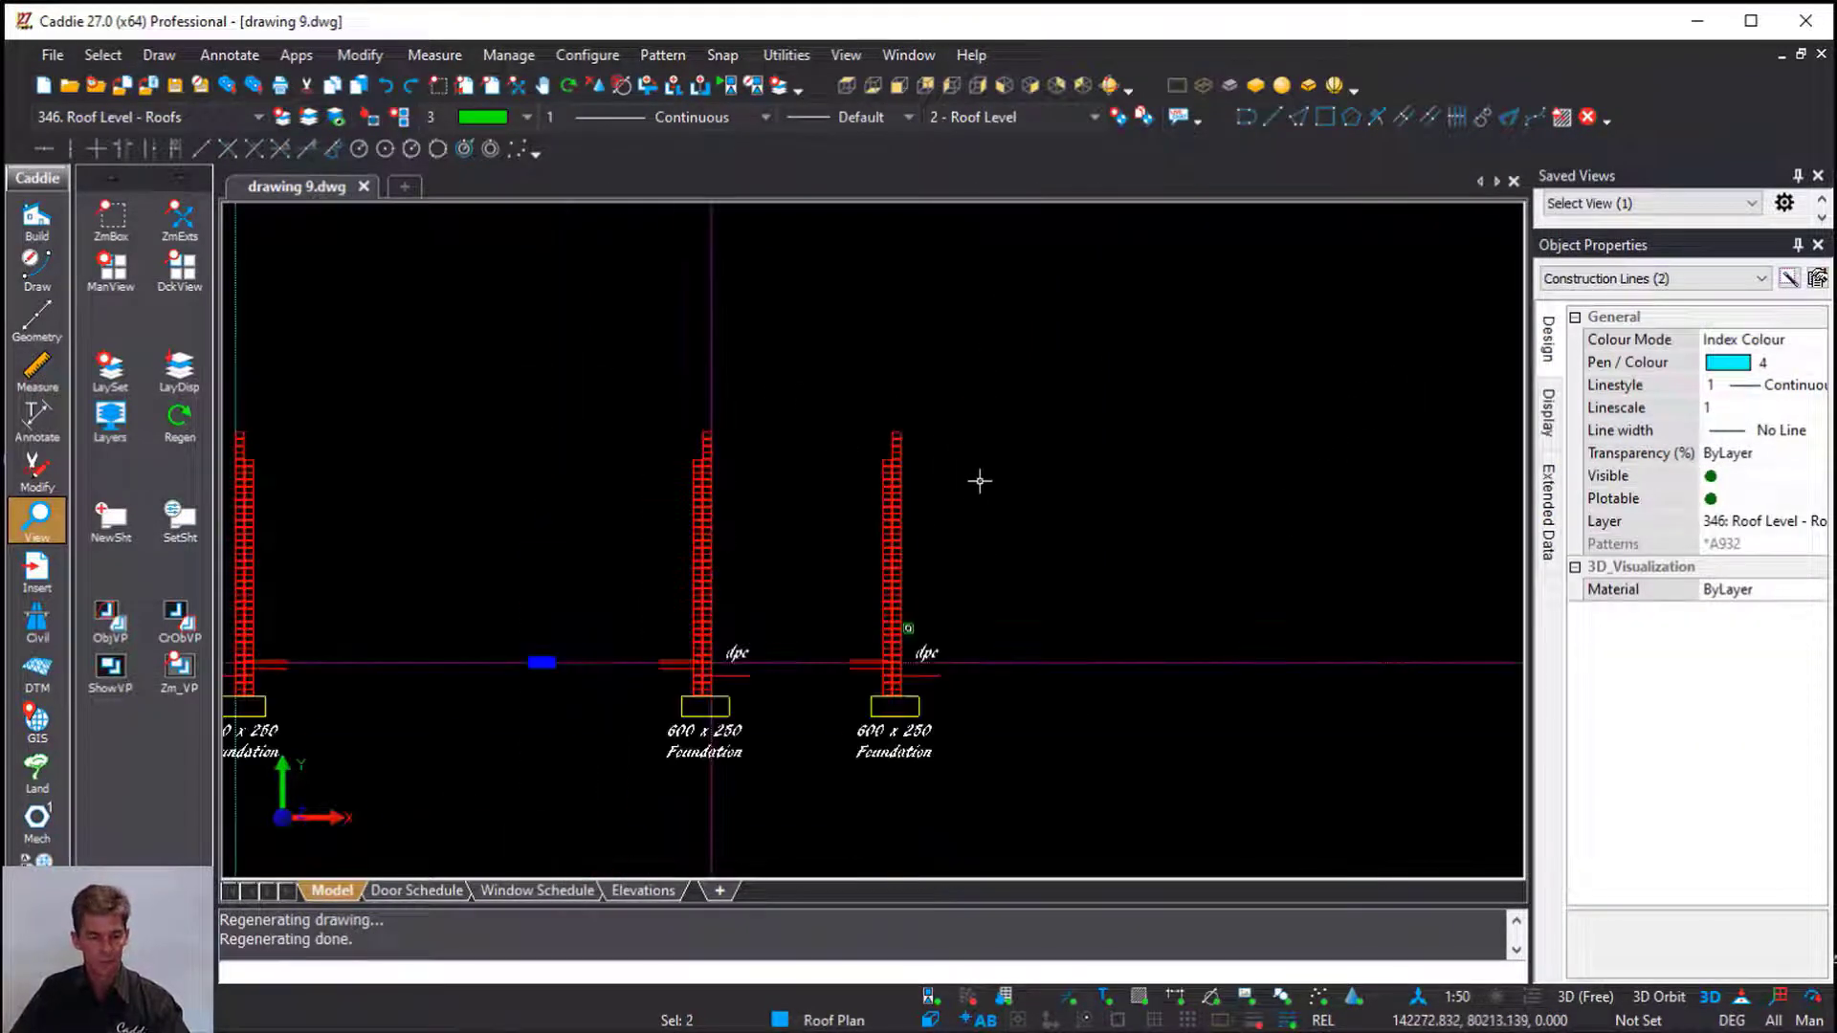
key(c)
click(791, 533)
middle_drag(1160, 345, 805, 617)
click(1117, 328)
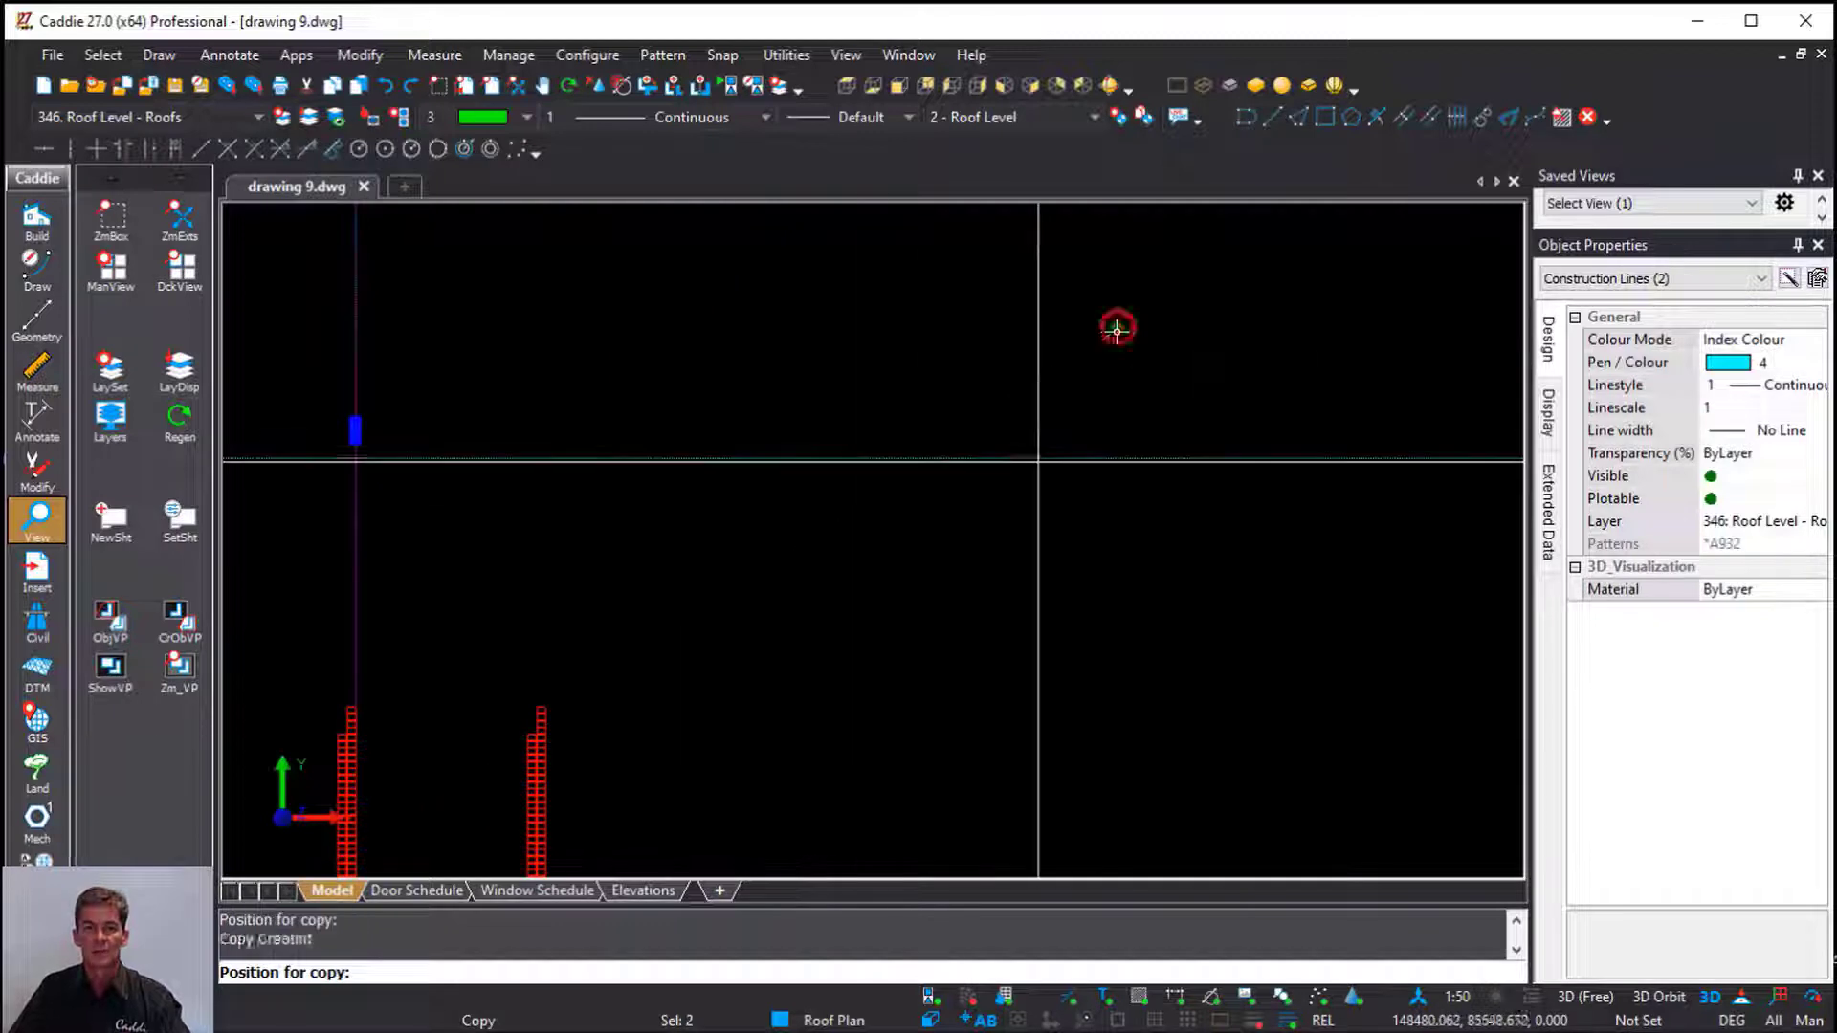
Open the wall section parameters and set the cavity wall's outer leaf to 190
key(Escape)
mouse_move(1213, 341)
middle_down()
mouse_move(886, 422)
mouse_move(984, 398)
middle_up()
scroll(860, 383, up, 3)
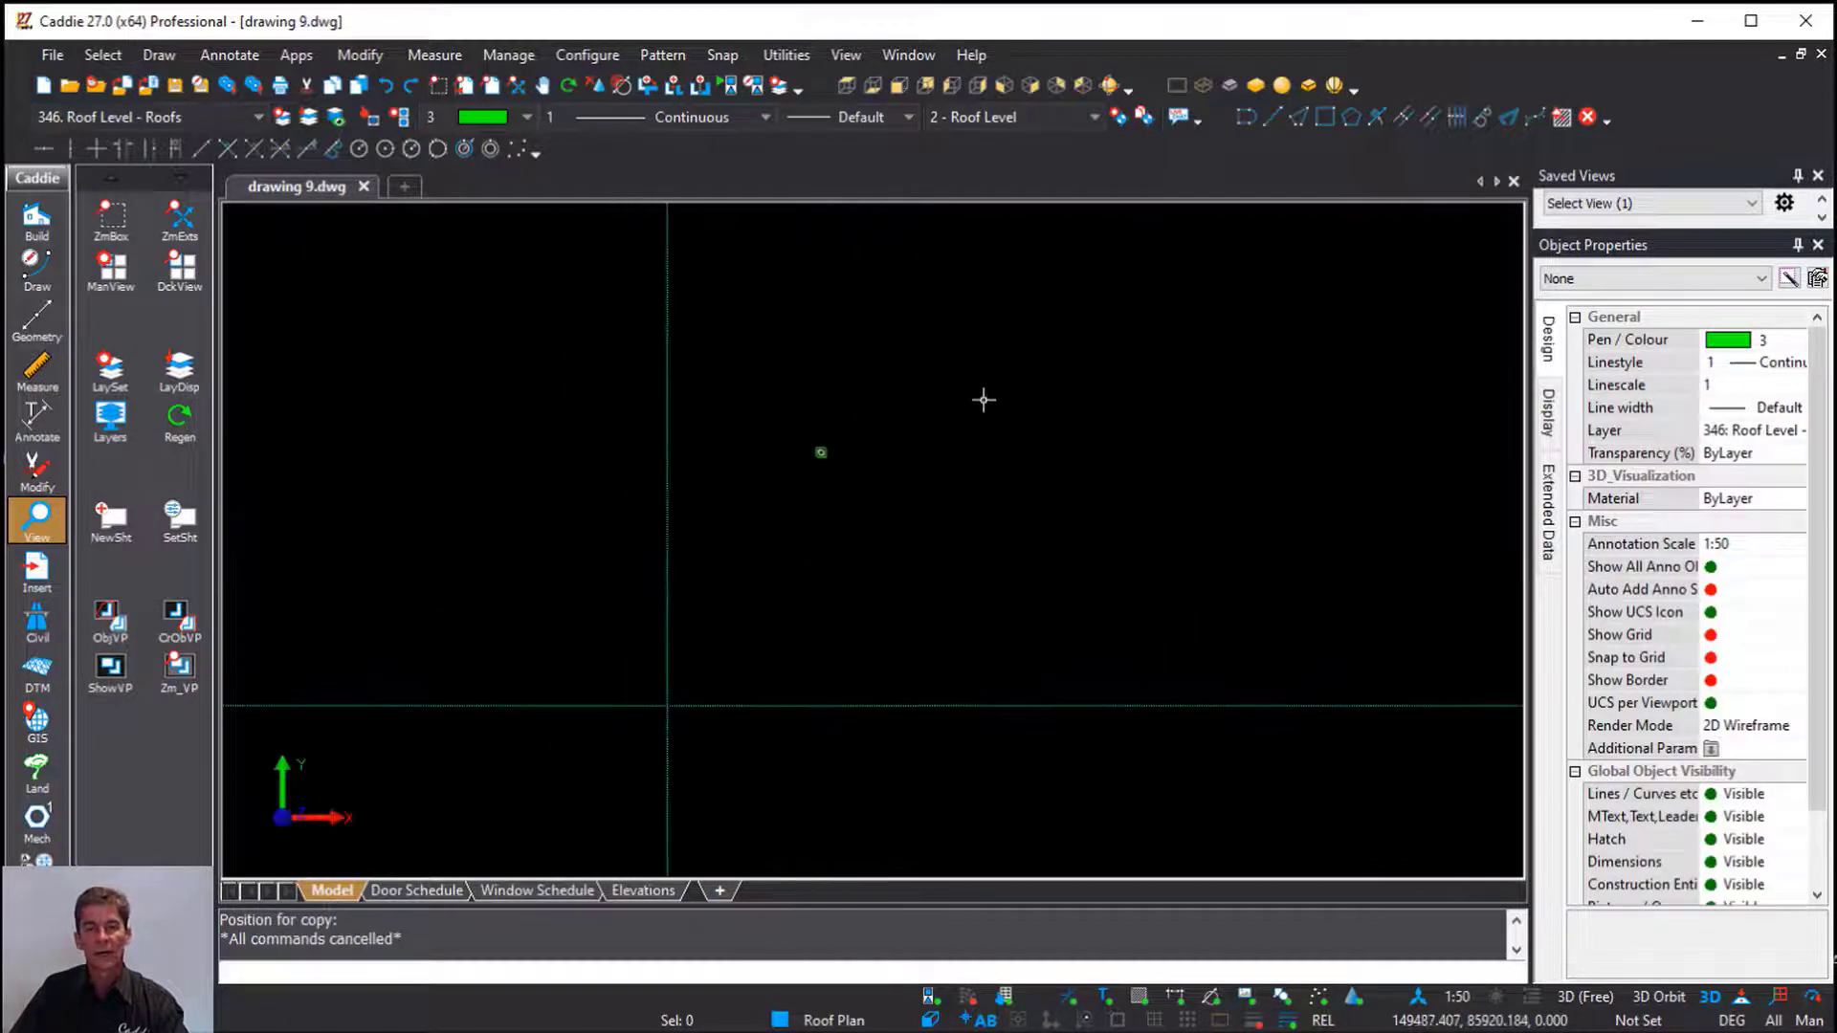
click(296, 55)
mouse_move(480, 237)
mouse_move(720, 266)
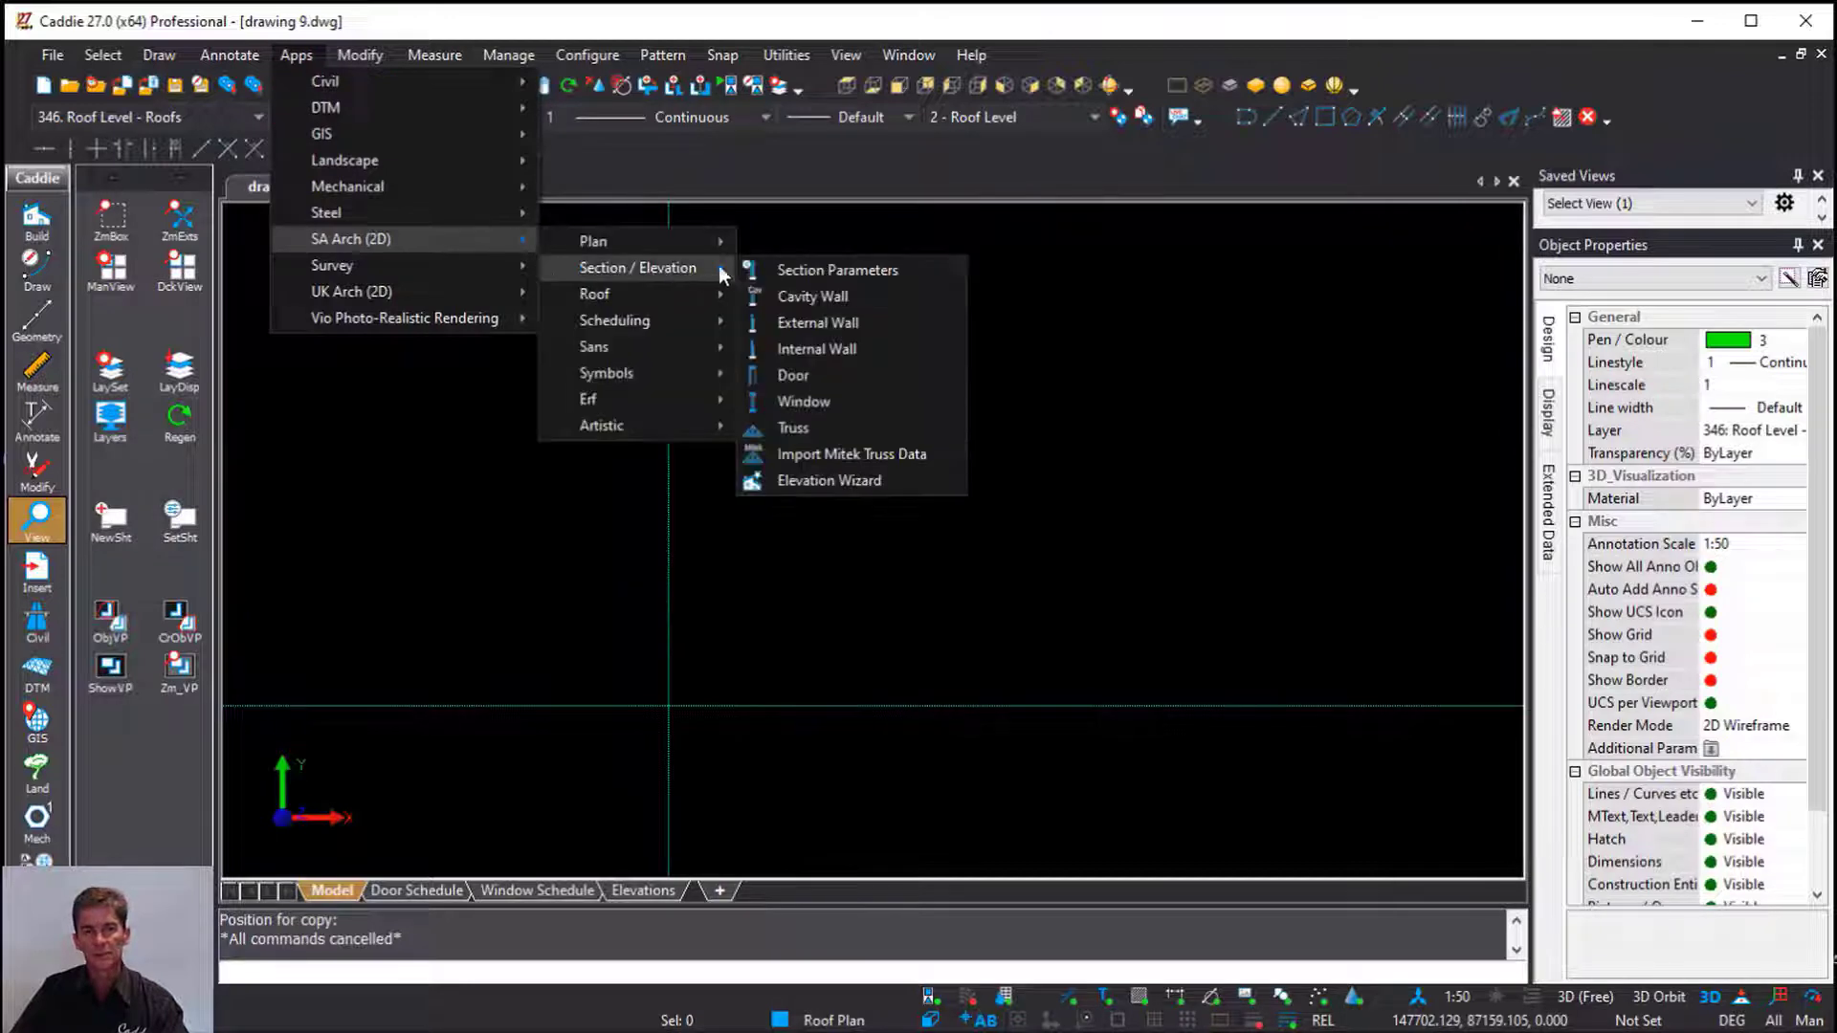
click(852, 268)
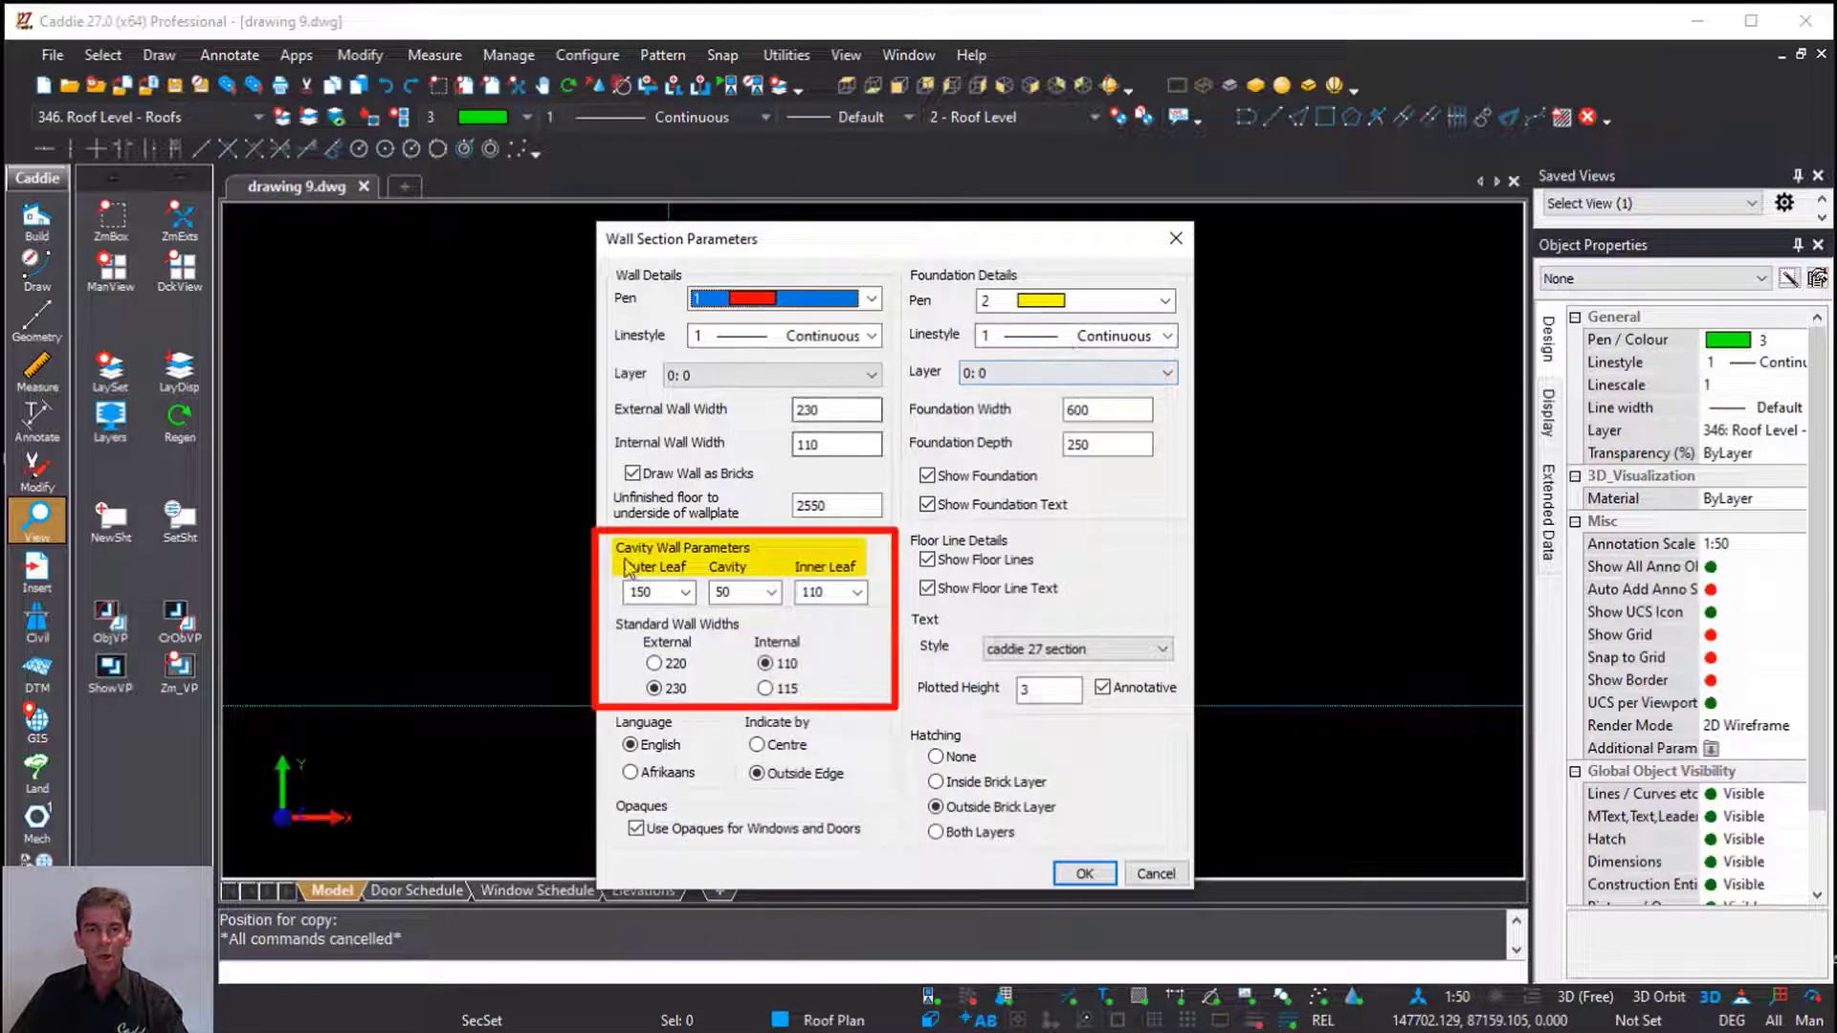
click(685, 593)
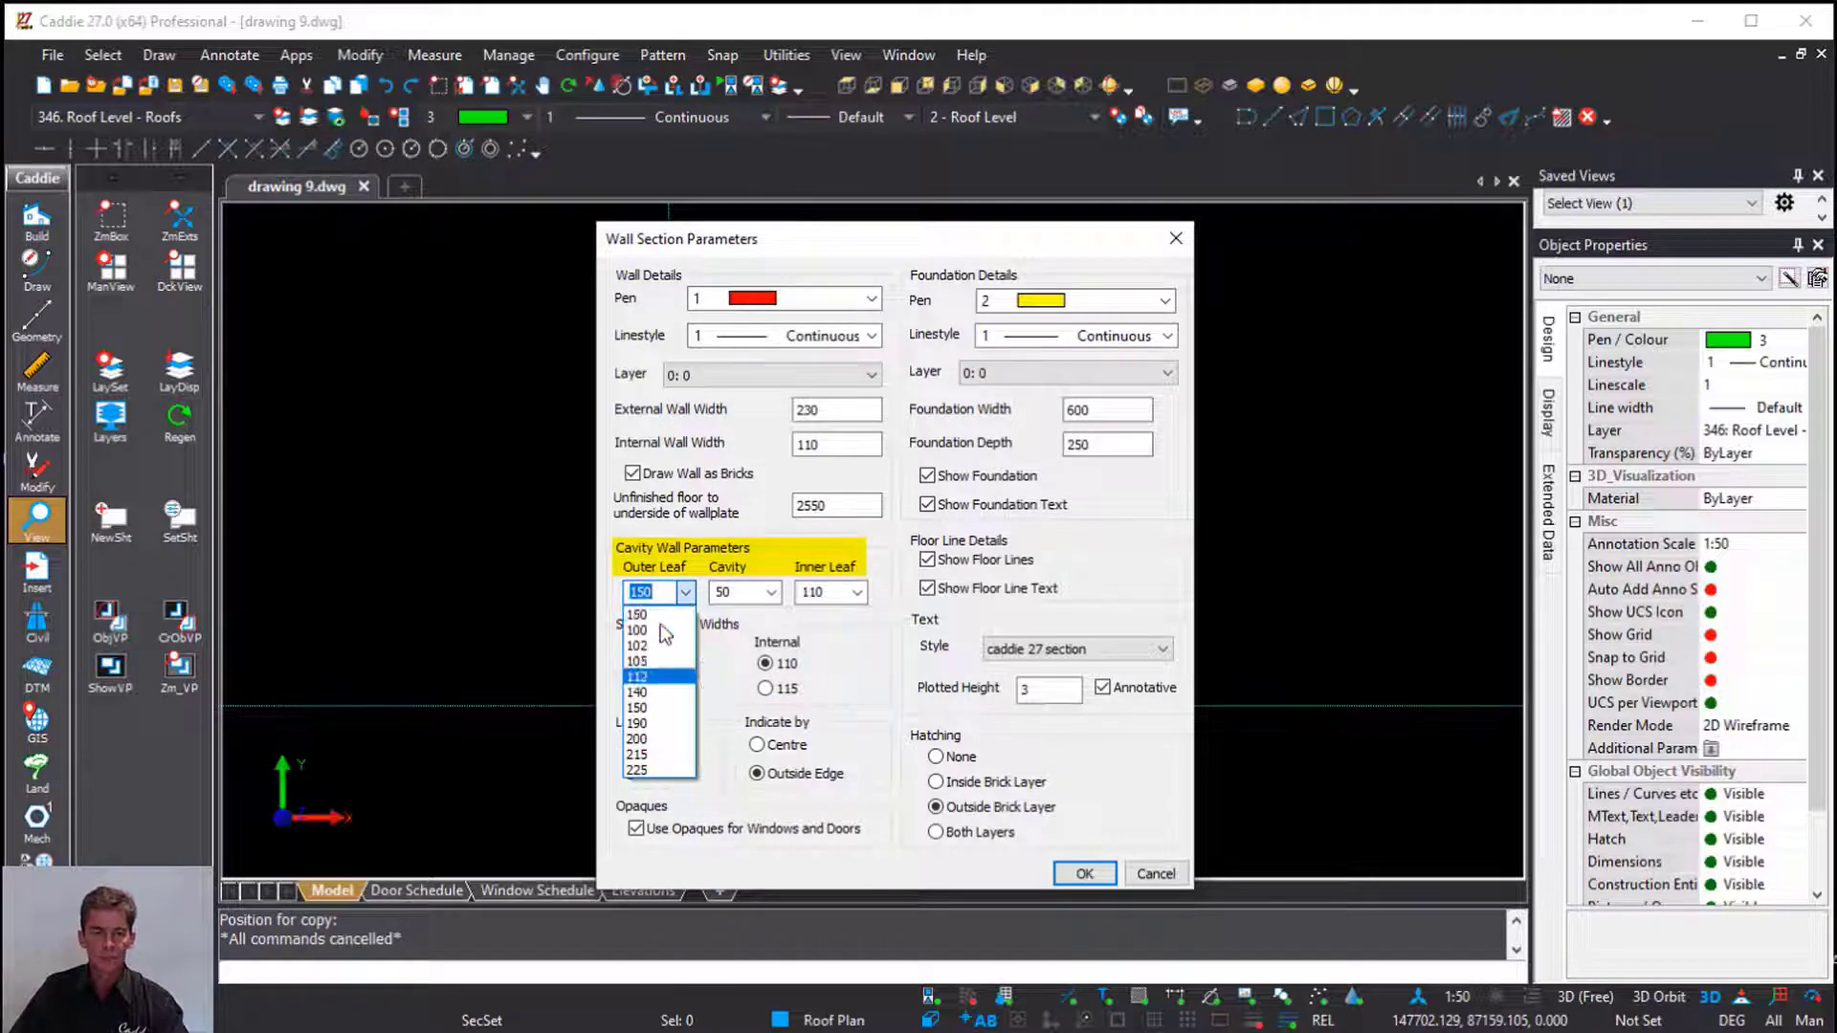
click(661, 724)
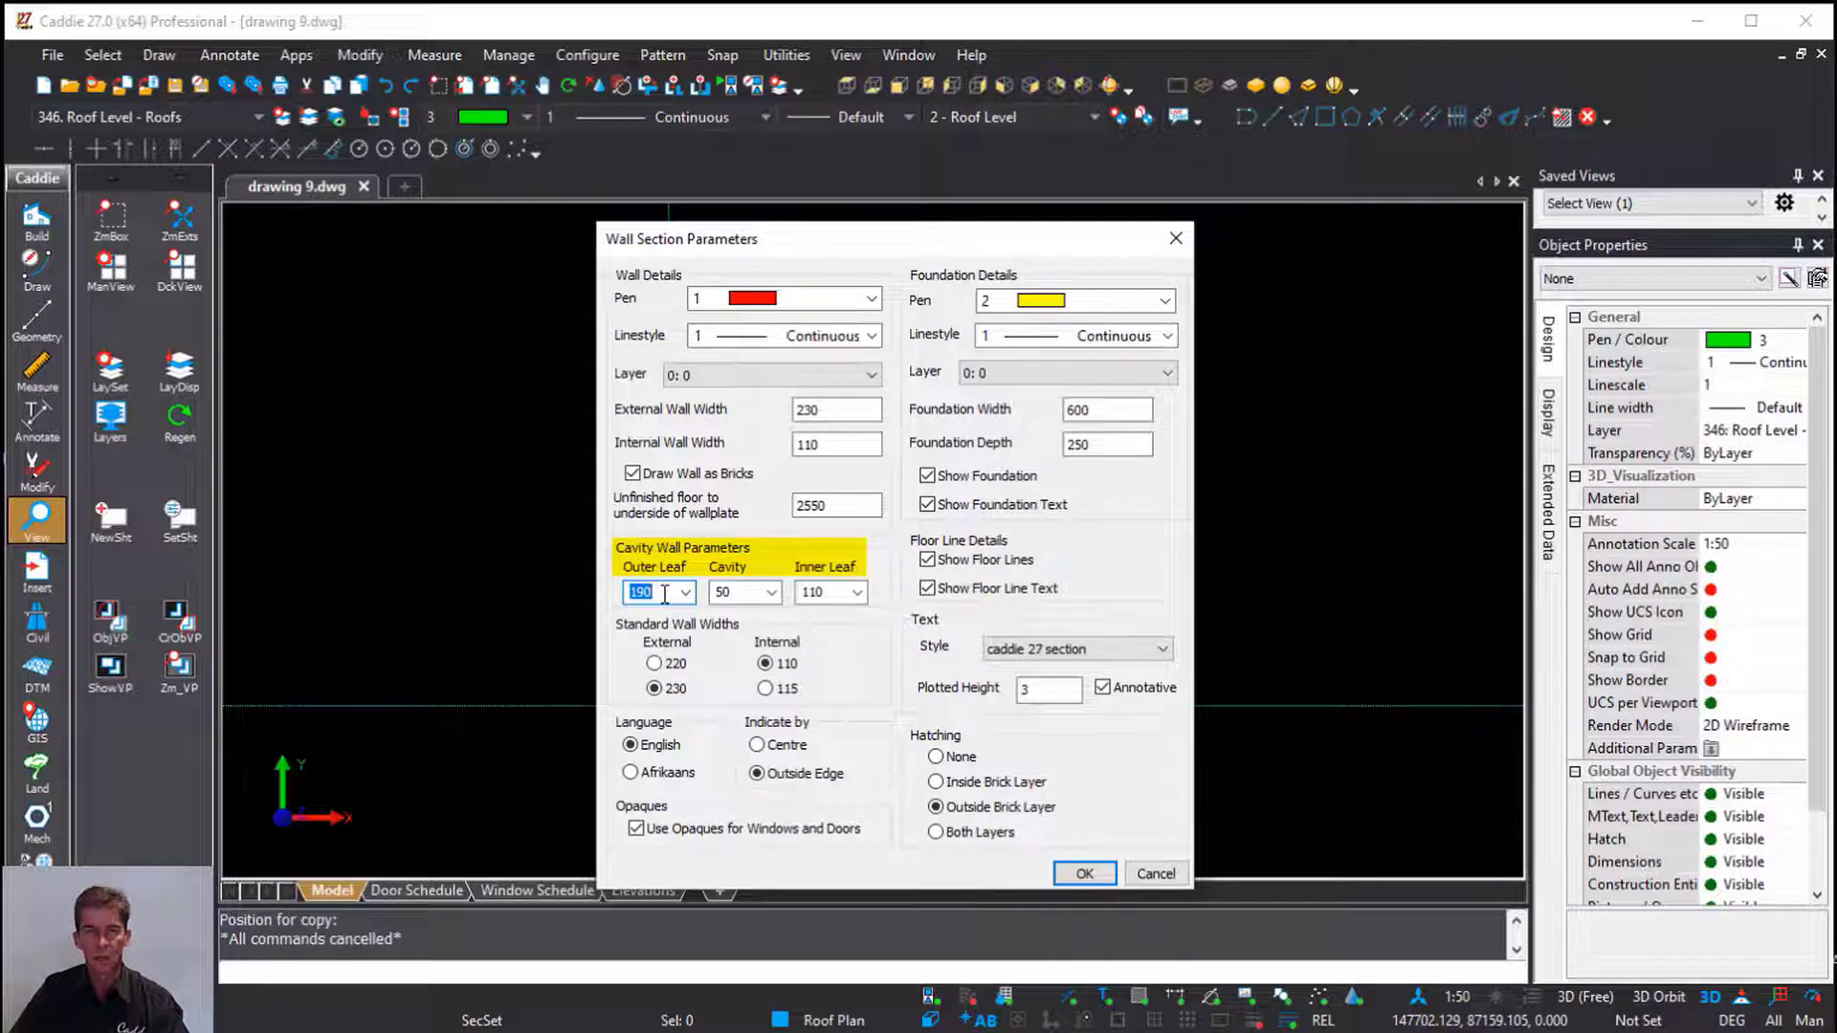
Set the cavity width to 80 and the cavity wall's inner leaf to 110
click(738, 597)
click(771, 593)
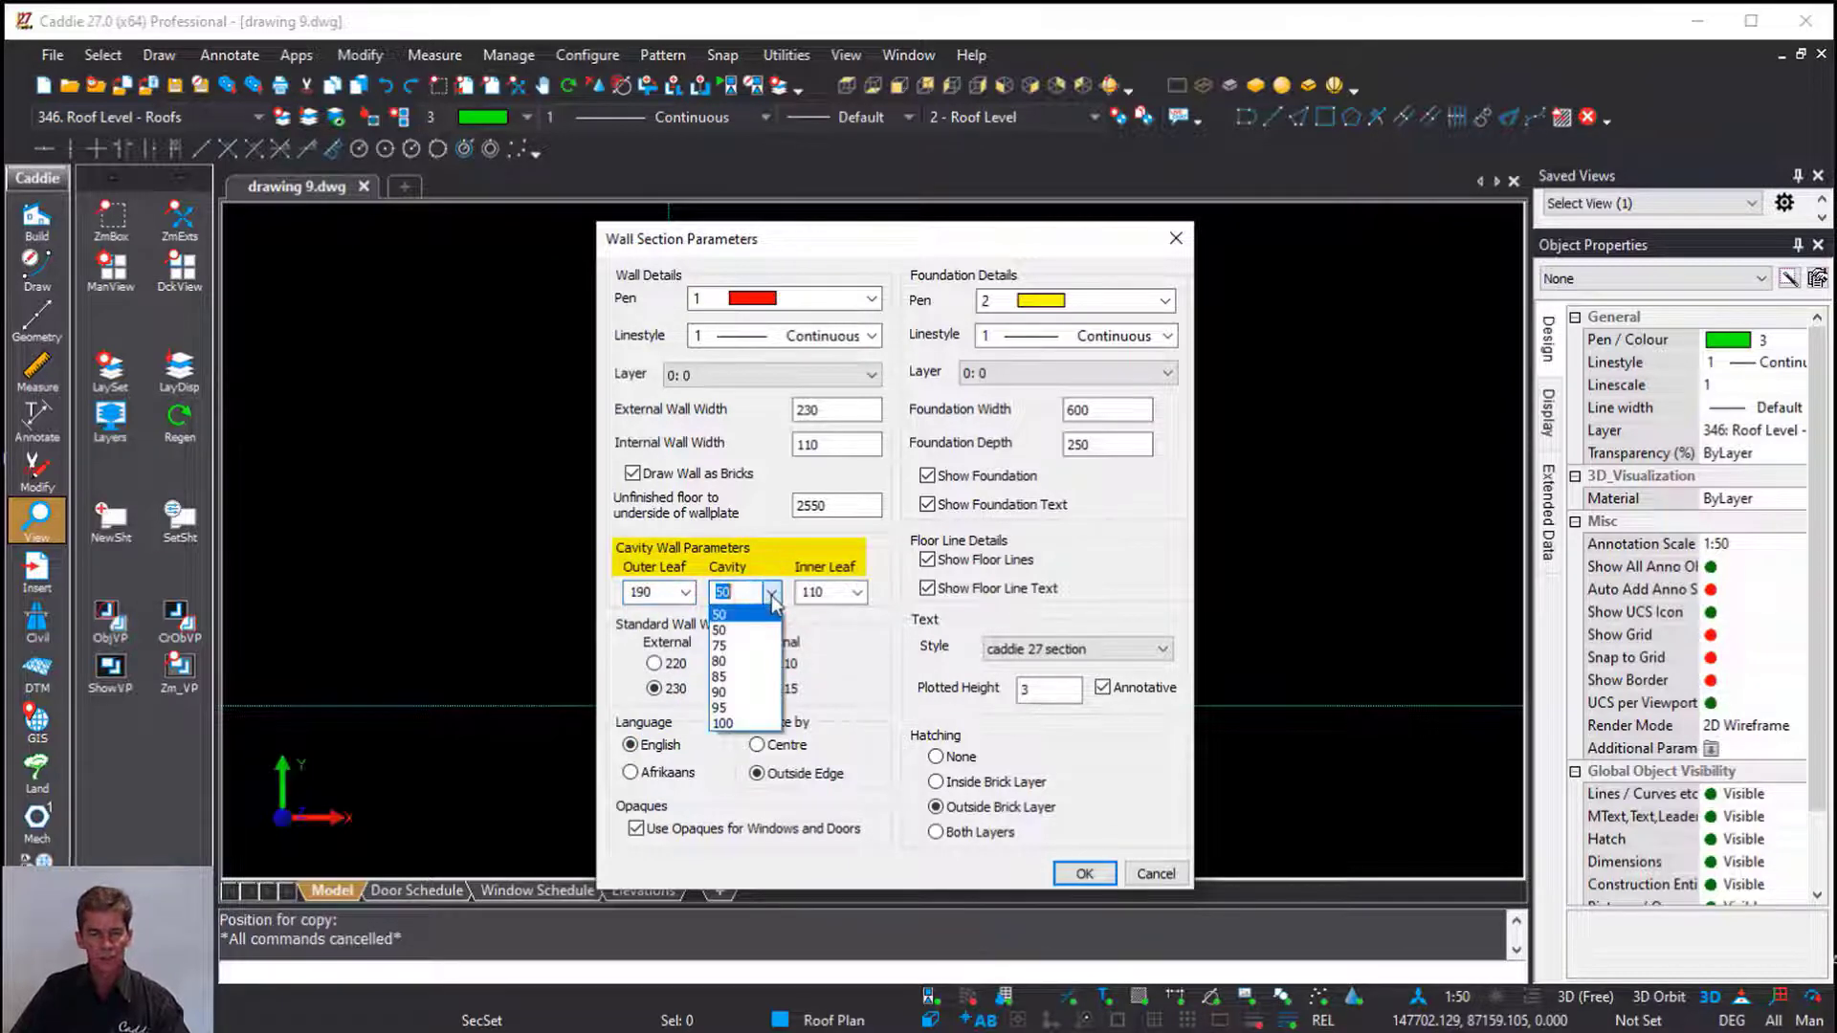
click(754, 661)
click(813, 593)
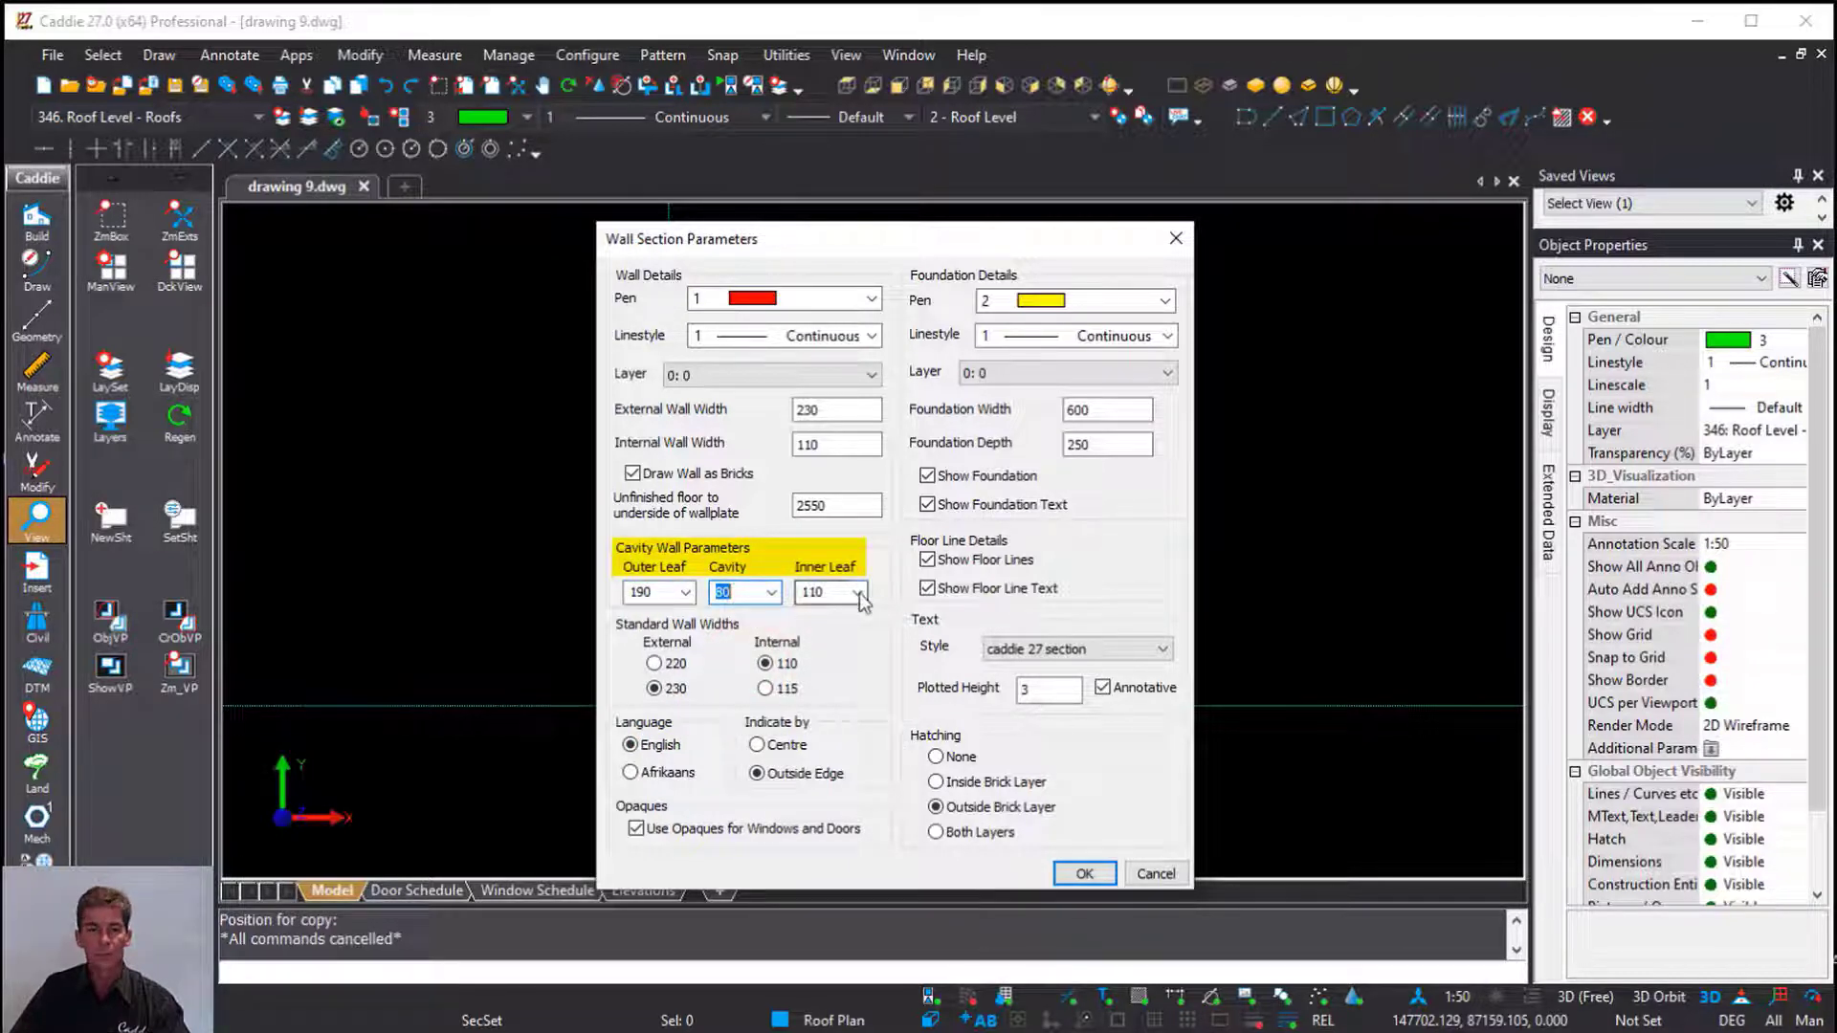
click(864, 592)
click(861, 594)
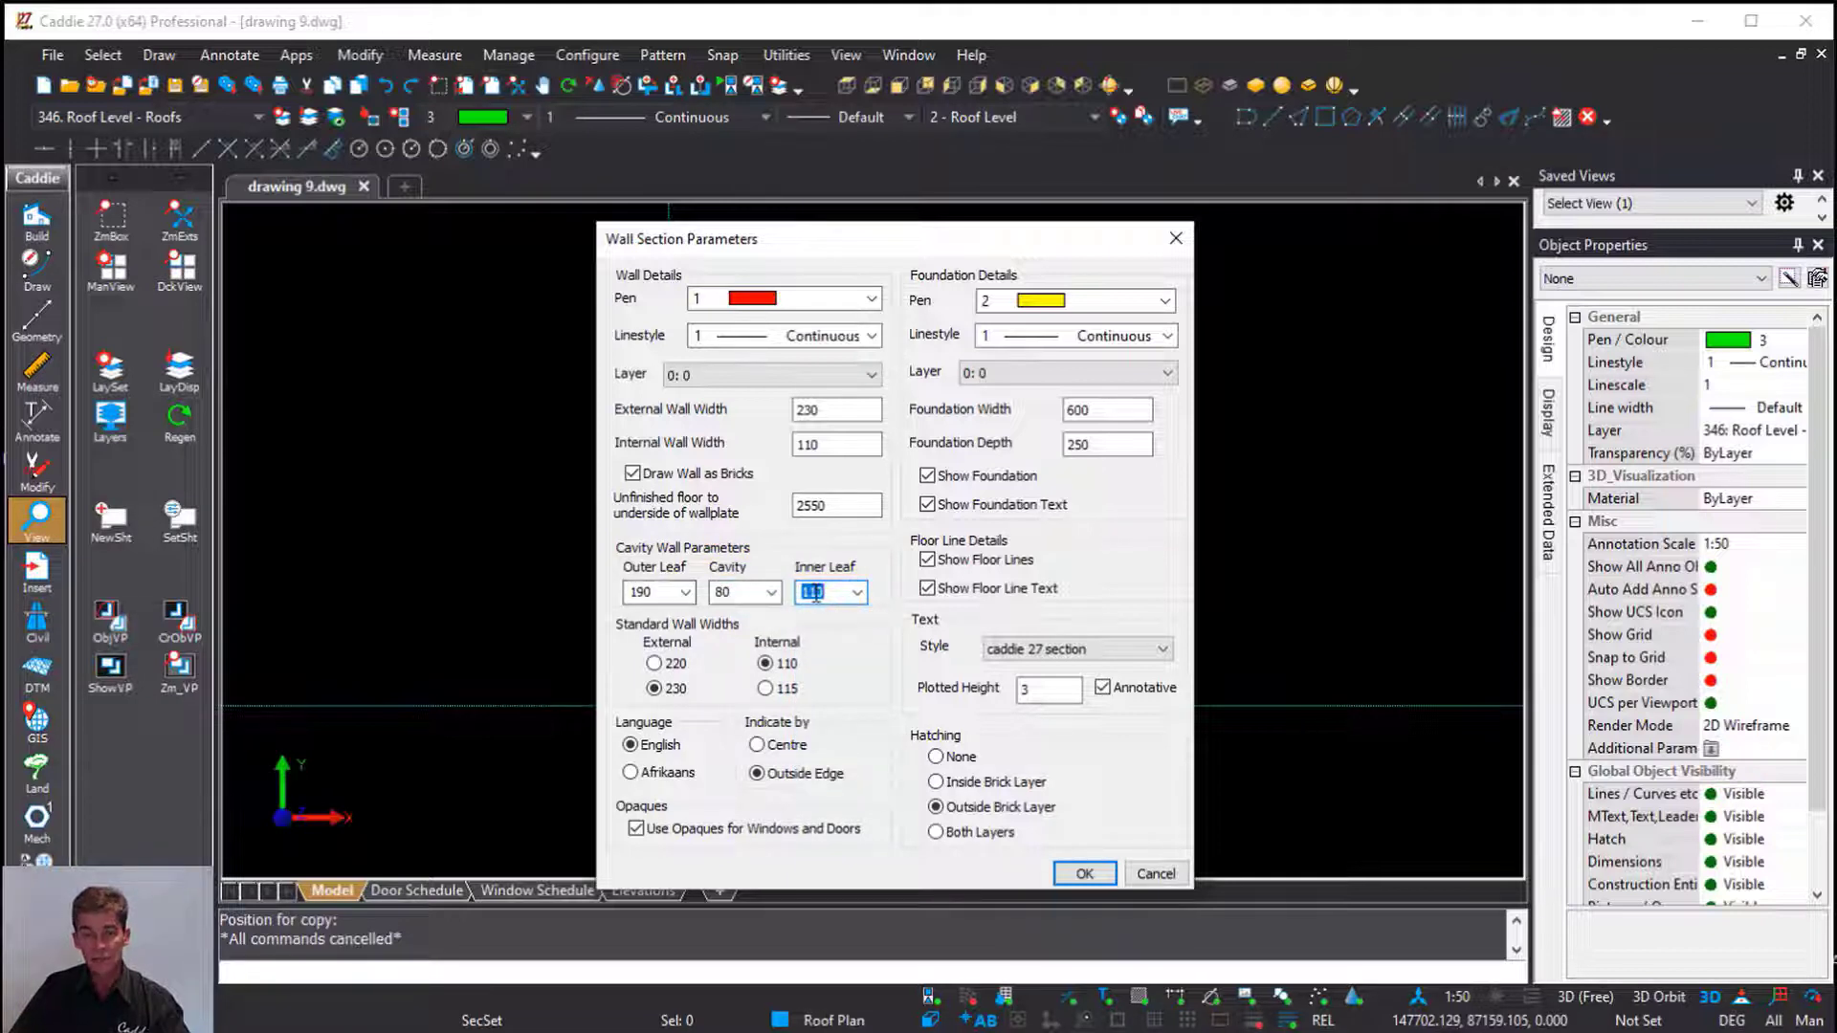
Try the hatching options for the inside, outside and both brick layers, keep Outside Brick Layer, and apply the wall section parameters
click(980, 784)
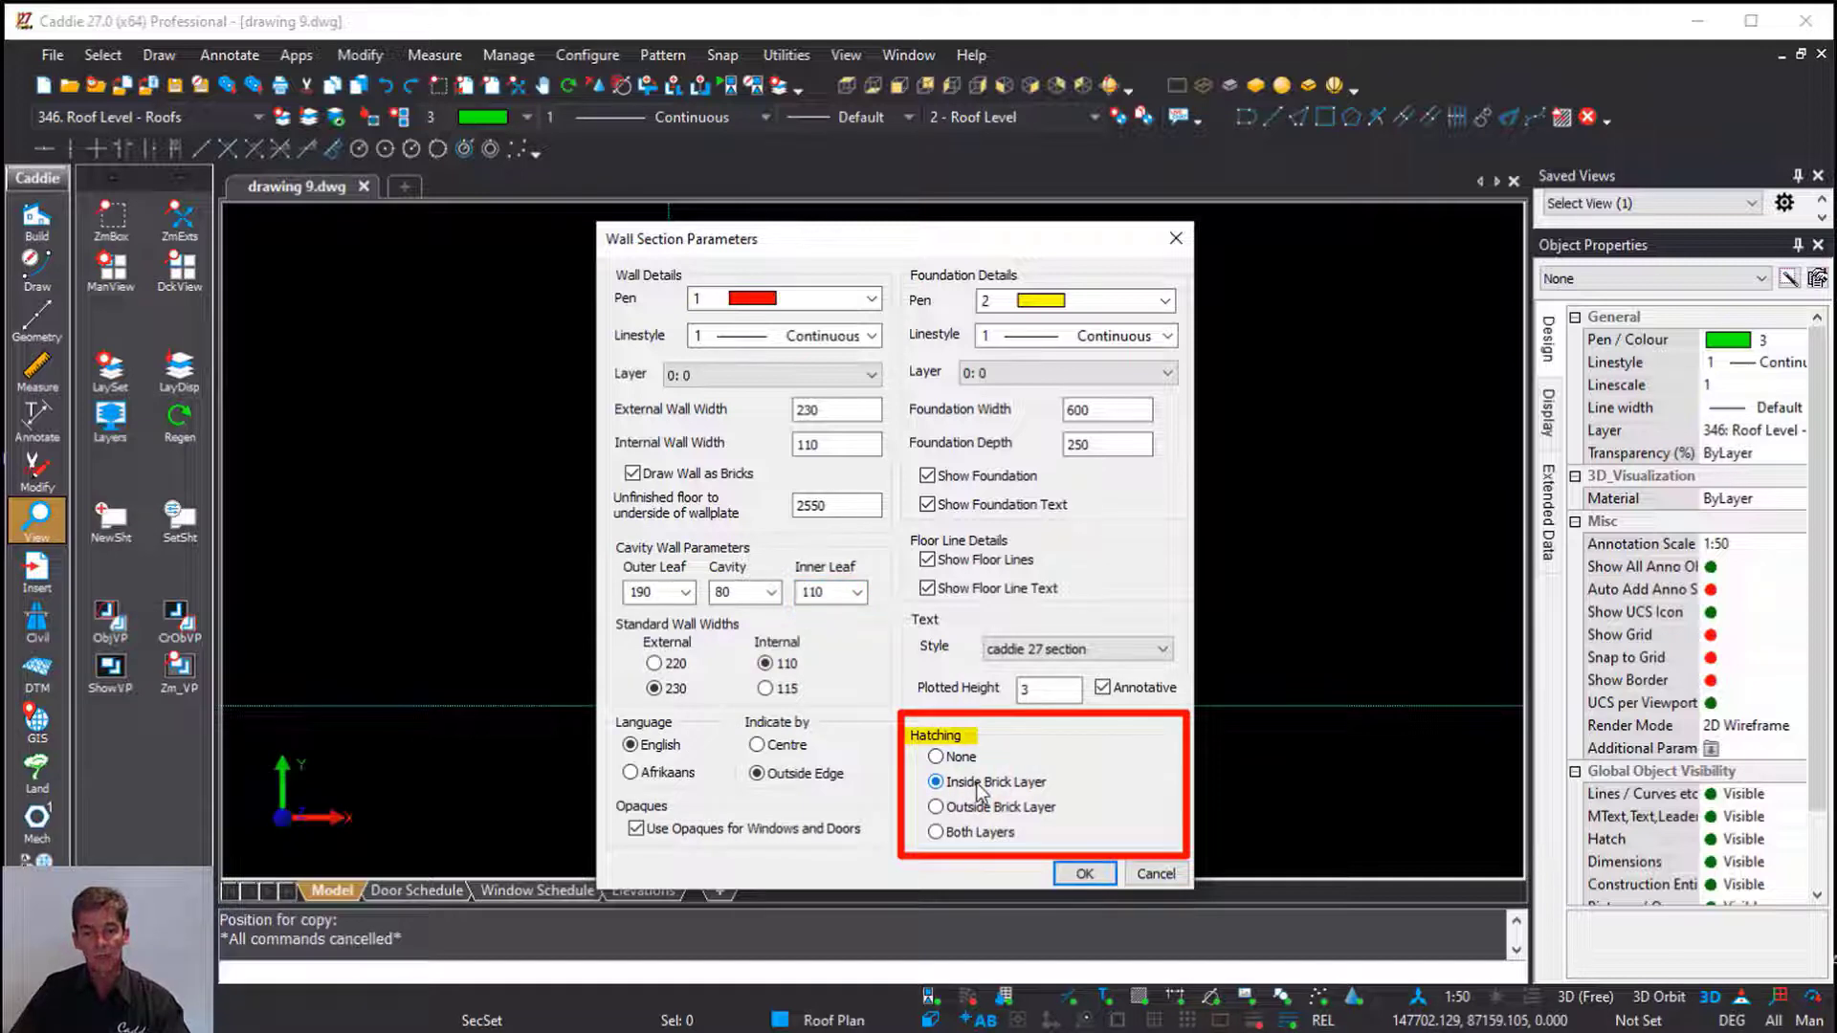
click(963, 809)
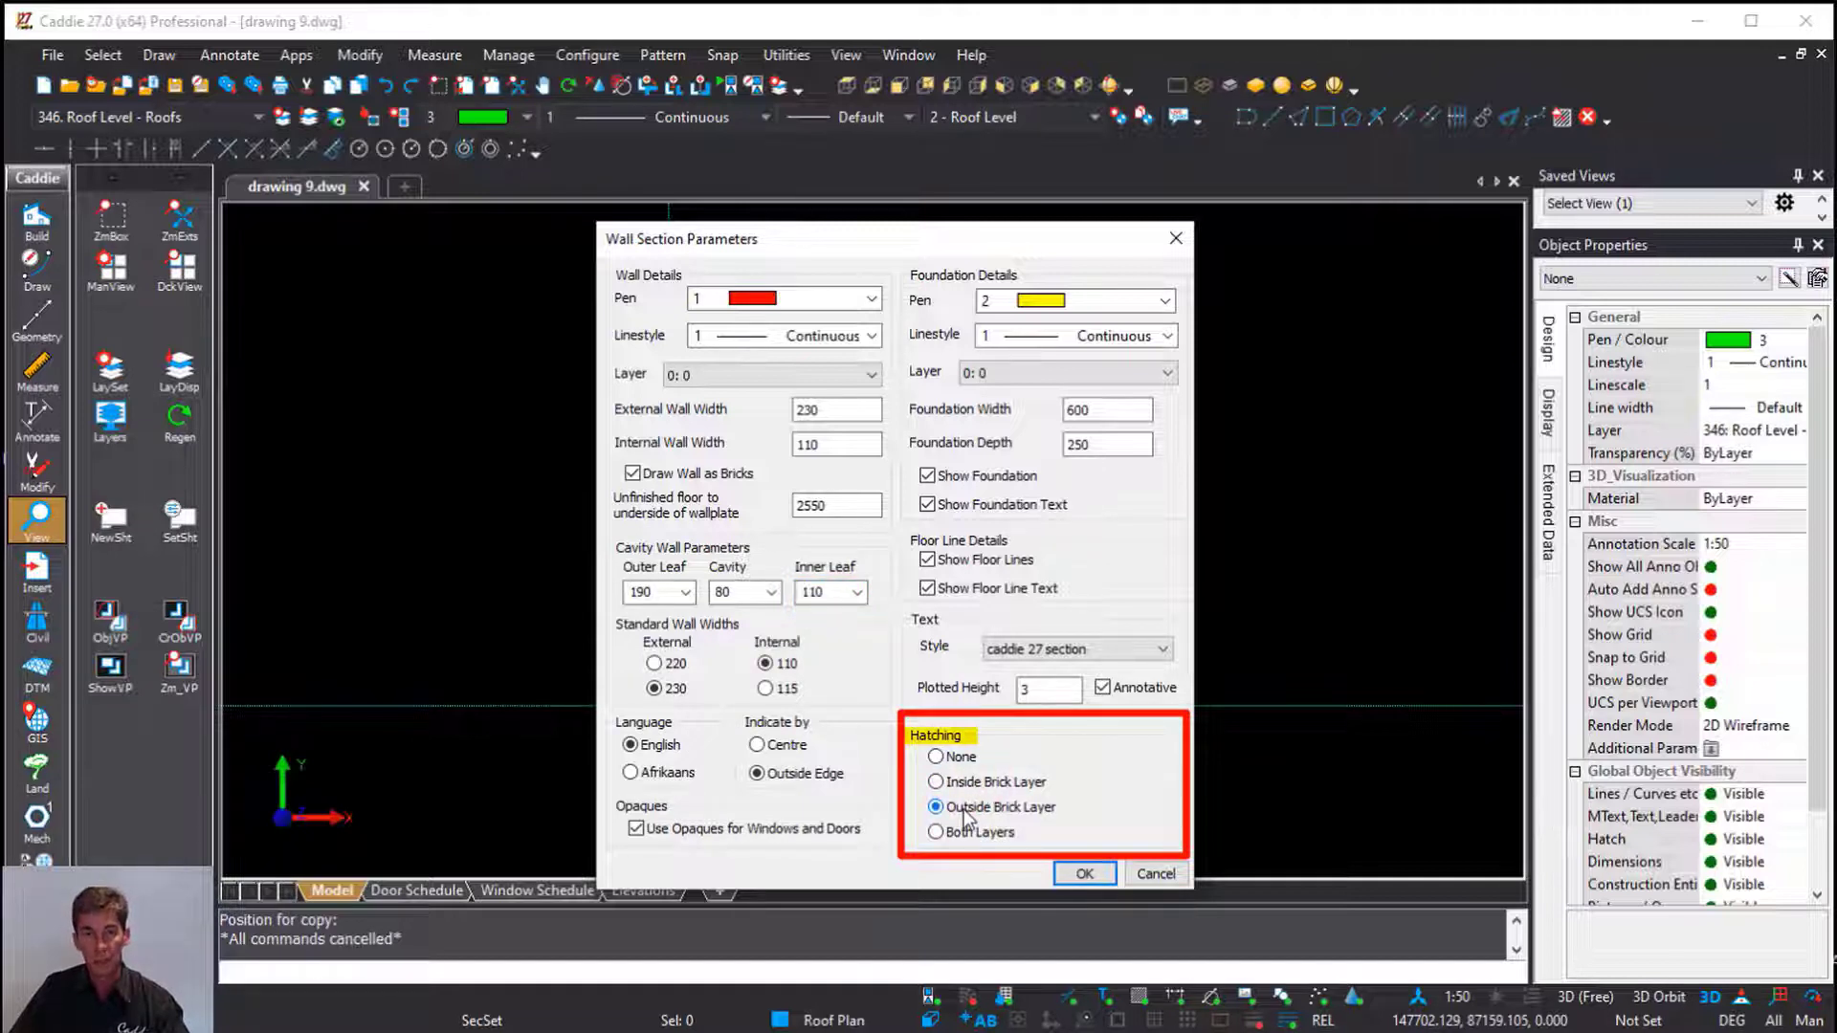
click(950, 835)
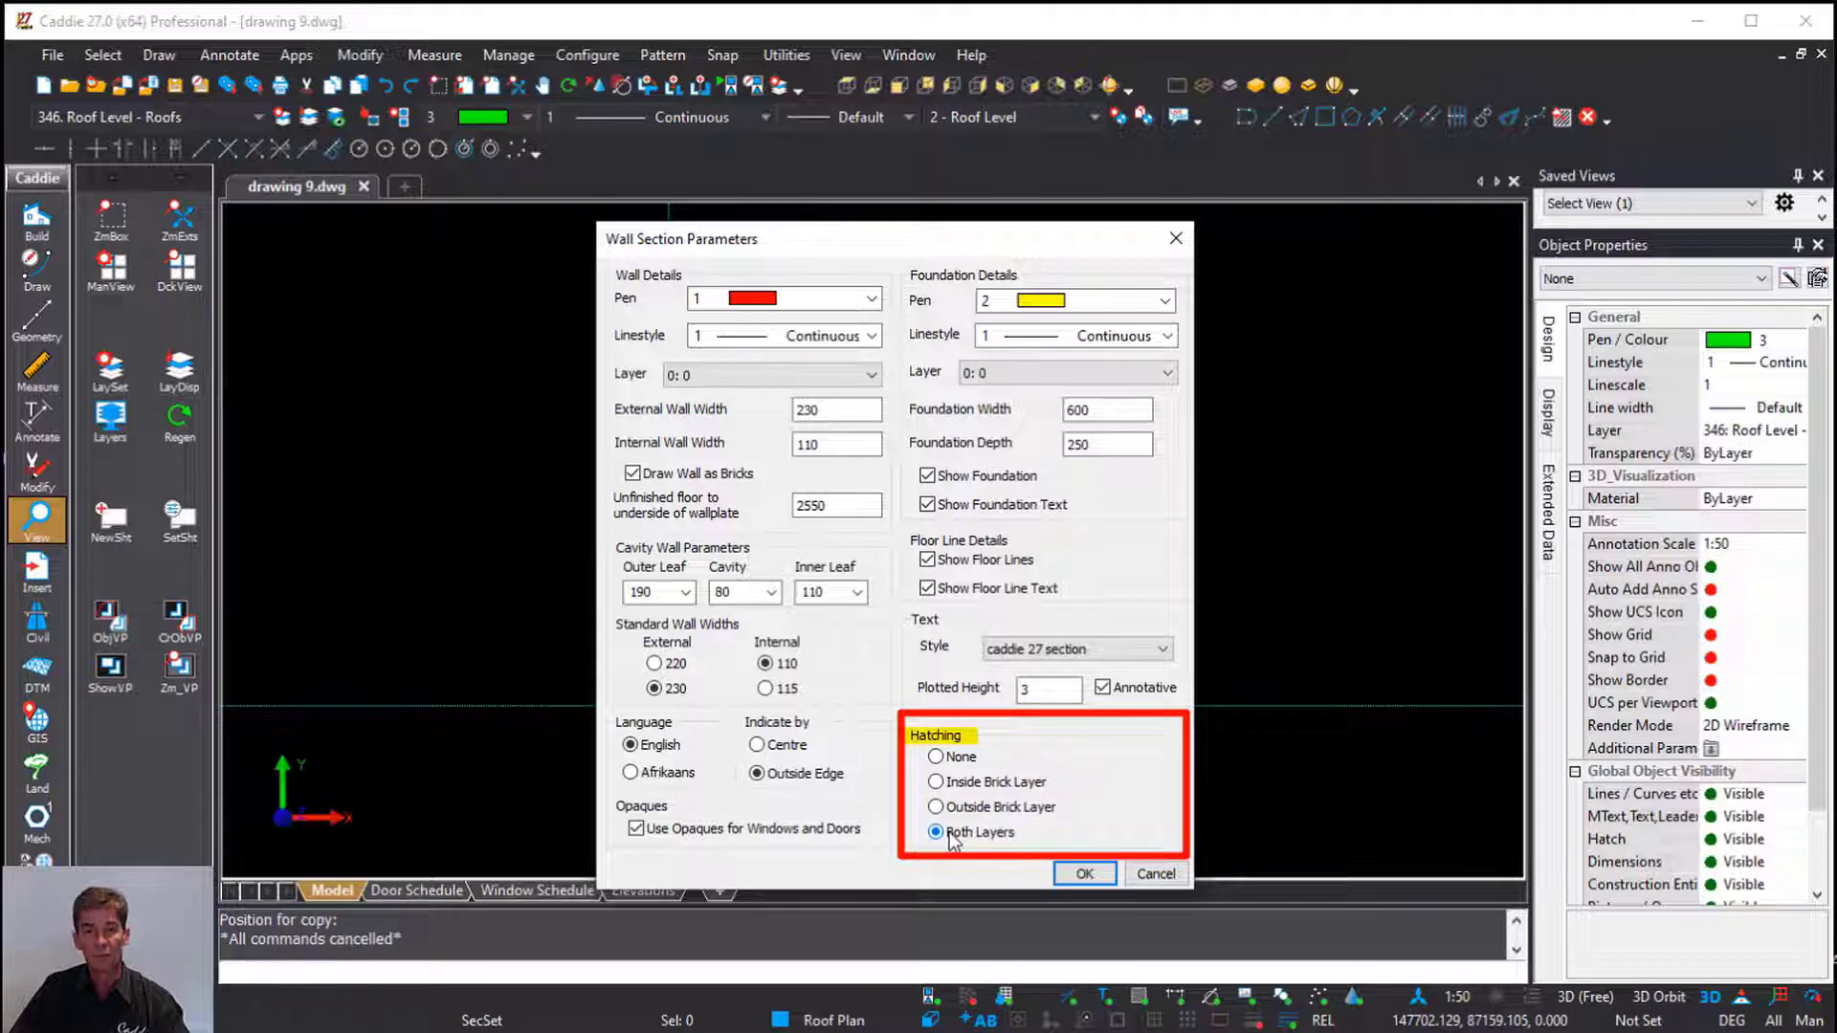
click(939, 809)
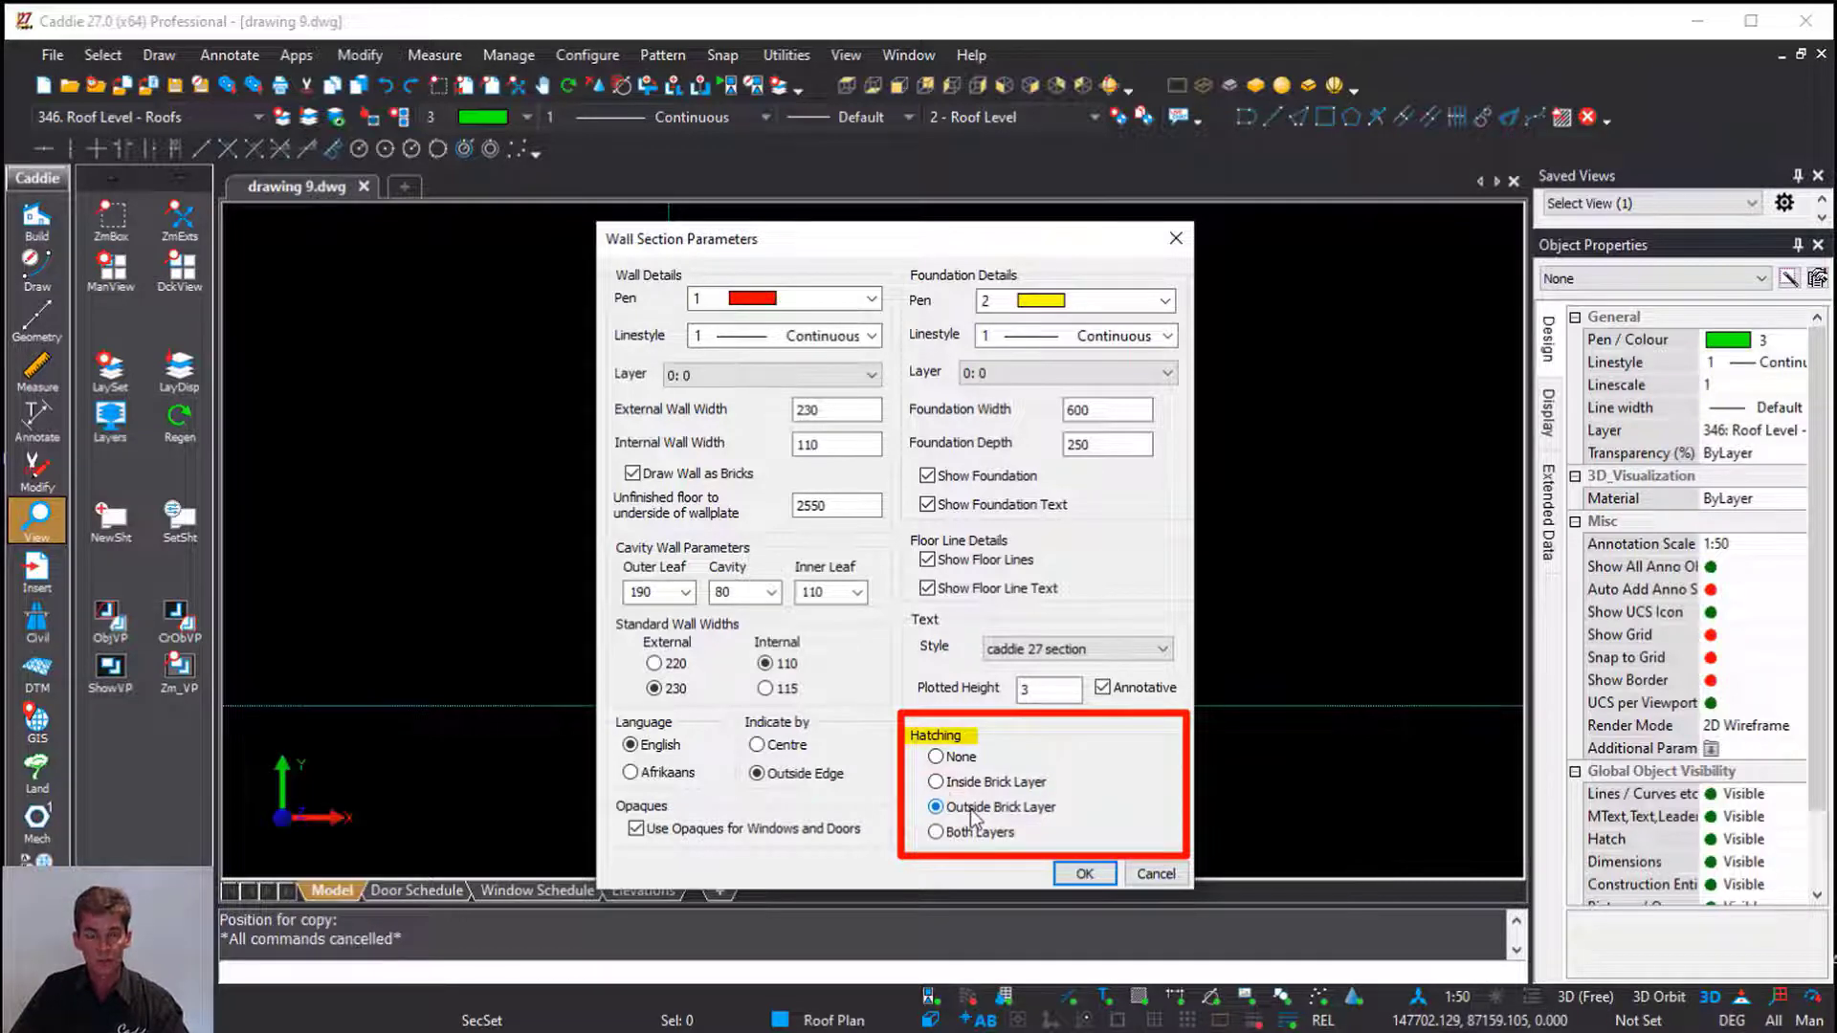
click(1082, 874)
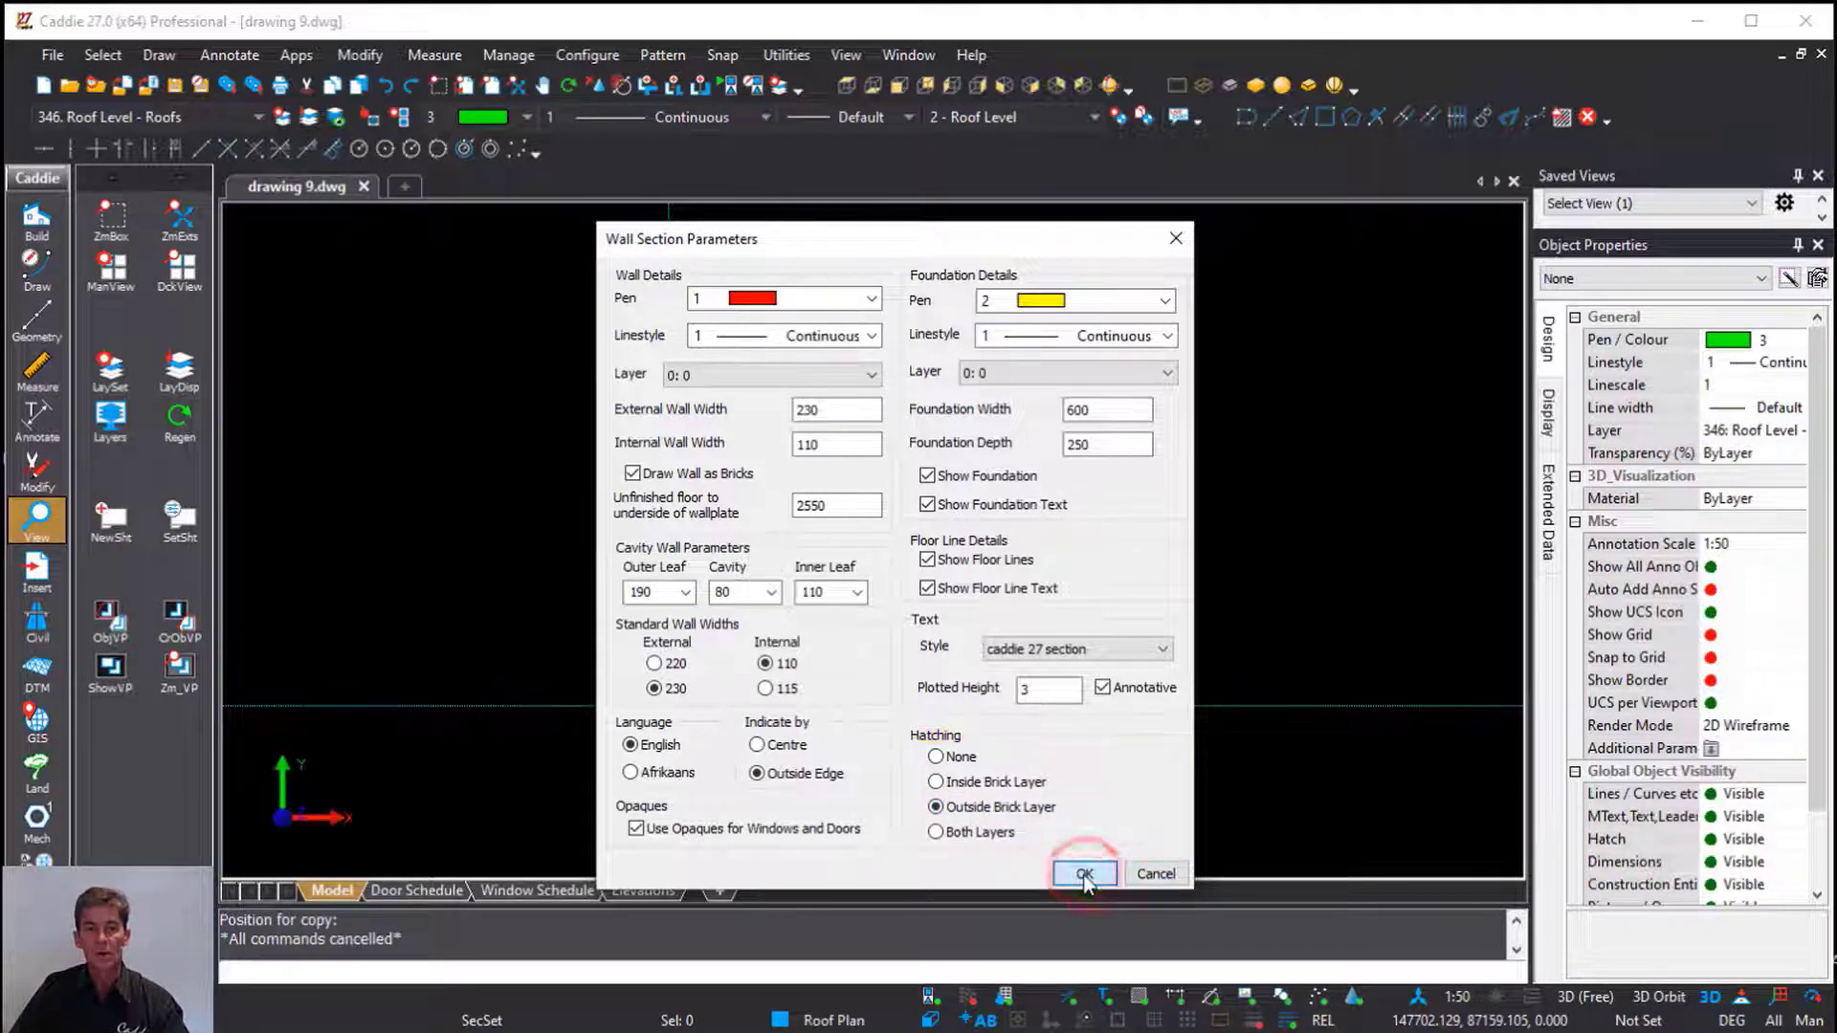
Place a cavity wall section with its outside edge at the copied construction lines' intersection and its inner surface facing right
click(295, 55)
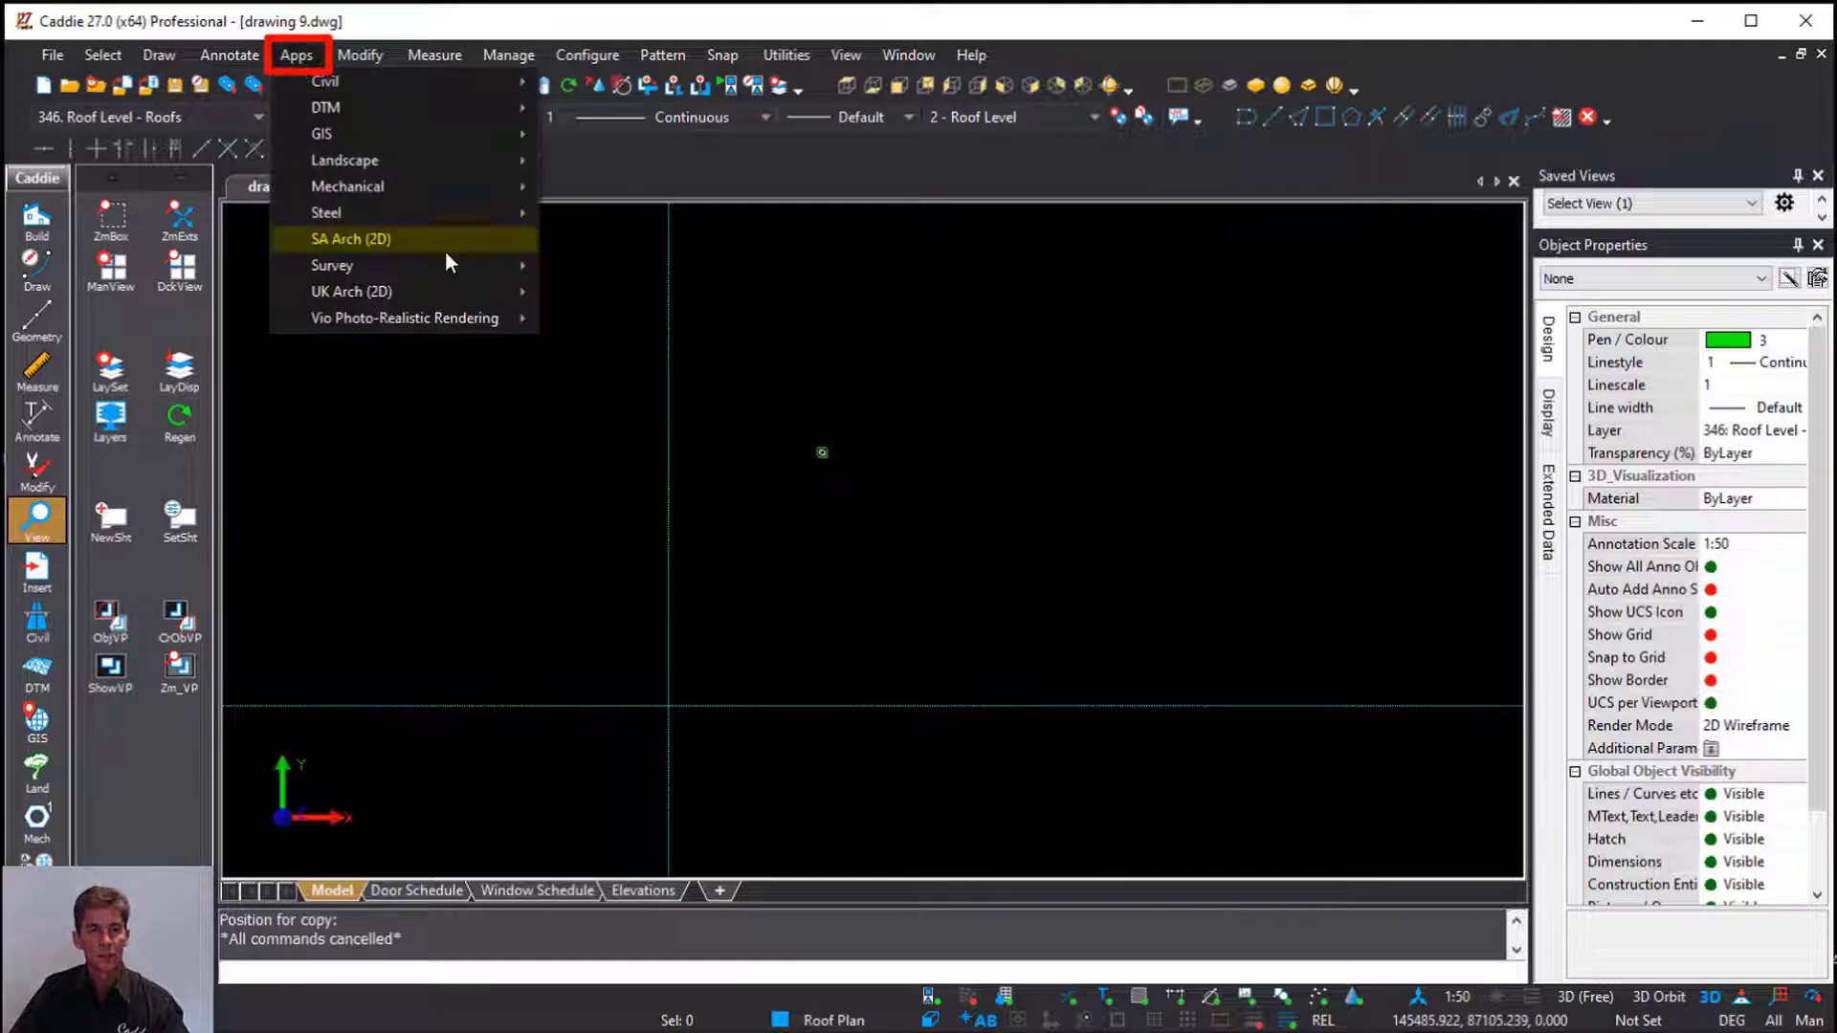
mouse_move(451, 239)
mouse_move(639, 269)
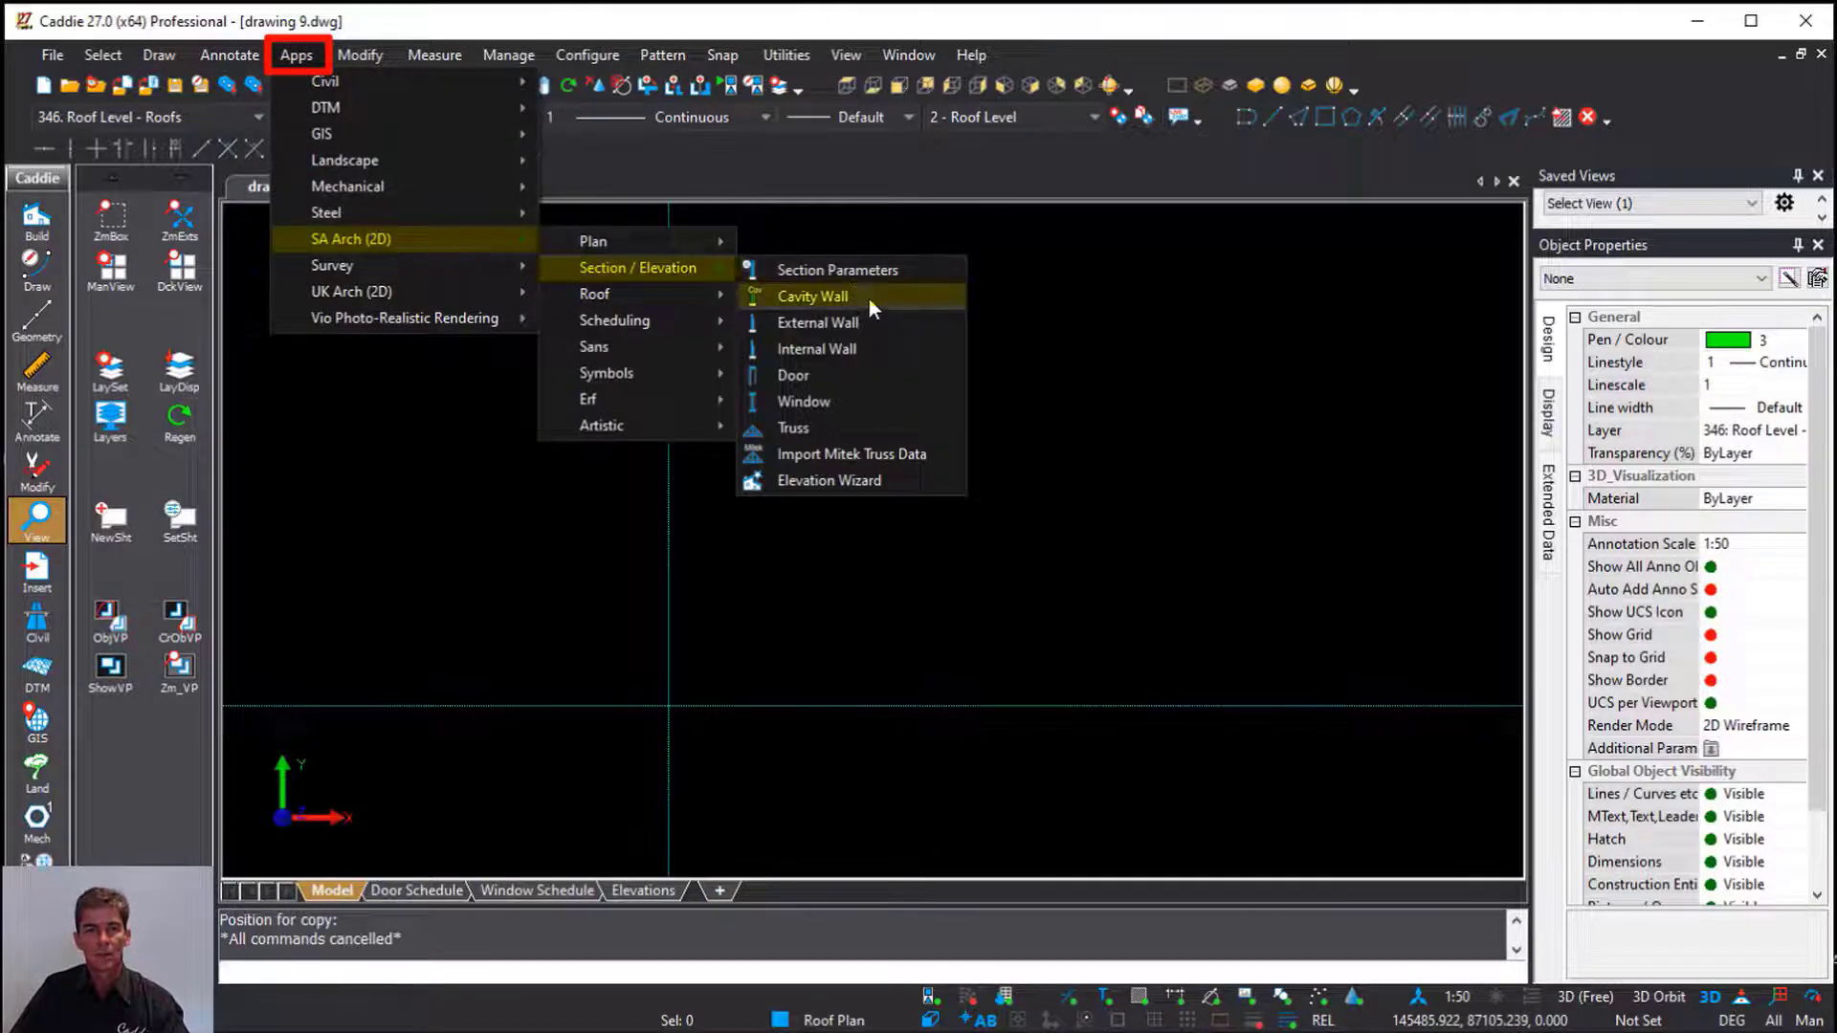
click(863, 293)
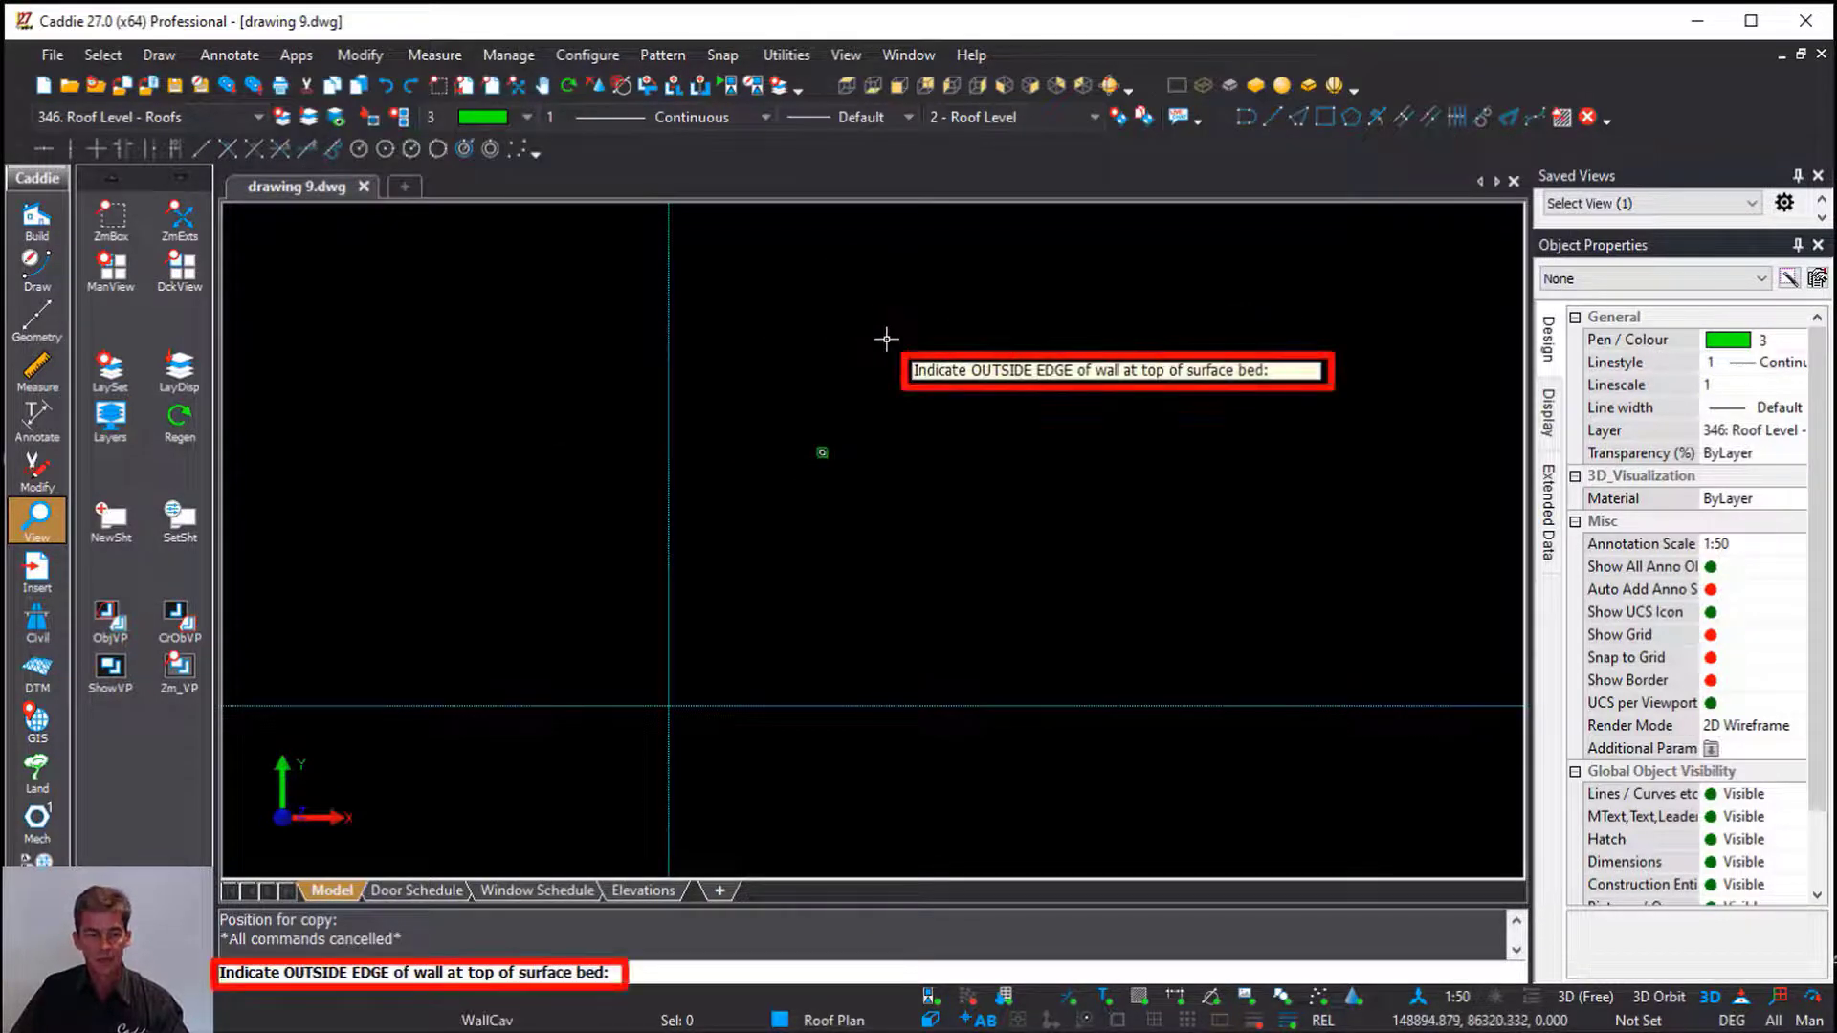
click(664, 706)
click(773, 573)
middle_drag(778, 545, 933, 402)
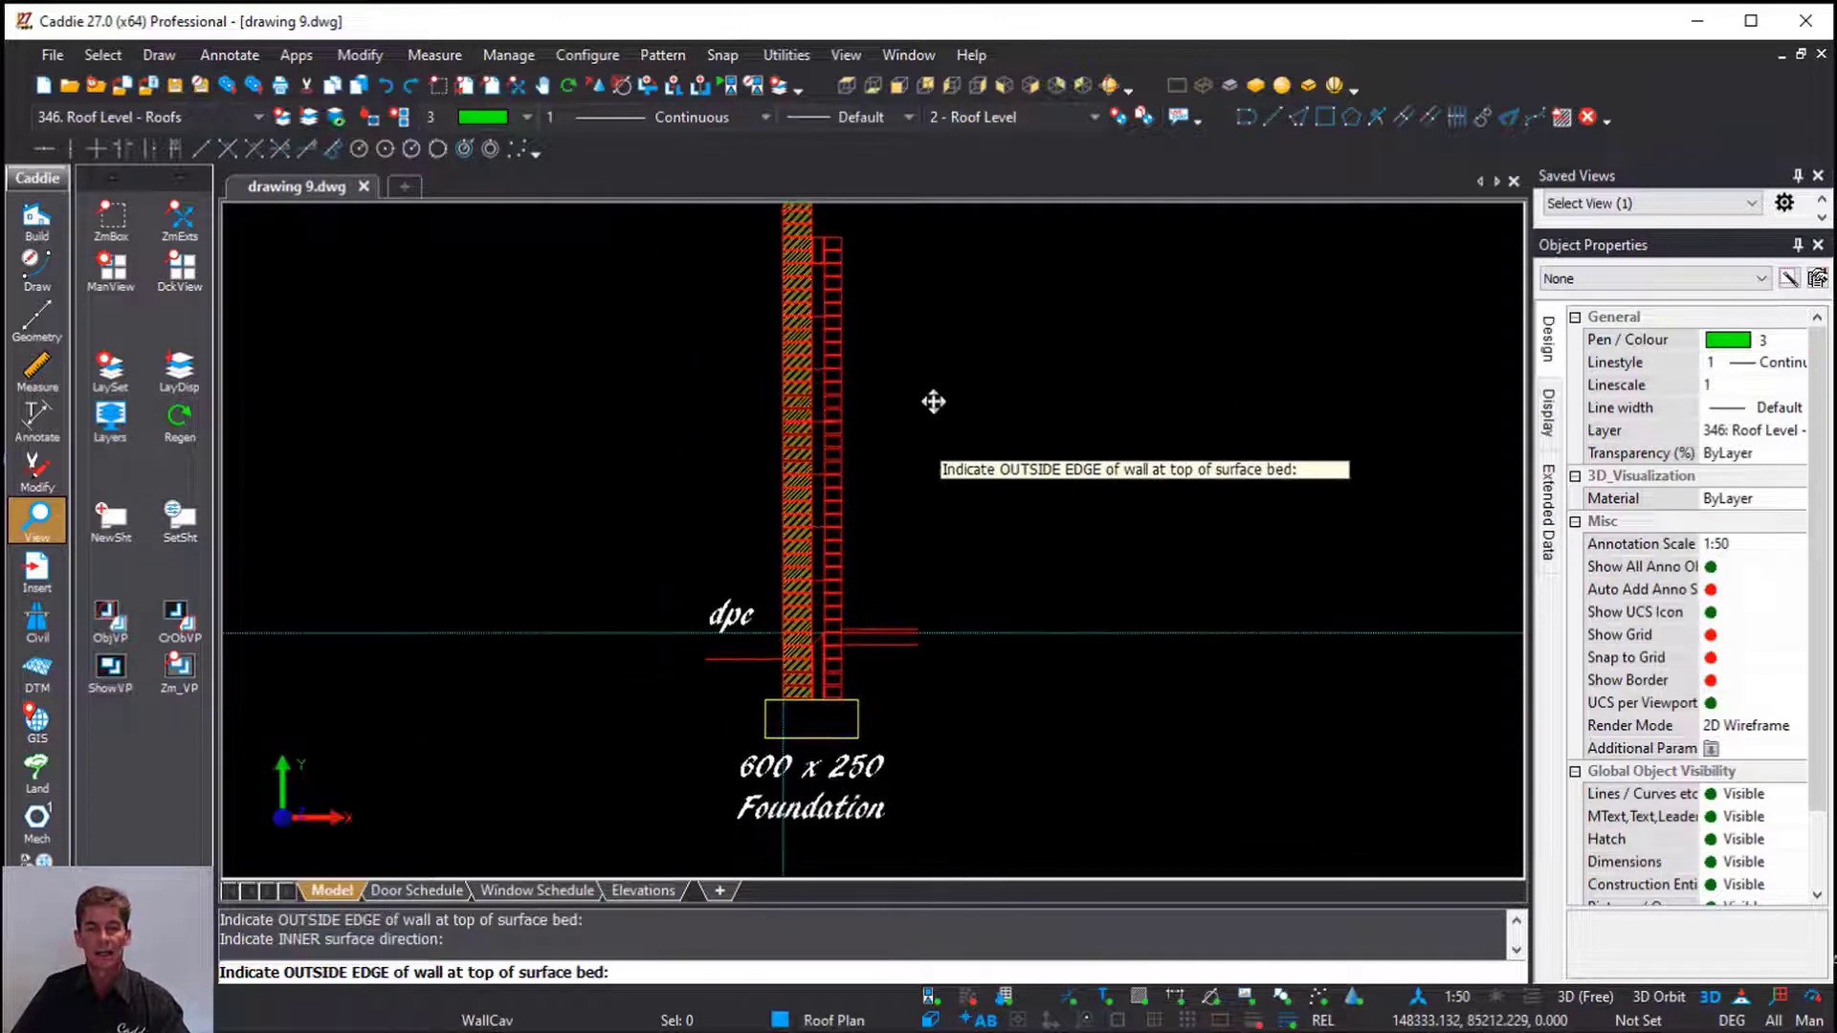
scroll(823, 641, up, 5)
key(Escape)
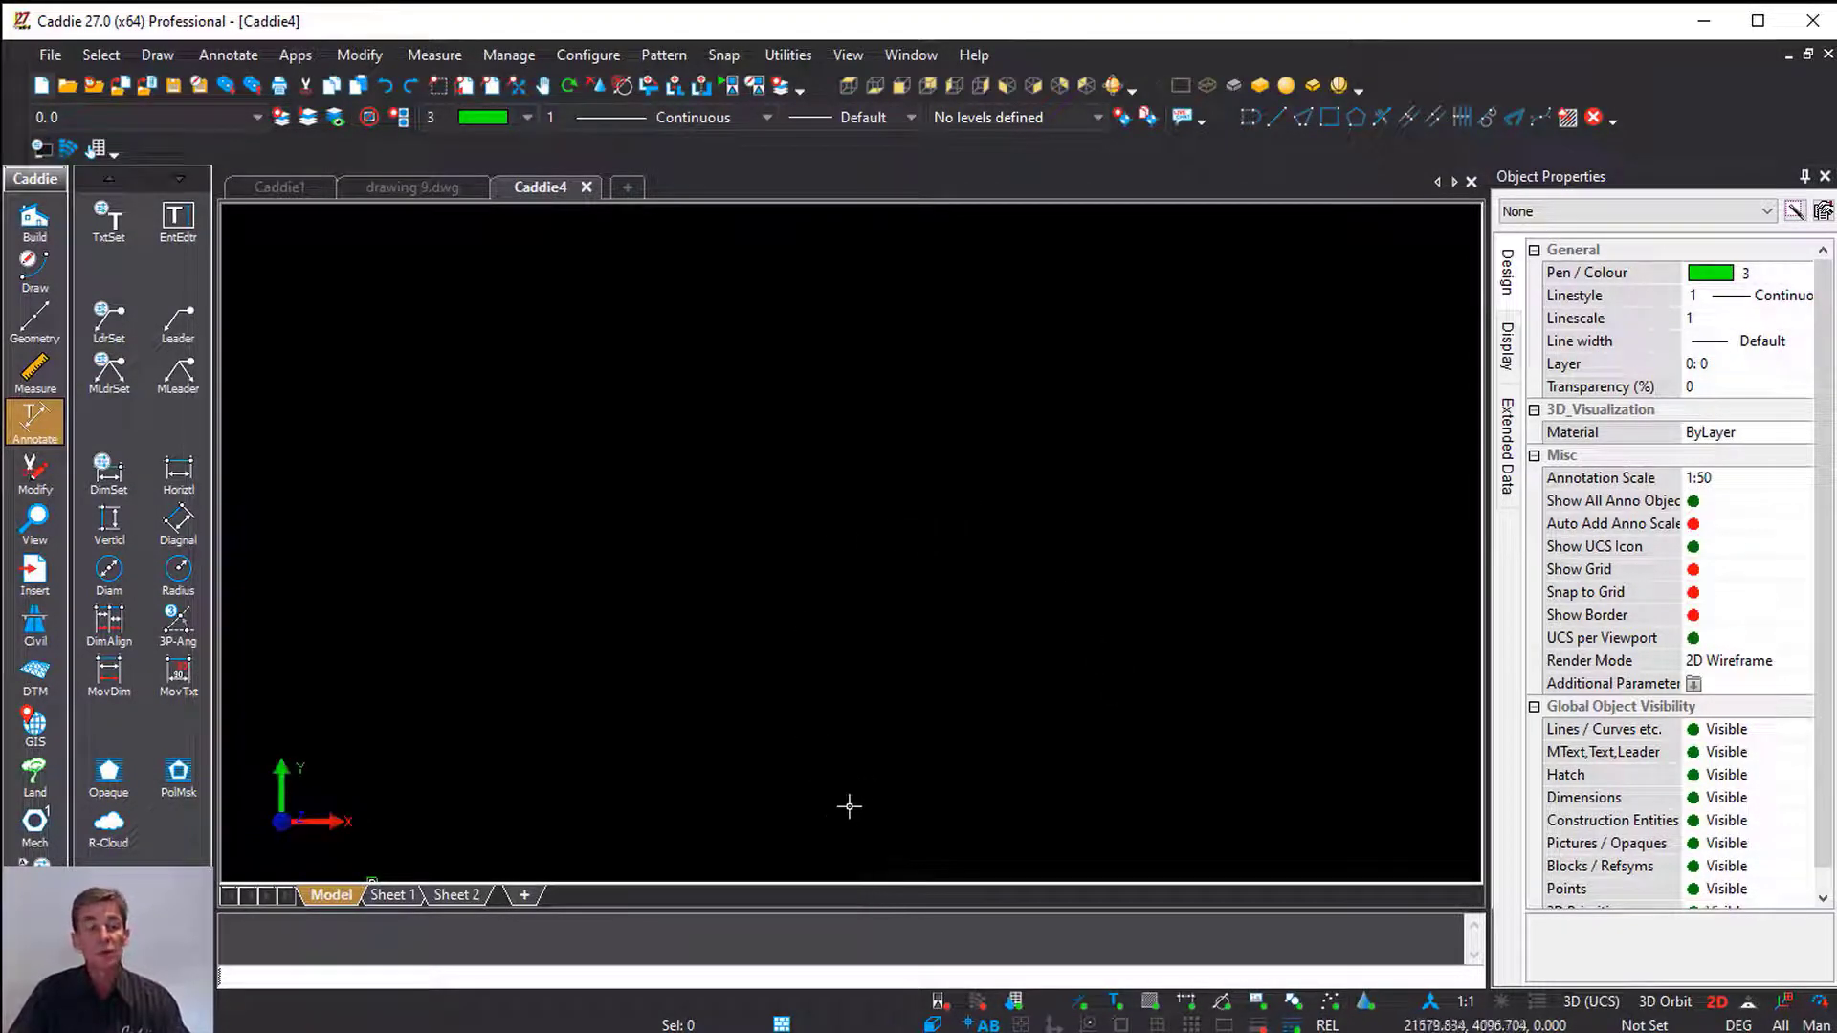
Look through the command history area's list of recent commands in the Caddie4 drawing
right_click(831, 940)
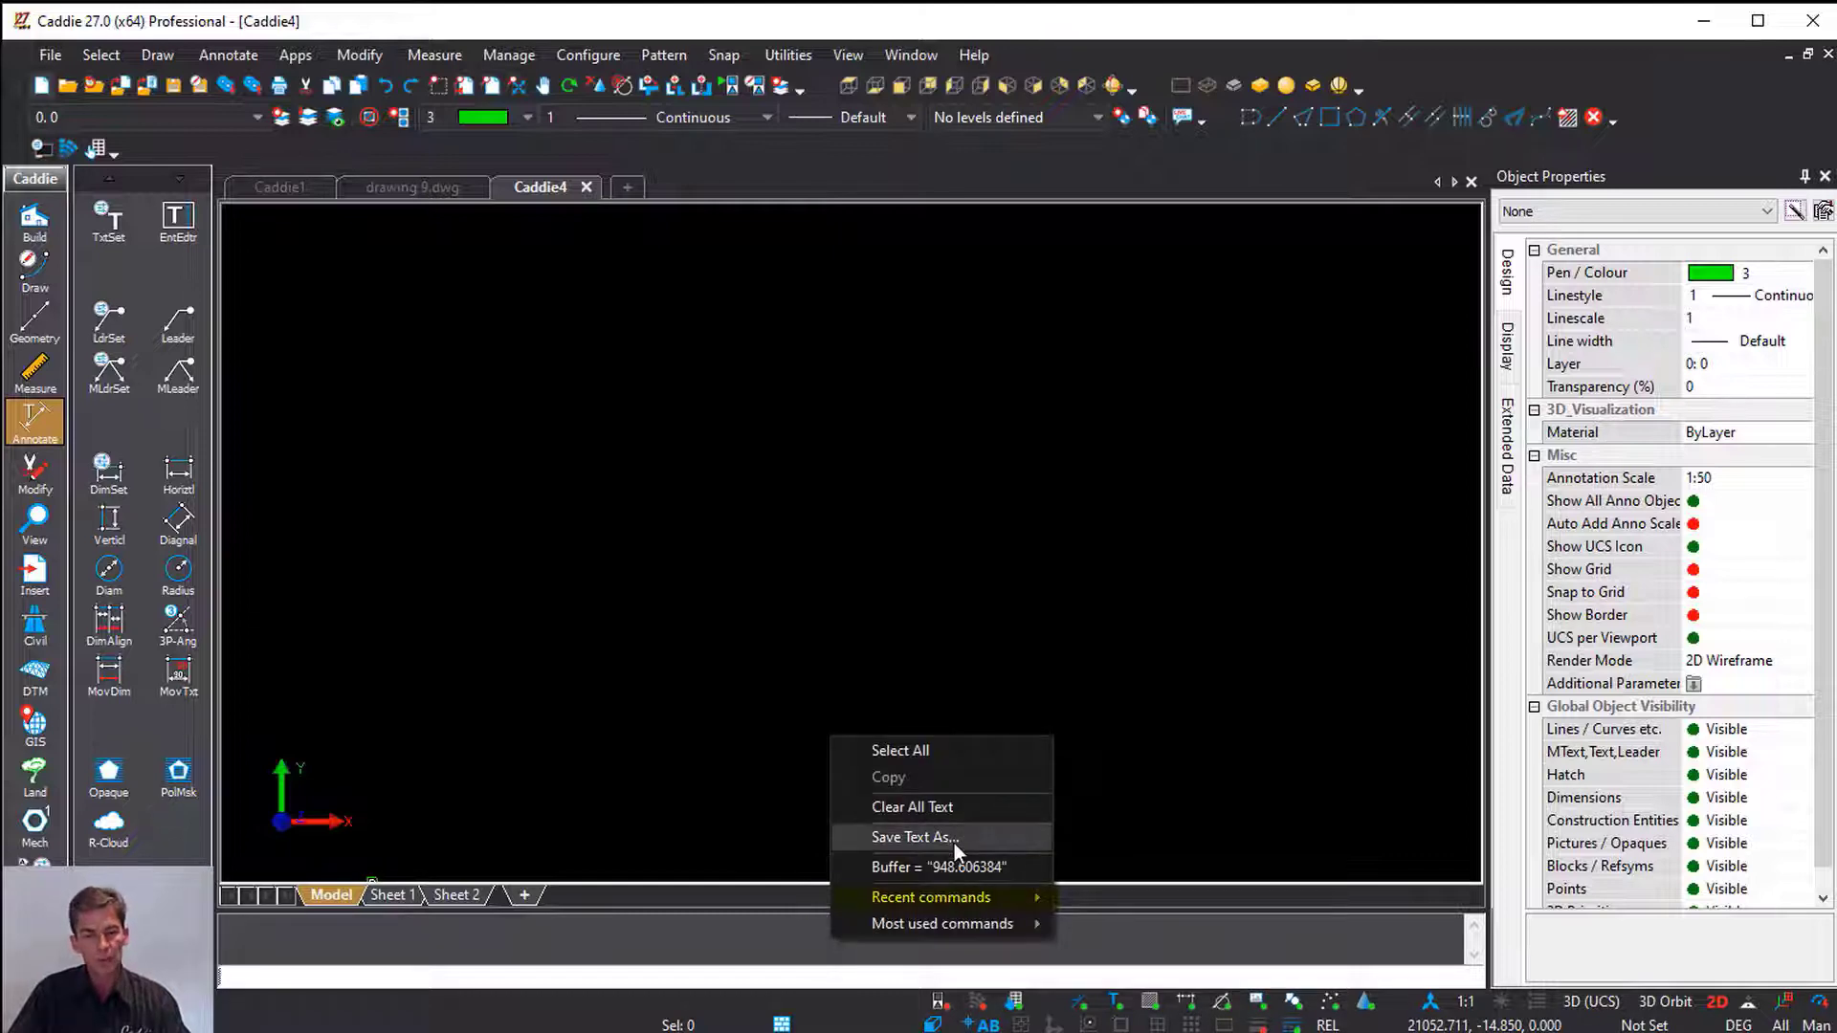
mouse_move(984, 895)
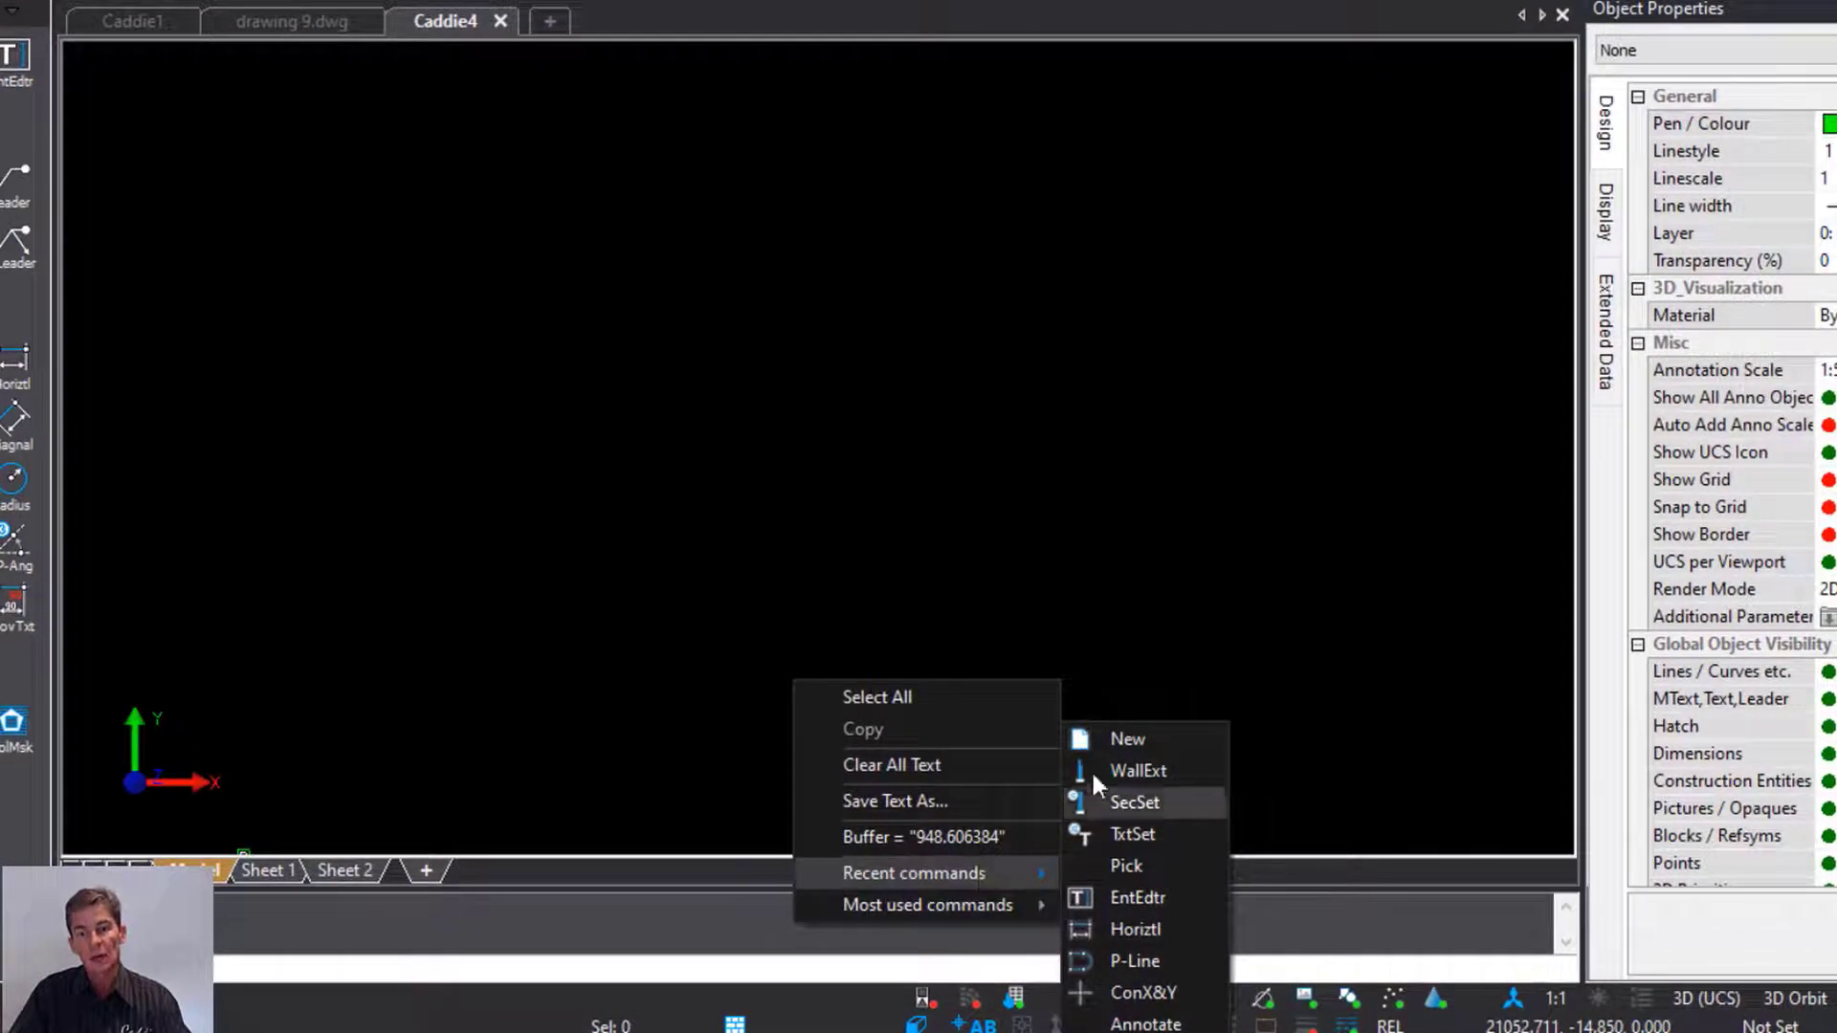
click(1121, 962)
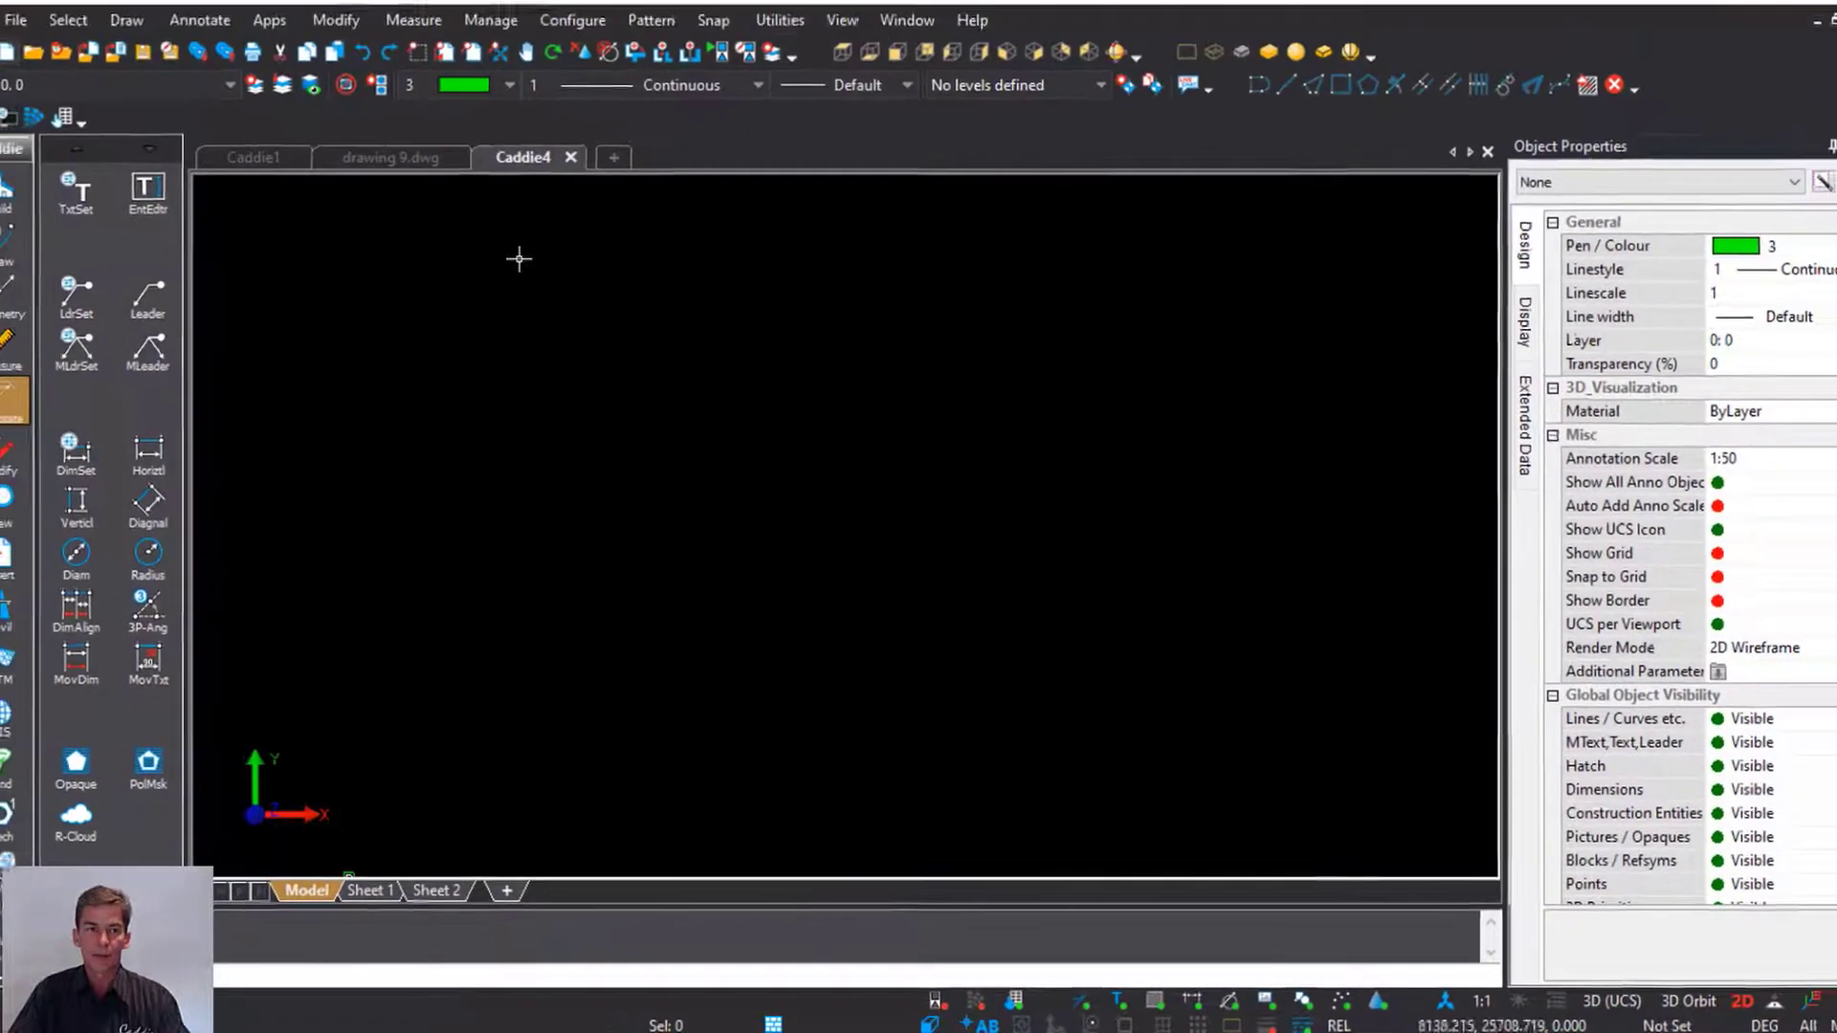
Switch to drawing 9.dwg and look through the SA Arch (2D) section and elevation commands
click(418, 162)
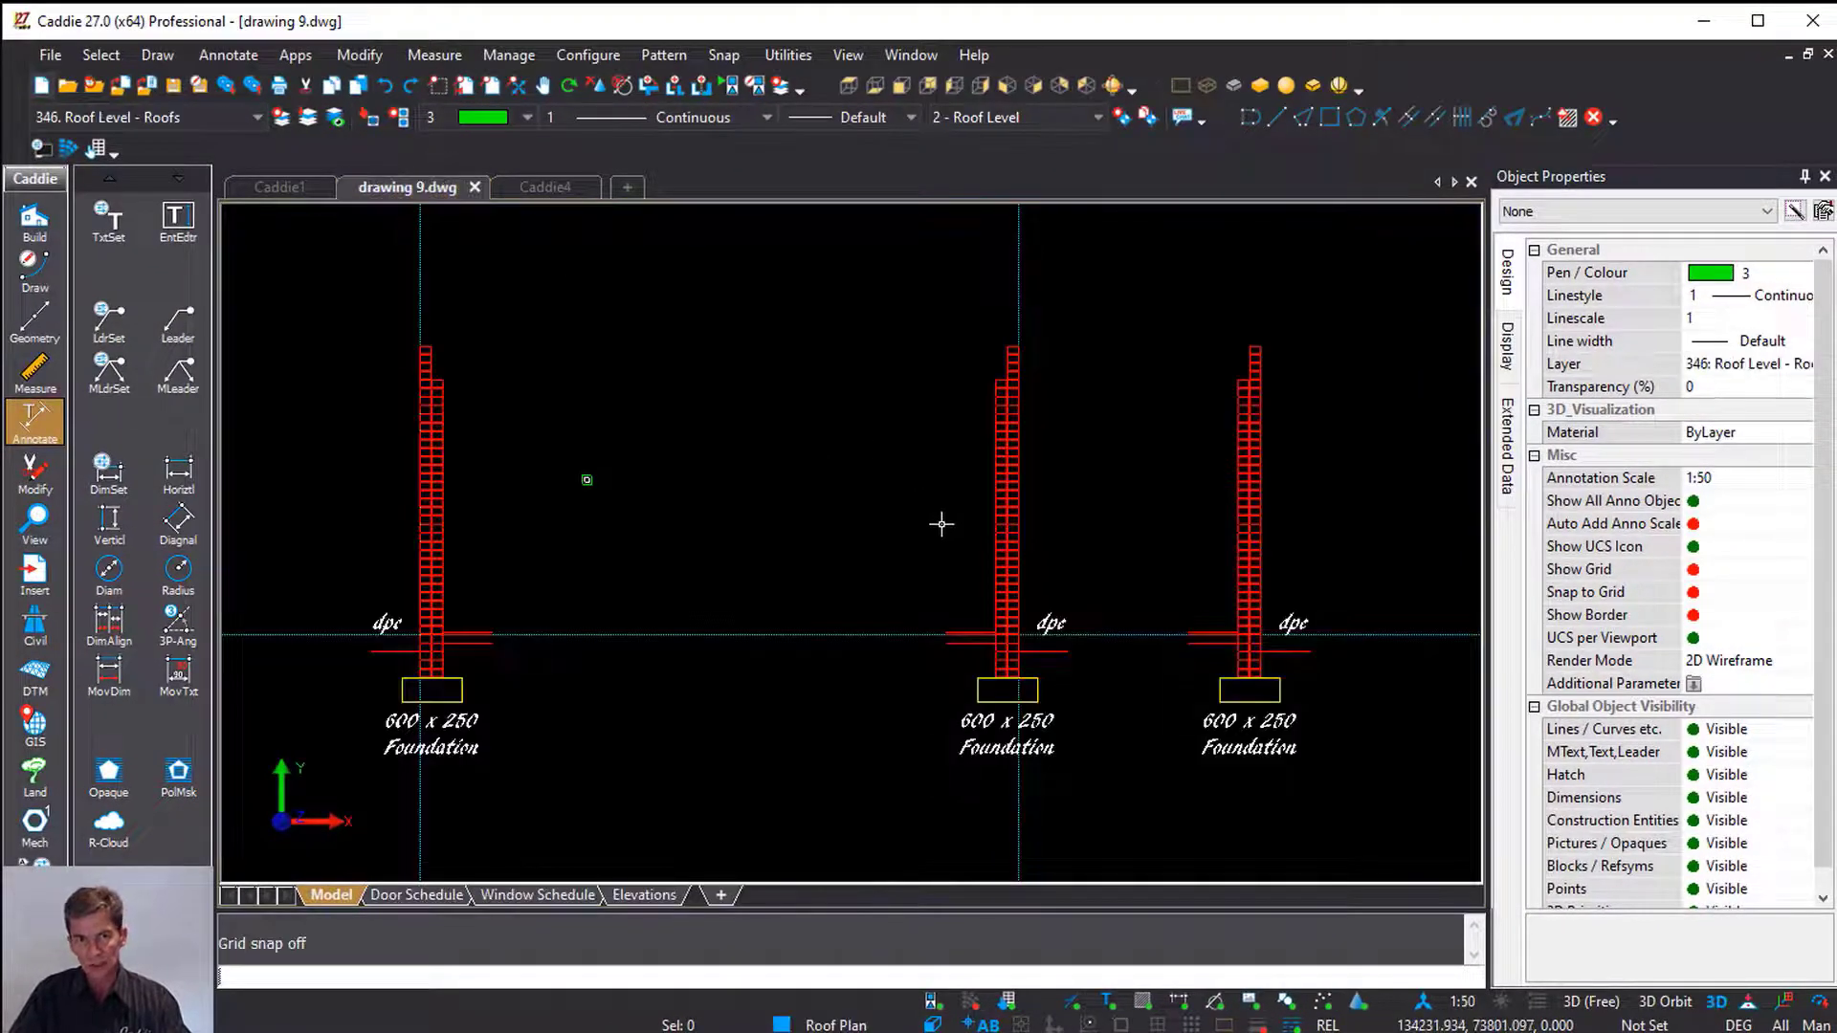
click(296, 55)
mouse_move(432, 244)
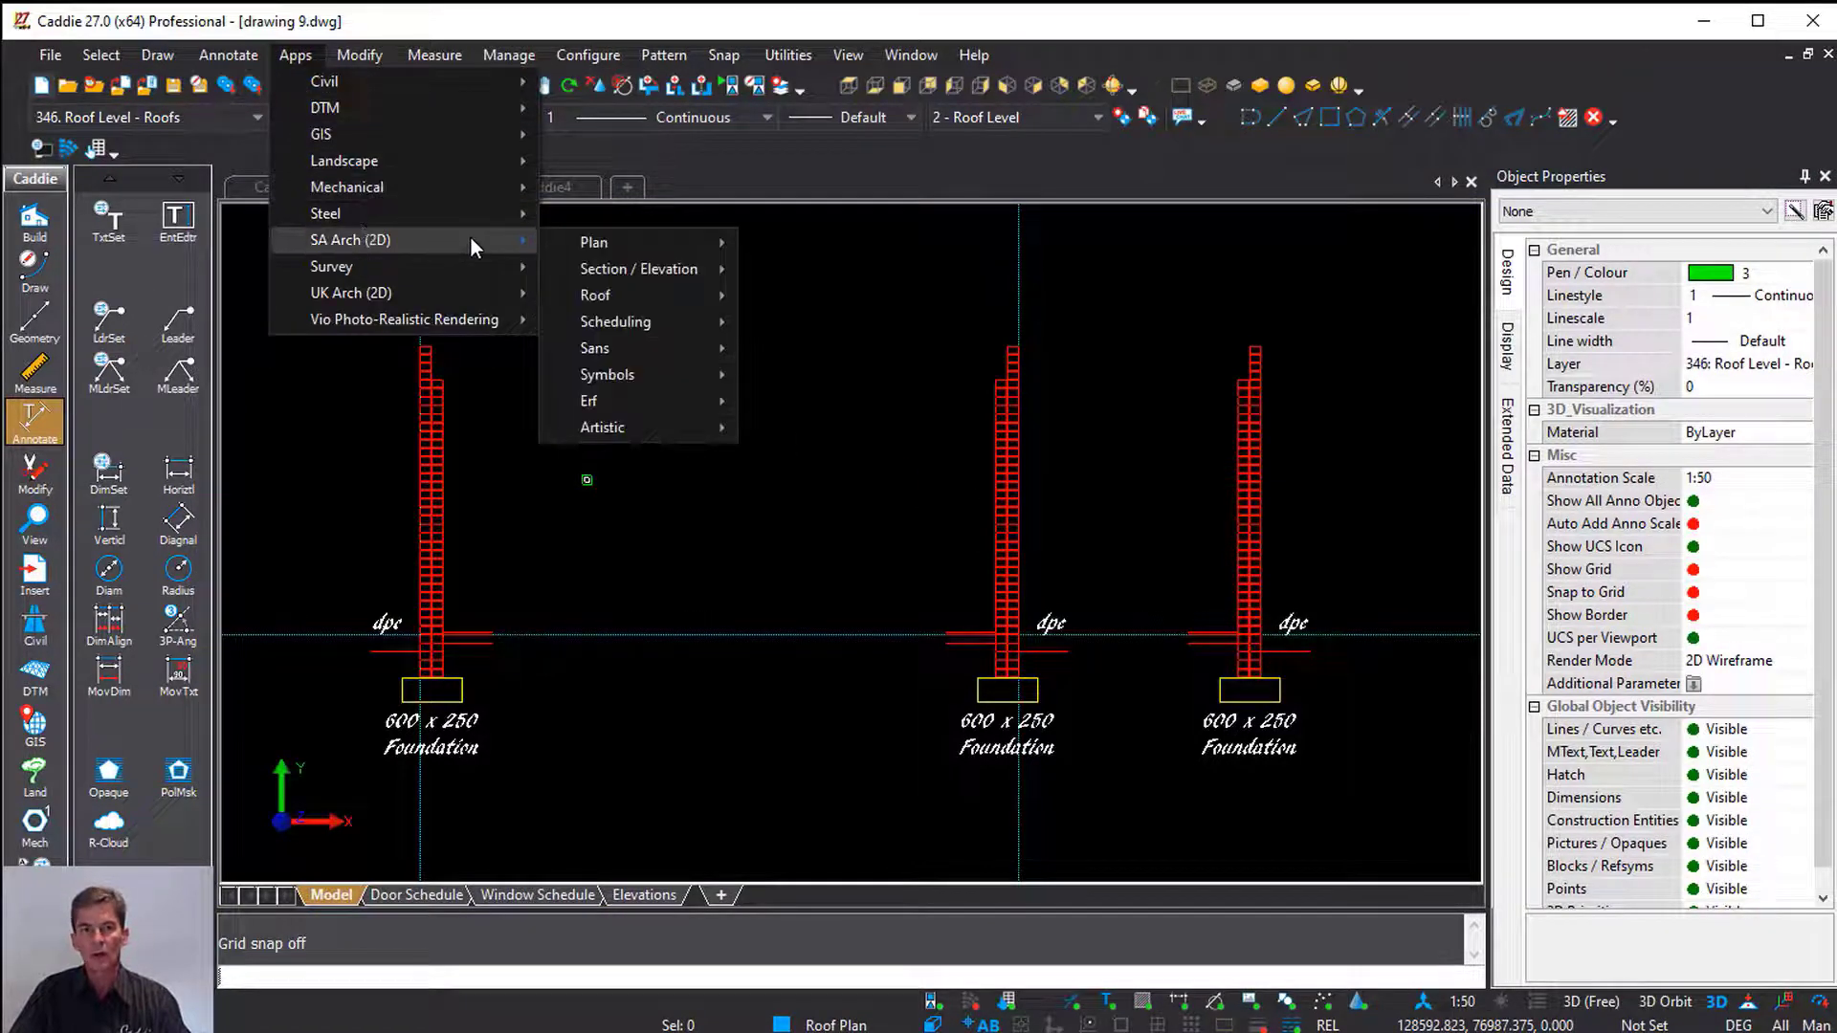
mouse_move(651, 275)
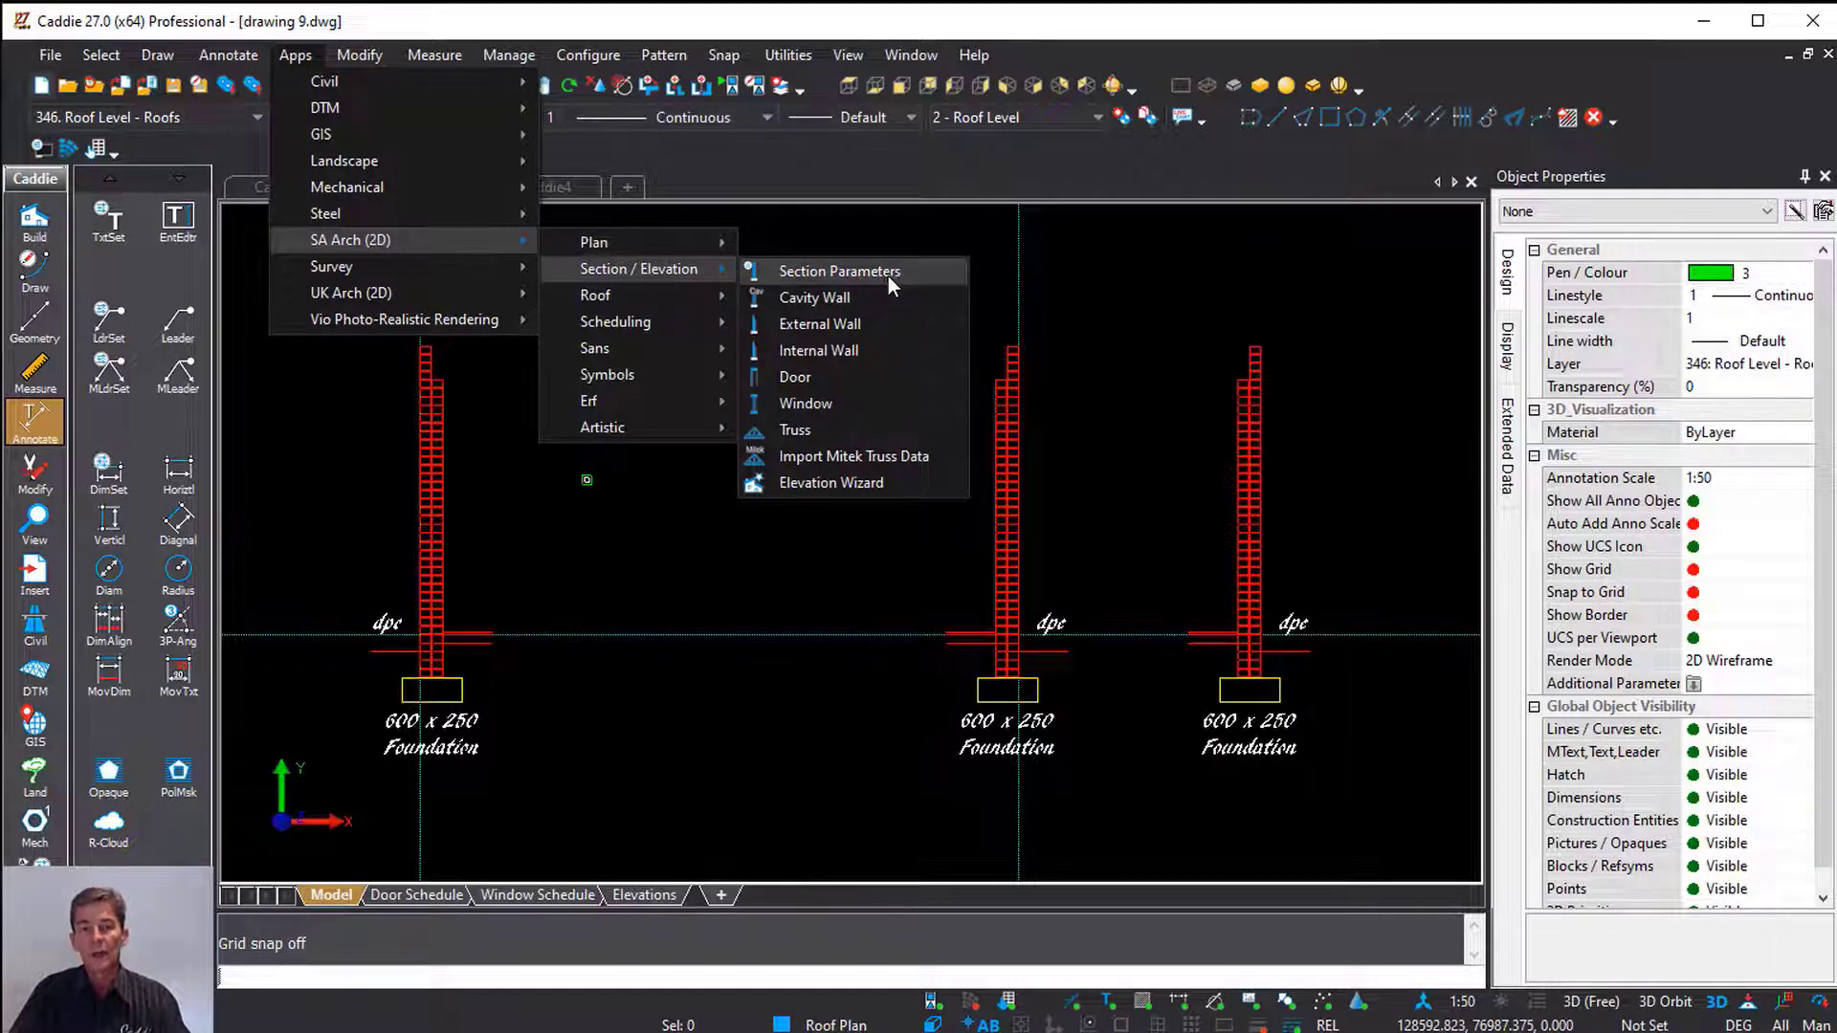
click(831, 483)
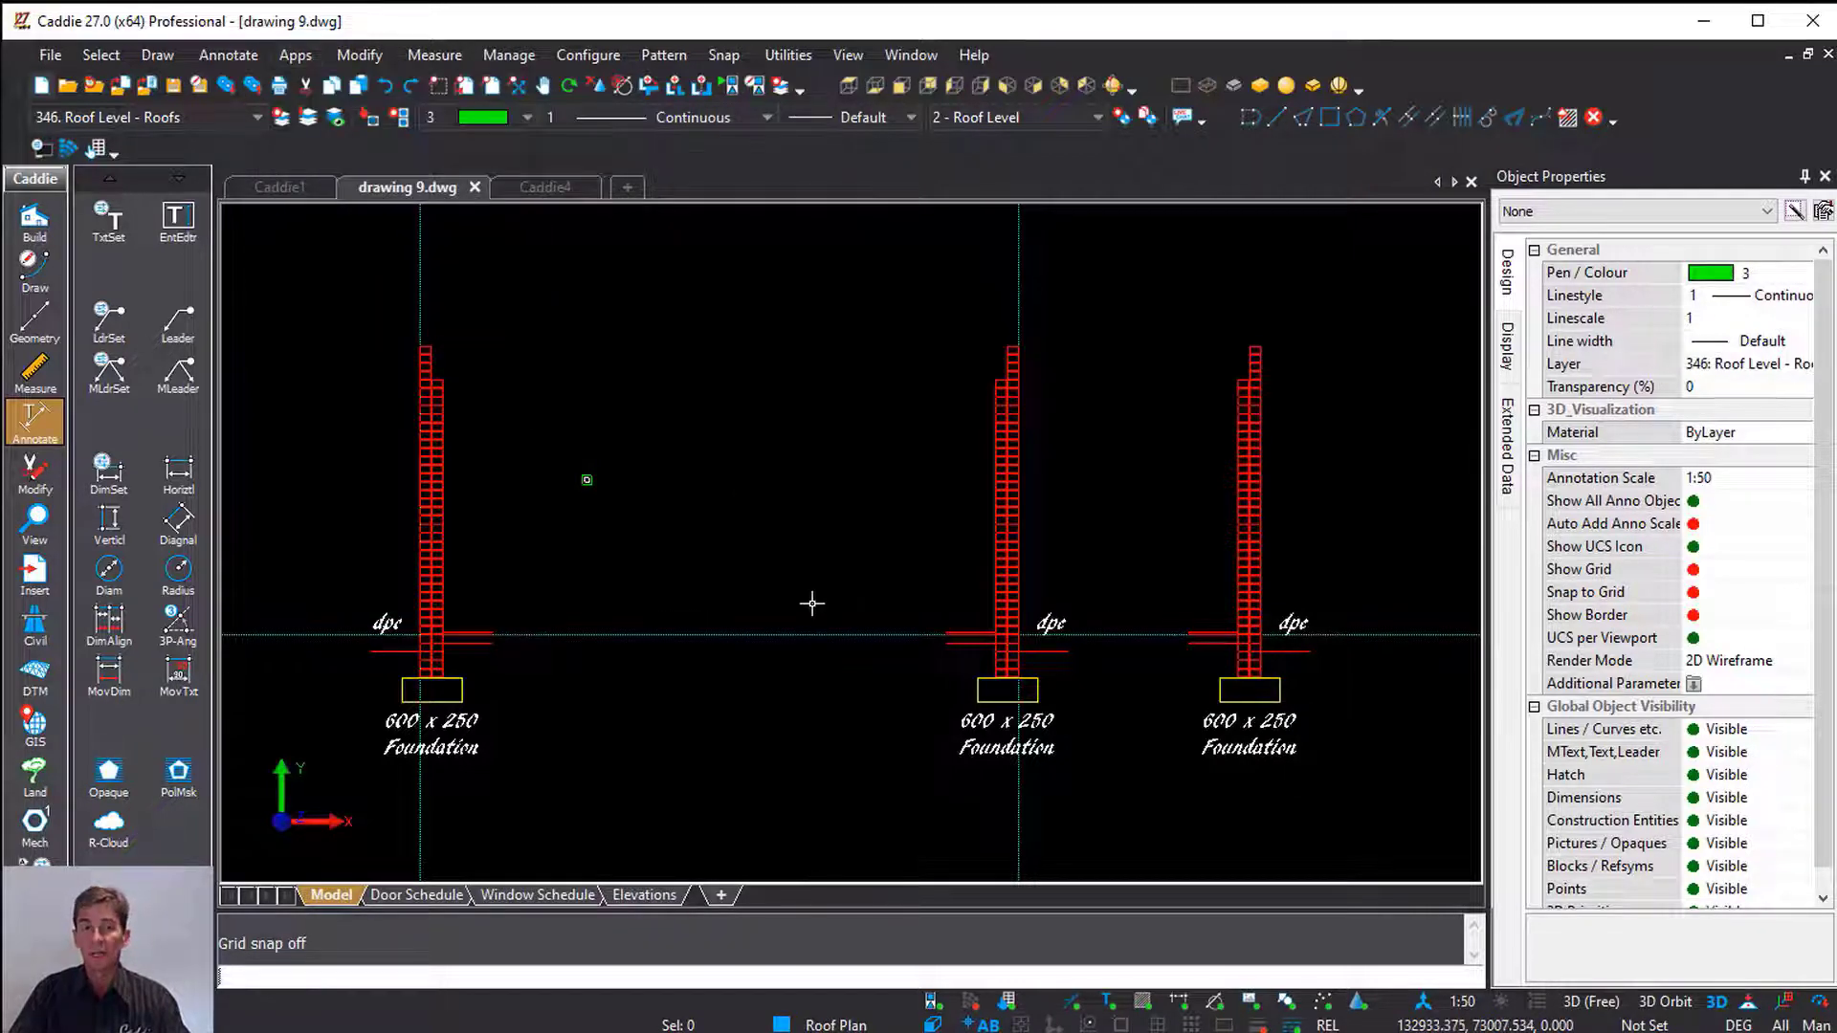
Return to the Caddie4 drawing and review the recent commands offered in the drawing area's context list
click(572, 186)
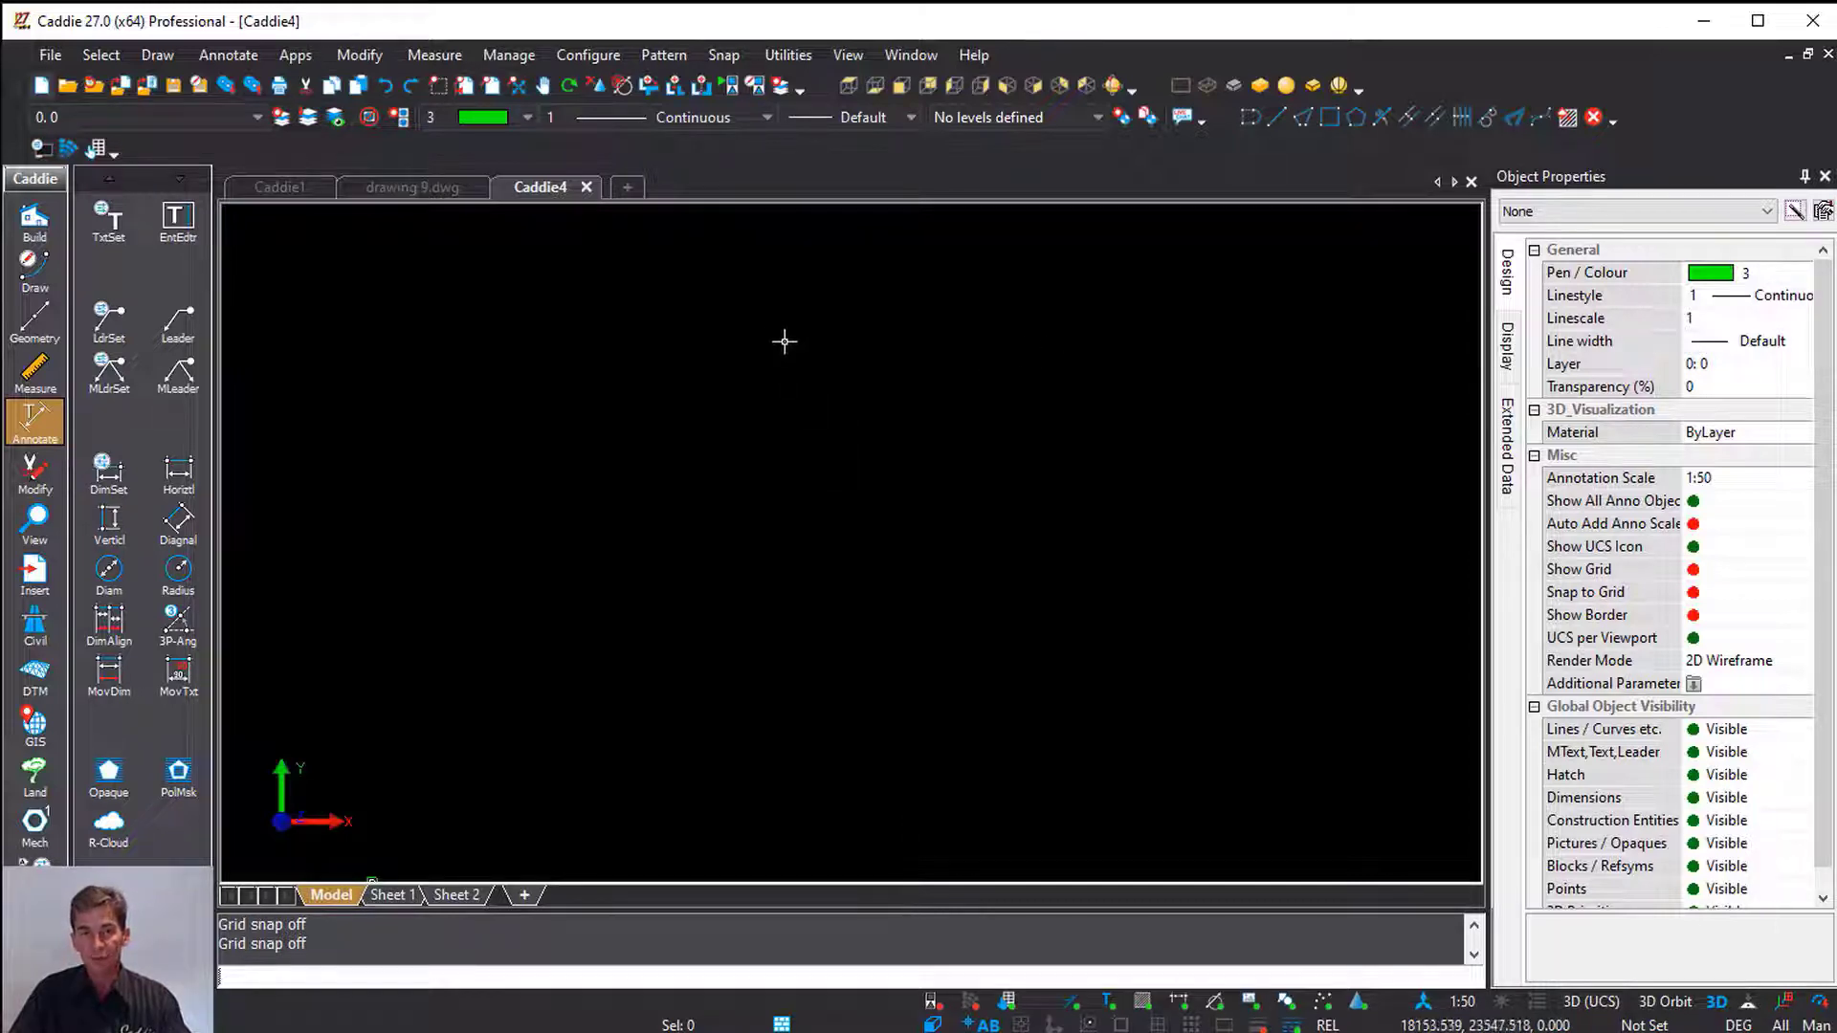
right_click(775, 309)
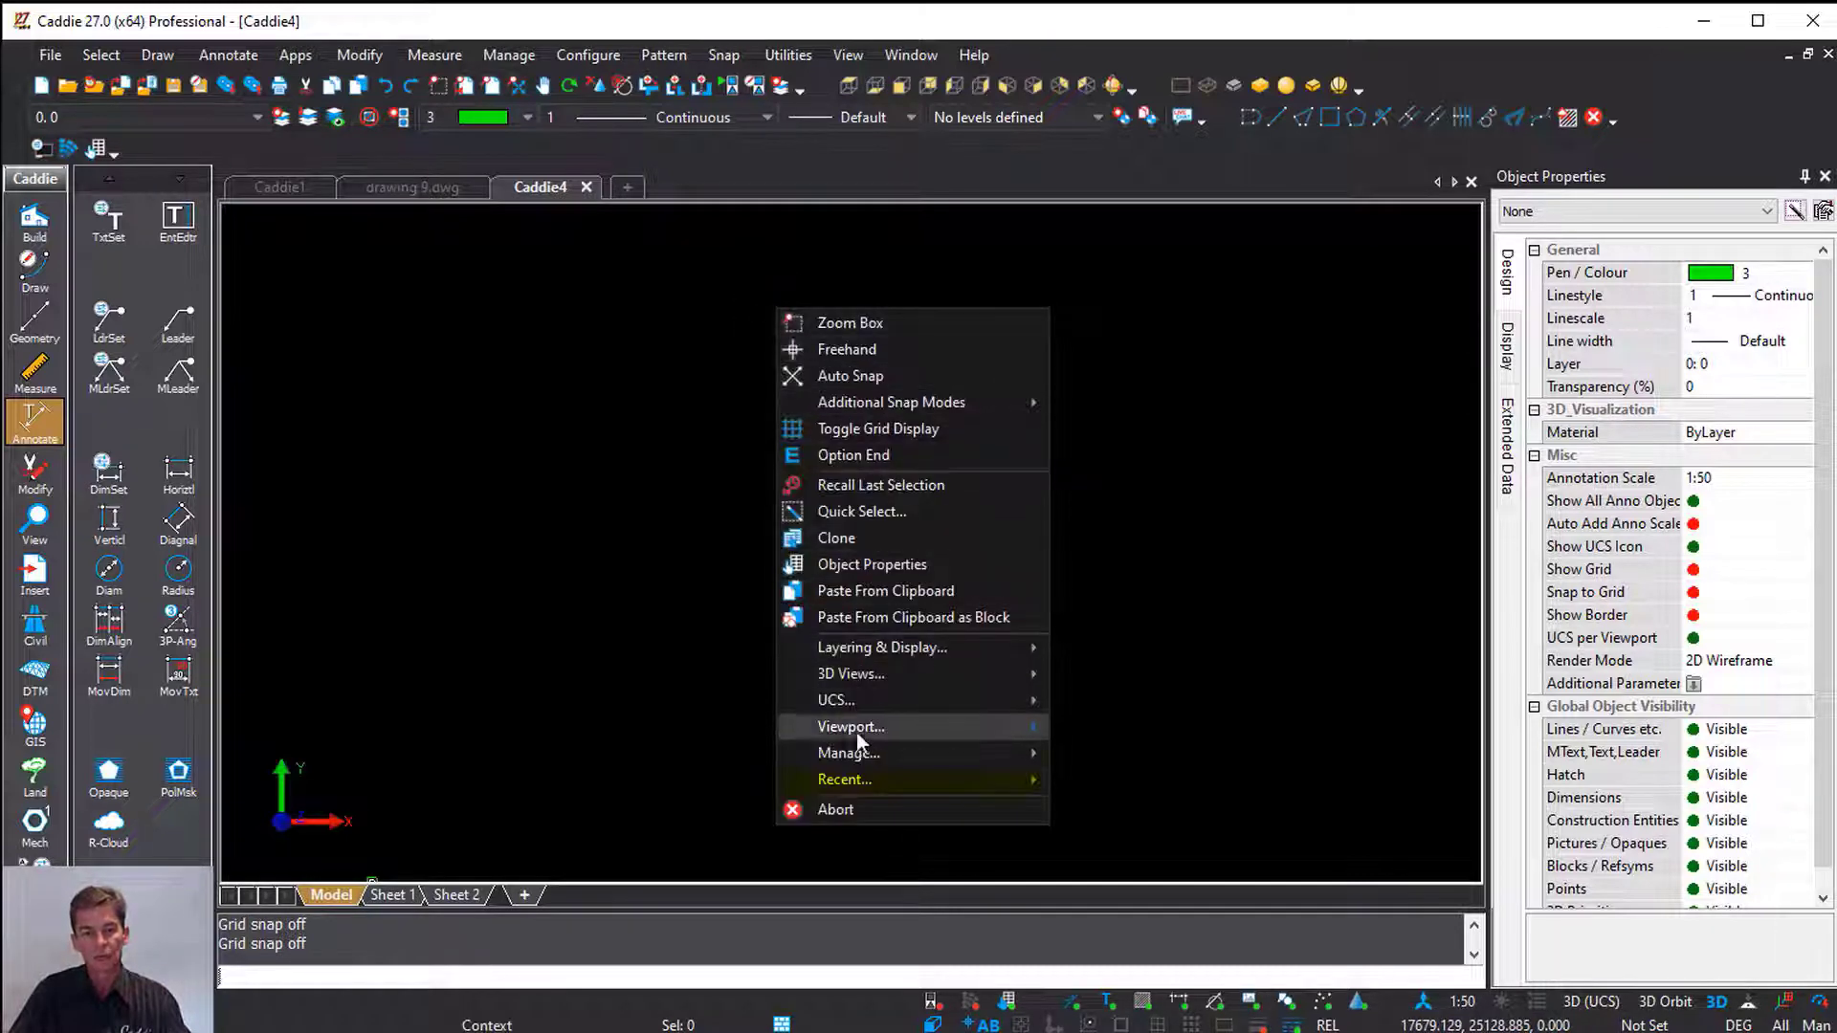
mouse_move(892, 779)
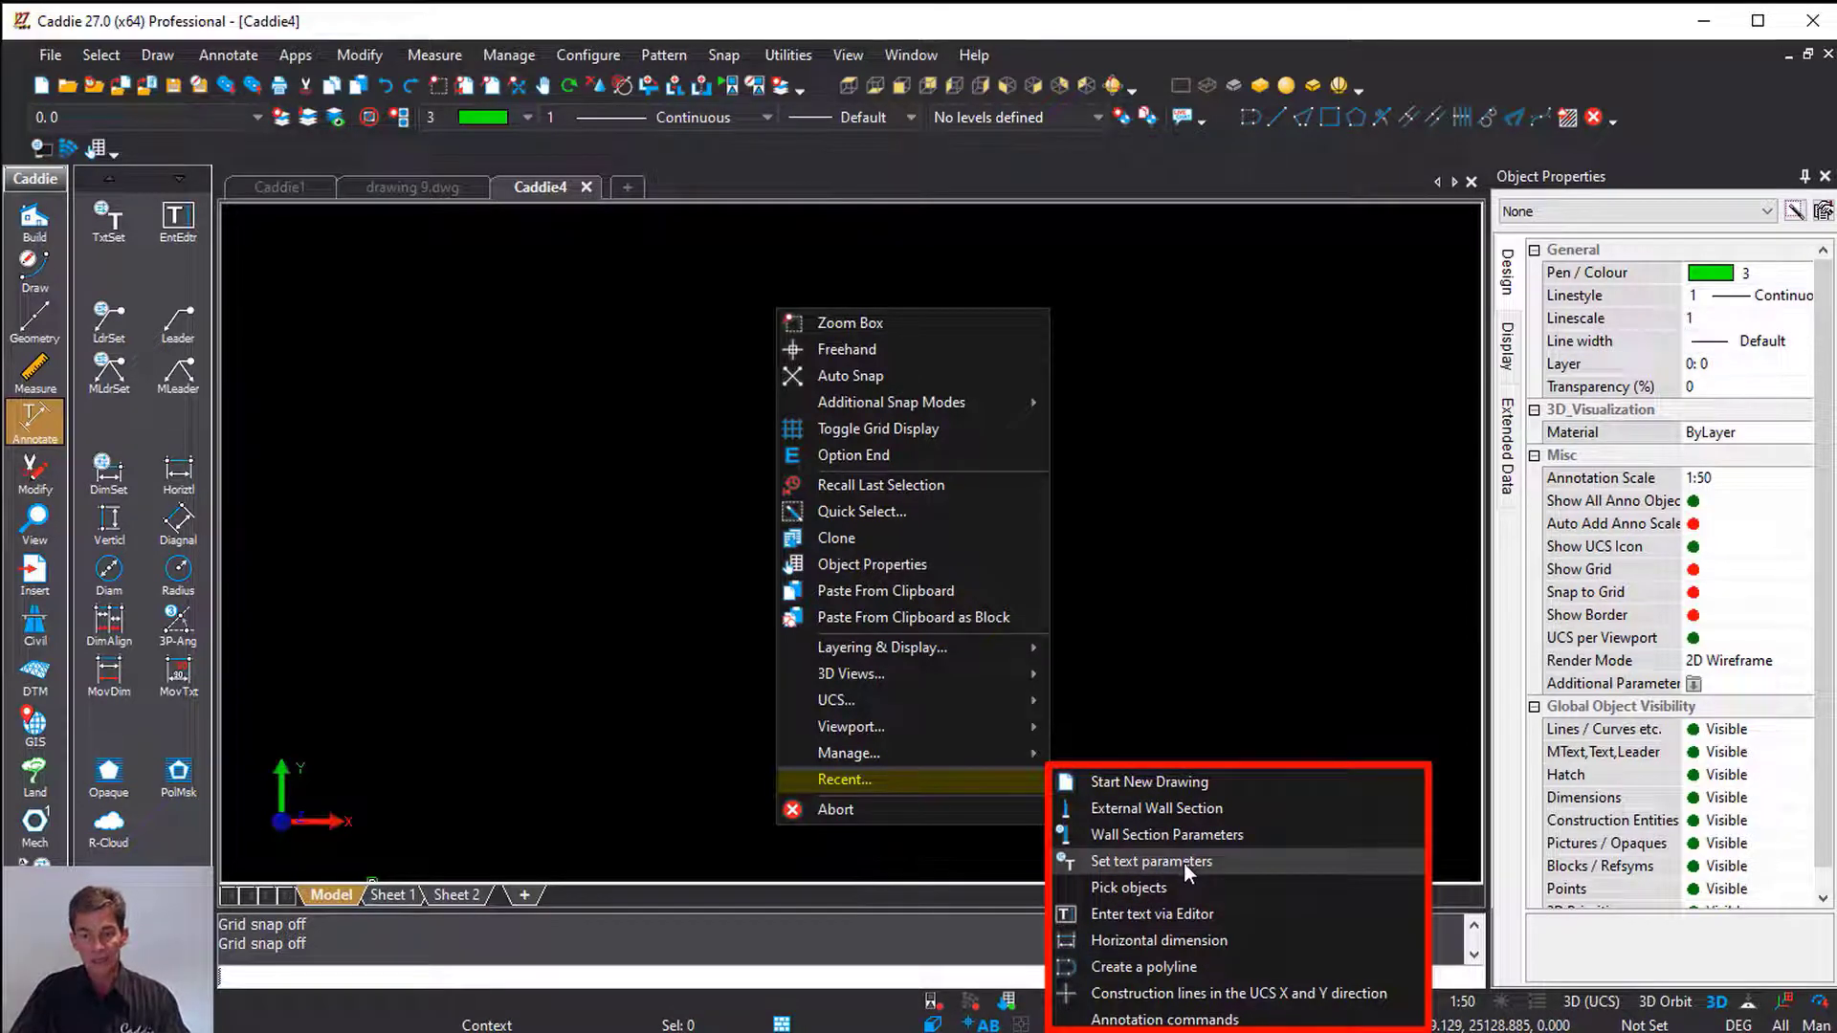
click(1186, 808)
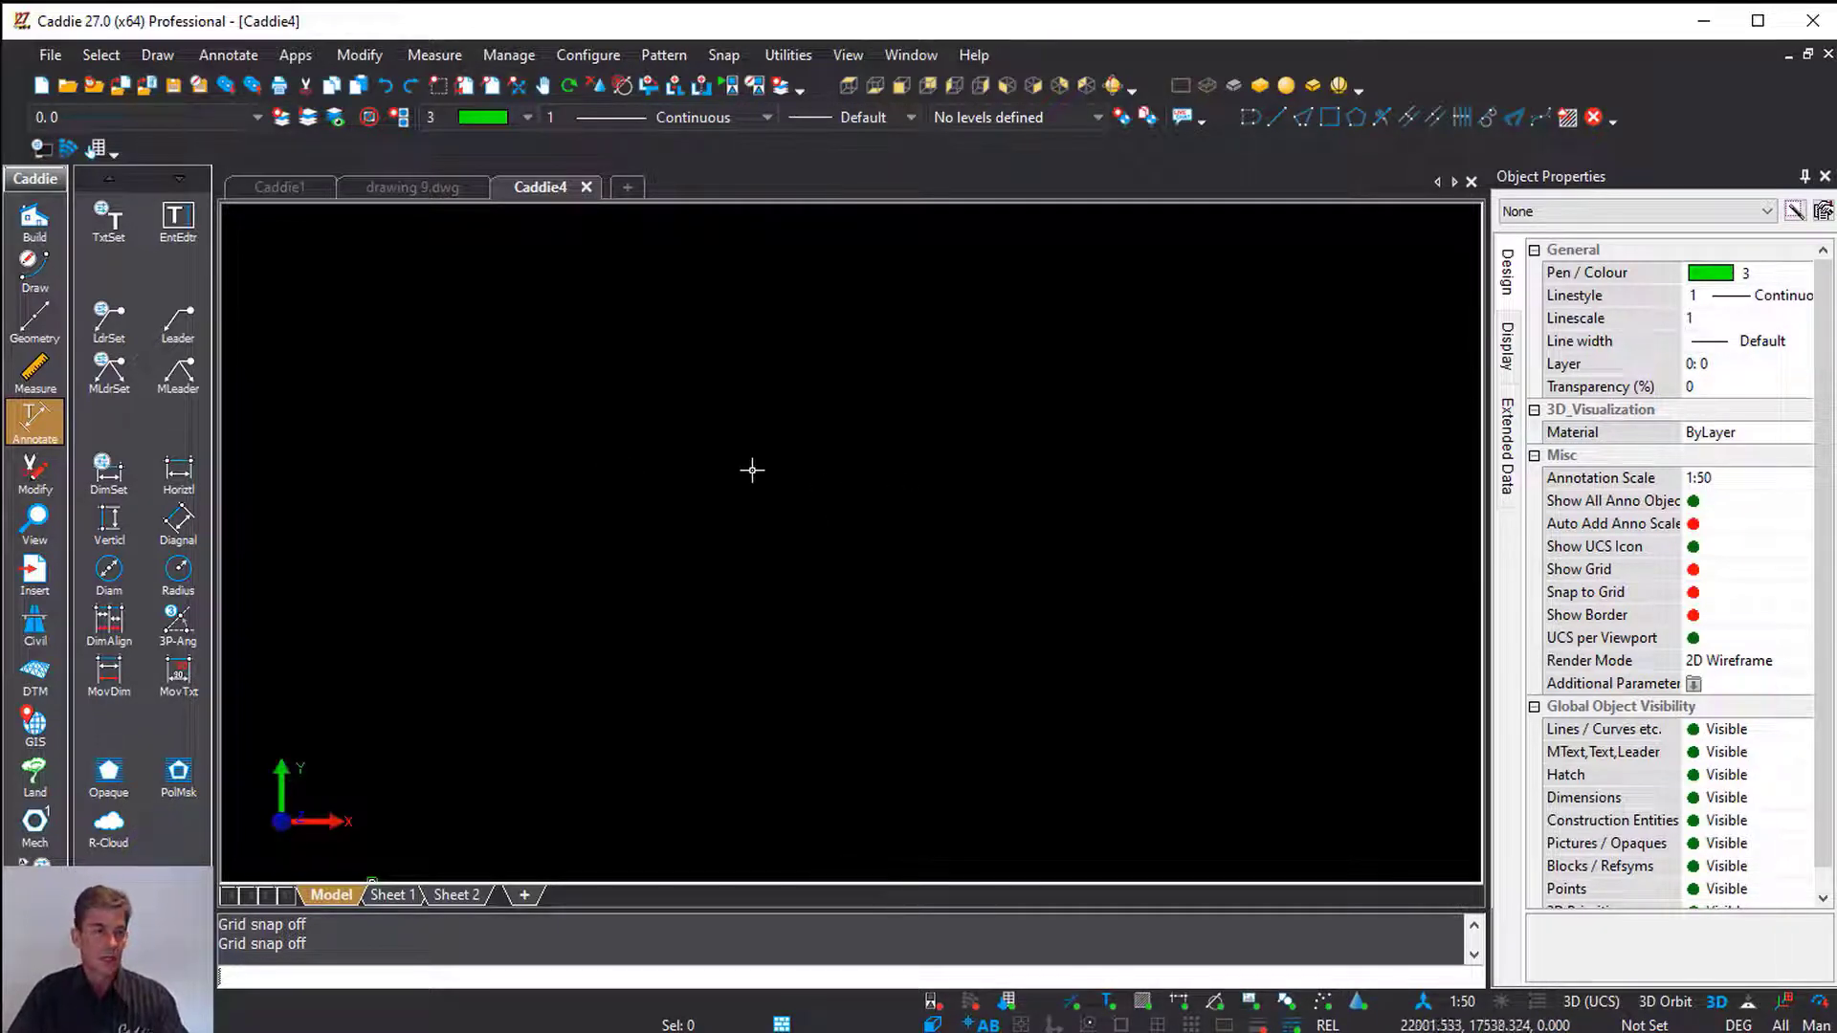
Place crossing X and Y construction lines near the middle of the empty drawing, plus a parallel line right of the vertical one
click(36, 320)
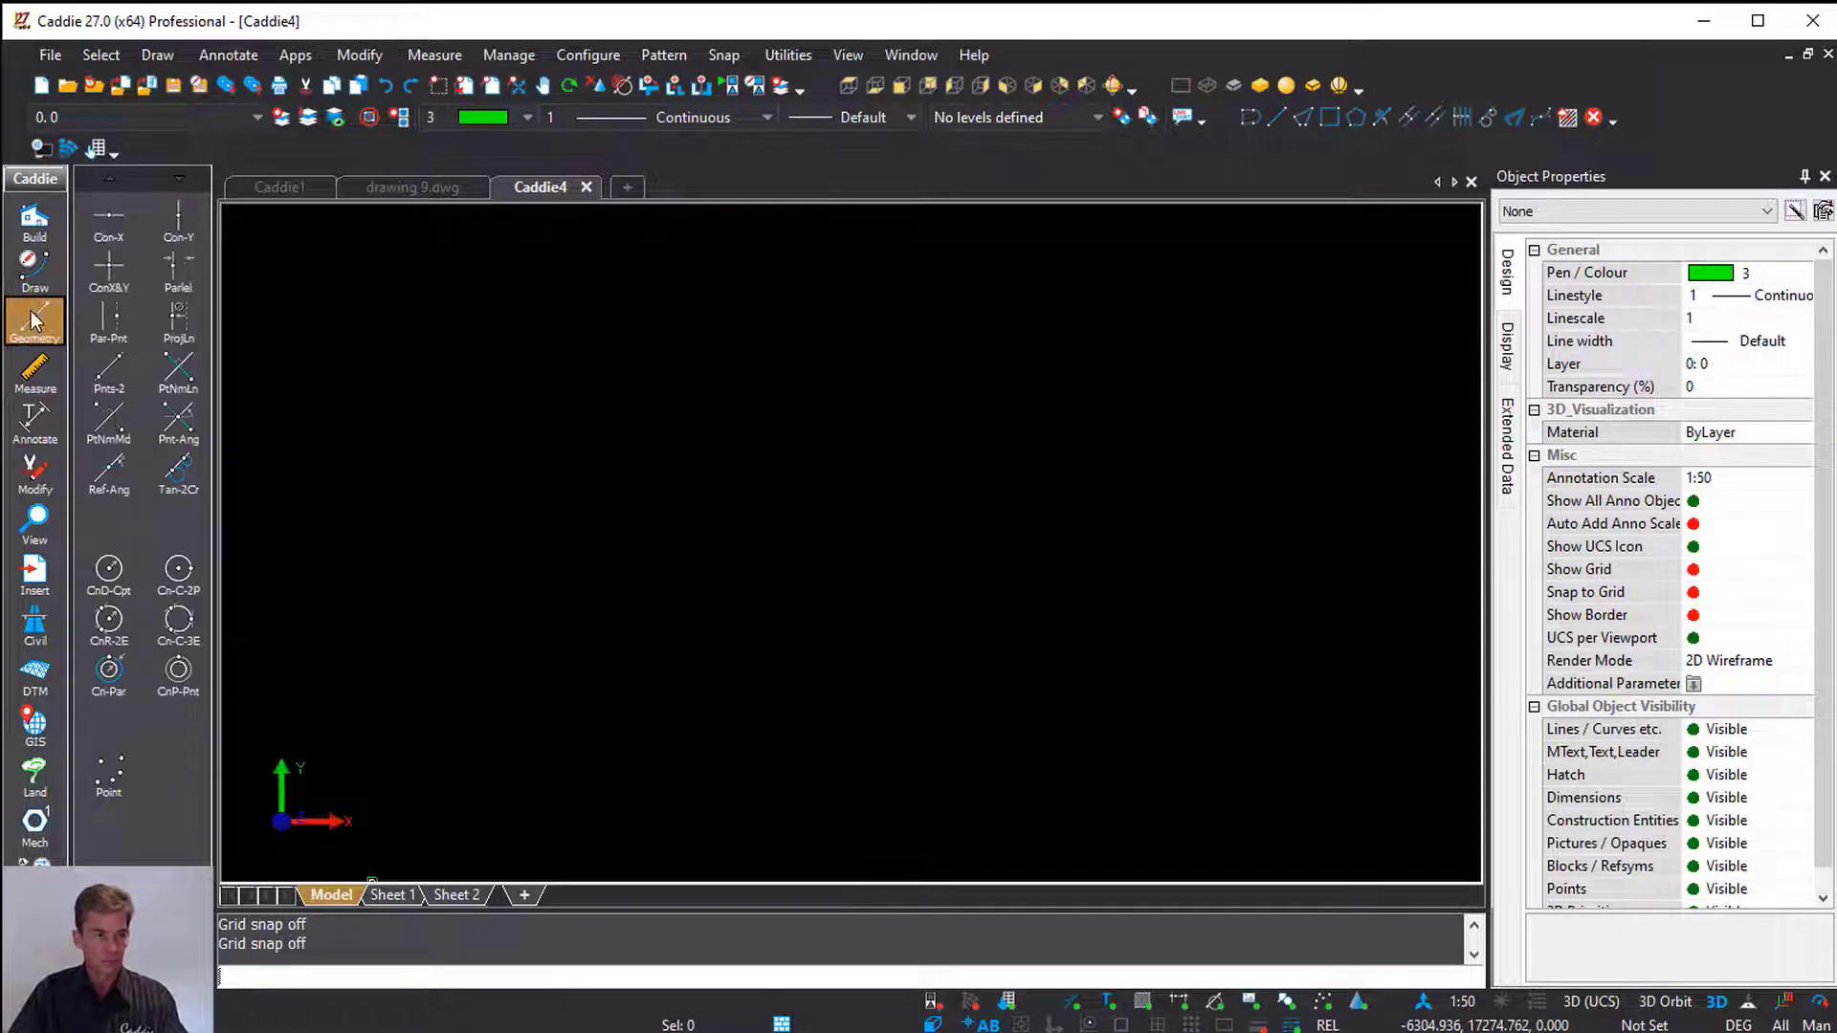
click(134, 285)
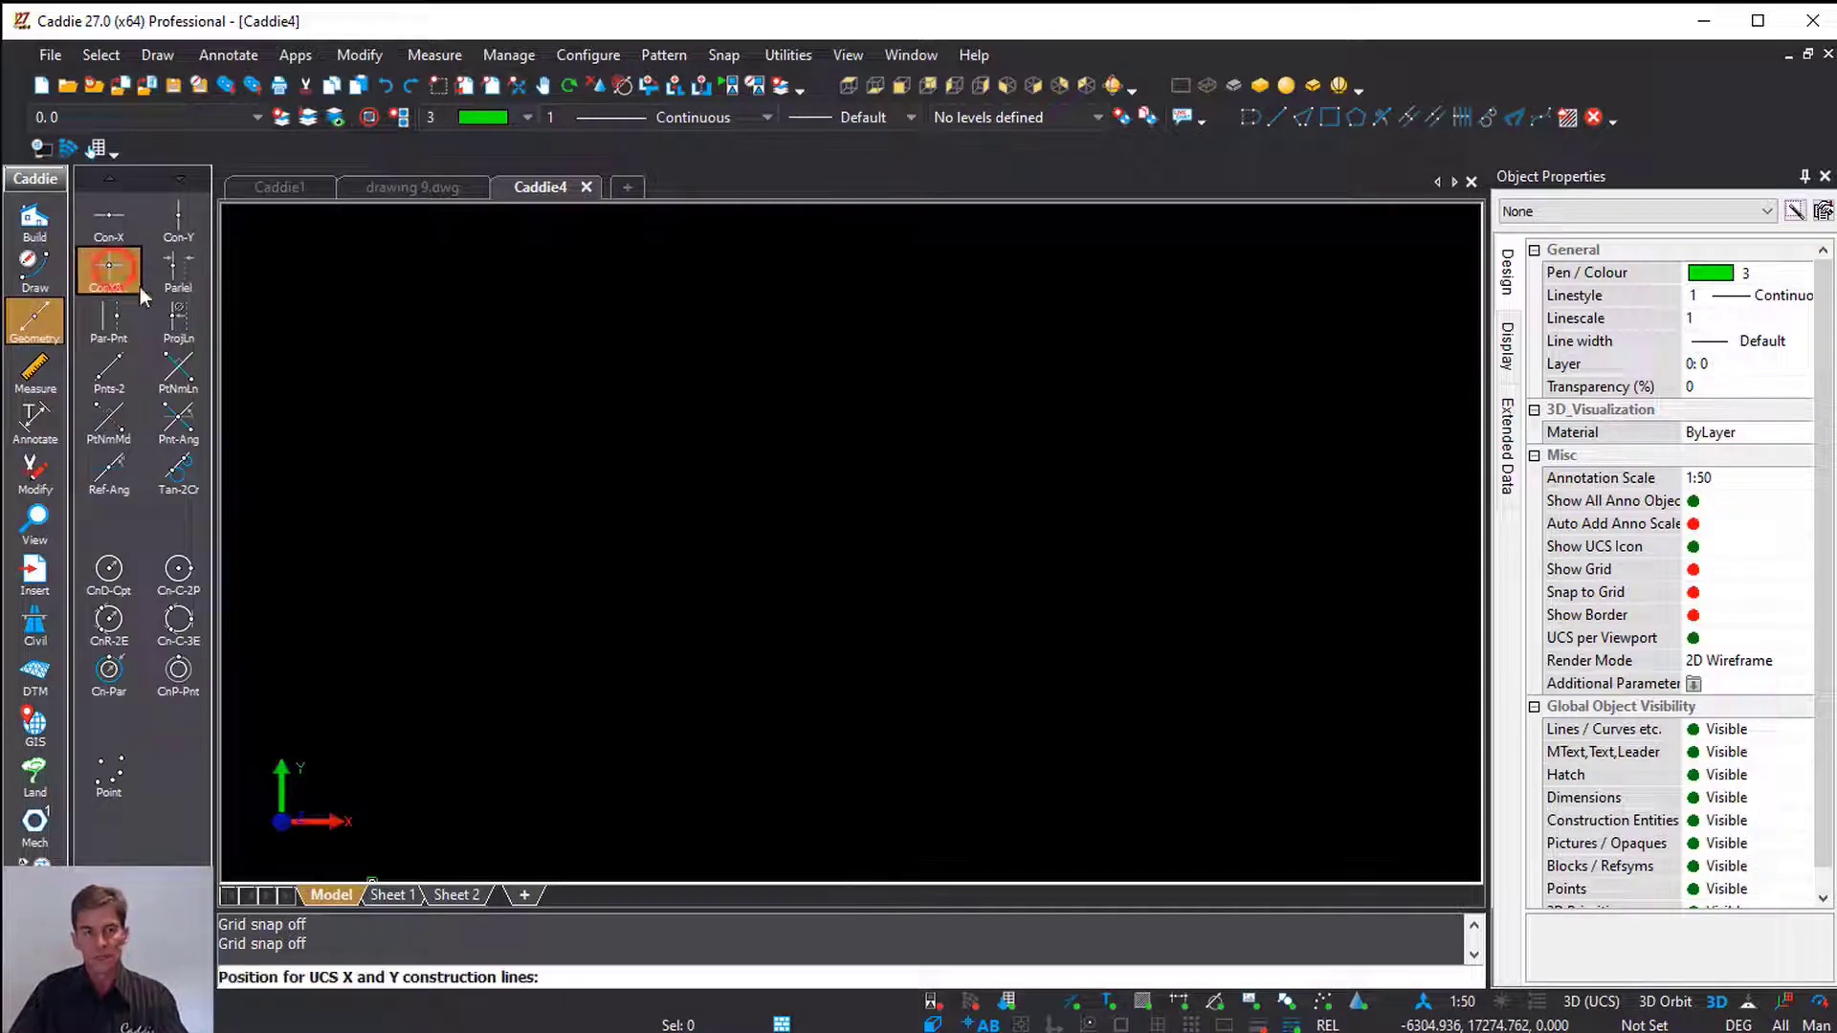
click(765, 567)
key(Escape)
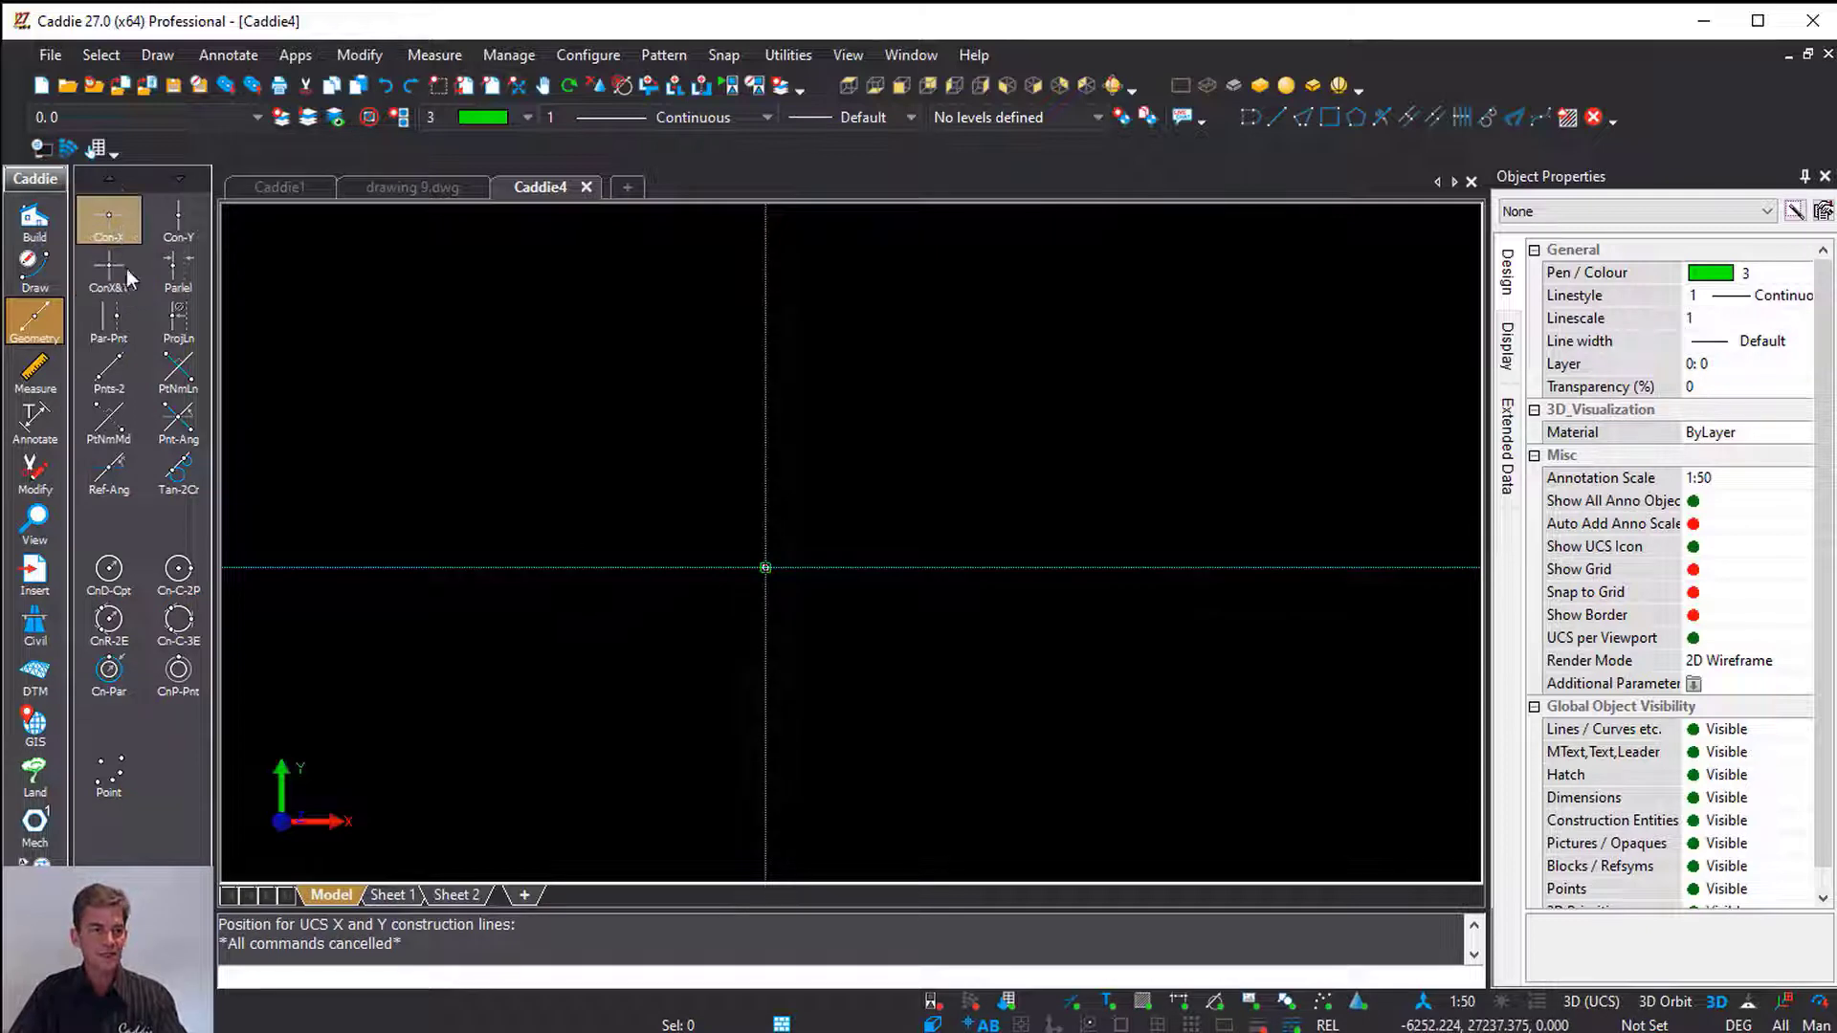
click(168, 262)
click(801, 551)
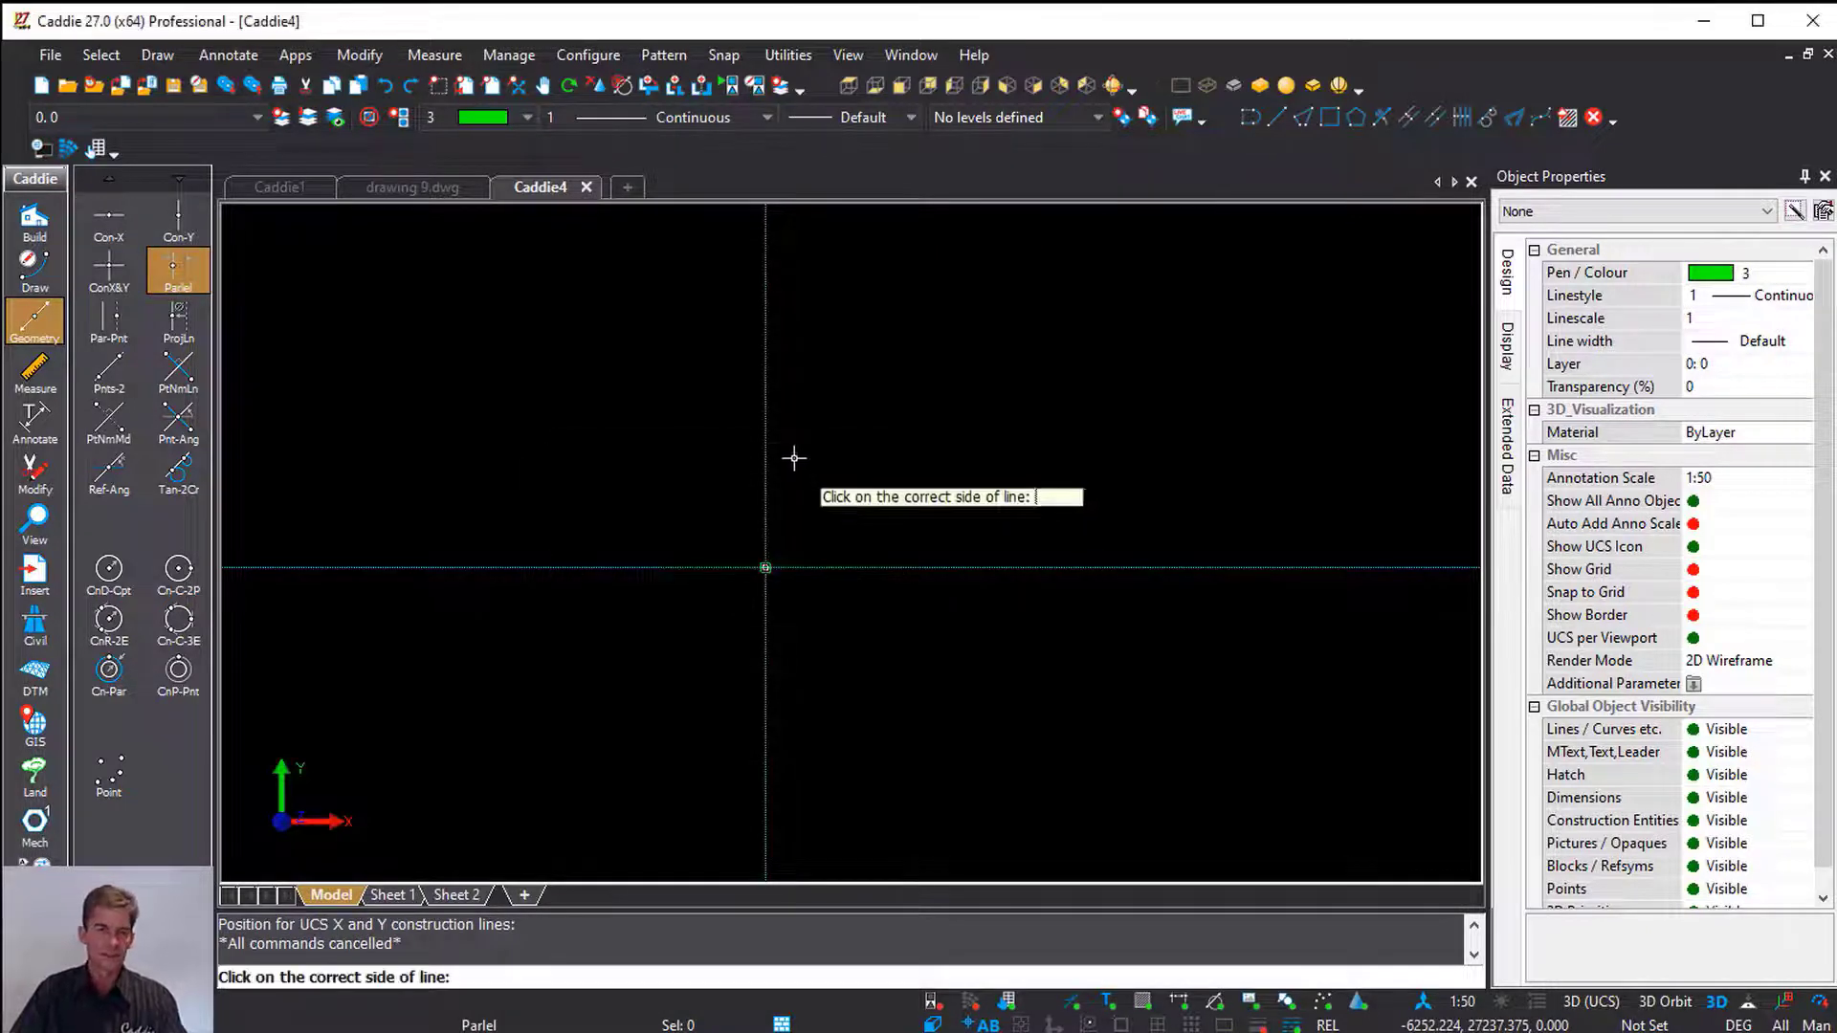
key(Escape)
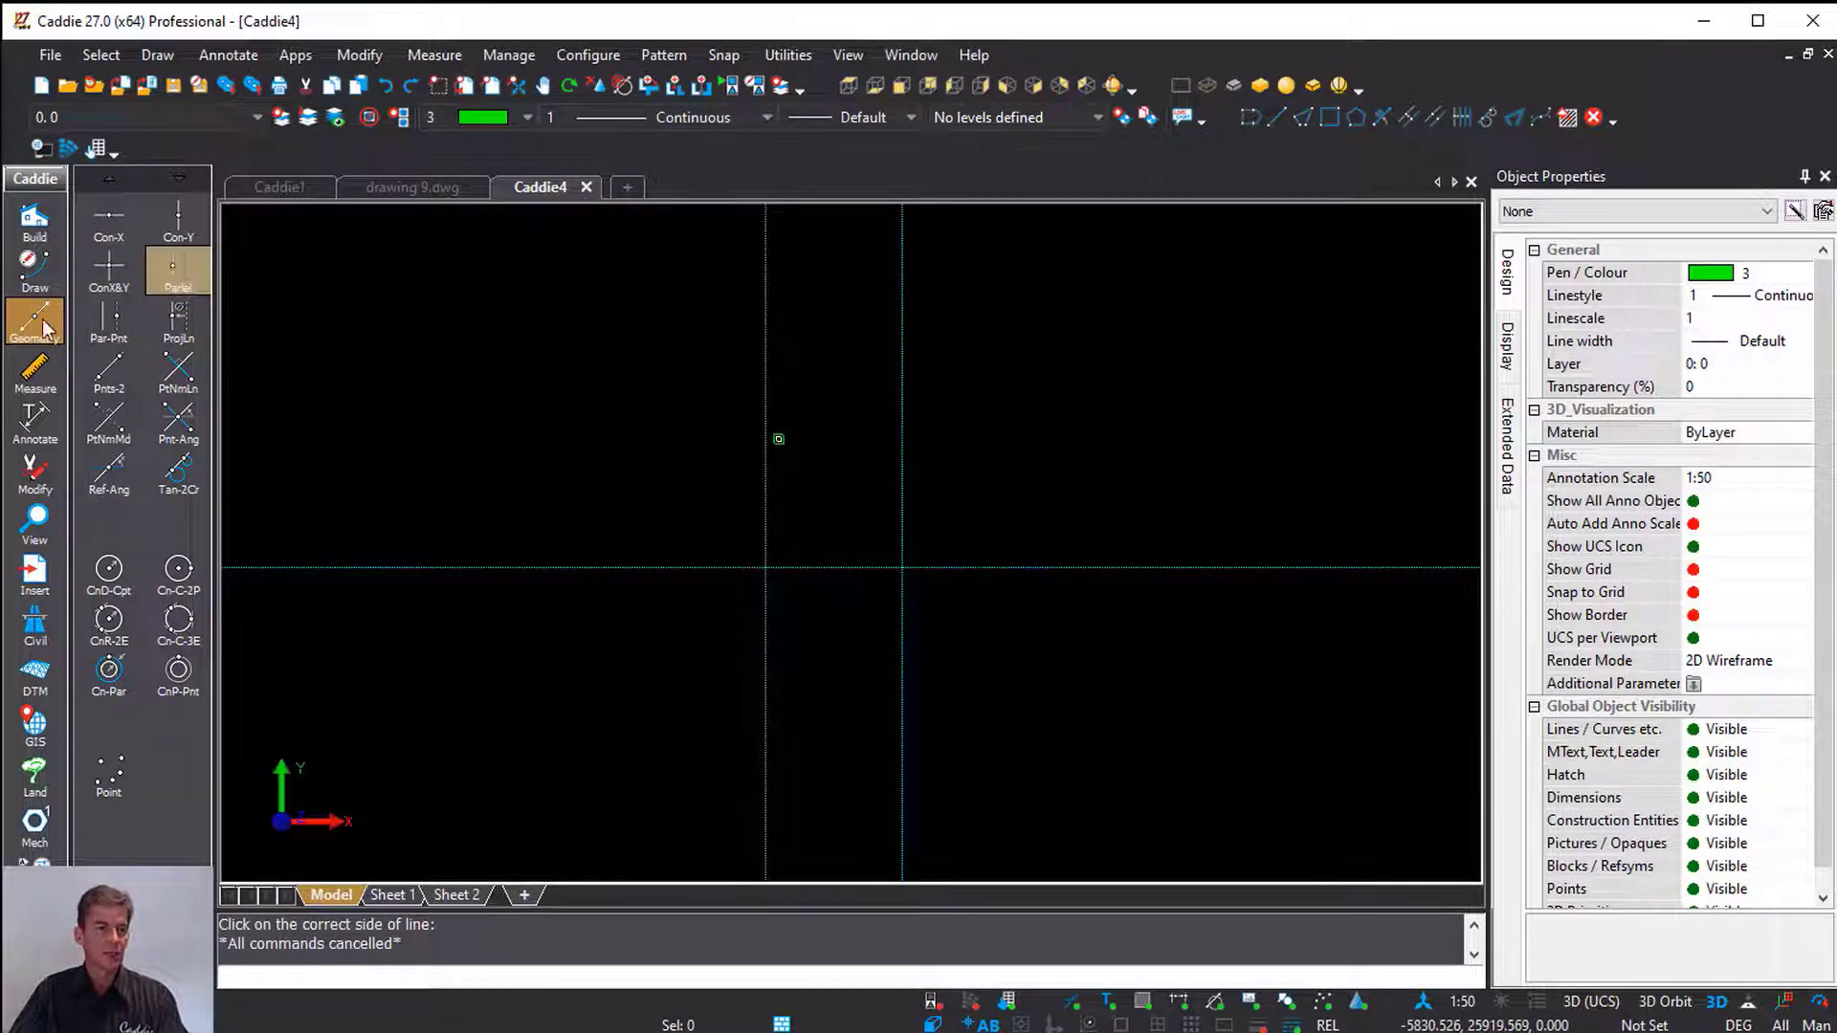
Draw an open zigzag polyline of three segments in the empty area left of the vertical construction lines
click(35, 268)
click(107, 218)
click(406, 455)
click(542, 312)
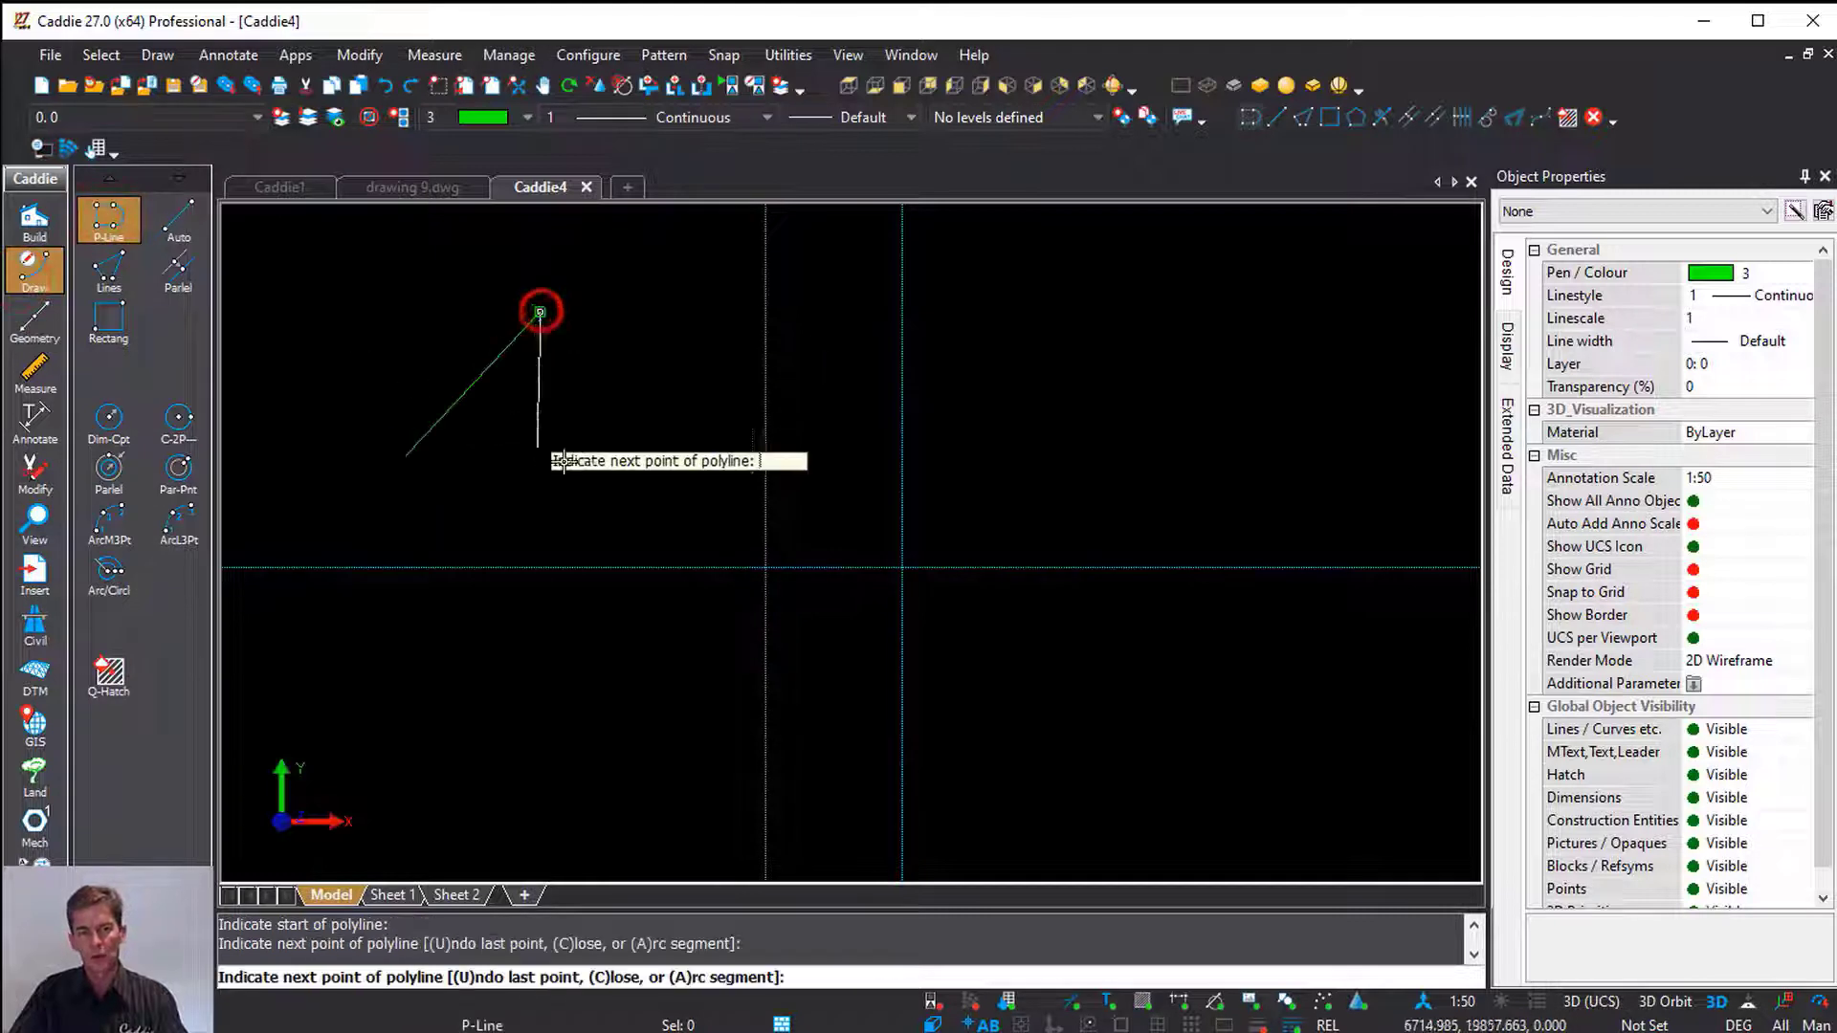
click(578, 443)
click(676, 298)
key(Escape)
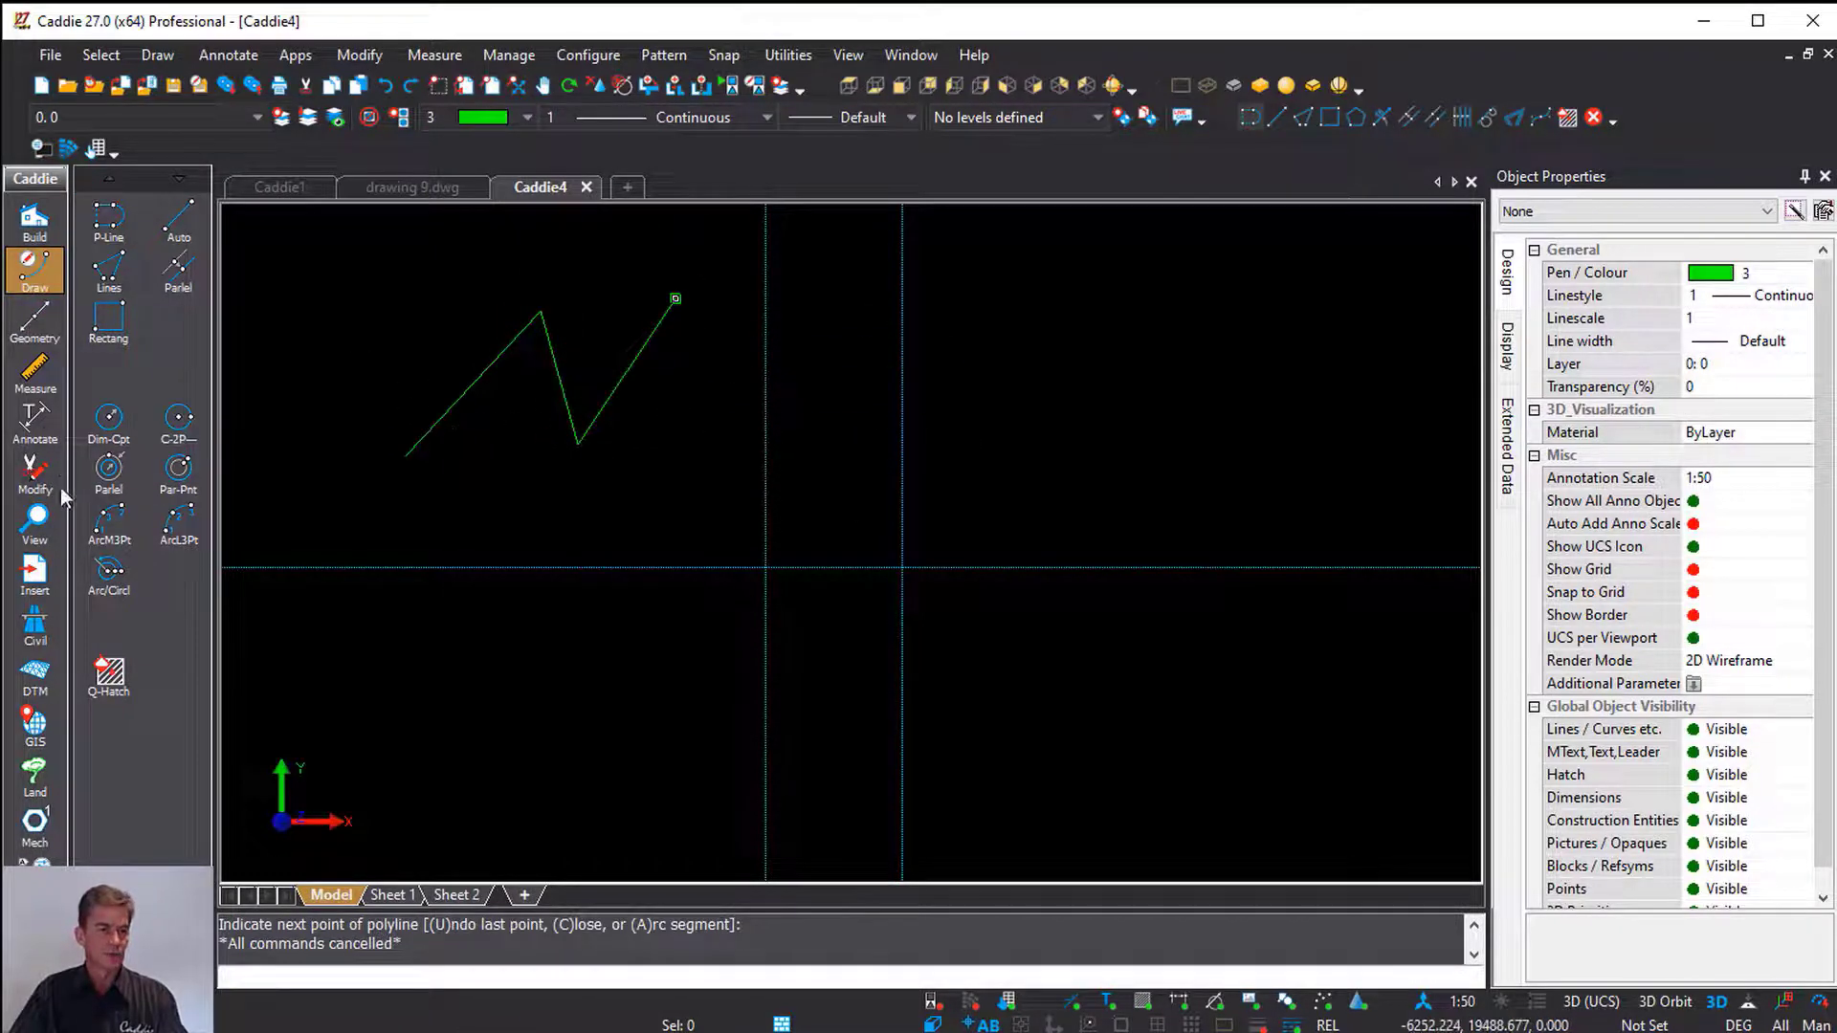
Add a horizontal dimension between the two vertical construction lines, placed just above the horizontal construction line
click(29, 419)
click(178, 469)
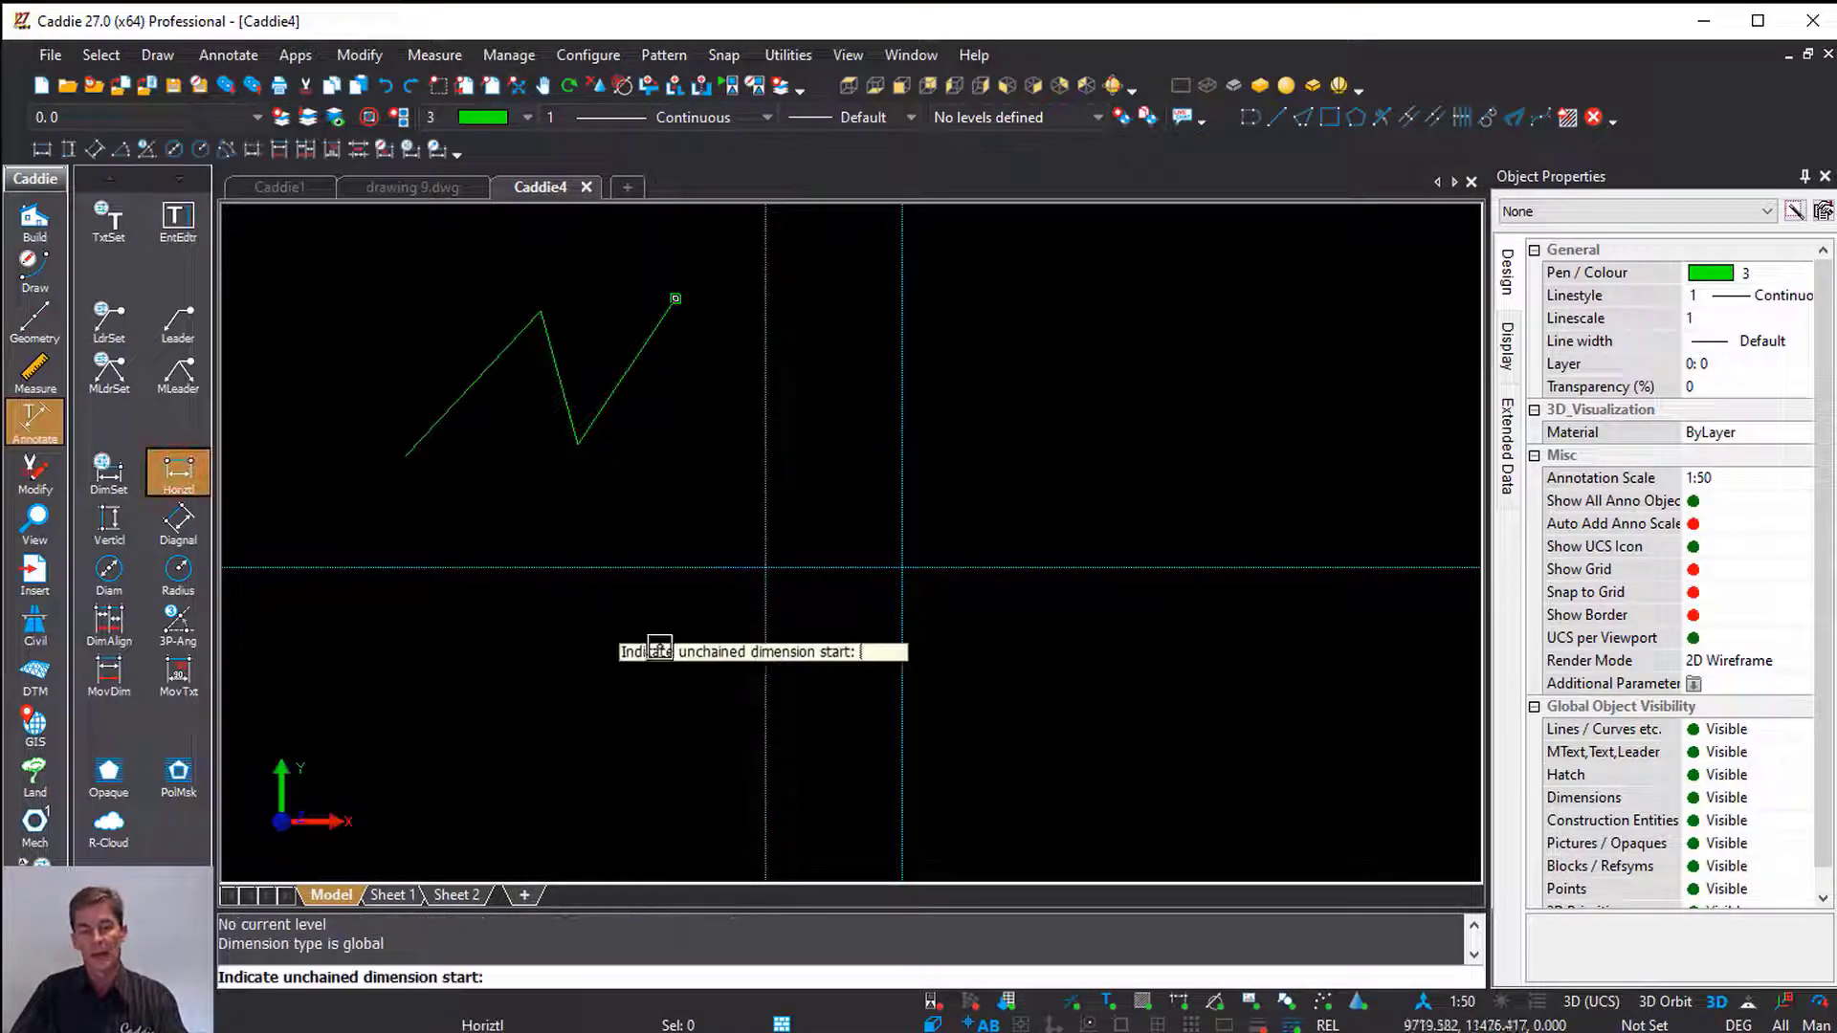
click(763, 570)
click(899, 566)
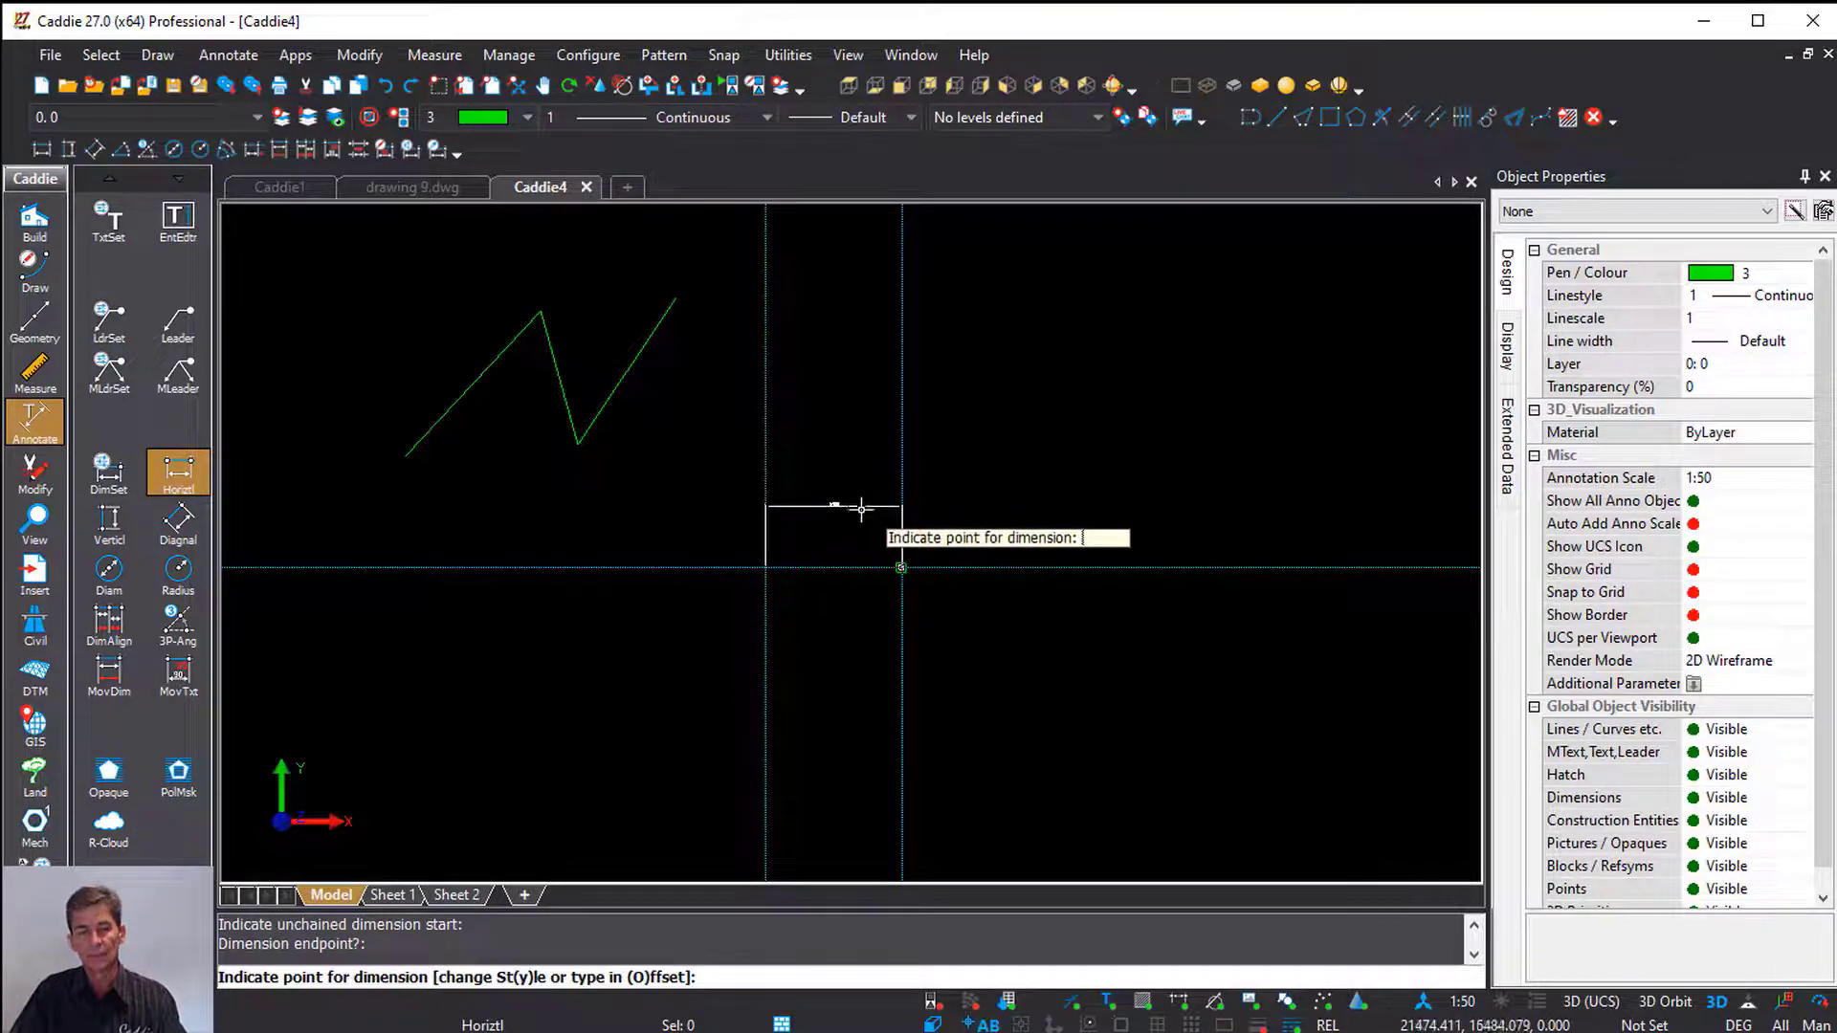
click(864, 518)
key(Escape)
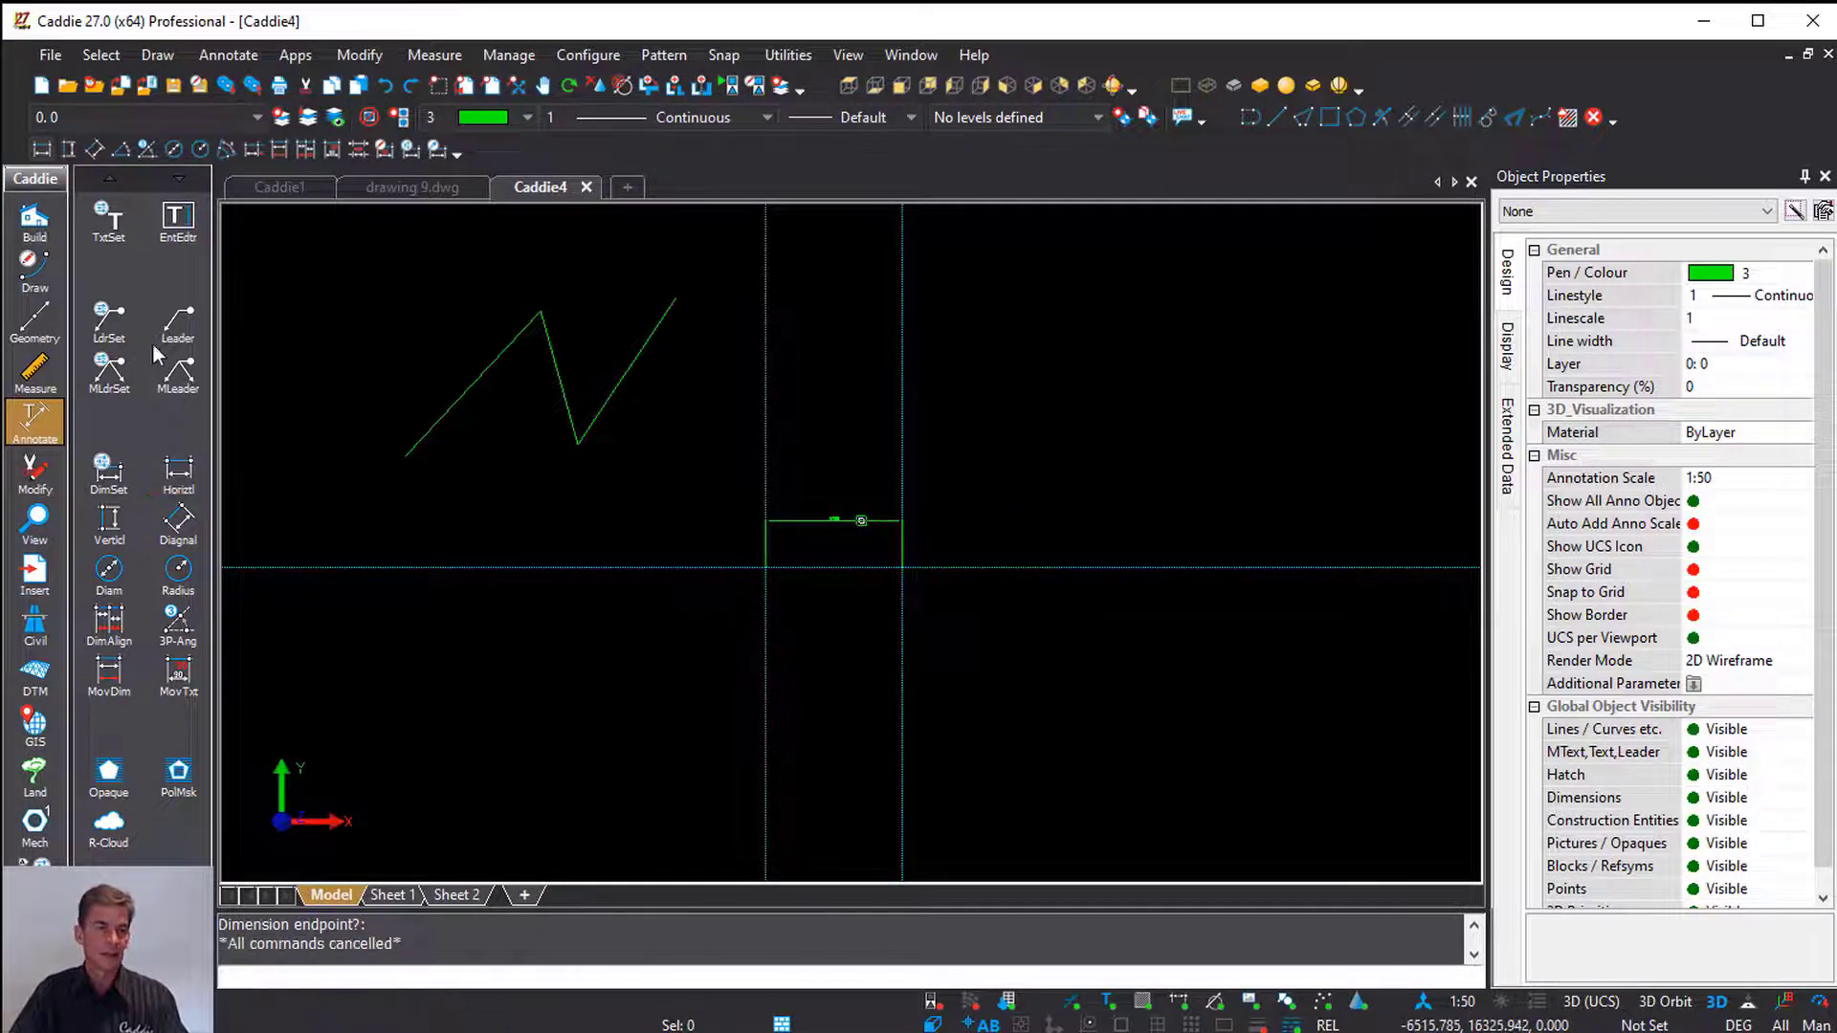
Place the text "hallo" between the two vertical construction lines, above the horizontal dimension
click(211, 240)
click(729, 555)
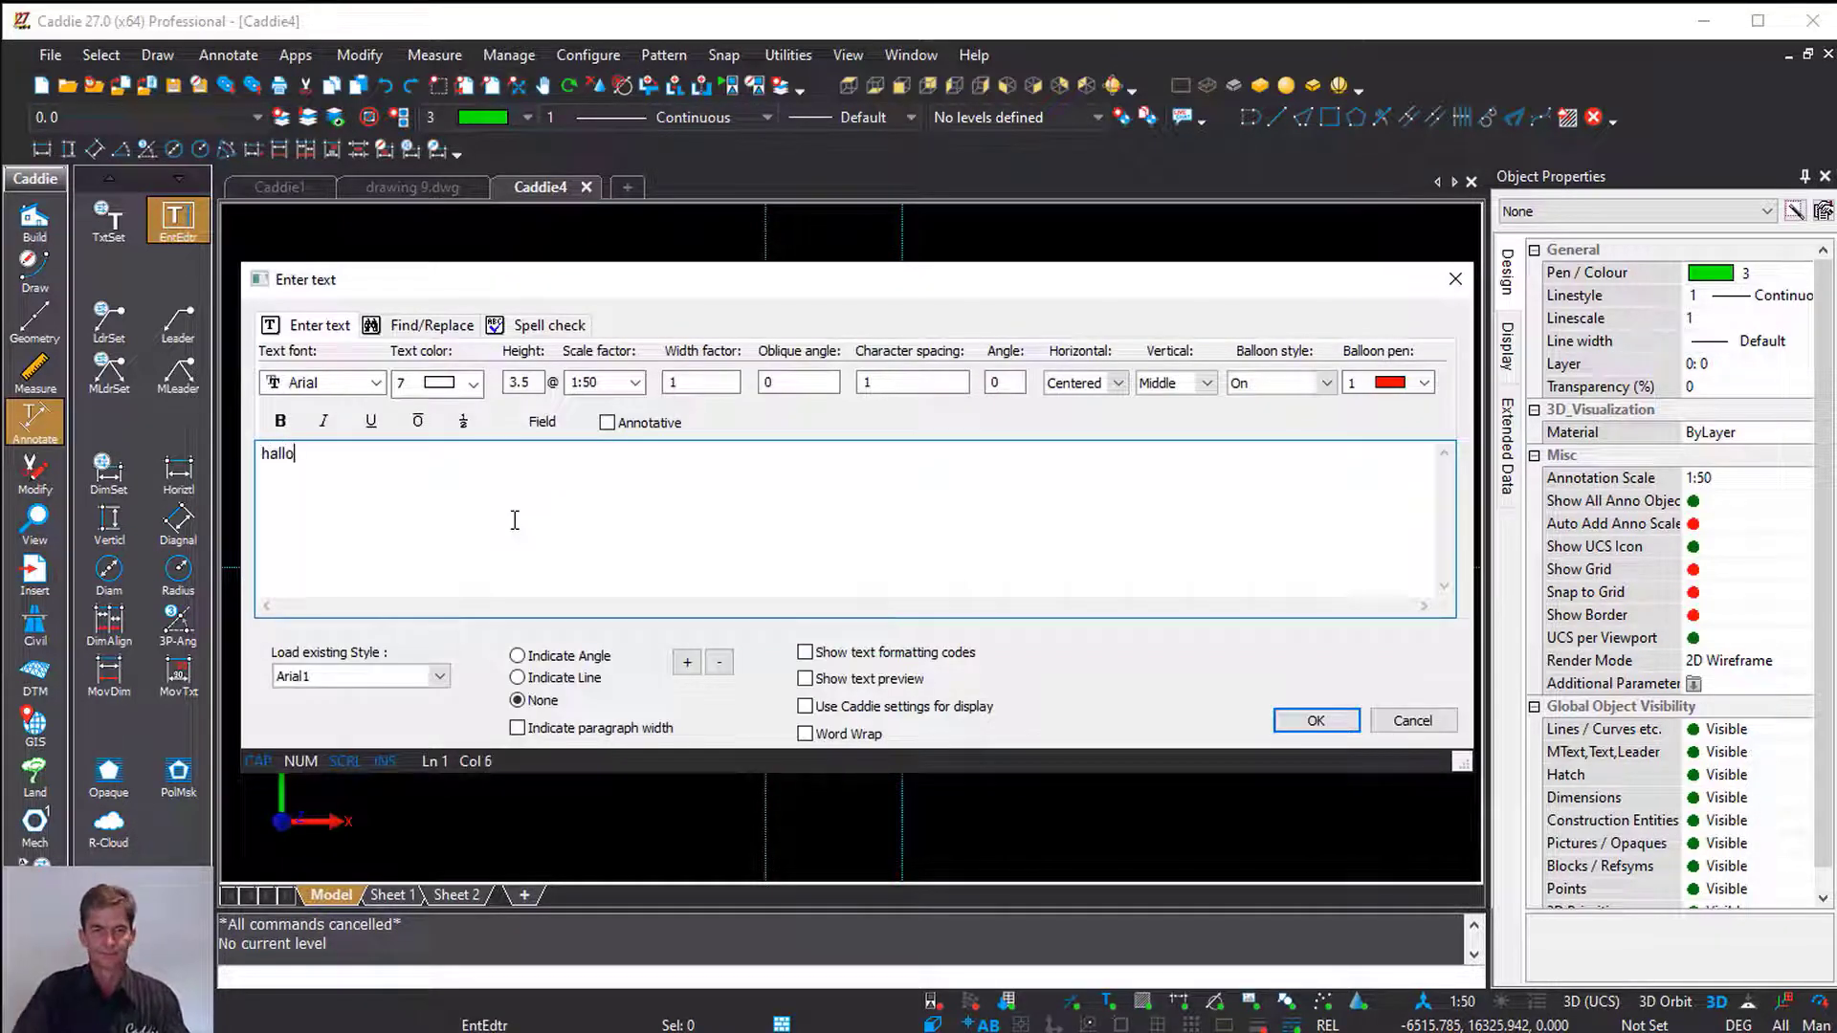
click(1312, 719)
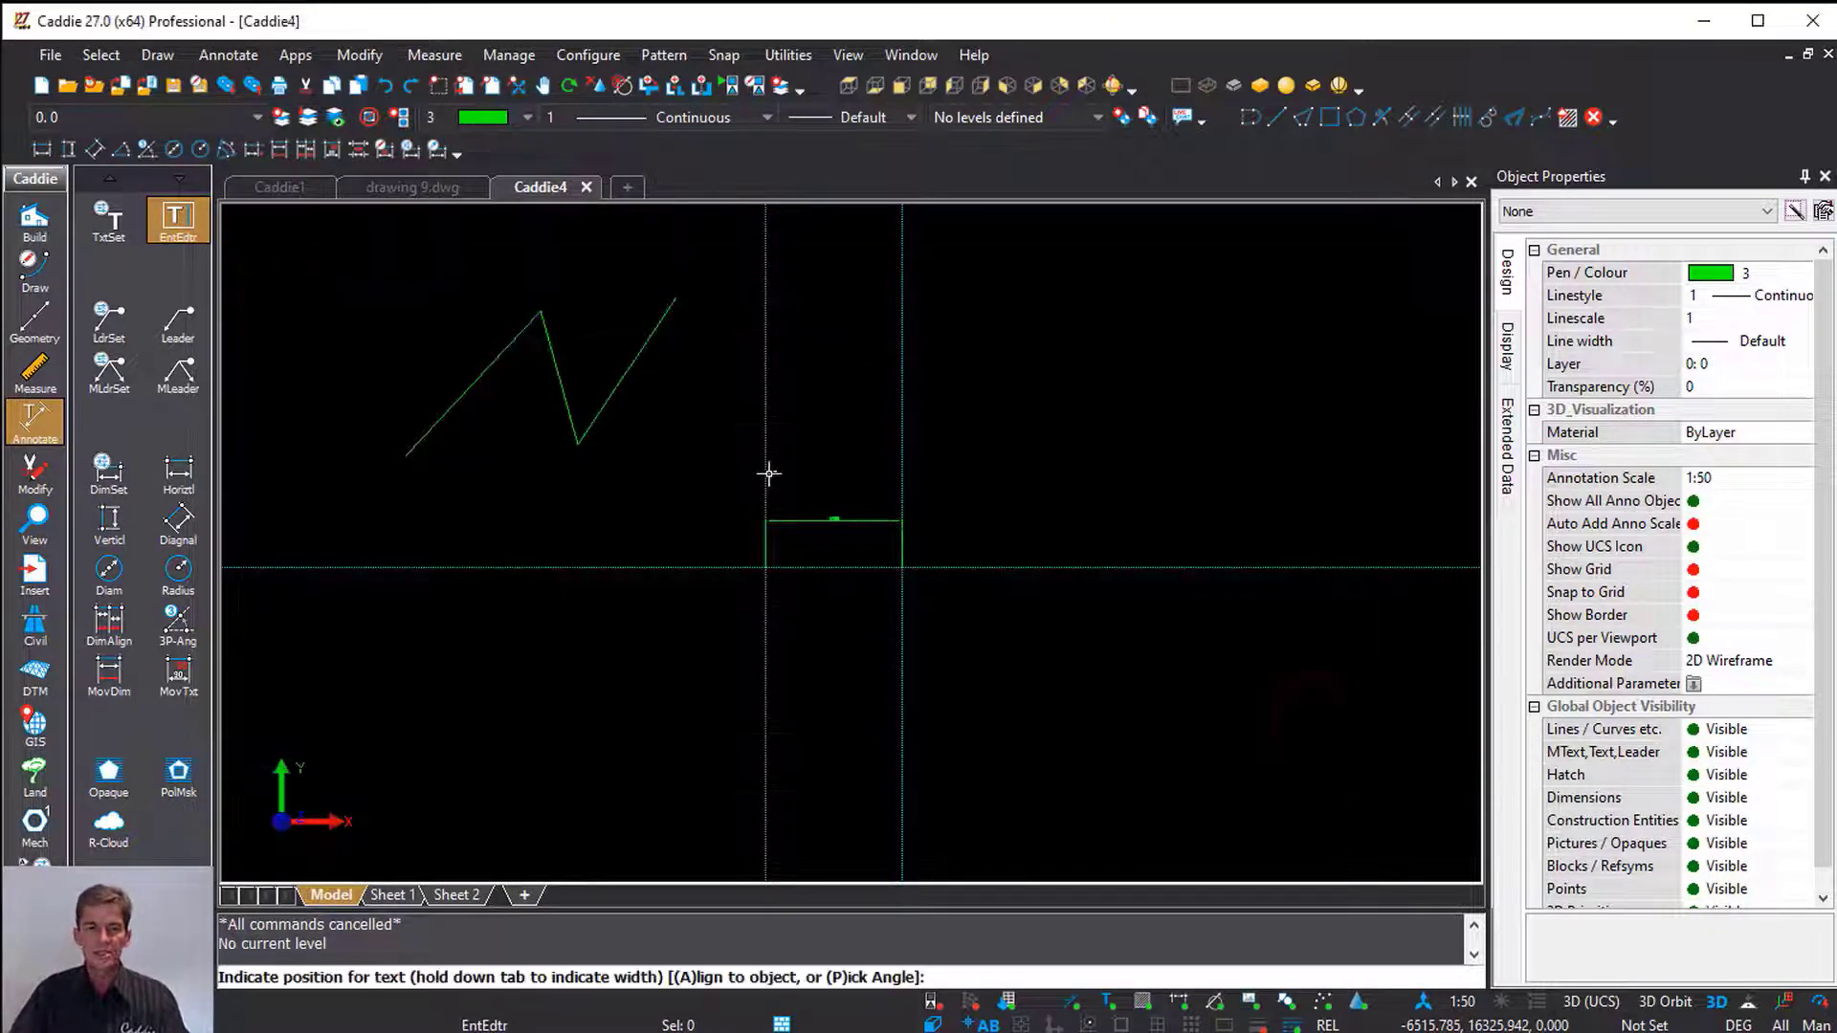
click(831, 424)
scroll(718, 497, up, 3)
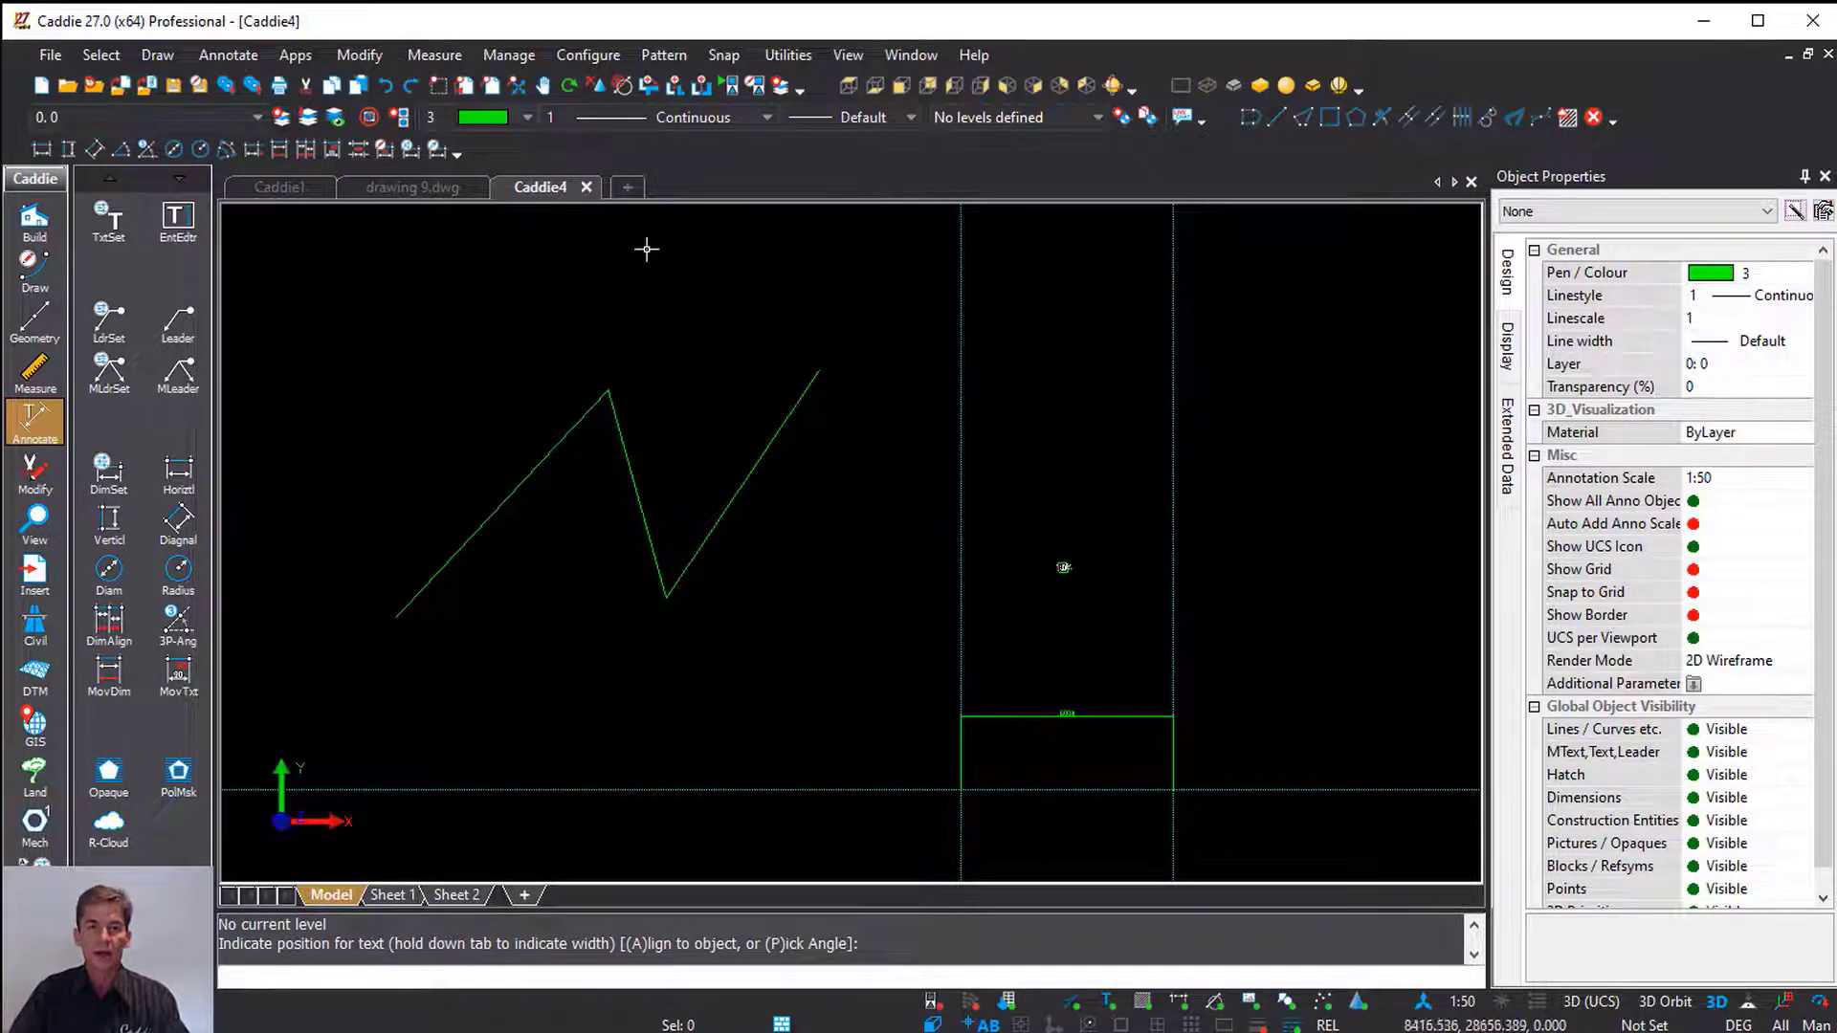
Start a new drawing and place crossing X and Y construction lines in it, picking the command from the recent commands
click(628, 188)
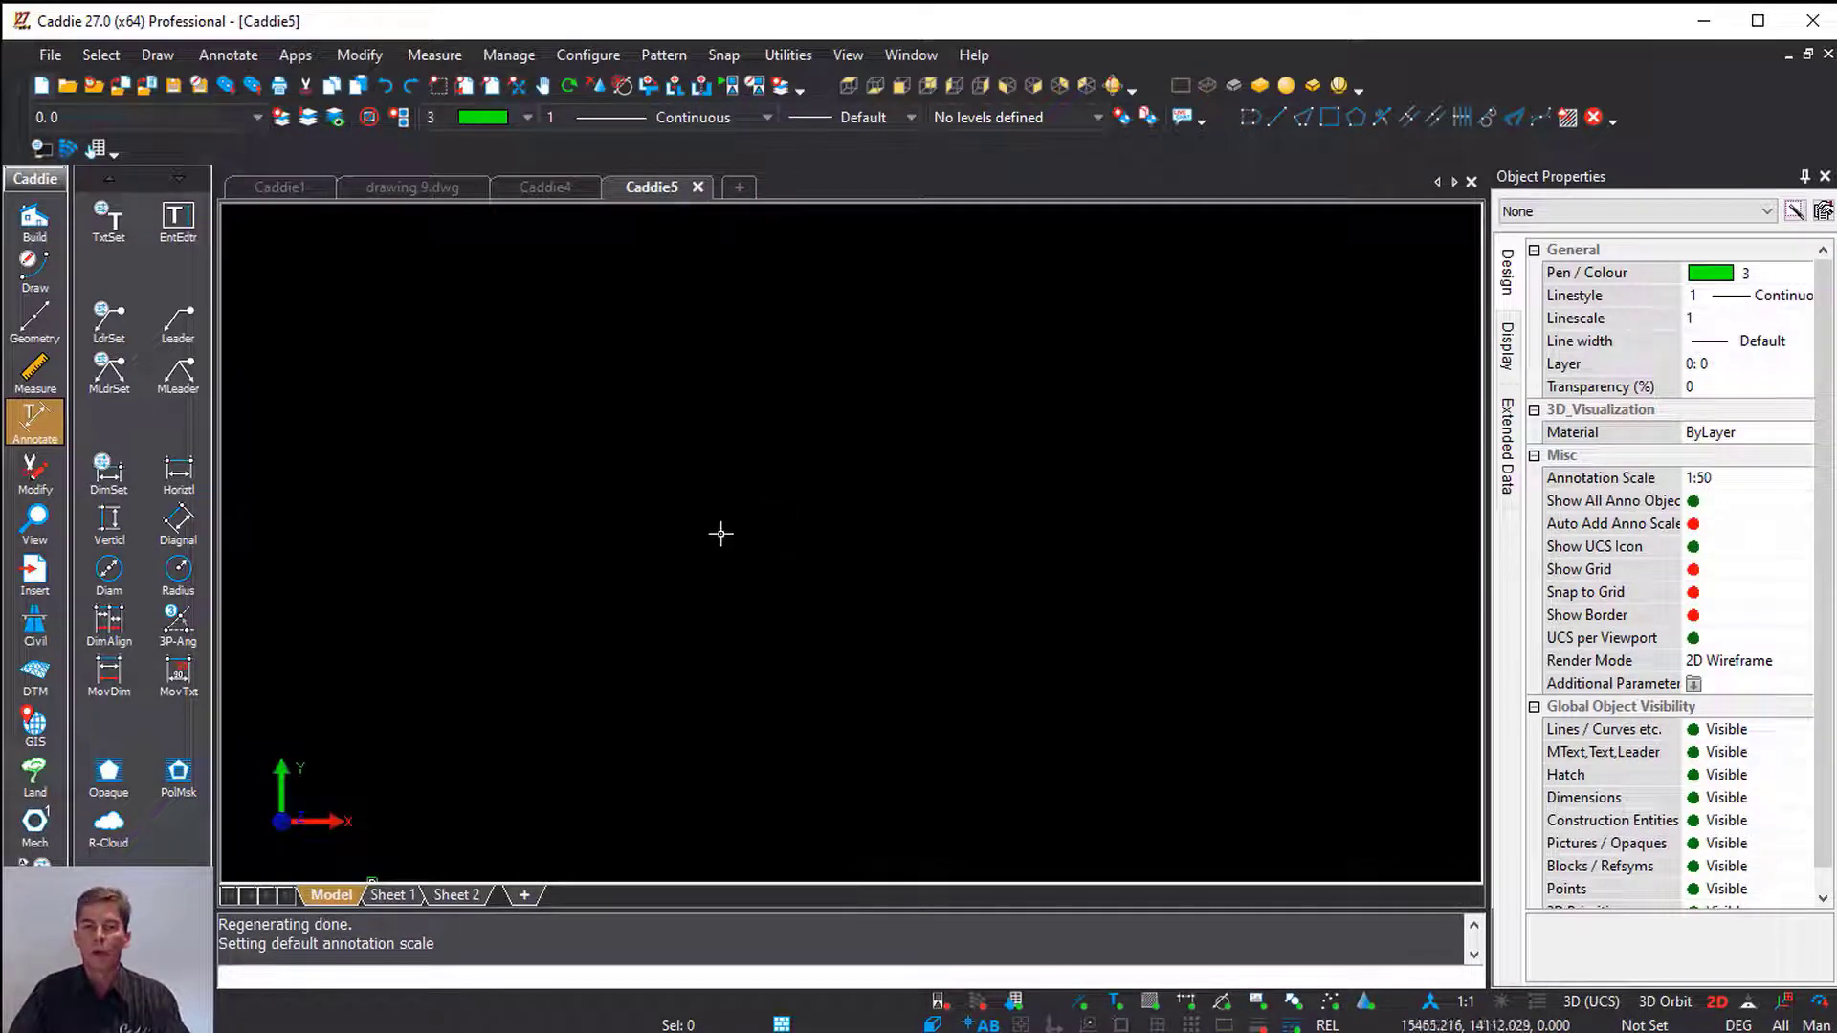
right_click(715, 287)
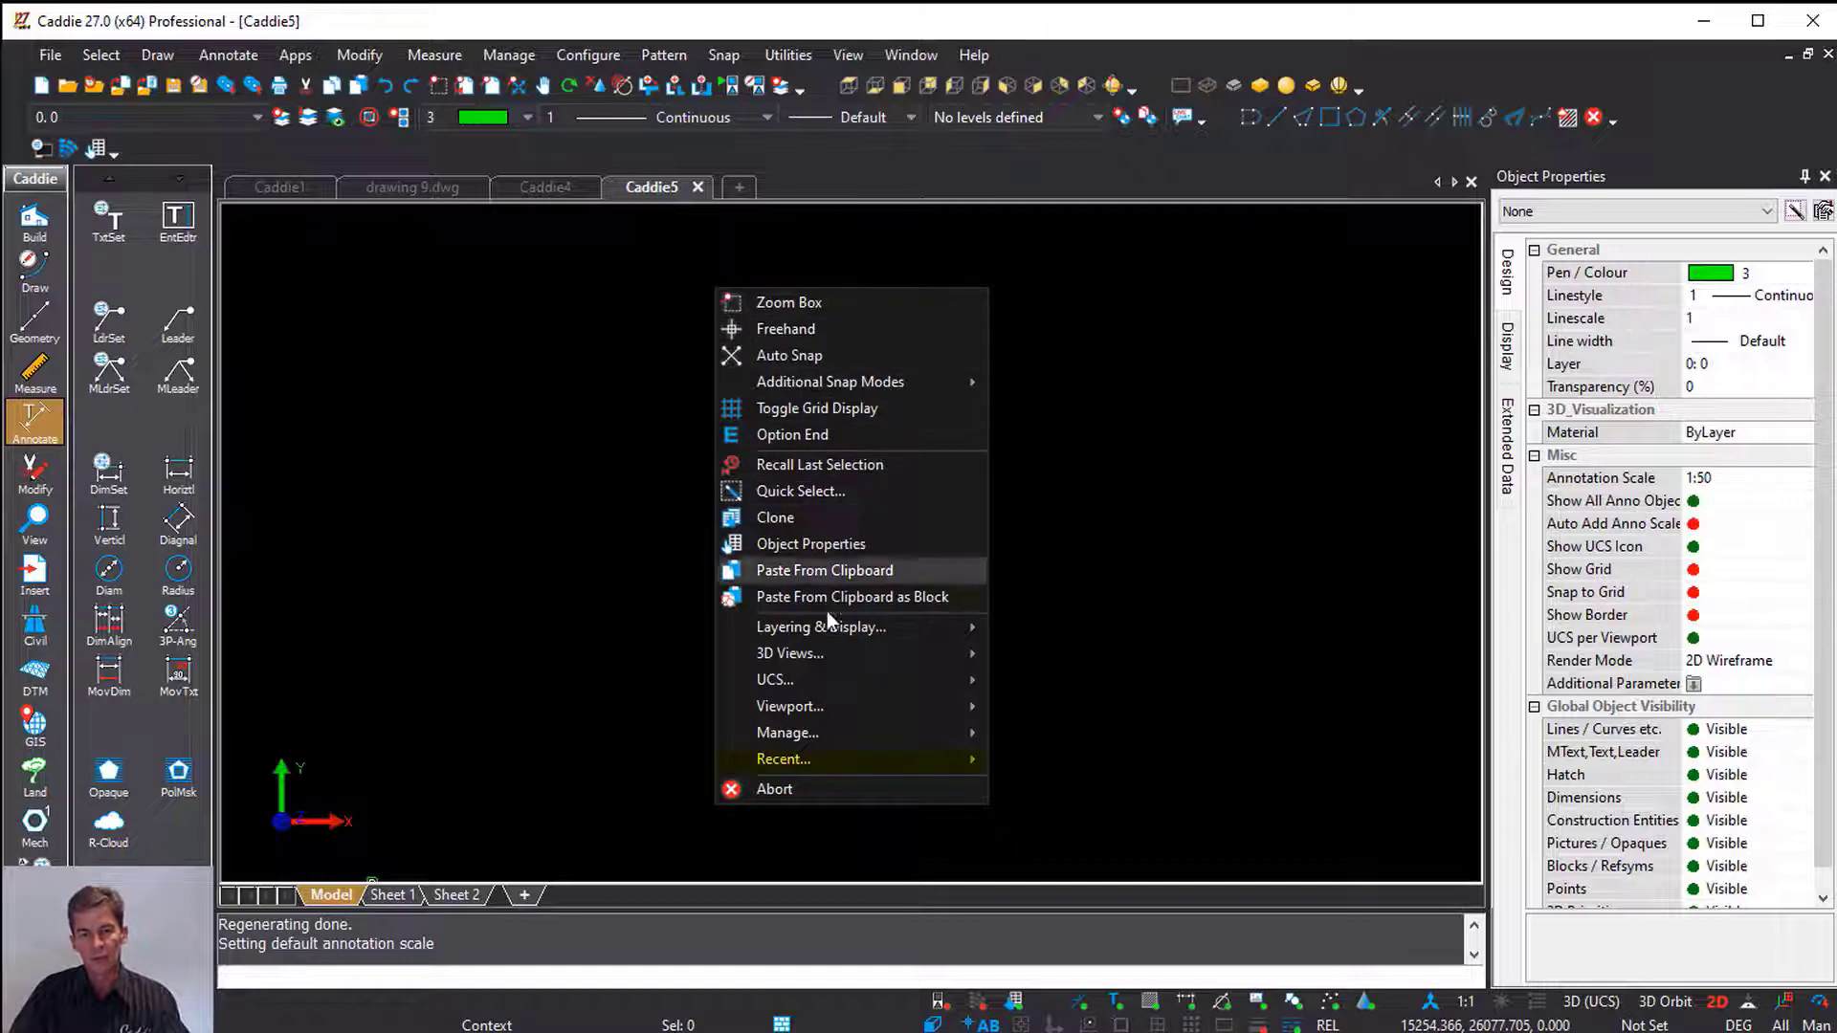
mouse_move(864, 764)
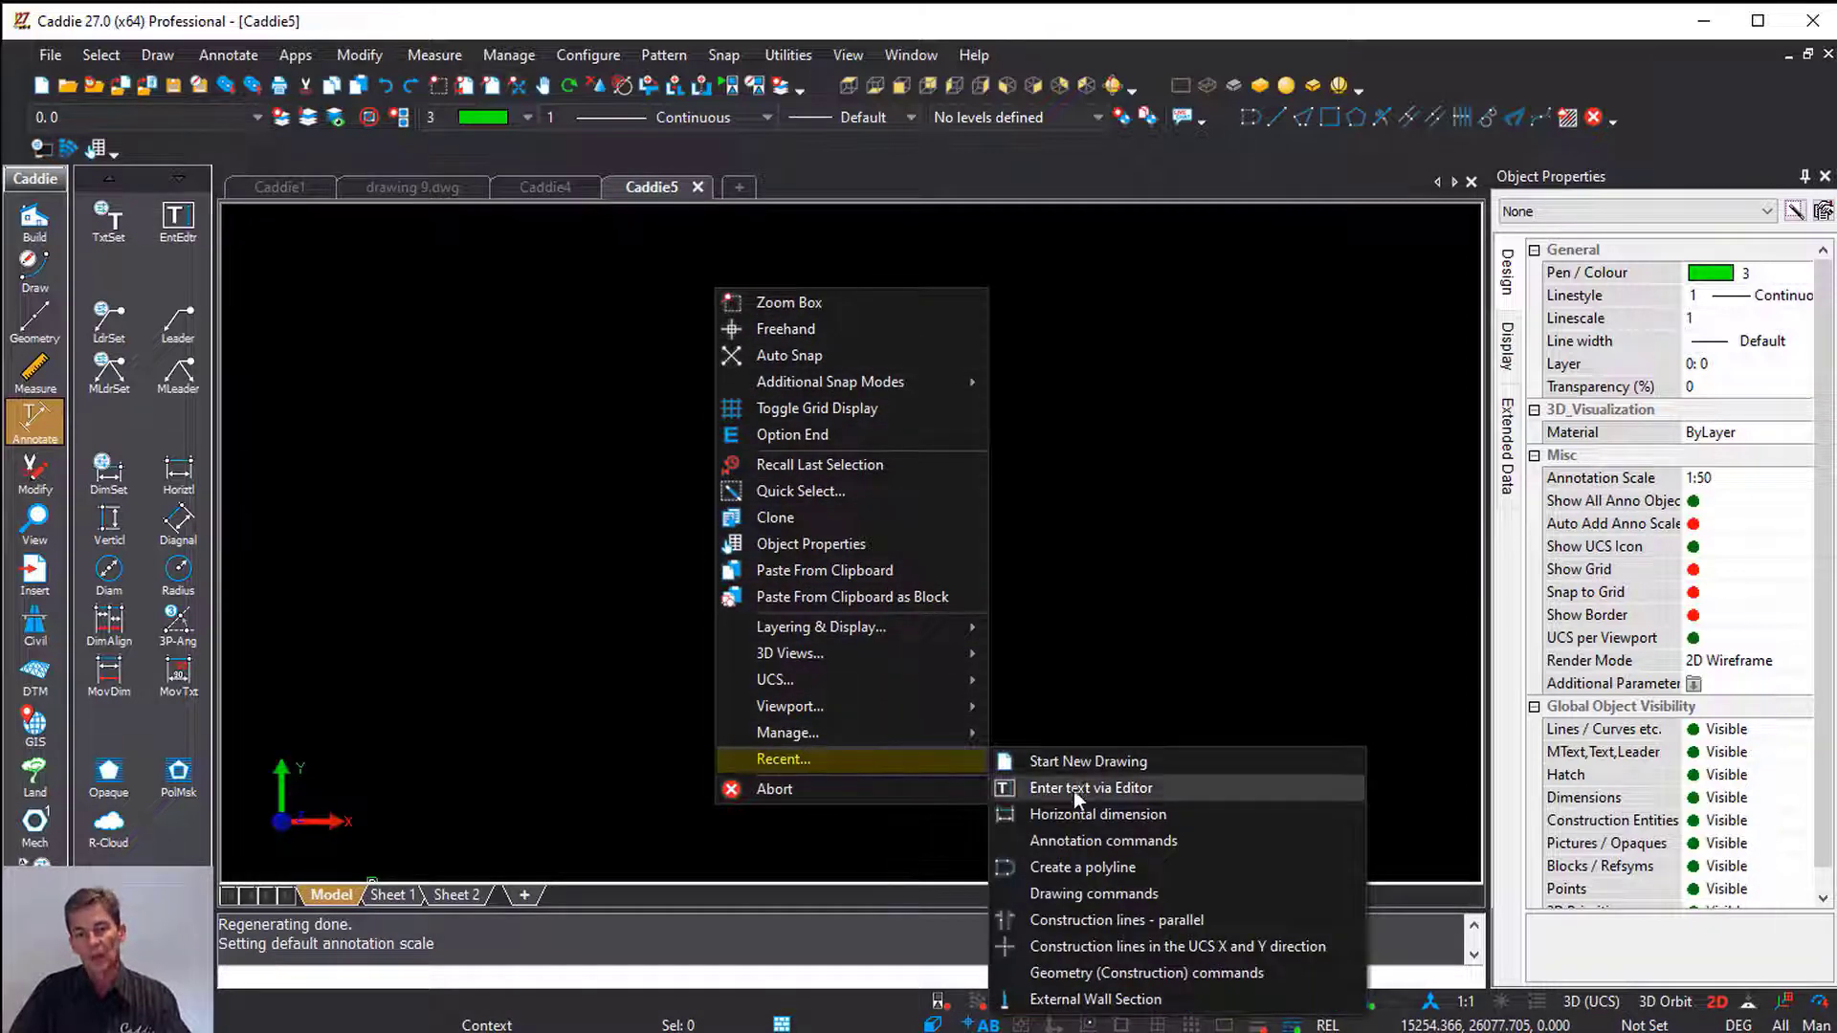
click(1101, 942)
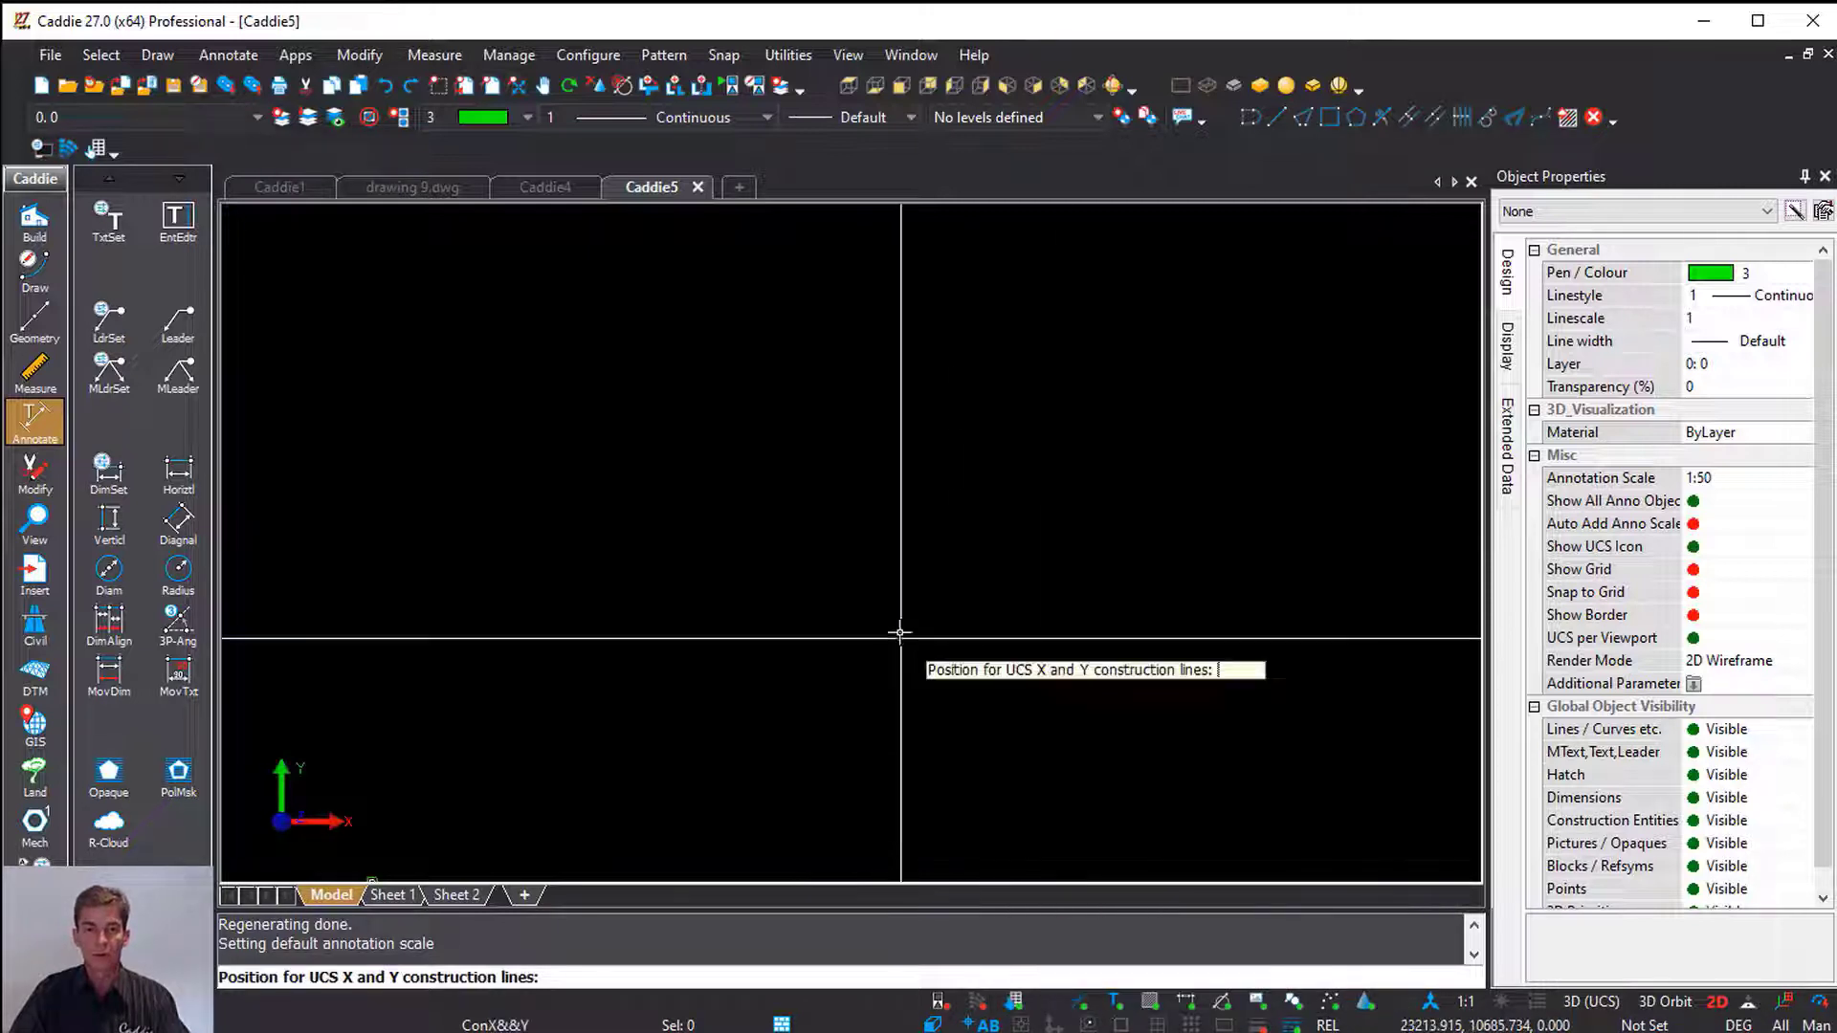
click(703, 447)
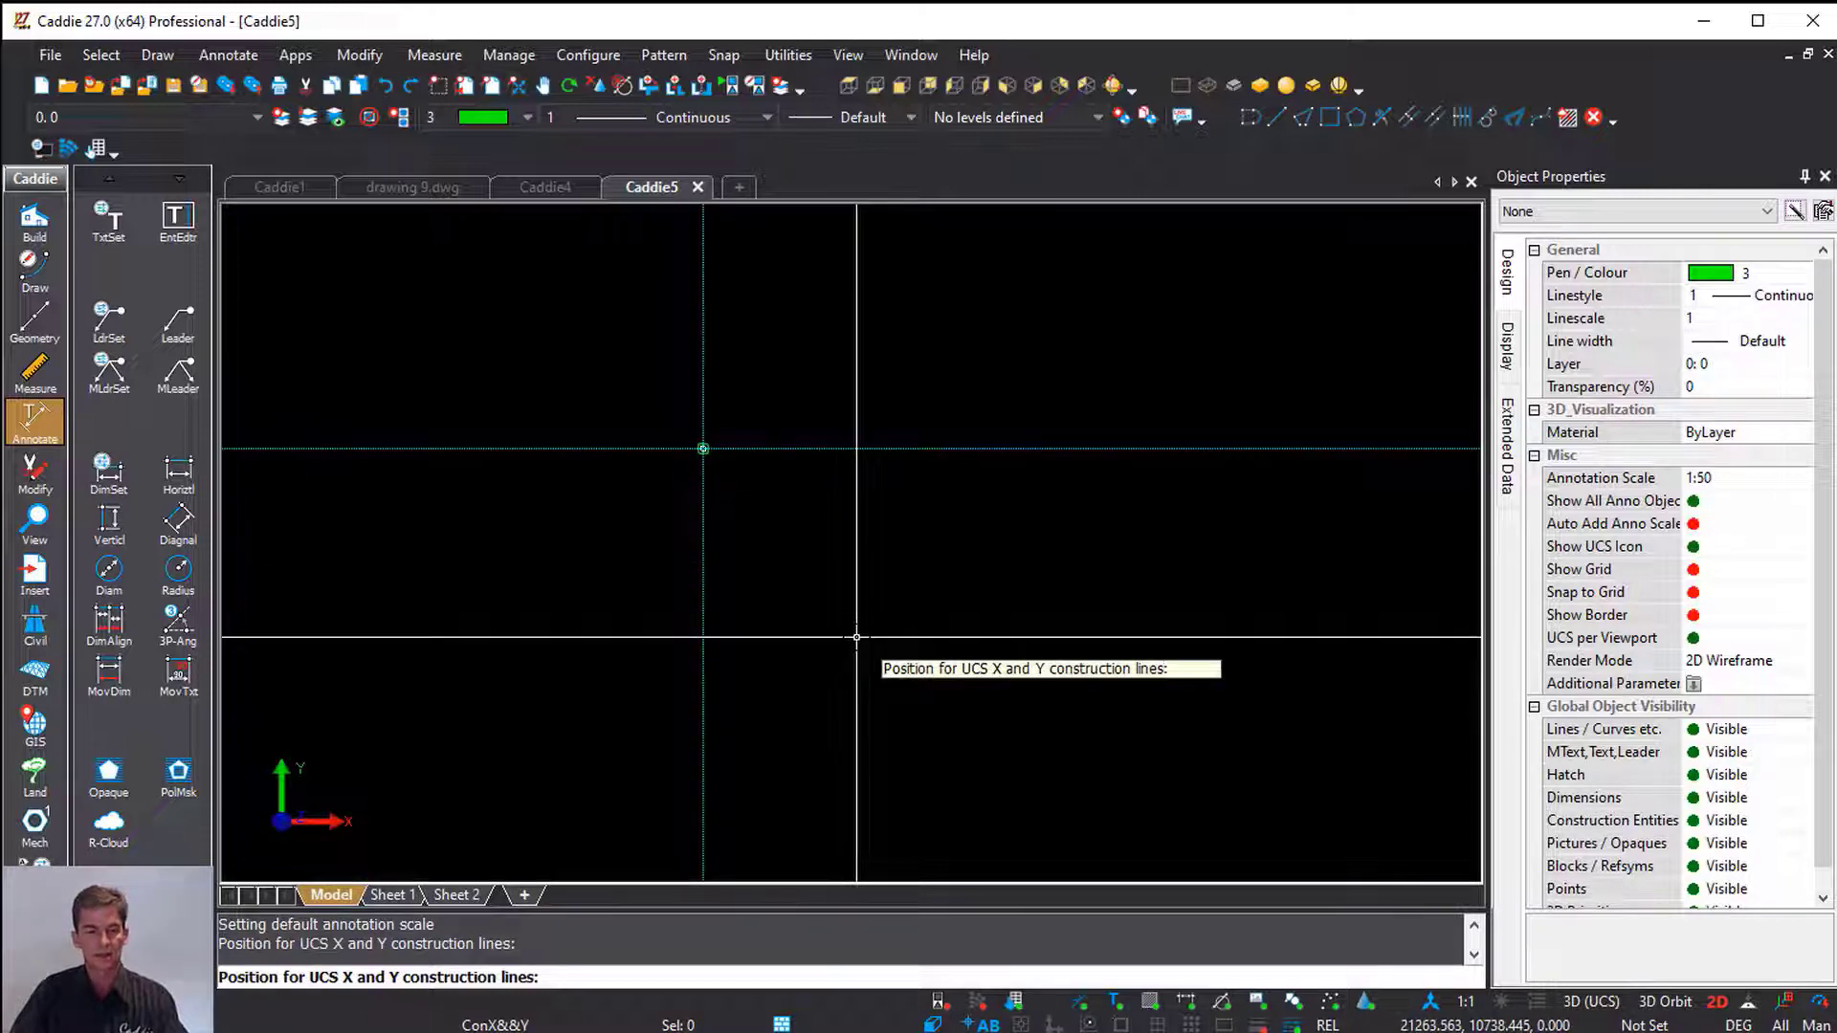
key(Escape)
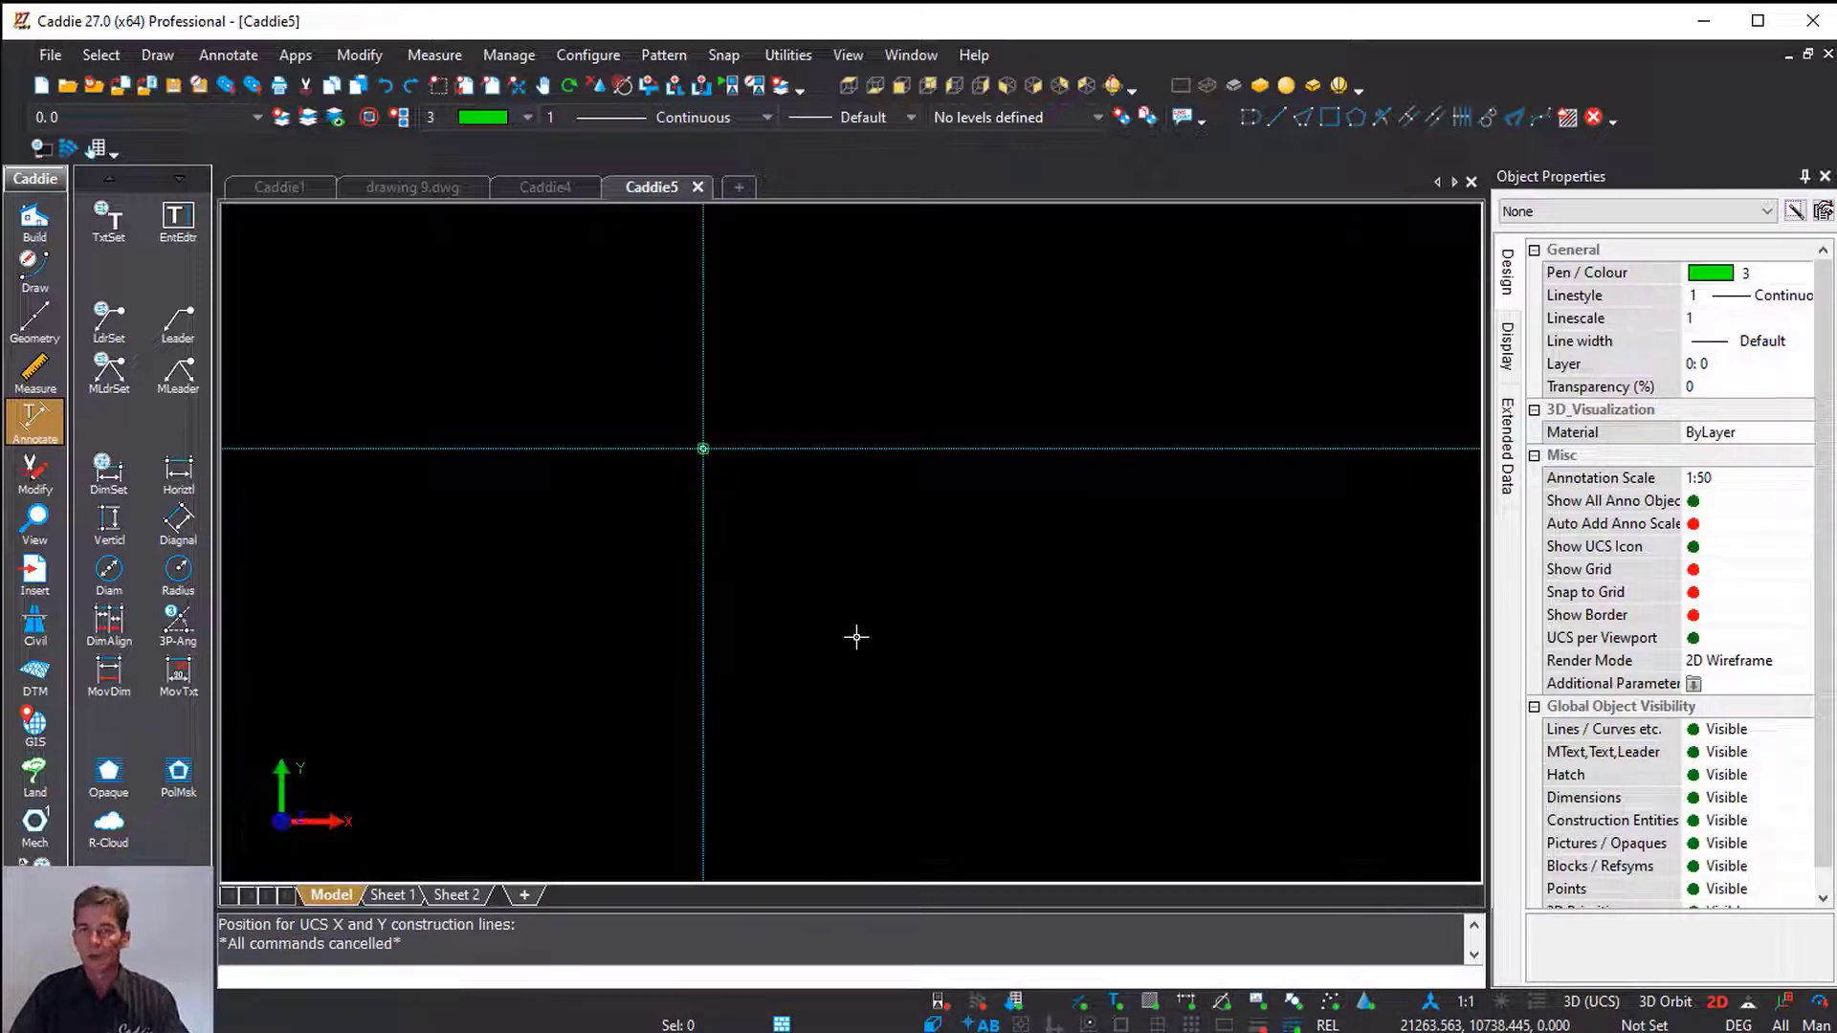
Add a construction line parallel to the vertical construction line at a distance of 5000 on its right side
right_click(793, 489)
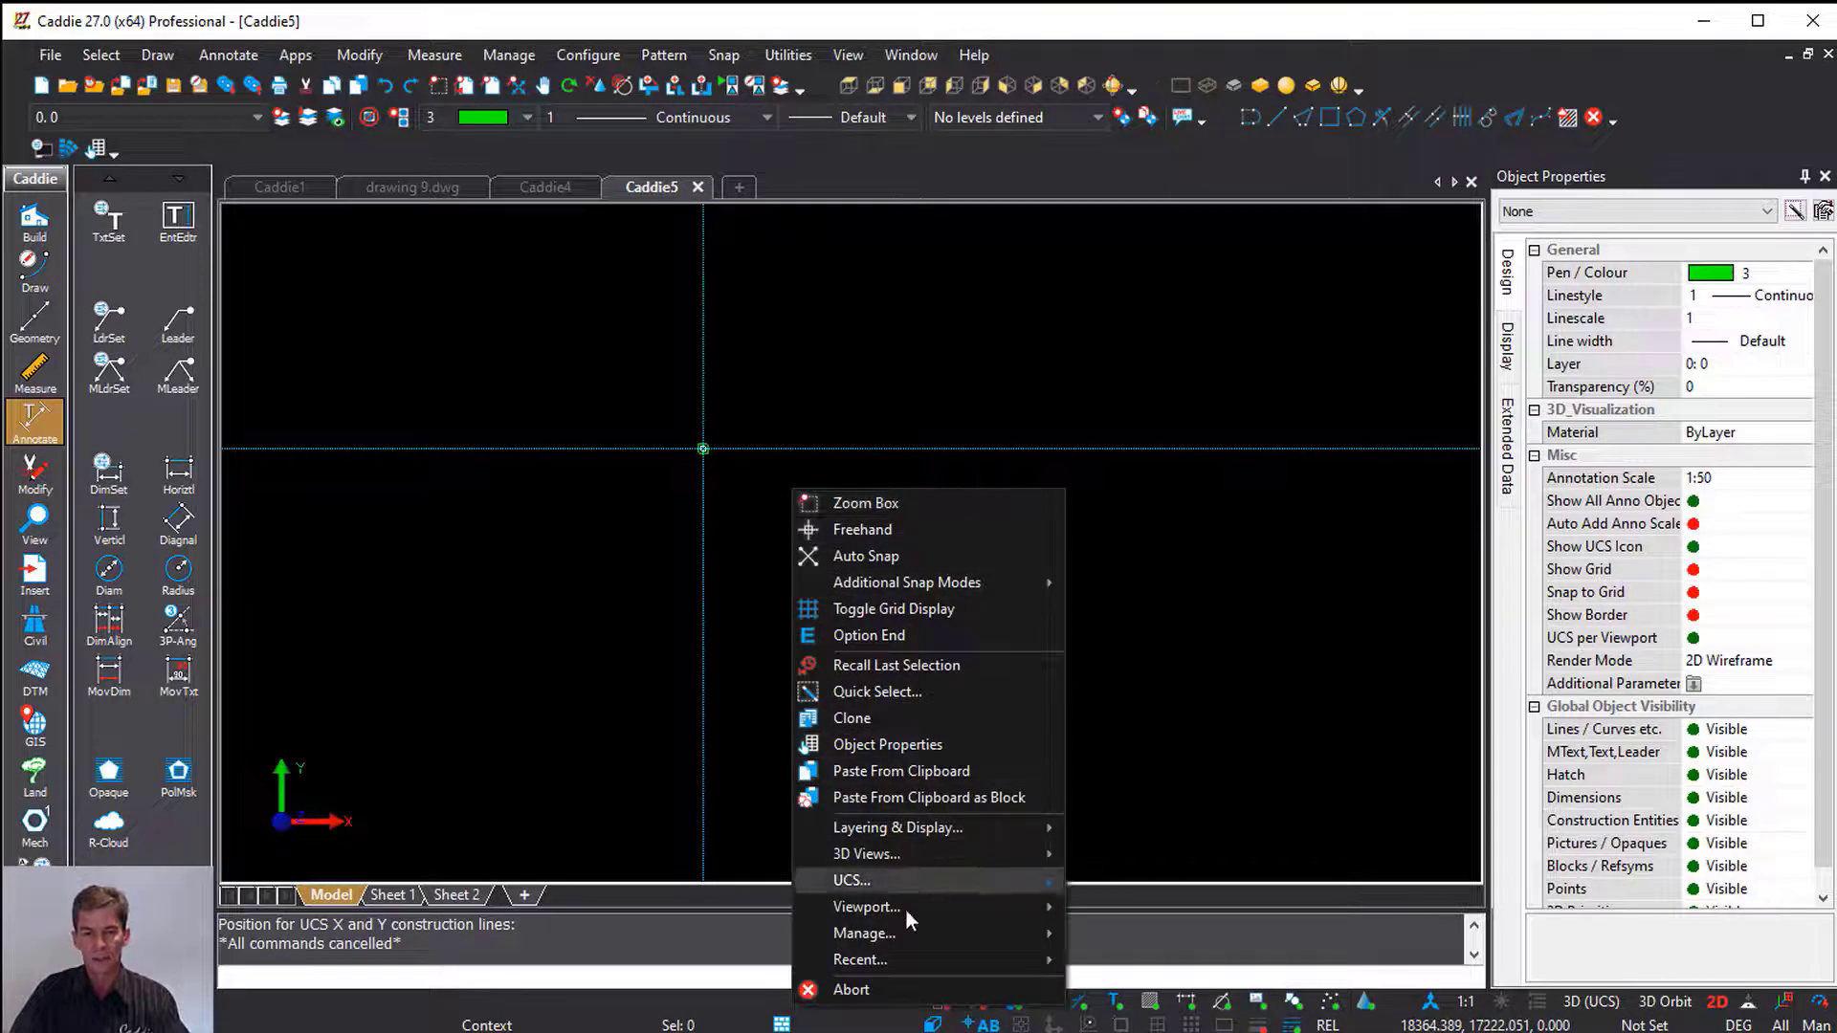
mouse_move(945, 960)
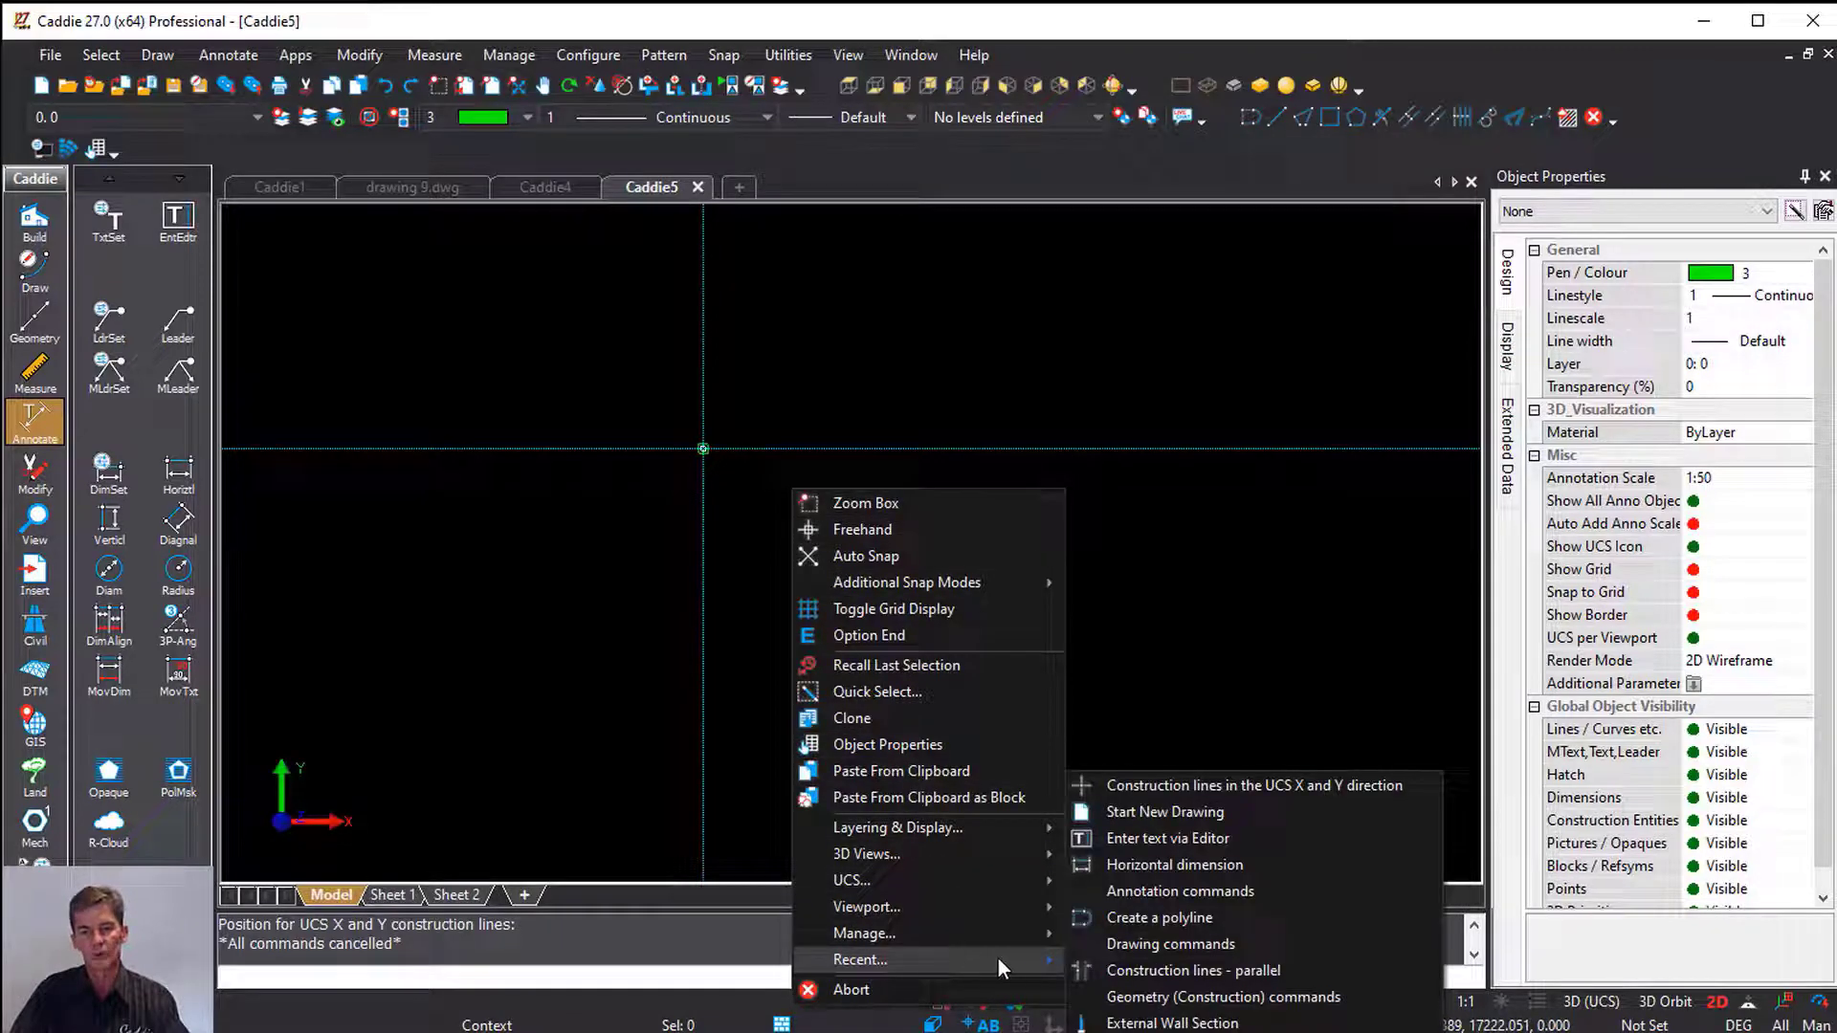
click(1163, 968)
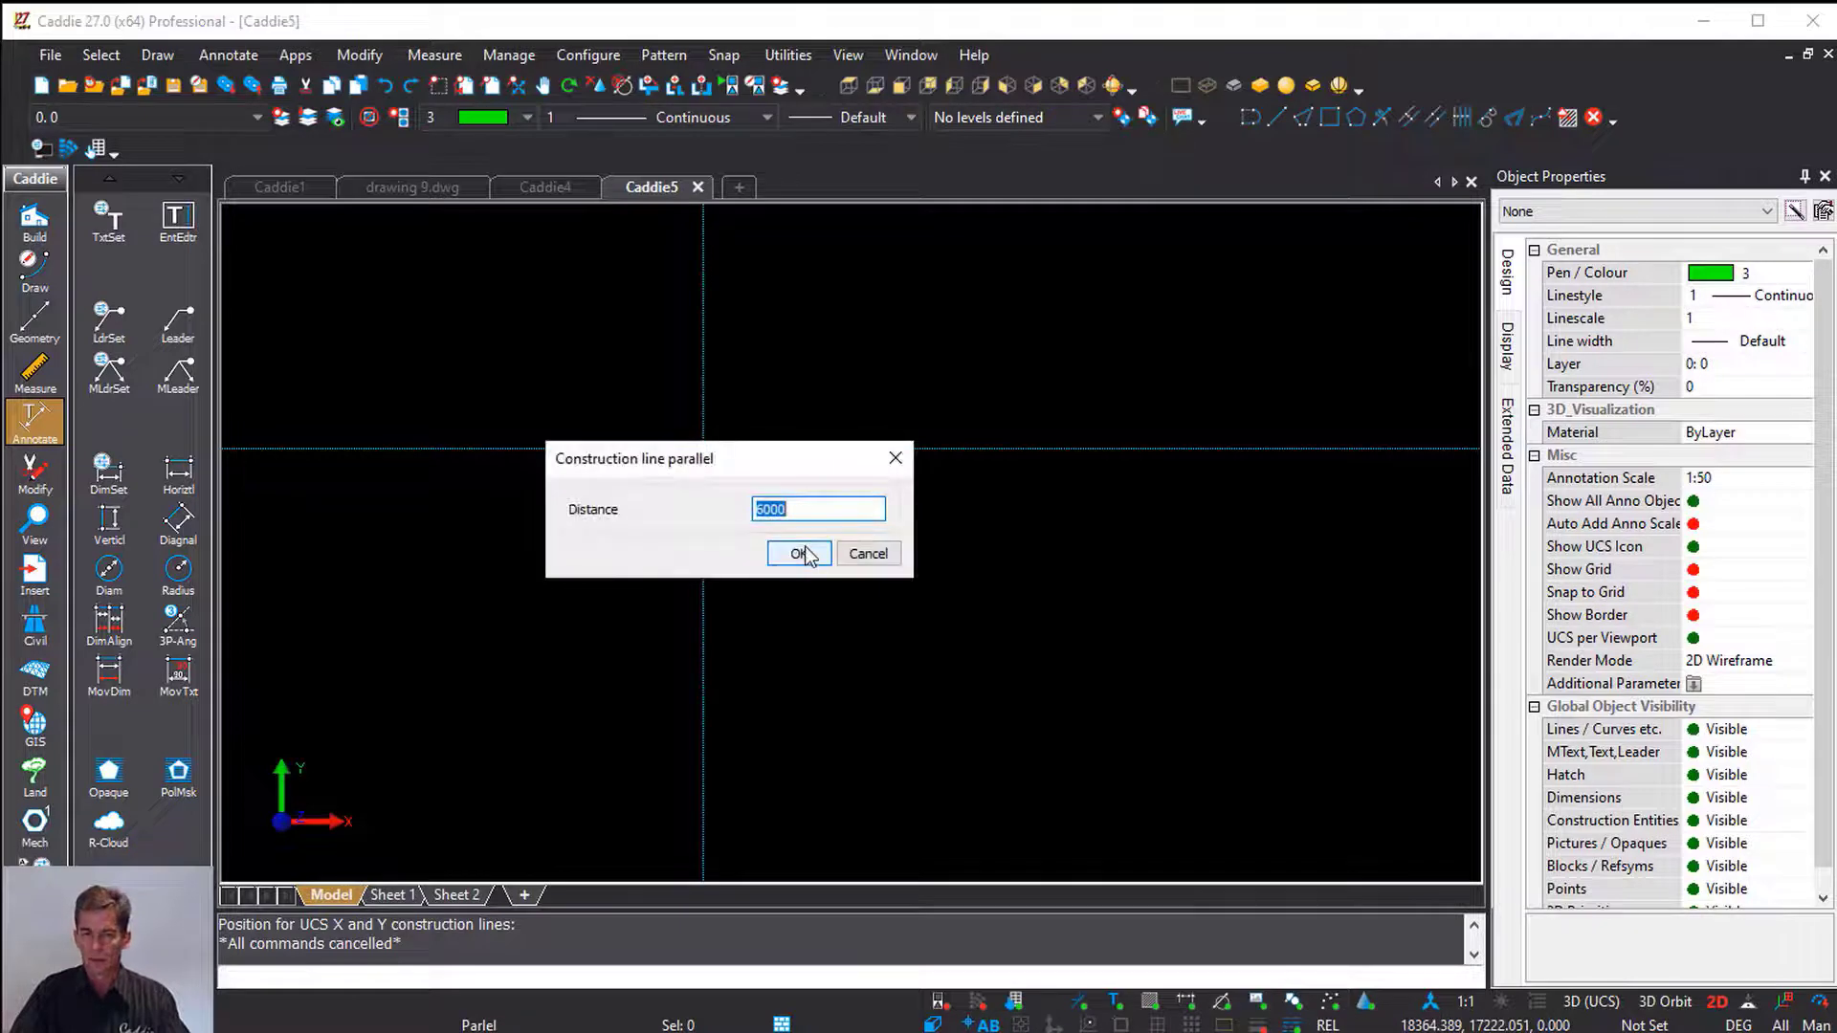
drag(809, 508, 700, 528)
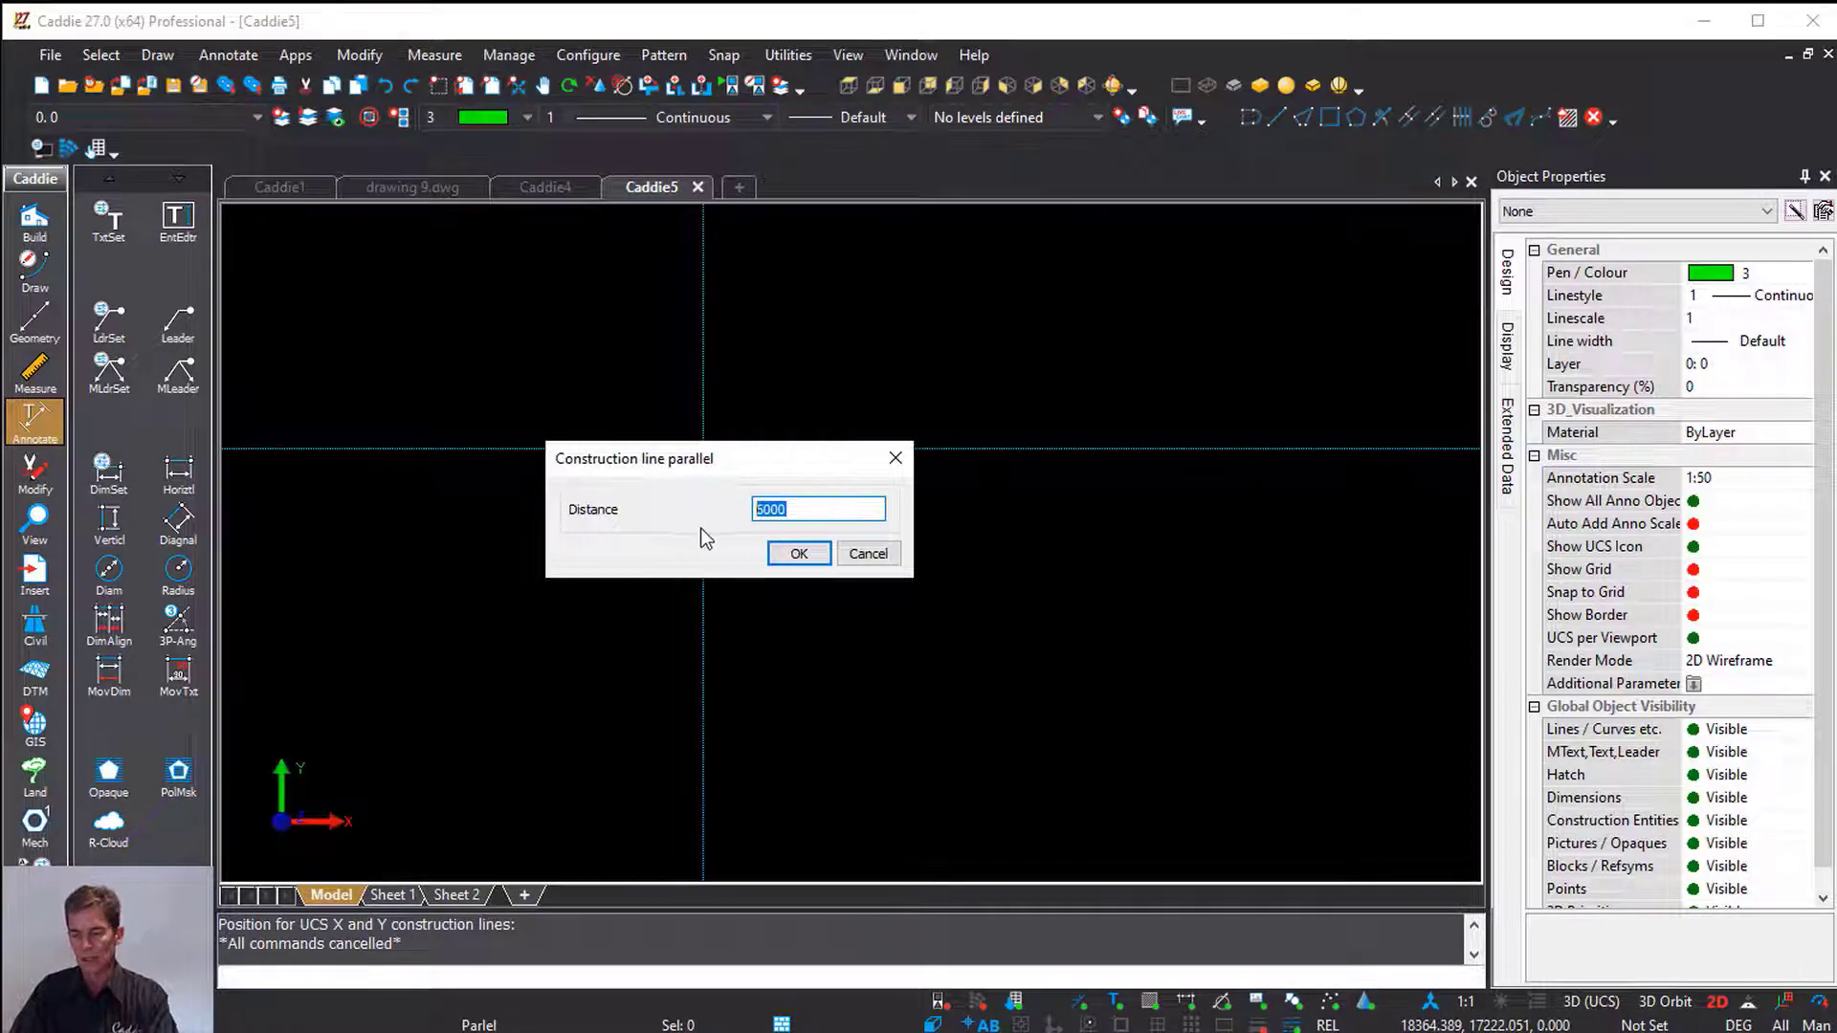
click(799, 555)
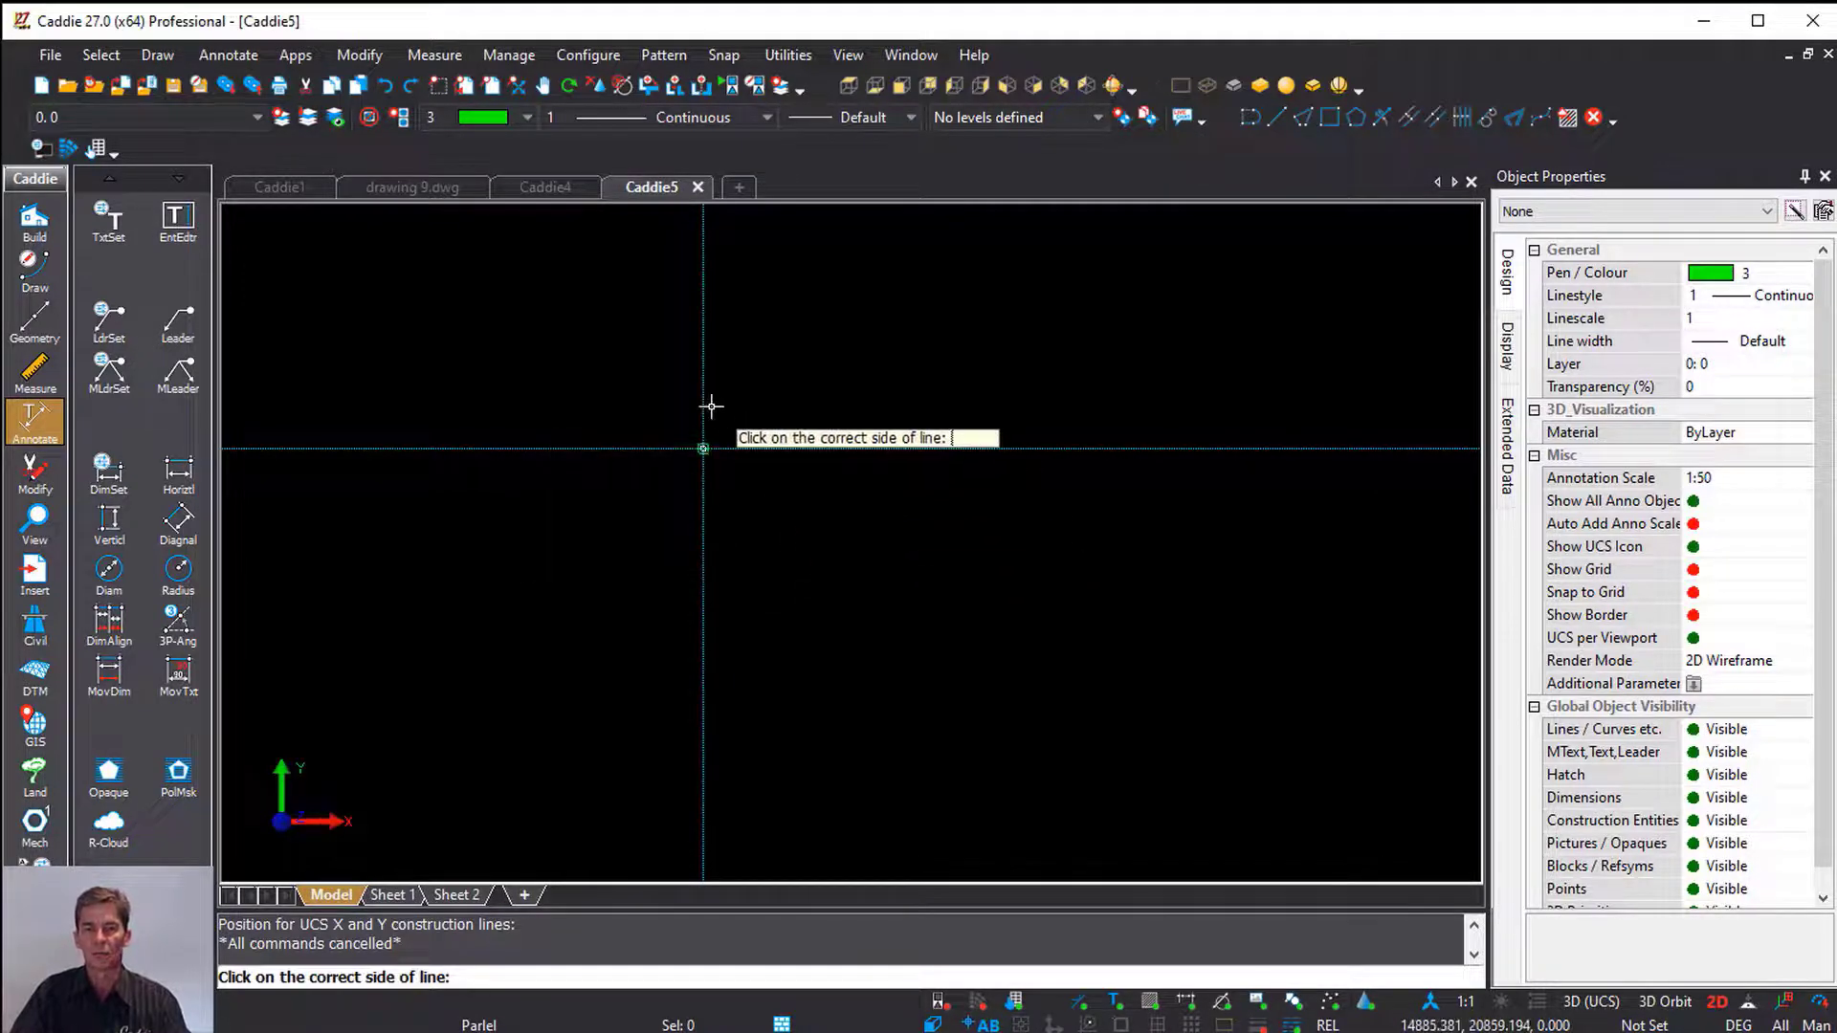
scroll(706, 311, up, 5)
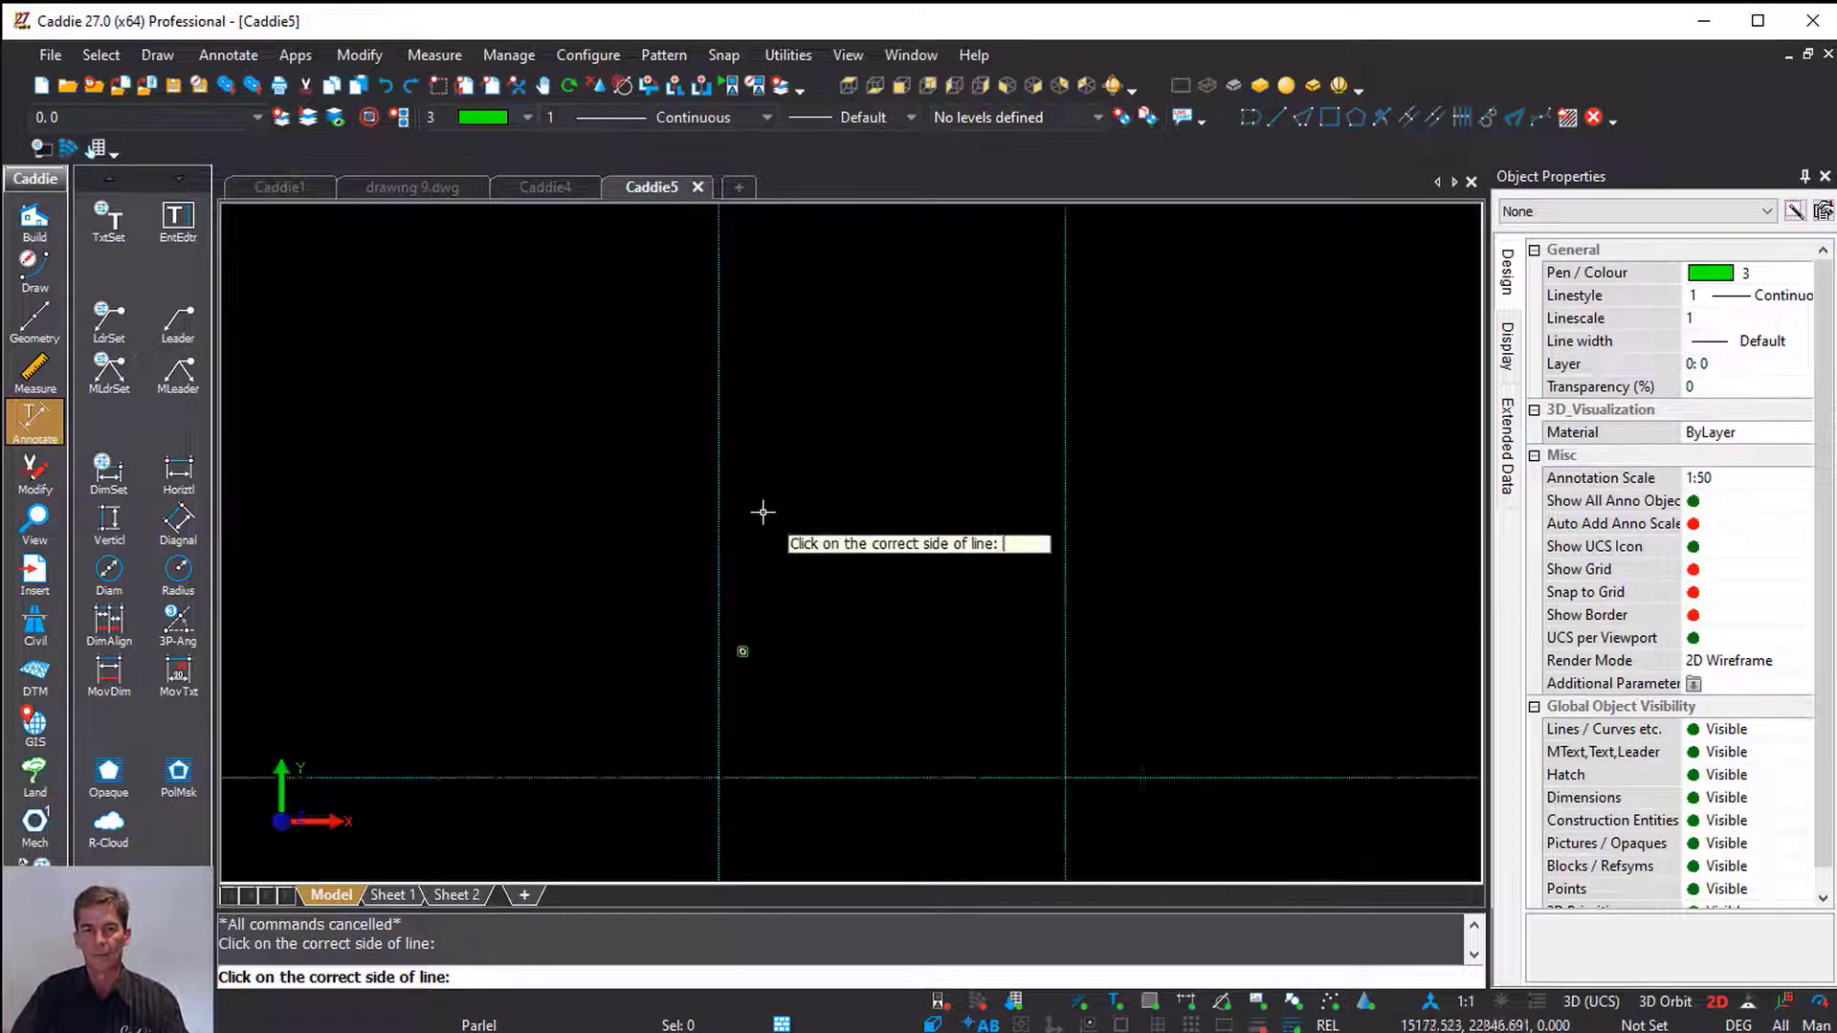
scroll(765, 531, down, 2)
key(Escape)
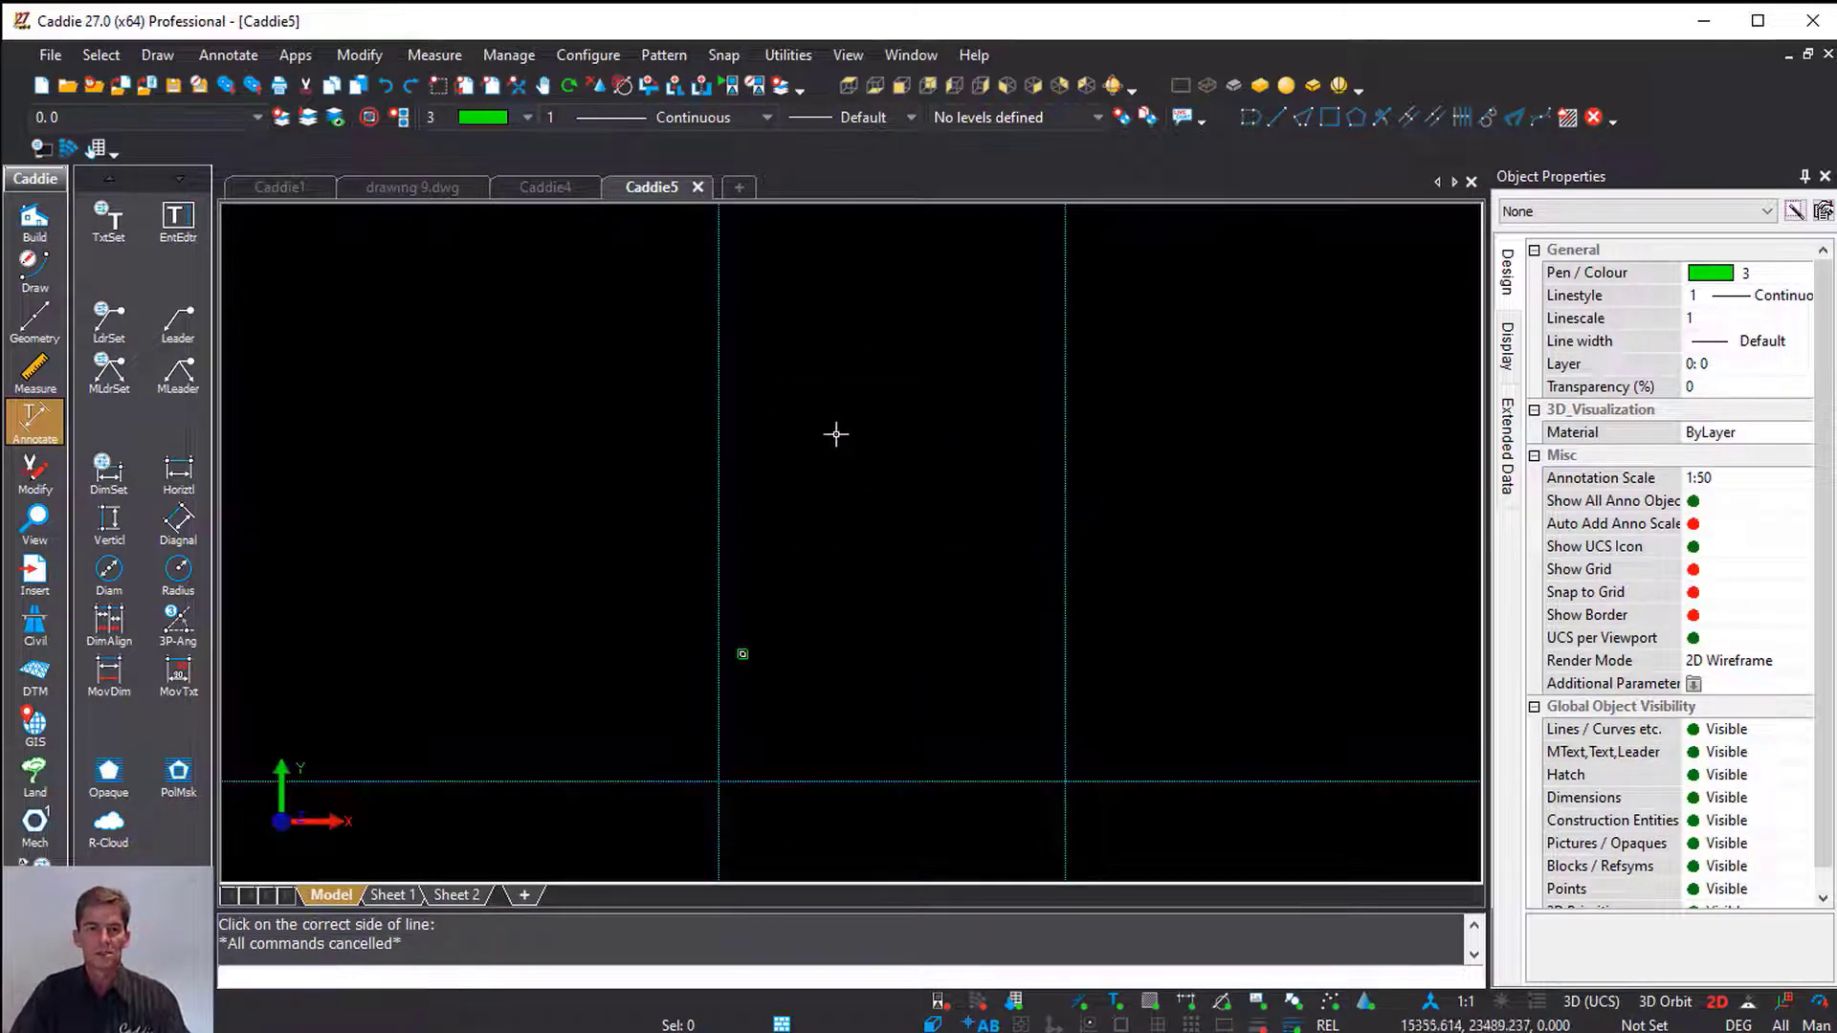
Start a polyline at the original construction line intersection and run it along the horizontal line to the offset construction line
click(831, 398)
right_click(831, 398)
mouse_move(984, 869)
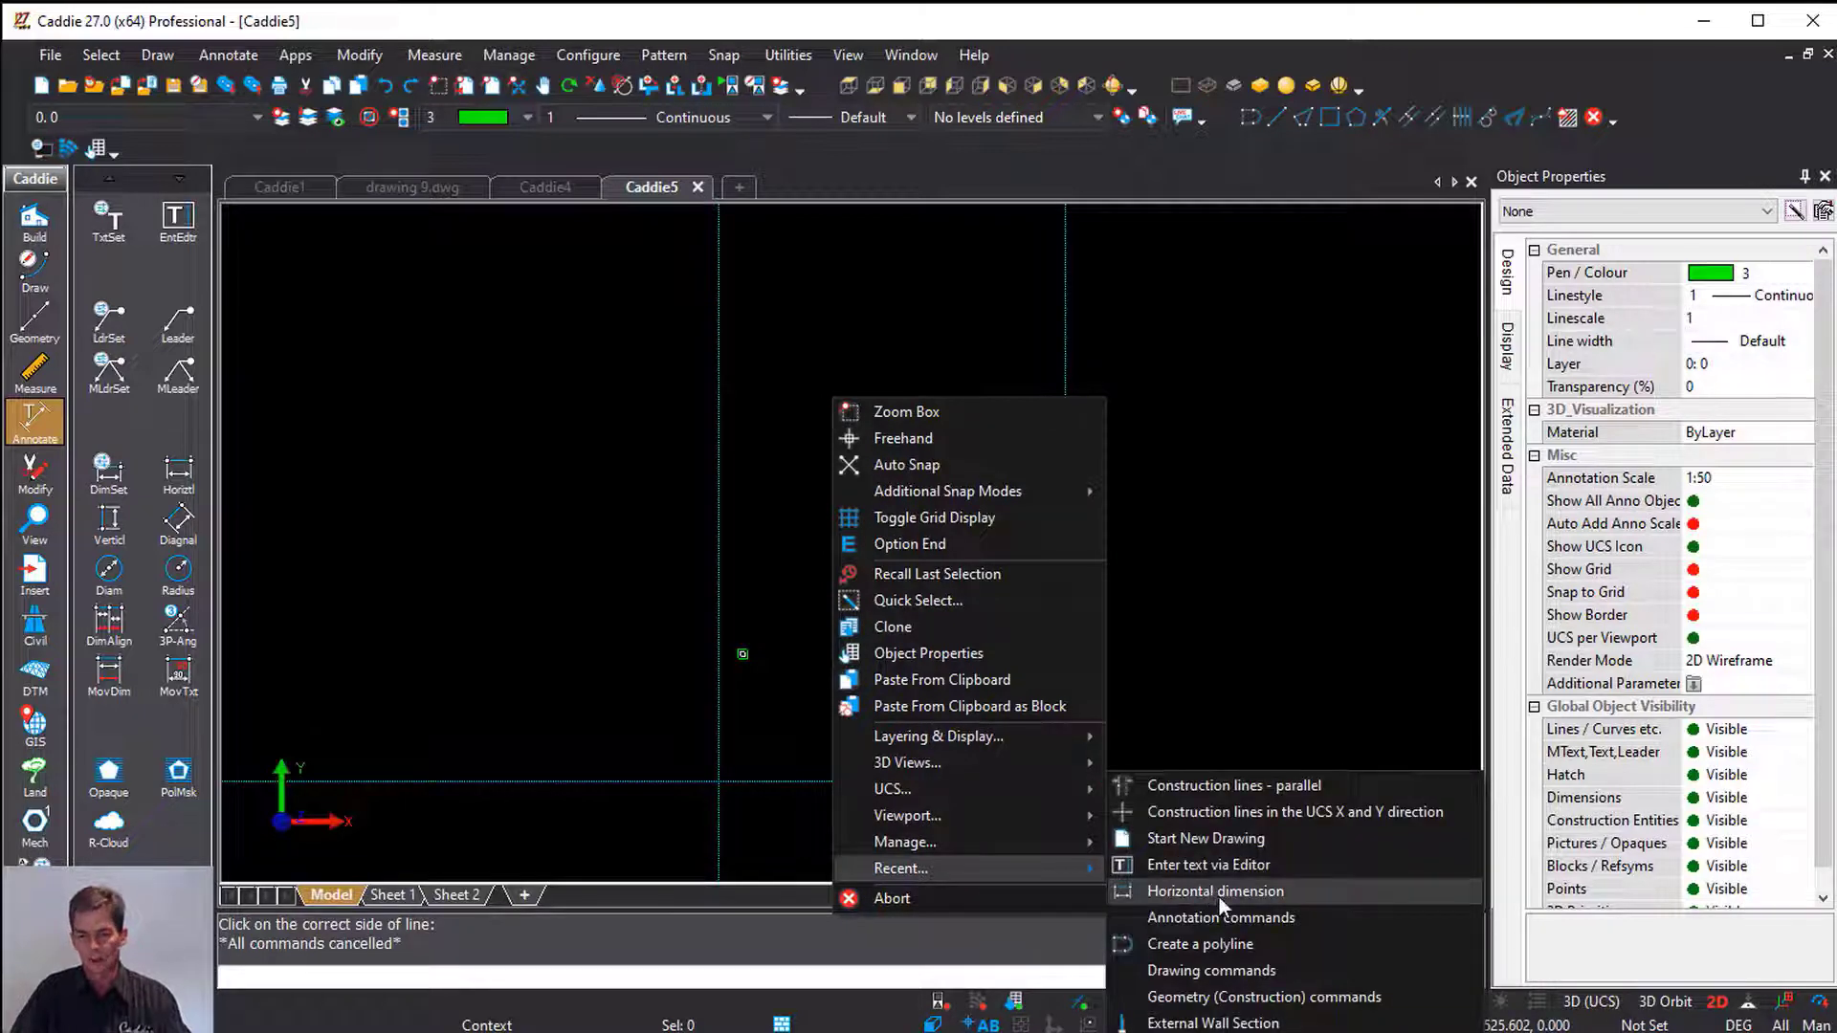
click(1273, 939)
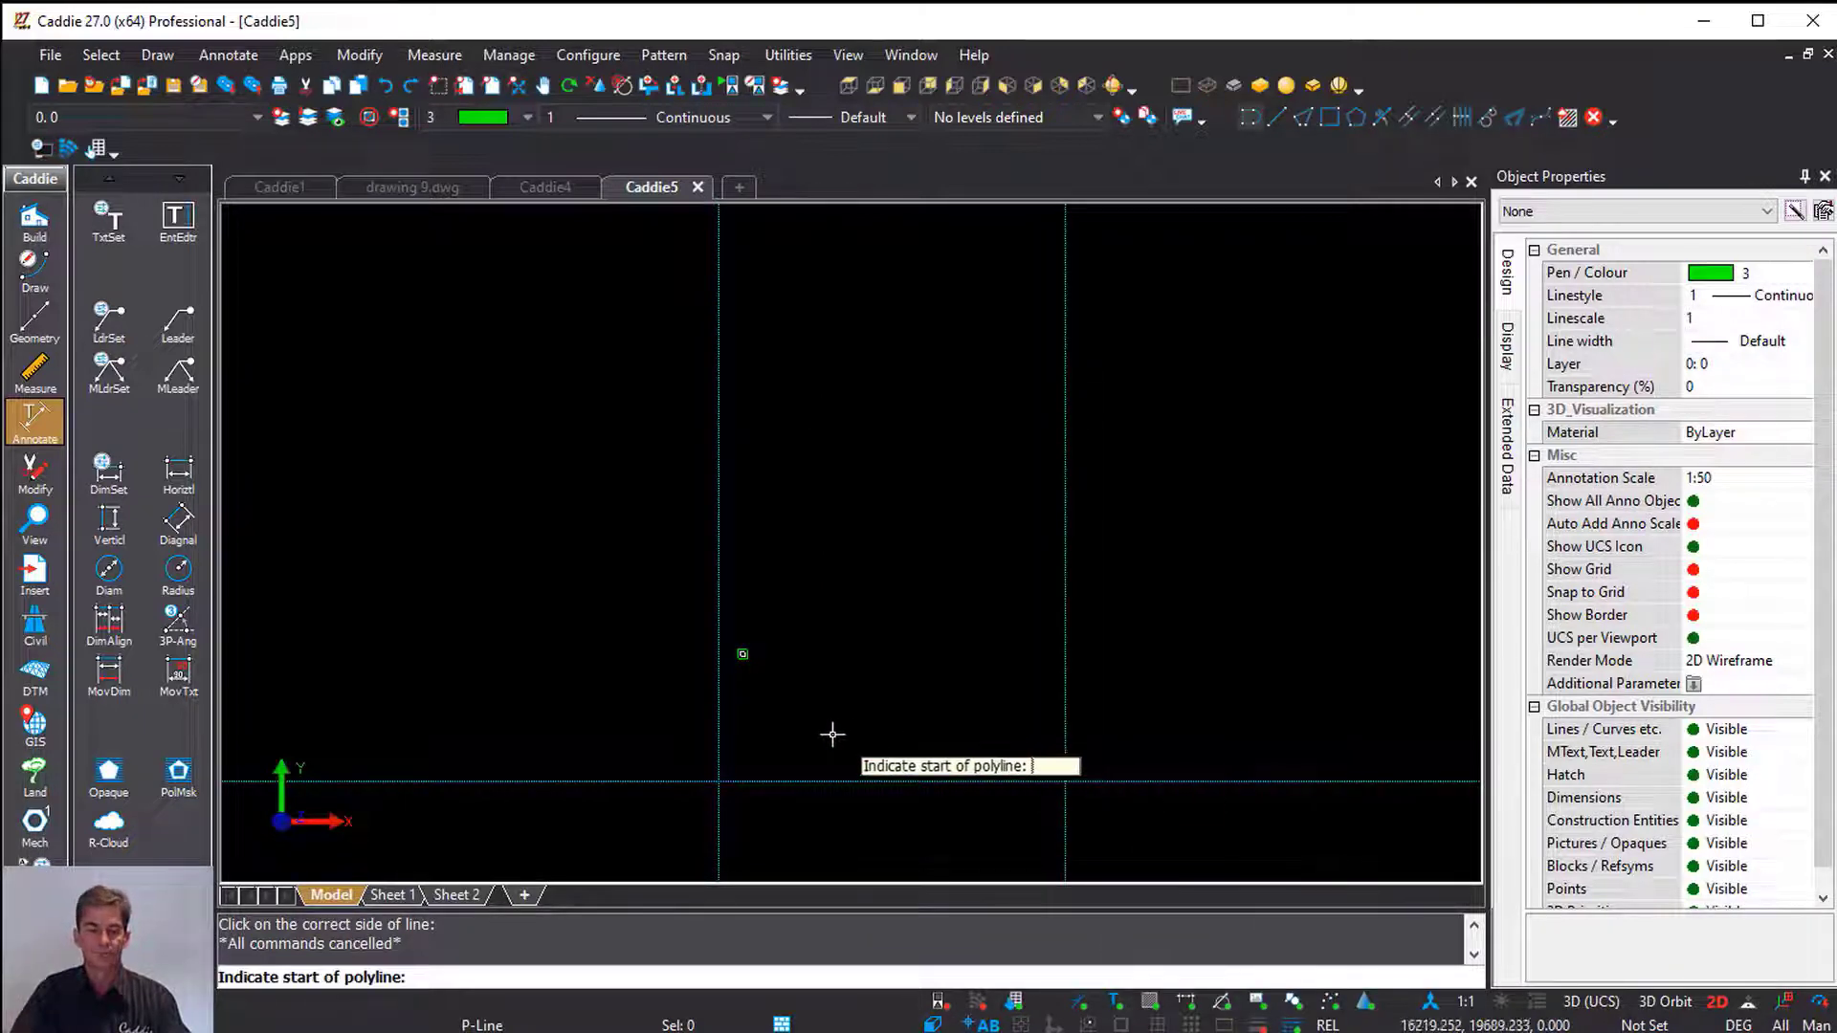
key(s)
click(720, 780)
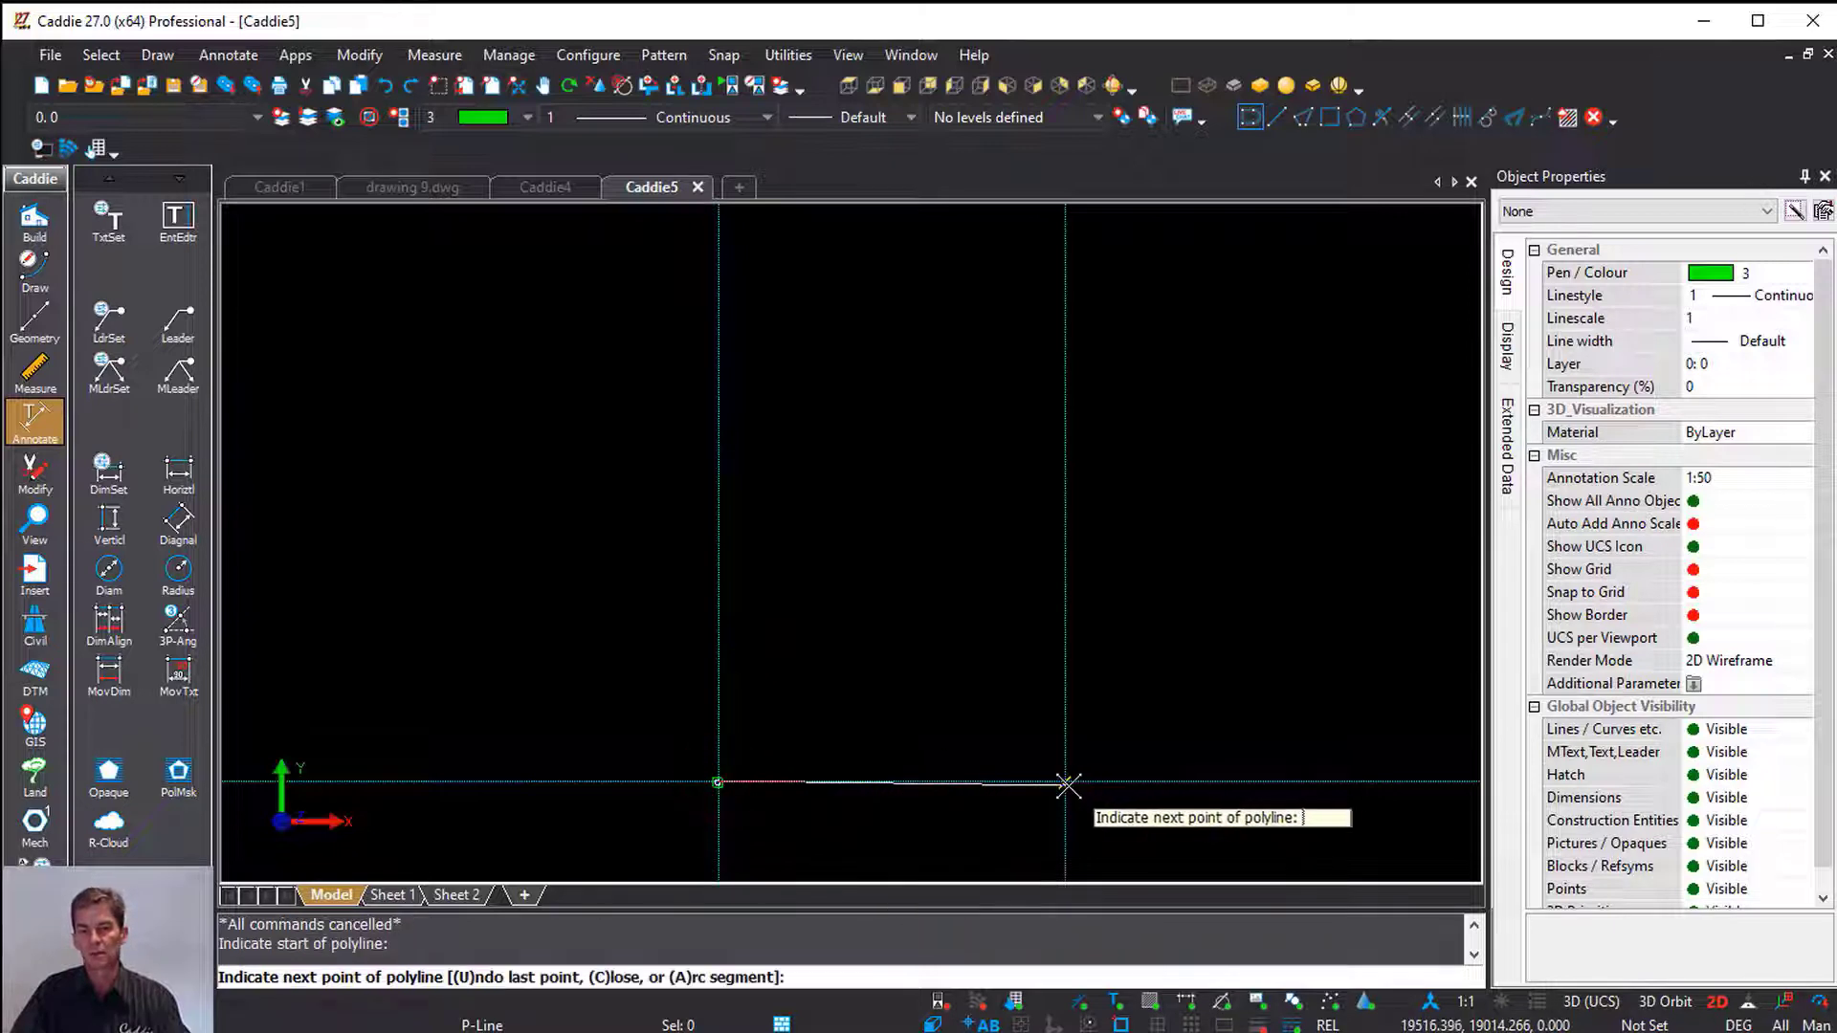
click(1064, 782)
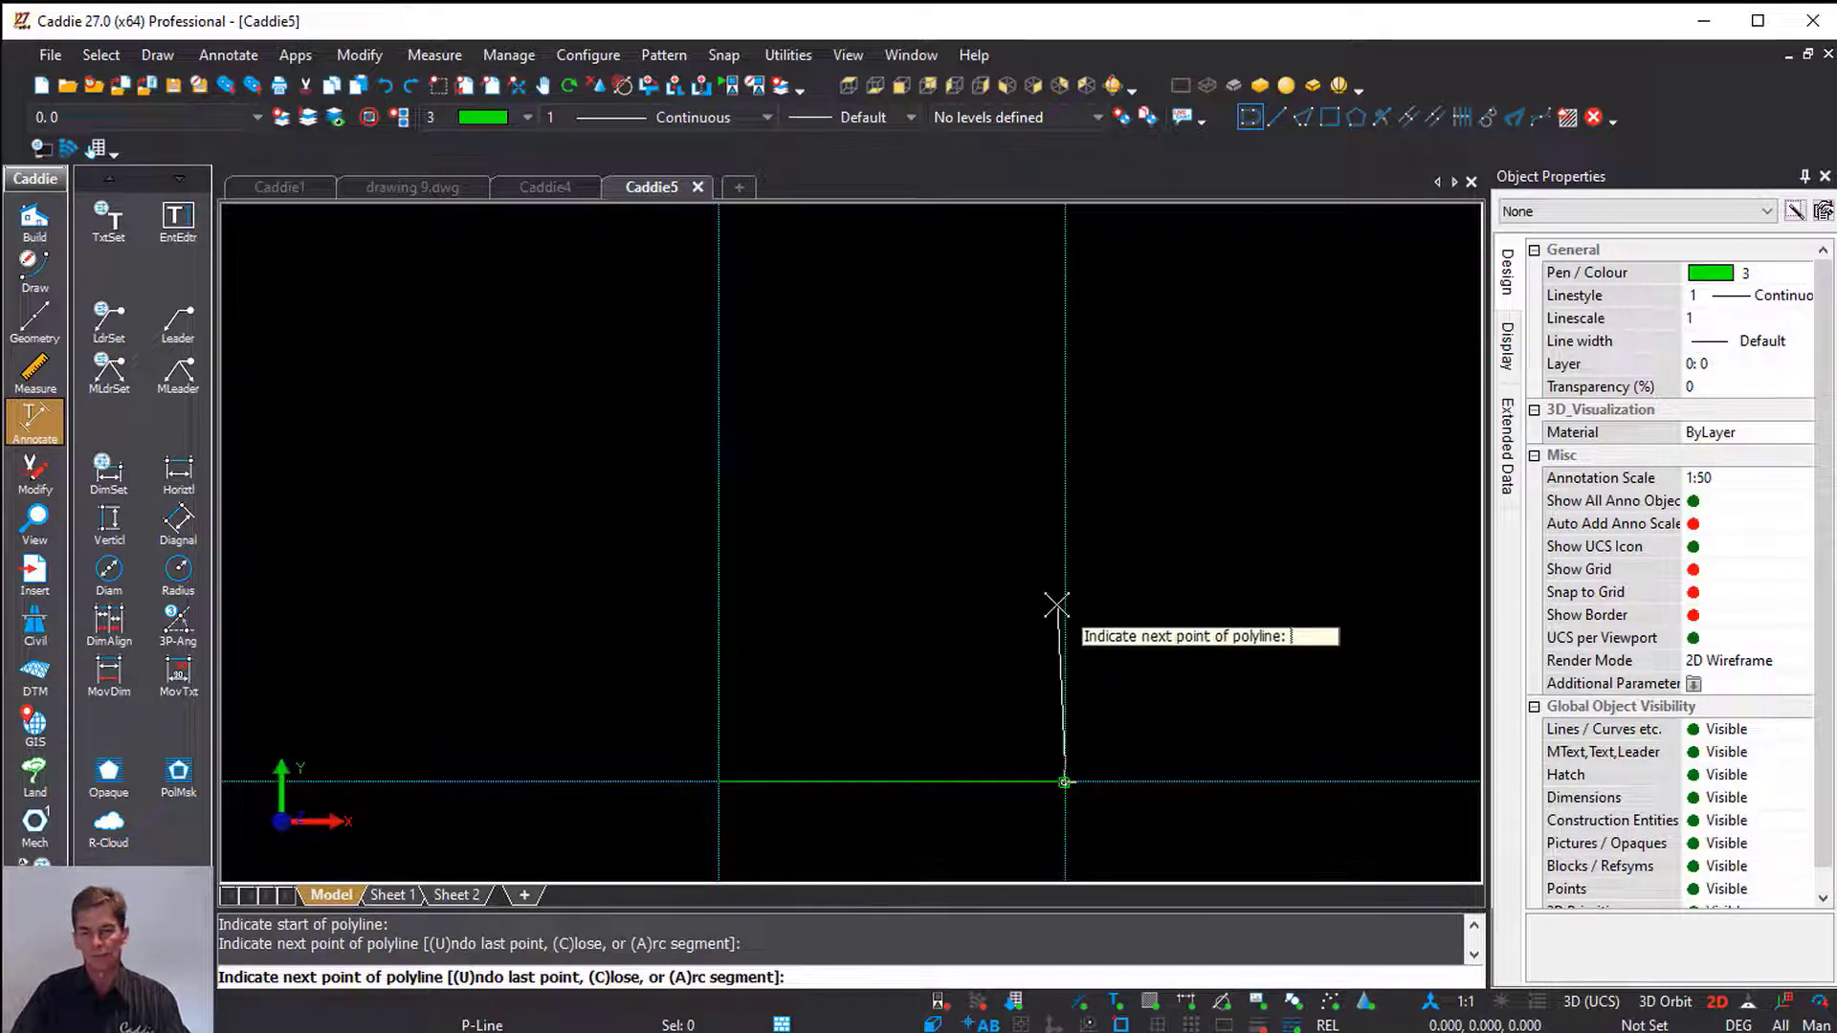
Continue the polyline orthogonally in two upward steps, with horizontal runs to the right about 2265 and 3040 long, and finish it
key(Tab)
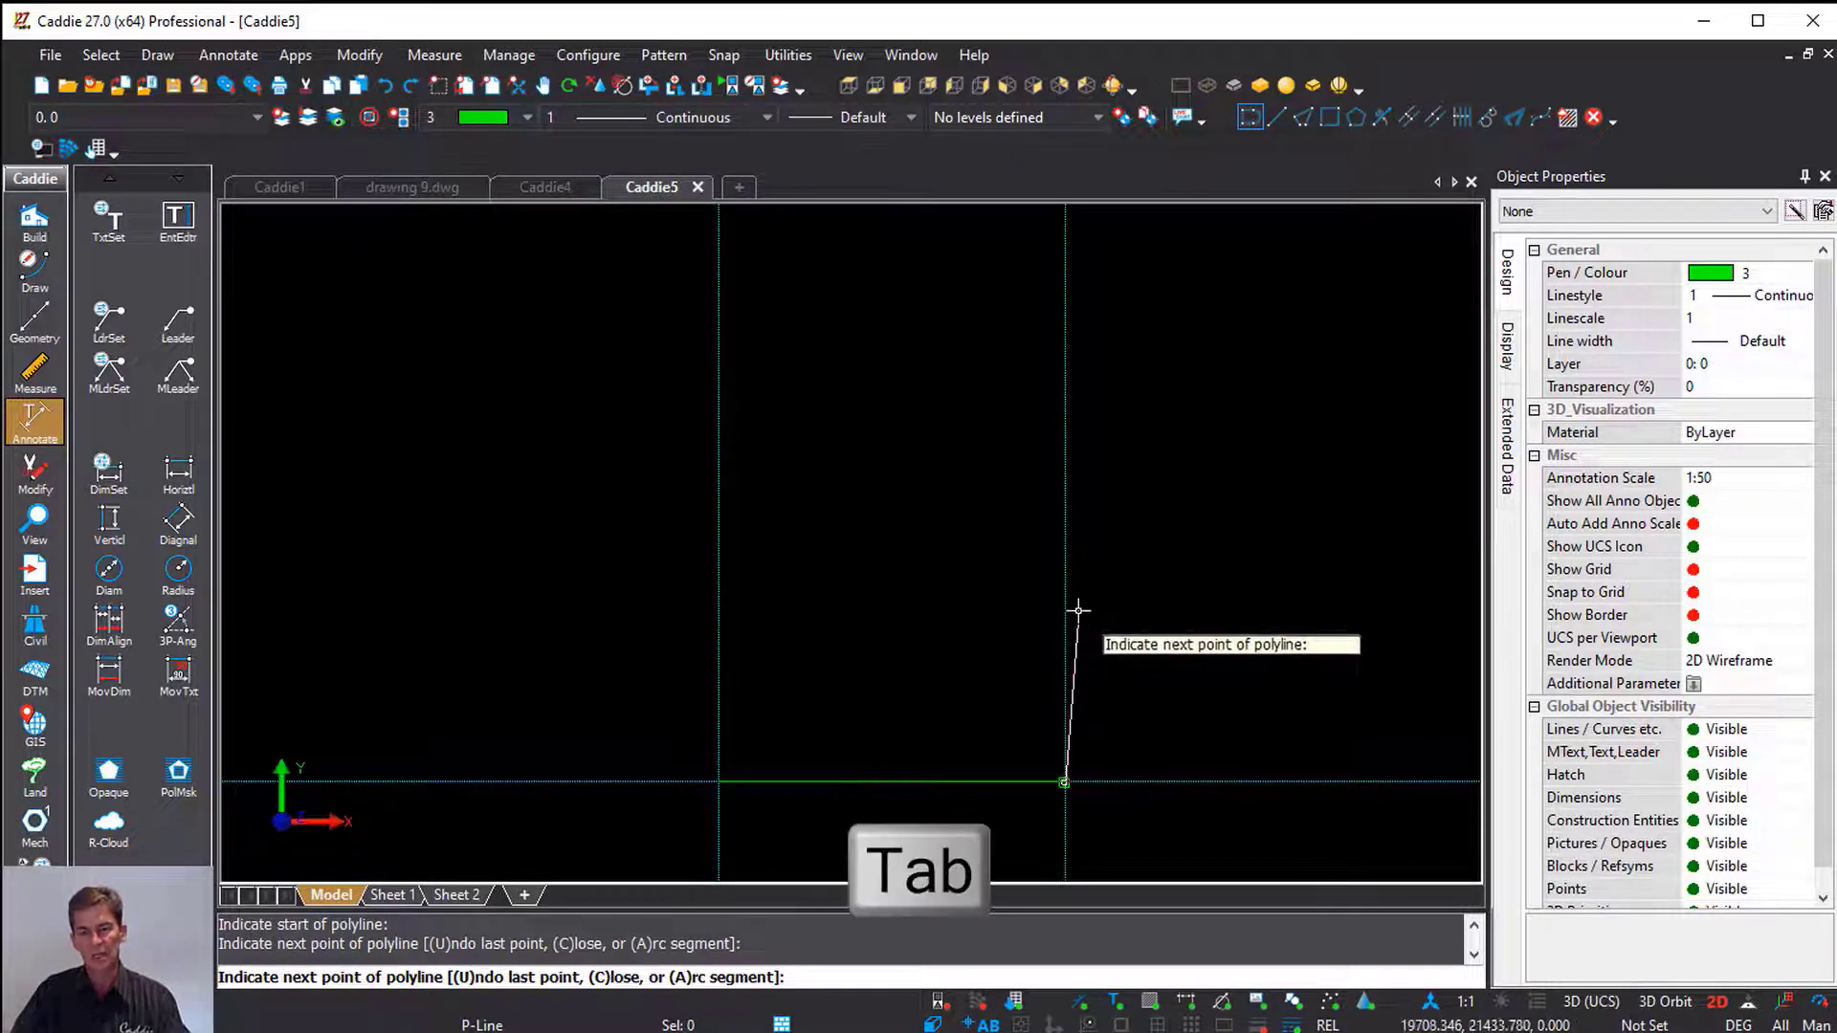
click(1064, 588)
click(1222, 588)
click(1222, 476)
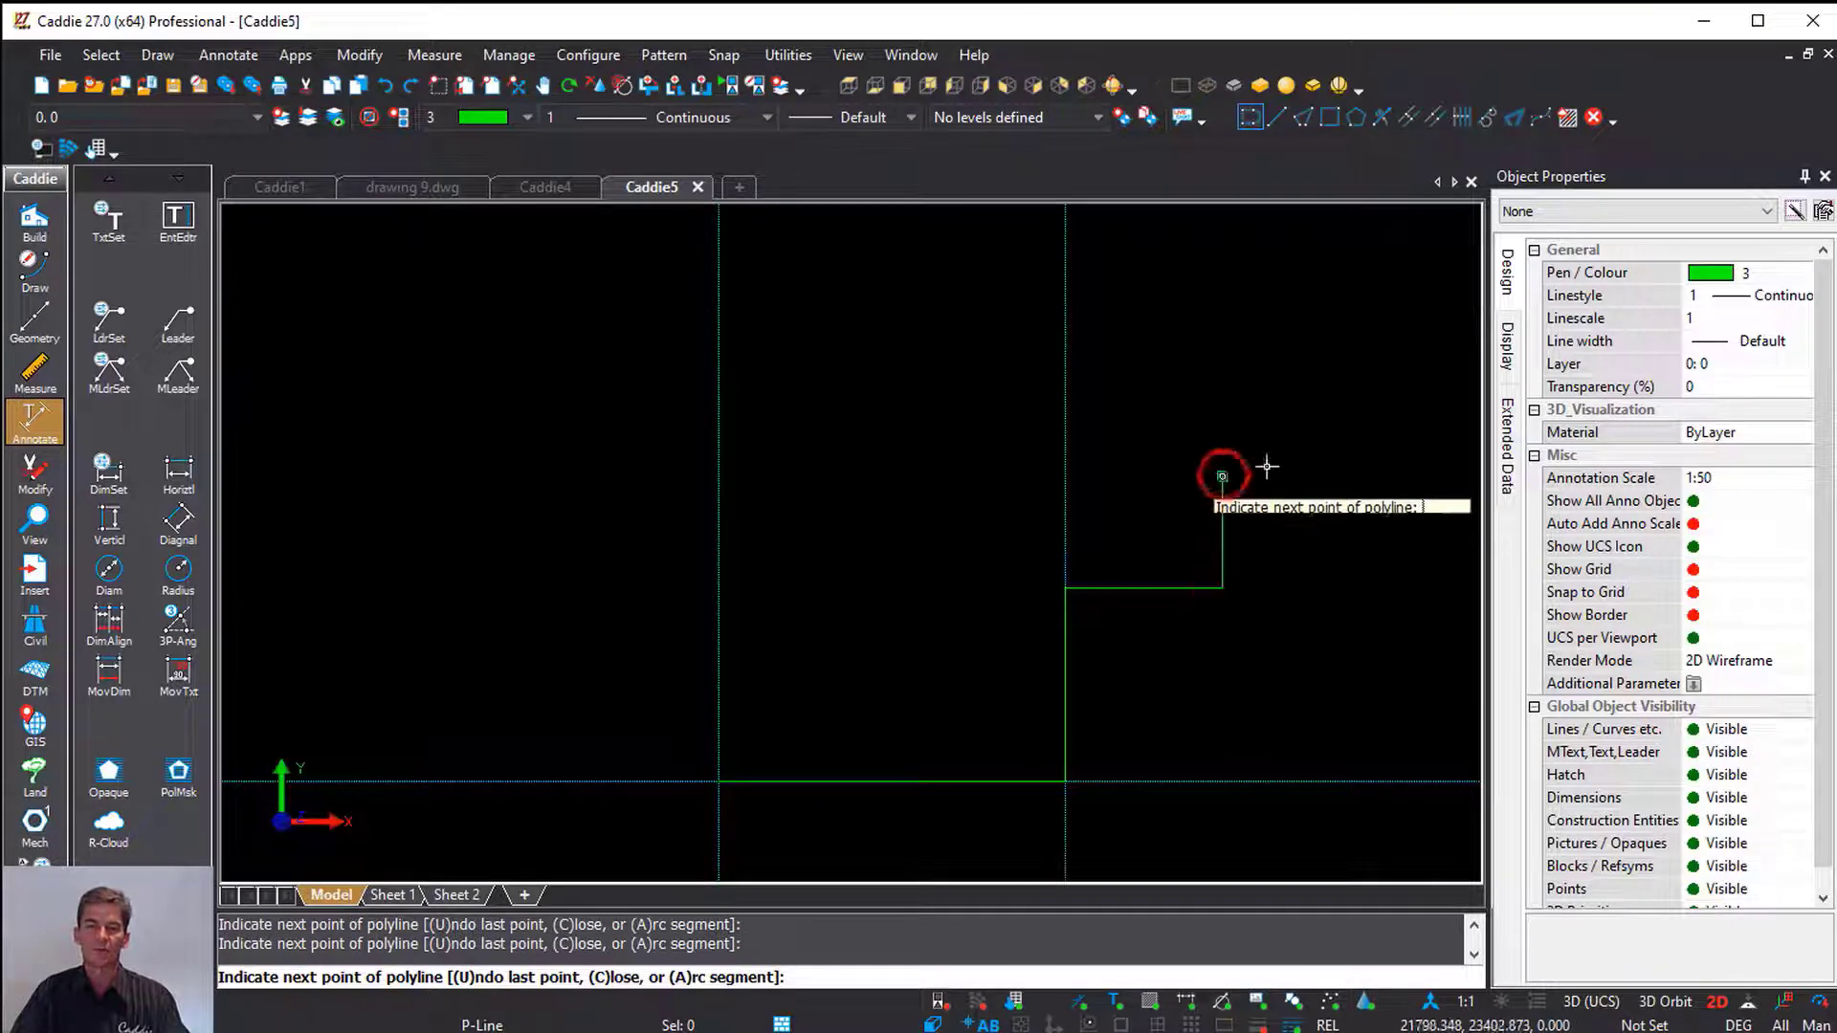
click(1432, 476)
key(Escape)
middle_drag(1385, 546, 1139, 501)
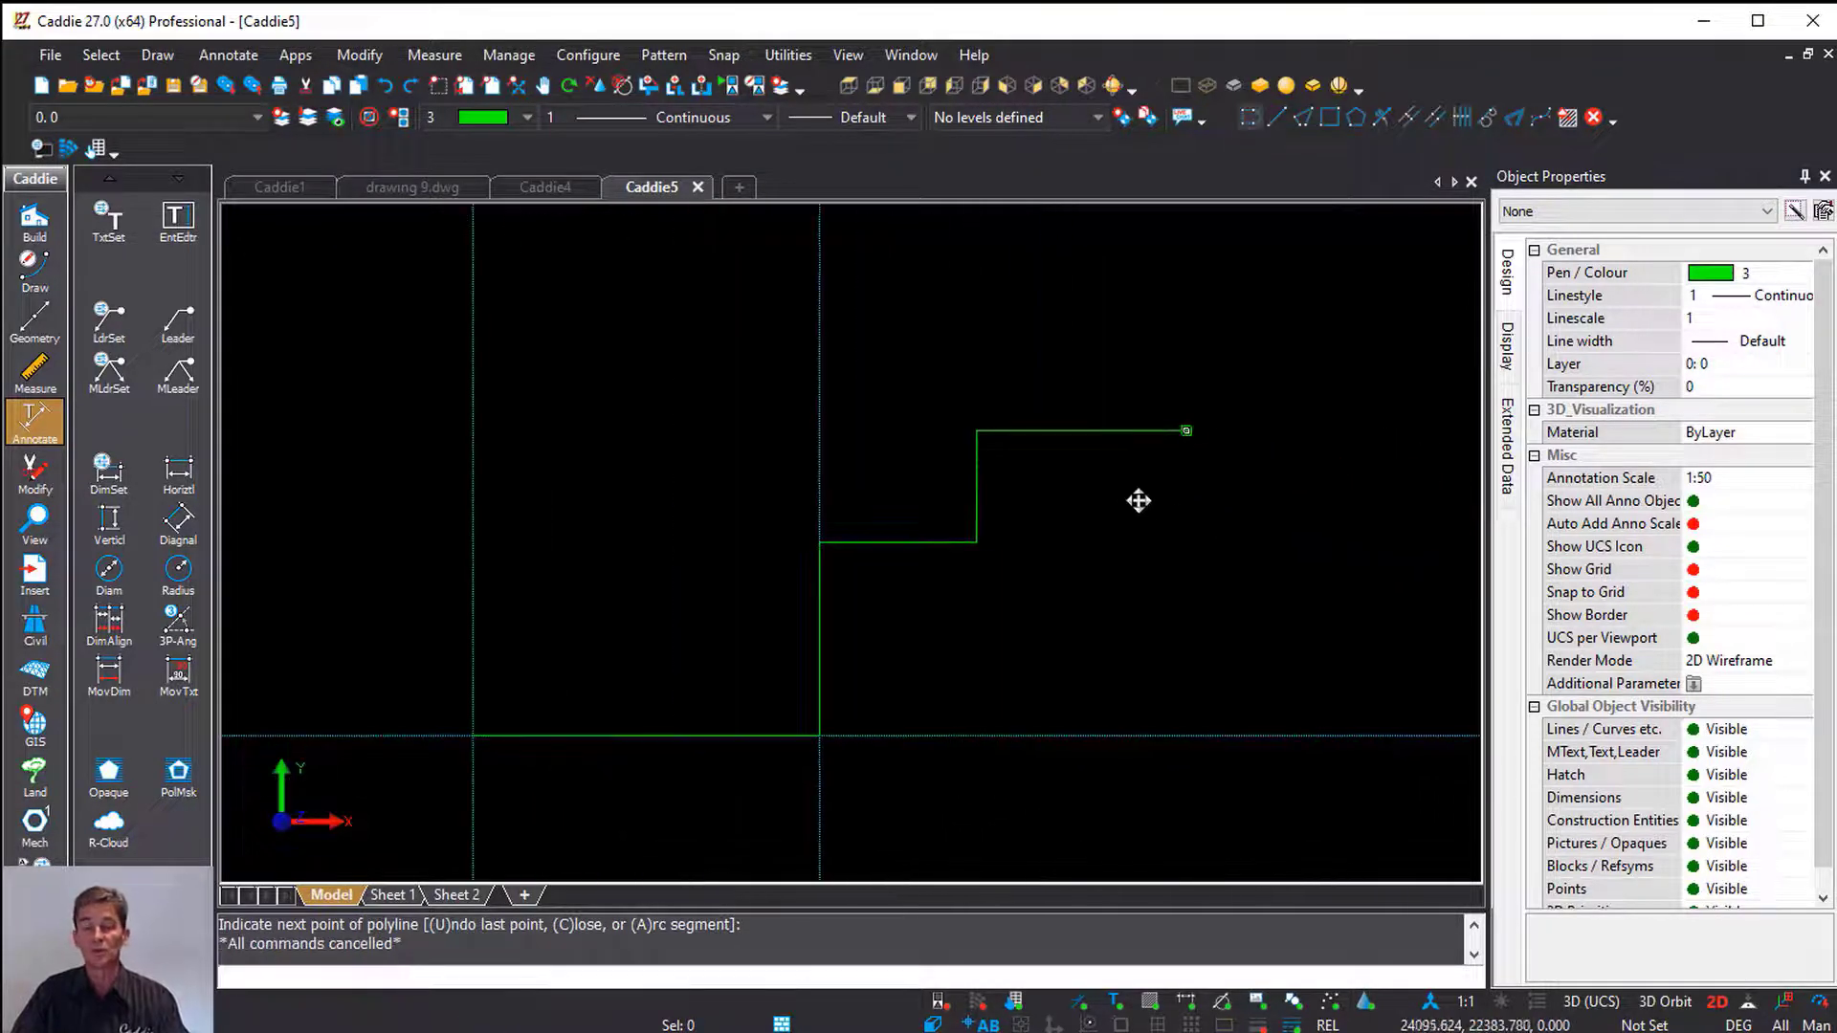
Add chained horizontal dimensions in pen 7 above the polyline, covering its three horizontal segments
right_click(751, 371)
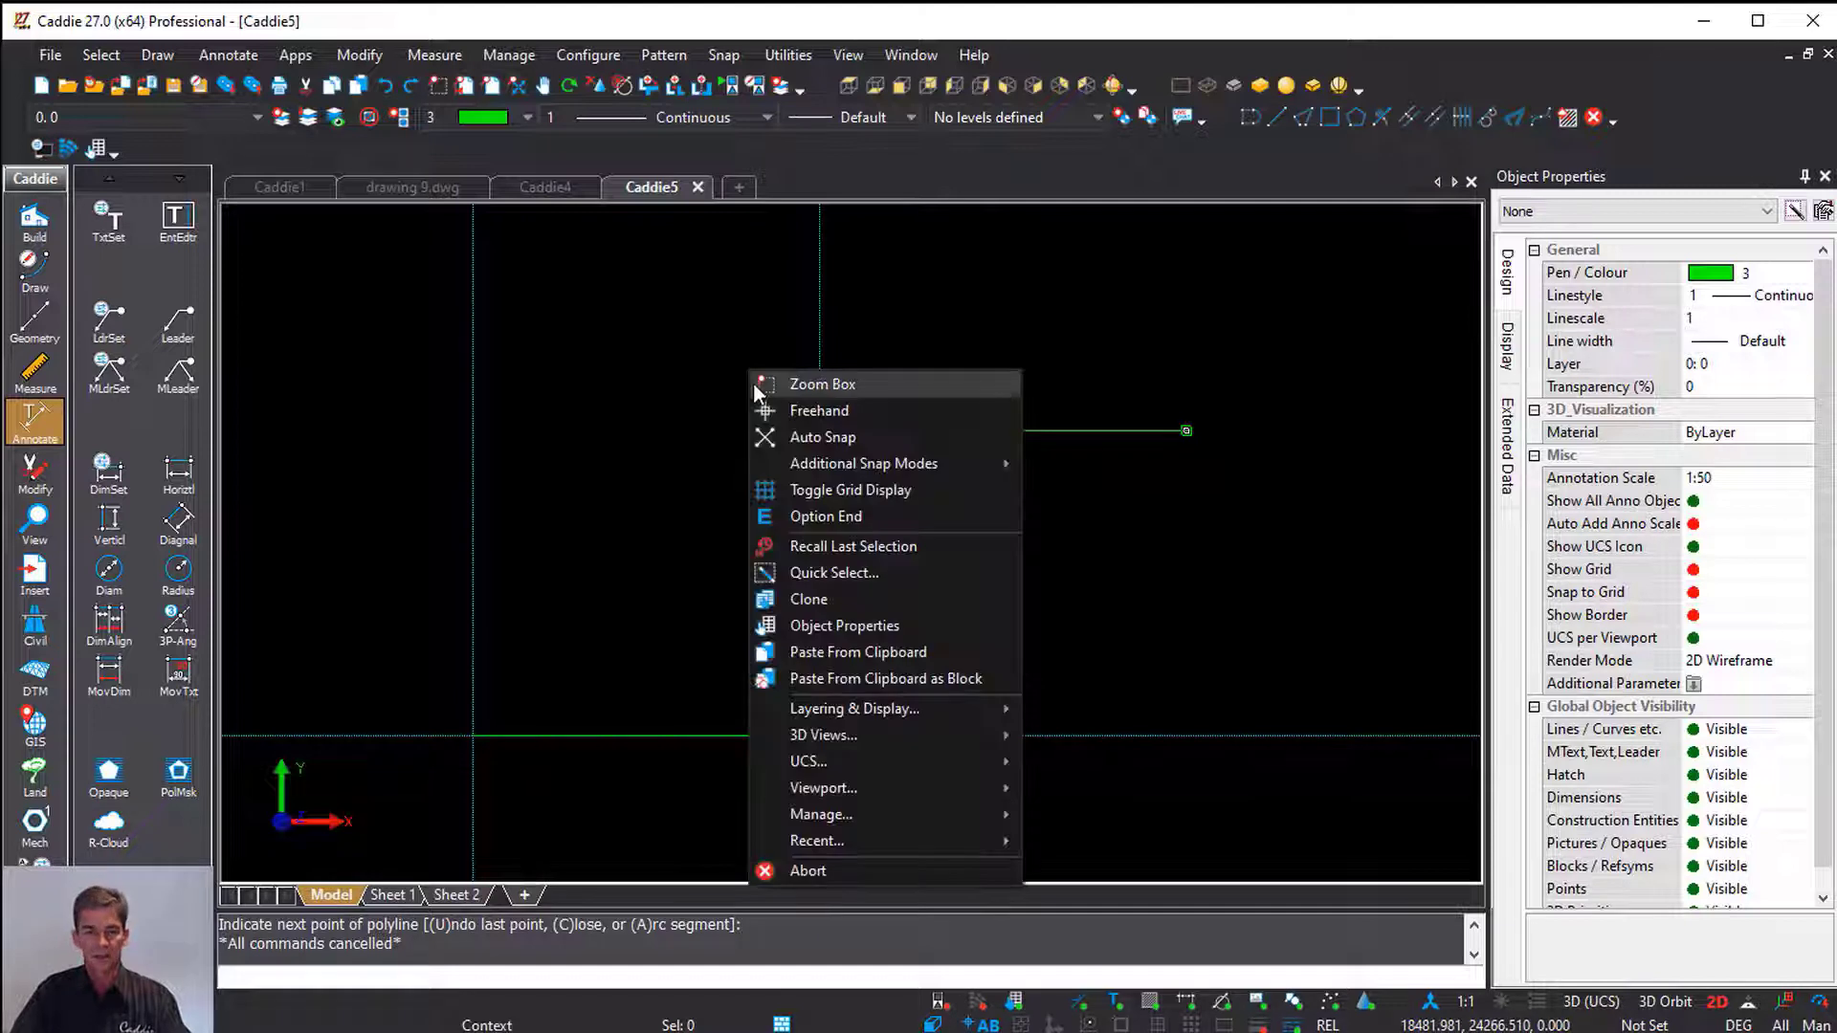
mouse_move(904, 855)
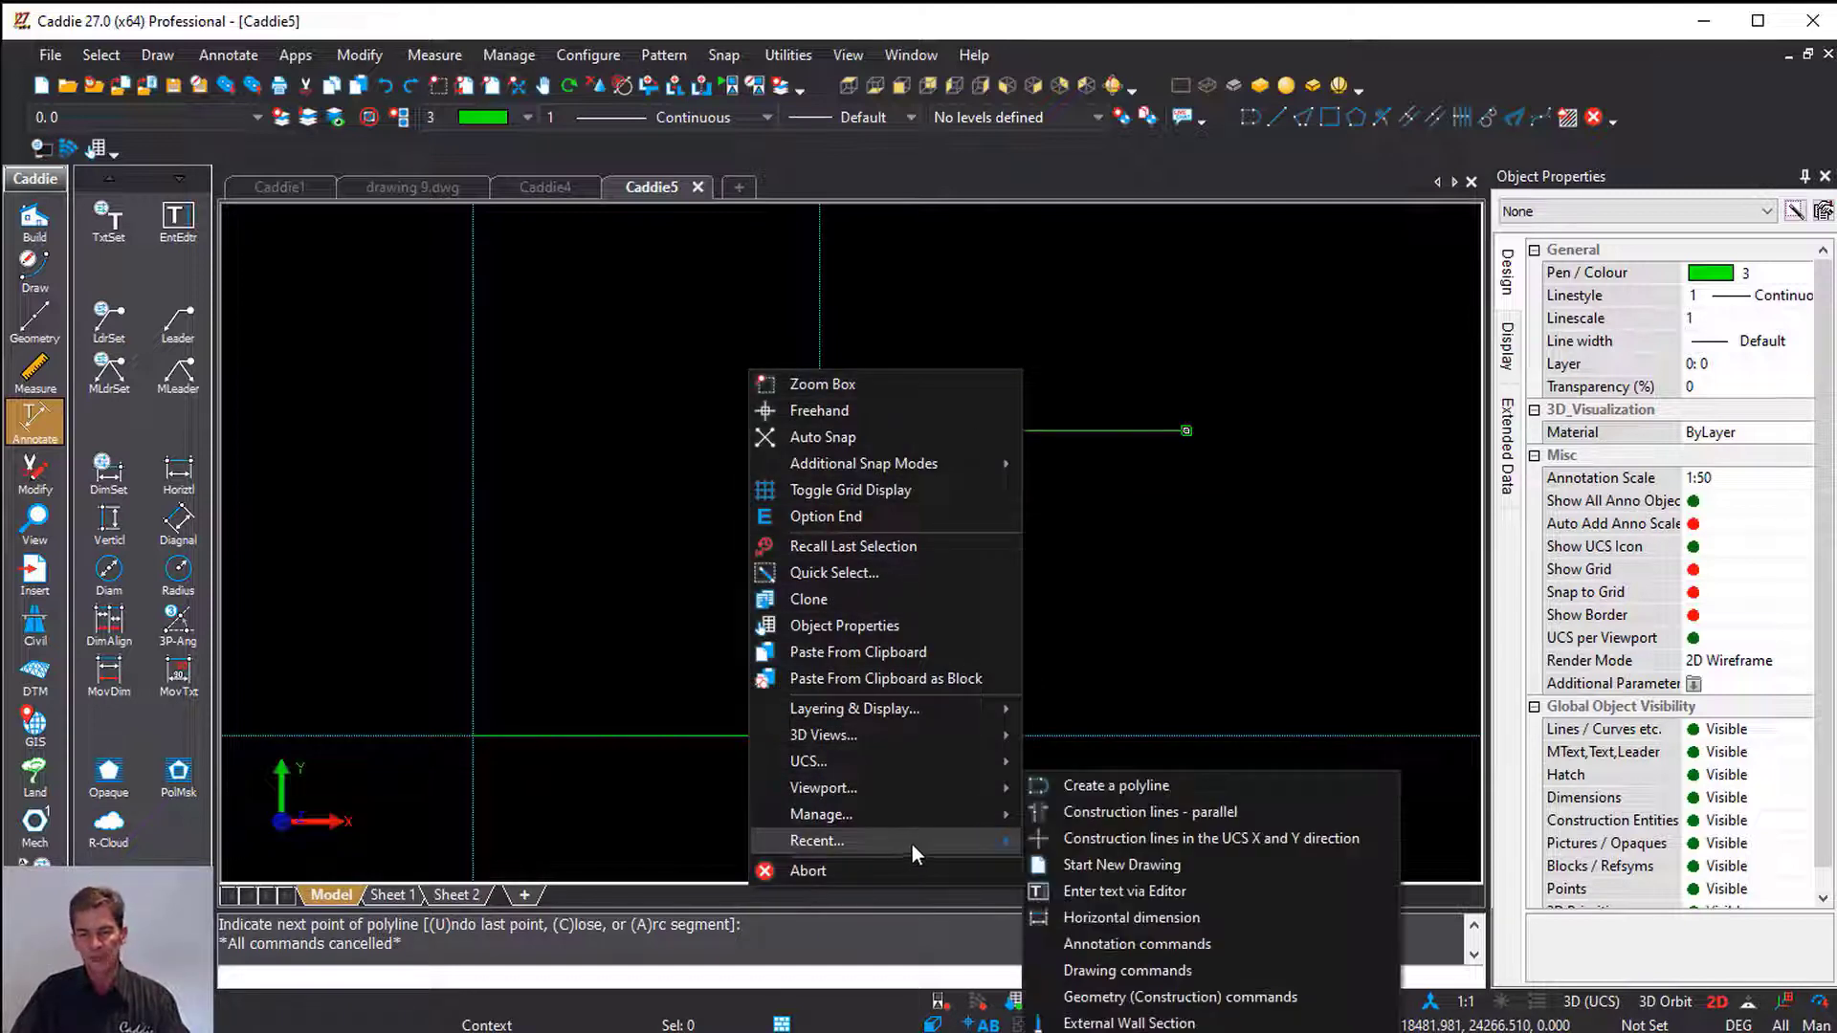
click(1139, 921)
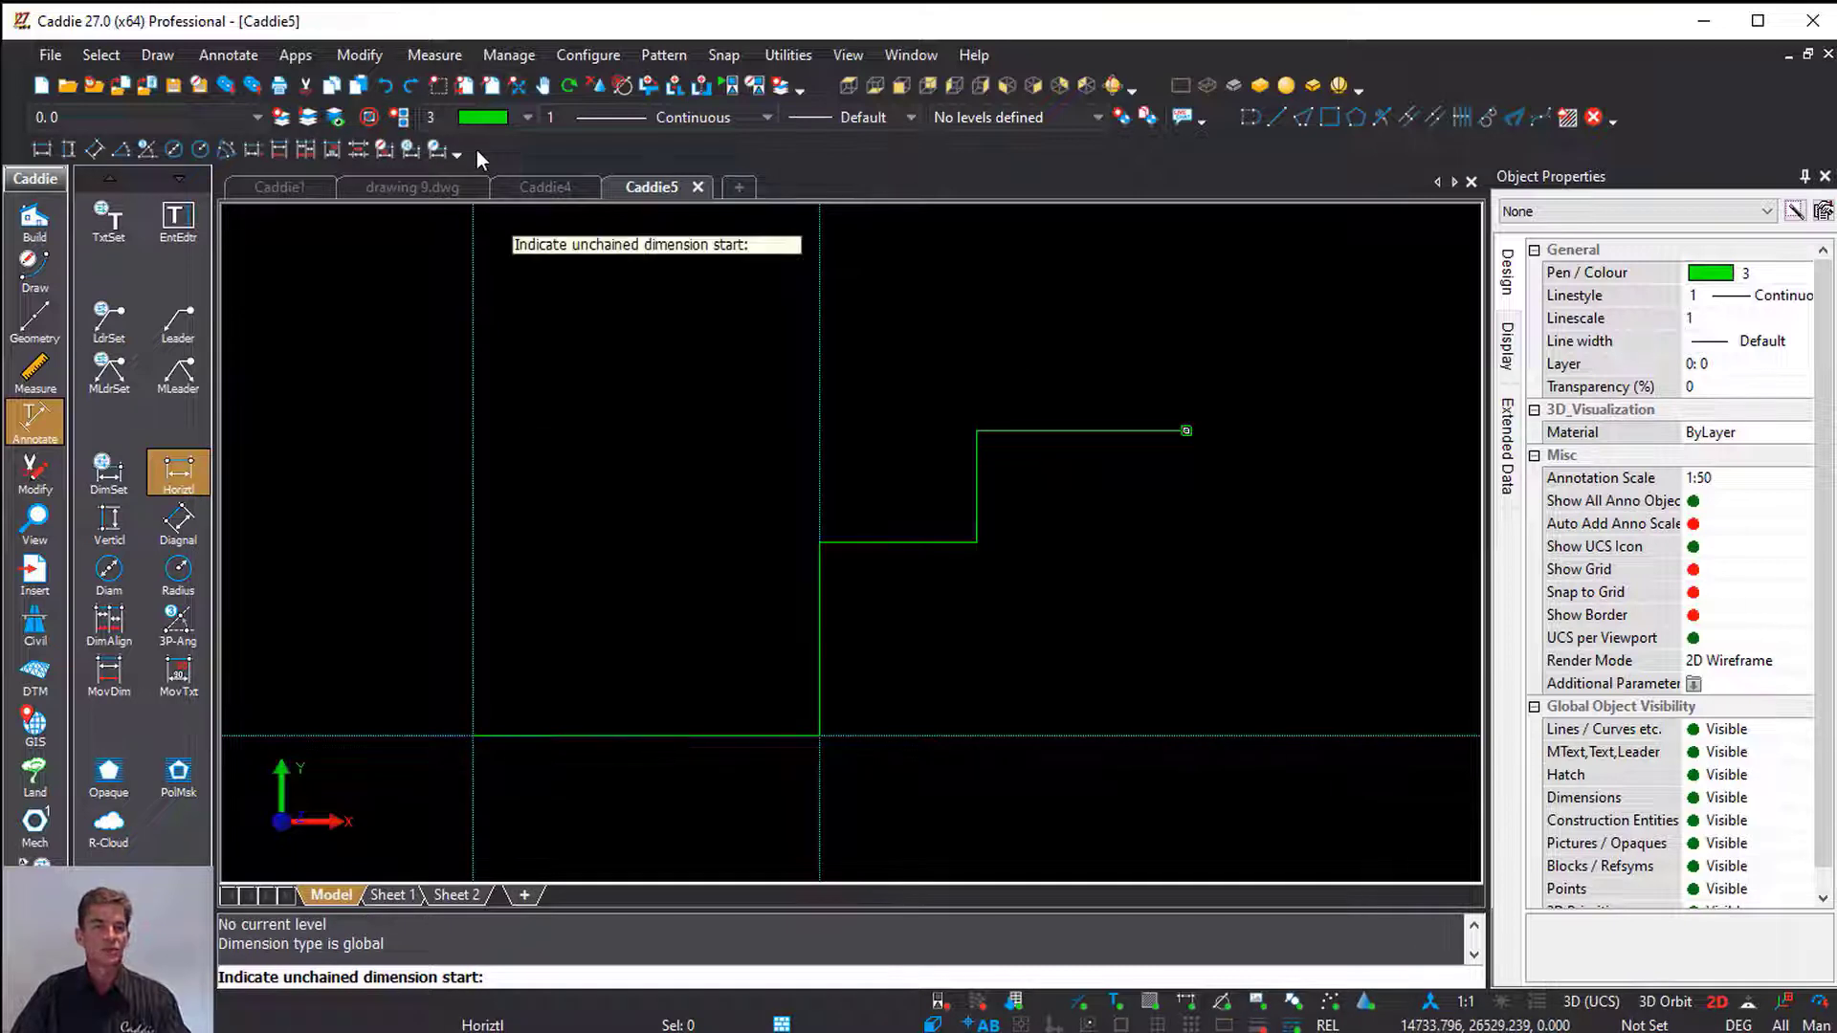
click(480, 116)
click(480, 214)
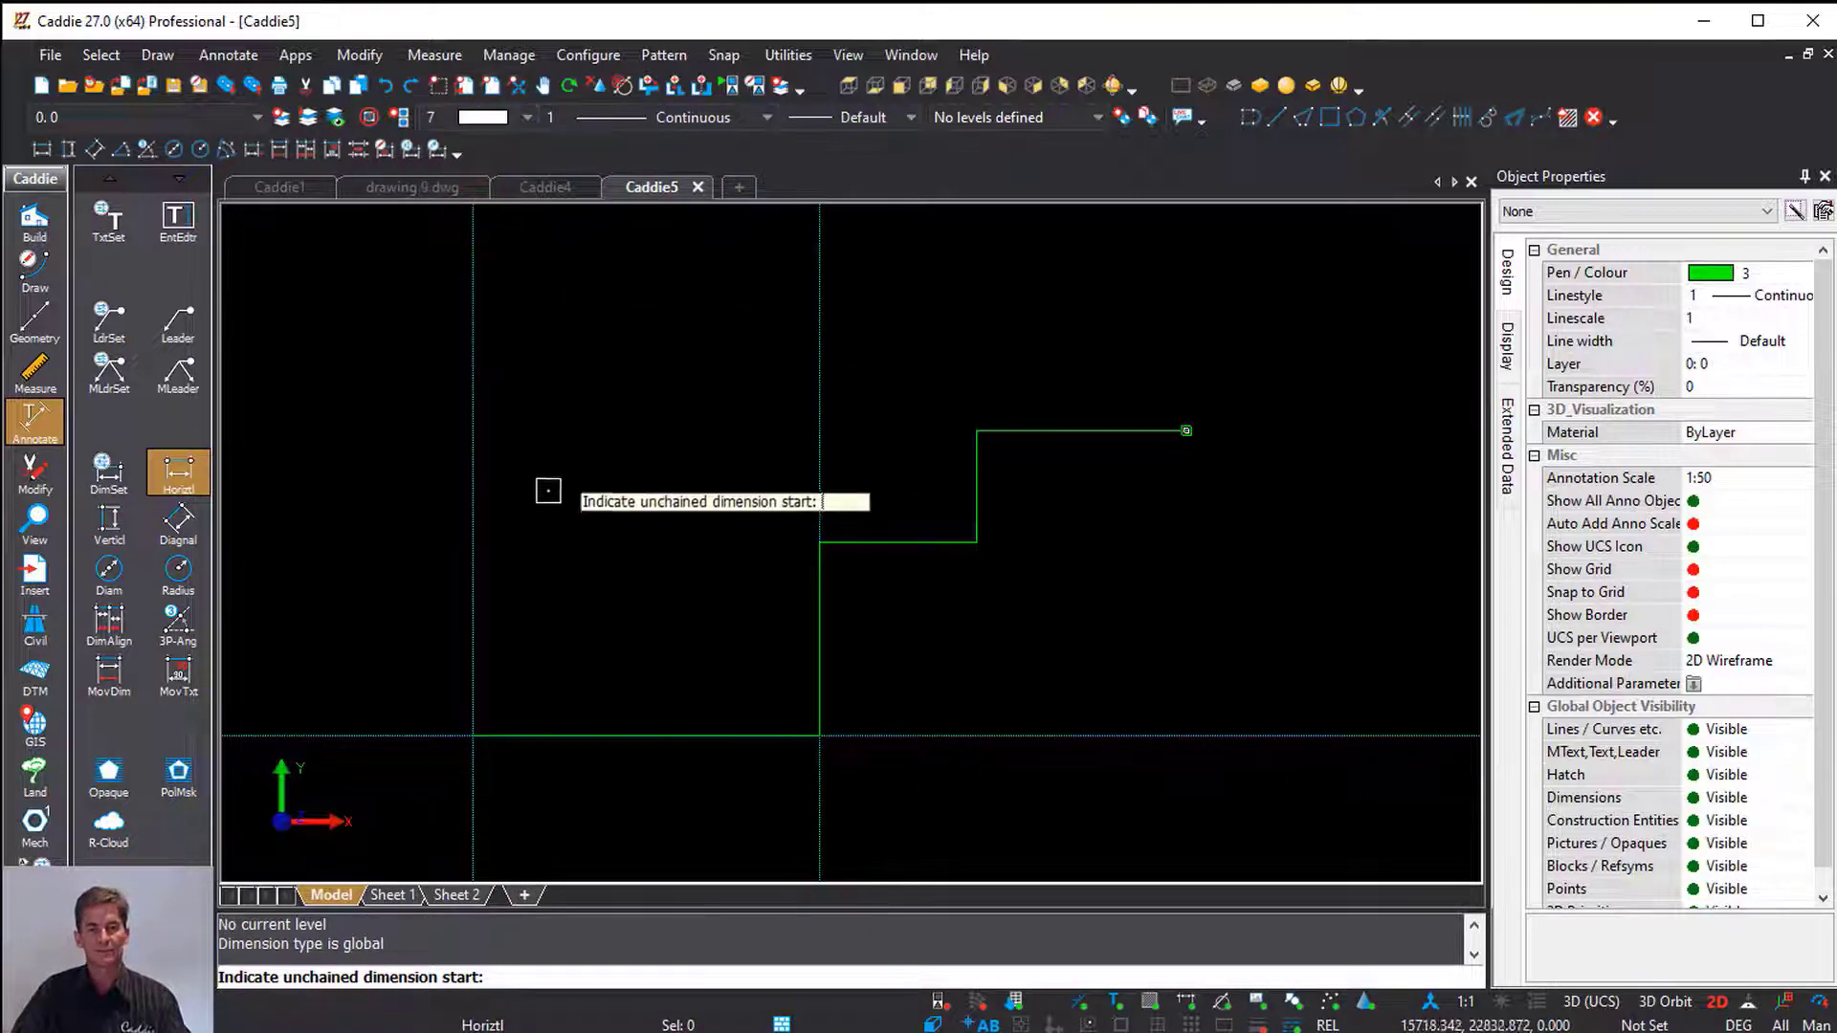
click(473, 736)
click(819, 737)
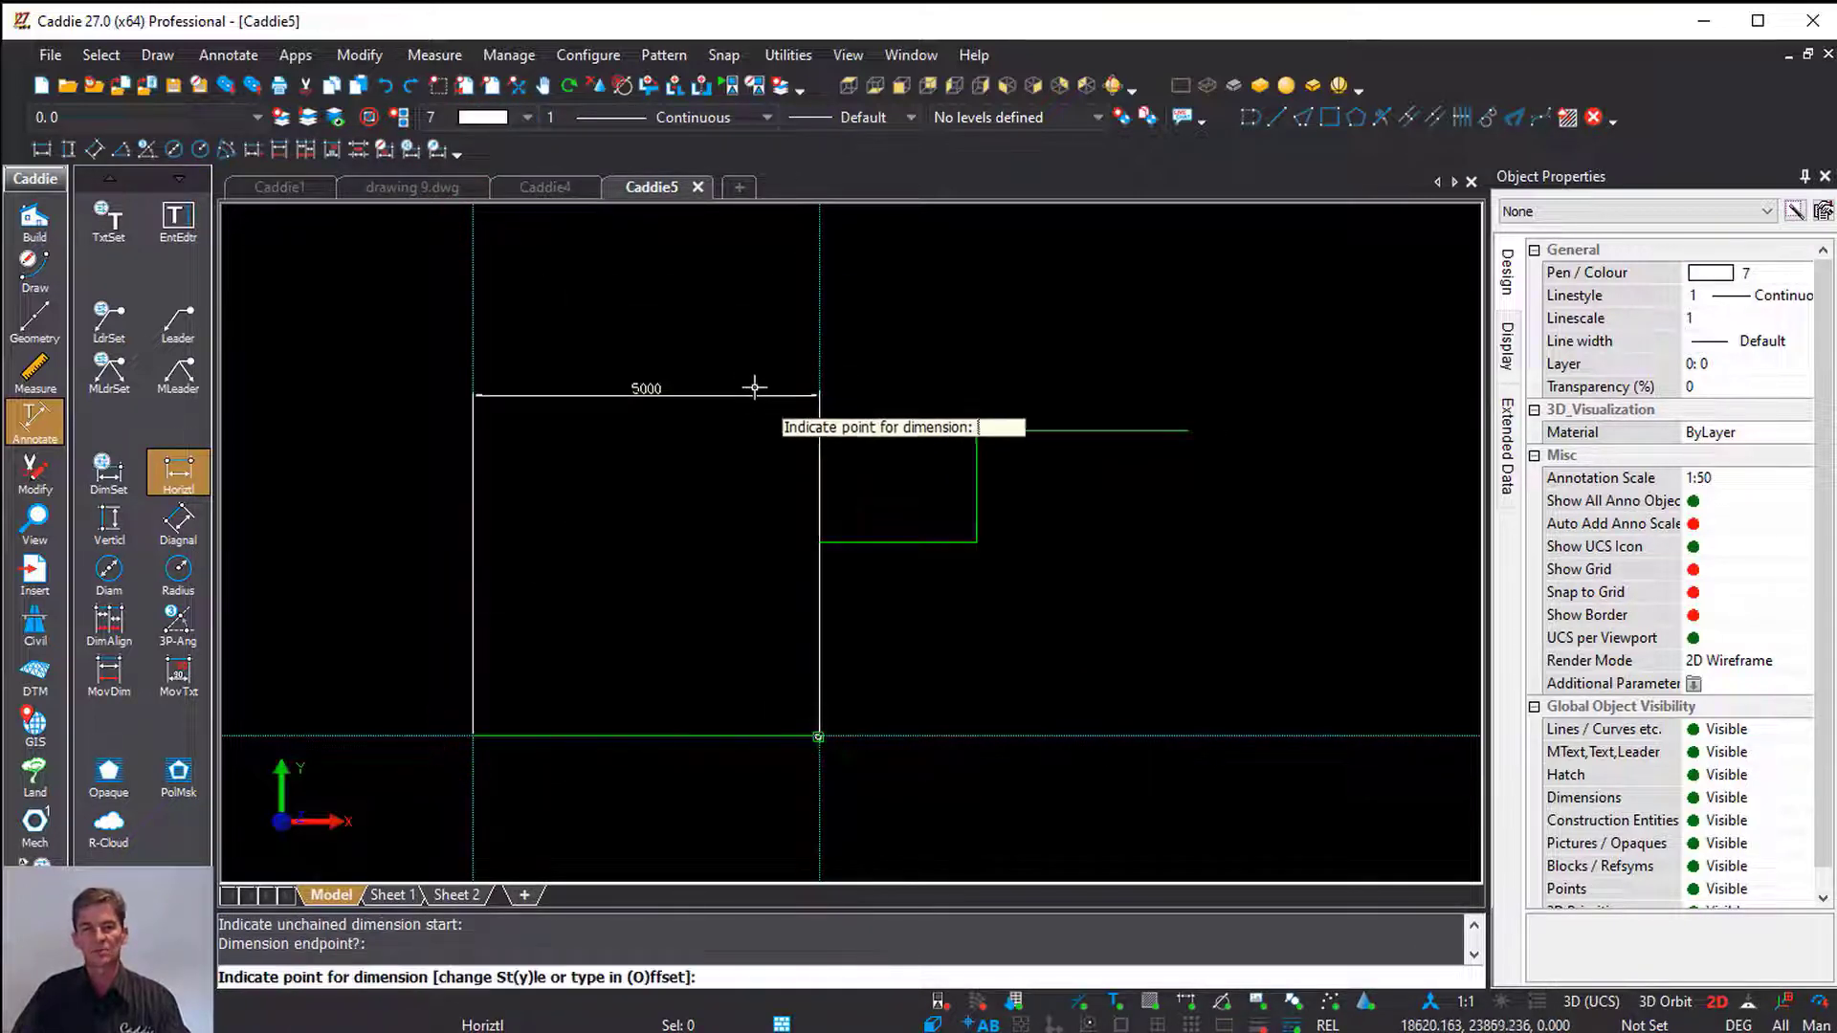
click(724, 339)
click(974, 425)
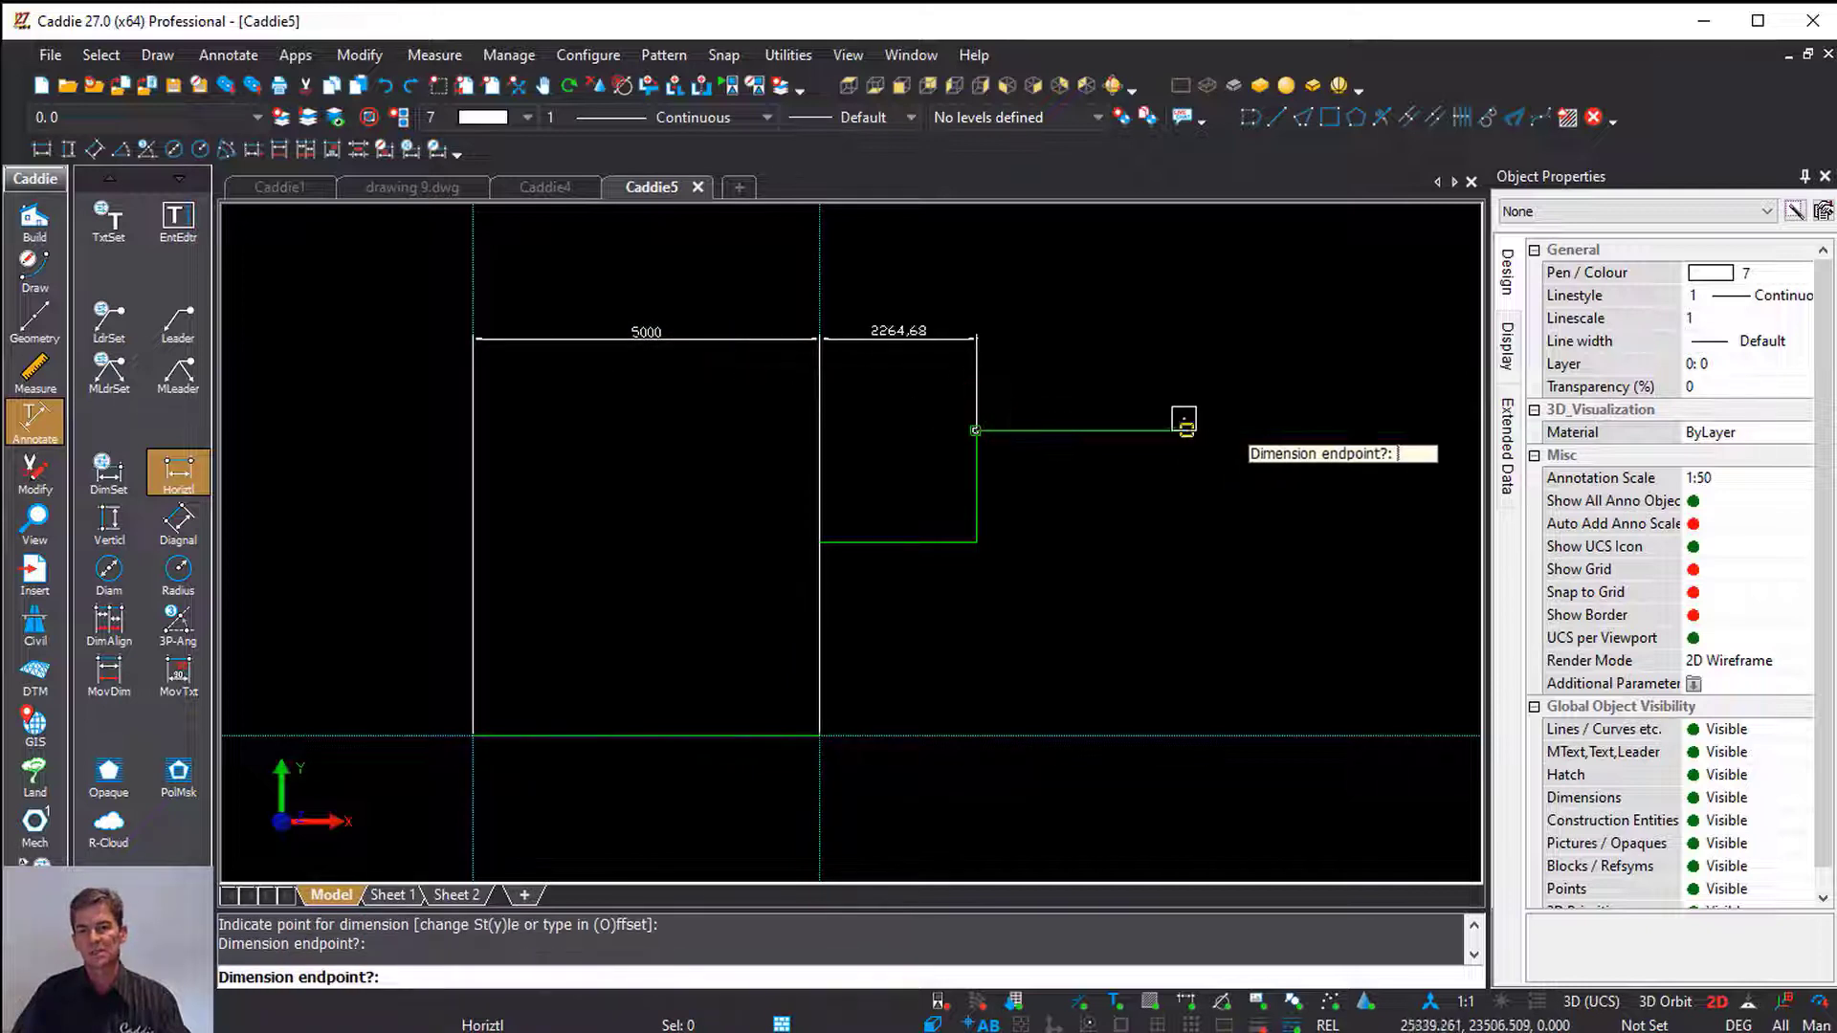
click(1186, 430)
key(Escape)
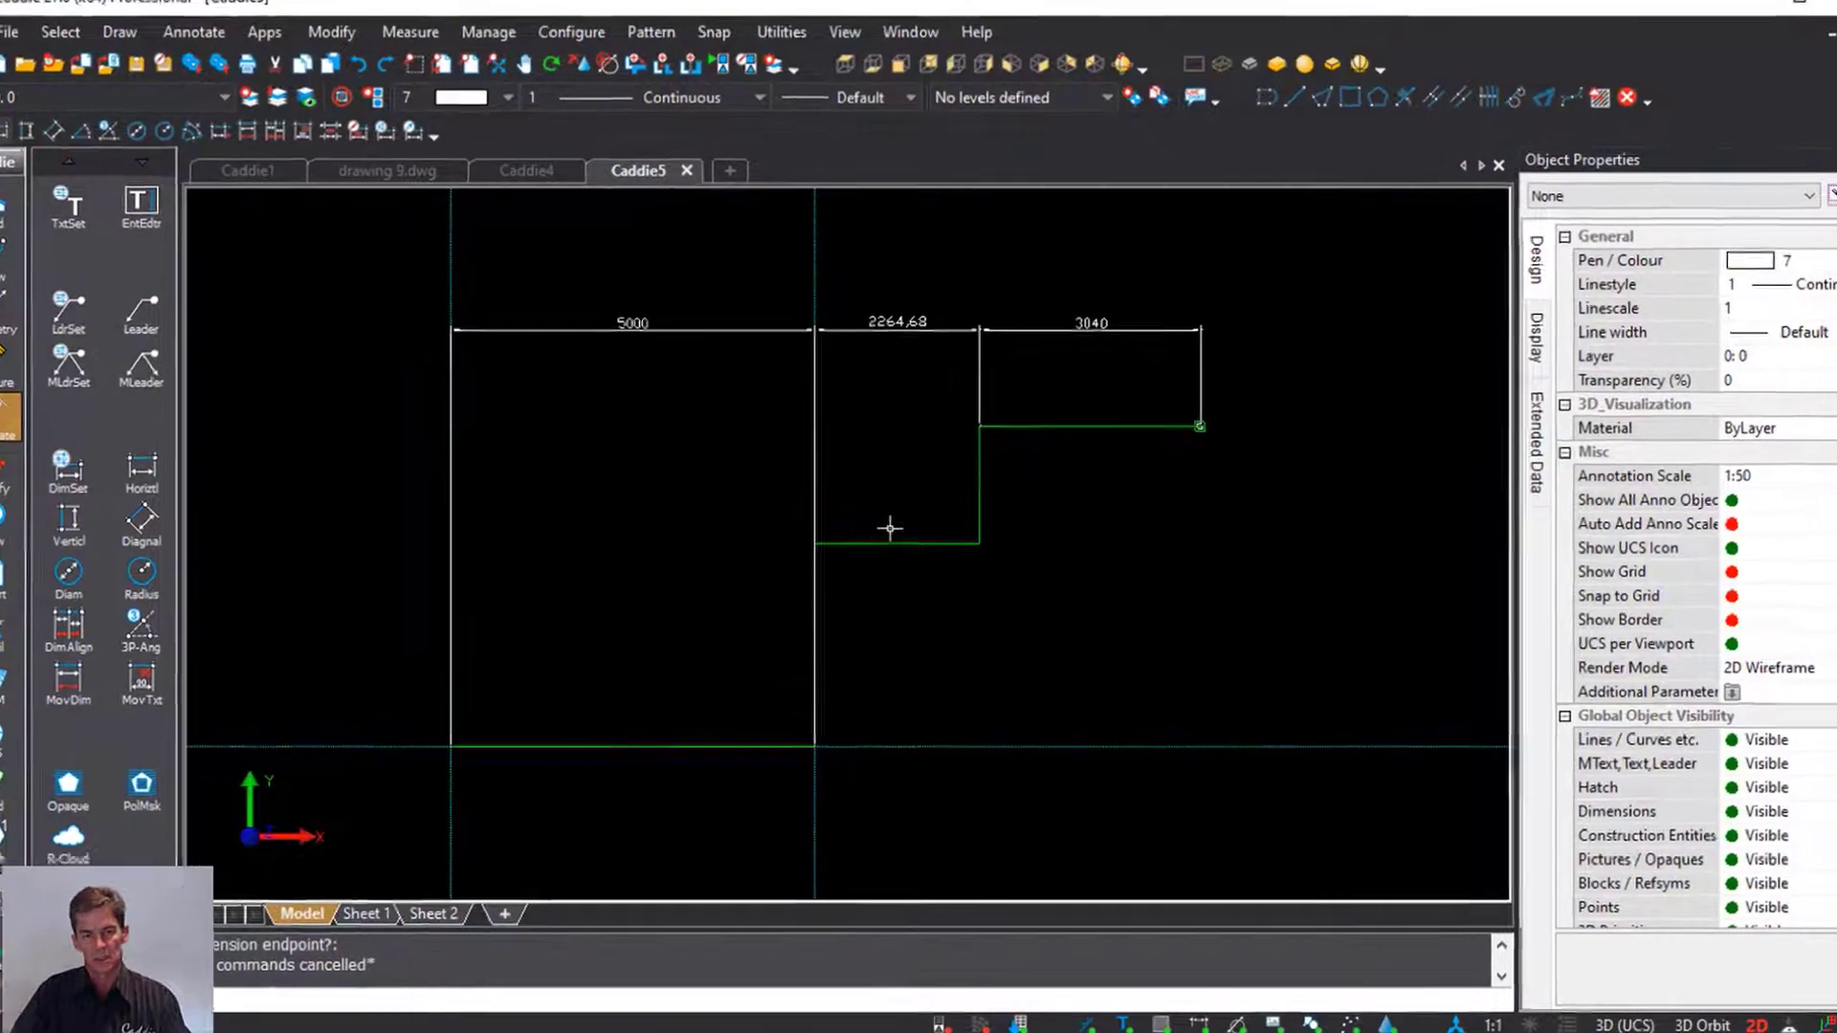
Create the text "Caddie 27" with the text editor and place it between the two vertical construction lines
right_click(892, 525)
mouse_move(1055, 461)
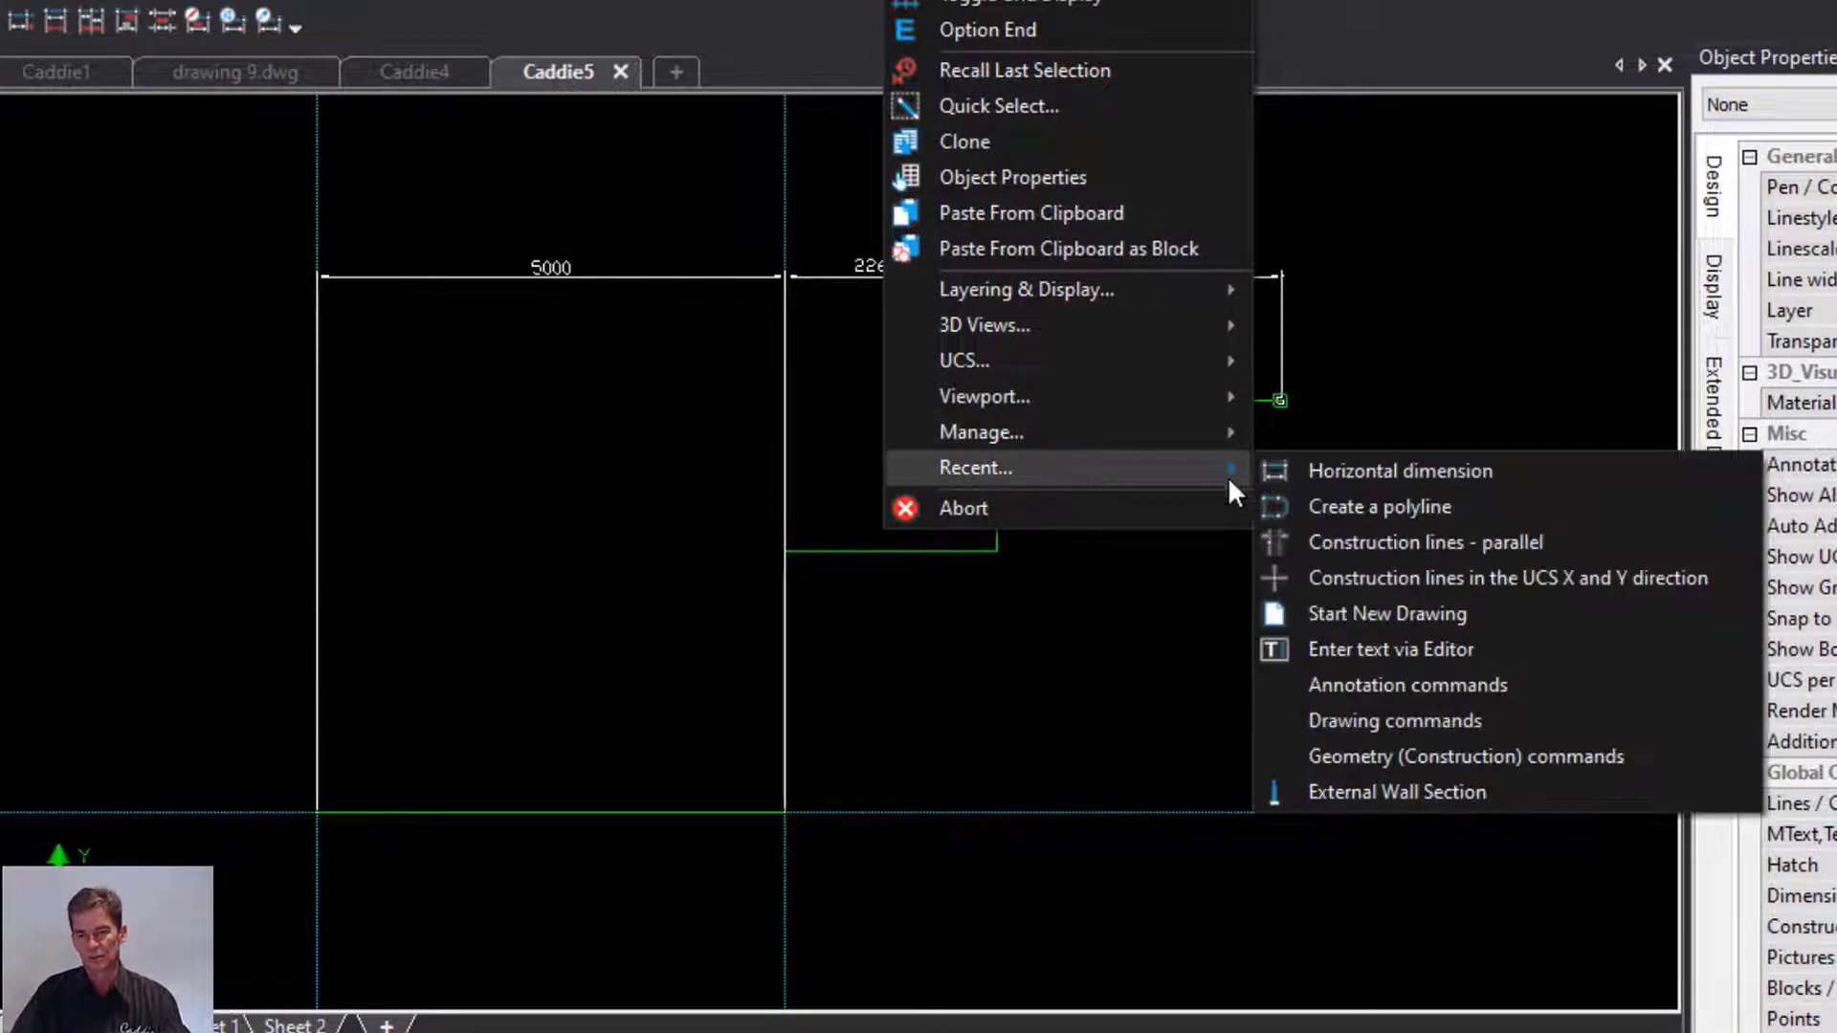
click(1402, 649)
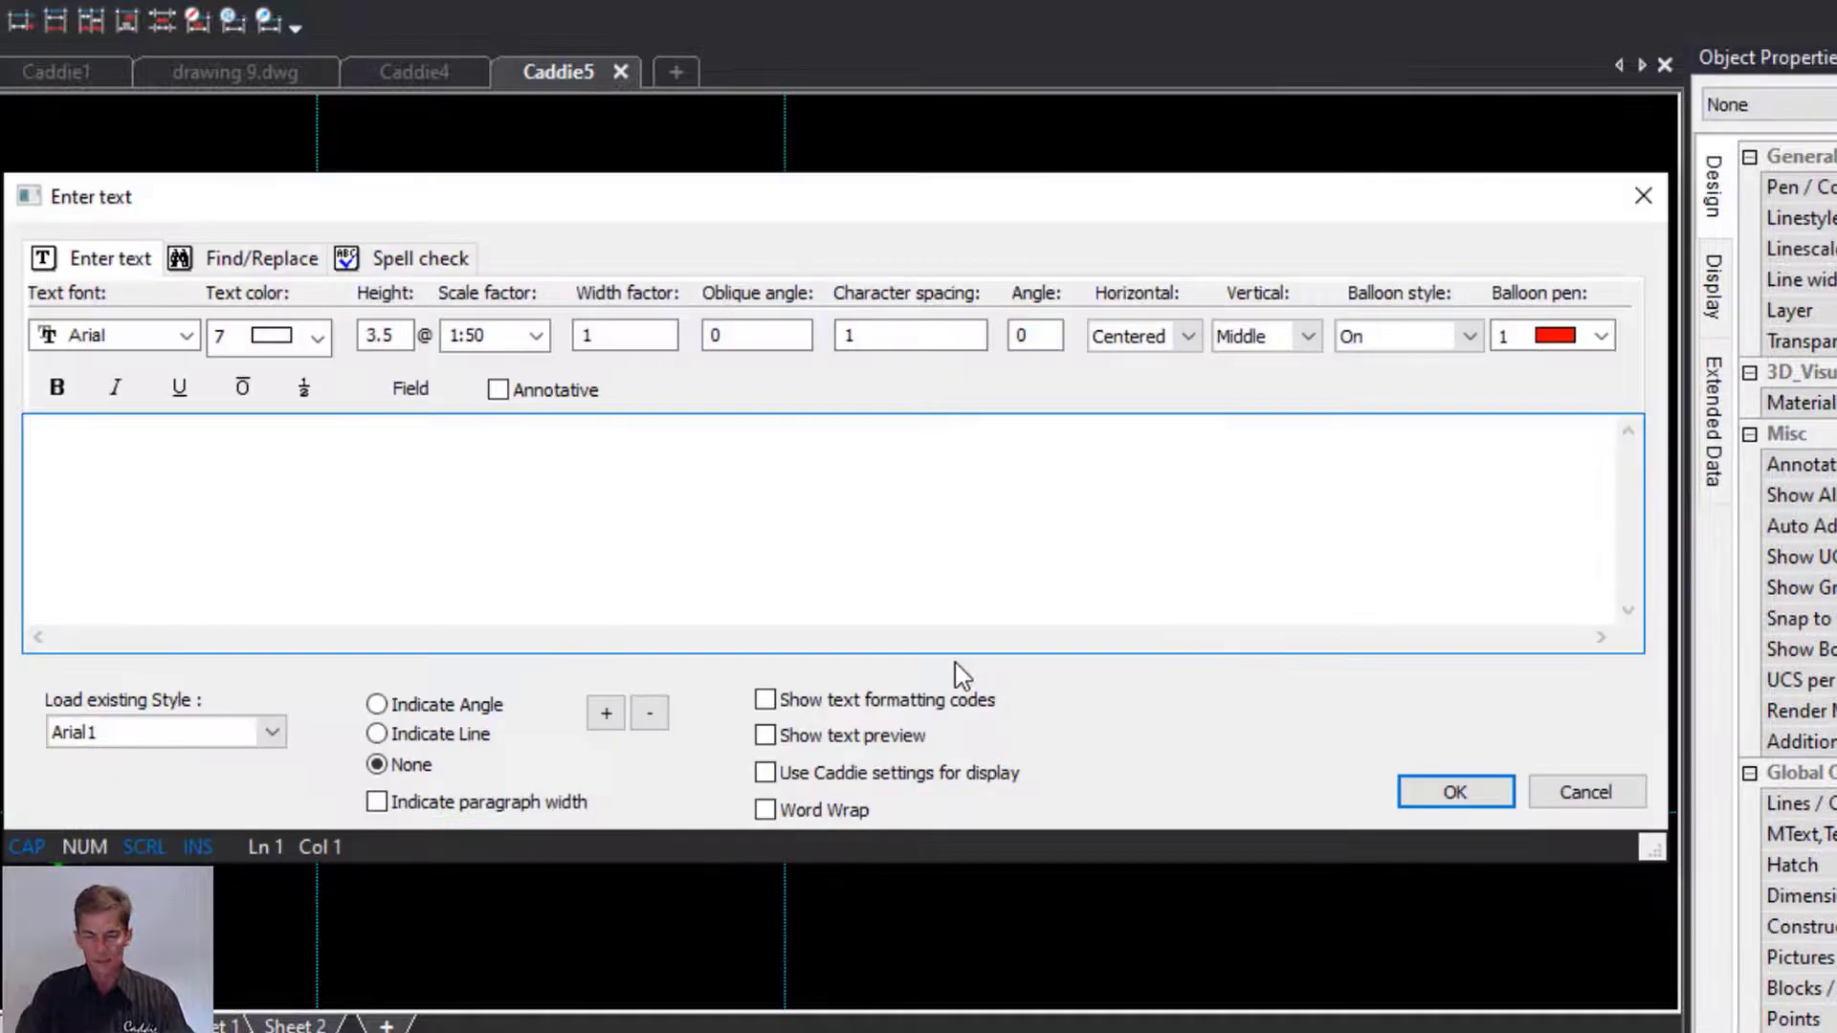
key(Caps_Lock)
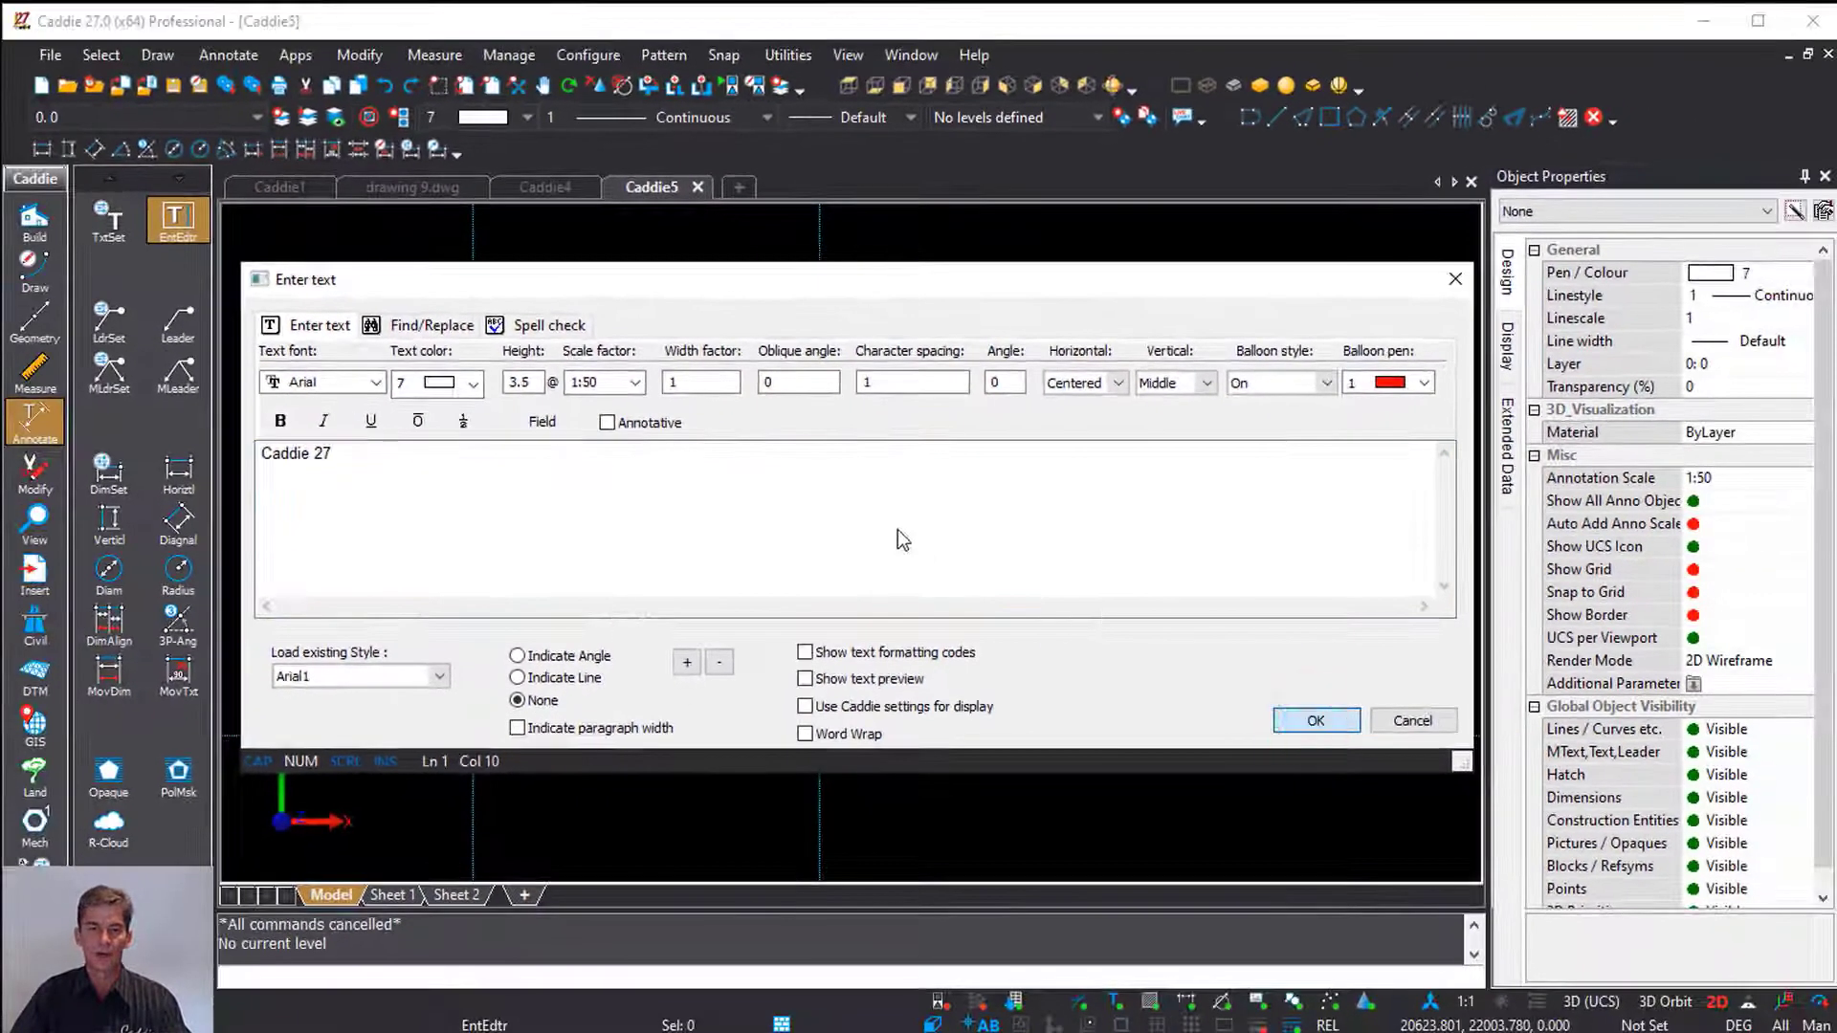
click(1455, 792)
click(669, 516)
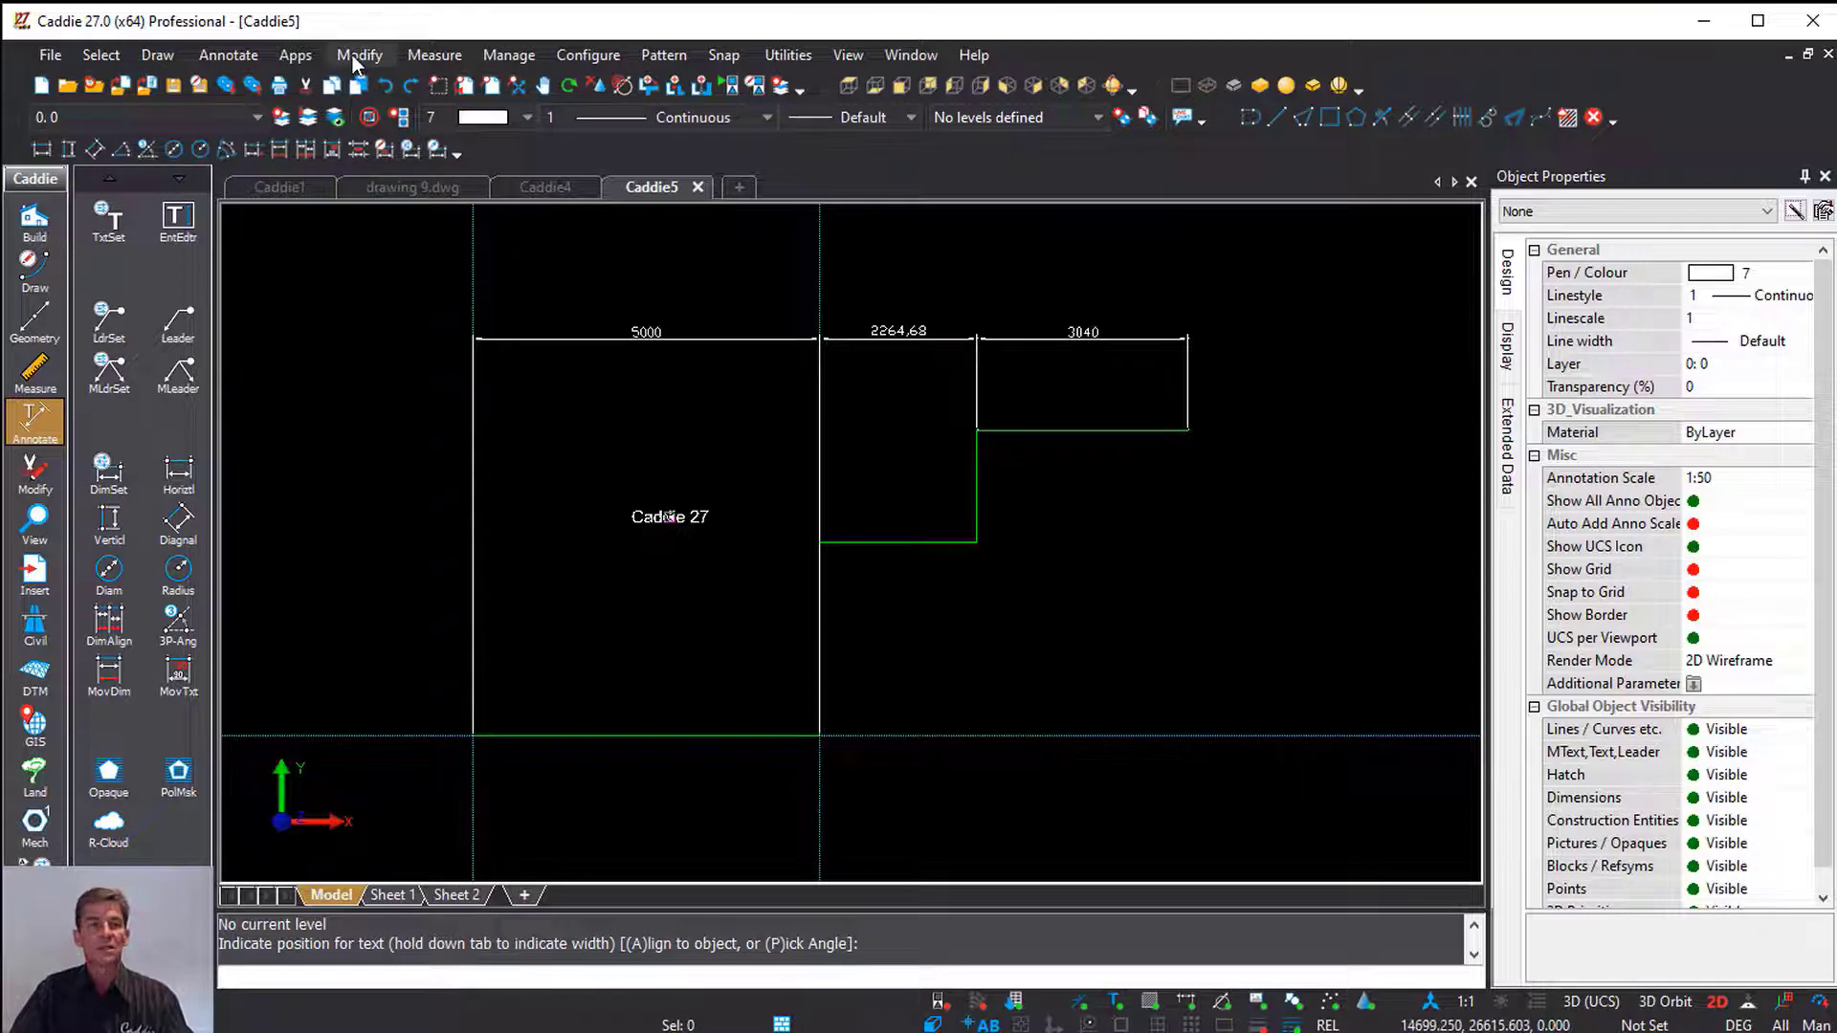
click(294, 55)
mouse_move(426, 239)
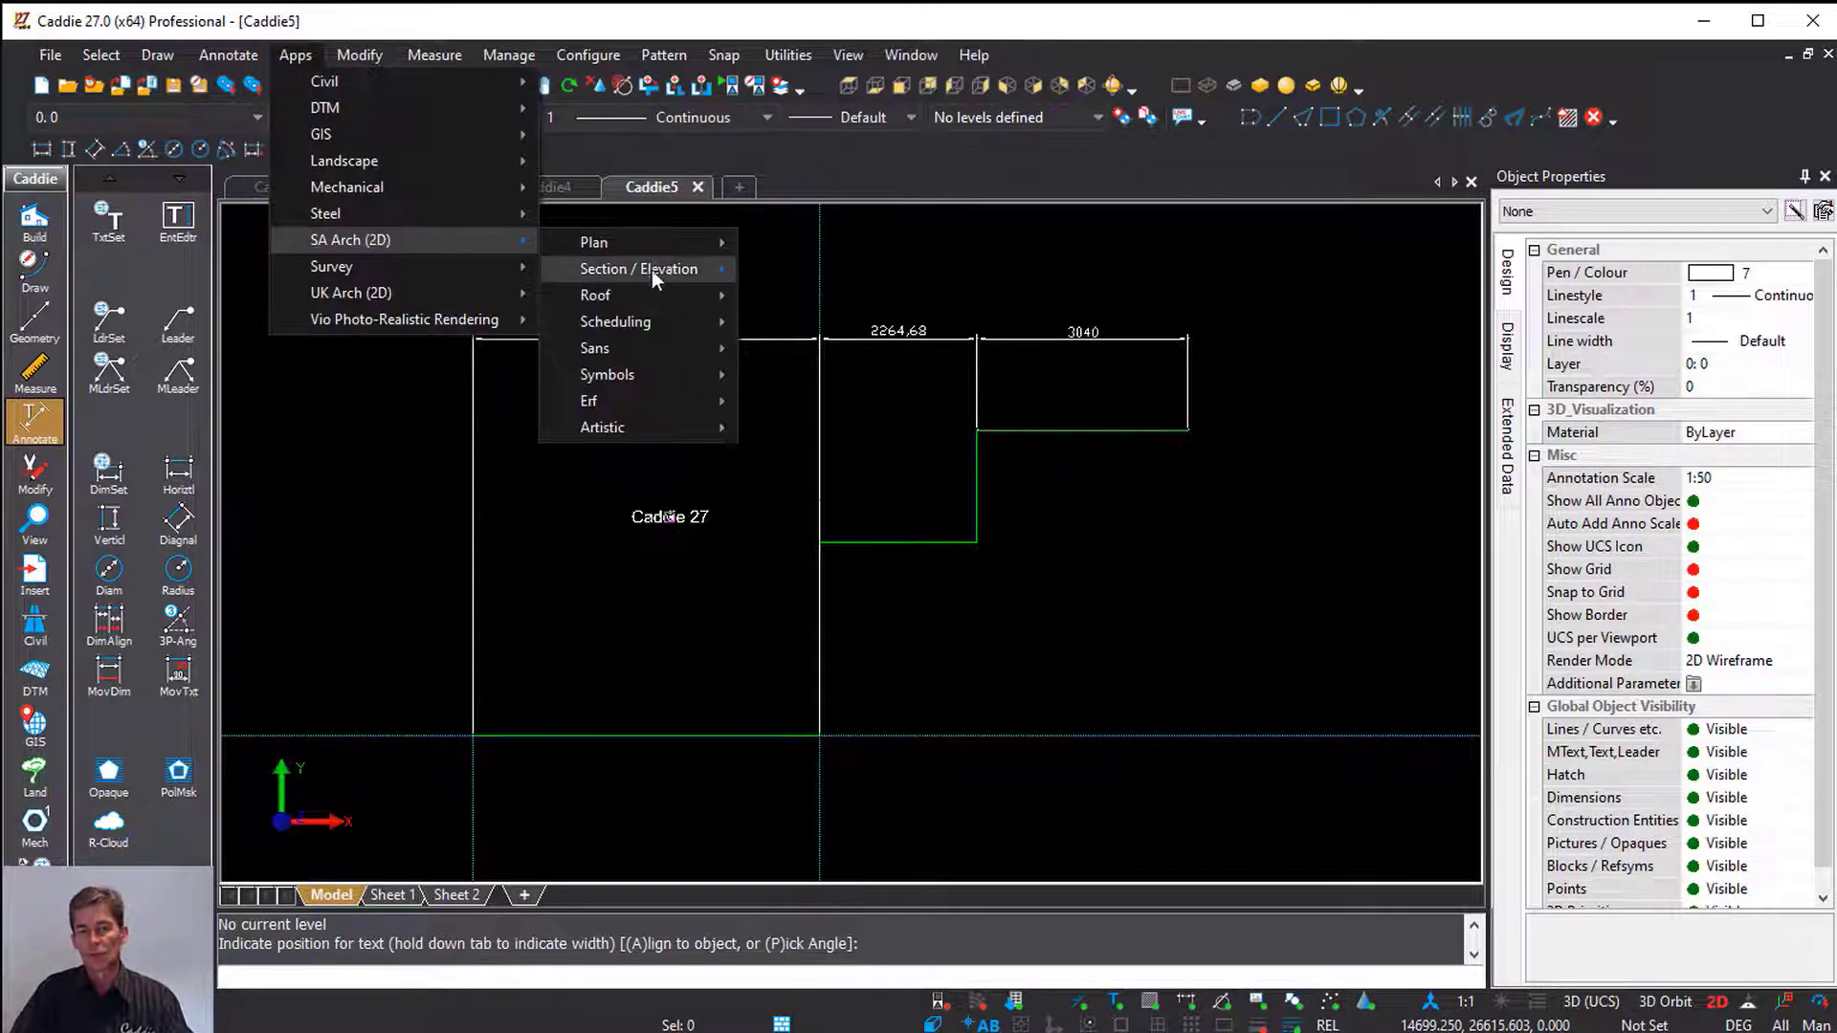
mouse_move(670, 267)
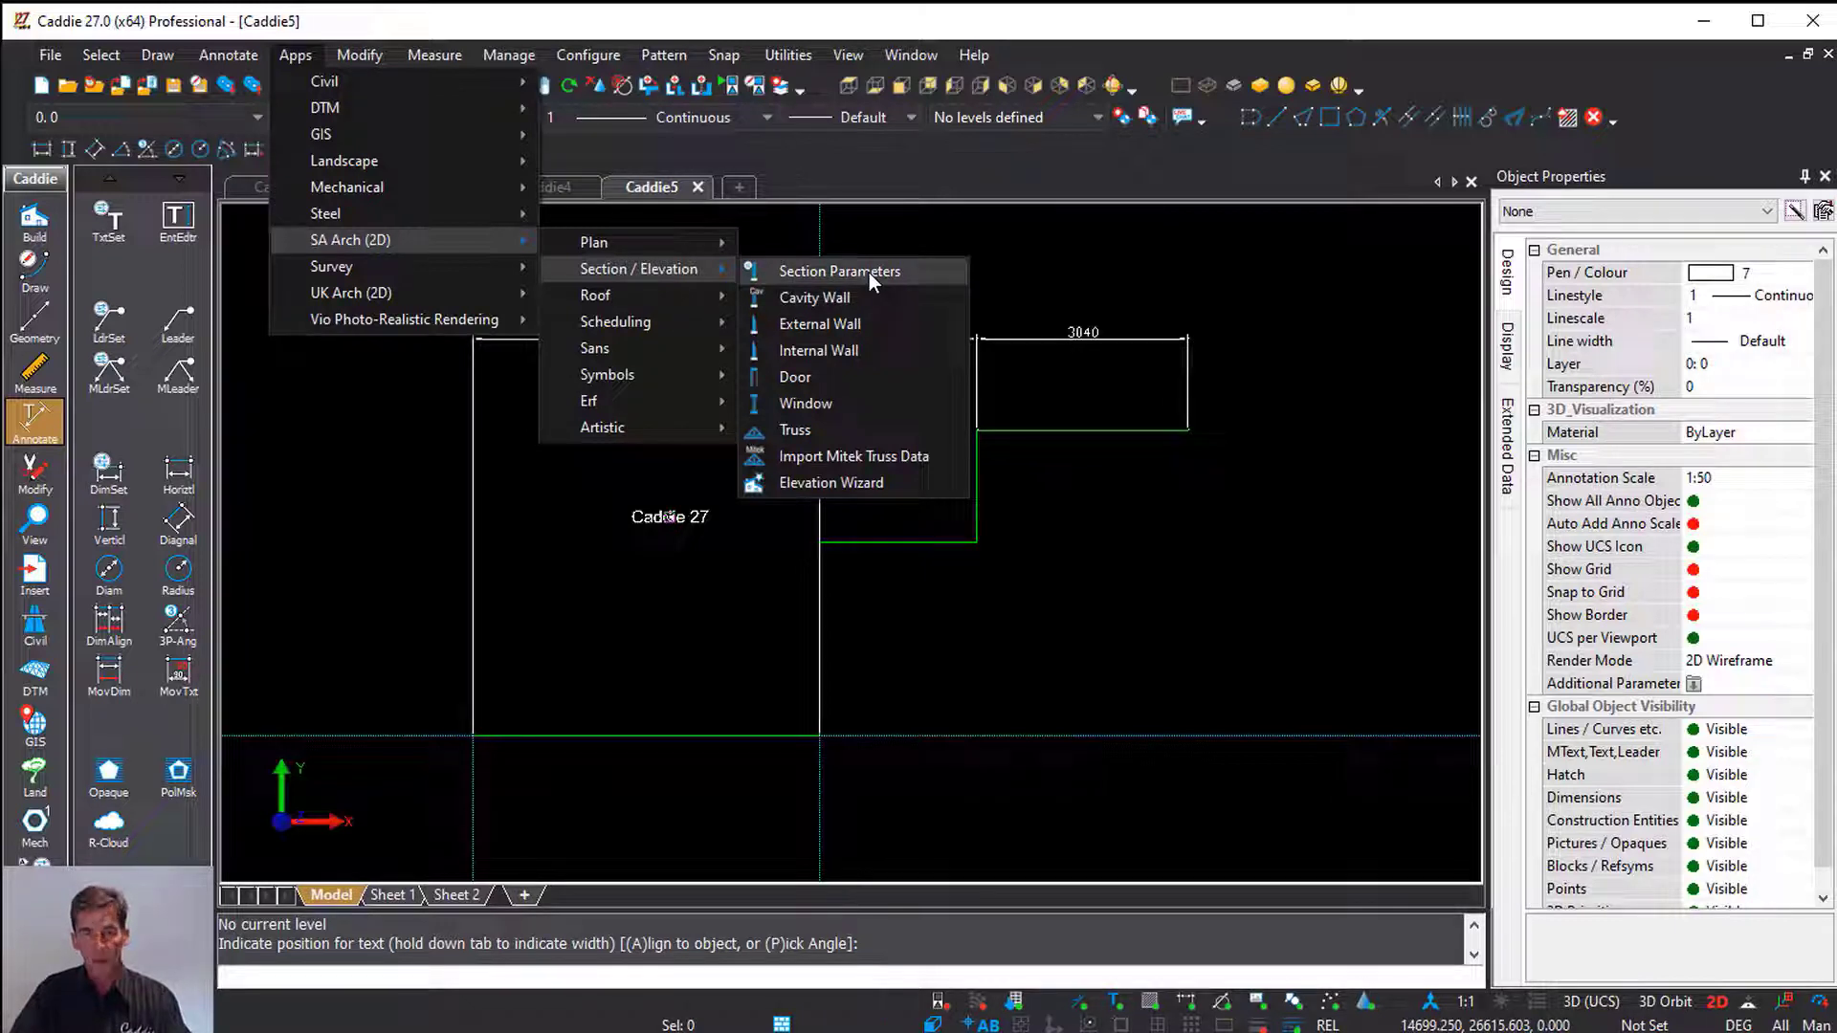
key(Escape)
key(Escape)
key(Escape)
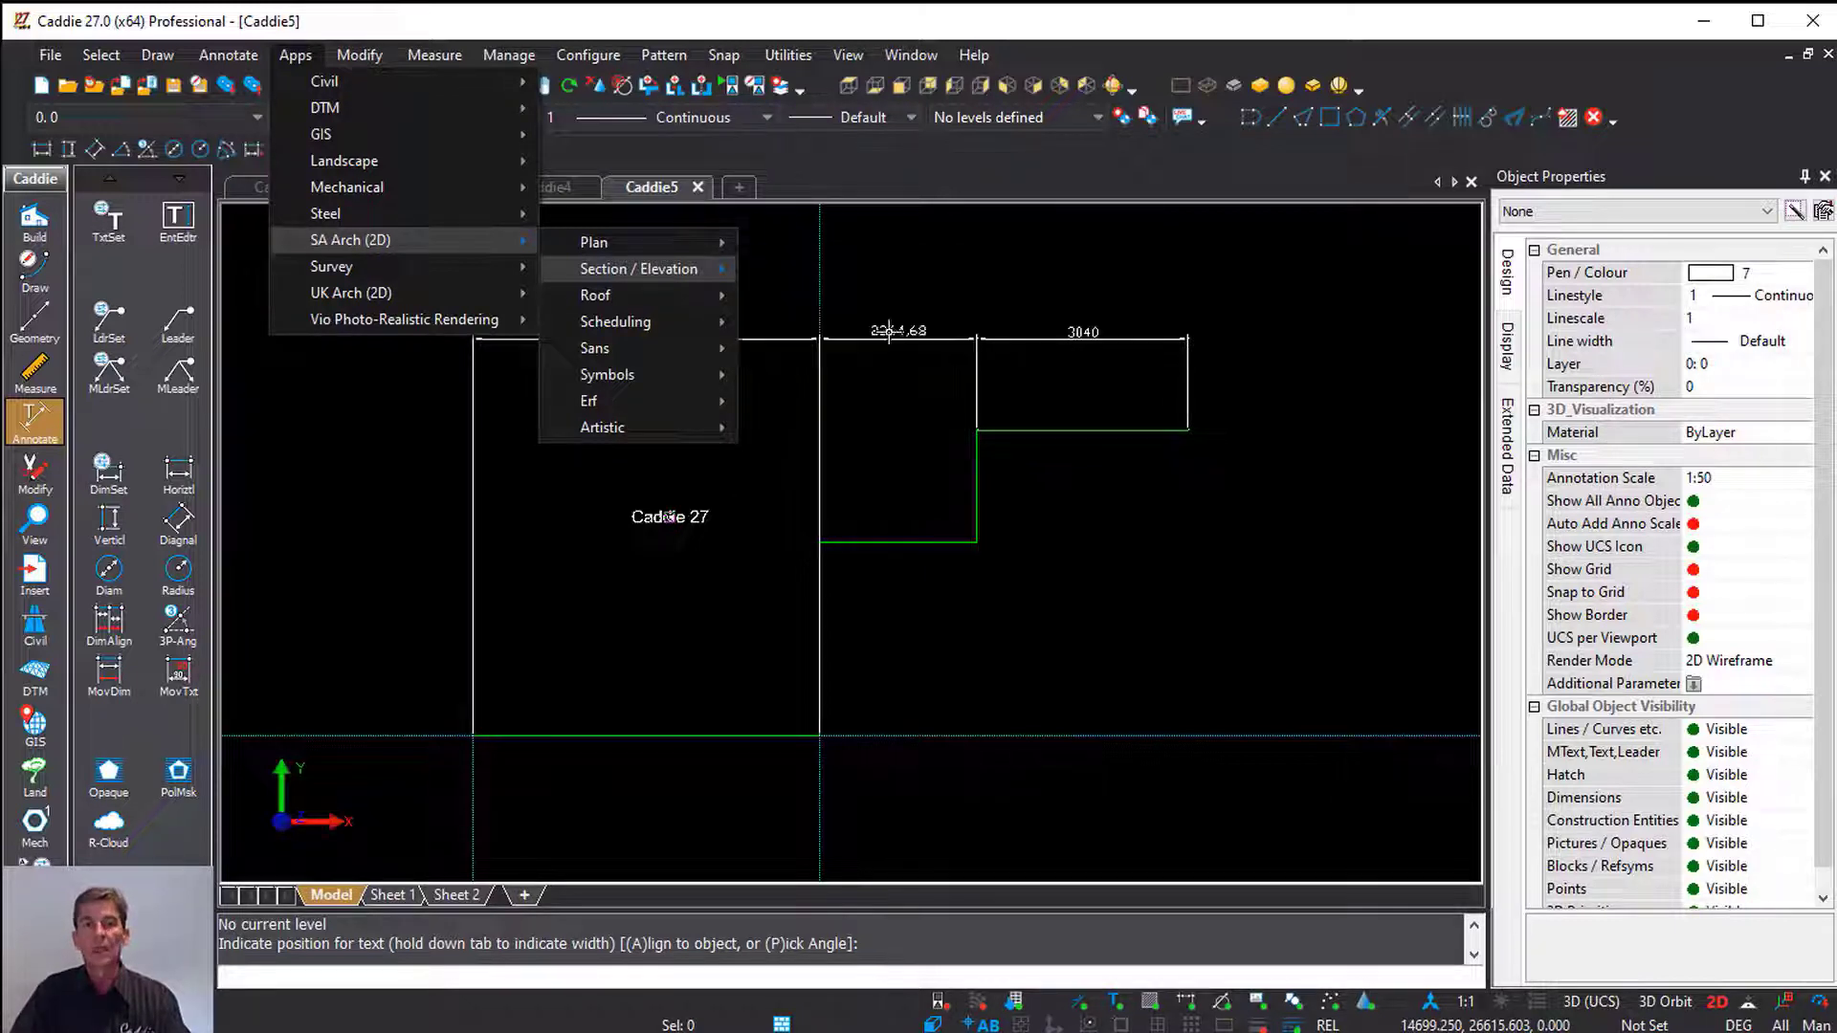
right_click(896, 393)
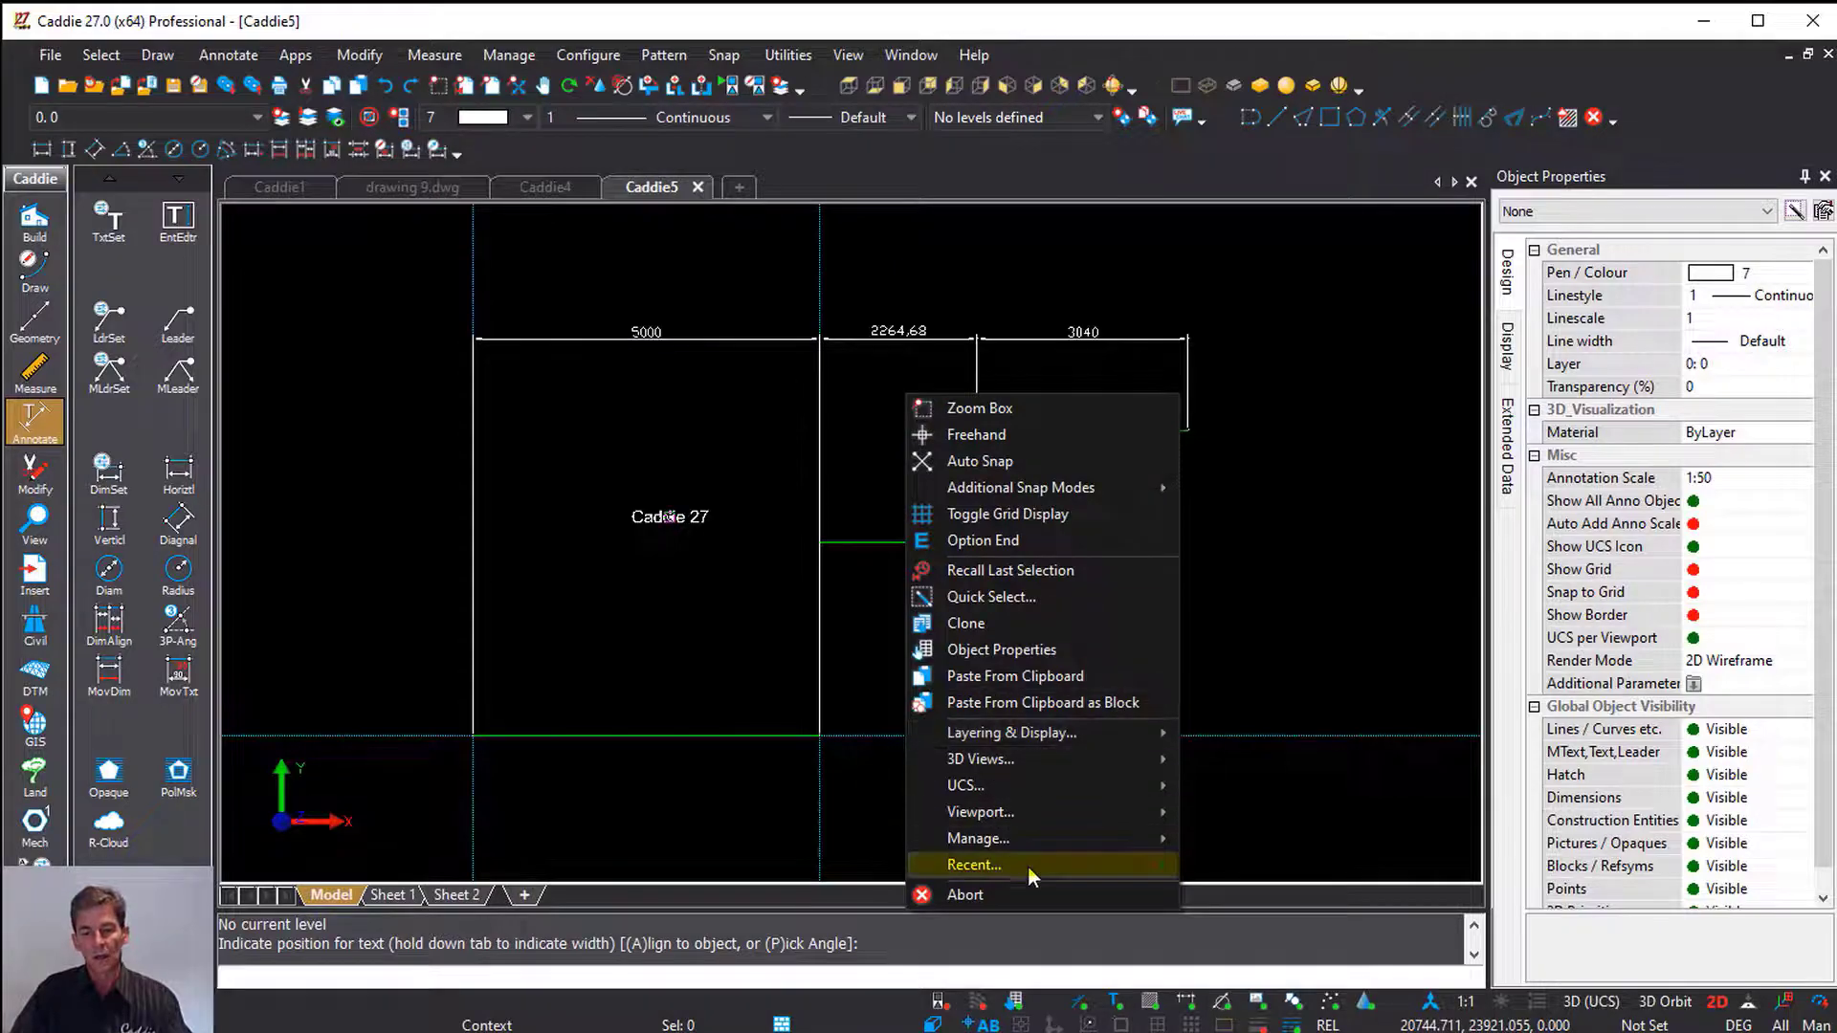
mouse_move(1027, 863)
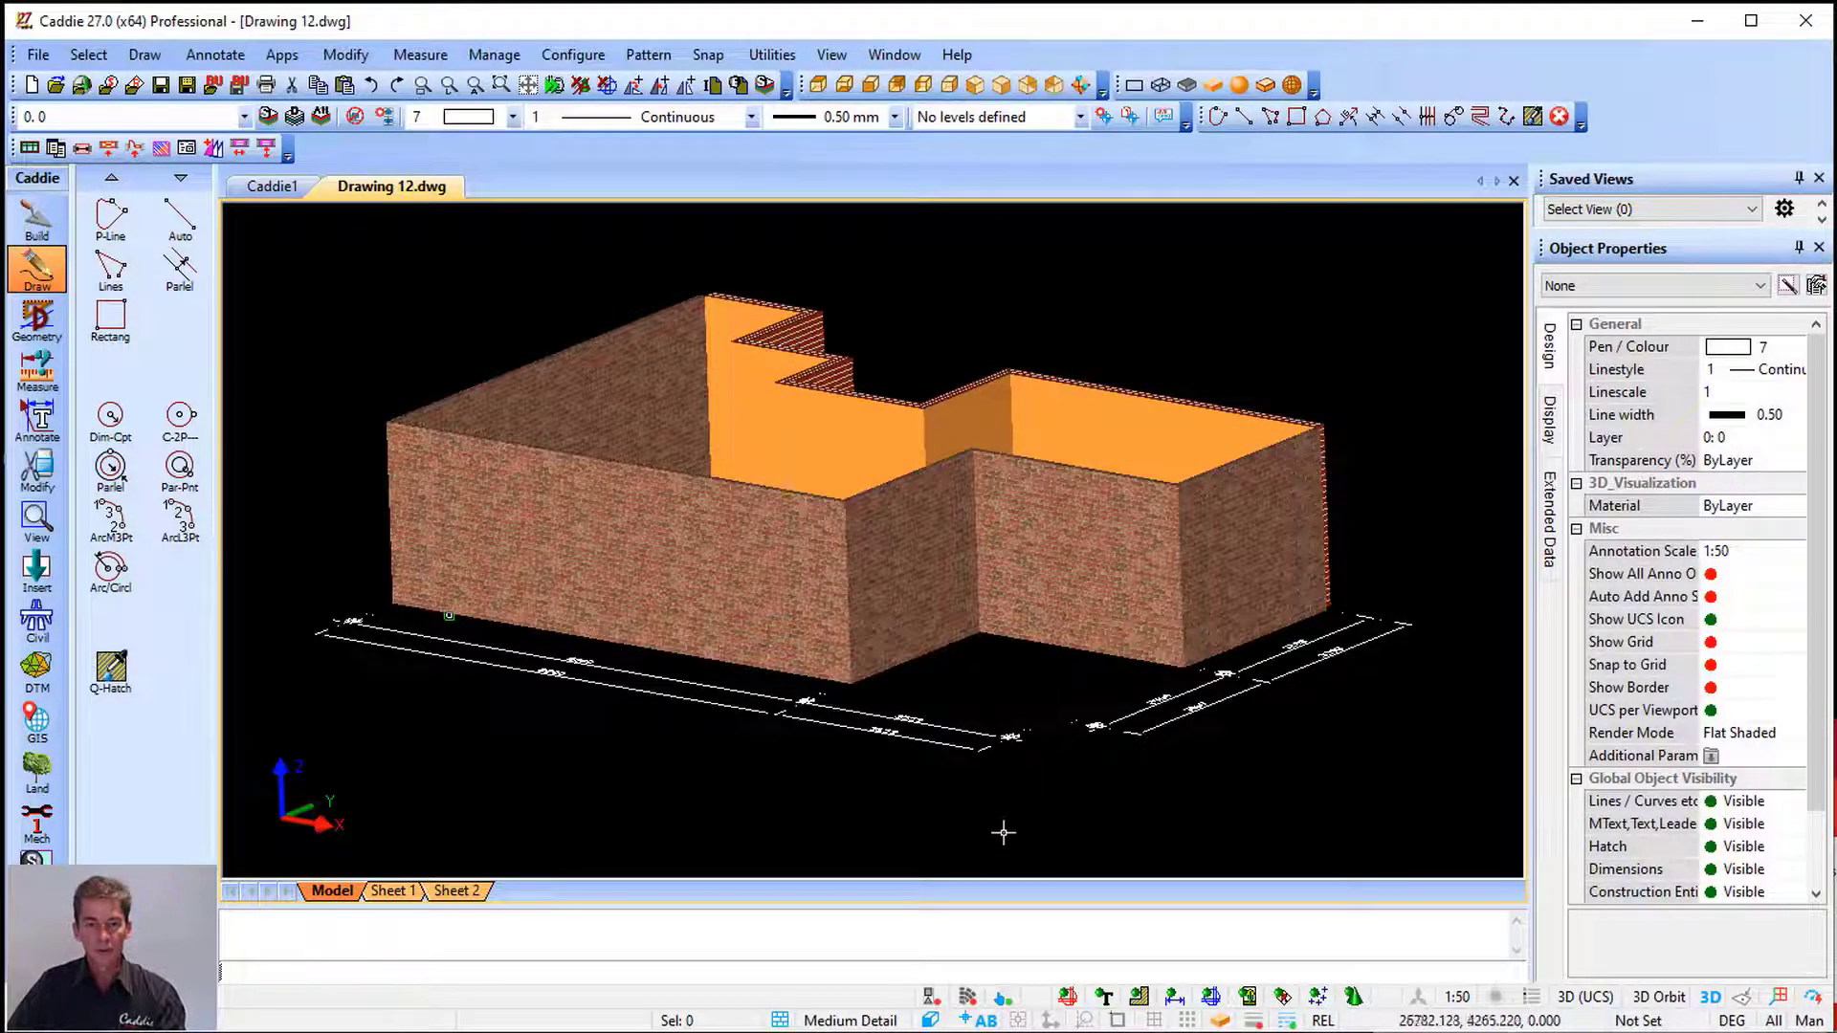
Display the Catalogue, retrieve the list of additional catalogues and download Swartland Windows
click(967, 1000)
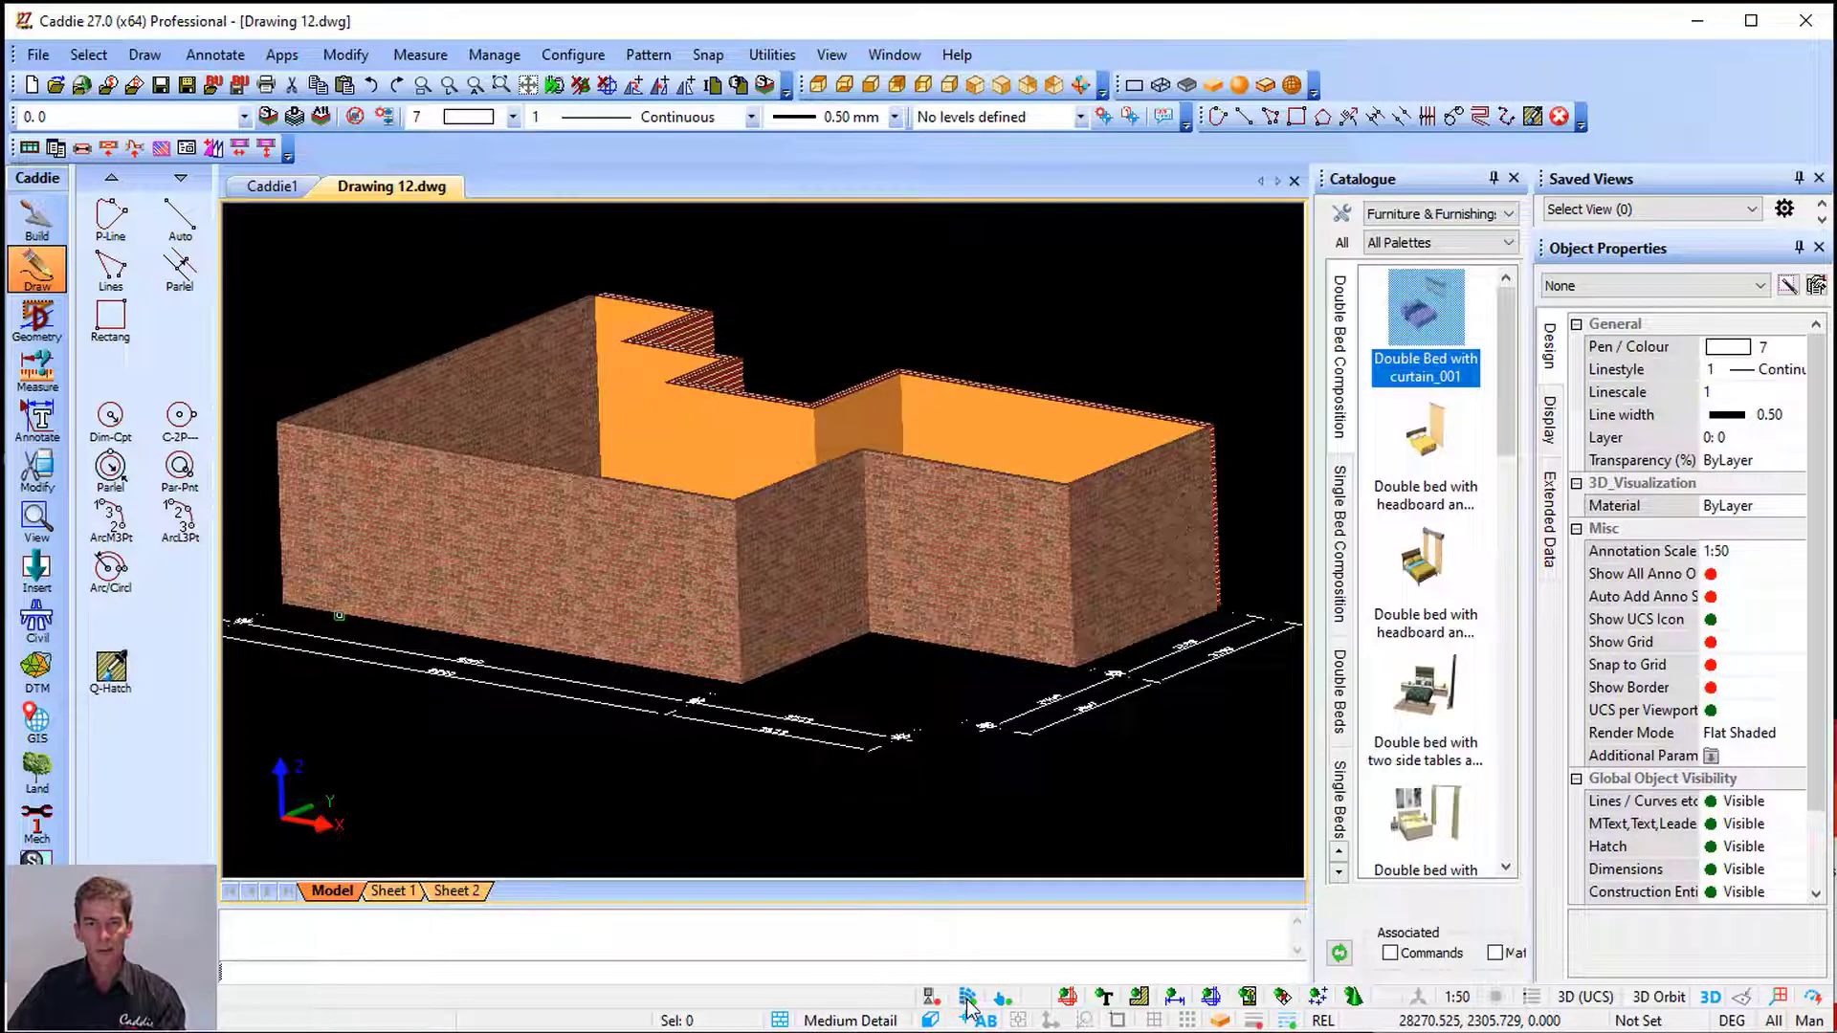
click(831, 54)
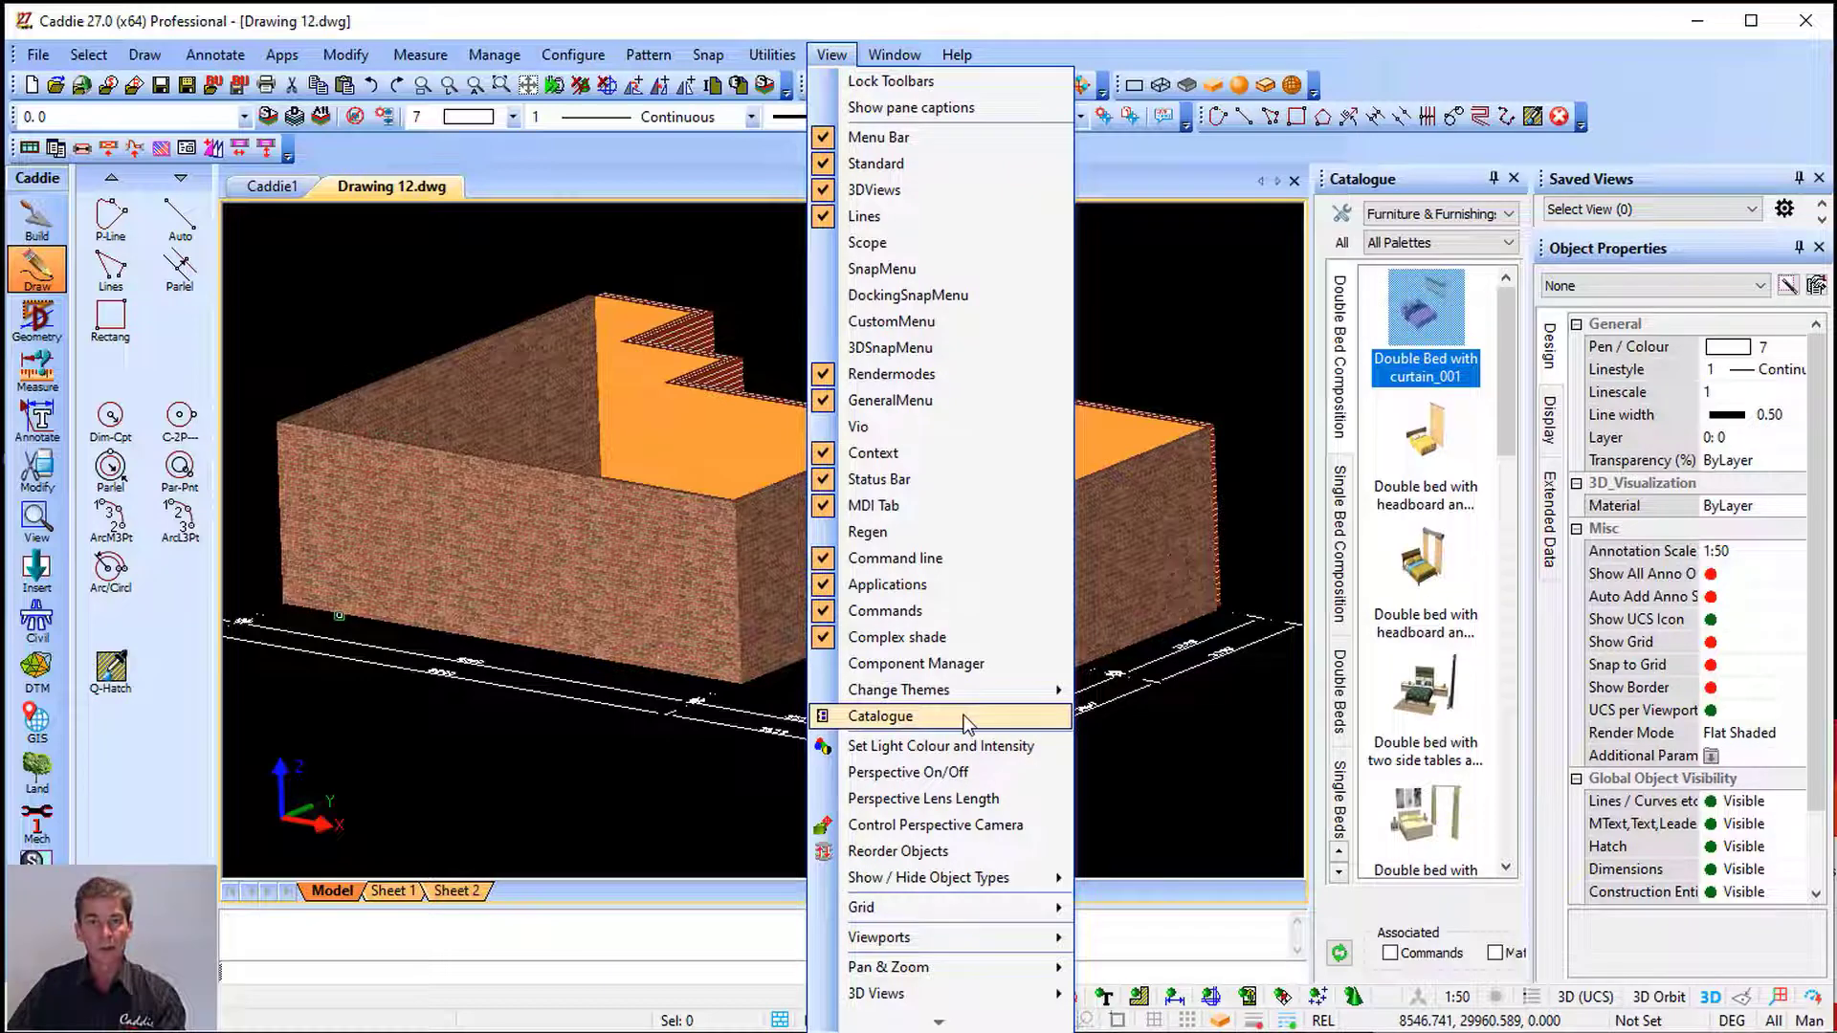
click(1433, 215)
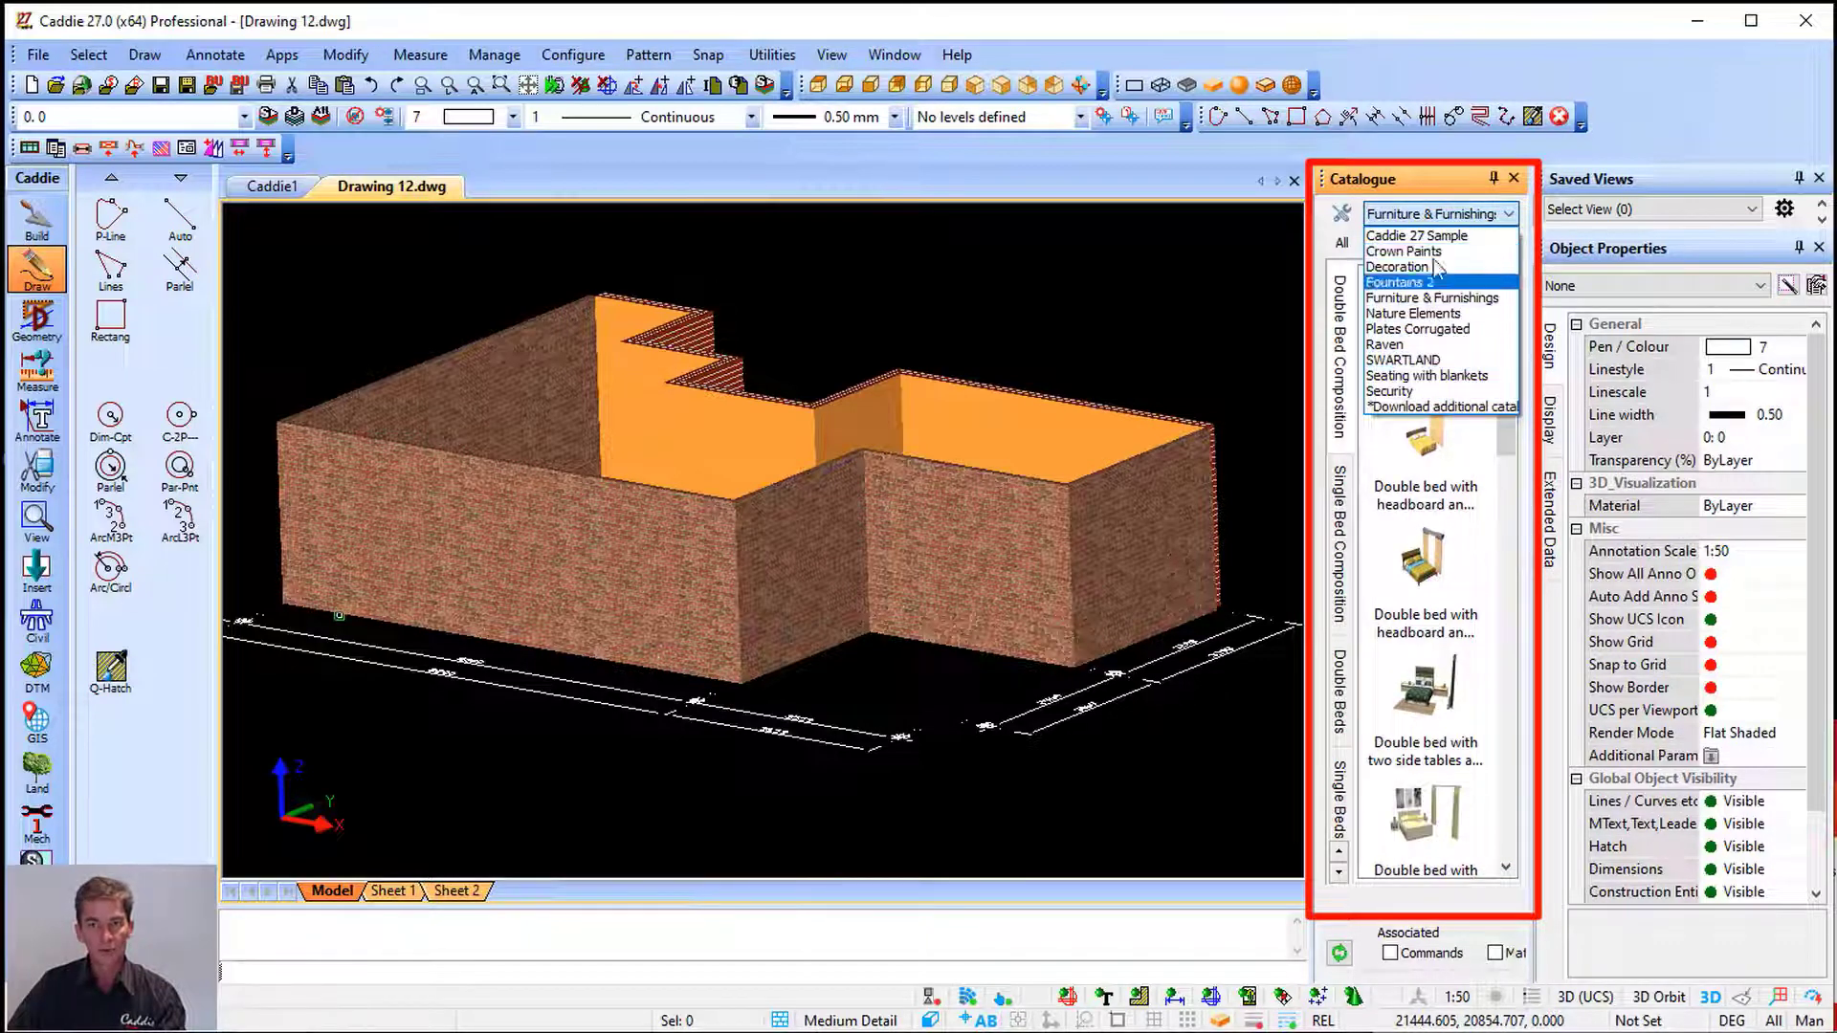
click(1442, 406)
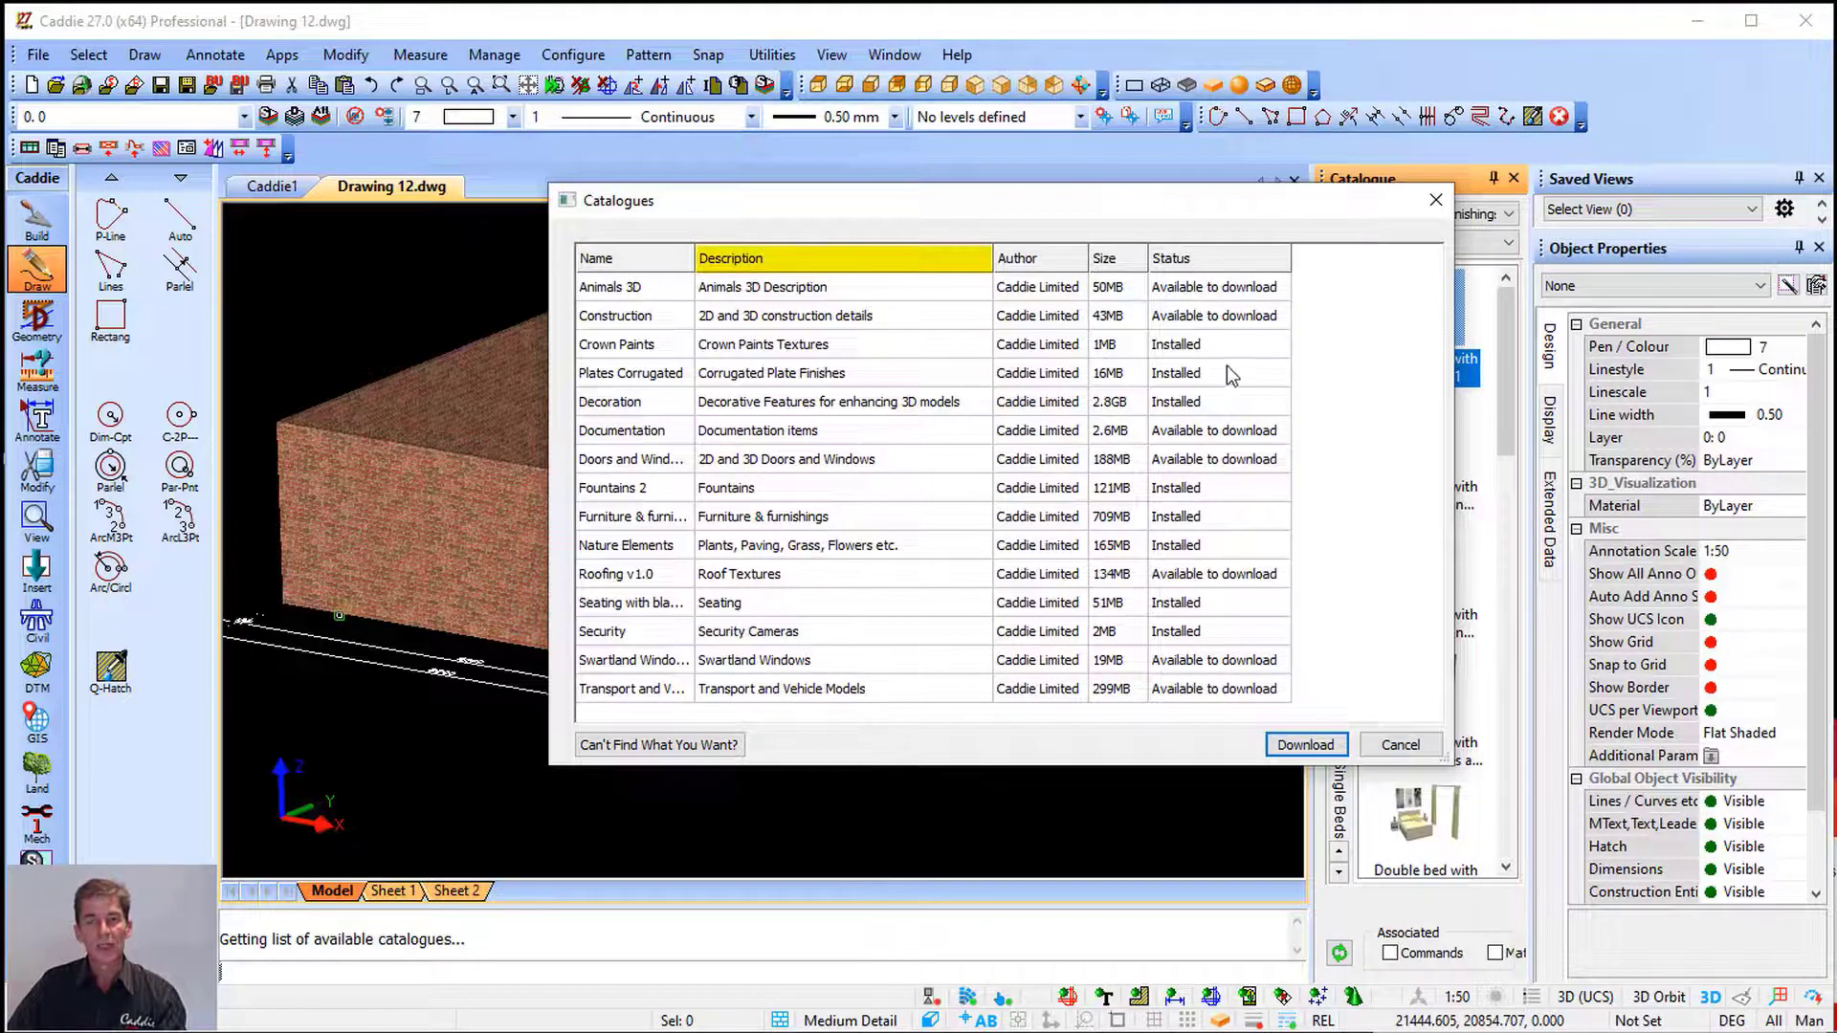
click(632, 660)
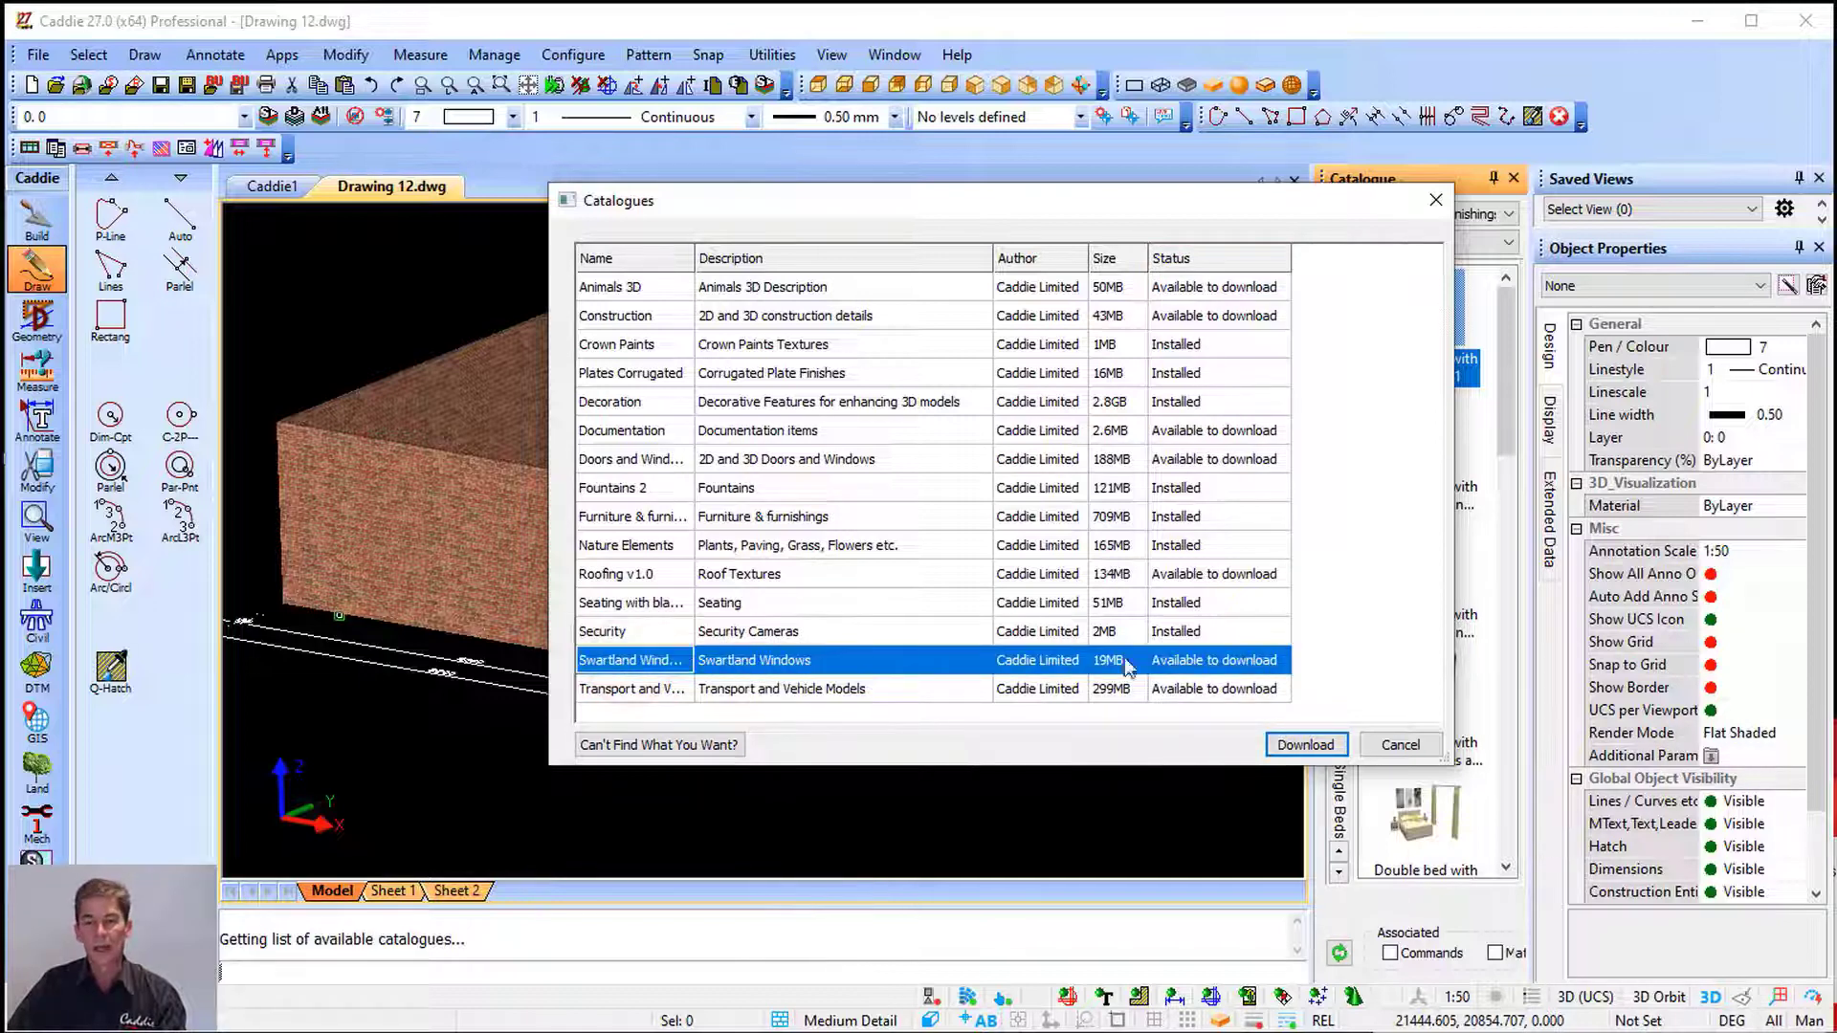
click(1307, 744)
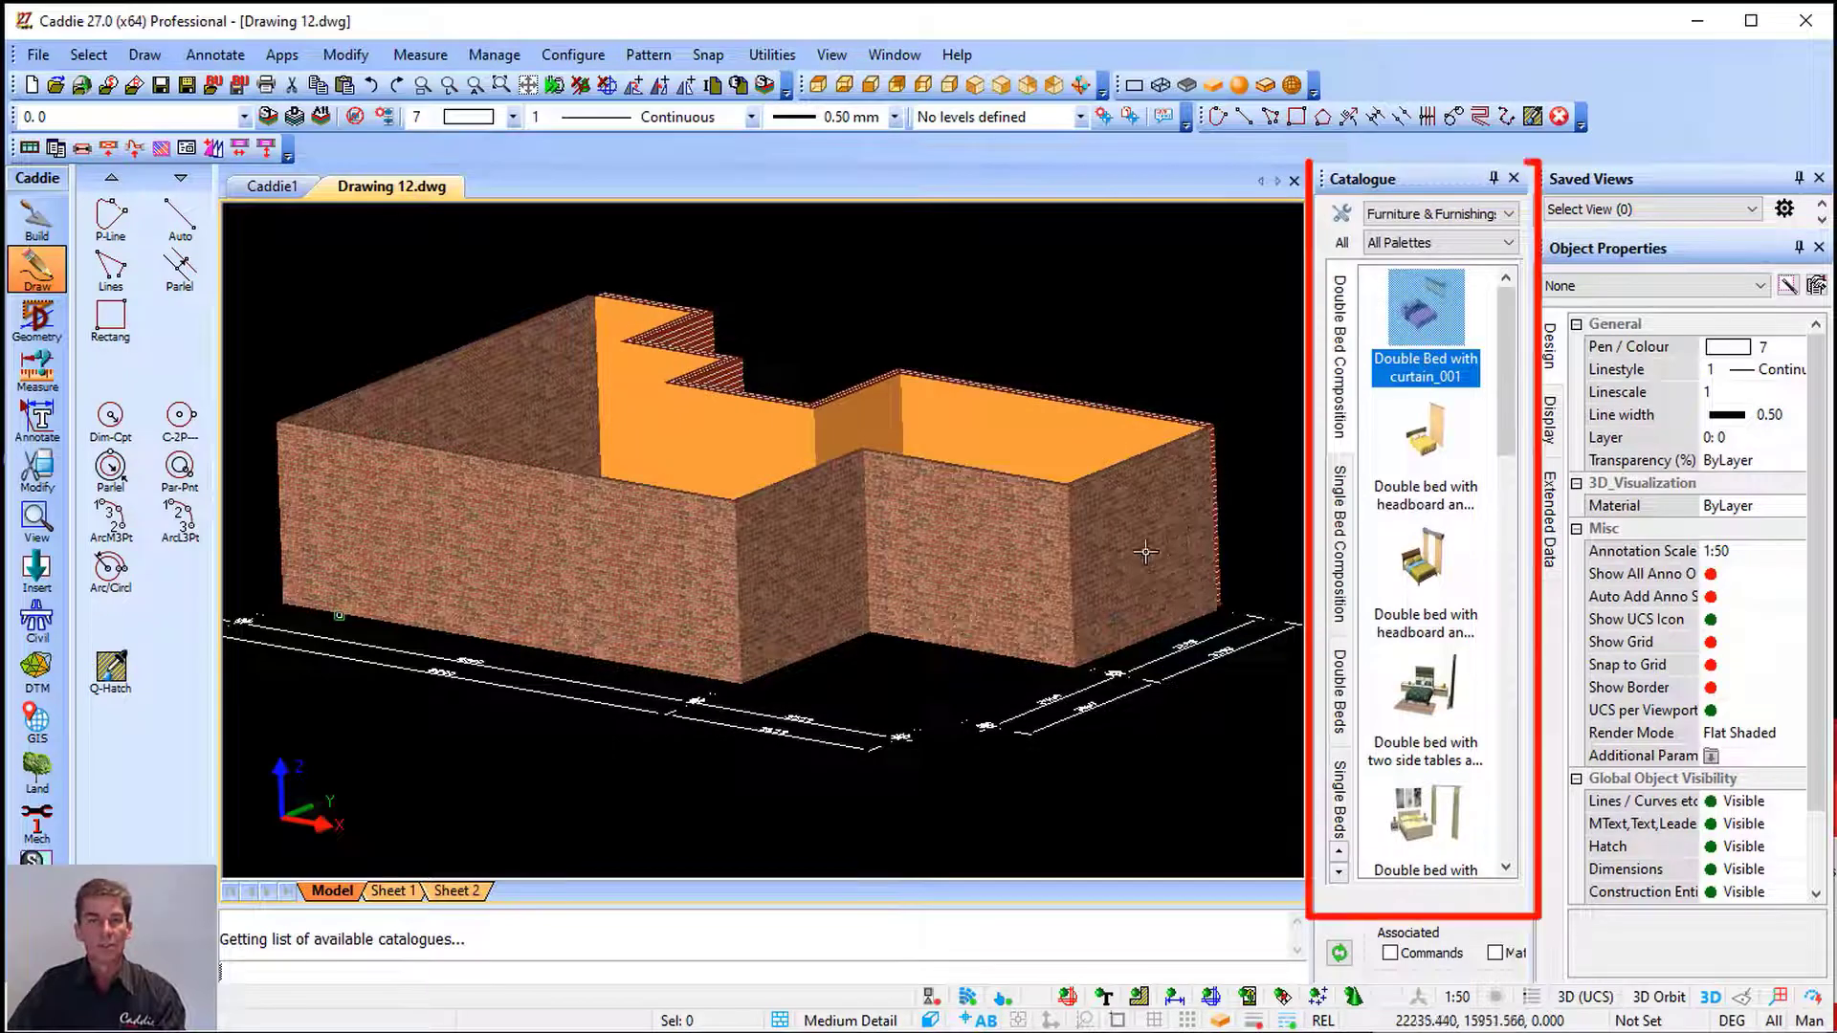
Switch the catalogue to SWARTLAND, browse the SMS-FG windows and return to the SMS-CD group
click(1440, 215)
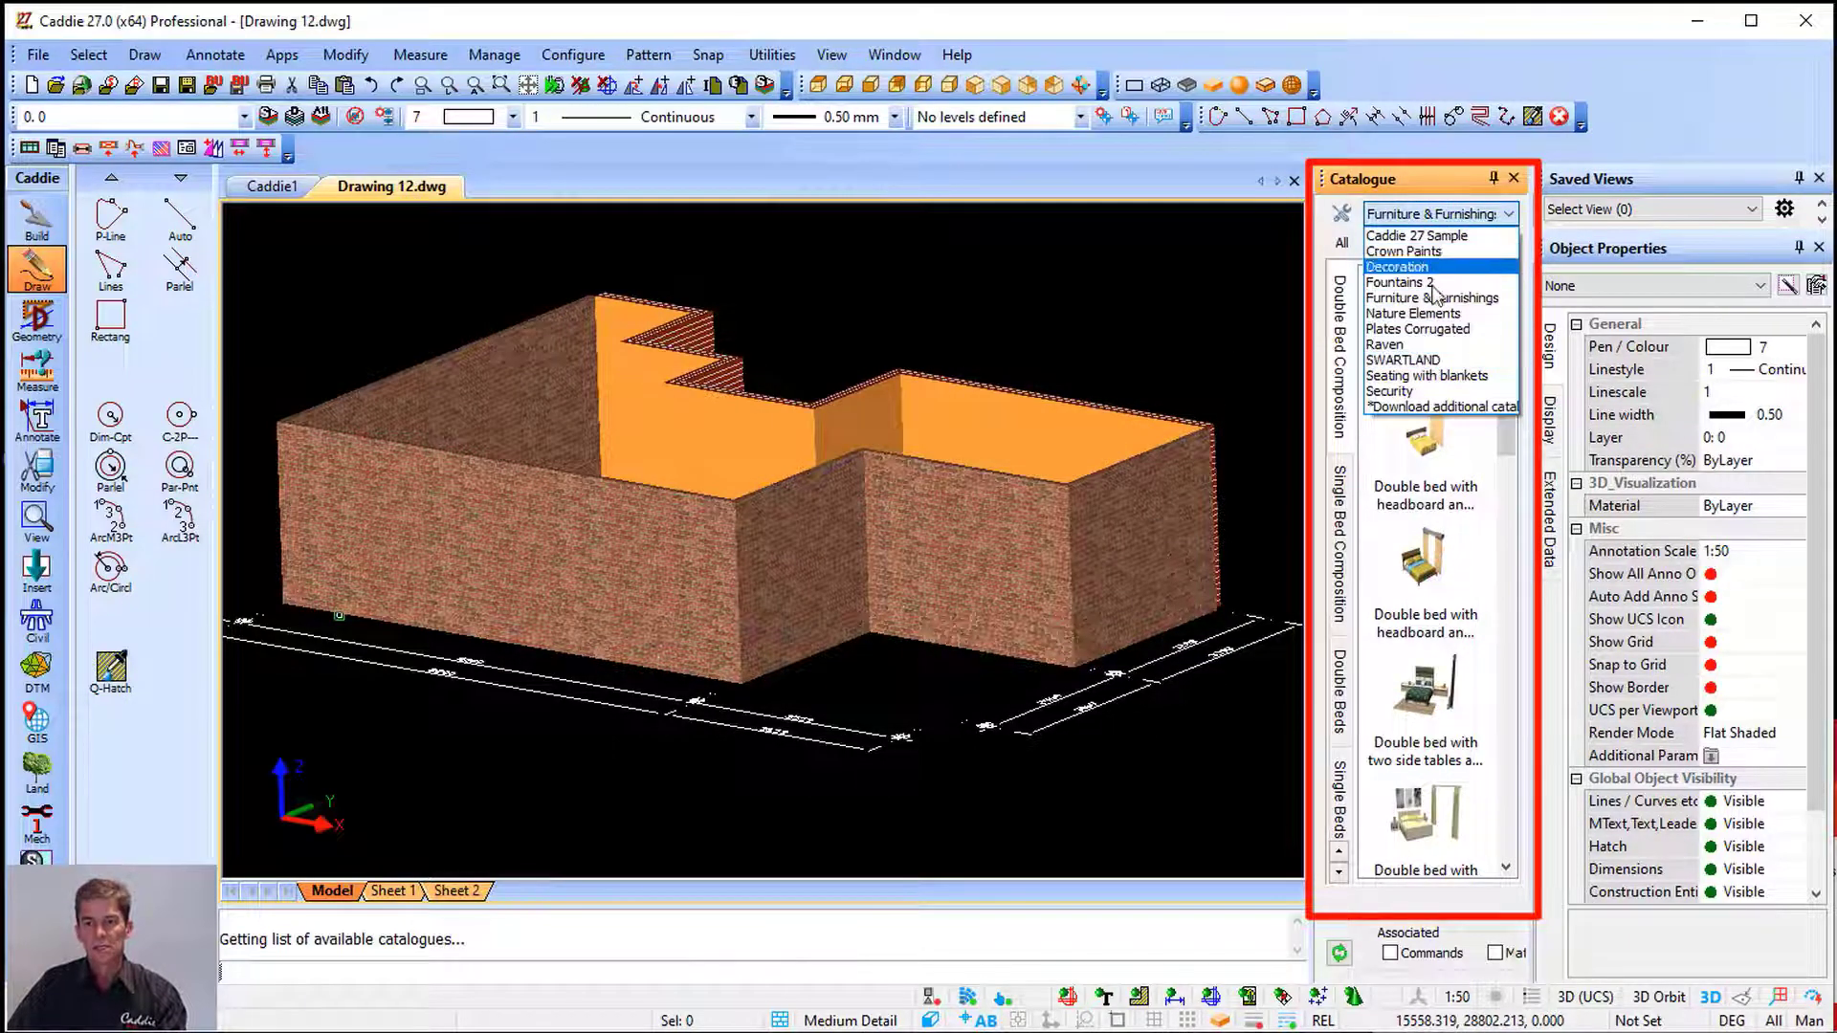
click(1434, 359)
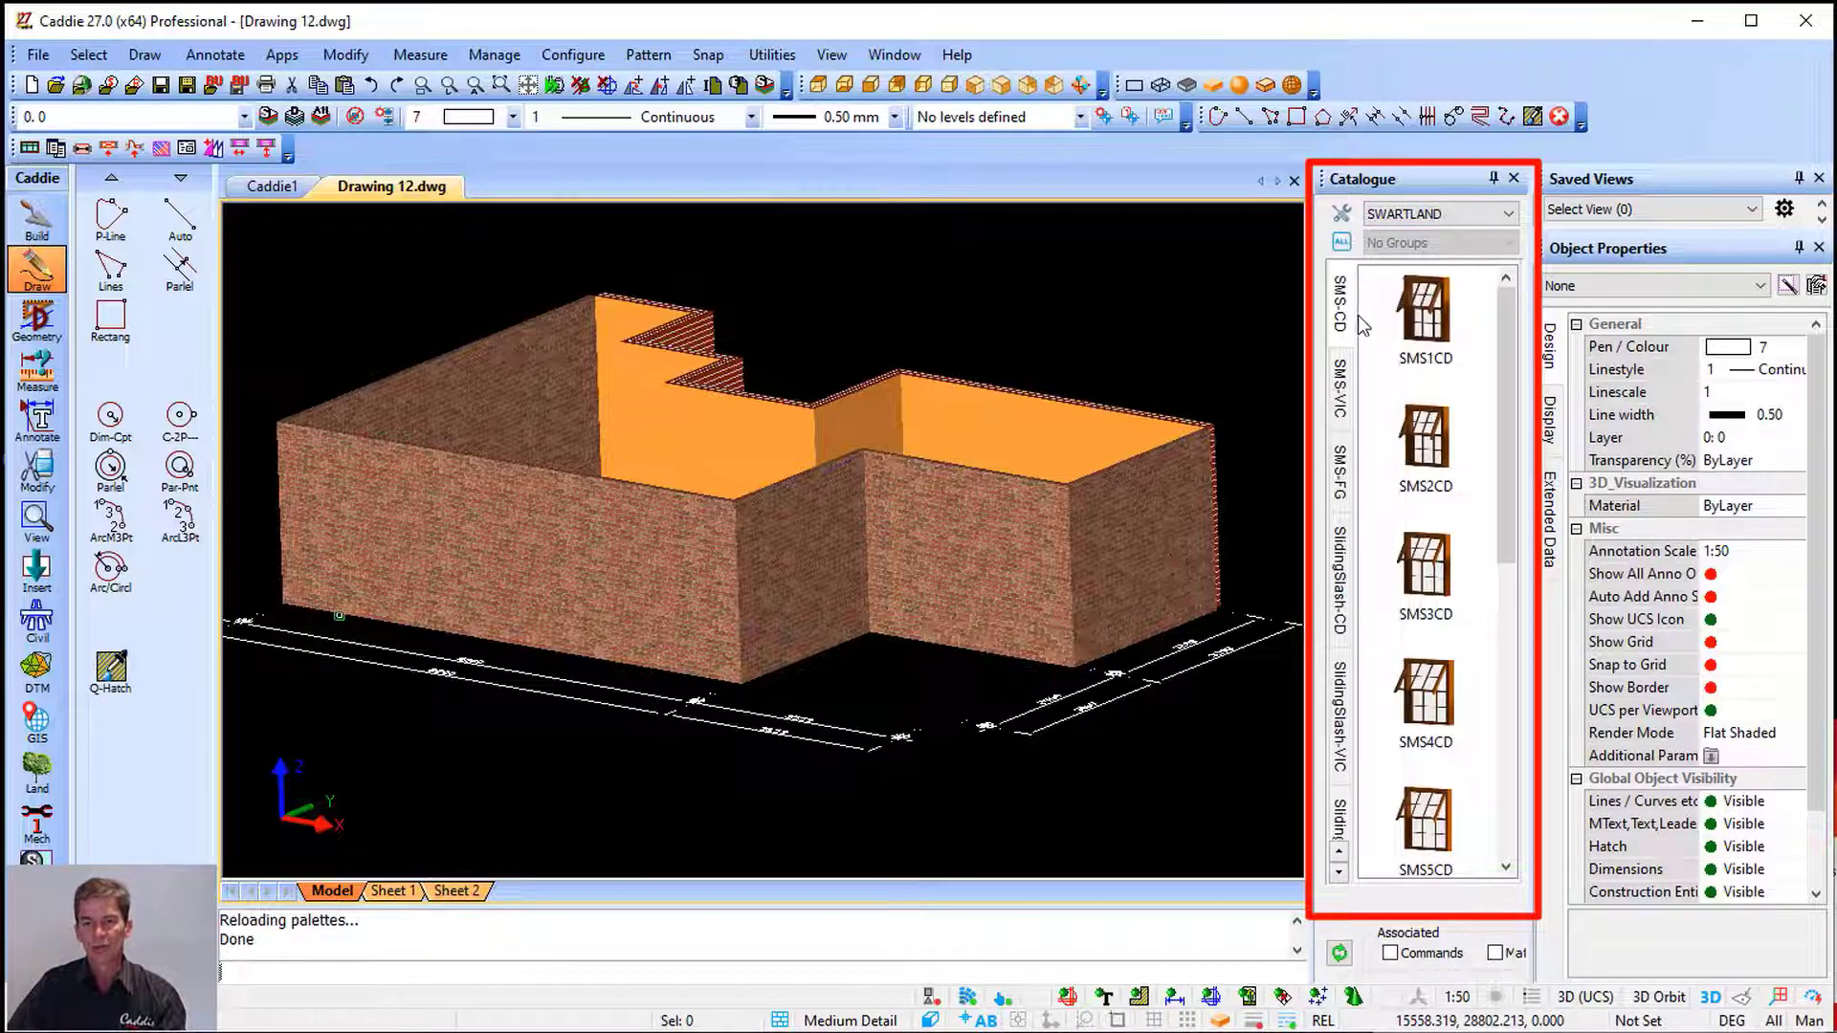
click(1434, 345)
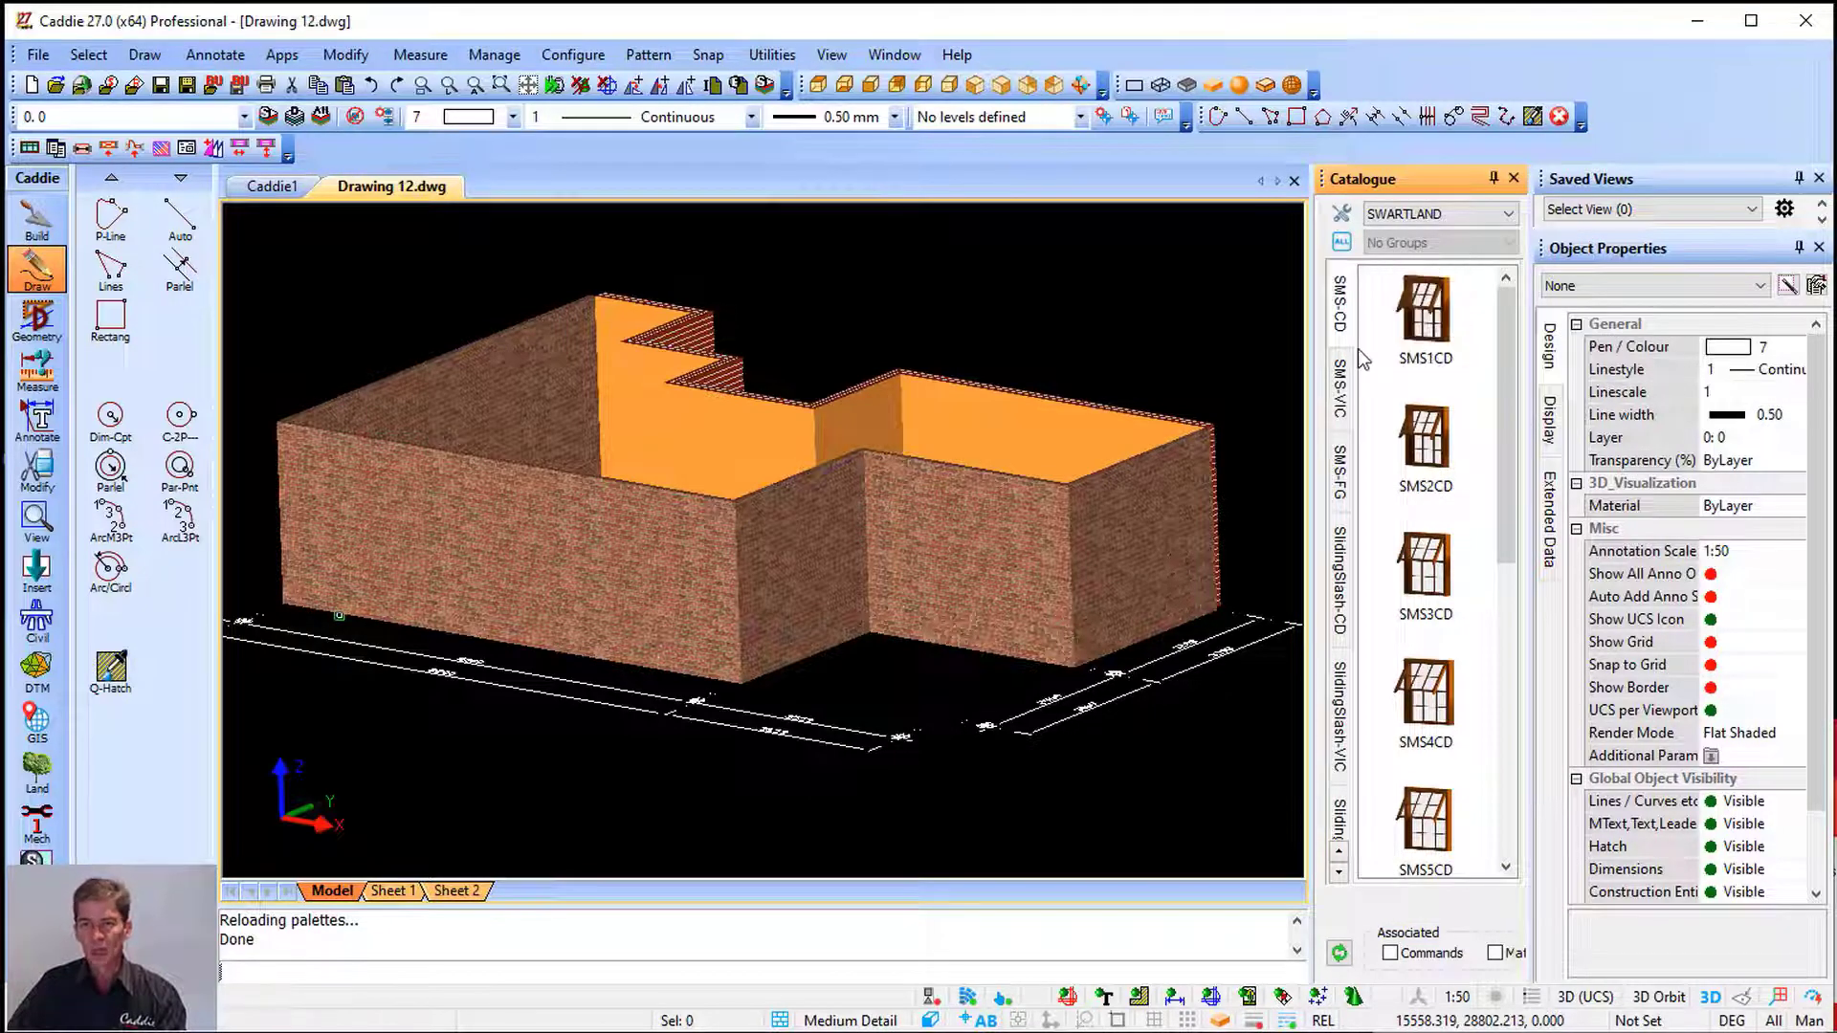
click(1342, 483)
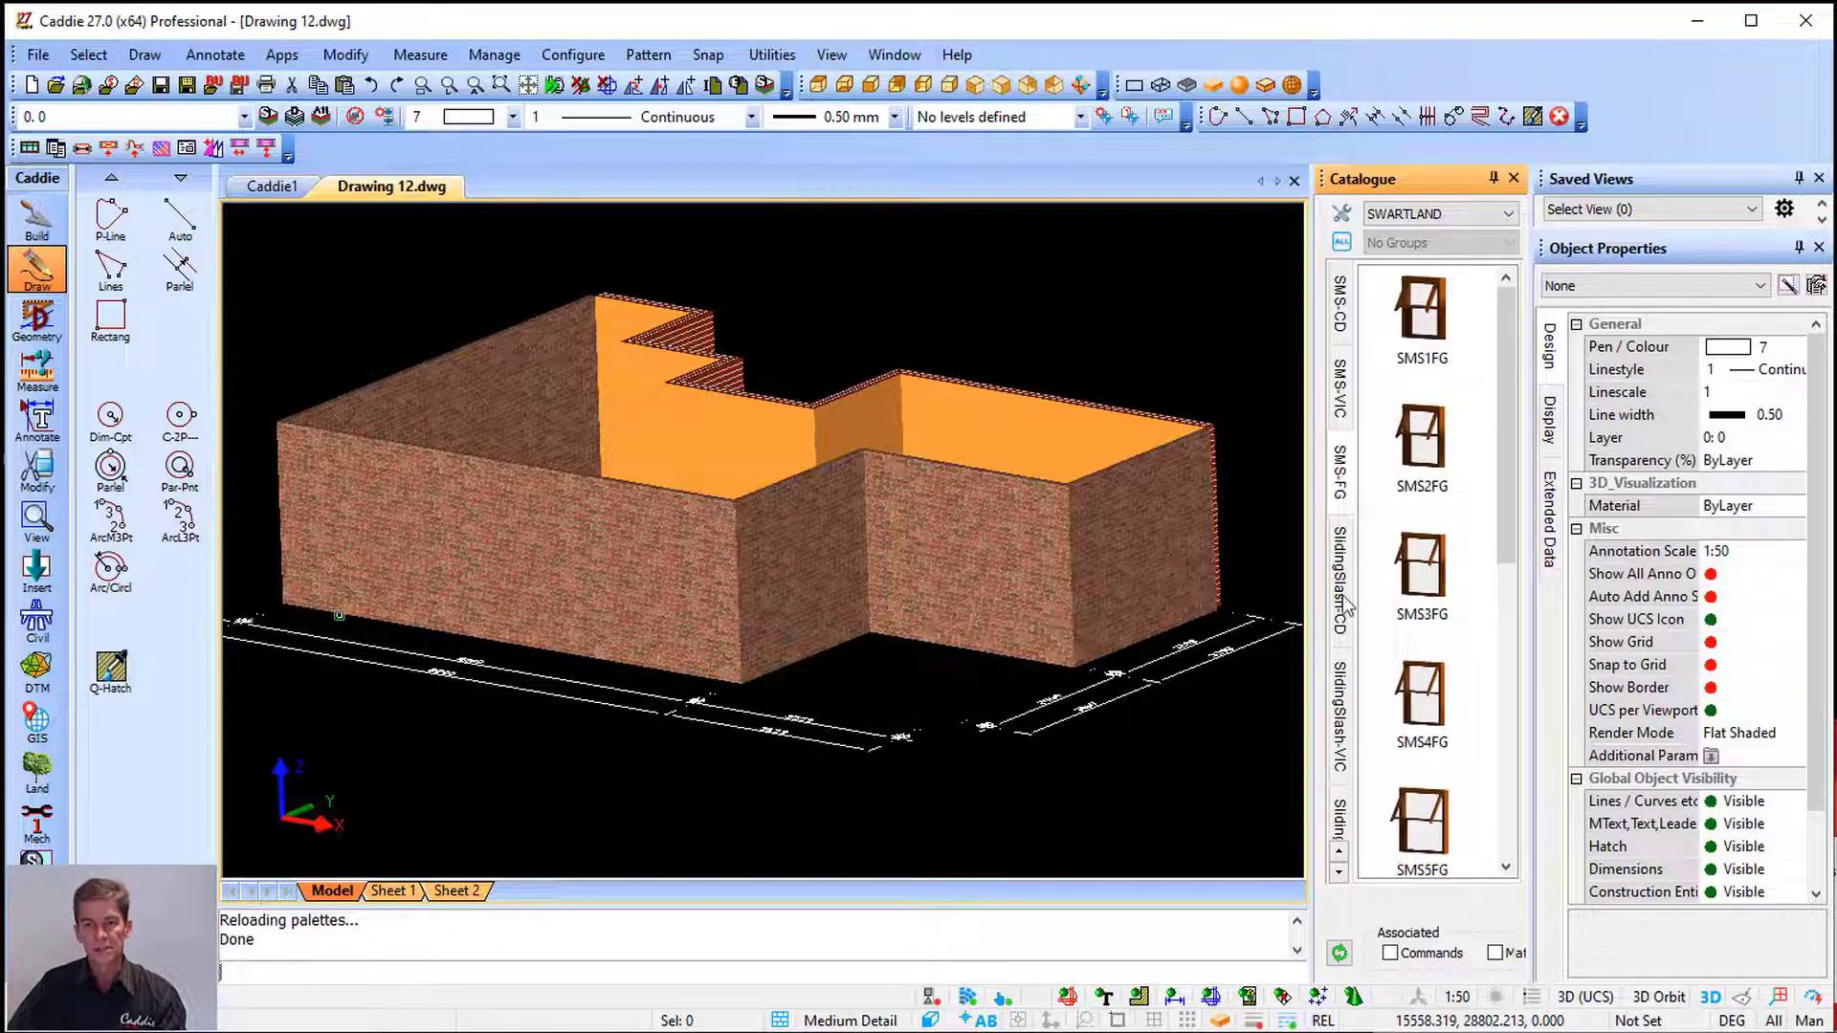
click(1341, 304)
Insert one SMS1CD window from the catalogue into the recessed front brick wall
click(1426, 331)
drag(1425, 331, 958, 627)
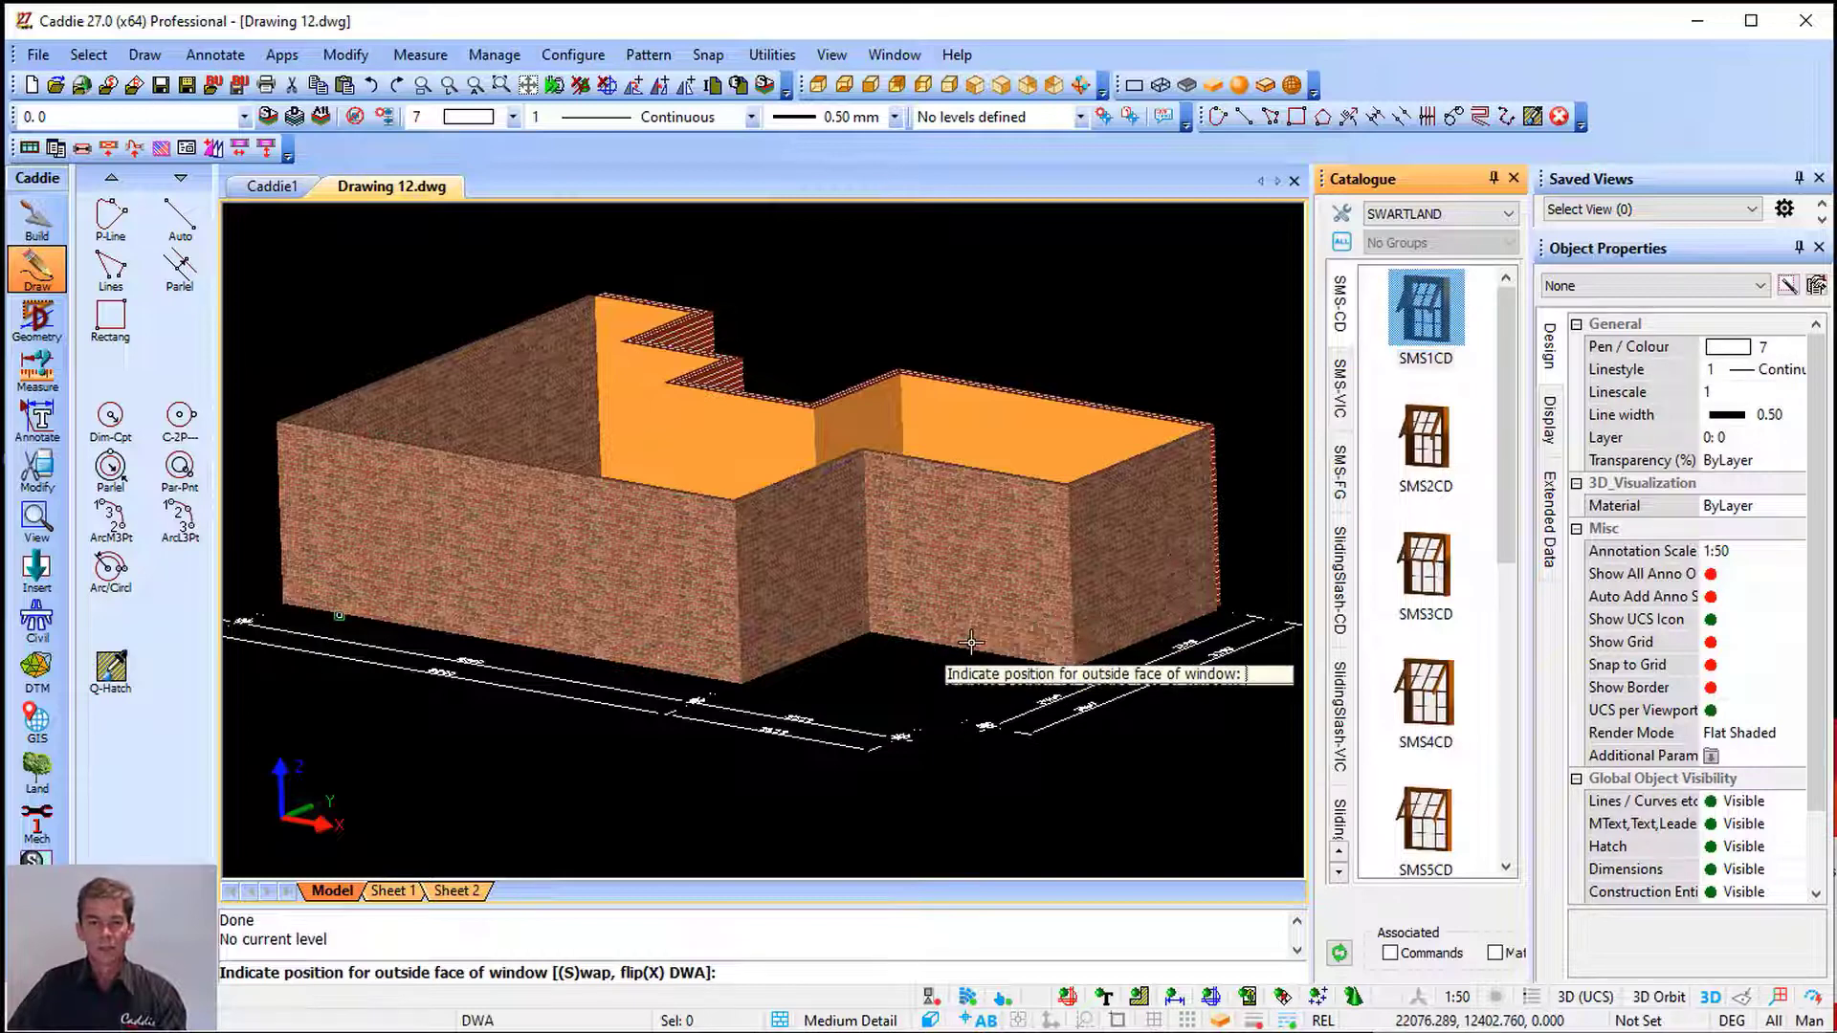
click(971, 642)
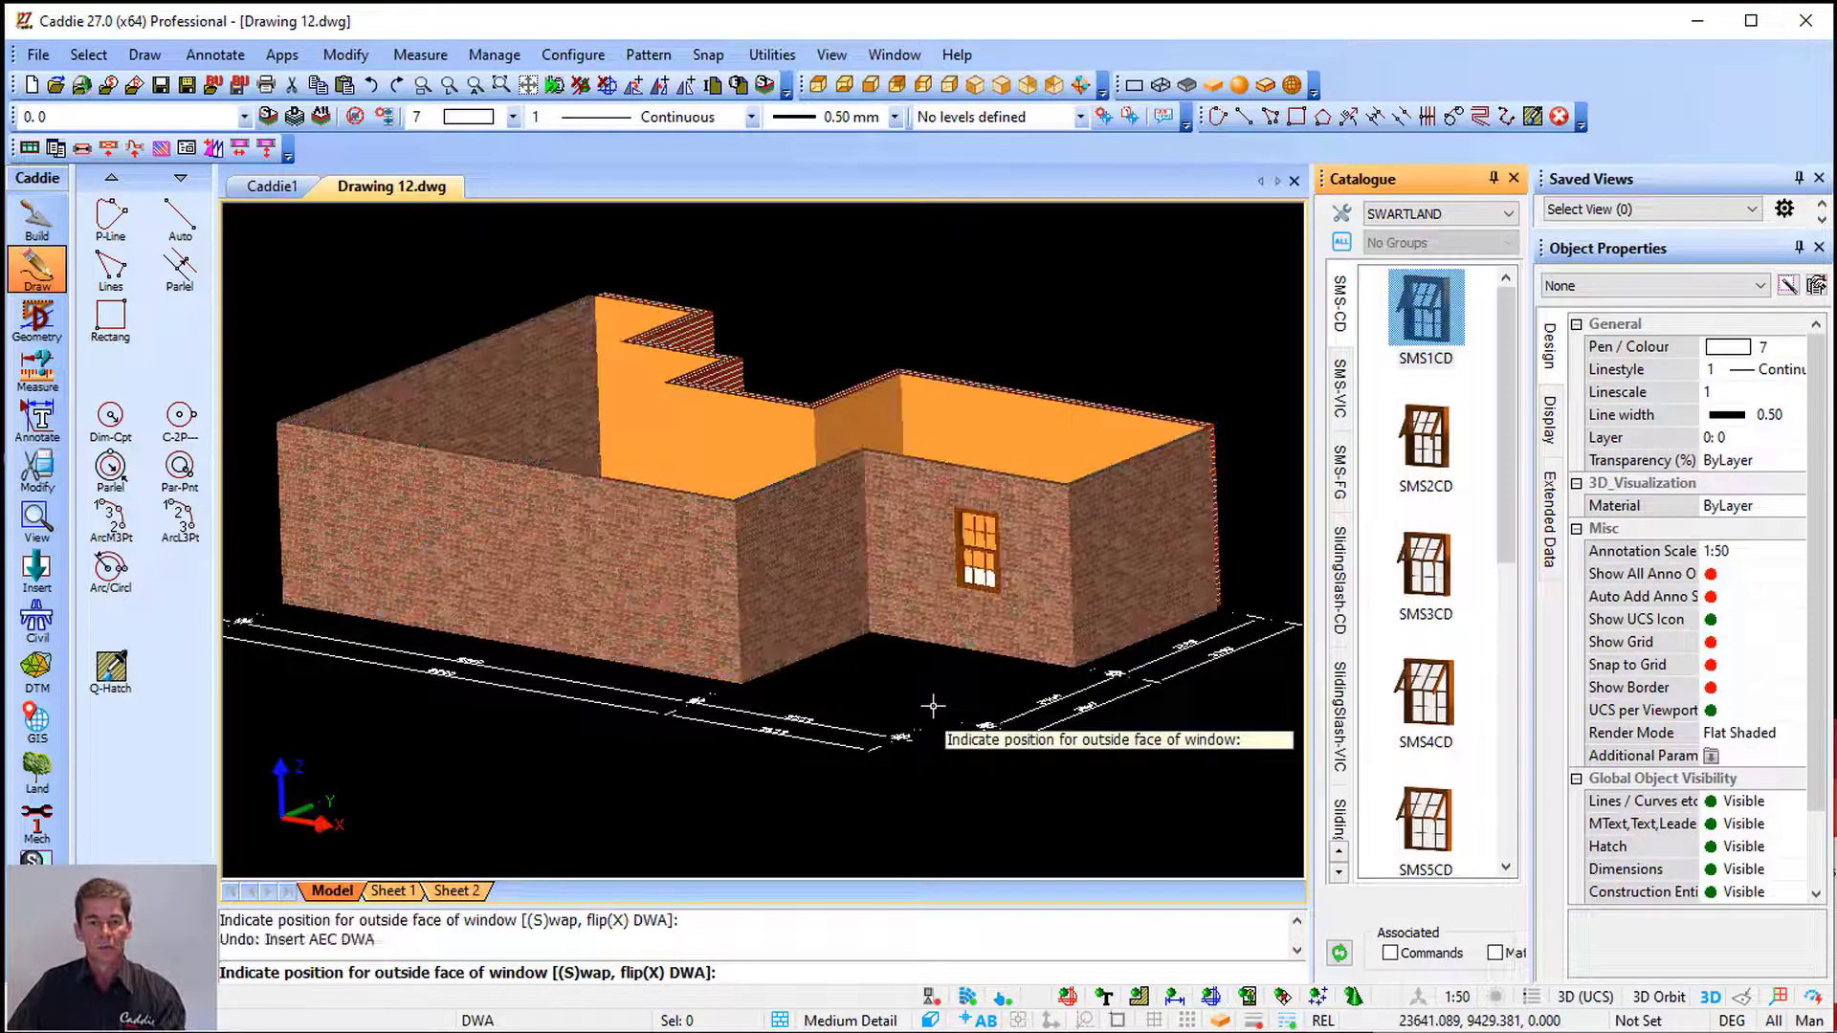
key(Escape)
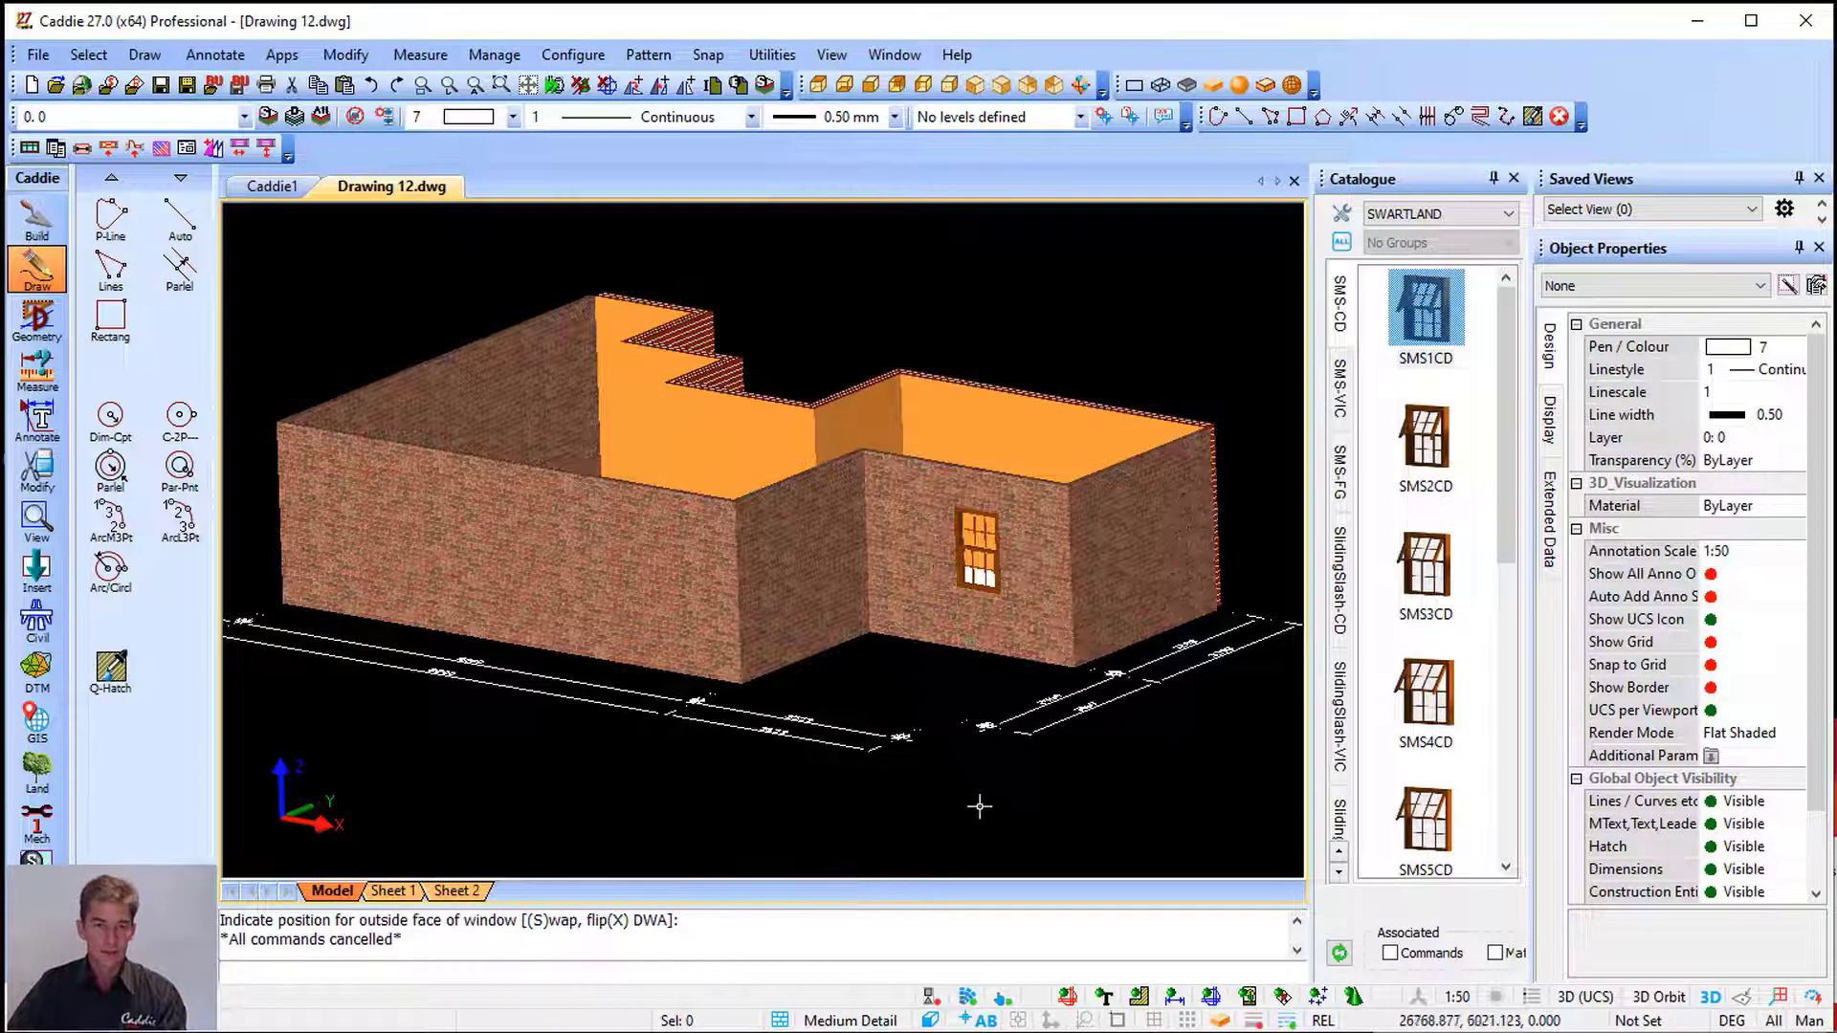
Insert four SMS2CD windows in plan view, spread along the long lower exterior wall, and check them in 3D
key(F5)
middle_drag(1028, 604, 1058, 501)
click(1425, 440)
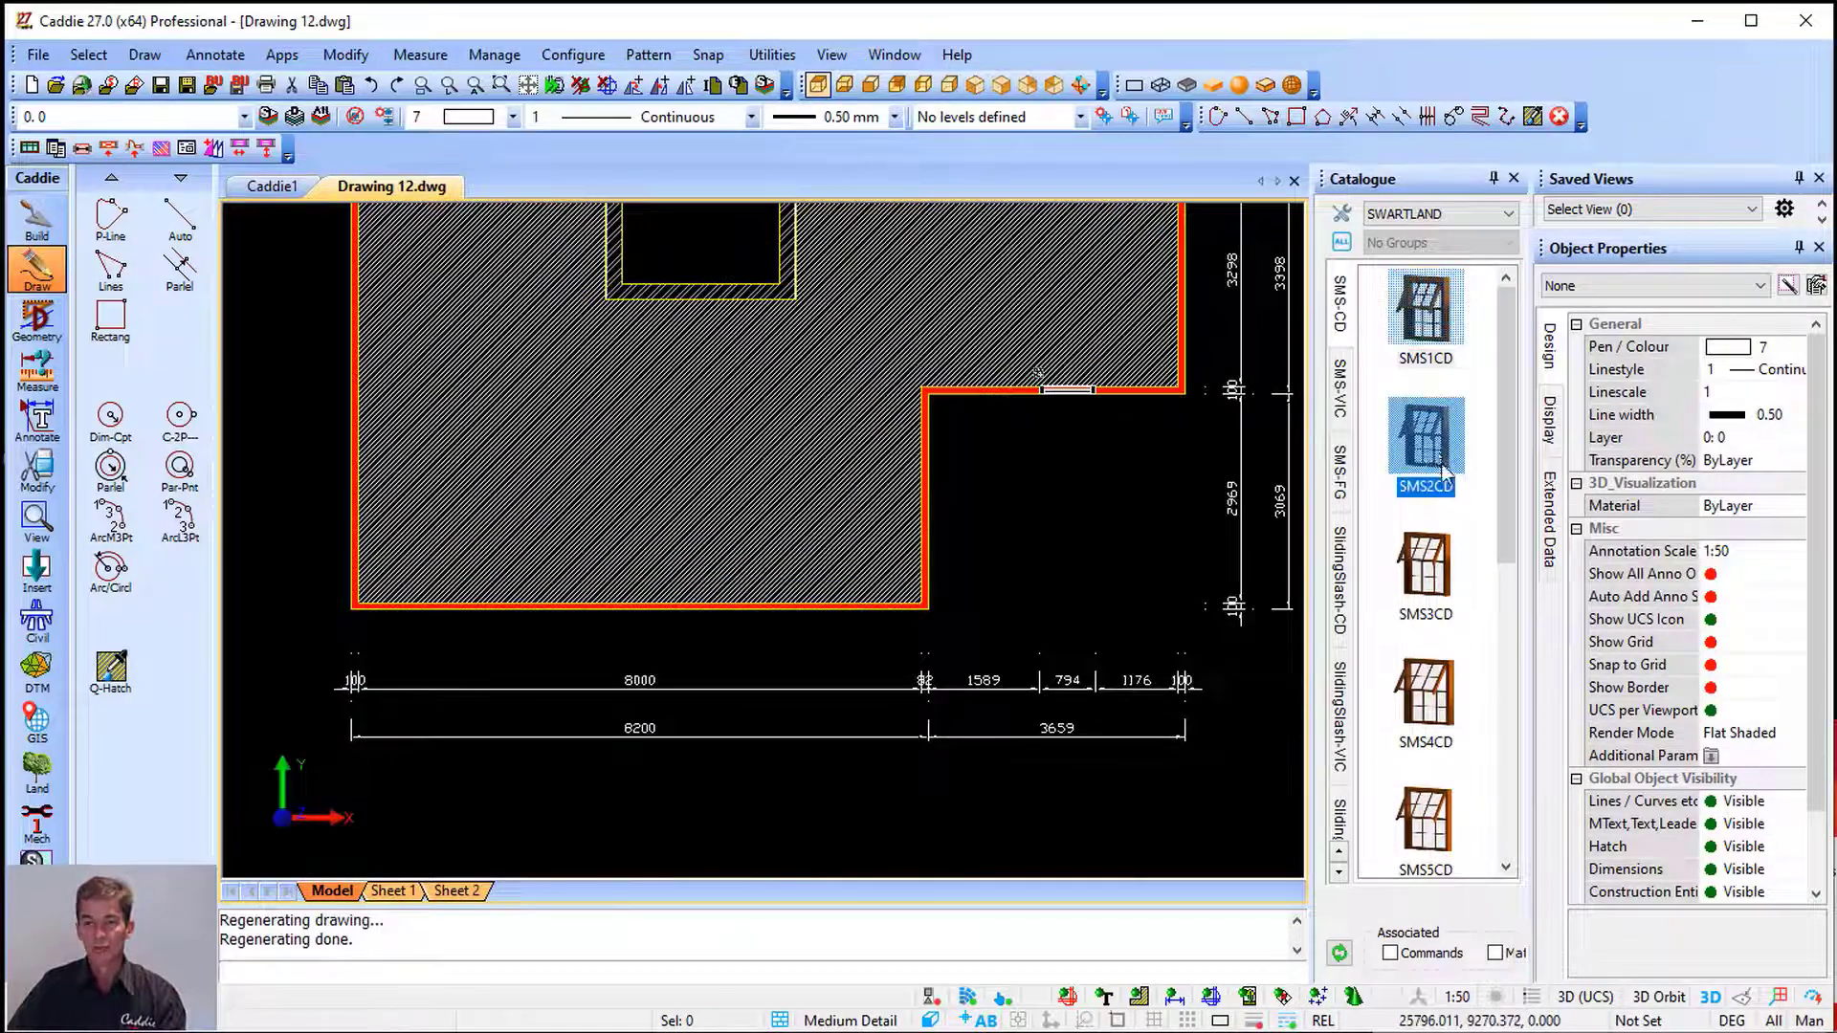
drag(1426, 440, 1014, 614)
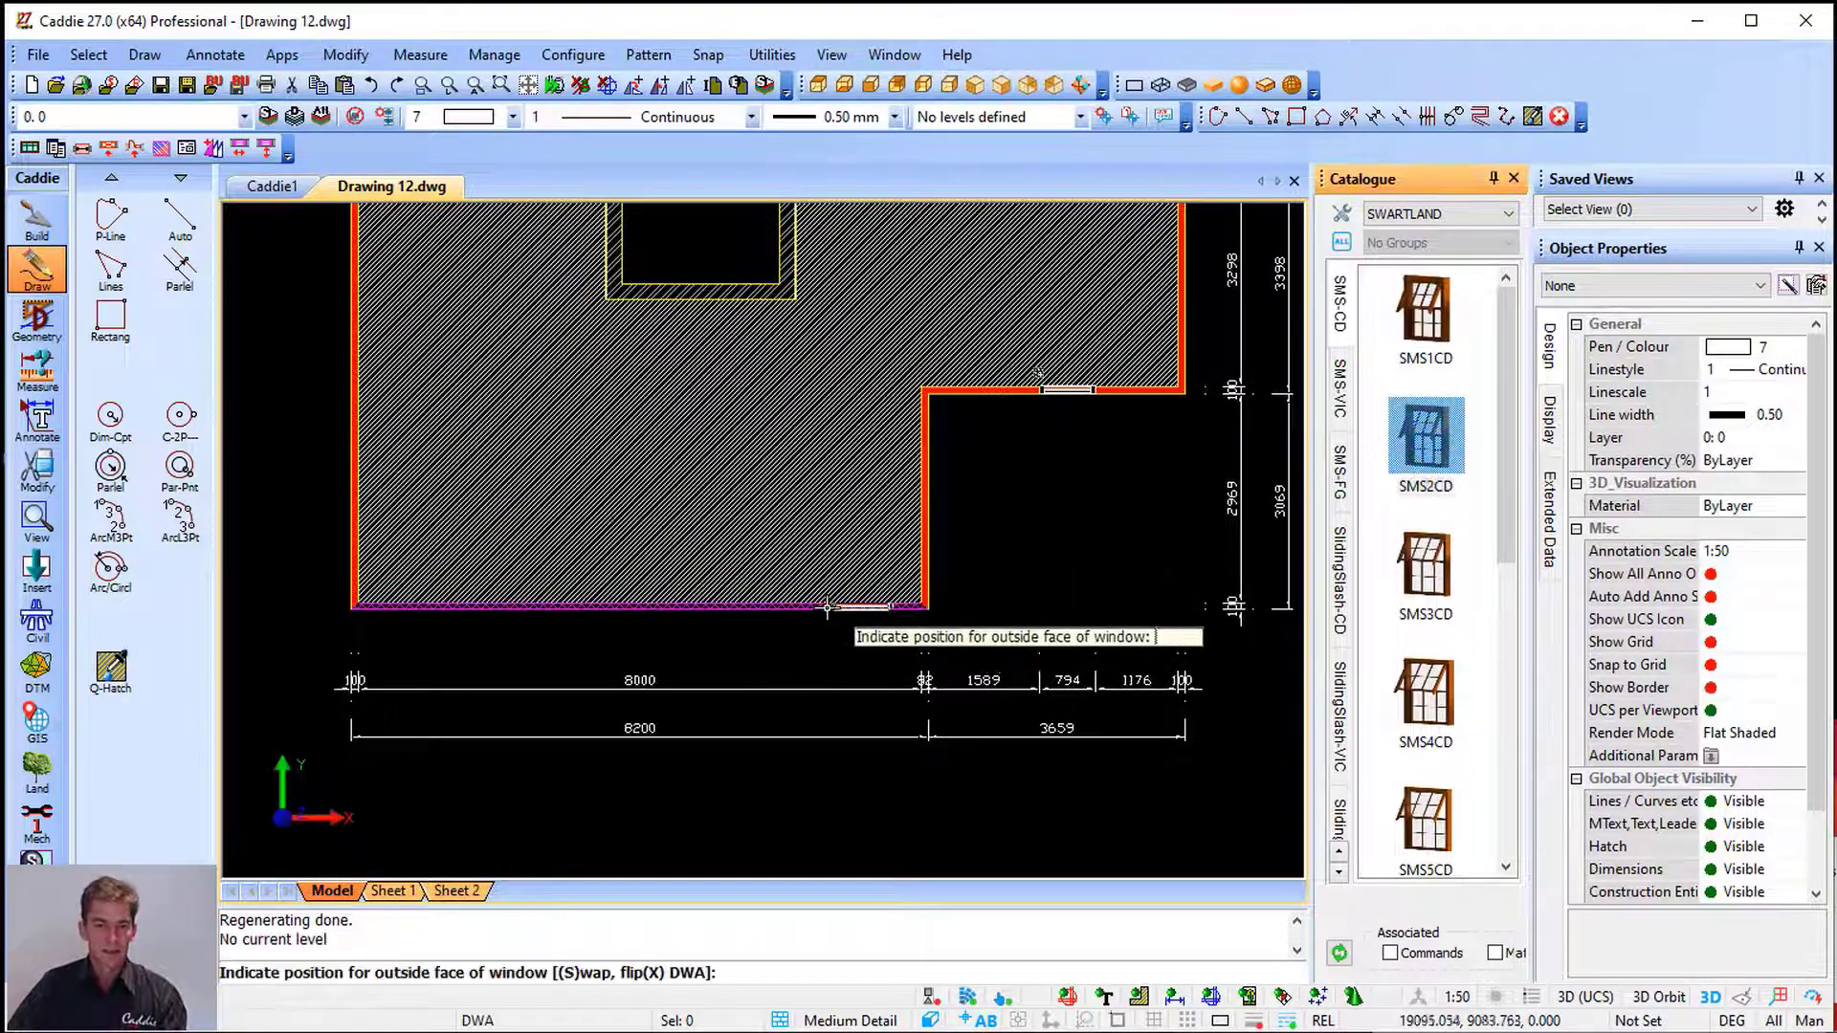
click(707, 606)
click(556, 606)
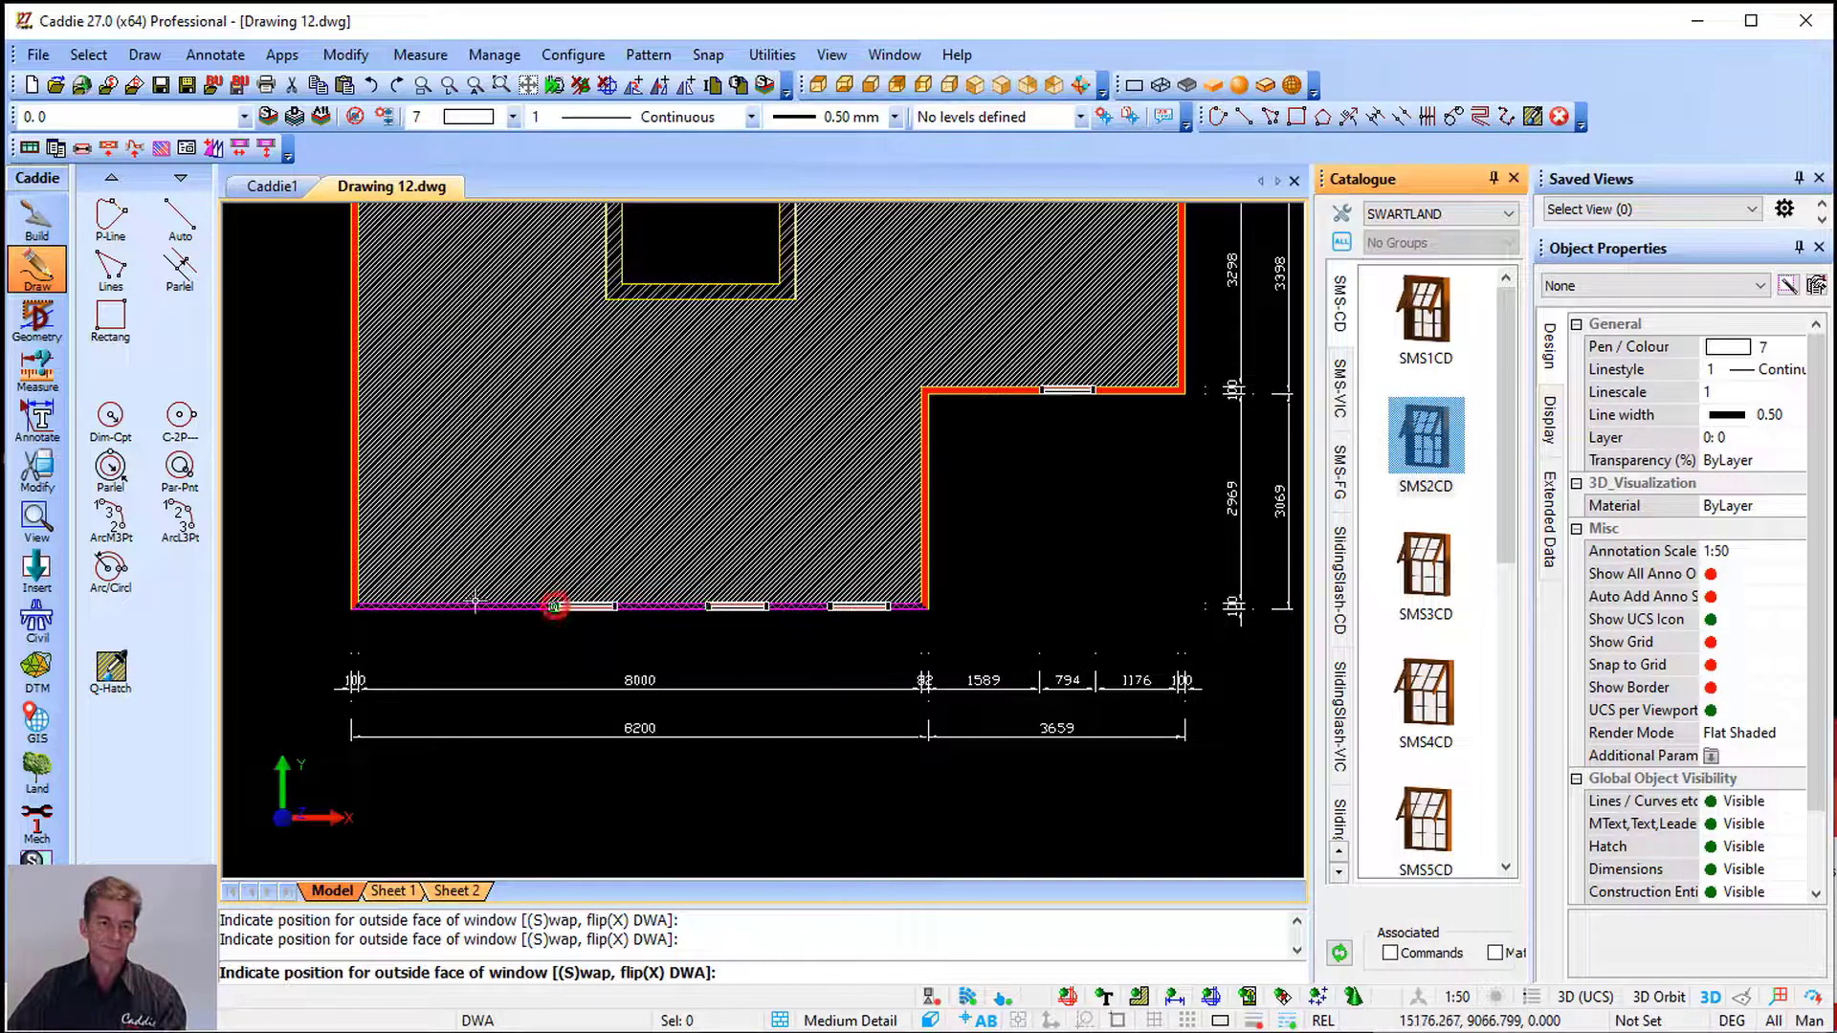
click(416, 605)
key(Escape)
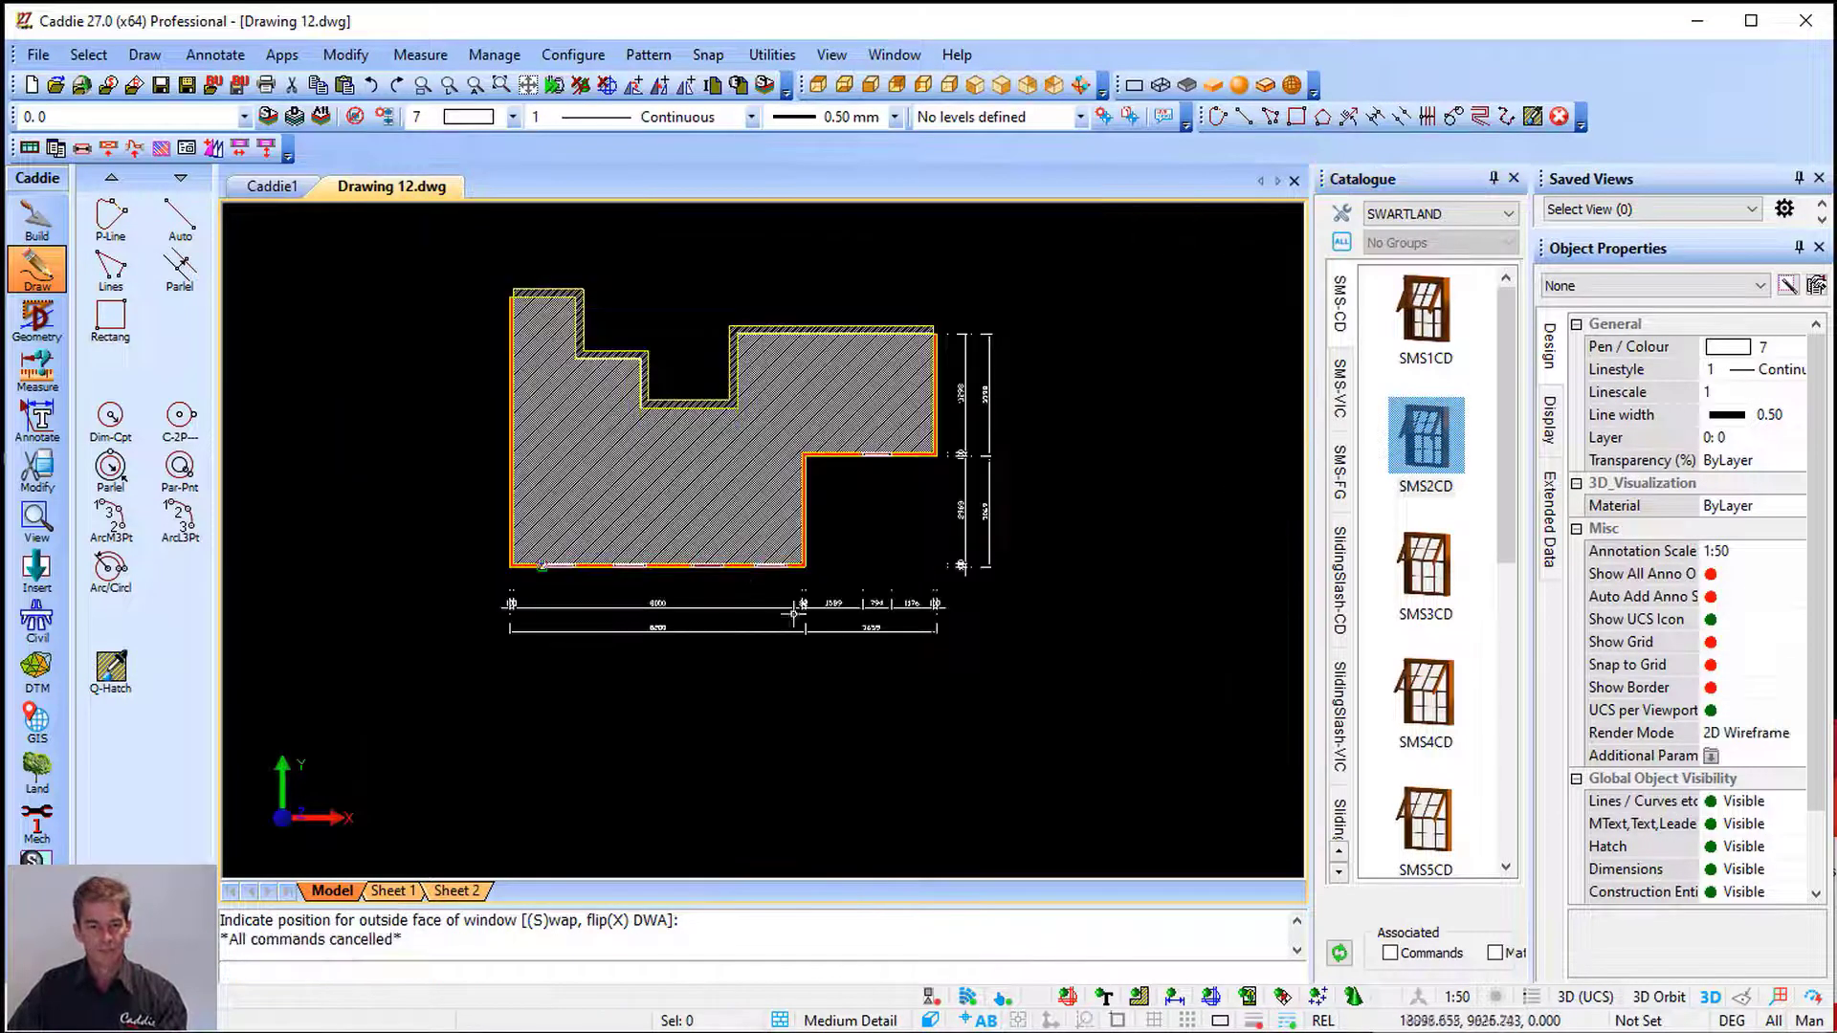
scroll(670, 517, down, 3)
shift+middle_drag(843, 706, 472, 262)
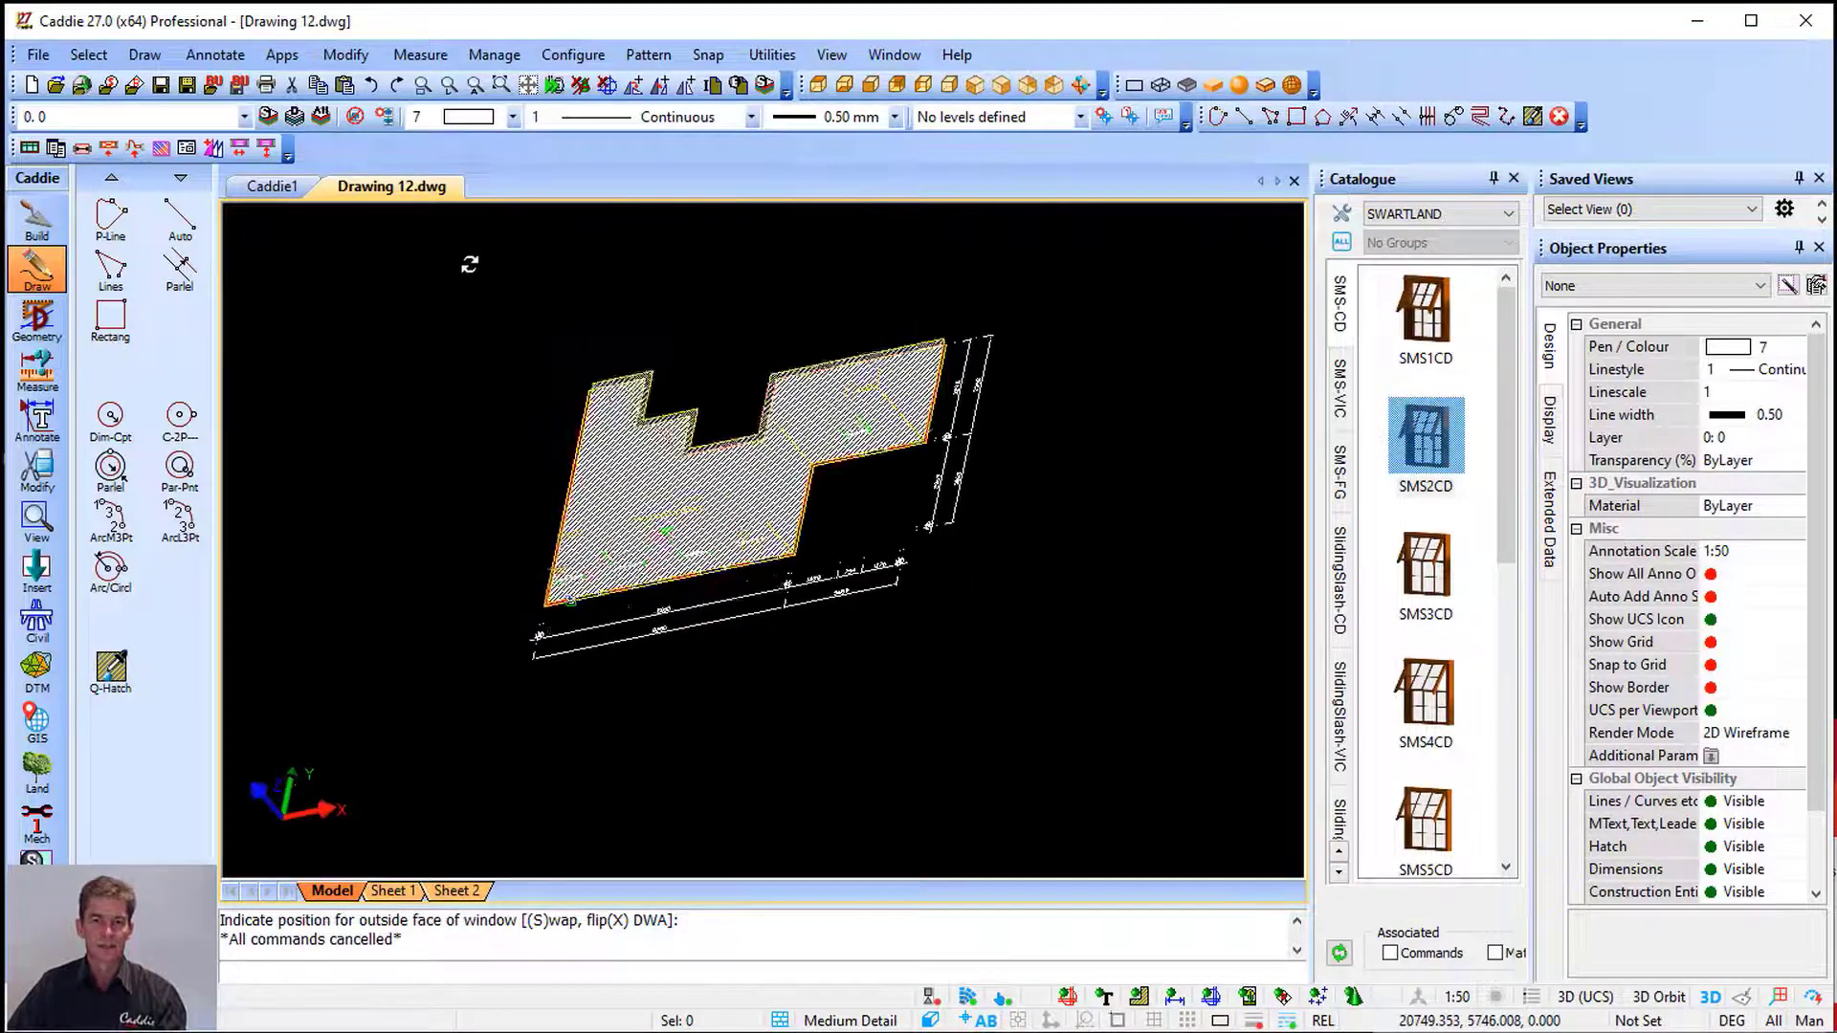
click(1239, 85)
Create an end-to-end vertical section with a horizontal profile just below the plan, covering the whole building, and place it beside the plan
middle_drag(1020, 346, 1050, 524)
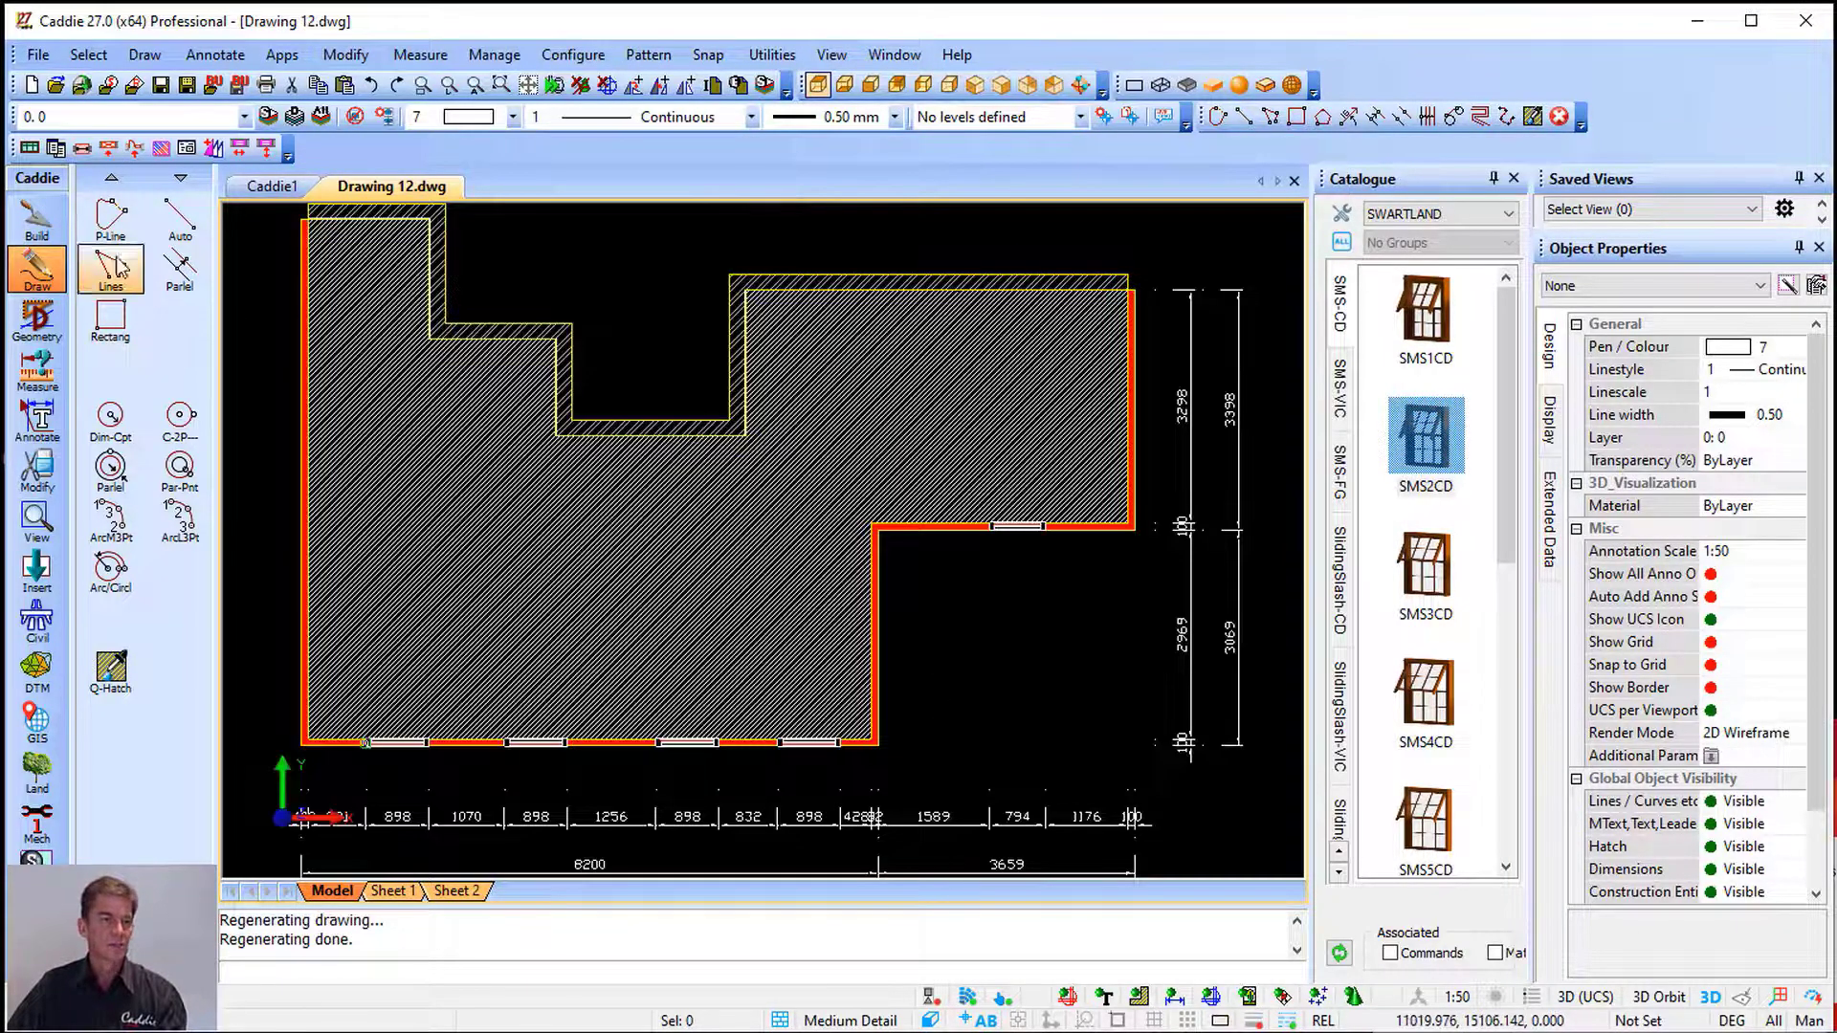
click(37, 218)
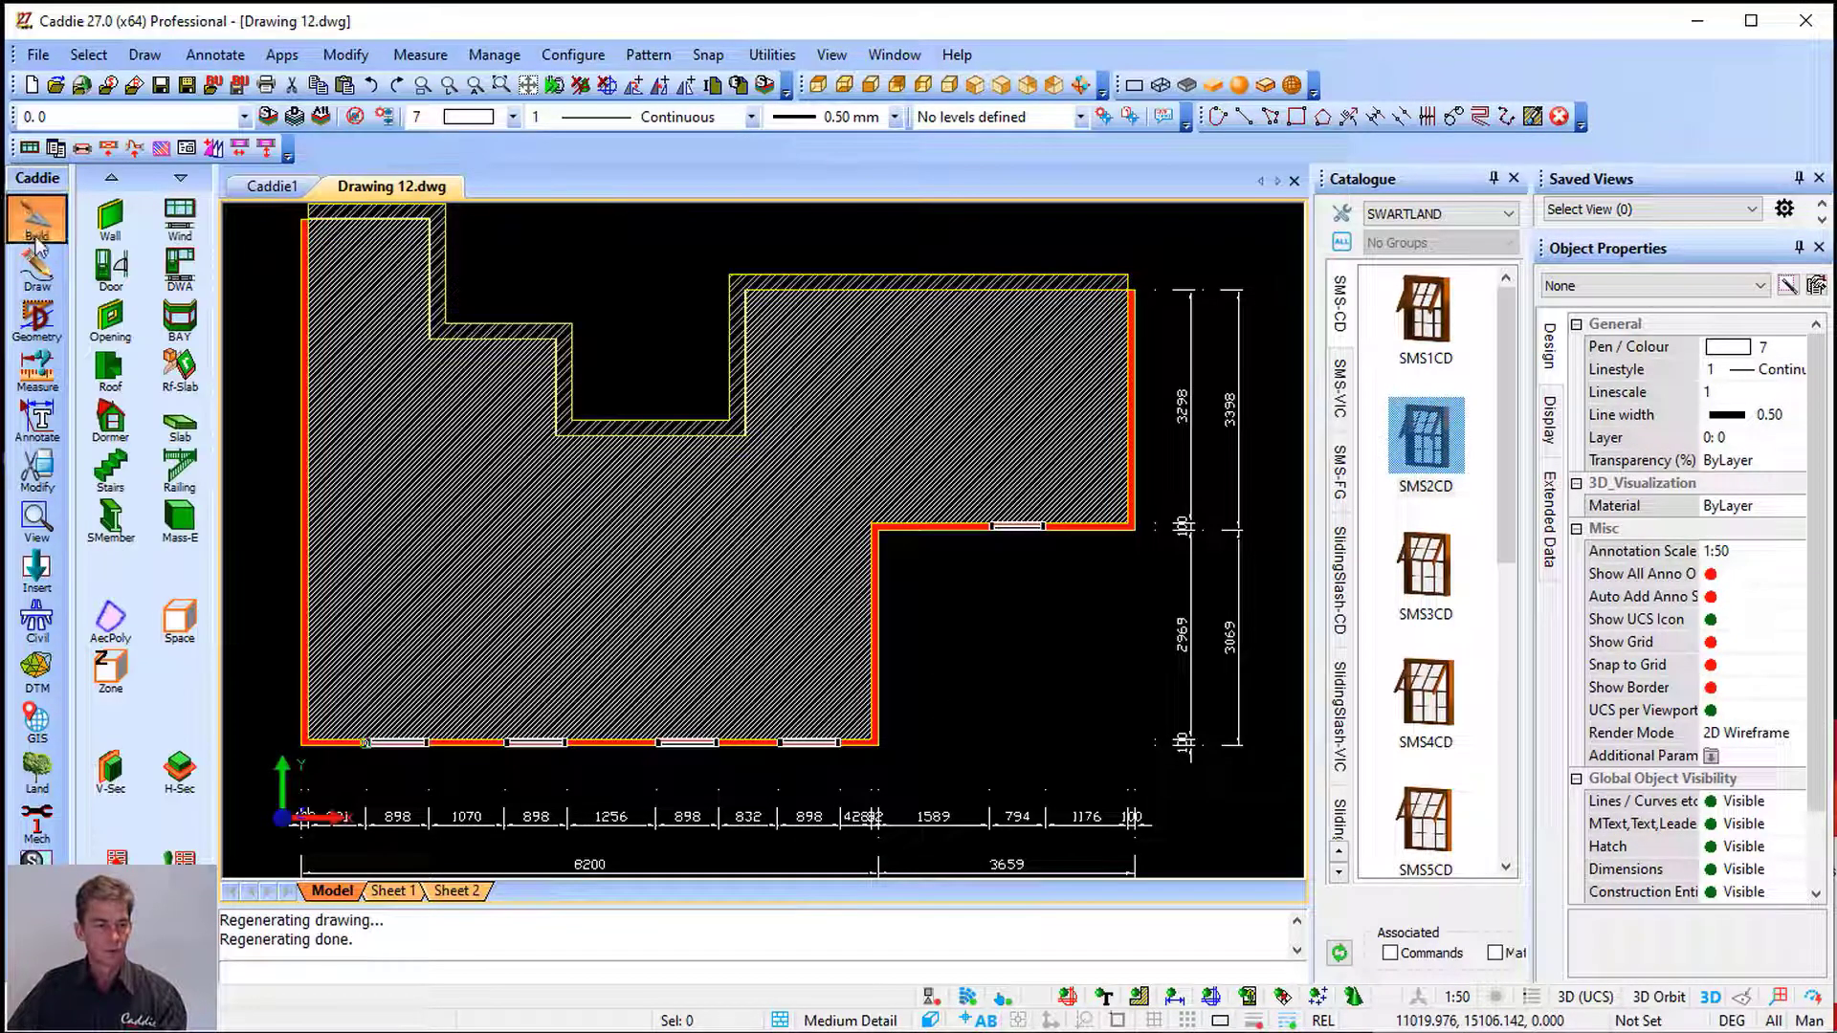
click(110, 770)
click(246, 812)
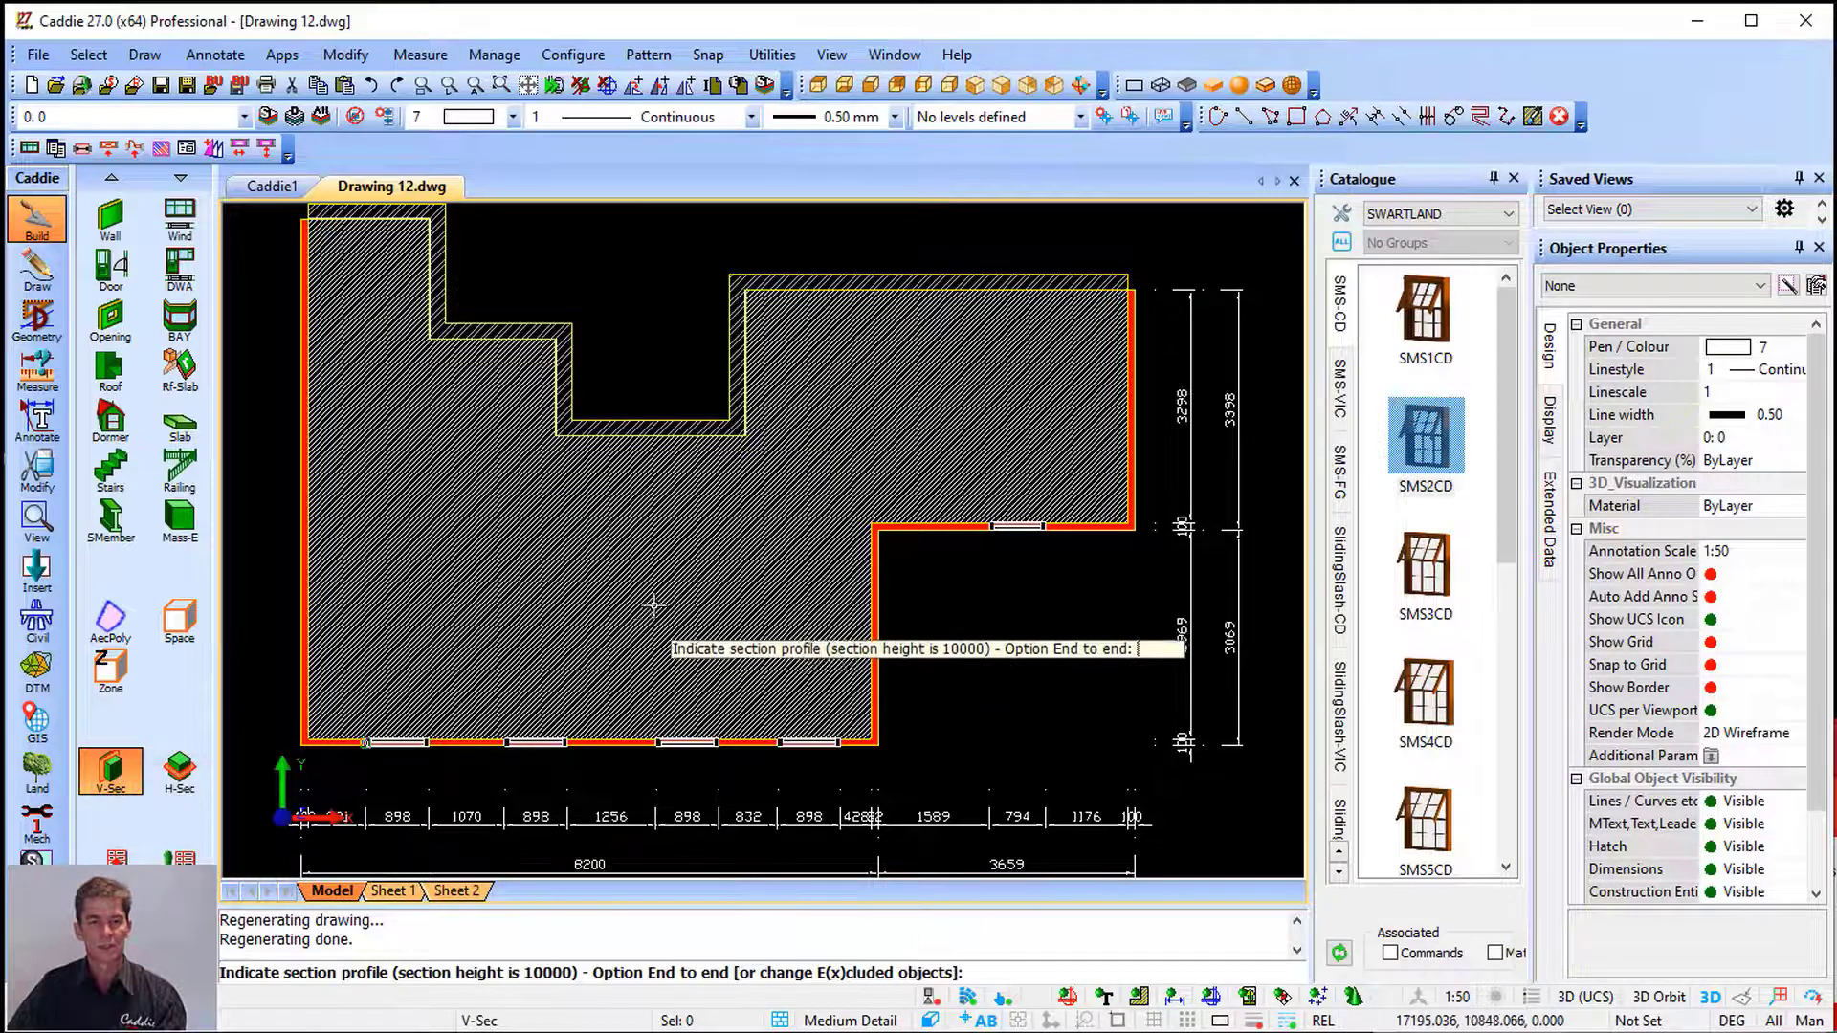
scroll(688, 555, down, 3)
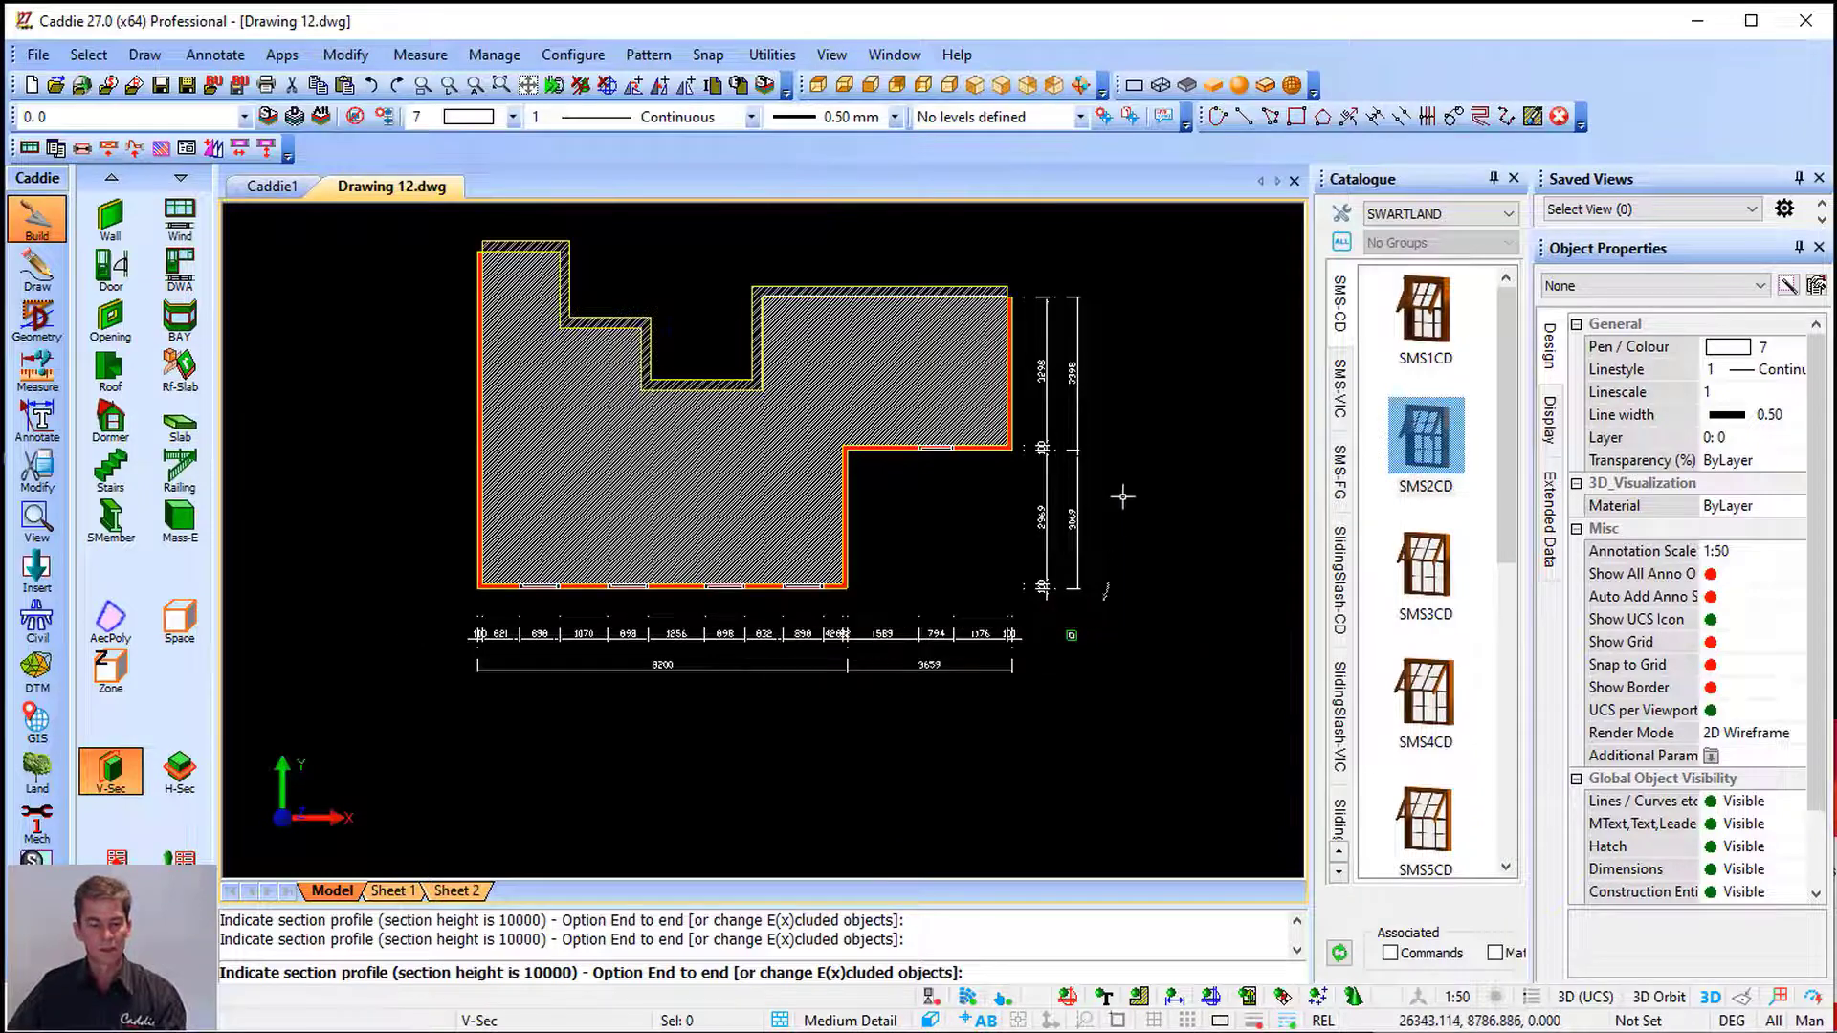
click(1060, 354)
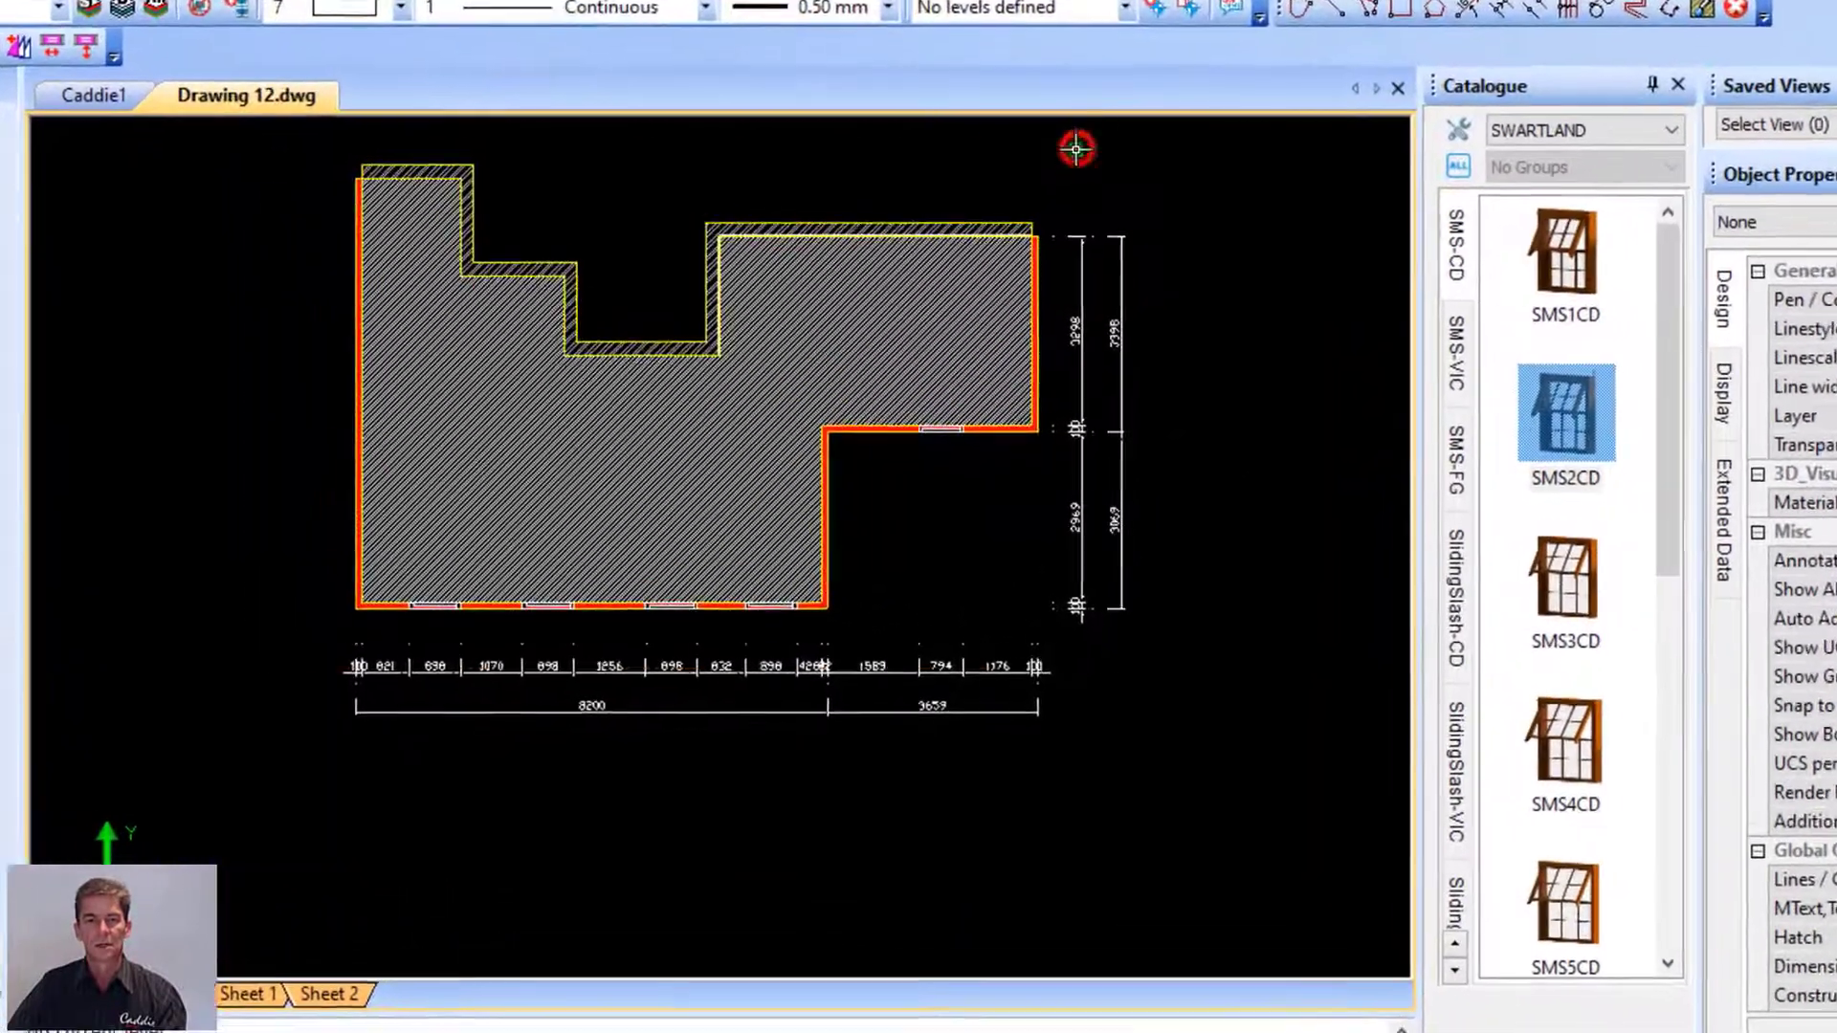
click(1077, 148)
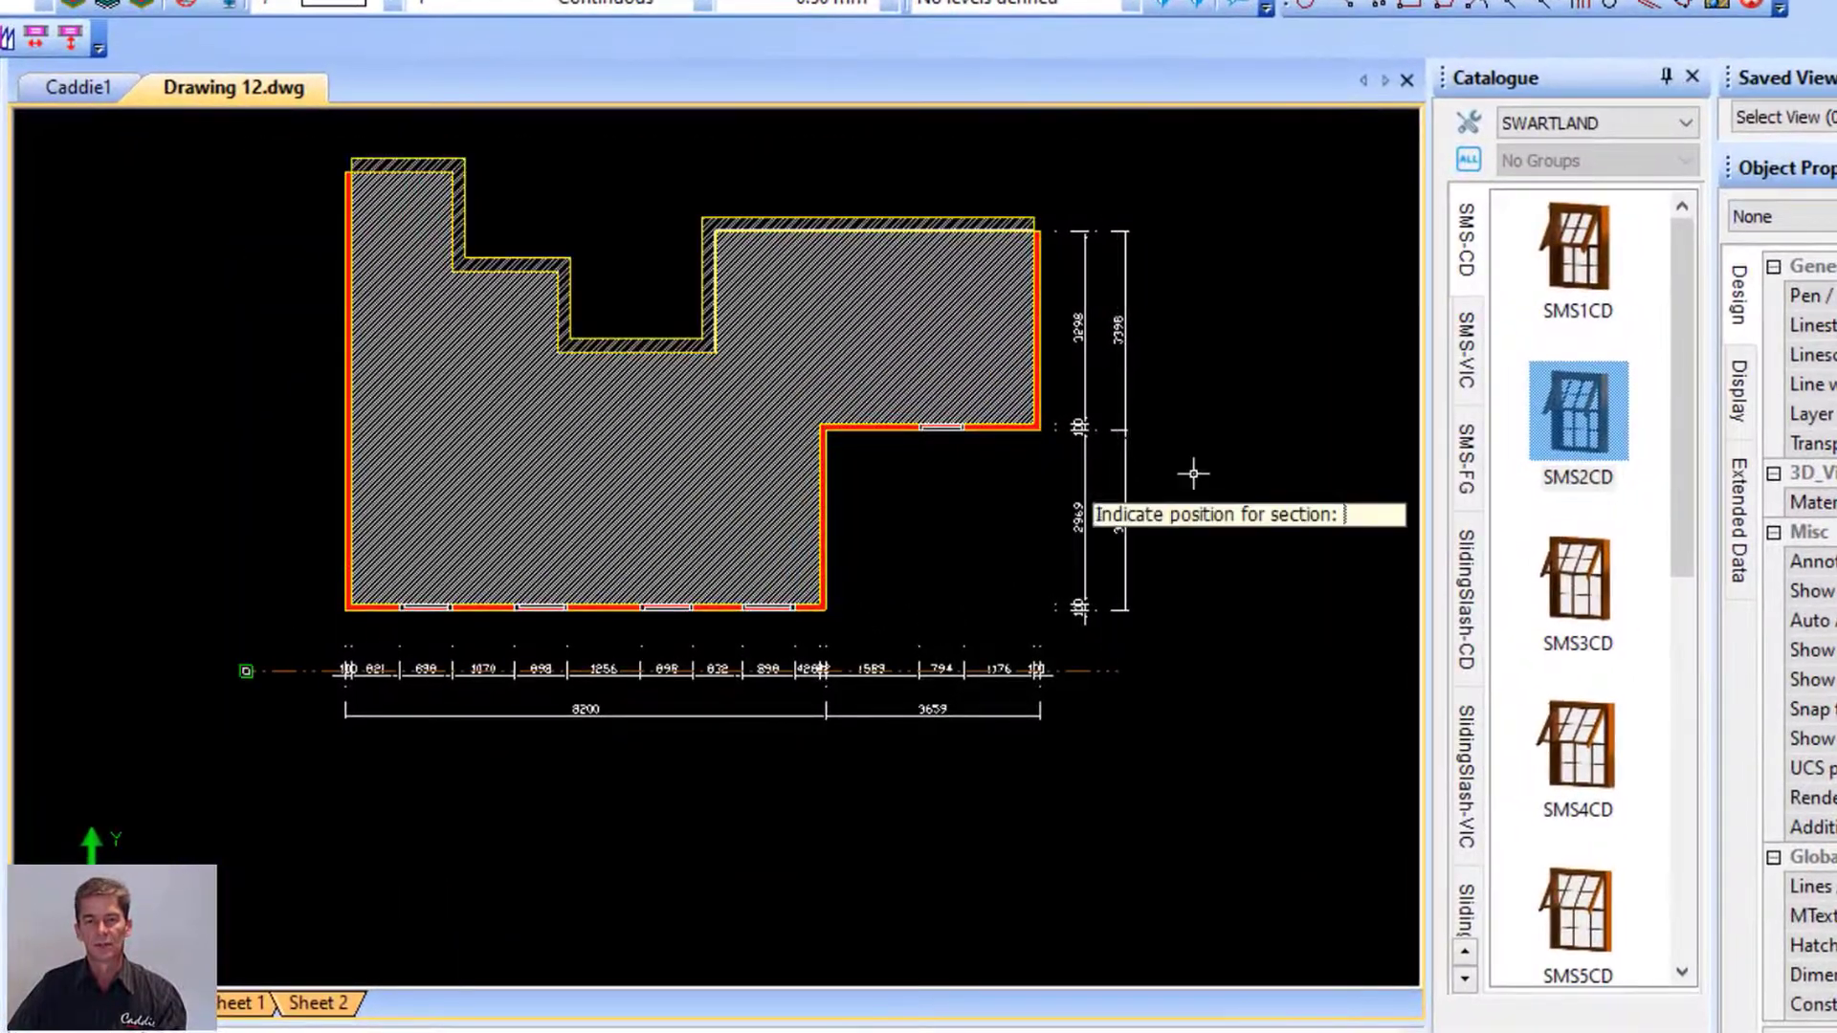
middle_drag(1277, 442, 459, 755)
click(662, 494)
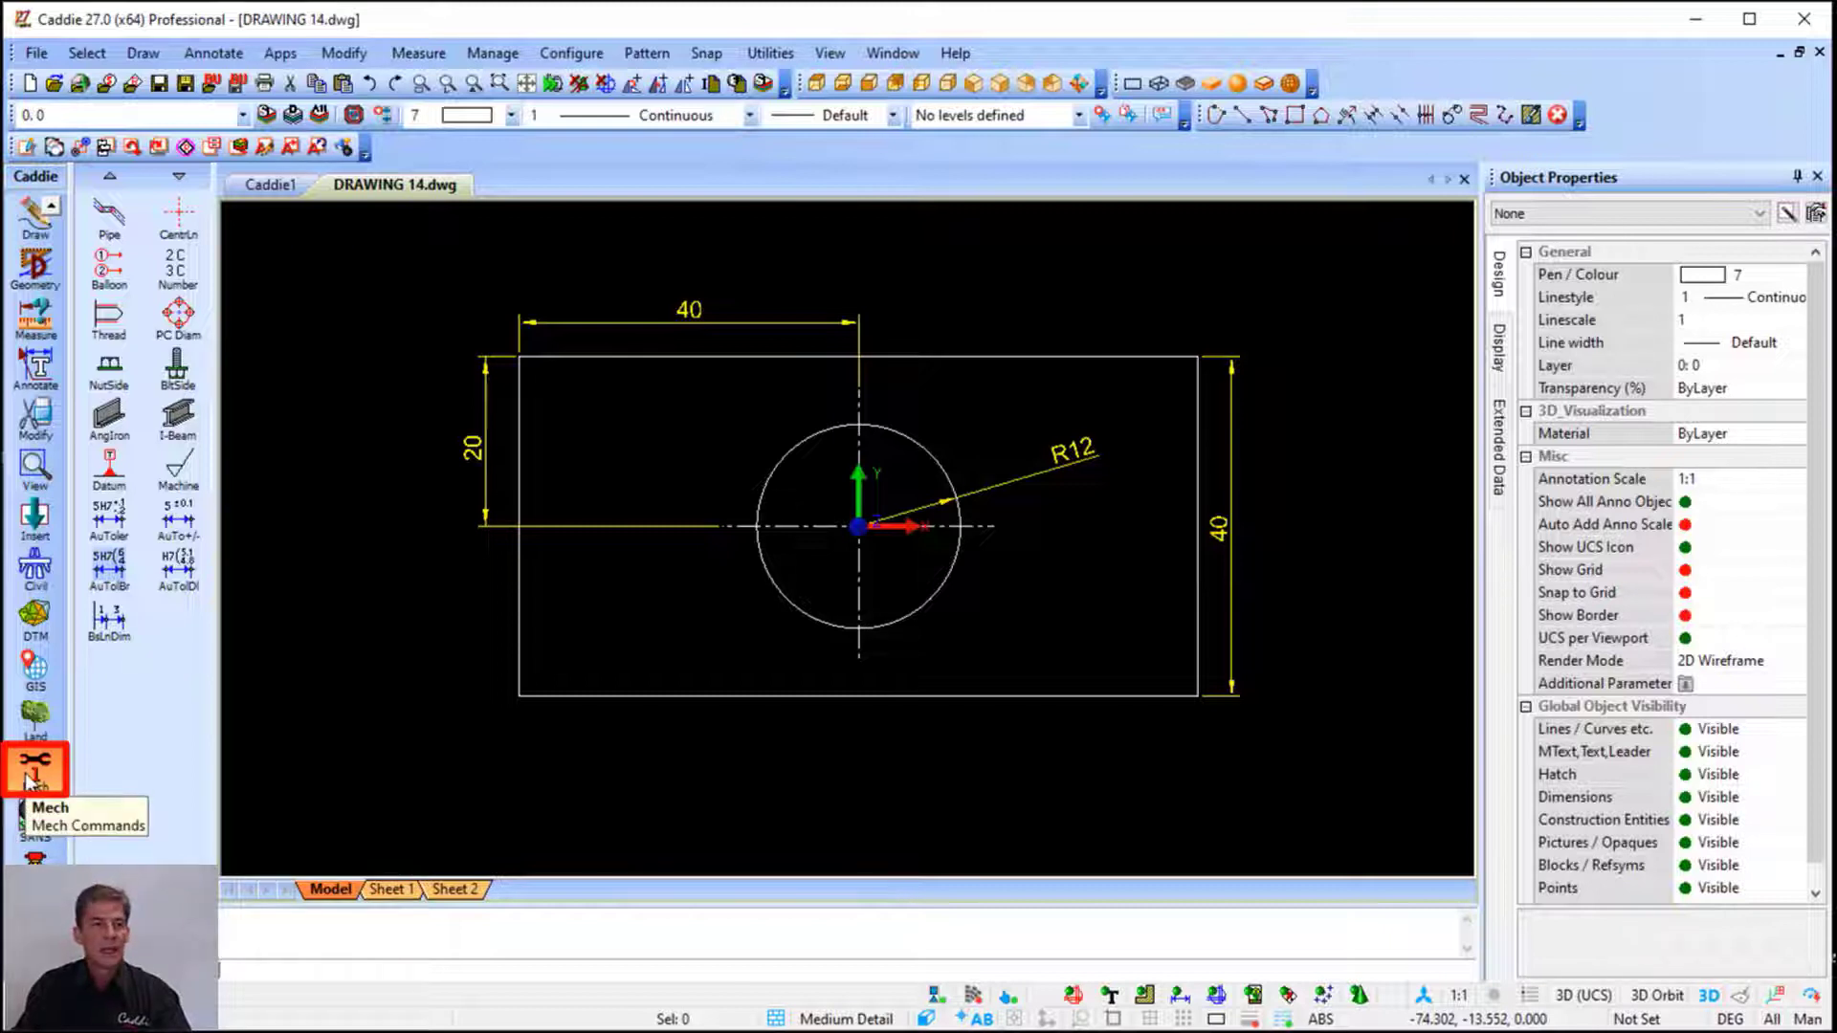
Place mechanical datum symbol A as a block at scale 1:1 on the upper edge of the rectangle
click(110, 469)
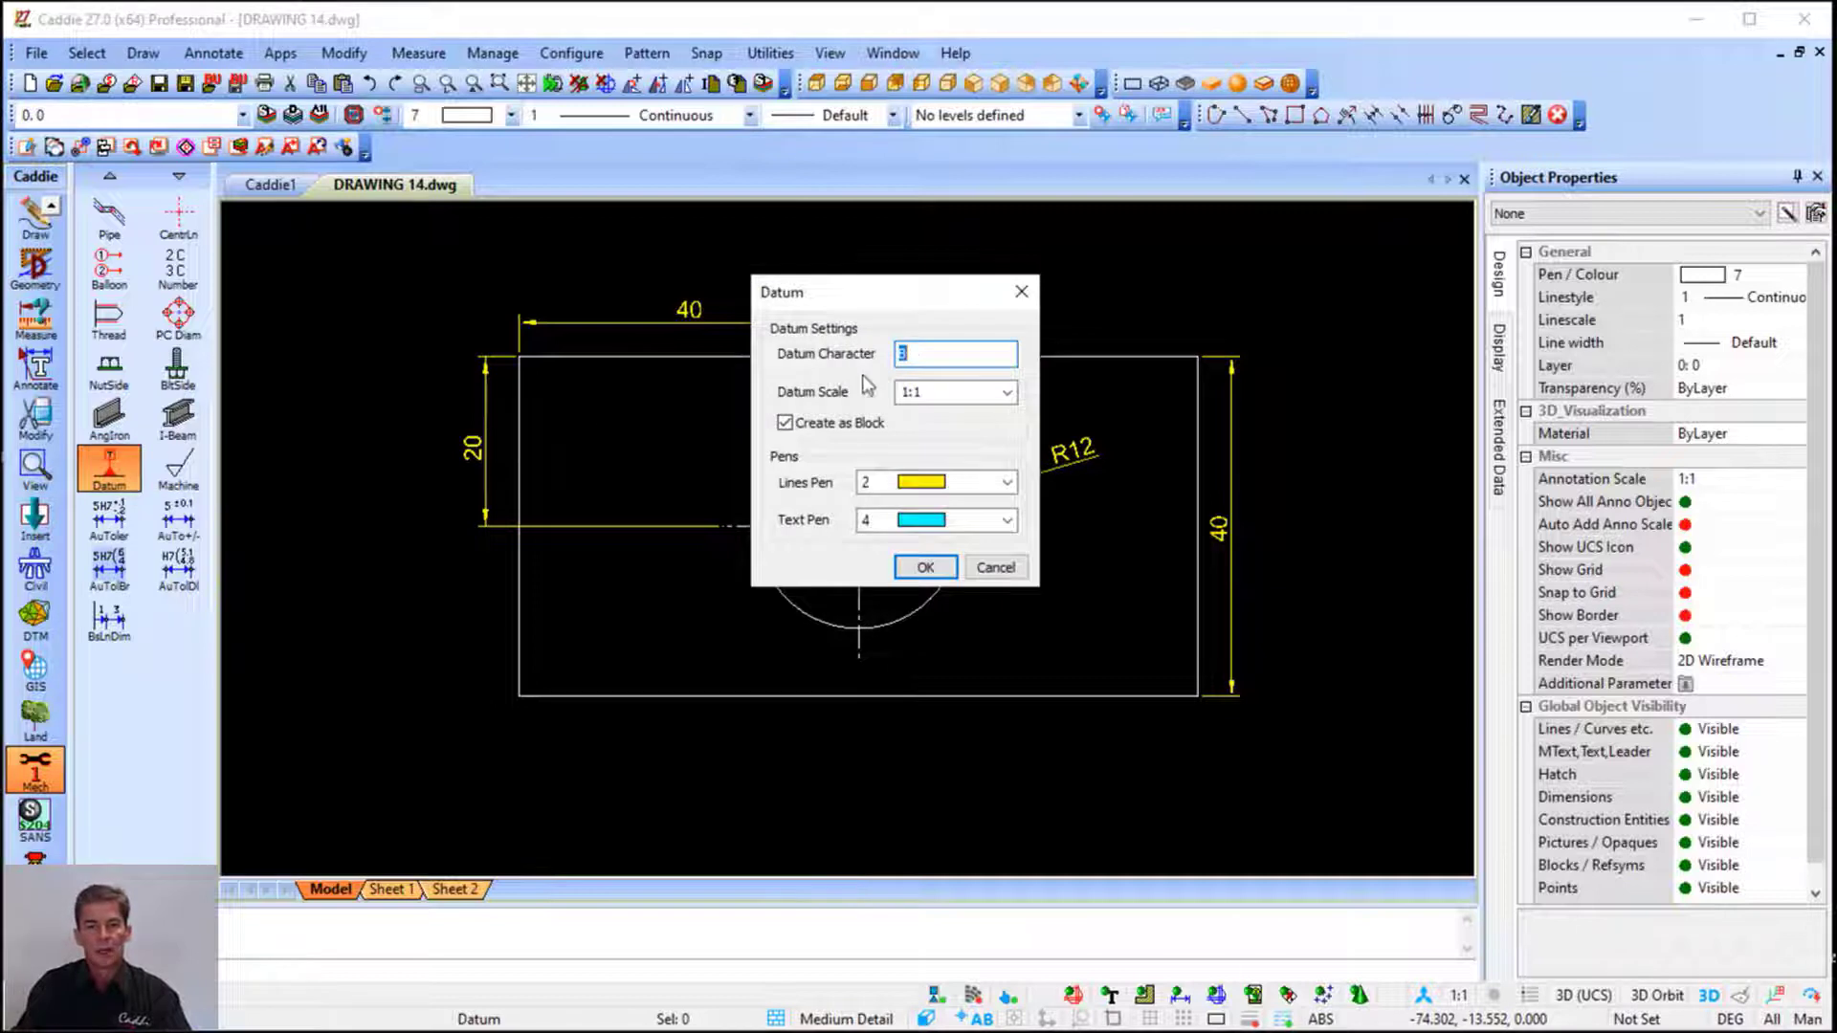
click(913, 349)
drag(923, 357, 865, 355)
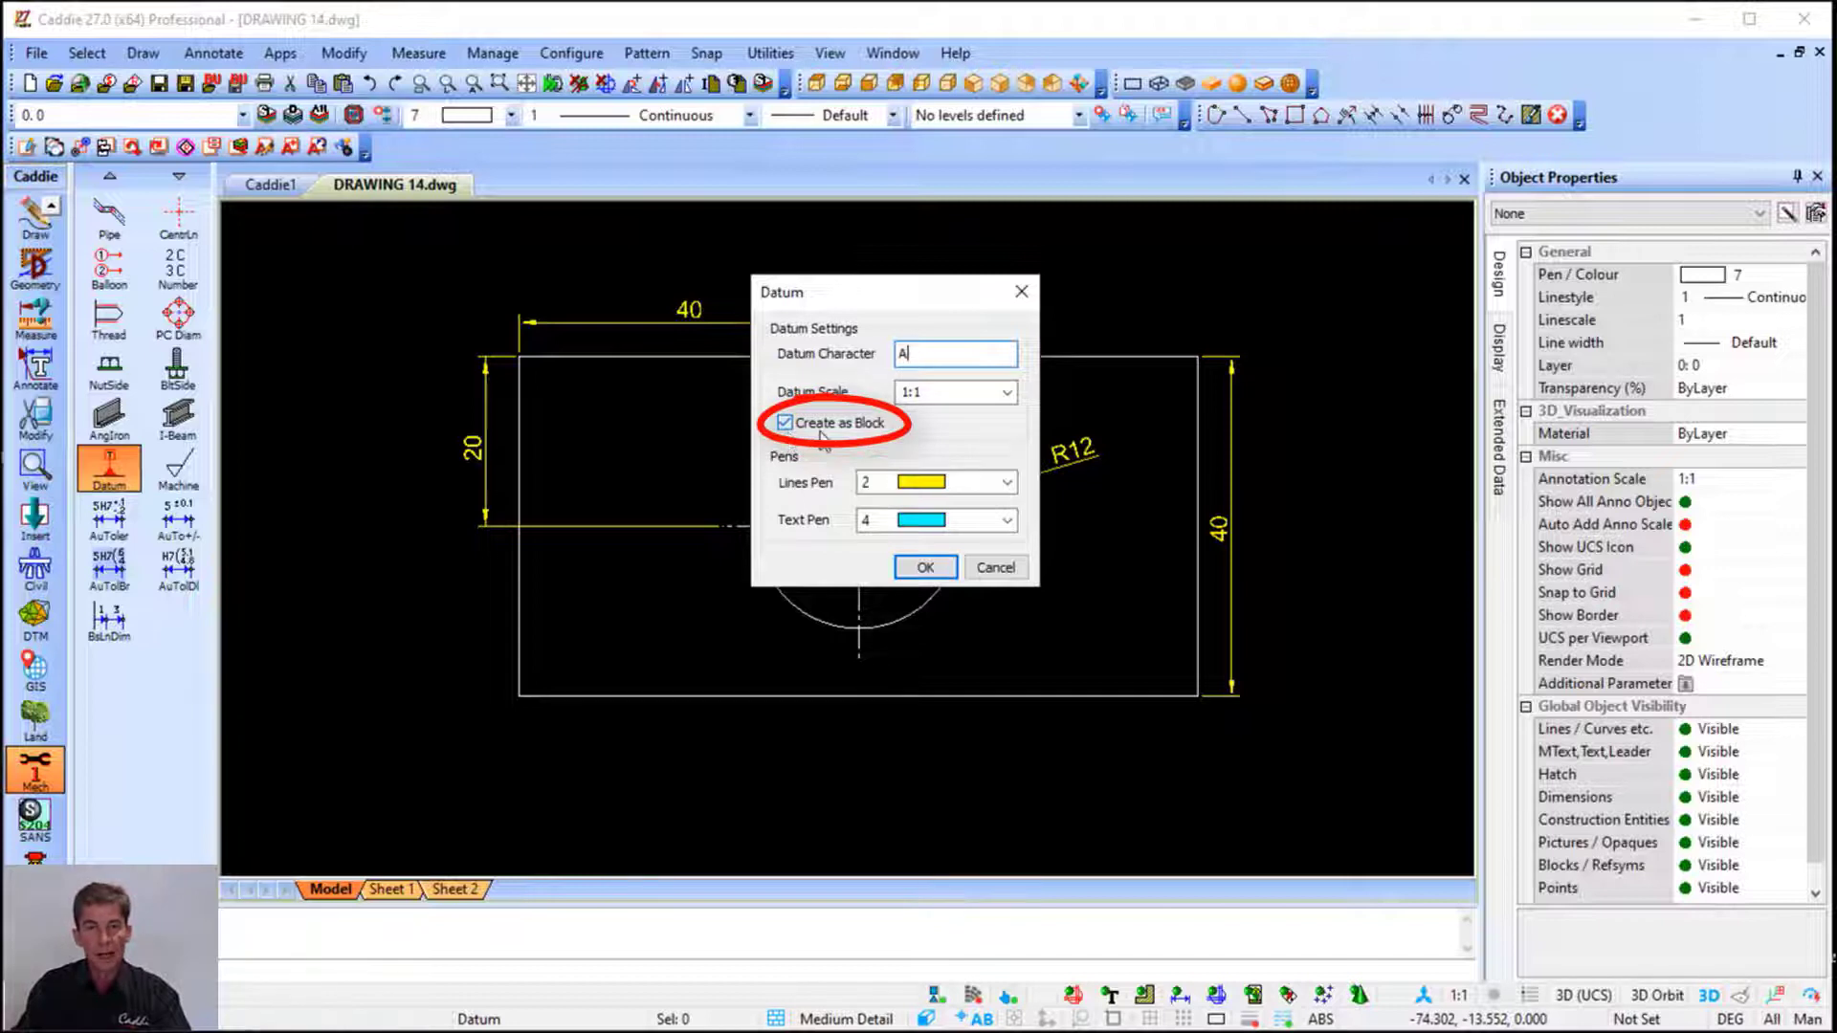
click(925, 567)
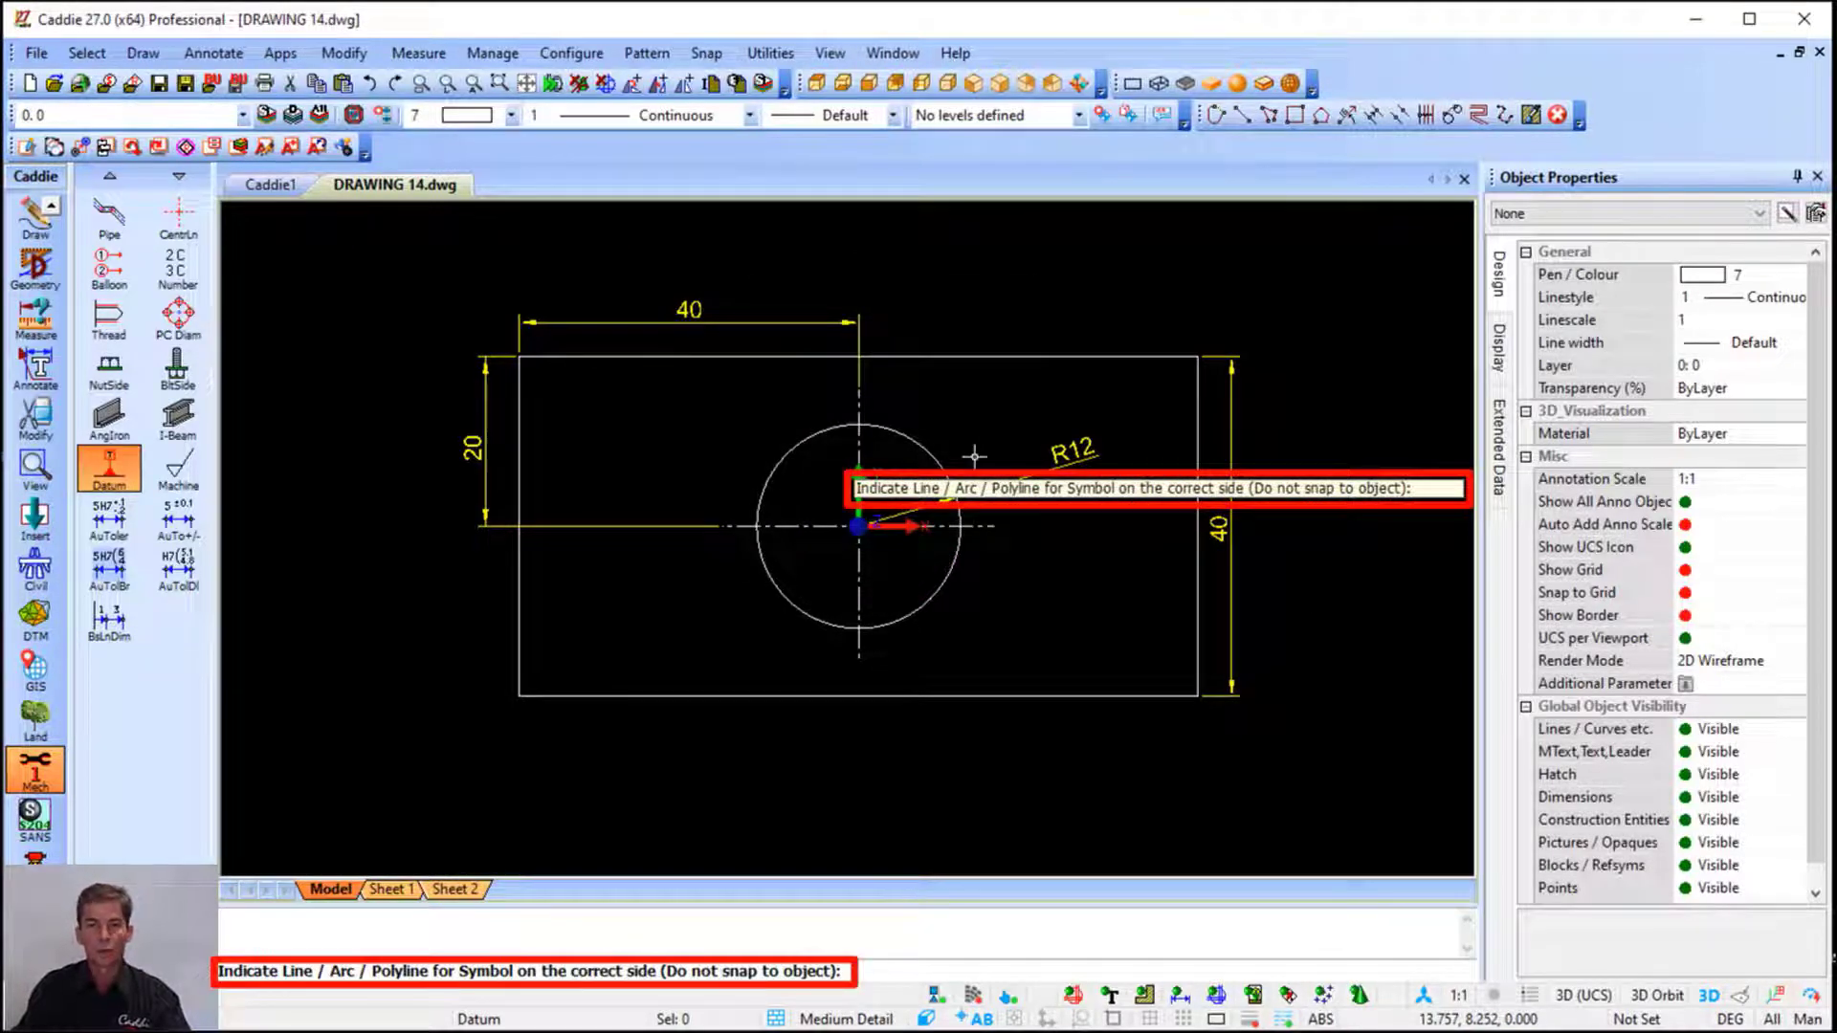
click(1012, 348)
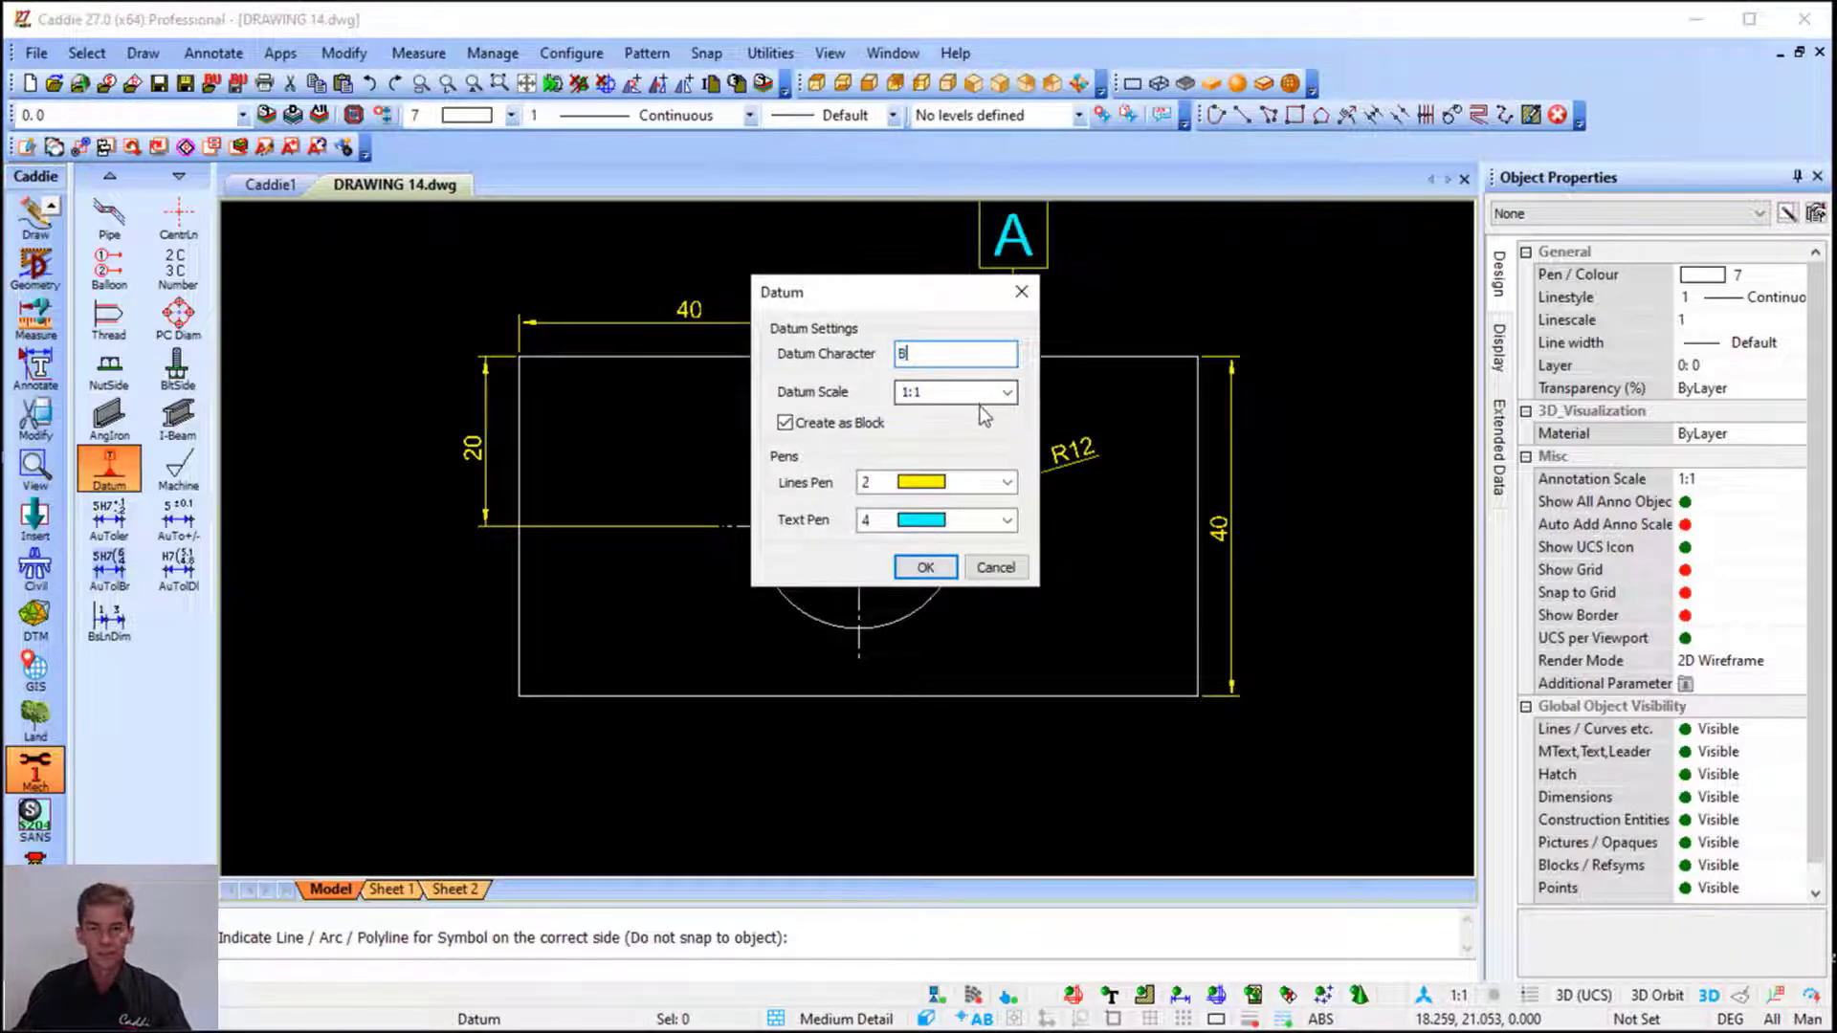
Place datum symbol B as a block at scale 1:1 on the rectangle's left edge
click(926, 567)
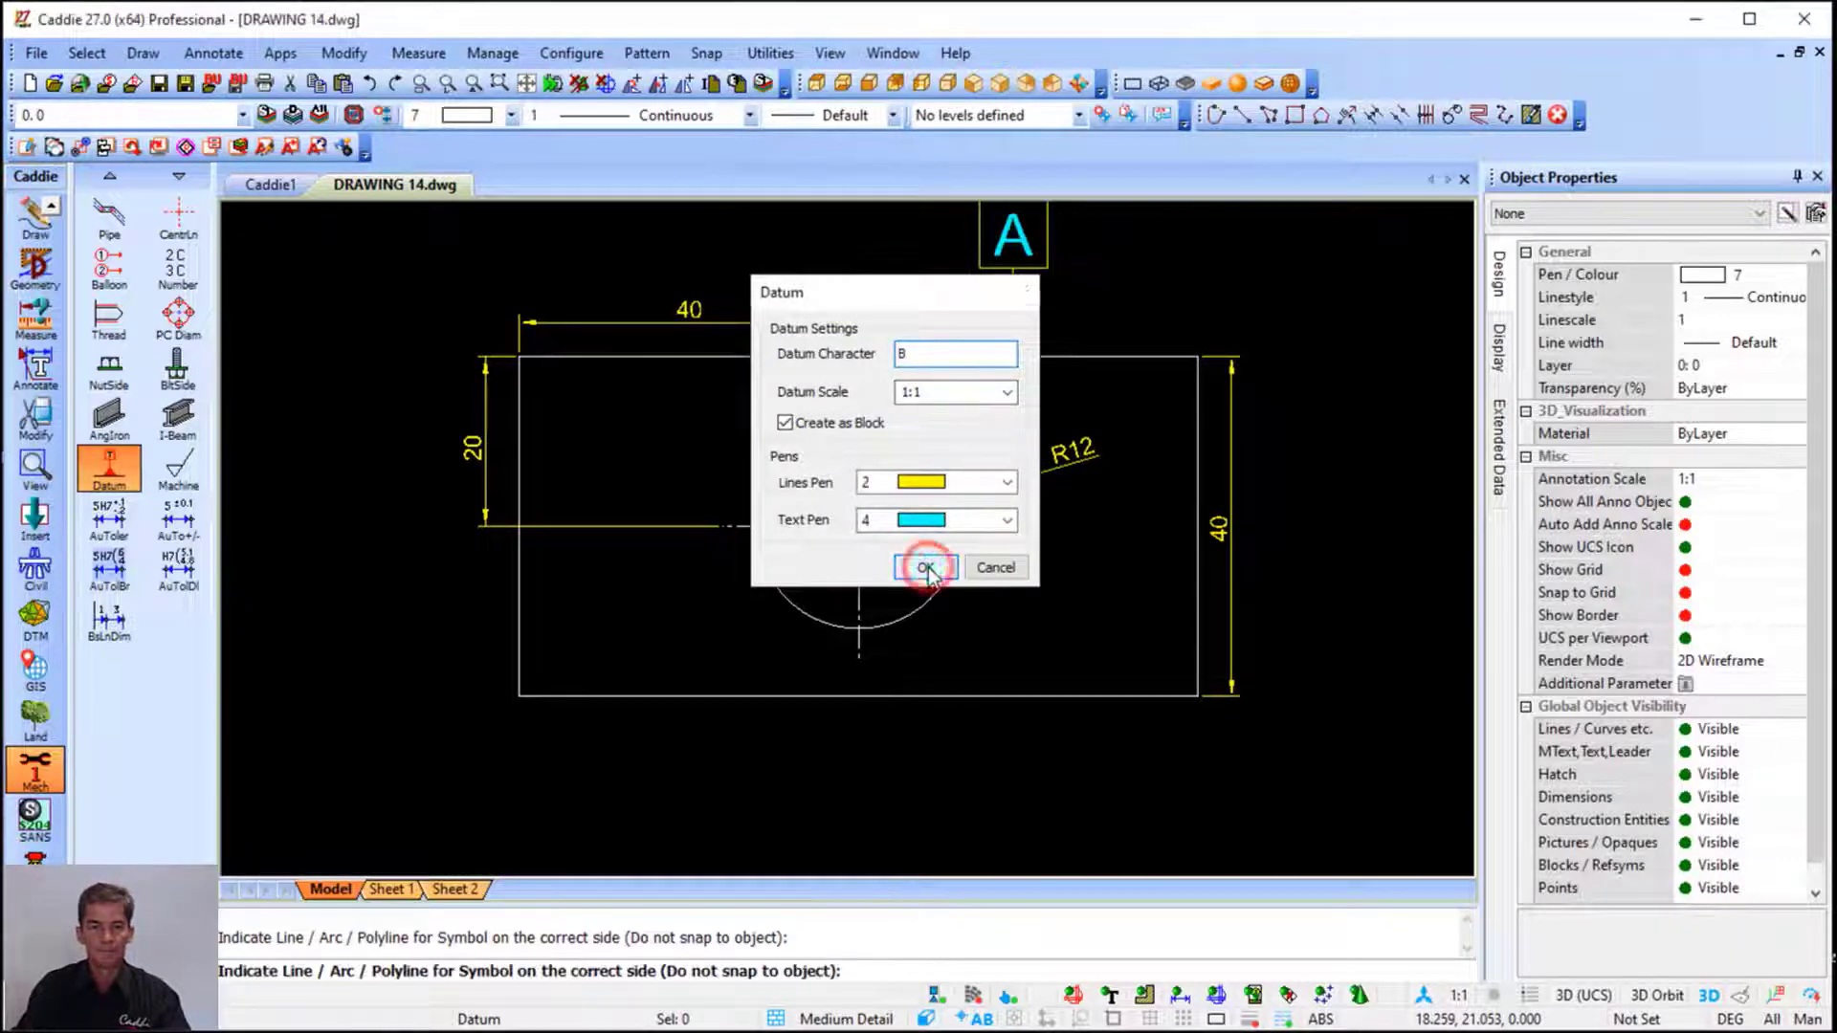
click(507, 592)
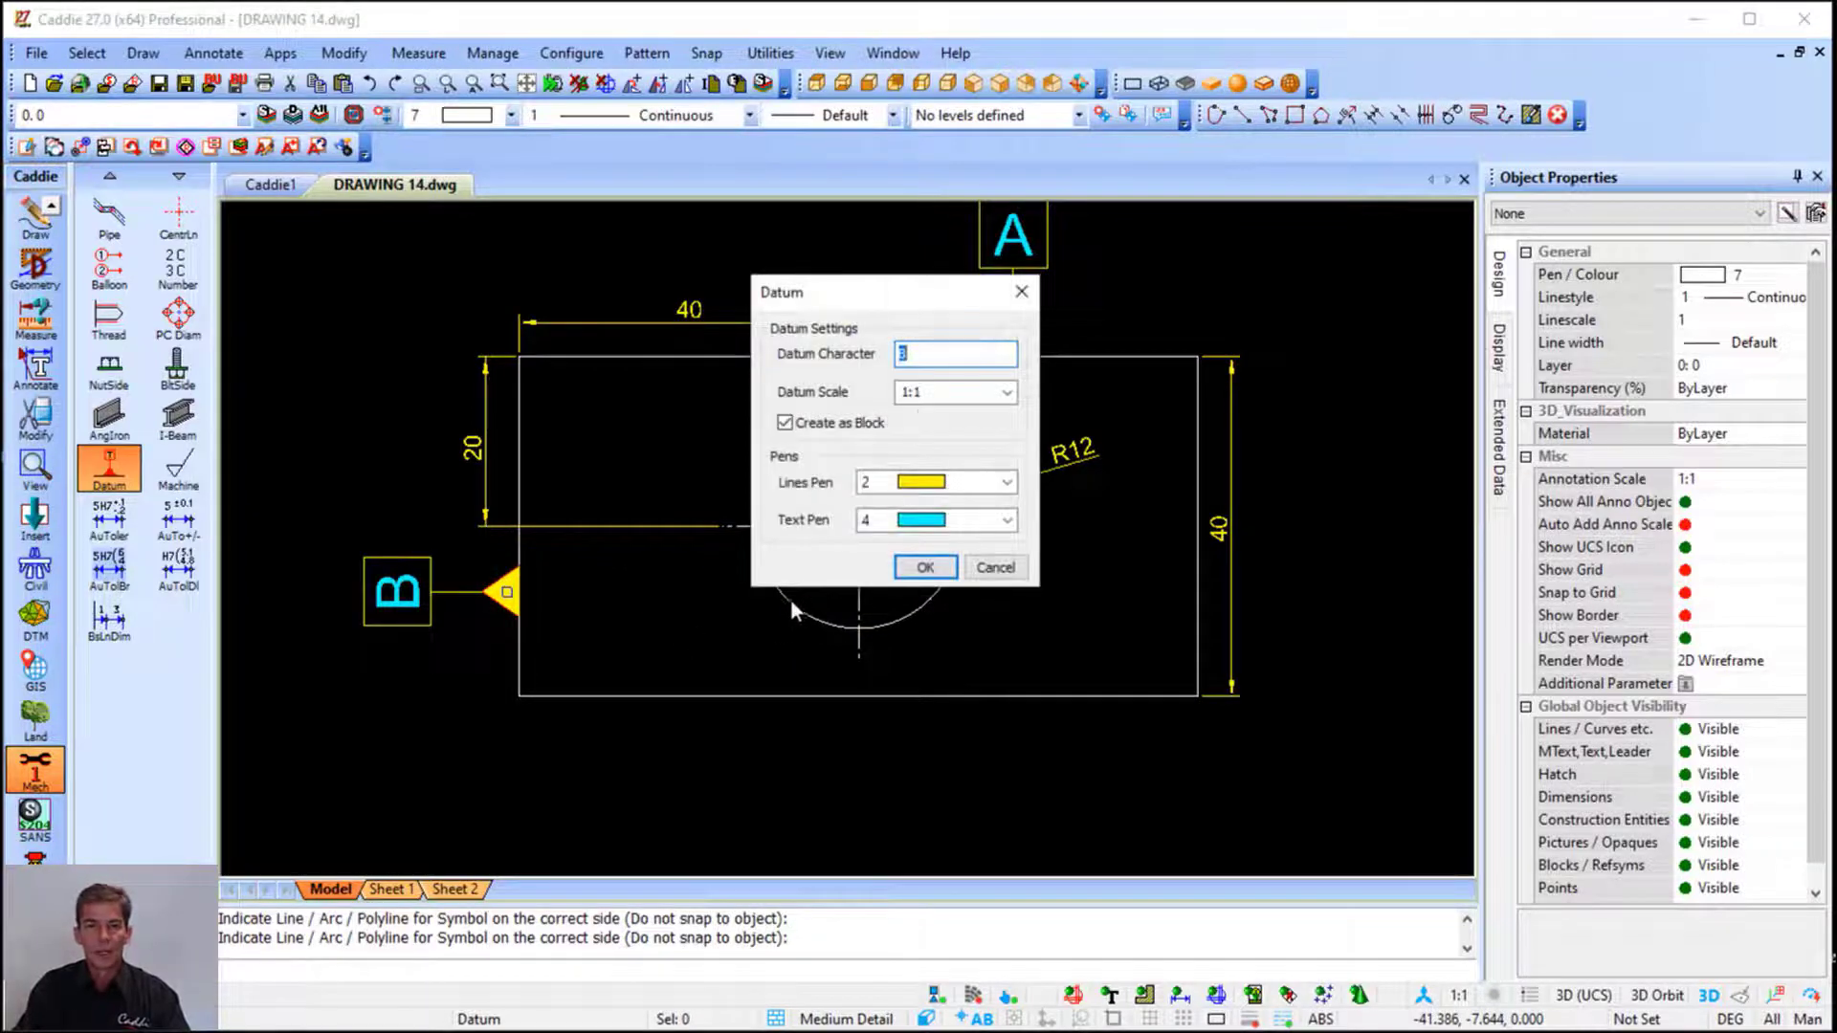
click(925, 568)
Select both datum symbols, examine their block reference properties and clear the selection
click(472, 587)
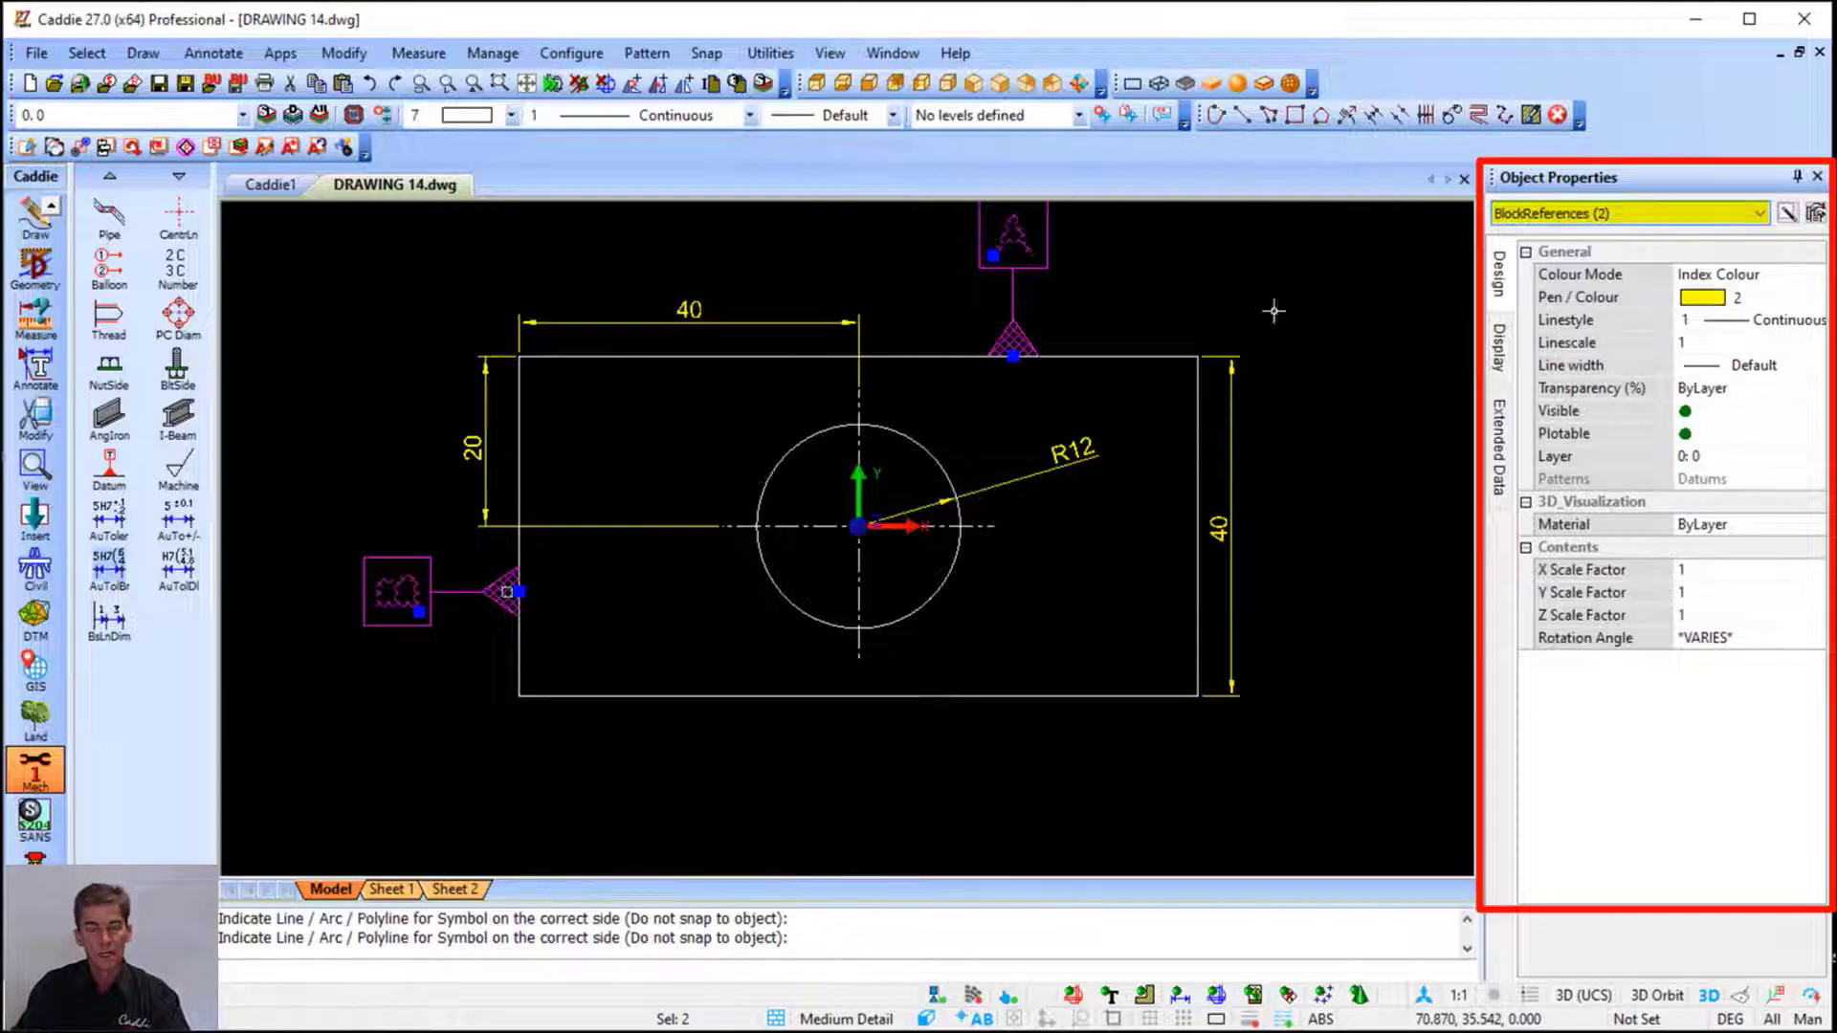
middle_drag(980, 443, 972, 488)
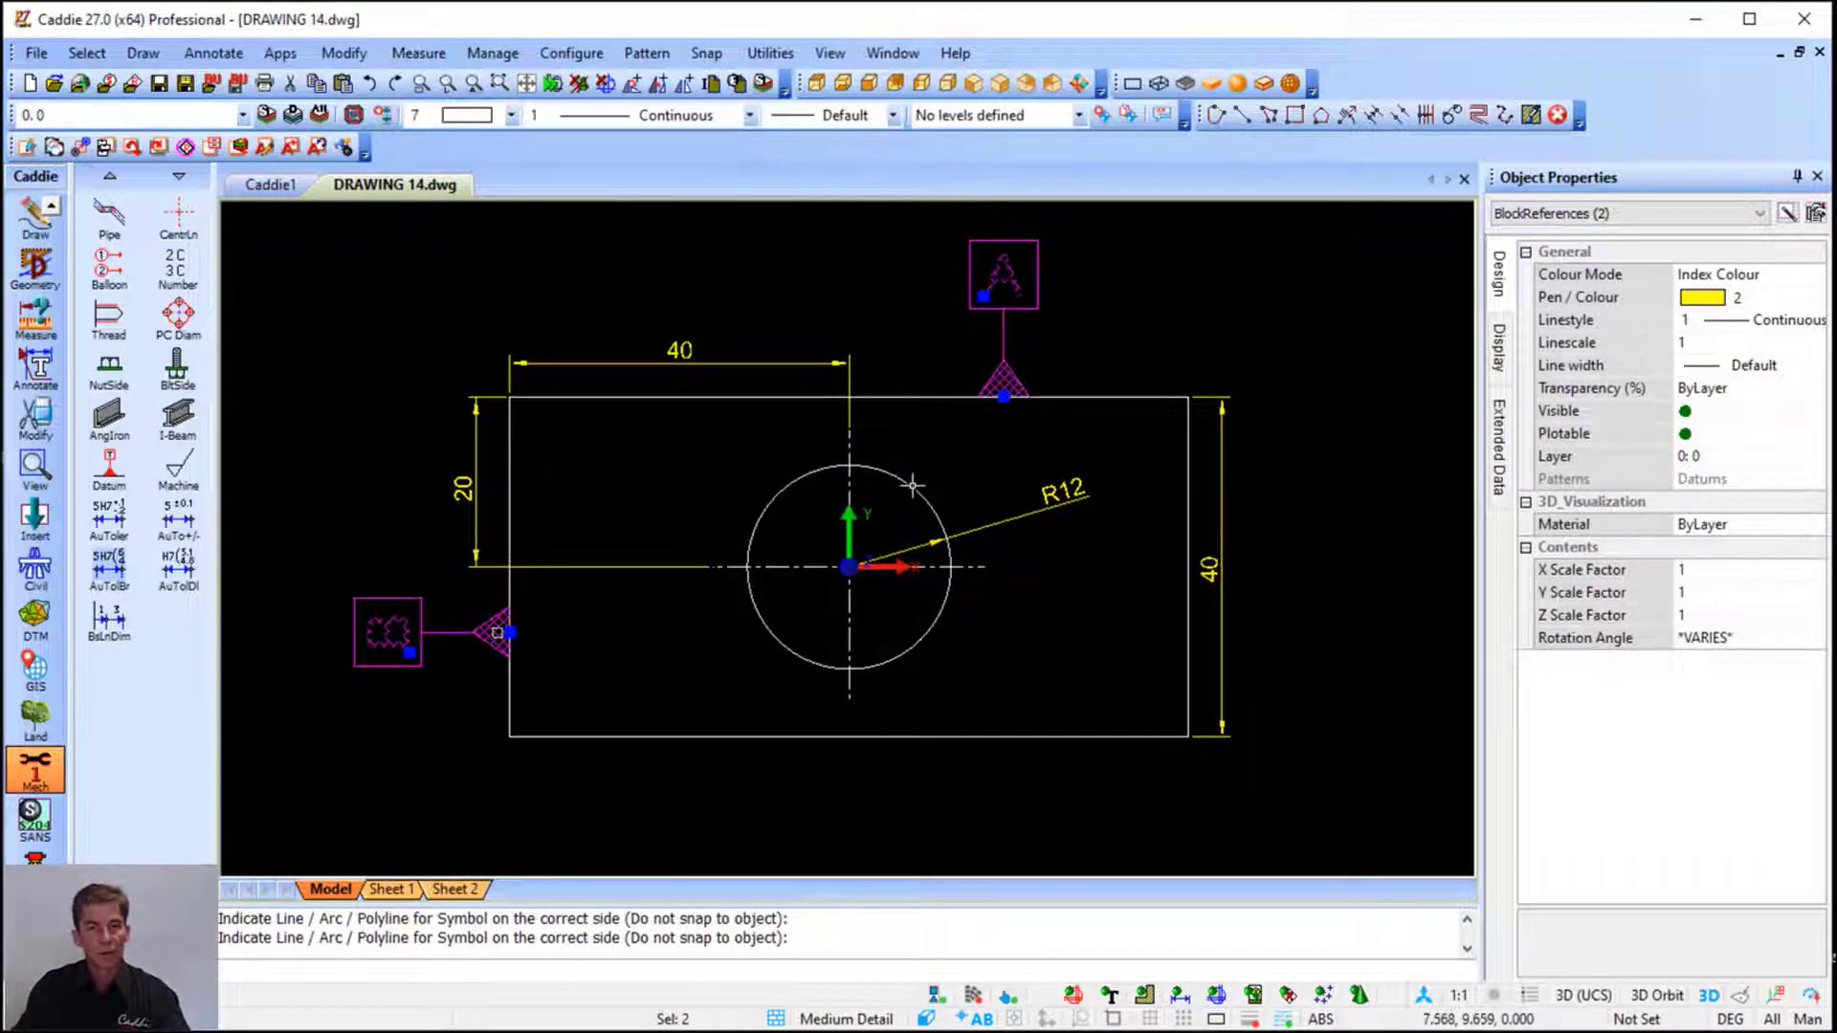
scroll(894, 402, down, 1)
key(Escape)
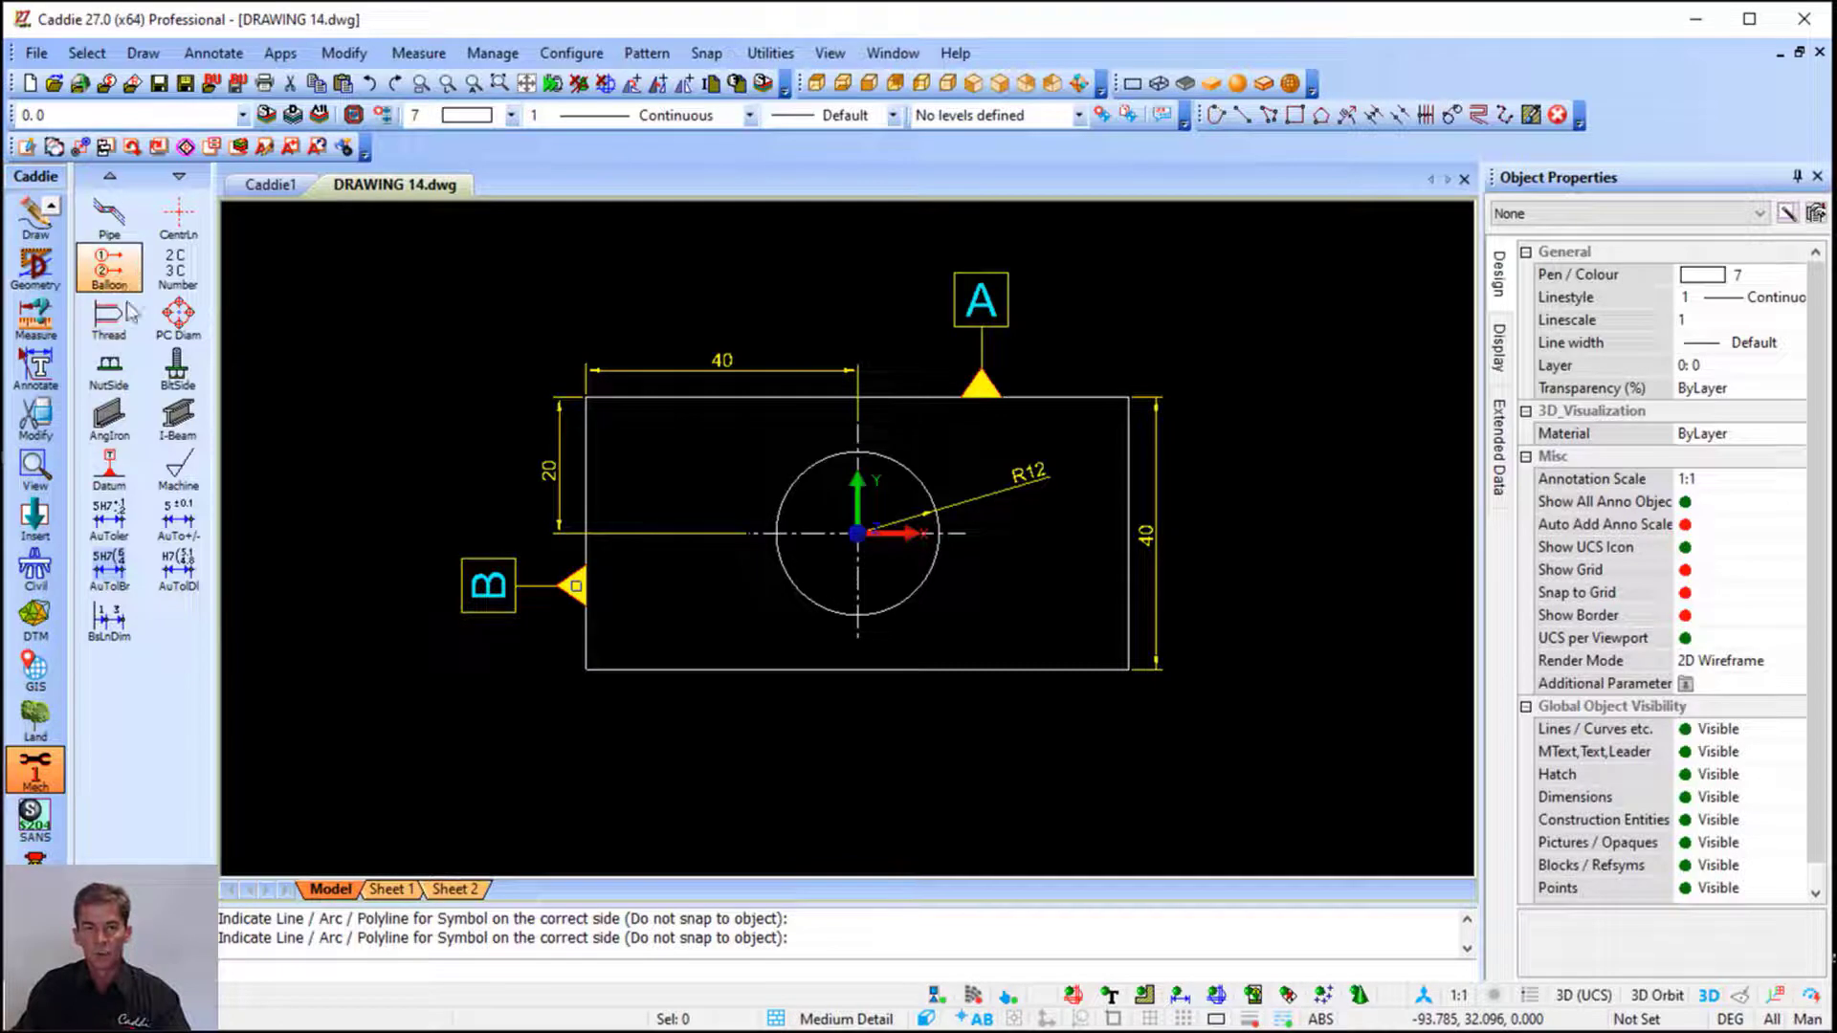
Place a position tolerance symbol as a block at scale 1:1, tolerance 0.1, datum A, pointing to the circle's lower-right edge
click(287, 55)
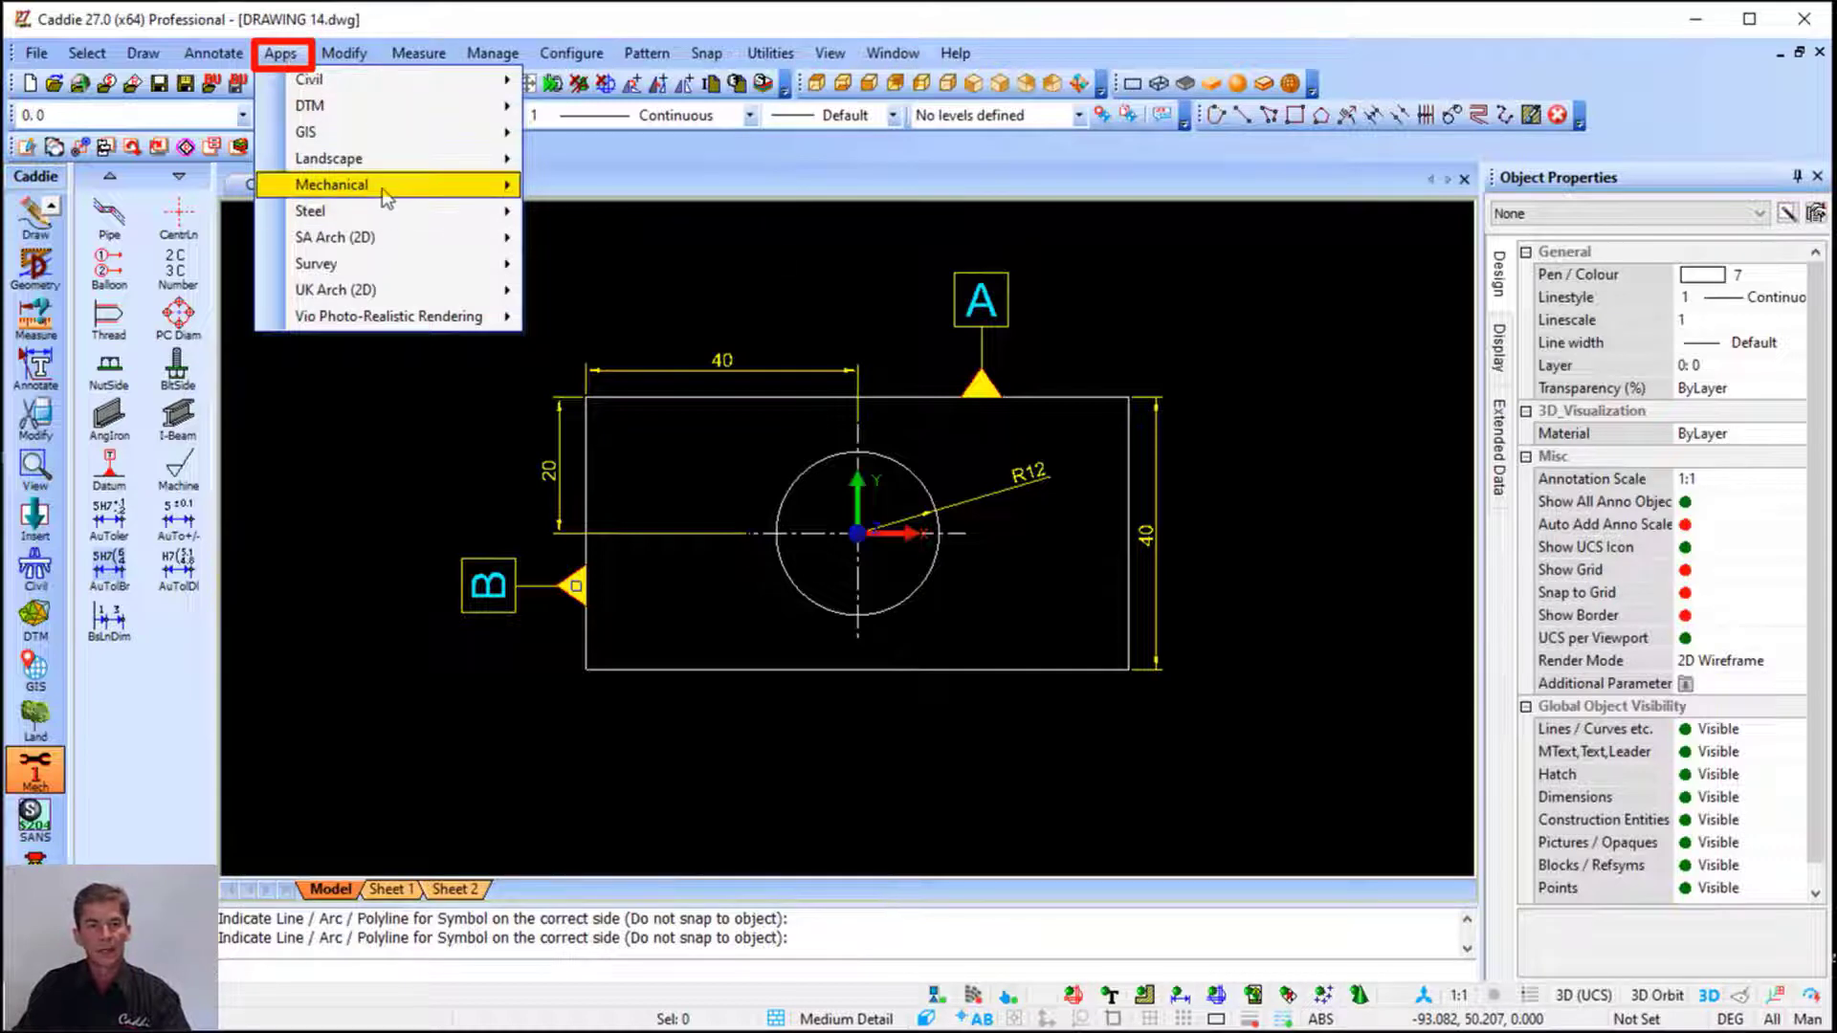
mouse_move(382, 190)
mouse_move(612, 214)
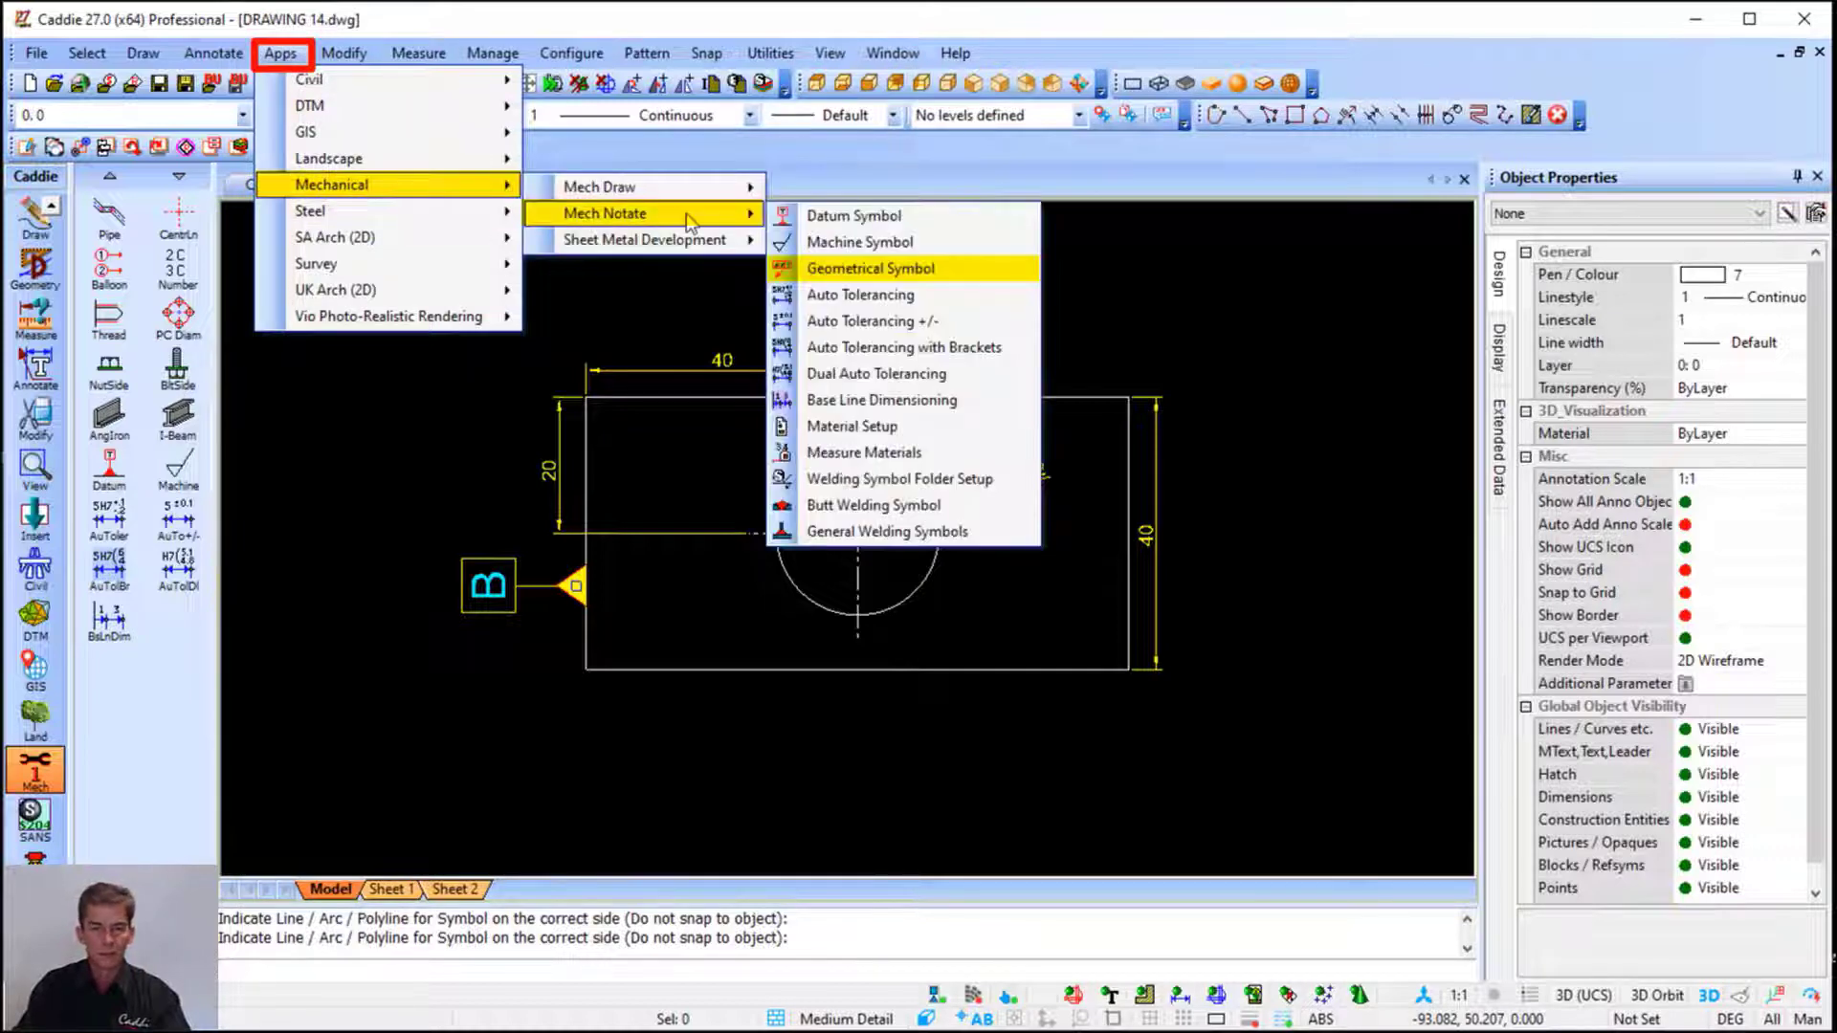
click(947, 275)
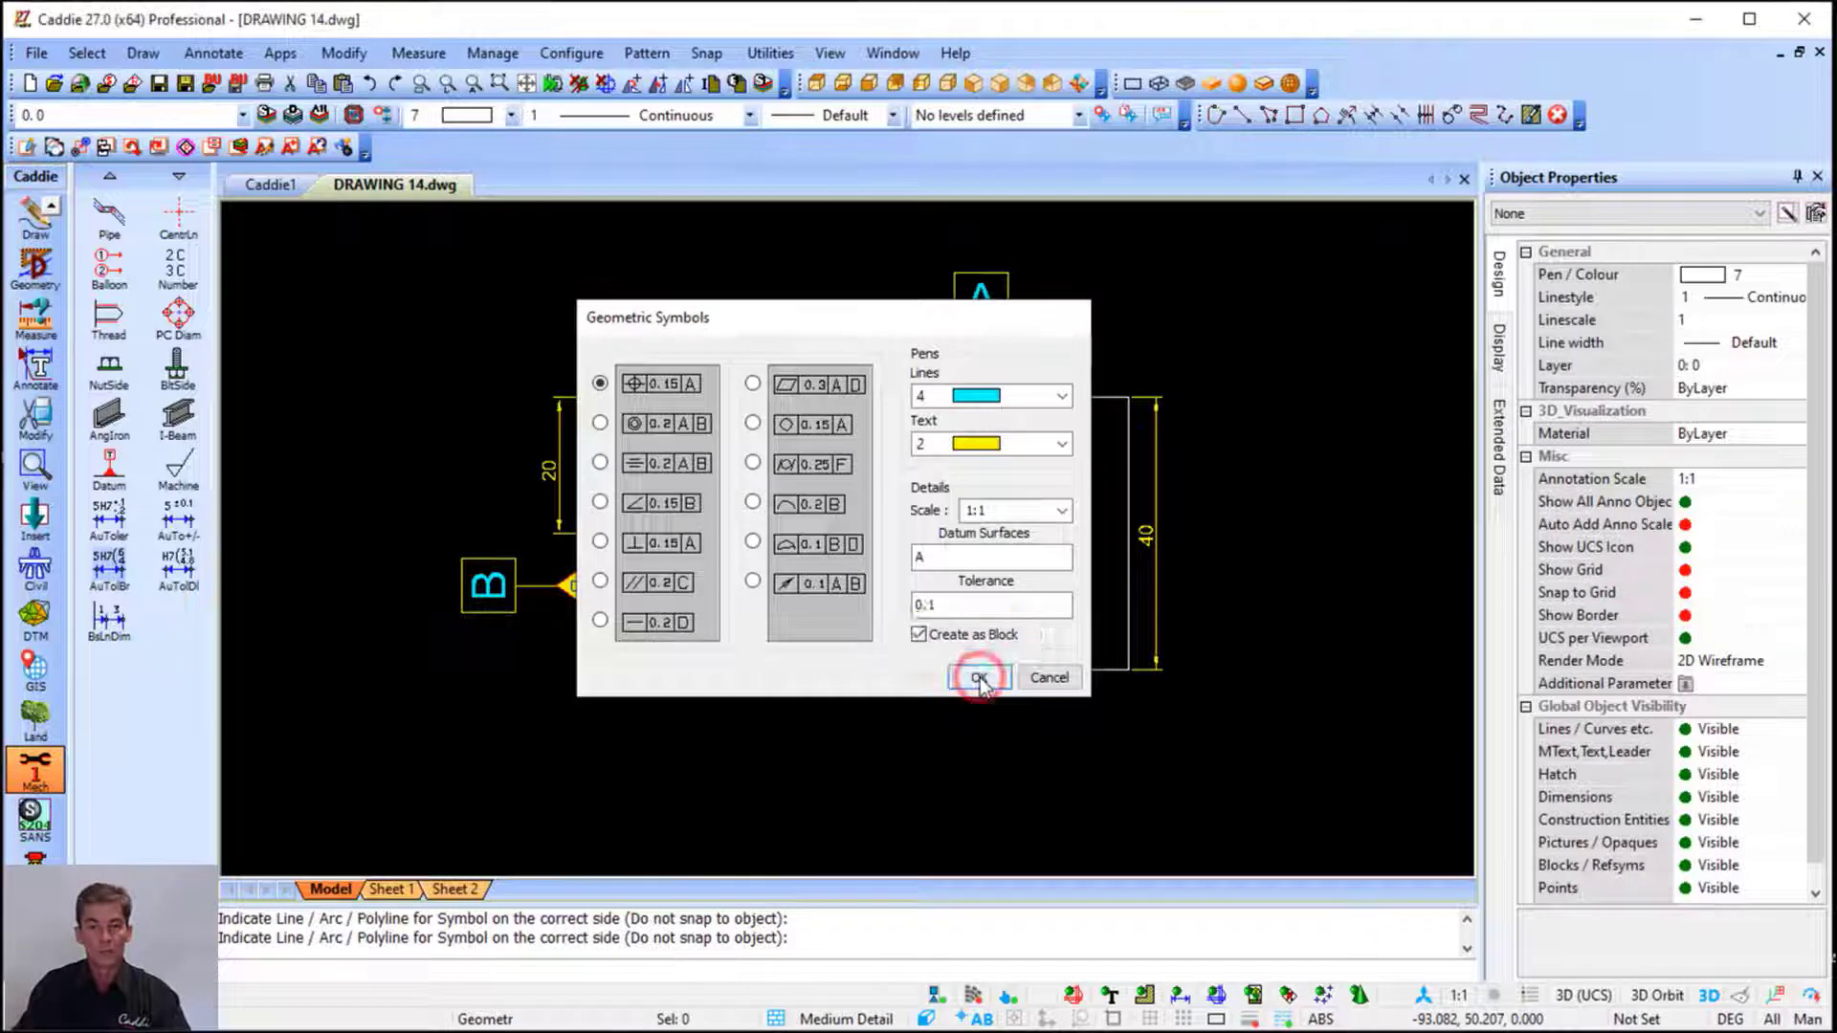
click(979, 677)
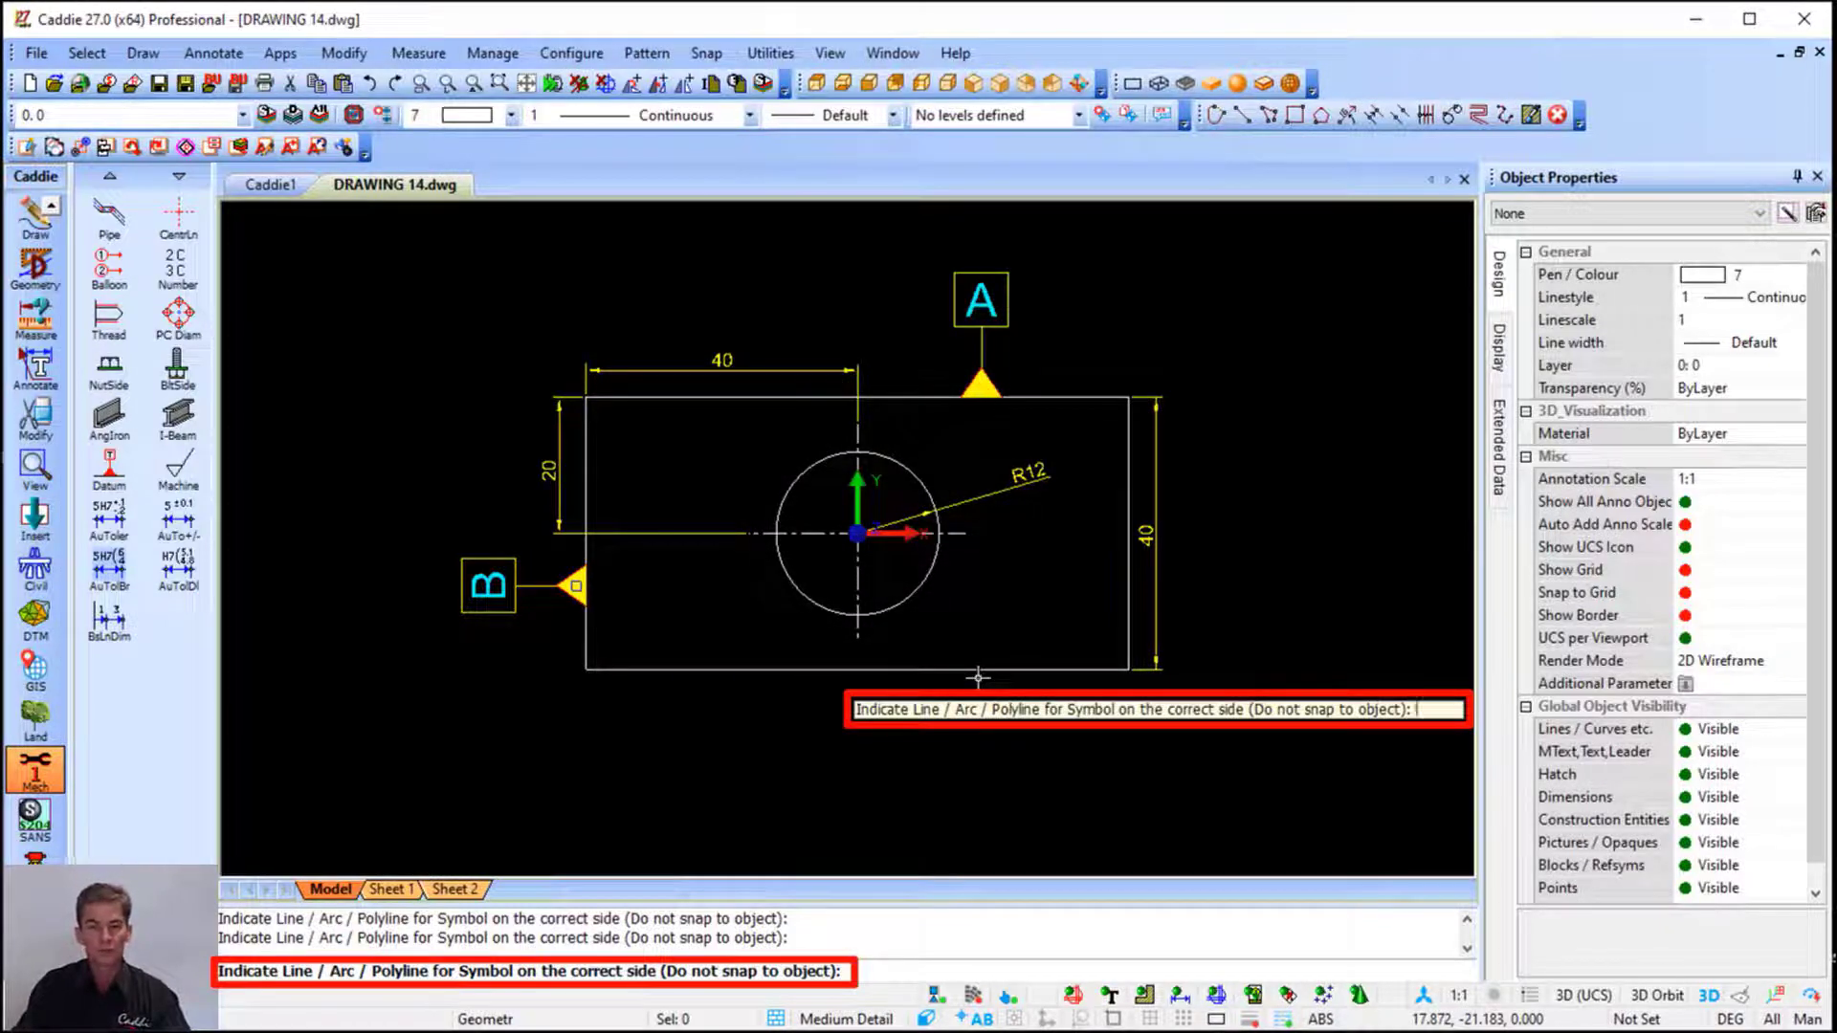
click(903, 606)
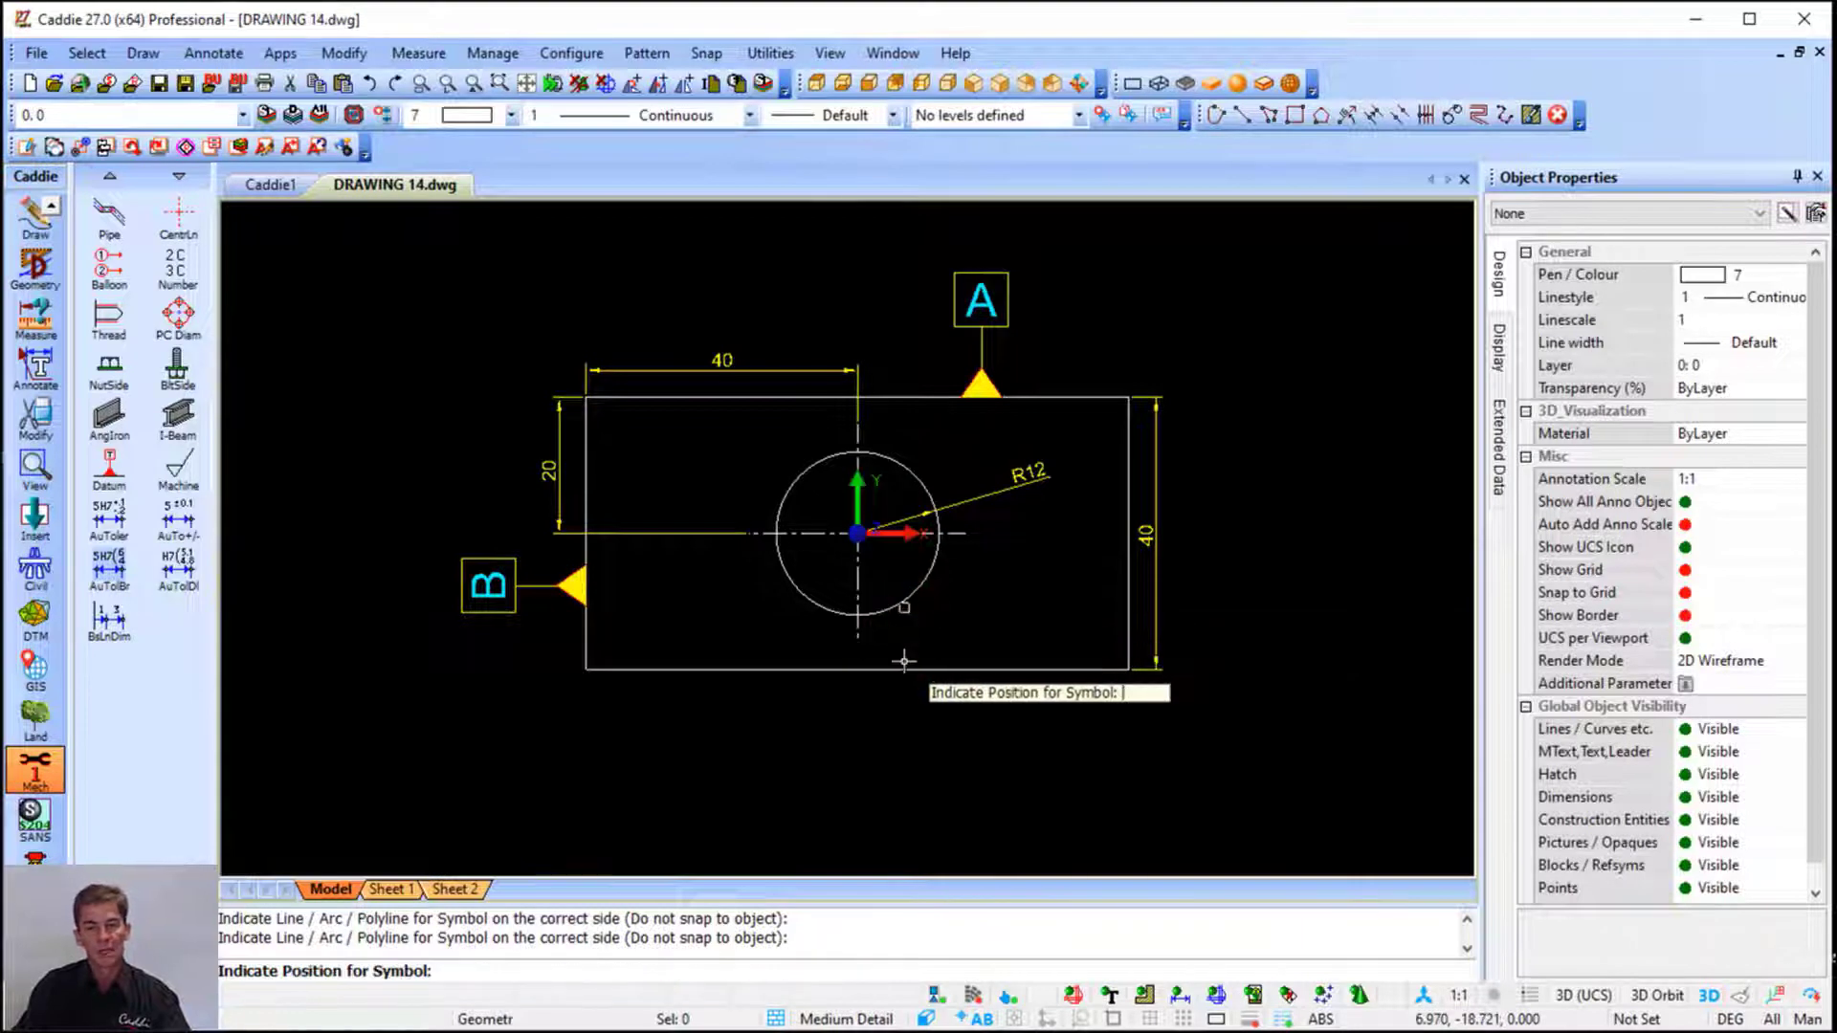
click(982, 713)
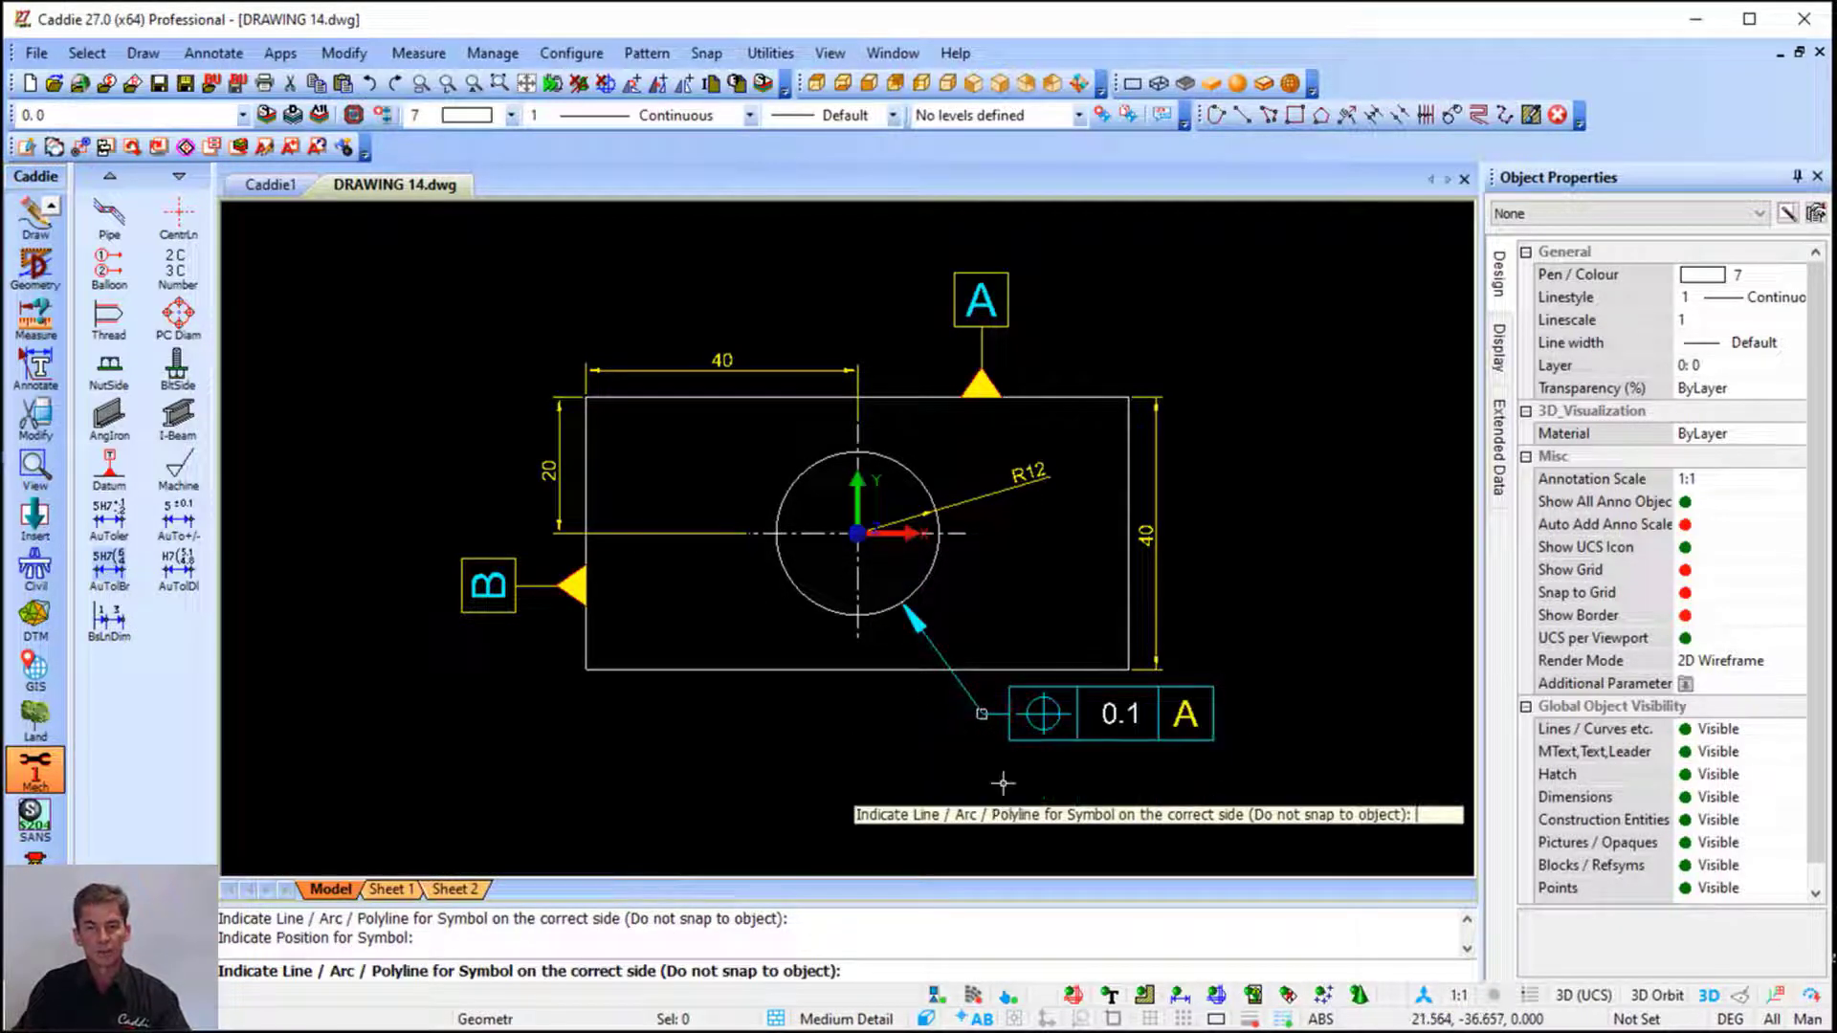
key(Escape)
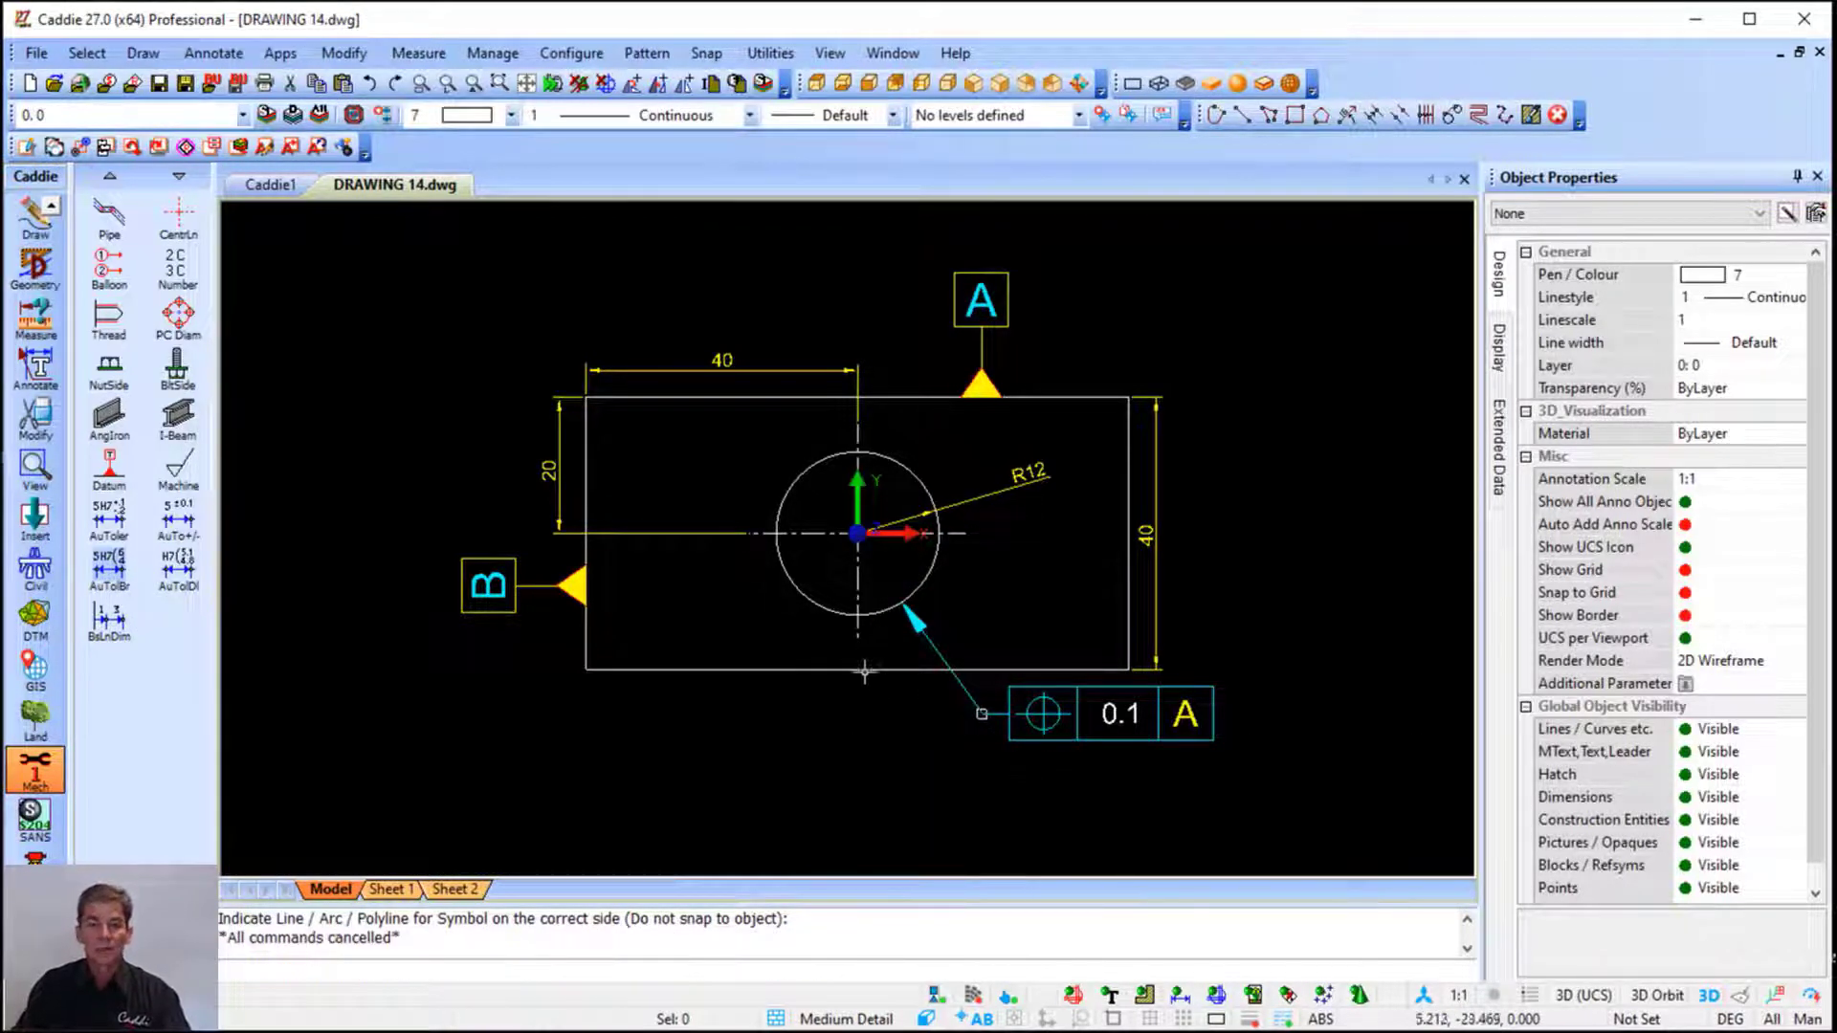
Start extracting attributes to a table from all block references in model space
scroll(837, 651, down, 1)
mouse_move(856, 646)
middle_down()
mouse_move(856, 569)
mouse_move(839, 560)
middle_up()
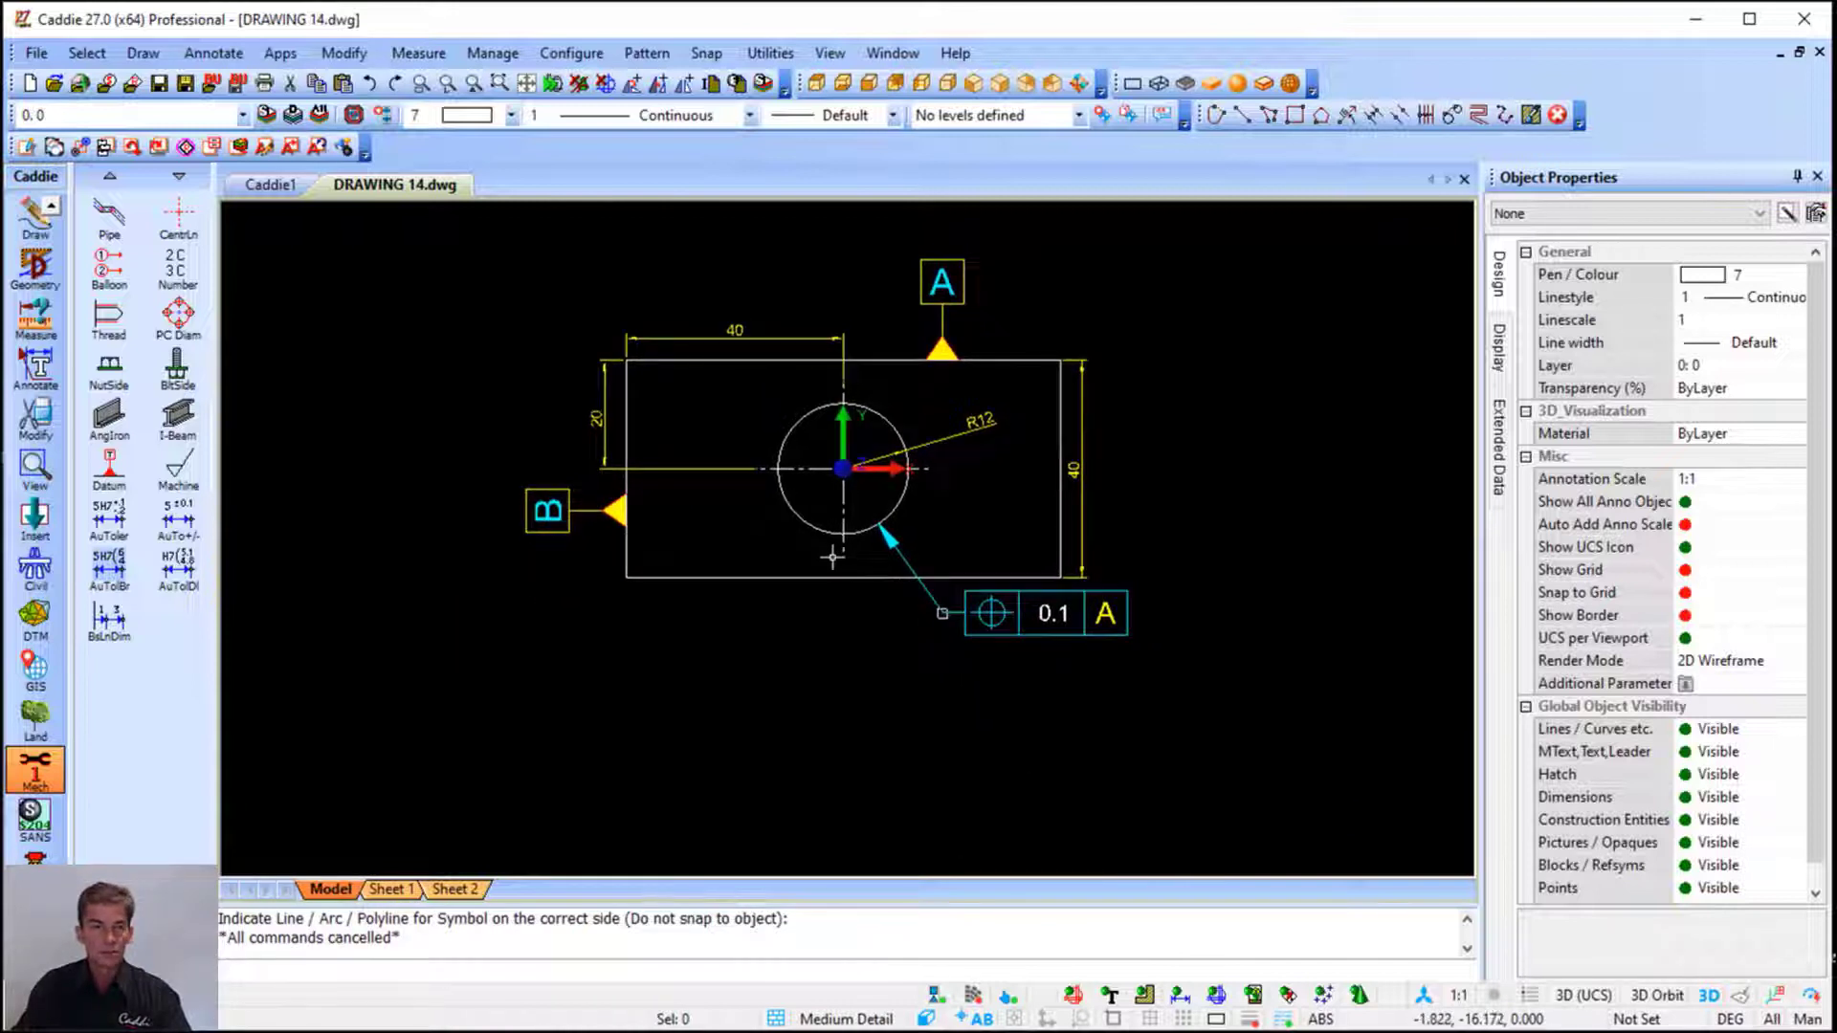
click(344, 53)
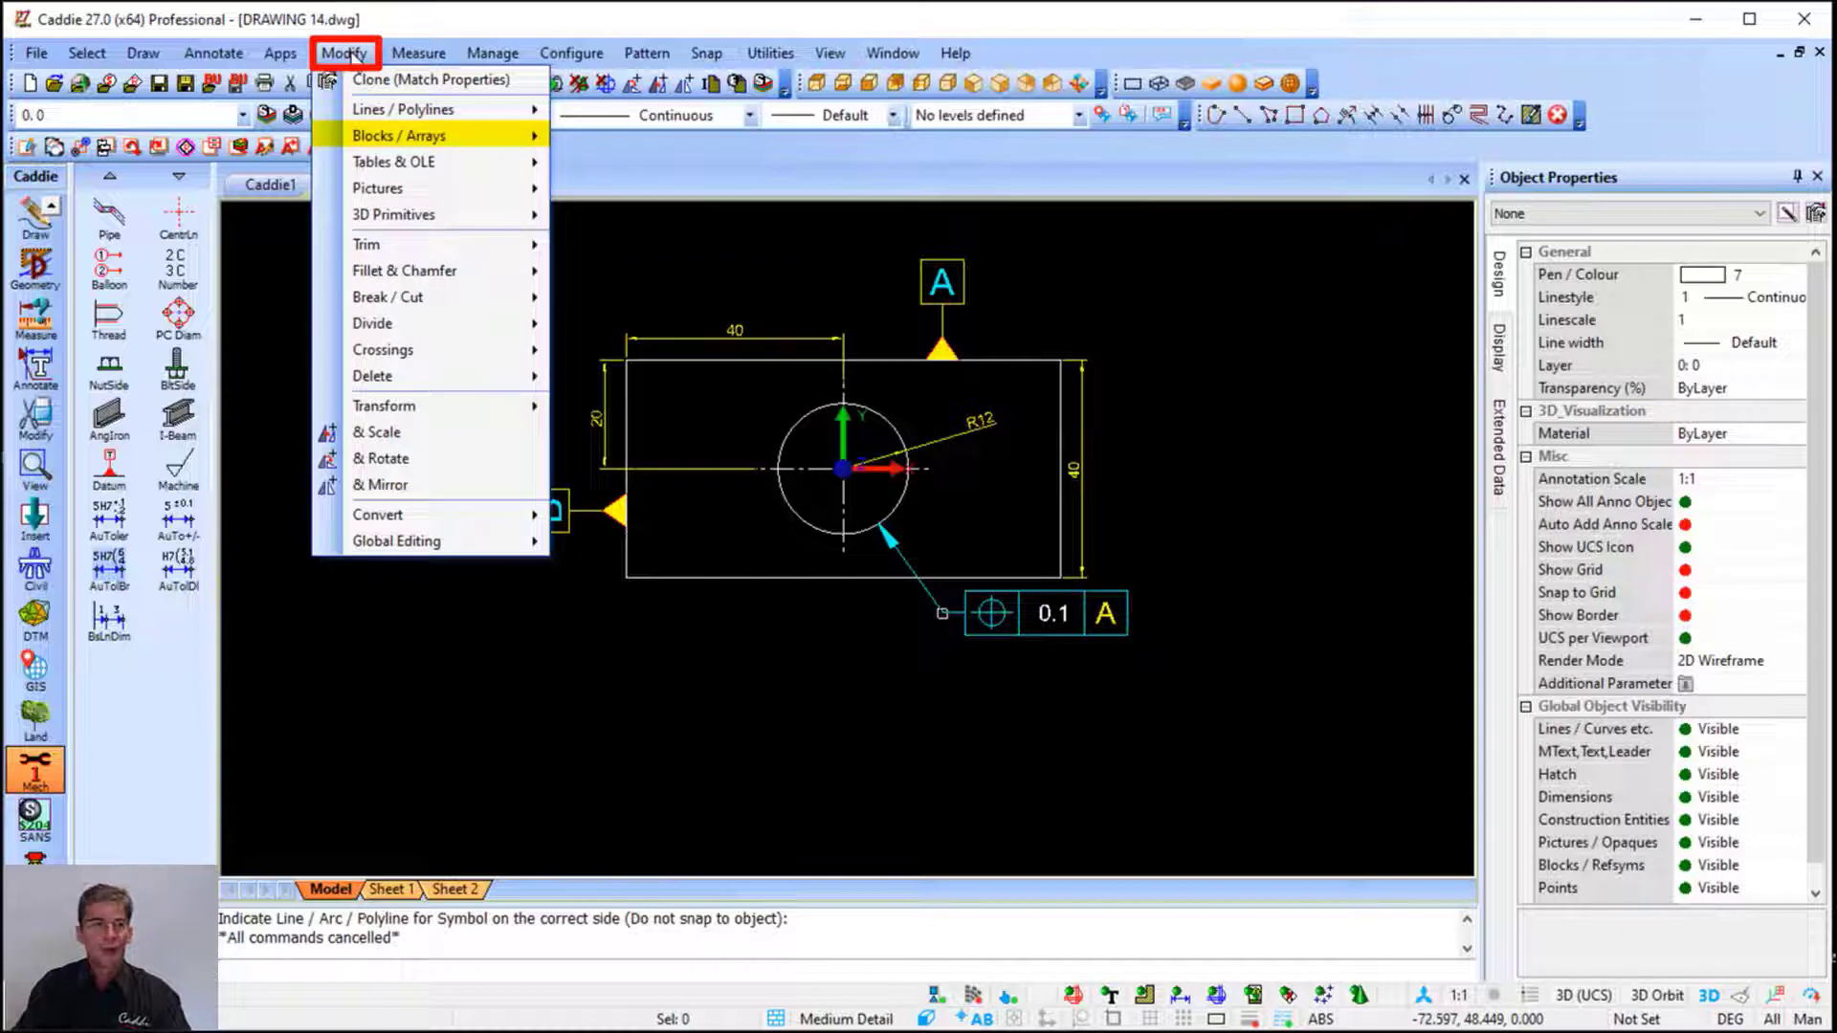
mouse_move(427, 135)
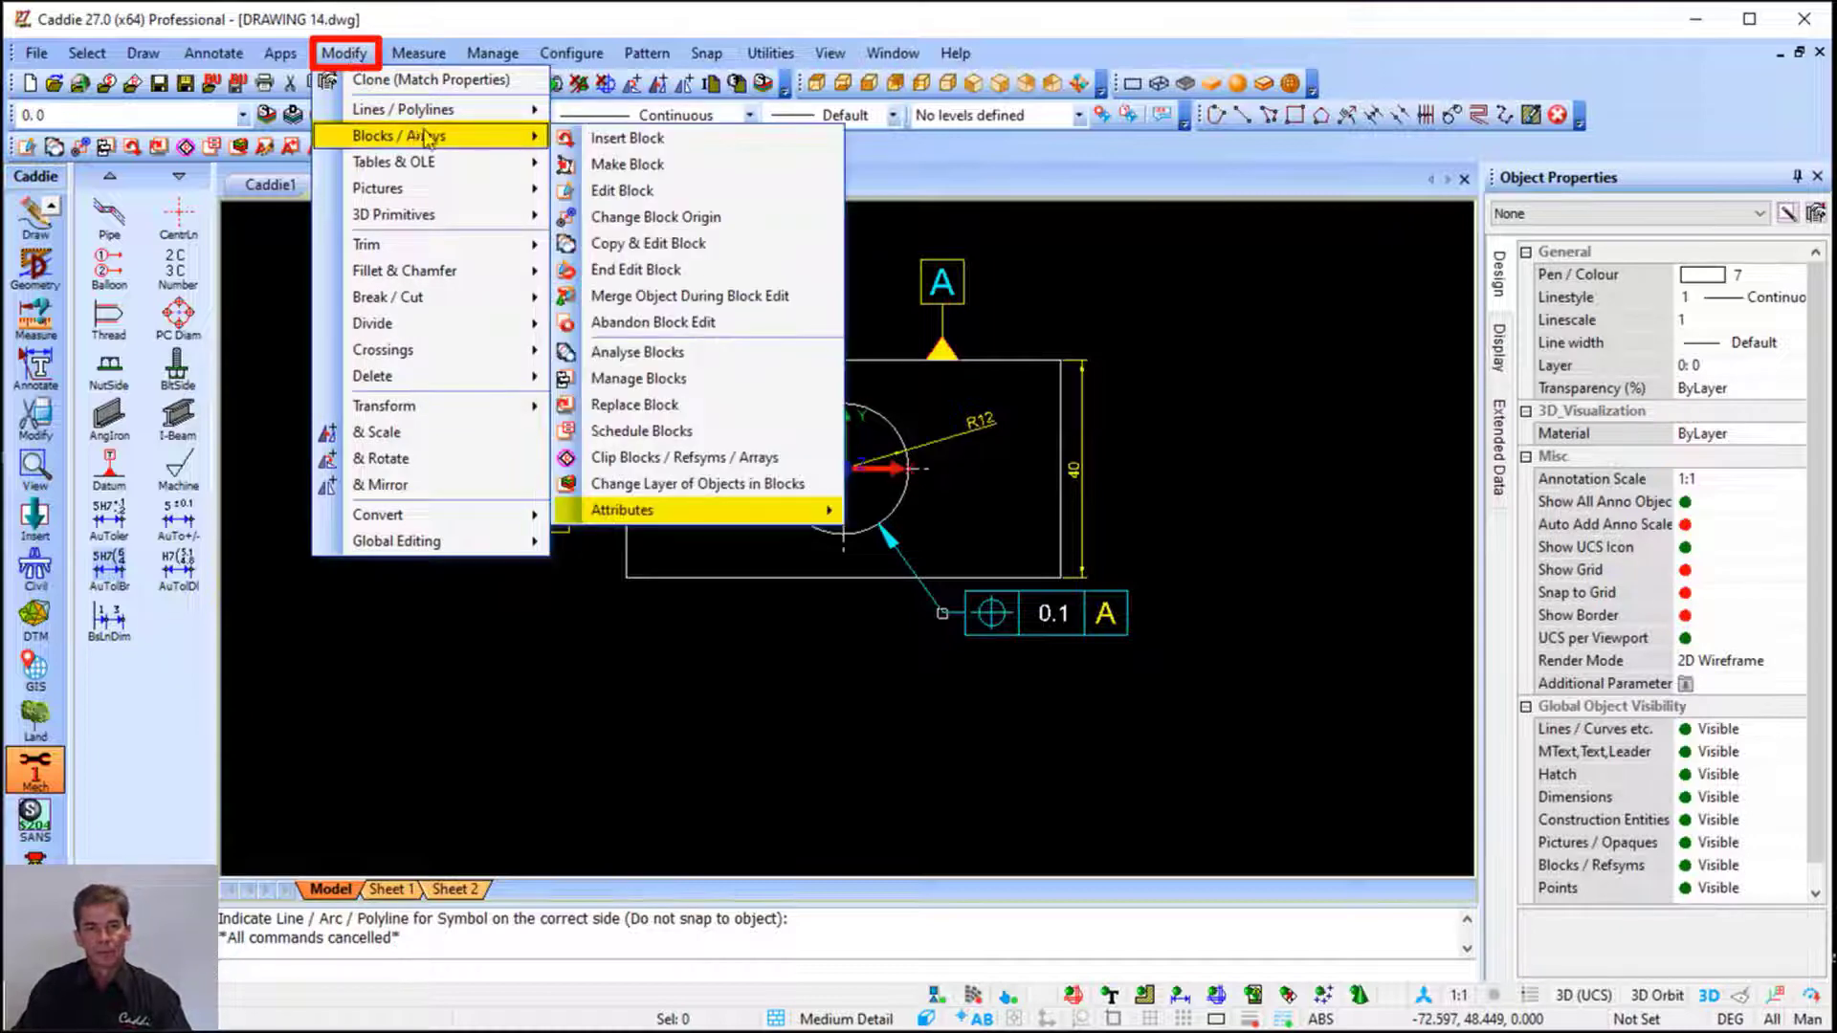
mouse_move(689, 513)
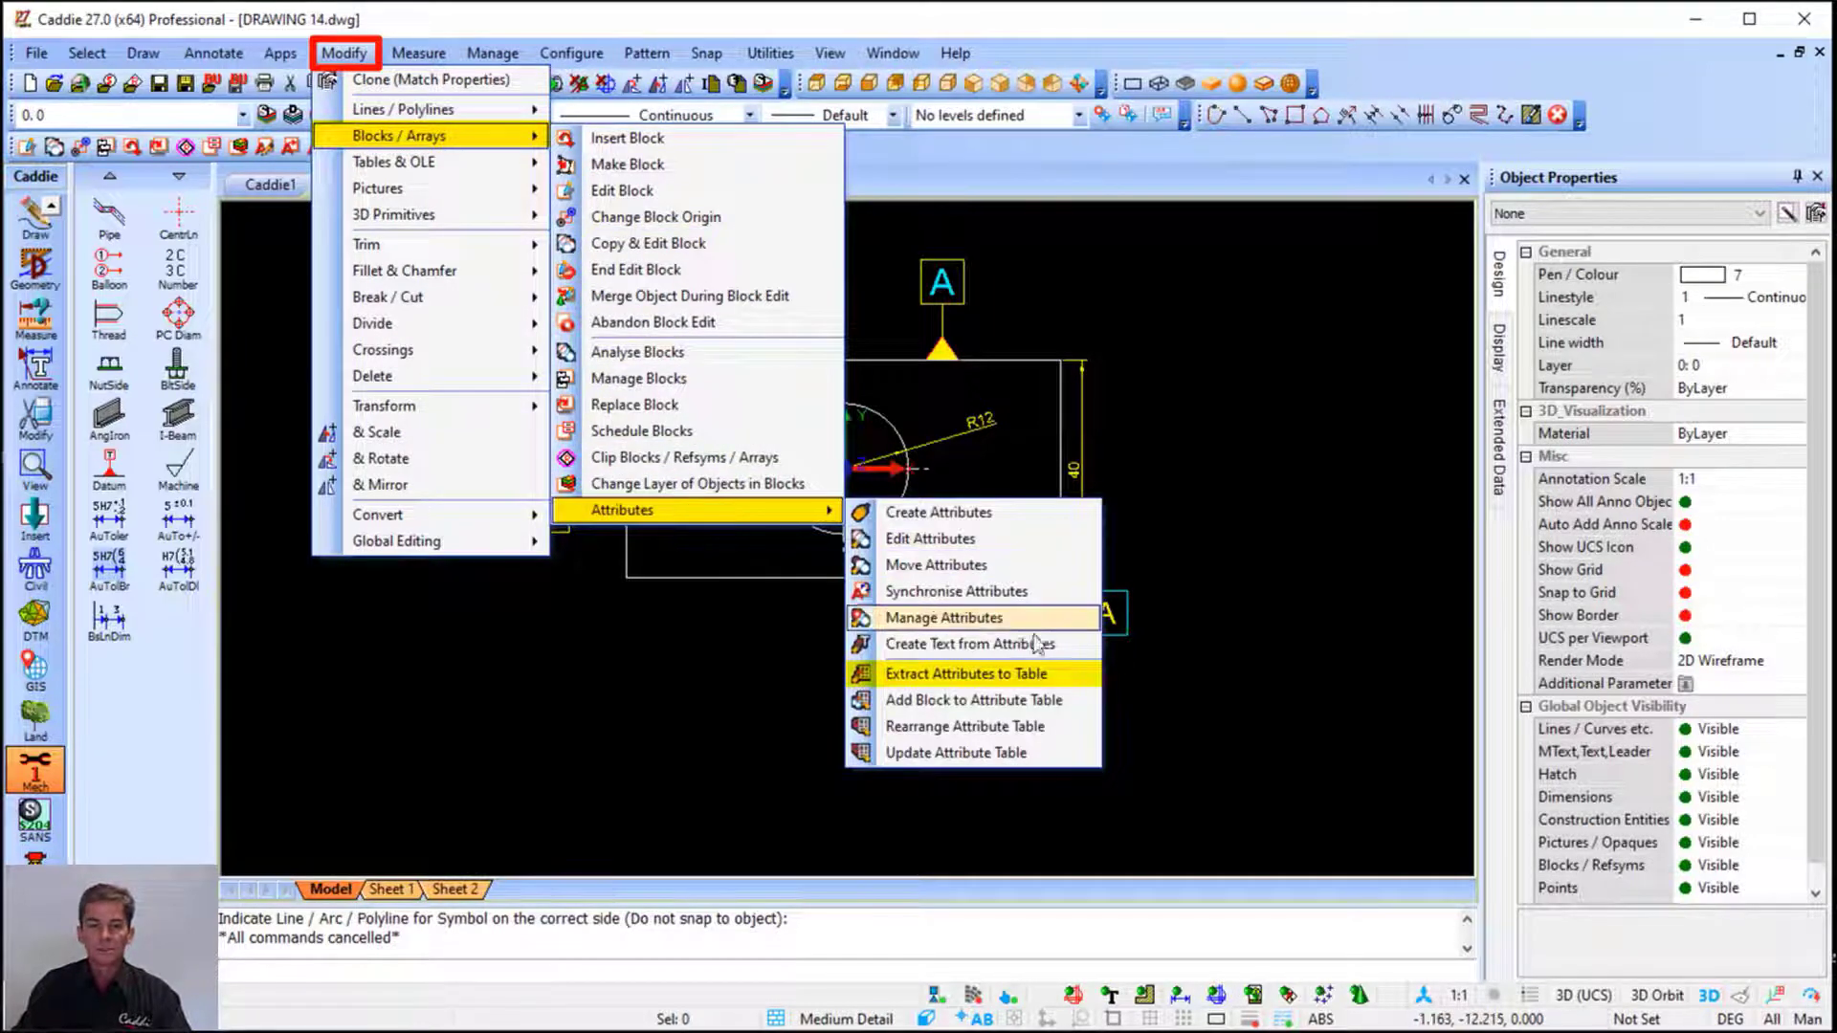
click(1062, 676)
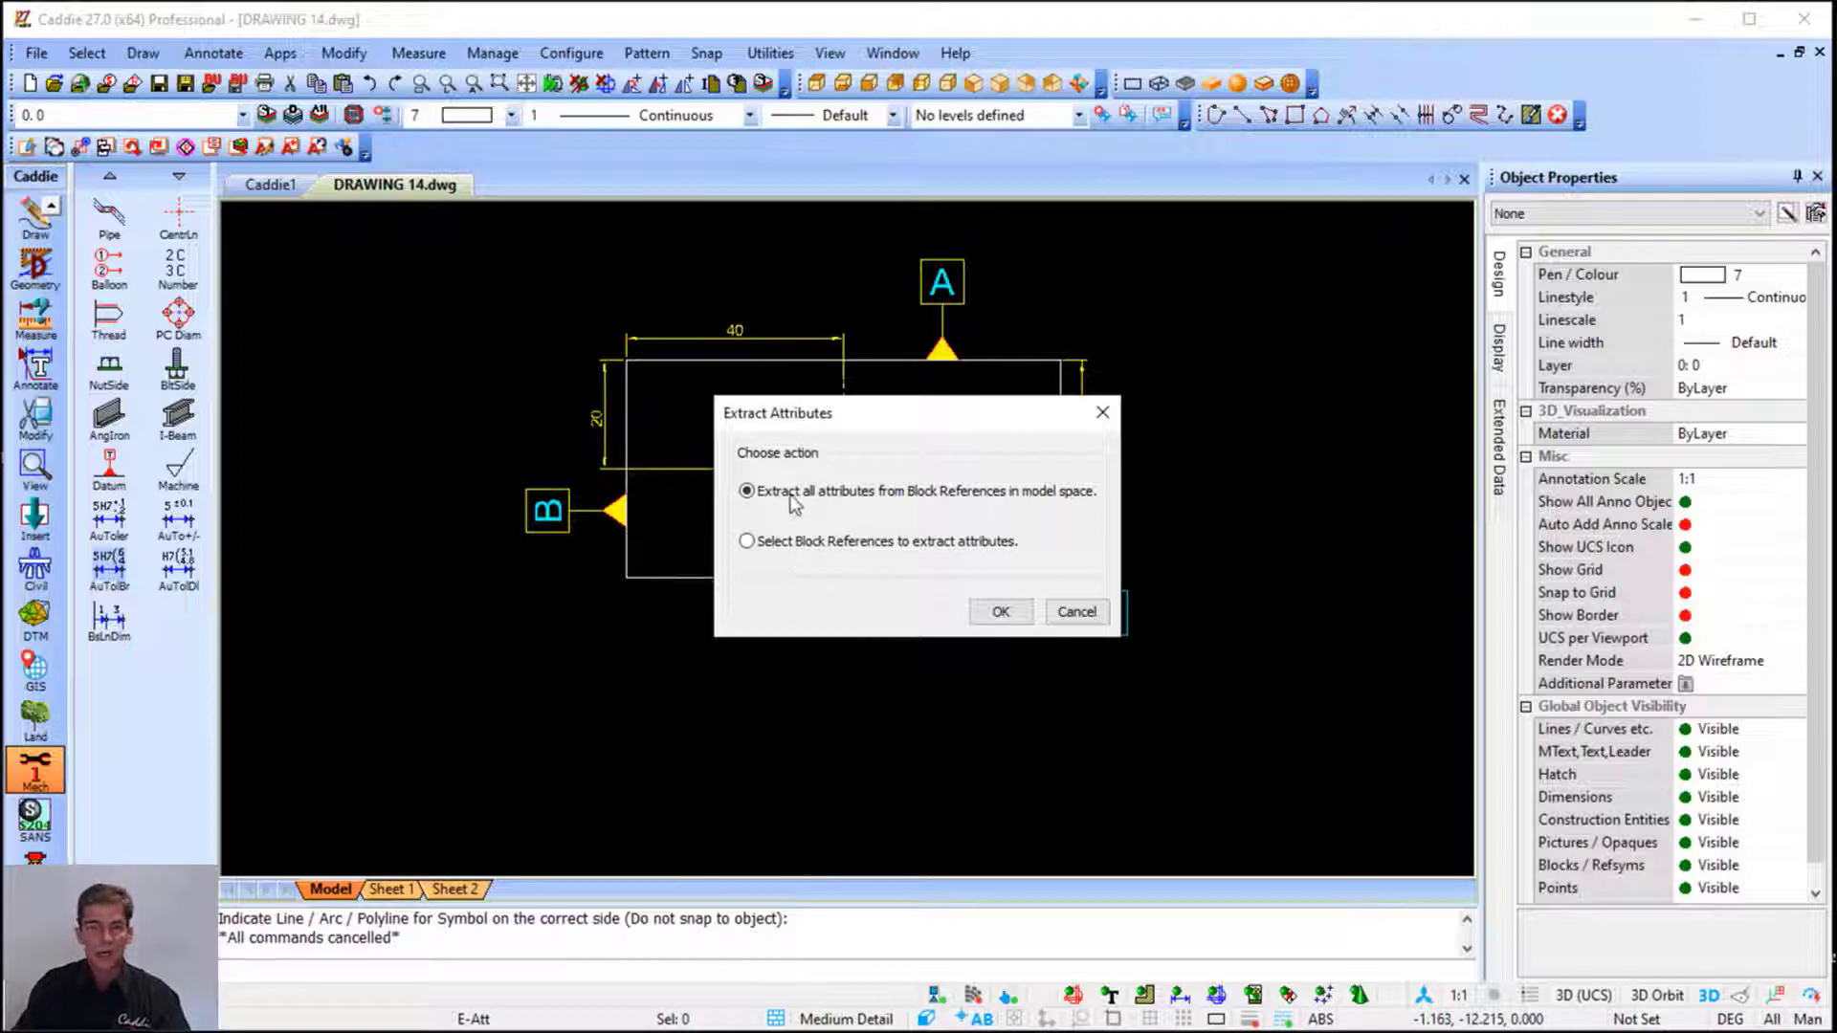
click(1000, 610)
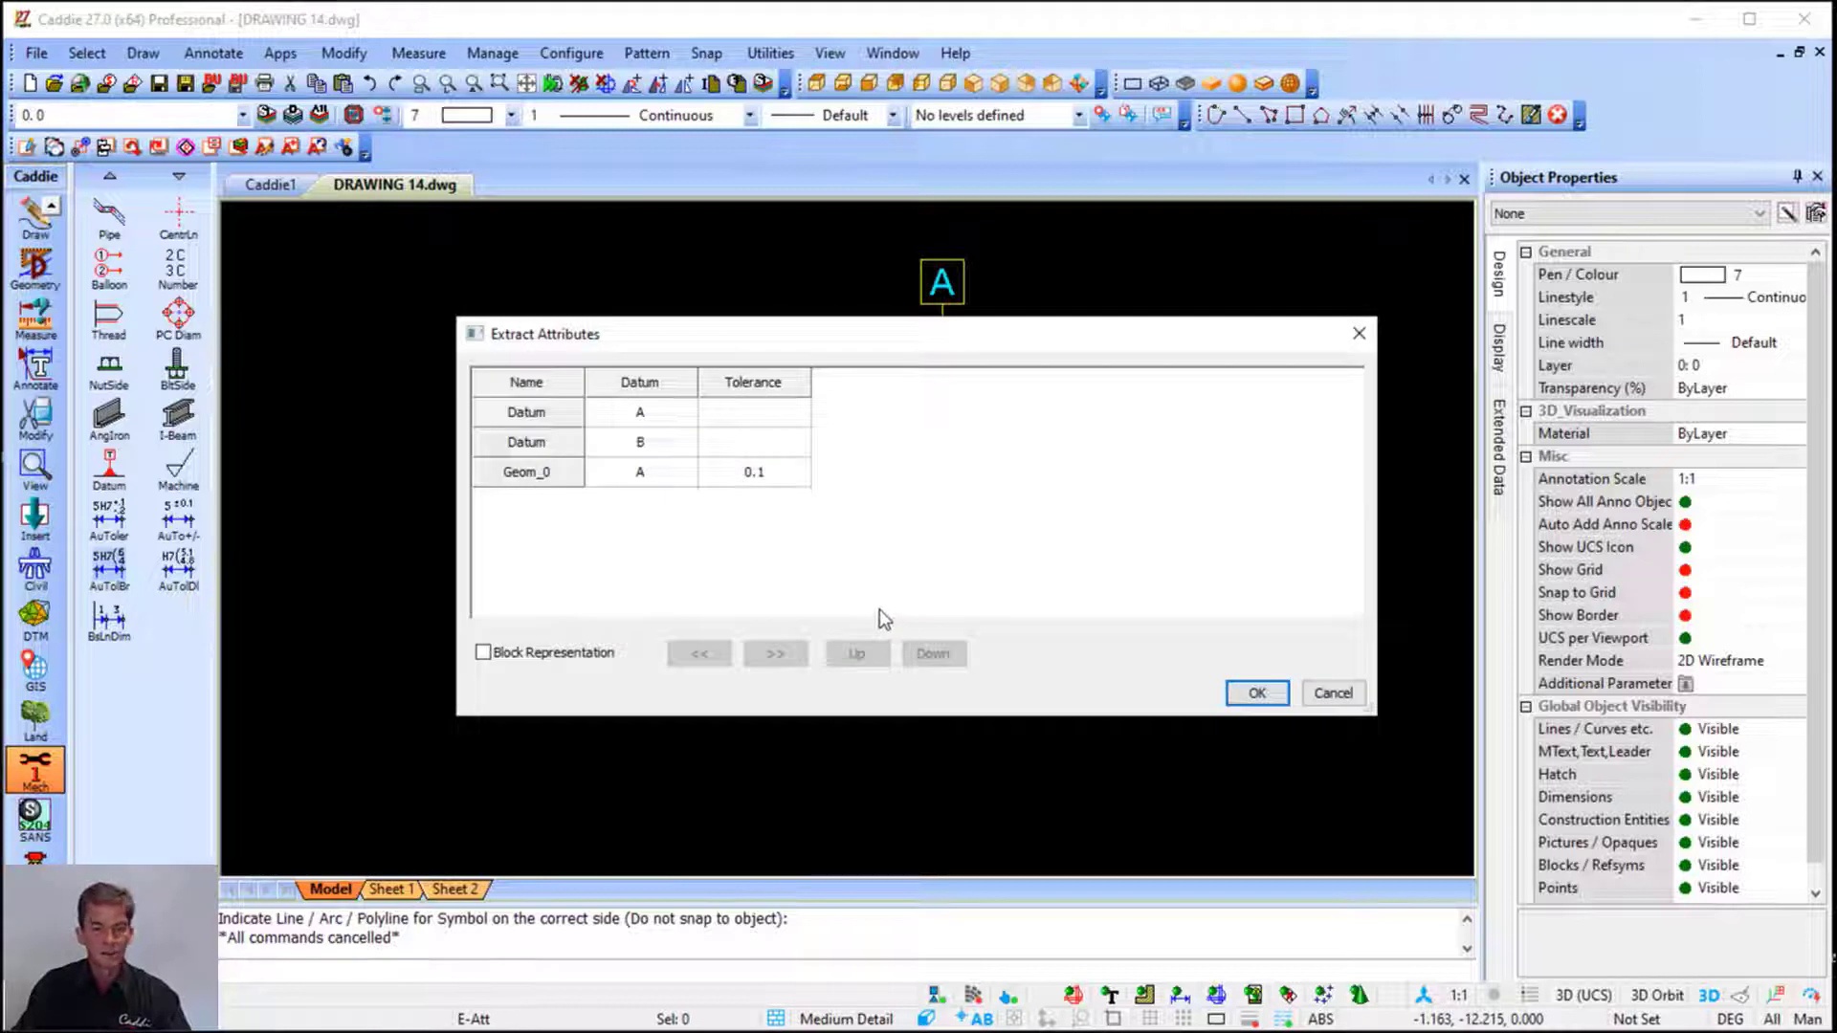
Include the block representation column in the attribute table and move the Geom_0 row above both Datum rows
click(483, 652)
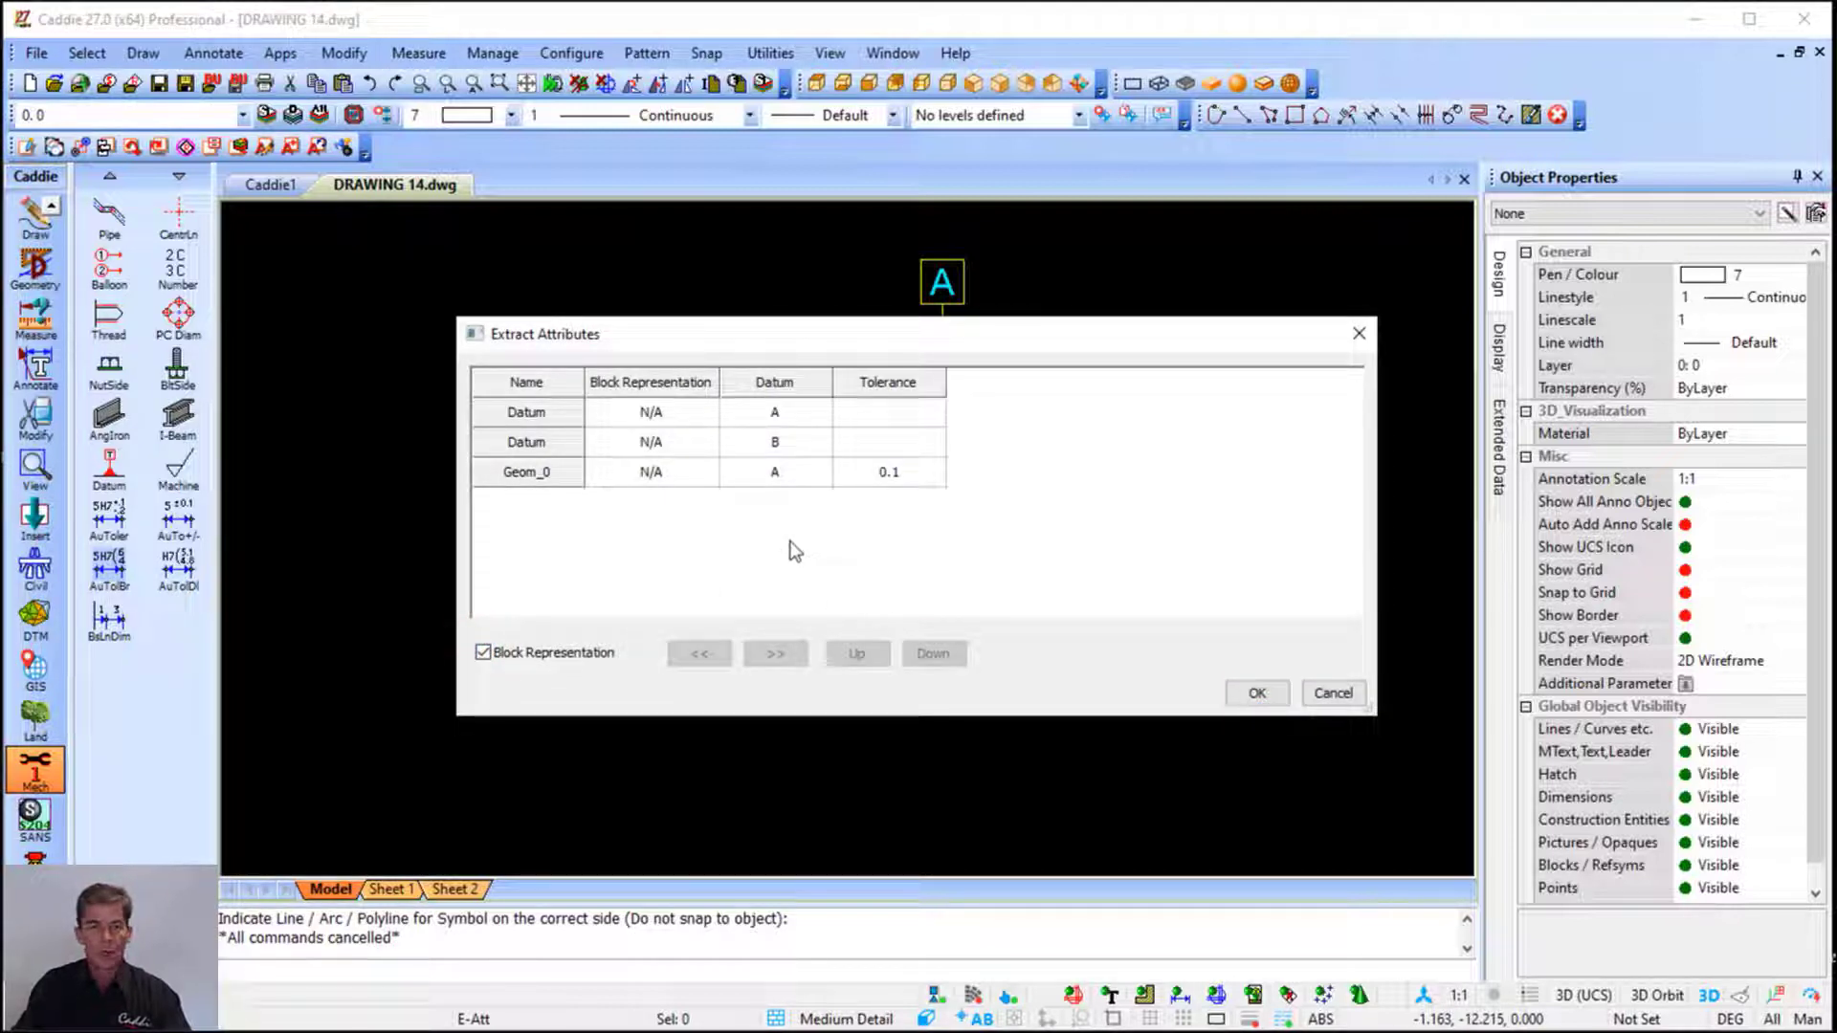
click(656, 472)
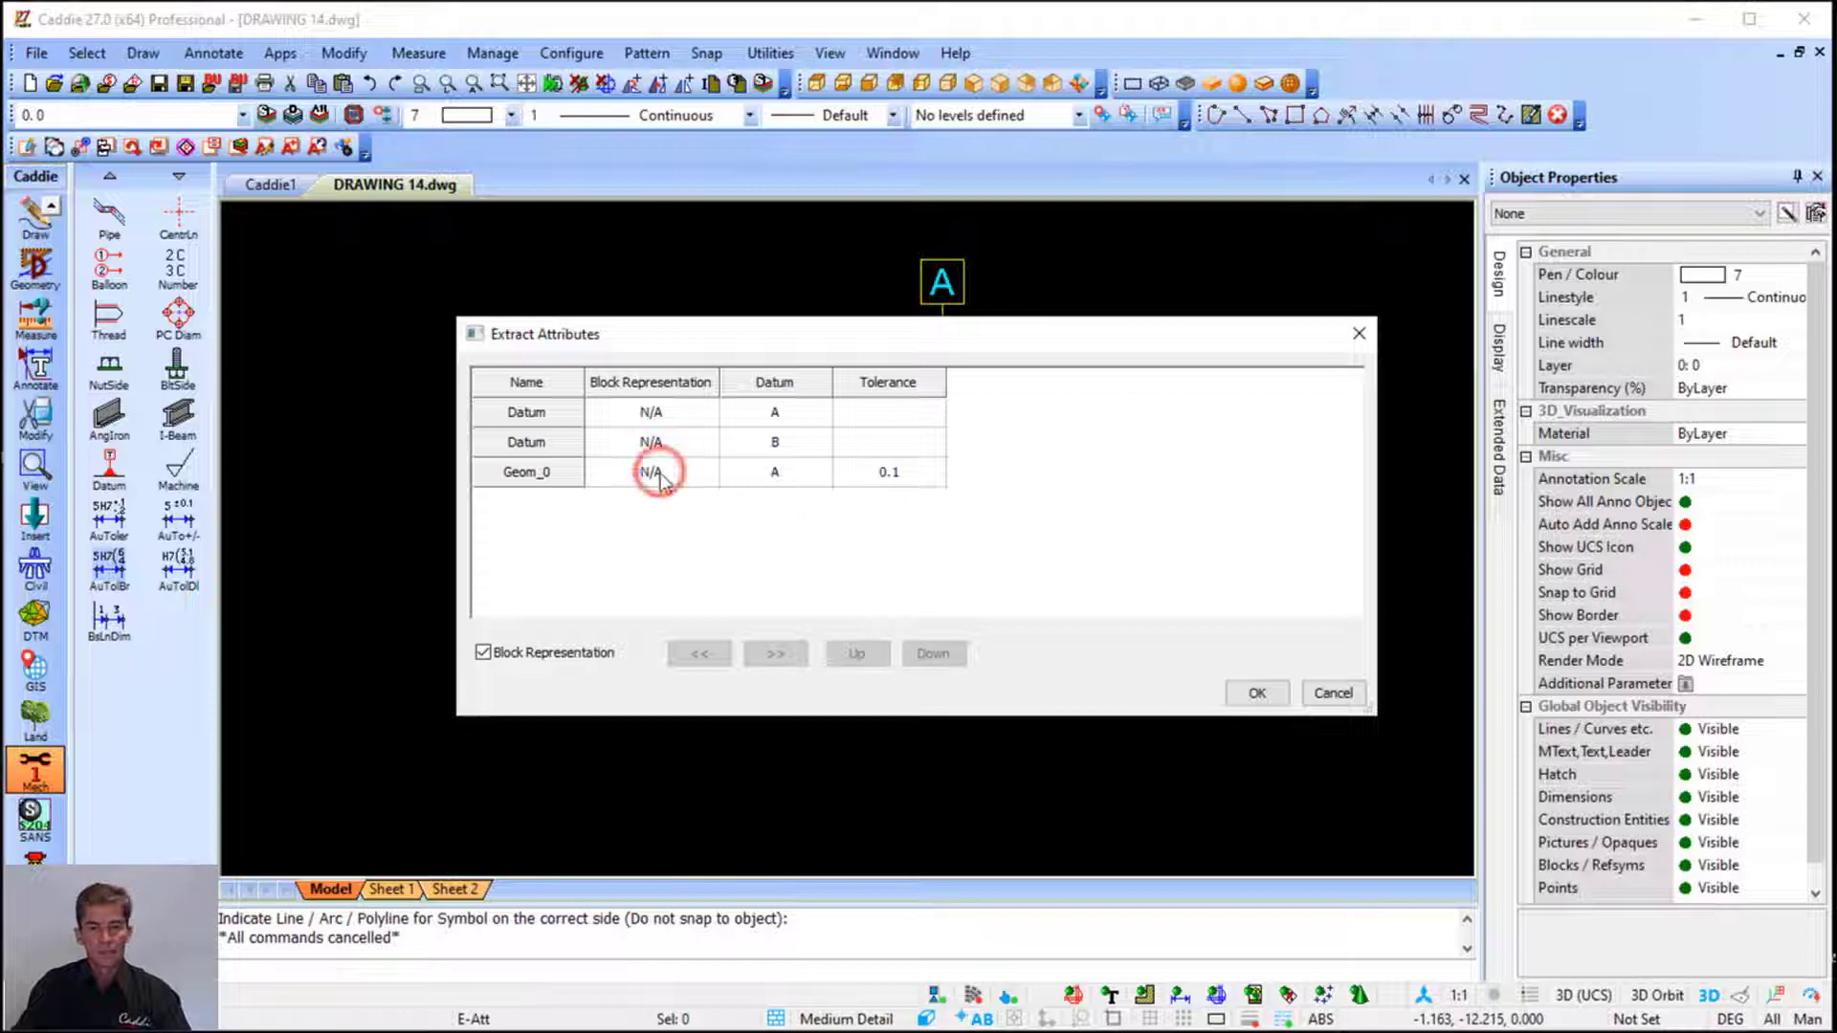
click(854, 654)
click(854, 654)
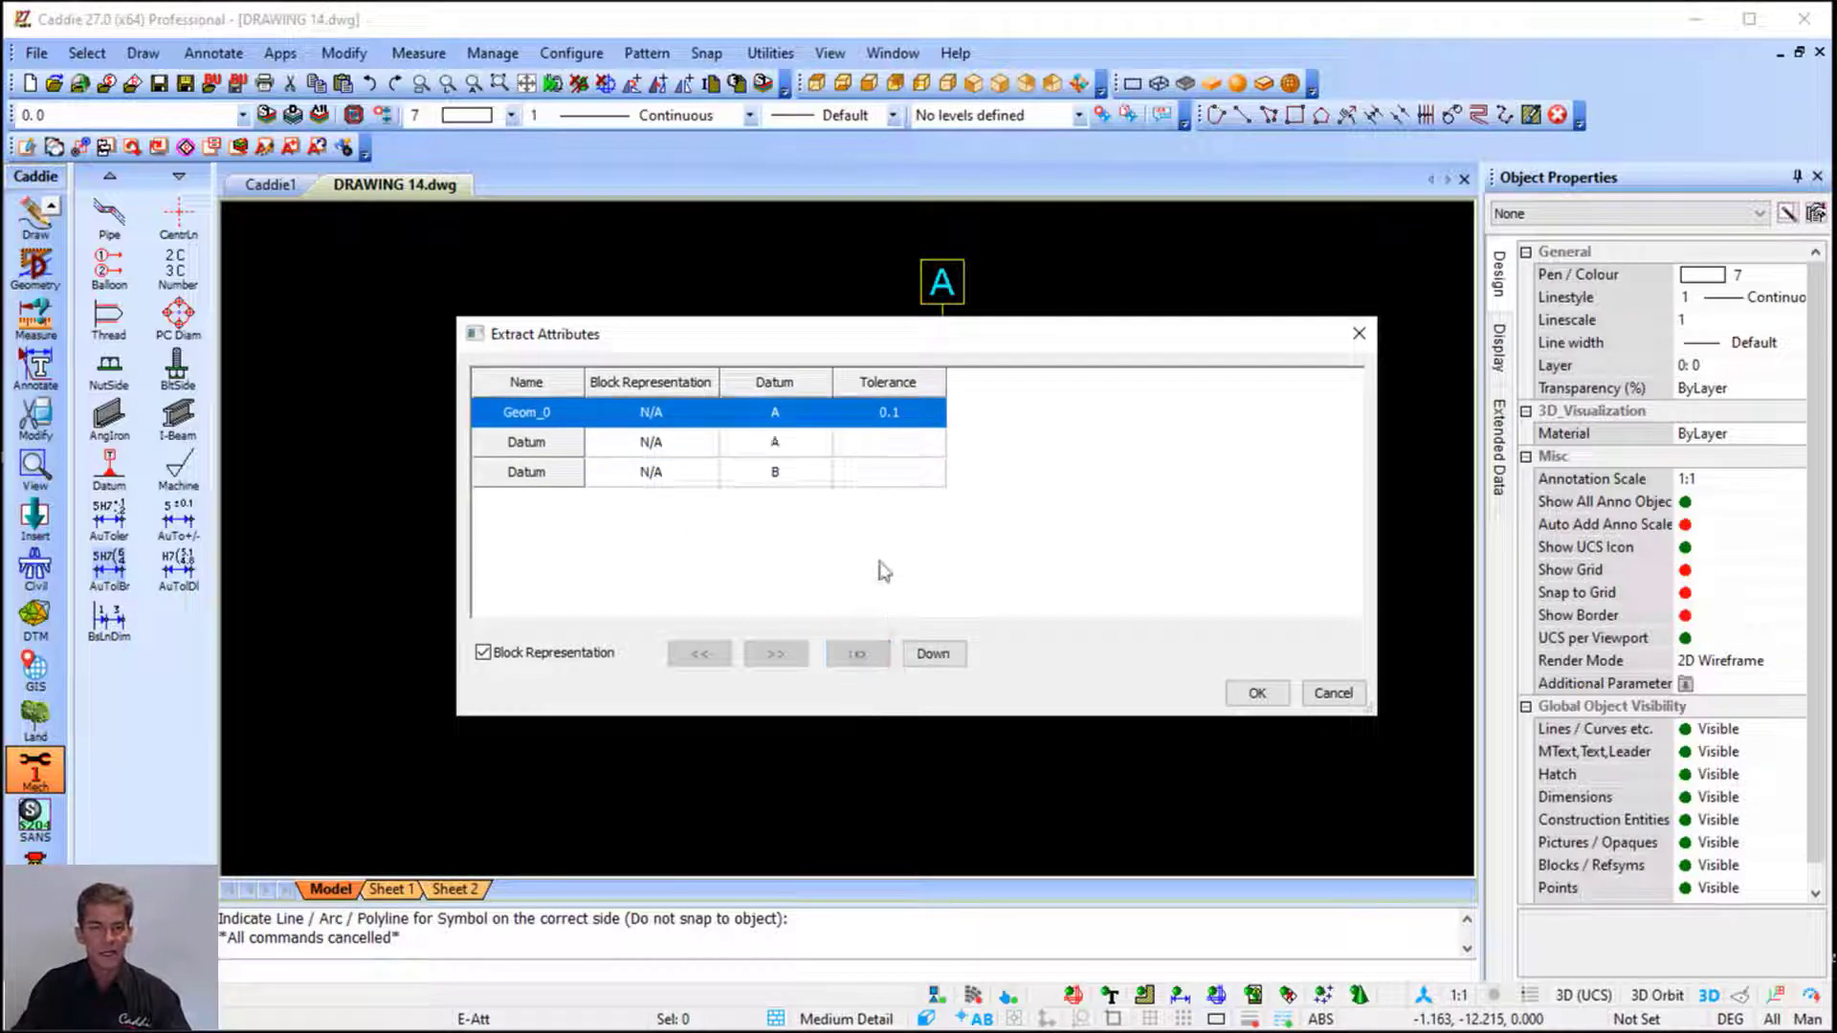
click(1257, 695)
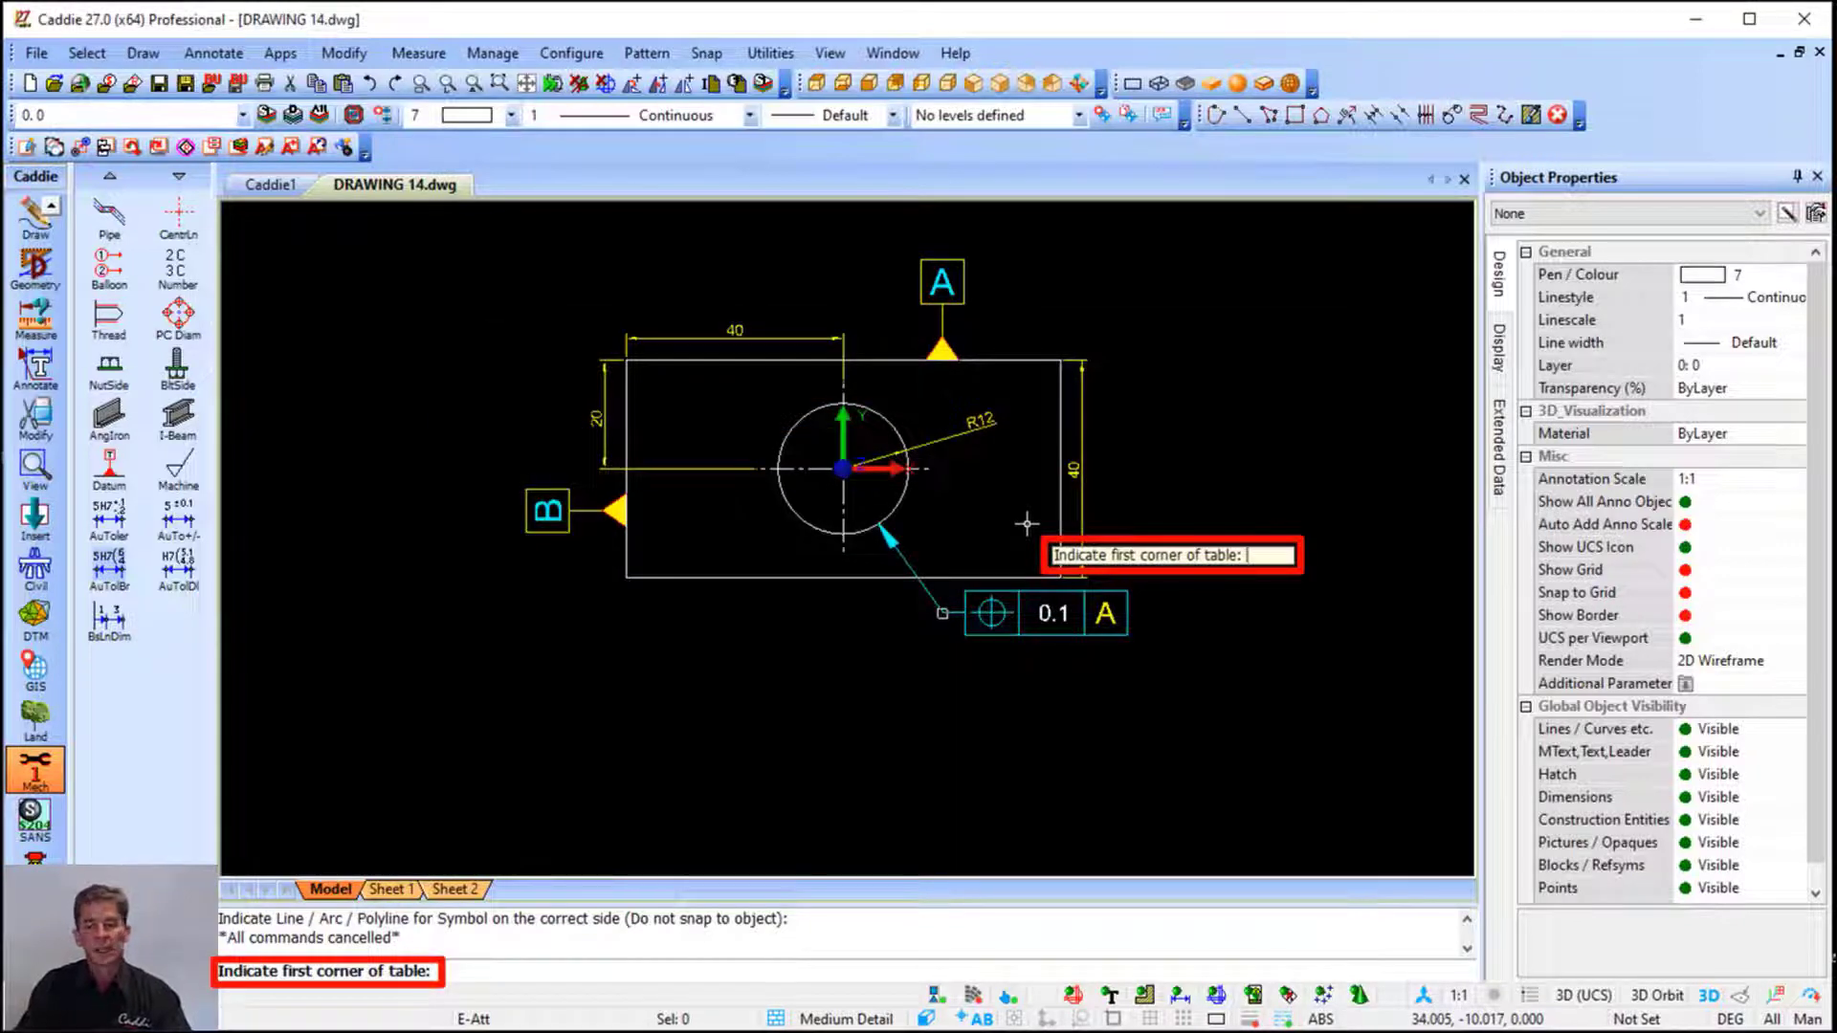
Place the extracted attribute table below the part drawing, spanning wider than the rectangle on both sides
scroll(829, 382, down, 3)
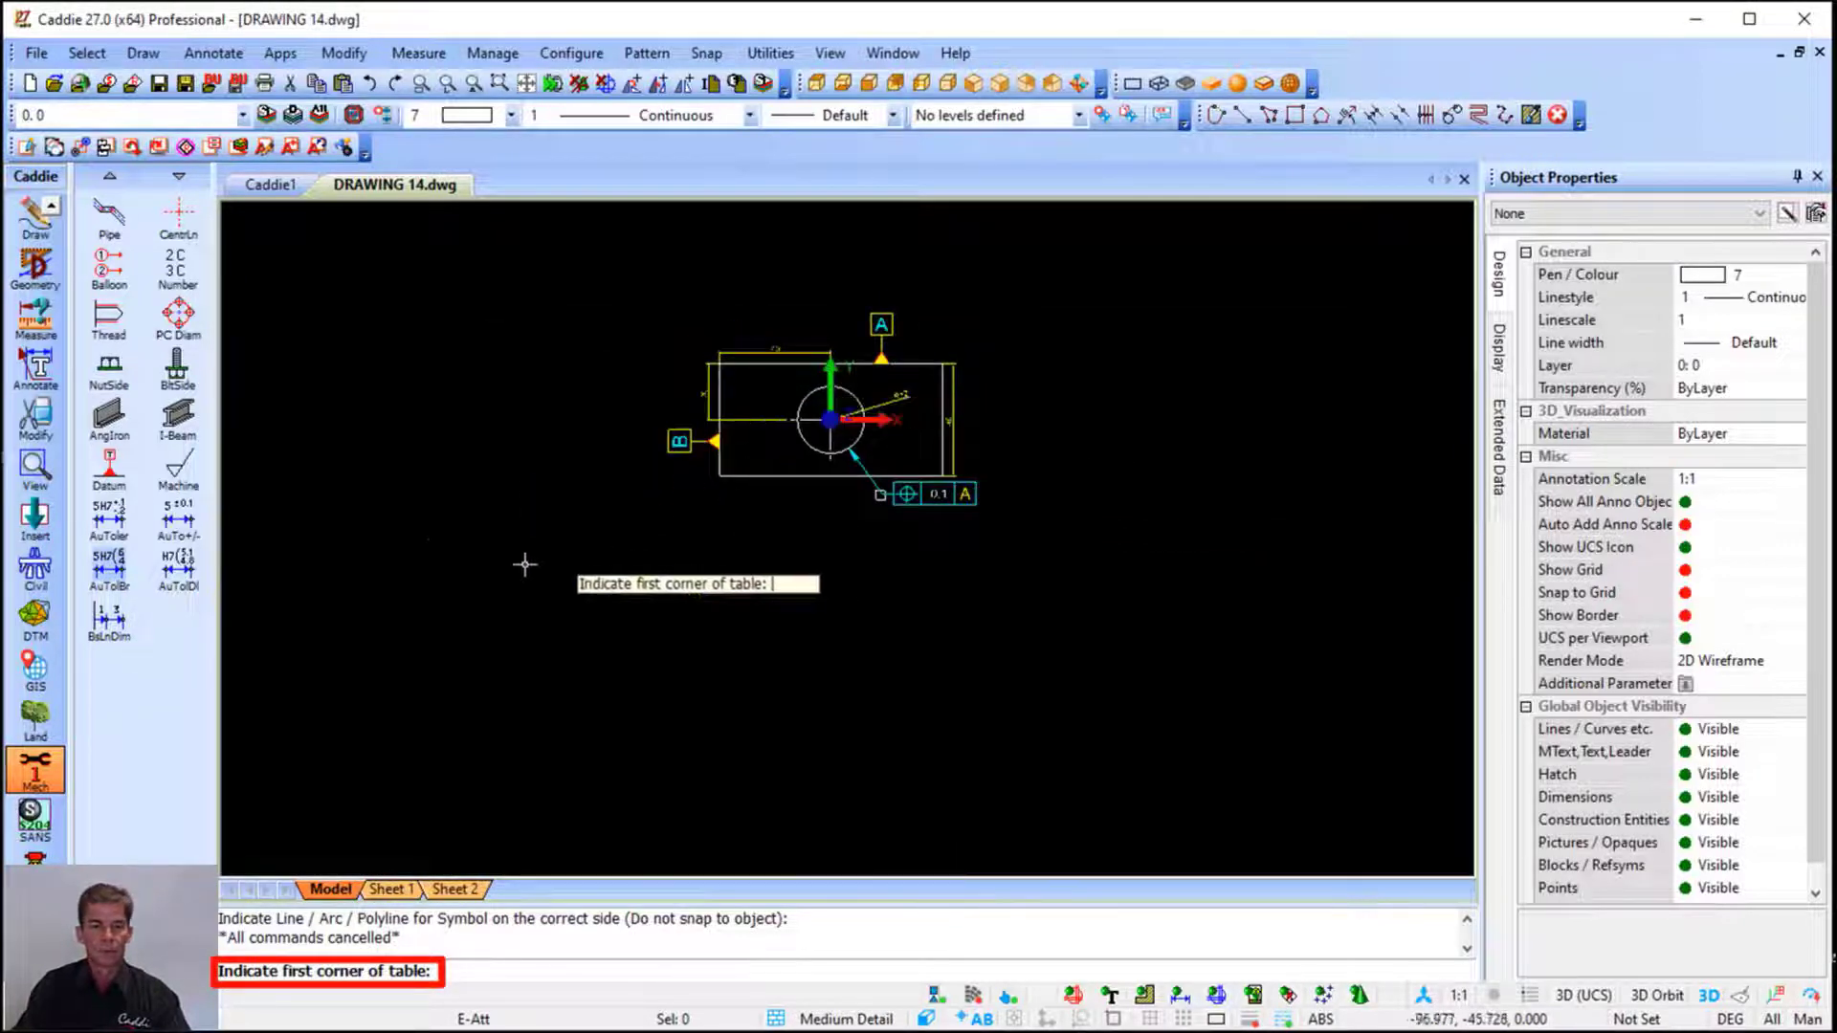
click(439, 537)
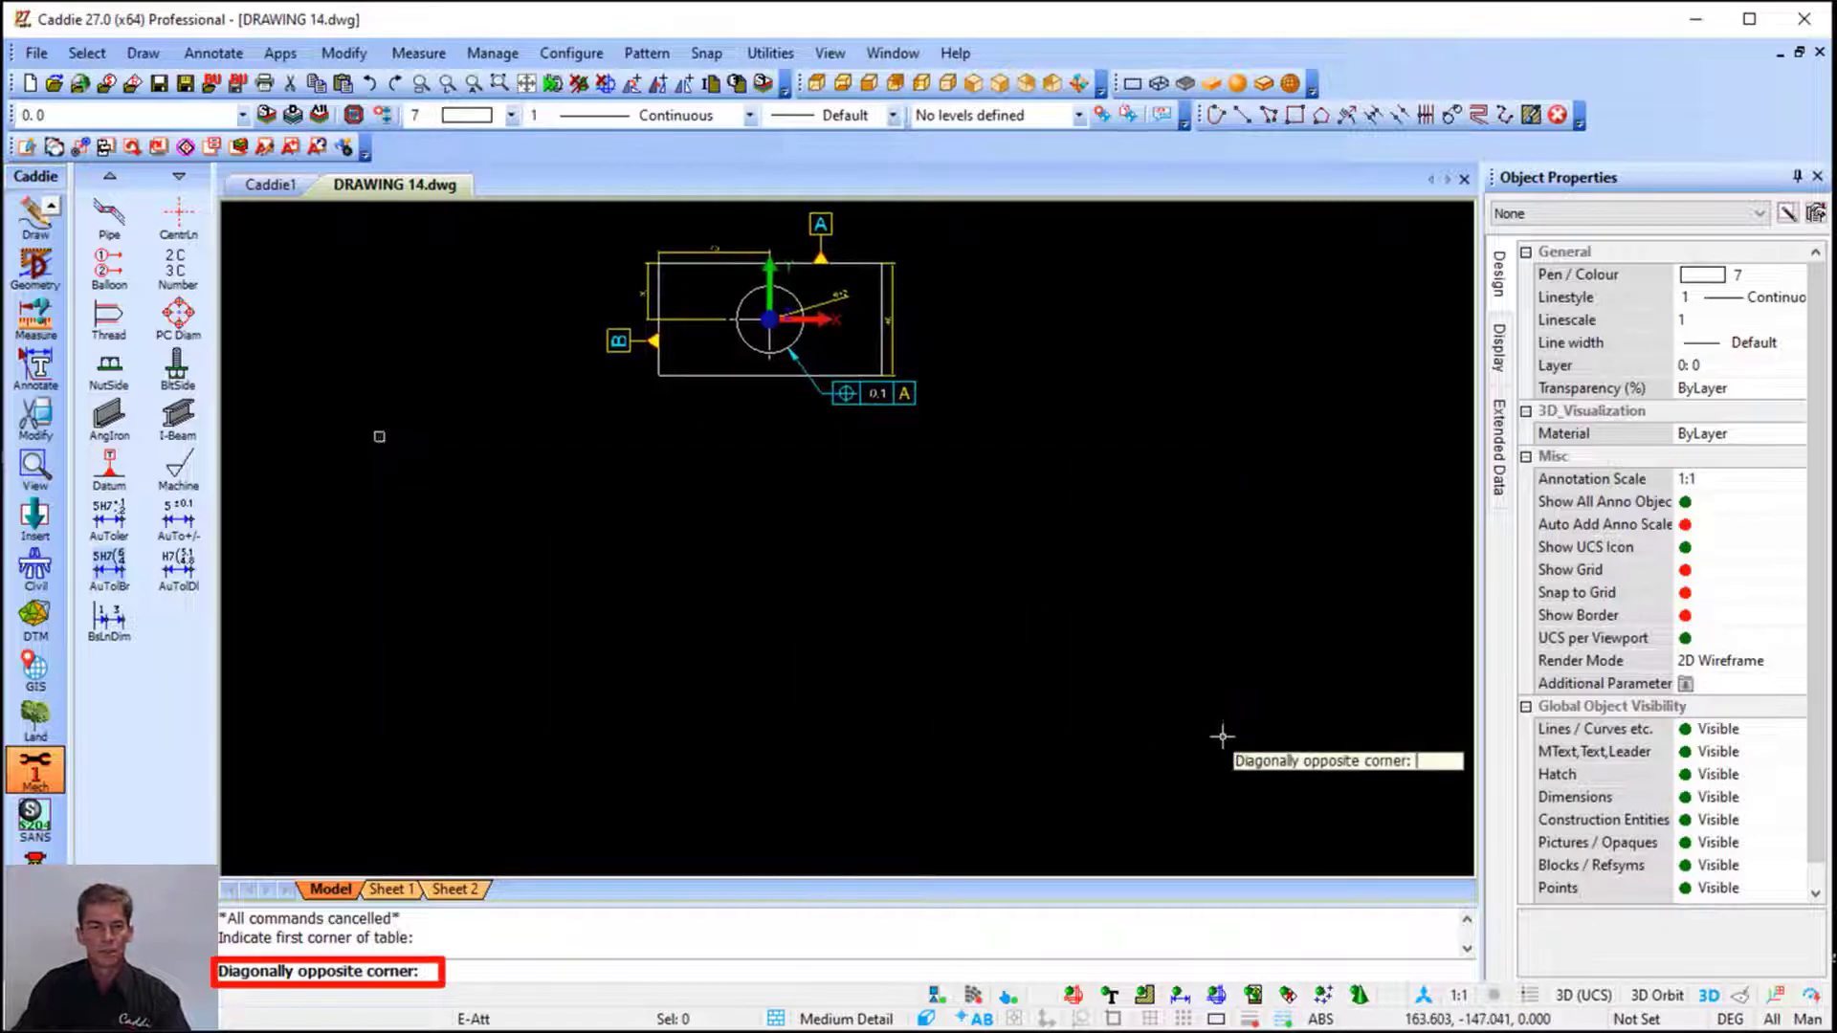
click(1204, 800)
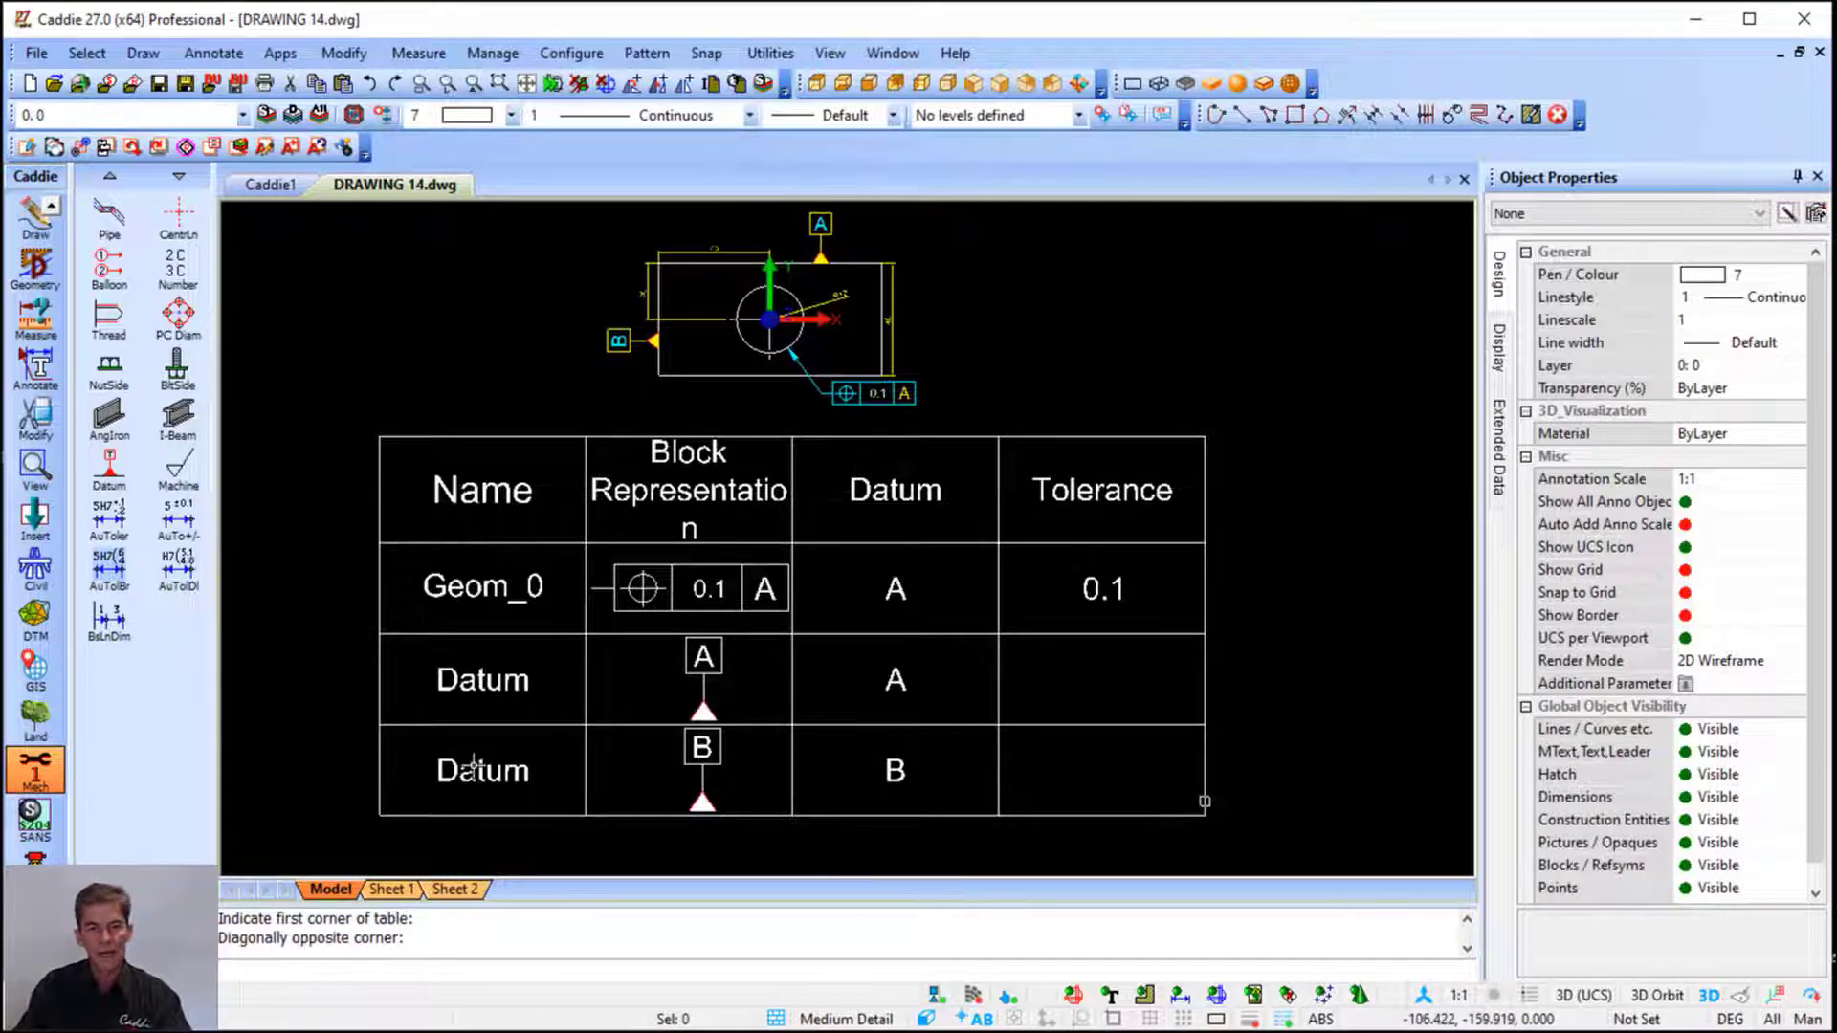
Widen the table's Block Representation column by moving its right border into the Datum column, and clear the selection
click(763, 518)
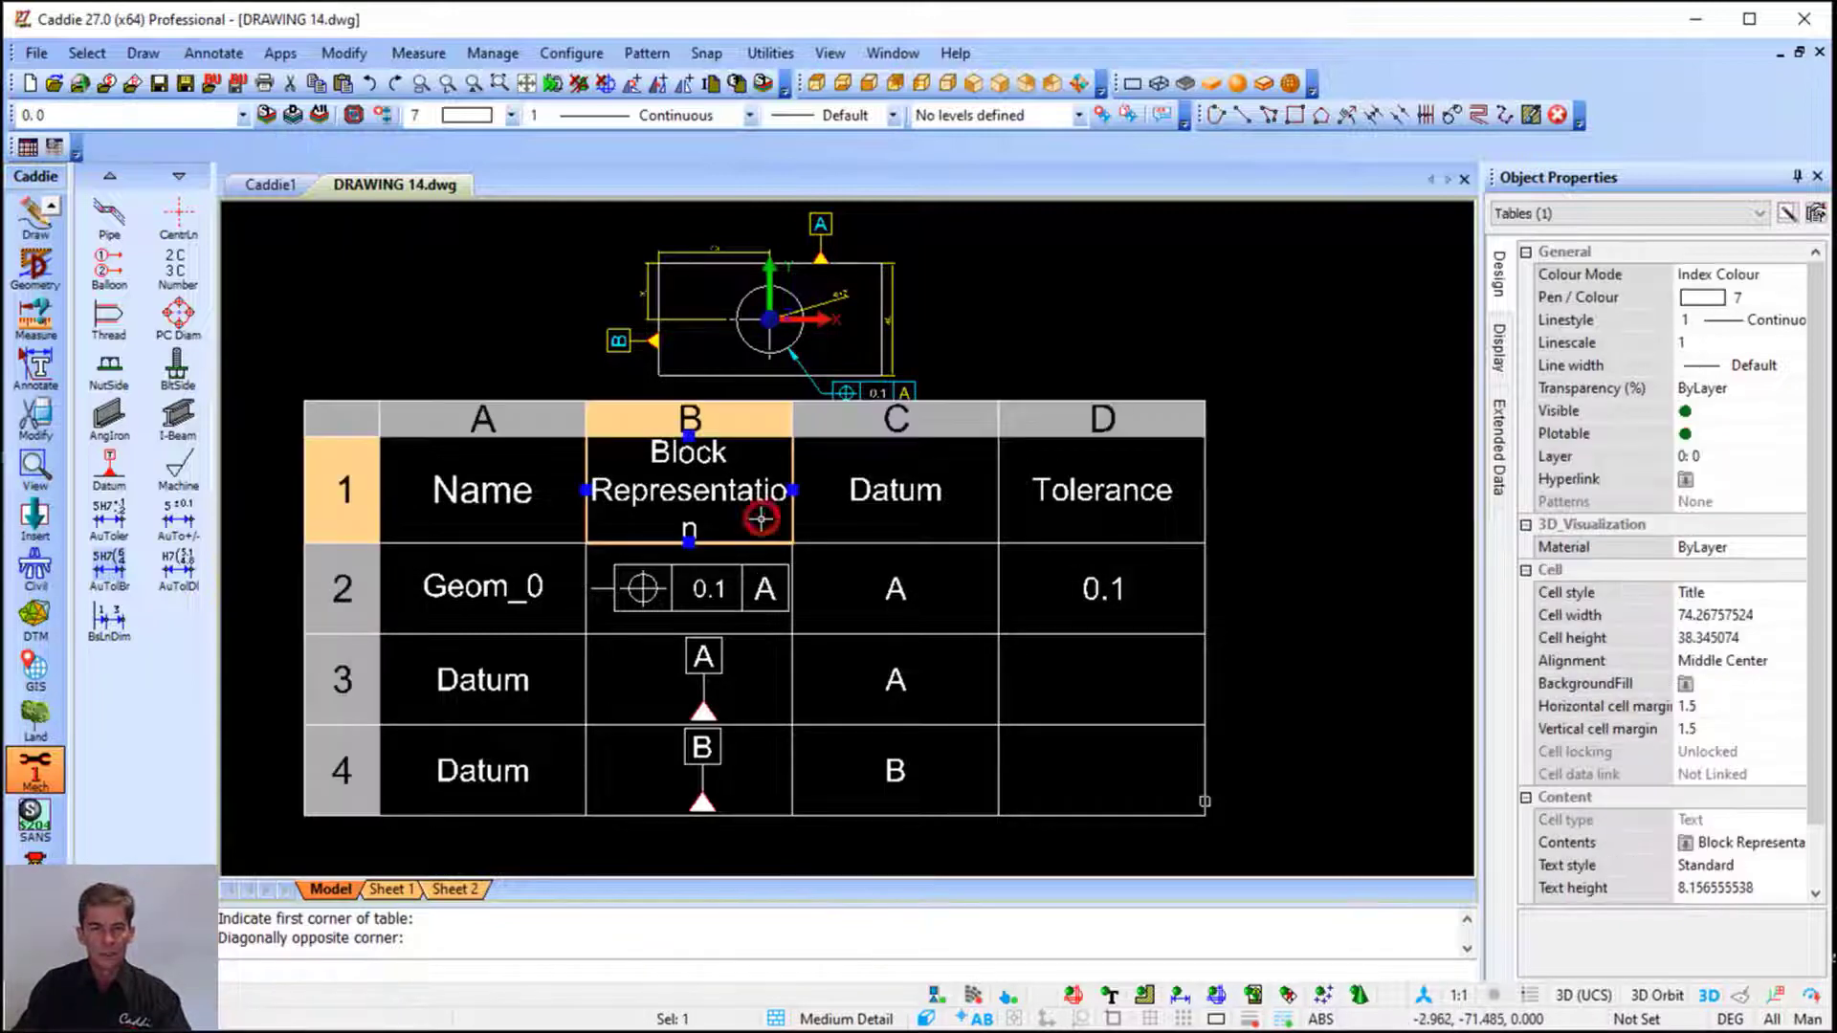
click(800, 488)
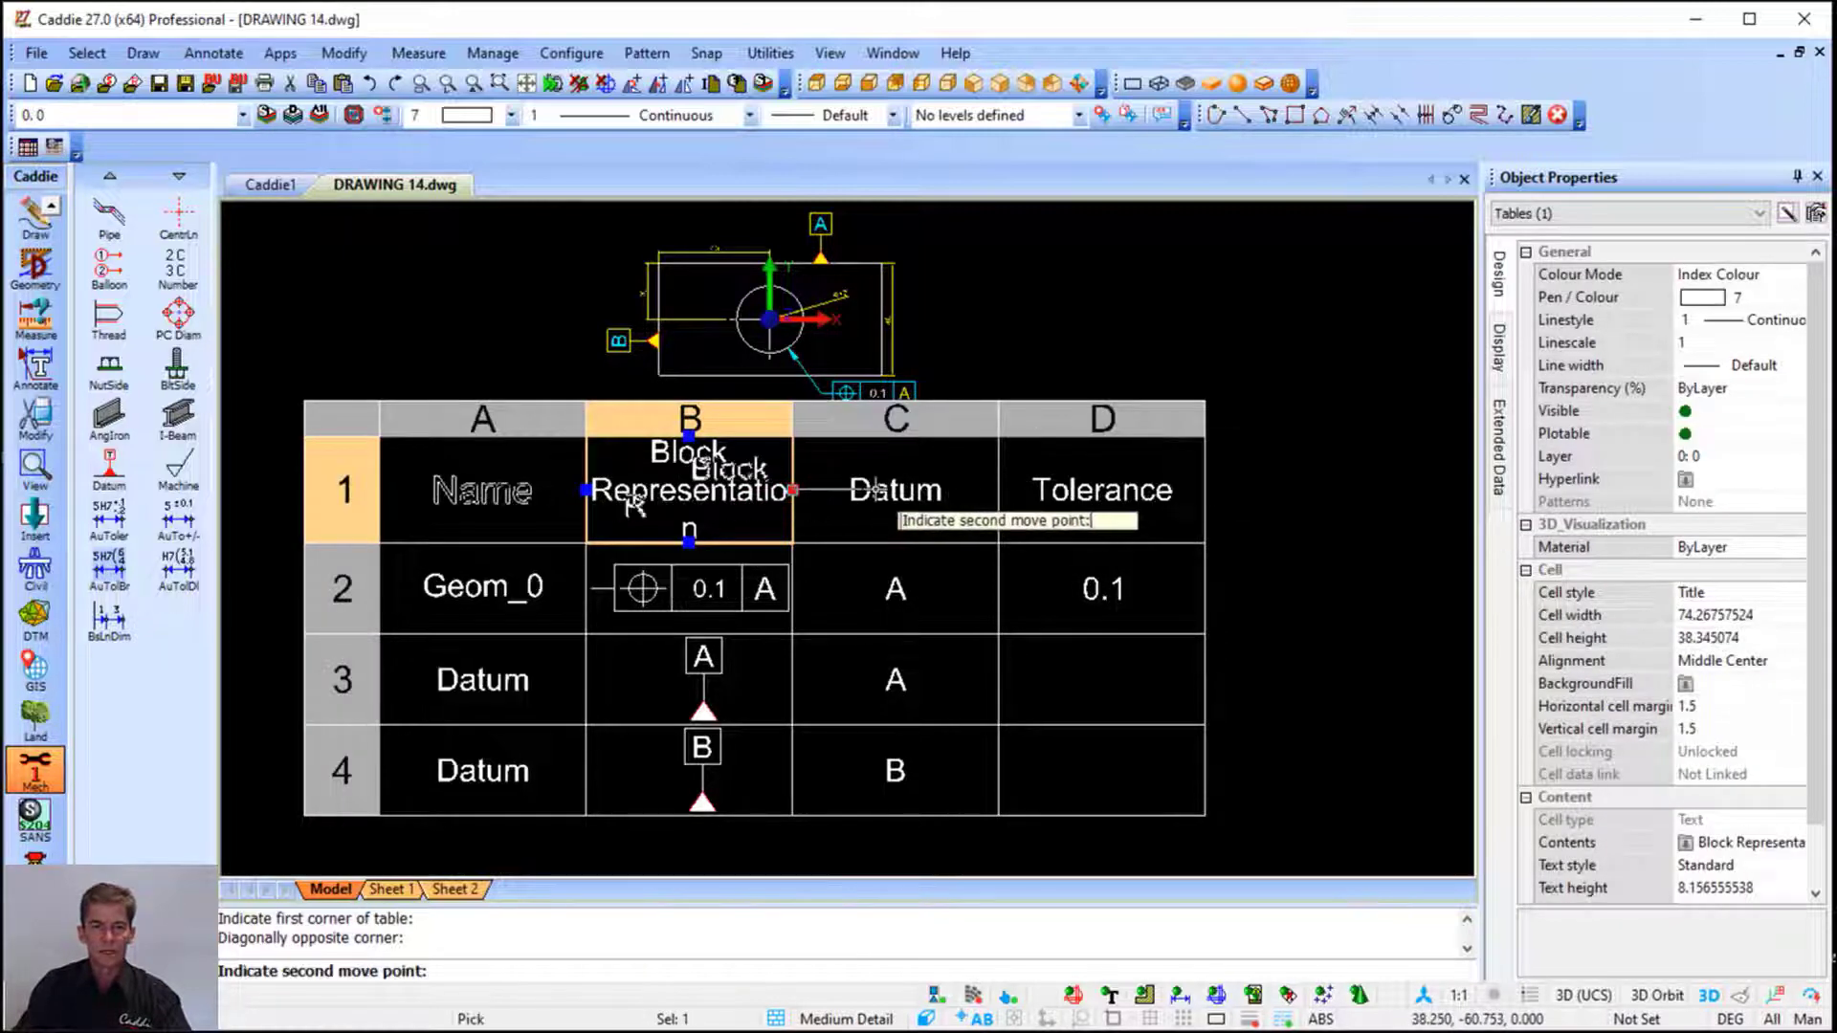
click(875, 489)
key(Escape)
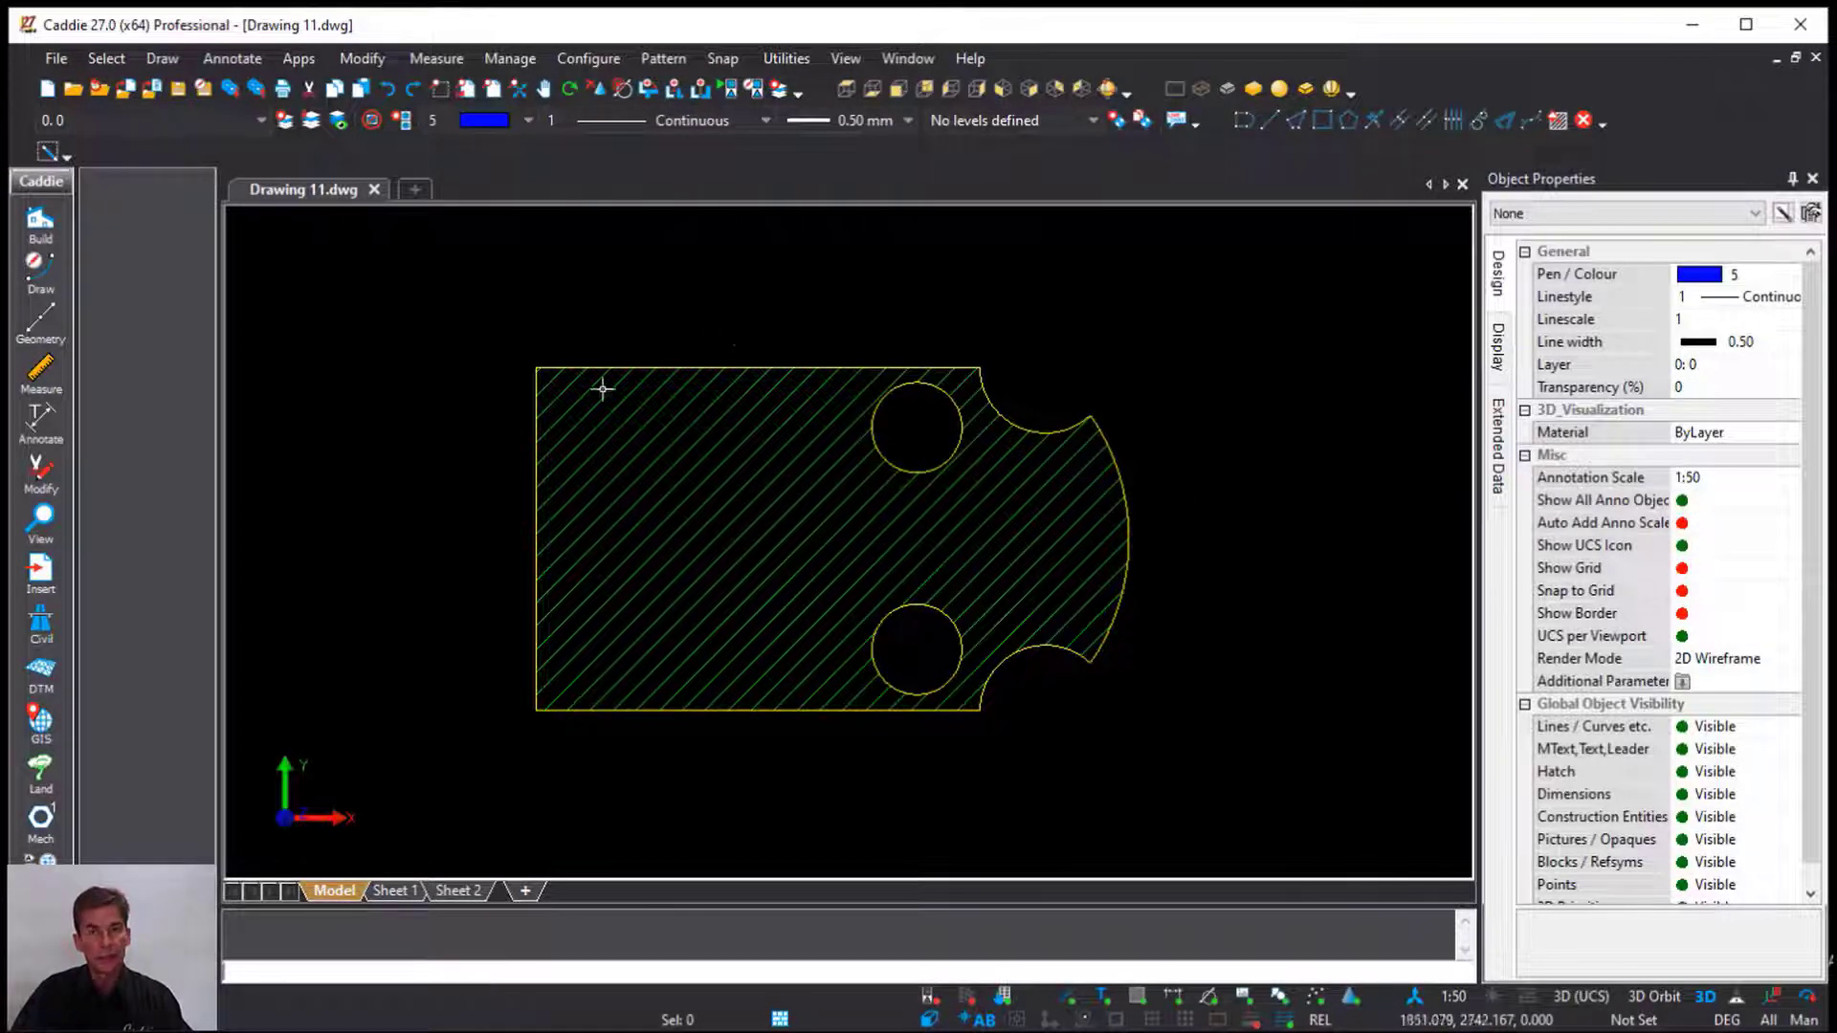
In Drawing 11.dwg, select the hatch, examine its properties and grips, and clear the selection
click(838, 513)
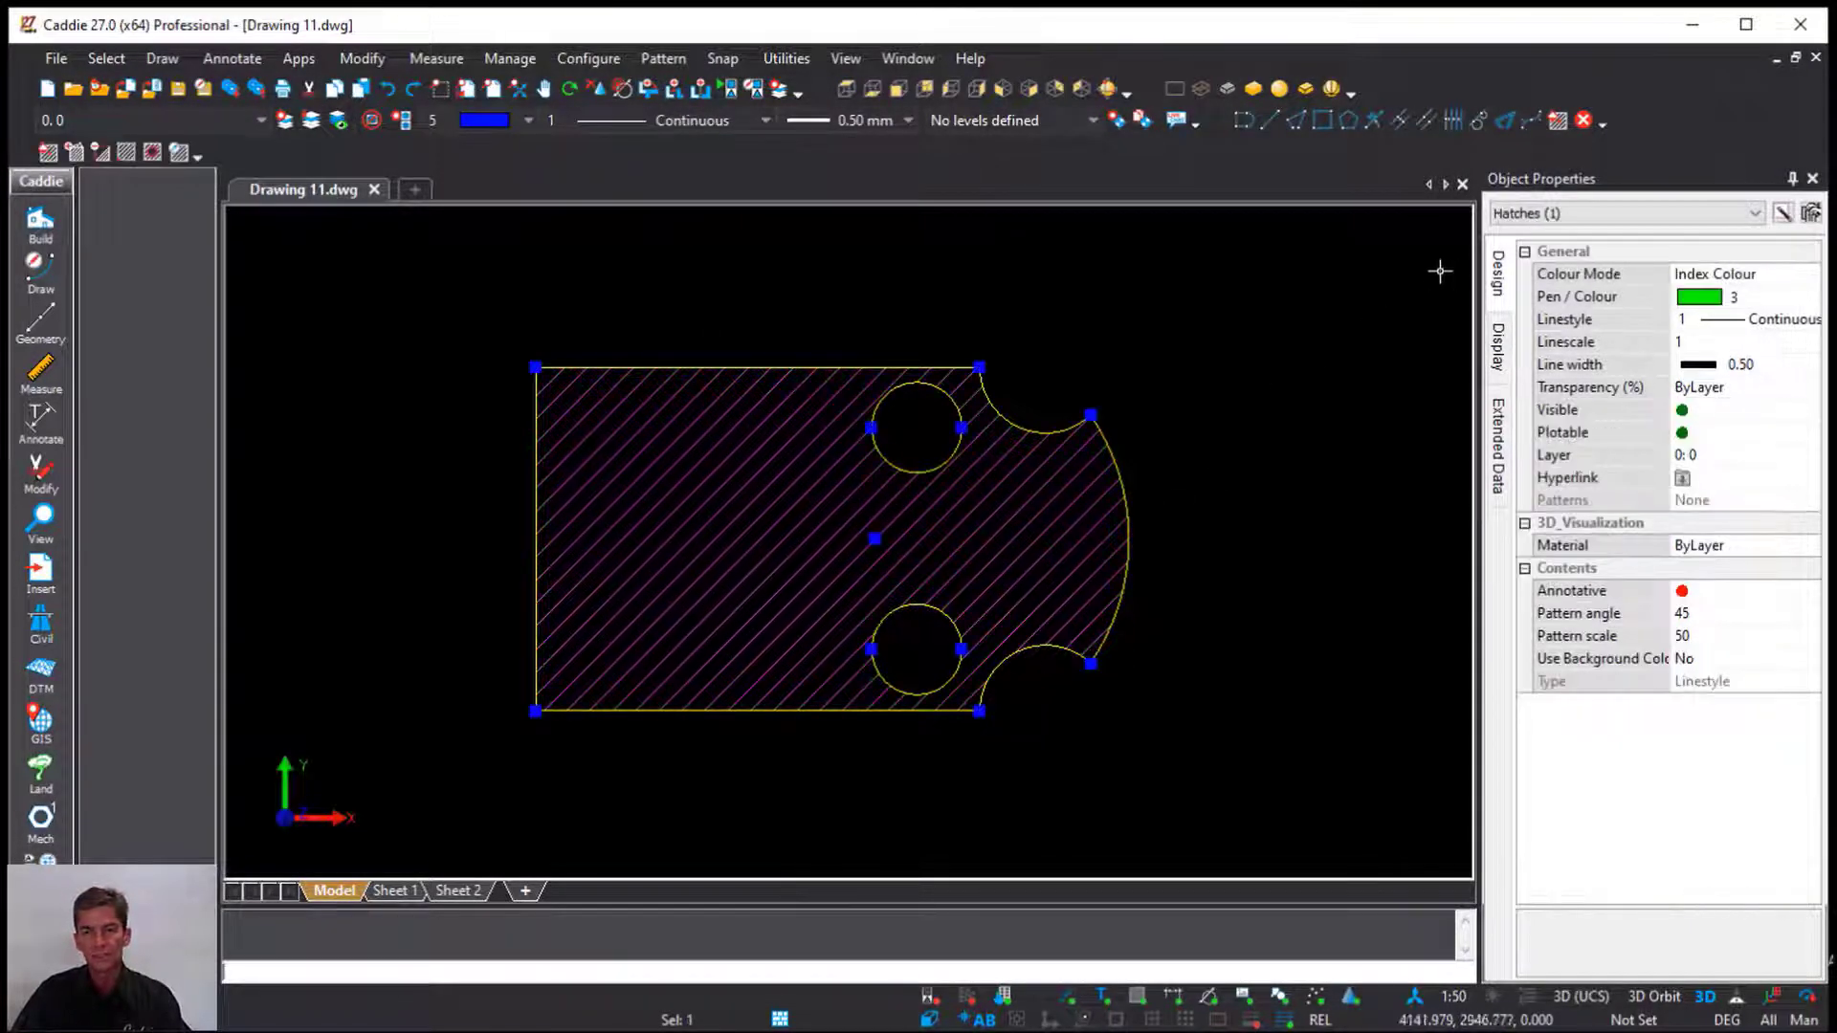
click(890, 363)
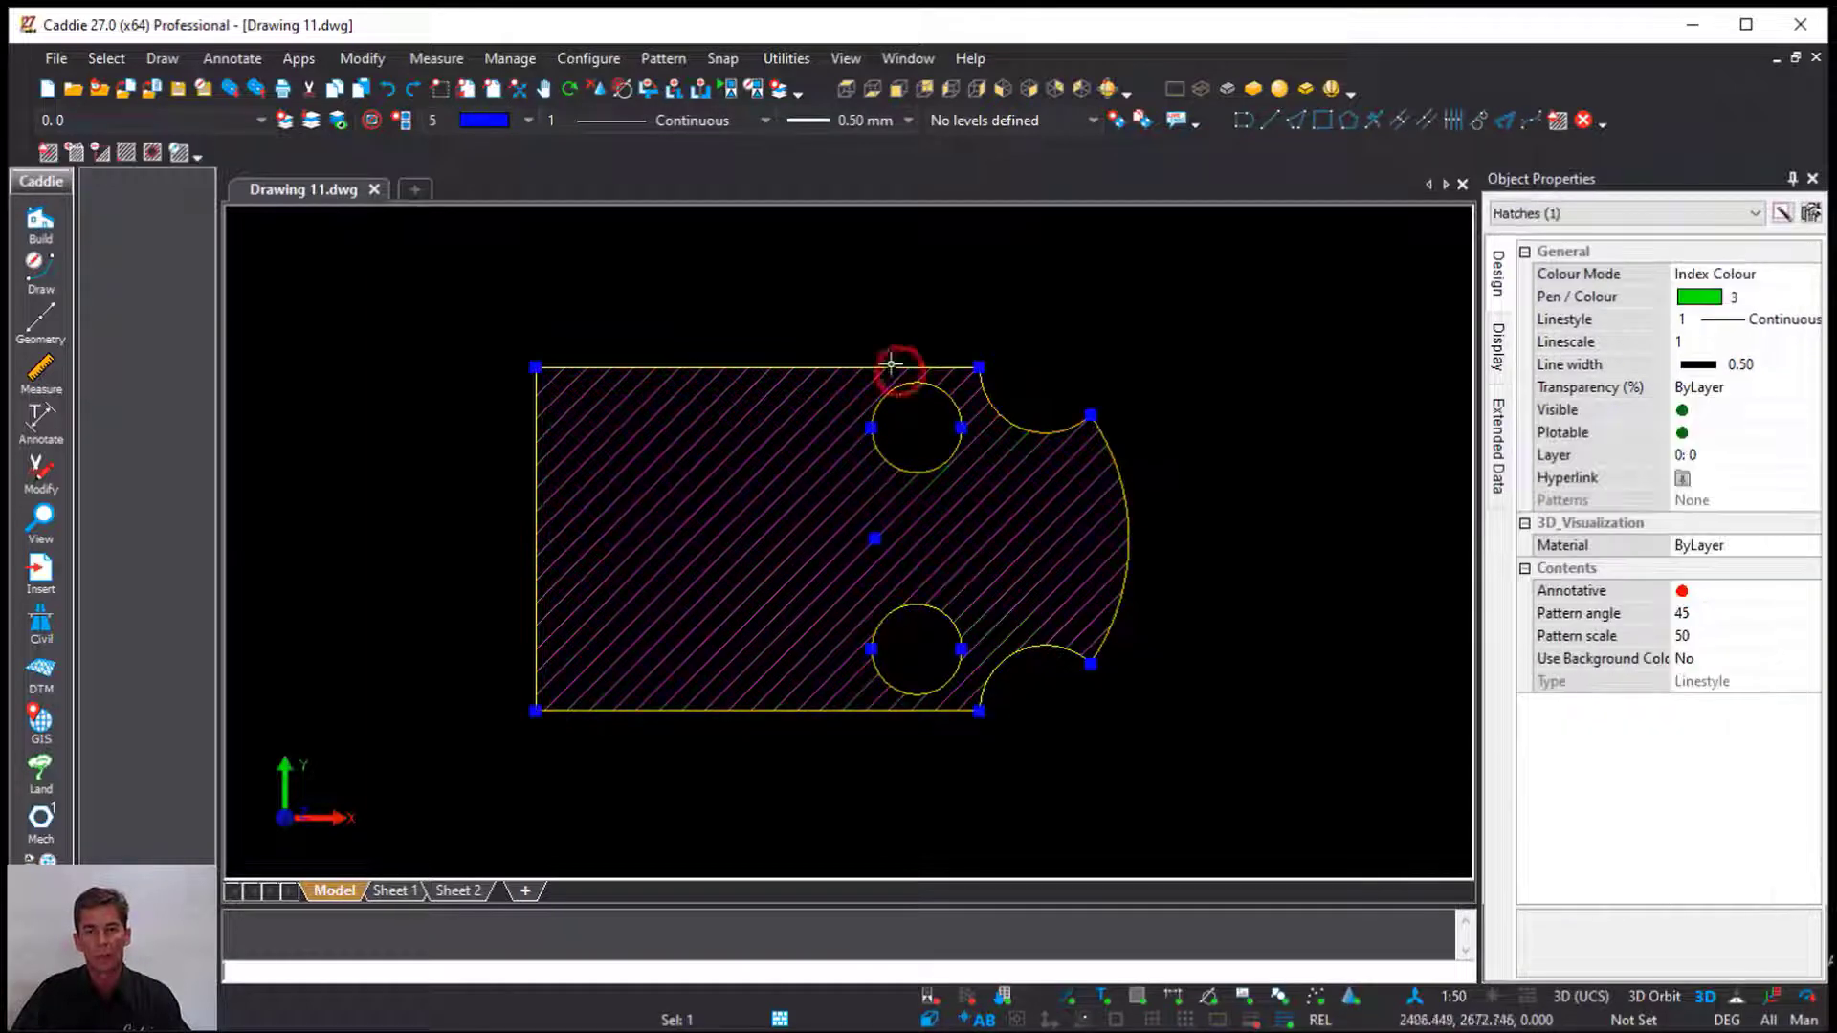
key(Escape)
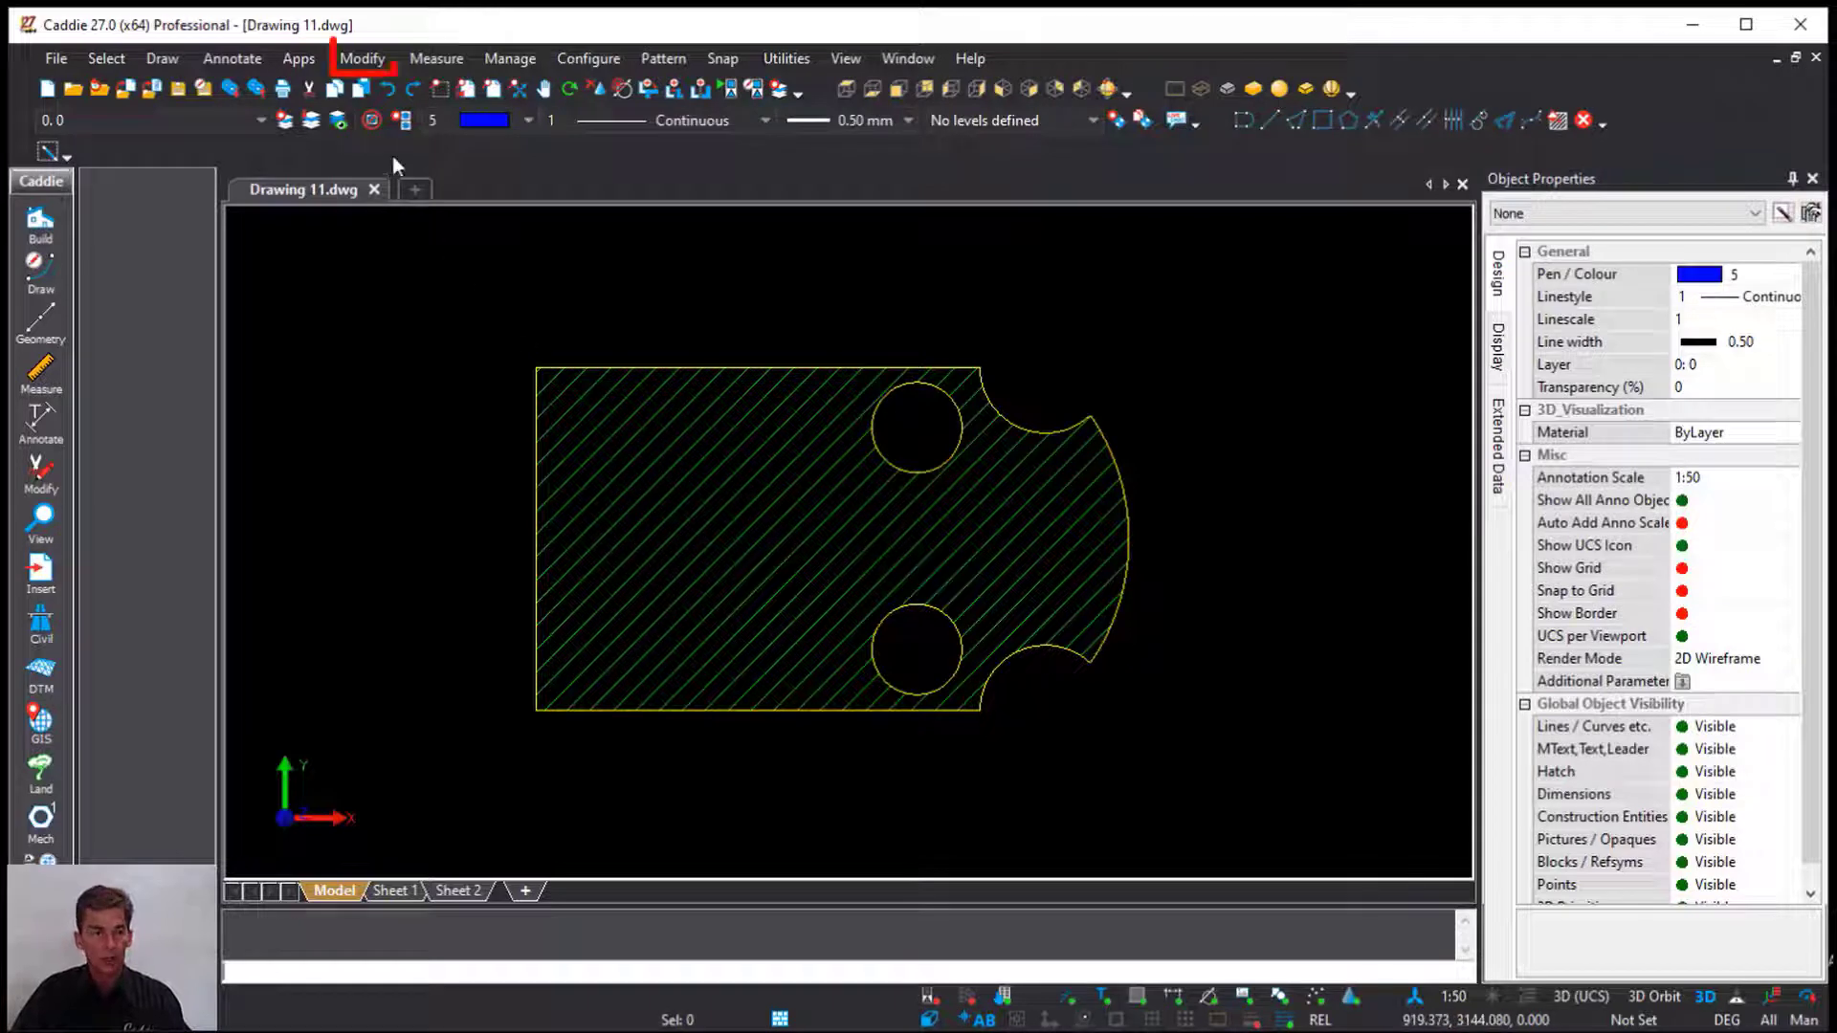
Examine the text style settings offered for a new attribute definition, and close the definition without creating it
click(366, 59)
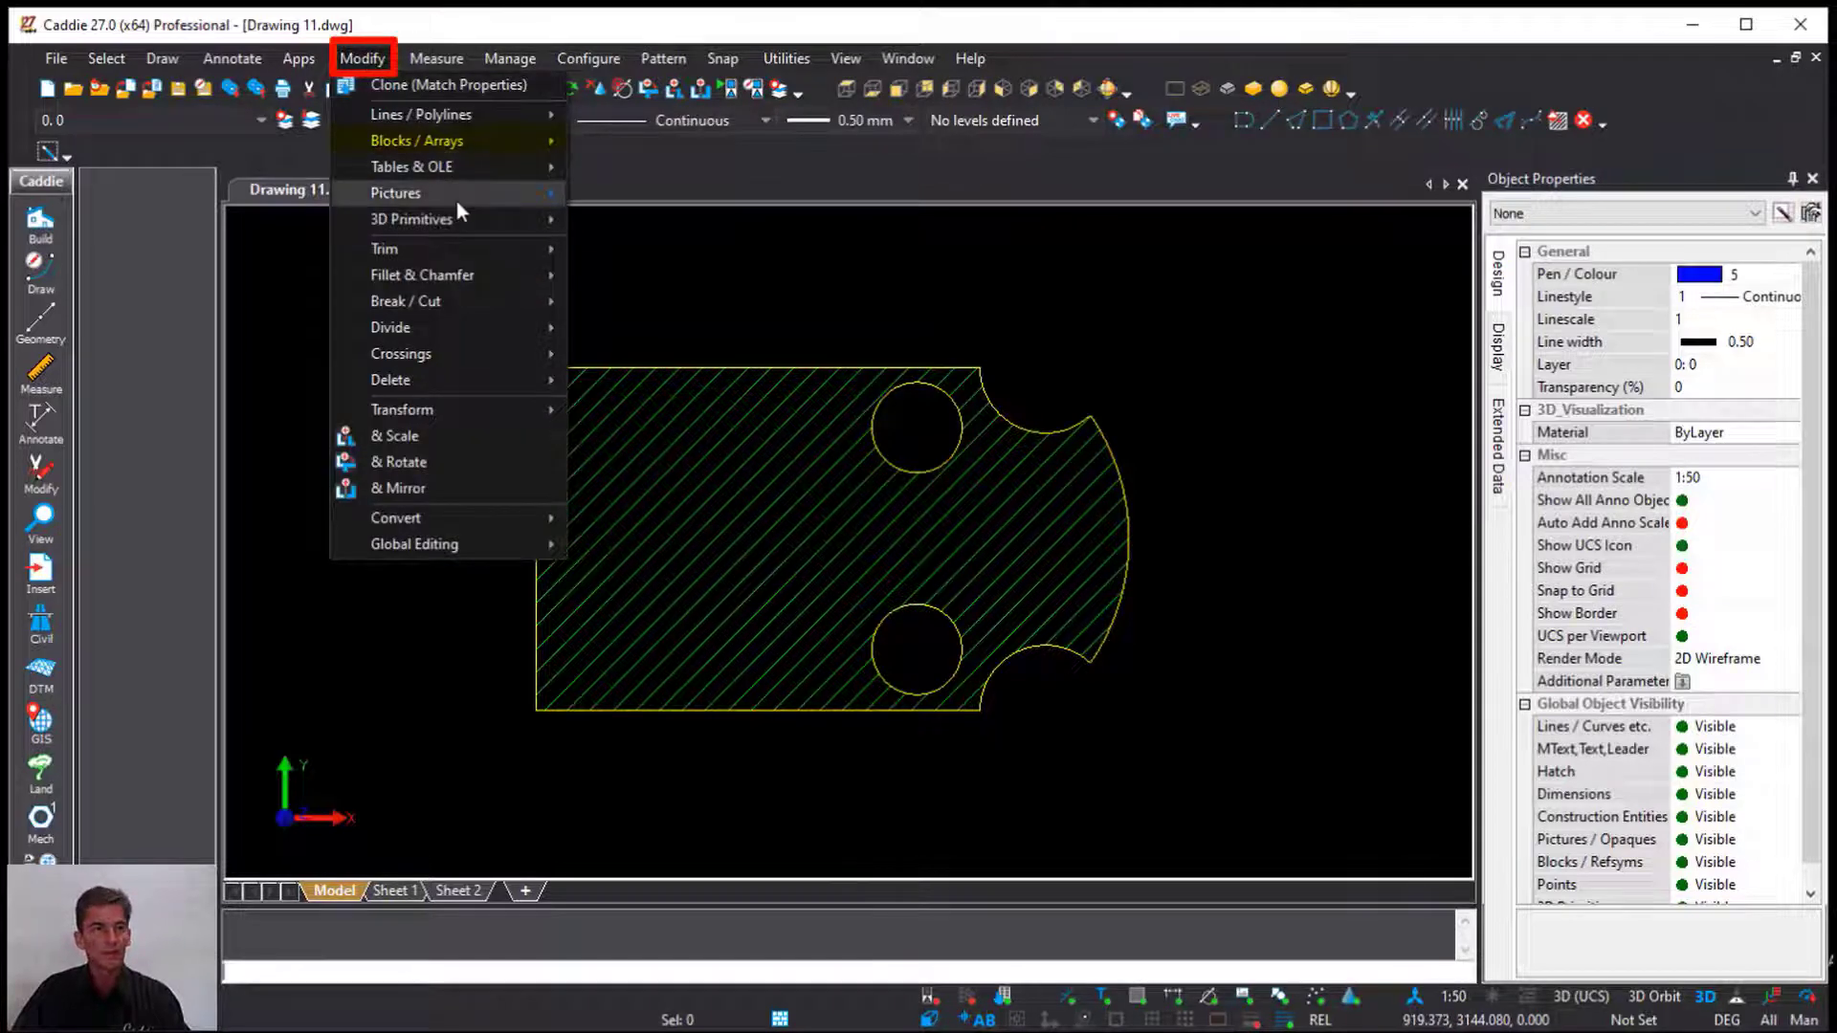
mouse_move(456, 140)
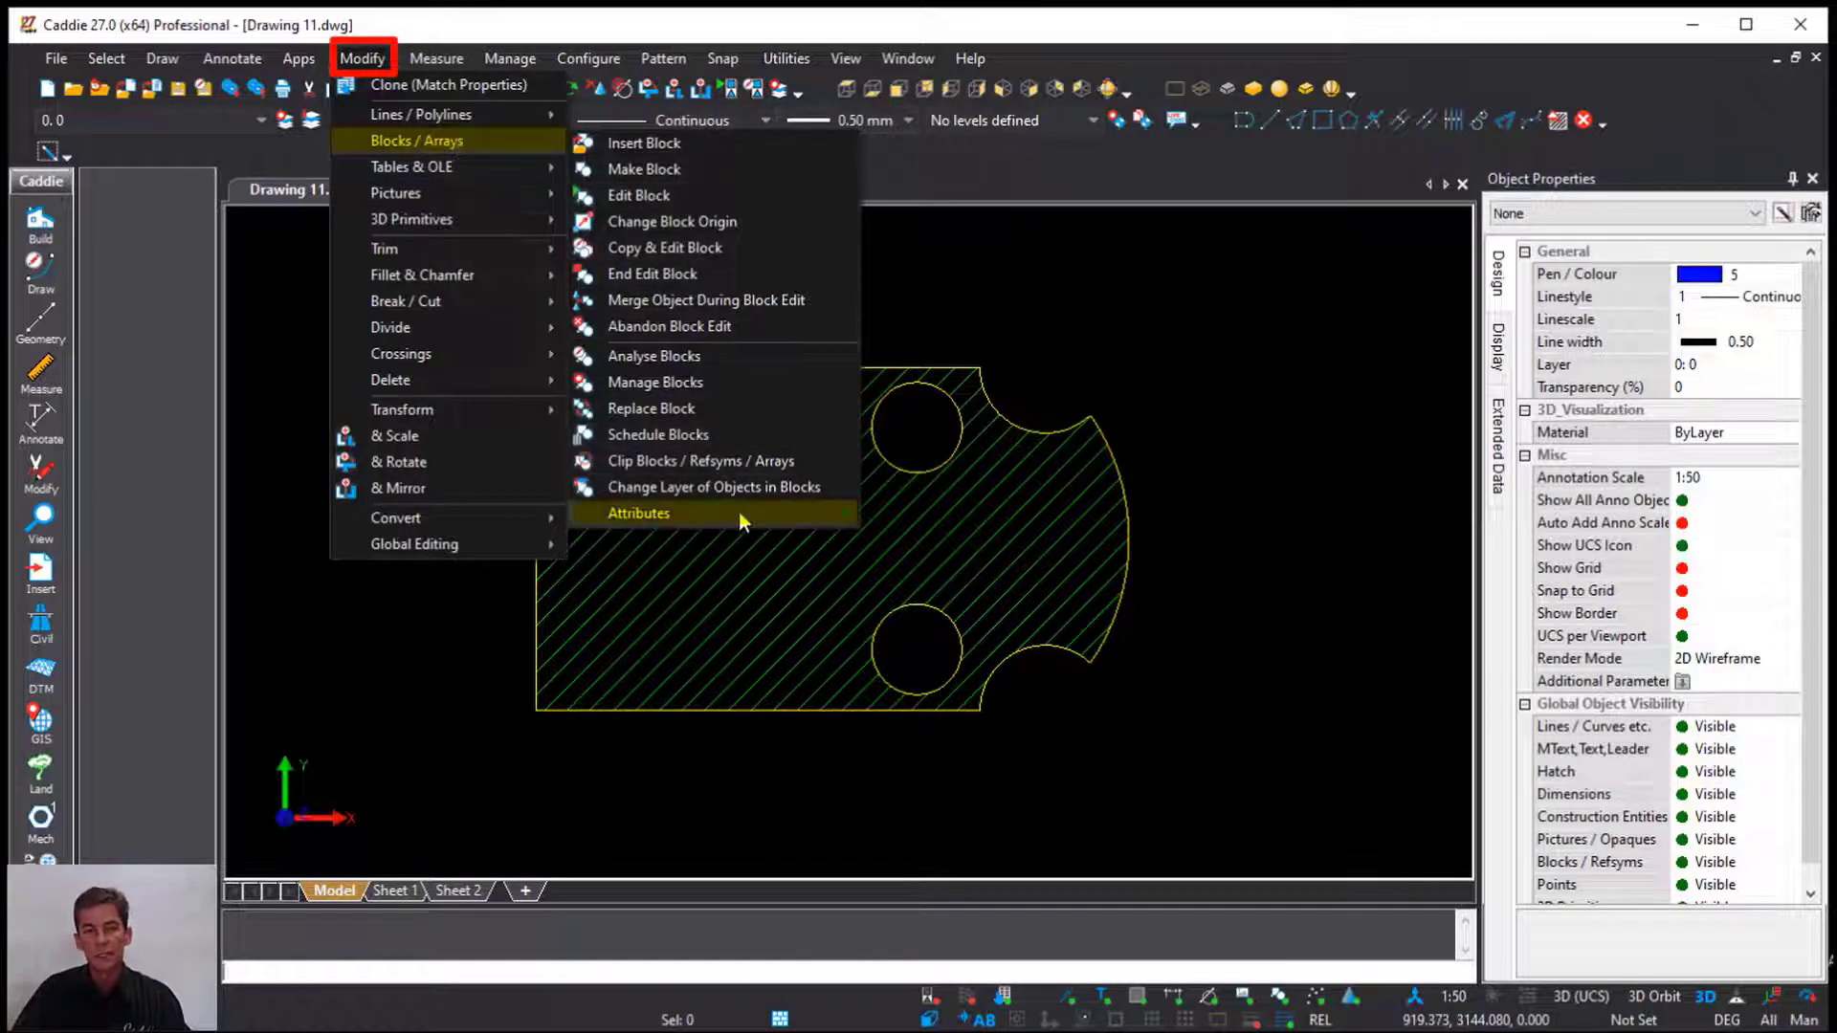
mouse_move(738, 513)
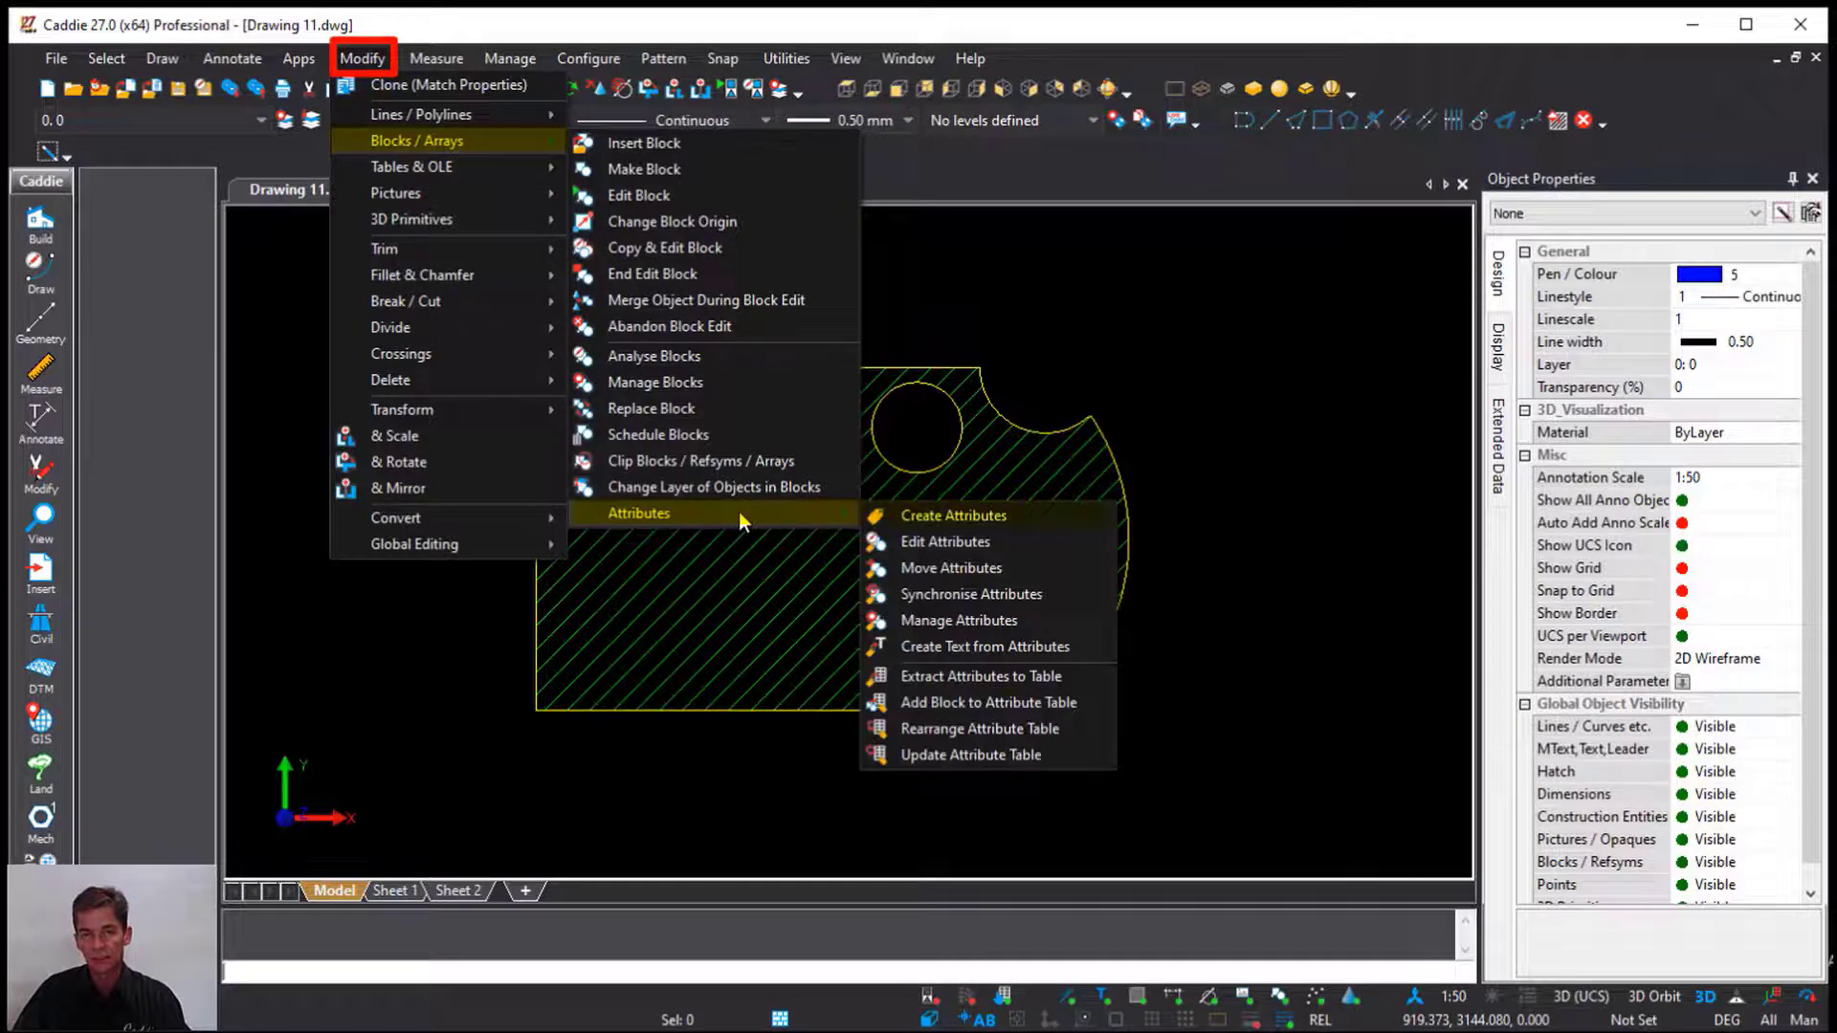
click(997, 519)
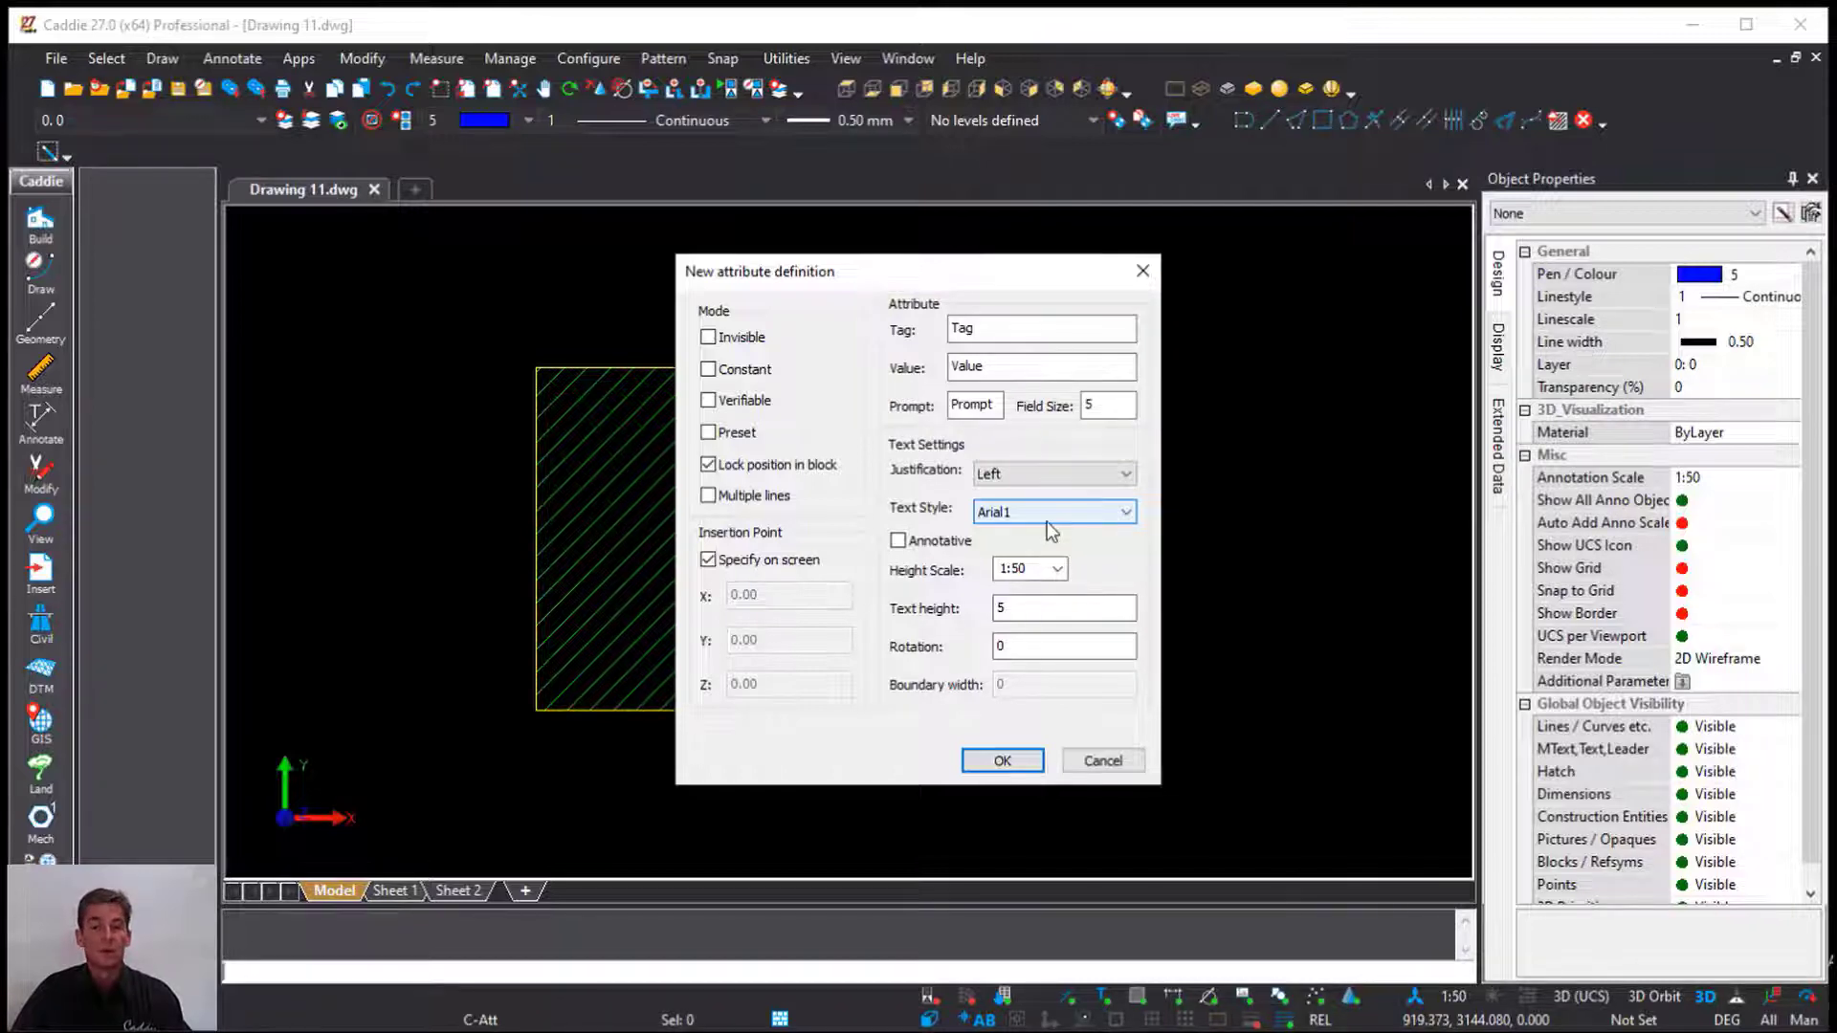
key(Escape)
Open the text parameter settings and create a new text style named "attribute"
click(61, 419)
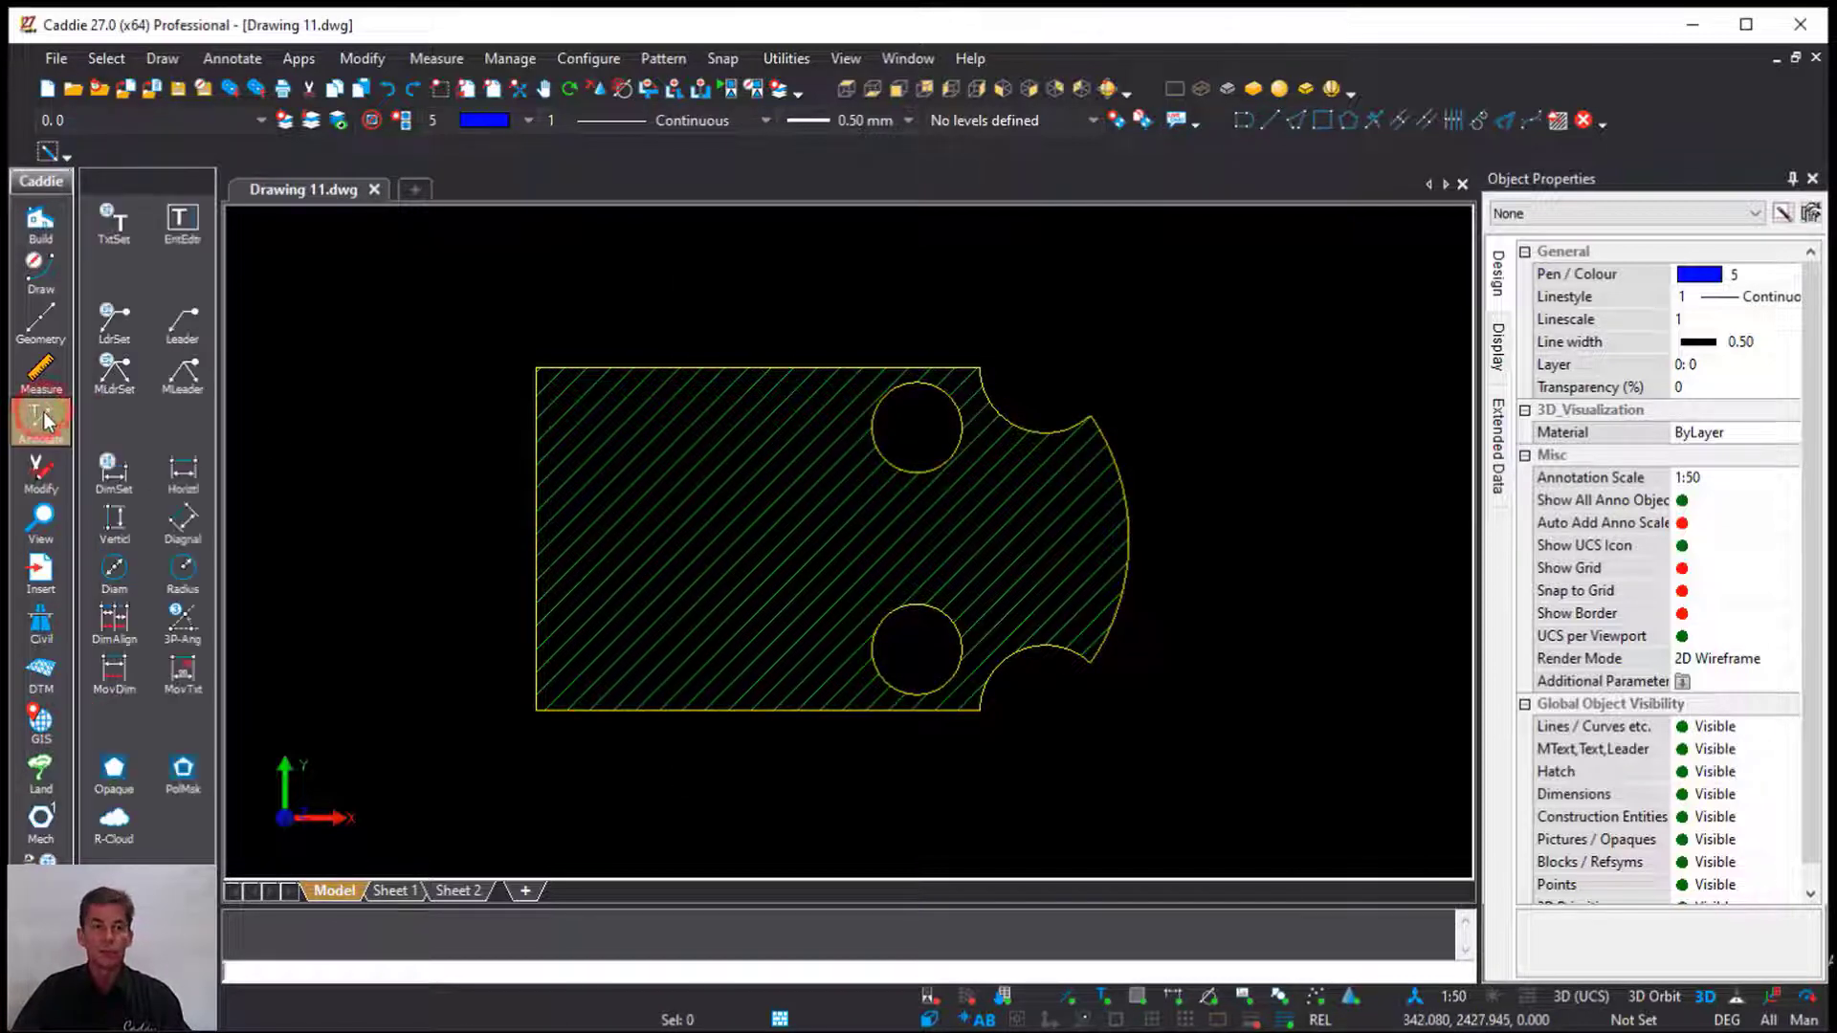
click(130, 237)
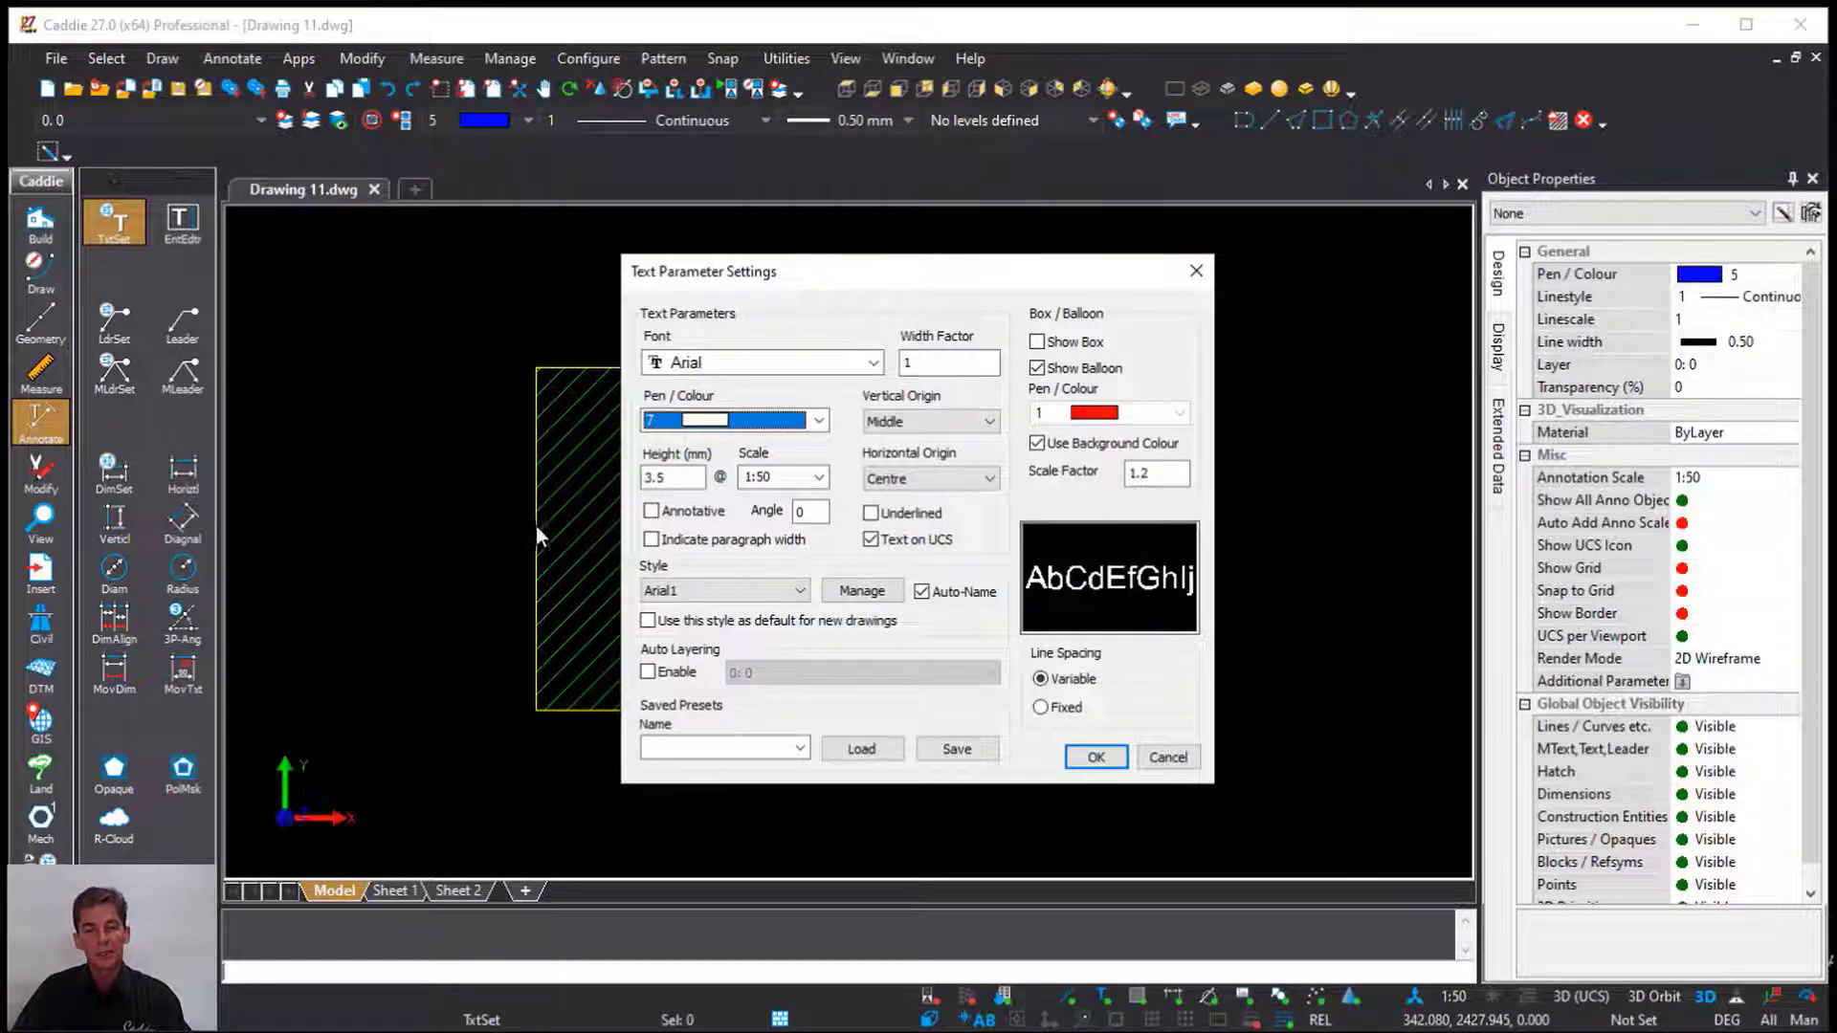
click(861, 591)
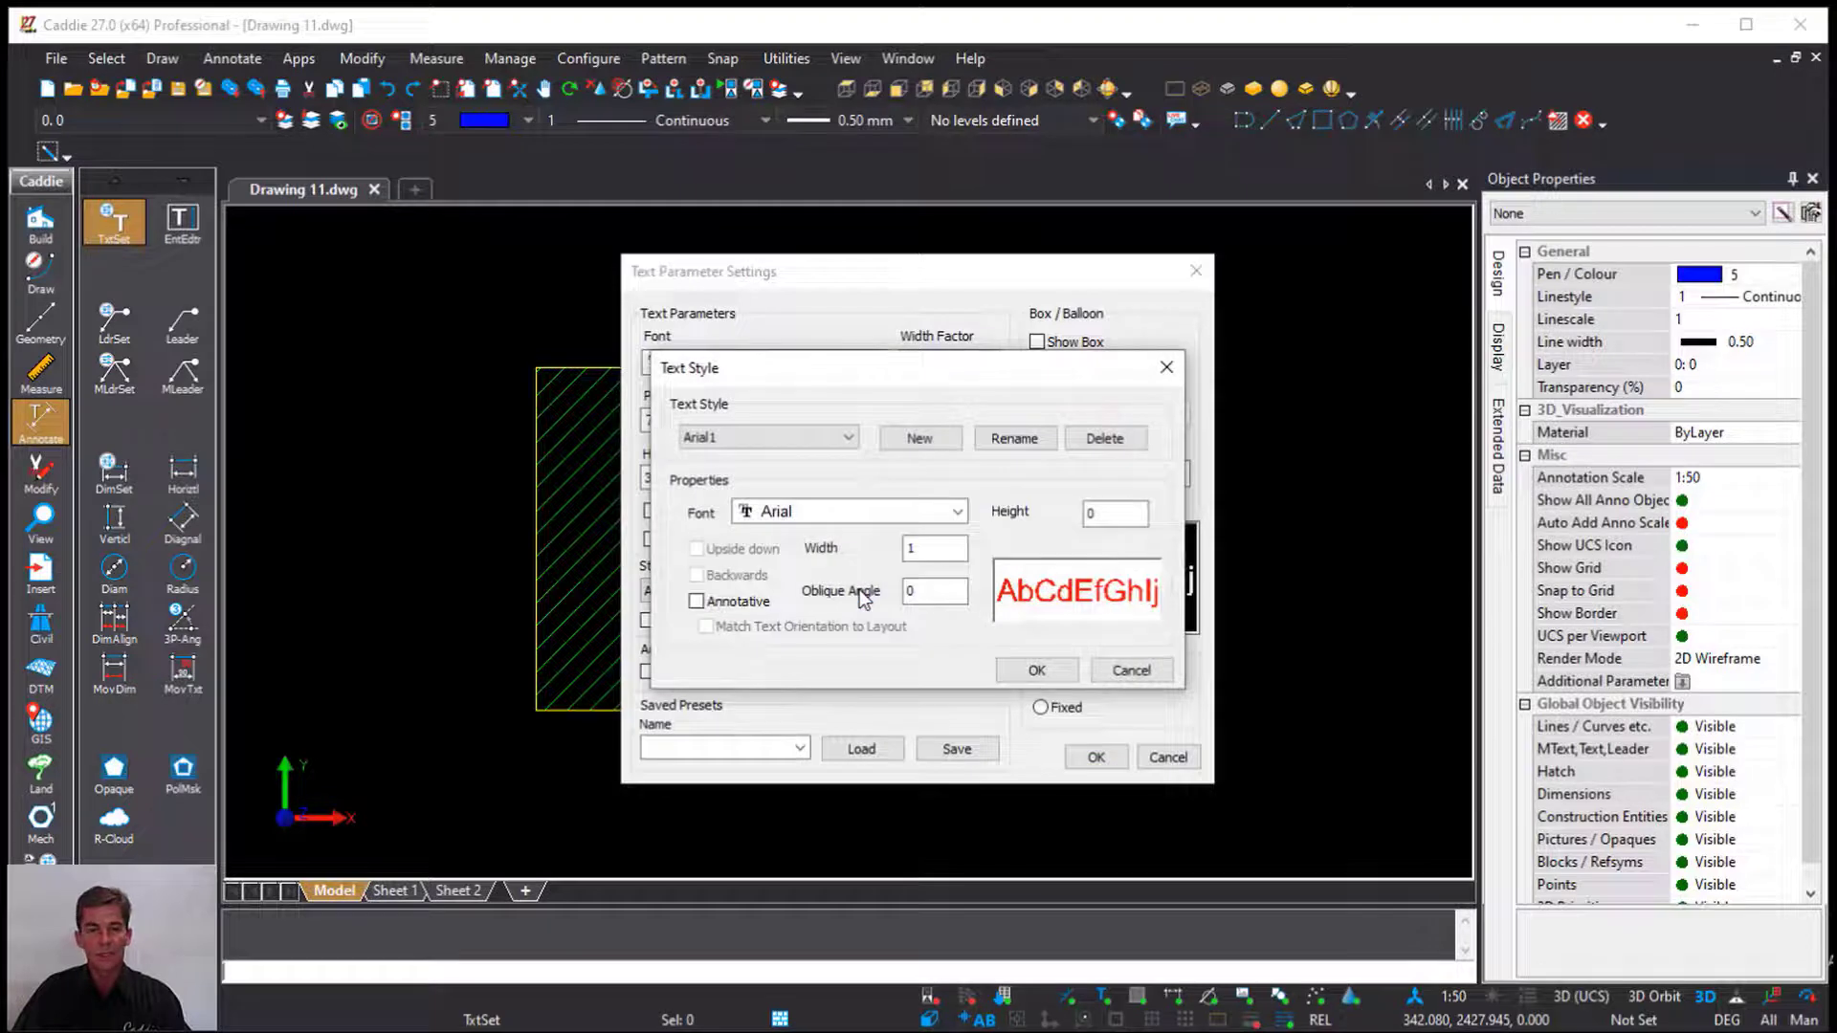
click(918, 438)
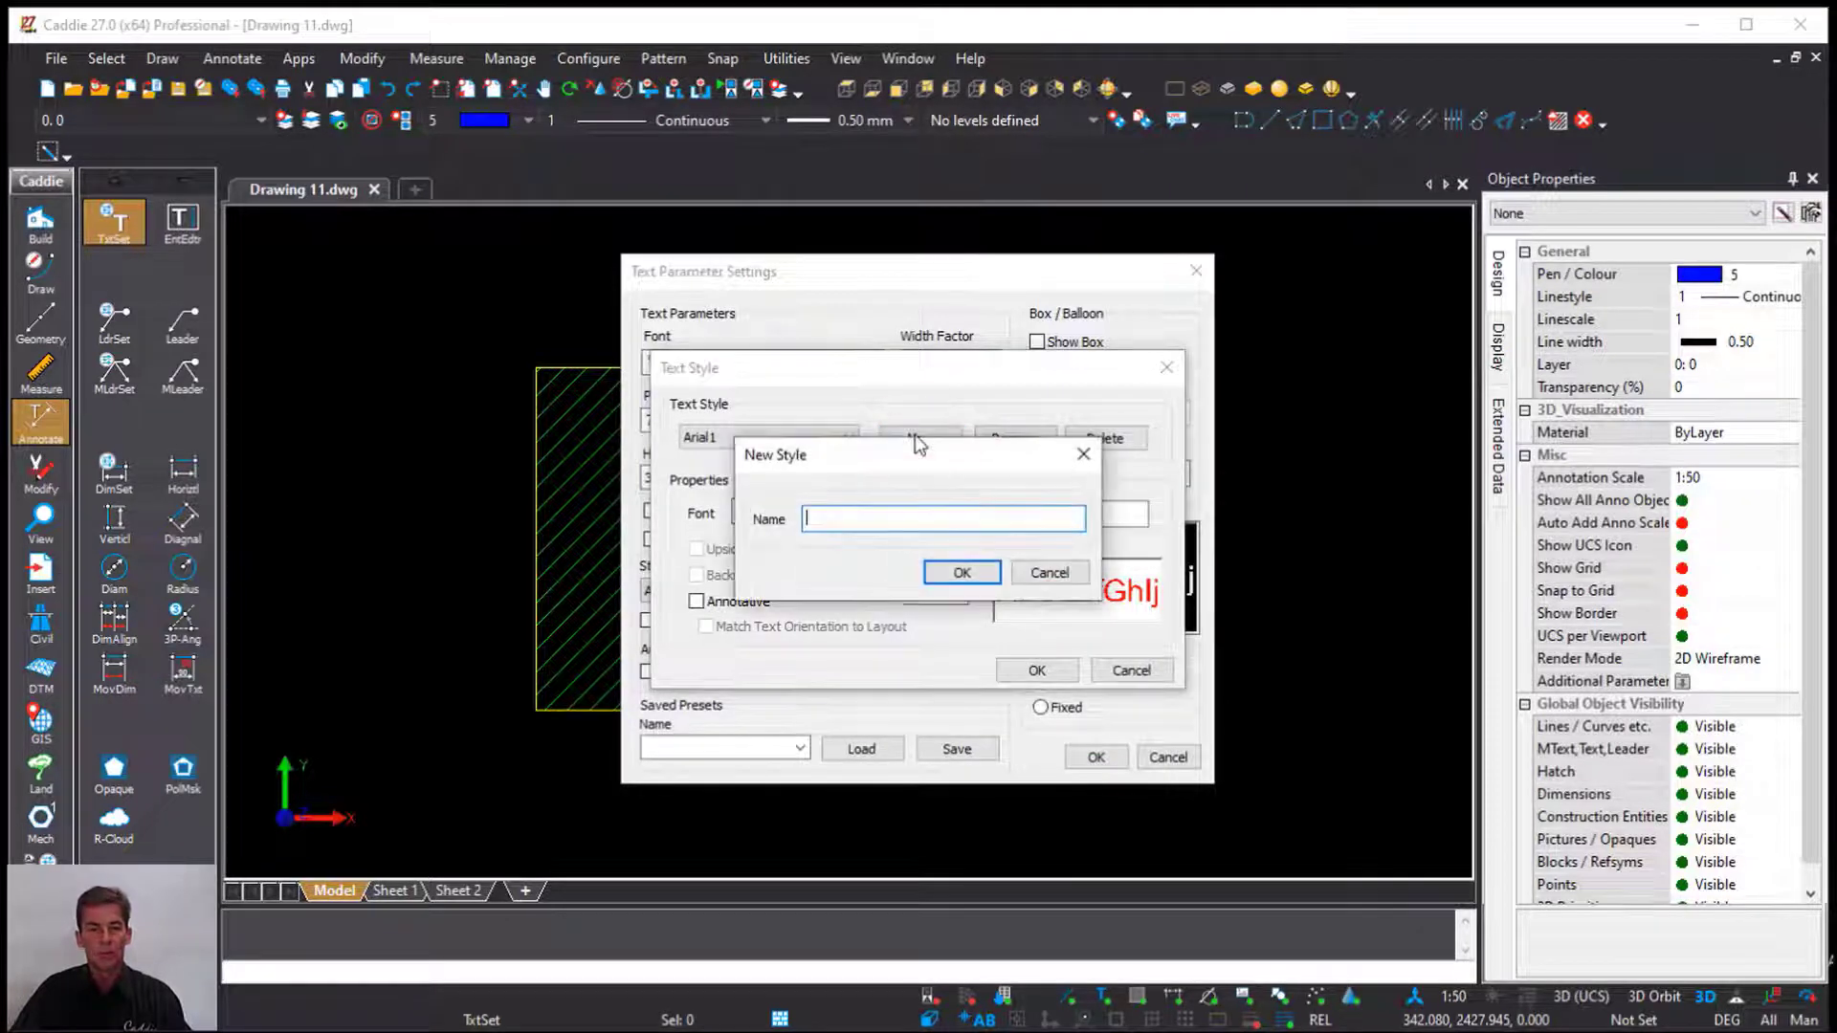
text(a)
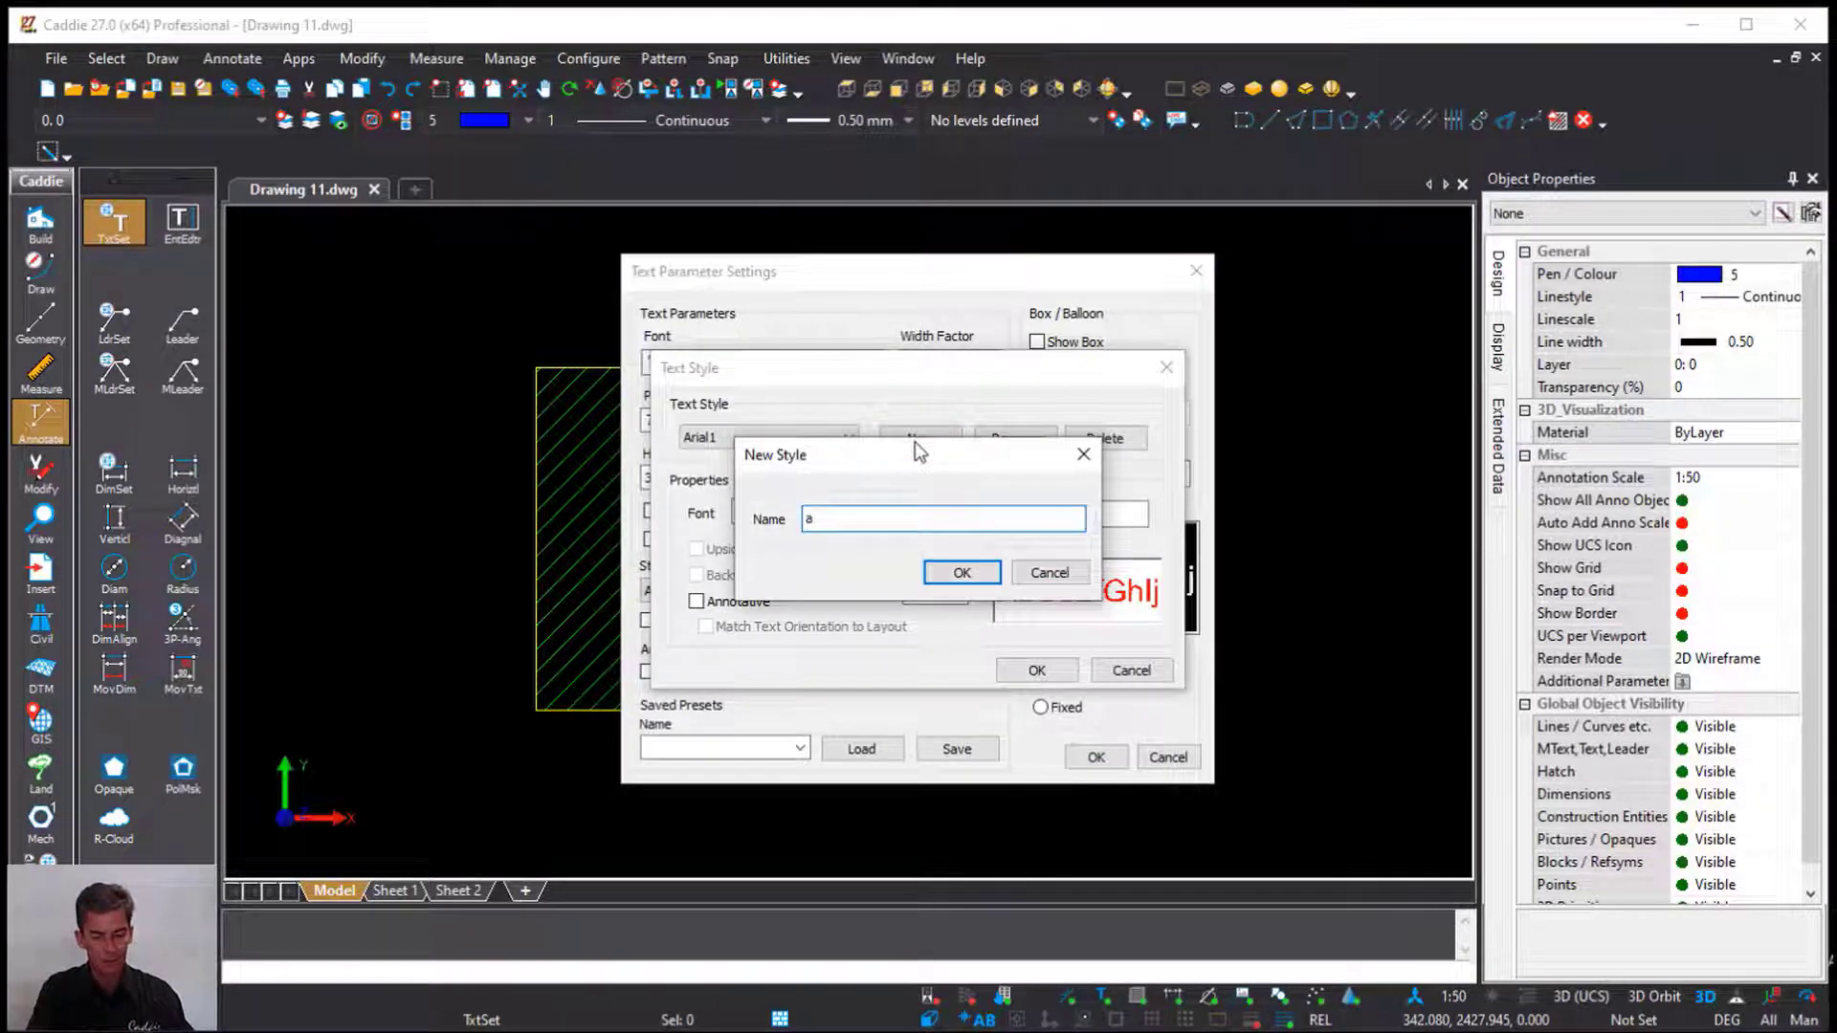
text(ttribute)
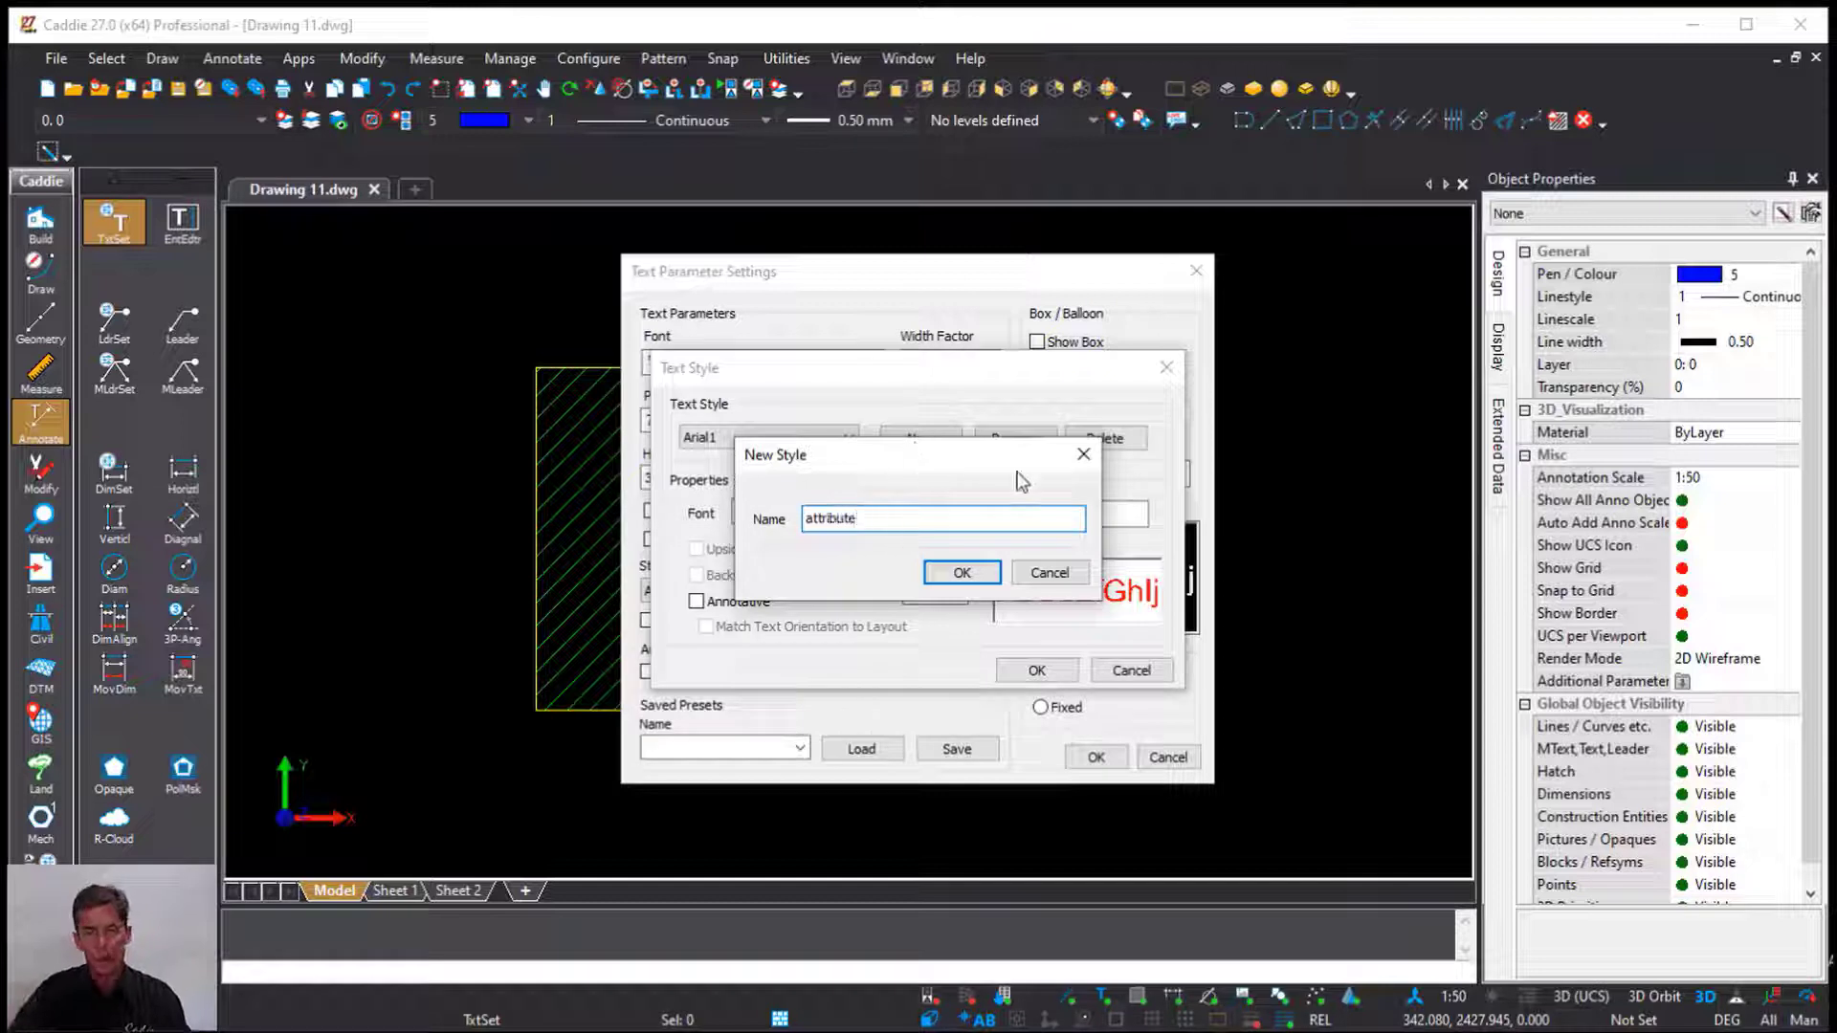
click(960, 573)
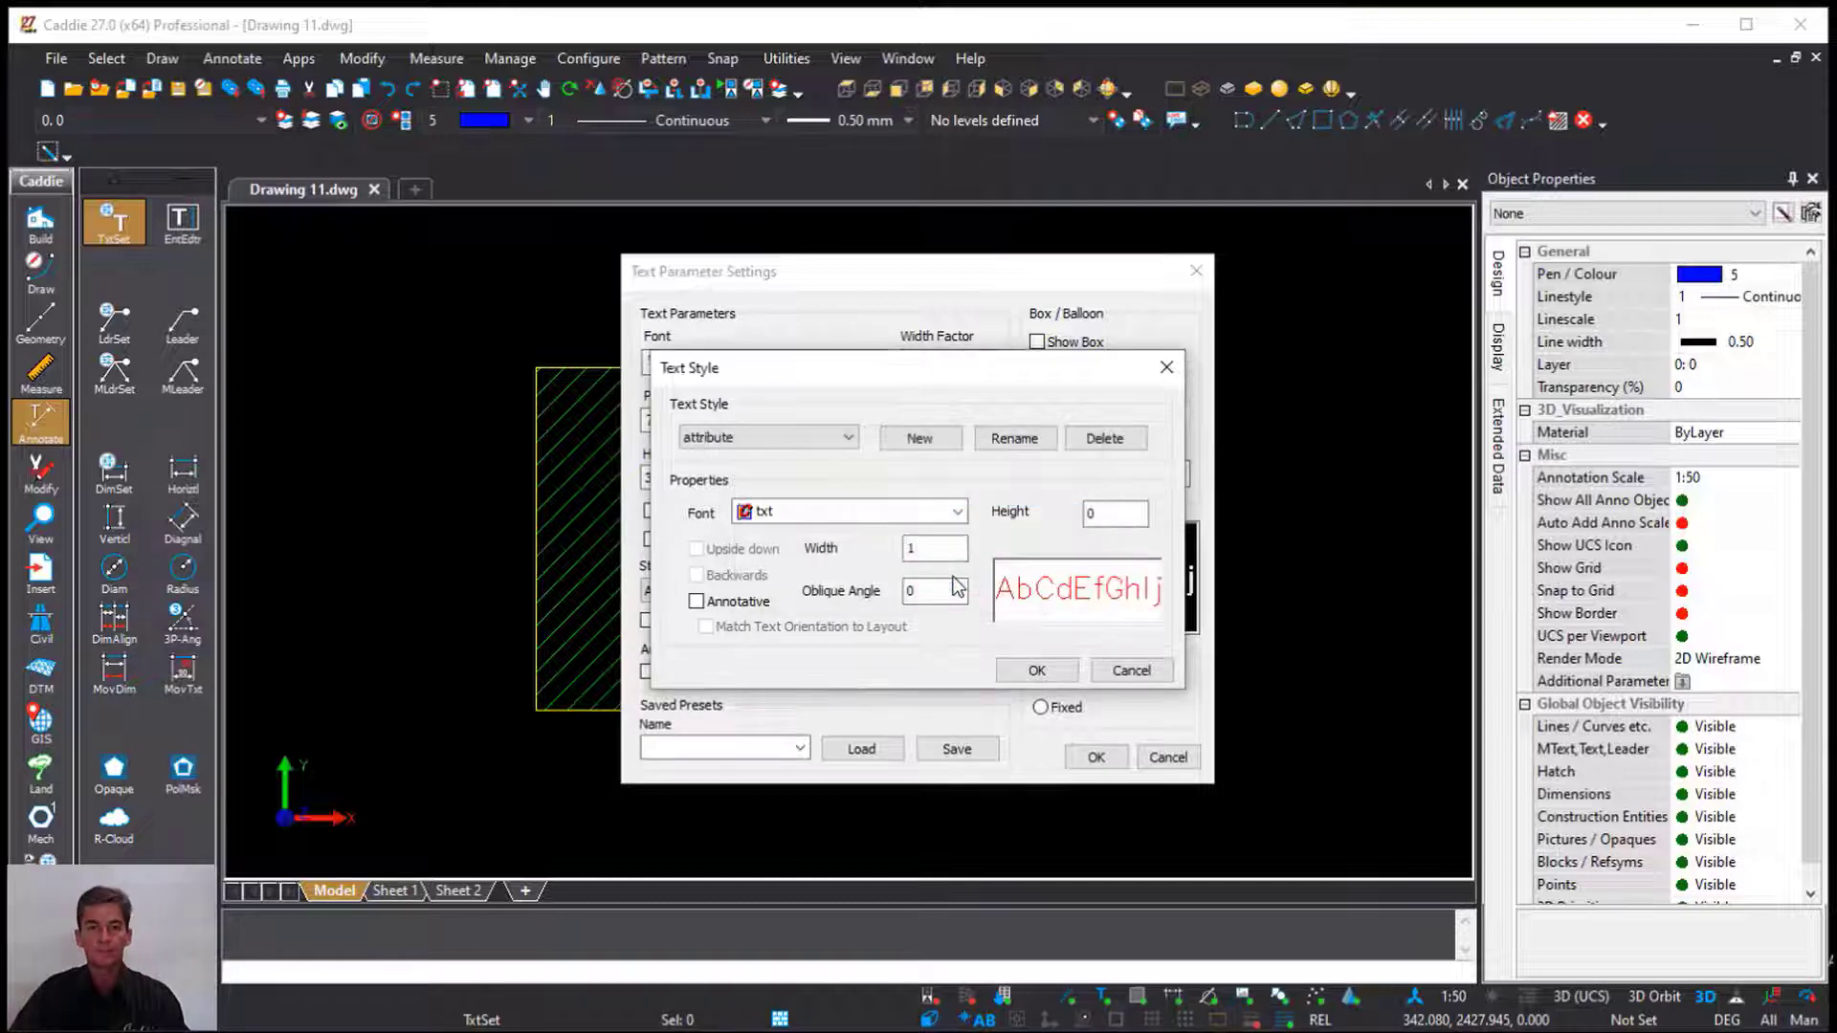
Give the attribute text style the AR BLANCA font, make it annotative with Match Text Orientation to Layout, and accept the text settings
click(957, 511)
click(837, 689)
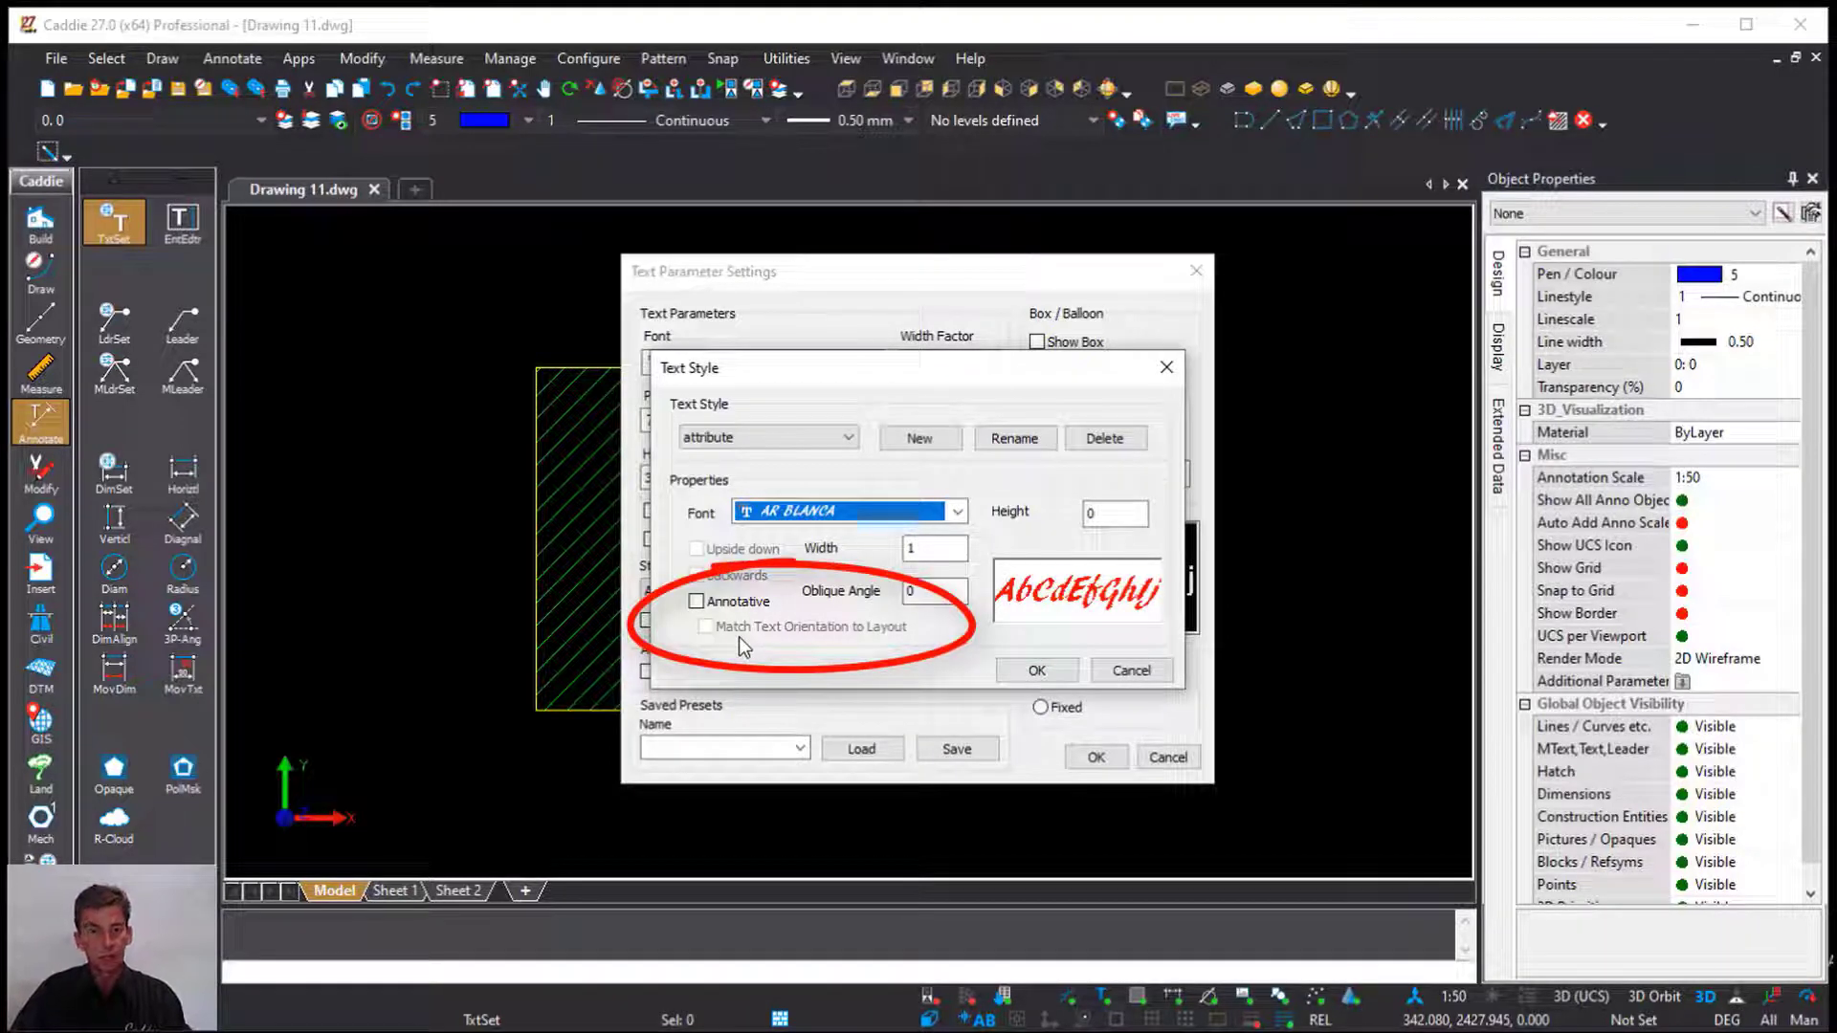
click(696, 602)
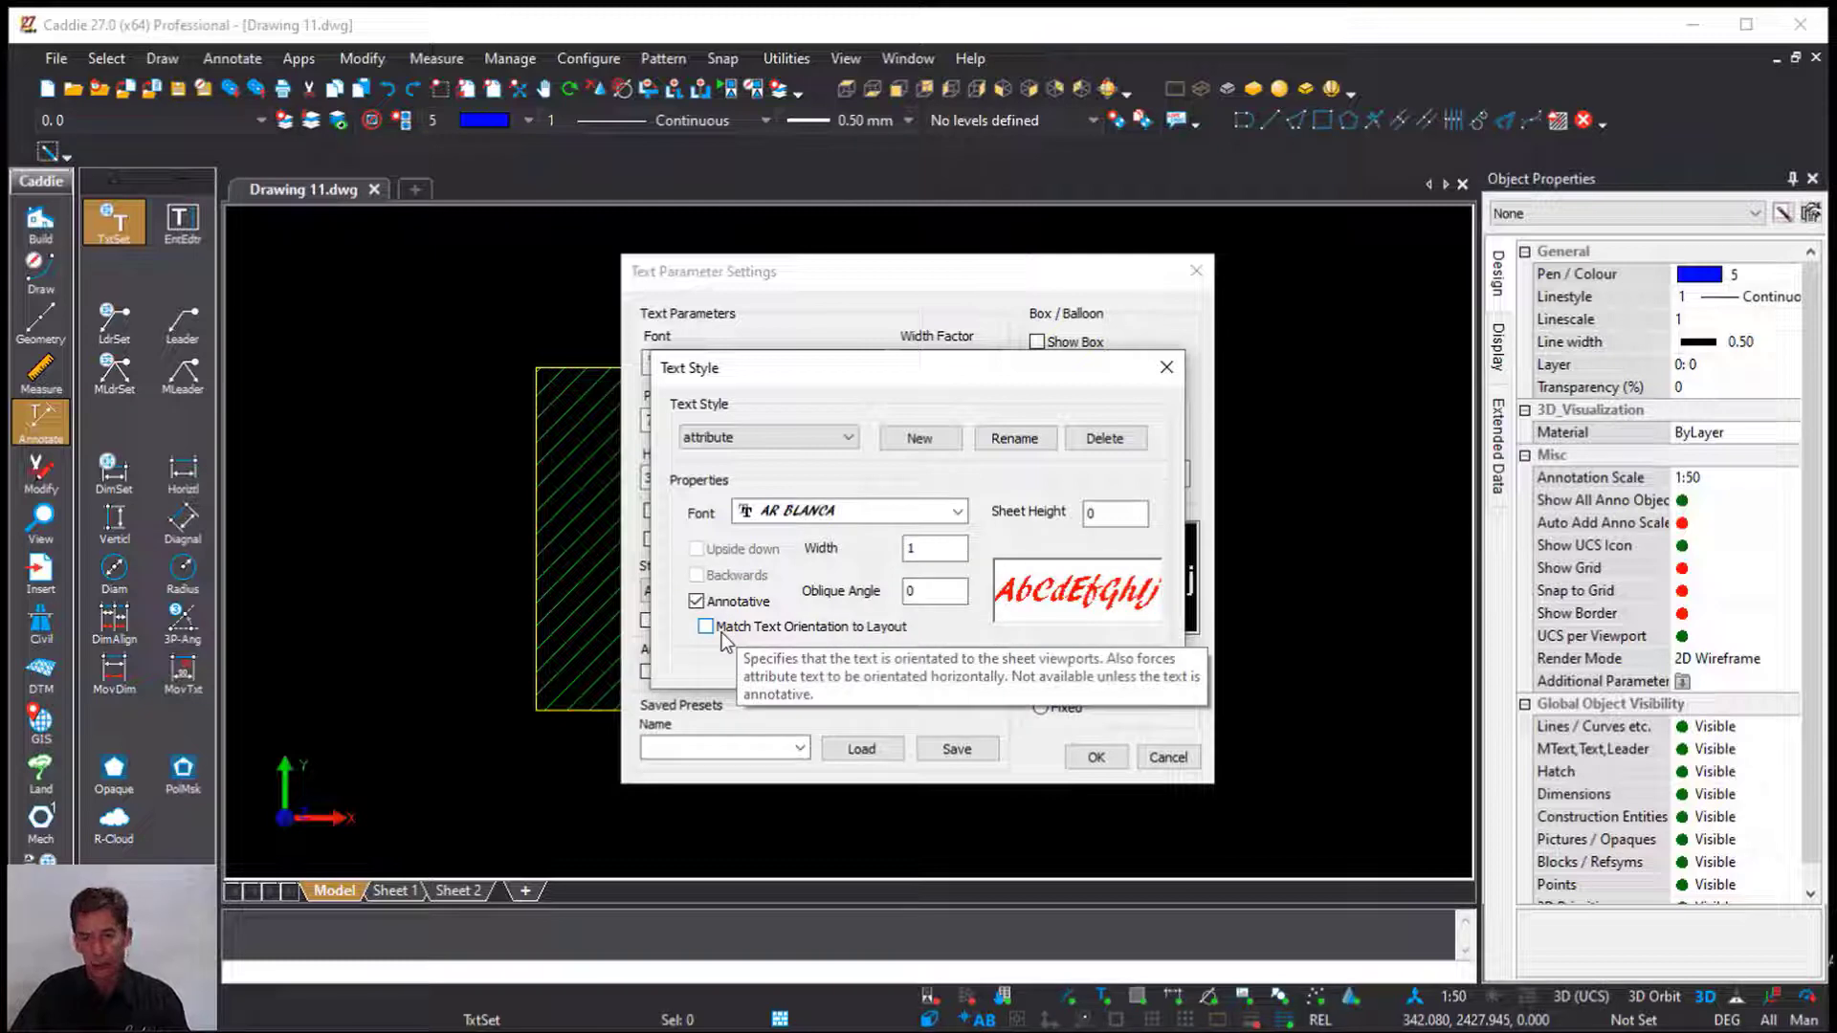
click(706, 627)
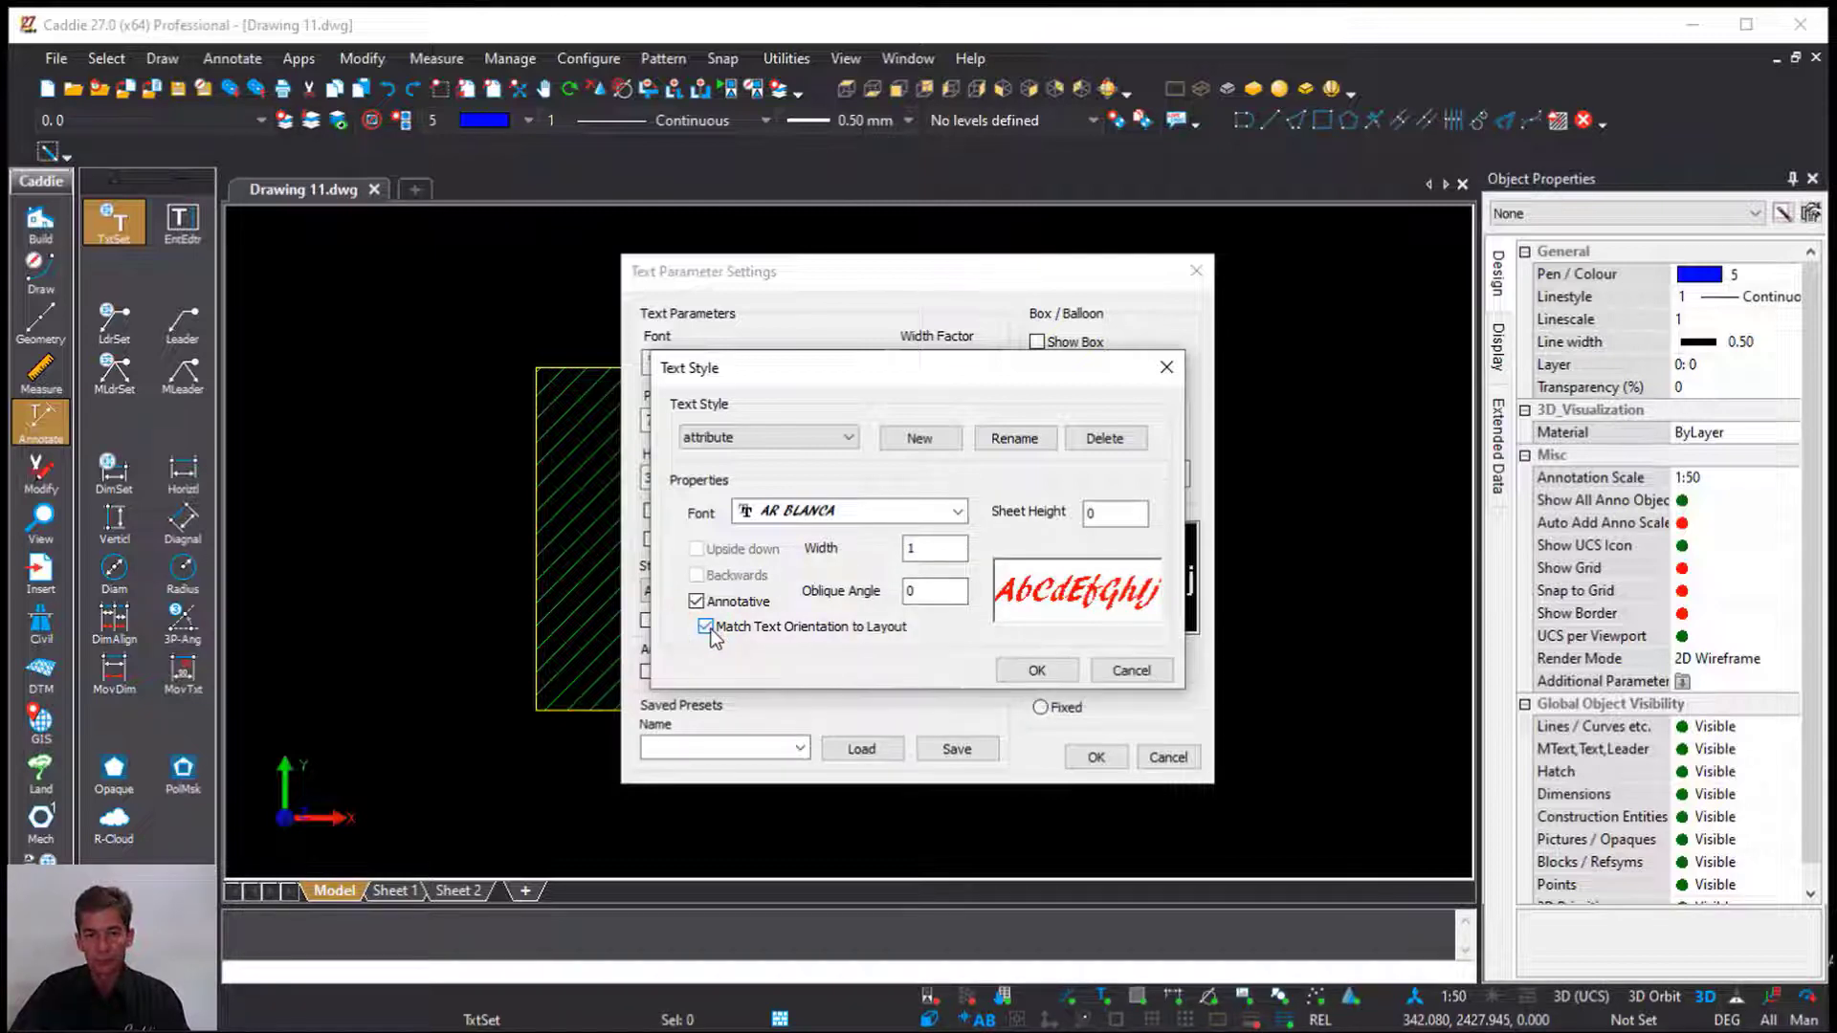
click(1020, 672)
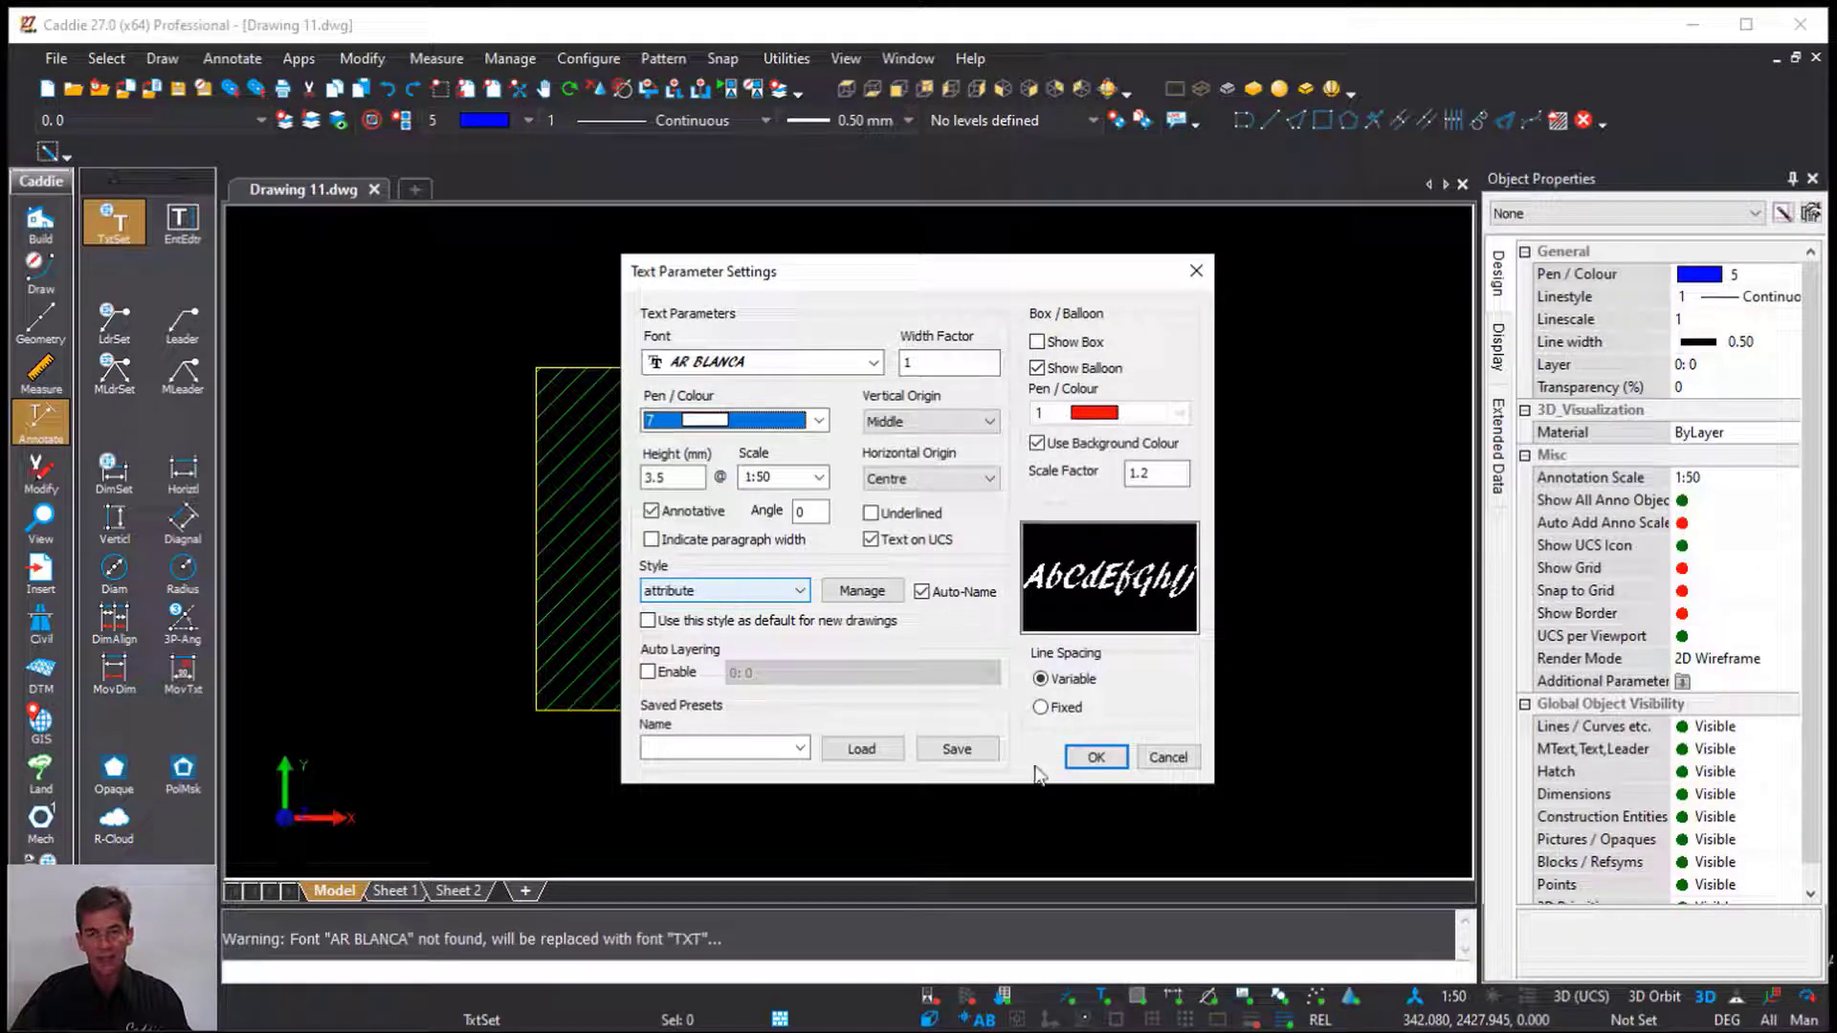
click(1096, 757)
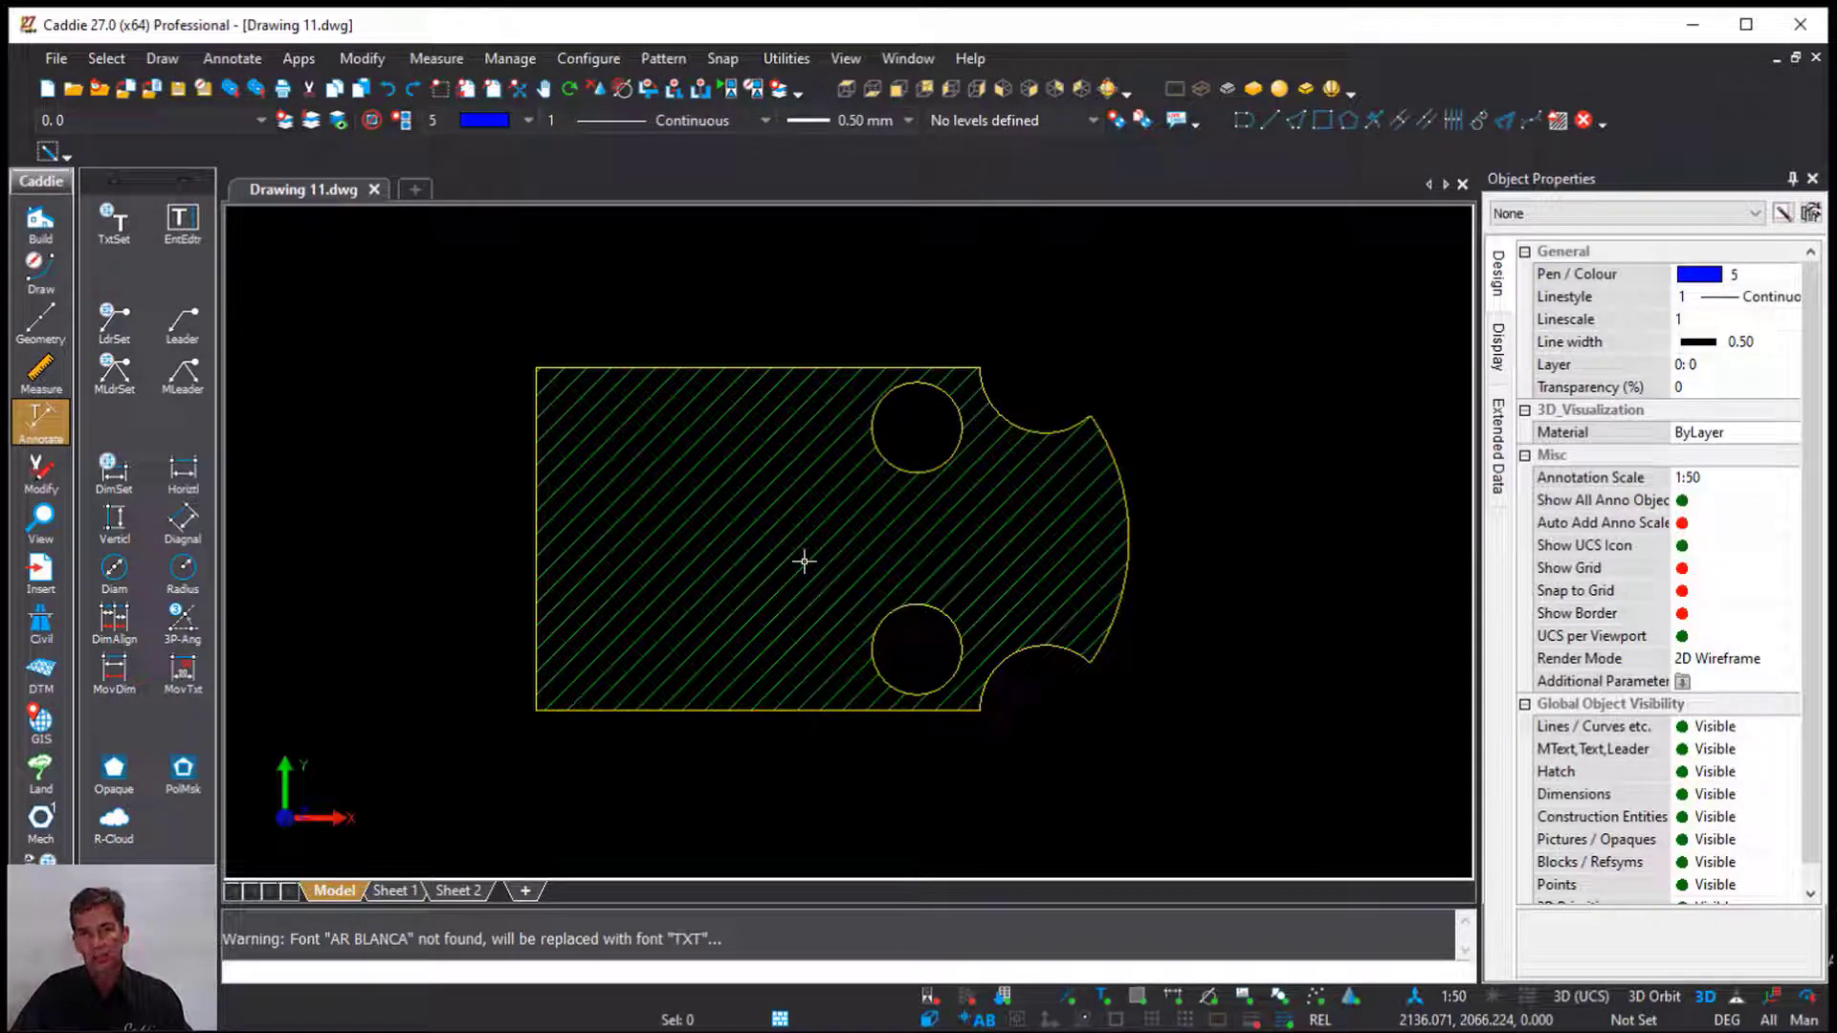
Start a new attribute definition with Preset mode enabled and the prompt "part no"
right_click(811, 494)
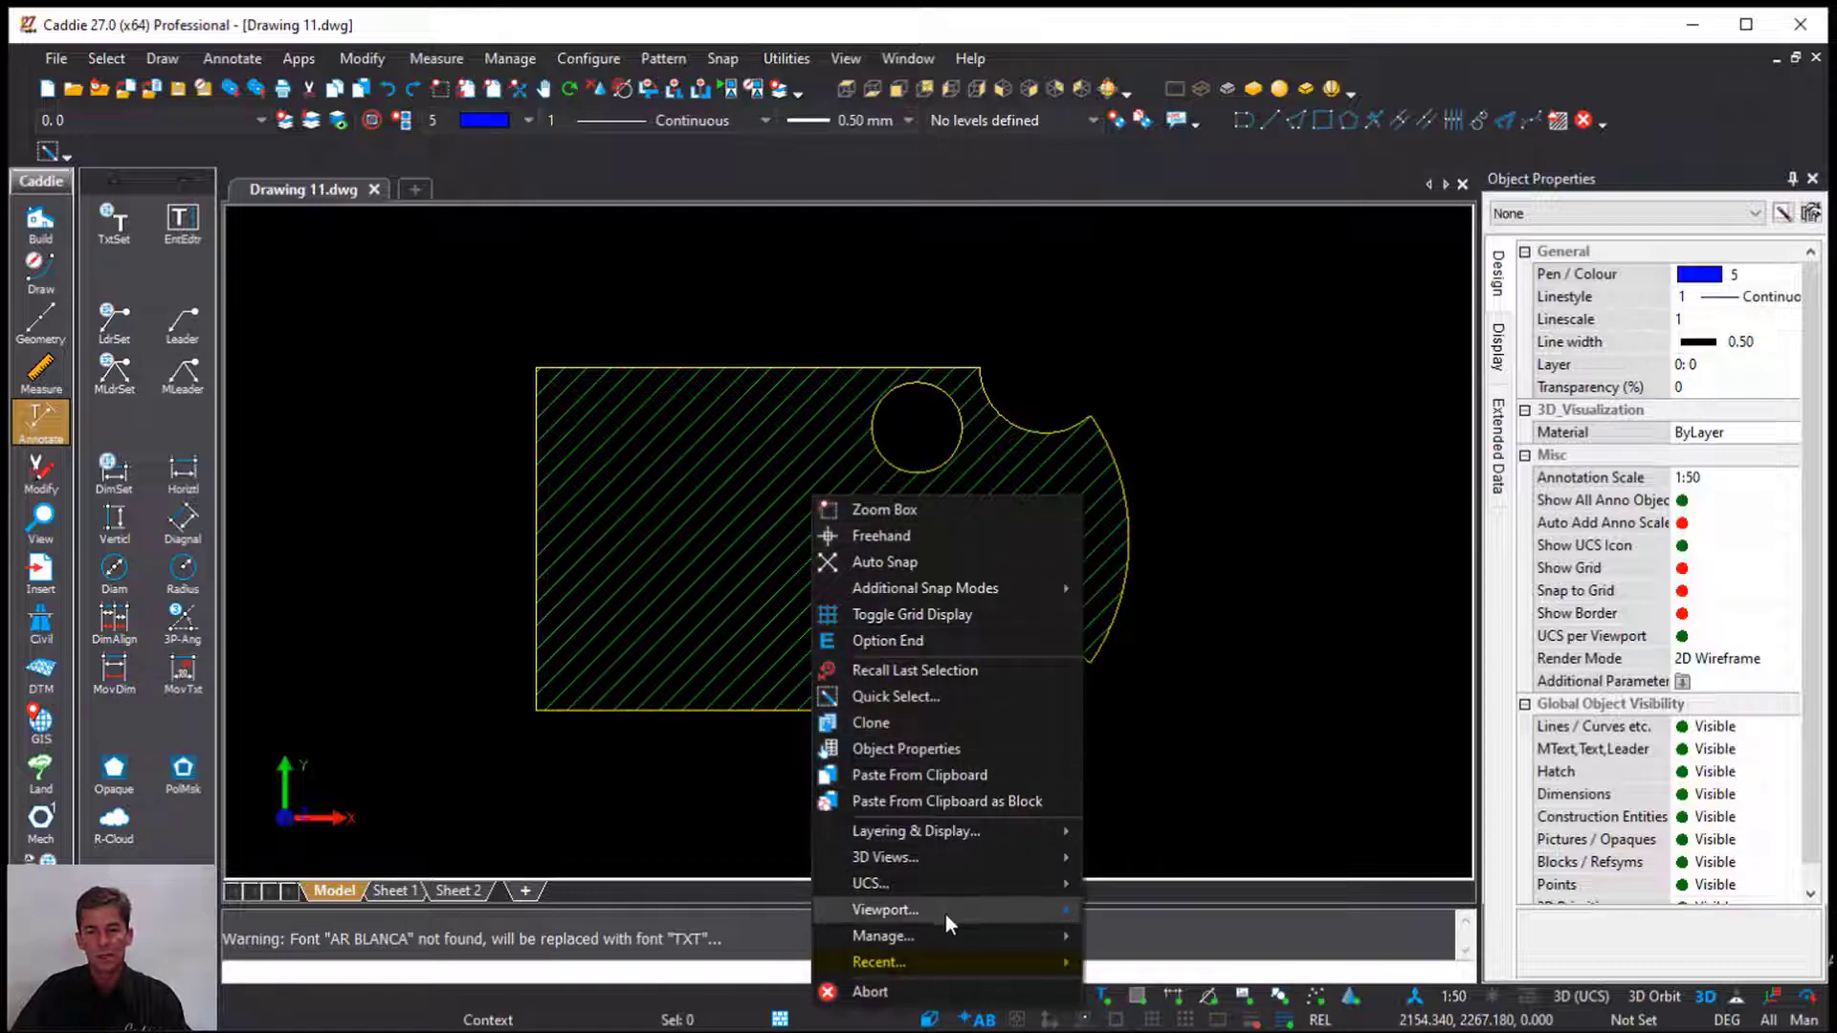
mouse_move(974, 968)
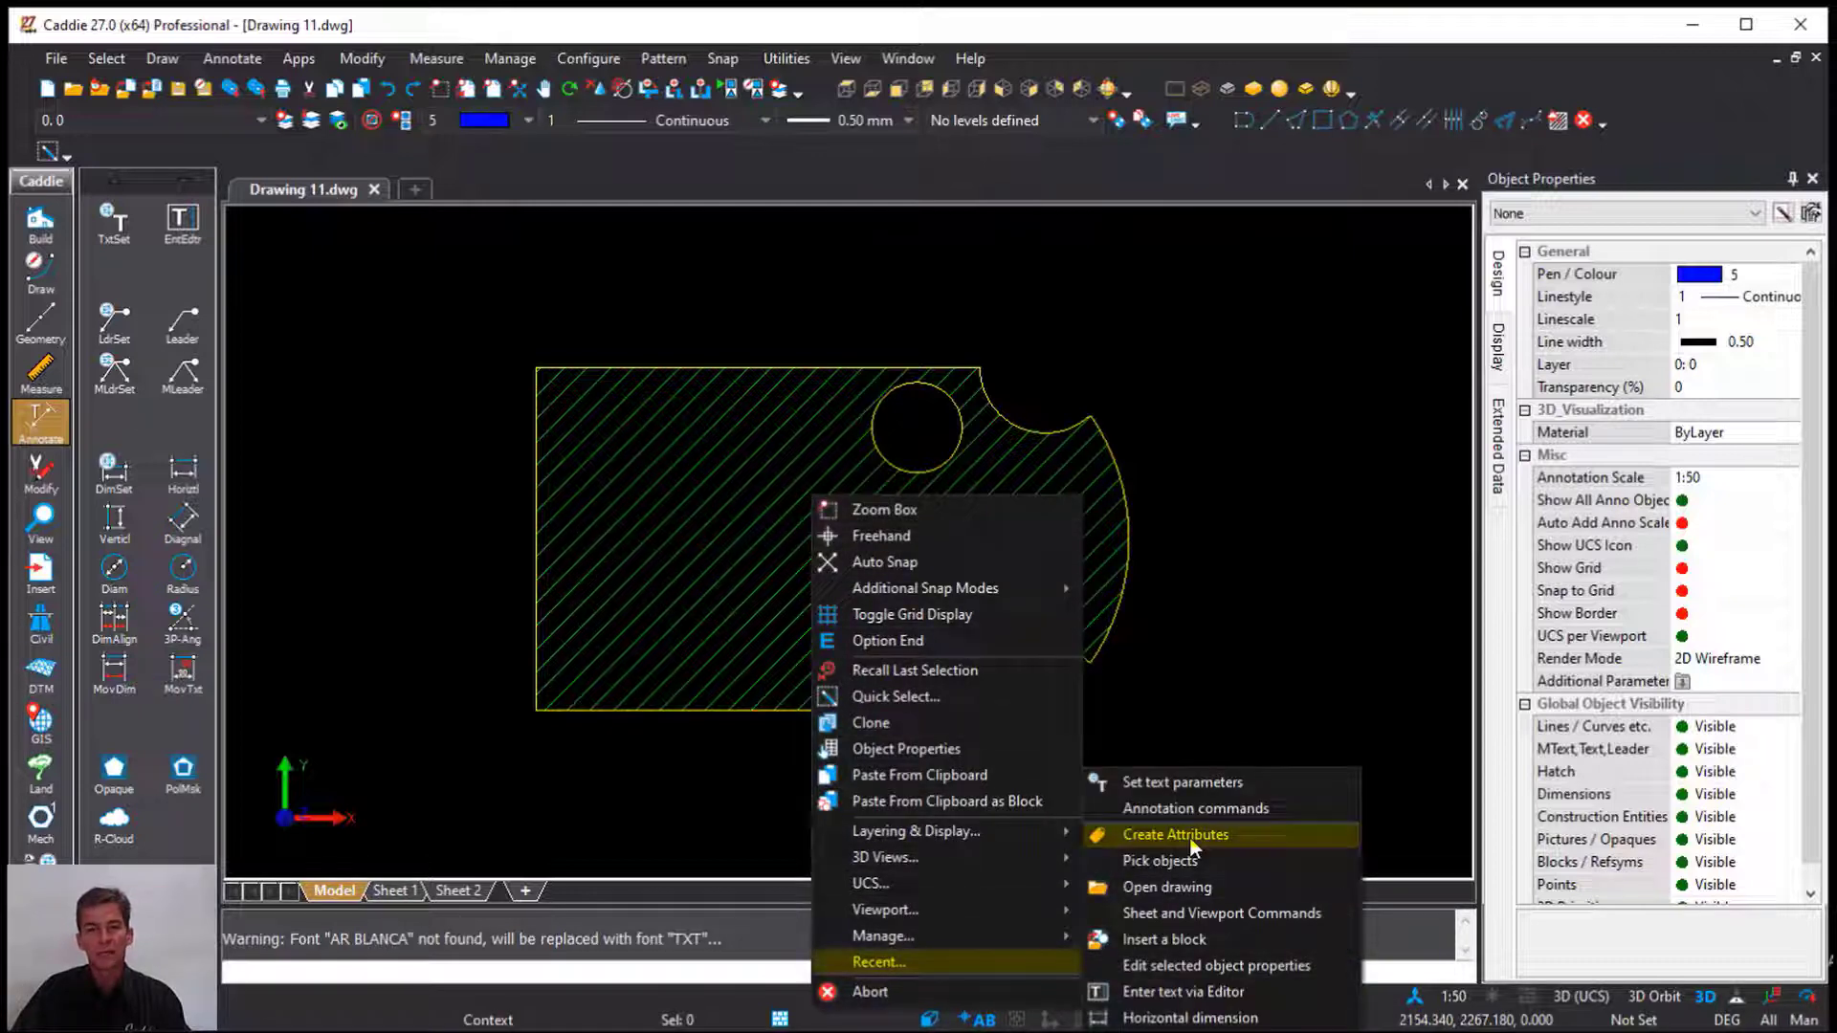
click(1234, 829)
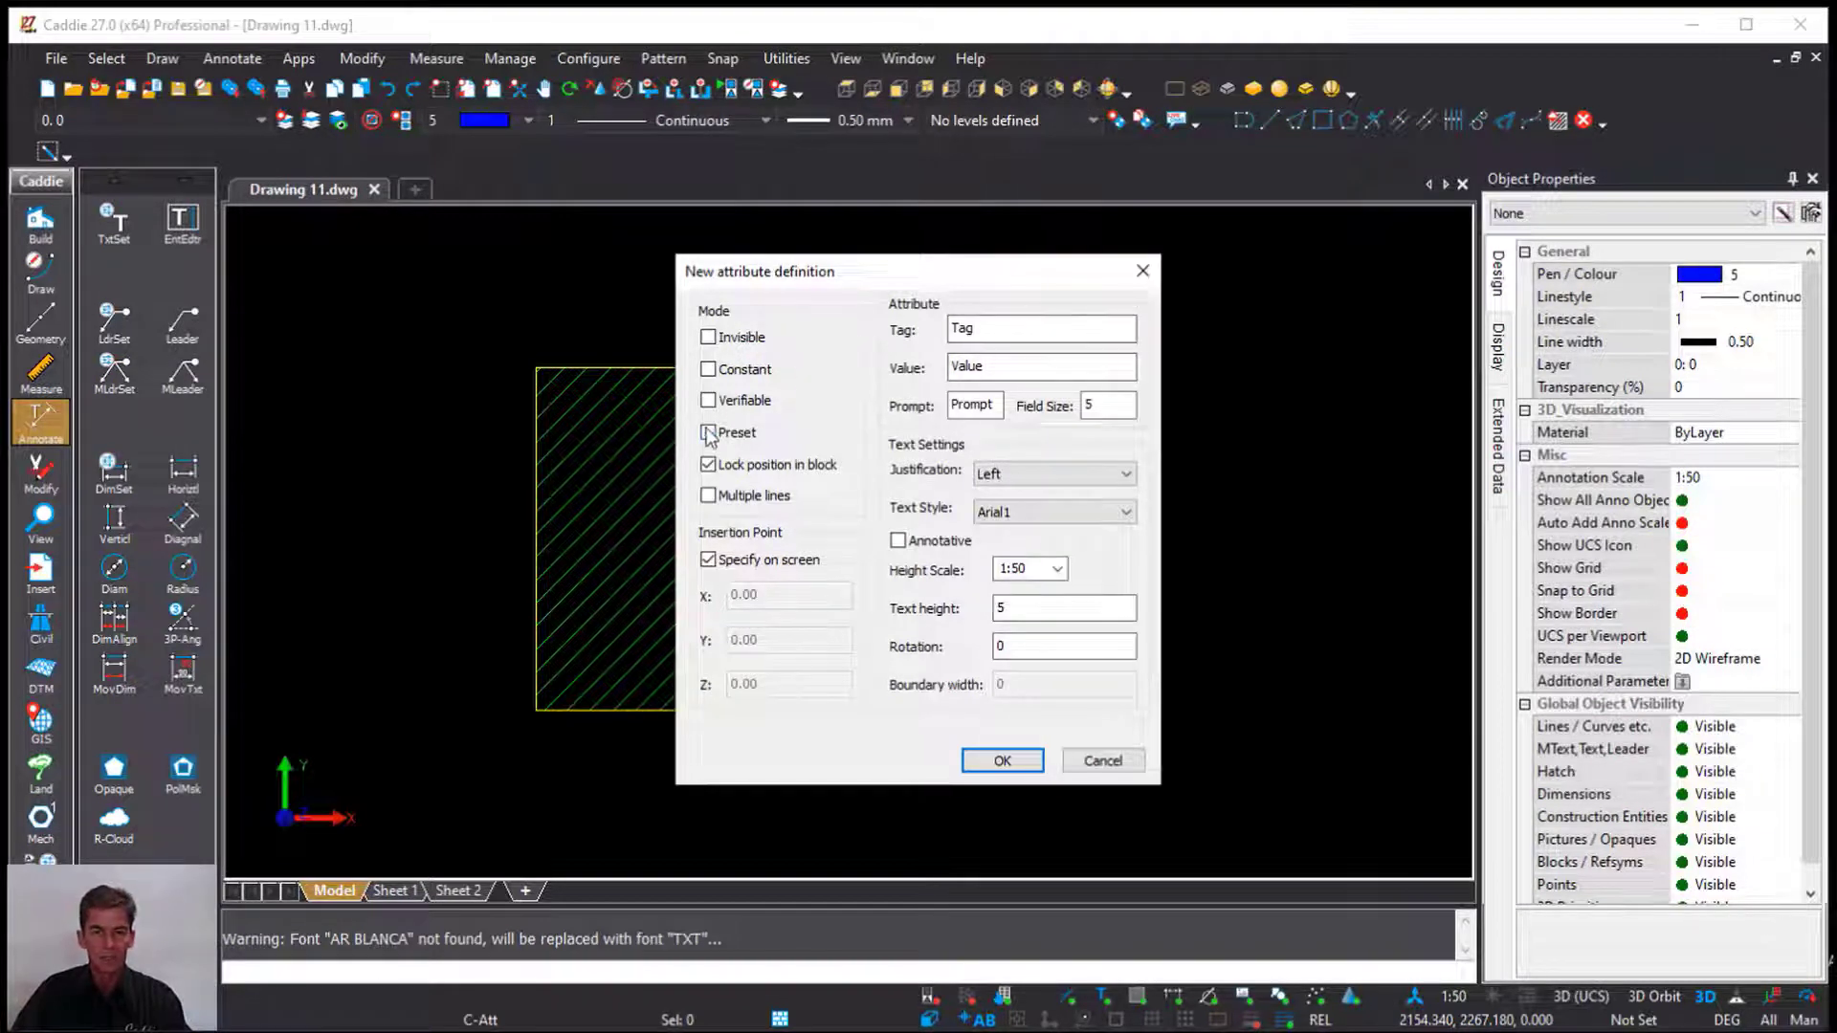
click(708, 432)
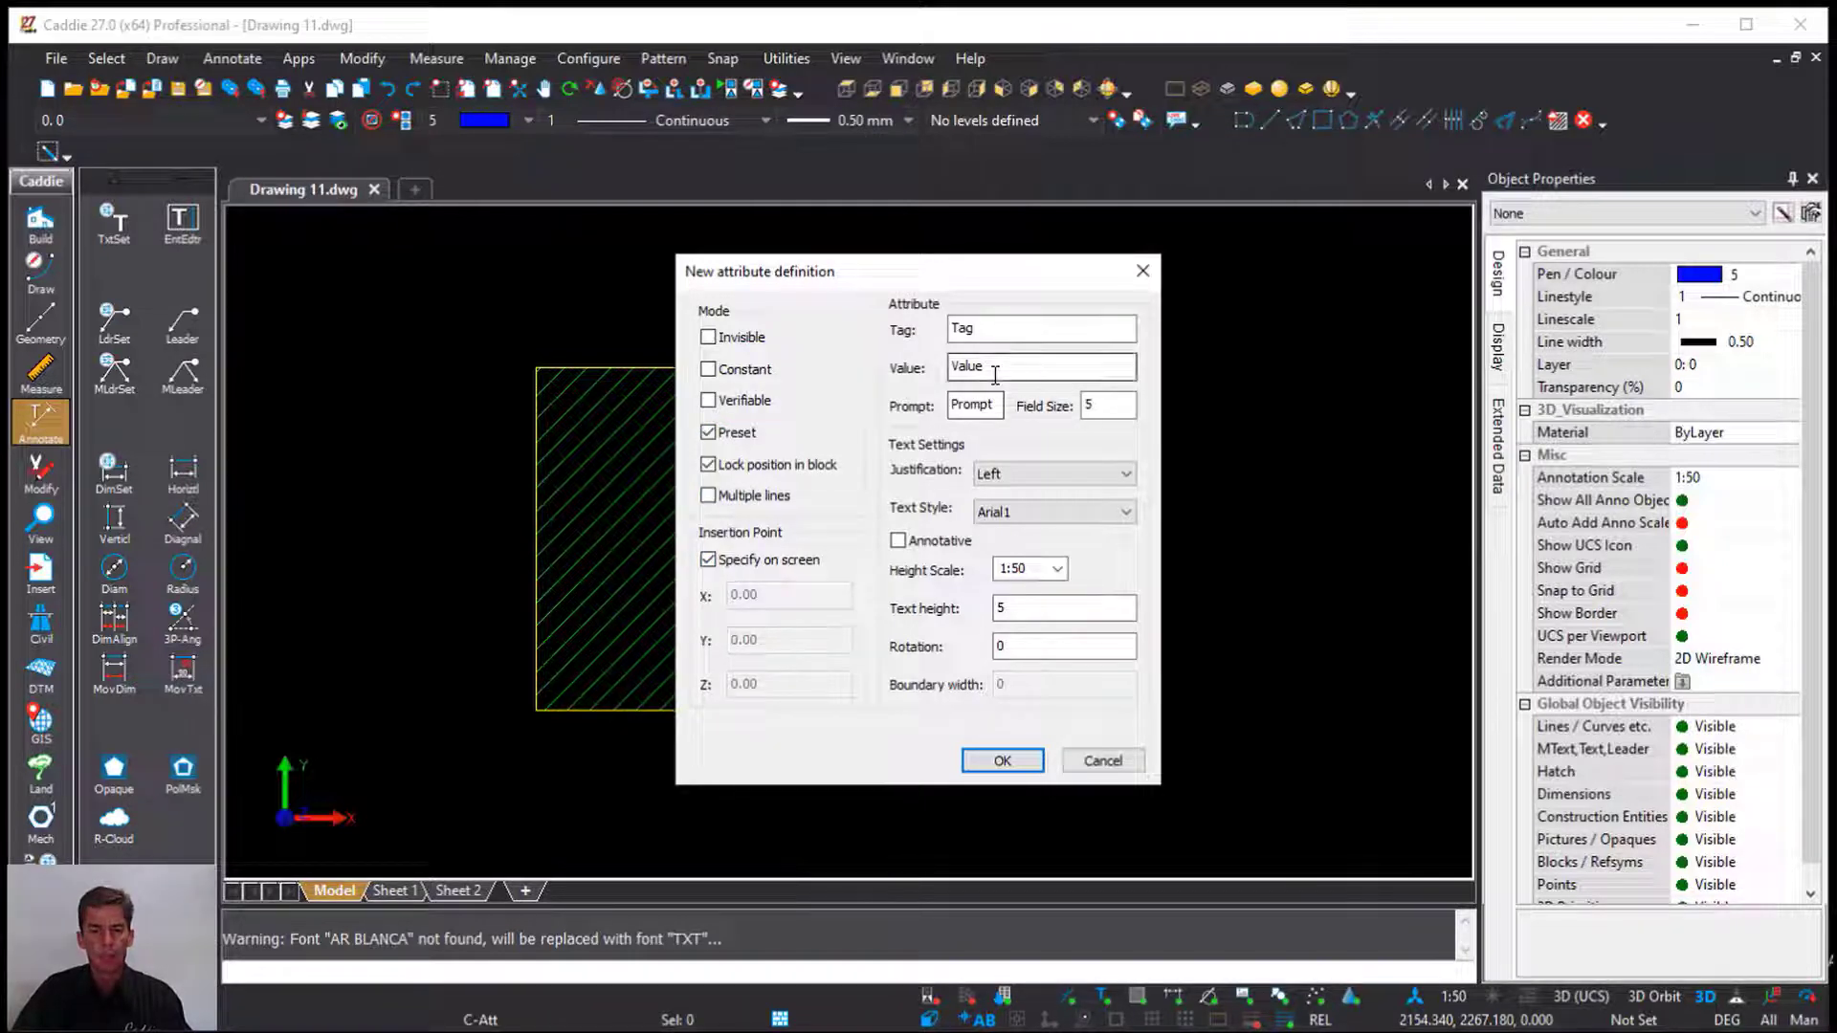
double_click(980, 404)
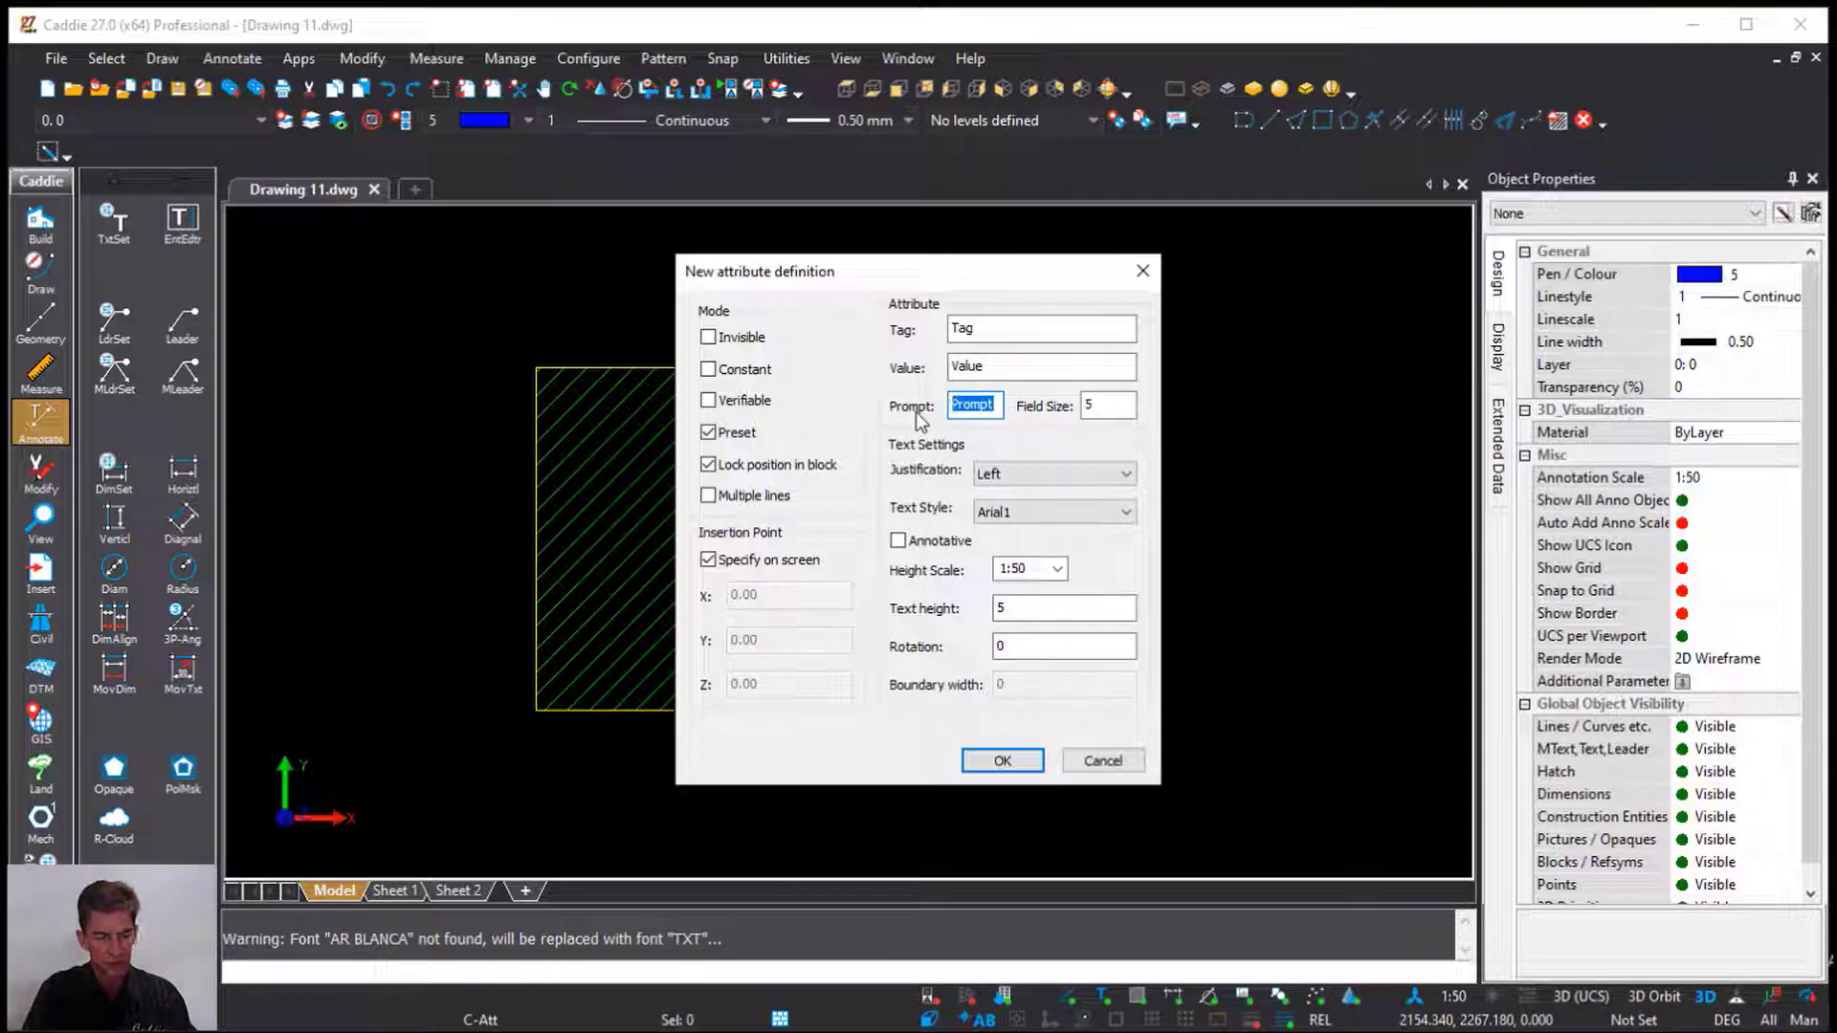
text(part no)
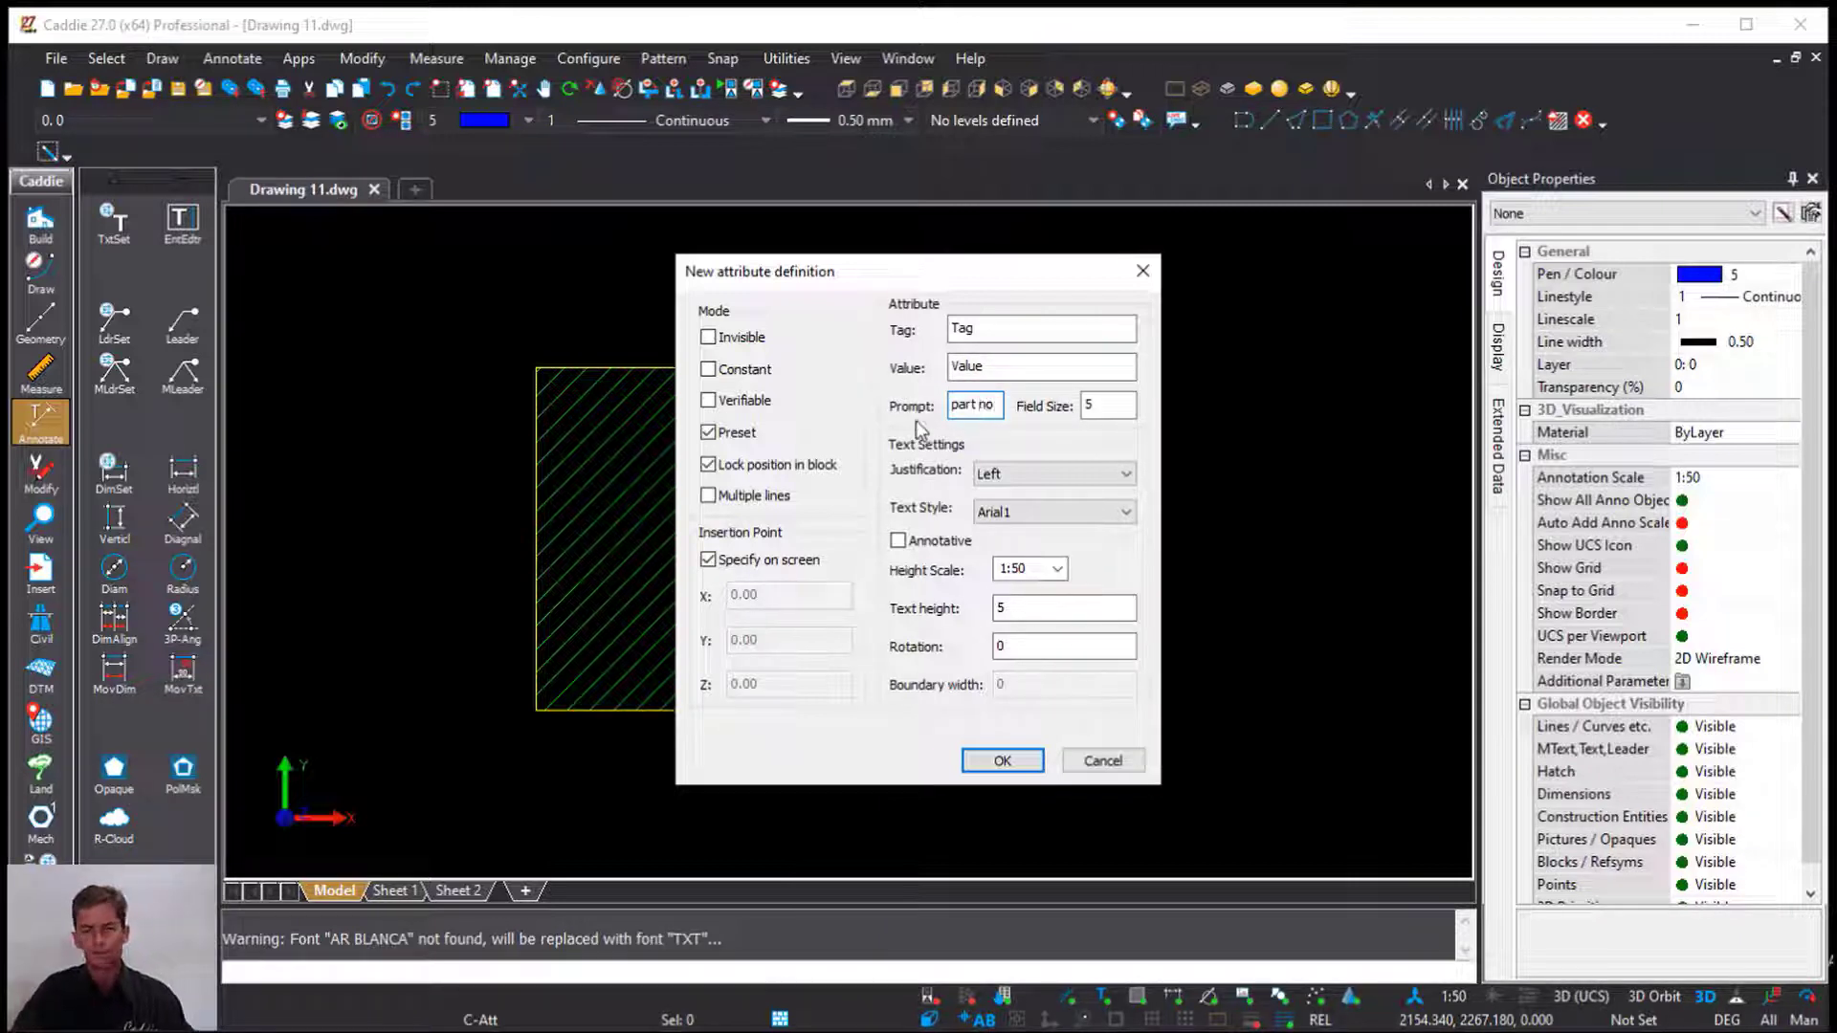
Set the definition to Middle Centre justification and the "attribute" text style, and place it on the hatched area left of the two holes
click(1028, 474)
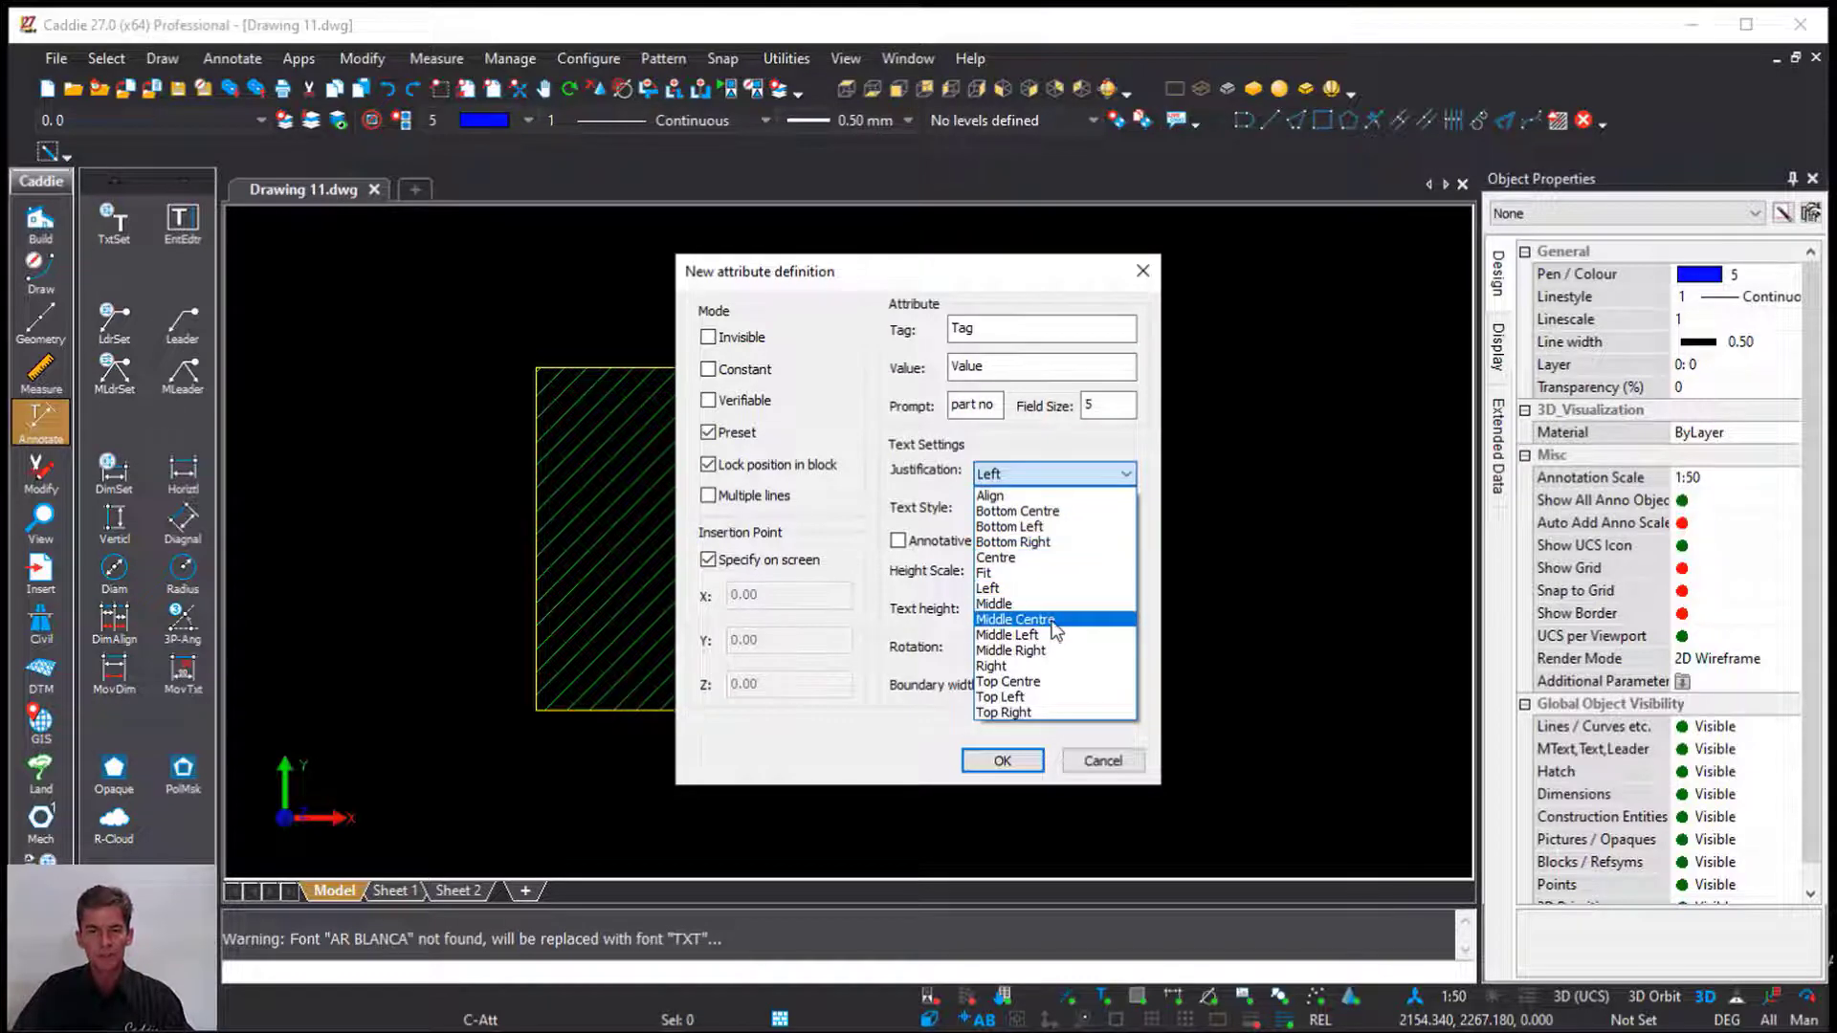
click(1014, 619)
click(1026, 515)
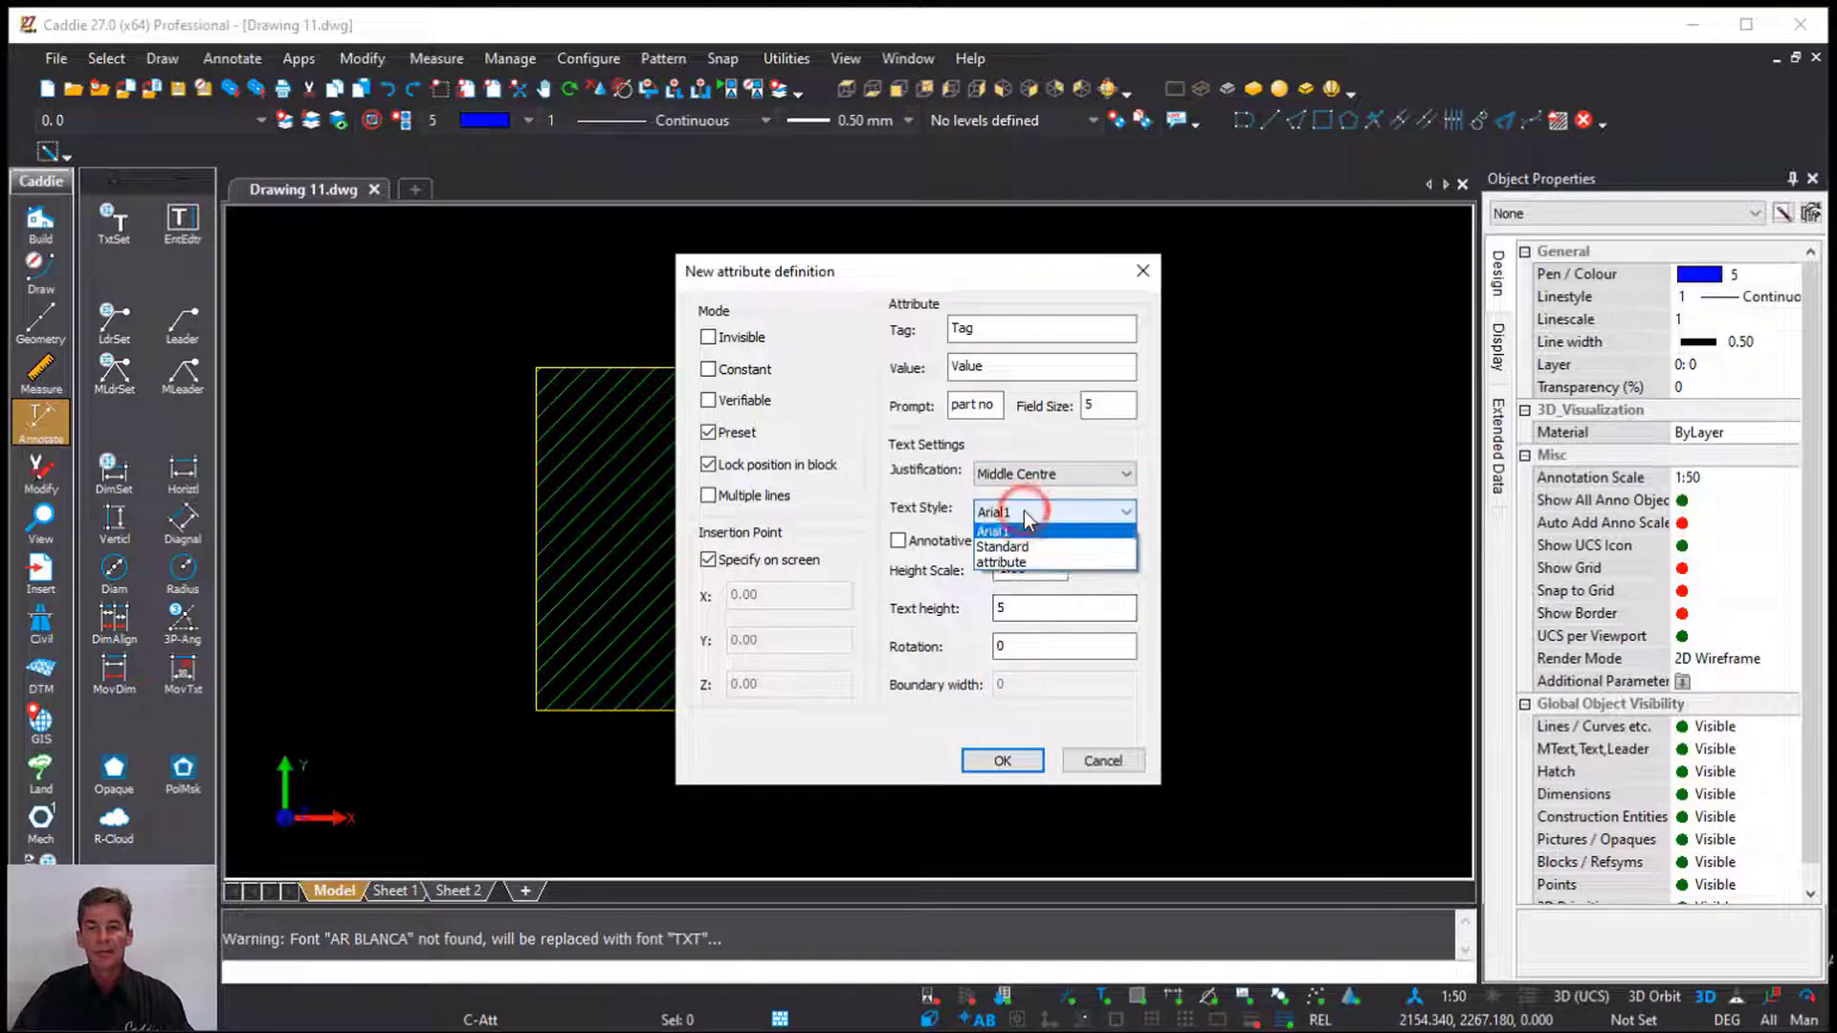
click(1050, 566)
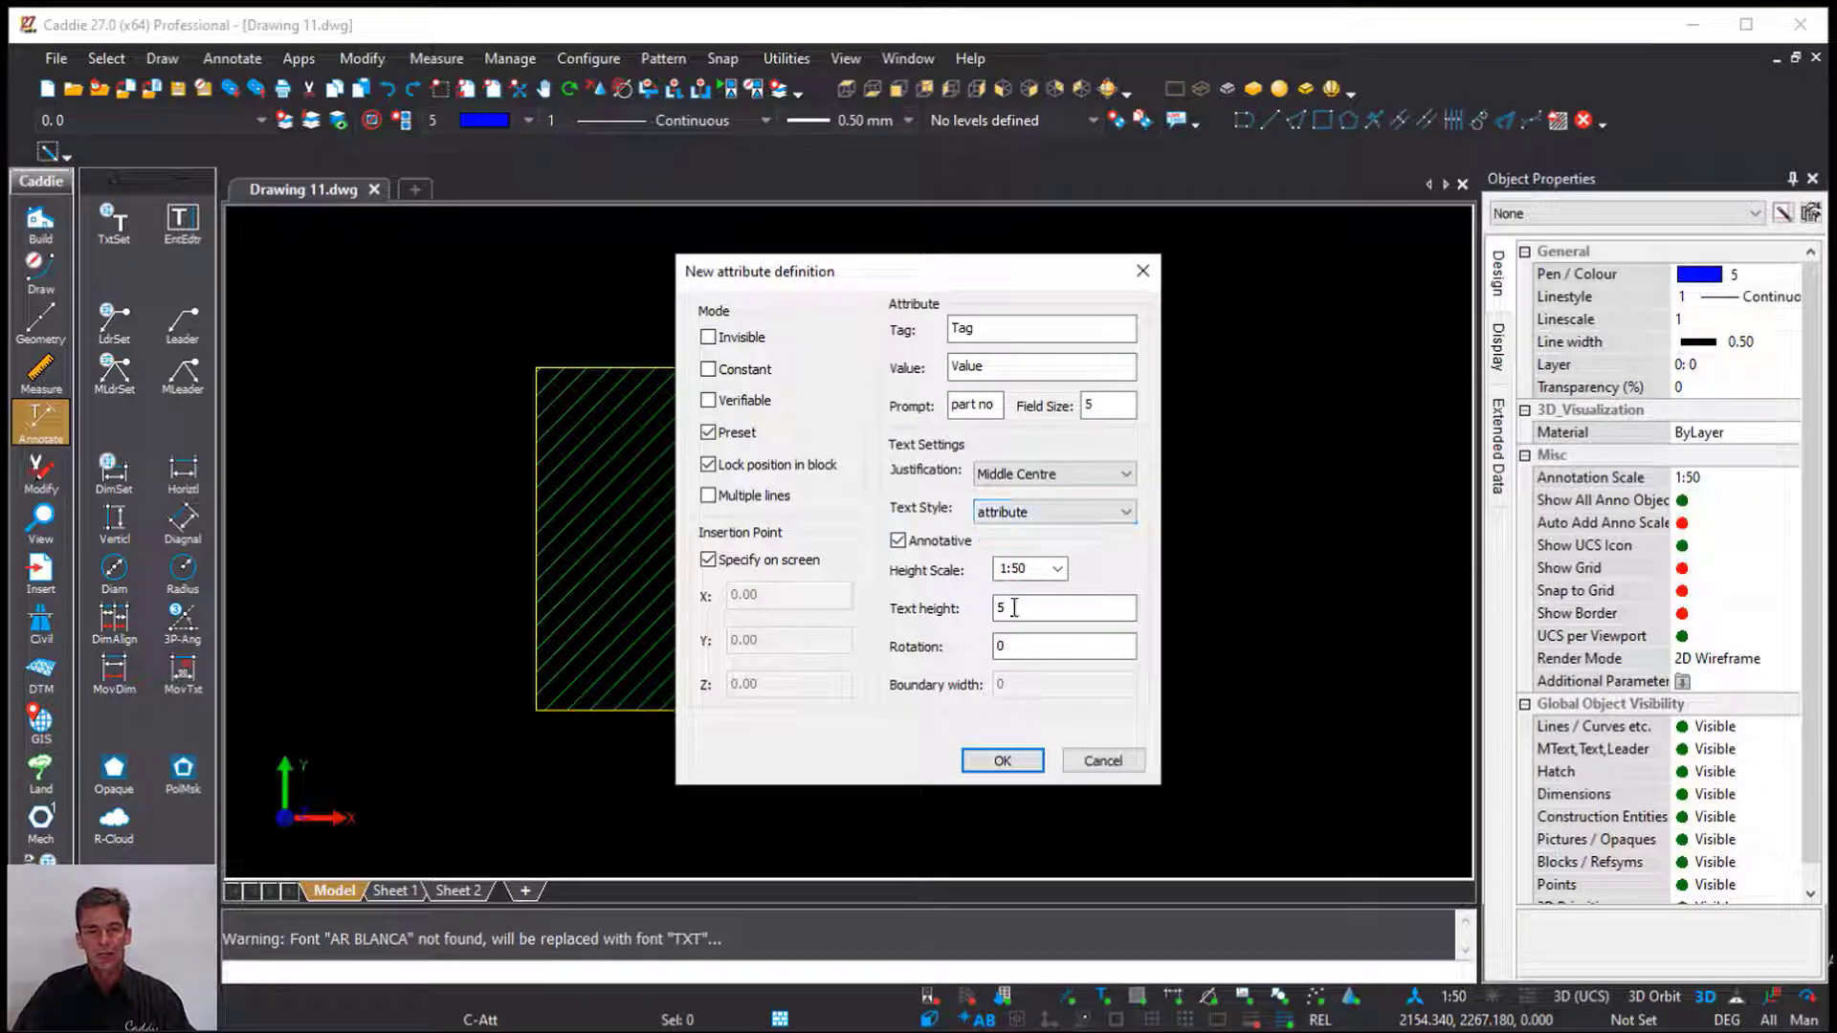
click(1002, 761)
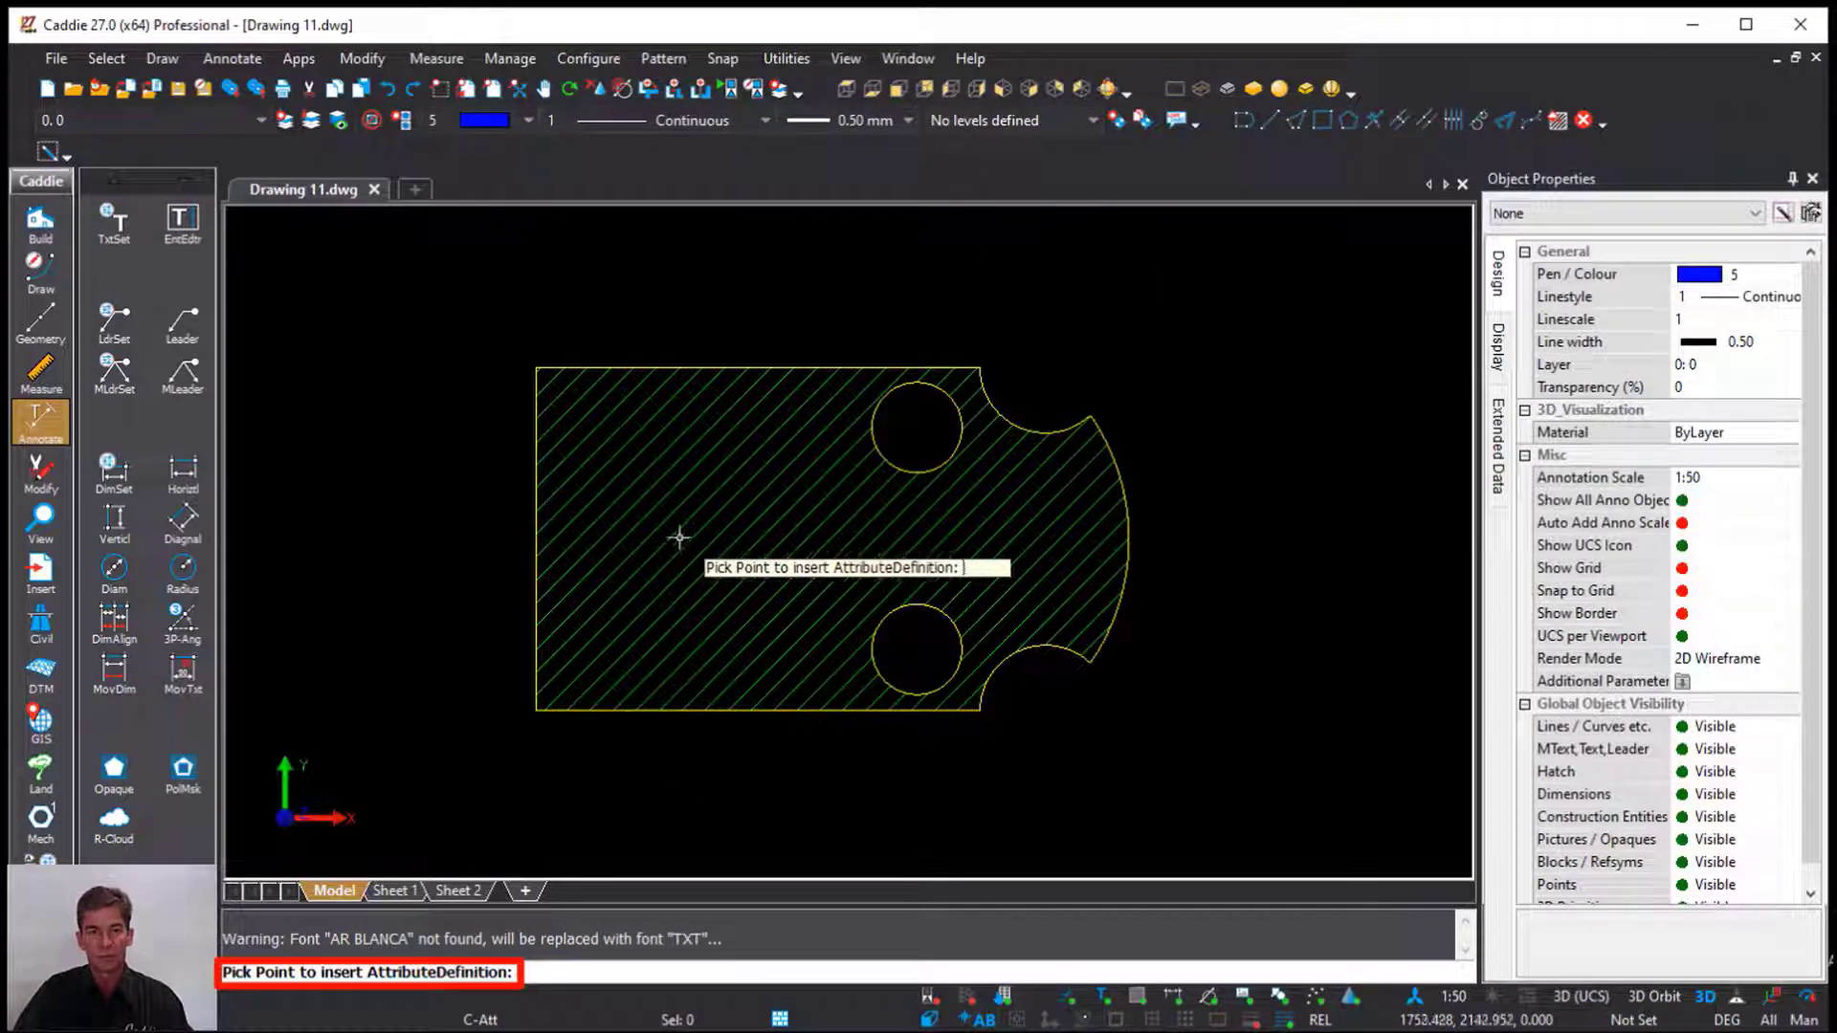
click(690, 534)
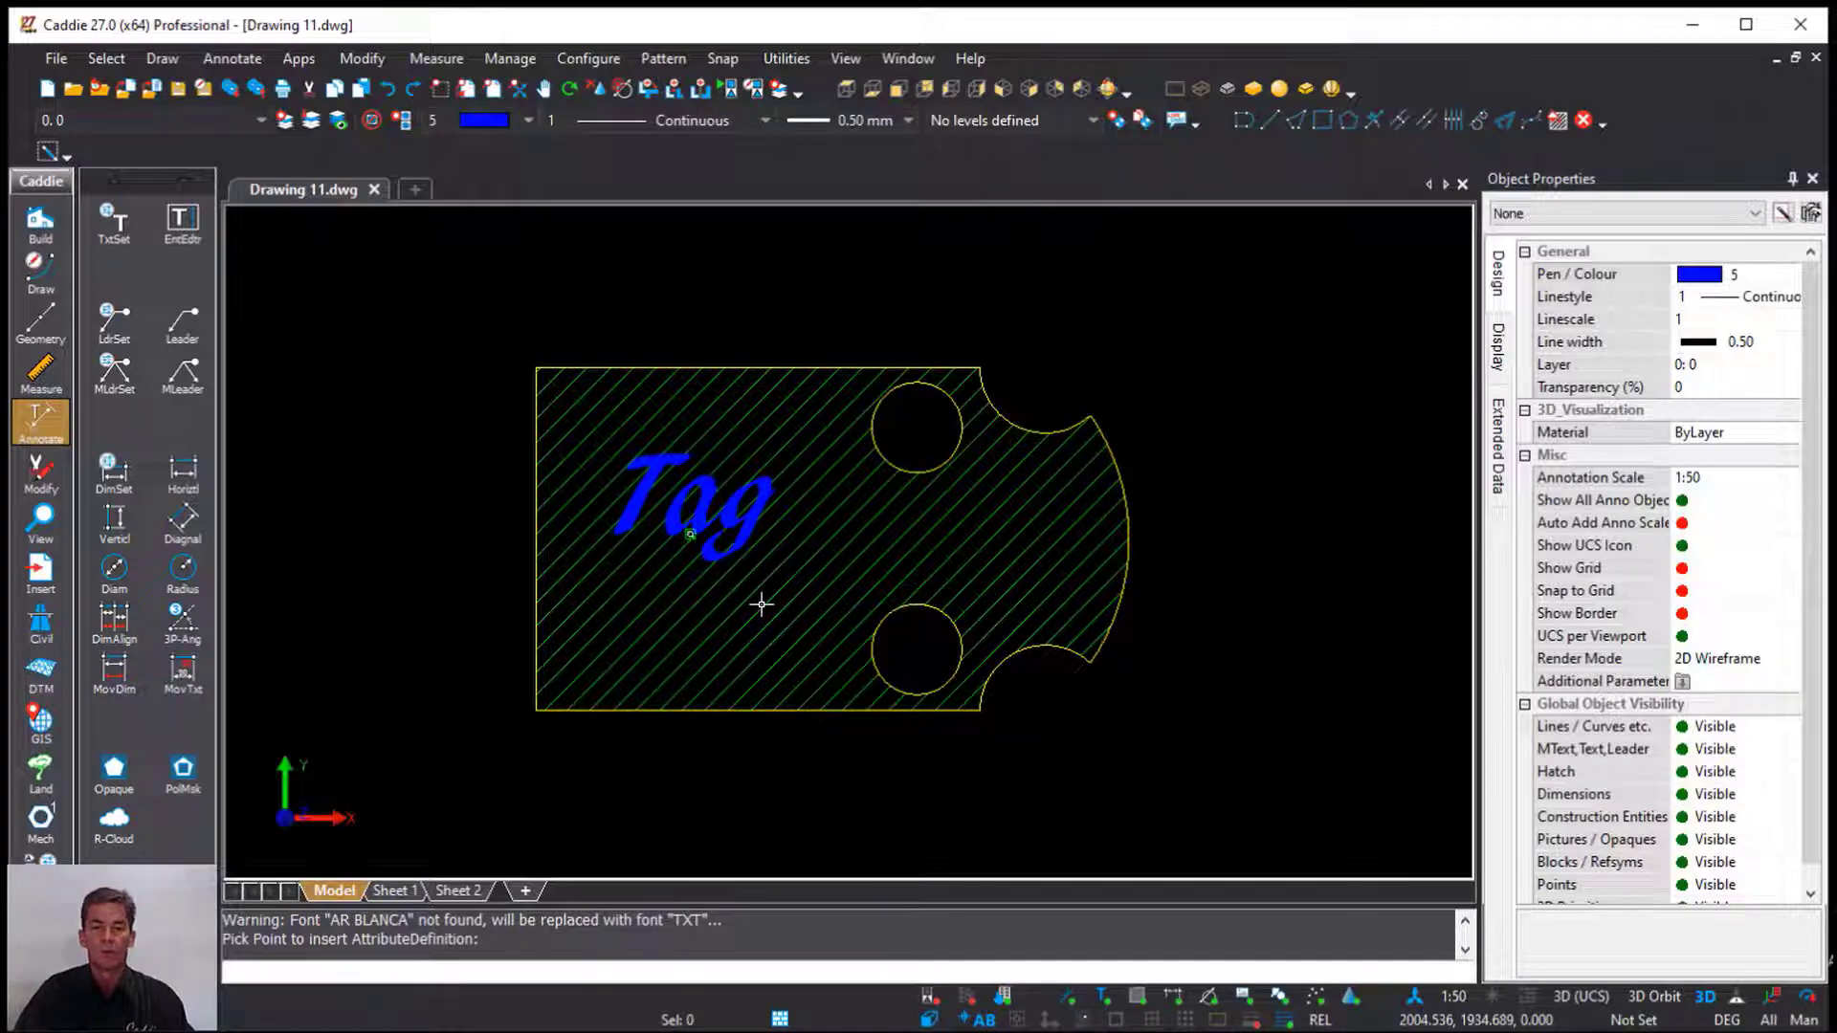
Change the colour of the placed attribute tag to white pen 7, and clear the selection
scroll(761, 603, up, 1)
scroll(753, 616, down, 1)
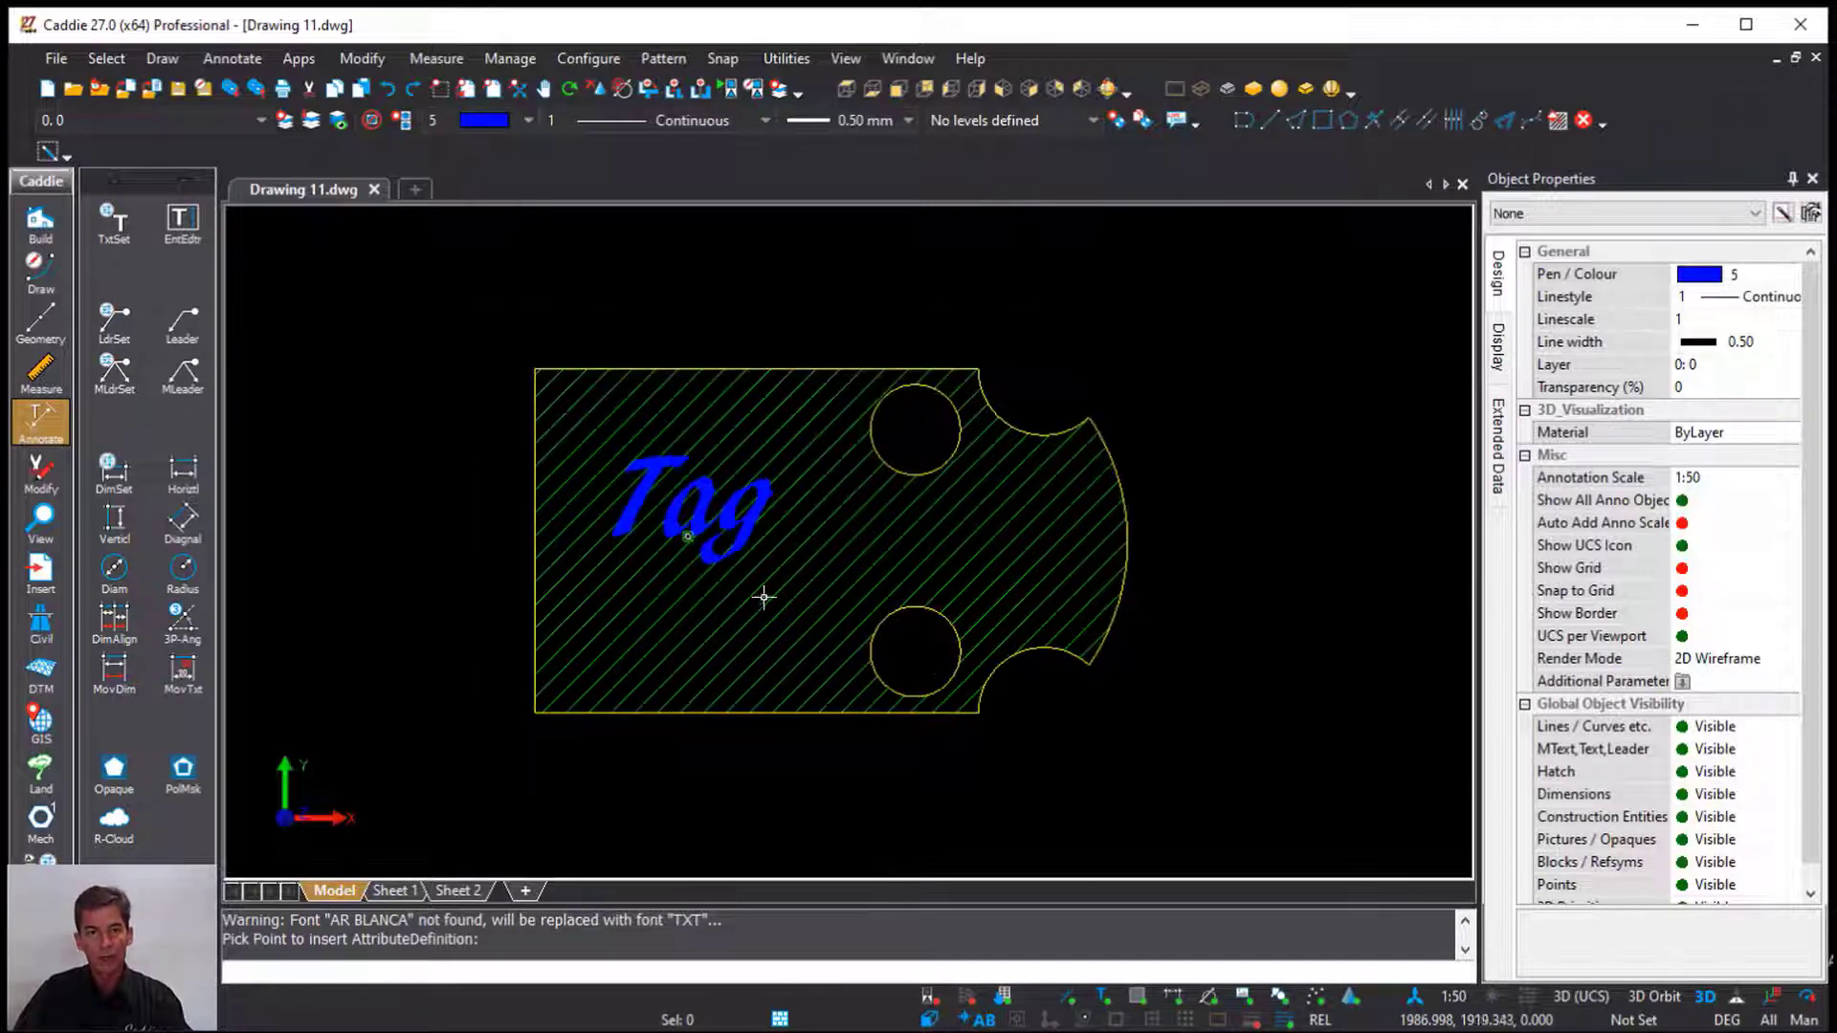
click(727, 511)
click(1728, 300)
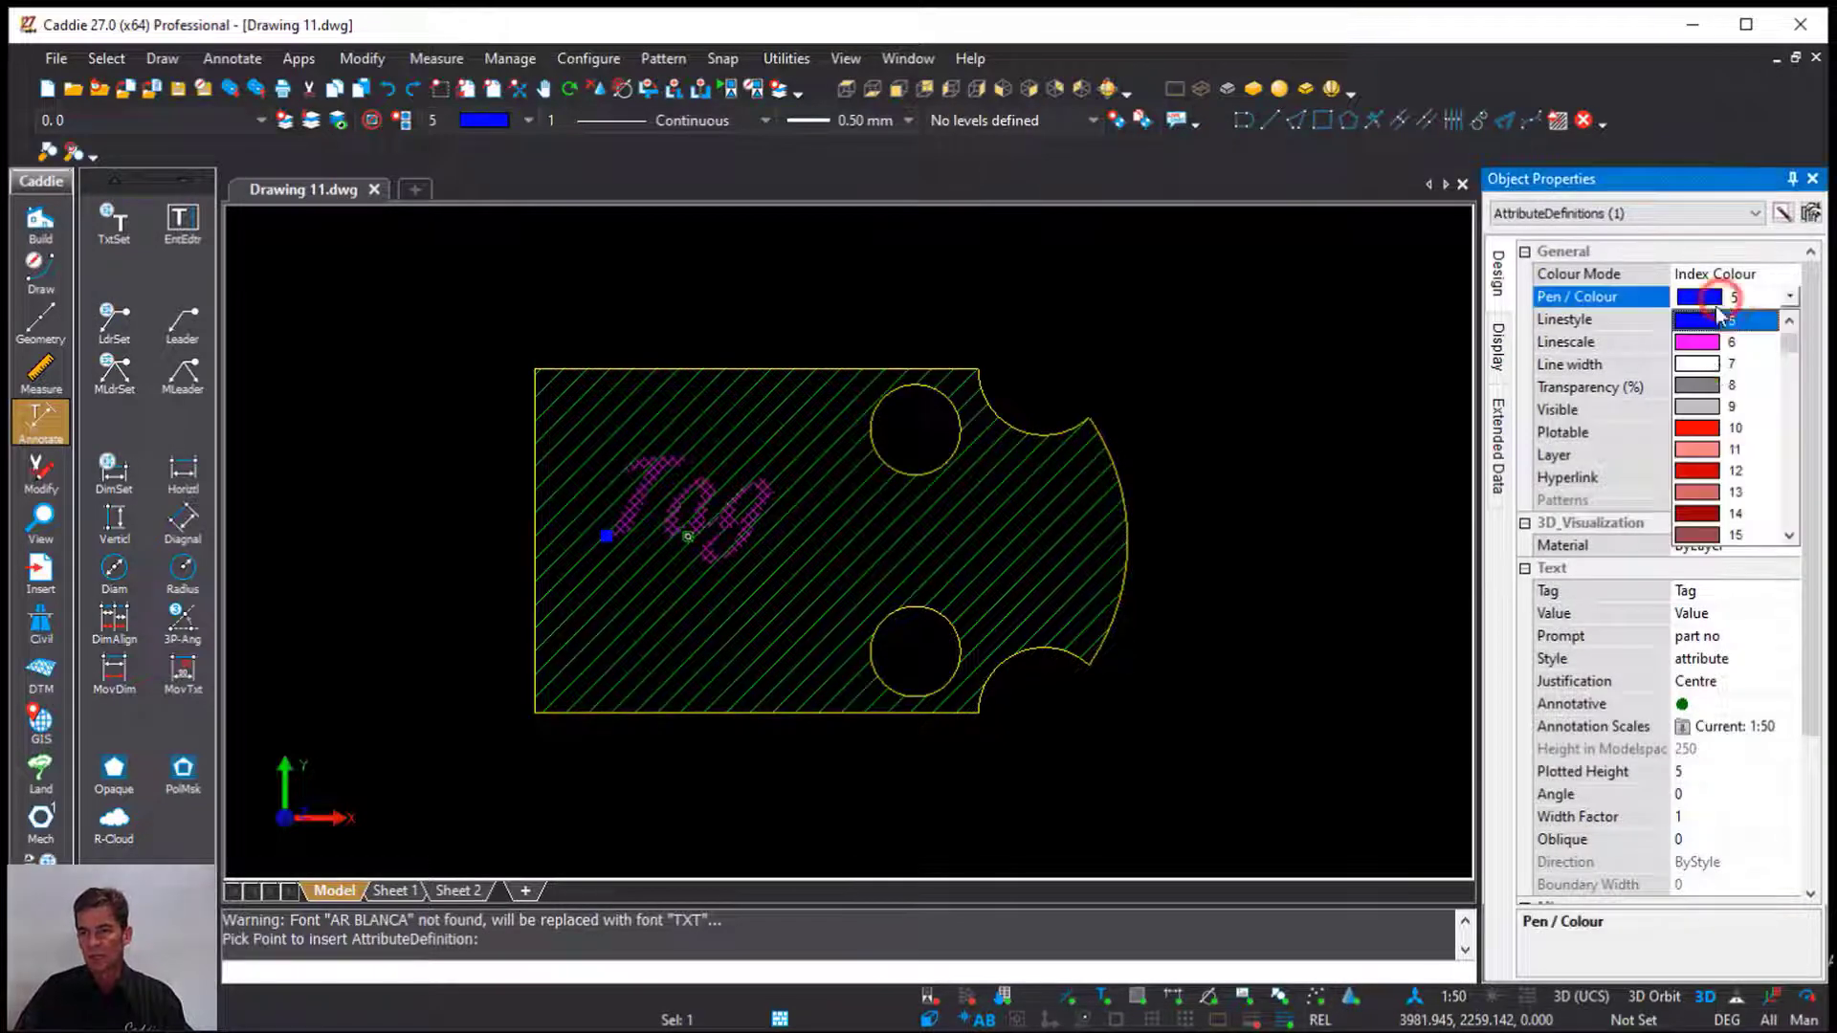
click(1693, 362)
click(1373, 413)
key(Escape)
Make a block named "part" from the whole hatched shape and its attribute tag, replacing the original objects
click(450, 279)
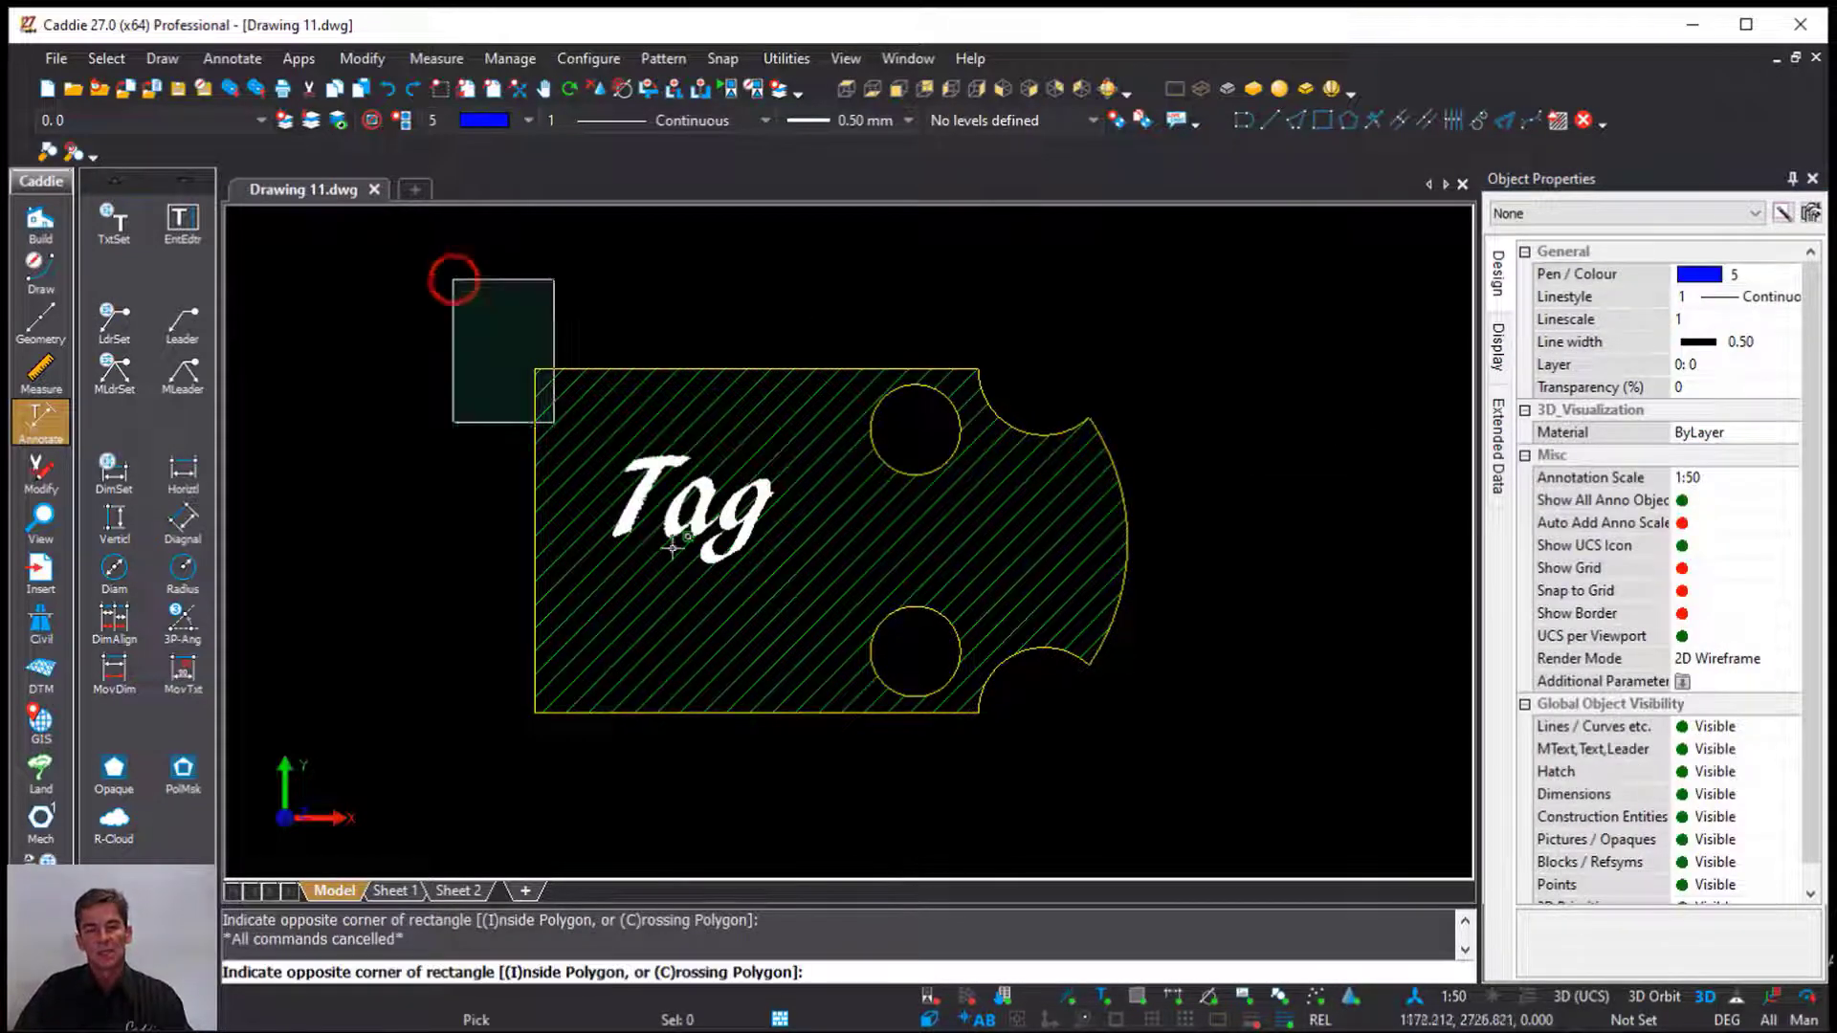
click(1165, 775)
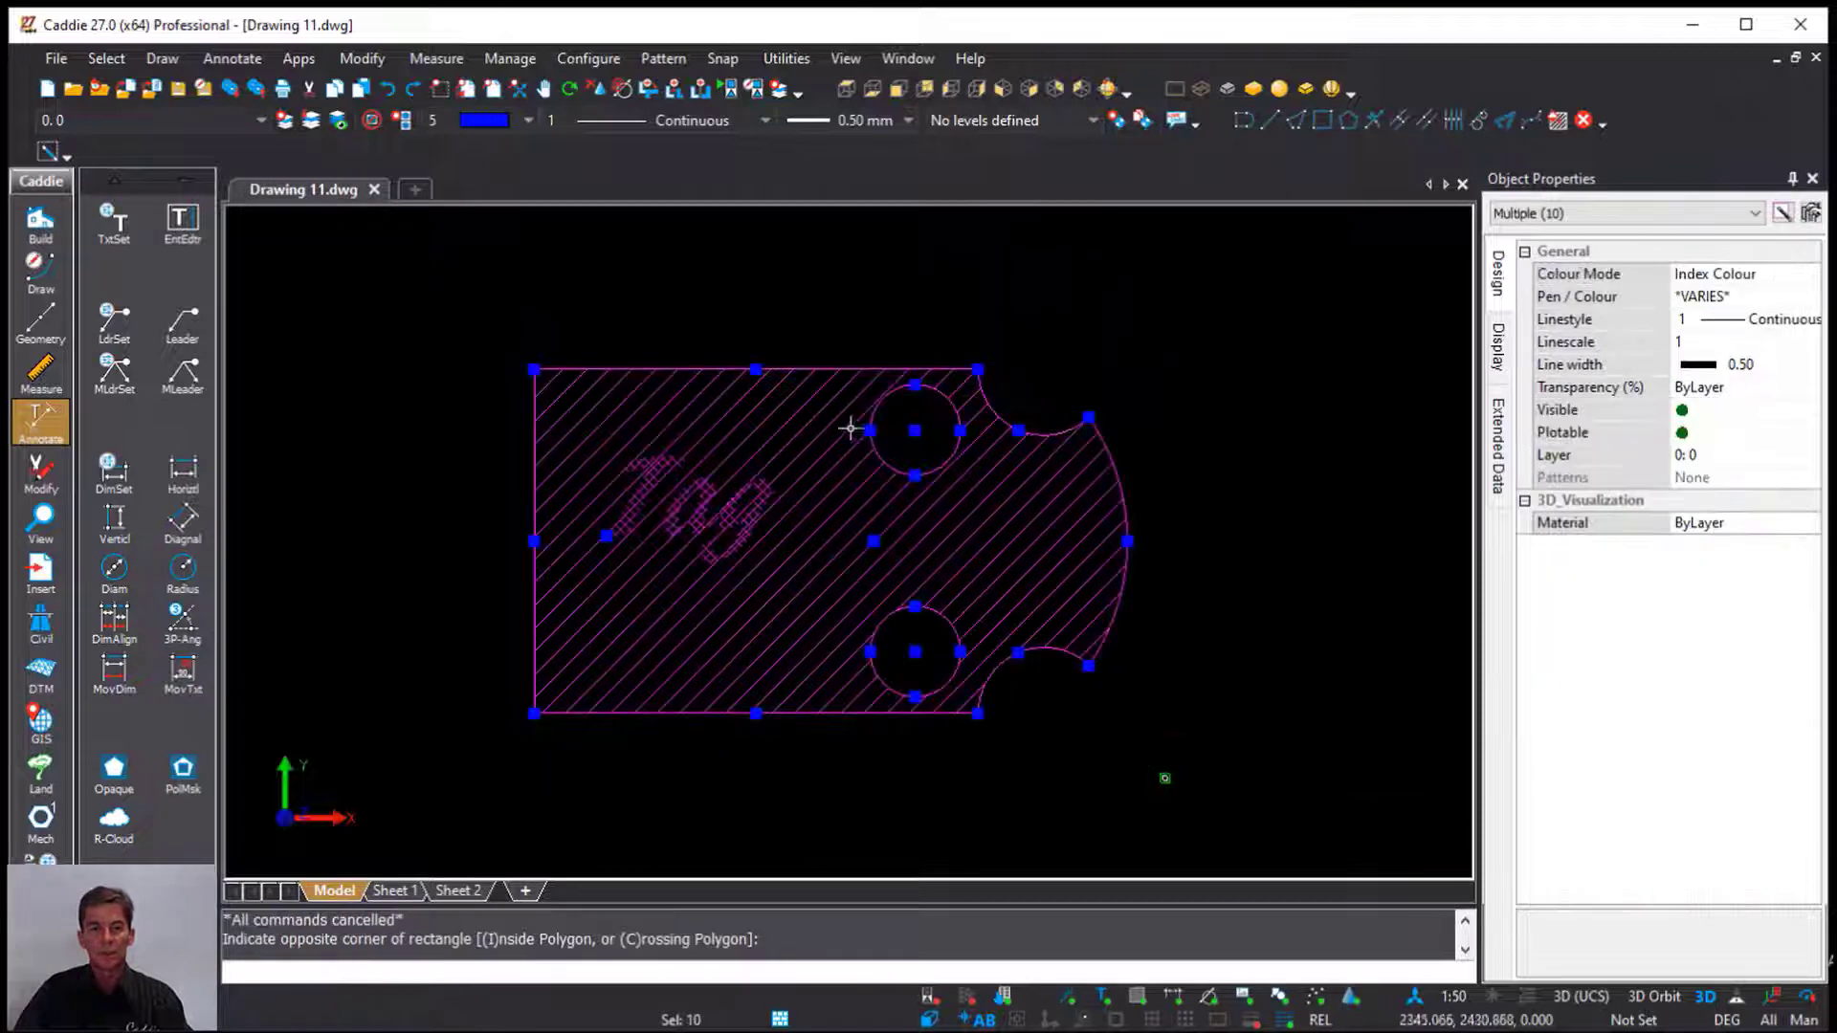
right_click(796, 309)
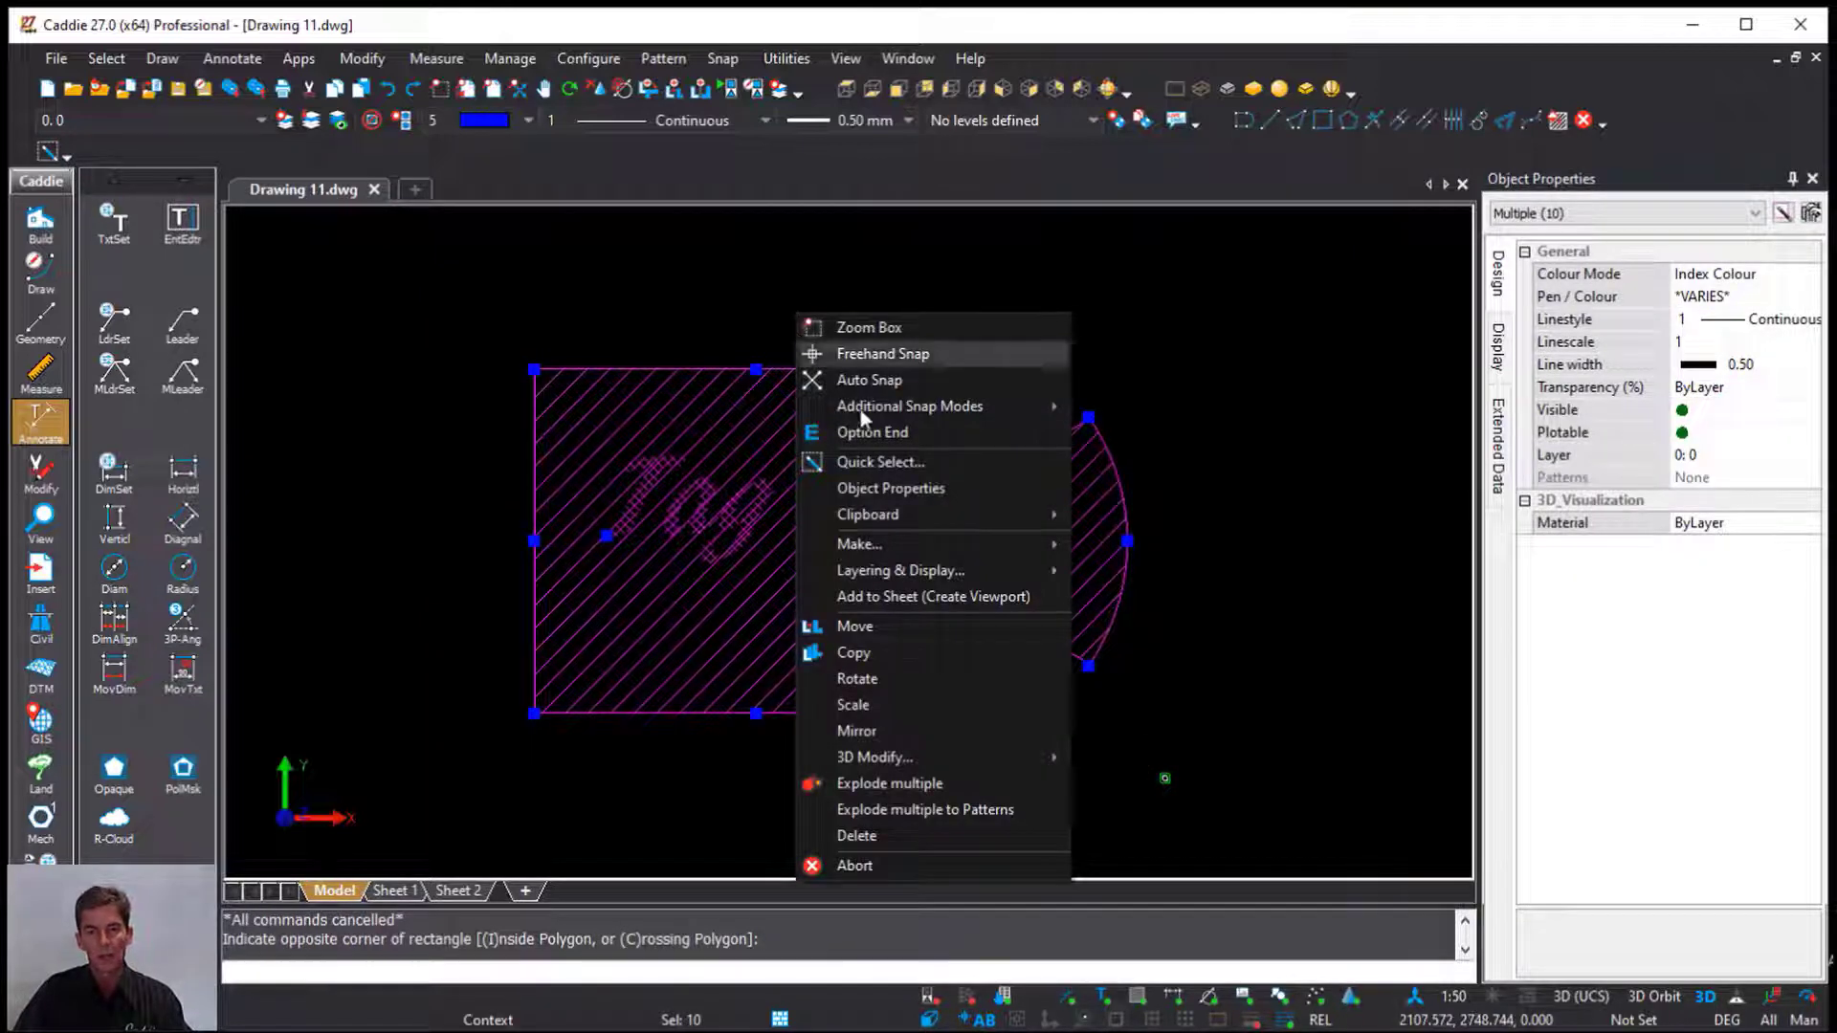
mouse_move(991, 544)
click(1180, 547)
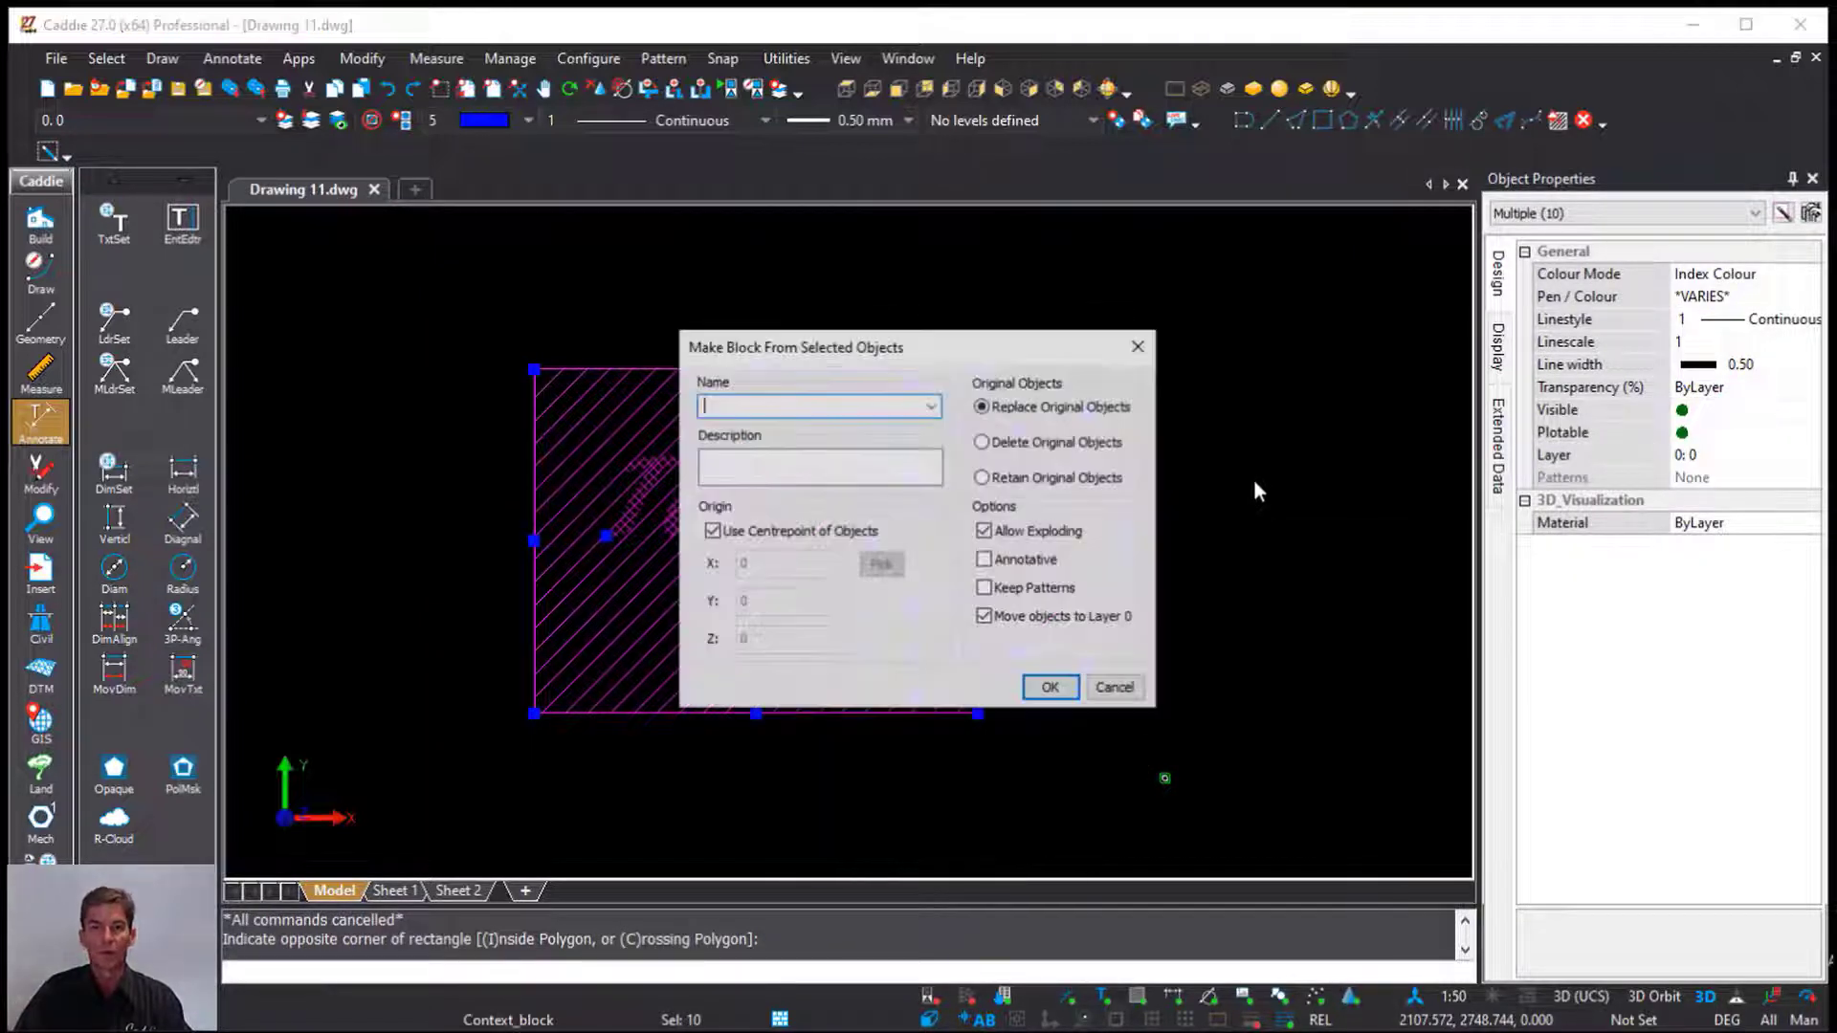
text(part)
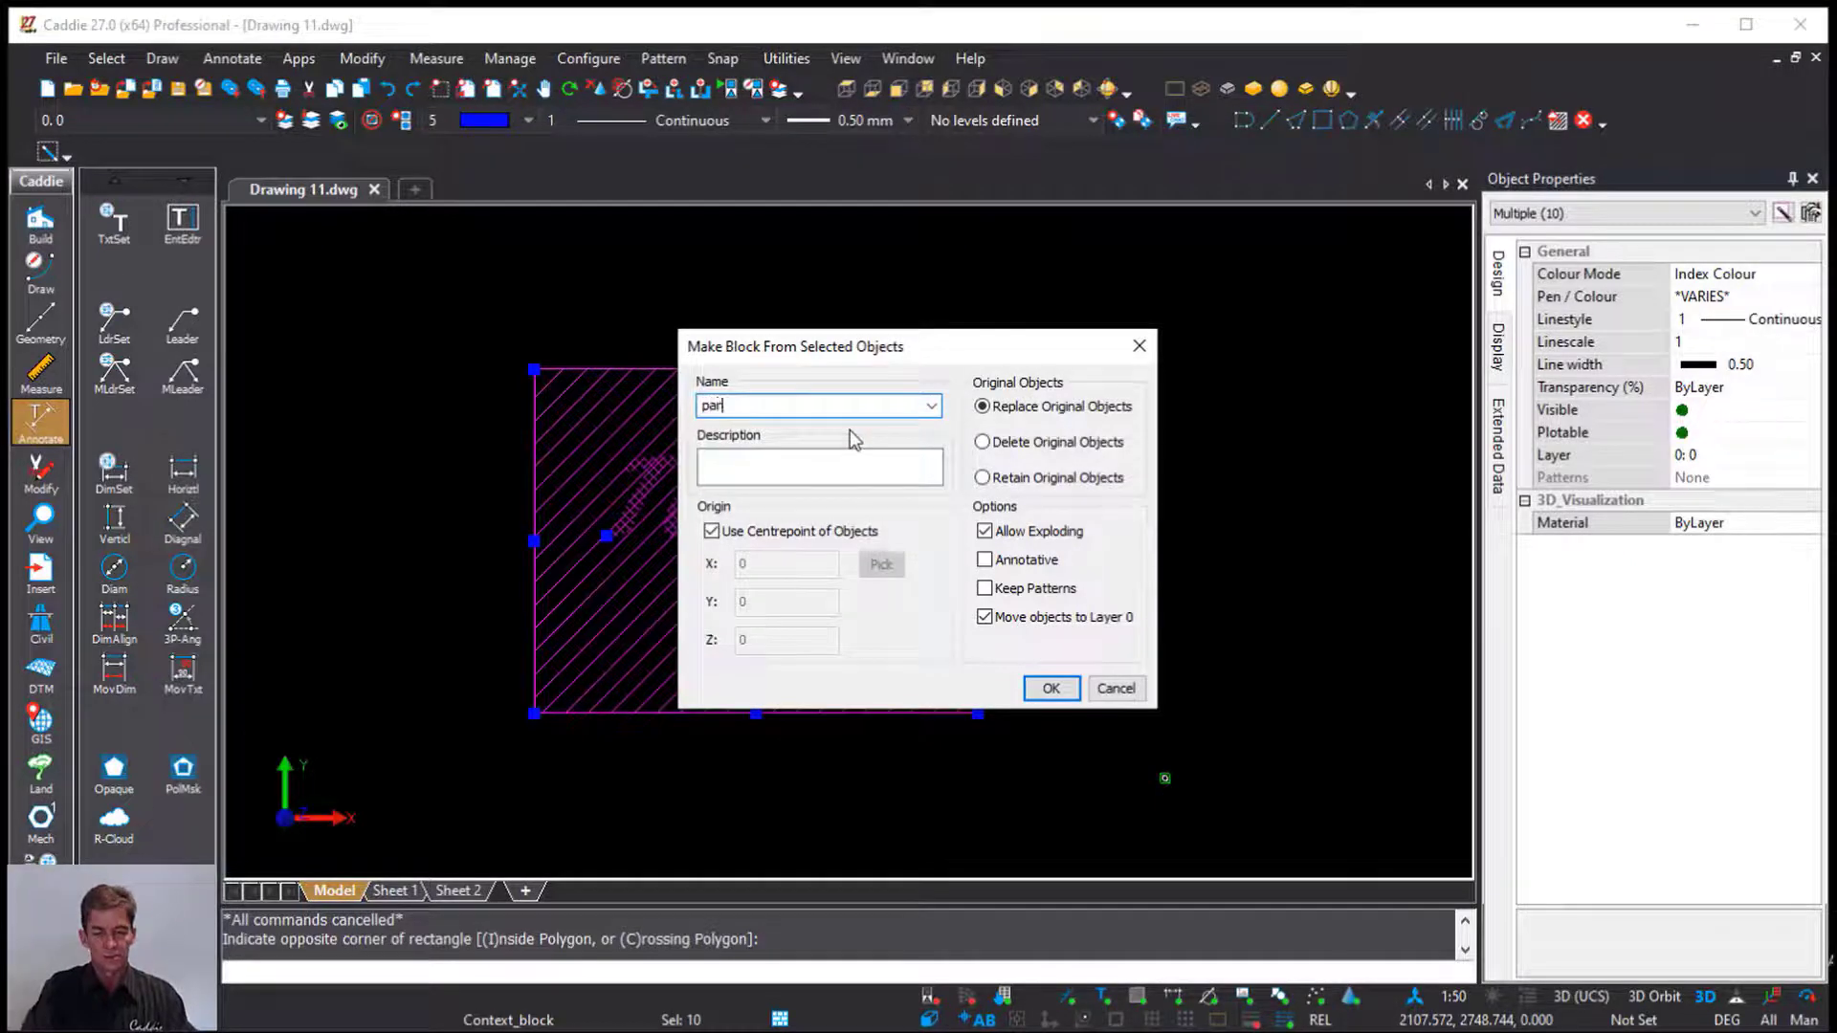
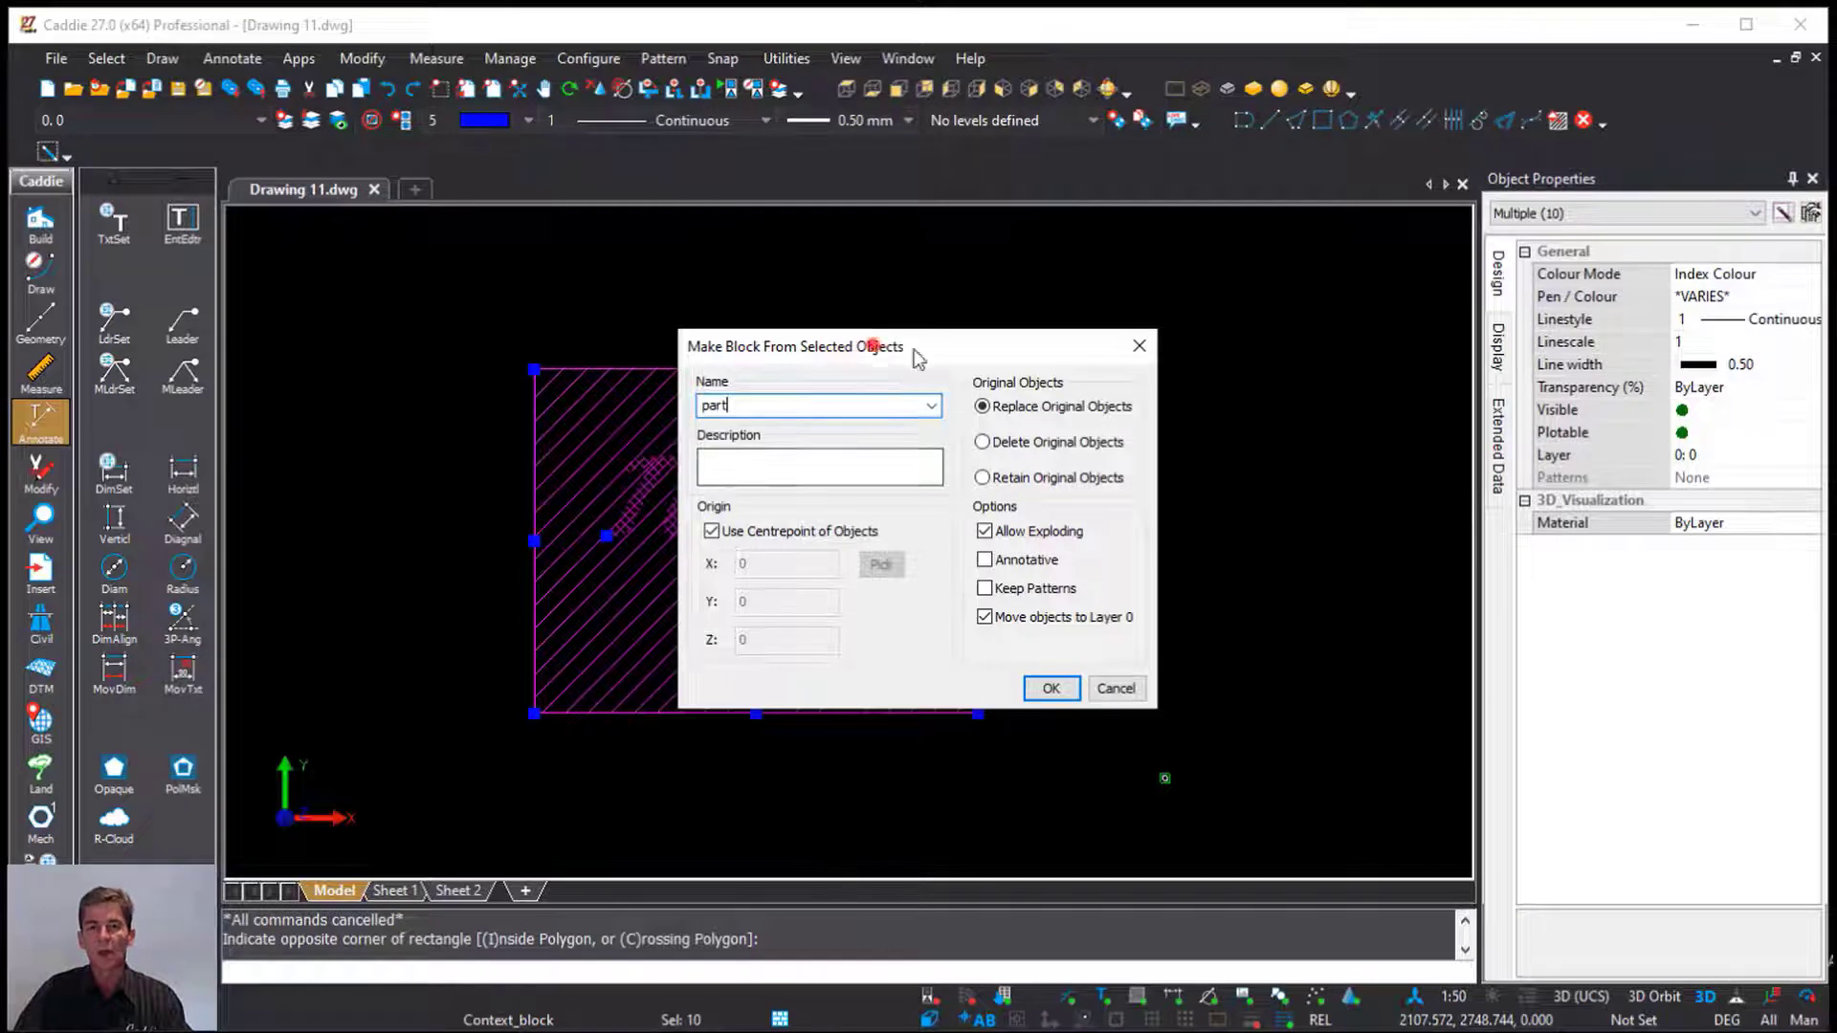
drag(874, 354, 1312, 373)
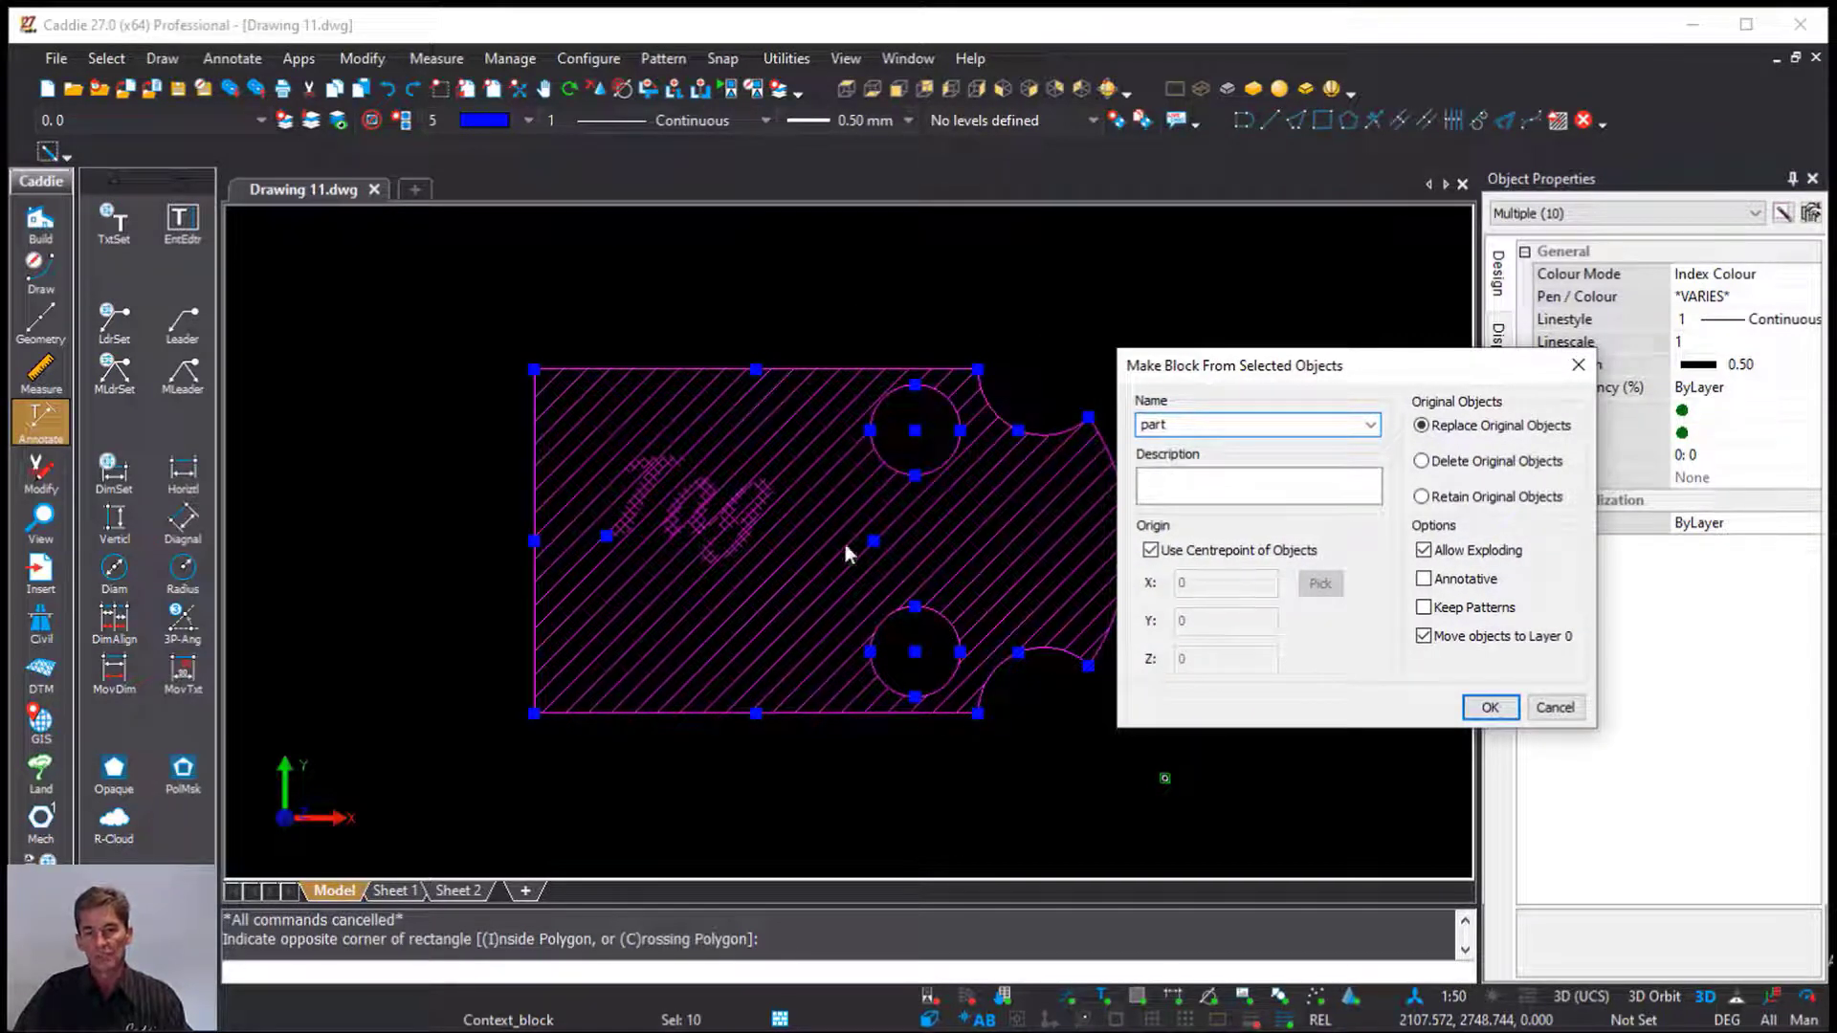
click(1486, 707)
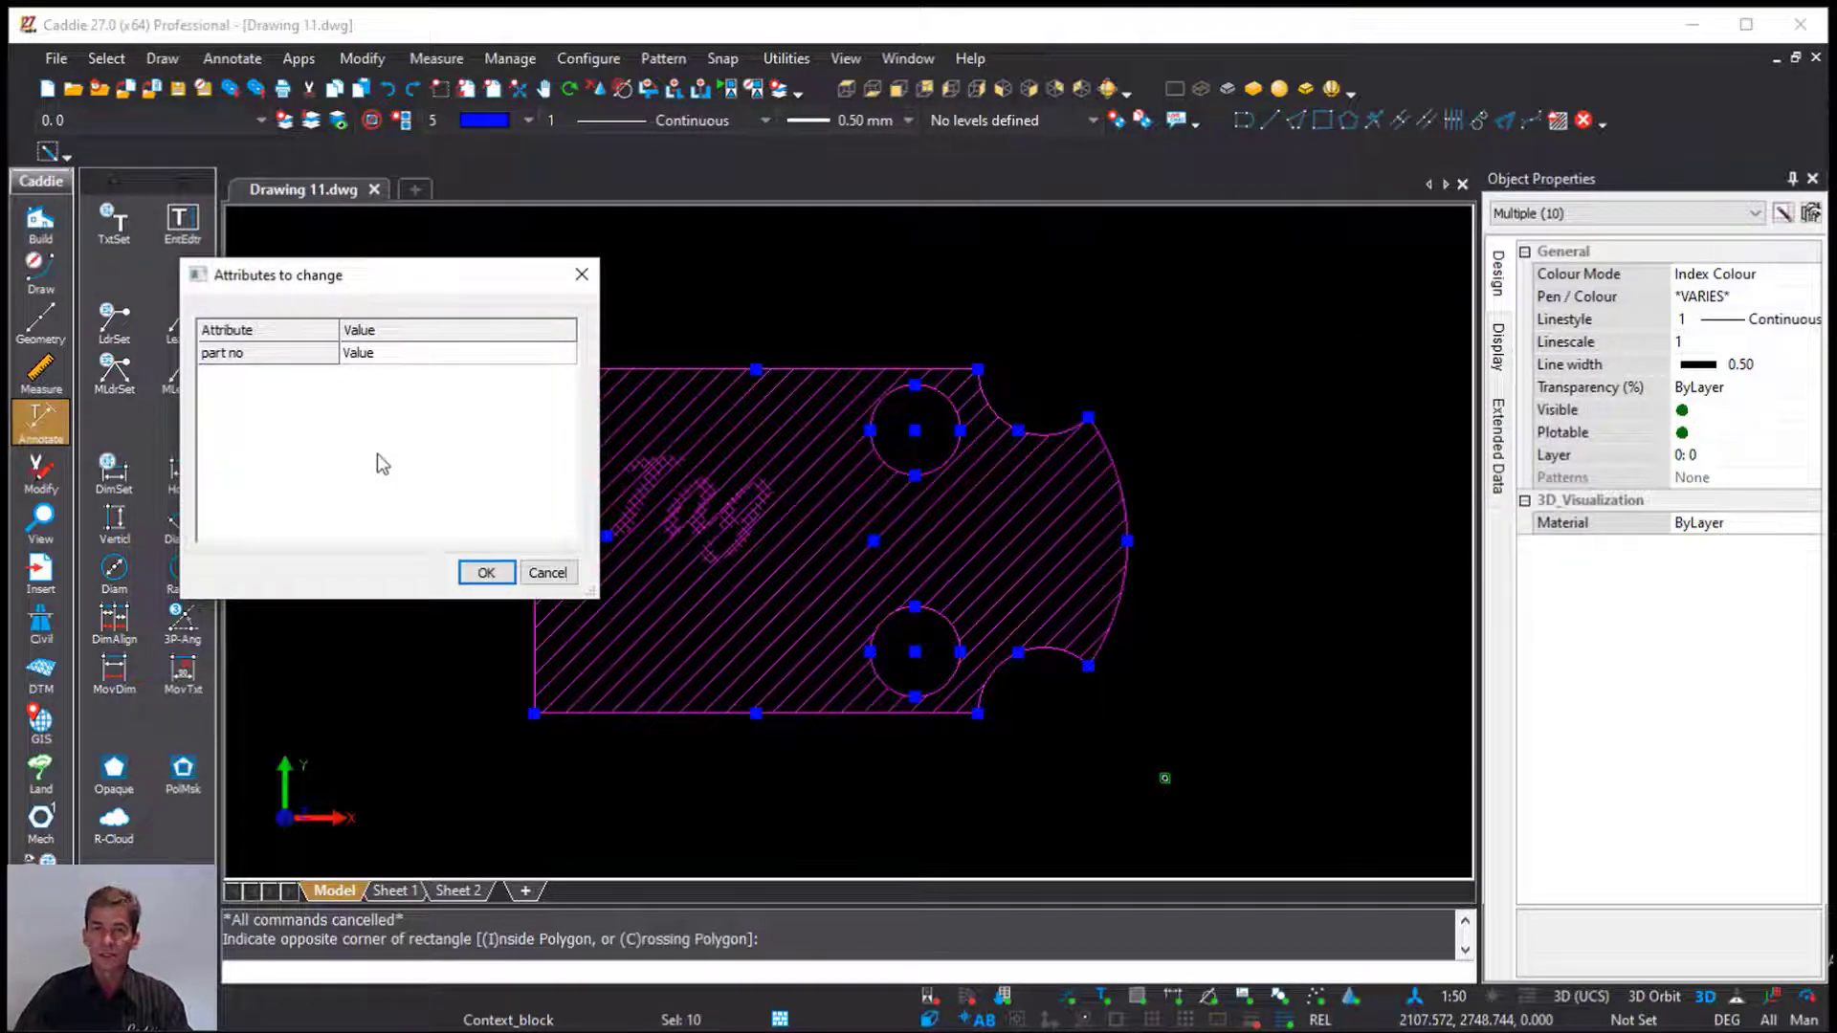
Set the new block's part no attribute value to 1
click(387, 355)
click(388, 354)
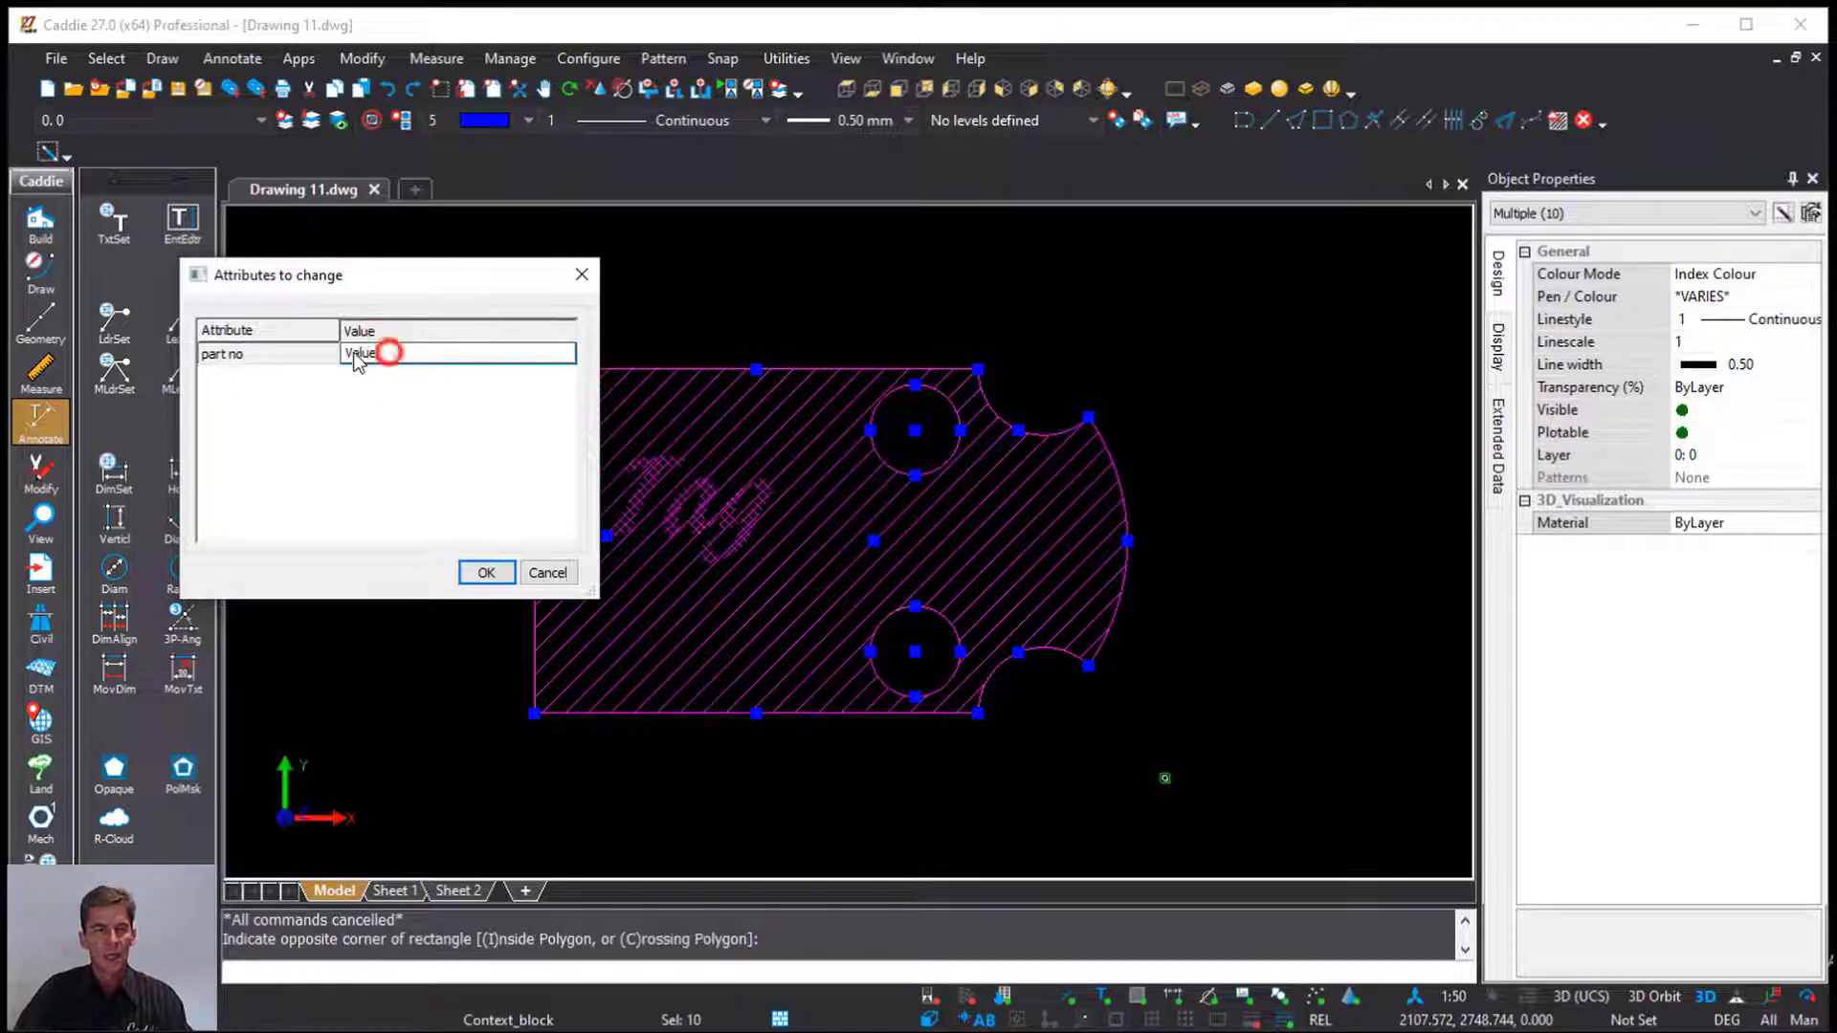
text(1)
click(485, 572)
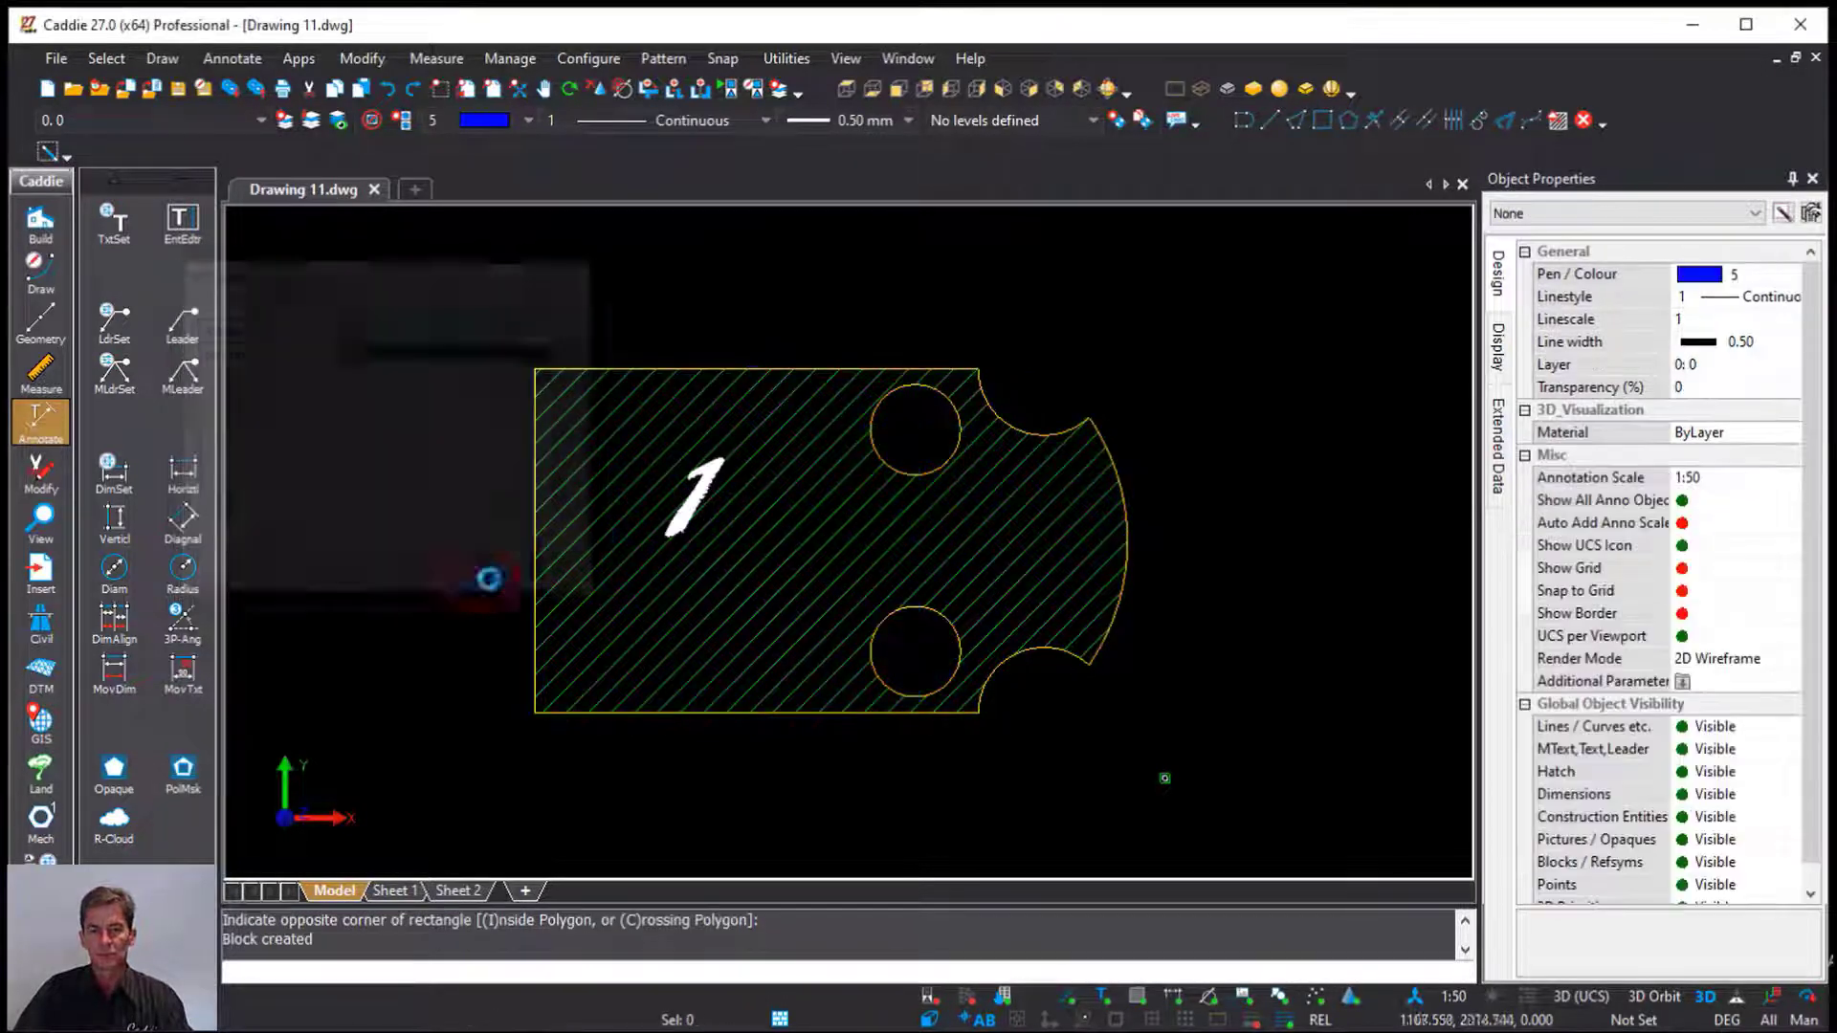
Review the new block's properties, and choose the standard block "part" for insertion at a scale of 1
click(779, 542)
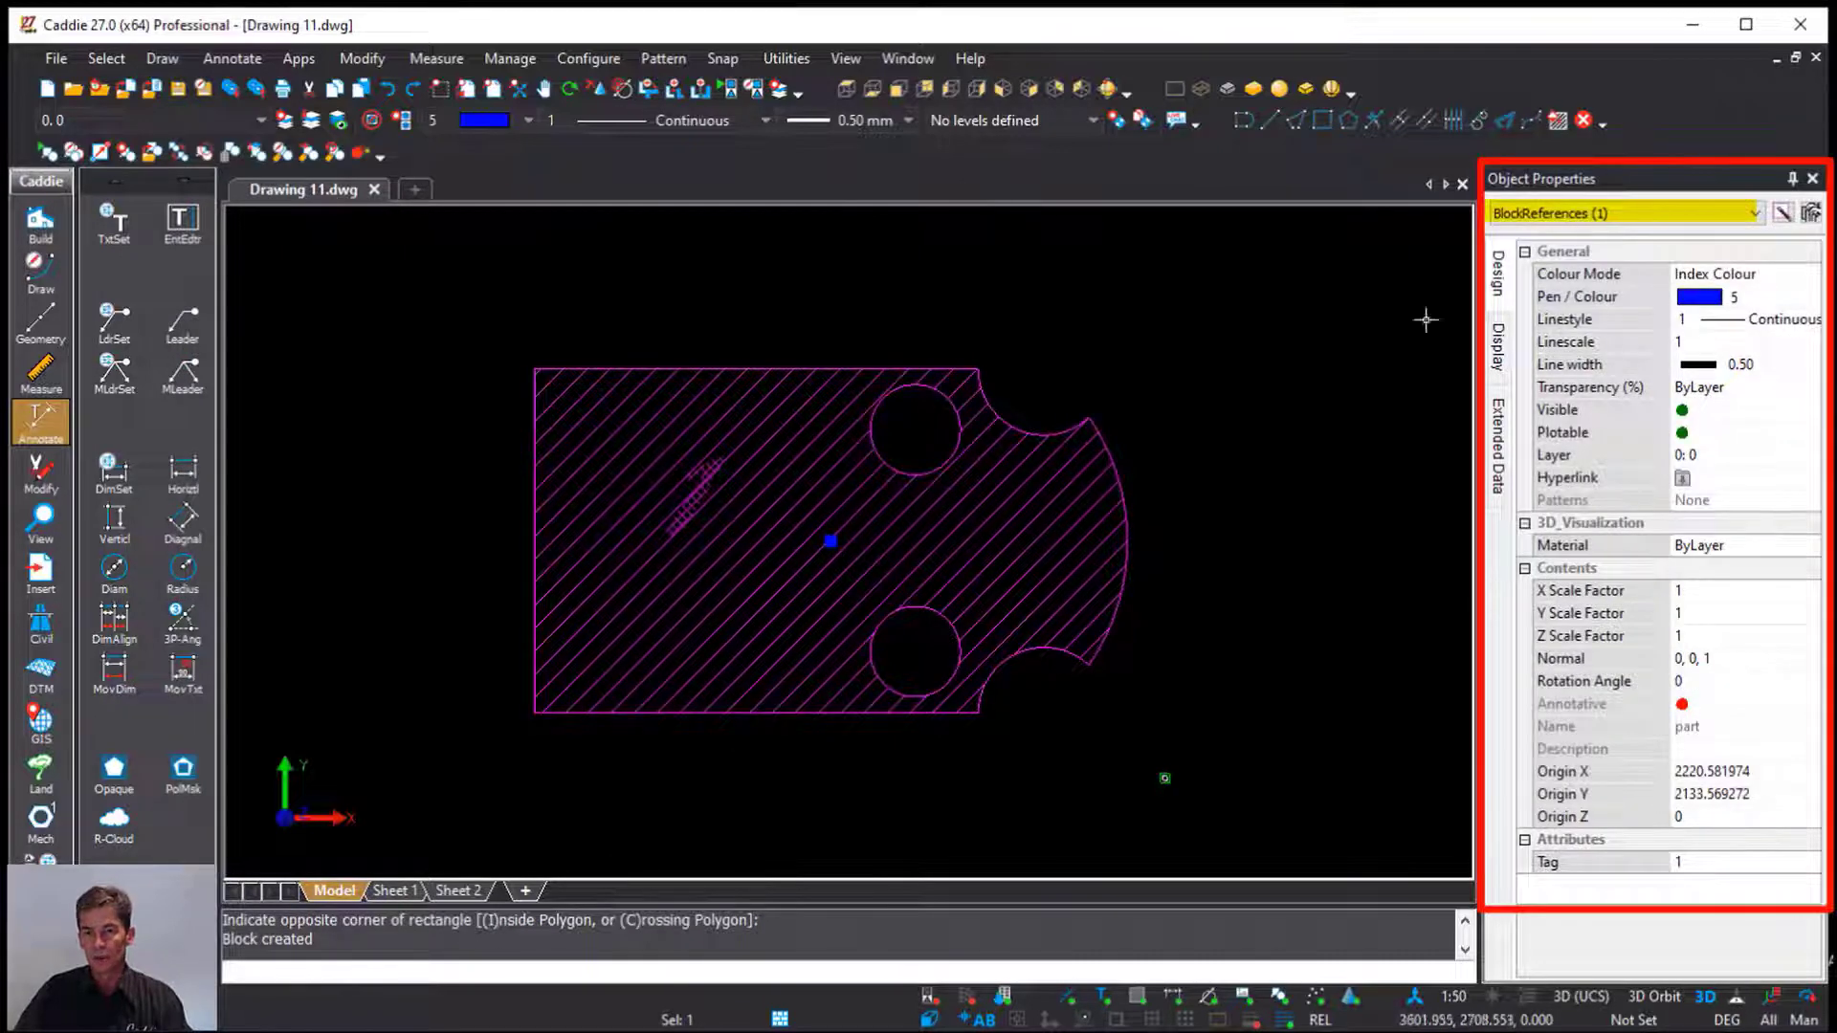
key(Escape)
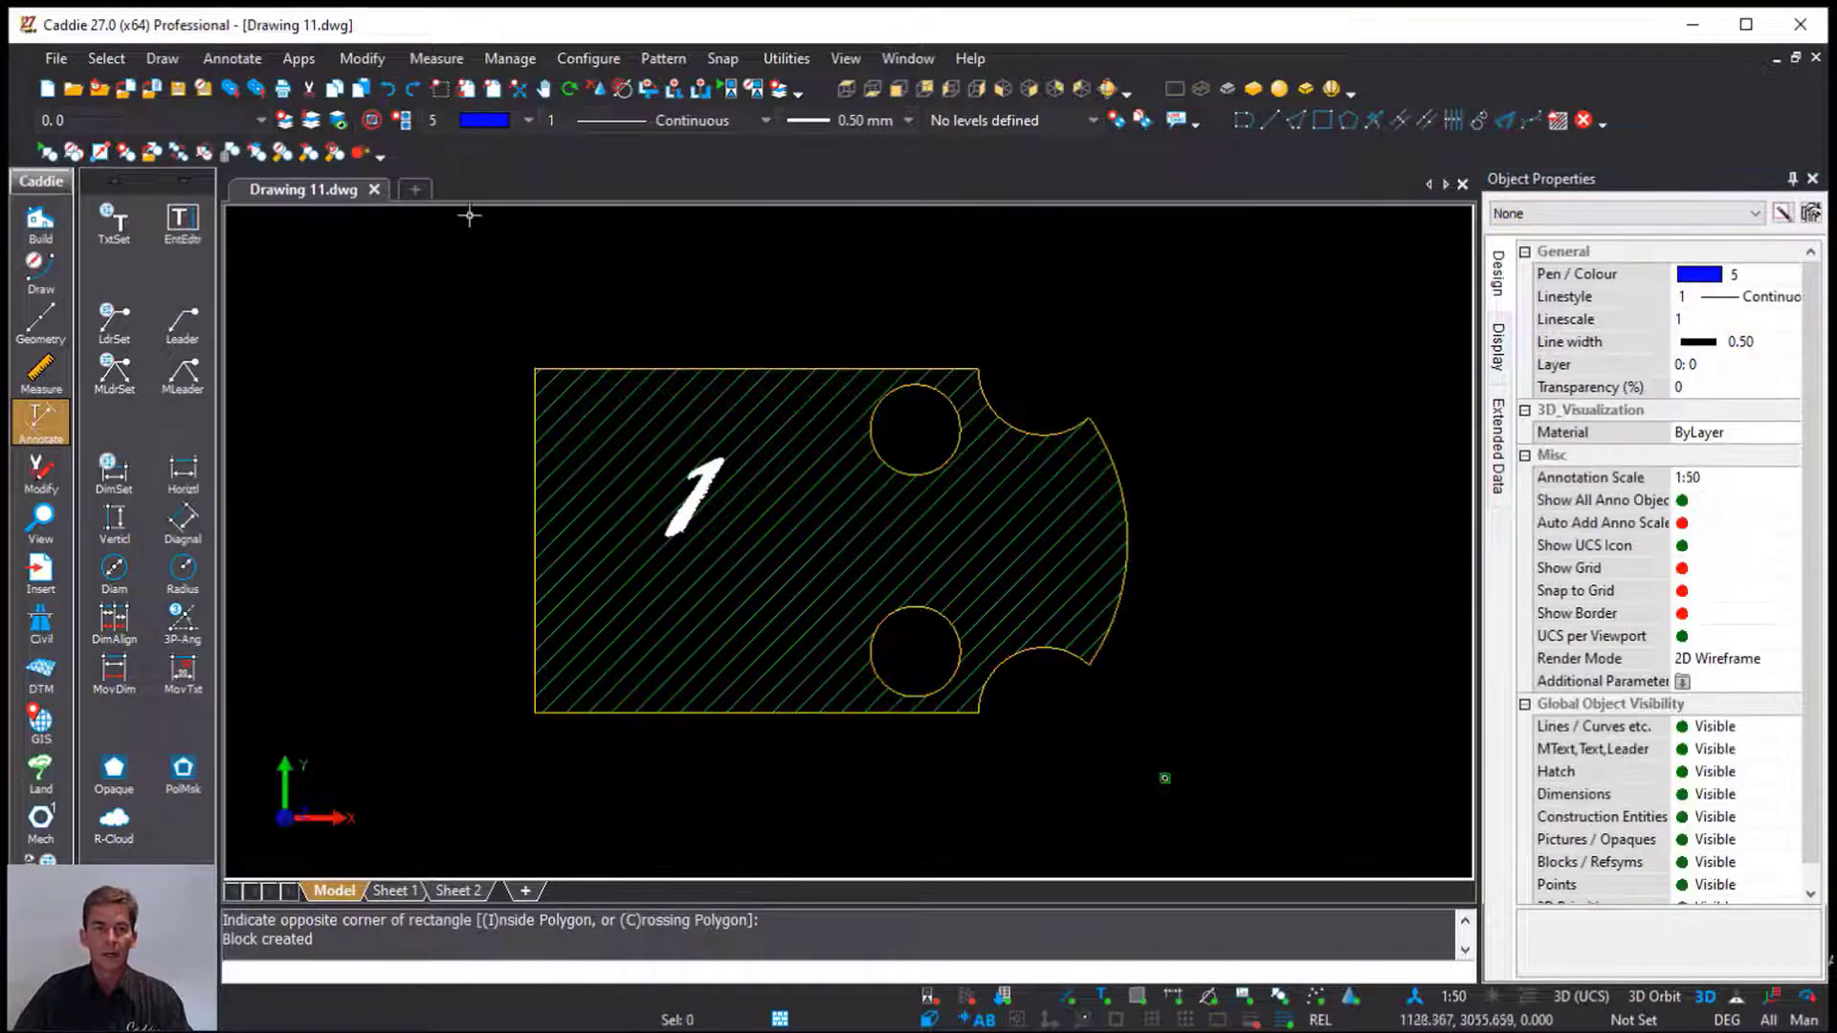
click(362, 59)
mouse_move(430, 141)
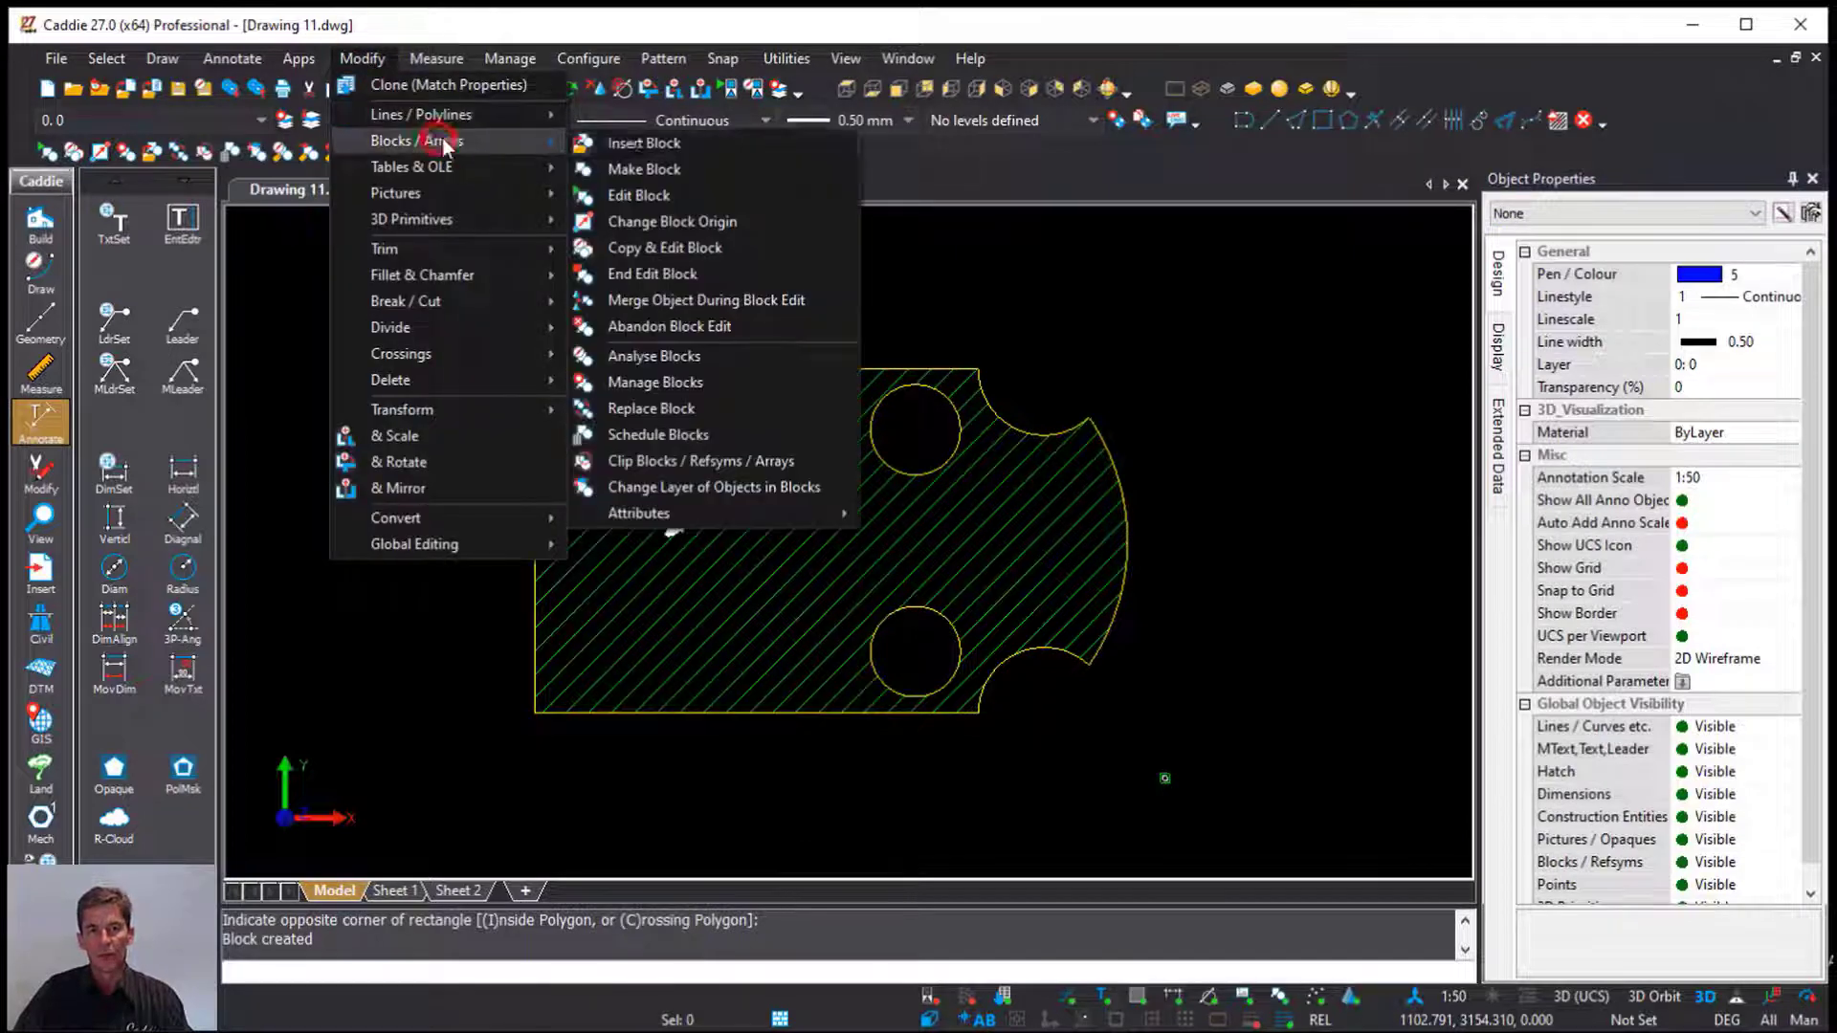
click(643, 140)
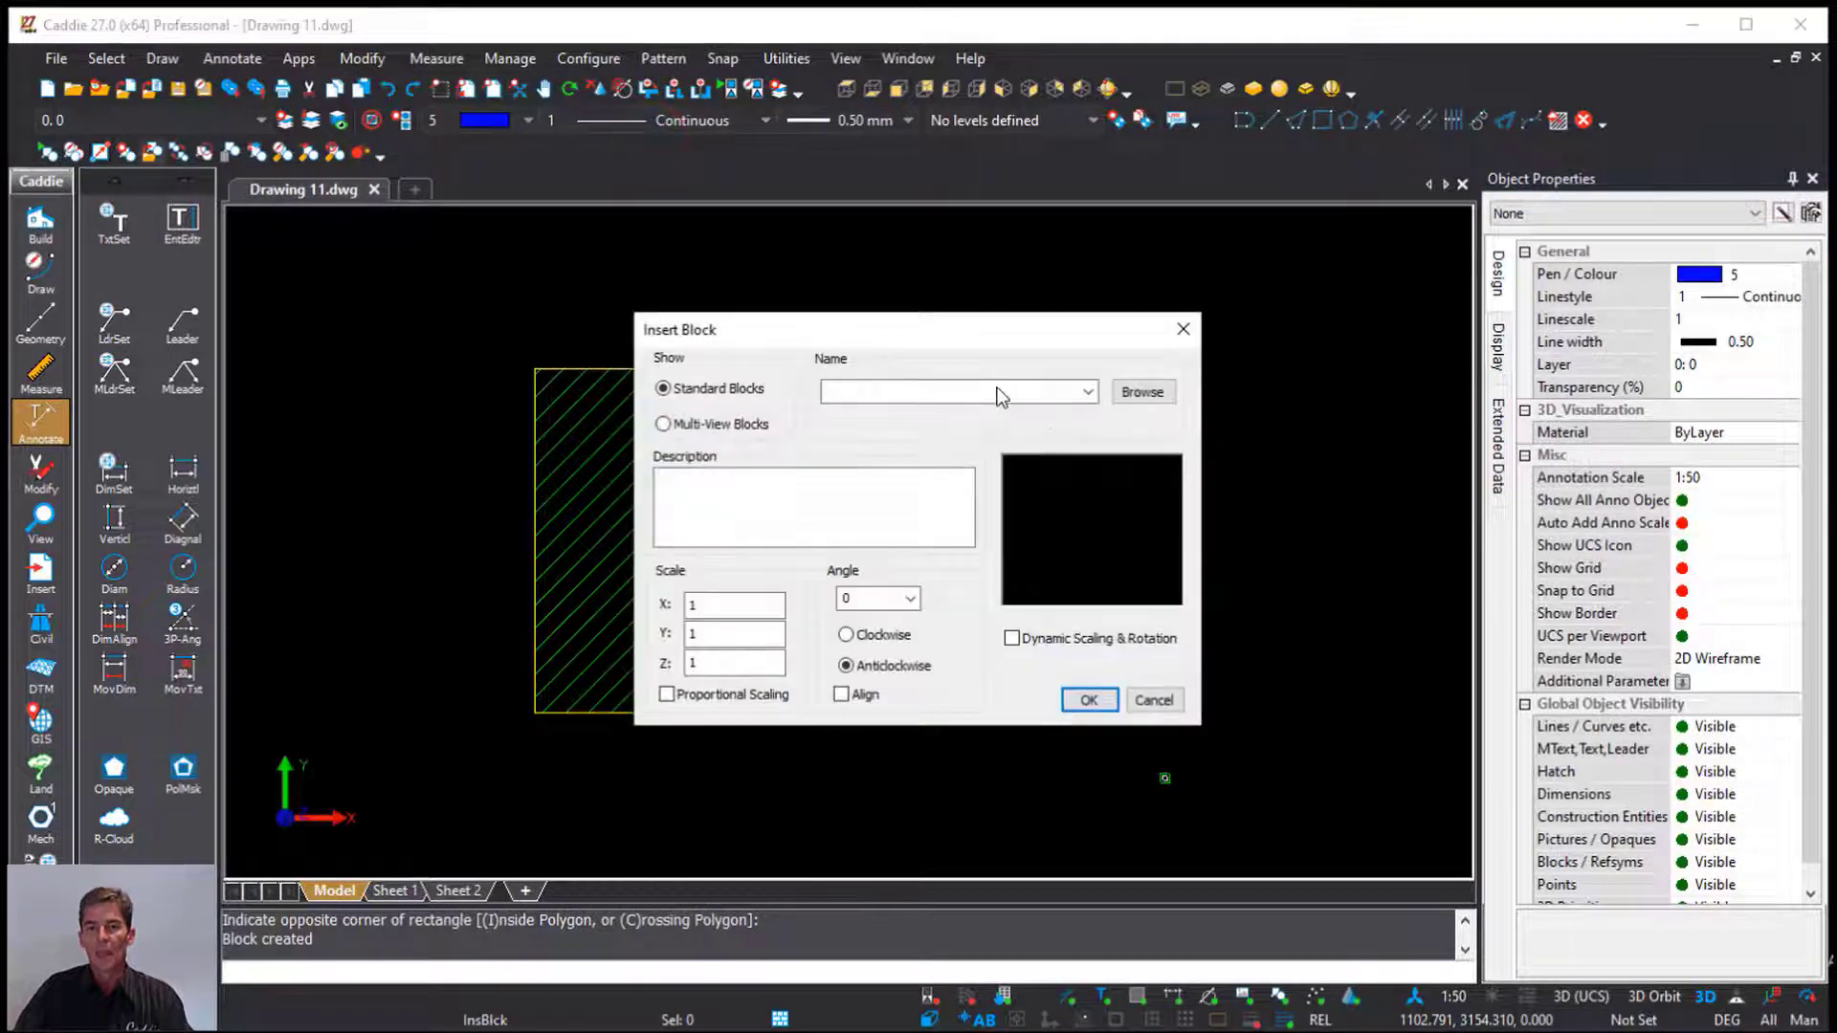
click(1088, 391)
click(922, 413)
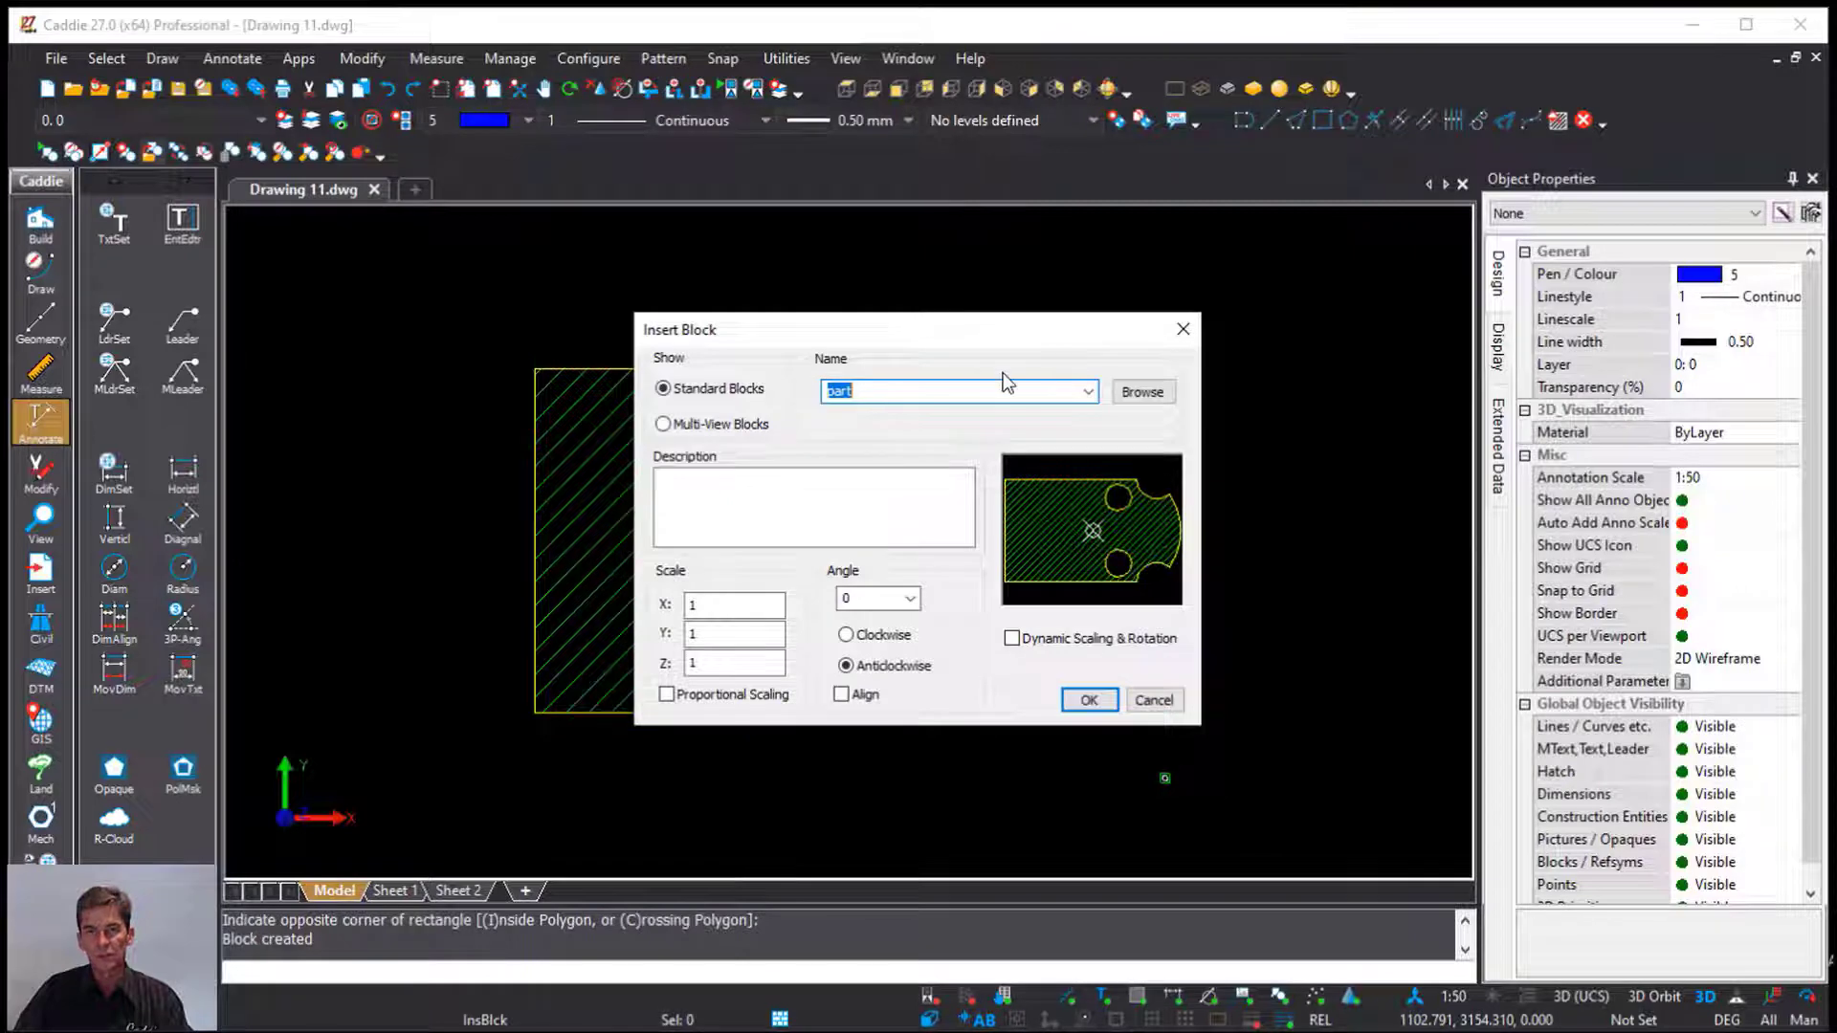
click(1089, 700)
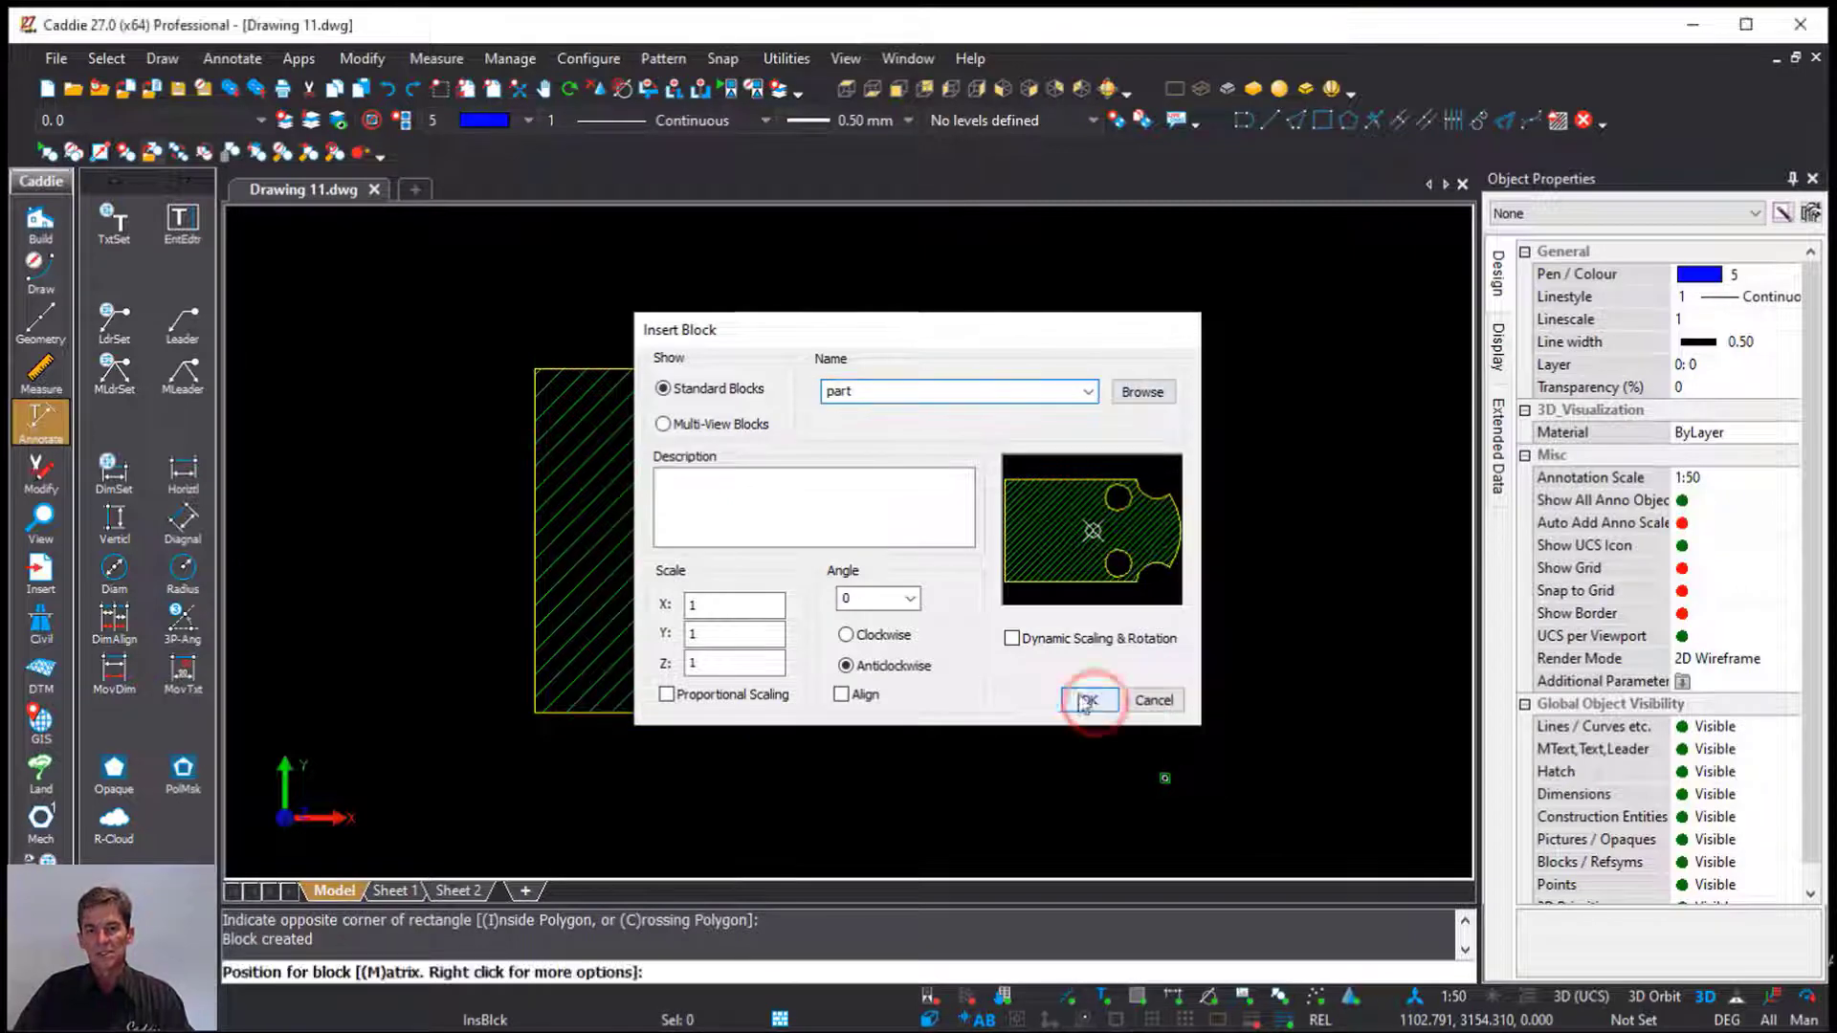
Insert the block rotated 90 degrees clockwise about the Z axis, below and right of part 1, with part no 2
scroll(947, 546, down, 4)
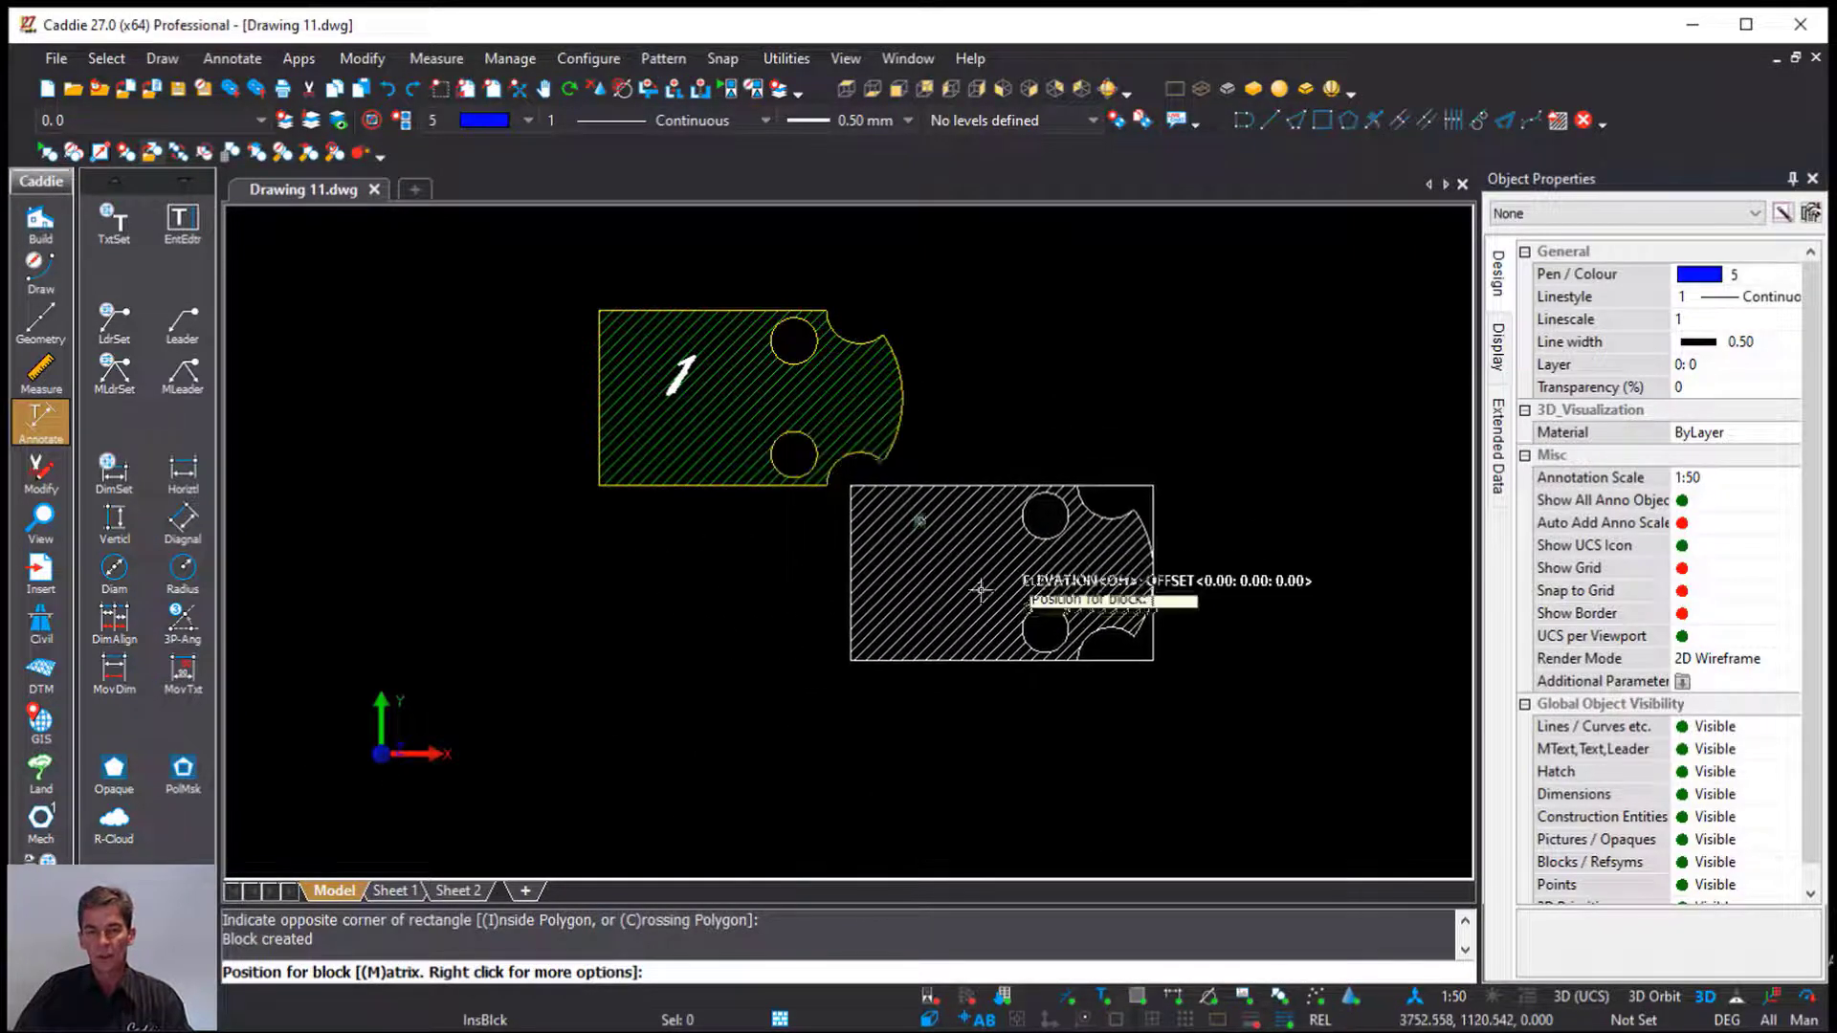
right_click(973, 601)
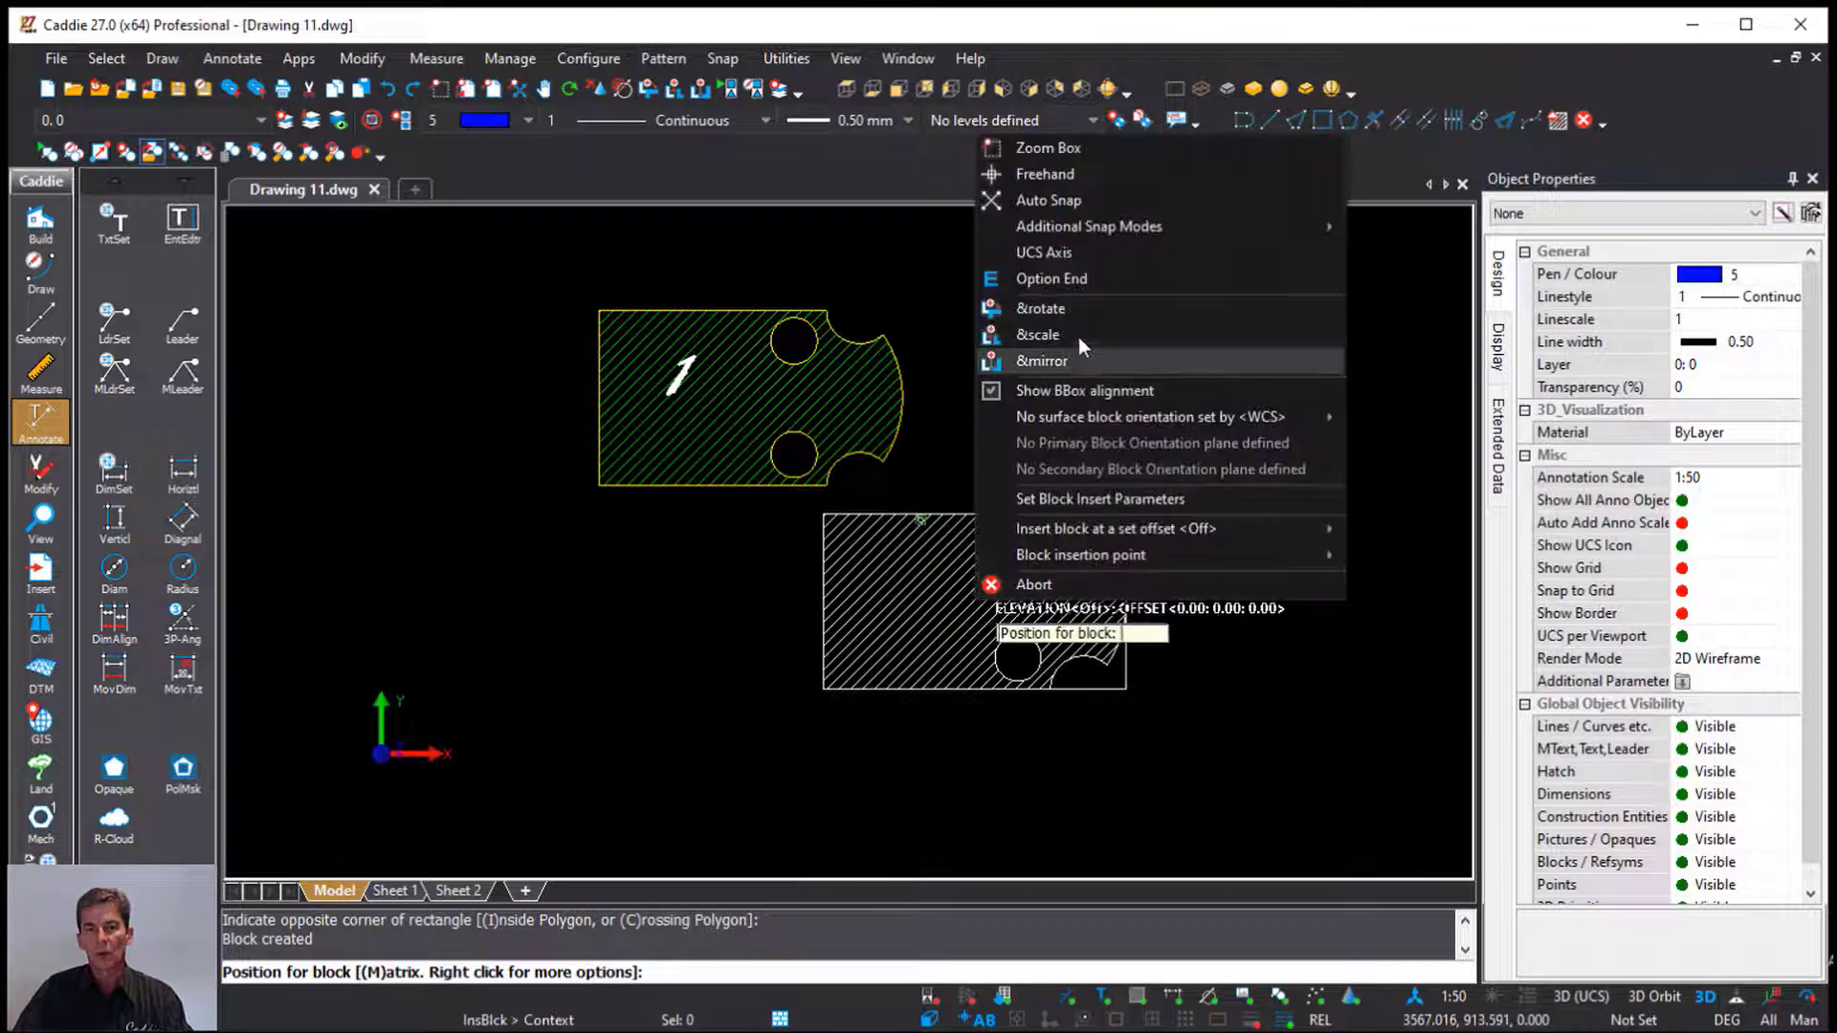
click(1053, 308)
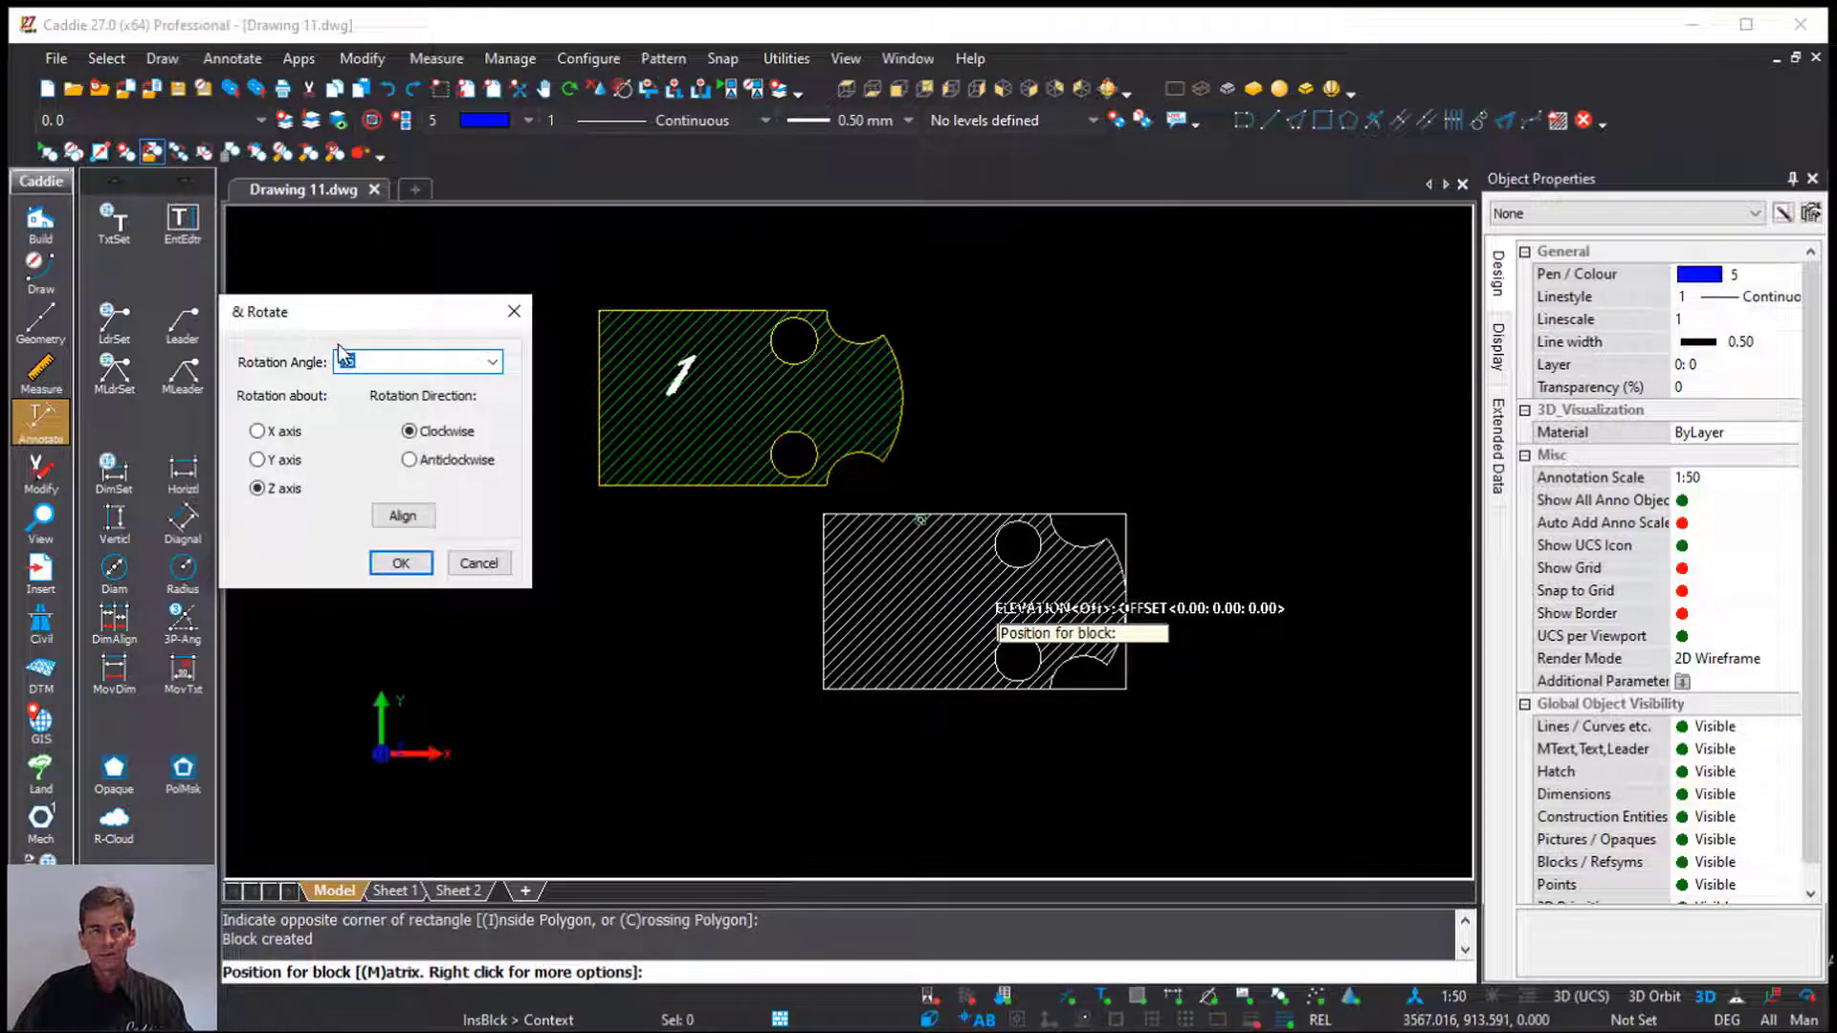
text(90)
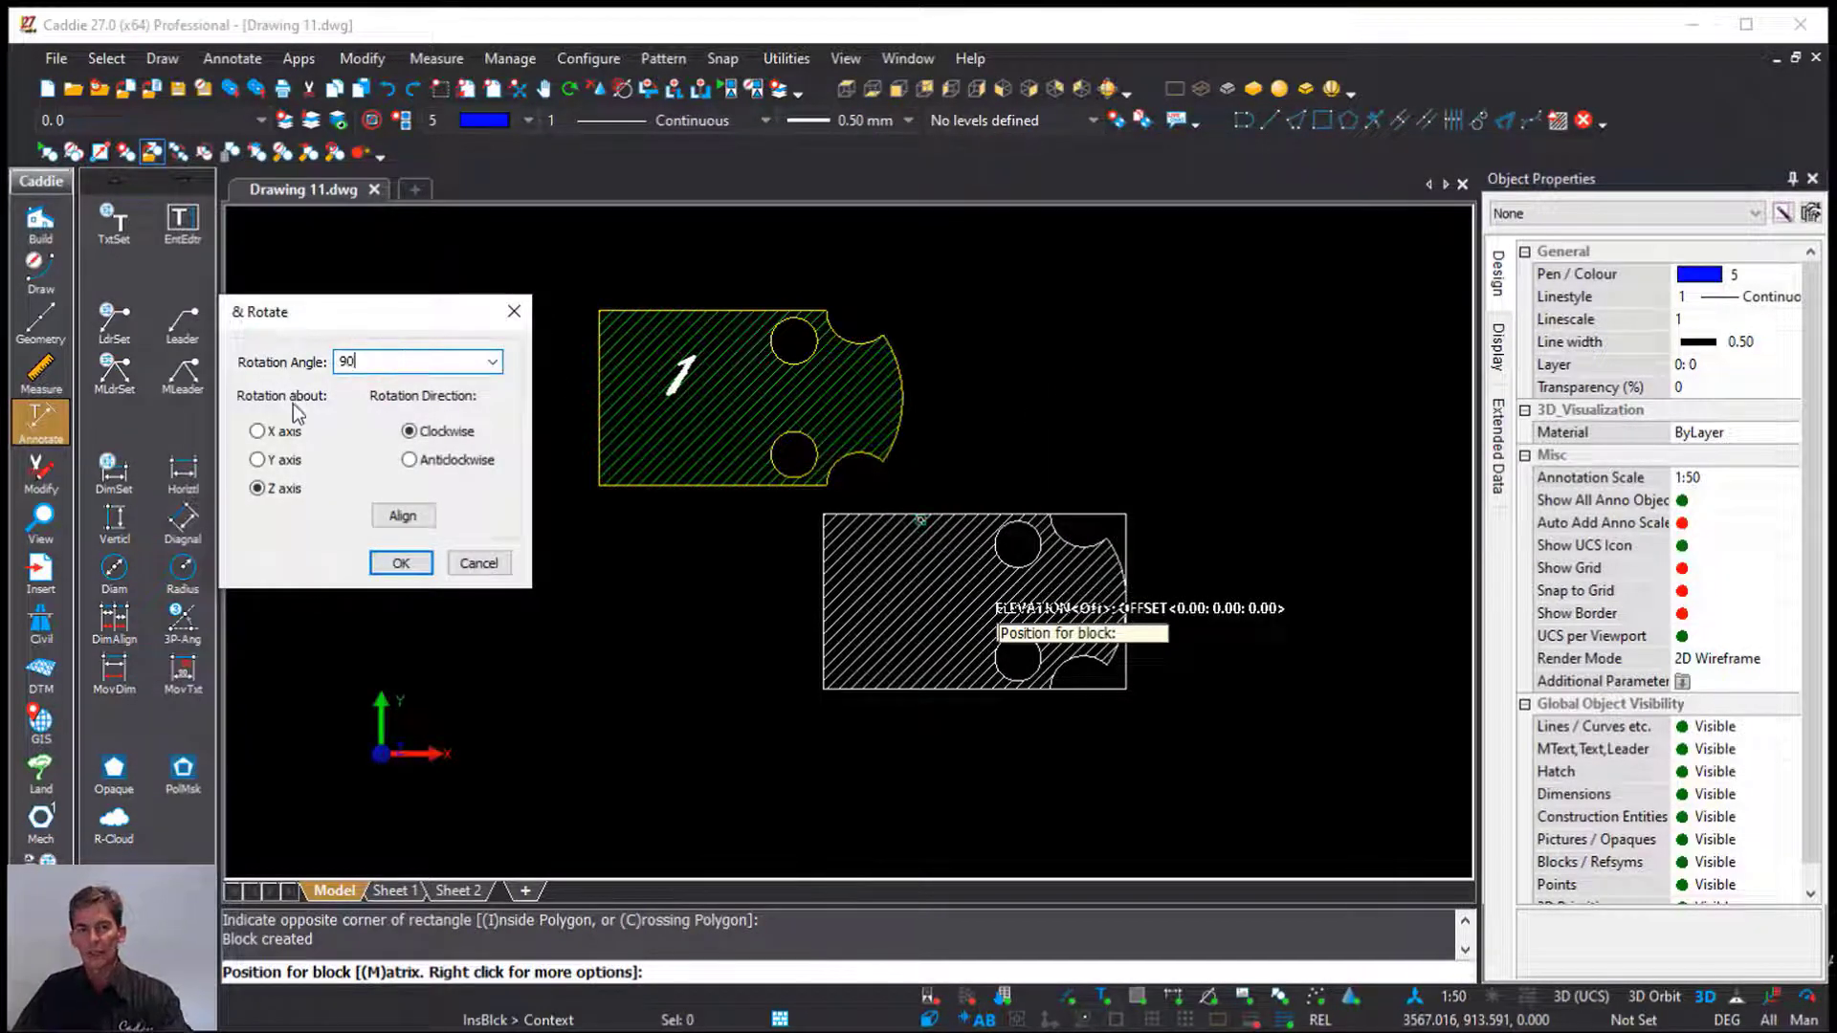
click(404, 563)
click(1003, 580)
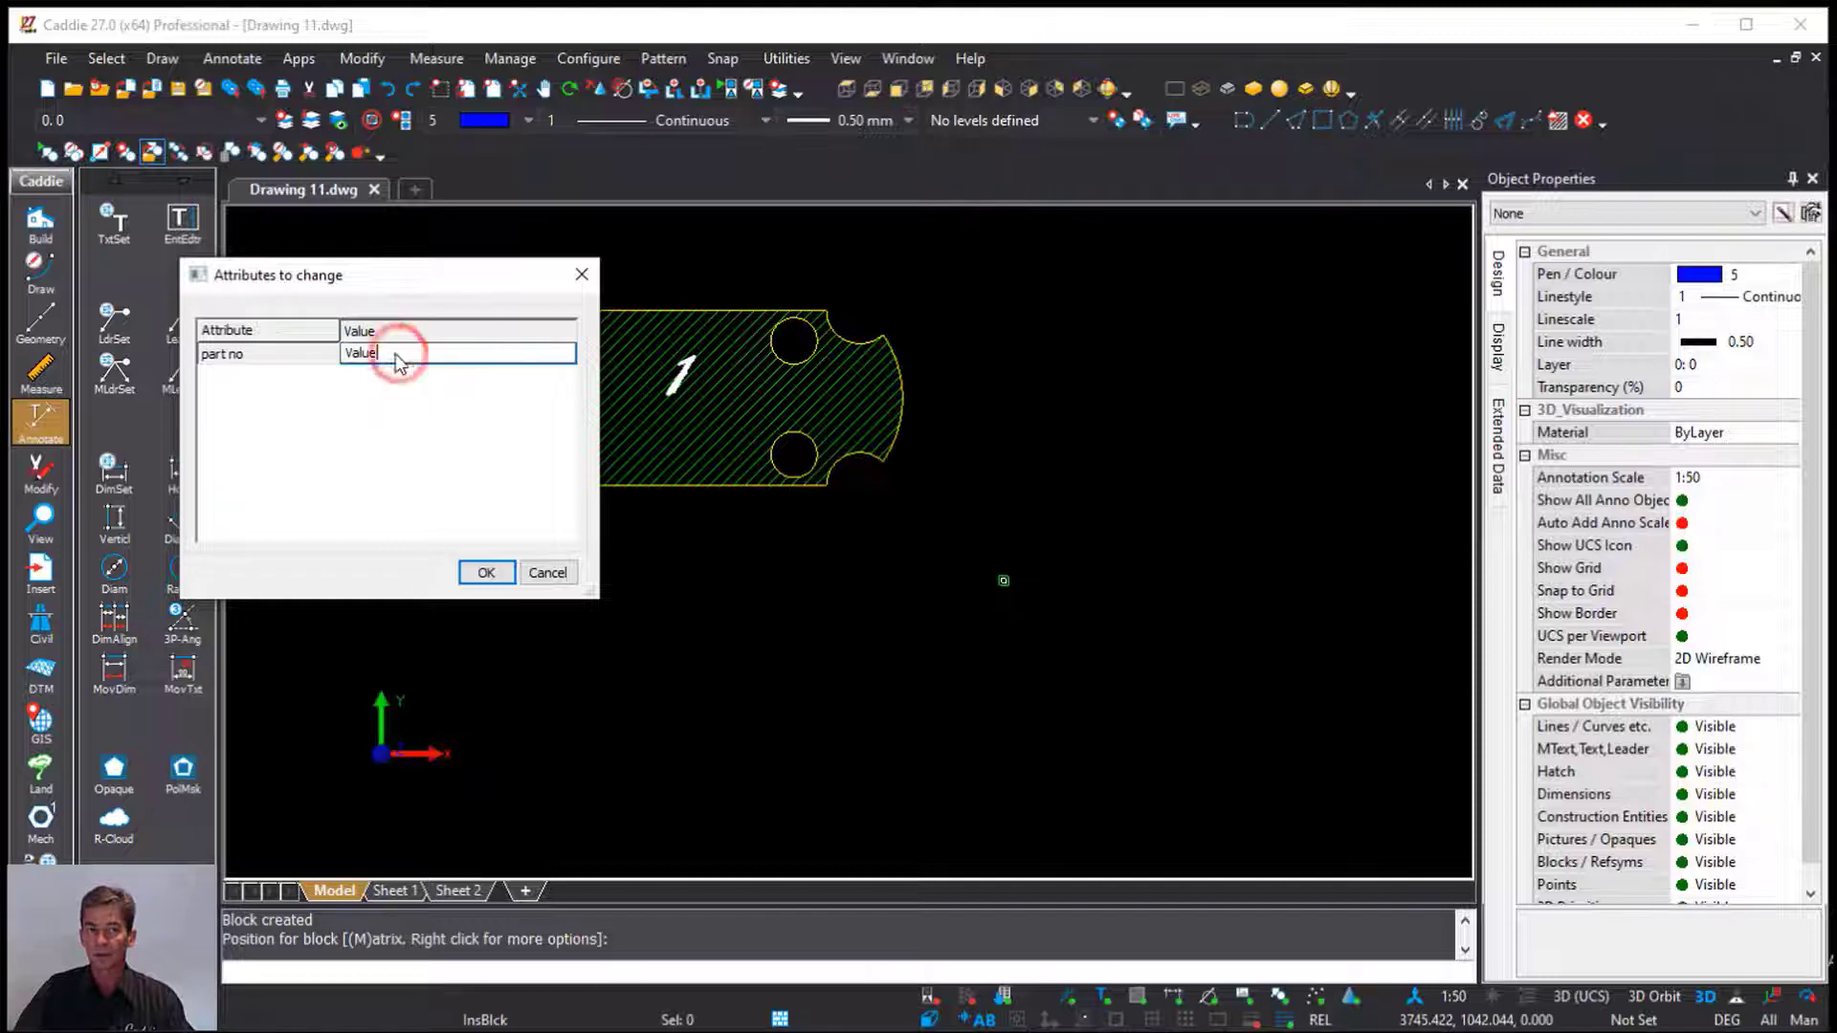
text(2)
click(475, 576)
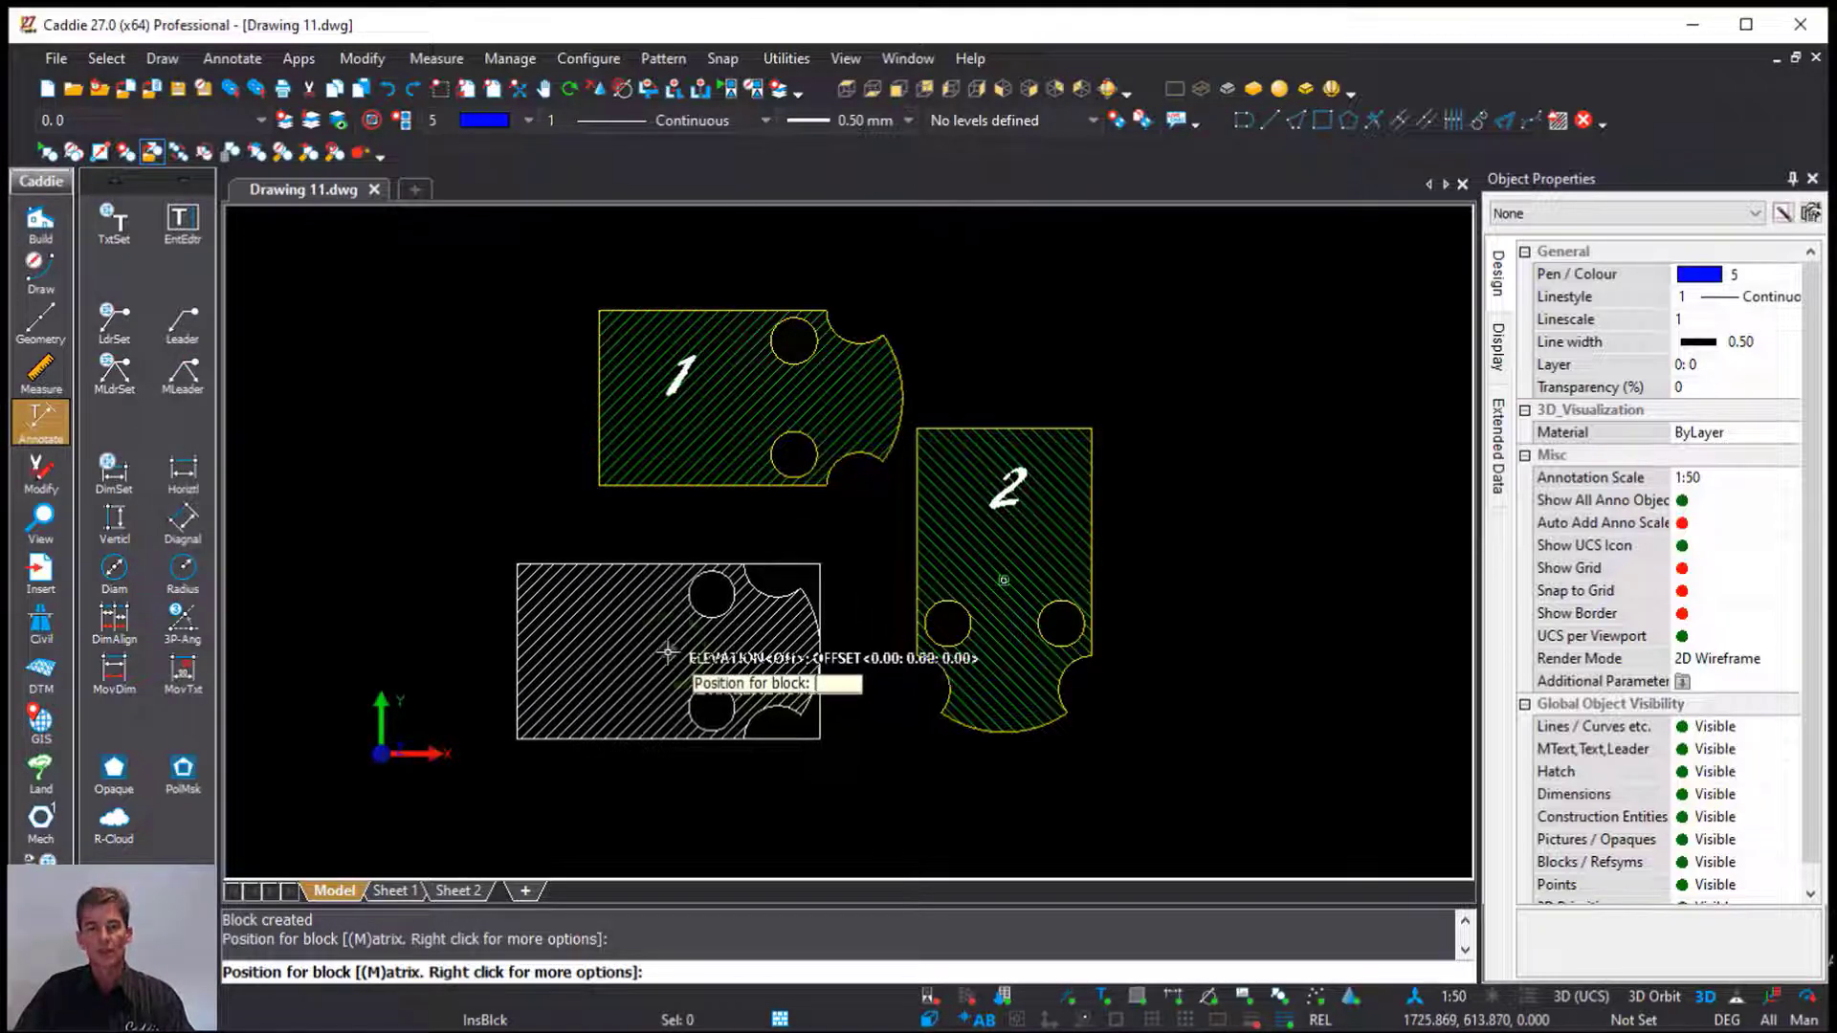
Insert another copy rotated 45 degrees clockwise, below part 1, with part no 3, and end the insertion
right_click(669, 654)
click(752, 362)
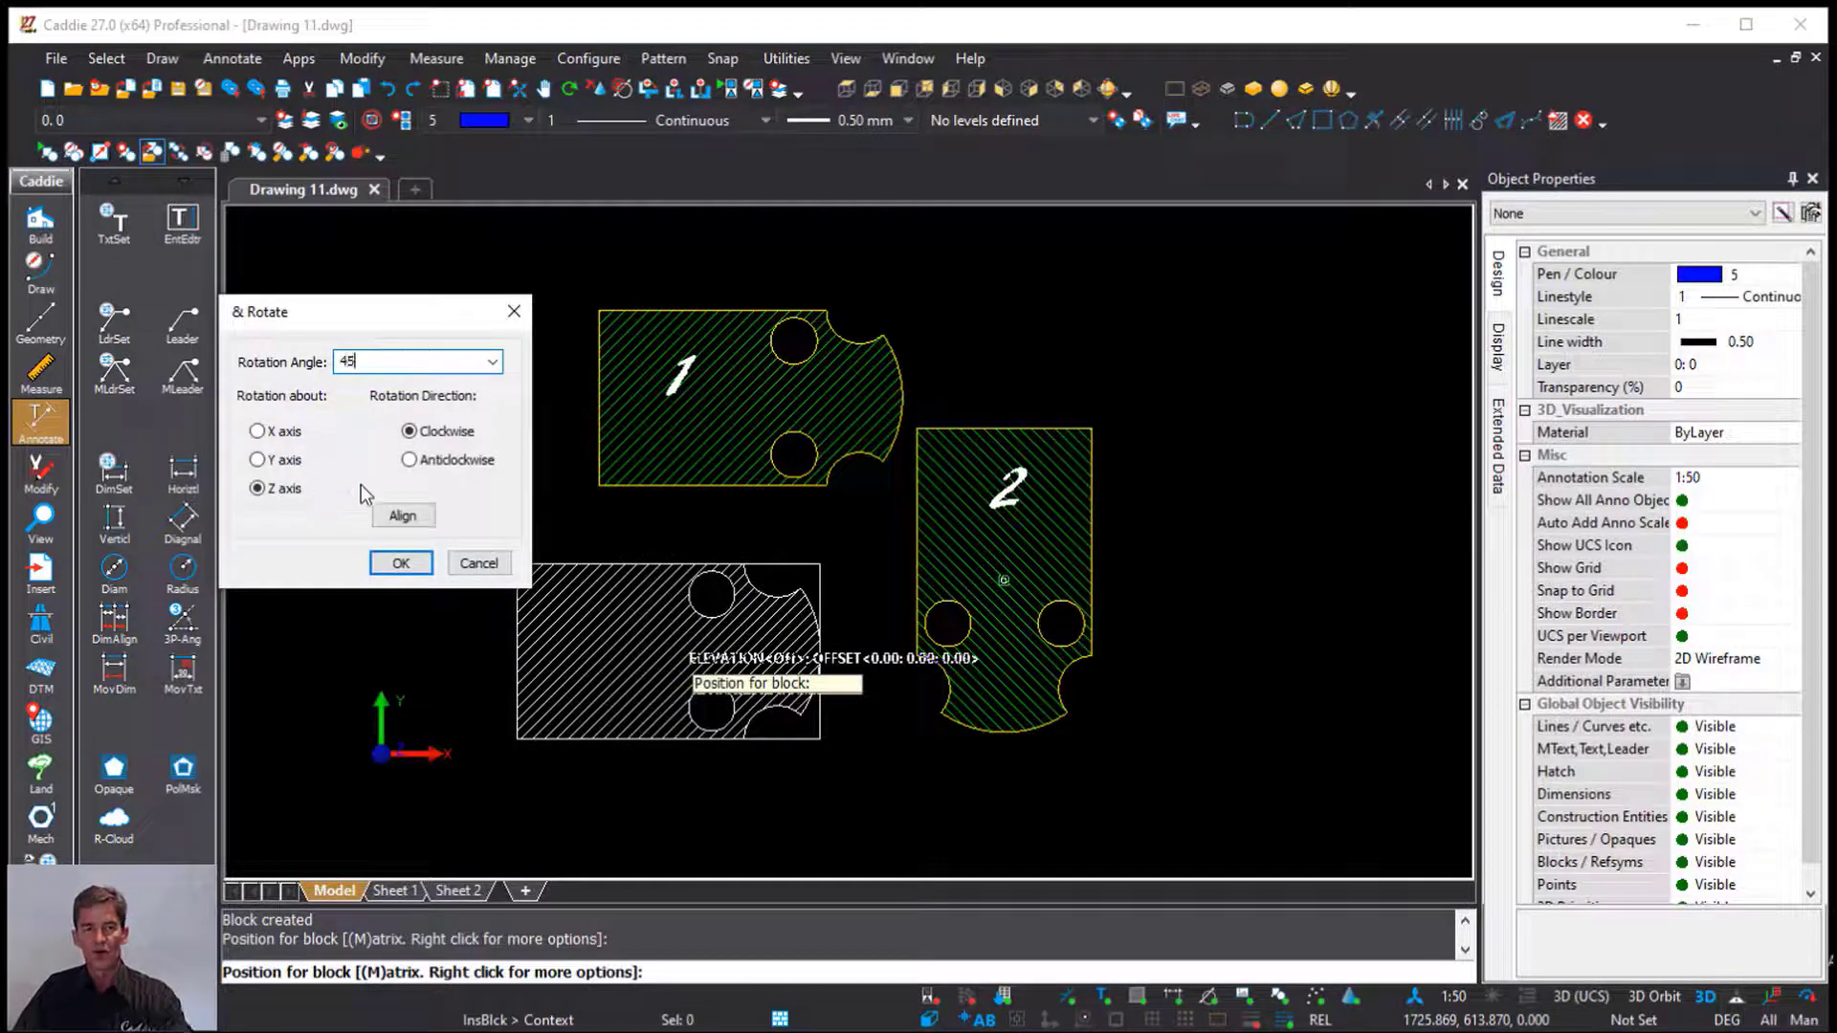
click(401, 563)
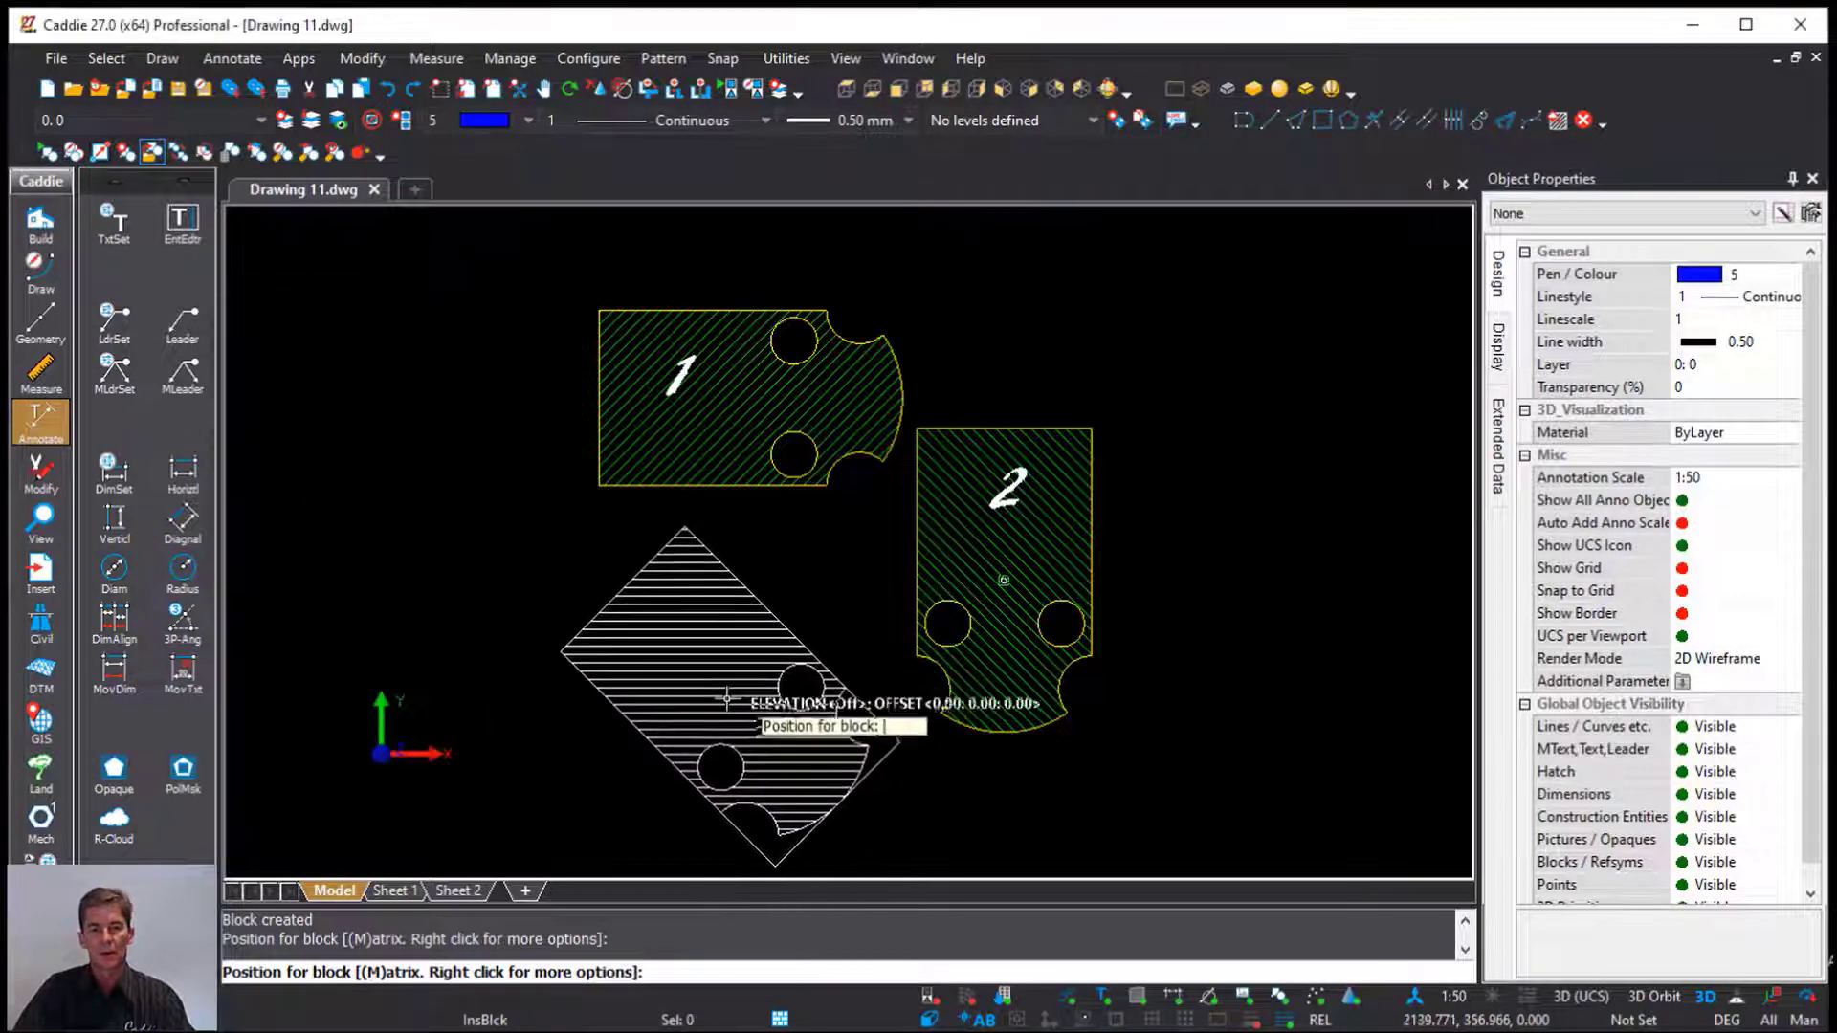
click(725, 702)
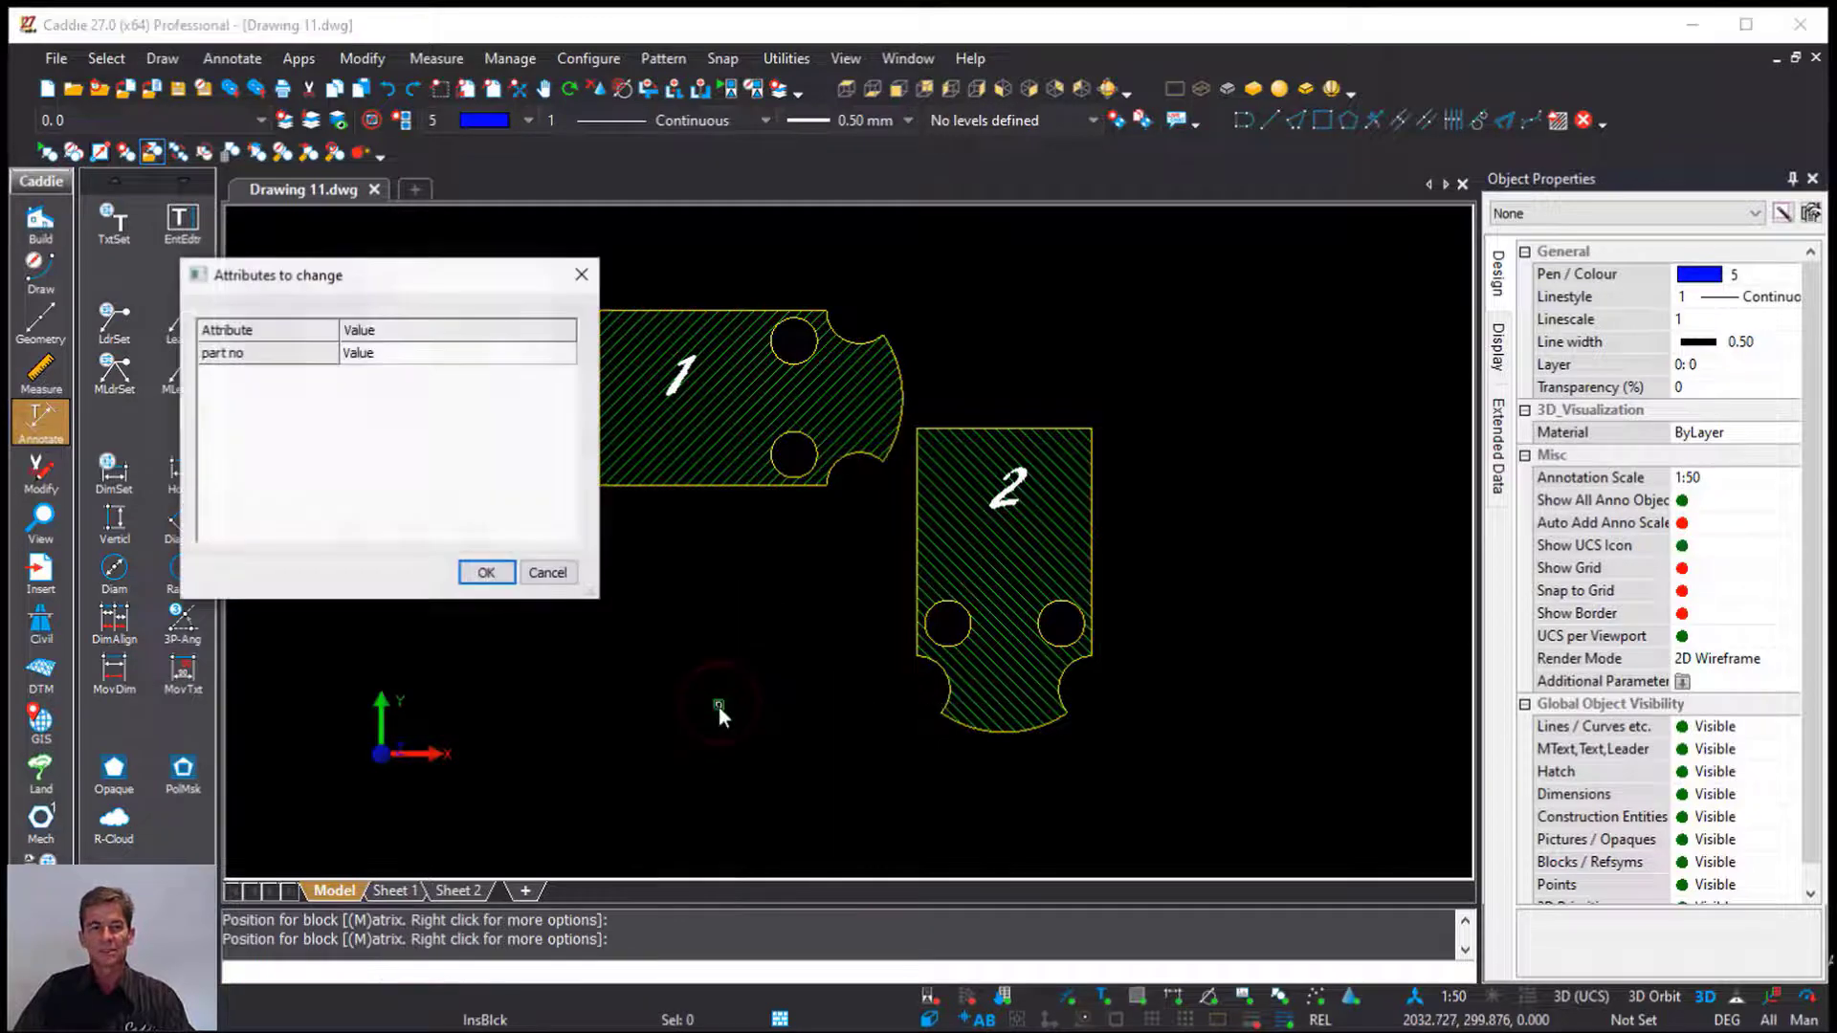
click(396, 356)
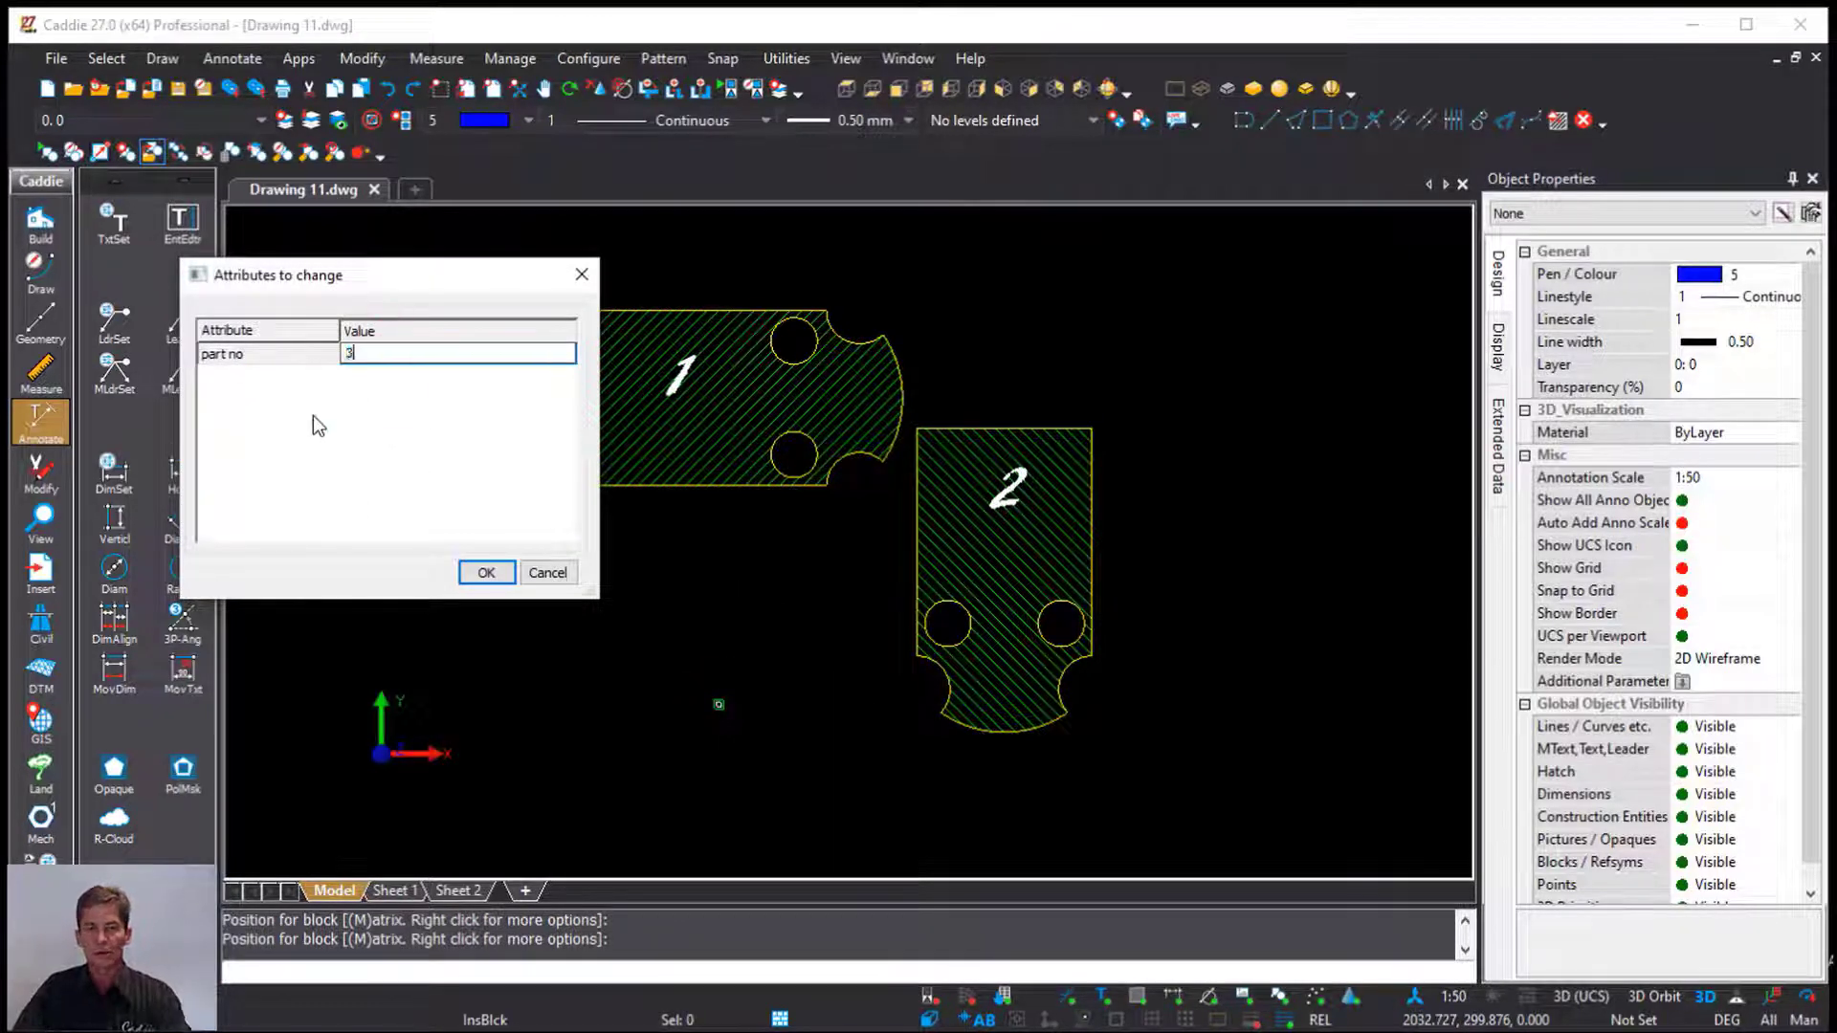
click(486, 572)
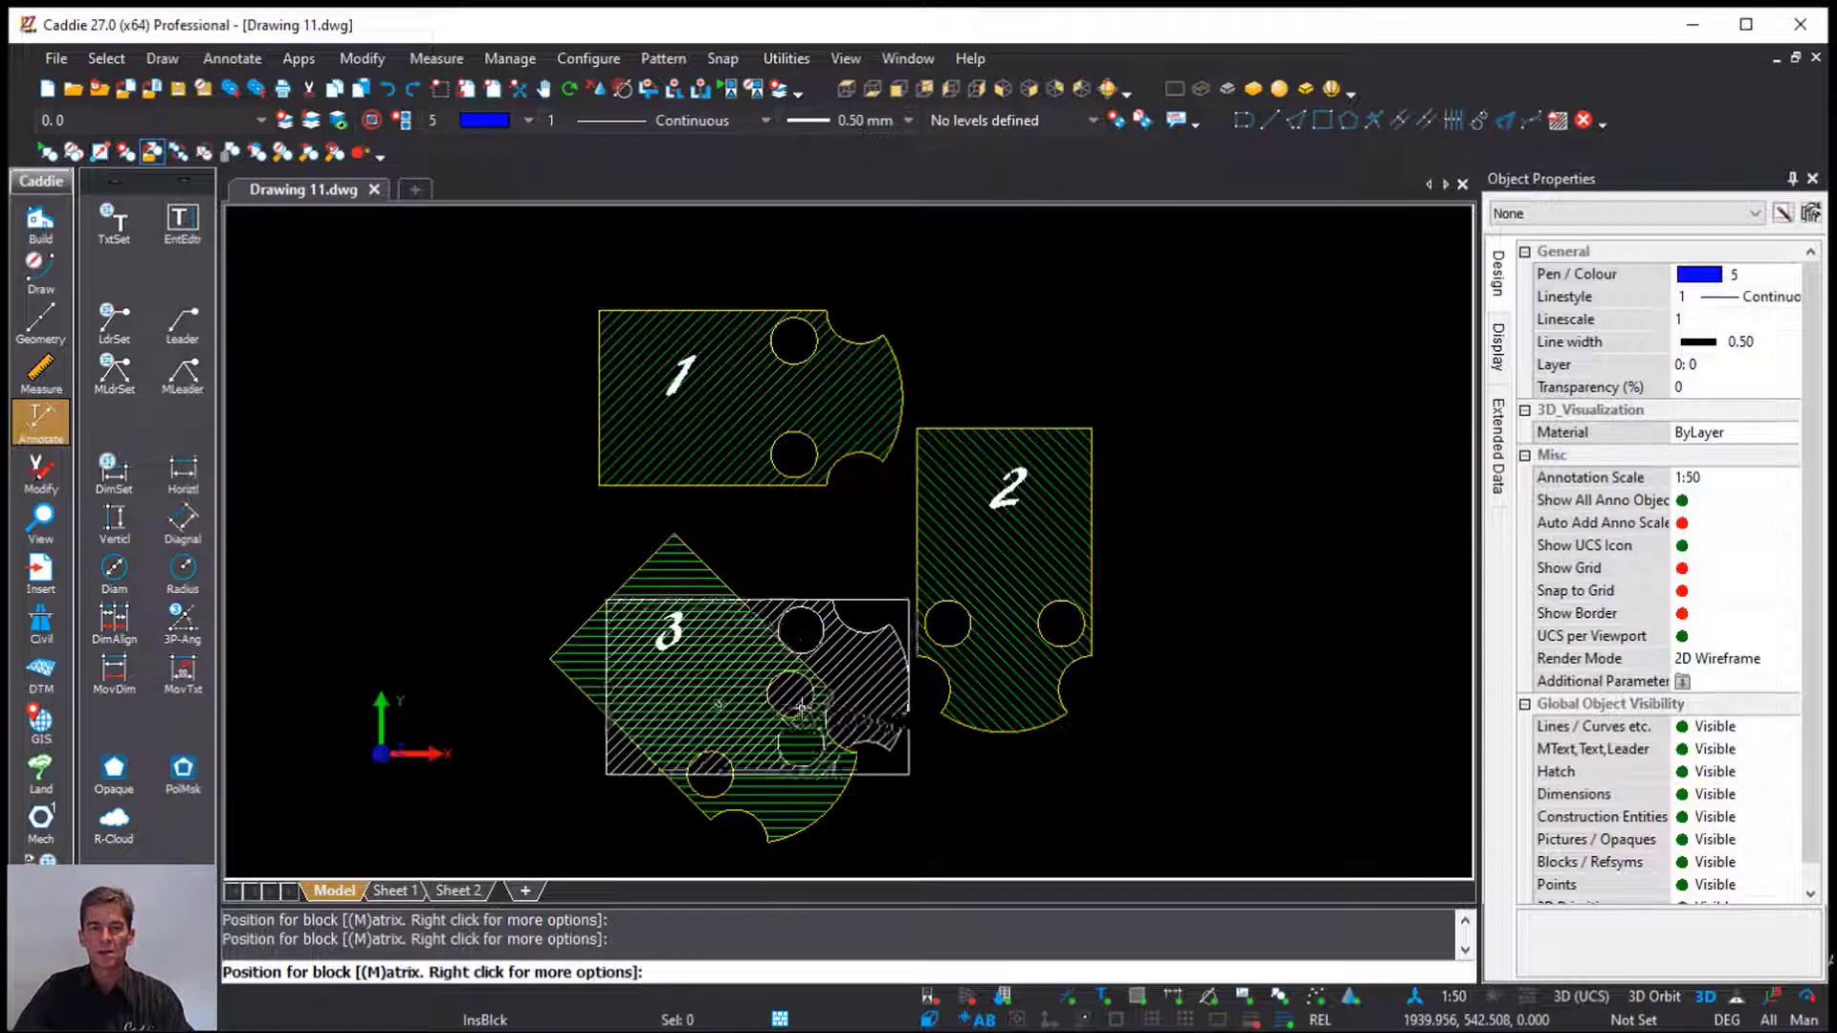
key(Escape)
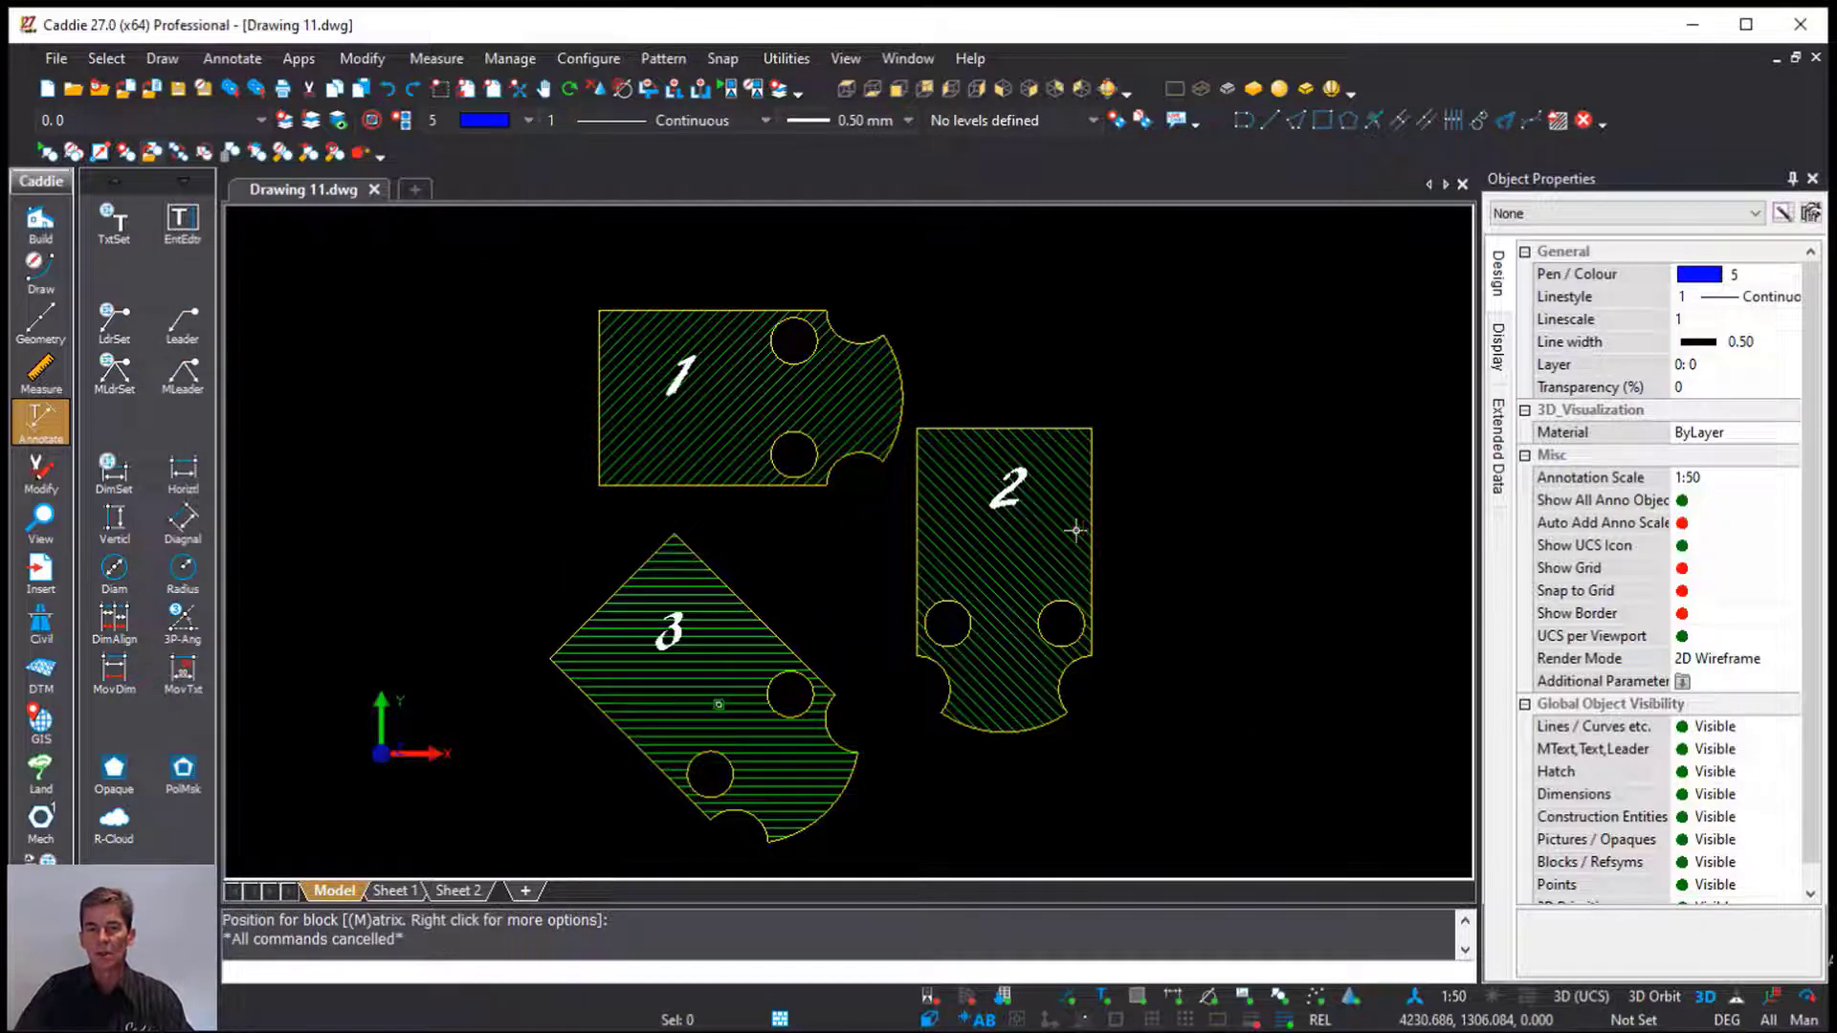
Compare the parts on Sheet 1 with model space, dynamically rotate part 3 about its centre so its holes face lower left, and view Sheet 1
click(395, 890)
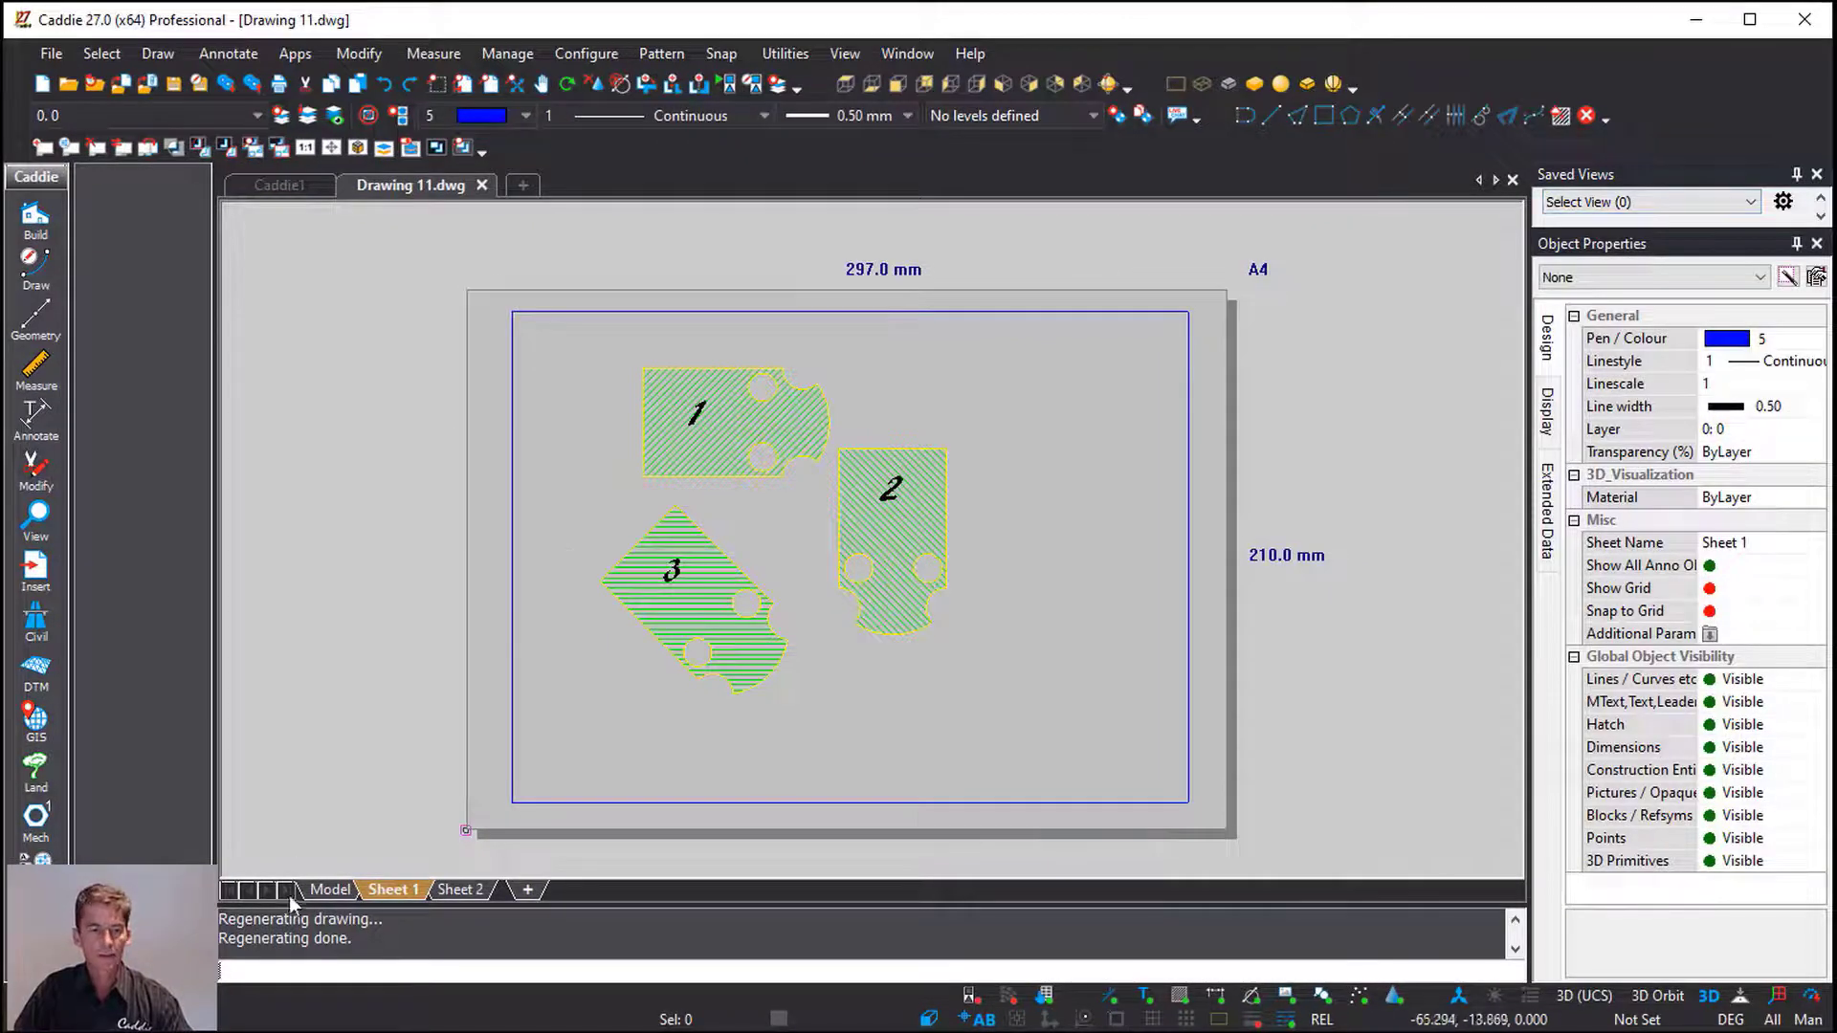
click(330, 890)
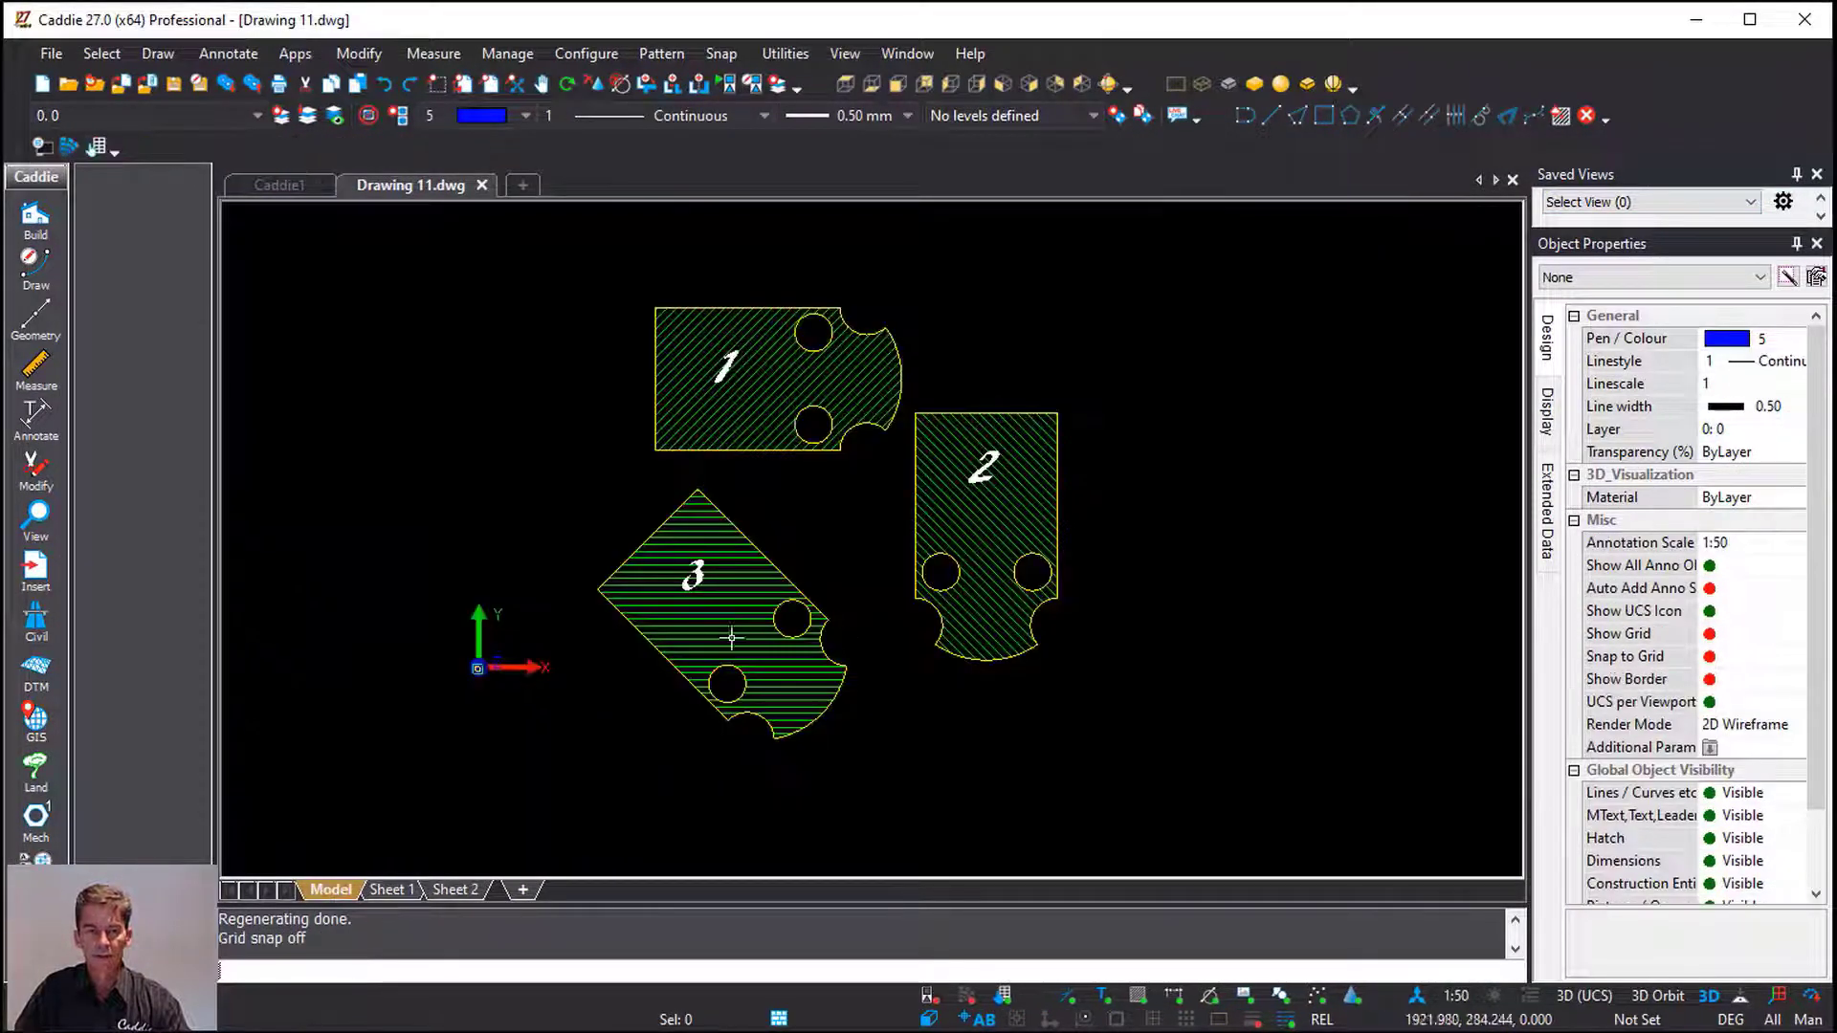
click(732, 634)
right_click(732, 634)
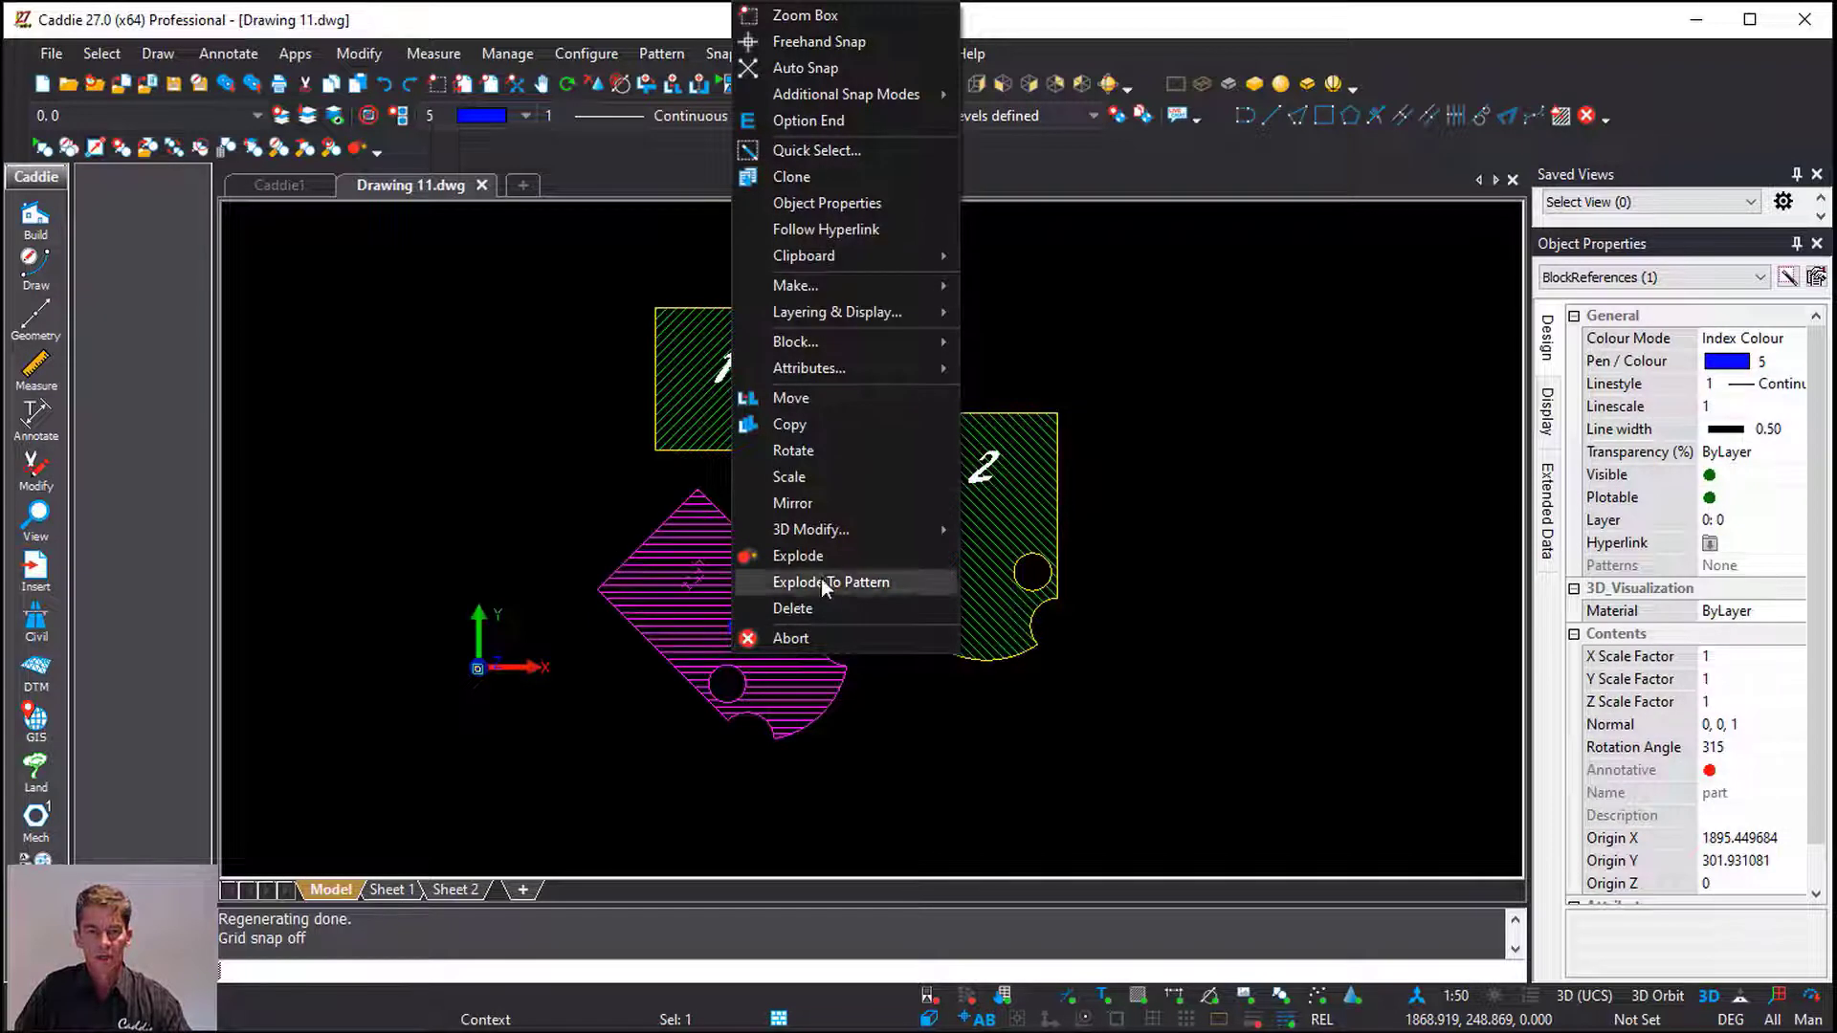
click(886, 450)
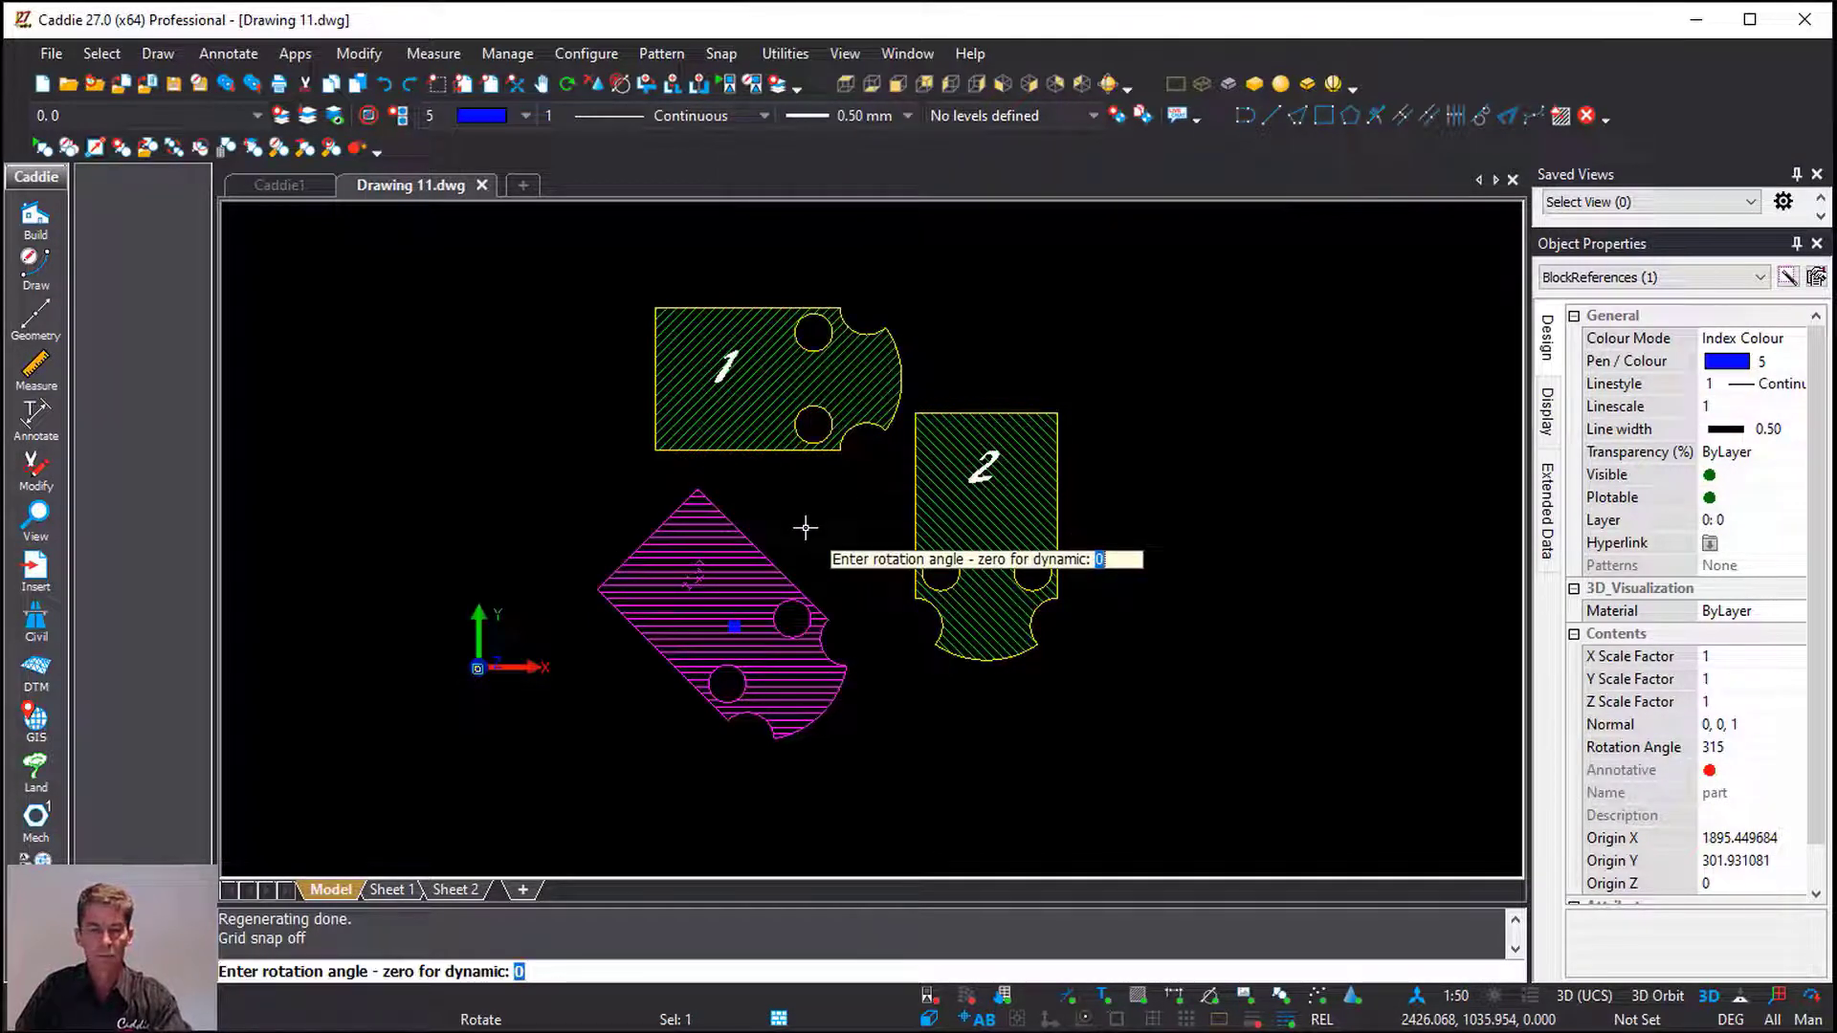
key(Return)
click(731, 620)
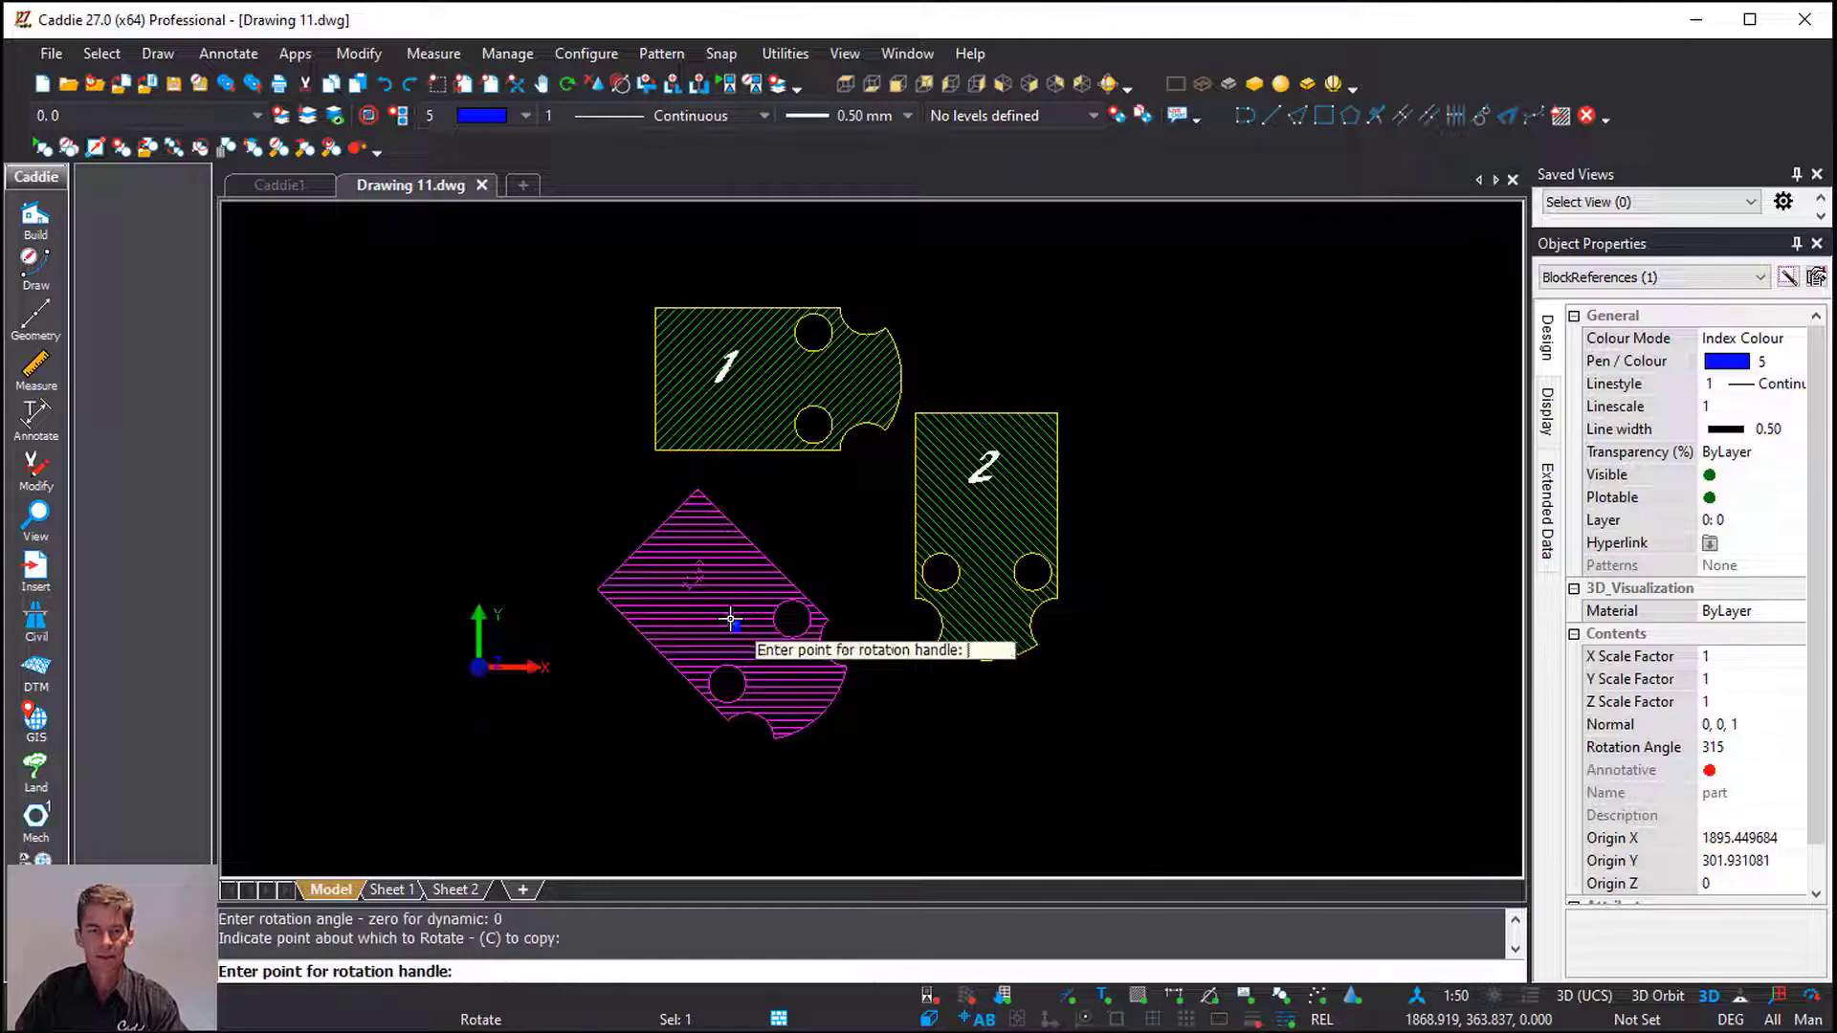
click(837, 709)
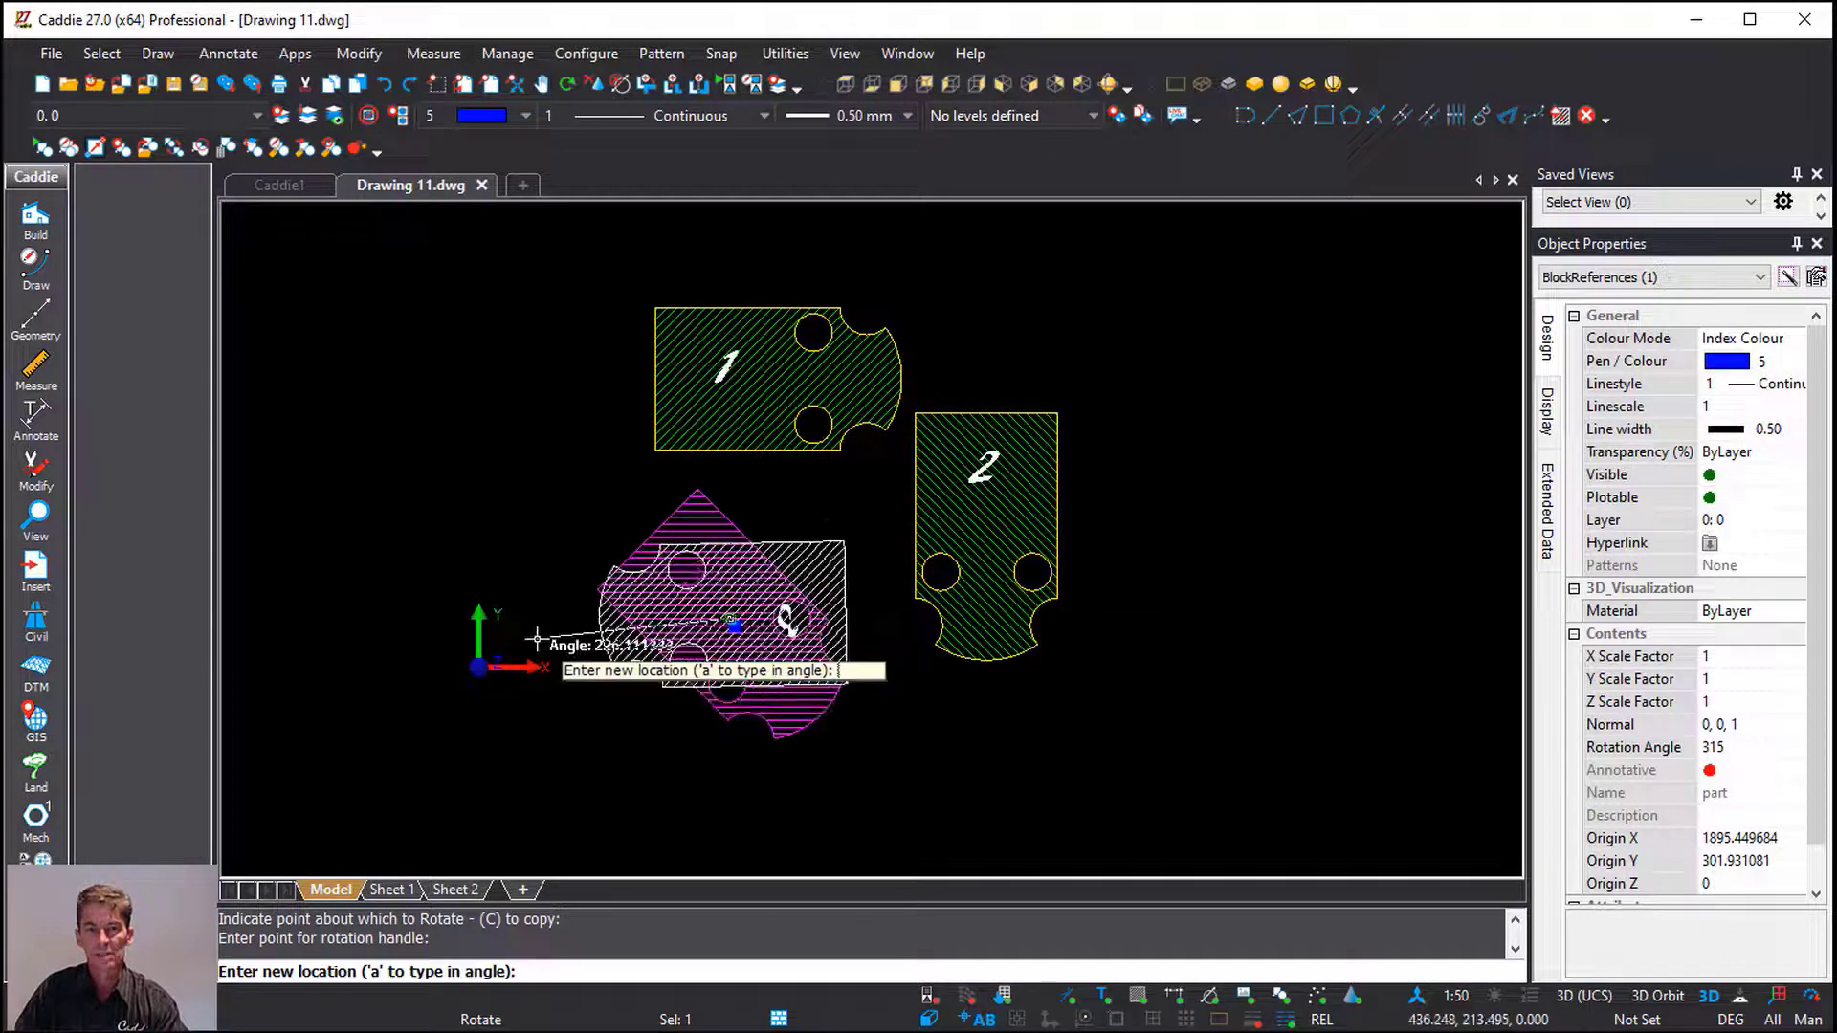
click(531, 734)
key(Escape)
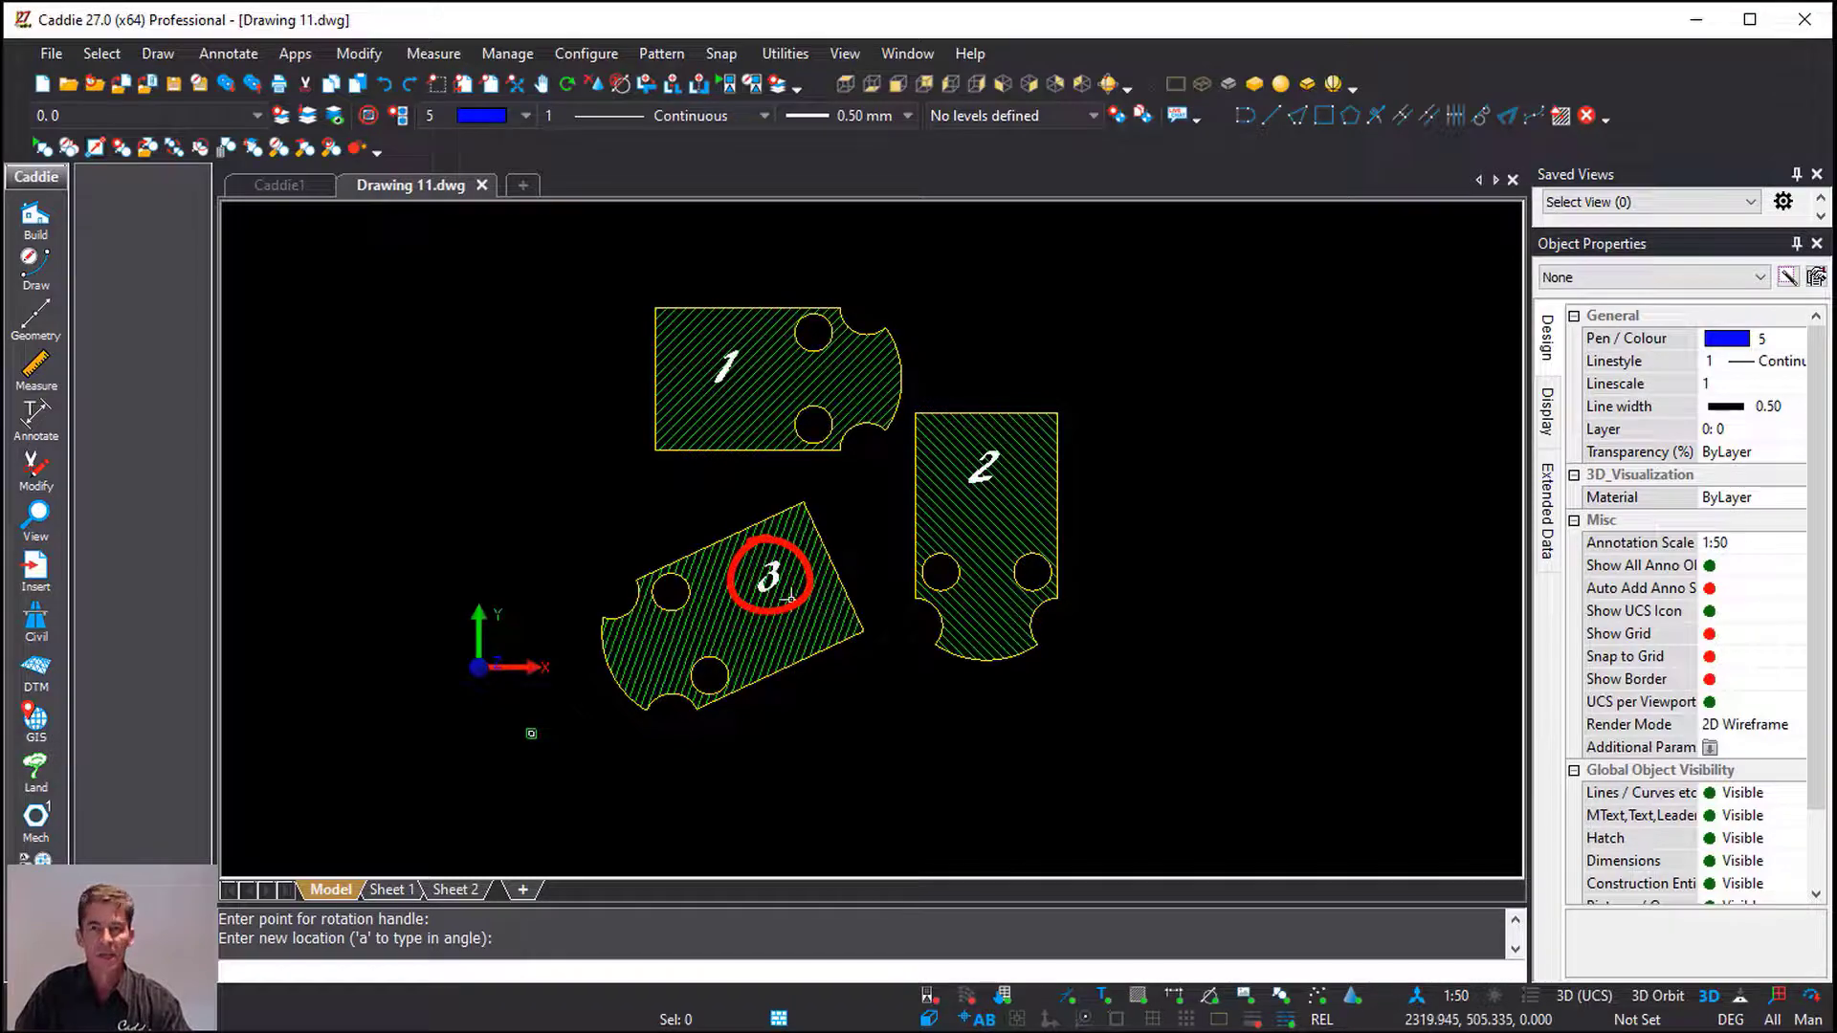
click(388, 889)
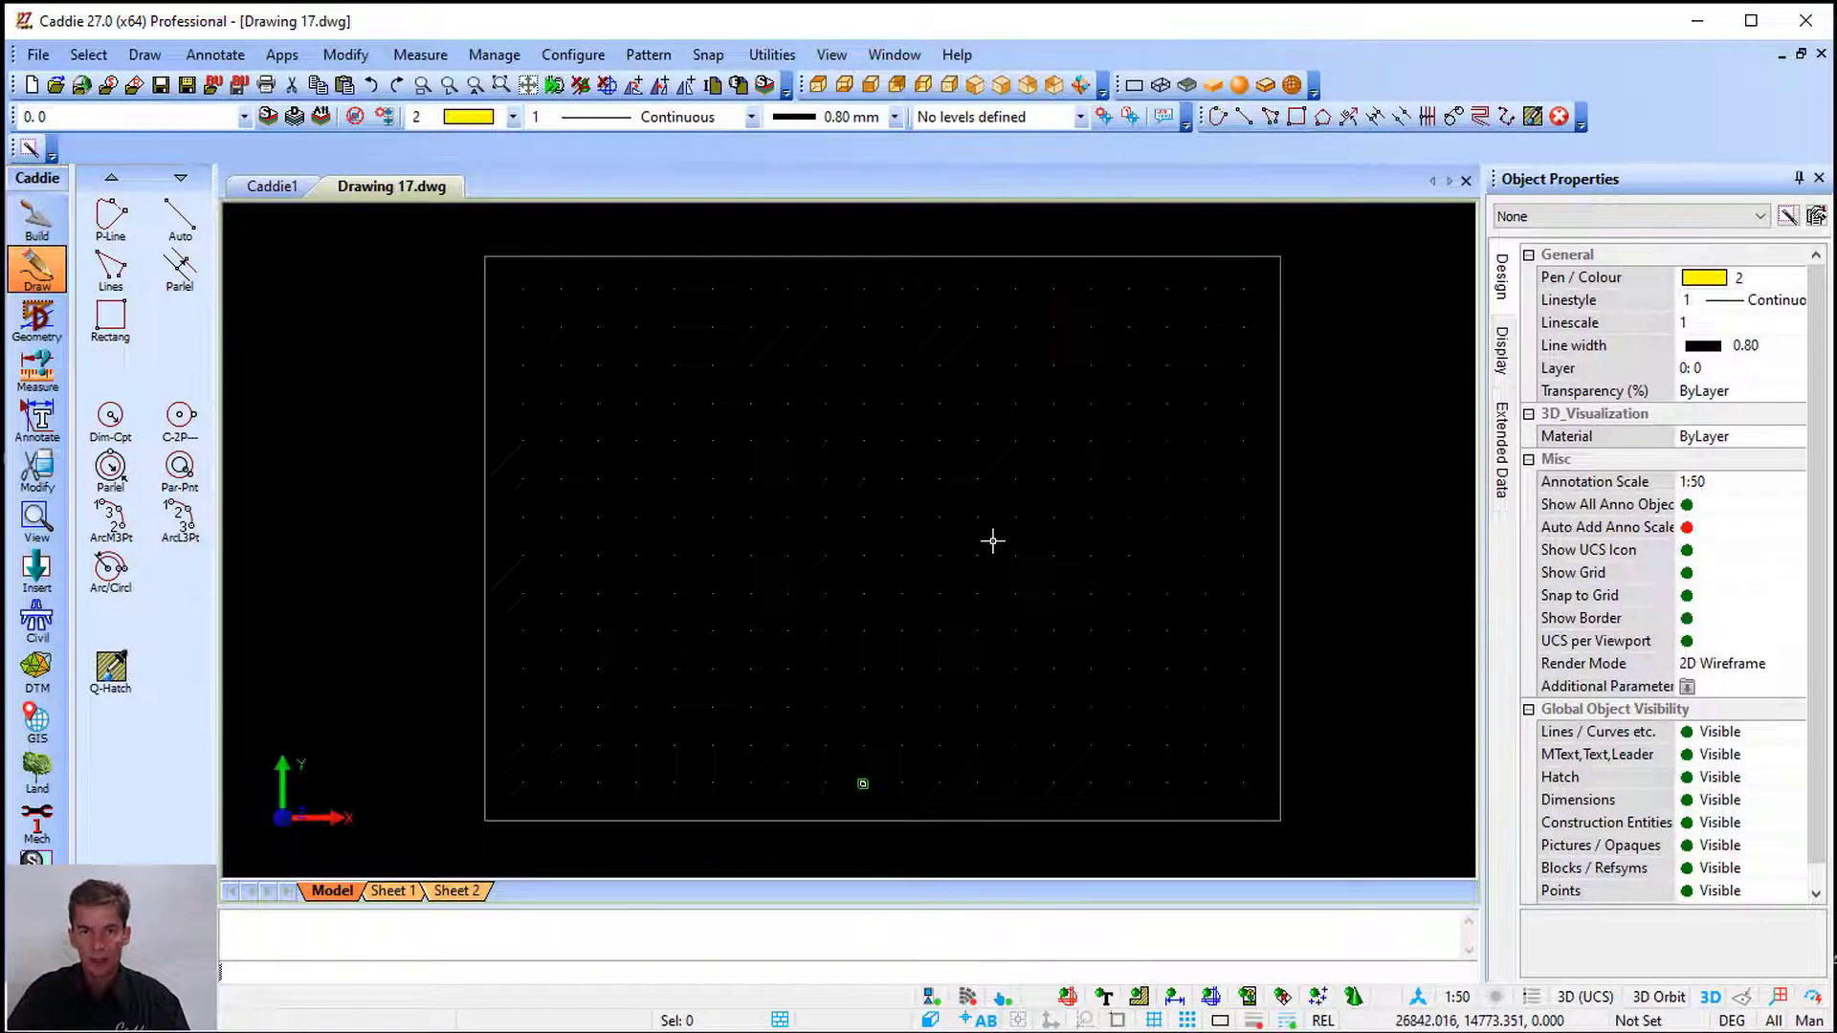
Check the border, grid and snap spacing settings in Drawing 17's modelspace workspace setup
right_click(335, 890)
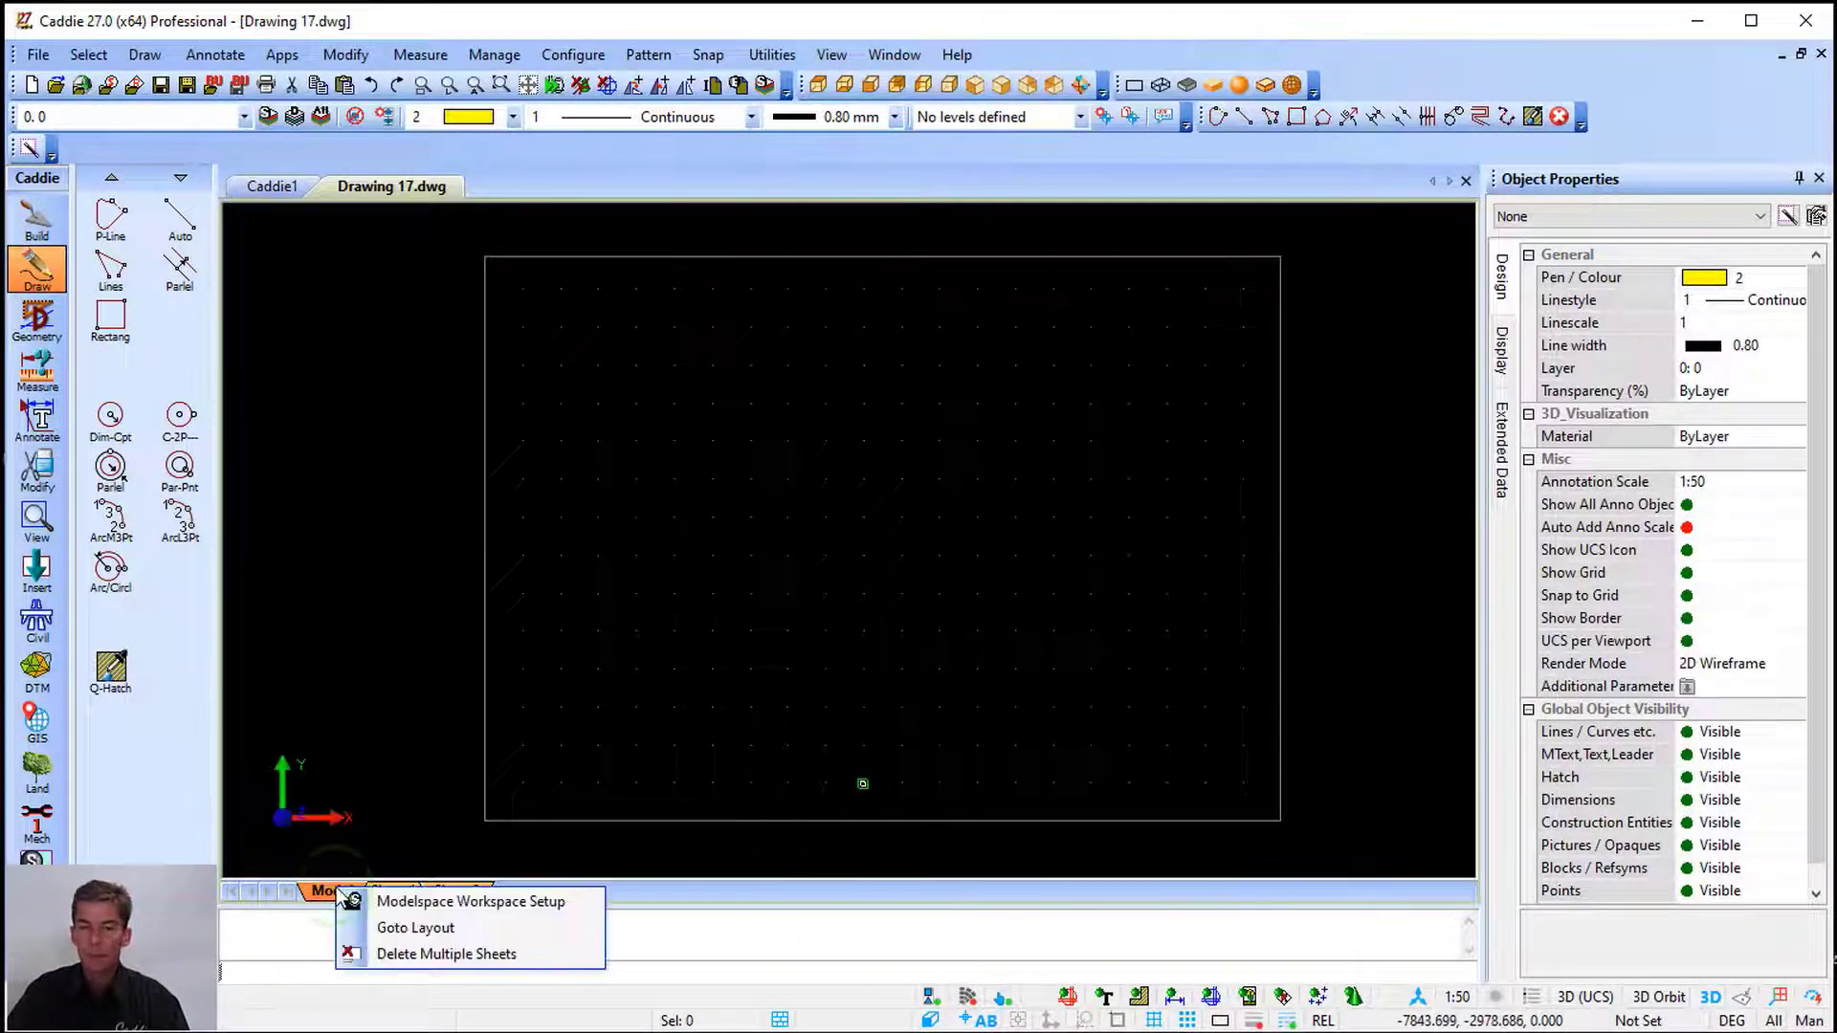
click(407, 901)
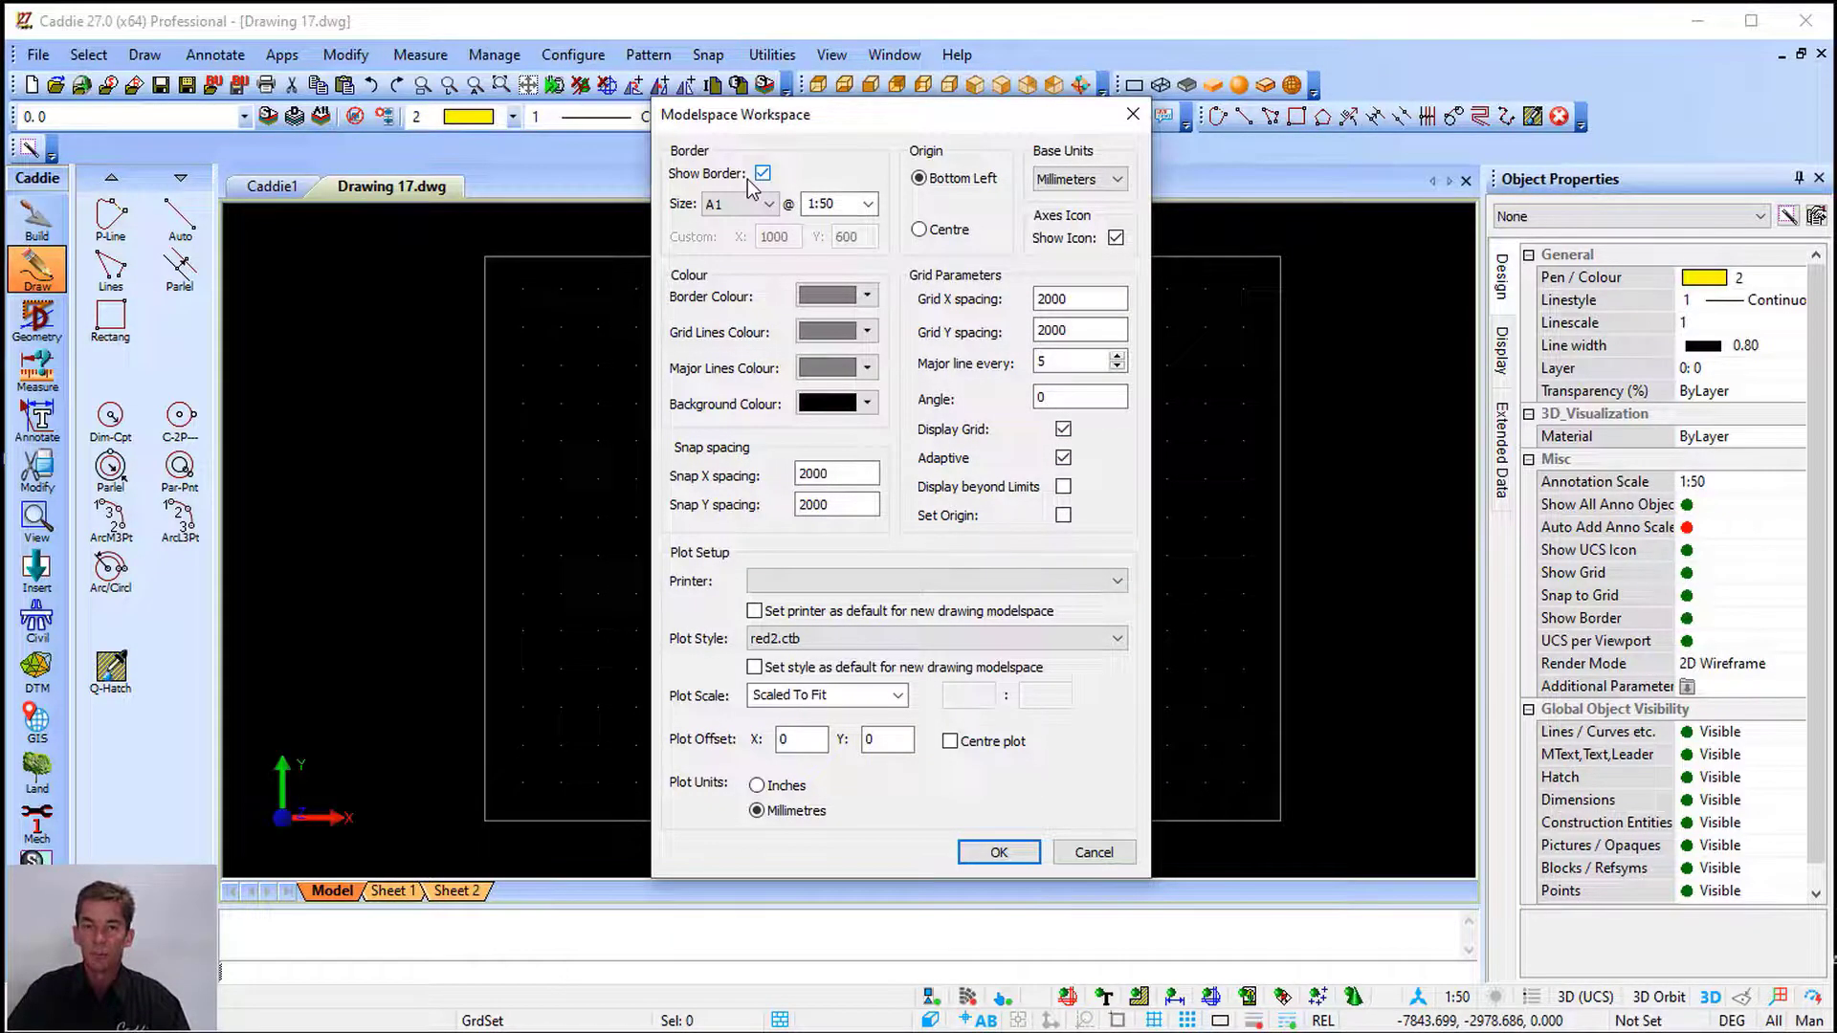
click(998, 852)
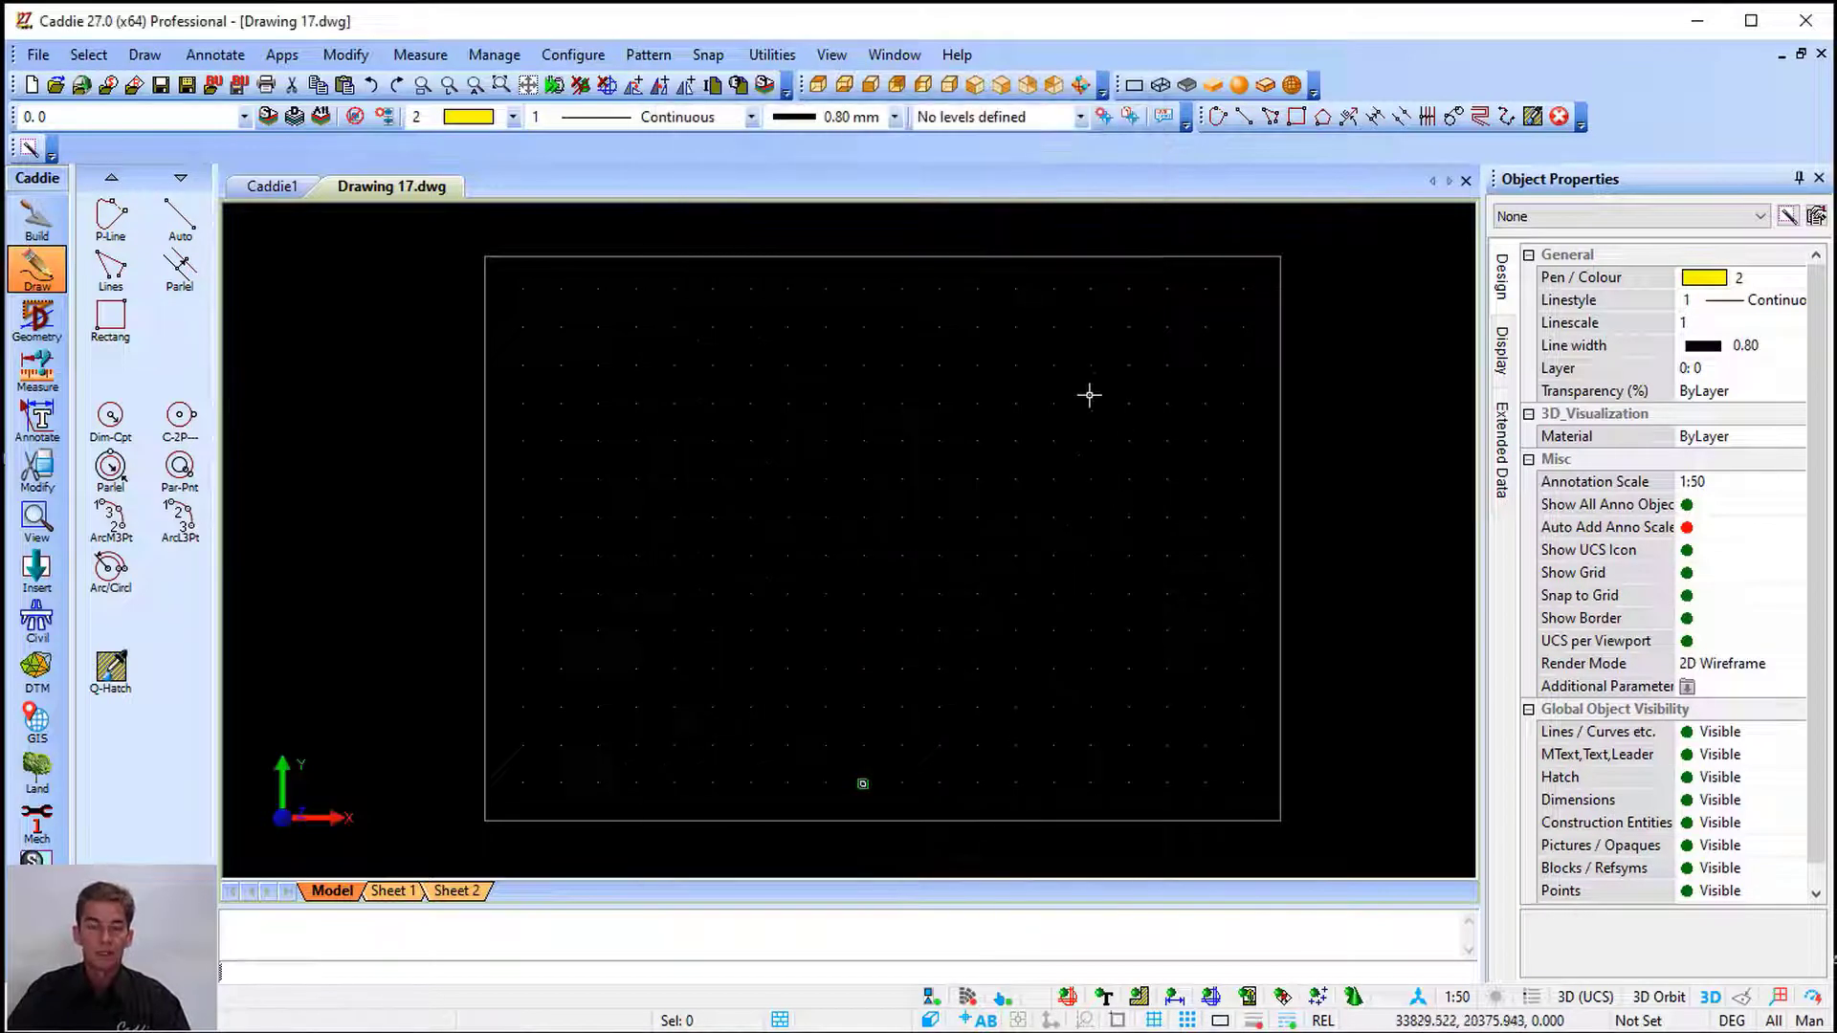
click(1154, 1020)
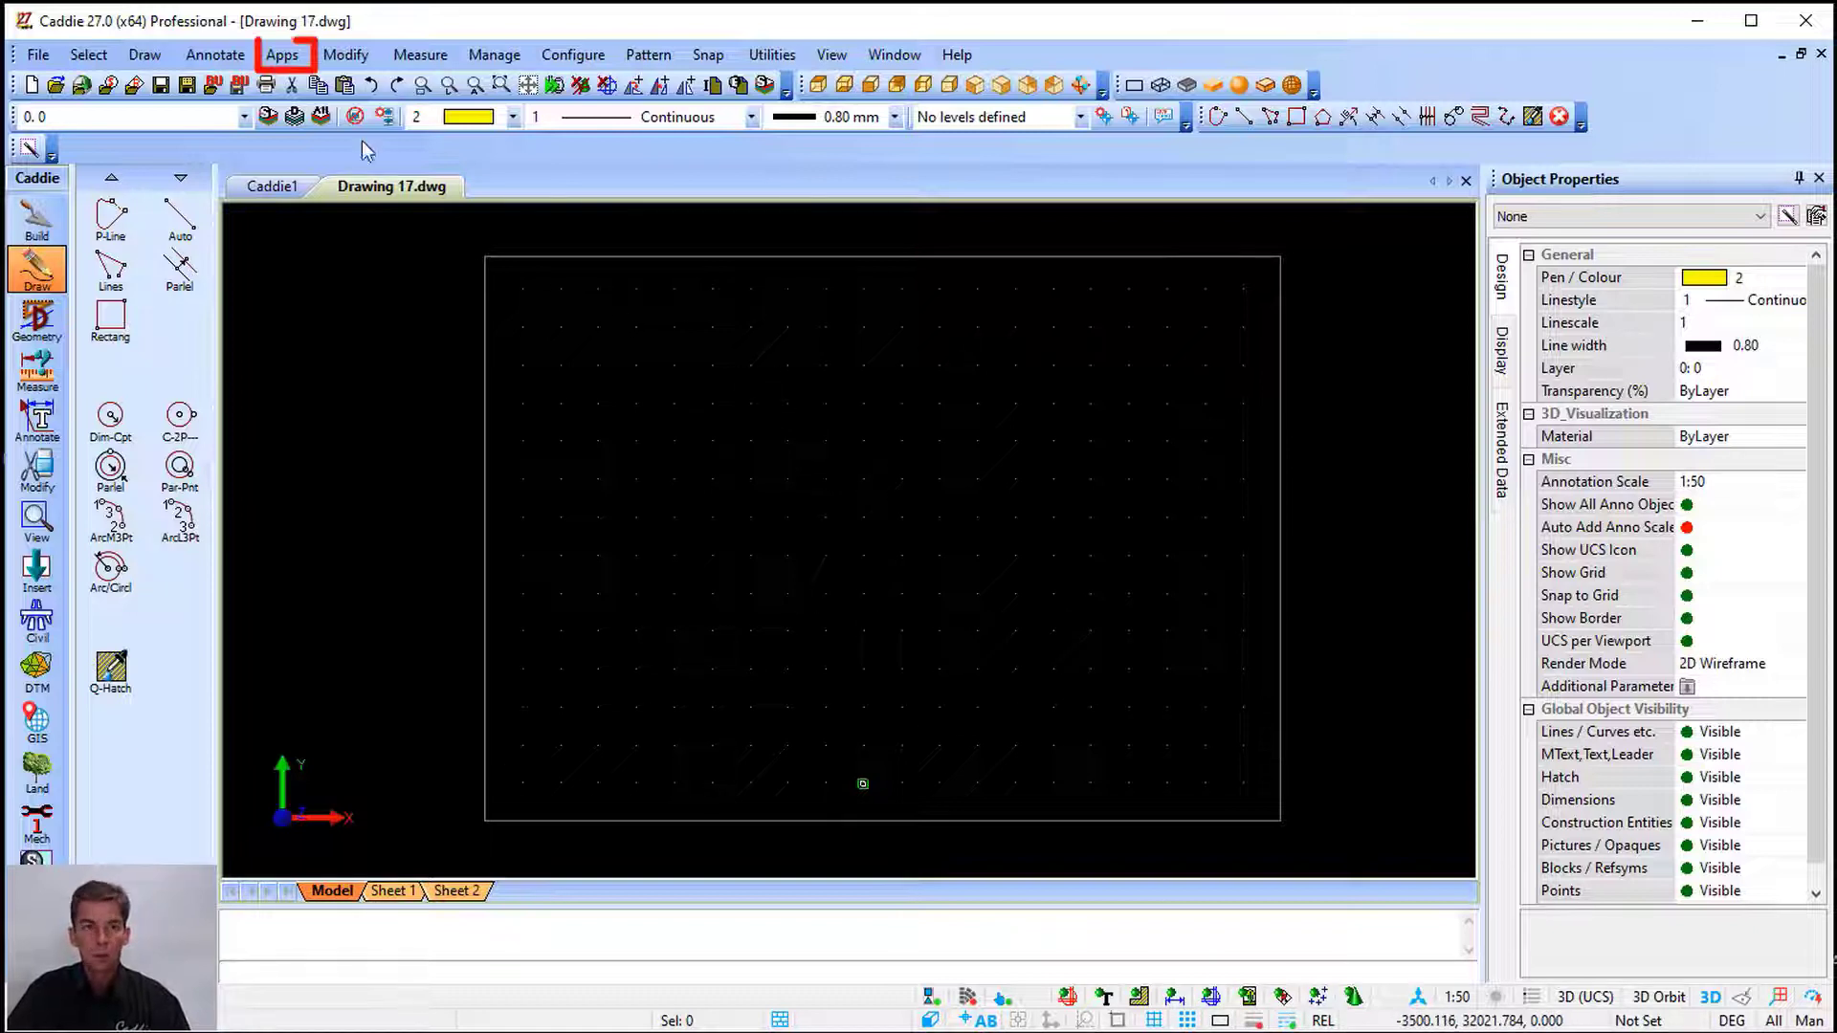
Start a 200-diameter flanged pipe with opaques and polyline flanges, drawing its first horizontal run from 4000,8000 about 8000 long
click(292, 58)
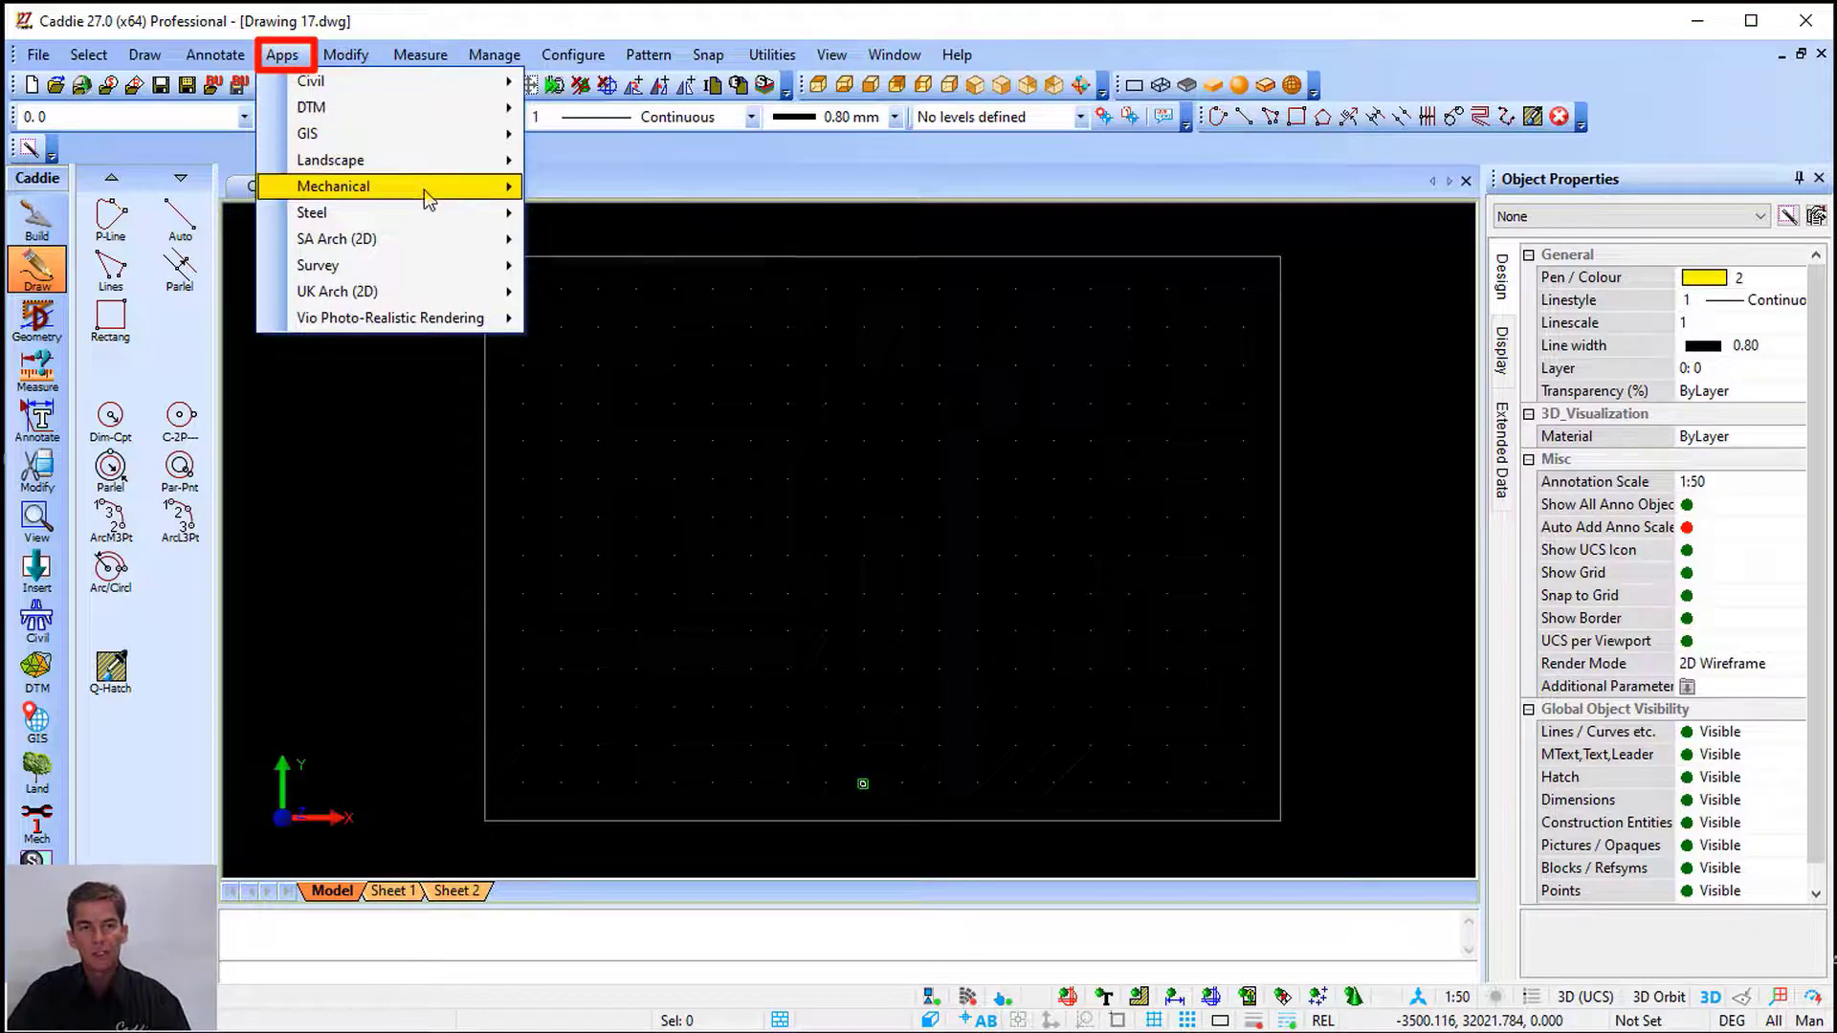
mouse_move(438, 186)
mouse_move(622, 188)
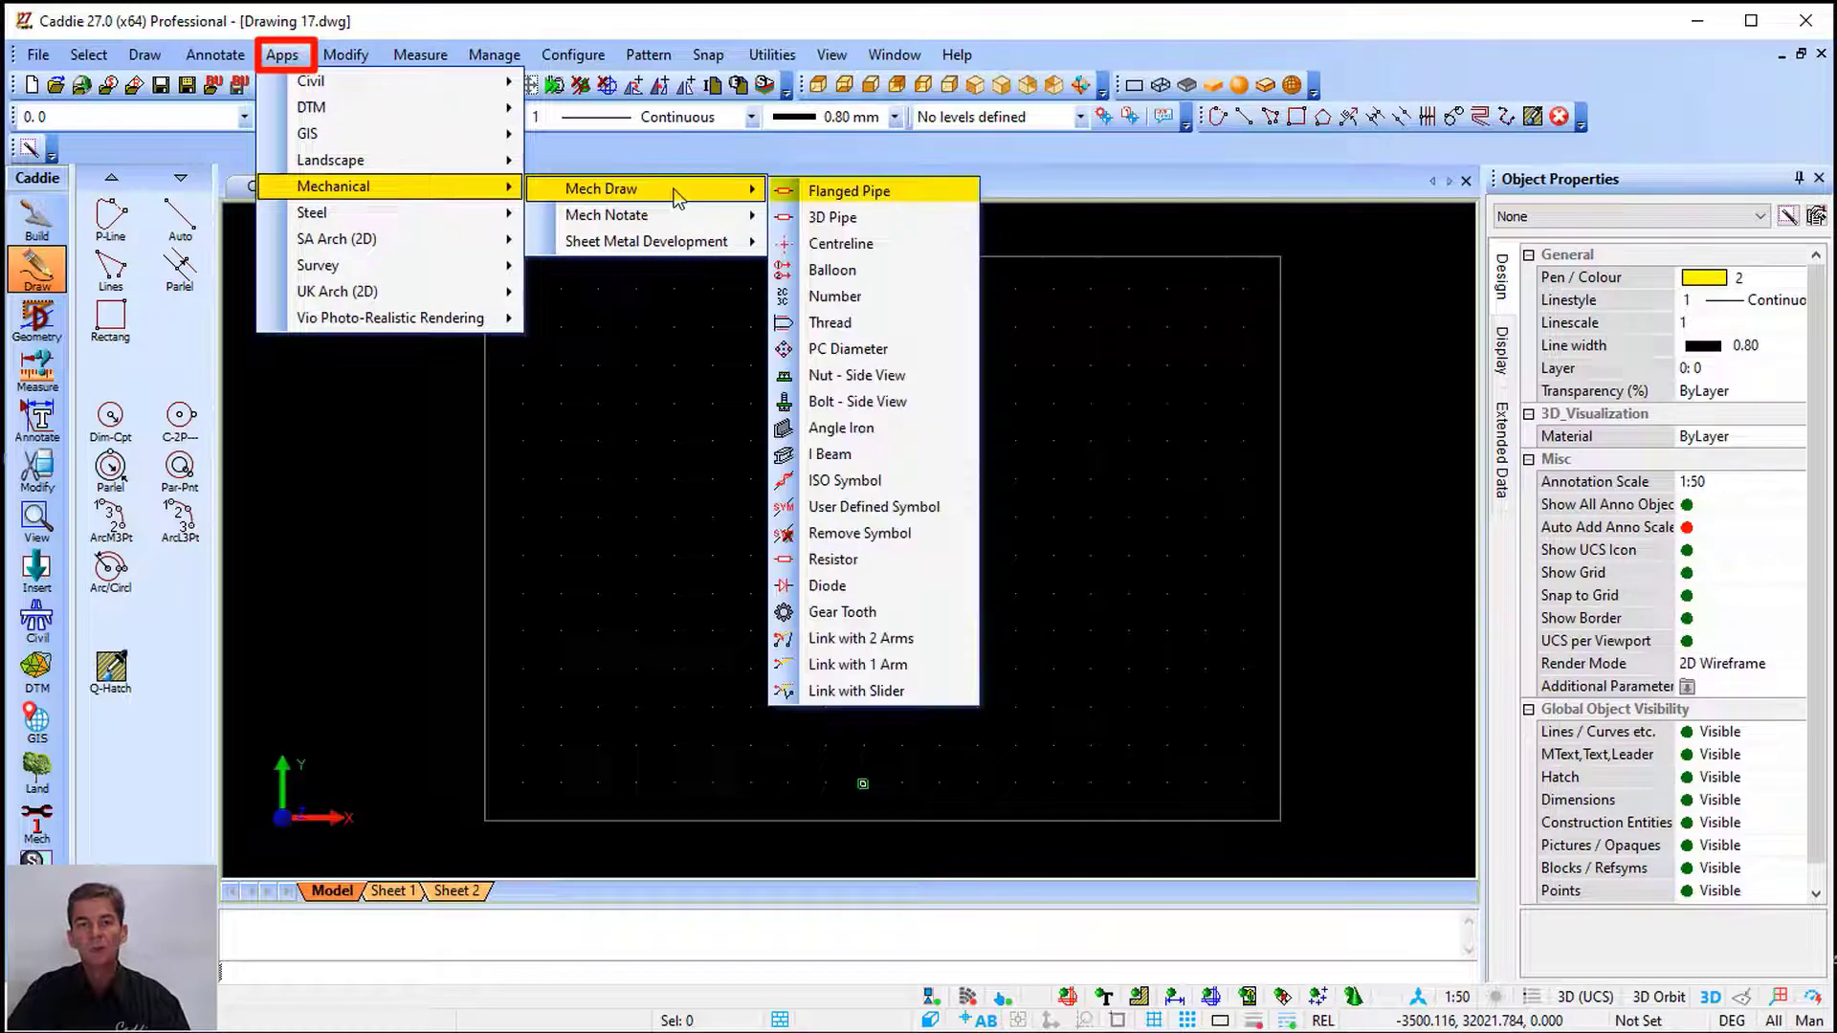
click(912, 193)
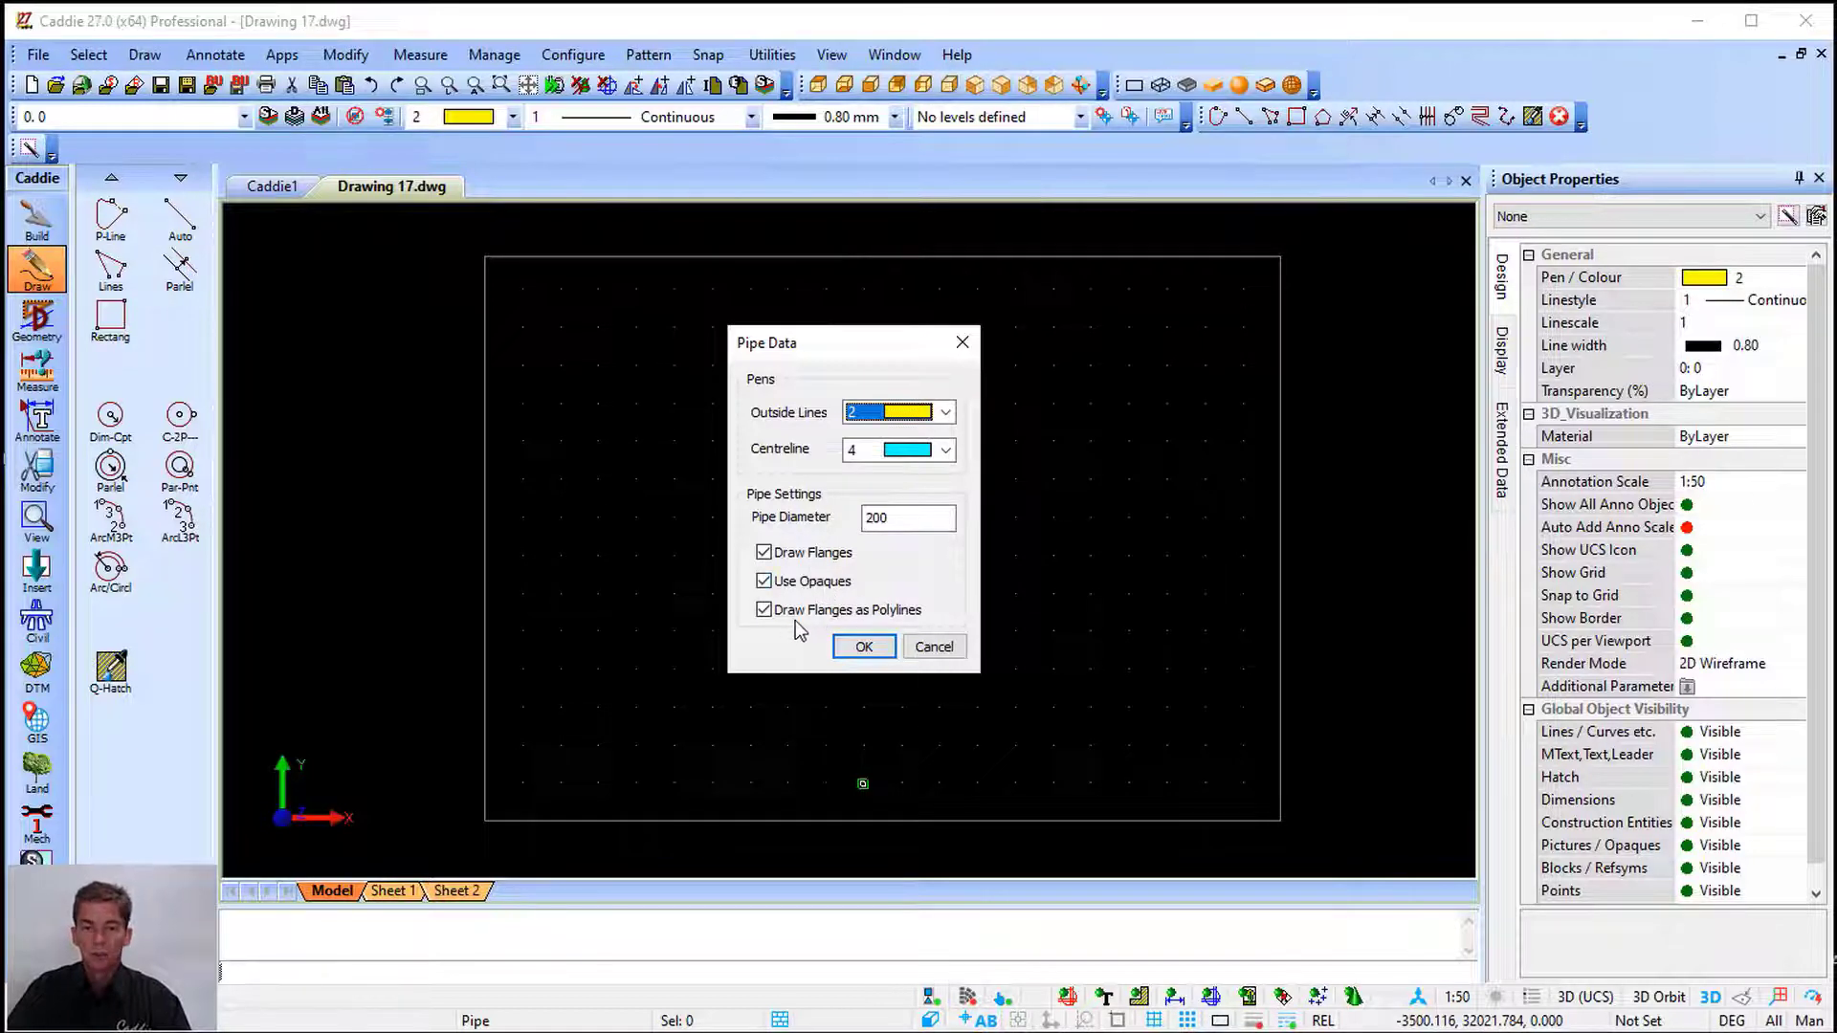
click(864, 646)
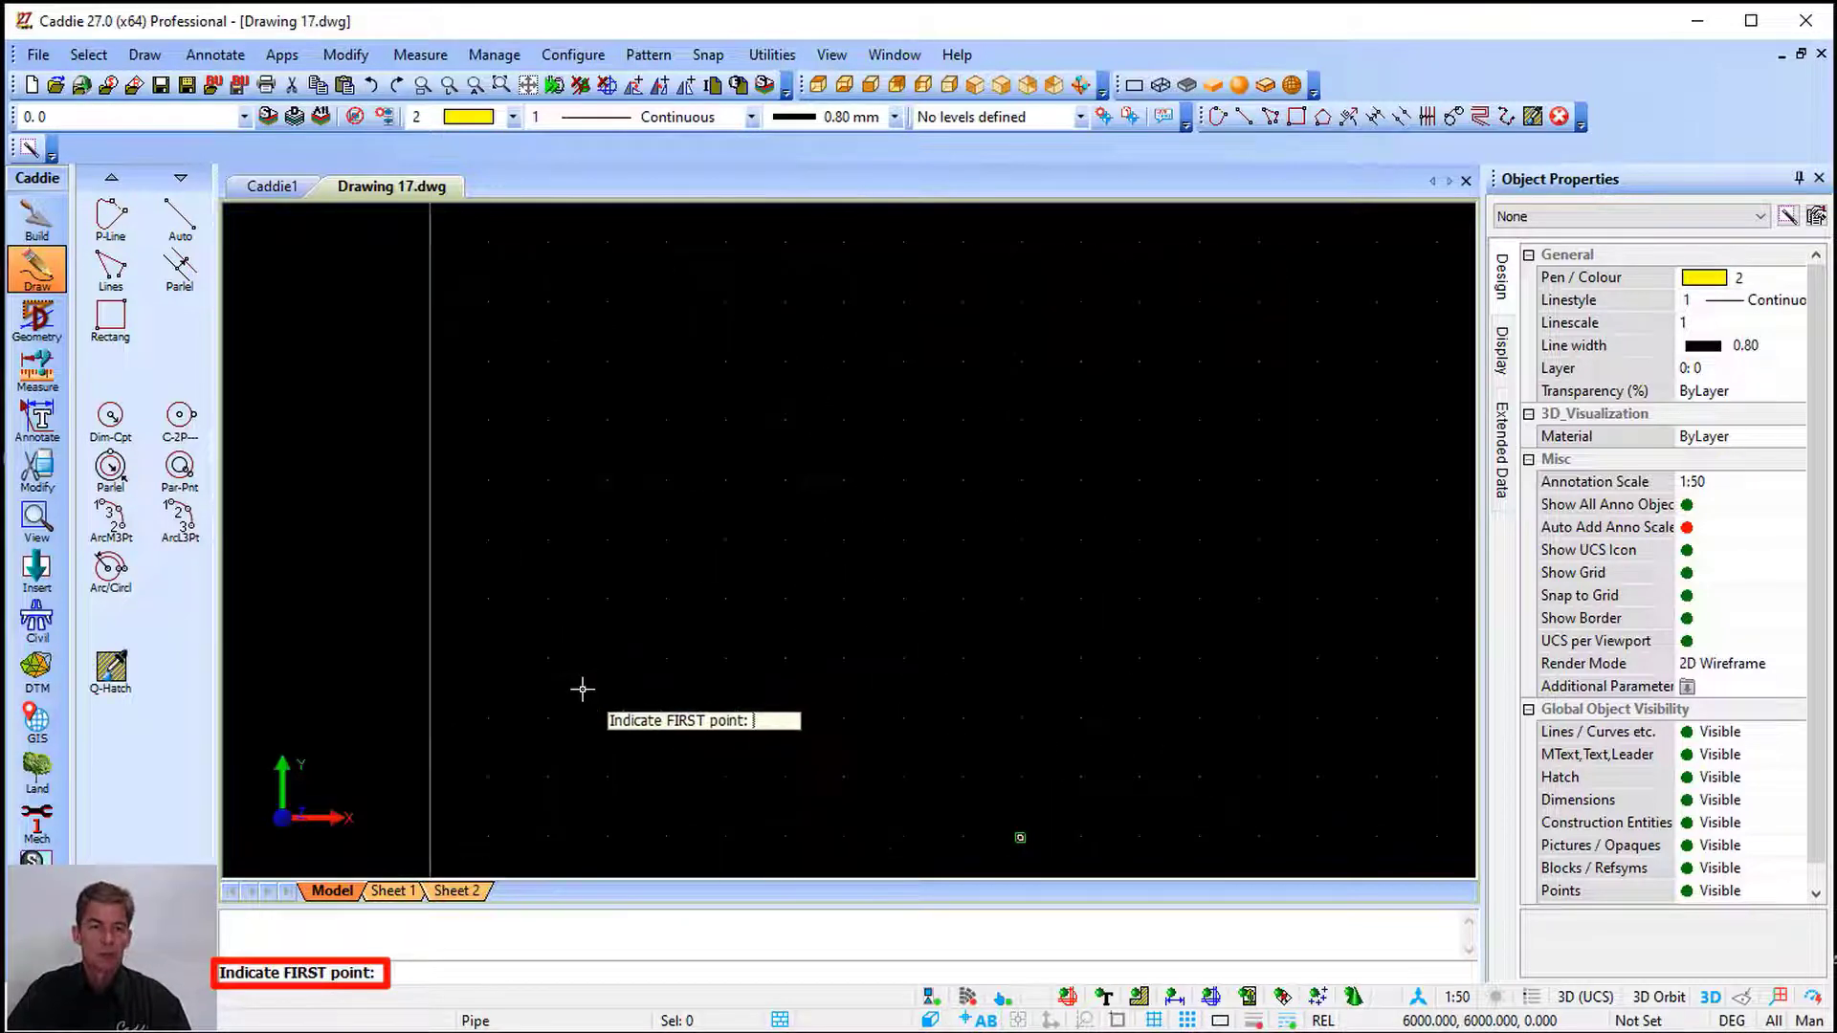
click(562, 665)
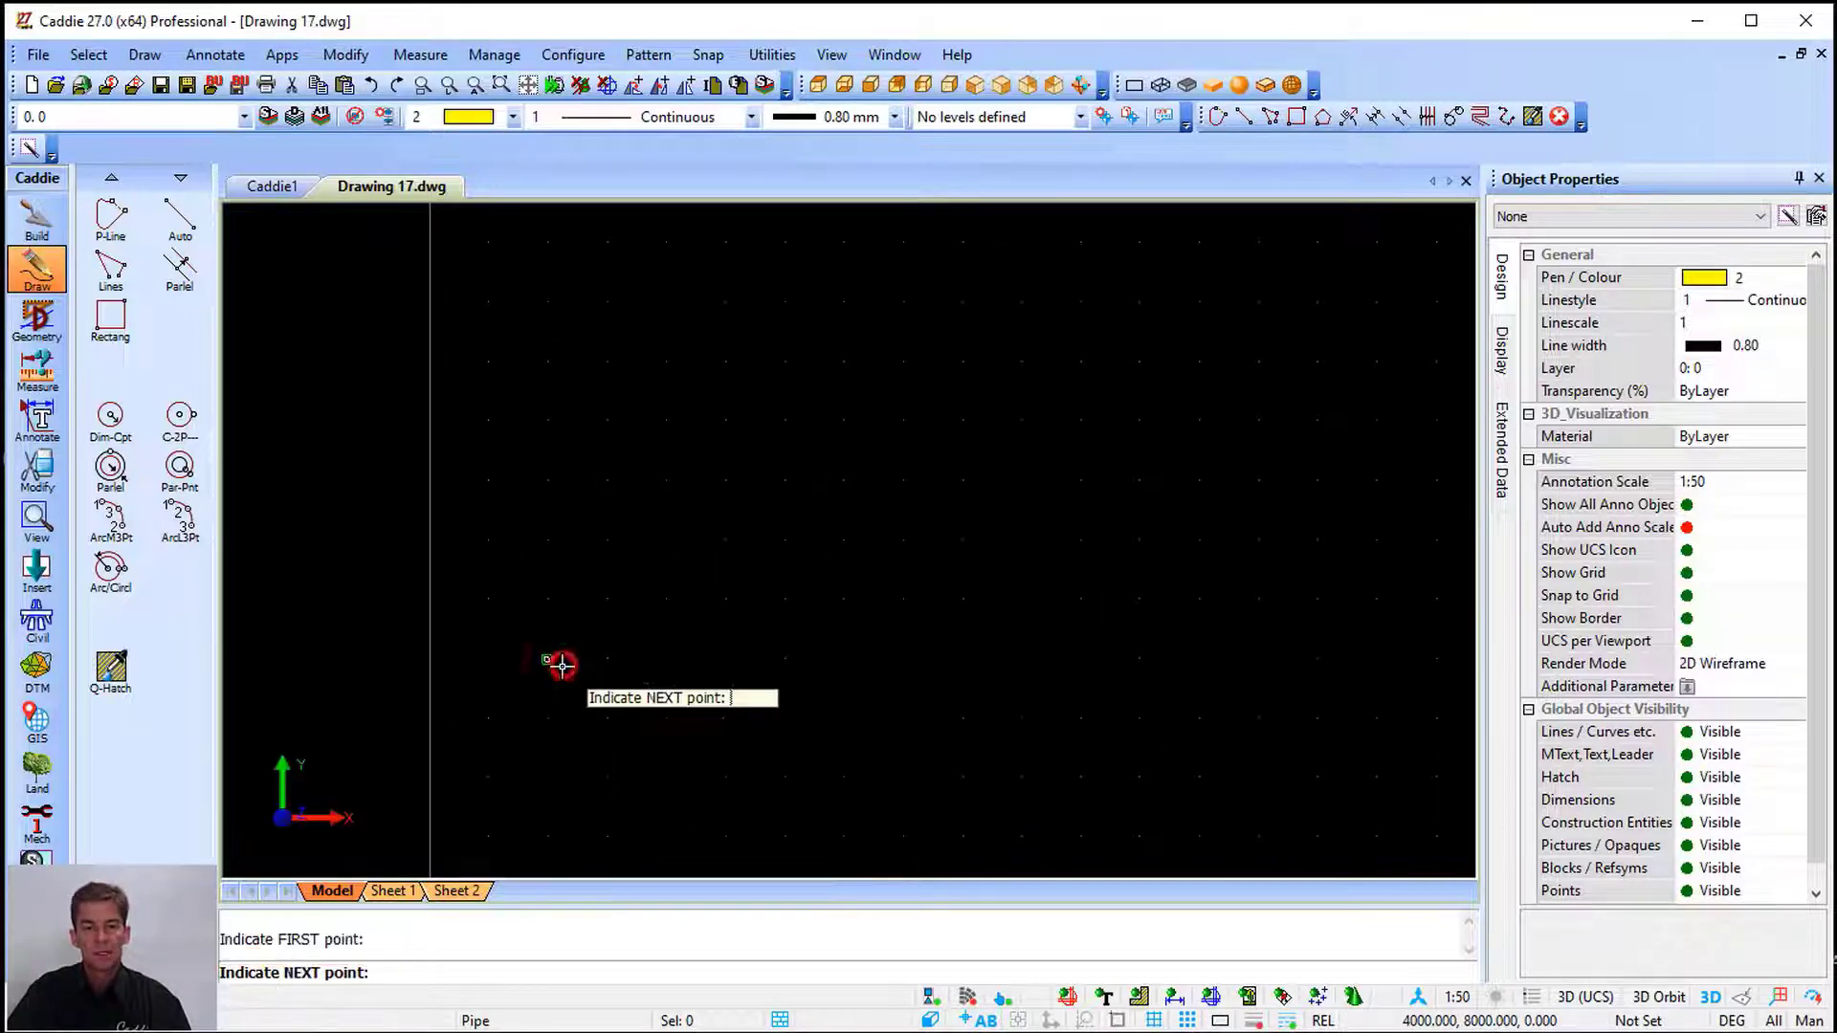
click(784, 658)
key(Return)
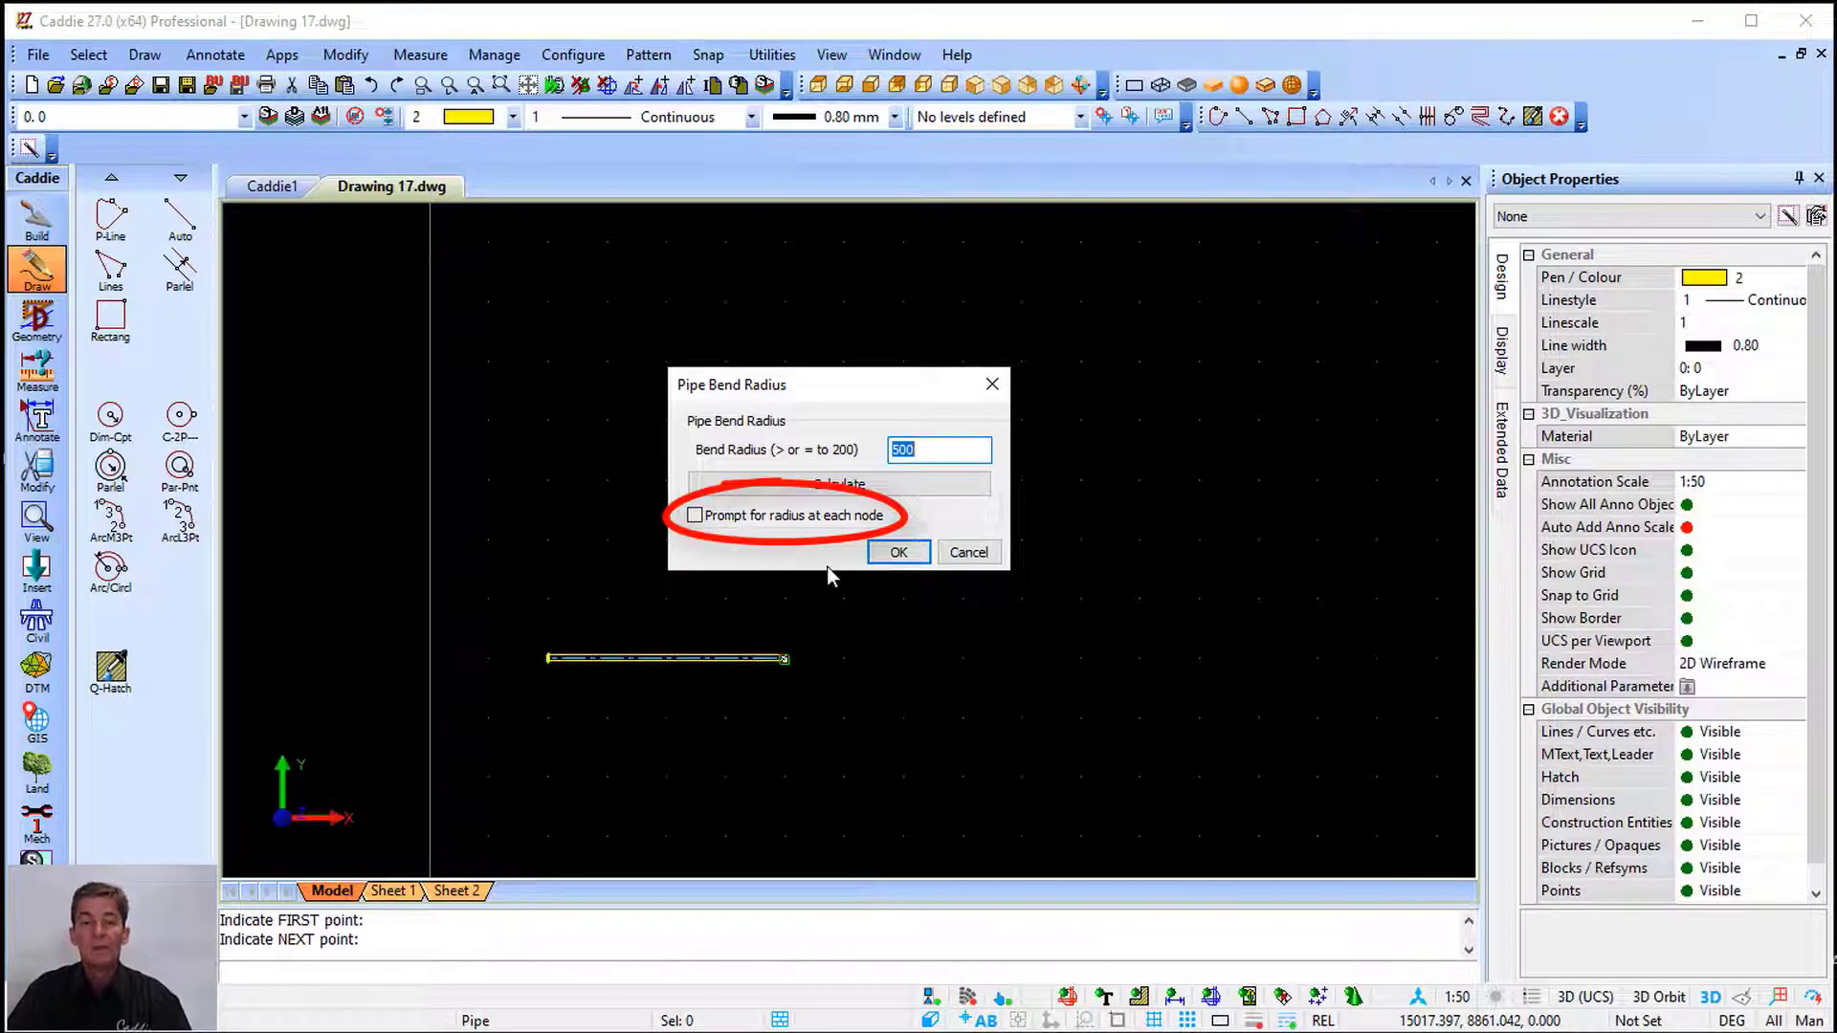
Enable prompting for radius at each node and continue the pipe about 8000 up, 8000 right and 6000 up with 500 bend radii
click(716, 518)
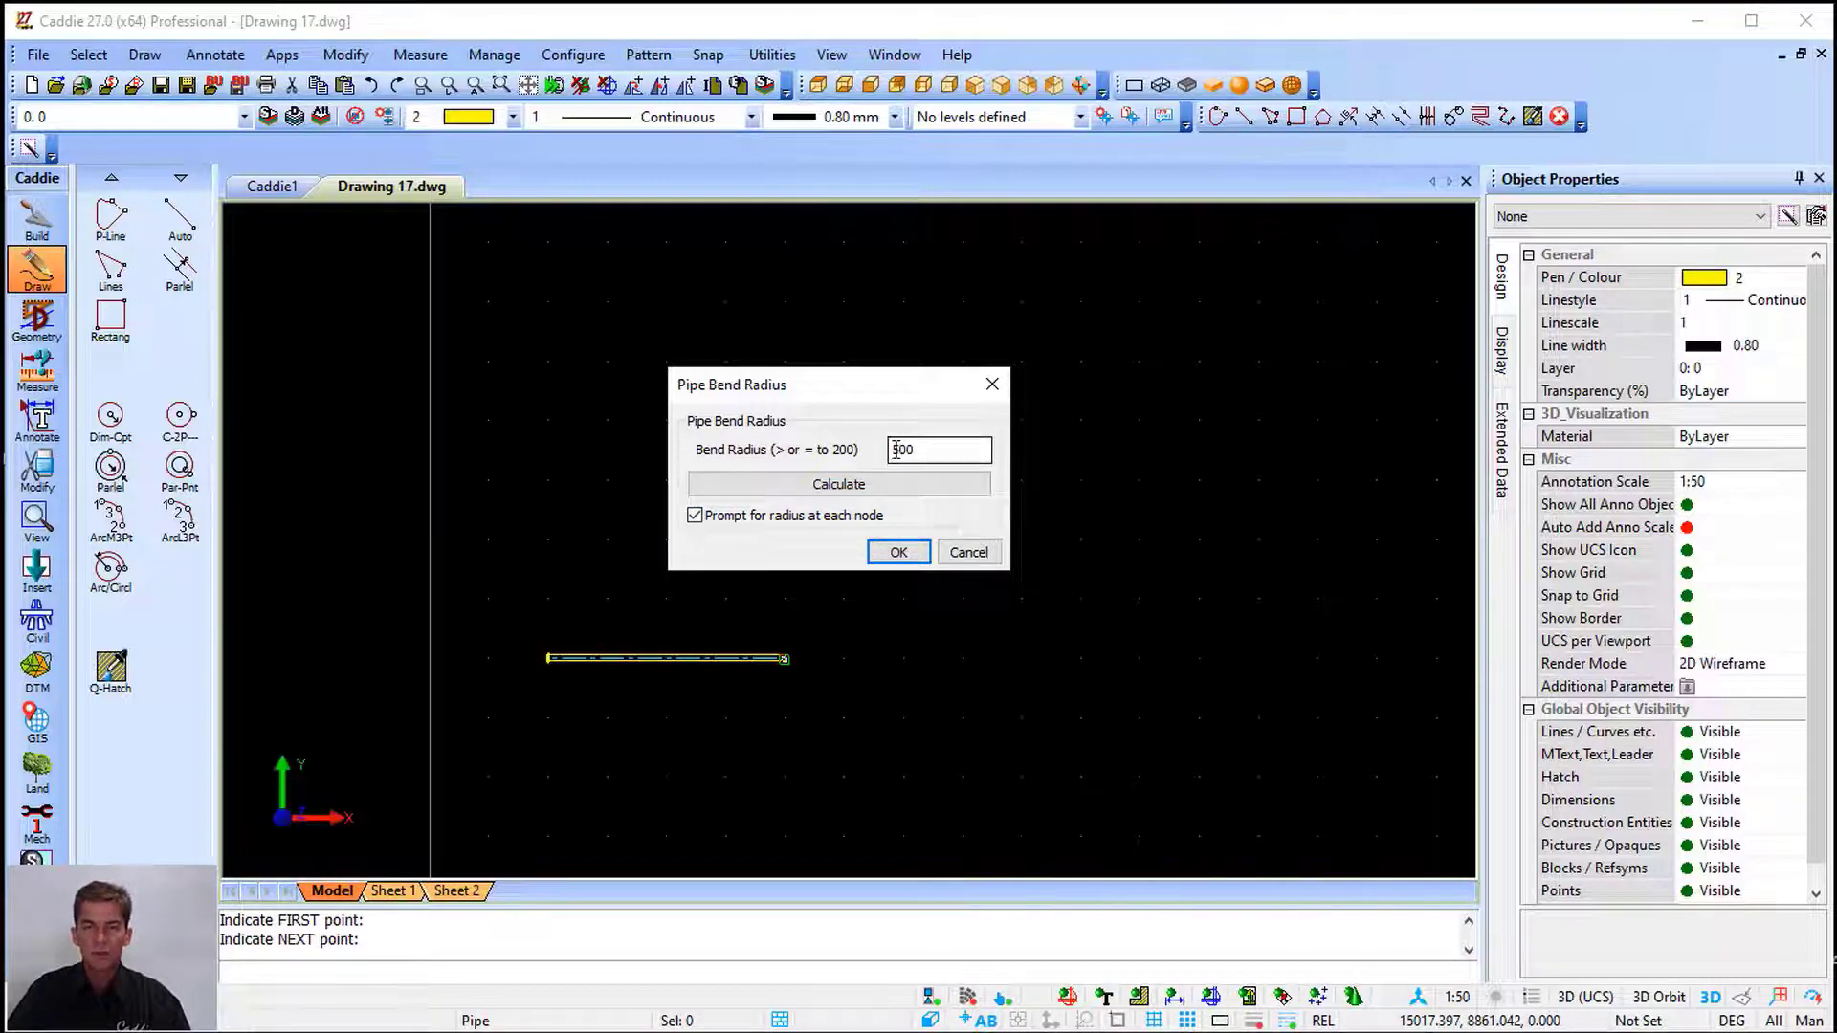
click(898, 551)
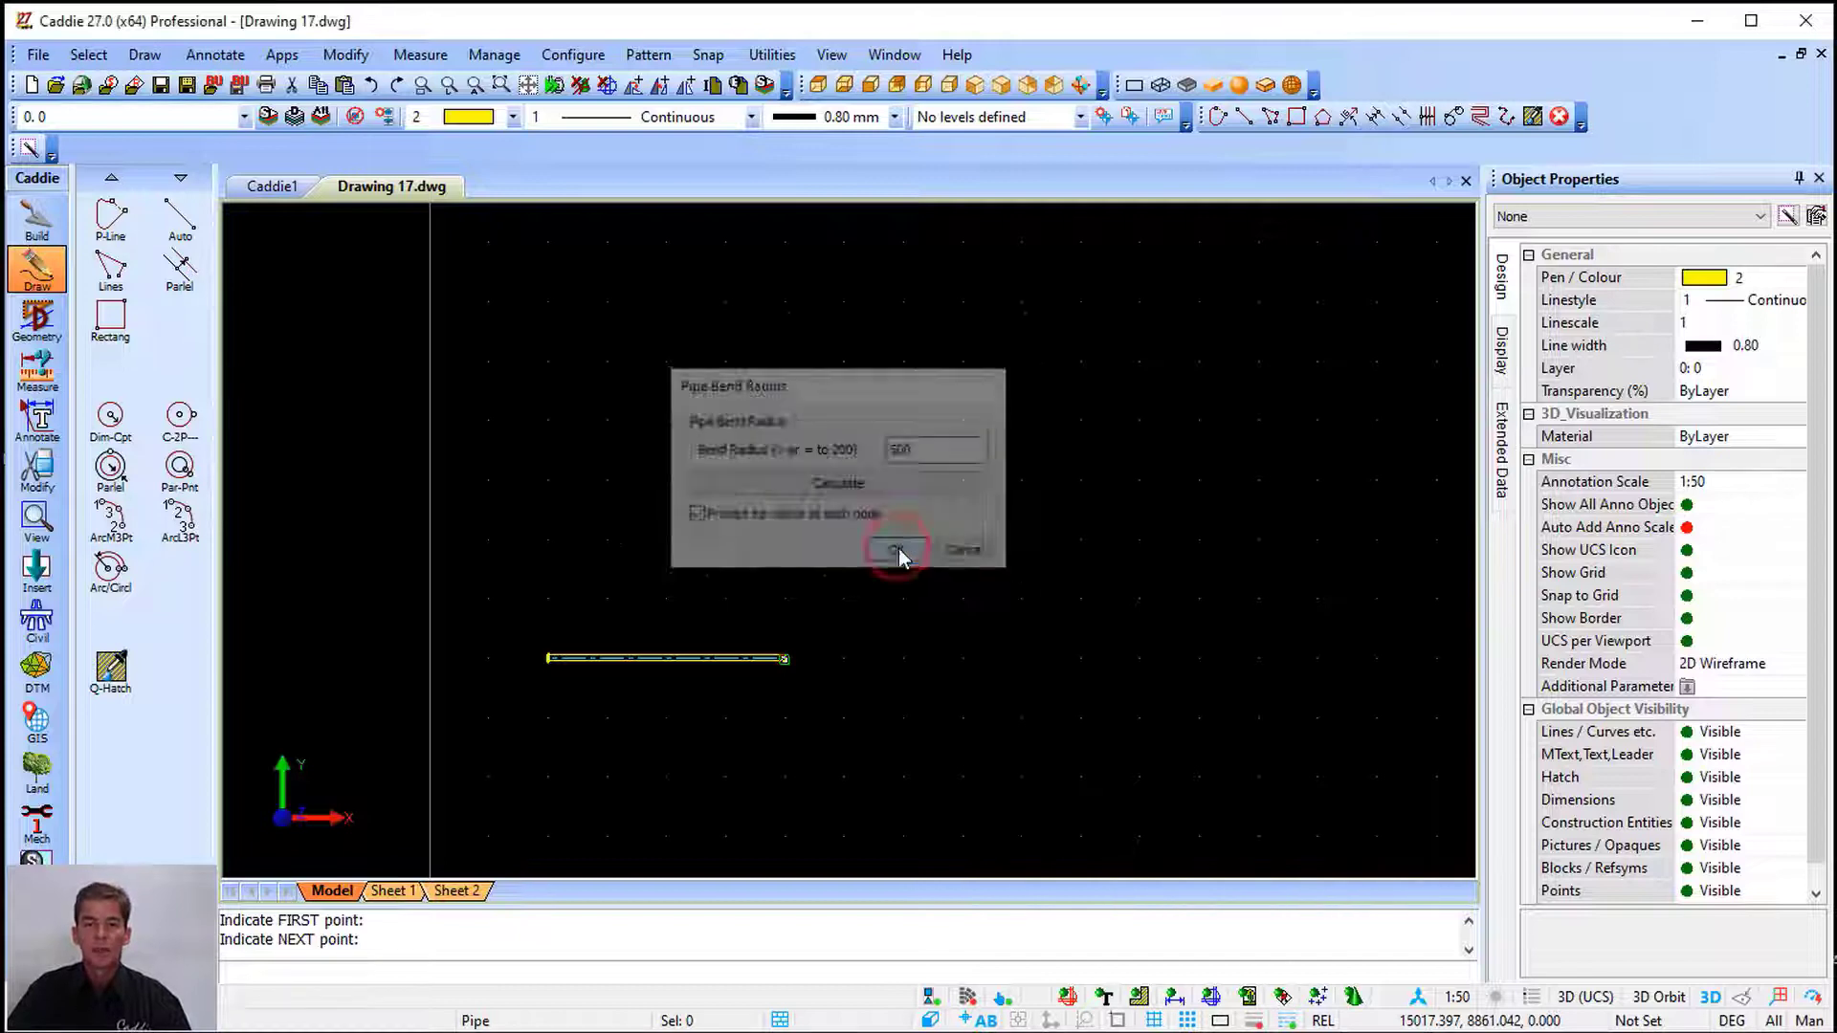
click(784, 412)
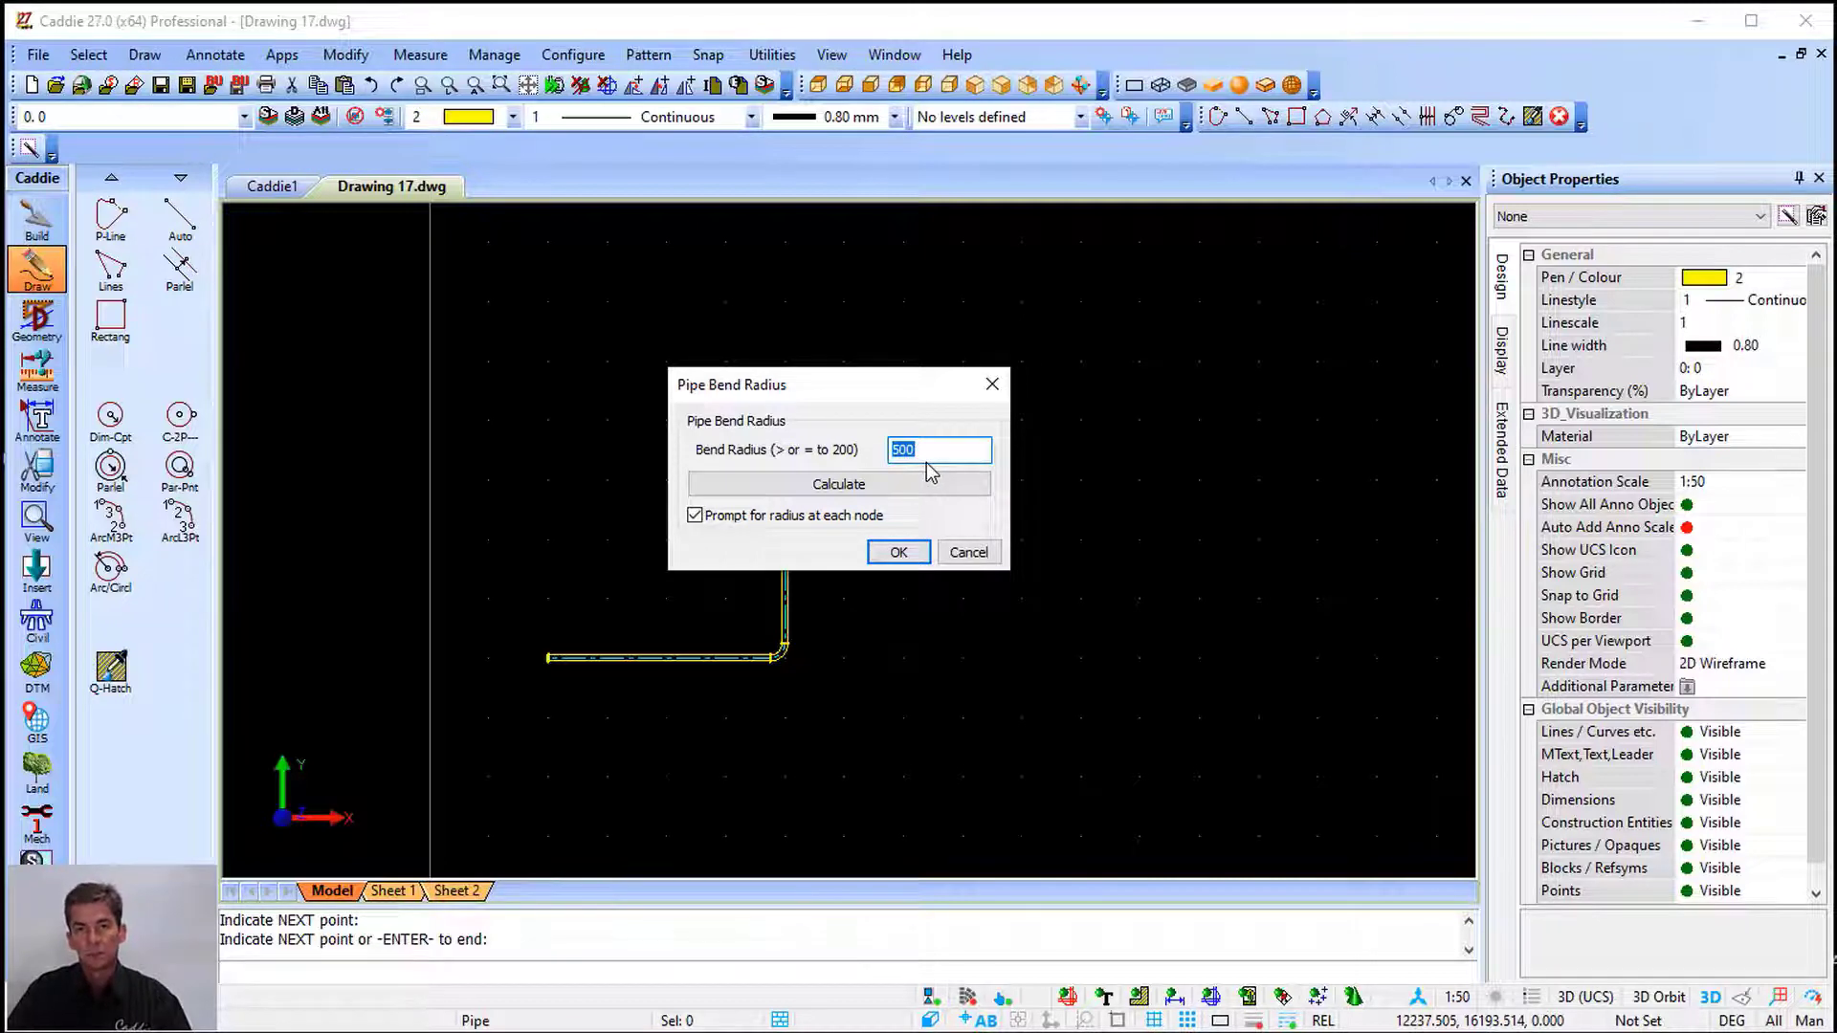
click(899, 553)
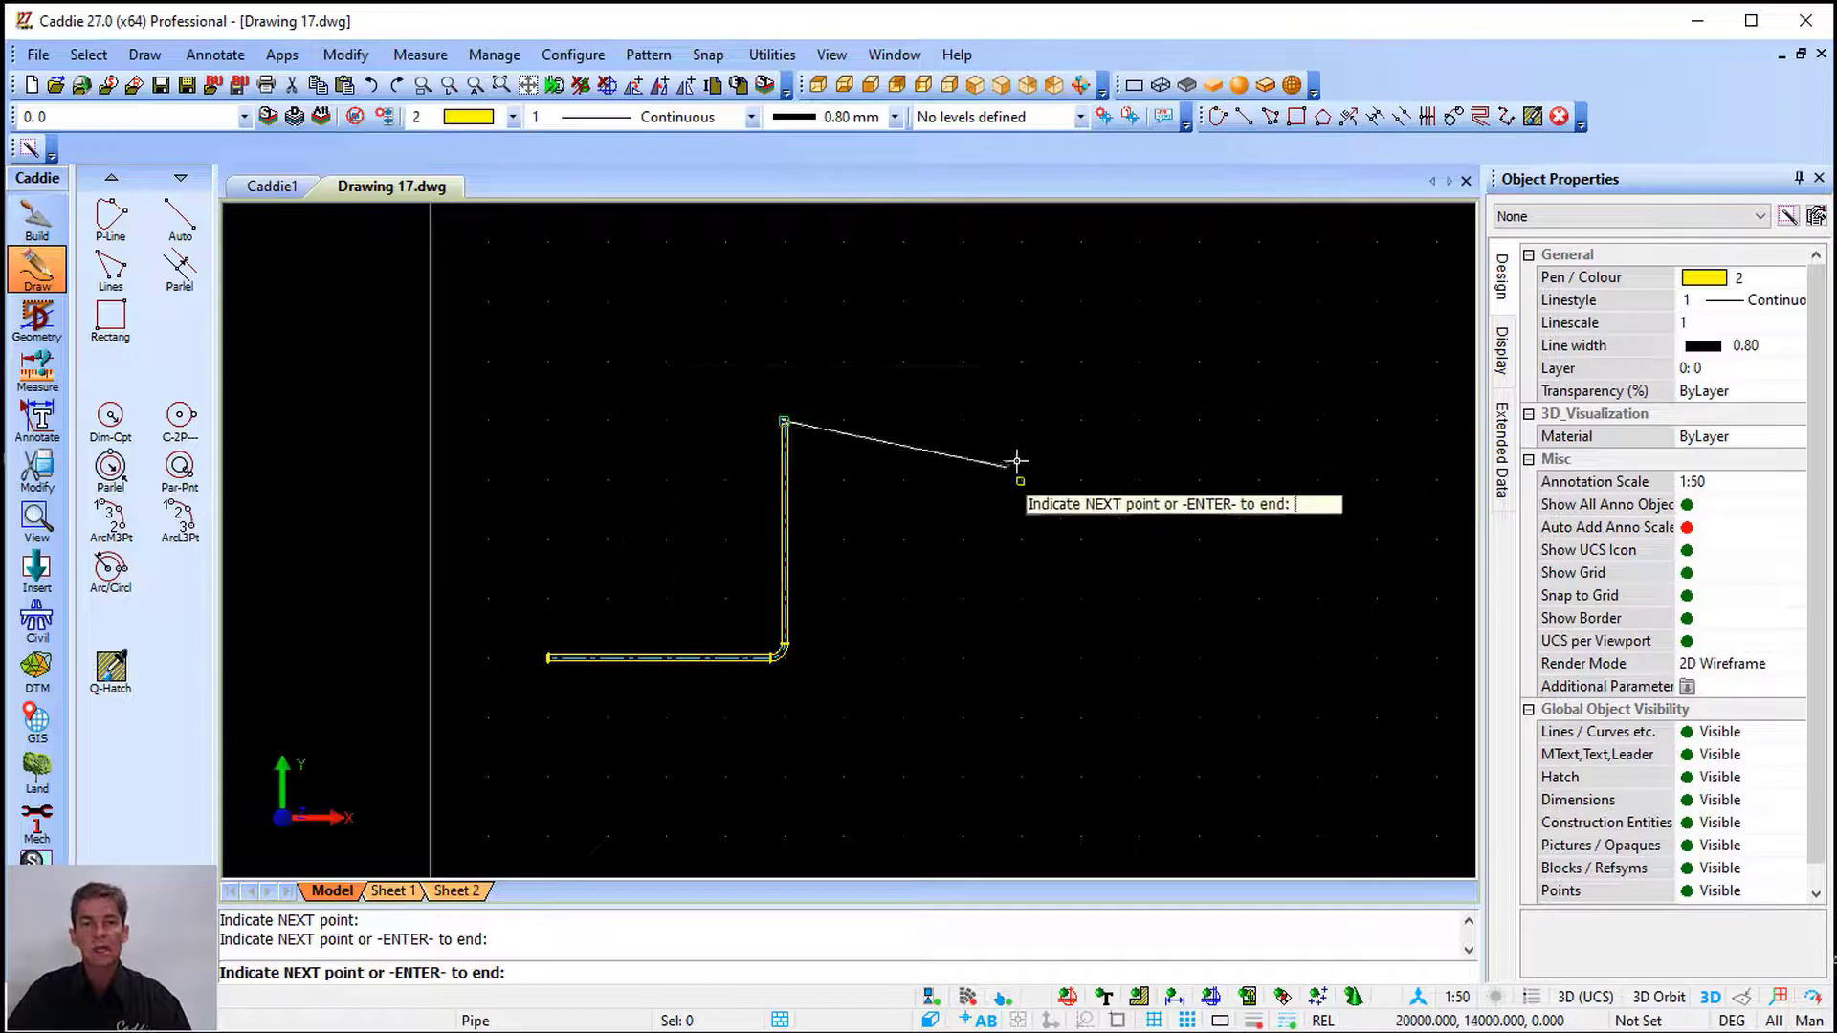
click(1018, 422)
click(898, 552)
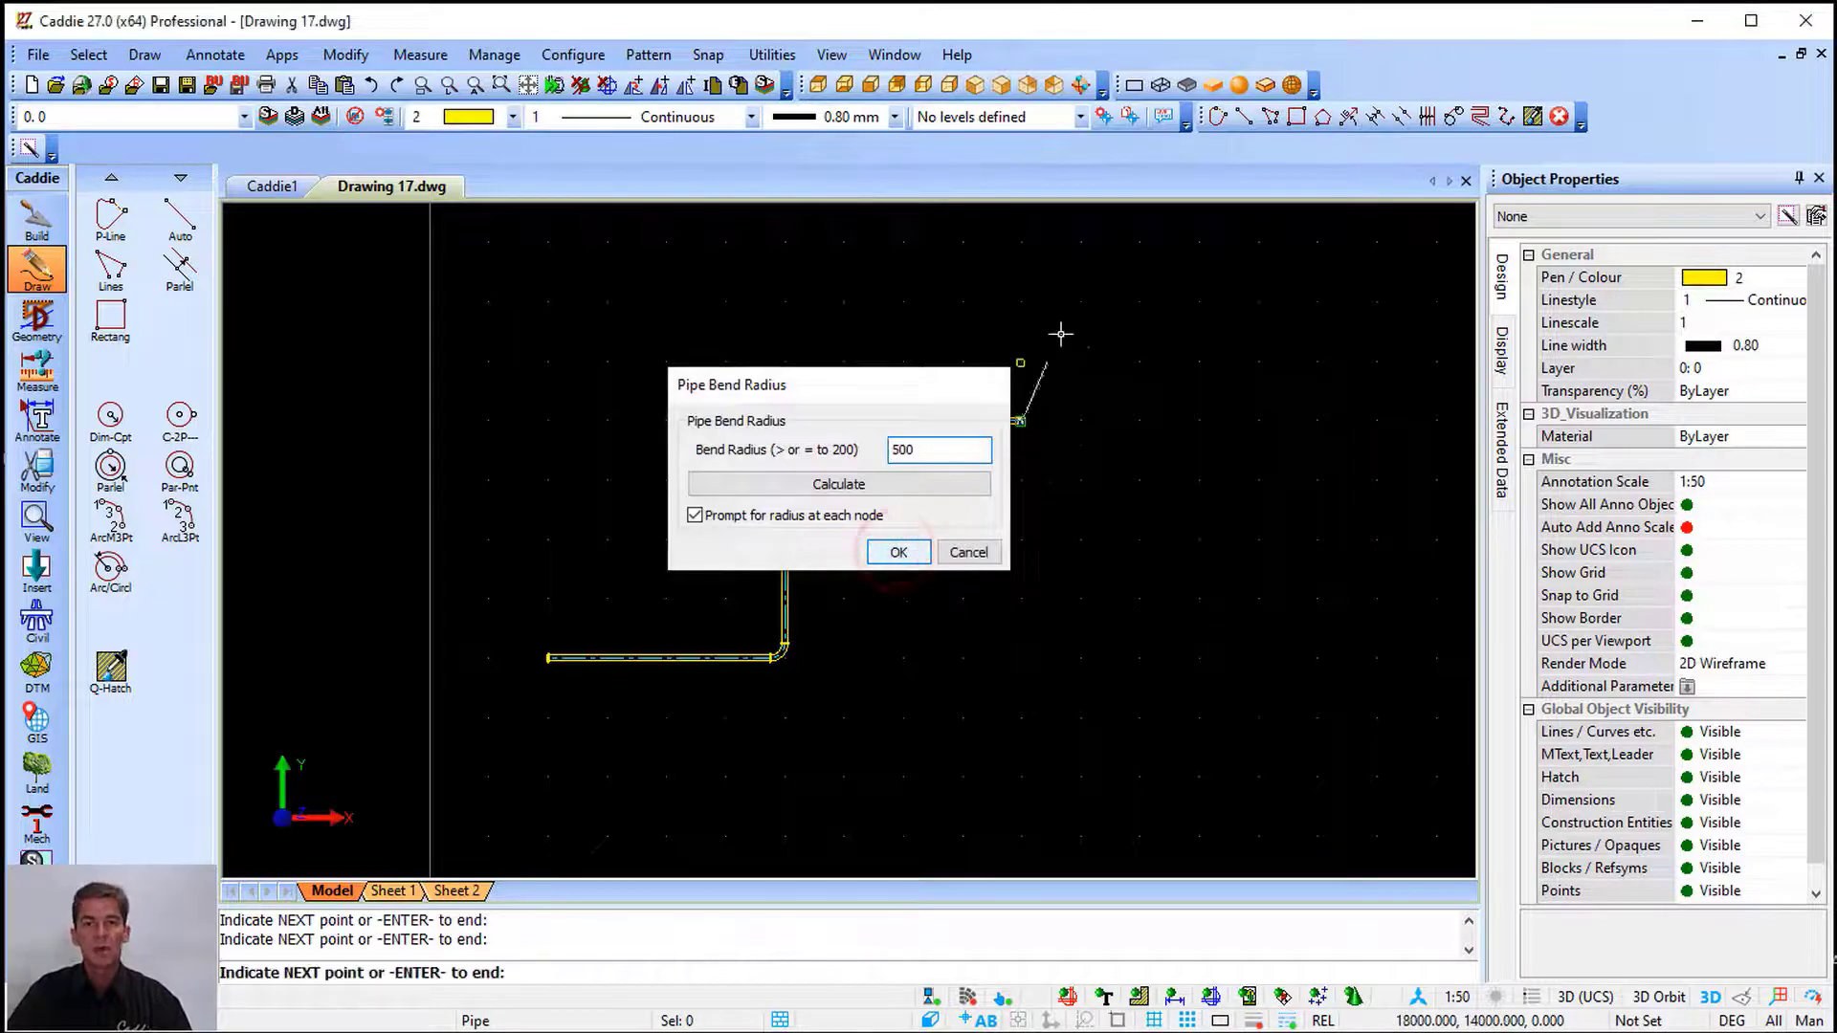
click(1020, 243)
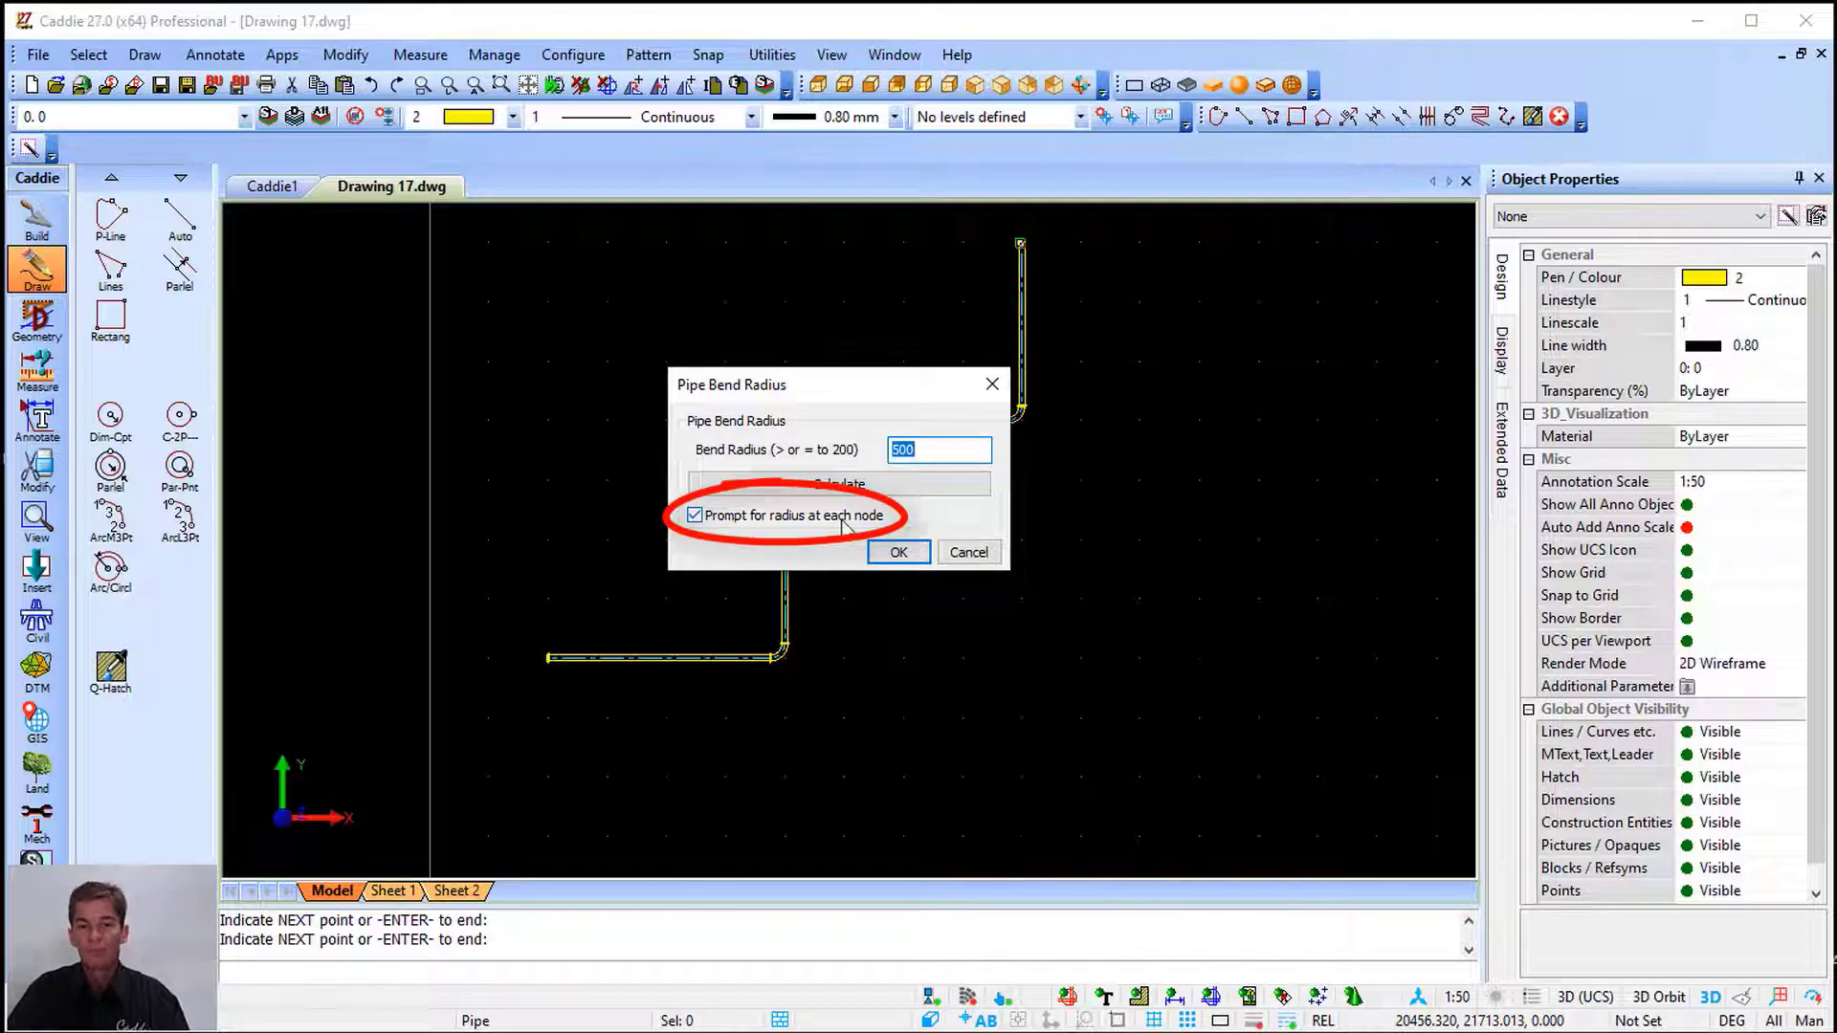
click(897, 553)
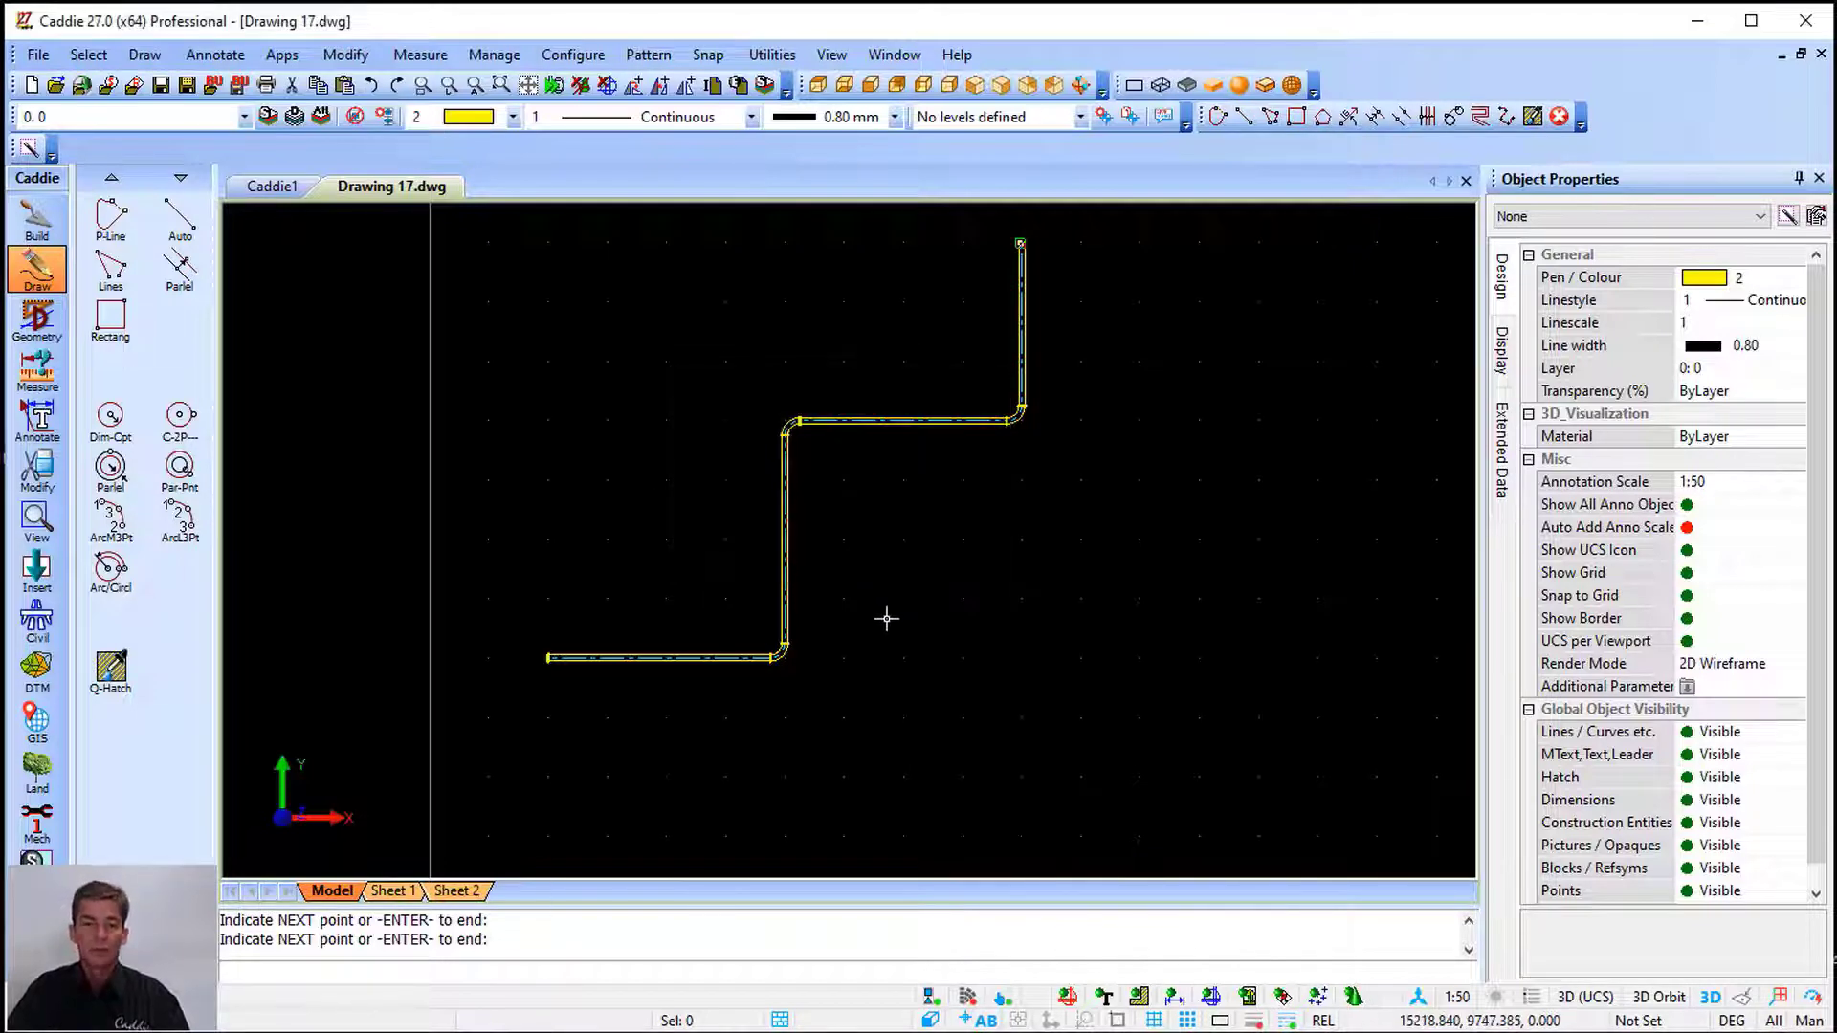
Start a second flanged pipe from 16000,4000 about 8000 to the right, with bend radius 1000 and prompting for radius at each node off
key(Return)
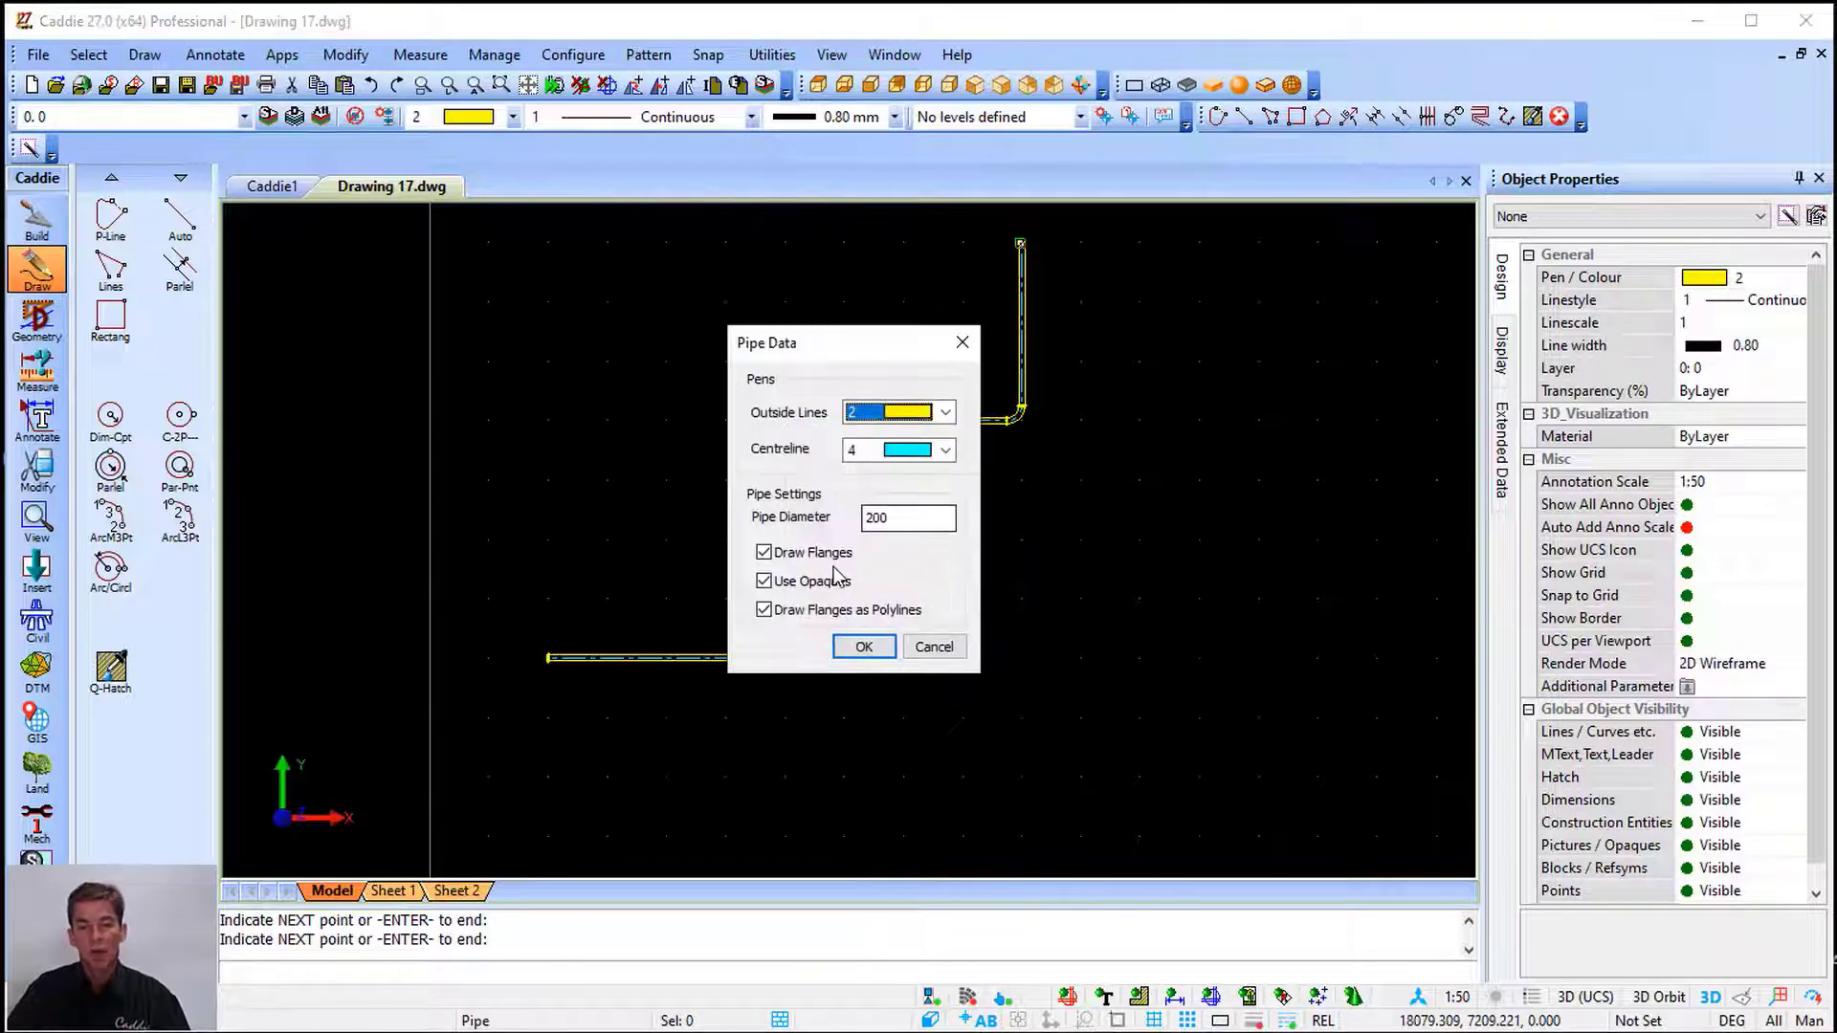
click(863, 646)
click(903, 777)
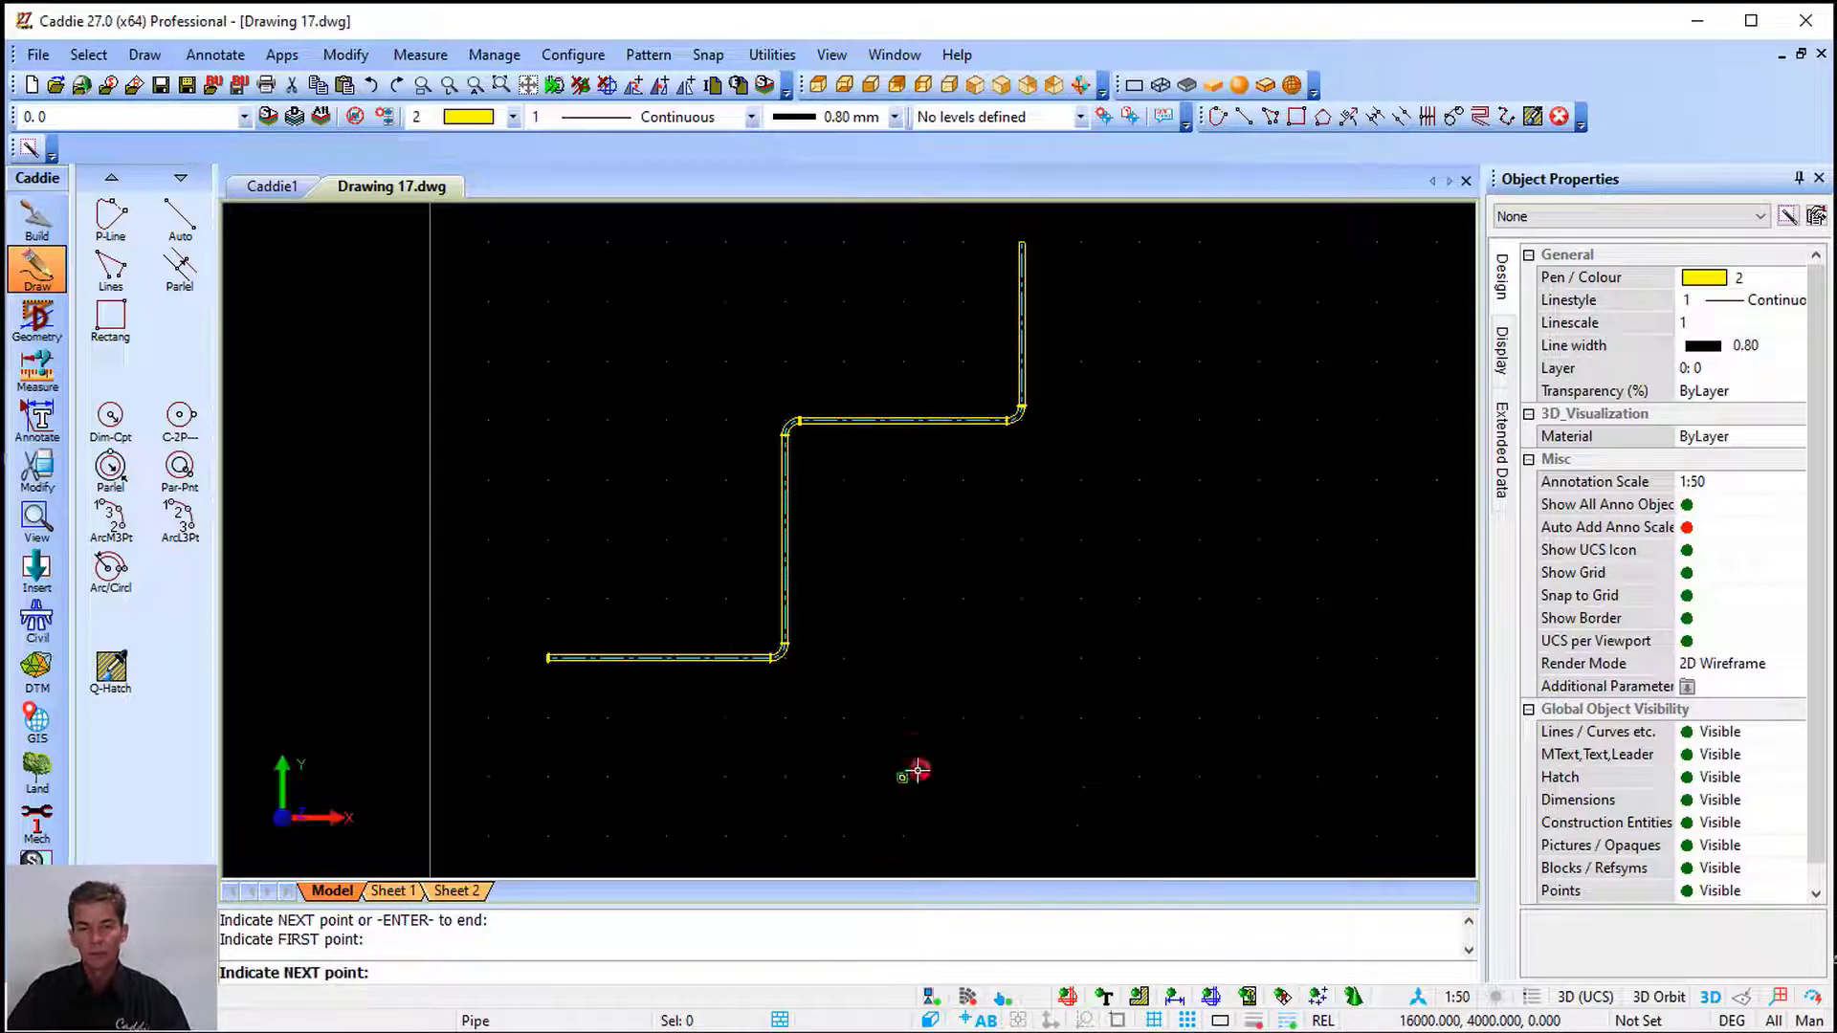
click(1139, 777)
key(Return)
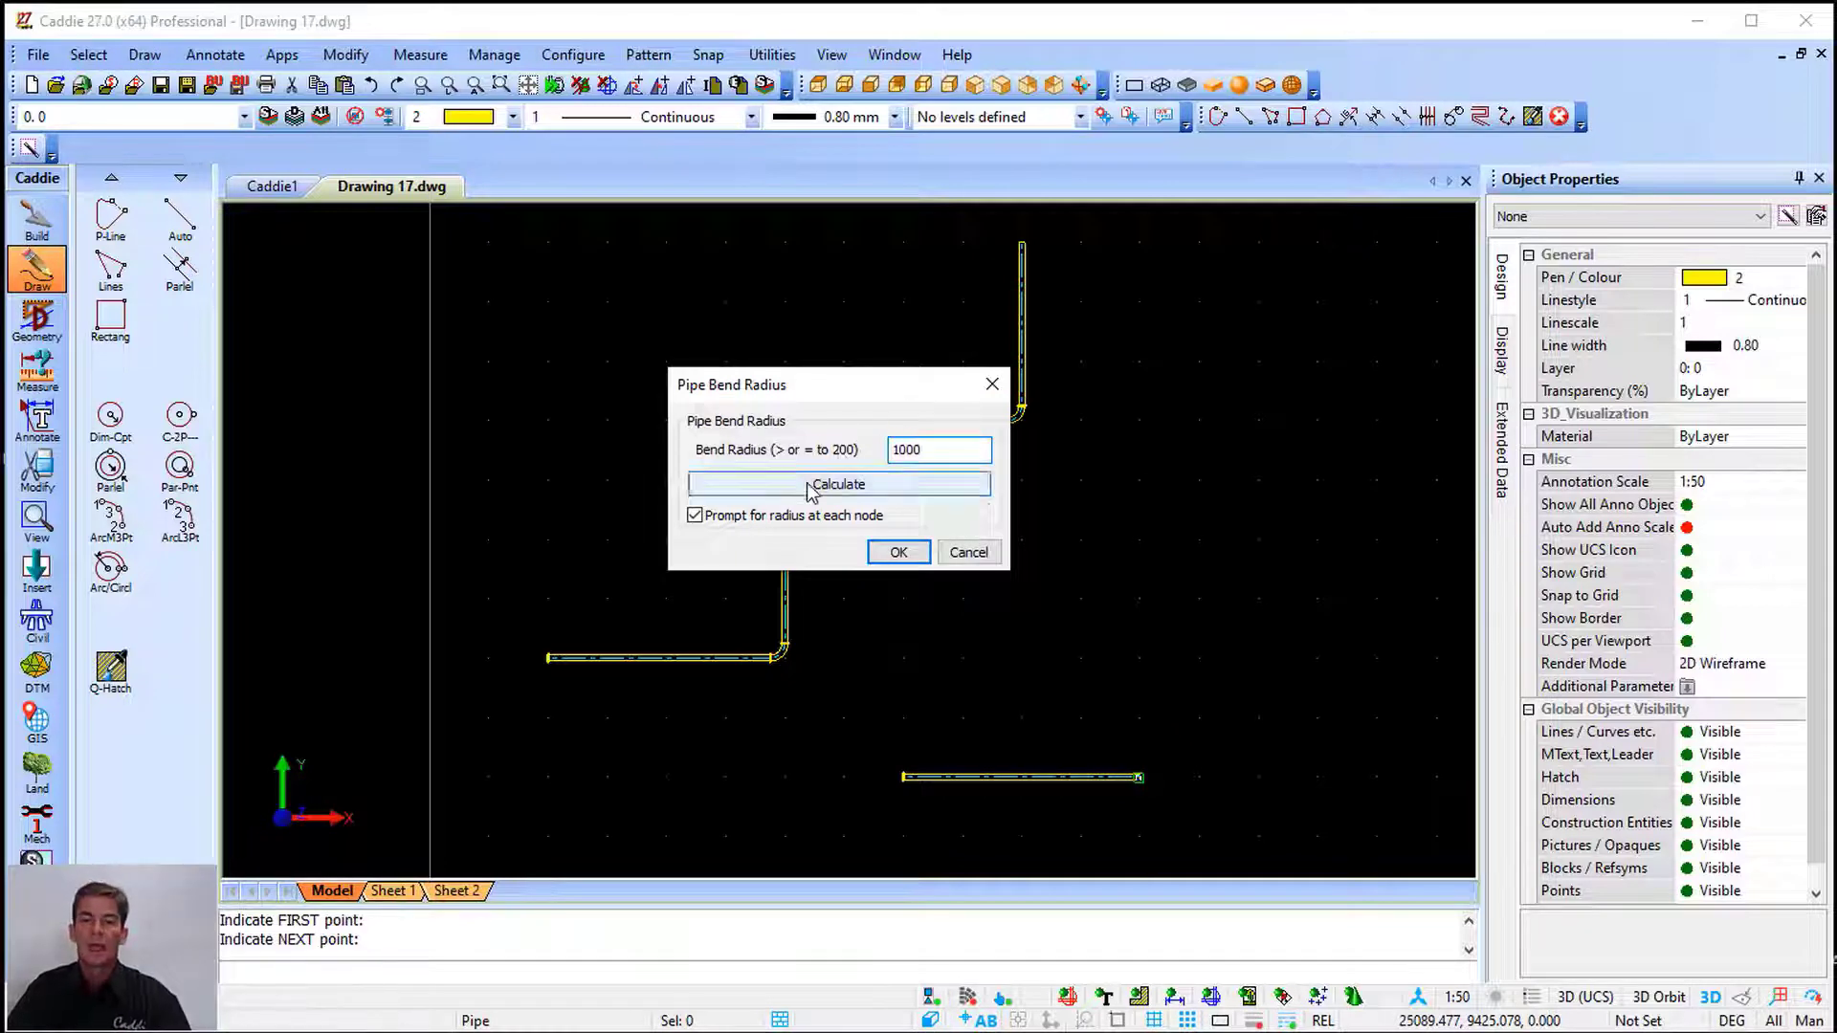
click(756, 518)
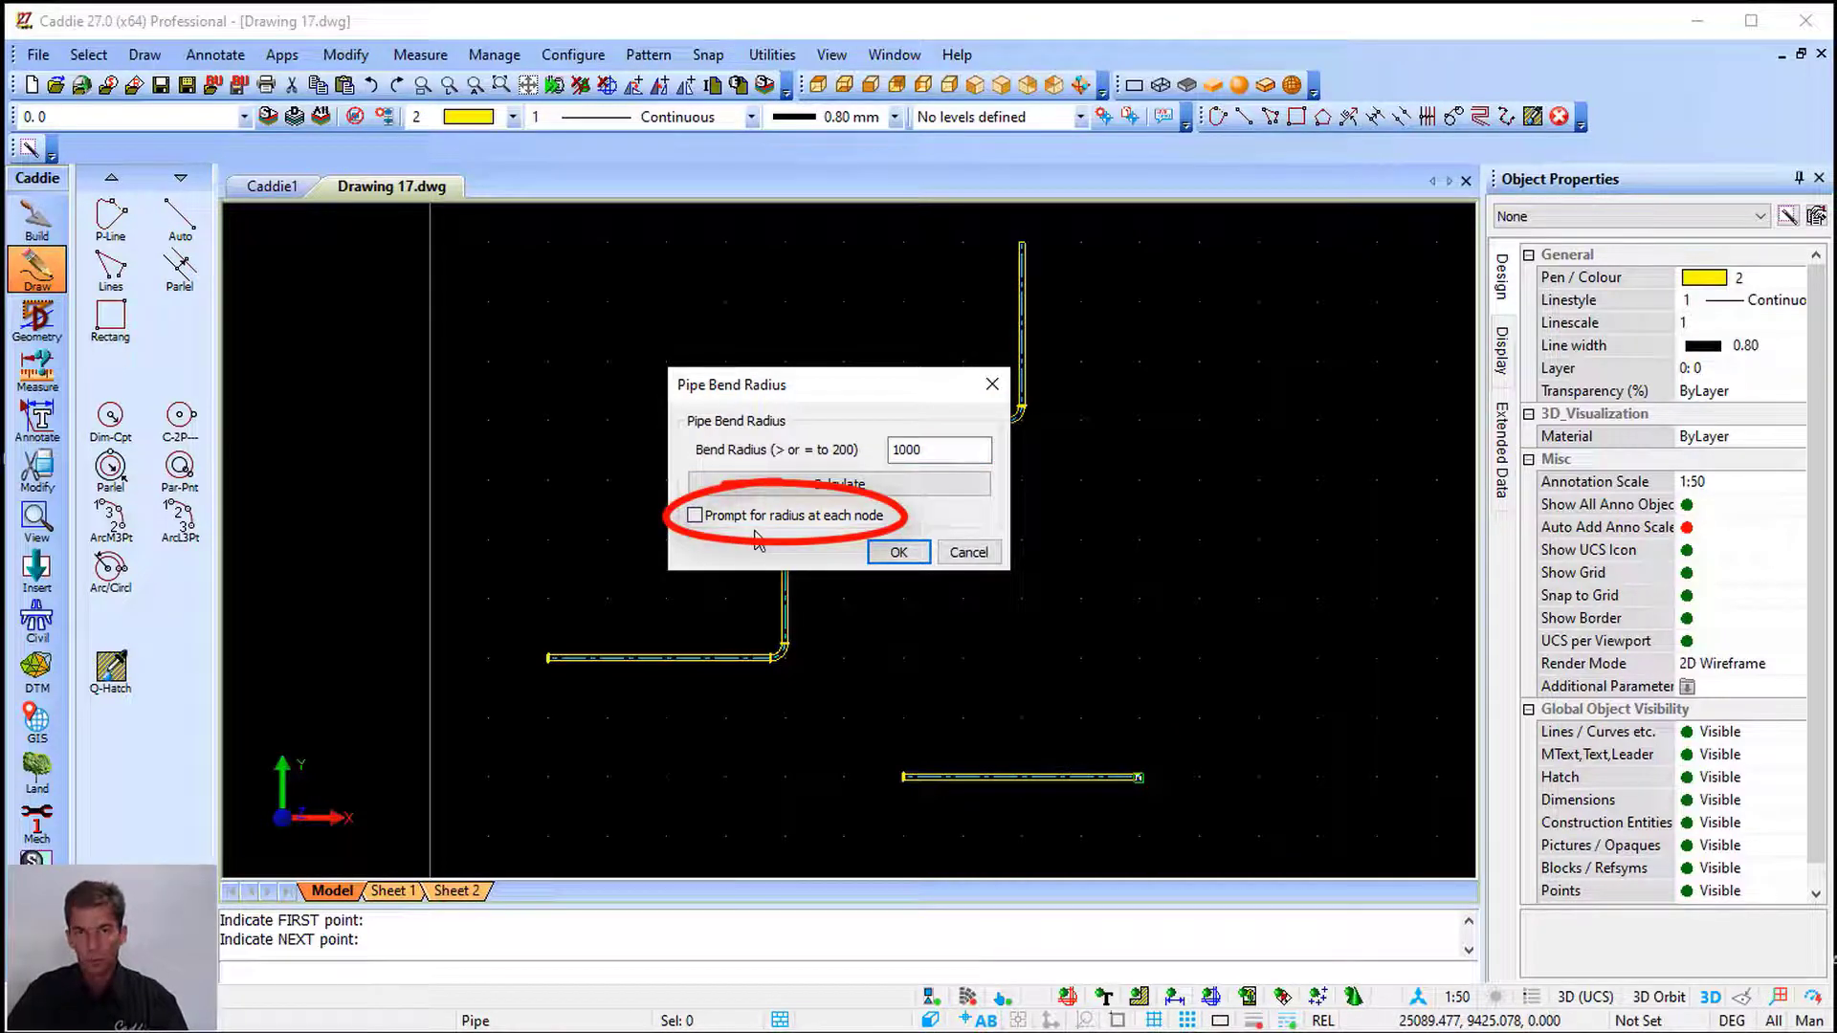
click(898, 552)
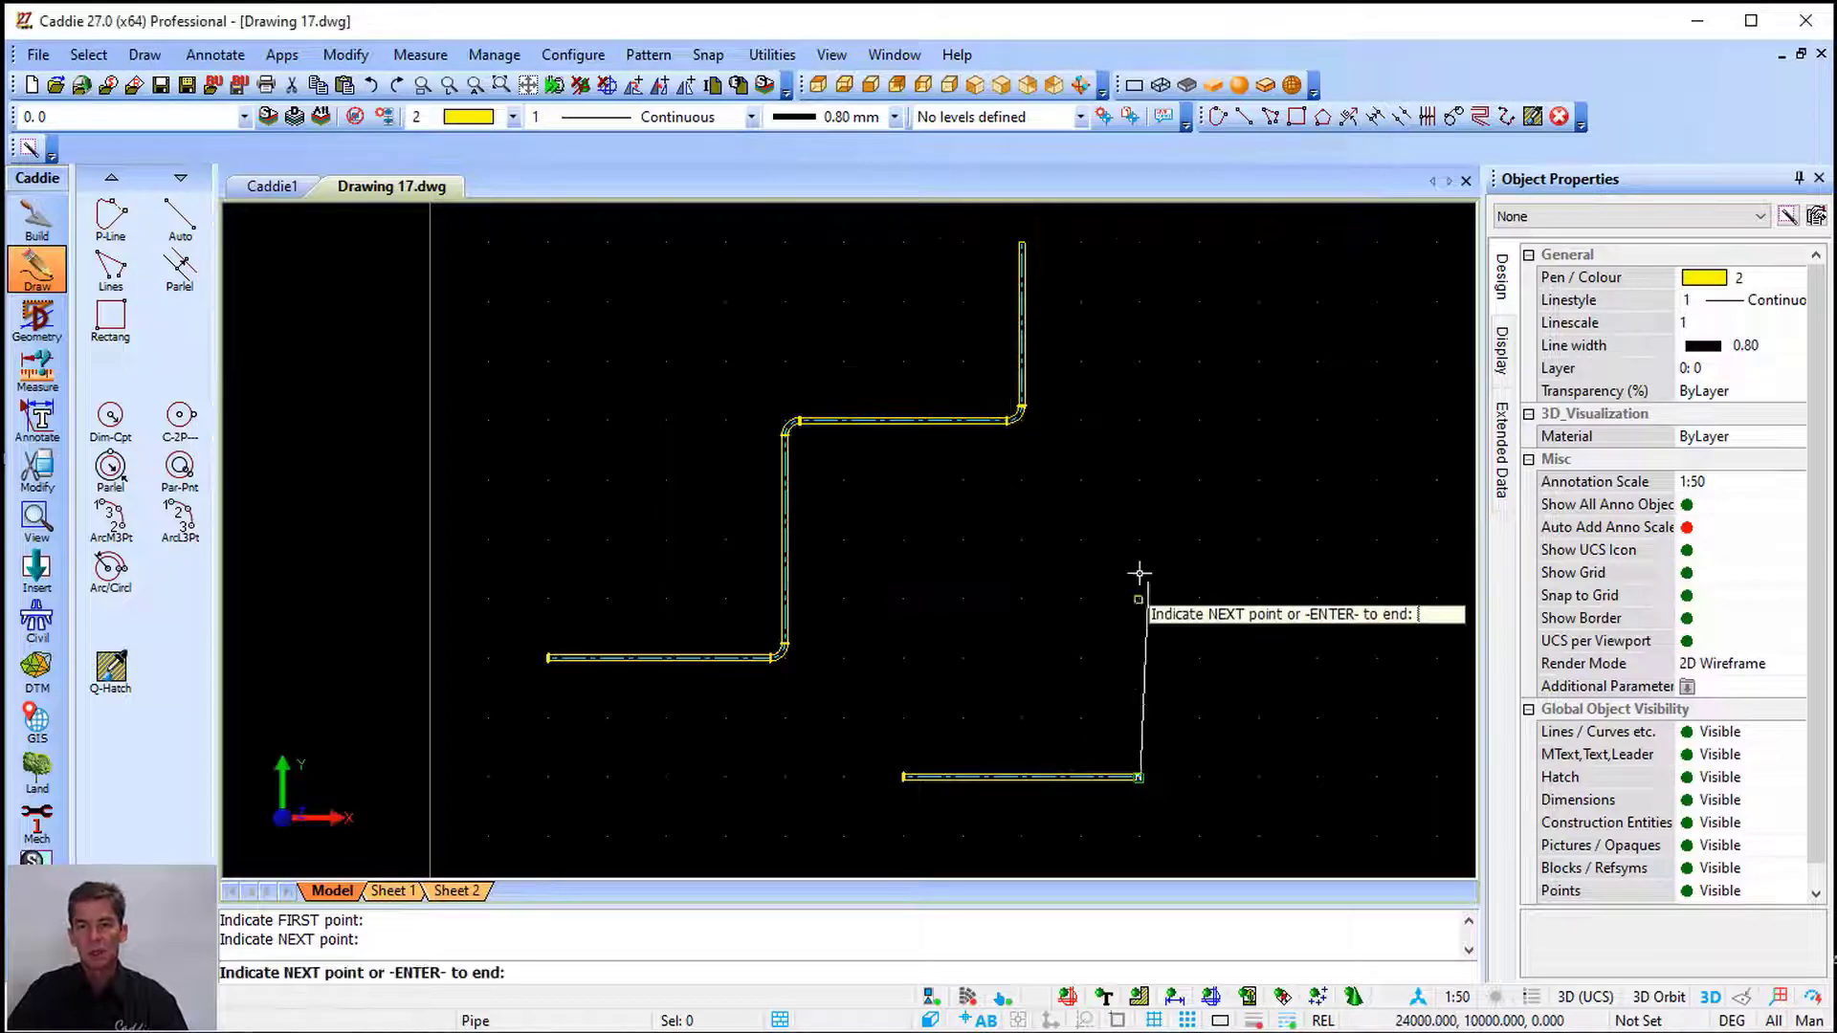
Continue the second pipe about 8000 up, 8000 right, 6000 up and 6000 right, then end it
middle_drag(1140, 574, 926, 490)
click(936, 462)
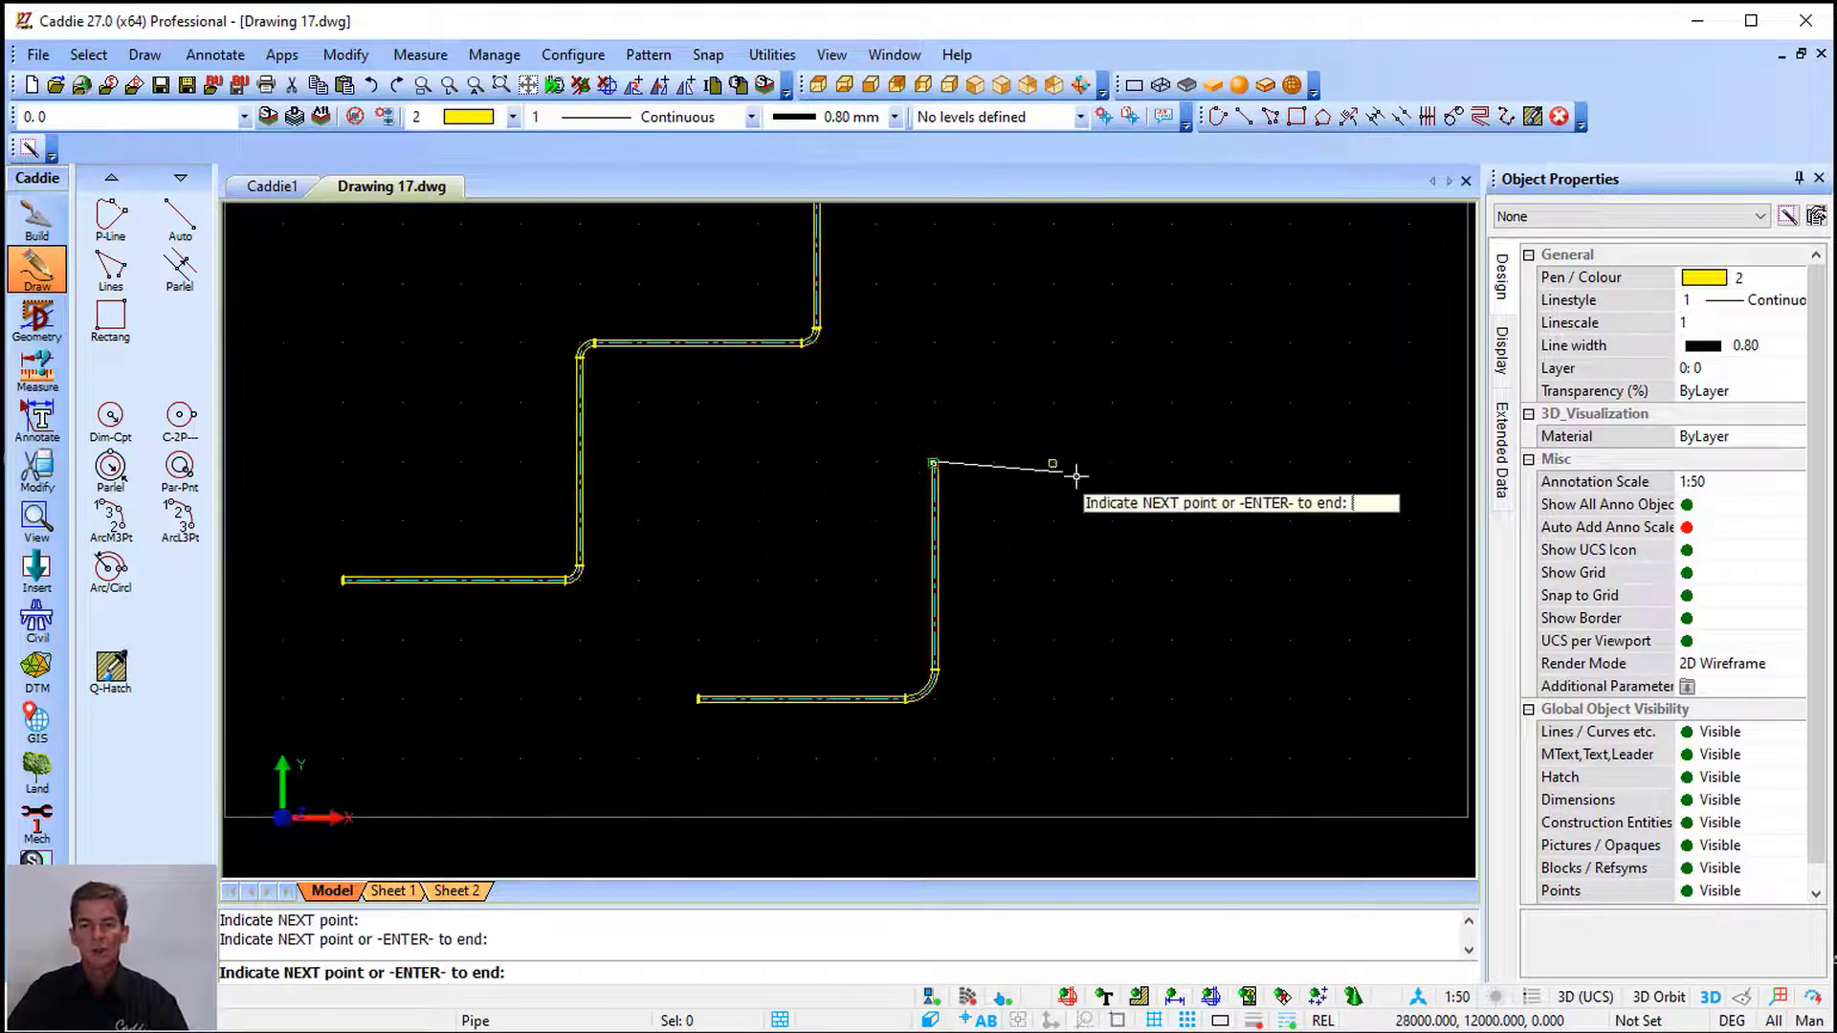
click(1171, 464)
click(1171, 284)
click(1349, 285)
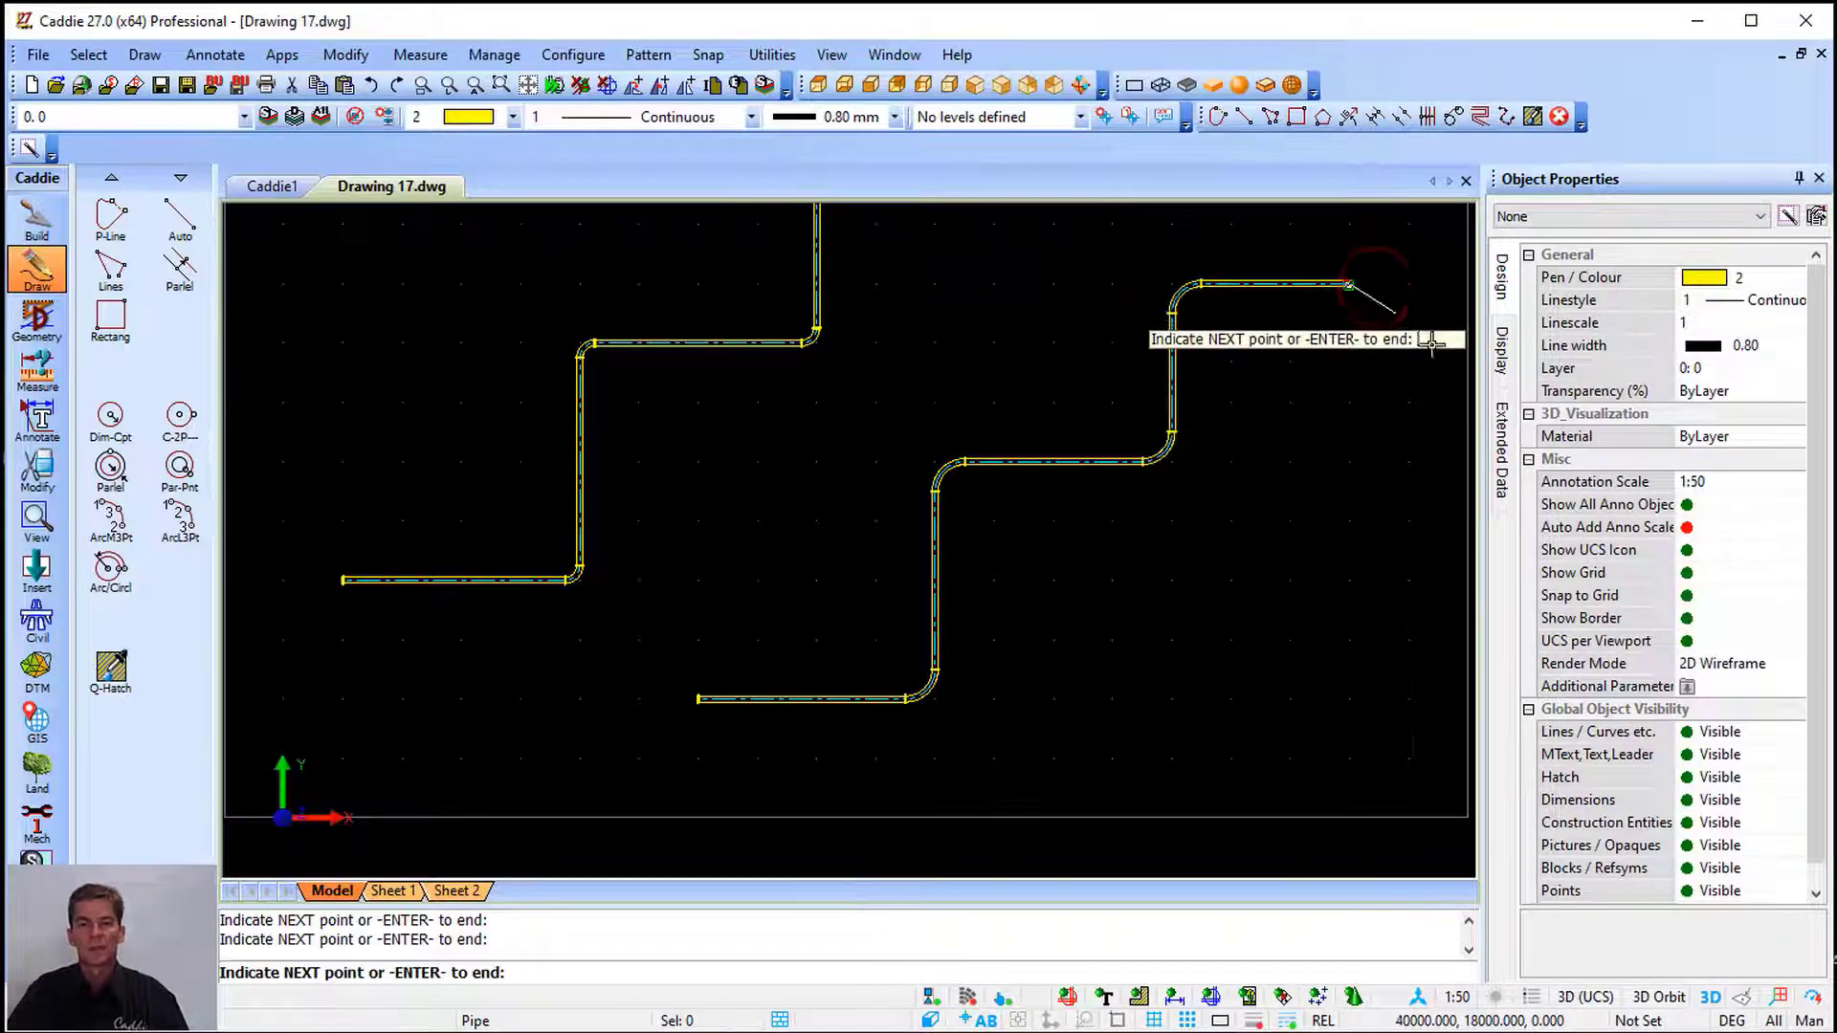
key(Escape)
mouse_move(960, 415)
middle_down()
mouse_move(1002, 435)
mouse_move(942, 468)
middle_up()
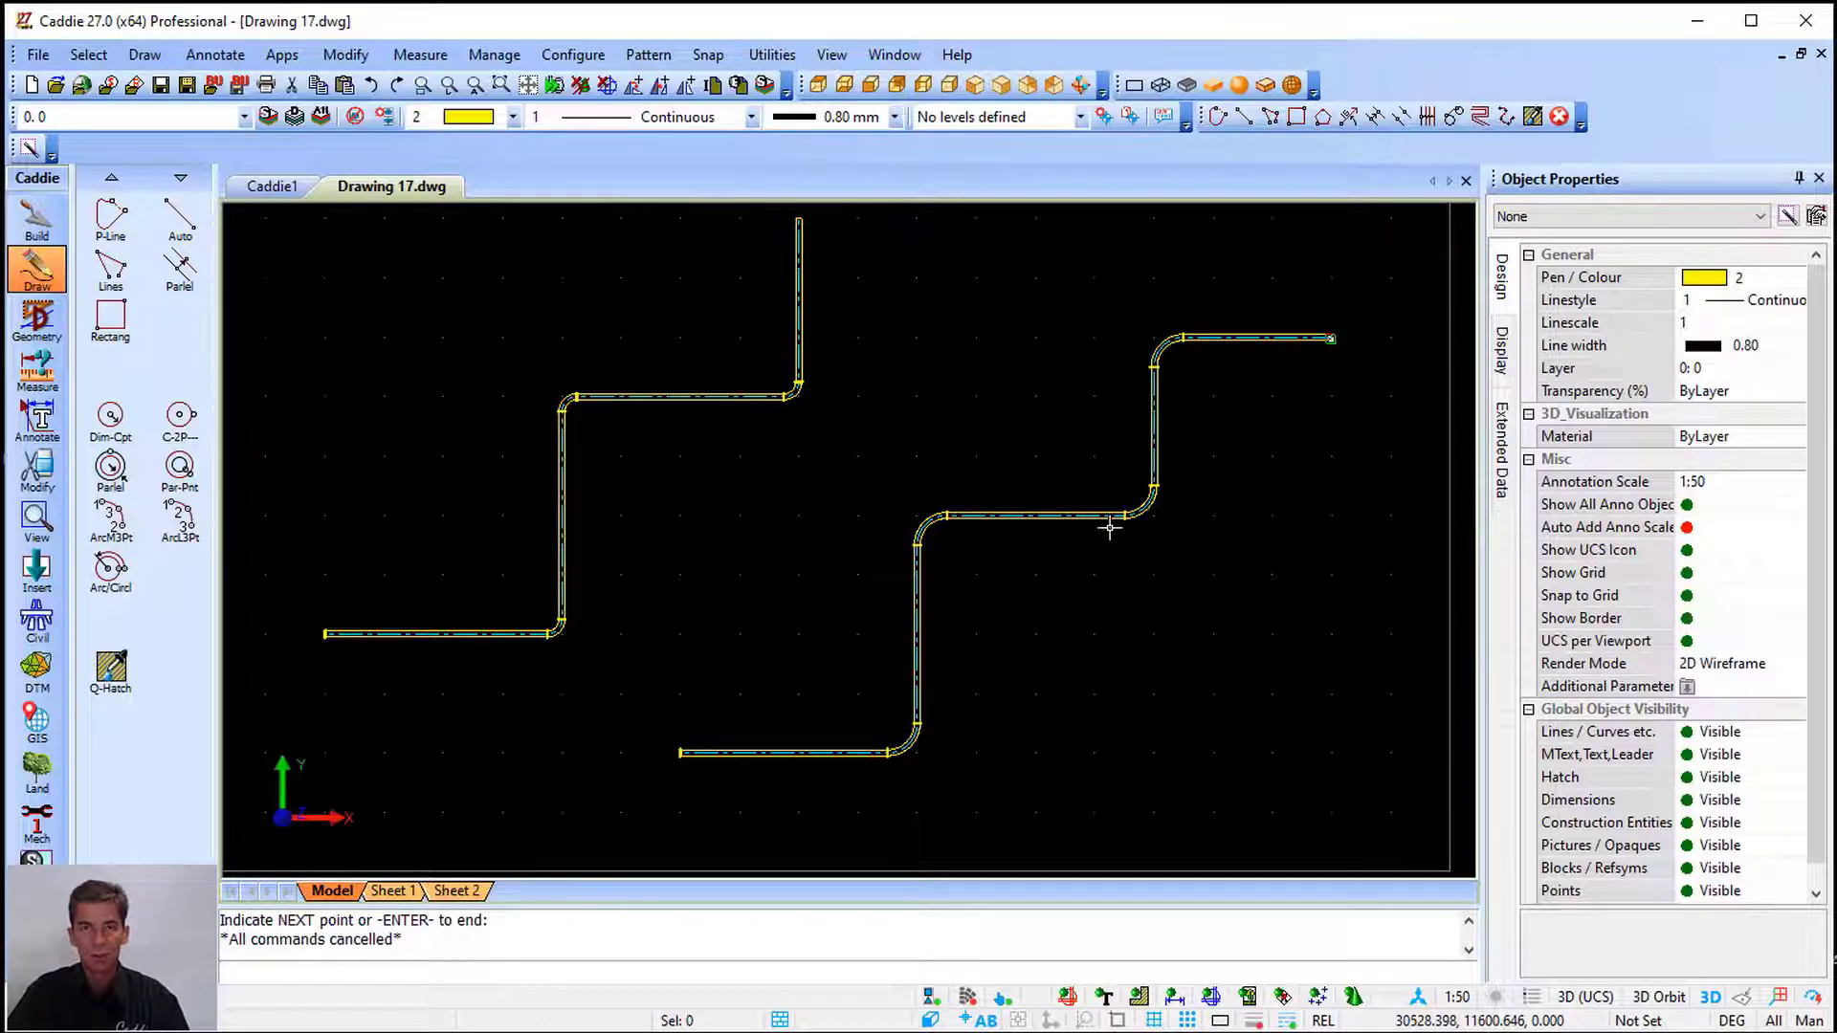
Draw a third 200-diameter flanged pipe crossing the second, from 20000,8000 about 8000 right, 8000 up and 8000 right, with bend radius 1000
key(Return)
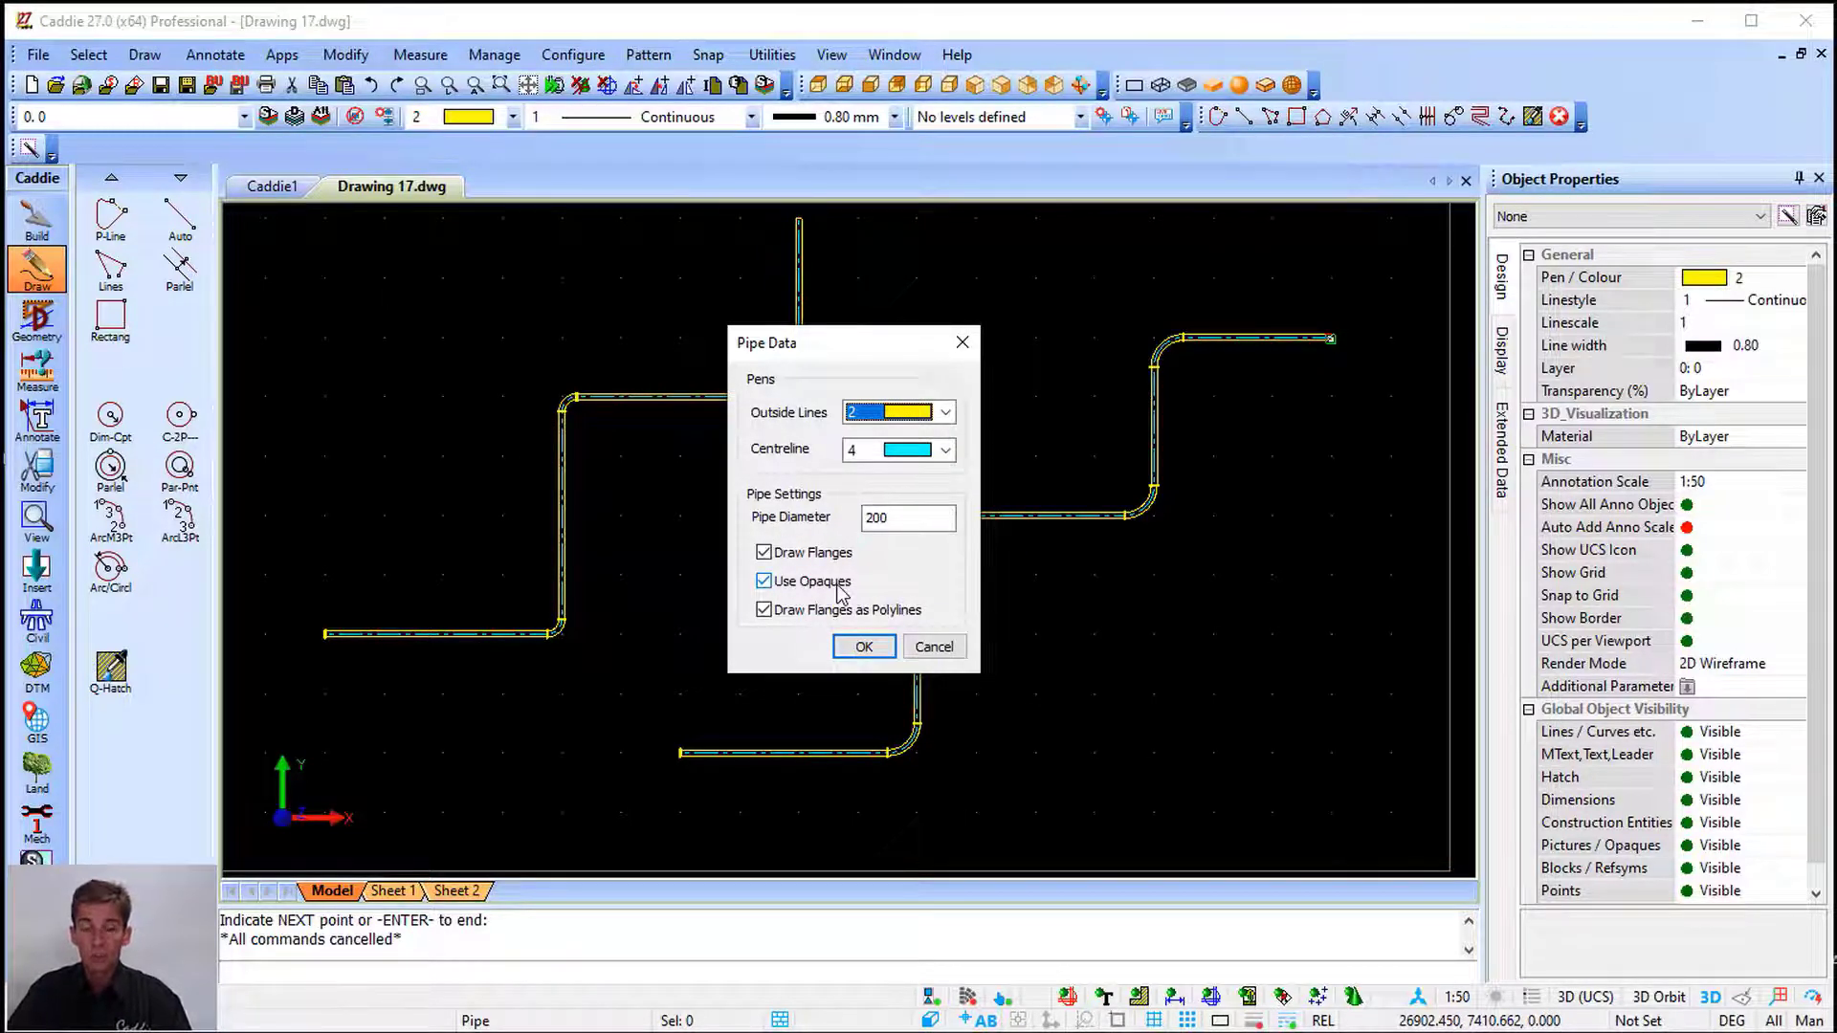
click(863, 646)
click(797, 636)
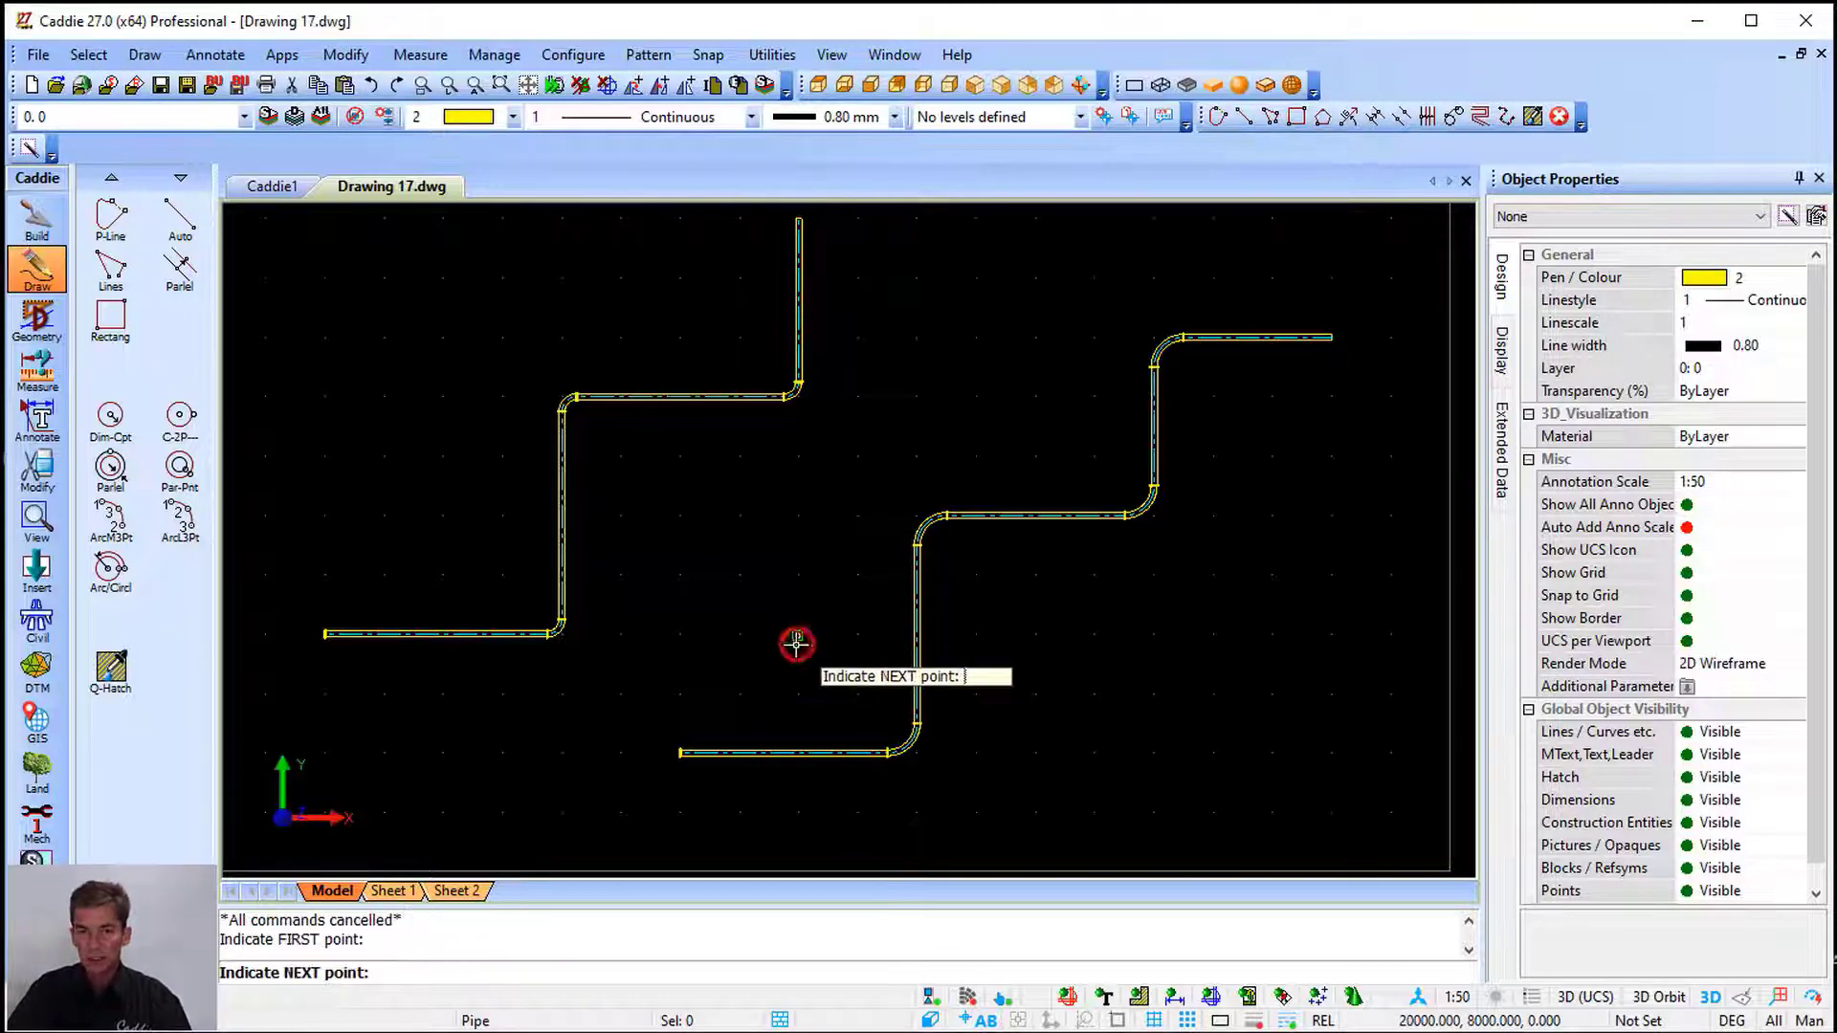
click(1032, 635)
key(Escape)
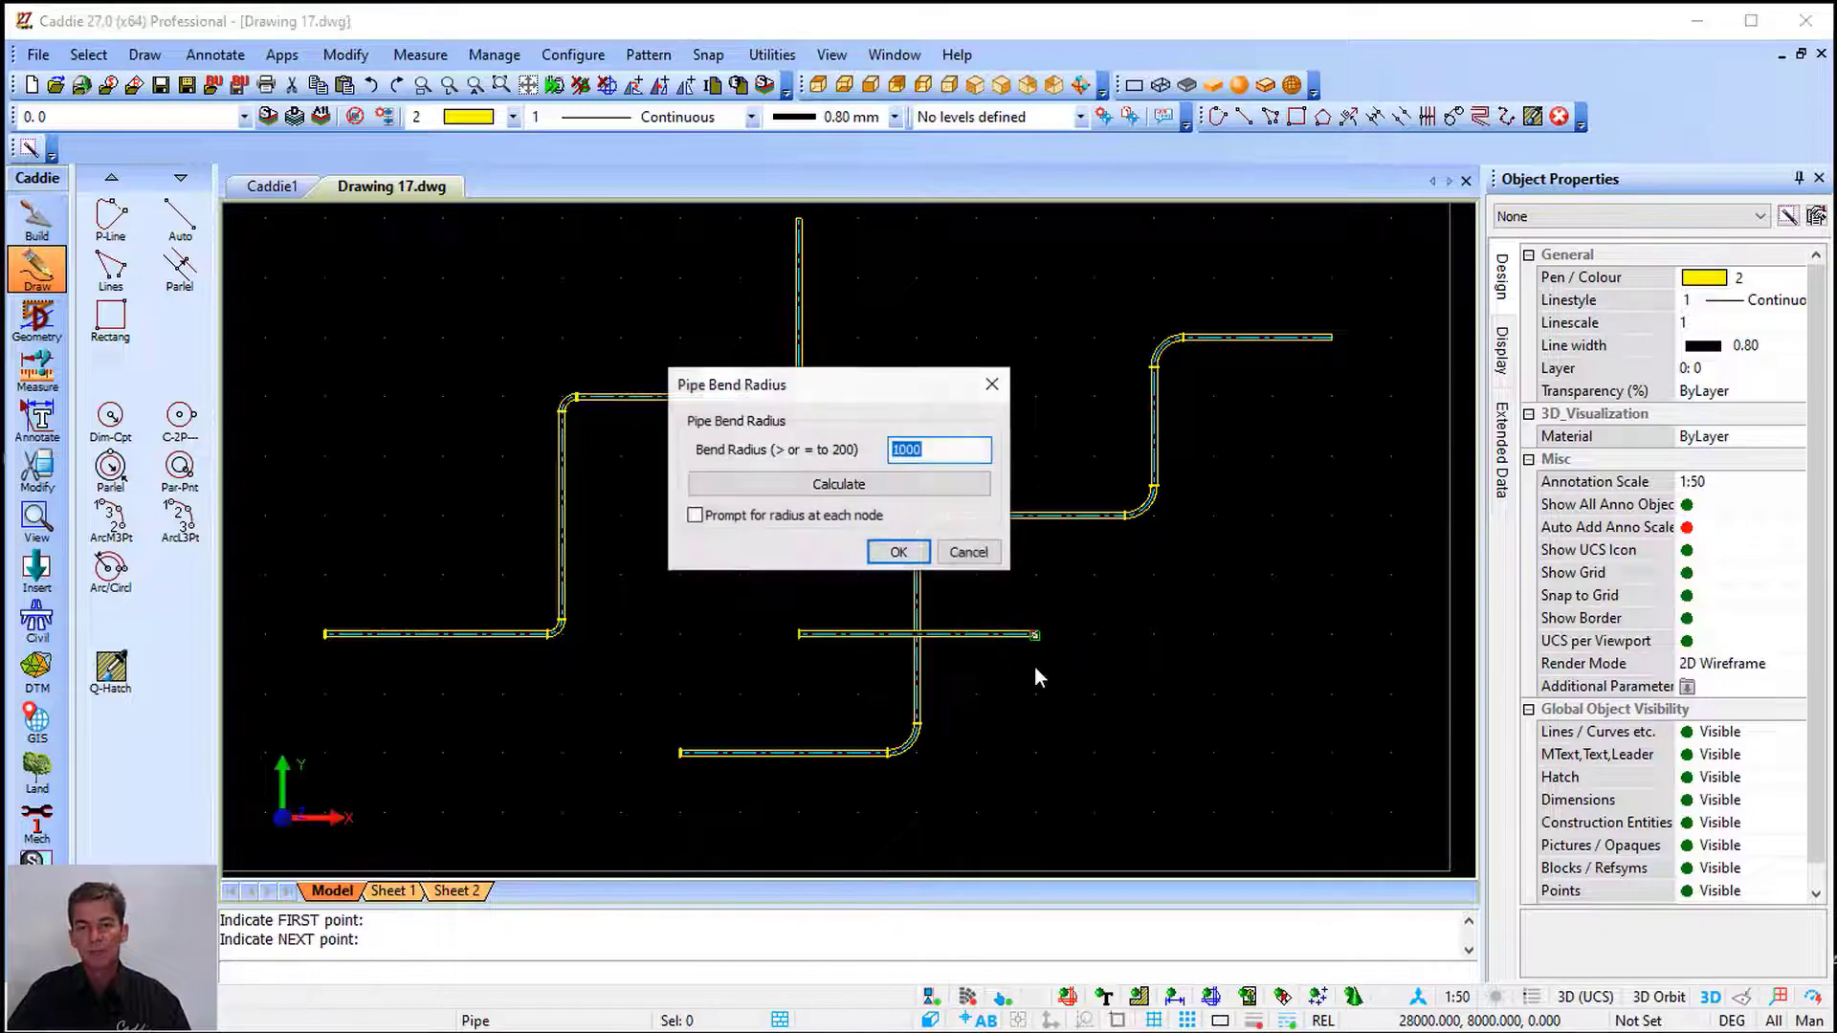
click(898, 555)
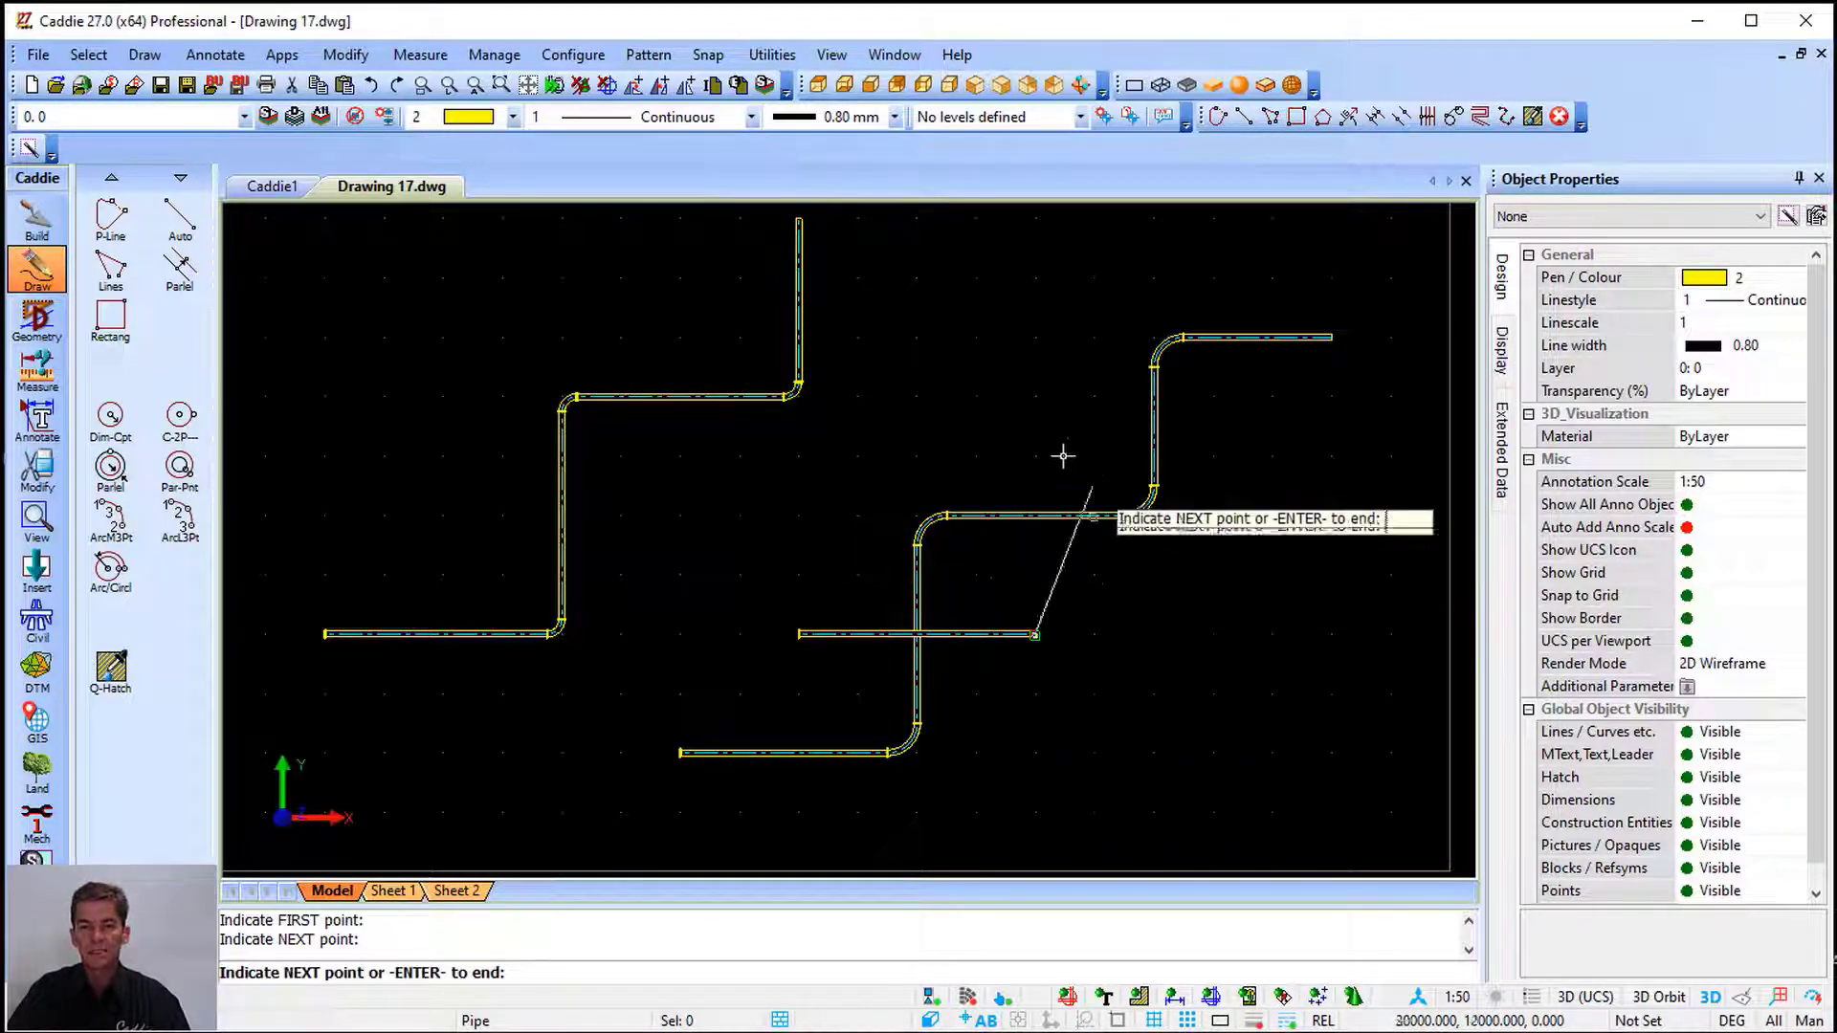
click(1034, 396)
click(1273, 396)
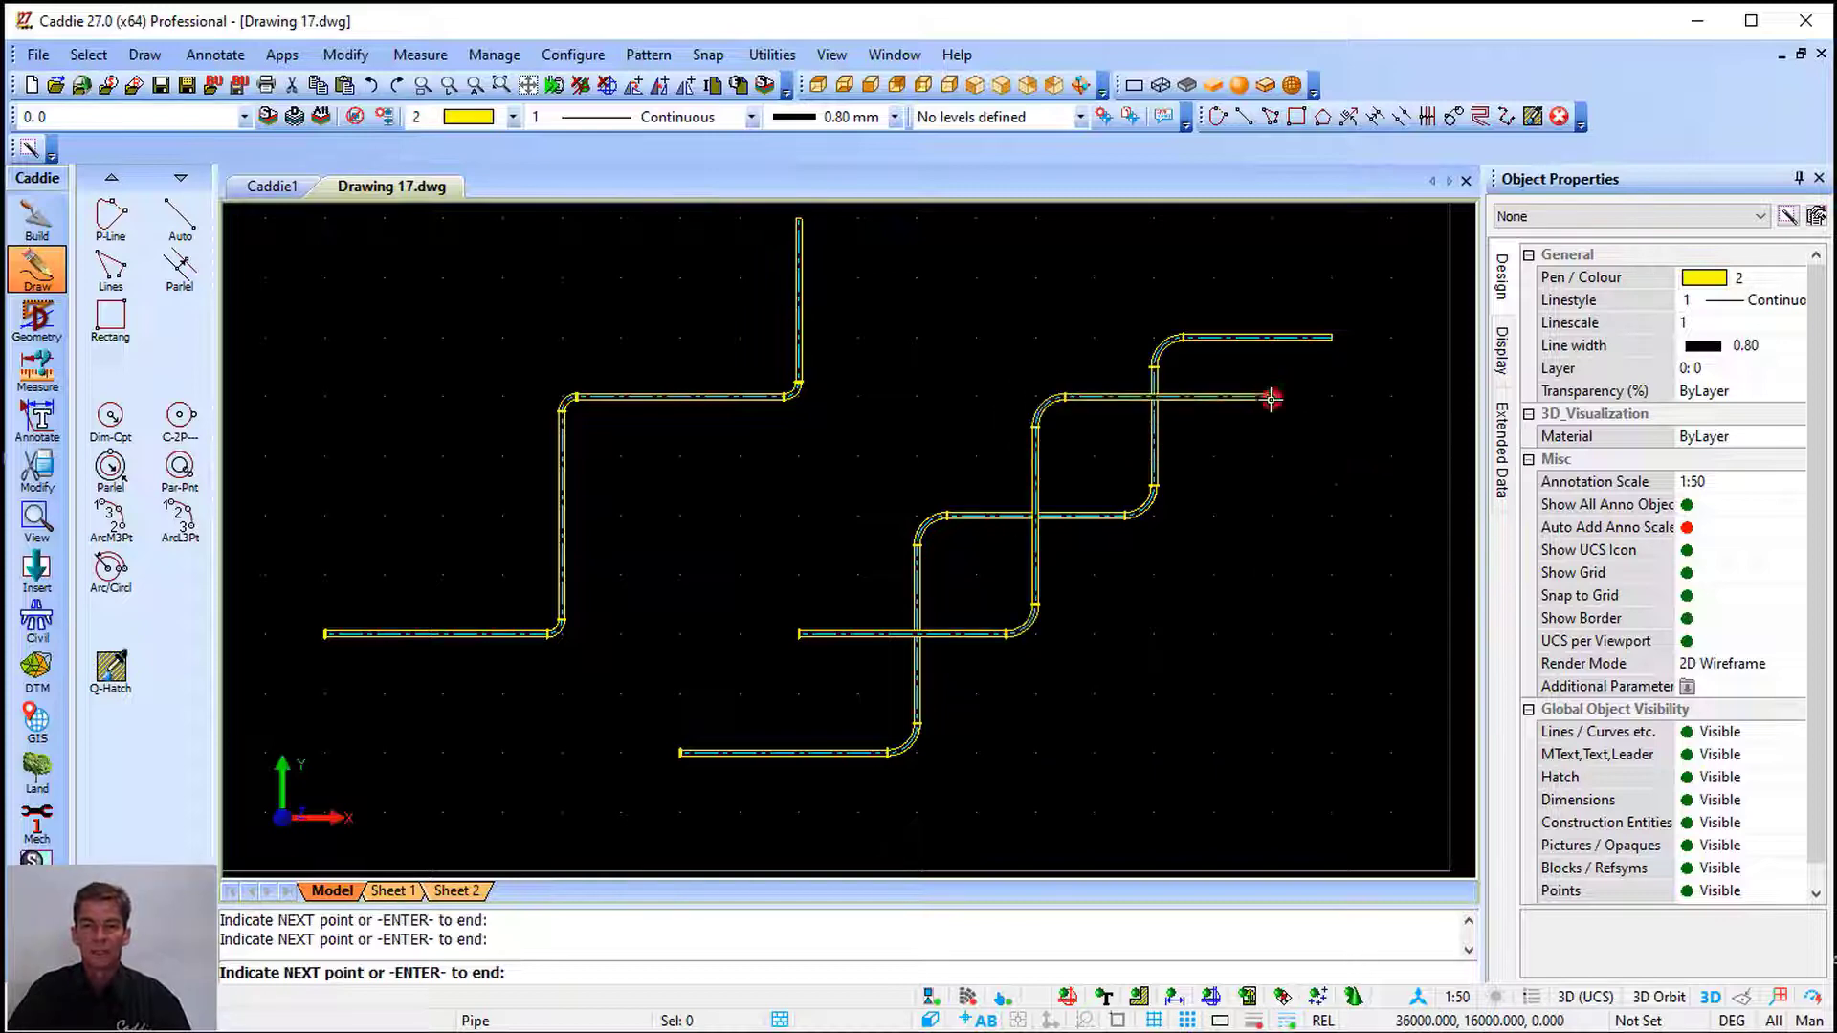
key(Escape)
scroll(1085, 433, up, 3)
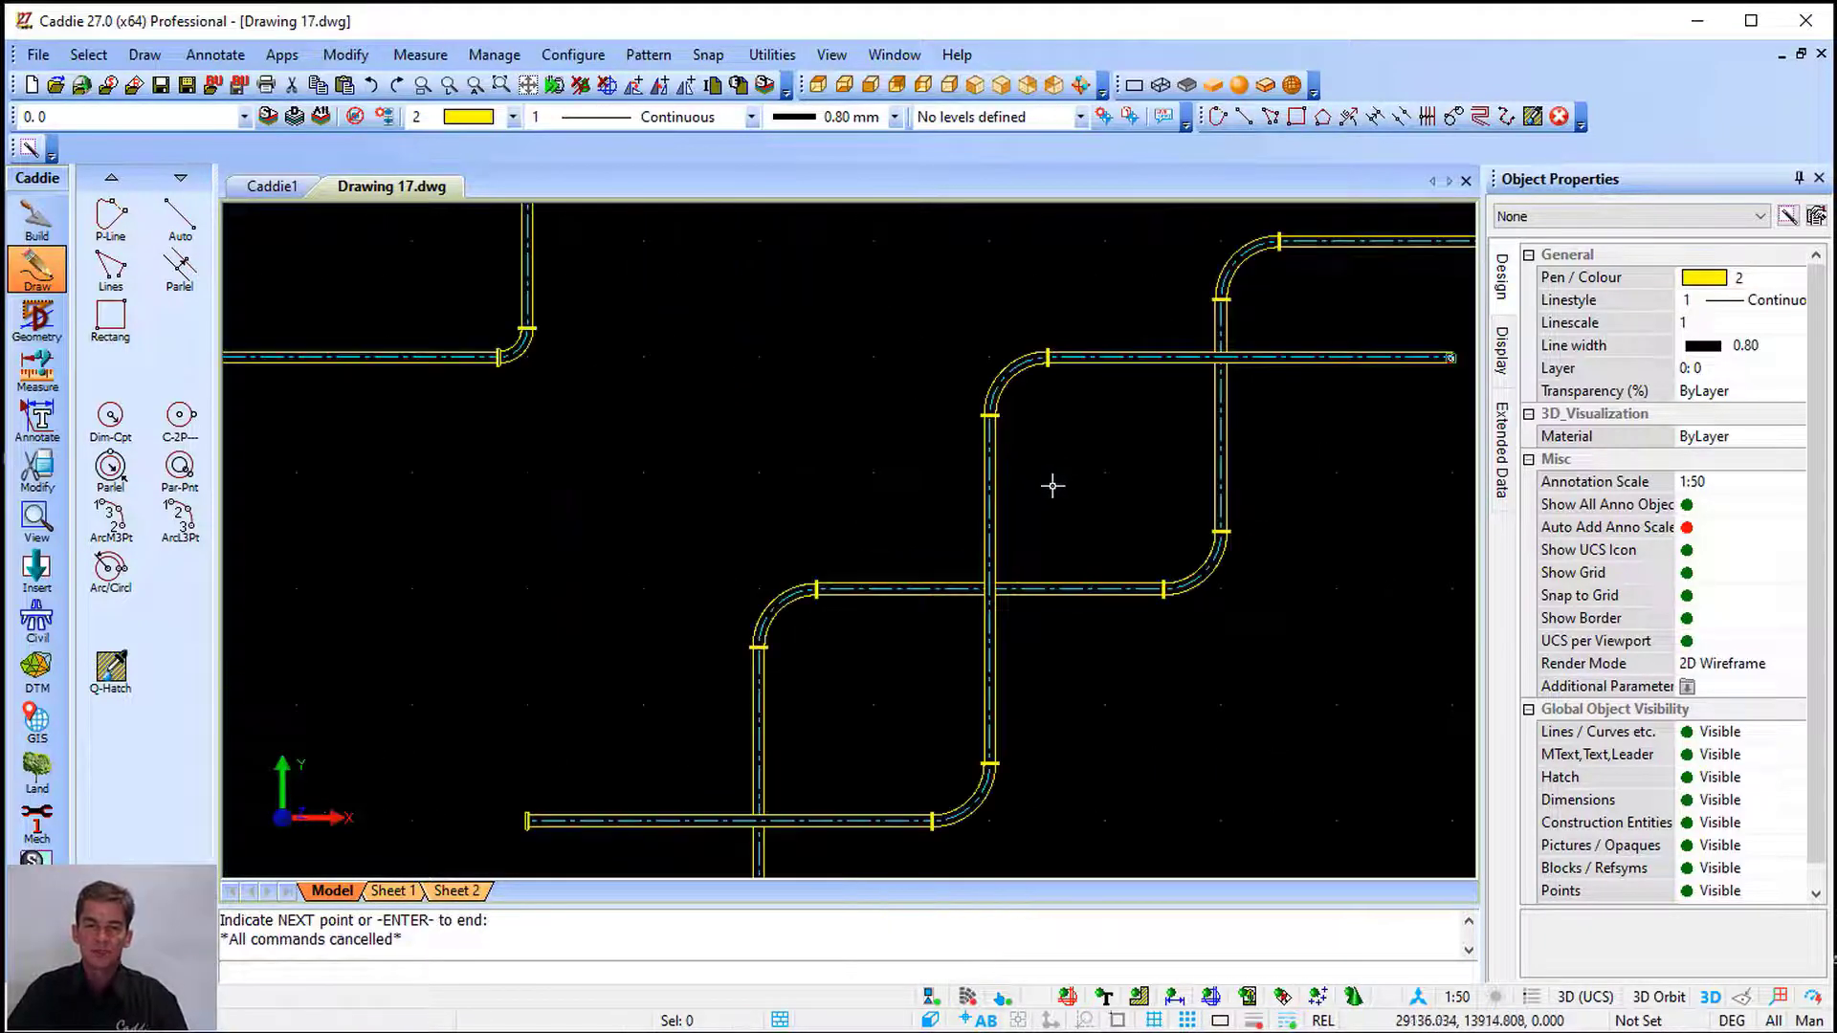
middle_drag(1053, 488, 992, 435)
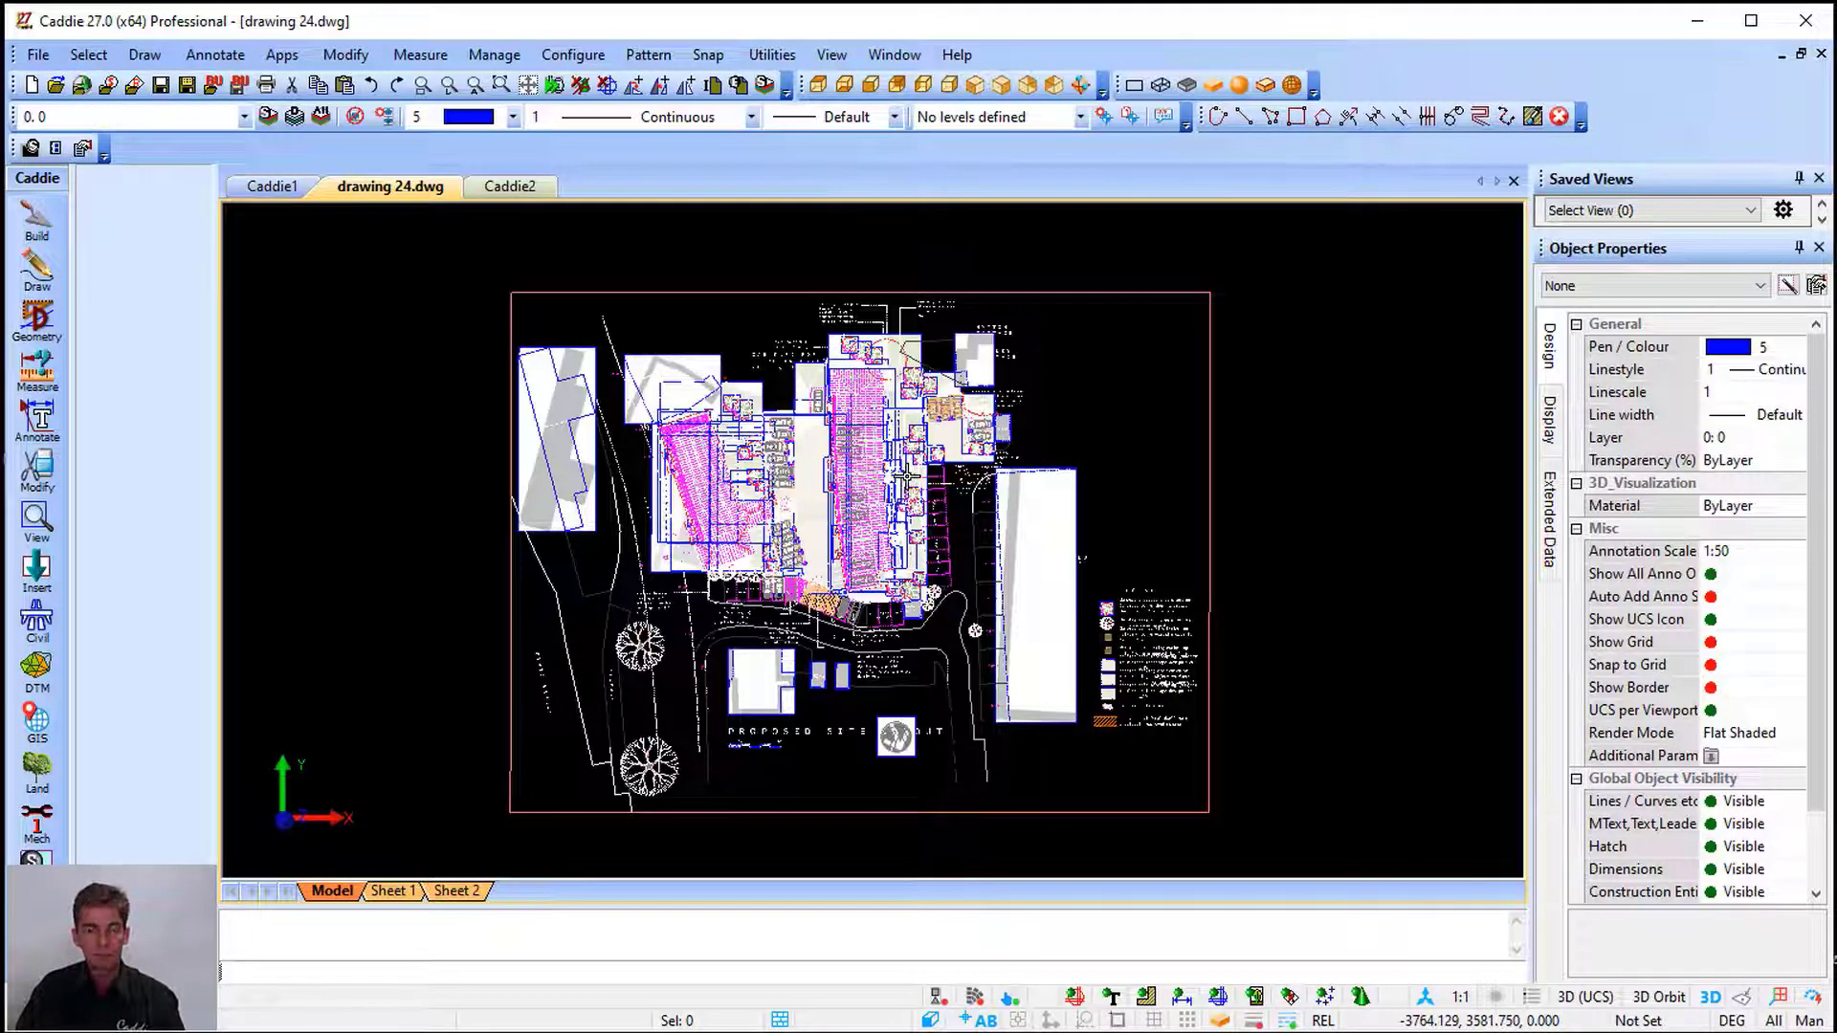
Print Sheet 1 of drawing 24 to PDF995 on A1 landscape at 1:1 with the red2.ctb plot style
click(395, 891)
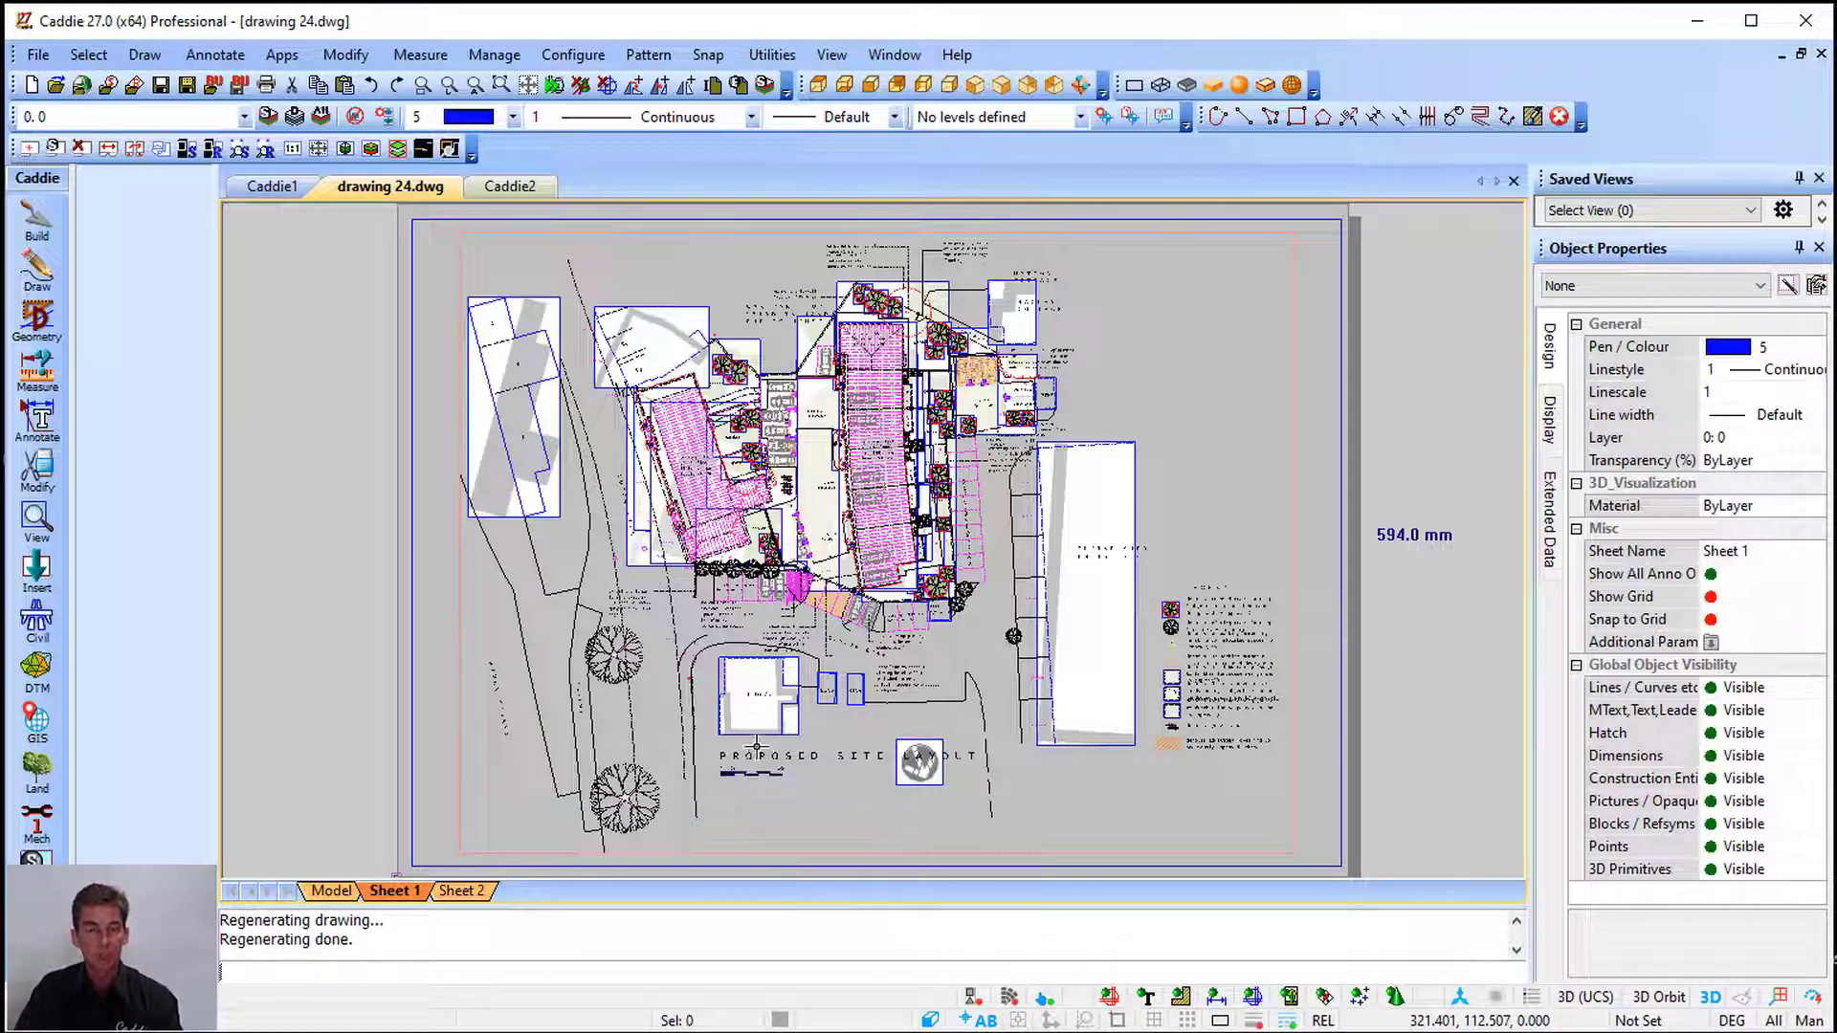
click(332, 890)
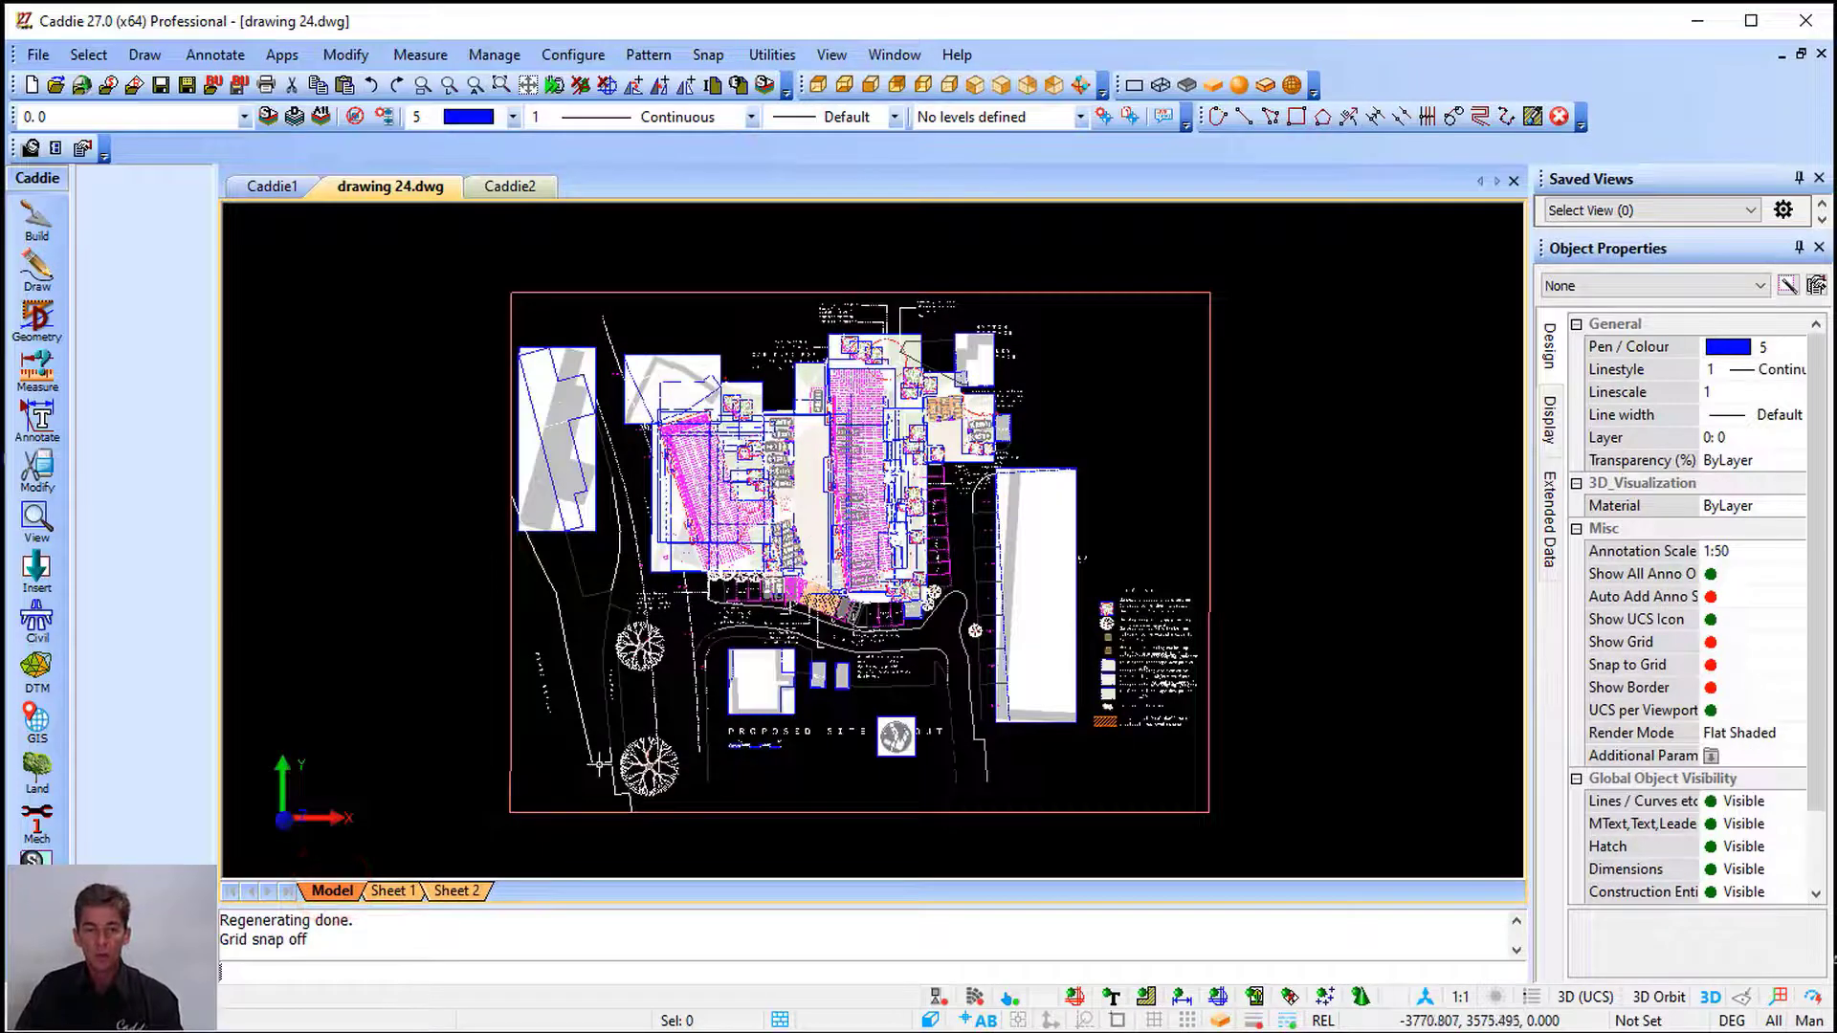
click(395, 890)
click(38, 54)
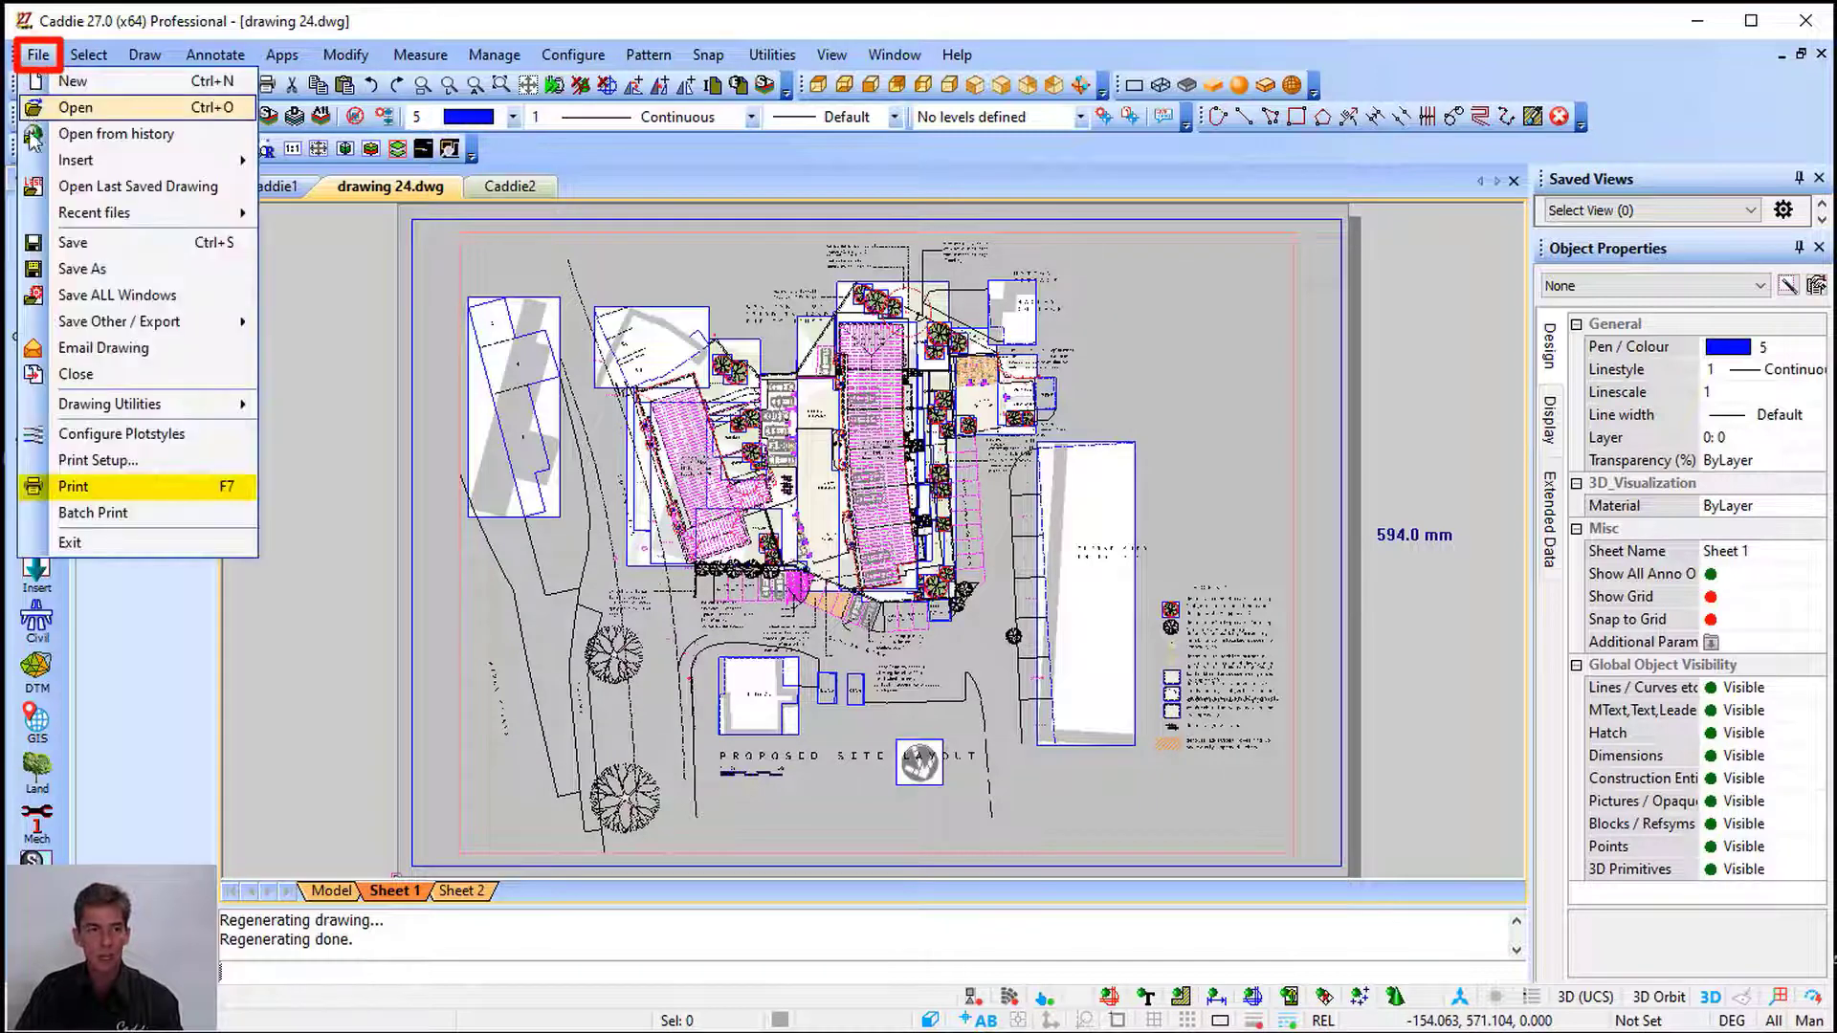
click(161, 488)
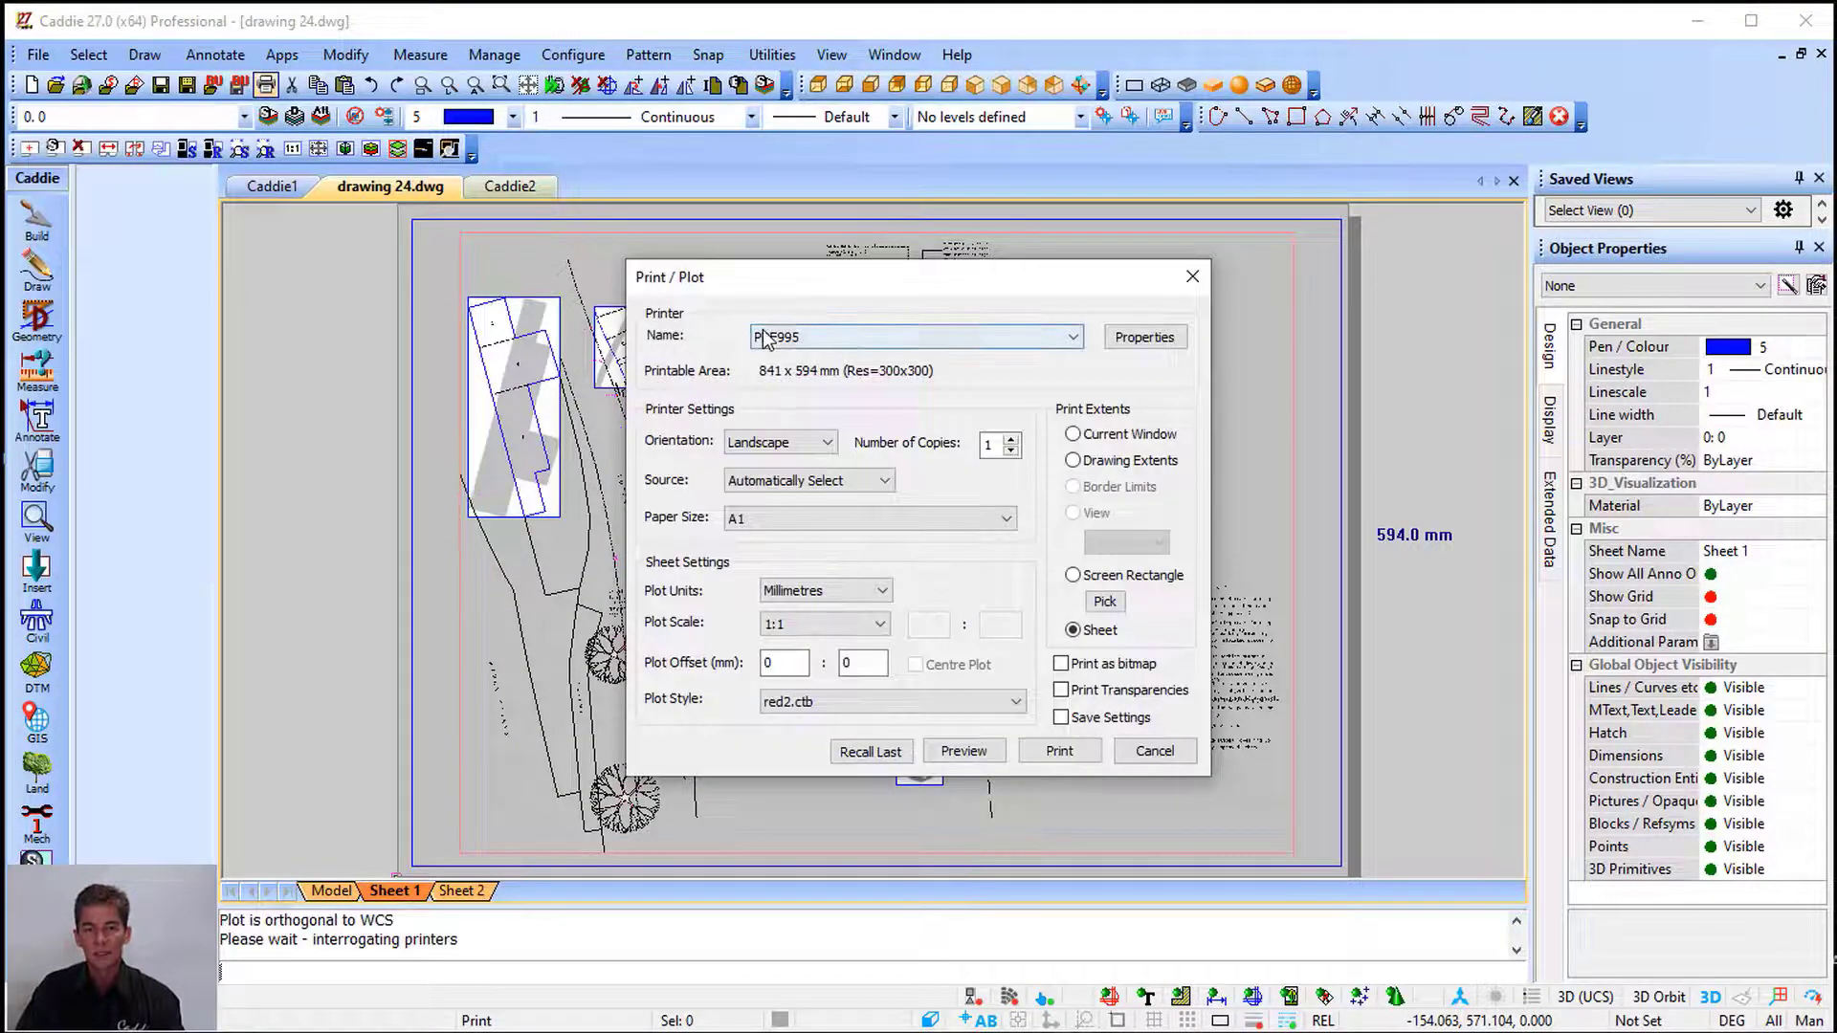
click(1077, 756)
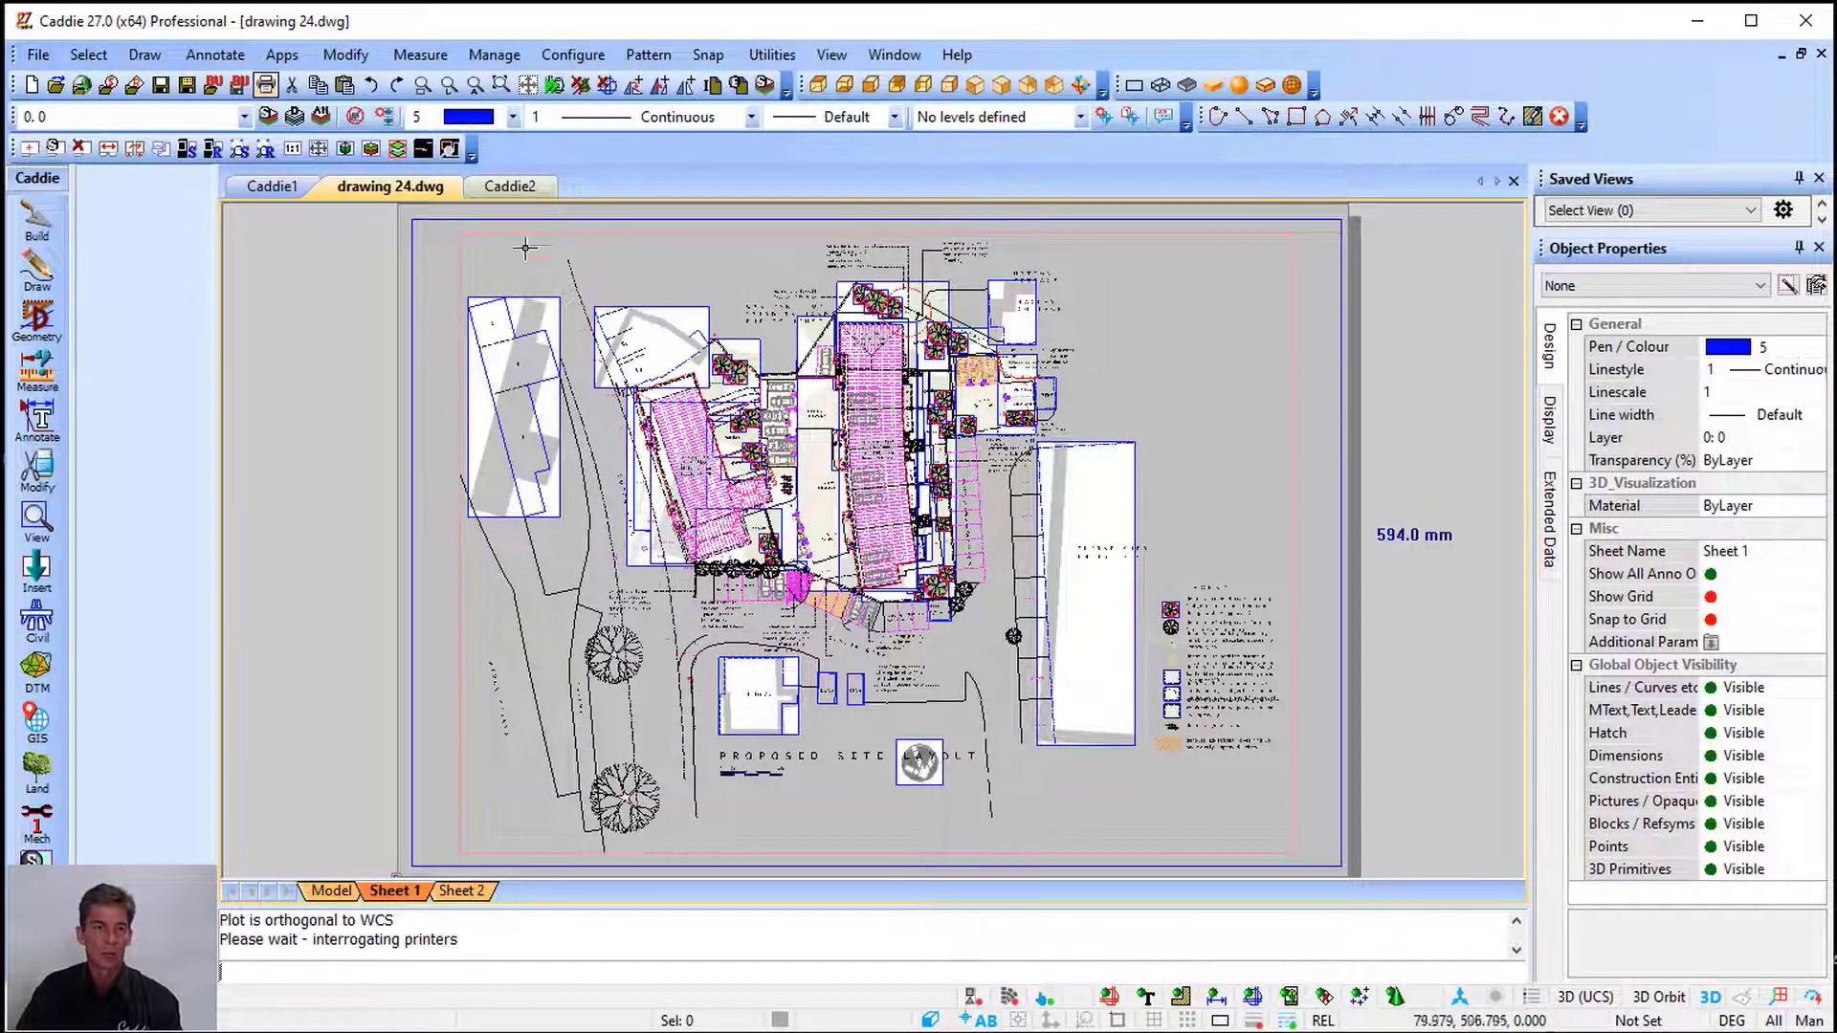
Convert Print to pdf.pdf to drawing geometry and insert it into the Caddie2 drawing at scale 1, rotation 0, using the PDF layers
click(509, 185)
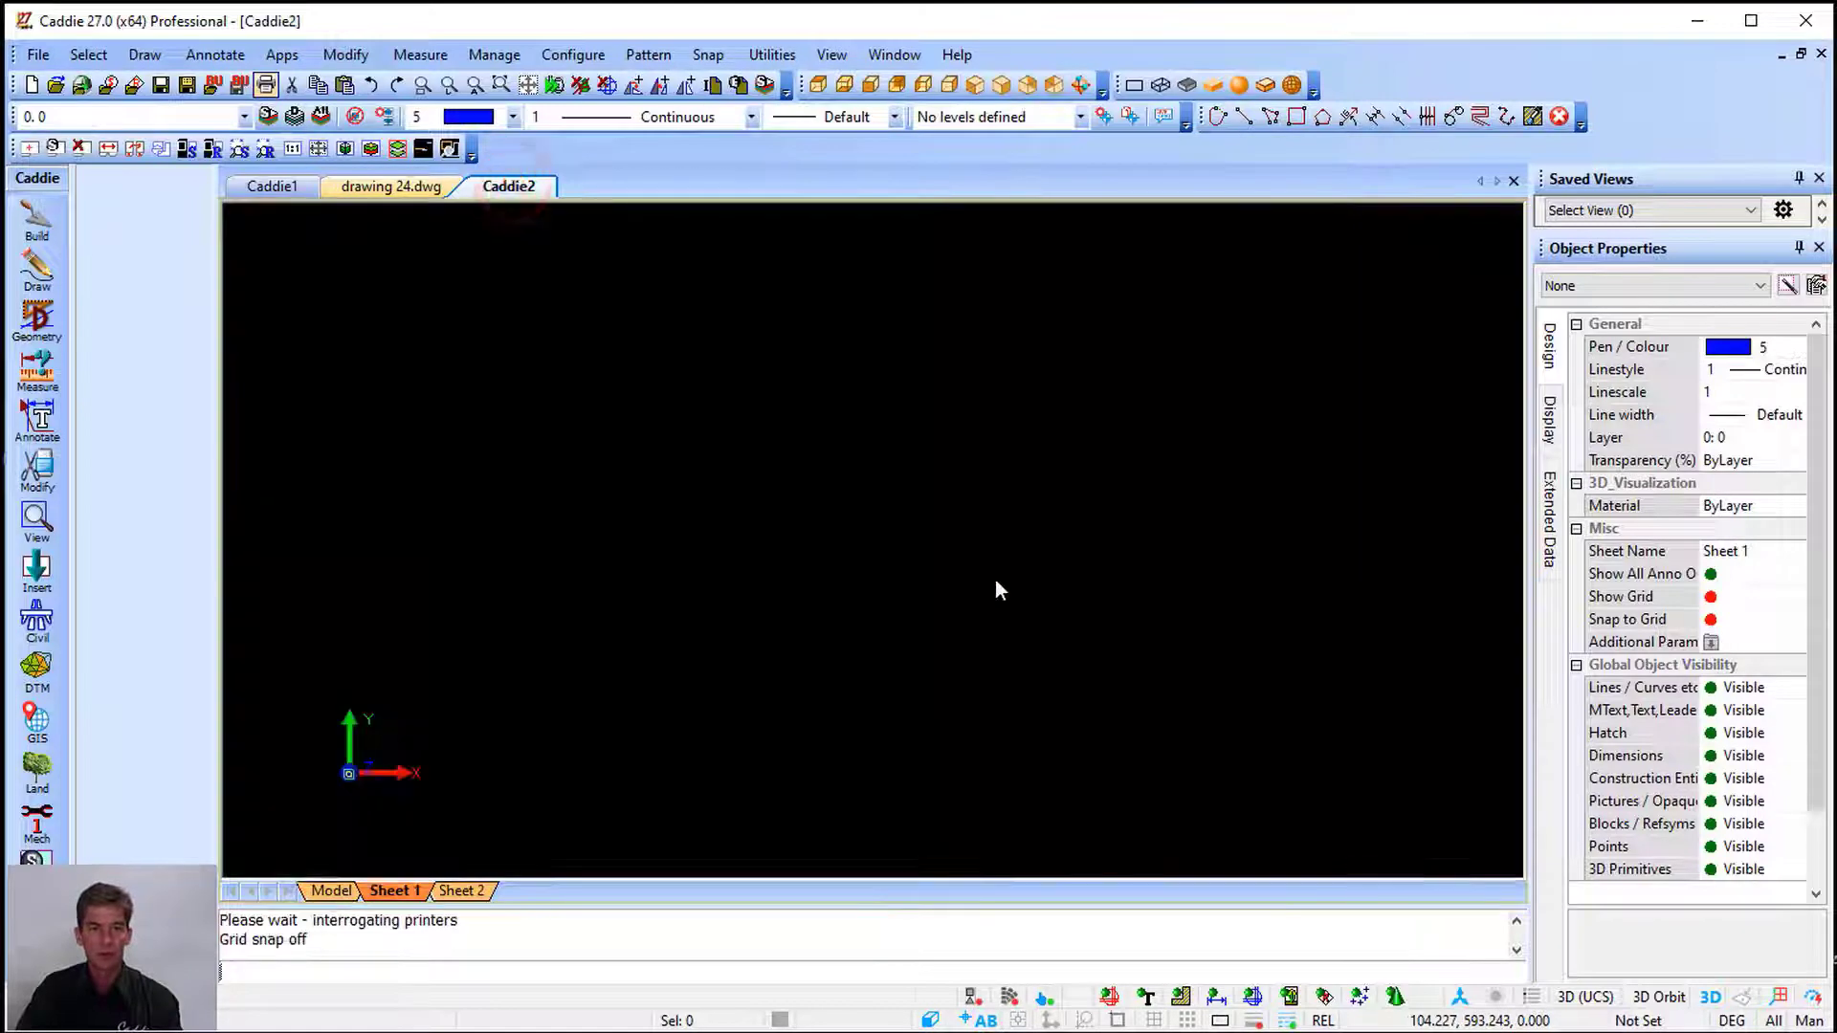
click(38, 54)
mouse_move(134, 168)
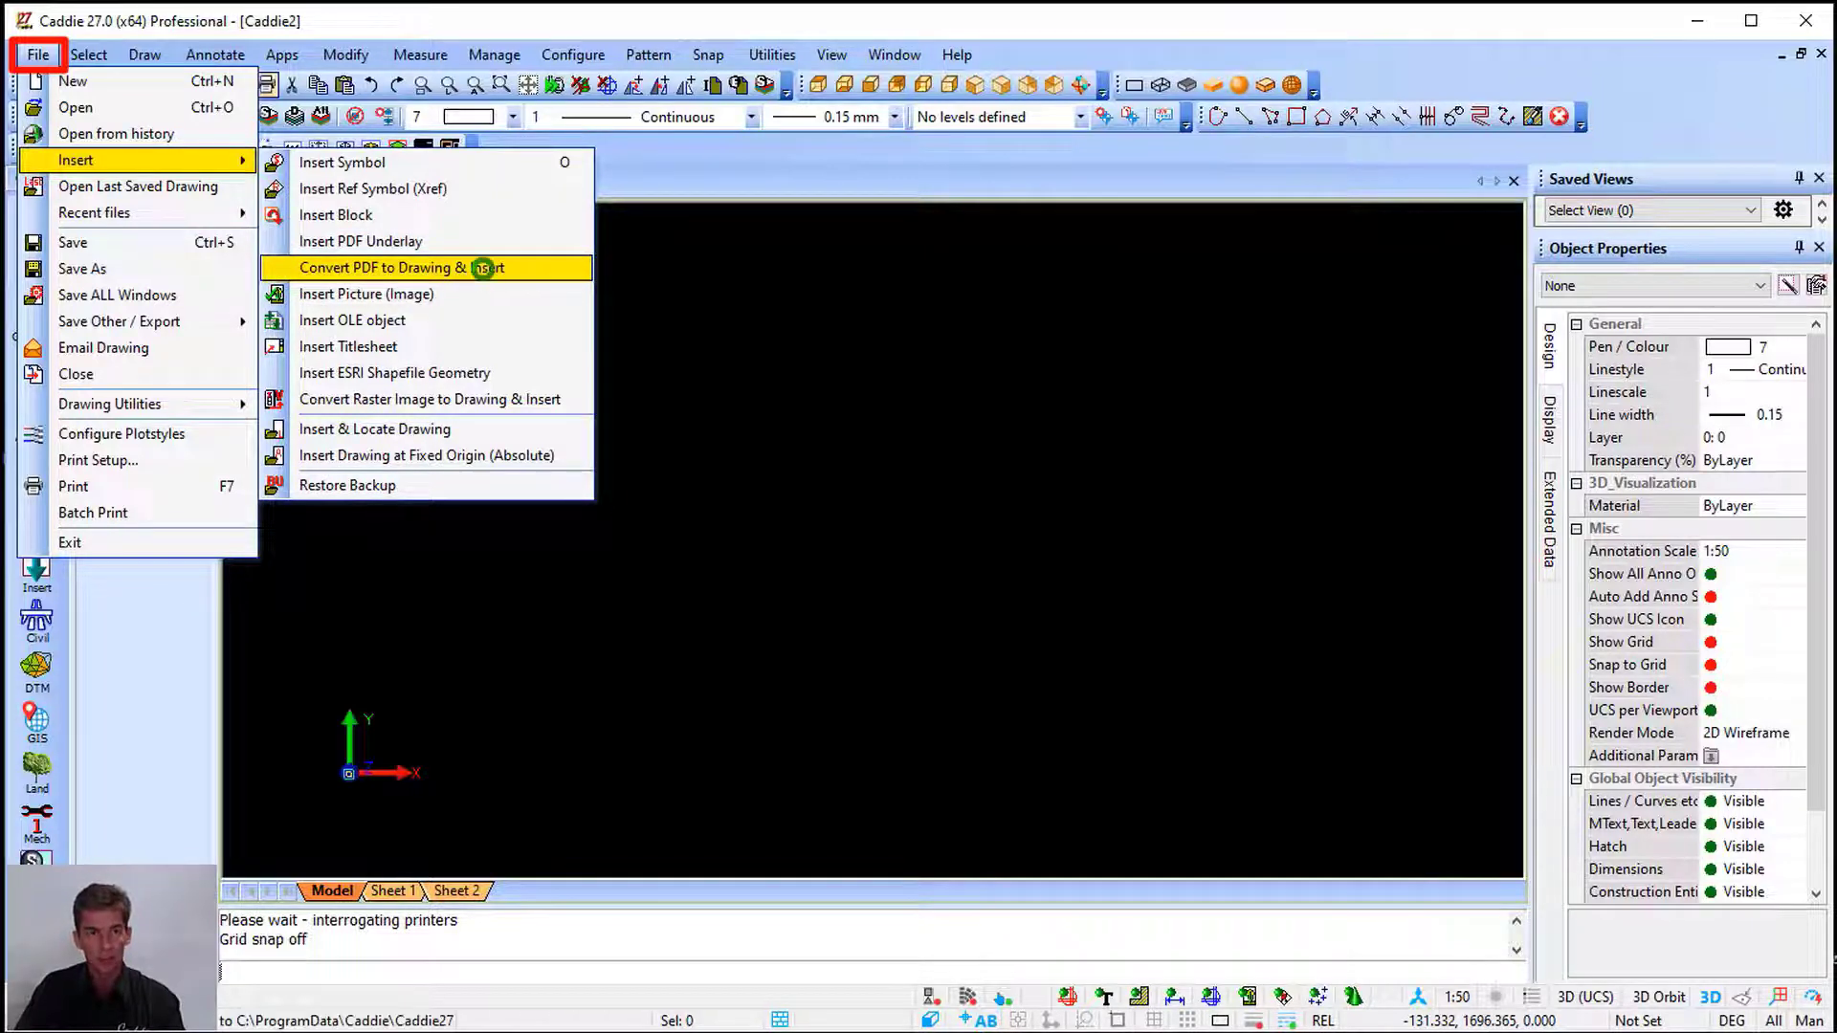
click(488, 272)
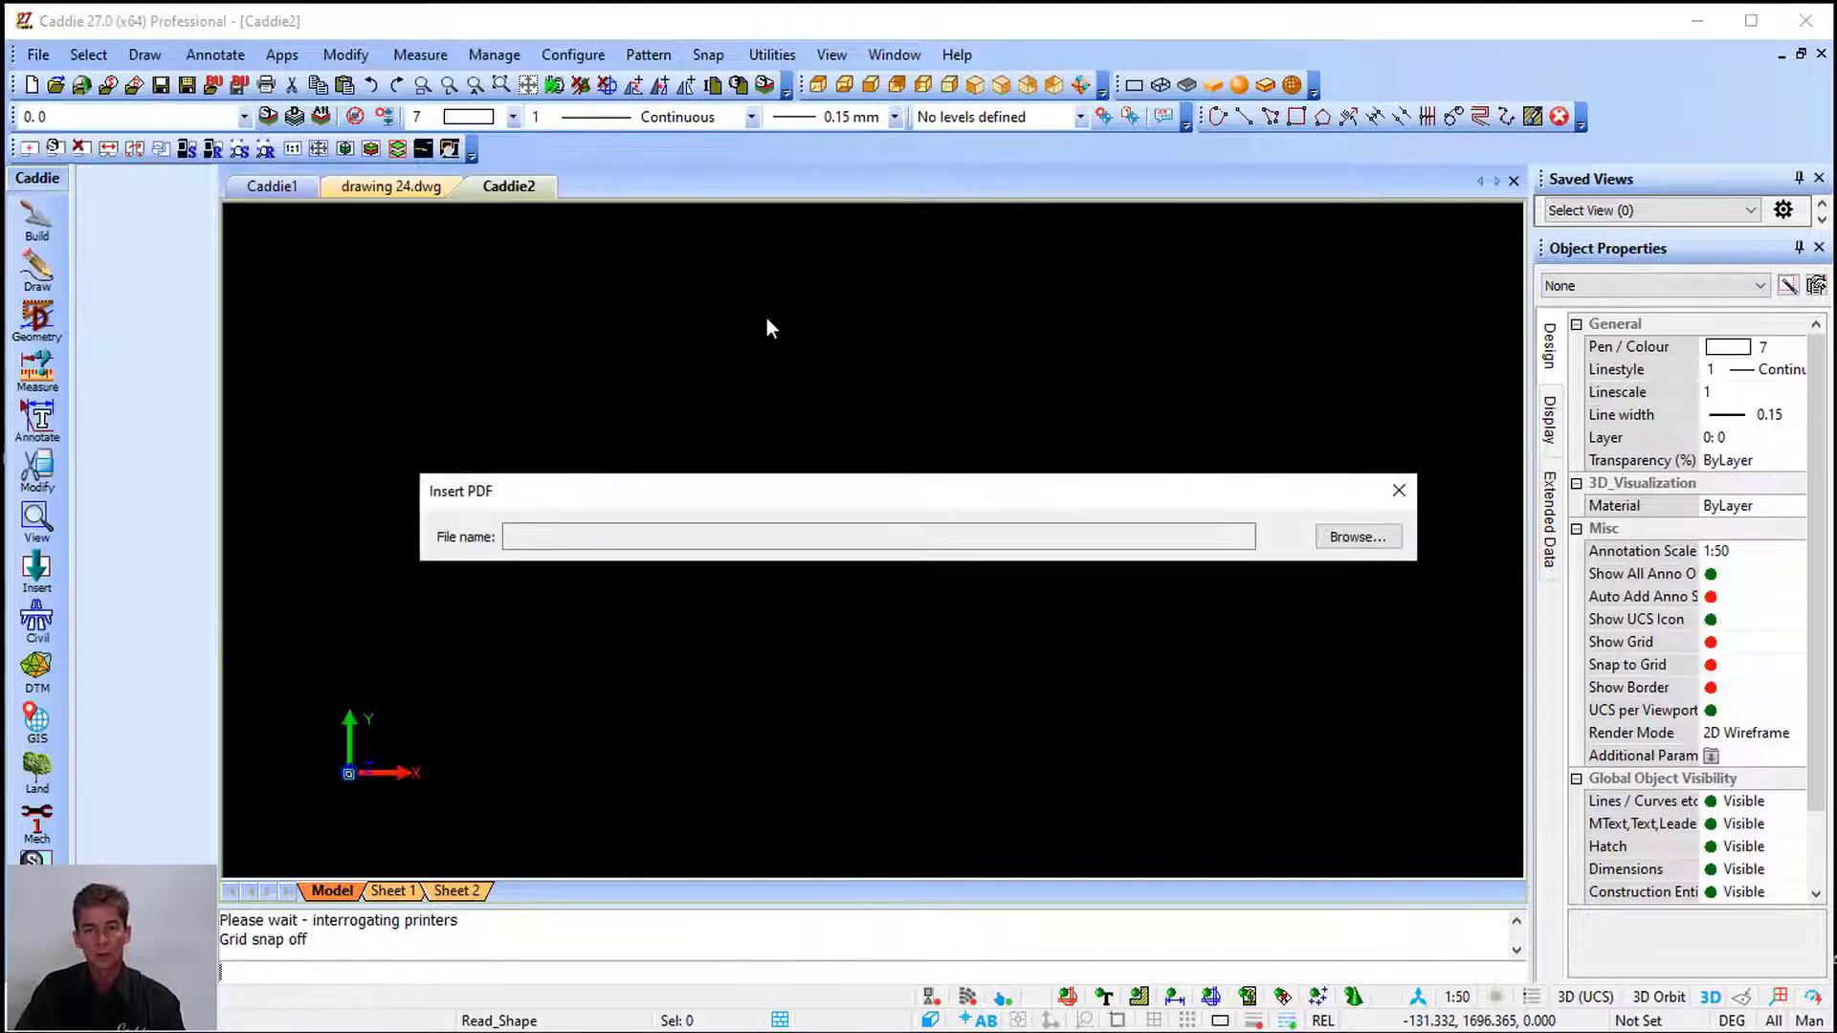
click(1374, 541)
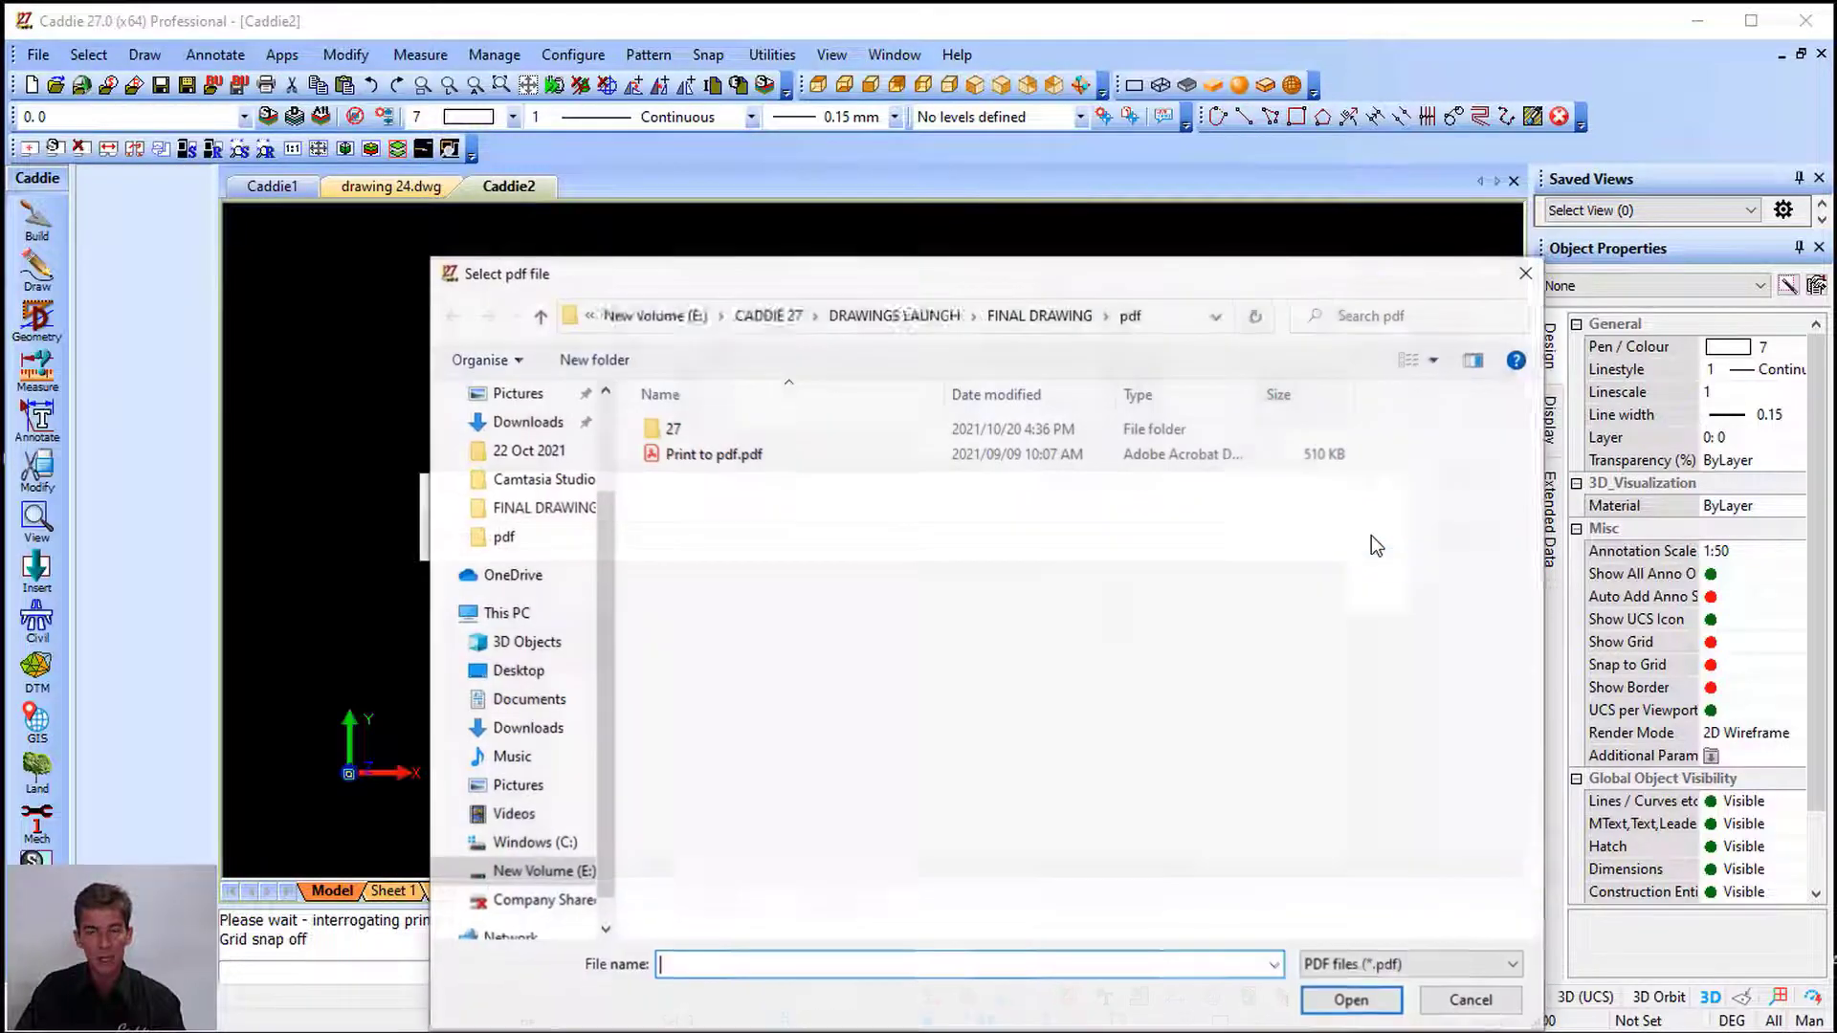
click(707, 457)
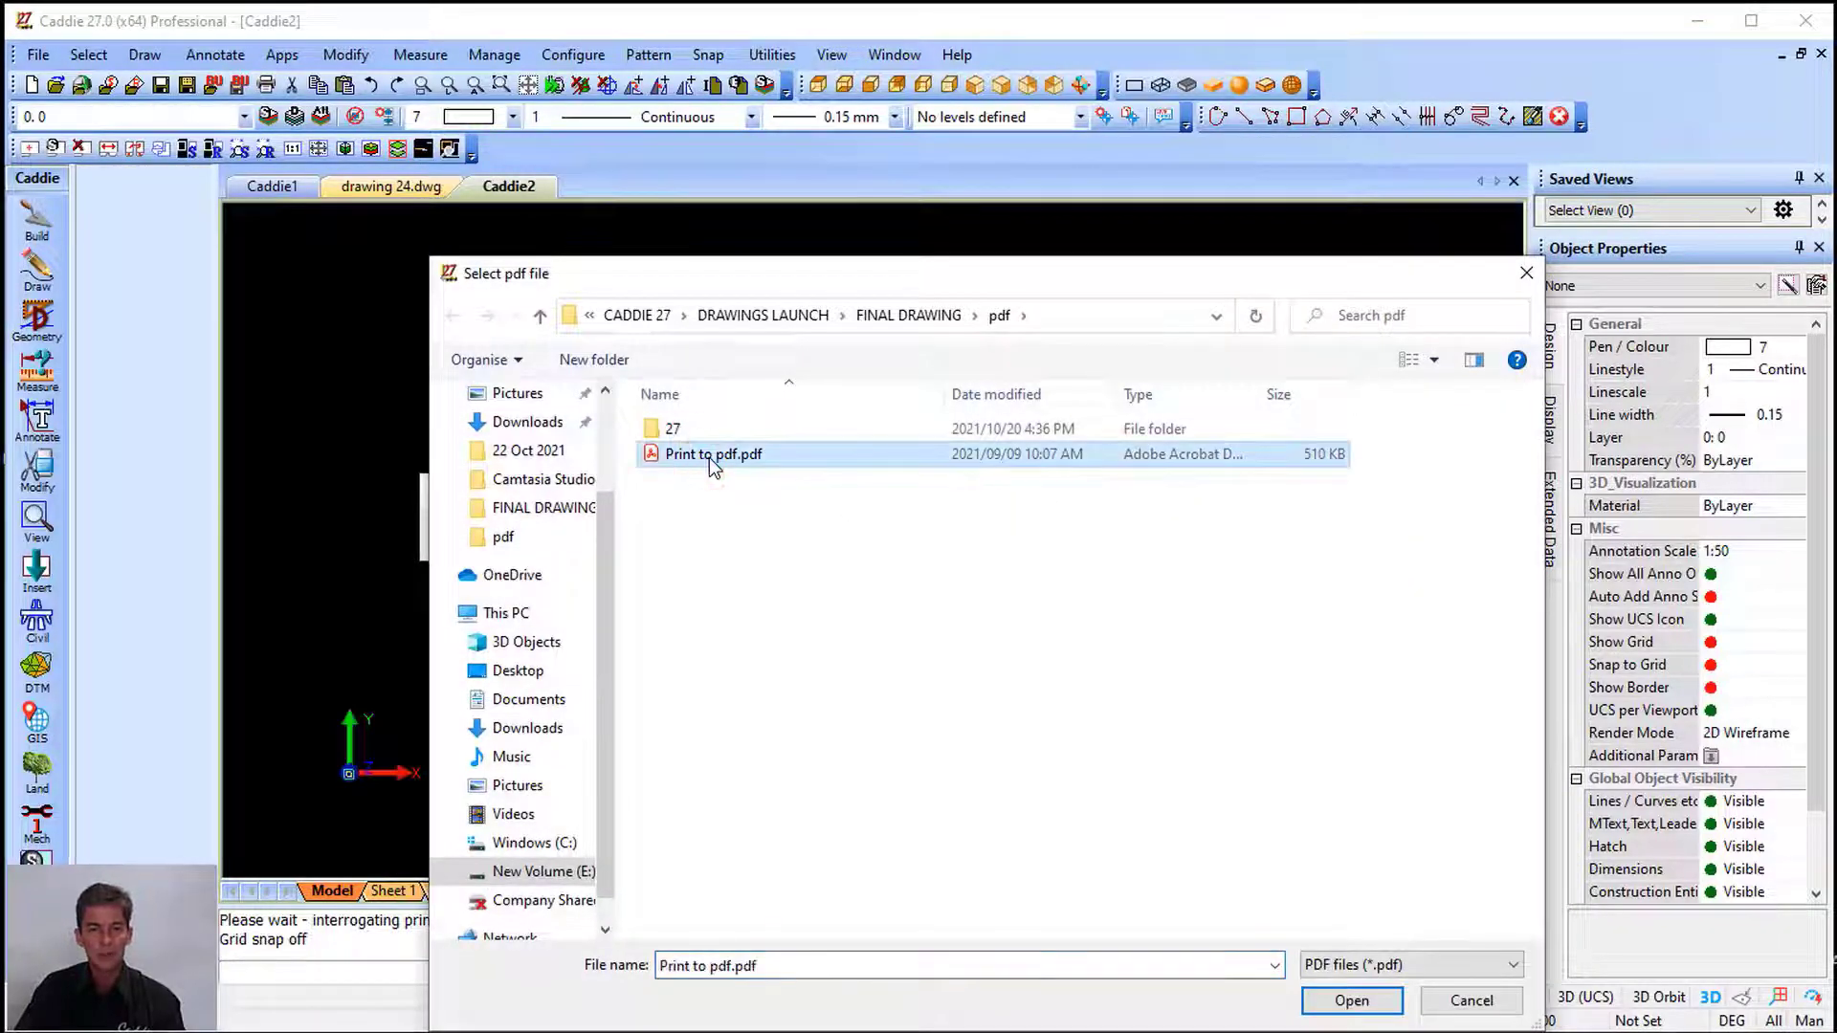
click(1352, 999)
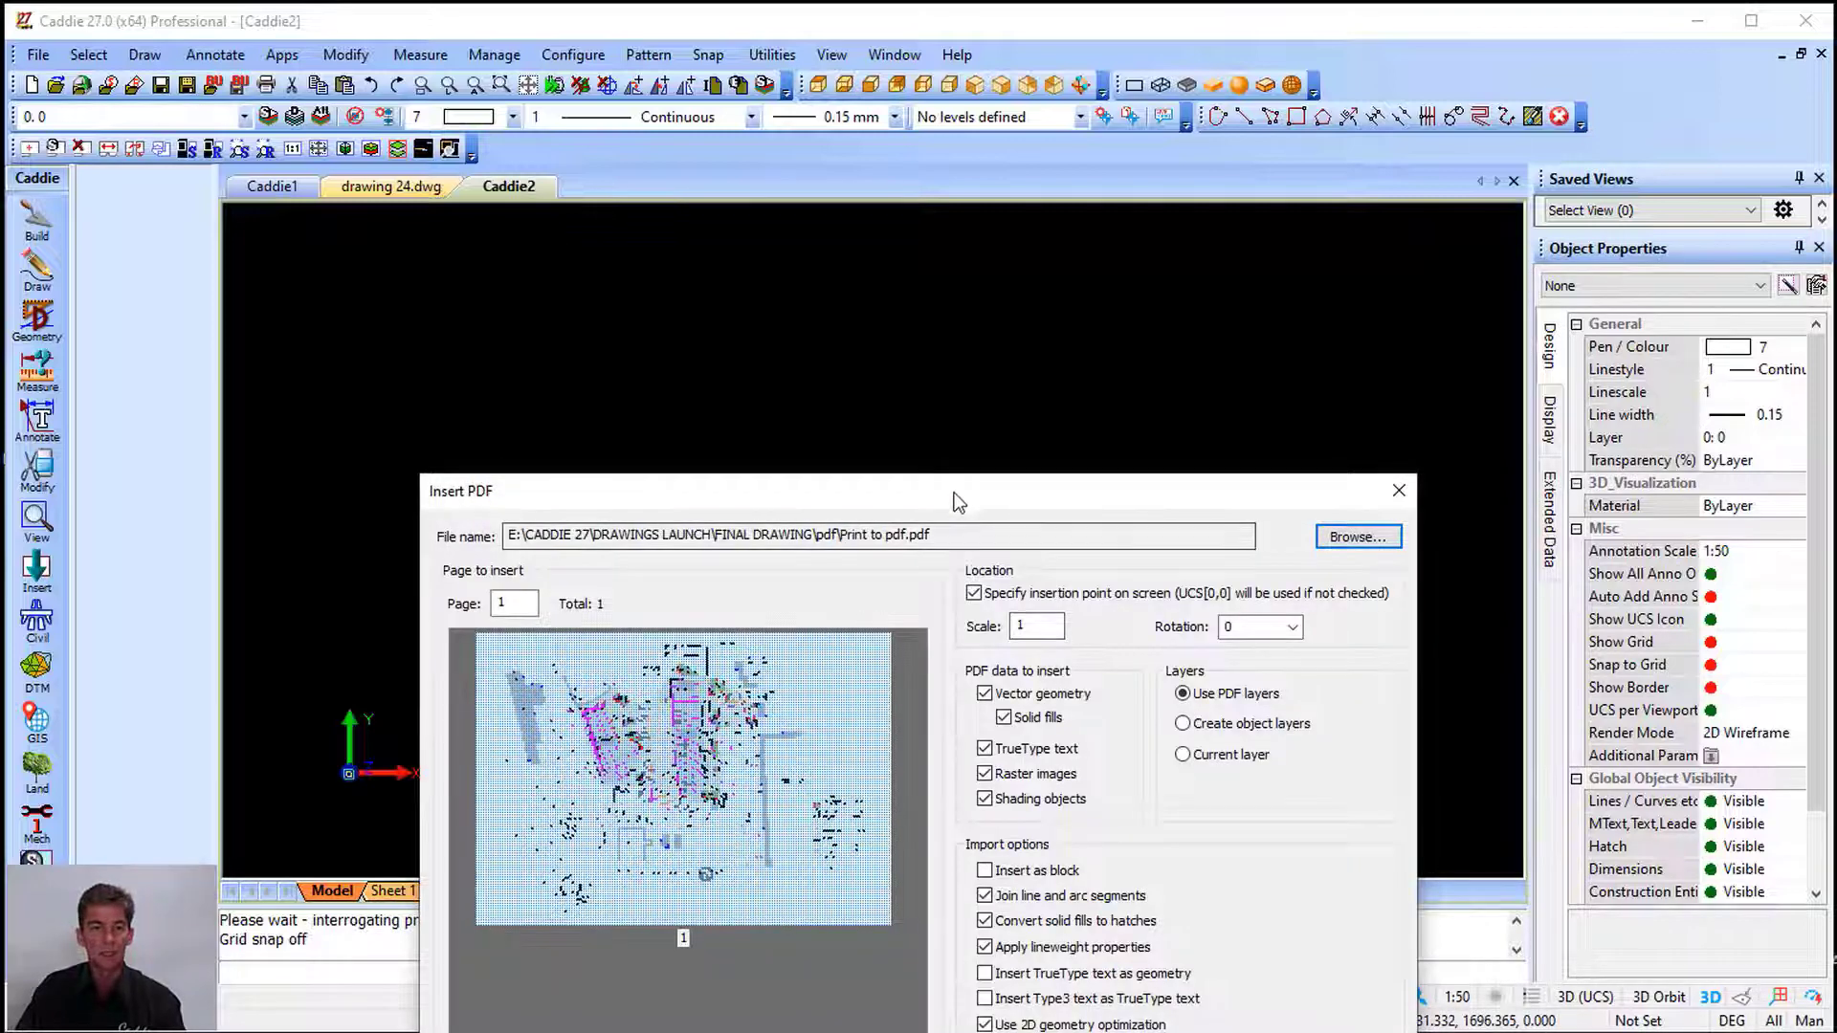
drag(952, 489, 933, 258)
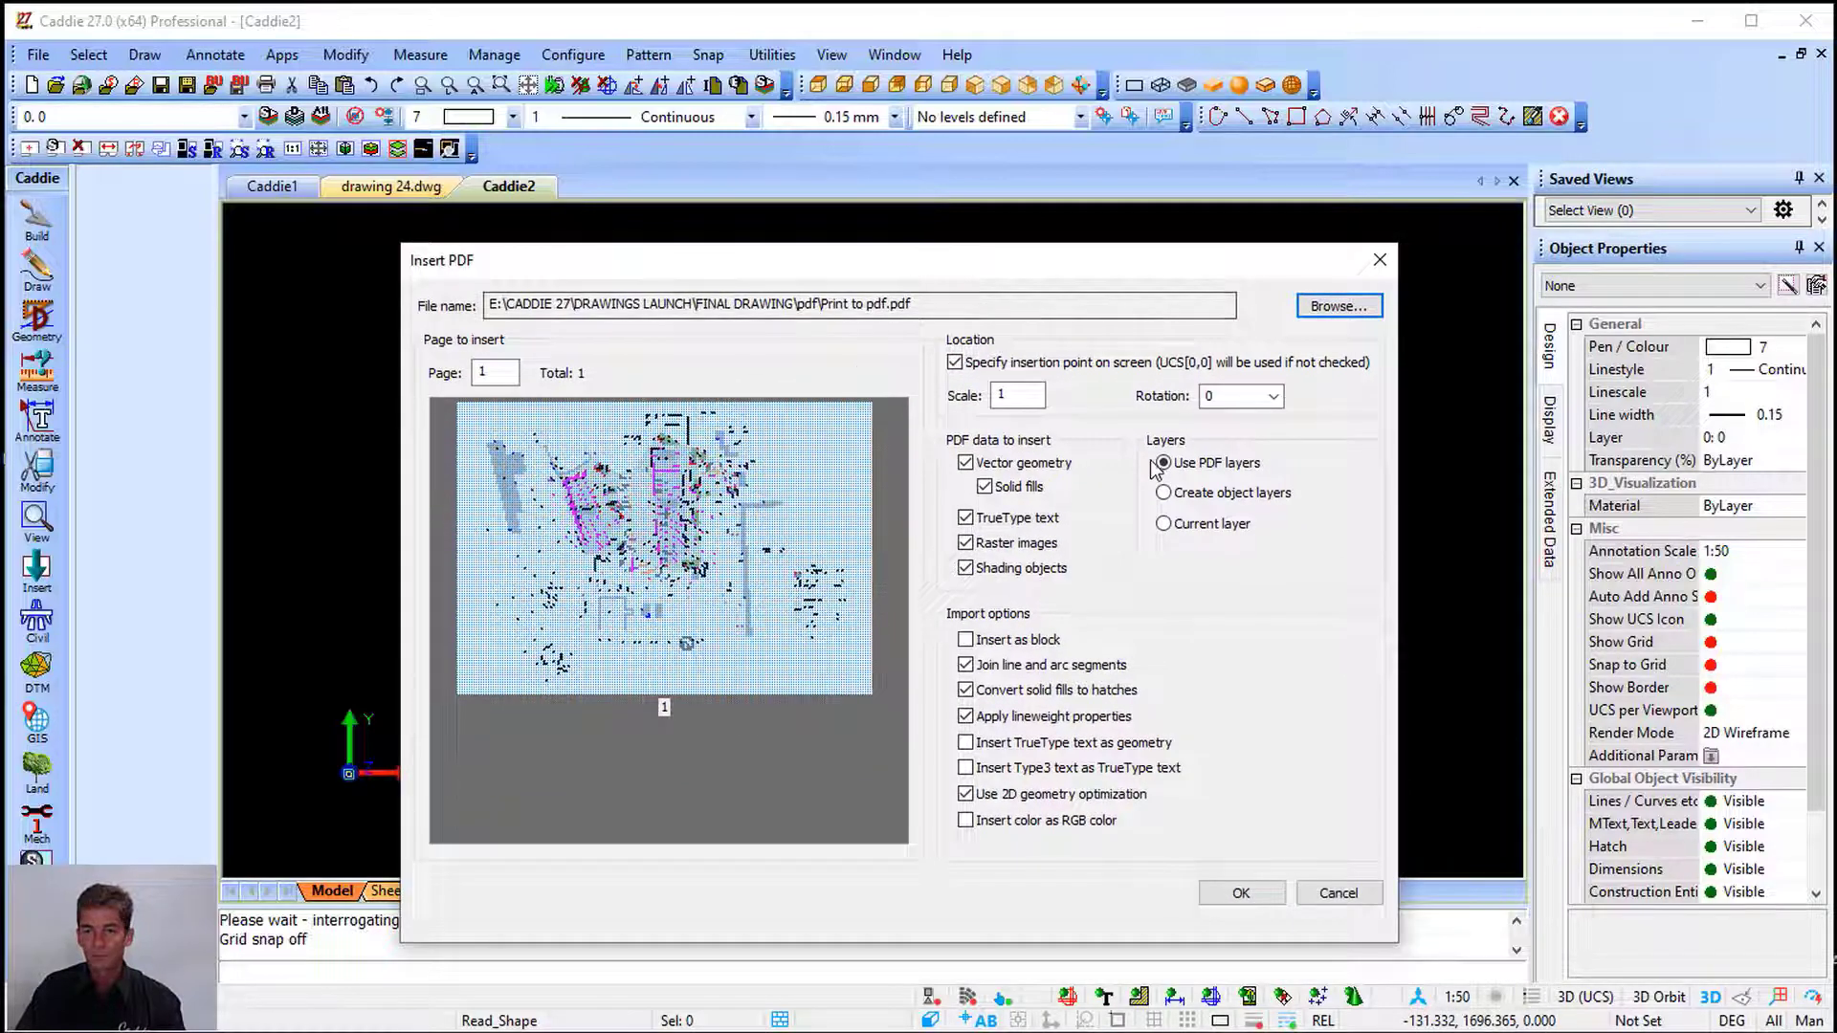
click(1253, 900)
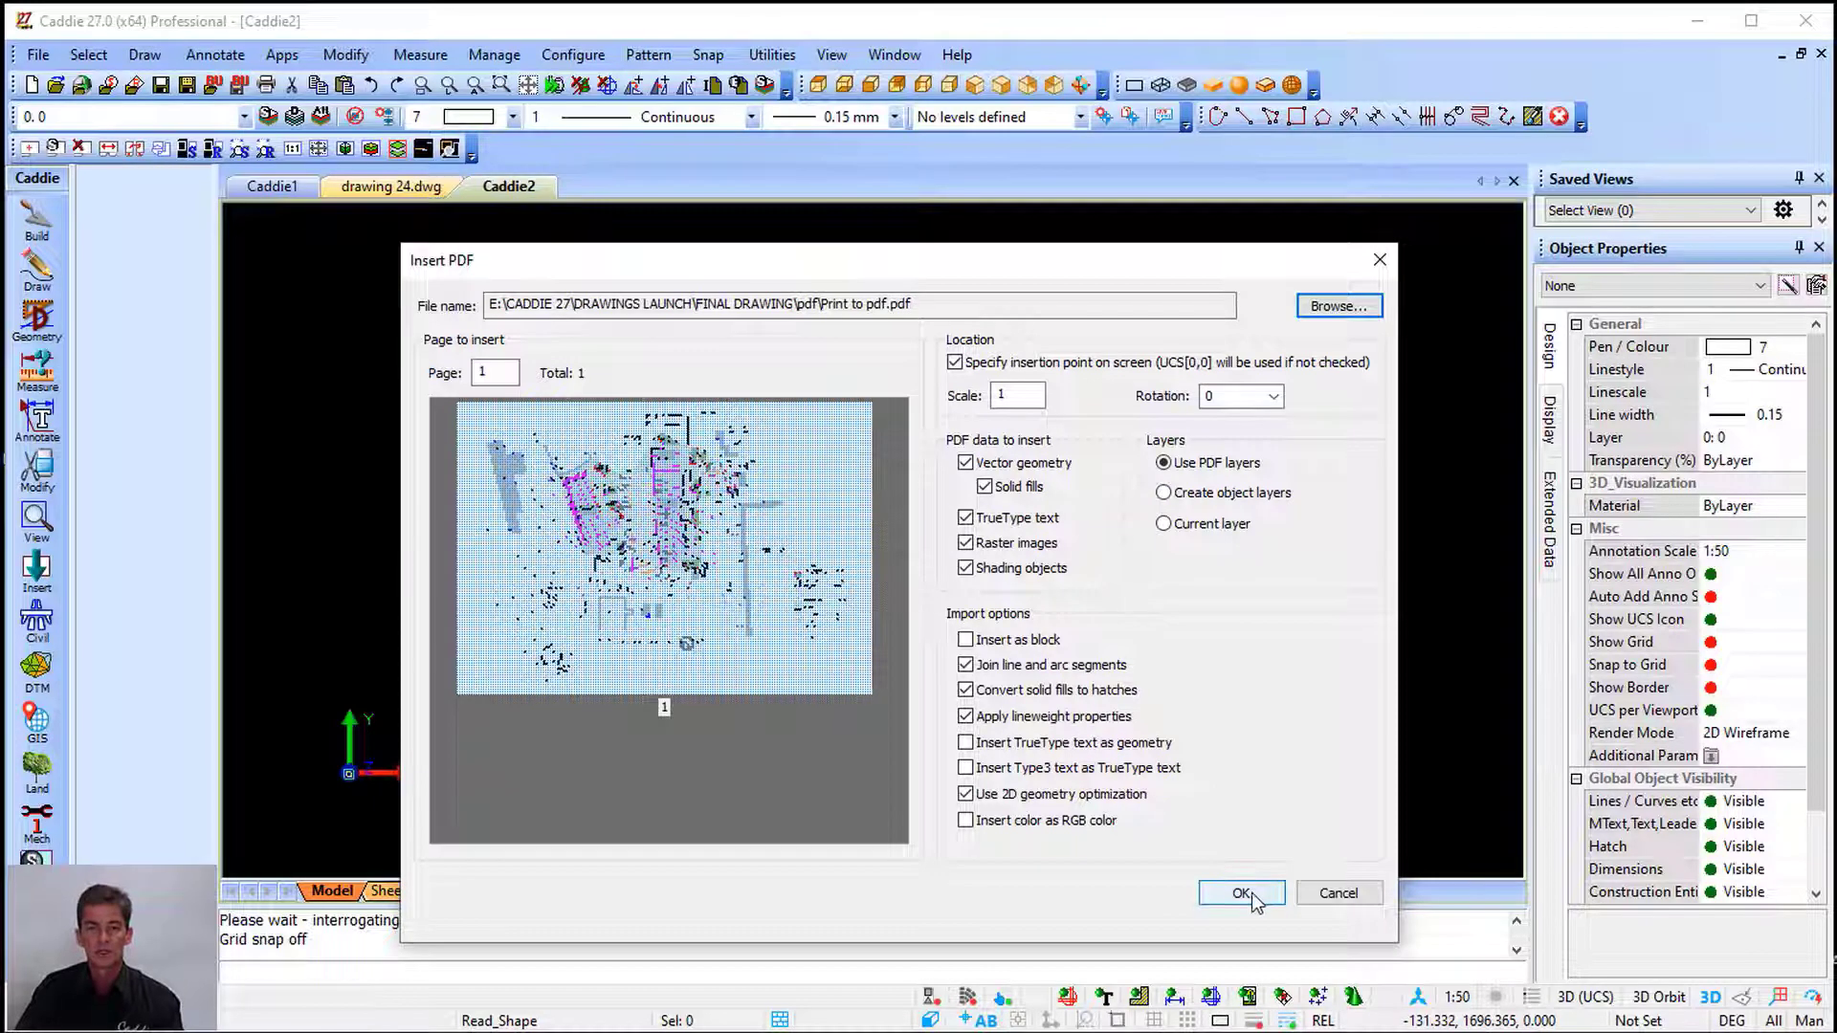
key(F4)
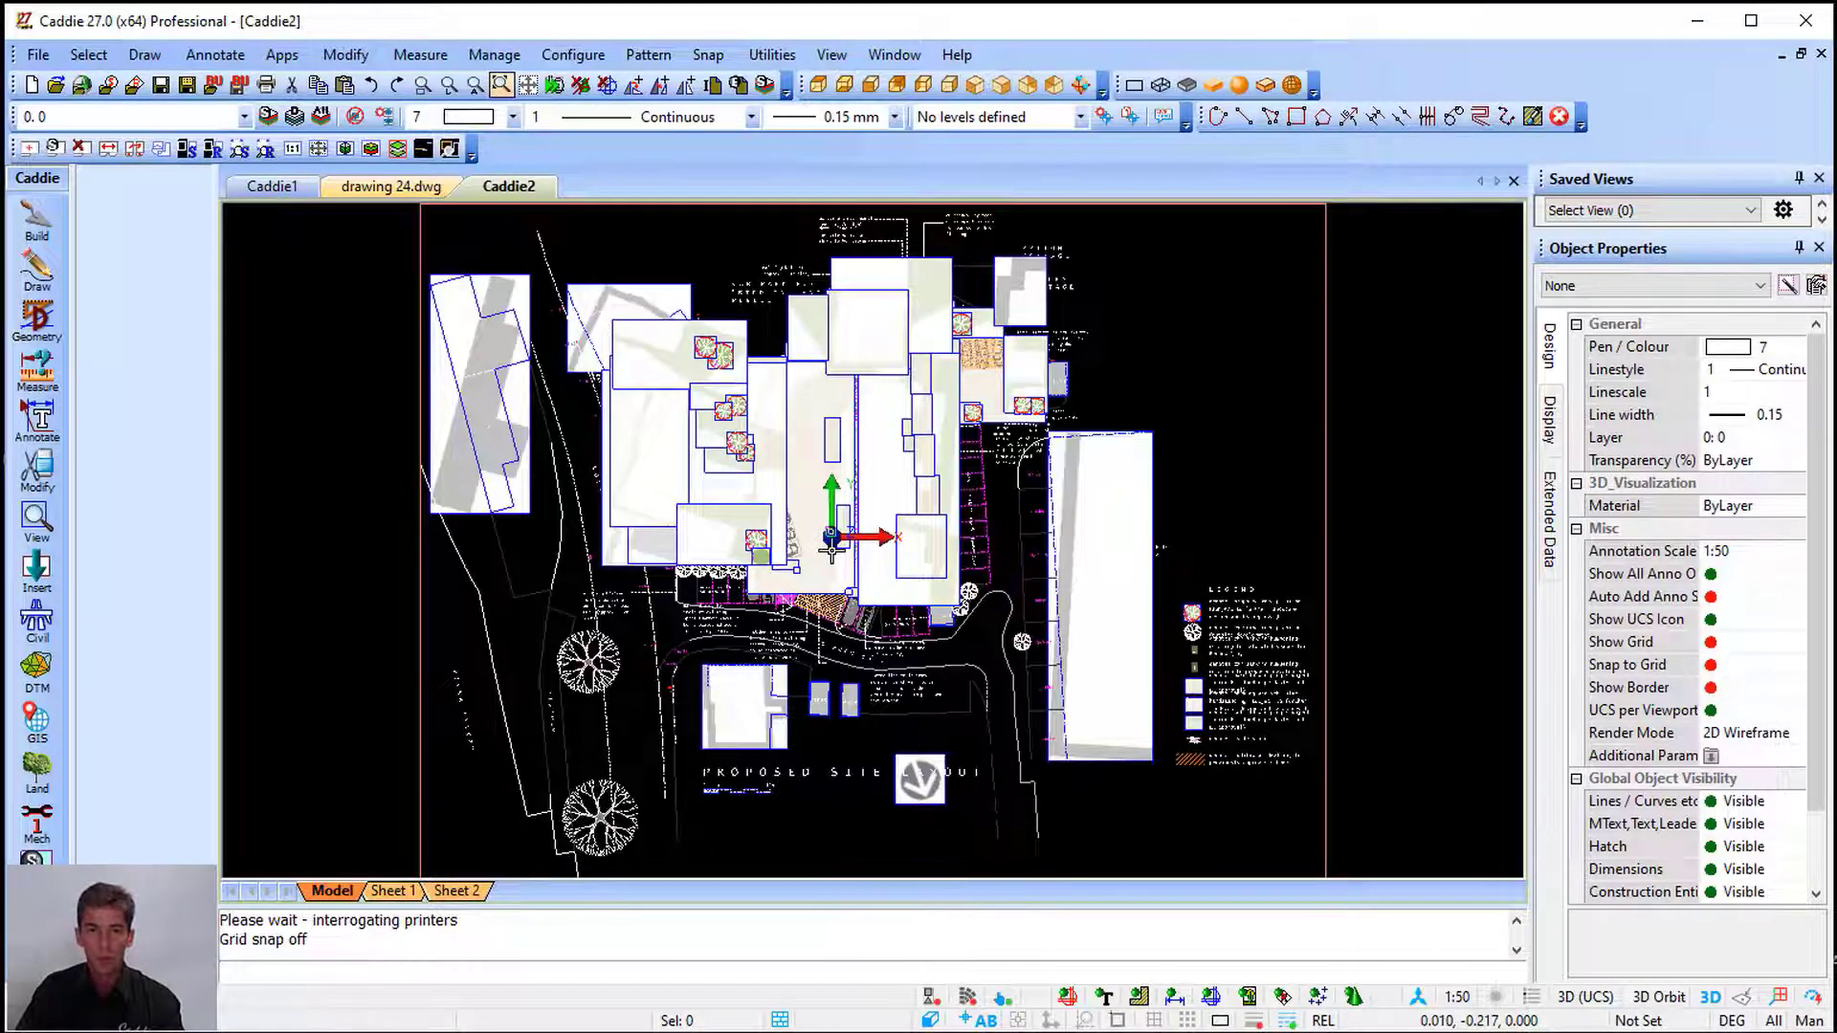
Inspect the converted entities around the Benbow Quay parking area by selecting the vertical polyline, a dashed bay line segment and the text
scroll(828, 529, up, 6)
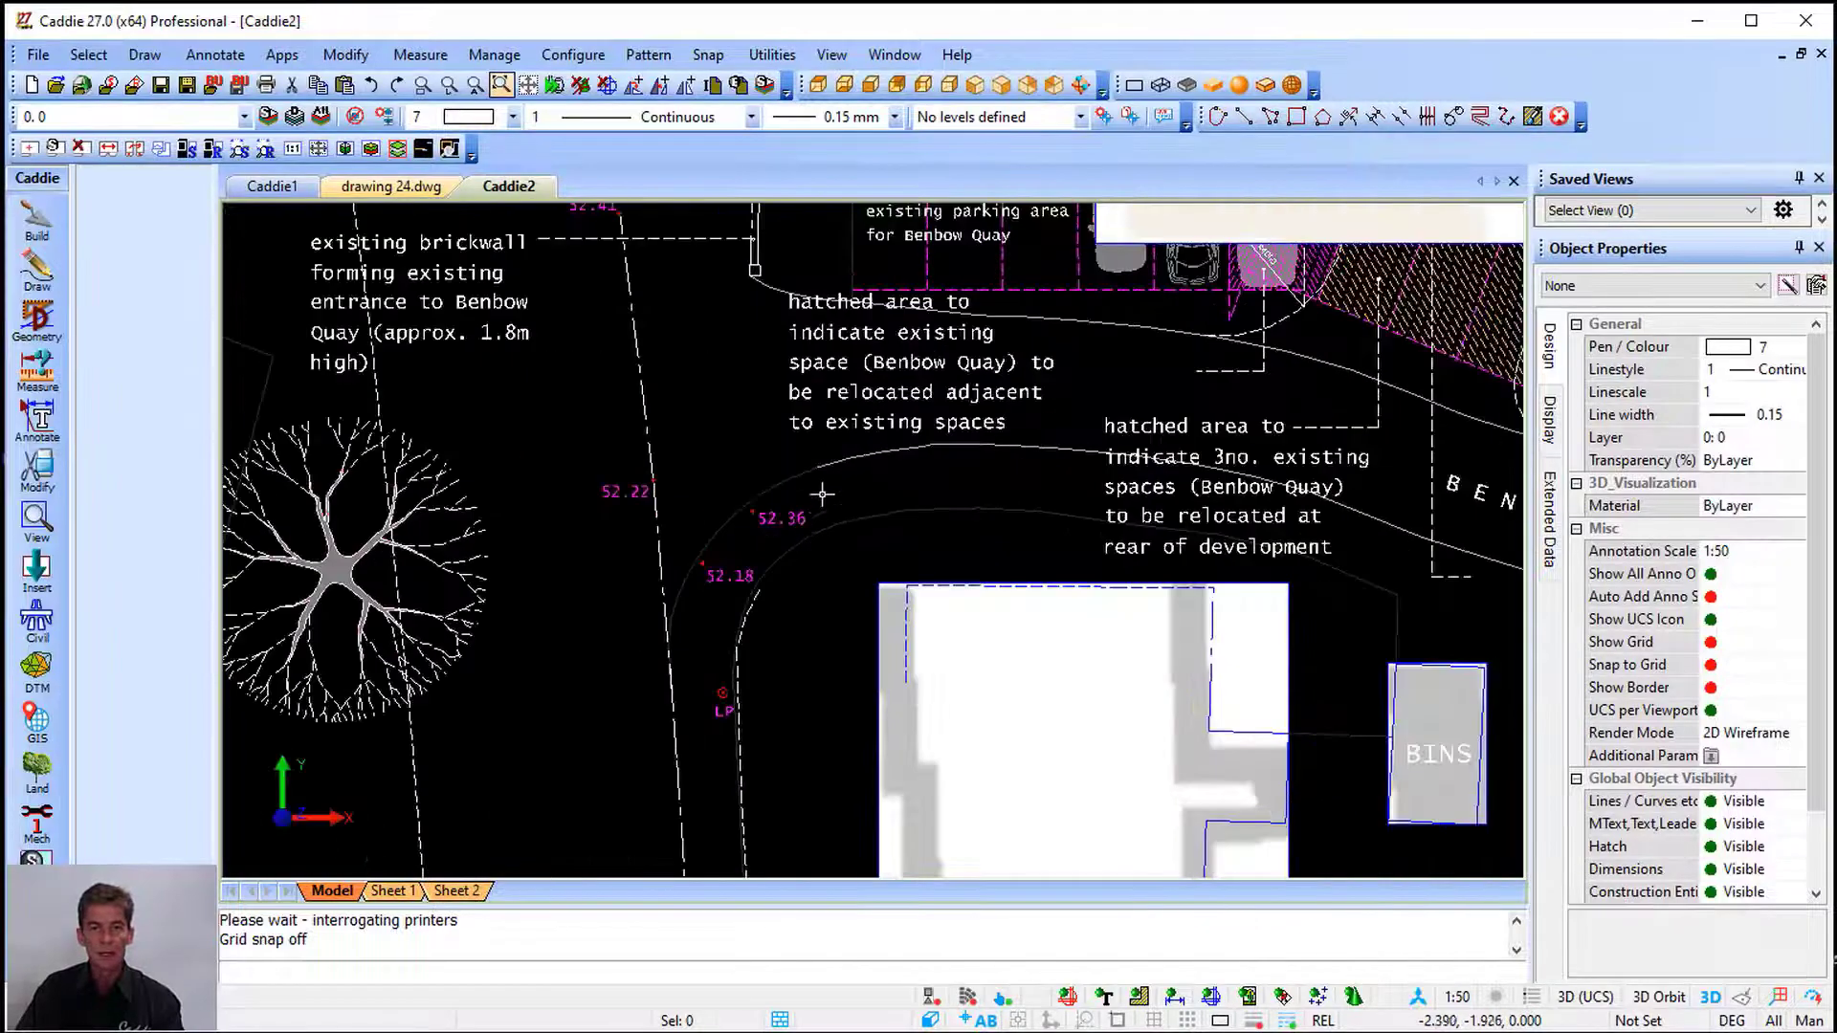
scroll(766, 496, up, 4)
click(705, 451)
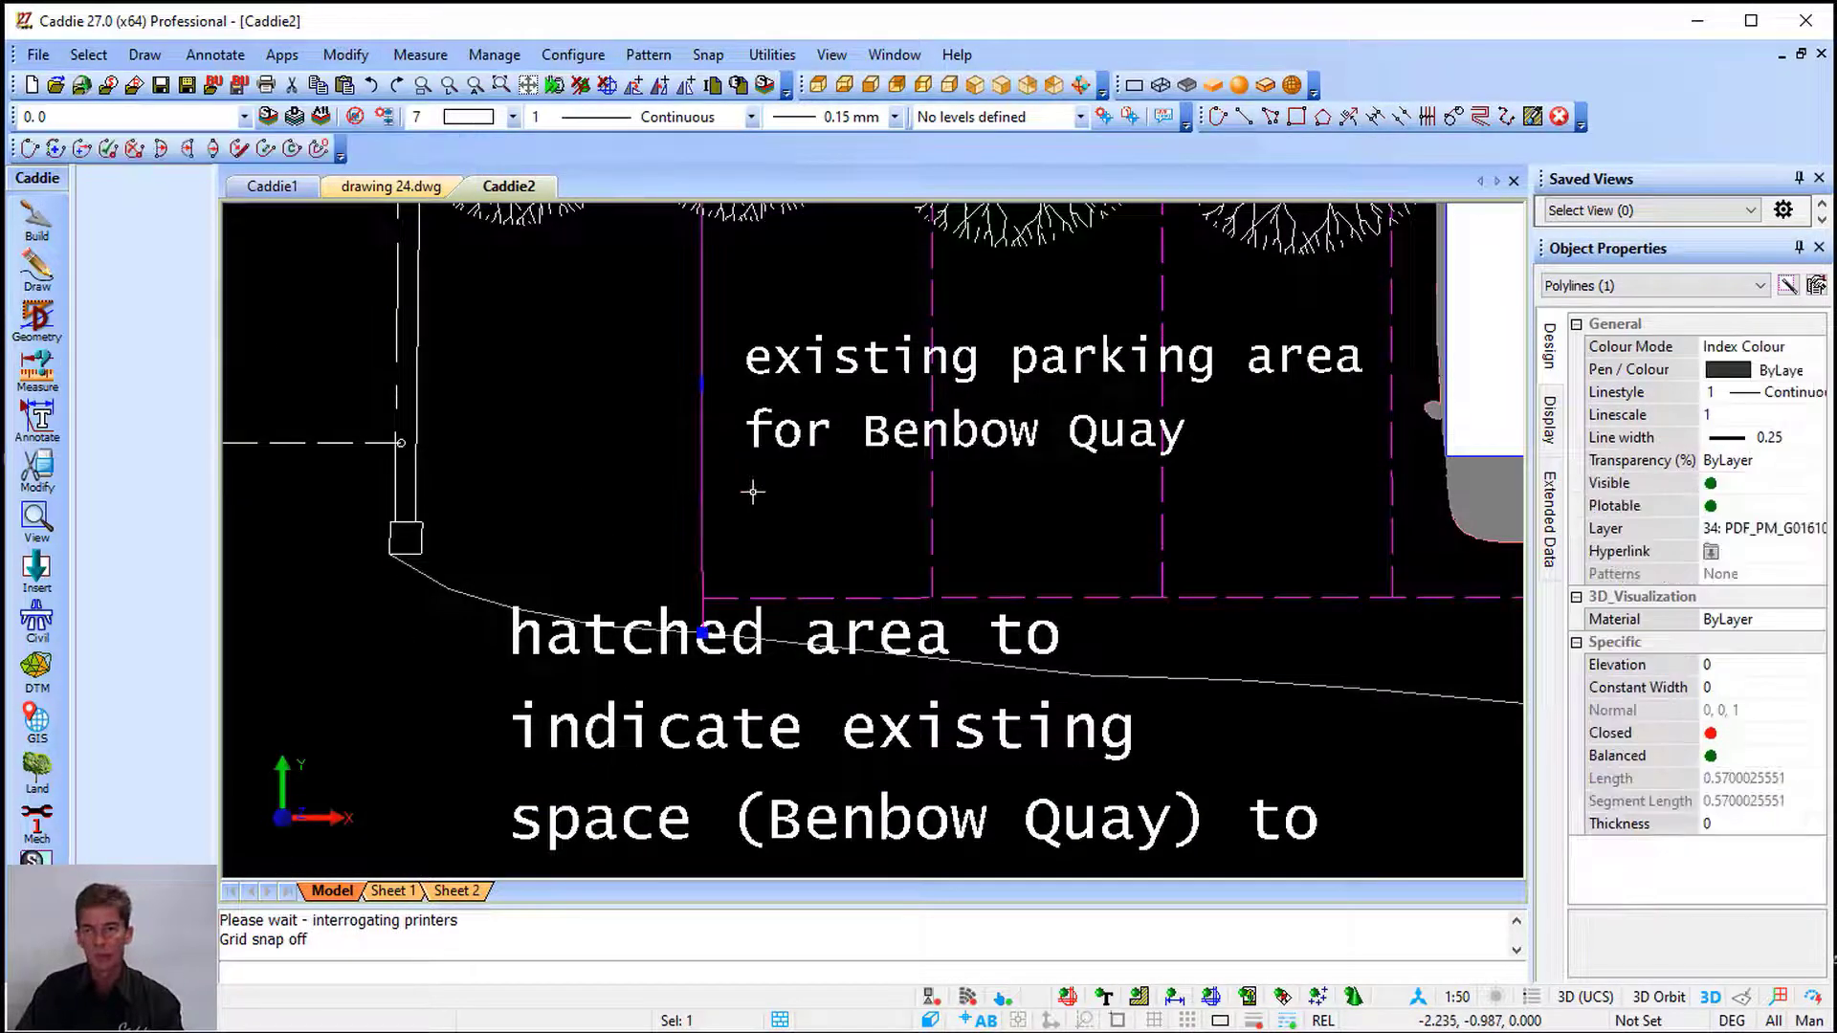
click(933, 541)
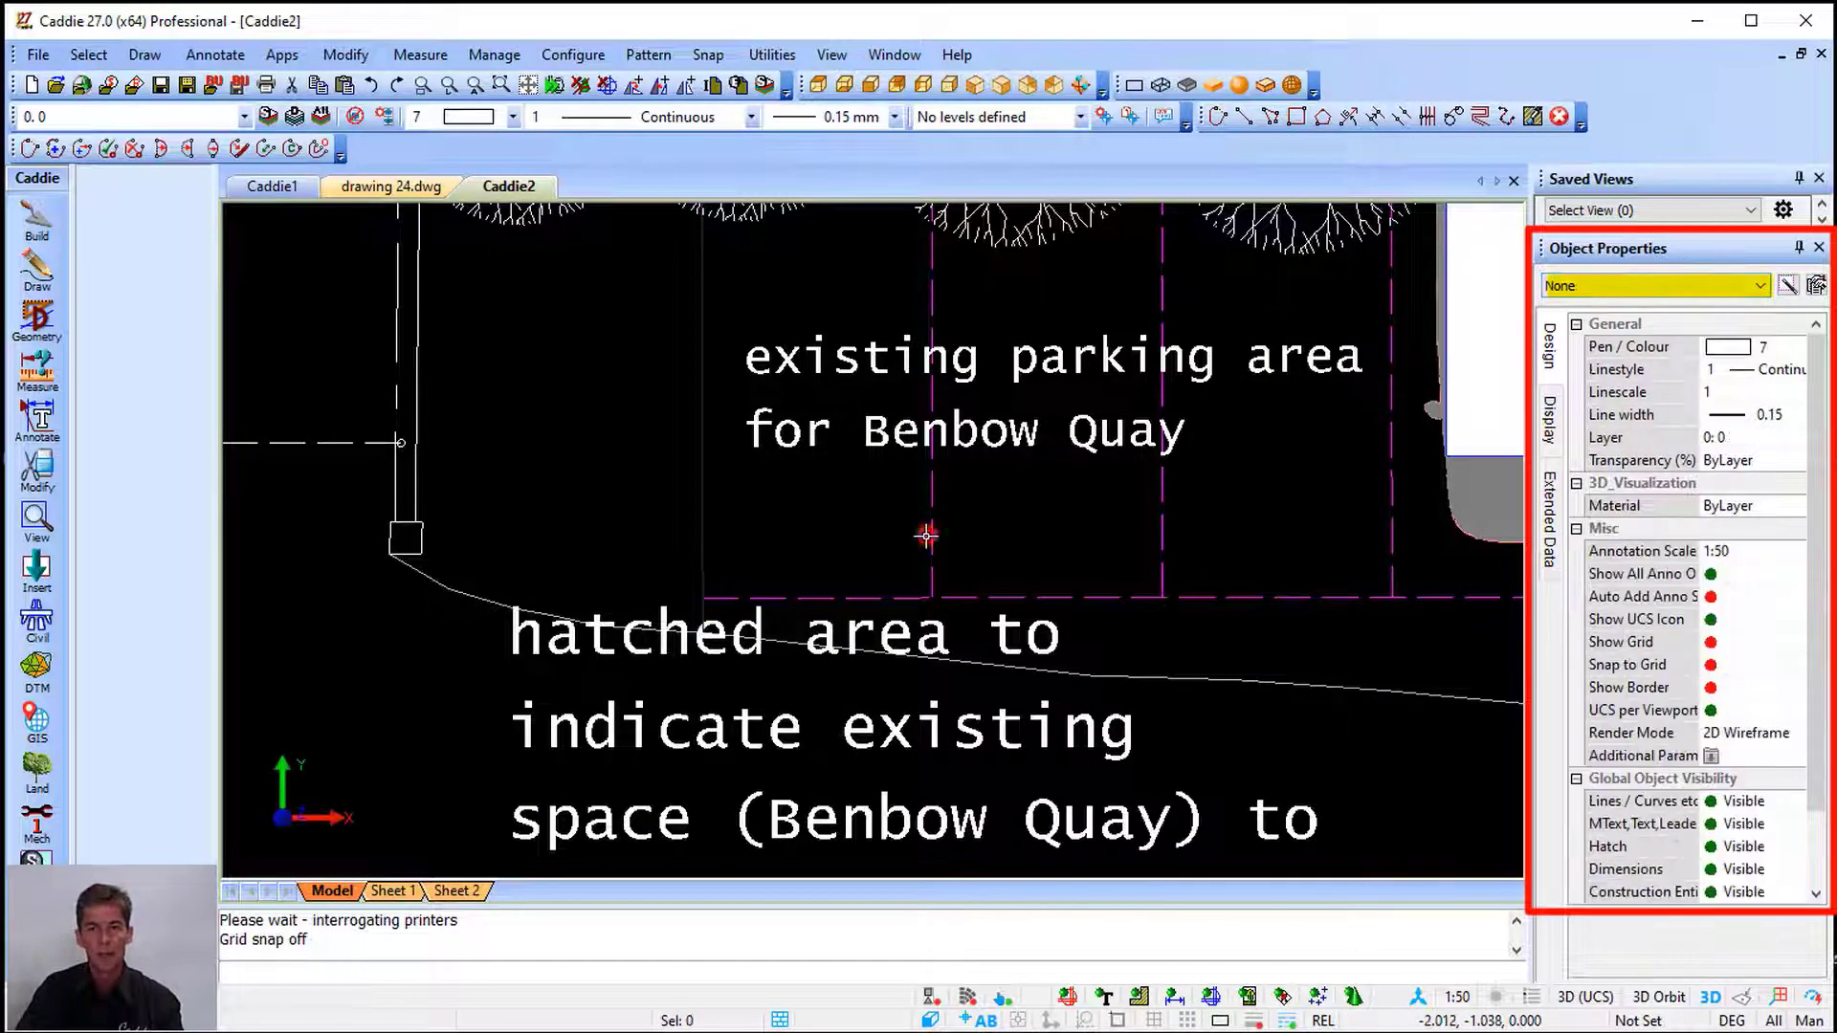
click(933, 535)
scroll(971, 553, up, 1)
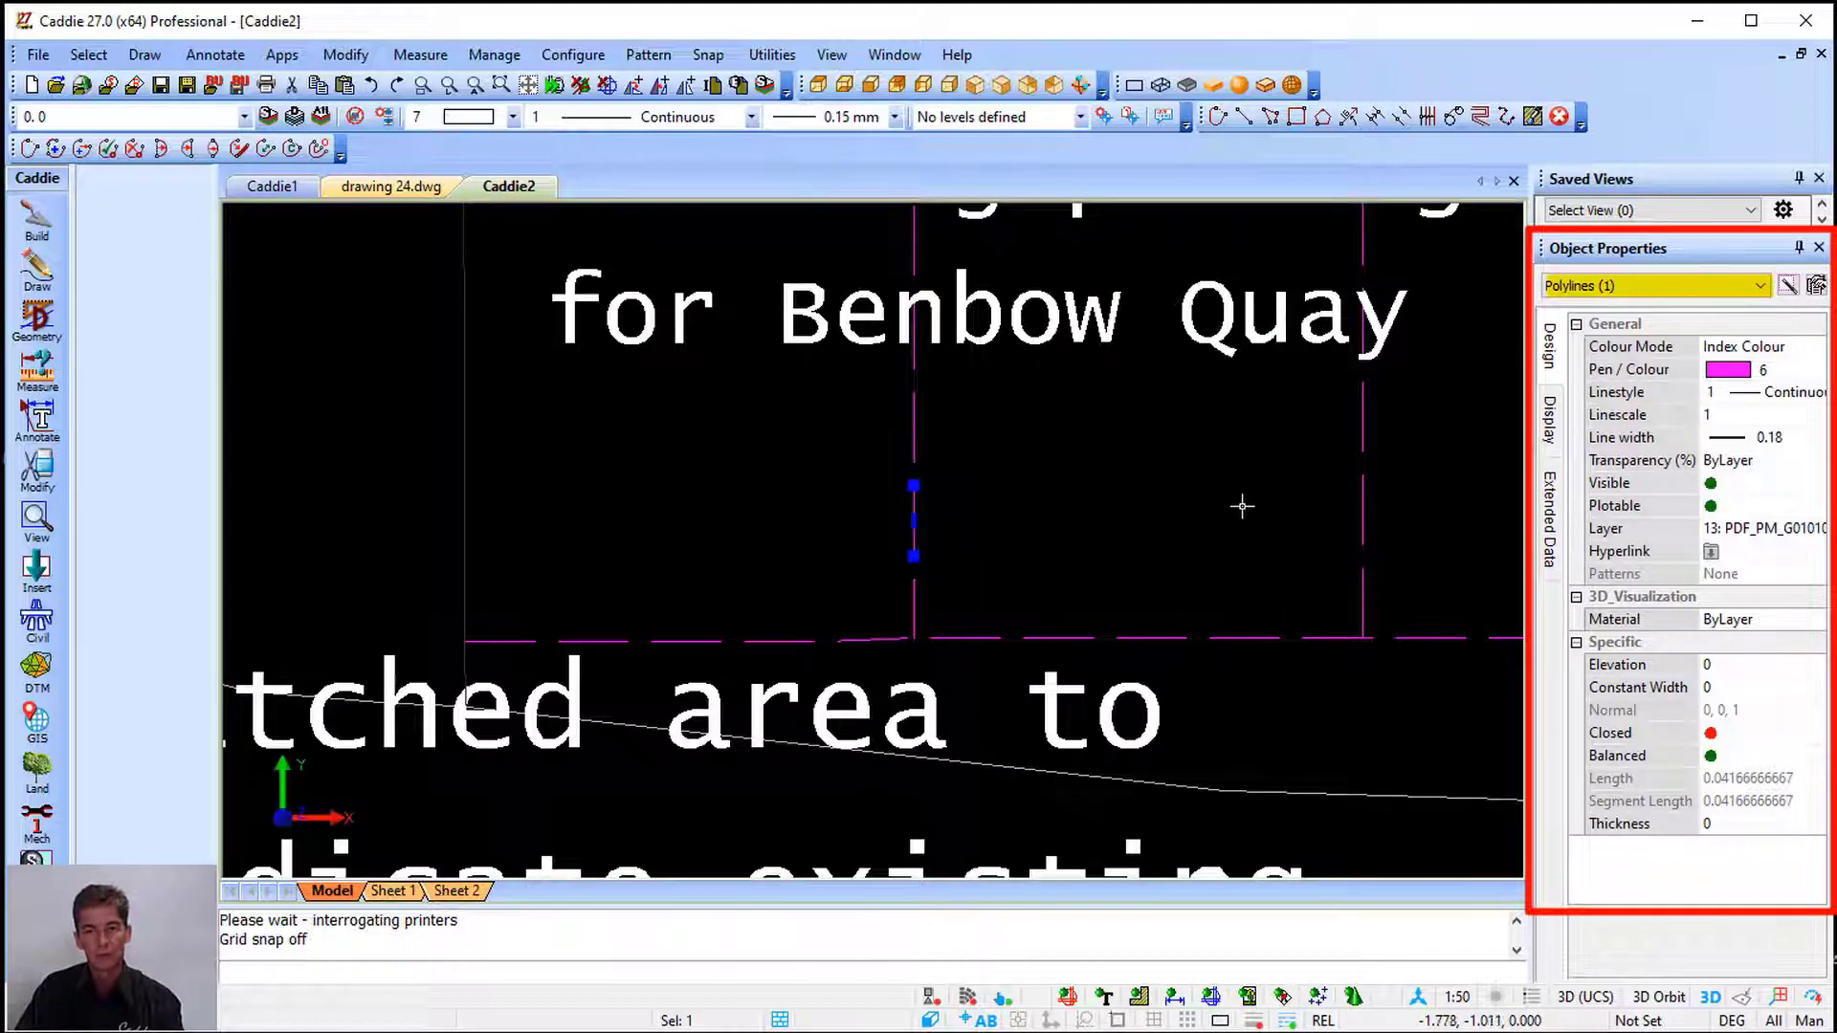
key(Escape)
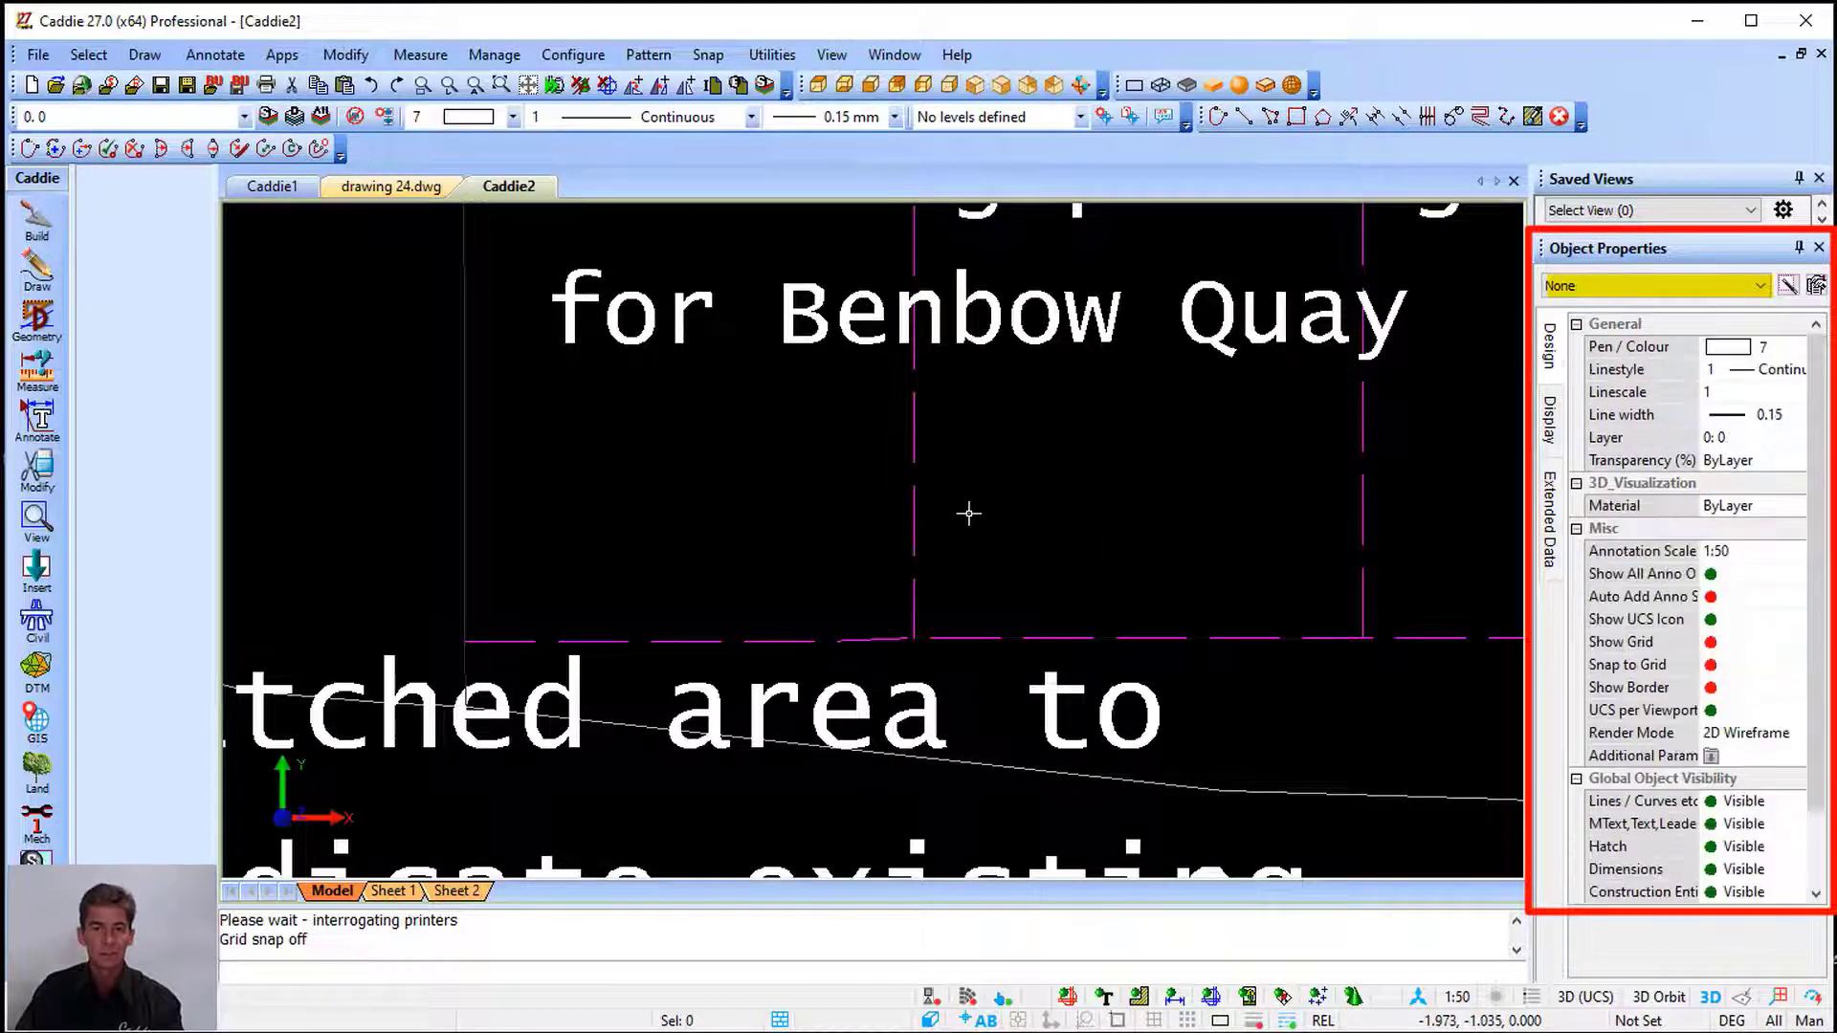
scroll(964, 514, down, 2)
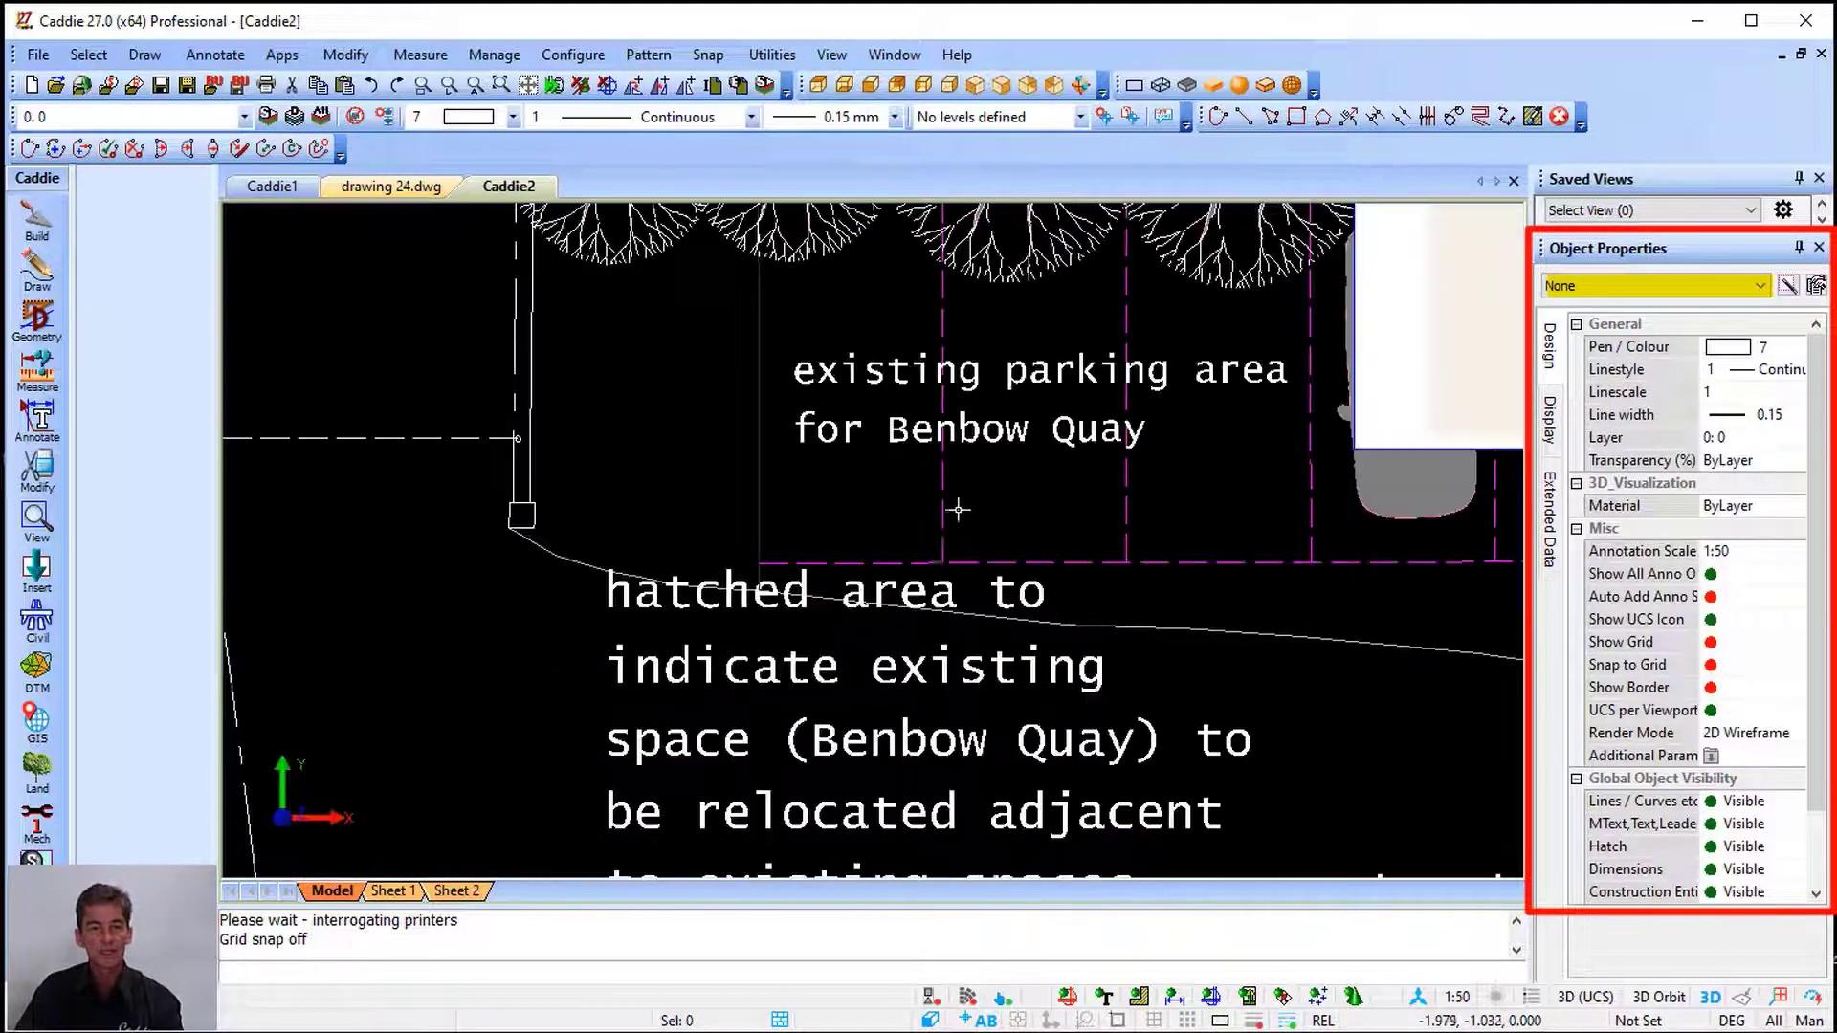
click(908, 589)
key(Escape)
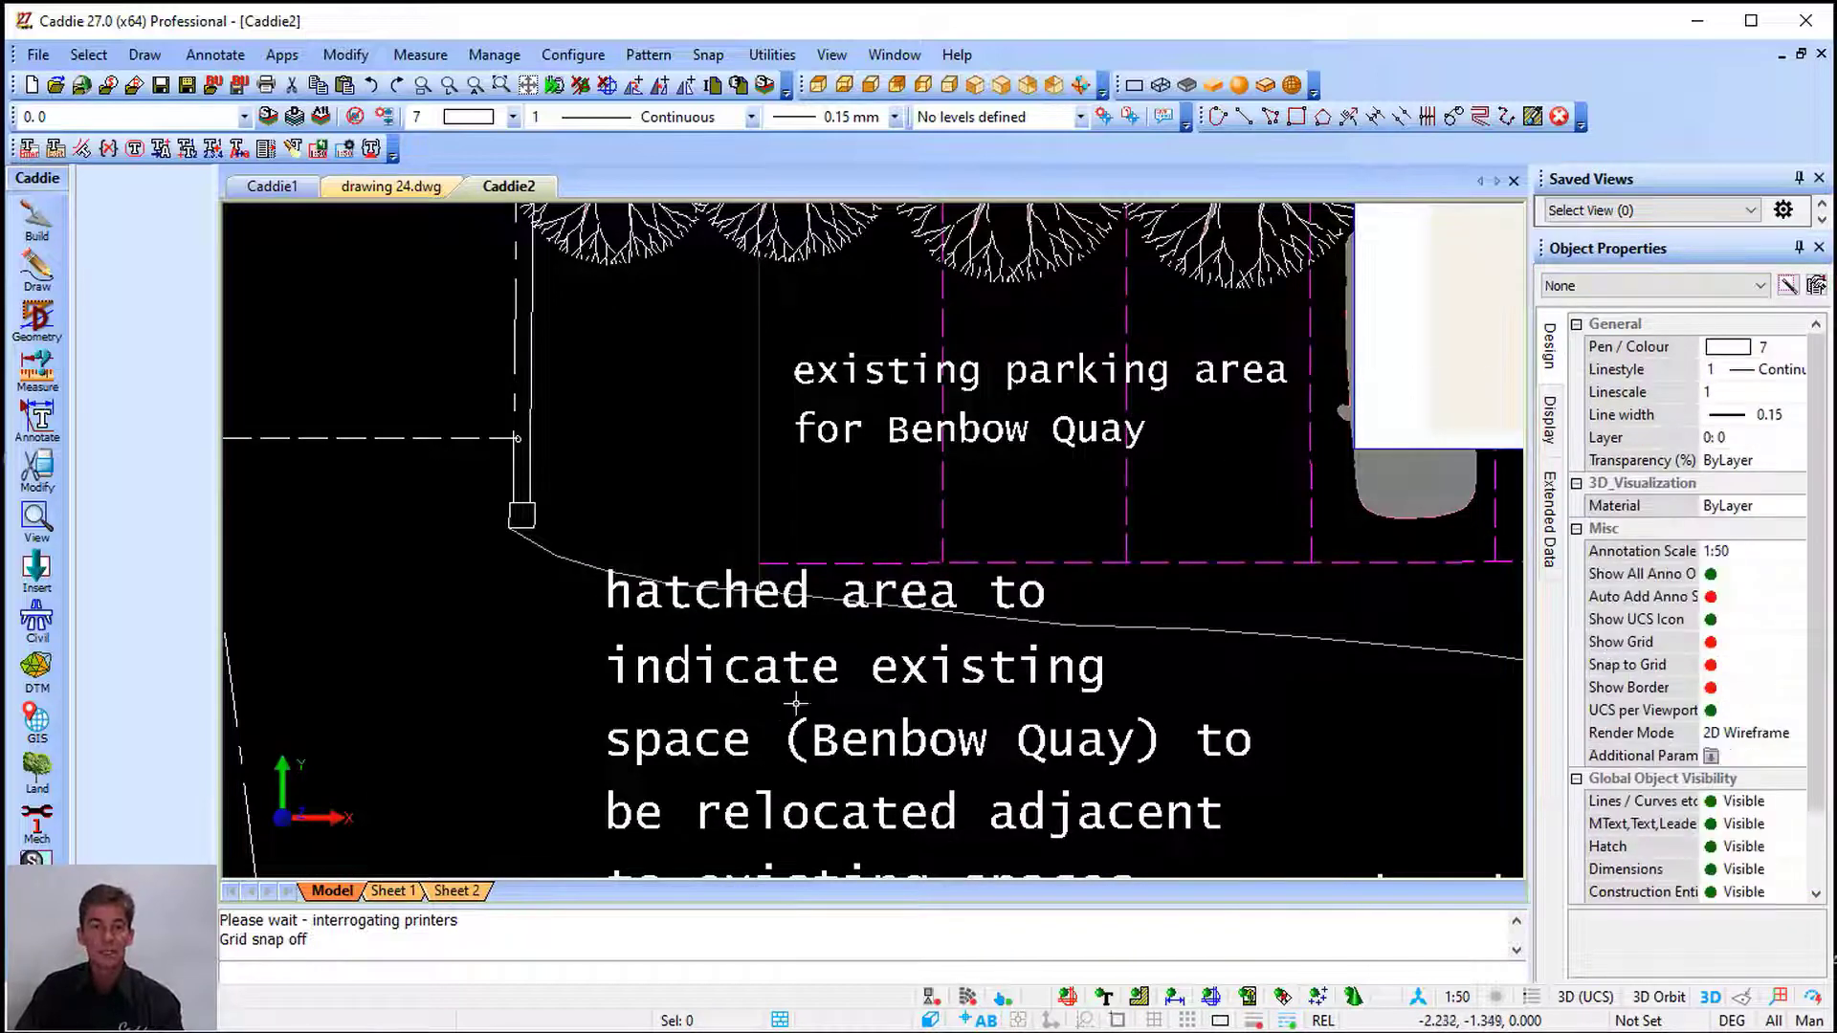
Delete the thin vertical polyline at the left edge of the existing parking area
scroll(795, 696, down, 3)
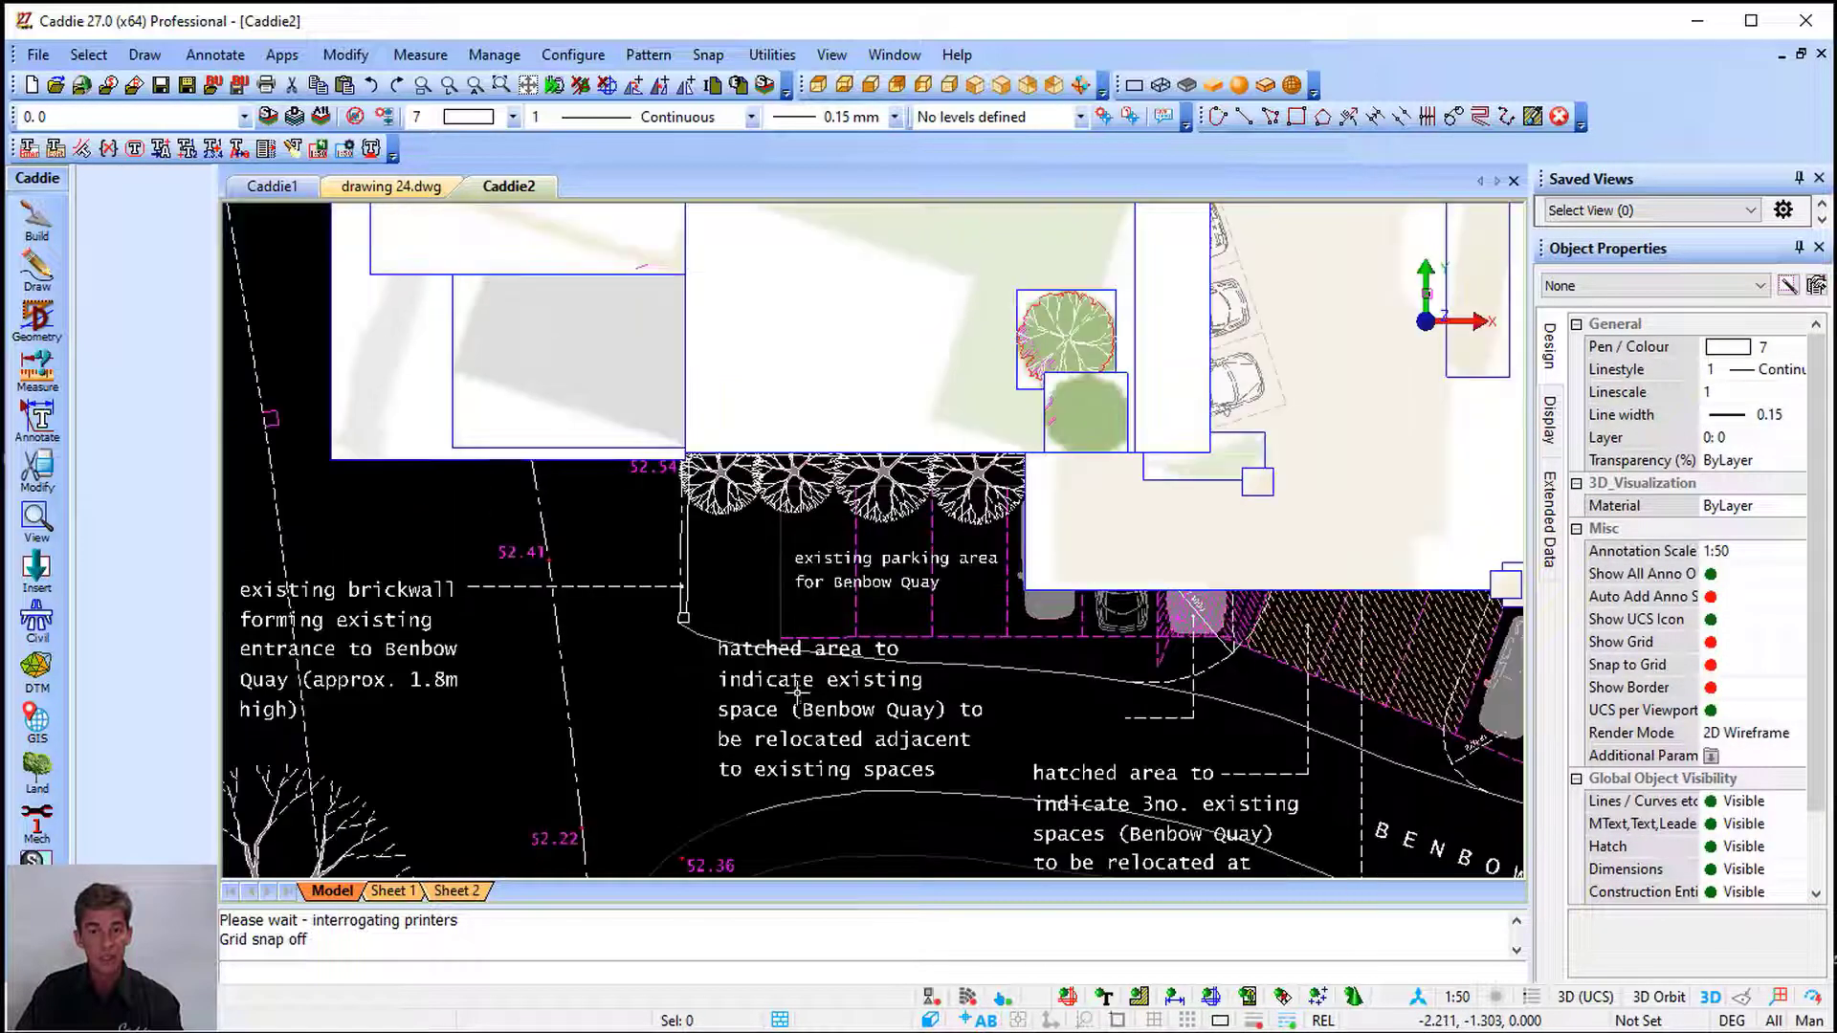
scroll(745, 632, up, 3)
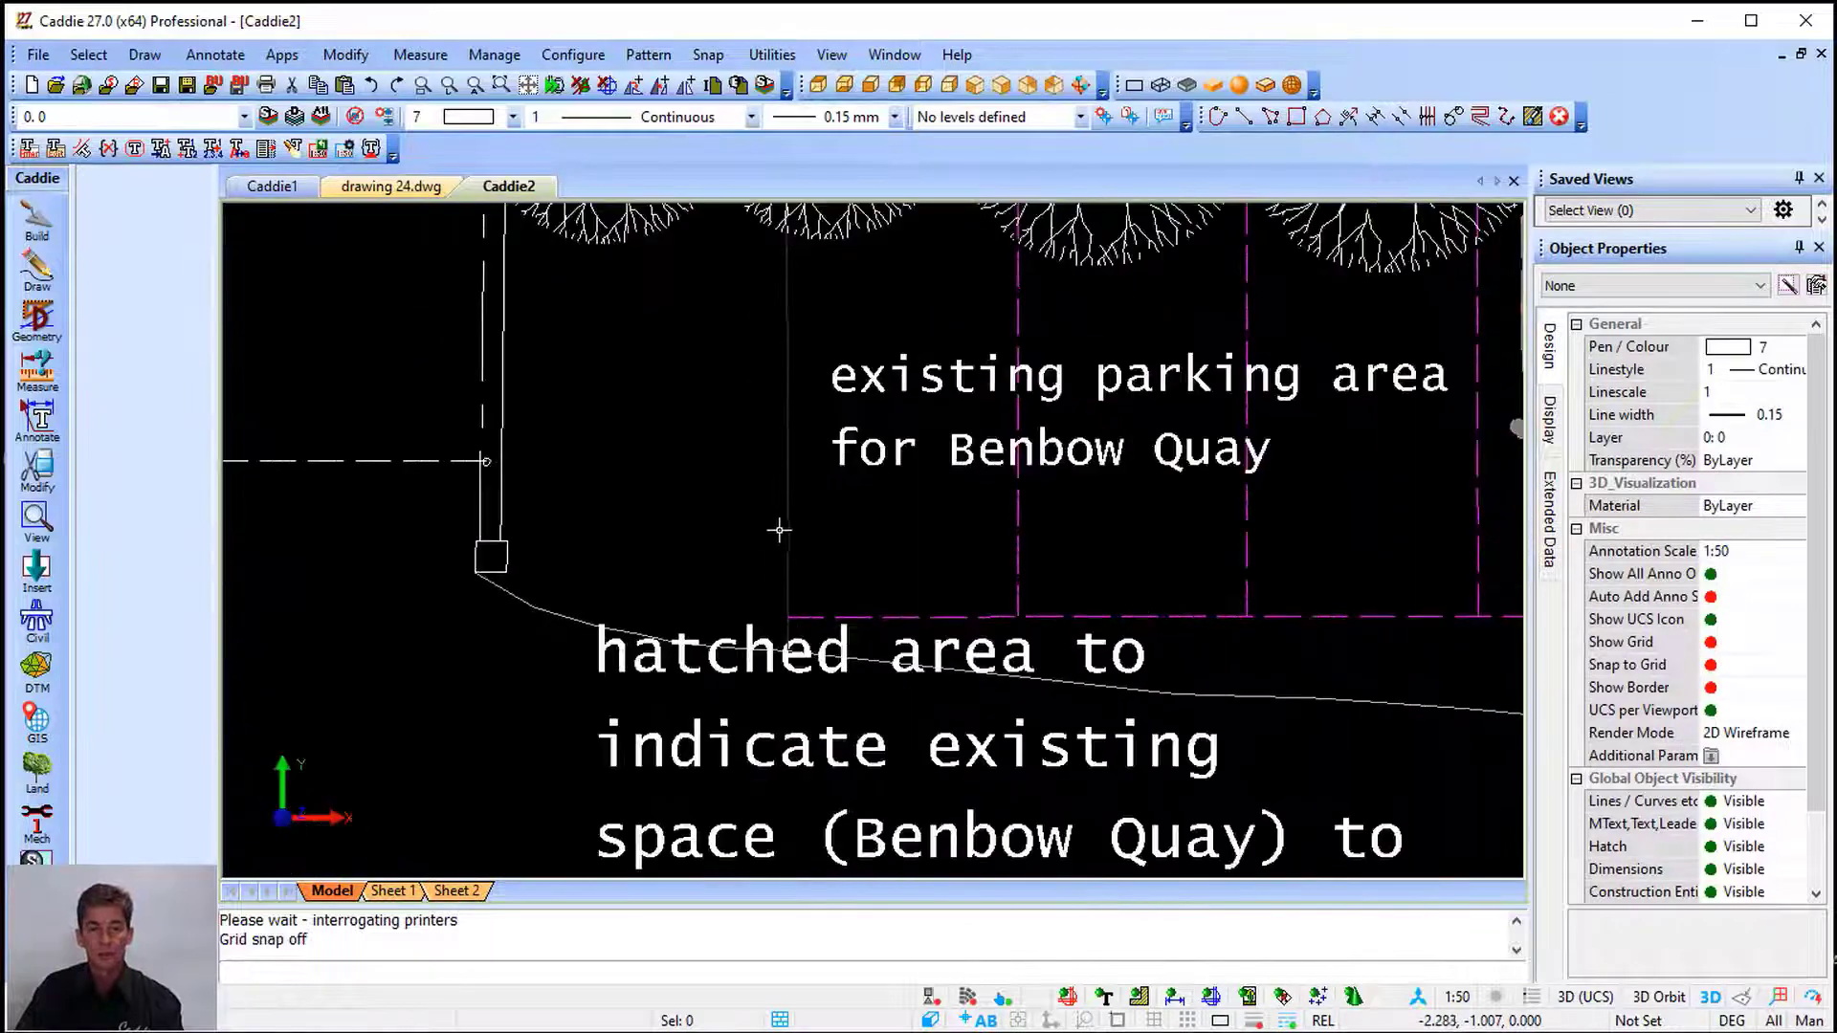
click(789, 537)
key(Escape)
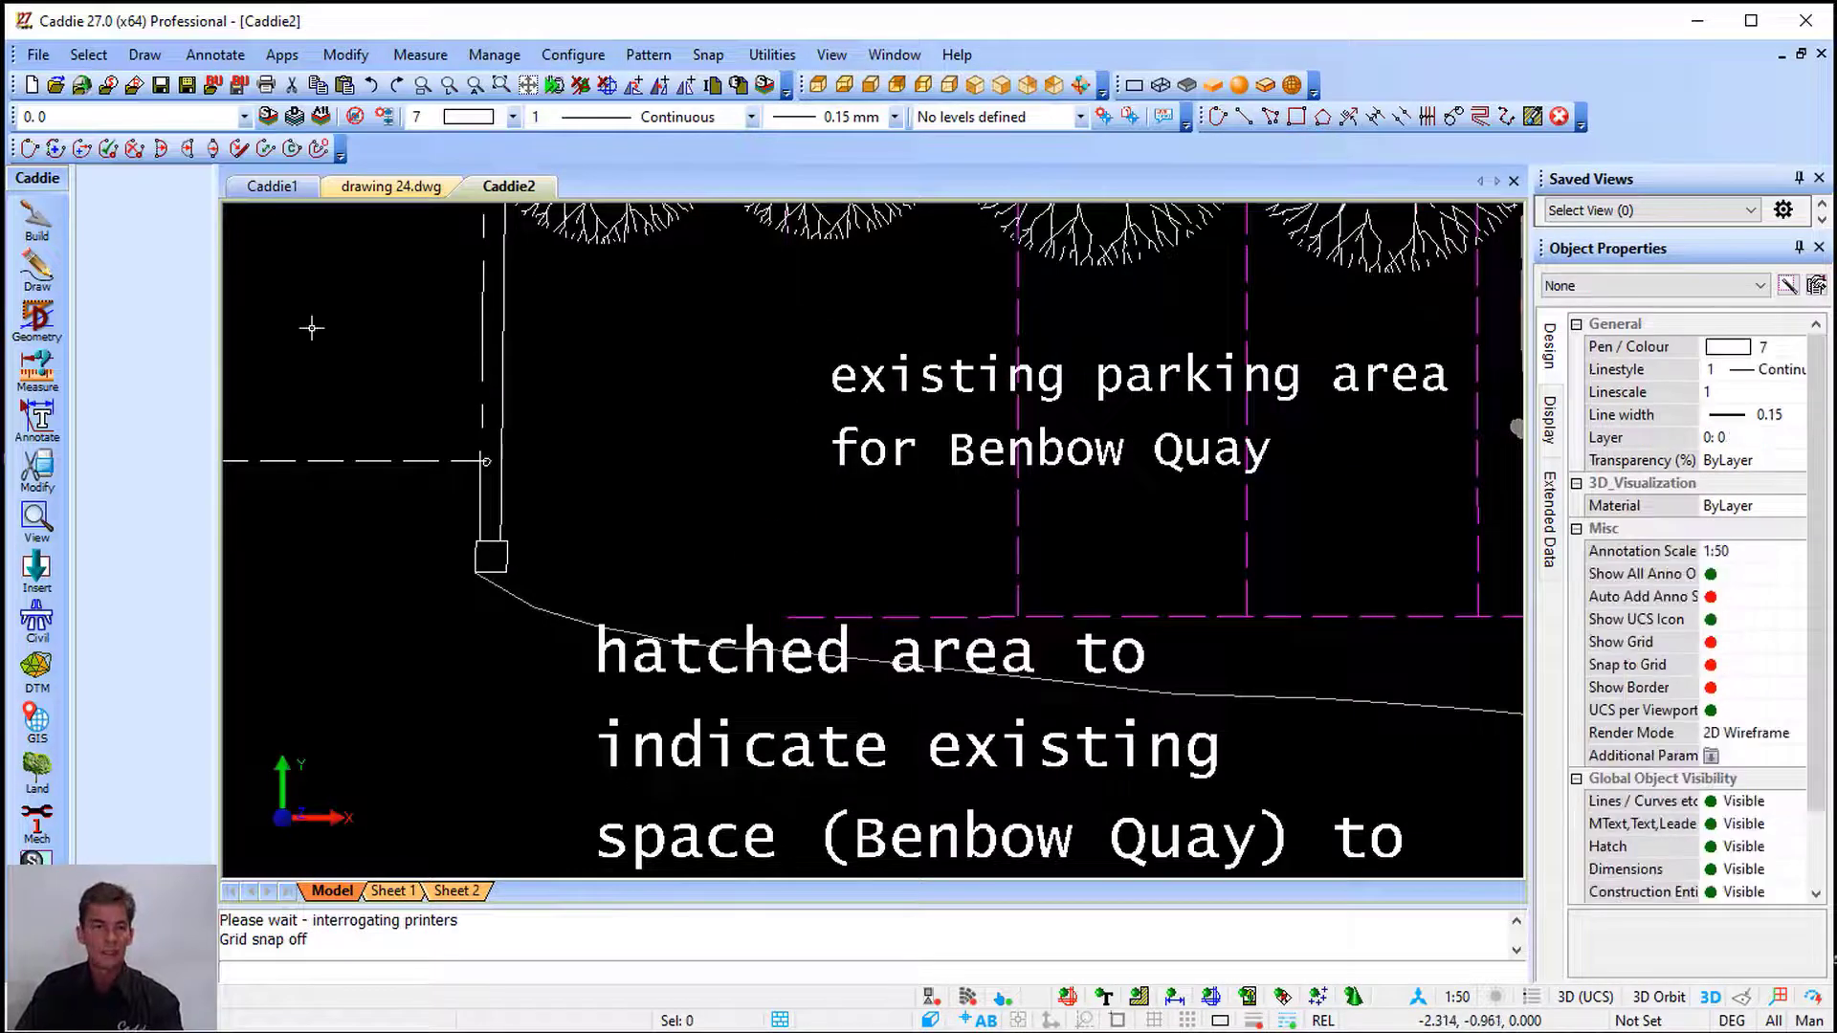
Draw a polyline from the left end of the dashed parking line diagonally up to the first dashed bay divider
click(38, 271)
click(104, 226)
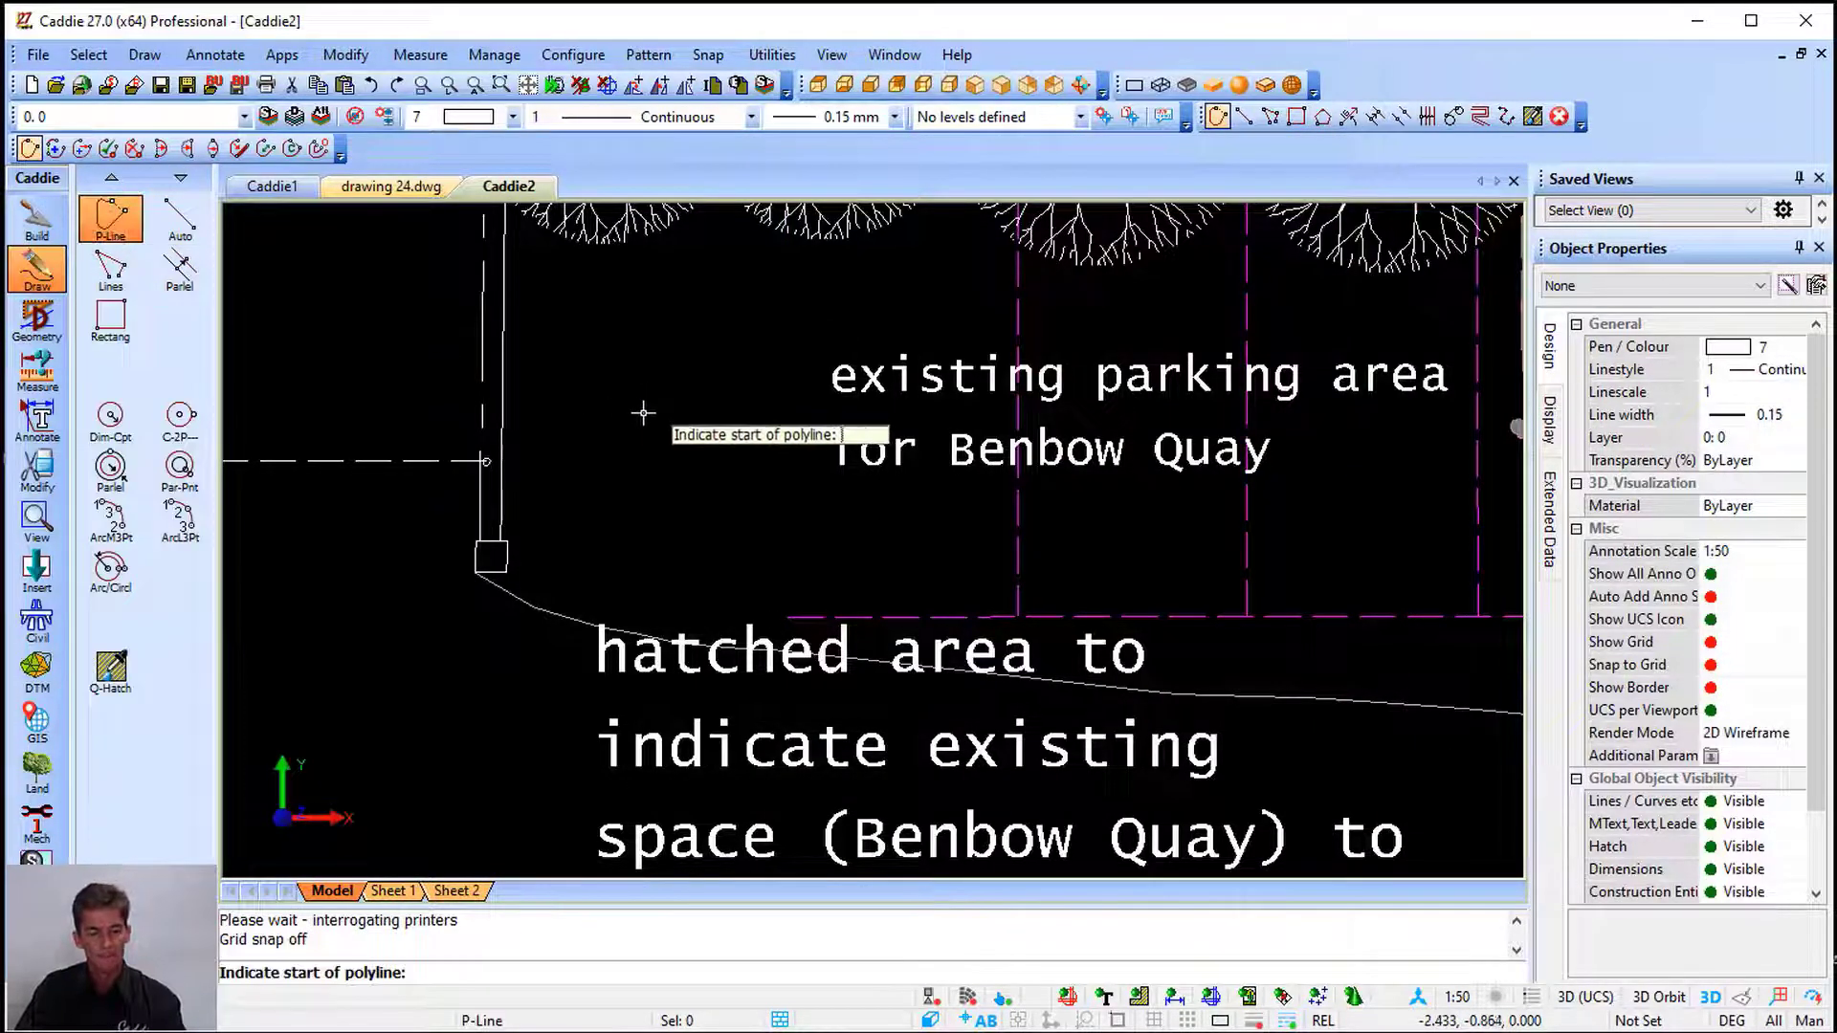
click(787, 619)
click(1017, 300)
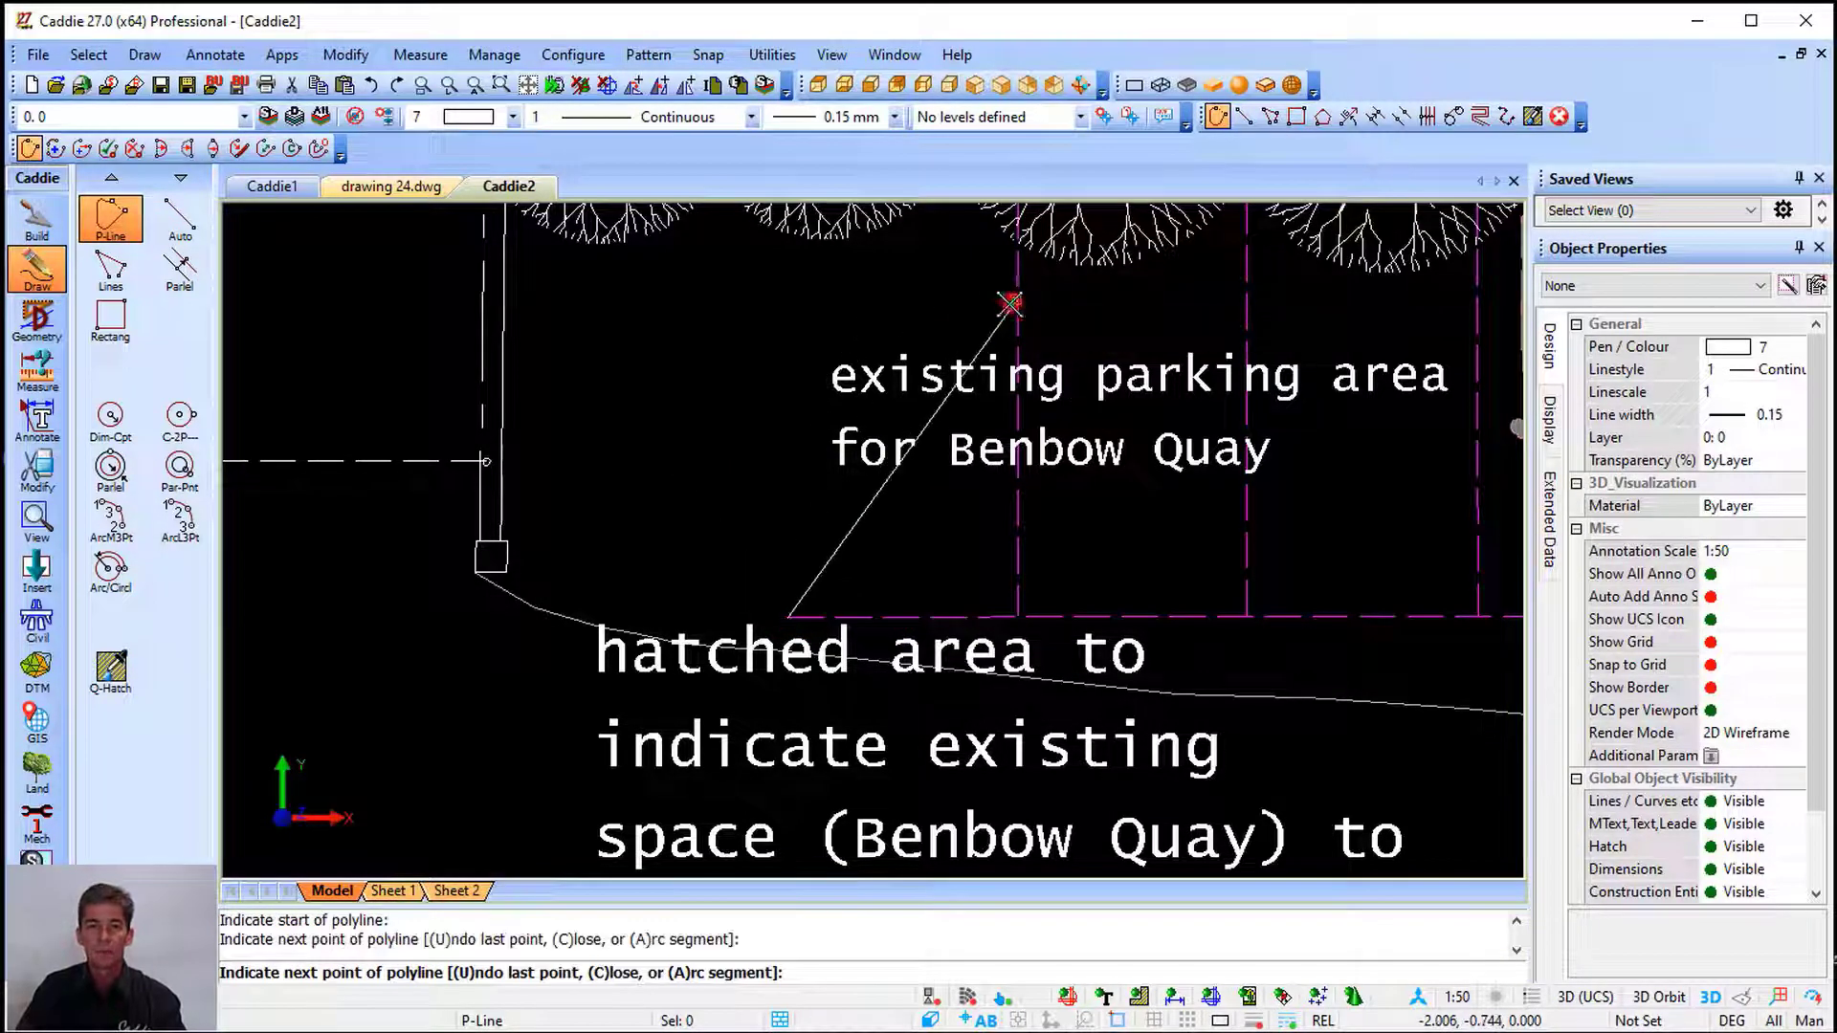
key(Escape)
middle_drag(927, 483, 697, 480)
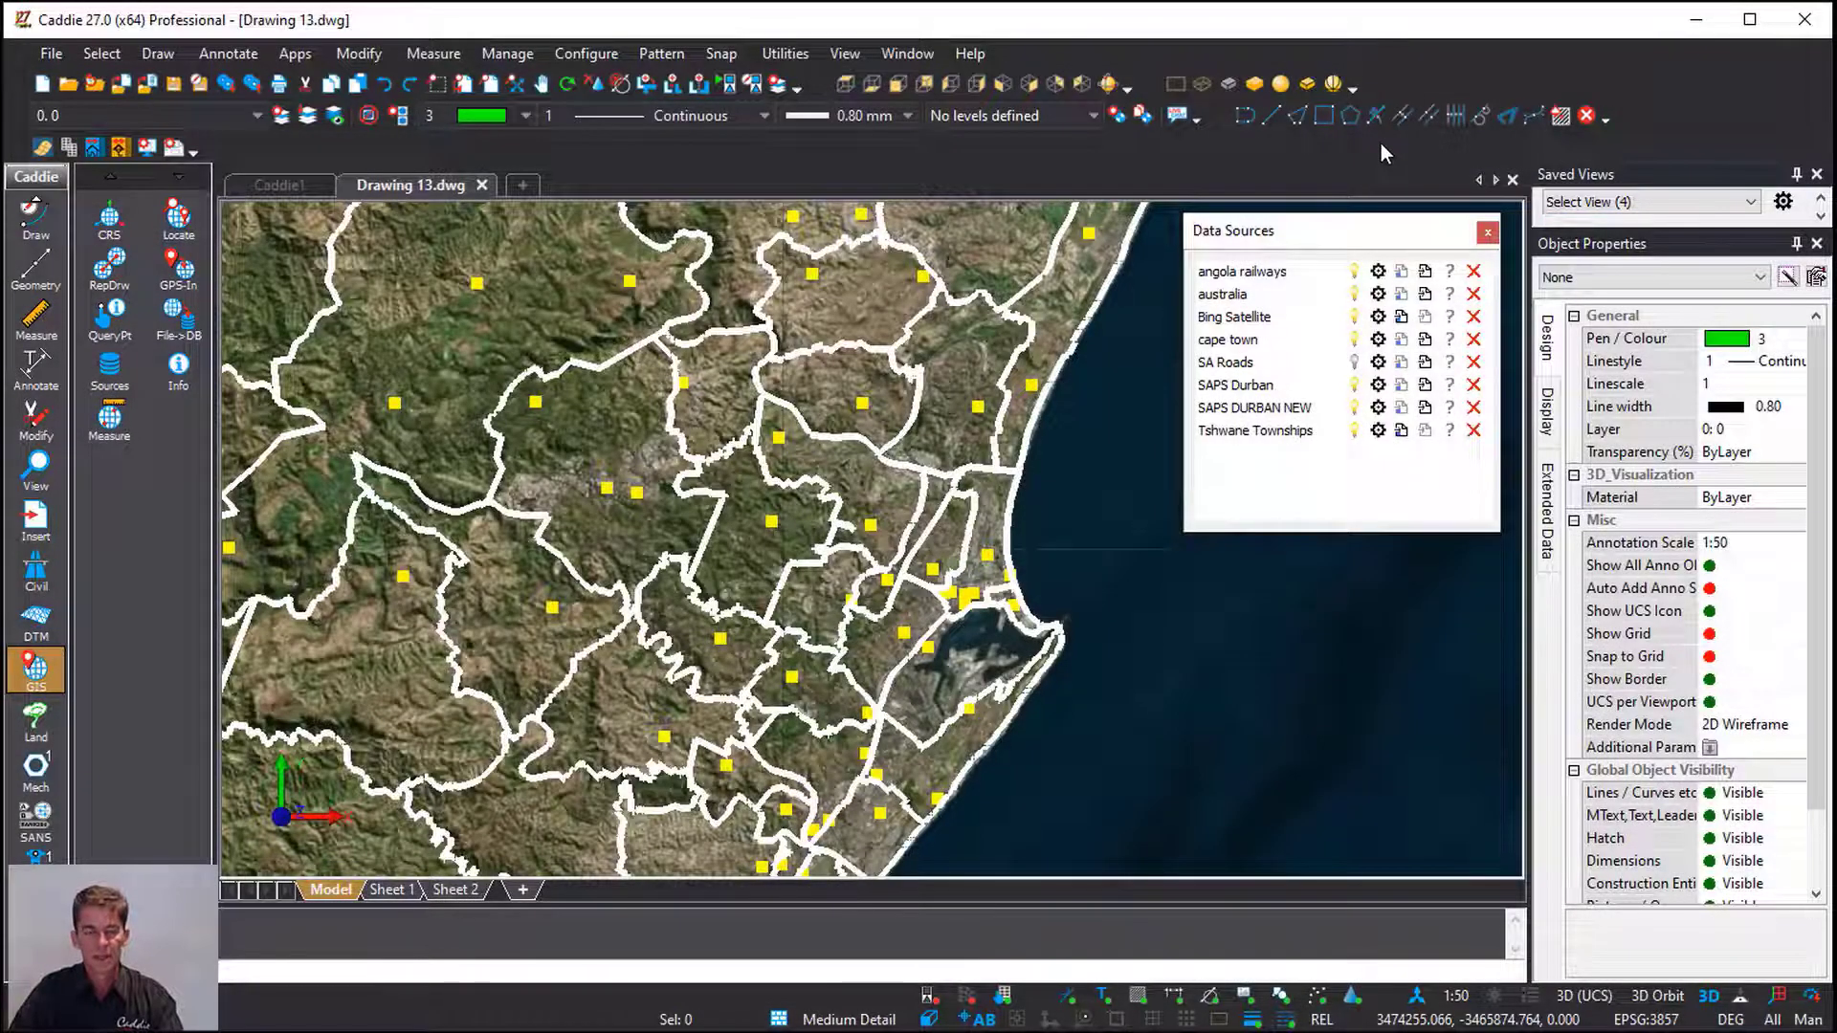
Change the interface theme to the classic Office XP 2003 Blue
click(845, 53)
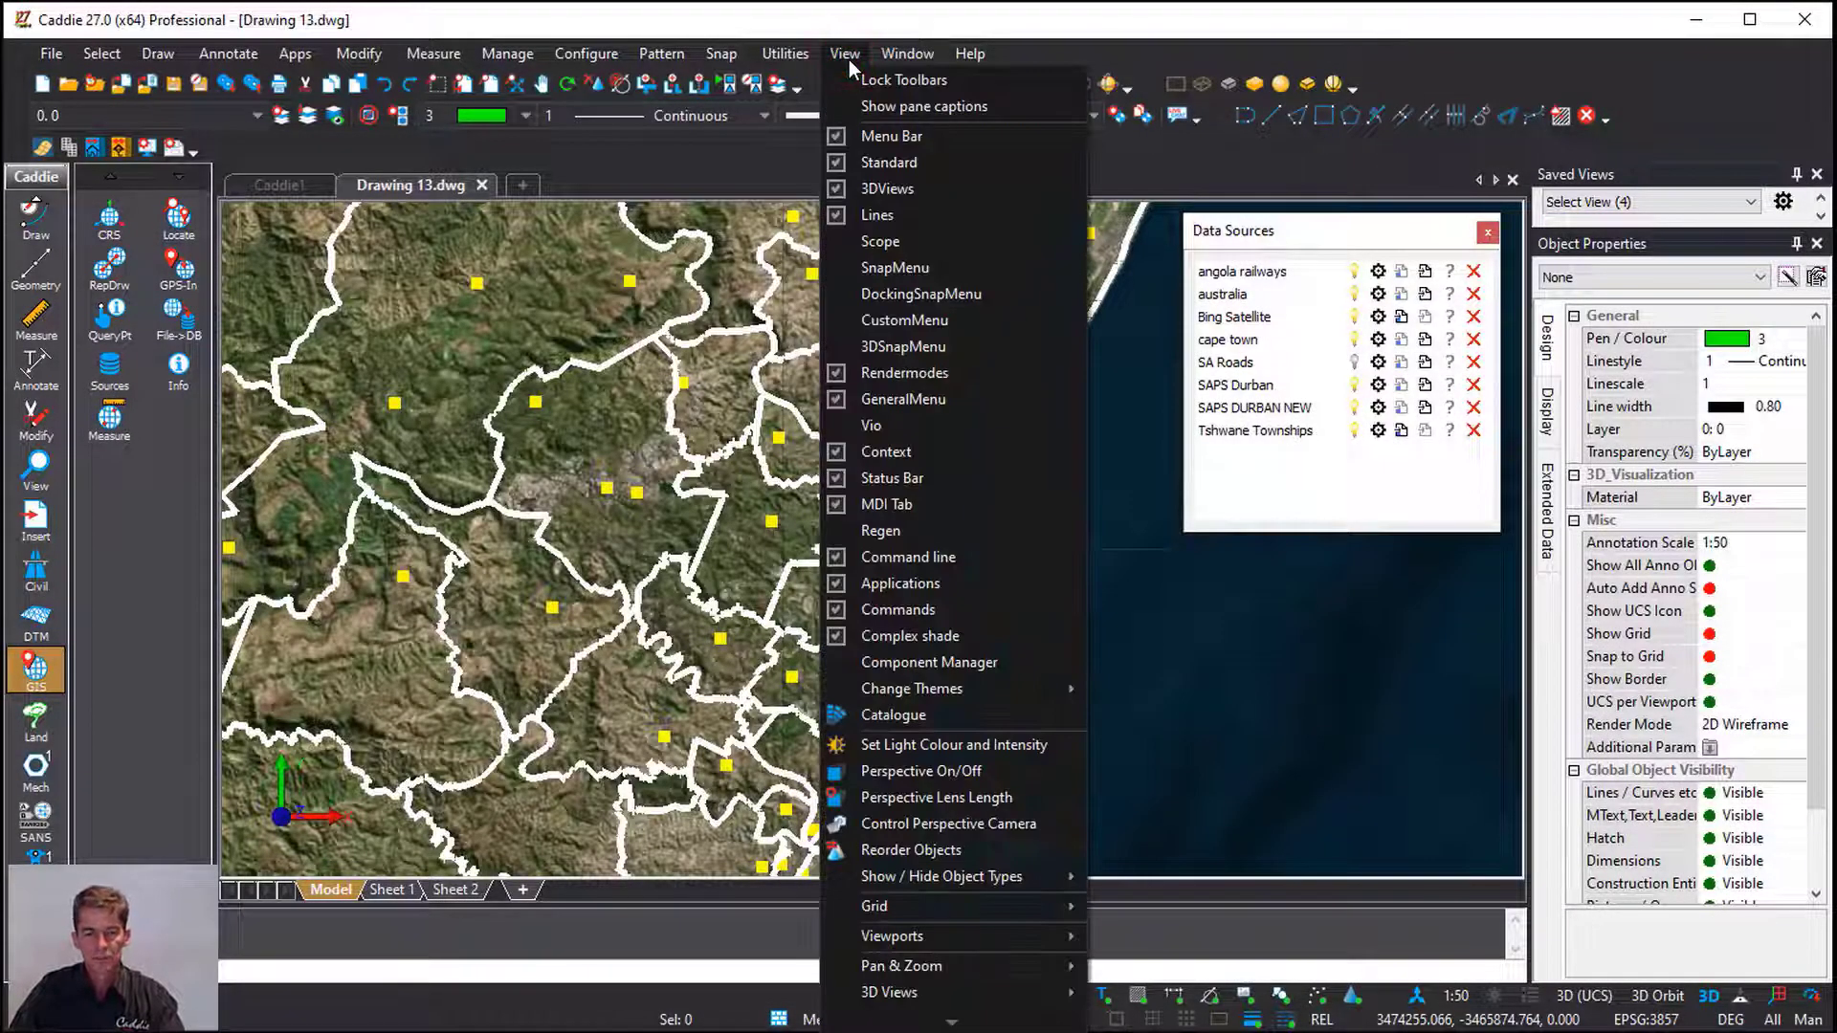
mouse_move(1008, 690)
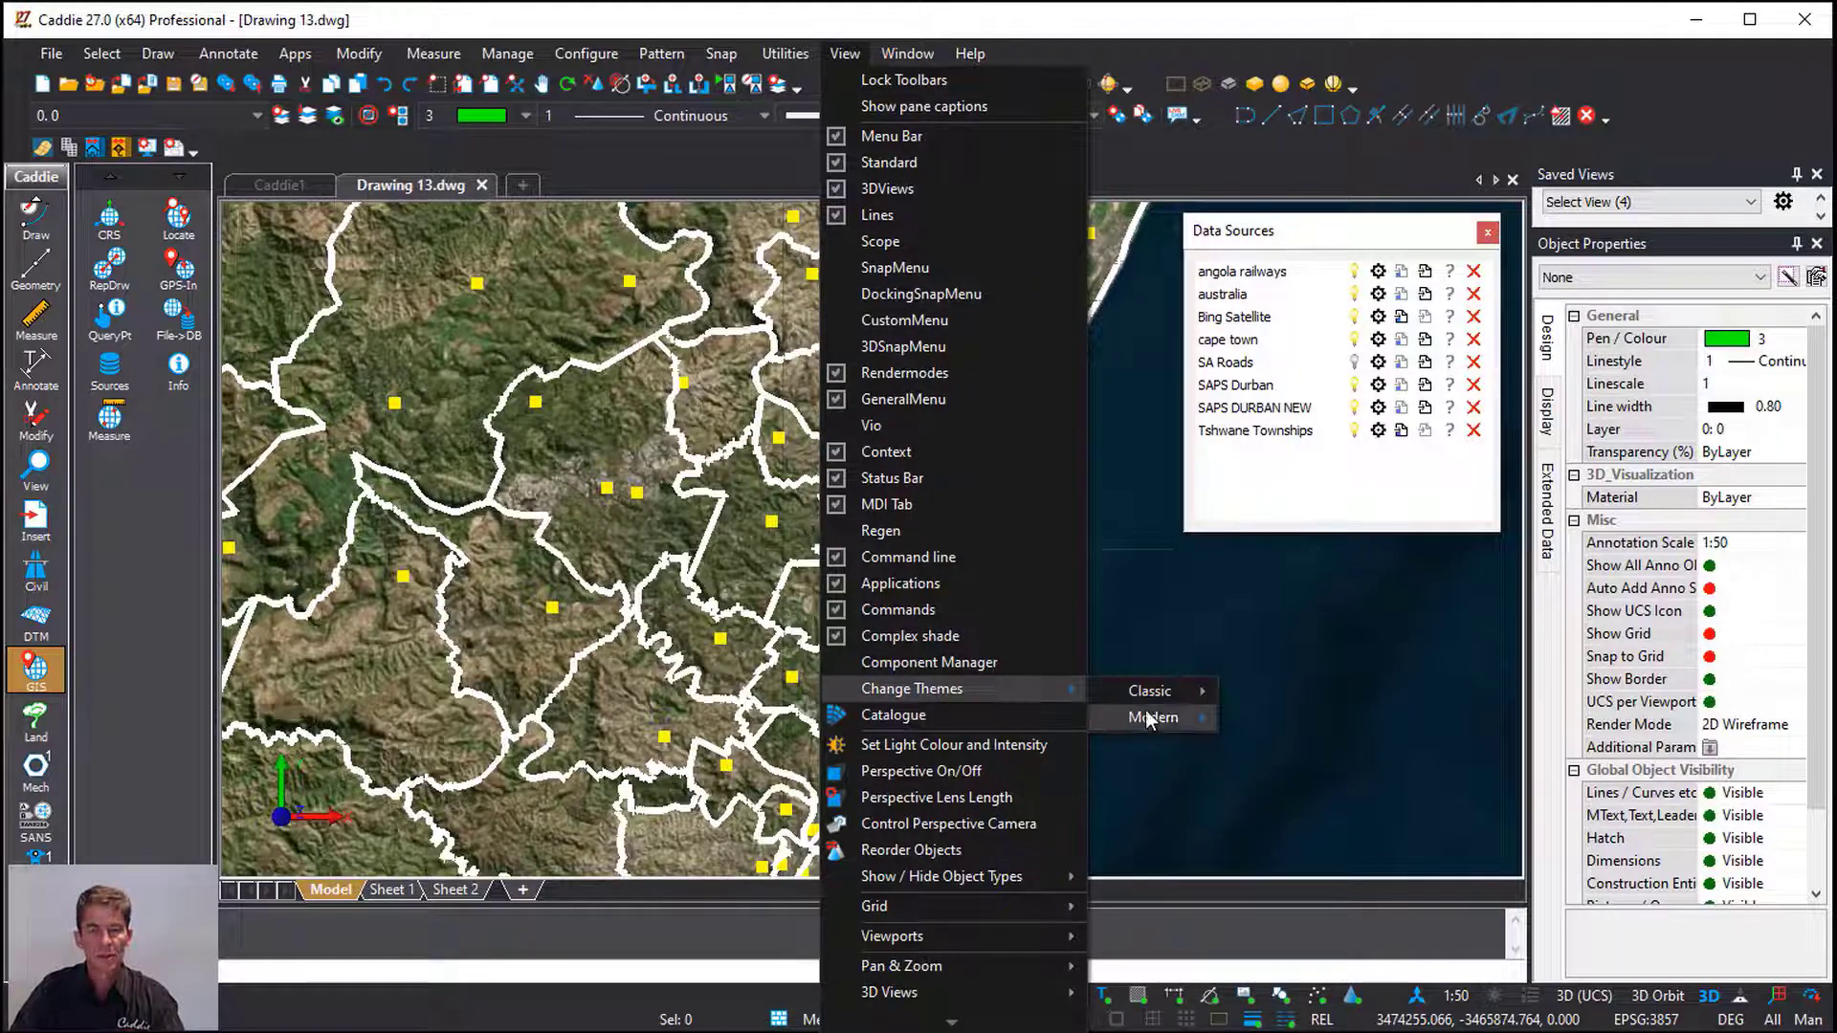
mouse_move(1160, 716)
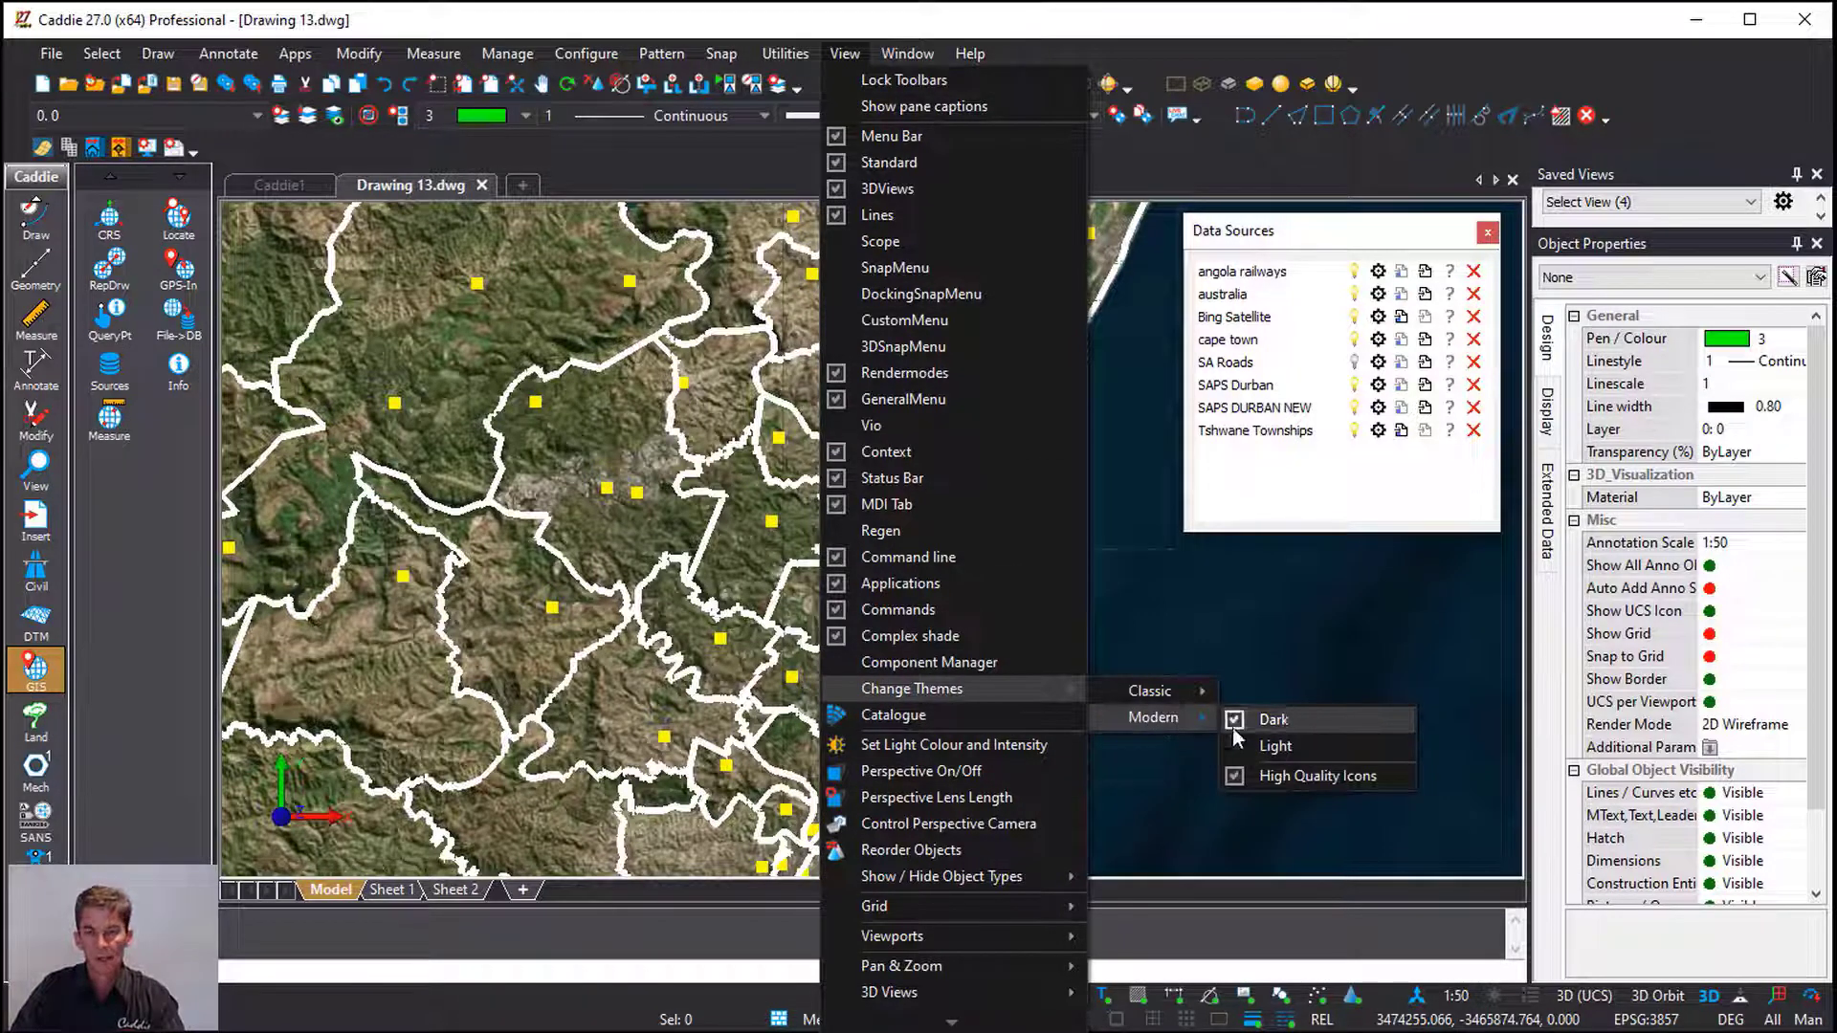
mouse_move(1322, 692)
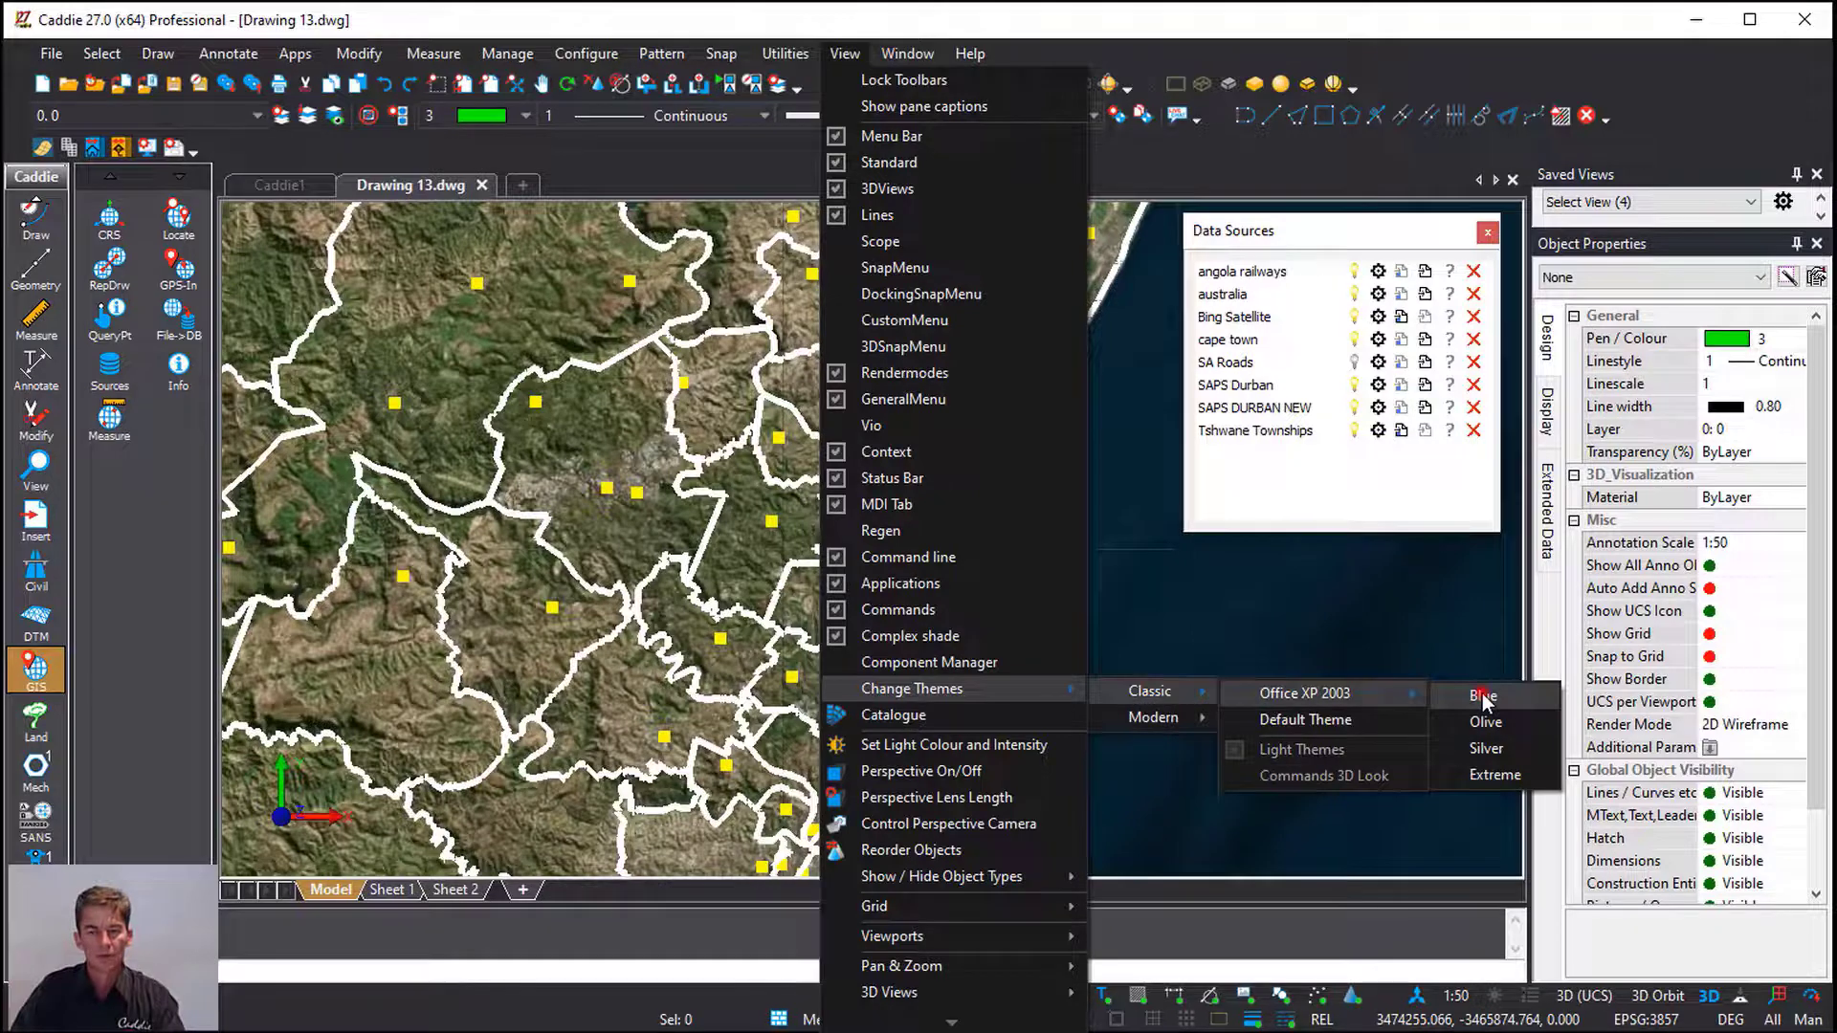
click(1483, 693)
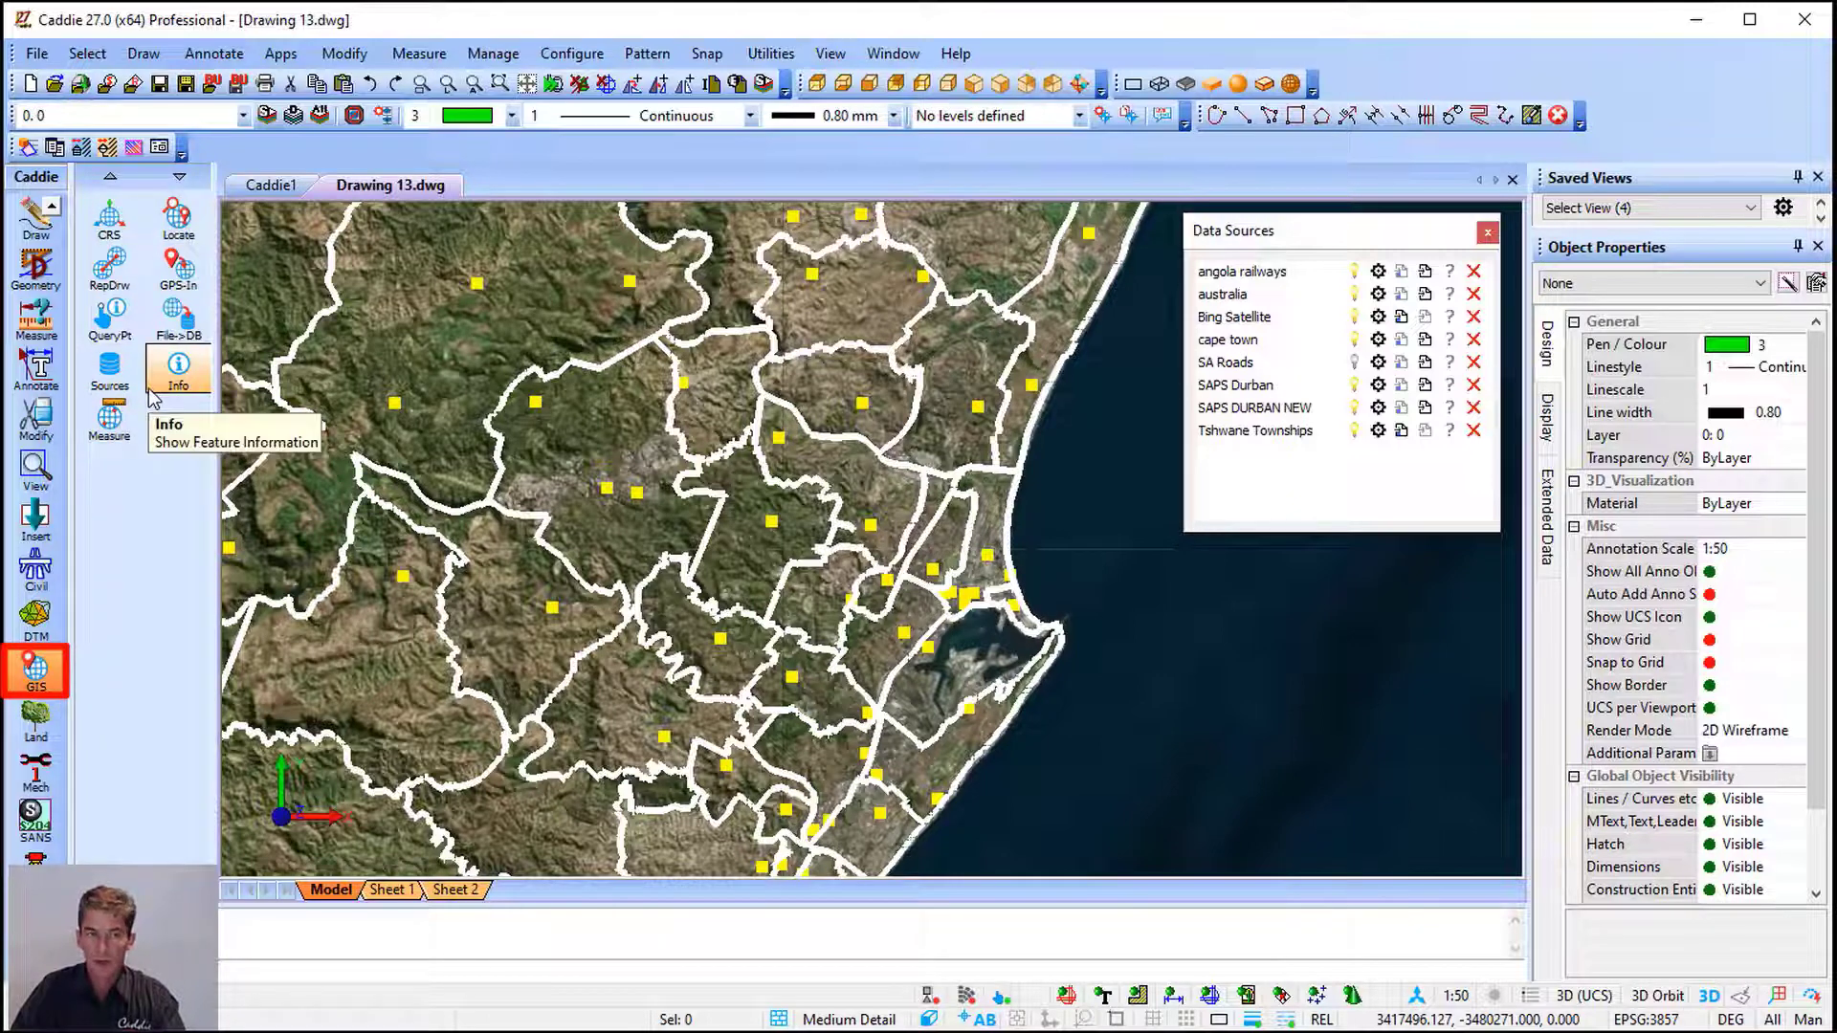
Review the drawing's coordinate reference system, then close and reopen the list of GIS data sources
click(112, 225)
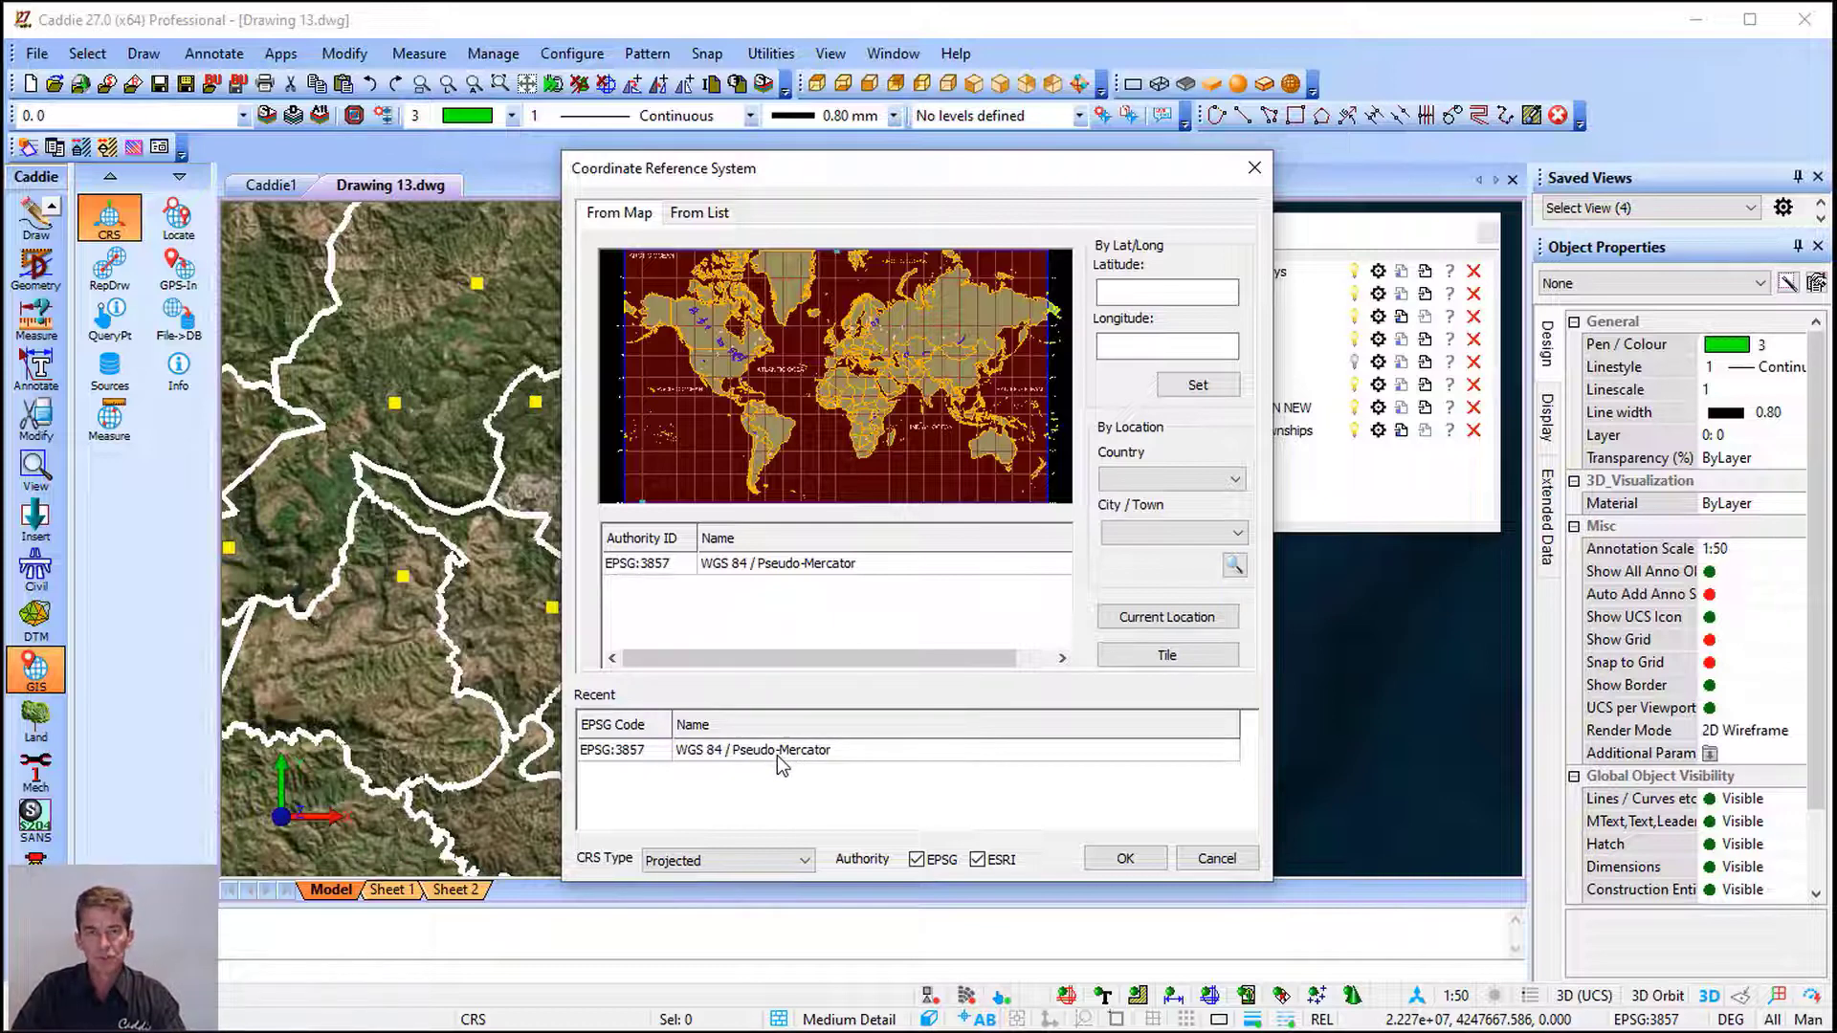
click(1124, 859)
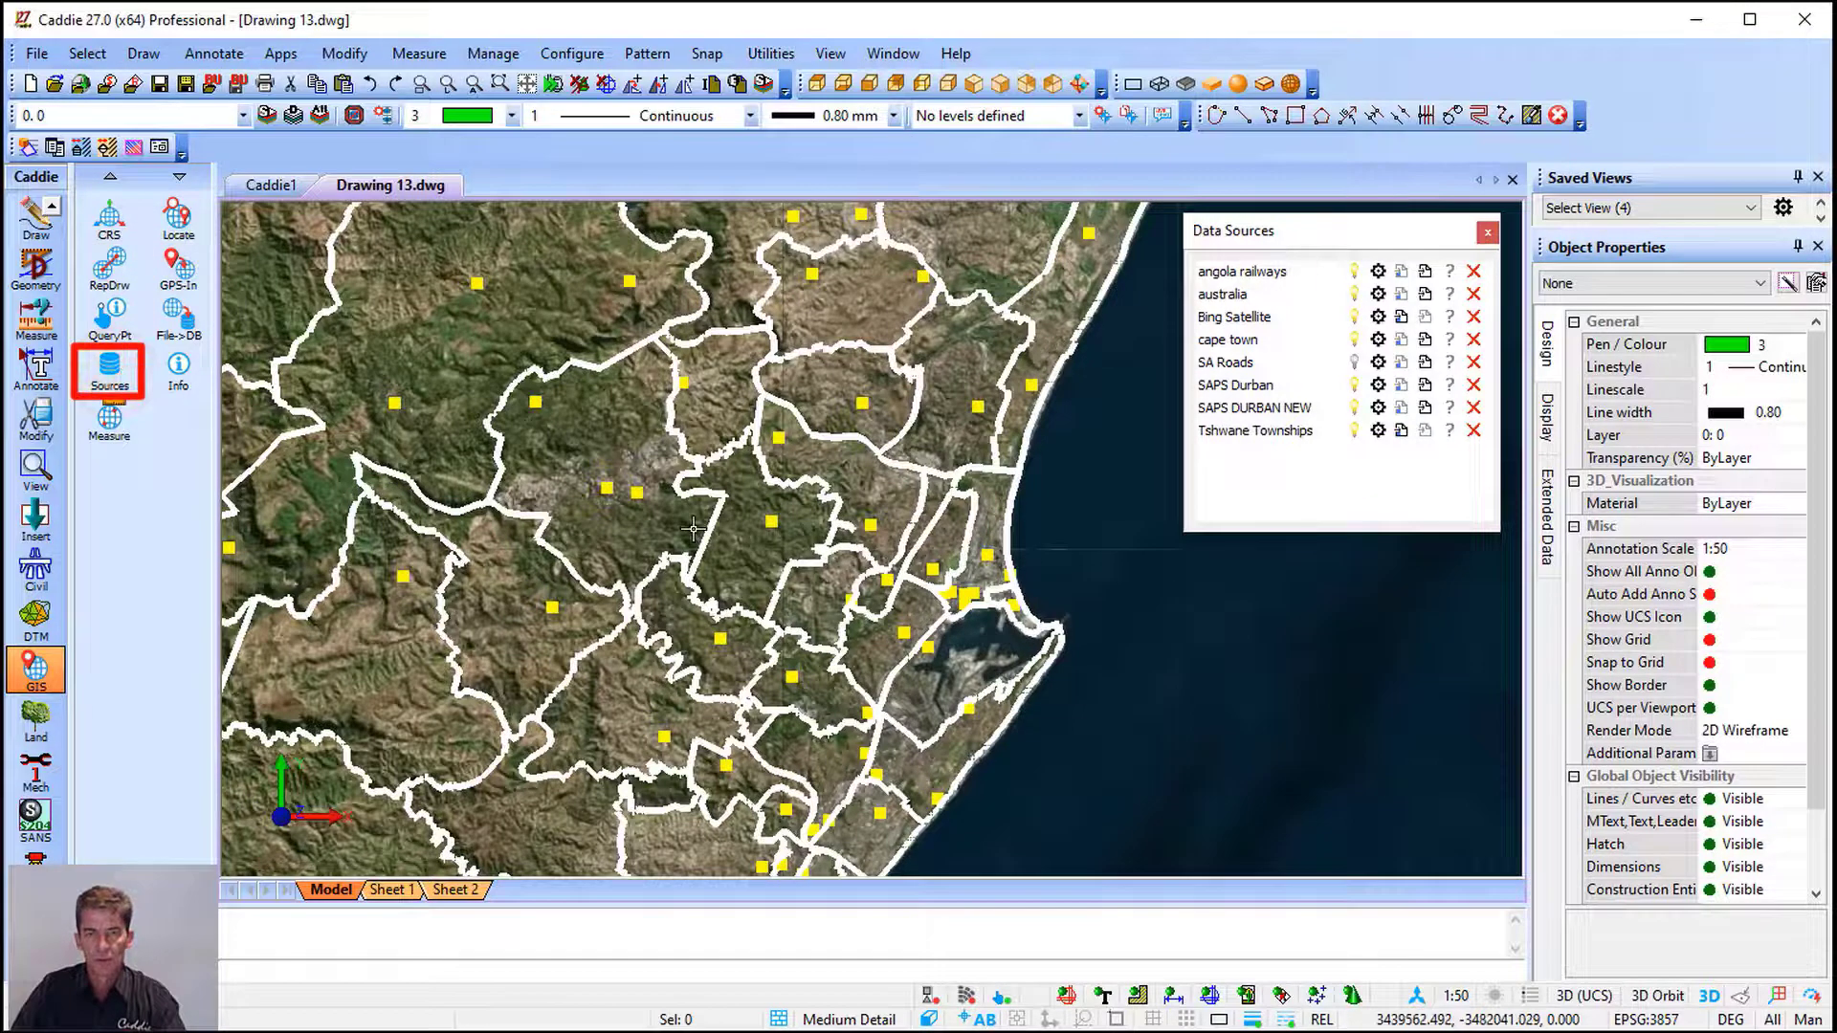
click(1486, 235)
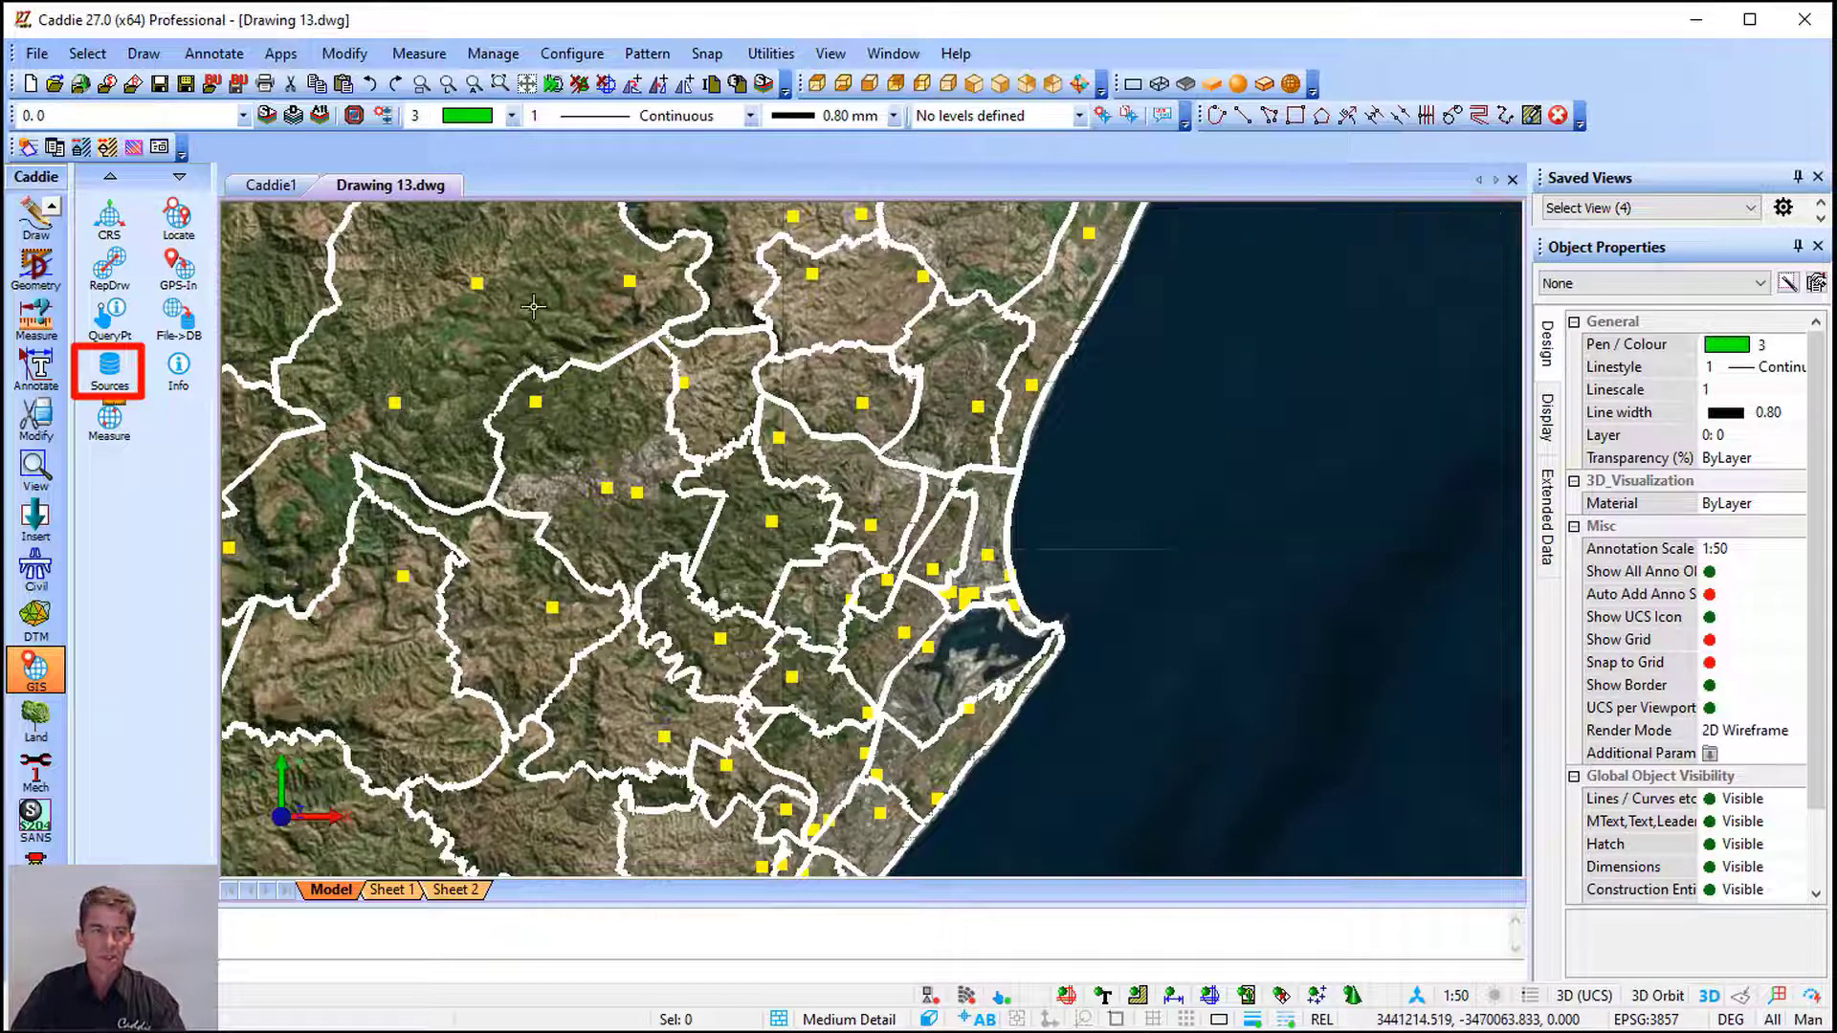
click(109, 370)
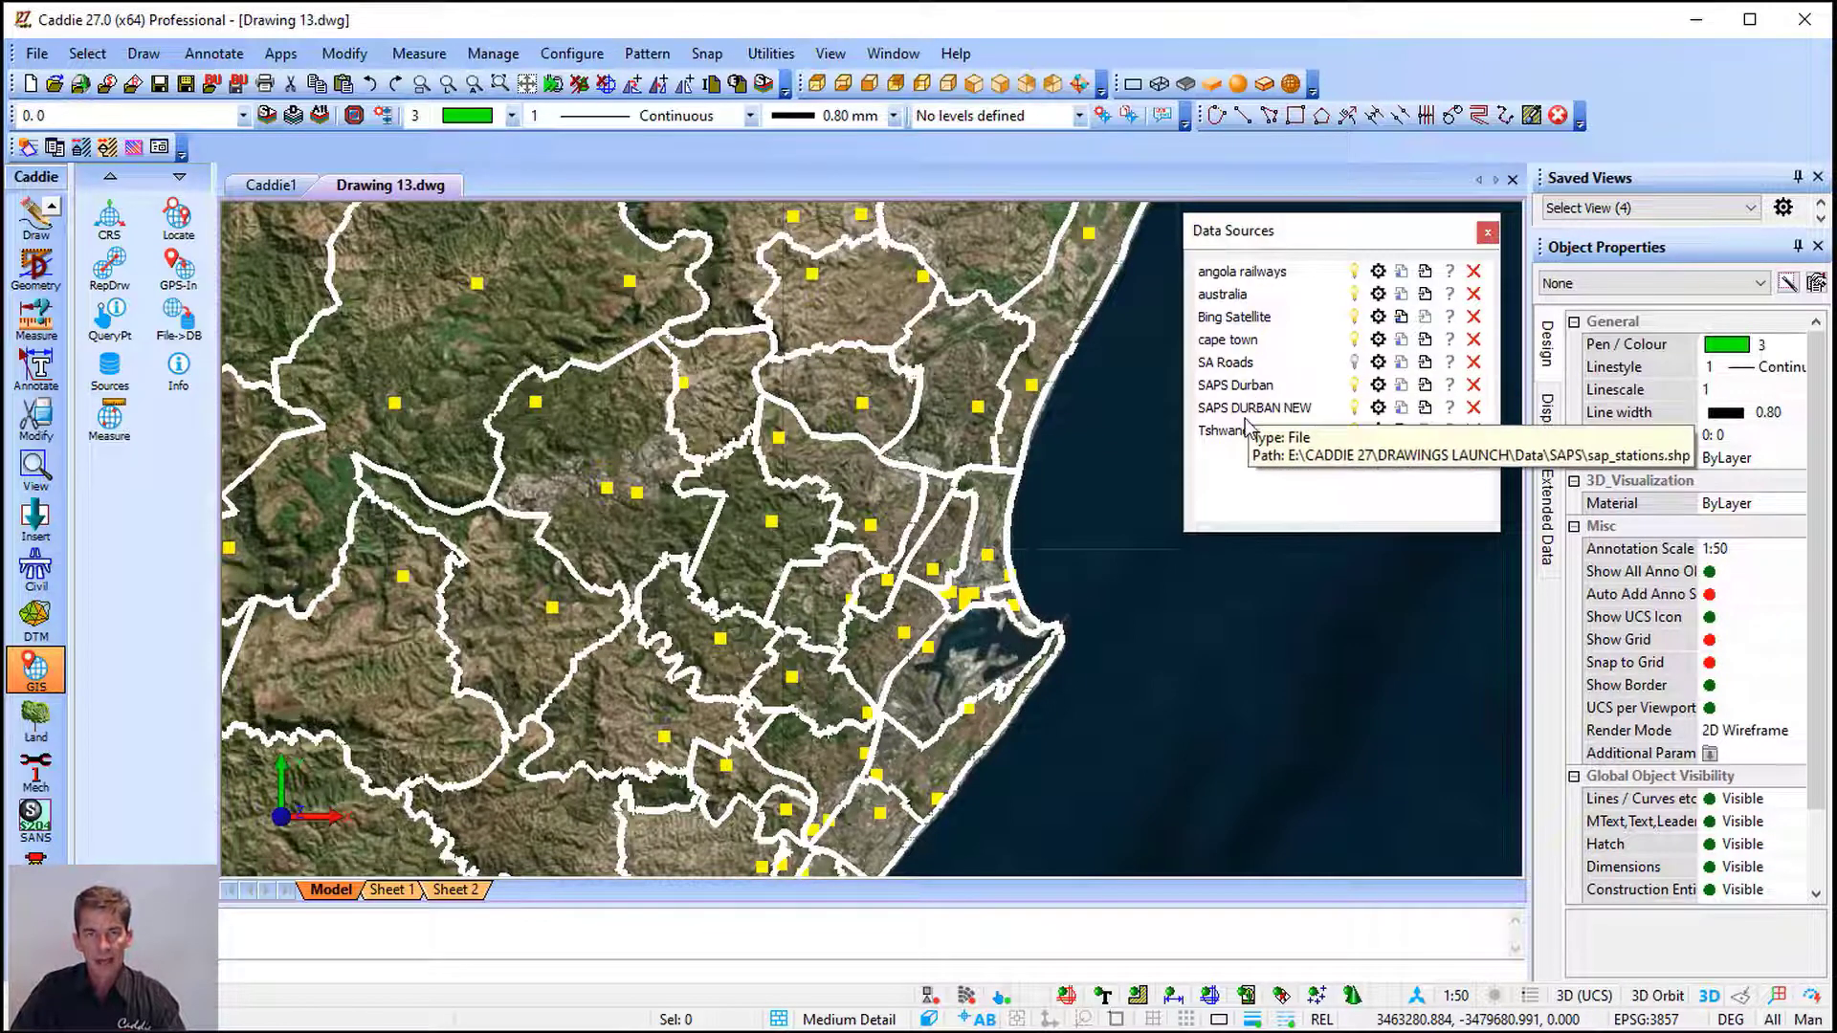
Start adding a GIS data source of type File and name it abc
click(1241, 341)
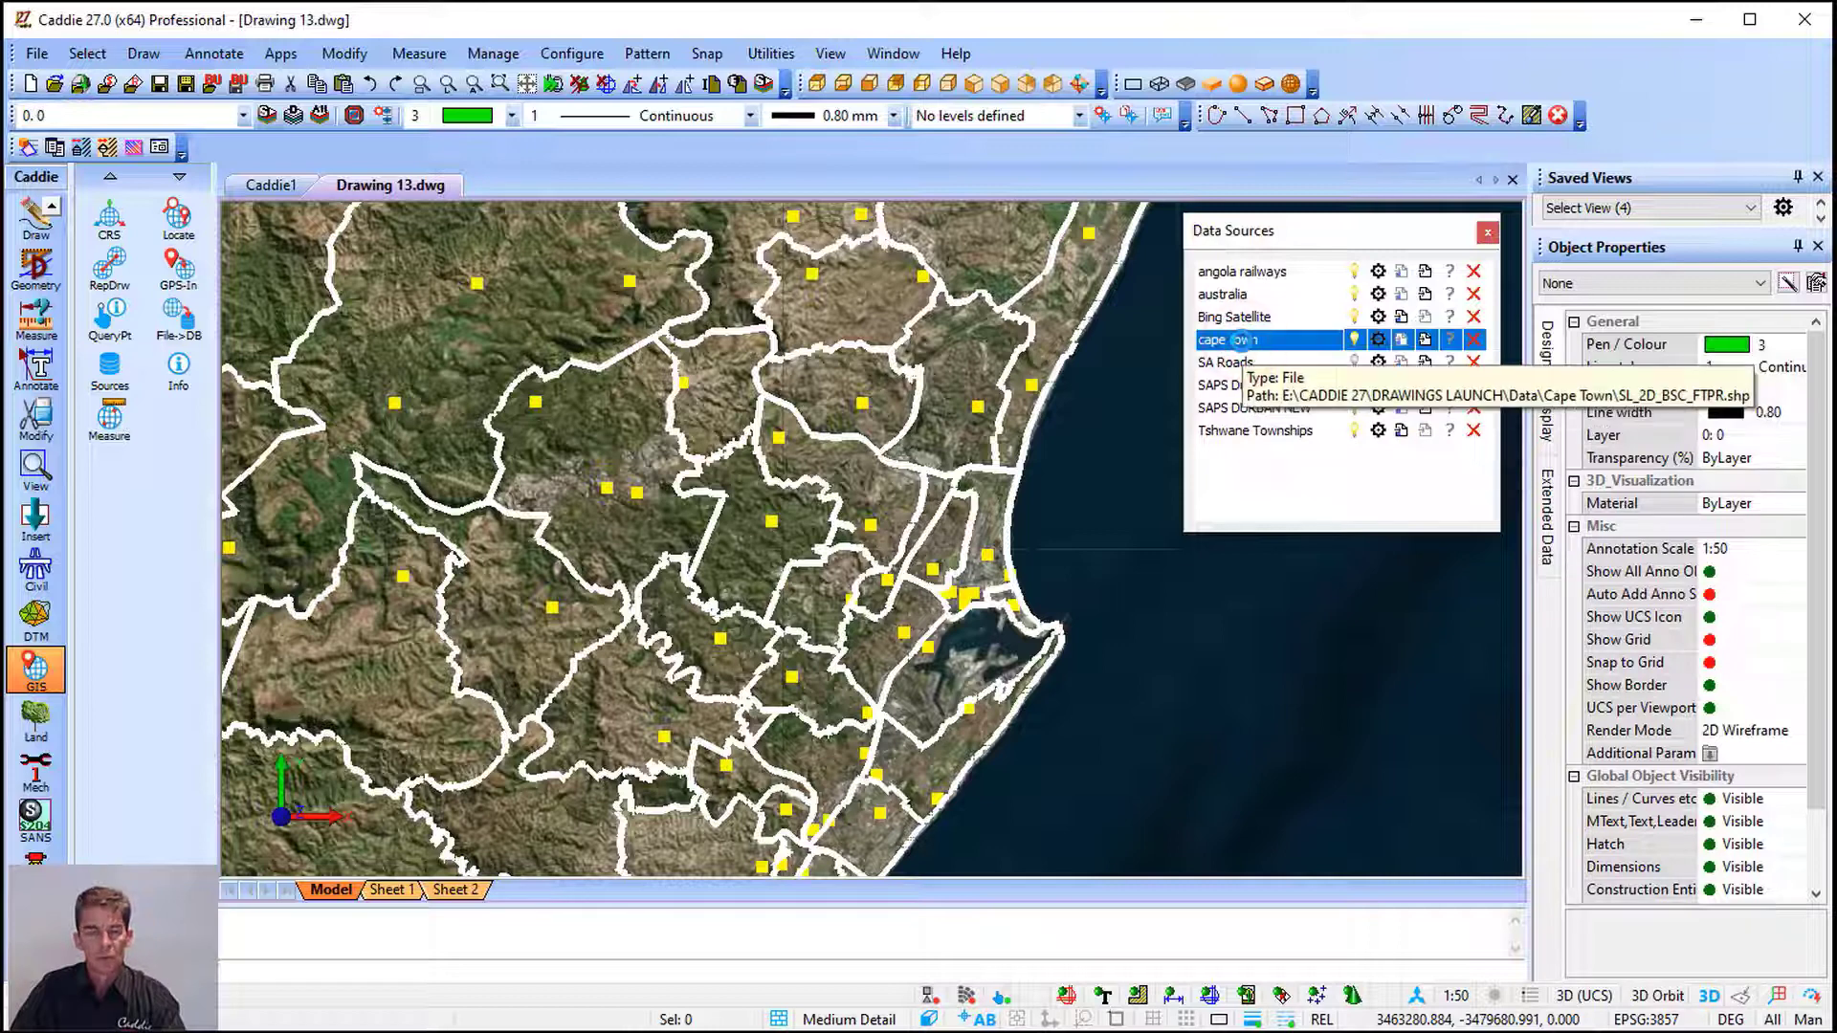
right_click(1242, 342)
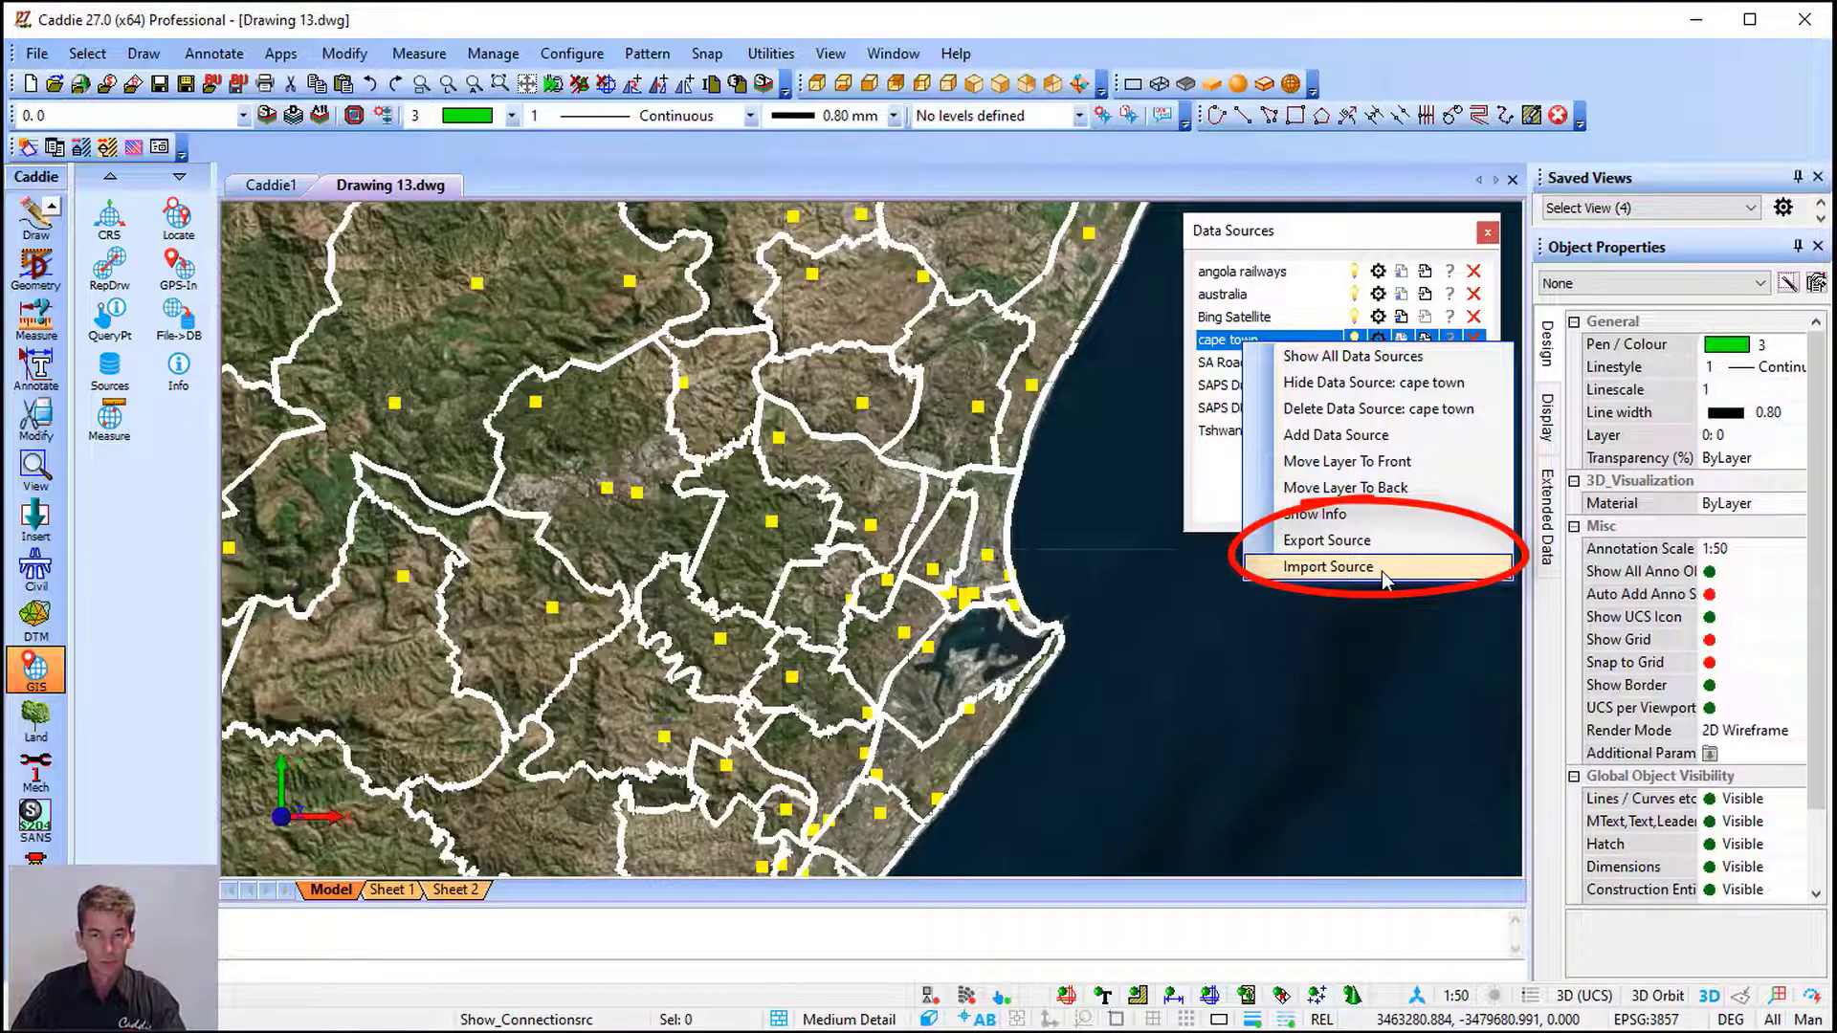
click(1368, 436)
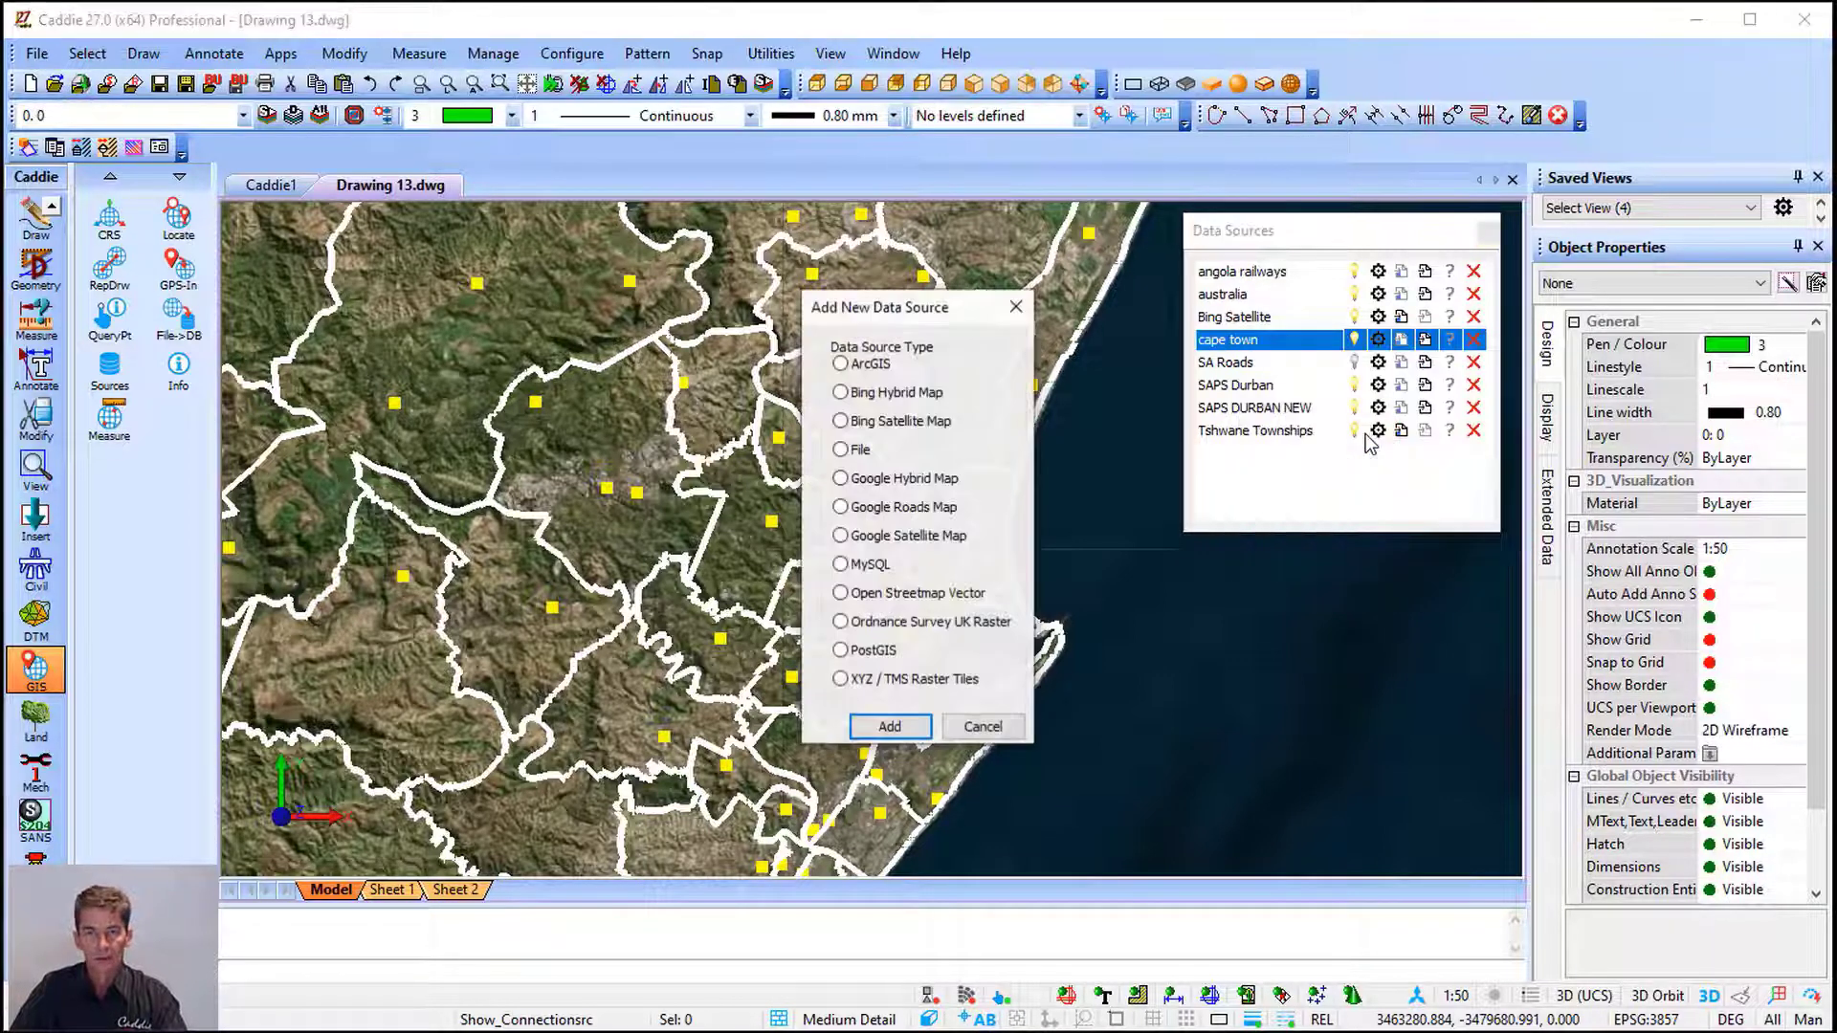
click(841, 449)
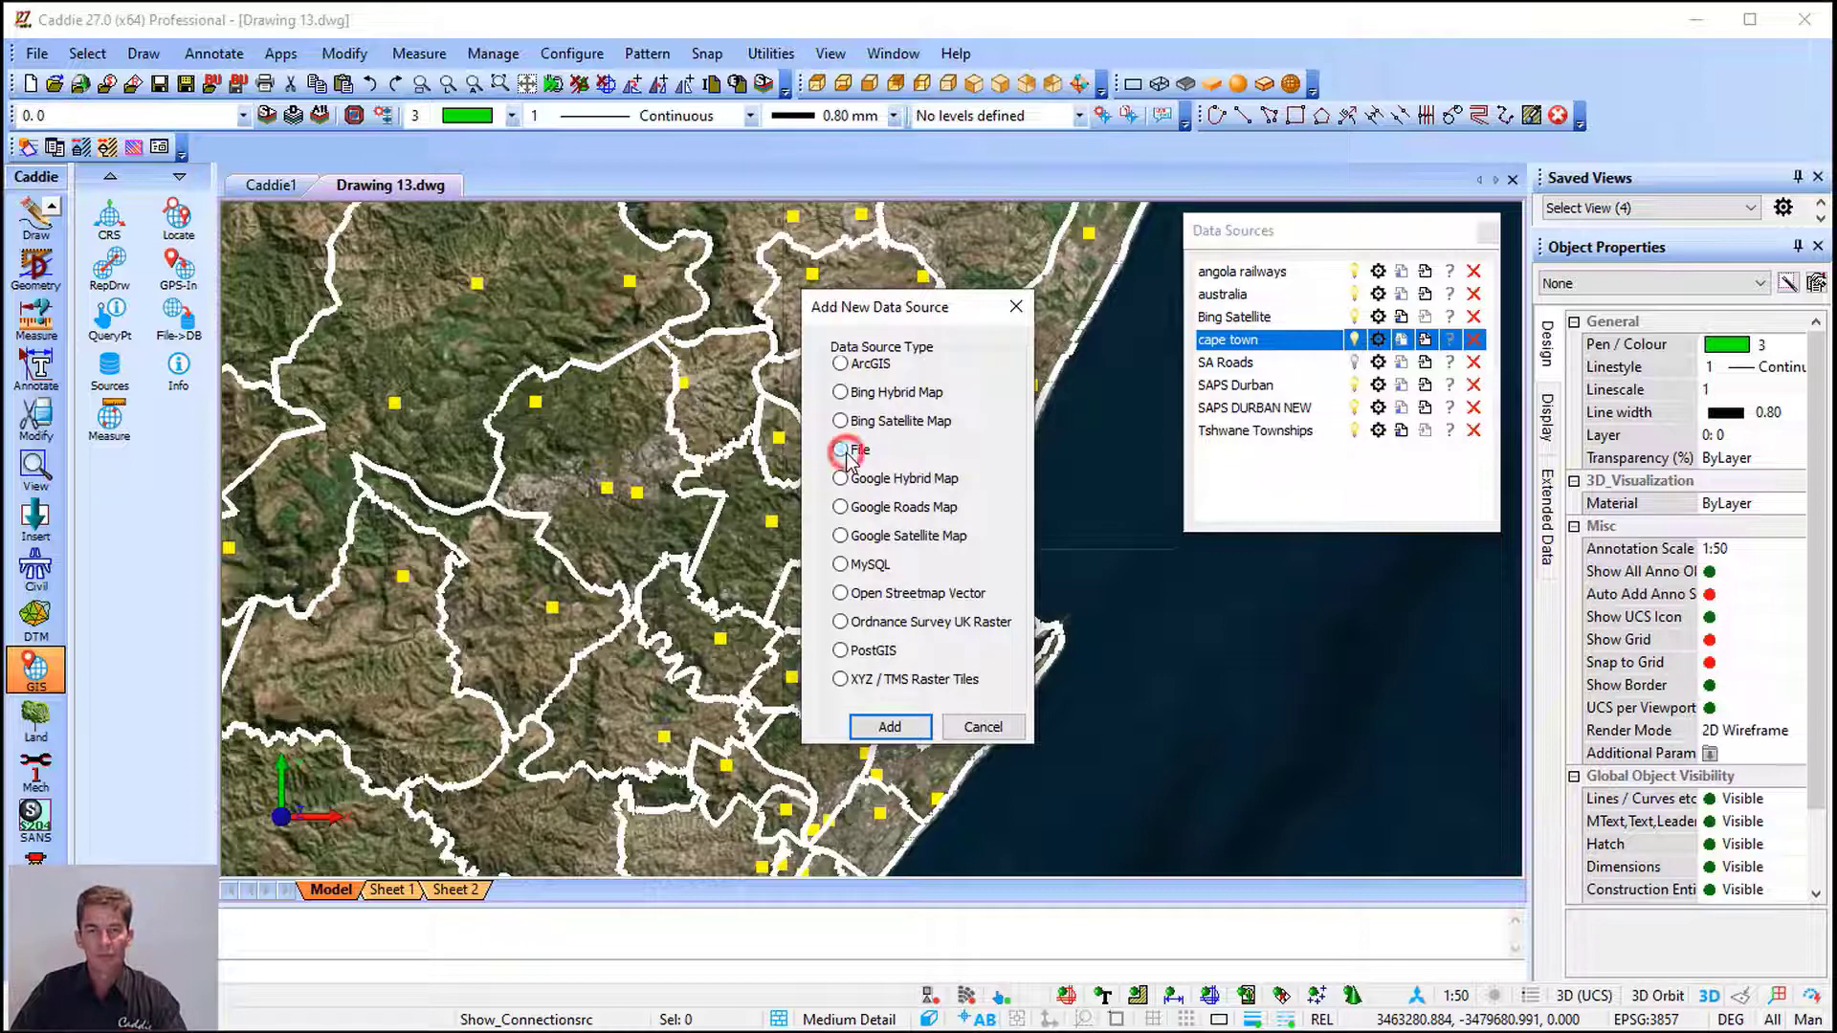
click(889, 728)
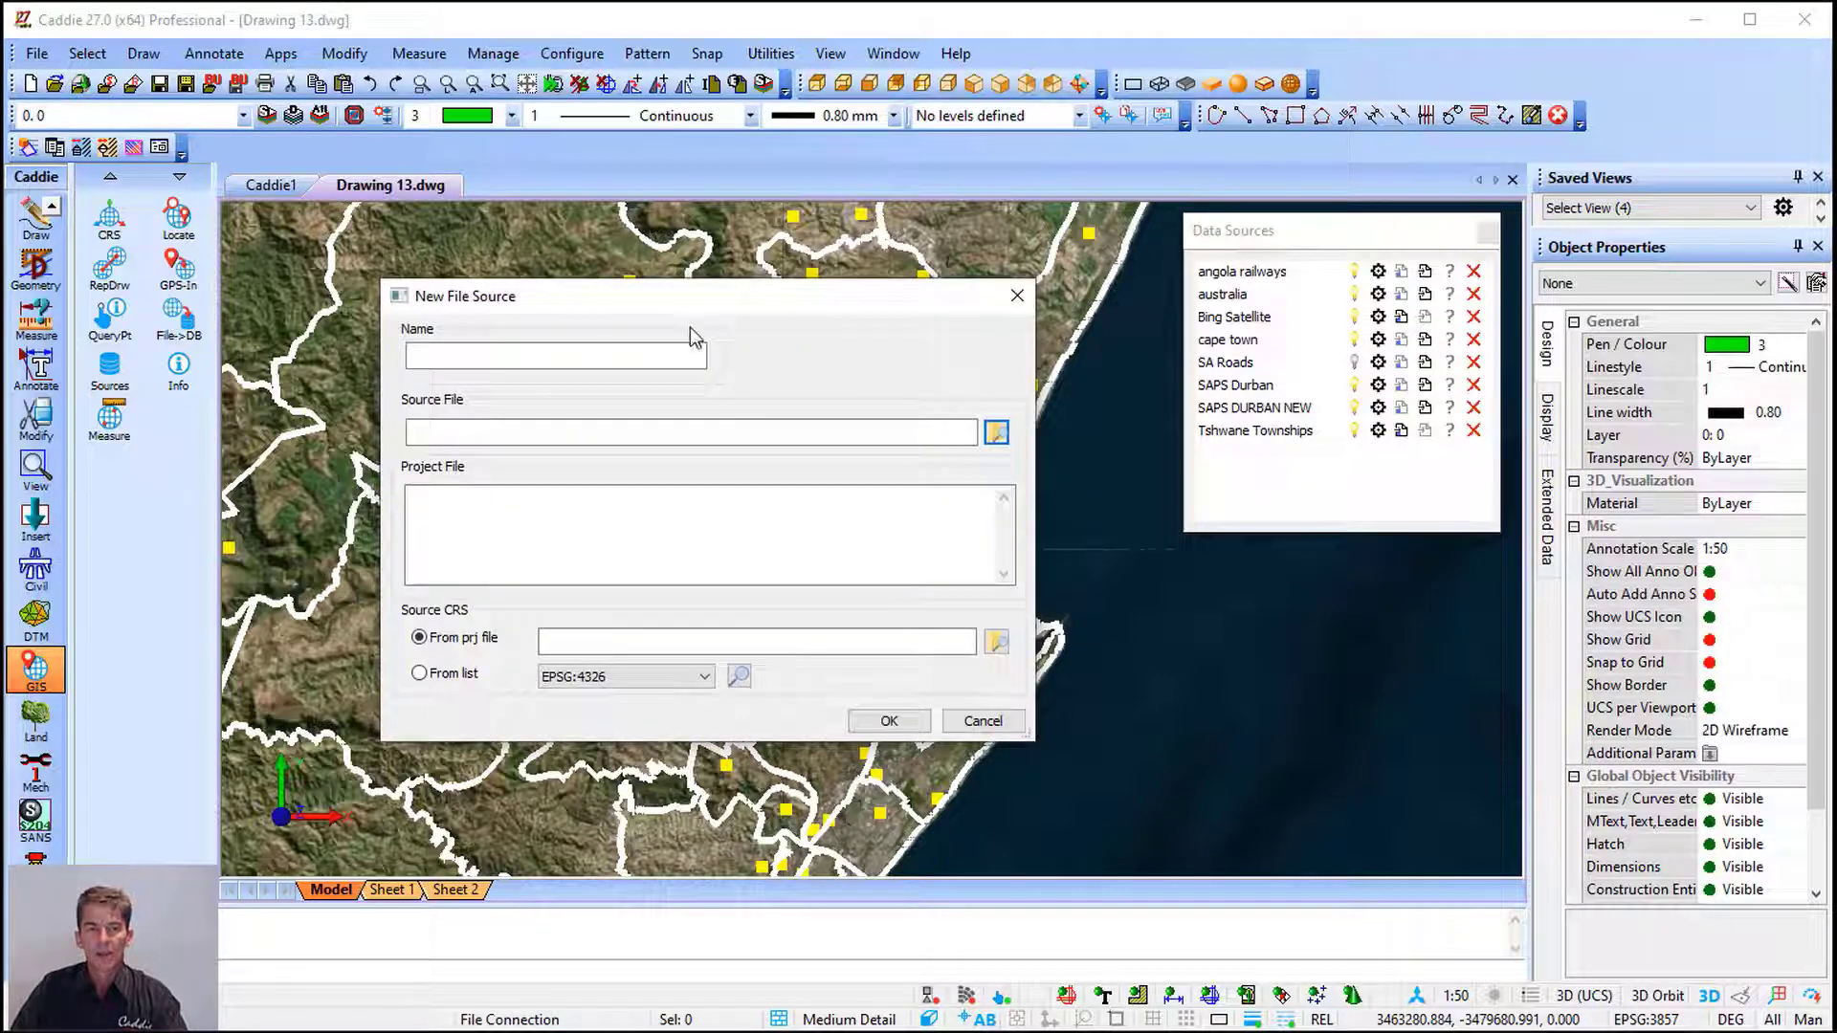
click(450, 356)
text(ab)
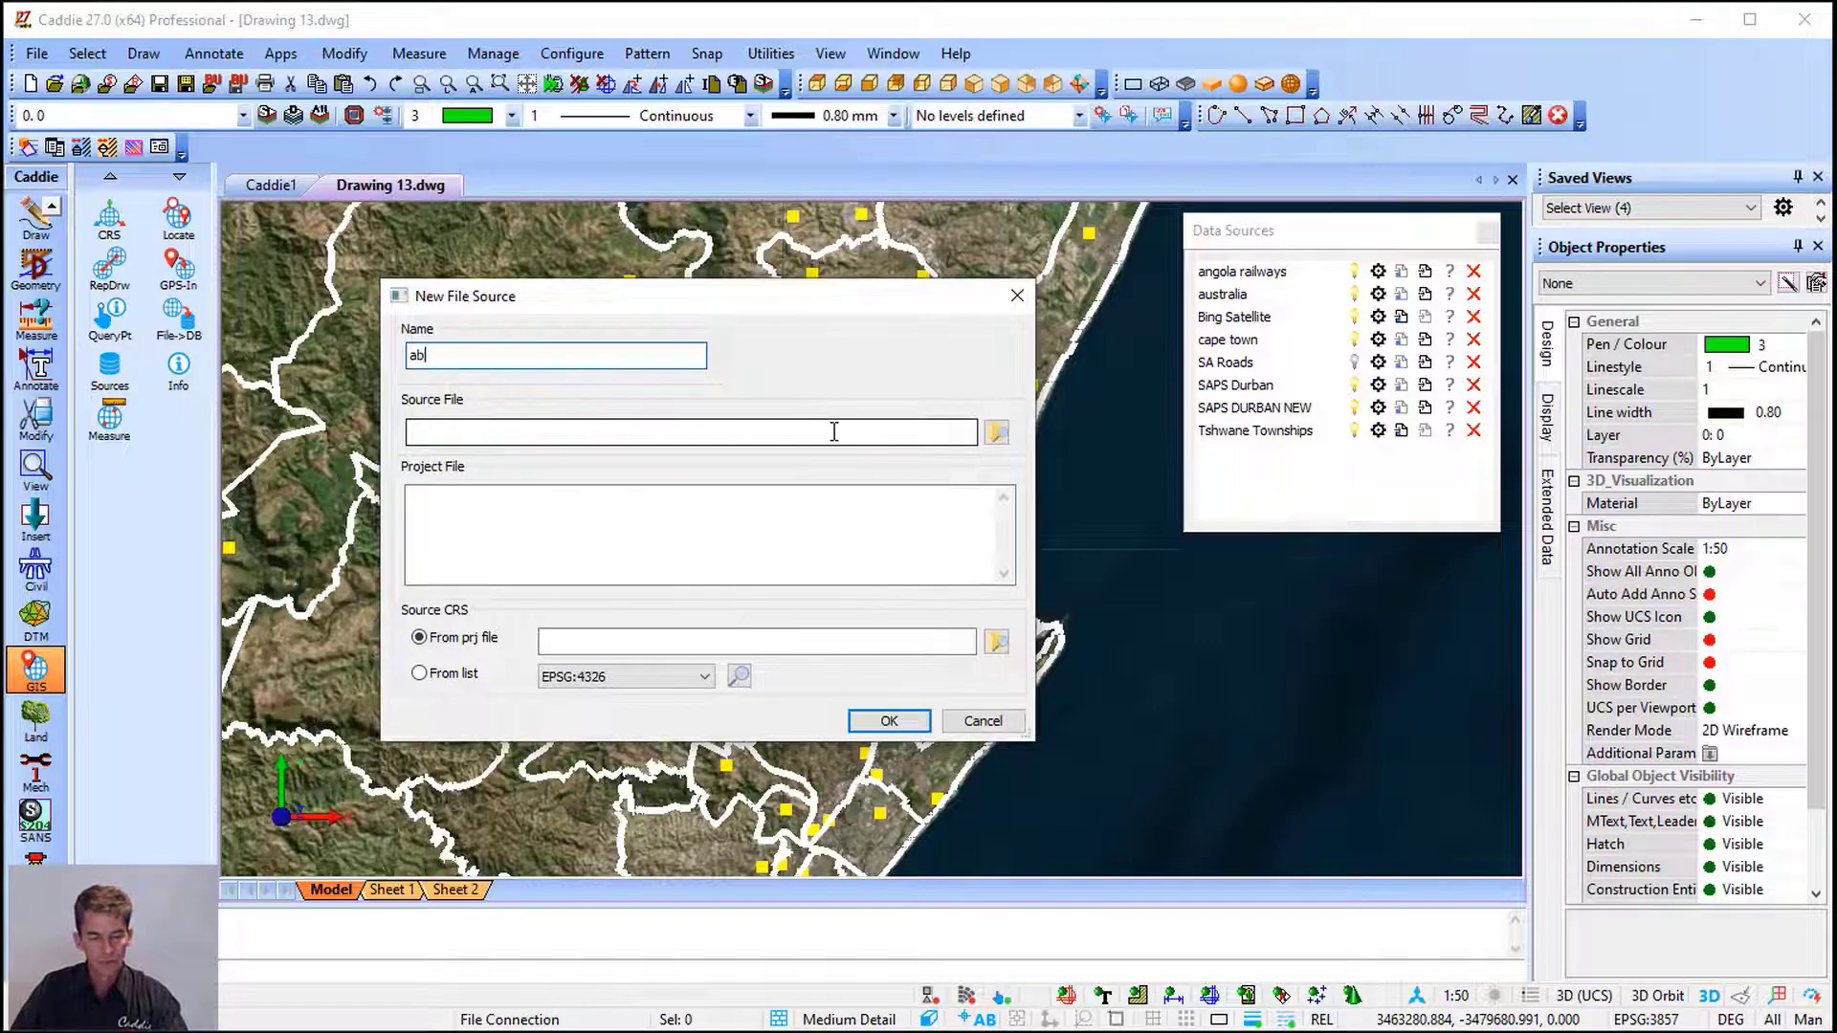
text(c)
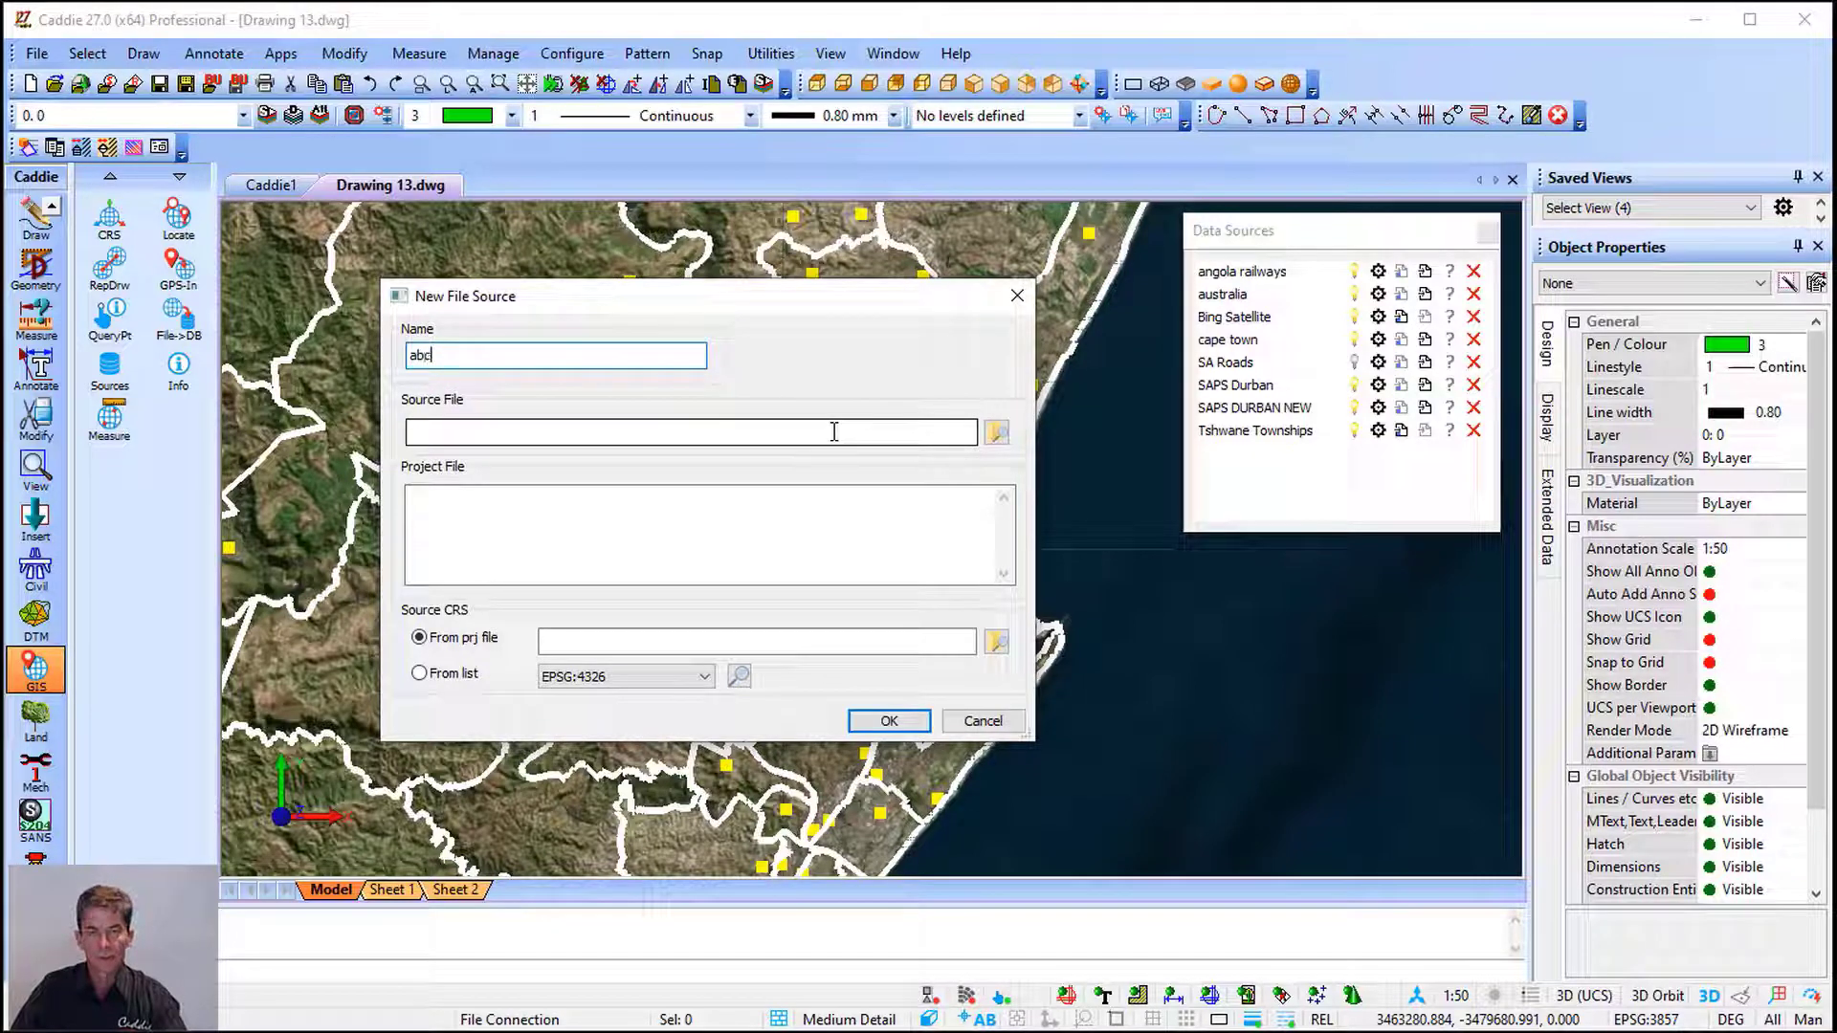
List all files in the Sa Fire Stations folder and choose south_africa_fire_station_polygon.shp as the source file for abc
click(996, 434)
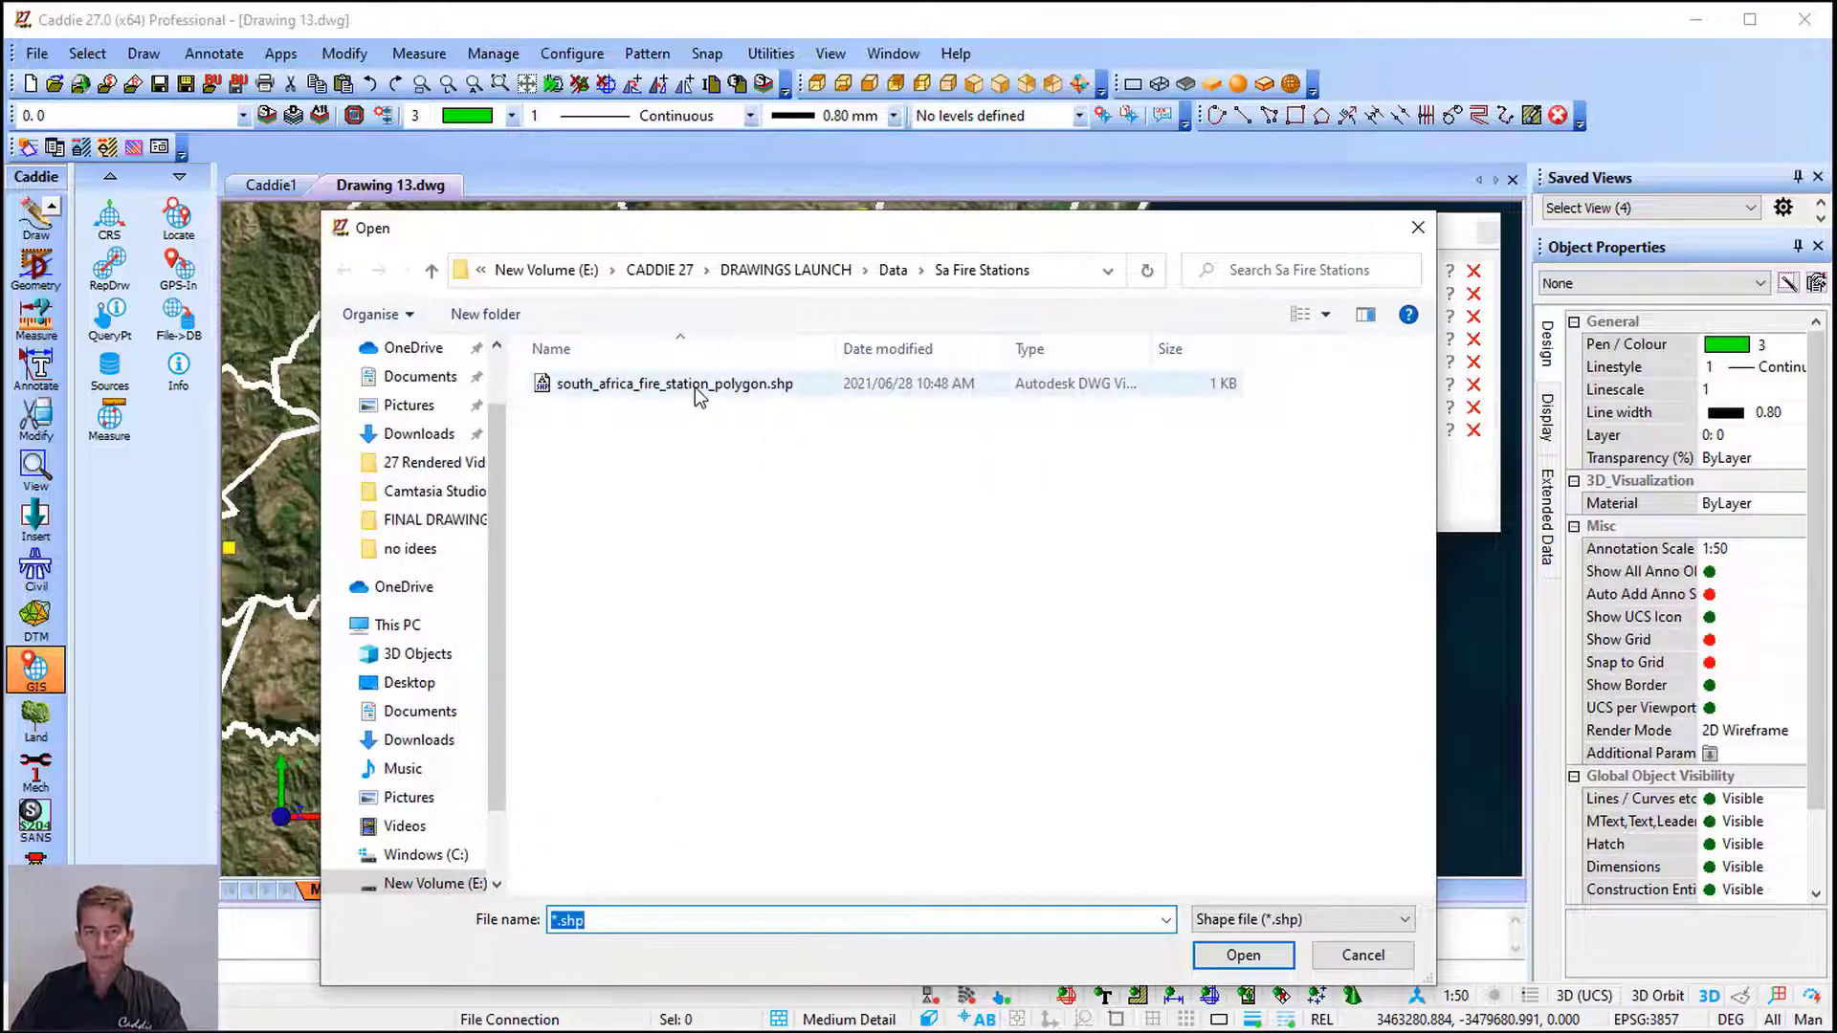
click(643, 920)
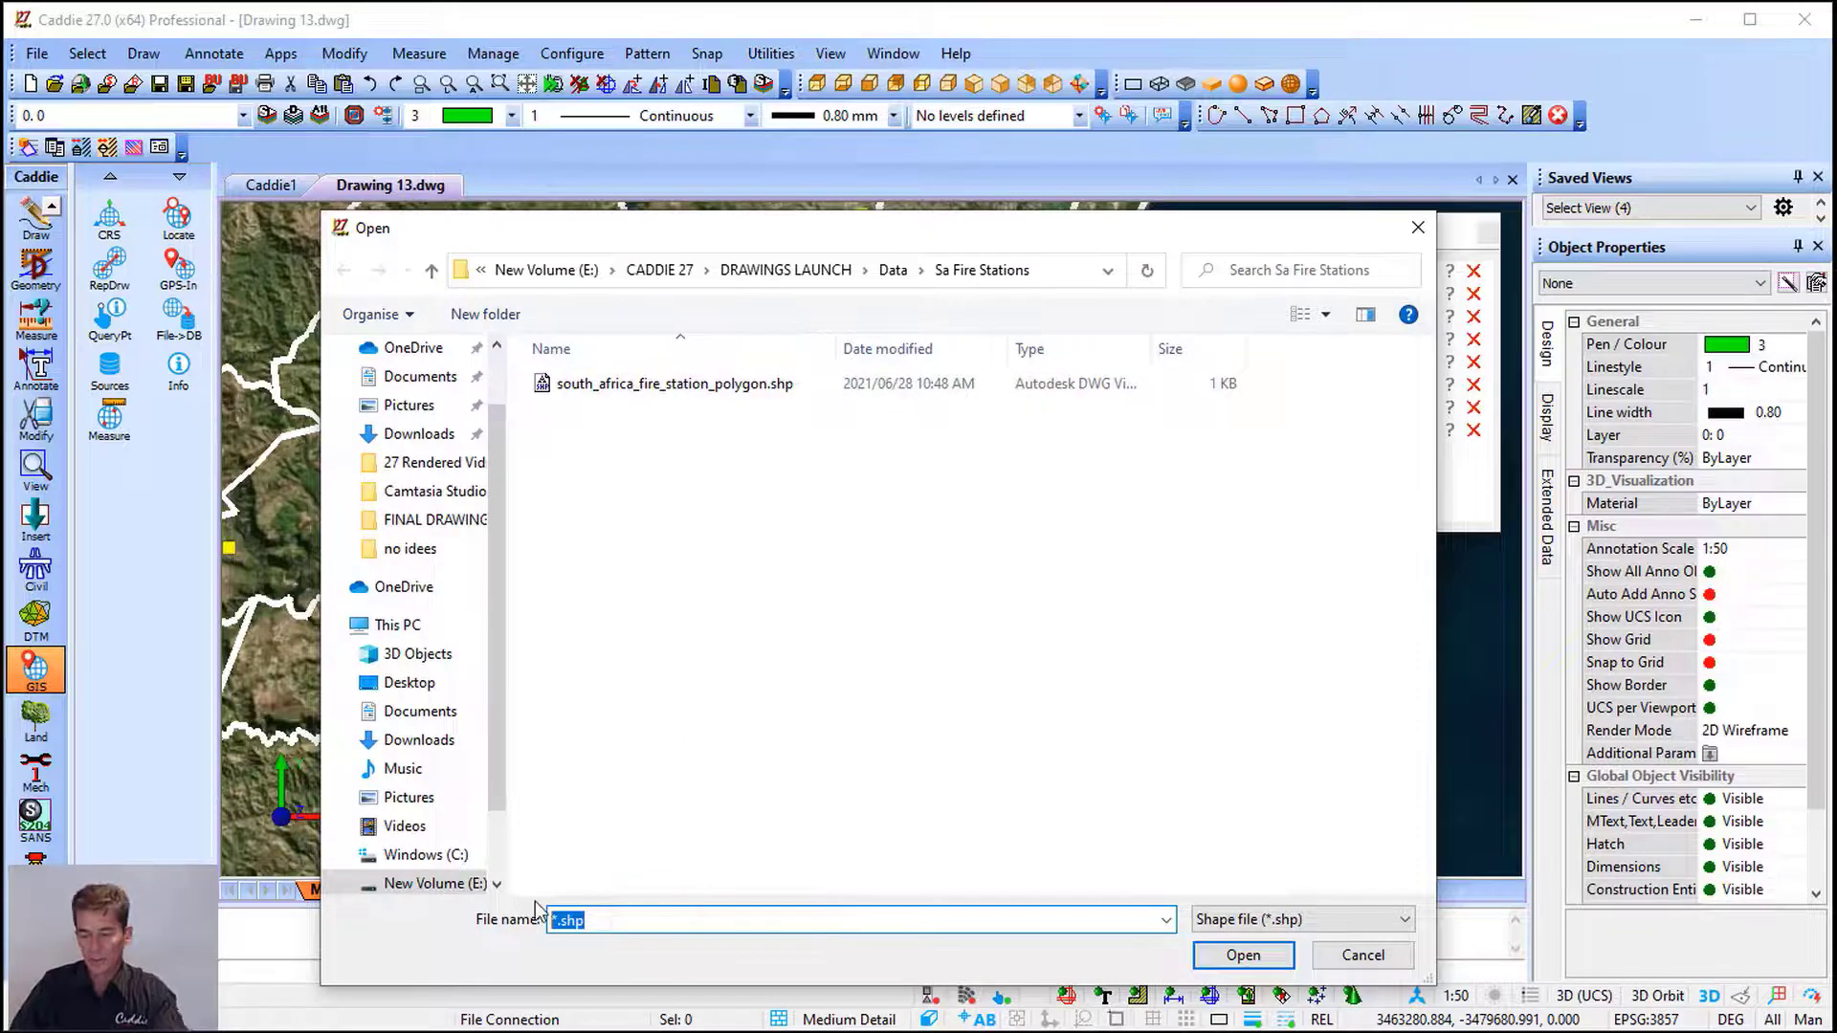
text(*.*)
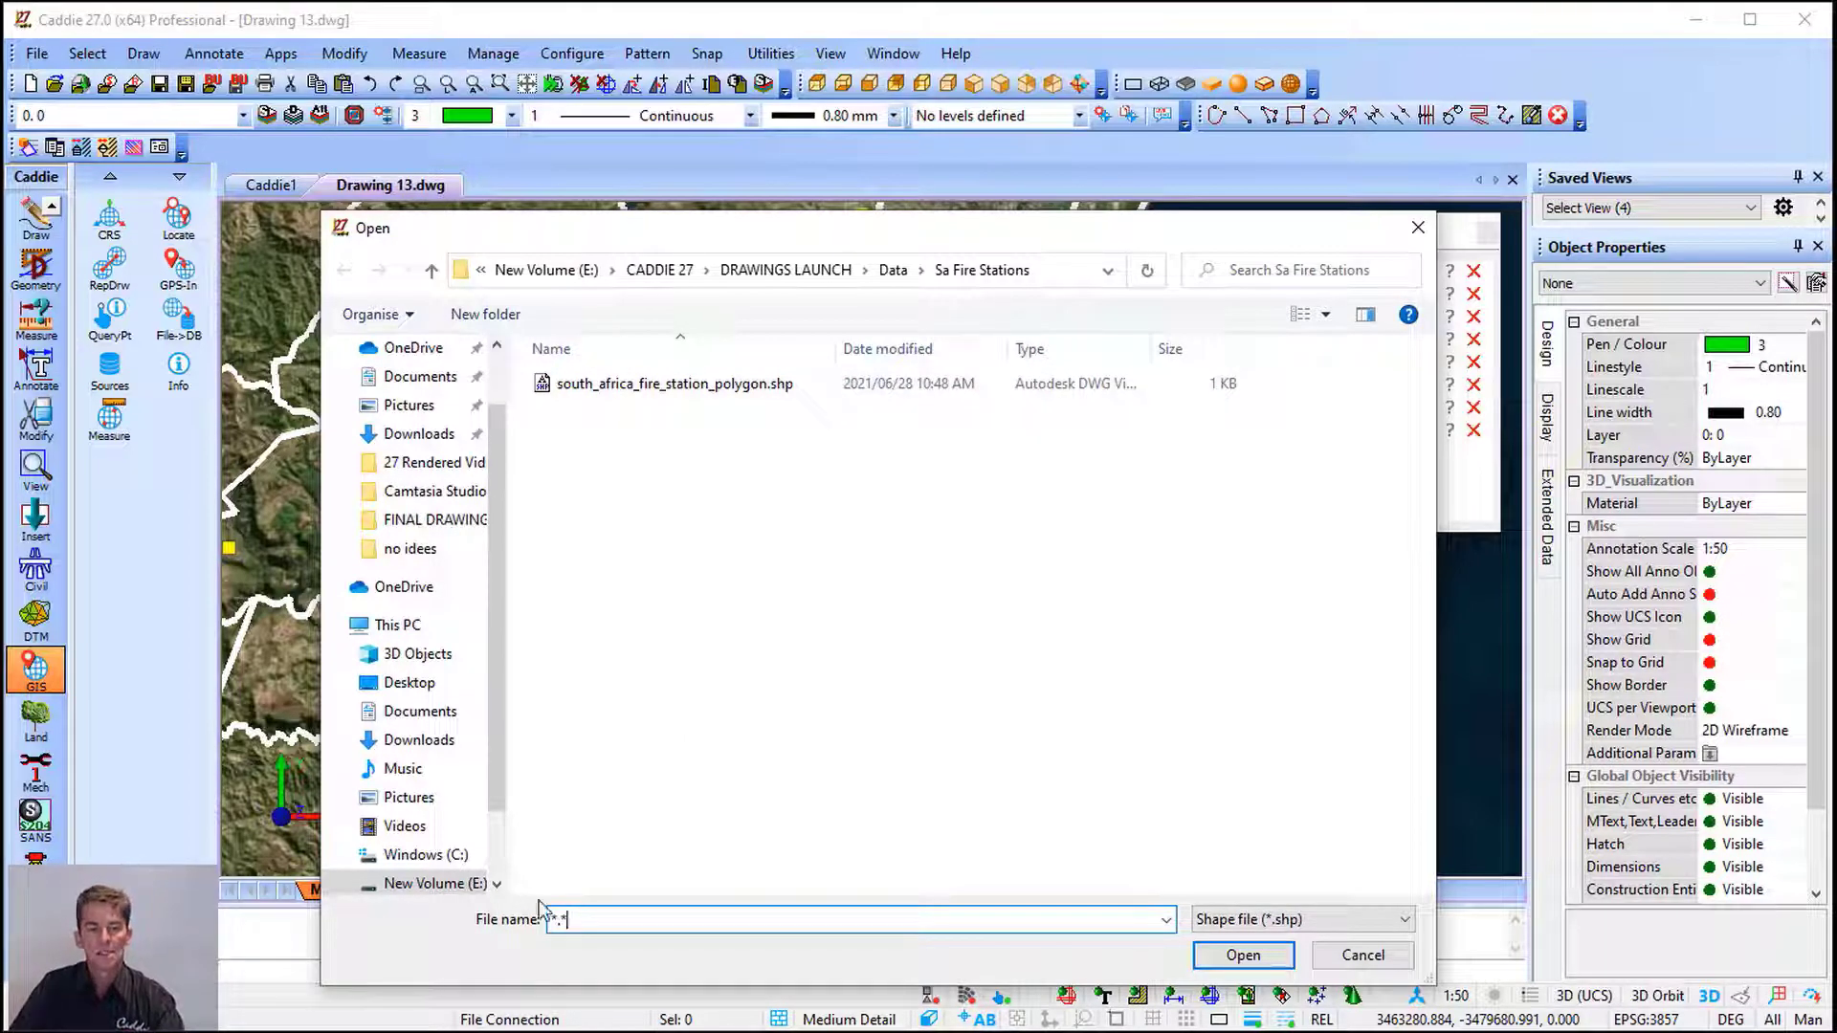
key(Return)
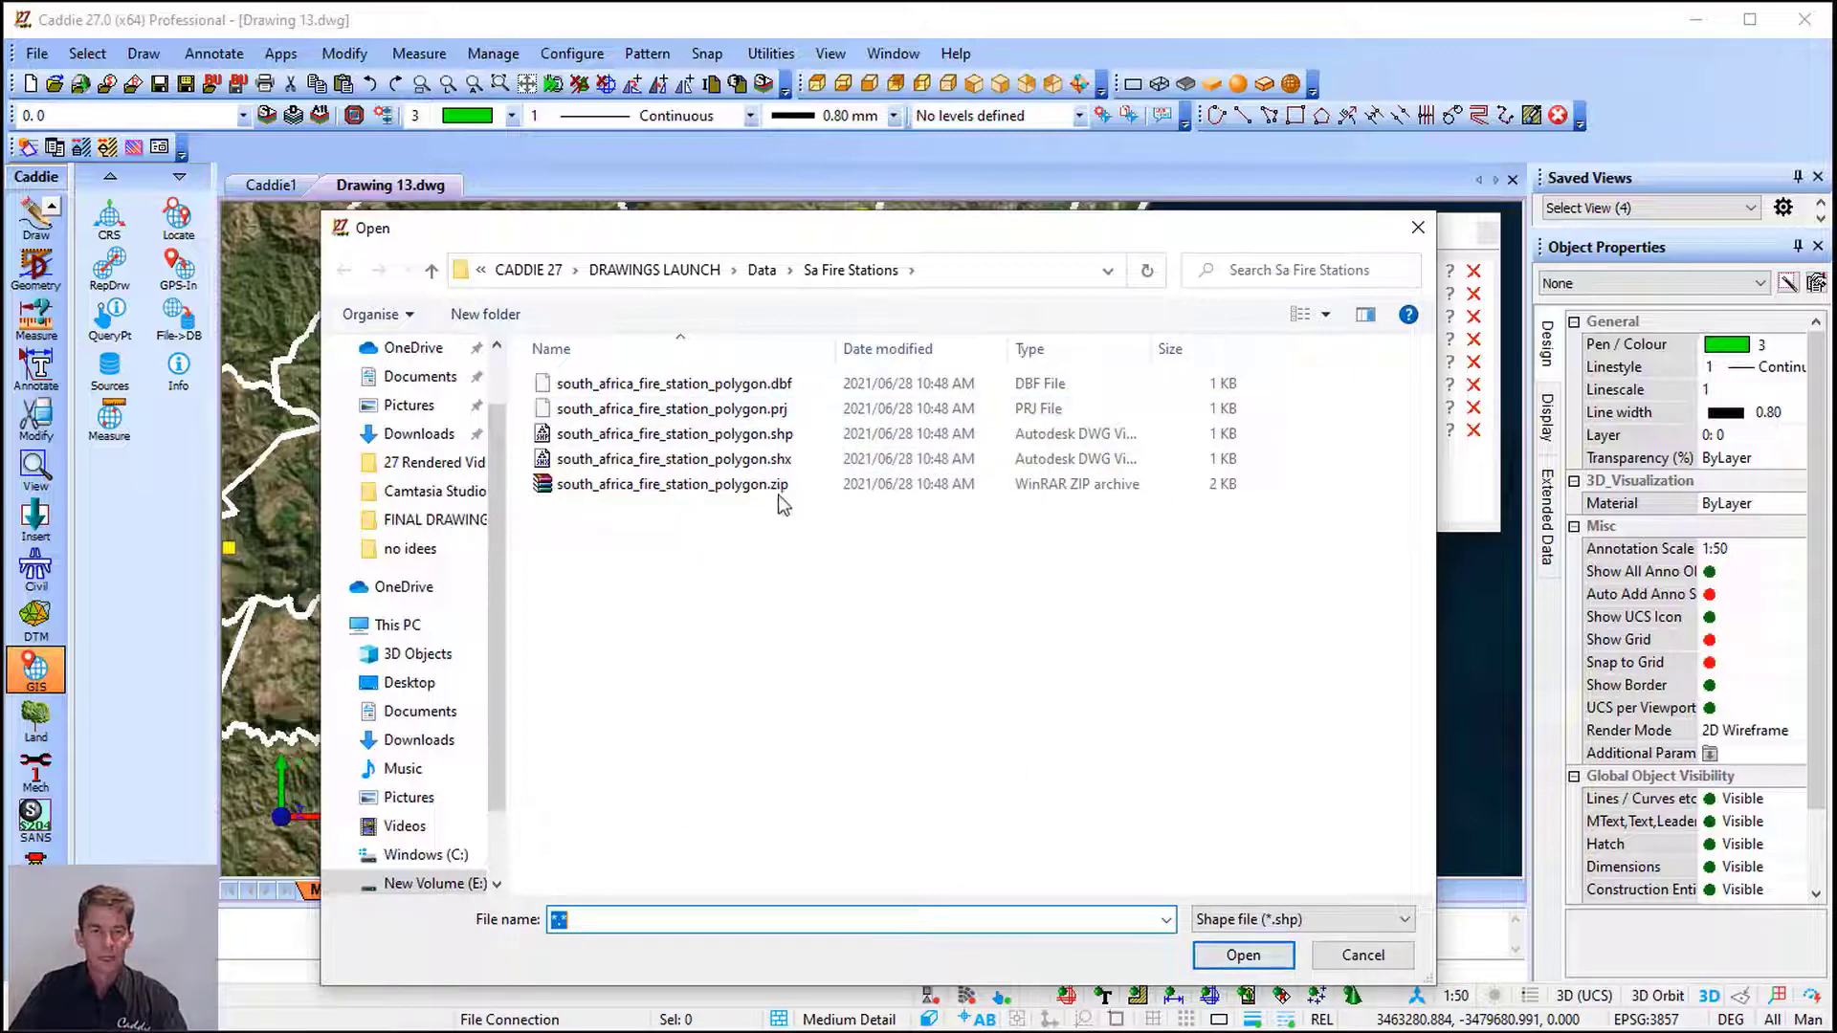
click(775, 435)
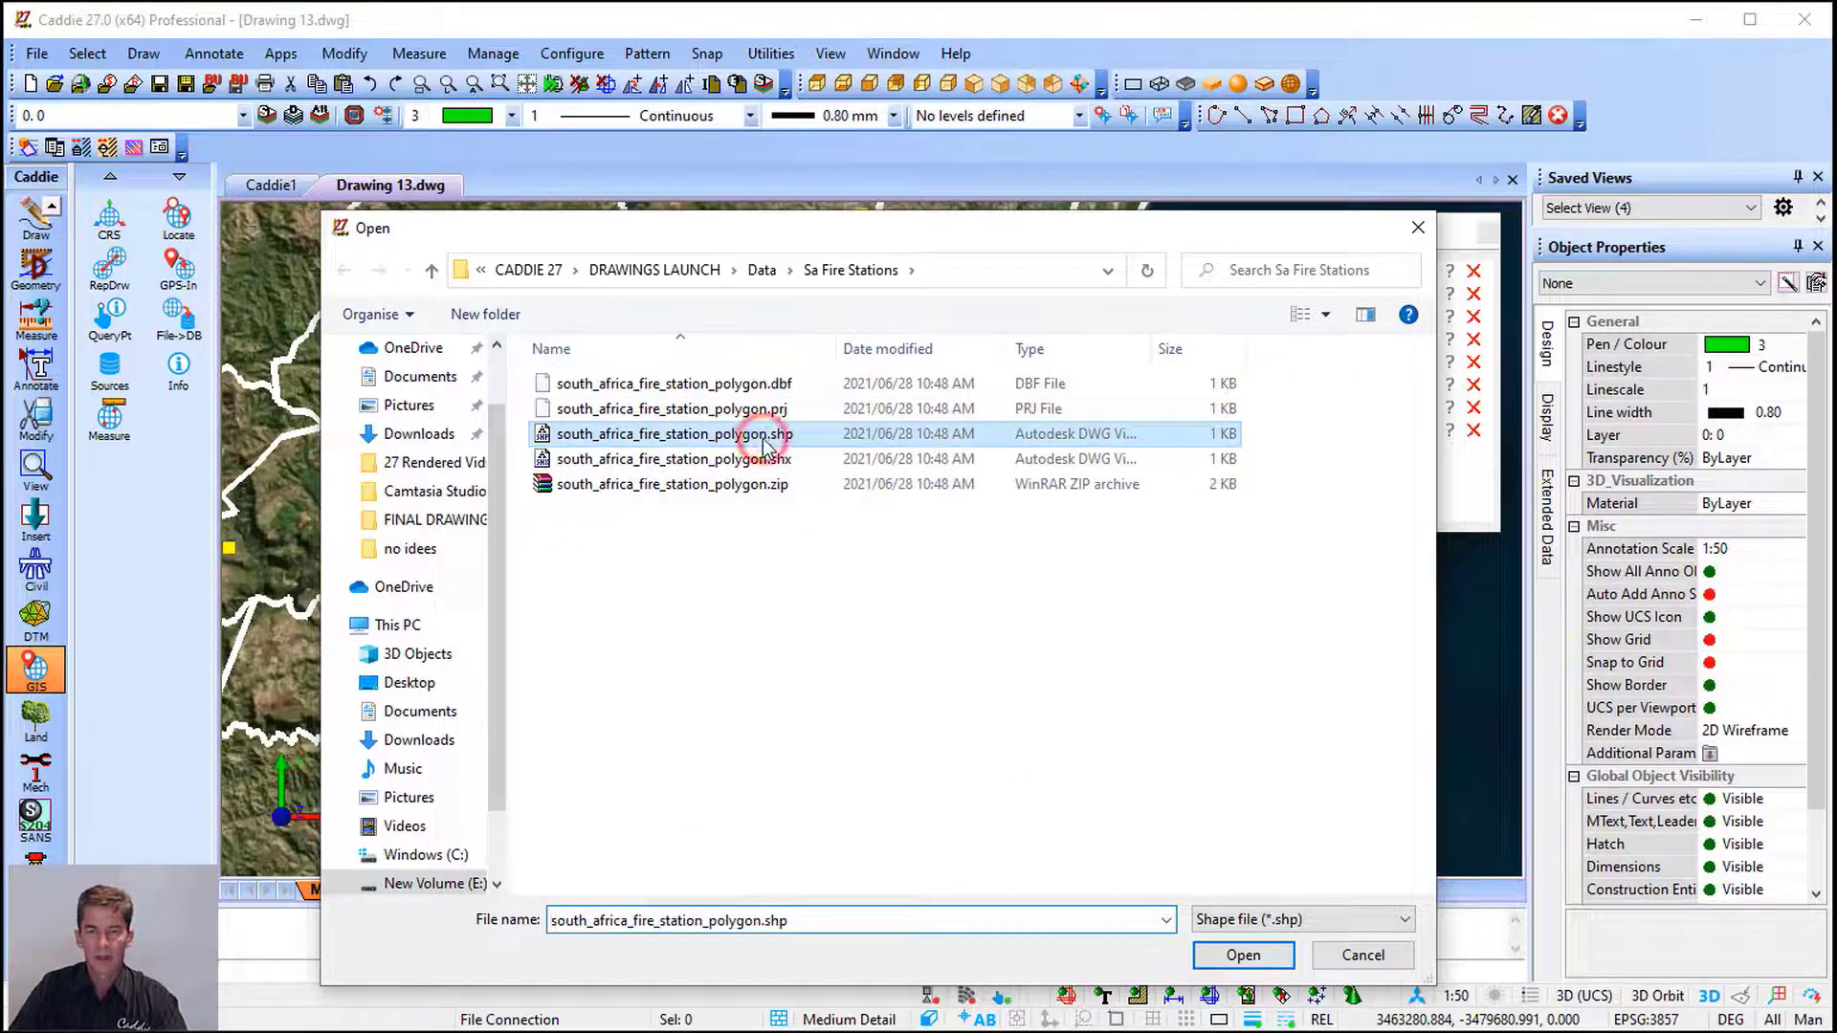
click(1244, 955)
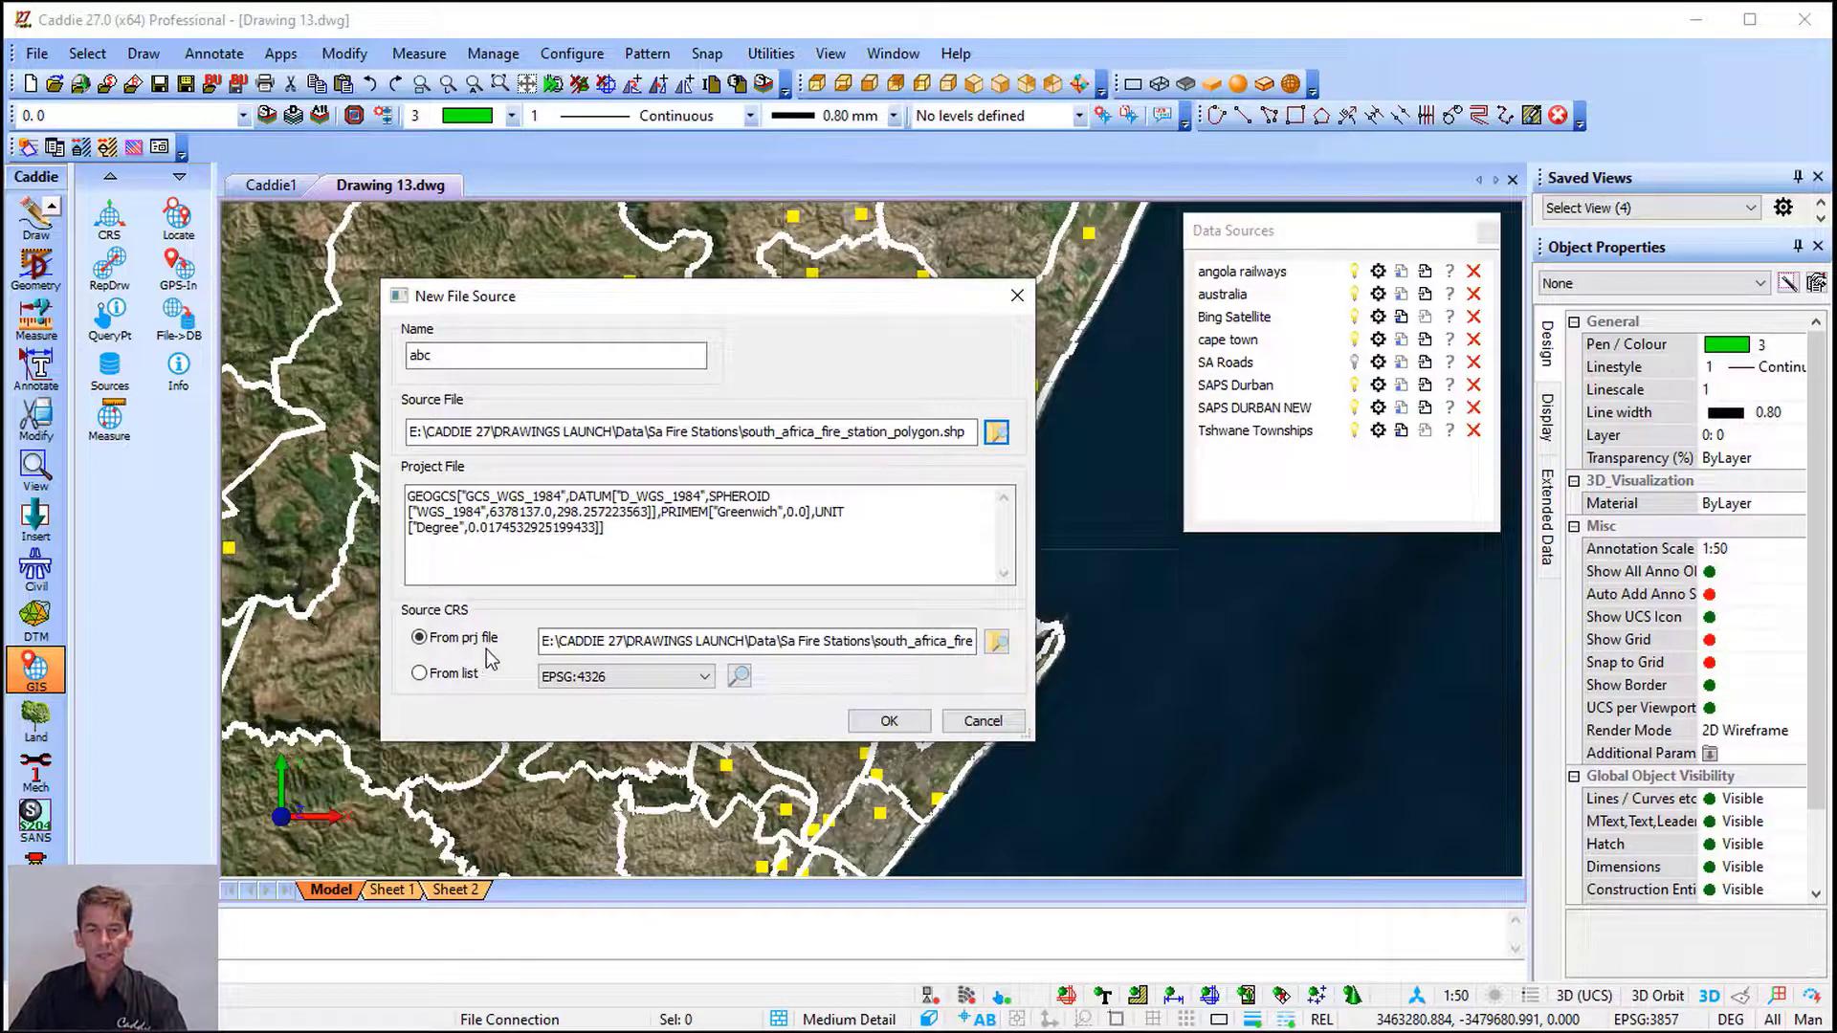
click(889, 723)
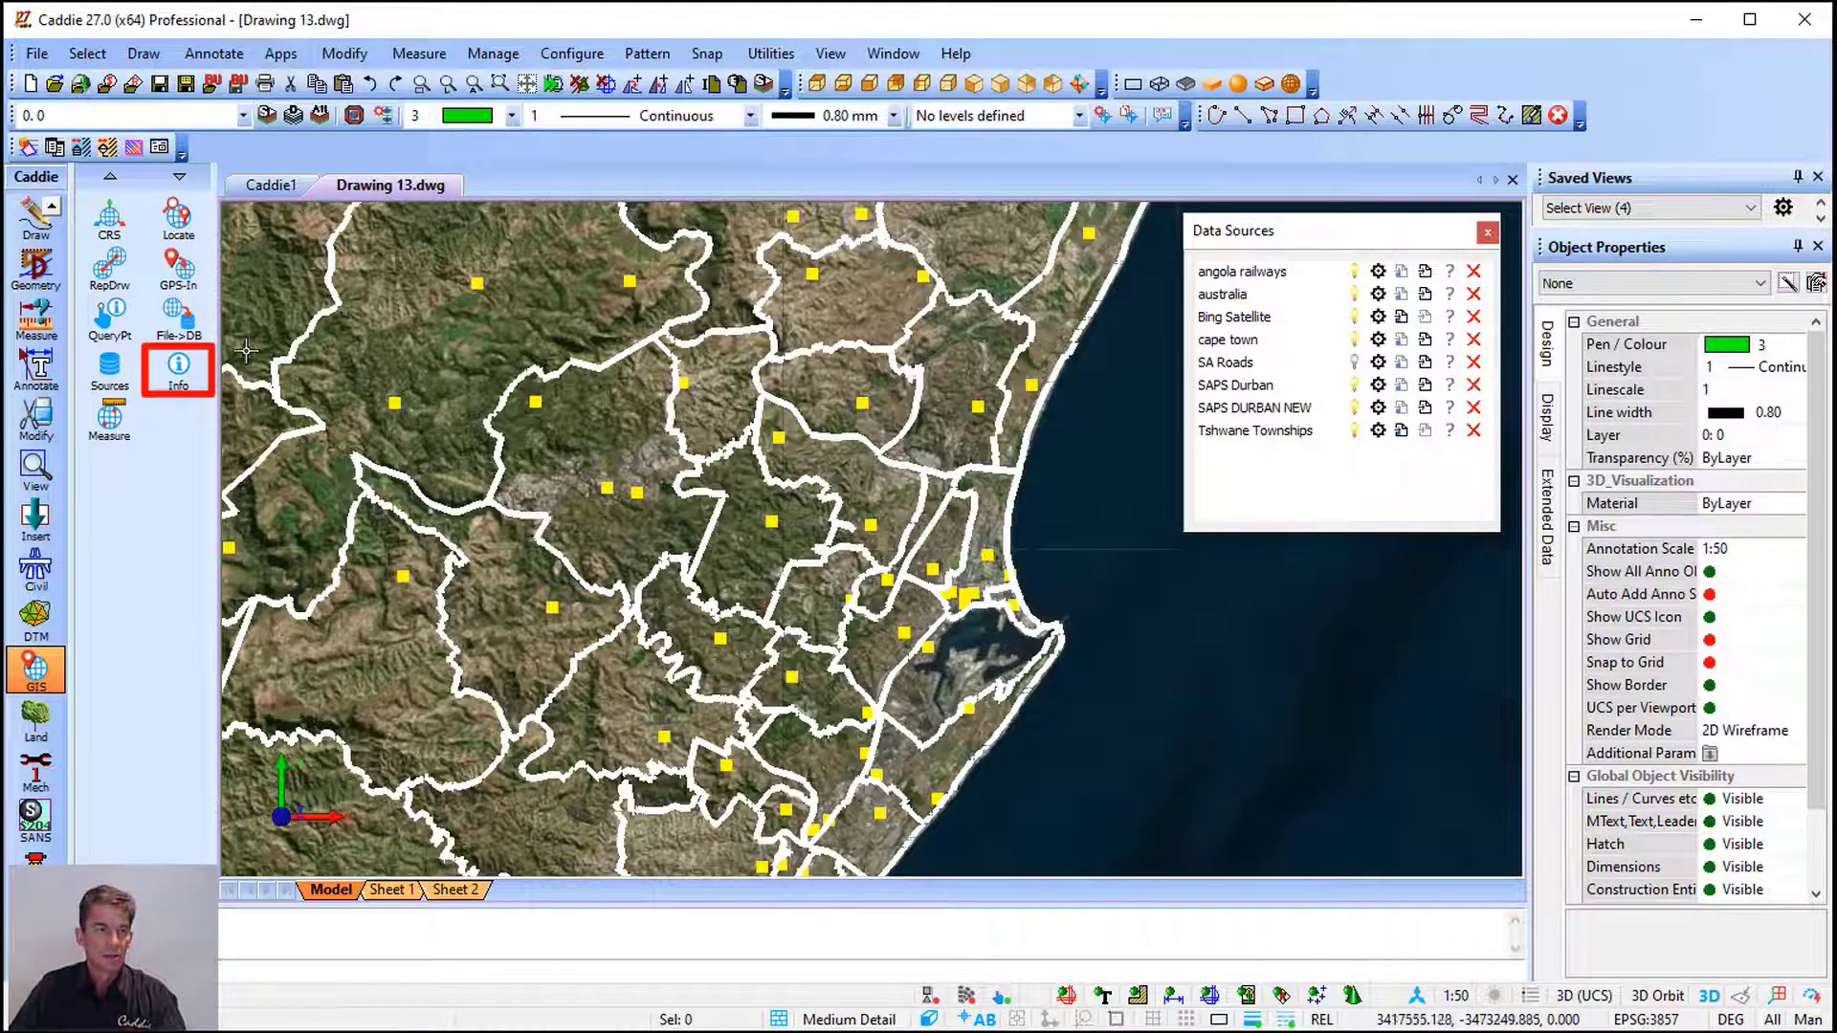
Query the GIS properties of the police station point on the coast just north of the harbour
click(177, 377)
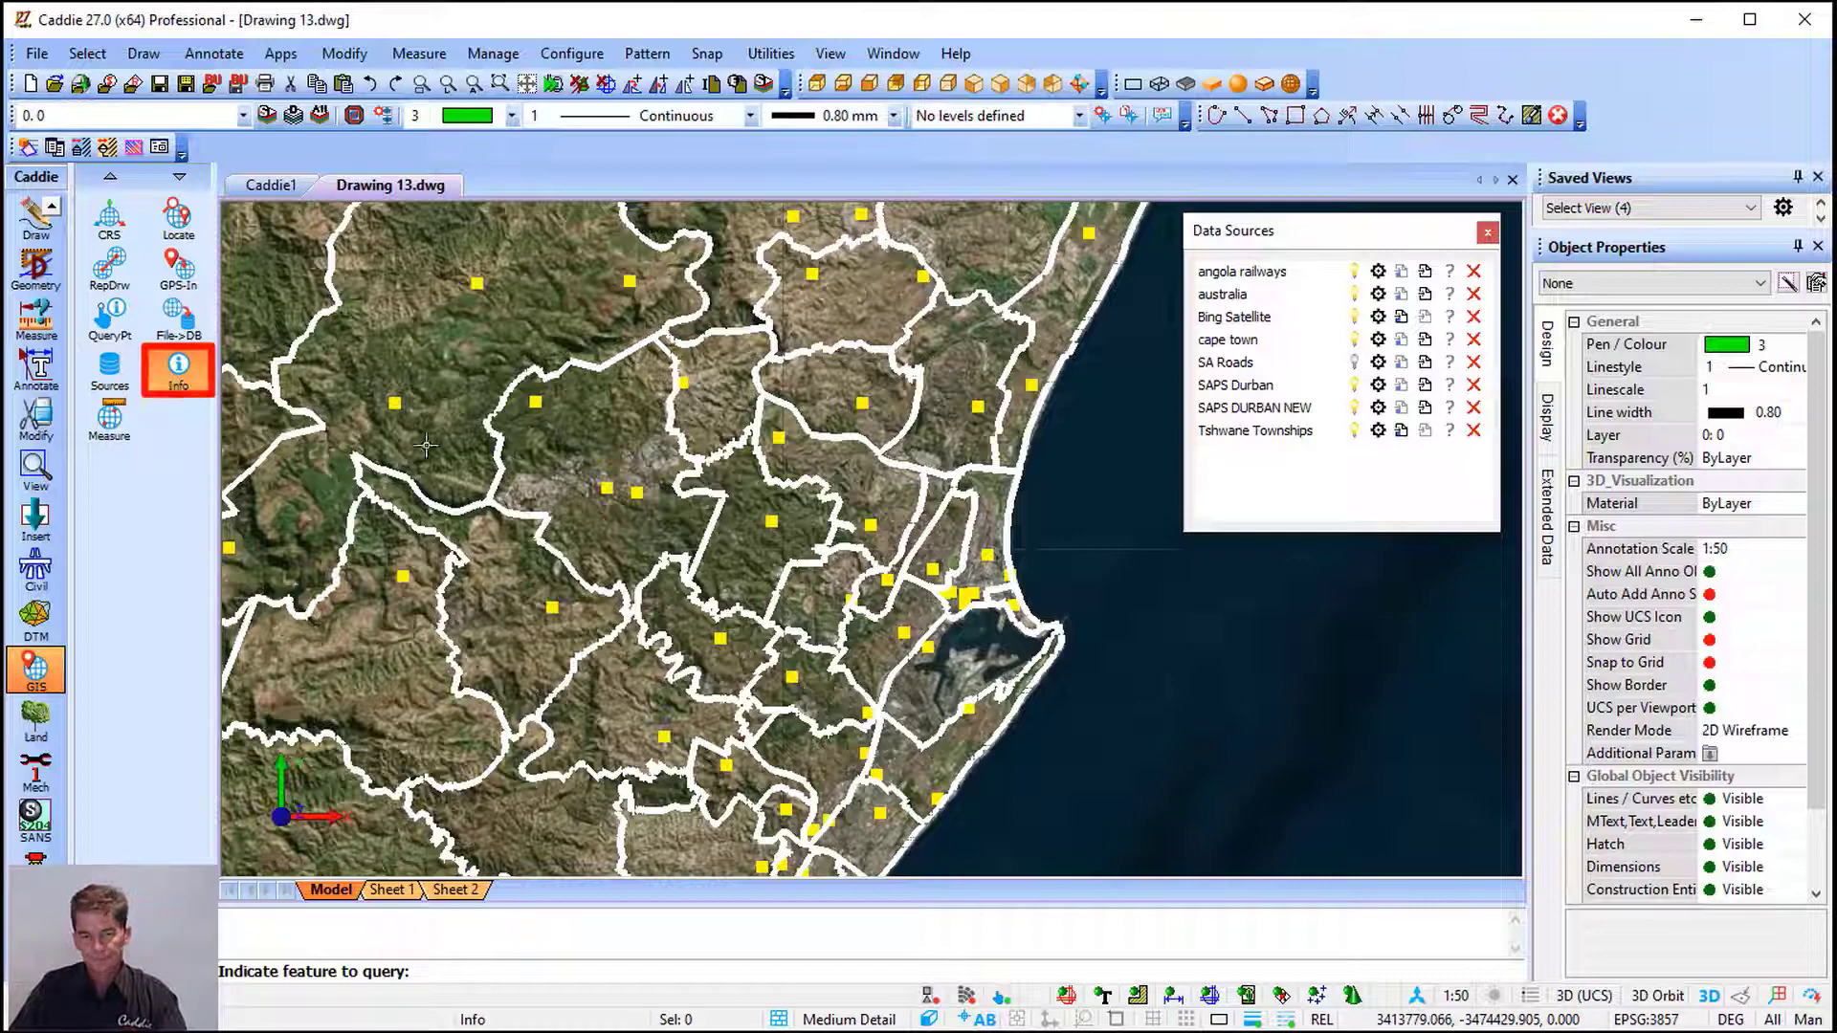
scroll(994, 636, up, 5)
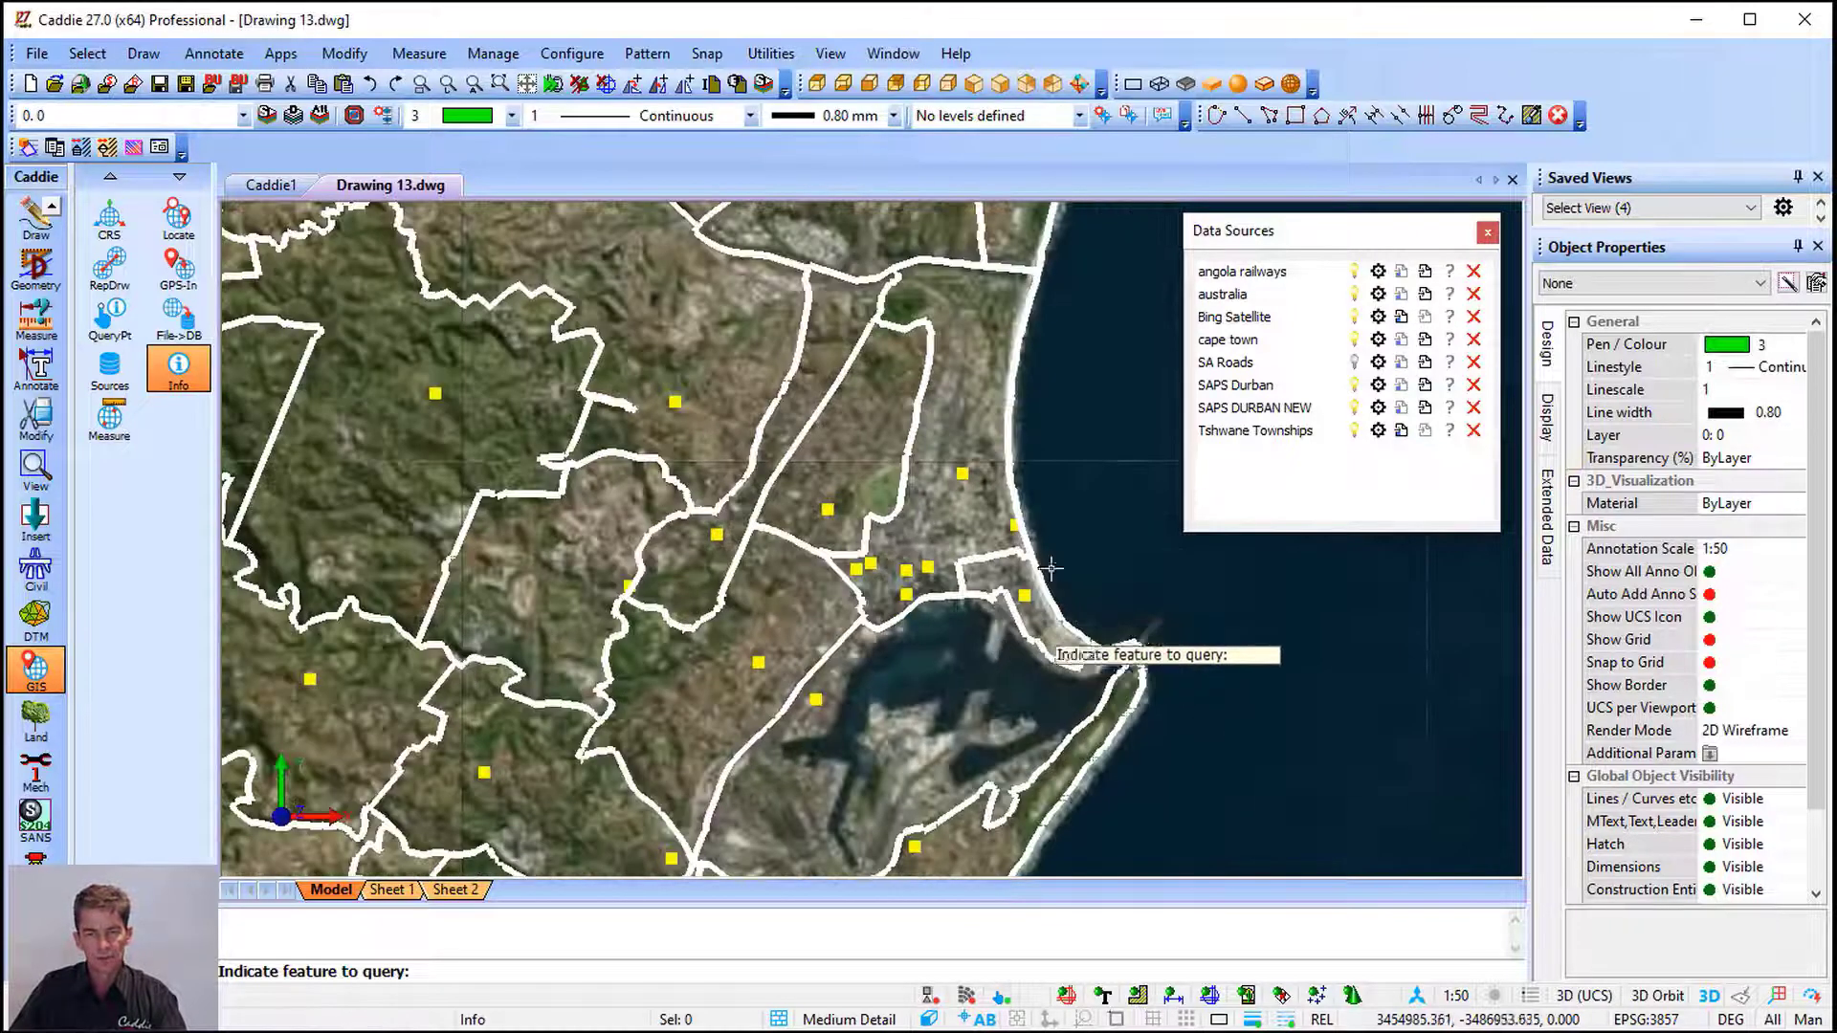
click(1017, 528)
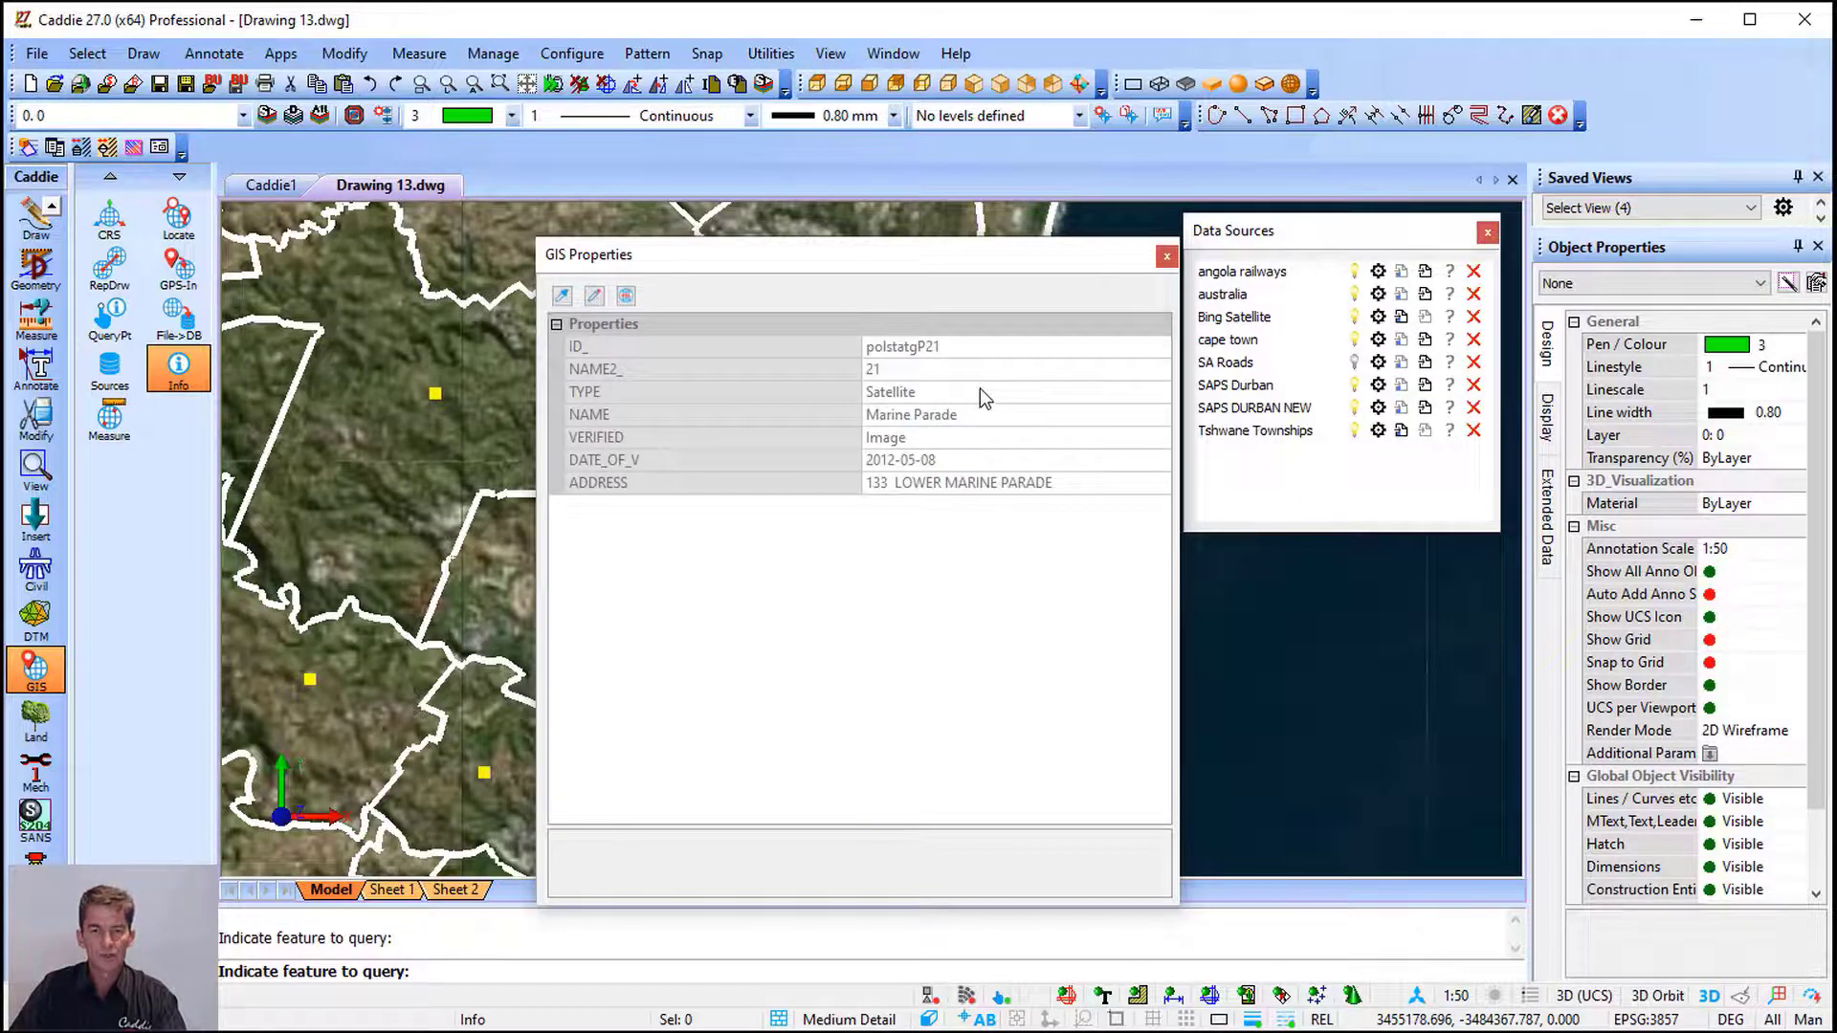
click(1166, 256)
Restore the saved view Capetown Castle and end the feature query
scroll(940, 685, down, 5)
scroll(940, 685, down, 2)
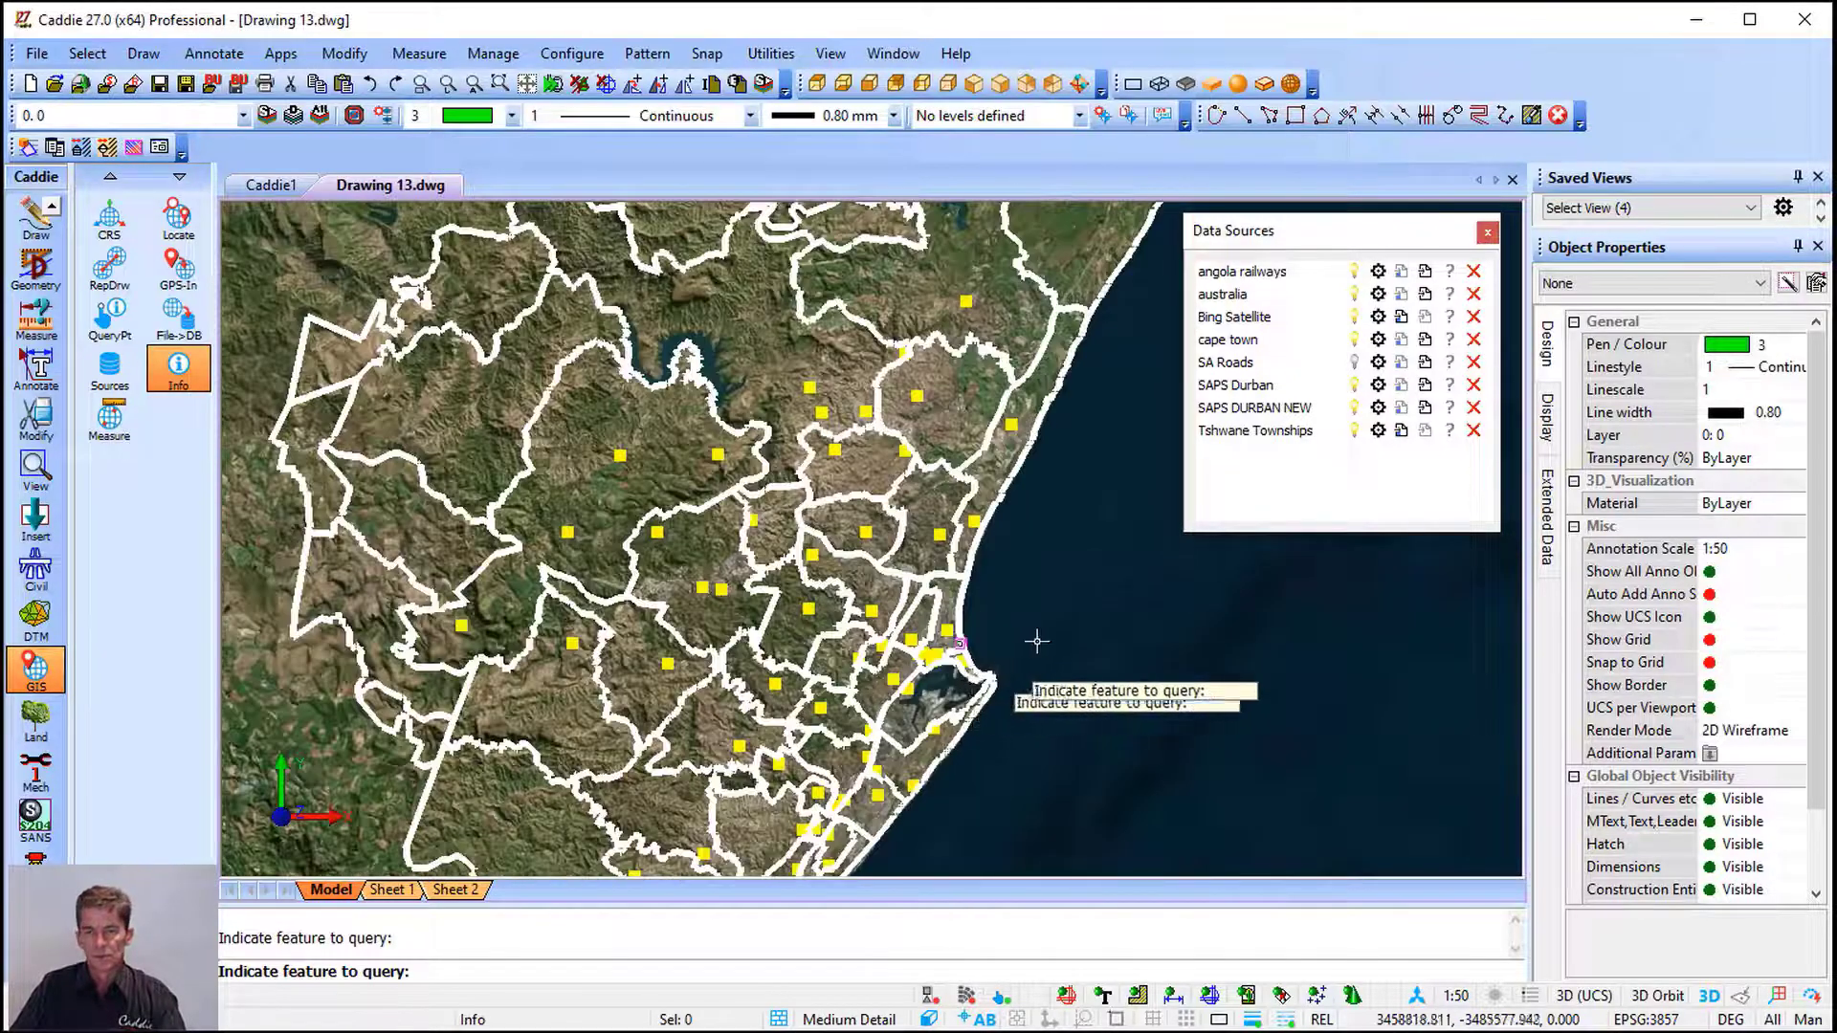
click(1619, 210)
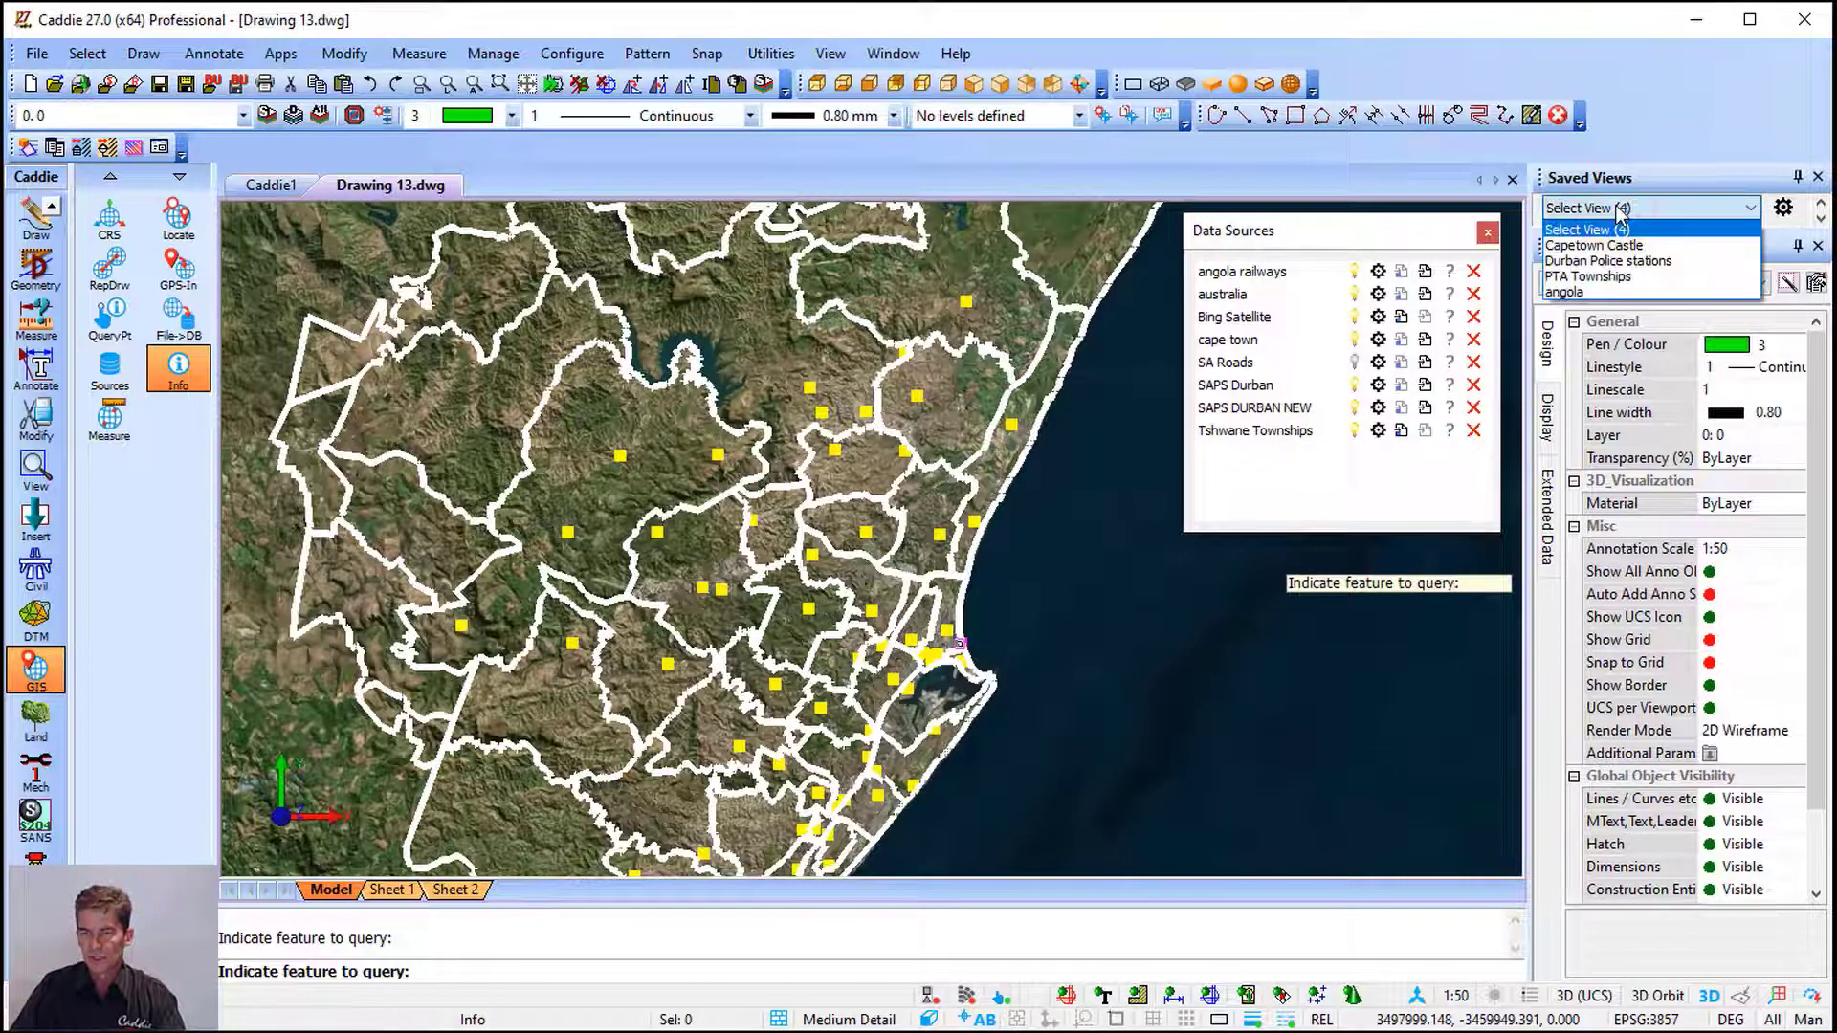
click(1645, 247)
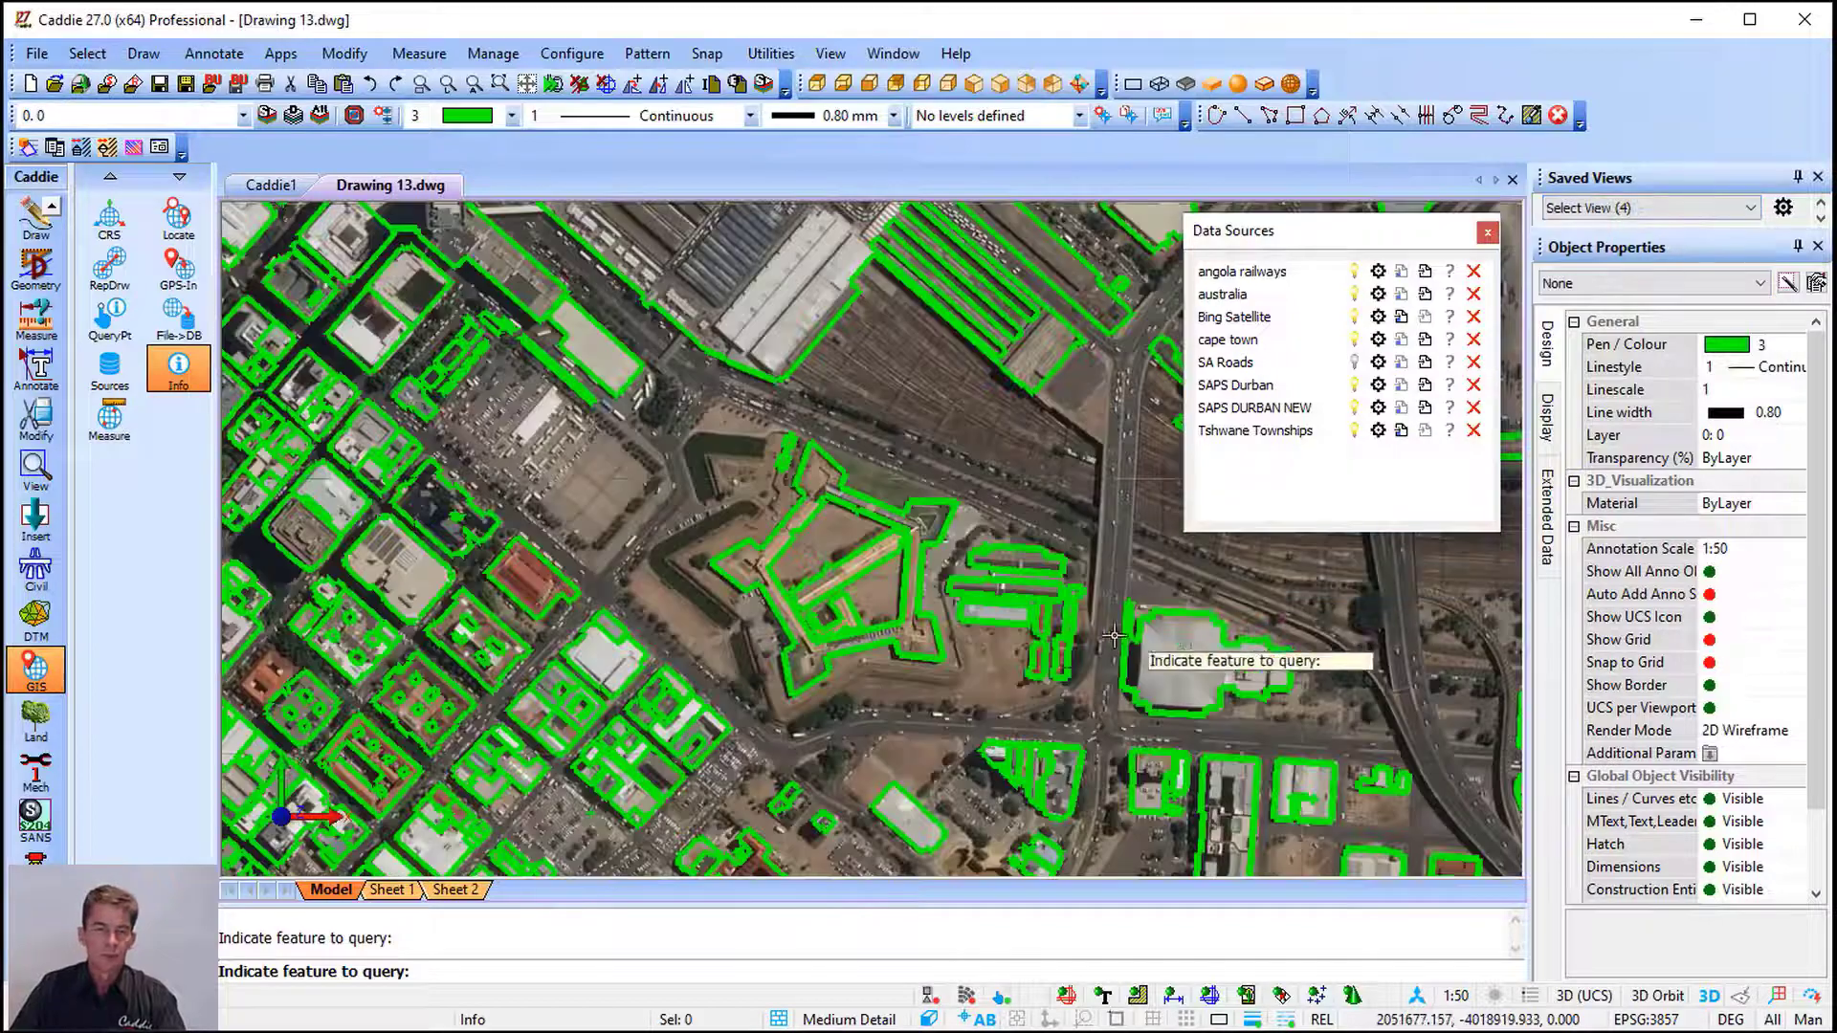
key(Escape)
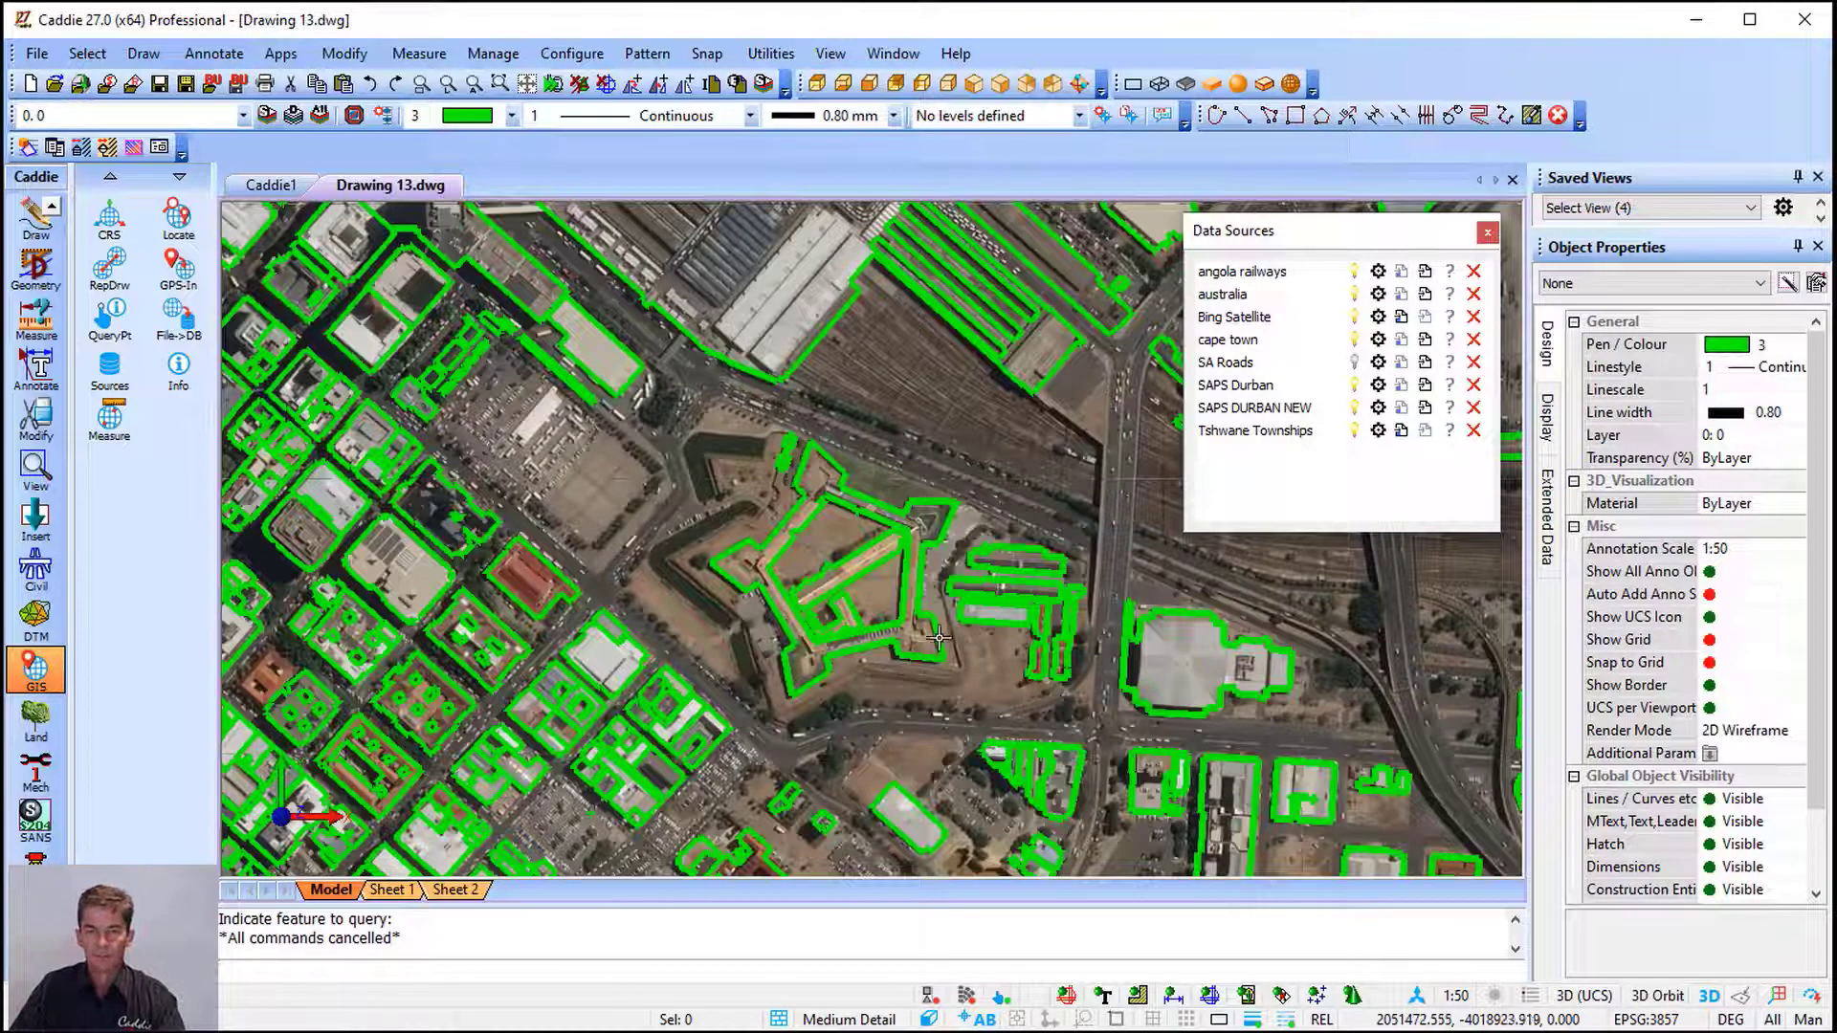
scroll(919, 612, up, 2)
scroll(919, 608, down, 2)
Review the Clone options for the castle's outer outline polyline, leaving them unapplied and the polyline deselected
click(917, 587)
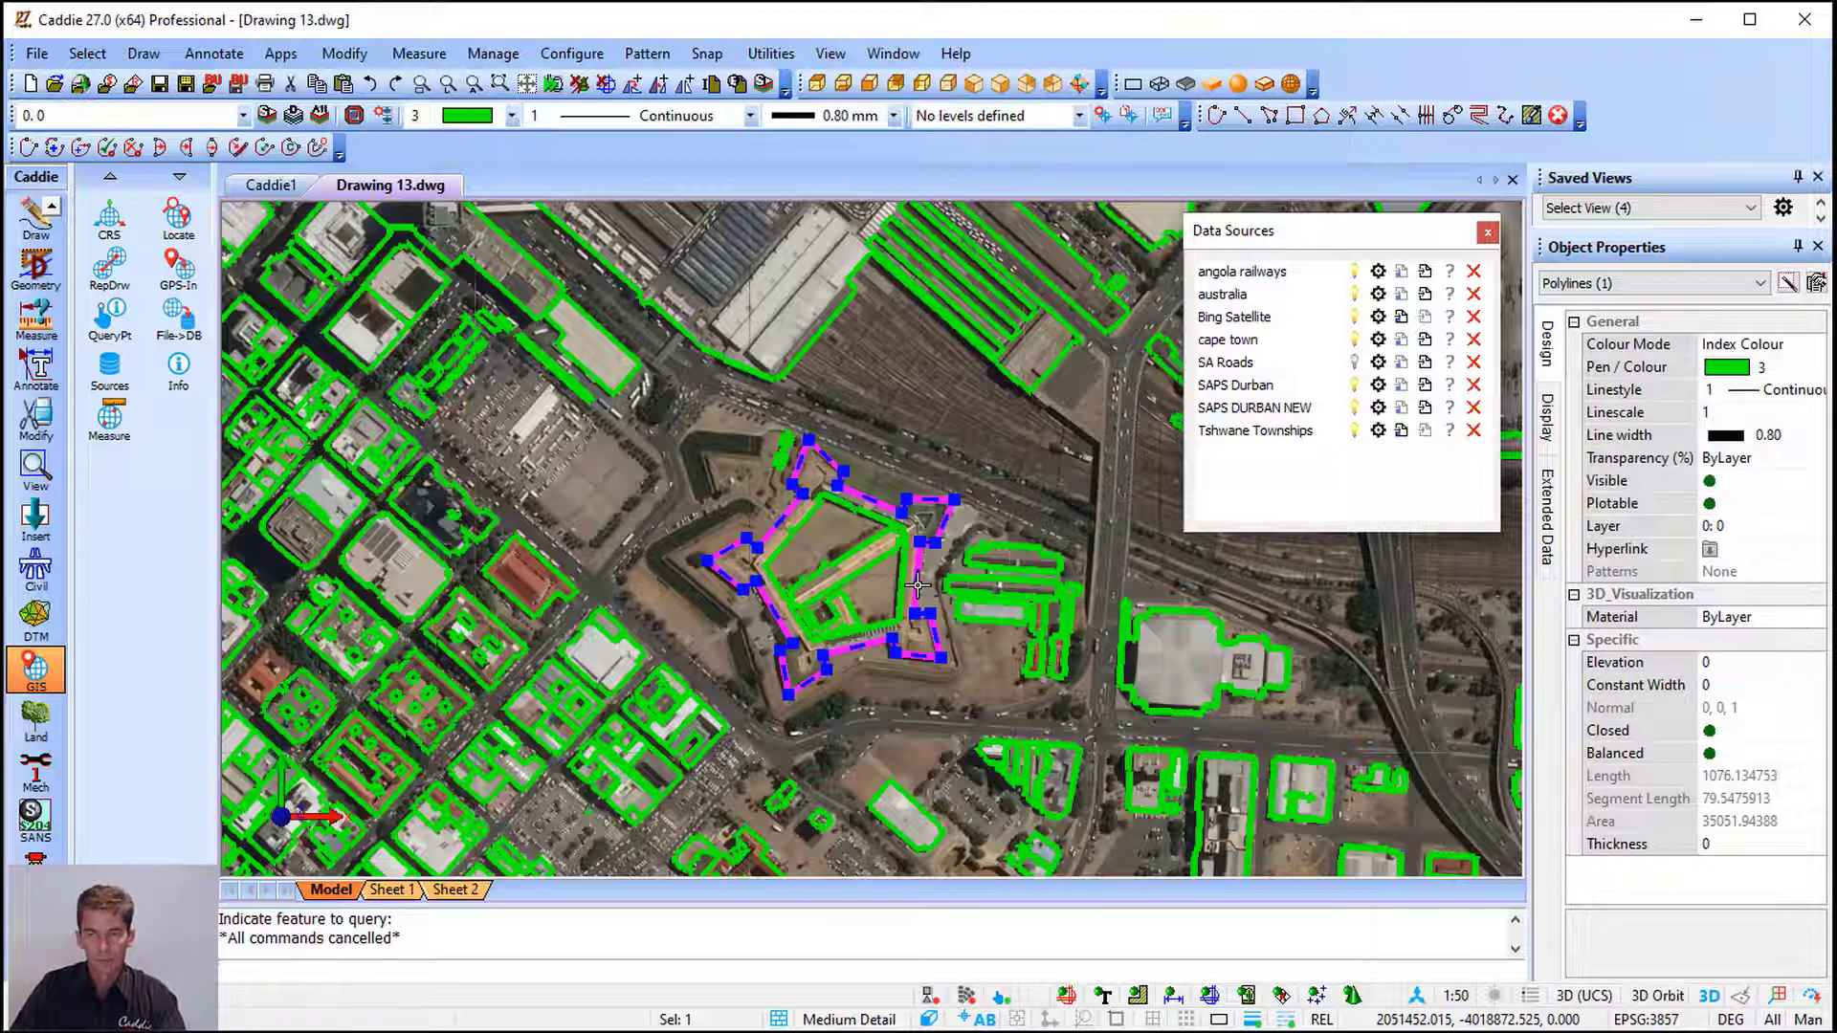
right_click(918, 587)
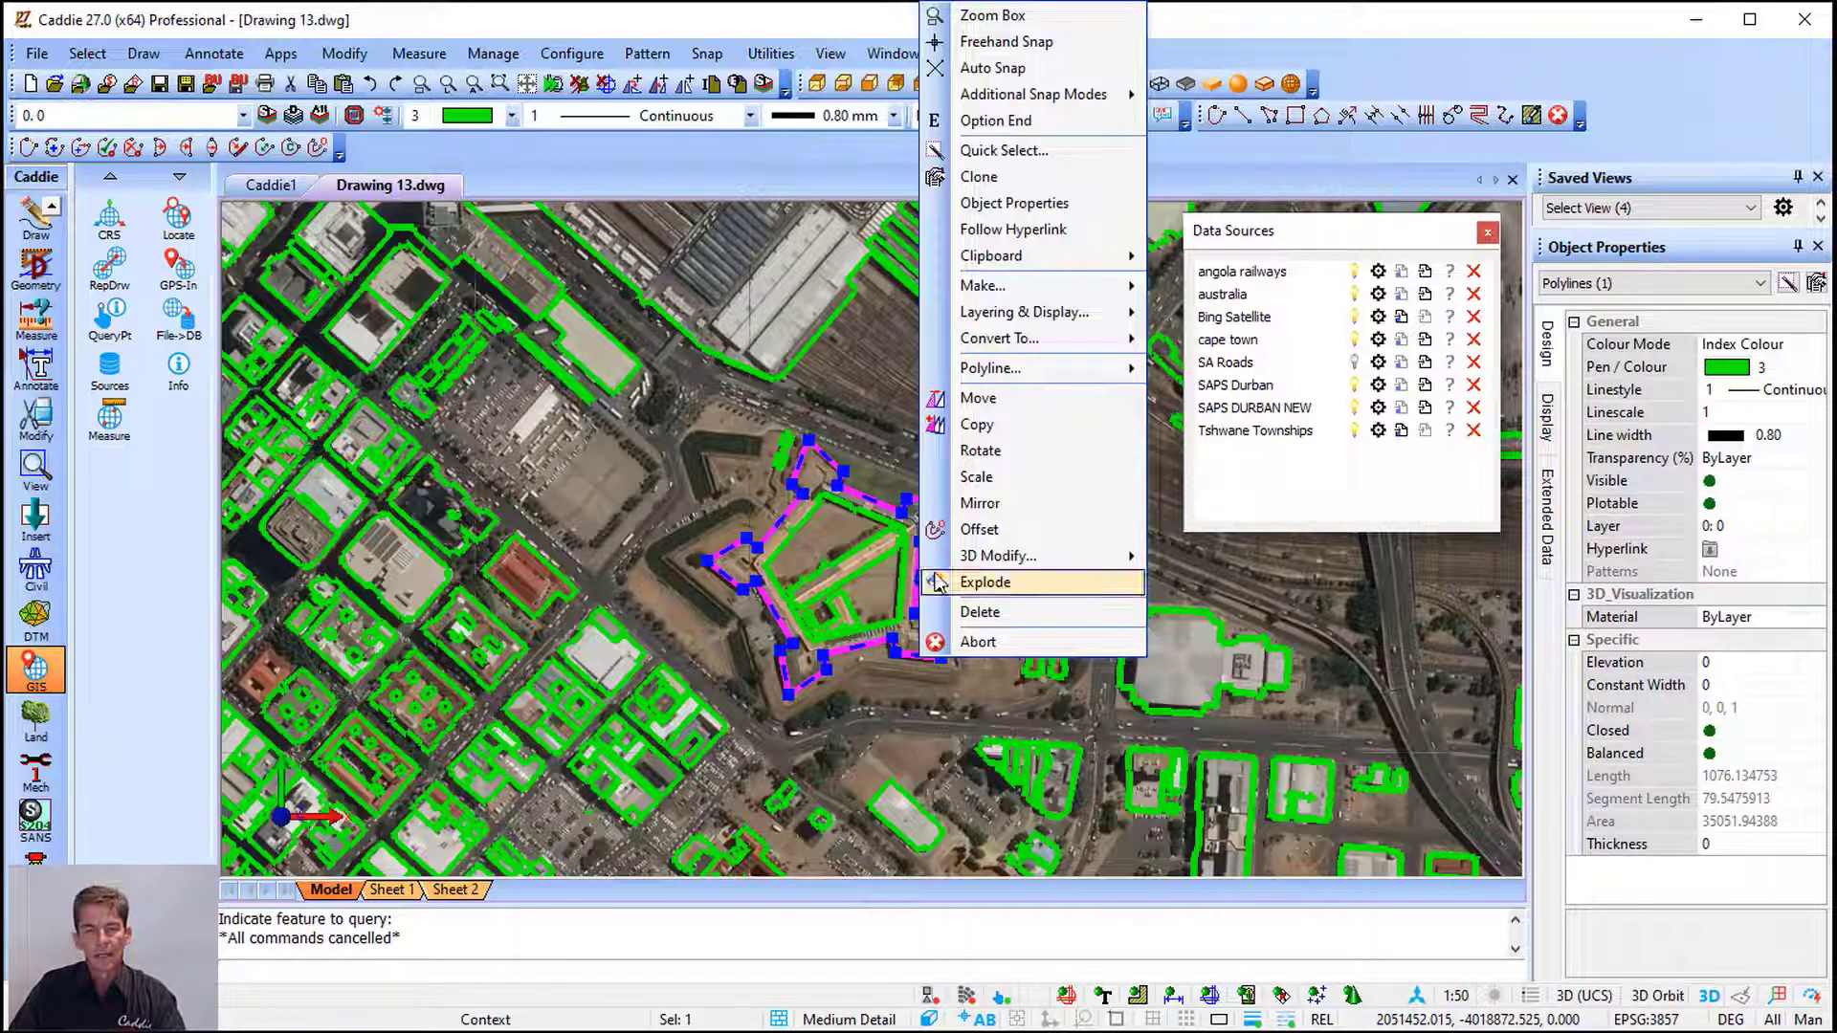
click(1034, 178)
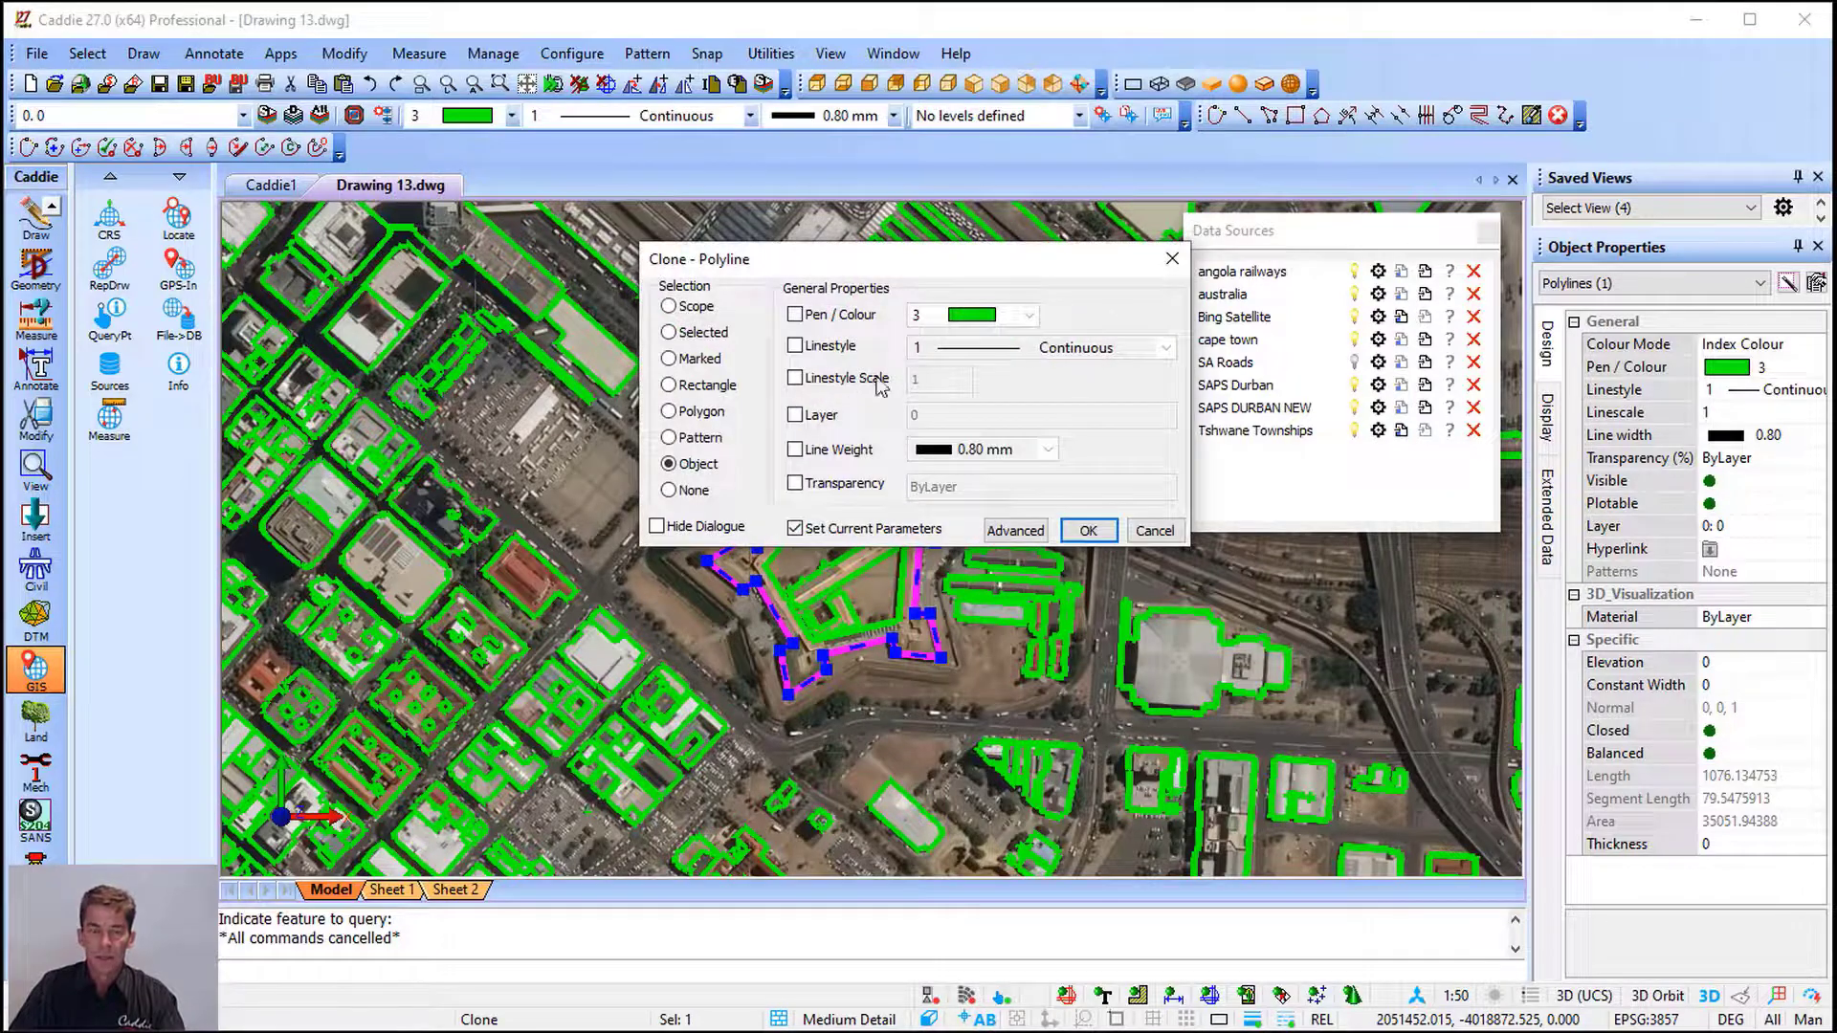
key(Escape)
key(Escape)
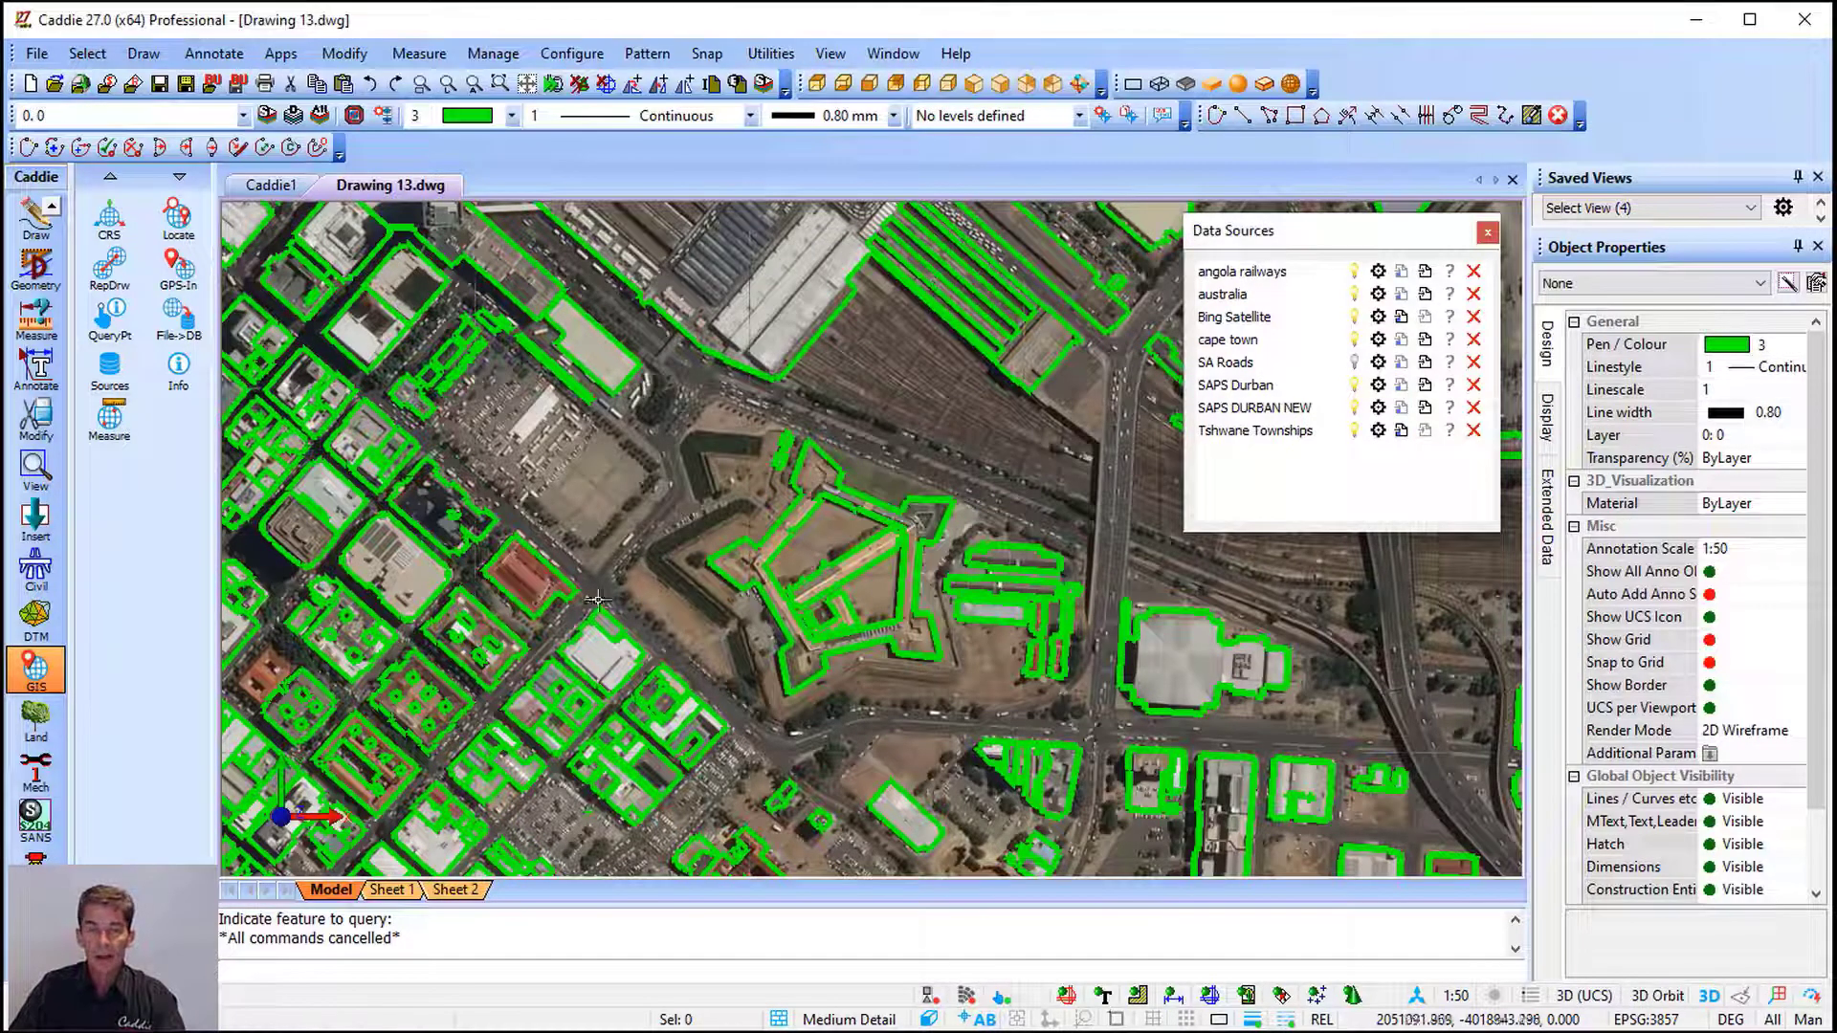
Set the transparency of the cape town data source's layer to about half
mouse_move(1247, 383)
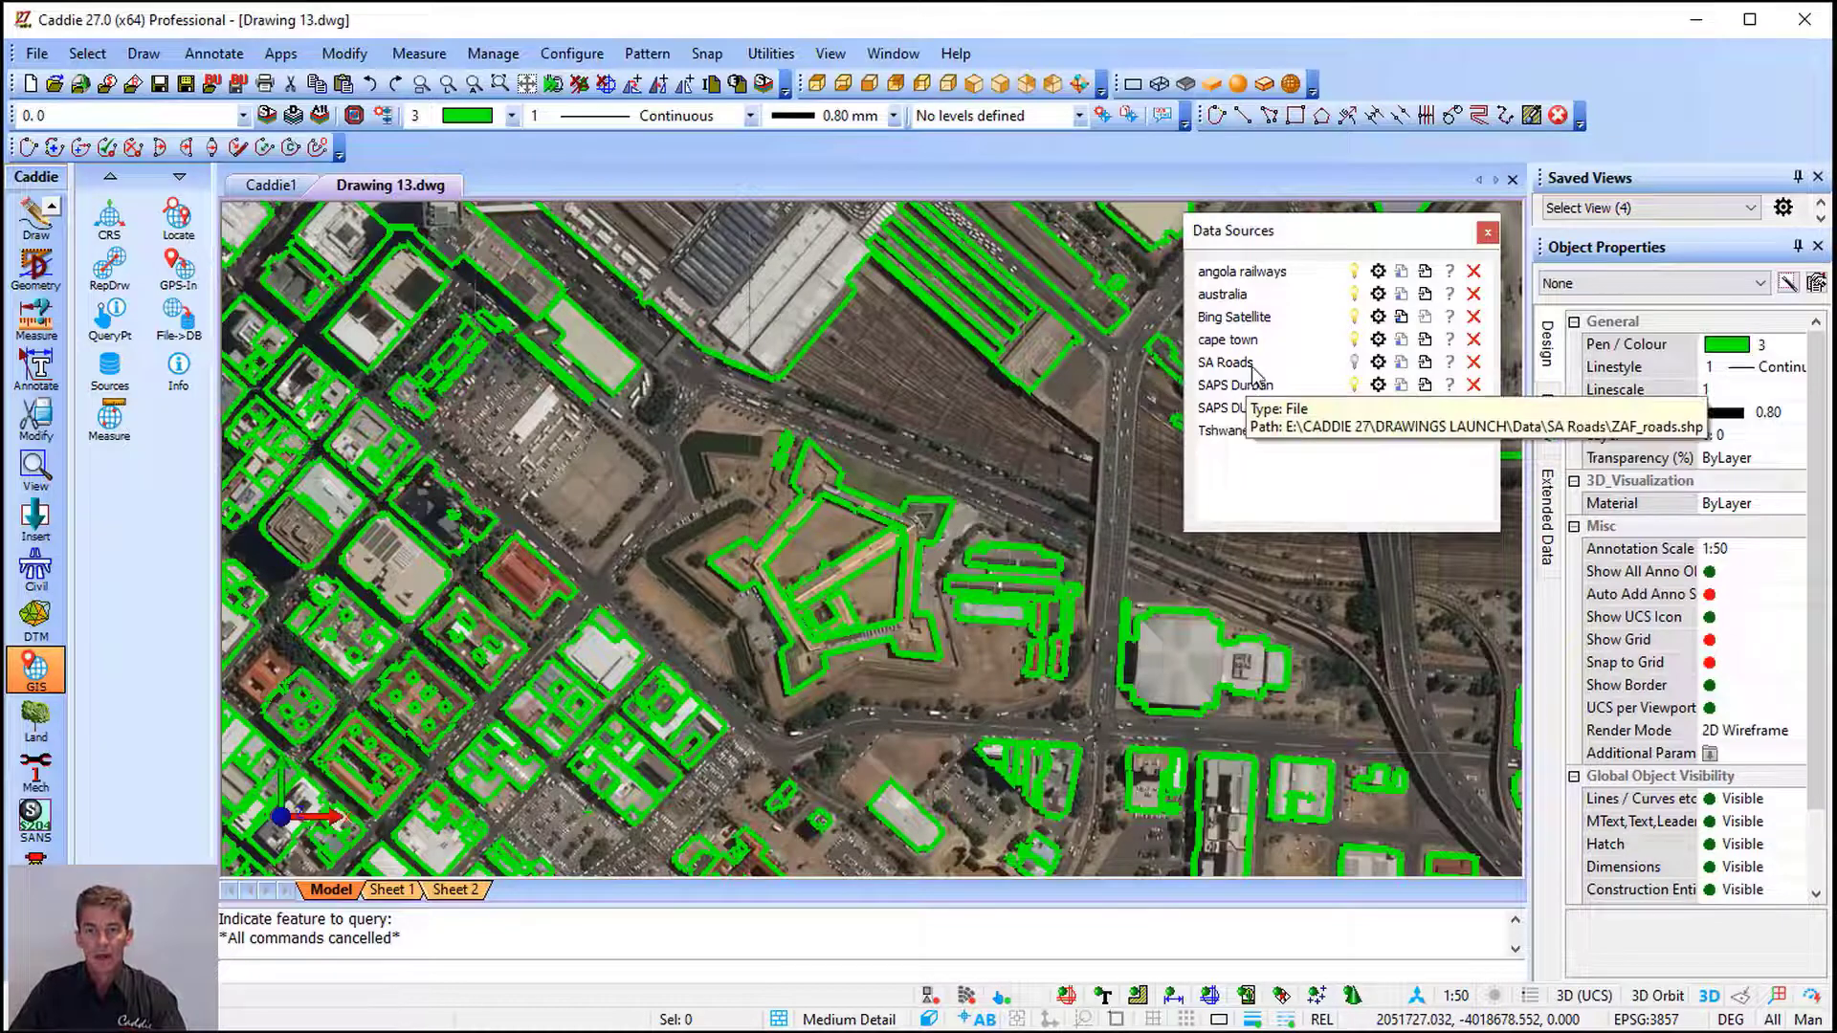
click(1378, 340)
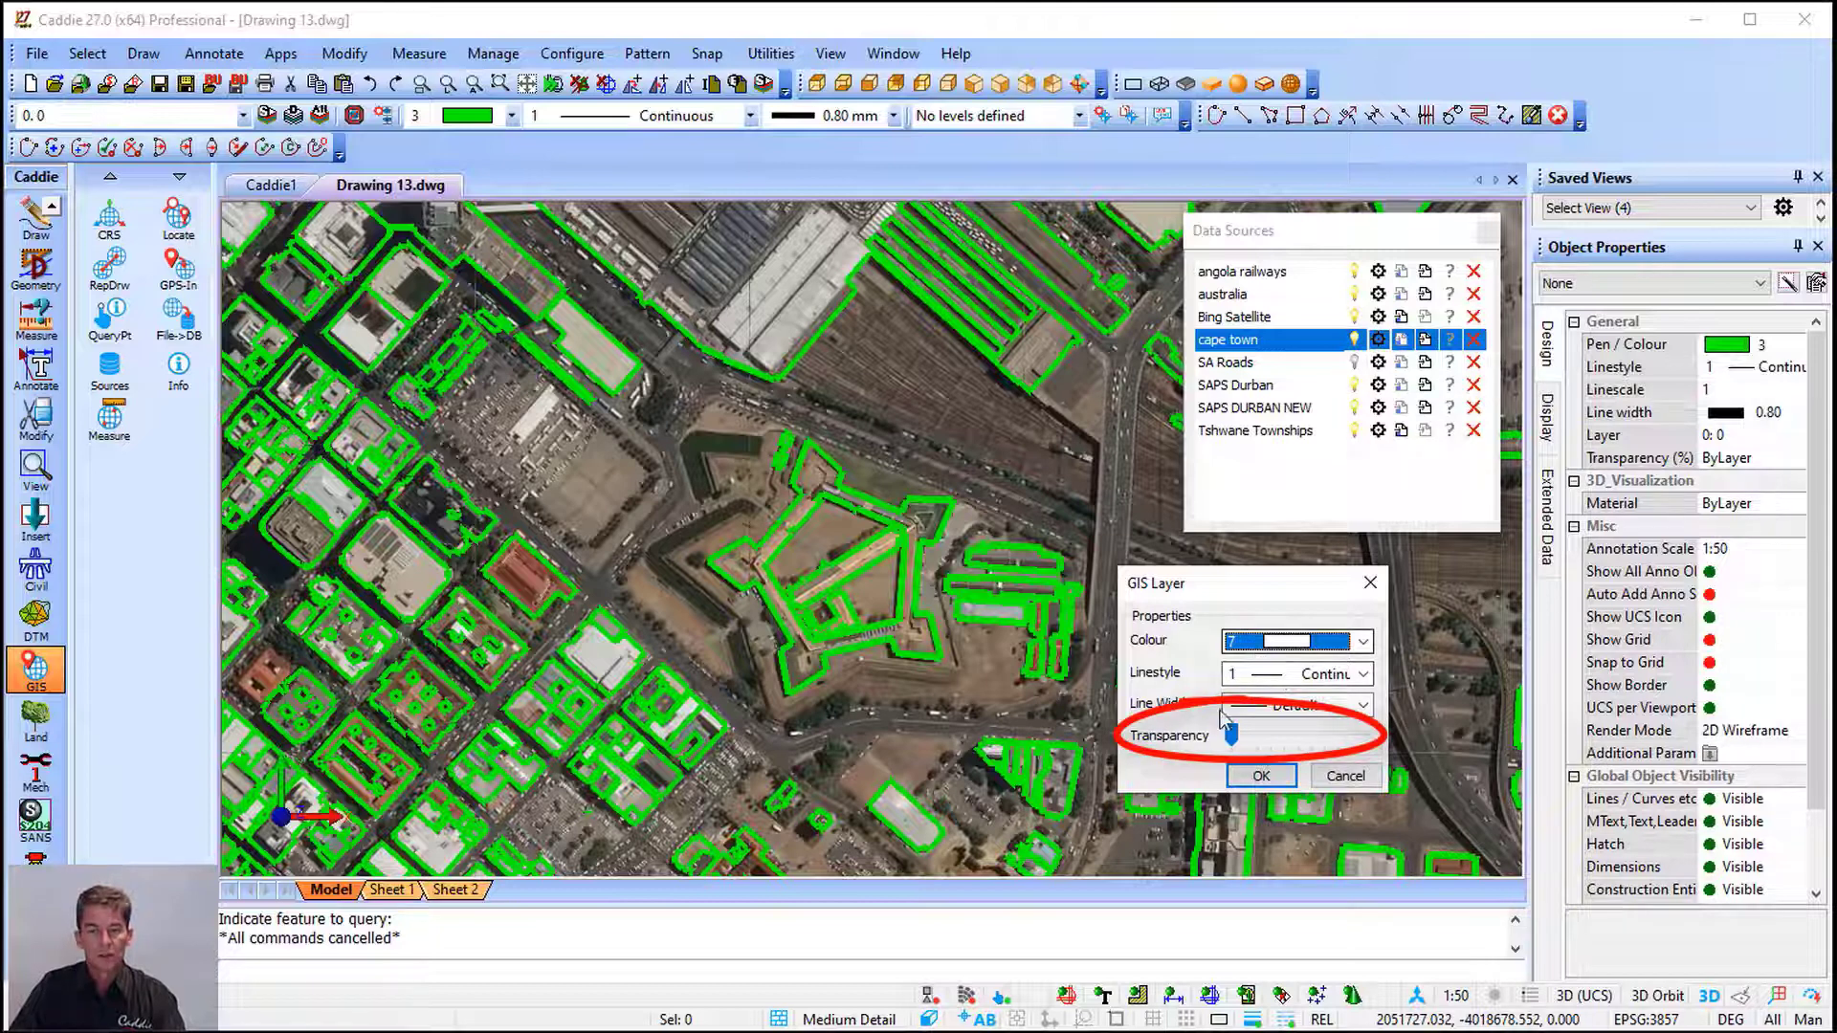
drag(1231, 735, 1301, 733)
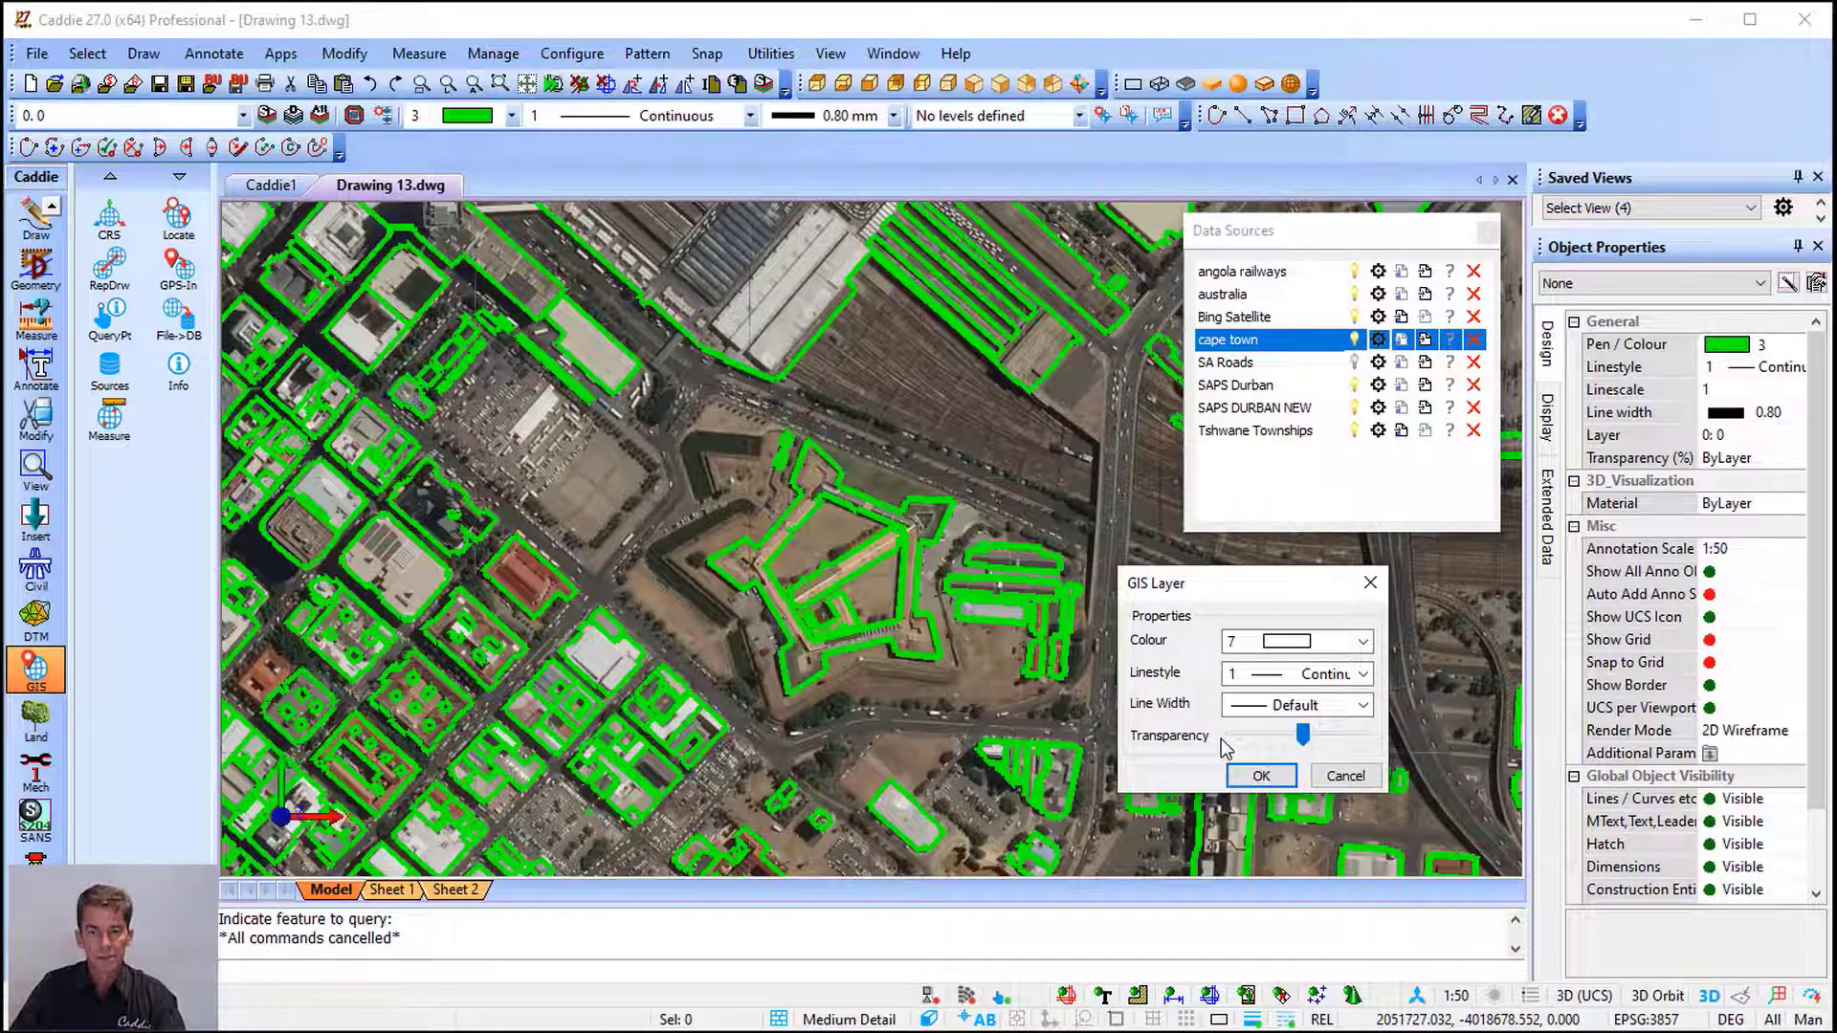
click(1261, 776)
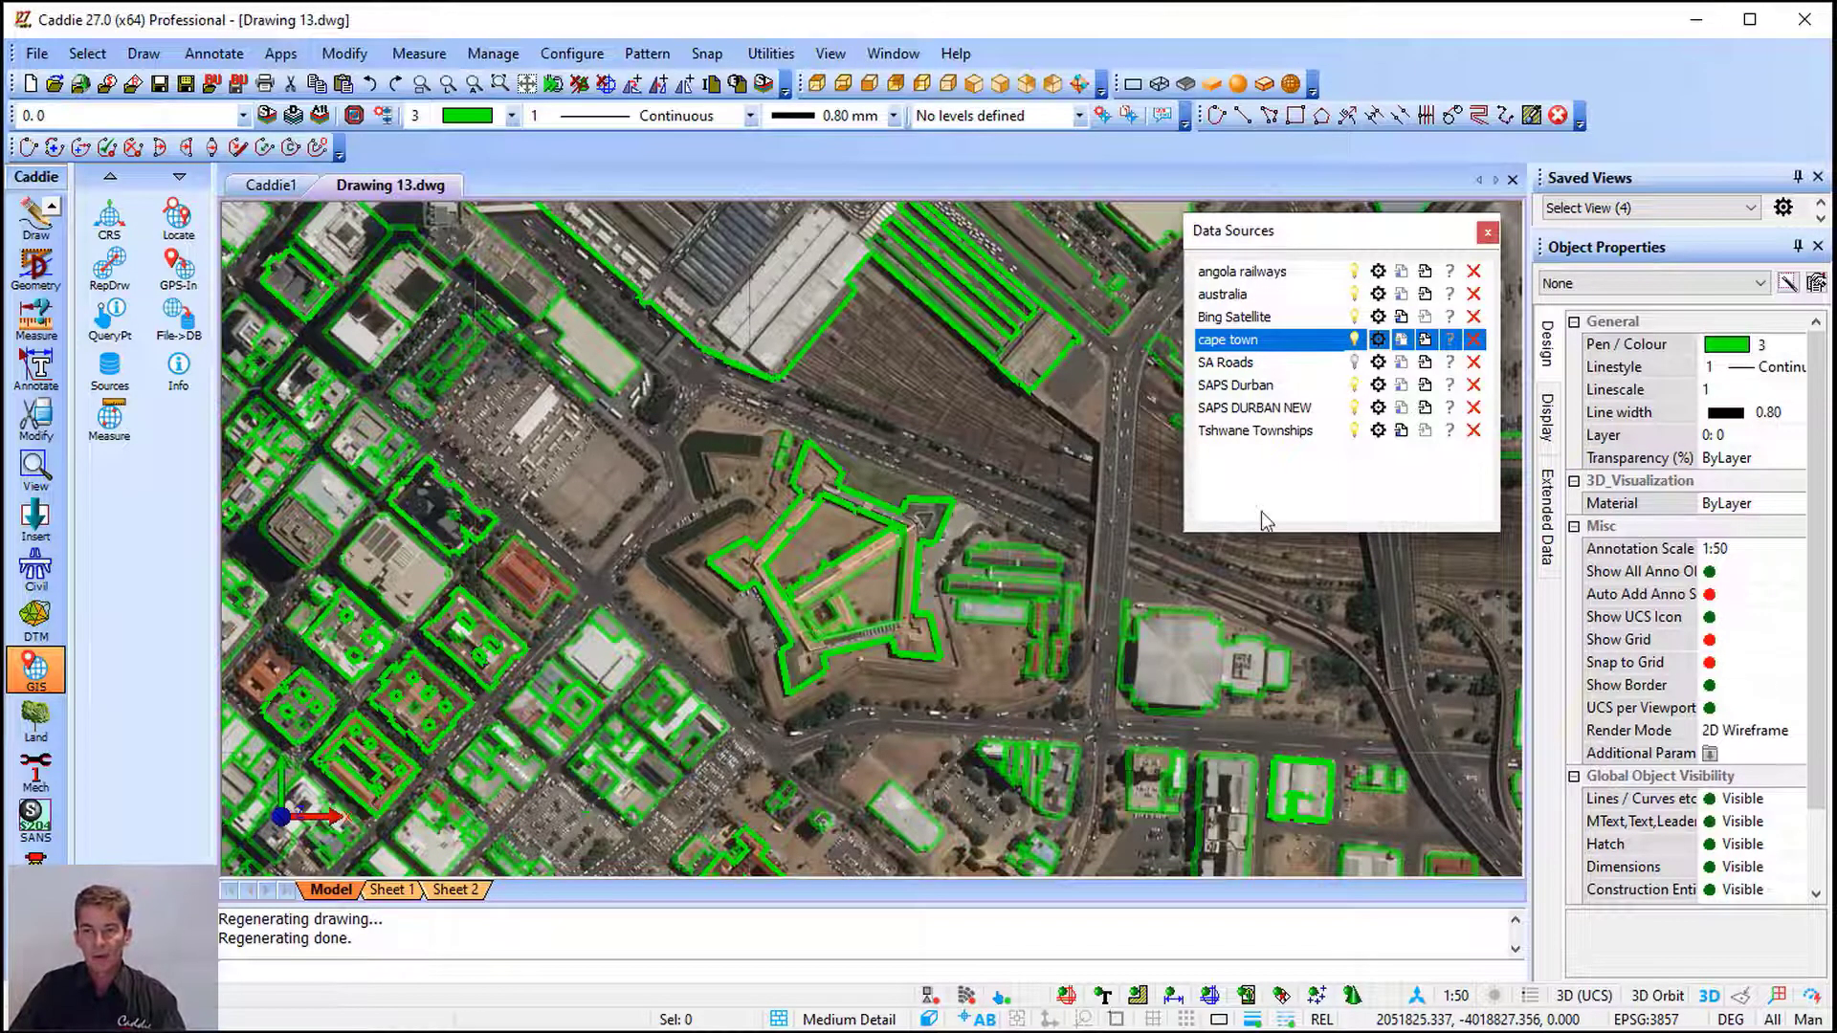
Restore the saved view PTA Townships
mouse_move(1234, 442)
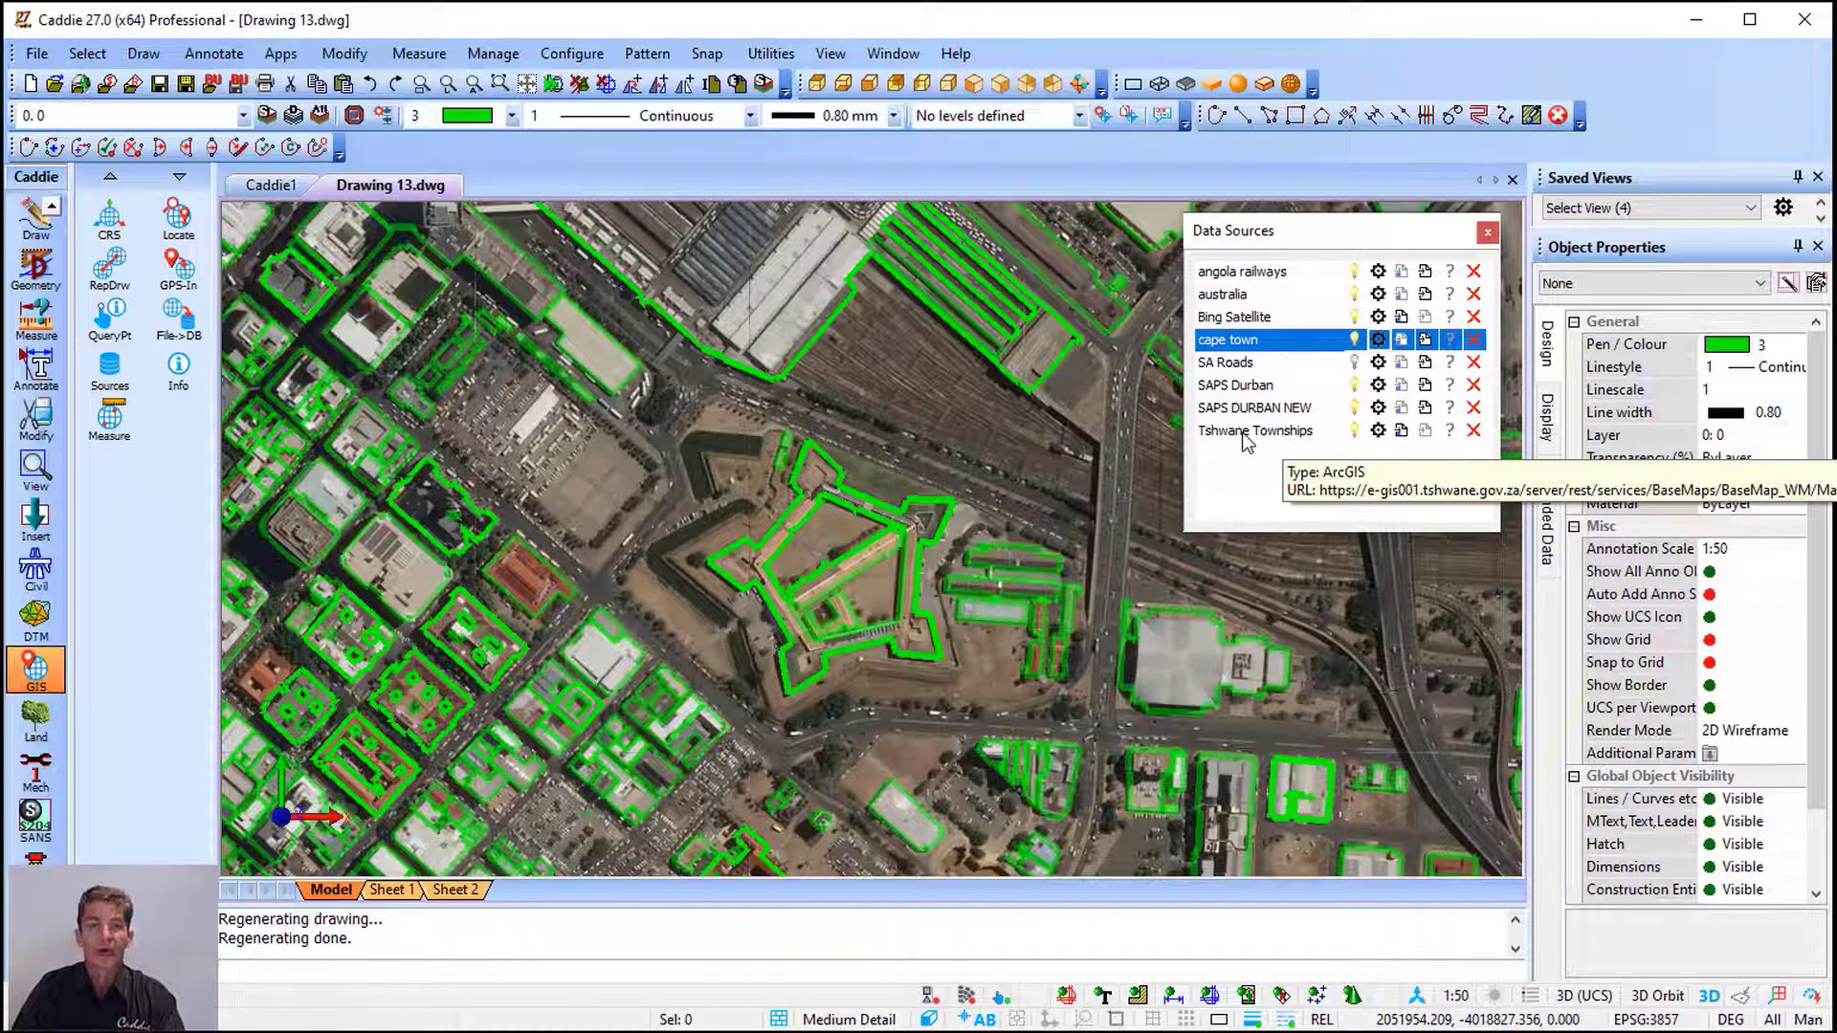
click(1611, 208)
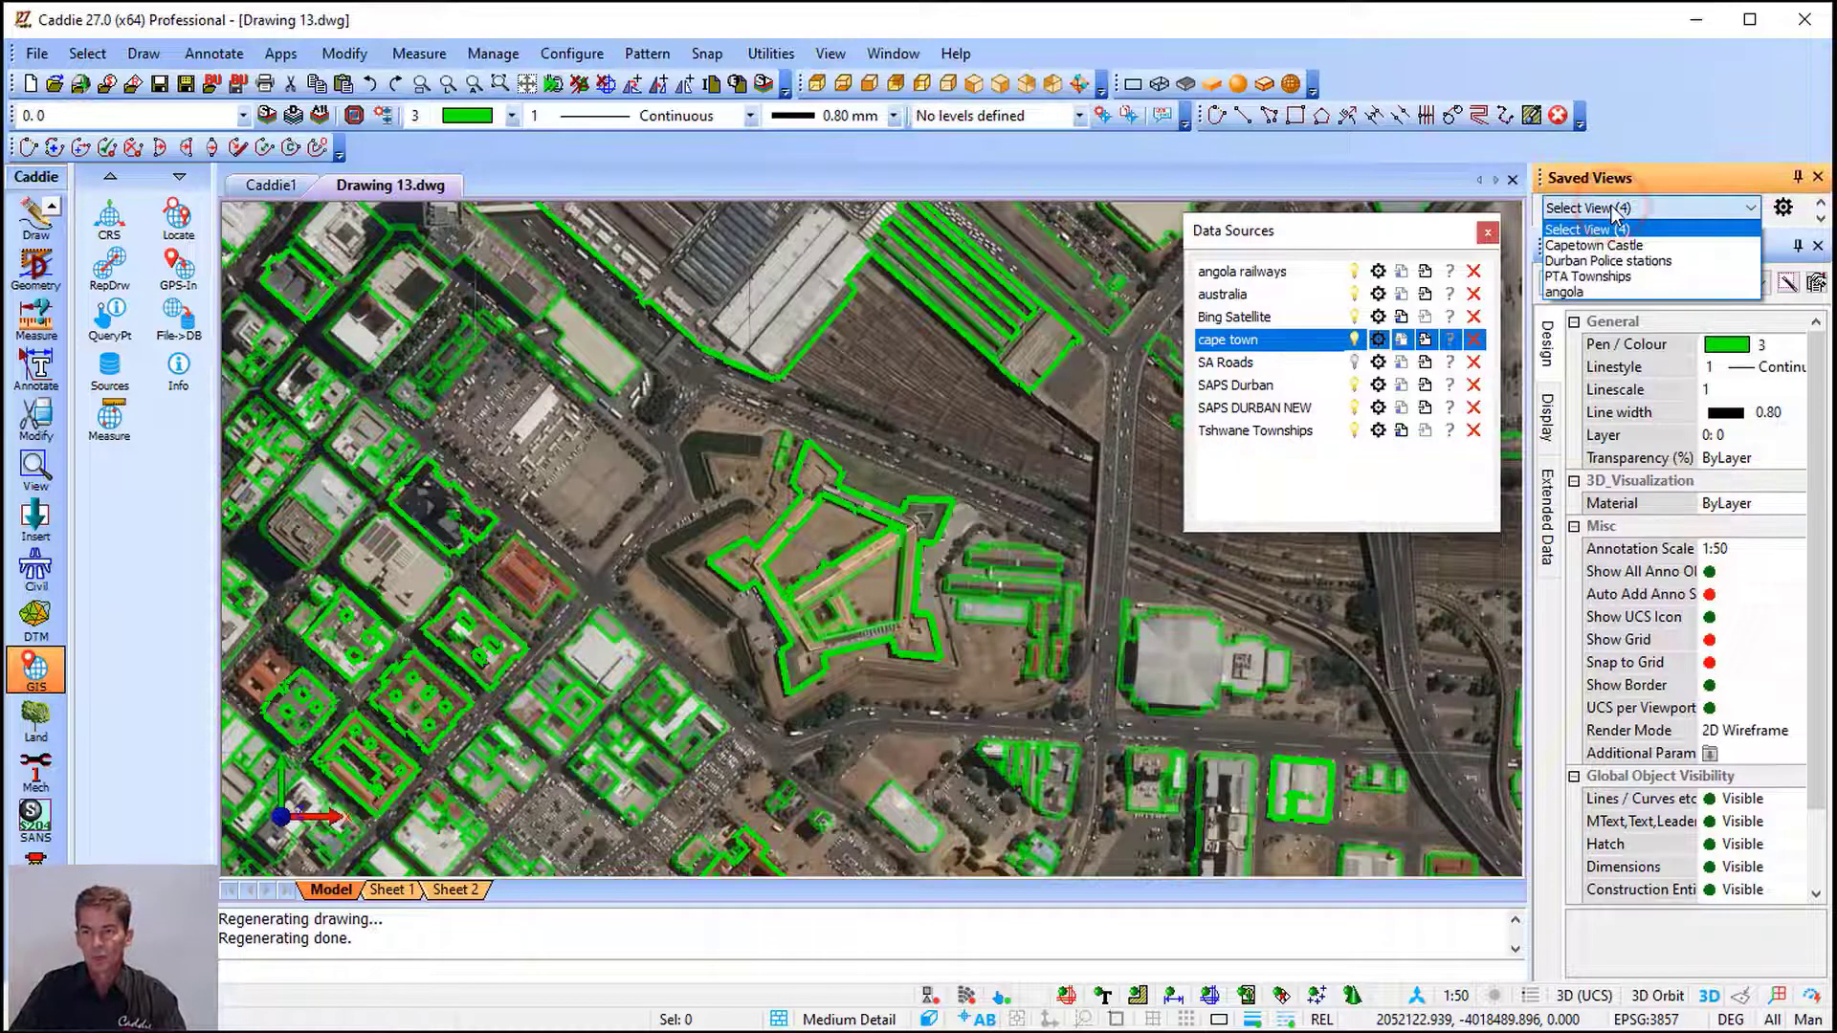
click(1588, 276)
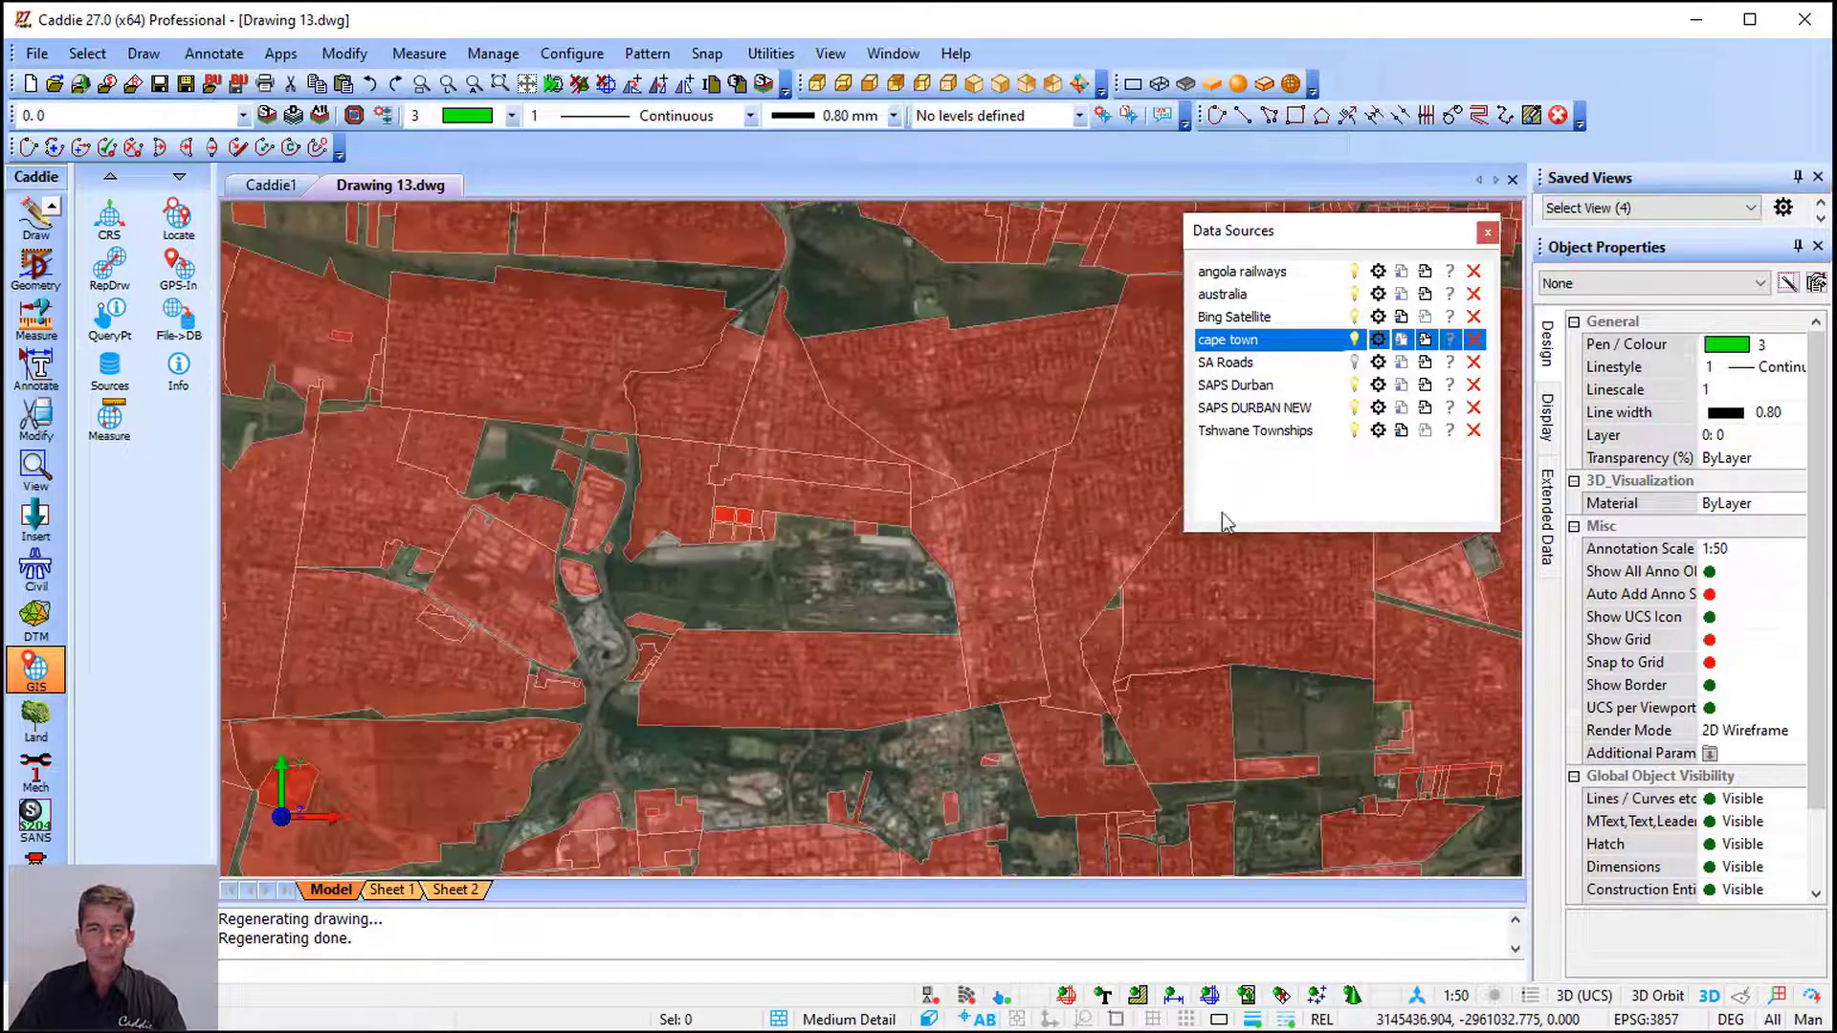
scroll(900, 562, down, 5)
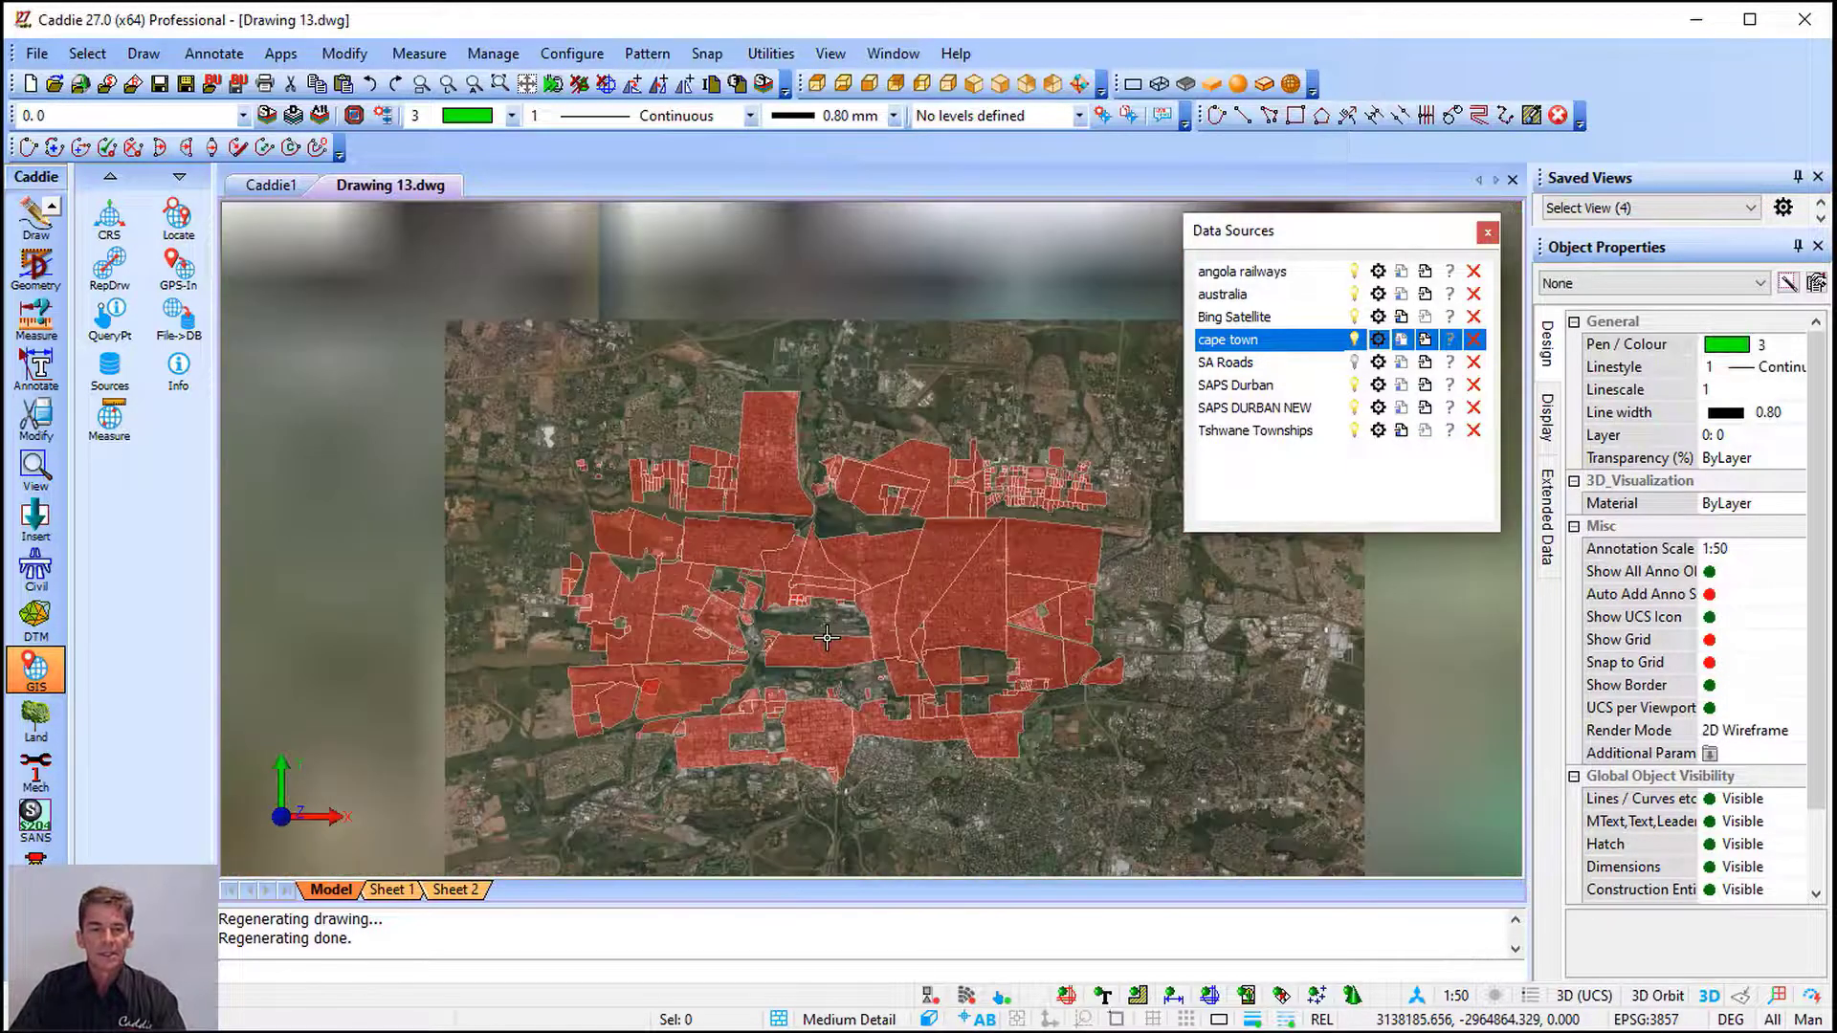
scroll(786, 562, up, 5)
scroll(783, 531, up, 1)
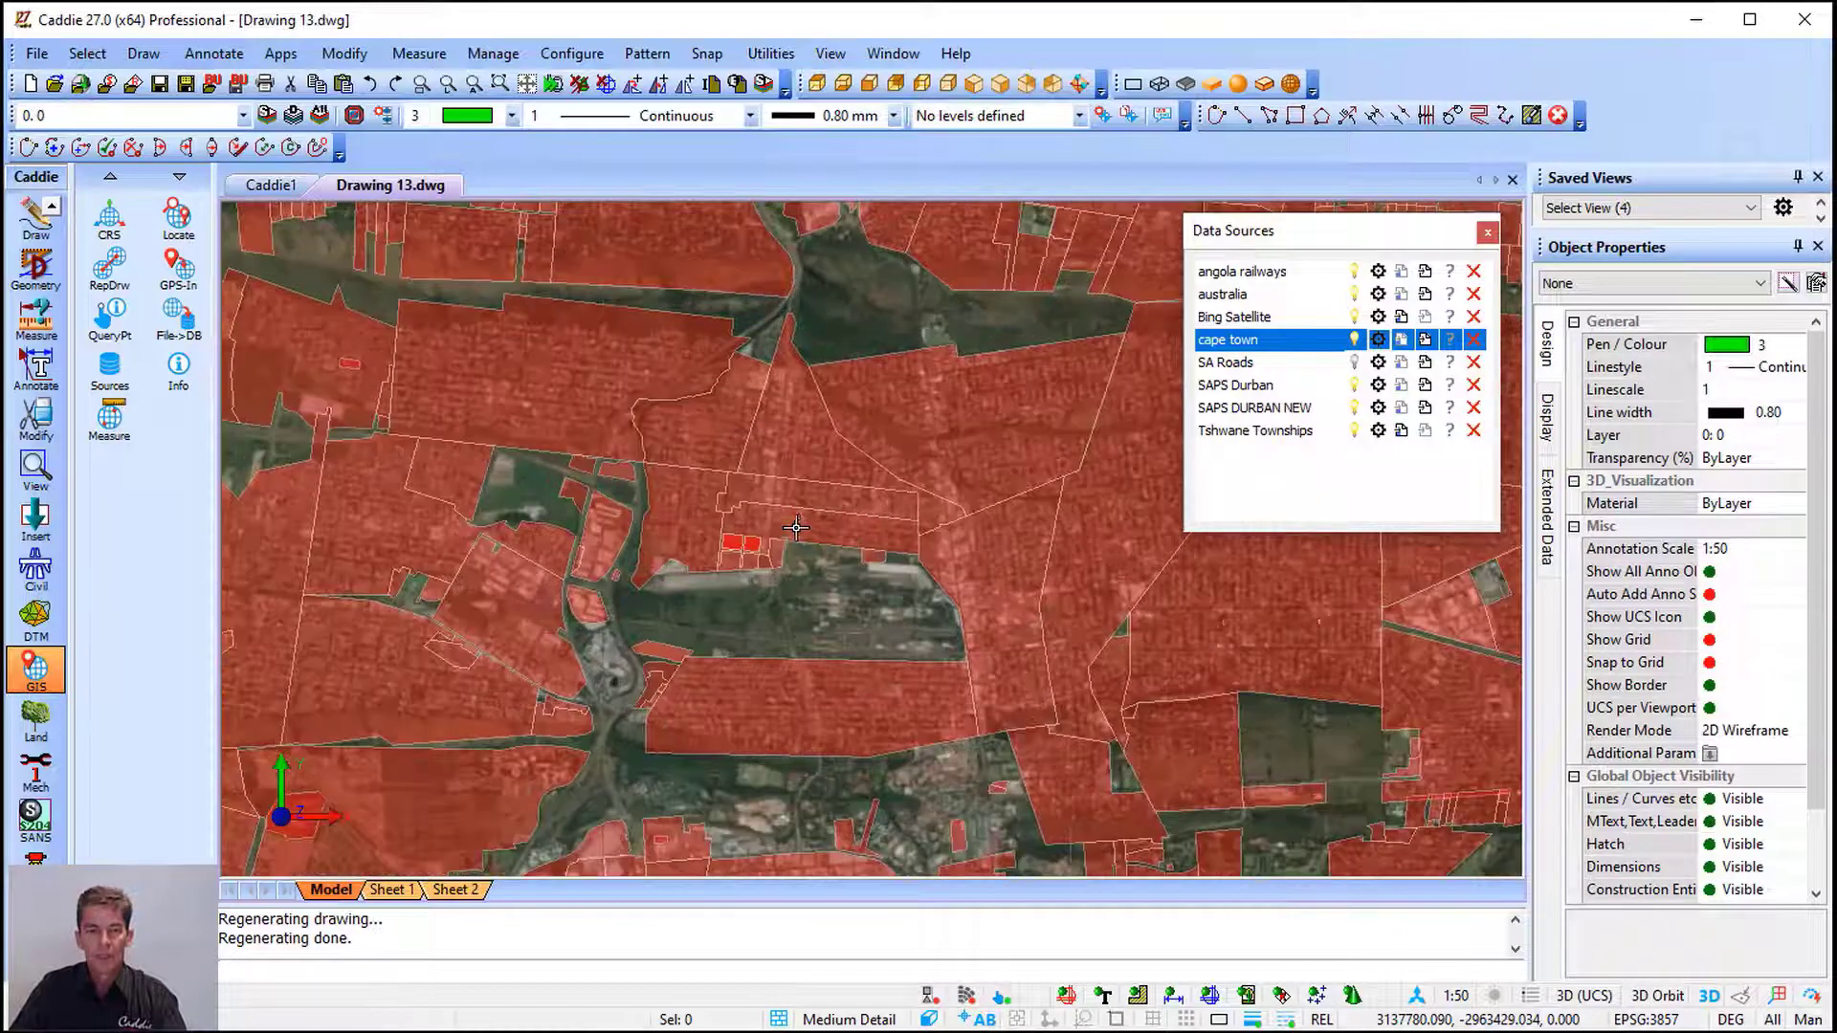
Set the Tshwane Townships data source's layer to colour 3 (green) with no transparency
click(1378, 431)
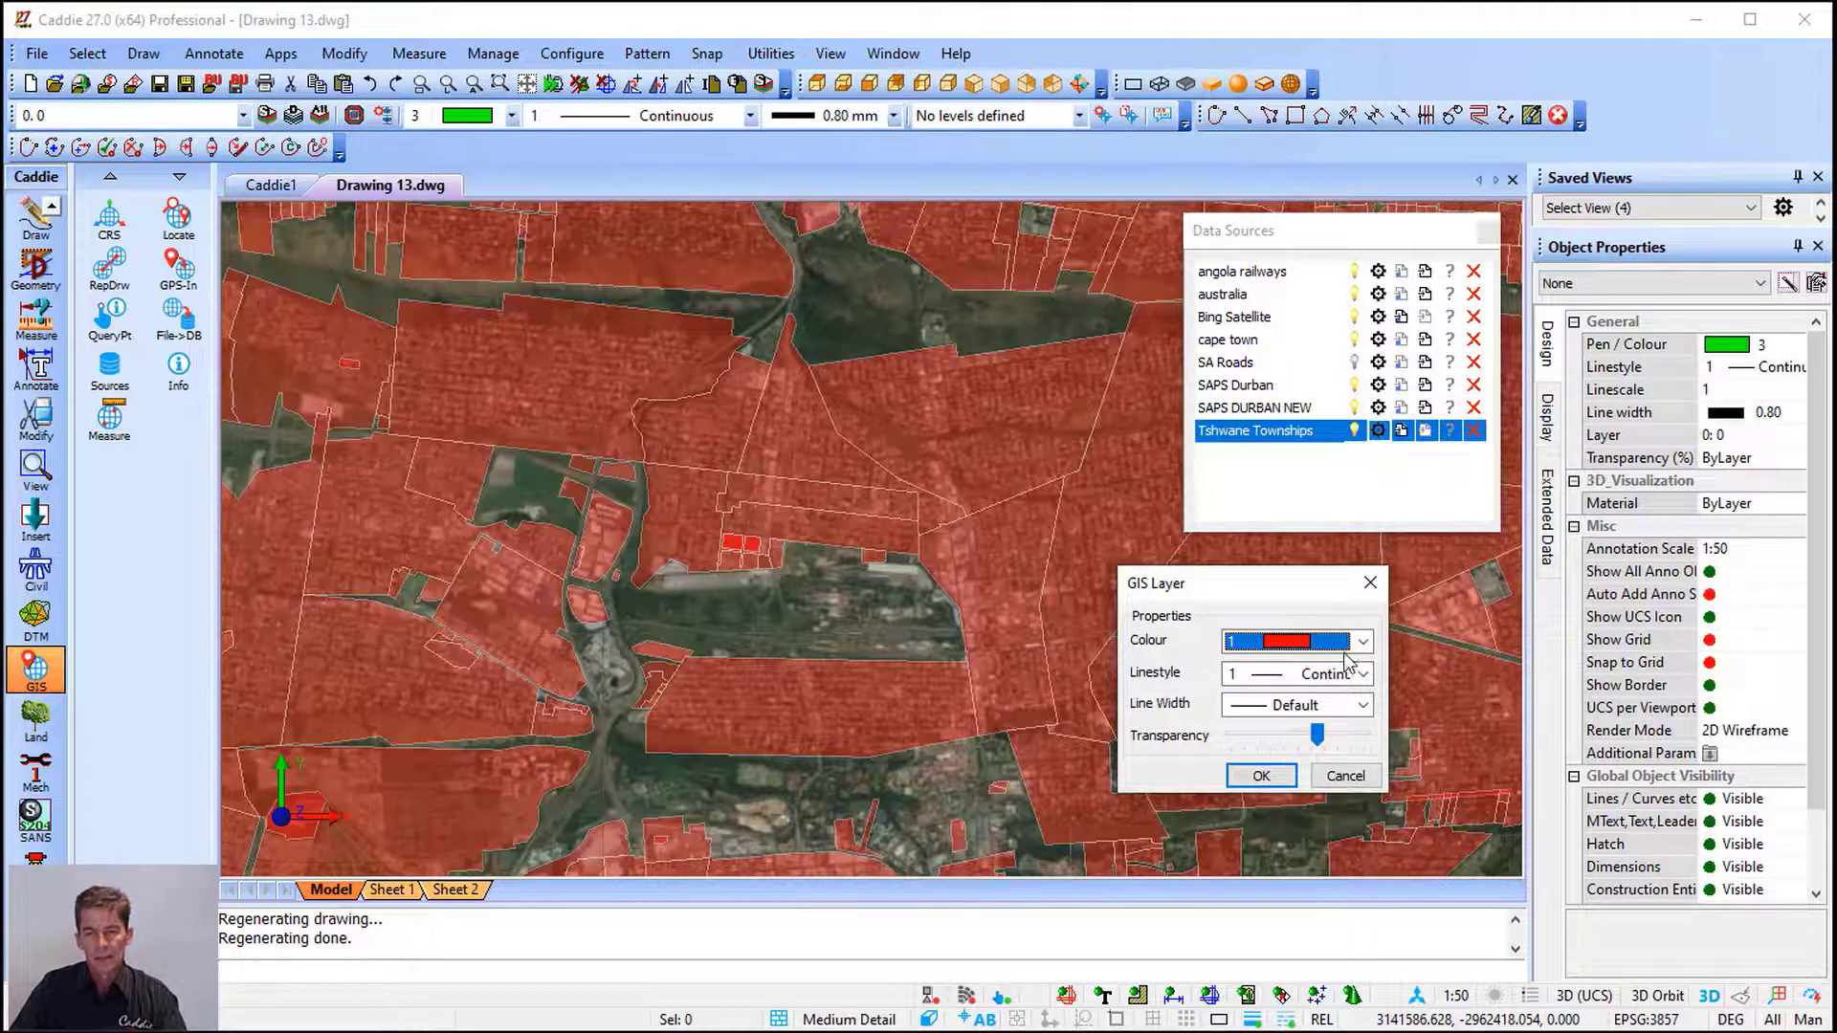
click(1362, 641)
click(1301, 700)
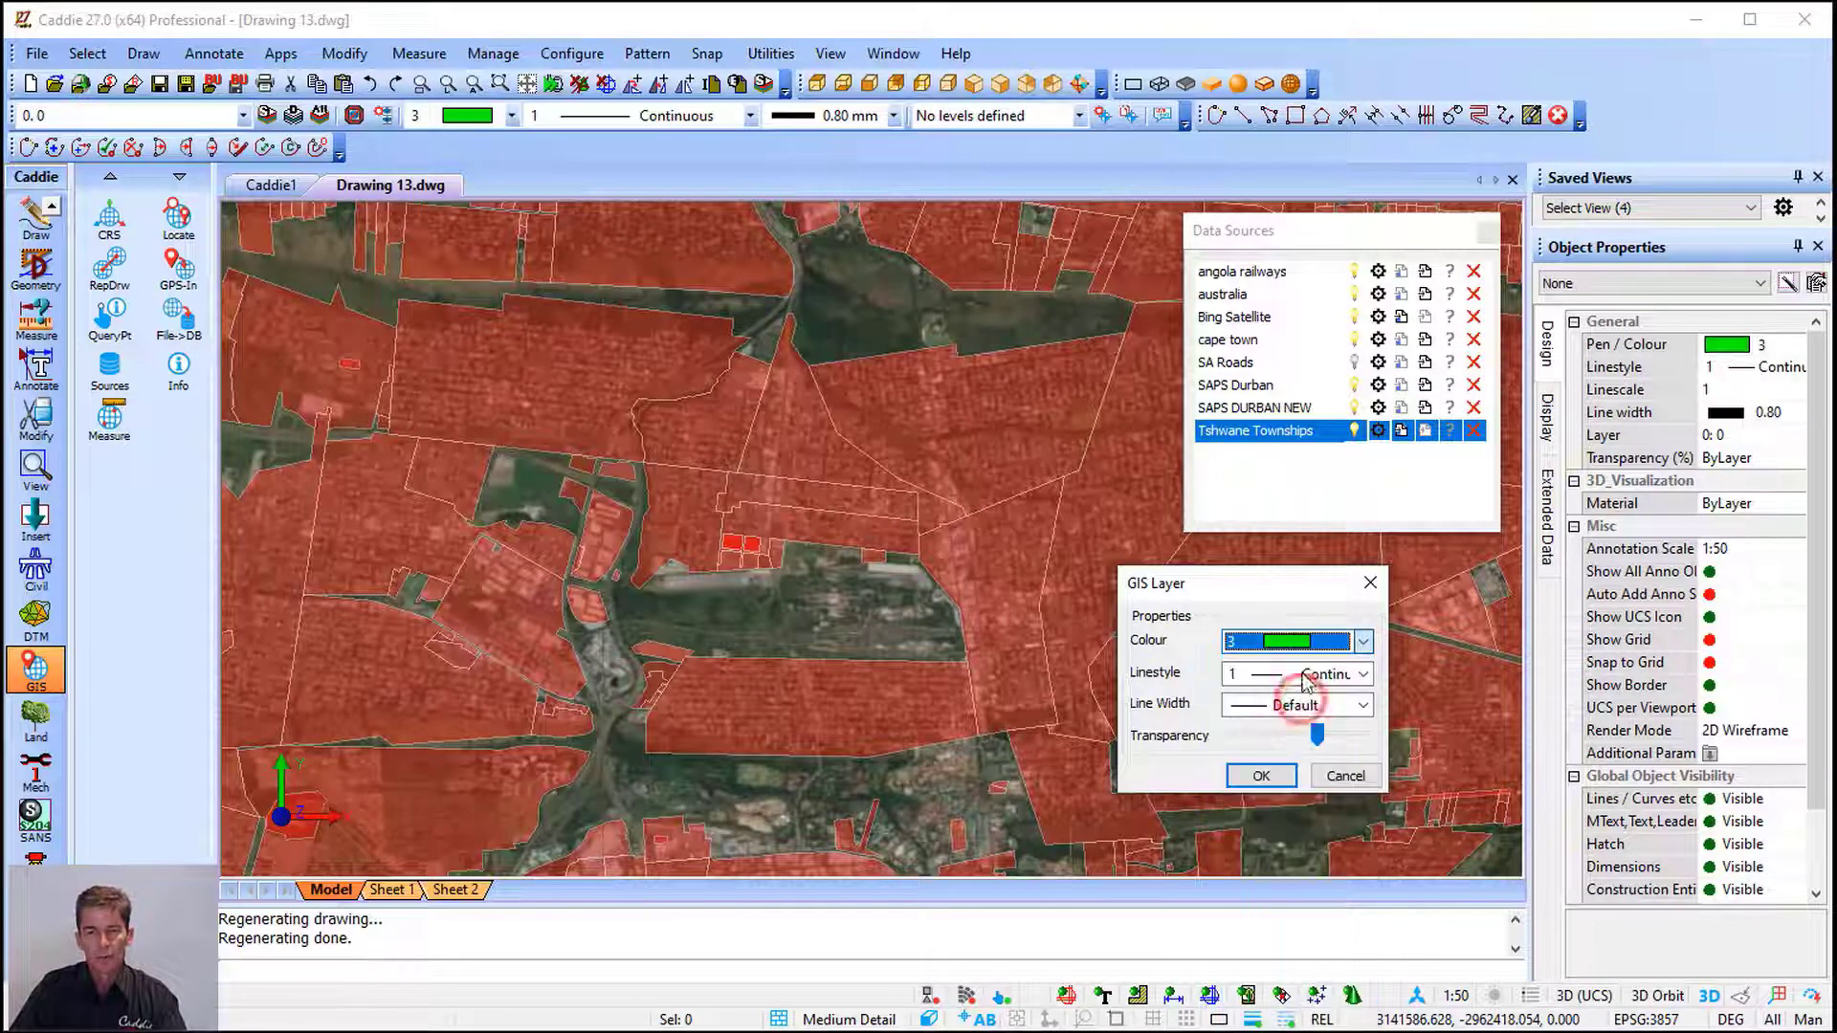
drag(1318, 734, 1230, 735)
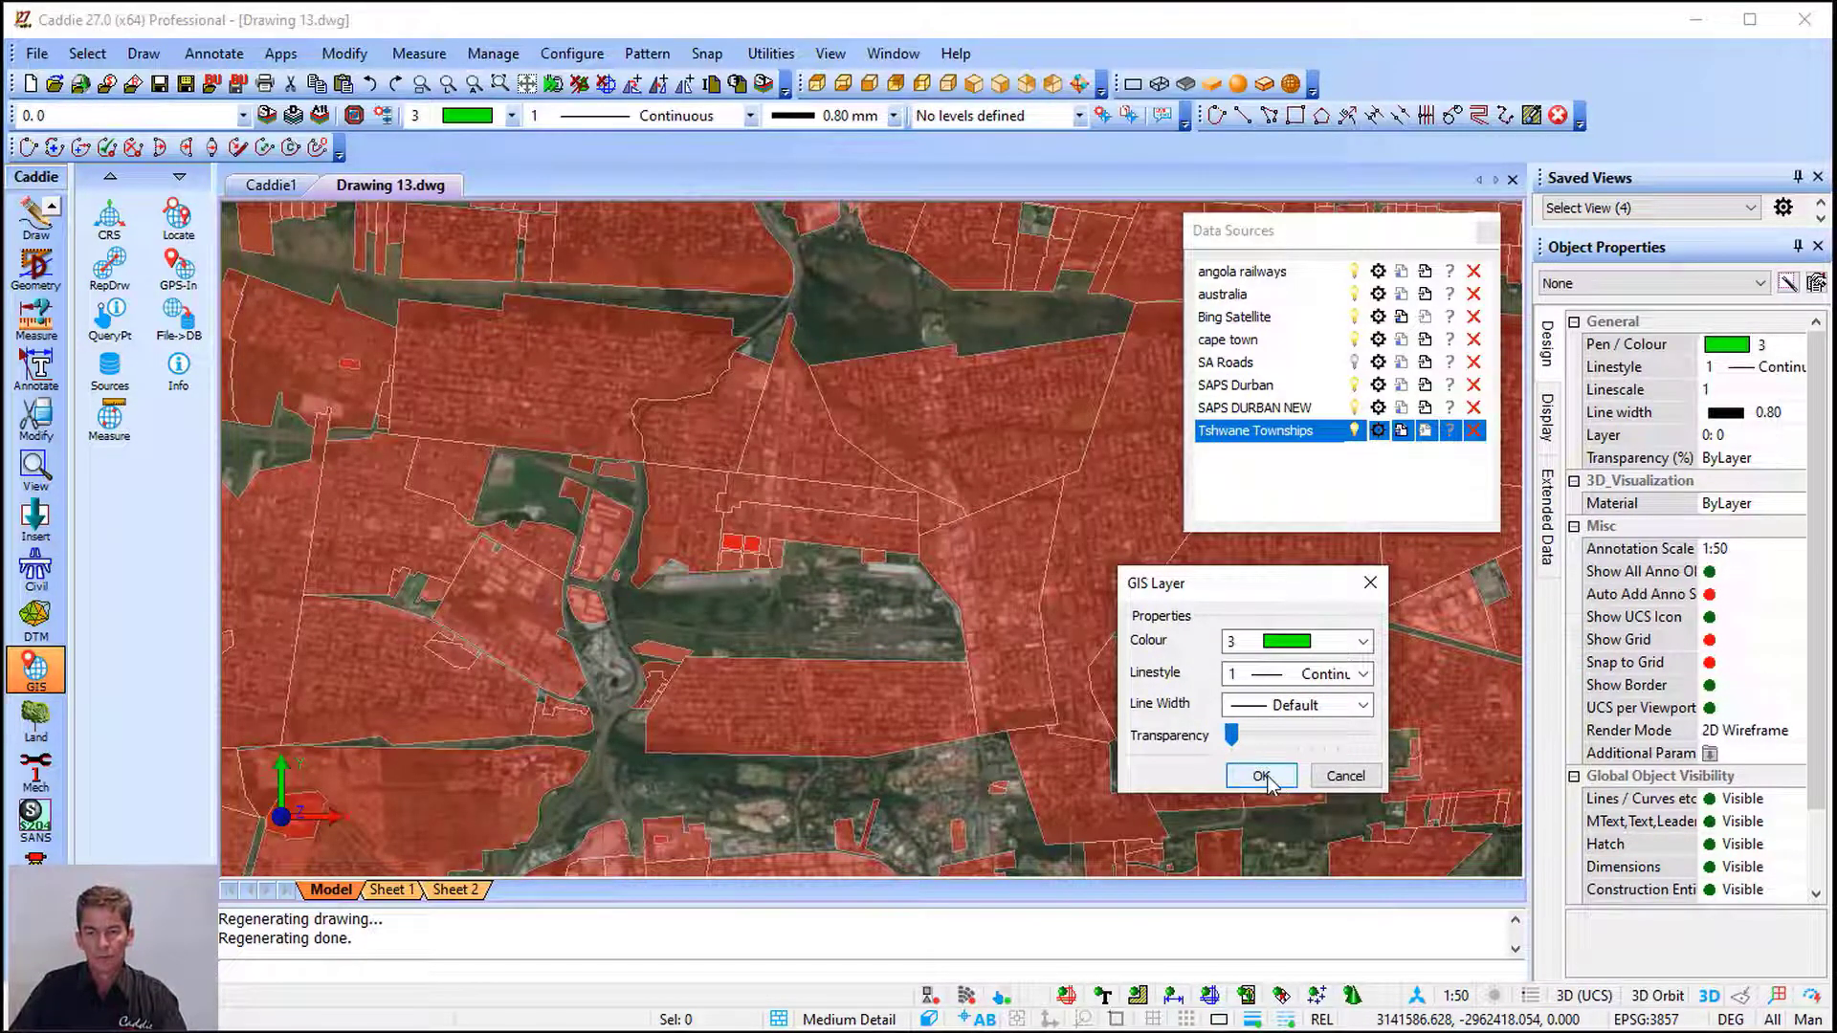
click(1260, 775)
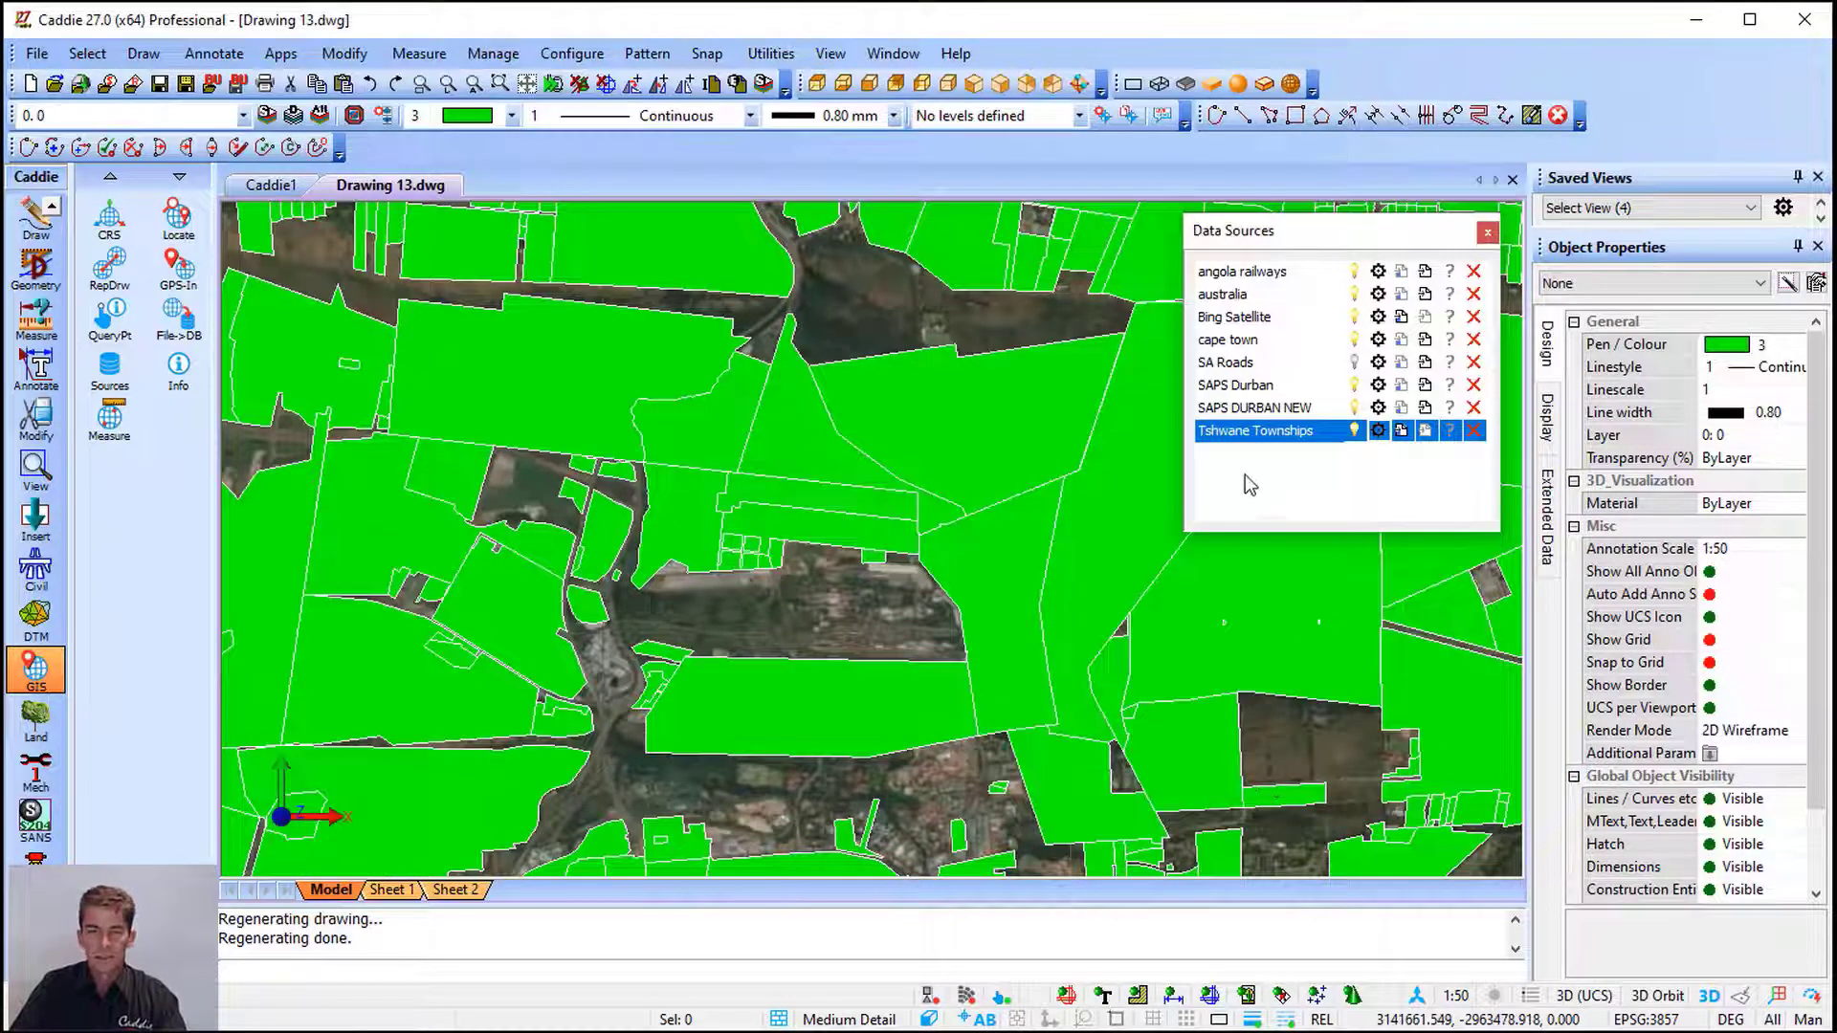
Set the transparency of the Tshwane Townships layer to slightly more than half
click(1378, 431)
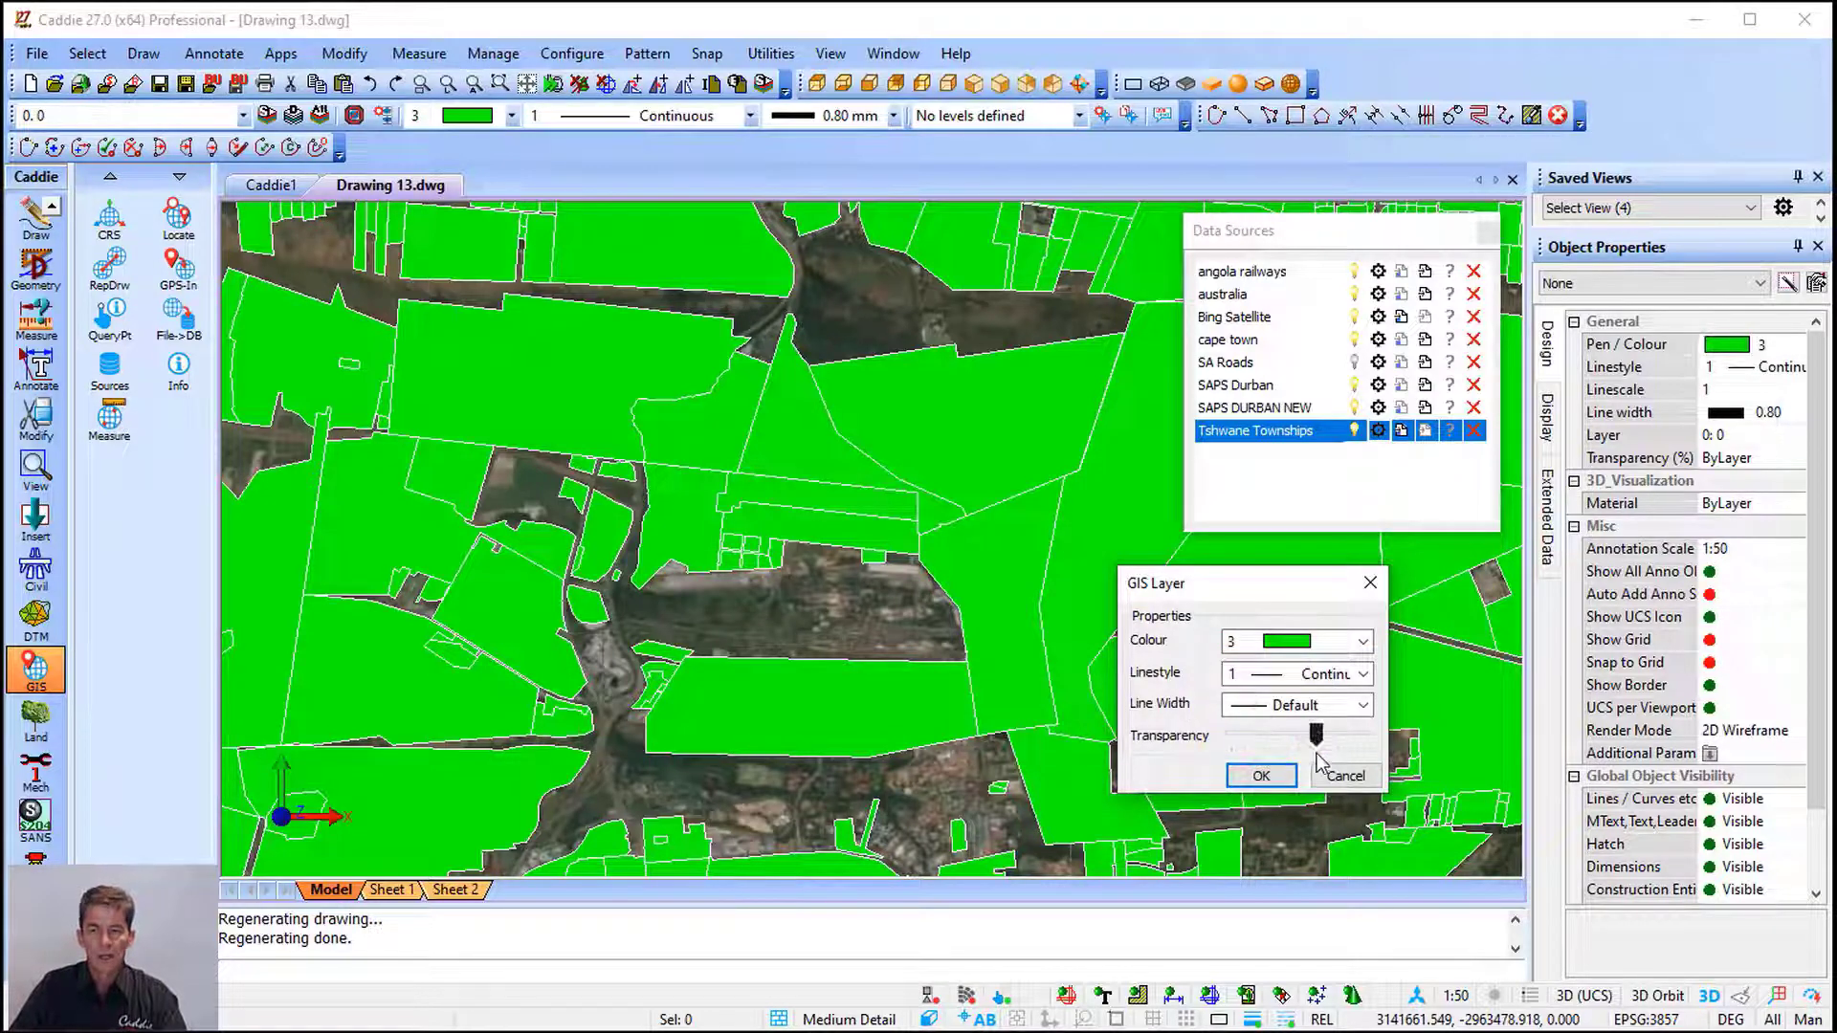
click(1261, 775)
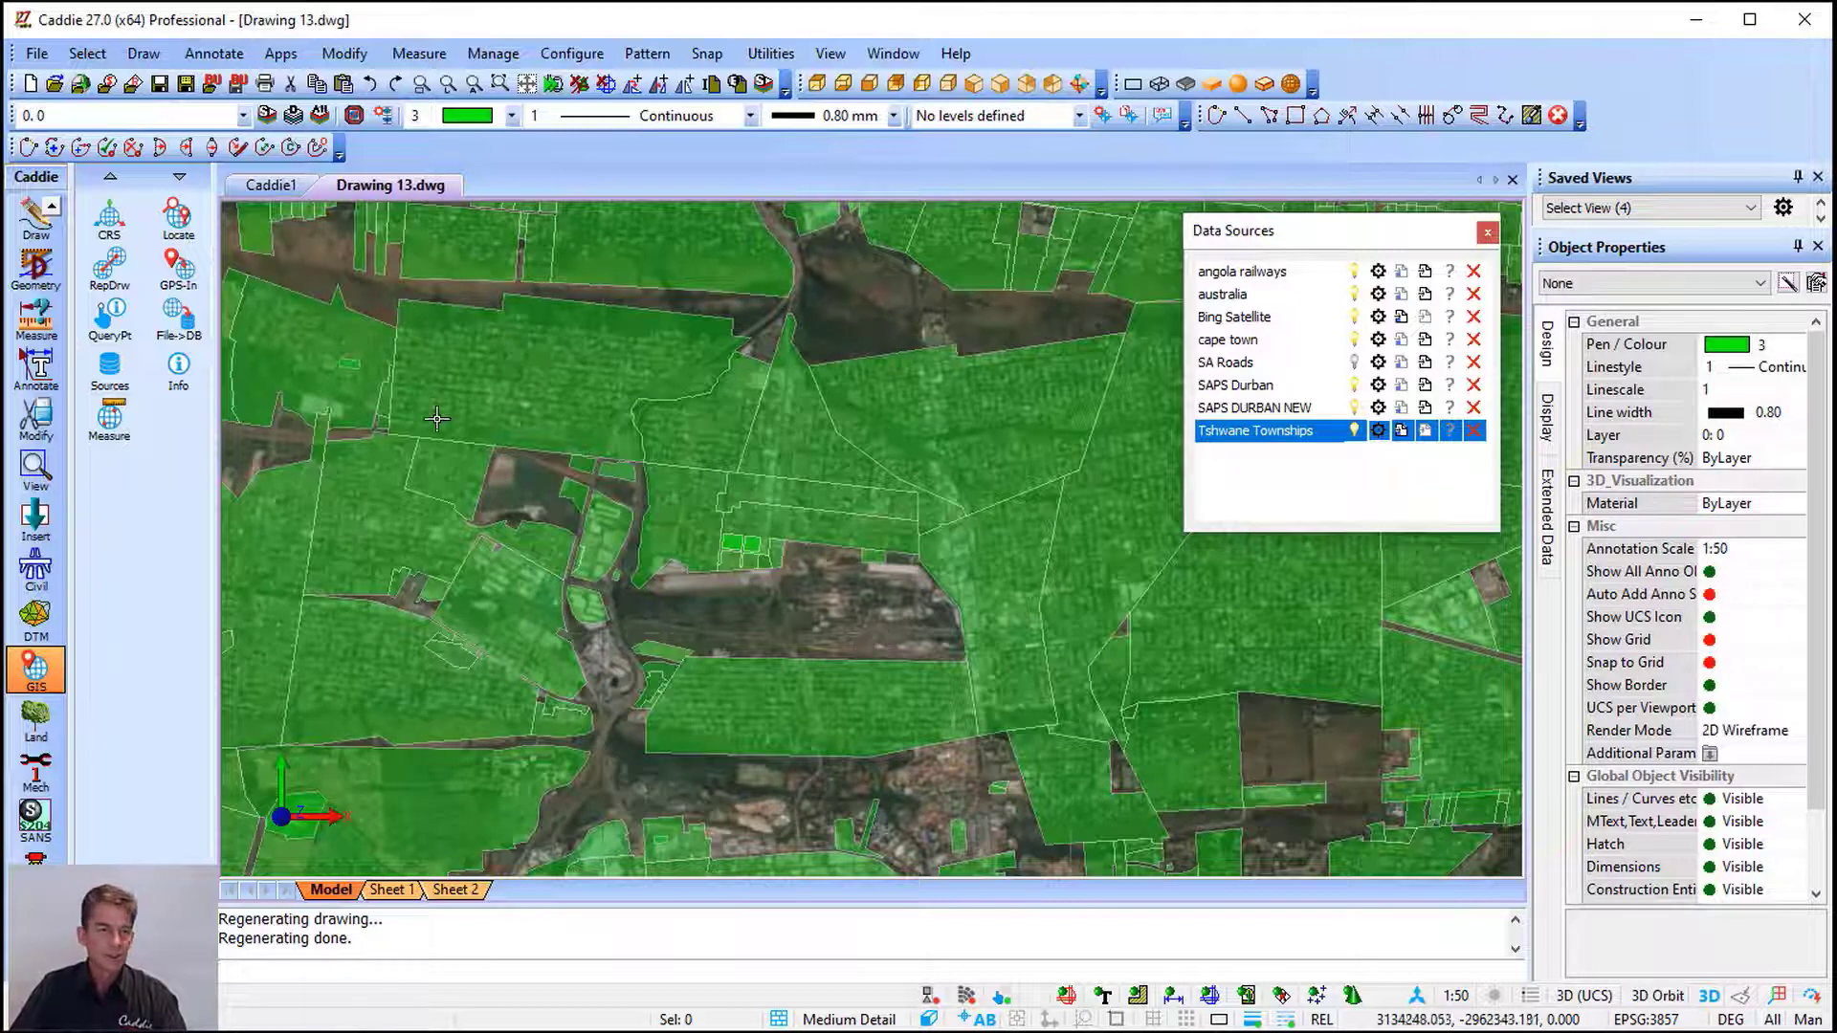
Query the GIS properties of the township south of the rail yard and the large one to its northwest, ending the feature query
click(178, 368)
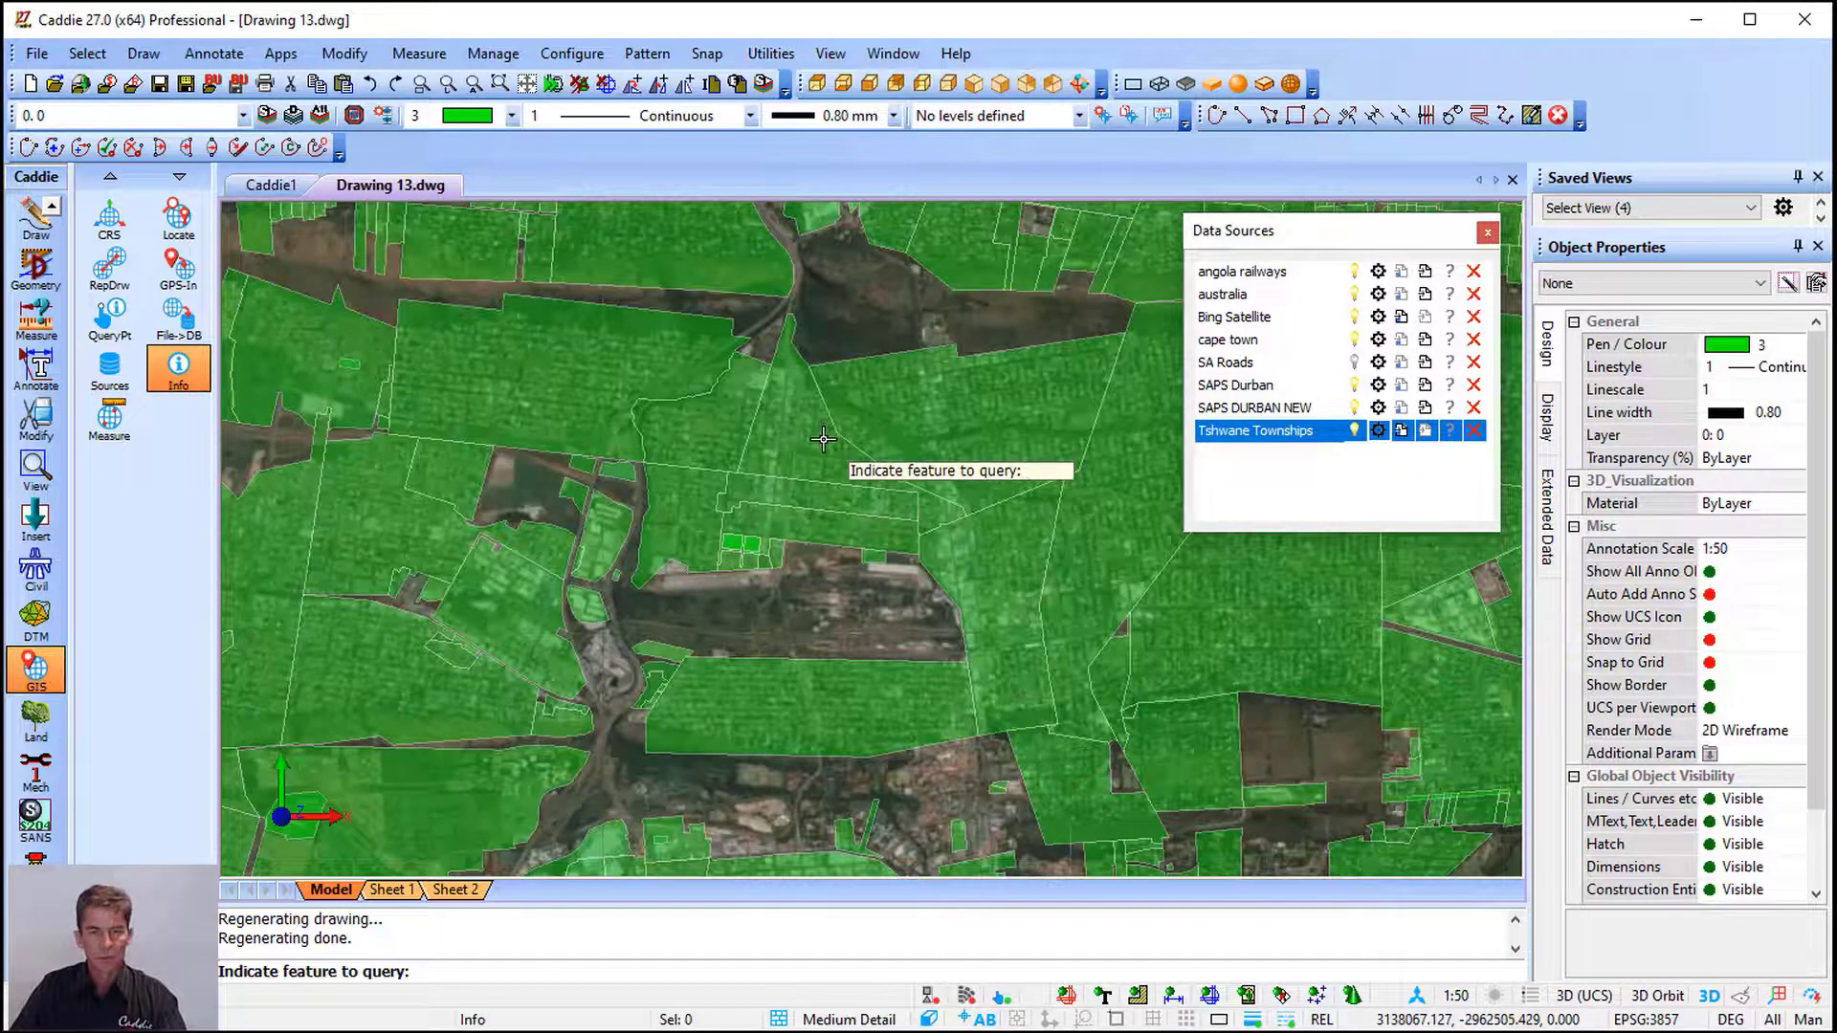
click(858, 708)
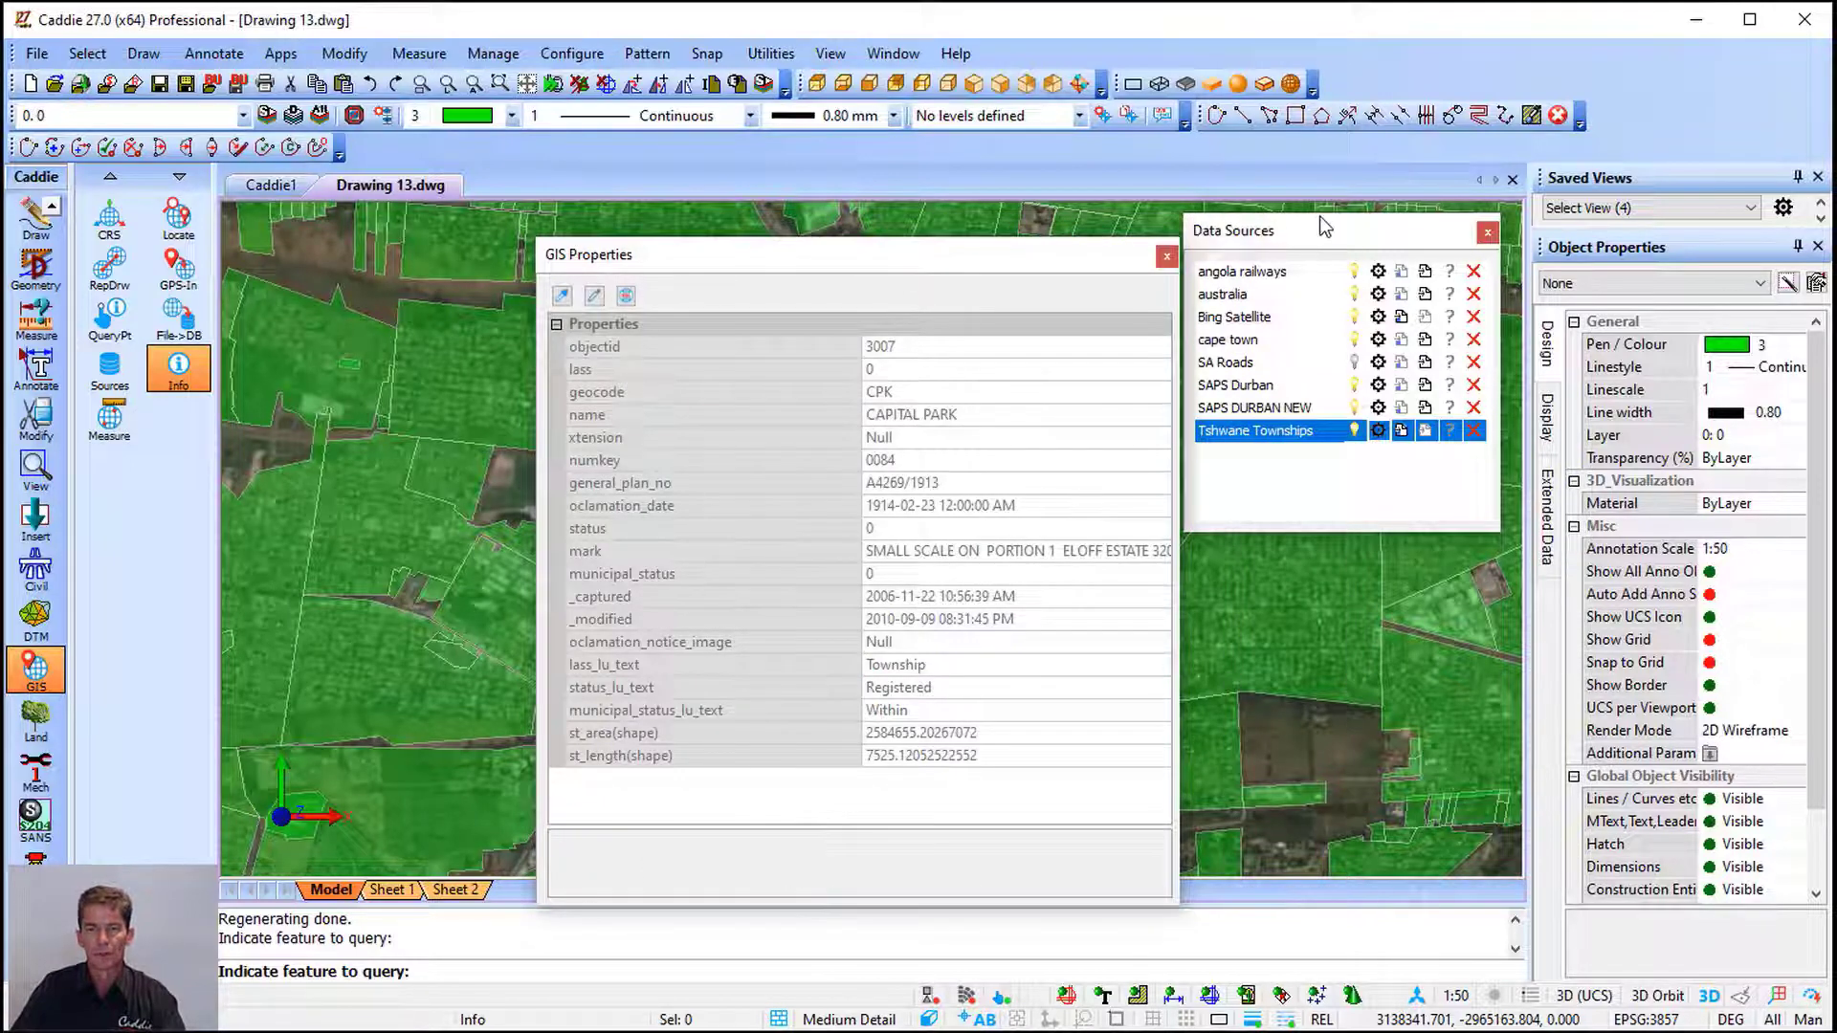
drag(944, 258, 1409, 121)
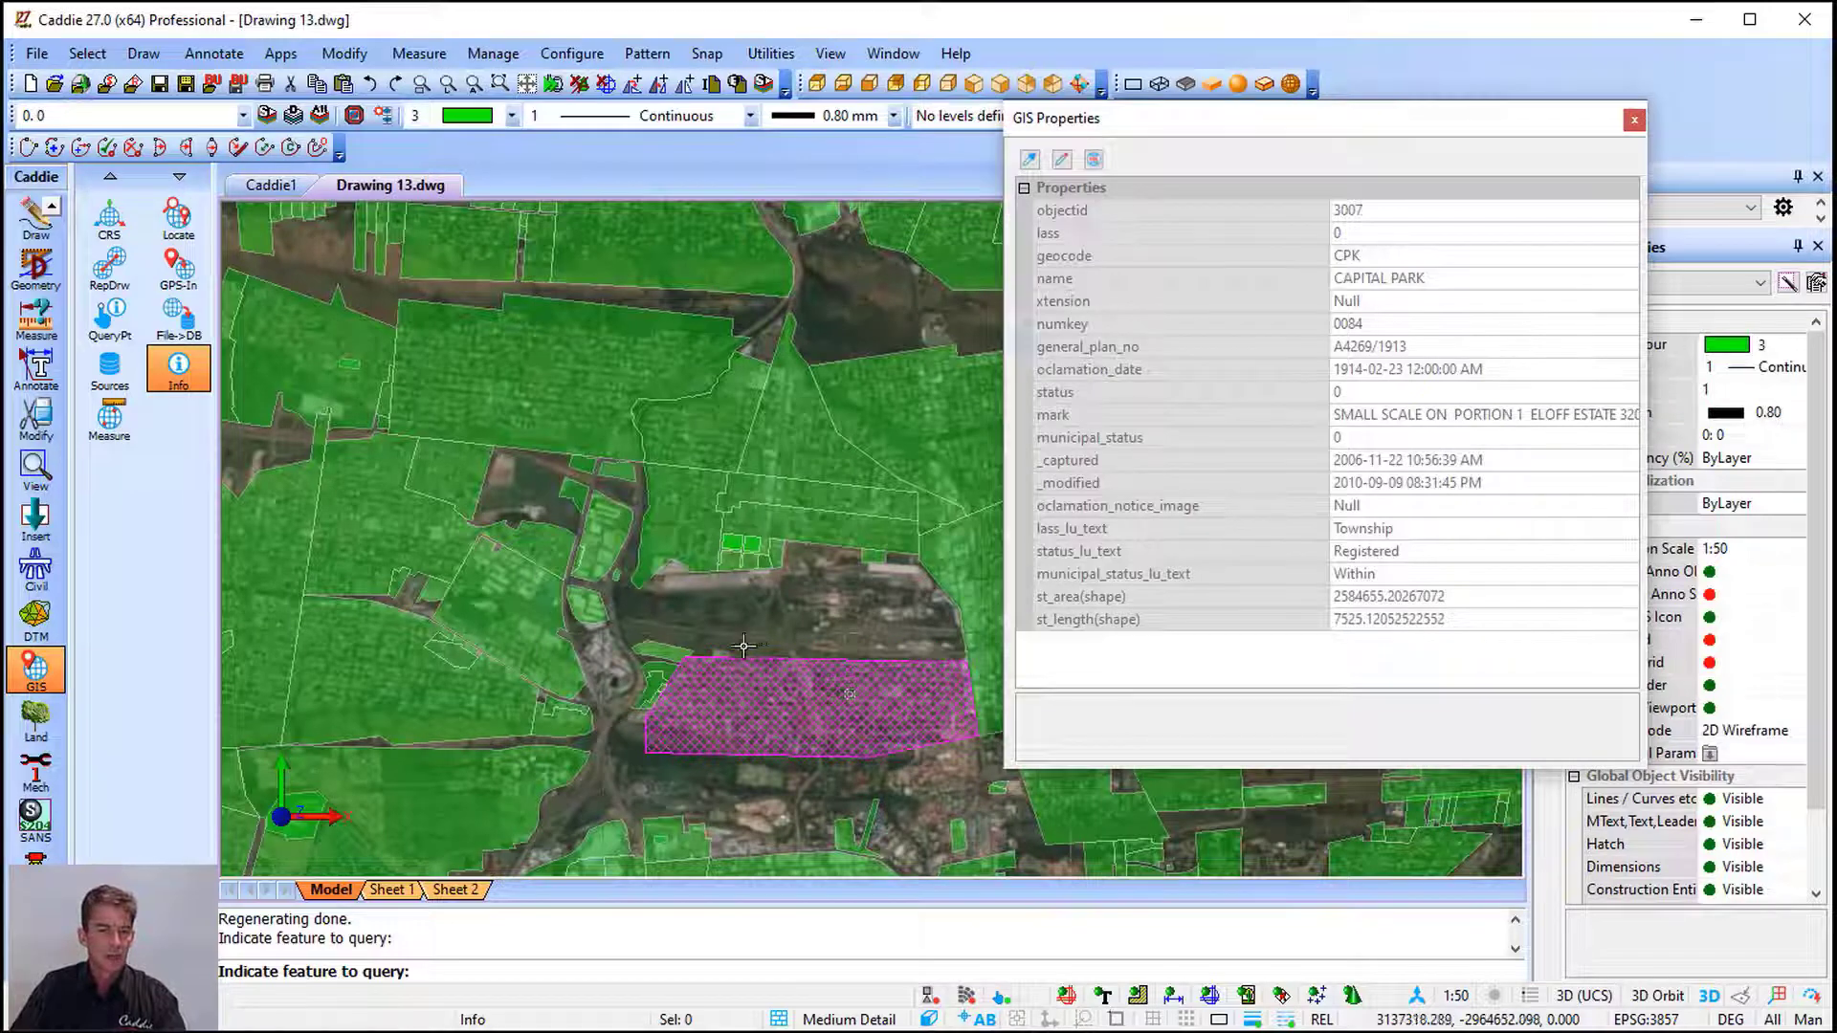
click(470, 392)
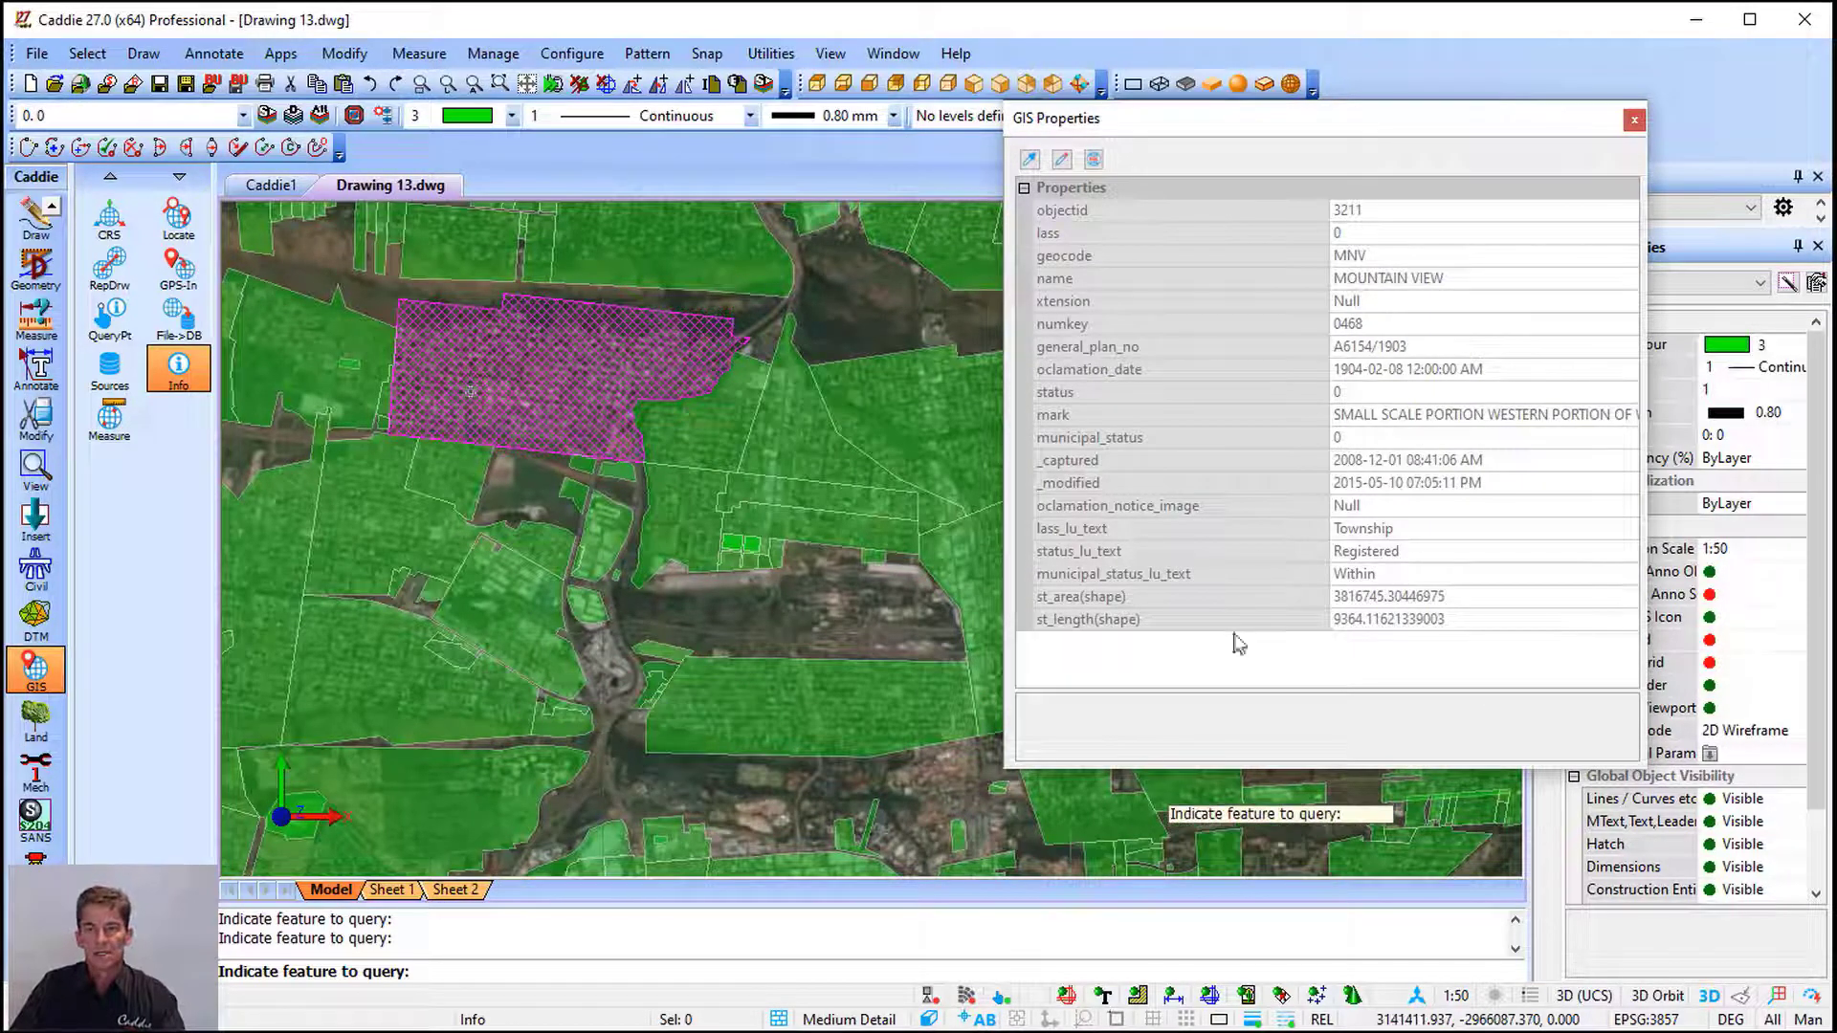
click(1635, 121)
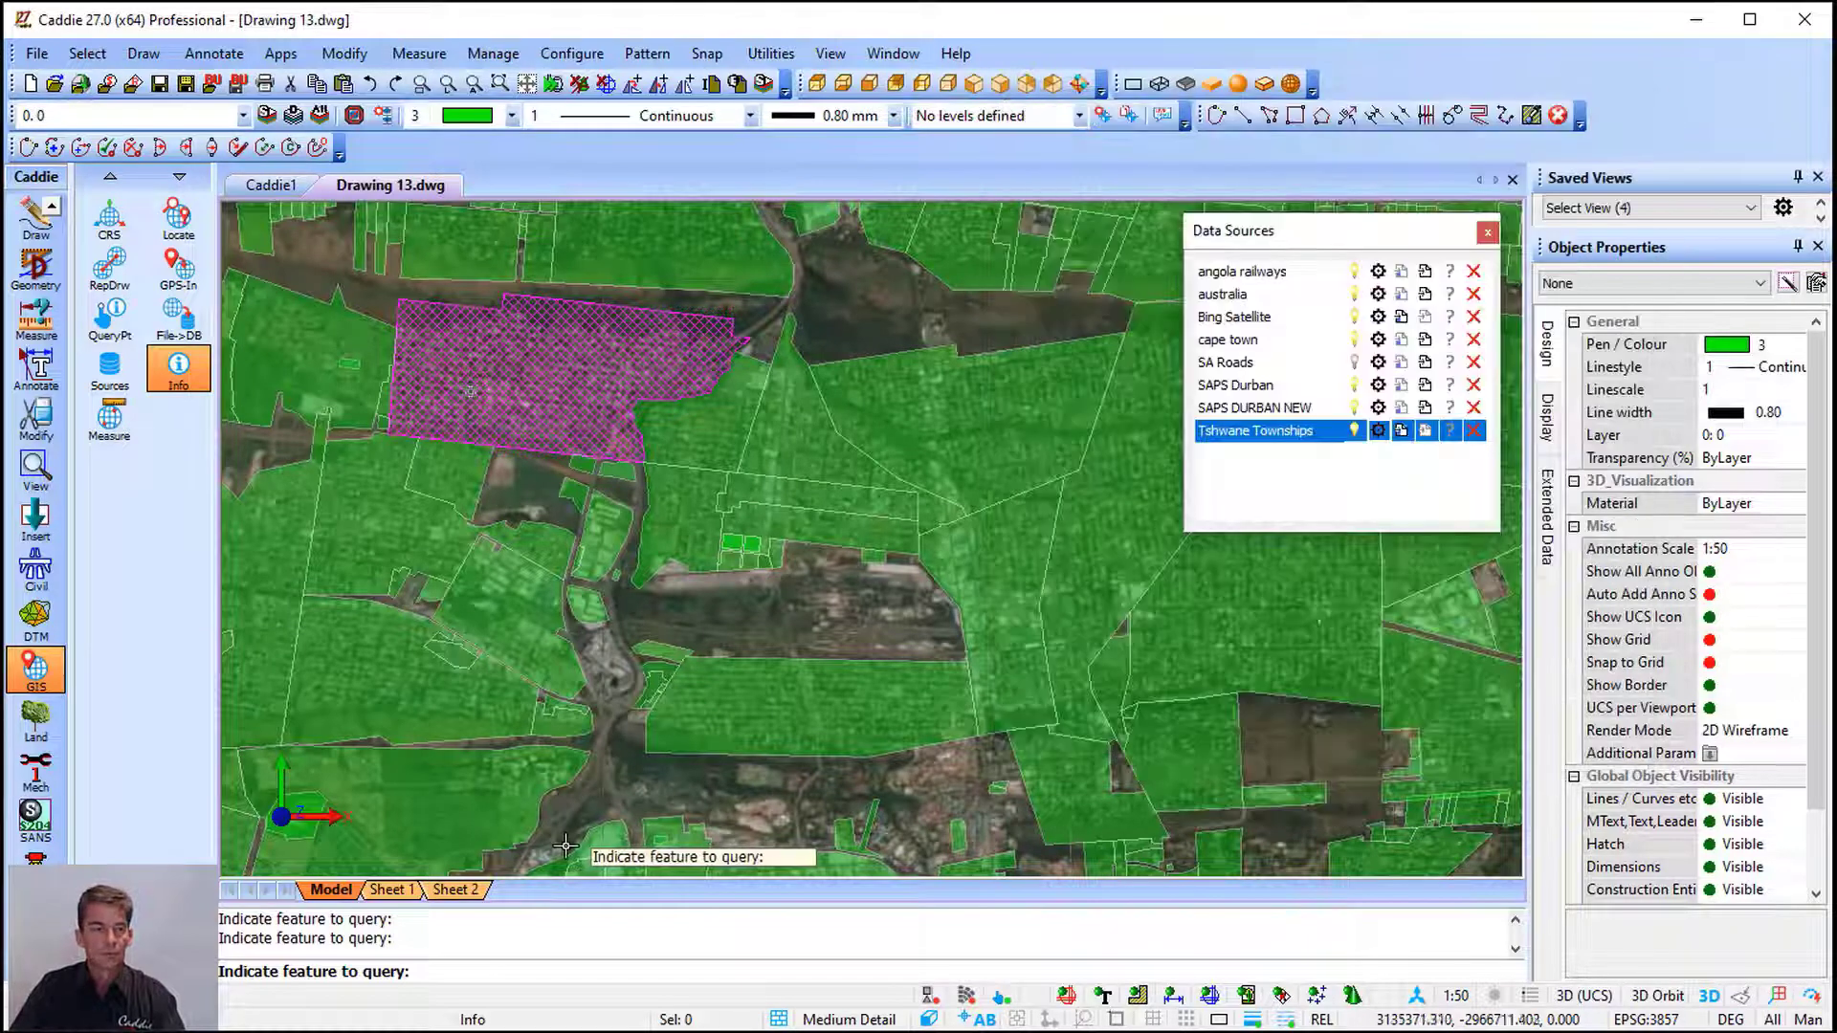
key(Escape)
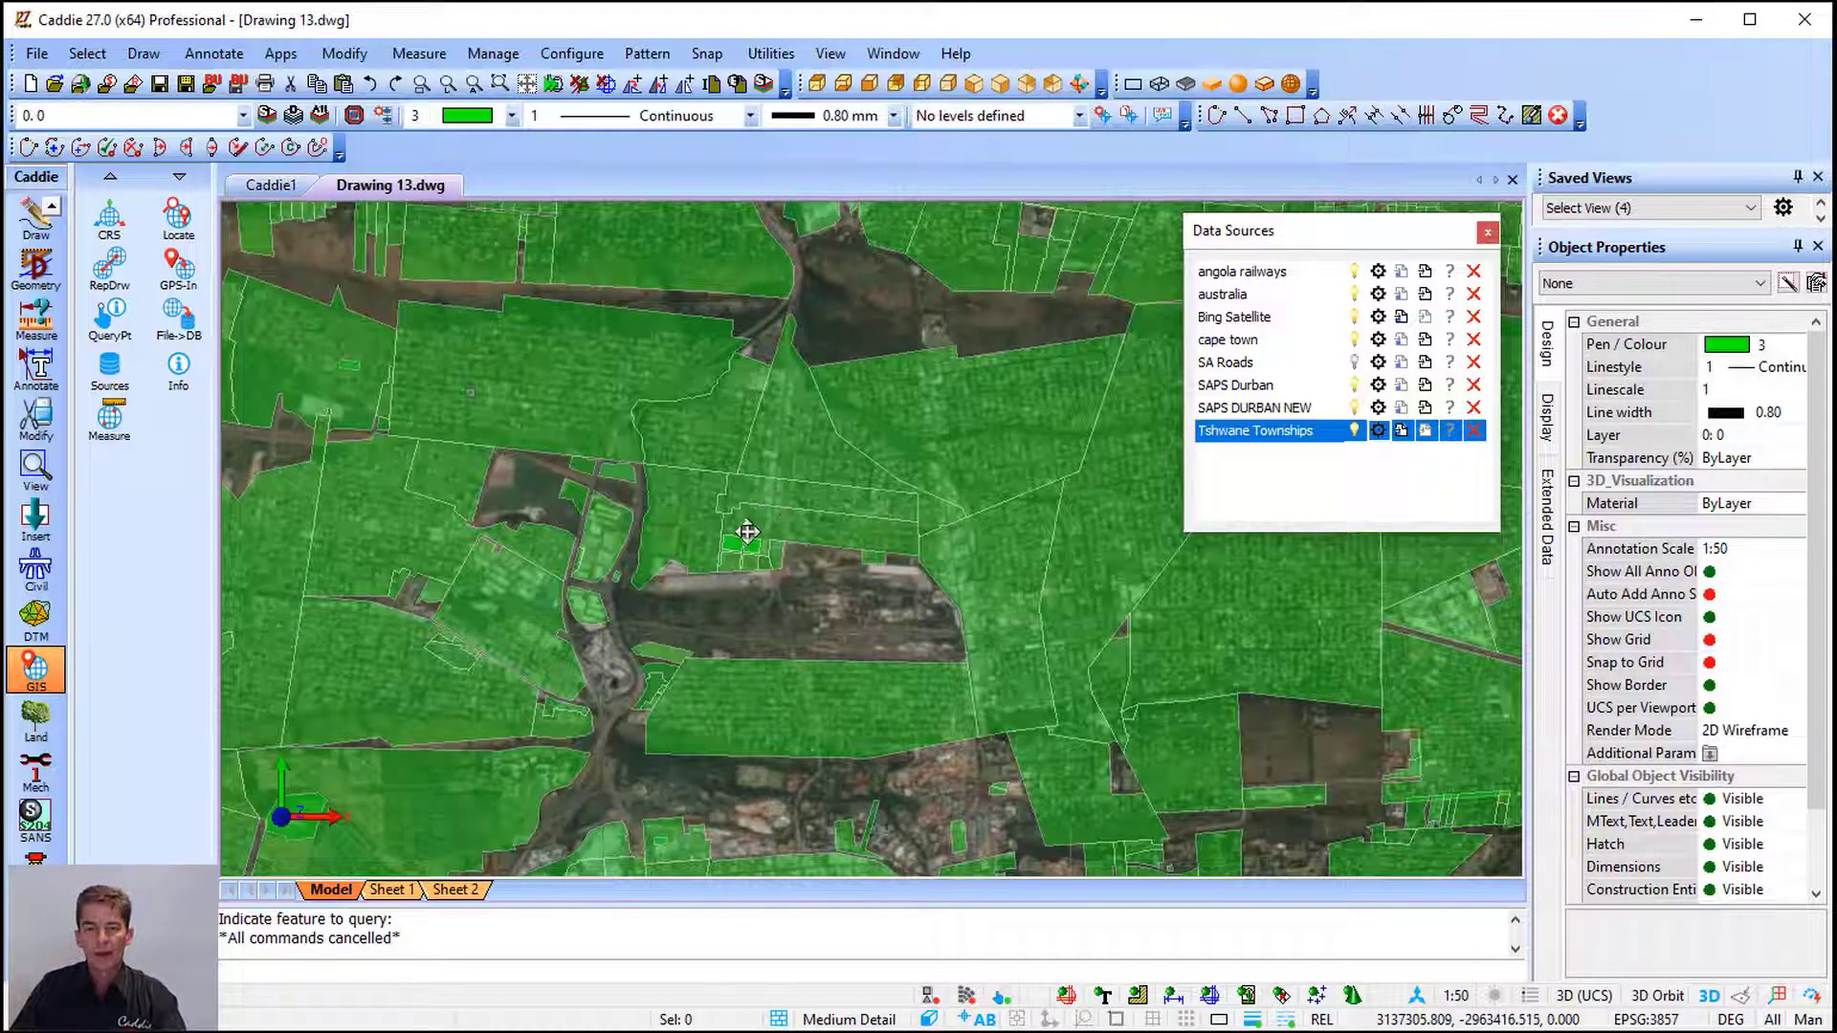
Open Migrate Settings for Caddie 26 (x64) and choose GIS Data Sources as the setting to migrate
scroll(751, 533, down, 3)
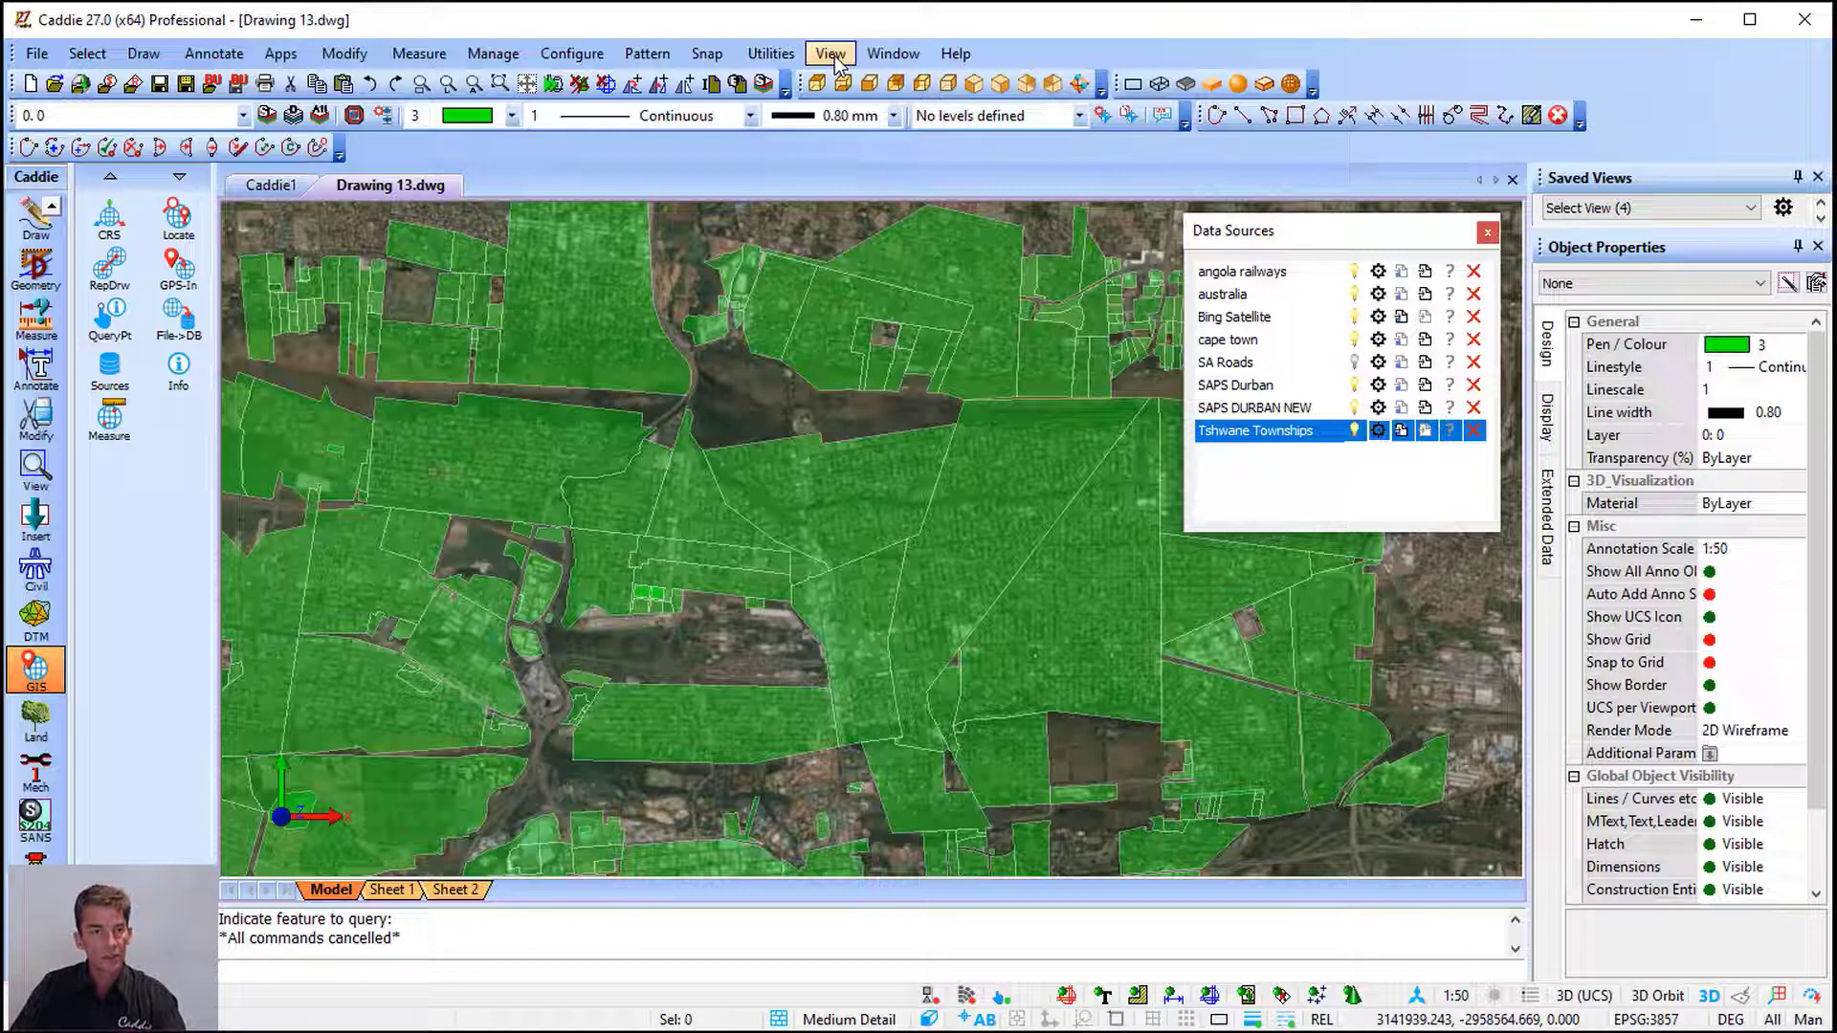
click(771, 54)
mouse_move(878, 165)
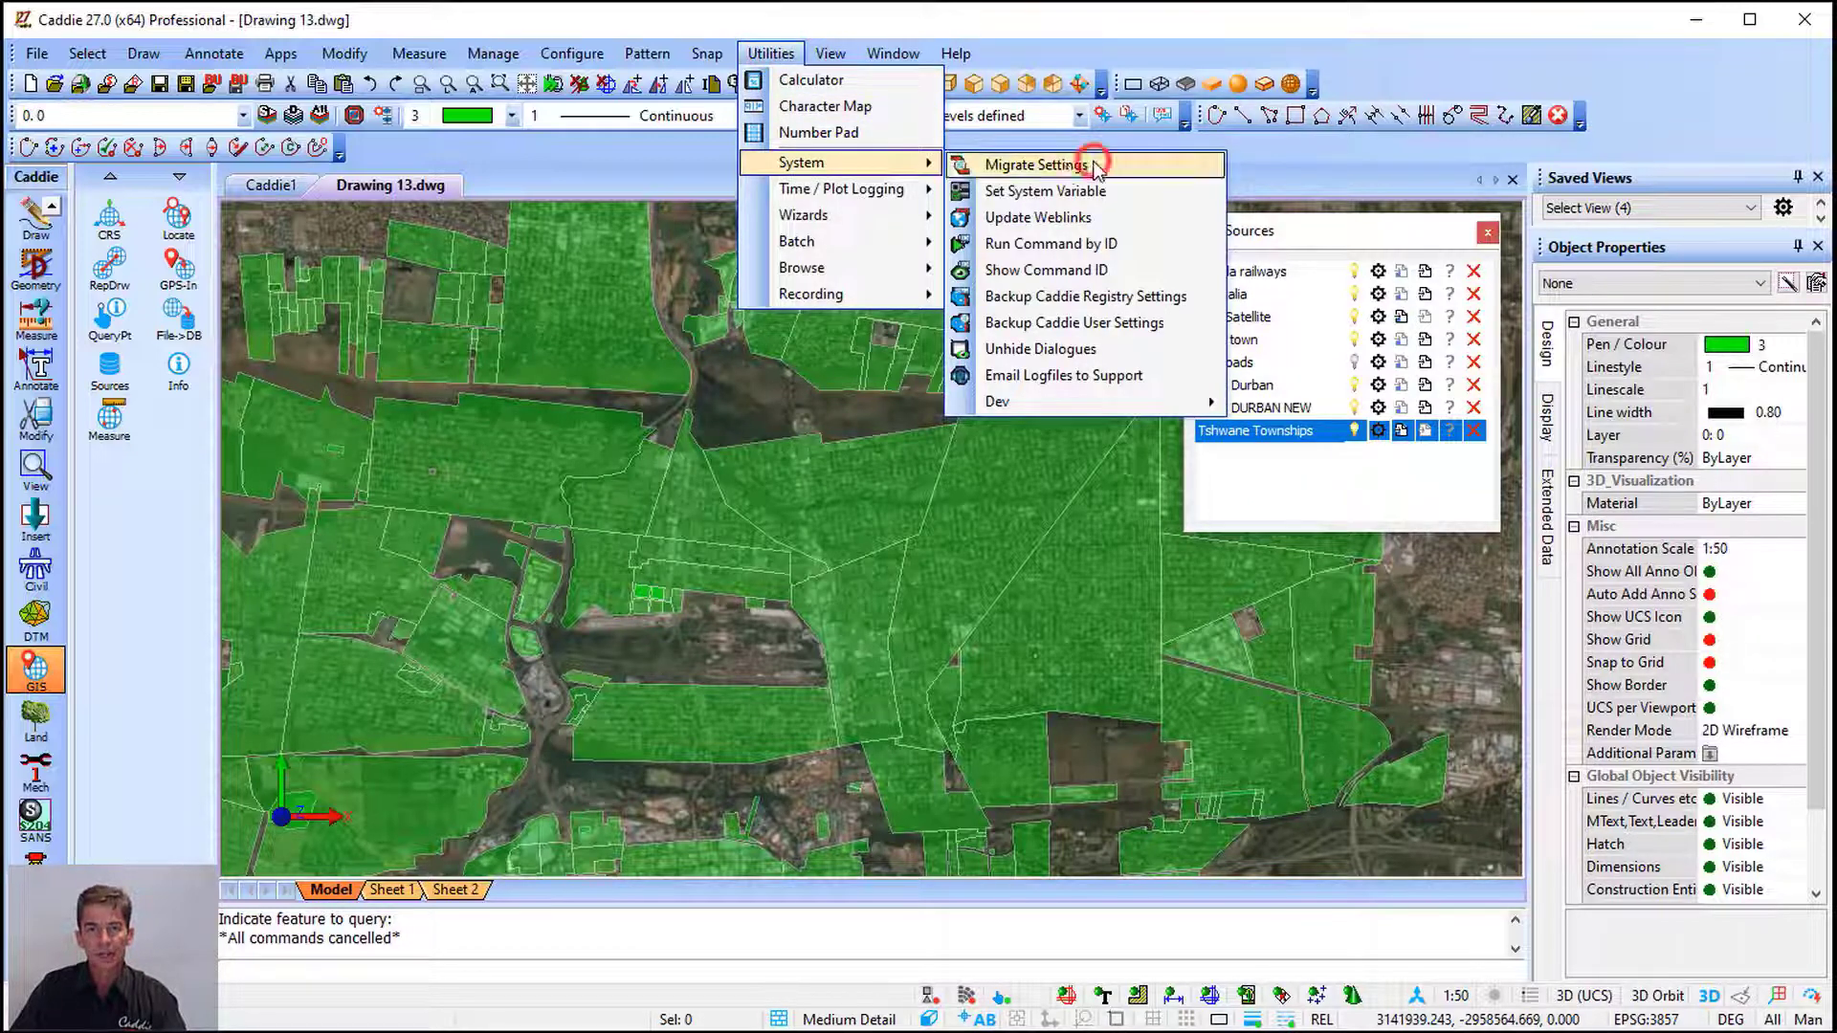
click(1034, 166)
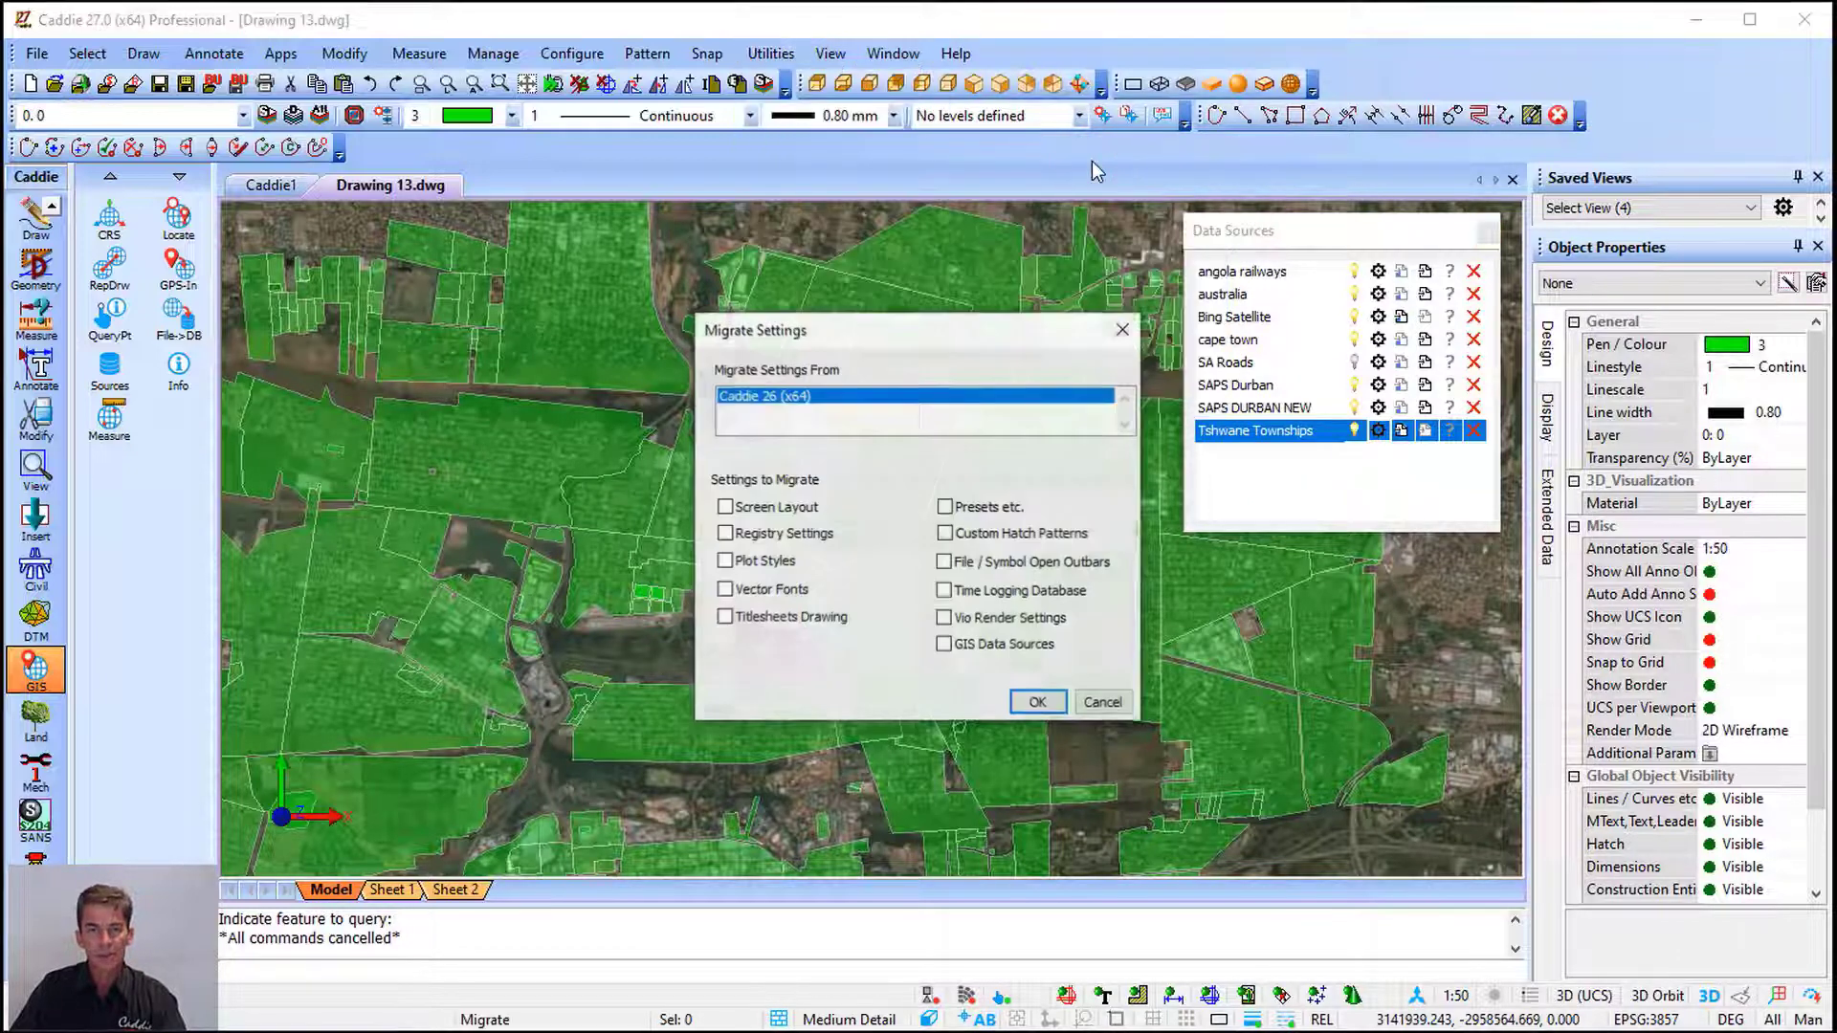
click(997, 650)
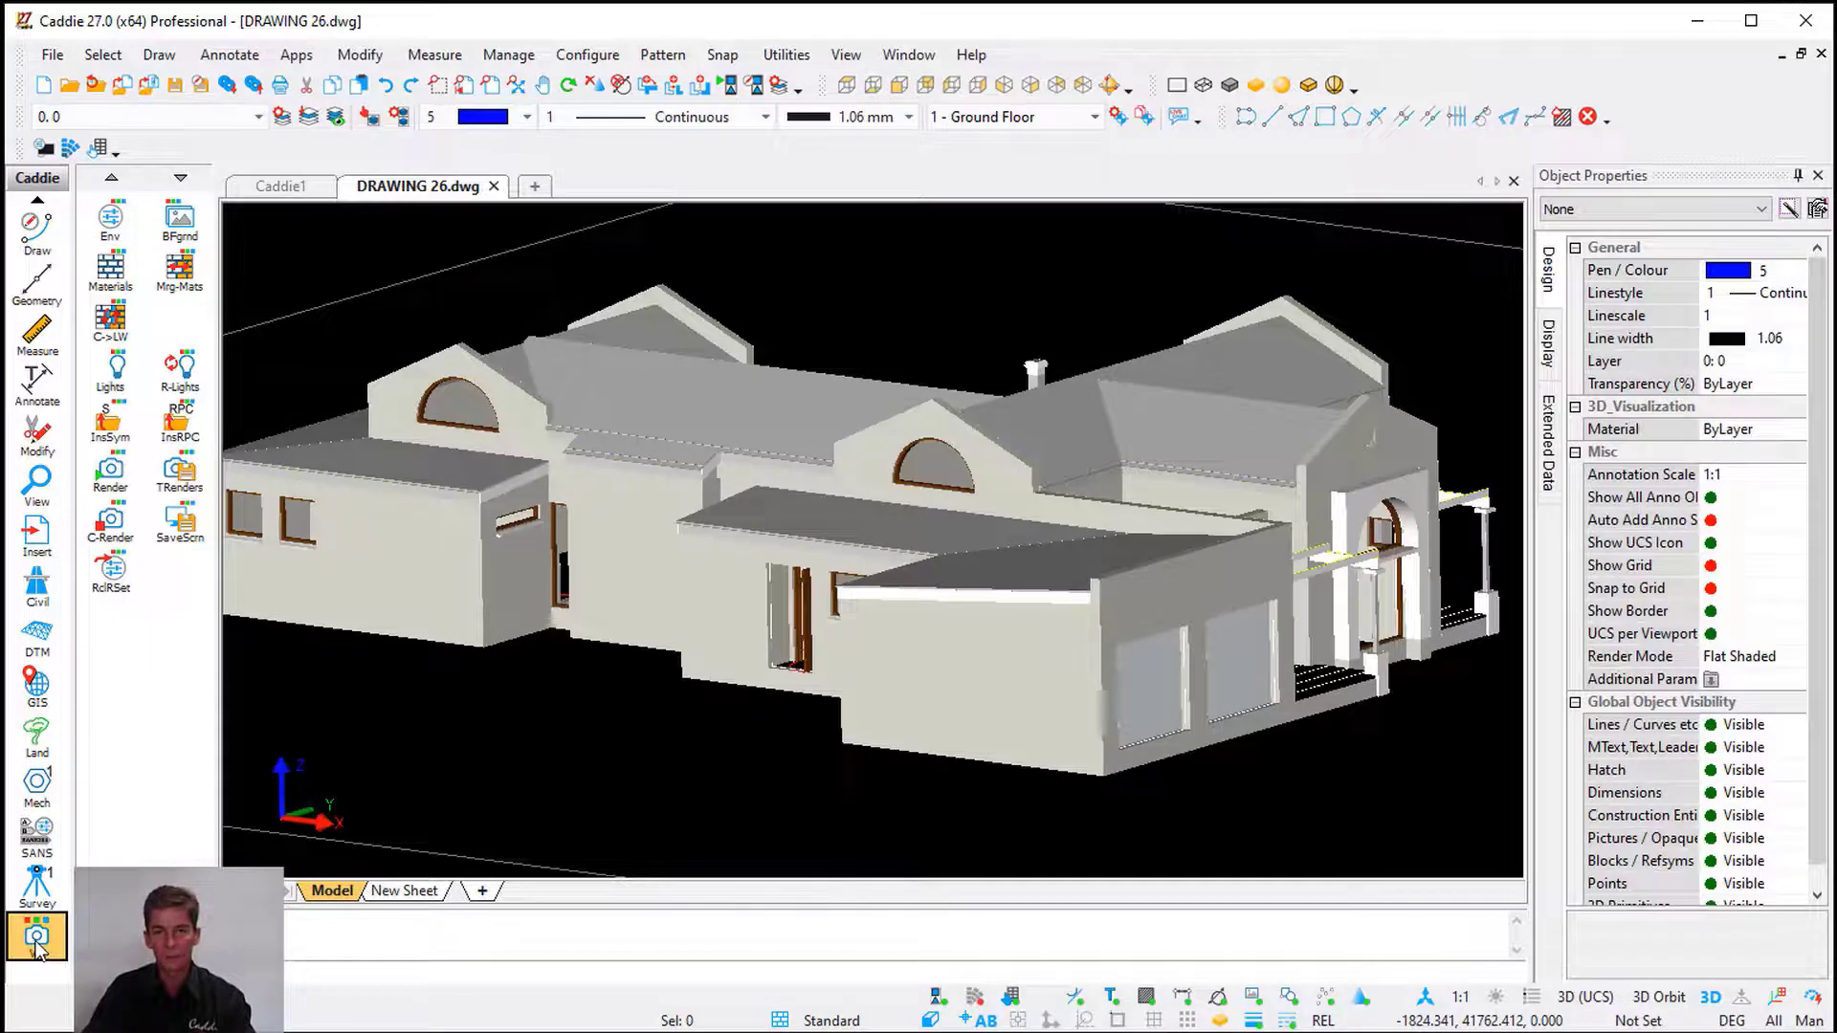
Start a new render material and review the predefined material categories, leaving Use Predefined off
click(110, 268)
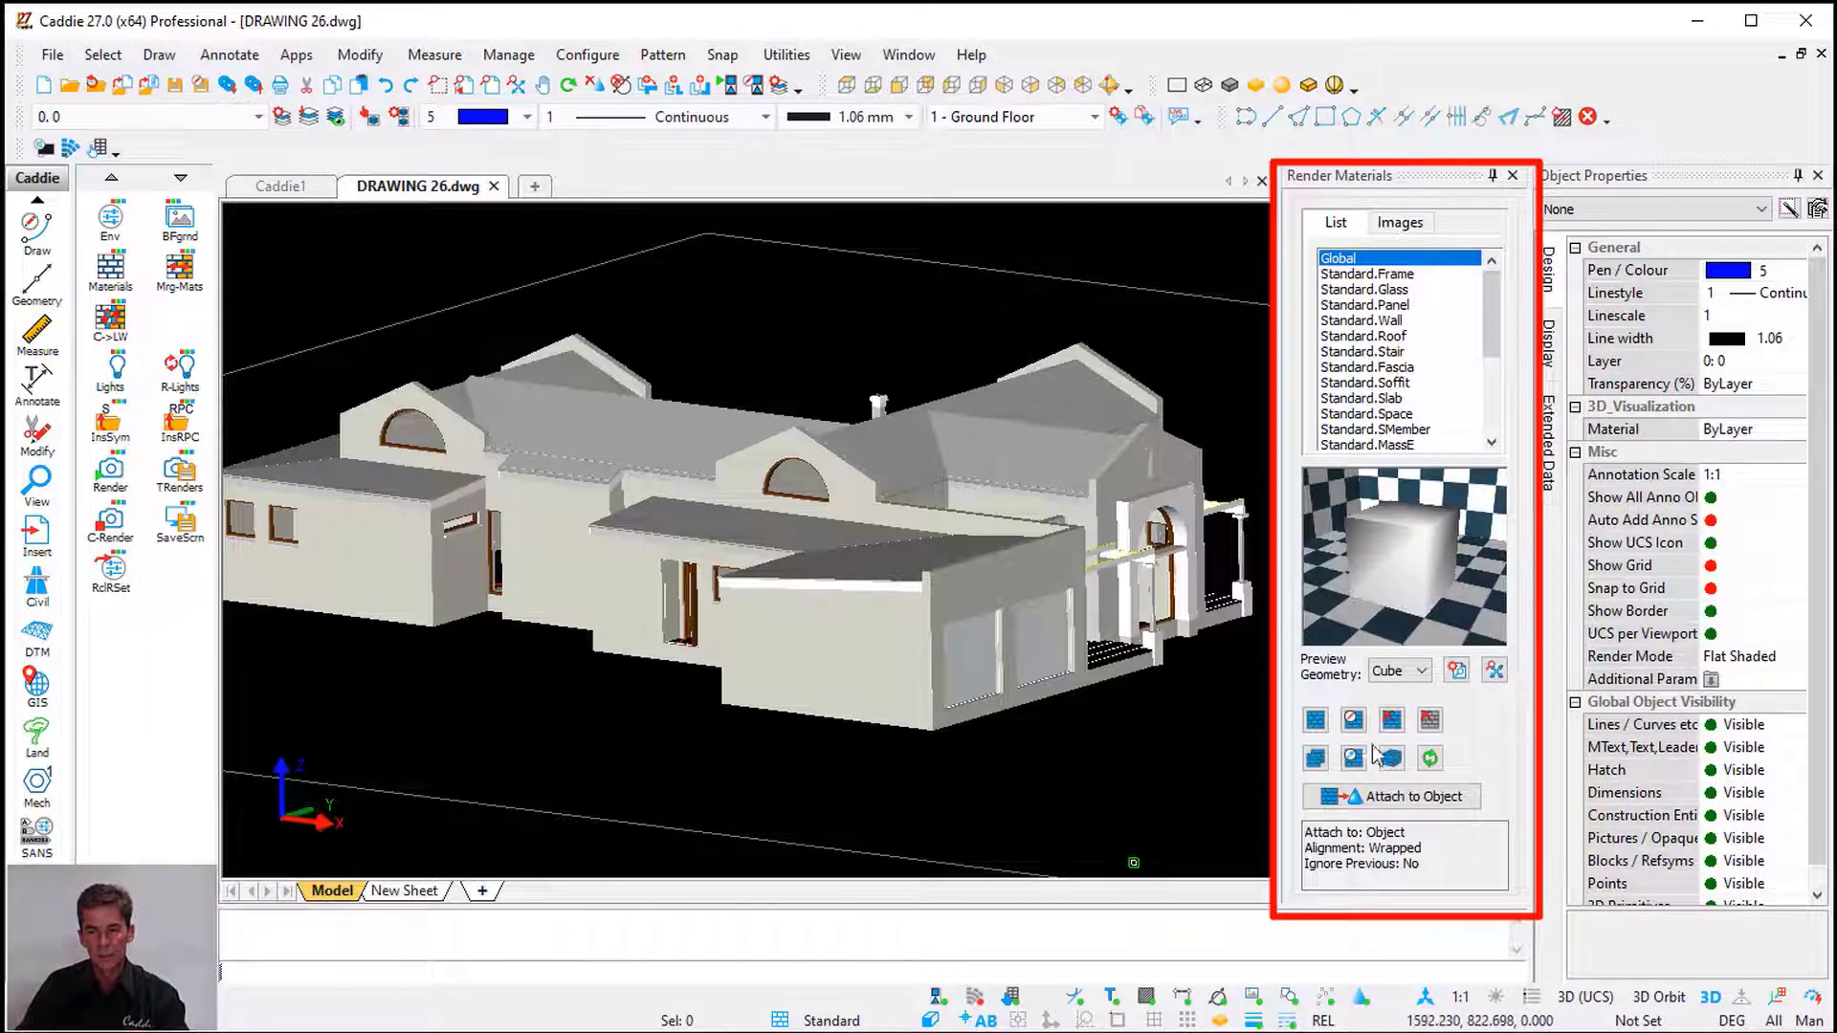
click(1316, 723)
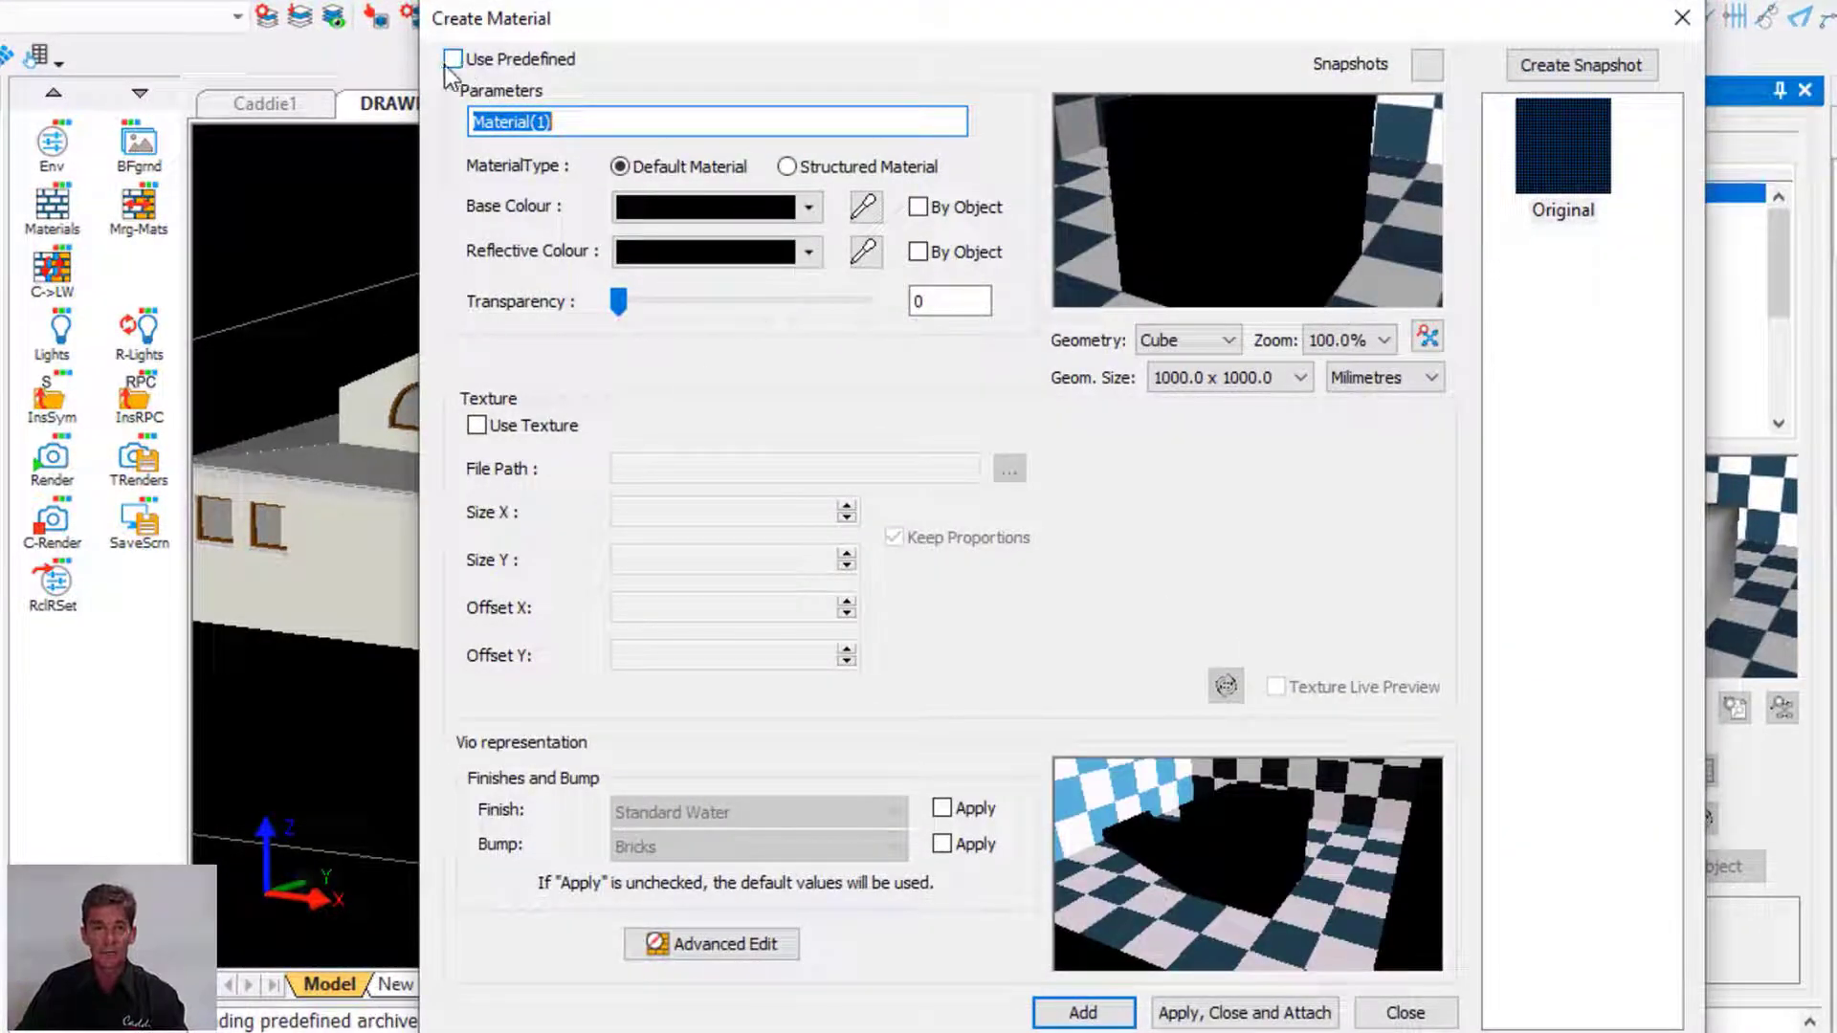
click(451, 57)
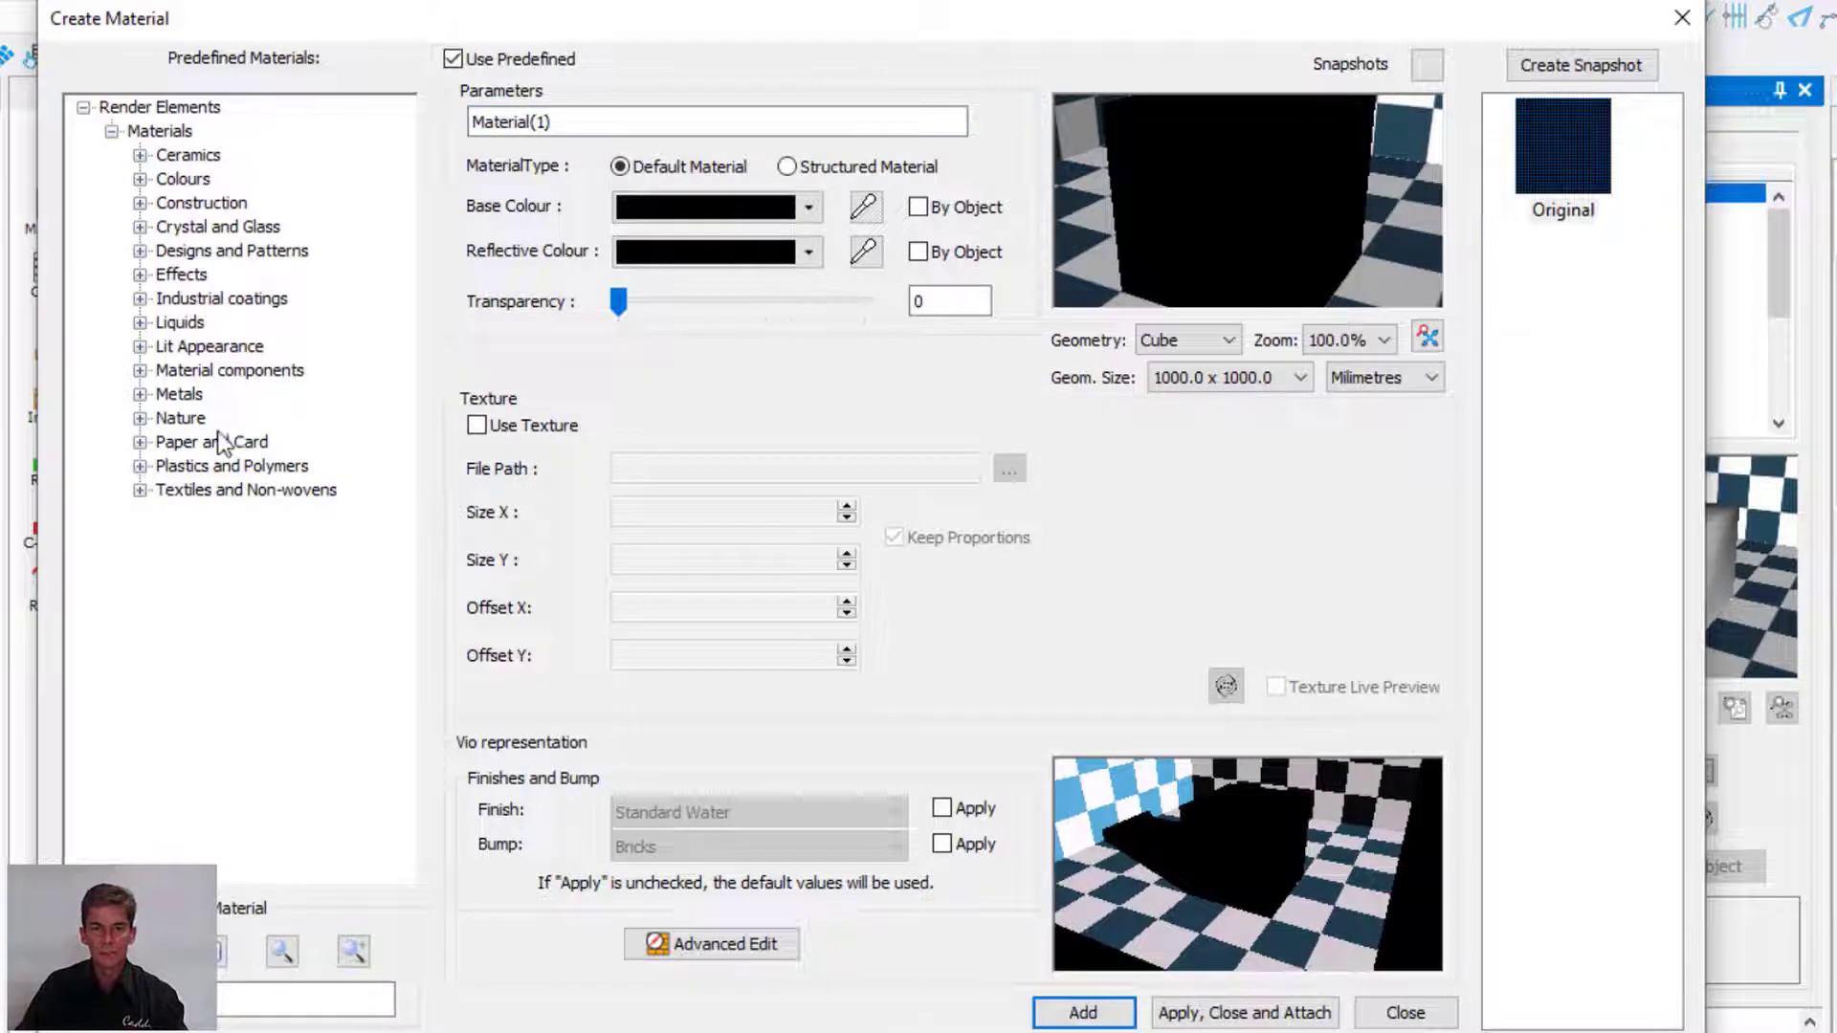
click(452, 58)
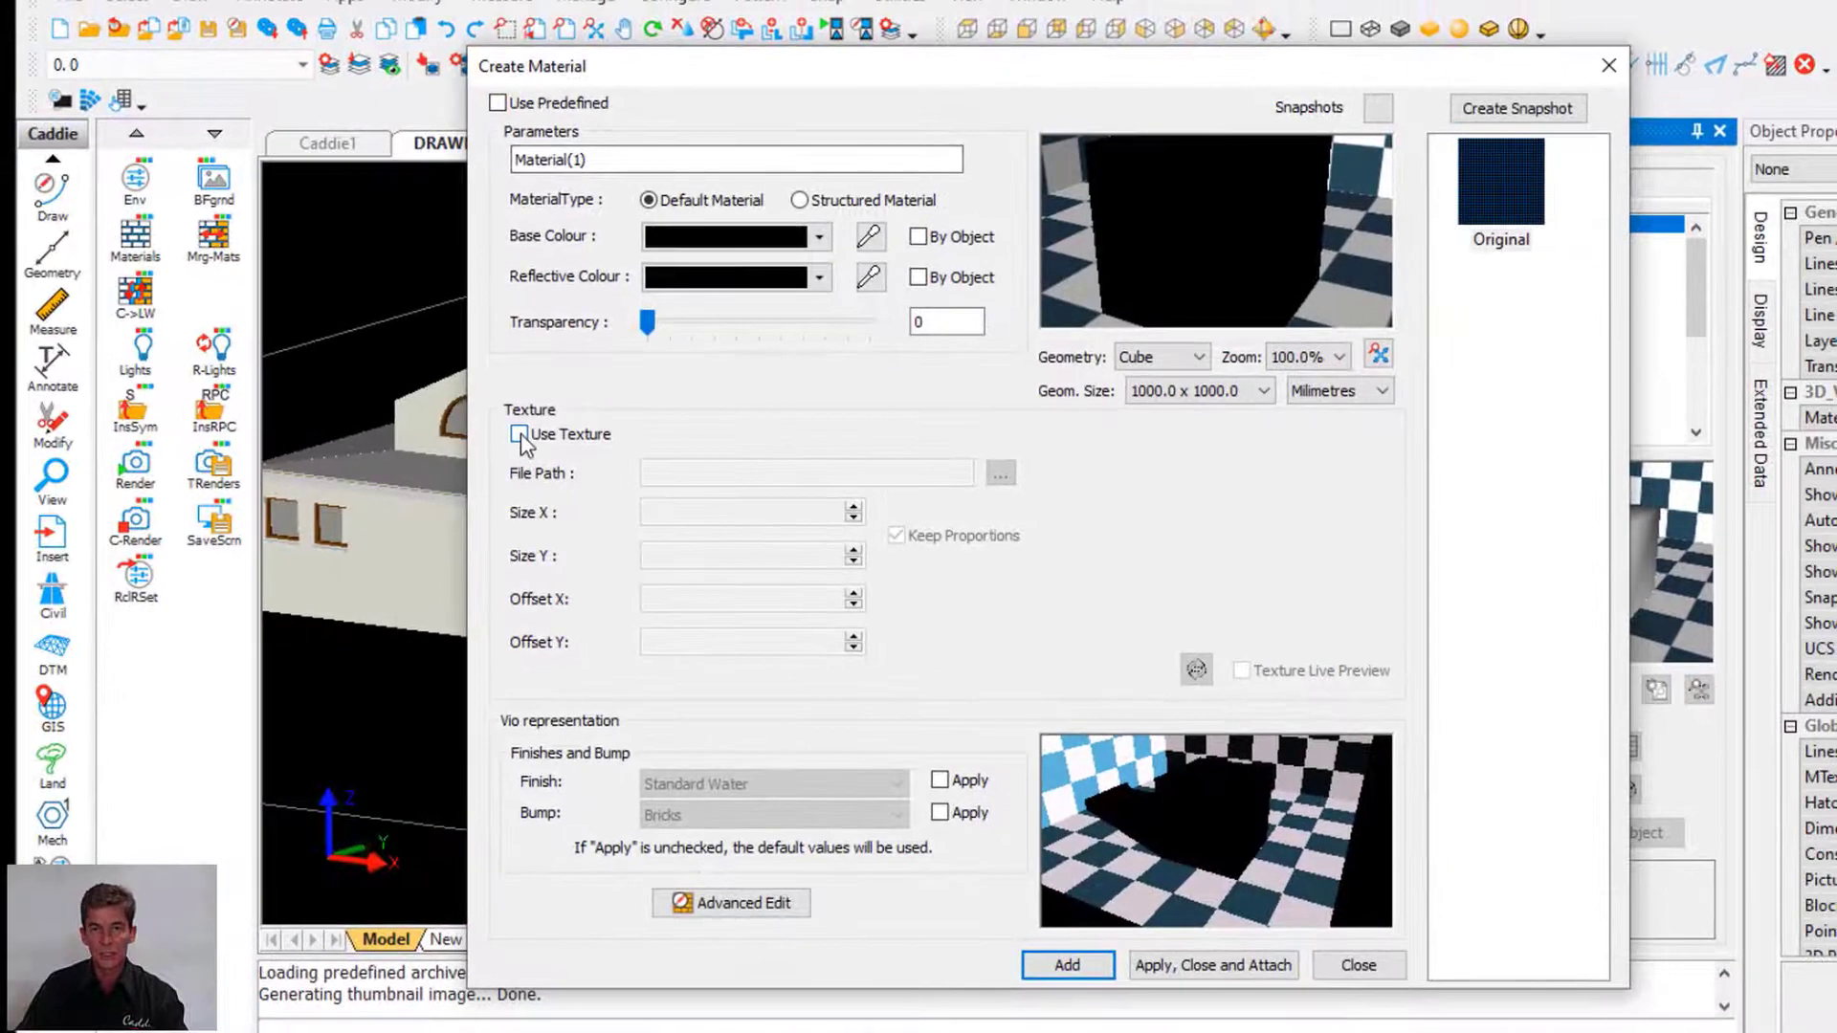
Give the new material a texture using Brick 09.jpg from the Bricks folder
click(520, 434)
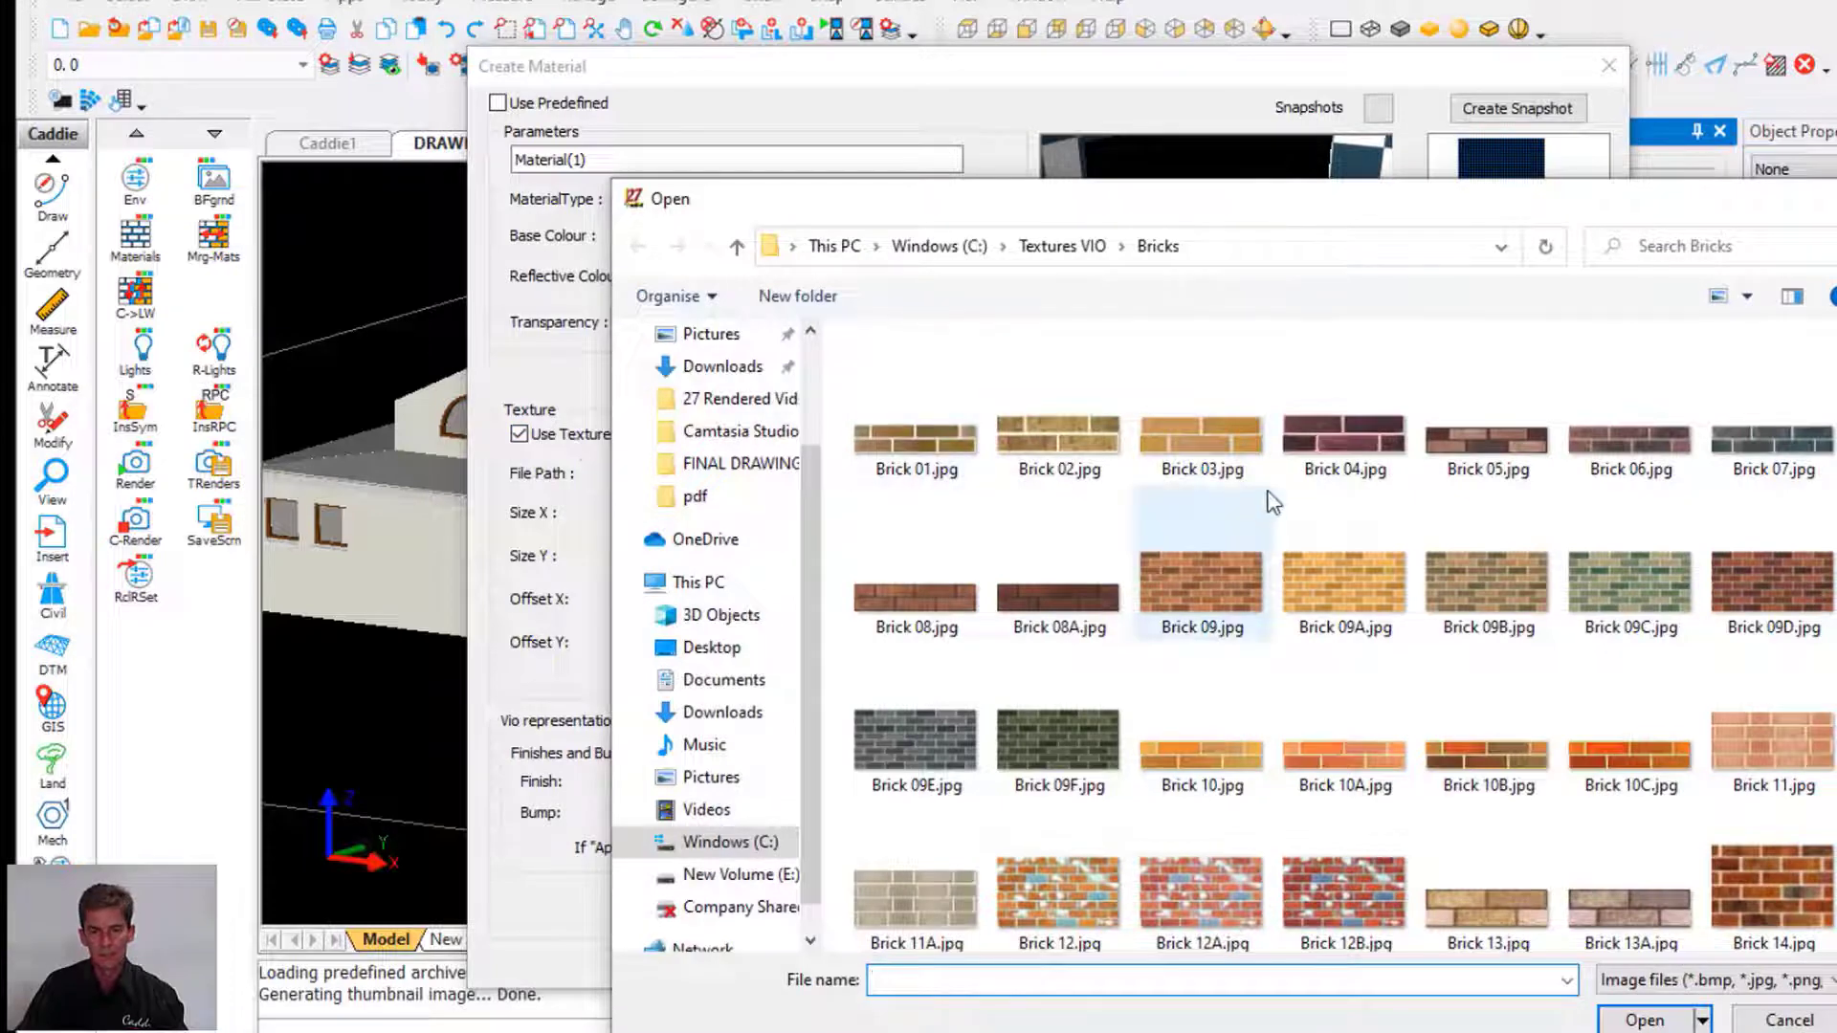
click(1202, 612)
click(1670, 1023)
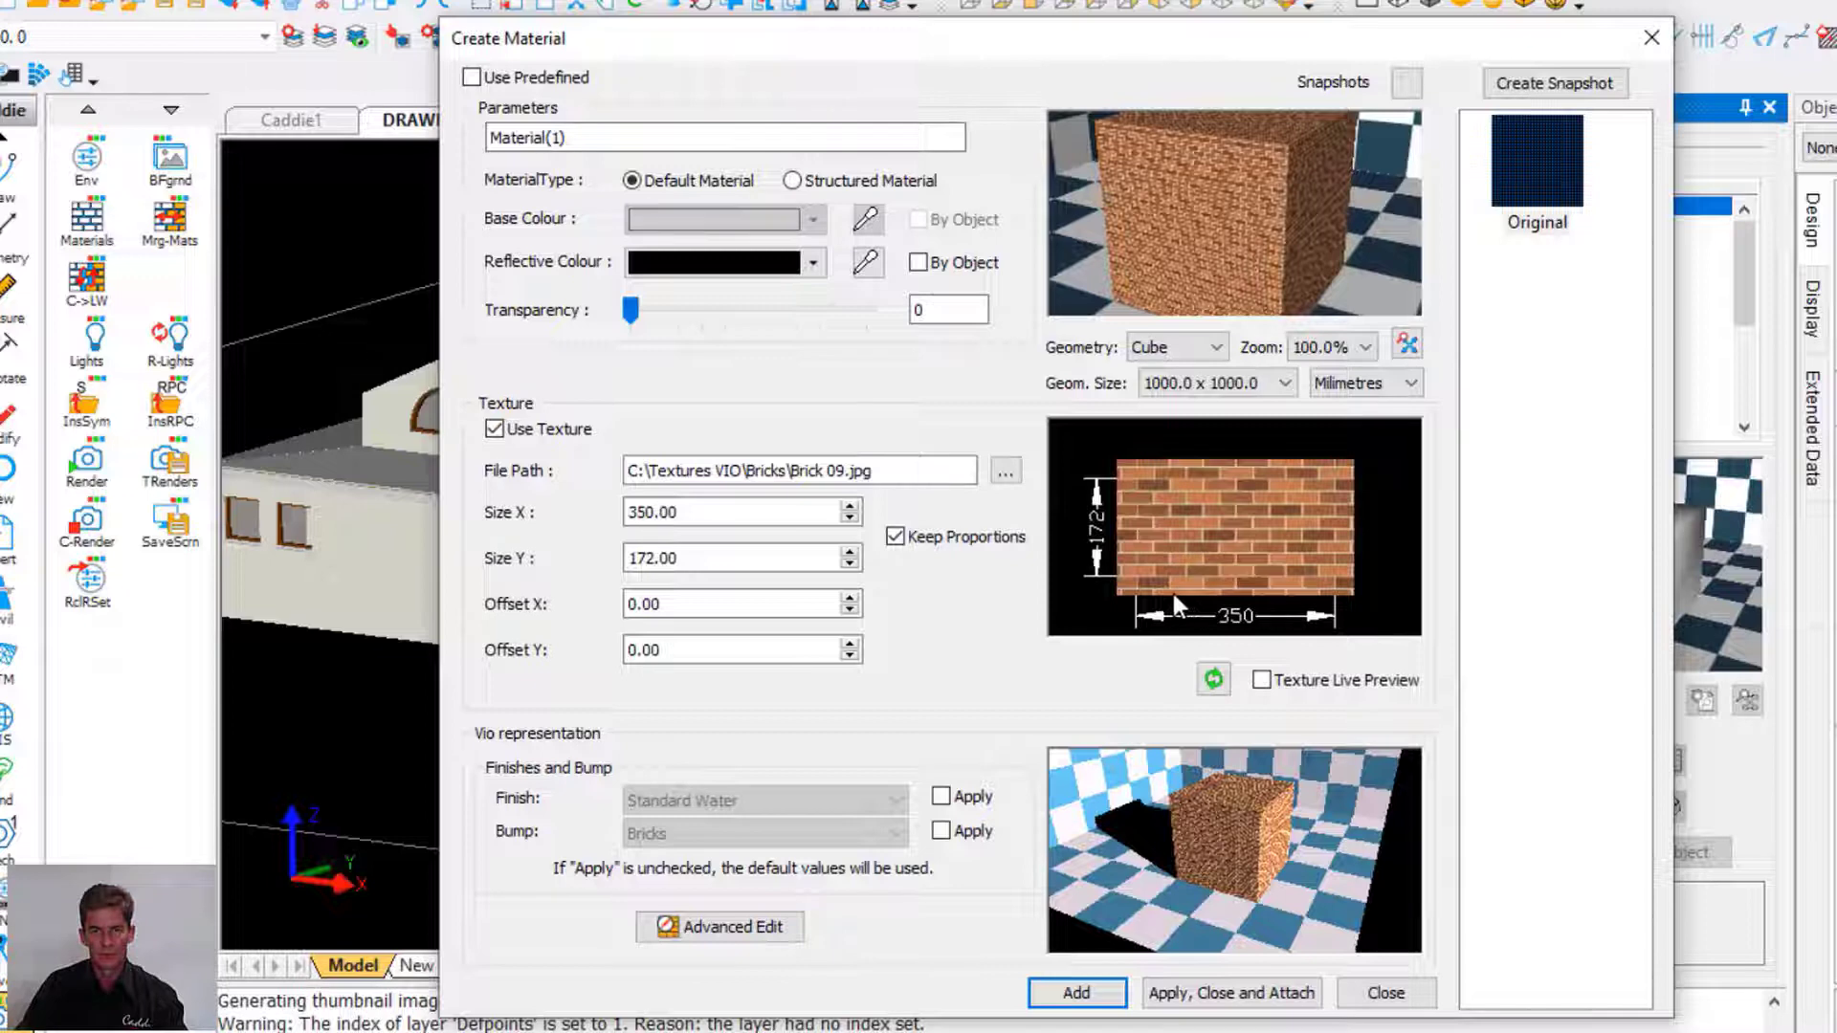
Set the brick texture's Size X to 1200 with proportions kept and create a snapshot of the material
double_click(686, 514)
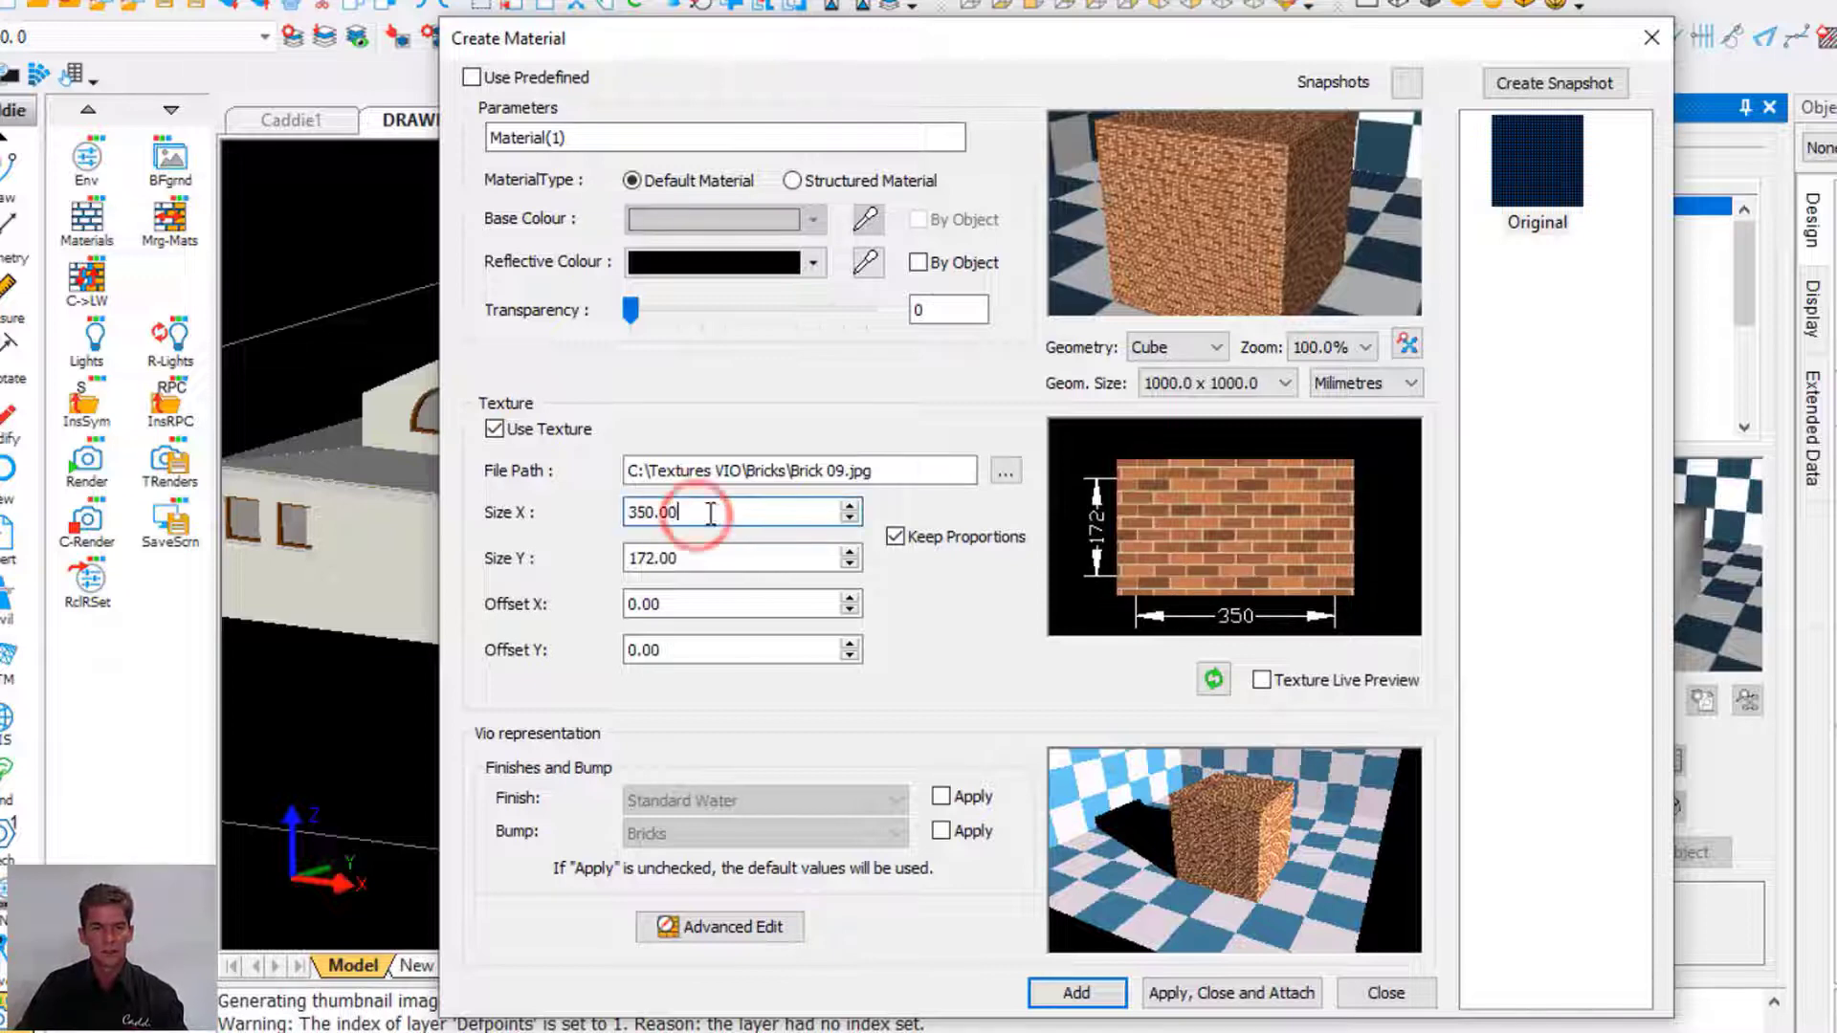
text(1200)
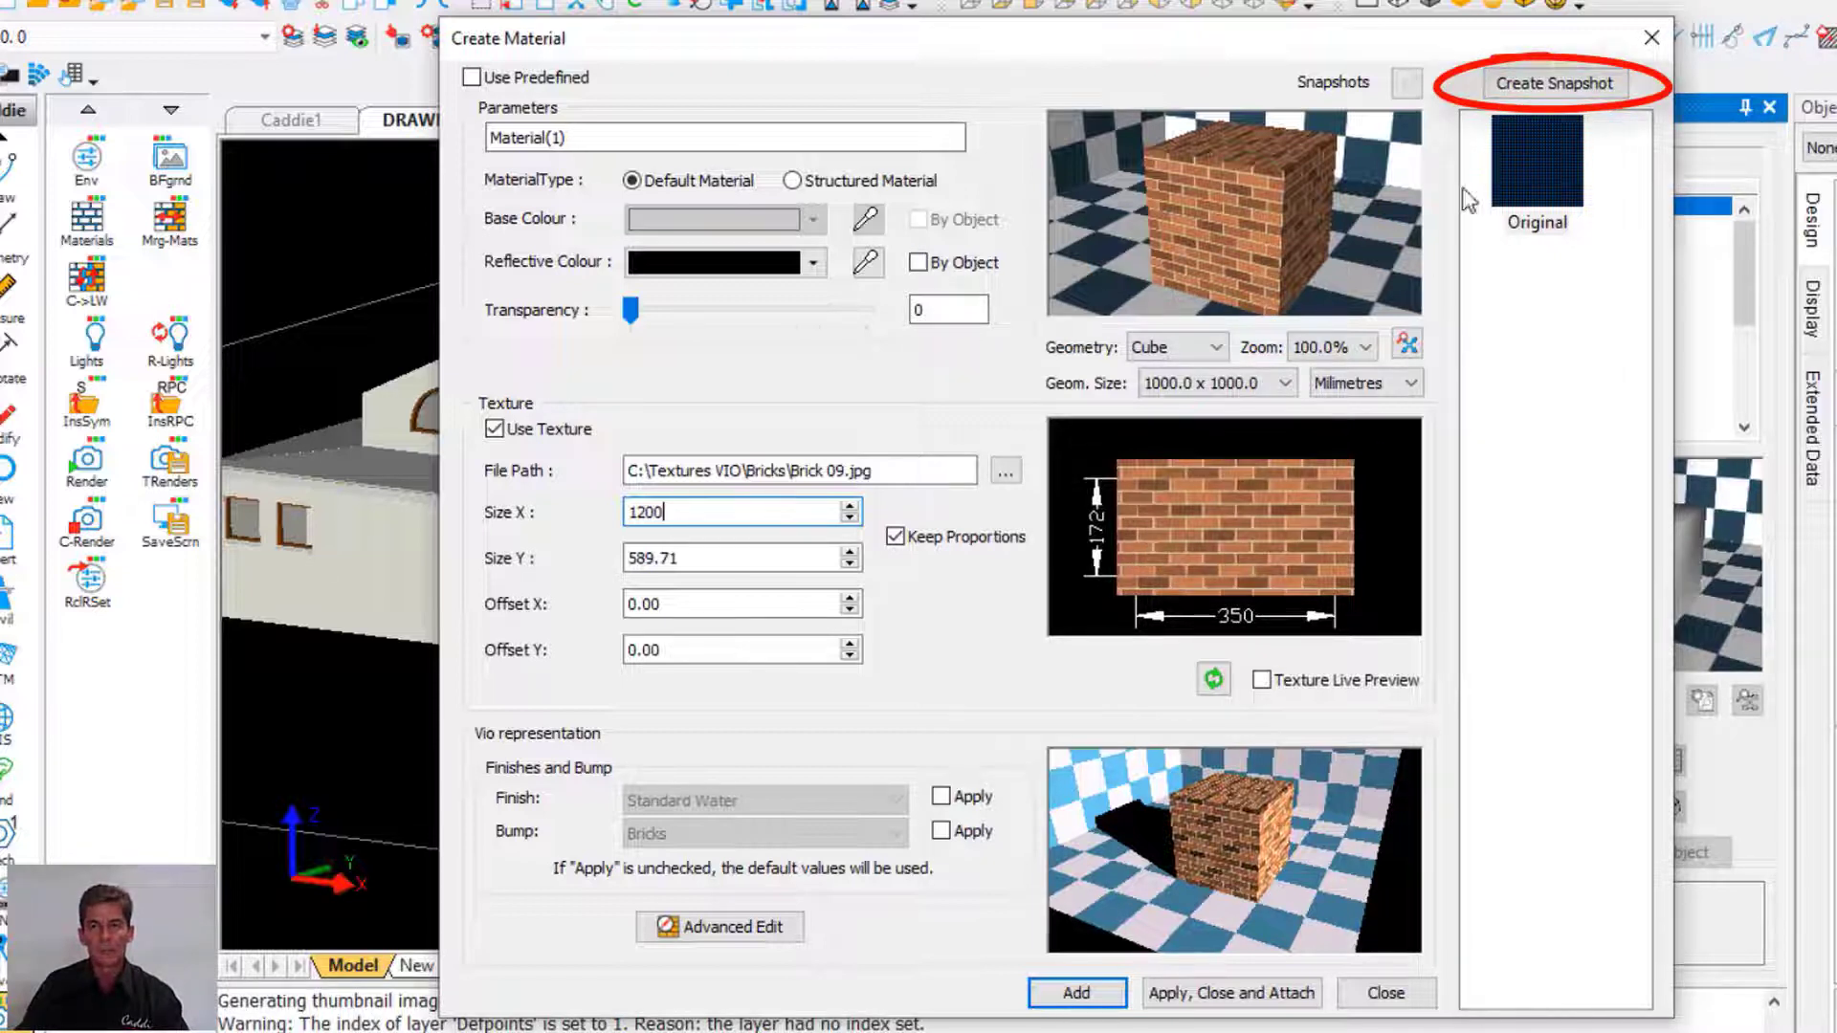
click(1557, 84)
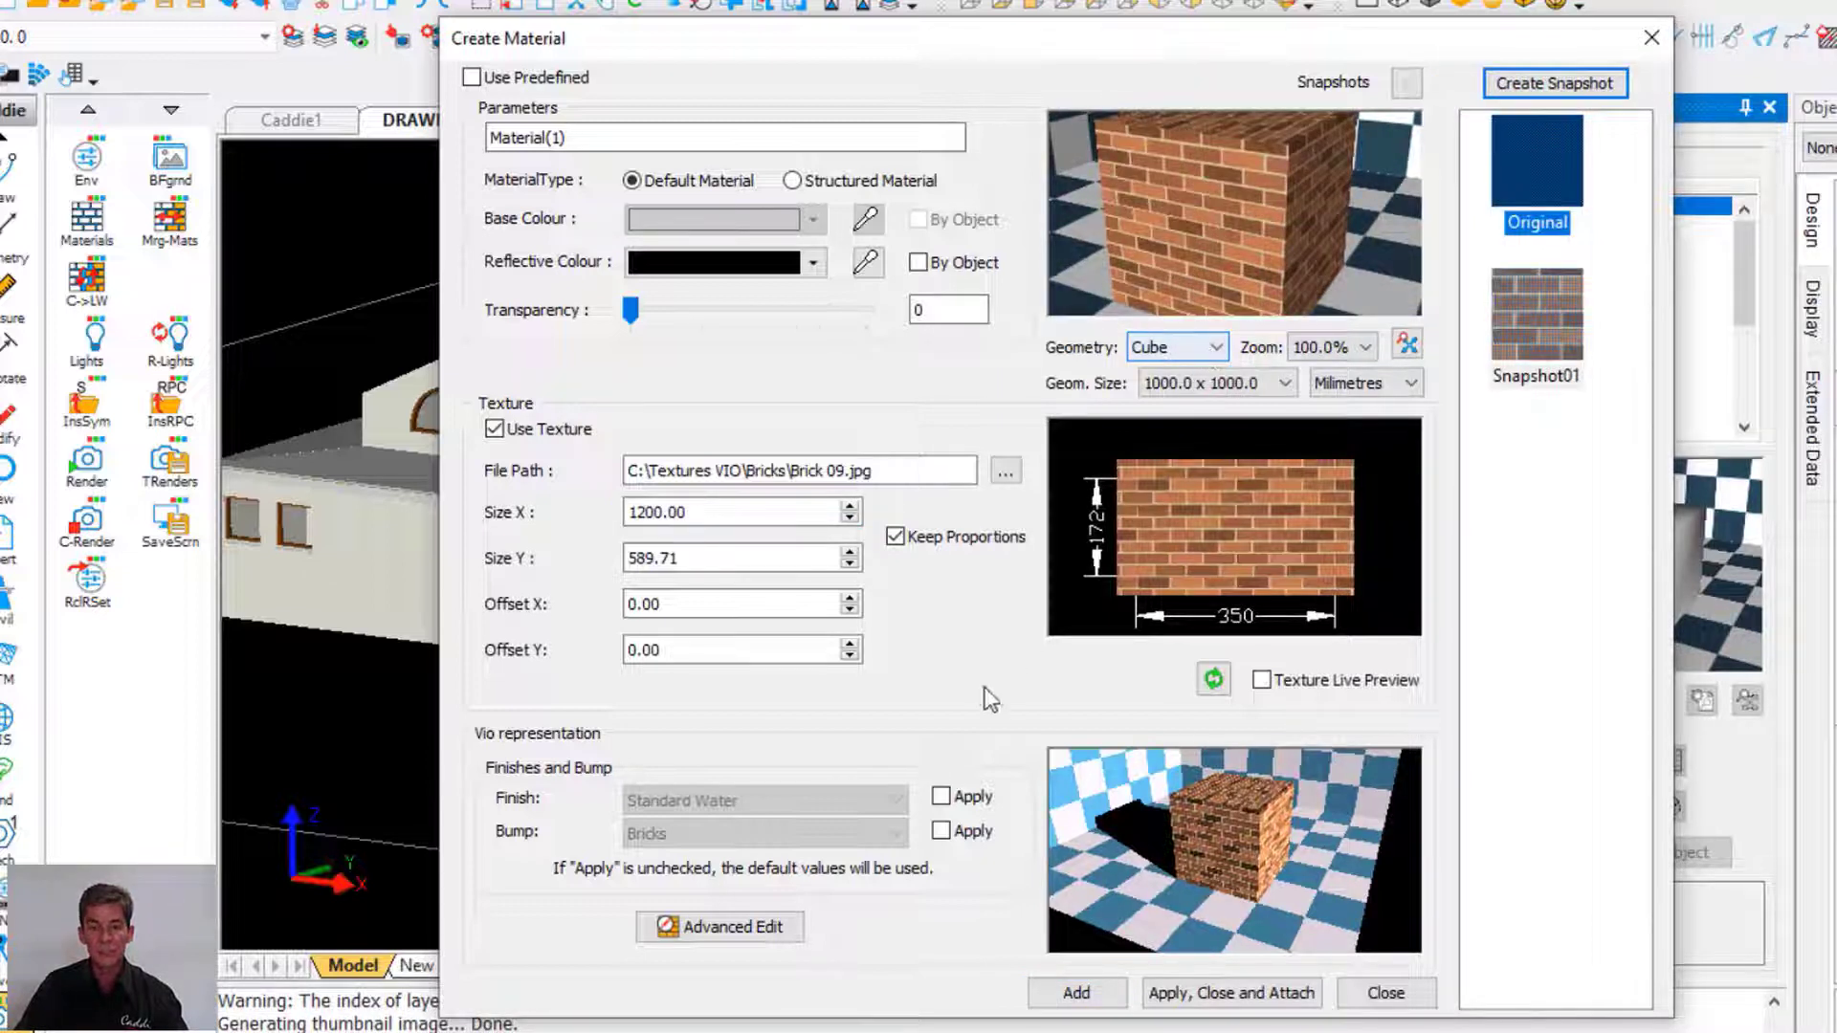
Apply the Bricks bump to the material and create a snapshot of that version
click(940, 831)
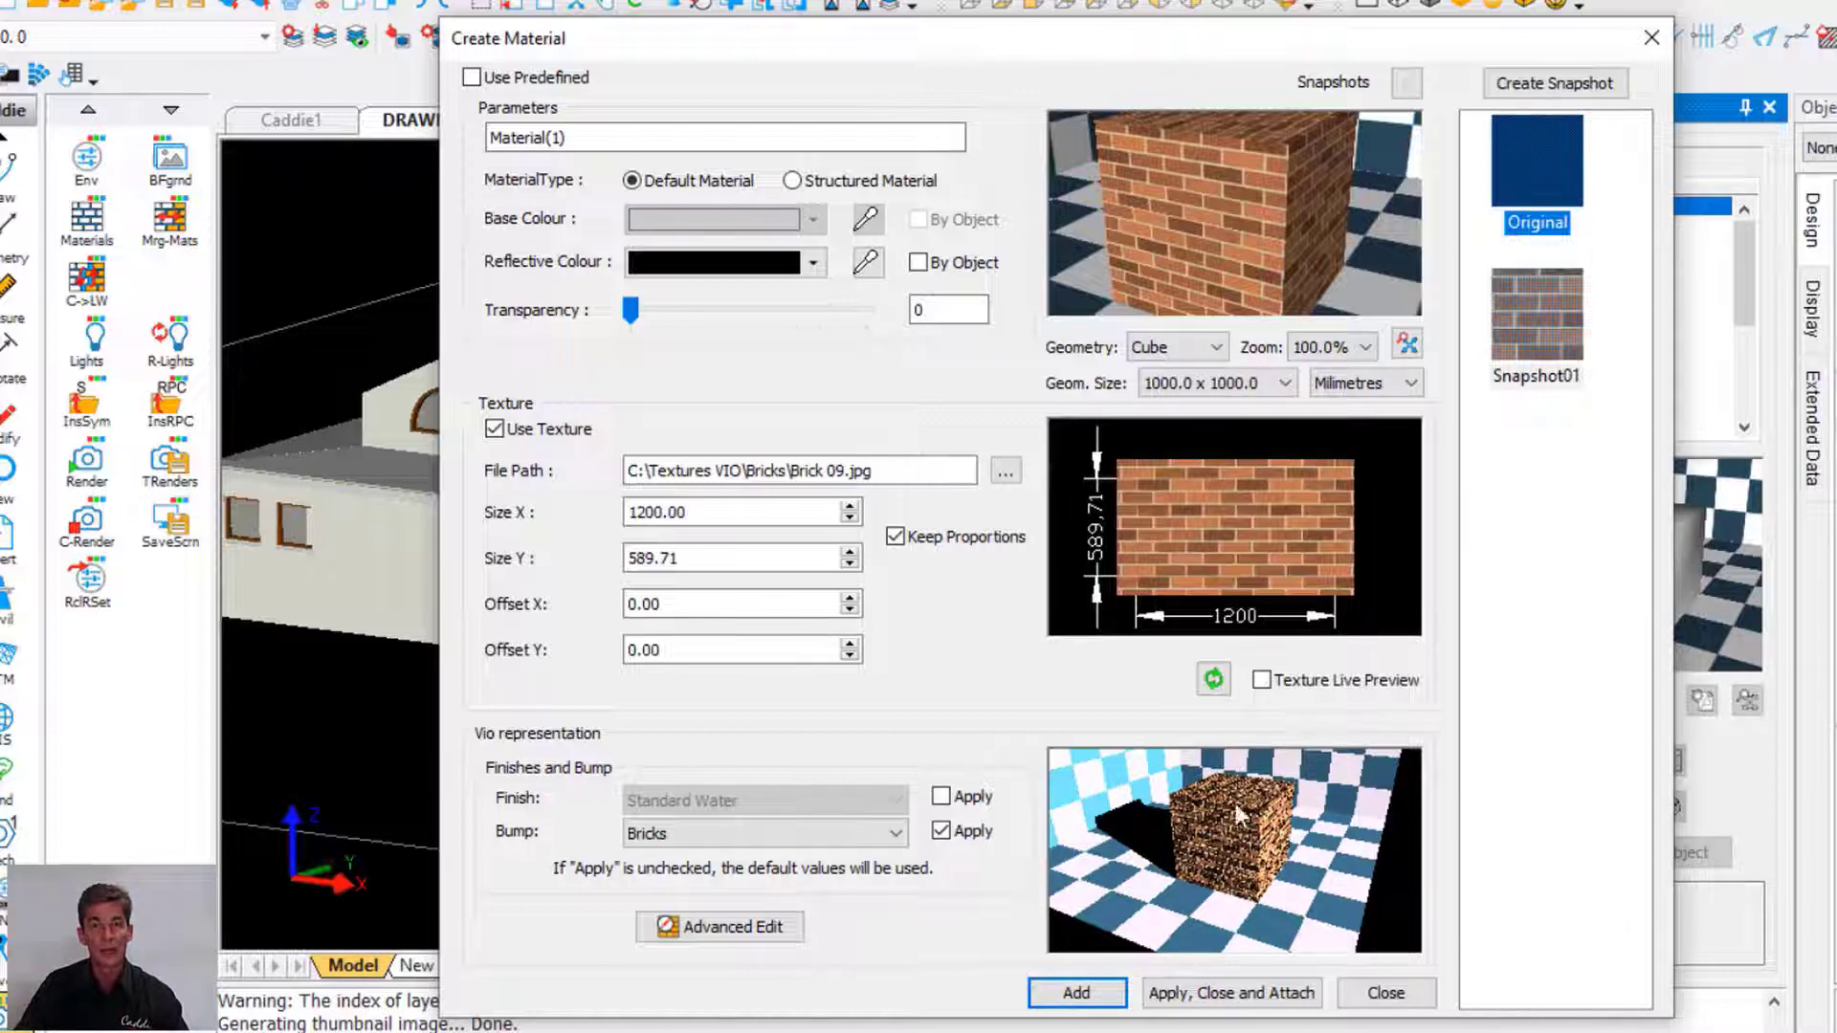
click(1108, 986)
click(1570, 86)
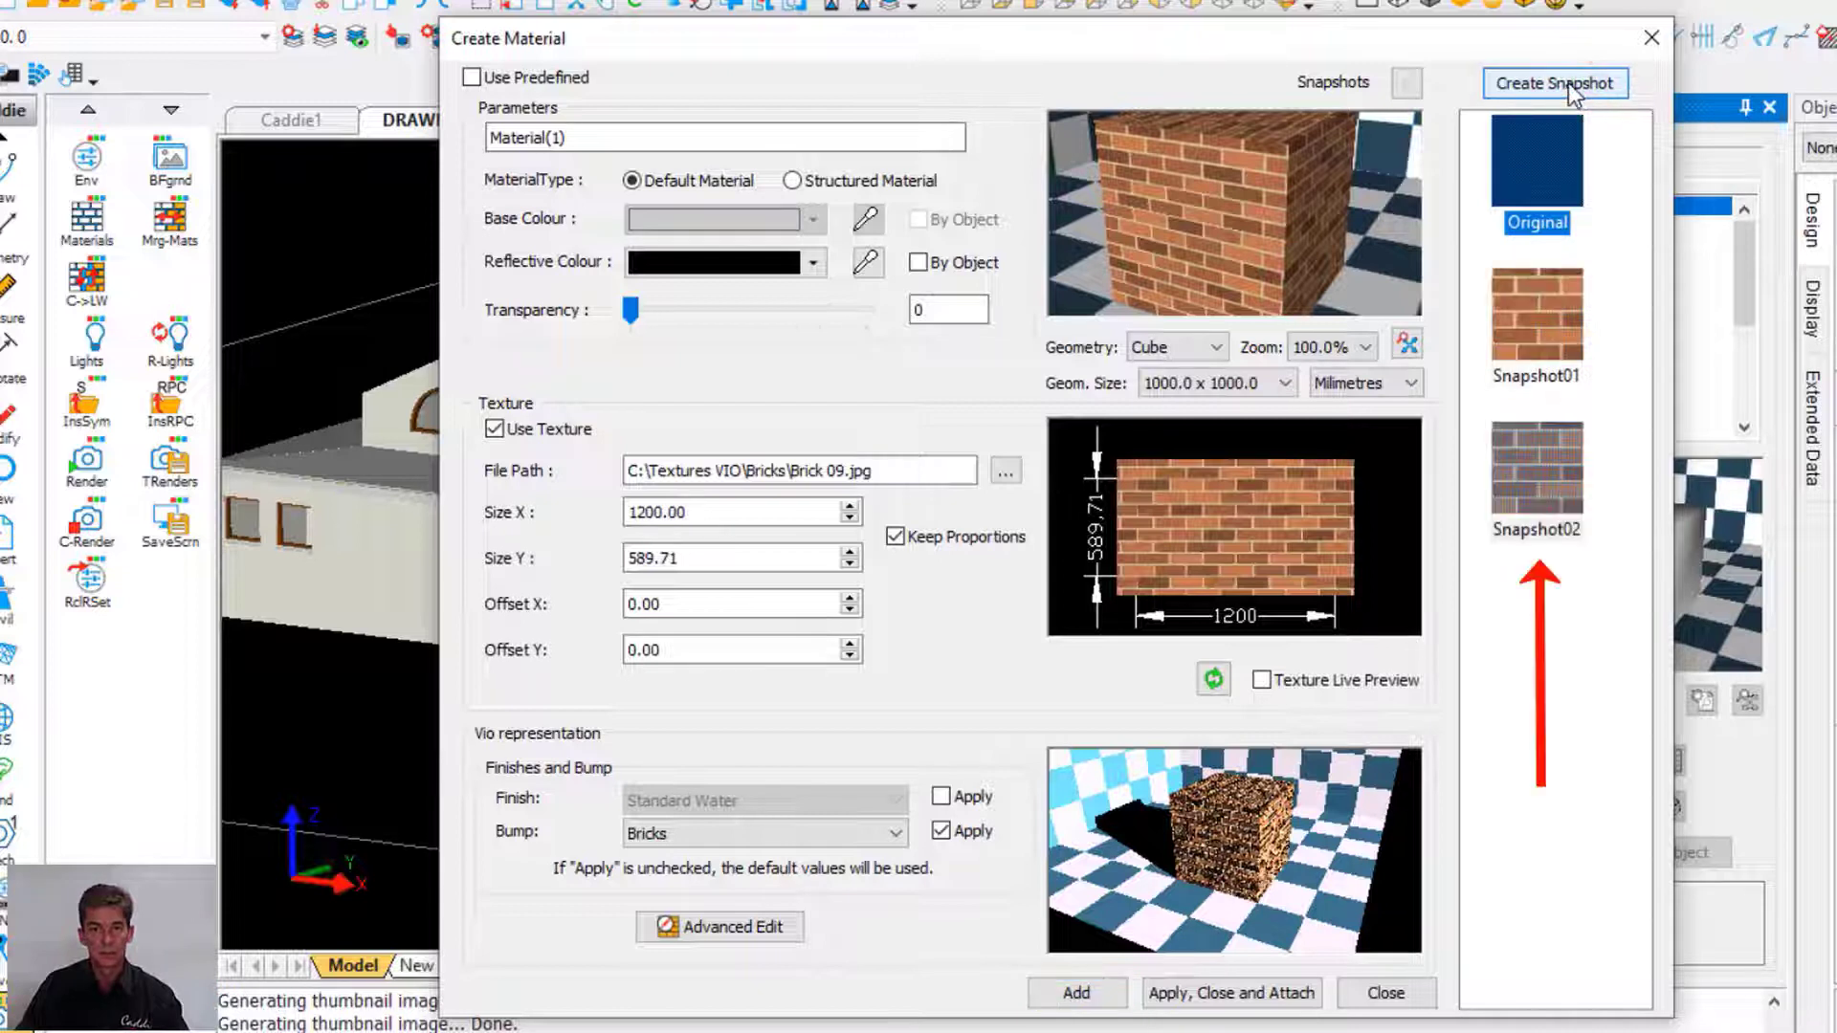
Change the material's bump to Very Rough and create another snapshot
click(895, 833)
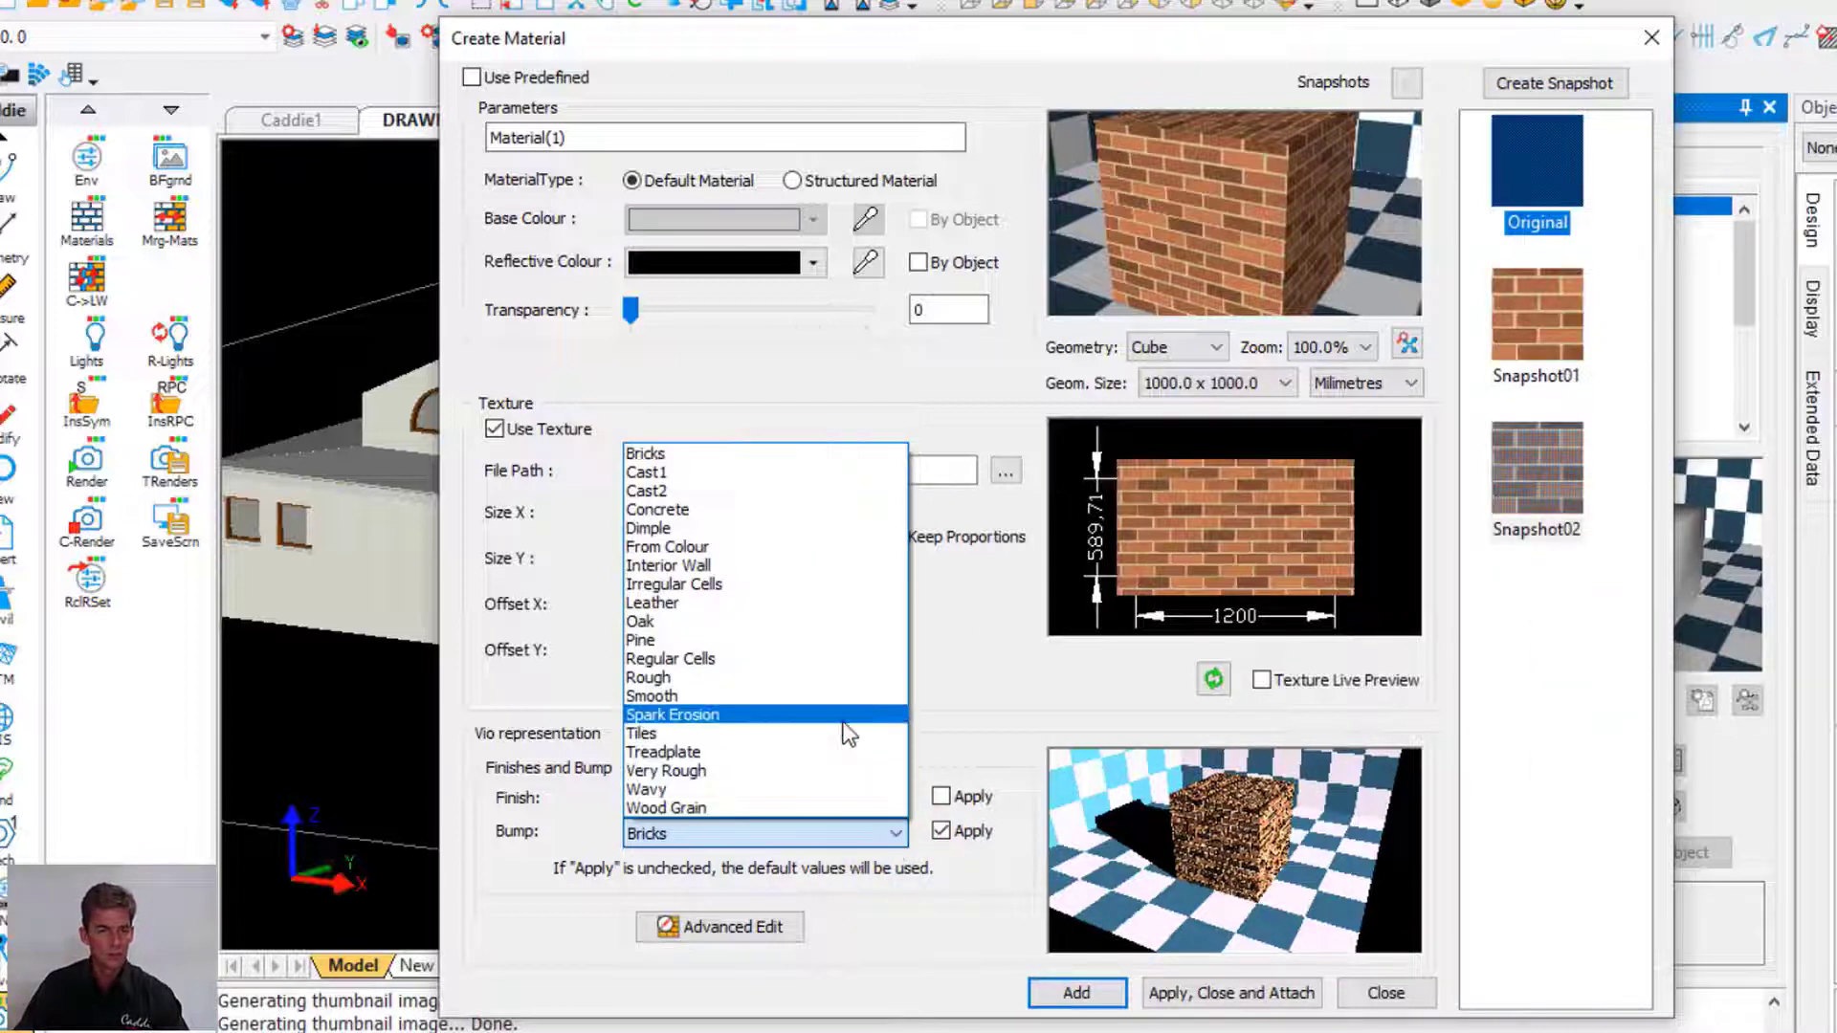
click(829, 769)
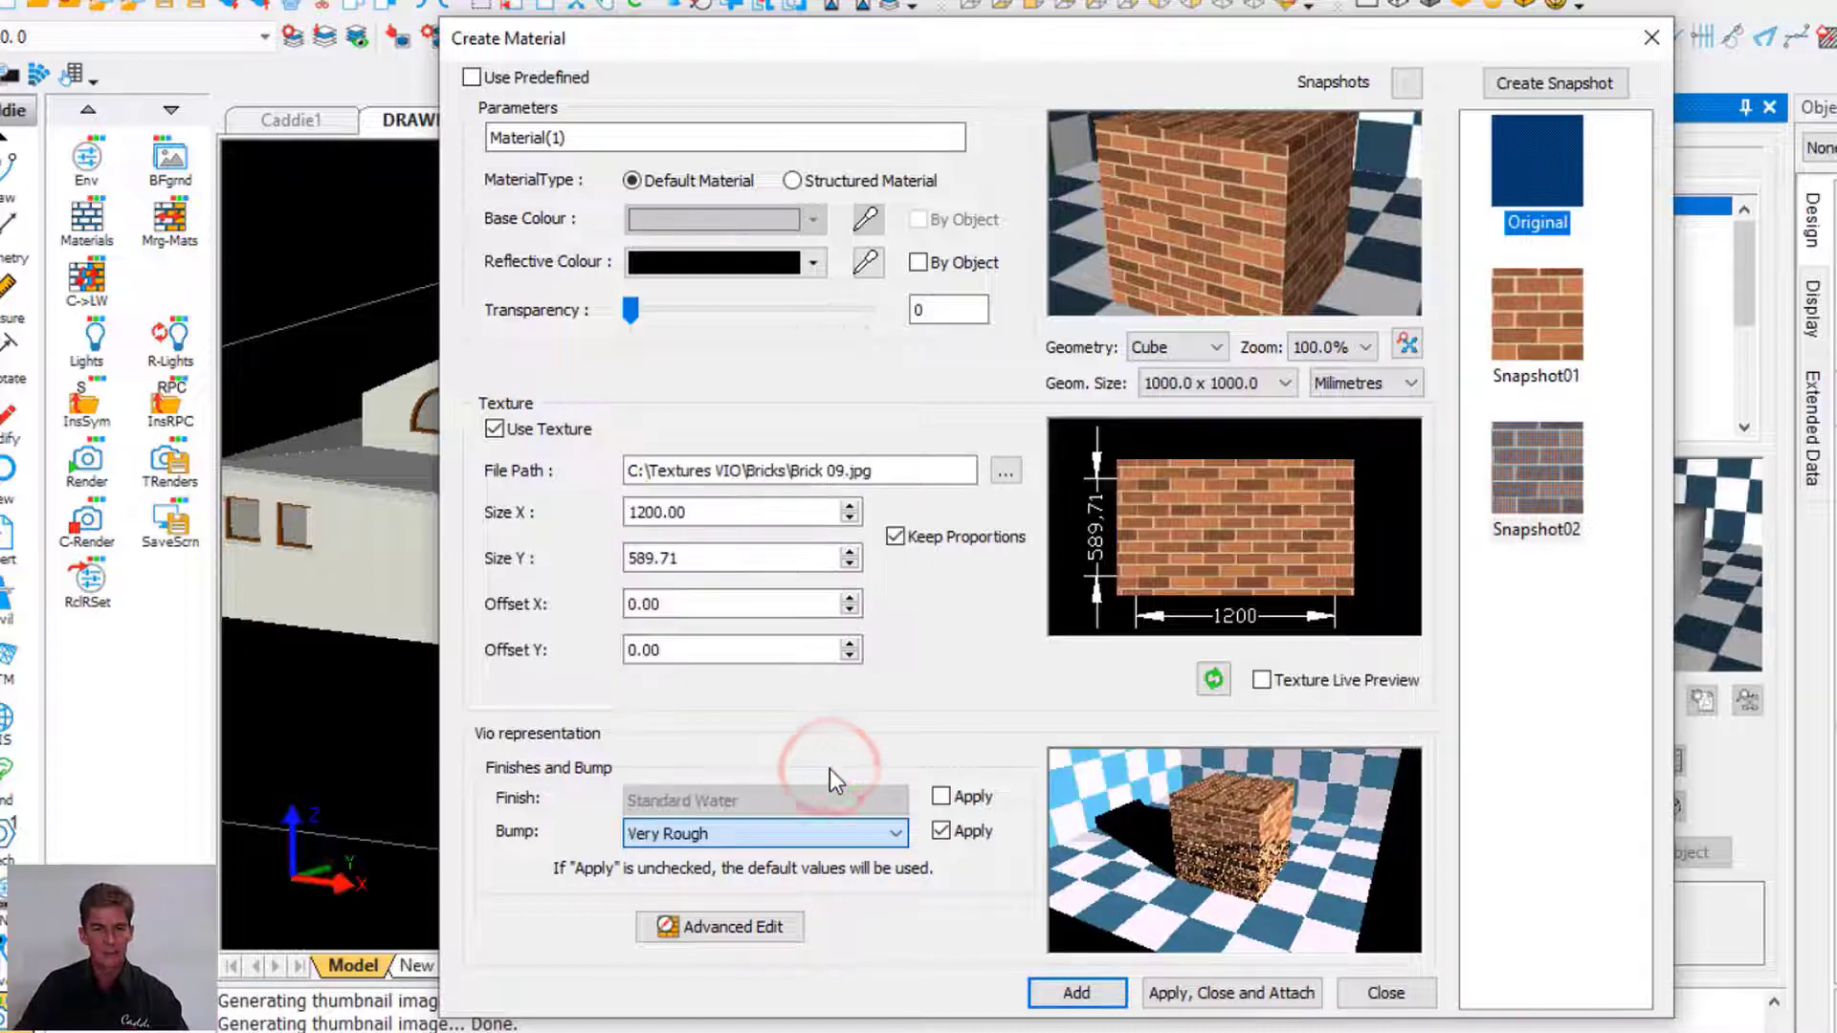
click(1553, 88)
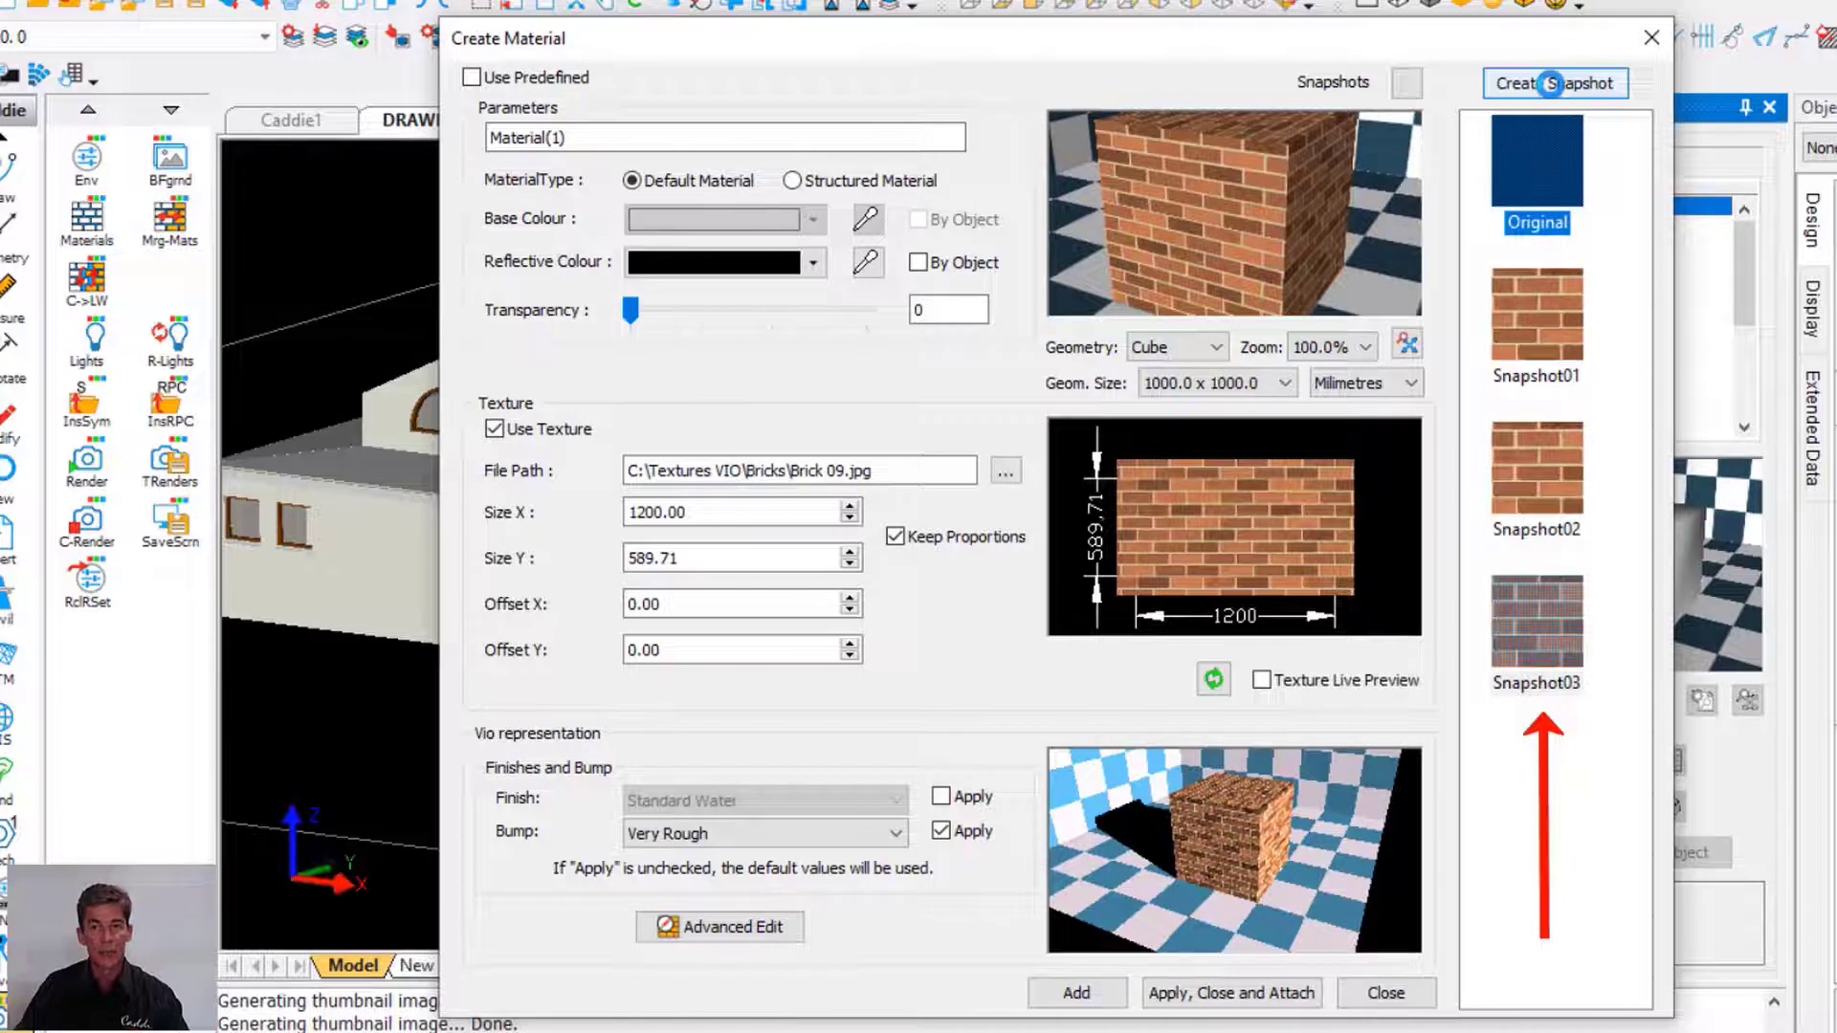
Compare the three brick material snapshots by loading each in turn and examining the Bump settings and Vio preview
click(1558, 325)
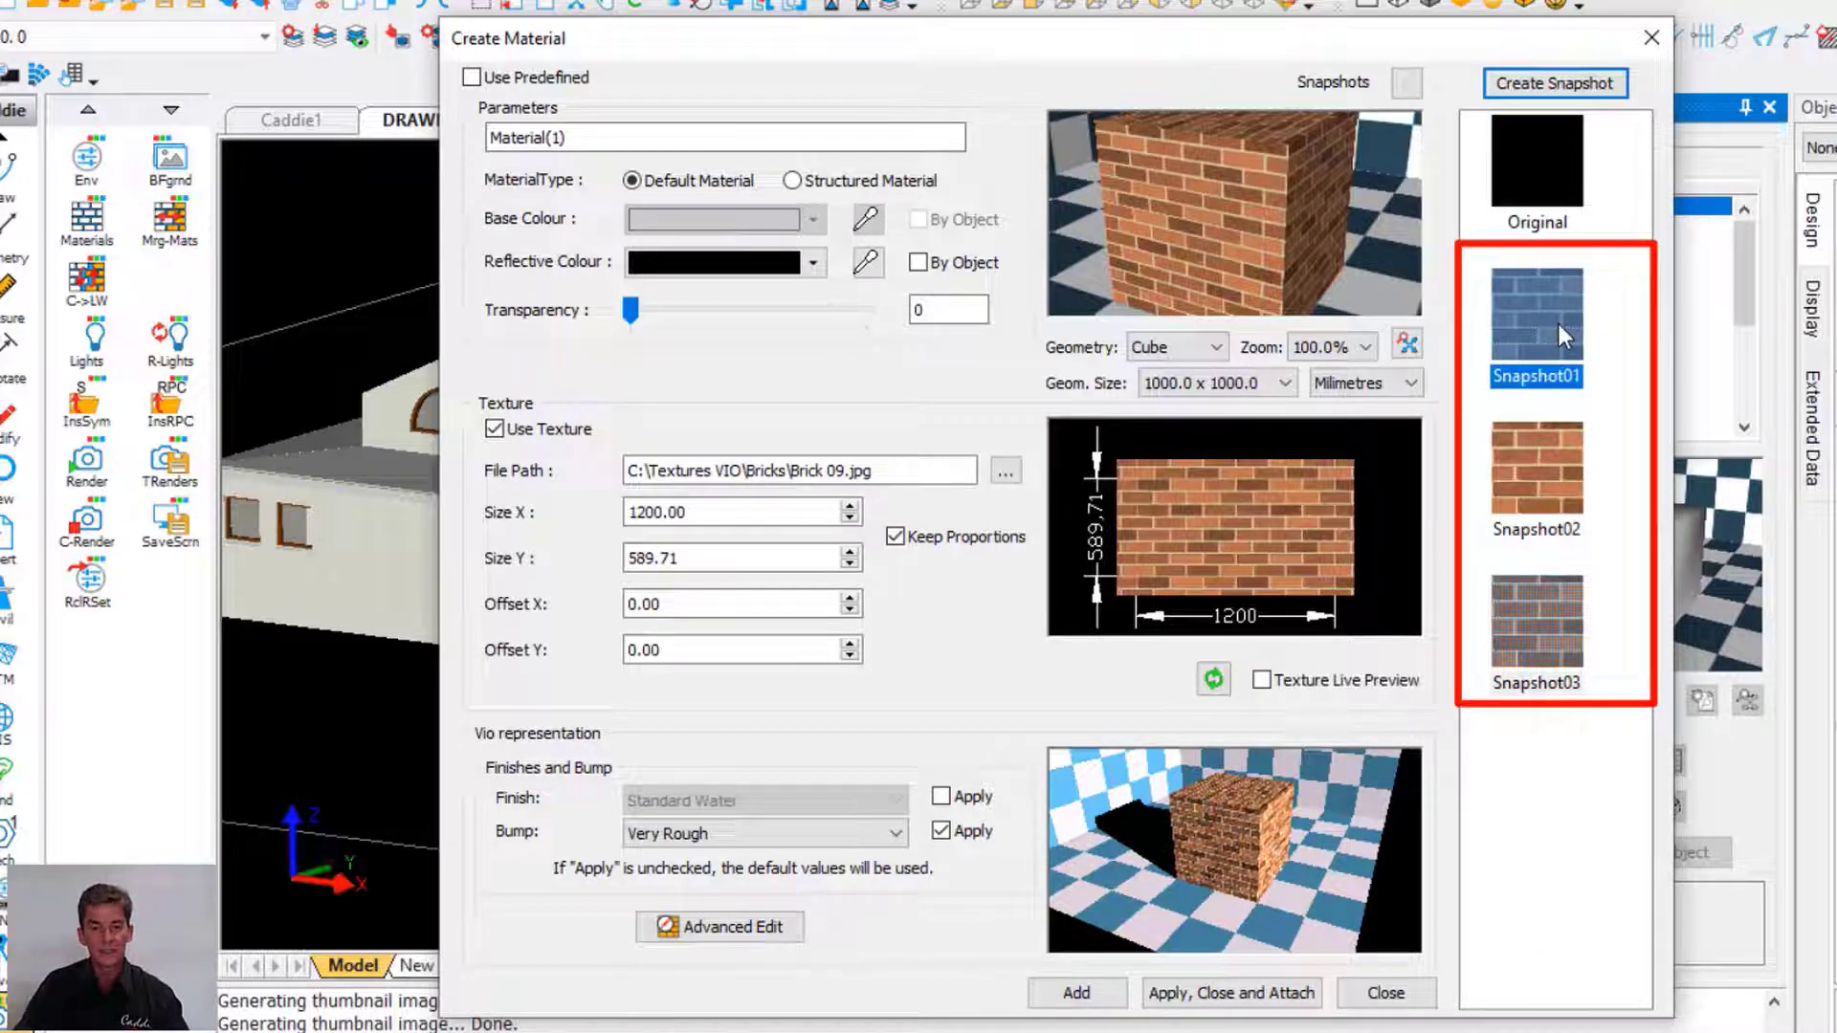
click(1563, 598)
click(1548, 326)
click(1550, 469)
click(1554, 607)
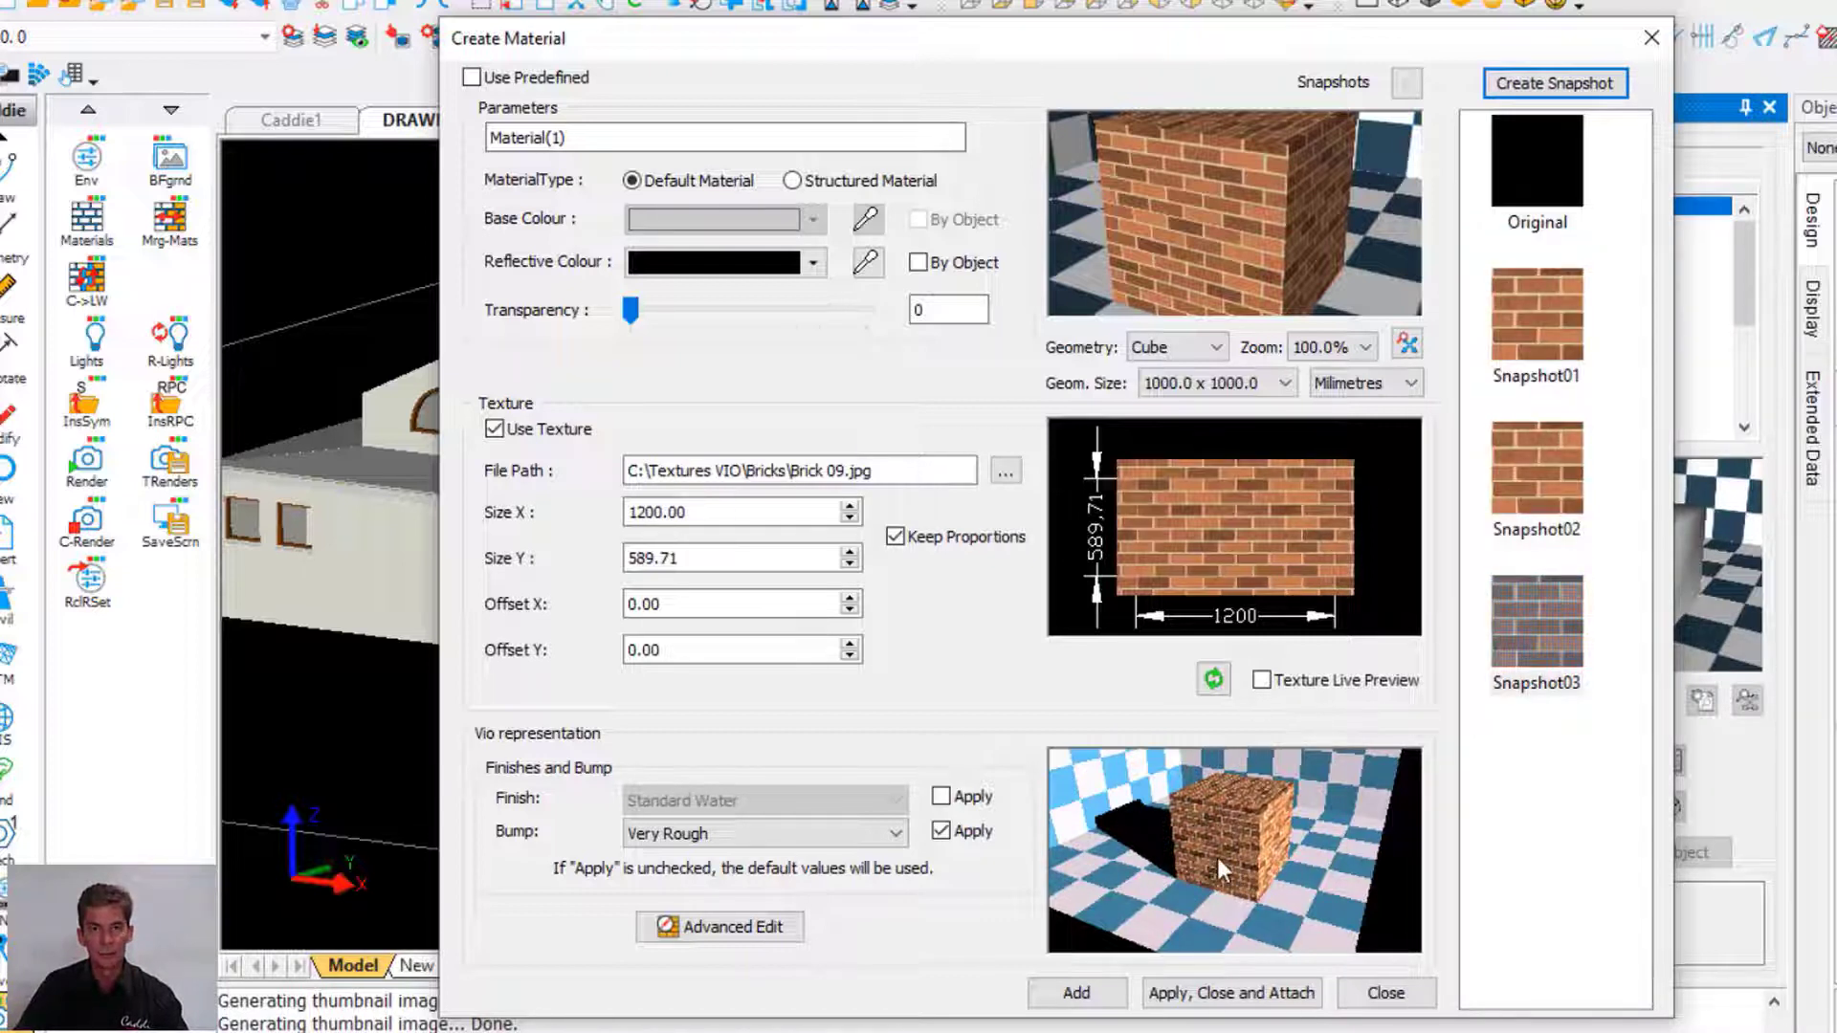
click(1552, 305)
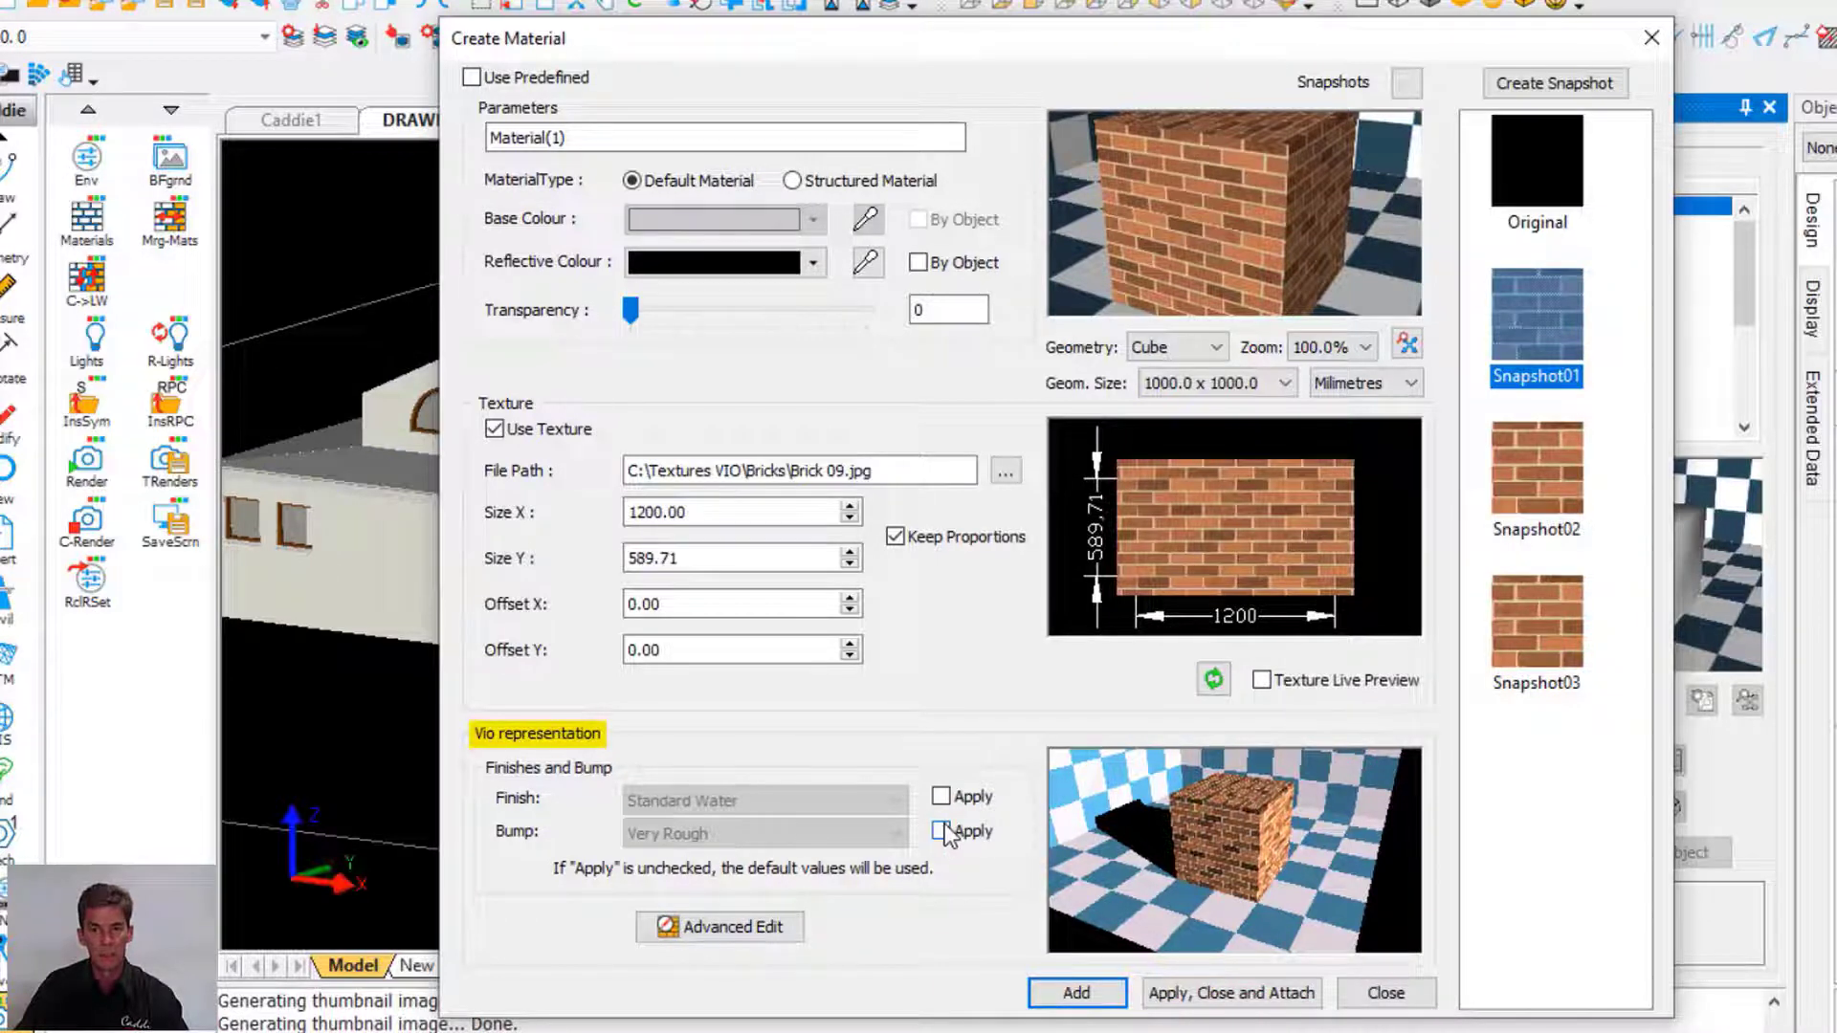
click(1541, 483)
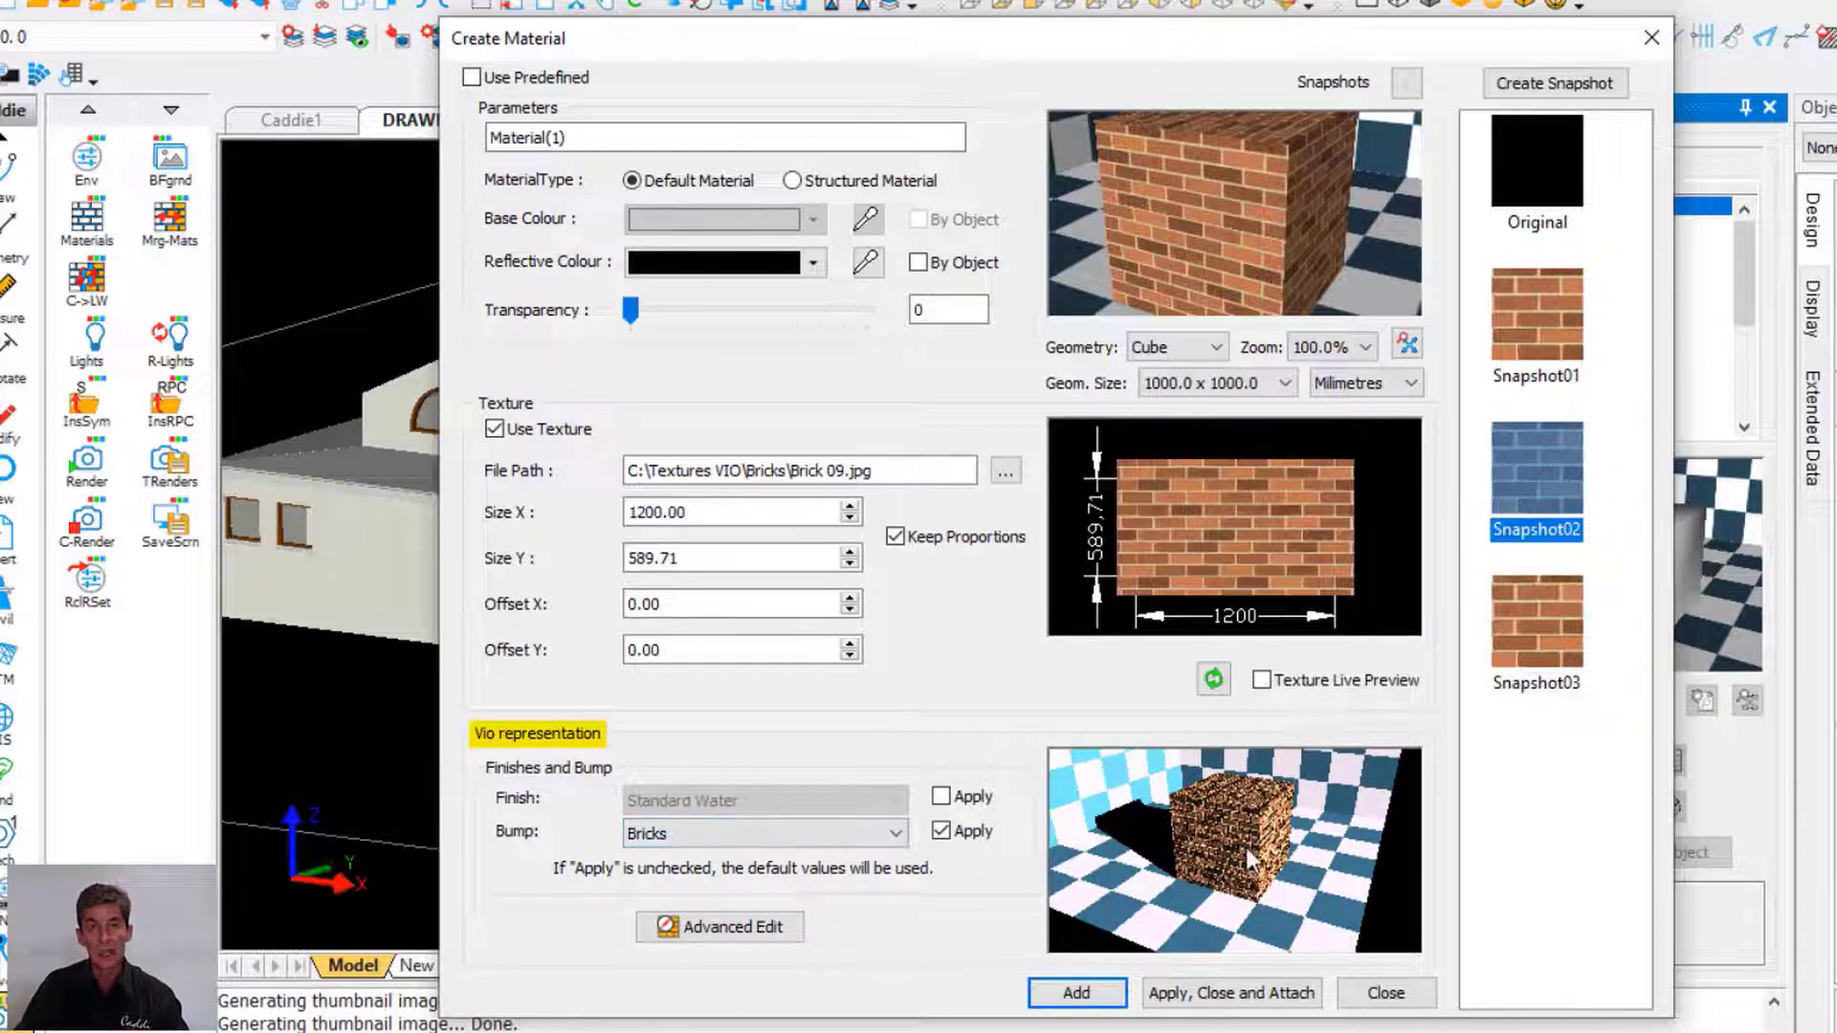
click(1544, 640)
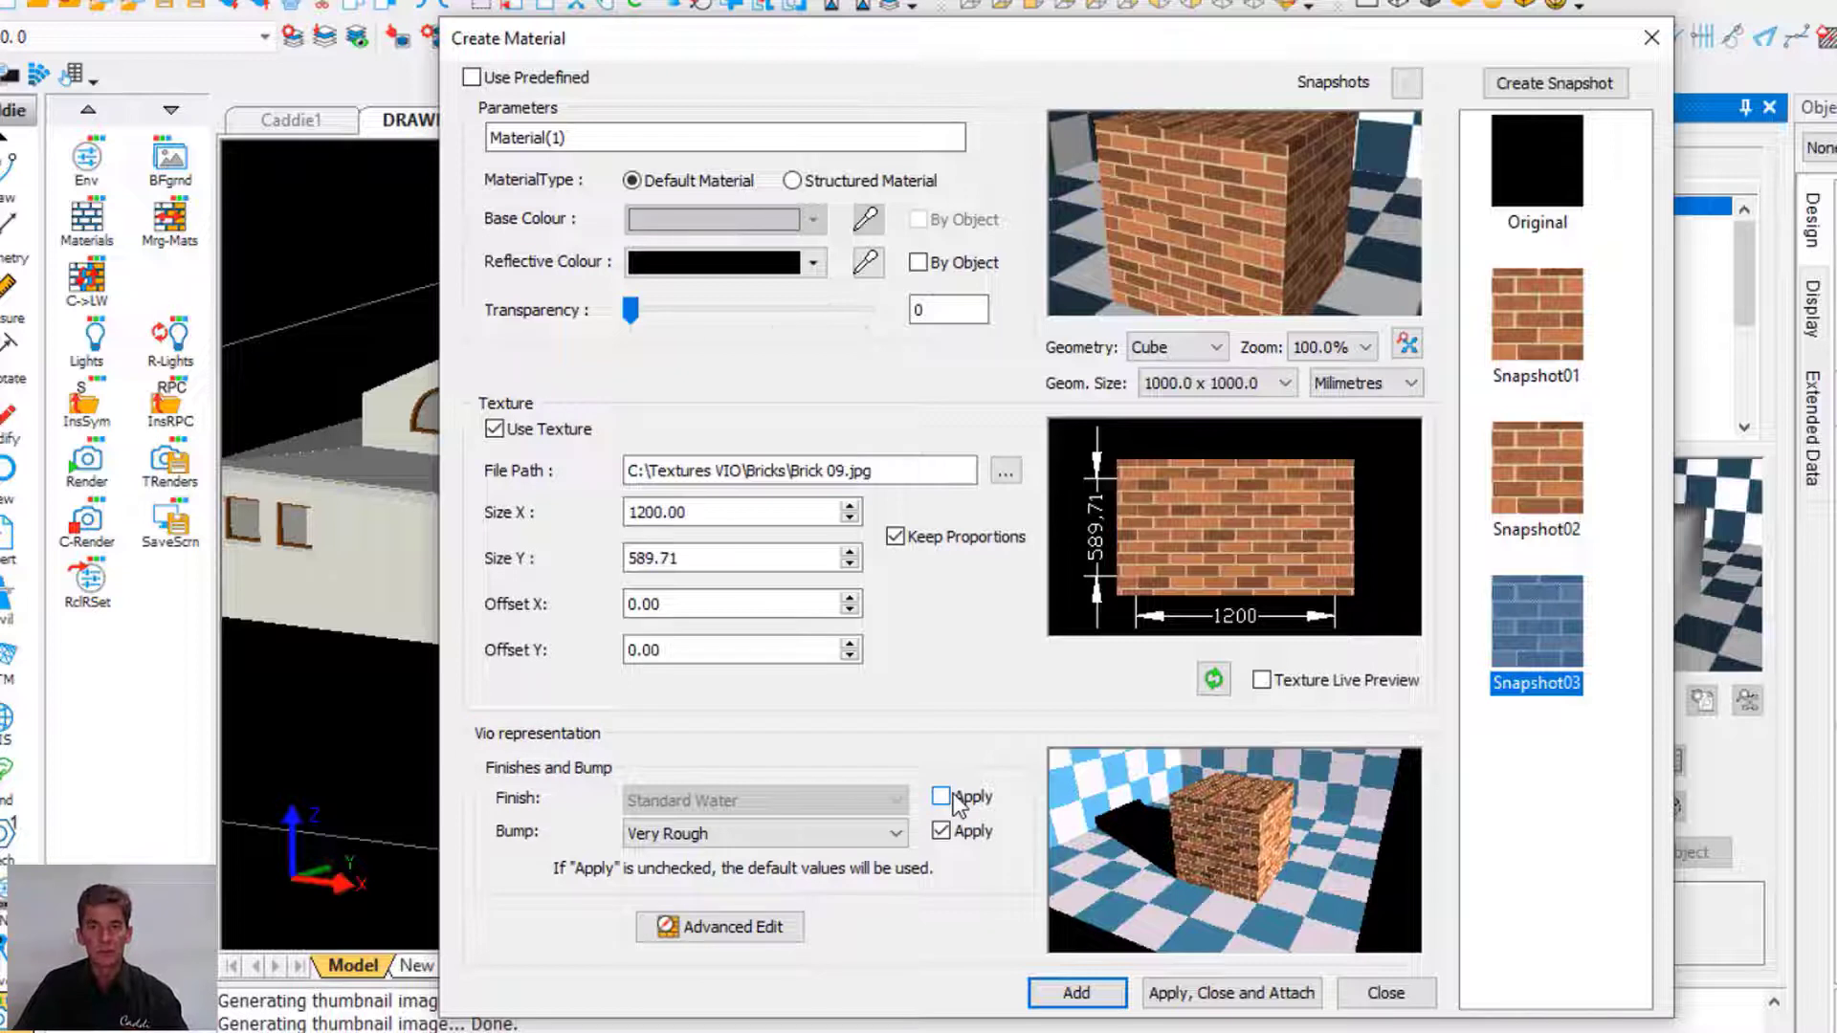
click(1537, 161)
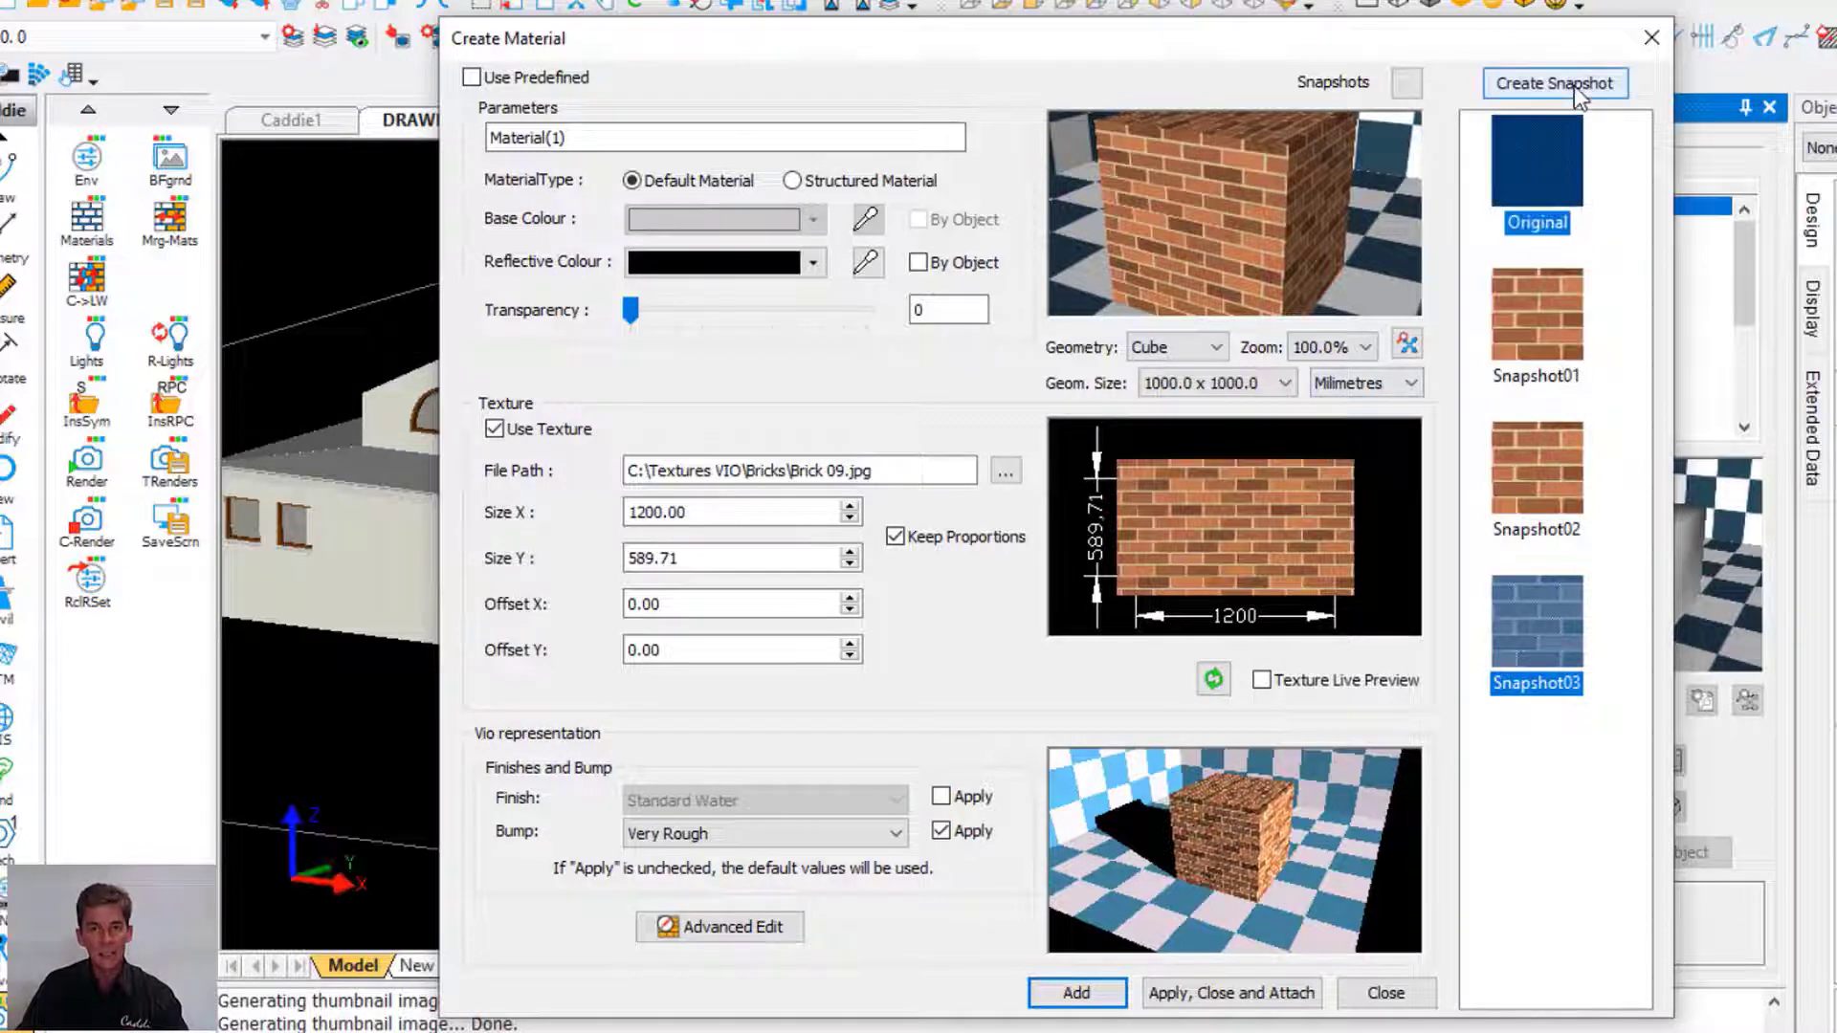
click(1557, 312)
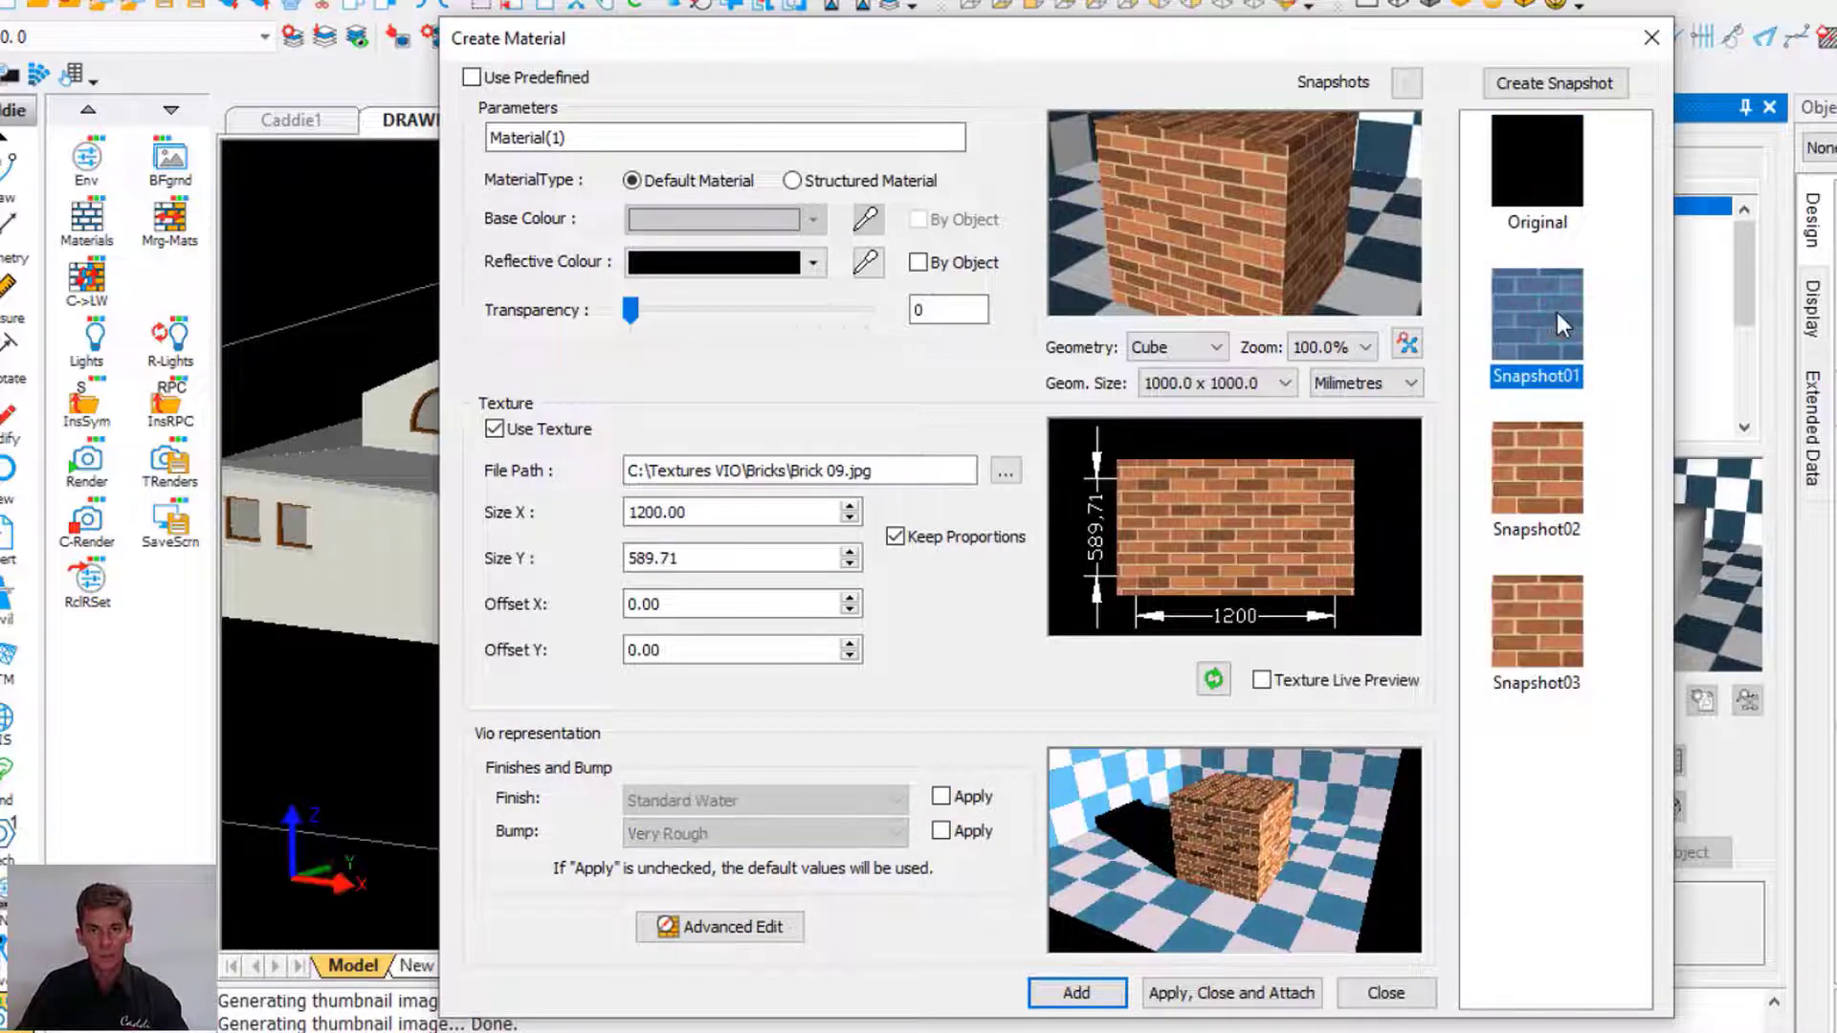
Load Snapshot02 with the Bricks bump, apply the material and attach it to the side wall beside the garage
click(1547, 450)
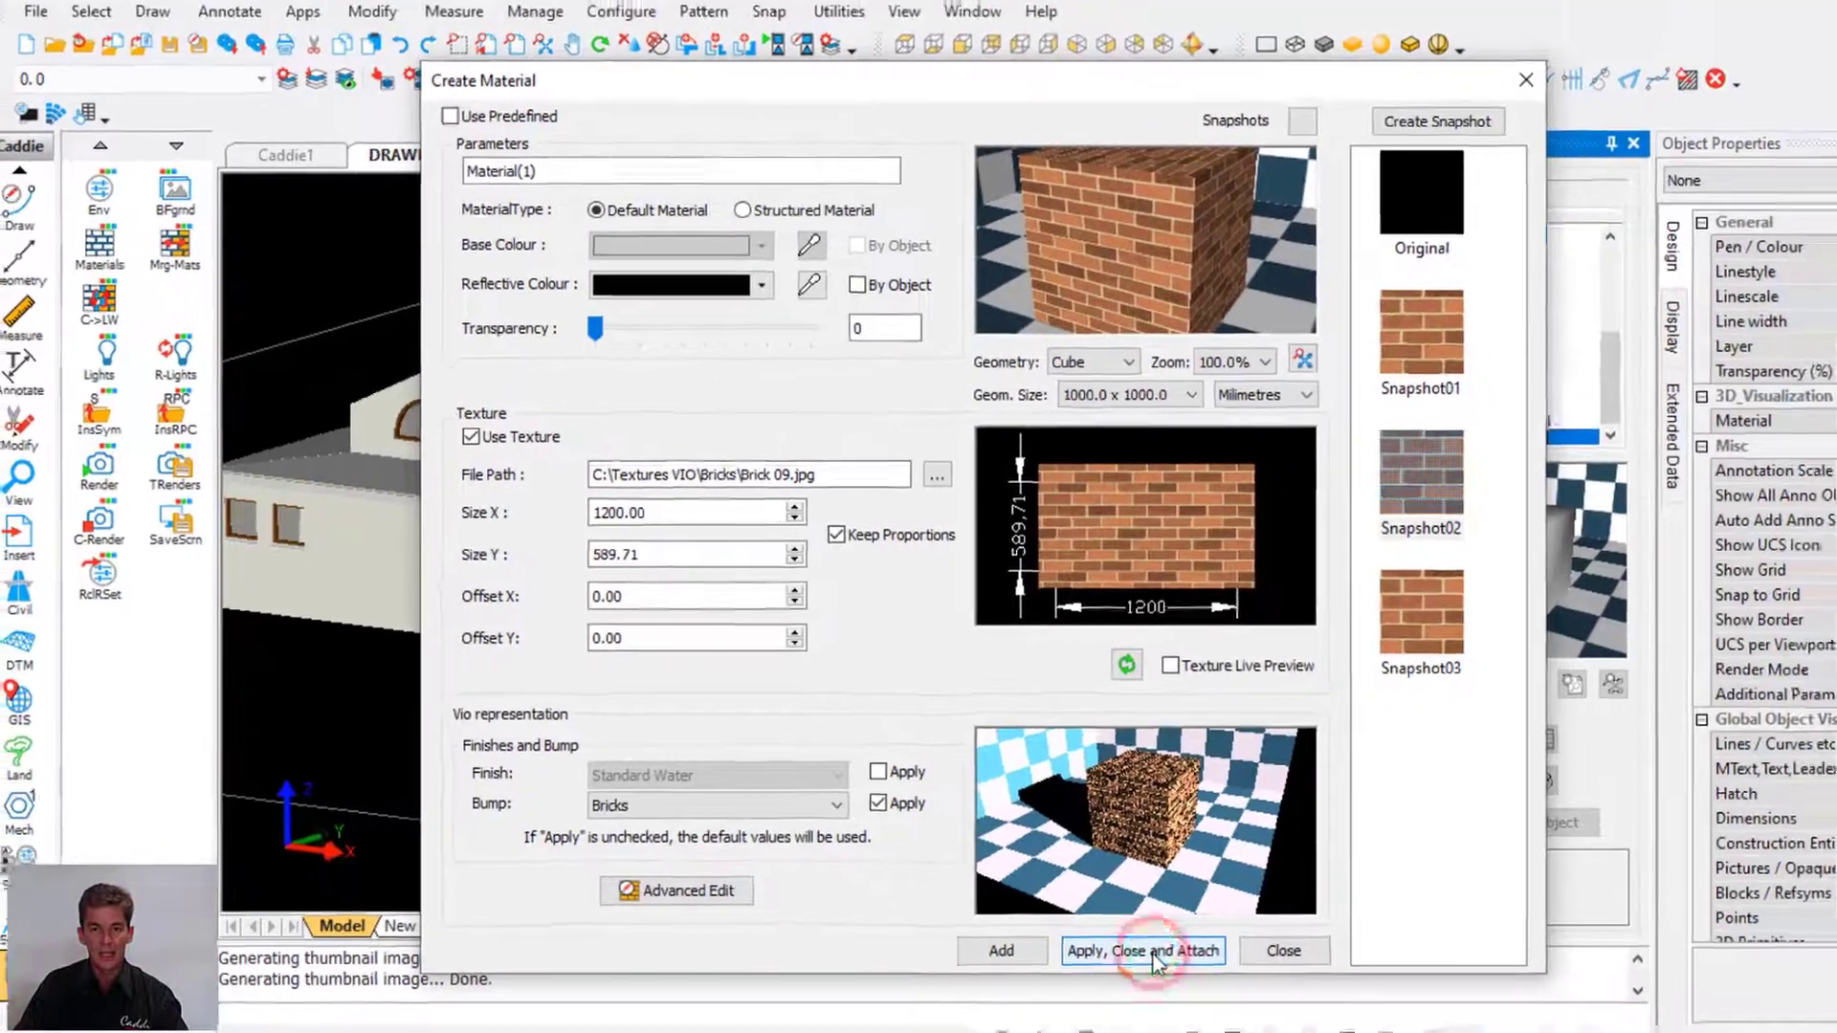
click(1248, 995)
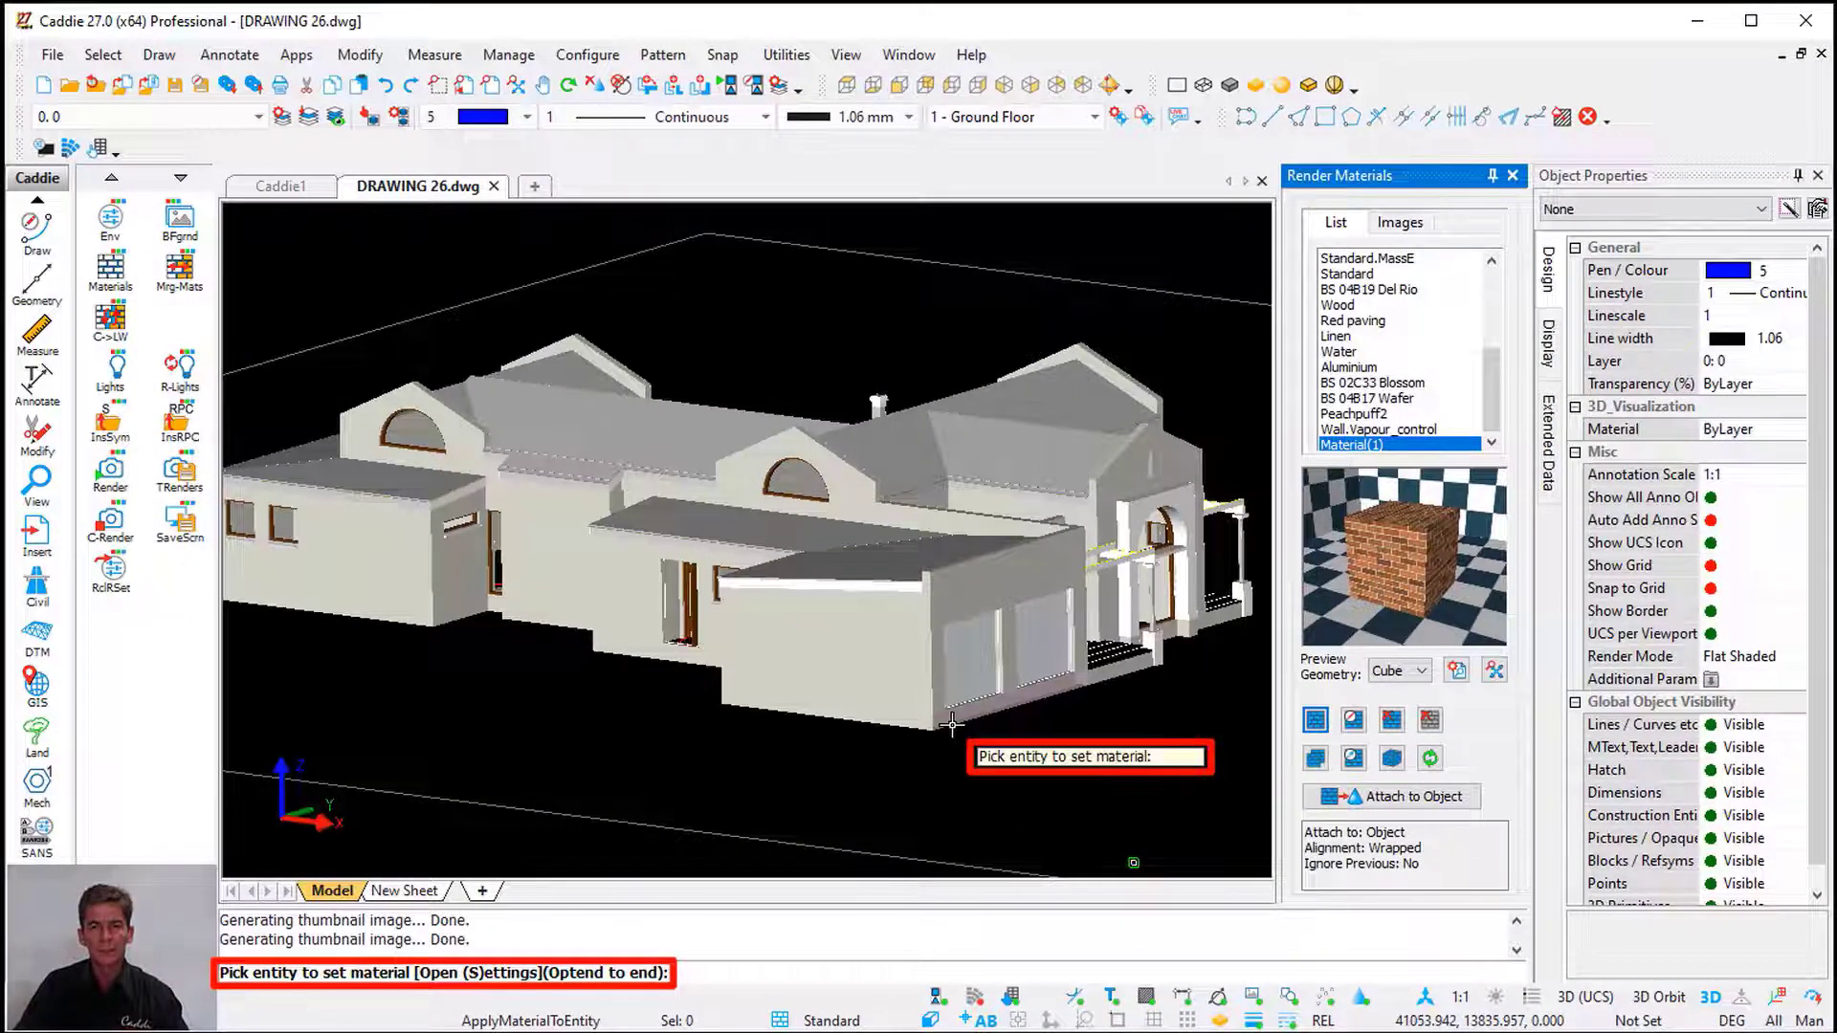
scroll(820, 675, up, 5)
click(821, 651)
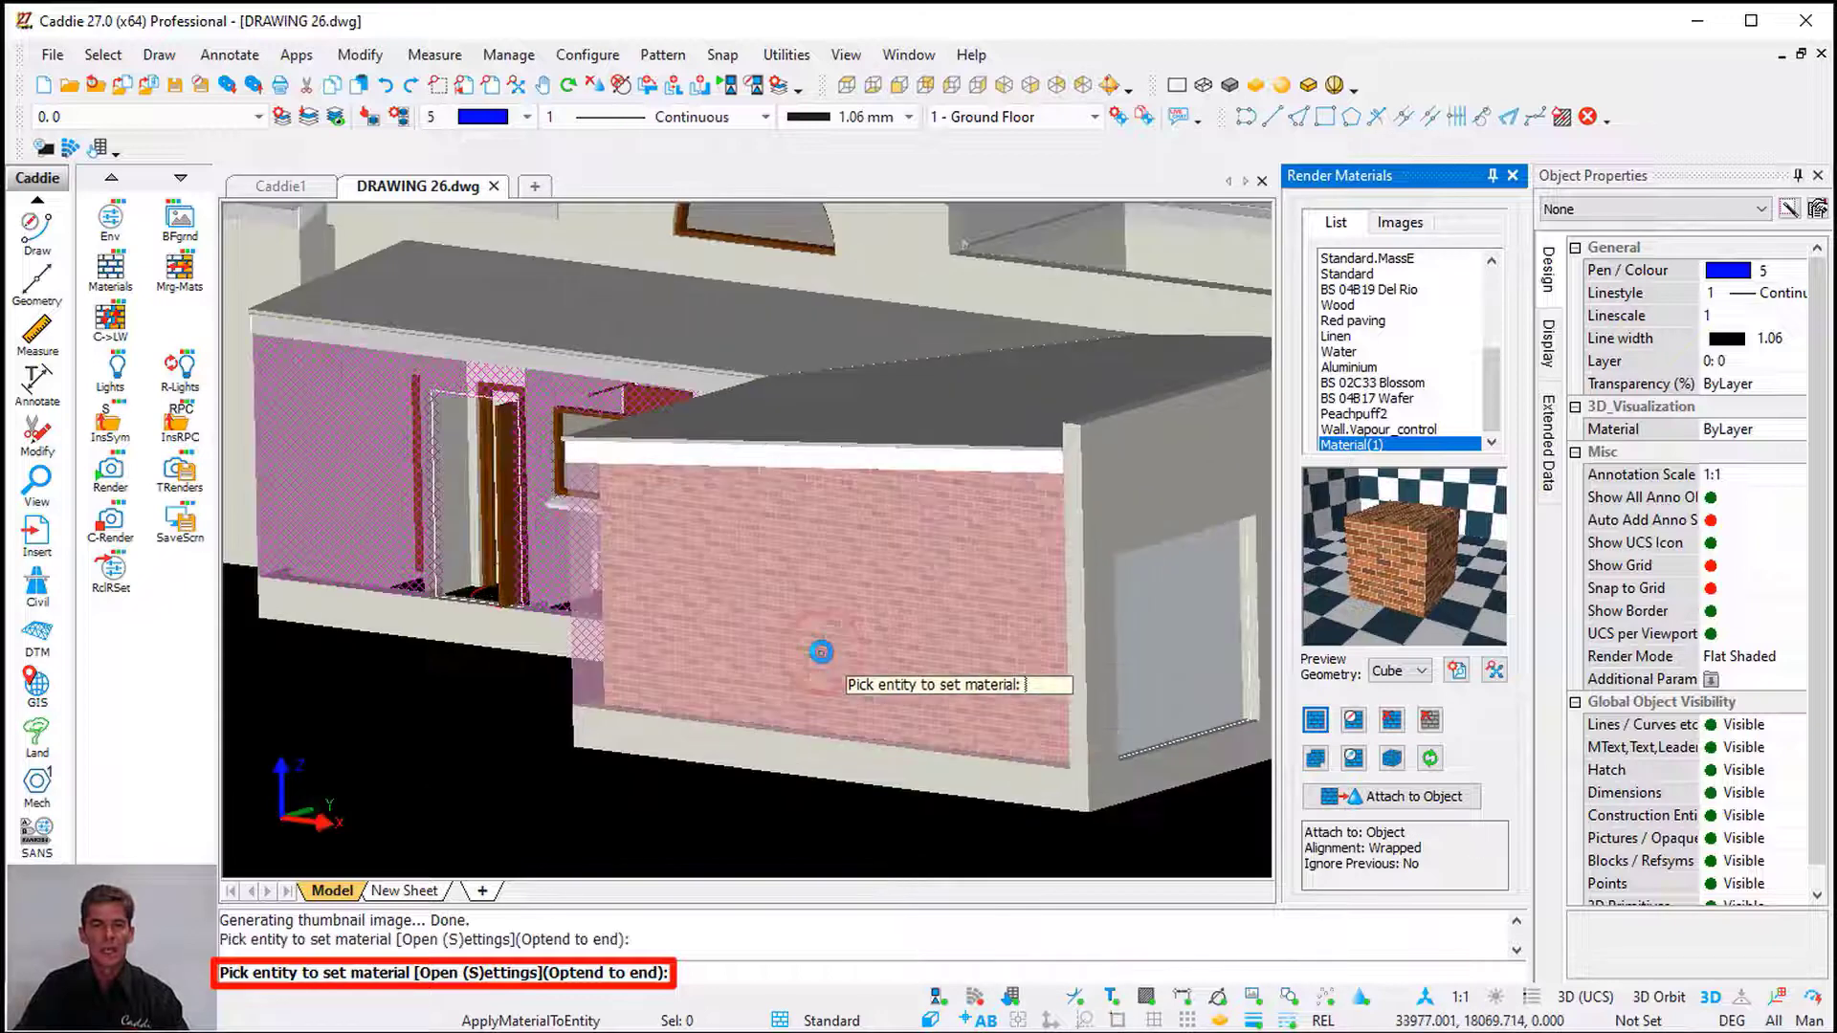
key(Escape)
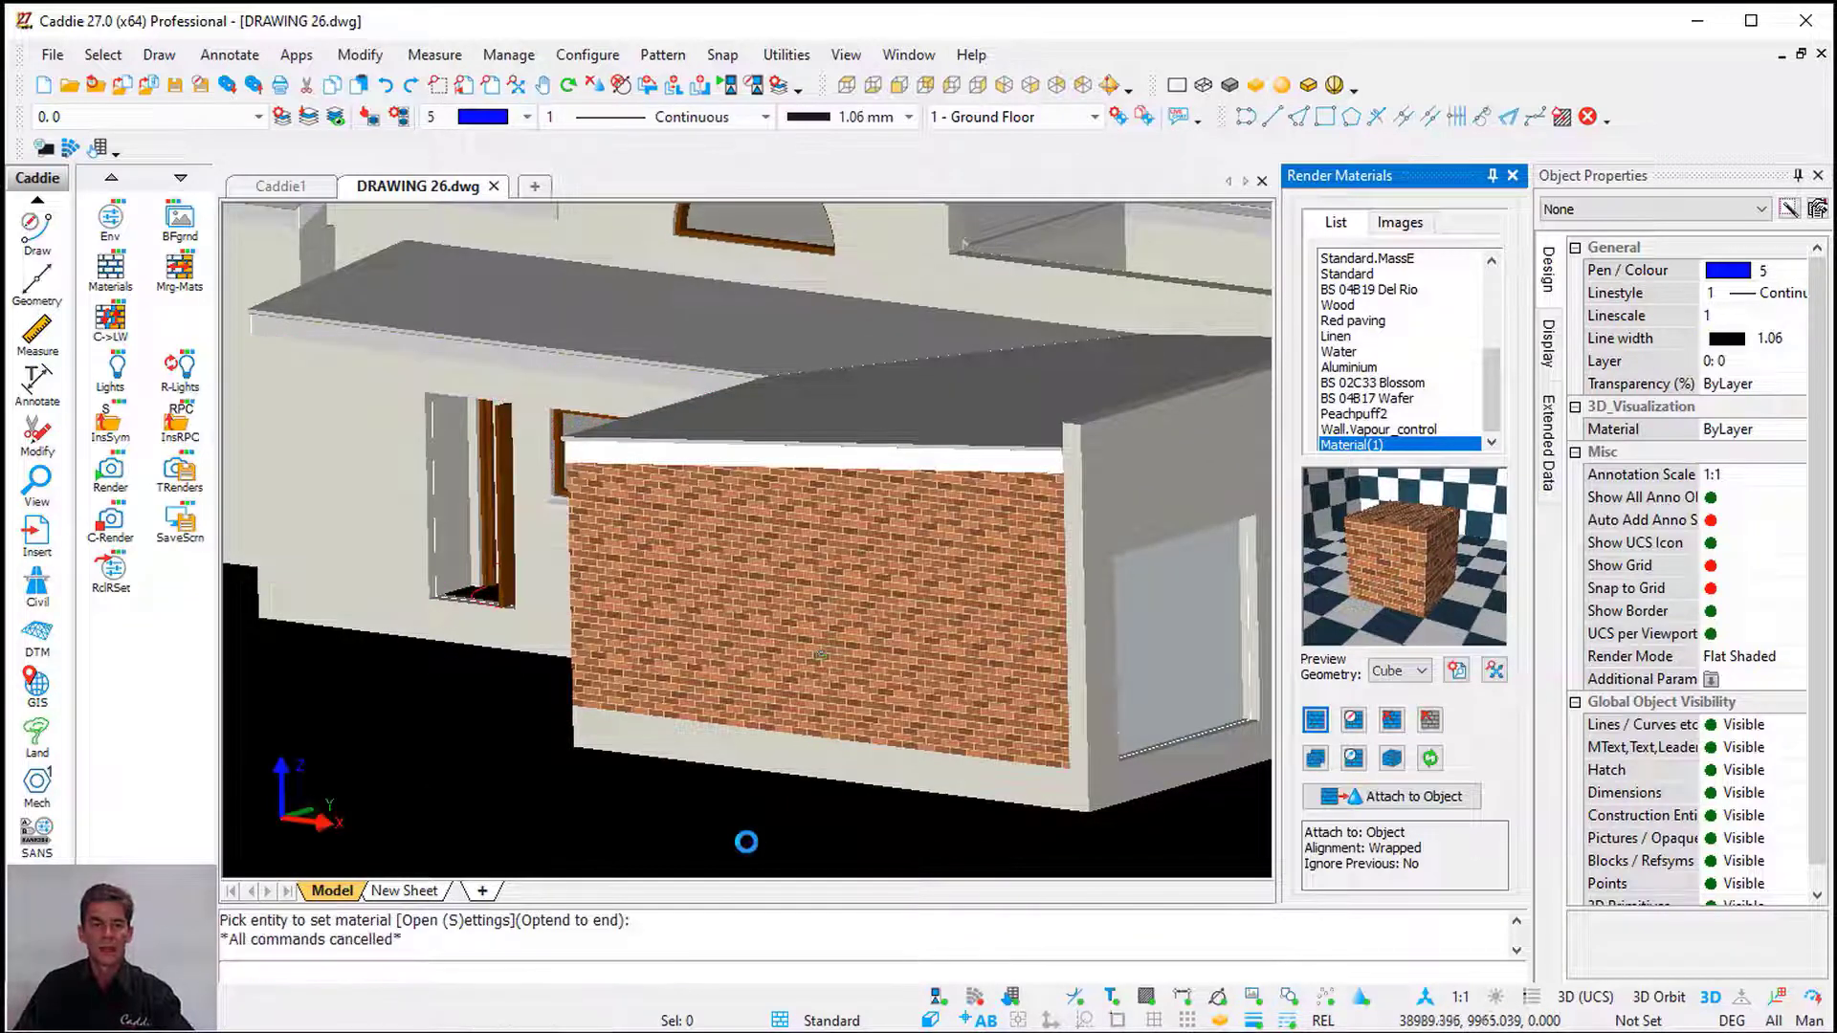
scroll(795, 669, up, 5)
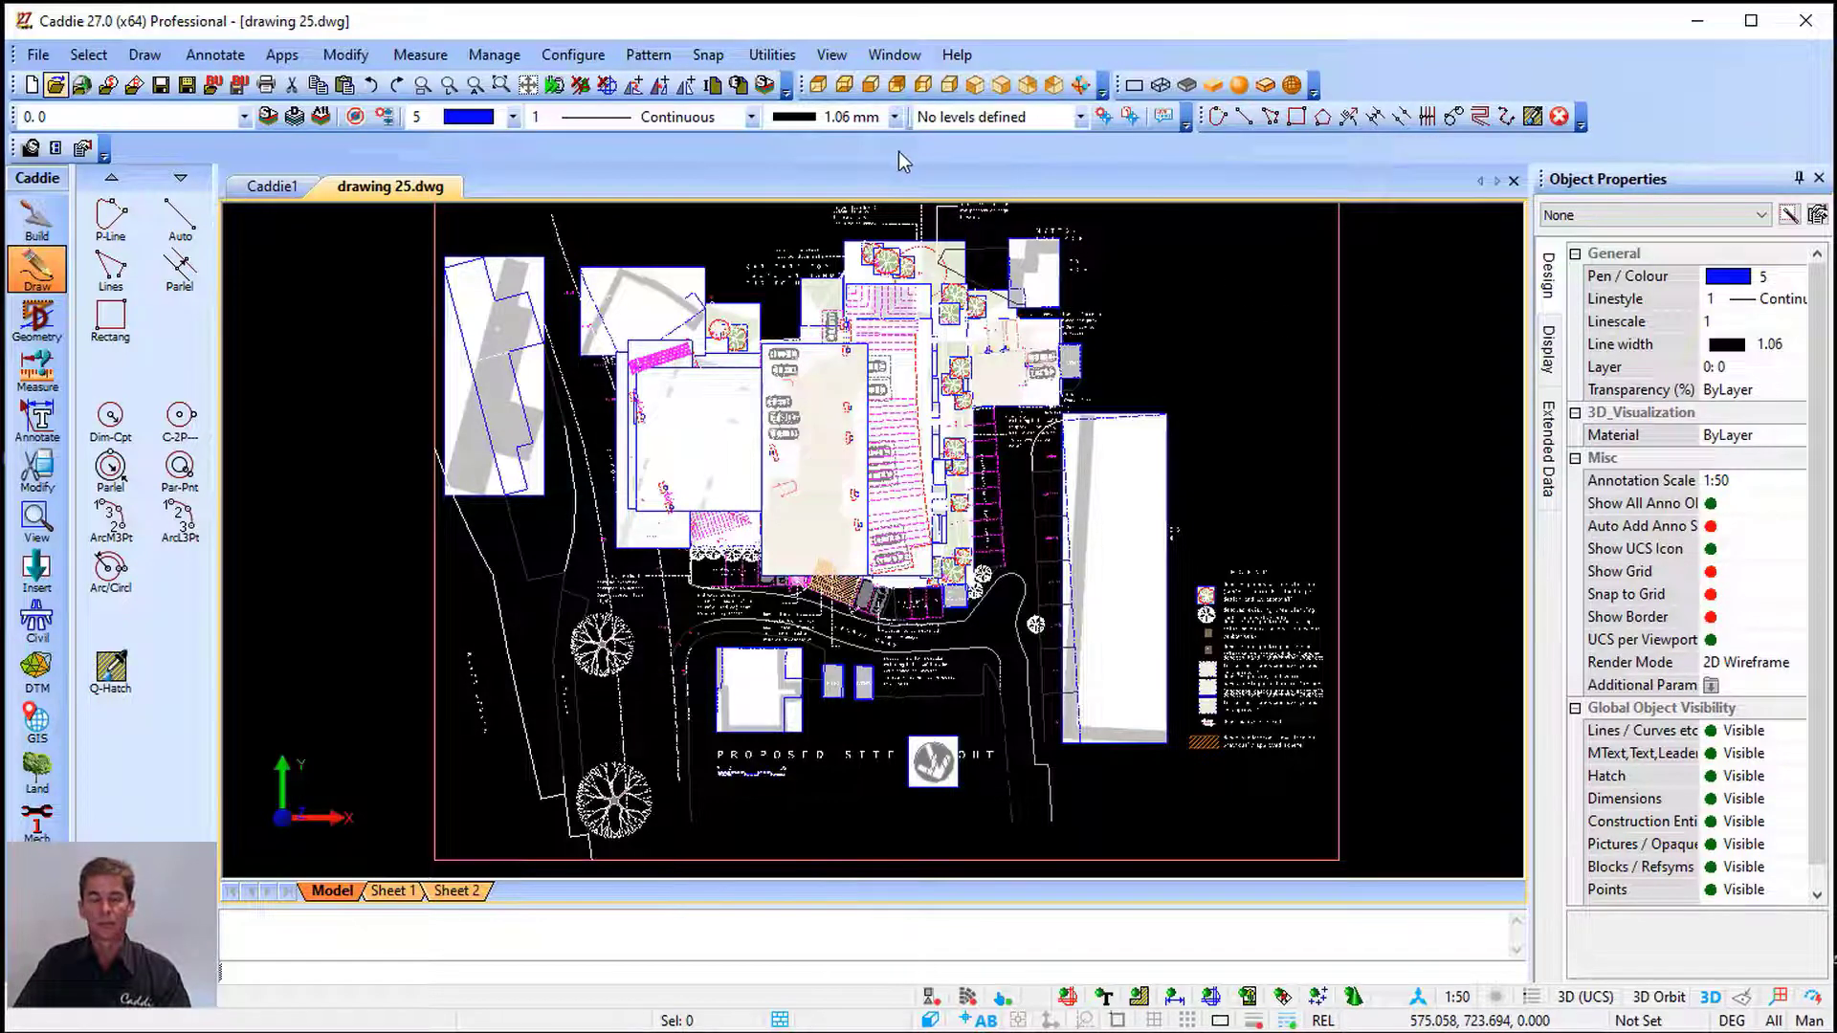
Change the interface theme for drawing 25.dwg to Modern Light
click(830, 56)
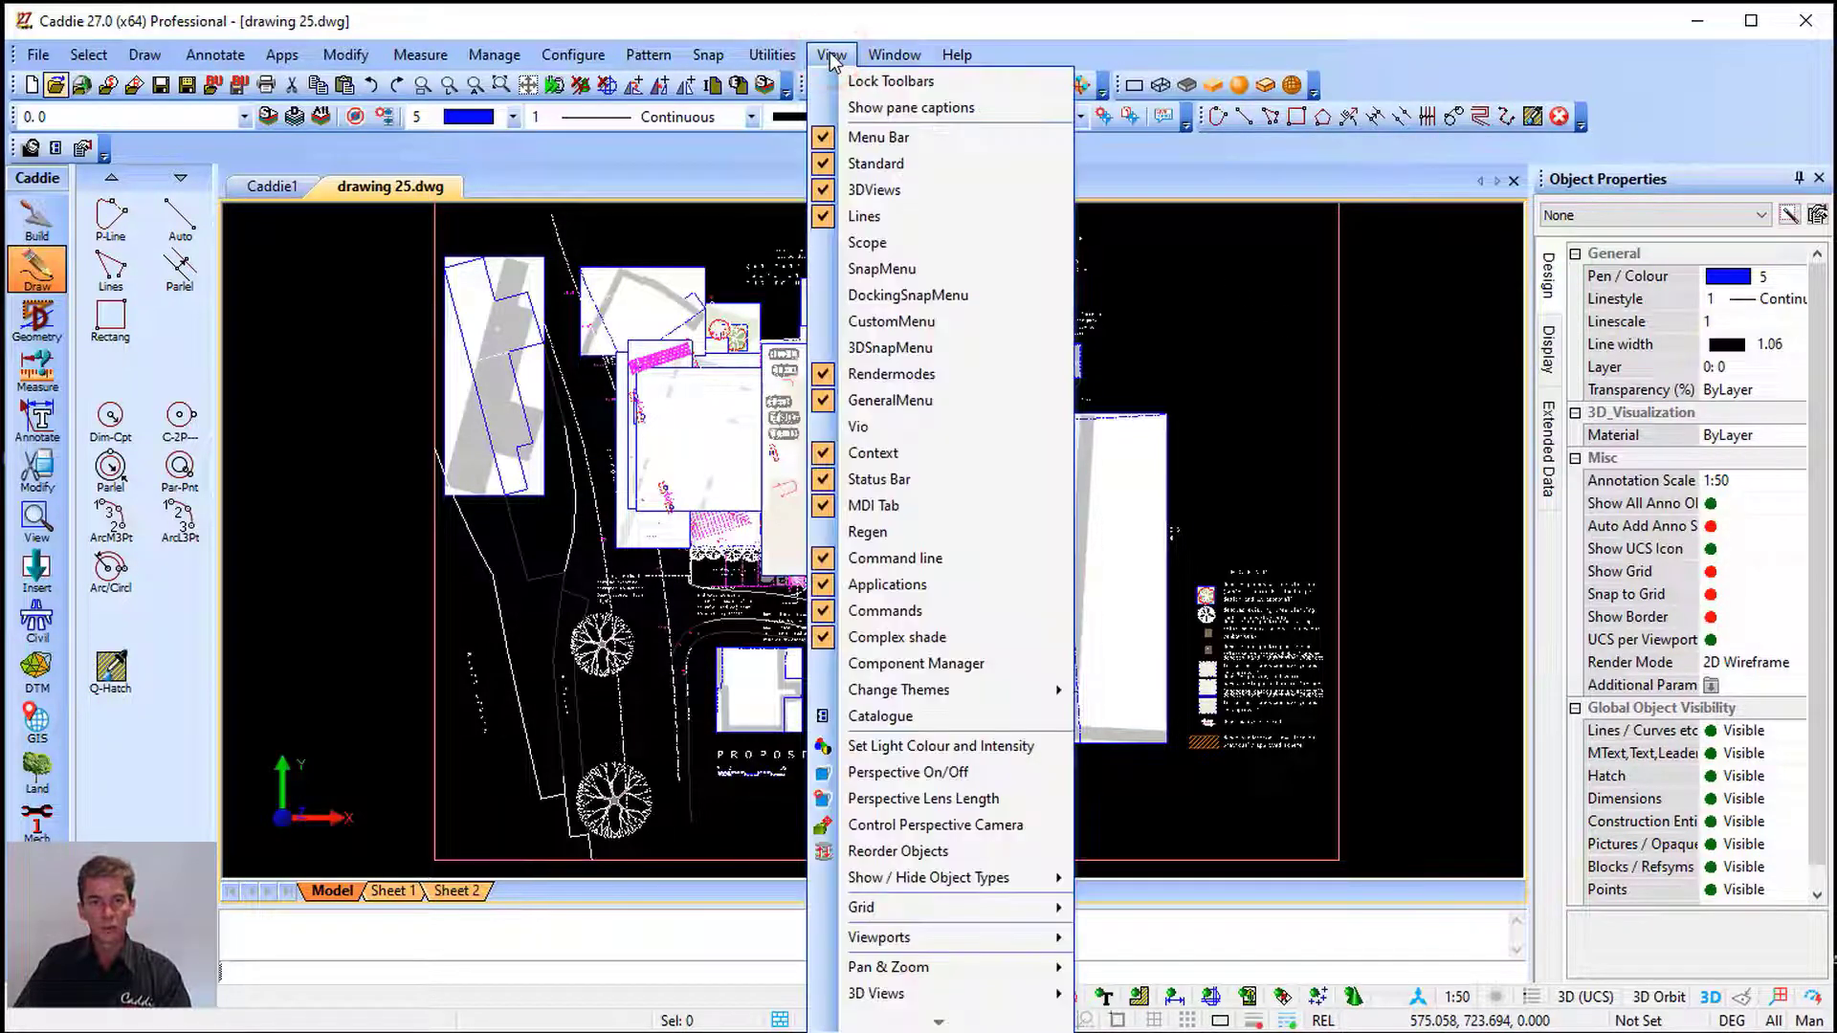
mouse_move(991, 695)
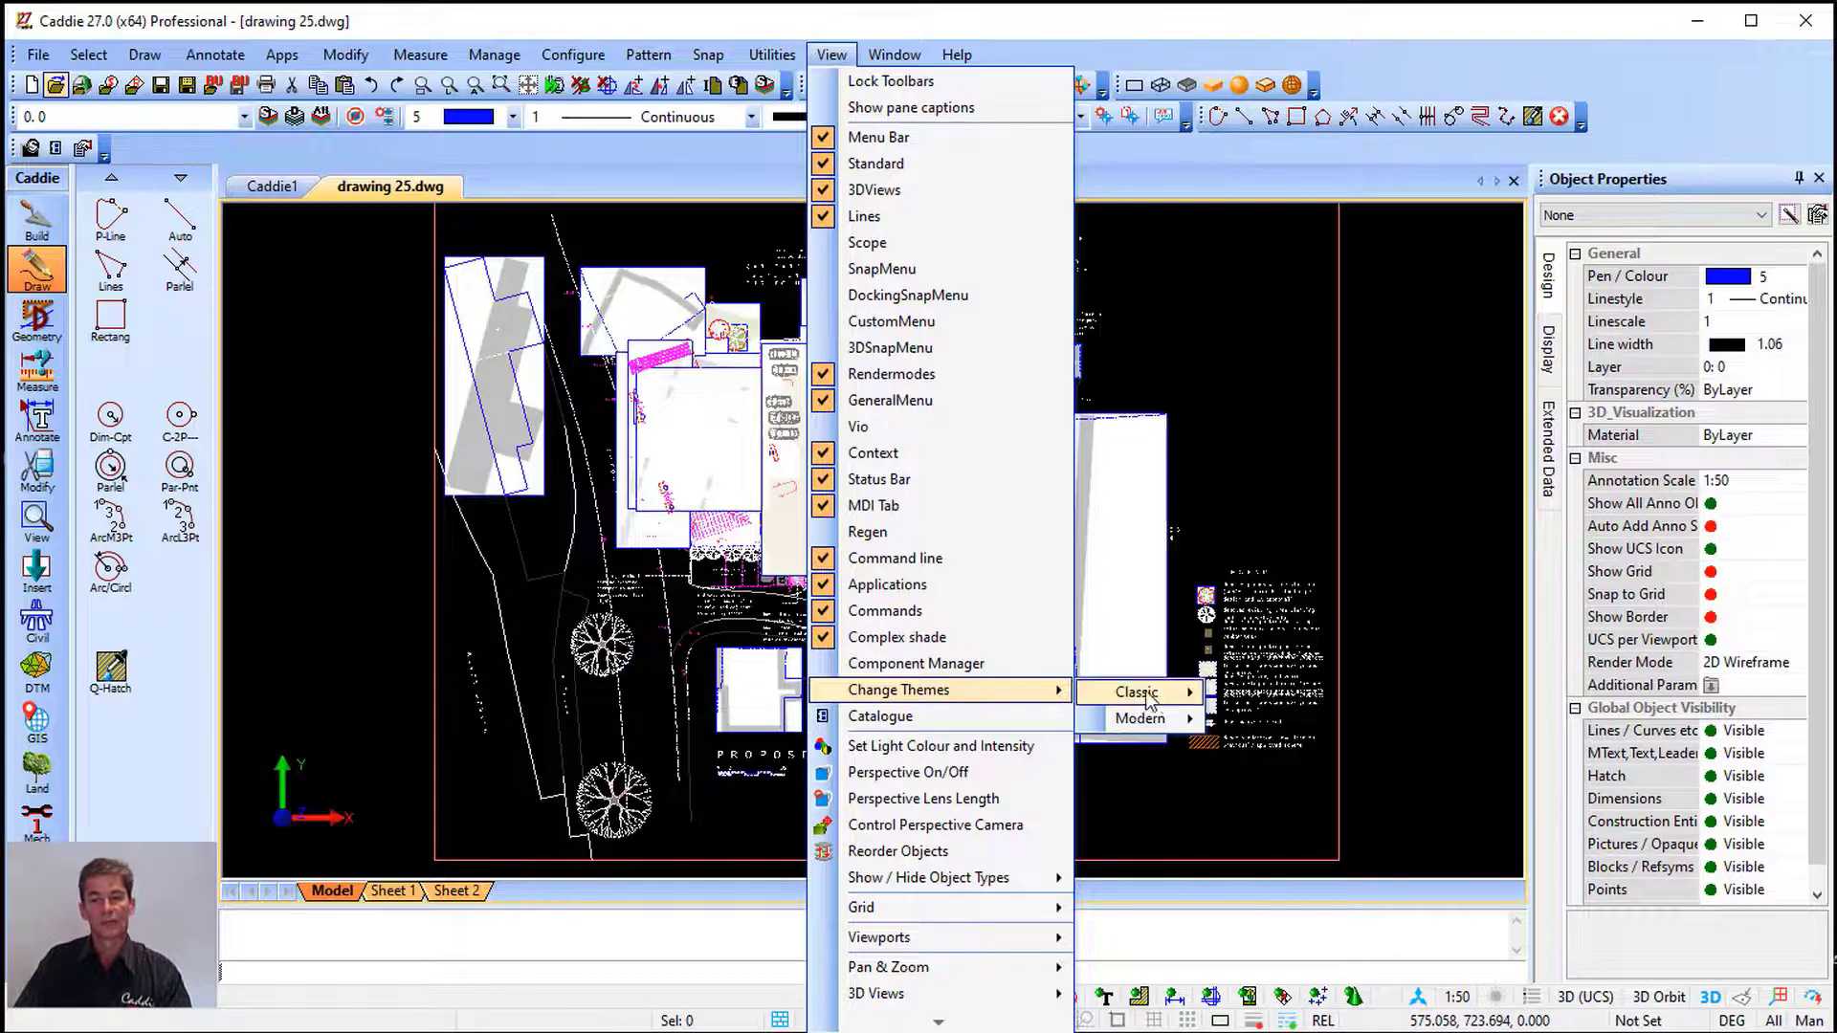
mouse_move(1148, 698)
mouse_move(1316, 705)
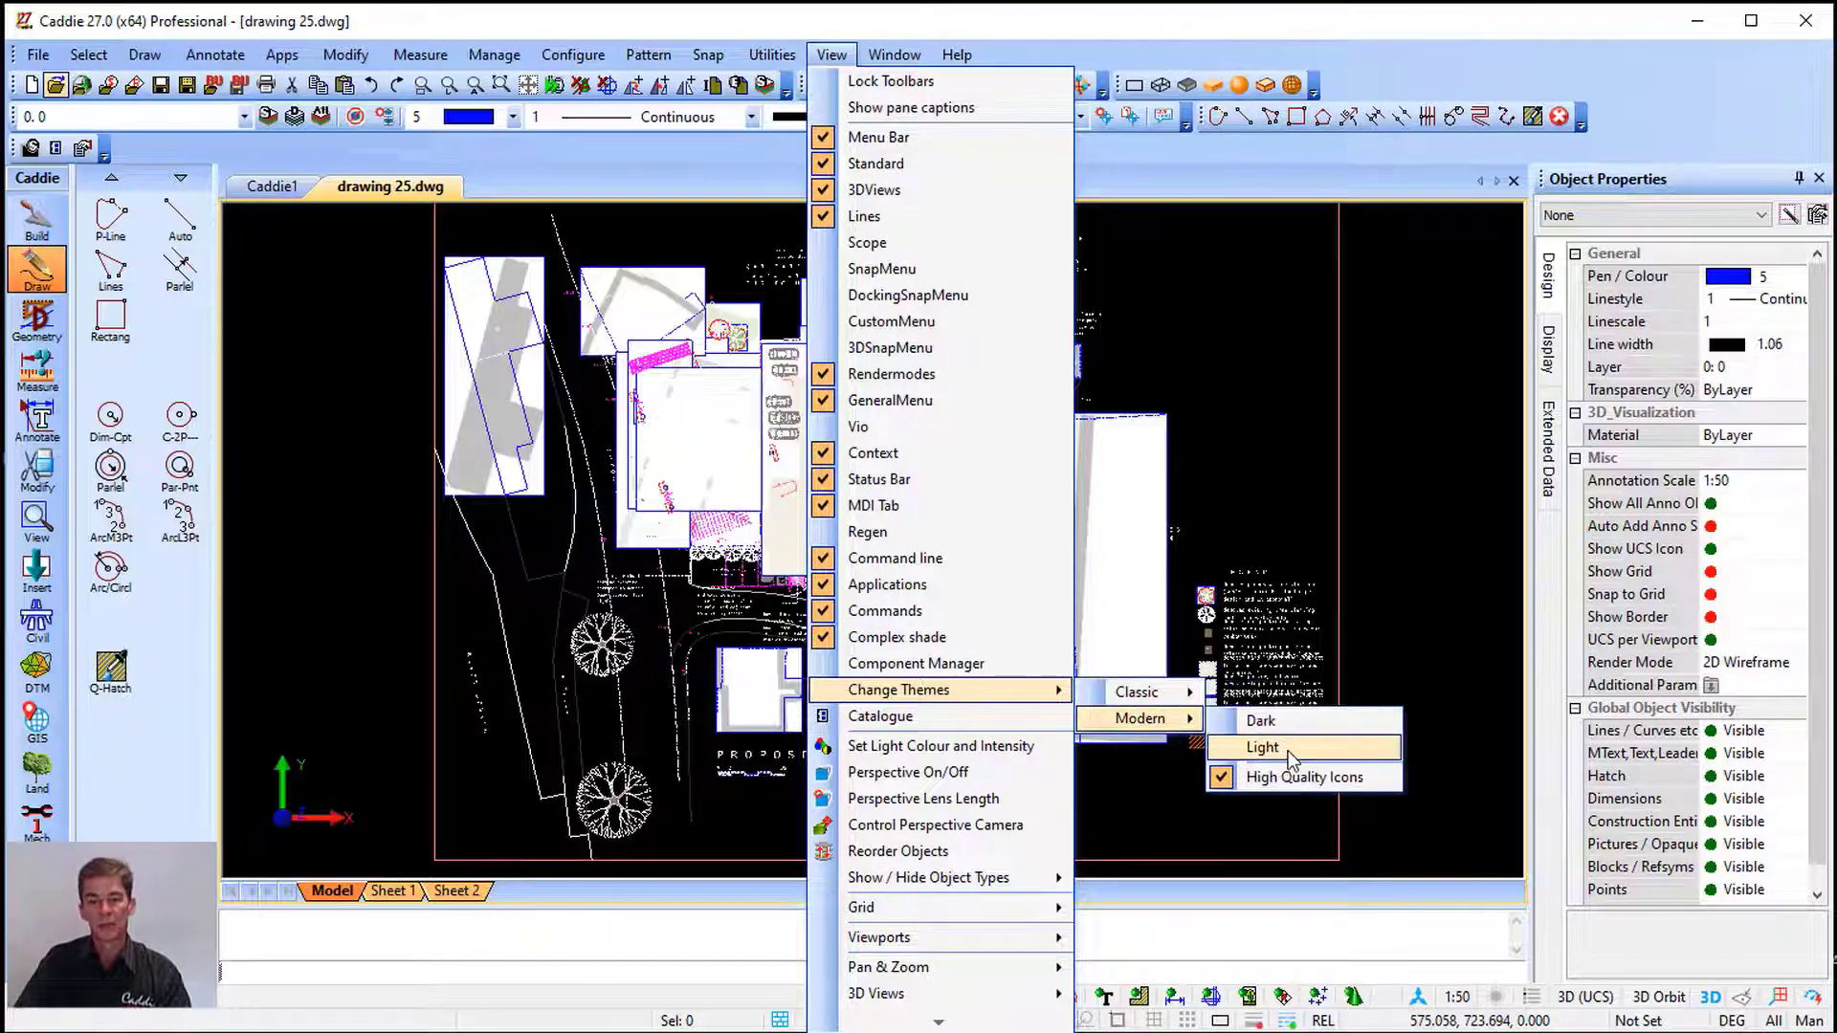
click(1272, 749)
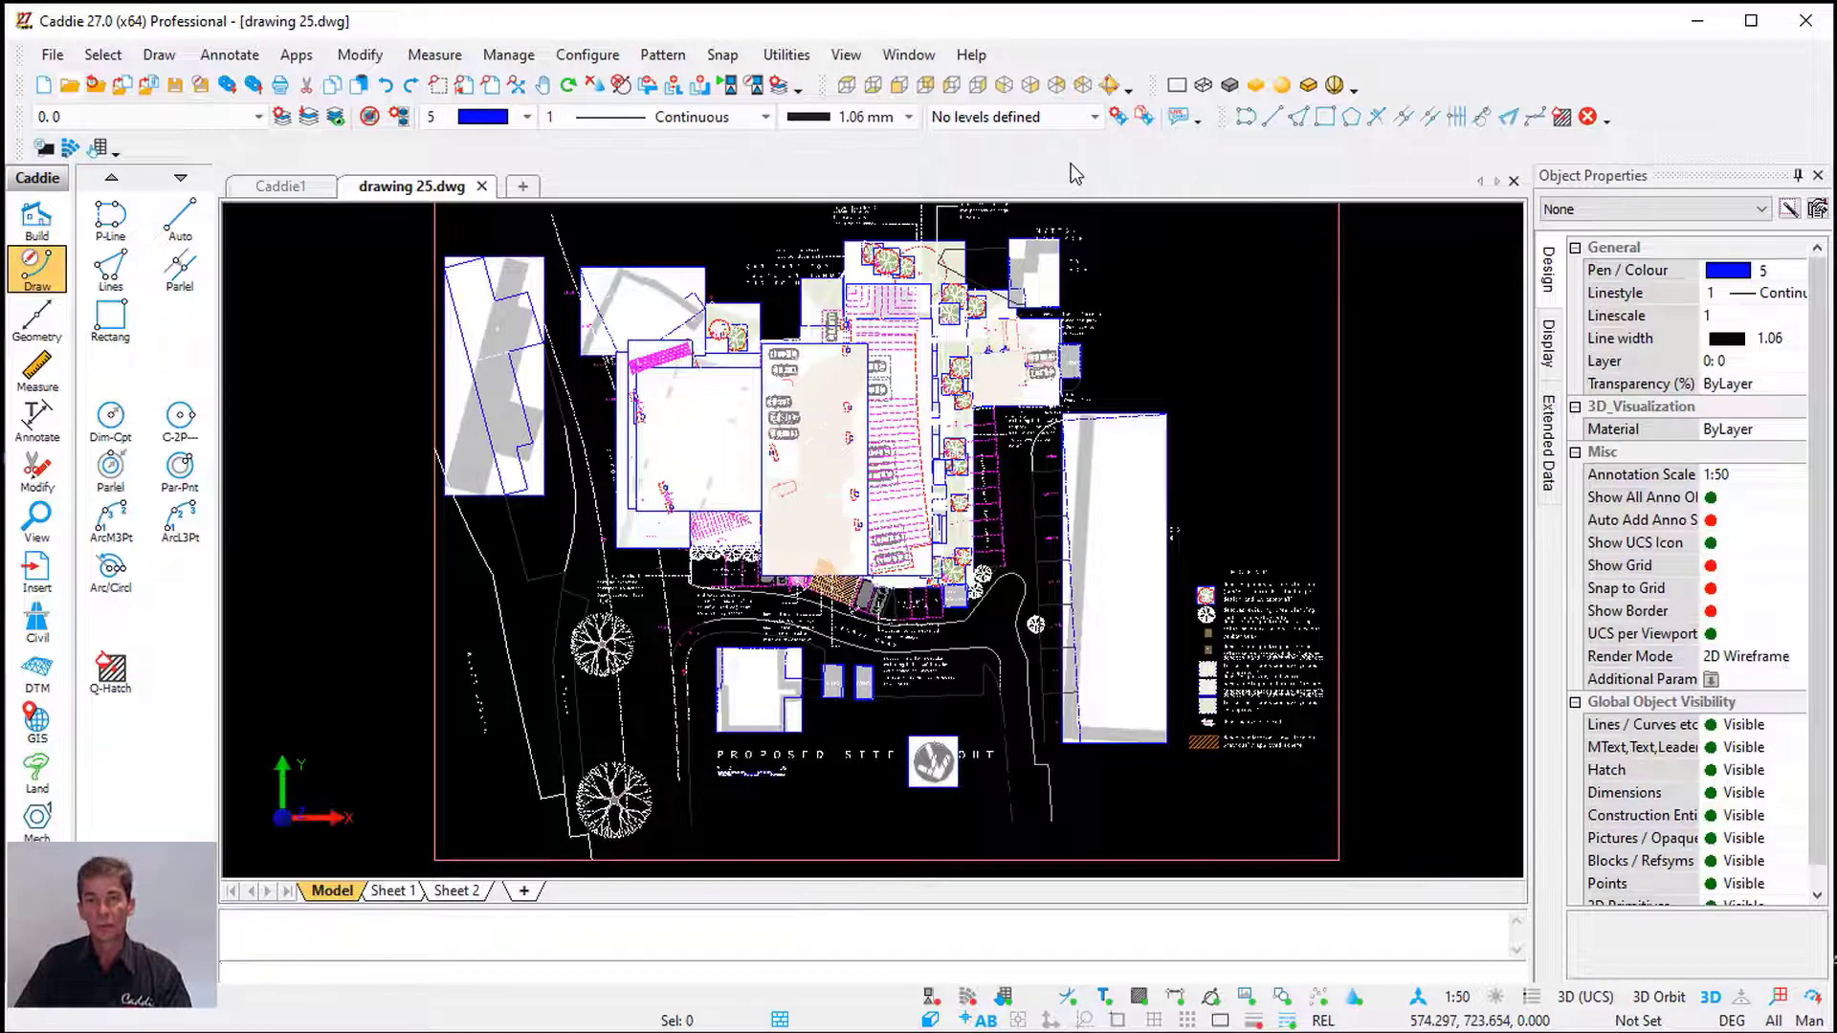
Show the antivirus programs running on the computer
click(971, 55)
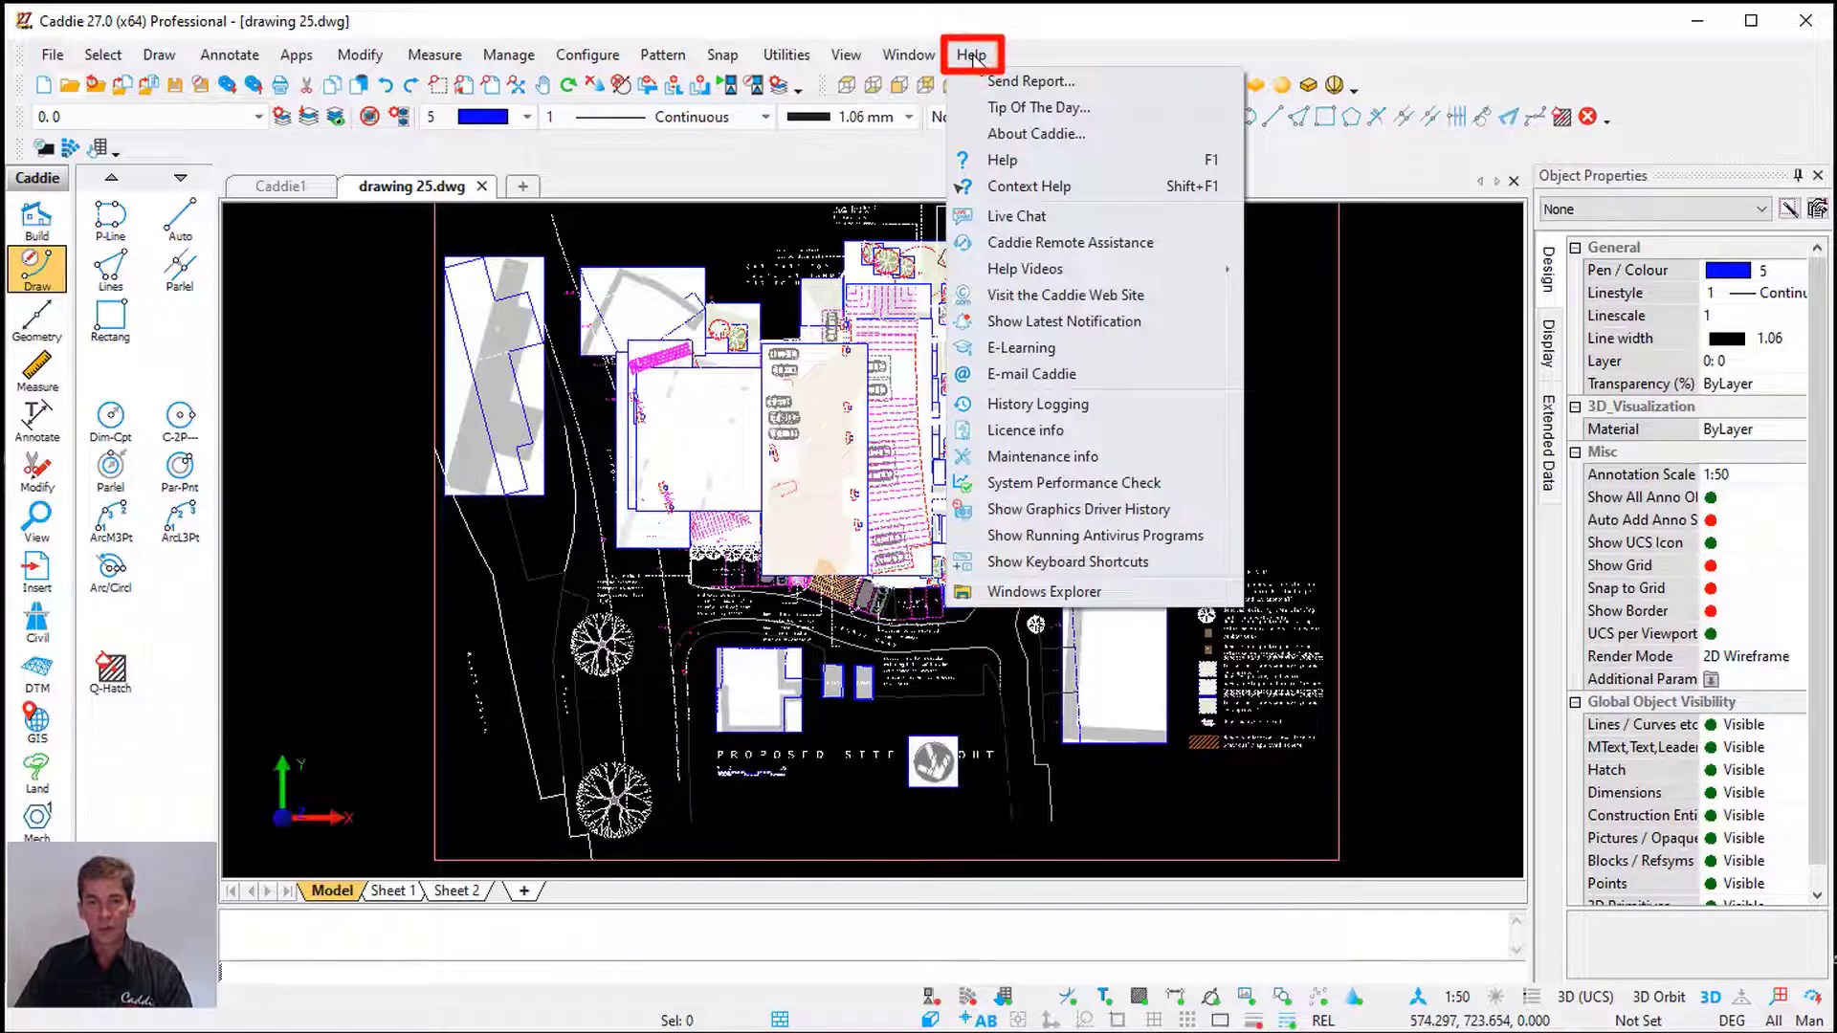
click(1194, 537)
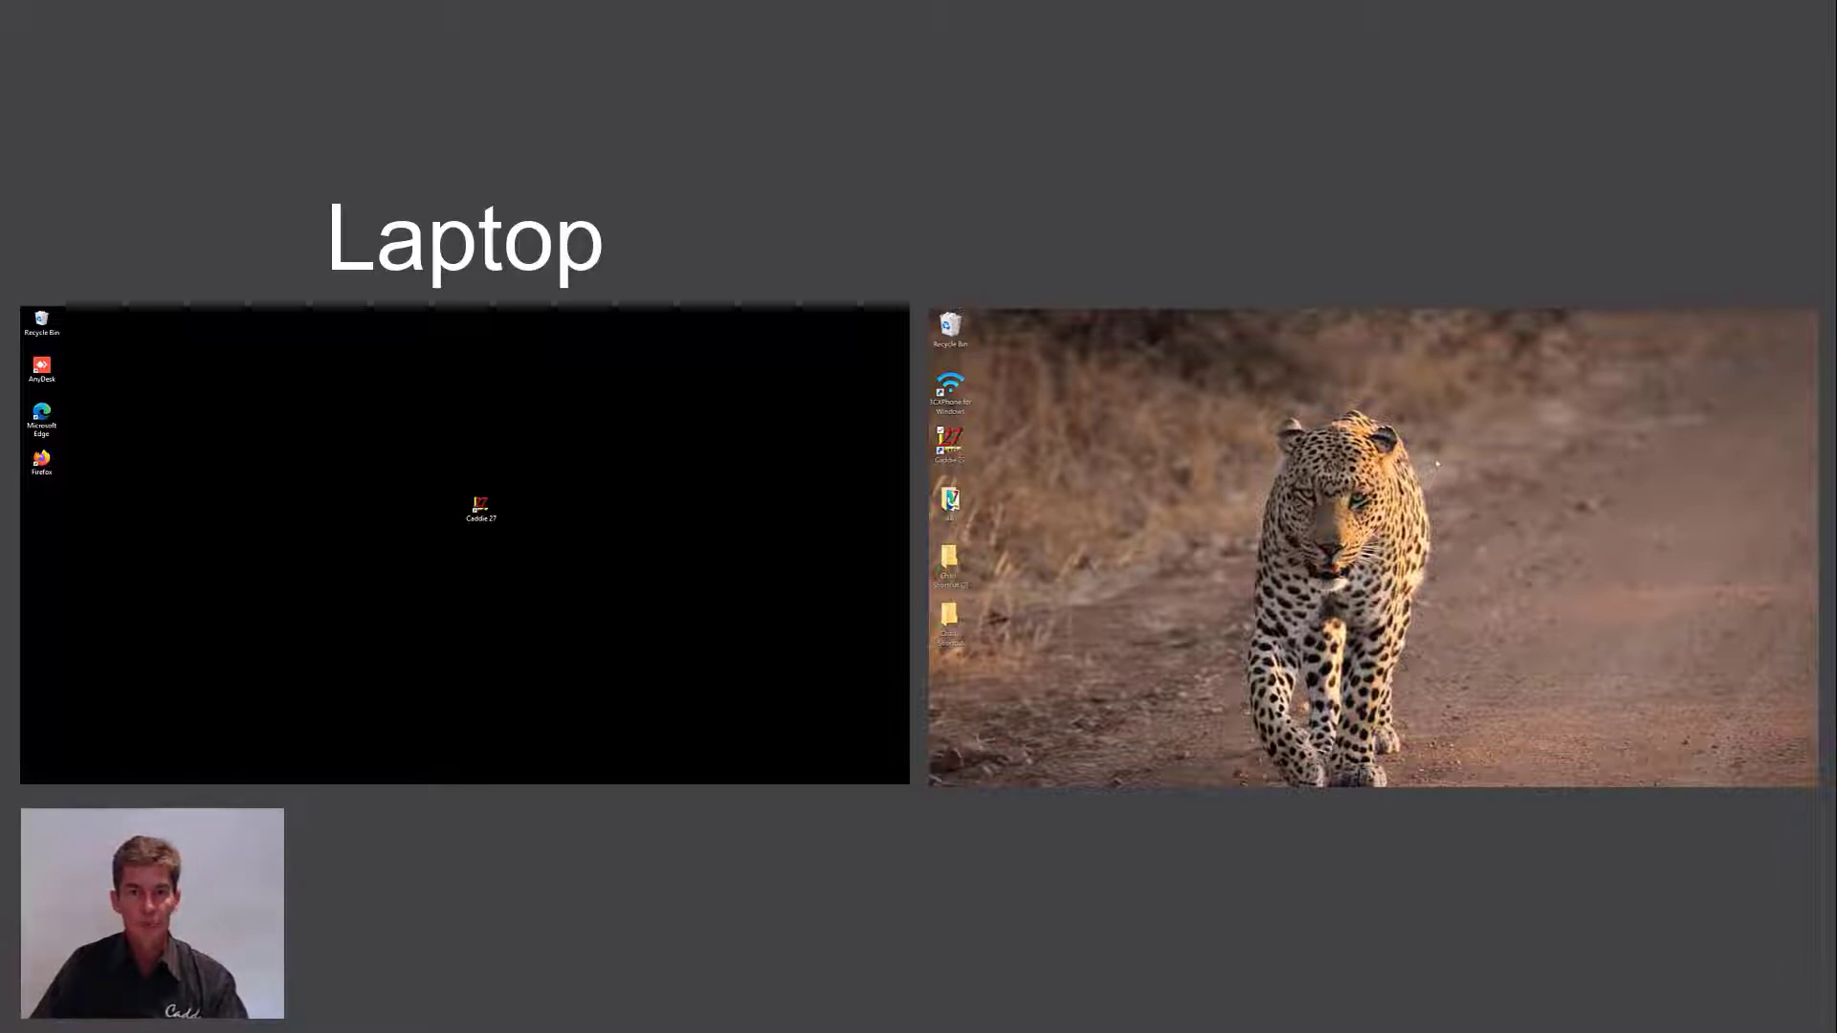
Start Caddie 27 on the laptop and dismiss the Tip of the Day
double_click(485, 508)
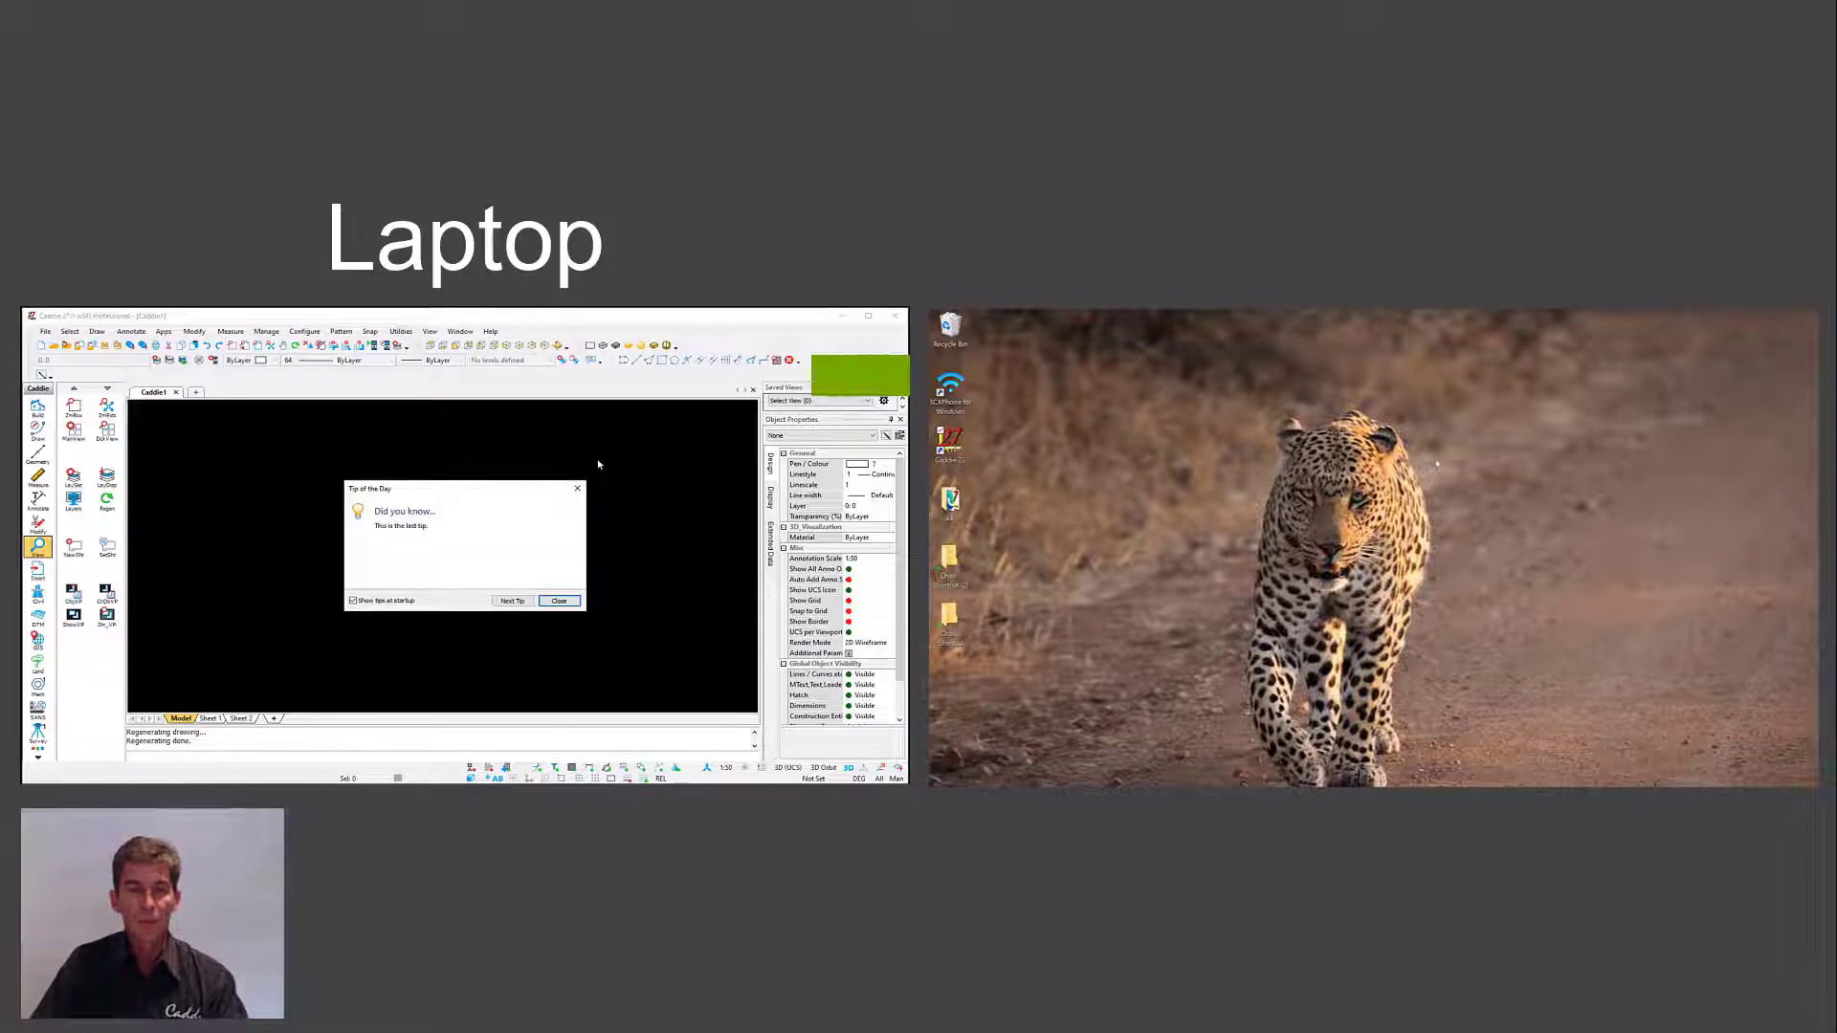
click(553, 601)
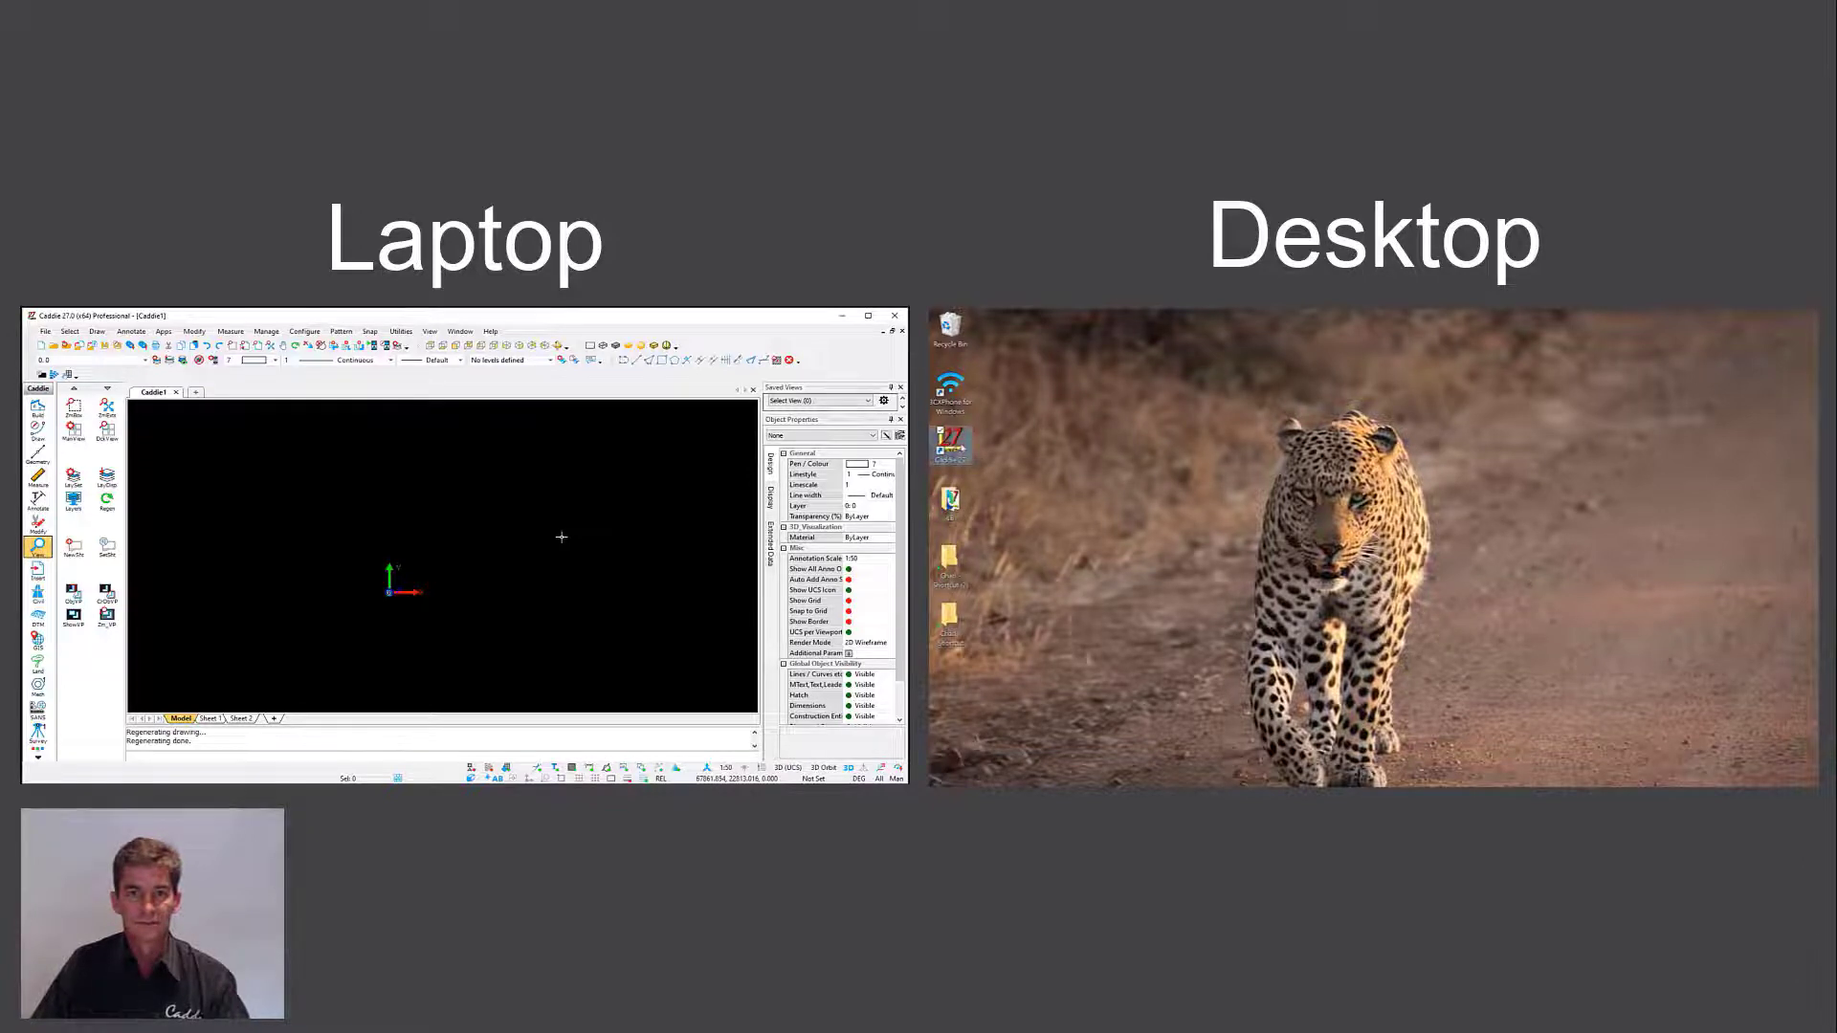
Try to start Caddie 27 on the desktop, decline demo mode, and close Caddie on the laptop
double_click(950, 443)
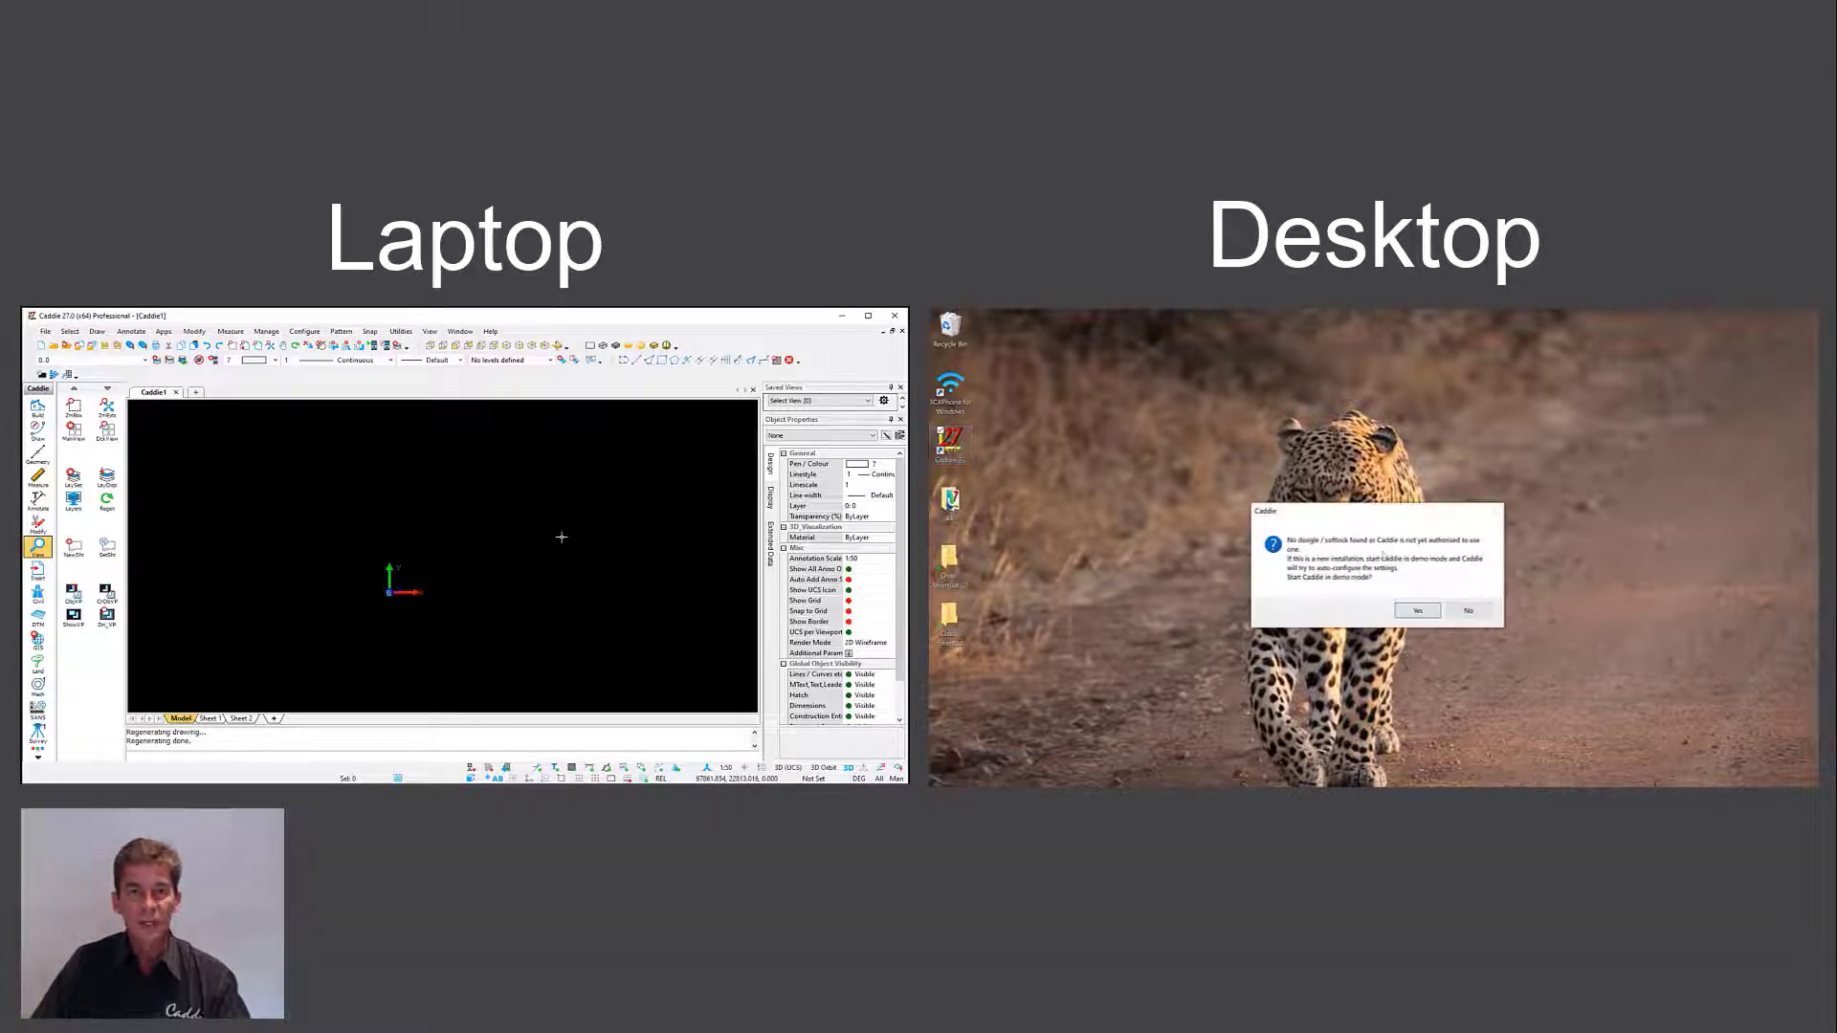
click(1469, 612)
click(892, 317)
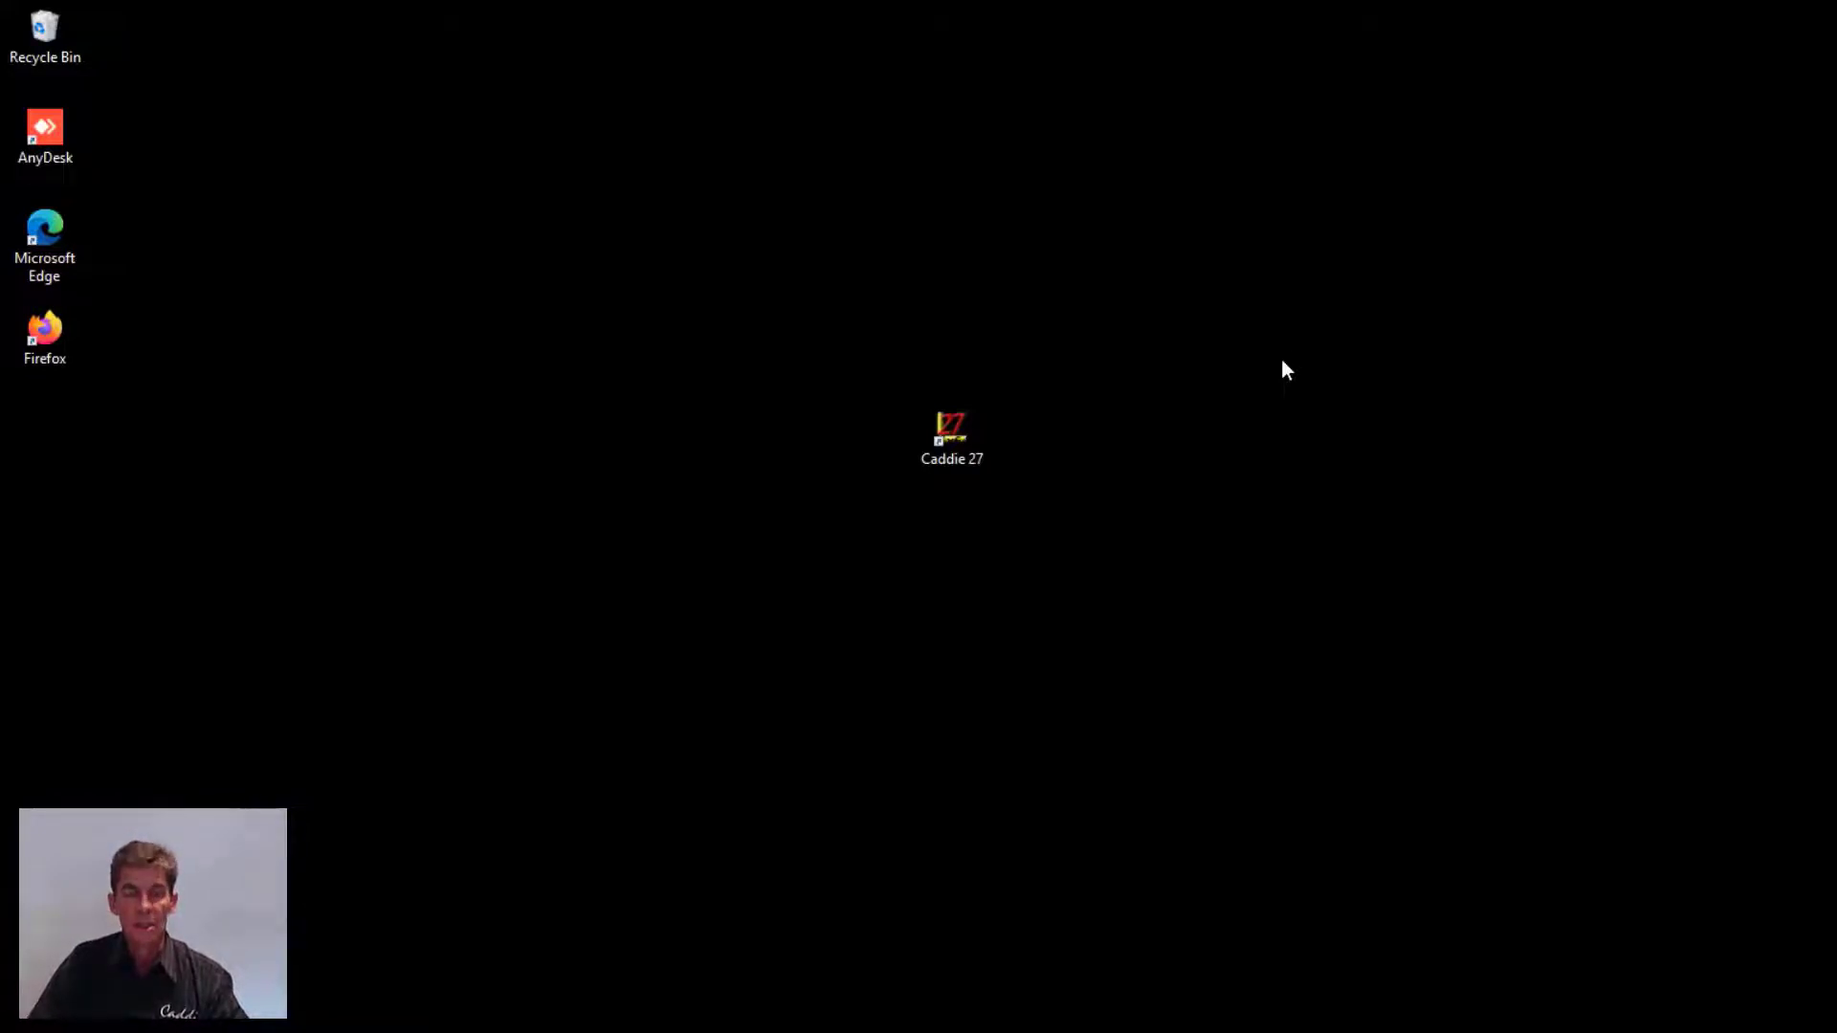
Open the Caddie Cloud Licence Manager on the laptop and move its window nearer the centre of the screen
click(318, 872)
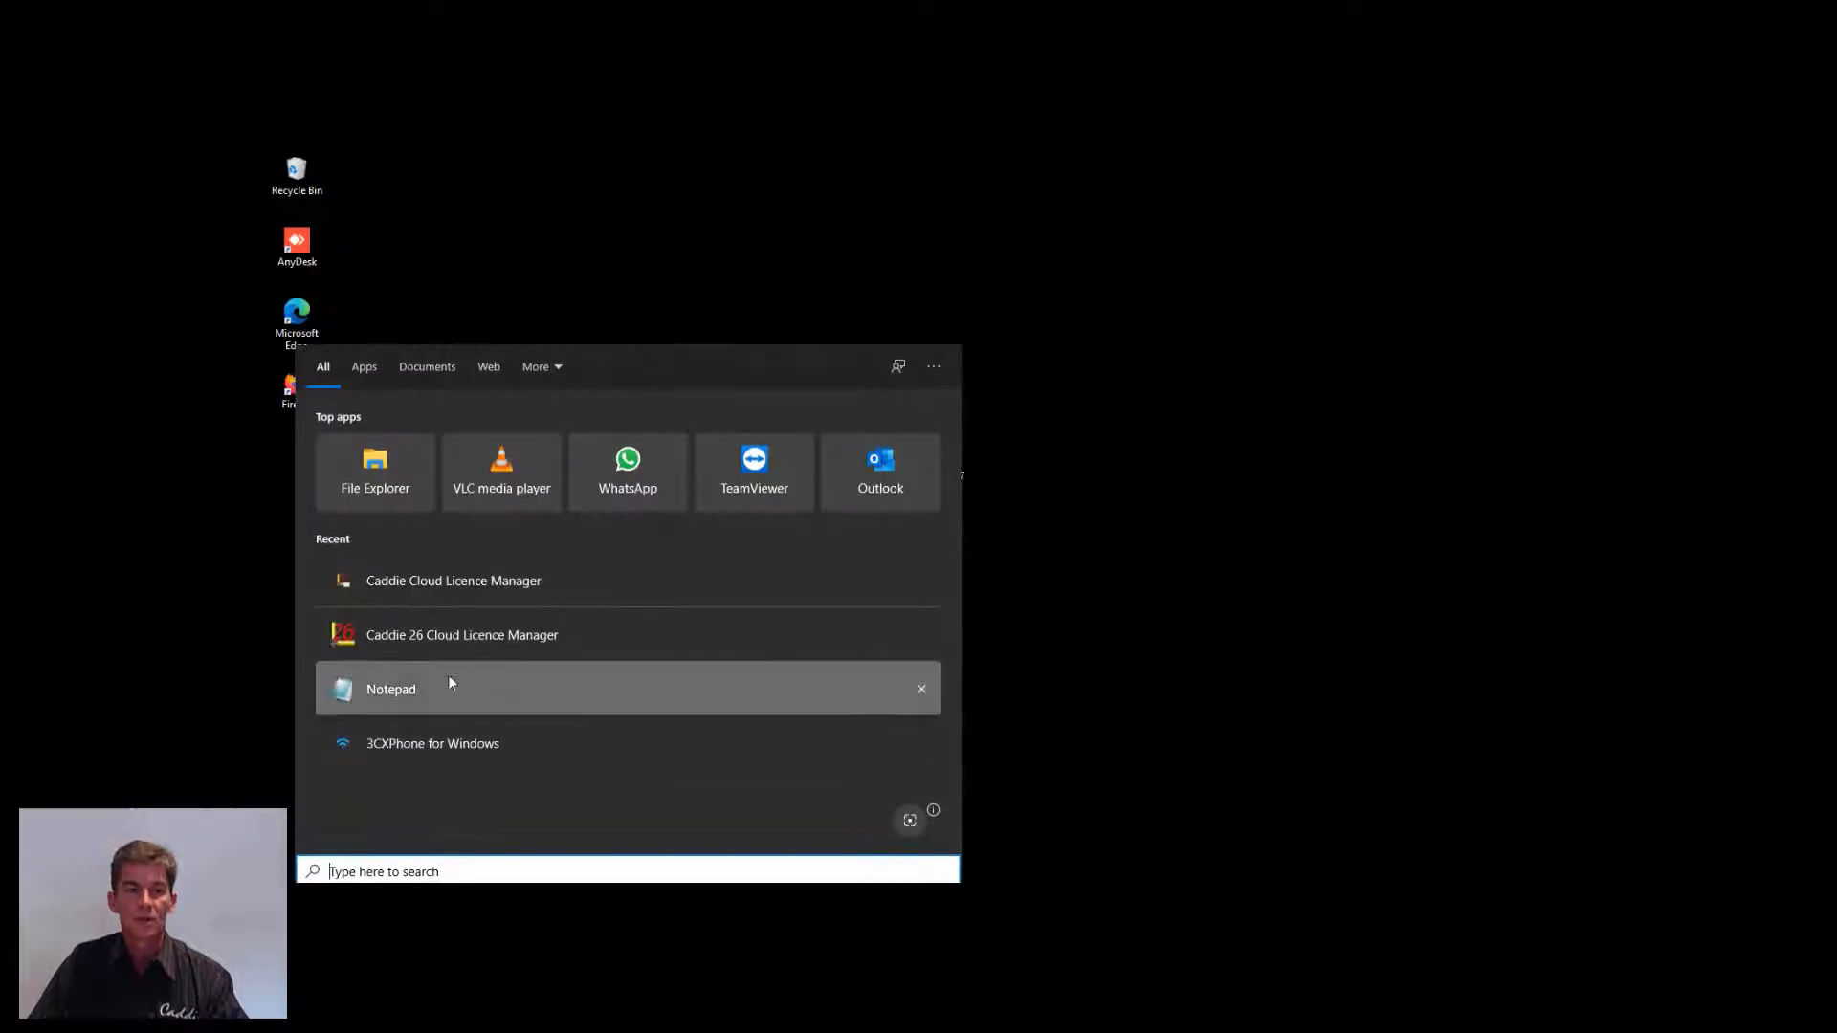
click(530, 584)
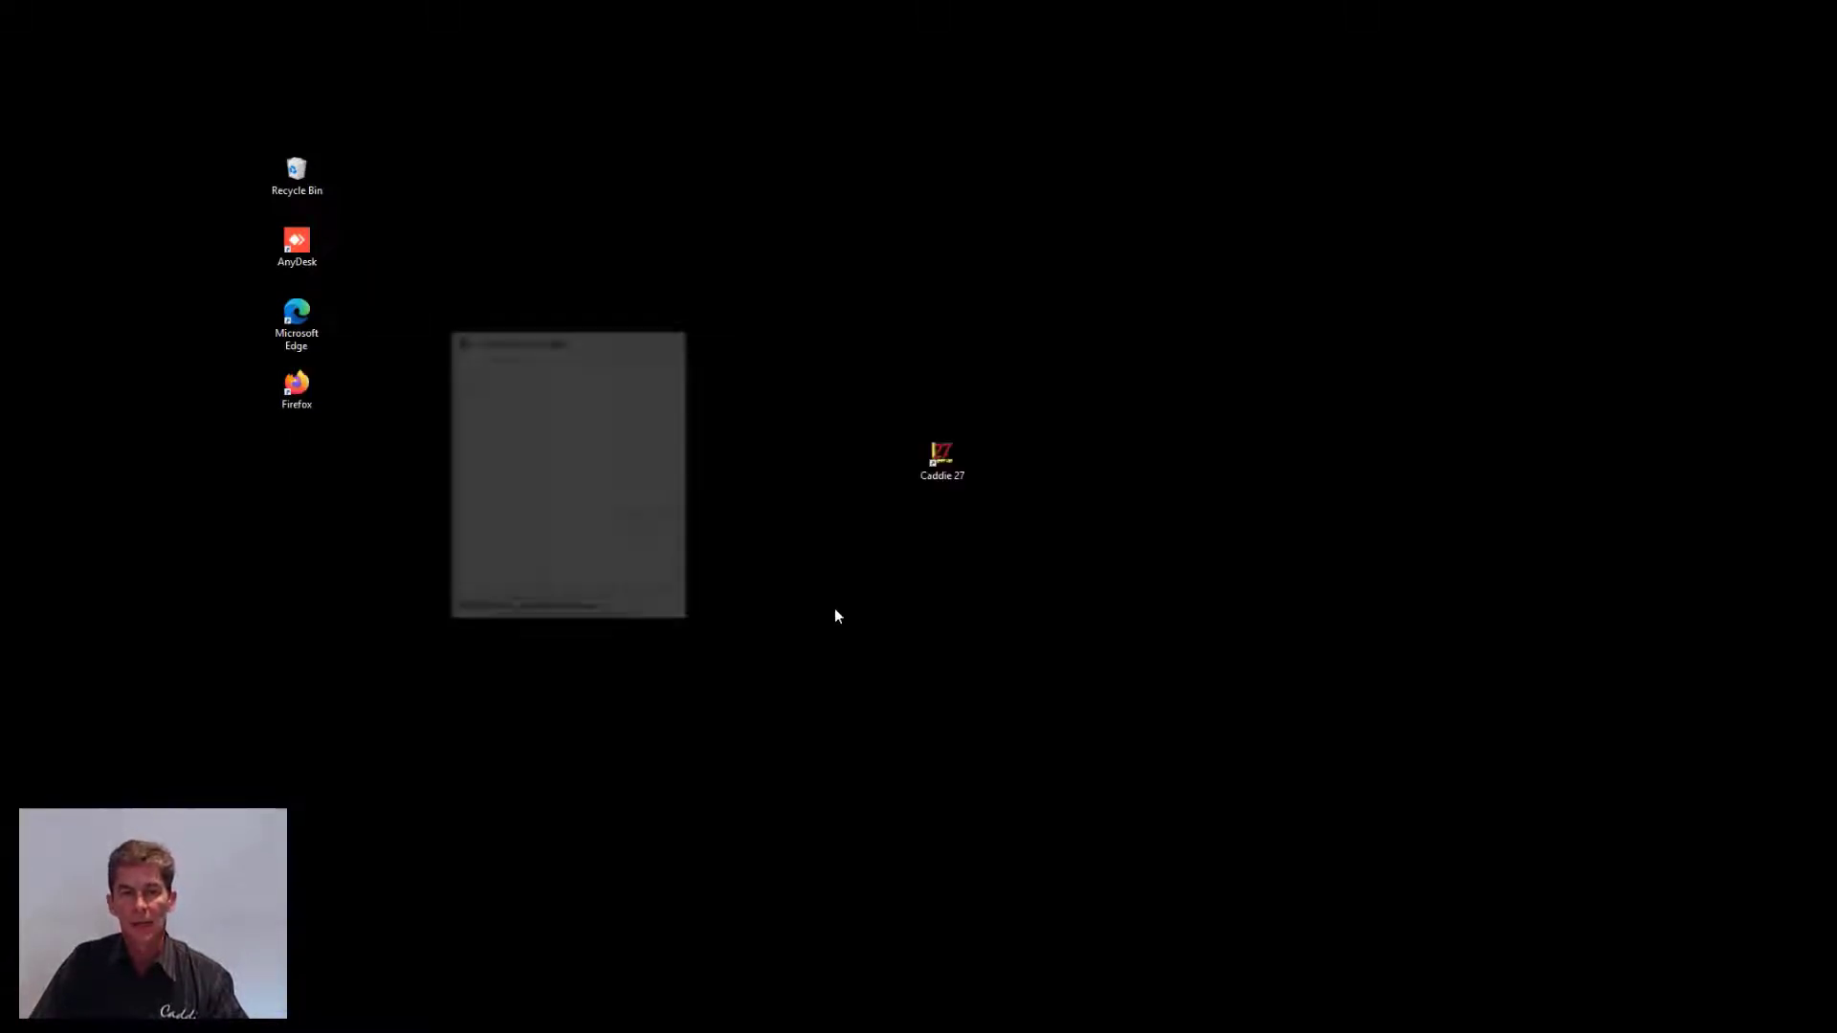
drag(537, 346, 894, 357)
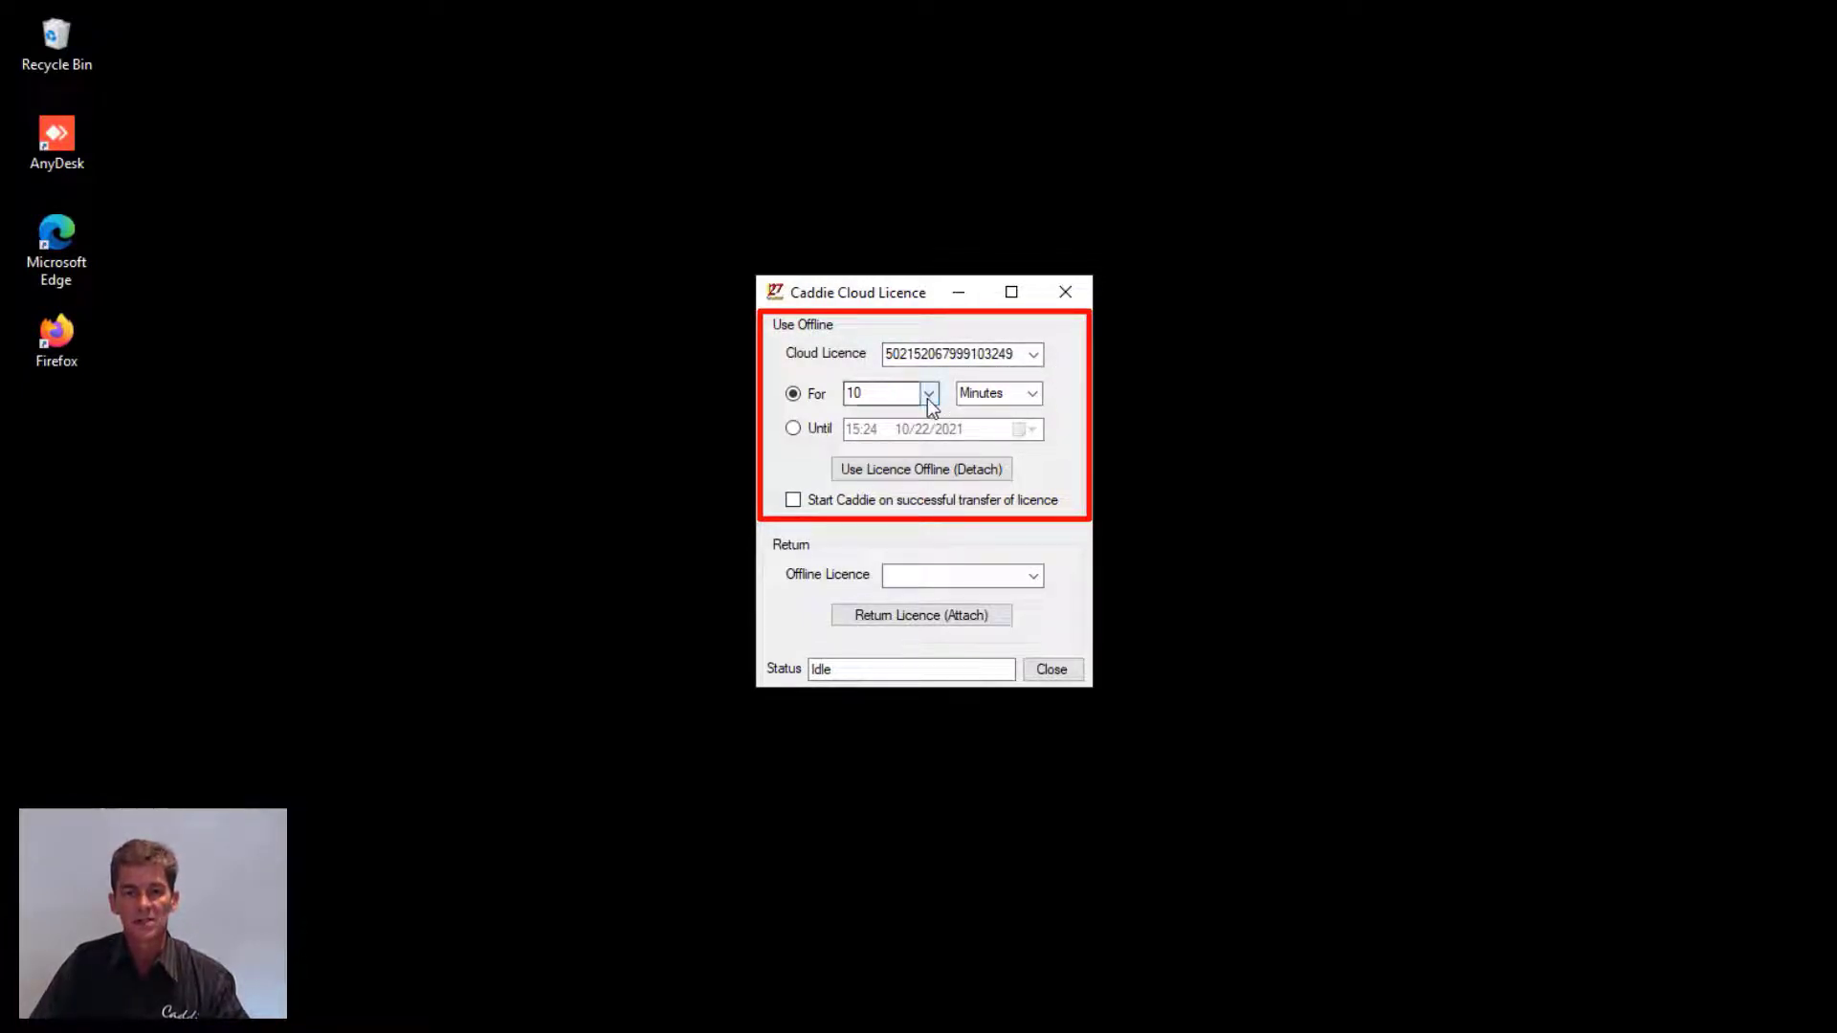
Set the offline use period for the cloud licence to 5 weeks
click(928, 394)
click(928, 395)
click(1032, 393)
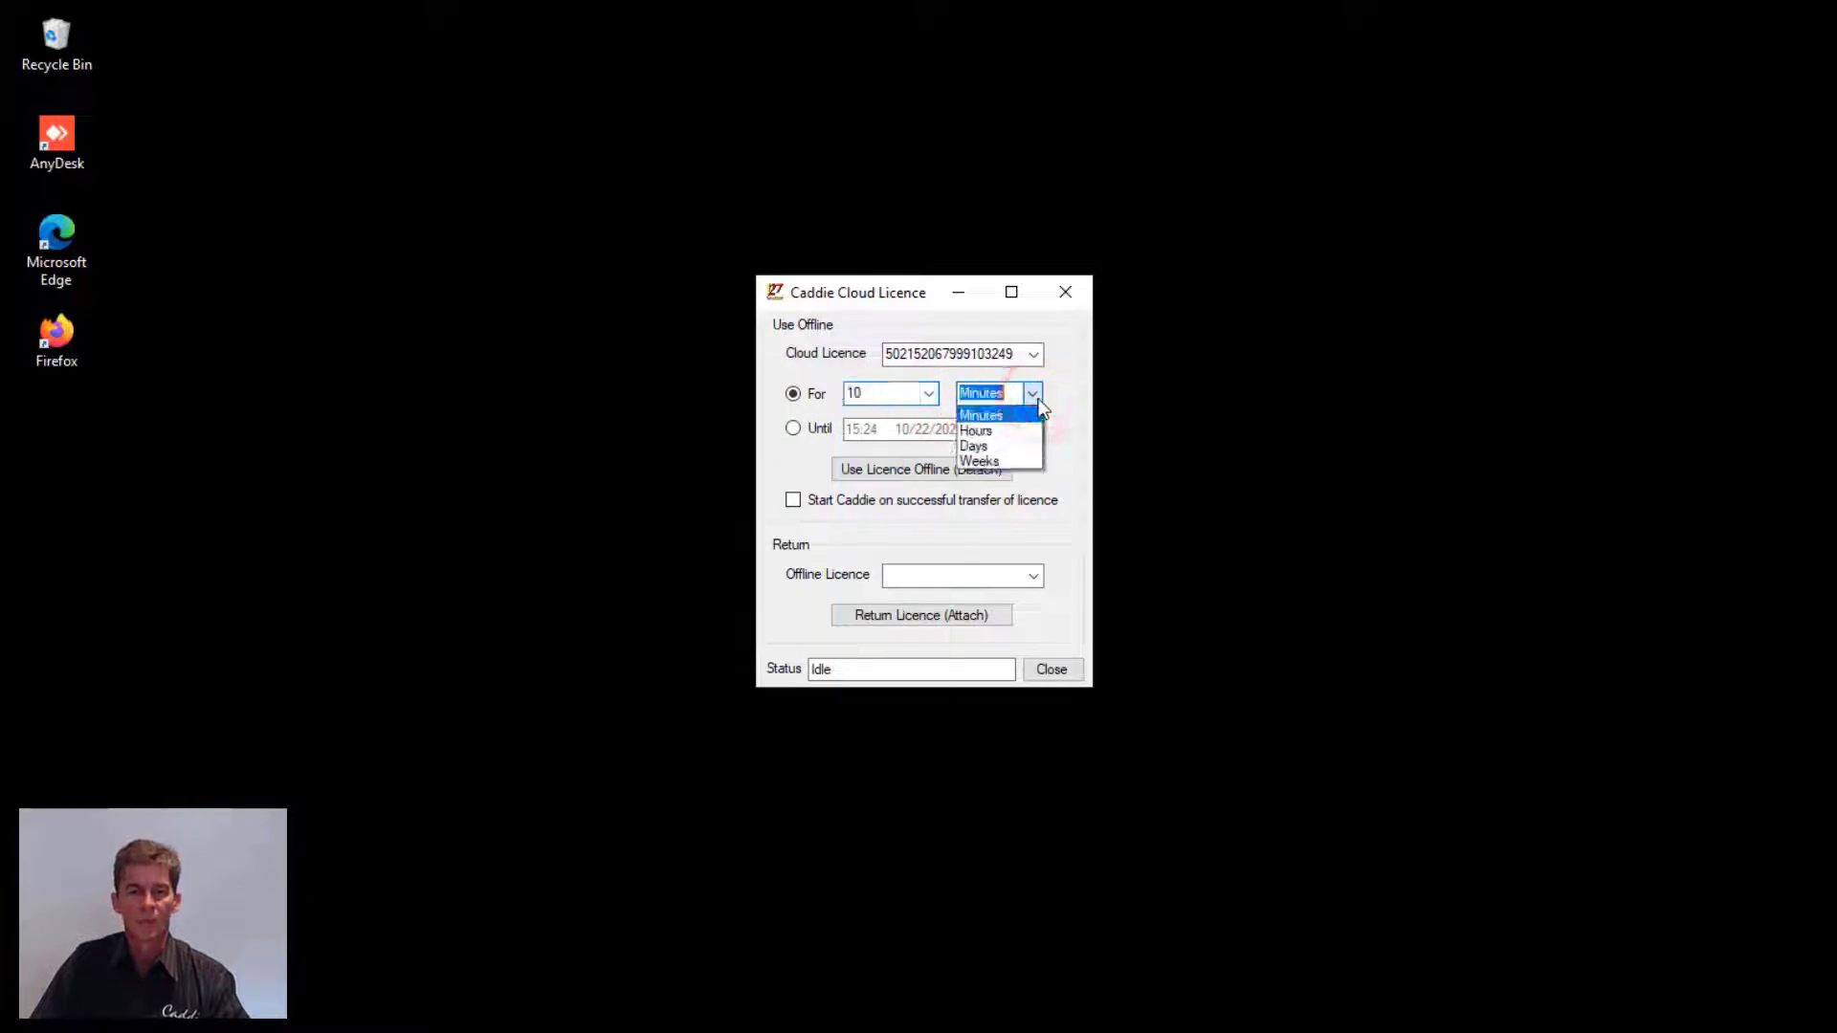
click(1025, 457)
click(886, 402)
click(928, 394)
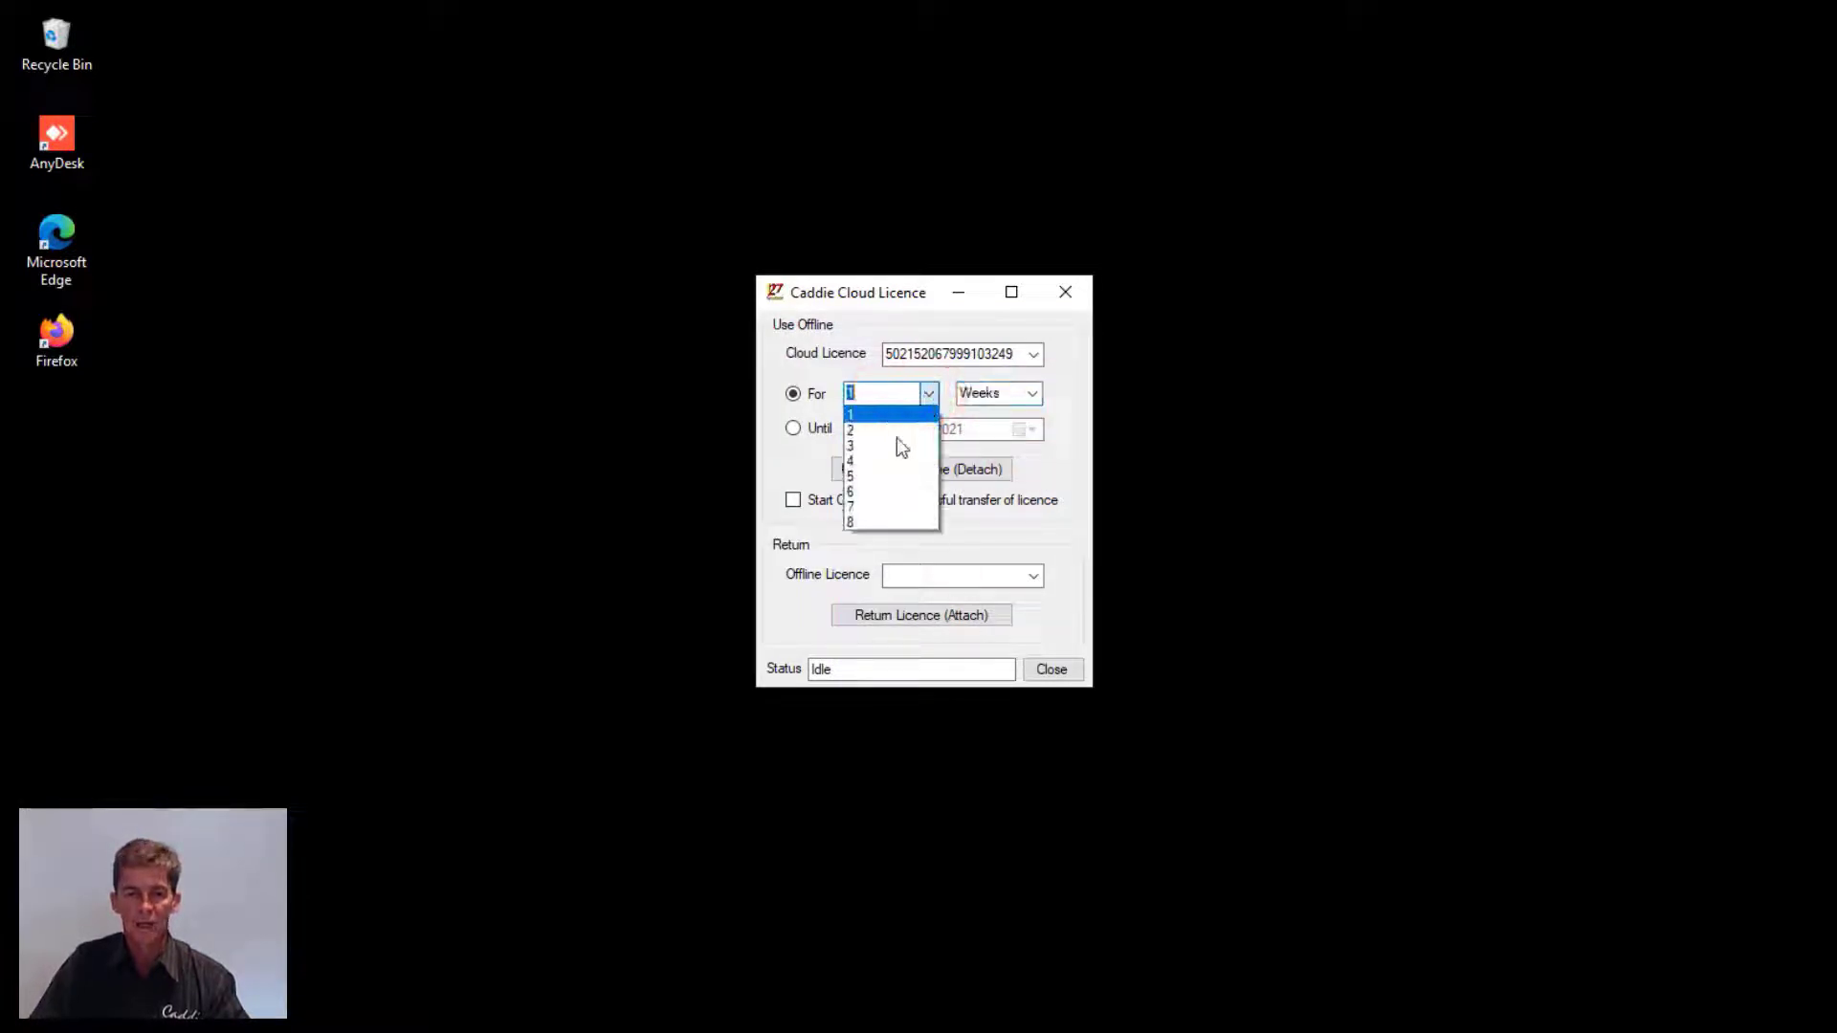
click(890, 477)
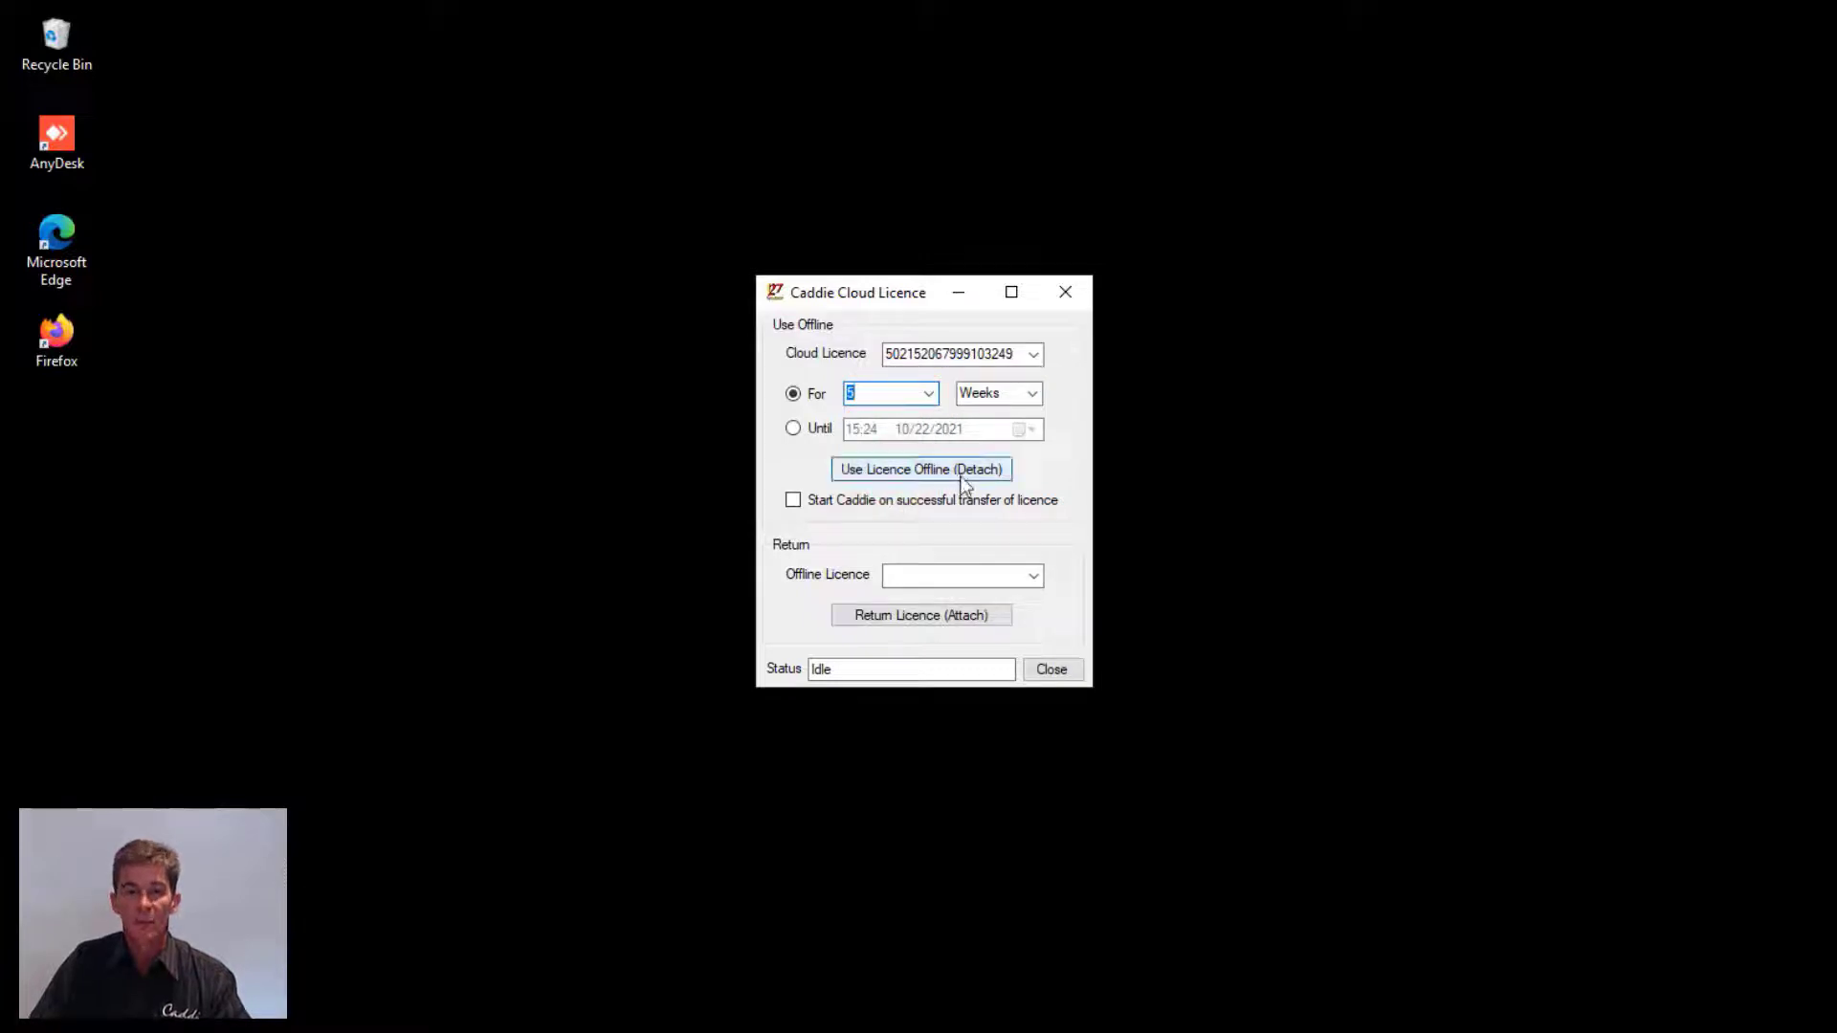